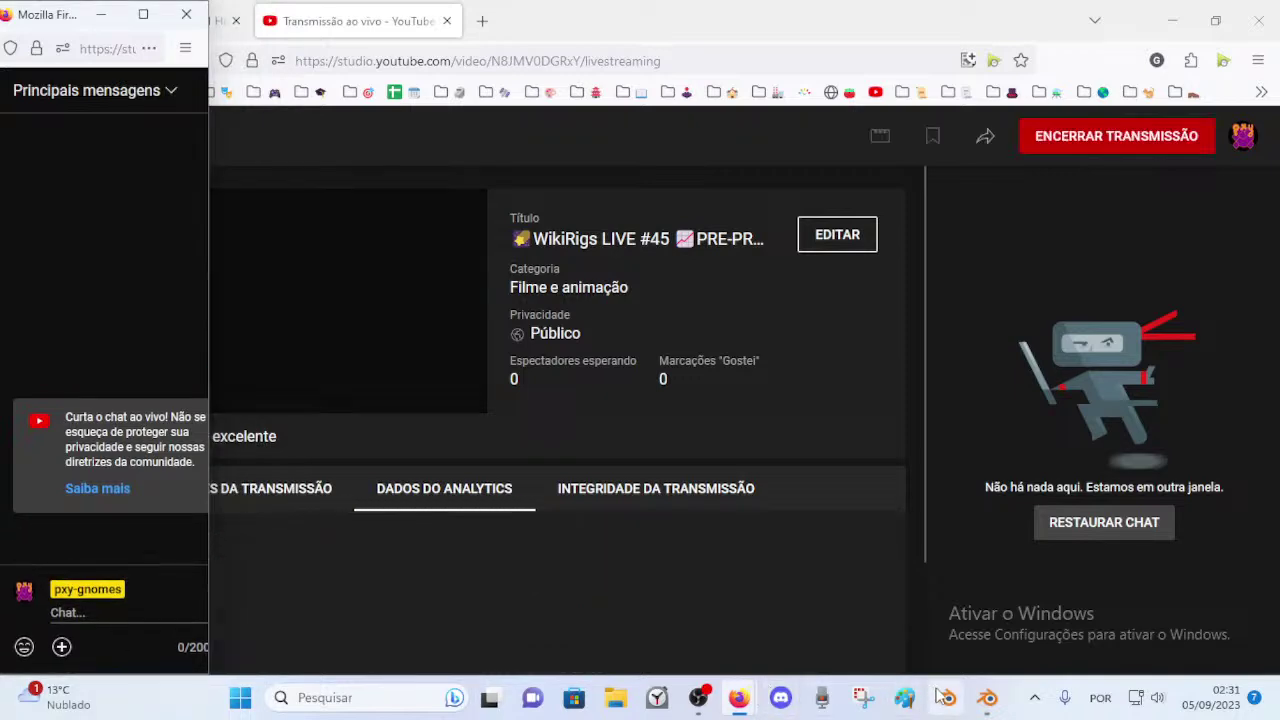
Switch to Blender and resize its window to fill the screen beside the live chat window.
click(987, 697)
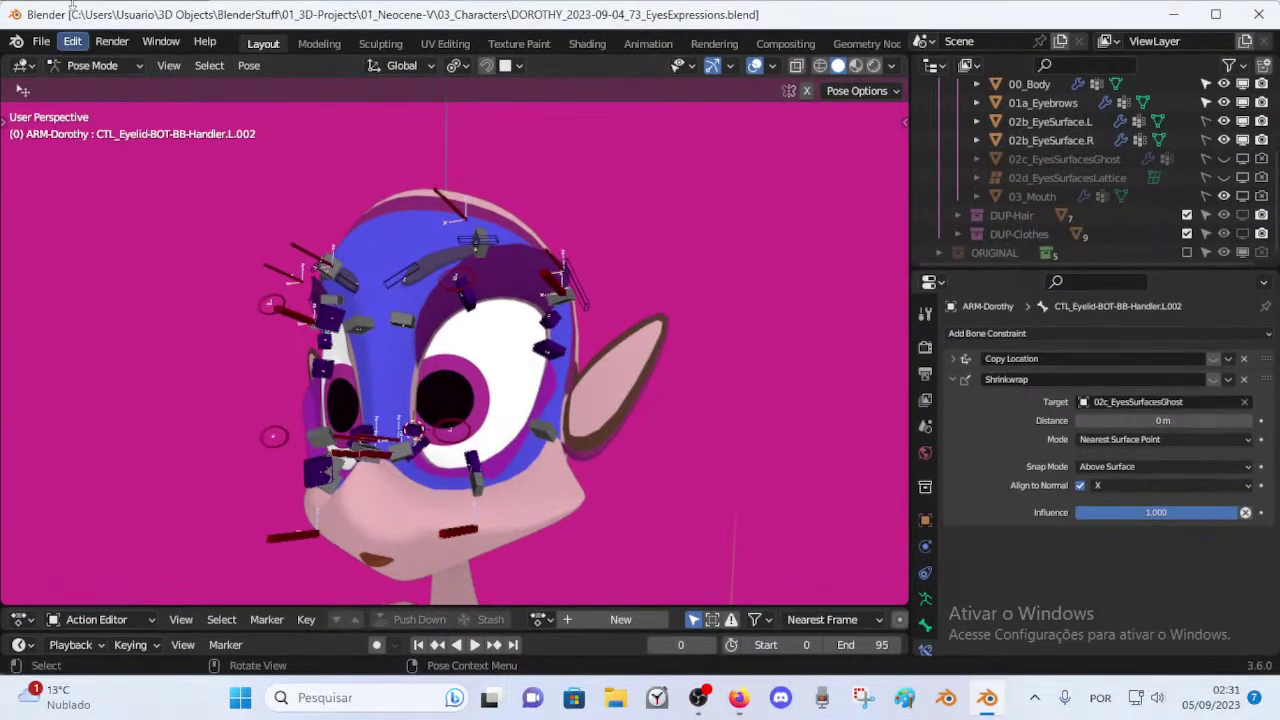
double_click(72, 10)
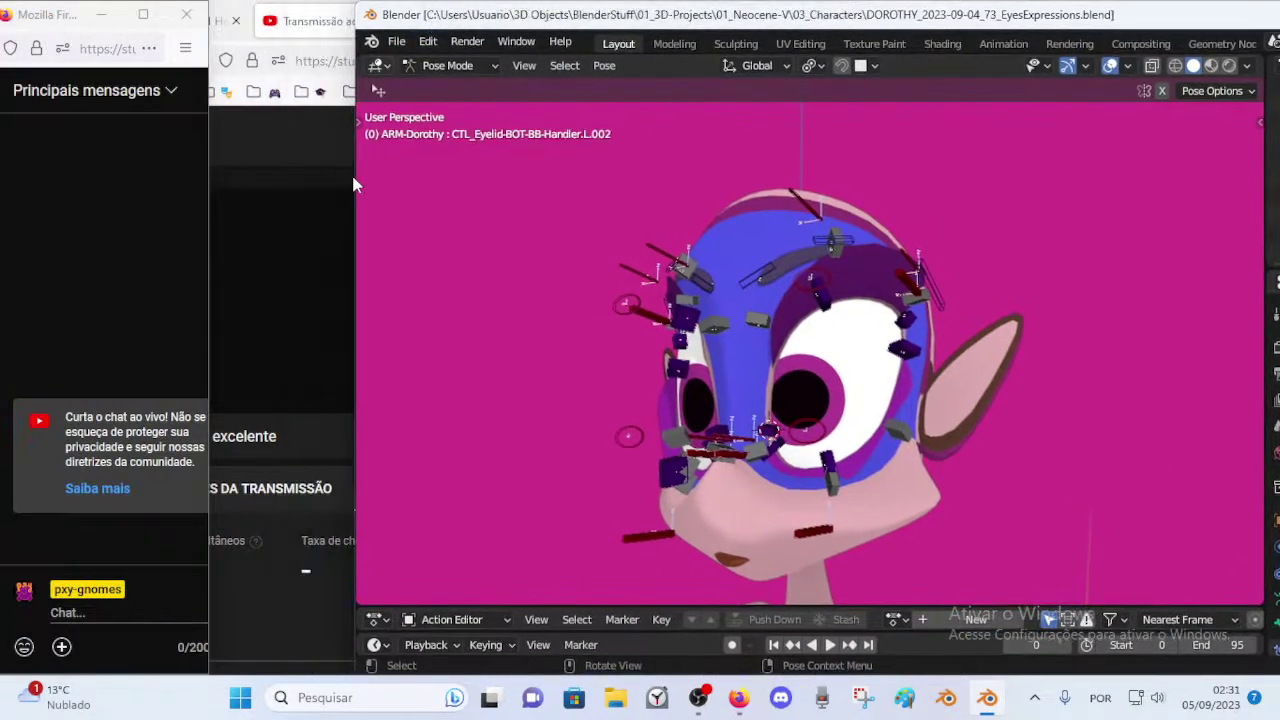
drag(355, 178, 351, 178)
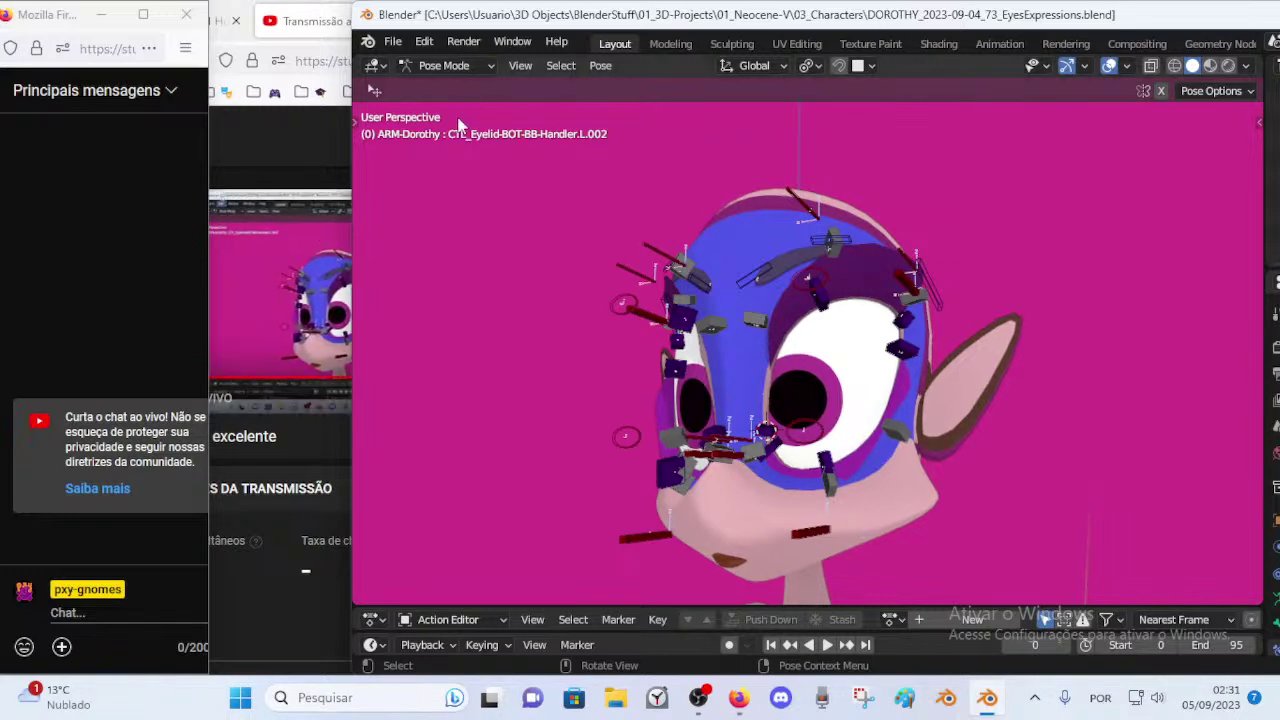
drag(490, 21, 346, 21)
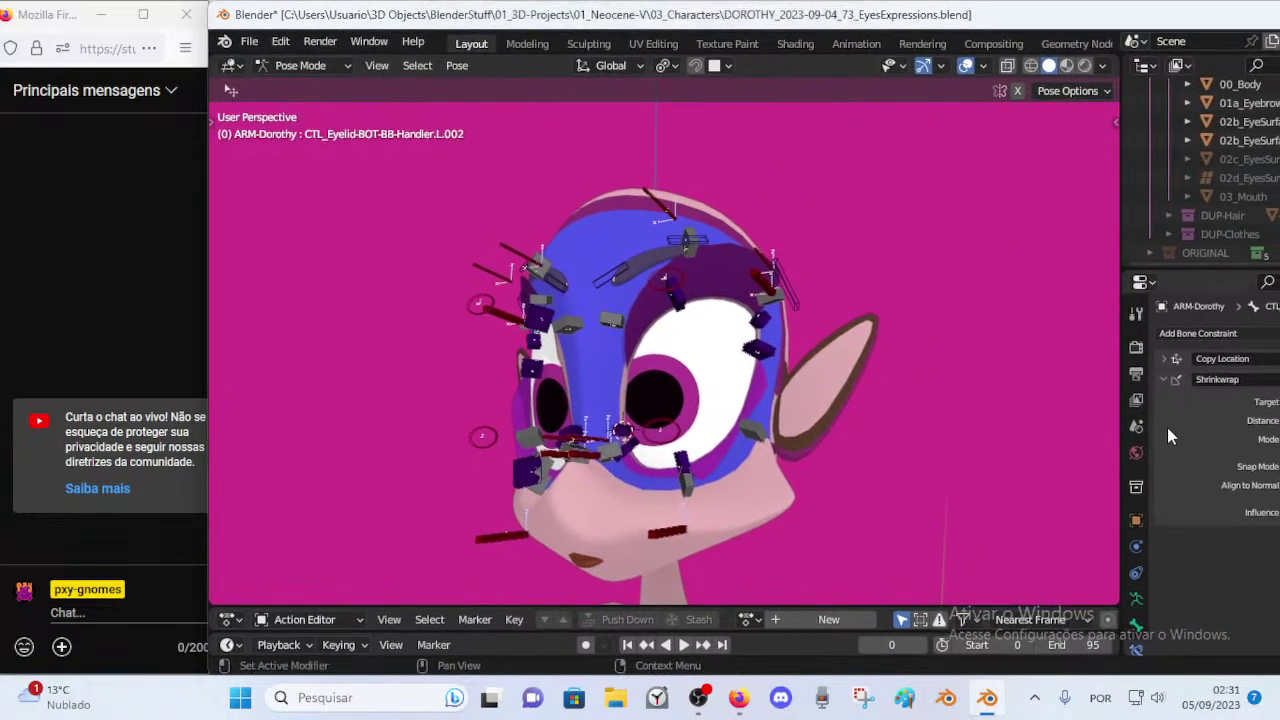
drag(1120, 390, 1031, 366)
drag(940, 25, 836, 2)
drag(190, 13, 371, 14)
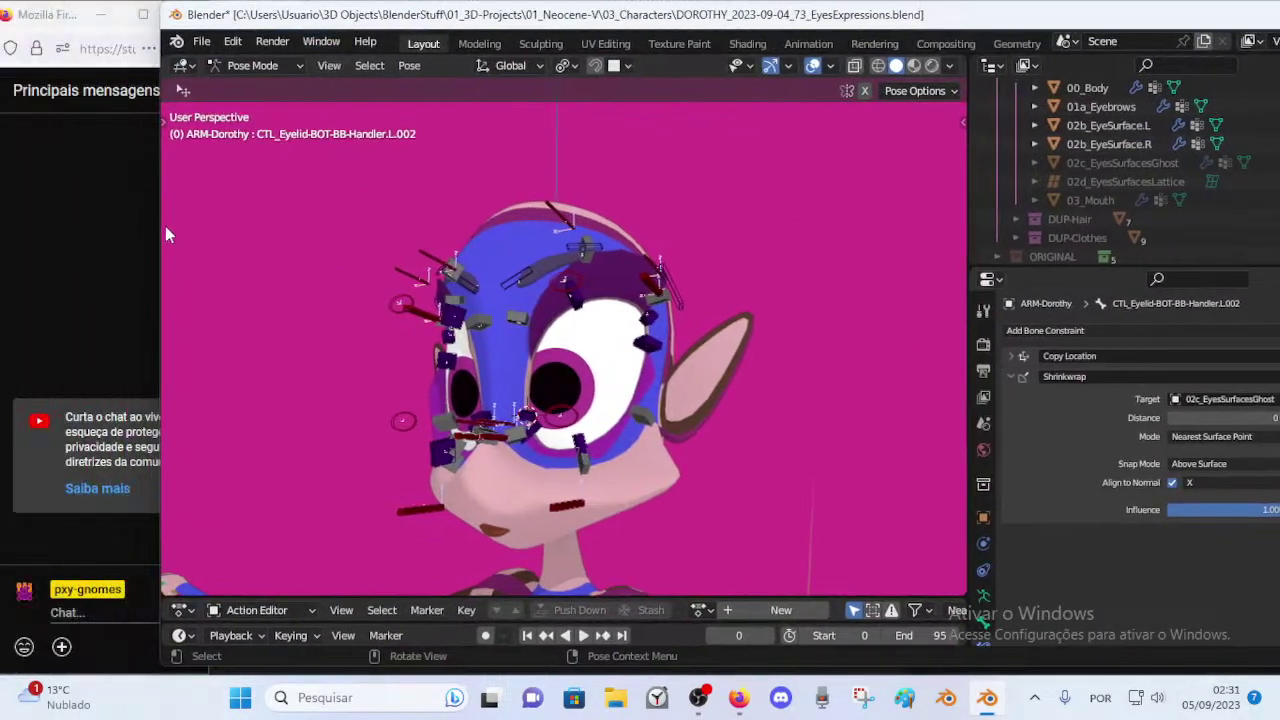
drag(163, 230, 531, 272)
drag(616, 15, 331, 15)
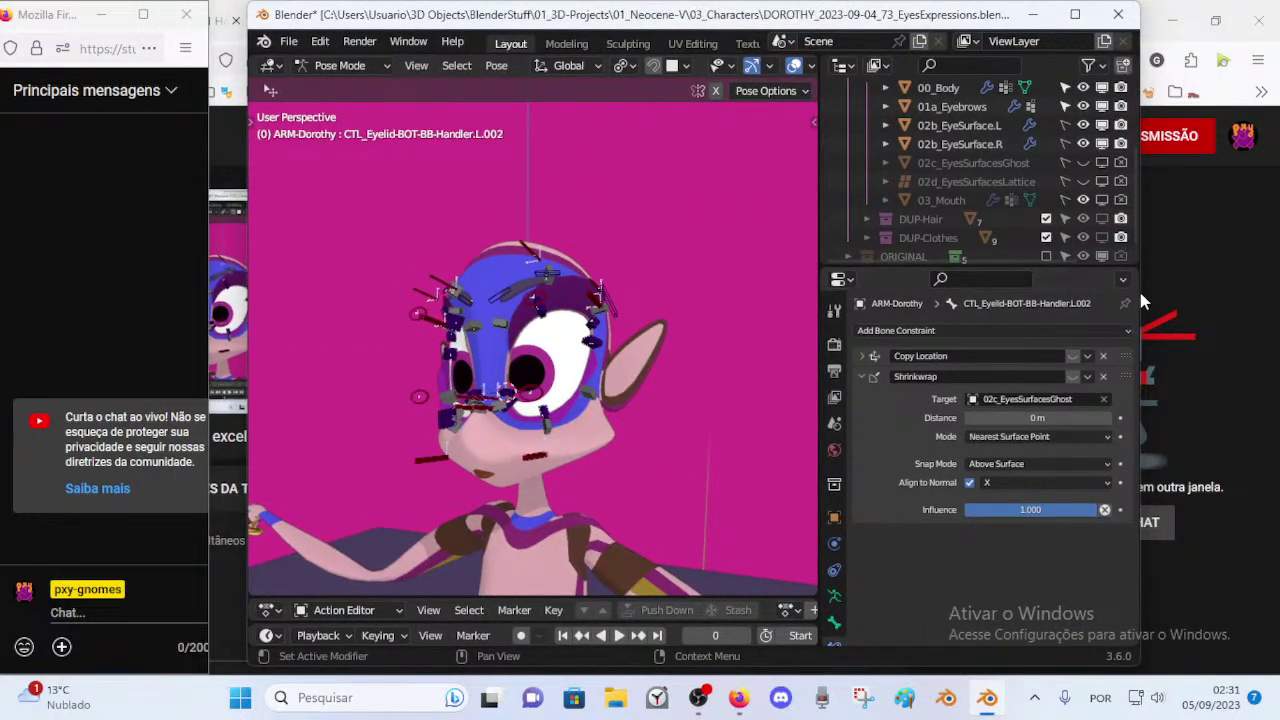
drag(1138, 293, 1278, 293)
drag(620, 16, 617, 18)
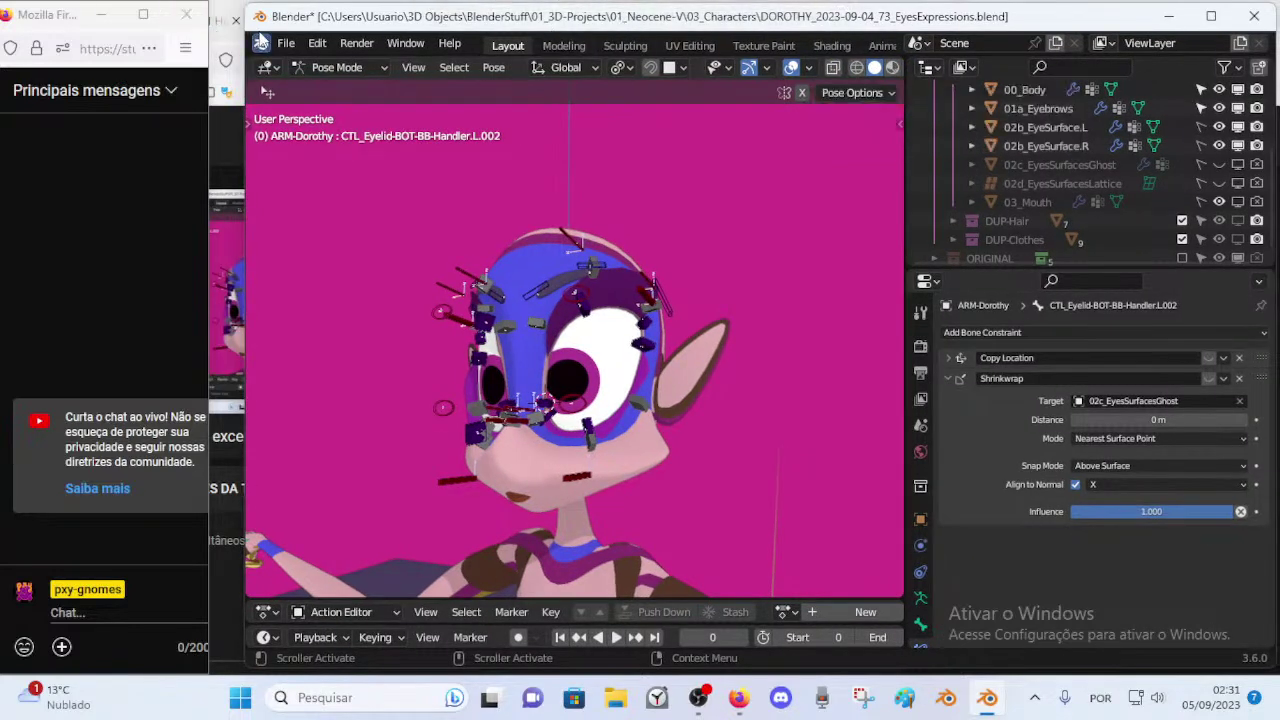
drag(247, 4, 208, 1)
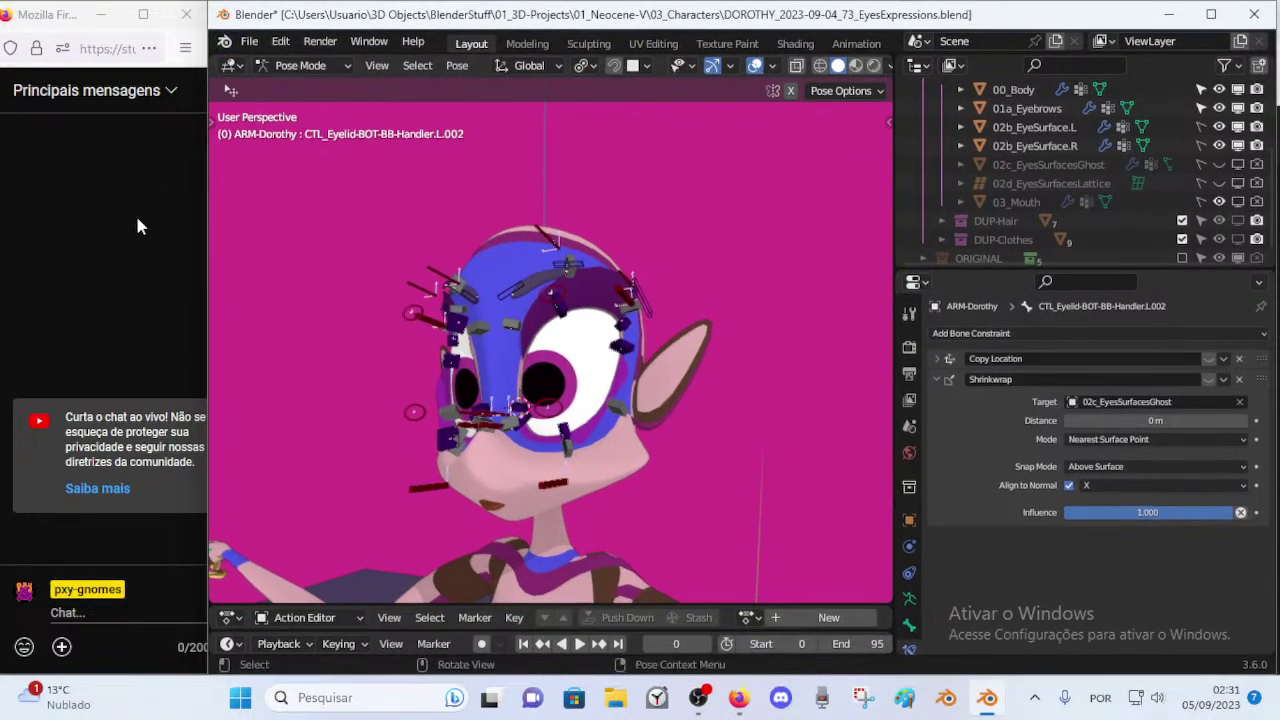
Switch to the Firefox window with the Mass Effect - Citadel: Flux (1 Hour of Music) video and play it.
click(121, 238)
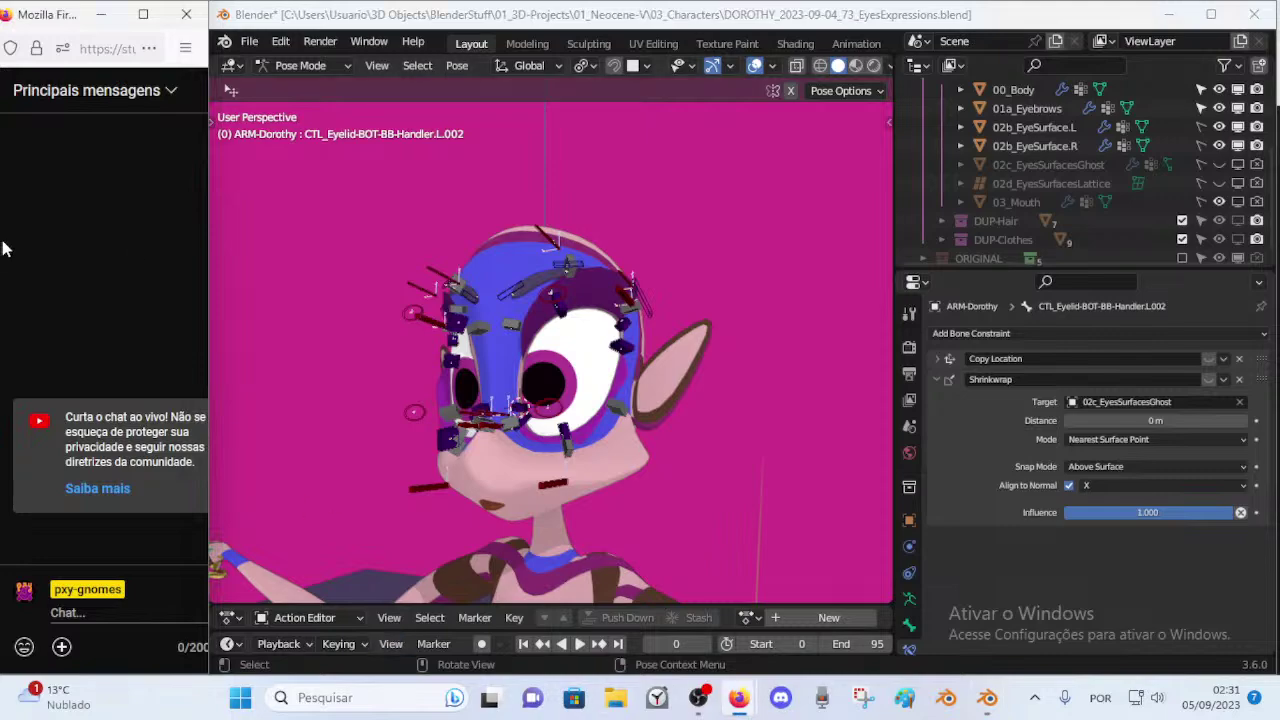
mouse_move(743, 702)
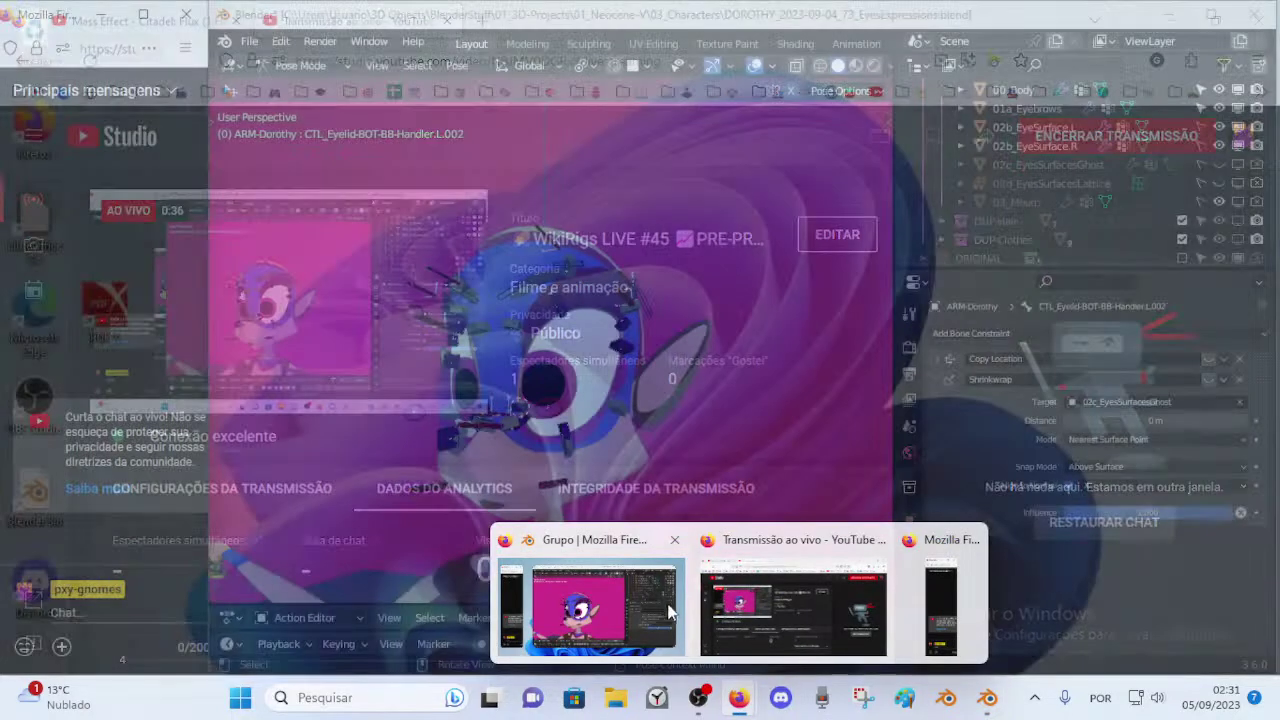
click(738, 603)
click(82, 4)
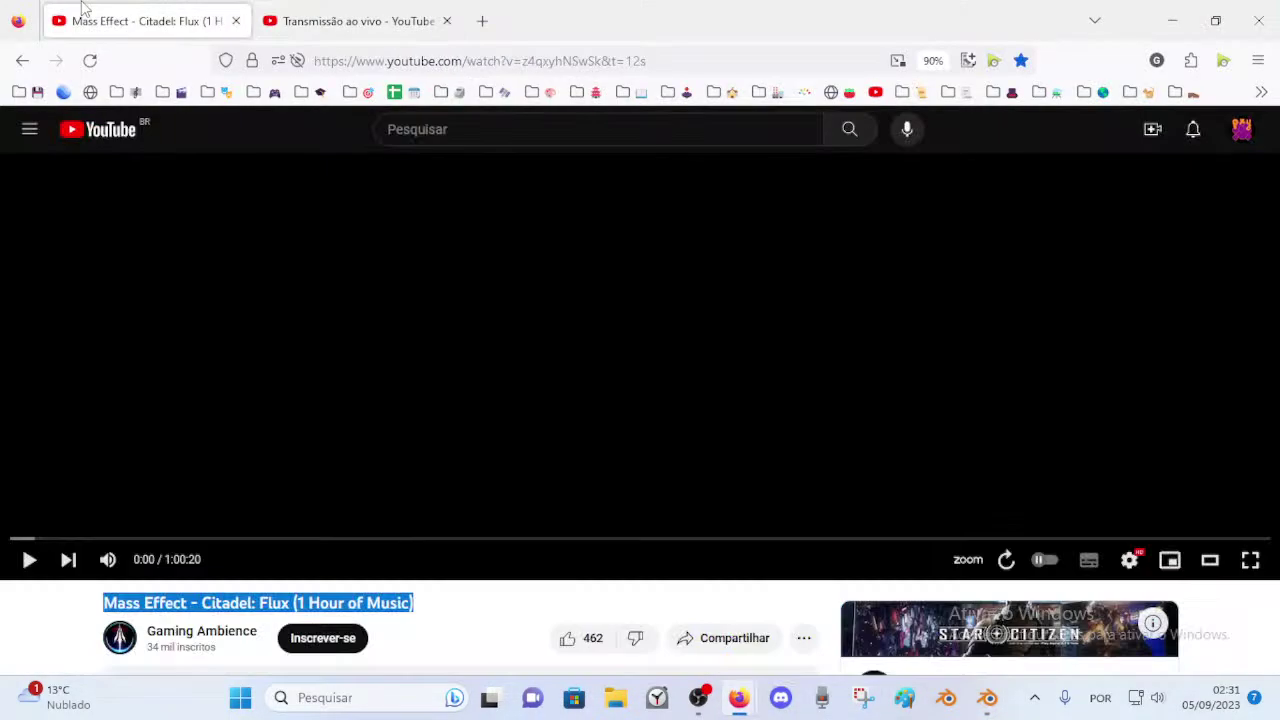
click(561, 288)
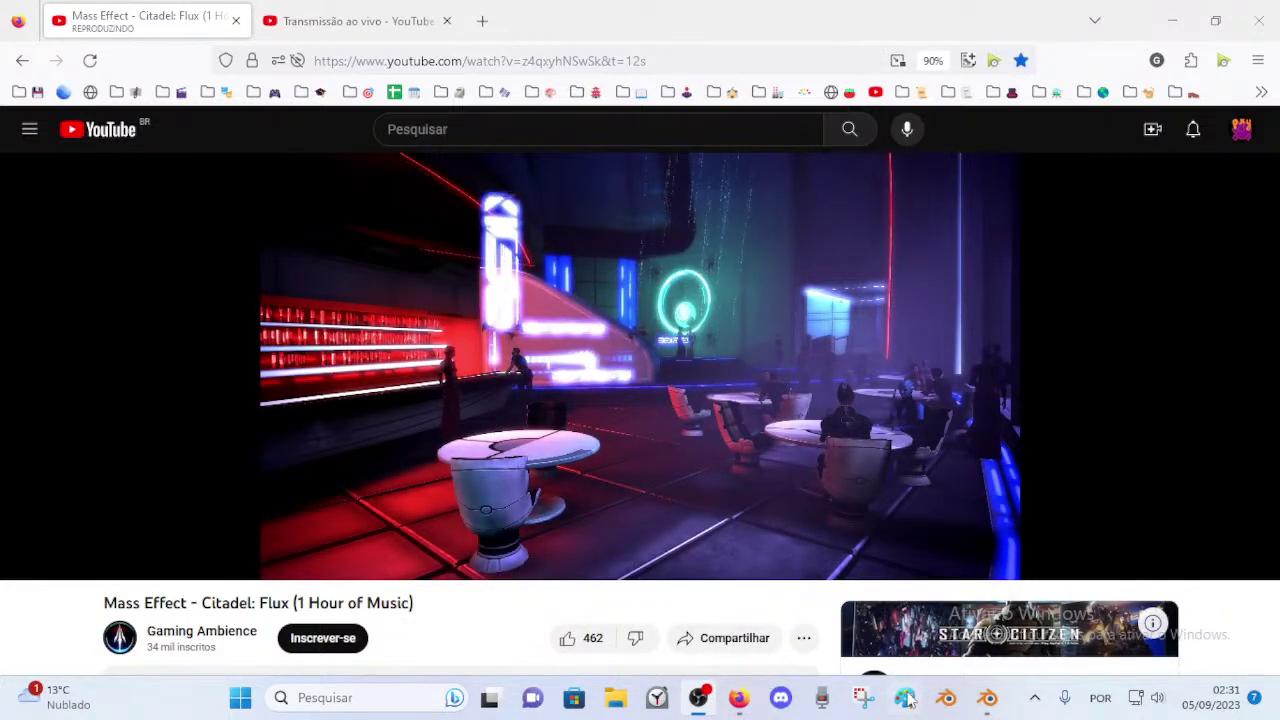
Return to Blender and bring the live chat window back up beside it.
click(983, 697)
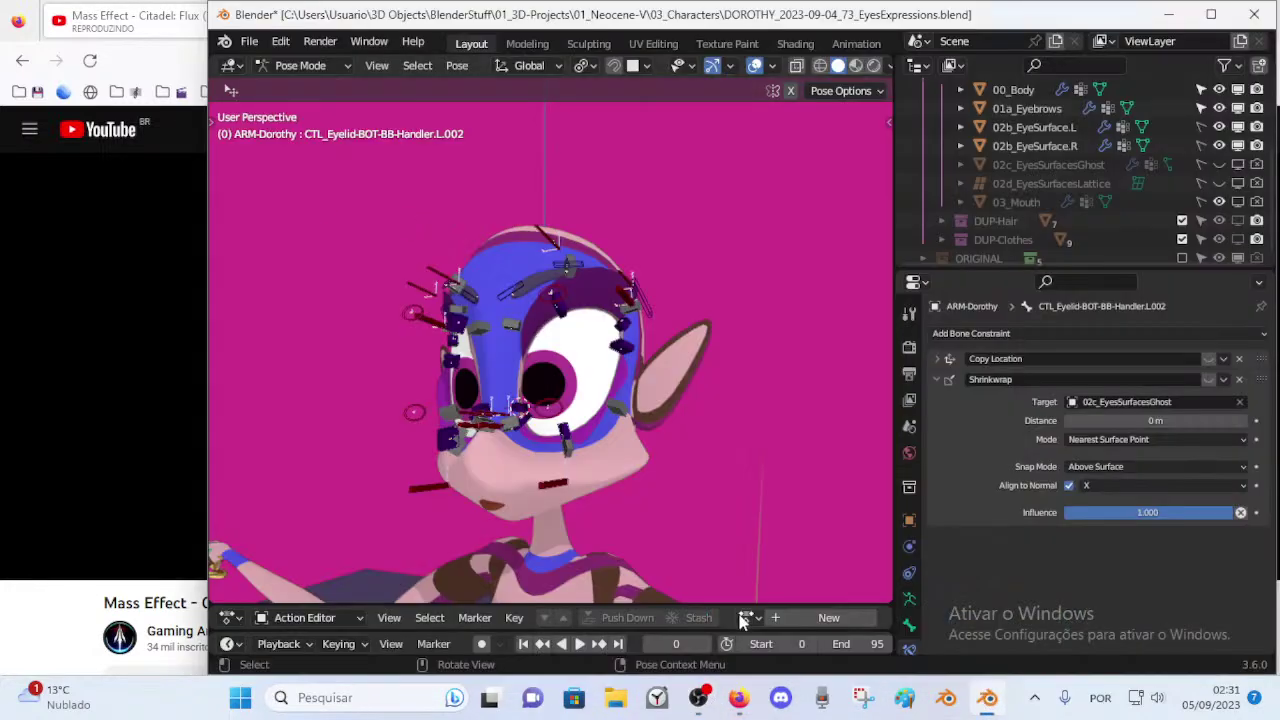
mouse_move(714, 706)
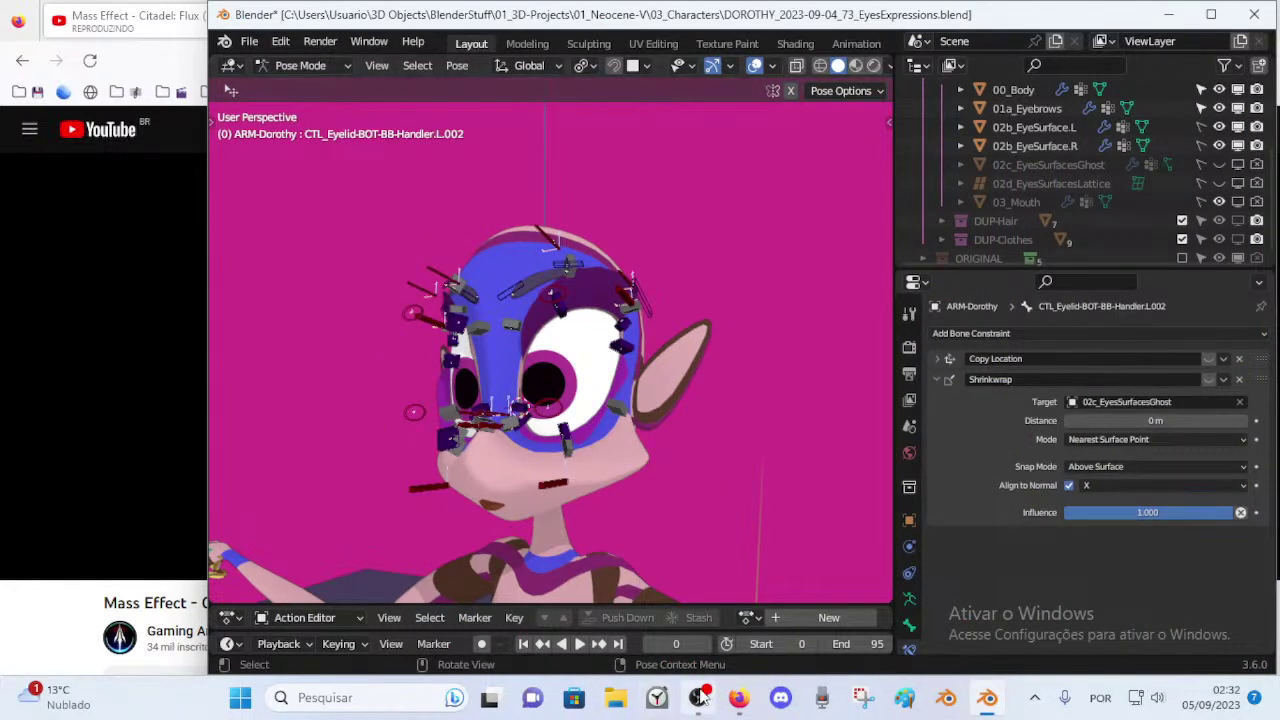
click(940, 597)
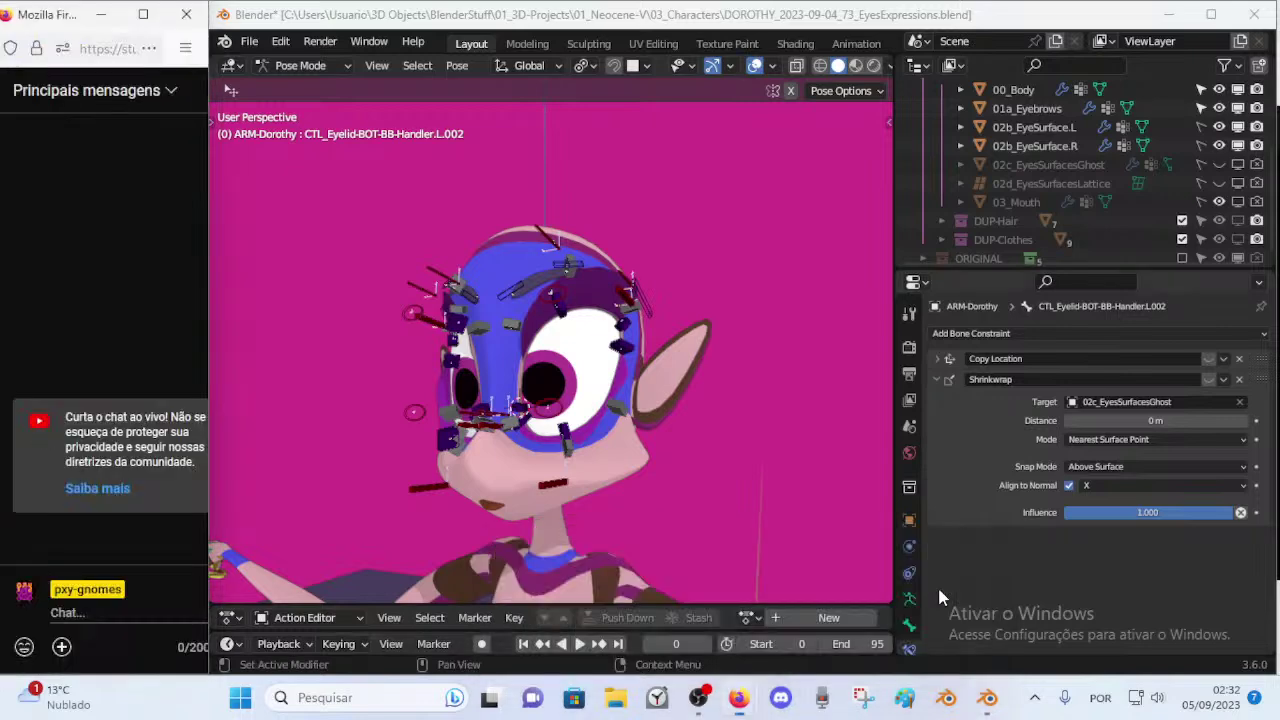
click(594, 10)
Adjust the system volume to 58.
scroll(559, 412, up, 2)
scroll(559, 412, down, 1)
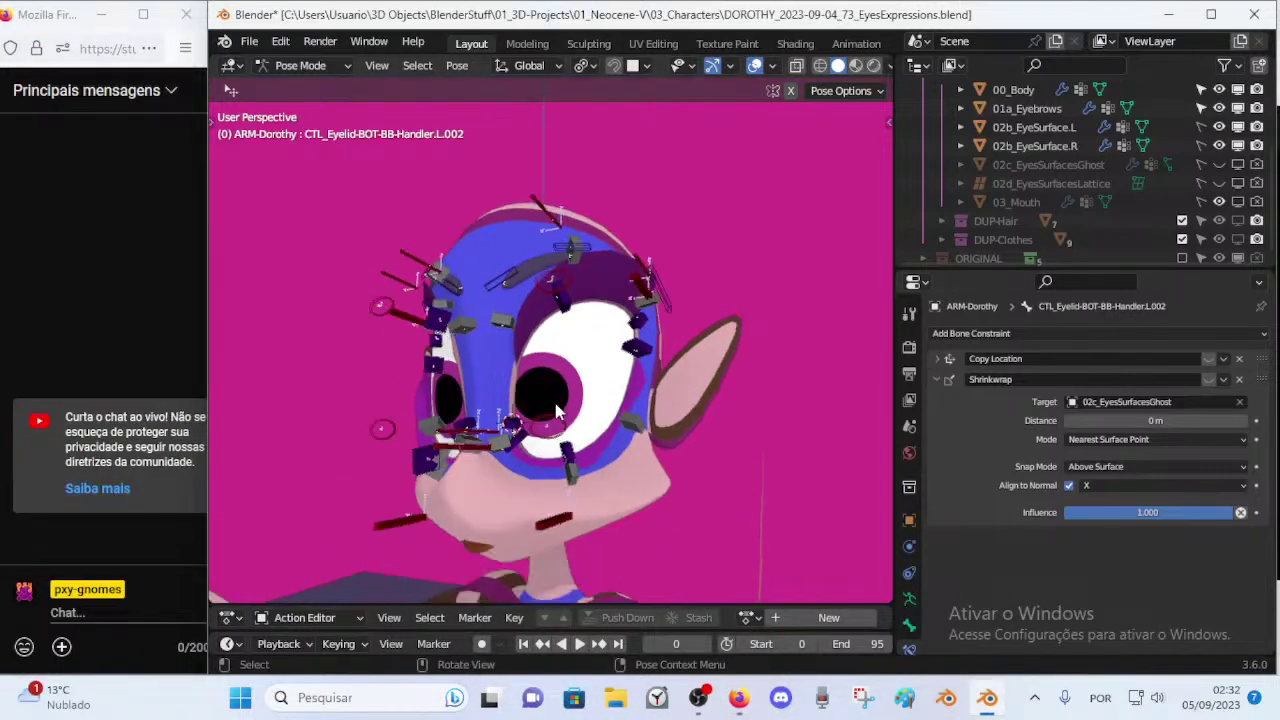
key(XF86AudioRaiseVolume)
key(XF86AudioRaiseVolume)
key(XF86AudioRaiseVolume)
key(XF86AudioRaiseVolume)
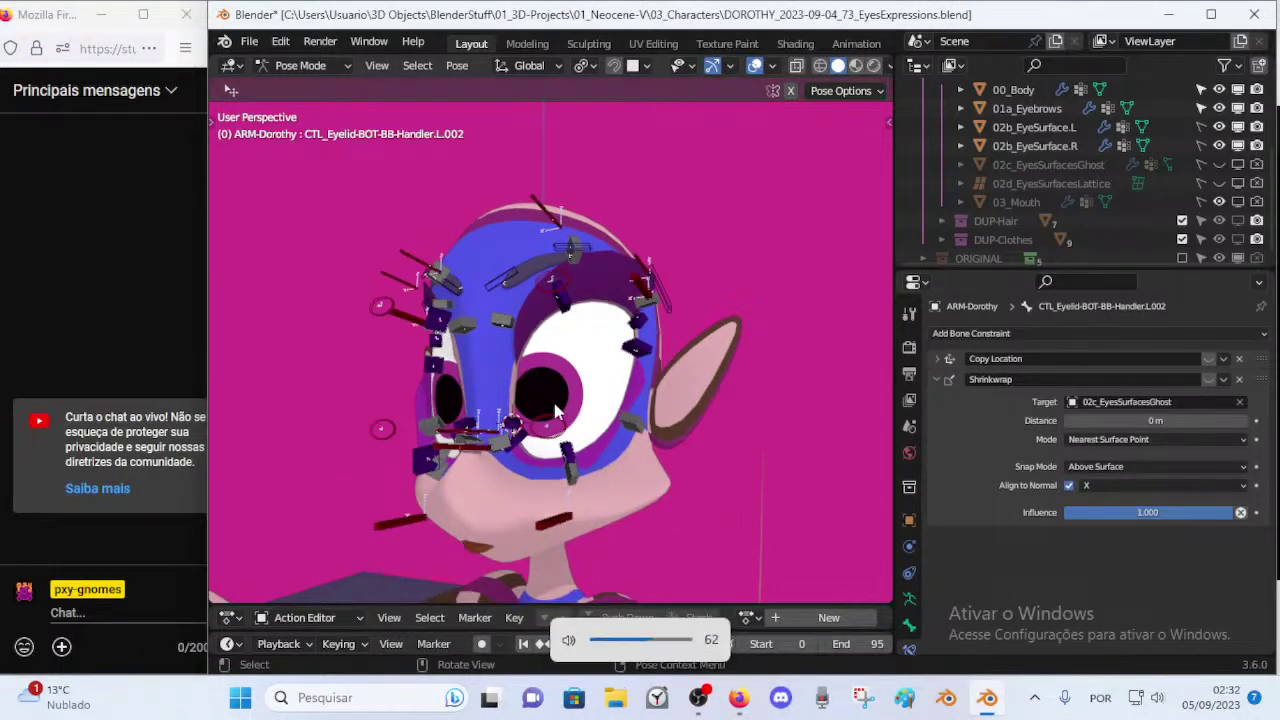
middle_drag(494, 332, 540, 343)
middle_drag(609, 419, 517, 435)
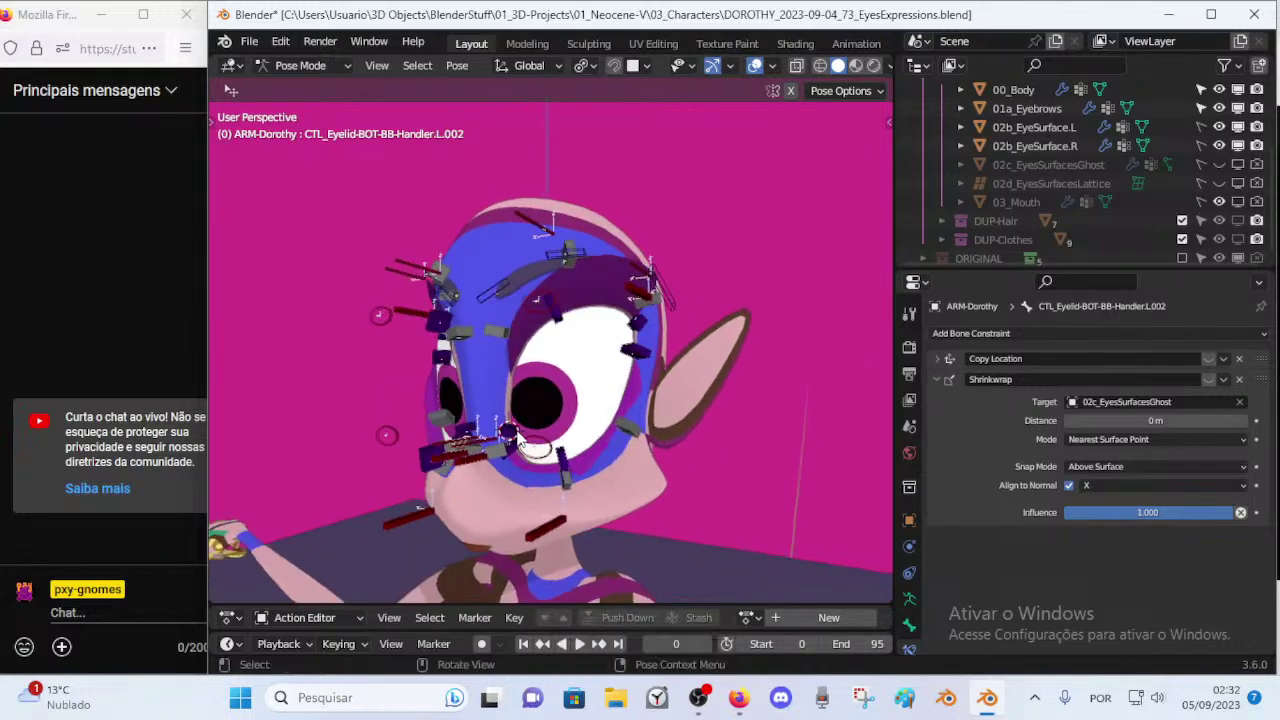
key(XF86AudioLowerVolume)
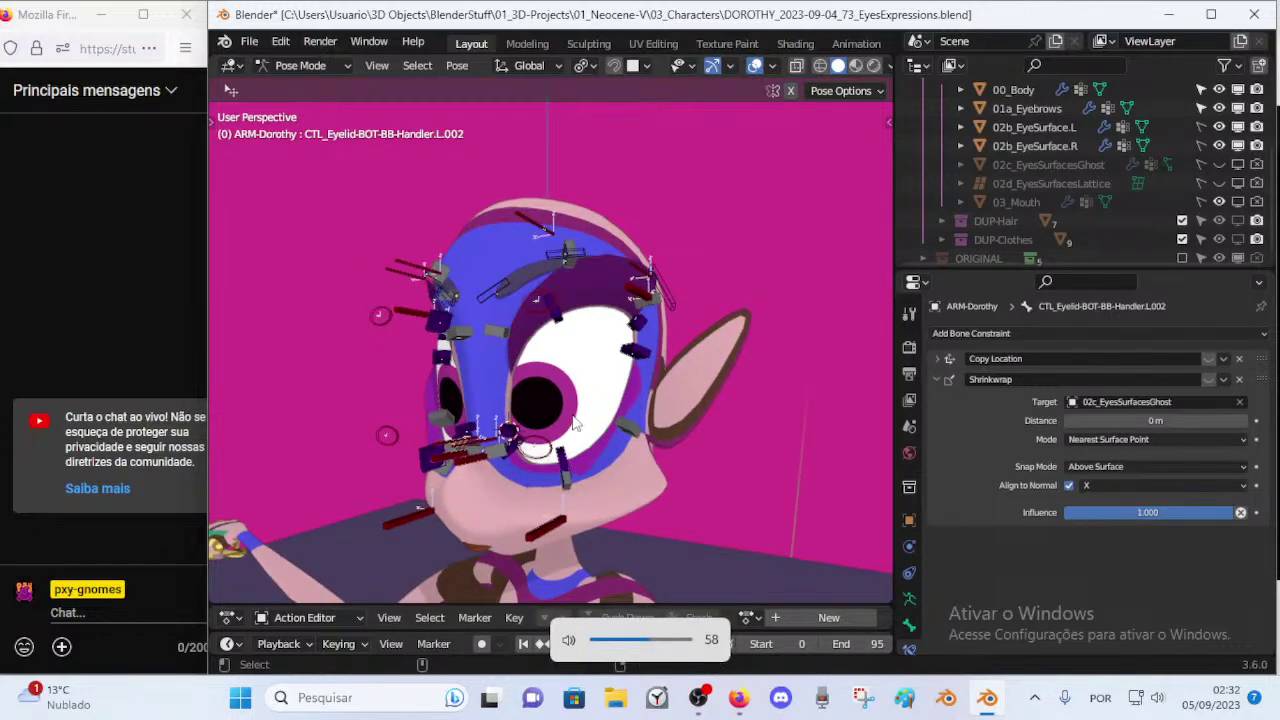
Try to move the upper eye contour control CTL-EyeContour-Top.L down over the character's left eye.
scroll(576, 430, up, 1)
key(ctrl+w)
mouse_move(576, 430)
middle_down()
mouse_move(465, 450)
mouse_move(547, 461)
mouse_move(603, 418)
middle_up()
key(shift+alt+w)
click(624, 307)
key(g)
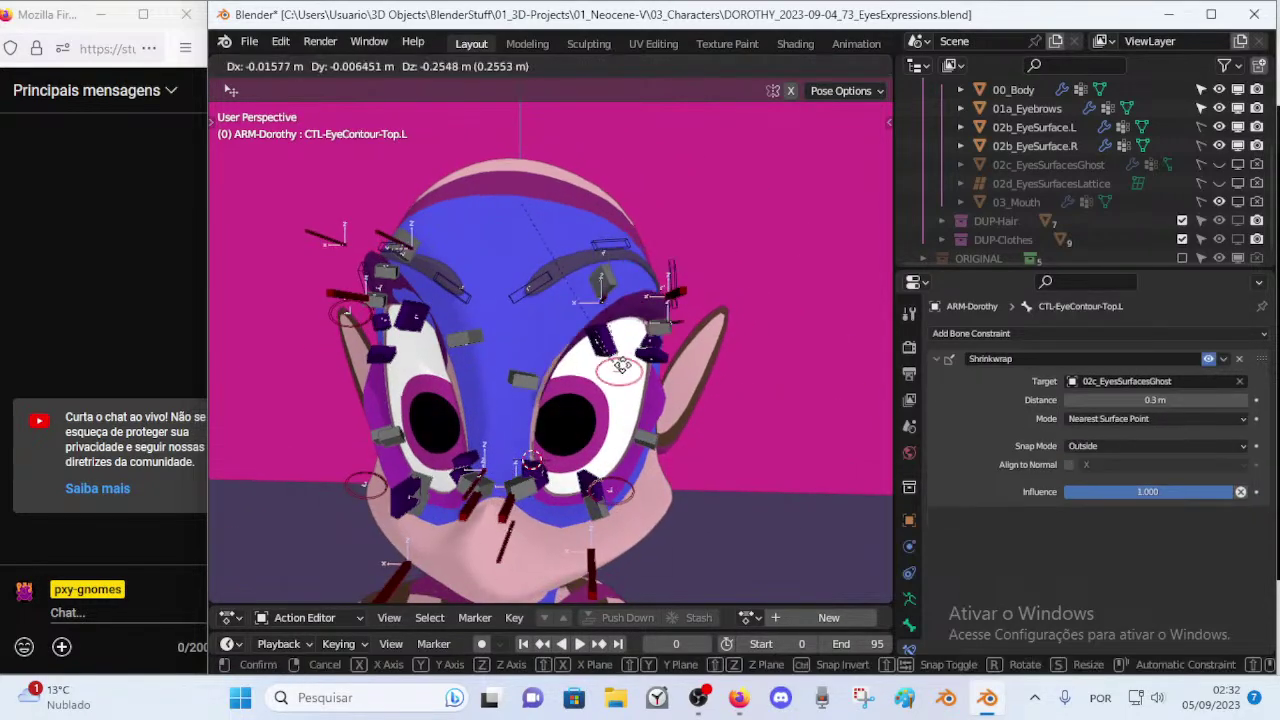
right_click(618, 396)
middle_drag(626, 360, 543, 440)
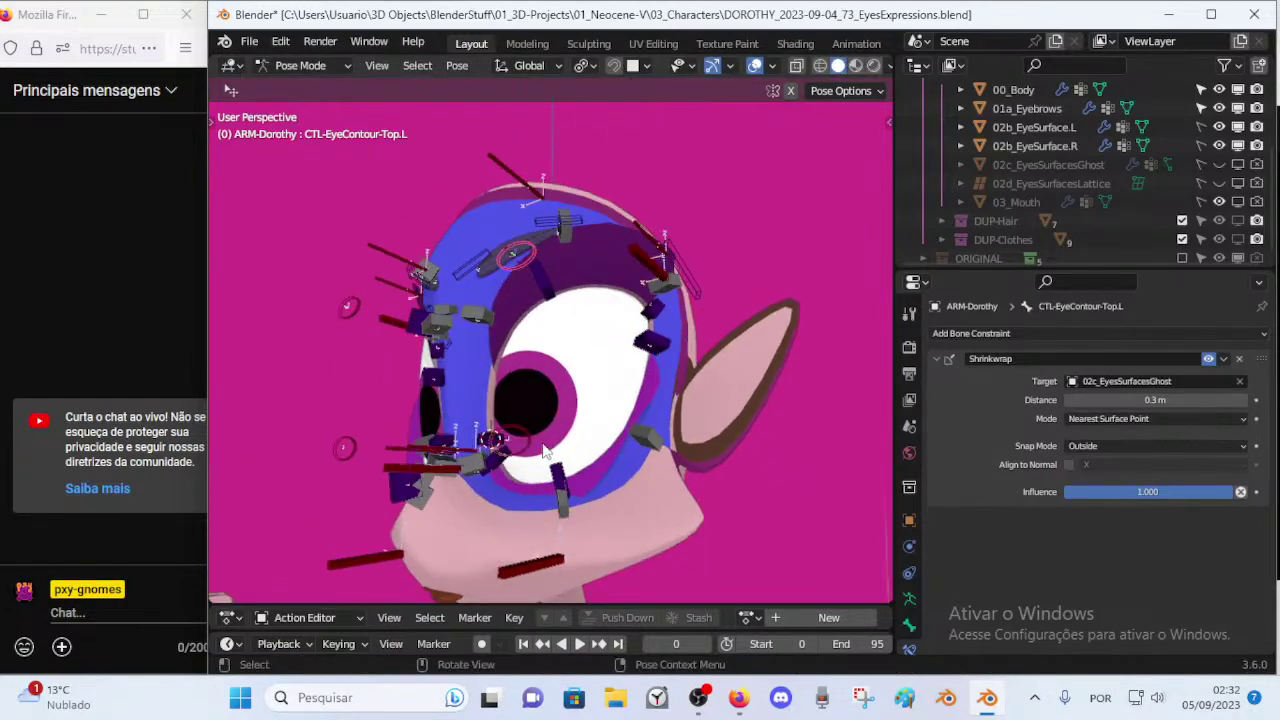
Open File Explorer and go to the REF-CG_FacialExpression folder in Objetos 3D, BlenderStuff, 00_3D-Utility, 02_REF-3D.
click(616, 695)
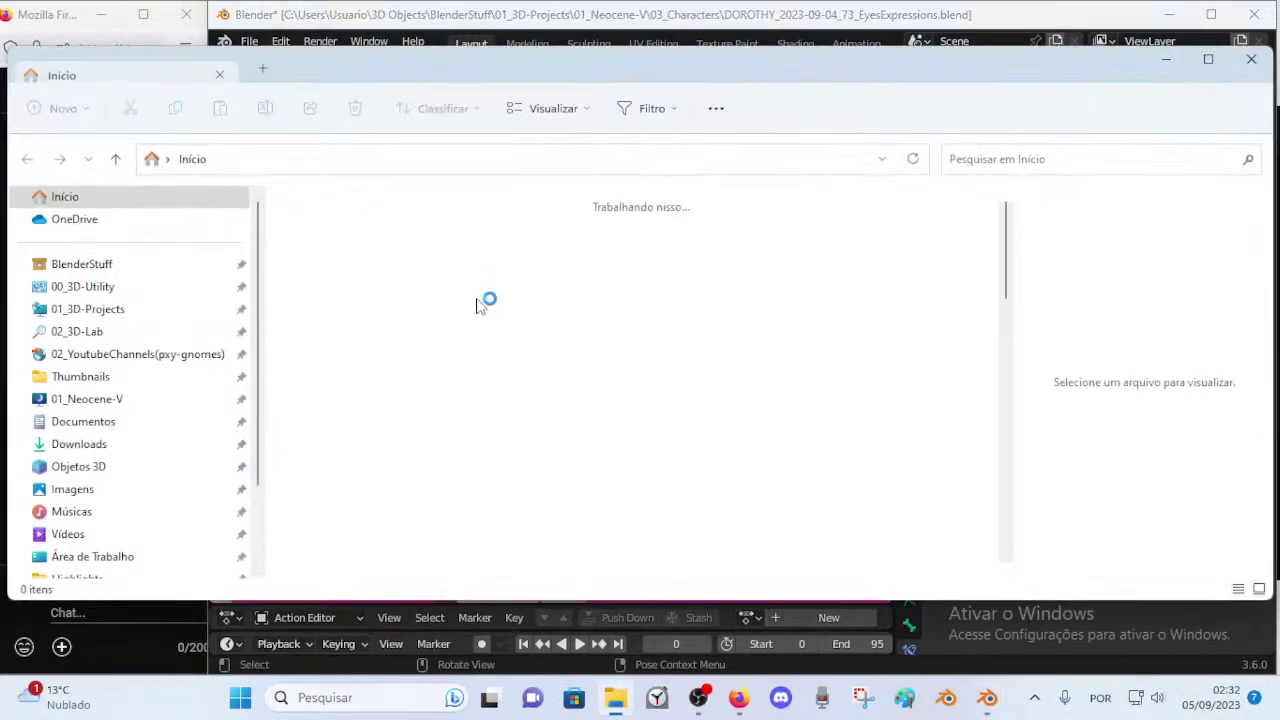
click(80, 466)
double_click(327, 251)
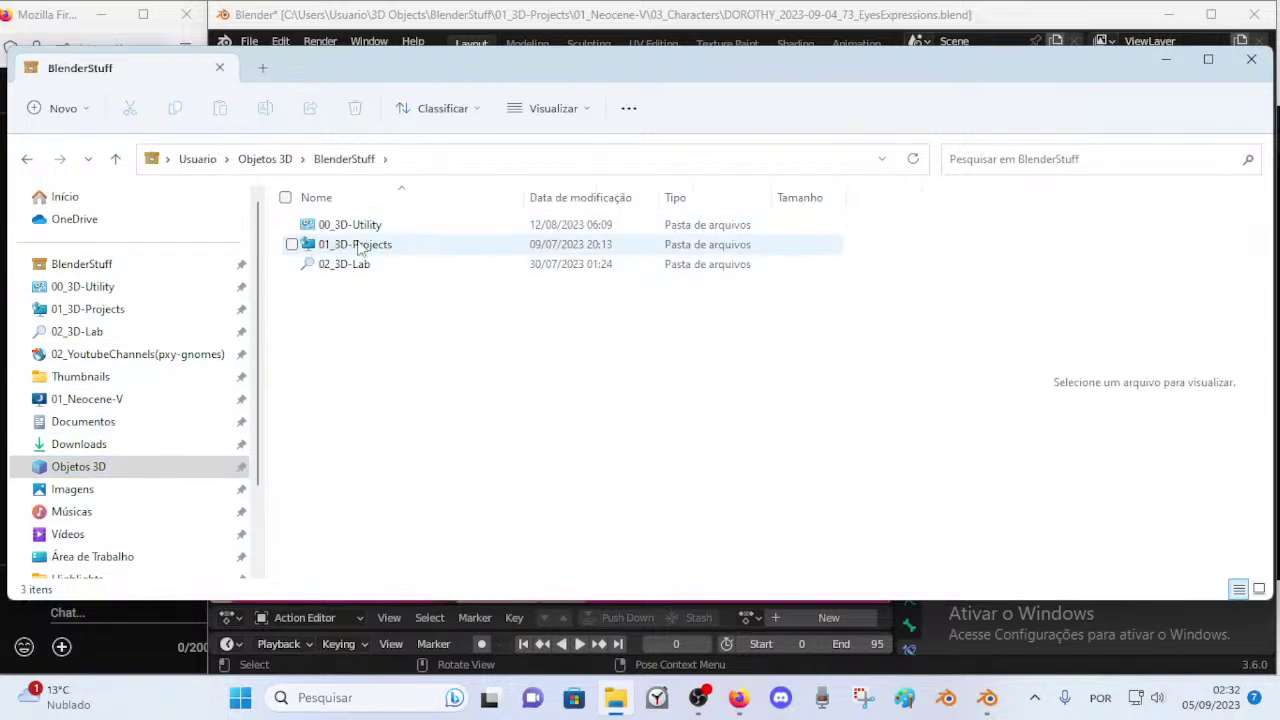
double_click(362, 224)
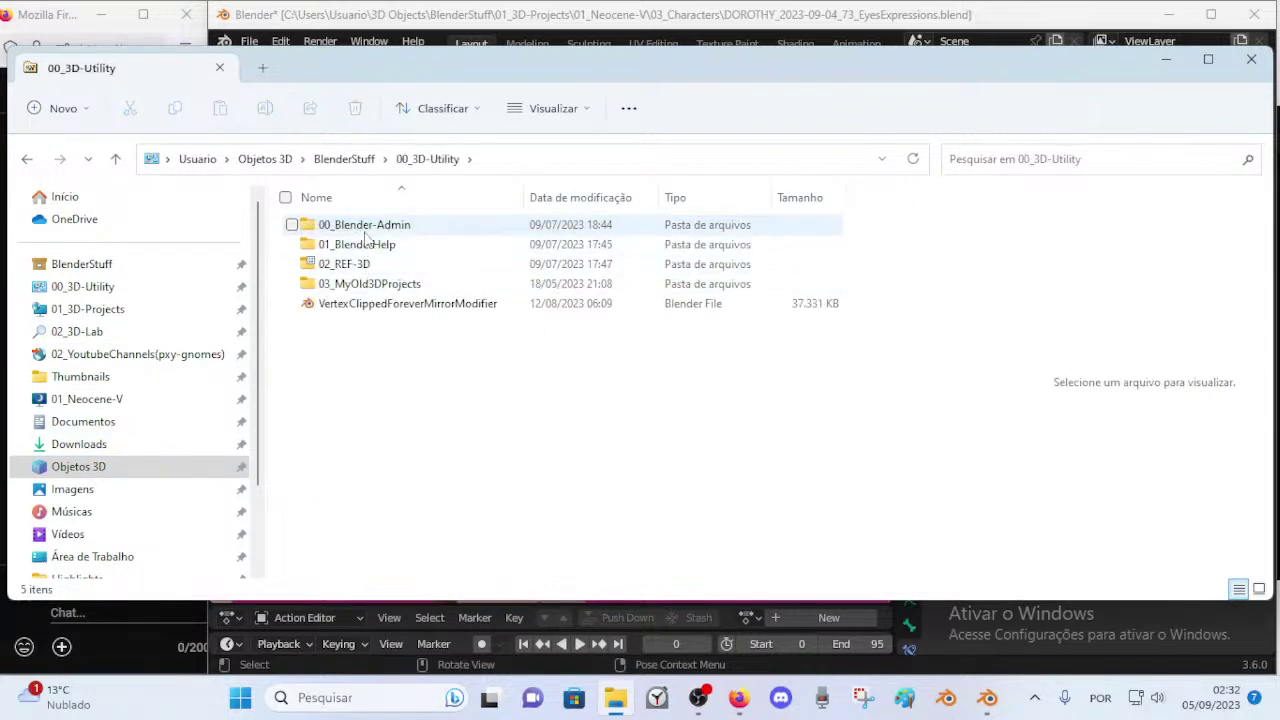
click(105, 468)
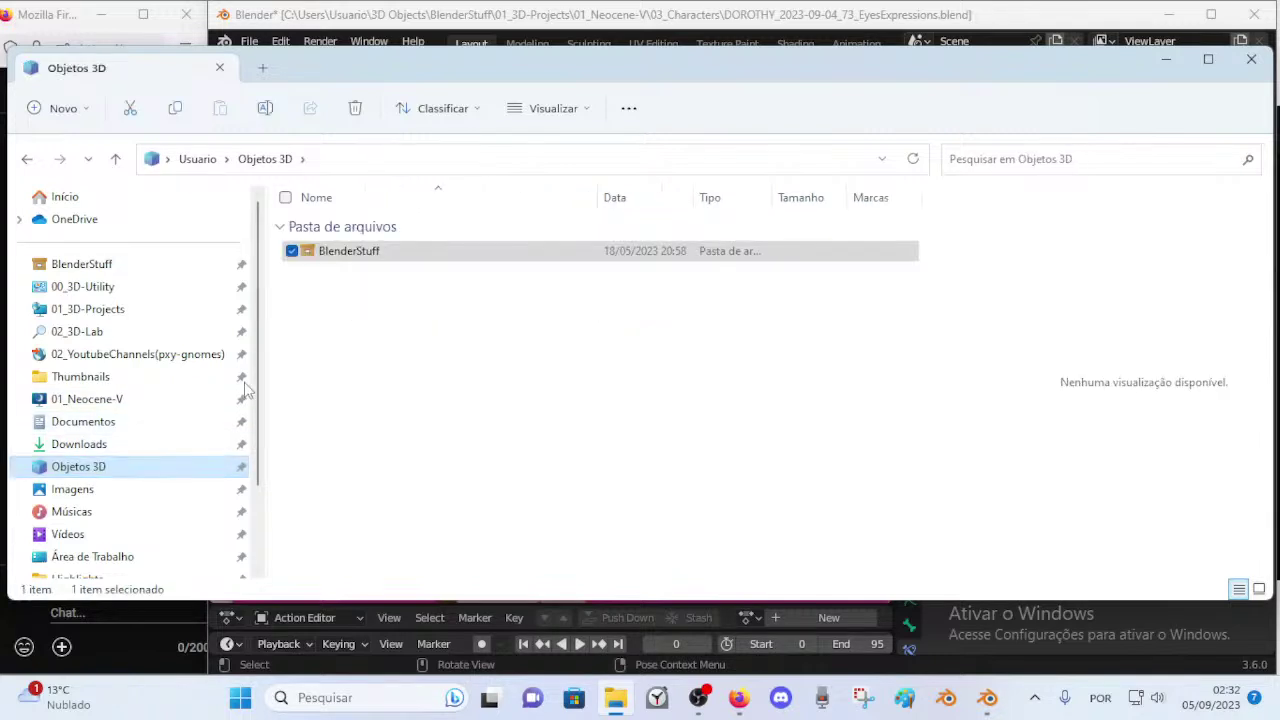
double_click(330, 251)
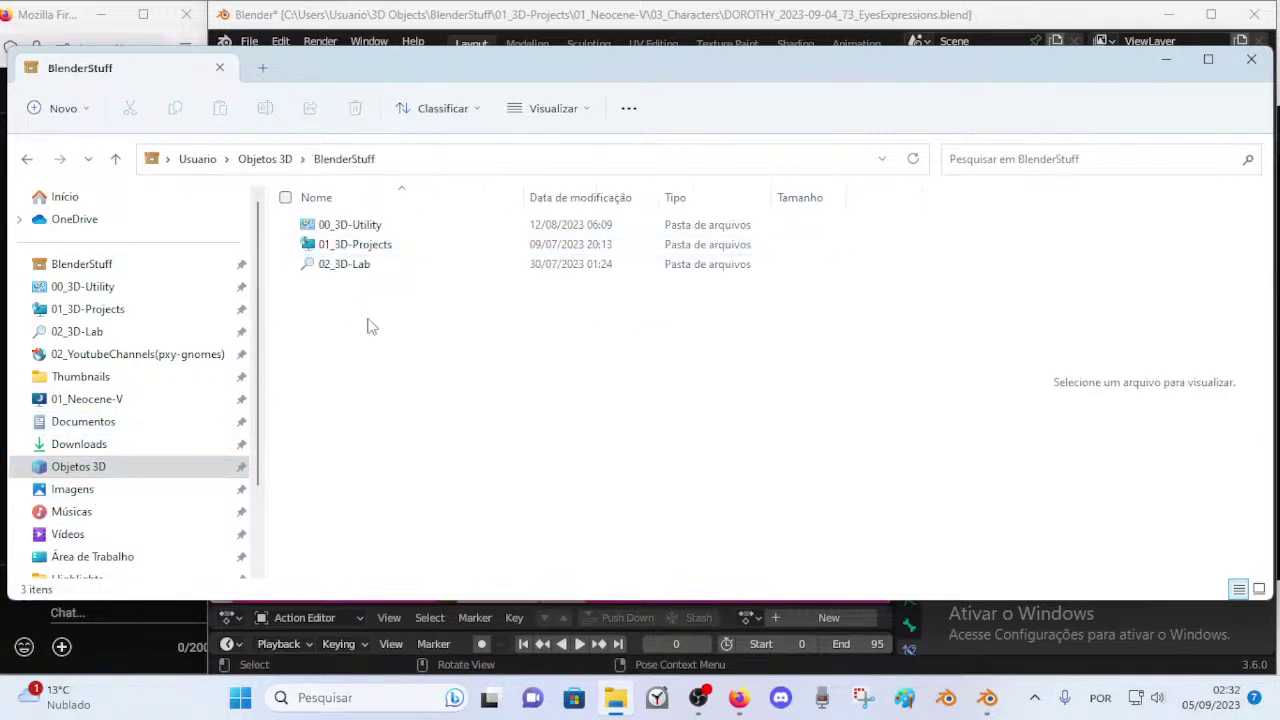
double_click(357, 226)
double_click(345, 264)
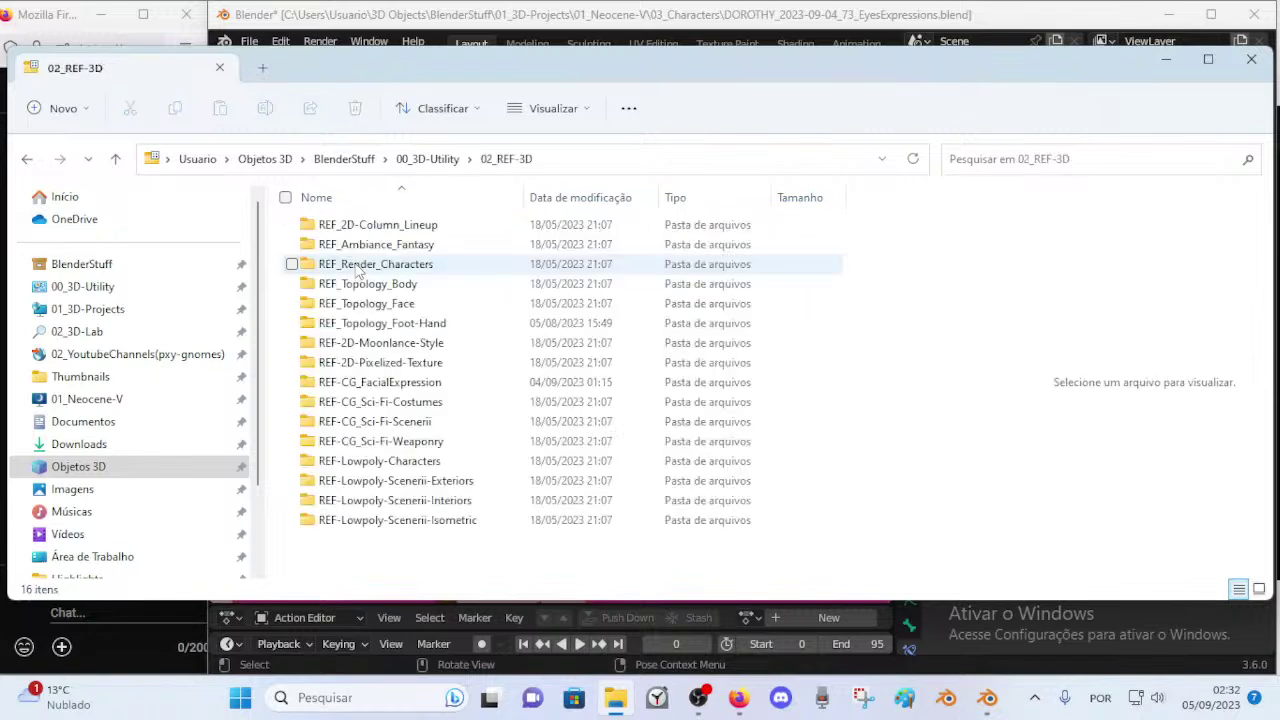
click(408, 388)
double_click(394, 386)
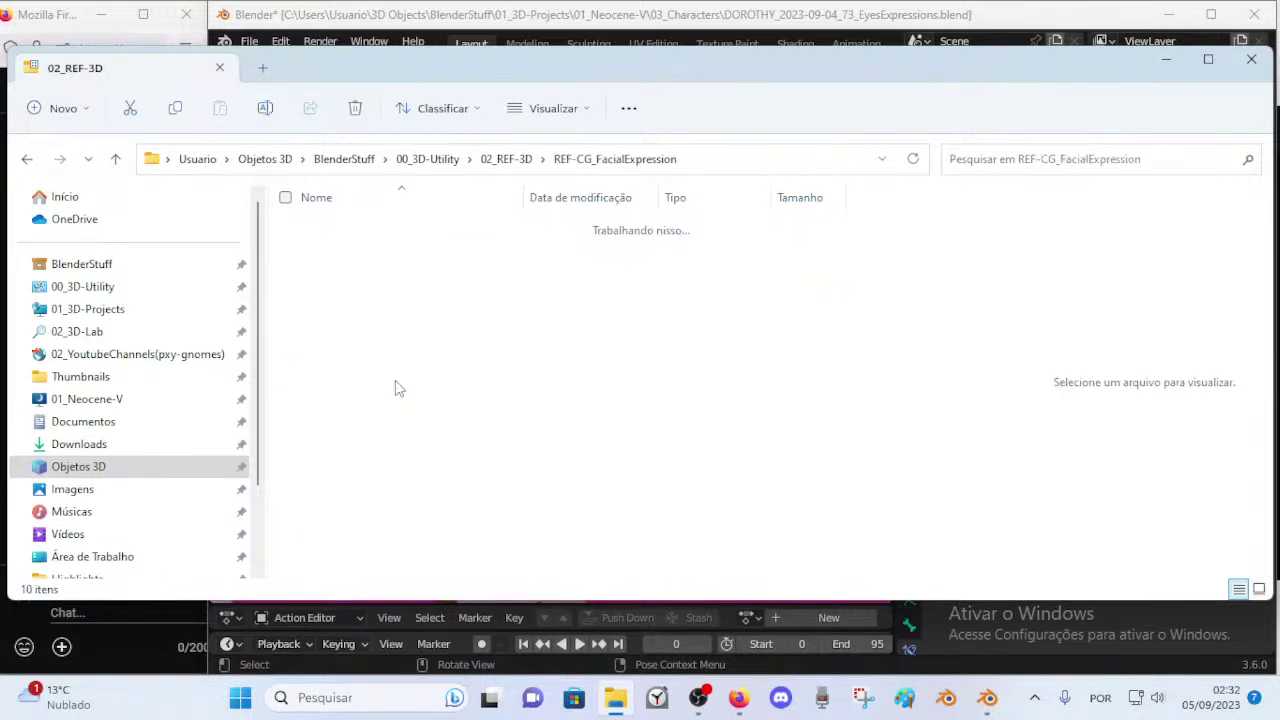
Open the first facial expression image maximized and examine the expressions in the reference sheets, returning to the first one.
double_click(394, 226)
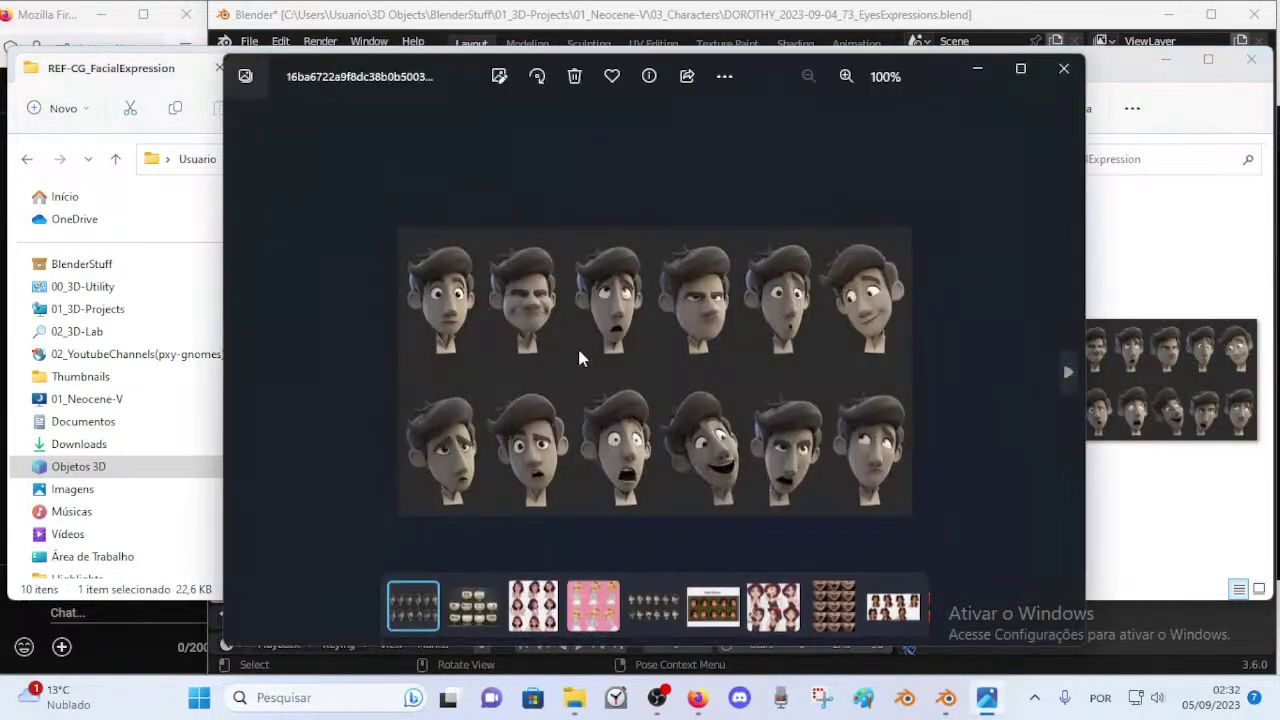
double_click(781, 75)
scroll(628, 314, up, 5)
scroll(628, 340, down, 3)
key(Right)
key(Right)
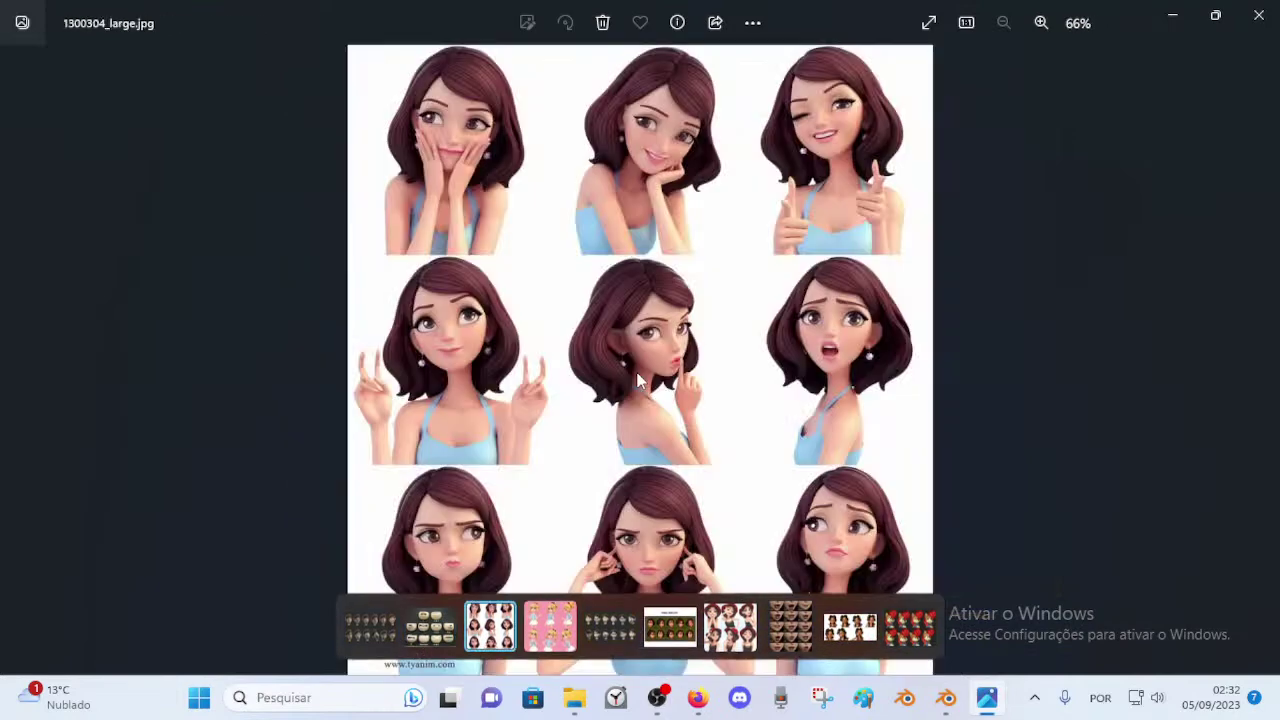
scroll(631, 250, up, 1)
scroll(631, 250, down, 1)
key(Left)
key(Left)
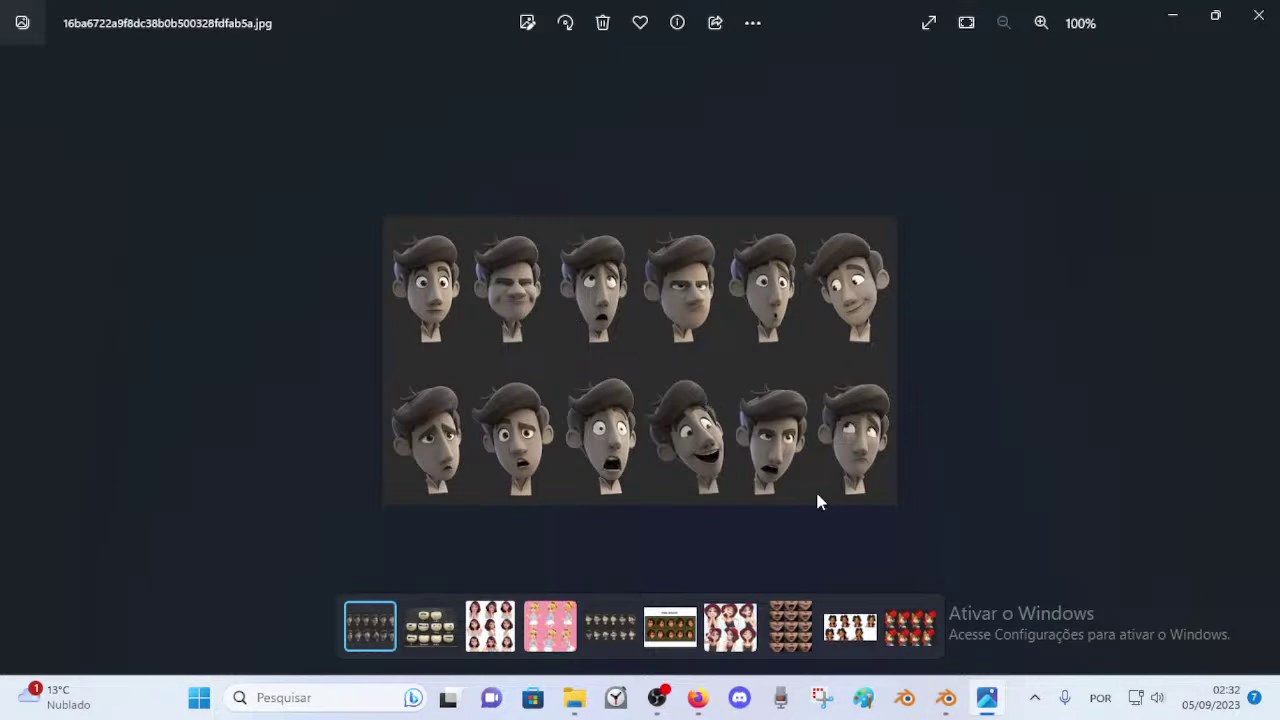
Return to Blender and move the left upper eyelid handle CTL_Eyelid-TOP-BB-Handler.L.002 down toward the iris.
click(942, 700)
middle_drag(486, 430, 545, 488)
scroll(548, 420, up, 2)
mouse_move(549, 360)
middle_down()
mouse_move(616, 345)
mouse_move(552, 335)
middle_up()
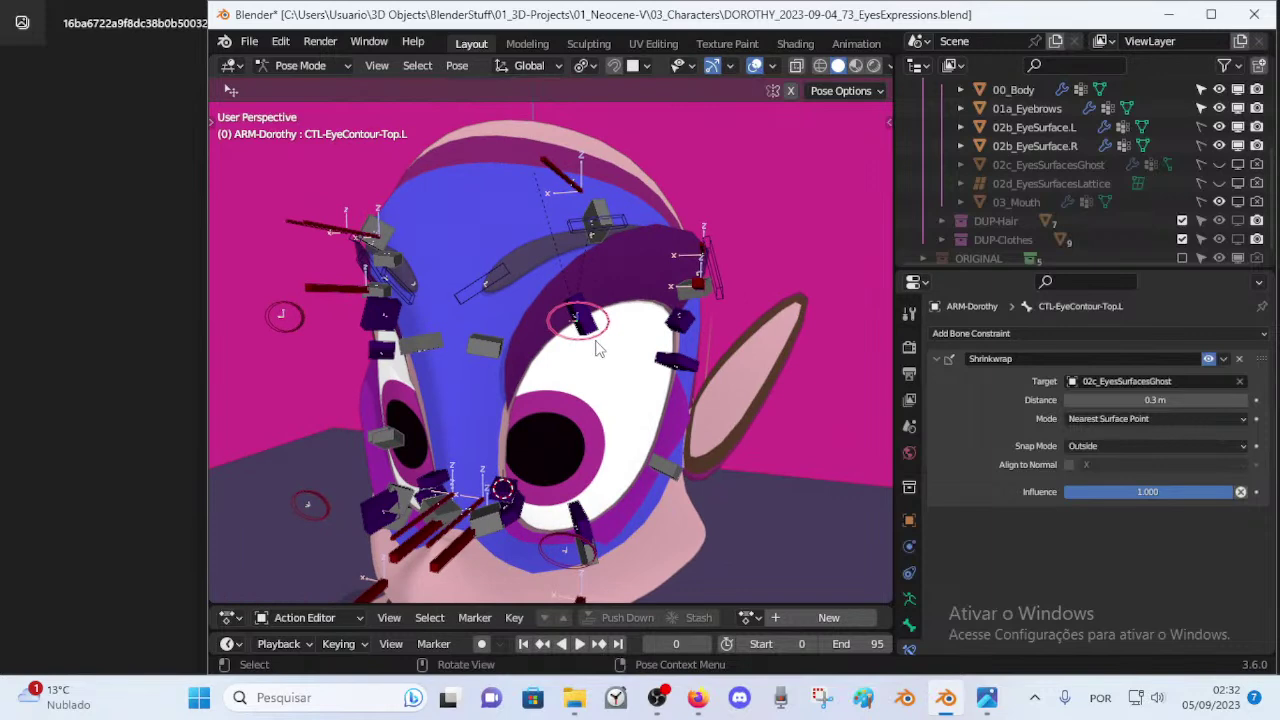
click(594, 340)
key(g)
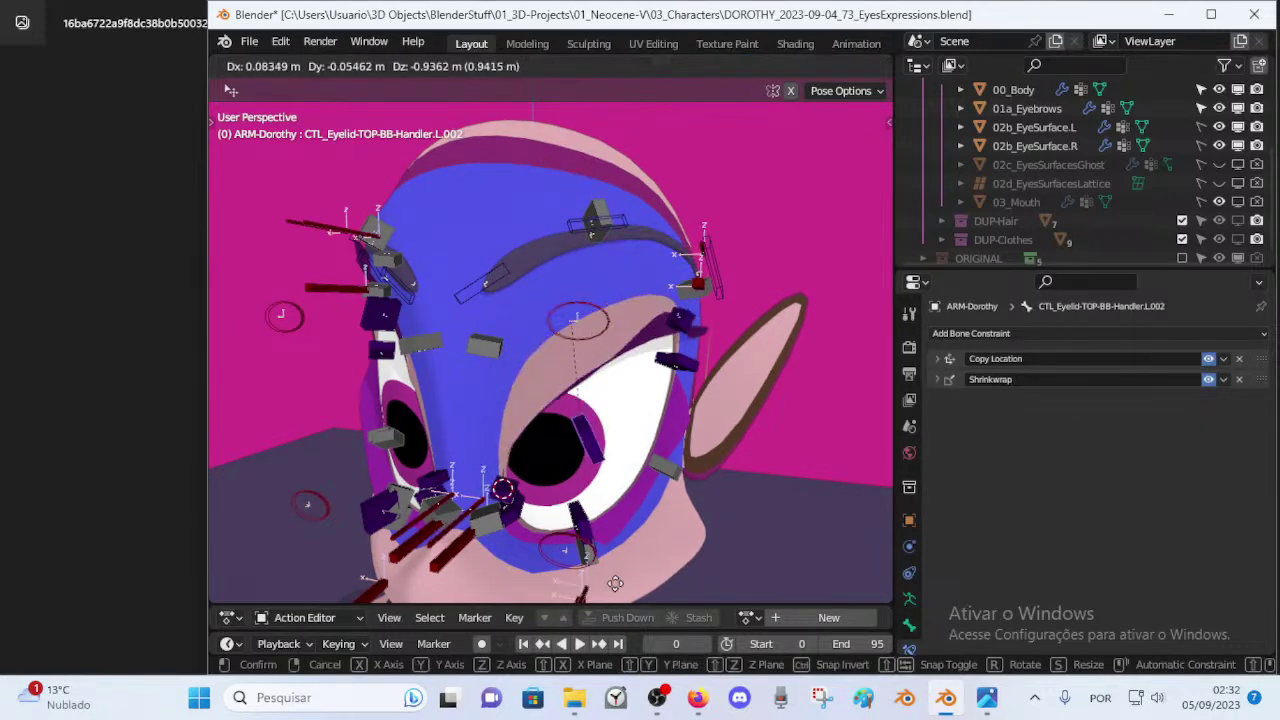
click(595, 467)
middle_drag(597, 466, 640, 376)
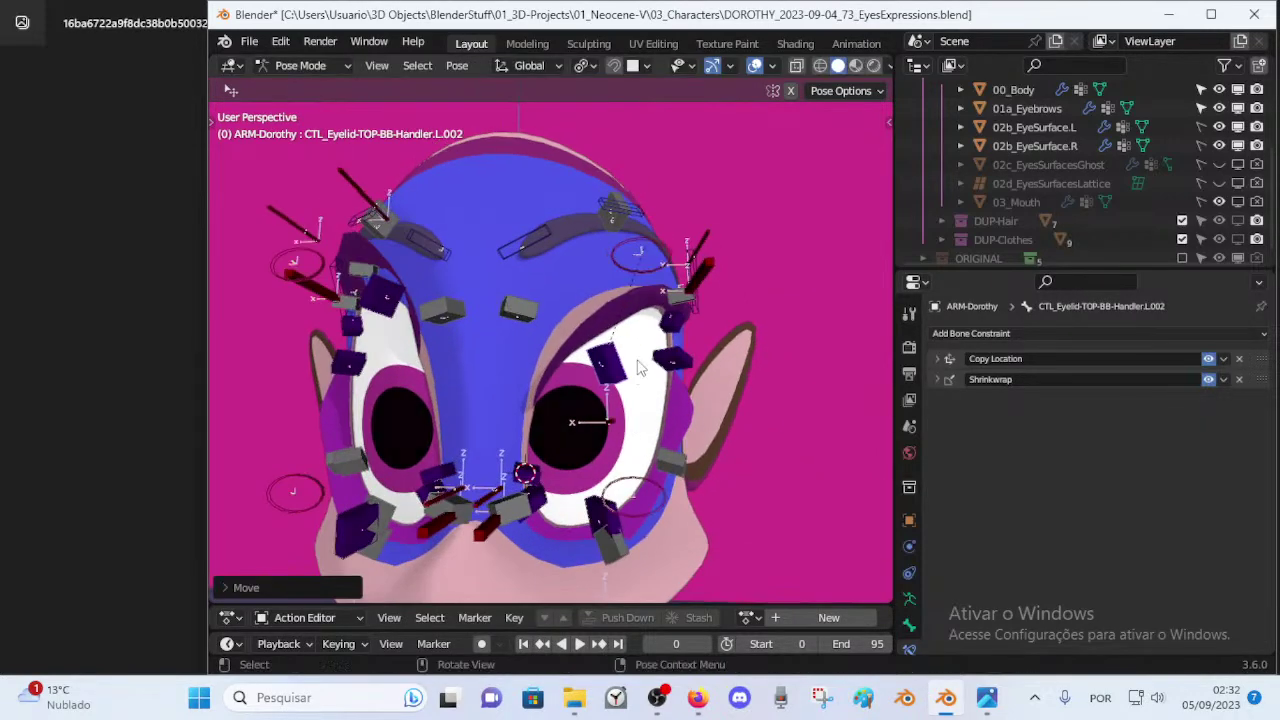
Test the left upper eyelid's deformation by moving its handle repeatedly up and down over the eye.
key(g)
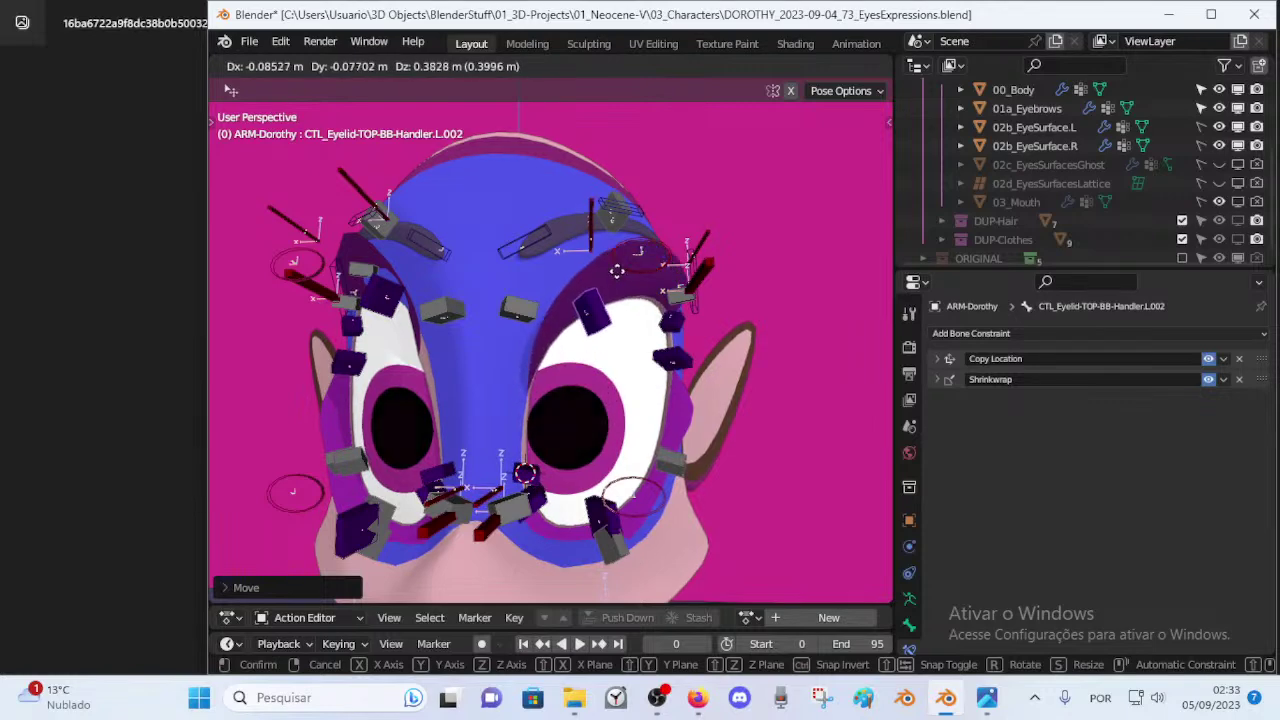
click(617, 287)
middle_drag(617, 287, 643, 334)
key(g)
click(626, 293)
key(g)
click(650, 408)
key(g)
click(623, 257)
Readjust the left upper eyelid's handle and lower it so the lid slants across the upper part of the eye.
key(g)
middle_drag(629, 275, 634, 391)
click(592, 352)
key(g)
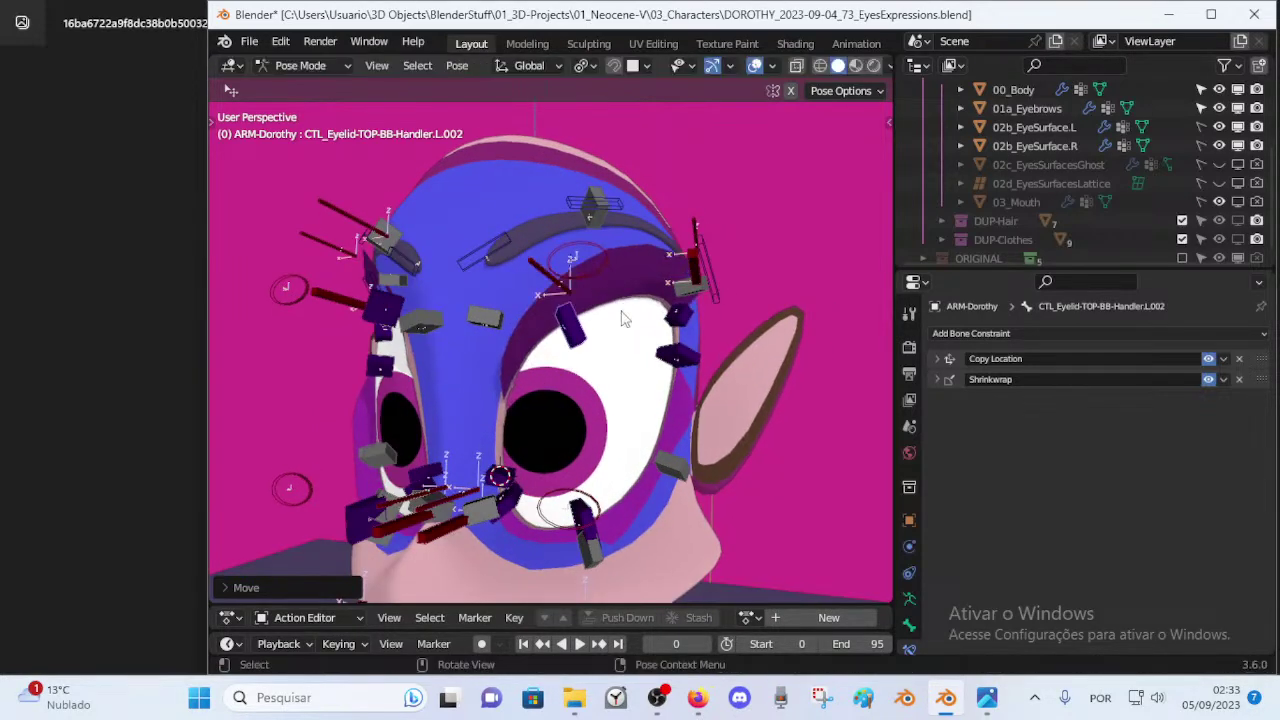
click(625, 315)
middle_drag(608, 312, 634, 303)
key(g)
click(651, 391)
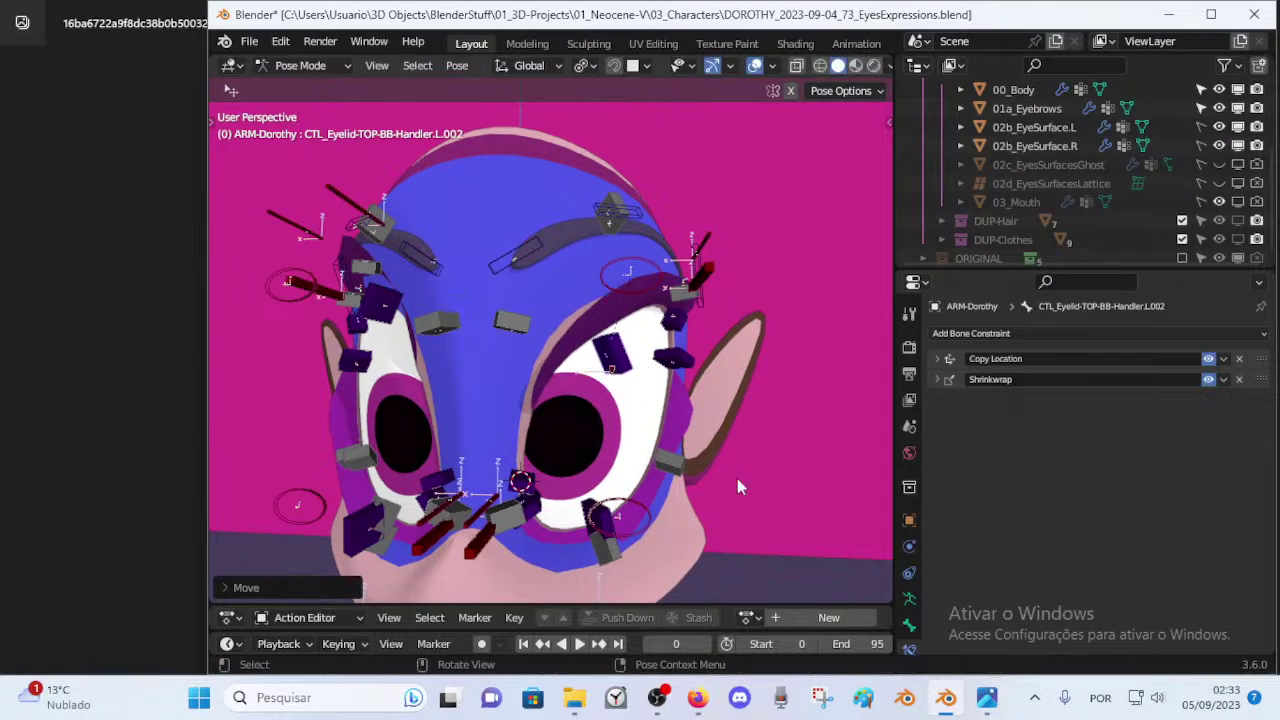
Switch to Photos and look through the expression sheets up to the Sally Acorn one, returning to the first sheet.
click(986, 697)
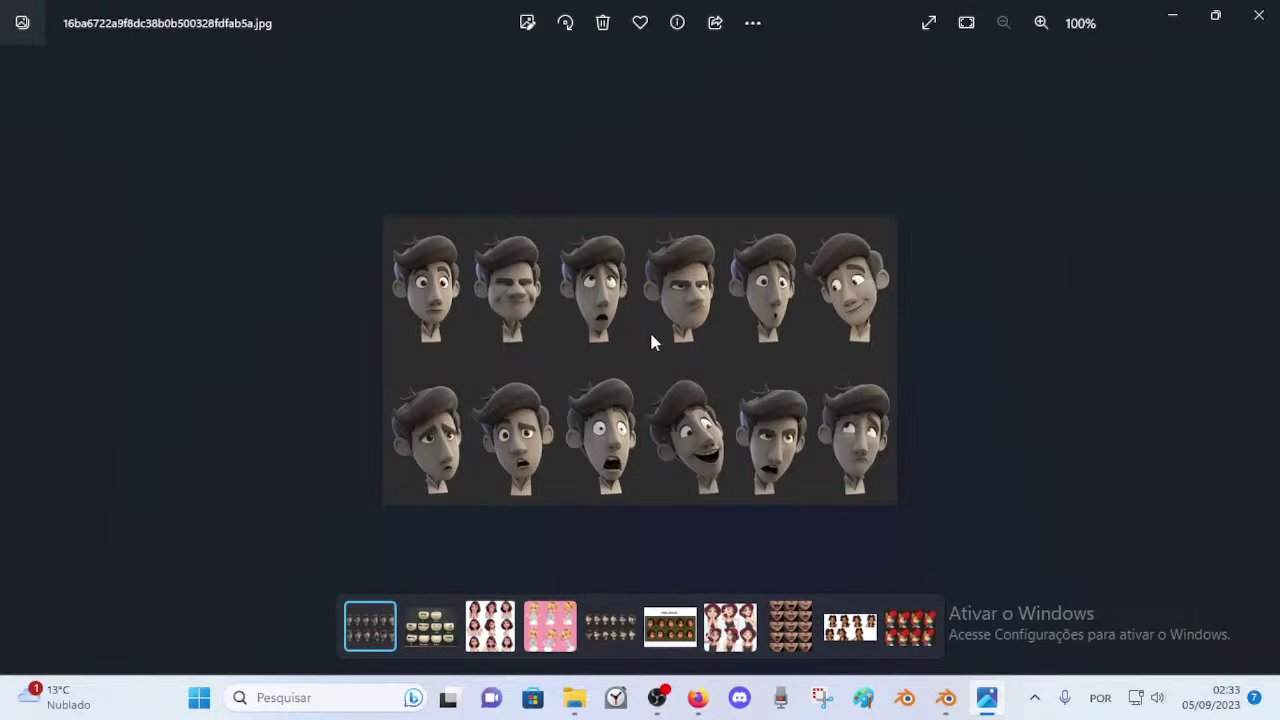
key(Right)
key(Right)
key(Right)
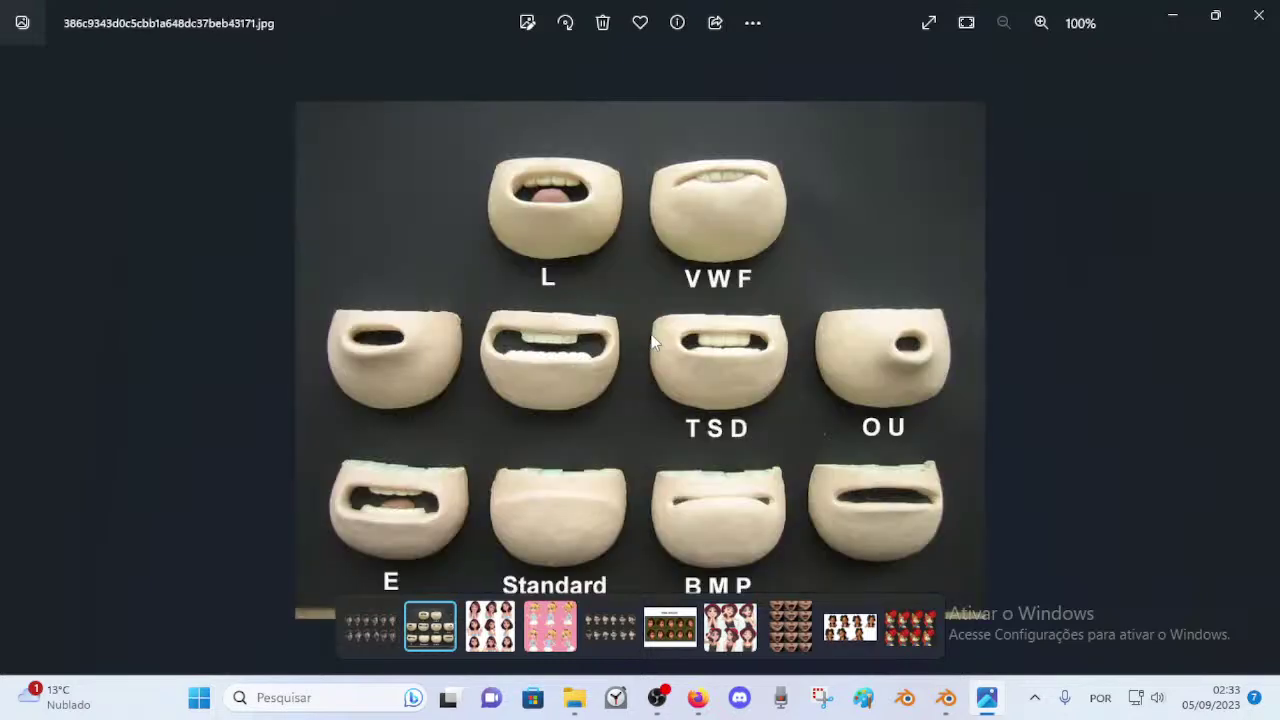
key(Right)
key(Right)
key(Right)
key(Right)
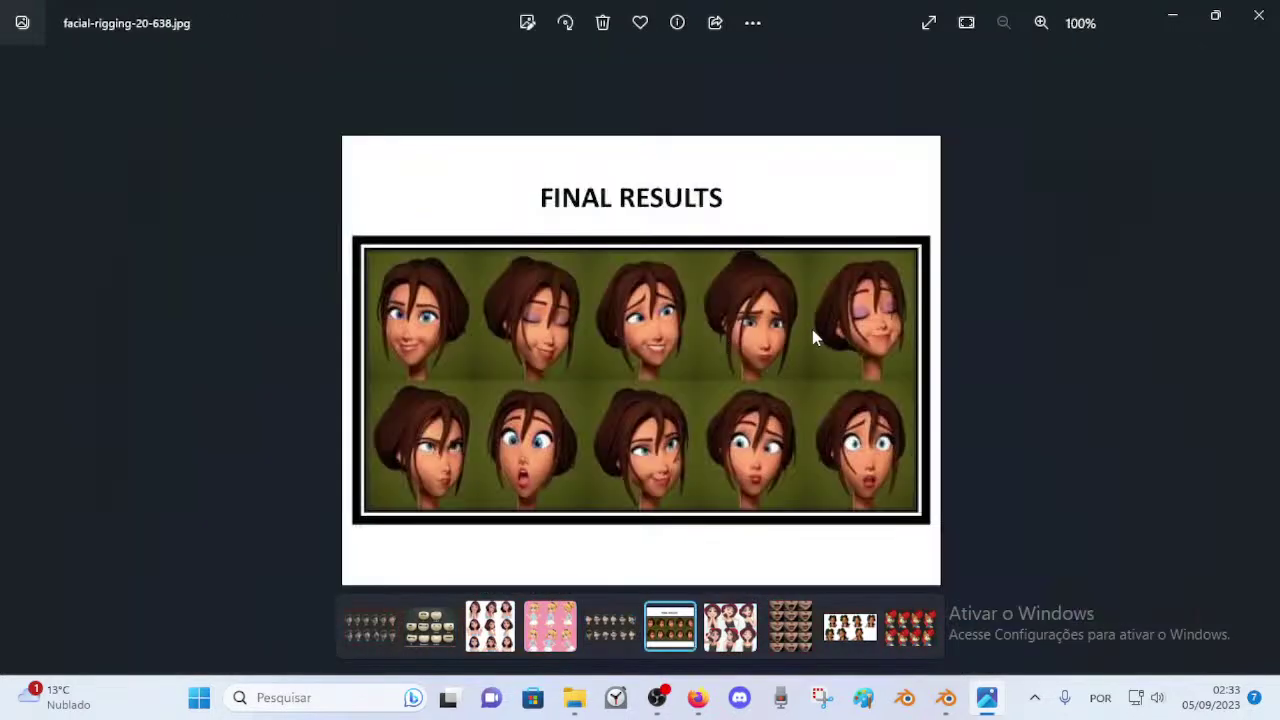
key(Right)
key(Right)
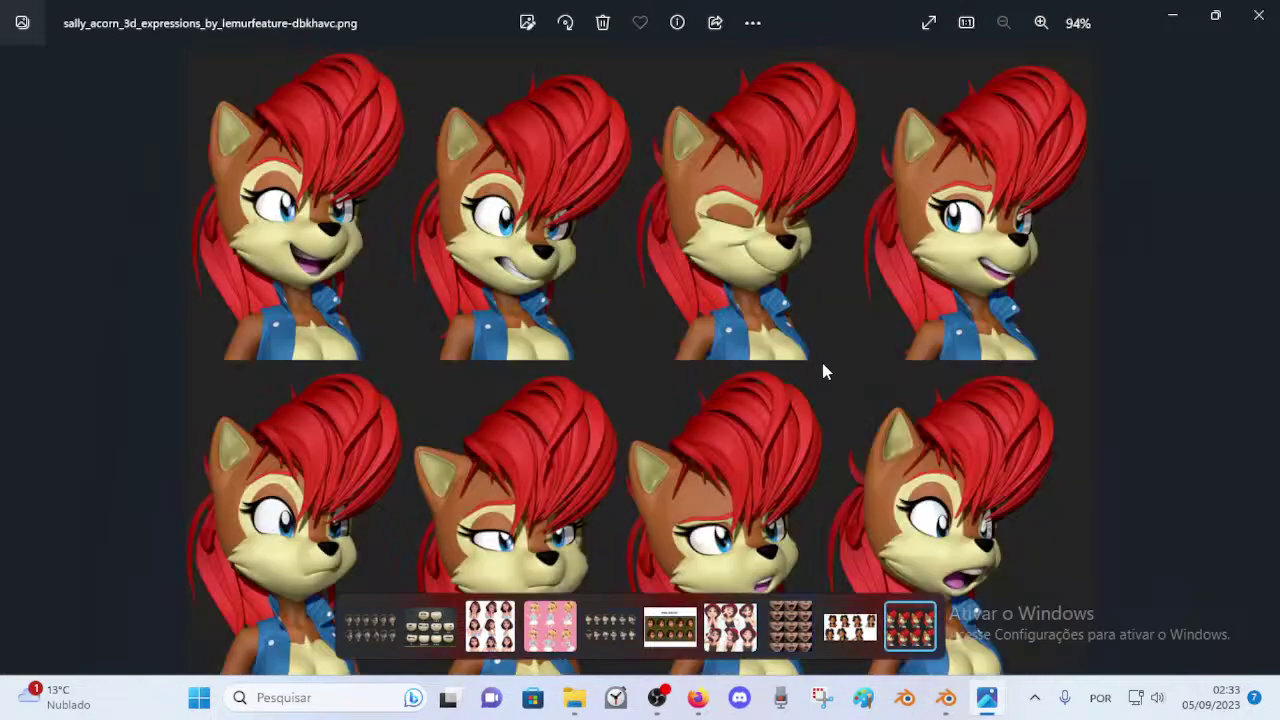
key(Left)
key(Left)
key(Left)
key(Left)
key(Left)
key(Left)
key(Left)
key(Left)
key(Left)
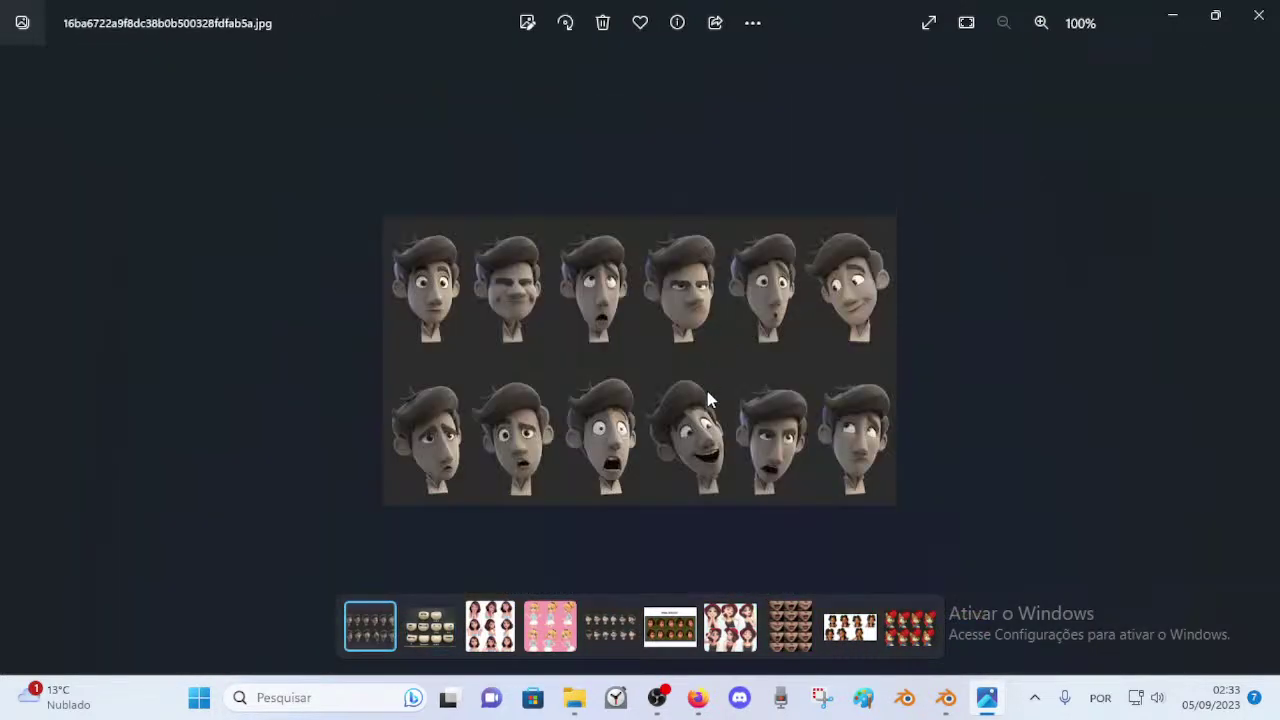
Compare eyelid shapes across the facial expression sheets, especially Header-2, mary_expressions and Sally Acorn, ending on the first image.
scroll(567, 336, up, 1)
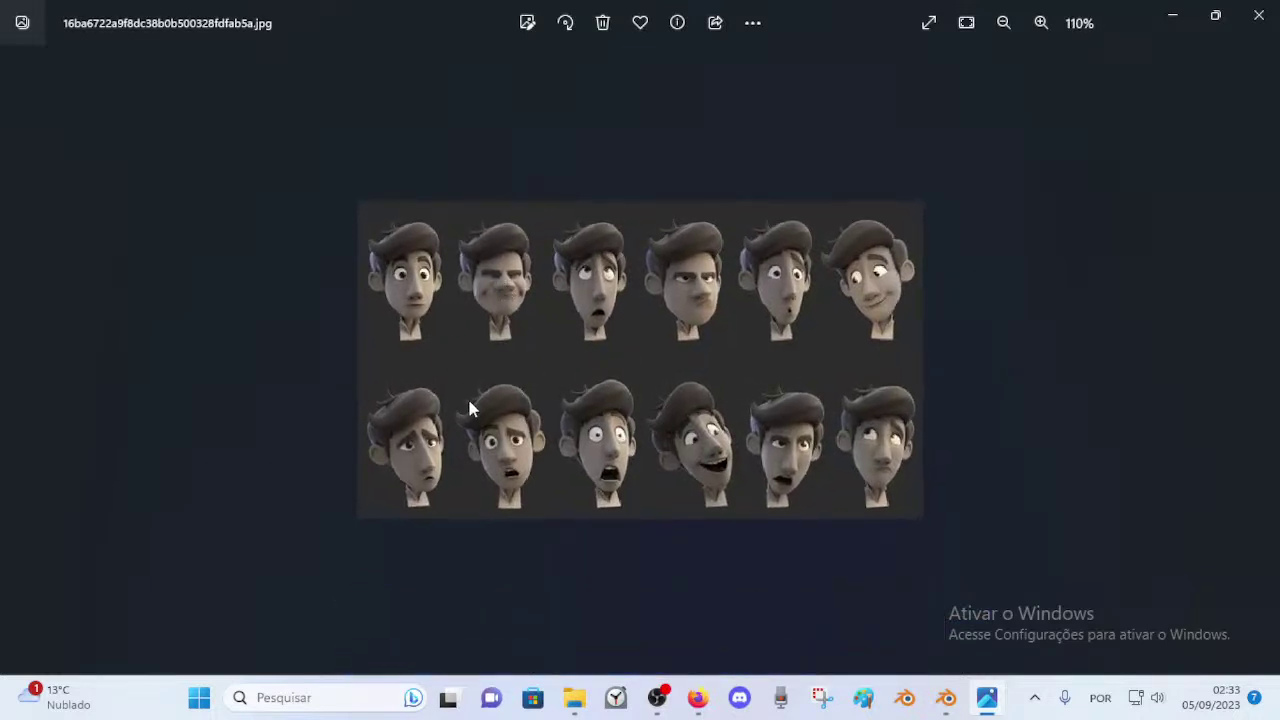
key(Right)
key(Right)
key(Right)
key(Right)
key(Right)
key(Right)
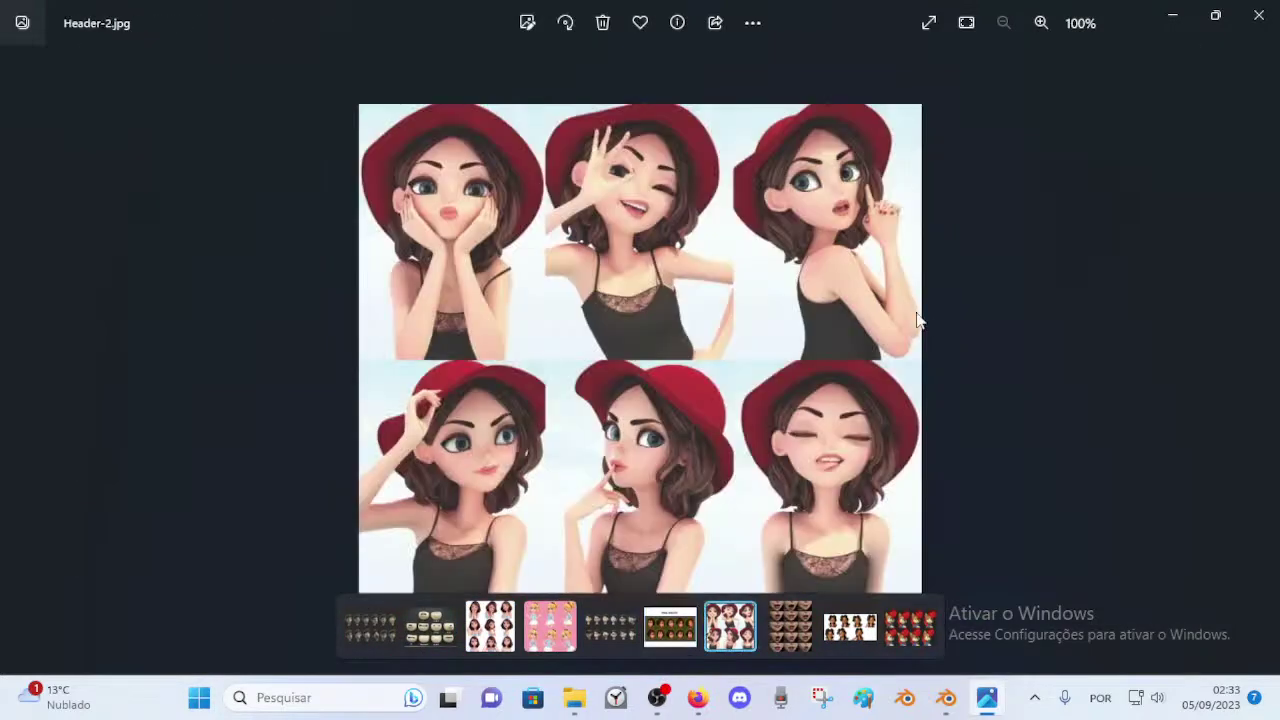
key(Right)
key(Right)
key(Right)
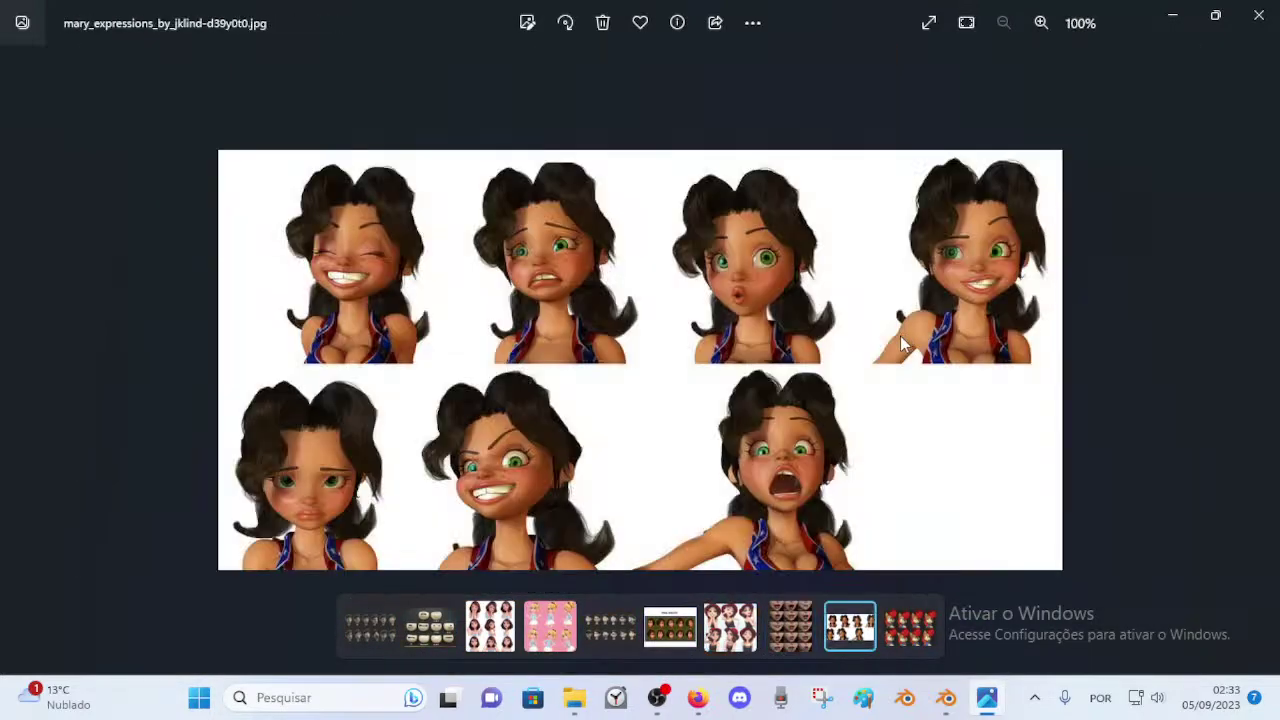
key(Left)
key(Right)
key(Left)
key(Left)
key(Left)
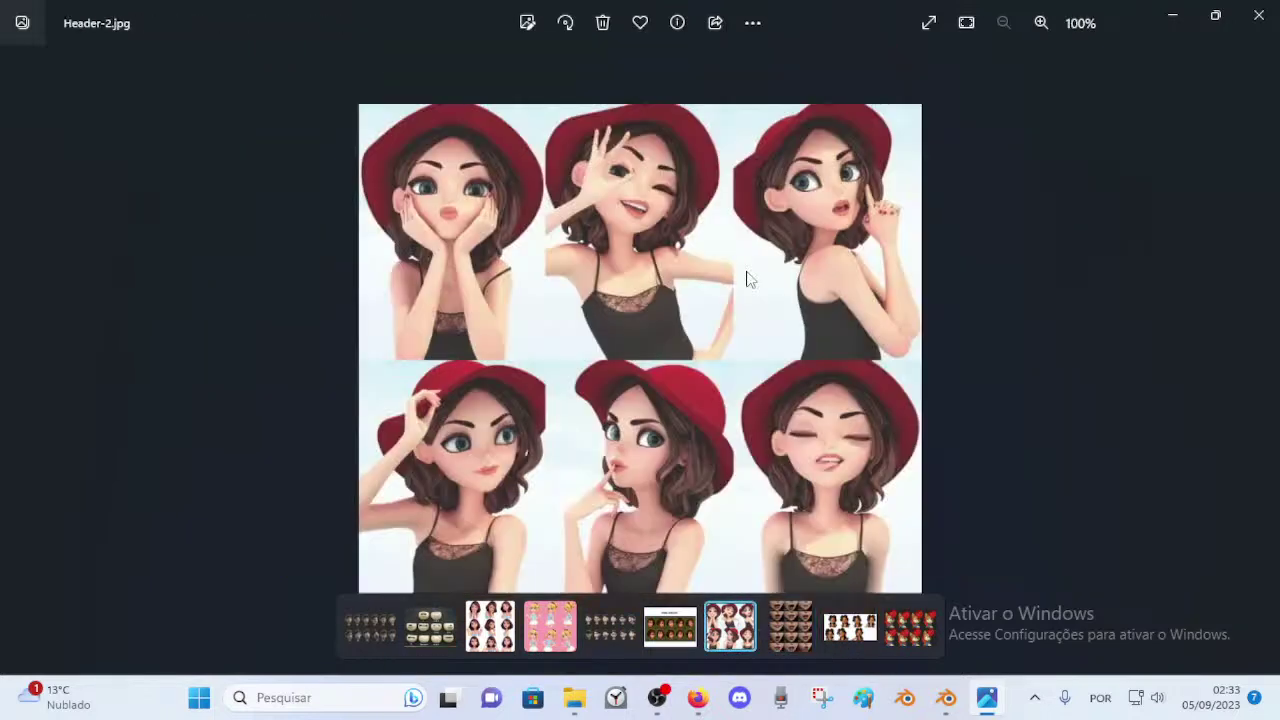
key(Right)
key(Right)
key(Right)
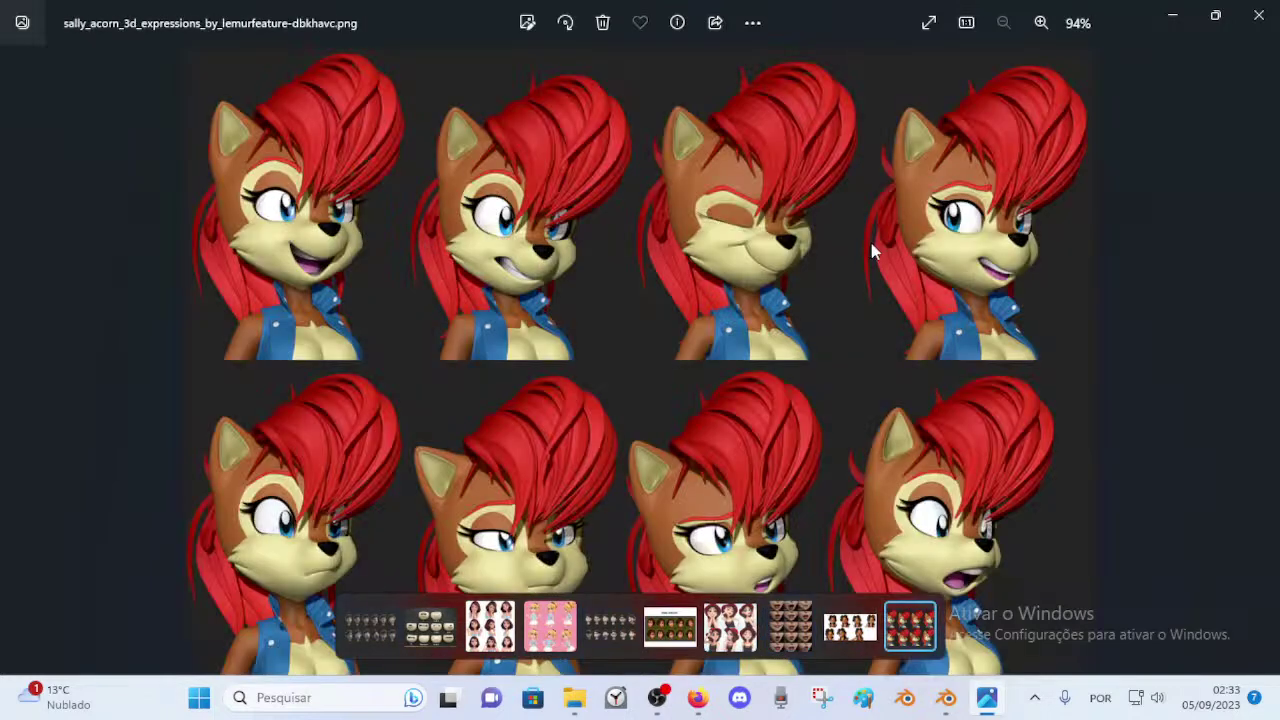
key(Left)
key(Left)
key(Left)
key(Left)
key(Left)
key(Left)
key(Left)
key(Left)
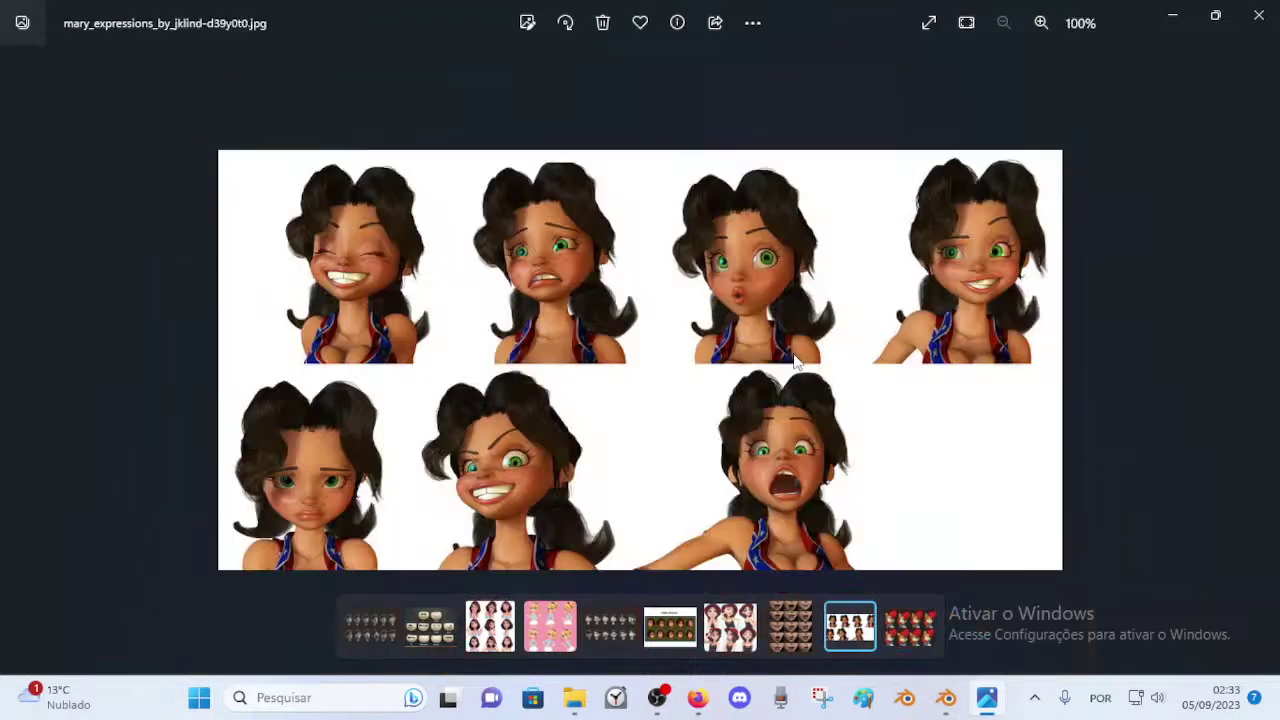
key(Left)
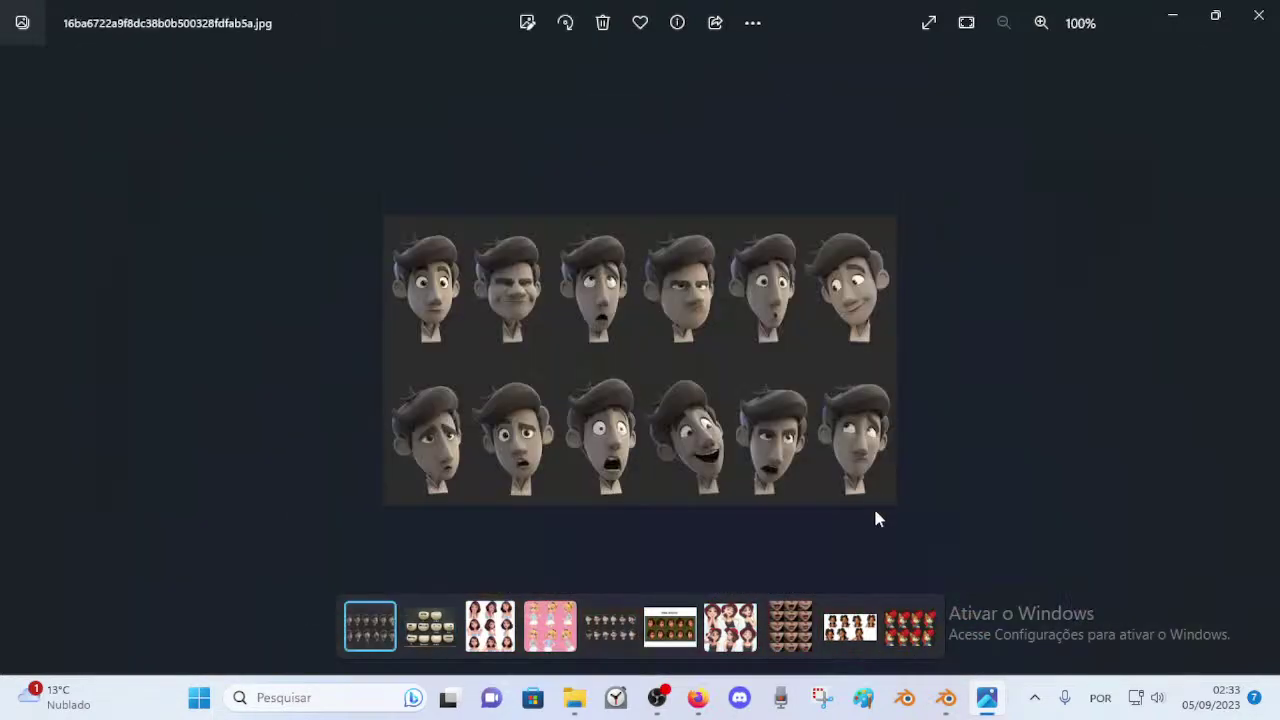
Inspect Dorothy's left eyelid in Blender, check it against the first reference sheet, and return to Blender.
mouse_move(701, 700)
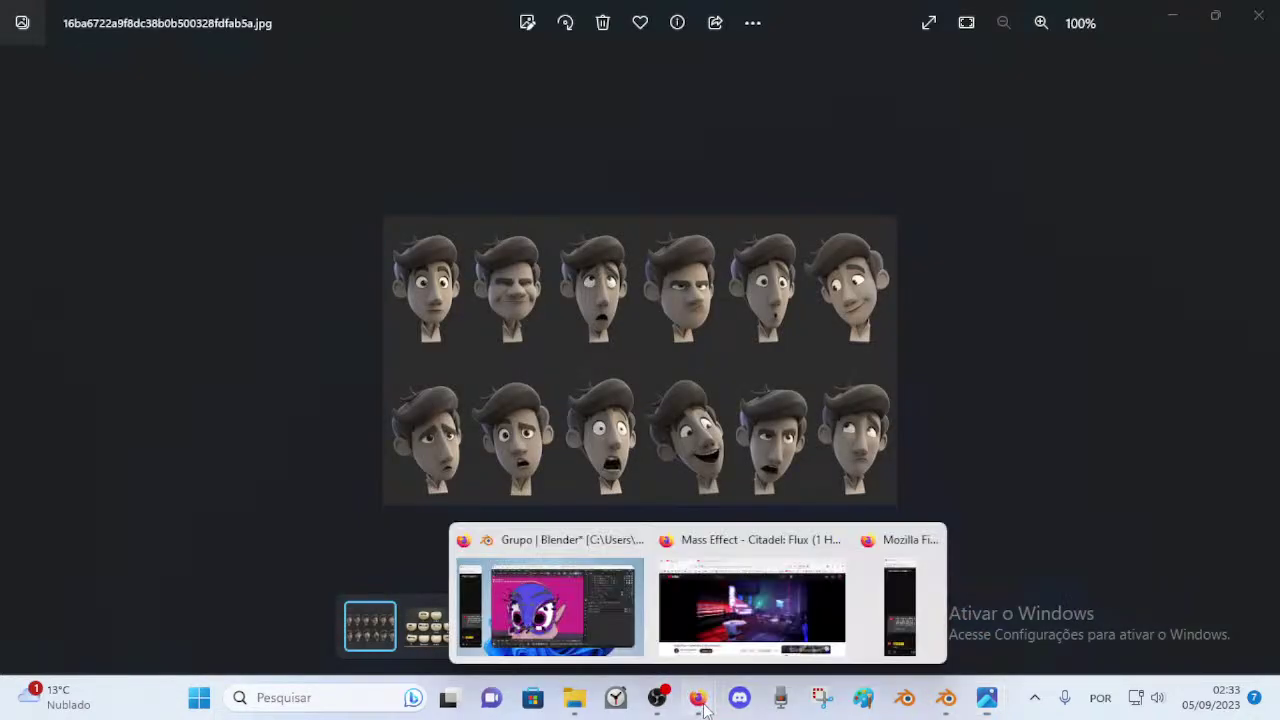
click(581, 592)
middle_drag(597, 389, 545, 387)
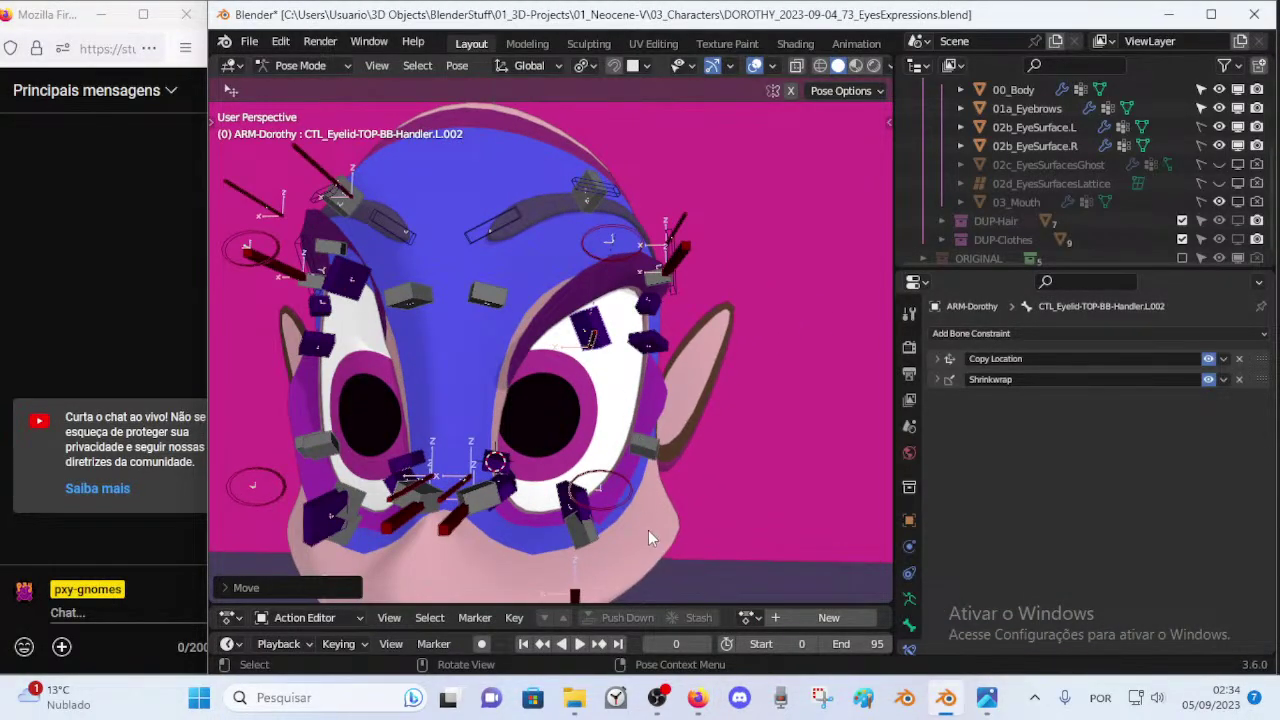
middle_drag(654, 452, 600, 458)
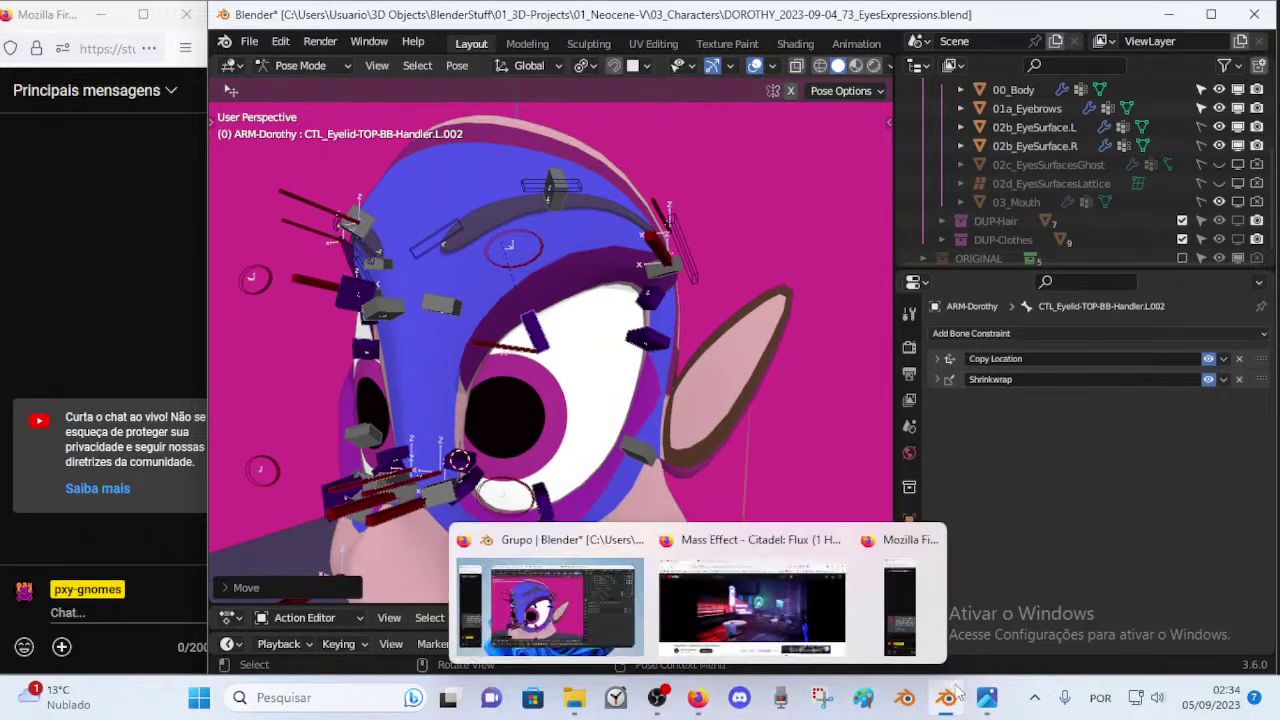
click(987, 698)
click(704, 703)
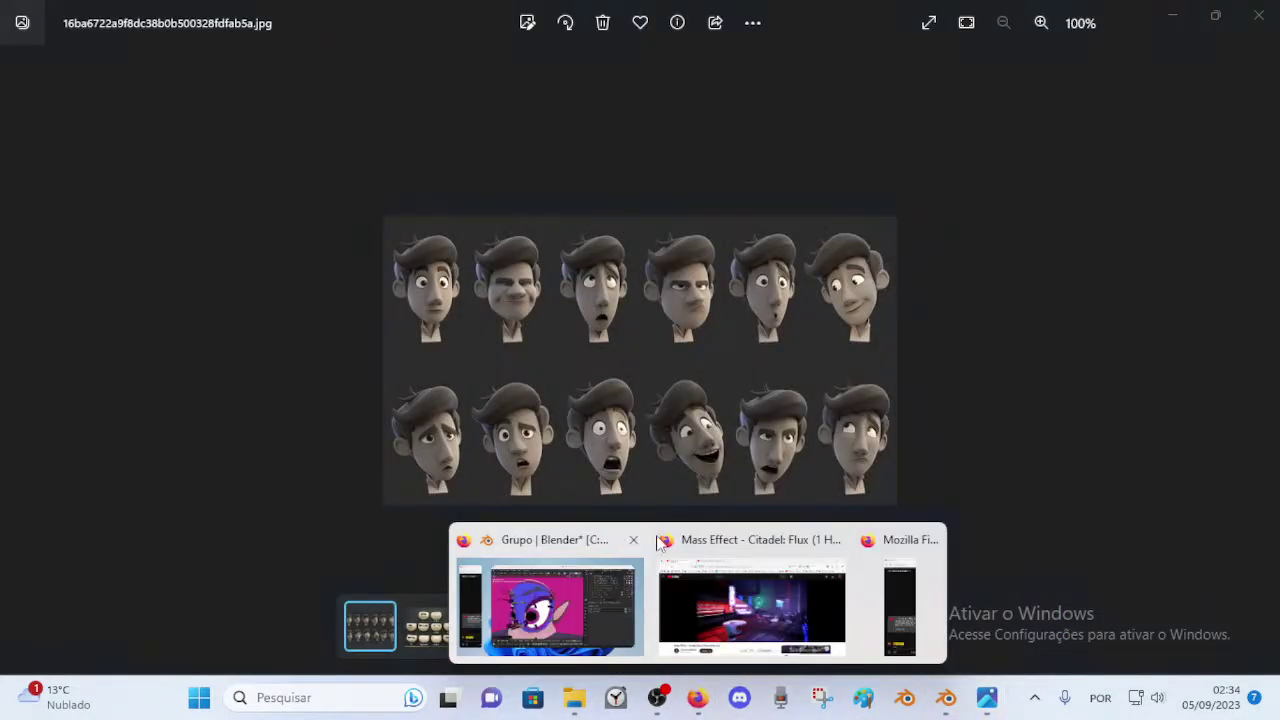
click(553, 591)
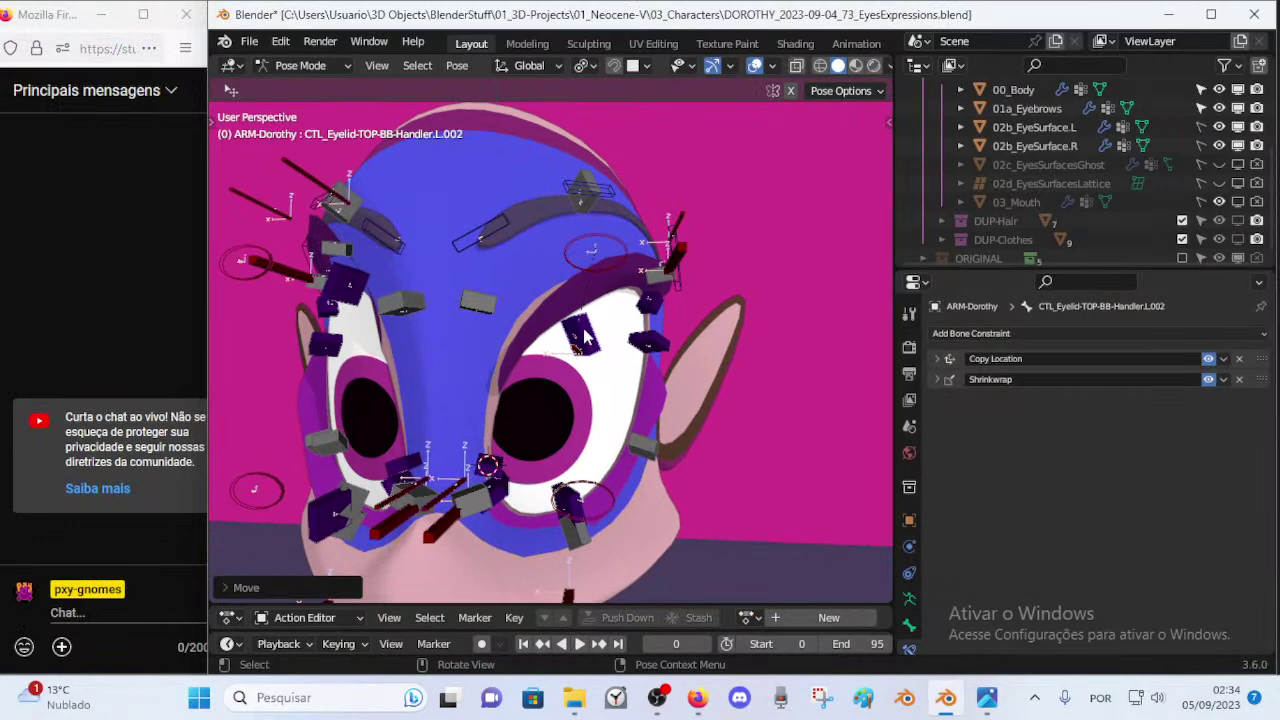
Pull the left upper eyelid's handle down beside the iris and turn on the wireframe overlay.
key(g)
click(608, 355)
middle_drag(606, 345, 554, 309)
key(g)
click(552, 421)
key(shift+alt+w)
middle_drag(552, 421, 577, 392)
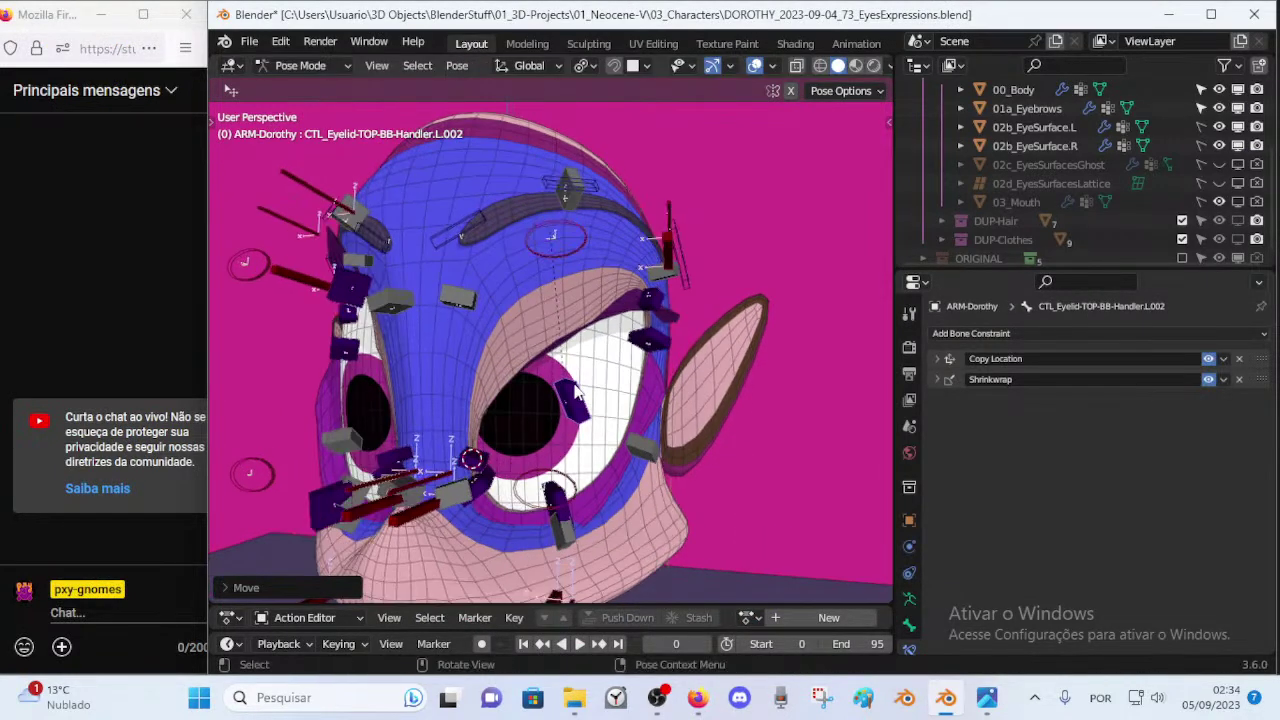
Raise and lower the left upper eyelid's handle again, leaving the lid partly lowered over the eye.
key(g)
click(580, 337)
middle_drag(580, 337, 604, 316)
key(g)
click(563, 460)
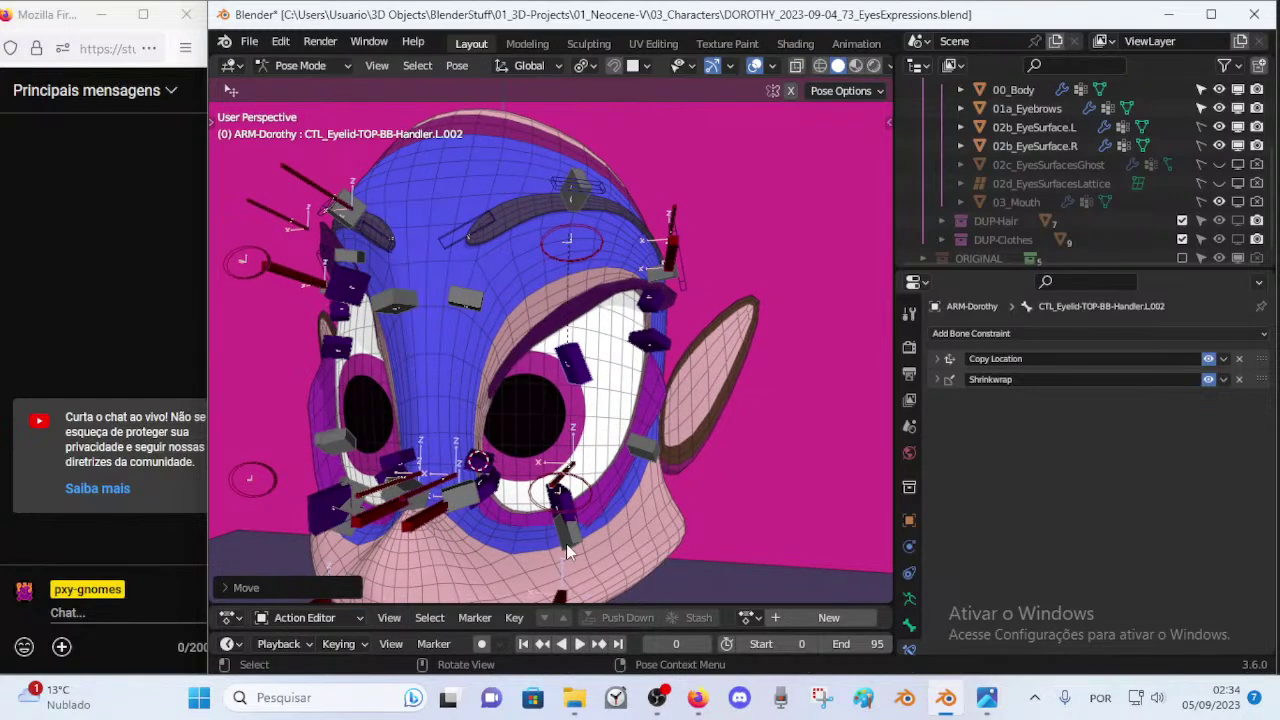
Try raising the left lower eyelid handle CTL_Eyelid-BOT-BB-Handler.L.002 over the eye and bring it back near the lower rim.
click(574, 515)
key(g)
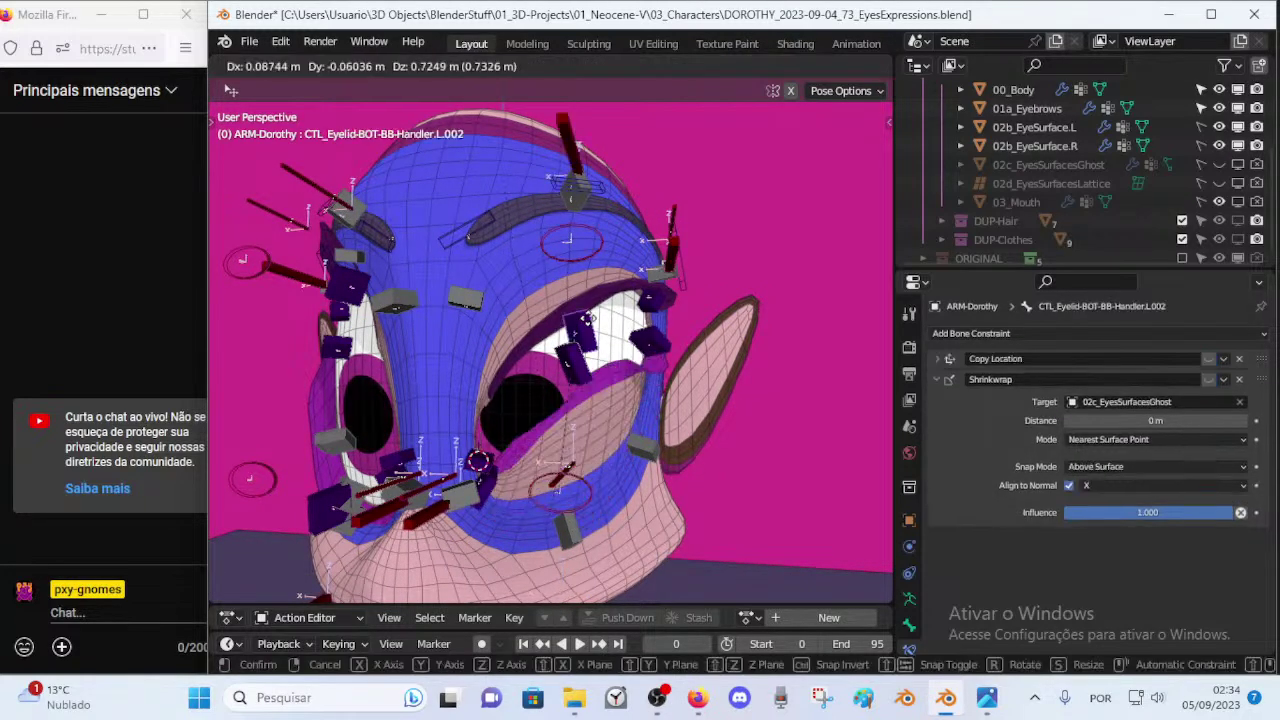
click(590, 480)
middle_drag(590, 482, 604, 484)
key(g)
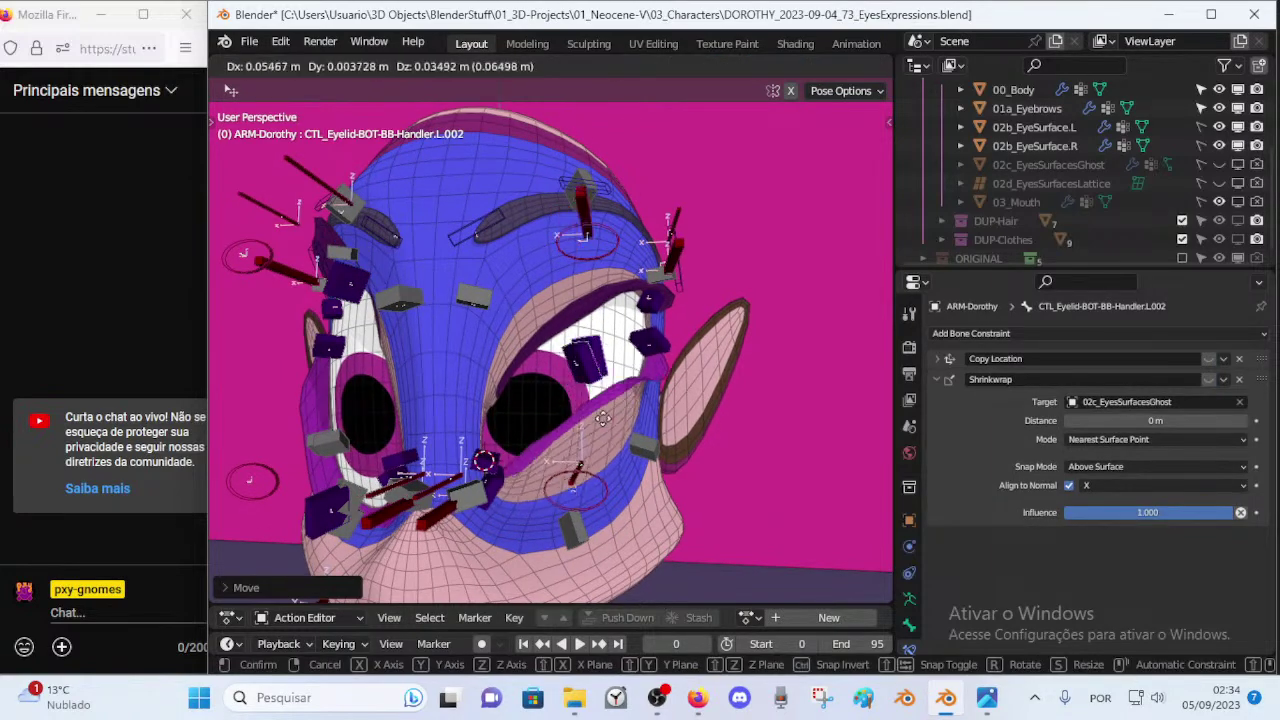
click(605, 482)
Move the left upper eyelid's handle down over the iris to partly close the eye.
click(588, 308)
key(g)
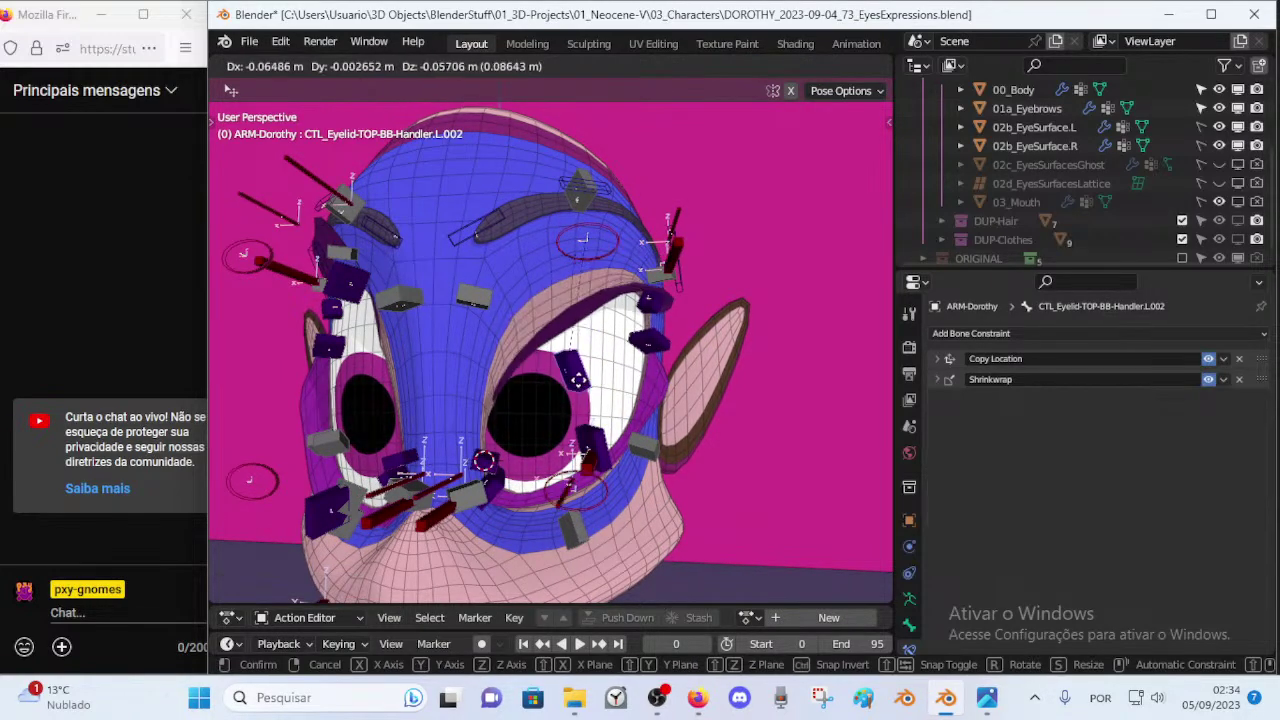
click(578, 375)
key(g)
middle_drag(578, 378, 600, 400)
click(563, 407)
key(g)
click(607, 462)
Shift the left lower eyelid's handle slightly down along the lower rim of the eye.
middle_drag(607, 462, 628, 467)
click(594, 456)
key(g)
click(604, 494)
Try raising the left upper eyelid's handle to reopen the eye, checking the mesh from the side.
click(572, 434)
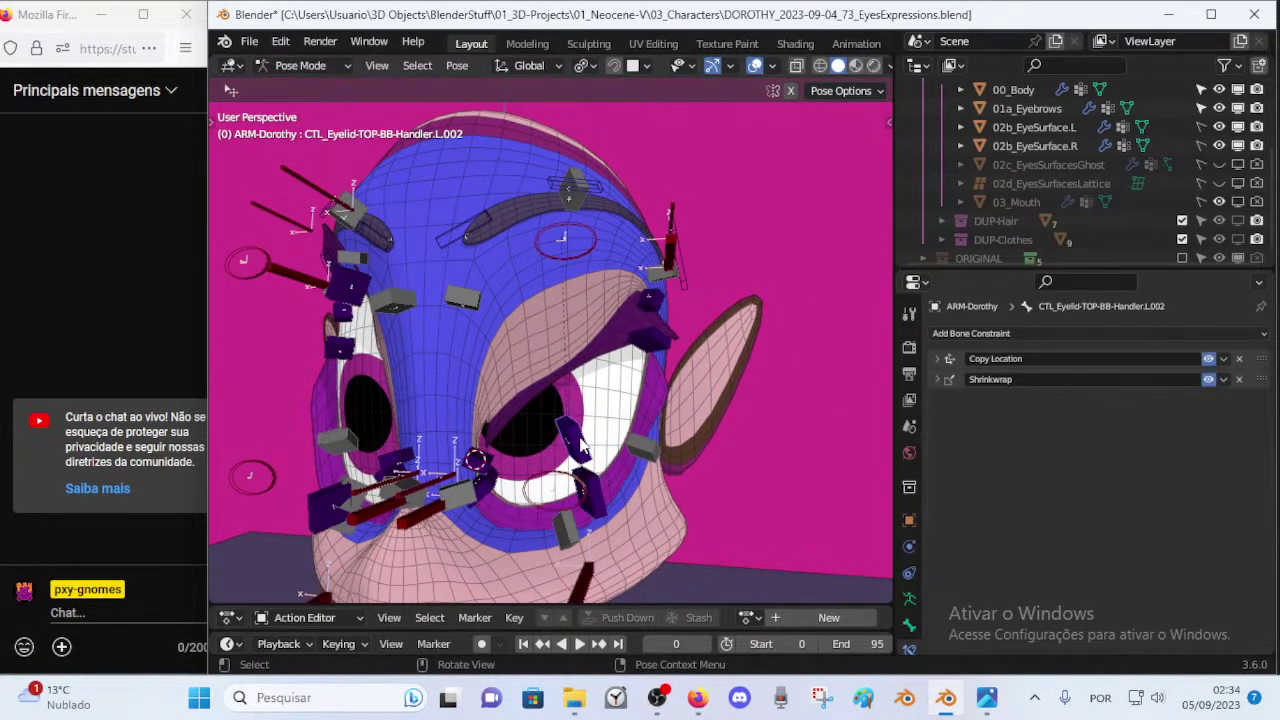
key(g)
click(571, 389)
middle_drag(571, 389, 472, 338)
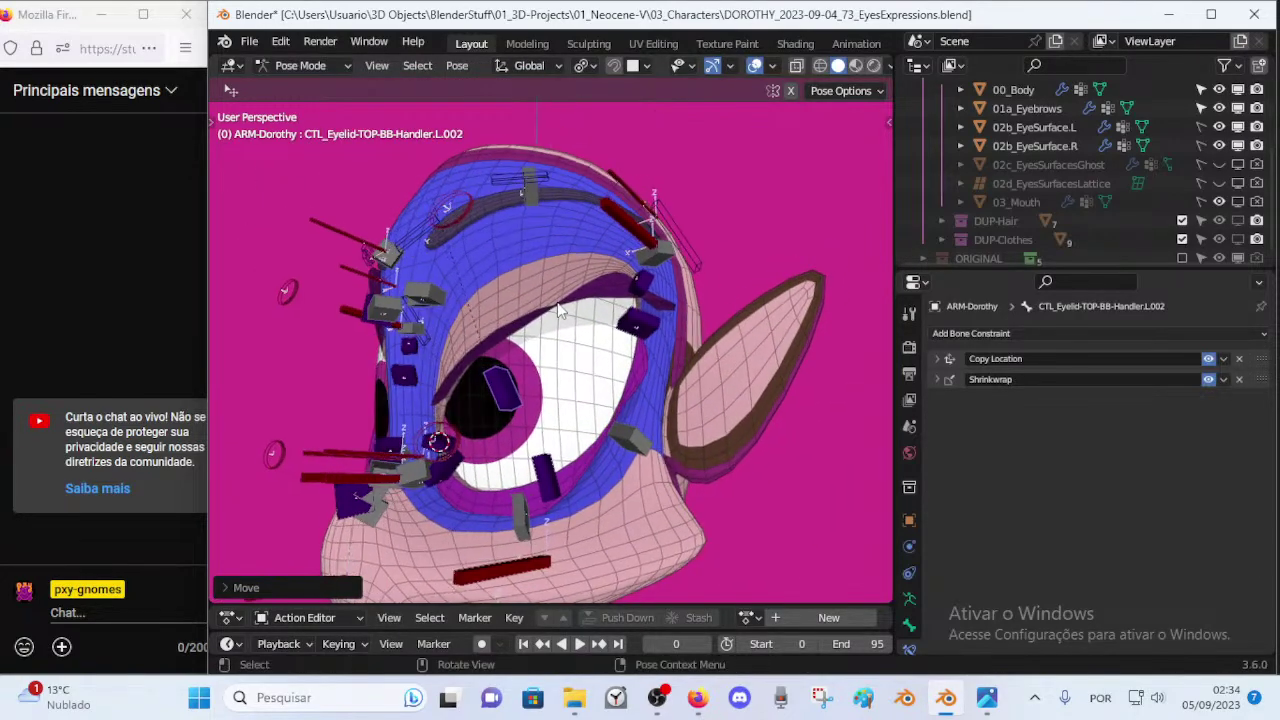
middle_drag(562, 316, 540, 378)
scroll(571, 363, up, 3)
scroll(549, 332, down, 3)
key(g)
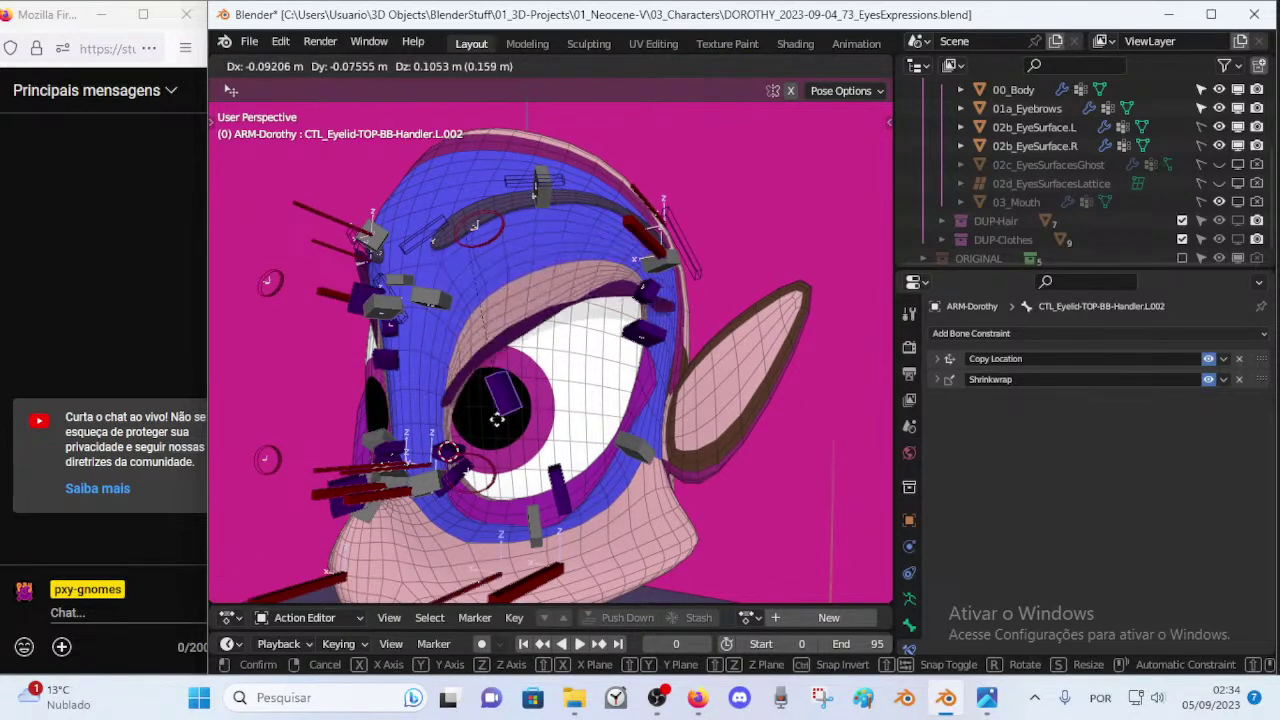
click(540, 231)
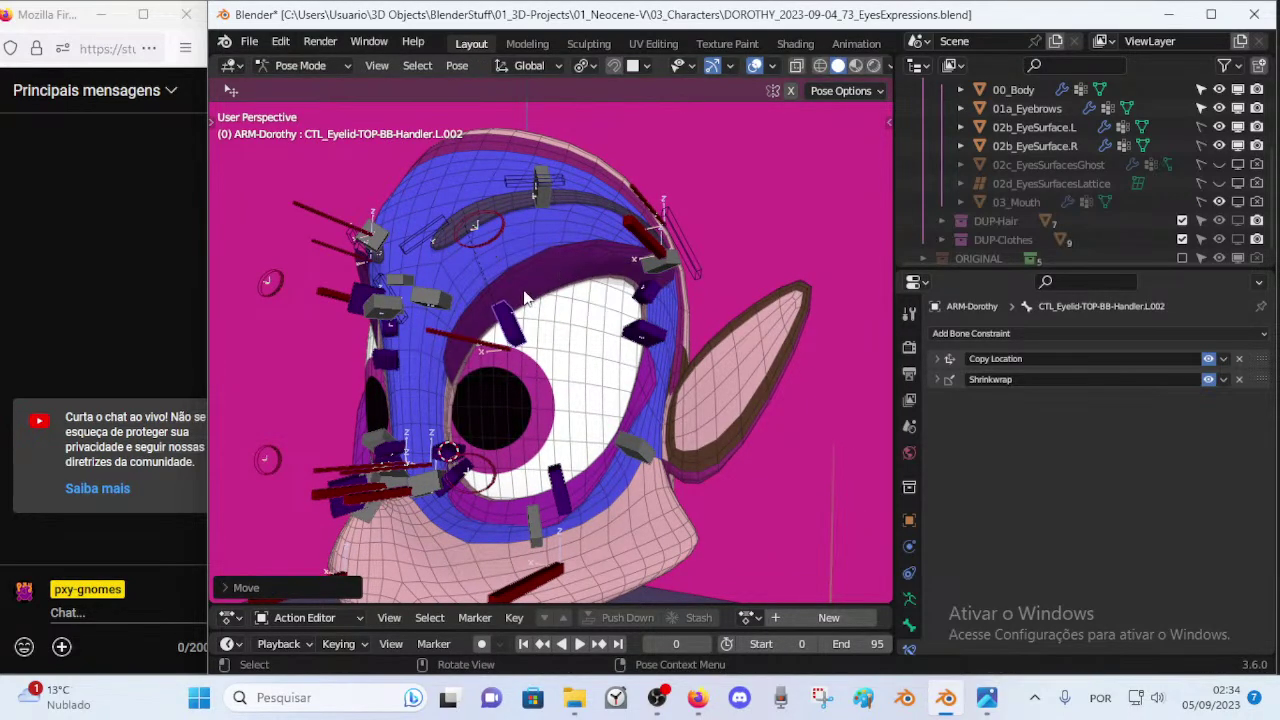
Lower the left upper eyelid's handle so the lid cuts diagonally across the top of the pupil.
key(g)
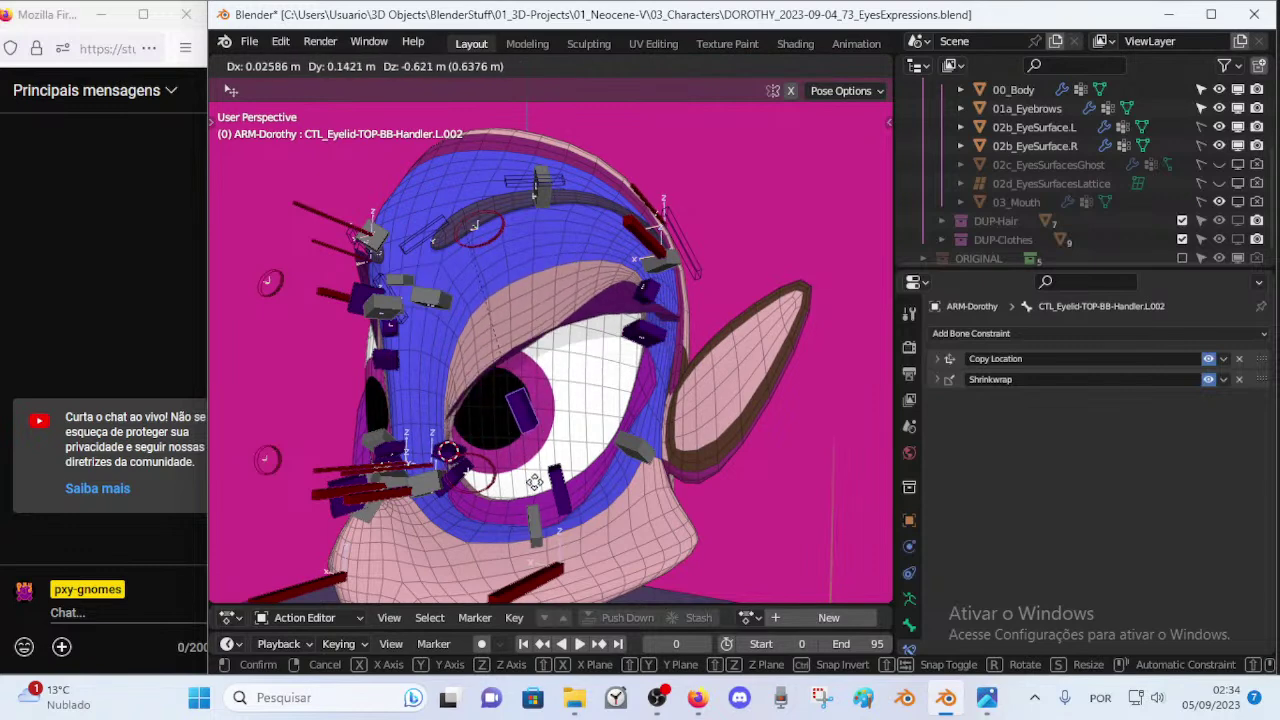
click(555, 470)
middle_drag(558, 408, 602, 420)
key(g)
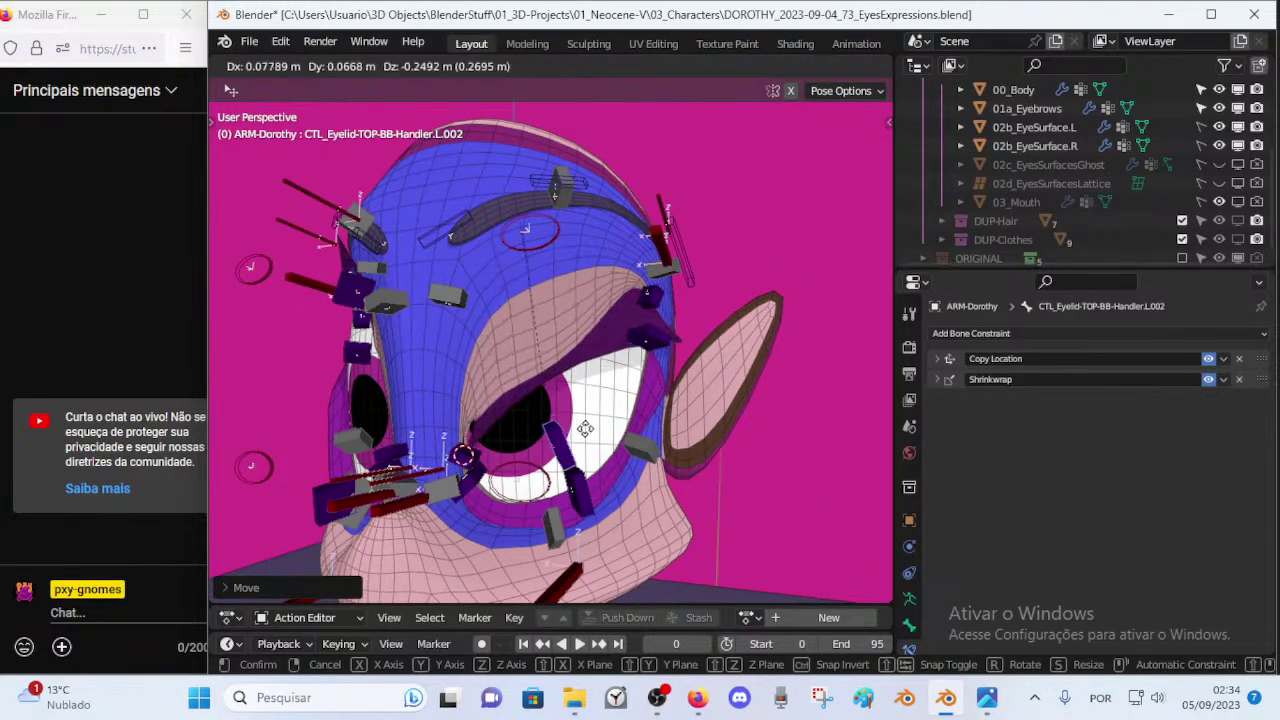
click(589, 448)
key(g)
click(561, 388)
Move the lower of the two outer-corner eyelid controls on the left eye slightly down.
click(650, 339)
middle_drag(684, 354, 588, 377)
key(g)
click(594, 401)
click(478, 438)
middle_drag(478, 438, 571, 424)
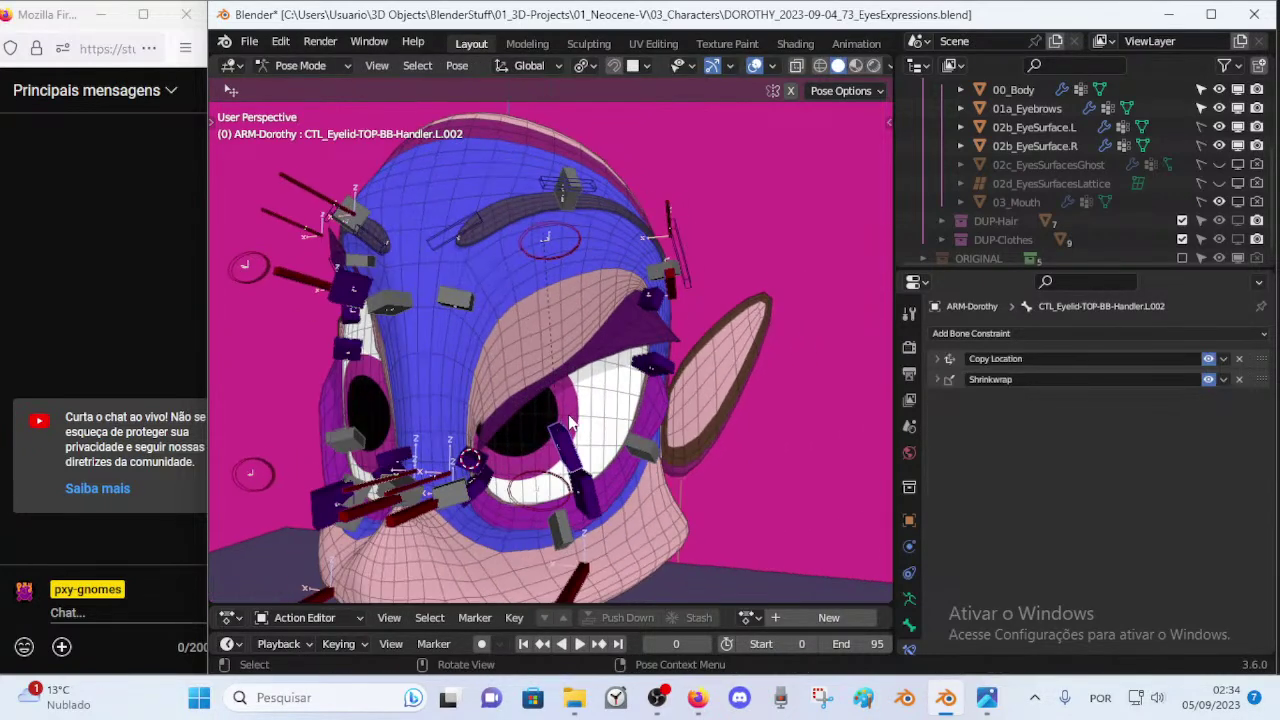
Raise the left upper eyelid's handle to uncover the top of the pupil, and select the lid's inner-corner handle.
key(g)
click(534, 342)
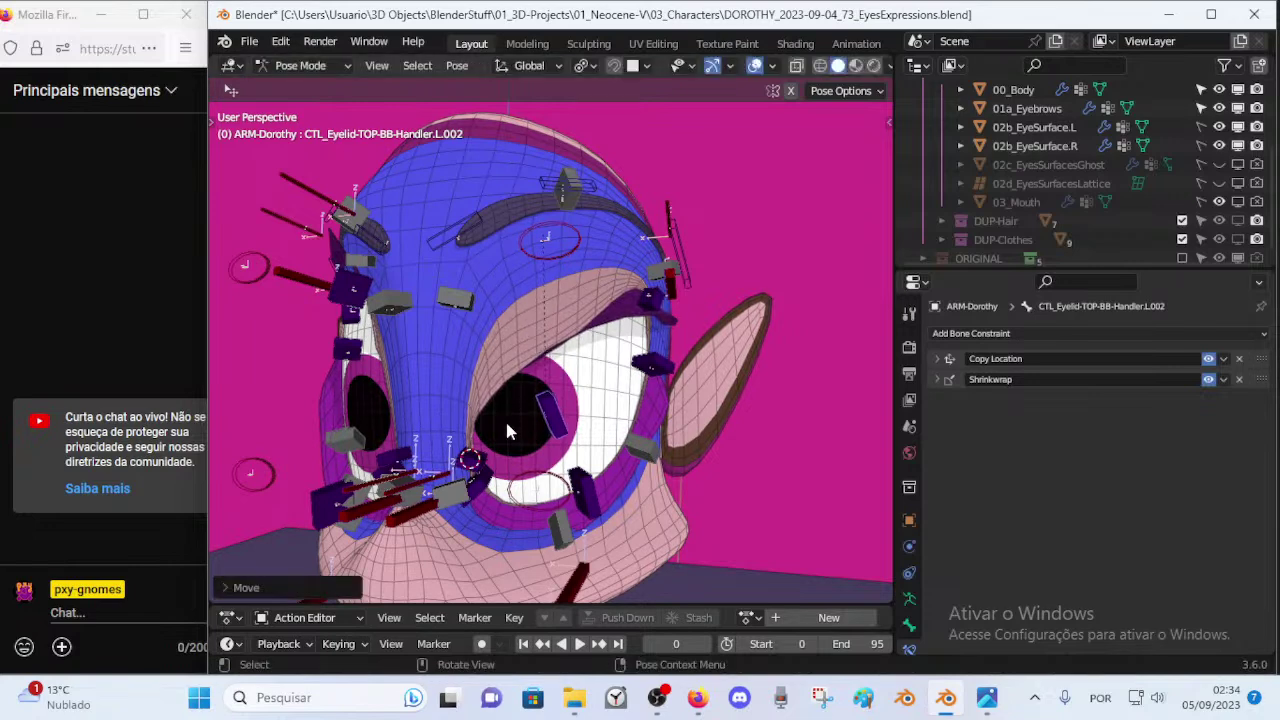
click(474, 461)
key(n)
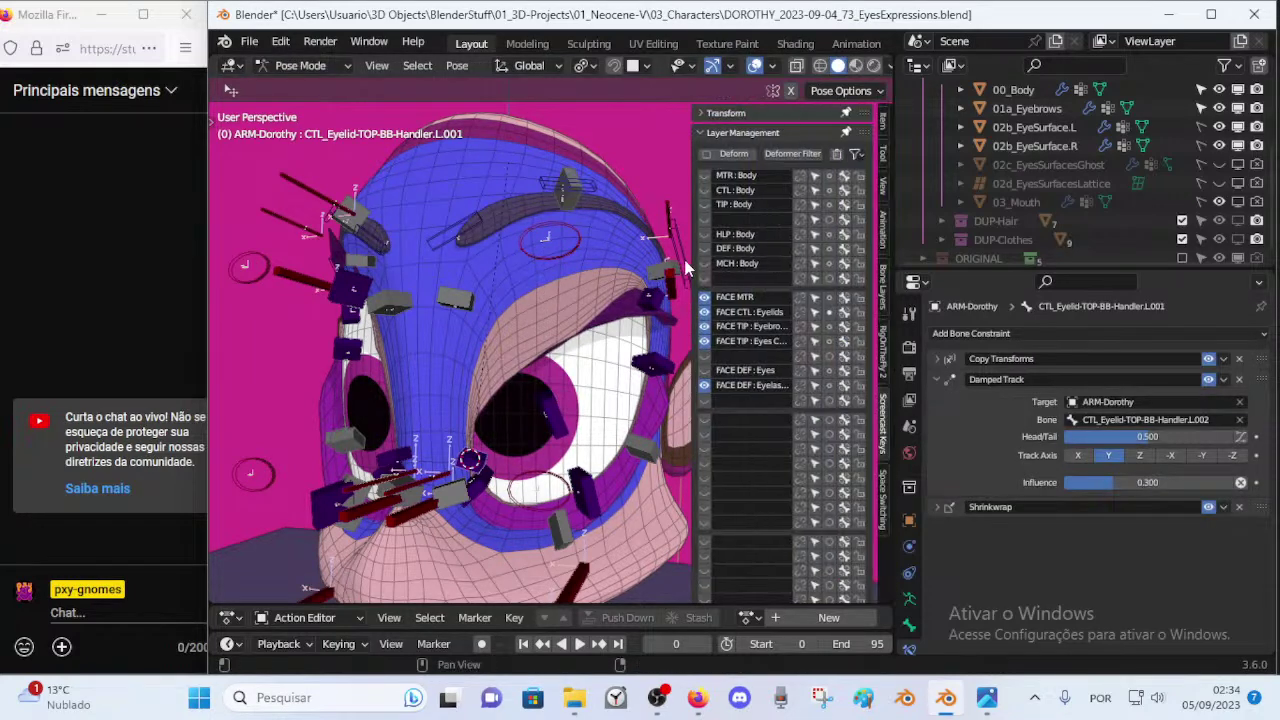
key(n)
middle_drag(564, 284, 601, 402)
scroll(617, 397, up, 2)
Try lowering the left upper eyelid's middle handle over the pupil, viewing the mesh from different angles.
click(535, 289)
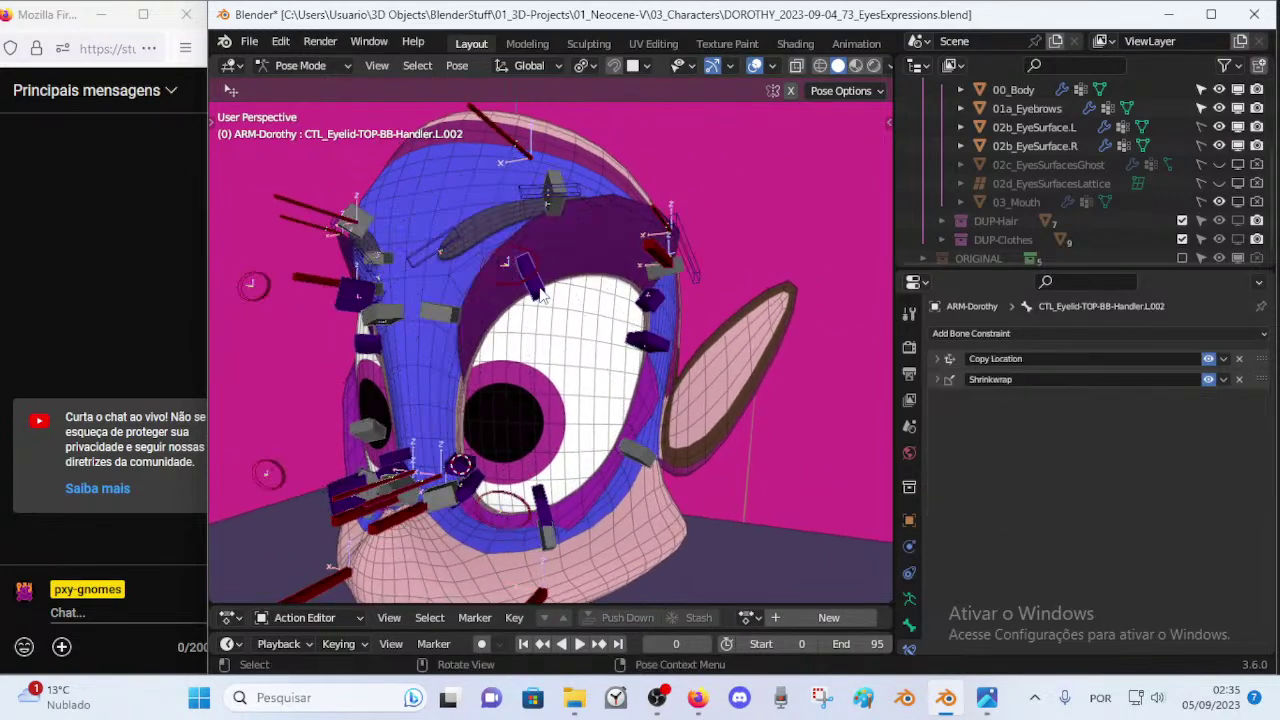
key(g)
right_click(537, 417)
middle_drag(539, 421, 571, 402)
click(591, 278)
middle_drag(657, 306, 602, 322)
key(g)
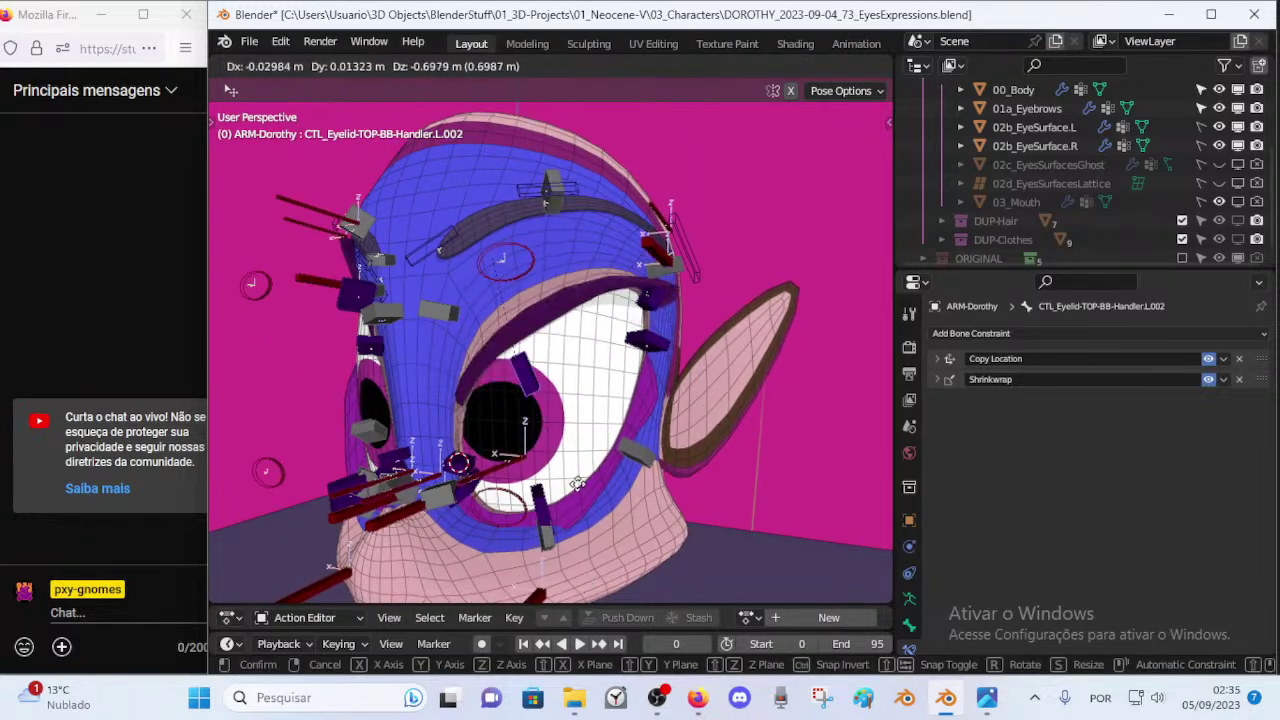
right_click(630, 398)
middle_drag(630, 398, 516, 393)
click(592, 306)
middle_drag(585, 330, 612, 340)
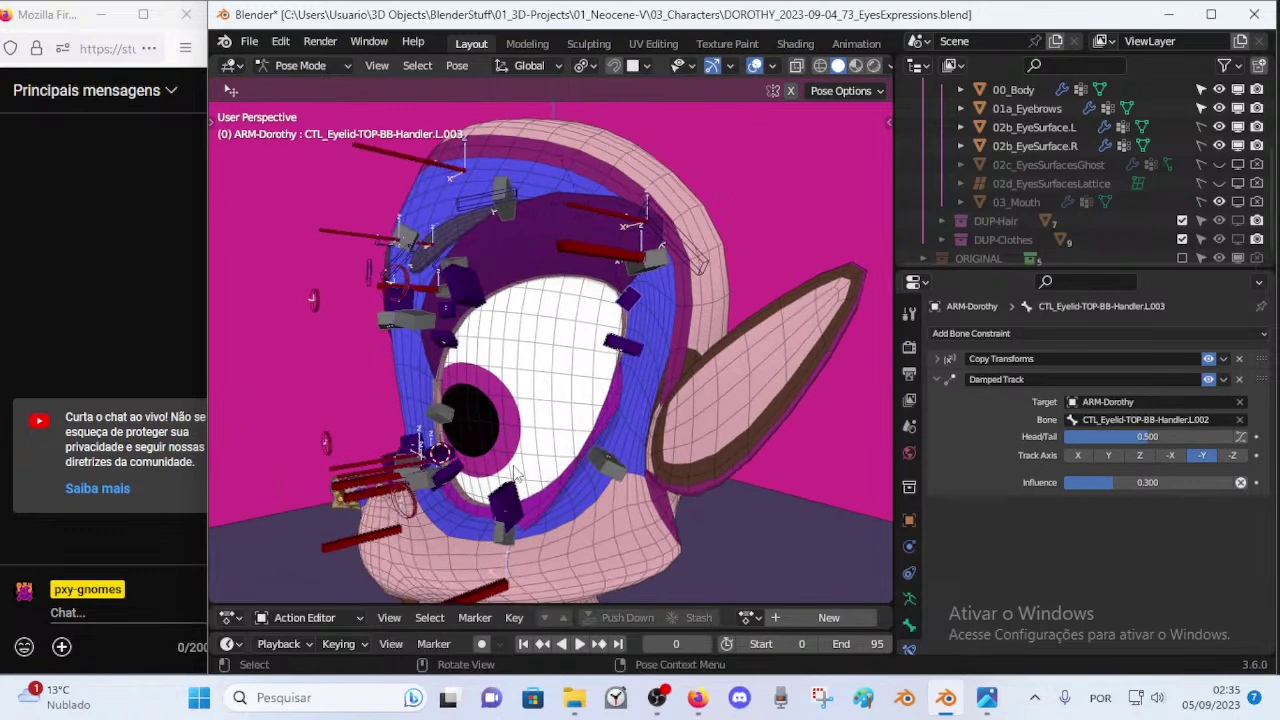
Try raising the left lower eyelid's middle handle toward the pupil.
click(490, 505)
middle_drag(485, 508, 528, 456)
key(g)
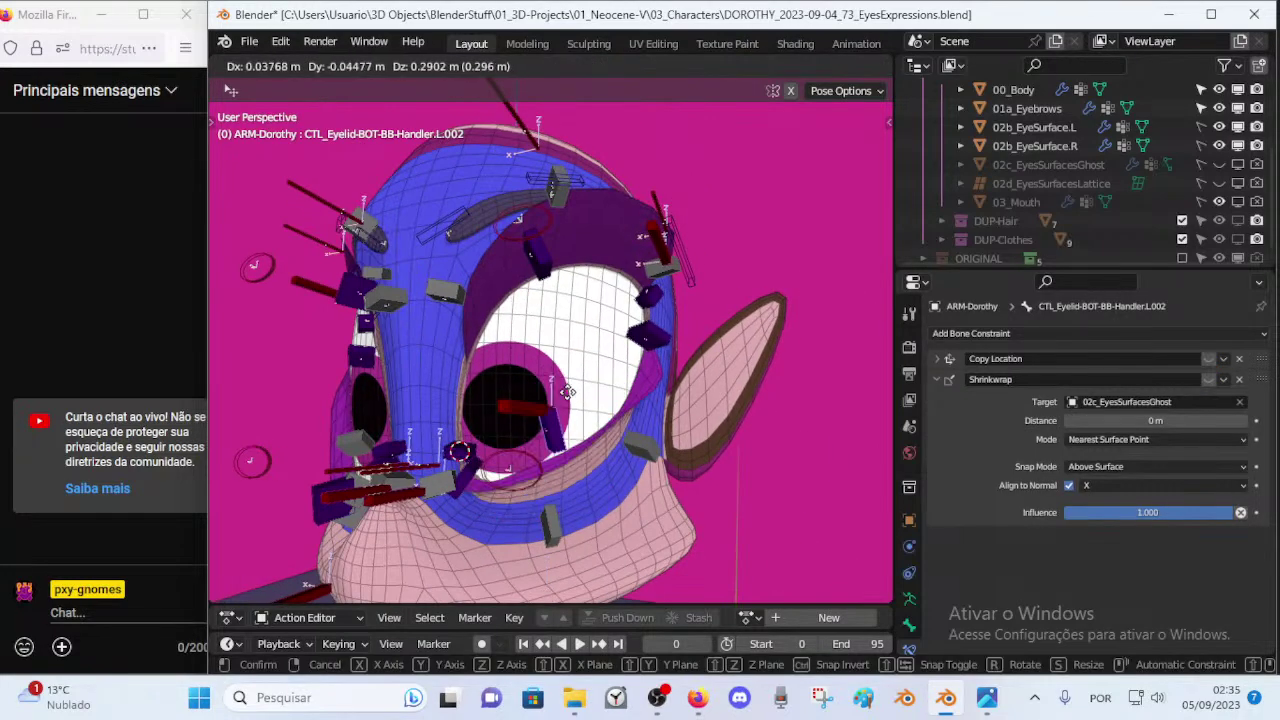
right_click(572, 425)
middle_drag(572, 425, 590, 431)
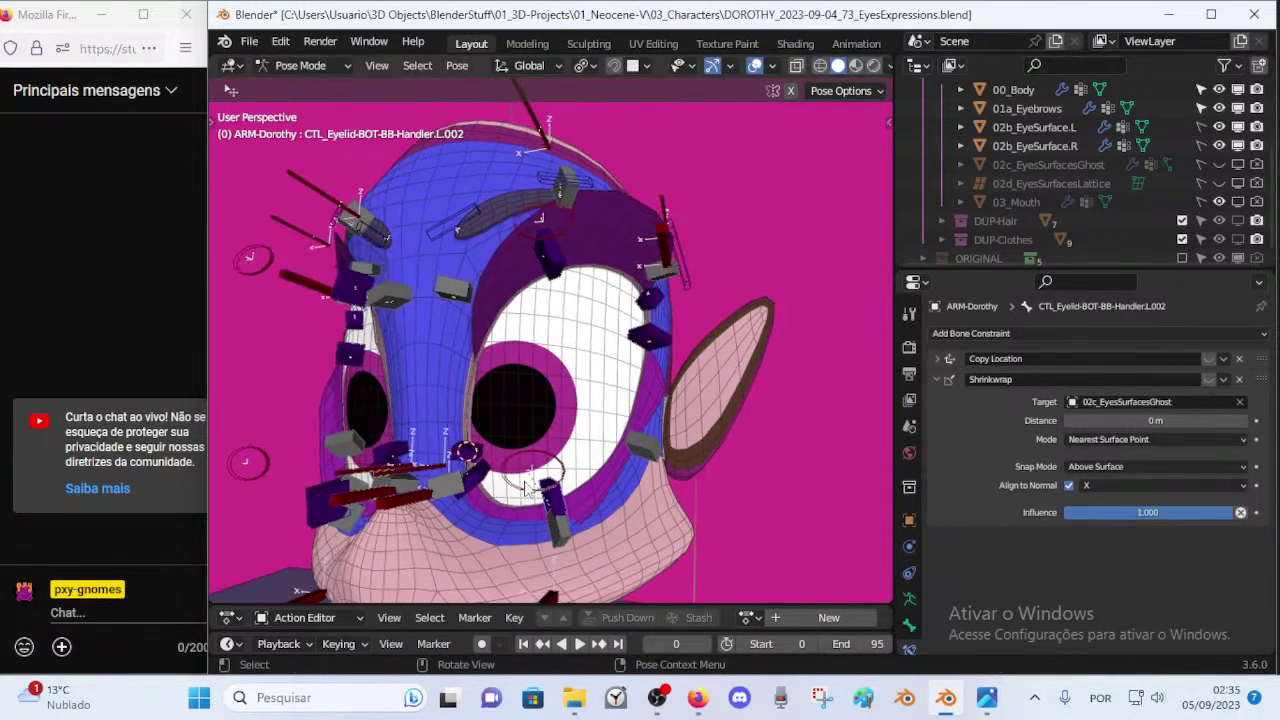
Try shifting the left upper eyelid's inner-corner handle slightly upward.
click(481, 477)
click(478, 462)
key(g)
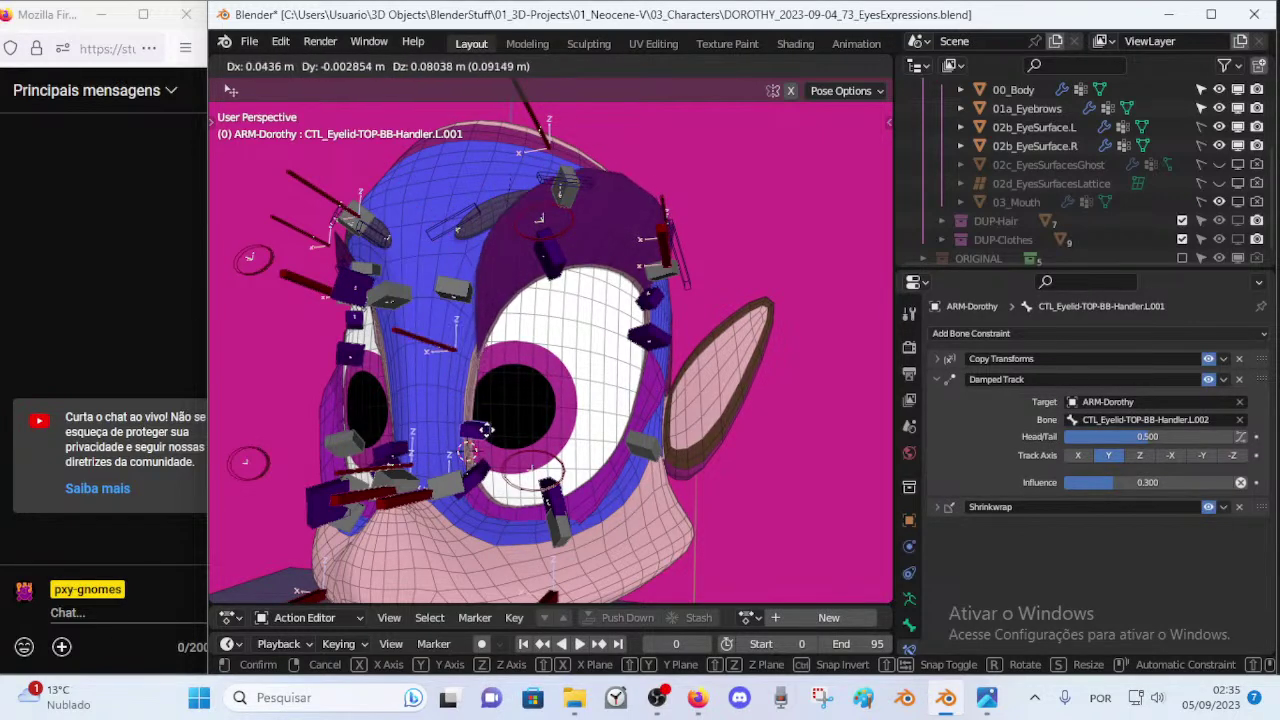
right_click(490, 425)
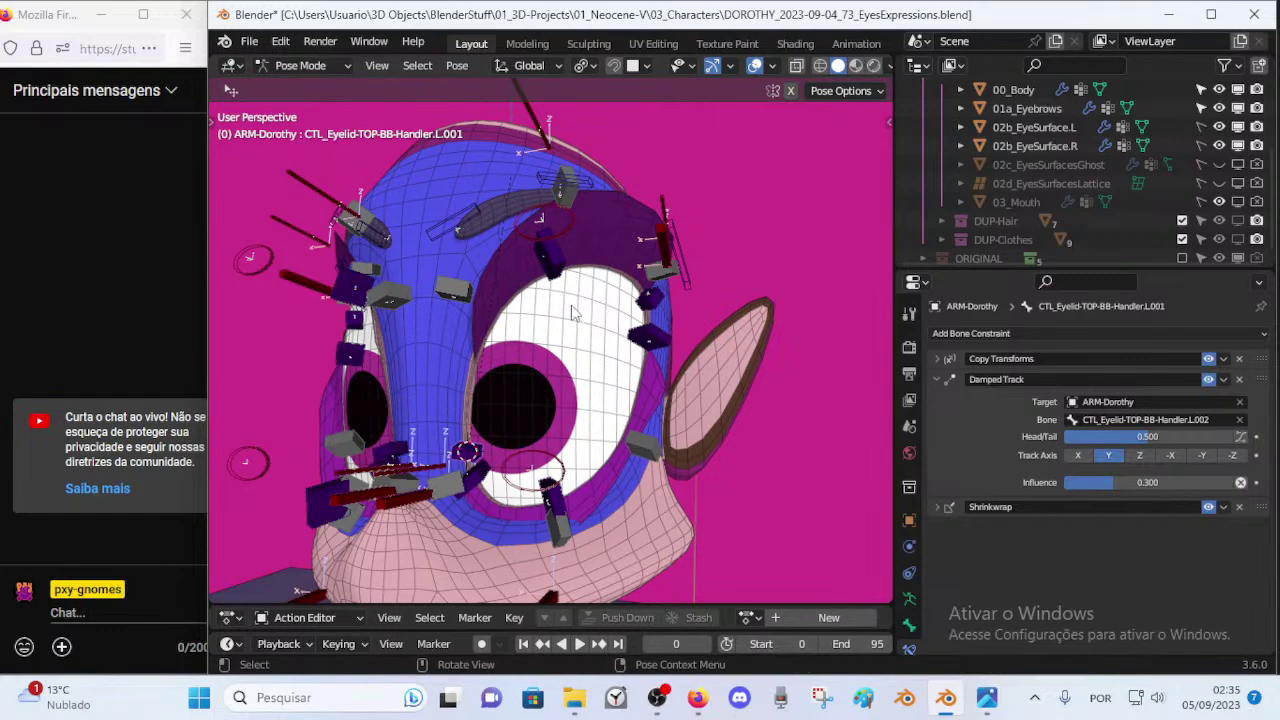
Try the left upper eyelid's middle handle once more by lowering it across the eye, and inspect the eye from the side.
click(559, 270)
key(g)
right_click(569, 434)
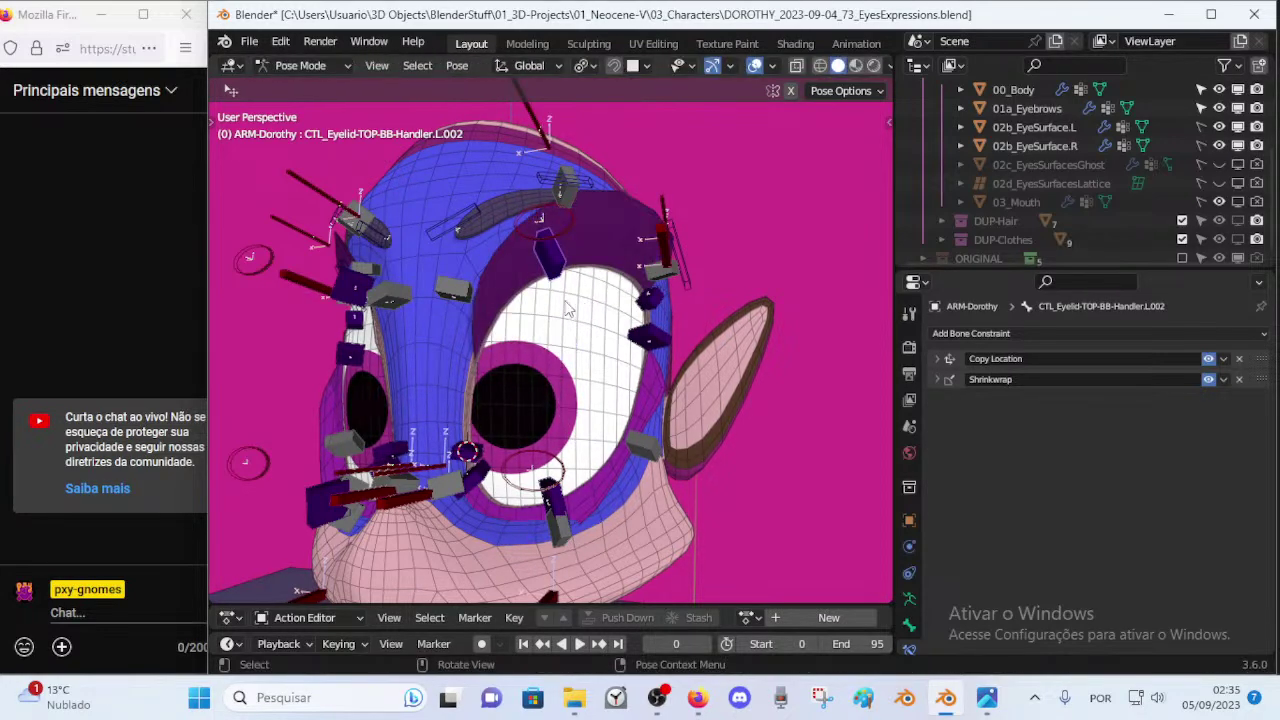
middle_drag(592, 296, 547, 302)
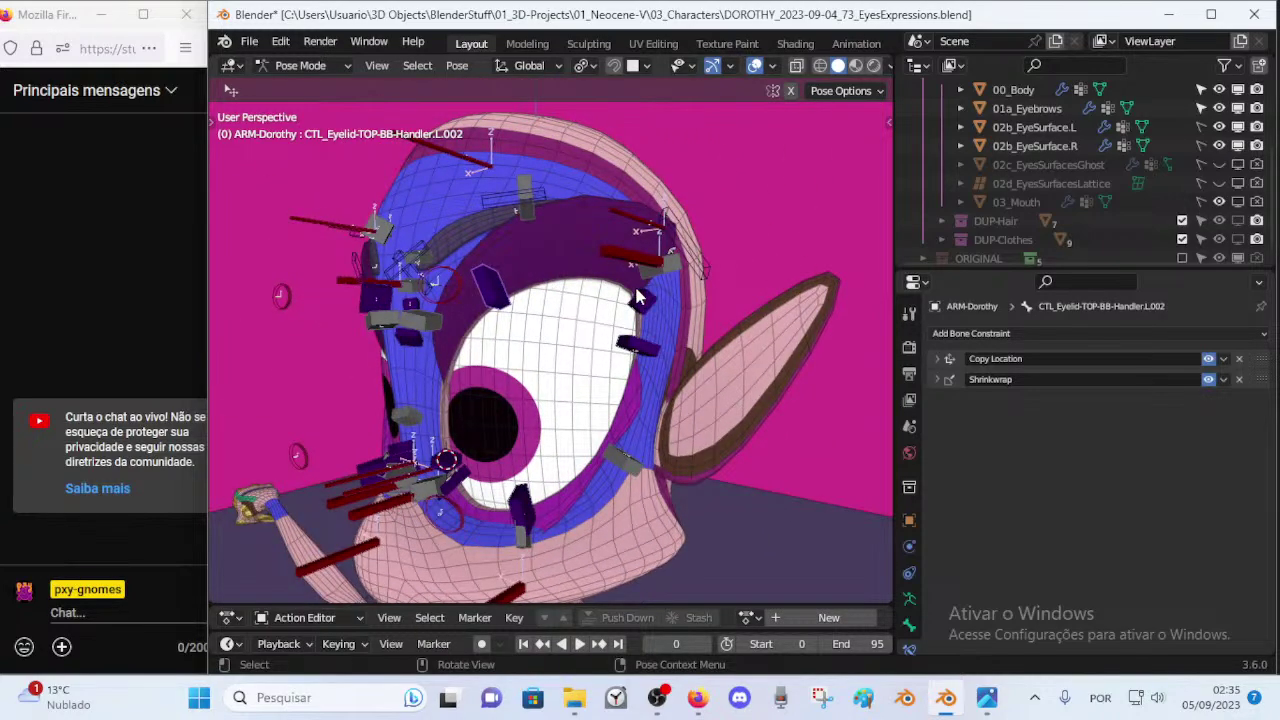
Compare the eyelid handles between the armature's Edit Mode and Pose Mode from different angles.
key(Tab)
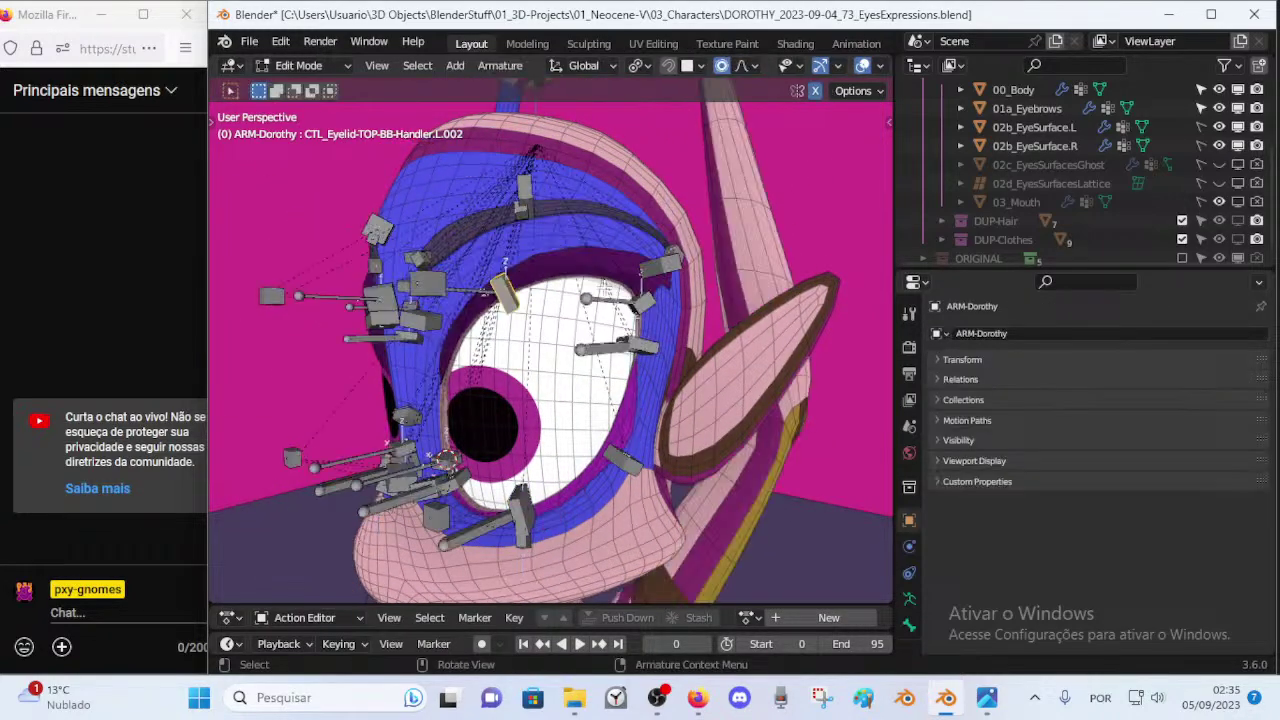
middle_drag(577, 293, 563, 258)
key(Tab)
click(564, 232)
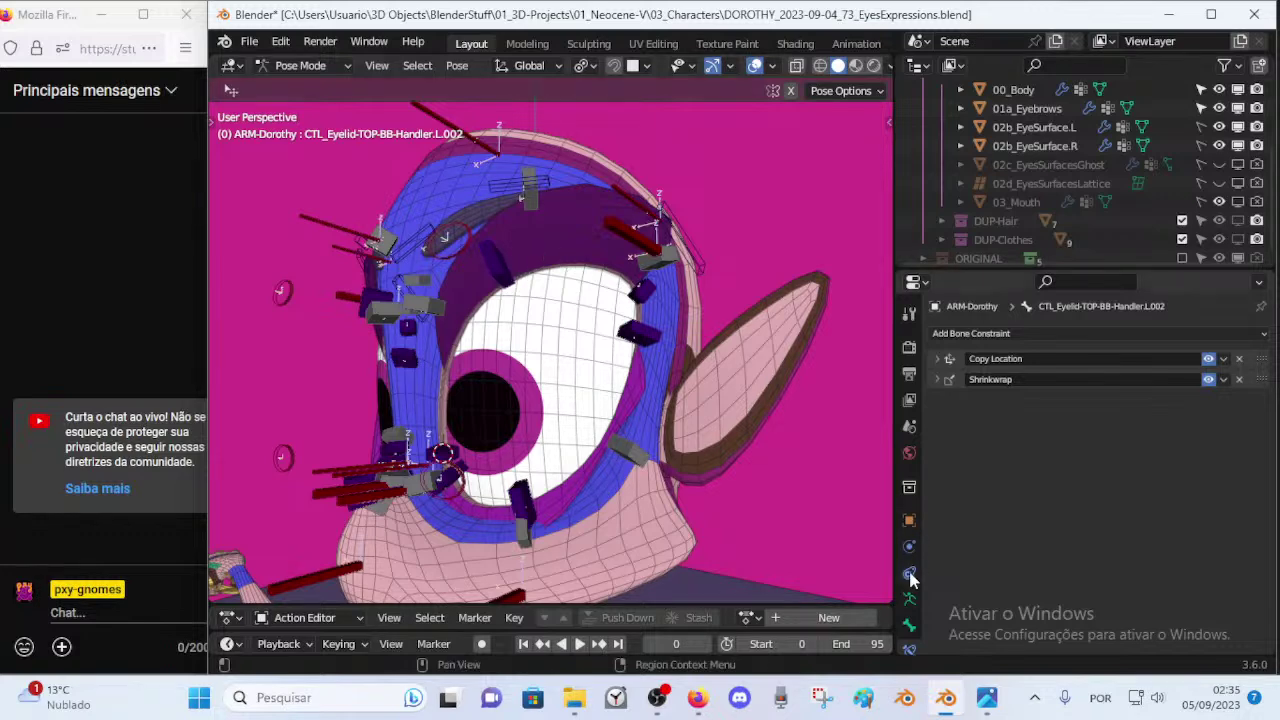
key(Tab)
middle_drag(572, 283, 608, 326)
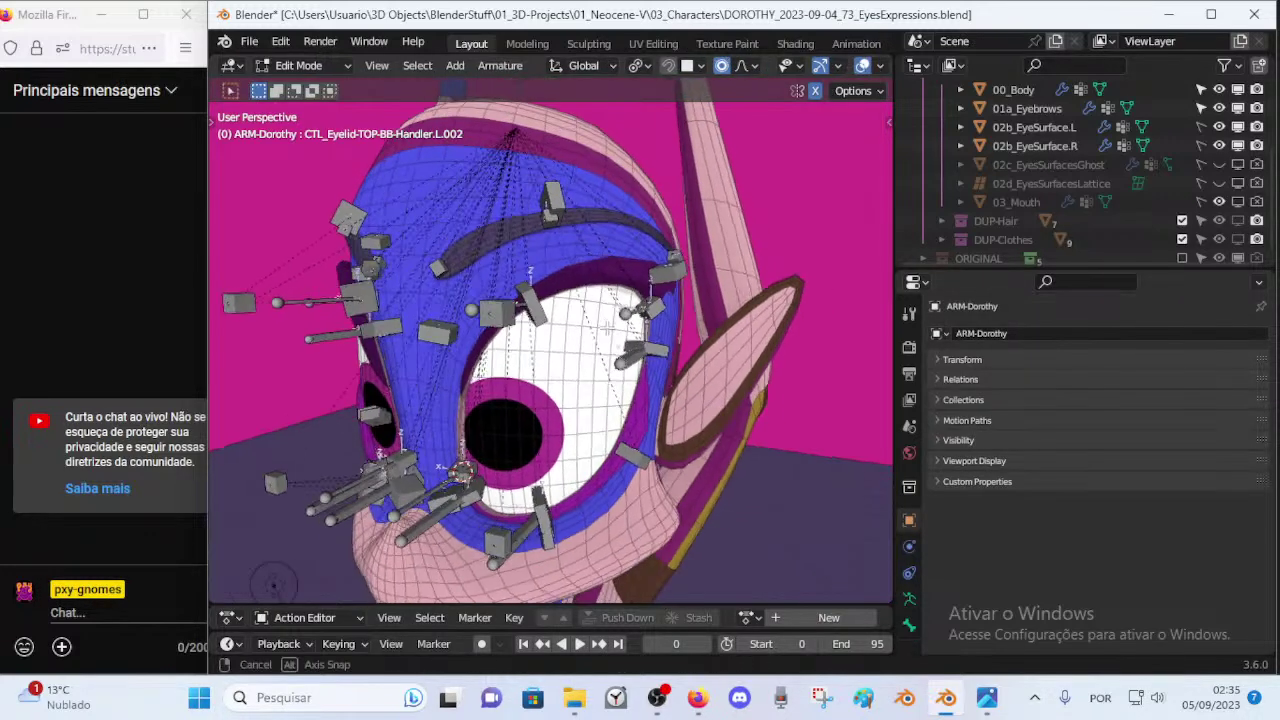
key(Tab)
Enter Edit Mode on the 00_Body mesh, select the linked eyelash faces around the left eye and hide them.
key(ctrl+Tab)
click(590, 168)
key(Tab)
middle_drag(590, 240, 593, 296)
alt+click(598, 224)
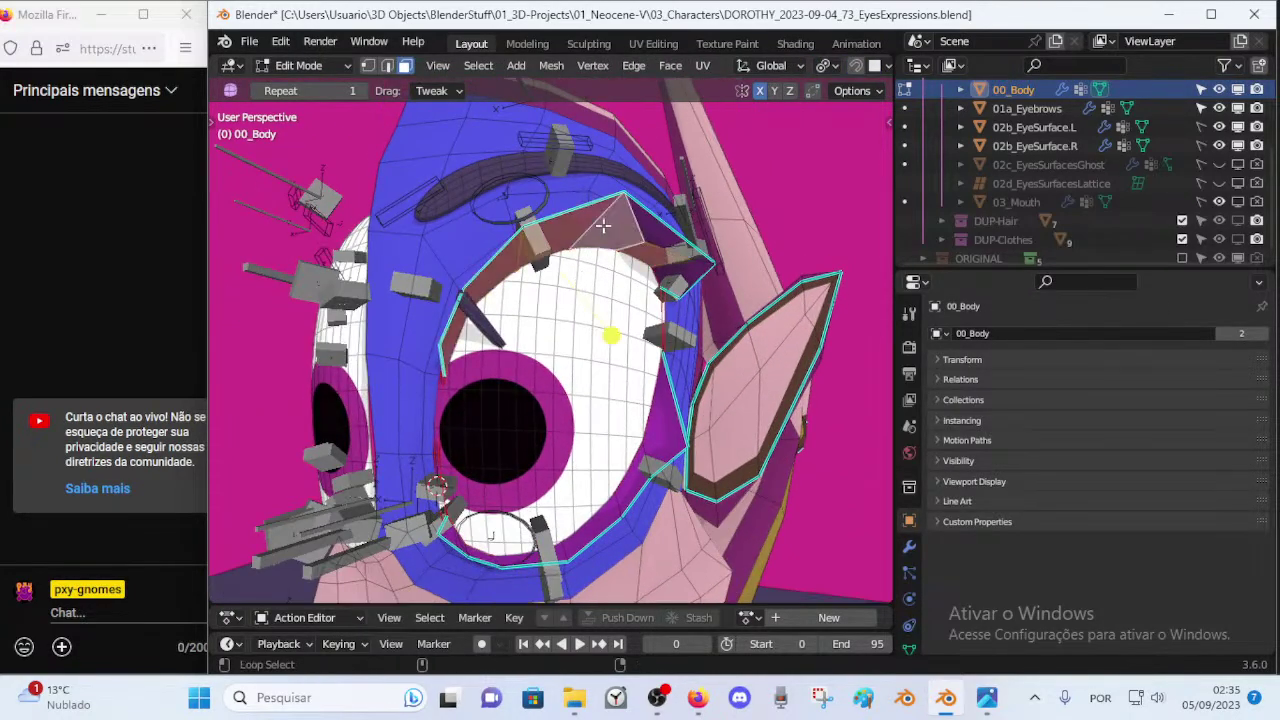
key(l)
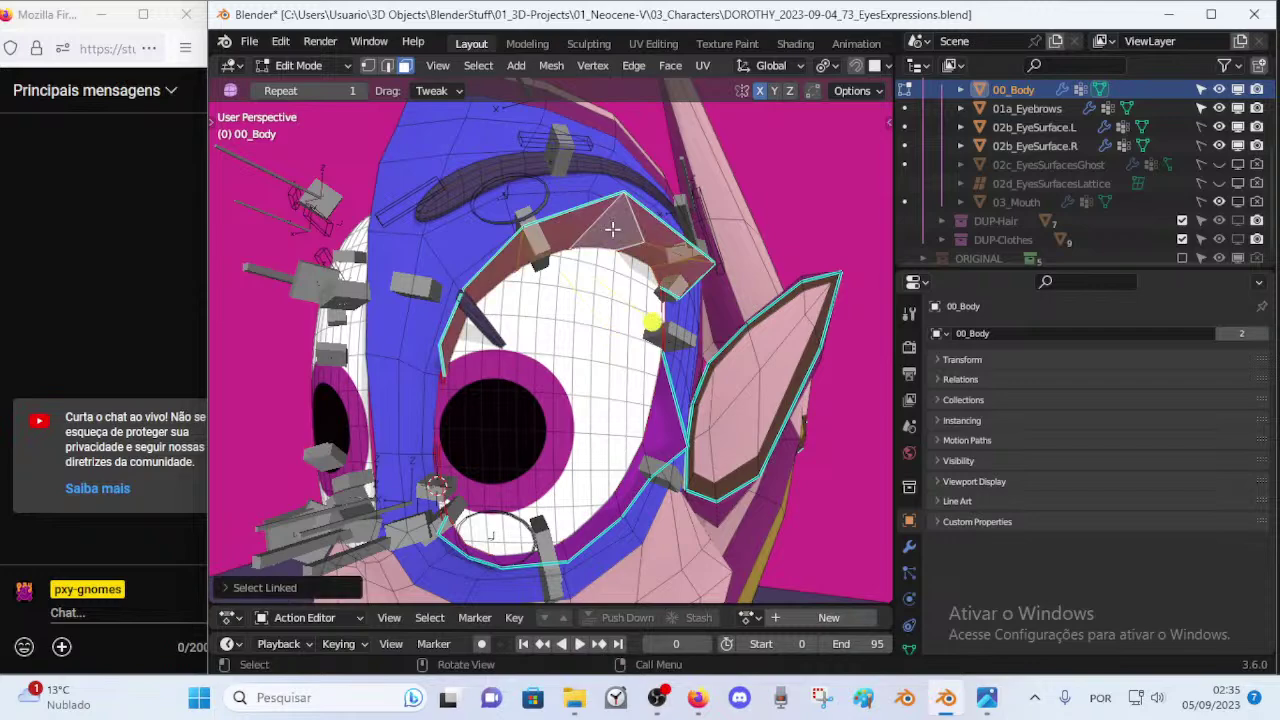
key(l)
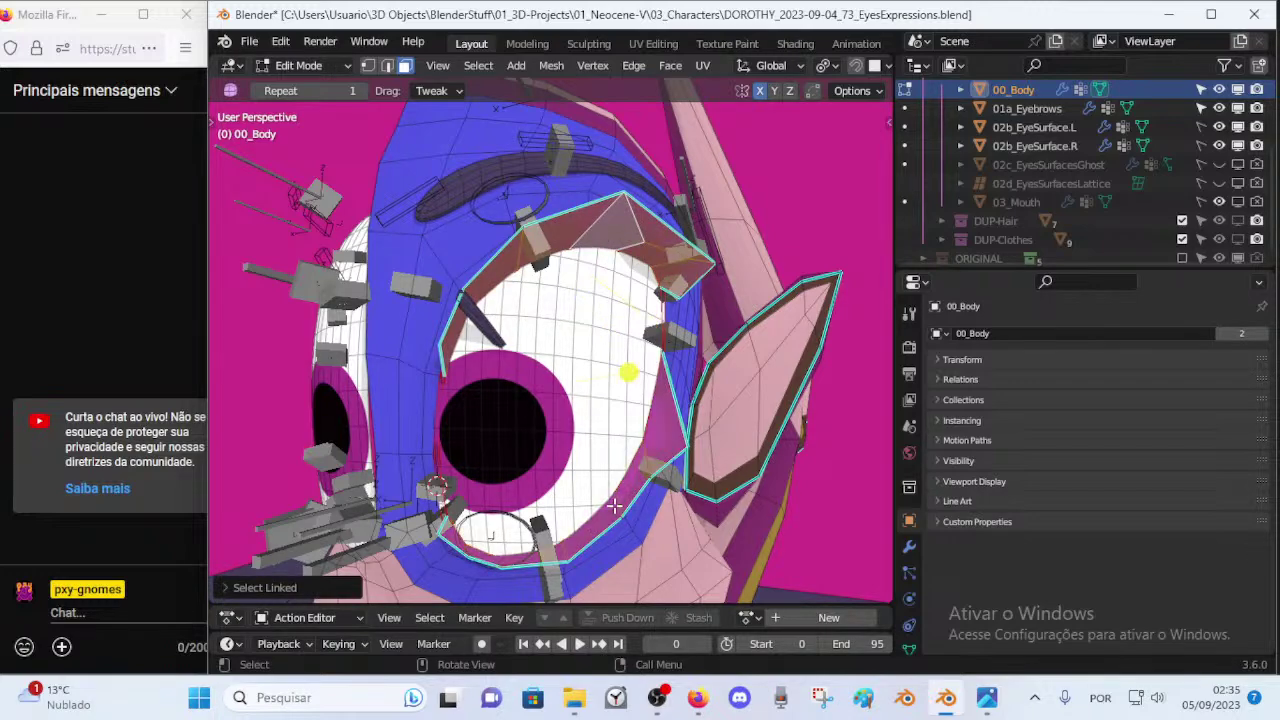
key(h)
Hide the remaining linked ring of faces around the left eye on 00_Body, and return to Object Mode.
middle_drag(568, 392, 1169, 348)
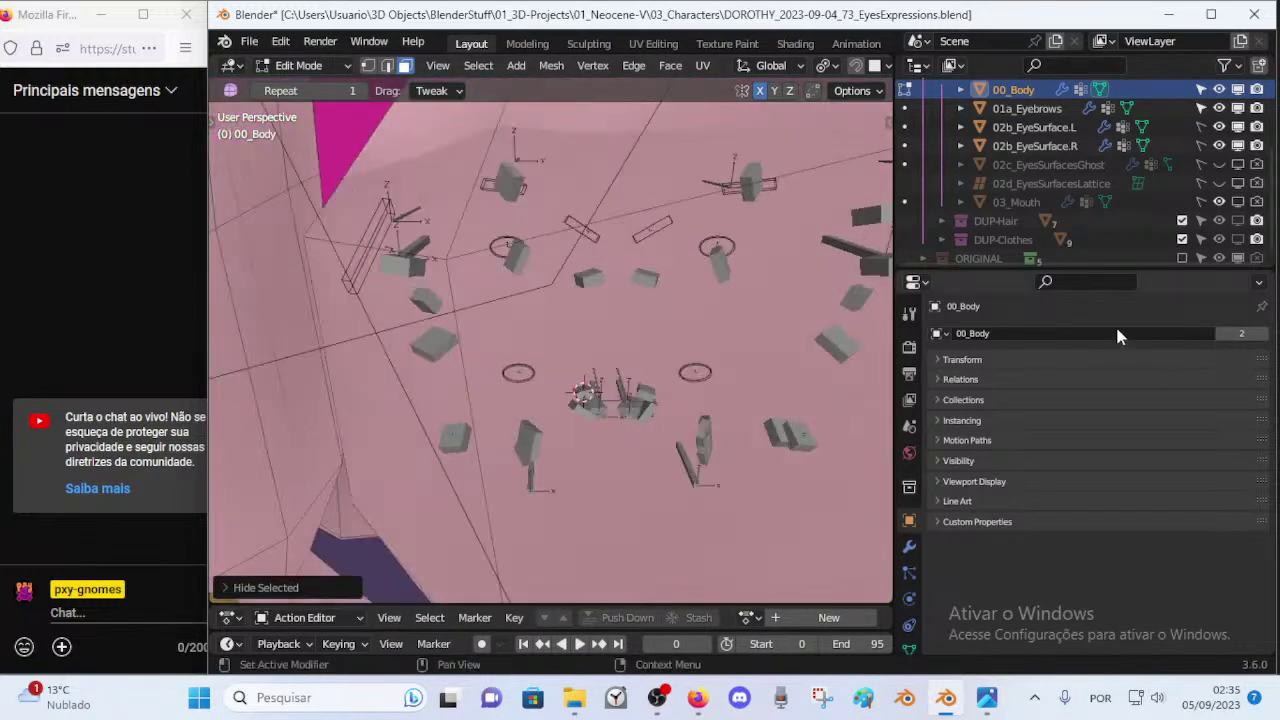
scroll(706, 330, up, 4)
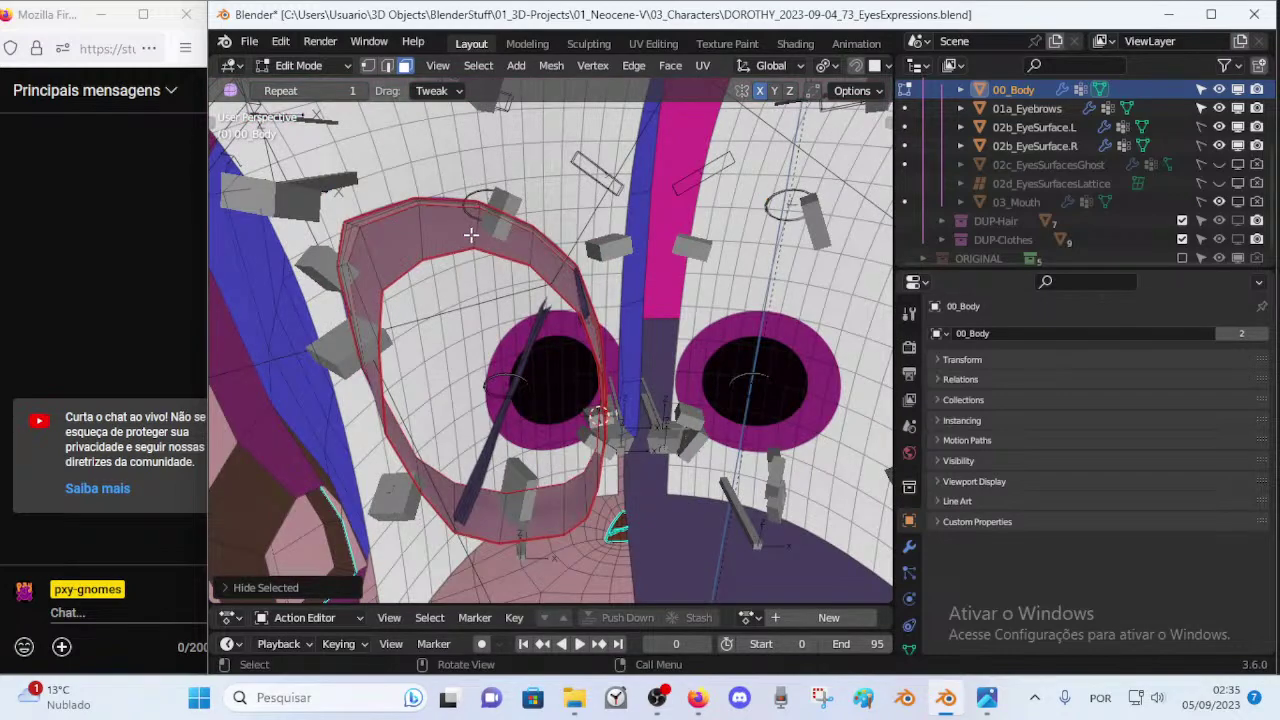
key(l)
key(h)
middle_drag(471, 235, 579, 317)
scroll(632, 312, down, 3)
key(alt+z)
mouse_move(535, 376)
middle_down()
mouse_move(554, 405)
mouse_move(518, 390)
mouse_move(540, 388)
mouse_move(510, 388)
mouse_move(557, 388)
middle_up()
key(alt+z)
key(ctrl+Tab)
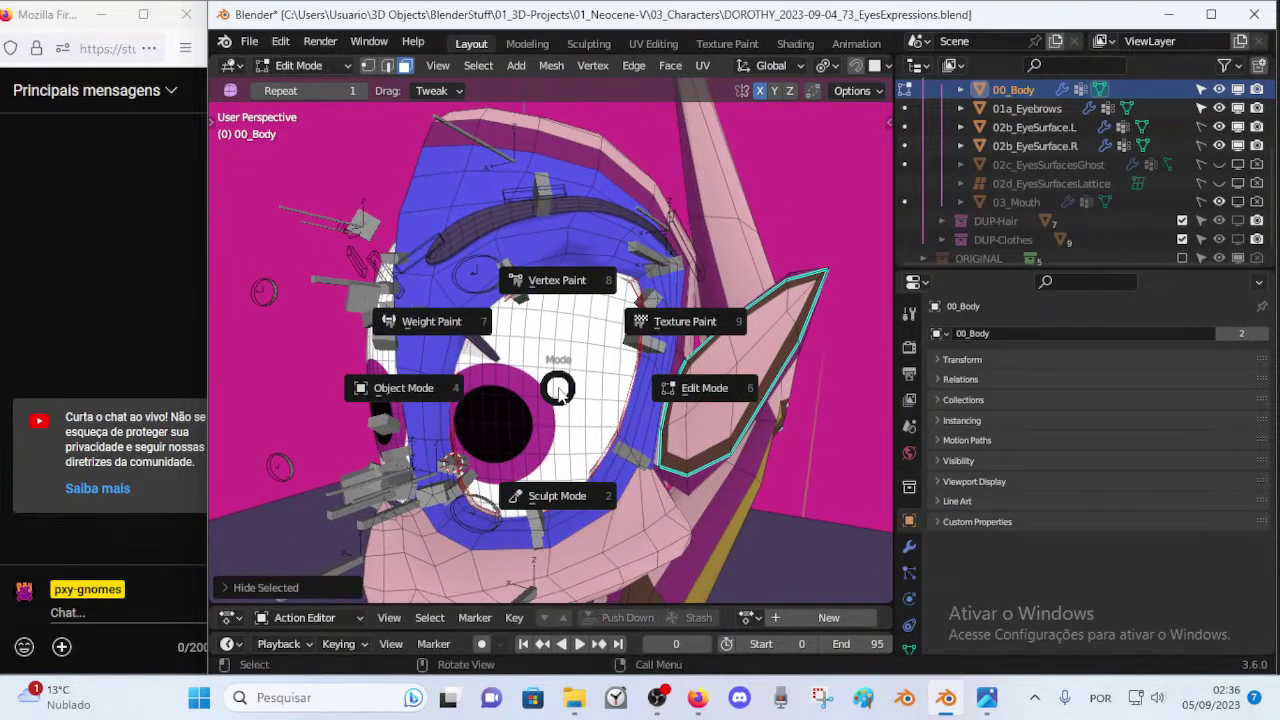
click(522, 386)
Enable the Eyelashes-TOP.L and Eyelashes-BOT.L mask modifiers of 00_Body in the viewport.
click(521, 290)
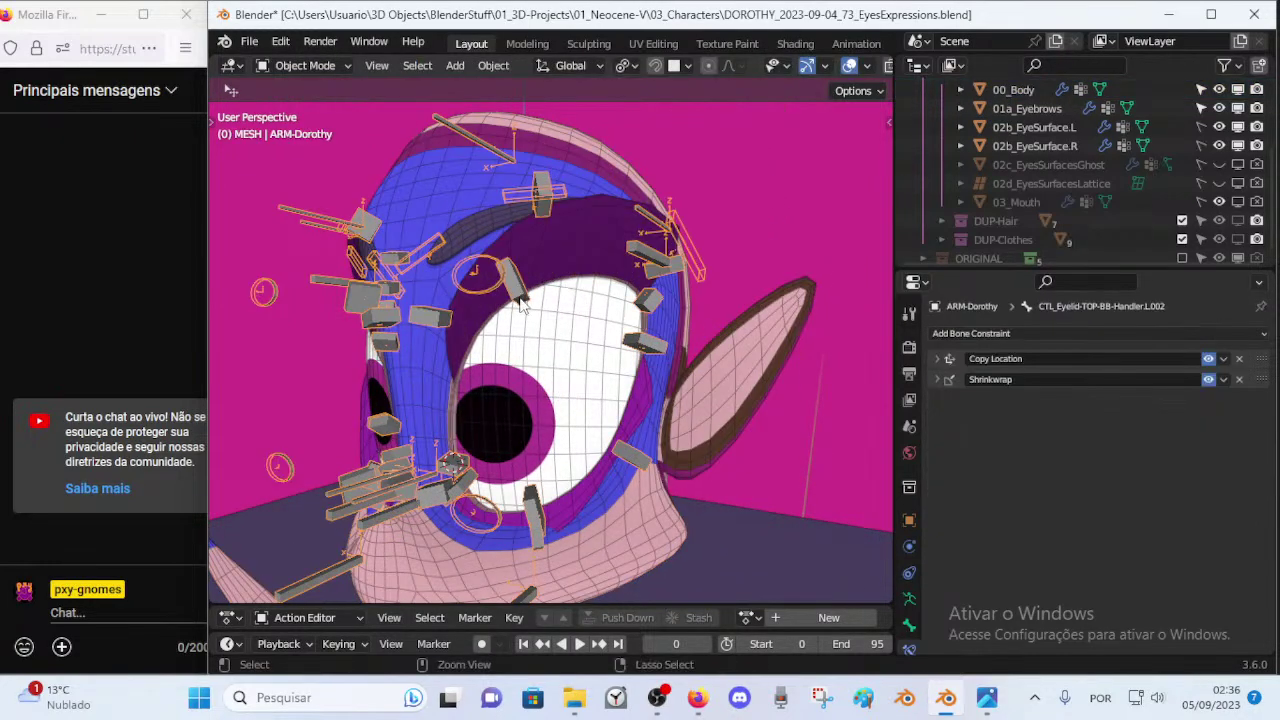
click(910, 599)
scroll(975, 502, down, 5)
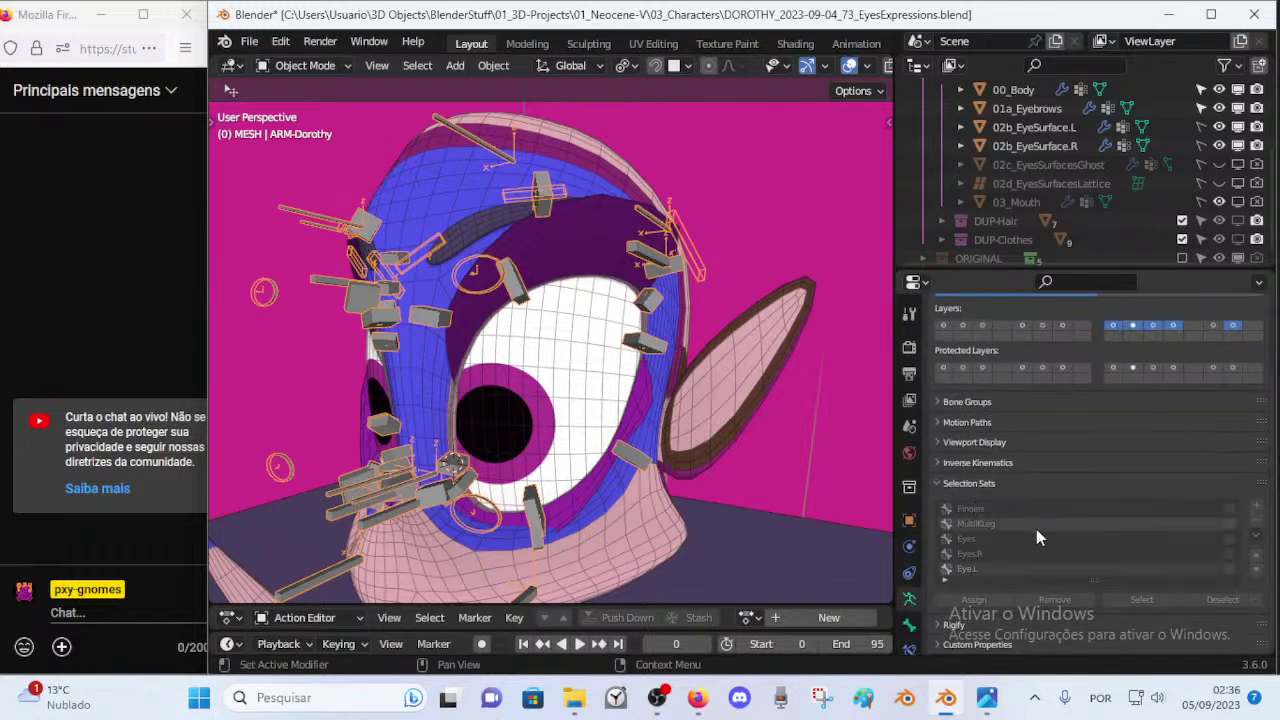
click(605, 335)
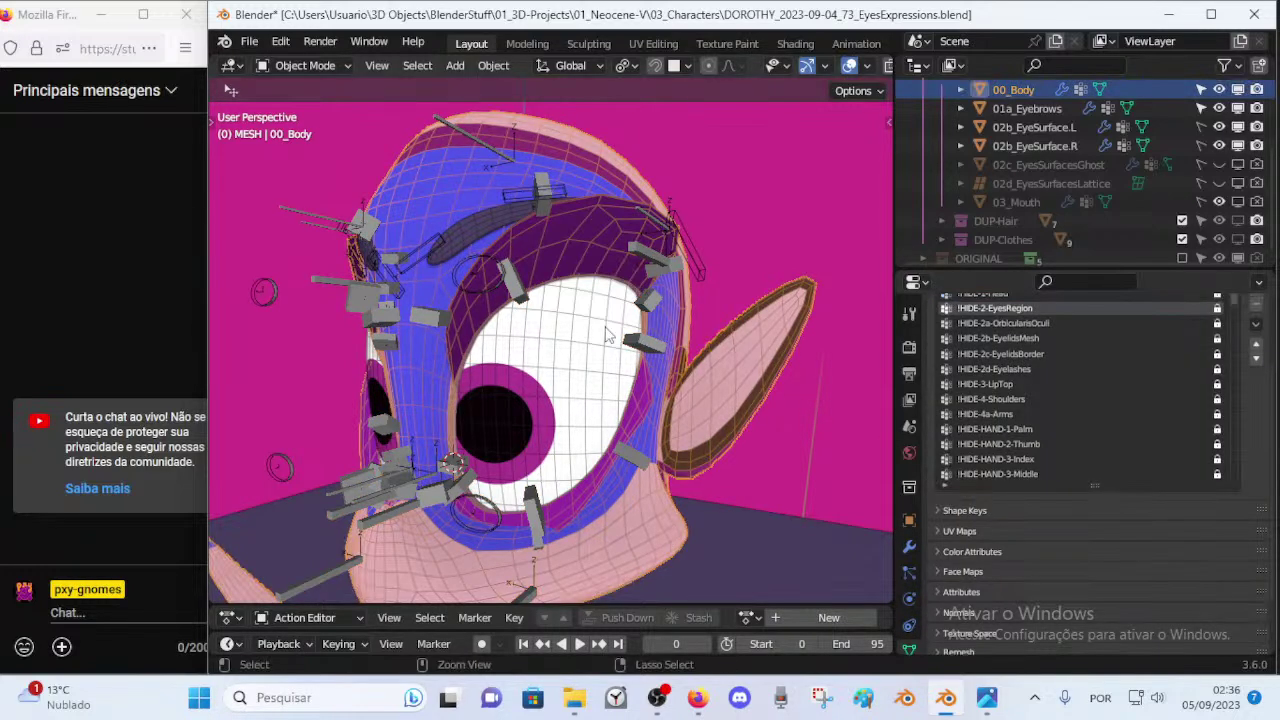
click(910, 550)
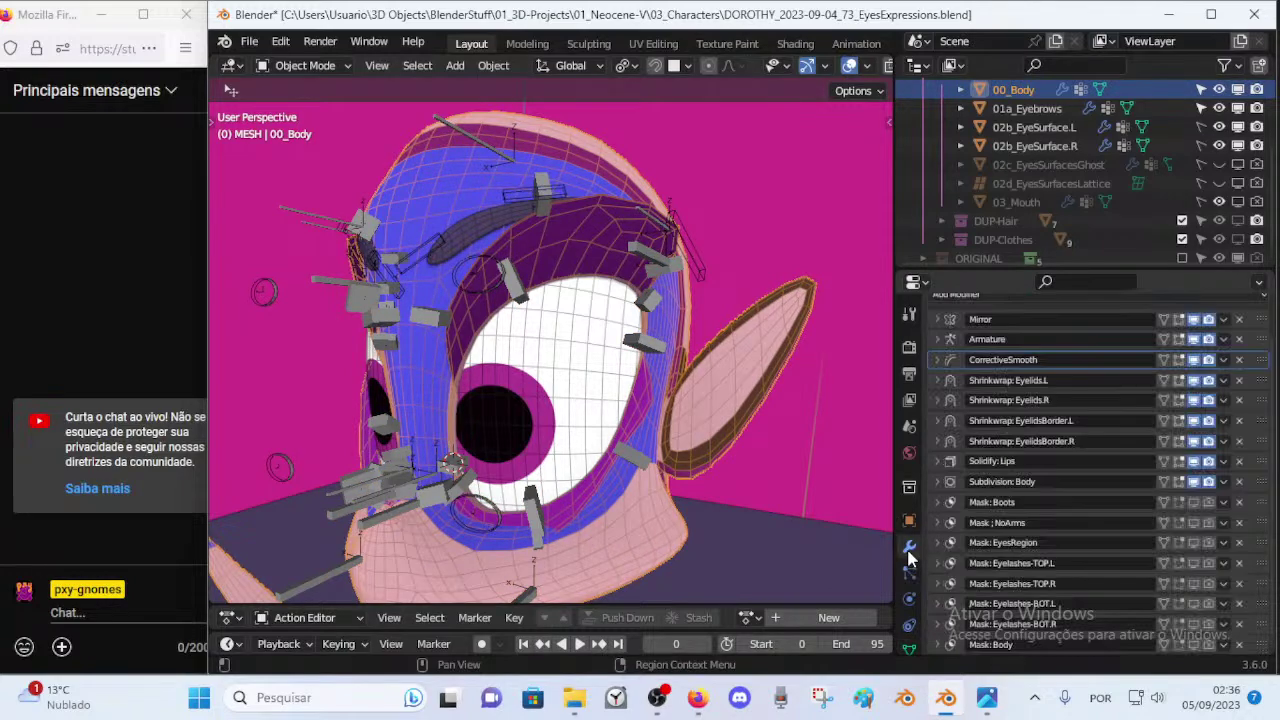
click(1194, 563)
click(1194, 604)
Return the ARM-Dorothy armature to Pose Mode and save the file.
middle_drag(553, 400, 578, 385)
click(529, 285)
middle_drag(592, 303, 561, 315)
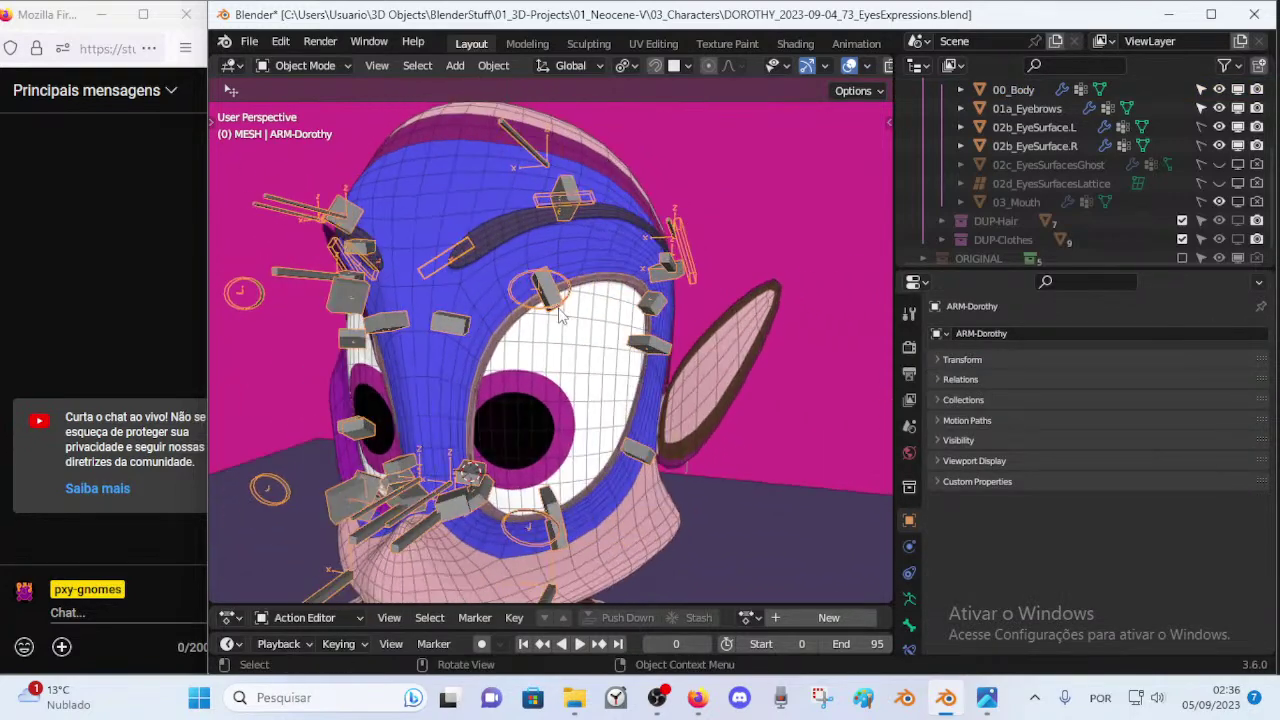
key(ctrl+Tab)
key(ctrl+s)
Test the left upper eyelid's middle handle by moving it across the eye and rotating it.
key(g)
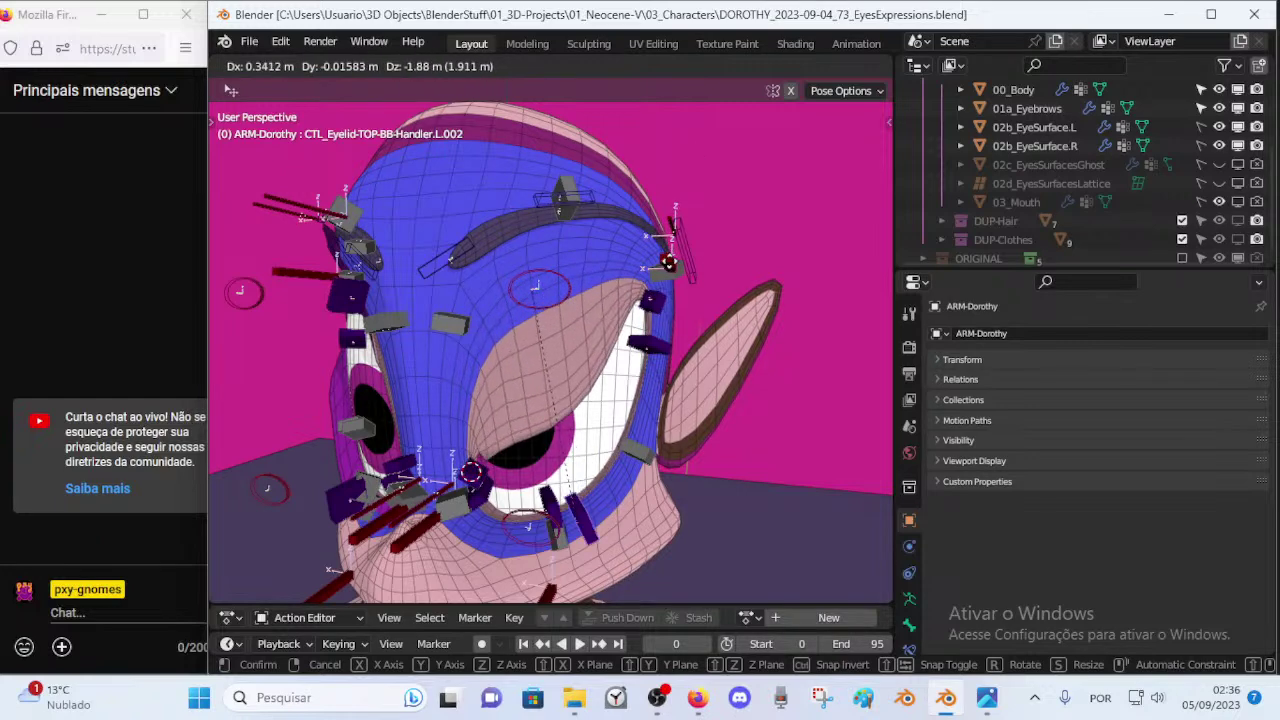
click(675, 234)
middle_drag(608, 228, 545, 275)
middle_drag(560, 420, 612, 345)
key(r)
click(601, 408)
Lower the left upper eyelid's handle toward the lower rim so the lid covers the top of the pupil.
key(g)
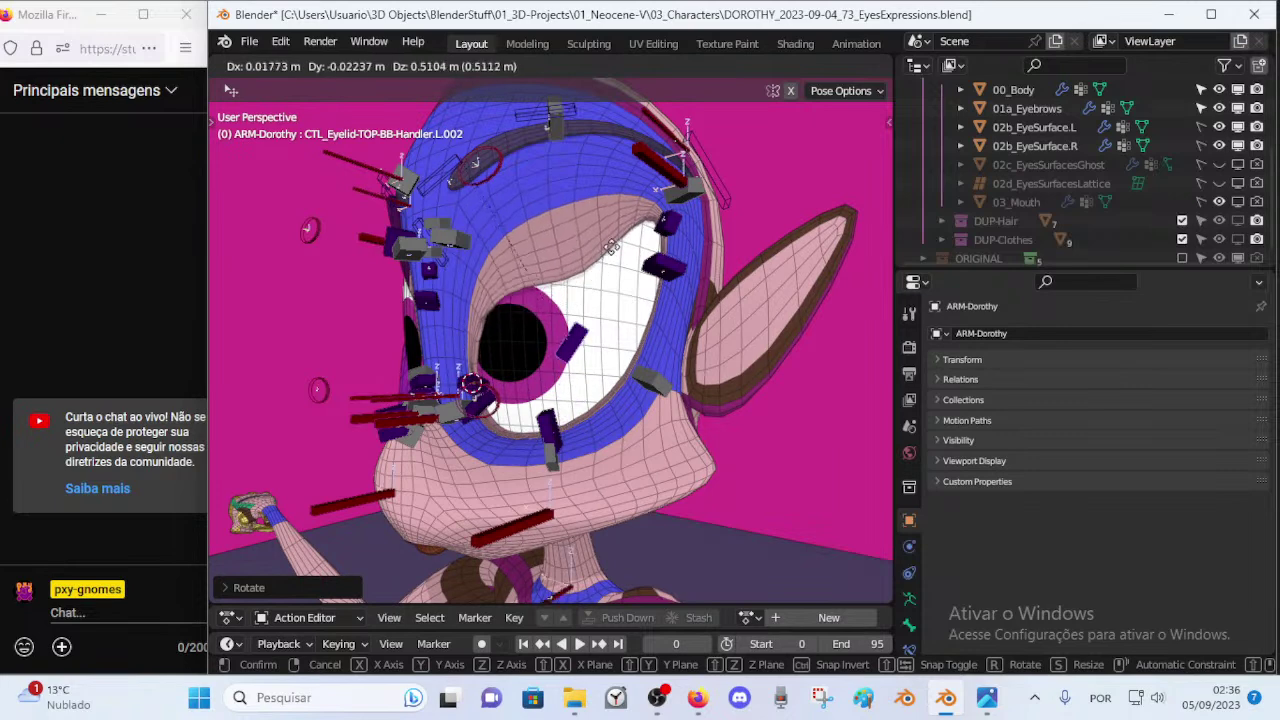
click(602, 432)
middle_drag(600, 429, 645, 458)
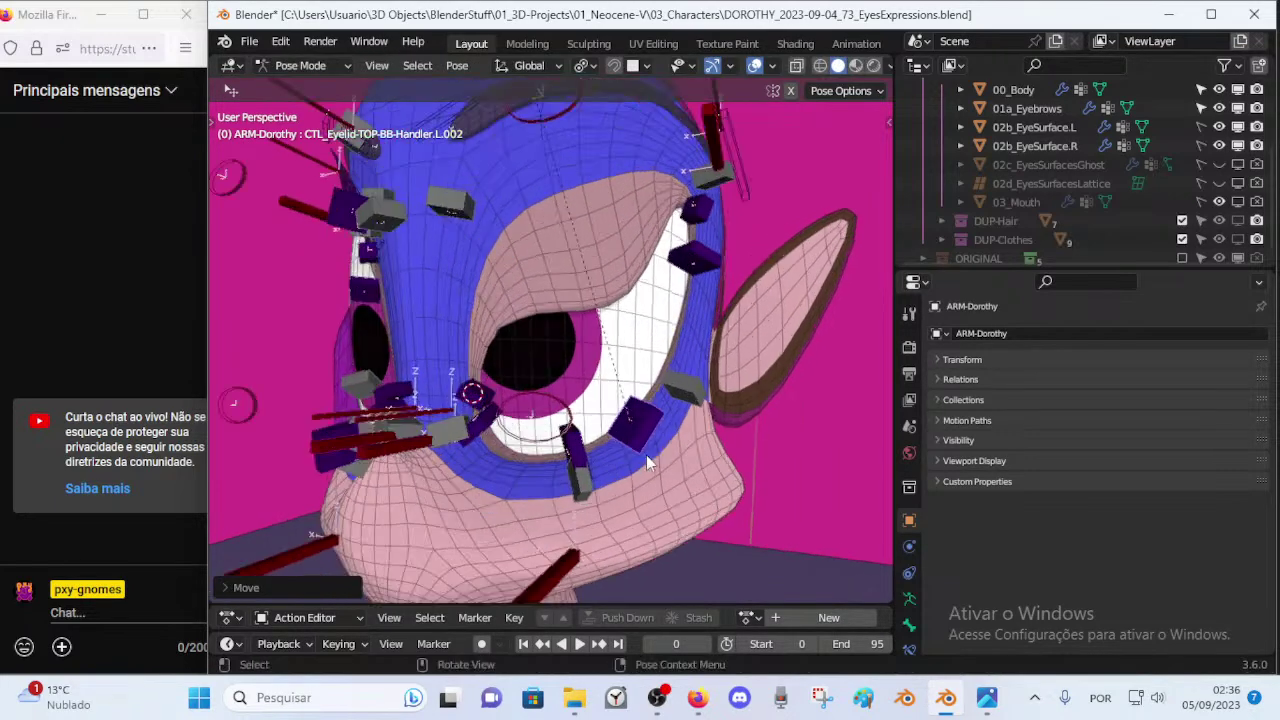
key(g)
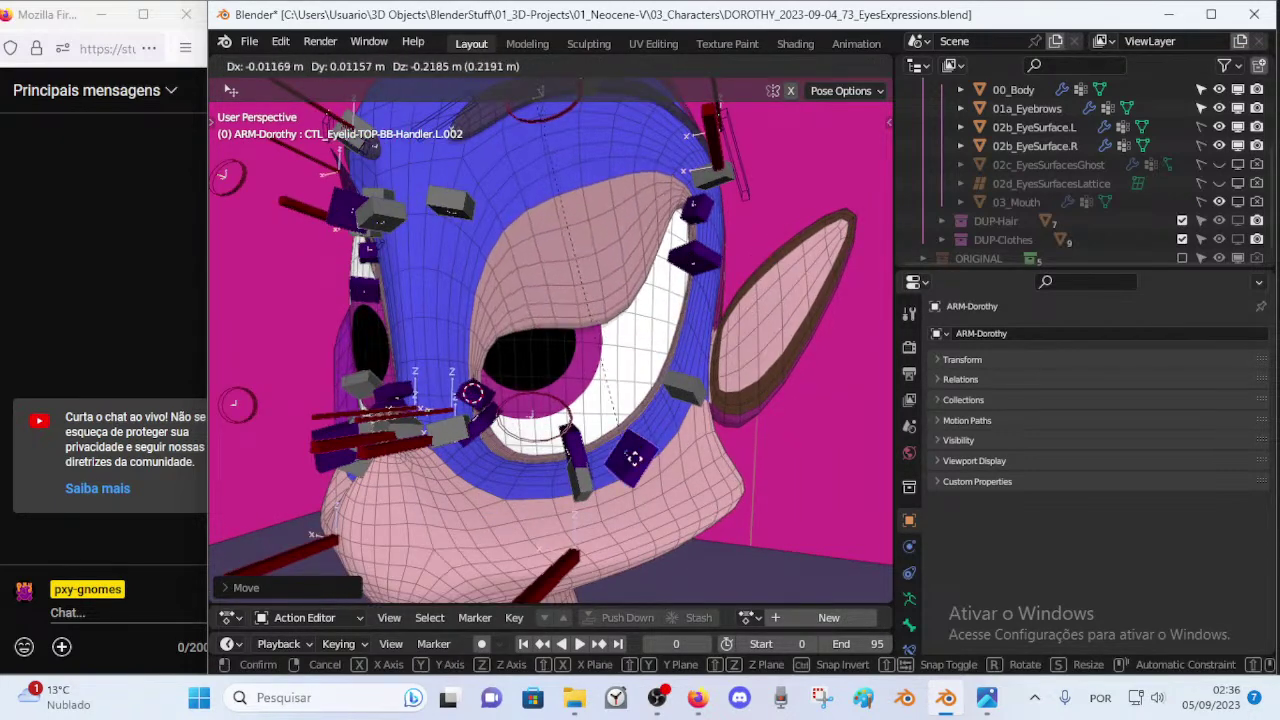
click(636, 354)
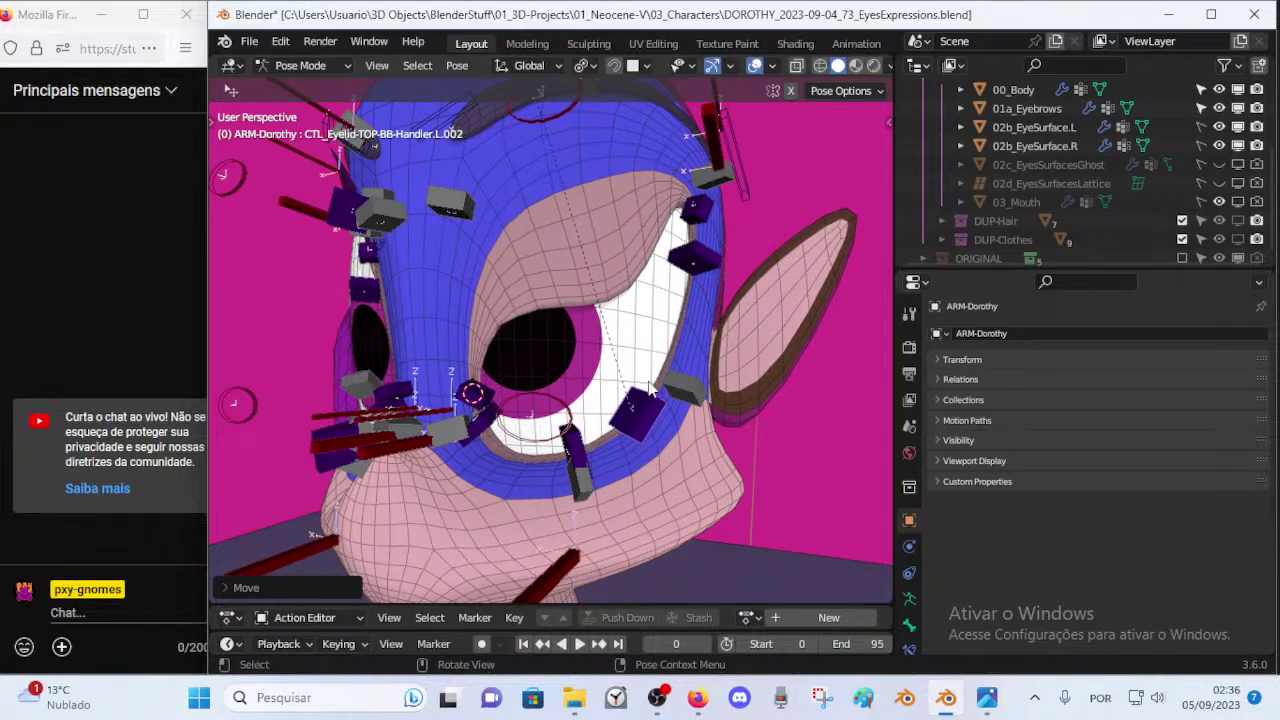
Move the left upper eyelid's handle up and down, leaving it beside the pupil so the lid opens above the pupil.
key(g)
click(613, 242)
middle_drag(578, 321, 602, 350)
key(g)
click(640, 398)
key(g)
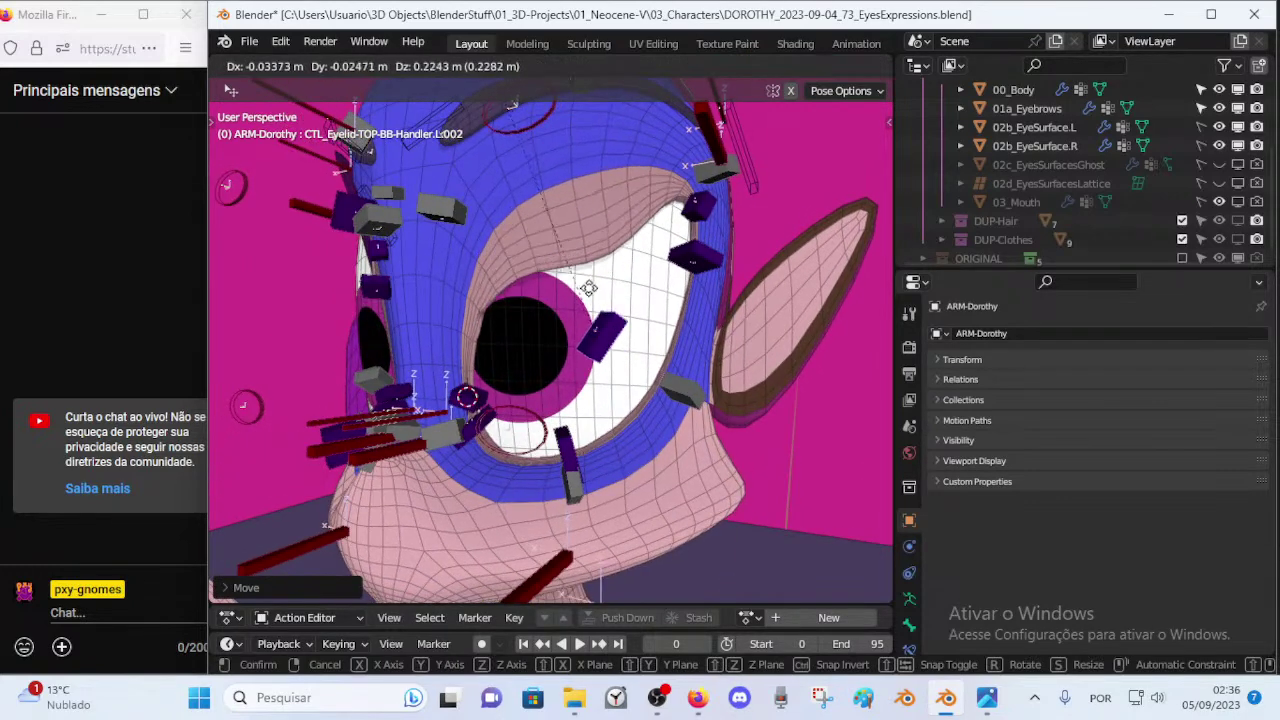
click(596, 307)
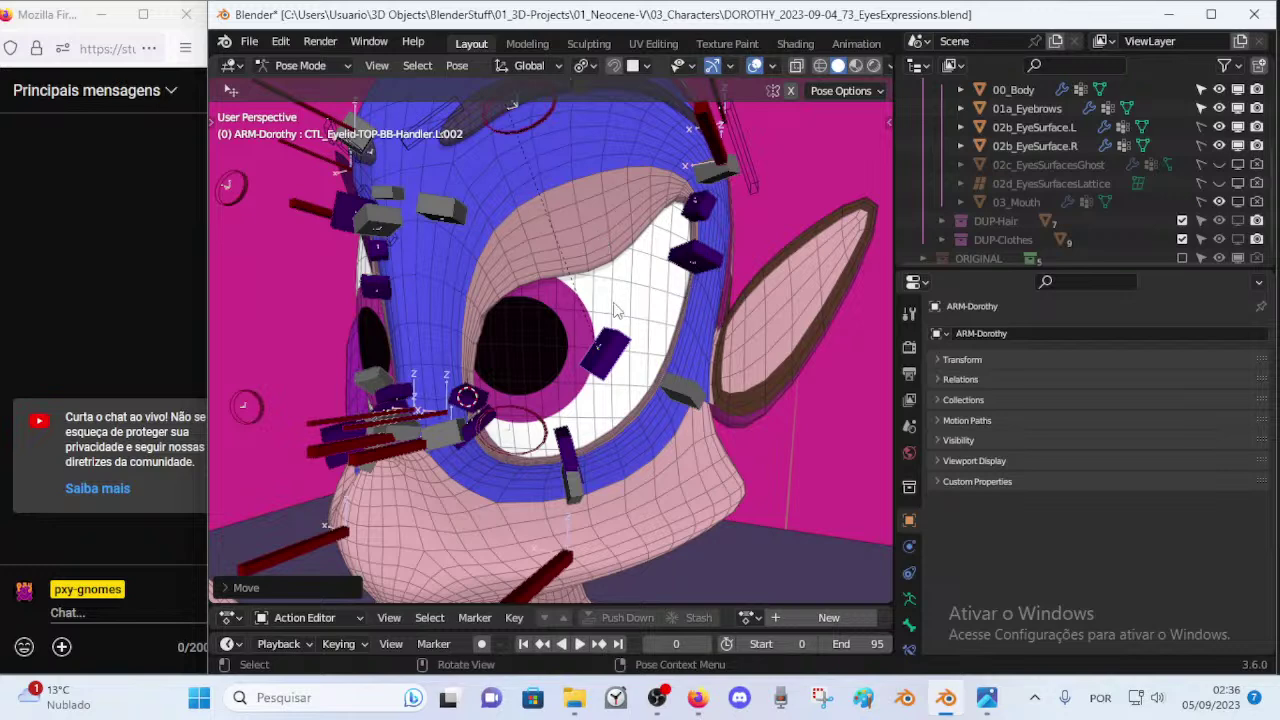
Lower the left upper eyelid's handle past the lower rim so the lid covers the upper part of the pupil.
key(g)
click(669, 572)
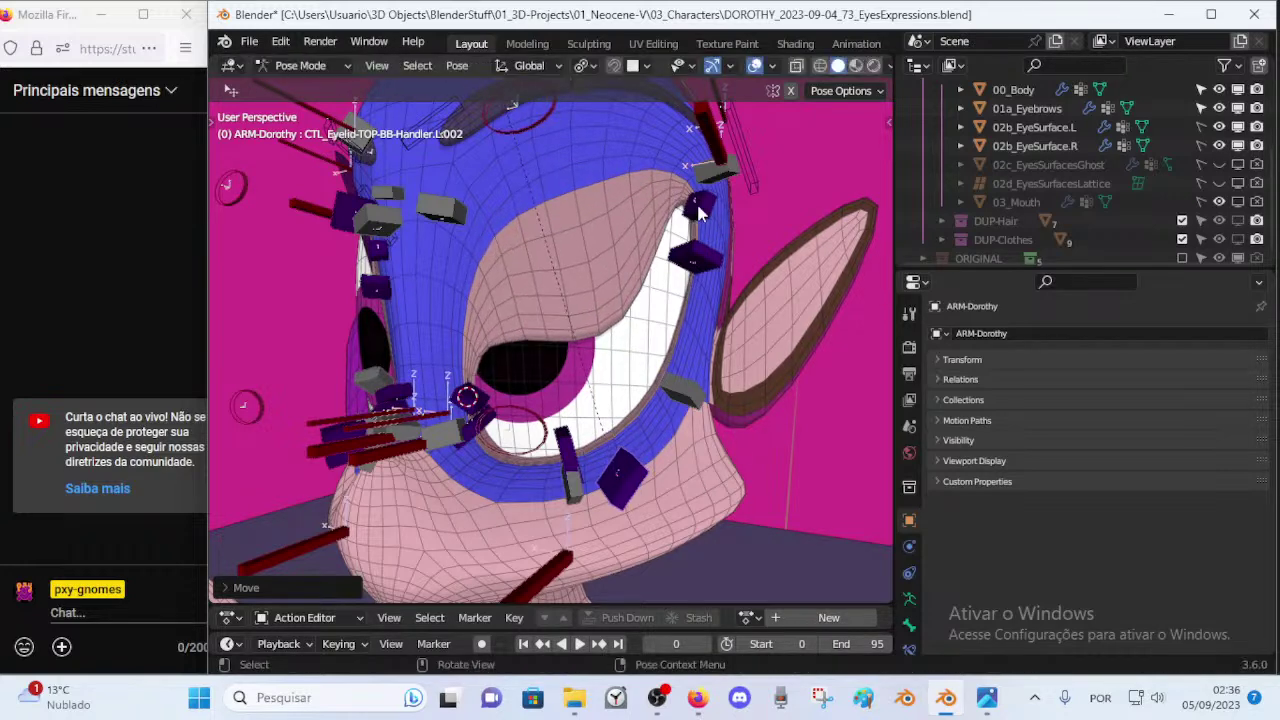
middle_drag(789, 265, 592, 226)
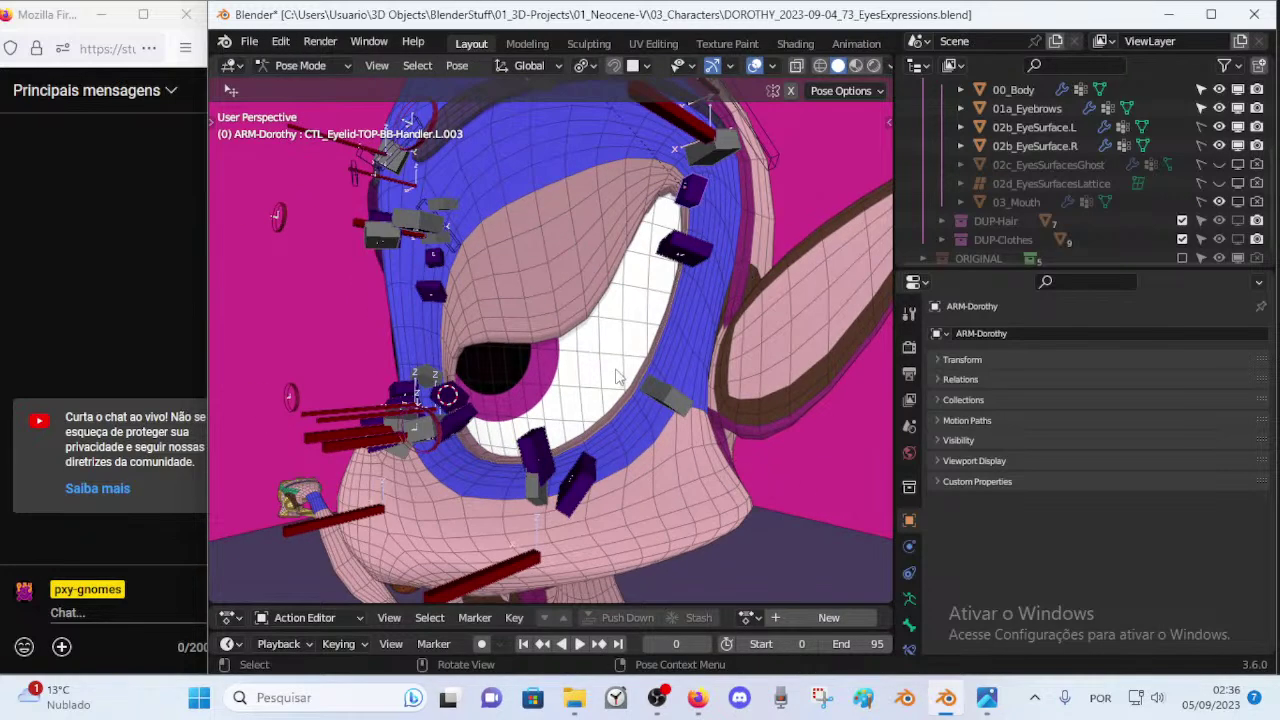
Clear the location of all visible controls and select the left upper eyelid's middle handle.
key(a)
key(alt+g)
click(505, 170)
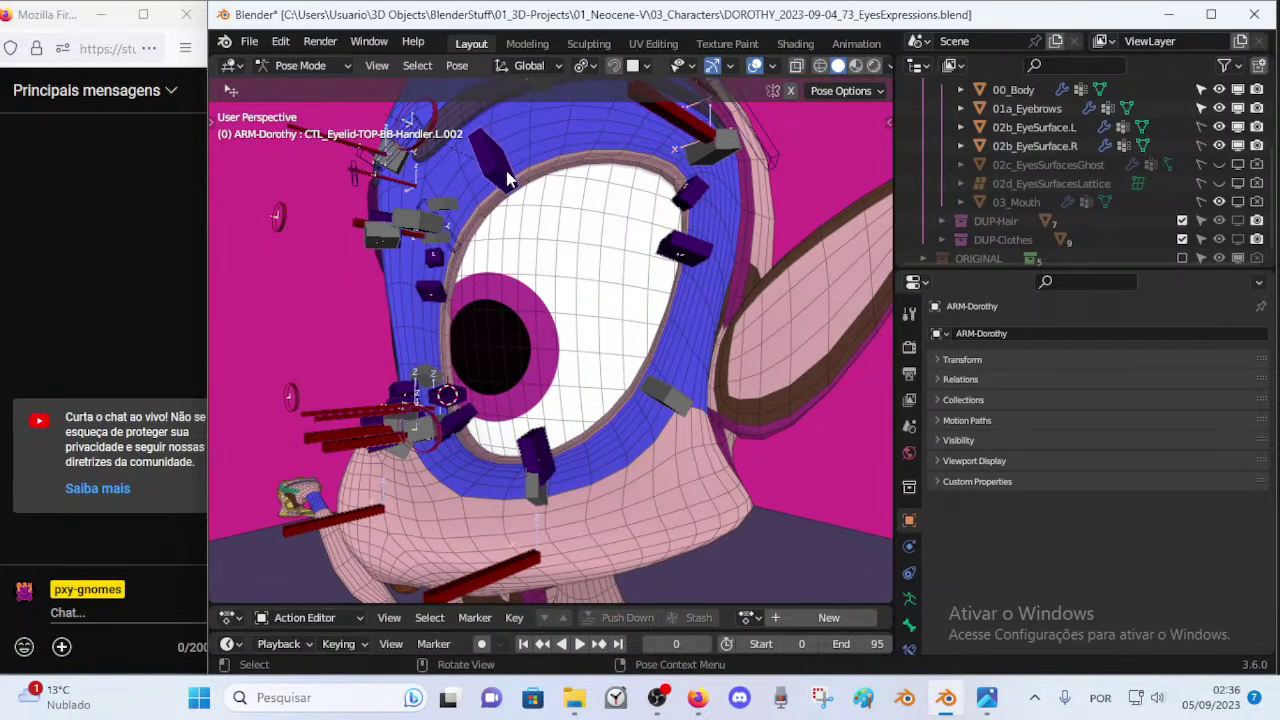
Lower the left upper eyelid's middle handle past the lower rim, ending with it raised back beside the iris so the pupil is mostly uncovered.
key(g)
click(520, 293)
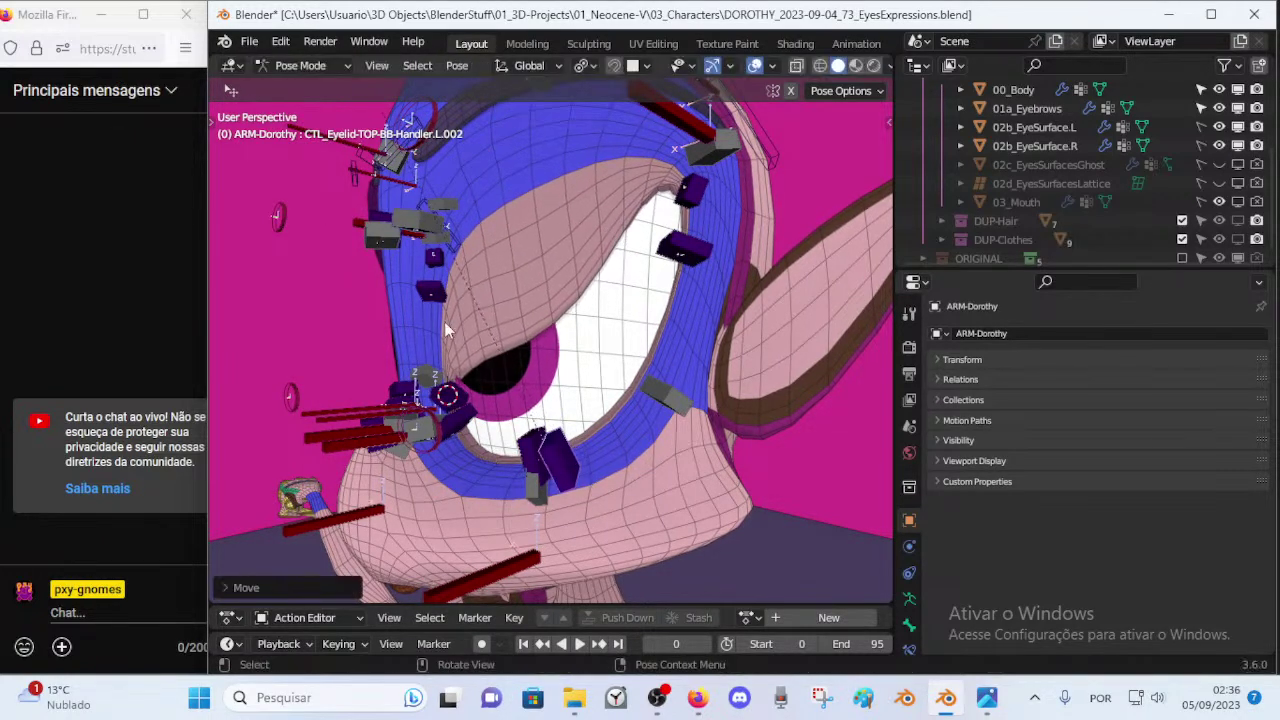
middle_drag(520, 293, 608, 312)
key(g)
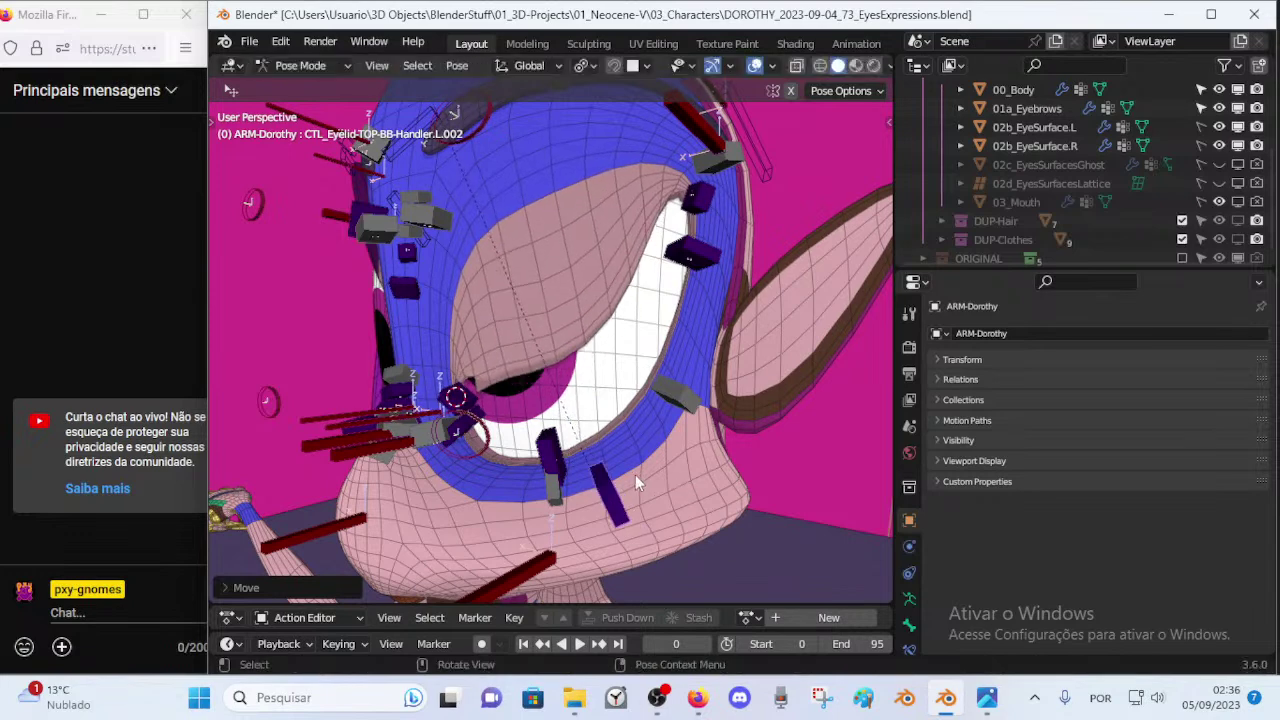
click(580, 415)
key(g)
click(568, 322)
middle_drag(568, 322, 620, 377)
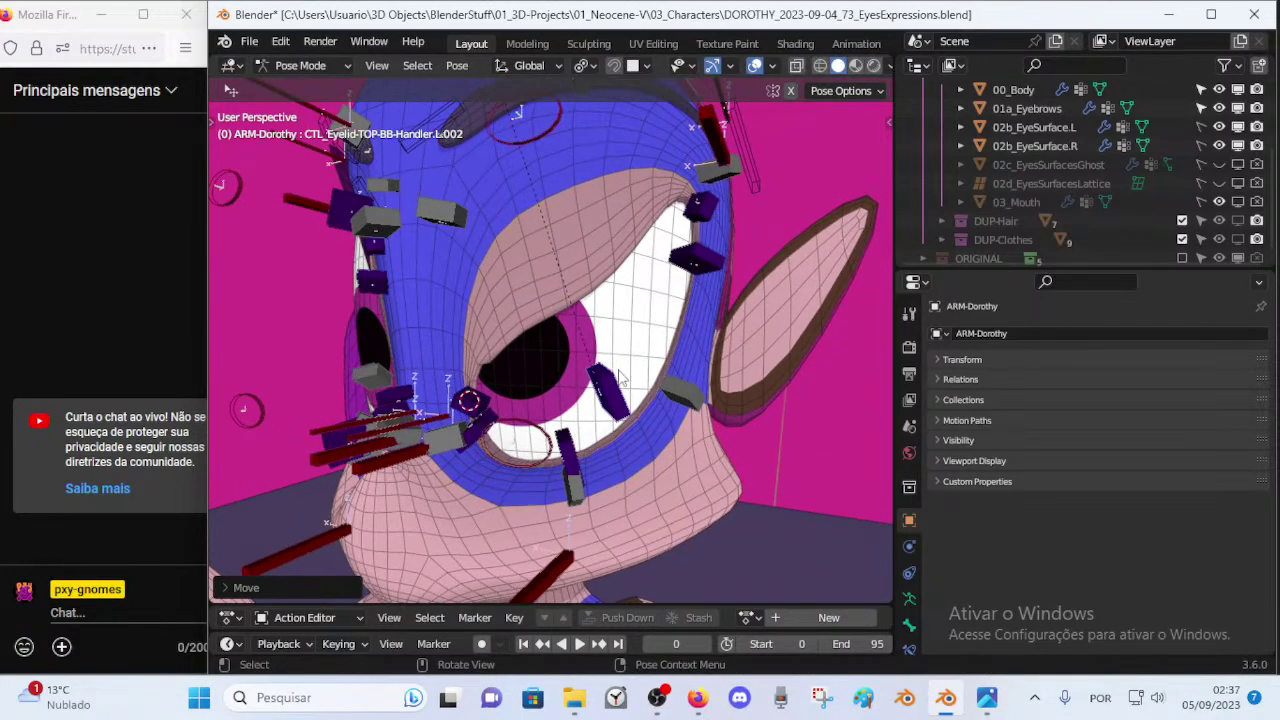
Lower the left upper eyelid's middle handle well below the lower rim until the lid completely covers the pupil.
key(g)
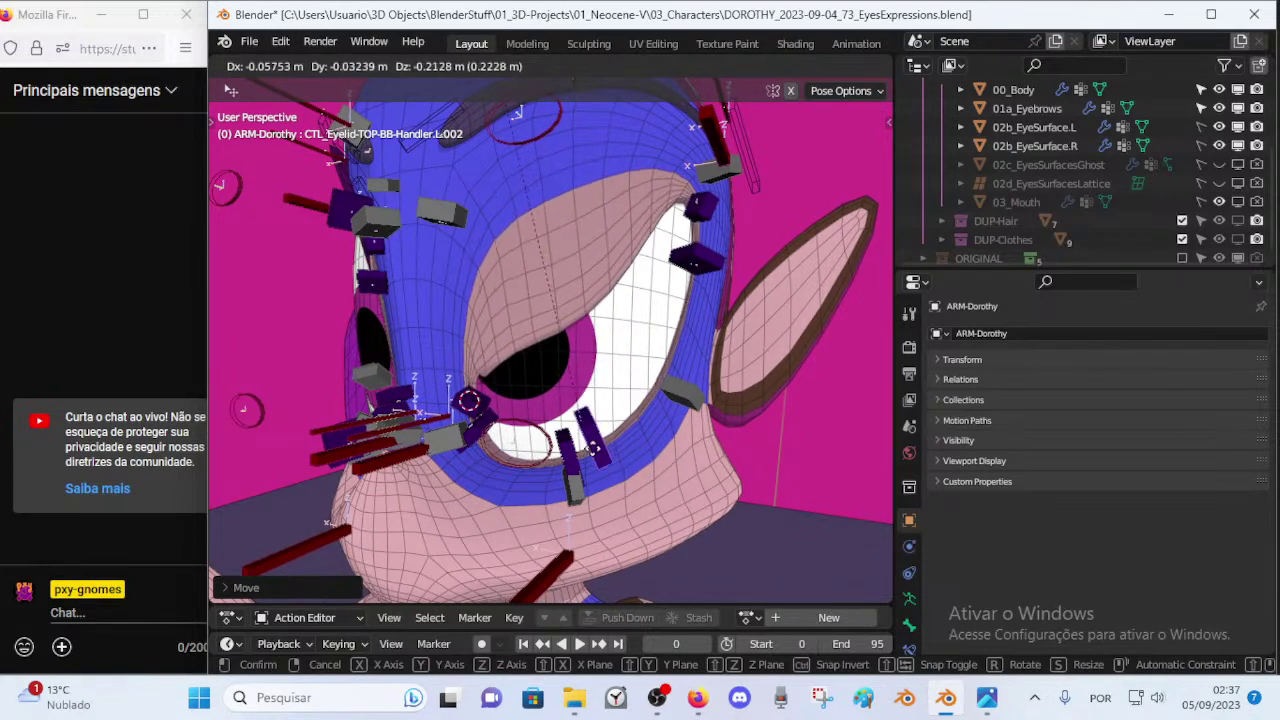
click(698, 267)
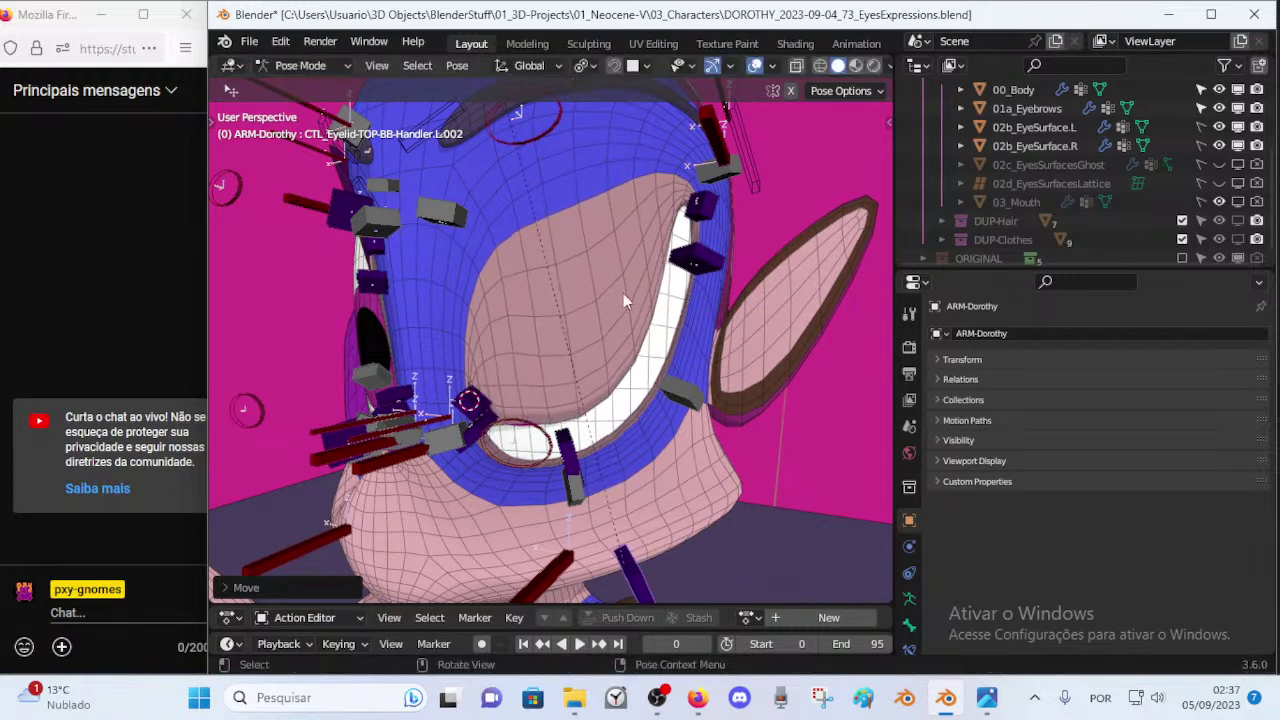
middle_drag(697, 260, 614, 335)
middle_drag(636, 408, 614, 392)
scroll(614, 392, down, 1)
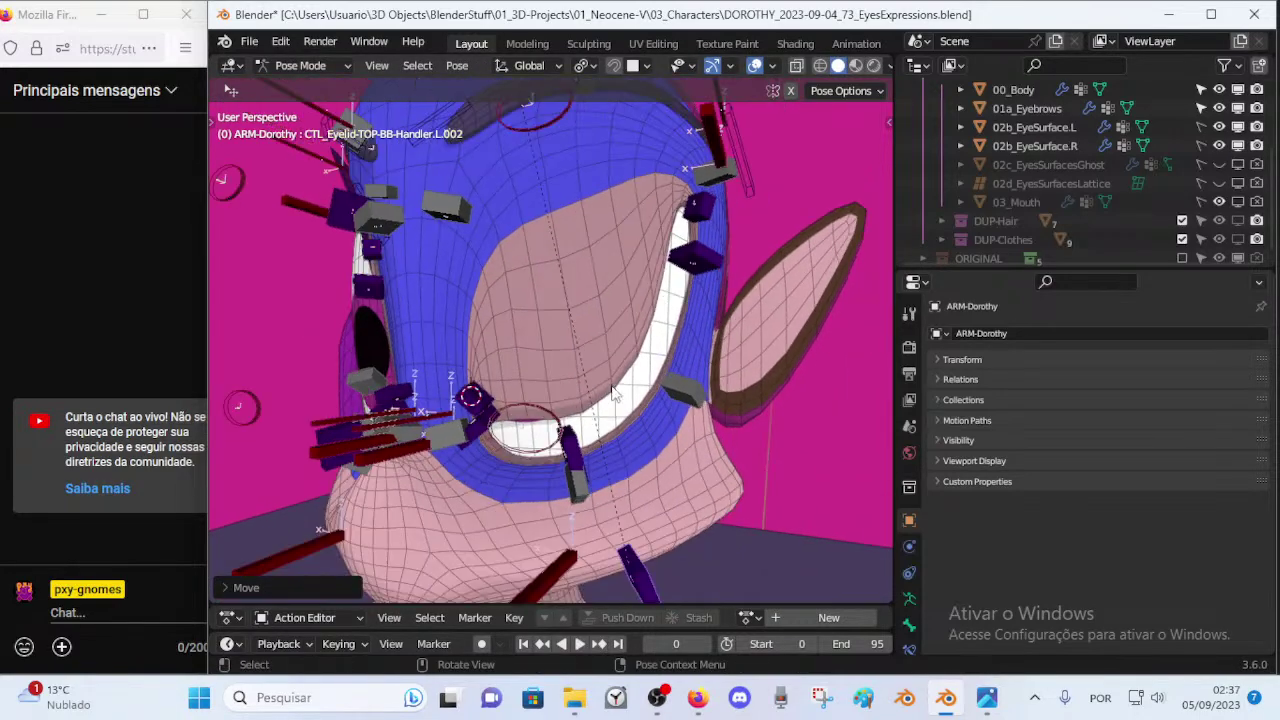
Raise the left upper eyelid's middle handle so part of the pupil shows, and rotate and reposition the inner-corner handle.
key(g)
click(607, 173)
key(r)
click(528, 513)
key(g)
click(502, 500)
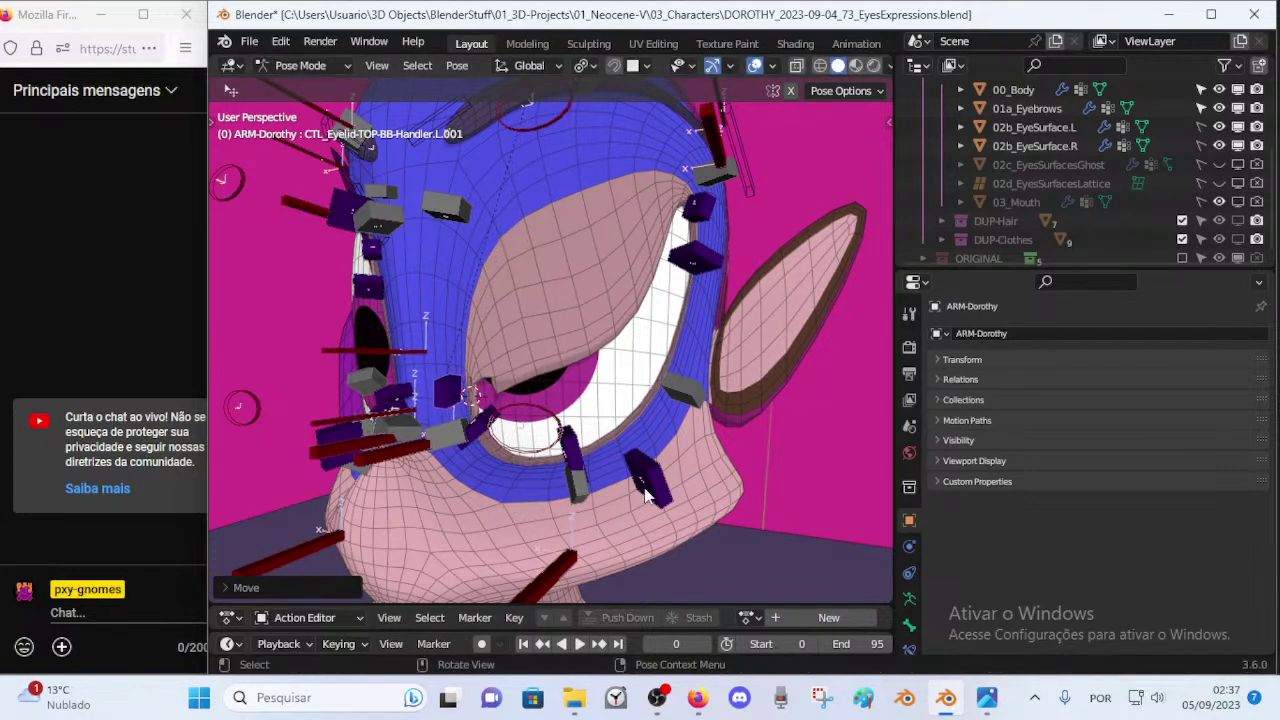
Shift the left upper eyelid's middle handle toward the nose, and rotate and slightly lower the outer-corner handle.
click(638, 490)
key(g)
click(577, 489)
key(r)
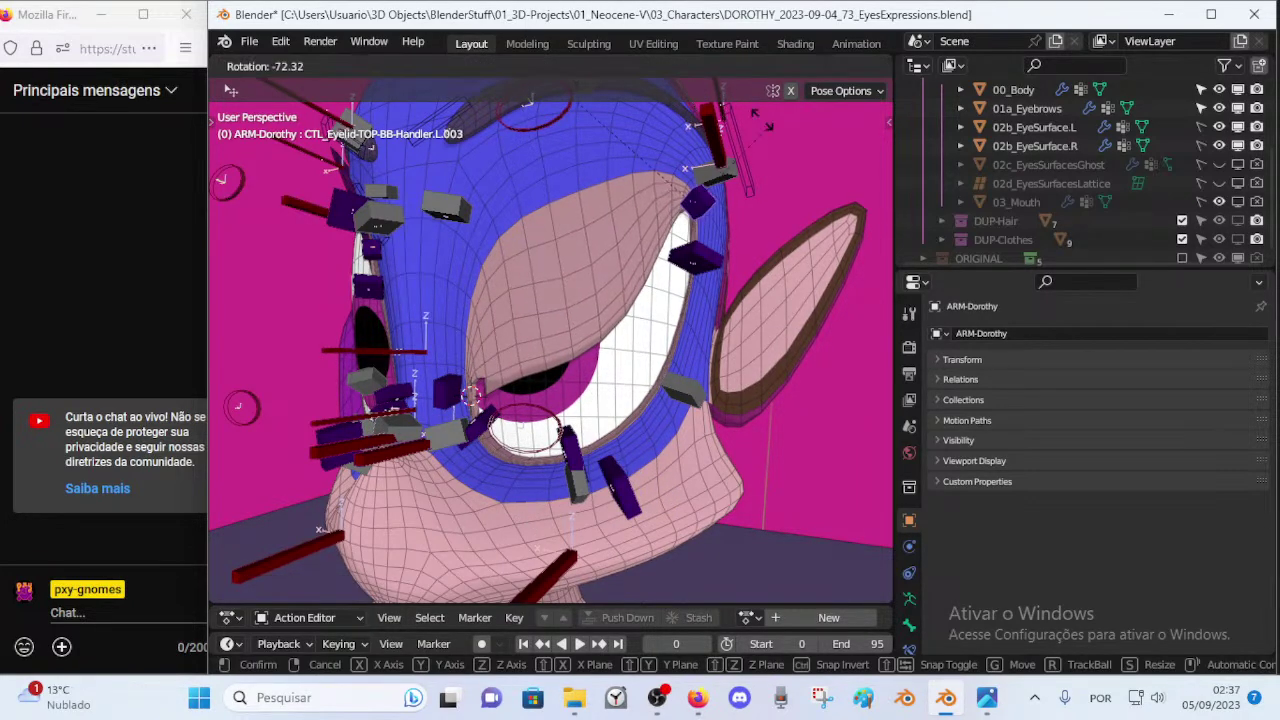
click(686, 205)
key(g)
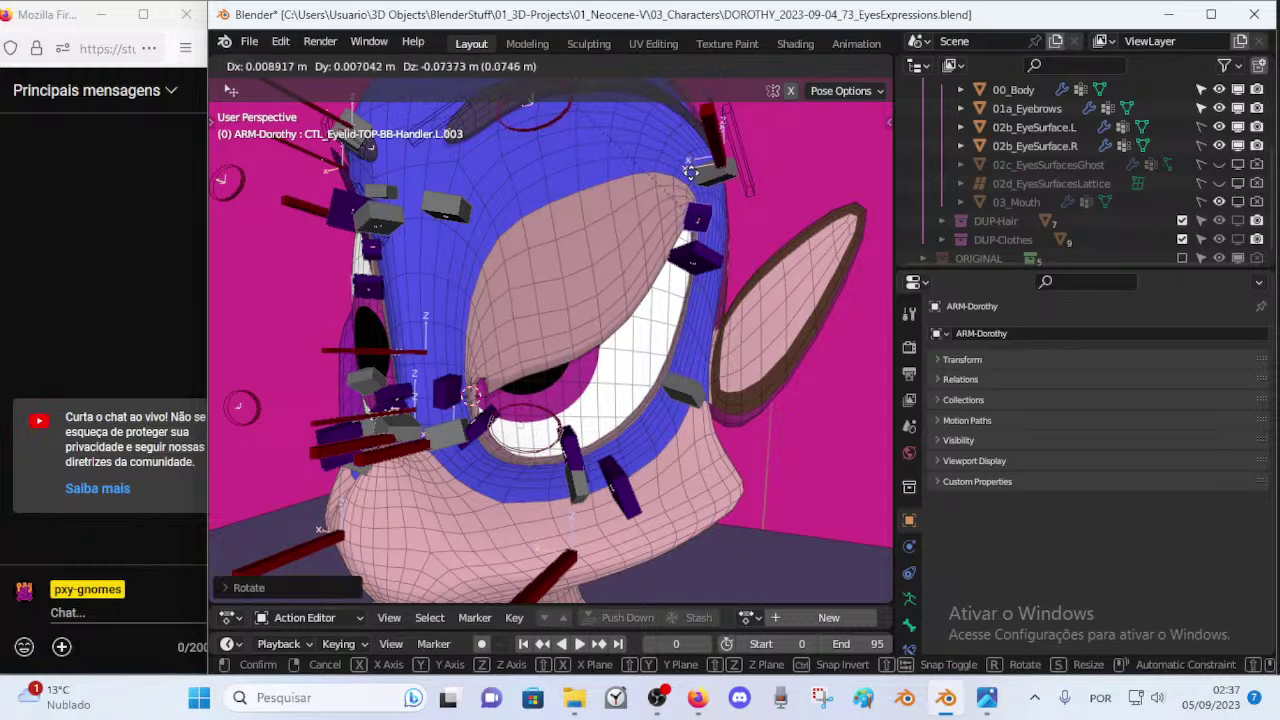
click(689, 174)
middle_drag(546, 418, 579, 431)
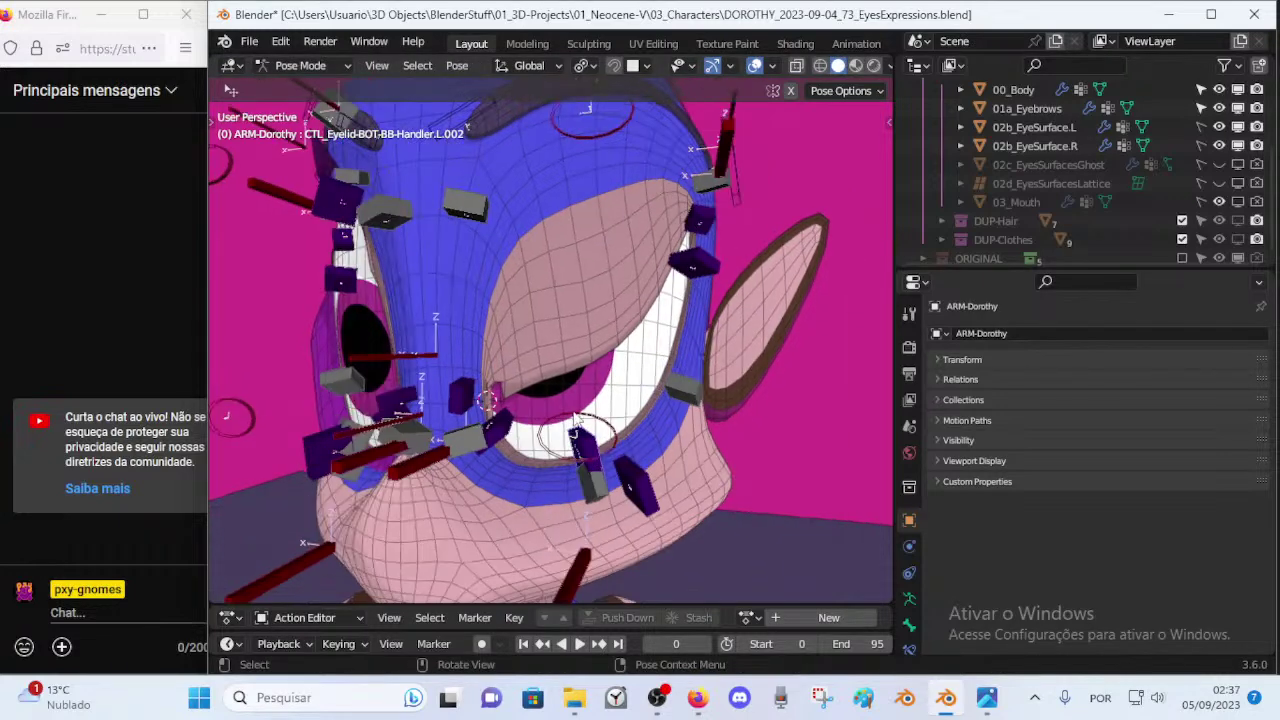
key(g)
right_click(590, 428)
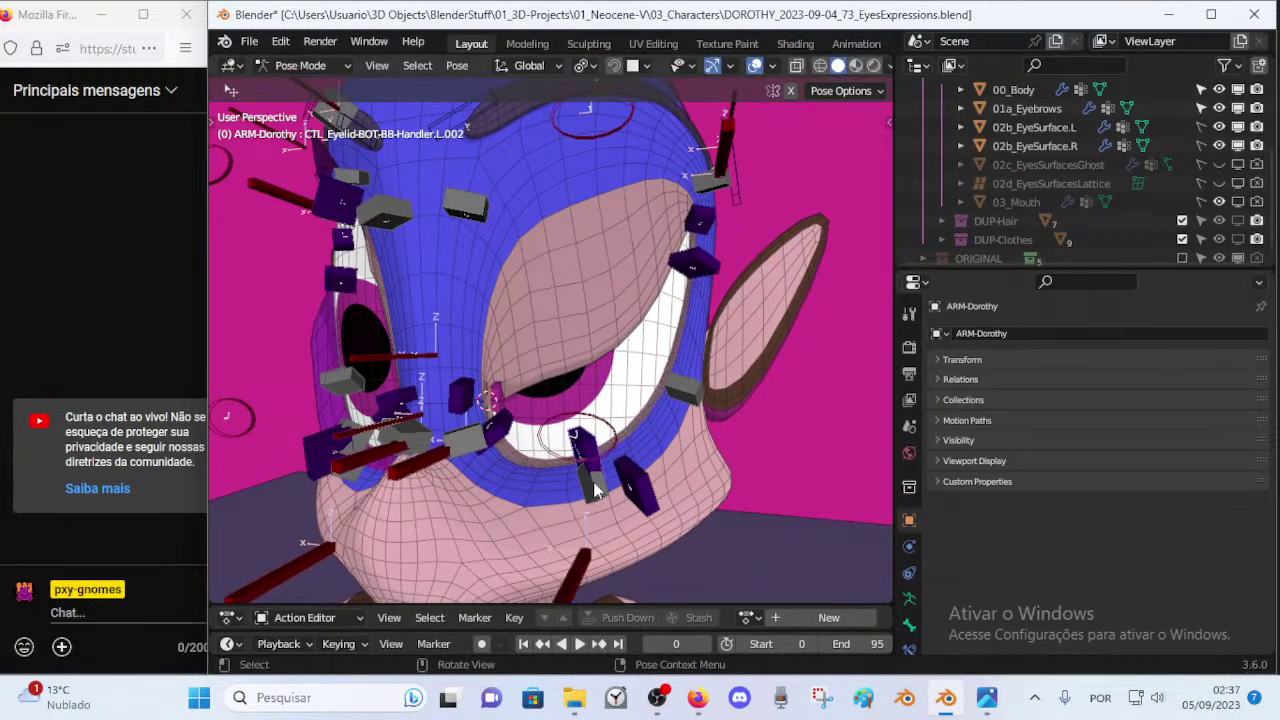
Raise the left upper eyelid's middle handle to just below the upper rim so the lid opens above the pupil.
click(645, 500)
key(g)
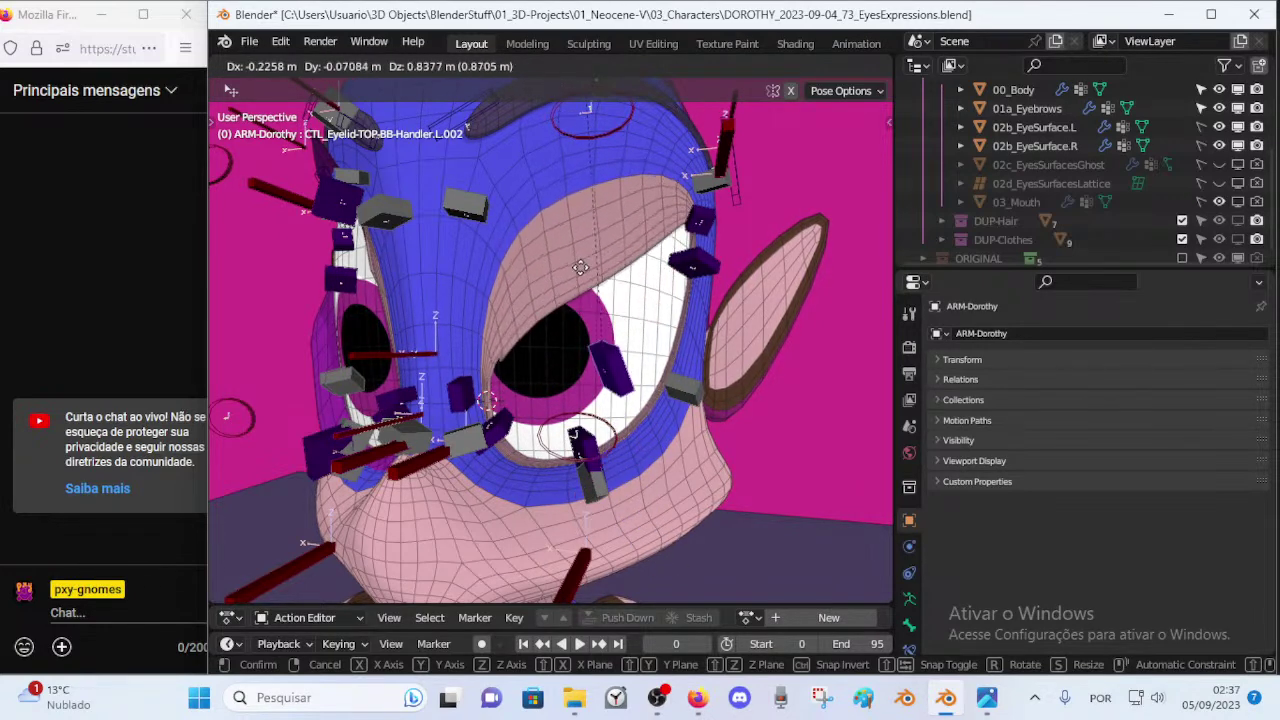
click(634, 150)
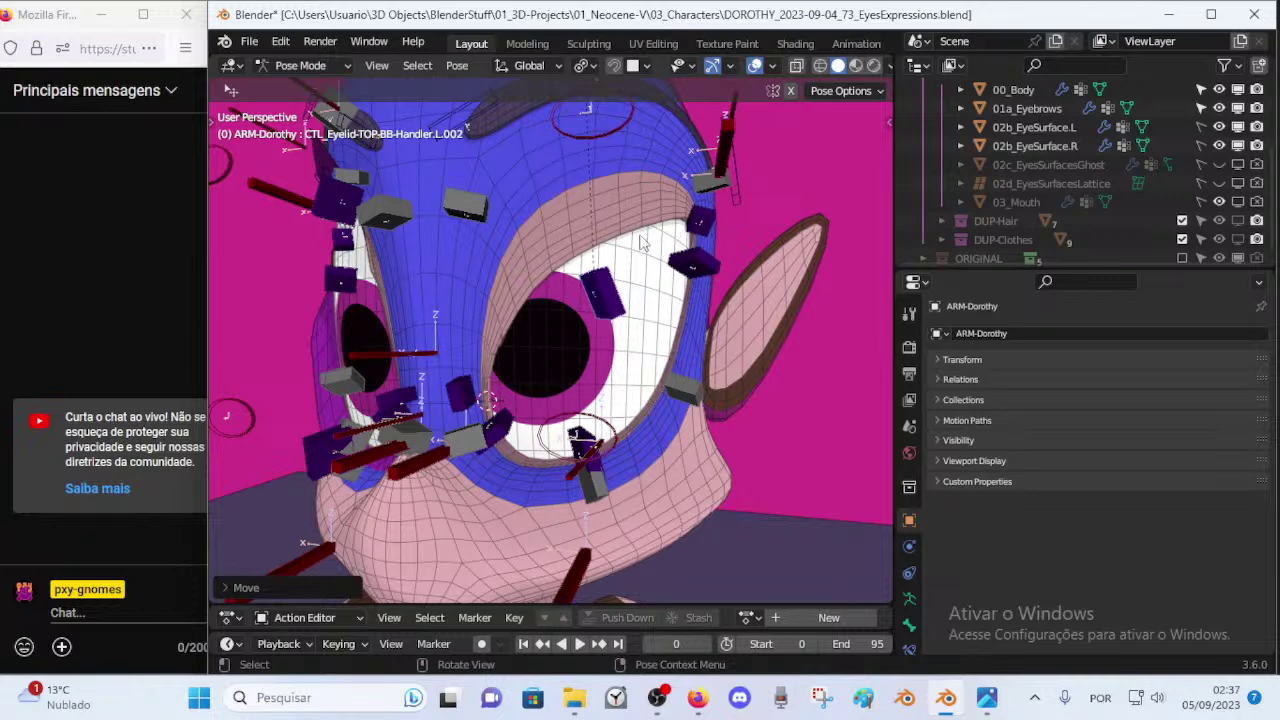
key(g)
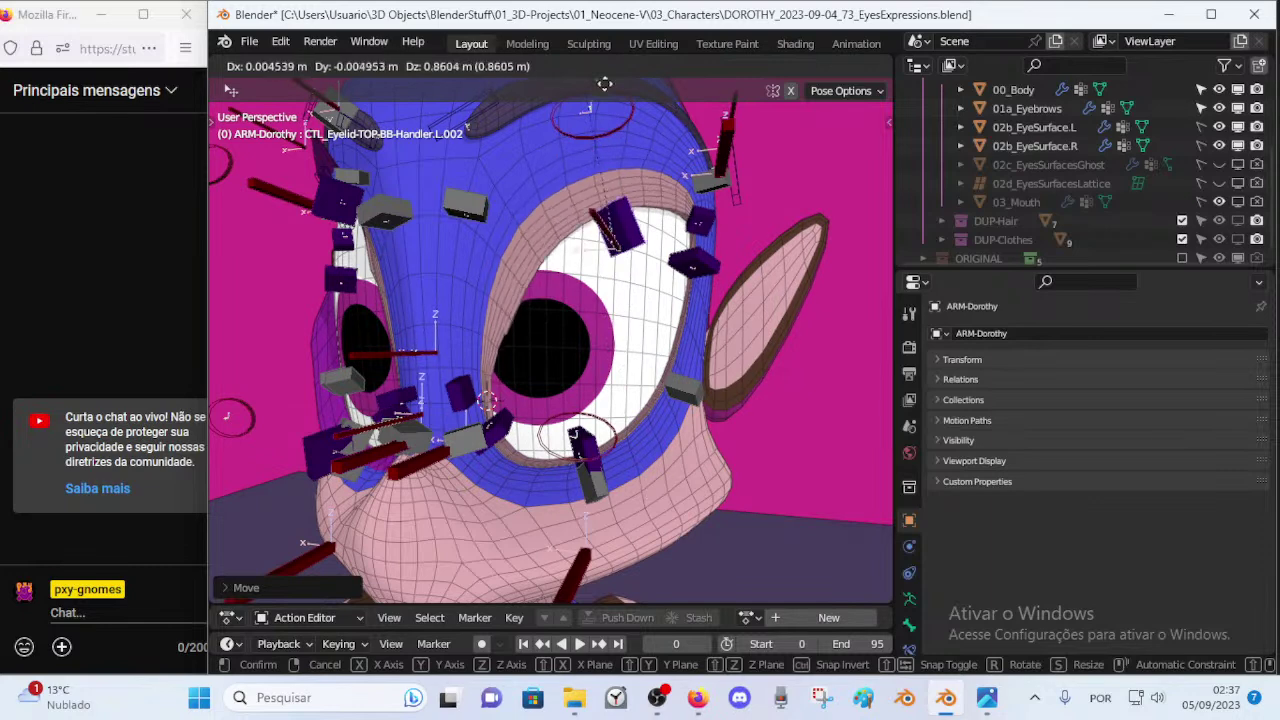
click(533, 313)
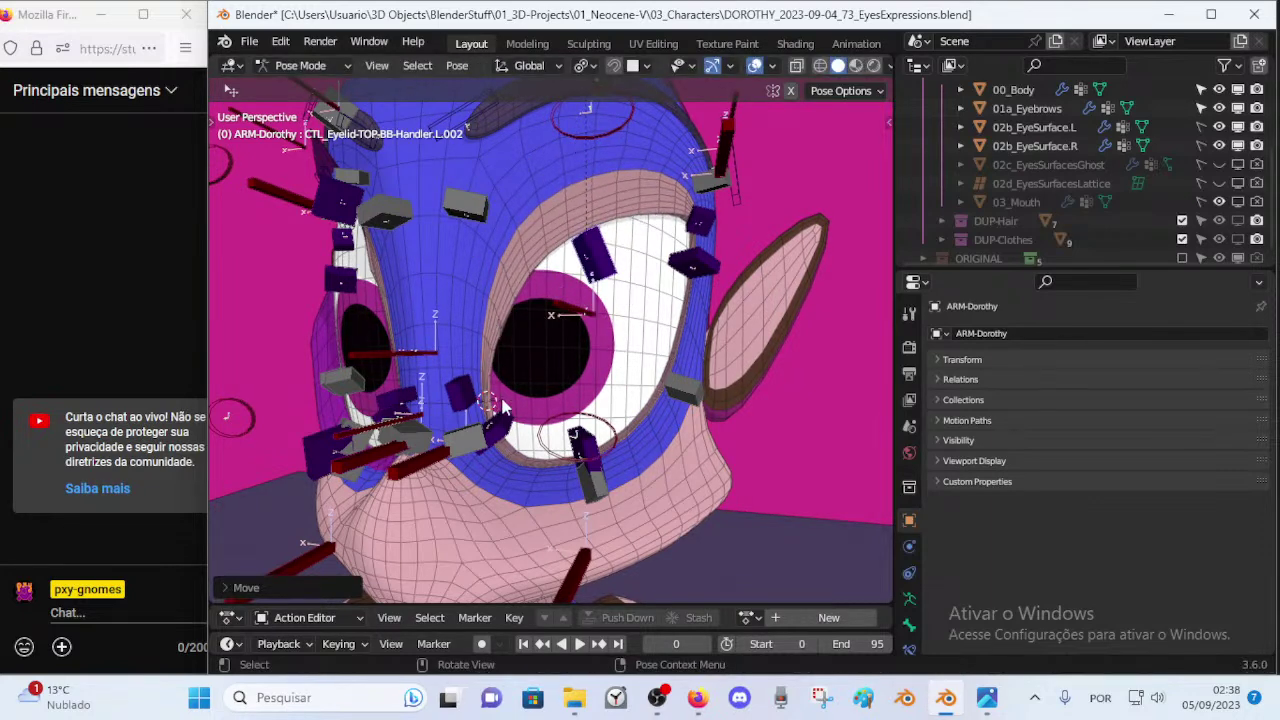
Reposition the left upper eyelid's inner-corner handle at the eye corner and rotate it by about 43 degrees.
click(493, 422)
key(r)
click(559, 308)
key(g)
click(569, 328)
key(r)
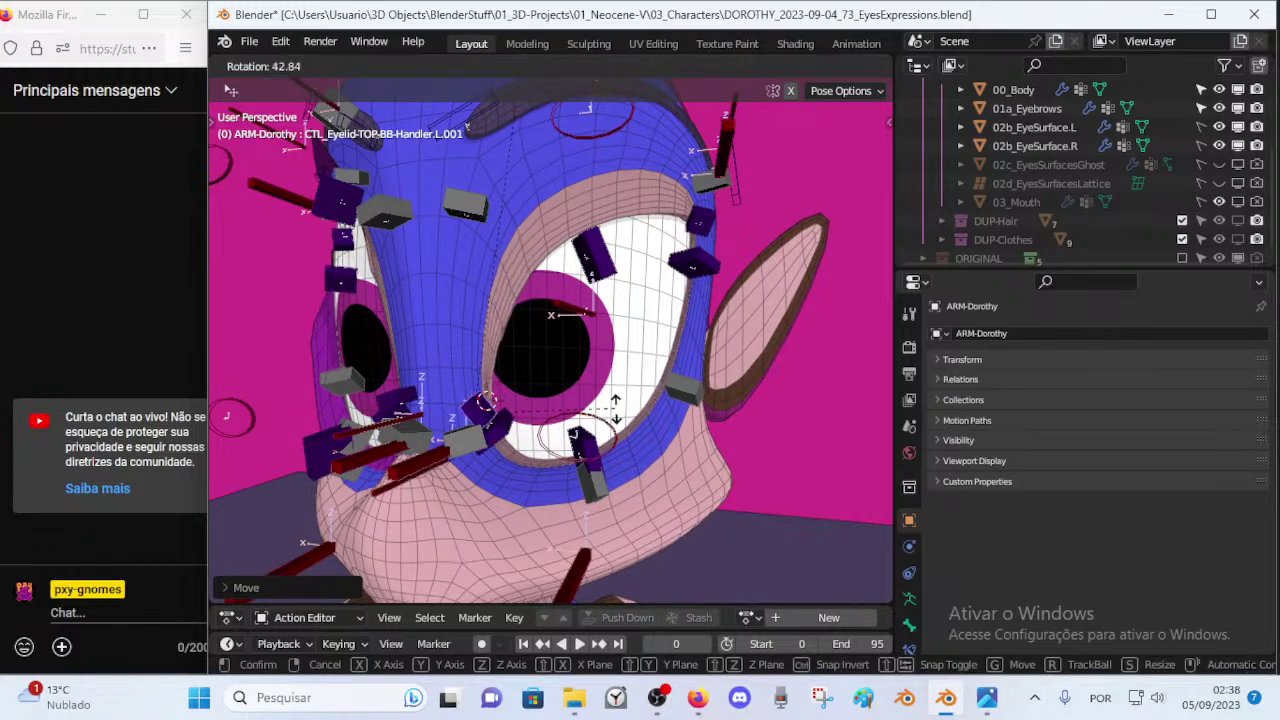
click(615, 407)
Lower the left upper eyelid's middle handle past the lower rim, and adjust the inner-corner handle's rotation and position beside the nose bridge.
key(g)
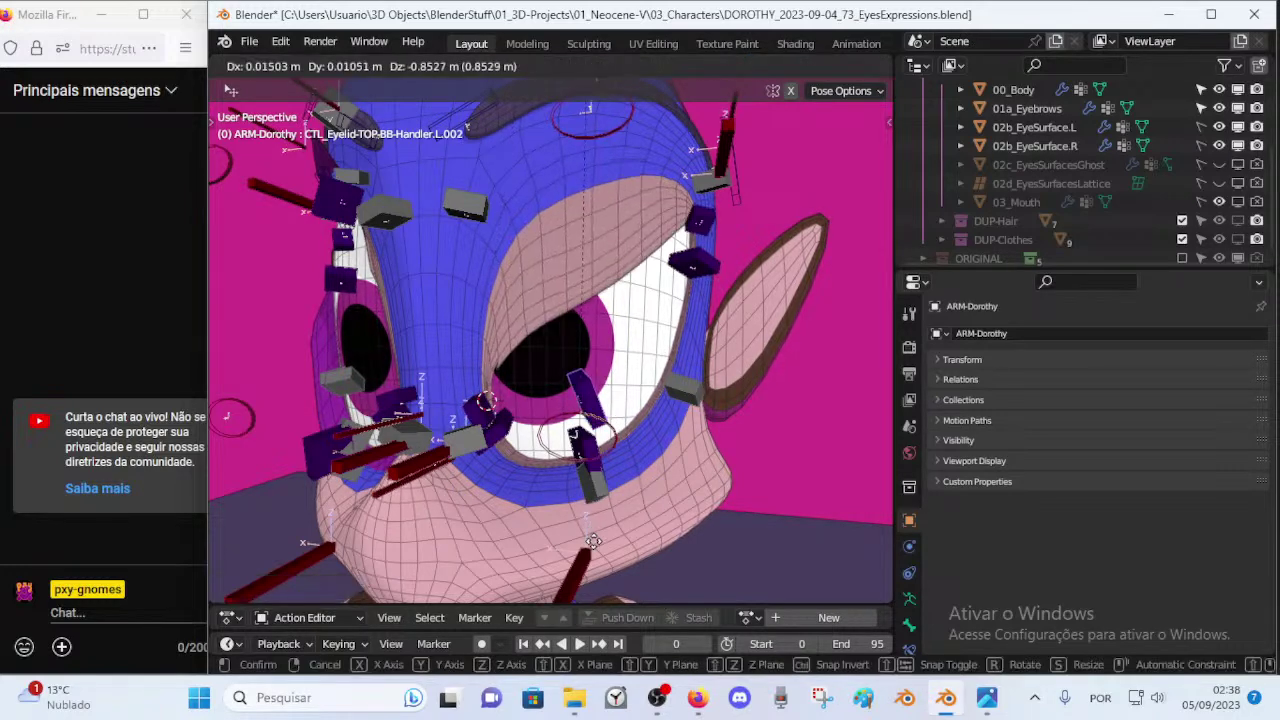
click(536, 432)
middle_drag(521, 412, 533, 405)
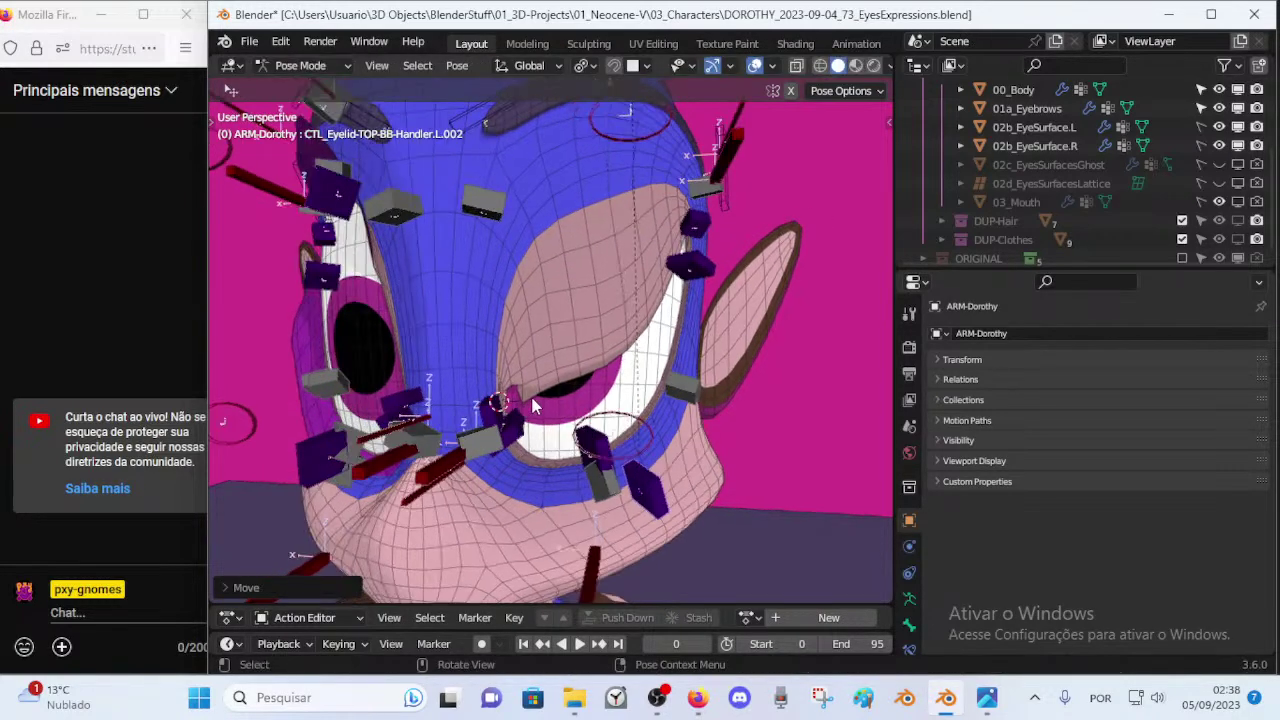
key(r)
click(522, 395)
key(g)
click(522, 378)
key(g)
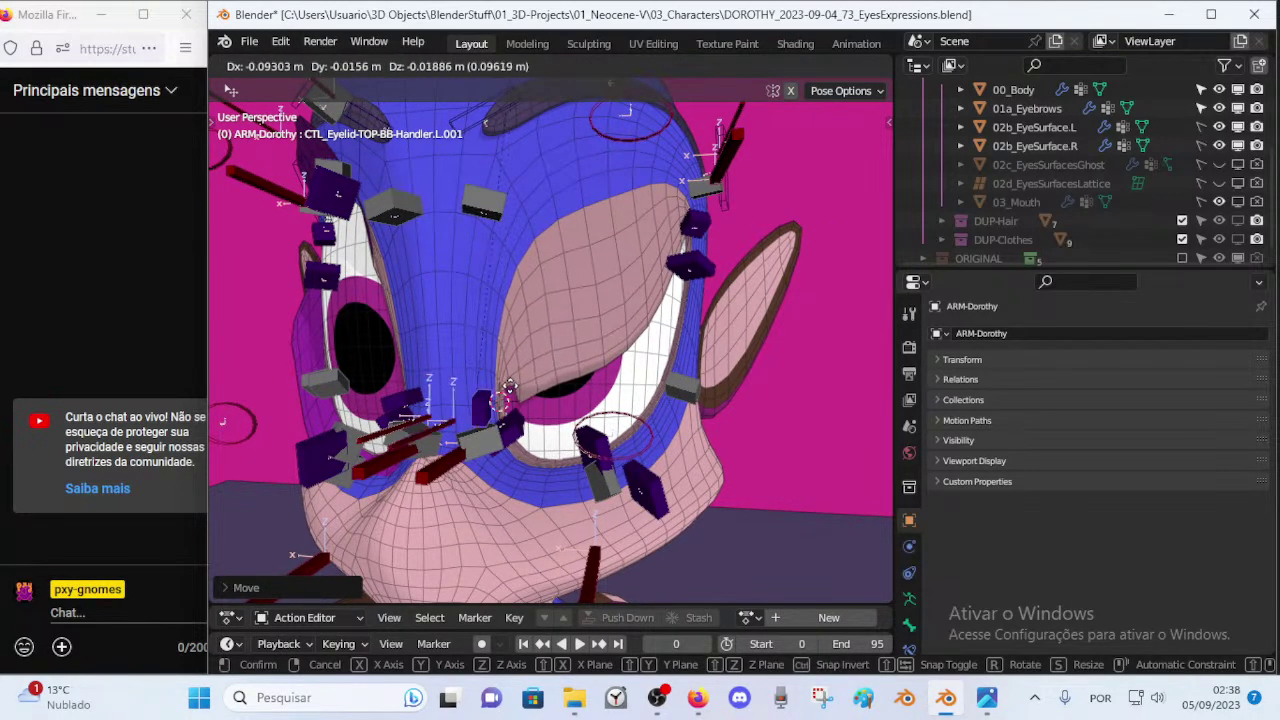
click(510, 386)
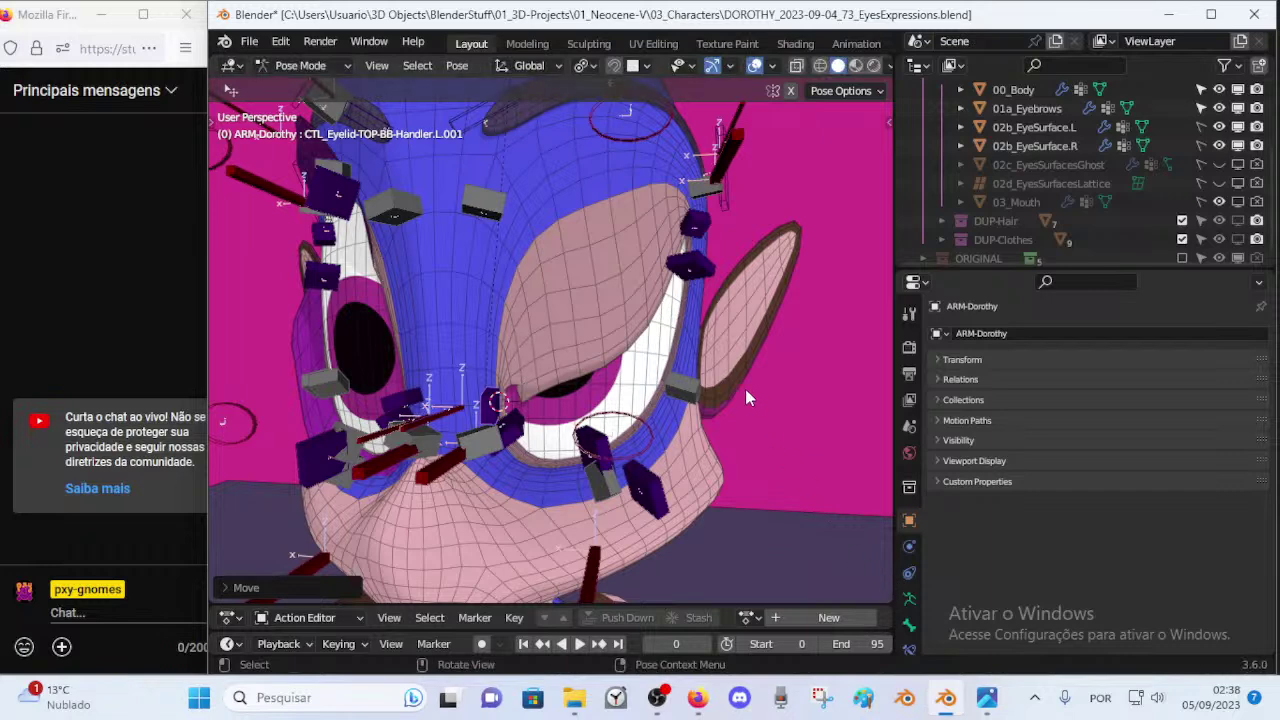
Select the 00_Body mesh in Object Mode and toggle the left eyelash masks to compare the lid with and without lashes.
key(ctrl+Tab)
click(694, 460)
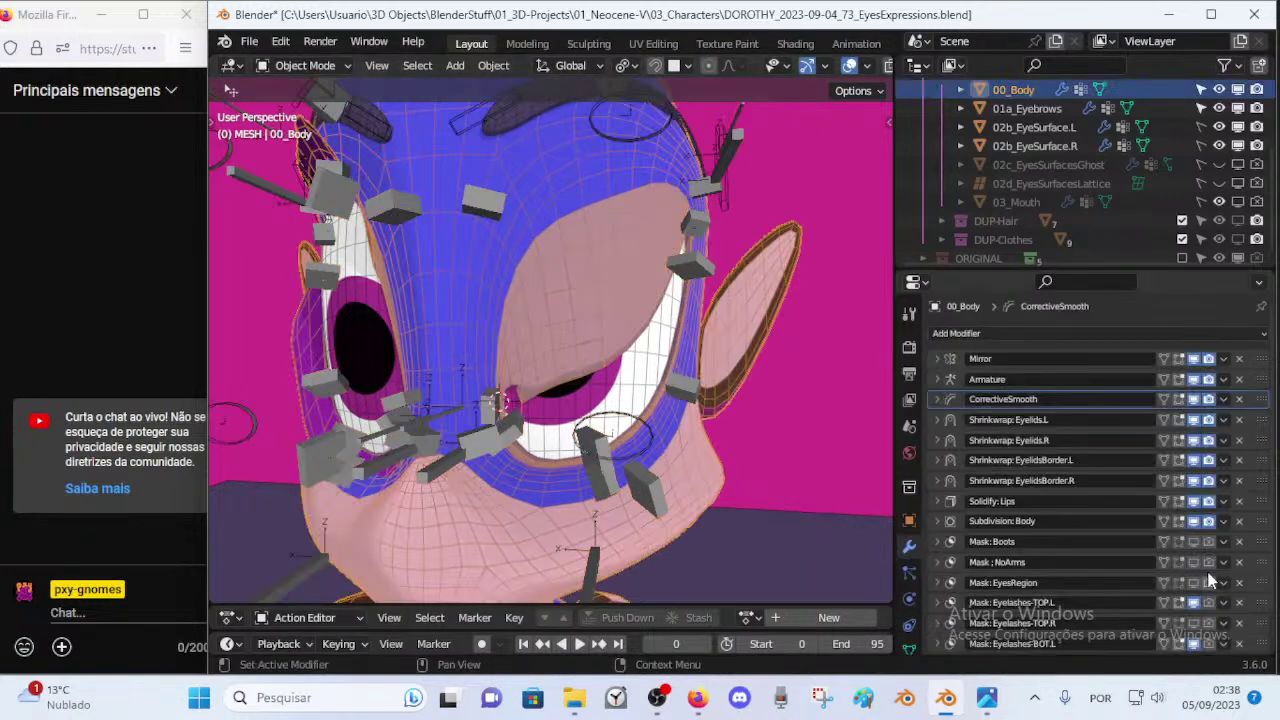
click(1193, 603)
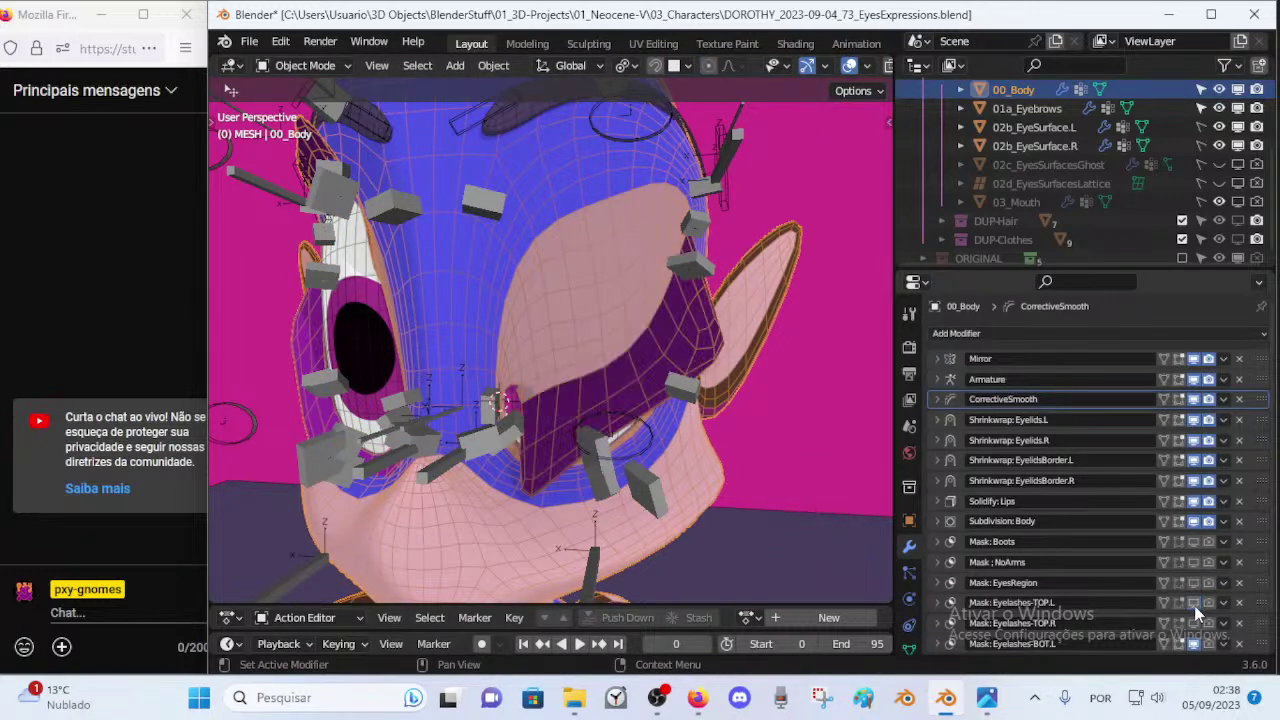
click(1196, 607)
click(1192, 644)
click(1192, 645)
click(1193, 603)
click(1193, 603)
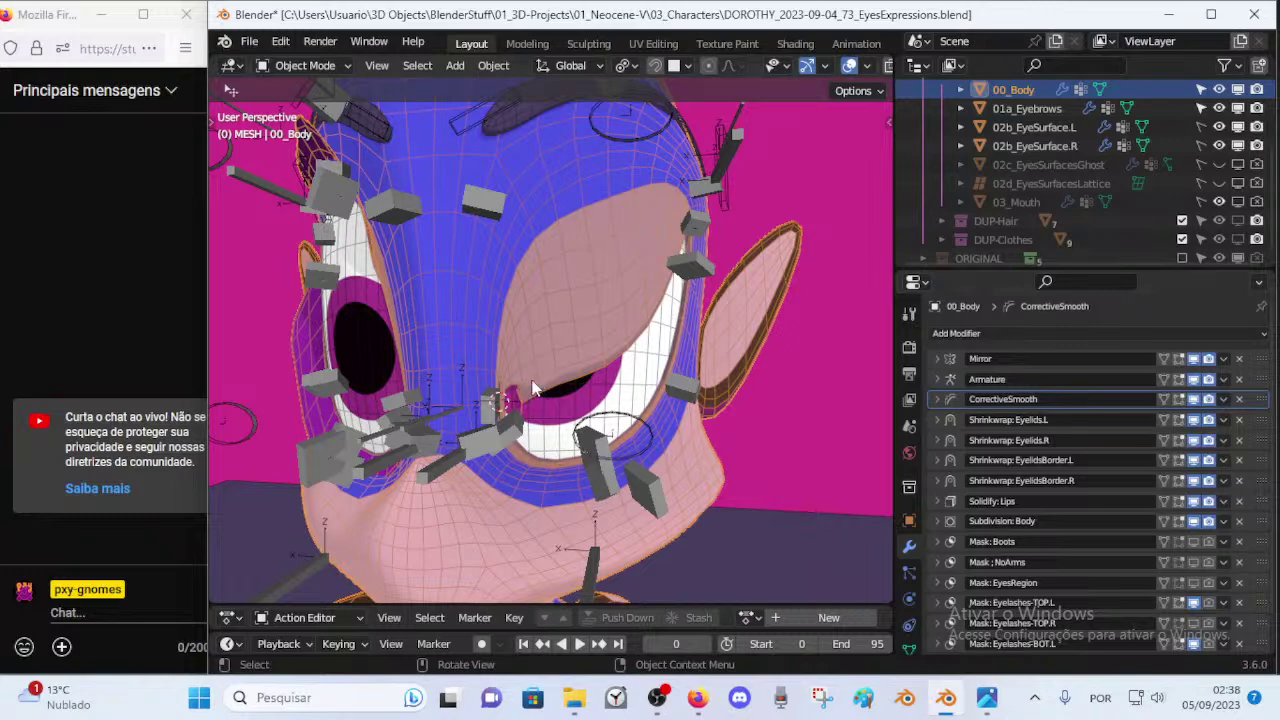
Enter Edit Mode on 00_Body with X-ray enabled and reveal the hidden eyelid geometry.
middle_drag(525, 390, 531, 337)
scroll(482, 391, up, 2)
key(Tab)
key(alt+z)
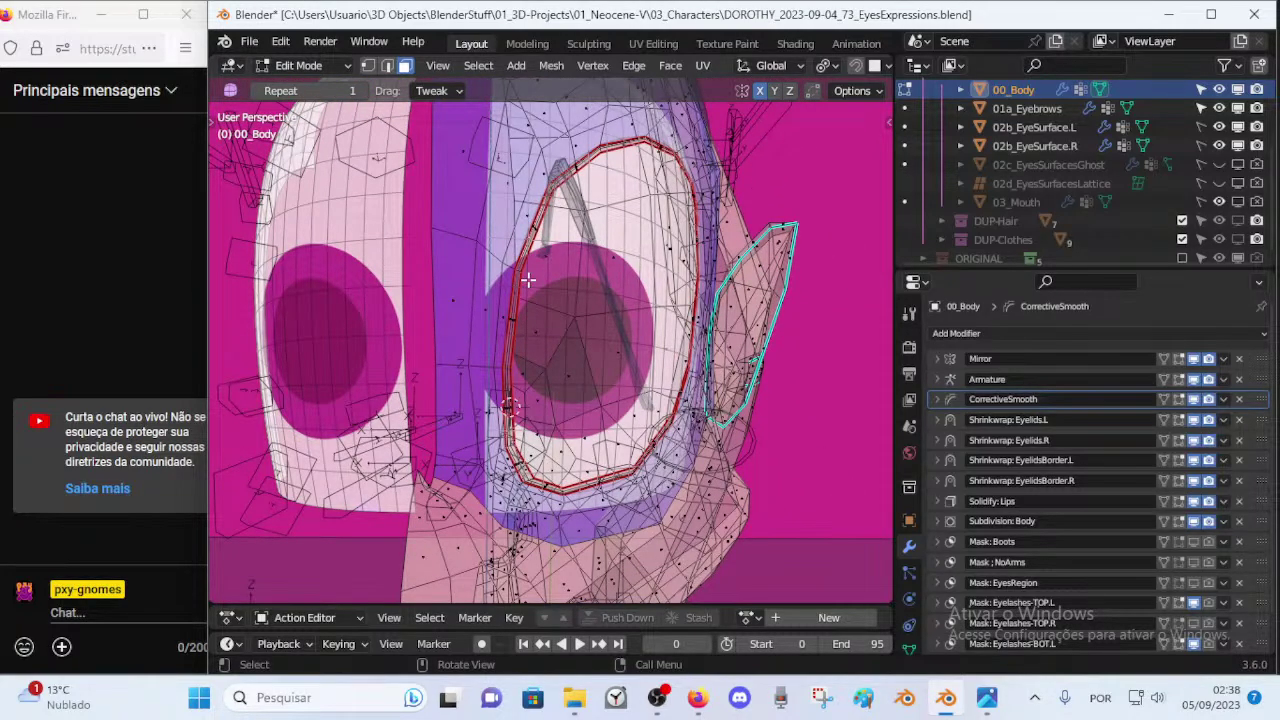
middle_drag(521, 281, 510, 283)
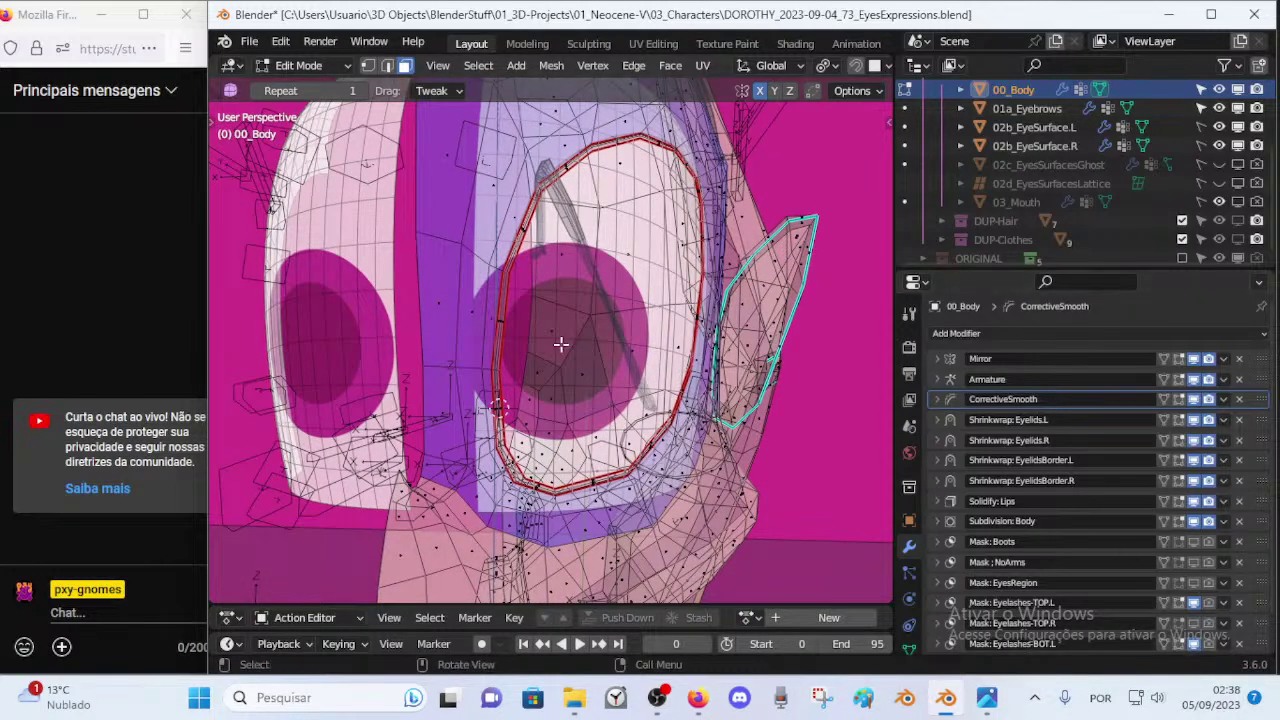
key(alt+h)
middle_drag(526, 341, 496, 329)
scroll(472, 351, up, 1)
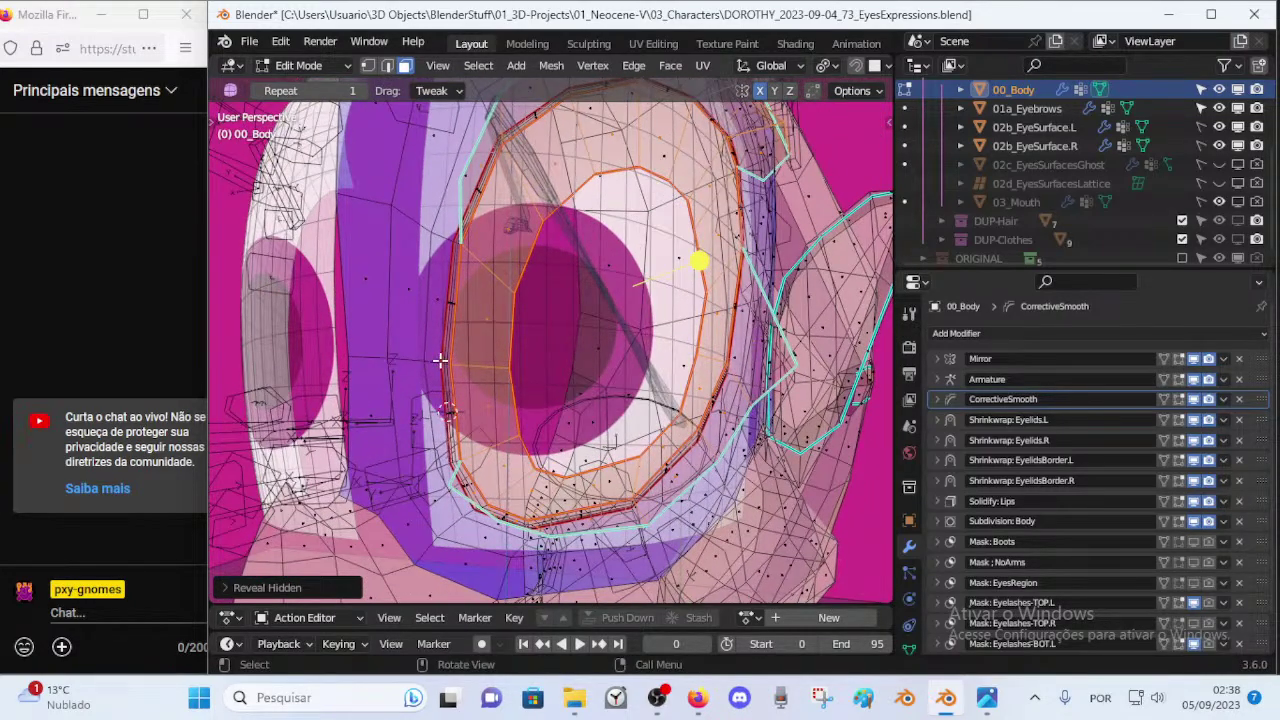
Clear the selection, pick the horizontal edge loop running from the nose bridge into the left eyelid, and dissolve its edges.
key(alt+a)
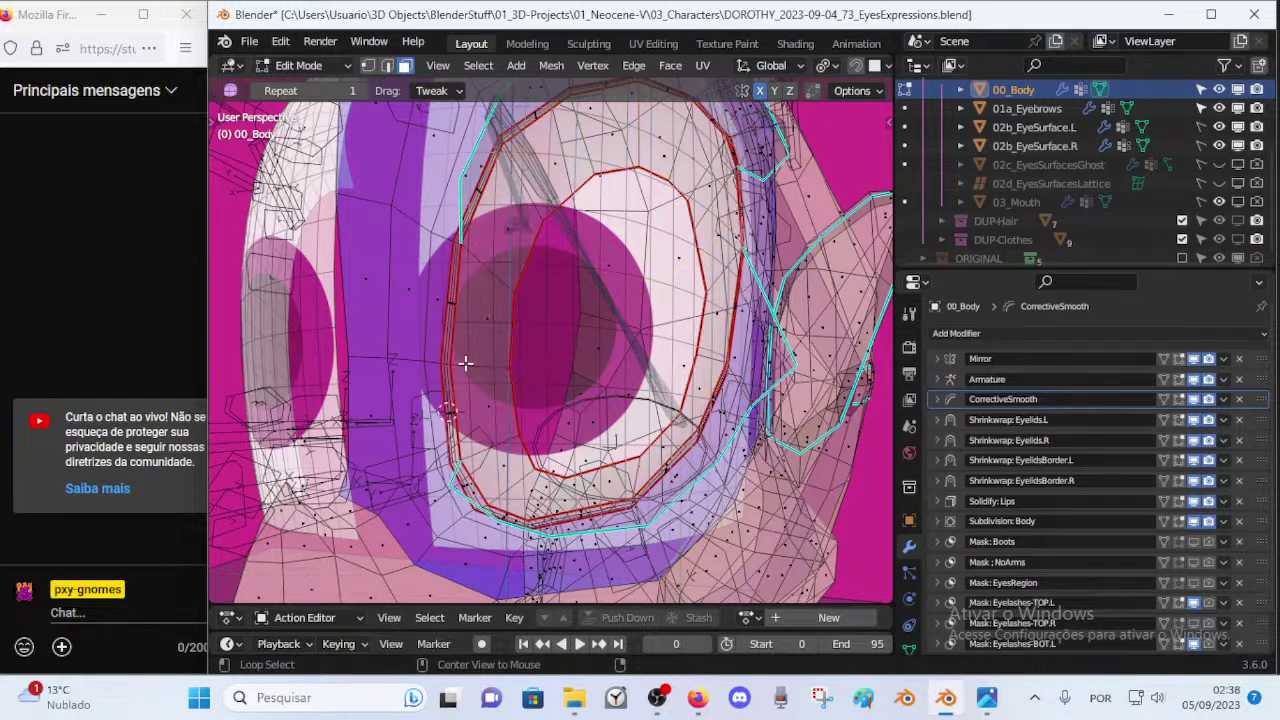
alt+shift+click(400, 363)
key(alt+a)
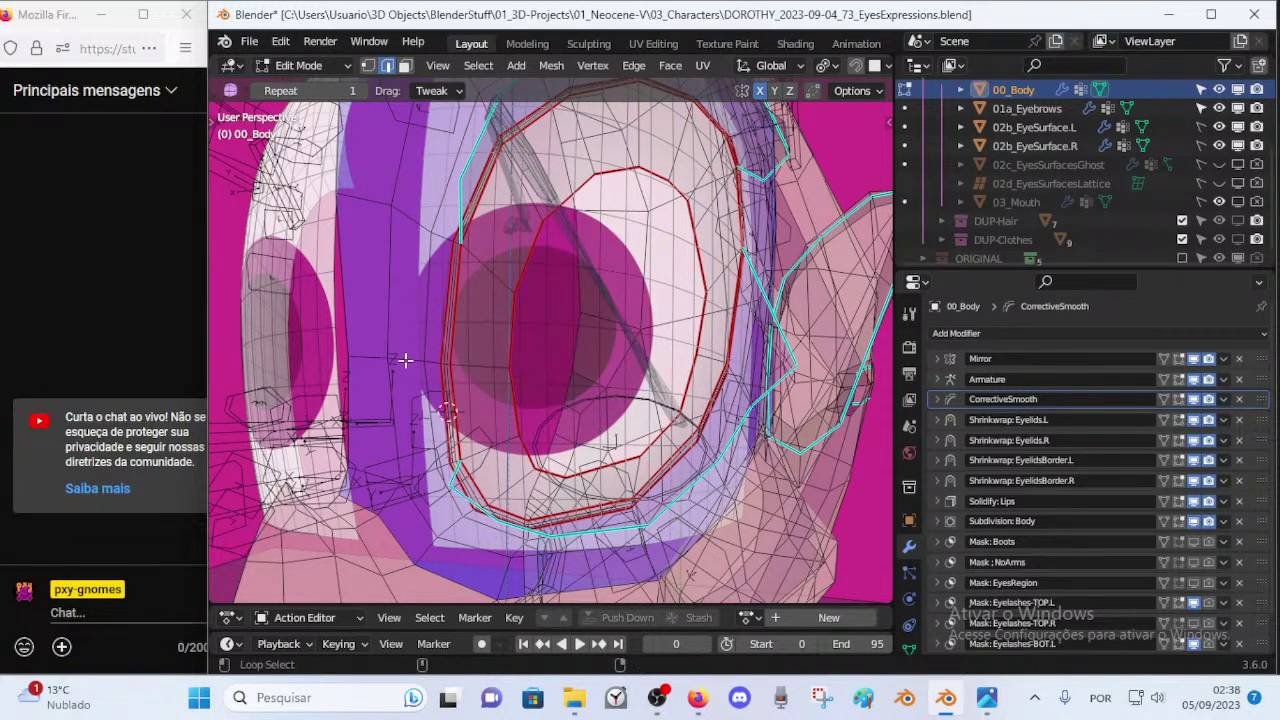
key(x)
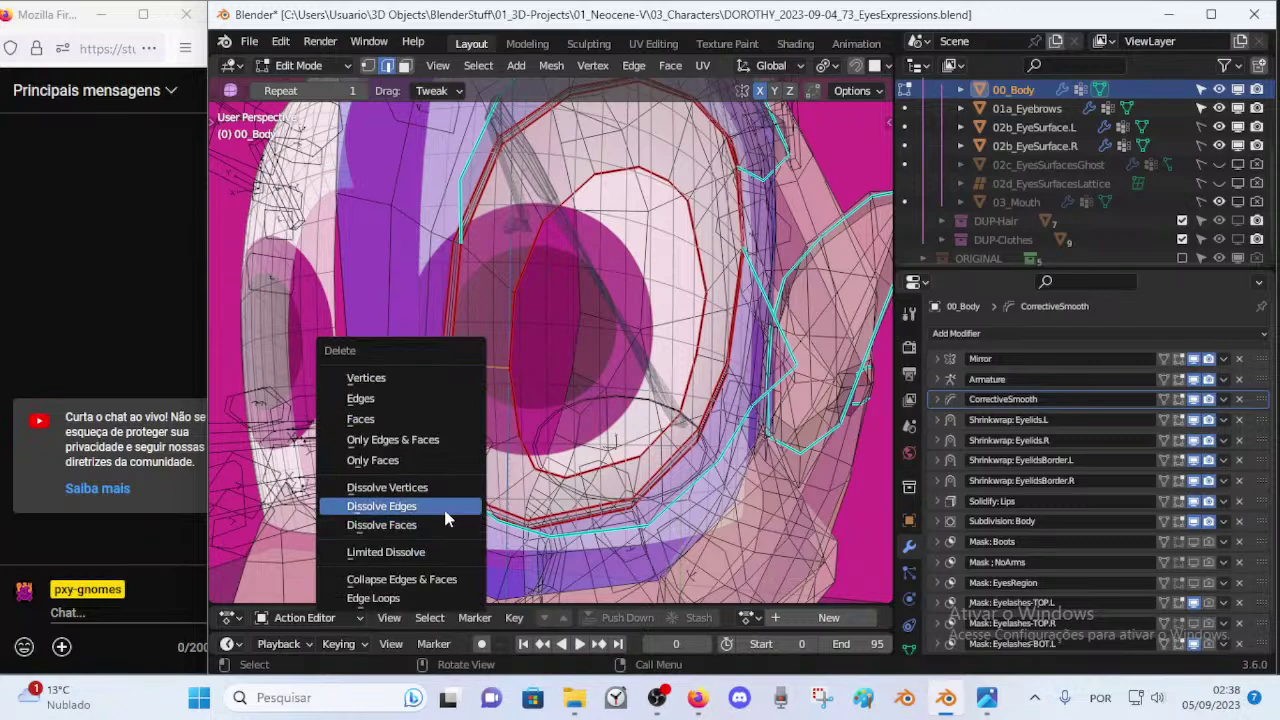
click(446, 516)
Save the file and dissolve the selected edges between the nose bridge and the left eye's inner side.
scroll(540, 405, down, 1)
middle_drag(538, 405, 552, 407)
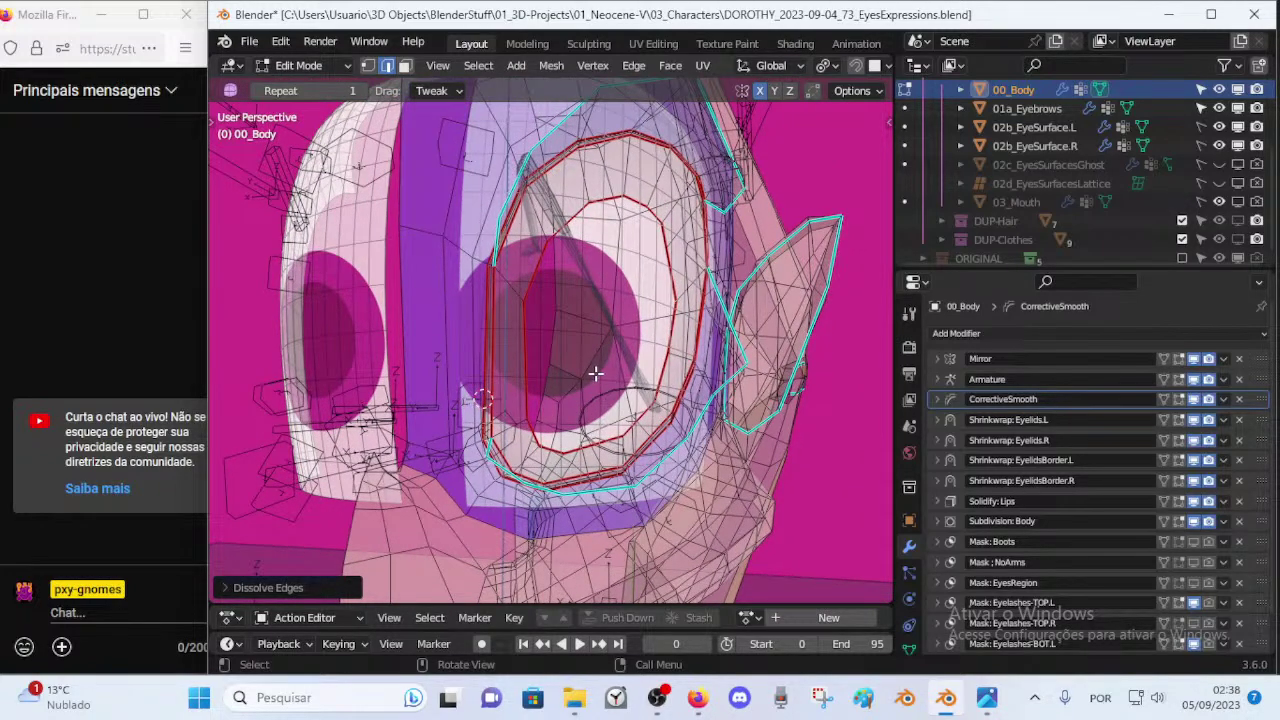
key(ctrl+s)
key(x)
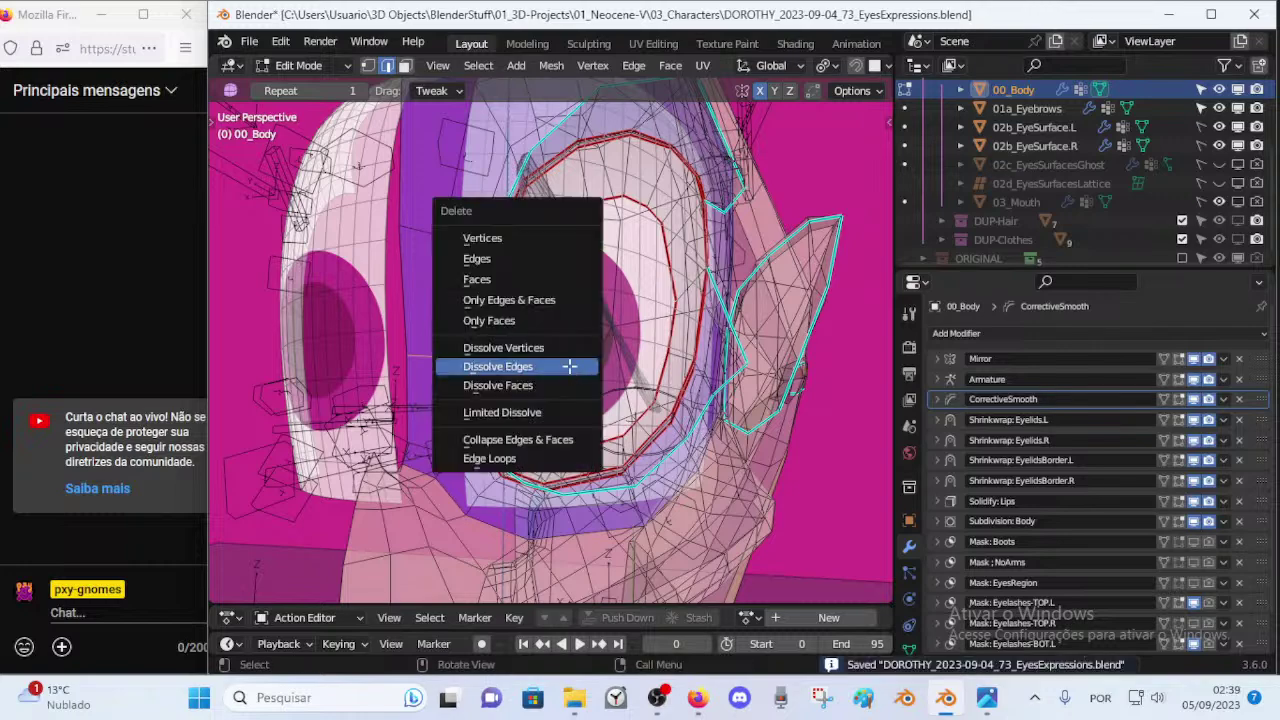
click(569, 367)
Leave Edit Mode, disable X-ray, and return the ARM-Dorothy armature to Pose Mode.
key(Tab)
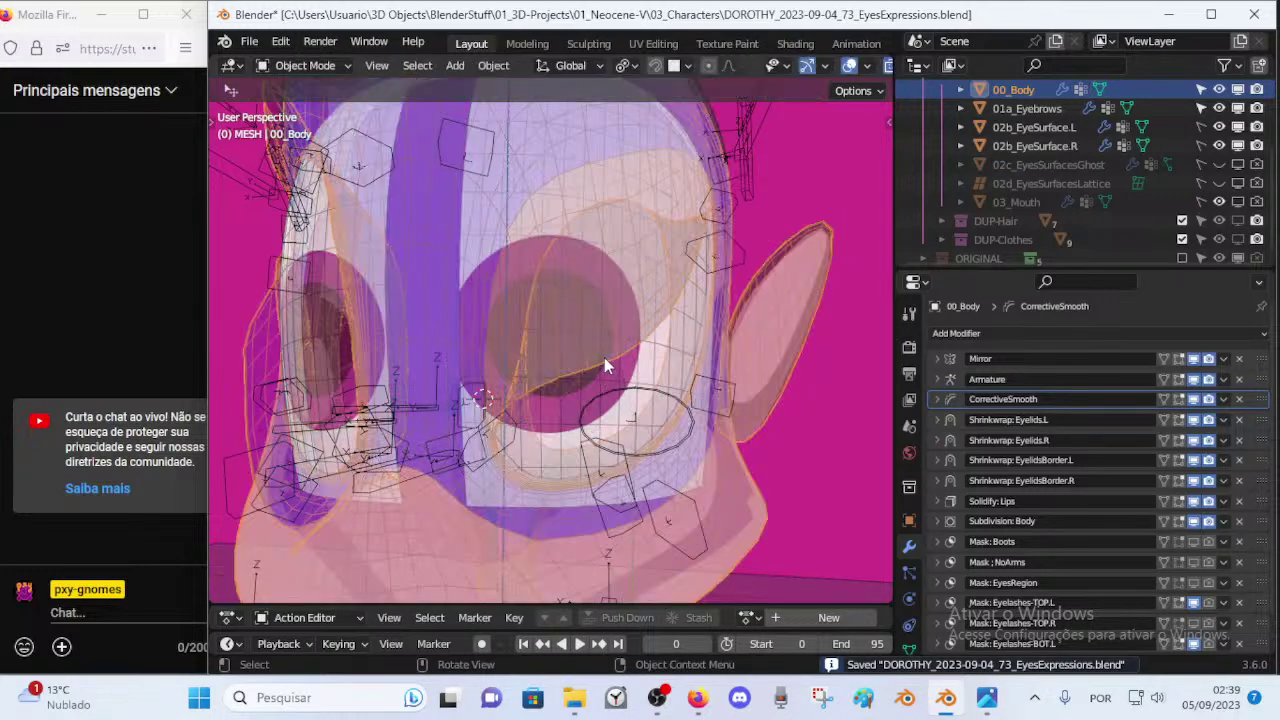
middle_drag(605, 359, 700, 423)
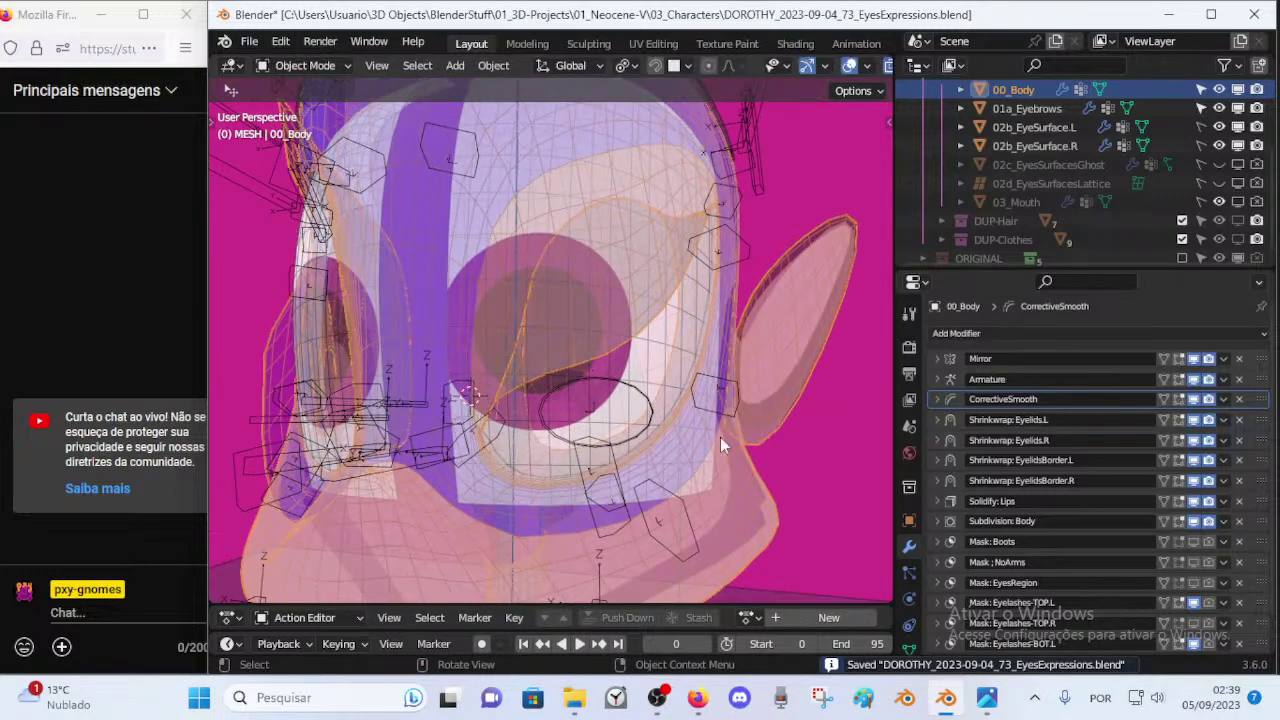
key(alt+z)
middle_drag(641, 393, 446, 390)
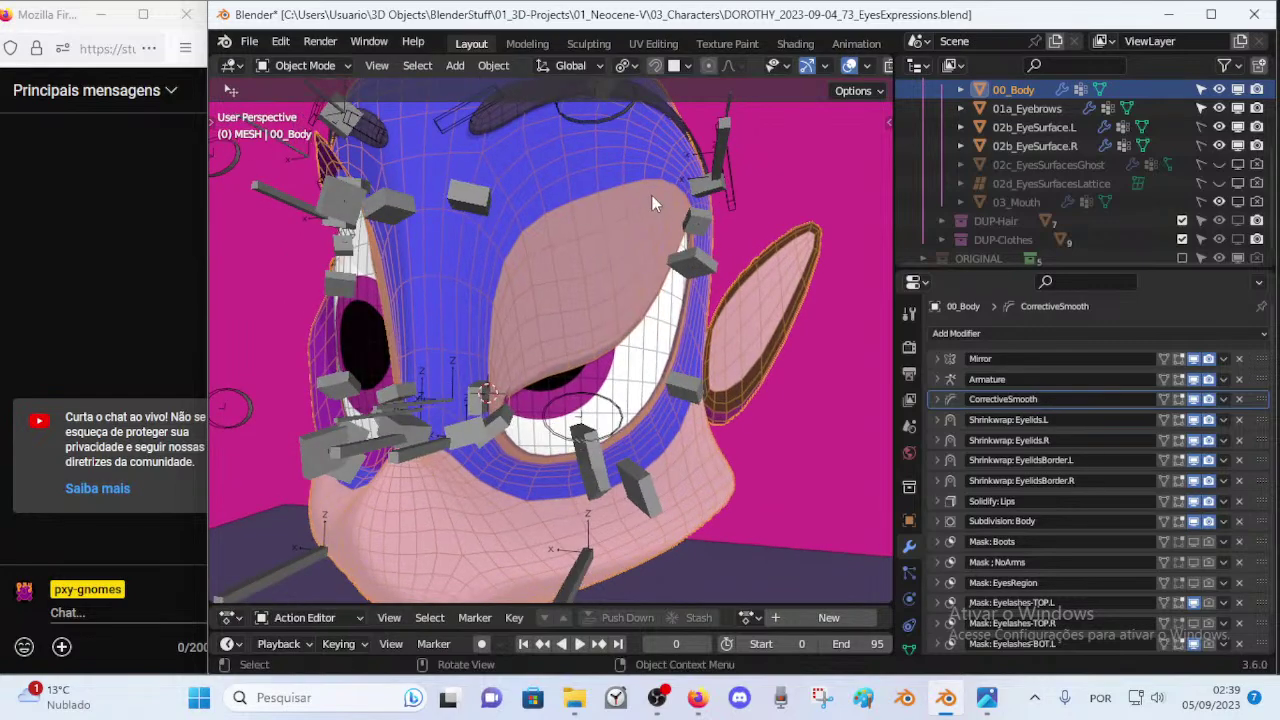
middle_drag(639, 199, 587, 294)
click(583, 443)
key(ctrl+Tab)
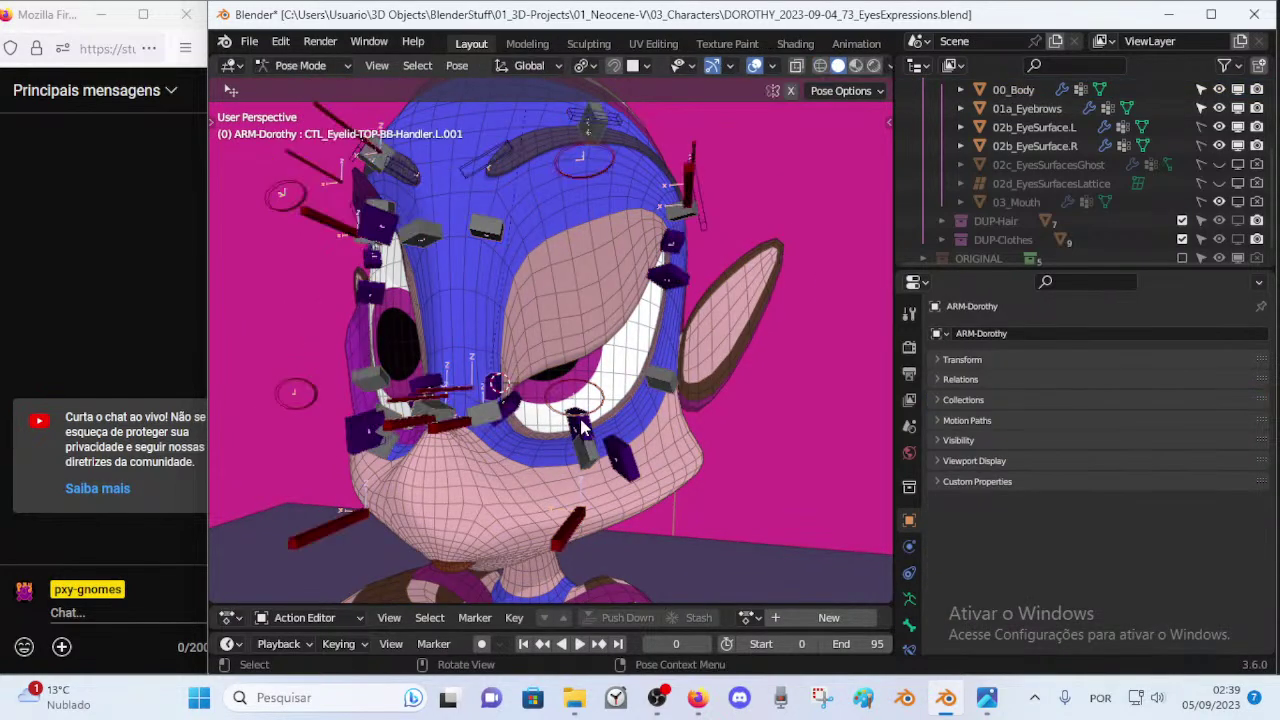
middle_drag(580, 432, 601, 448)
click(601, 448)
key(g)
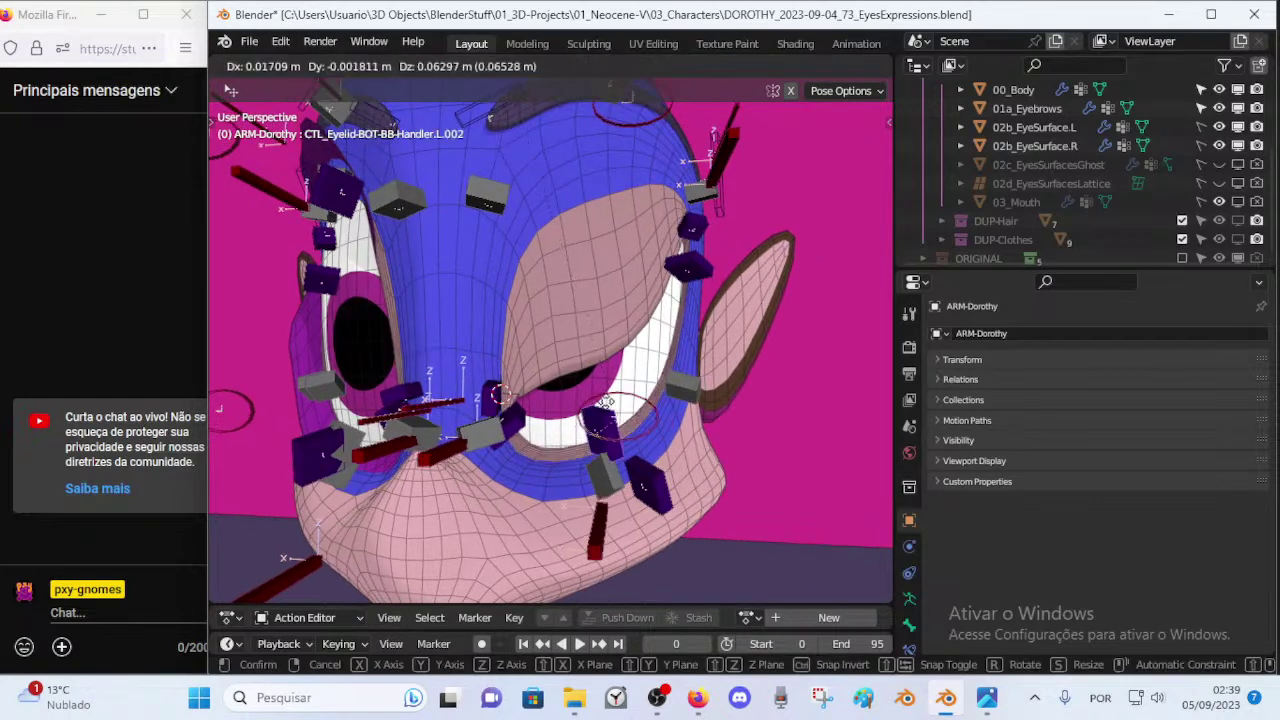
right_click(568, 408)
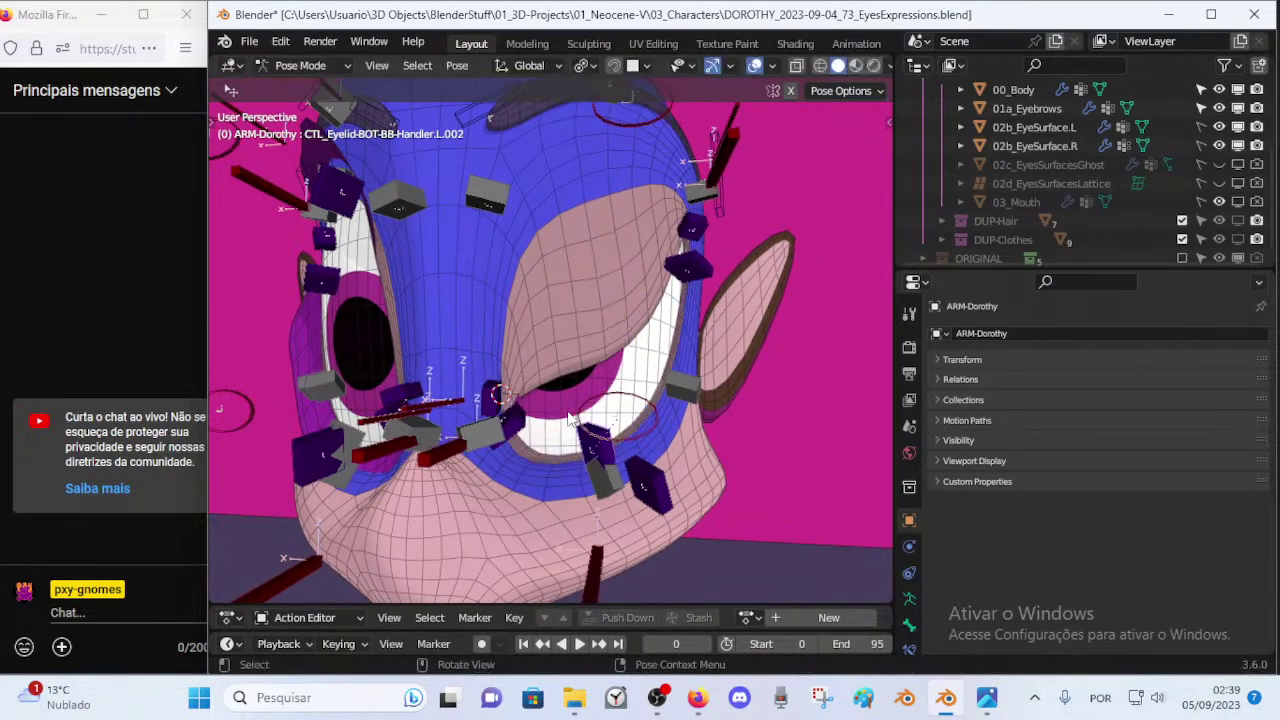
Raise CTL_Eyelid-TOP-BB-Handler.L.002 by about 1.36 m to open the left upper eyelid.
click(630, 475)
key(g)
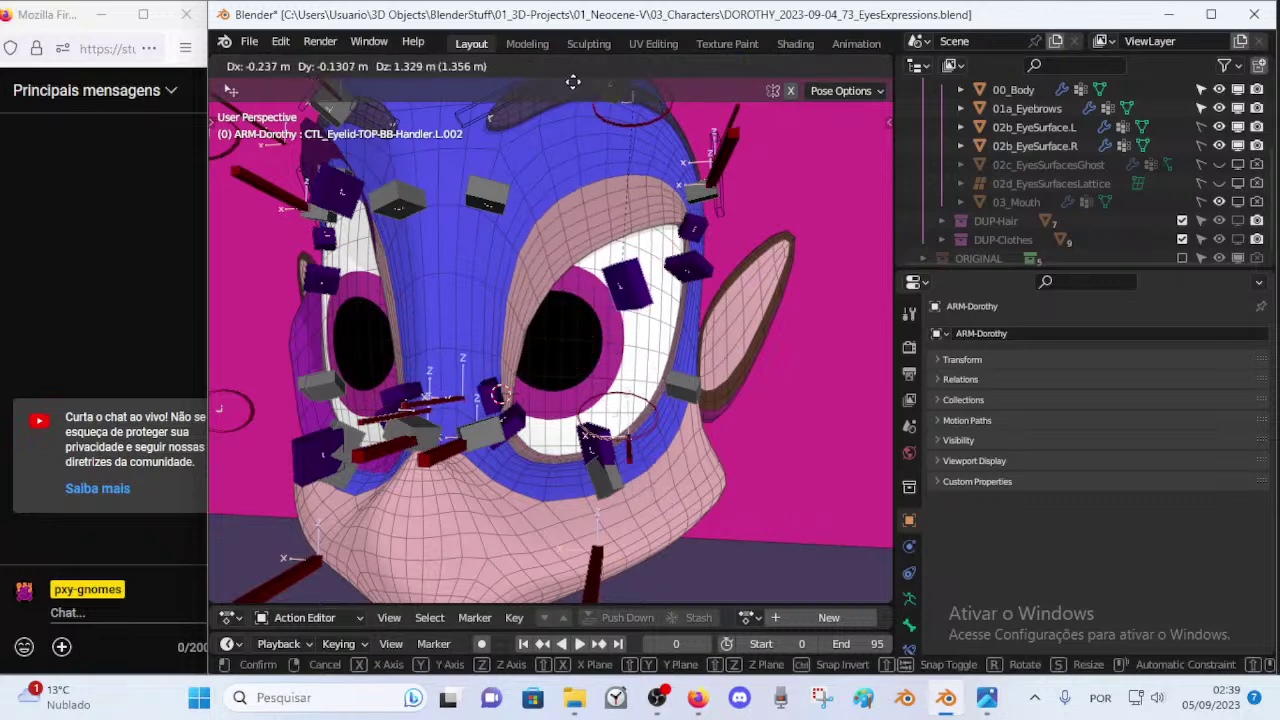
click(564, 150)
Rotate and reposition CTL_Eyelid-TOP-BB-Handler.L.001 at the inner corner of the left eye.
click(478, 382)
key(r)
click(565, 458)
key(g)
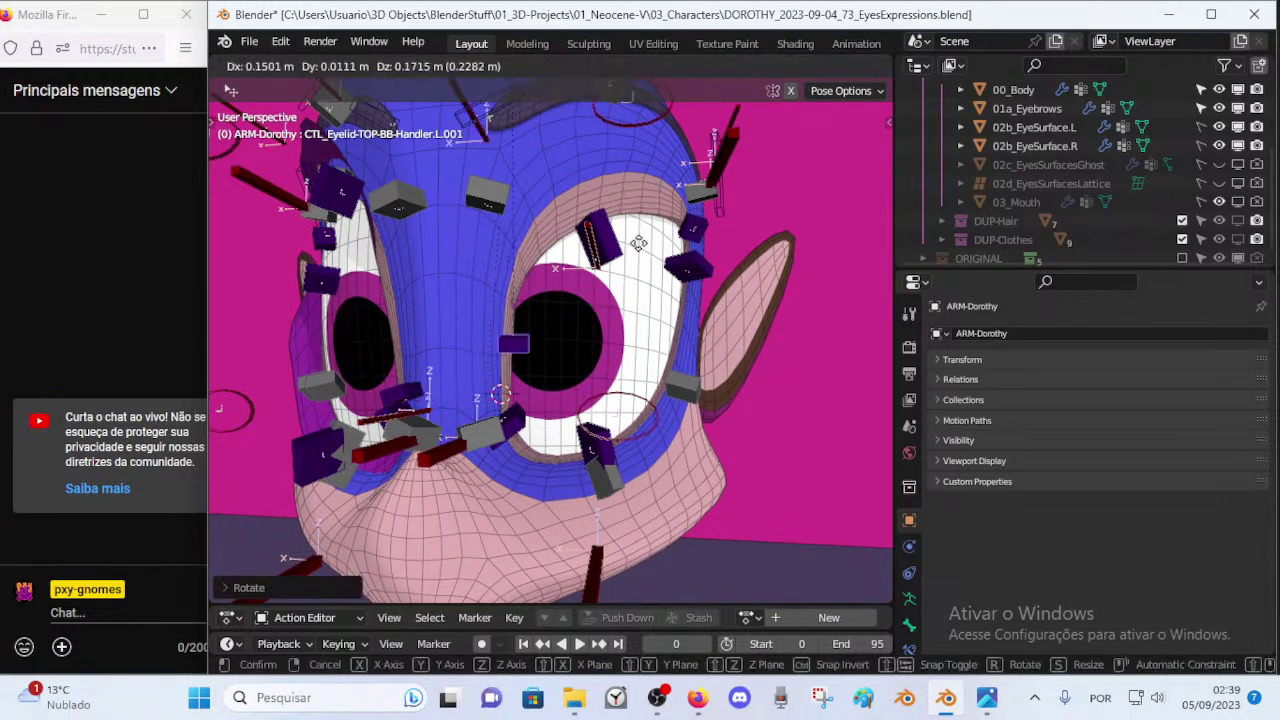
click(609, 314)
key(r)
click(563, 368)
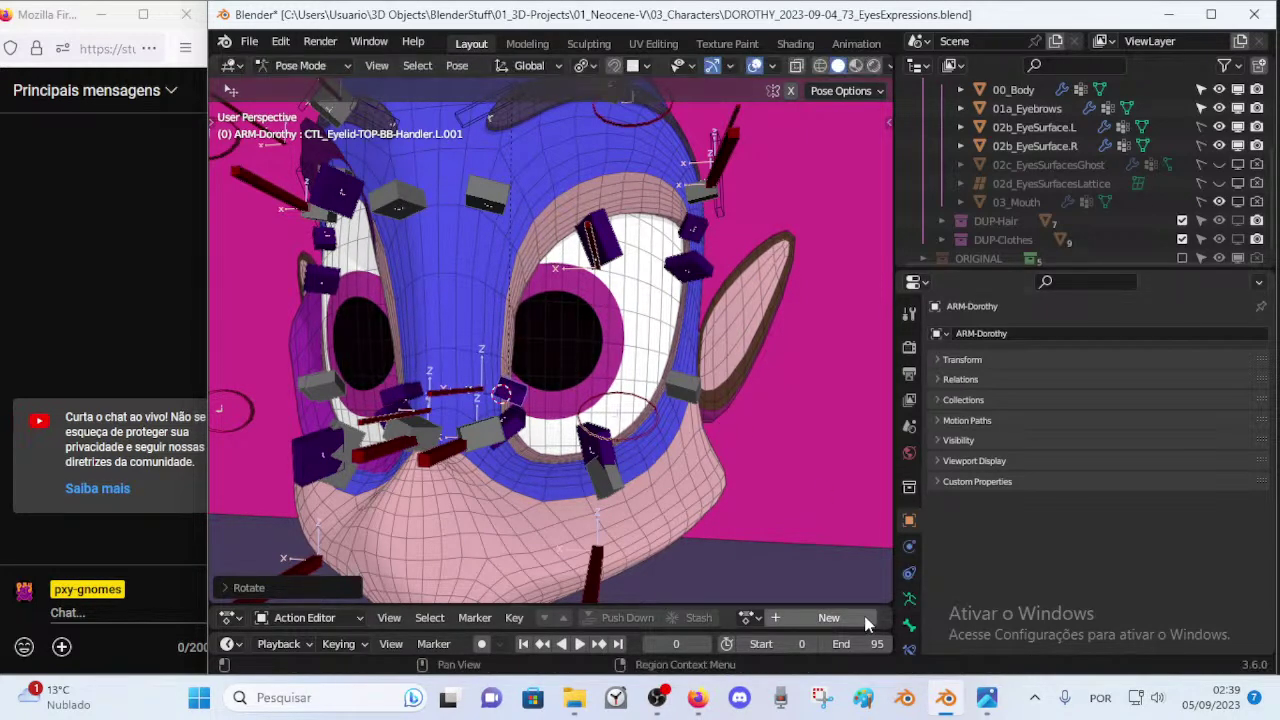
Reveal the left upper eyelashes by toggling 00_Body's Mask: Eyelashes-TOP.L modifier in the viewport, and return ARM-Dorothy to Pose Mode.
key(ctrl+Tab)
click(755, 495)
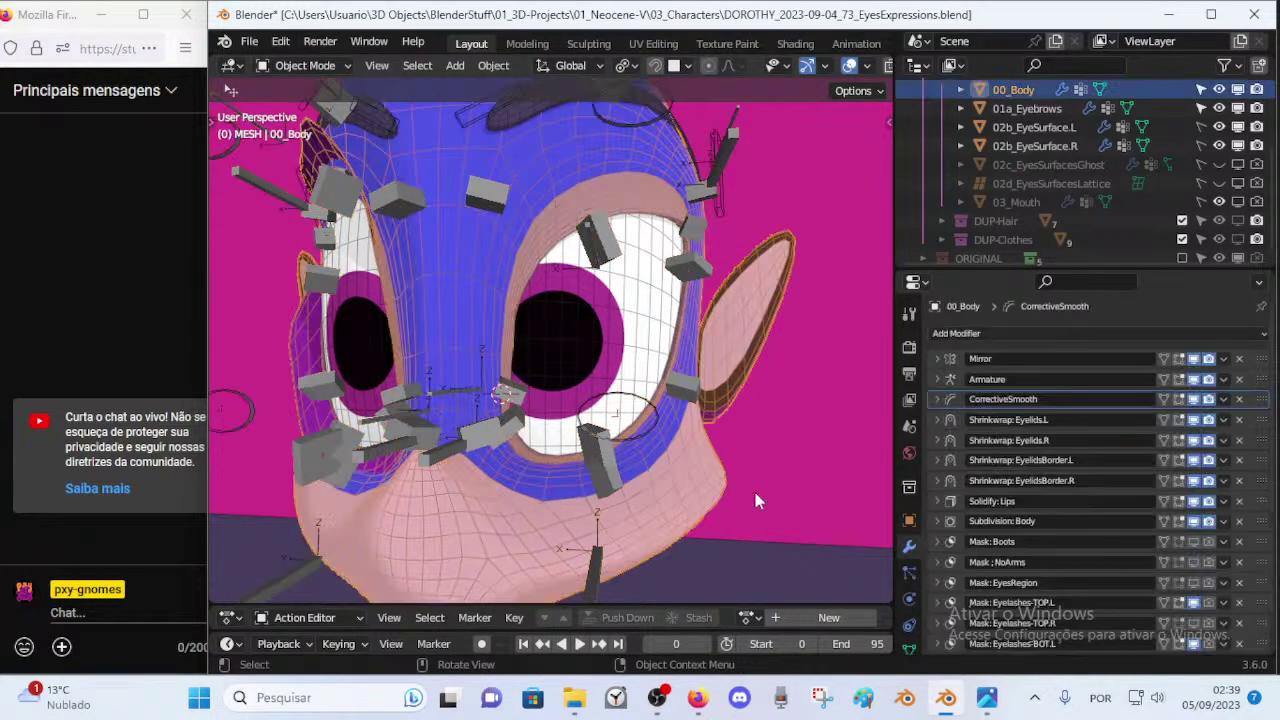
click(1193, 603)
click(601, 256)
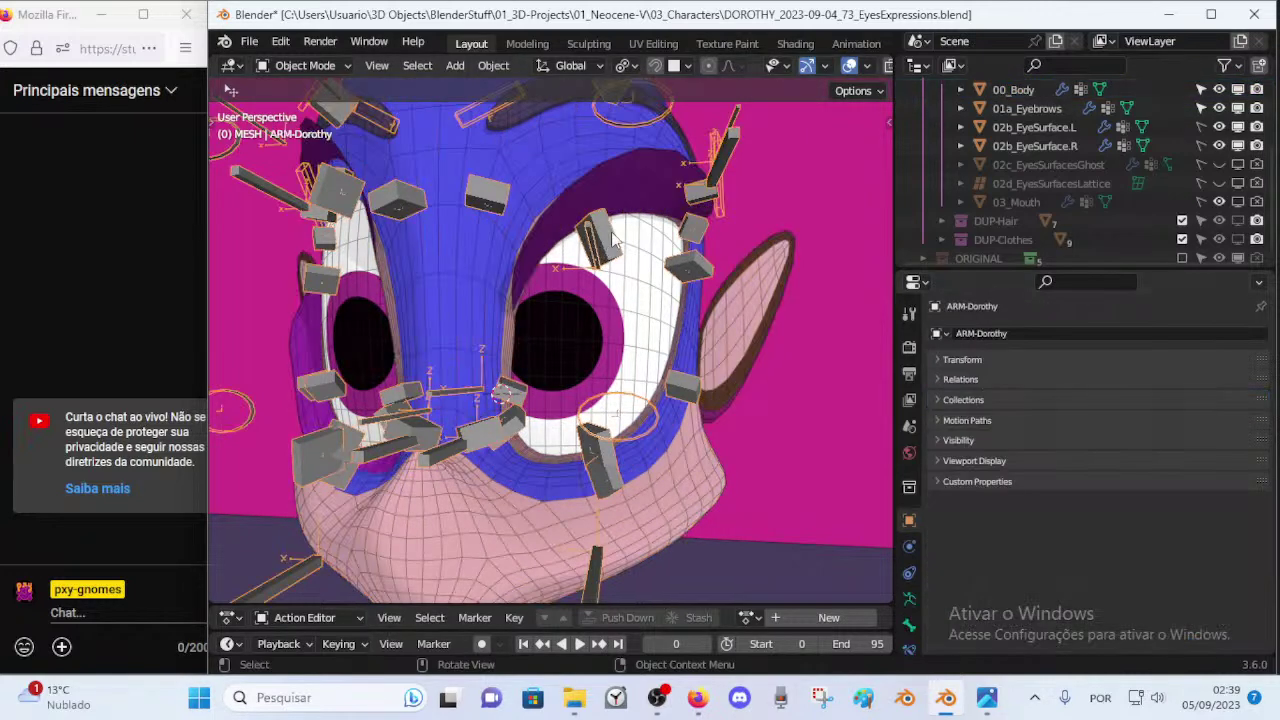
key(ctrl+Tab)
Move CTL_Eyelid-TOP-BB-Handler.L.002 up and down to test how the left upper lid carries its eyelashes.
key(g)
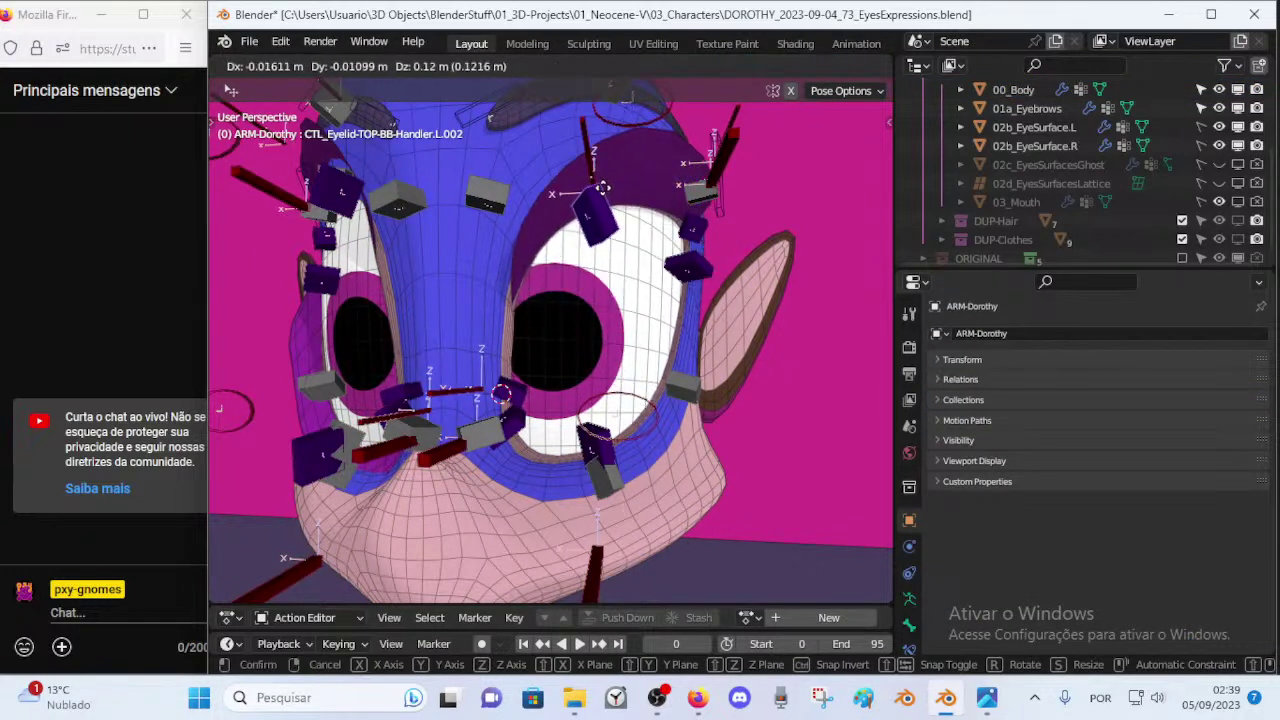
click(612, 252)
mouse_move(580, 277)
middle_down()
mouse_move(477, 285)
mouse_move(575, 283)
middle_up()
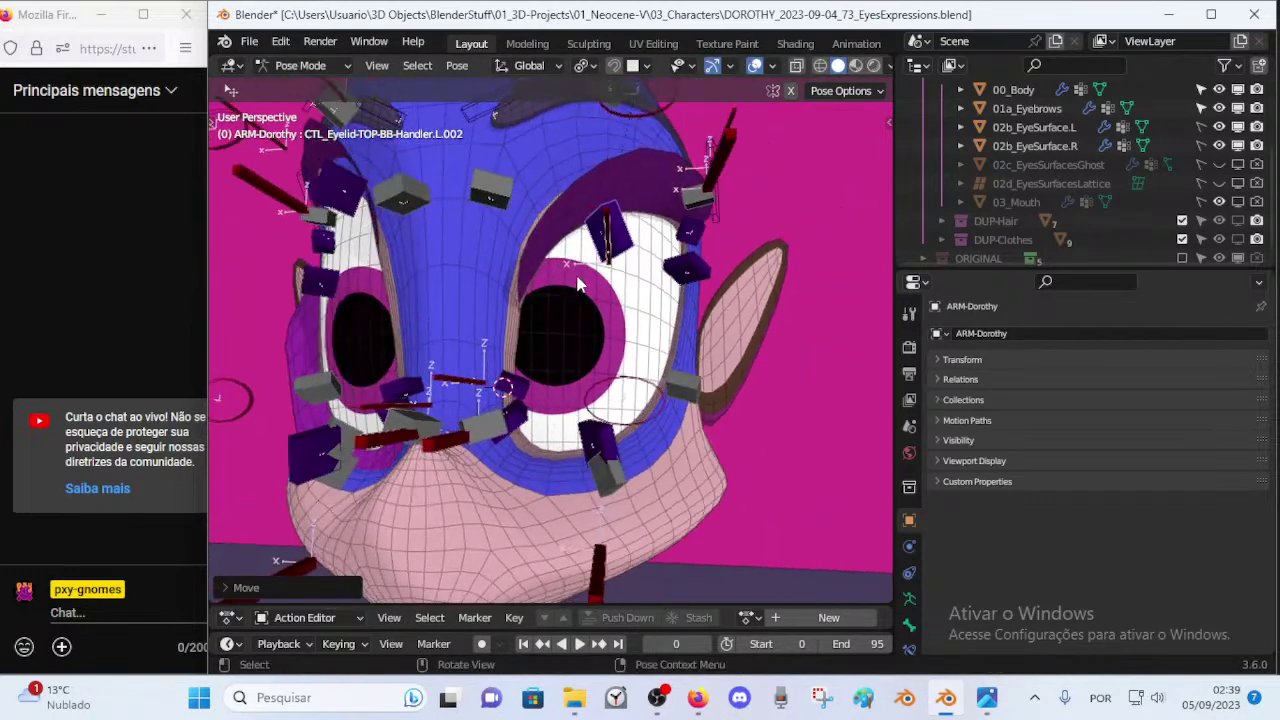
key(g)
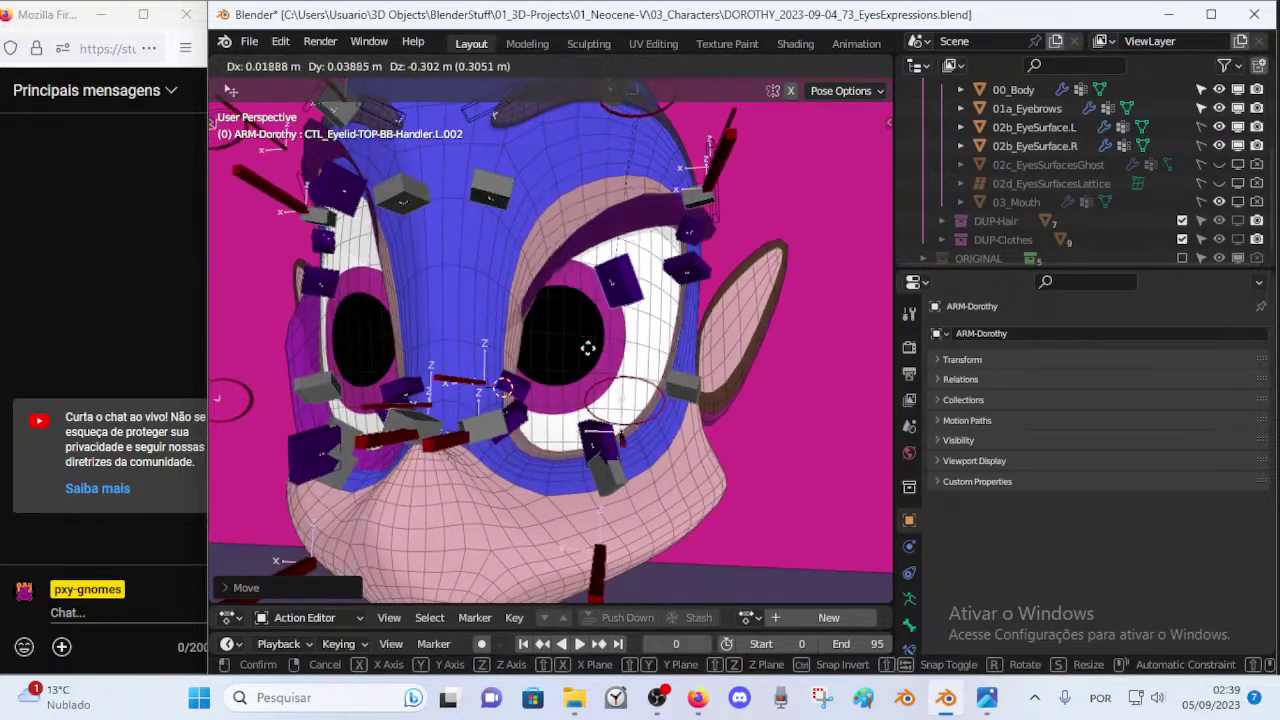
right_click(512, 372)
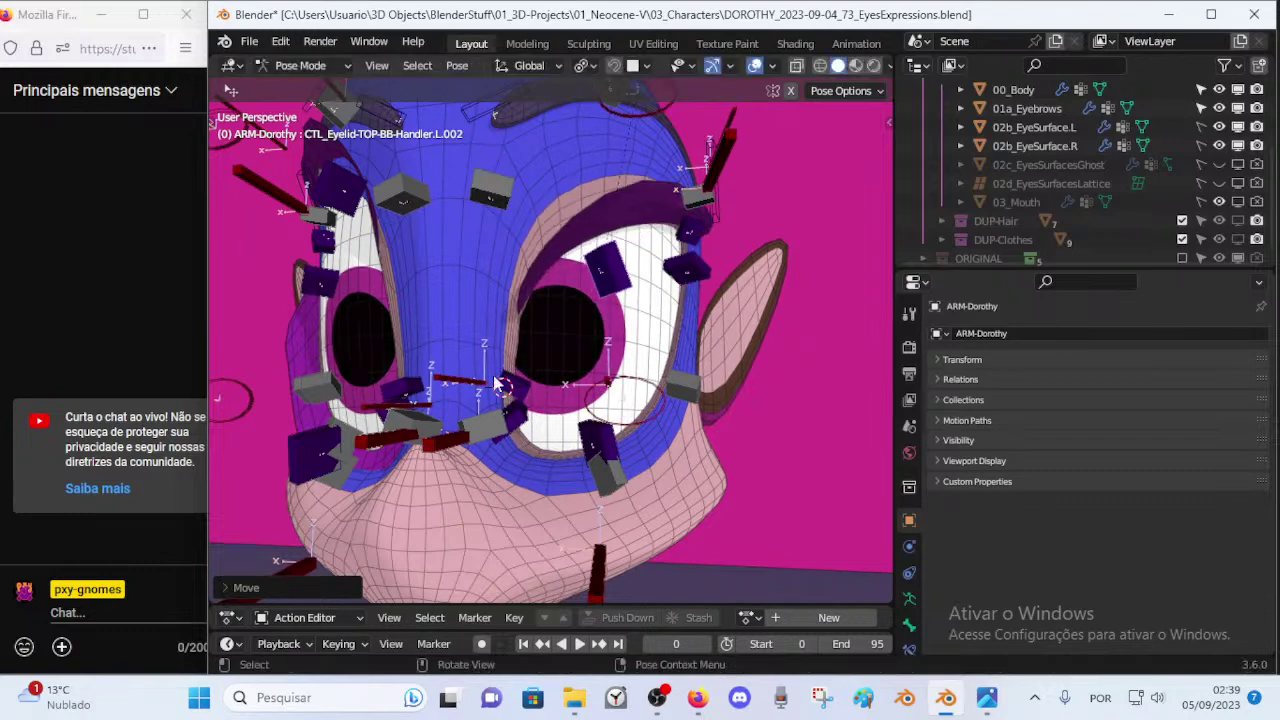
scroll(510, 373, up, 2)
key(g)
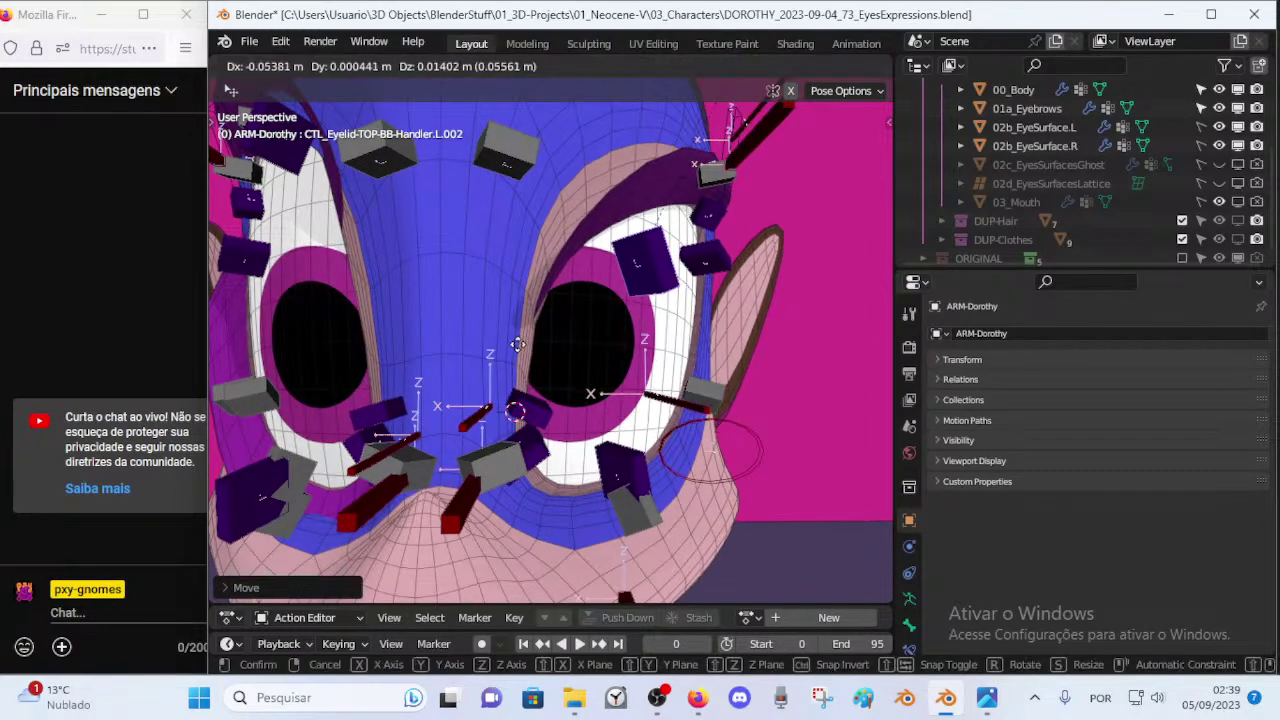
click(523, 308)
Adjust CTL_Eyelid-TOP-BB-Handler.L.002 further while checking the raised upper lid and lashes from the side and front.
mouse_move(538, 367)
middle_down()
mouse_move(468, 357)
mouse_move(529, 364)
mouse_move(499, 379)
mouse_move(539, 377)
middle_up()
scroll(621, 312, down, 3)
middle_drag(595, 335, 523, 350)
key(g)
click(559, 328)
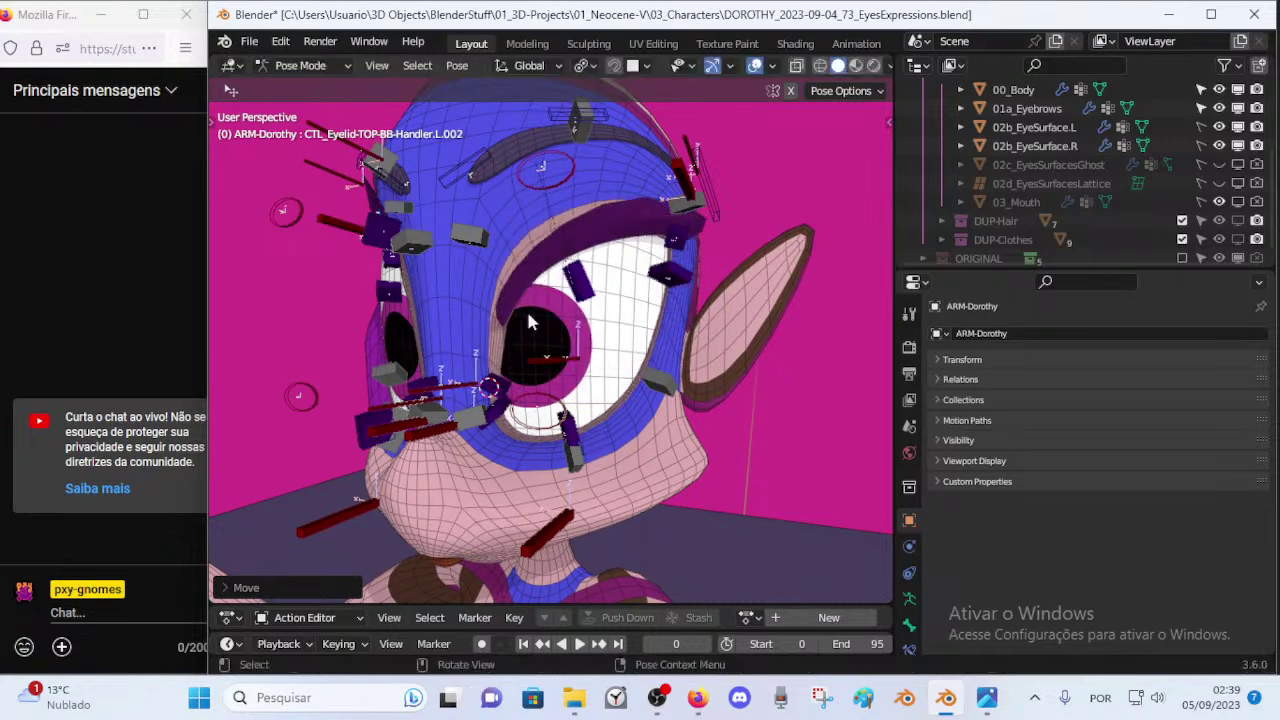
middle_drag(501, 364, 524, 355)
scroll(524, 355, up, 1)
key(g)
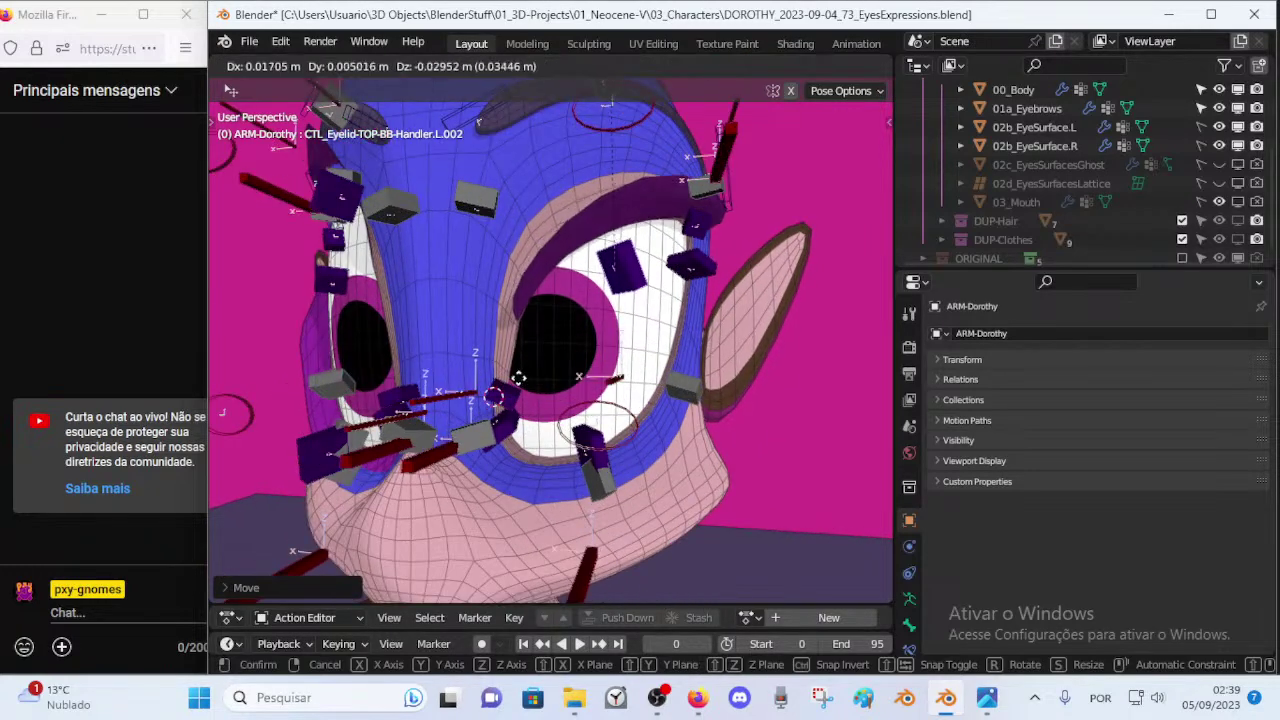
click(519, 333)
Lower CTL_Eyelid-TOP-BB-Handler.L.002 to close the left upper eyelid over the eye.
middle_drag(529, 453, 505, 381)
key(g)
click(508, 450)
Move CTL_Eyelid-TOP-BB-Handler.L.001 down and back up to test the inner part of the left upper lid and lashes.
scroll(508, 450, up, 2)
click(505, 345)
key(g)
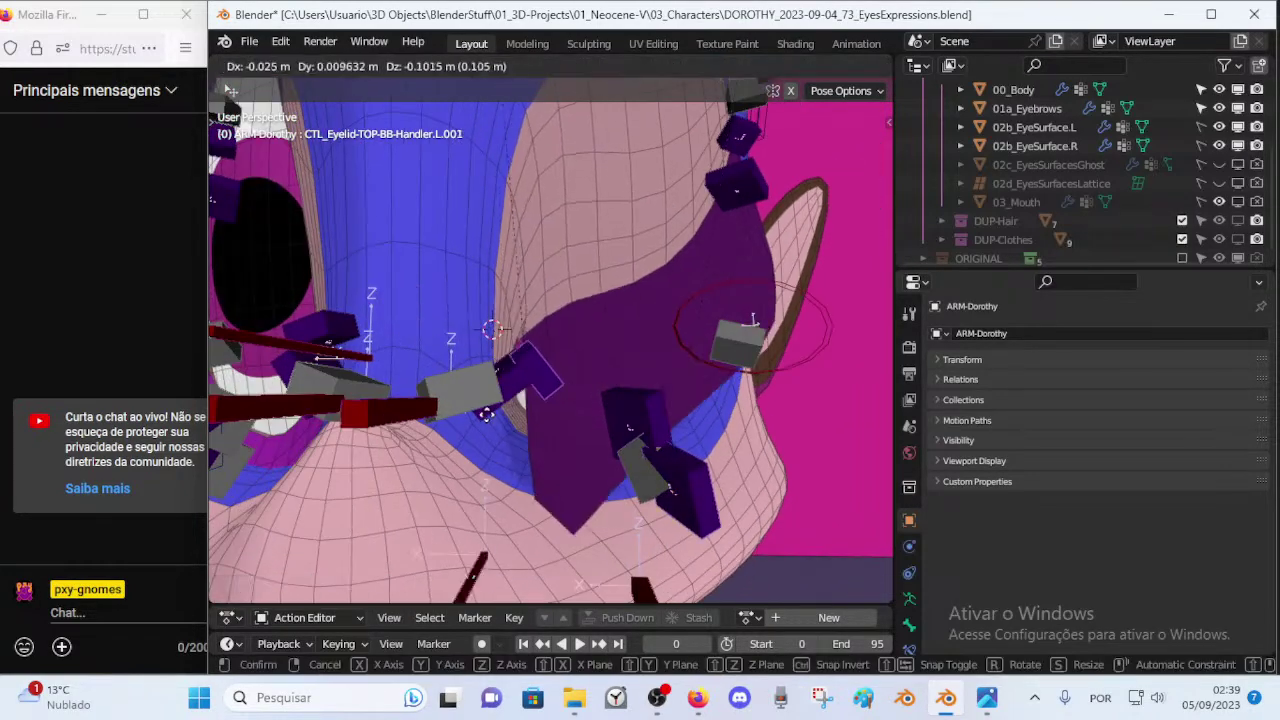
click(556, 386)
middle_drag(556, 386, 580, 344)
scroll(587, 407, up, 2)
key(g)
click(588, 408)
key(g)
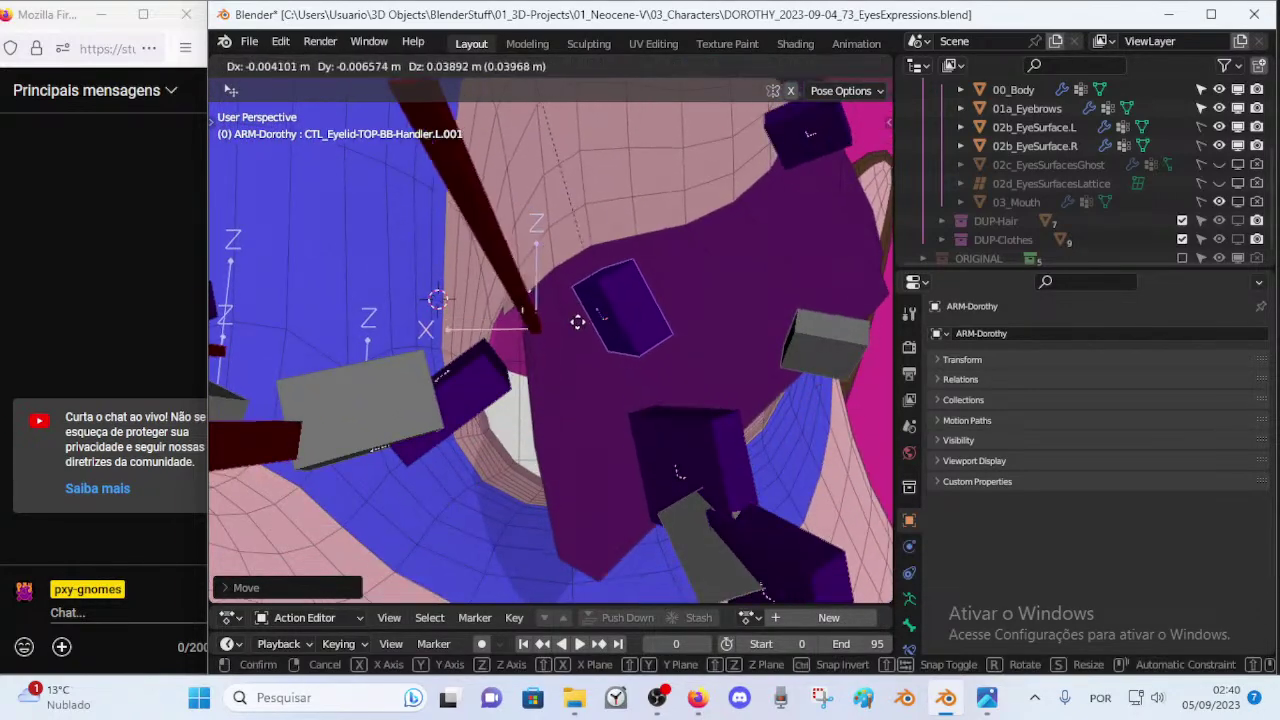
click(590, 222)
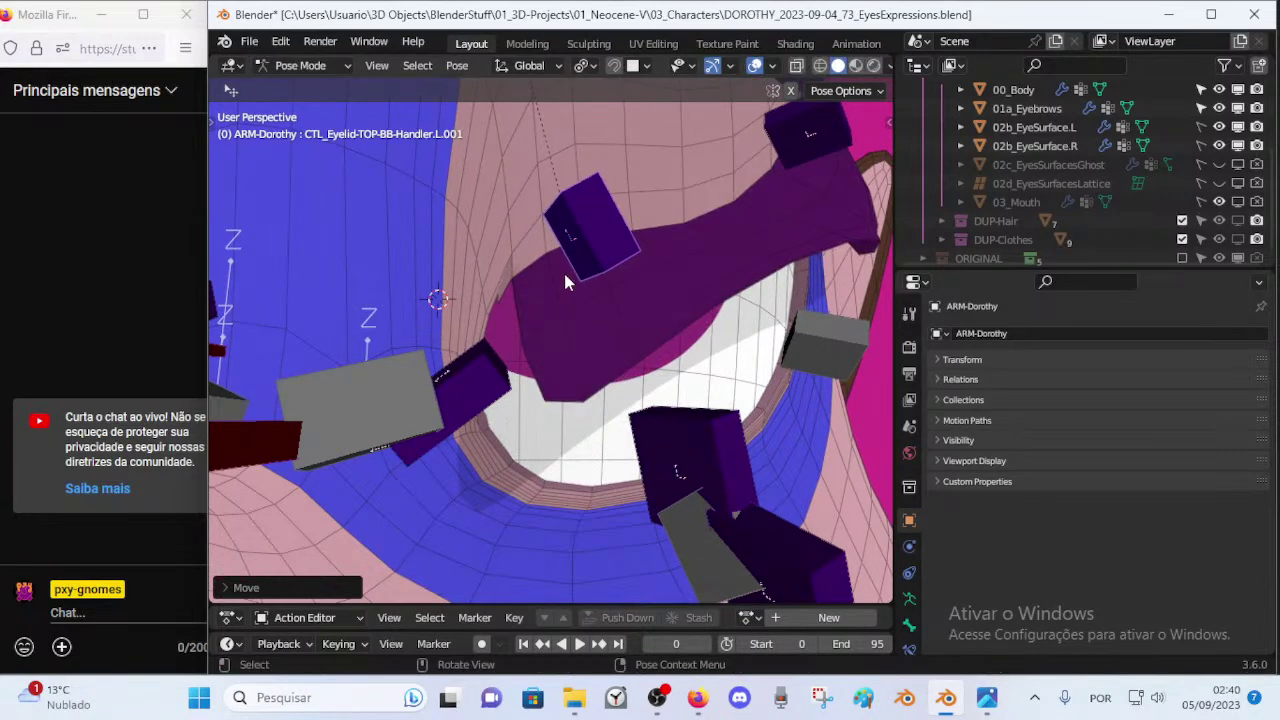
Turn off the wireframe overlay and check the left eyelid and lashes from several distances.
key(shift+alt+z)
scroll(504, 304, down, 2)
middle_drag(503, 304, 543, 392)
scroll(603, 385, up, 4)
scroll(558, 388, down, 9)
key(shift+z)
key(shift+z)
scroll(491, 383, up, 4)
Pull CTL_Eyelid-TOP-BB-Handler.L.001 upward and outward to test the lid's inner corner without the wireframe.
drag(584, 345, 593, 176)
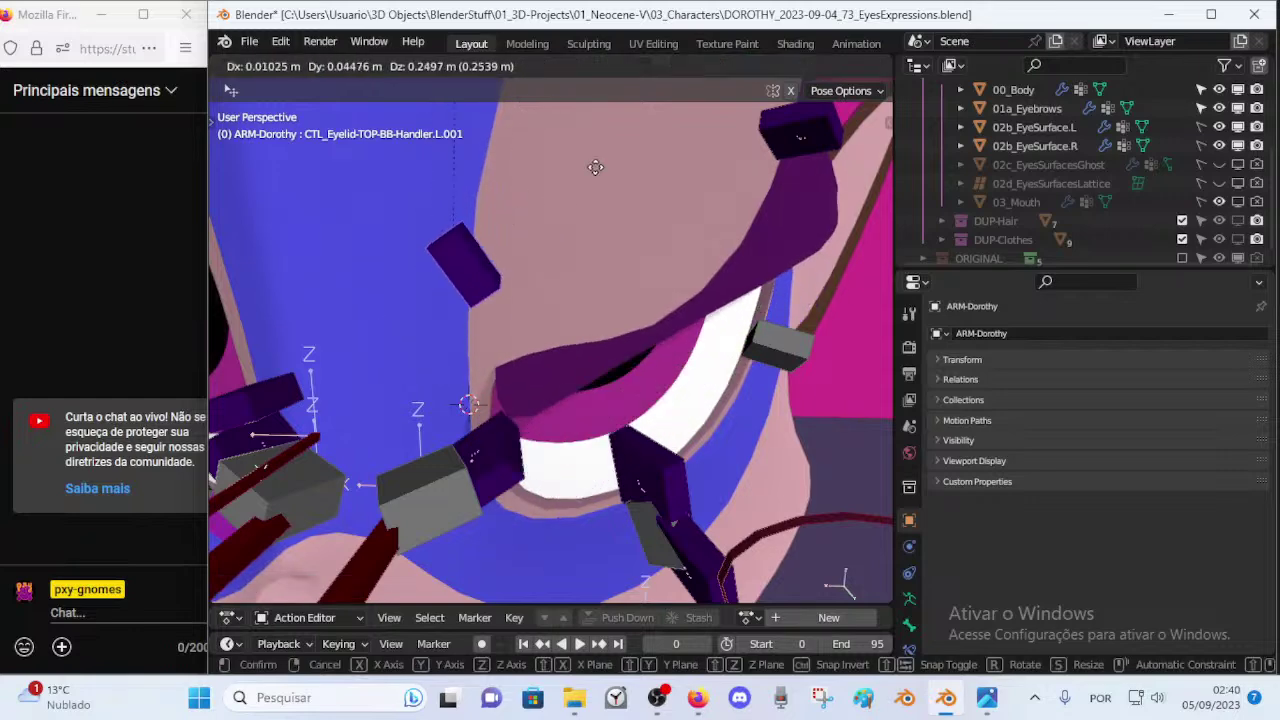
click(781, 114)
scroll(594, 290, down, 5)
middle_drag(590, 296, 524, 326)
key(g)
click(618, 336)
Clear the location of all the rig's visible controls and lower CTL_Eyelid-TOP-BB-Handler.L.002 to slant the left upper lid.
key(alt+g)
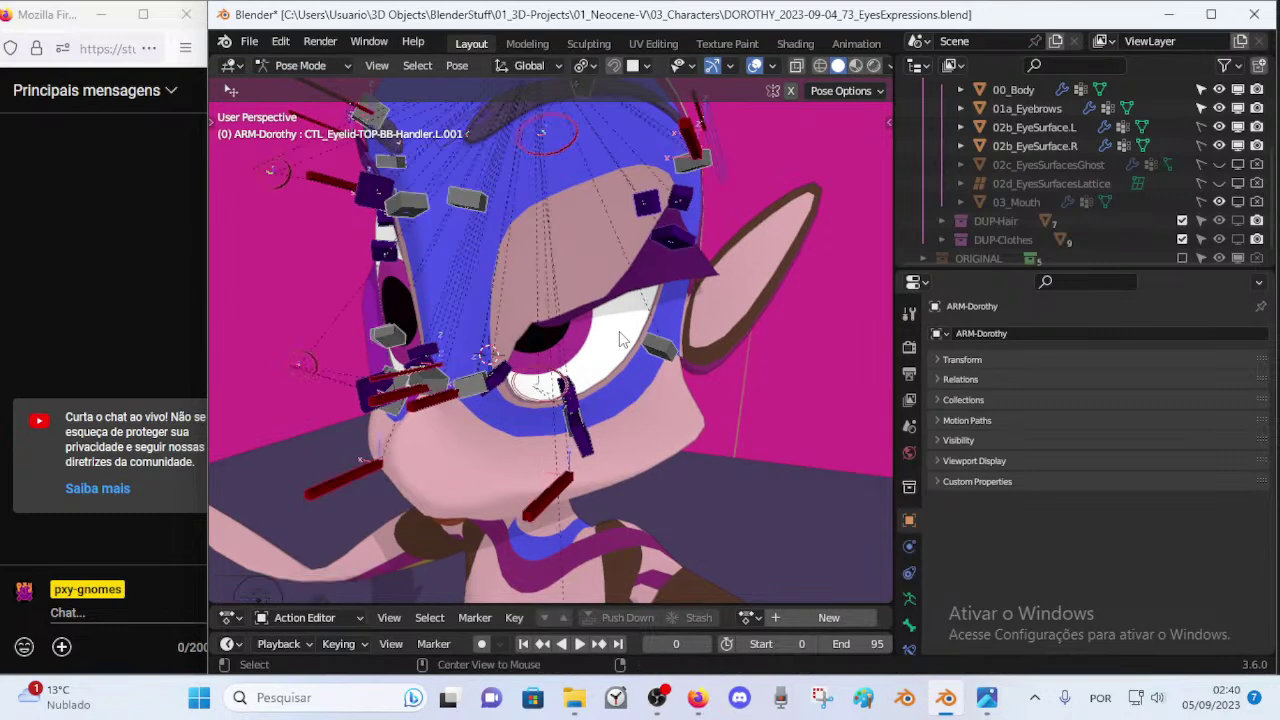
key(alt+g)
click(569, 168)
key(g)
click(543, 299)
middle_drag(486, 298, 520, 304)
key(g)
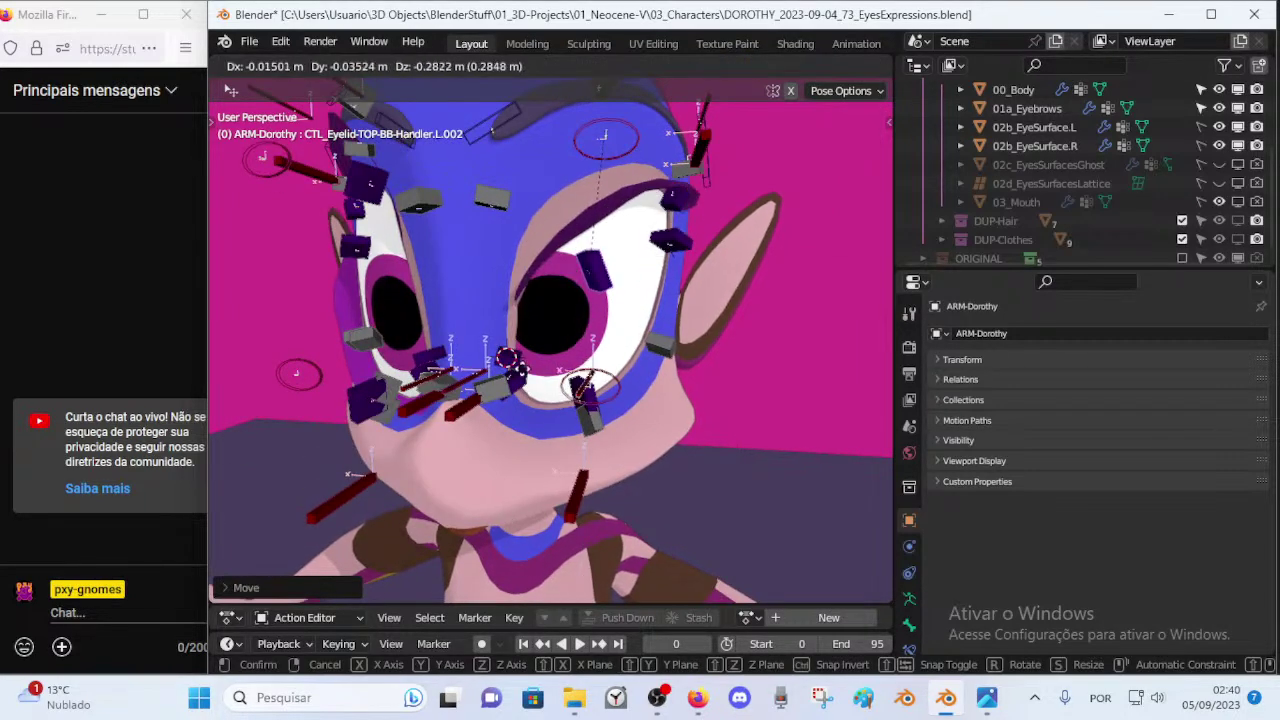
right_click(522, 371)
Raise CTL_Eyelid-BOT-BB-Handler.L.002 by about 0.58 m to lift the left lower eyelid.
middle_drag(531, 375, 549, 396)
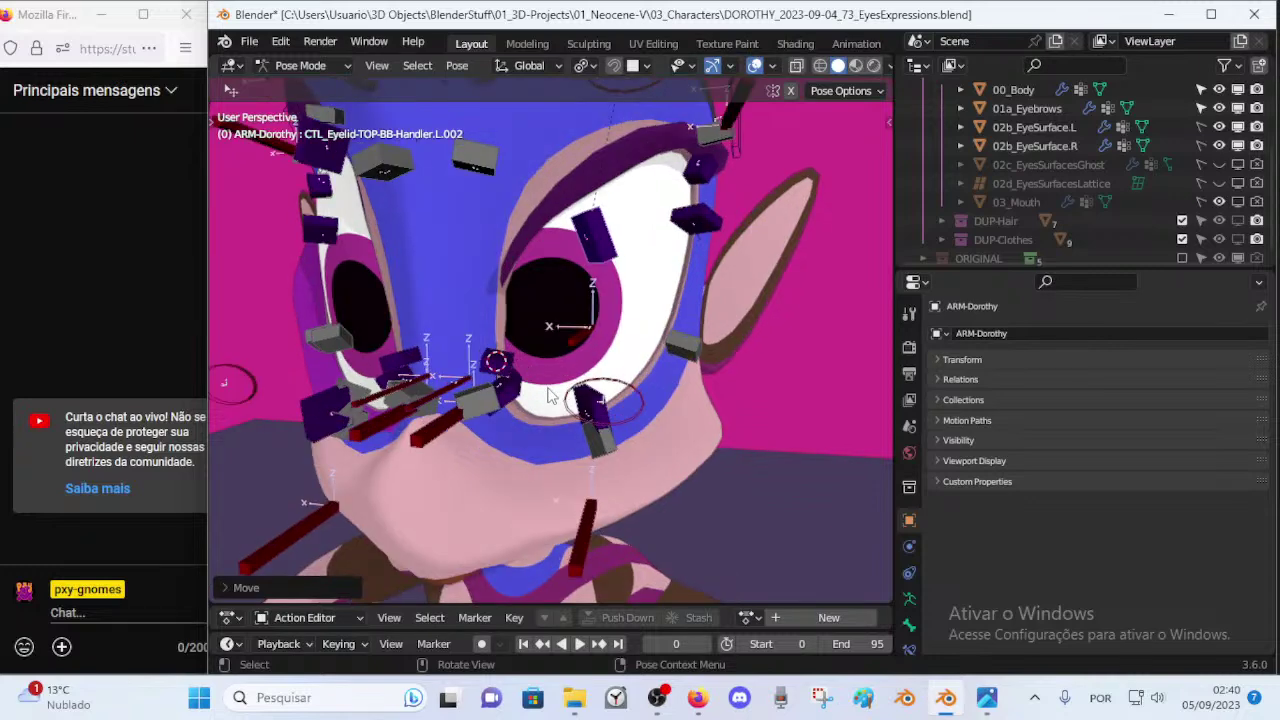
click(600, 408)
middle_drag(600, 442, 597, 417)
key(g)
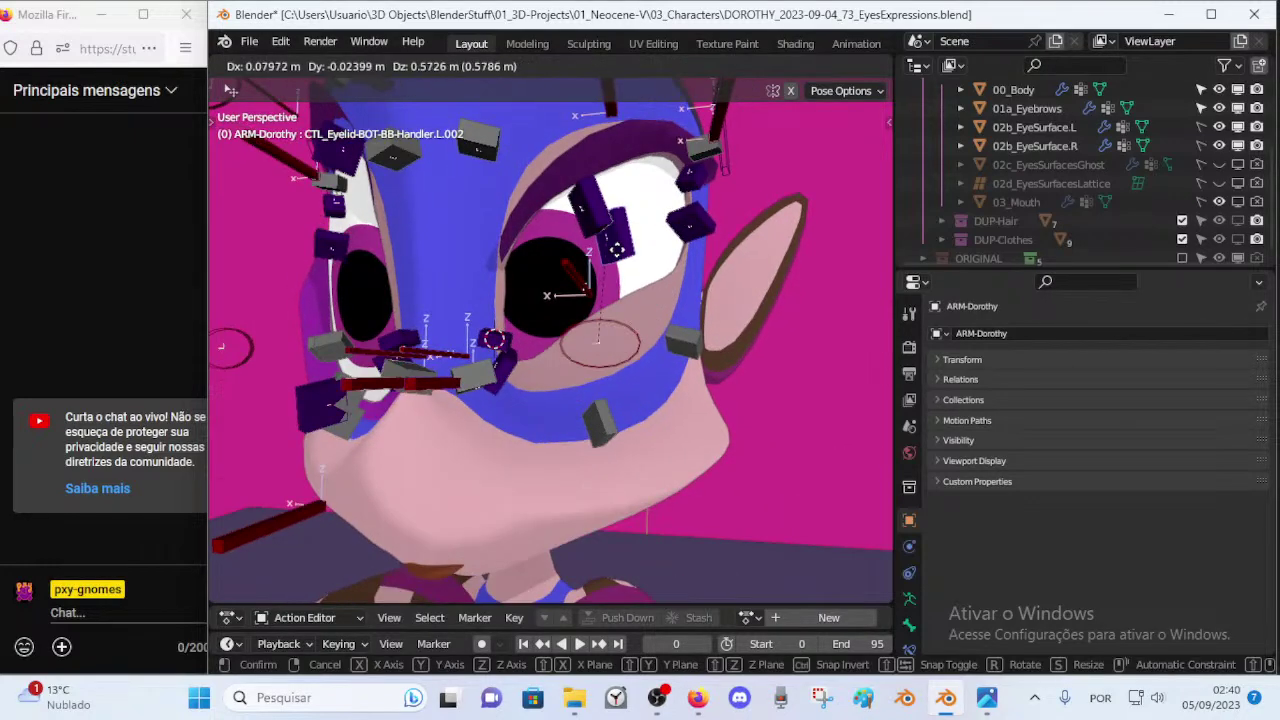
click(614, 255)
Rotate and reposition CTL_Eyelid-BOT-BB-Handler.L.001 at the inner corner of the left lower lid, and save the file.
scroll(545, 355, up, 2)
click(486, 391)
key(r)
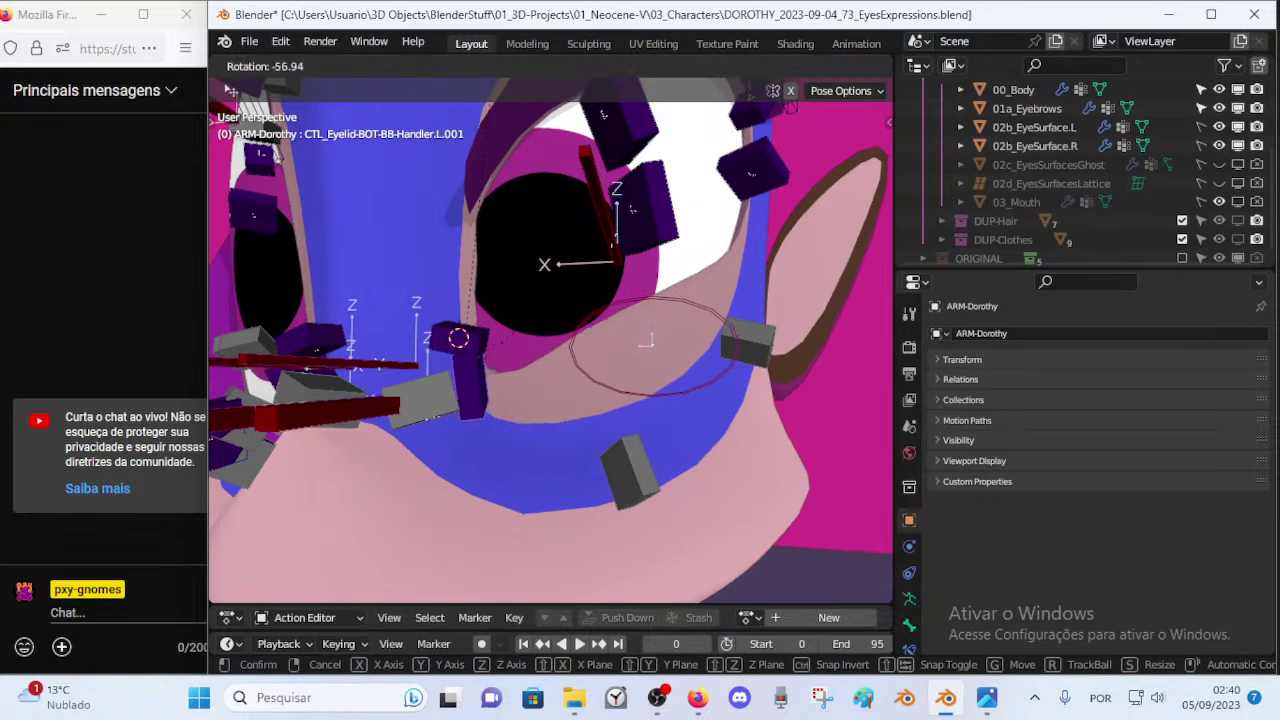
click(514, 302)
key(g)
click(508, 338)
scroll(508, 343, down, 2)
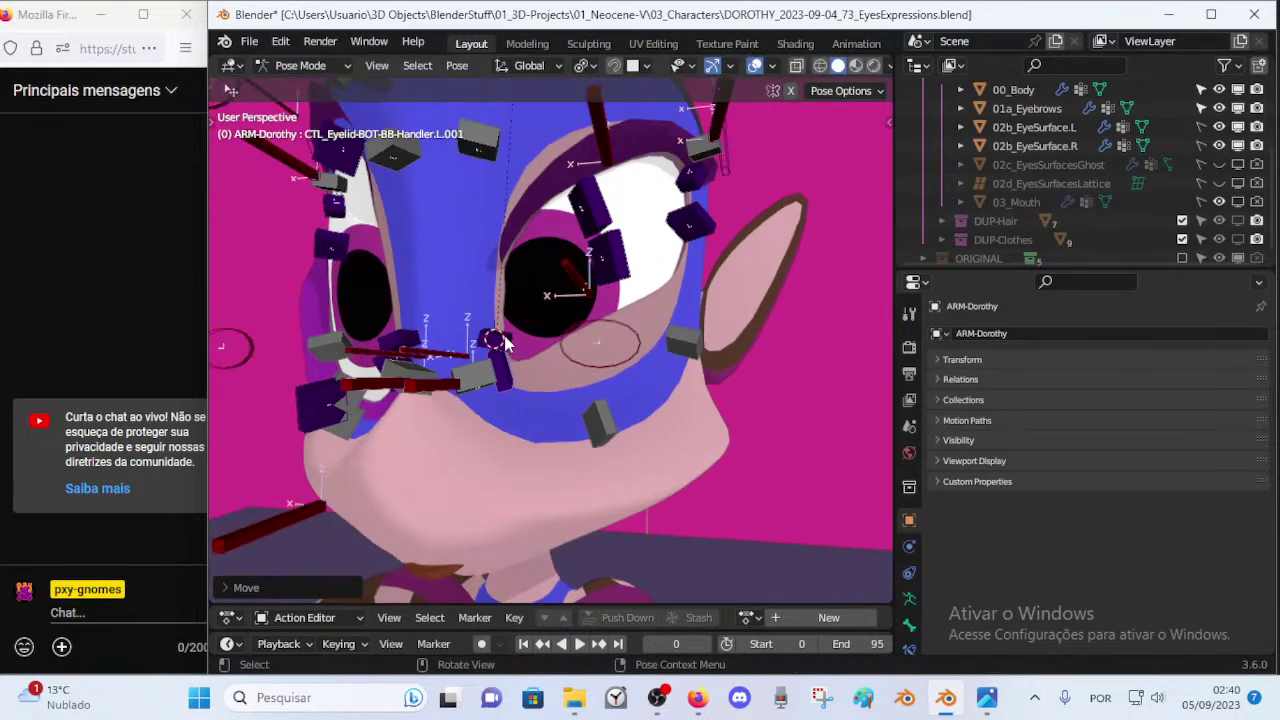
scroll(560, 325, down, 1)
key(ctrl+s)
Select the left eyelid handlers and switch the armature to Object Mode.
middle_drag(549, 309, 521, 397)
click(490, 398)
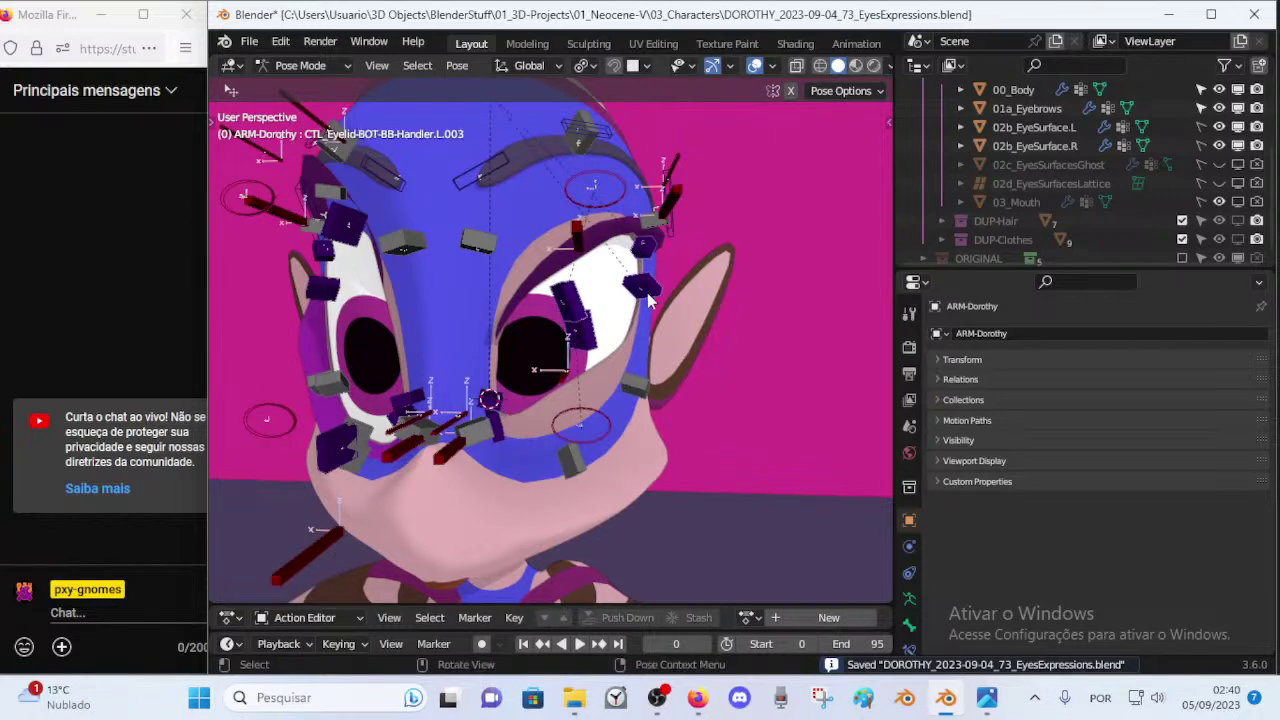
scroll(622, 325, down, 2)
key(ctrl+Tab)
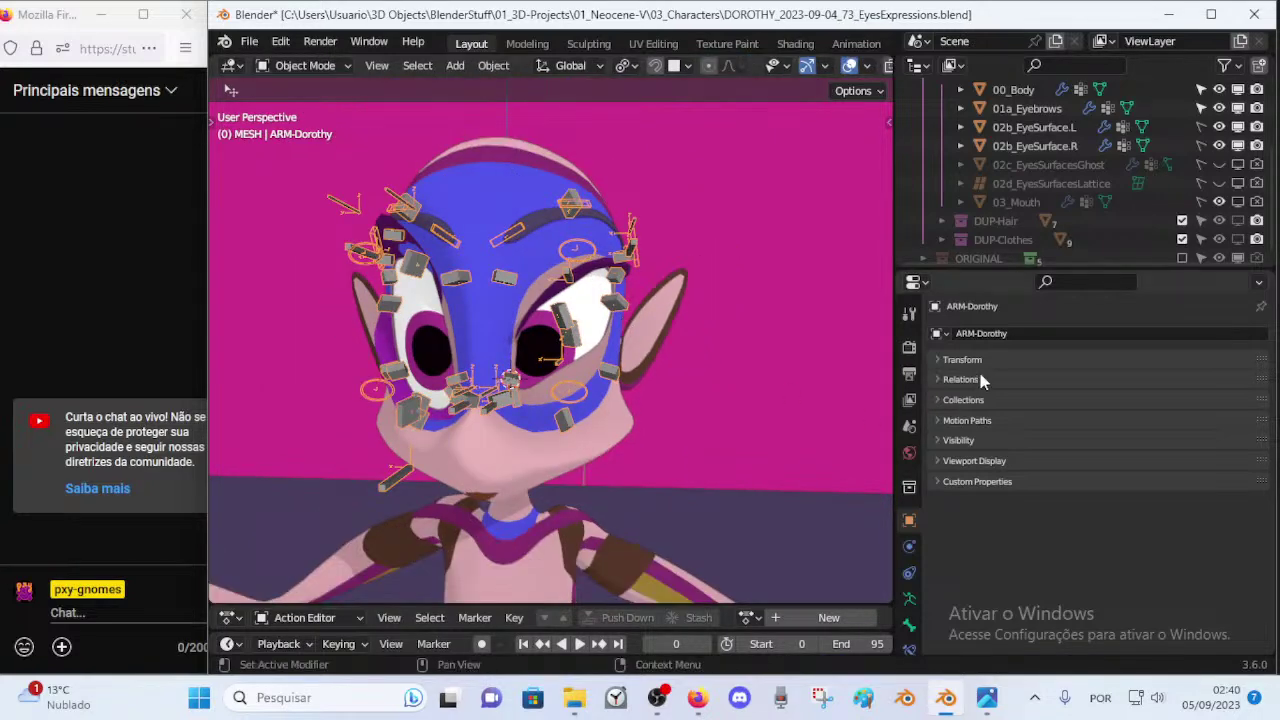
Expand the ORIGINAL collection, include ORG-CustomShapes in the view layer, and select its CTM-11-Empty-Cube object.
scroll(1008, 213, down, 1)
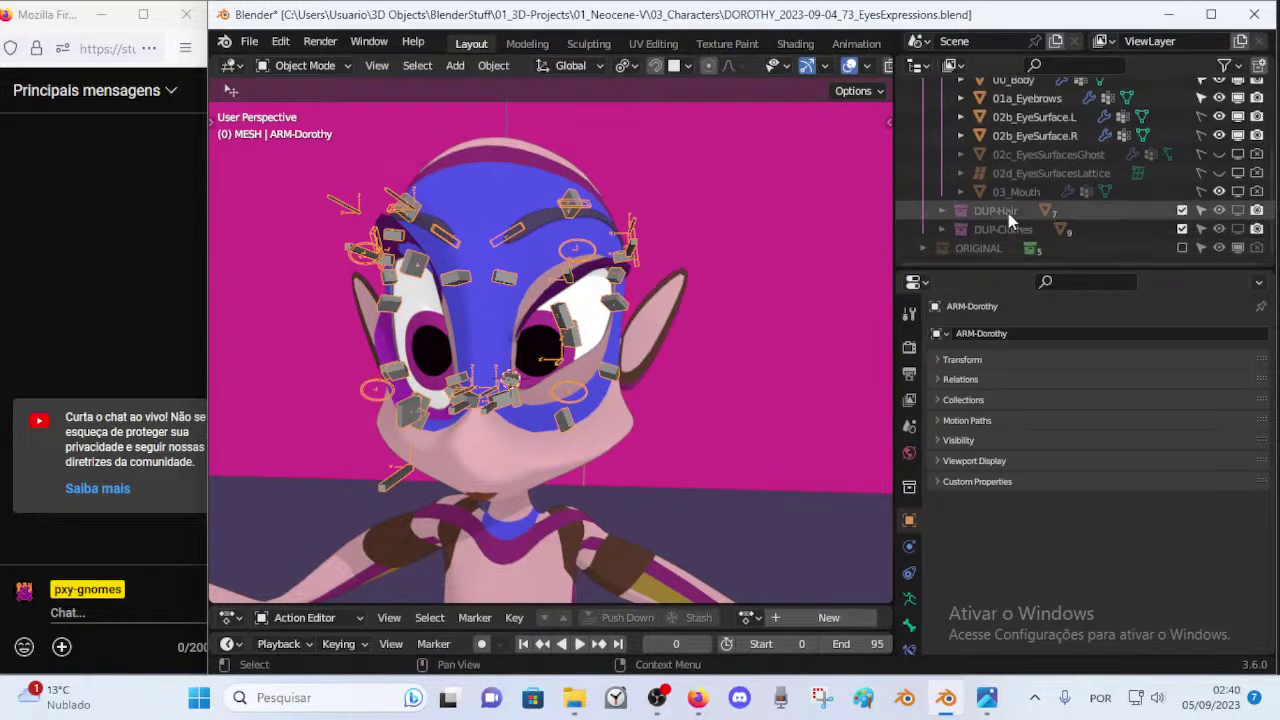
click(923, 248)
scroll(1049, 215, down, 3)
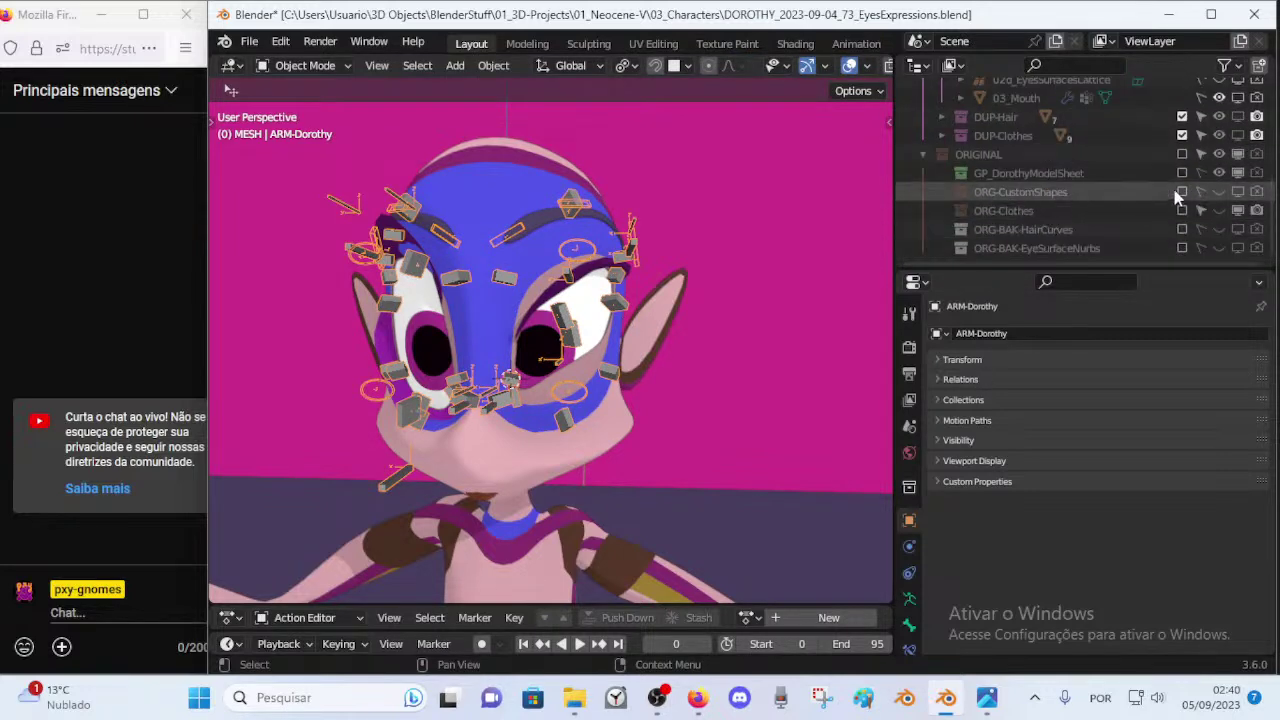
click(944, 192)
scroll(1021, 193, down, 2)
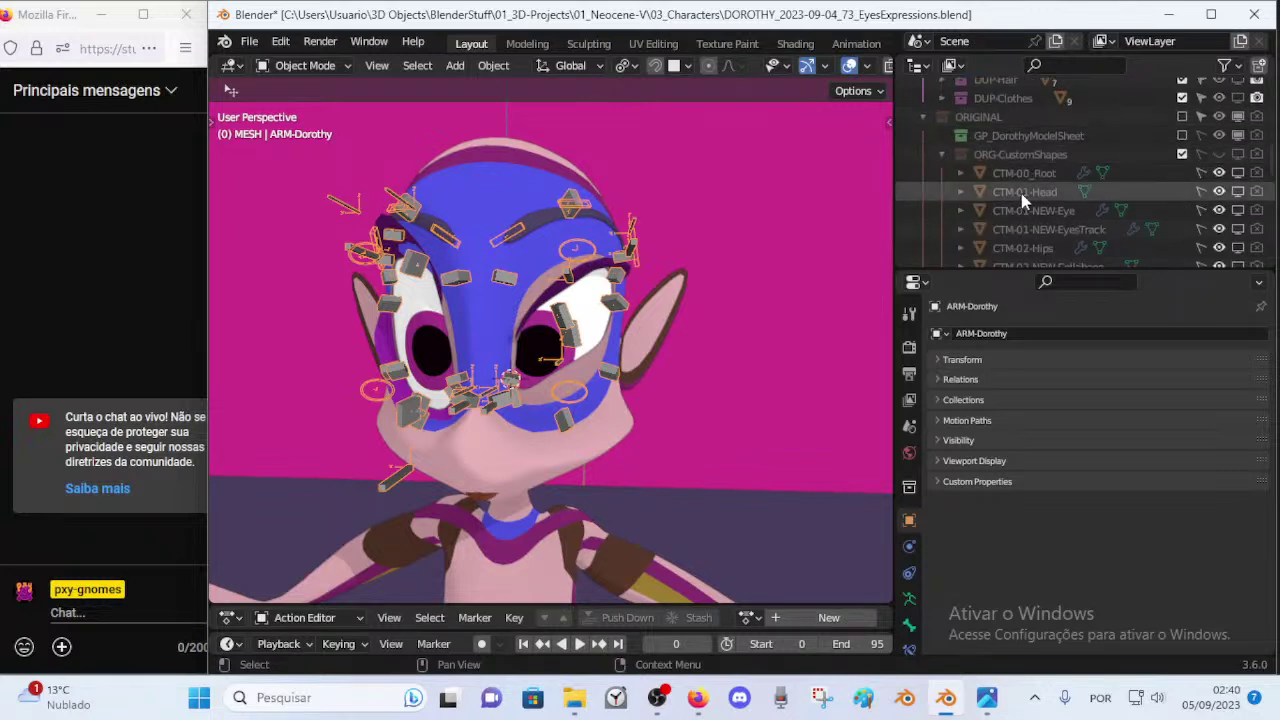
scroll(1069, 173, down, 6)
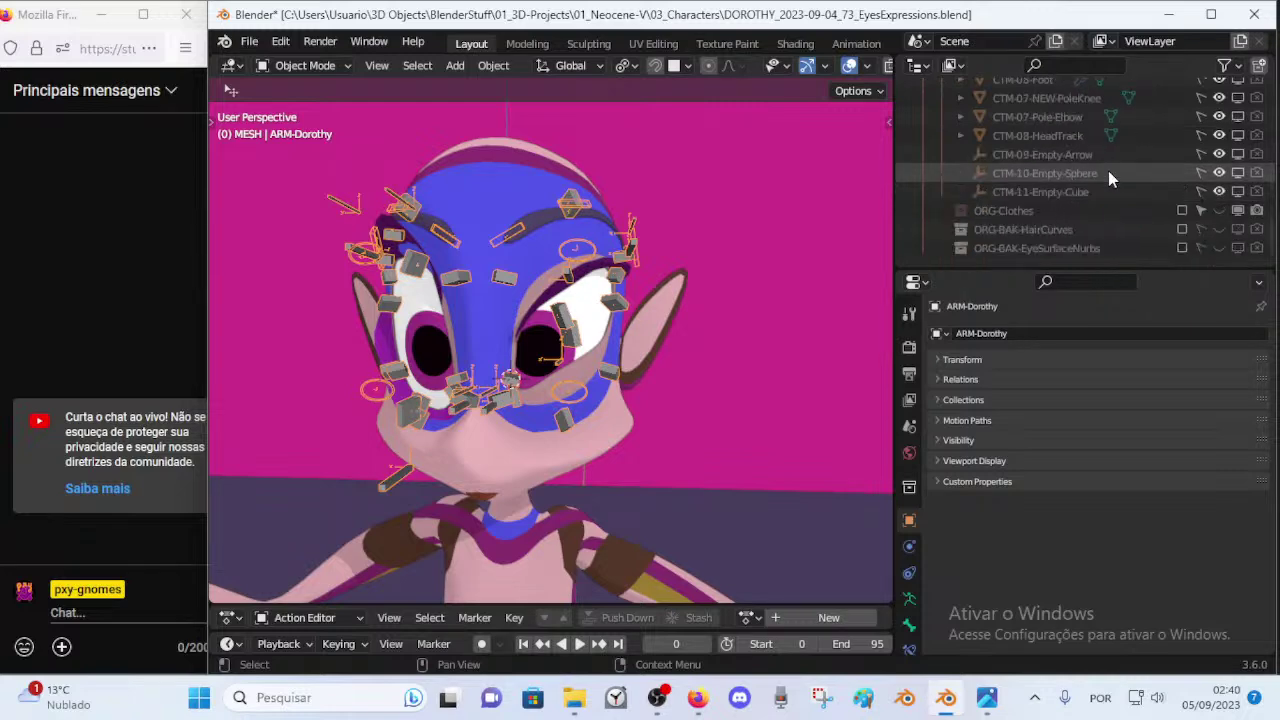
click(1077, 190)
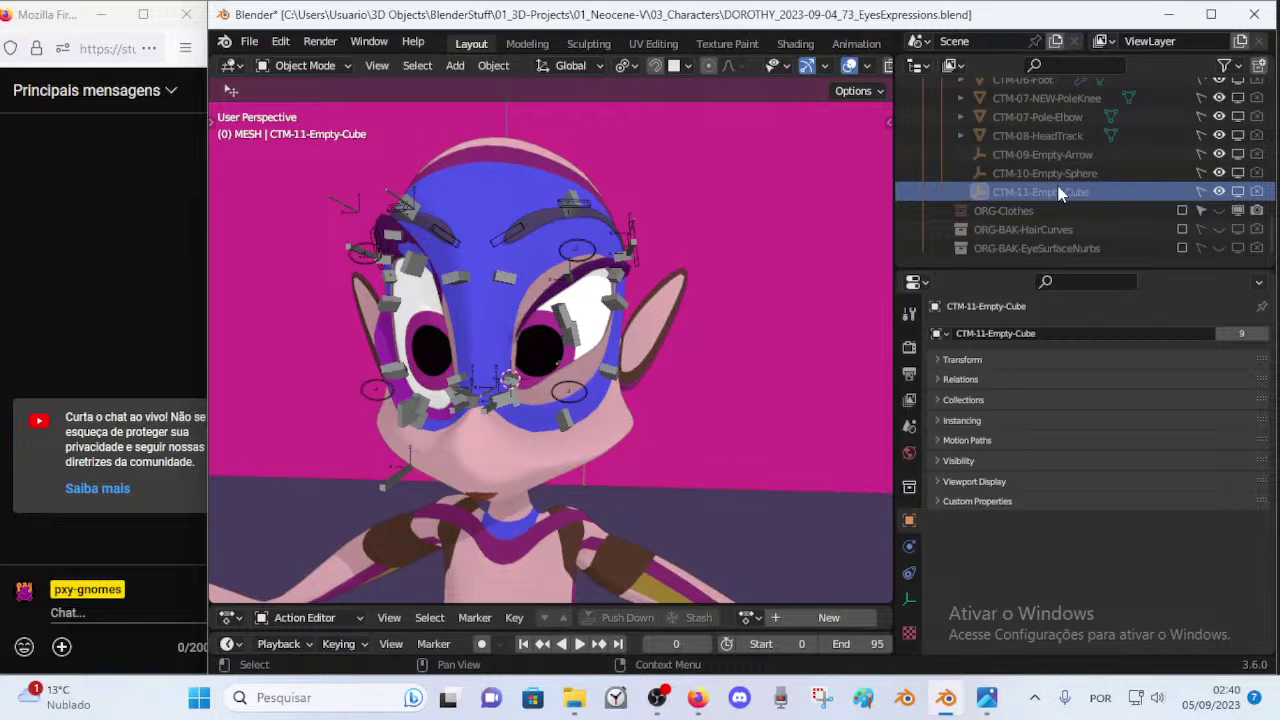
key(Escape)
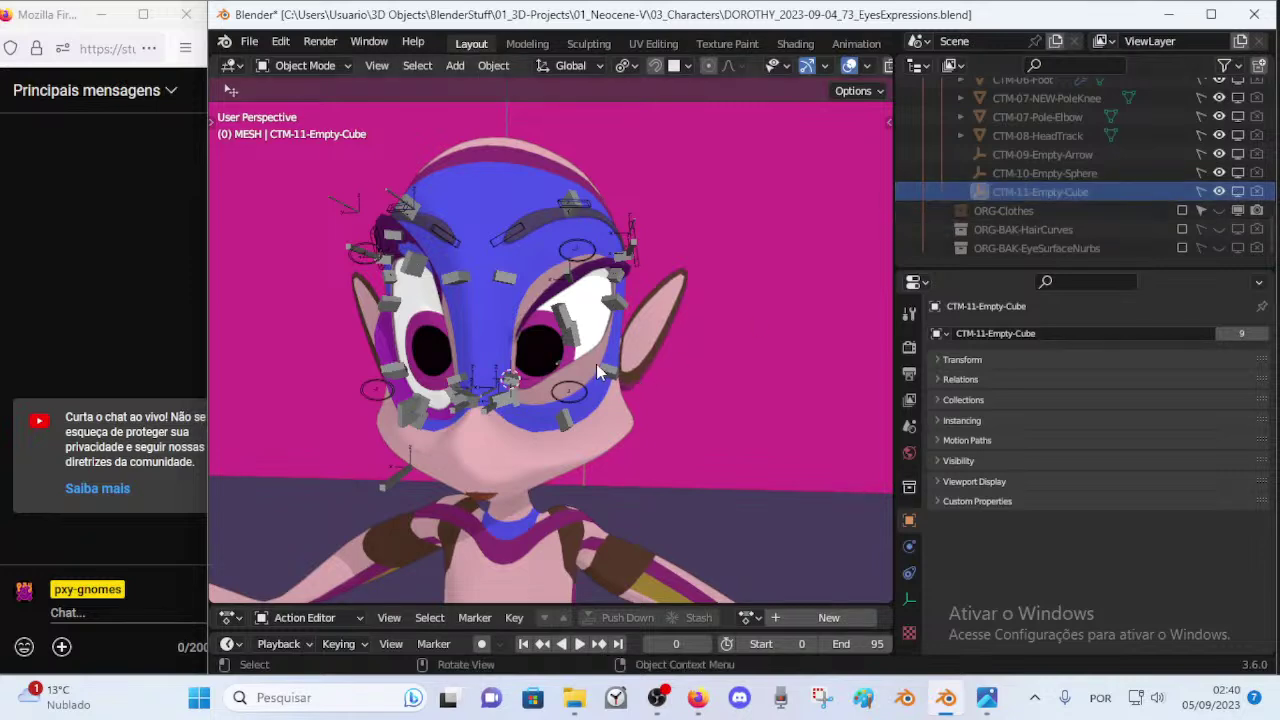
Switch ARM-Dorothy to Pose Mode and add the left orbicularis oculi handlers to the selection, with CTL-OrbicularisOculi-BBH.L.001 active.
click(580, 345)
key(ctrl+Tab)
scroll(580, 345, up, 1)
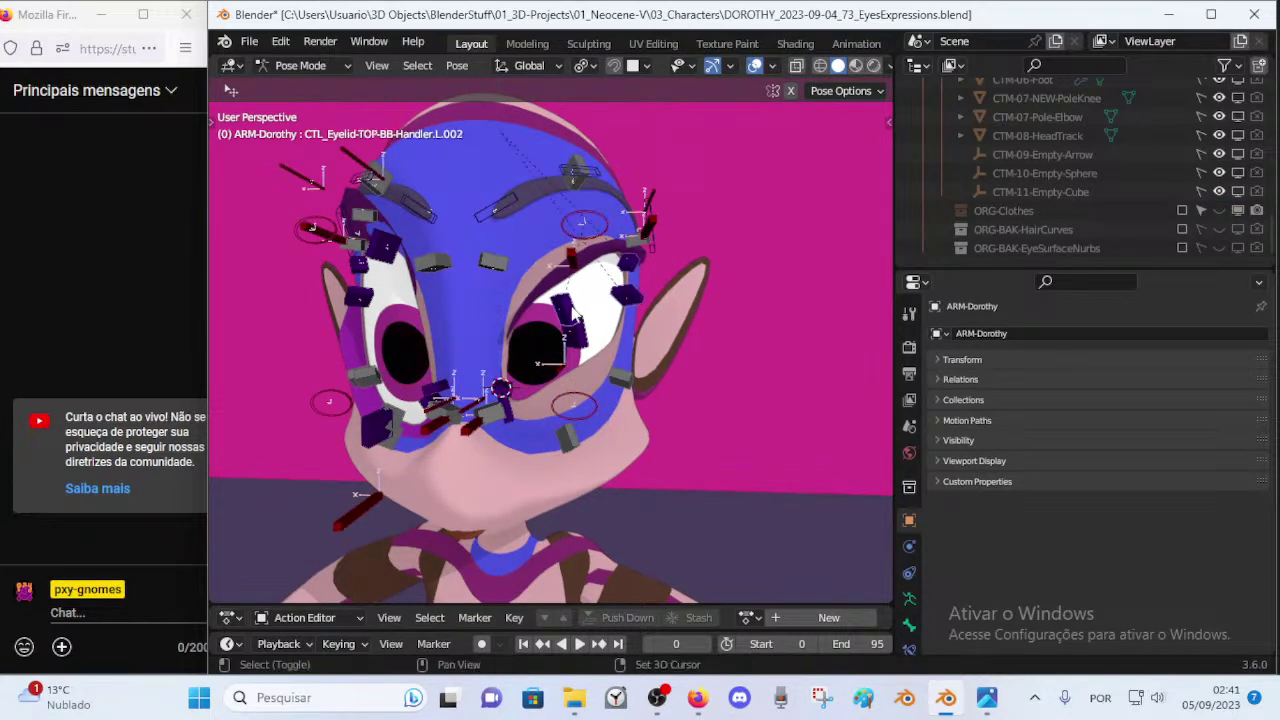
scroll(502, 389, up, 1)
middle_drag(502, 389, 518, 364)
scroll(545, 385, down, 1)
click(494, 270)
middle_drag(643, 258, 652, 234)
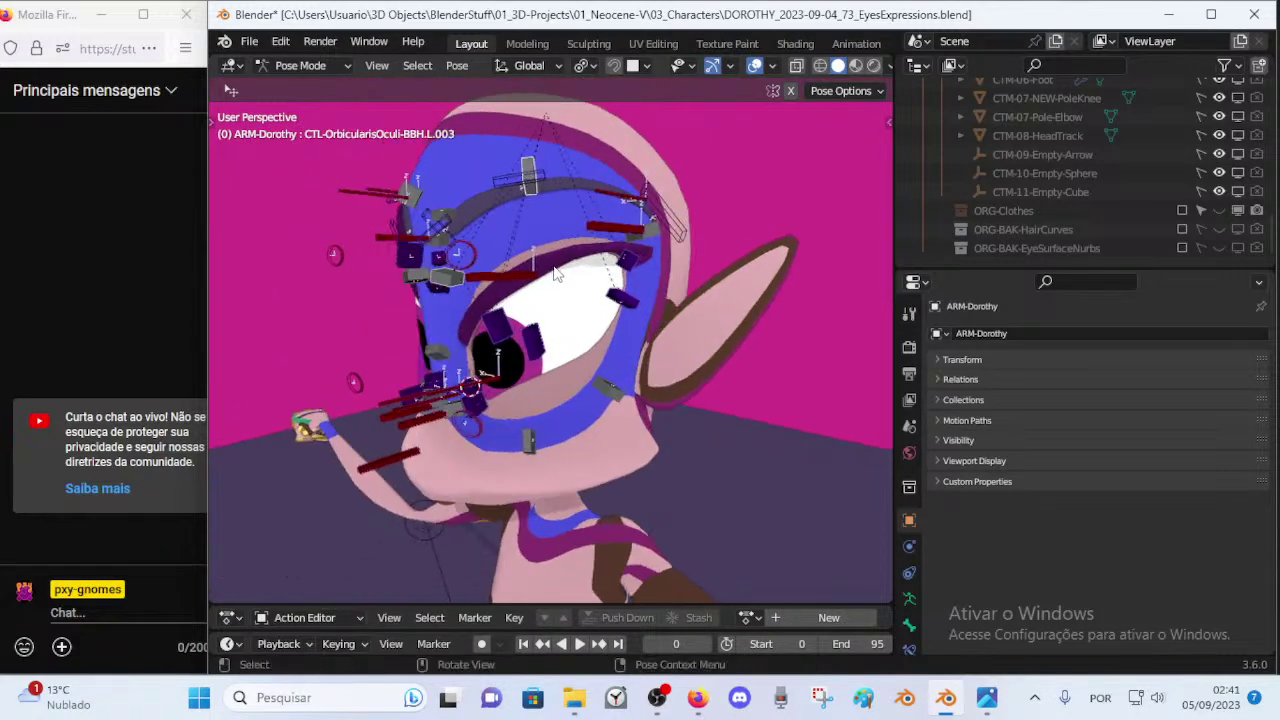
middle_drag(612, 315, 630, 388)
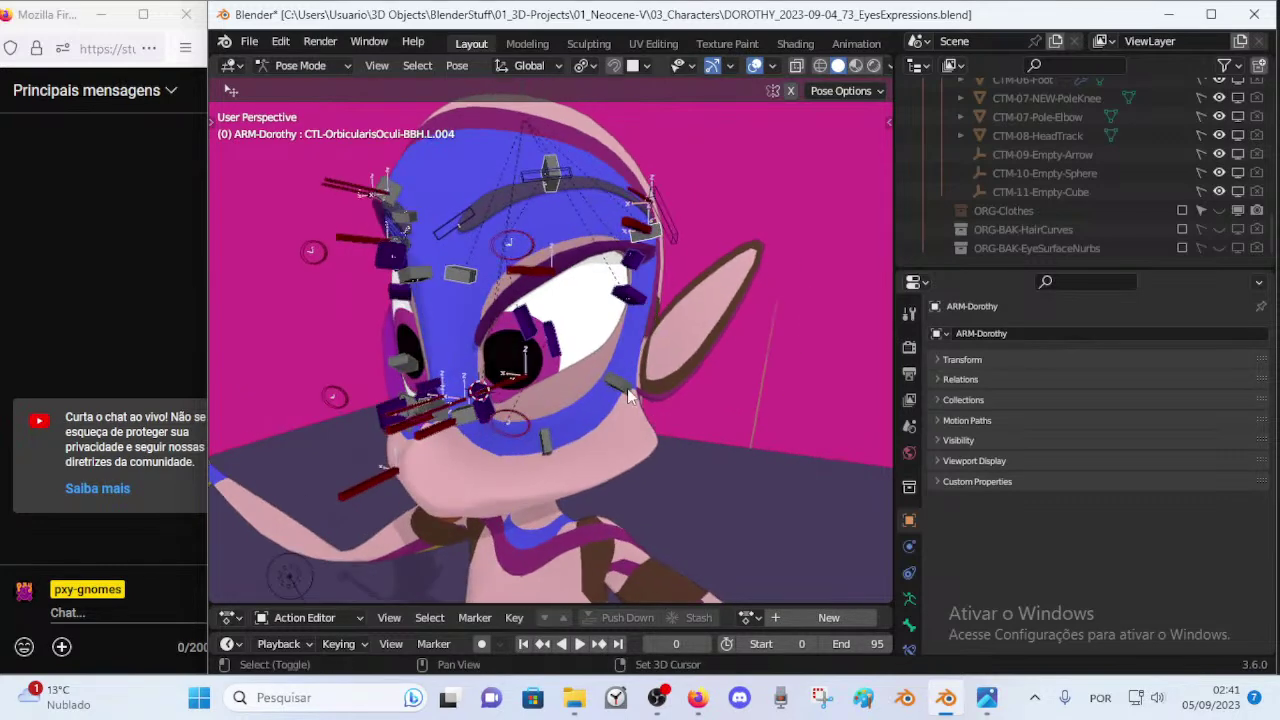
middle_drag(517, 450, 556, 419)
scroll(529, 424, up, 1)
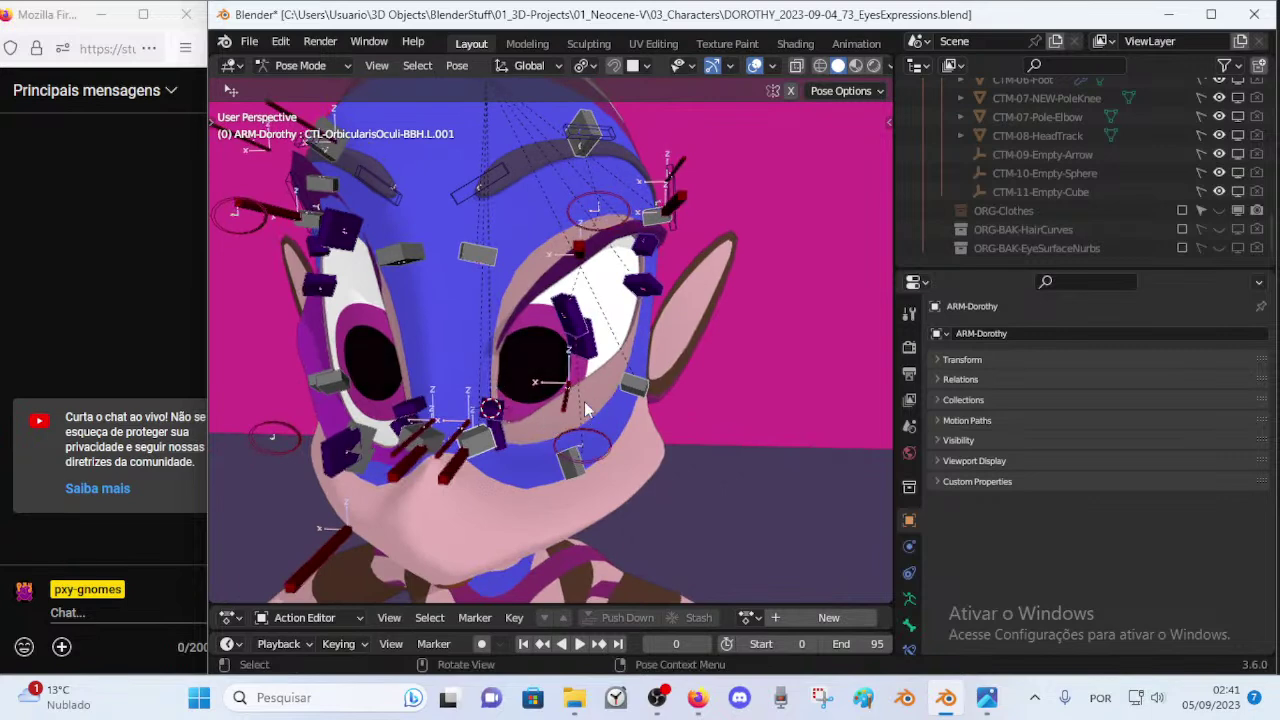
middle_drag(660, 362, 620, 335)
scroll(909, 560, down, 2)
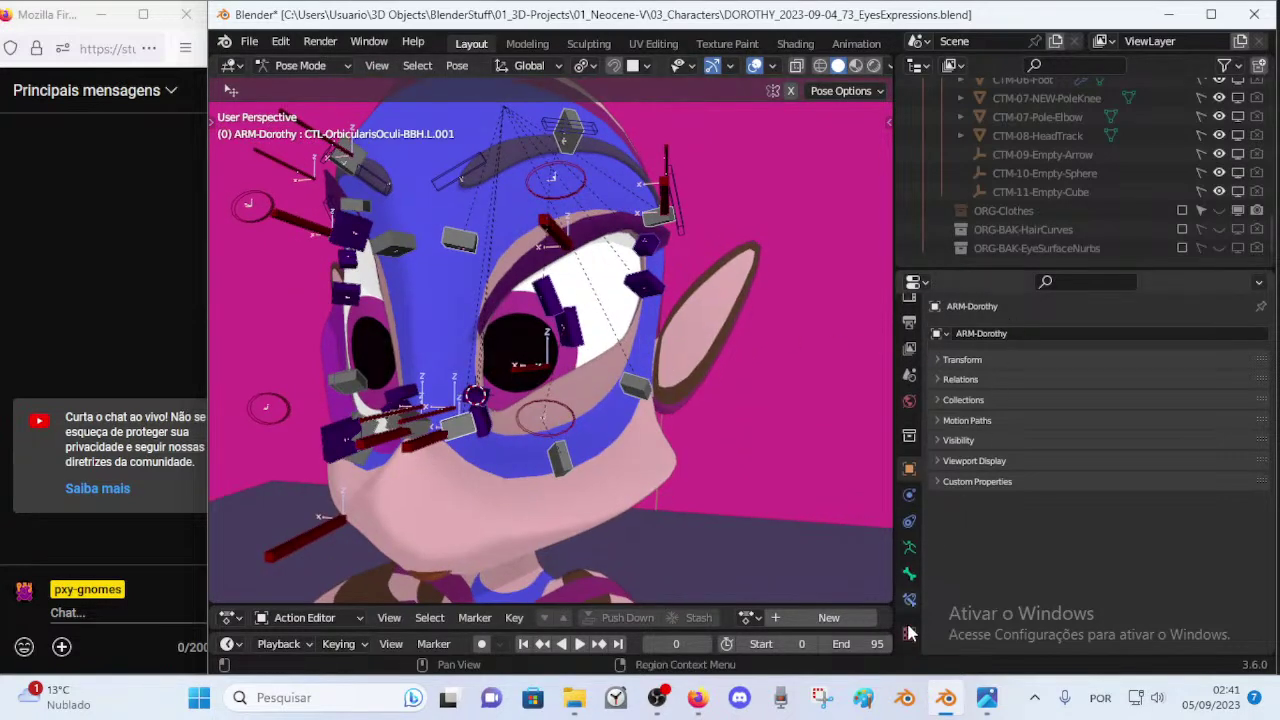
Show the custom shape settings of the active bone CTL-OrbicularisOculi-BBH.L.001.
click(908, 550)
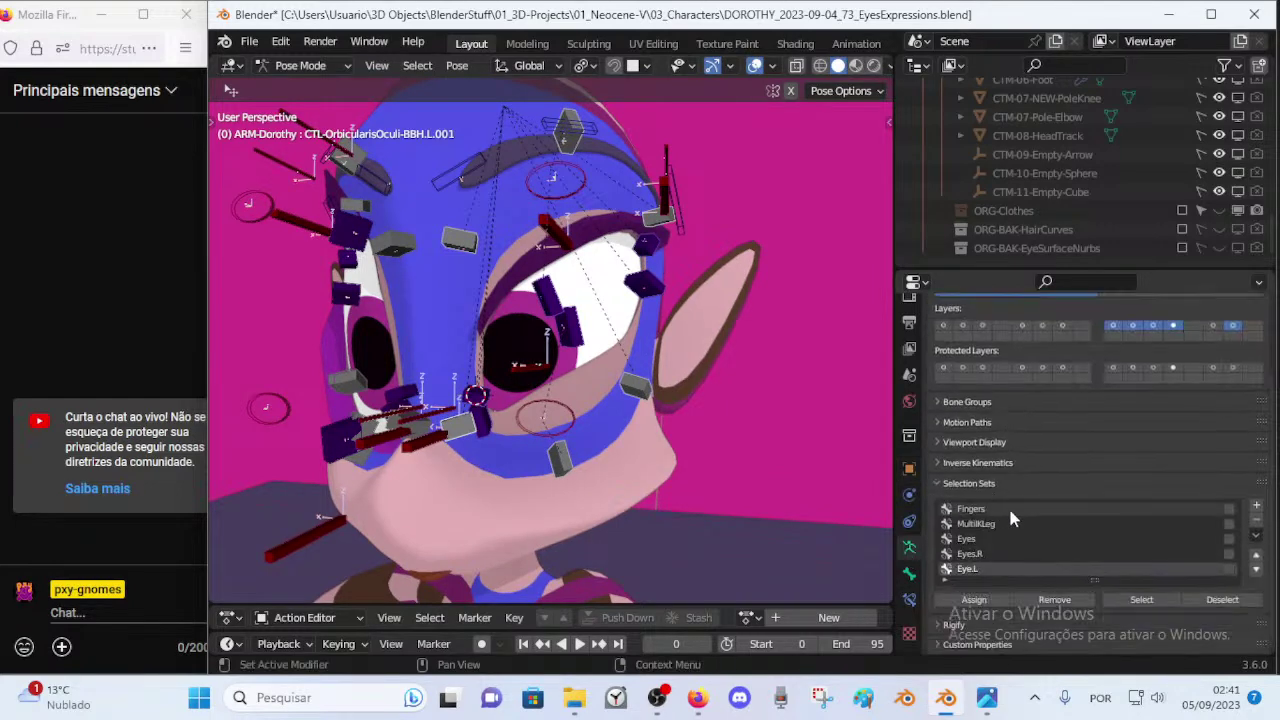
click(909, 573)
scroll(1023, 448, down, 10)
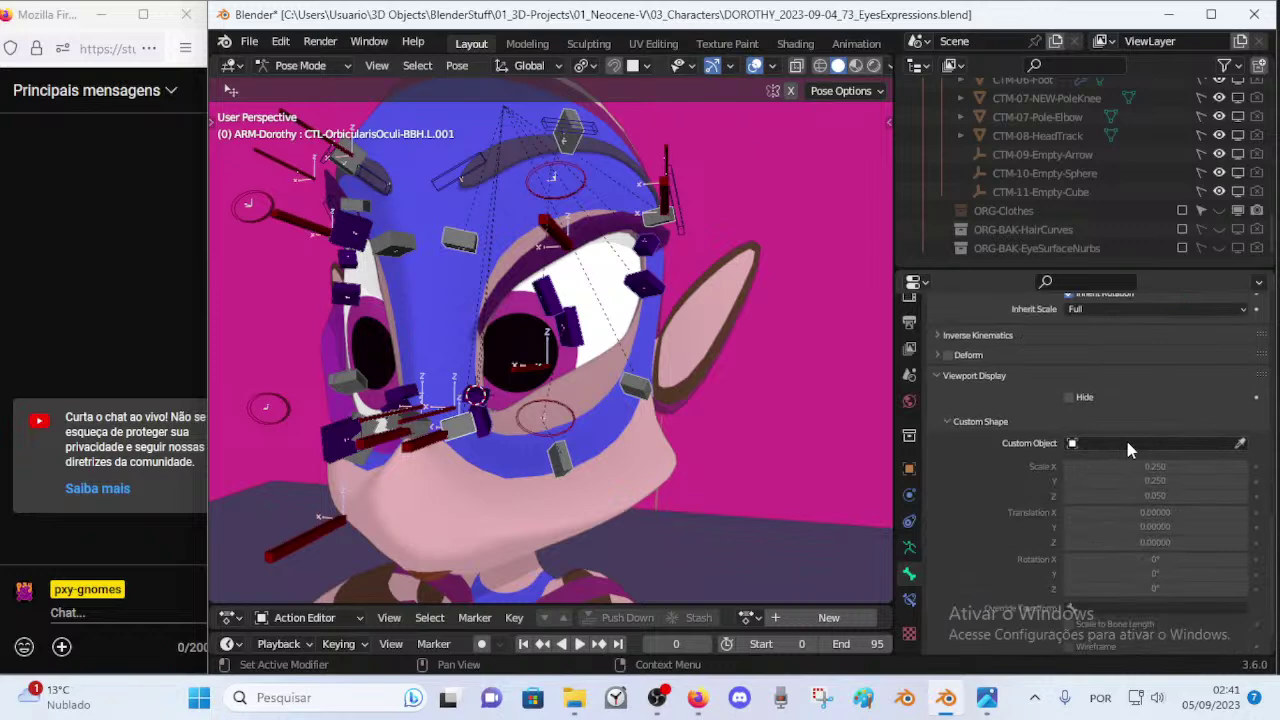
Try CTM-11-Empty-Cube as the custom shape of the active bone only, and undo the assignment.
click(1131, 444)
text(CTM-11-Empty-Cube)
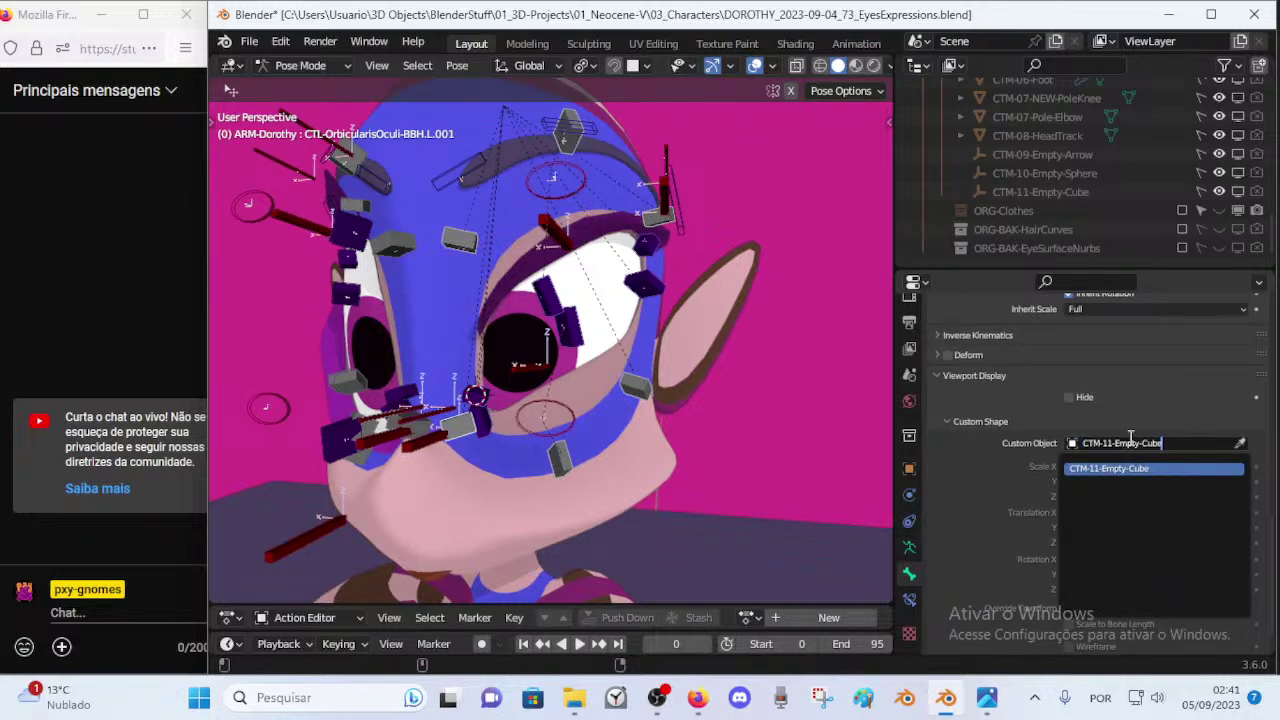
key(Return)
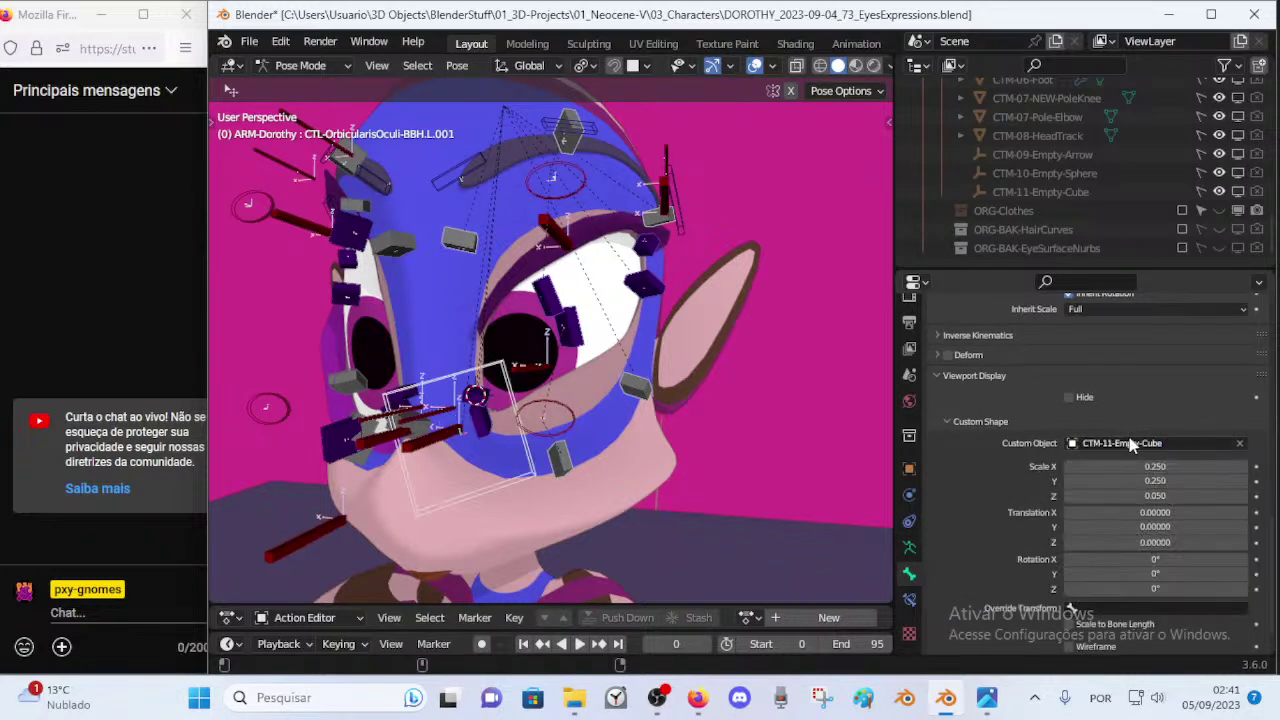
key(ctrl+z)
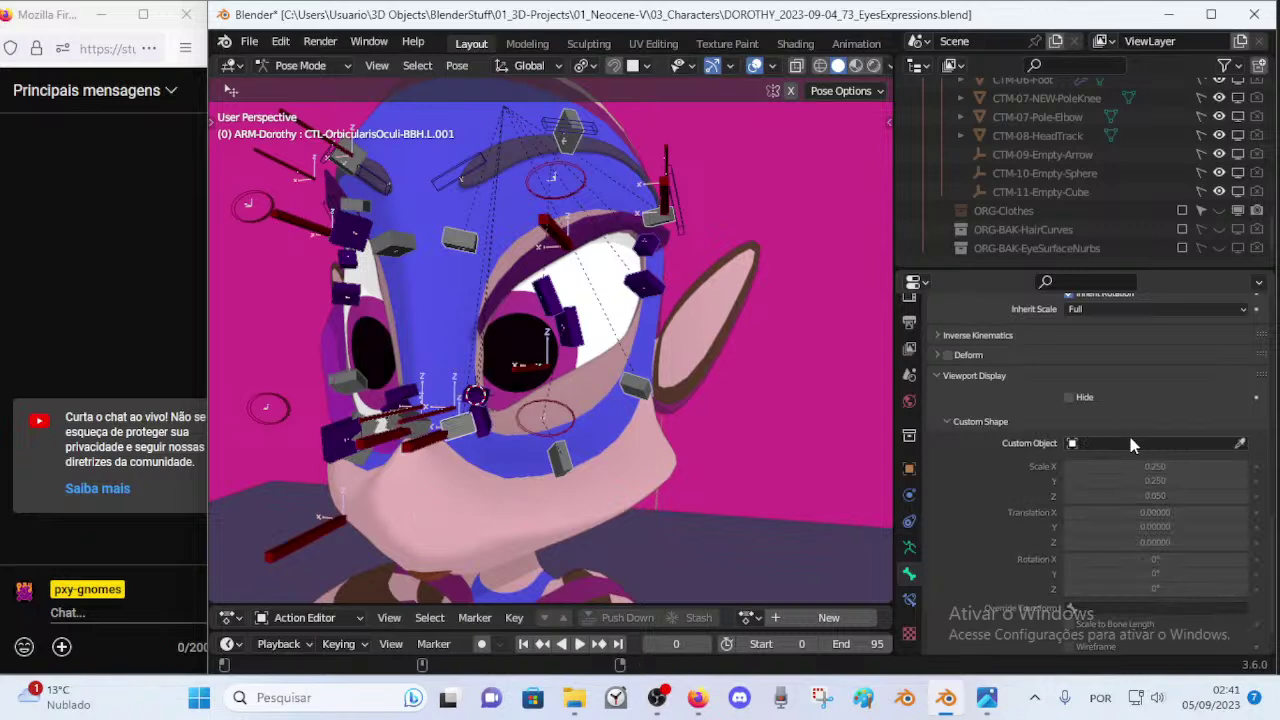
Collapse the layer management section and turn on the Screencast Keys display.
click(1131, 443)
key(n)
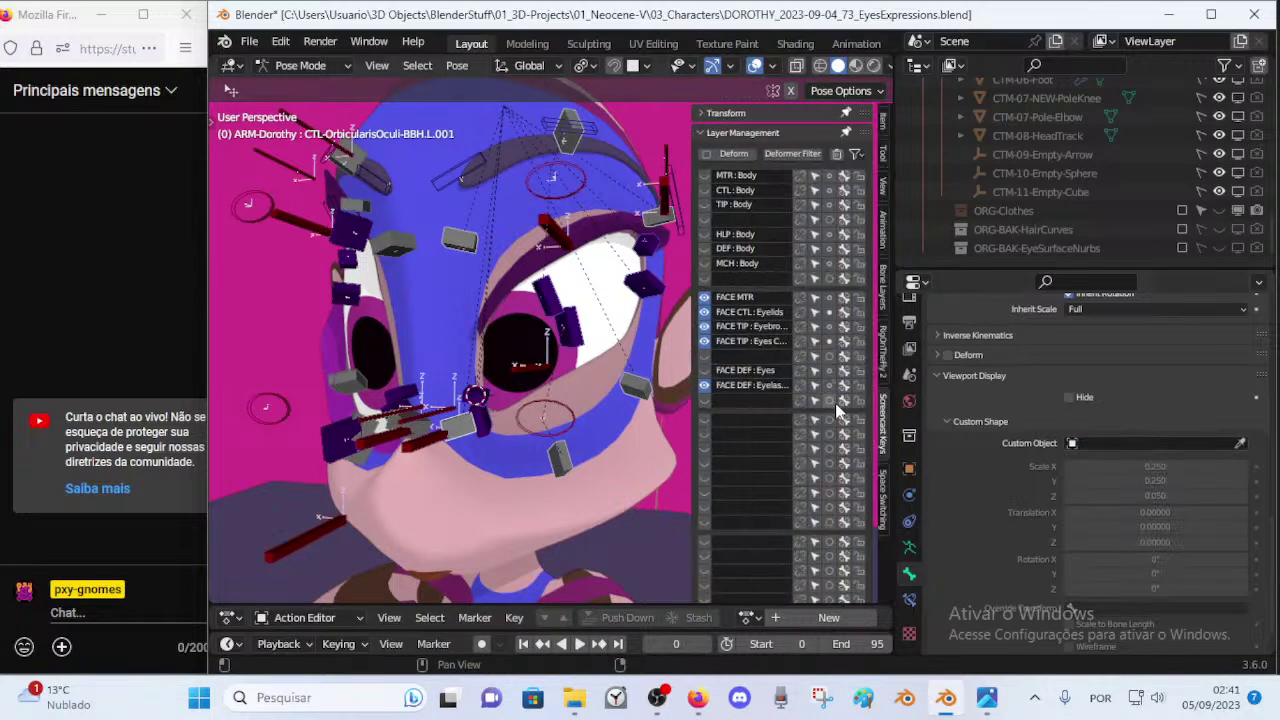
click(721, 136)
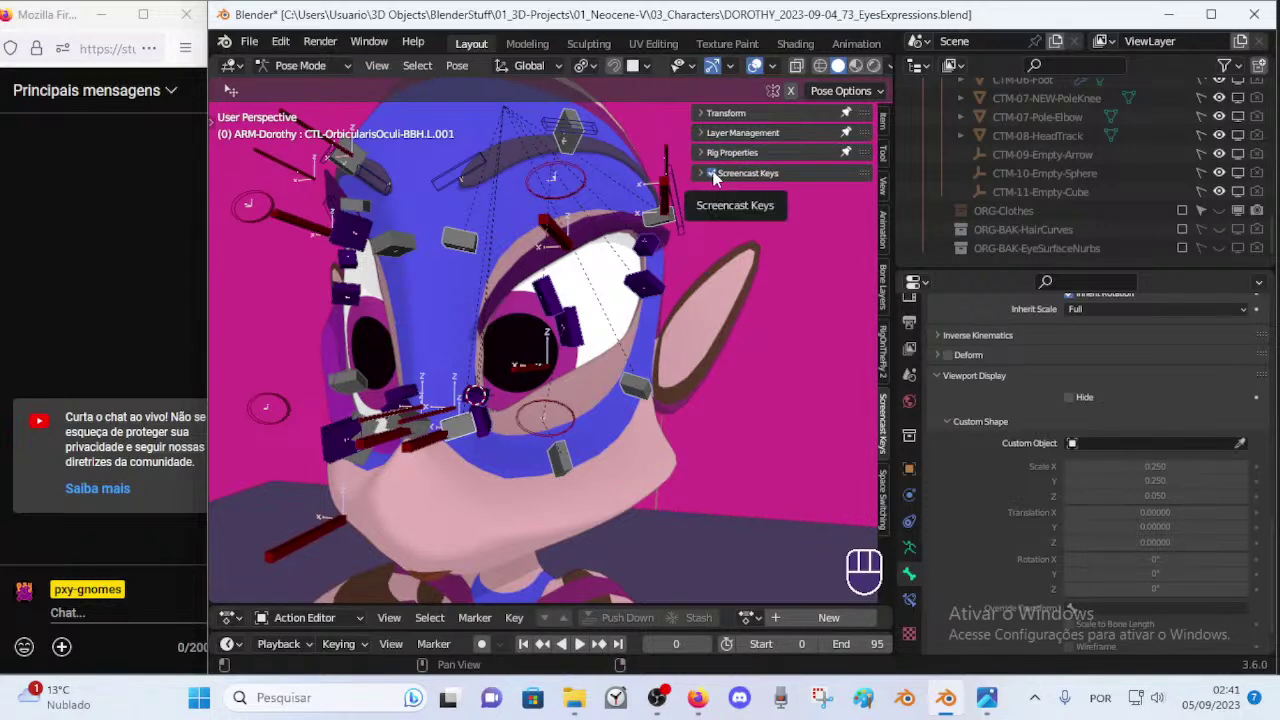
key(n)
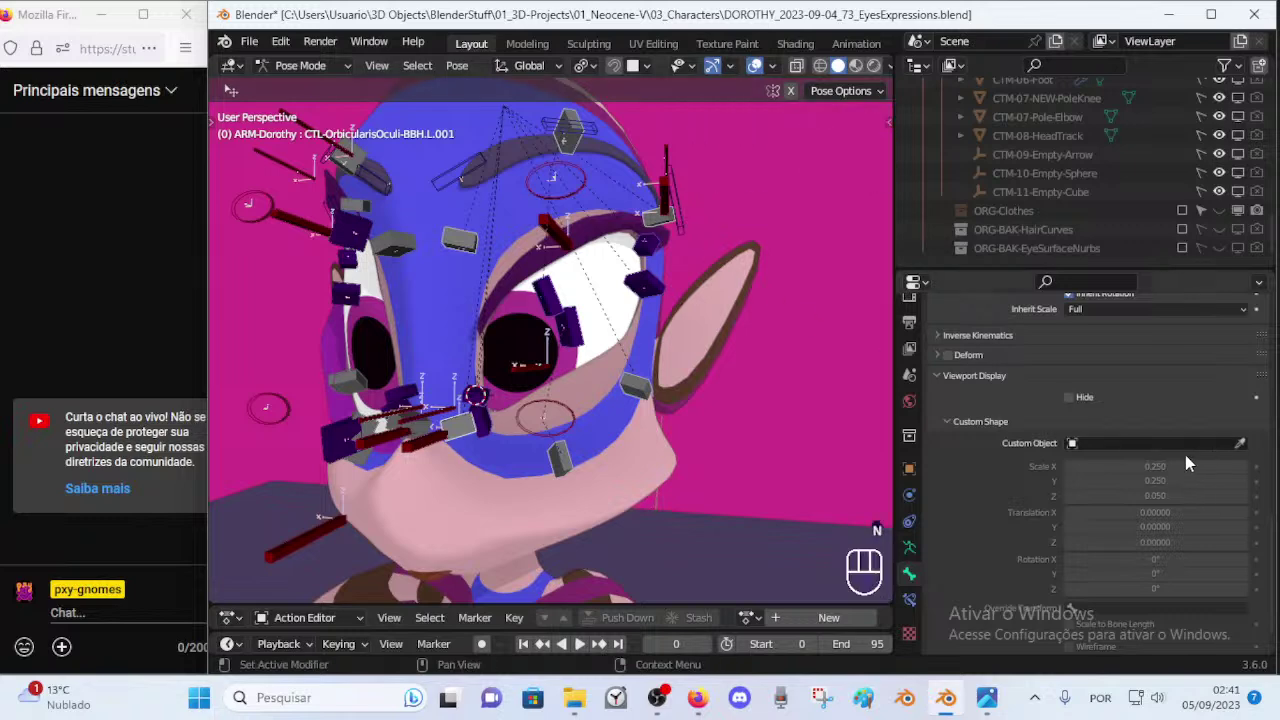
Assign CTM-11-Empty-Cube as the custom object for all selected left eye bones at once.
alt+click(1137, 443)
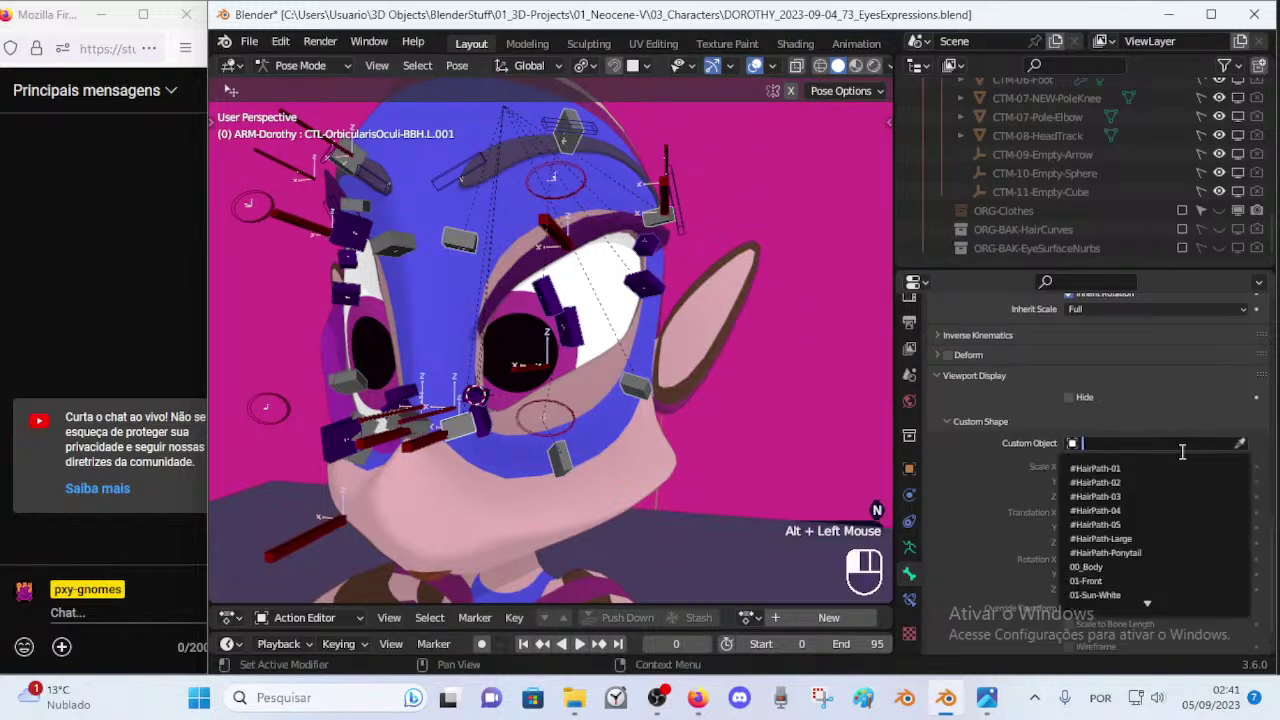
text(CTM-11-Empty-Cube)
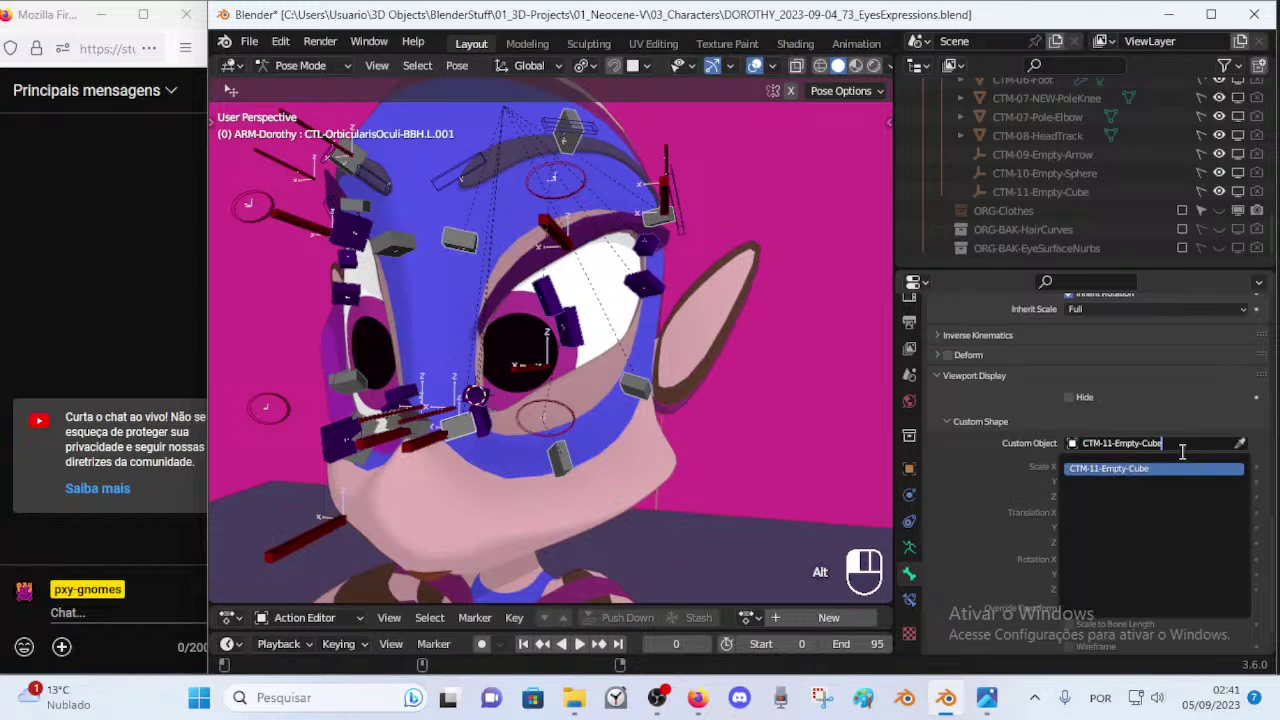
alt+click(1182, 453)
scroll(698, 325, down, 4)
middle_drag(694, 344, 646, 376)
scroll(1033, 489, down, 2)
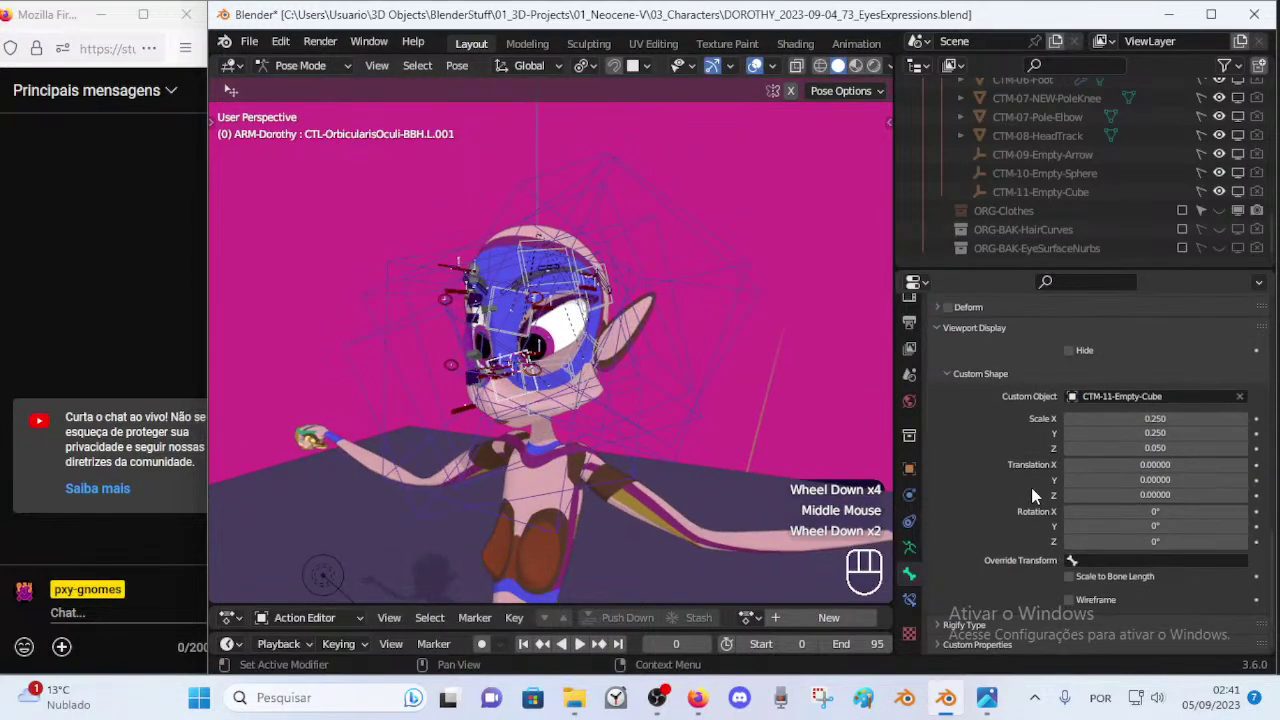
Try scaling the custom shapes to bone length, first on the active bone and again on all selected bones.
click(1069, 577)
key(ctrl+z)
alt+click(1069, 577)
scroll(650, 425, up, 4)
middle_drag(625, 410, 625, 372)
alt+click(1070, 580)
alt+click(1070, 580)
scroll(612, 376, down, 2)
scroll(608, 352, up, 2)
scroll(613, 372, down, 2)
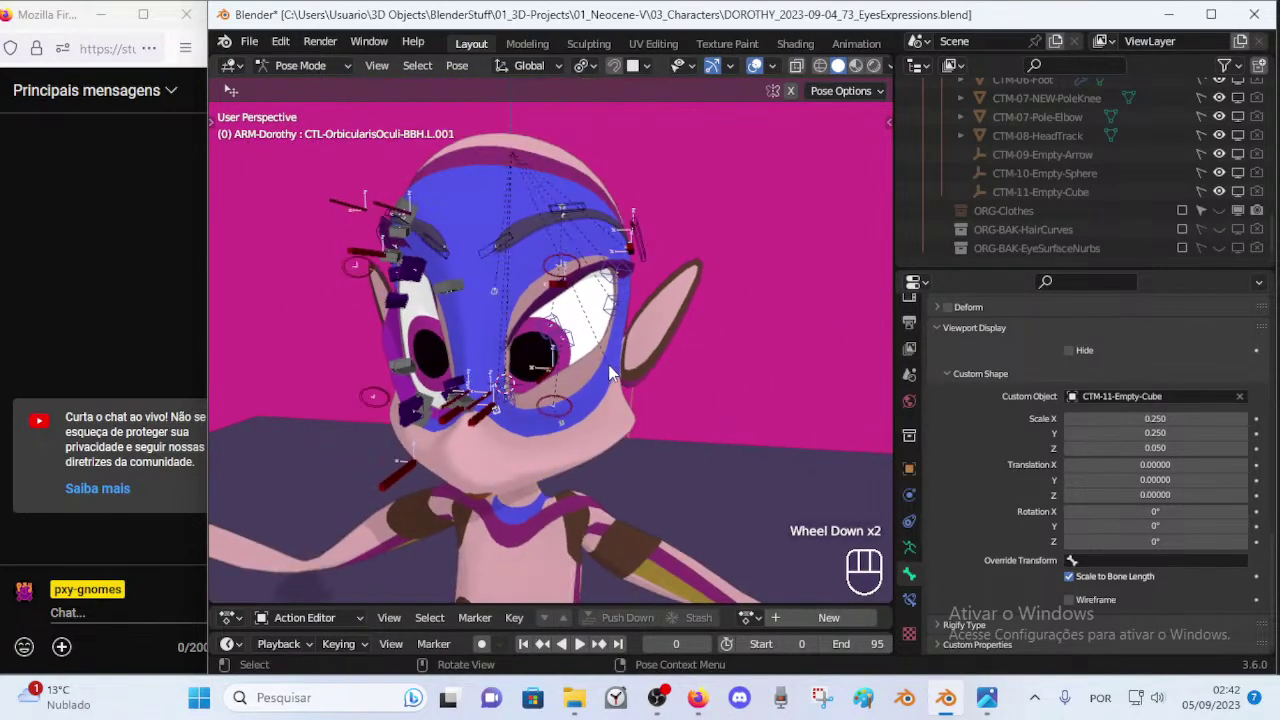
Toggle Scale to Bone Length repeatedly on all selected bones to compare the shape sizes, leaving it off.
alt+click(1069, 577)
alt+click(1069, 577)
alt+click(1069, 577)
alt+click(1069, 577)
alt+click(1069, 577)
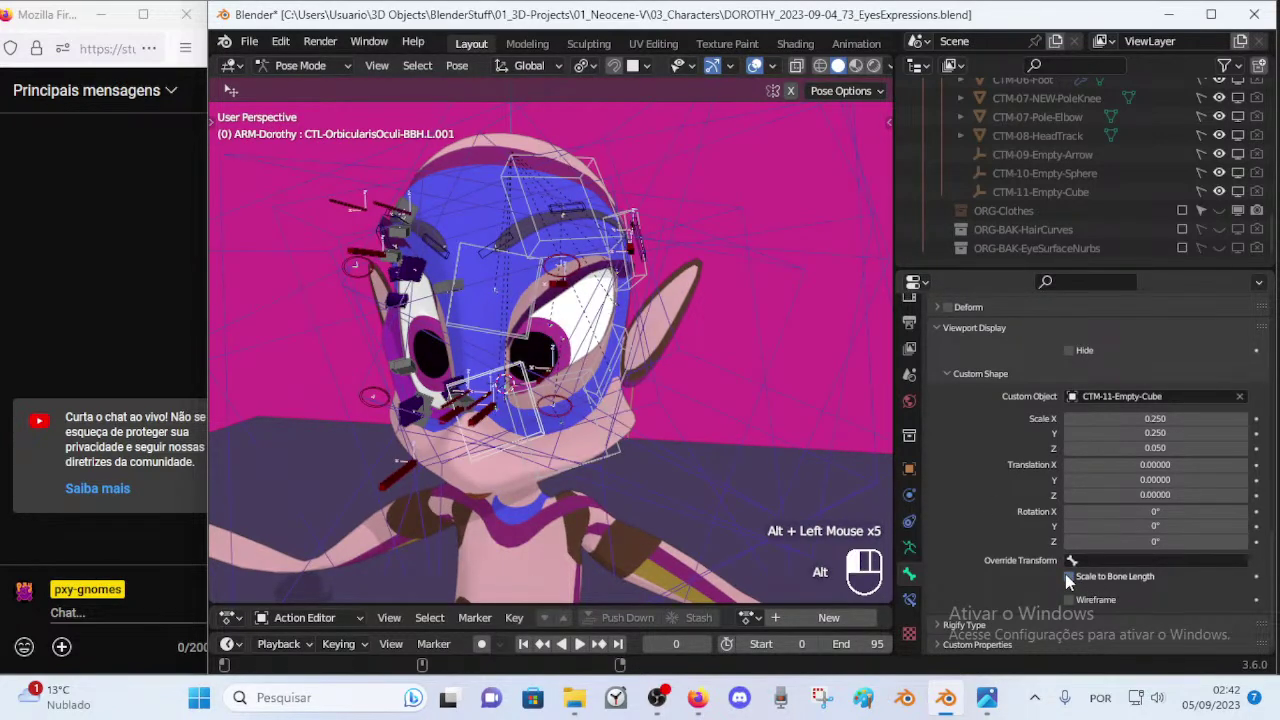
alt+click(1069, 577)
alt+click(1069, 577)
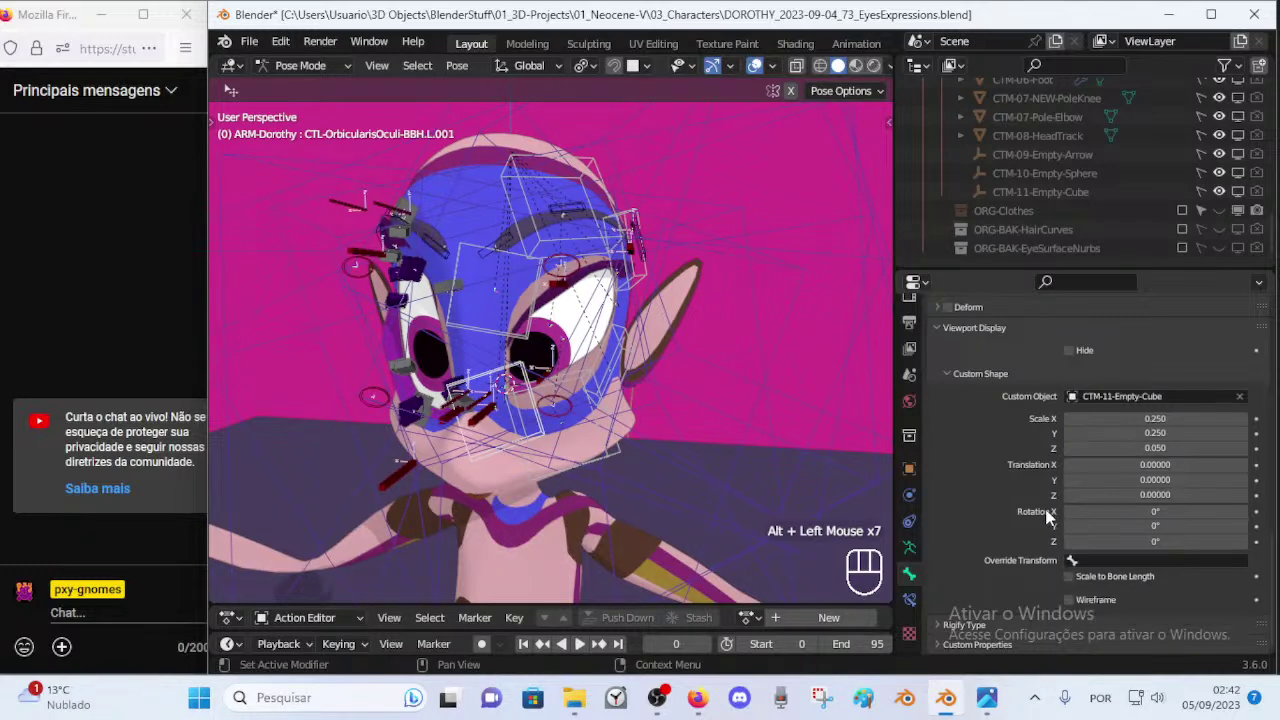
Set the custom shape scale to 1 on X, Y and Z for the selected bones.
alt+click(1126, 419)
text(1)
key(Return)
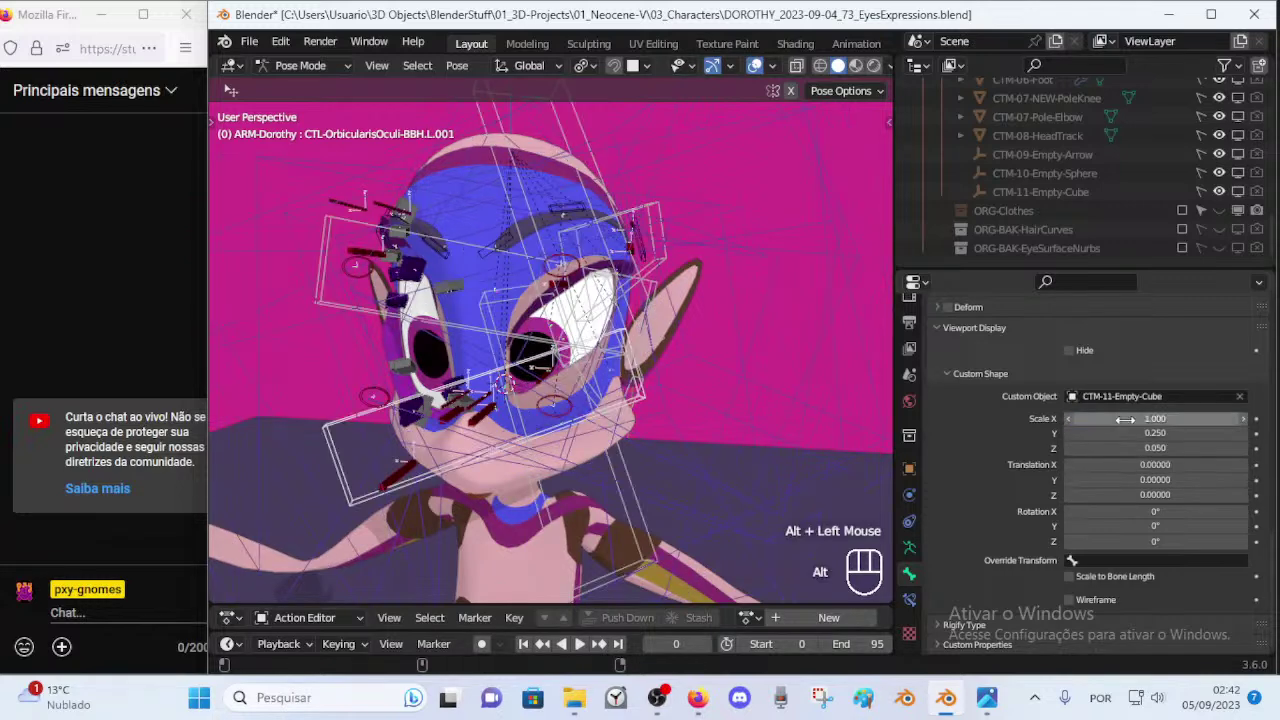
alt+click(1141, 431)
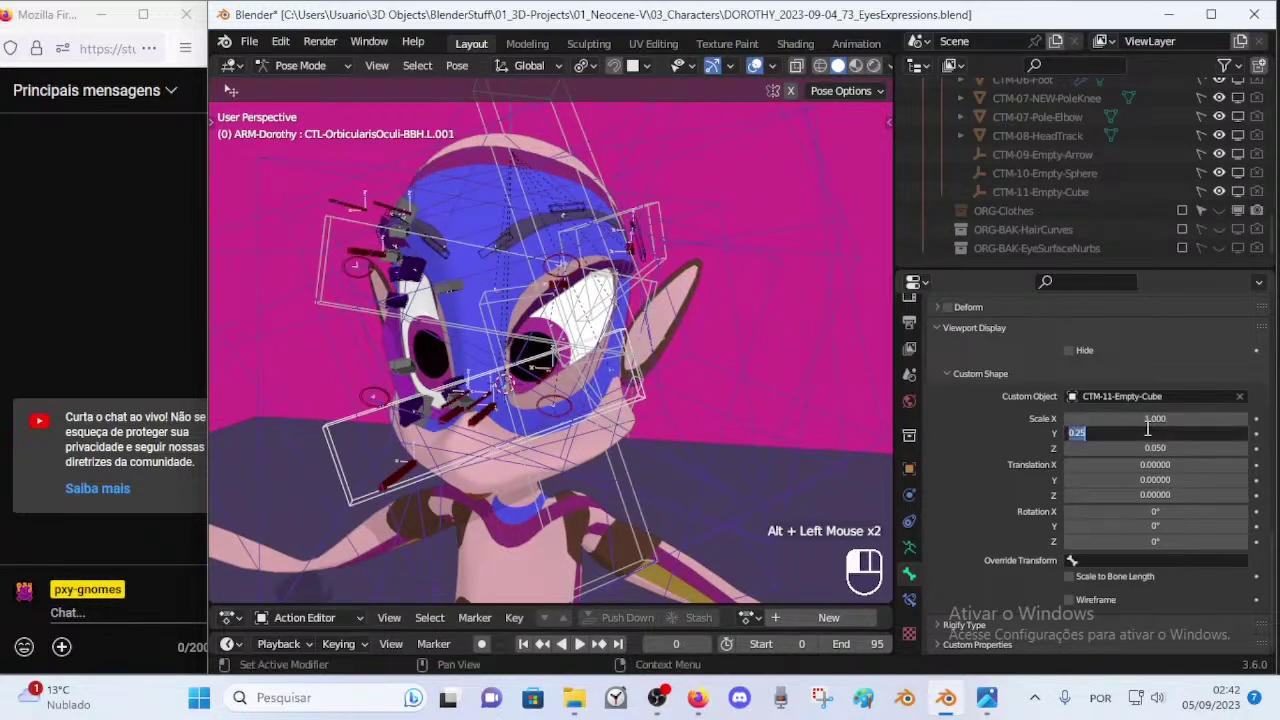
key(alt+Return)
click(1158, 447)
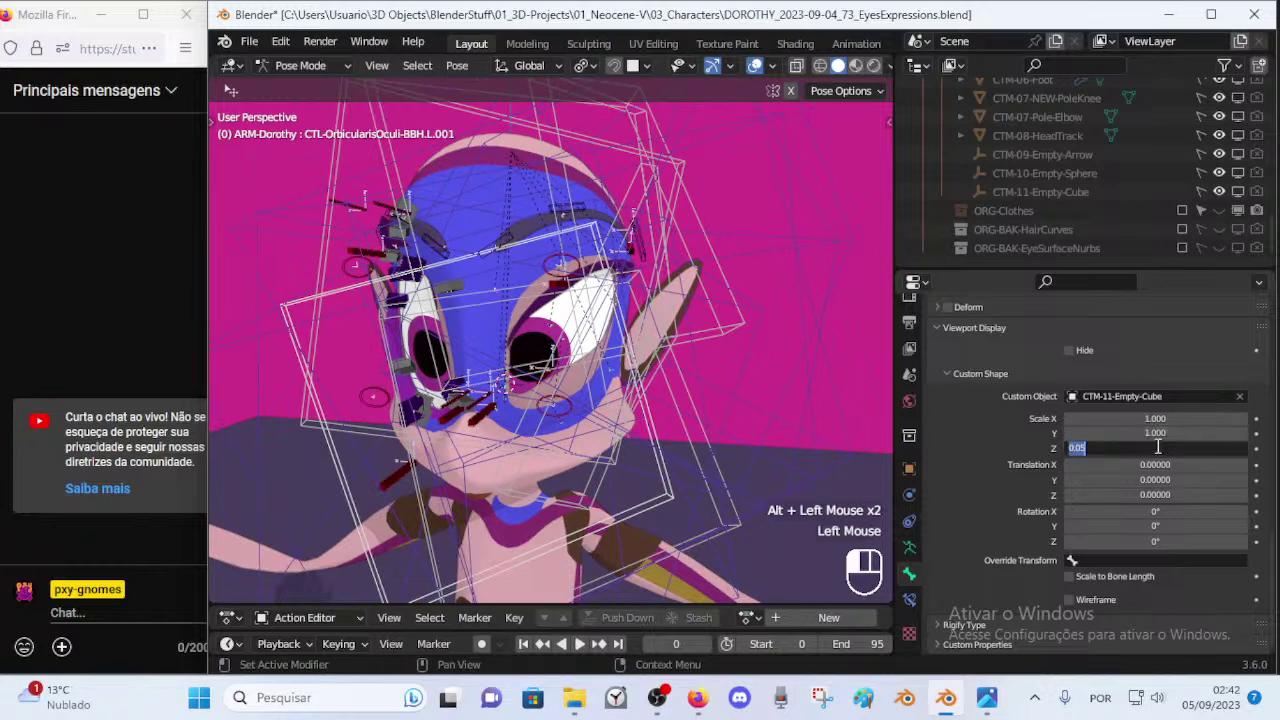
text(1)
key(alt+Return)
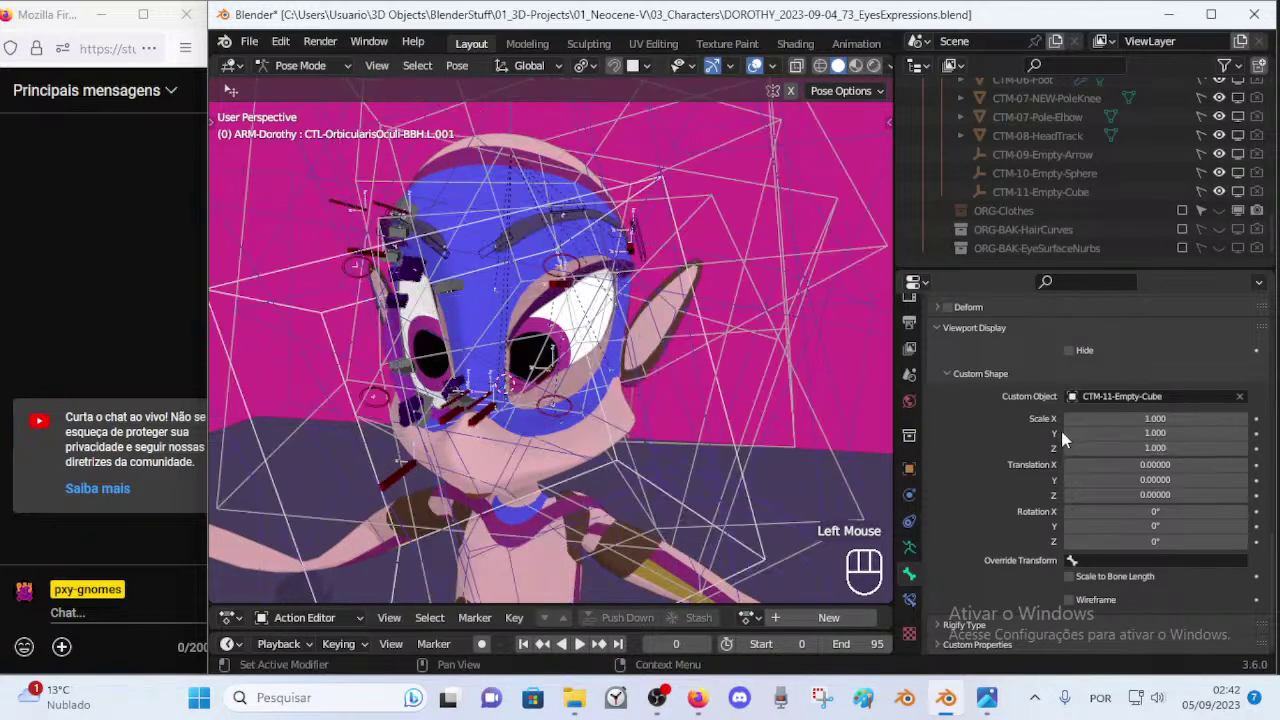
Lower the custom shape's X scale in steps to 0.1 on the selected bones.
scroll(705, 350, down, 3)
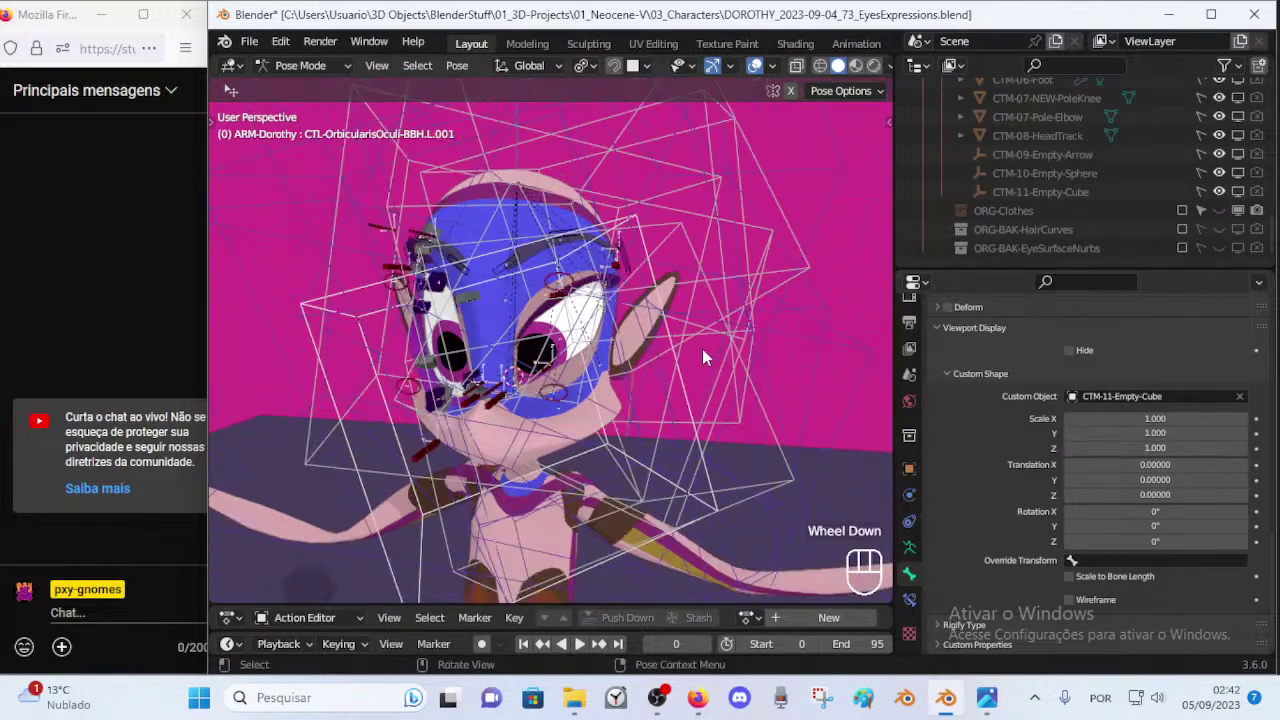
scroll(693, 362, down, 1)
scroll(693, 362, up, 2)
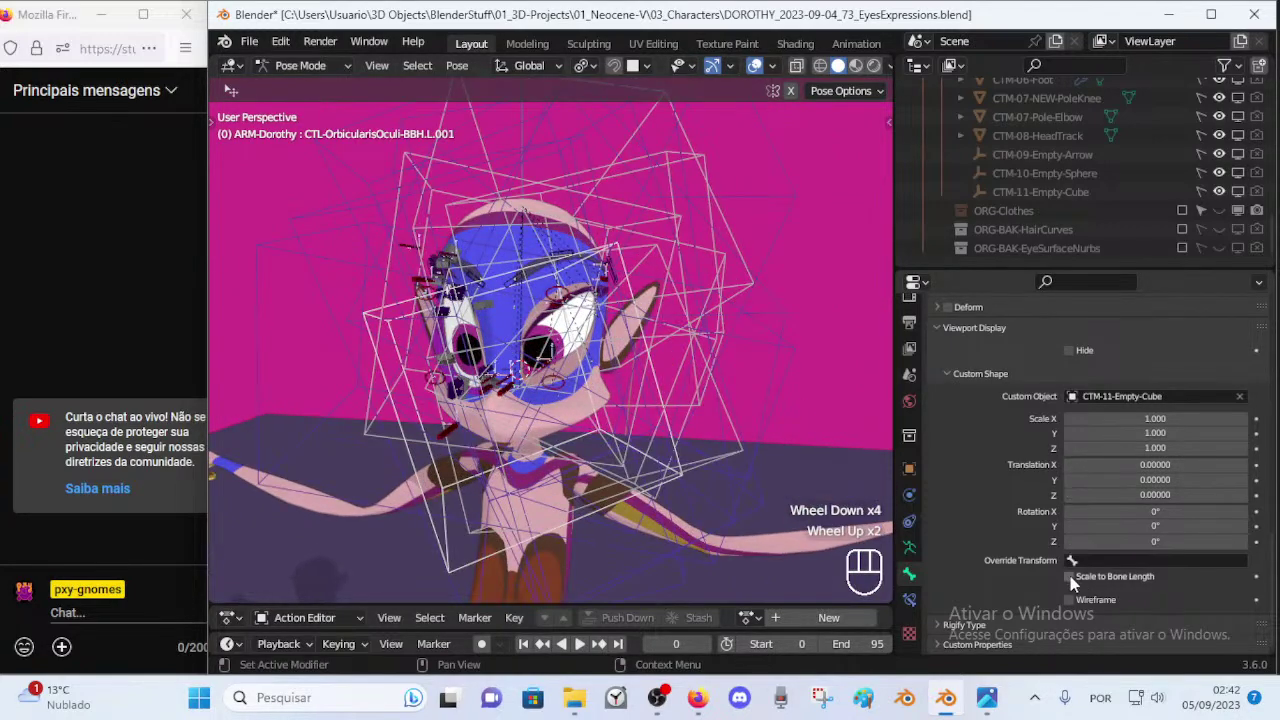
alt+click(1068, 417)
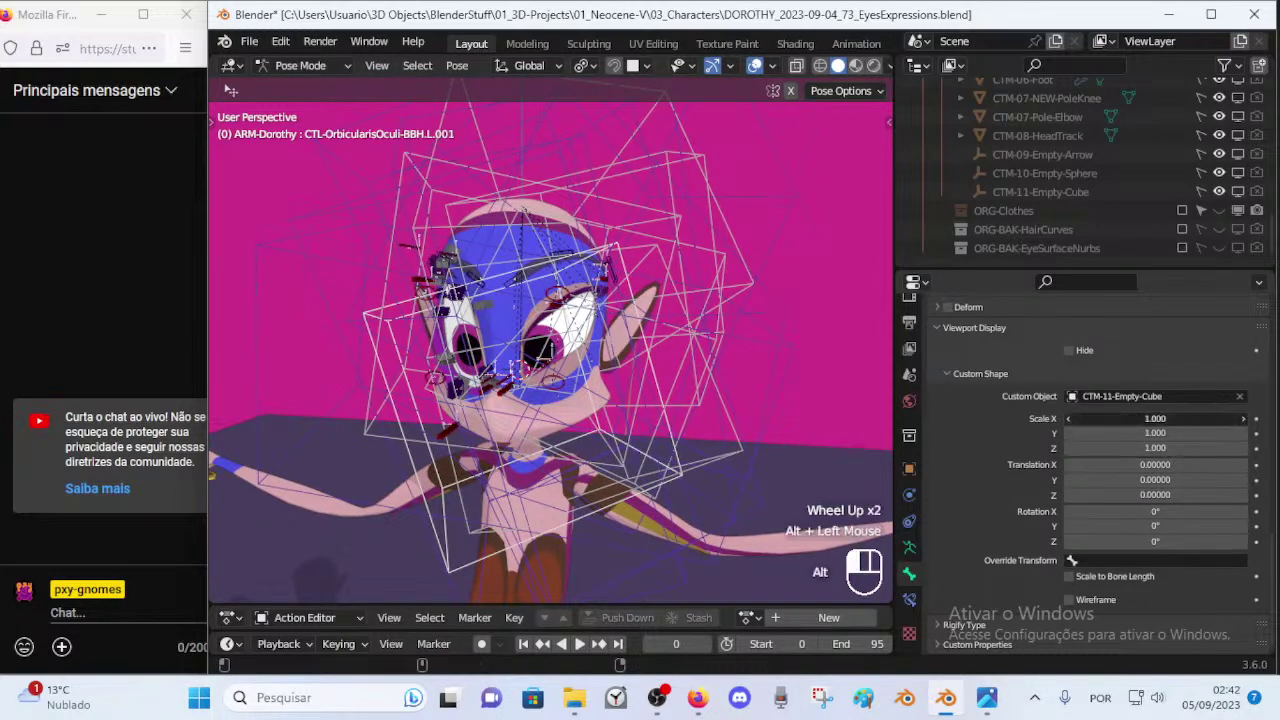
alt+click(1068, 417)
alt+click(1068, 417)
alt+click(1068, 417)
alt+click(1068, 417)
alt+click(1068, 417)
alt+click(1068, 417)
alt+click(1068, 417)
alt+click(1067, 418)
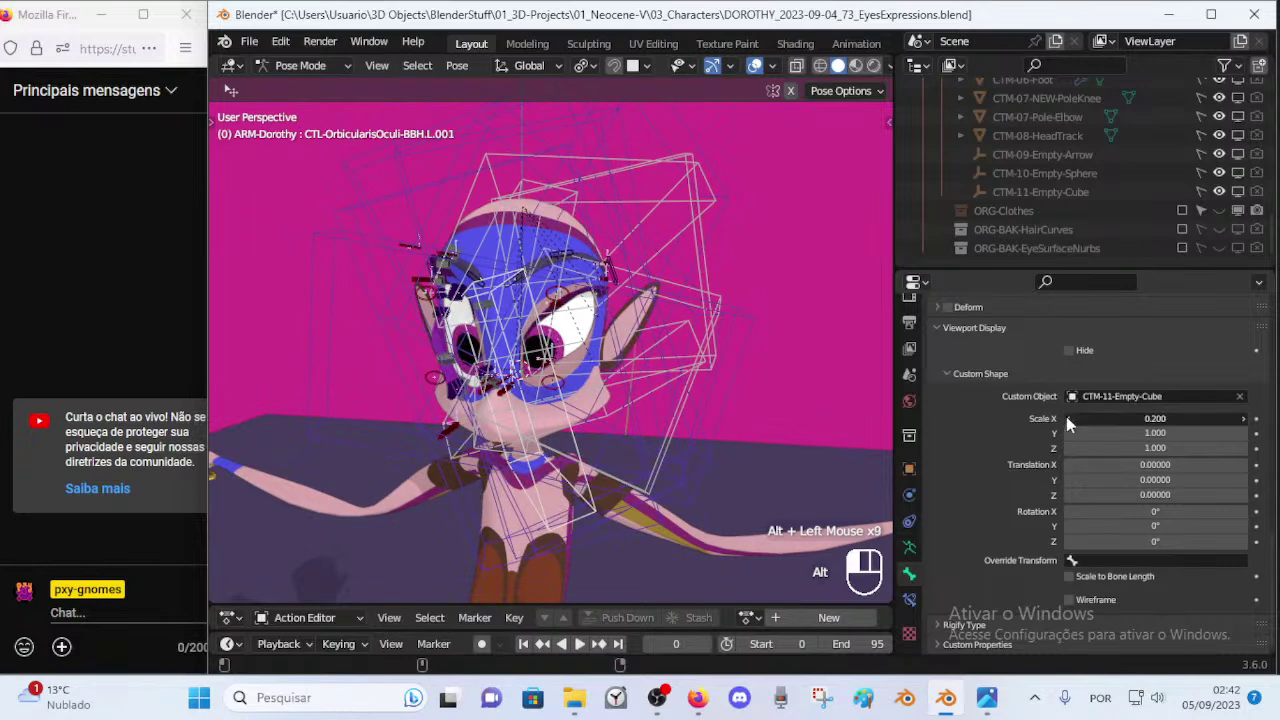
Lower the custom shape's Y scale in steps to 0.1 on the selected bones.
alt+click(1066, 432)
alt+click(1066, 432)
alt+click(1066, 432)
alt+click(1066, 432)
alt+click(1066, 432)
alt+click(1066, 432)
alt+click(1066, 432)
alt+click(1066, 432)
alt+click(1066, 432)
alt+click(1065, 434)
Lower the custom shape's Z scale to 0.1 on the selected bones and inspect the cubes around the face.
alt+click(1068, 446)
alt+click(1068, 446)
alt+click(1068, 446)
alt+click(1068, 446)
alt+click(1068, 446)
alt+click(1068, 446)
alt+click(1068, 446)
alt+click(1068, 447)
alt+click(1068, 447)
scroll(700, 366, up, 2)
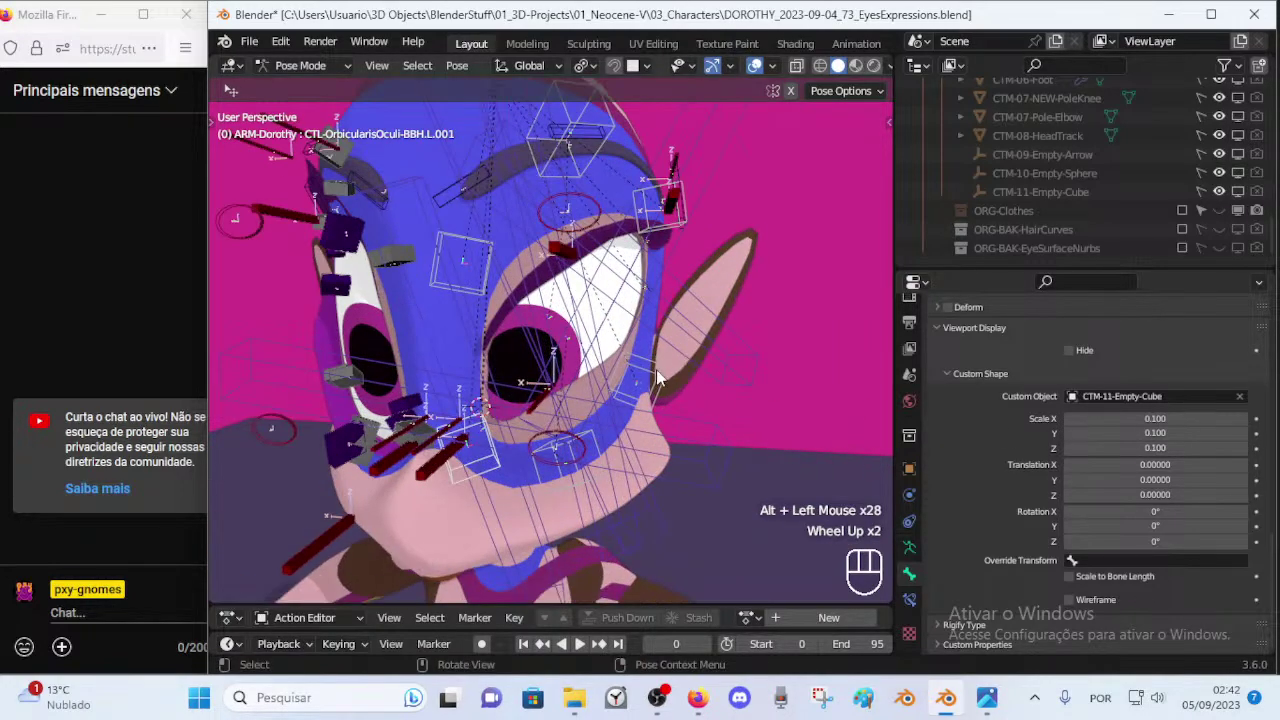
scroll(656, 375, down, 1)
middle_drag(655, 374, 600, 378)
middle_drag(643, 322, 672, 300)
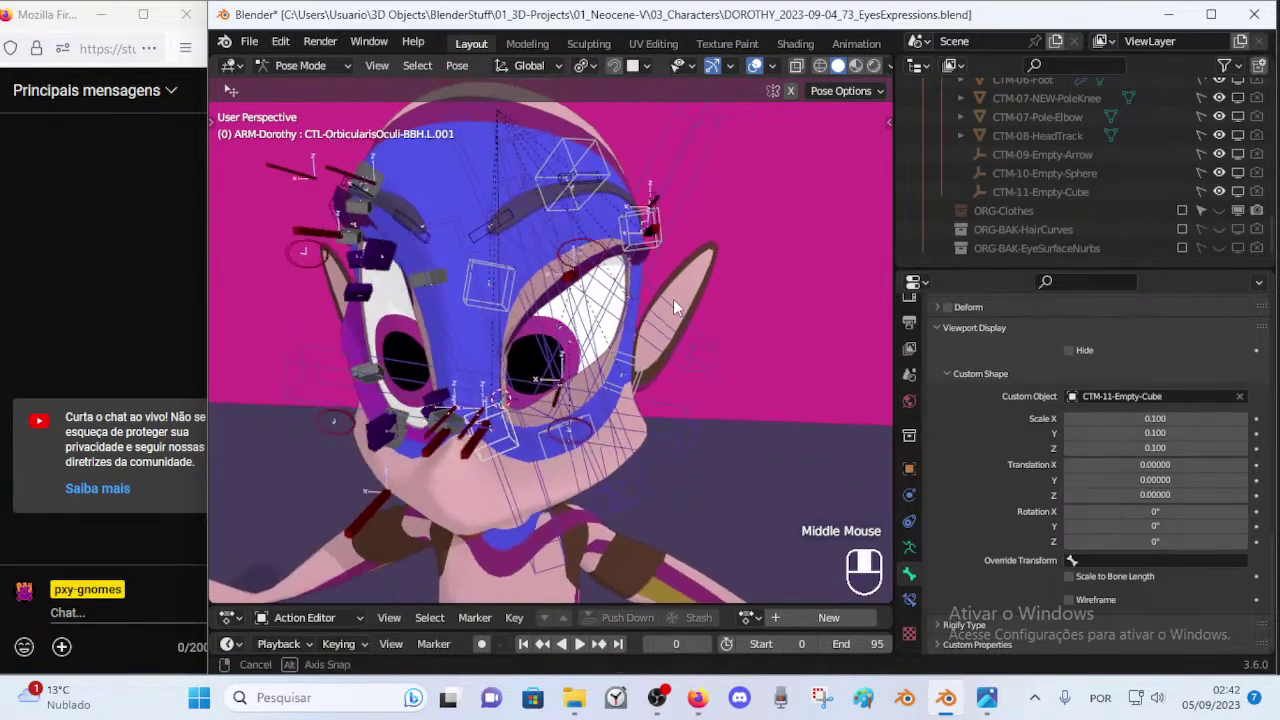
Re-enter 0.1 for the active bone's custom shape scale on Z, Y and X.
click(1156, 448)
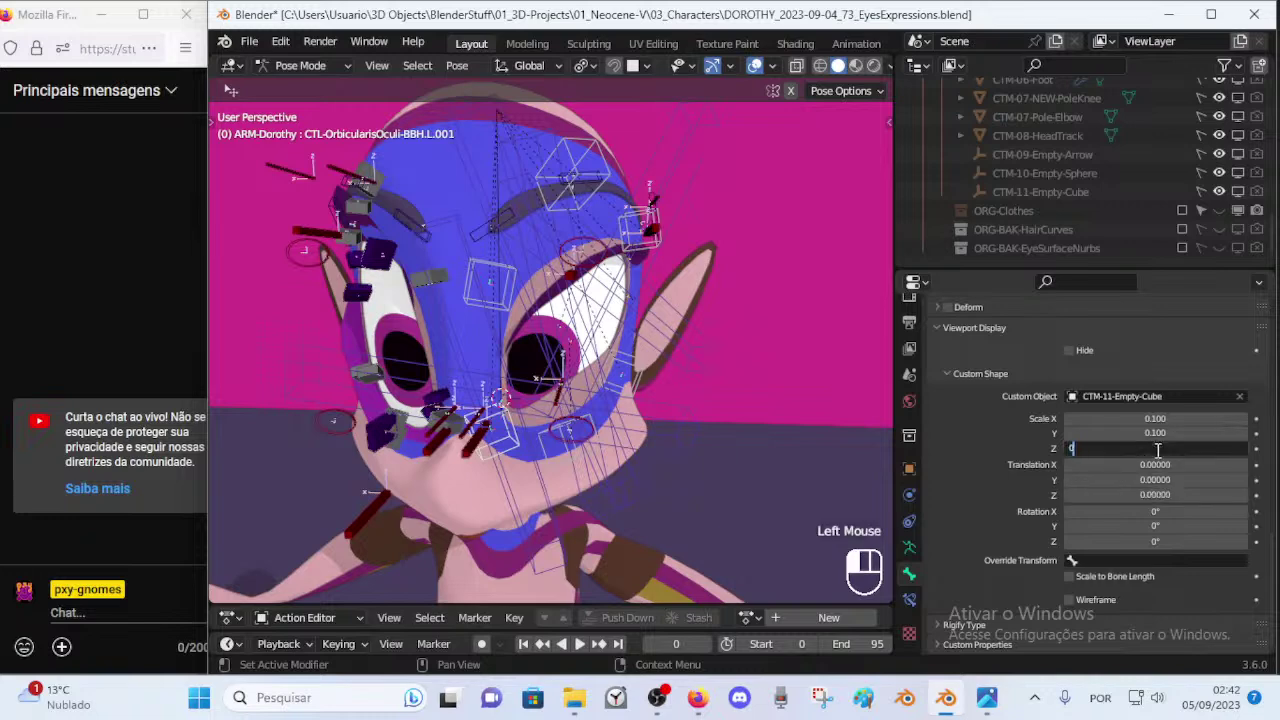
key(Return)
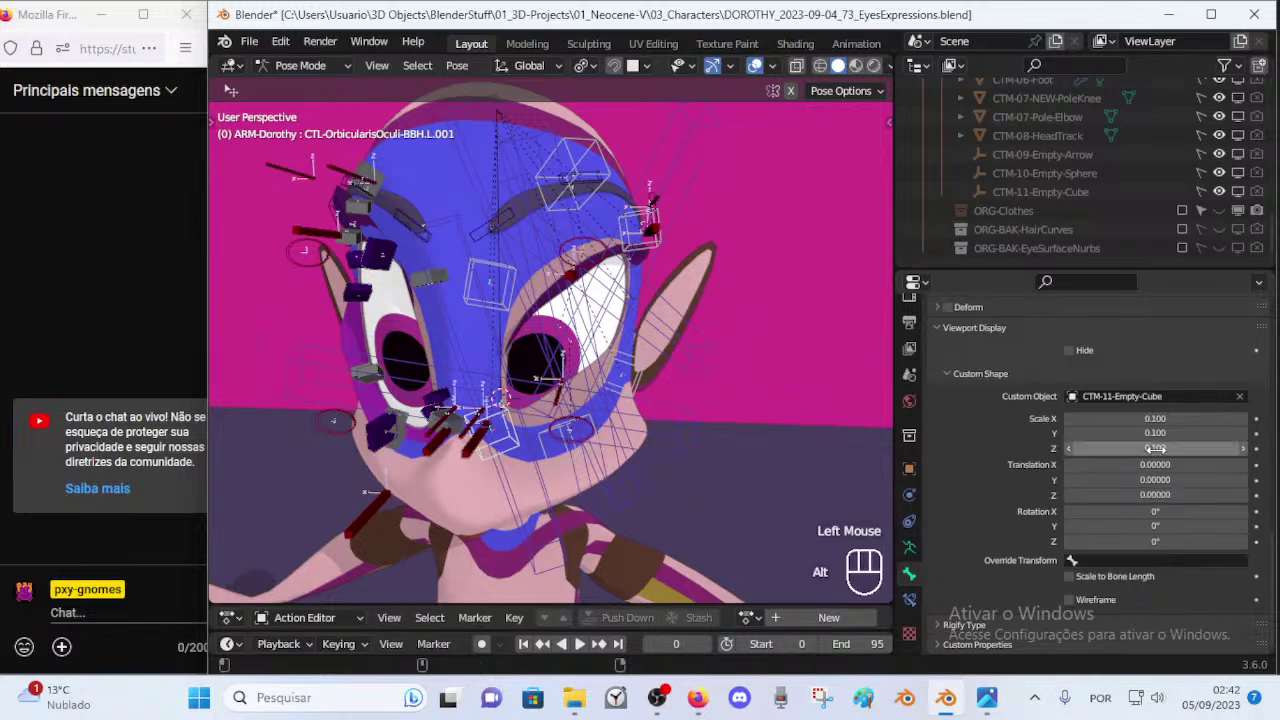
click(1148, 433)
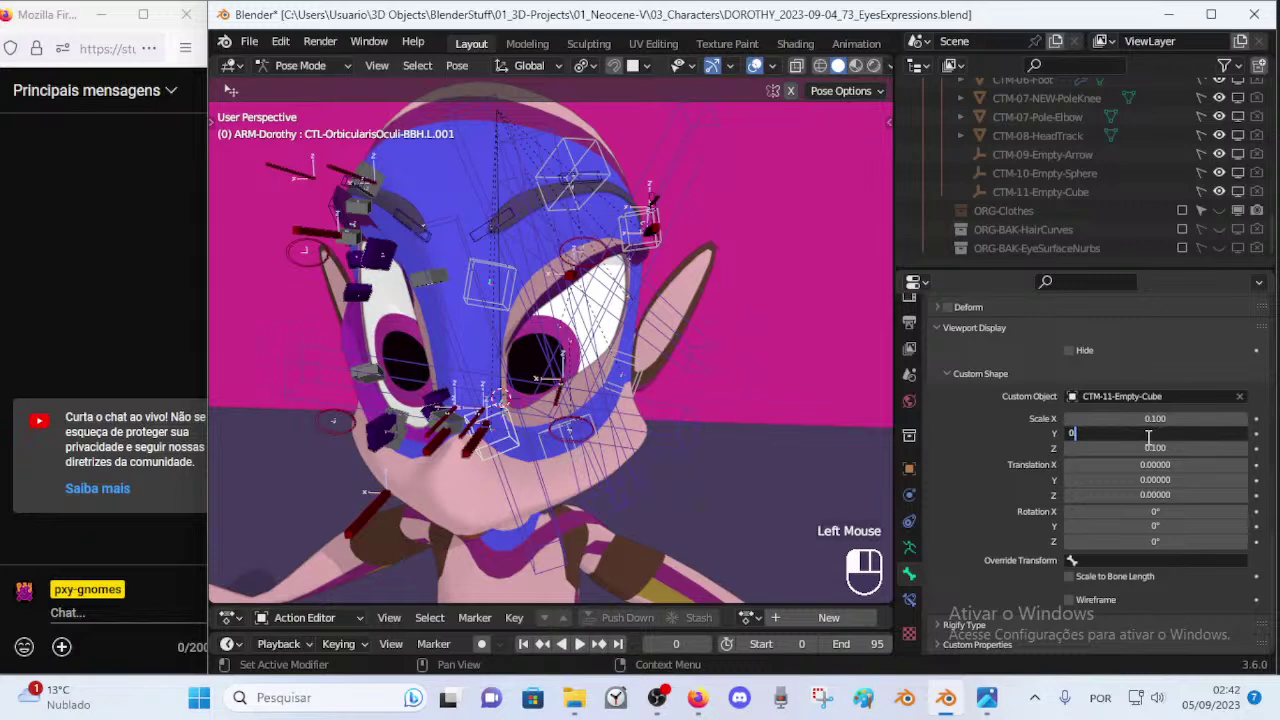
key(Return)
double_click(1152, 418)
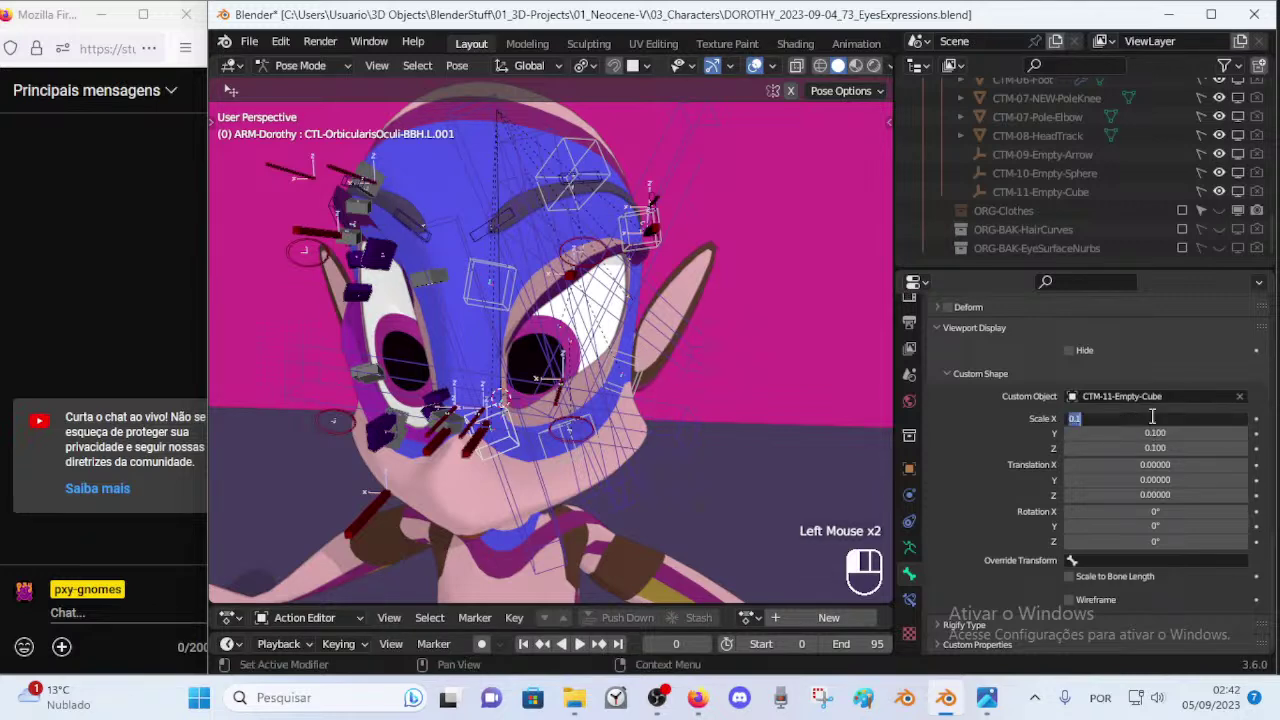
key(Return)
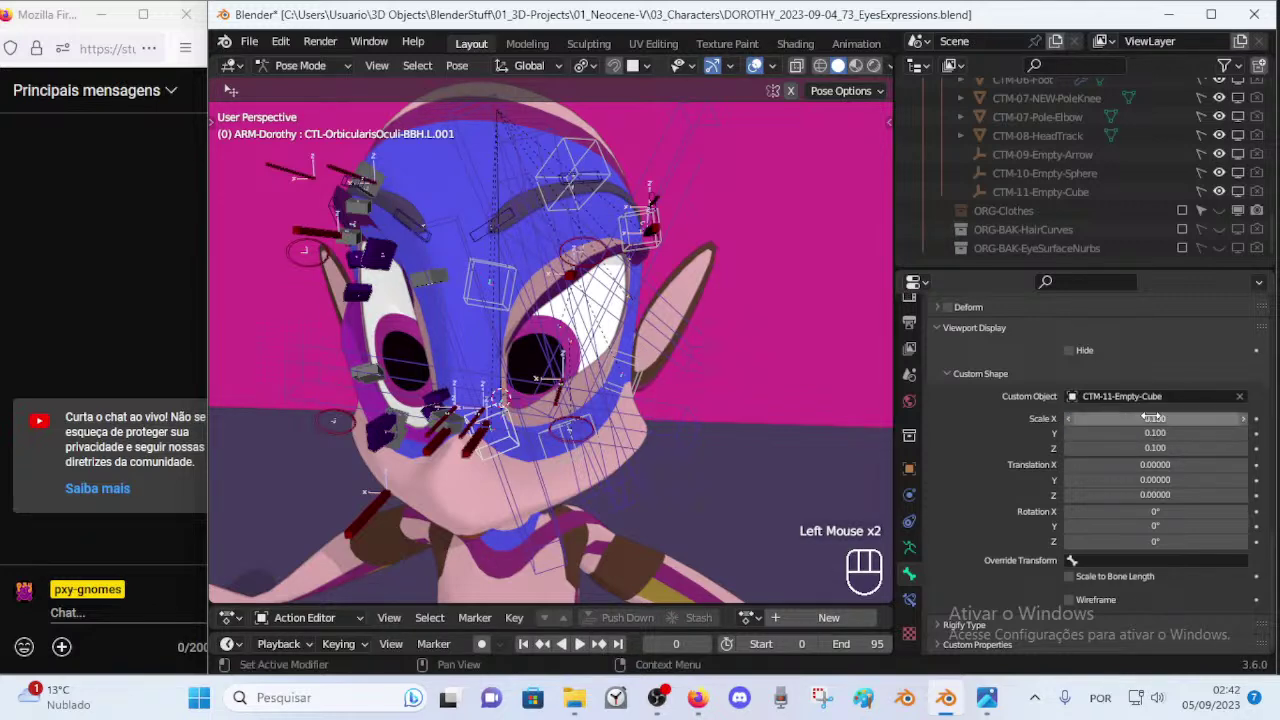
Apply a custom shape scale of 0.1 on X, Y and Z to all the selected bones at once.
alt+click(1153, 418)
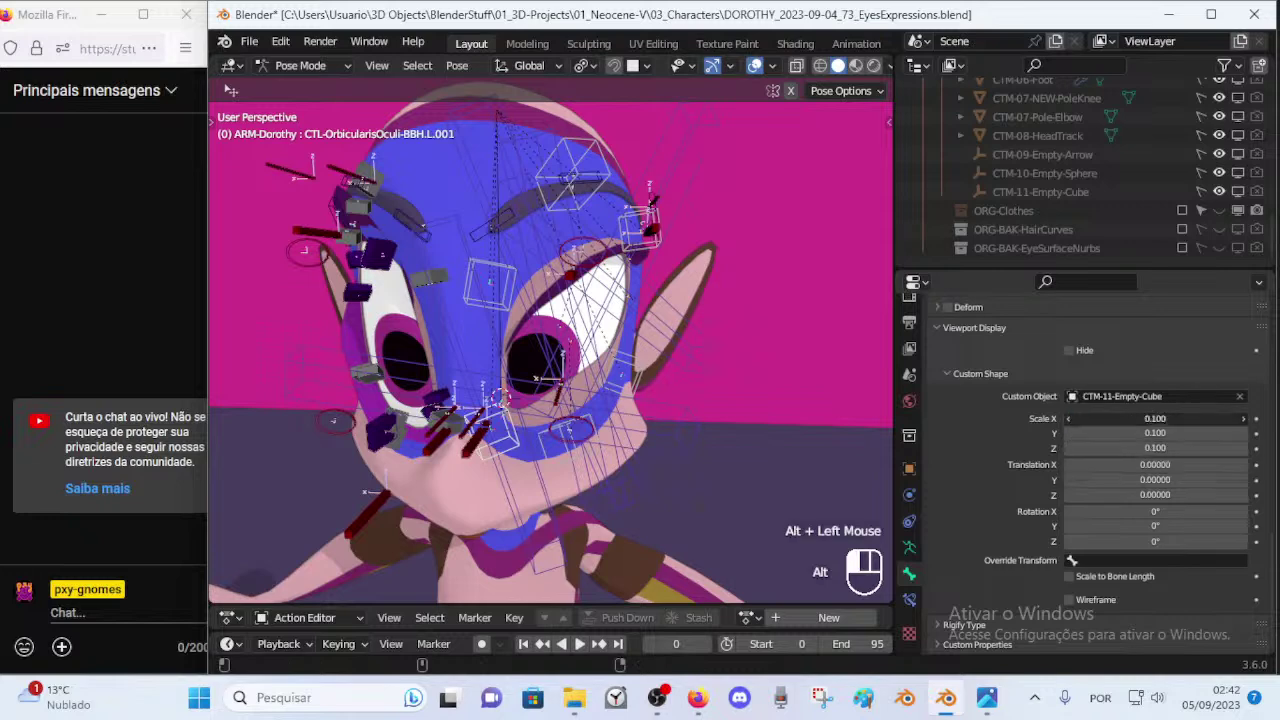
alt+double_click(1155, 433)
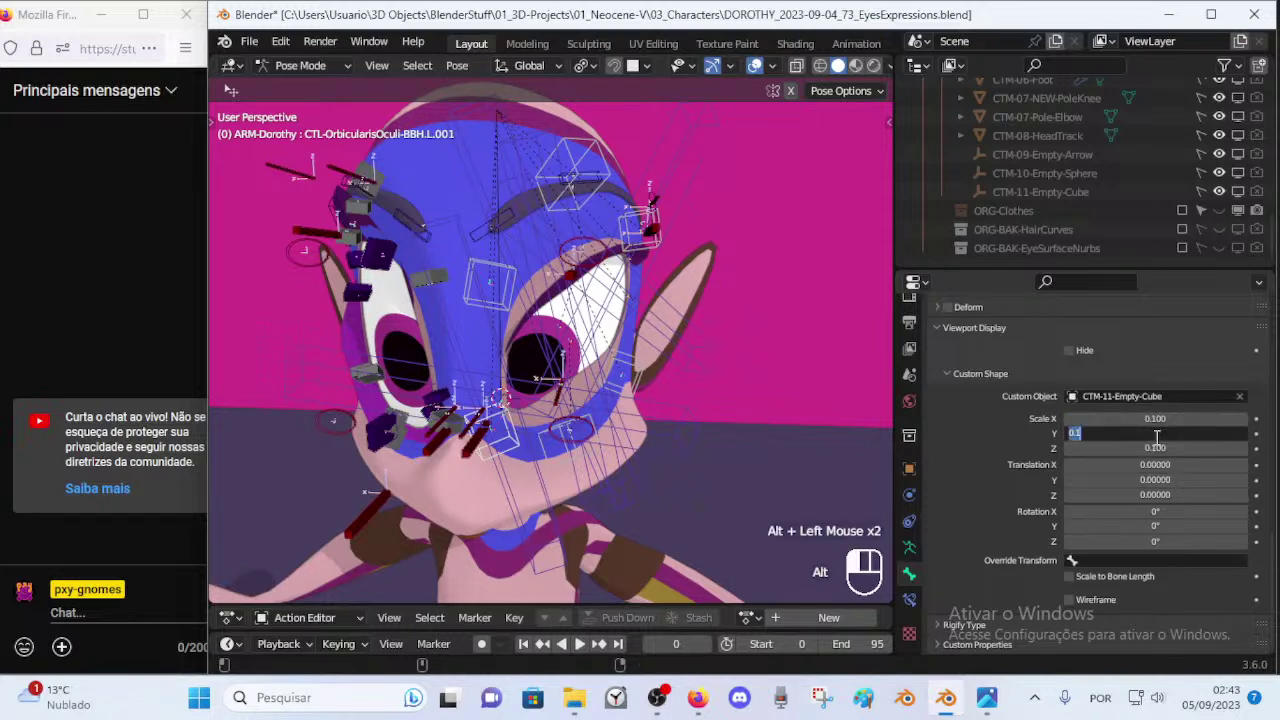
key(alt+Return)
alt+click(1155, 448)
key(alt+Return)
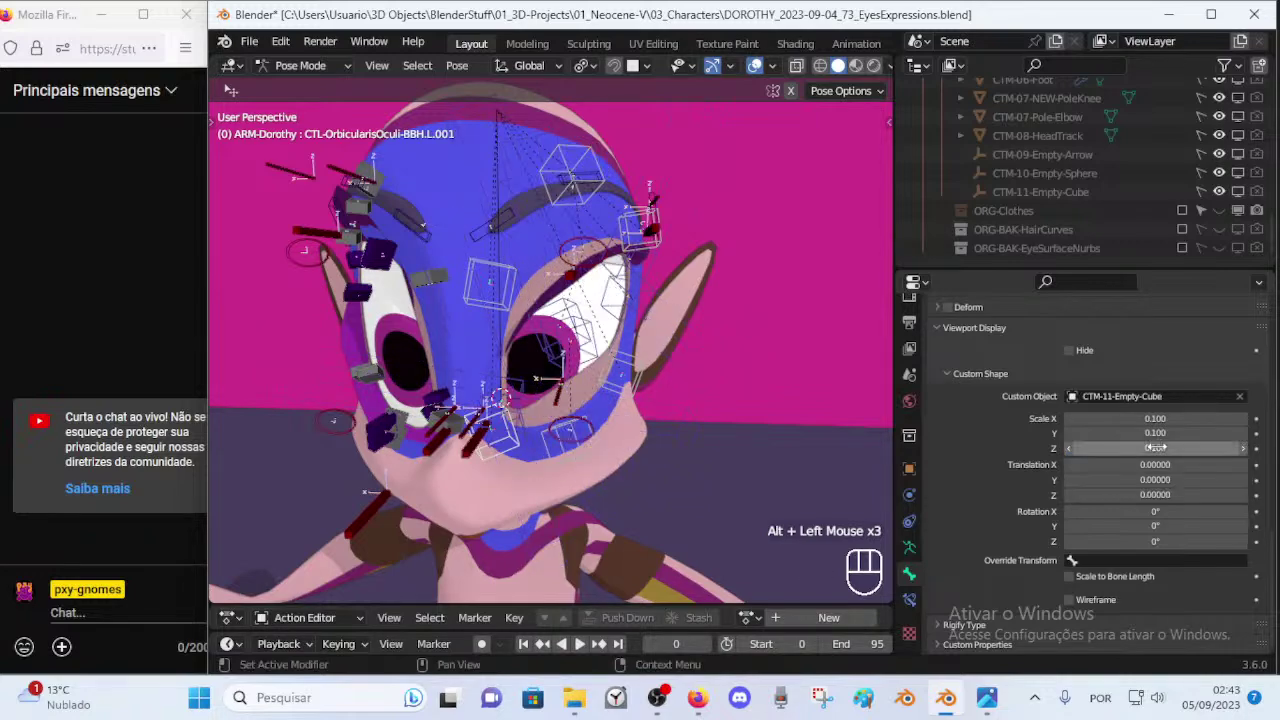
Select the six CTL-OrbicularisOculi cube controls ringing the left eye, from beside the nose bridge over the brow and under the eye.
middle_drag(658, 352, 585, 383)
mouse_move(553, 265)
middle_down()
mouse_move(502, 350)
mouse_move(550, 345)
mouse_move(515, 342)
mouse_move(557, 262)
middle_up()
click(499, 261)
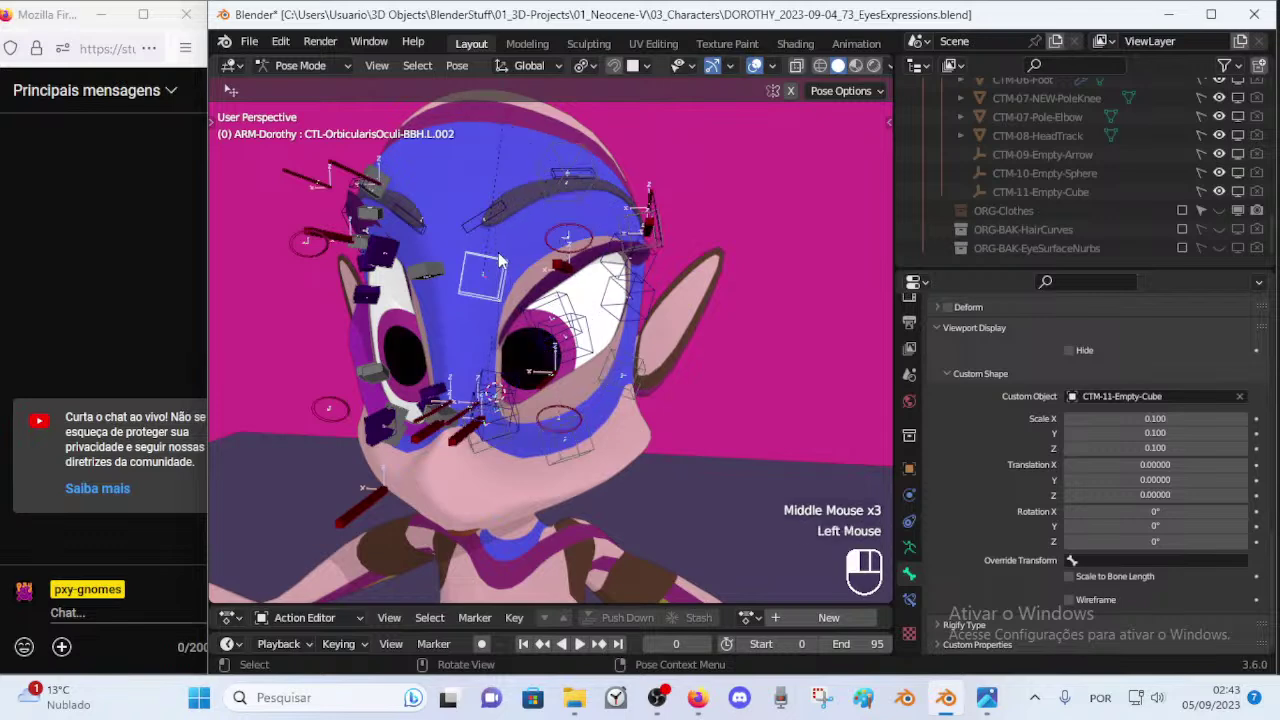
shift+click(563, 166)
middle_drag(615, 220, 555, 225)
shift+click(631, 212)
middle_drag(631, 216, 603, 226)
shift+click(606, 378)
middle_drag(582, 390, 613, 405)
middle_drag(529, 449, 485, 411)
shift+click(551, 450)
shift+click(486, 448)
middle_drag(492, 340, 530, 345)
Try a custom shape X scale of 0.5 on the selected orbicularis controls and undo it.
alt+click(1157, 419)
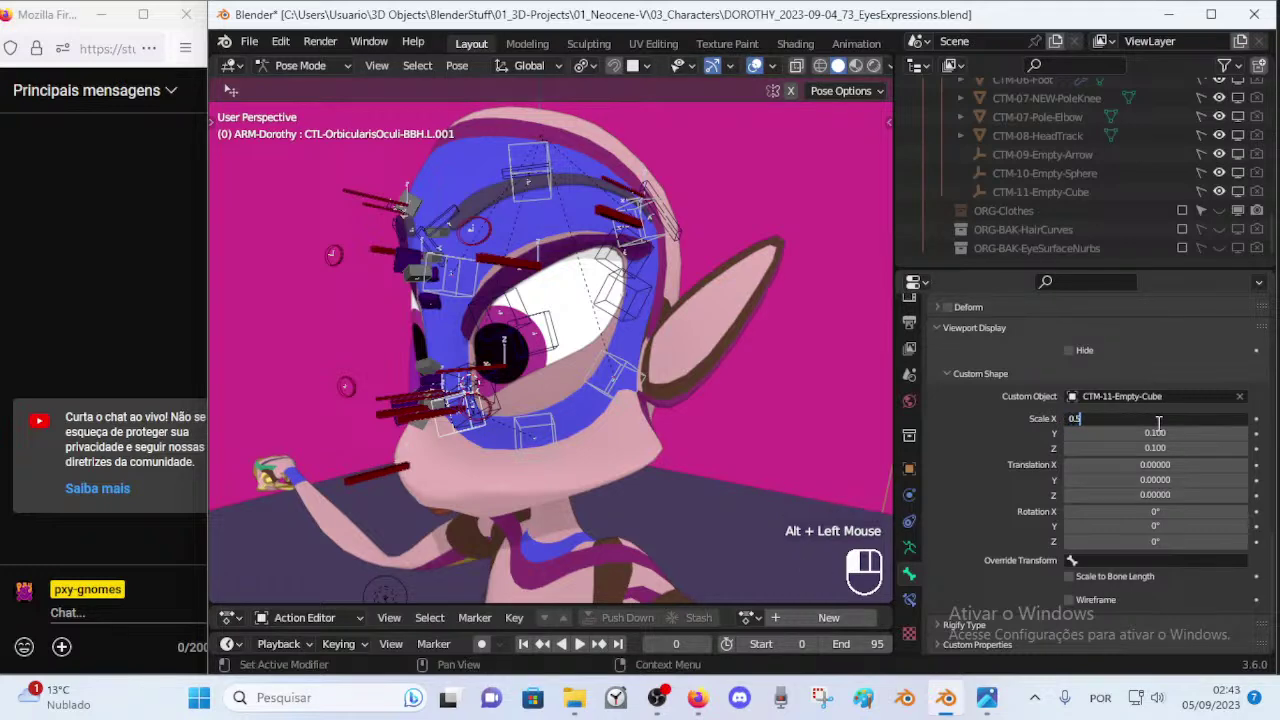
key(Return)
key(ctrl+z)
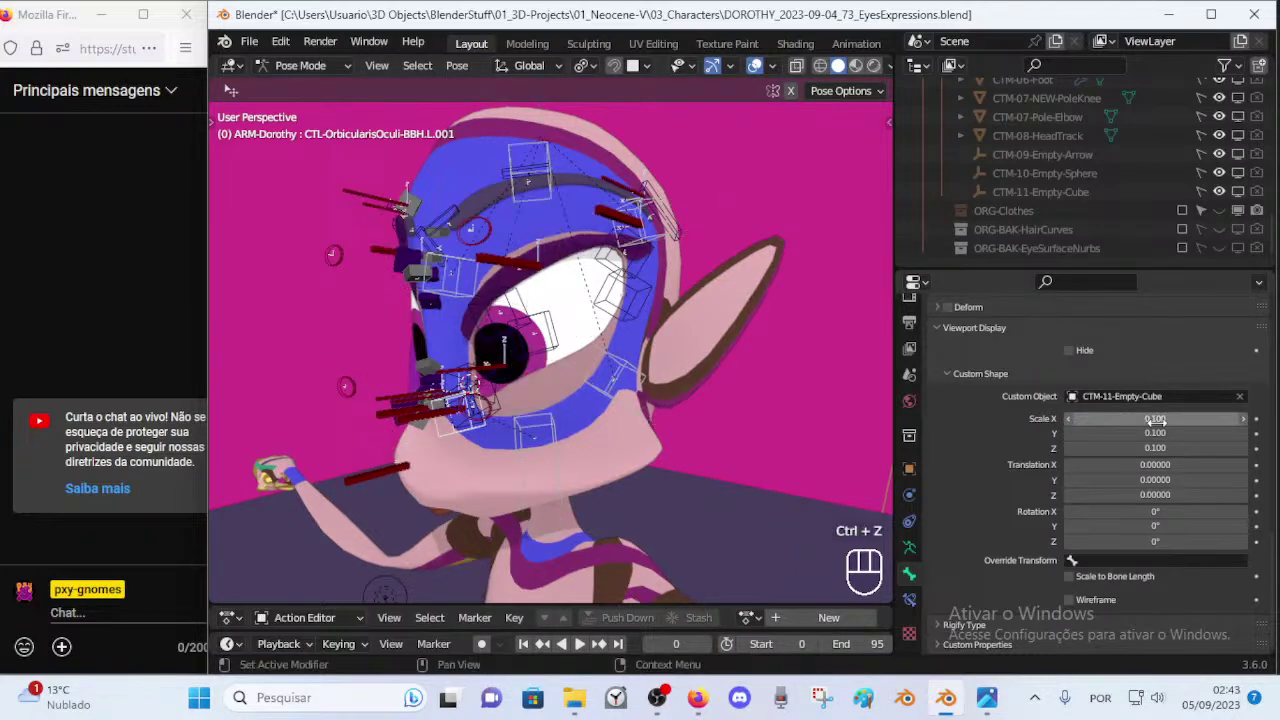
Set the custom shape's Y scale to 0.15 on all the selected orbicularis controls after trying 0.2.
middle_drag(558, 362, 618, 345)
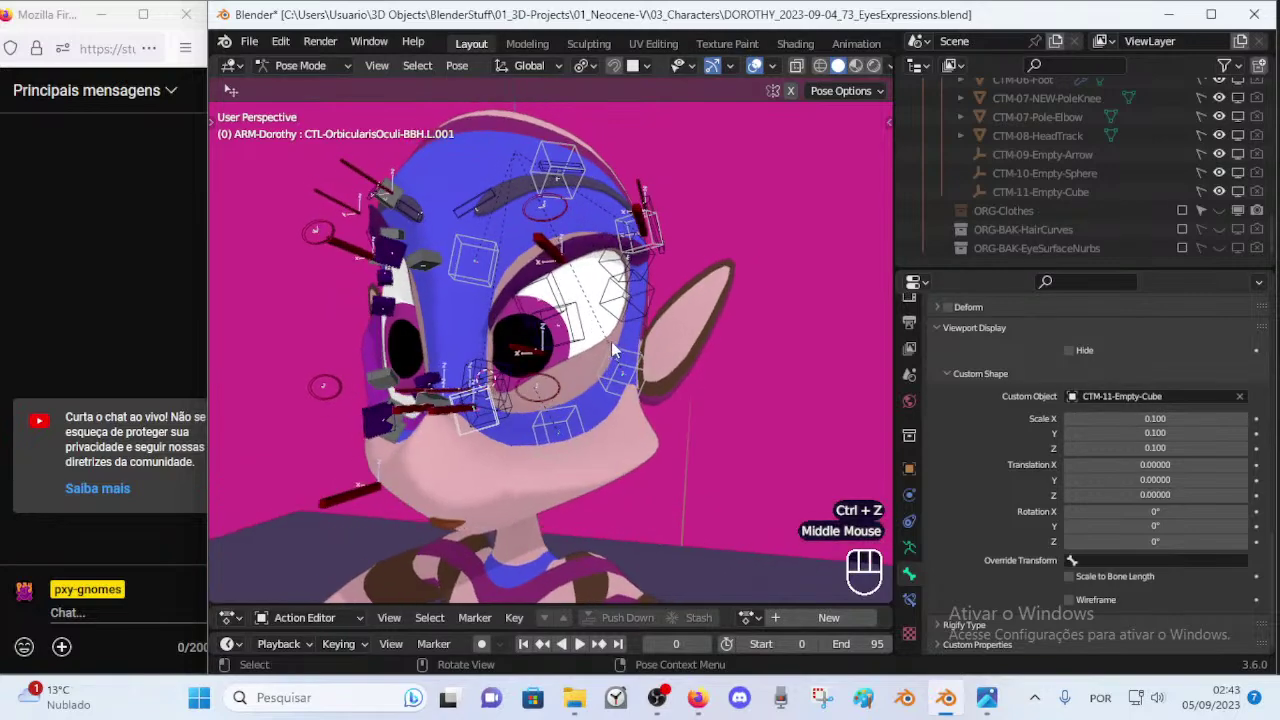
alt+click(1241, 433)
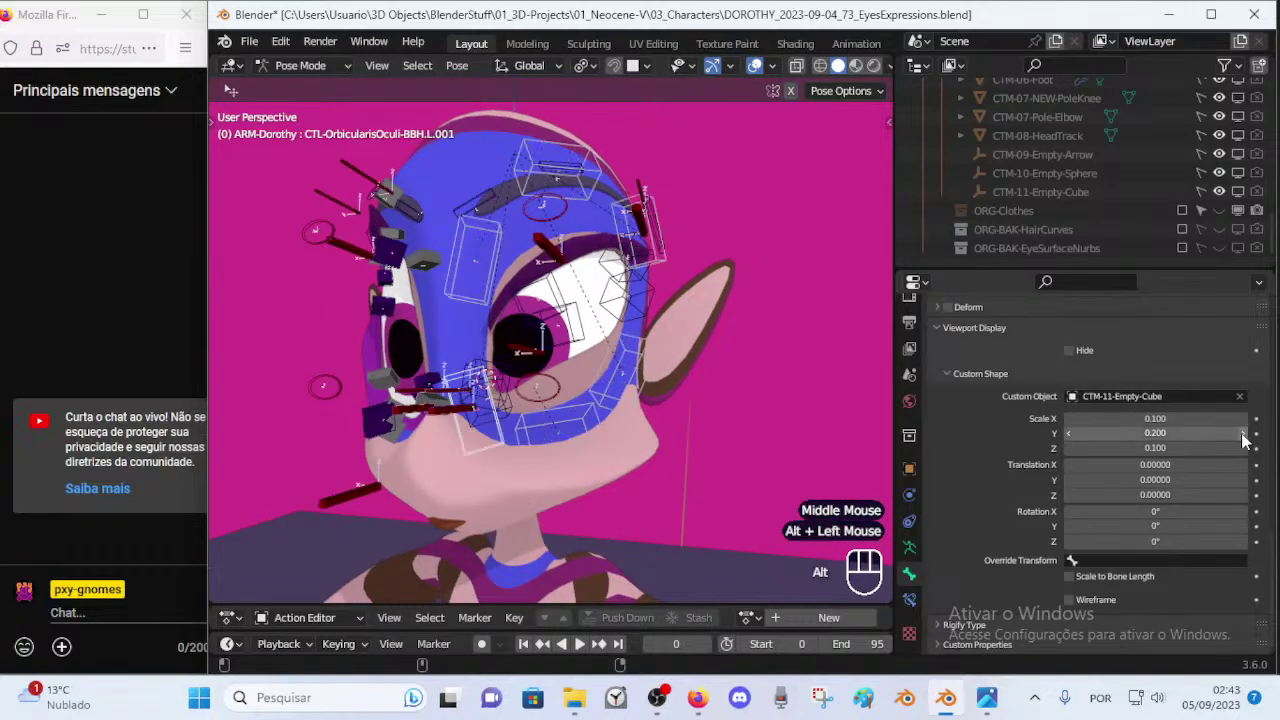
mouse_move(652, 322)
middle_down()
mouse_move(576, 330)
mouse_move(648, 345)
middle_up()
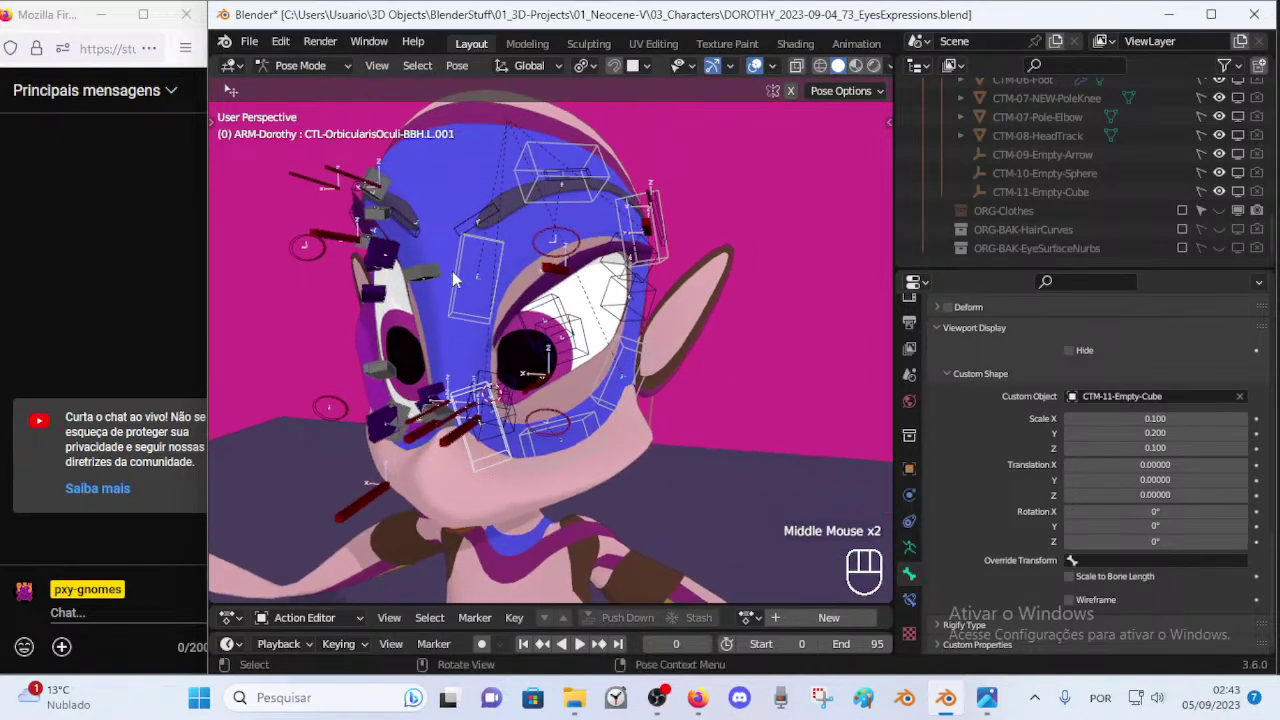
middle_drag(632, 225, 593, 204)
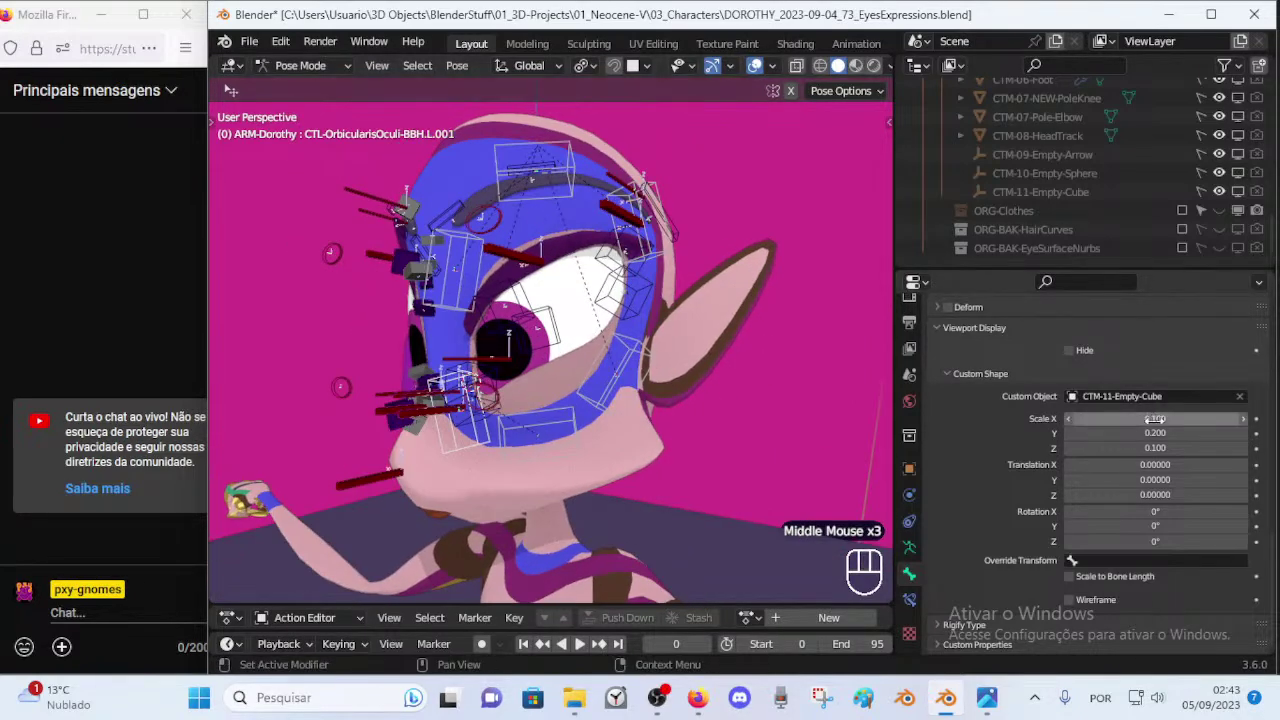
alt+click(1069, 431)
click(1150, 432)
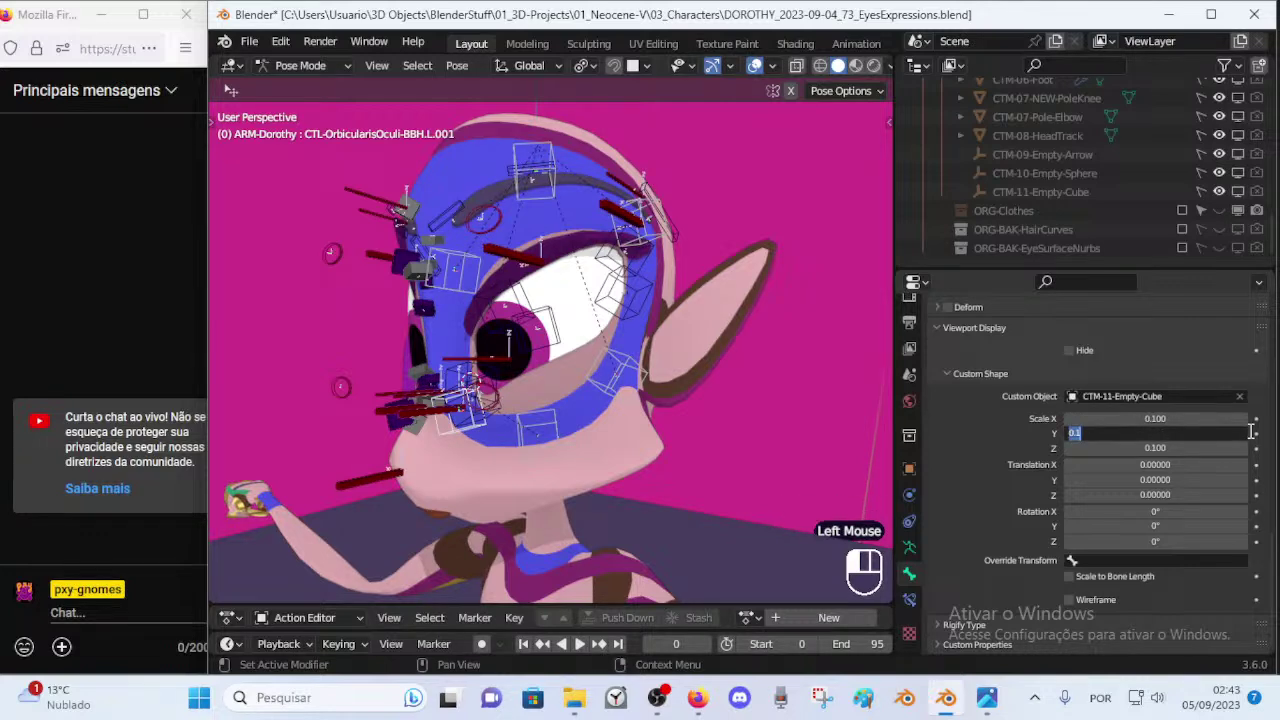
key(alt+Return)
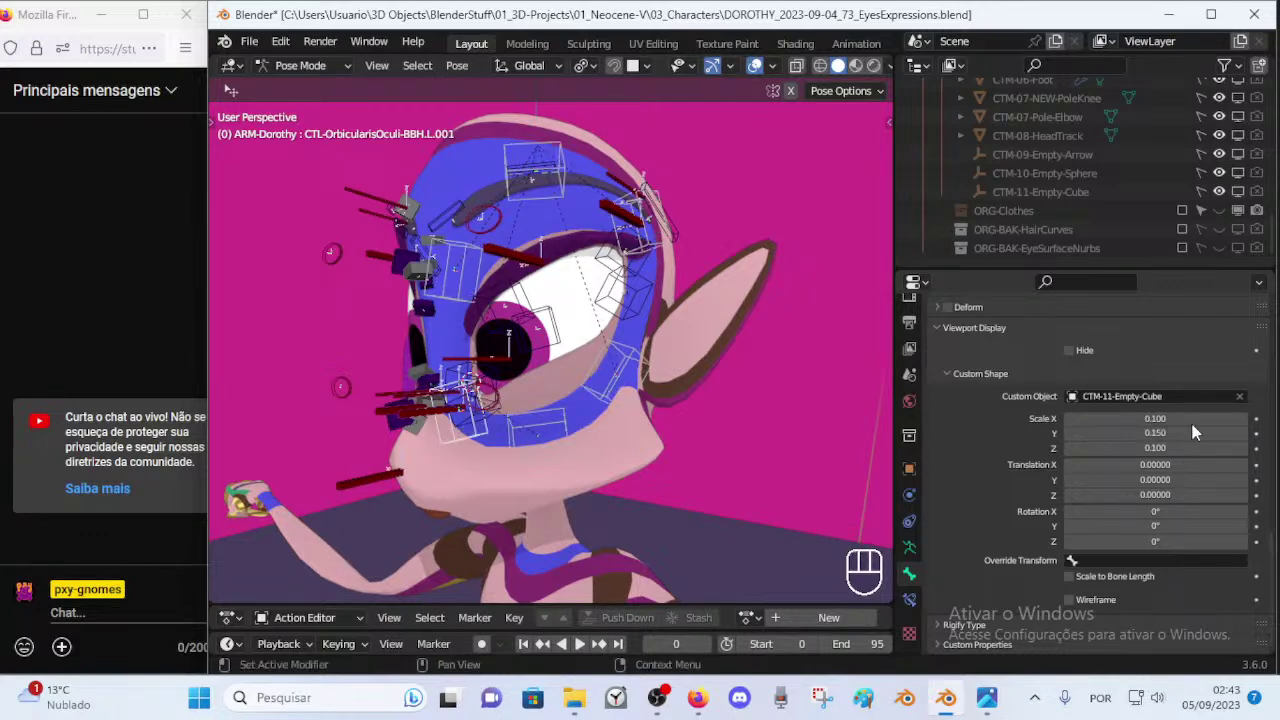
Set the custom shape's X and Z scale to 0.05 on all the selected orbicularis controls.
middle_drag(602, 351, 627, 363)
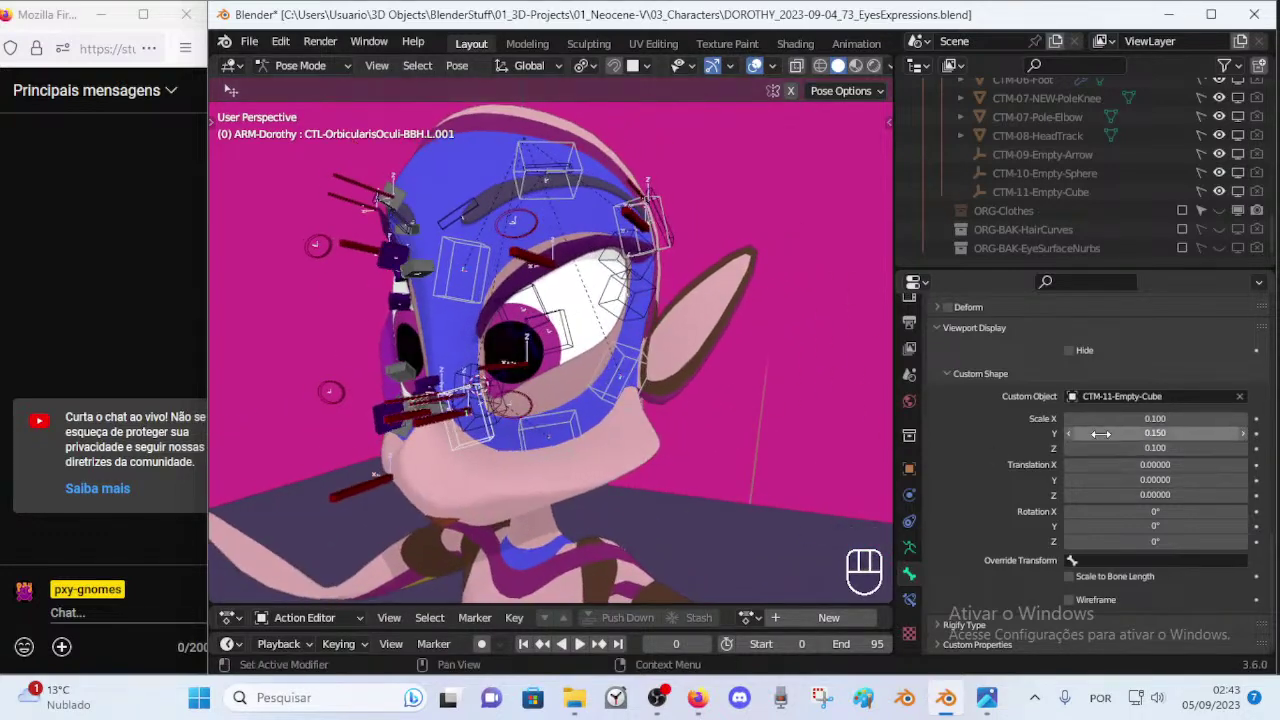
alt+click(1172, 419)
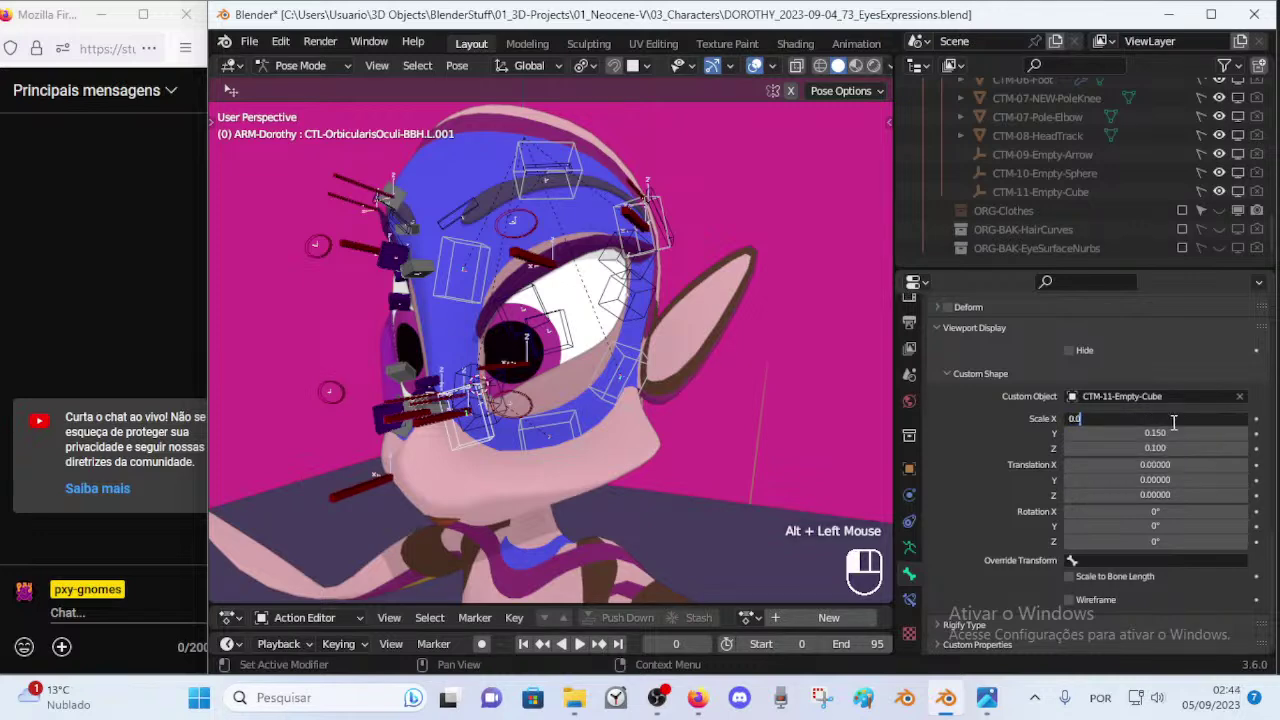
key(Return)
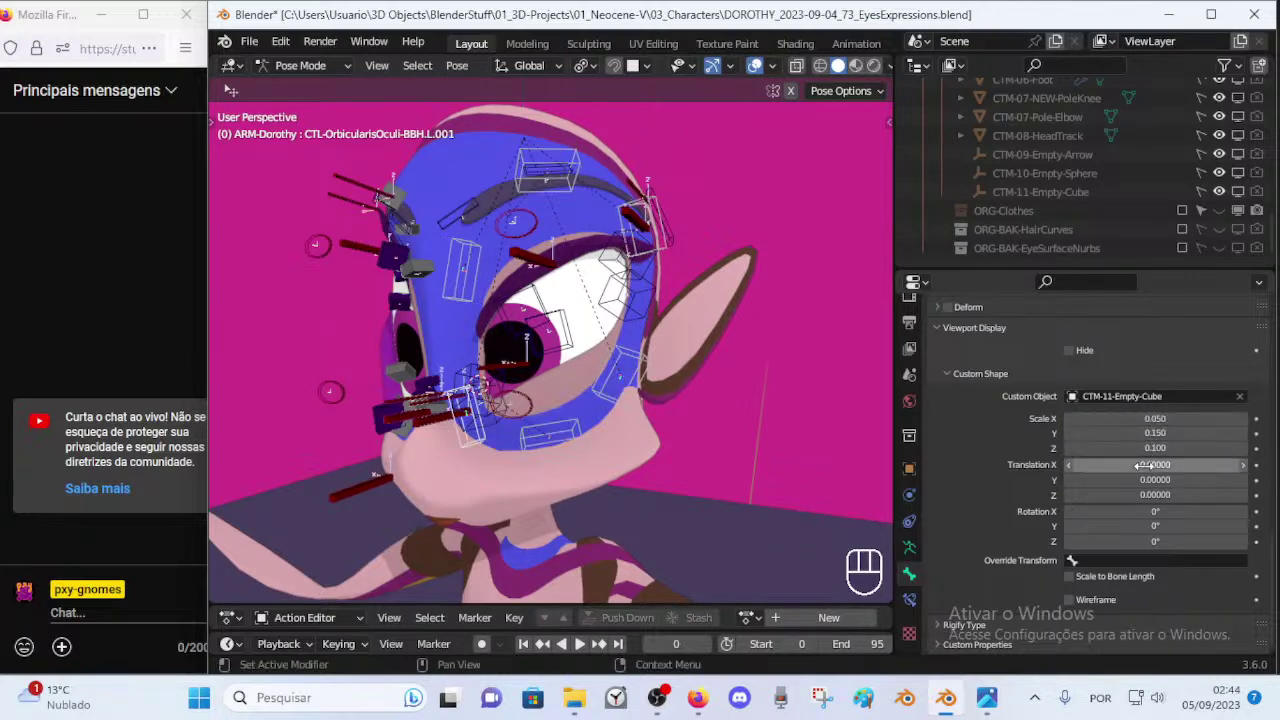
alt+click(1156, 448)
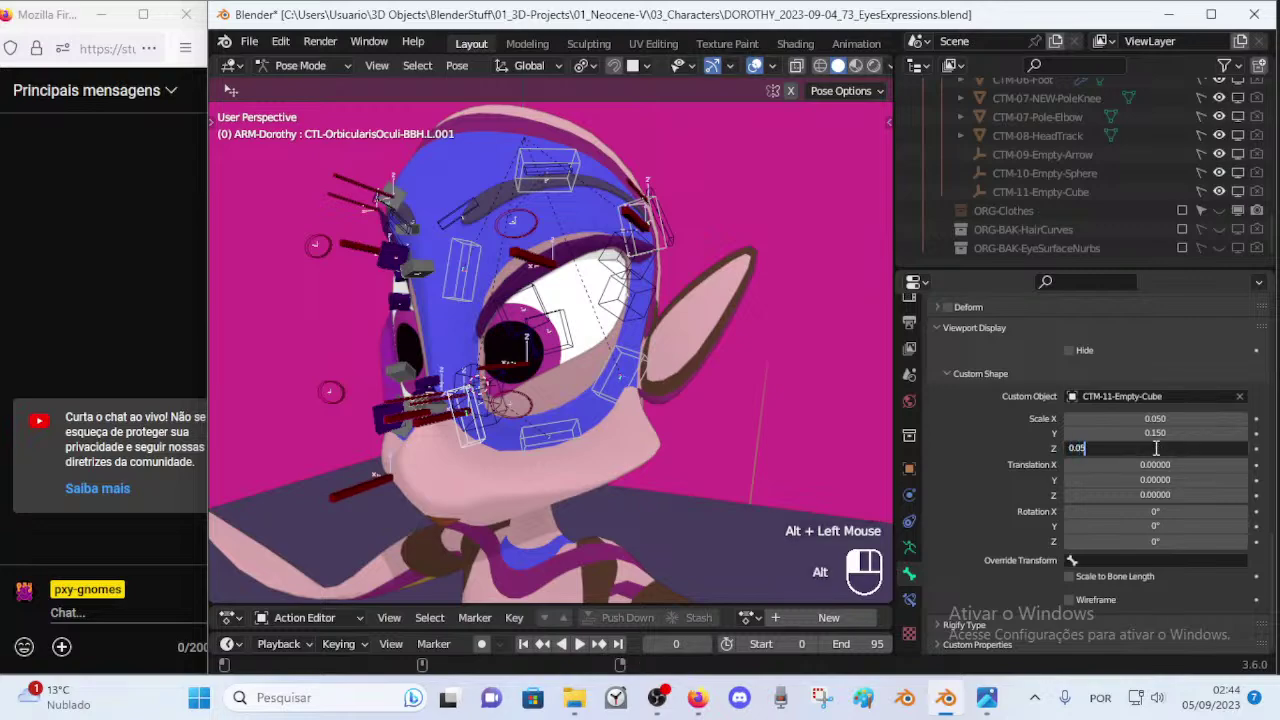
key(Return)
middle_drag(590, 330, 548, 229)
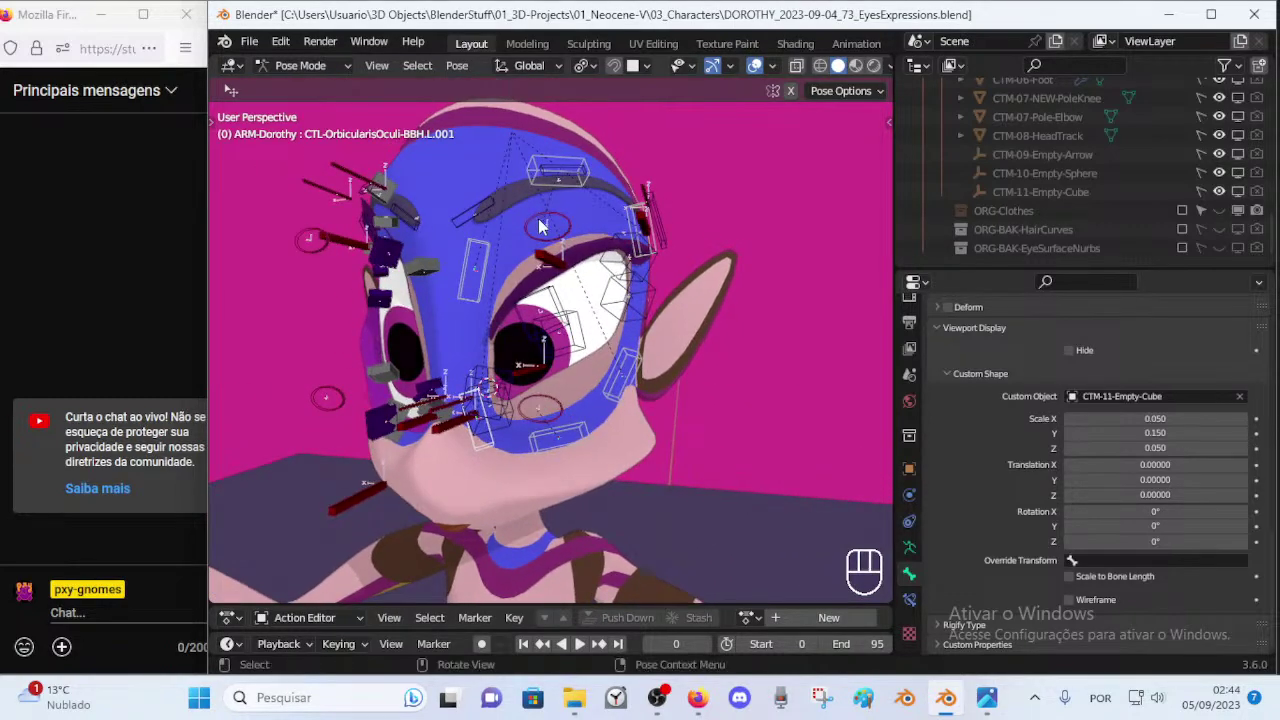
Try rotating the orbicularis control beside the nose bridge and cancel each rotation.
click(478, 283)
key(r)
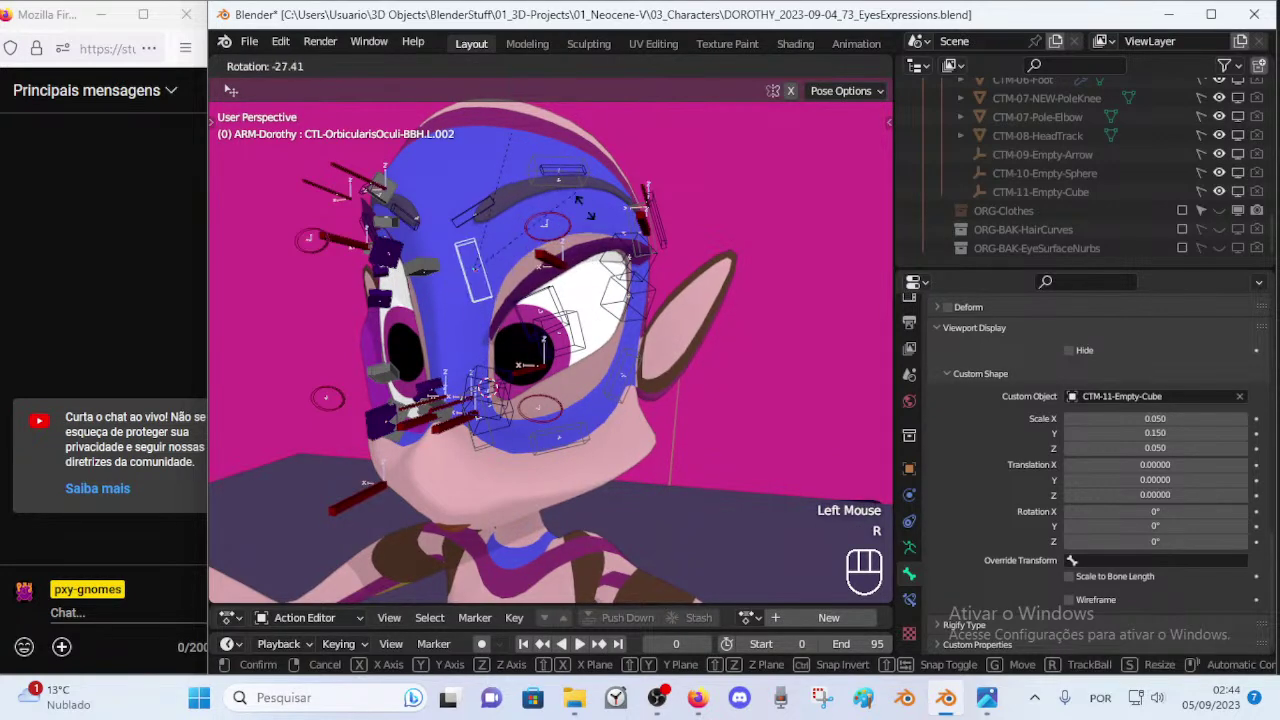
key(Escape)
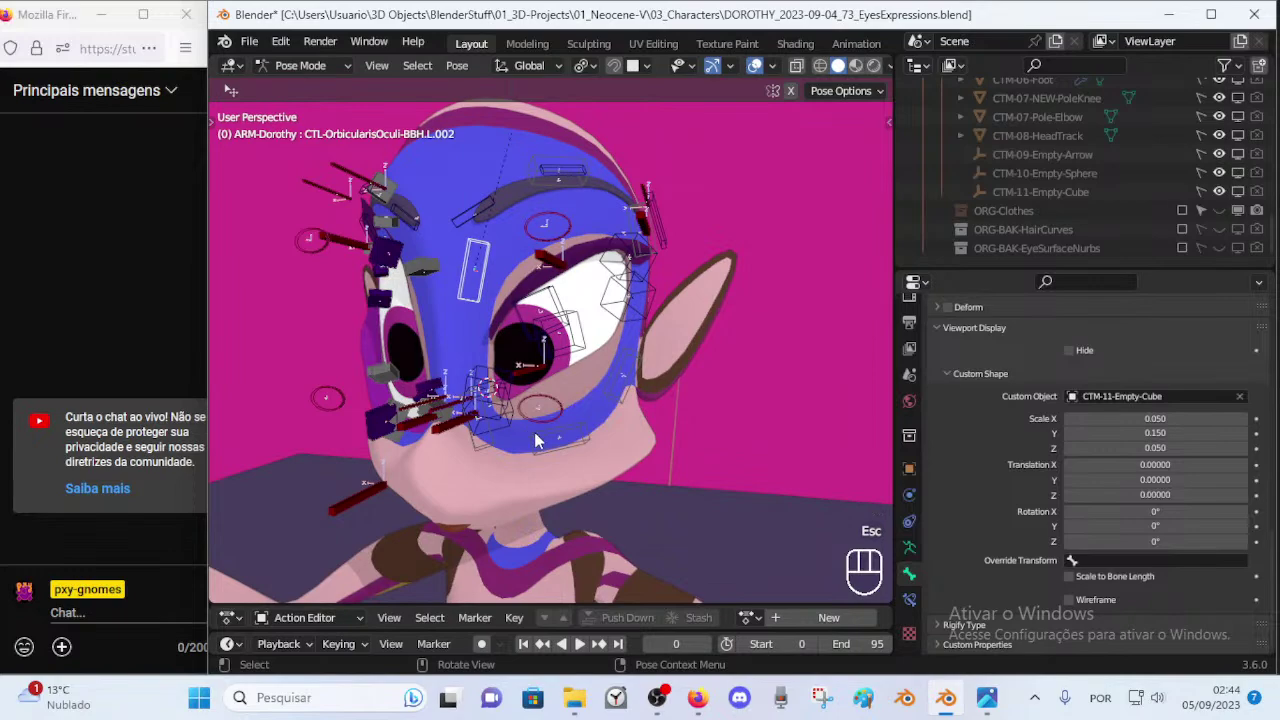
middle_drag(568, 346, 480, 272)
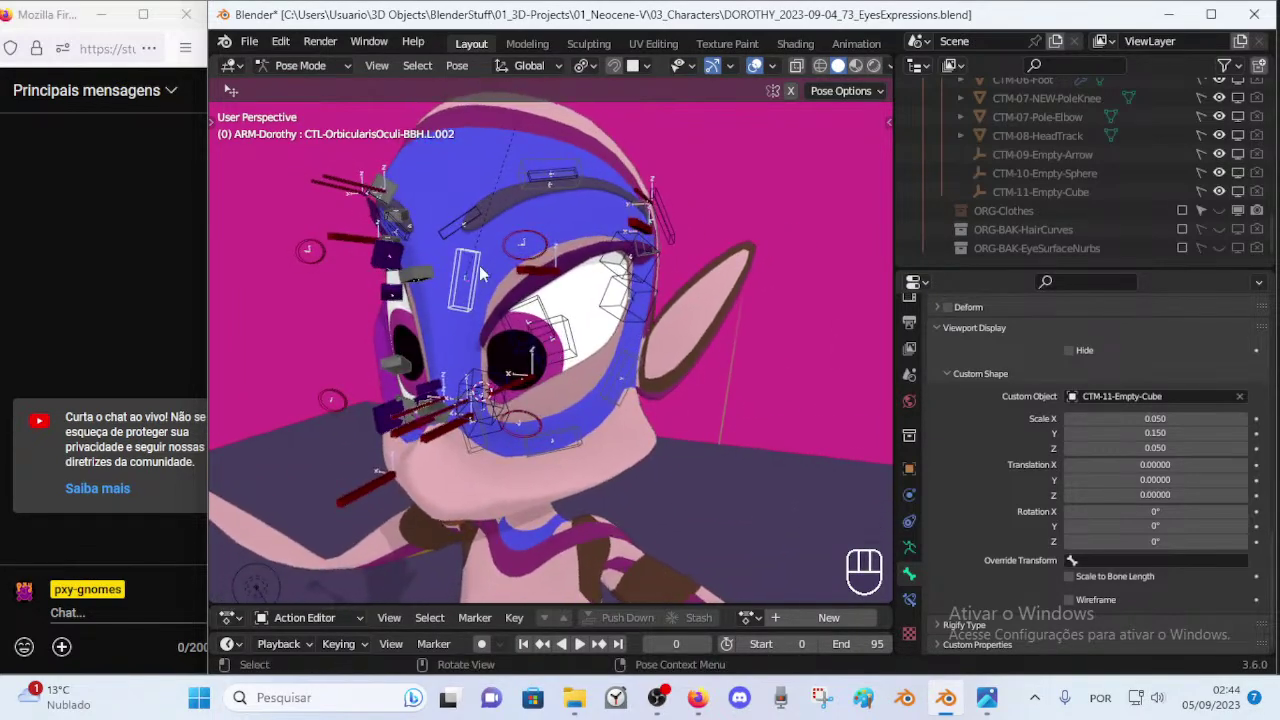
mouse_move(517, 392)
middle_down()
mouse_move(500, 362)
mouse_move(524, 378)
middle_up()
key(r)
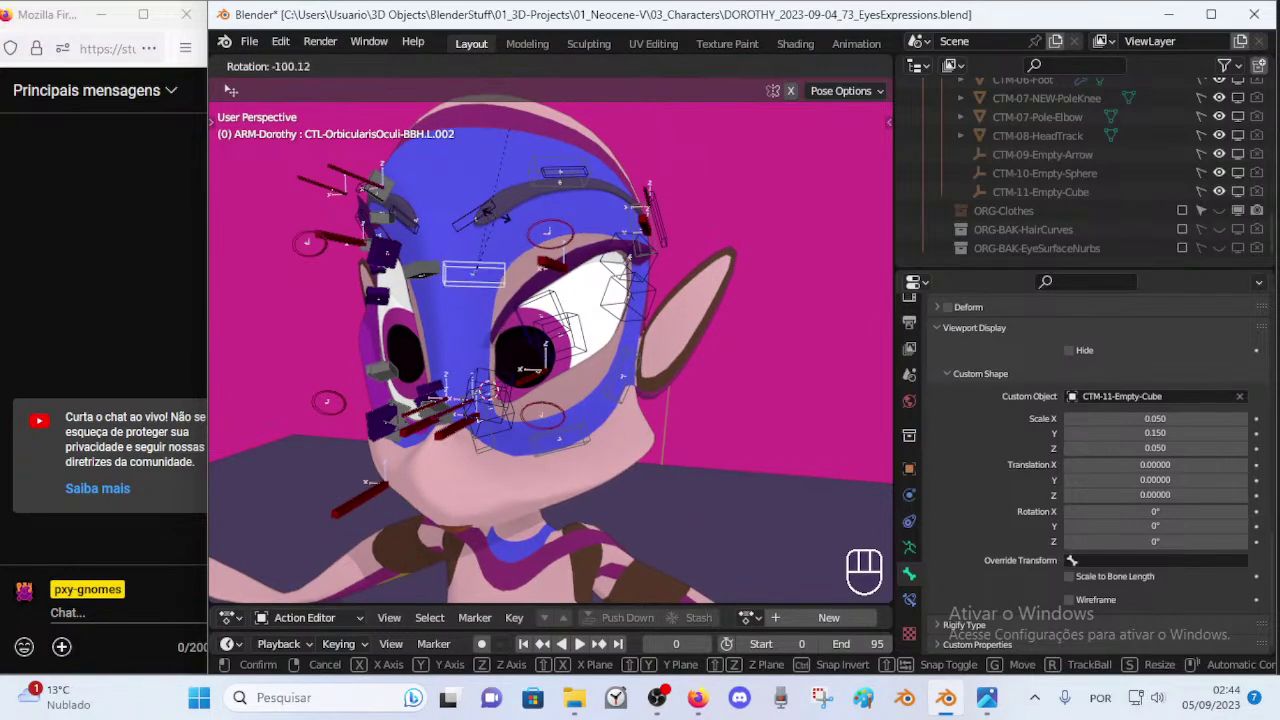
key(Escape)
Select all six orbicularis controls around the left eye again and set their custom shape's Z scale to 0.01 after trying 0.15.
middle_drag(500, 290, 452, 305)
shift+click(525, 181)
middle_drag(525, 181, 535, 232)
shift+click(647, 232)
shift+click(612, 376)
middle_drag(446, 433, 475, 440)
shift+click(479, 441)
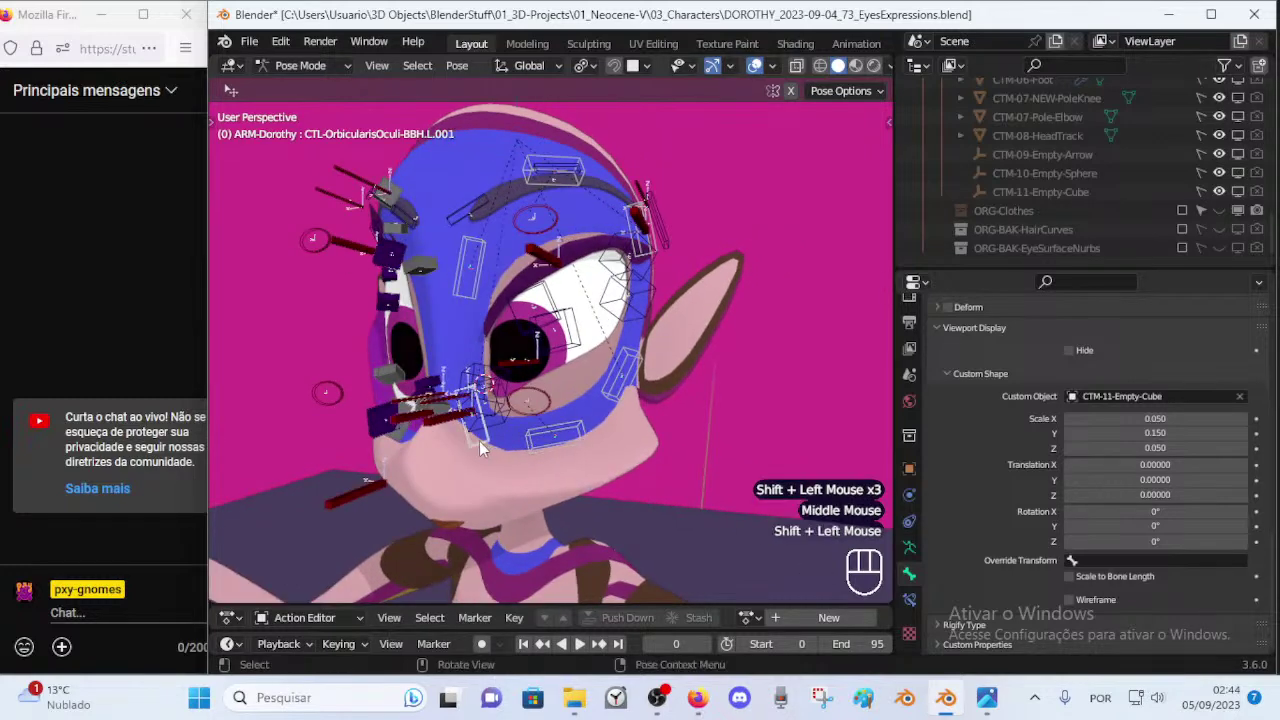
alt+click(1069, 448)
alt+click(1244, 448)
alt+click(1244, 448)
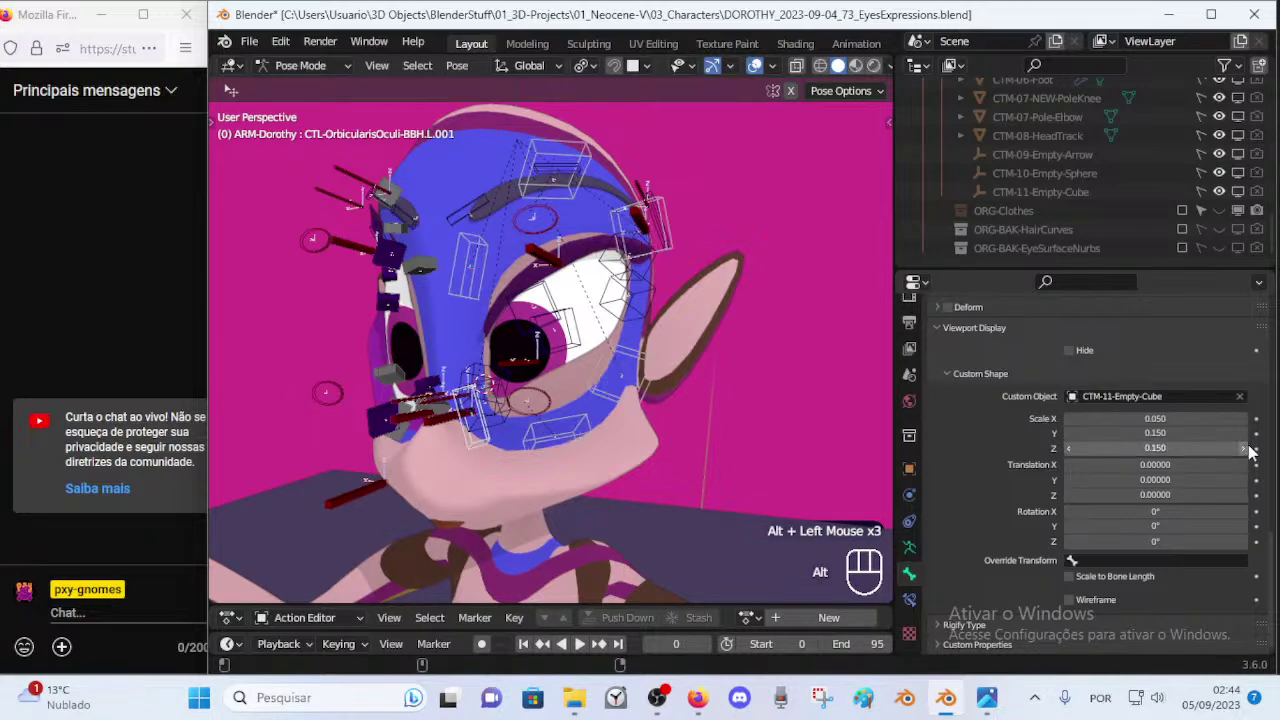
alt+click(1069, 448)
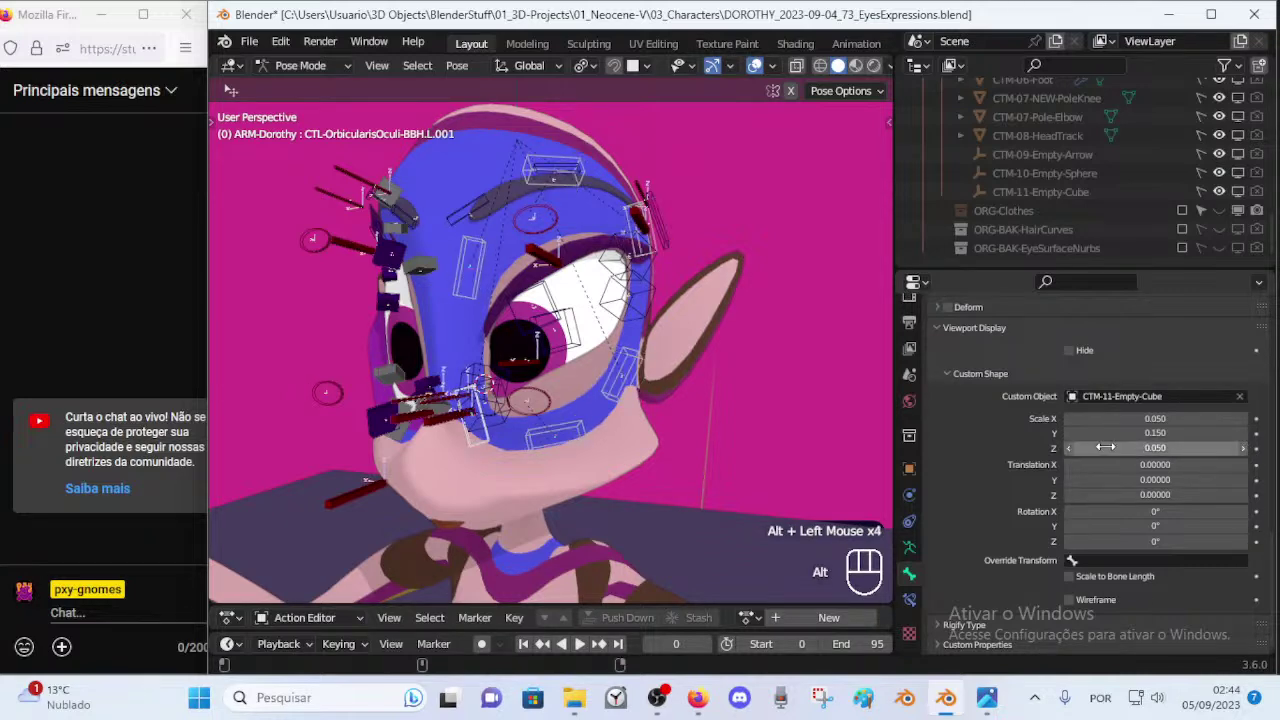
alt+click(1163, 448)
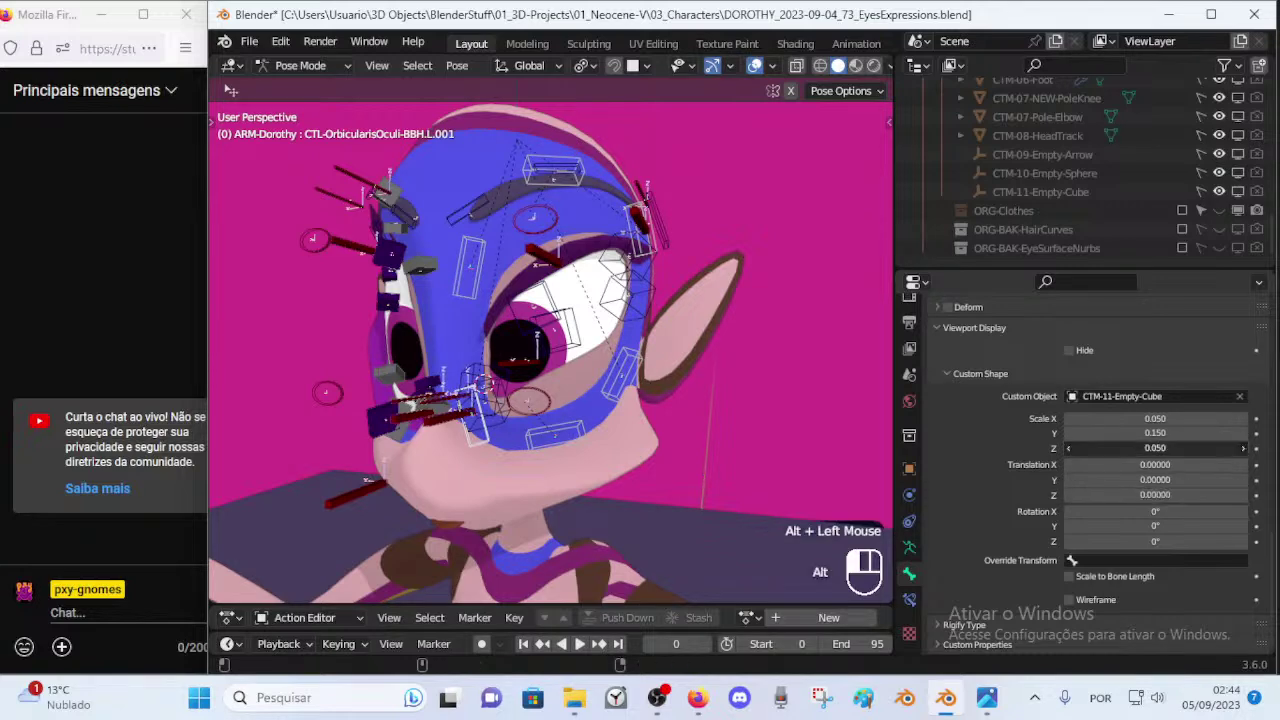
key(Return)
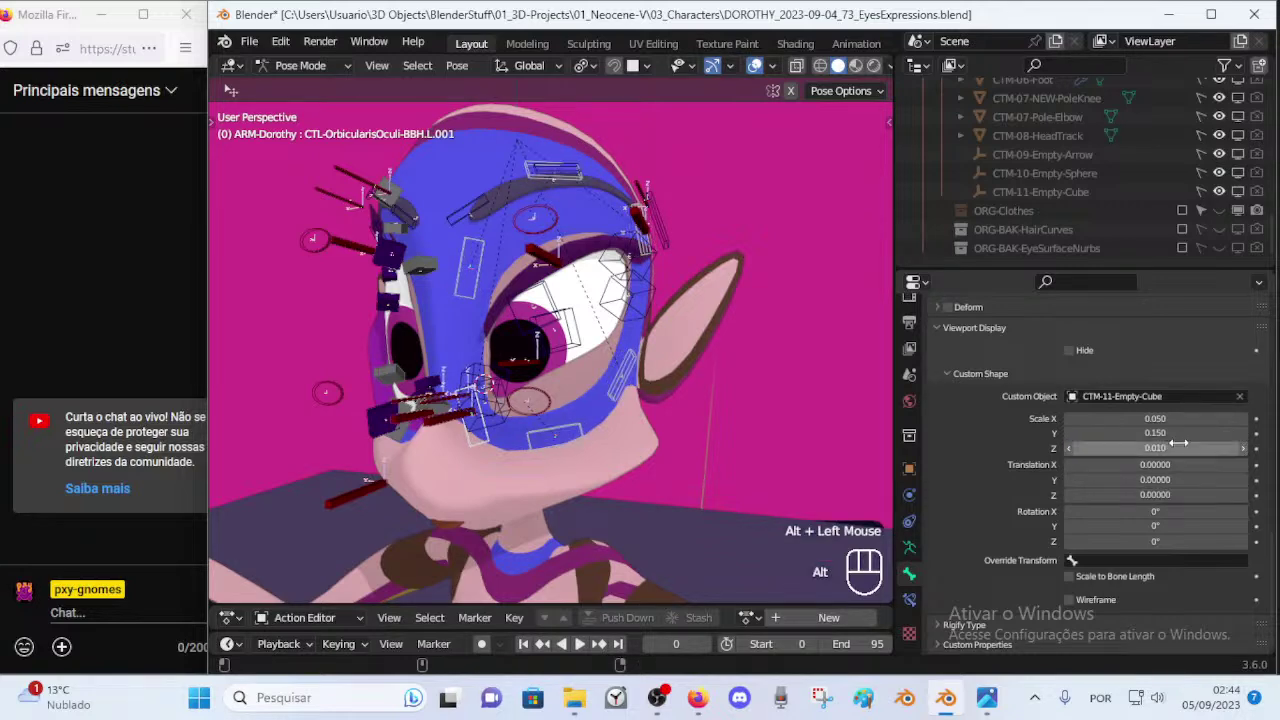
Try moving the orbicularis controls beside the nose bridge and under the left eye, cancelling each move.
middle_drag(535, 250, 540, 290)
middle_drag(560, 340, 533, 322)
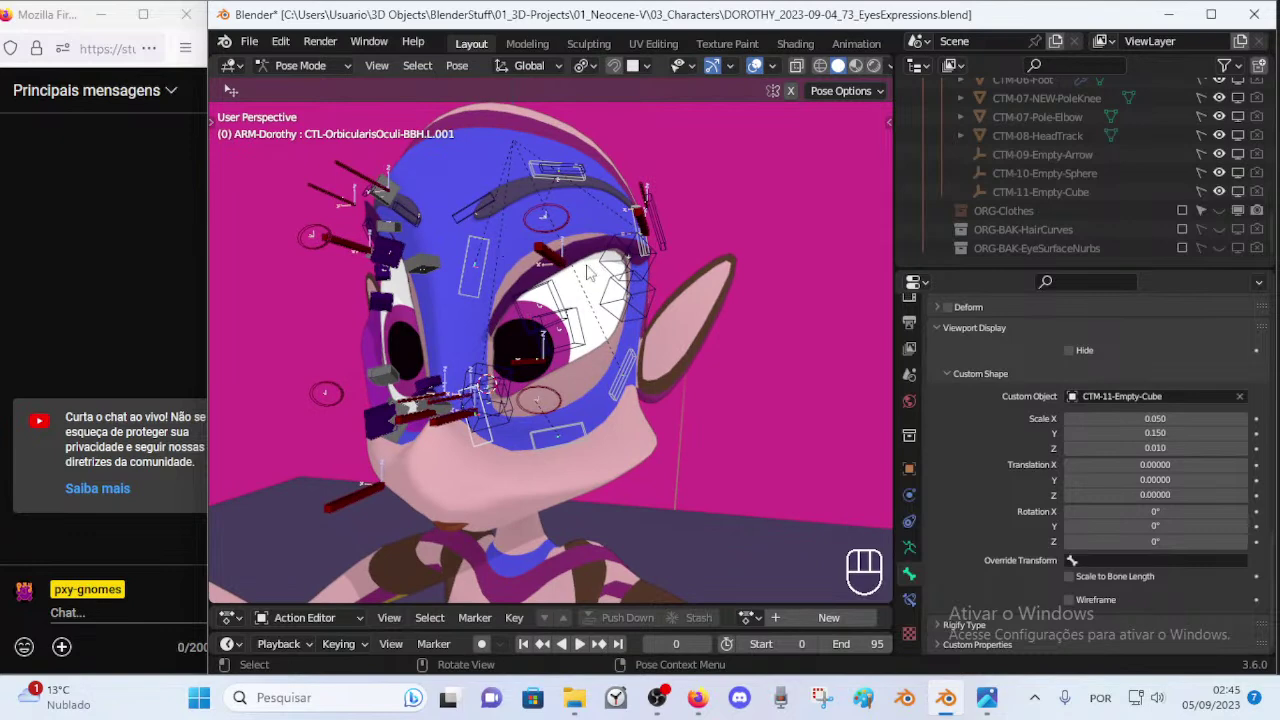
middle_drag(603, 268, 546, 260)
click(474, 252)
key(g)
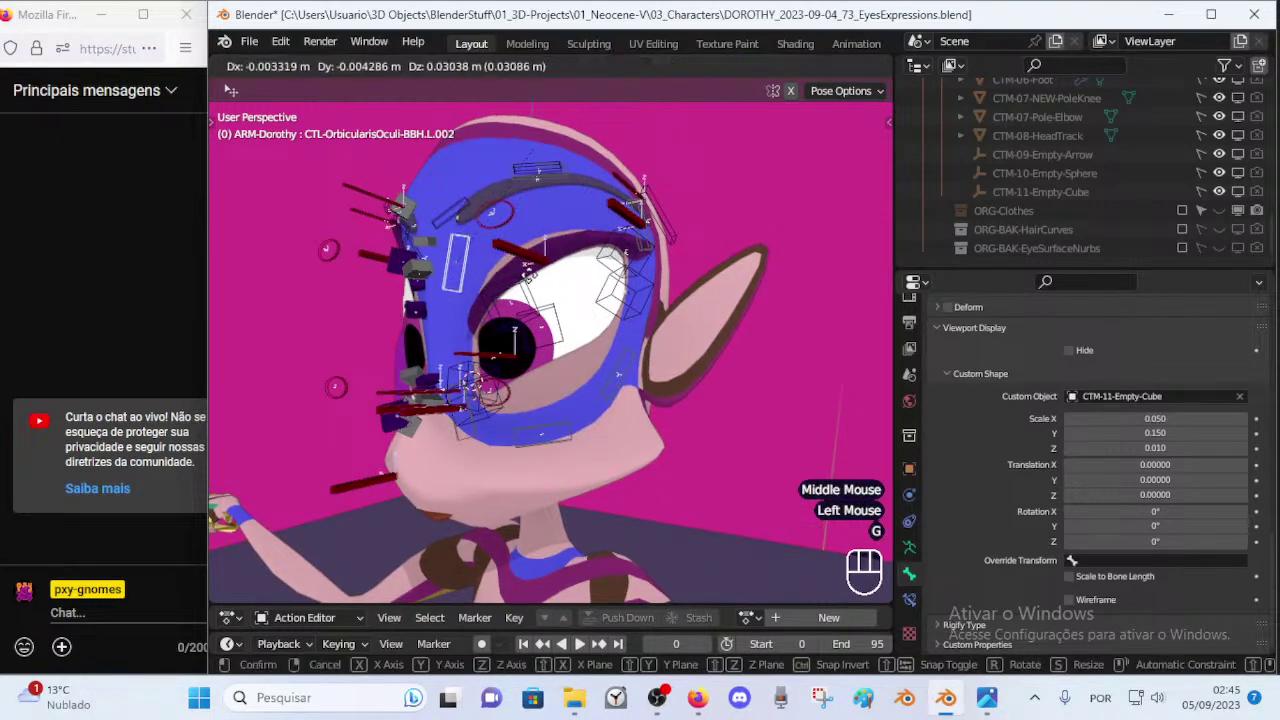
key(Escape)
click(554, 436)
key(g)
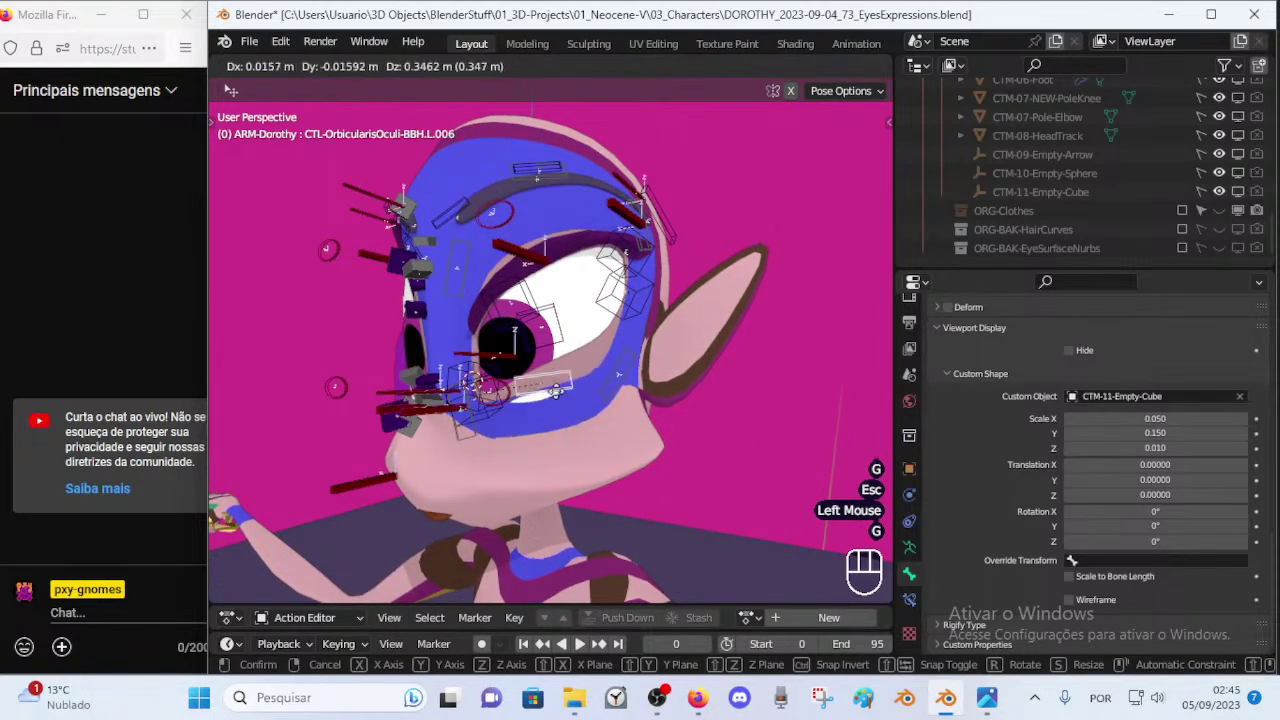
key(Escape)
middle_drag(512, 398, 594, 410)
key(g)
key(Escape)
Select the six upper and lower eyelid controls around the left eye.
middle_drag(594, 410, 550, 380)
click(556, 353)
shift+click(577, 366)
shift+click(634, 330)
shift+click(628, 295)
shift+click(518, 414)
shift+click(531, 450)
scroll(533, 455, up, 1)
middle_drag(534, 450, 565, 376)
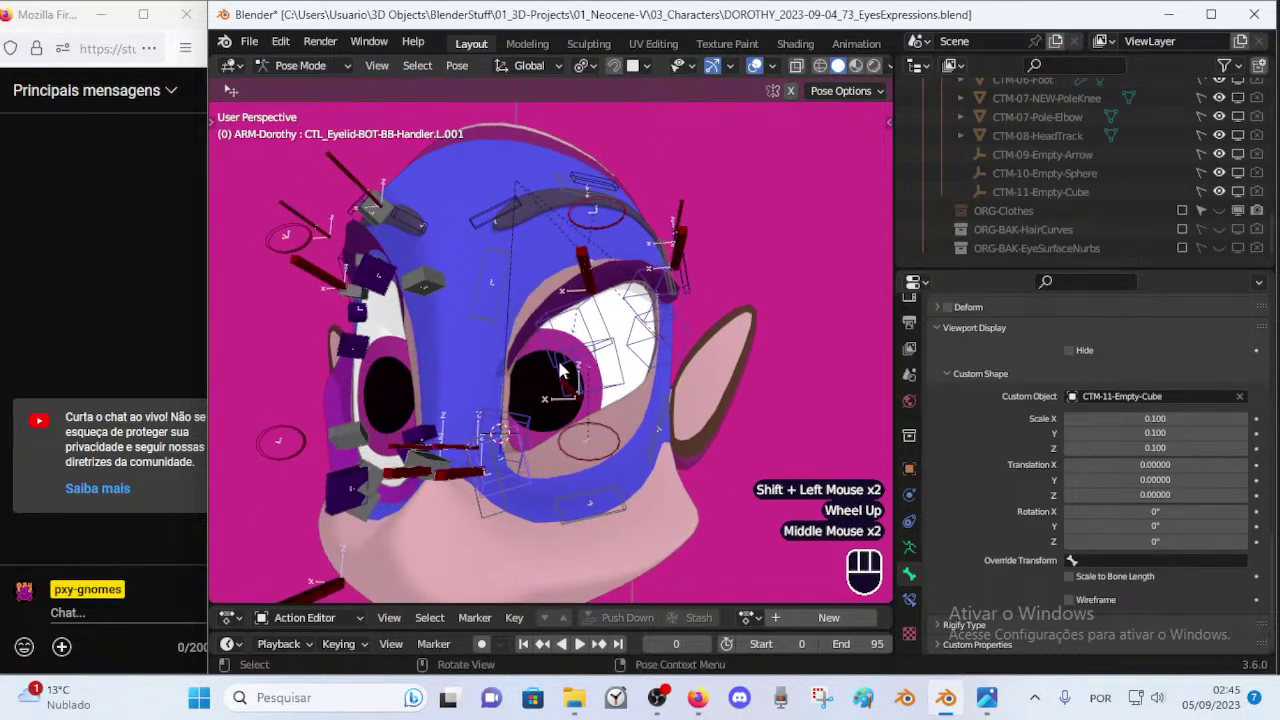
Try rotating the upper eyelid control above the left iris, cancel each rotation, and add the other eyelid controls to the selection.
click(556, 341)
key(r)
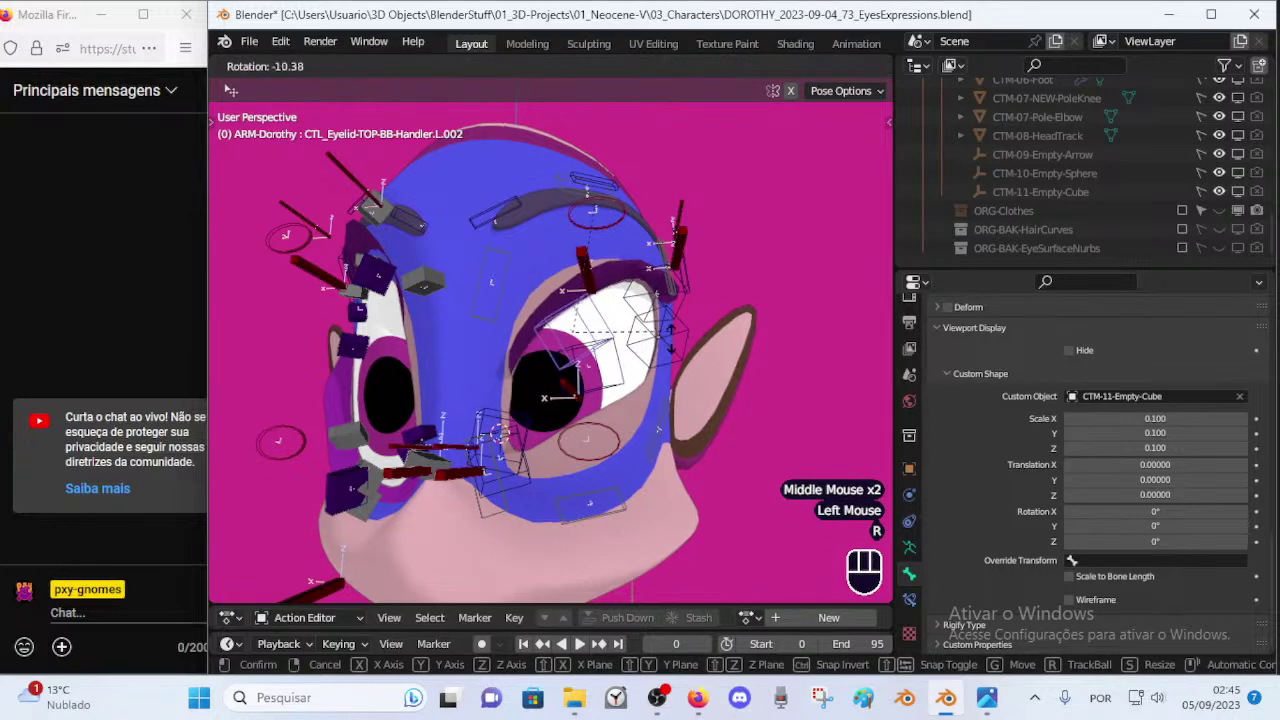
key(Escape)
key(r)
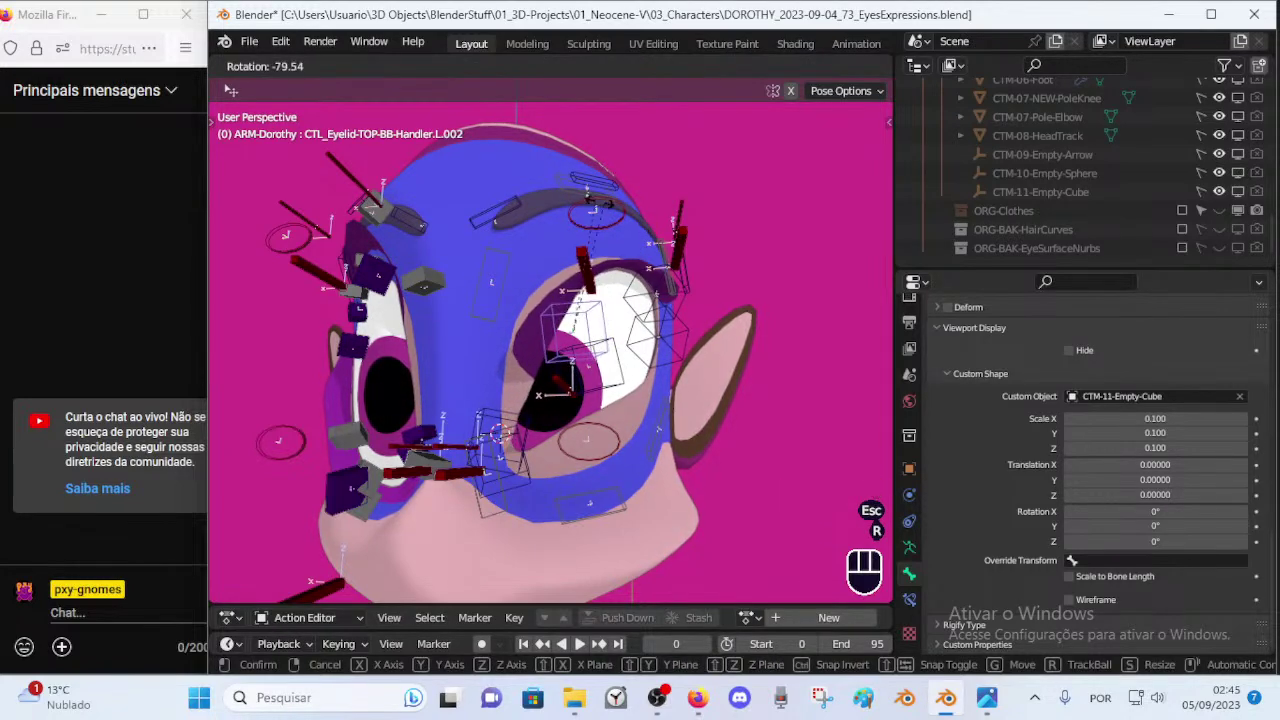
key(Escape)
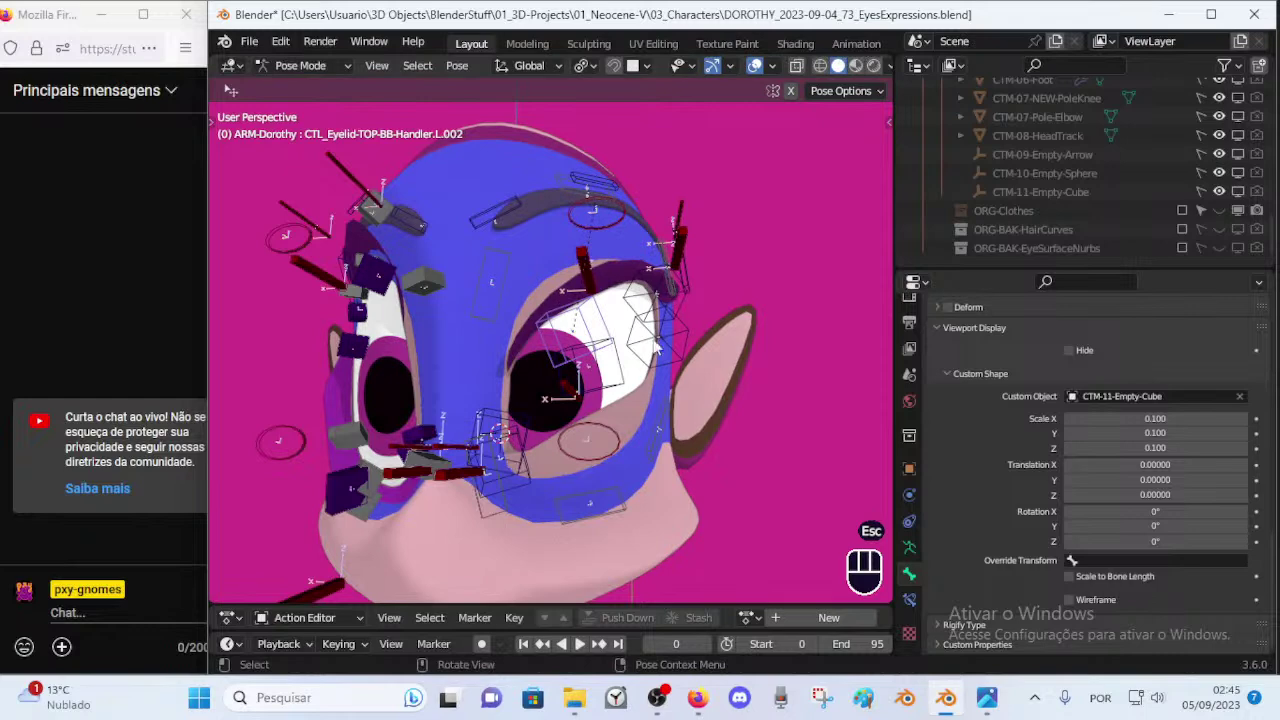
shift+click(520, 424)
shift+click(529, 448)
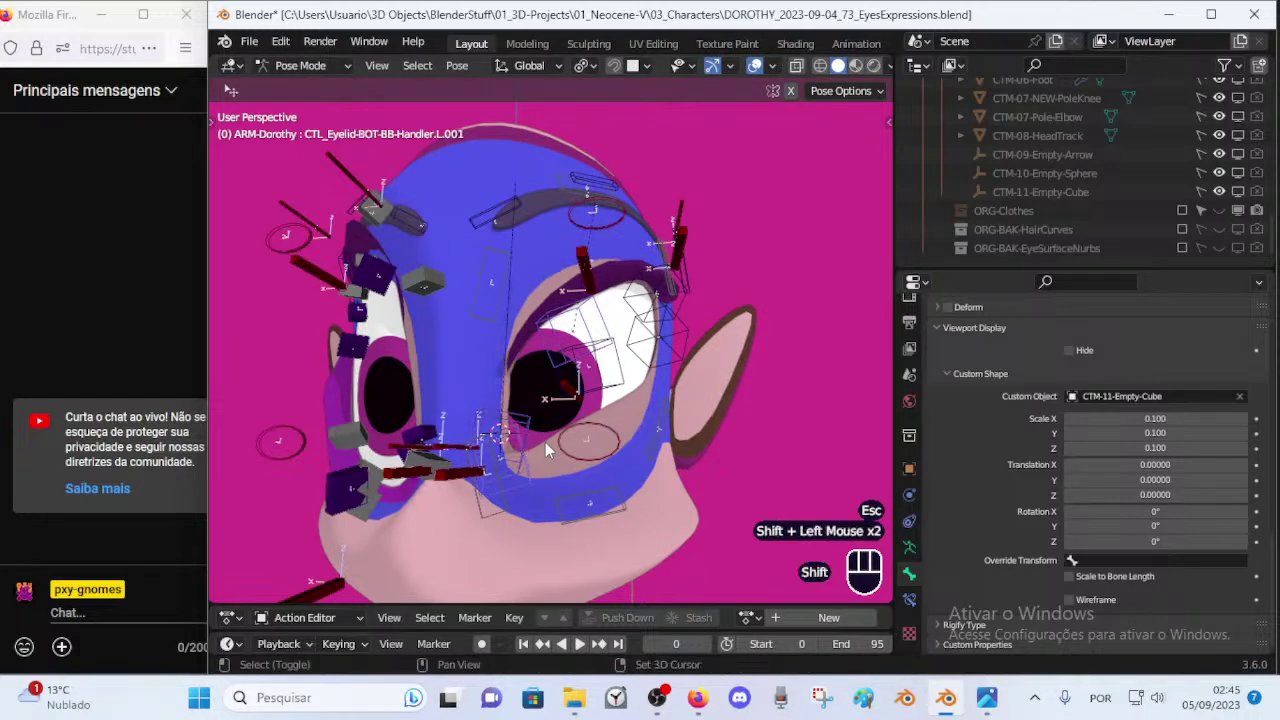
Select the orbicularis controls around the left eye one after another and clear the selection.
middle_drag(643, 309, 528, 338)
click(481, 317)
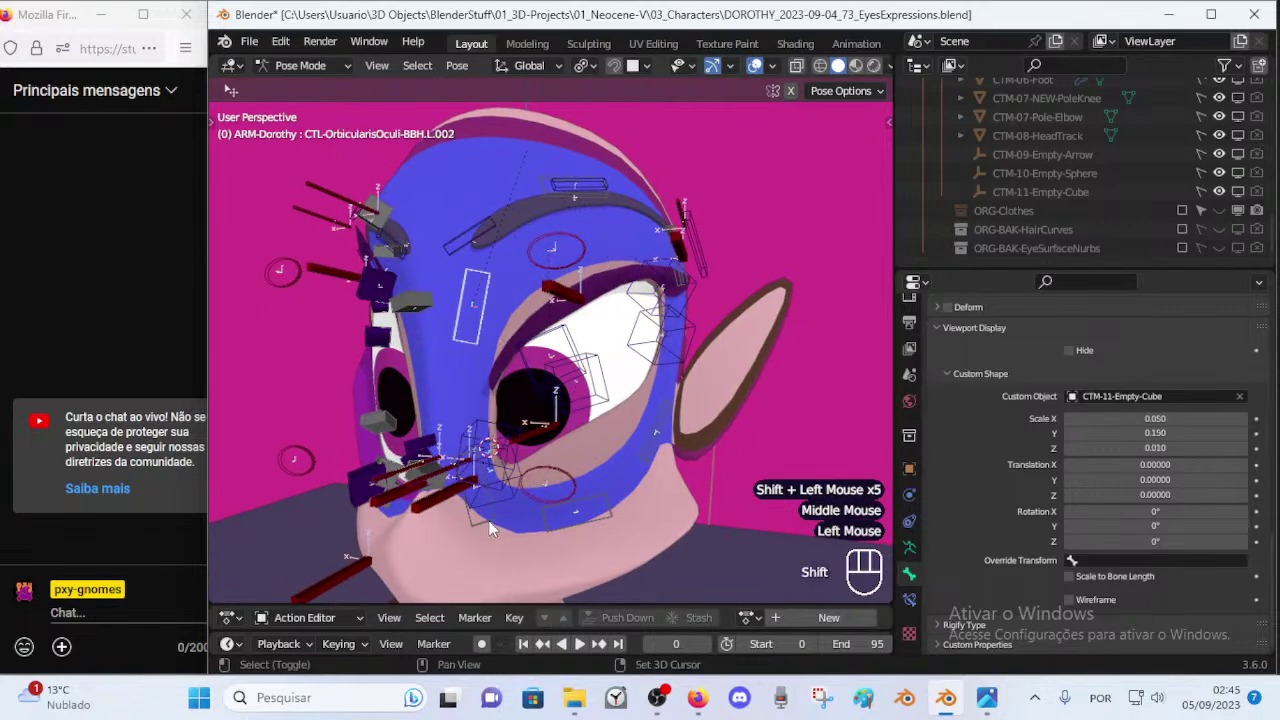
shift+click(489, 521)
shift+click(604, 513)
shift+click(658, 414)
middle_drag(662, 405, 651, 268)
shift+click(670, 258)
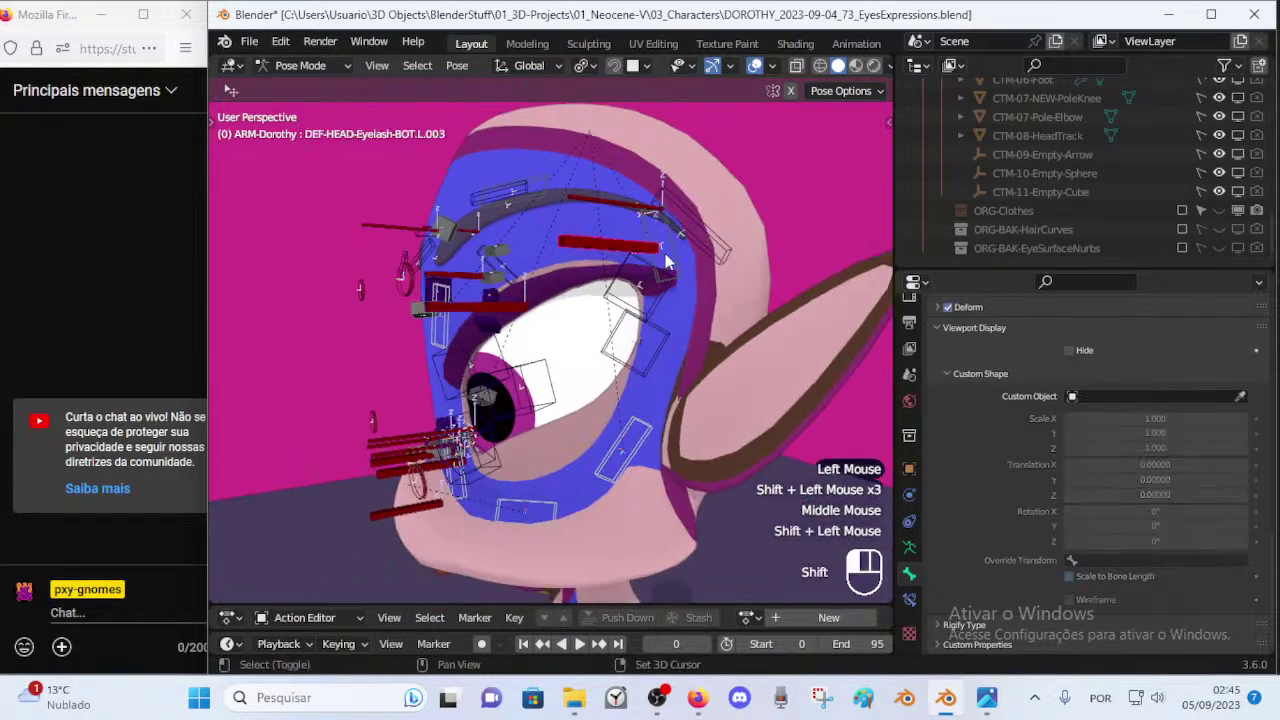
key(alt+a)
Select the three left eyebrow controls and disable Scale to Bone Length for their custom shapes.
click(650, 354)
middle_drag(650, 354, 742, 352)
click(452, 253)
shift+click(584, 191)
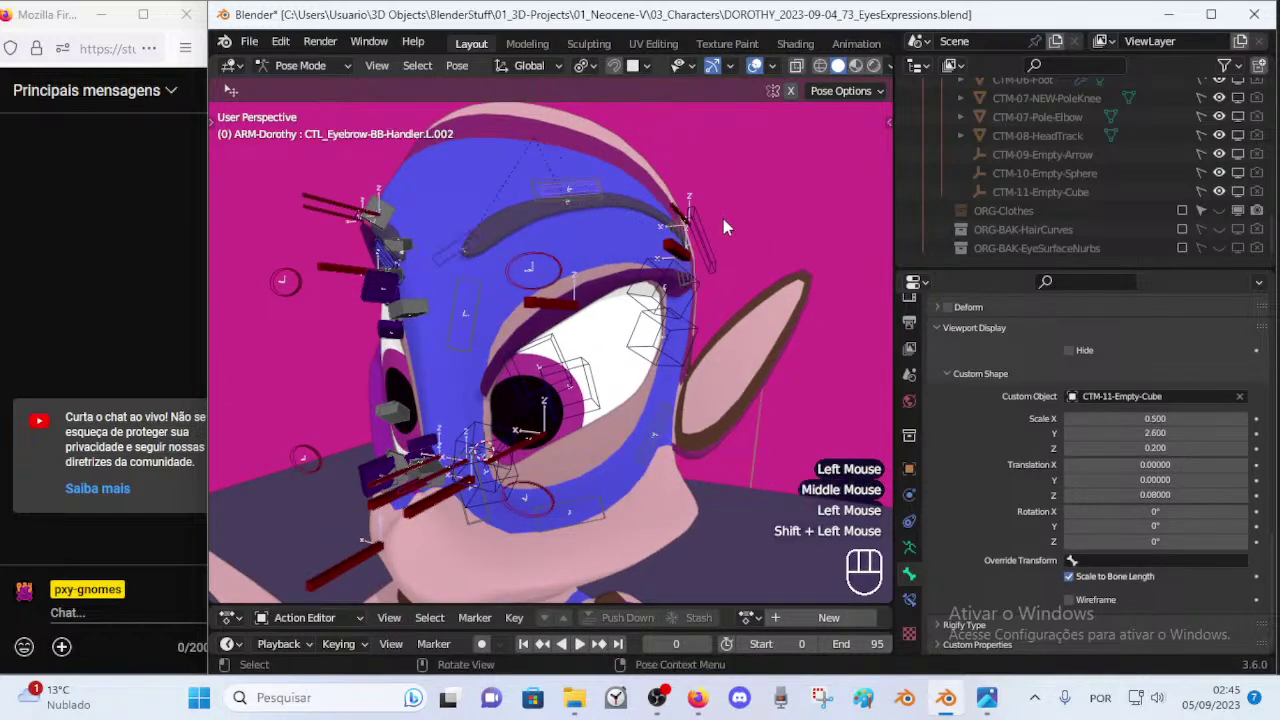
shift+click(715, 243)
mouse_move(715, 243)
middle_down()
mouse_move(664, 206)
mouse_move(710, 258)
middle_up()
middle_drag(618, 308, 862, 393)
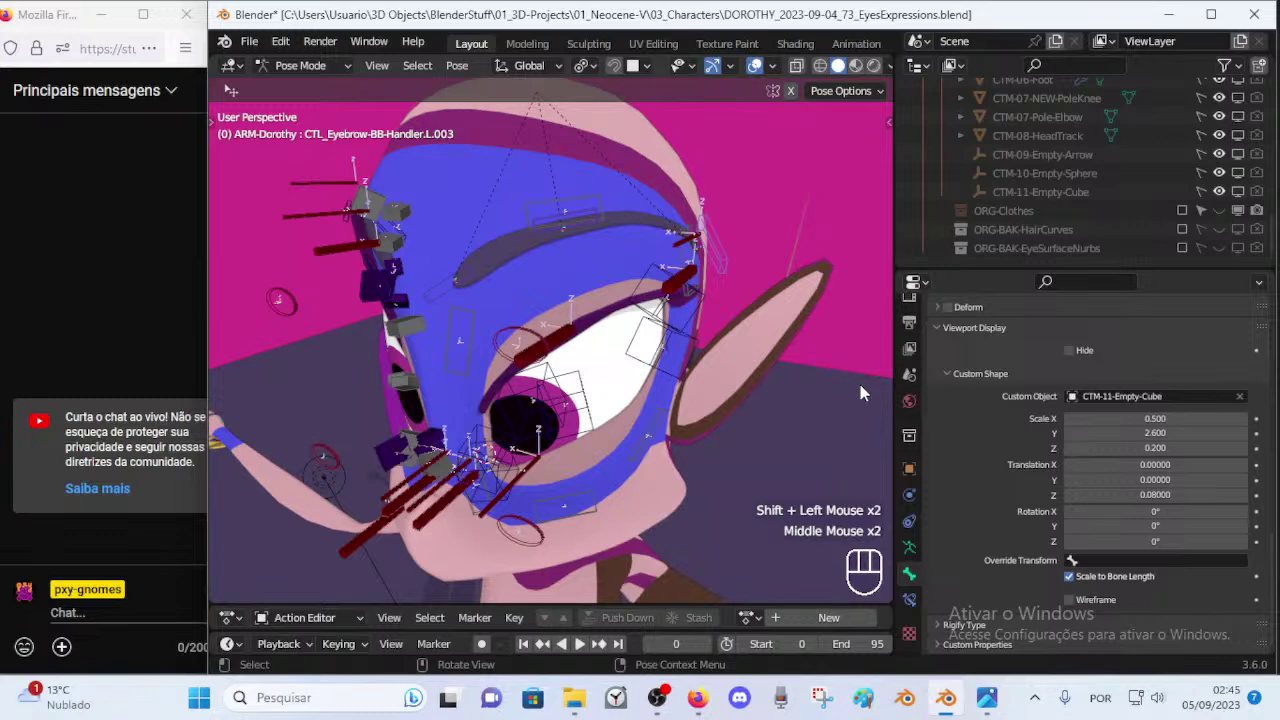
alt+click(1070, 577)
scroll(675, 392, down, 2)
middle_drag(675, 392, 640, 400)
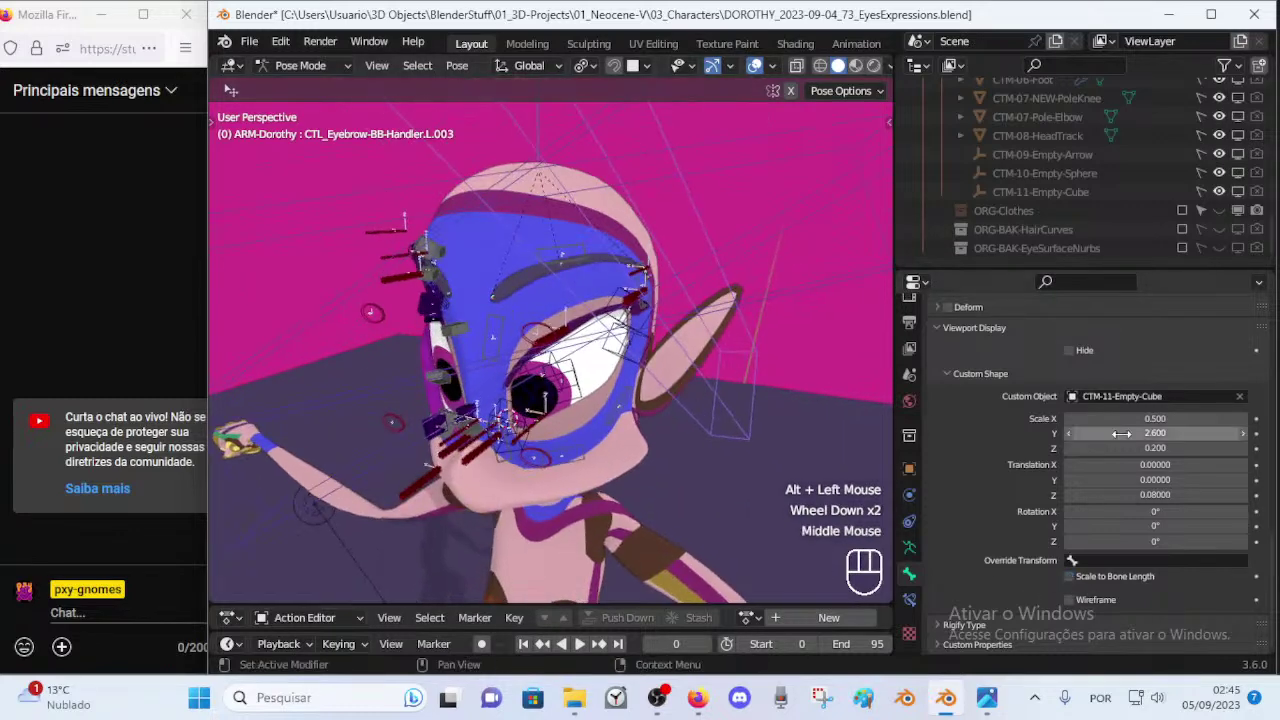
Set the custom shape's X, Y and Z scale to 0.1 on all three eyebrow controls.
alt+click(1177, 418)
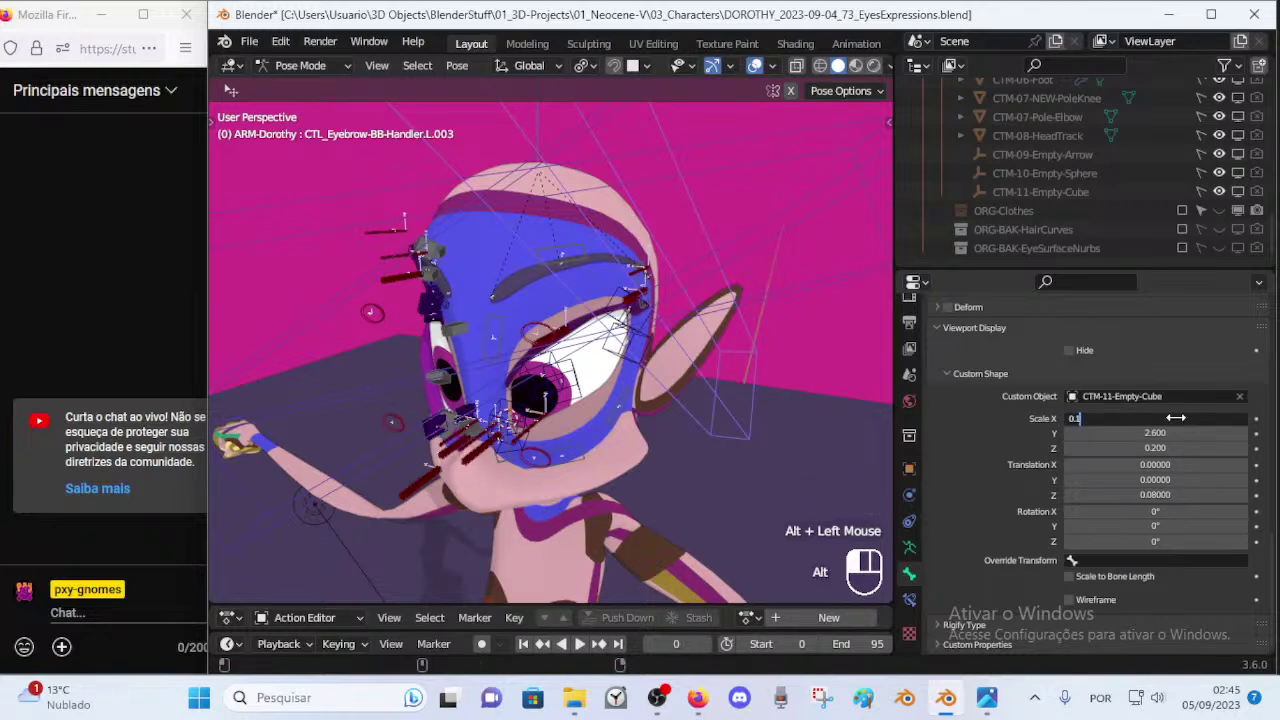
key(Return)
click(1177, 433)
text(0)
key(Return)
click(1185, 449)
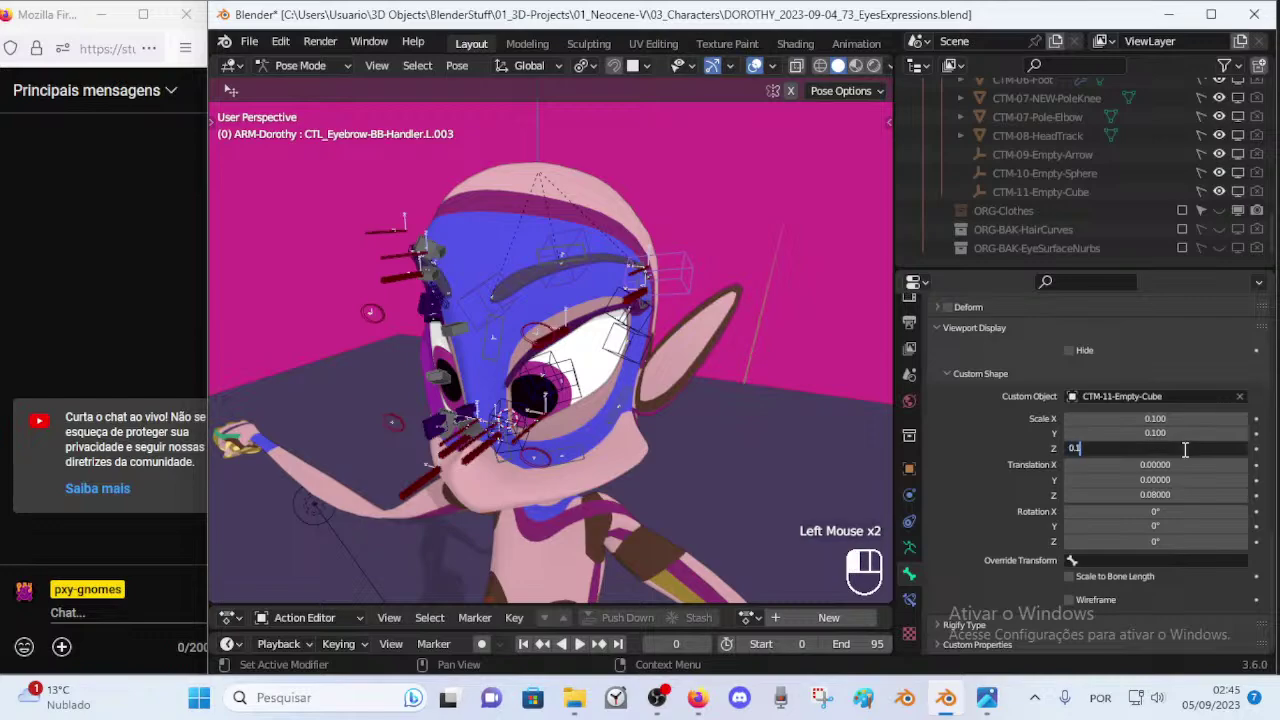
key(alt+Return)
scroll(546, 288, up, 2)
middle_drag(546, 288, 632, 296)
scroll(632, 303, up, 1)
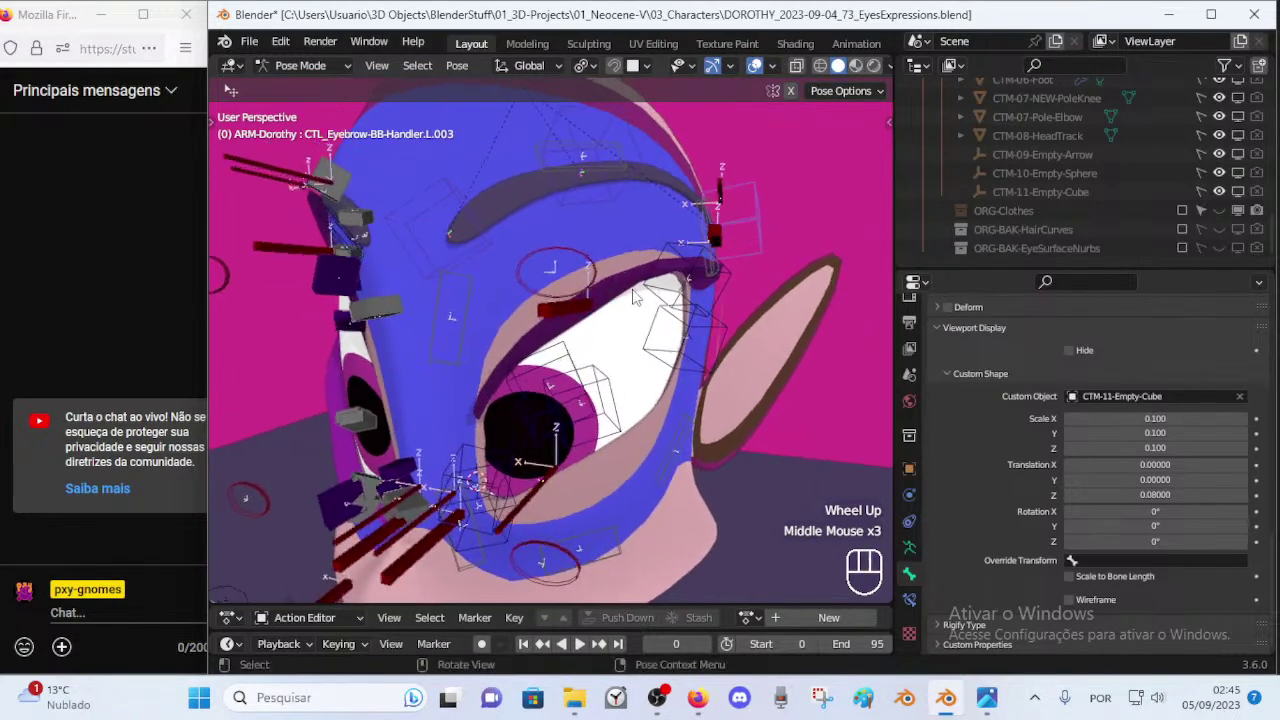
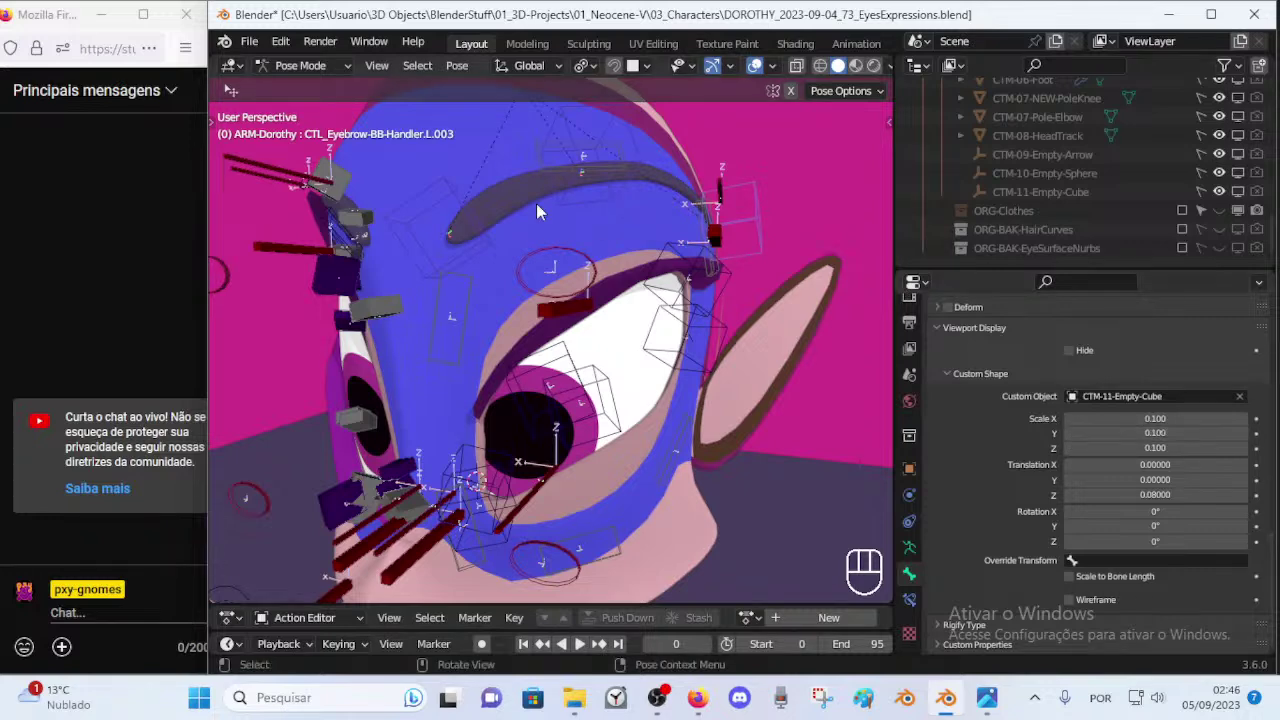
Compare with the orbicularis control by the inner brow, and set the eyebrow controls' custom shape scale to Y 0.2 and Z 0.01.
click(473, 278)
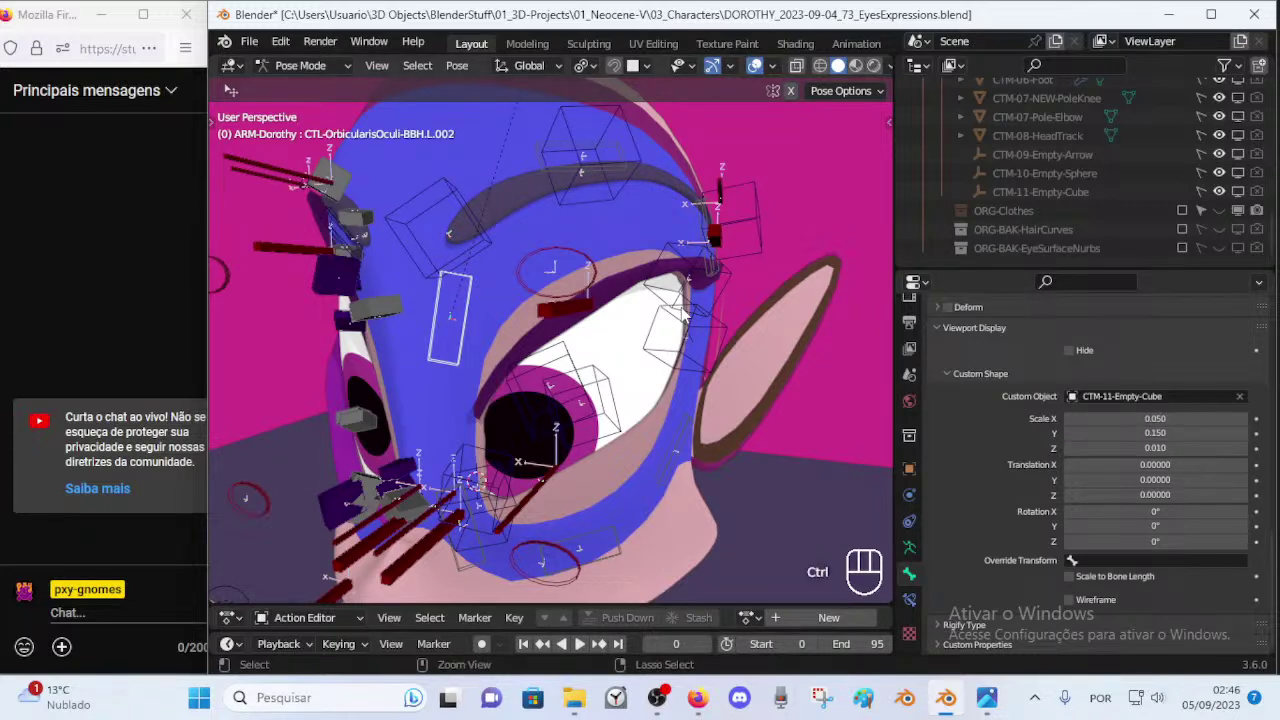
key(ctrl+z)
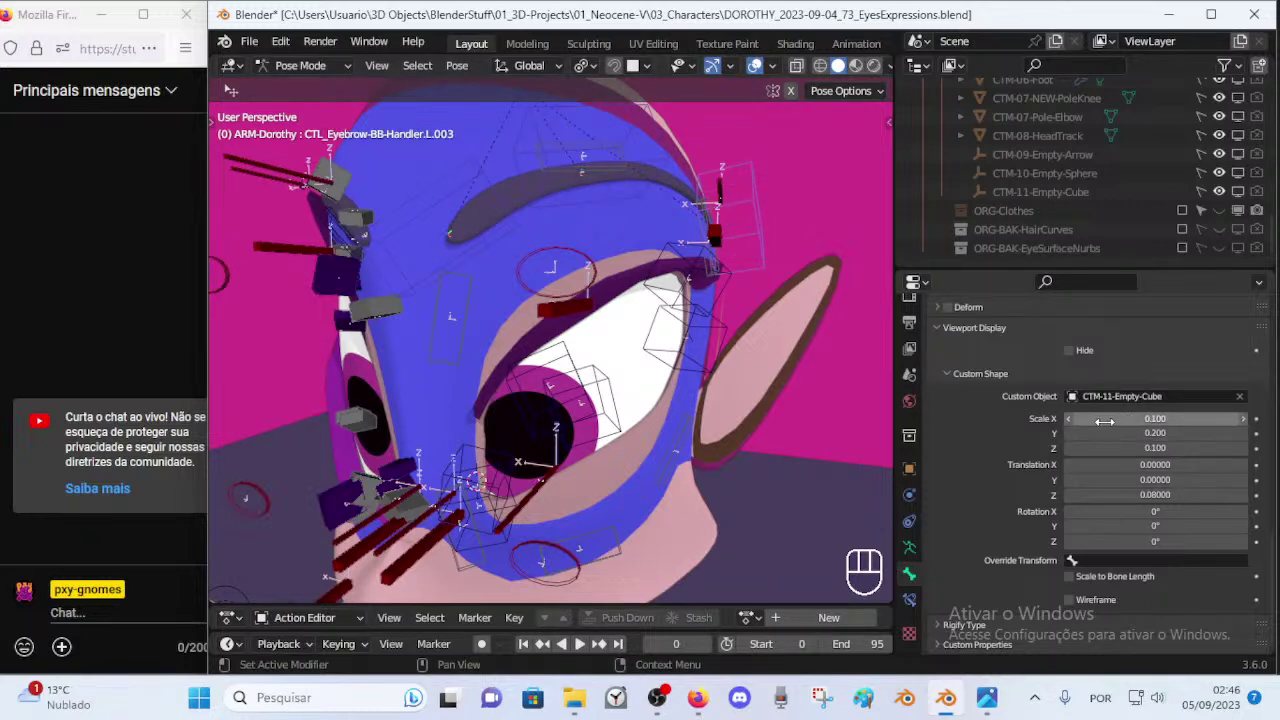
click(455, 312)
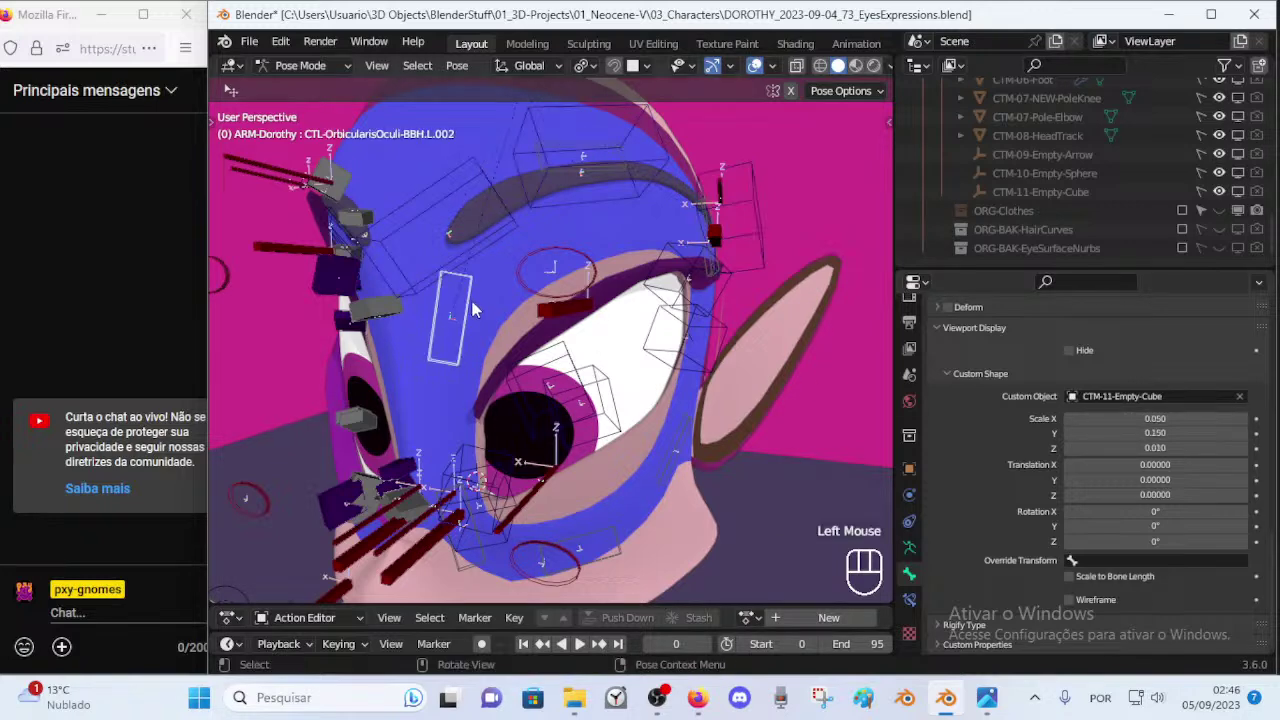
key(ctrl+z)
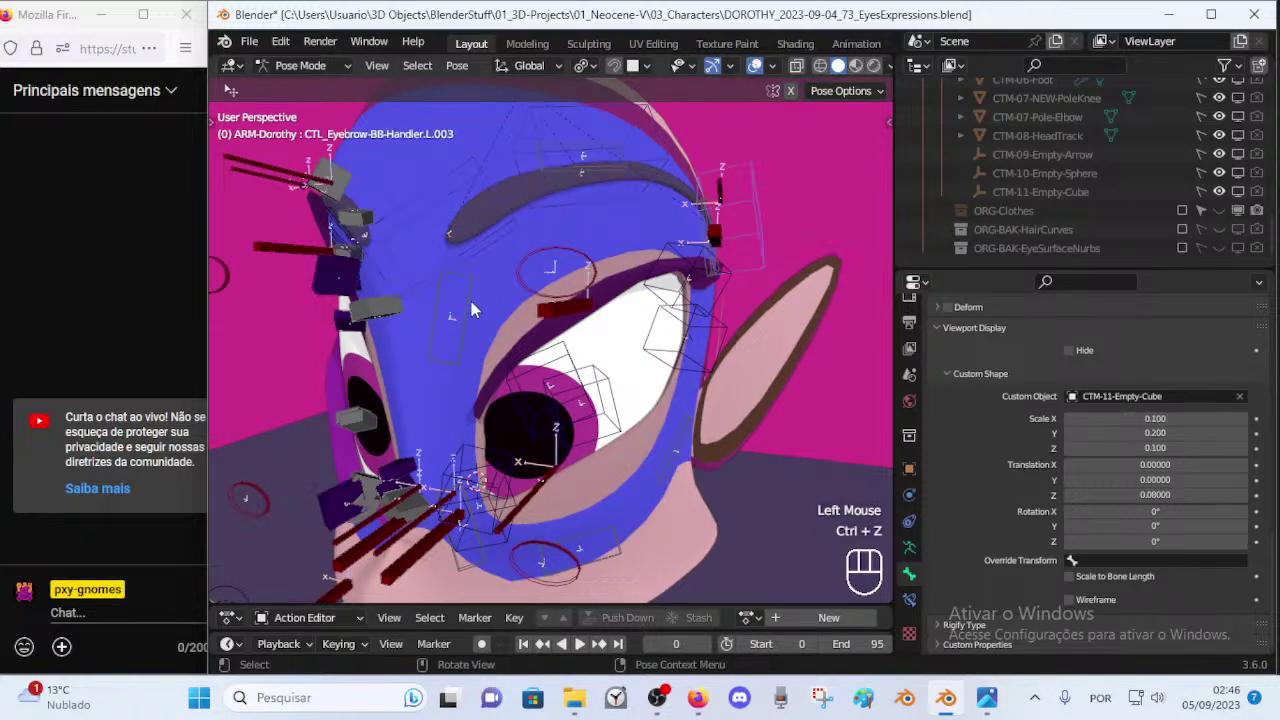
alt+click(1131, 444)
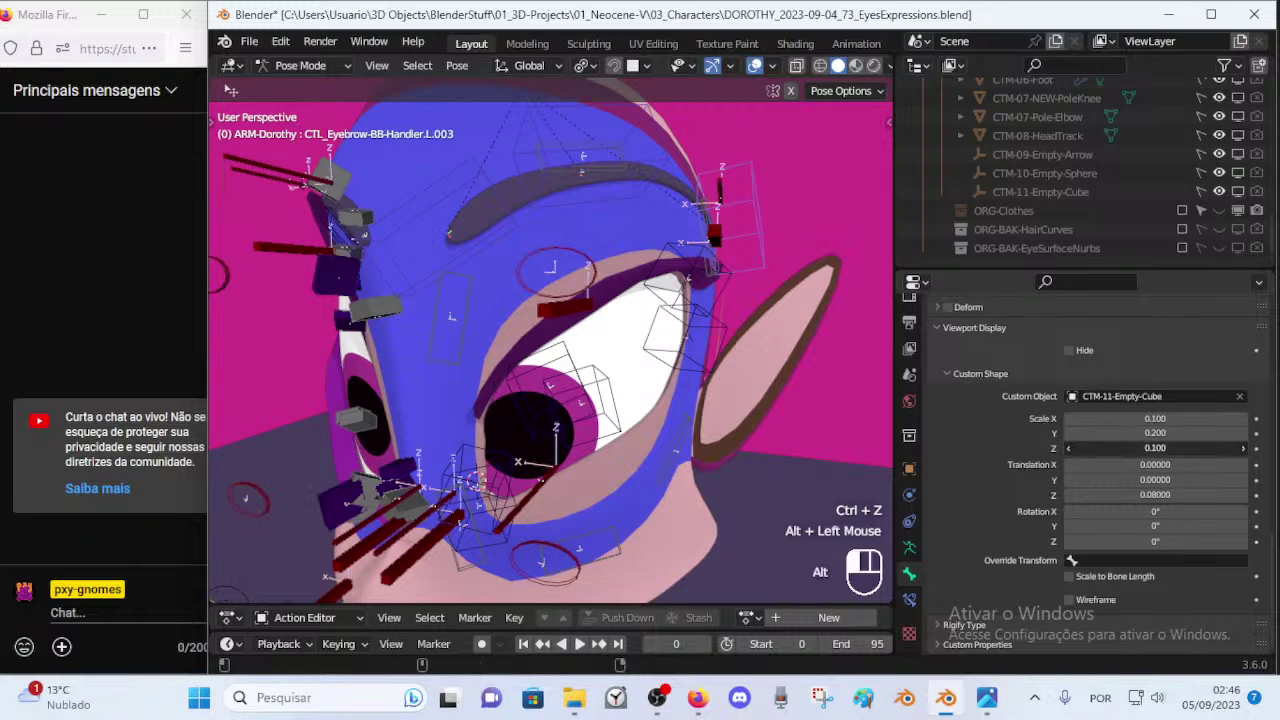
key(Return)
middle_drag(684, 297, 722, 348)
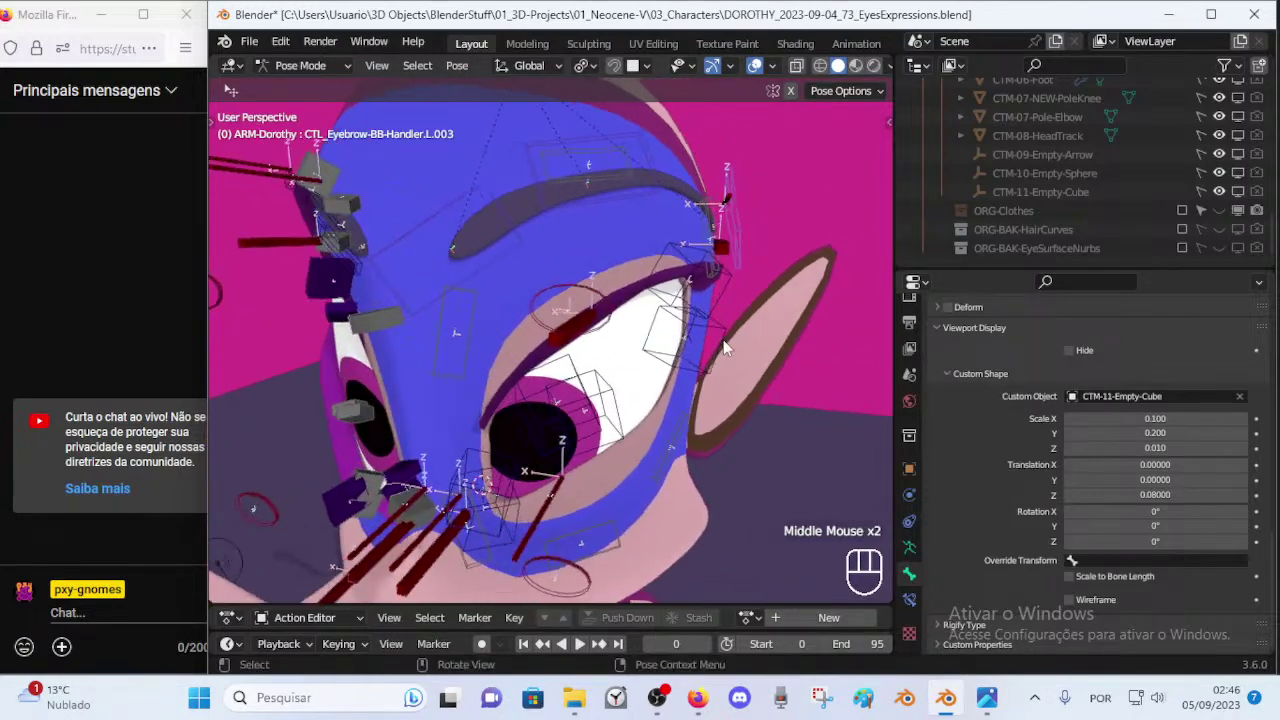
Set the eyebrow controls' custom shape X scale to 0.02 after trying 0.05.
click(1200, 414)
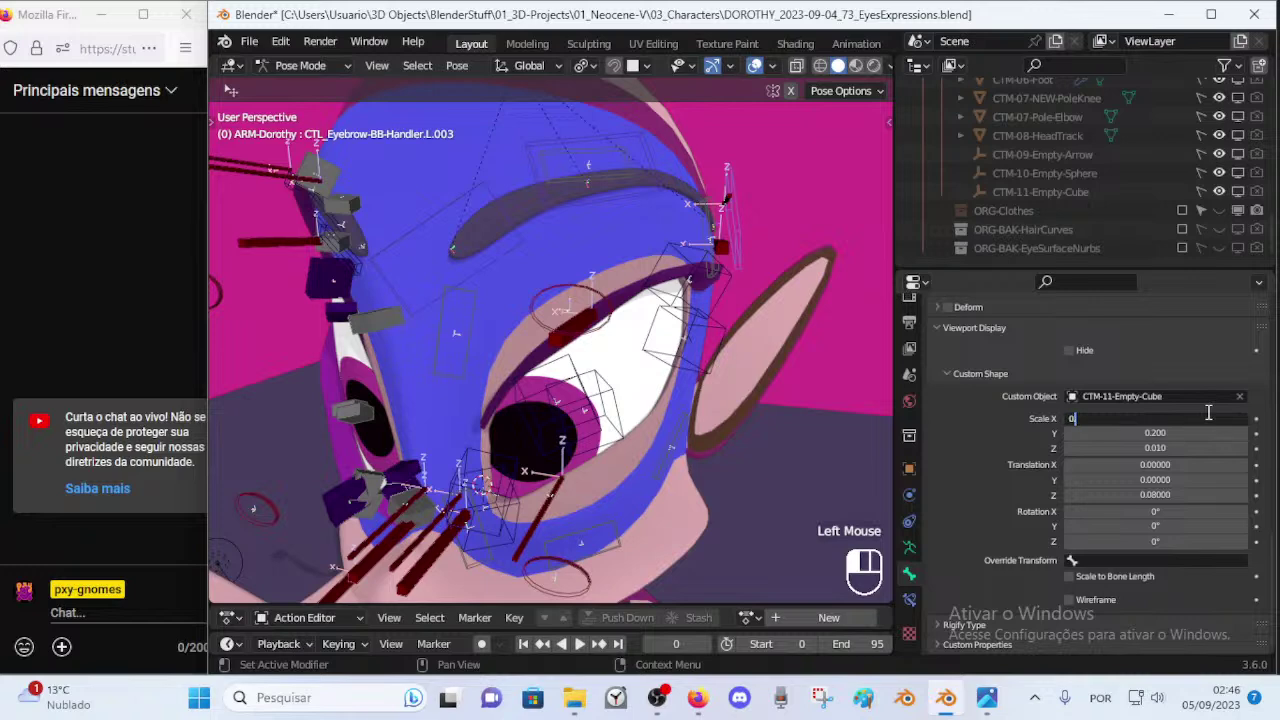
key(Return)
mouse_move(720, 350)
middle_down()
mouse_move(690, 354)
mouse_move(712, 352)
middle_up()
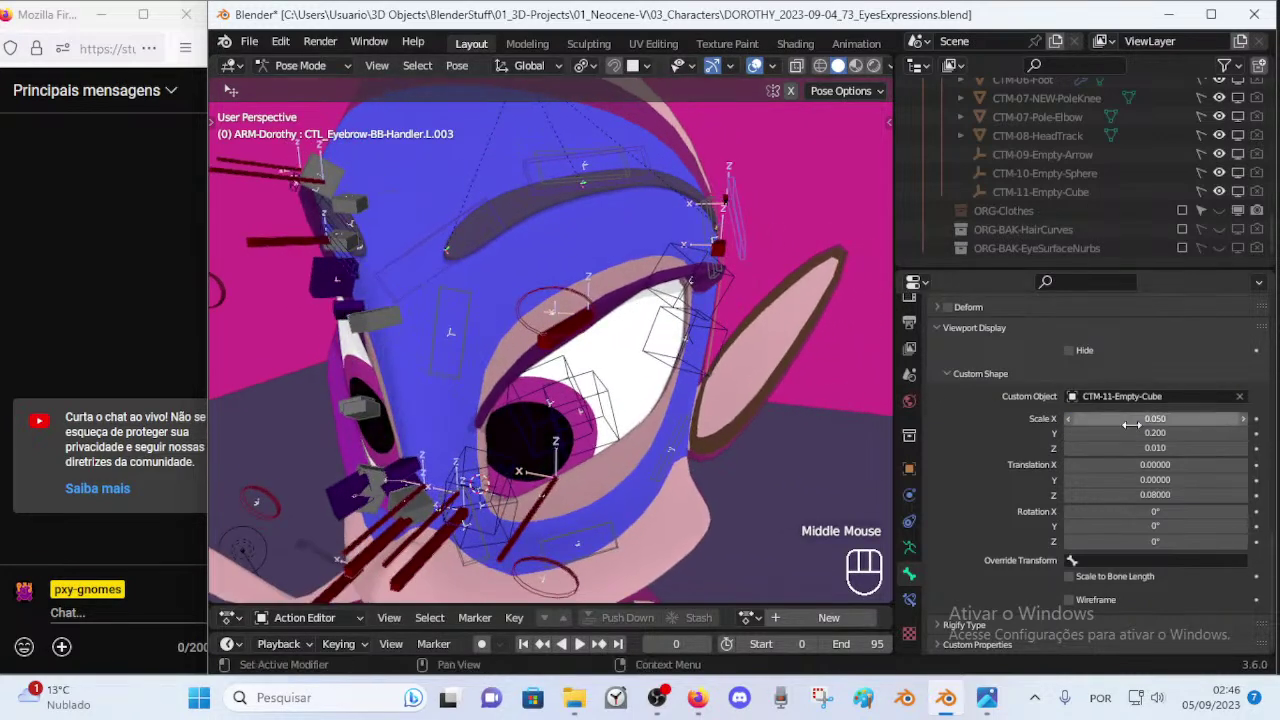
click(1171, 418)
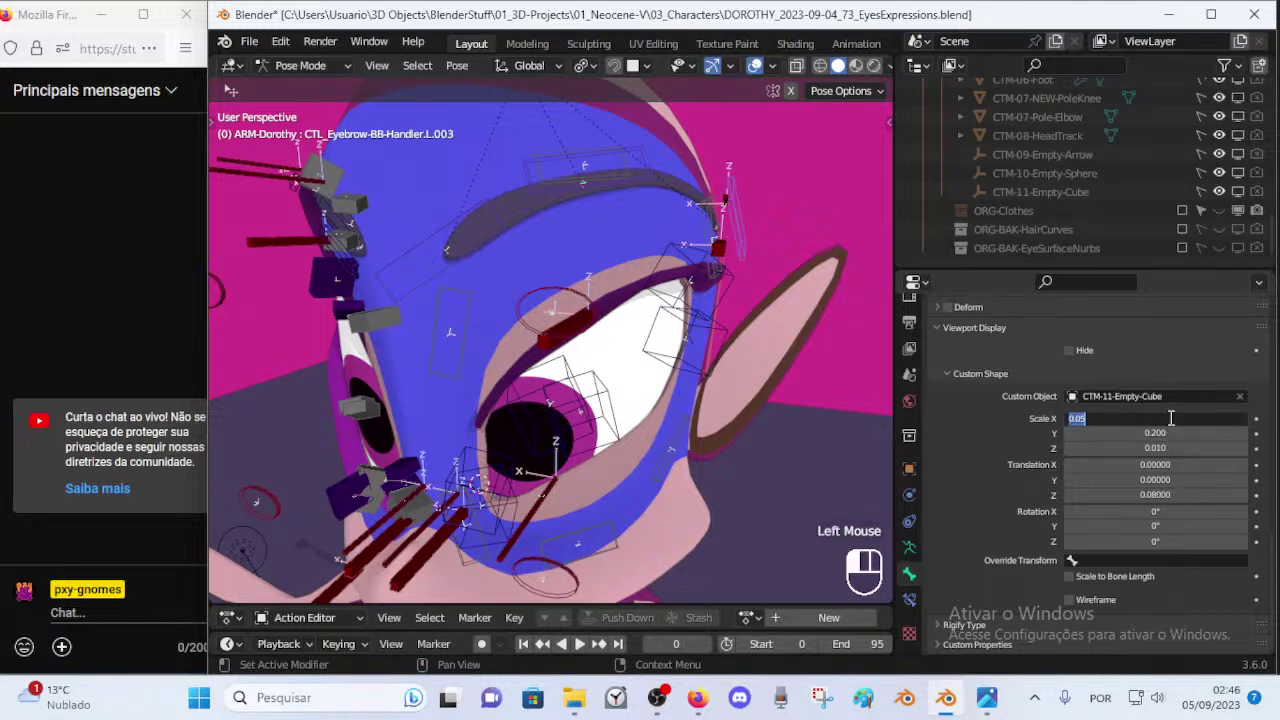
key(alt+Return)
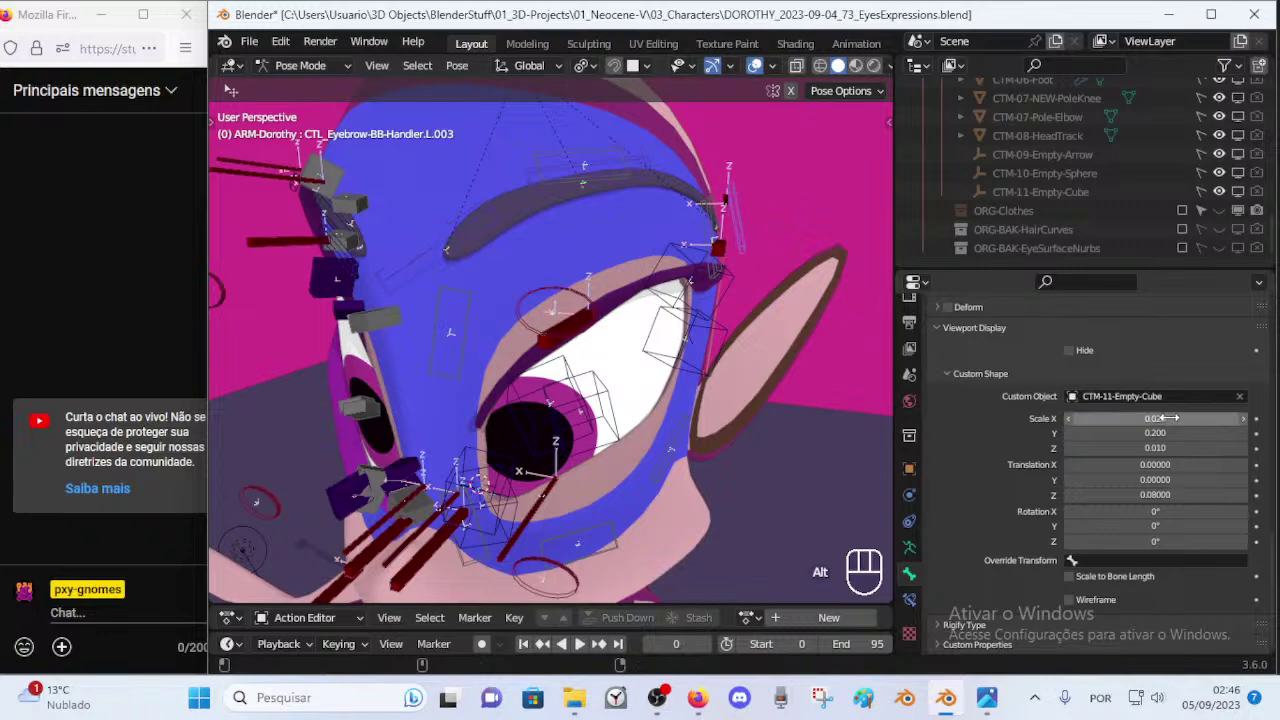
middle_drag(592, 292, 521, 275)
scroll(543, 279, down, 1)
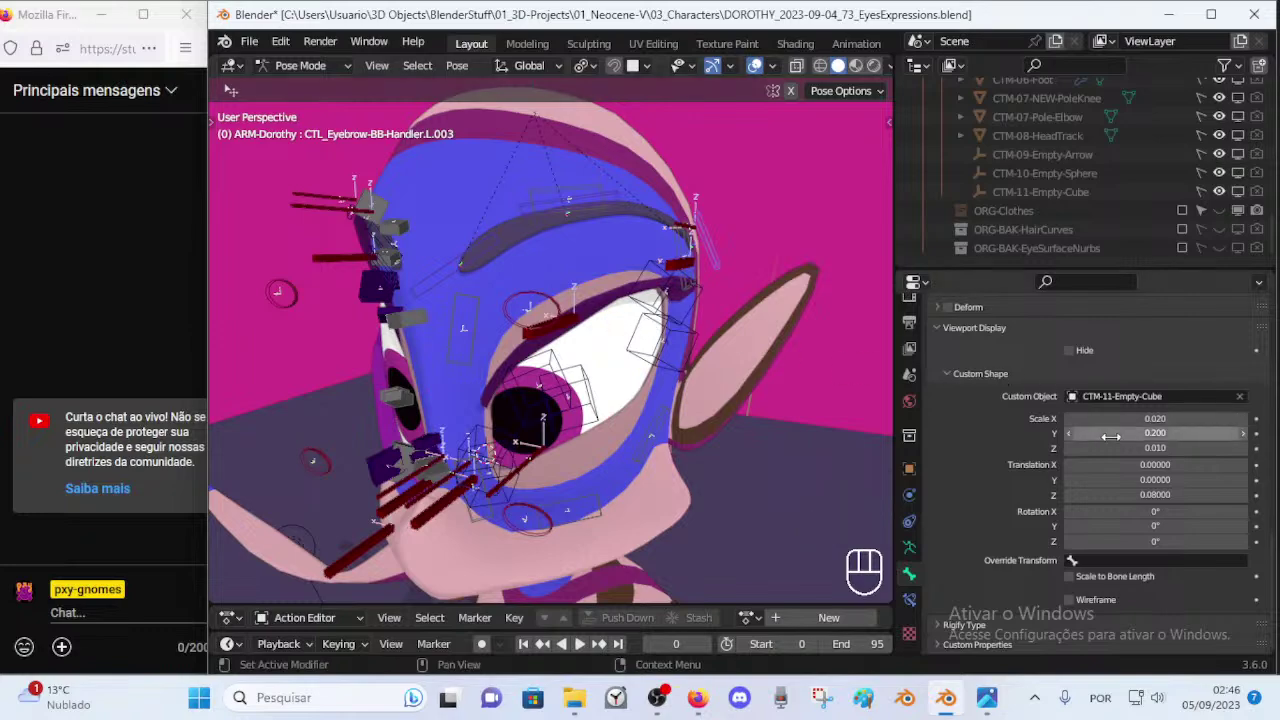
Reduce the custom shape's Y scale to 0.1 on all the selected eyebrow controls.
alt+click(1070, 432)
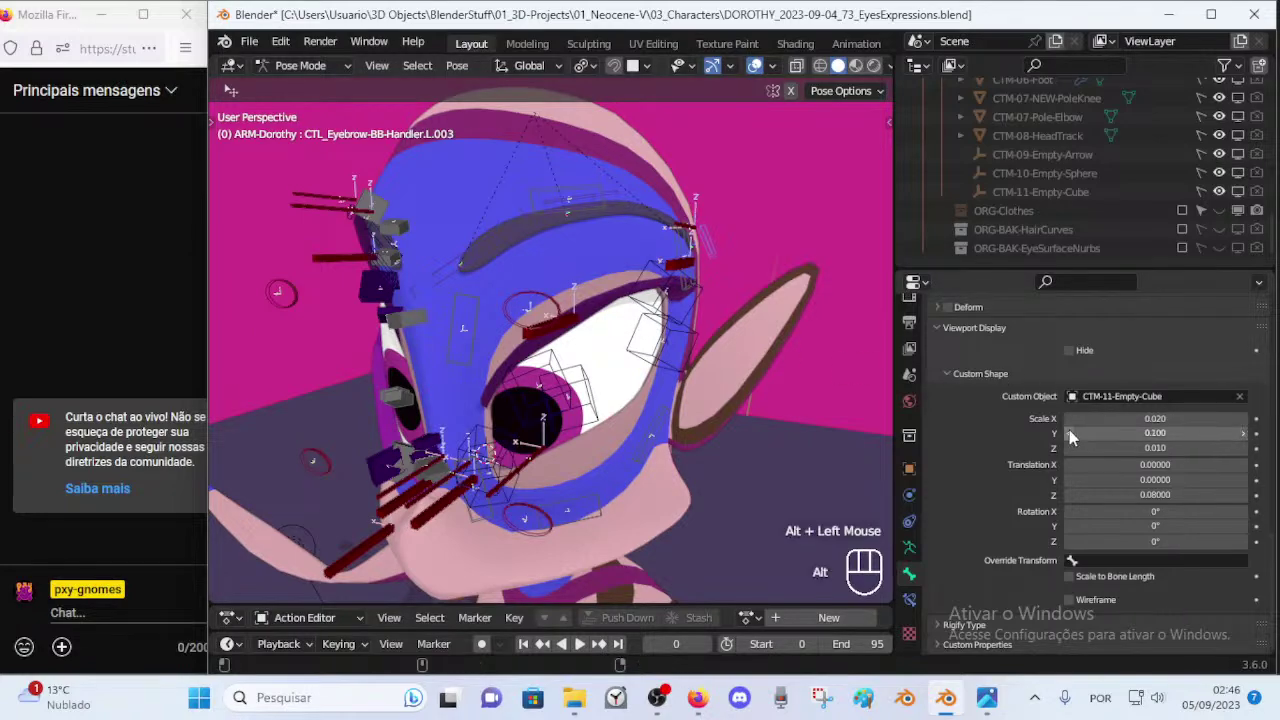
middle_drag(550, 256, 538, 230)
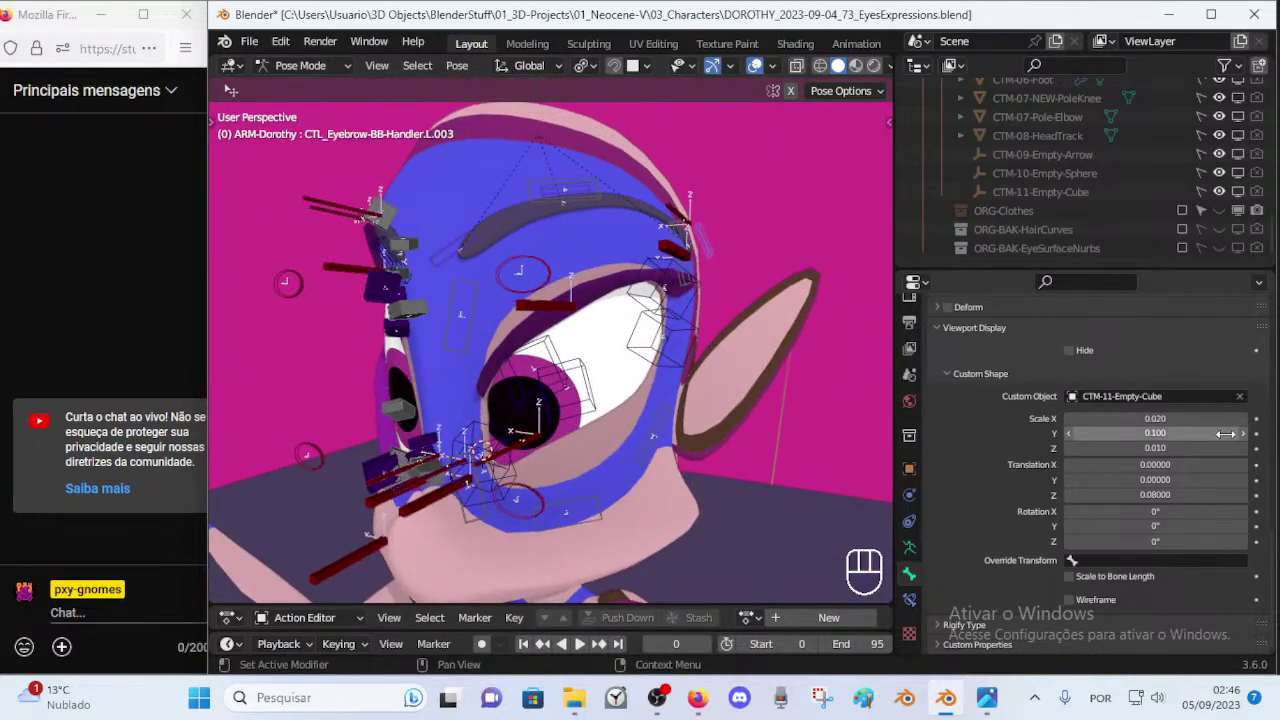
middle_drag(578, 272, 603, 295)
middle_drag(524, 249, 498, 258)
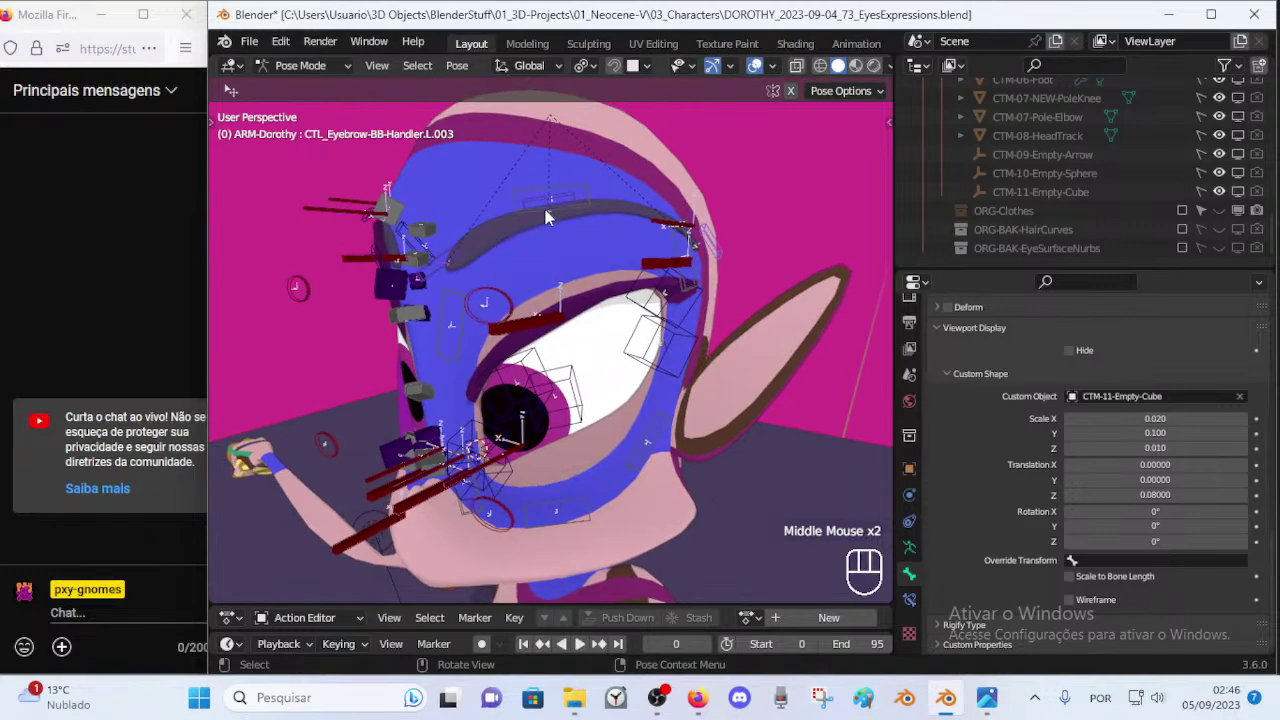
Select the three left eyebrow controls, assign them to the GRP-HLP_Helper bone group, and clear the selection.
click(697, 252)
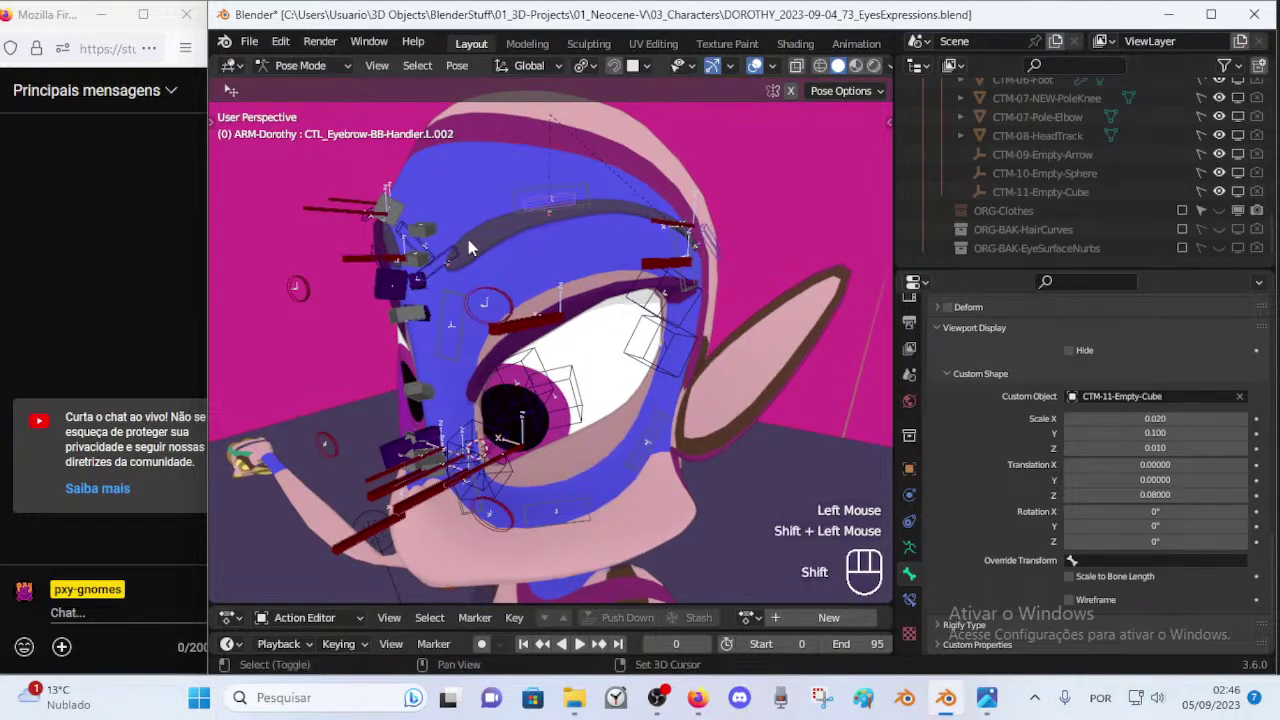
click(909, 549)
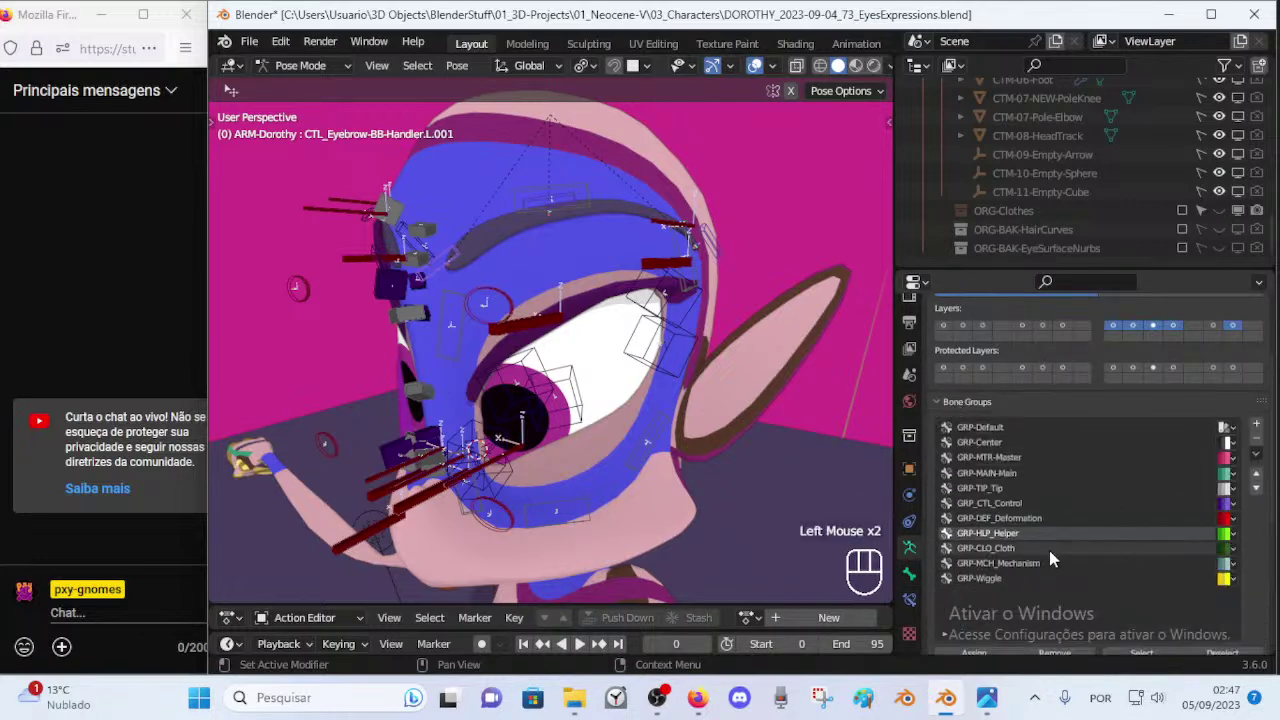
scroll(1017, 605, down, 2)
key(alt)
alt+click(976, 581)
key(alt+a)
Select the overlapping eyebrow and orbicularis controls above the left eye in turn to compare their display colours.
middle_drag(650, 385, 598, 210)
click(582, 186)
click(606, 196)
shift+click(470, 312)
key(alt+a)
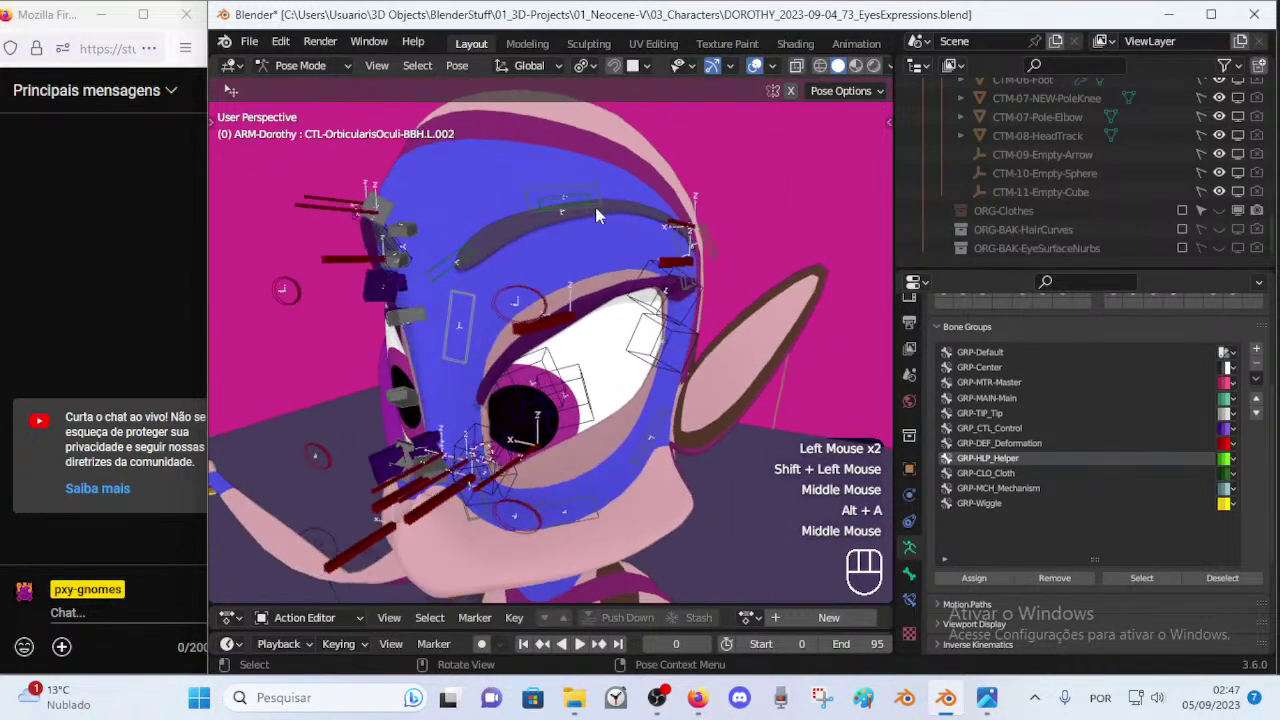
click(588, 190)
click(591, 189)
click(600, 184)
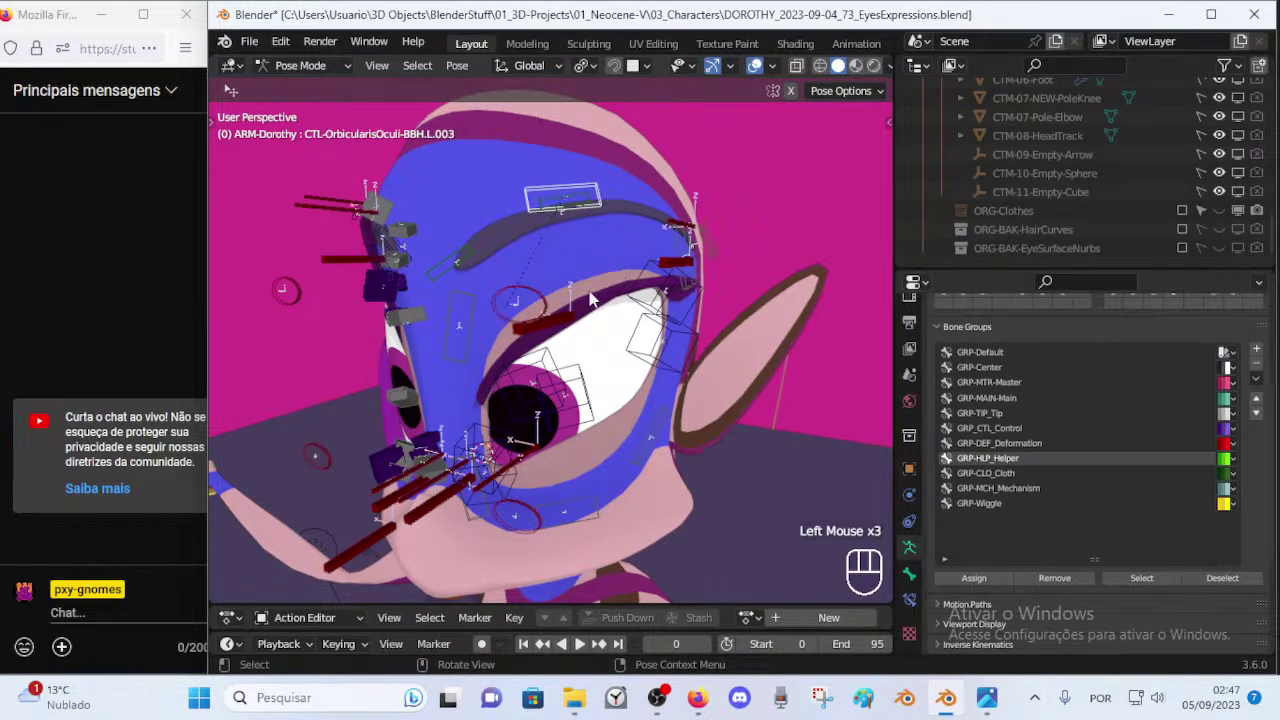
Select the three left eyebrow controls again, assign them to the GRP-Center bone group, and clear the selection.
click(457, 258)
shift+click(567, 200)
middle_drag(568, 204, 676, 247)
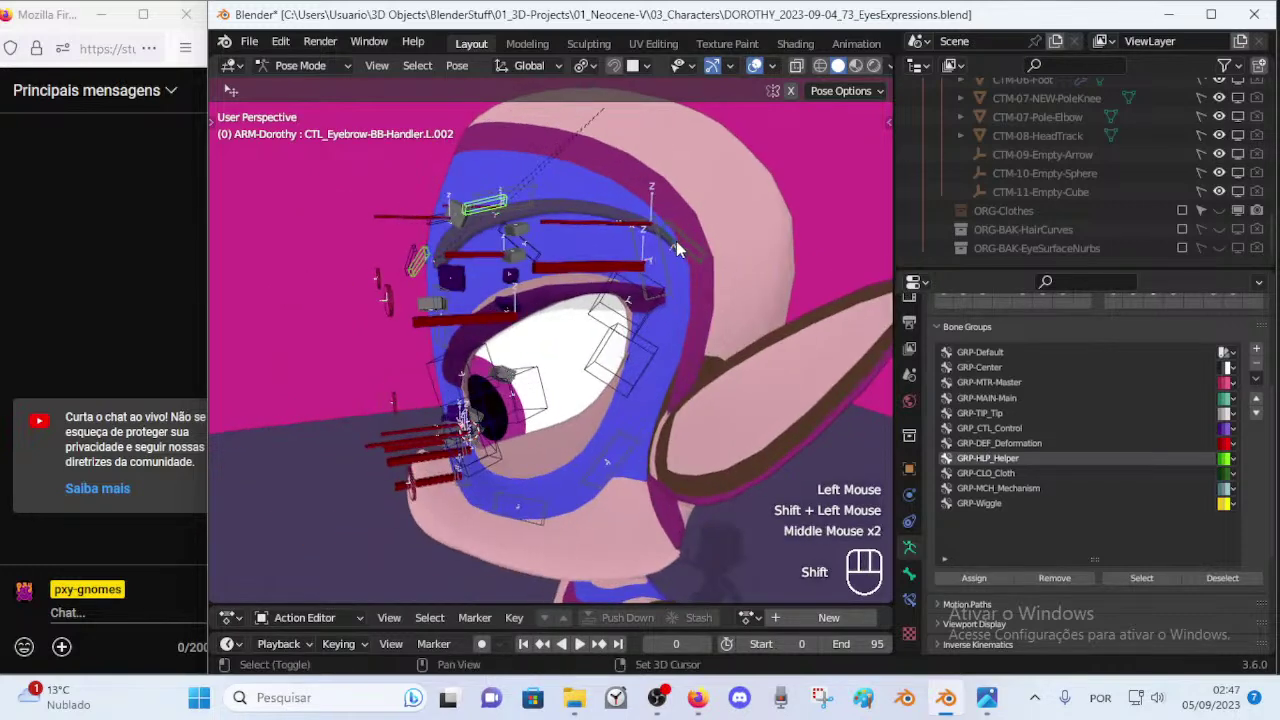
shift+click(677, 247)
scroll(1169, 393, up, 1)
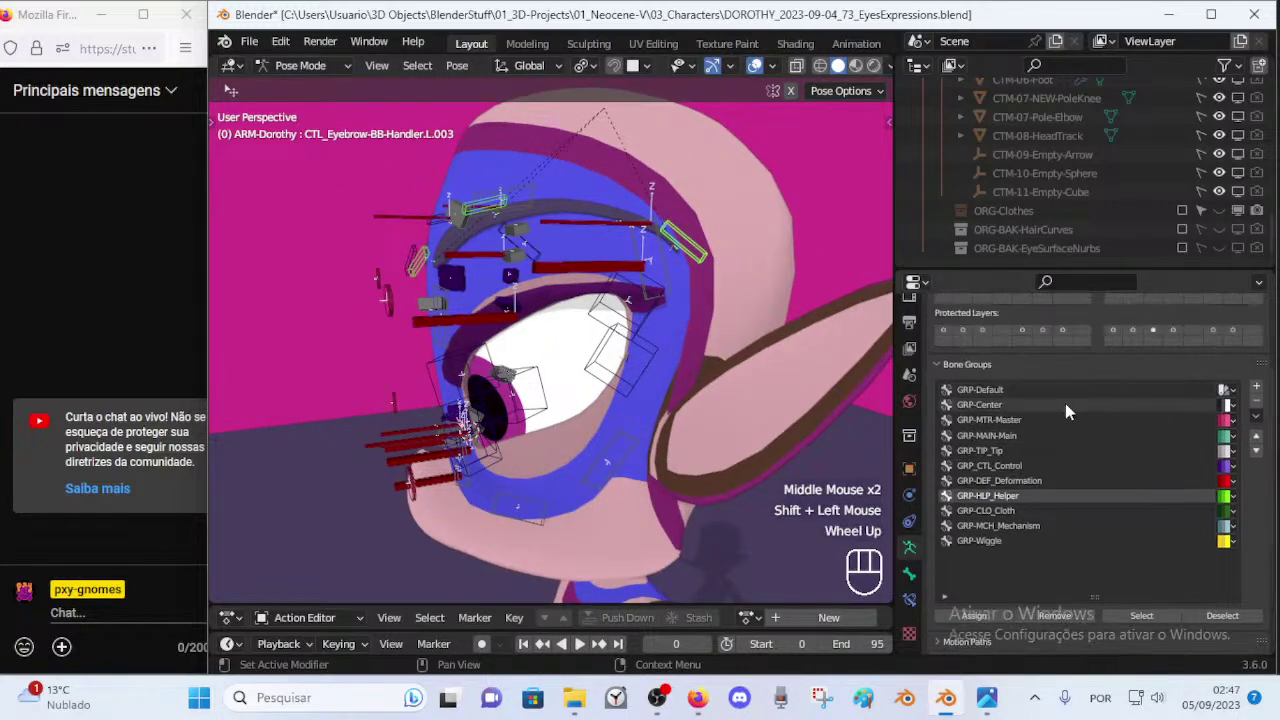
click(1066, 405)
alt+click(984, 617)
key(alt+a)
Reselect the left eyebrow controls together and the overlapping middle ones singly to check their new display colour.
middle_drag(468, 298, 466, 234)
key(alt+a)
click(434, 253)
shift+click(523, 195)
shift+click(702, 234)
middle_drag(698, 235, 585, 222)
key(alt+a)
click(556, 194)
click(581, 189)
click(614, 199)
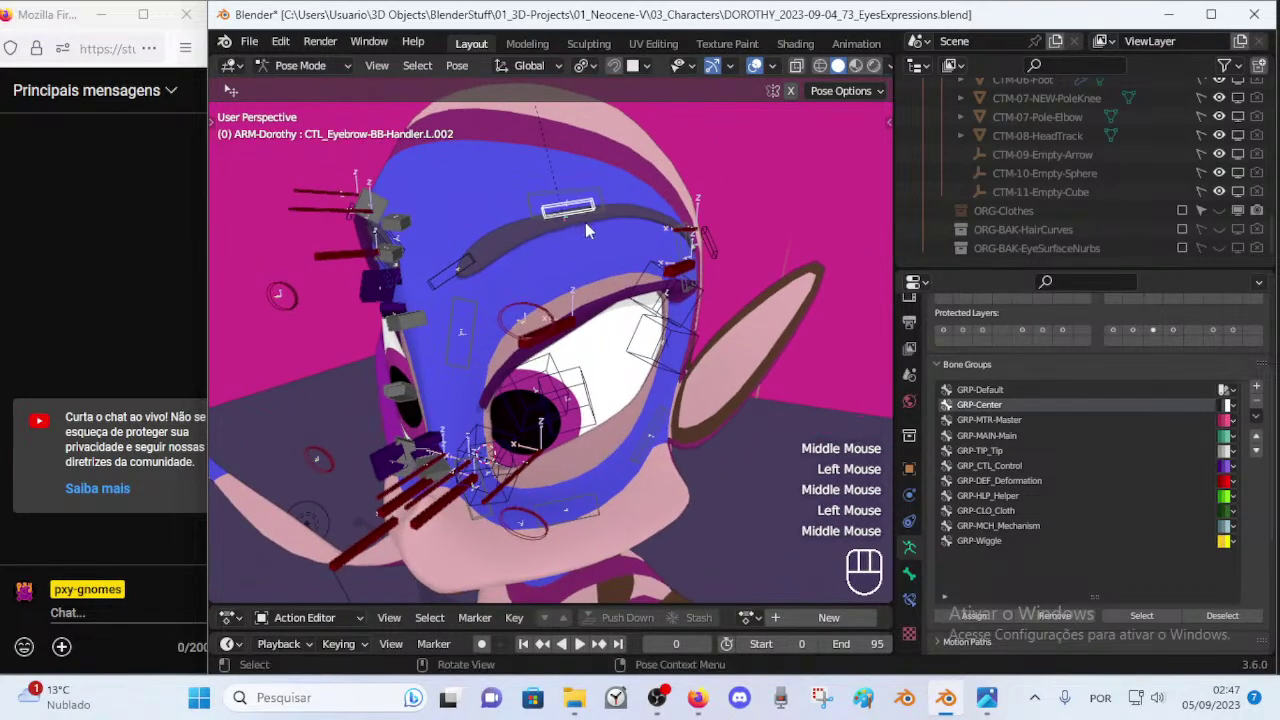
Select the three left eyebrow controls, assign them to the GRP-MTR-Master bone group, and clear the selection.
key(g)
key(Escape)
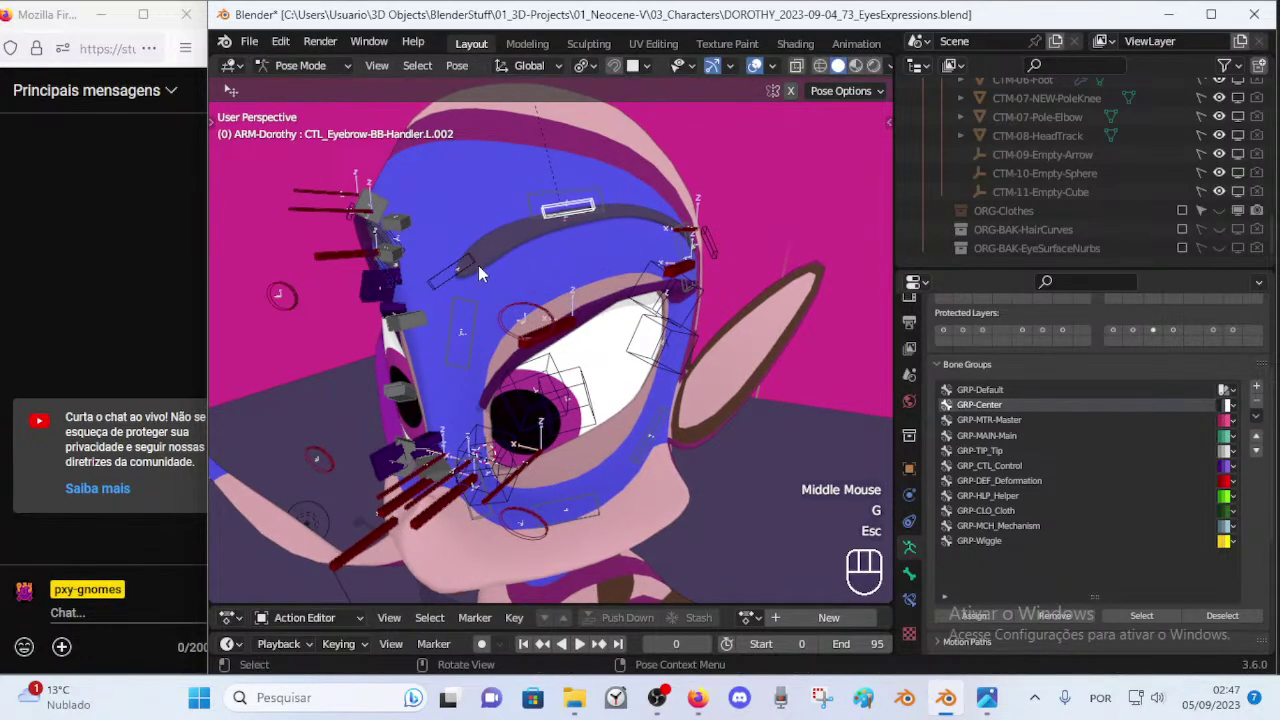
shift+click(556, 213)
shift+click(720, 250)
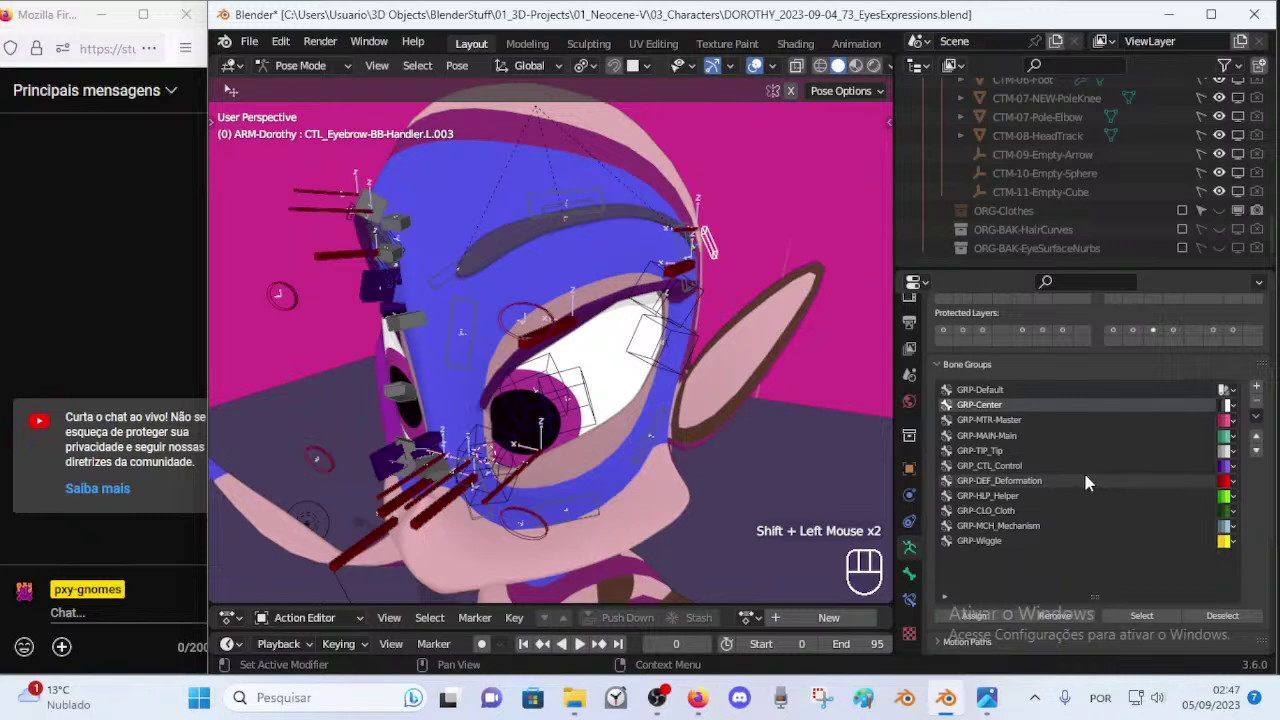
click(1070, 419)
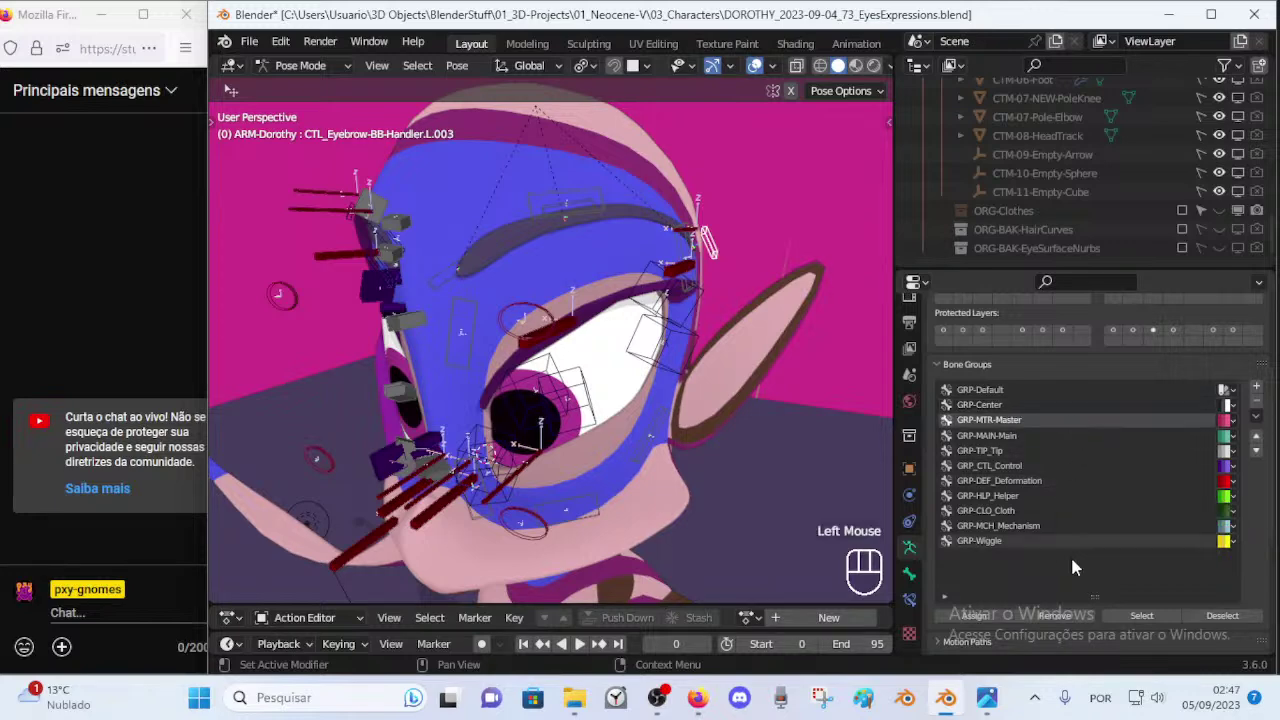
alt+click(997, 618)
key(alt+a)
Select the left eyebrow controls and the overlapping orbicularis control in turn to compare their display colours.
middle_drag(625, 325, 467, 303)
click(655, 236)
middle_drag(542, 277, 632, 262)
click(556, 206)
click(437, 257)
shift+click(568, 206)
middle_drag(558, 245, 646, 284)
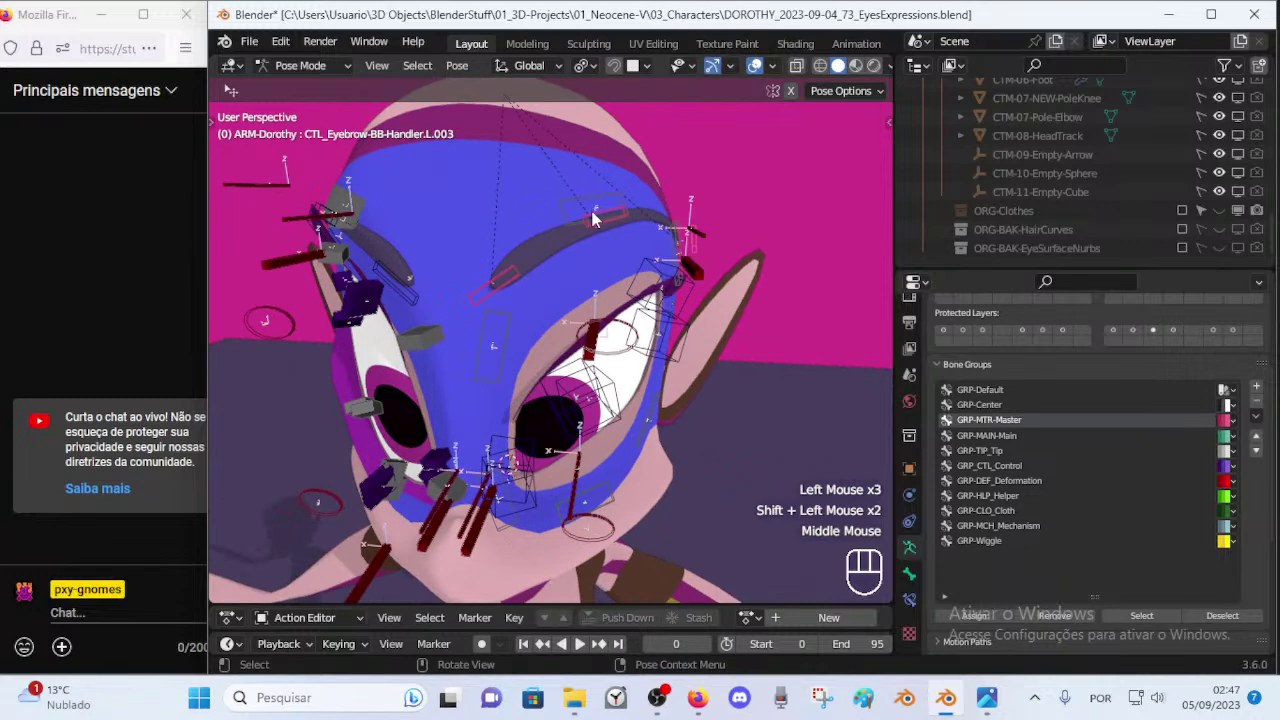
key(alt+a)
click(563, 196)
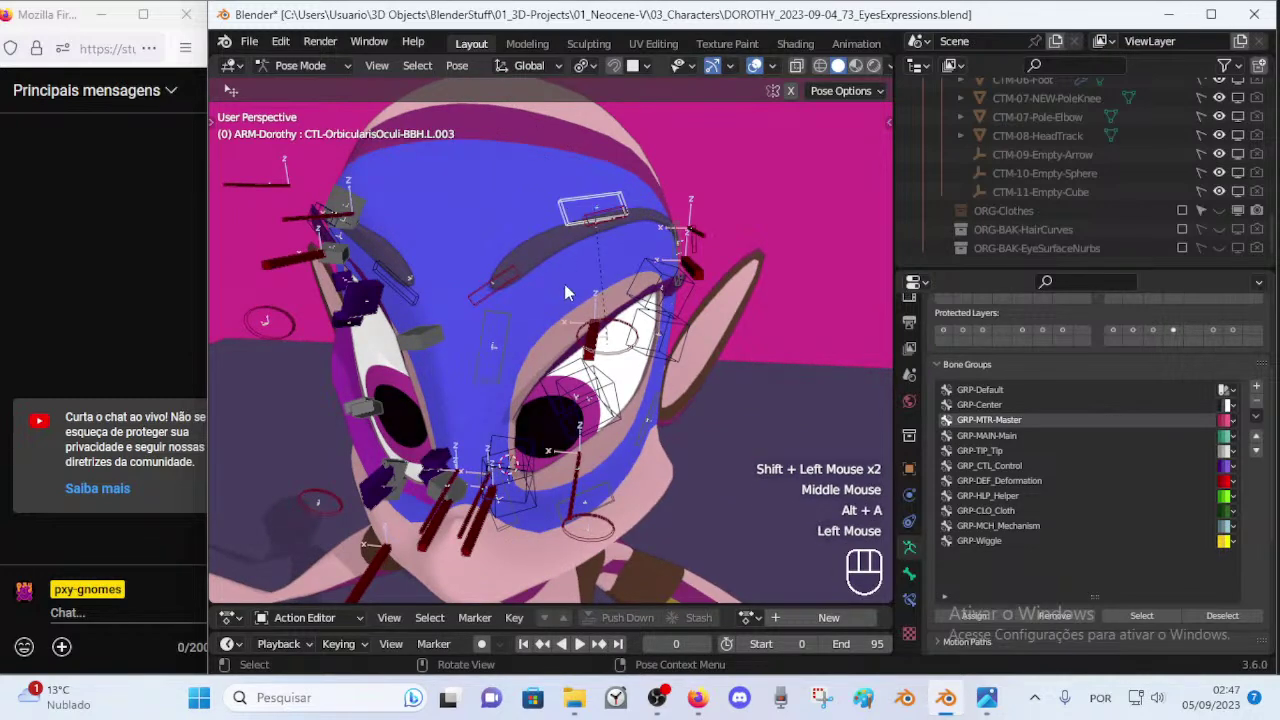
Select the three left eyebrow controls, assign them to the GRP-Wiggle bone group, and clear the selection.
shift+click(607, 212)
middle_drag(648, 243, 724, 235)
shift+click(714, 235)
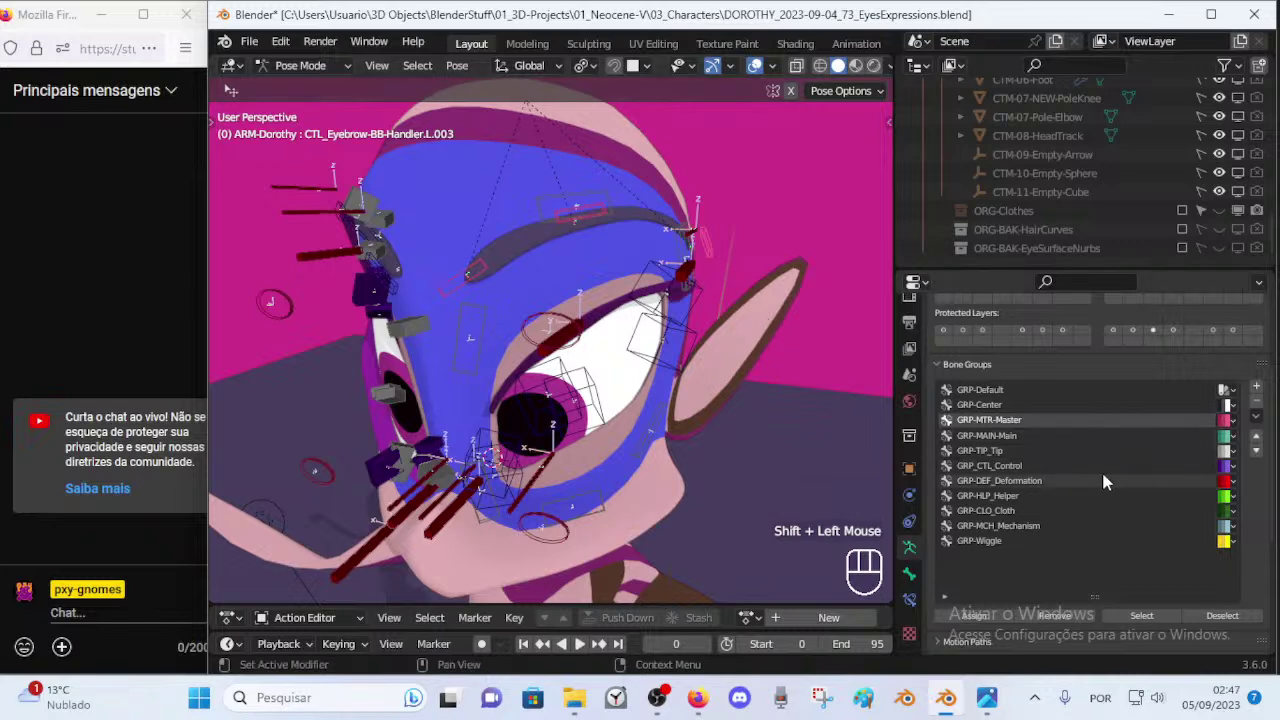
click(1163, 466)
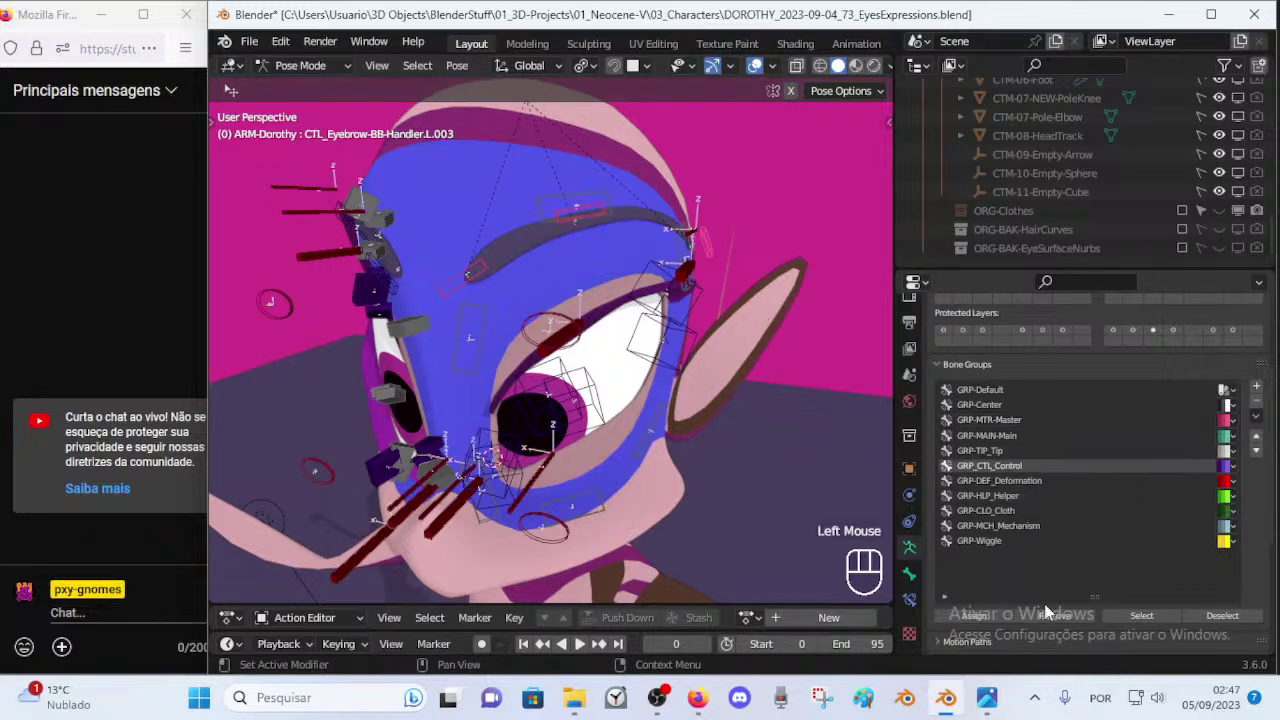
click(1127, 541)
middle_drag(770, 385, 675, 300)
key(alt+a)
Reselect the outer, middle and inner left eyebrow controls together.
click(724, 247)
middle_drag(520, 255, 627, 262)
shift+click(558, 209)
shift+click(467, 256)
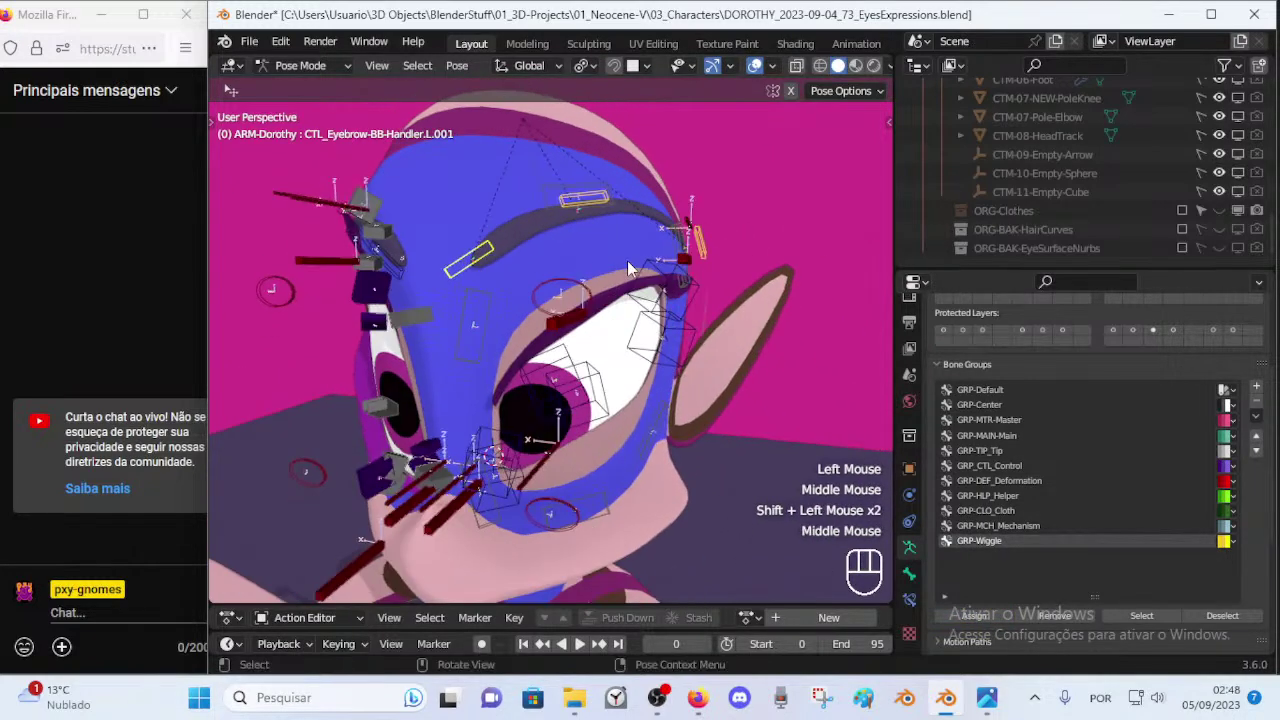
Show the custom shape settings of the selected eyebrow controls in the bone properties, with Bendy Bones collapsed.
click(910, 600)
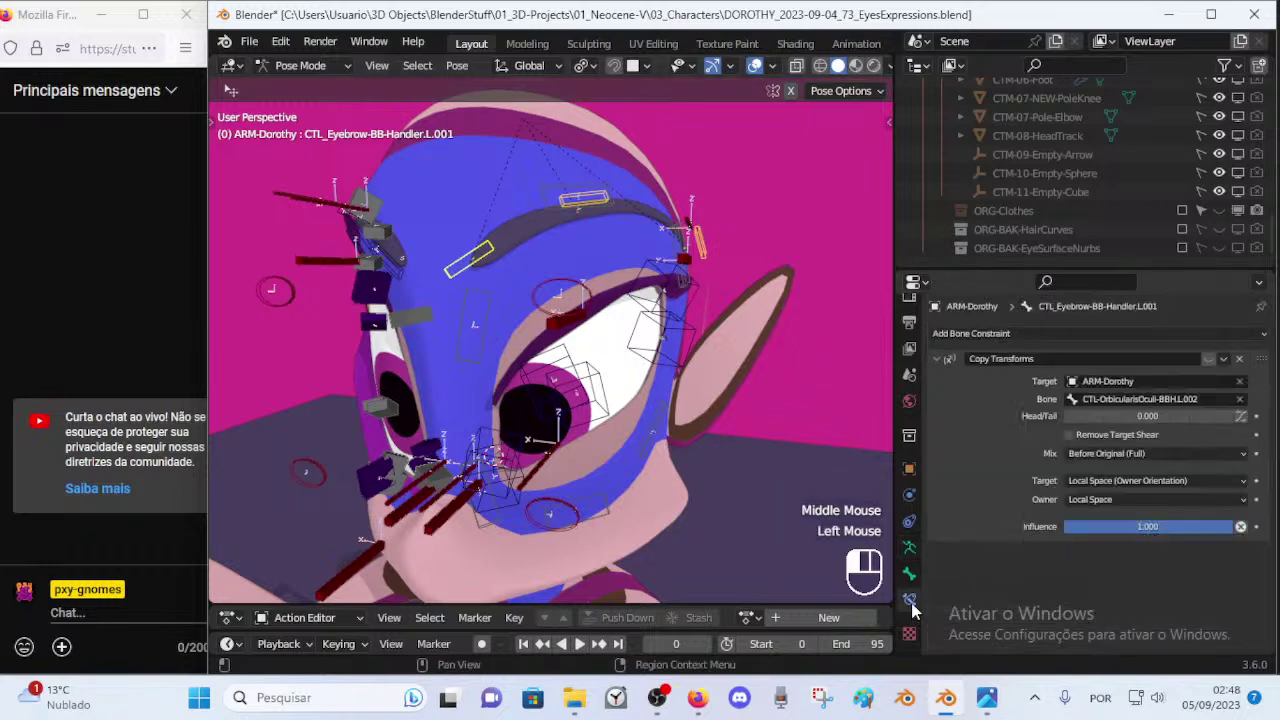
click(909, 574)
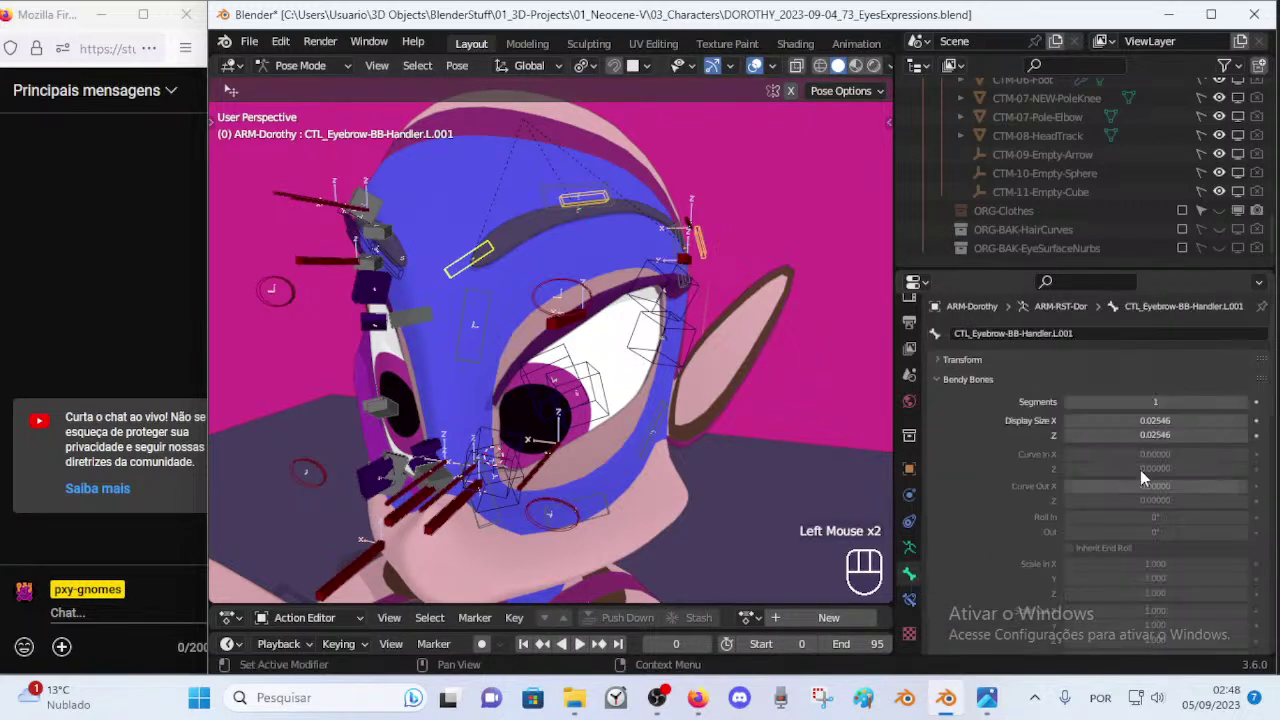
shift+click(484, 250)
shift+click(484, 250)
scroll(960, 527, down, 2)
scroll(1018, 521, up, 1)
middle_drag(750, 295, 498, 248)
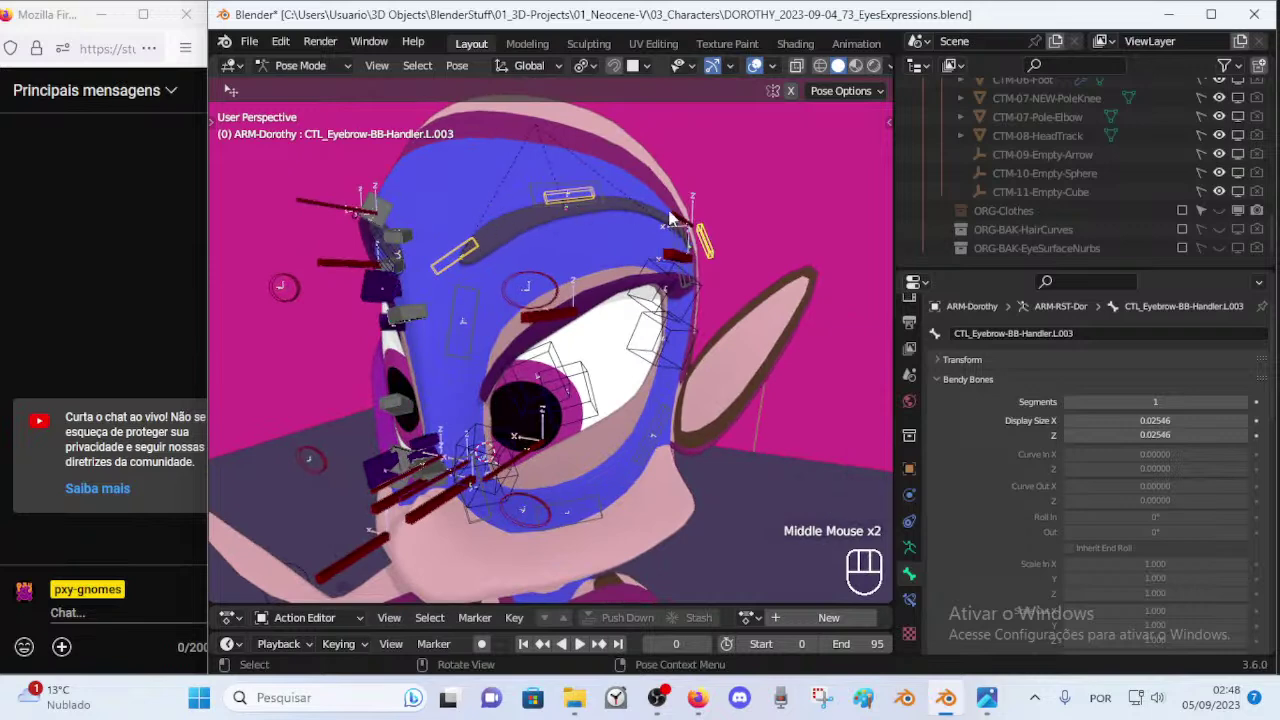
middle_drag(688, 264, 732, 284)
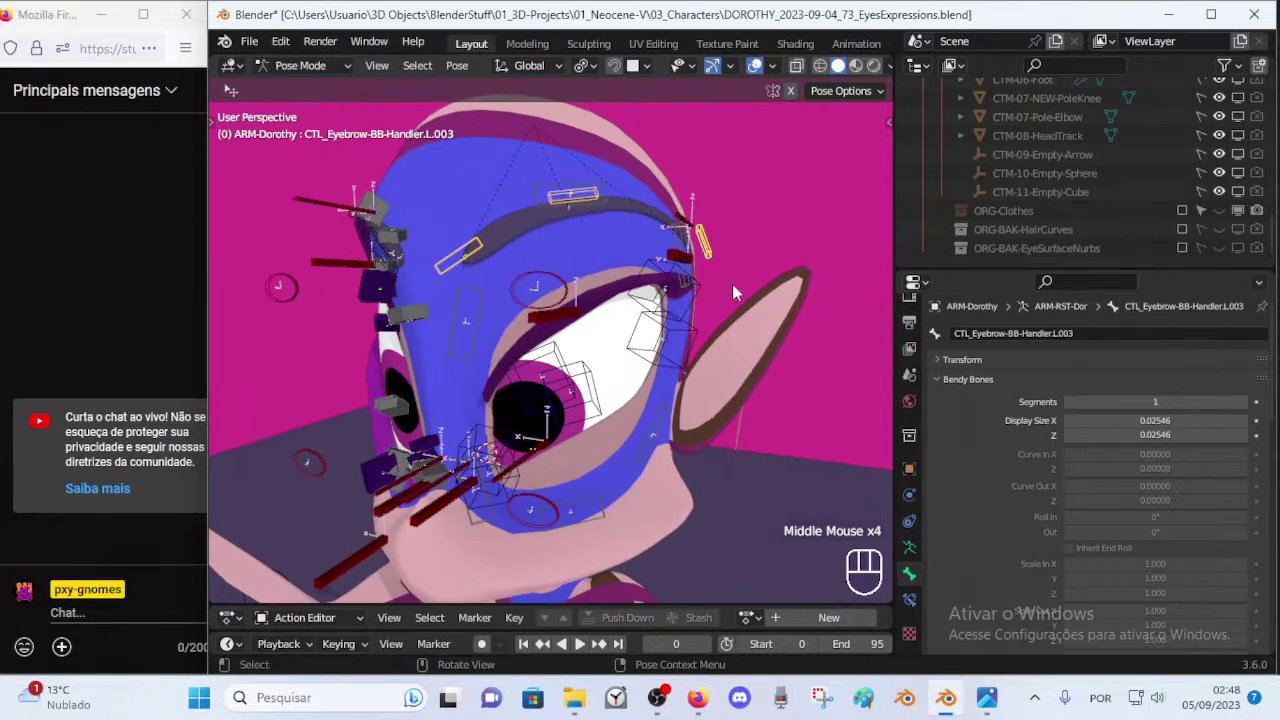
scroll(928, 563, down, 2)
scroll(952, 529, up, 3)
click(955, 381)
scroll(1086, 490, down, 5)
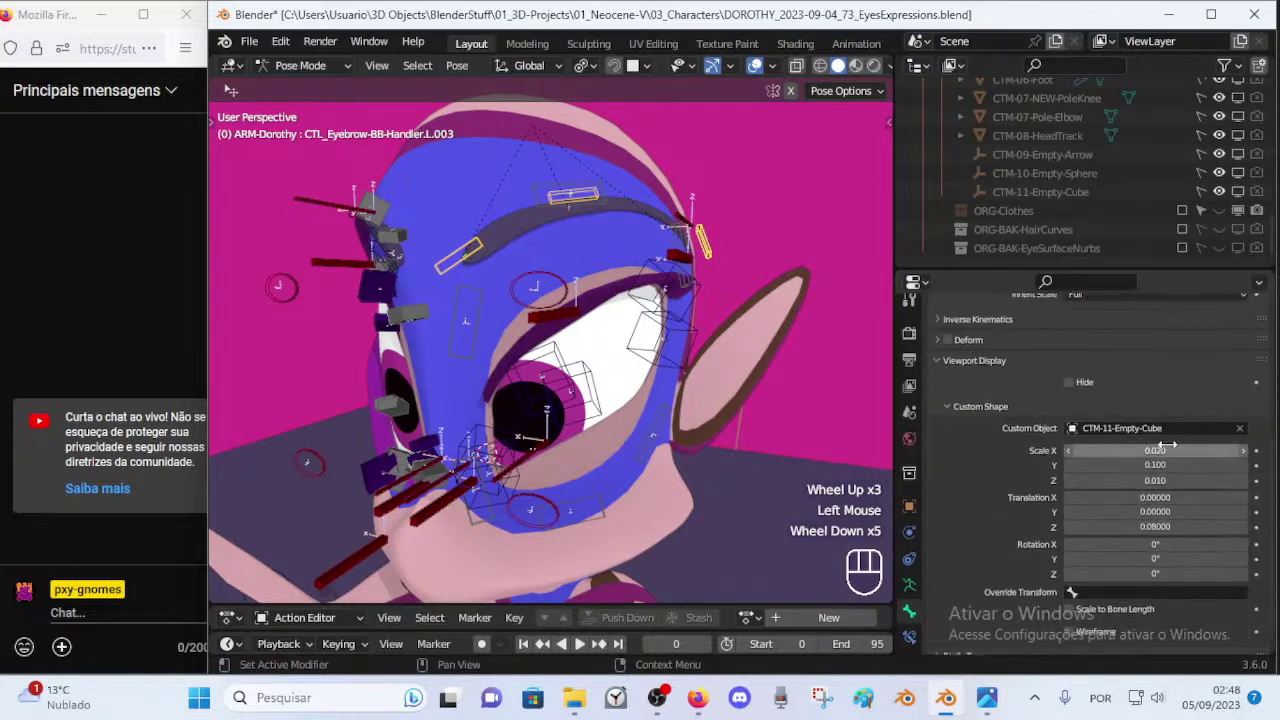
Set the custom shape Scale X and Z of all three left eyebrow controls to 0.1.
alt+click(1168, 450)
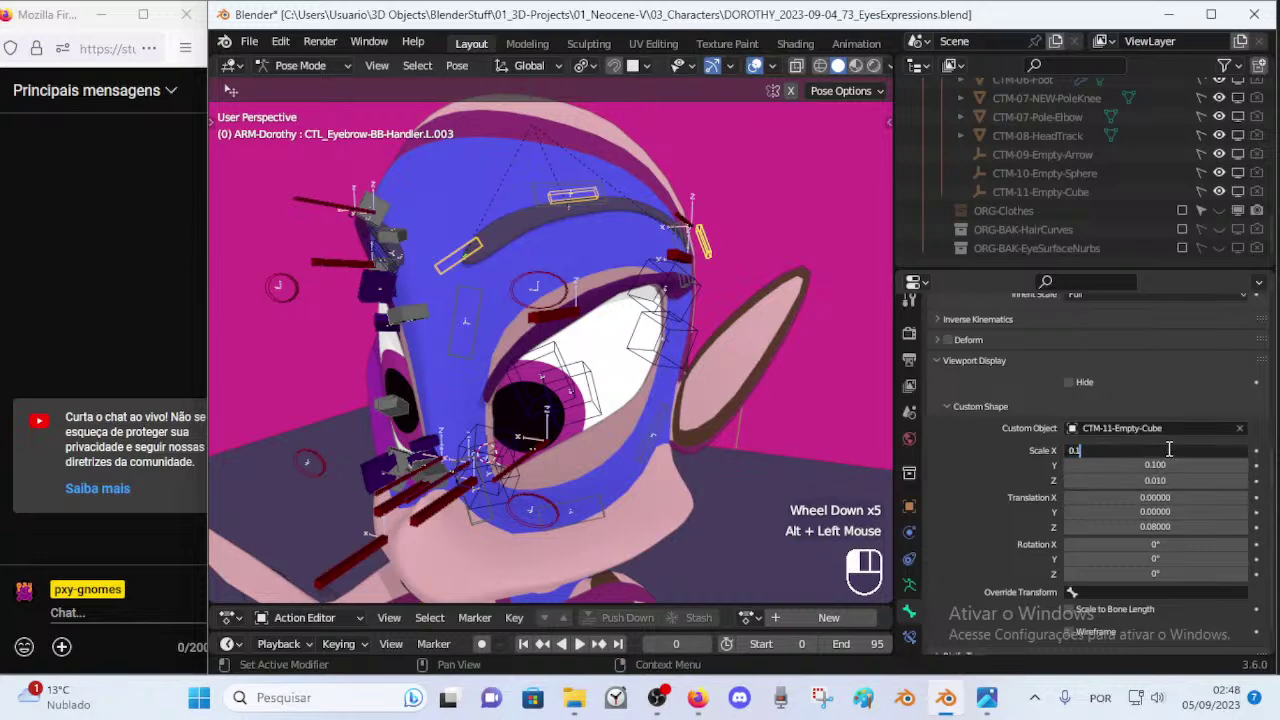
text(0.1)
key(alt+Return)
click(1156, 481)
text(0.1)
key(alt+Return)
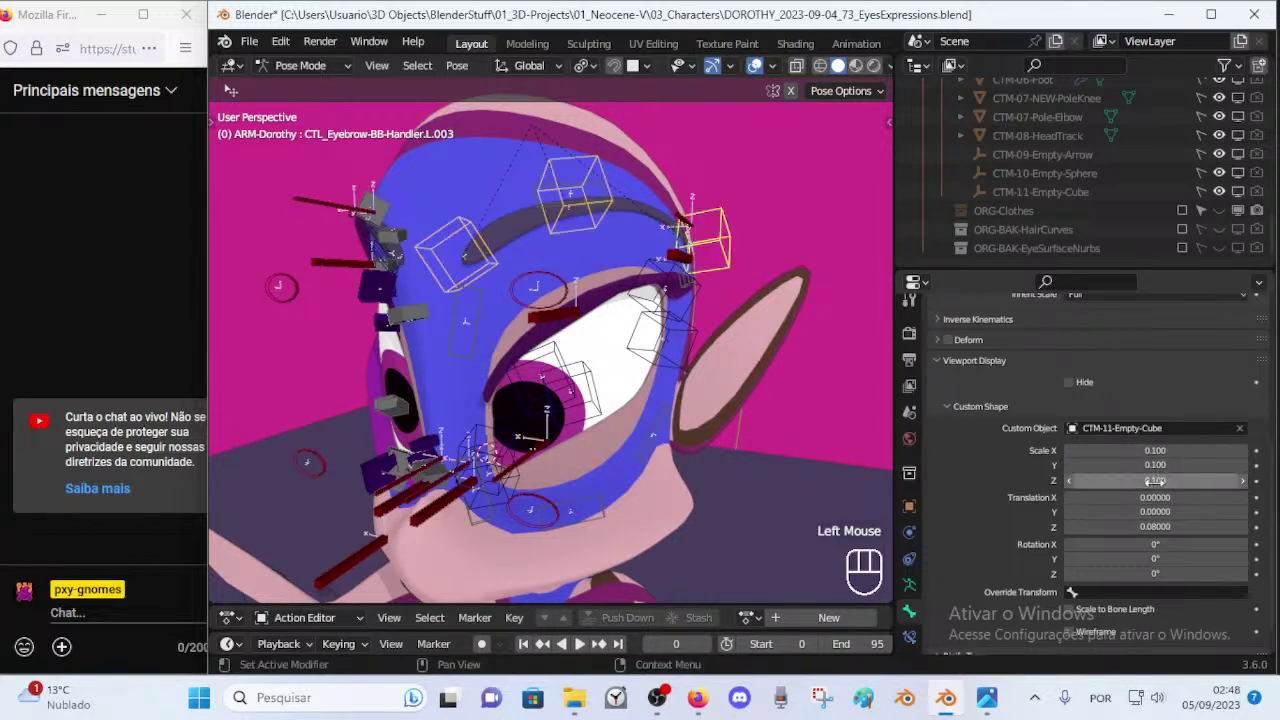
alt+click(1068, 452)
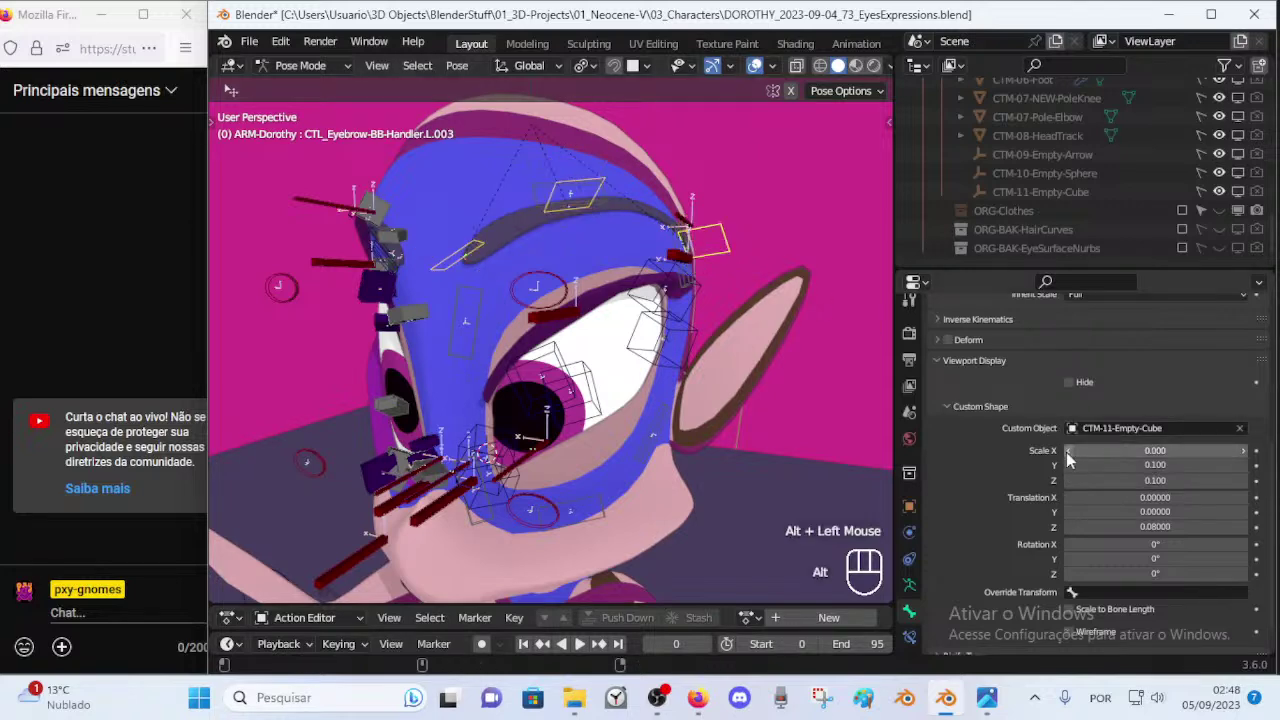
alt+click(1244, 451)
Set the custom shape Scale X, Y and Z of all three left eyebrow controls to 0.05 and clear the selection.
click(1182, 453)
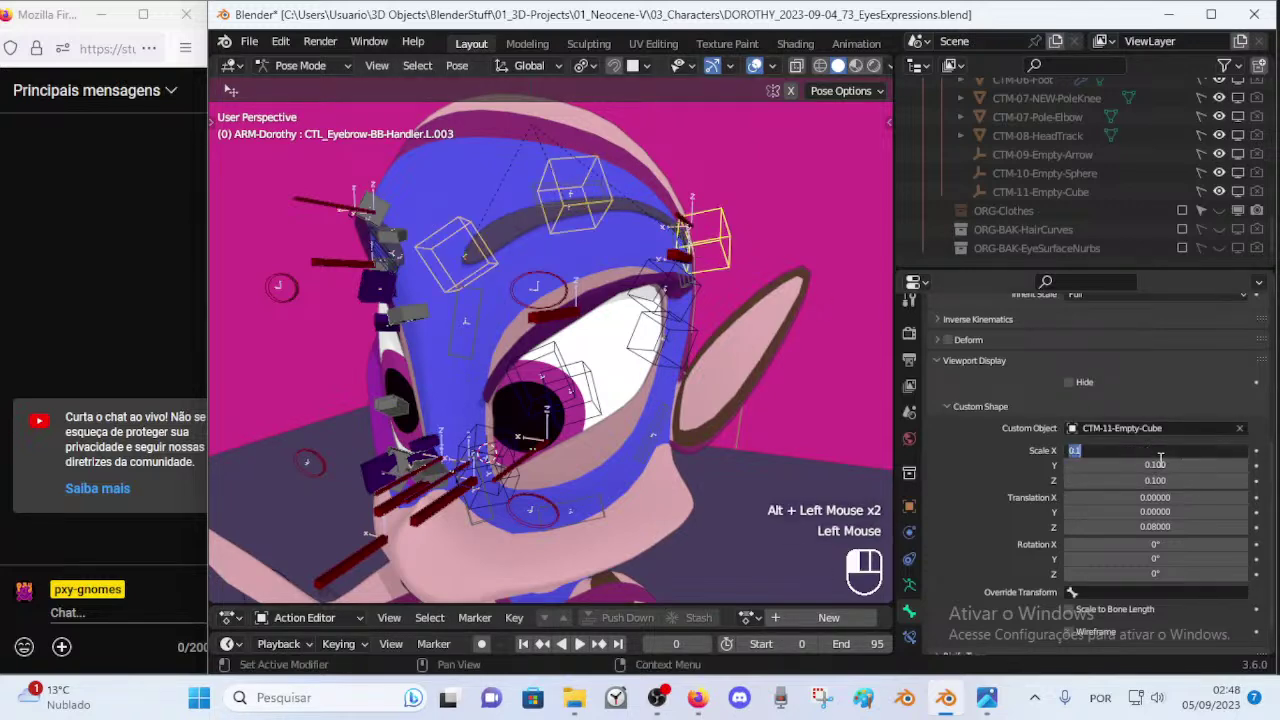
key(alt+Return)
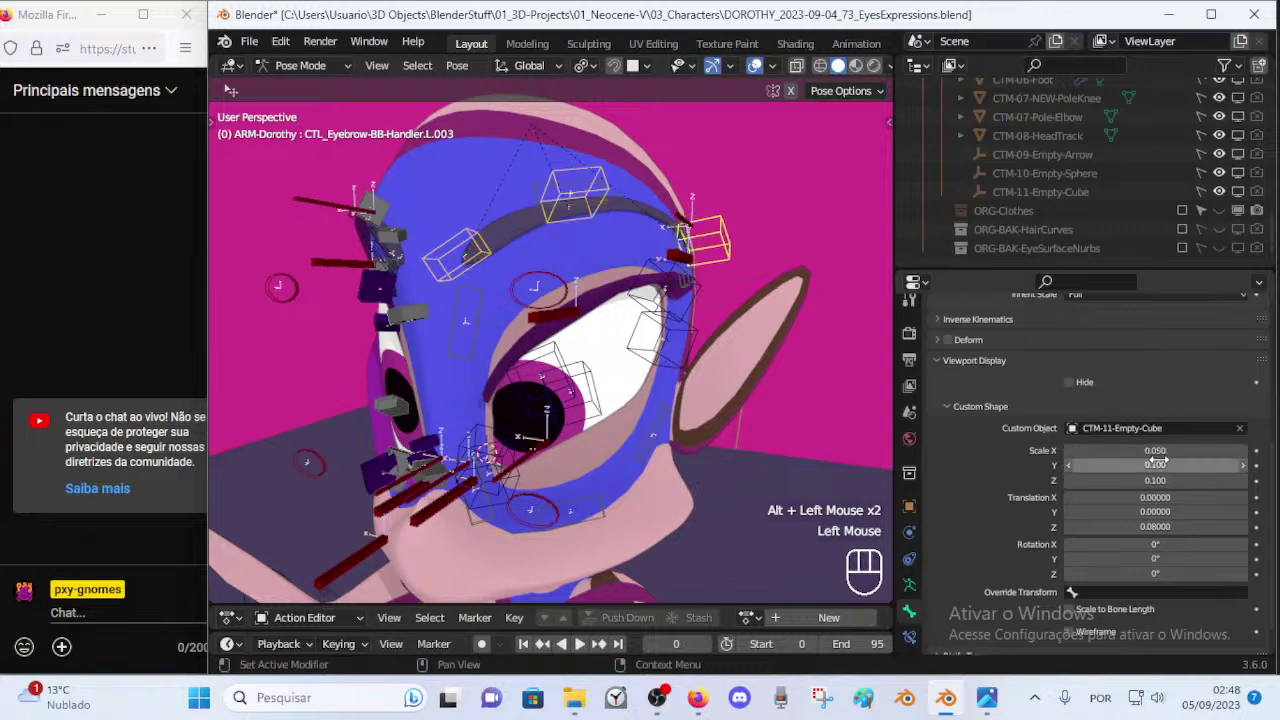
key(ctrl+c)
alt+click(1163, 466)
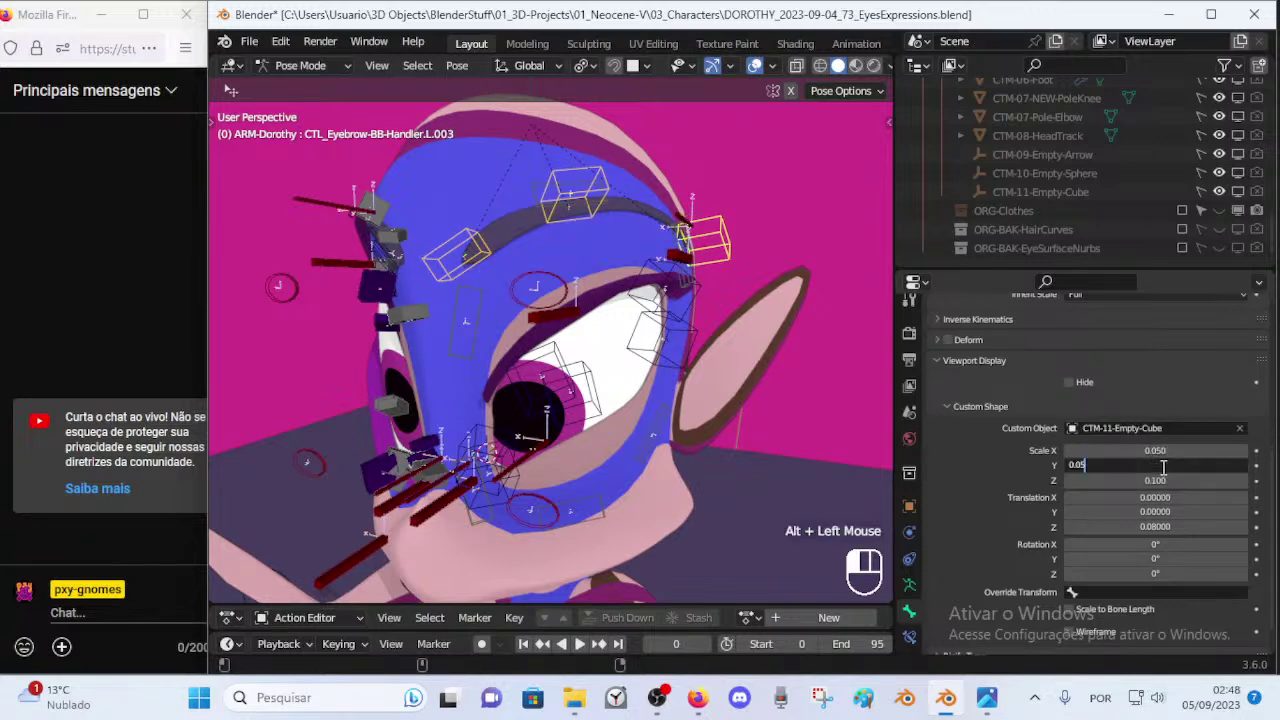
key(Return)
alt+click(1163, 480)
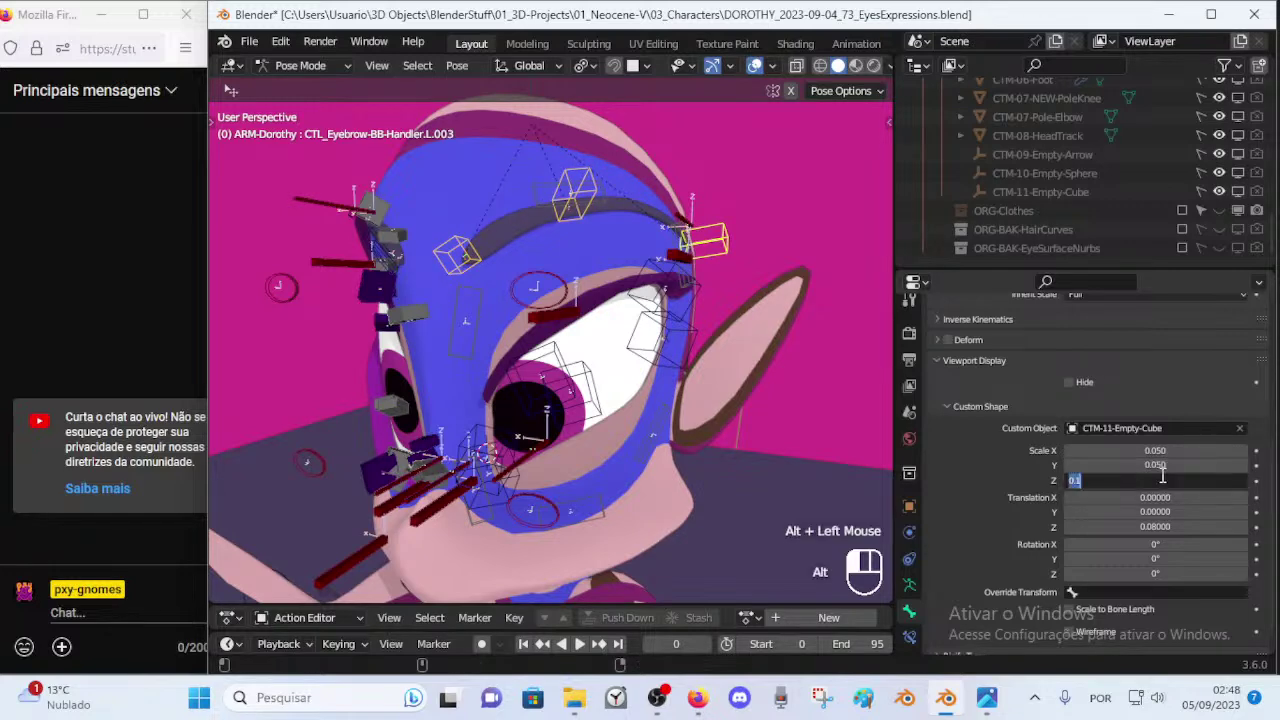
key(Return)
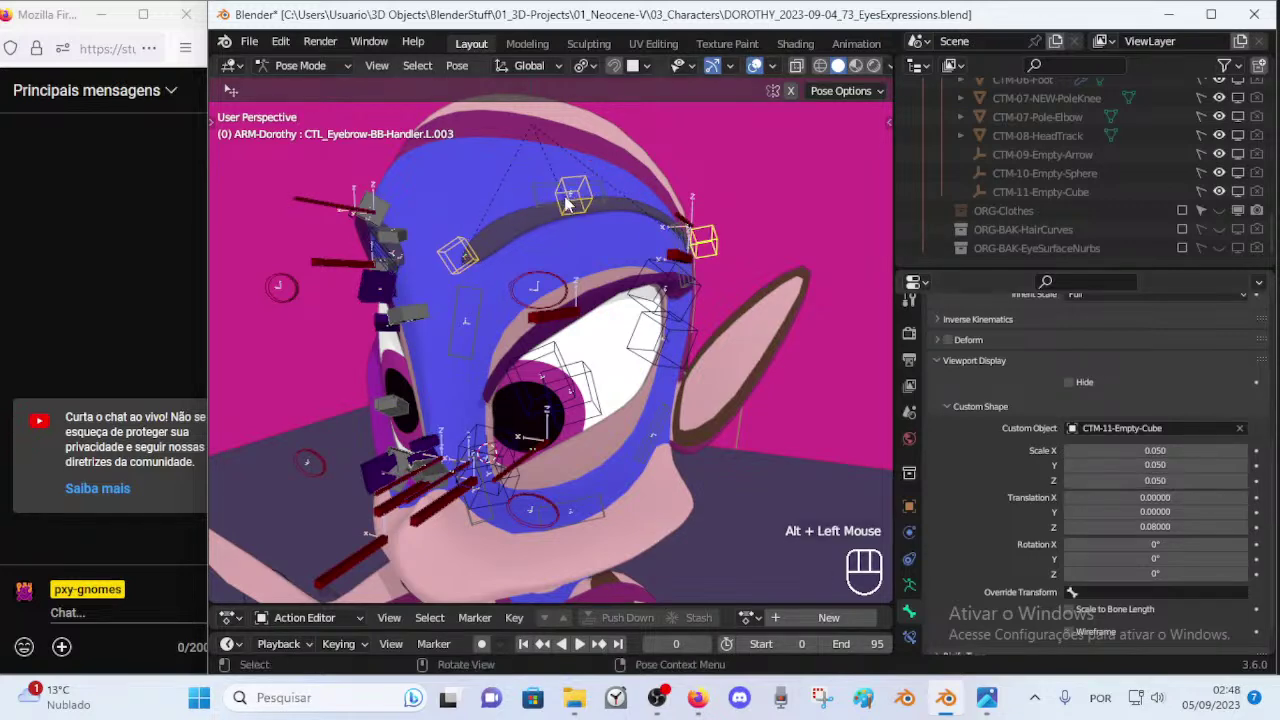
middle_drag(562, 193, 497, 194)
mouse_move(565, 236)
middle_down()
mouse_move(623, 244)
mouse_move(590, 240)
middle_up()
key(alt+a)
Test the inner left eyebrow control by moving and rotating it.
scroll(577, 233, down, 2)
scroll(491, 282, up, 1)
click(479, 270)
key(g)
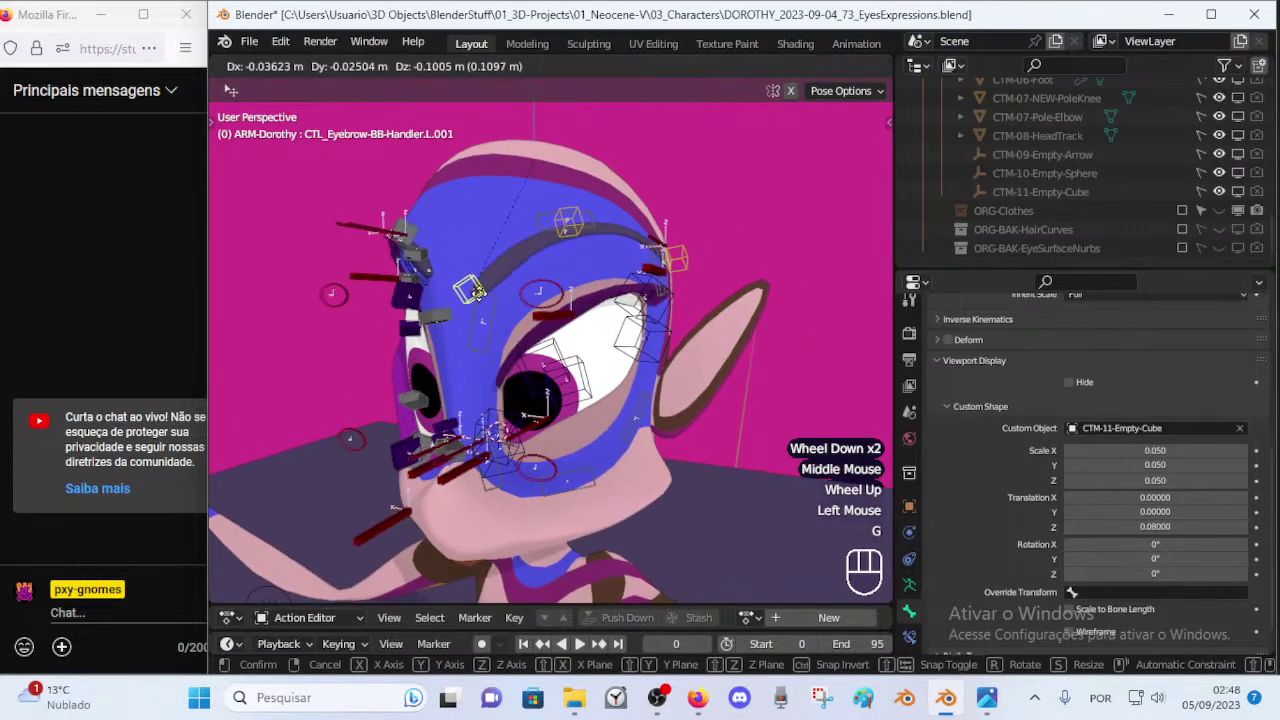
key(Escape)
key(r)
click(577, 317)
key(g)
click(582, 253)
Move the middle and outer left eyebrow controls to test how the eyebrow follows them.
click(569, 232)
key(g)
click(590, 223)
click(677, 268)
middle_drag(676, 268, 665, 238)
key(g)
click(622, 249)
key(g)
click(670, 258)
Move the middle left eyebrow control several times to test different arches of the eyebrow.
click(583, 194)
key(g)
click(604, 239)
key(g)
middle_drag(565, 256, 530, 270)
click(606, 272)
key(g)
click(653, 249)
Move and rotate the inner left eyebrow control, leaving the eyebrow's inner end raised on the forehead.
click(510, 206)
key(g)
click(514, 262)
key(r)
click(553, 290)
key(g)
click(574, 276)
key(g)
click(511, 239)
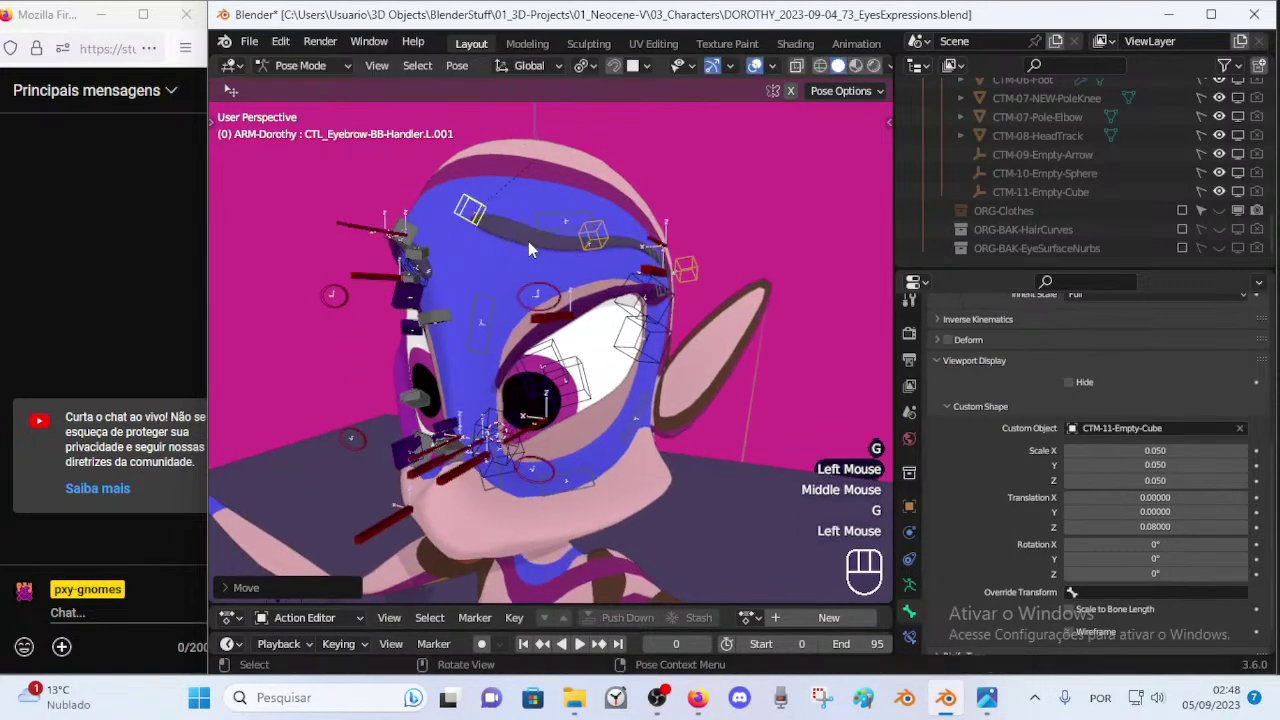
Reposition the middle left eyebrow control to adjust the centre of the raised eyebrow.
click(600, 241)
key(g)
click(587, 260)
key(g)
click(582, 260)
middle_drag(581, 258, 556, 248)
key(g)
click(562, 276)
Rotate and move the outer left eyebrow control to test the eyebrow's outer end.
click(686, 263)
key(r)
click(711, 238)
key(g)
click(723, 253)
key(r)
click(731, 271)
Shift the middle left eyebrow control again to smooth the eyebrow's curve.
click(546, 234)
key(g)
click(564, 240)
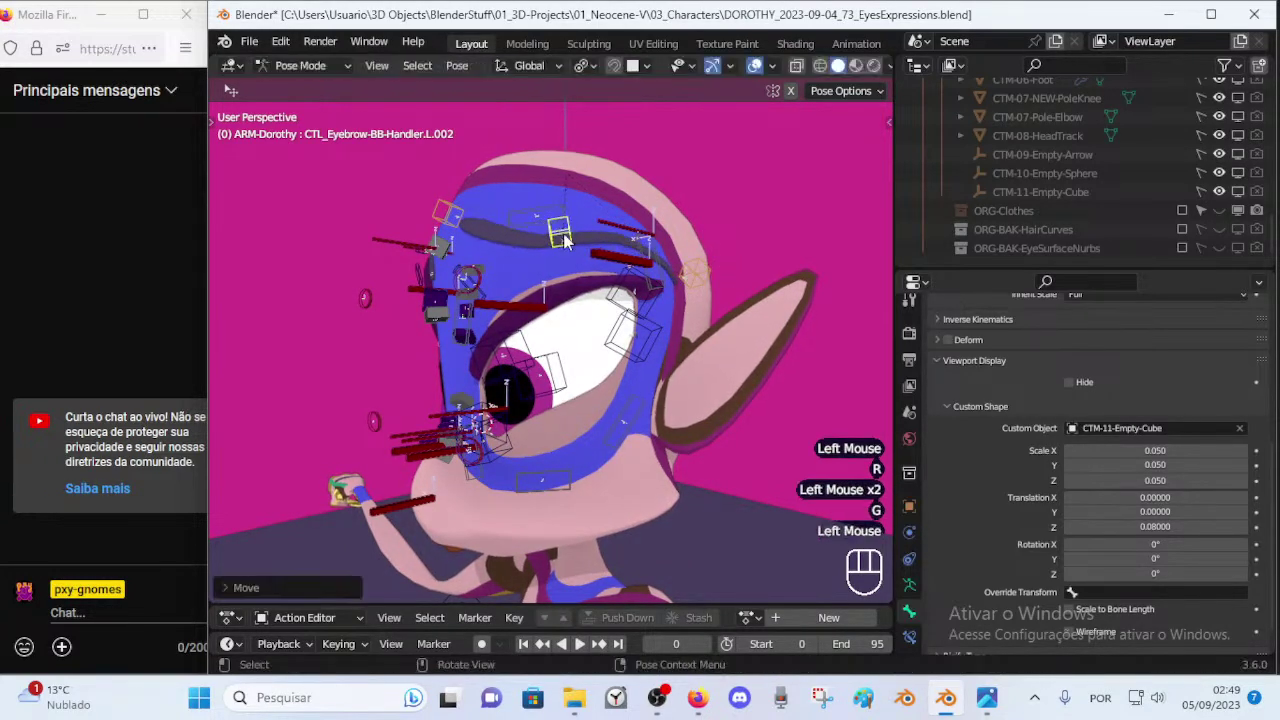
middle_drag(518, 258, 560, 267)
key(g)
click(526, 247)
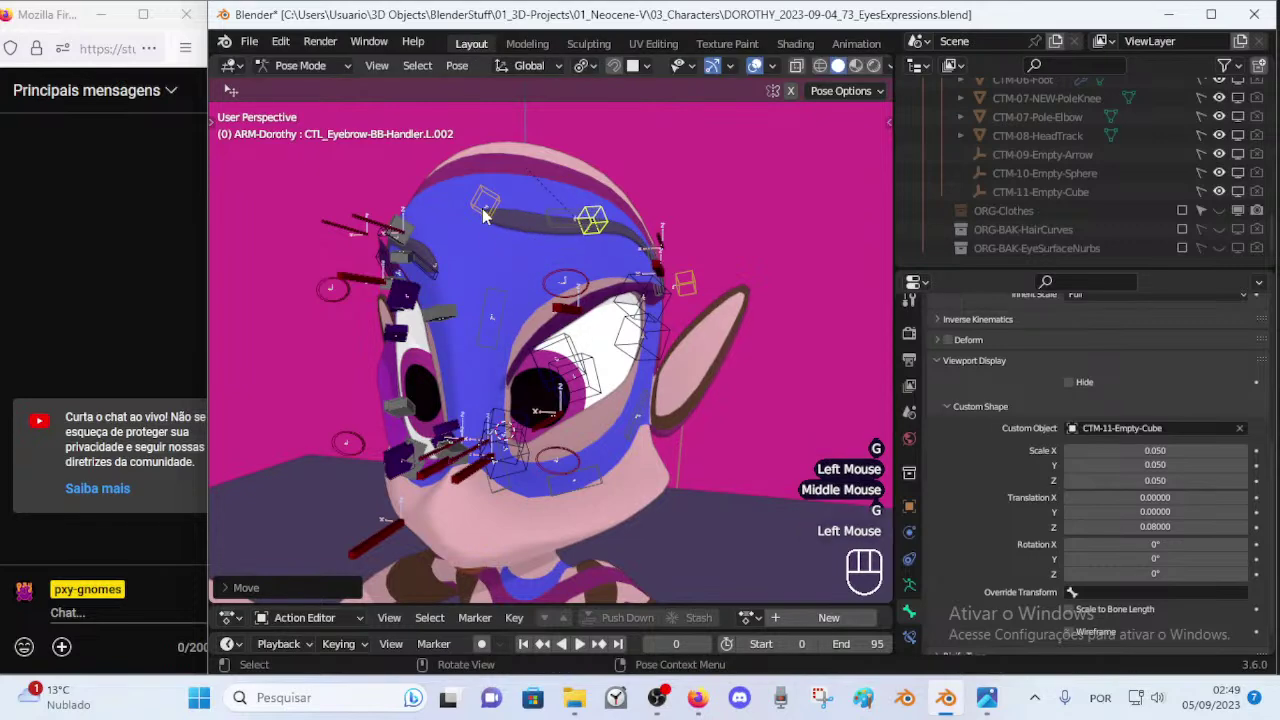
Lower the inner left eyebrow control toward the eye and rotate it to test a frowning eyebrow.
click(486, 216)
key(g)
click(513, 267)
key(r)
click(507, 267)
key(g)
click(503, 288)
Select all the visible bones, reset their pose, save the file, and clear the selection.
key(a)
key(alt+q)
key(alt+q)
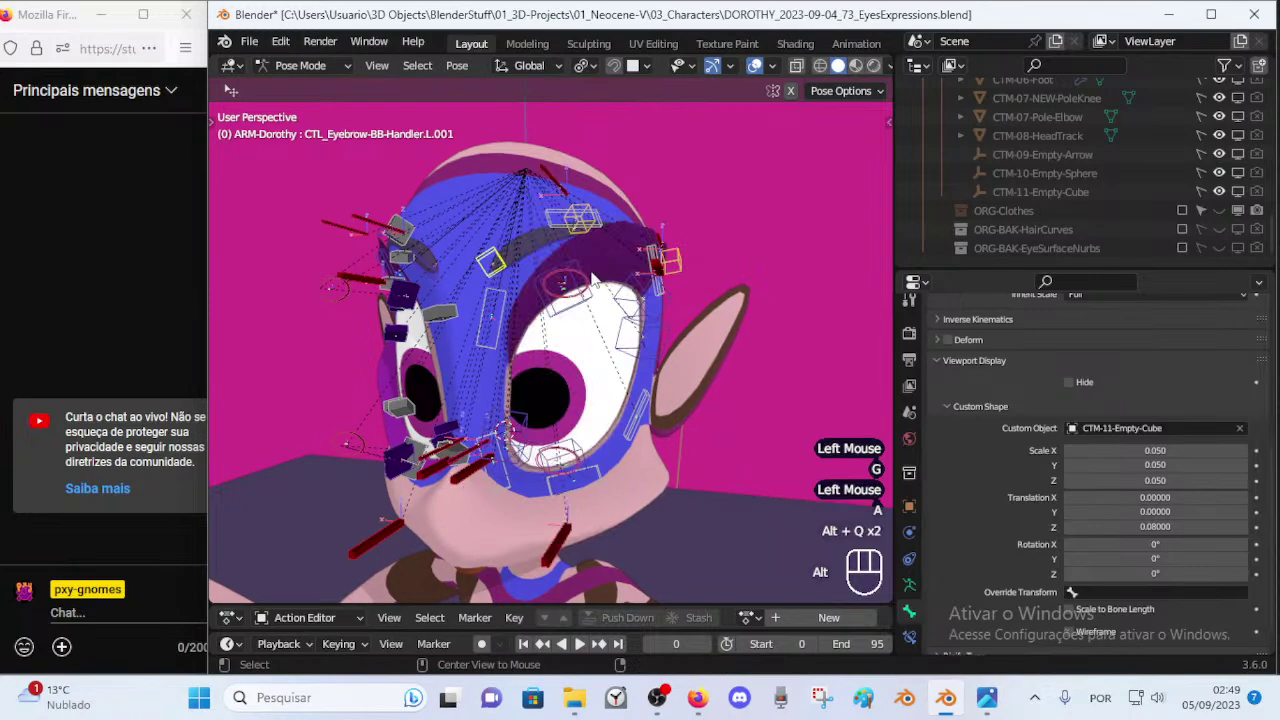
middle_drag(697, 369, 613, 322)
key(ctrl+s)
scroll(609, 342, up, 1)
key(alt+a)
Box-select the controls on the right half of the character's face, hide them, and save the file.
key(n)
key(n)
scroll(540, 328, down, 2)
middle_drag(613, 322, 592, 316)
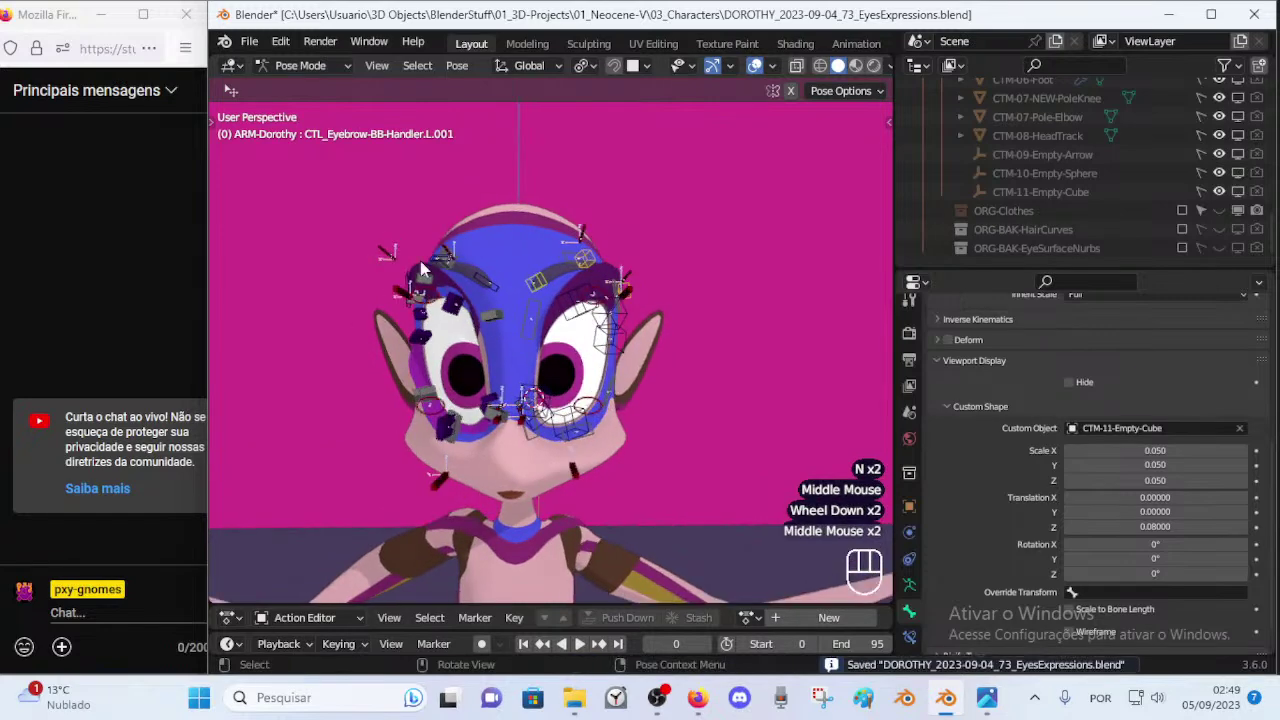
key(b)
drag(334, 211, 499, 503)
key(h)
middle_drag(501, 429, 507, 430)
key(ctrl+s)
Examine the bones at the left eye's inner corner by selecting them and trying a move.
scroll(505, 430, up, 1)
click(508, 431)
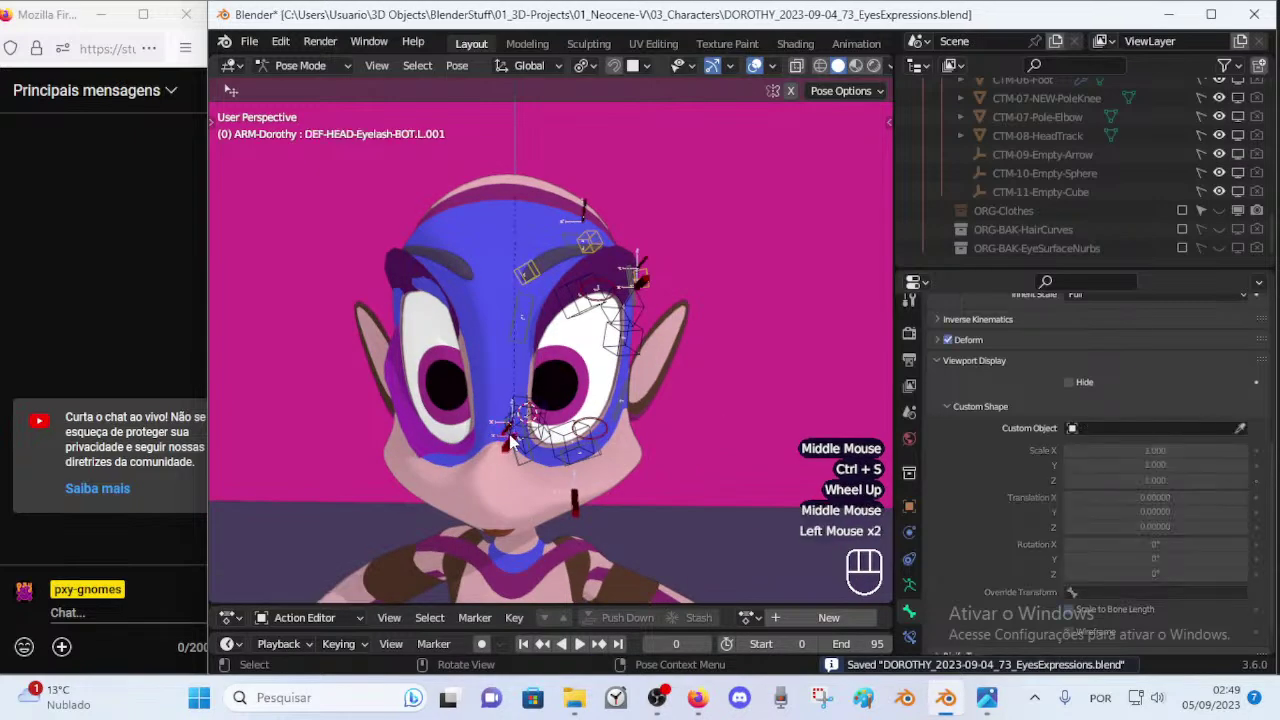
middle_drag(574, 400, 448, 446)
scroll(467, 433, up, 1)
click(447, 443)
key(g)
key(Escape)
Select several left eyelid controls and try moving the inner upper eyelid control.
middle_drag(458, 382, 596, 391)
click(566, 439)
click(562, 294)
shift+click(626, 300)
shift+click(628, 332)
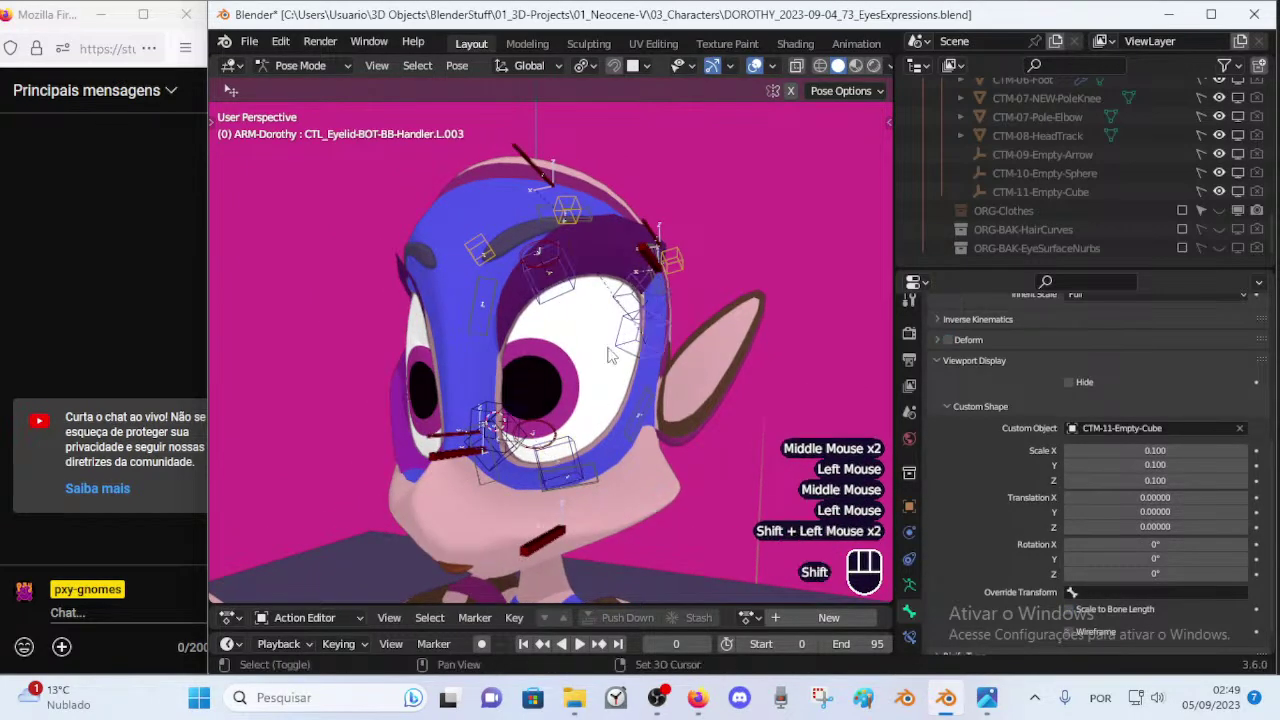
middle_drag(519, 461, 508, 455)
click(506, 420)
key(g)
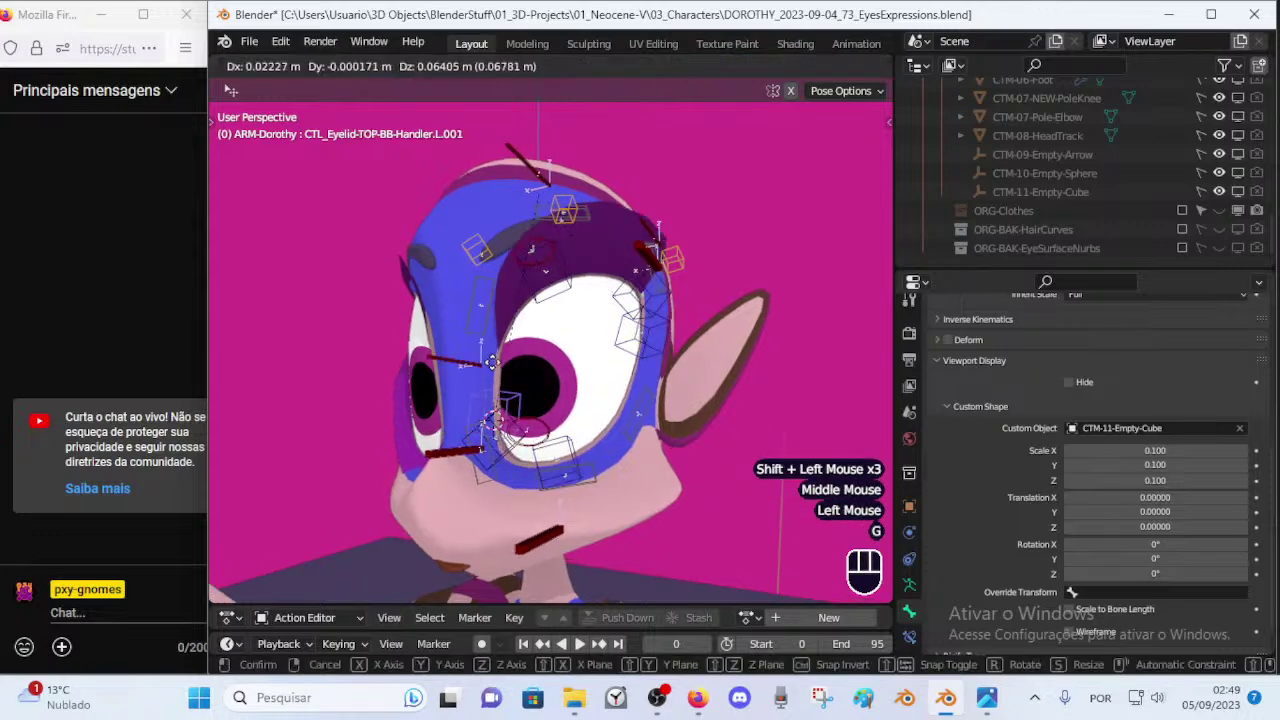
key(Escape)
Extend the selection to the other left eyelid controls and set their custom shape Scale X to 0.08.
shift+click(503, 455)
shift+click(563, 450)
shift+click(532, 279)
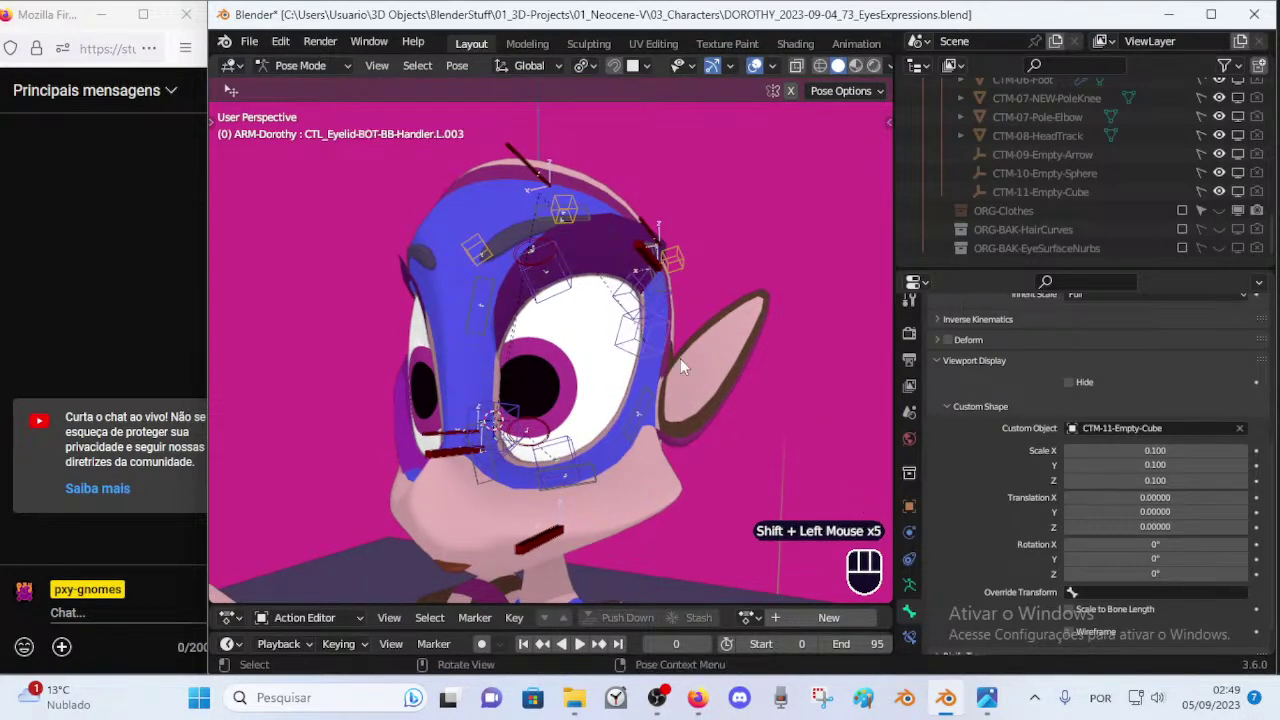
middle_drag(738, 397, 781, 410)
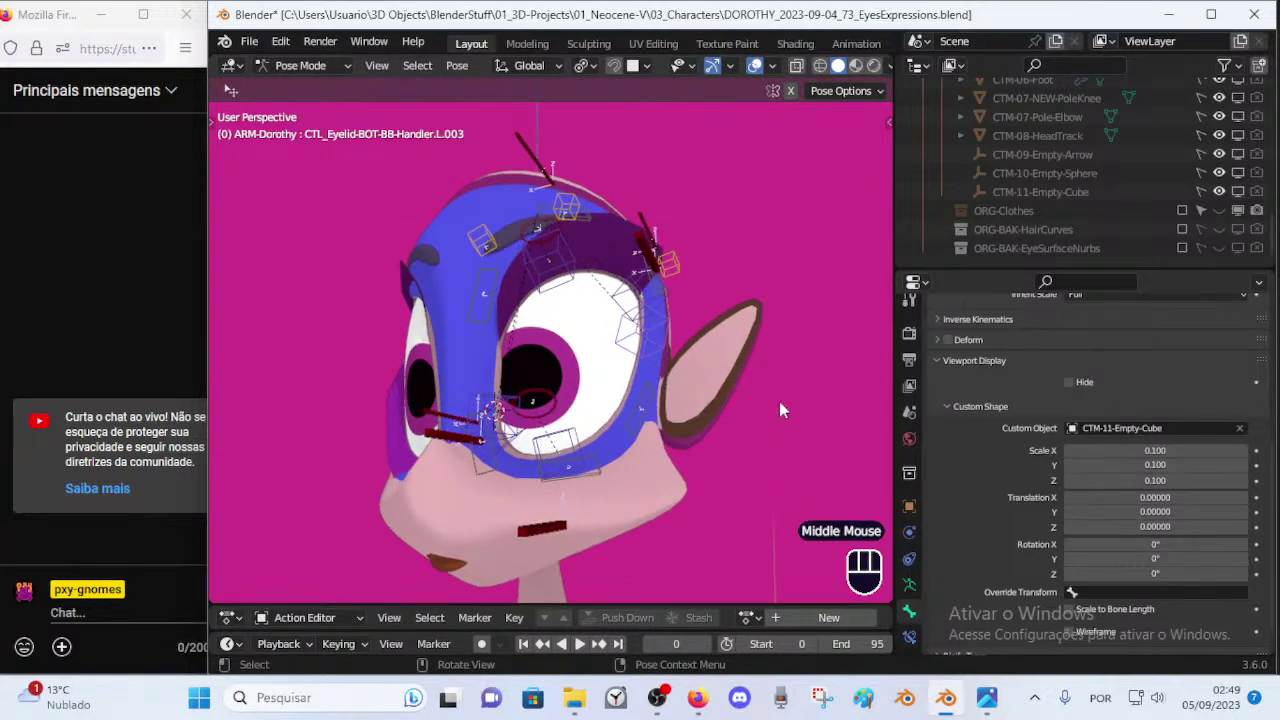
alt+click(1141, 452)
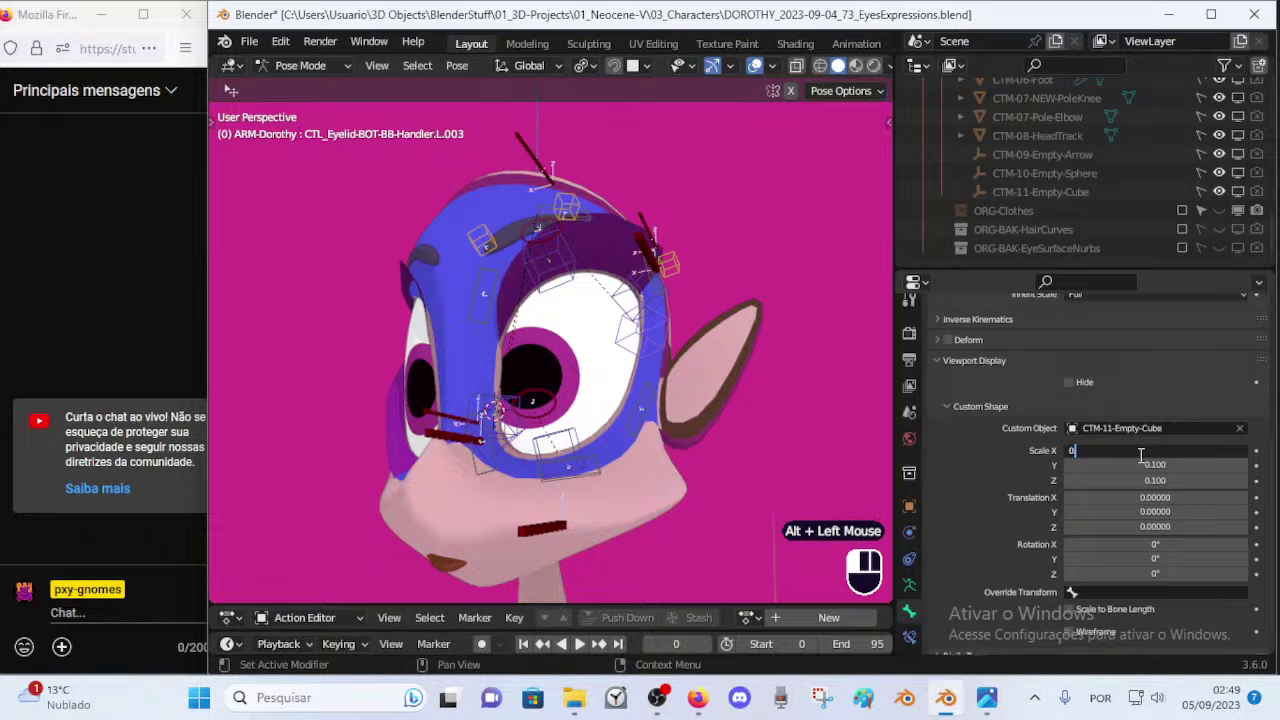
key(alt+Return)
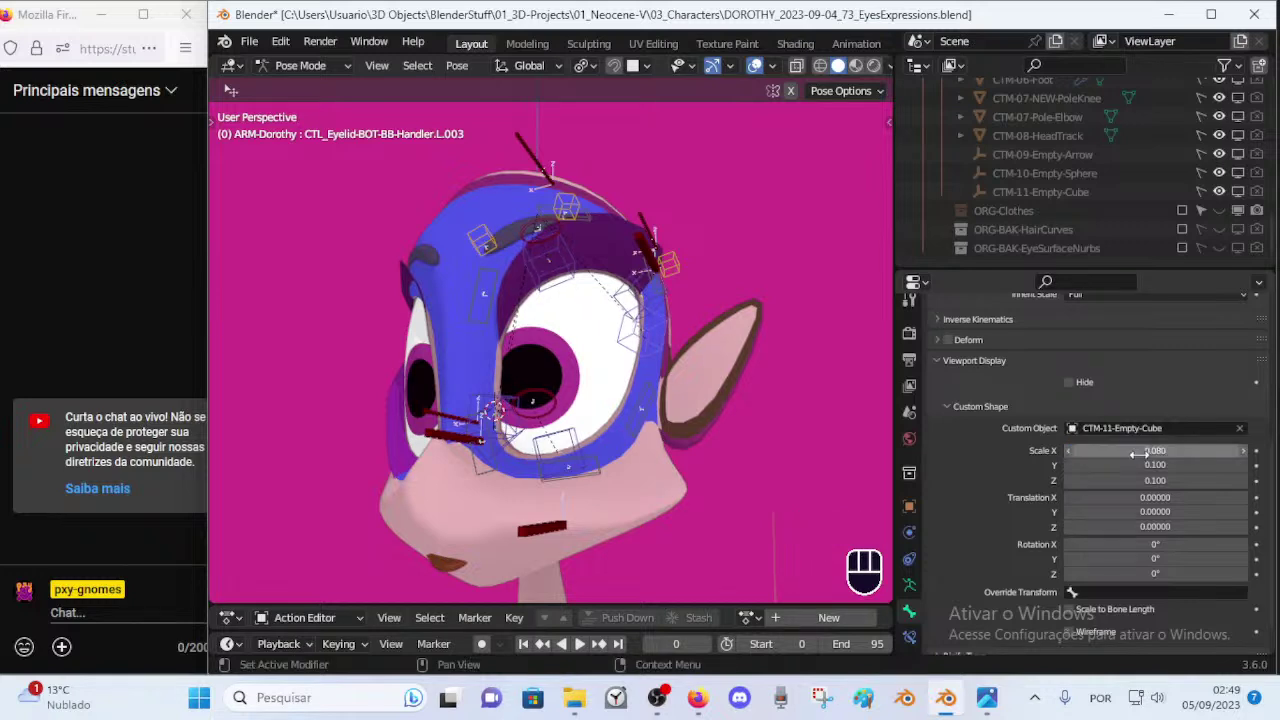
Set the selected left eyelid controls' custom shape Scale Y and Scale Z to 0.08.
key(ctrl+c)
alt+click(1154, 465)
key(ctrl+v)
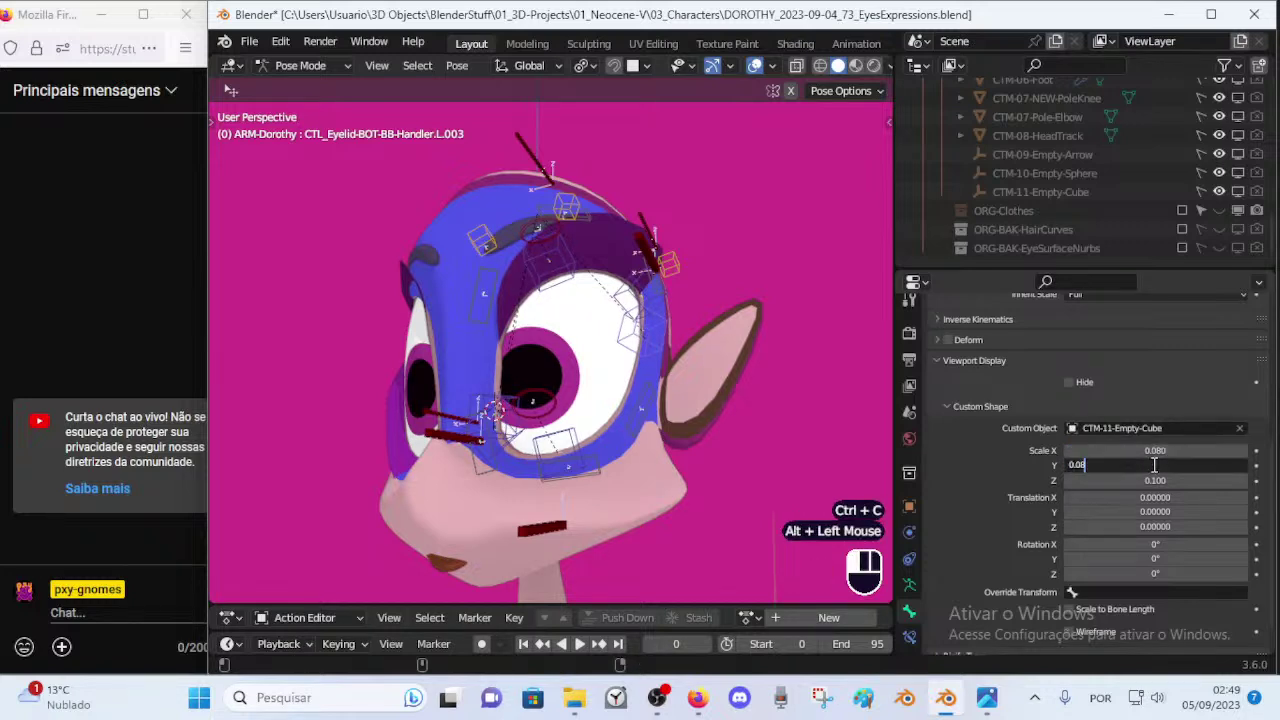
key(alt+Return)
alt+click(1159, 480)
key(ctrl+v)
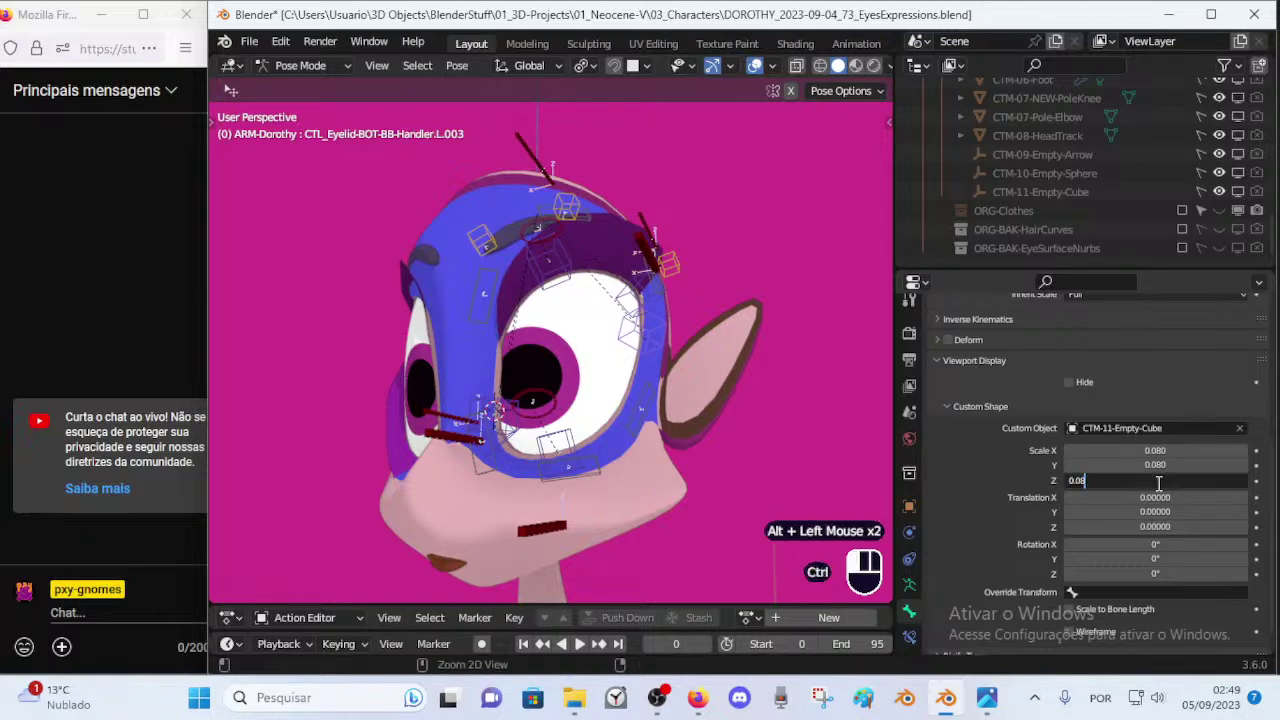
key(alt+Return)
Examine the resized eyelid controls, trying a rotation and a move on the one at the eye's outer side.
middle_drag(563, 304, 548, 327)
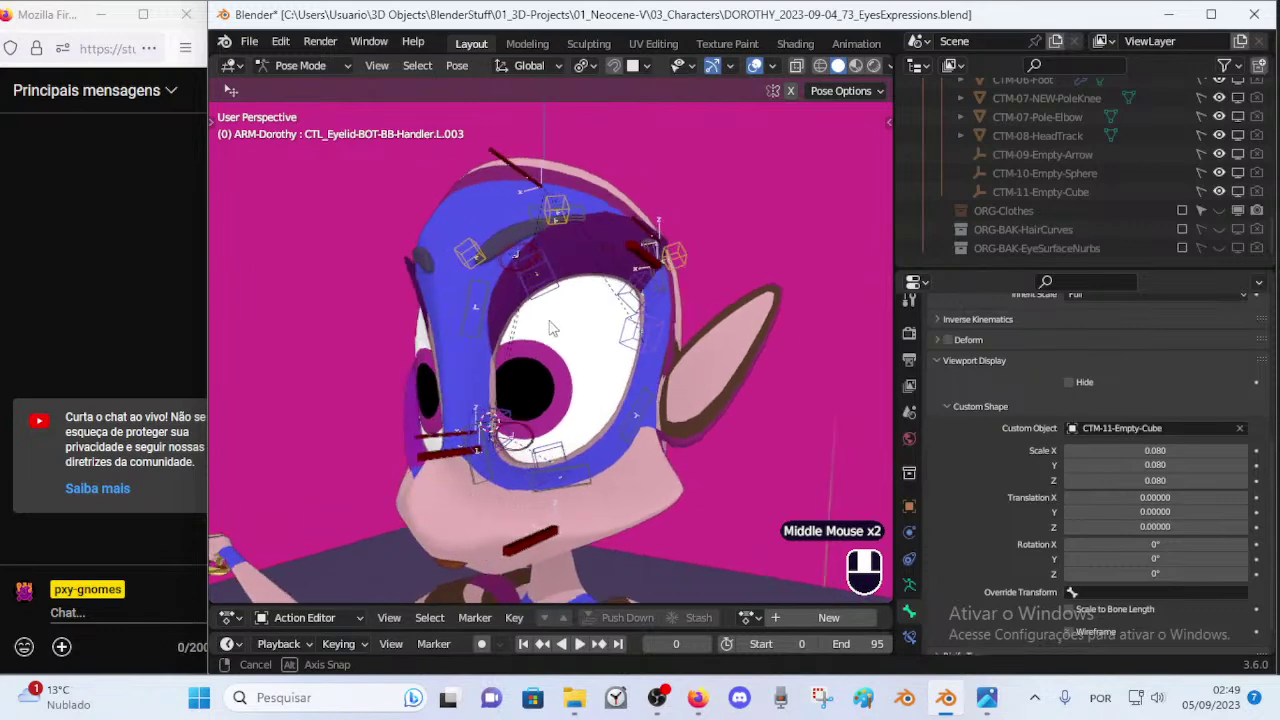
middle_drag(588, 399, 574, 351)
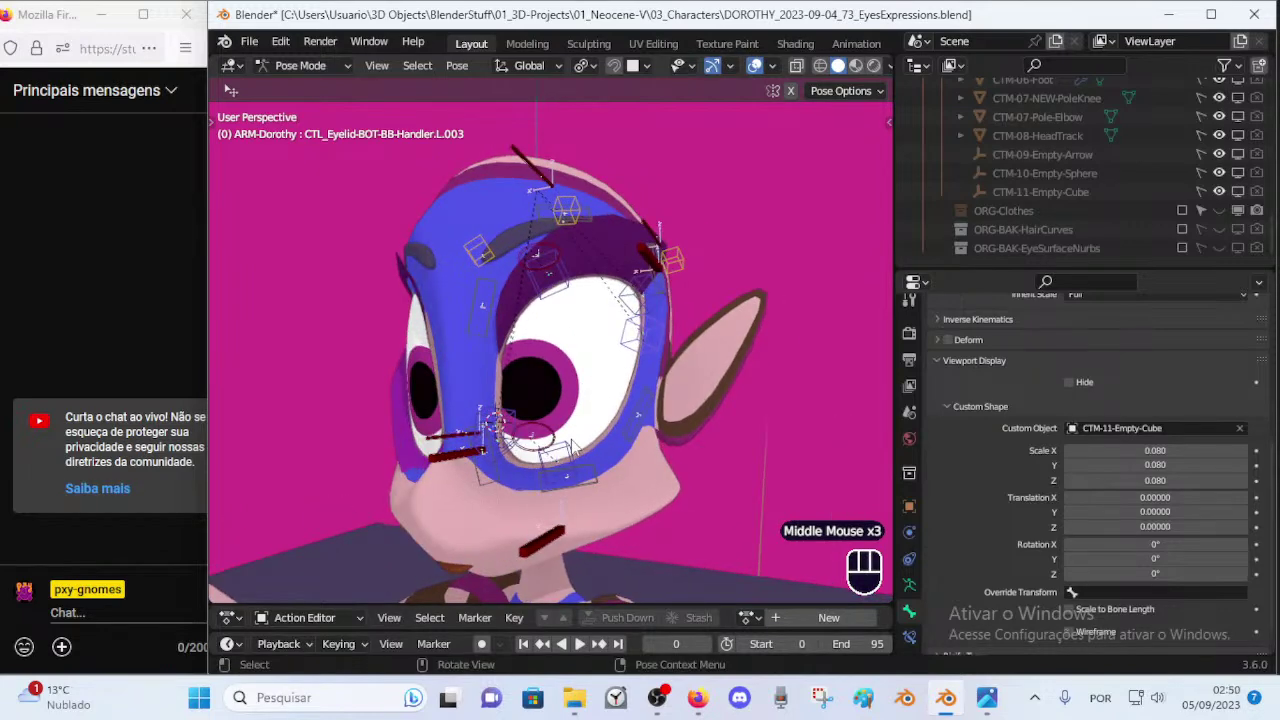
middle_drag(577, 428, 550, 264)
scroll(1180, 593, down, 1)
scroll(1180, 593, up, 1)
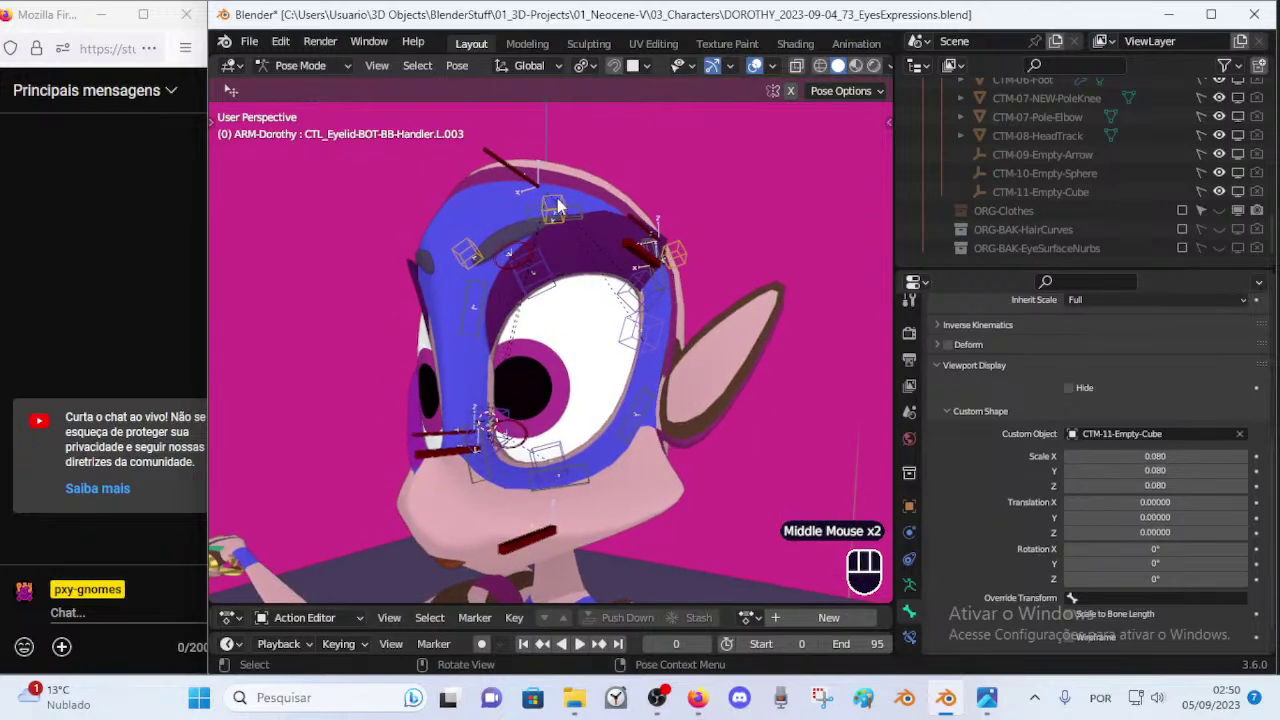
middle_drag(554, 446, 534, 418)
scroll(608, 453, up, 1)
click(646, 328)
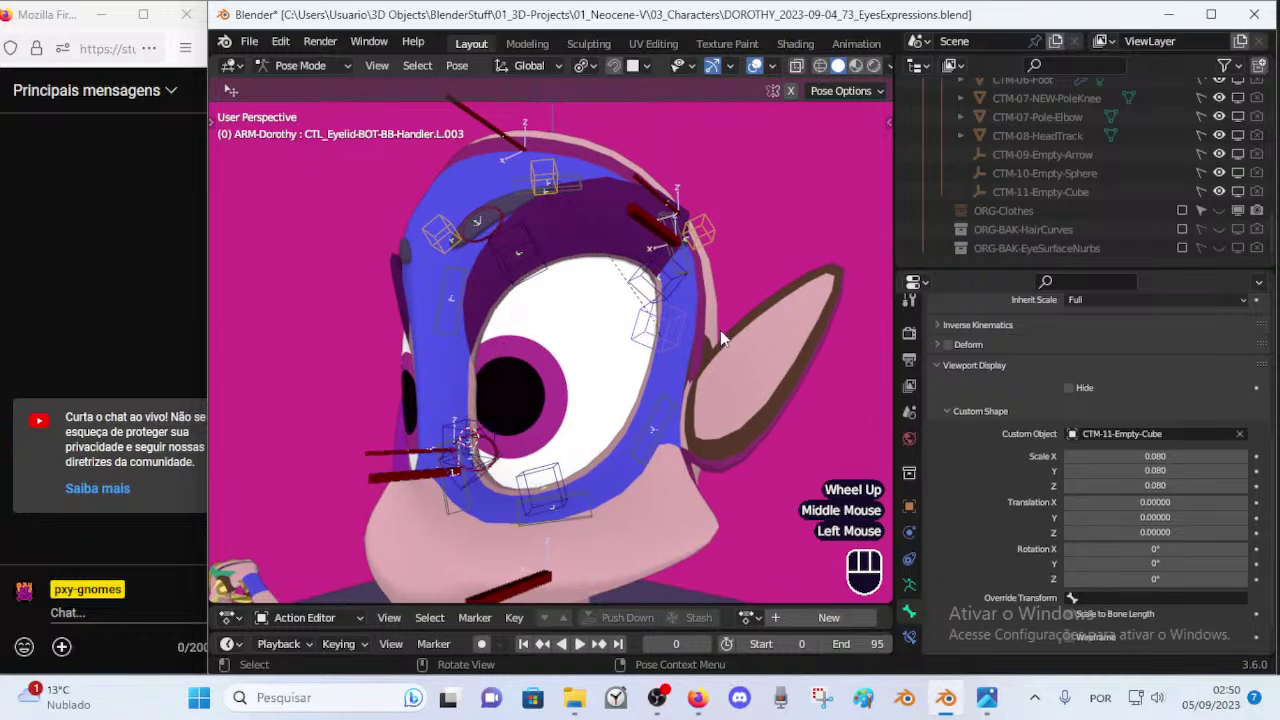
key(r)
key(Escape)
key(g)
key(Escape)
Try moving the CTL_Eyelid-TOP-BB-Handler.L.001 control at the left eye's inner corner.
middle_drag(514, 440, 486, 476)
click(485, 480)
key(g)
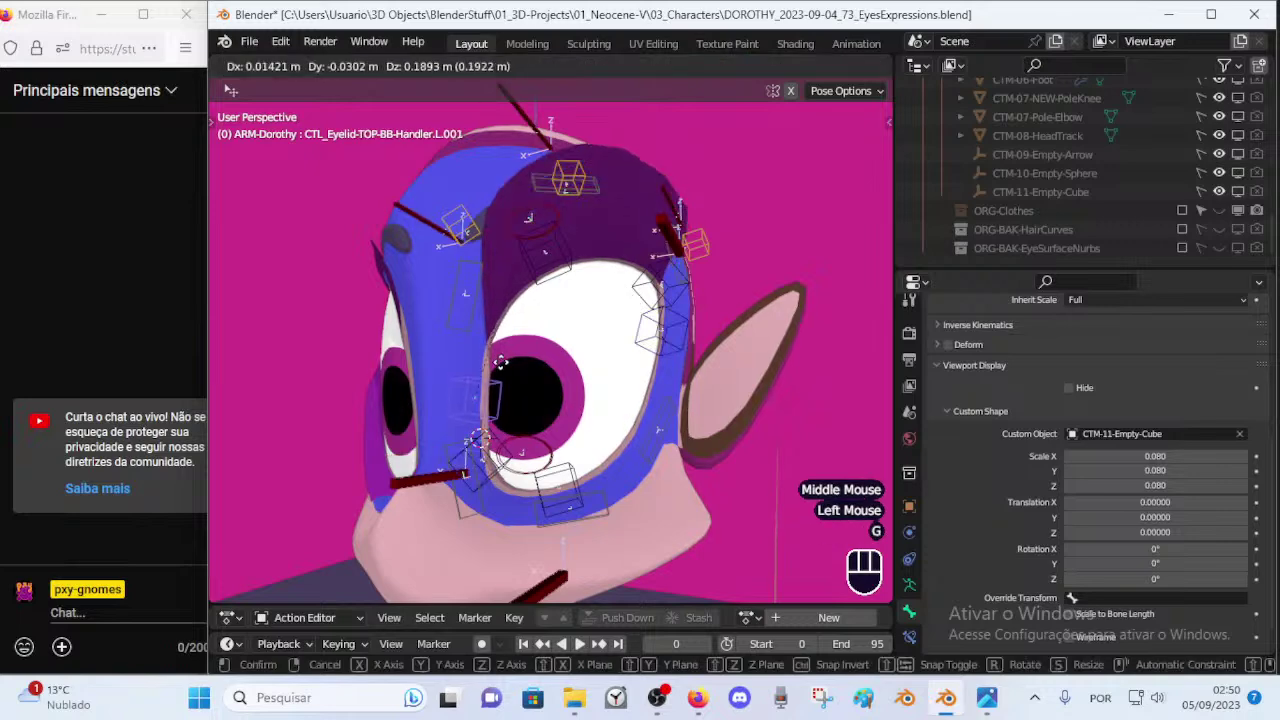
key(Escape)
key(g)
key(Escape)
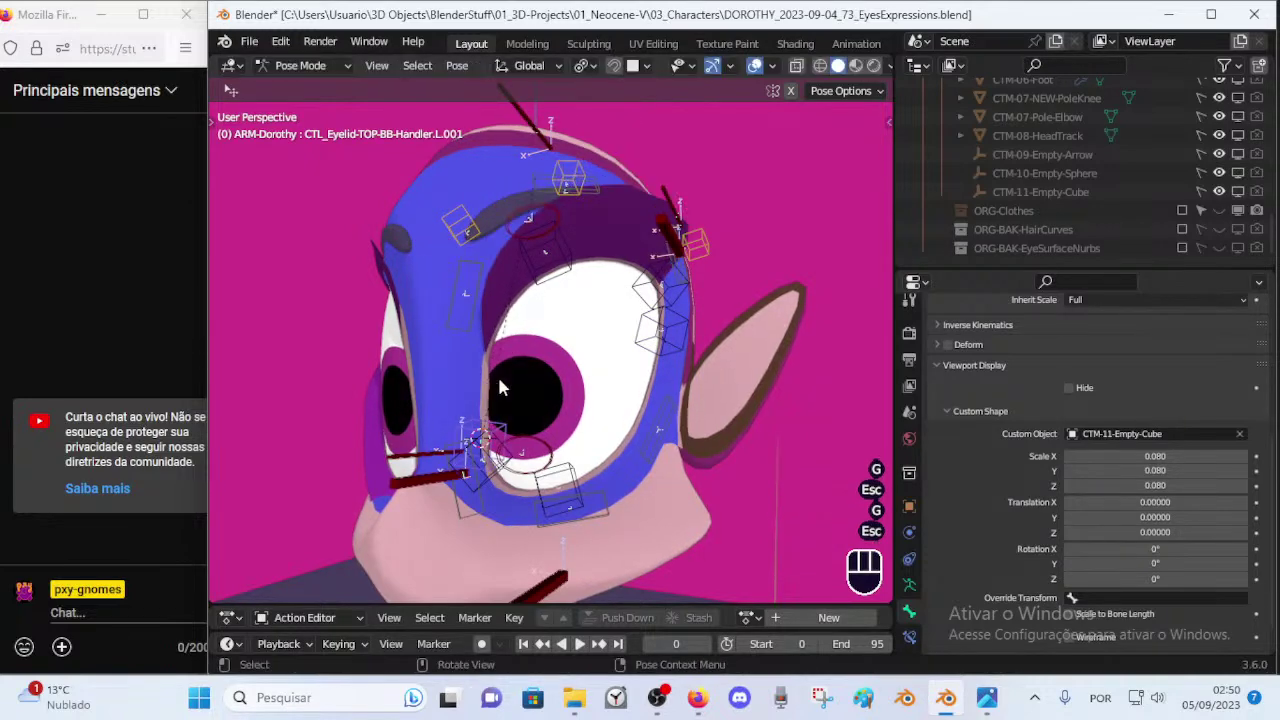
Select the lower, inner, upper and outer left eyelid controls and set their custom shape Scale Y to 0.1.
alt+click(550, 473)
click(522, 493)
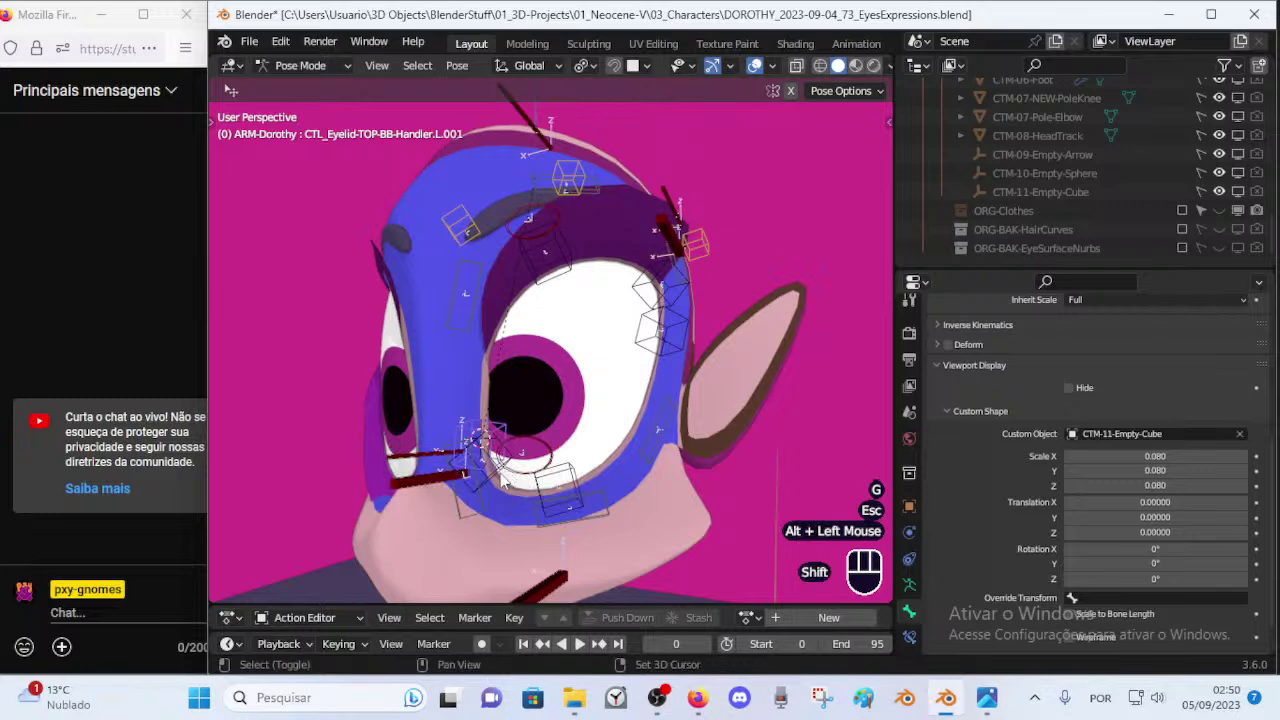
shift+click(498, 468)
shift+click(546, 482)
shift+click(640, 290)
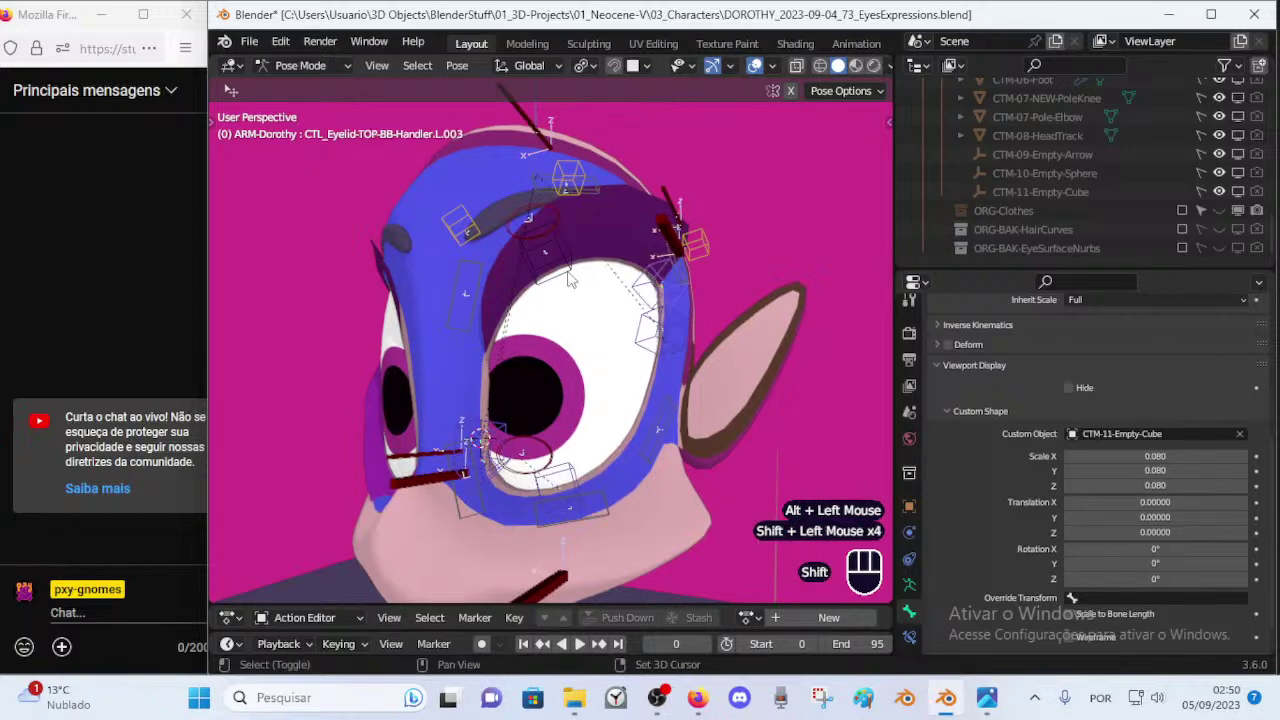
shift+click(557, 269)
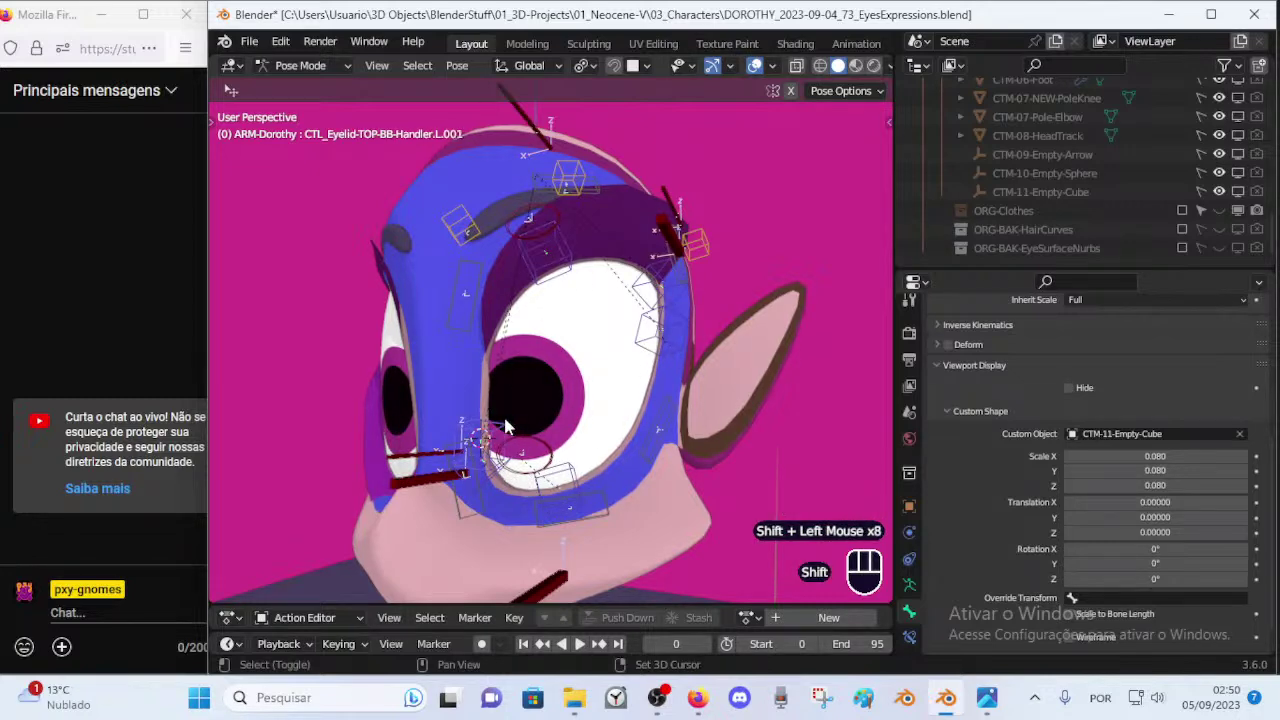
alt+click(1245, 474)
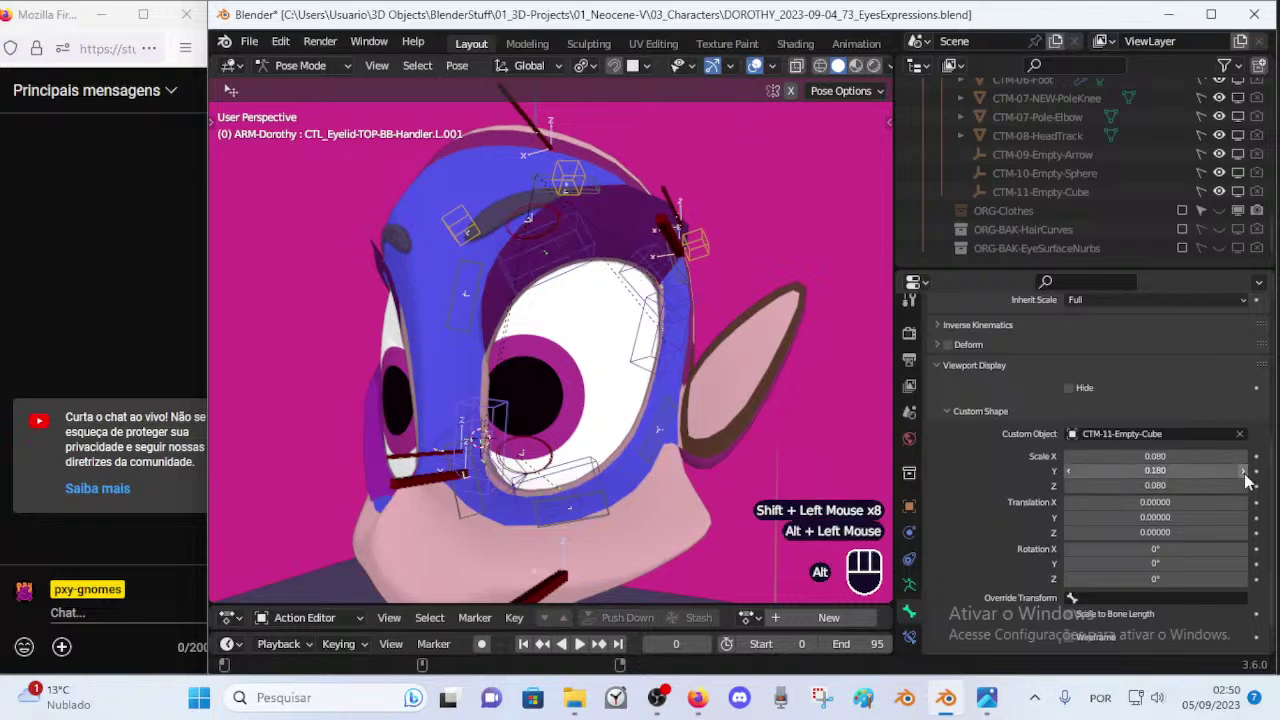
alt+click(1070, 471)
alt+click(1166, 471)
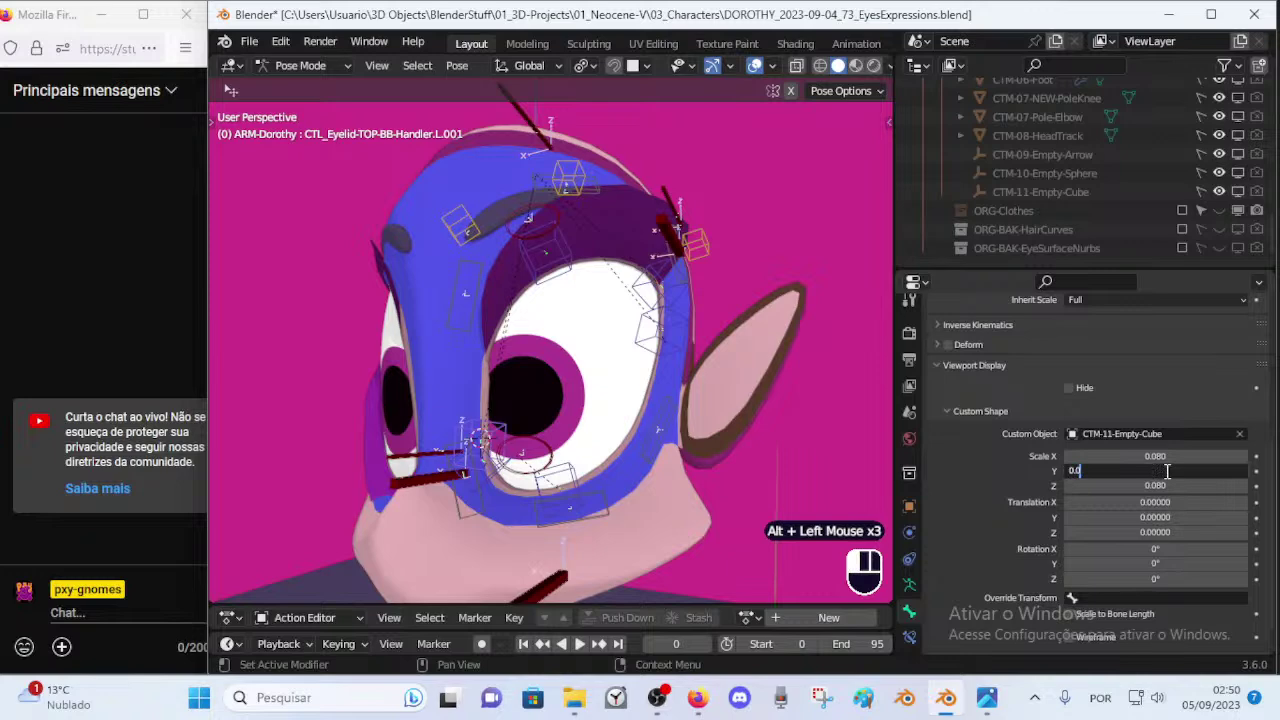
key(alt+Return)
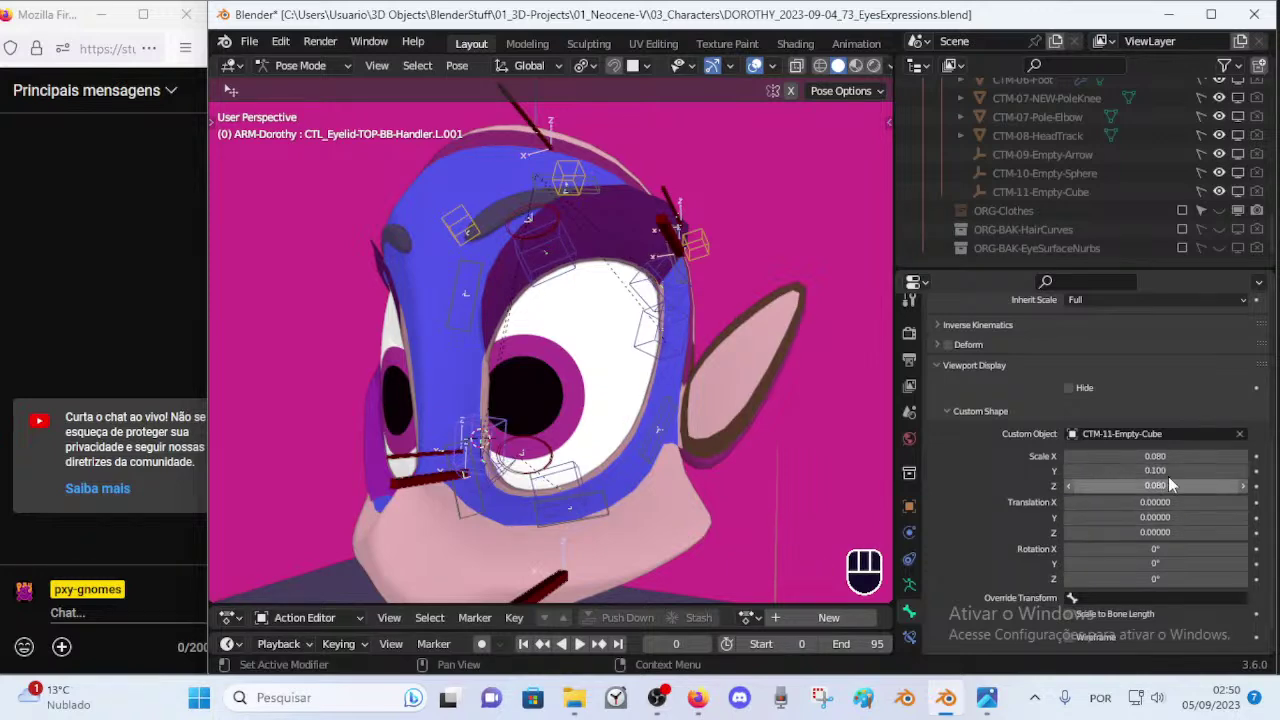
Try Scale Y values of 0.15 and 0.12 on the selected eyelid controls' custom shapes.
alt+click(1150, 471)
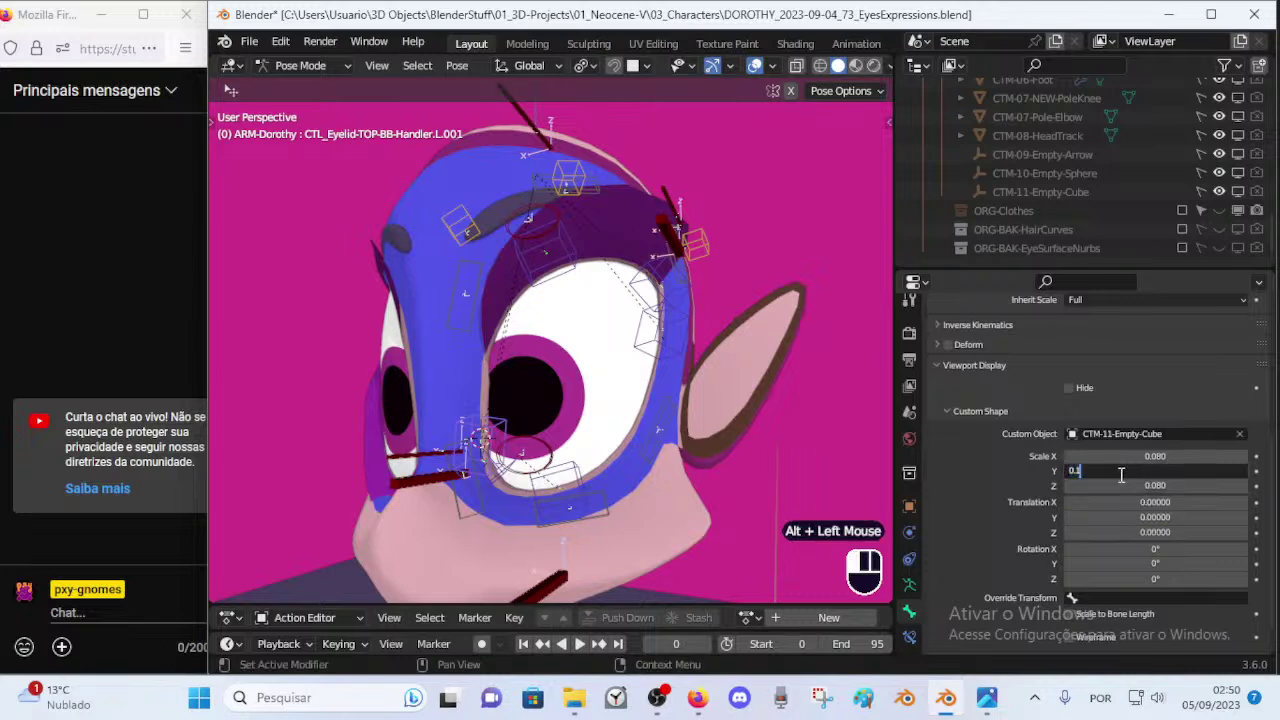
text(0.15)
key(alt+Return)
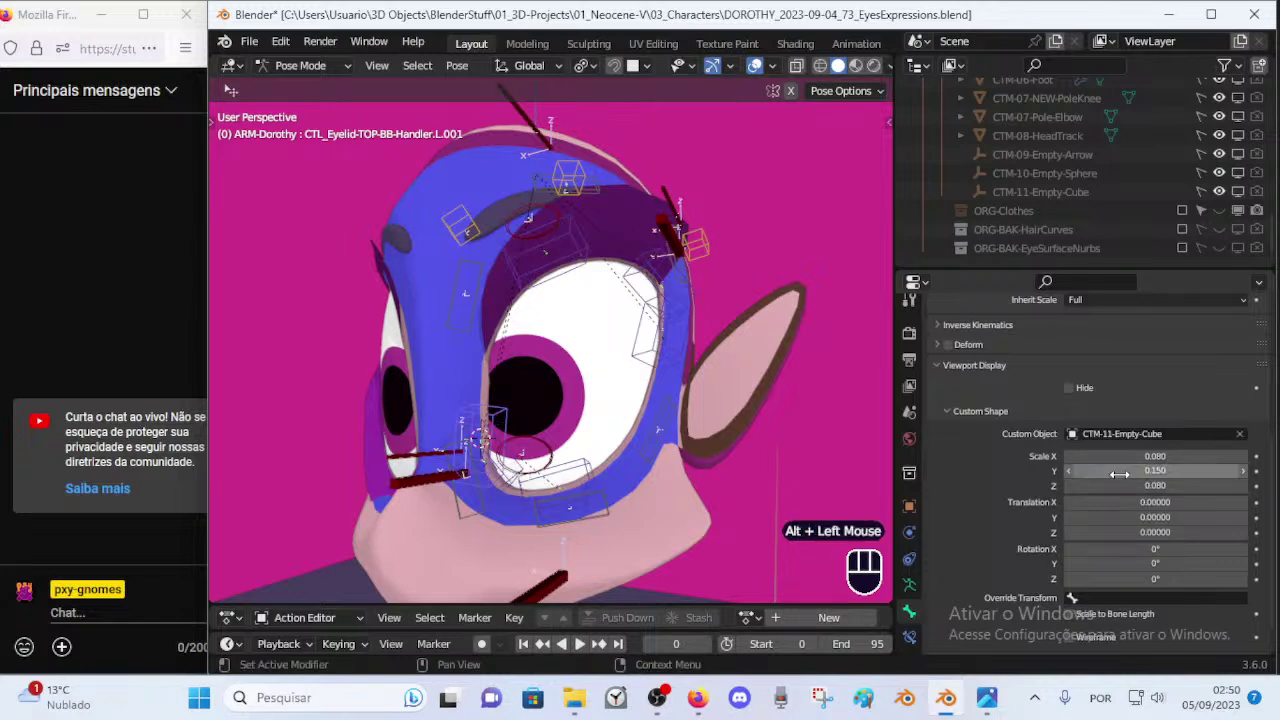
click(1120, 472)
key(Right)
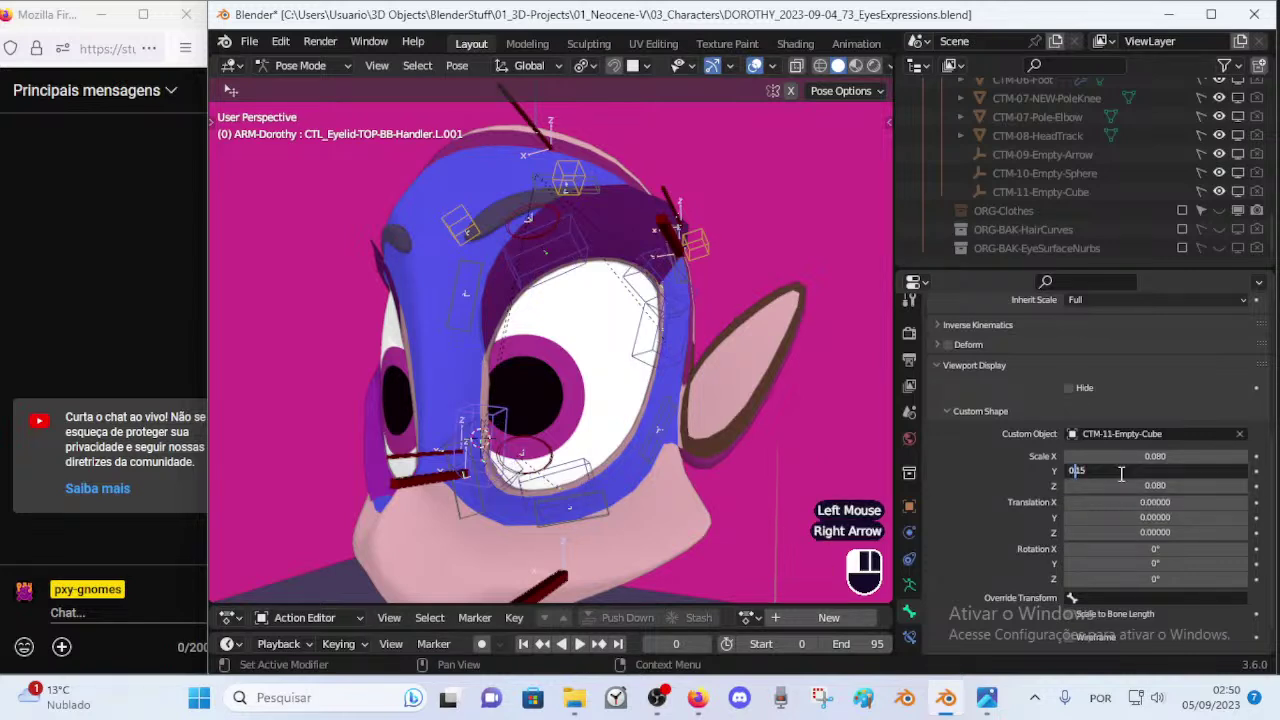
key(alt+Return)
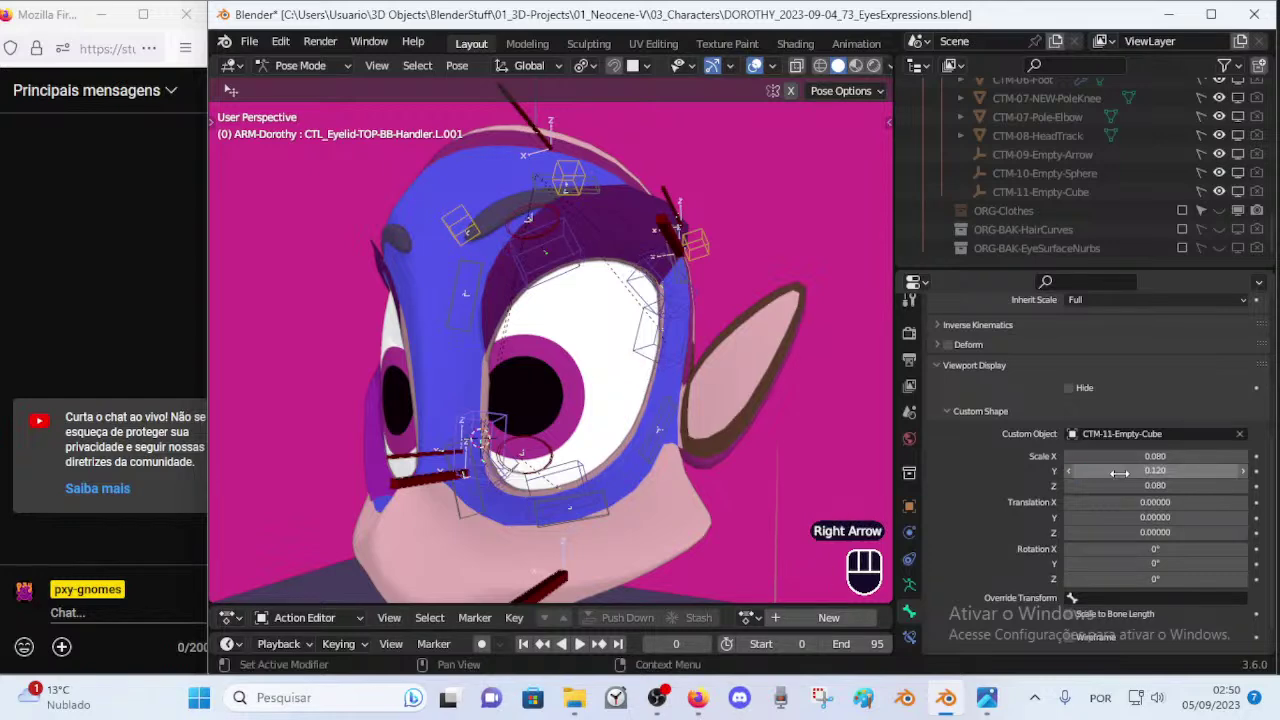
mouse_move(516, 362)
middle_down()
mouse_move(592, 358)
mouse_move(532, 347)
middle_up()
middle_drag(510, 437, 457, 467)
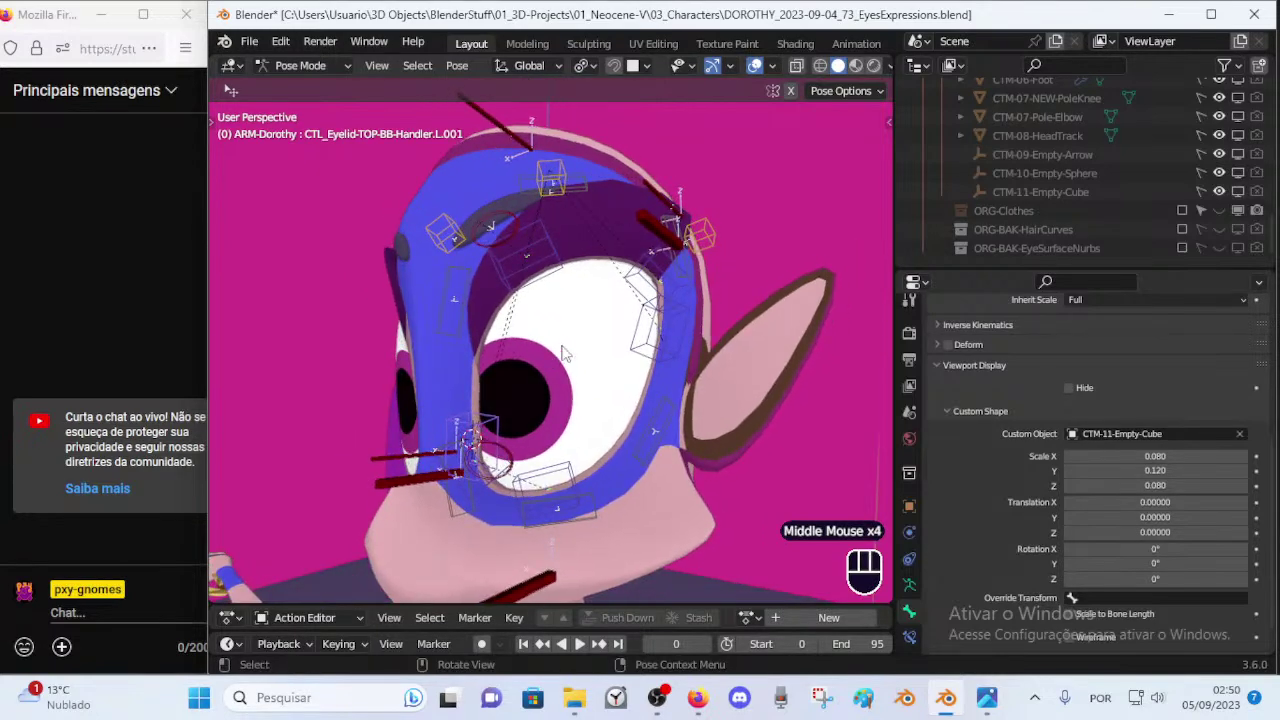
Set the selected eyelid controls' custom shape Scale Y to 0.1 and clear the selection.
alt+click(1141, 470)
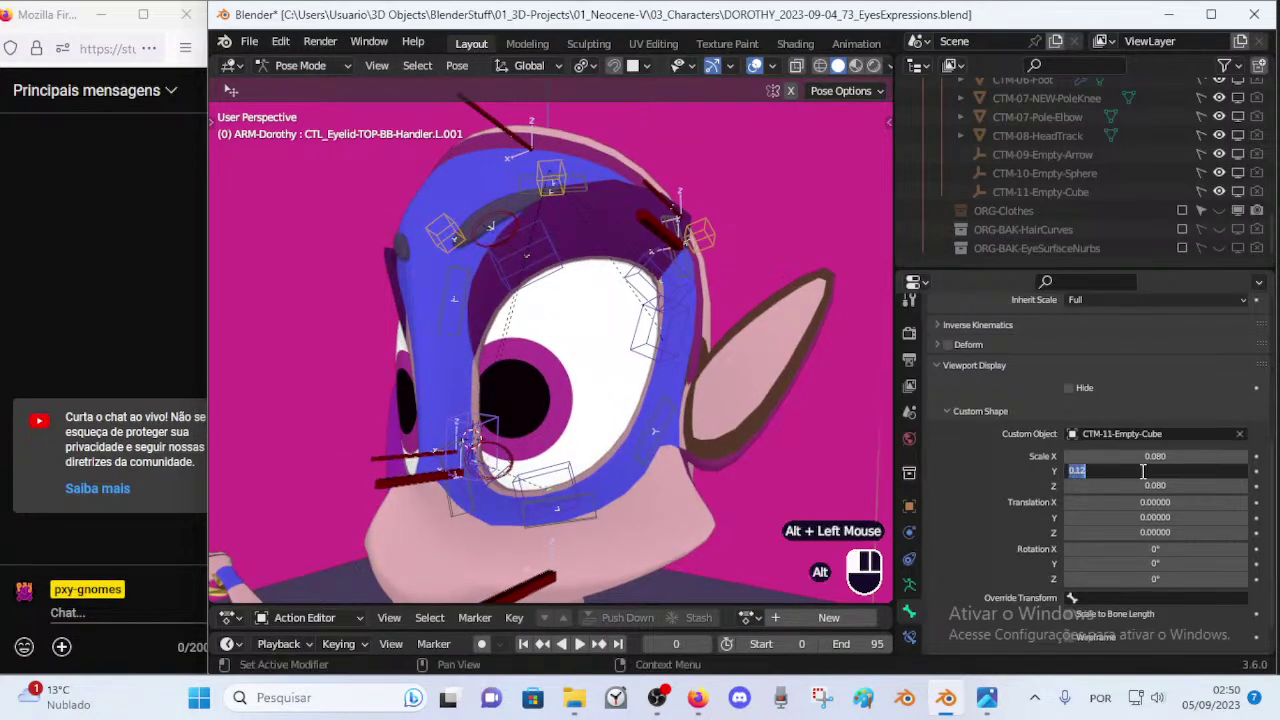
key(alt+Return)
key(alt+a)
Reselect the left eyelid controls around the lower lid, inner corner, upper lid and outer side.
mouse_move(576, 373)
middle_down()
mouse_move(620, 365)
mouse_move(581, 354)
middle_up()
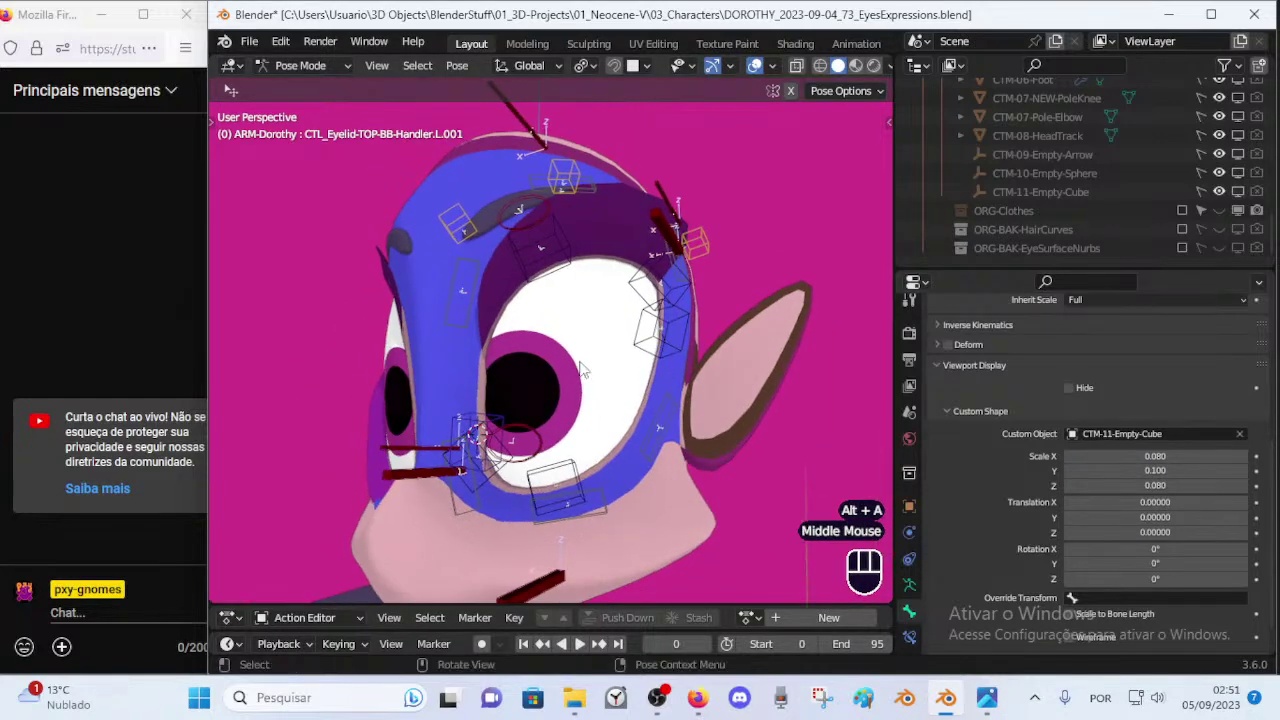
click(548, 452)
click(538, 477)
shift+click(488, 468)
shift+click(492, 420)
shift+click(657, 300)
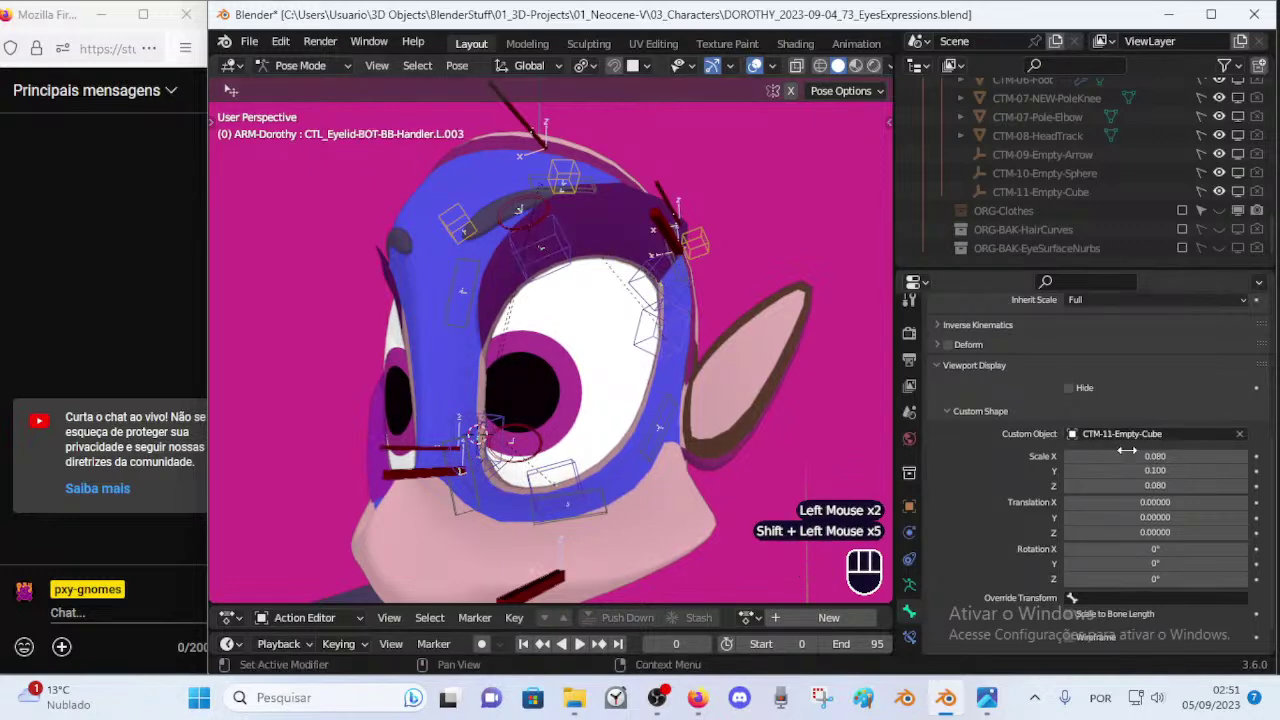
Try a value of -0.02 for Scale X and for Scale Z on the selected custom shapes, restoring each.
alt+click(1069, 455)
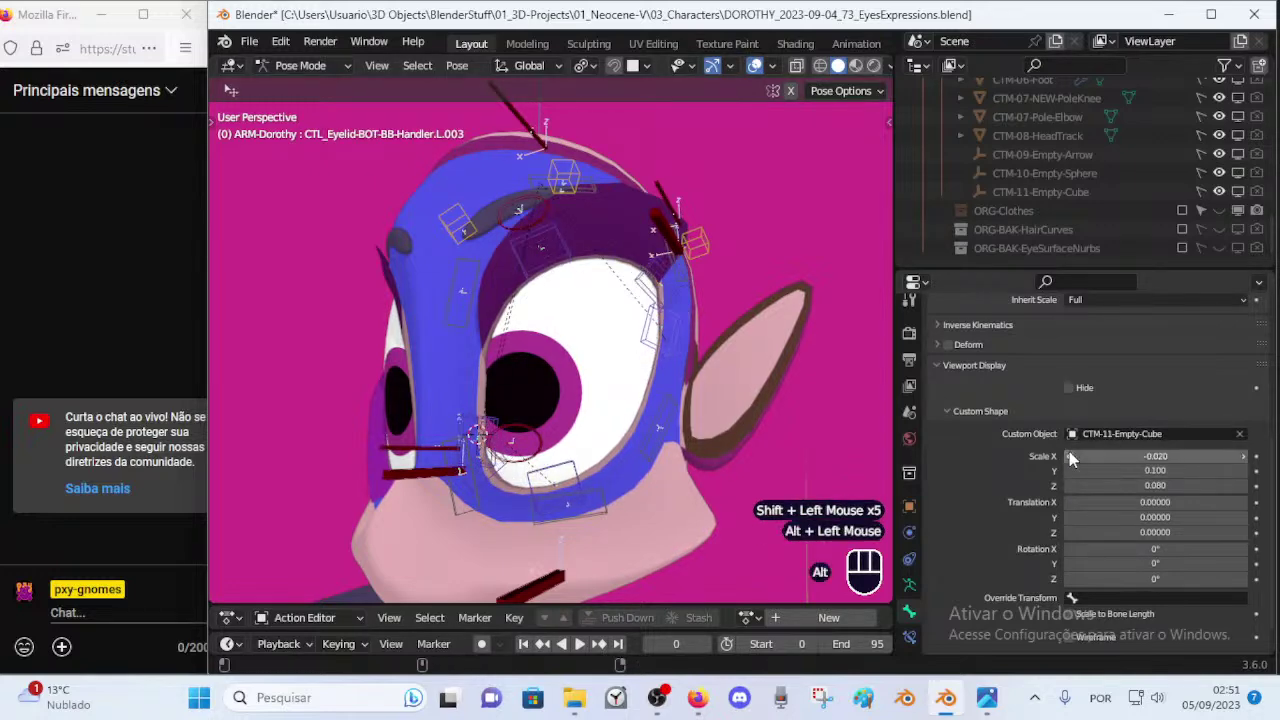
alt+click(1240, 457)
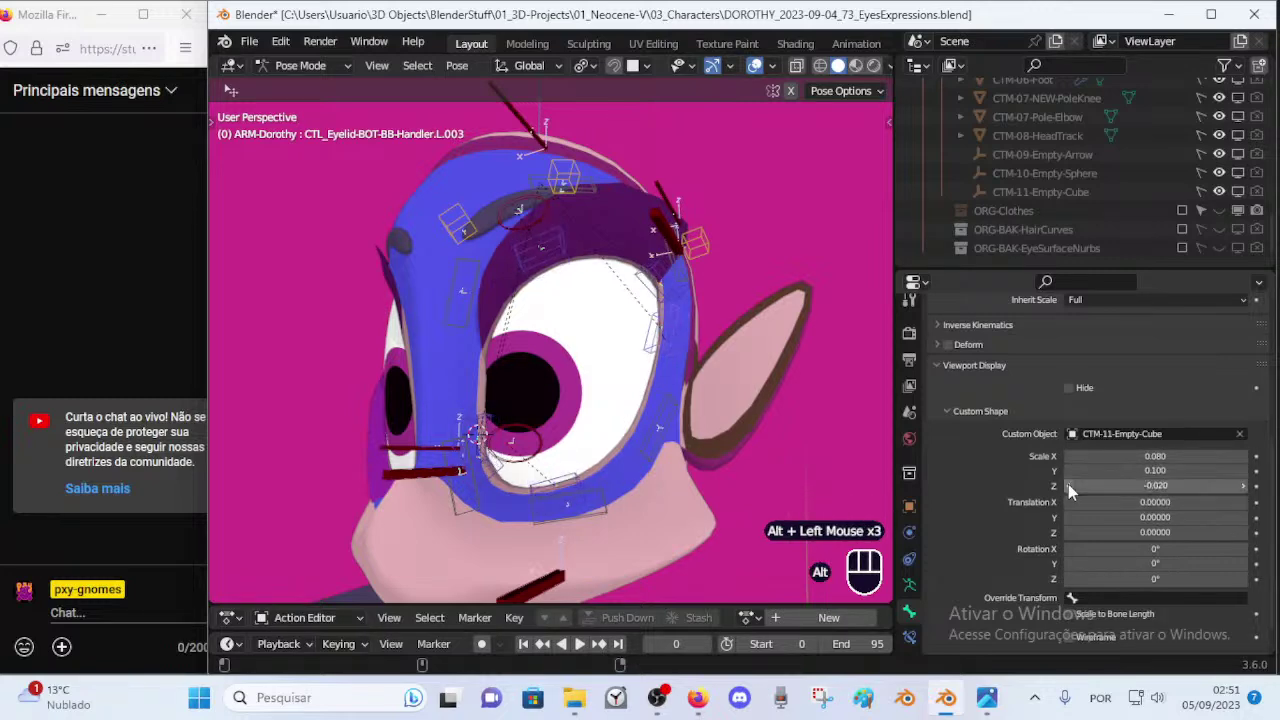
alt+click(1243, 486)
mouse_move(577, 376)
middle_down()
mouse_move(715, 370)
mouse_move(573, 384)
mouse_move(606, 408)
mouse_move(549, 392)
mouse_move(563, 393)
middle_up()
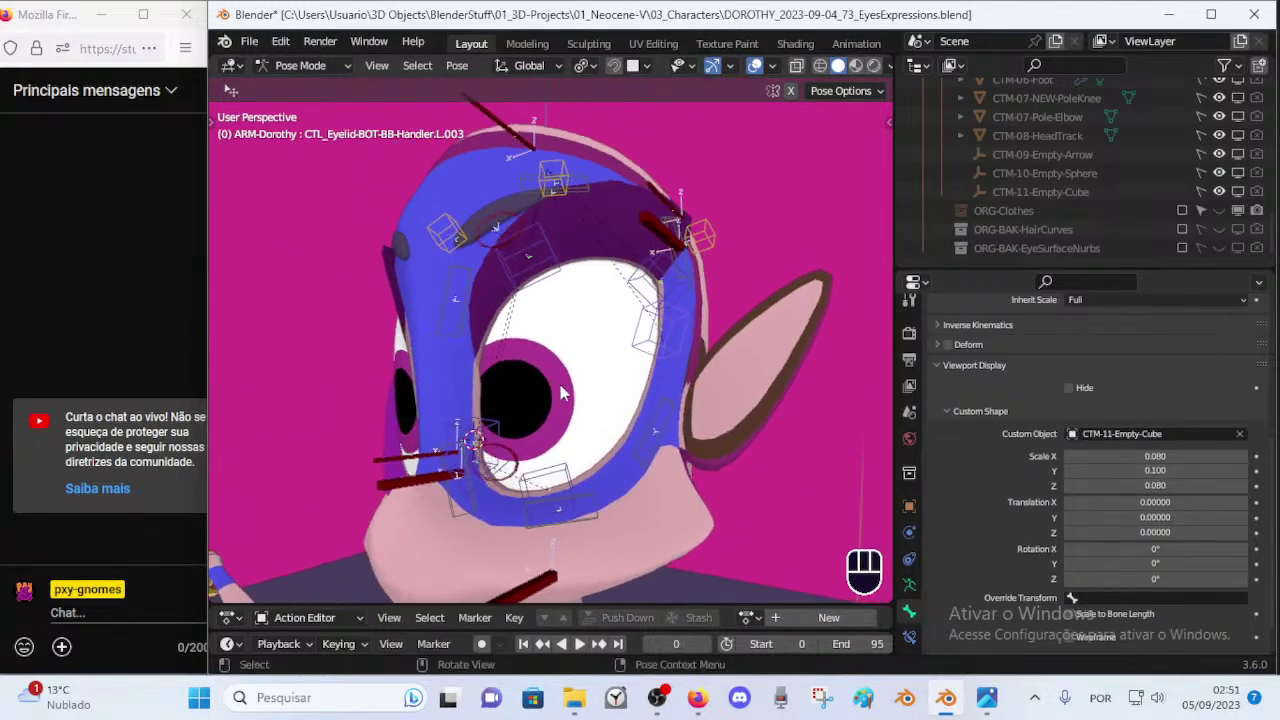
Try a Scale Z of 0.04 on the selected eyelid custom shapes and undo it.
alt+click(1163, 487)
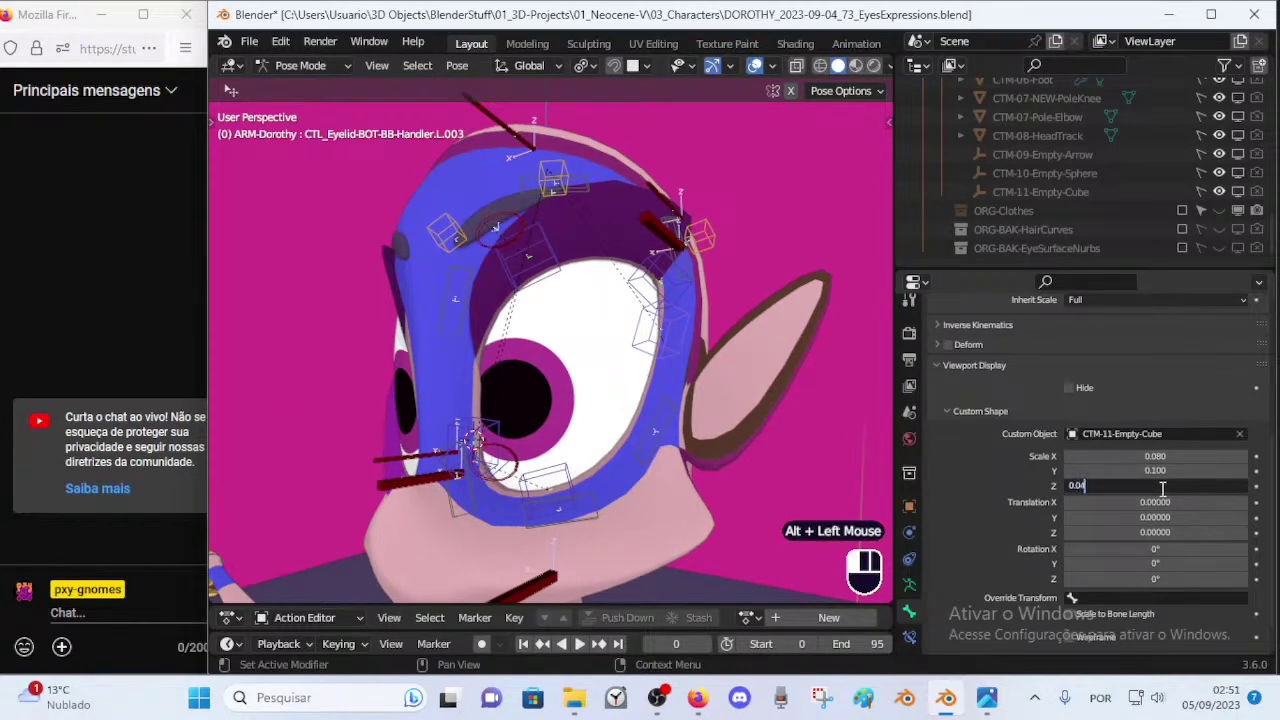
key(alt+Return)
middle_drag(724, 323, 652, 384)
scroll(600, 354, up, 1)
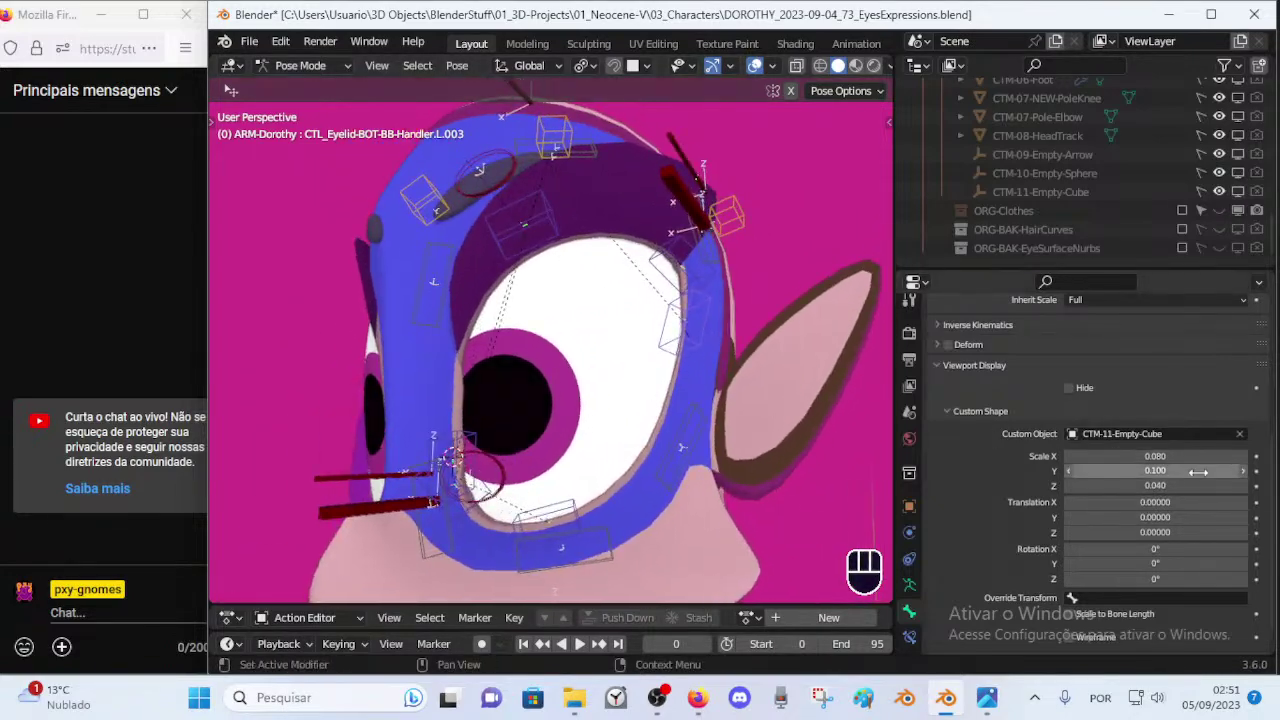
key(ctrl+z)
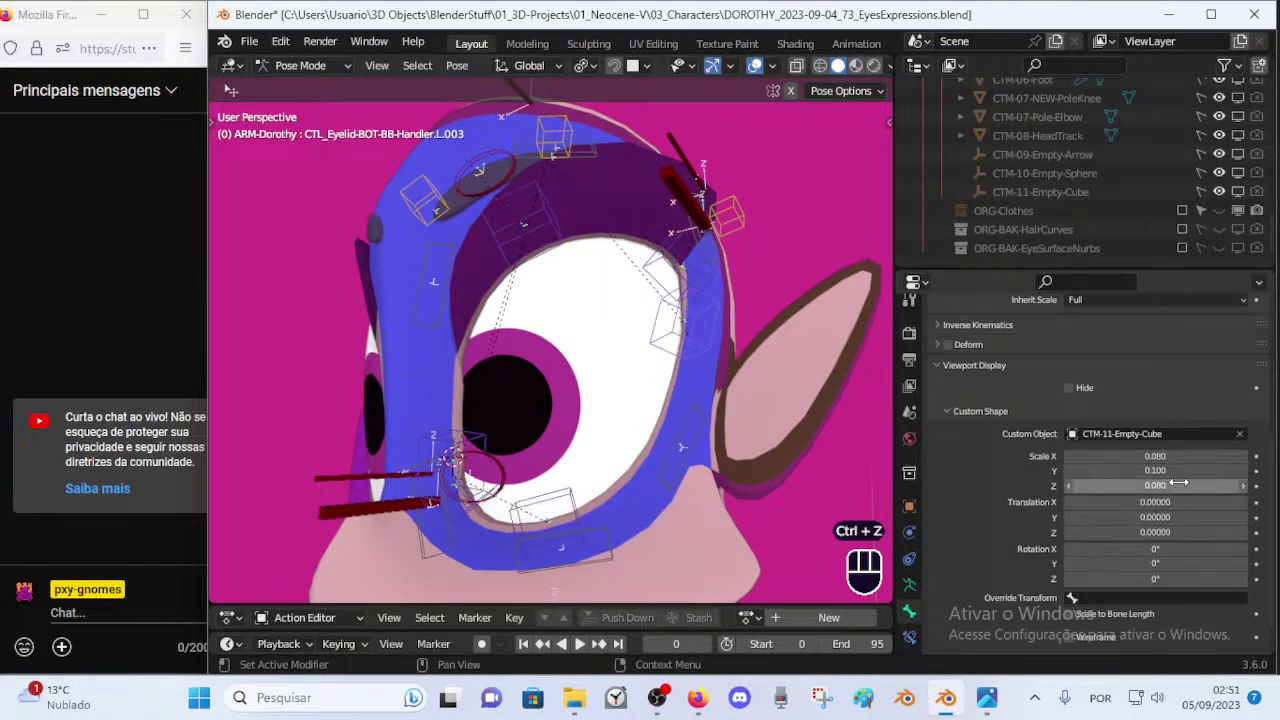
Set the selected eyelid controls' custom shape Scale X to 0.04.
alt+click(1175, 457)
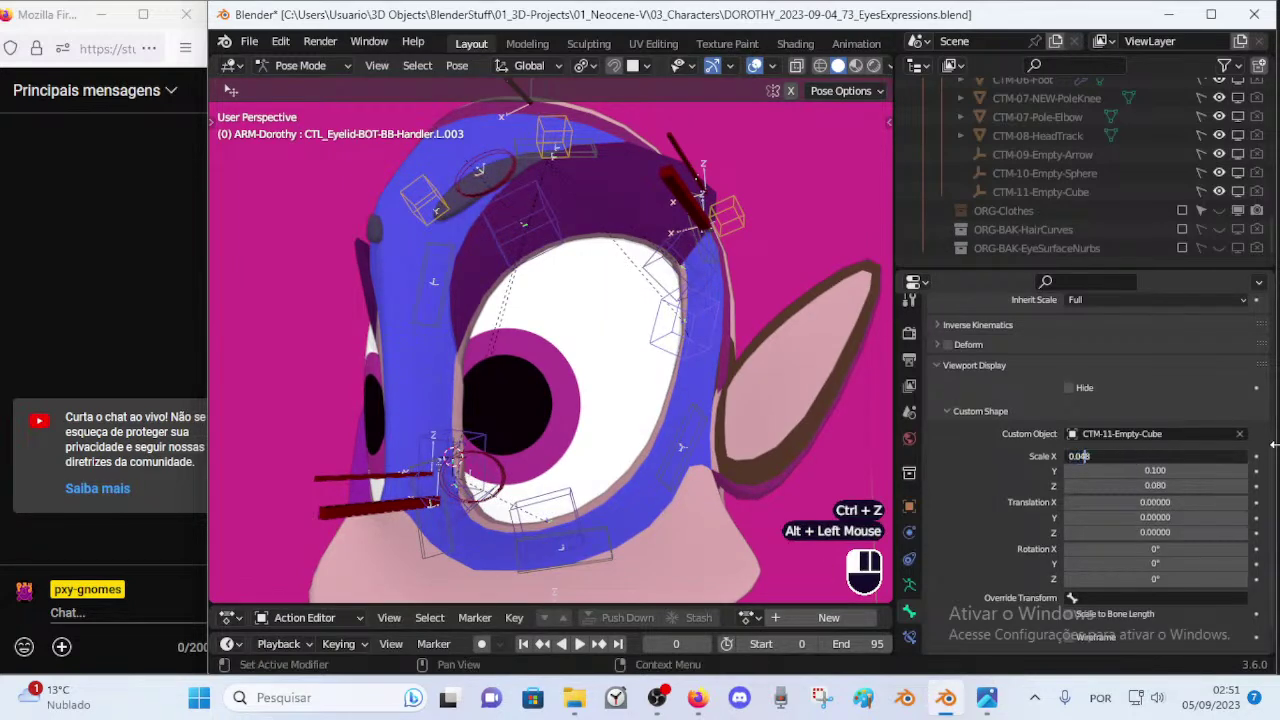
text(0.04)
key(Return)
Move the middle lower eyelid control outward and reposition the two eyelid controls at the eye's inner corner.
mouse_move(641, 428)
middle_down()
mouse_move(668, 434)
mouse_move(658, 438)
middle_up()
click(570, 500)
key(g)
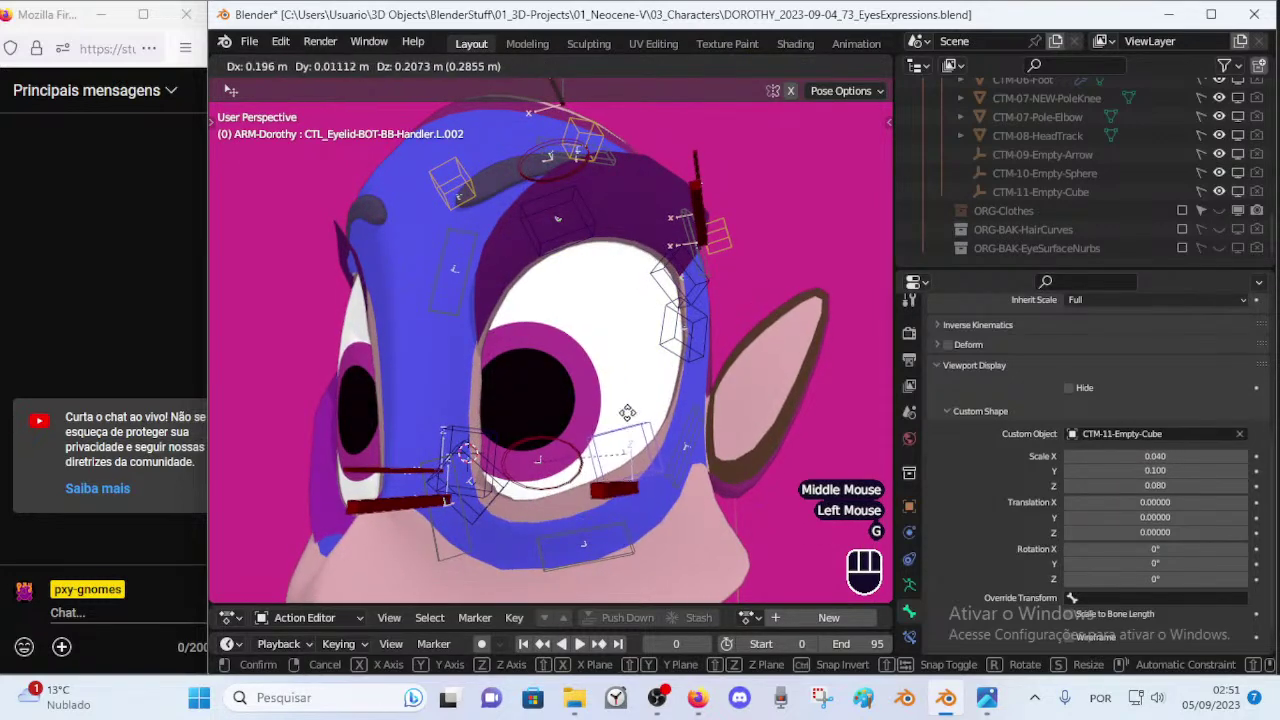
click(618, 448)
click(491, 434)
key(g)
click(491, 362)
click(497, 495)
key(g)
click(507, 510)
Move the middle lower eyelid control up over the pupil and turn on the mesh wireframe overlay.
click(630, 456)
key(g)
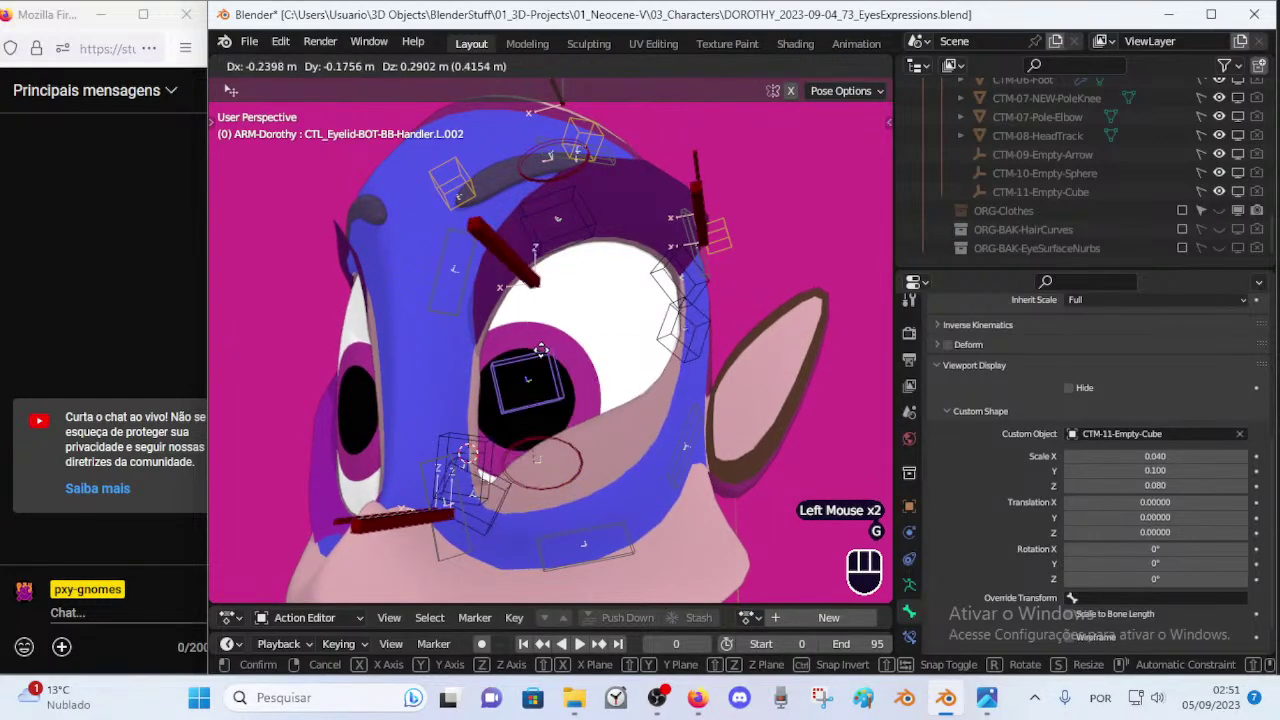
click(565, 356)
key(shift+ctrl+alt+z)
key(g)
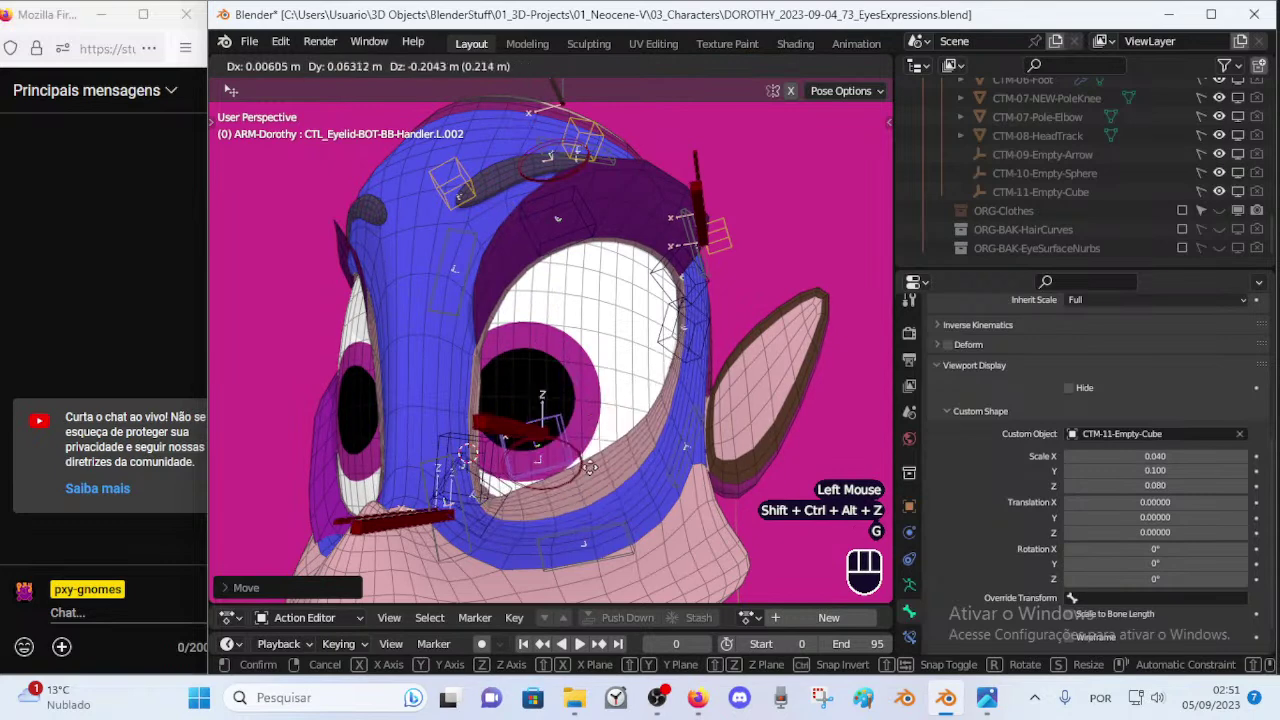
click(574, 344)
Save the file and adjust the middle lower eyelid control's position in front of the eye.
key(ctrl+s)
scroll(576, 328, down, 2)
key(g)
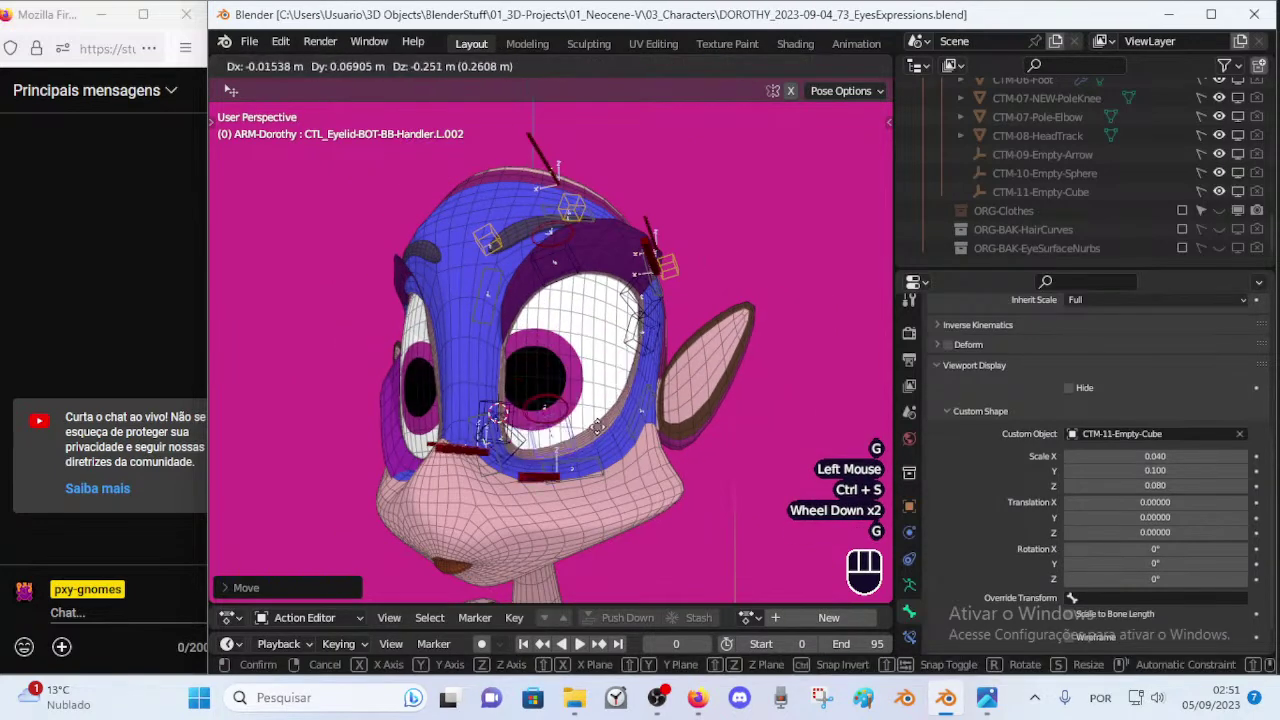
click(592, 396)
Leave Pose Mode, select the 00_Body mesh, enable its Mask: Eyelashes-TOP.L modifier in the viewport, and save the file.
key(ctrl+Tab)
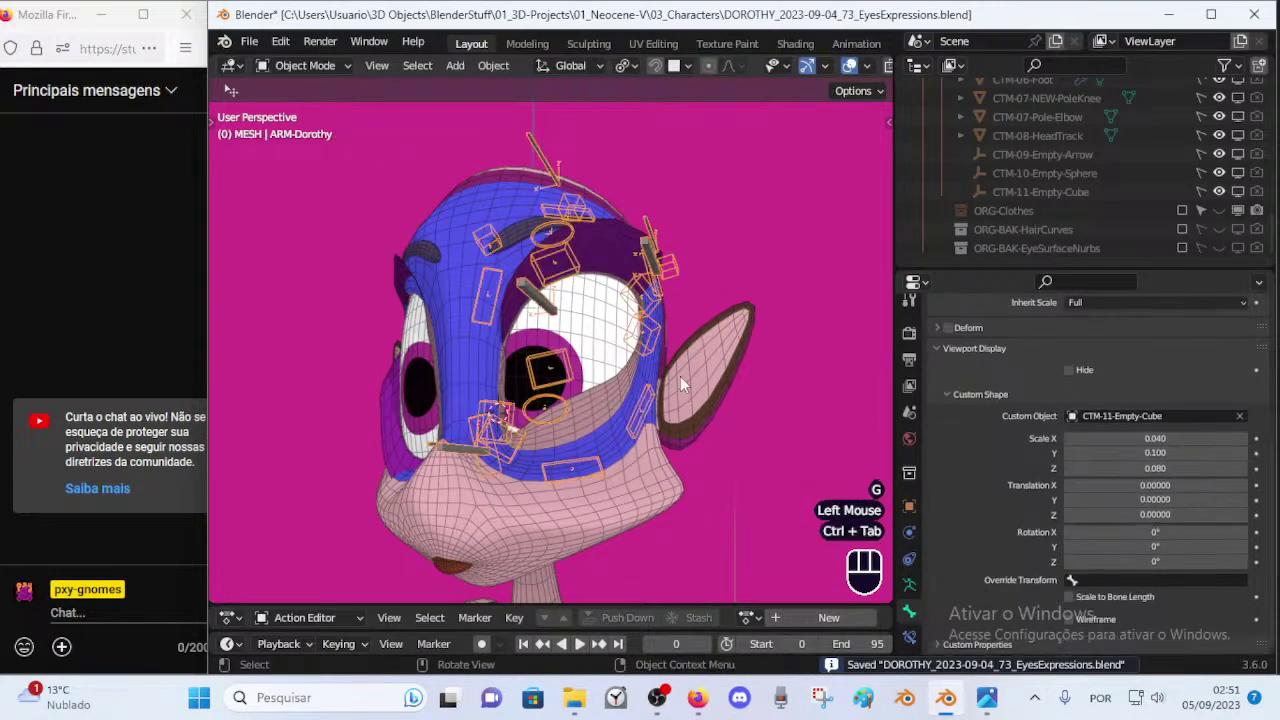
click(612, 236)
click(909, 532)
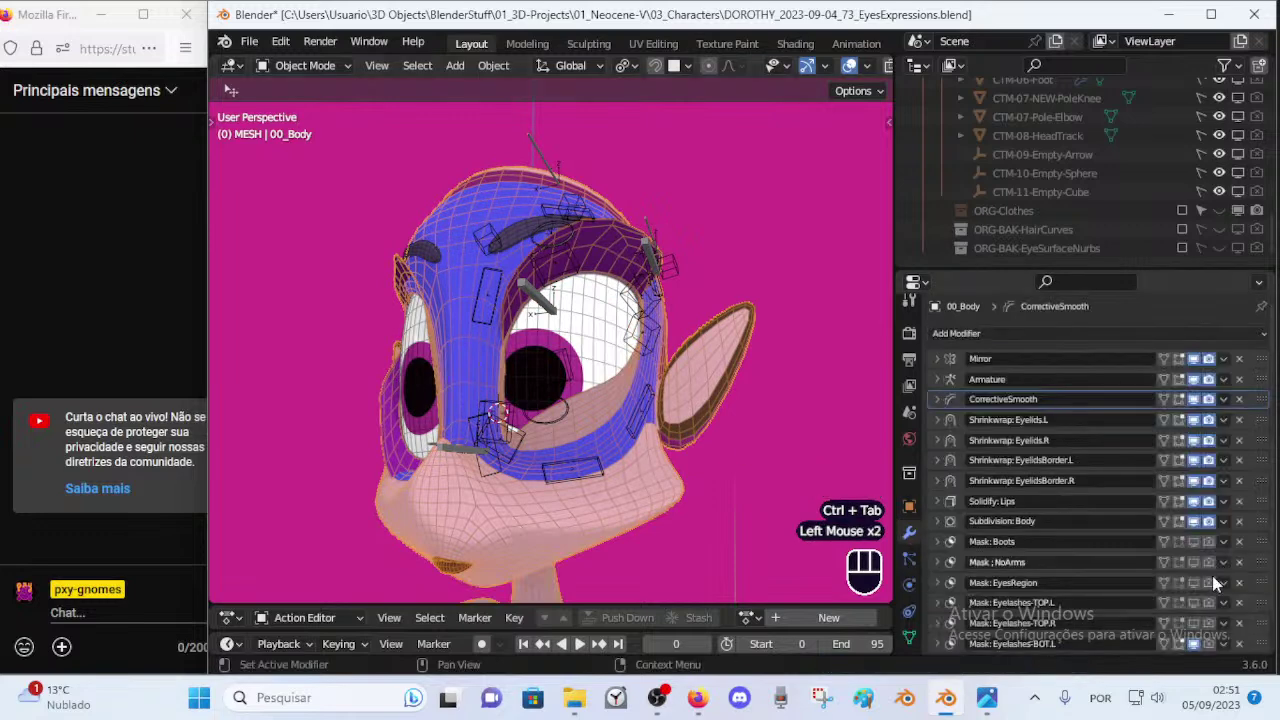
scroll(1210, 562, down, 1)
scroll(1201, 628, down, 2)
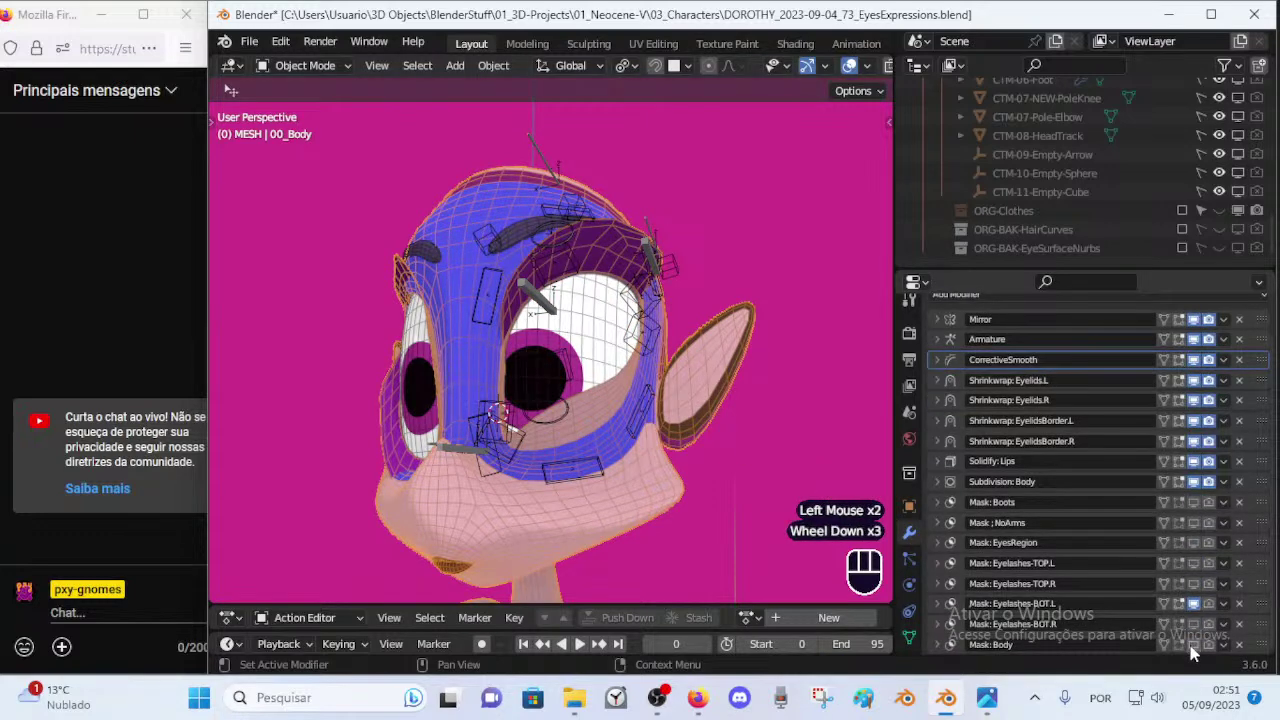
click(1190, 563)
key(ctrl+s)
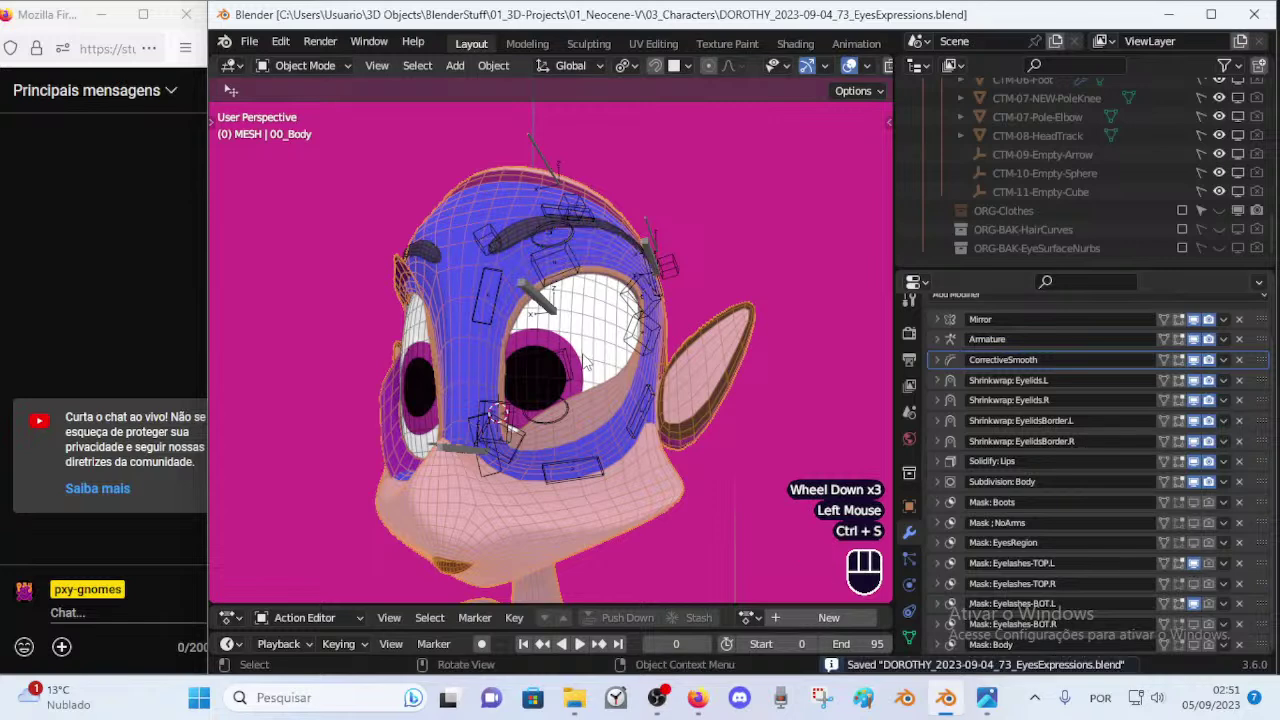
Return ARM-Dorothy to Pose Mode and move the left eye's middle upper eyelid control down over the eye.
scroll(577, 370, up, 1)
middle_drag(589, 296, 578, 264)
click(576, 261)
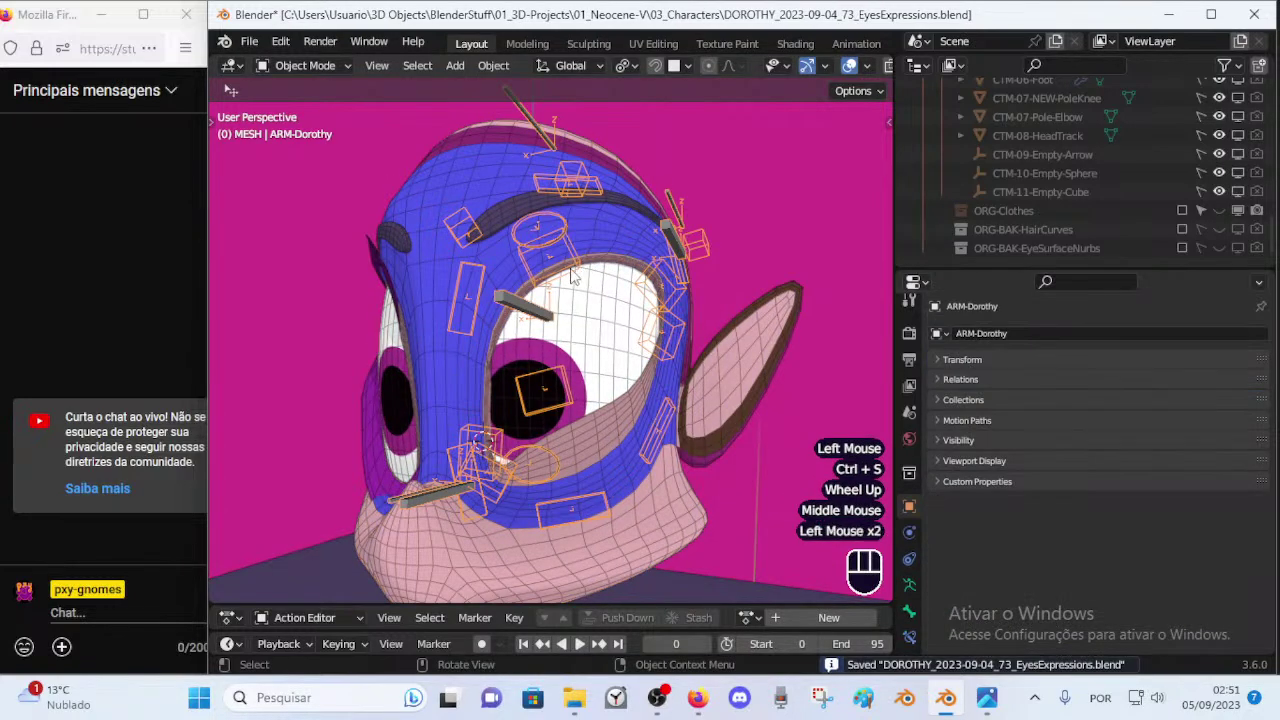
key(g)
key(Escape)
key(ctrl+Tab)
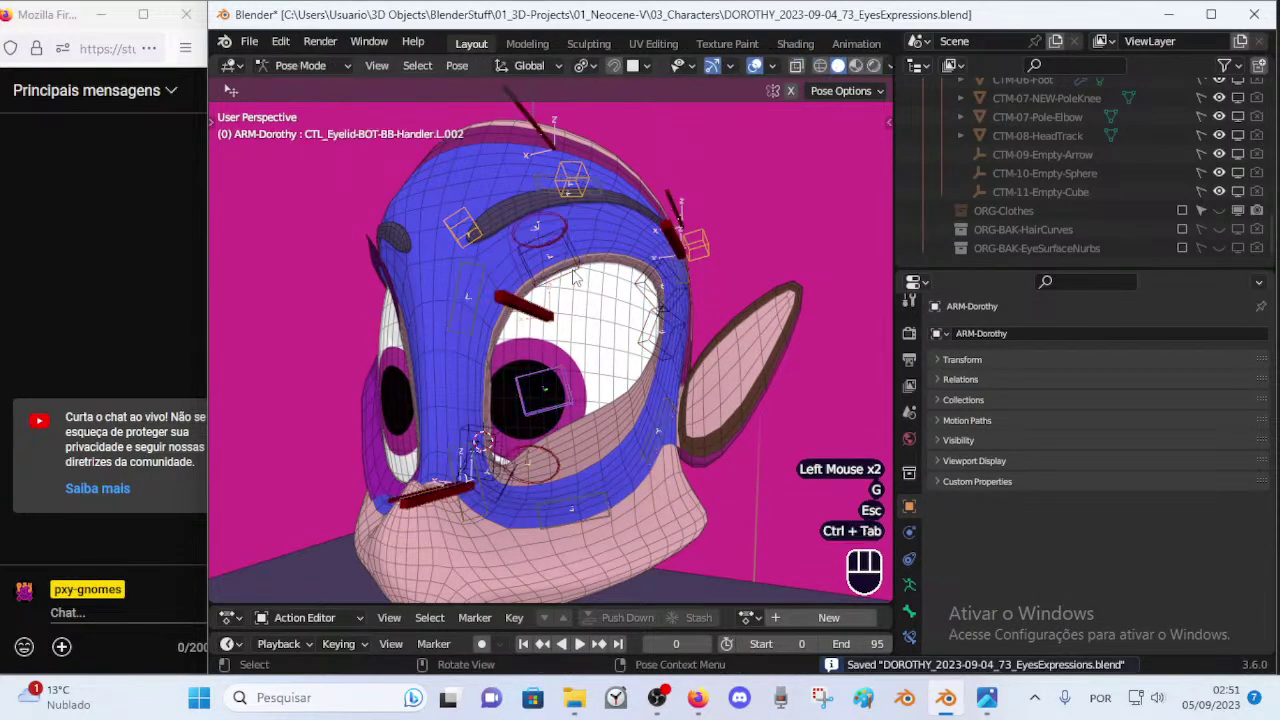
click(585, 278)
key(g)
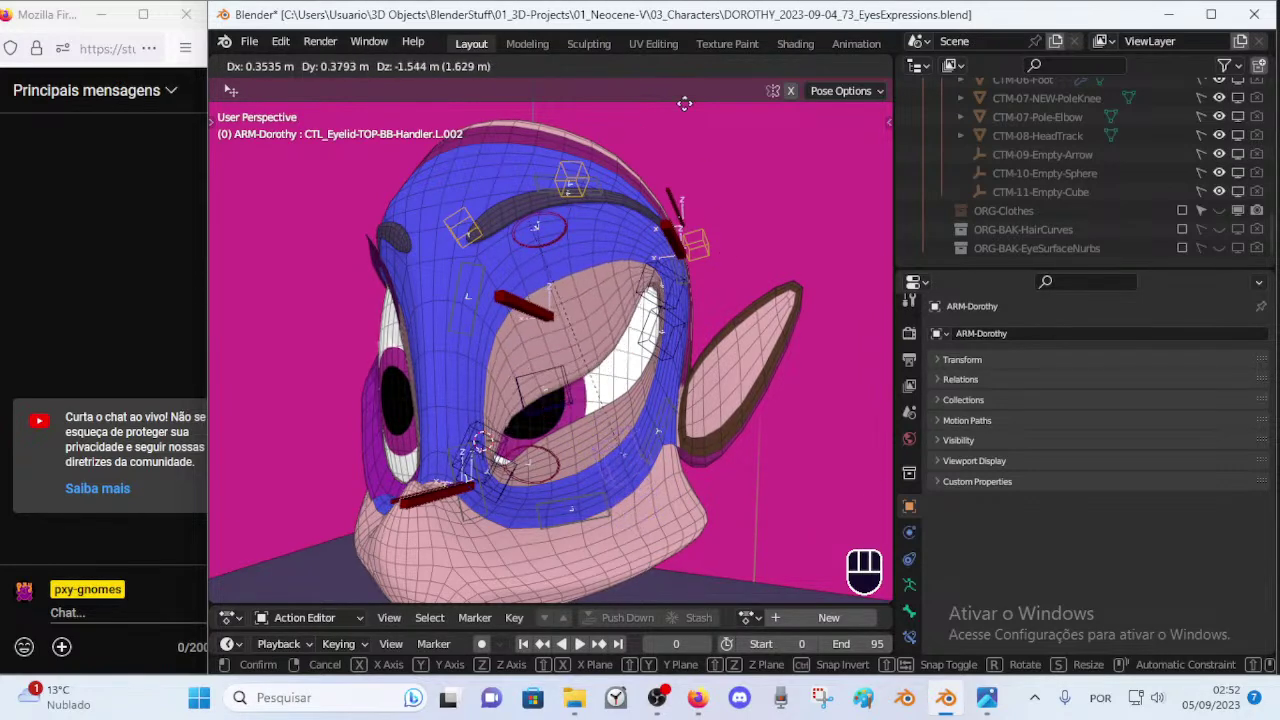
click(612, 320)
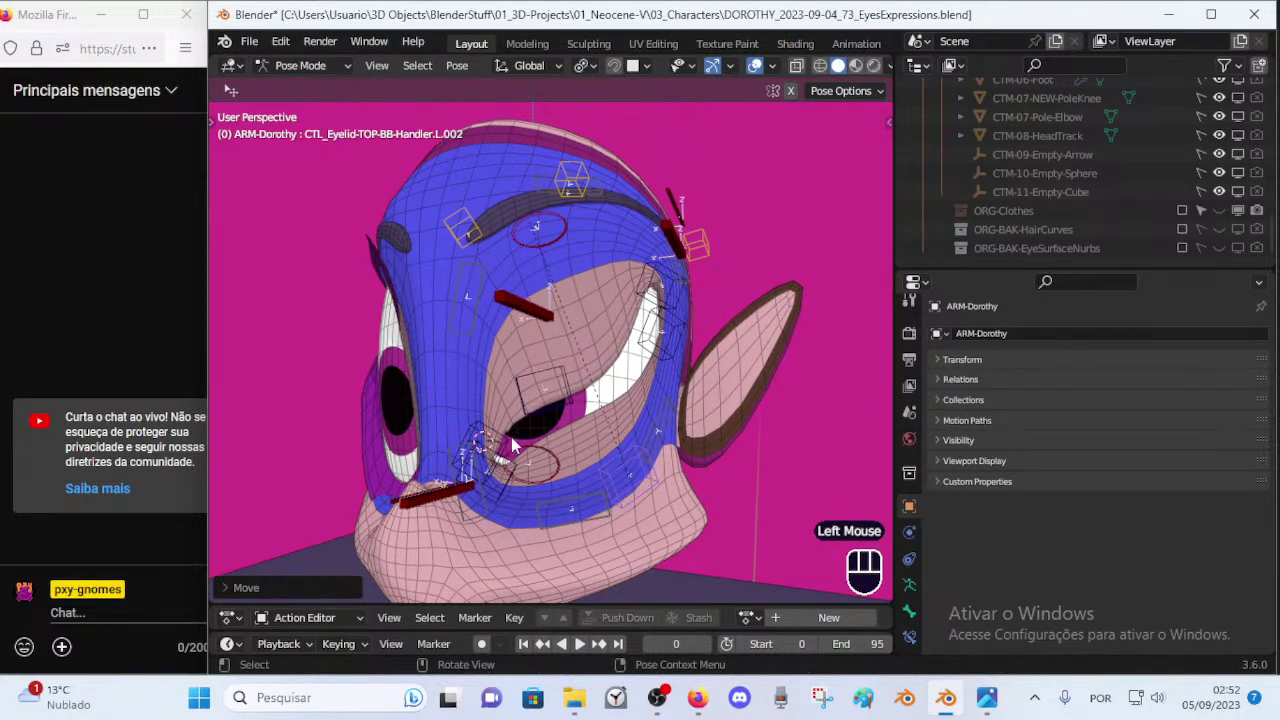
Move the left upper eyelid's inner-corner control, CTL_Eyelid-TOP-BB-Handler.L.001, outward toward the middle of the eye.
click(497, 485)
key(g)
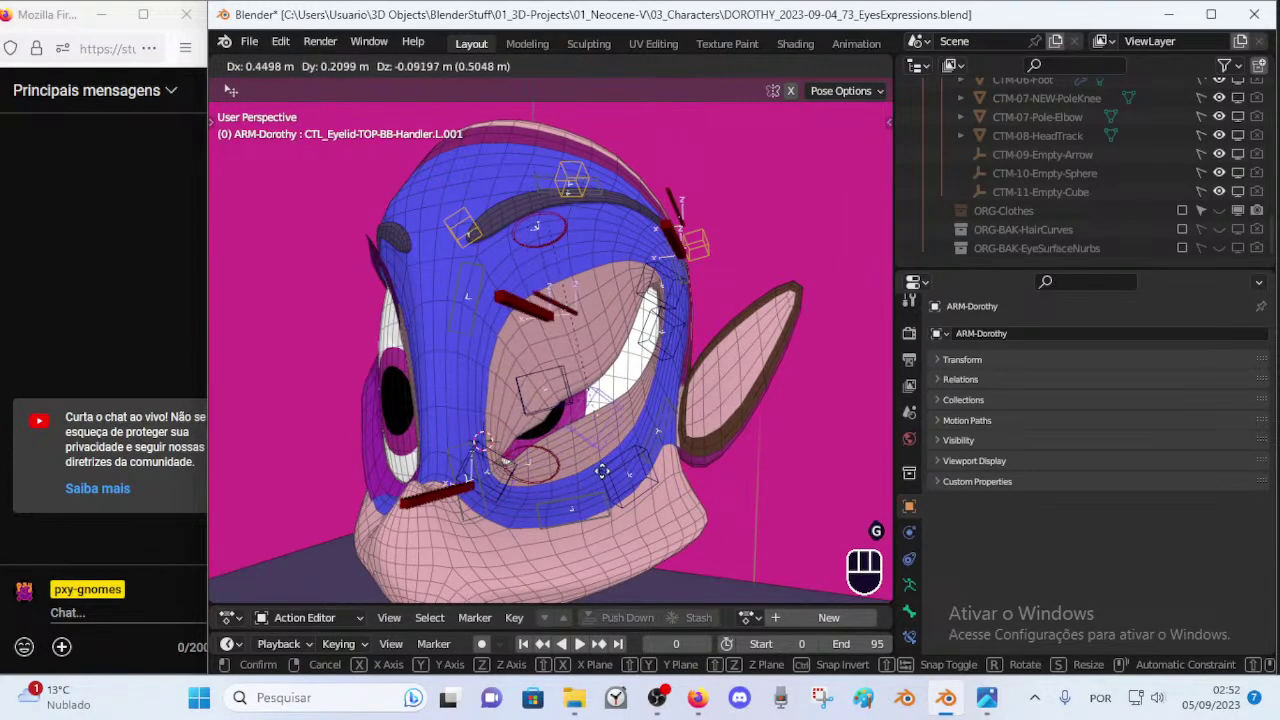
Reposition the left eye's TOP L.001 and BOT L.002 eyelid handlers, raising the inner upper one.
click(558, 437)
click(564, 397)
key(g)
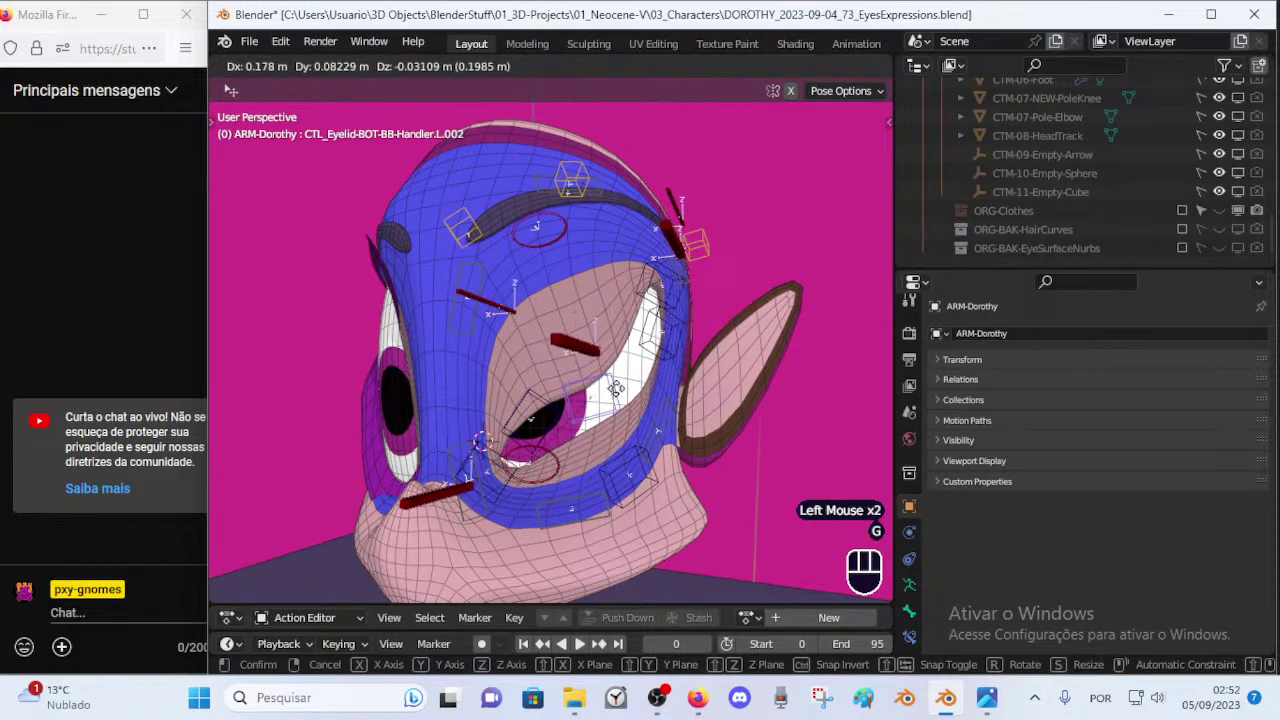
click(620, 396)
key(g)
click(643, 423)
click(551, 397)
key(g)
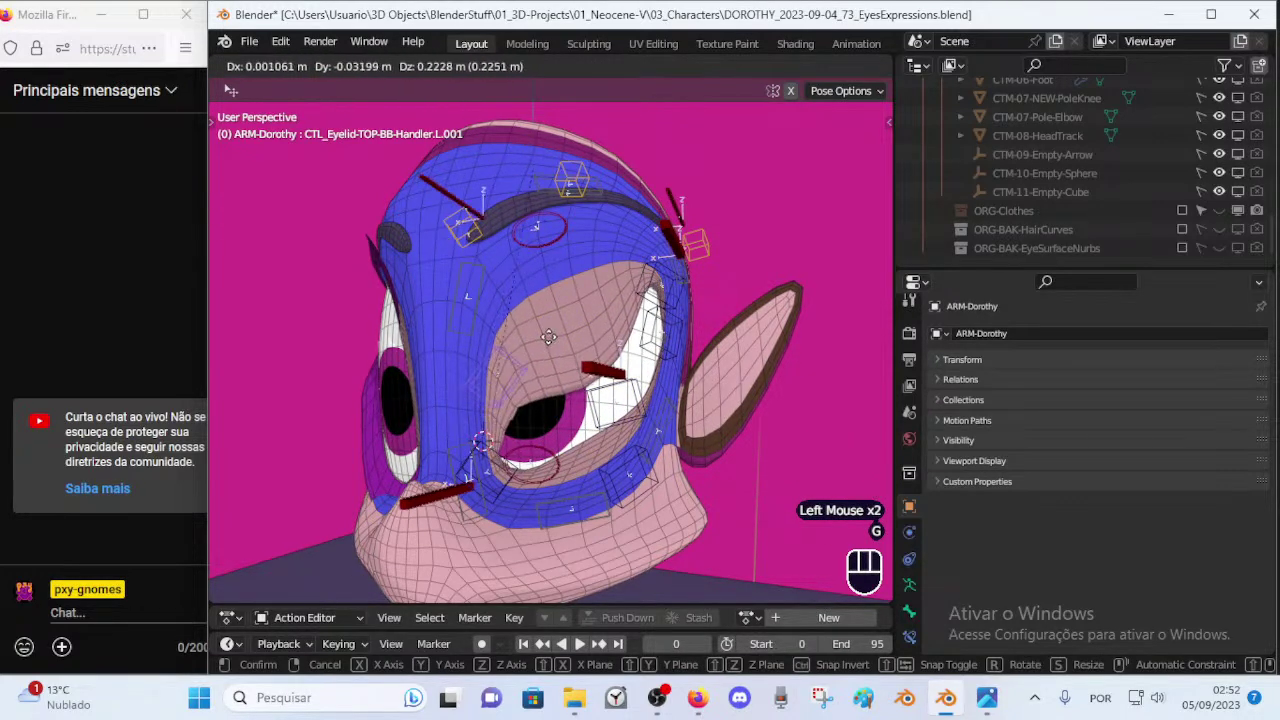
click(554, 339)
Move the left eye's BOT L.003 handler inward, and reposition and rotate the TOP L.003 handler.
click(667, 360)
key(g)
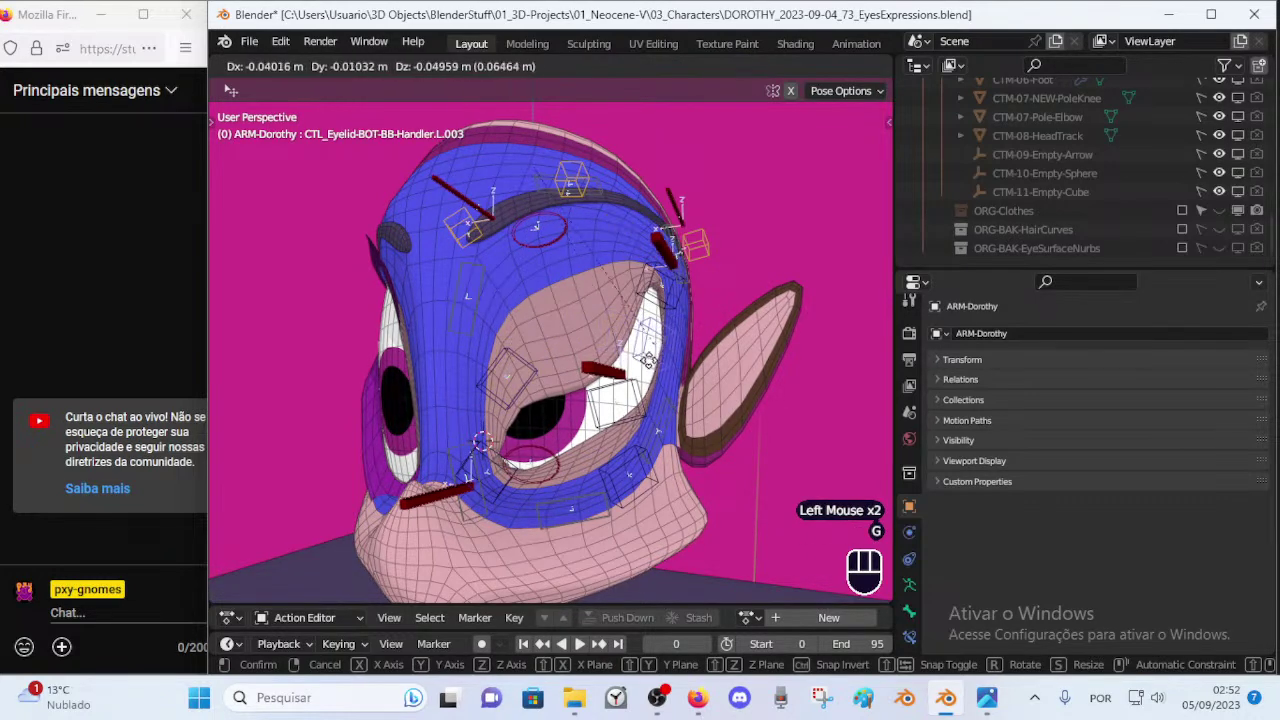
click(621, 374)
click(660, 303)
key(g)
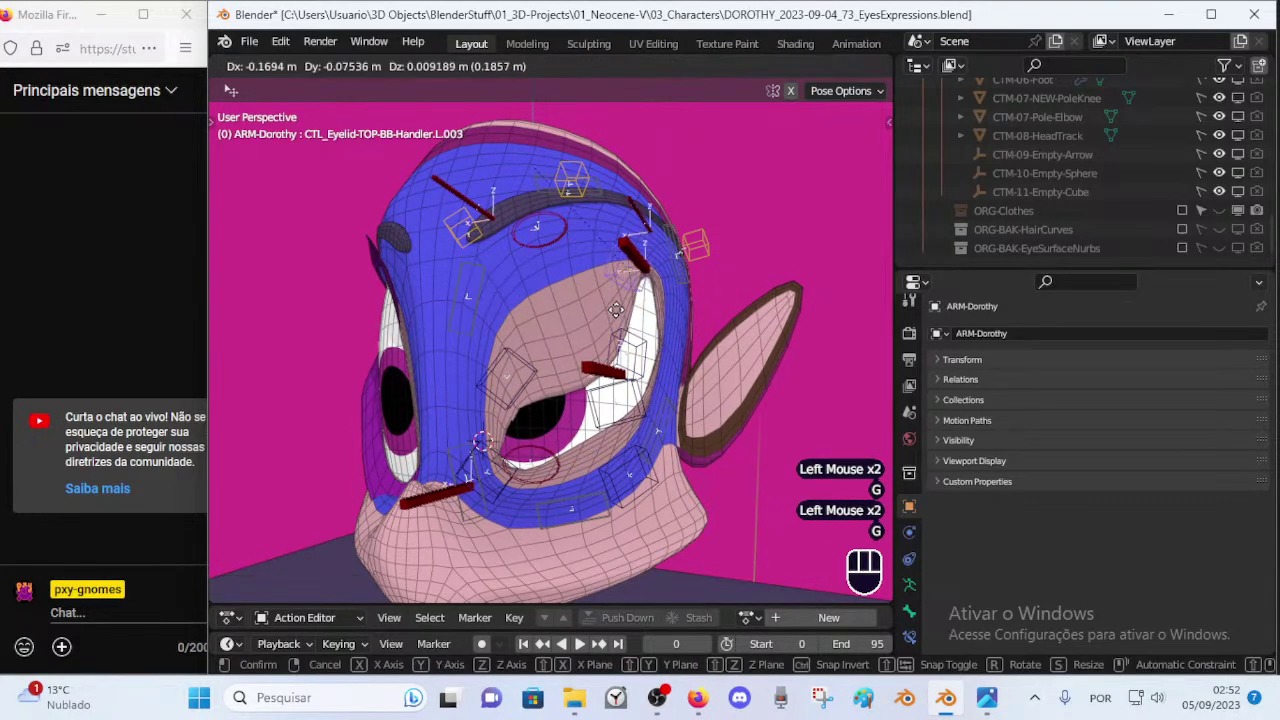
click(605, 345)
key(r)
click(610, 350)
key(g)
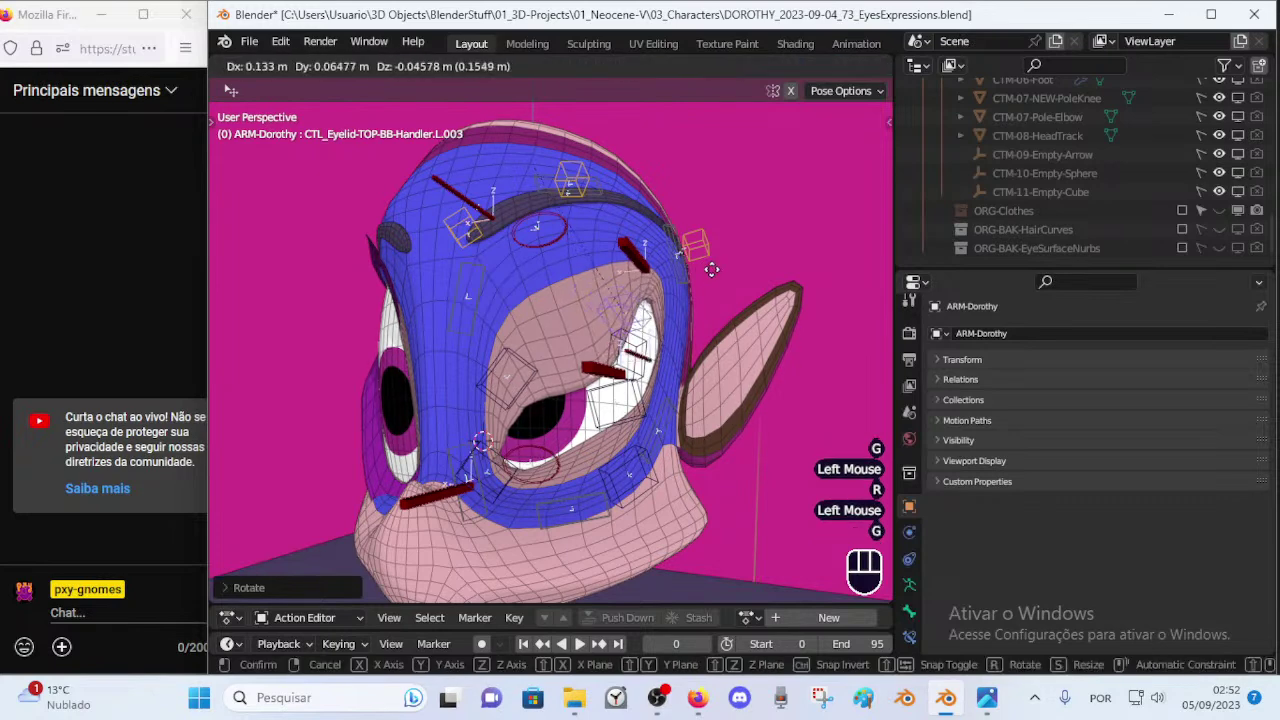
click(706, 266)
Fine-tune the position of the left eye's middle eyelid handlers to reshape the lid curve.
click(598, 400)
key(g)
click(603, 410)
click(605, 410)
key(g)
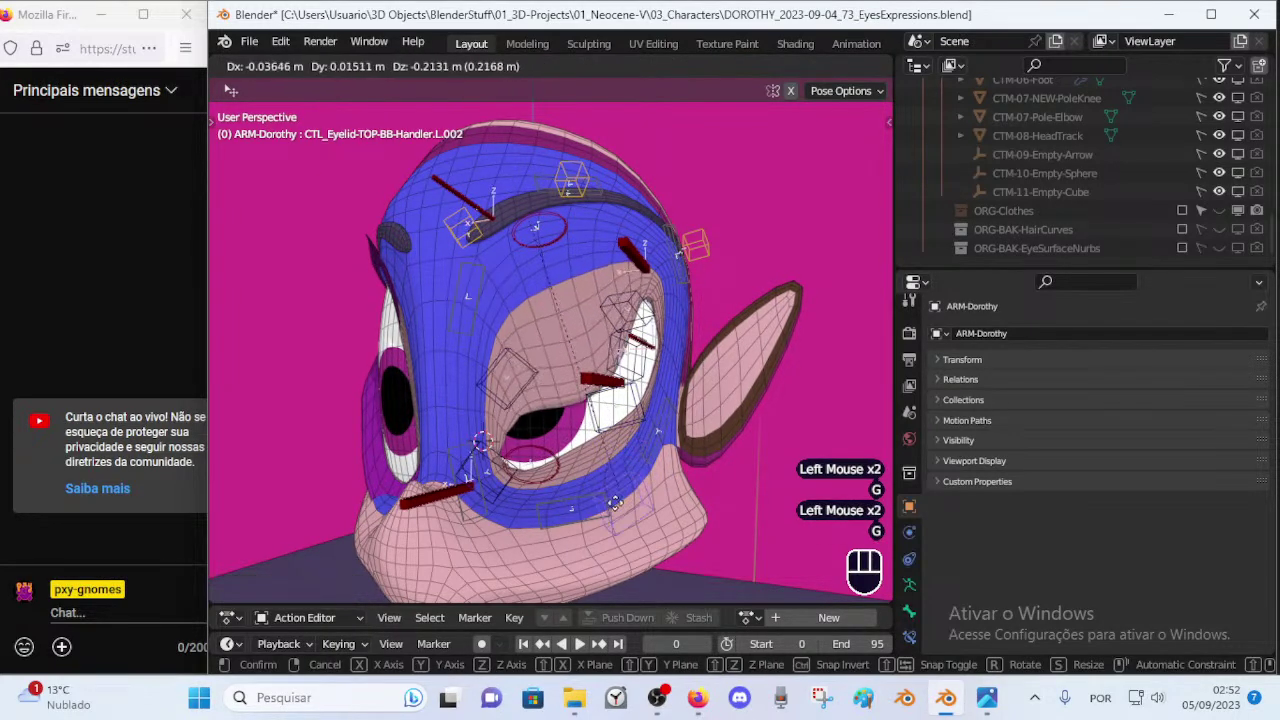
click(630, 432)
click(630, 432)
key(g)
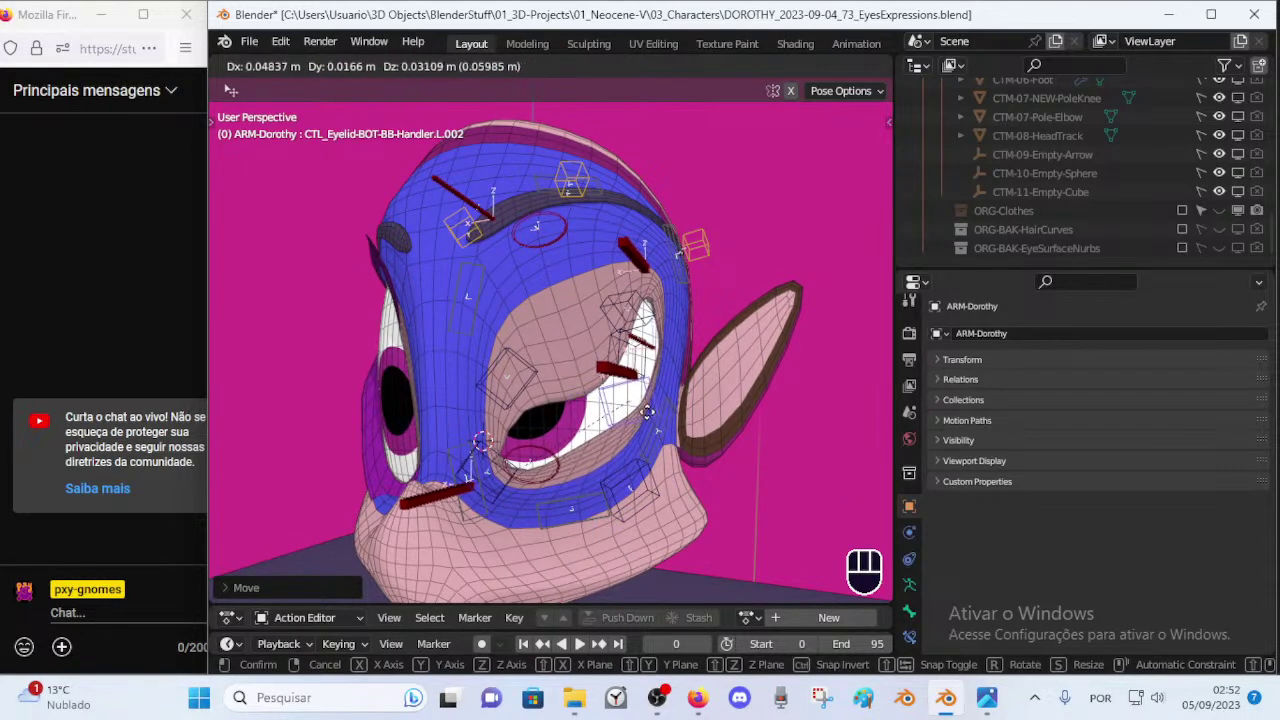
click(559, 441)
Move an outer L.003 eyelid handler inward over the left eye and save the file.
middle_drag(543, 468, 543, 419)
scroll(531, 450, up, 1)
click(650, 373)
key(g)
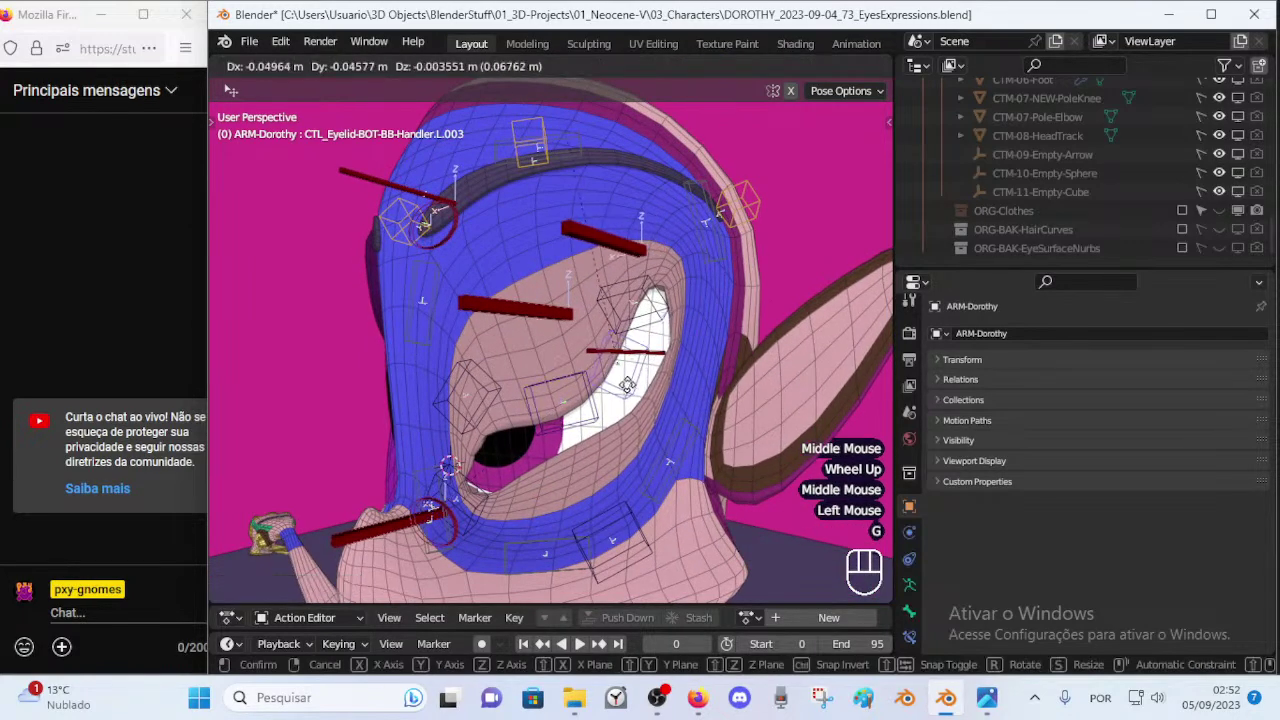
click(590, 373)
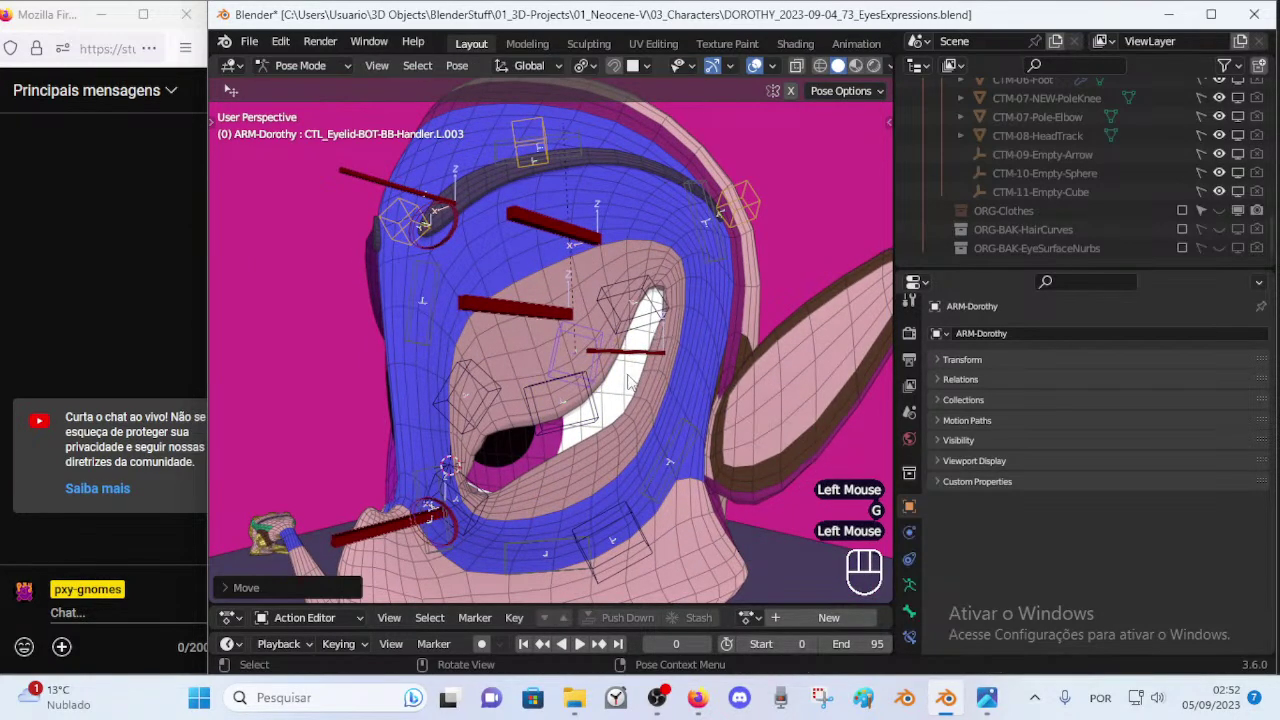
middle_drag(630, 318, 705, 233)
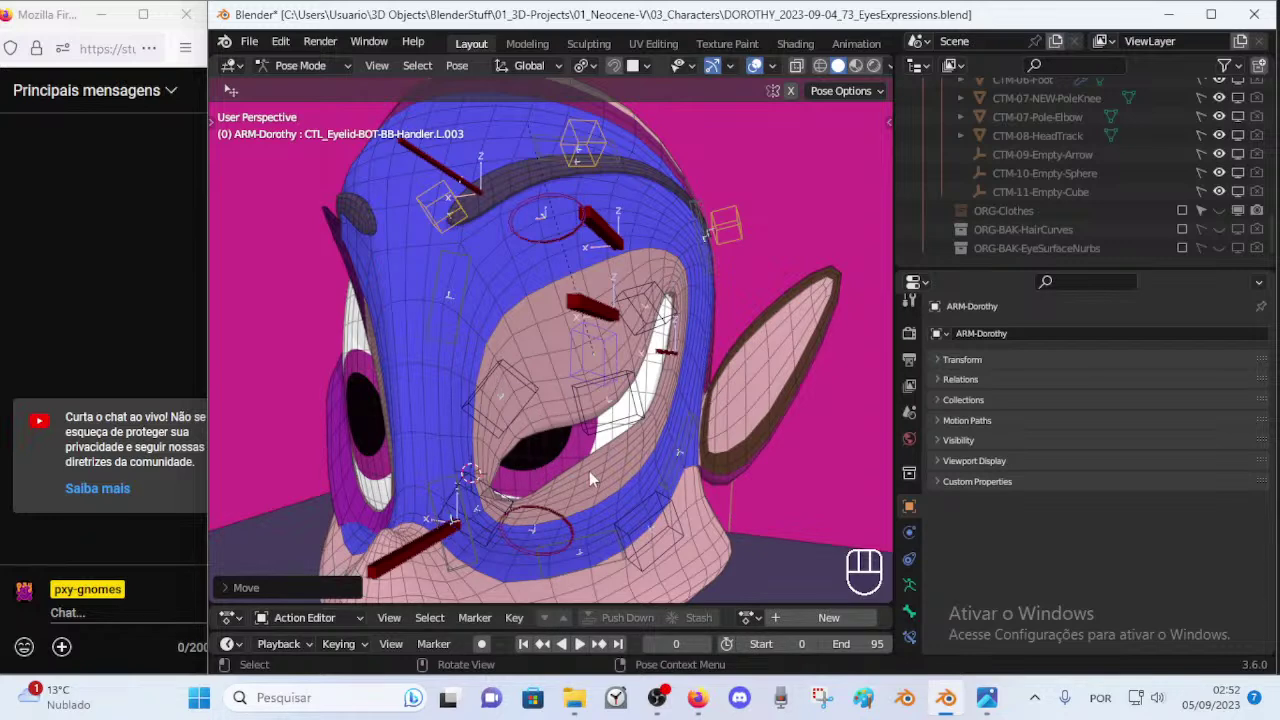
middle_drag(519, 503, 524, 453)
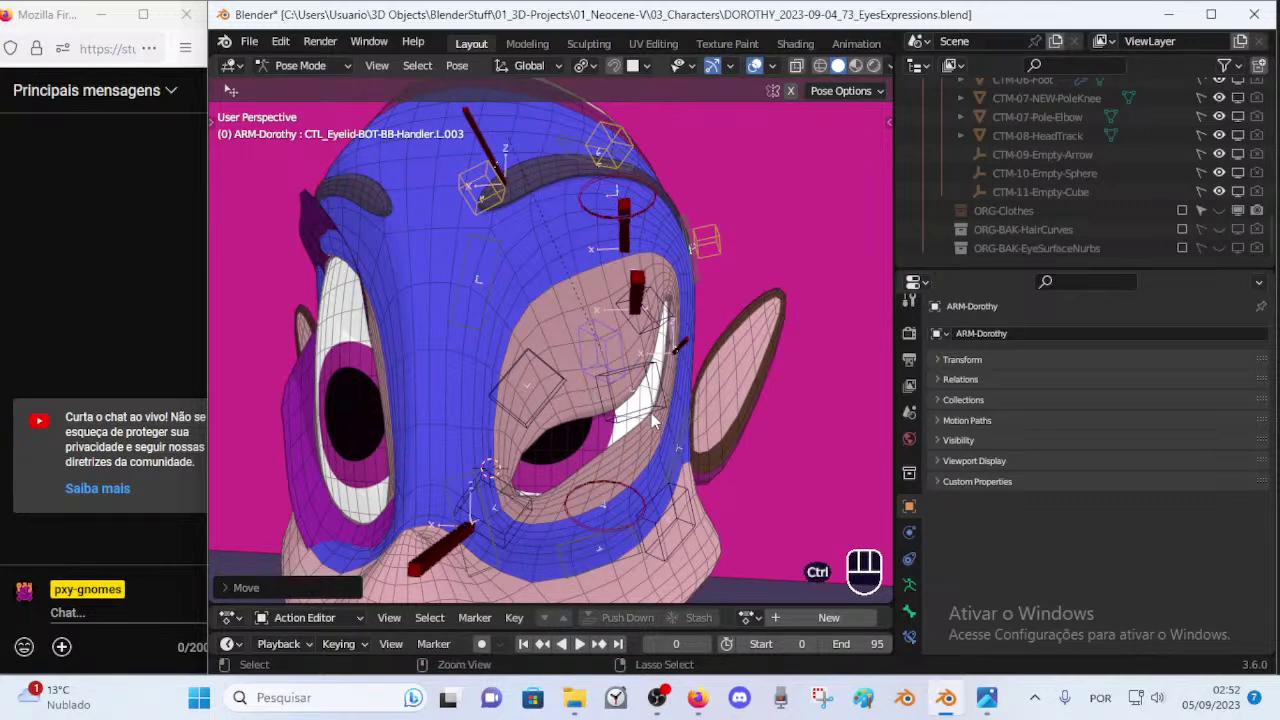
key(ctrl+s)
Leave Pose Mode, select the 00_Body mesh and display its vertex groups.
key(ctrl+Tab)
click(561, 383)
click(577, 387)
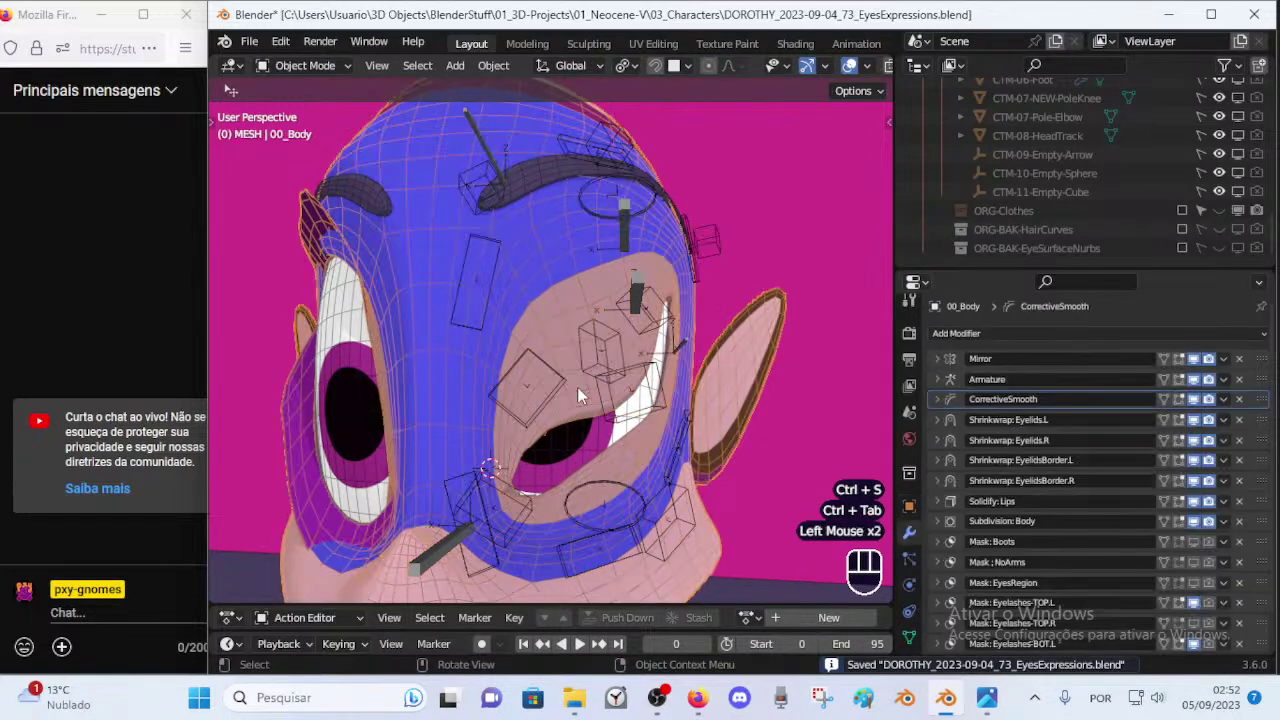
click(908, 636)
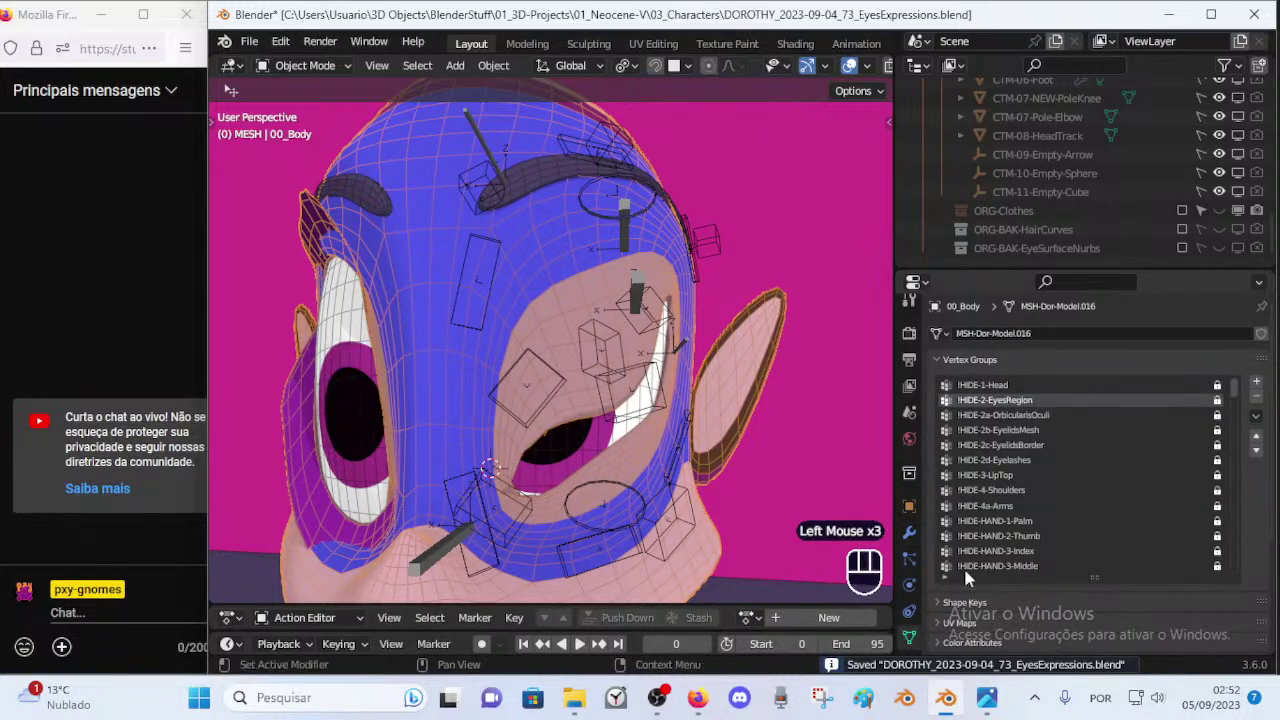
middle_drag(706, 362, 718, 360)
middle_drag(648, 388, 625, 378)
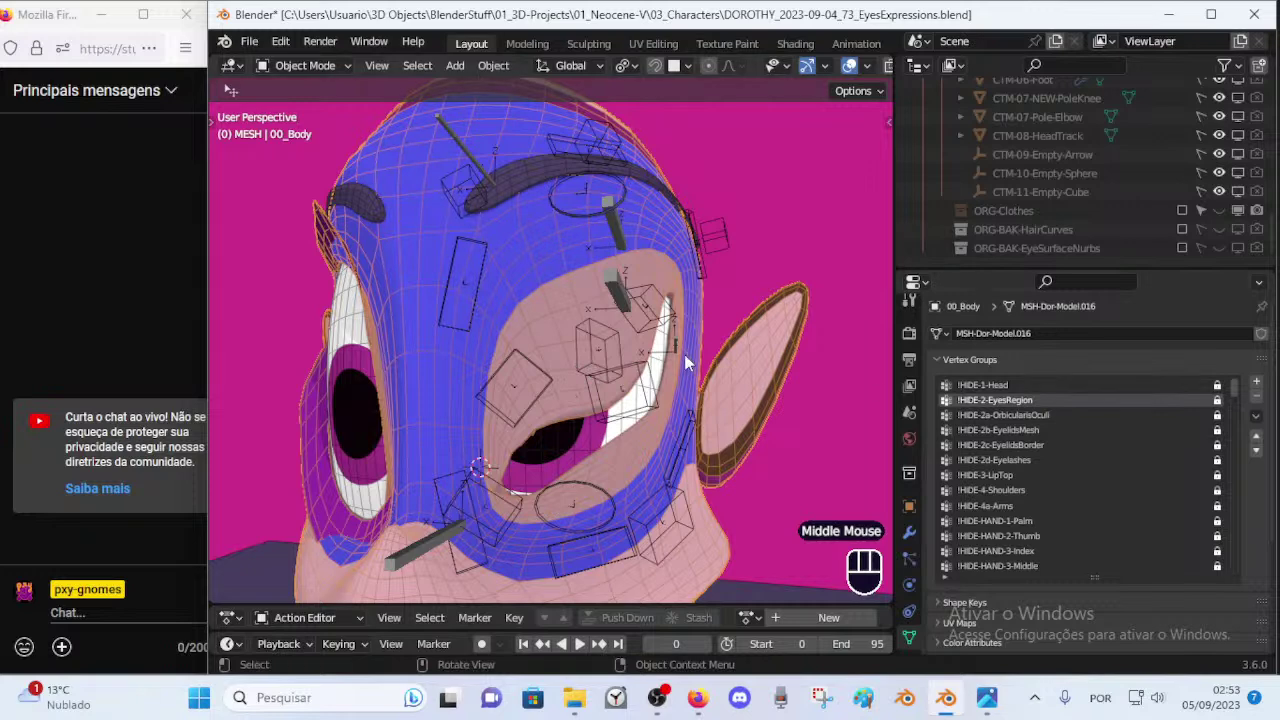
Put the 00_Body mesh into Edit Mode with nothing selected.
key(alt+a)
key(Tab)
key(Tab)
key(Tab)
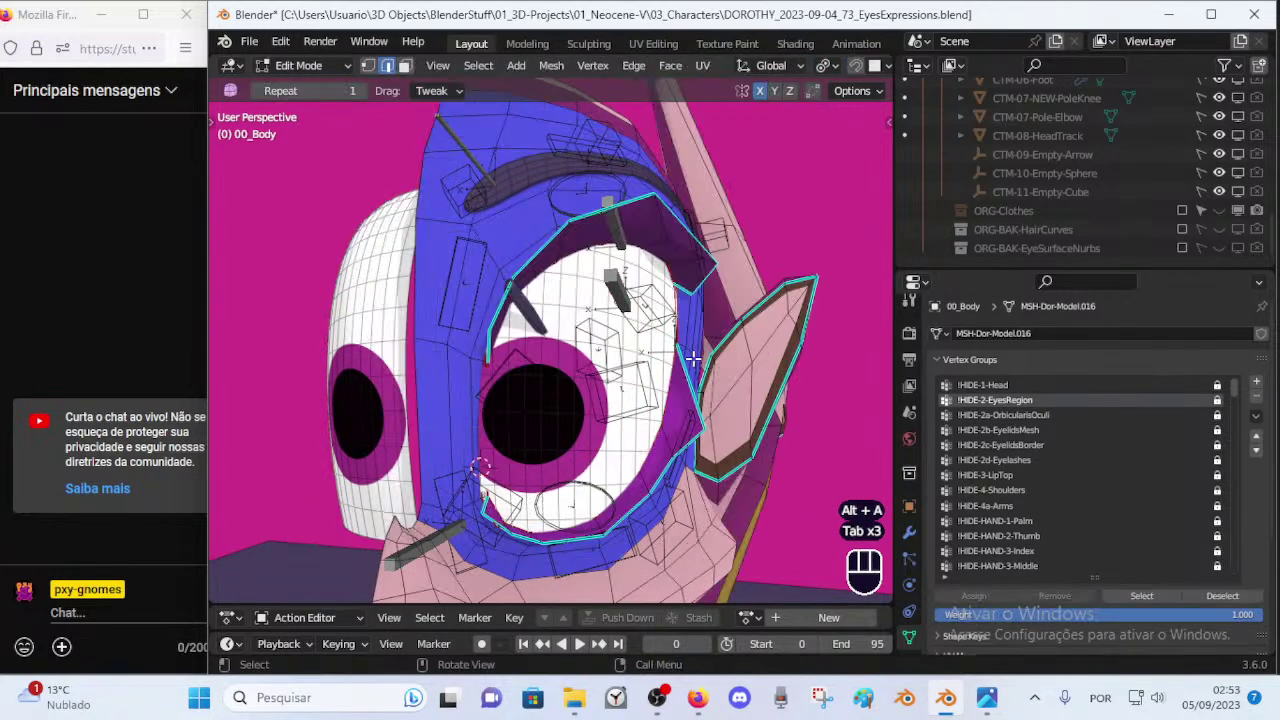
key(alt+a)
key(l)
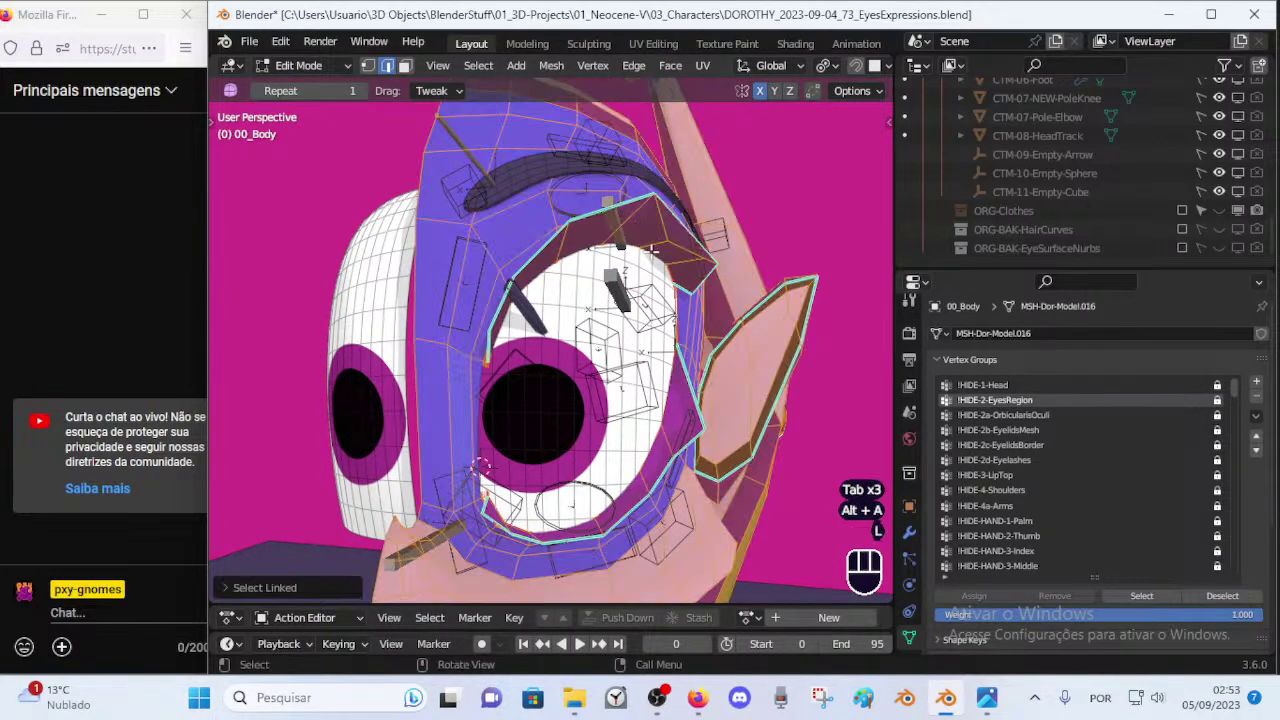
key(alt+a)
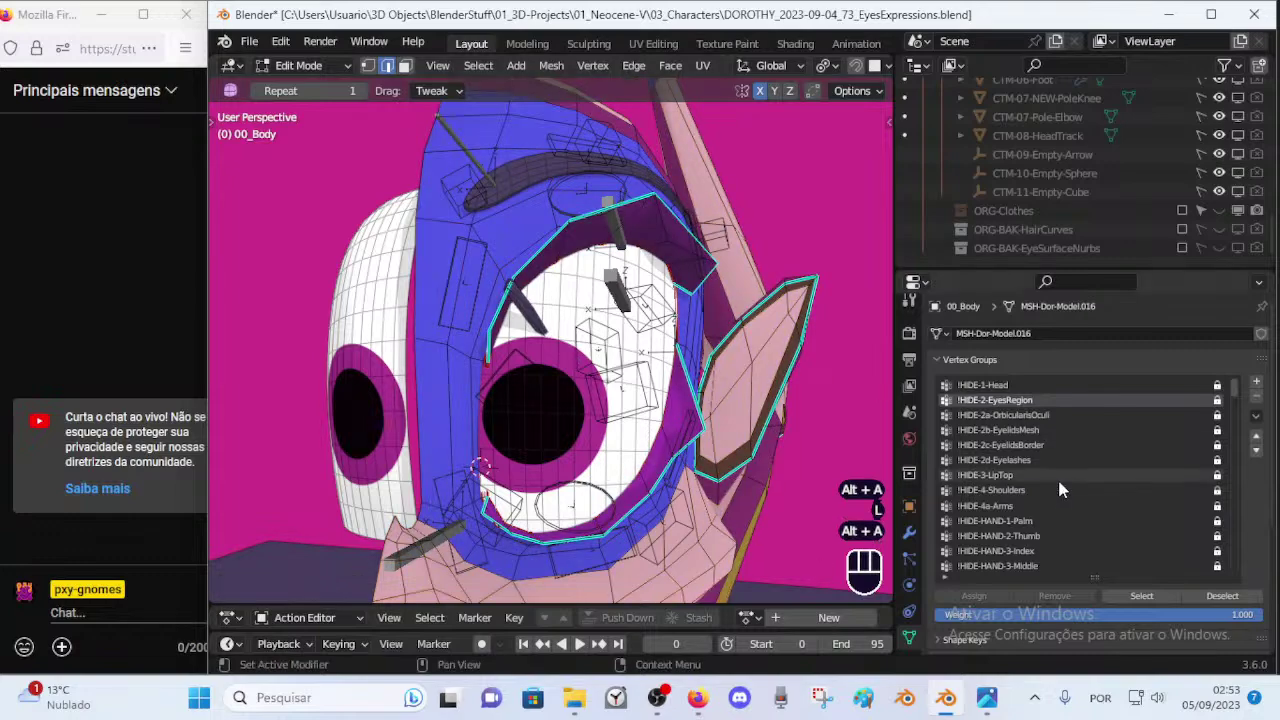
Isolate the !HIDE-2-EyesRegion vertex group by hiding all other geometry, and clear the selection.
click(1128, 596)
key(shift+h)
middle_drag(740, 382, 420, 366)
key(alt+a)
middle_drag(540, 364, 476, 305)
key(alt+a)
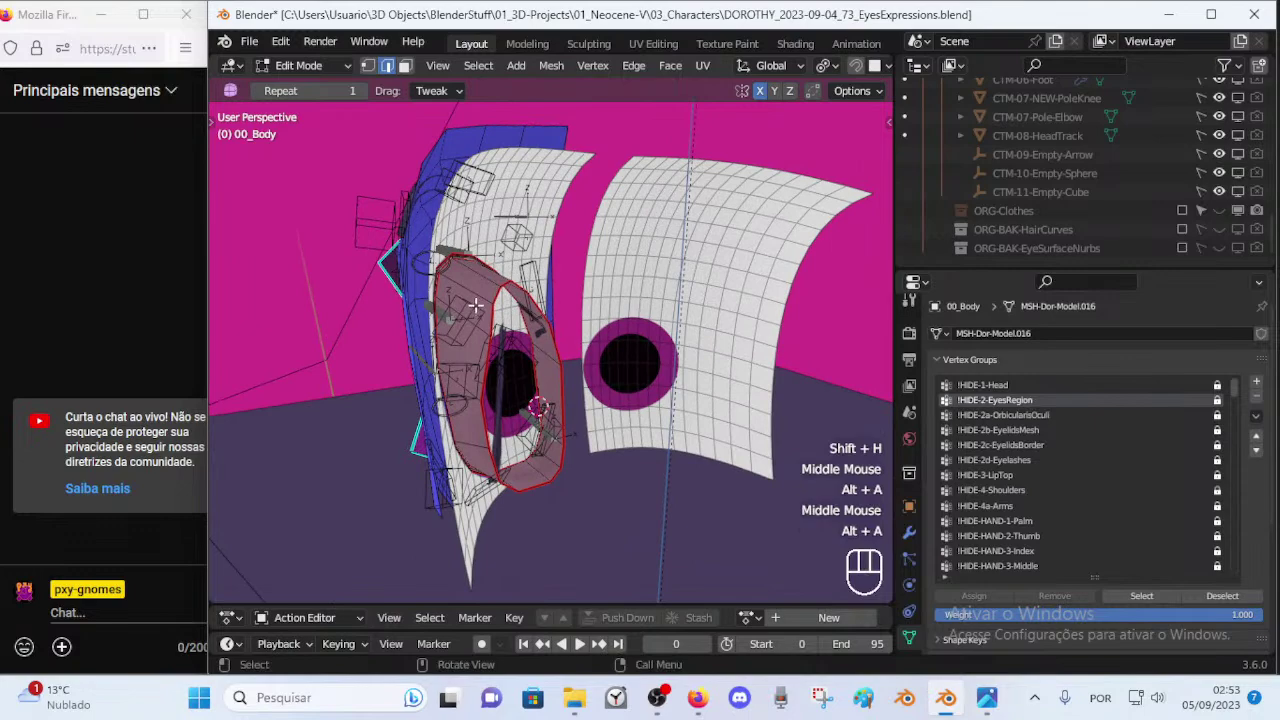
Select the linked geometry around the eye and delimit the linked selection by Material.
key(l)
middle_drag(376, 341, 383, 366)
key(alt+a)
key(l)
click(320, 588)
click(370, 522)
middle_drag(370, 522, 470, 410)
scroll(657, 206, up, 2)
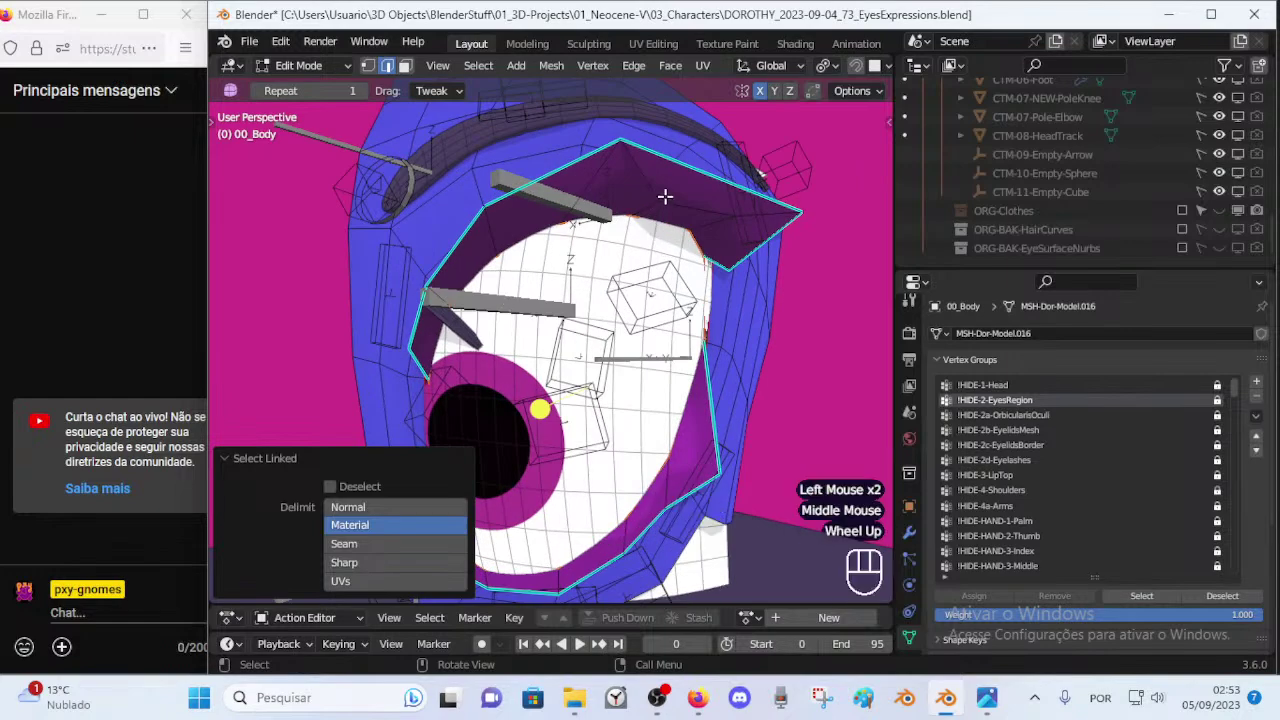
Select the linked inner faces around the left eye opening and hide them.
key(l)
key(l)
key(h)
middle_drag(668, 384, 745, 370)
middle_drag(645, 372, 535, 382)
key(alt+z)
scroll(537, 366, down, 1)
key(alt+z)
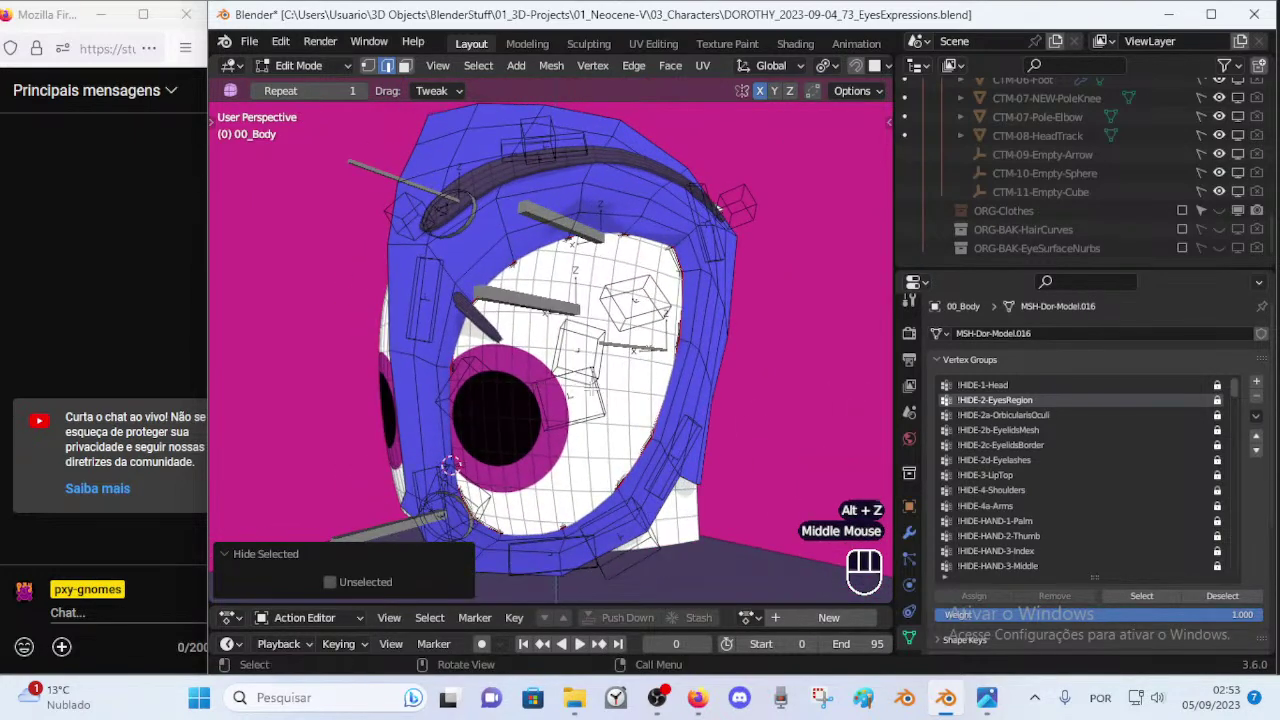
Save the file and select the vertices of the !HIDE-2b-EyelidsMesh vertex group.
key(ctrl+s)
mouse_move(627, 383)
shift+middle_down()
mouse_move(698, 378)
mouse_move(531, 381)
mouse_move(726, 382)
mouse_move(635, 382)
shift+middle_up()
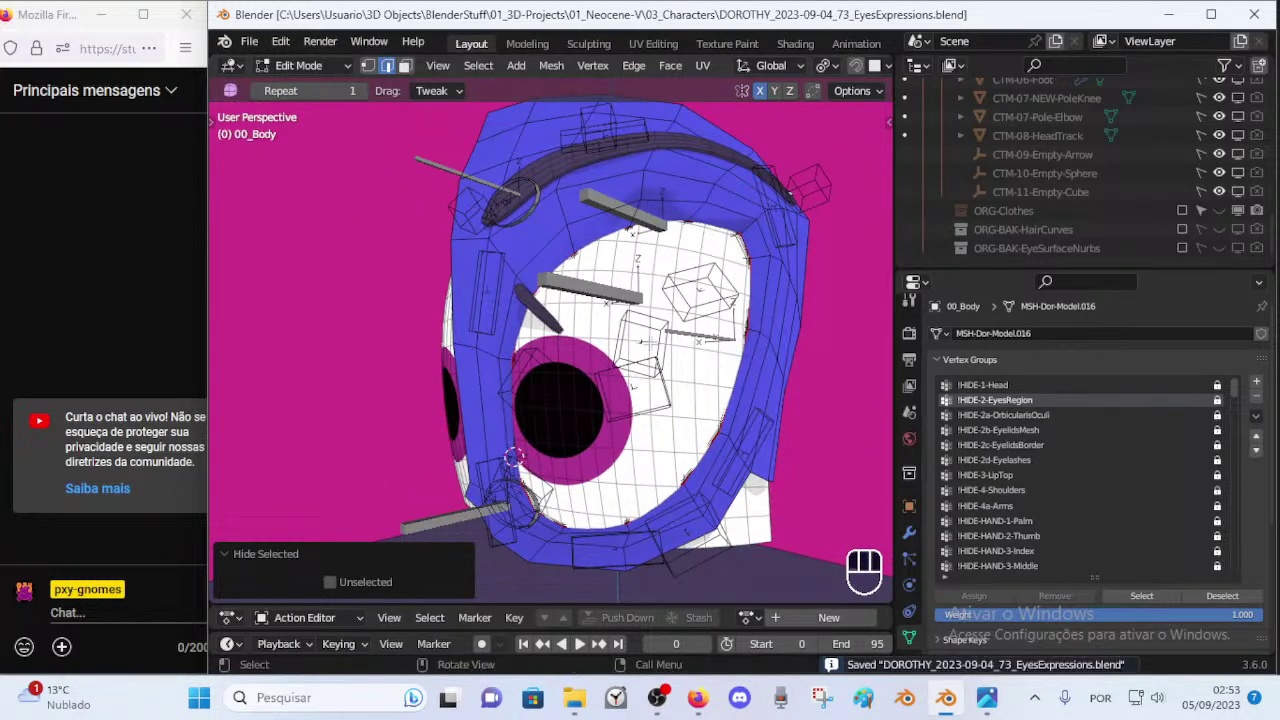
key(a)
key(alt+a)
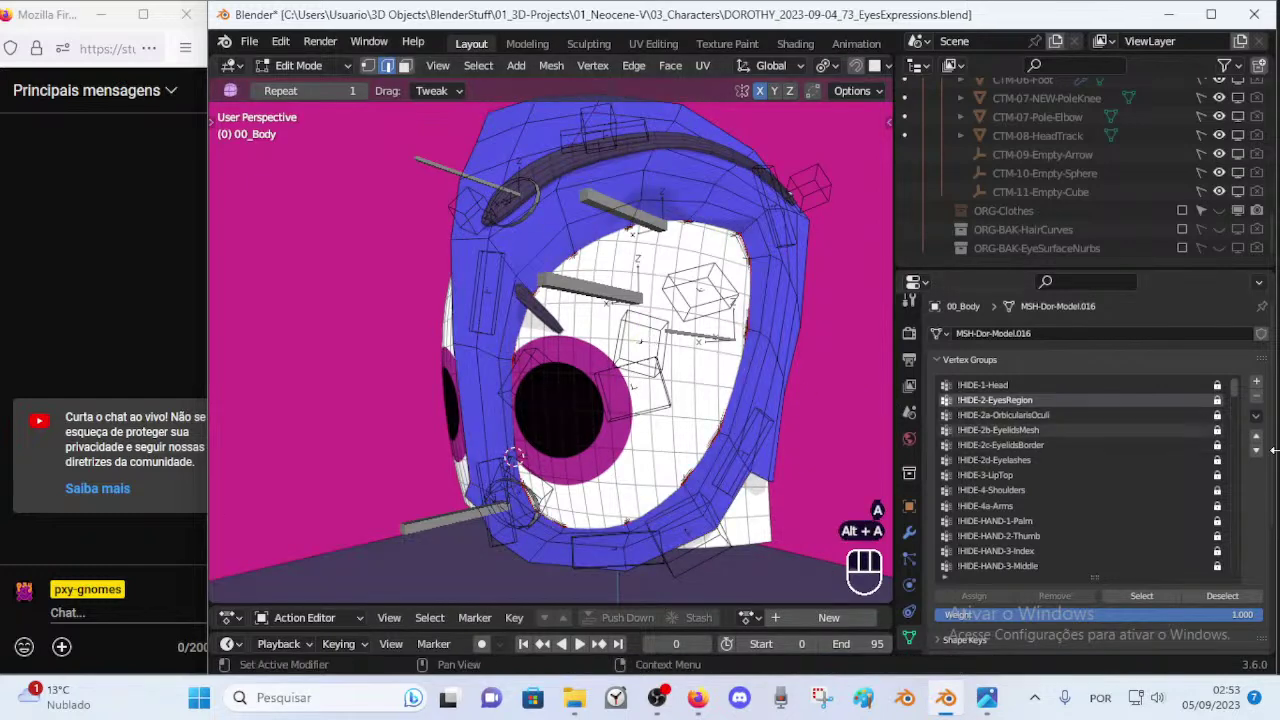
click(1049, 429)
click(1141, 595)
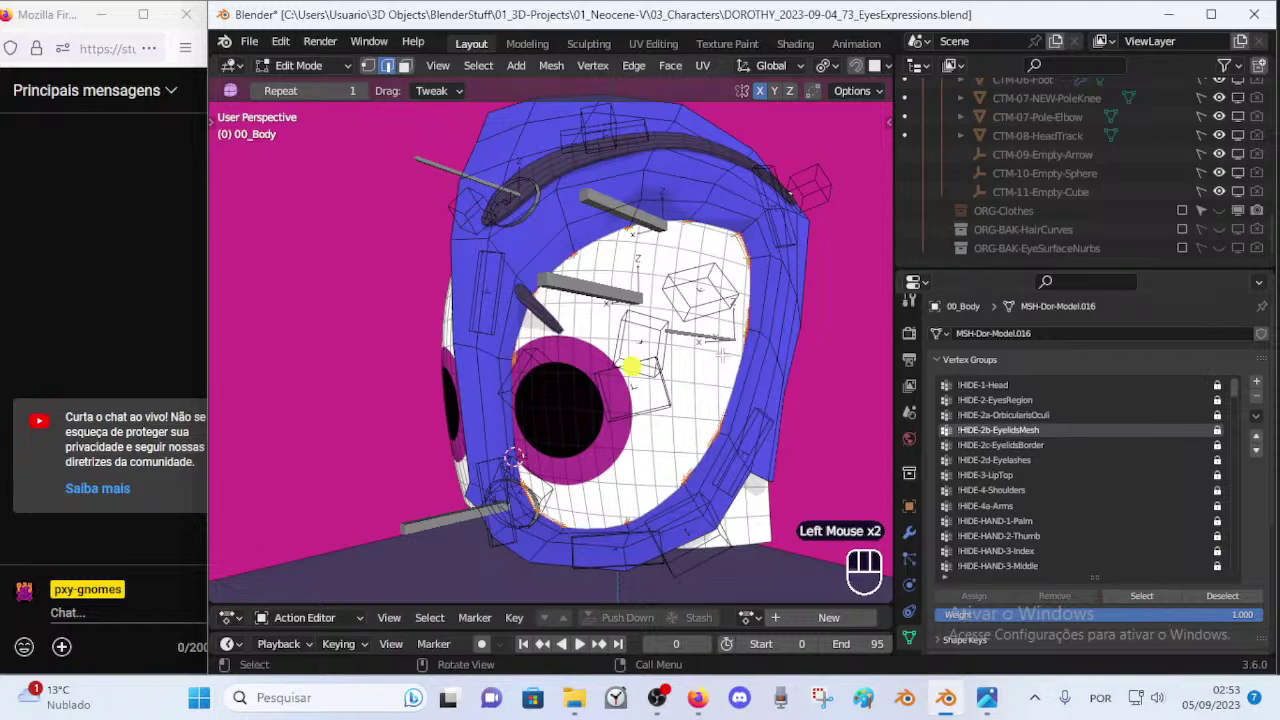
Examine the vertices along the eyelid border up close with X-ray and vertex selection.
key(alt+z)
middle_drag(570, 294, 600, 357)
scroll(571, 324, up, 1)
scroll(600, 358, up, 3)
scroll(580, 375, down, 1)
scroll(577, 377, up, 1)
scroll(629, 357, up, 1)
scroll(598, 361, up, 1)
key(1)
middle_drag(680, 366, 528, 429)
key(alt+a)
scroll(509, 420, down, 2)
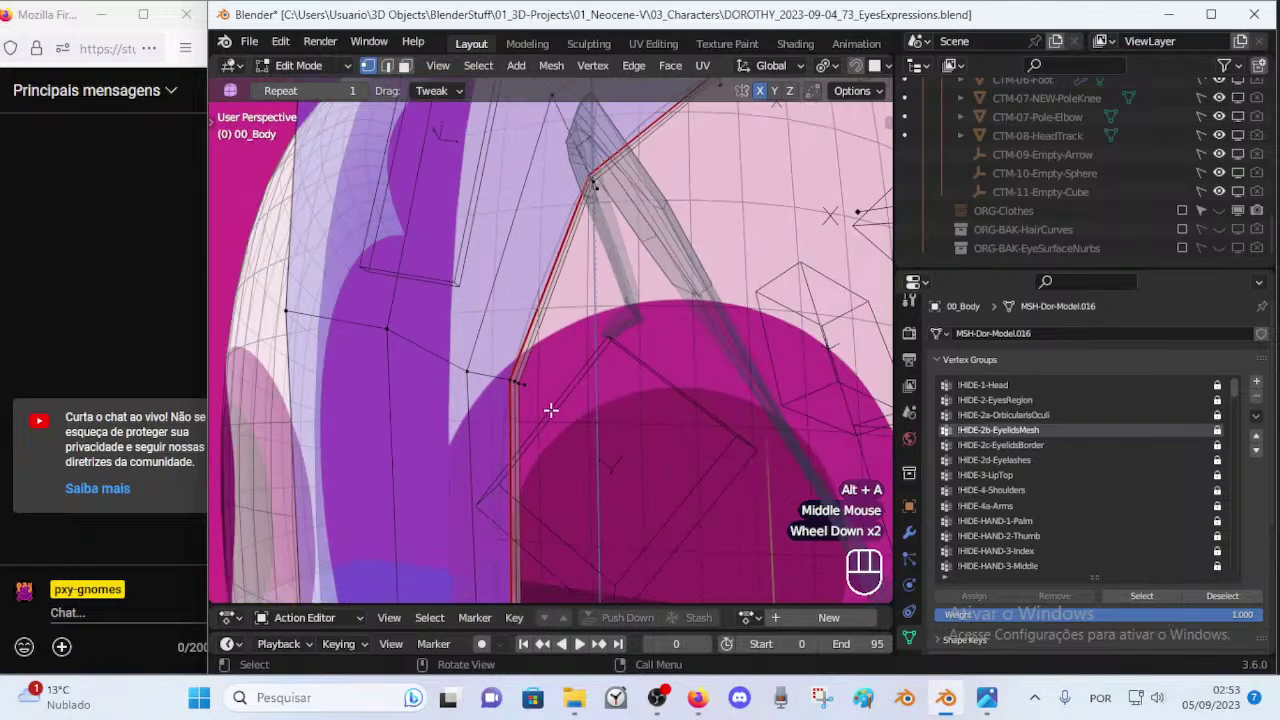
Reveal all hidden geometry, switch to face selection and deselect everything.
key(alt+h)
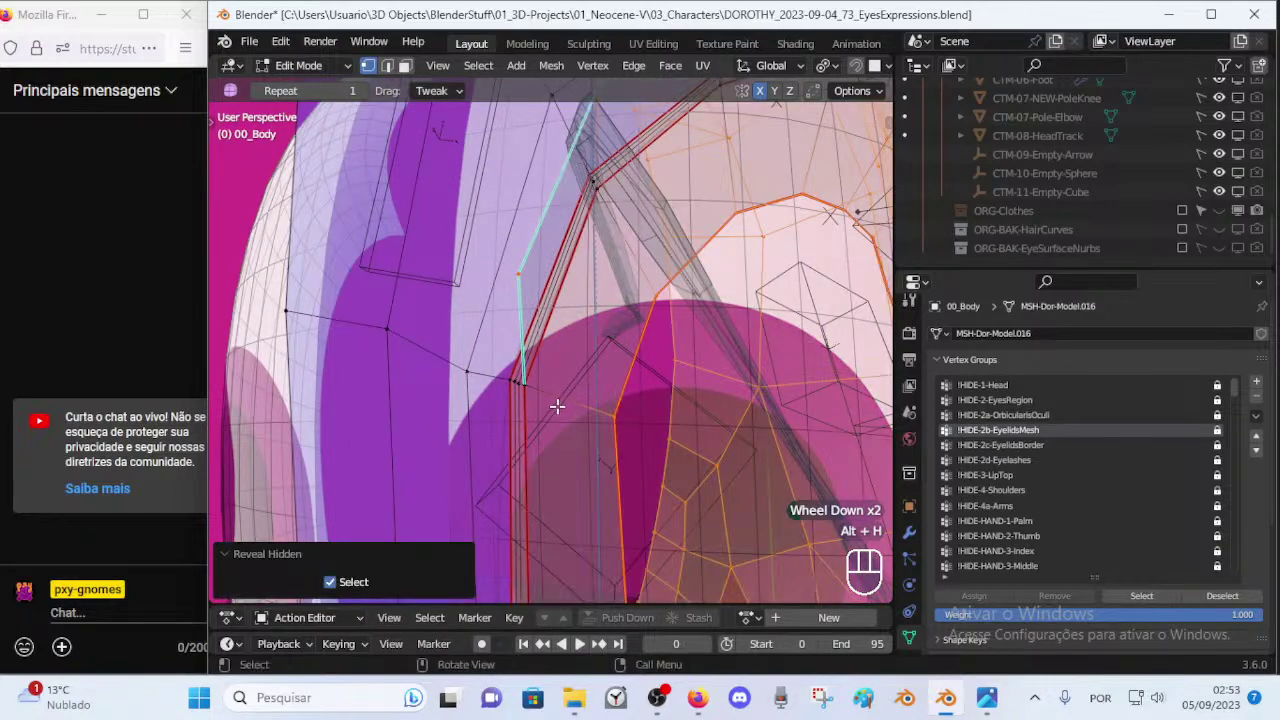
key(alt+a)
scroll(557, 404, down, 2)
scroll(582, 360, down, 1)
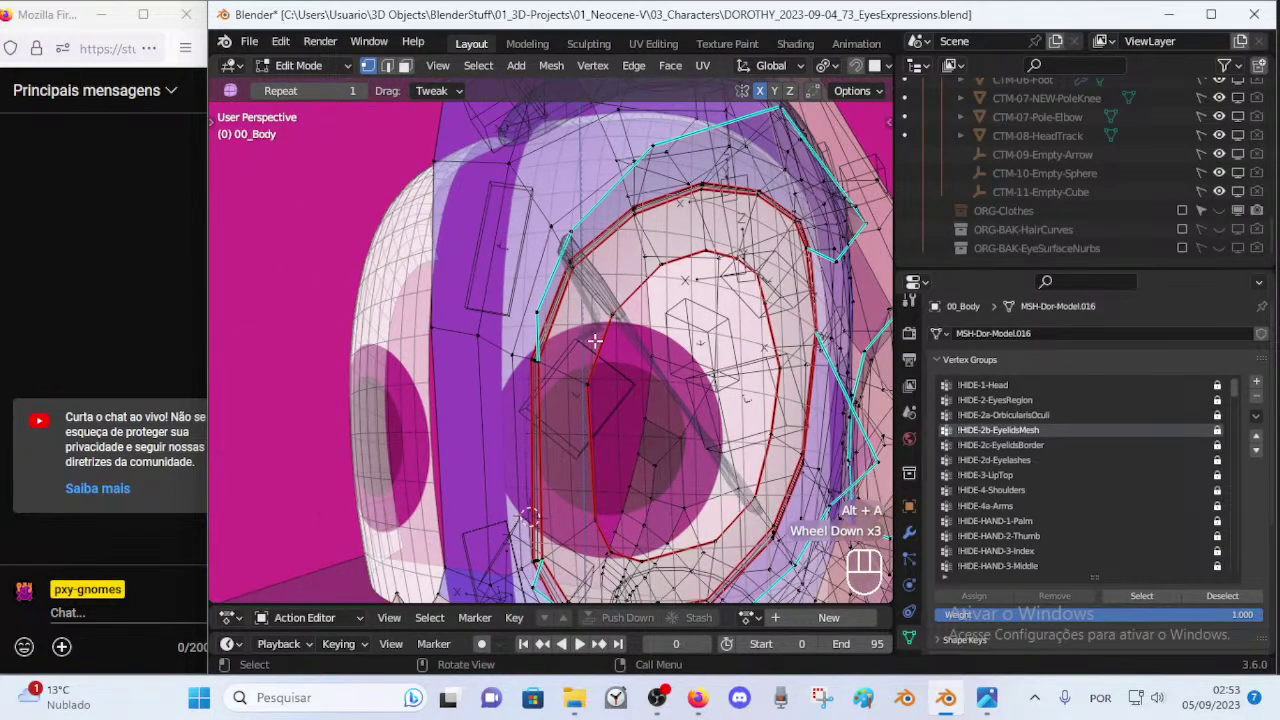
key(3)
key(alt+a)
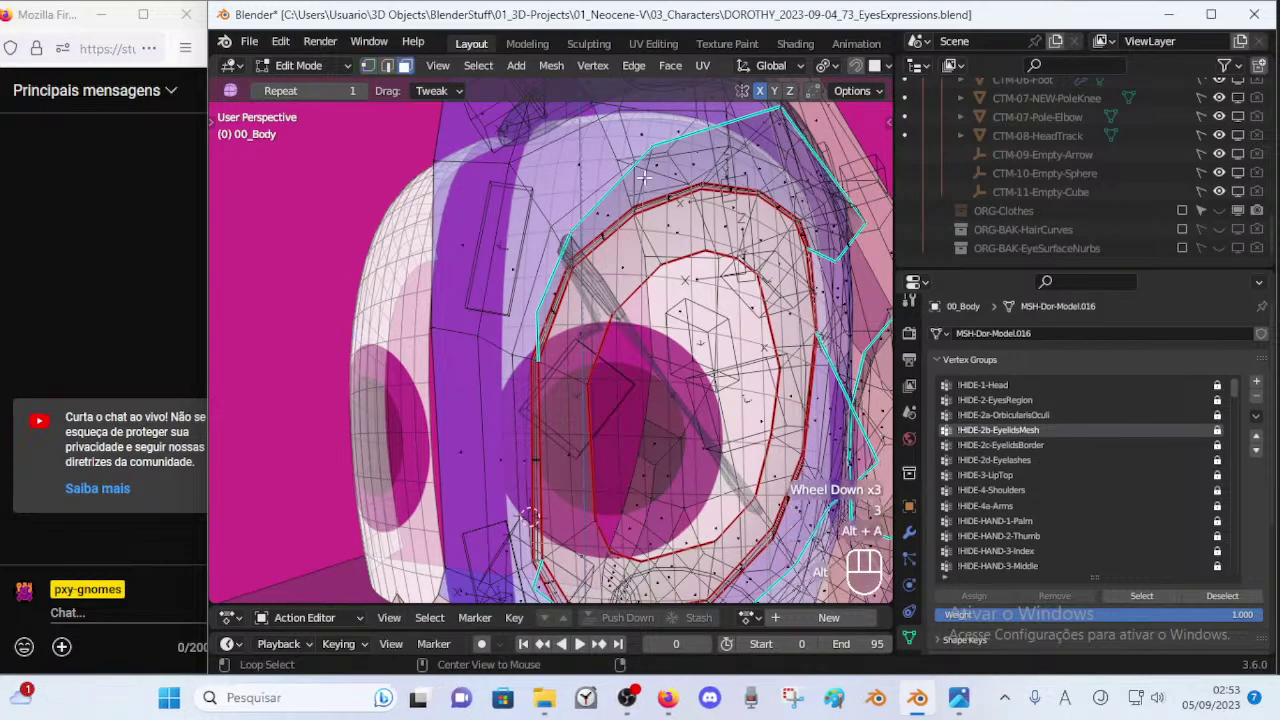
scroll(645, 190, down, 2)
shift+middle_drag(645, 385, 667, 369)
key(alt+a)
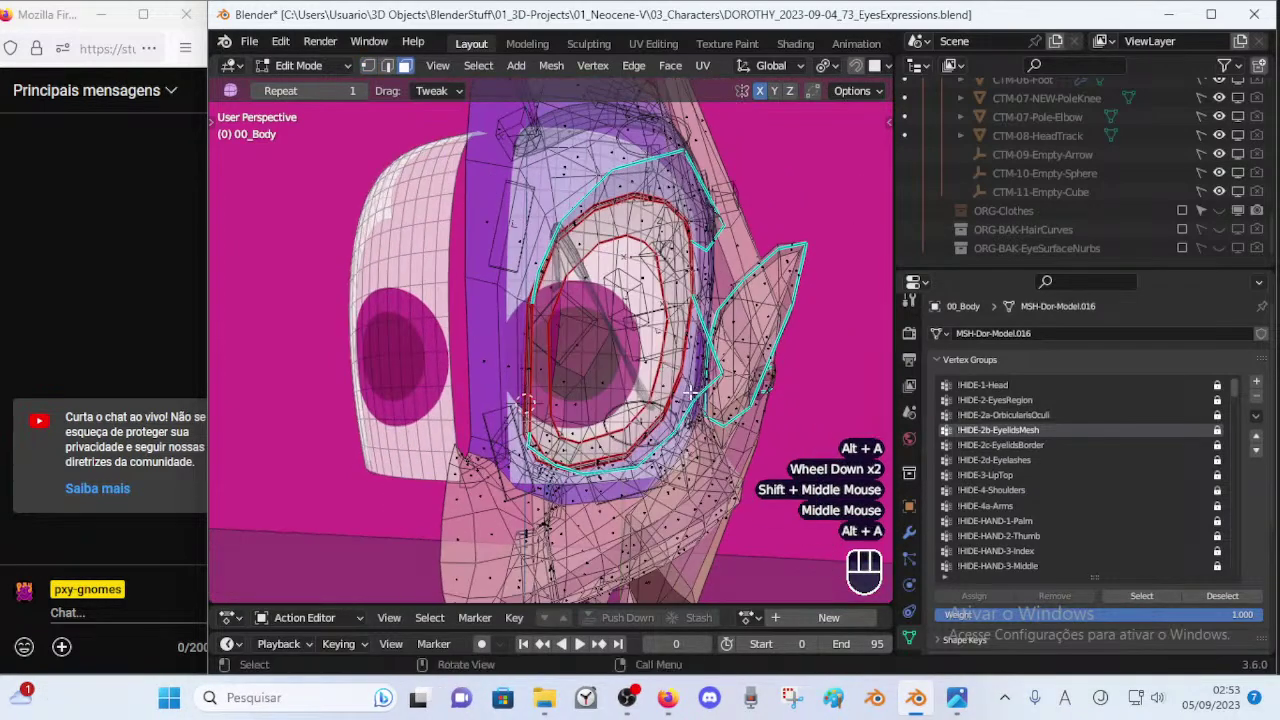
Isolate the !HIDE-2-EyesRegion vertex group again for face selection, with nothing selected.
click(1105, 402)
click(1148, 595)
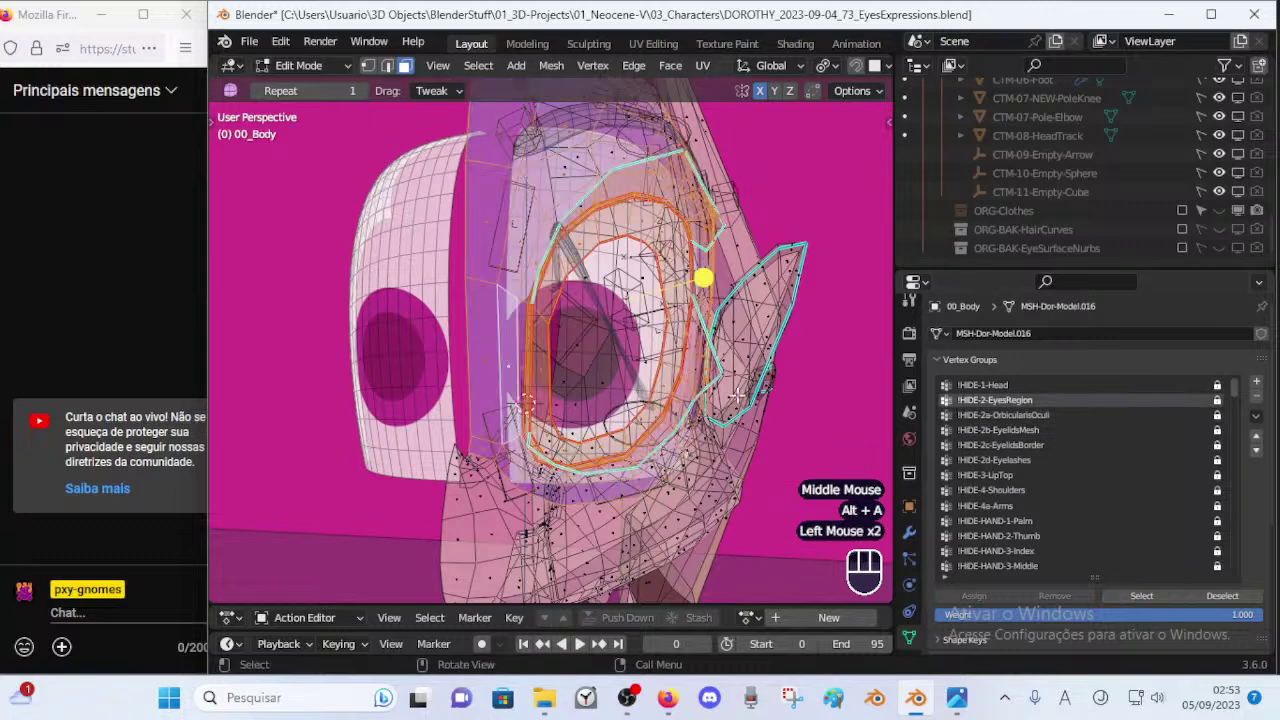
key(shift+h)
middle_drag(715, 373, 561, 250)
key(alt+a)
scroll(636, 366, up, 1)
key(3)
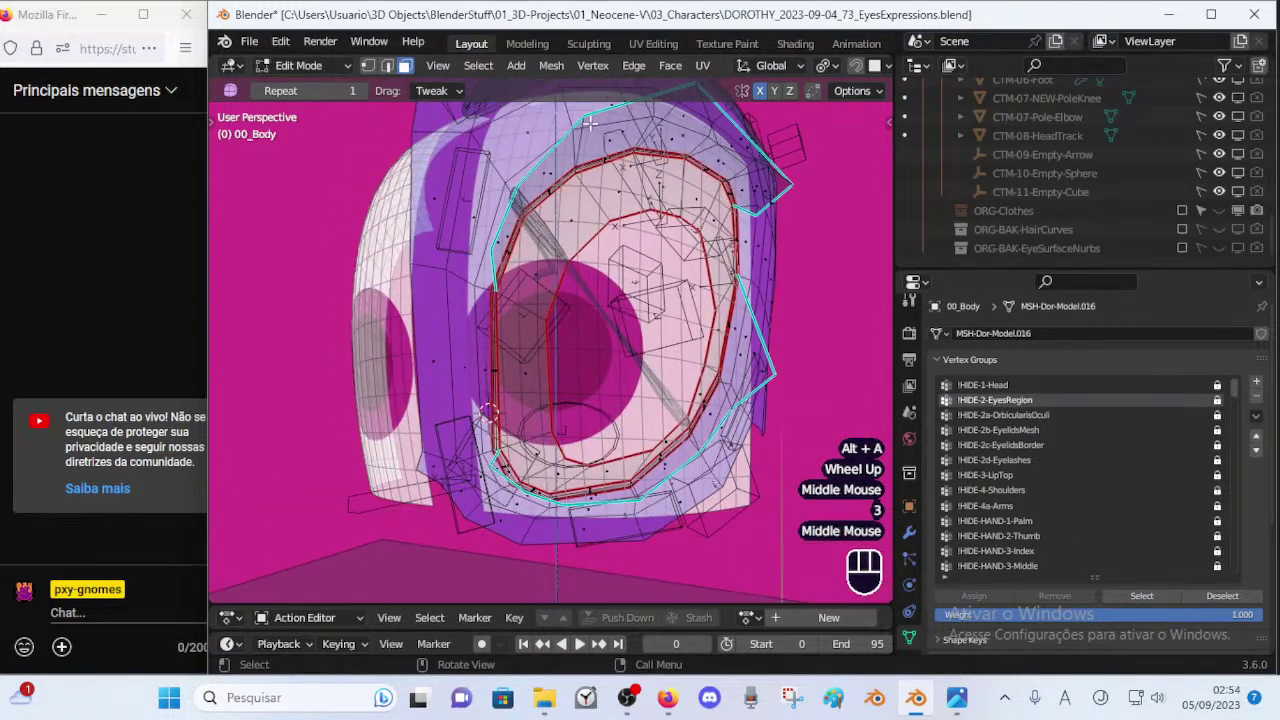
Try to select and hide a face loop around the upper part of the eye opening.
alt+shift+click(680, 226)
shift+middle_drag(716, 193, 630, 268)
key(alt+a)
scroll(640, 215, up, 1)
alt+shift+click(614, 216)
key(h)
scroll(591, 254, up, 1)
key(ctrl+z)
Try selecting the linked faces surrounding the upper eyelid, delimited by Seam.
key(alt+a)
key(l)
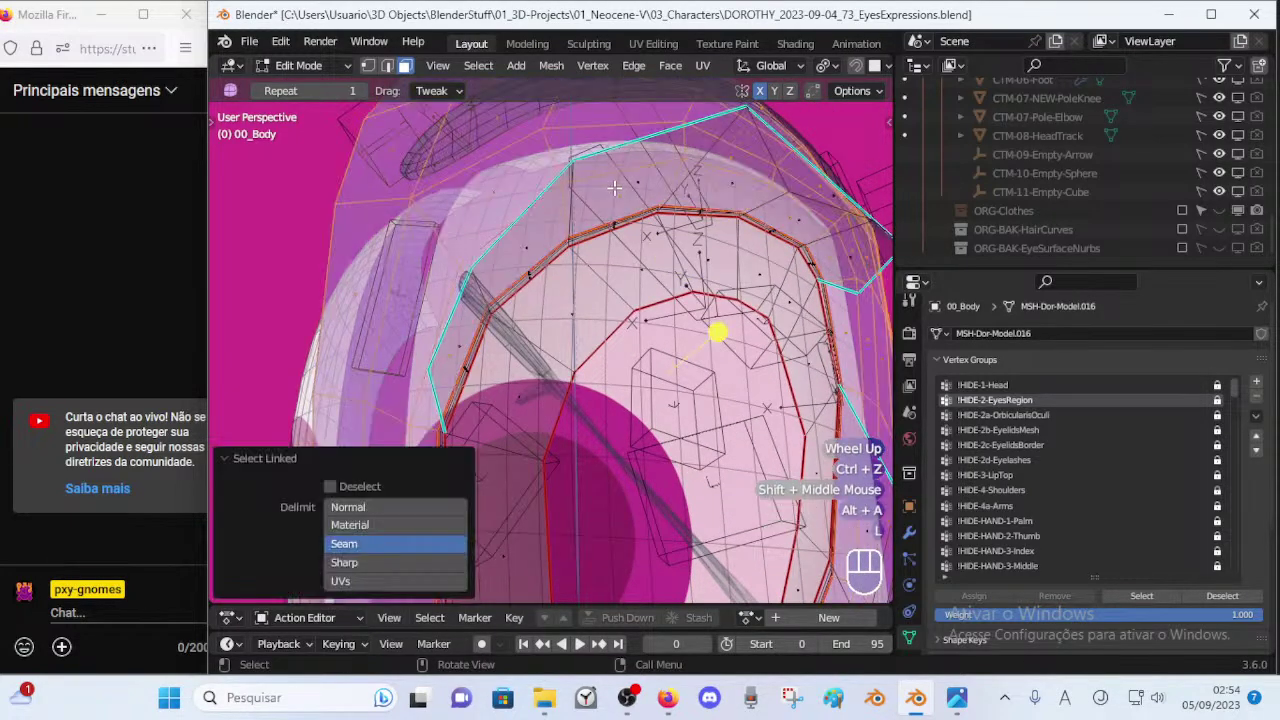
key(alt+a)
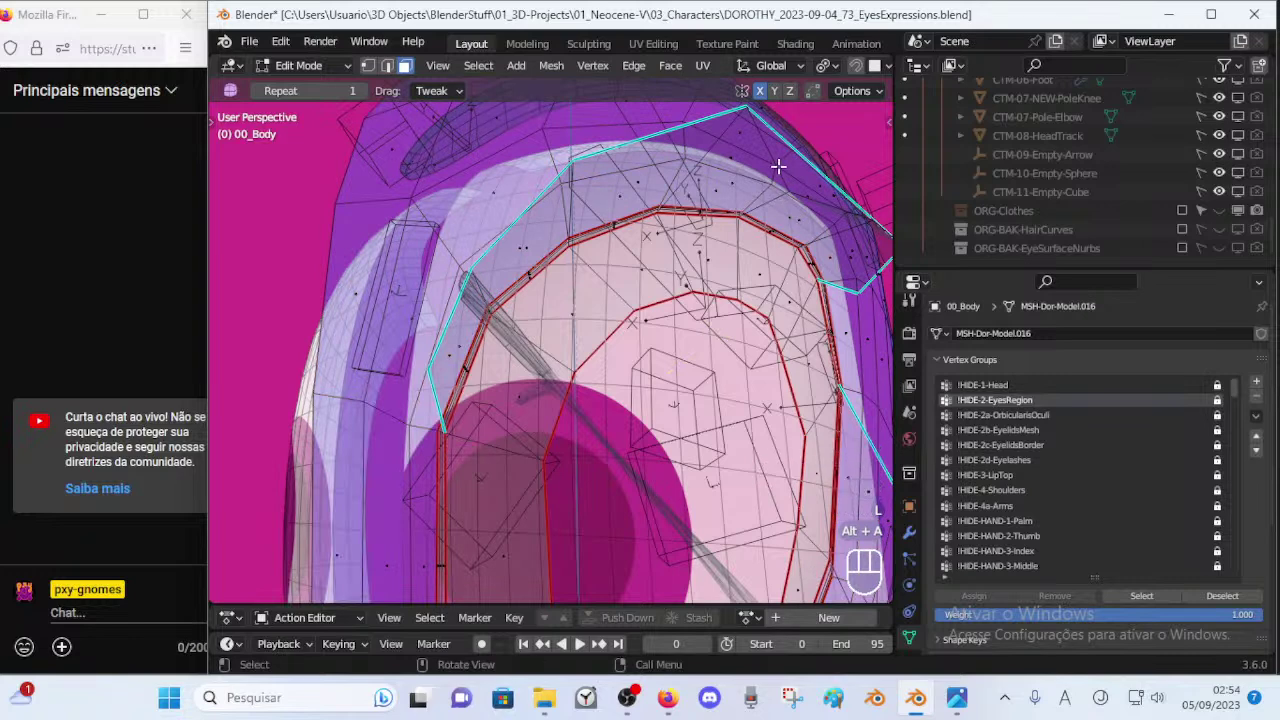
key(l)
key(alt+a)
Select only the eyelid face ring around the left eye as a linked region delimited by Seam.
scroll(752, 190, down, 2)
shift+middle_drag(738, 460, 712, 358)
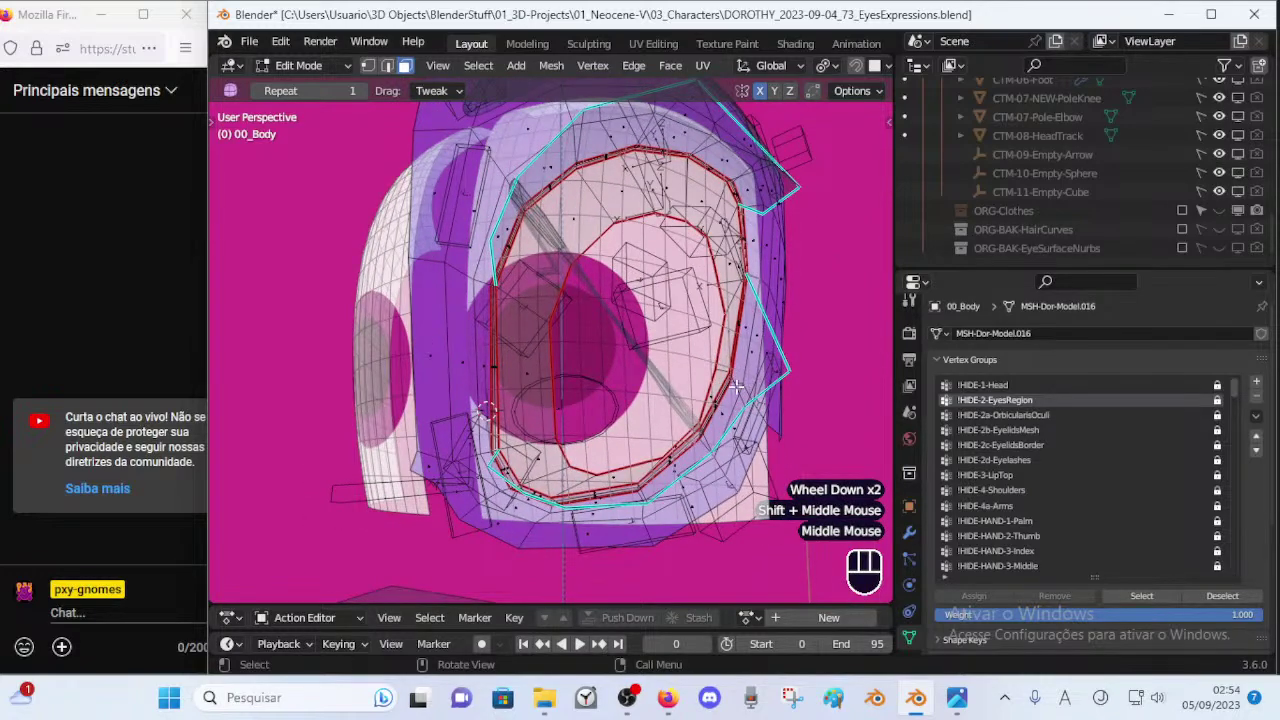
key(l)
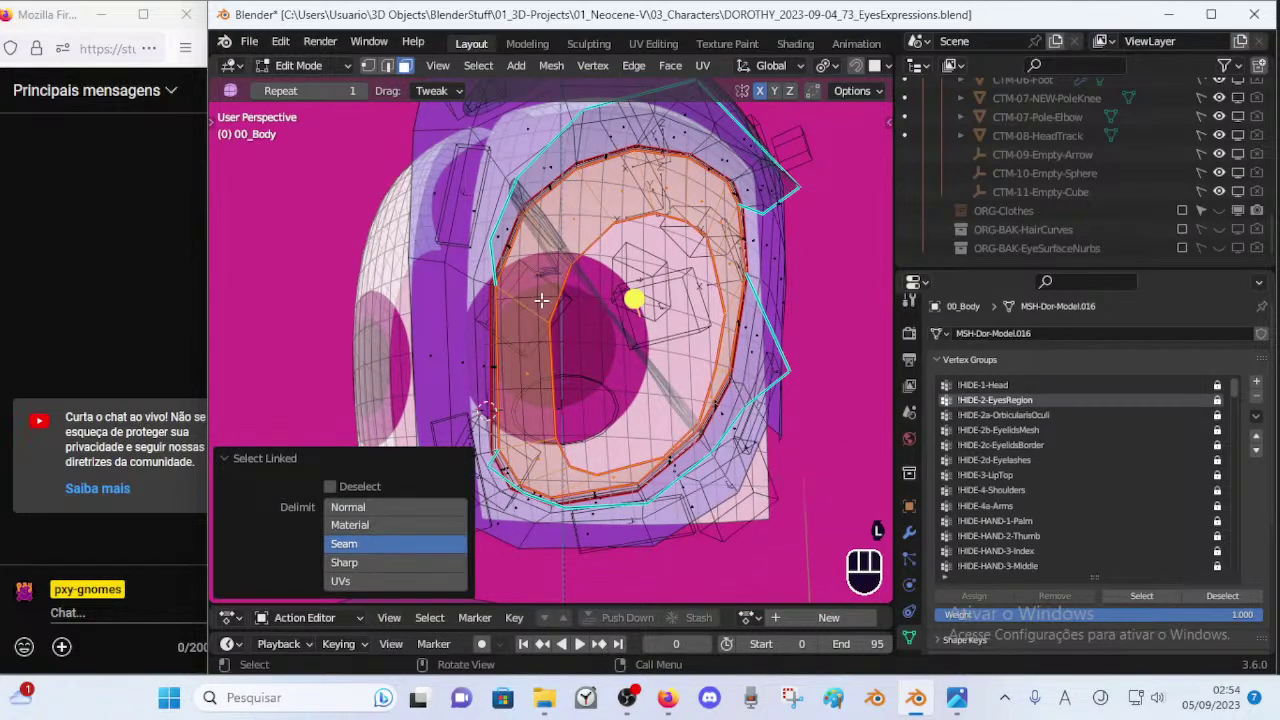
key(alt+a)
key(l)
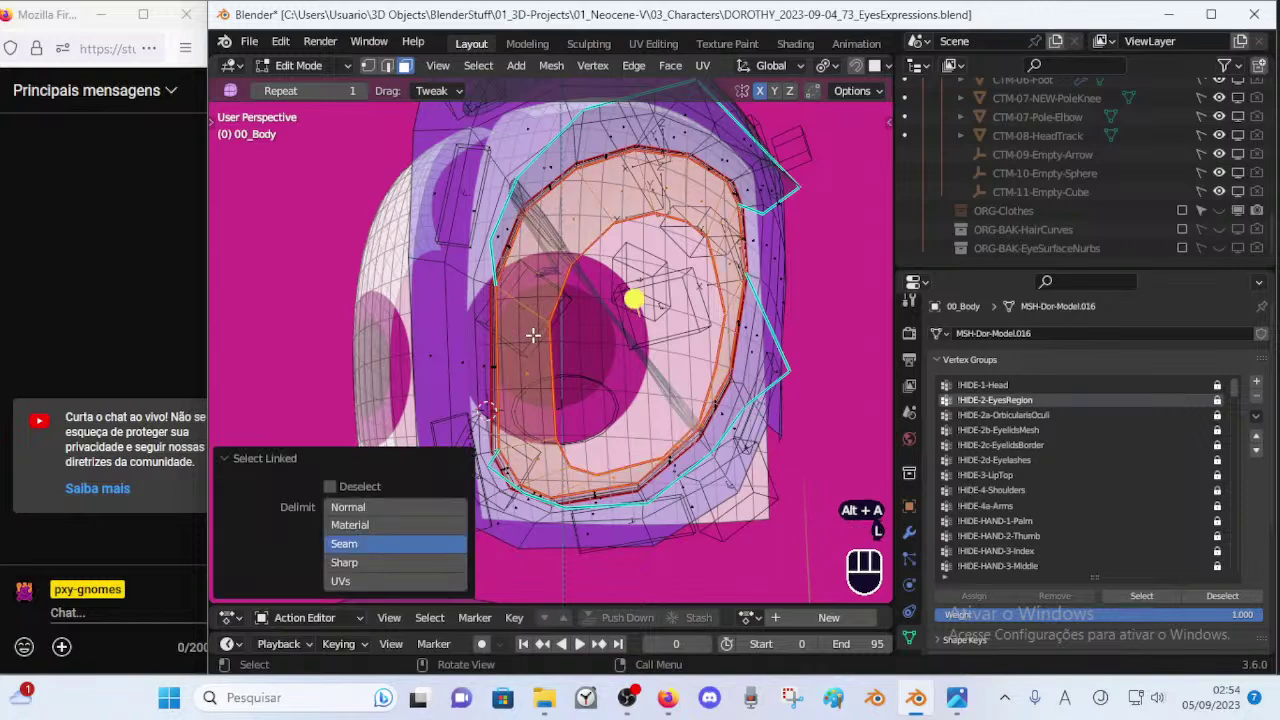
Hide the selected eyelid face ring around the left eye.
key(h)
middle_drag(531, 335, 572, 424)
scroll(500, 340, up, 3)
scroll(508, 390, up, 1)
shift+middle_drag(572, 424, 583, 303)
scroll(605, 443, down, 2)
shift+middle_drag(605, 443, 576, 363)
middle_drag(576, 363, 627, 451)
Select the lower eyelash faces as a linked region delimited by Seam and hide them.
key(alt+z)
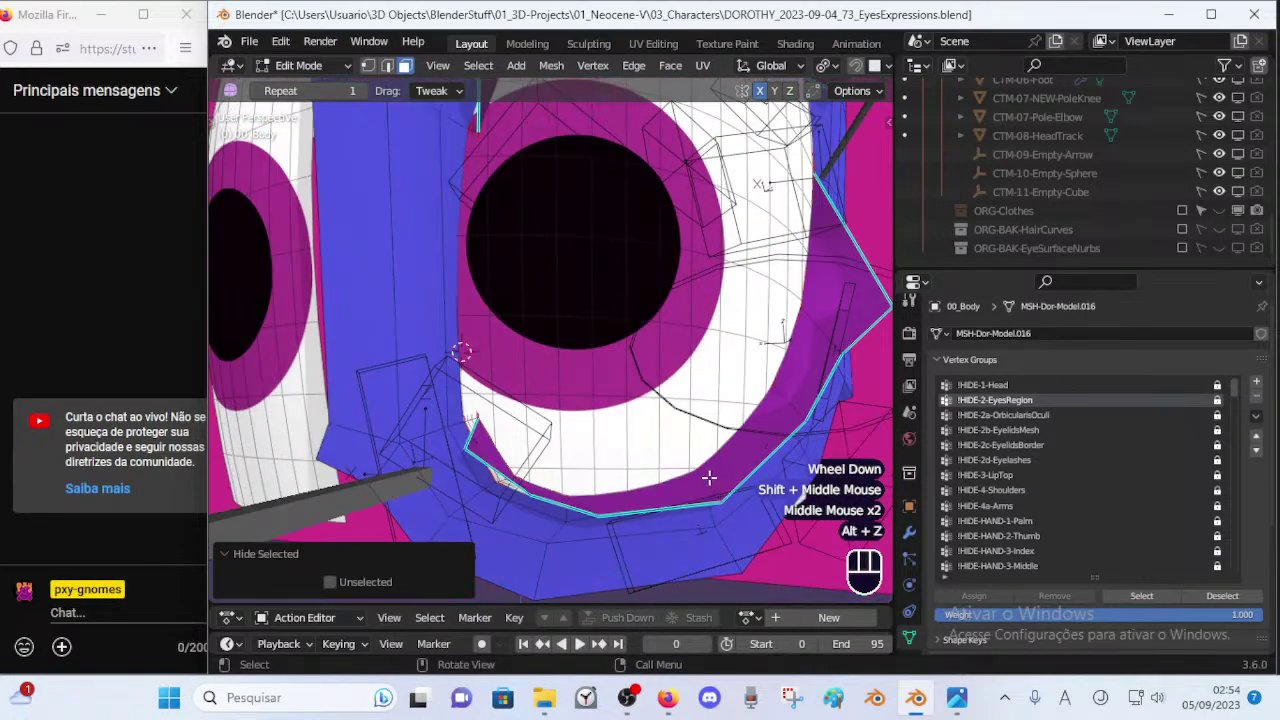
key(l)
key(alt+z)
middle_drag(640, 421, 581, 383)
key(h)
Try selecting the upper eyelash faces as a linked region delimited by Seam, clearing each wrong selection.
shift+middle_drag(640, 304, 532, 350)
shift+middle_drag(532, 350, 500, 345)
middle_drag(500, 345, 415, 246)
key(l)
key(alt+a)
key(l)
key(alt+a)
key(l)
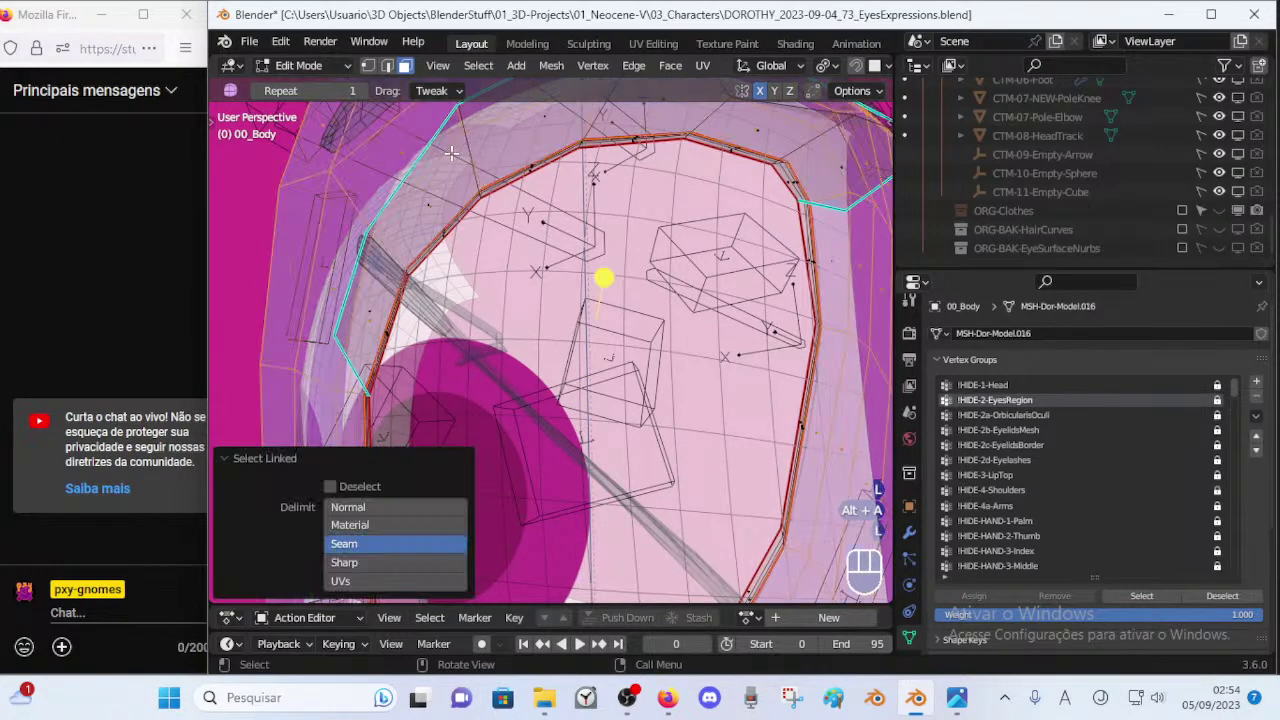
key(alt+z)
scroll(464, 202, down, 2)
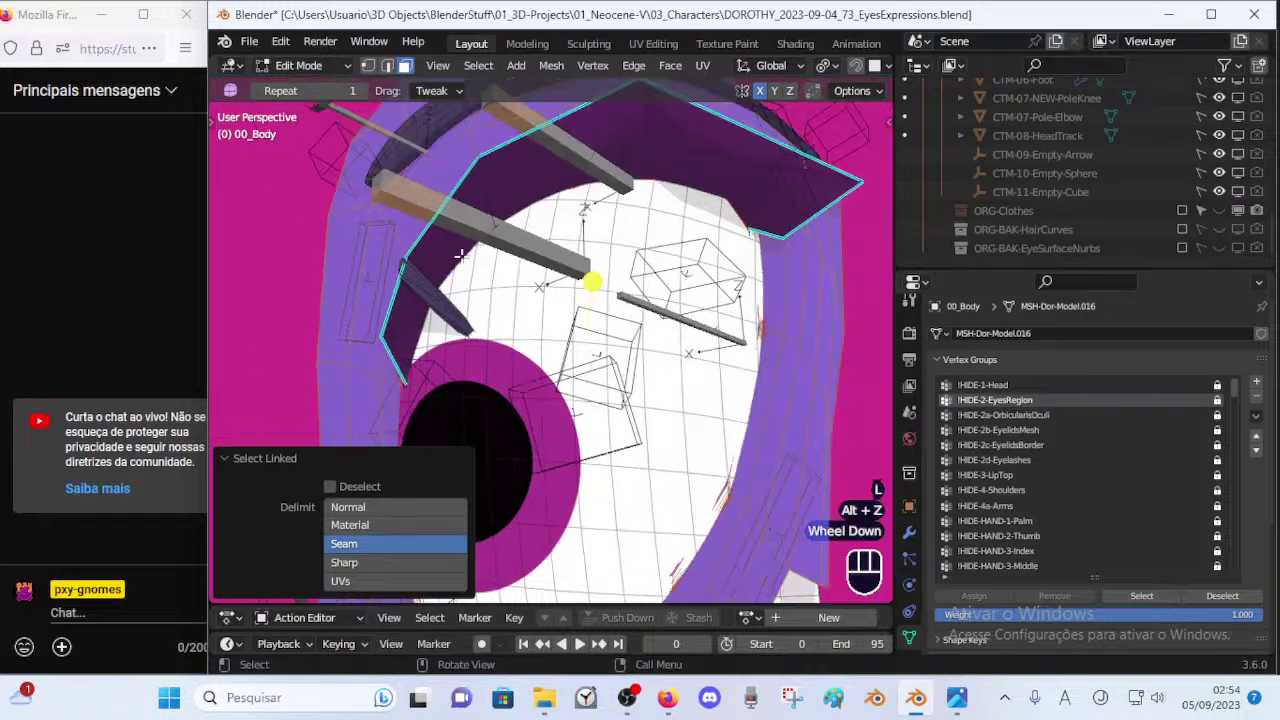
middle_drag(464, 202, 524, 222)
key(alt+a)
Select the upper eyelash faces as a linked region delimited by Seam, hide them and save the file.
key(l)
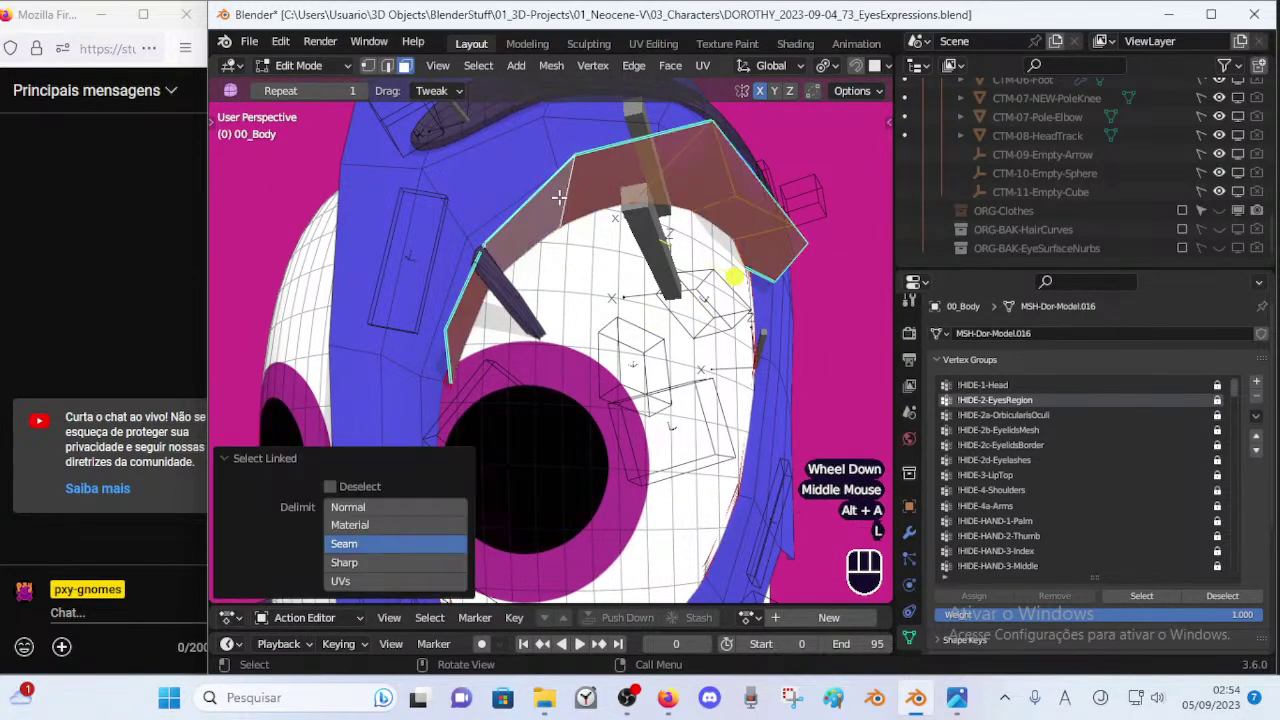
key(alt+z)
scroll(480, 369, up, 2)
shift+middle_drag(480, 369, 551, 337)
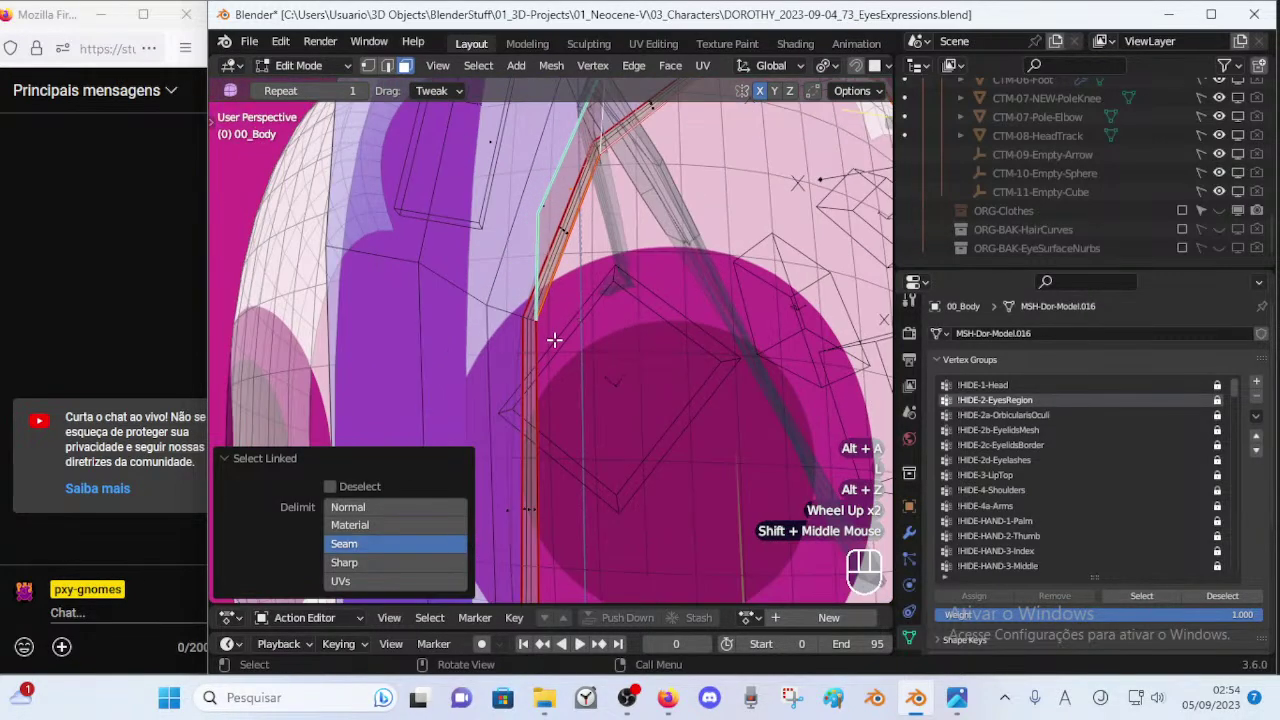
key(h)
scroll(530, 491, down, 1)
mouse_move(620, 394)
shift+middle_down()
mouse_move(569, 360)
mouse_move(537, 381)
mouse_move(623, 397)
mouse_move(674, 376)
mouse_move(629, 378)
shift+middle_up()
key(ctrl+s)
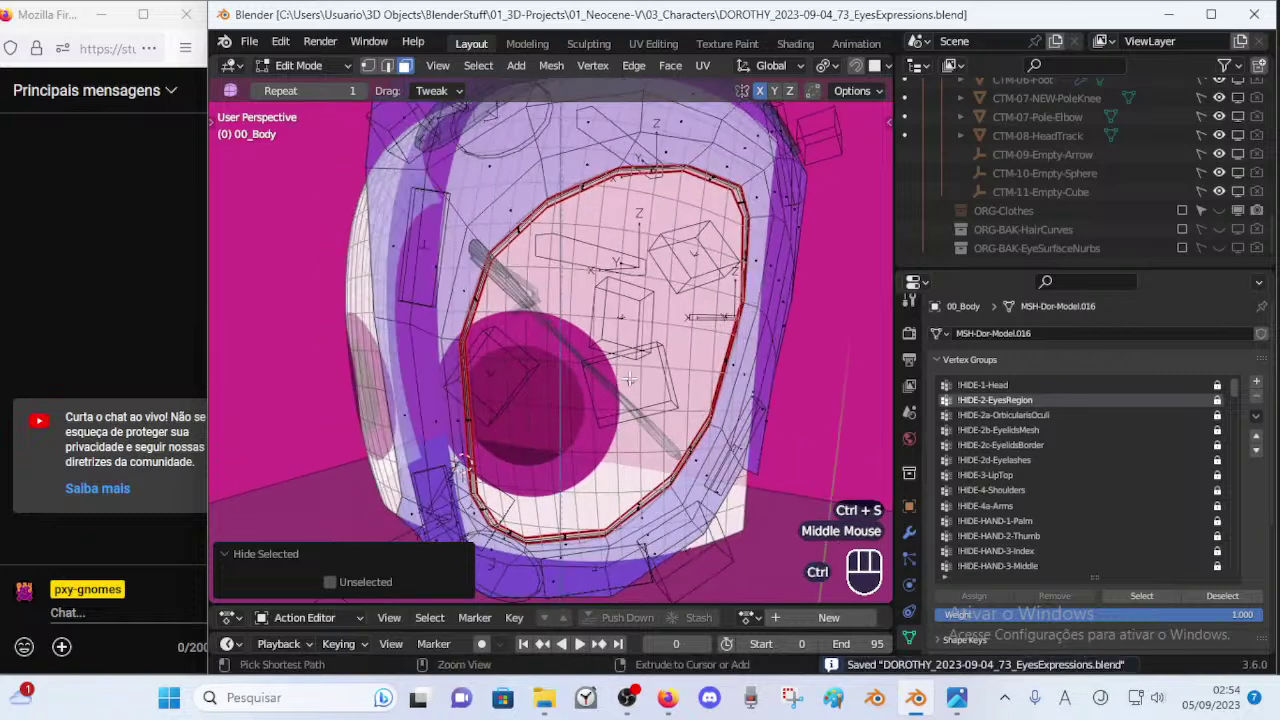
Select the faces assigned to the !HIDE-2b-EyelidsMesh vertex group and examine them around the left eye.
key(ctrl+Tab)
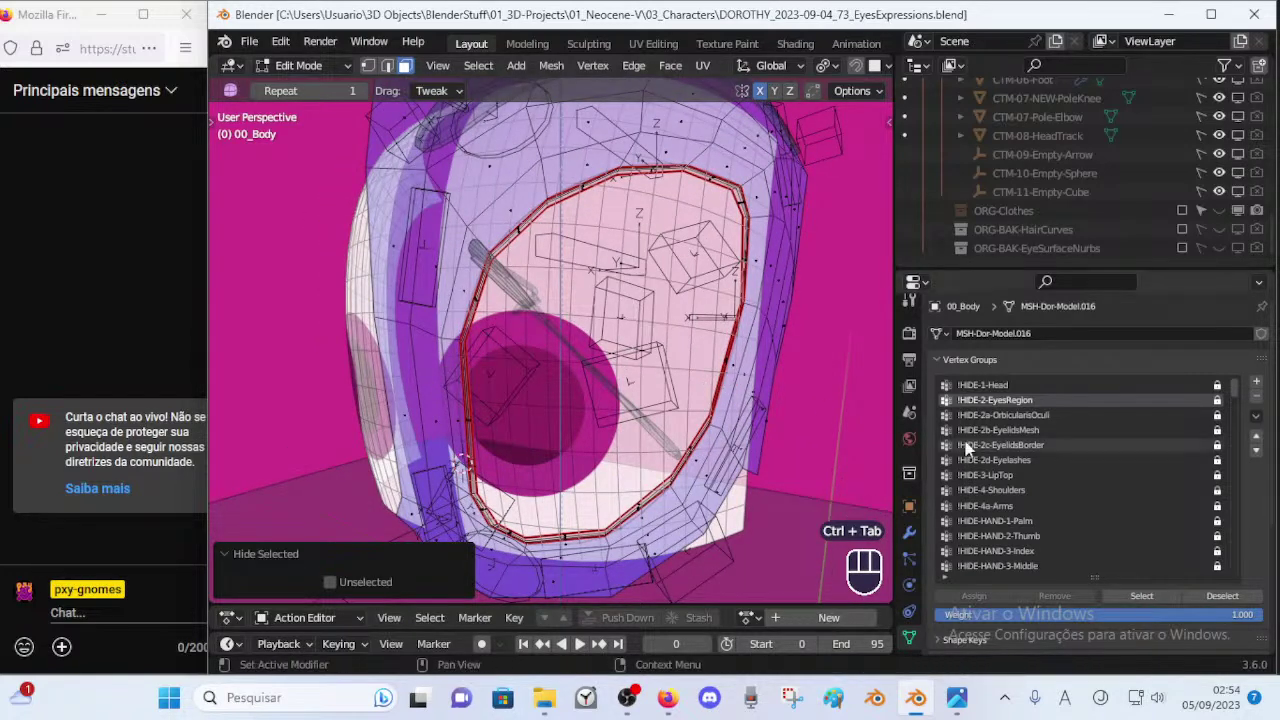
click(1043, 432)
click(1139, 600)
middle_drag(557, 386, 548, 295)
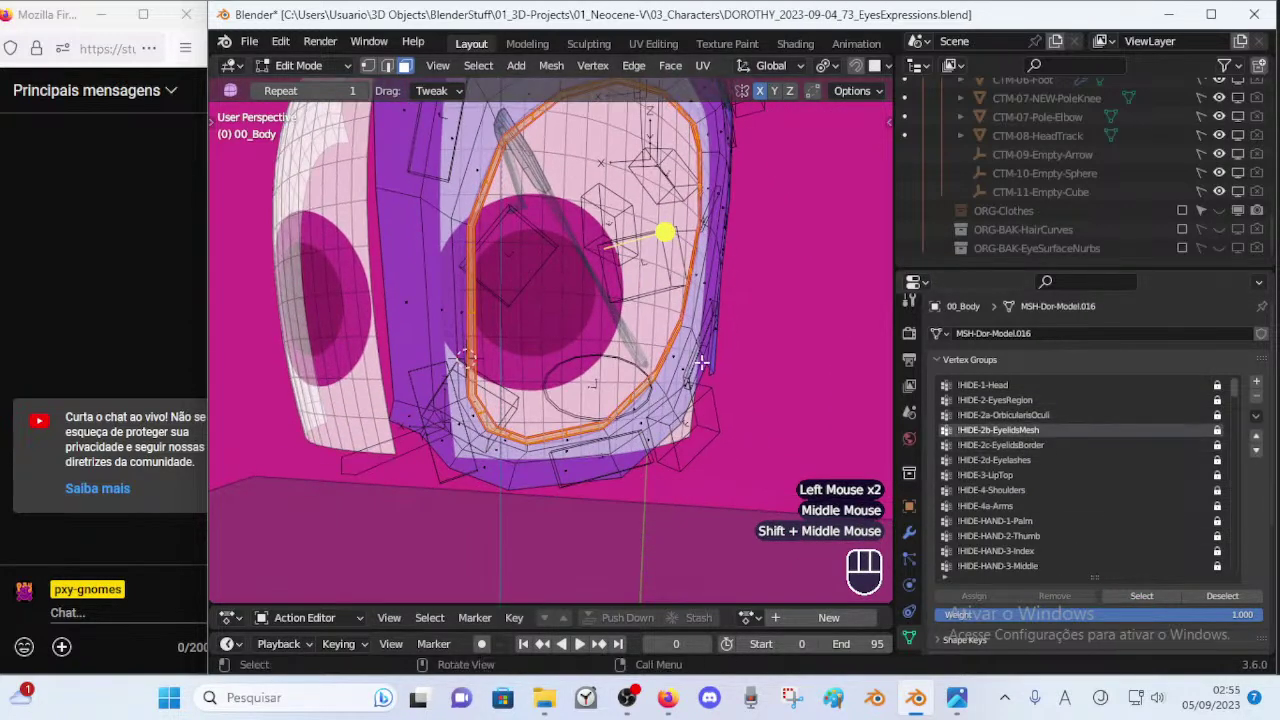
scroll(514, 354, up, 1)
middle_drag(514, 354, 482, 390)
middle_drag(569, 372, 541, 411)
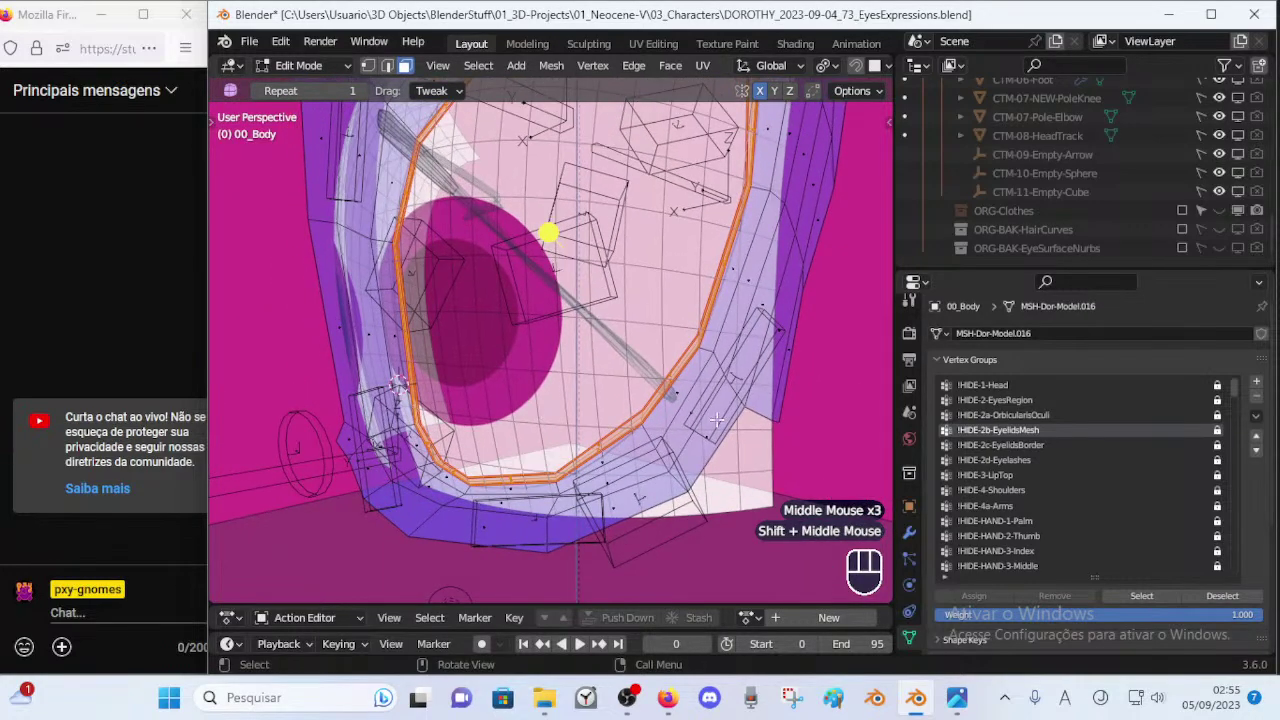
middle_drag(665, 365, 719, 357)
middle_drag(567, 356, 598, 383)
scroll(570, 380, down, 1)
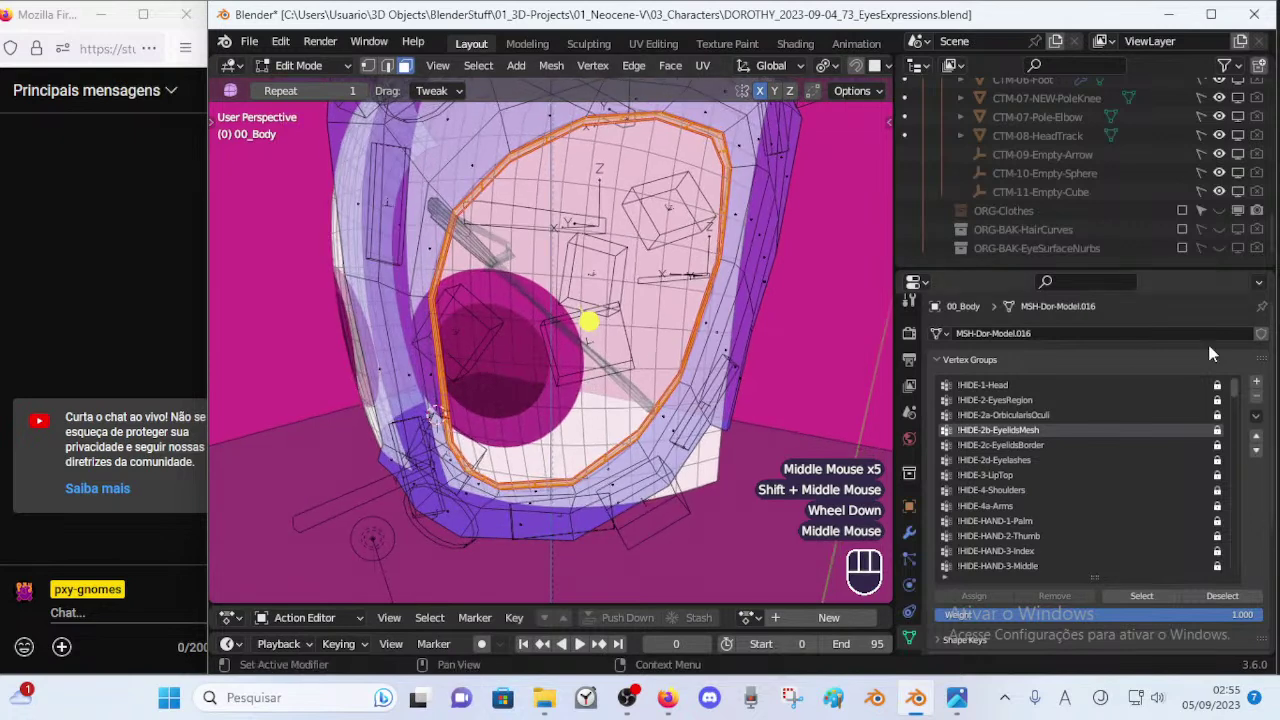
Add a new vertex group and move it up the list to just above the DEF-HEAD-Eyelash-TOP.R groups.
click(1257, 382)
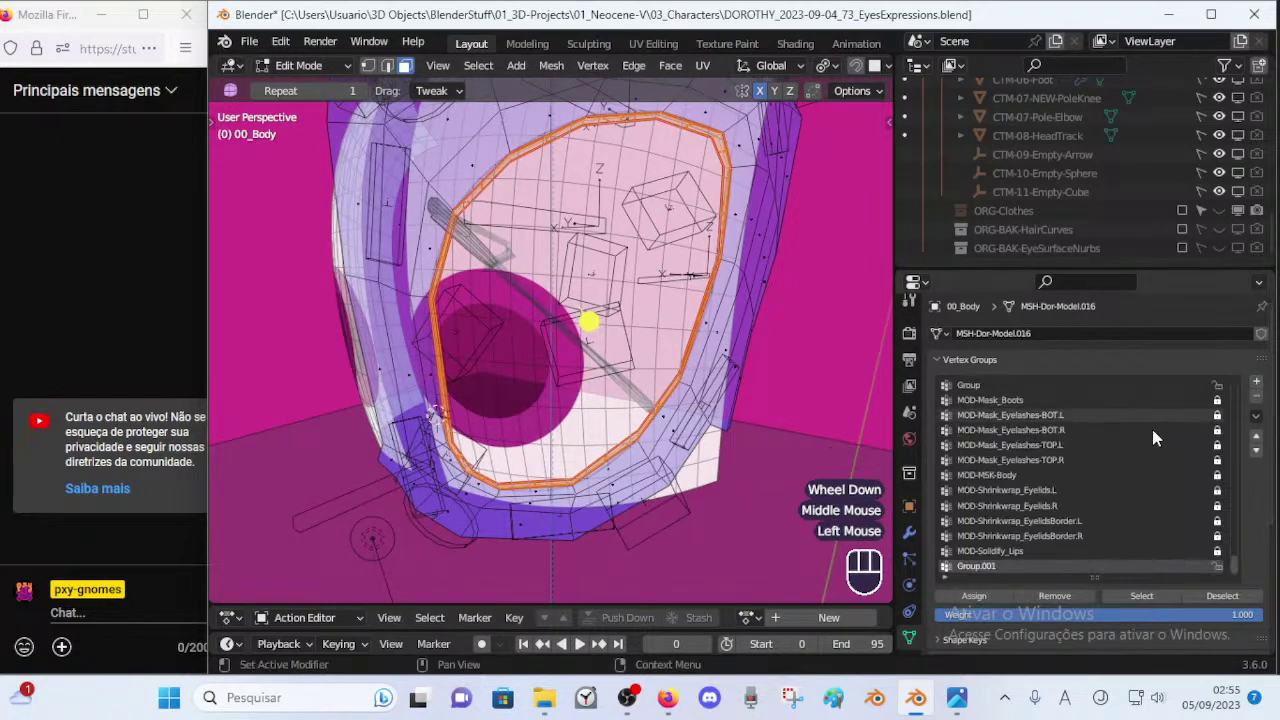
click(1255, 437)
click(1255, 437)
click(1255, 437)
click(1255, 437)
click(1255, 437)
click(1255, 437)
click(1255, 437)
click(1255, 437)
click(1256, 440)
click(1256, 440)
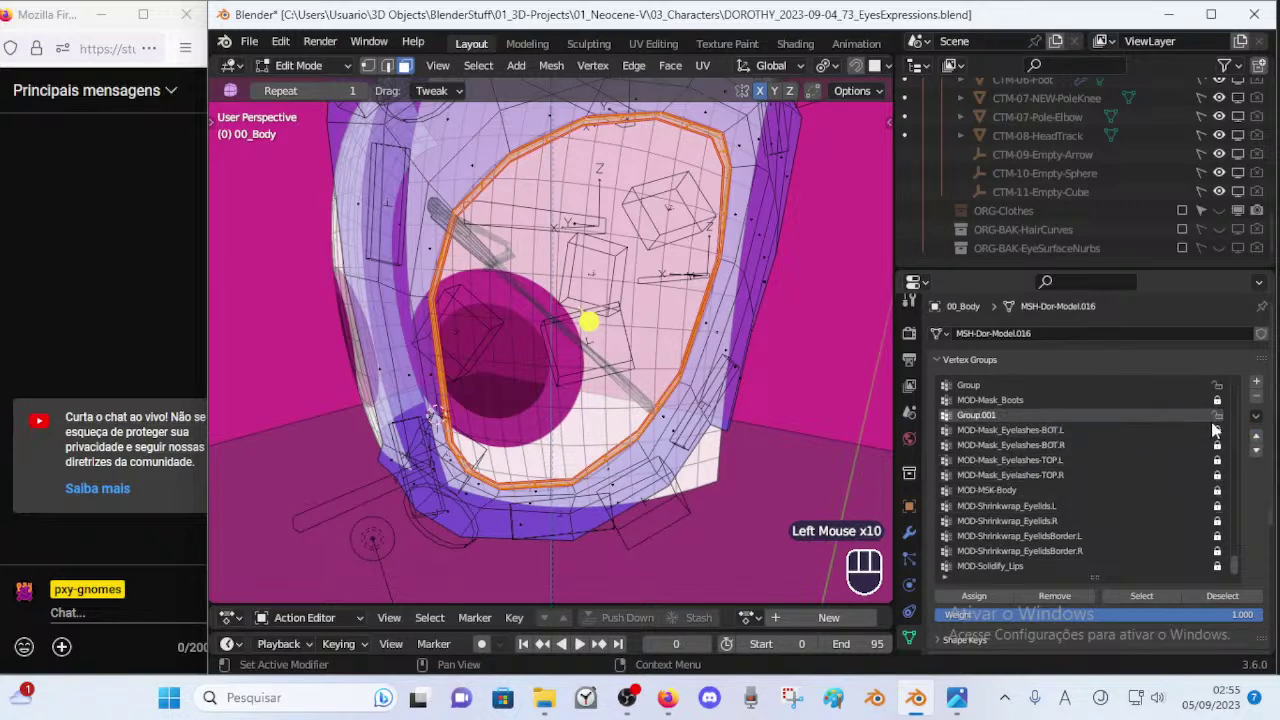
key(Return)
key(Return)
key(Return)
key(Return)
key(Return)
key(Return)
key(Return)
key(Return)
key(Return)
key(Return)
key(Return)
key(Return)
key(Return)
key(Return)
key(Return)
key(Return)
key(Return)
key(Return)
key(Return)
key(Return)
key(Return)
key(Return)
key(Return)
key(Return)
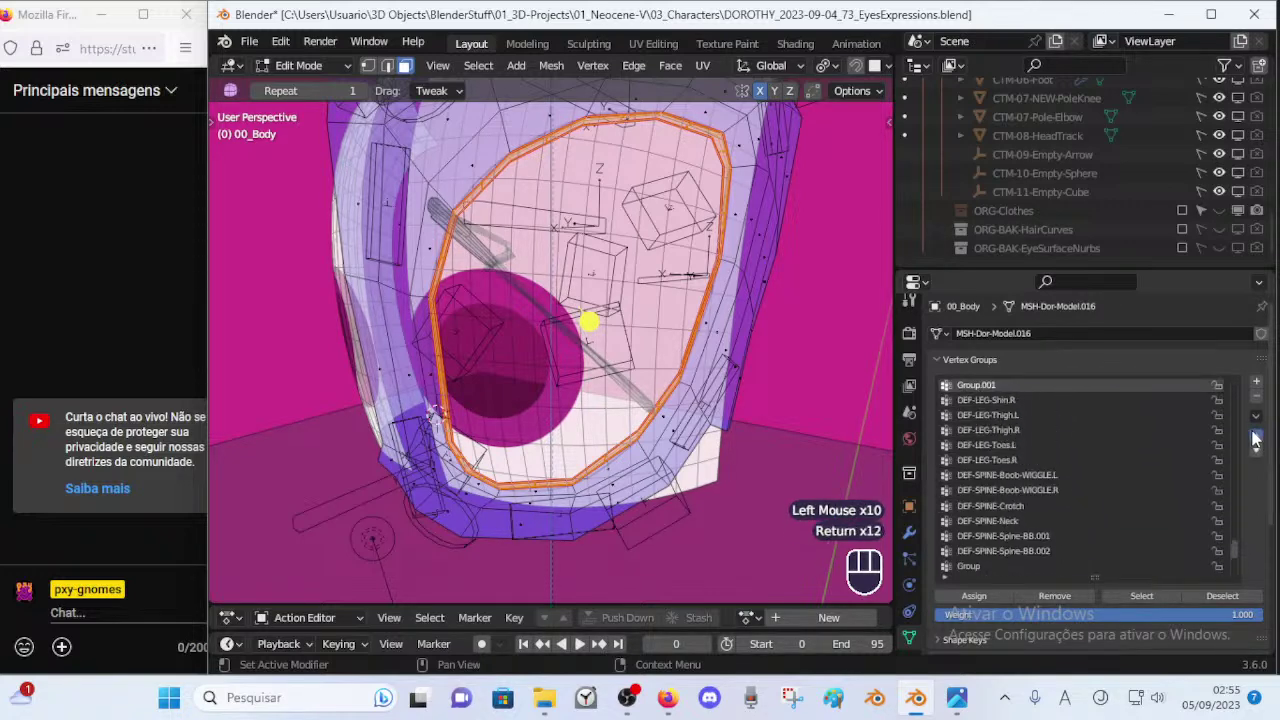
key(Return)
key(Return)
key(Return)
key(Return)
key(Return)
key(Return)
key(Return)
key(Return)
key(Return)
key(Return)
key(Return)
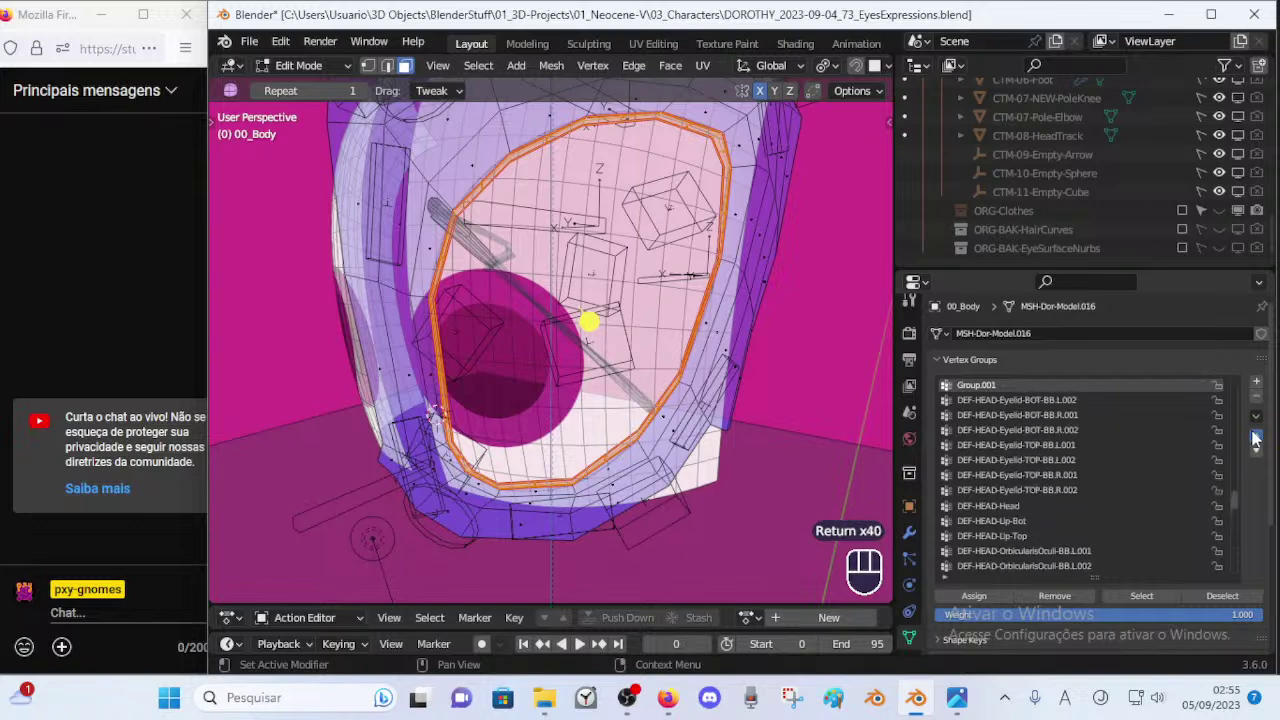
mouse_move(1234, 493)
mouse_down()
mouse_move(1236, 388)
mouse_move(1233, 490)
mouse_move(1222, 484)
mouse_up()
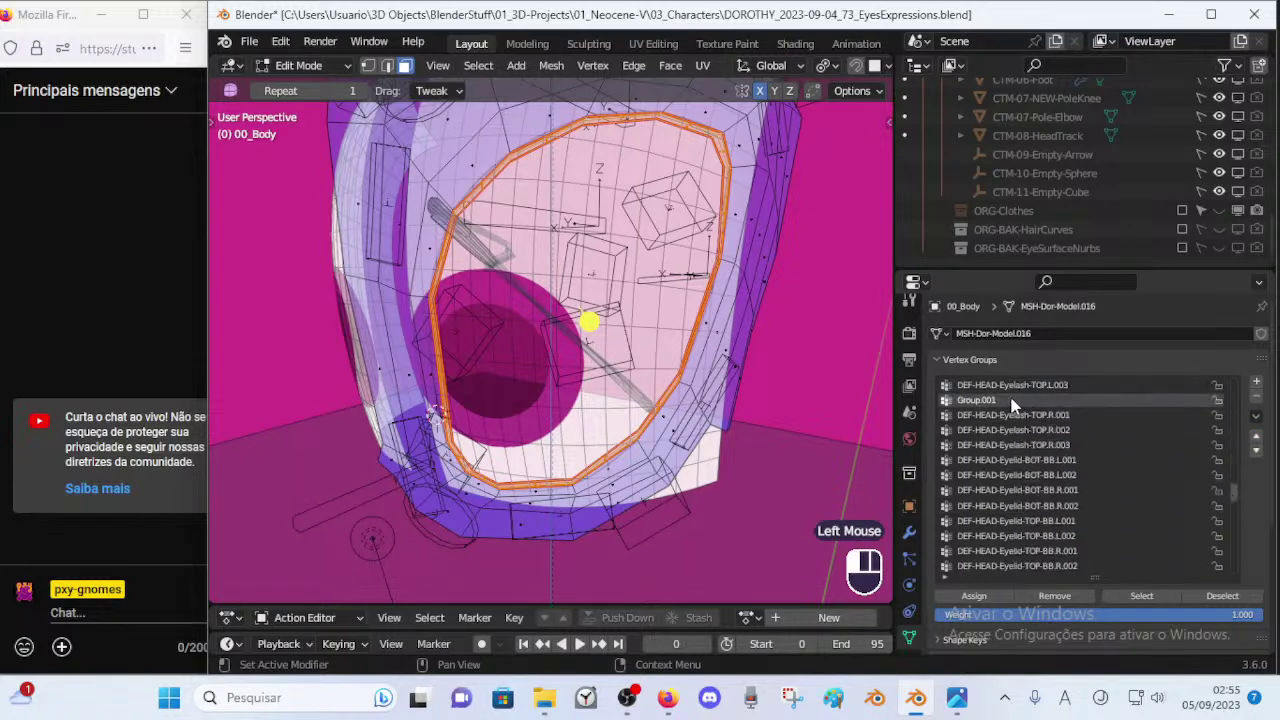
Prefix the new vertex group's name with "!" and sort the vertex groups by name.
double_click(1100, 396)
key(Home)
text(!)
key(Return)
click(1256, 417)
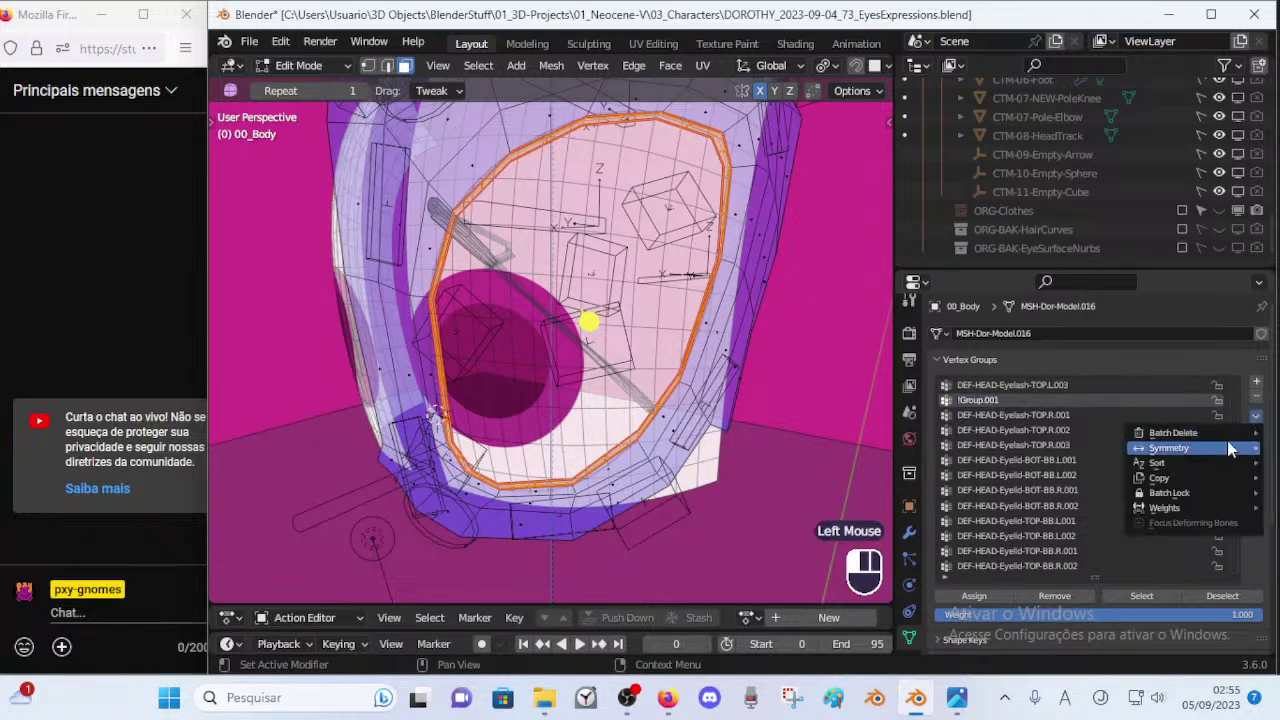
mouse_move(1210, 463)
click(1071, 463)
scroll(1110, 453, up, 1)
scroll(1100, 446, up, 1)
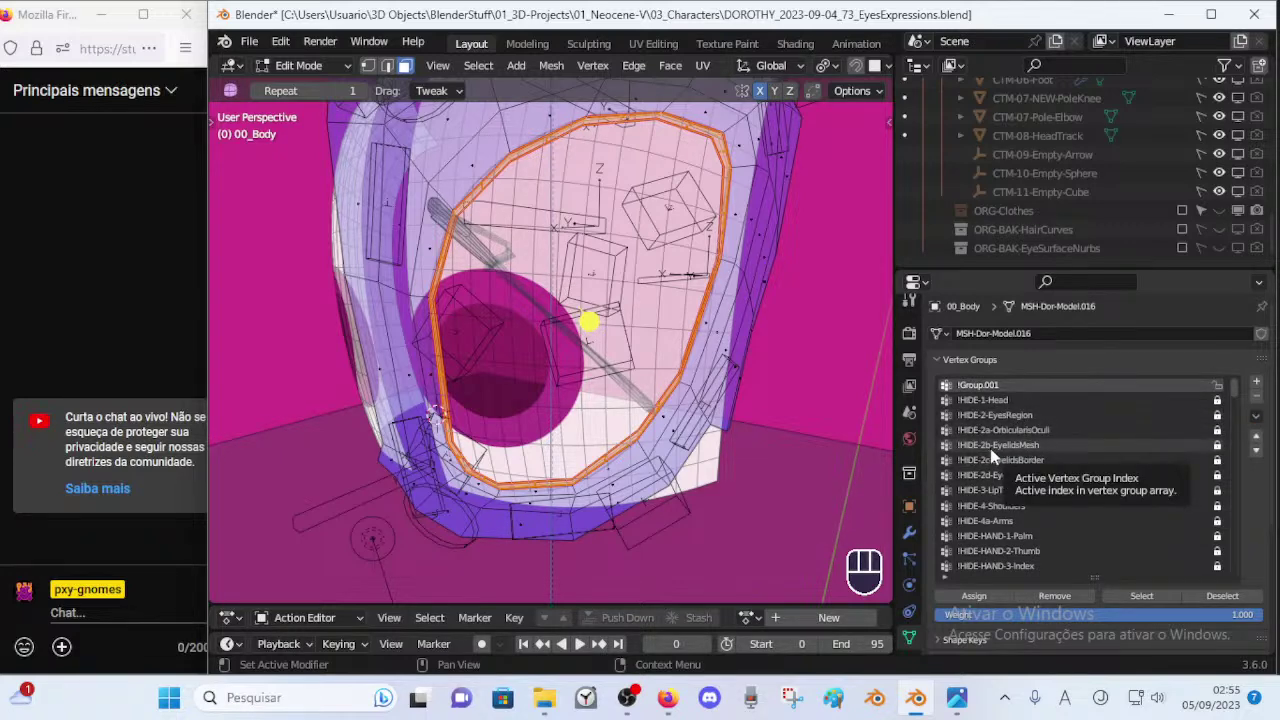
Rename the !Group.001 vertex group as !HIDE-2b-EyelidsTop, reusing the name copied from !HIDE-2b-EyelidsMesh.
double_click(1030, 446)
key(ctrl+c)
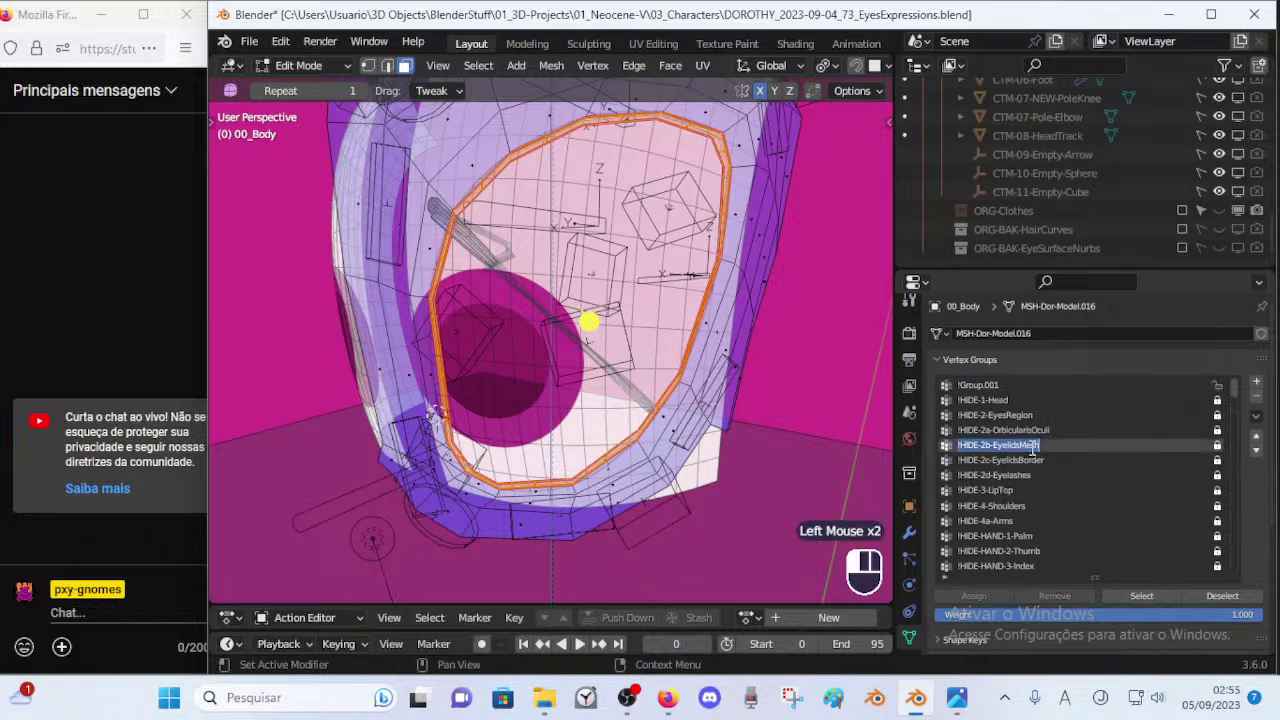
click(982, 386)
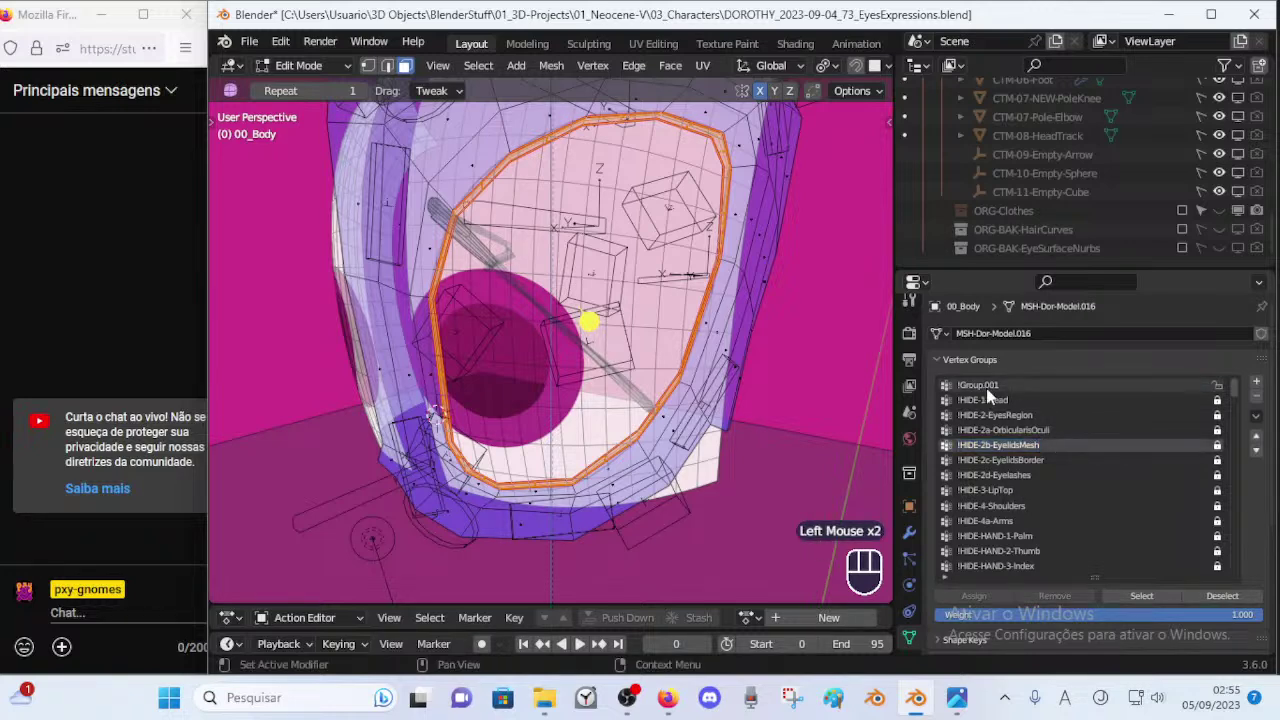
double_click(982, 386)
key(ctrl+v)
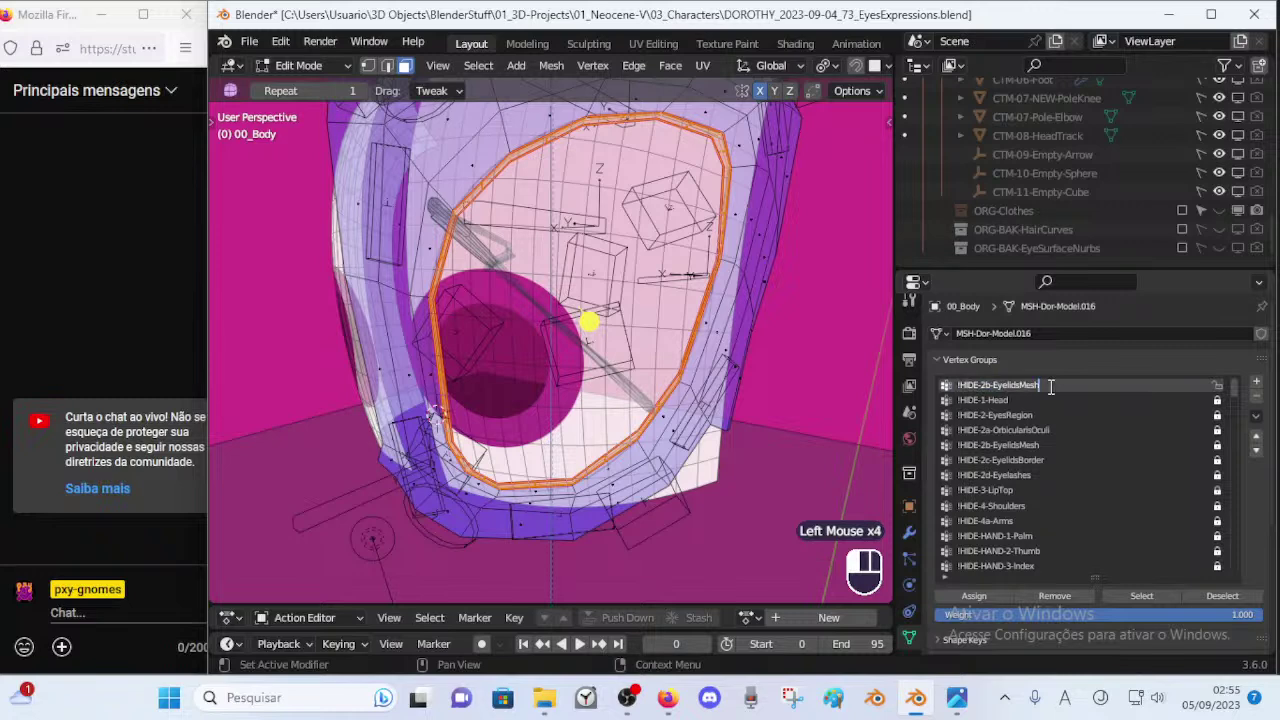
key(Right)
key(Right)
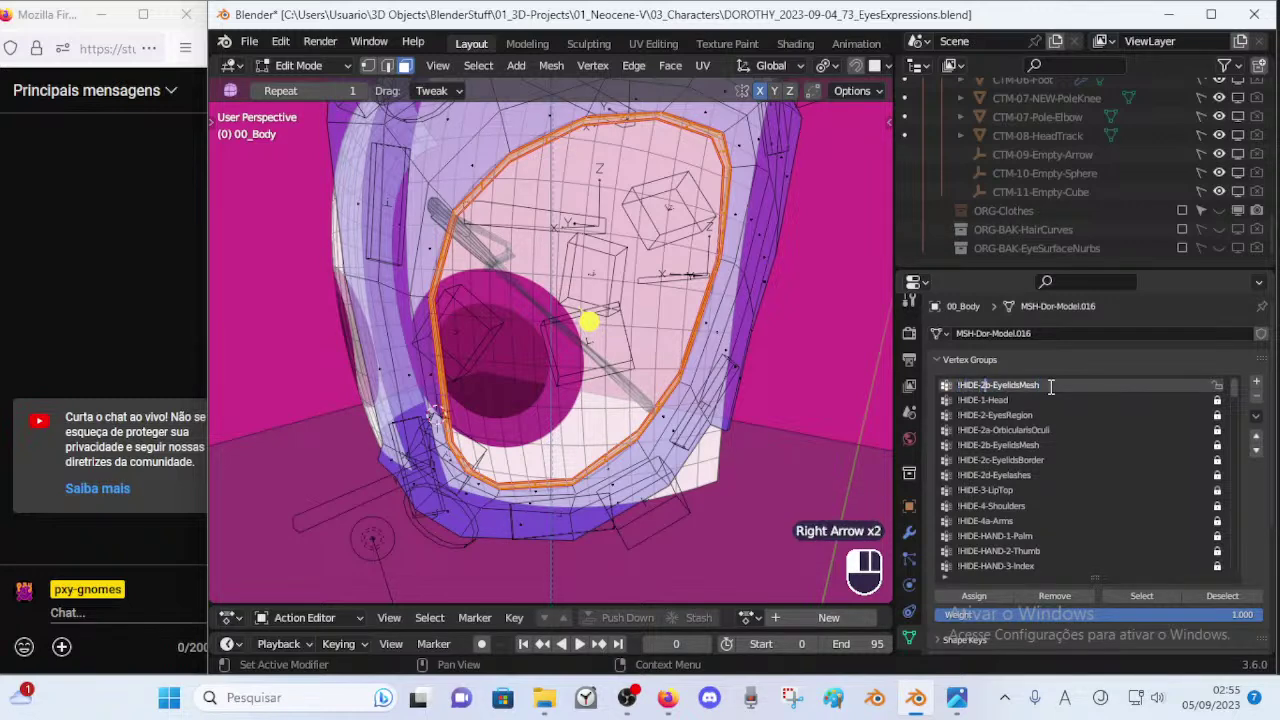
key(shift+Left)
key(shift+Left)
text(T)
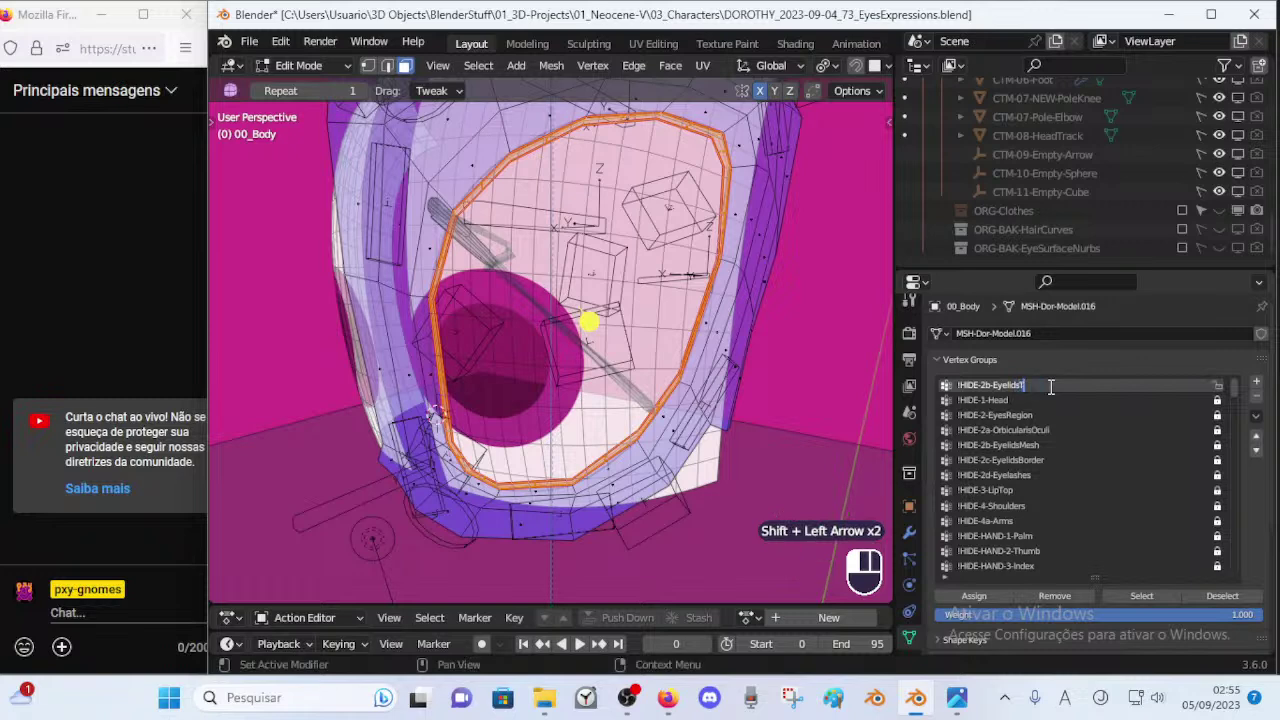
text(O)
key(BackSpace)
text(op)
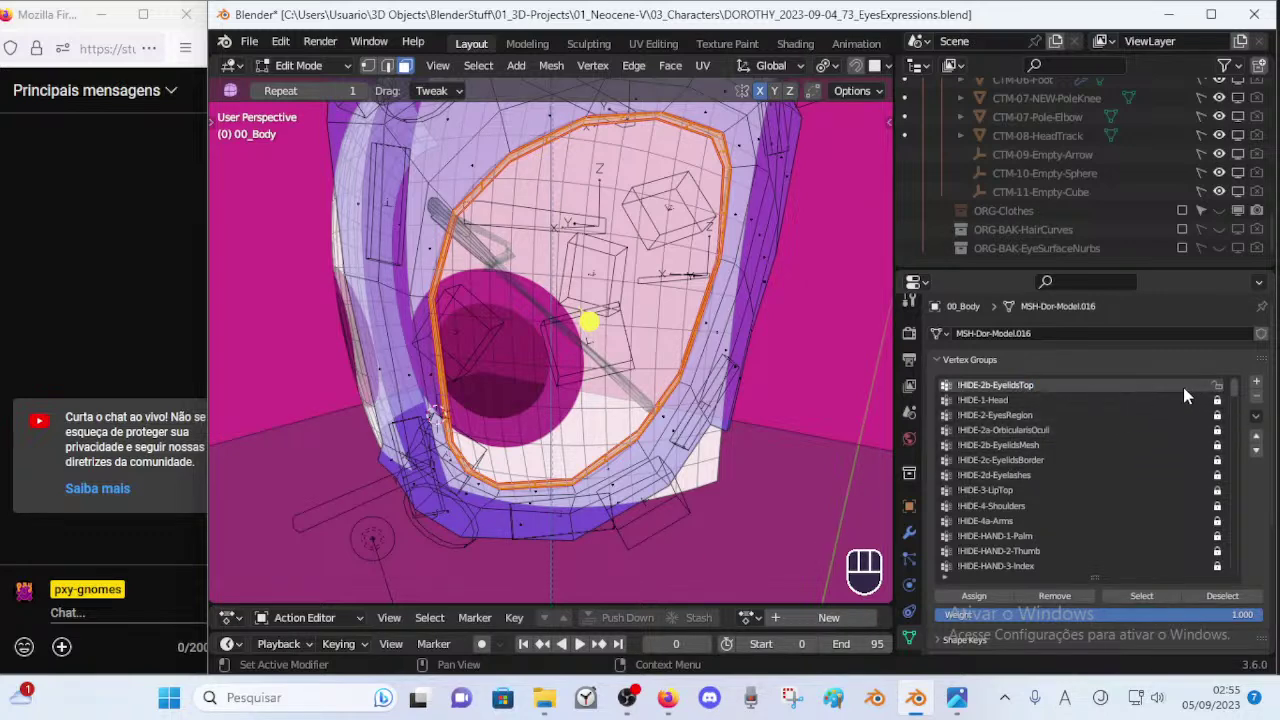
Clear the selection and circle-select the faces of the left eyelid ring along its inner side, upper edge and outer side.
middle_drag(482, 361, 522, 341)
key(alt+a)
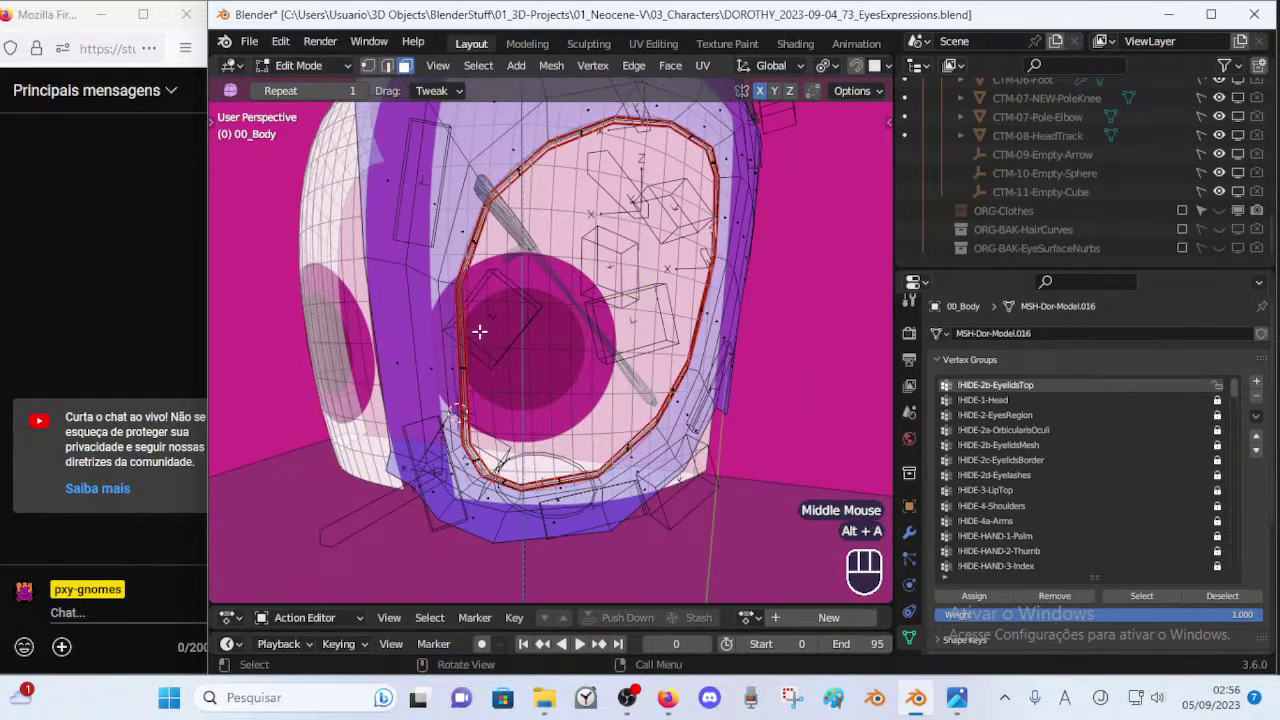
key(3)
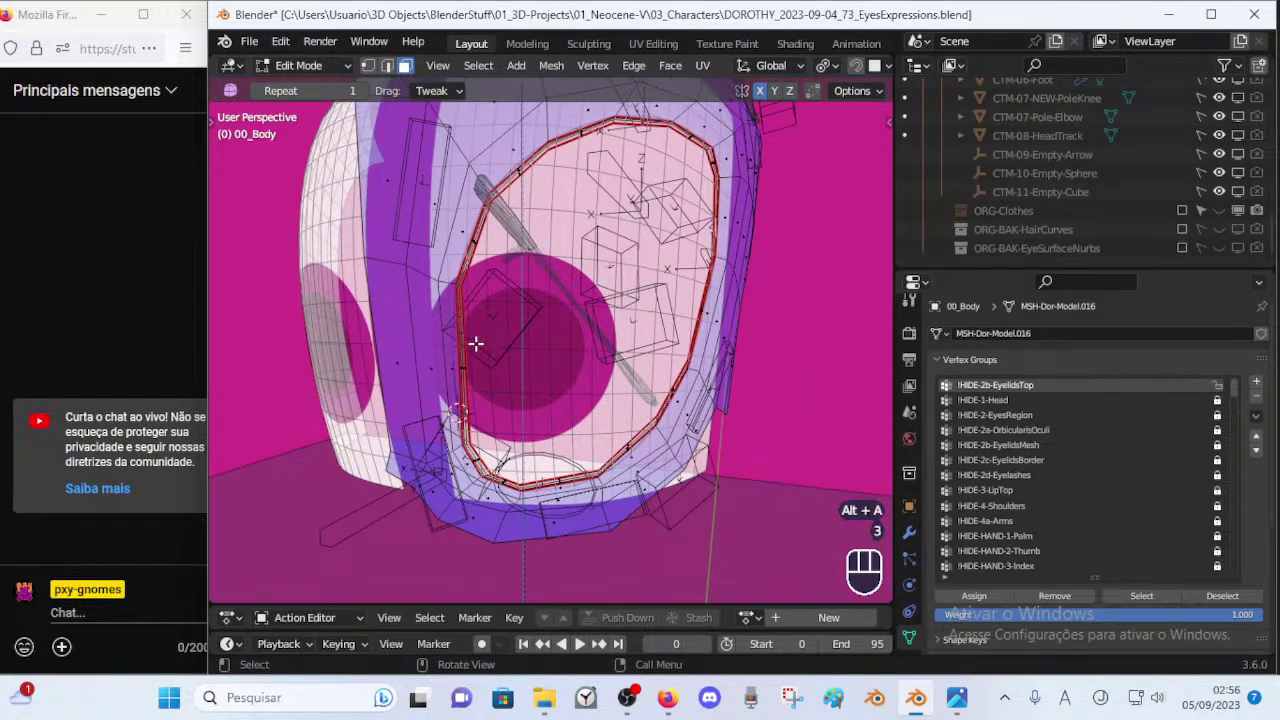
key(c)
drag(478, 352, 487, 260)
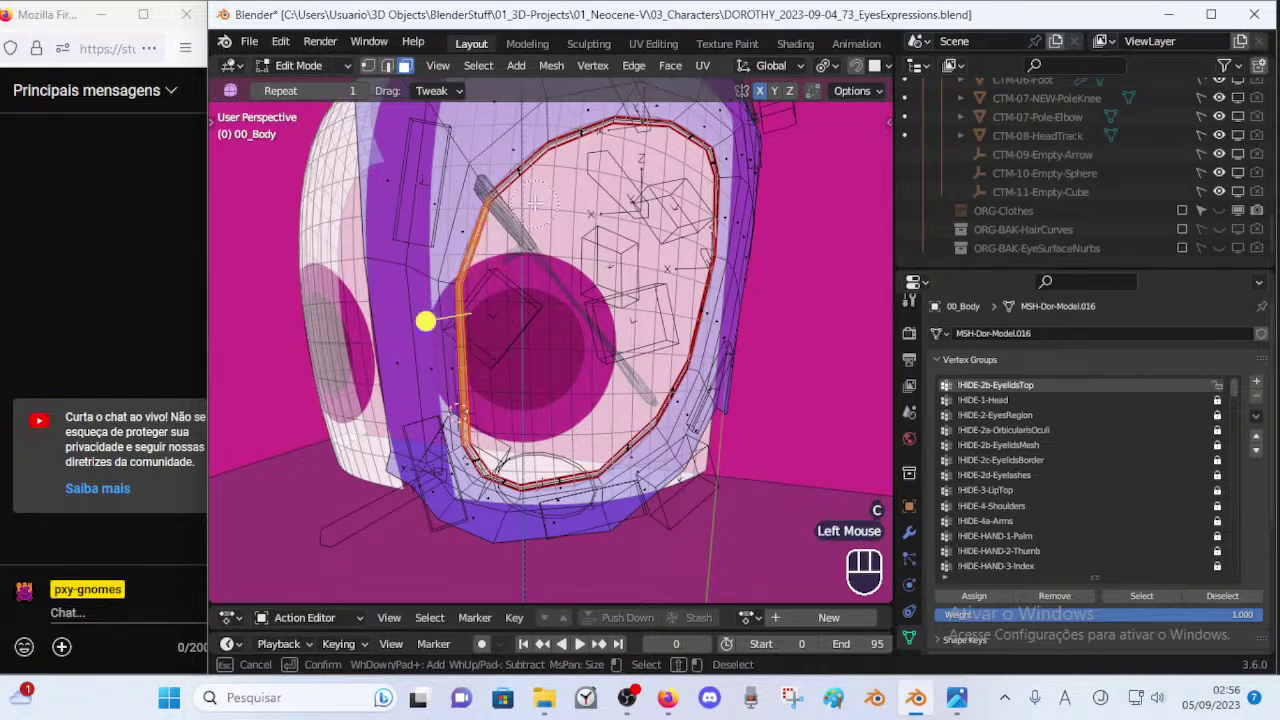
click(533, 184)
click(596, 148)
click(640, 142)
click(645, 141)
click(679, 149)
click(697, 167)
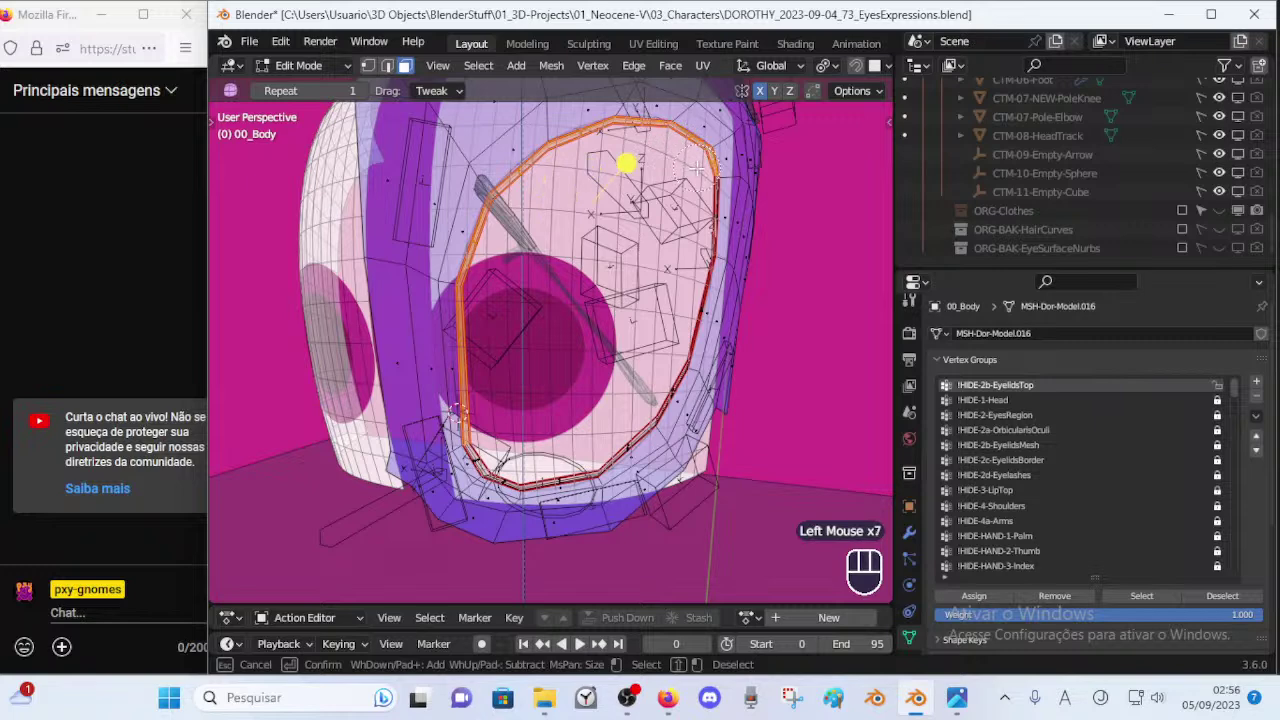
click(695, 205)
click(688, 298)
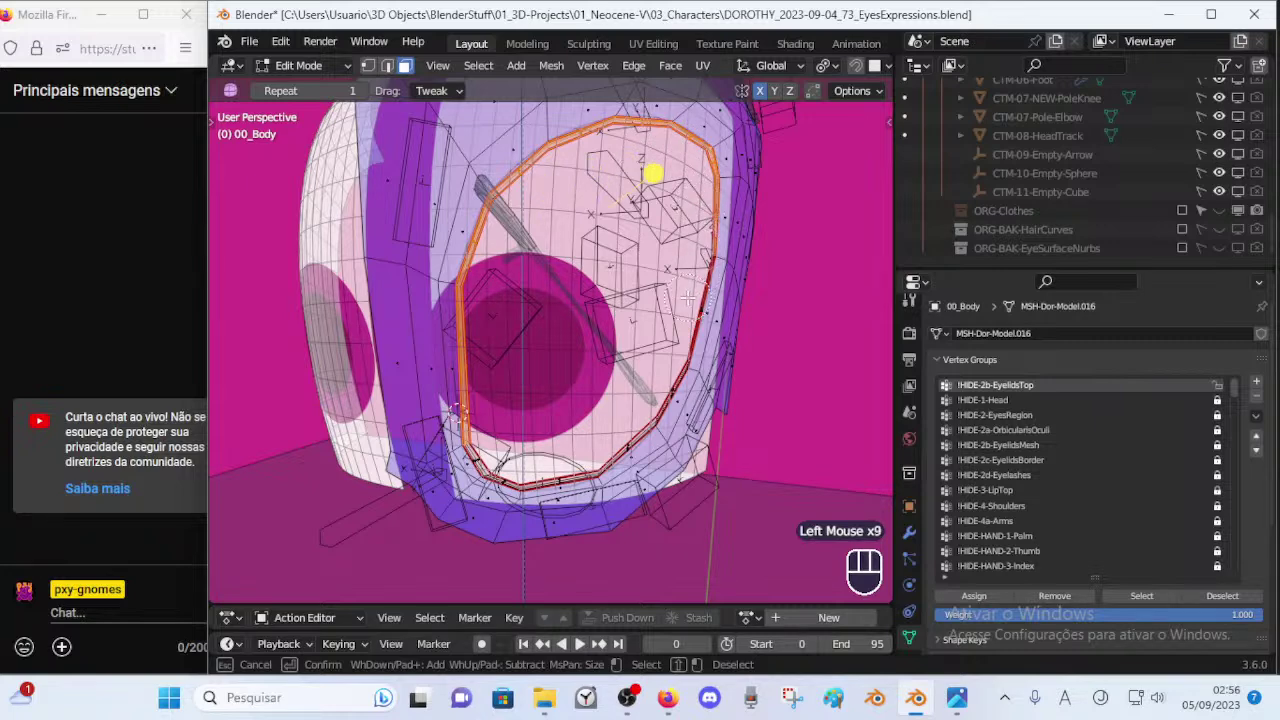
click(686, 297)
Trim the circle selection by deselecting the lowest selected faces on the outer side of the eyelid ring.
right_click(675, 287)
key(ctrl+z)
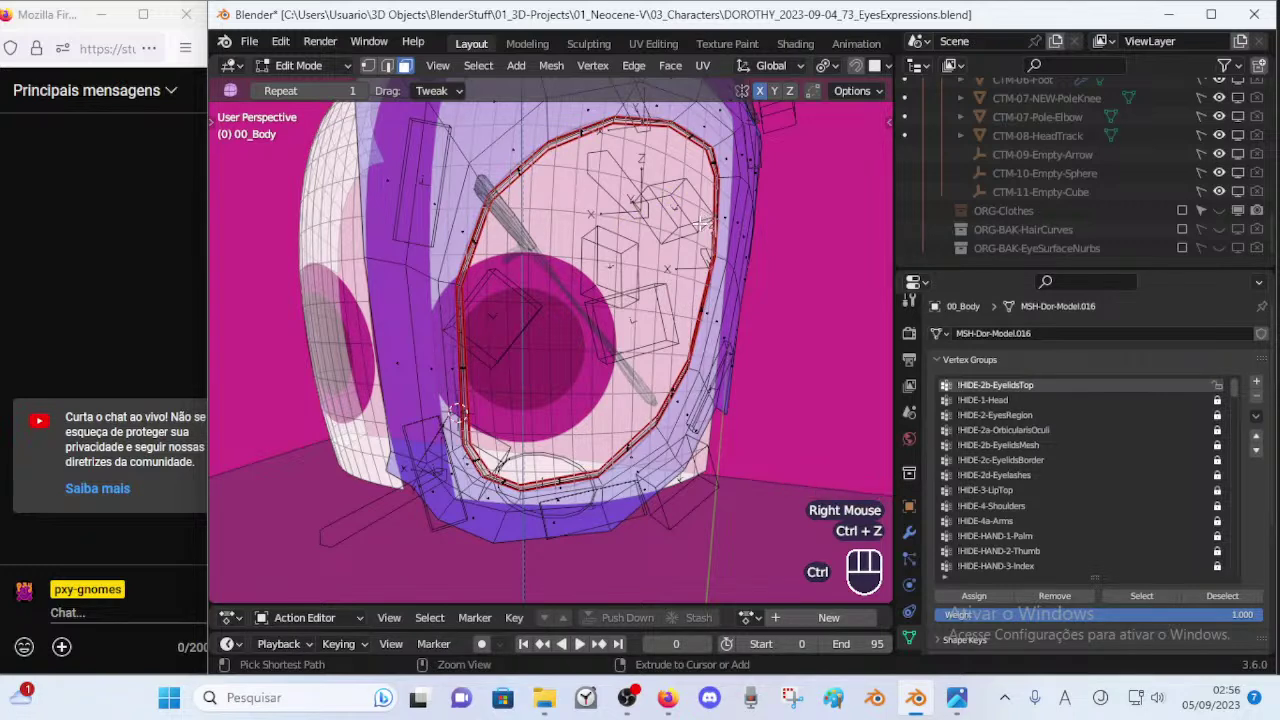
key(ctrl+shift+z)
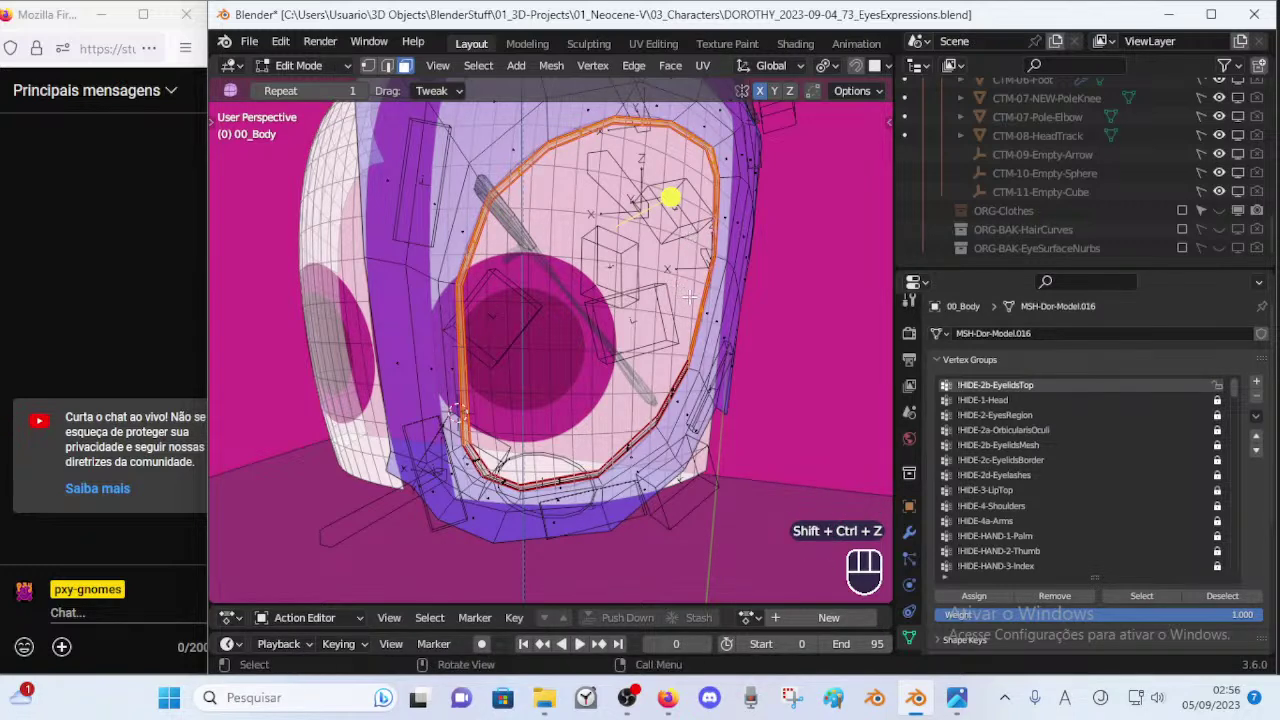
key(c)
right_click(667, 269)
middle_drag(666, 268, 640, 268)
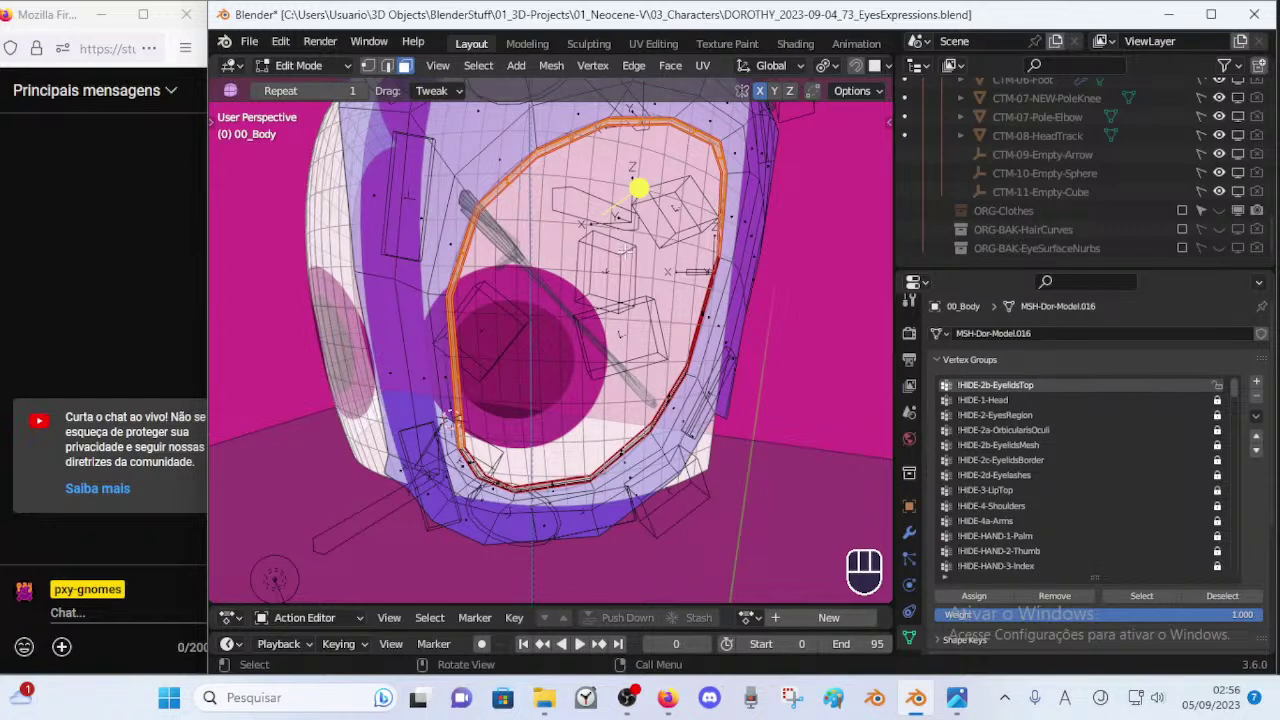
Disable the viewport display of the Eyelashes-BOT.L and Eyelashes-TOP.L mask modifiers and view the body in Object Mode with X-ray off.
key(Tab)
key(Tab)
key(Tab)
key(Tab)
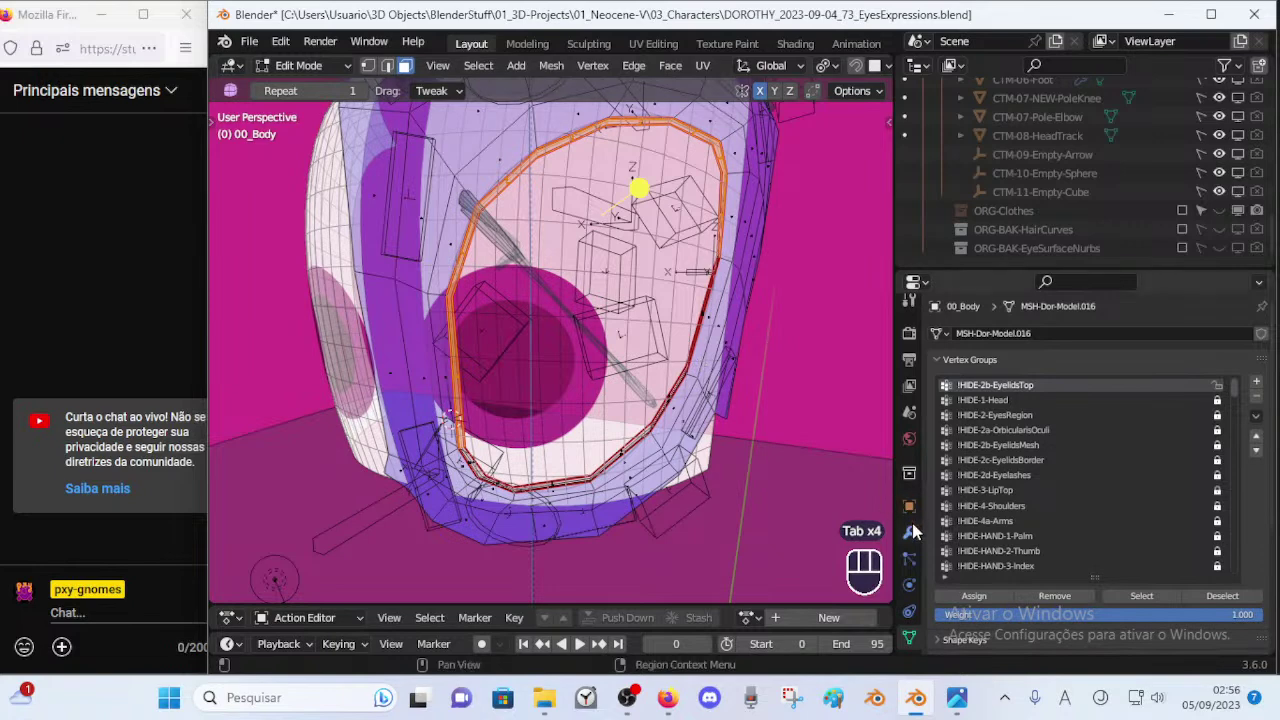
click(910, 532)
scroll(1080, 540, down, 1)
click(1194, 606)
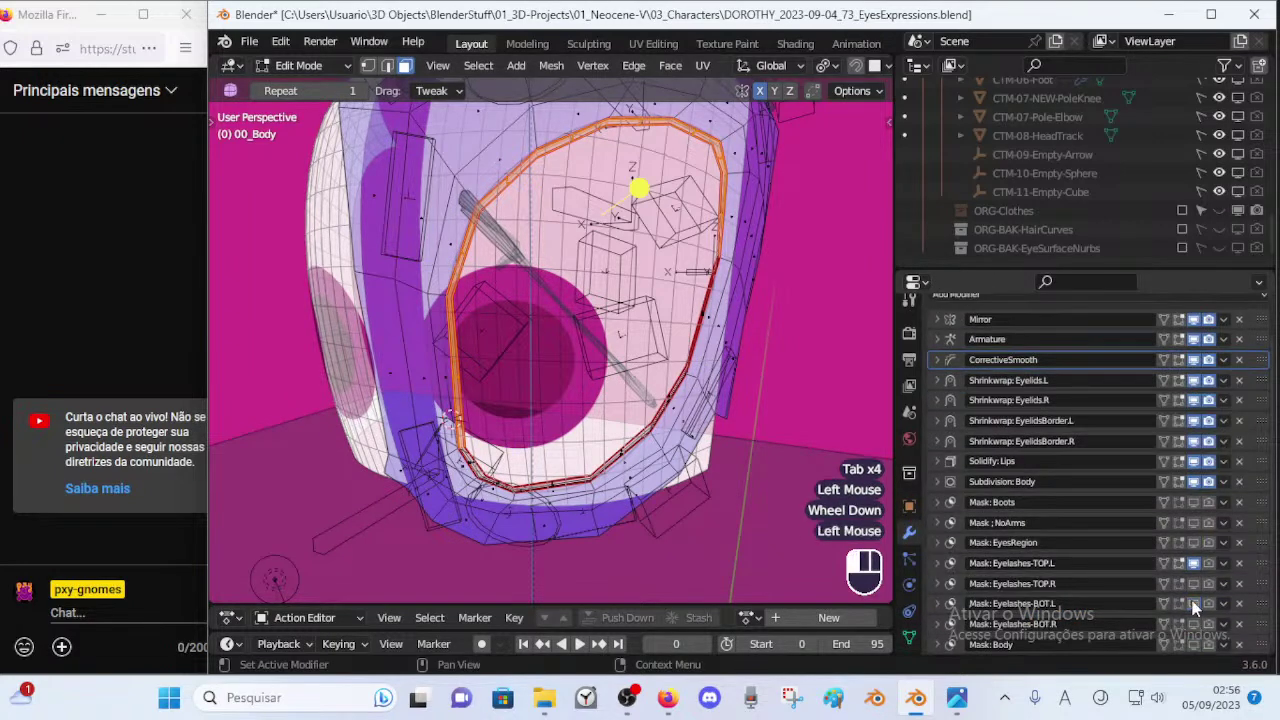
click(1192, 566)
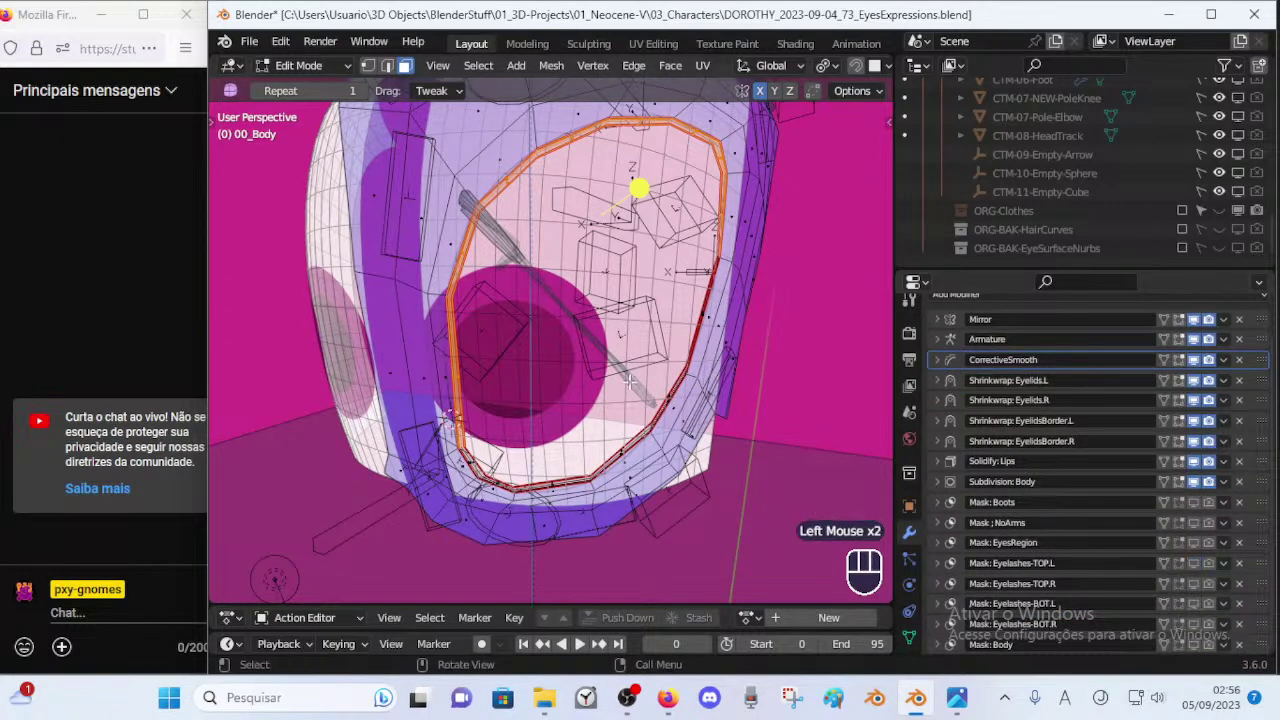
key(Tab)
key(alt+z)
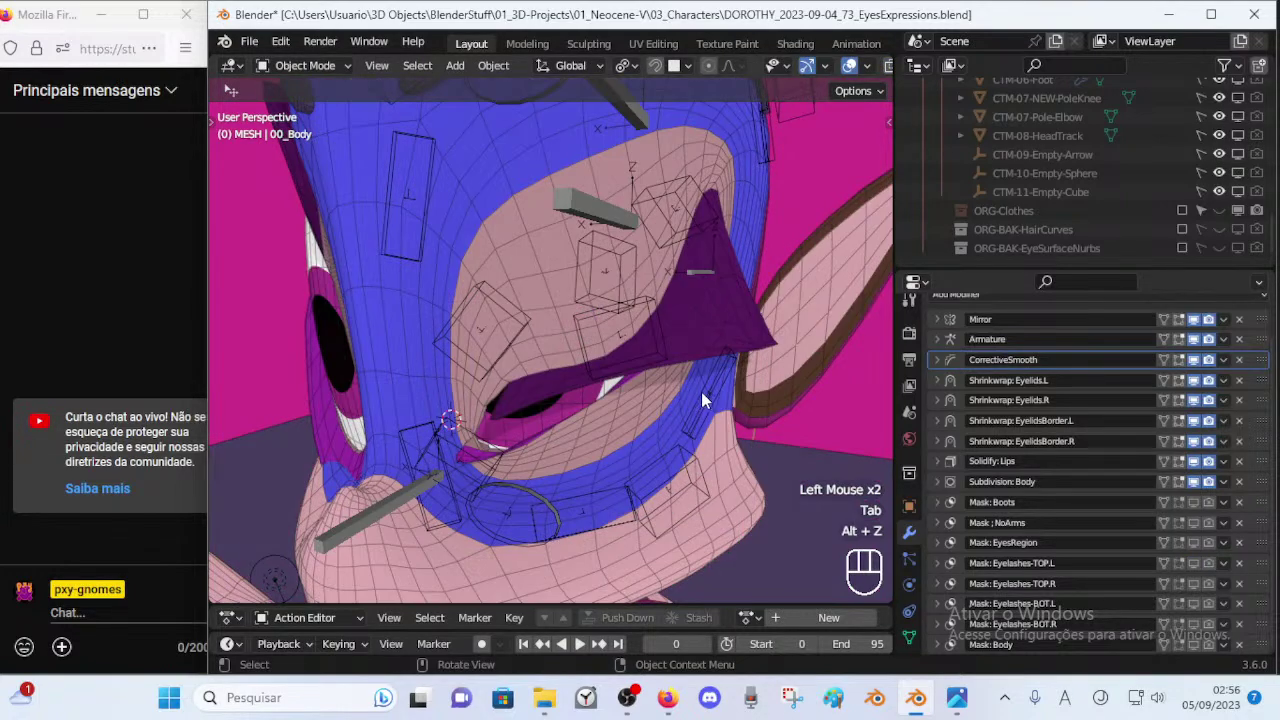
Compare the eye with the Eyelashes-TOP.L mask shown and hidden, then leave the viewport display of Eyelashes-TOP.L and Eyelashes-BOT.L enabled.
middle_drag(699, 393, 688, 393)
click(1193, 564)
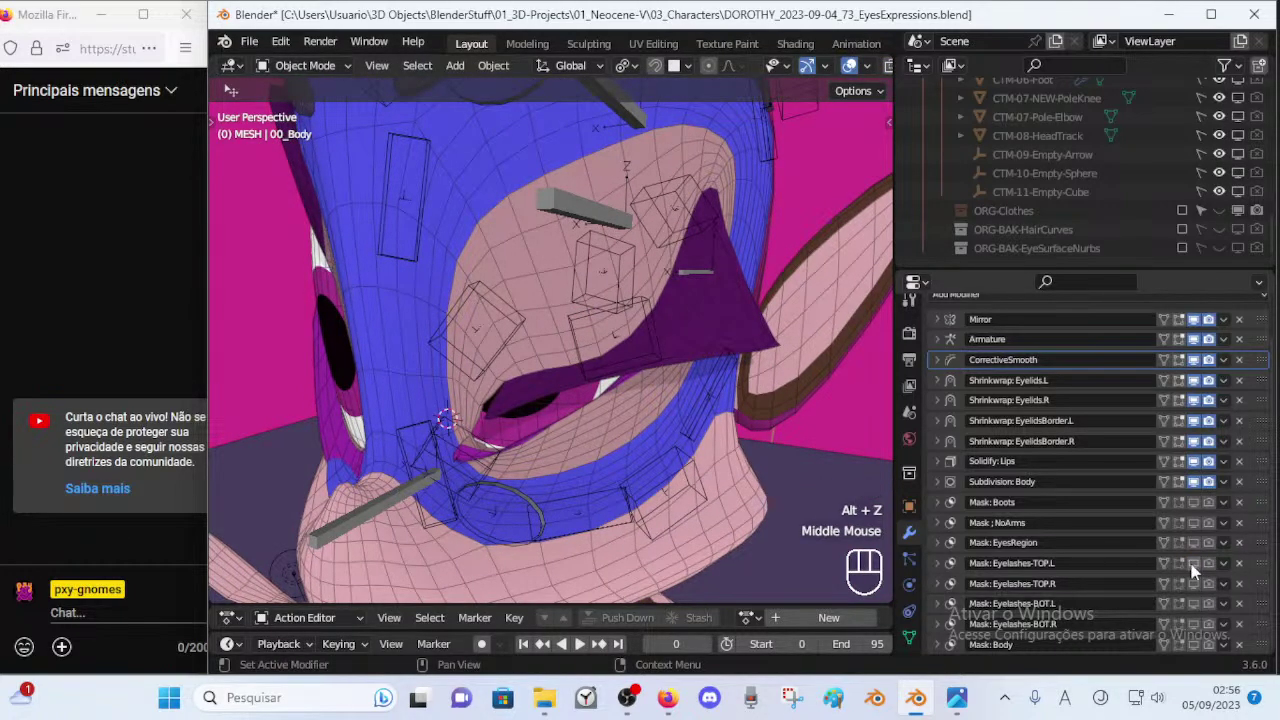
click(1193, 564)
click(1193, 564)
click(1194, 566)
click(1194, 566)
click(1194, 566)
click(1194, 566)
click(1194, 566)
click(1194, 566)
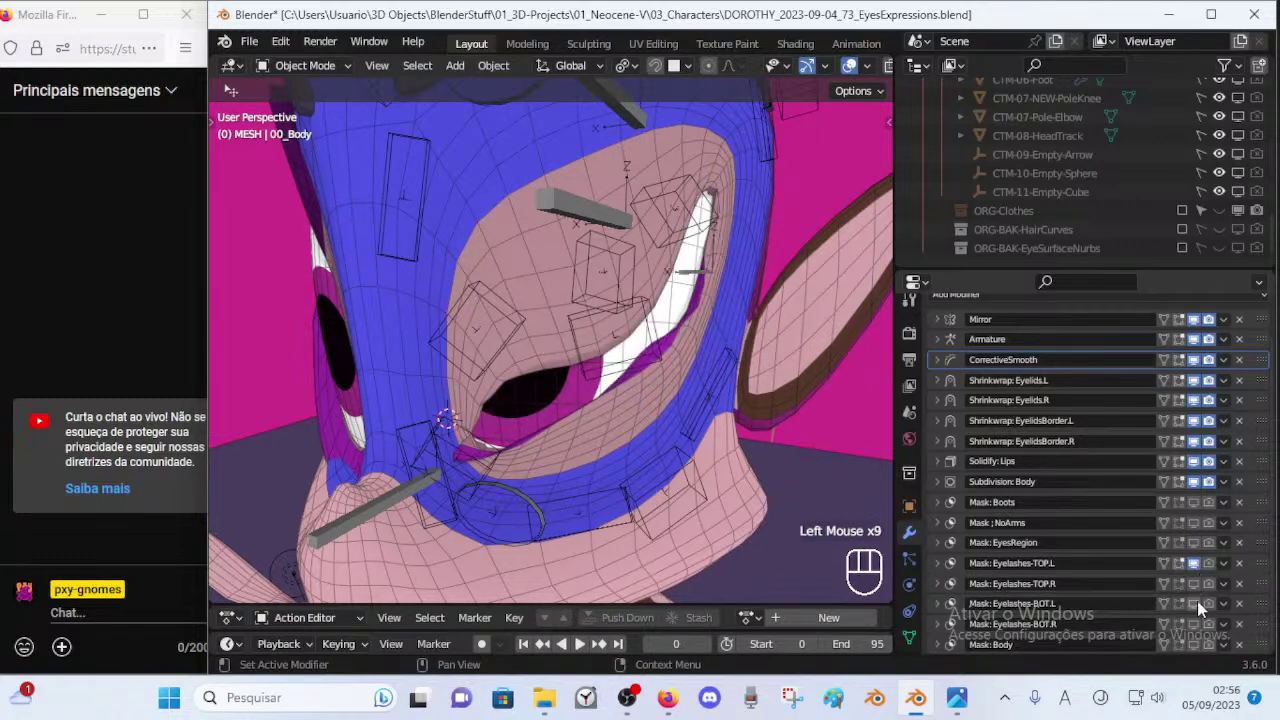
click(1196, 603)
Return the body mesh to Edit Mode with X-ray on and check the selected upper eyelid faces from several angles.
key(Tab)
middle_drag(635, 373, 600, 380)
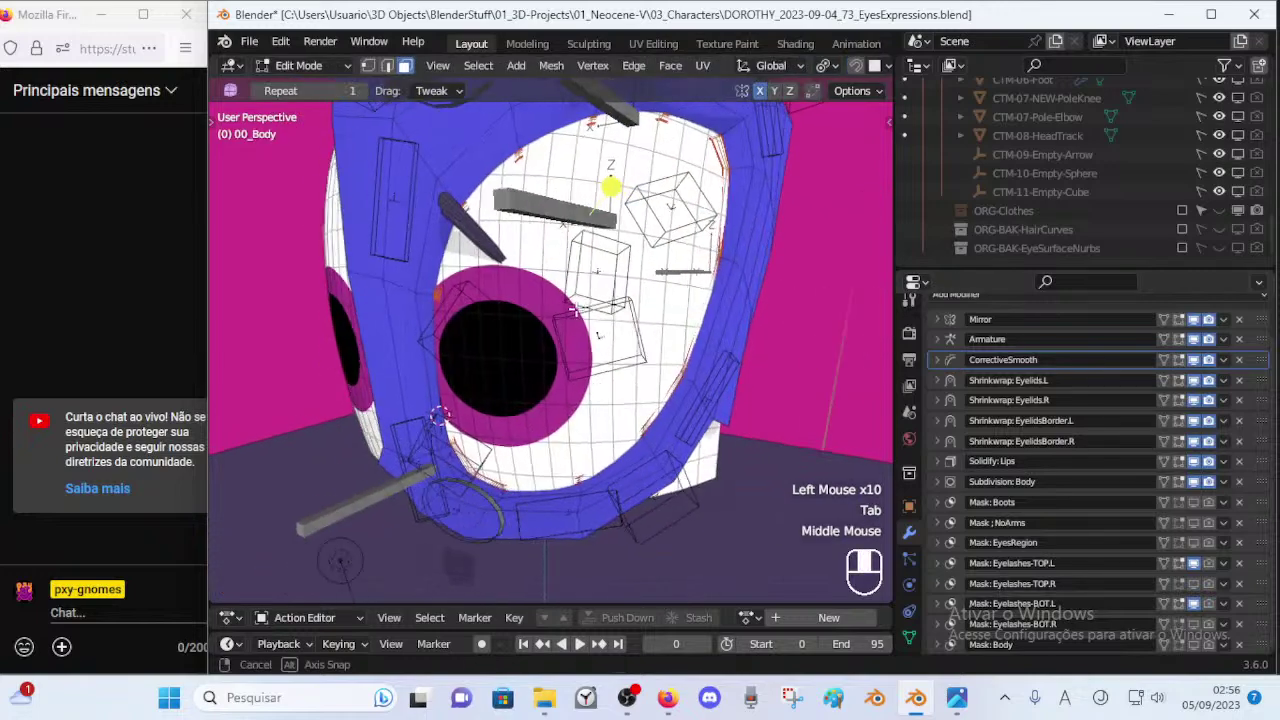
middle_drag(578, 310, 607, 315)
key(alt+z)
shift+middle_drag(684, 238, 730, 283)
middle_drag(740, 282, 730, 238)
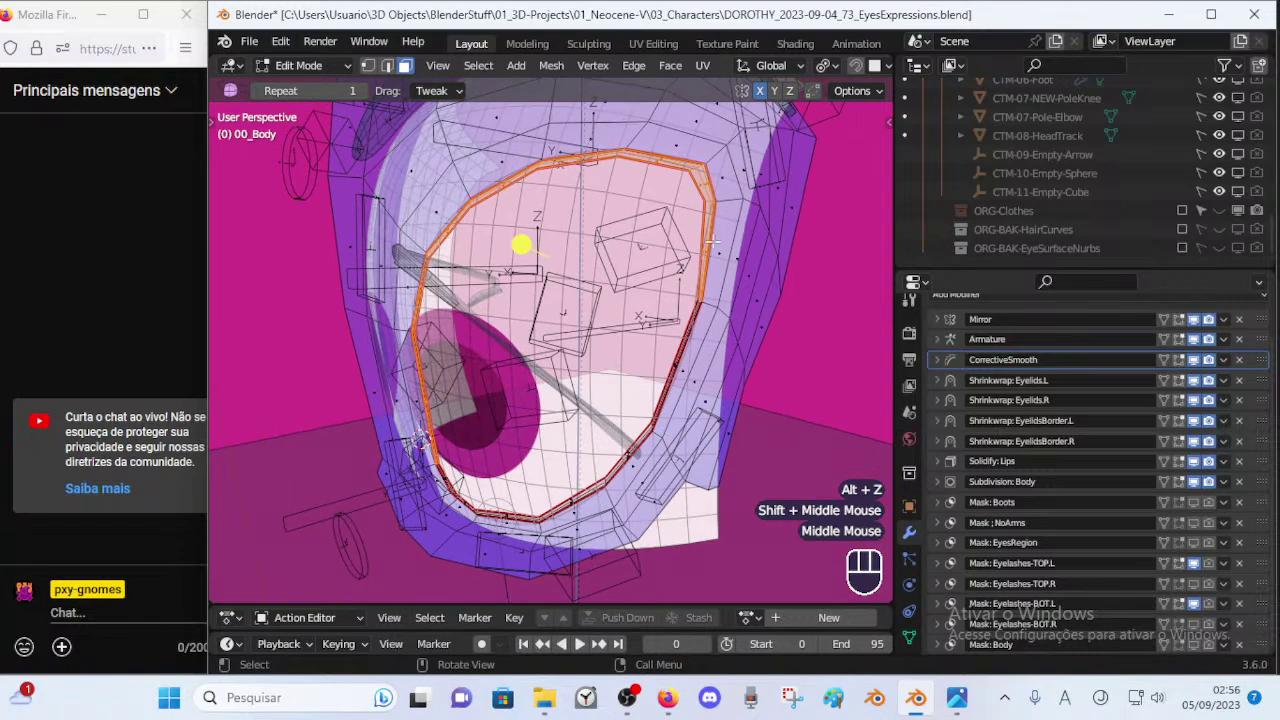
middle_drag(679, 304, 710, 242)
middle_drag(523, 376, 500, 330)
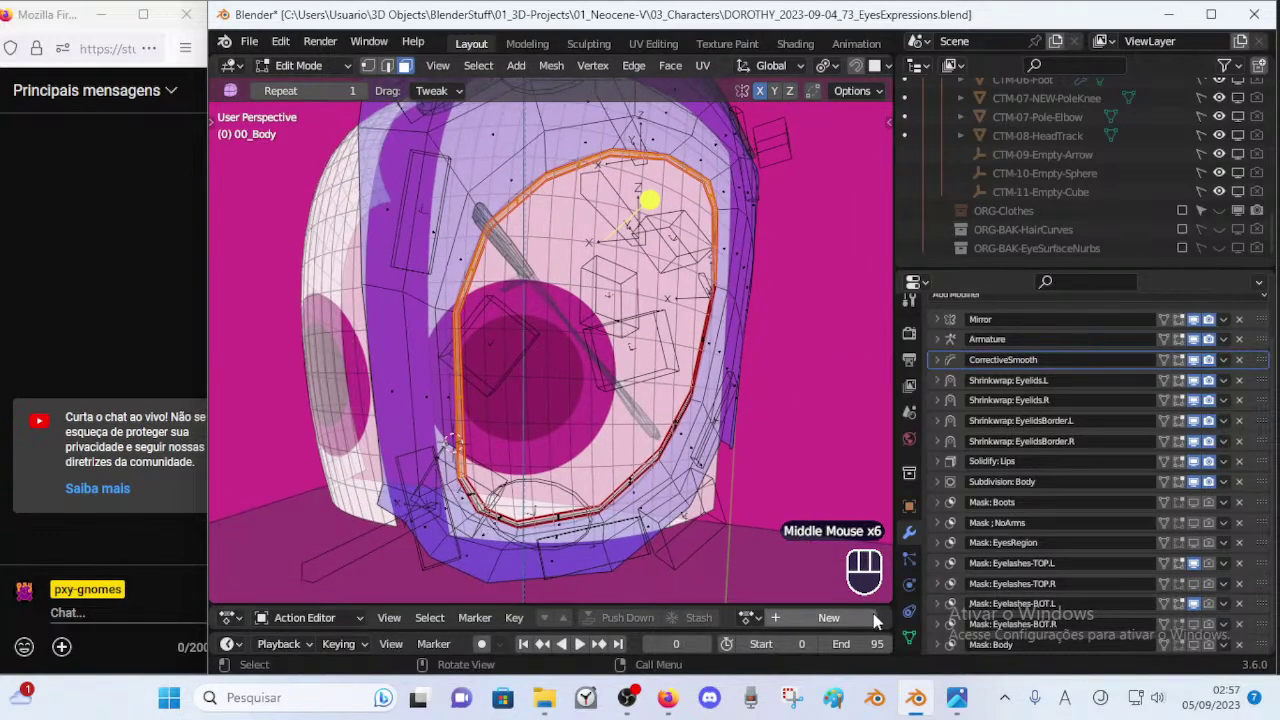
Assign the selected faces to the !HIDE-2b-EyelidsTop vertex group, check its members by reselecting them, clear the selection and lock the group.
click(909, 635)
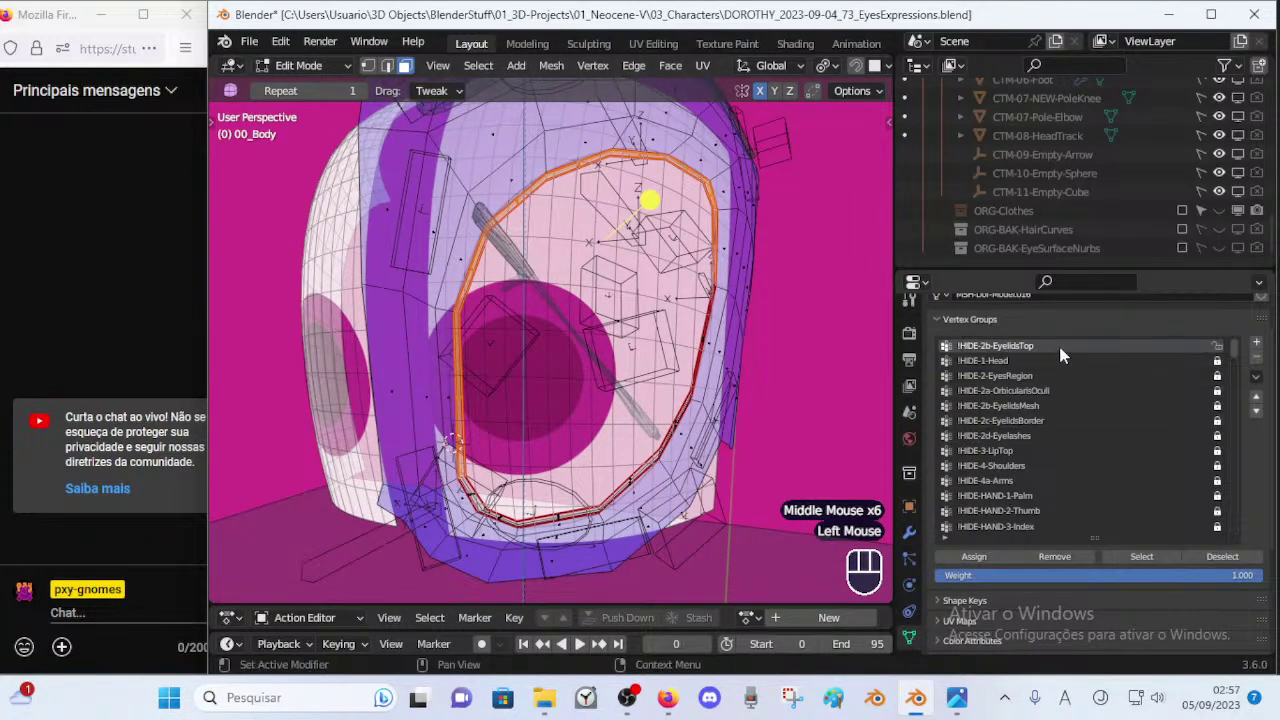
scroll(1086, 378, up, 1)
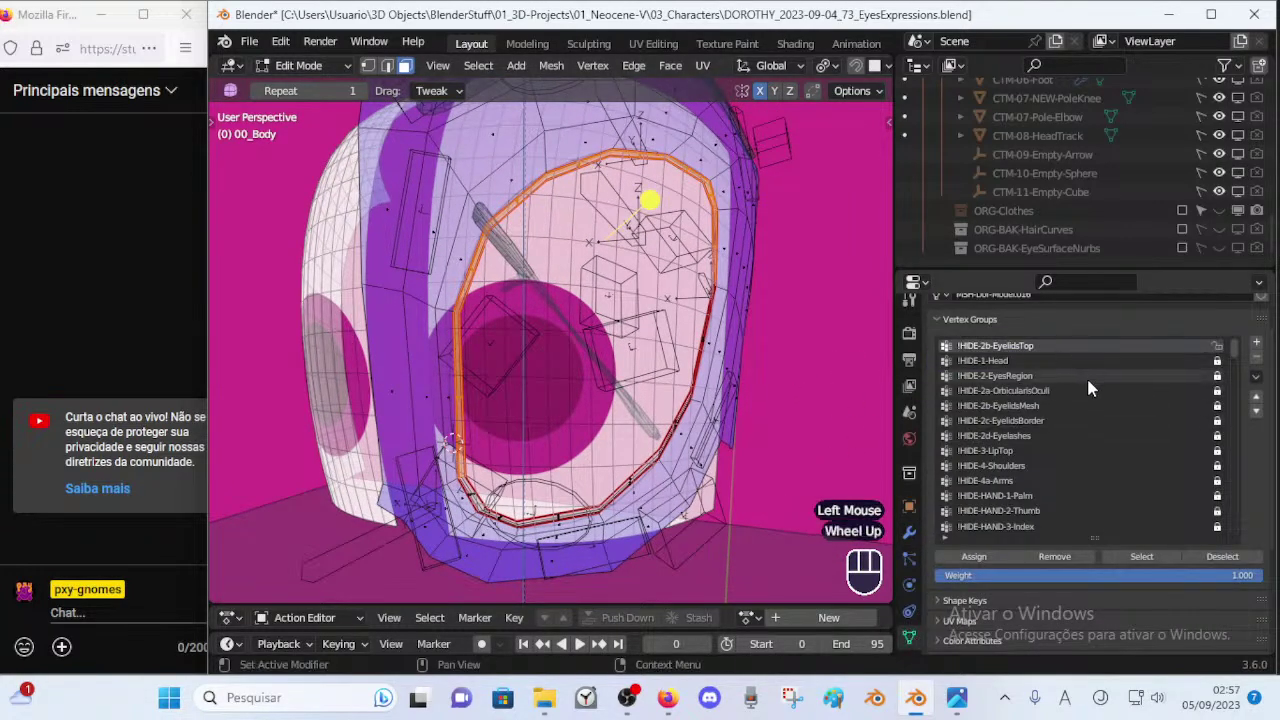
double_click(969, 560)
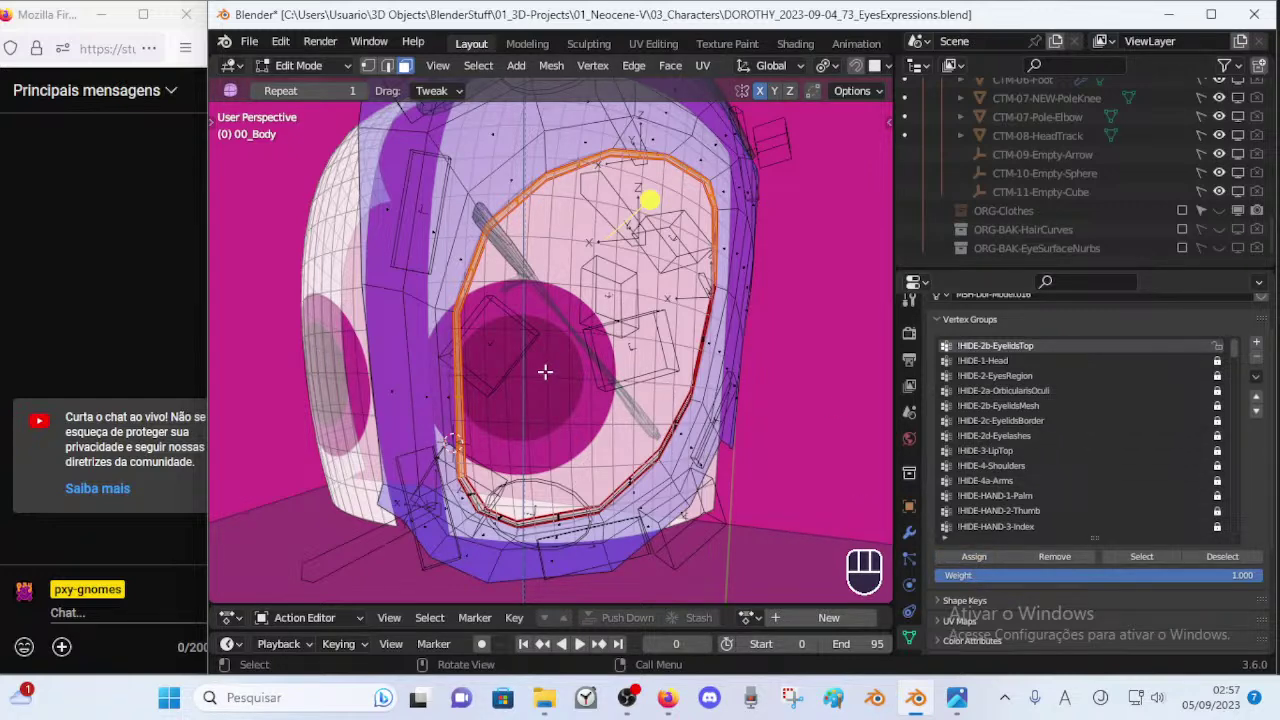
key(alt+a)
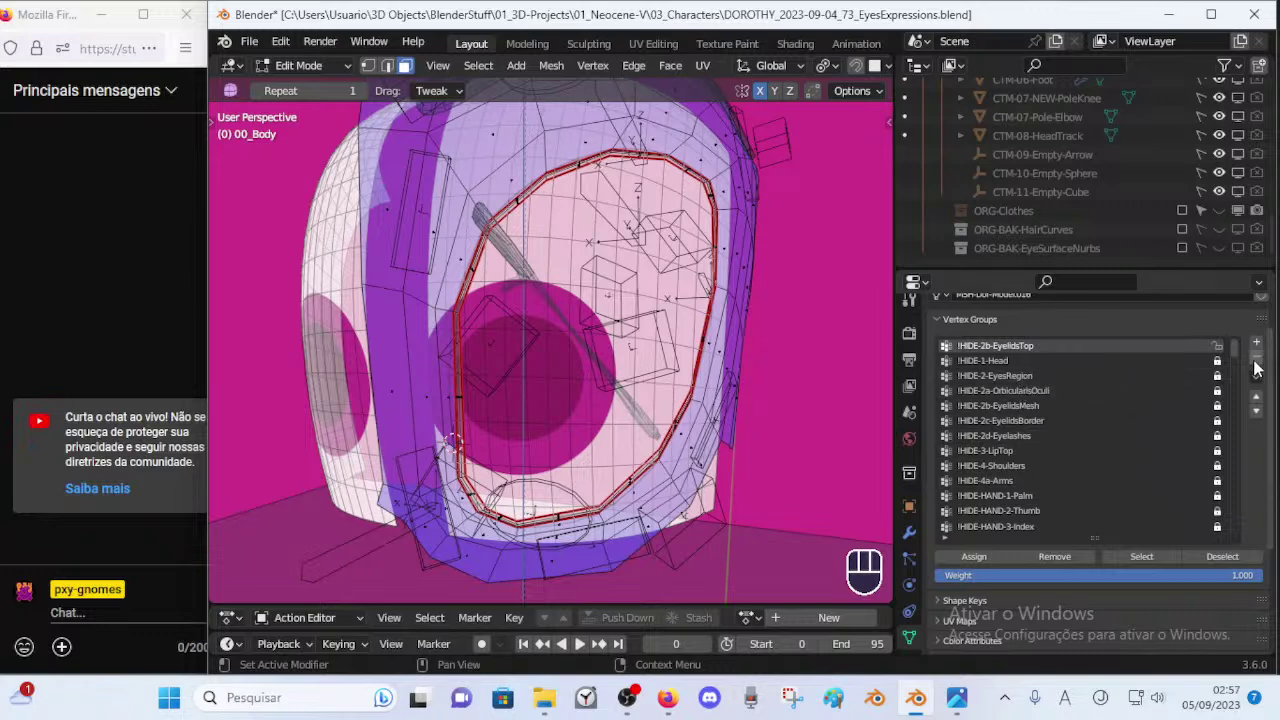
click(1135, 557)
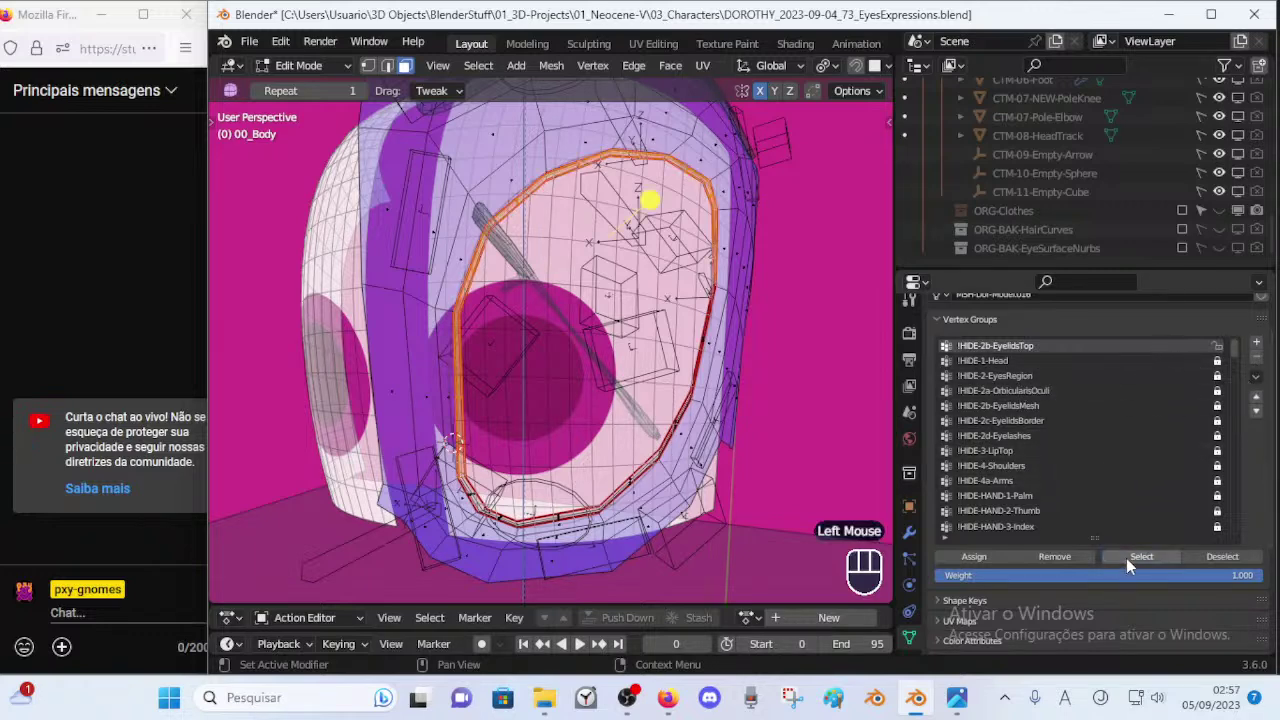
key(alt+a)
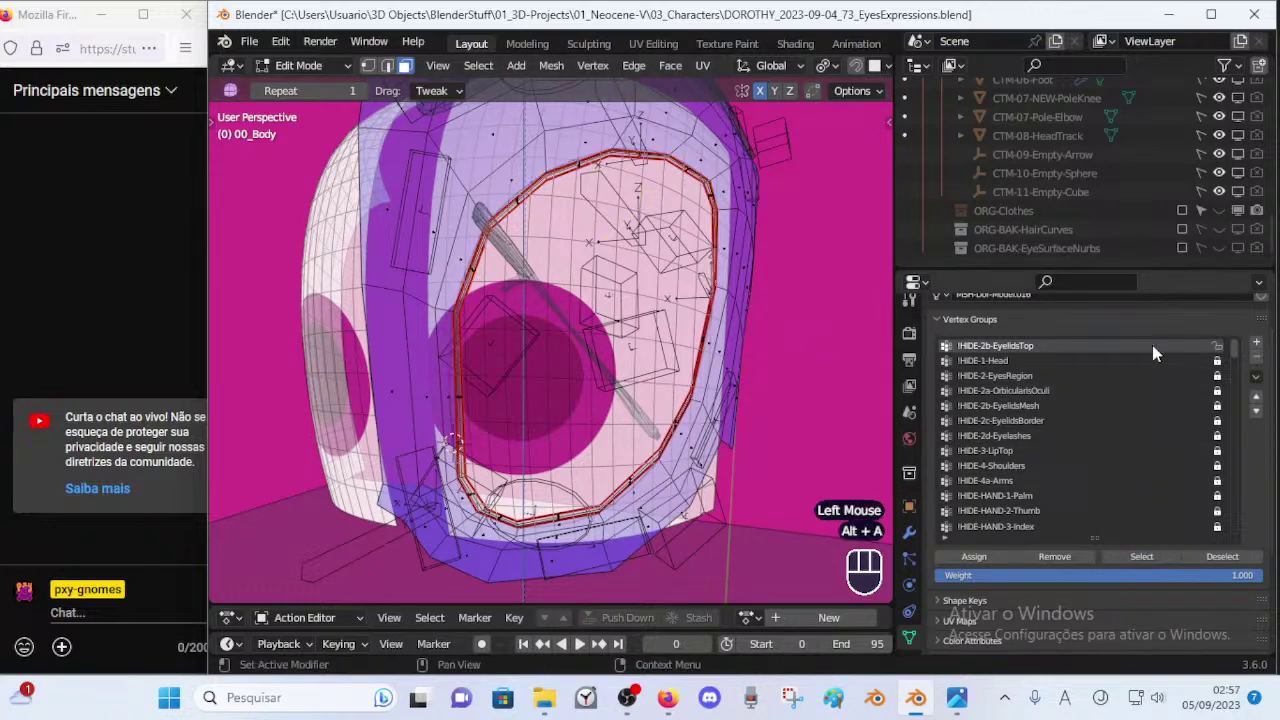
click(1218, 346)
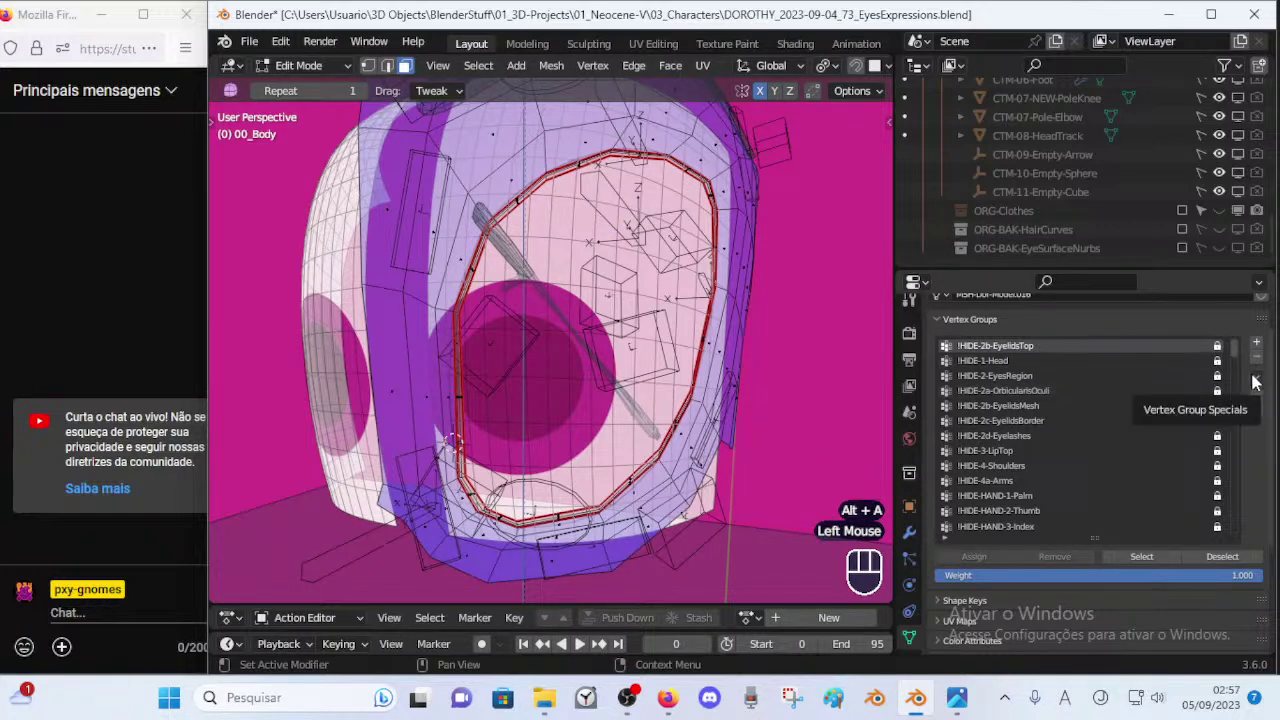
Rename the !HIDE-2b-EyelidsMesh vertex group as !HIDE-2b-EyelidsBot and unlock it.
double_click(1020, 406)
text(Bot)
key(Delete)
key(Delete)
key(Delete)
key(Delete)
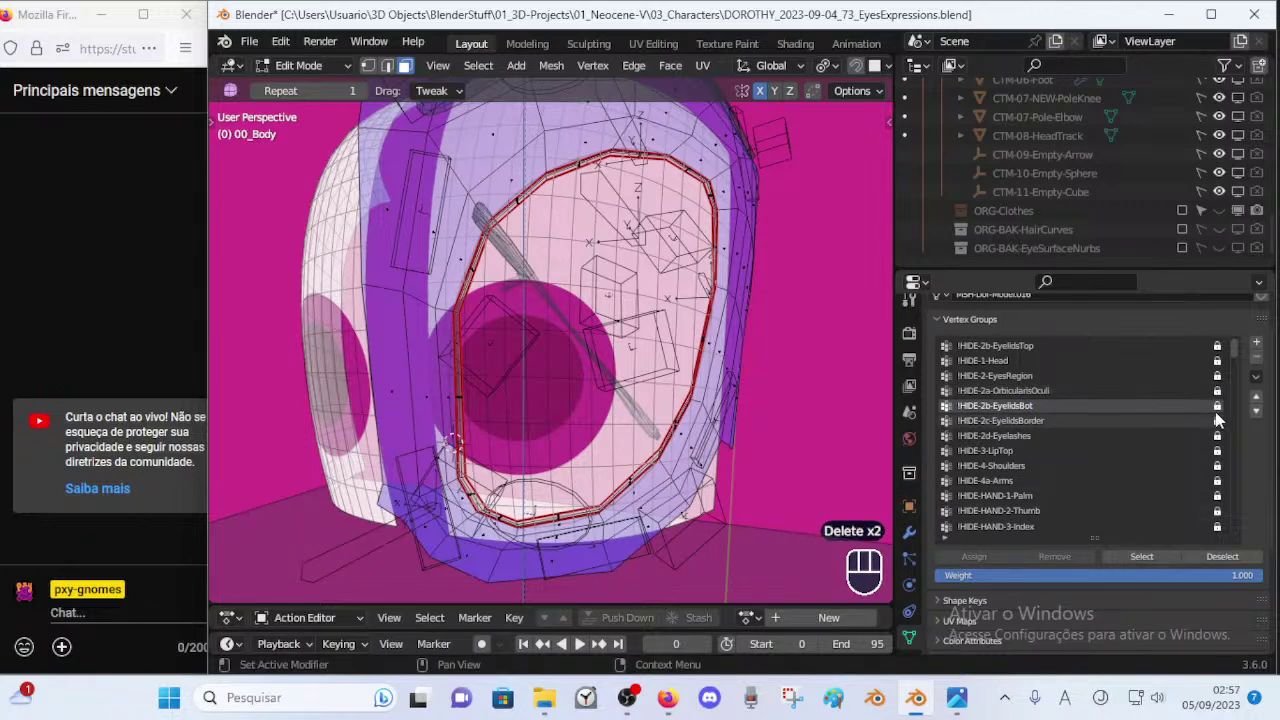
click(1217, 406)
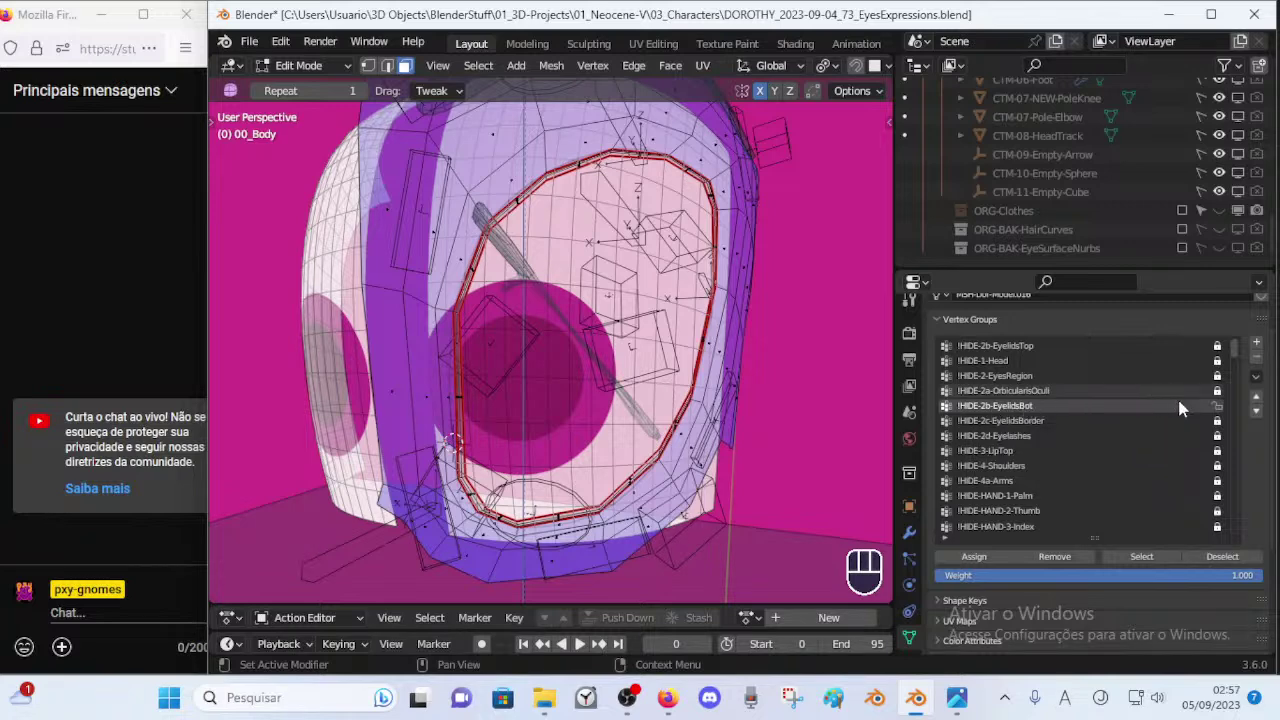
Move the !HIDE-2b-EyelidsTop vertex group down the list to just below !HIDE-2b-EyelidsBot.
click(1047, 348)
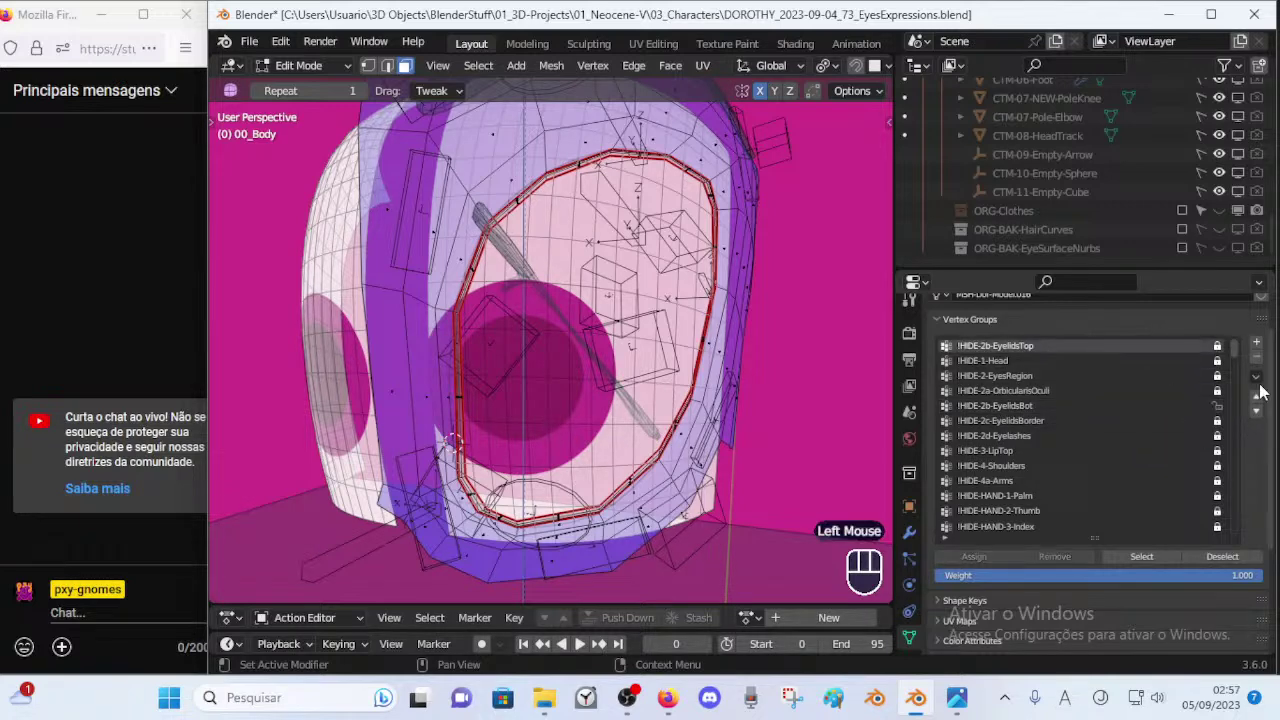
click(1257, 411)
click(1257, 411)
click(1257, 411)
click(1257, 411)
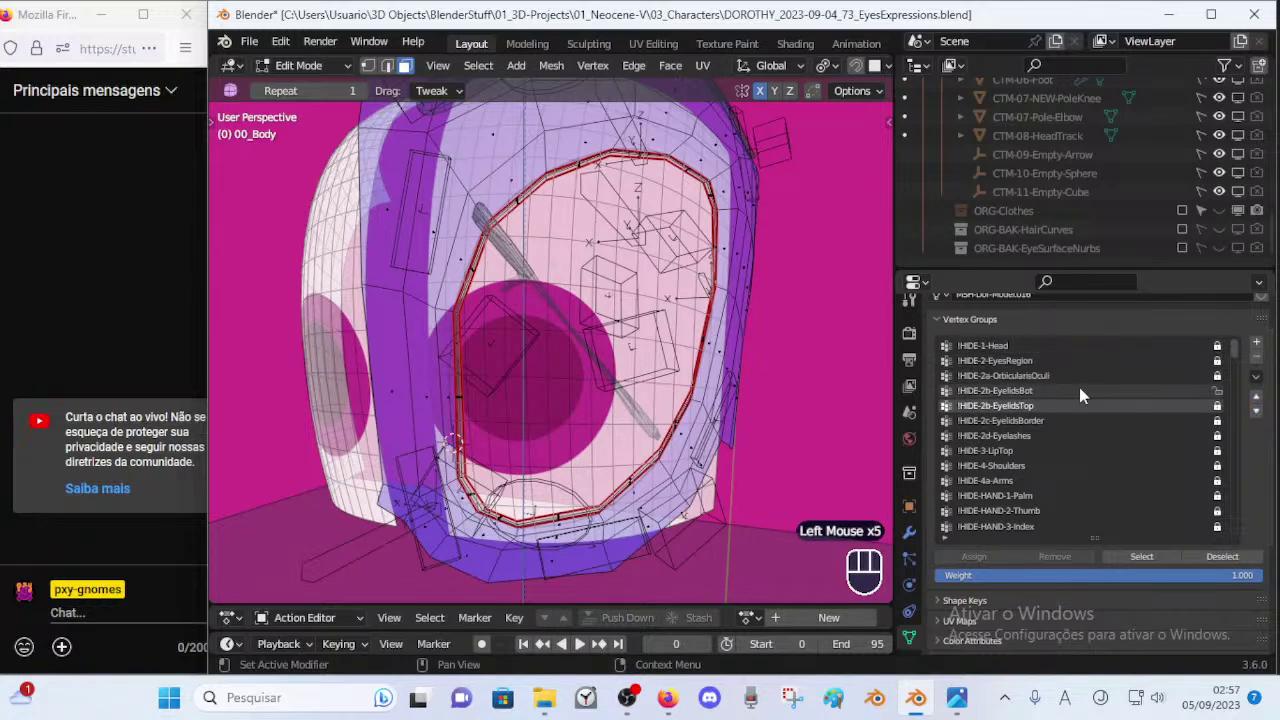
Select the members of !HIDE-2b-EyelidsBot and !HIDE-2b-EyelidsTop in turn to compare which eyelid faces each group covers.
click(1019, 392)
click(1020, 402)
click(1019, 394)
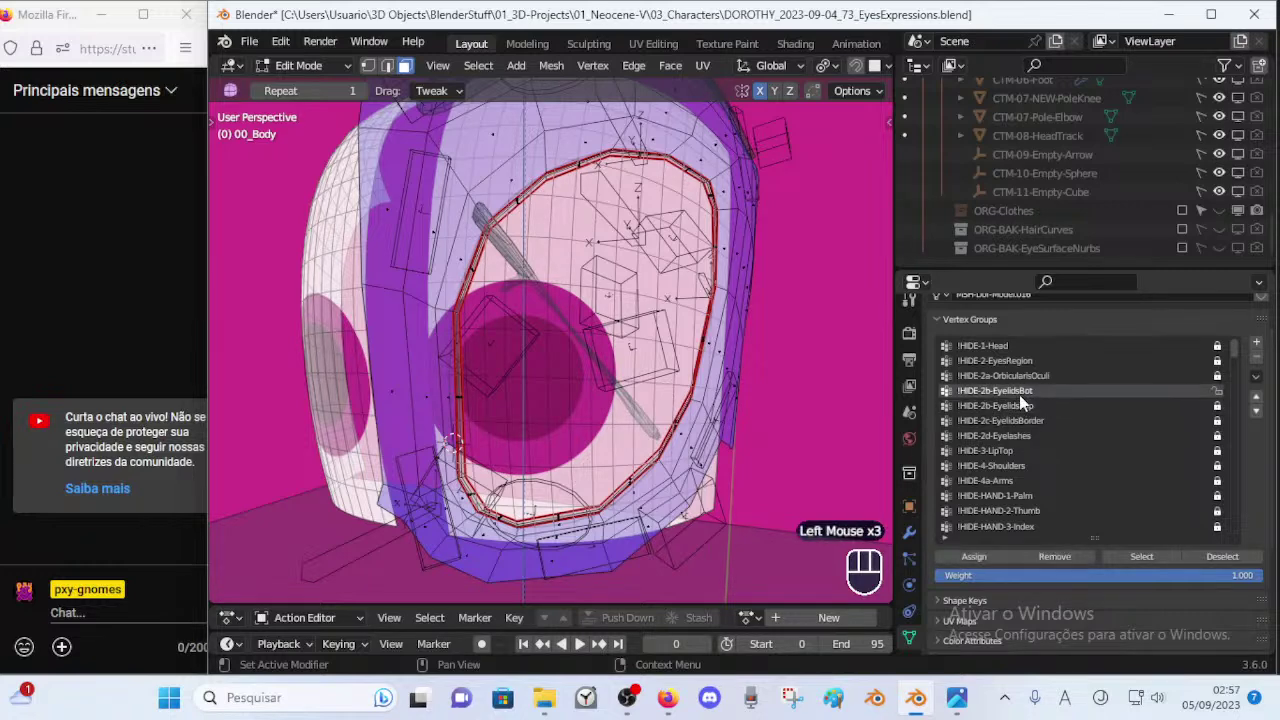
click(1142, 557)
key(alt+a)
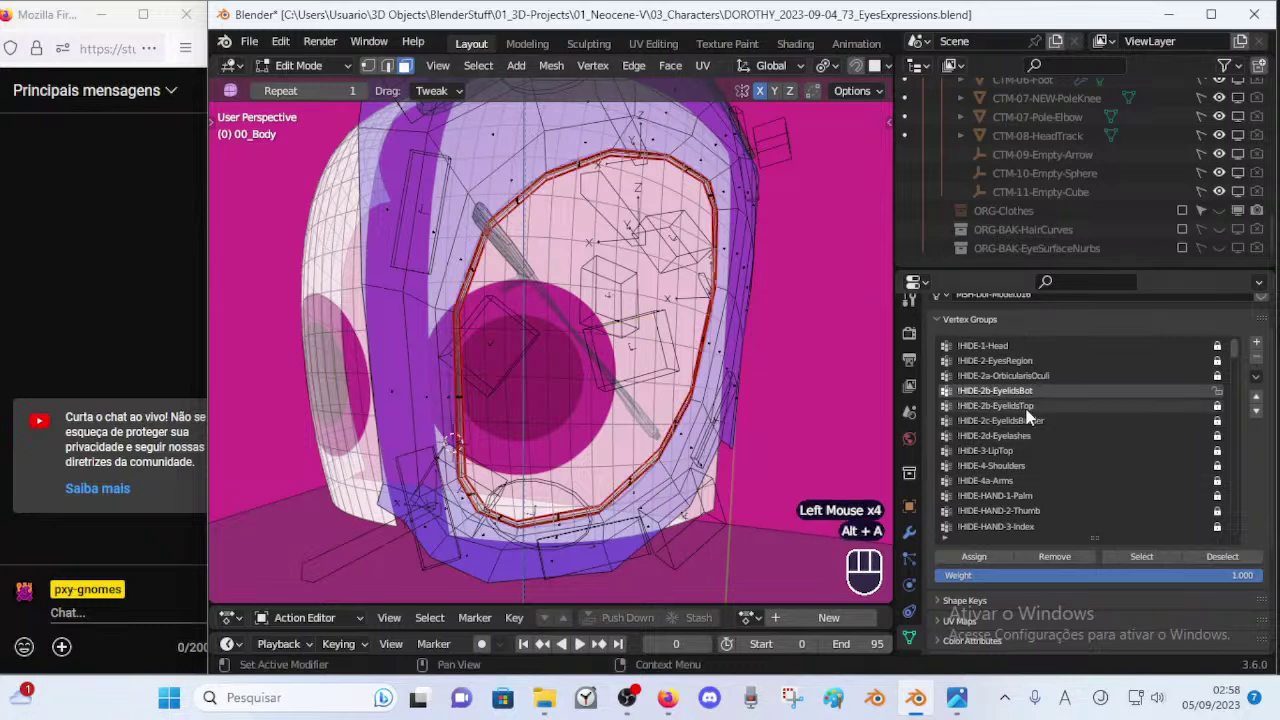
click(995, 405)
click(1142, 556)
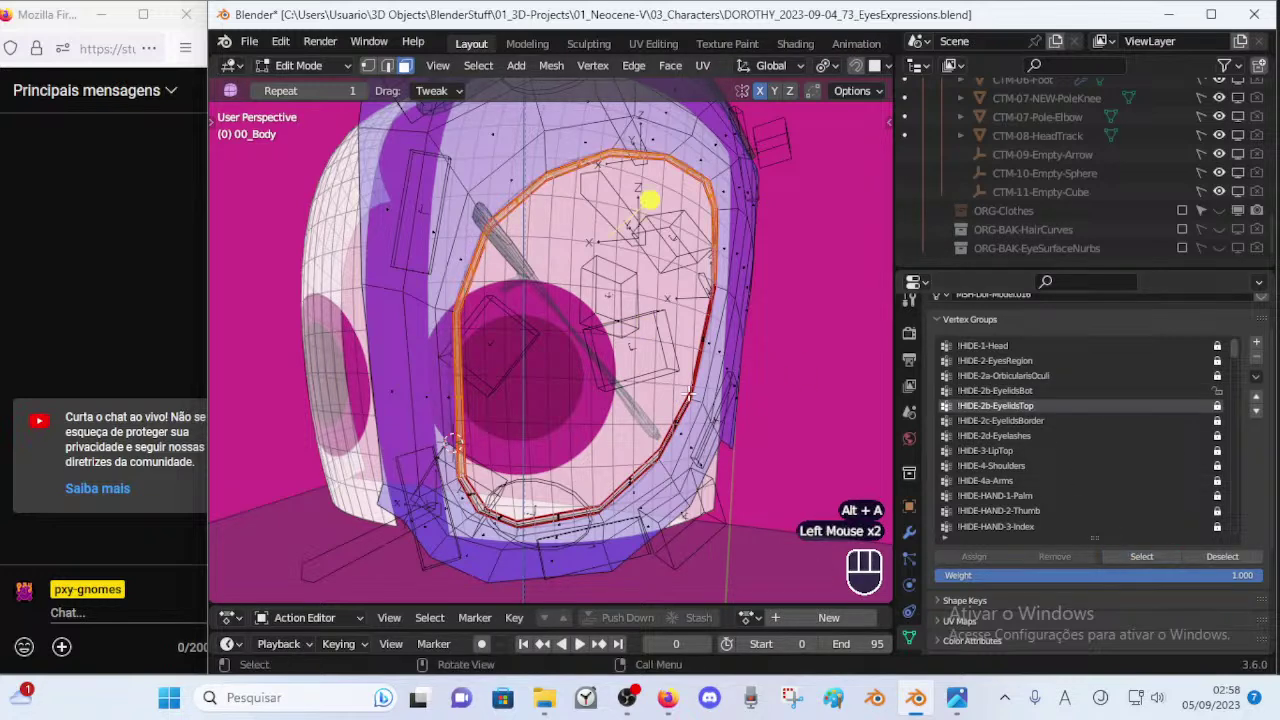
key(alt+a)
click(985, 393)
click(1130, 557)
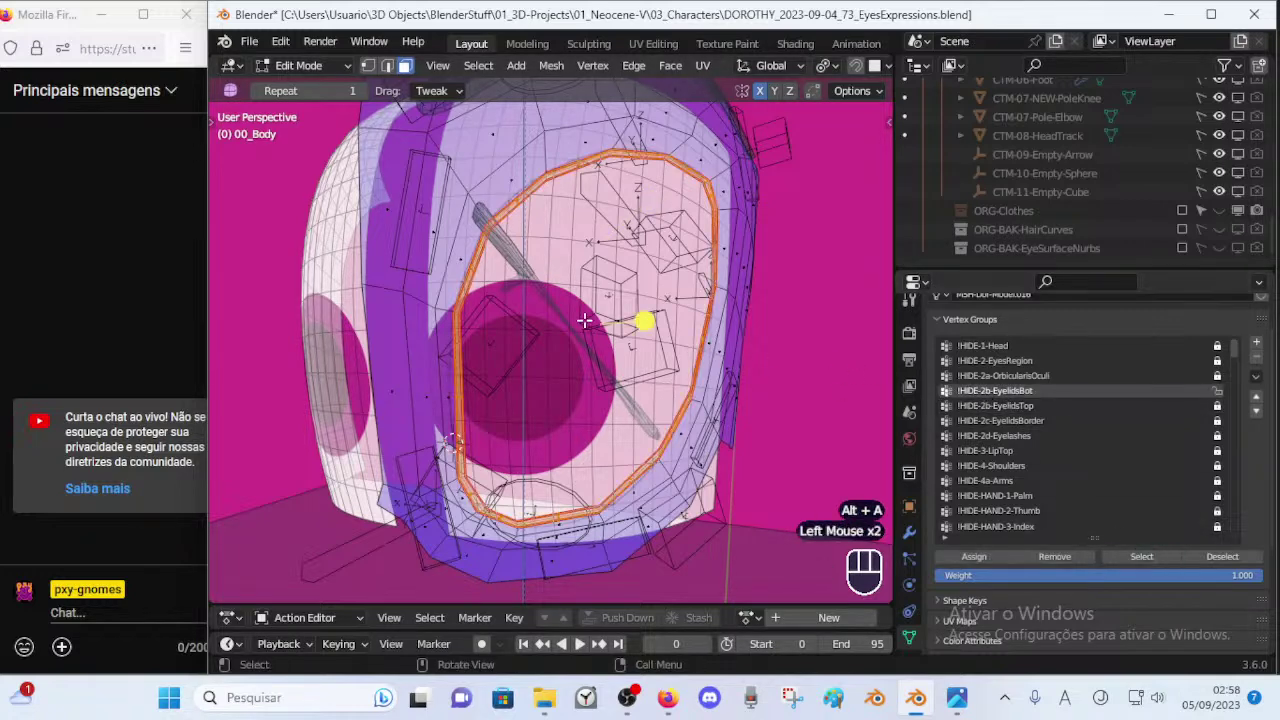
key(alt+a)
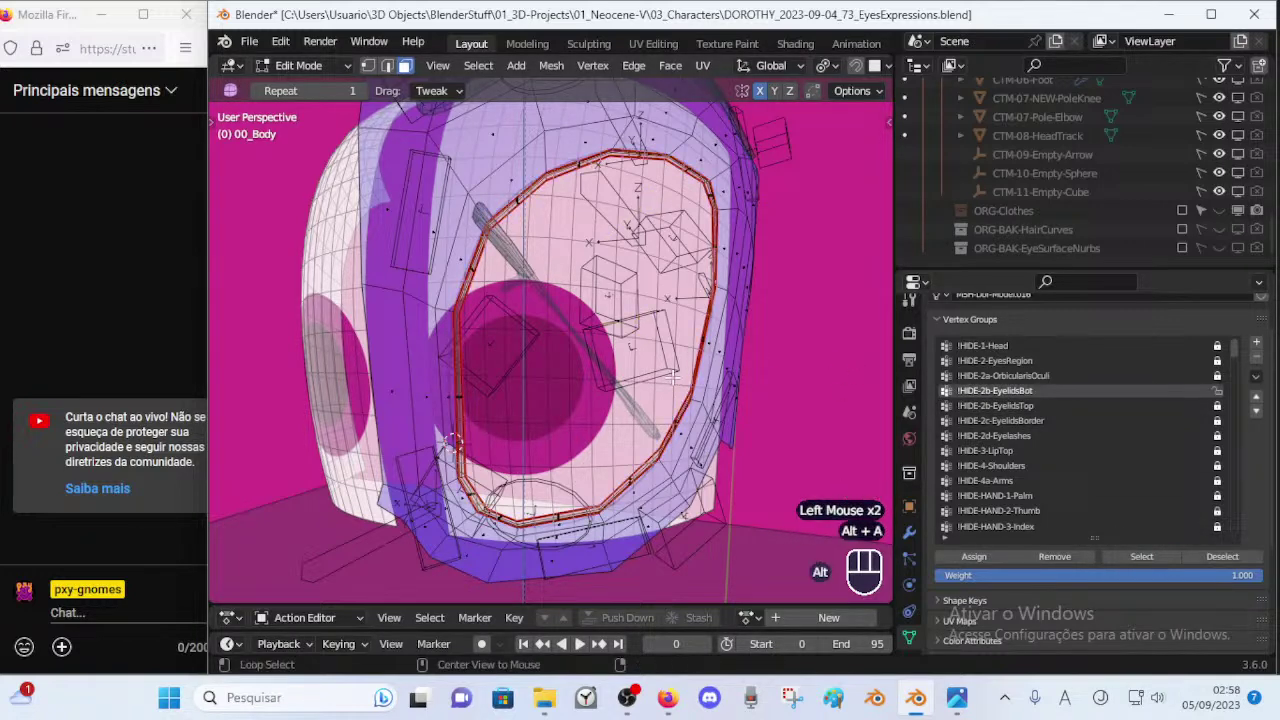
click(1046, 405)
click(1128, 555)
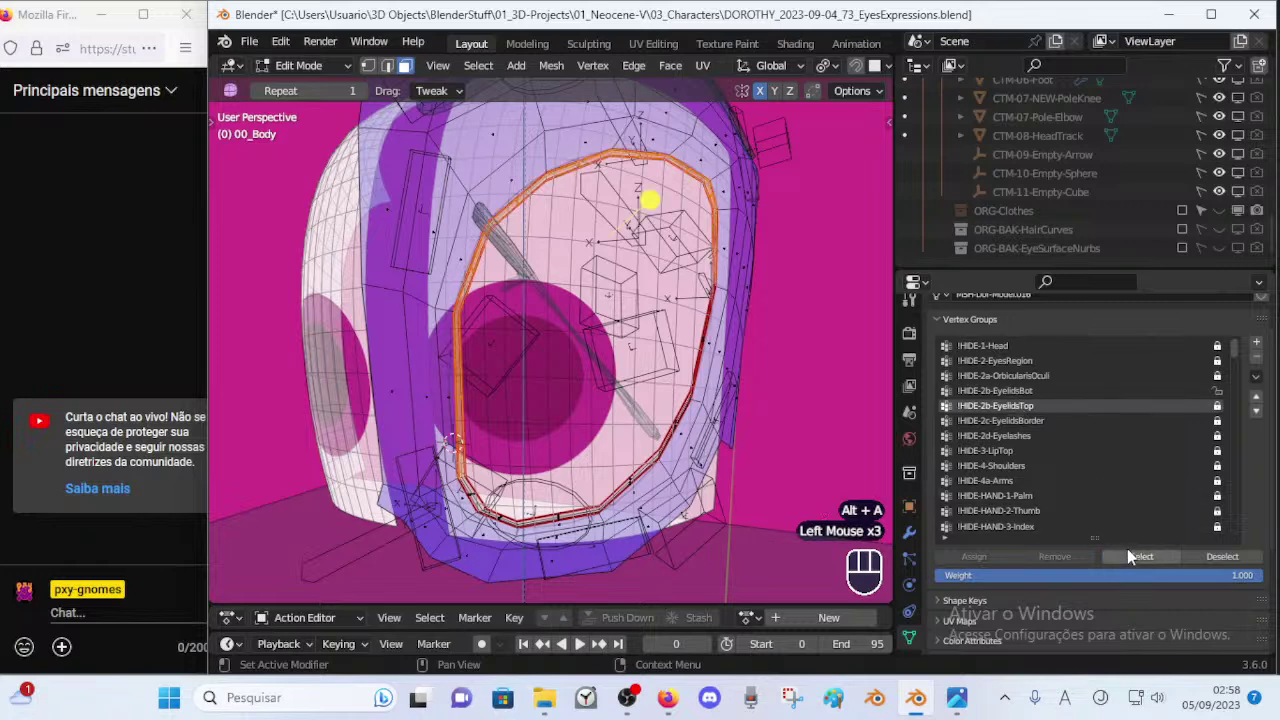
click(1030, 391)
click(1146, 556)
key(alt+a)
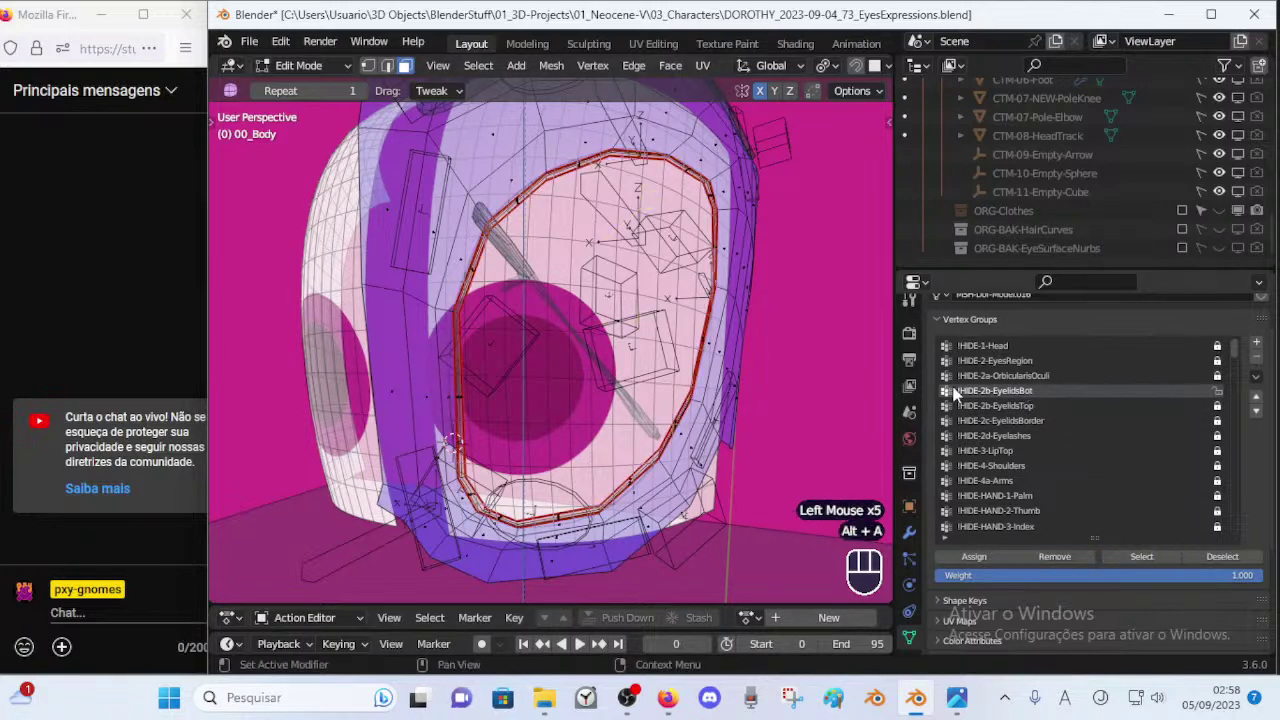
Select the !HIDE-2b-EyelidsTop faces, remove them from the !HIDE-2b-EyelidsBot group, and recheck the top group's members before clearing the selection.
click(1036, 405)
click(1142, 556)
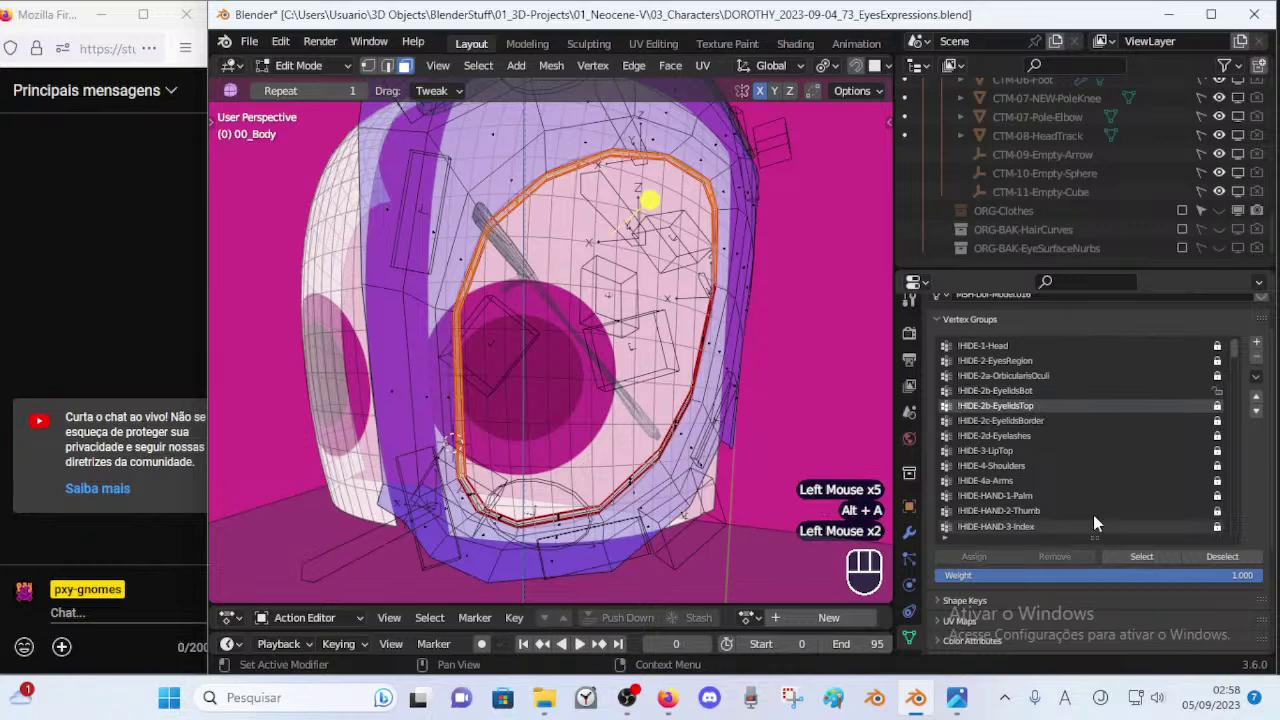
click(1017, 390)
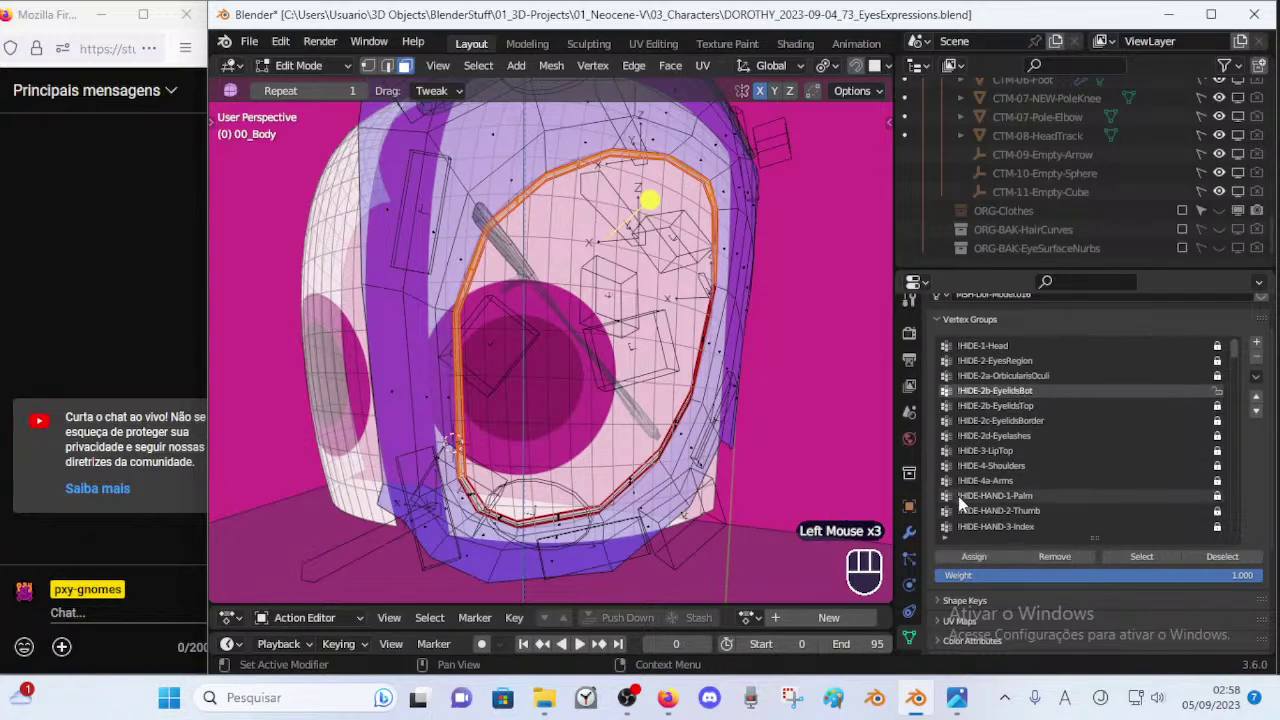
key(alt+a)
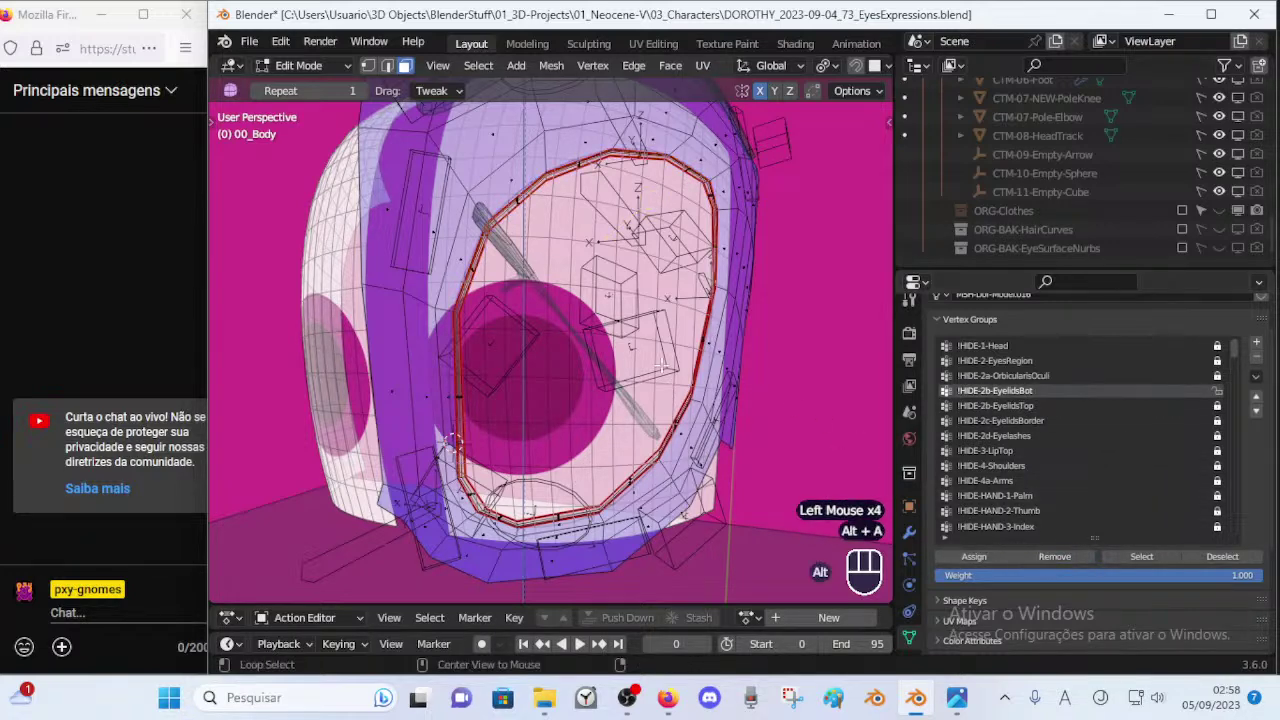
click(1022, 407)
click(1124, 556)
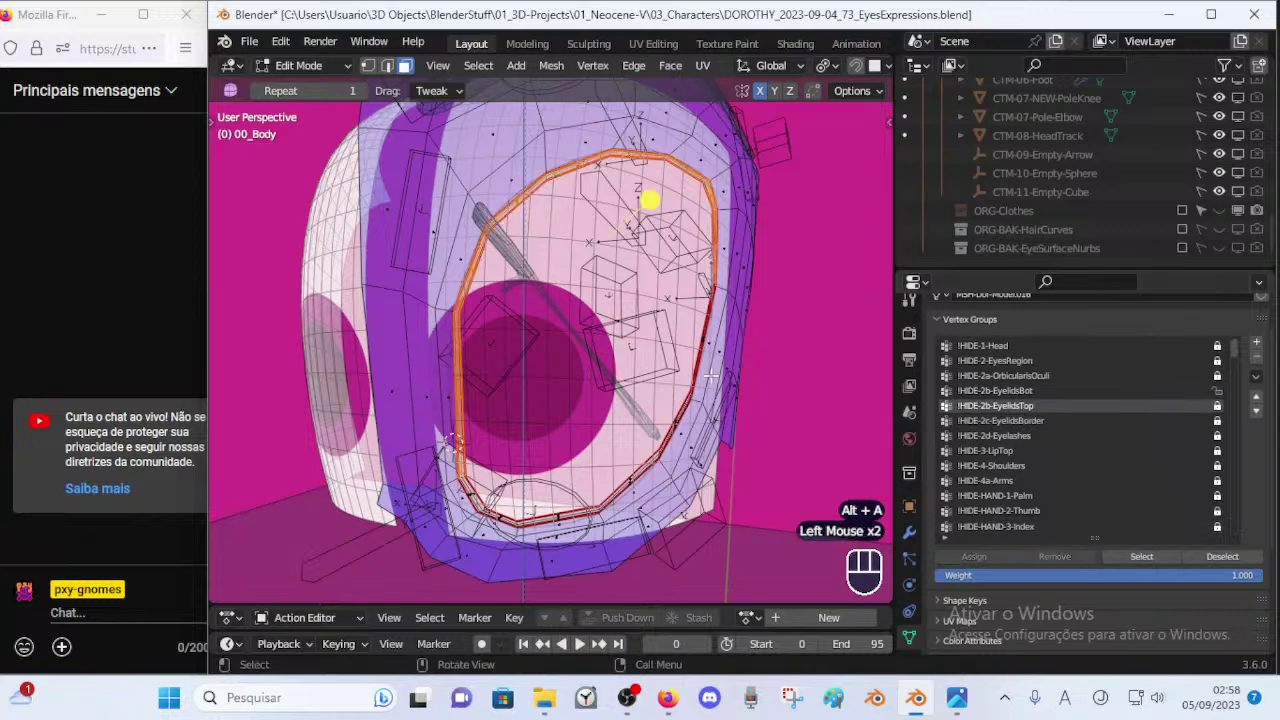
key(alt+a)
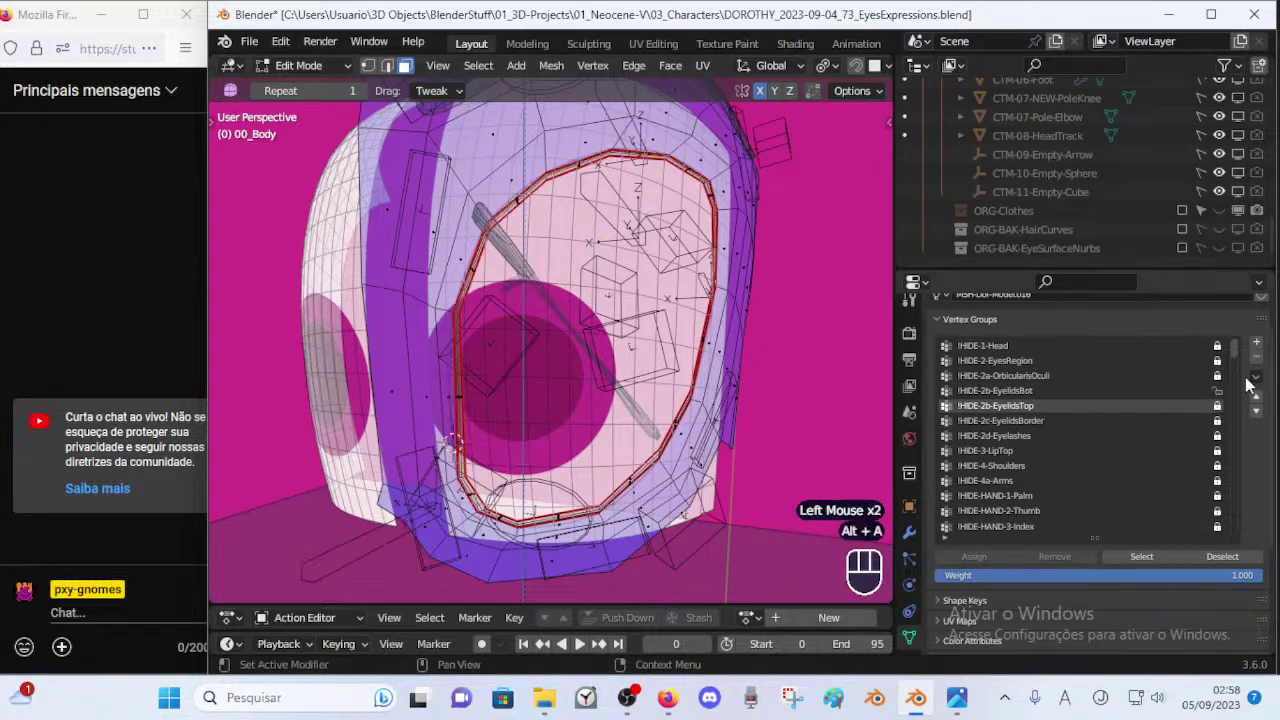
Select the !HIDE-2b-EyelidsBot faces and add the lower faces on the eyelid ring's inner side with circle select.
click(1139, 391)
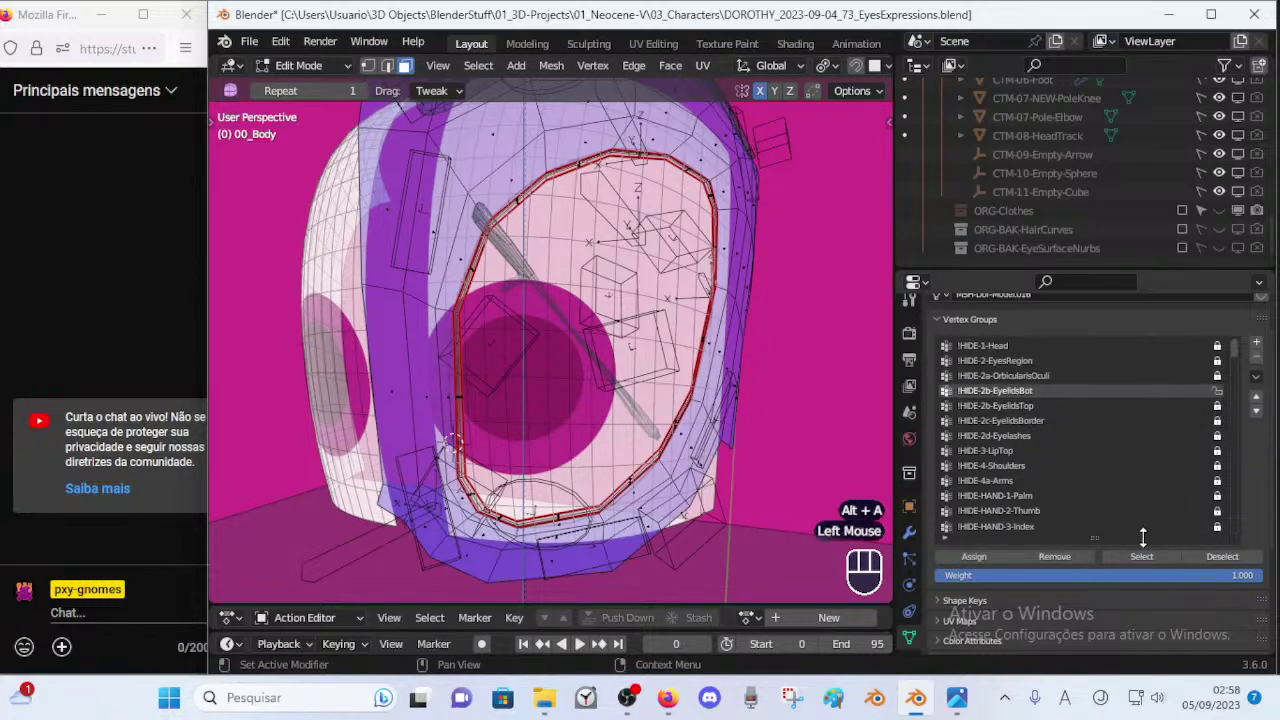
click(1142, 556)
shift+middle_drag(520, 461, 526, 417)
scroll(526, 417, up, 2)
key(c)
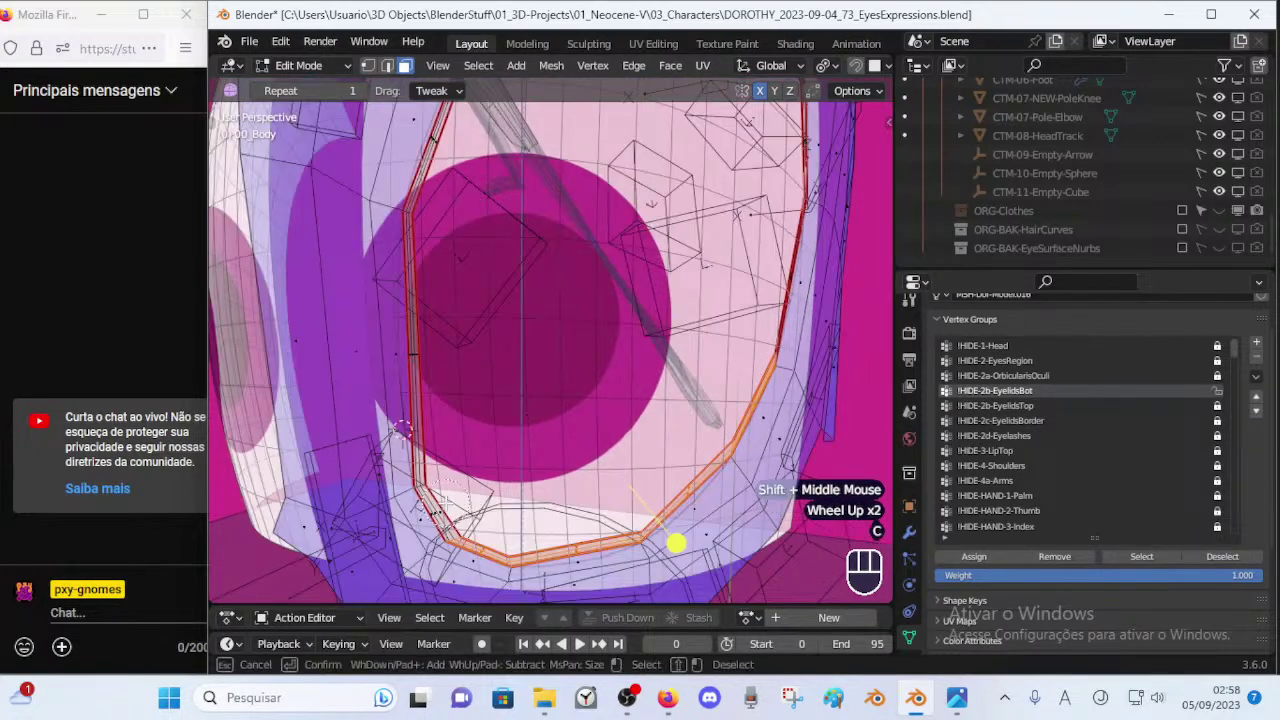
click(430, 360)
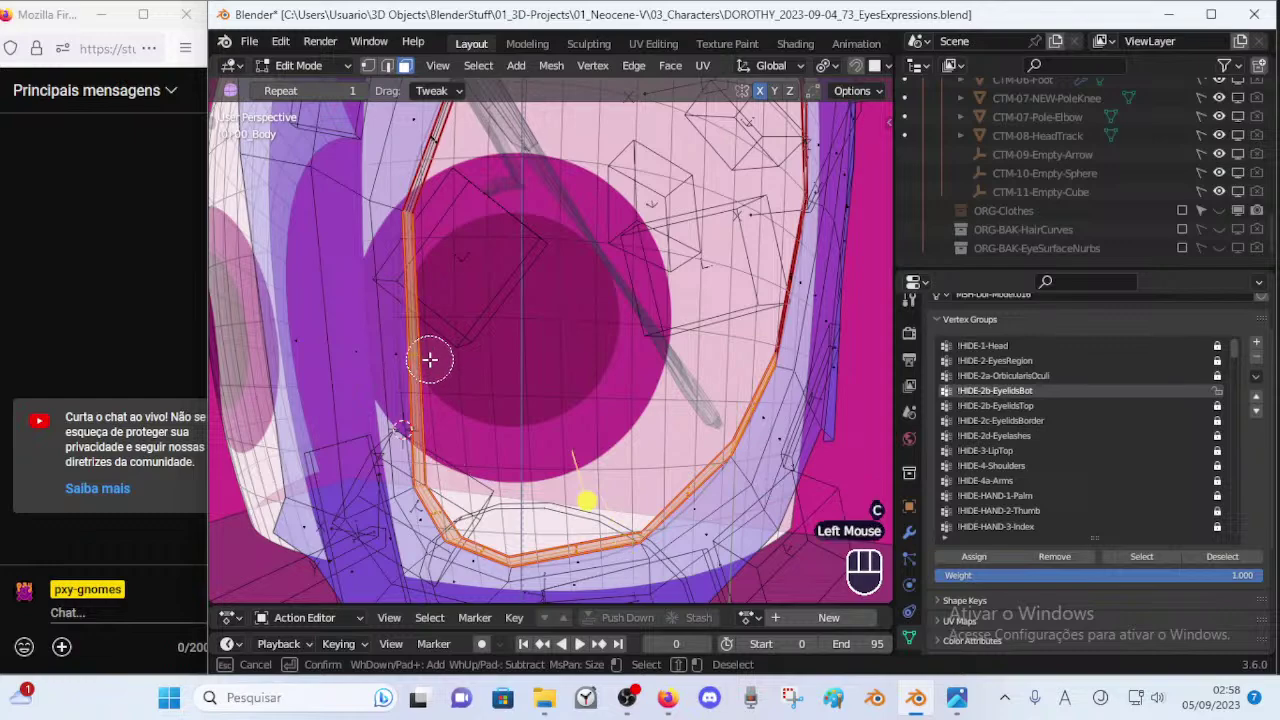
right_click(440, 357)
Extend the circle selection up the outer side of the eyelid ring to just below its upper outer corner.
middle_drag(800, 275, 790, 265)
key(c)
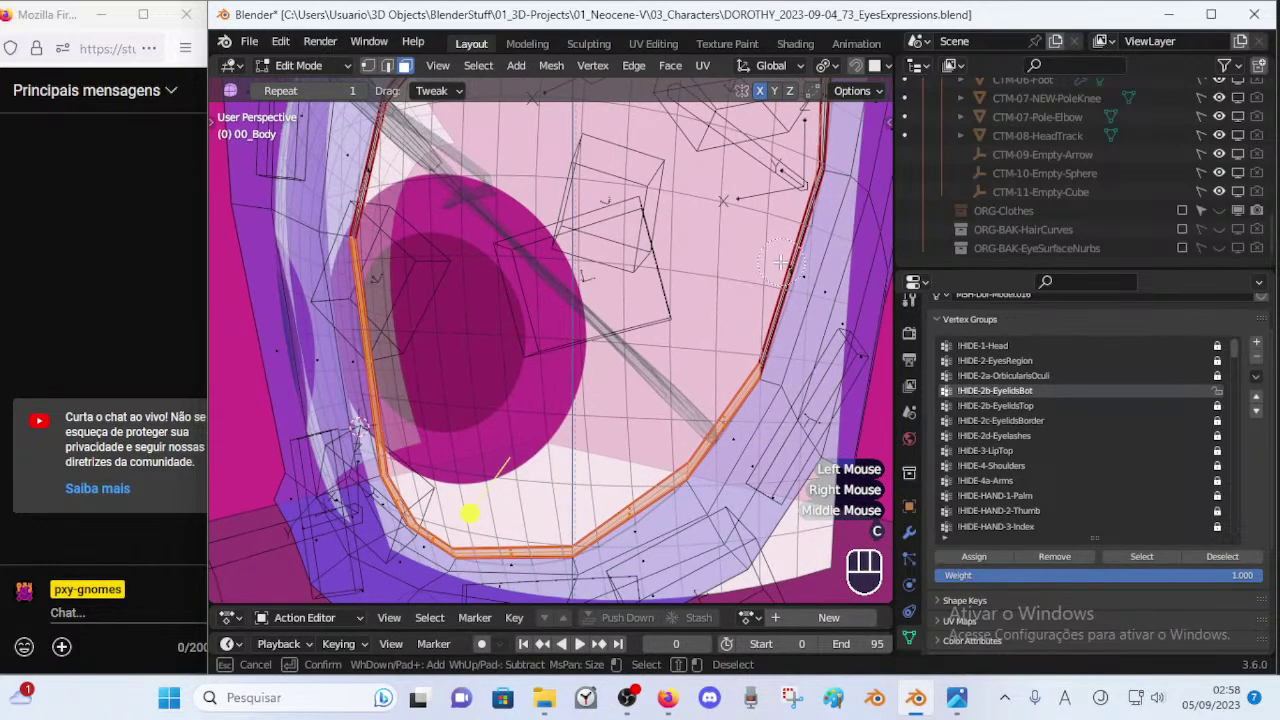
right_click(773, 178)
shift+middle_drag(773, 178, 703, 376)
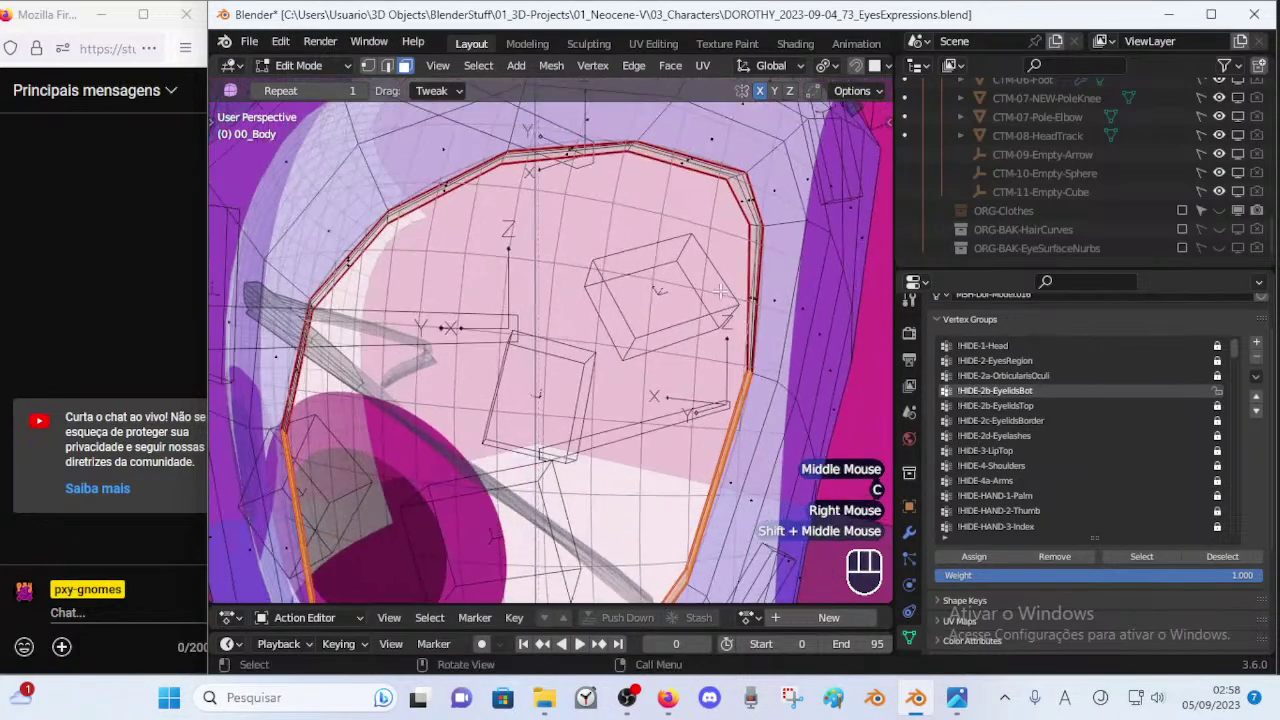
key(c)
click(756, 281)
right_click(664, 306)
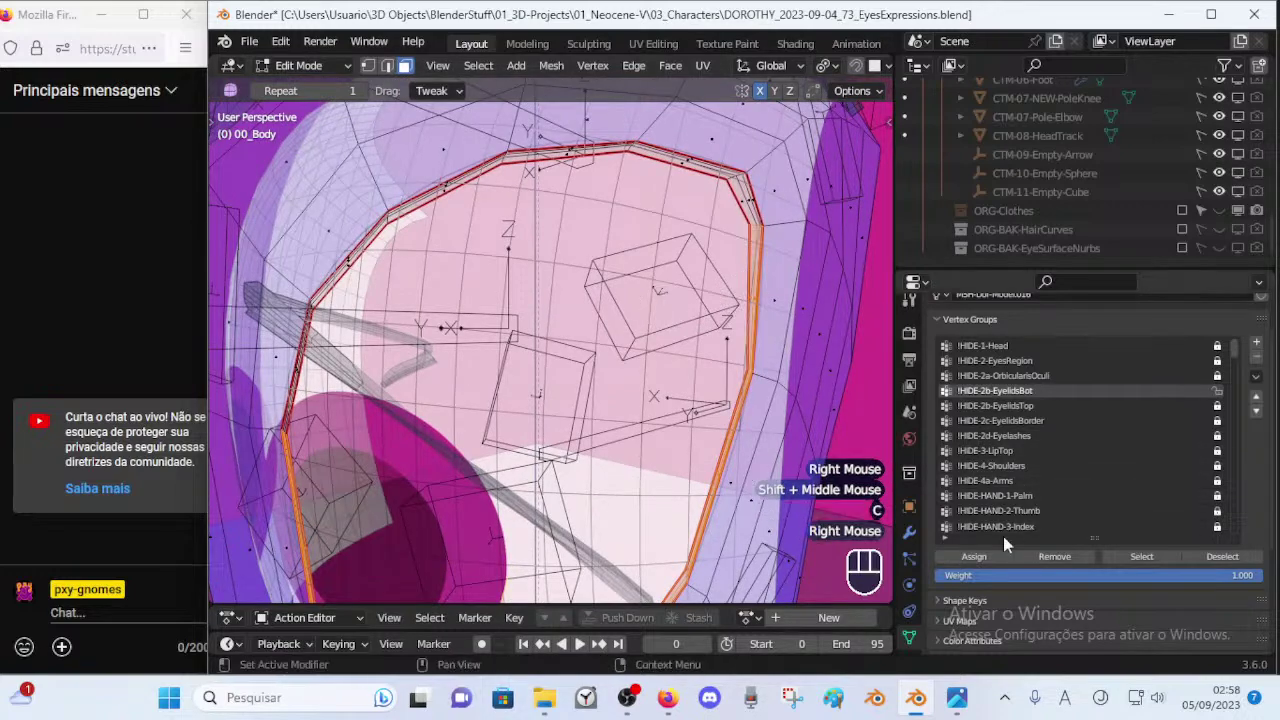
Assign the selected faces to !HIDE-2b-EyelidsBot, lock the group and clear the selection.
click(985, 557)
click(1217, 391)
key(alt+a)
scroll(760, 230, down, 1)
middle_drag(760, 230, 690, 320)
shift+middle_drag(690, 320, 695, 255)
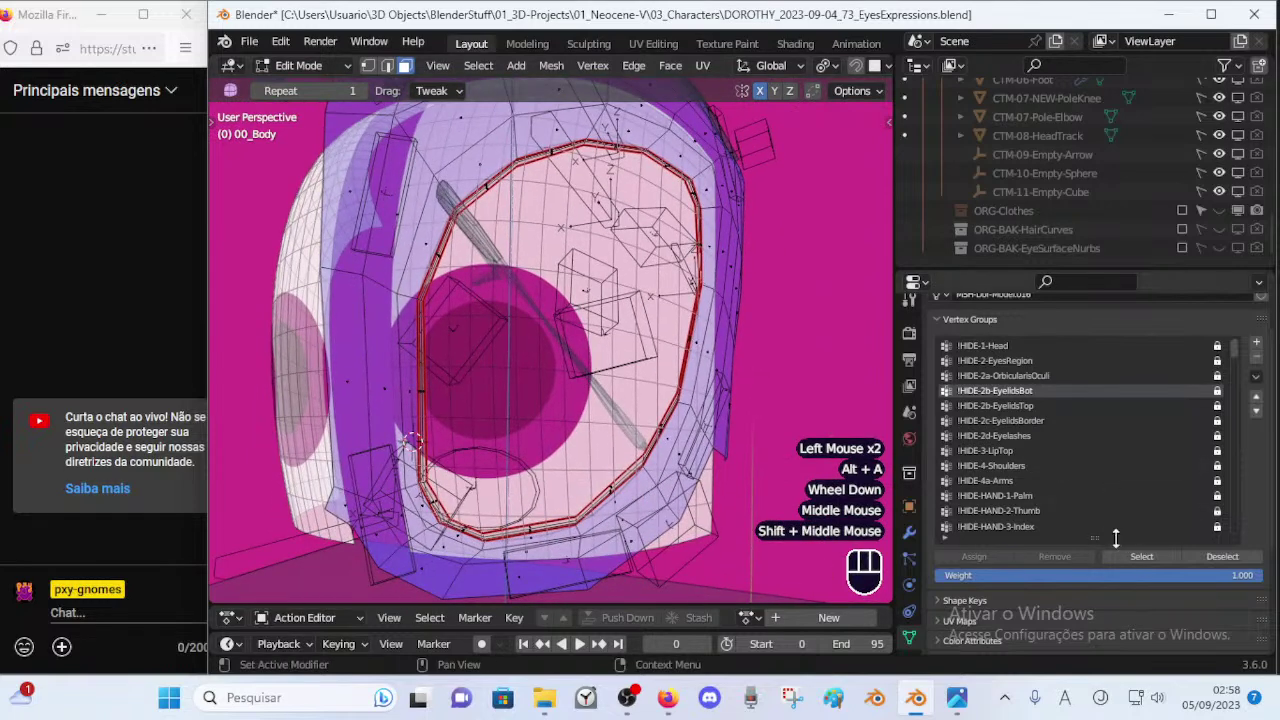
Check the member faces of !HIDE-2b-EyelidsBot and !HIDE-2b-EyelidsTop by selecting and clearing each group in turn.
click(1125, 555)
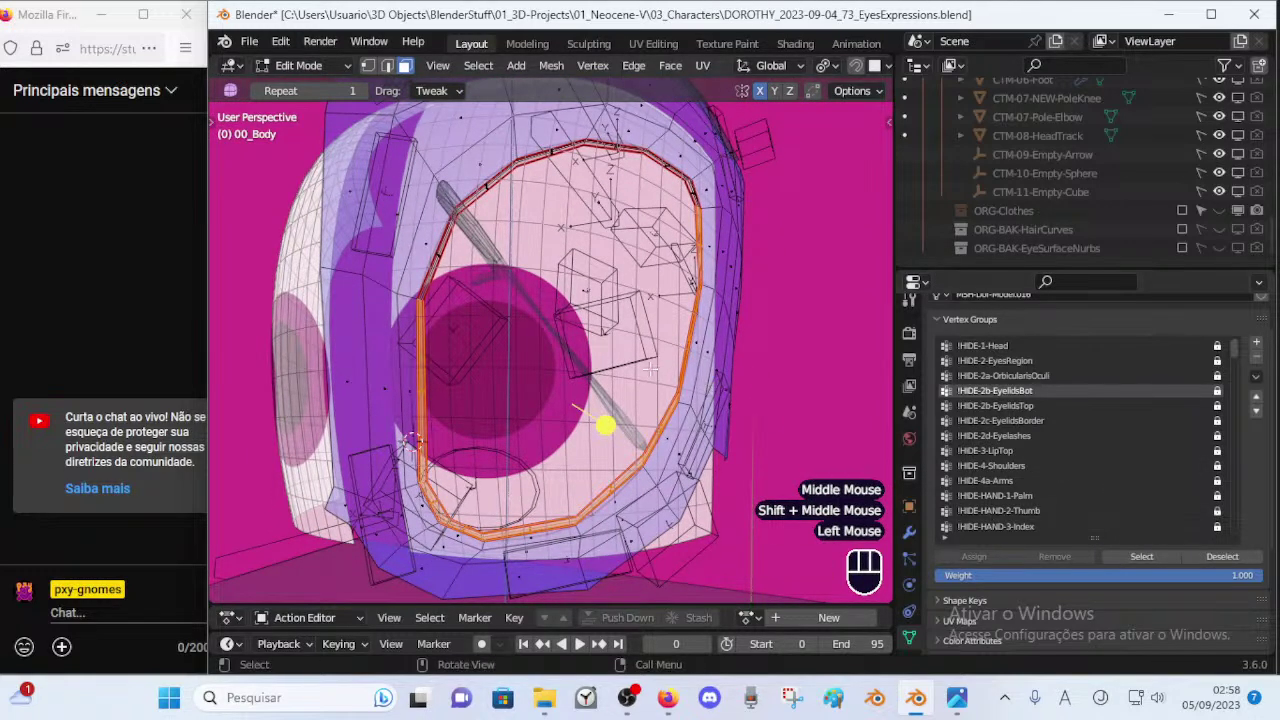
key(alt+a)
click(1077, 405)
click(1128, 555)
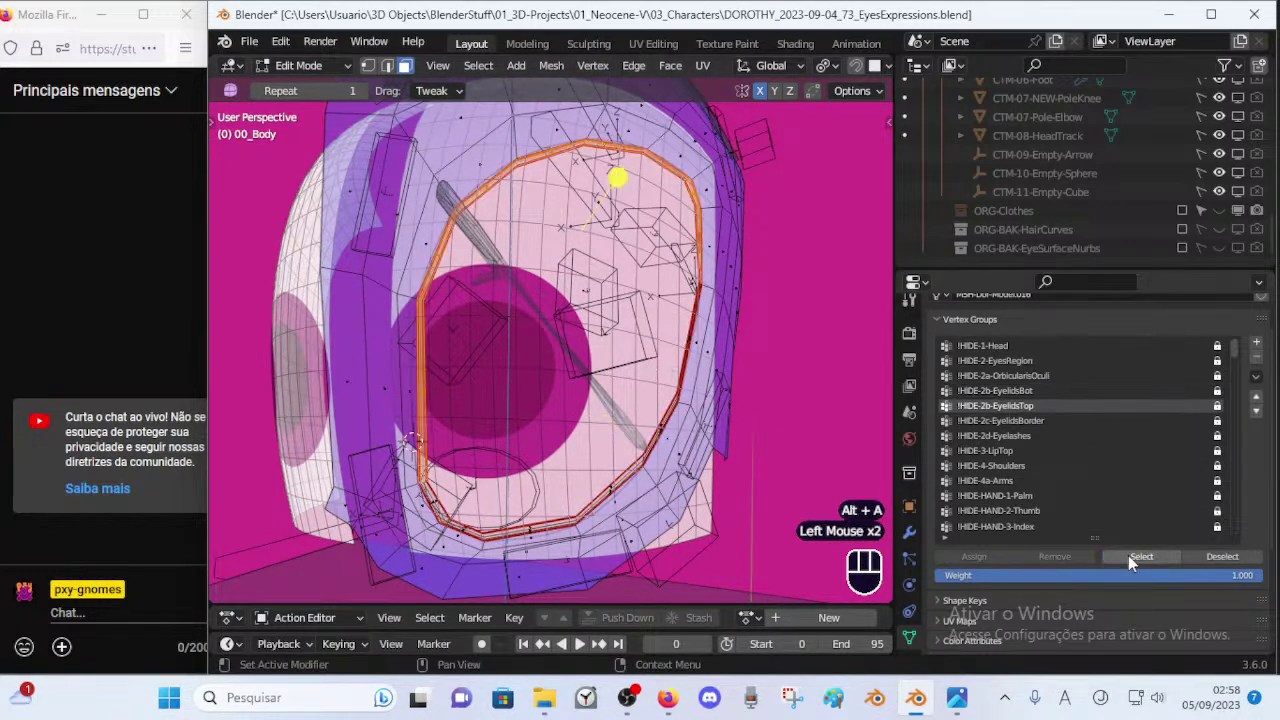
key(alt+a)
click(1000, 391)
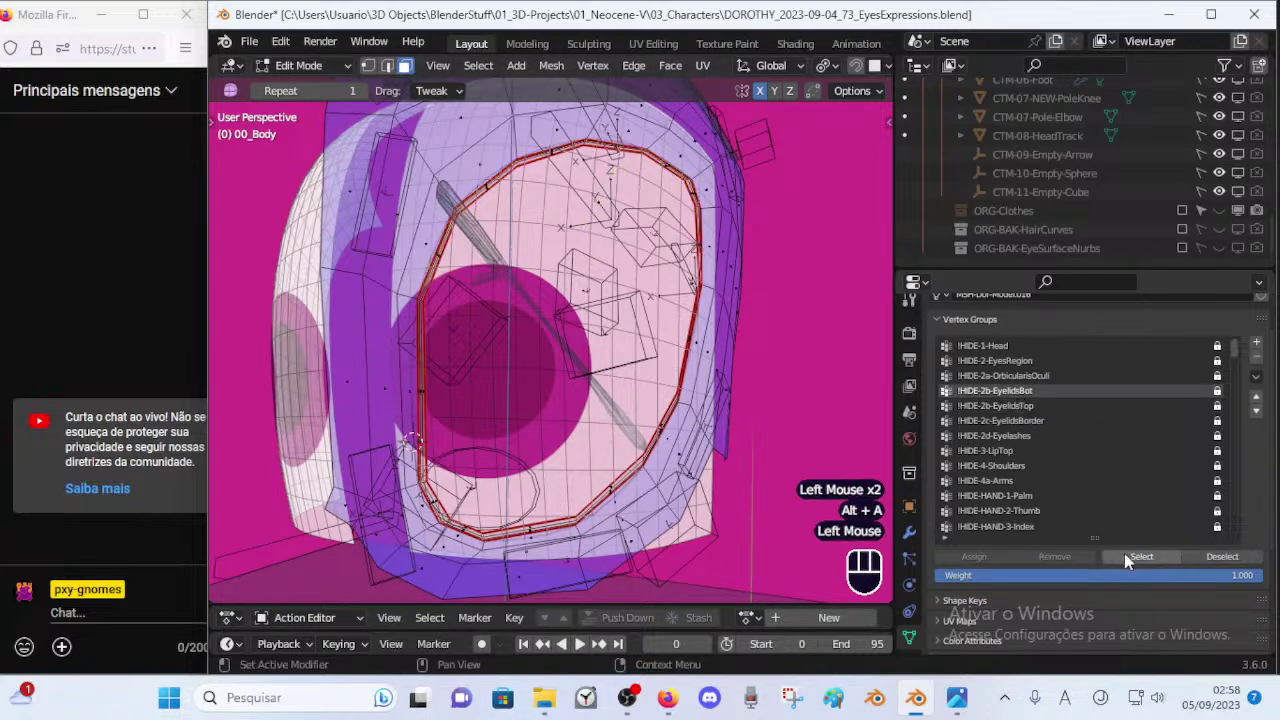
click(1124, 555)
key(alt+a)
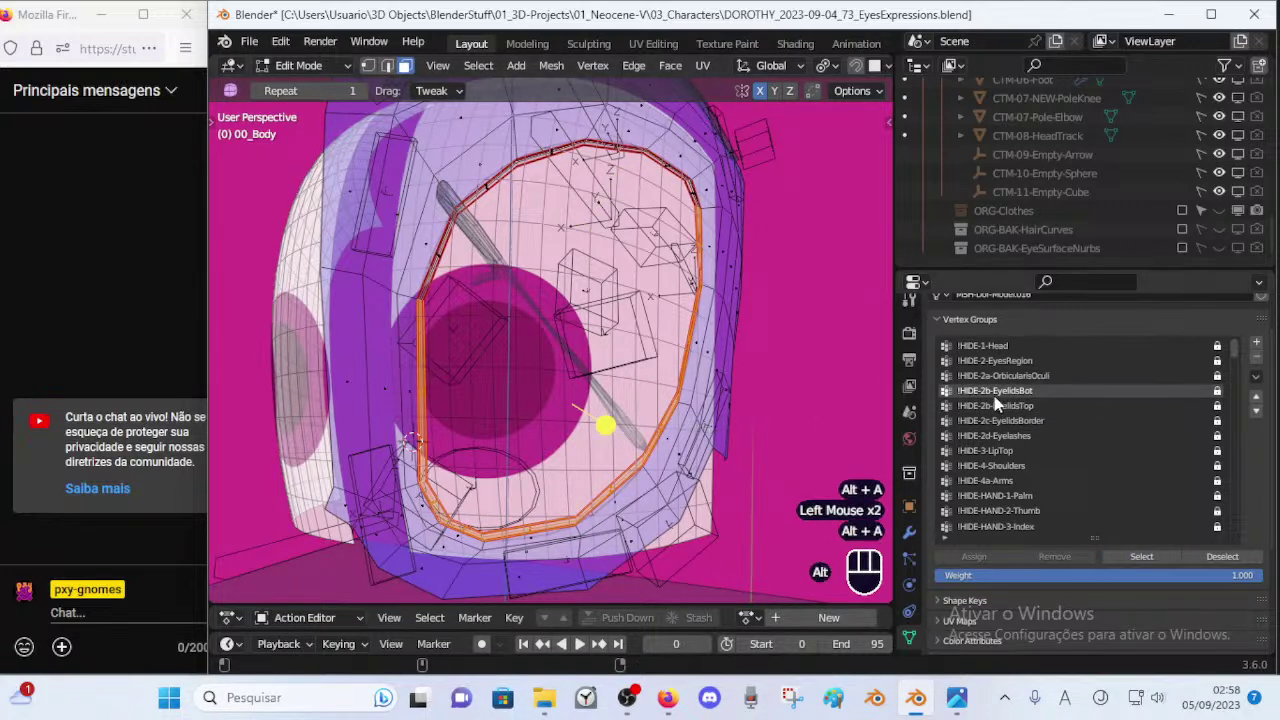
Recheck the member faces of !HIDE-2b-EyelidsTop, clear the selection and save the file.
click(1012, 407)
key(alt+a)
click(1142, 556)
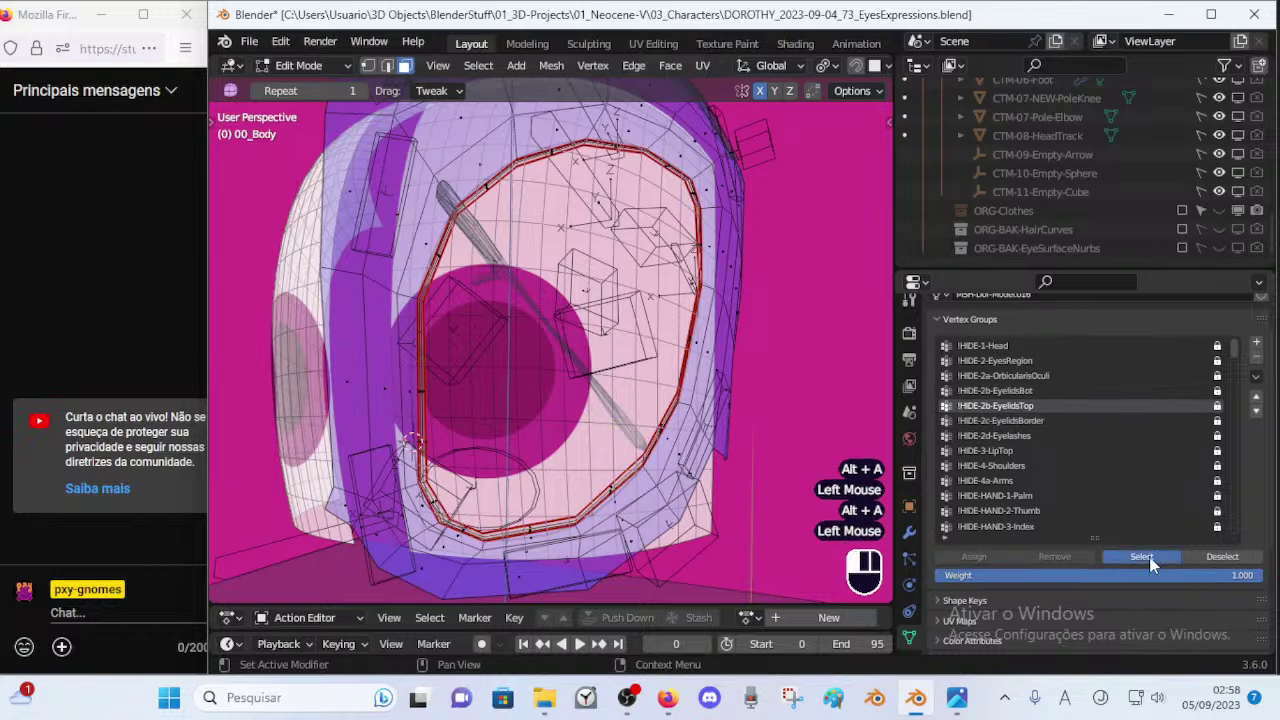
key(alt+a)
key(ctrl+s)
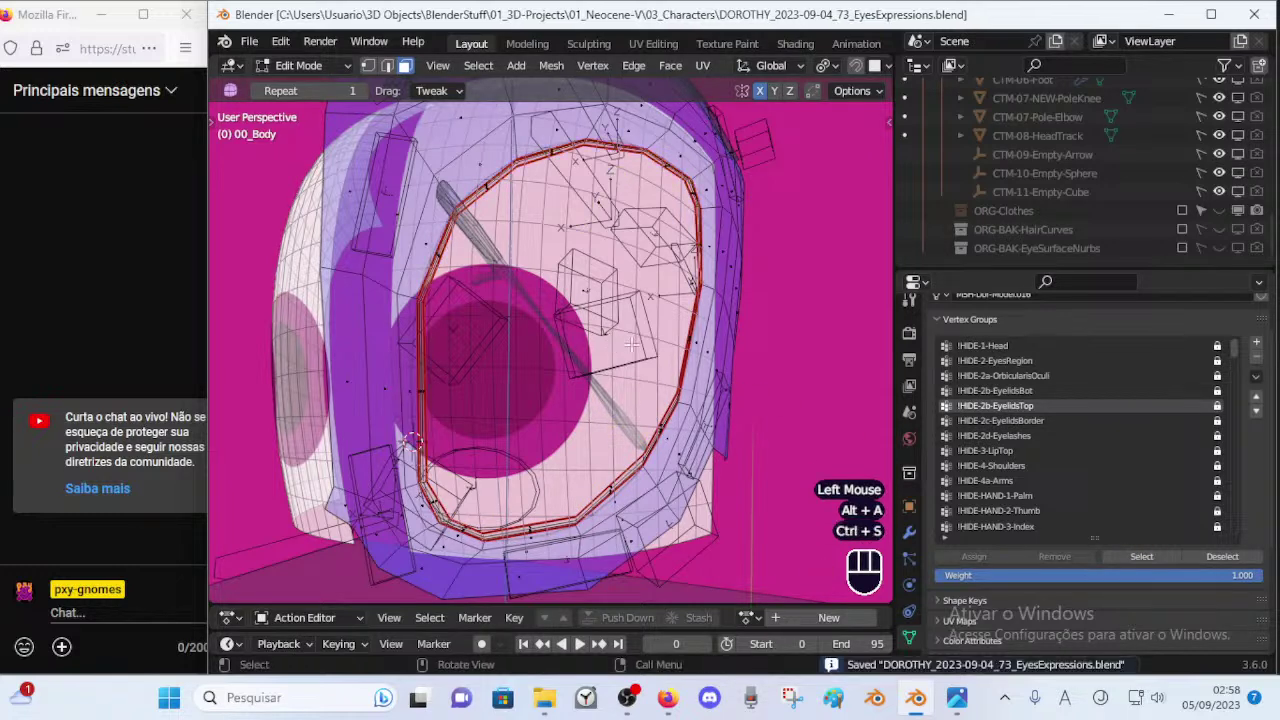
Select the !HIDE-2b-EyelidsBot faces, return to Object Mode and turn off X-ray display.
click(1063, 391)
click(1142, 556)
middle_drag(470, 290, 543, 295)
middle_drag(622, 415, 541, 356)
key(ctrl+Tab)
scroll(559, 353, down, 2)
key(alt+z)
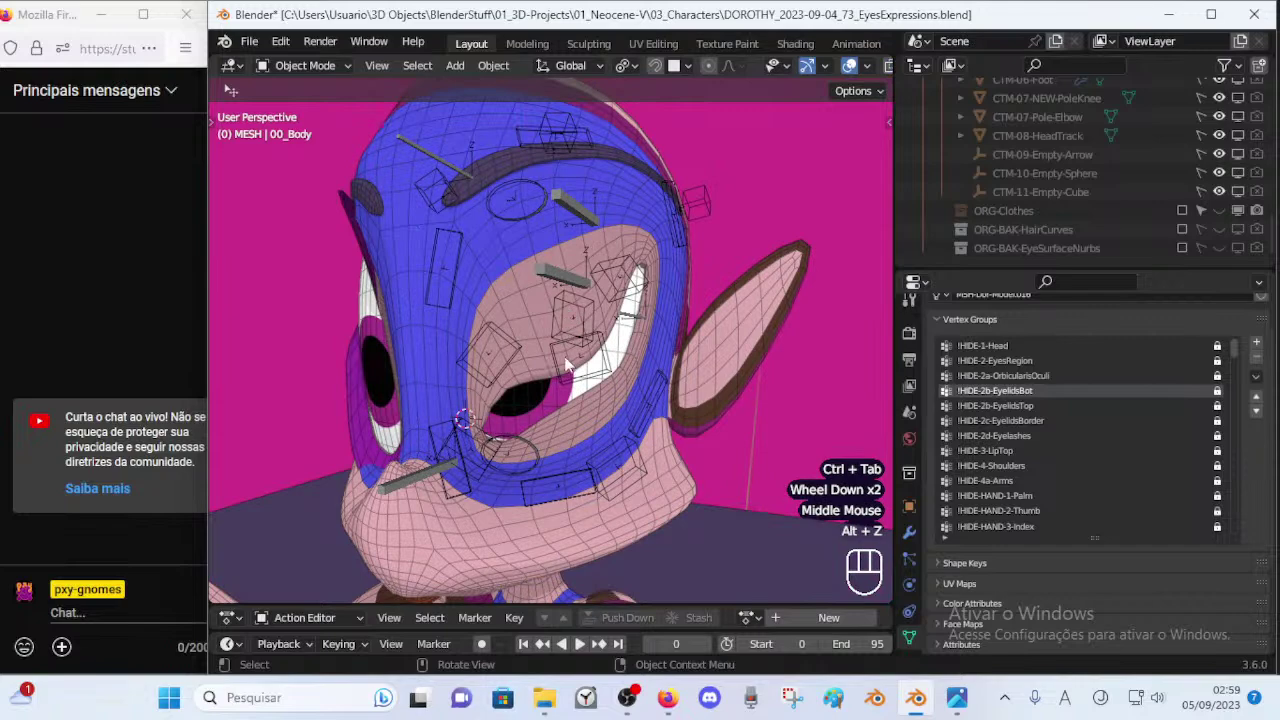
Select the face rig together with the 00_Body mesh as the active object and enter Weight Paint mode.
scroll(566, 360, up, 1)
middle_drag(493, 419, 568, 350)
click(540, 300)
click(571, 291)
shift+click(511, 286)
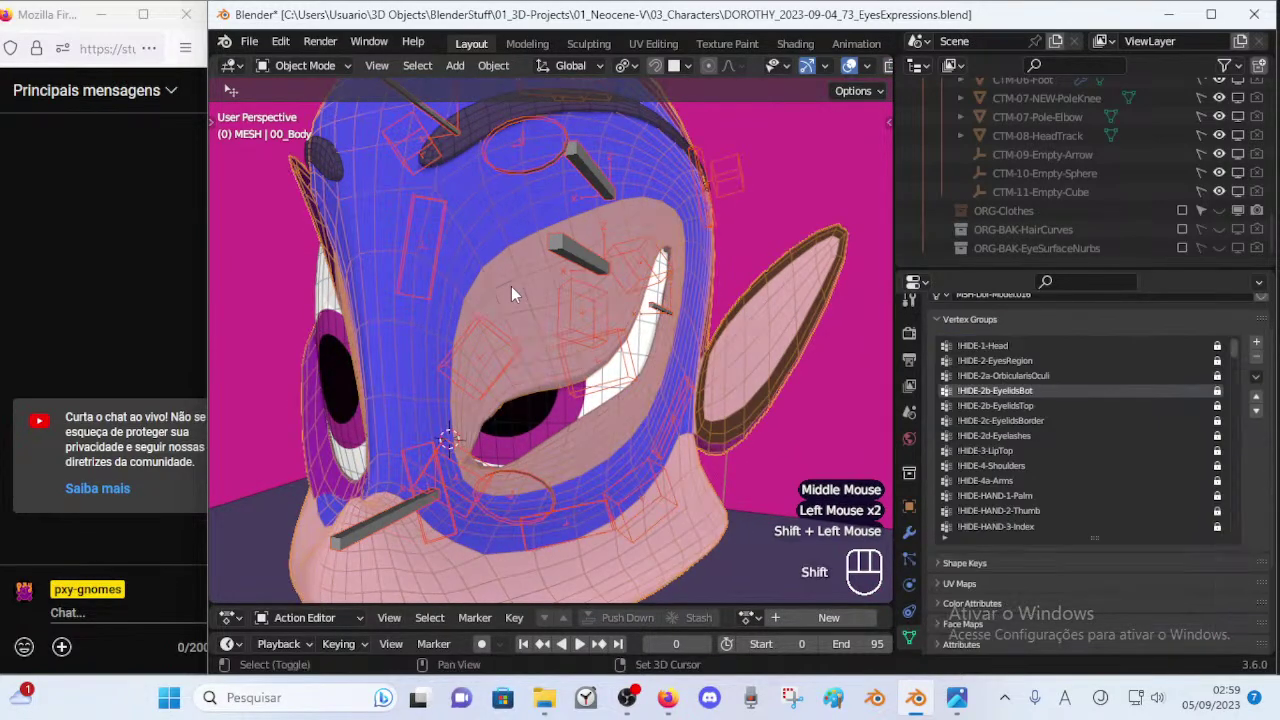
key(ctrl+Tab)
click(390, 228)
mouse_move(604, 398)
middle_down()
mouse_move(540, 373)
mouse_move(581, 385)
middle_up()
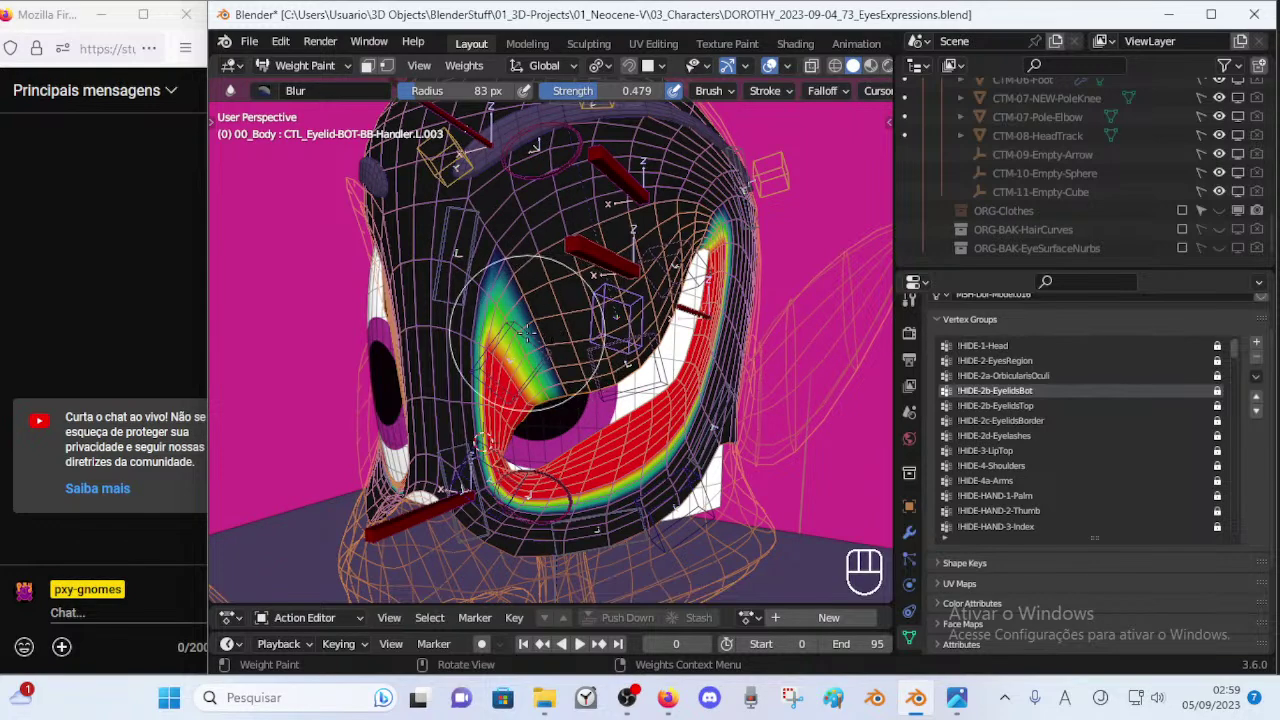
Pick the CTL_Eyelid-TOP-BB-Handler.L.001 bone on the upper eyelid to view its weights.
middle_drag(530, 331, 565, 320)
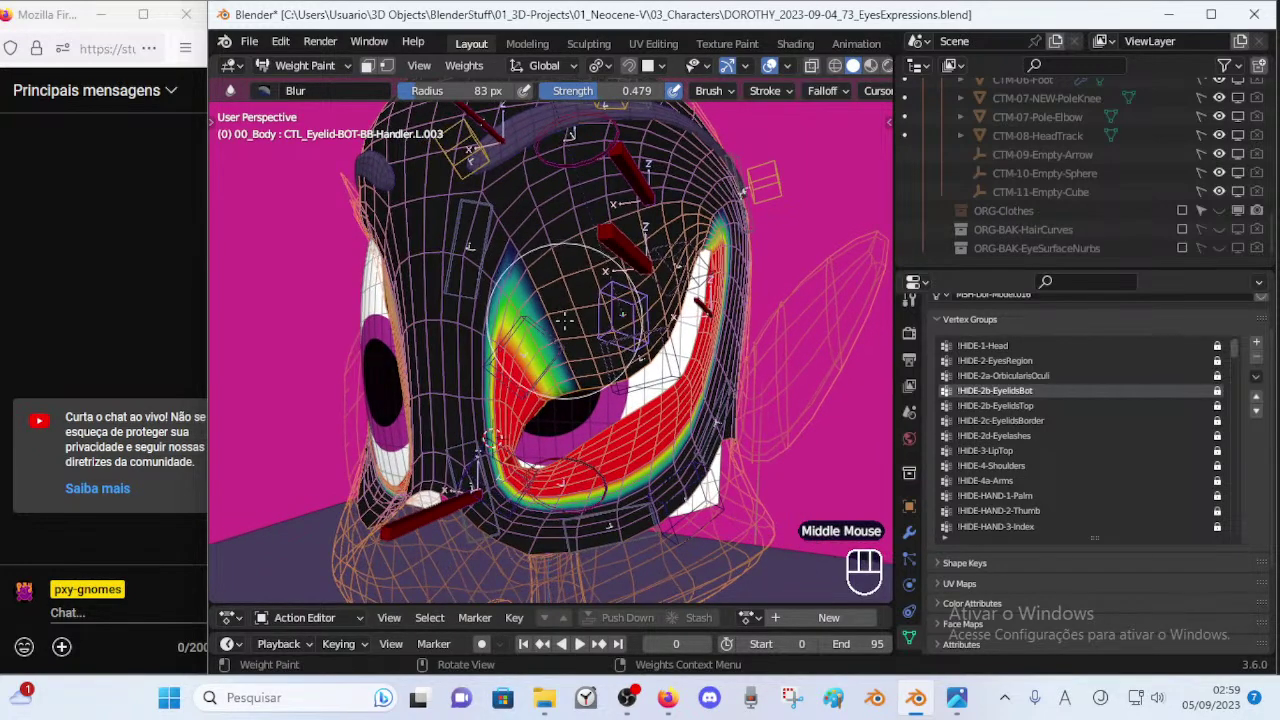
ctrl+click(623, 312)
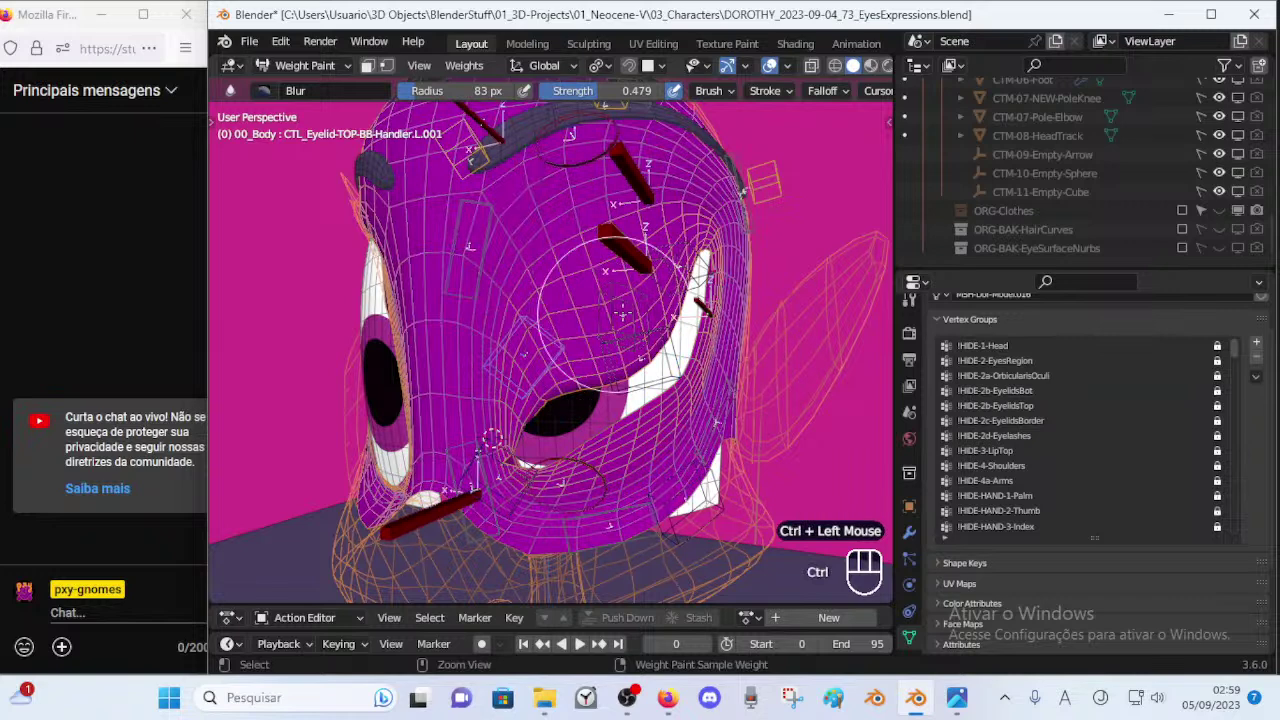
ctrl+click(623, 312)
ctrl+click(623, 312)
Show the FACE DEF: Eyes bone layer and make the DEF-HEAD-Eyelid-TOP-BB.L.001 bone active for weight painting.
key(n)
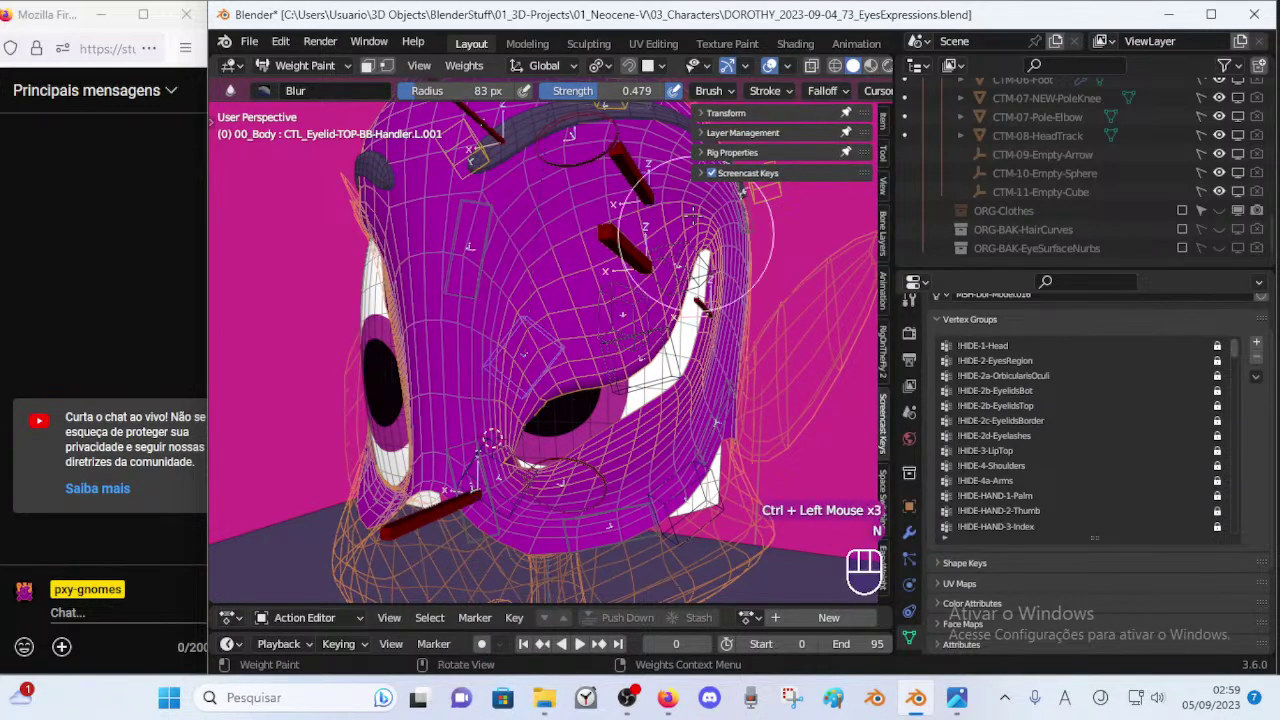
click(740, 133)
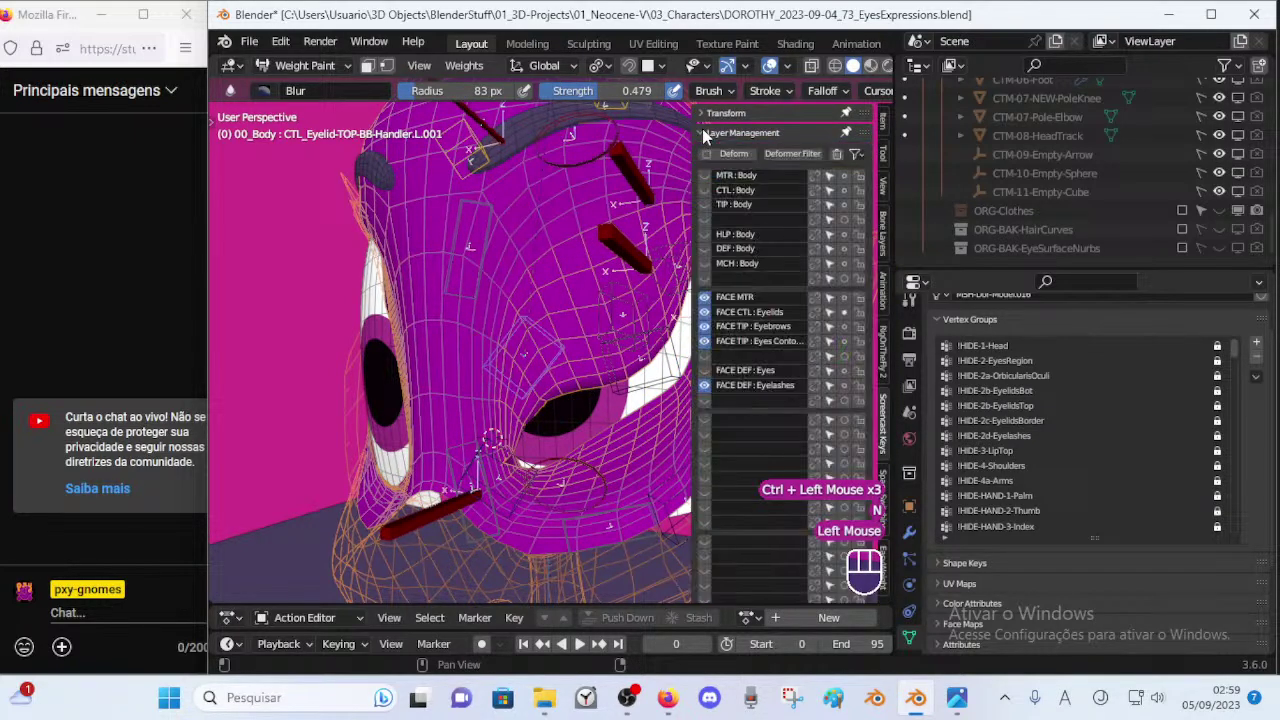
click(705, 372)
key(n)
mouse_move(681, 373)
middle_down()
mouse_move(632, 372)
mouse_move(676, 369)
middle_up()
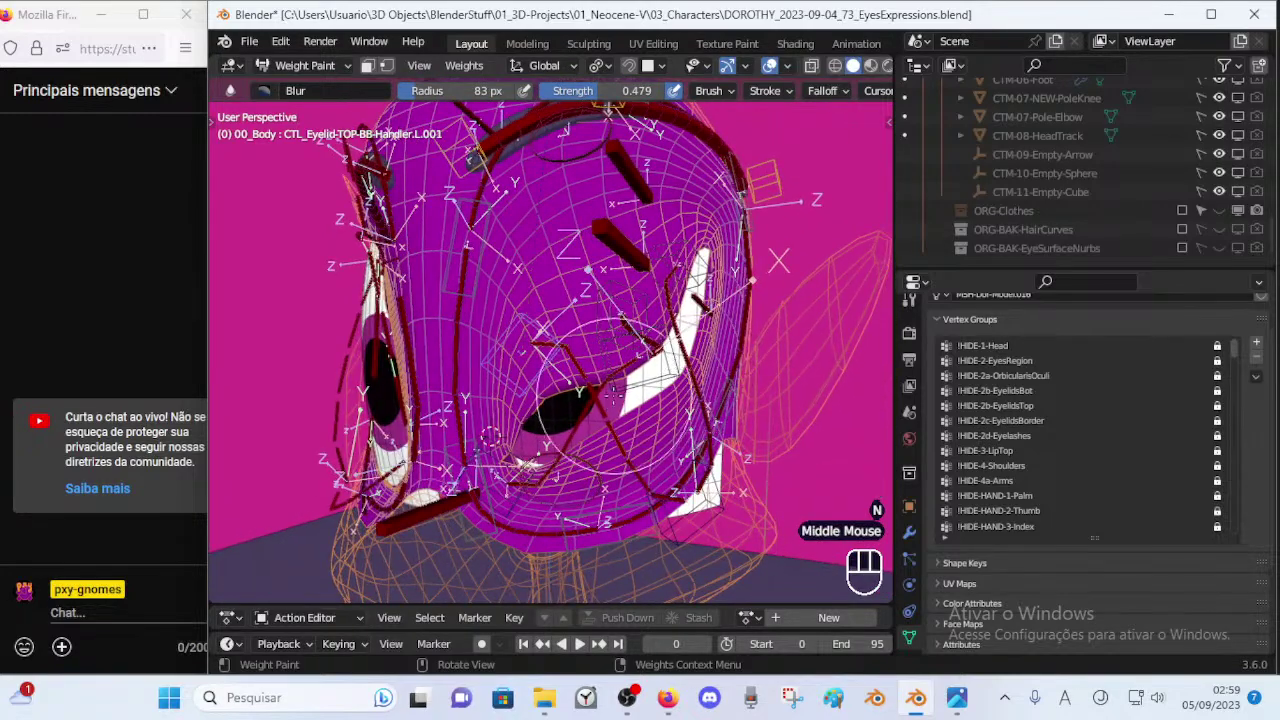
middle_drag(615, 402, 624, 401)
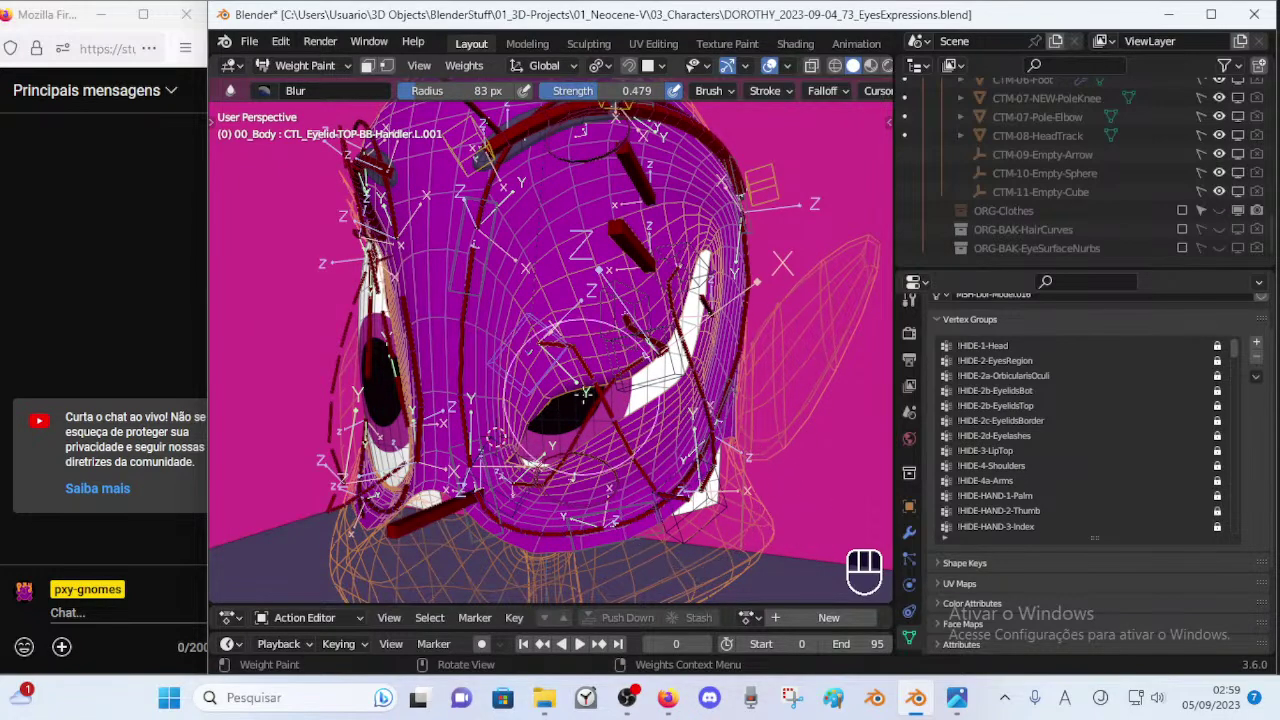
ctrl+click(584, 362)
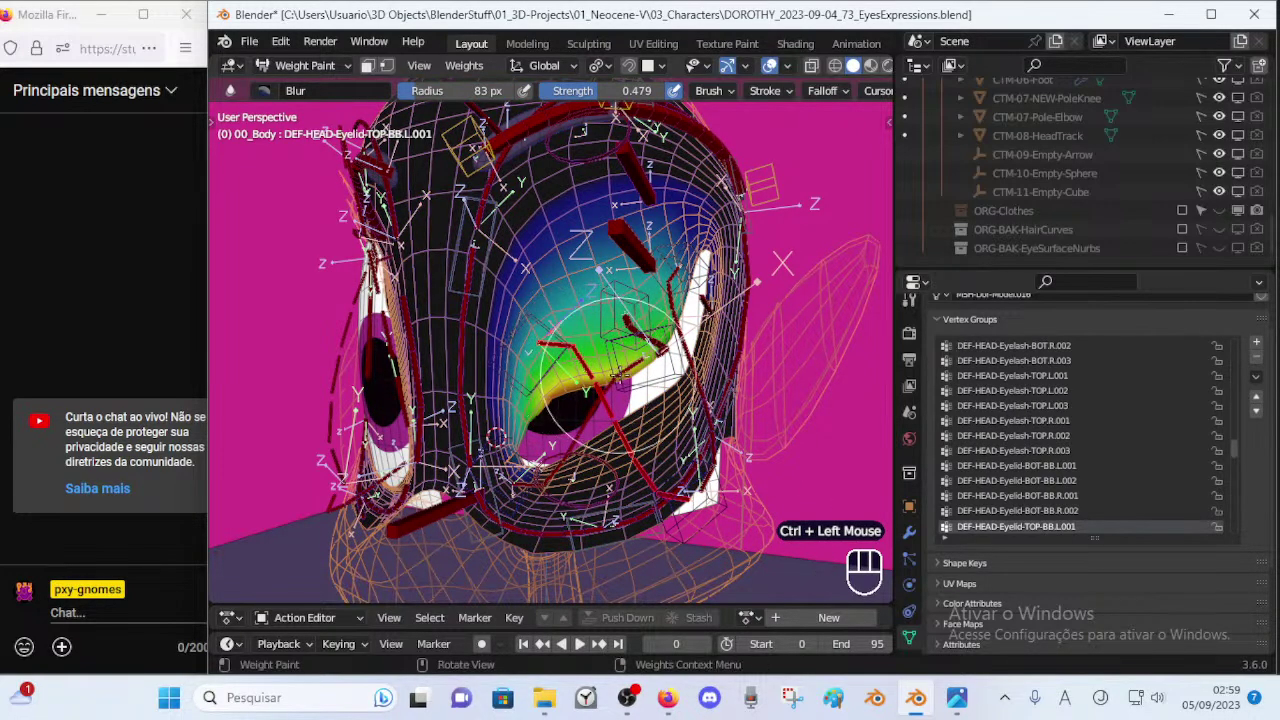
middle_drag(584, 362, 588, 300)
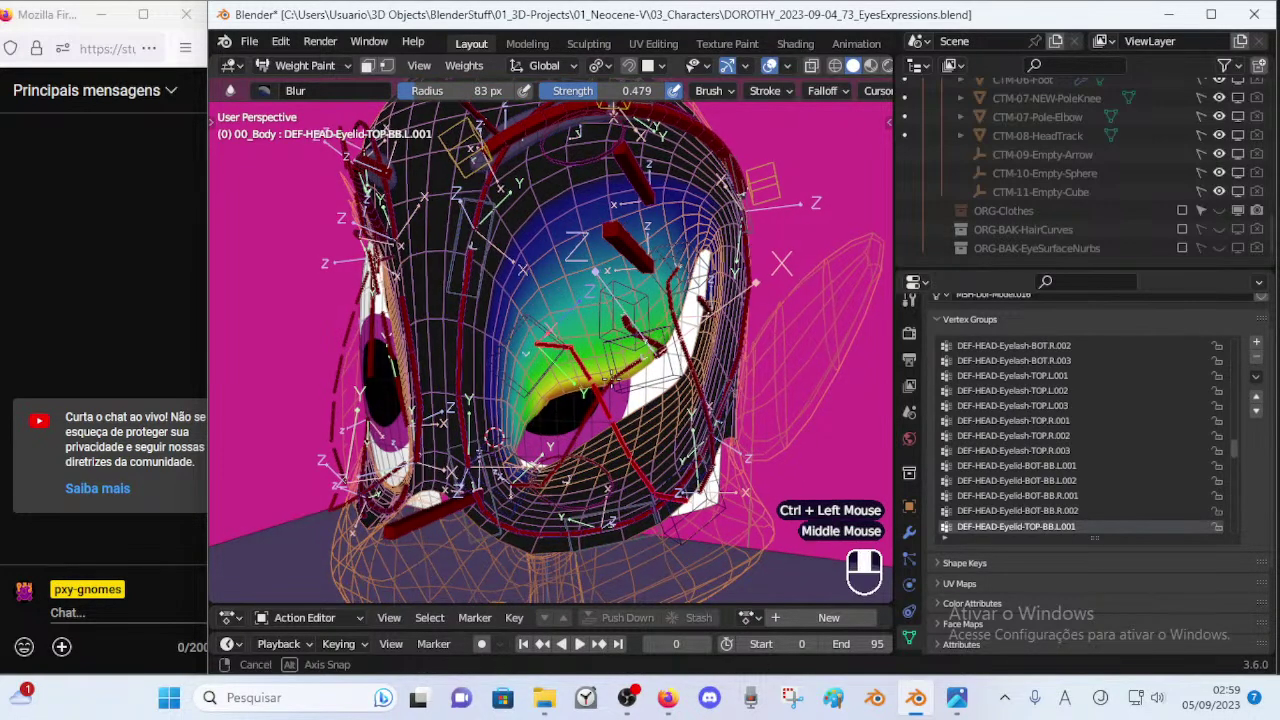
click(370, 65)
middle_drag(580, 305, 565, 374)
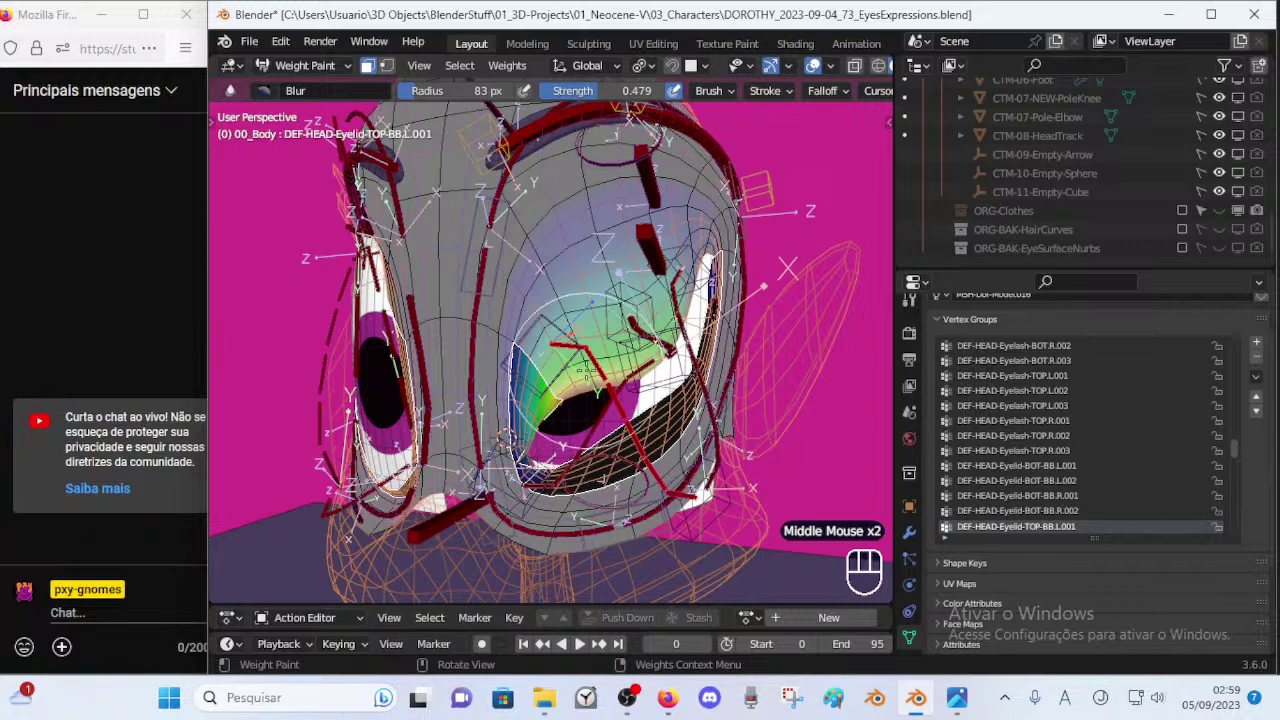
key(o)
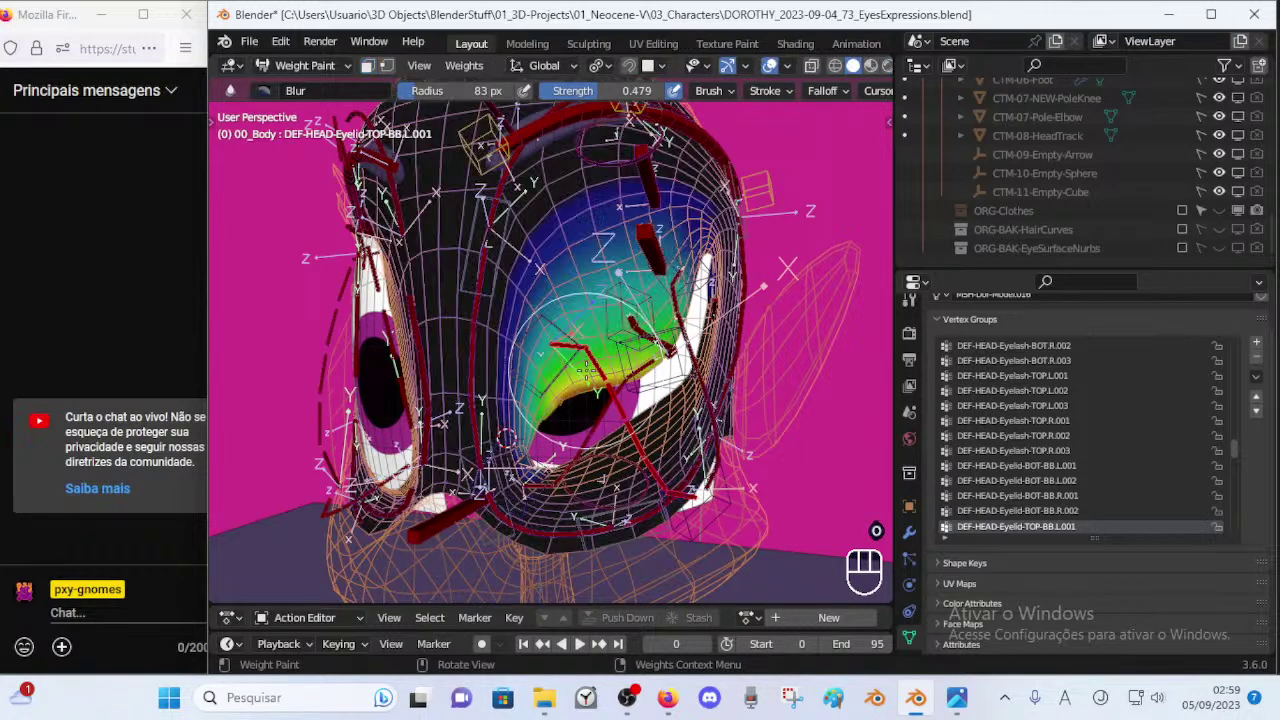
Switch the 00_Body mesh to Edit Mode and clear the face selection.
key(Tab)
key(ctrl+Tab)
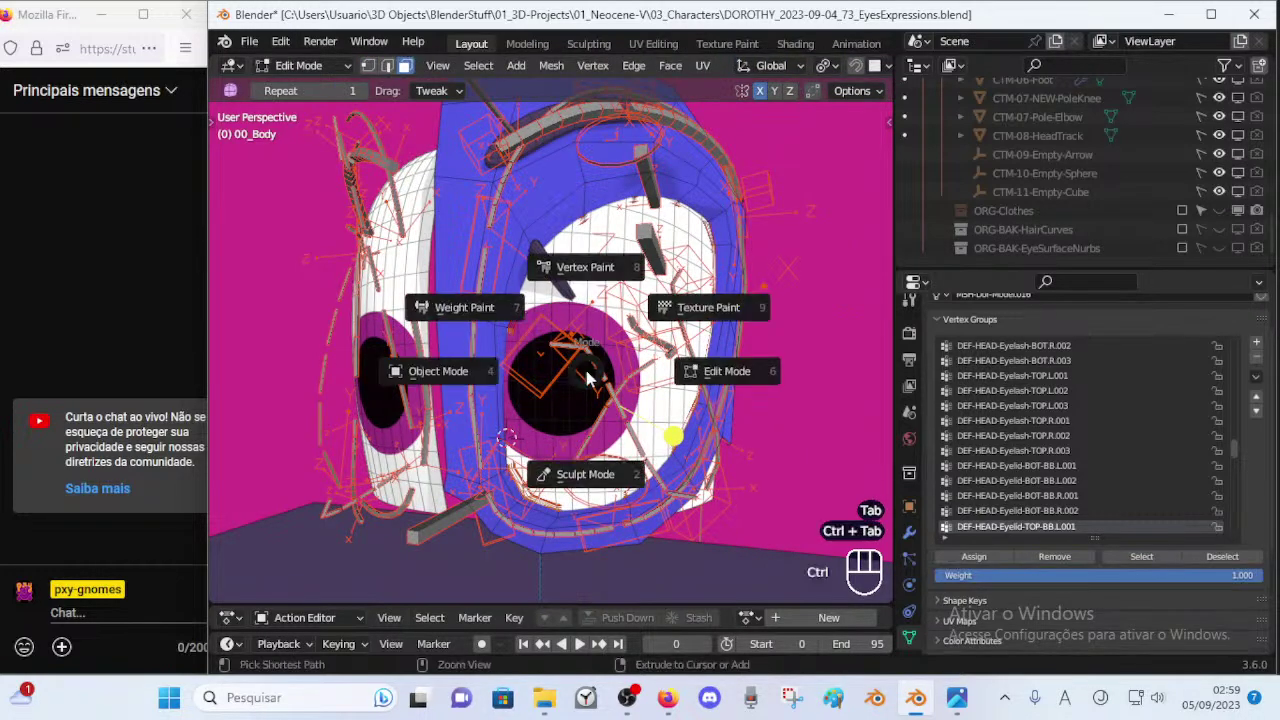
click(439, 284)
click(439, 284)
key(Tab)
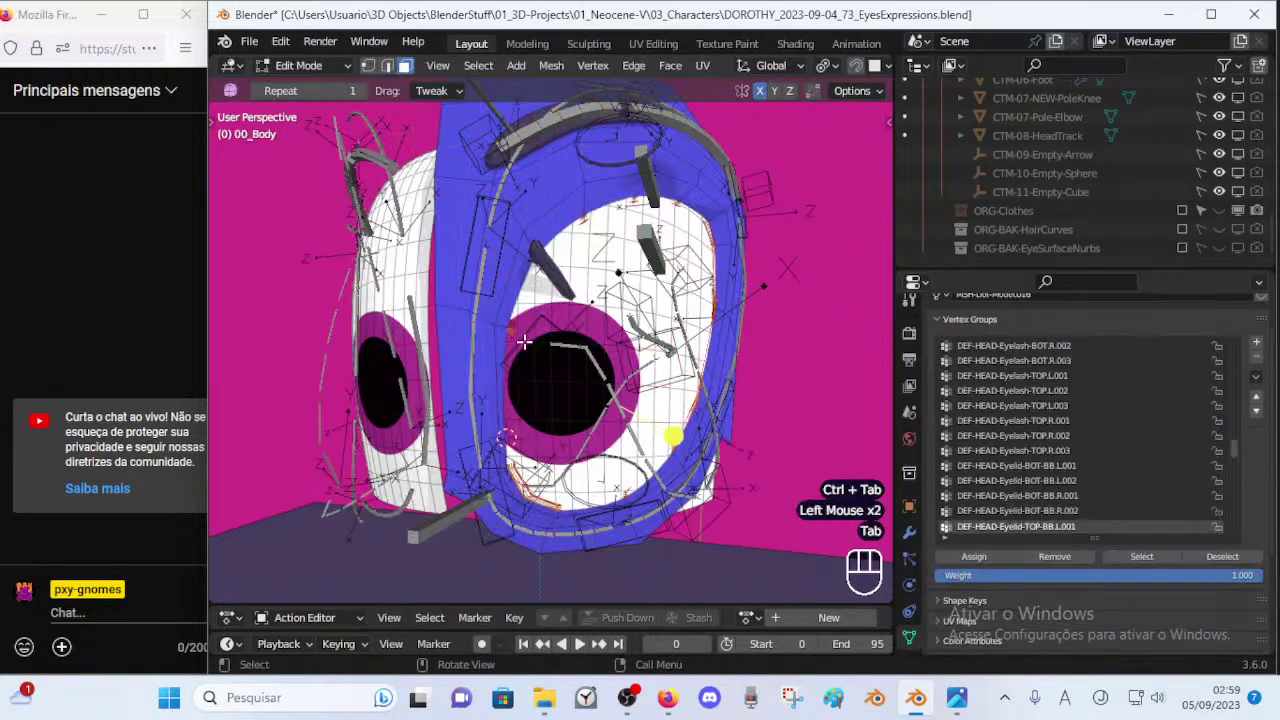
middle_drag(523, 341, 560, 350)
key(alt+a)
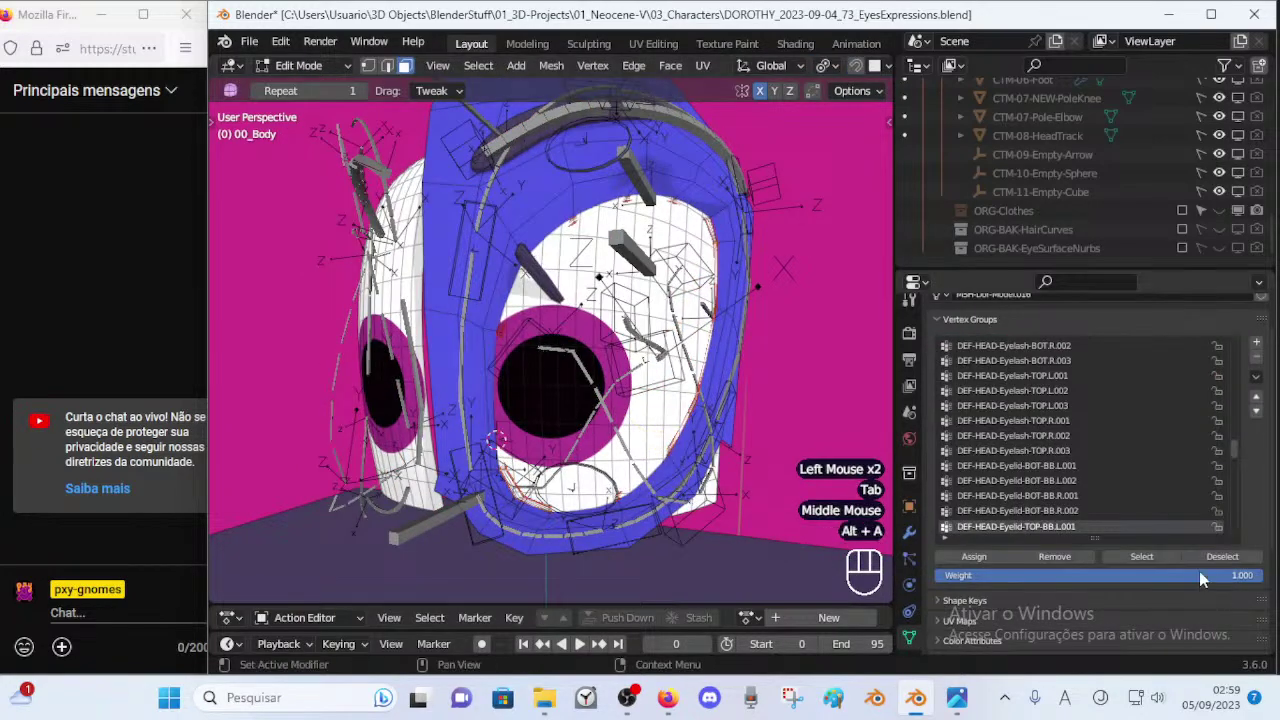
Select the !HIDE-2b-EyelidsTop faces and check them briefly in X-ray display.
drag(1233, 441, 1232, 316)
key(a)
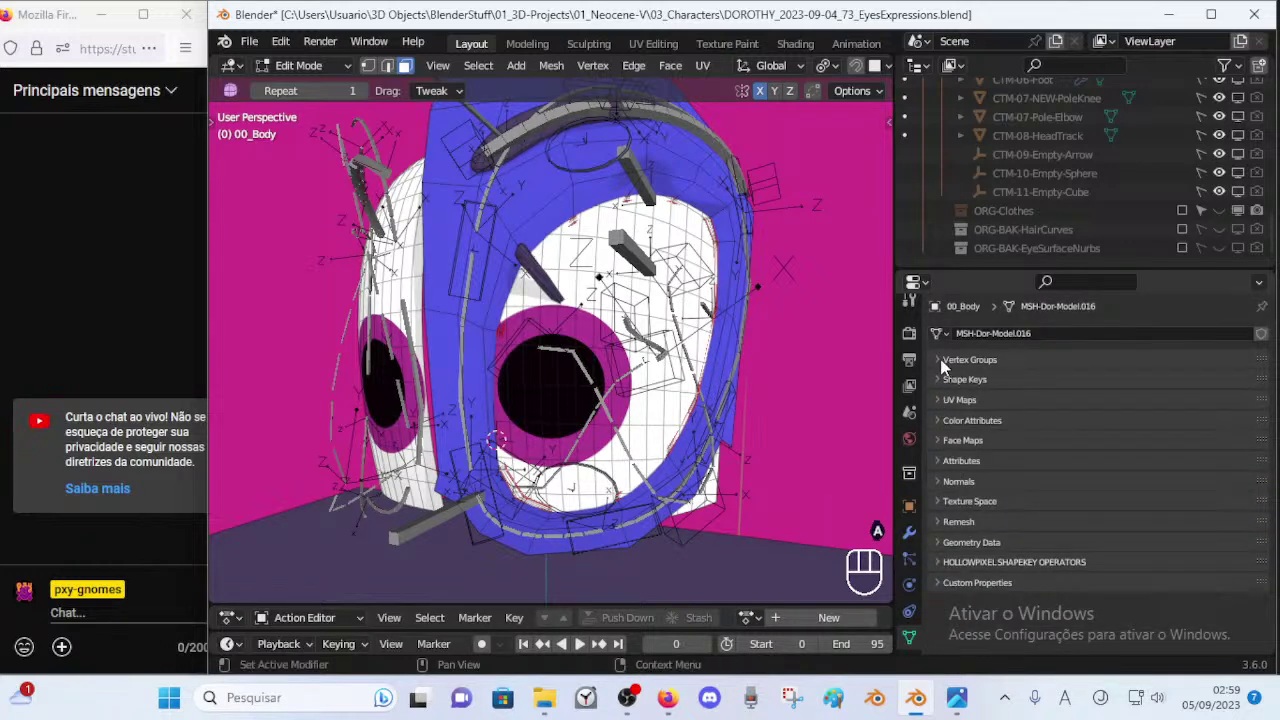
click(943, 362)
click(1049, 430)
click(1042, 445)
key(alt+z)
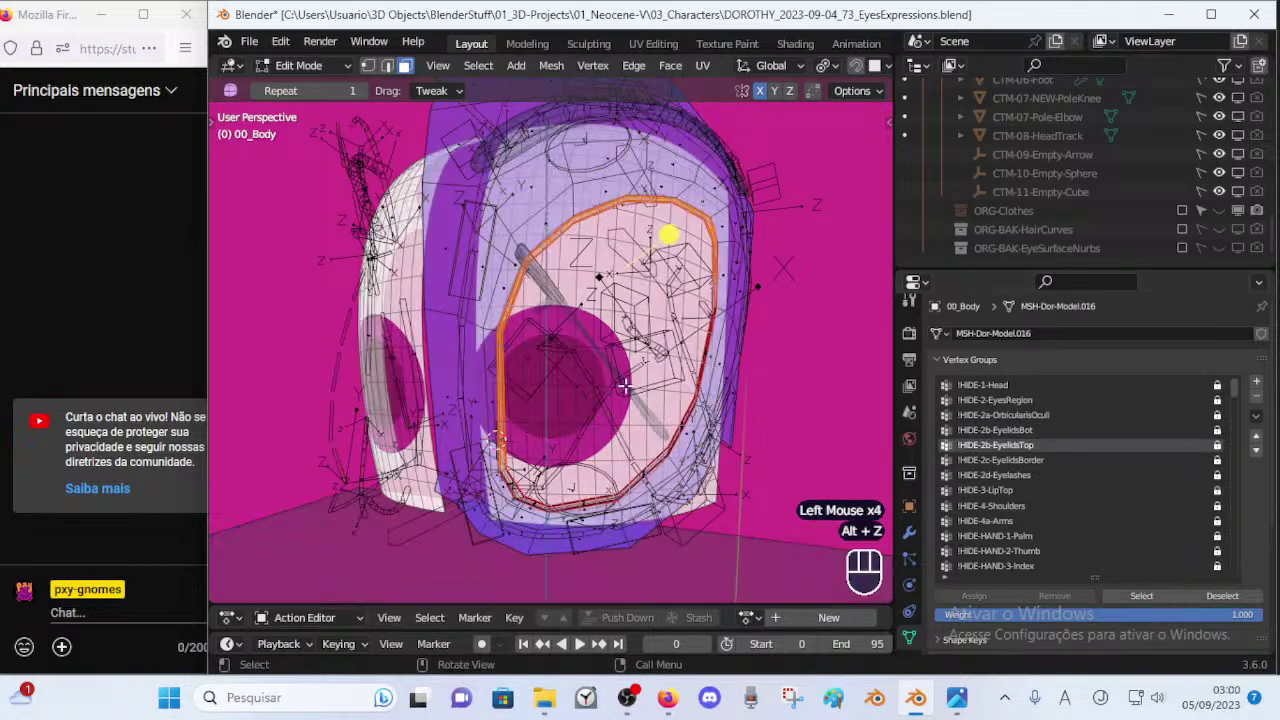
key(alt+z)
Return to Object Mode, make 00_Body active along with the rig and re-enter Weight Paint mode.
key(ctrl+Tab)
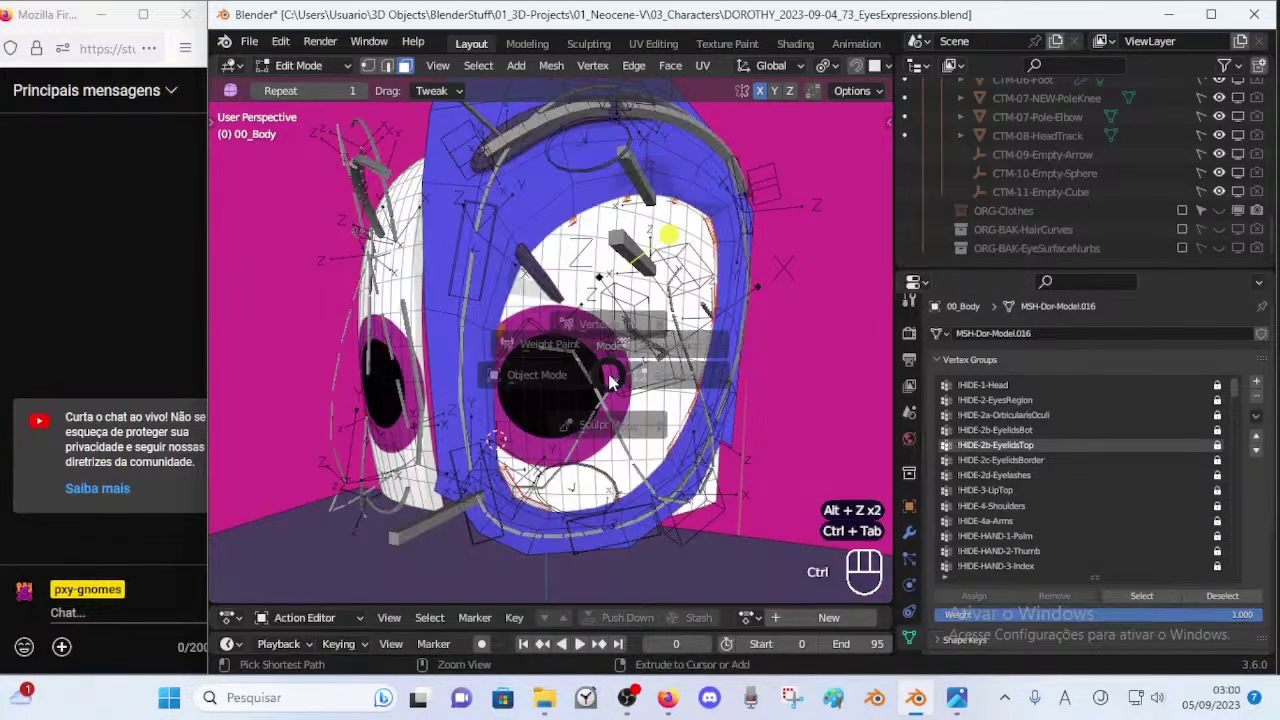
click(546, 338)
shift+click(529, 265)
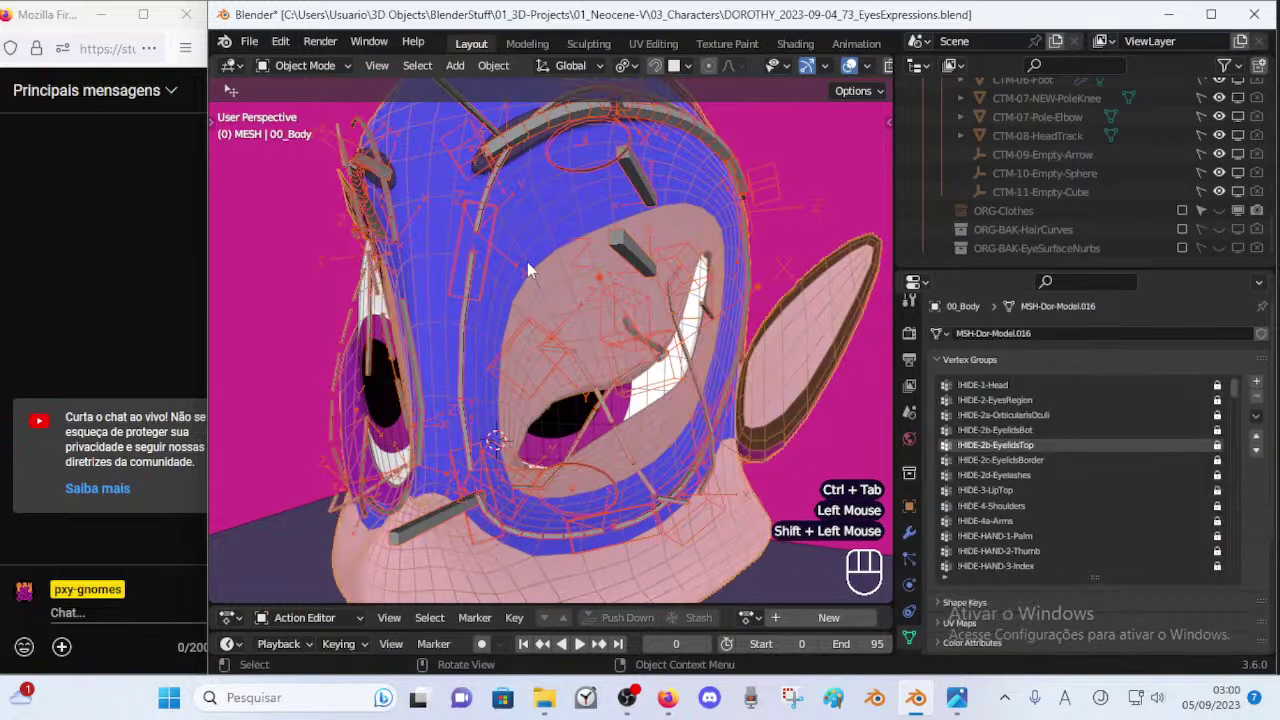
key(ctrl+Tab)
key(w)
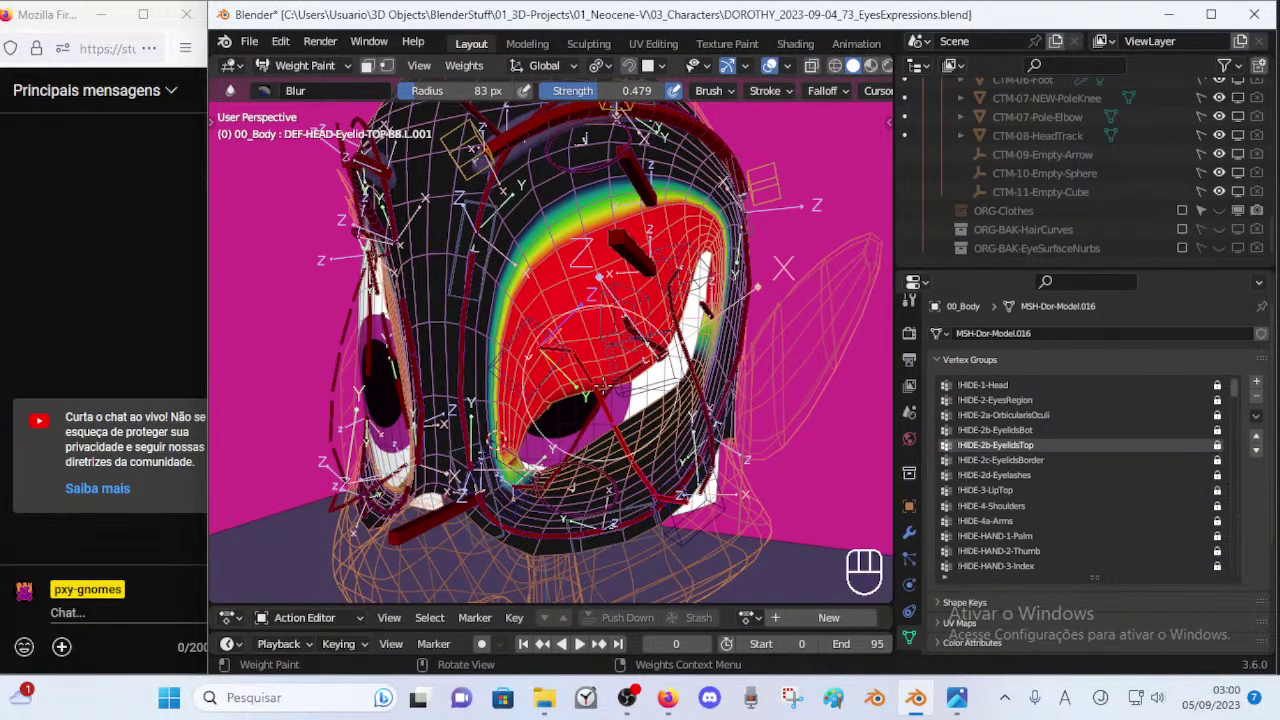
Compare the weights of the left upper and lower eyelid deform bones, finishing with DEF-HEAD-Eyelid-TOP-BB.L.001 active.
scroll(598, 420, up, 1)
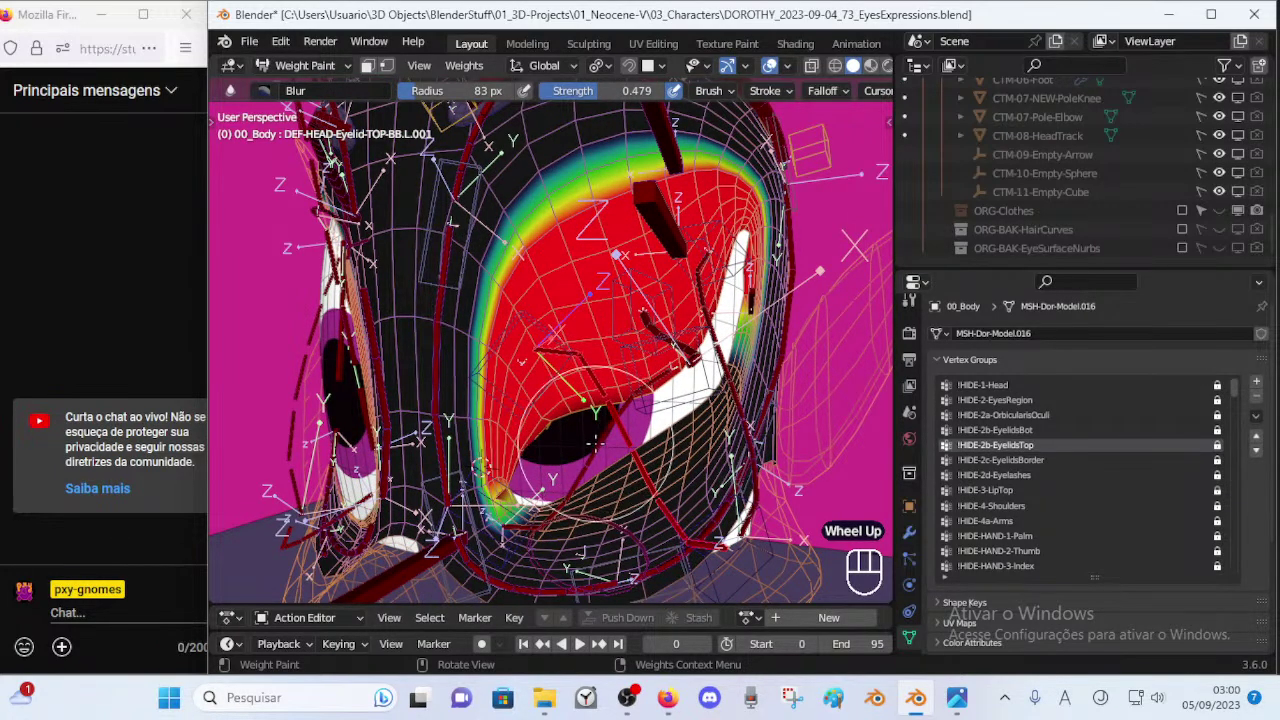
ctrl+click(600, 436)
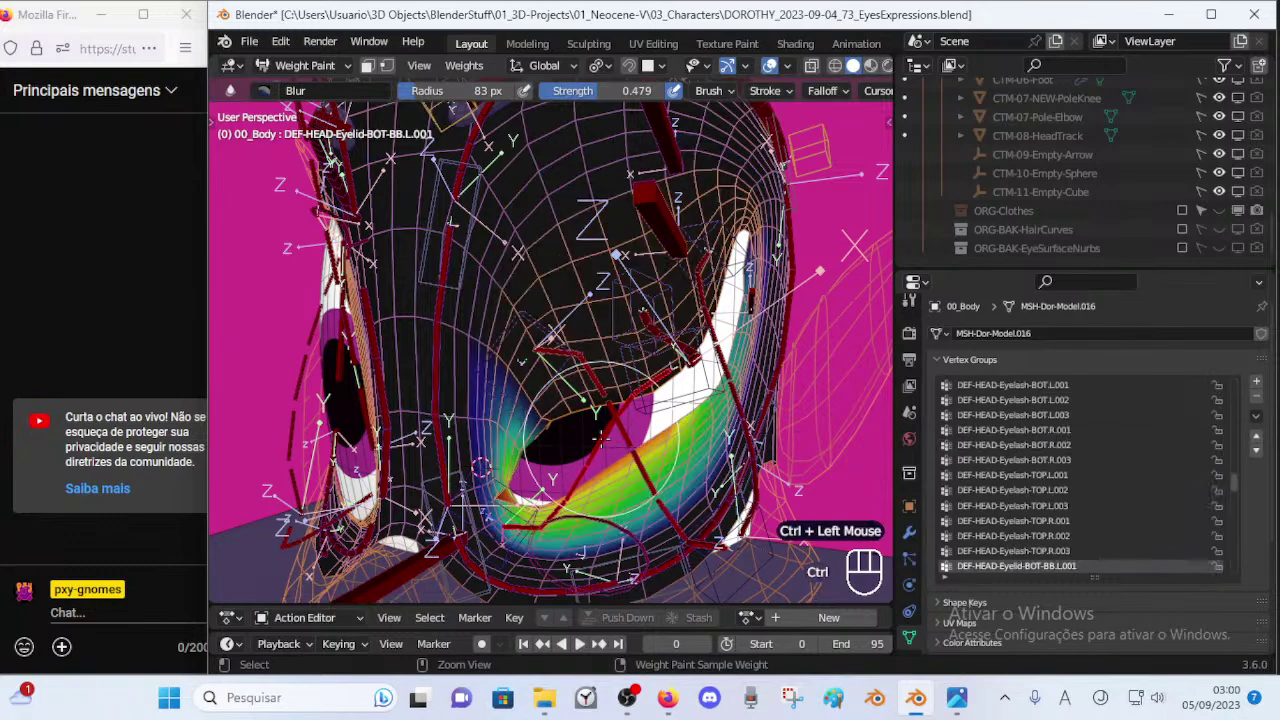
ctrl+click(640, 459)
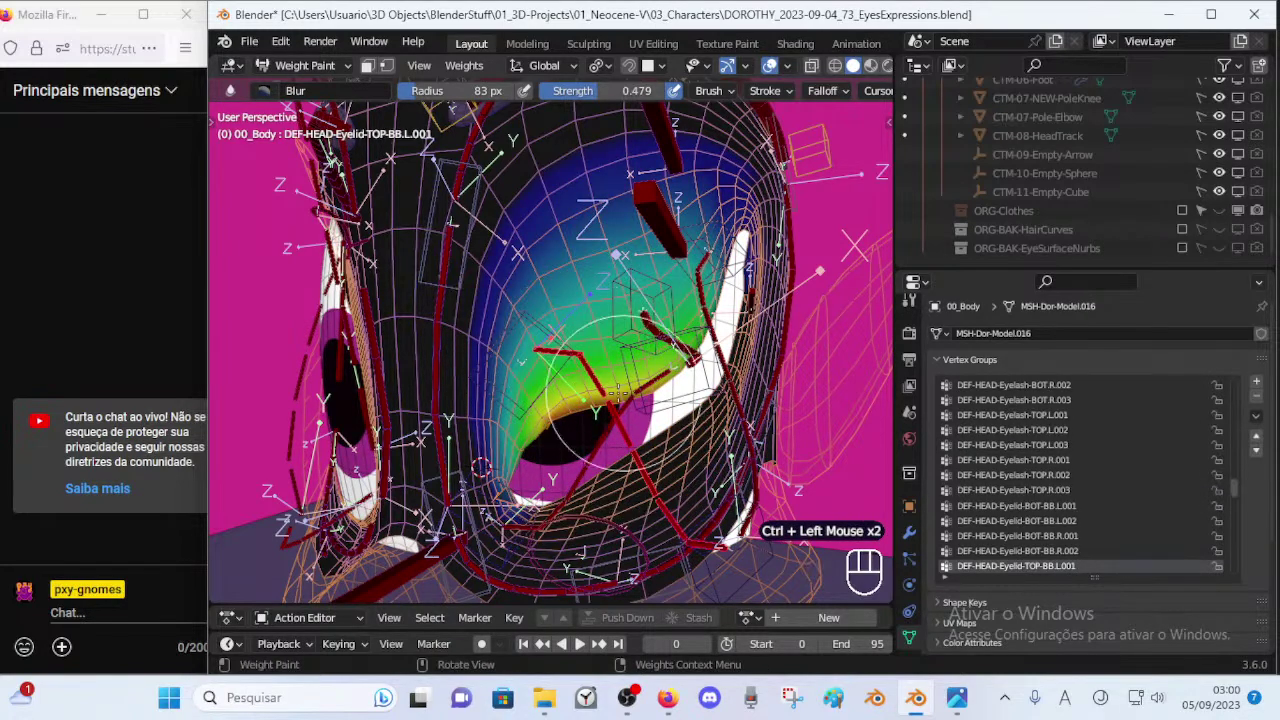
middle_drag(629, 329, 428, 308)
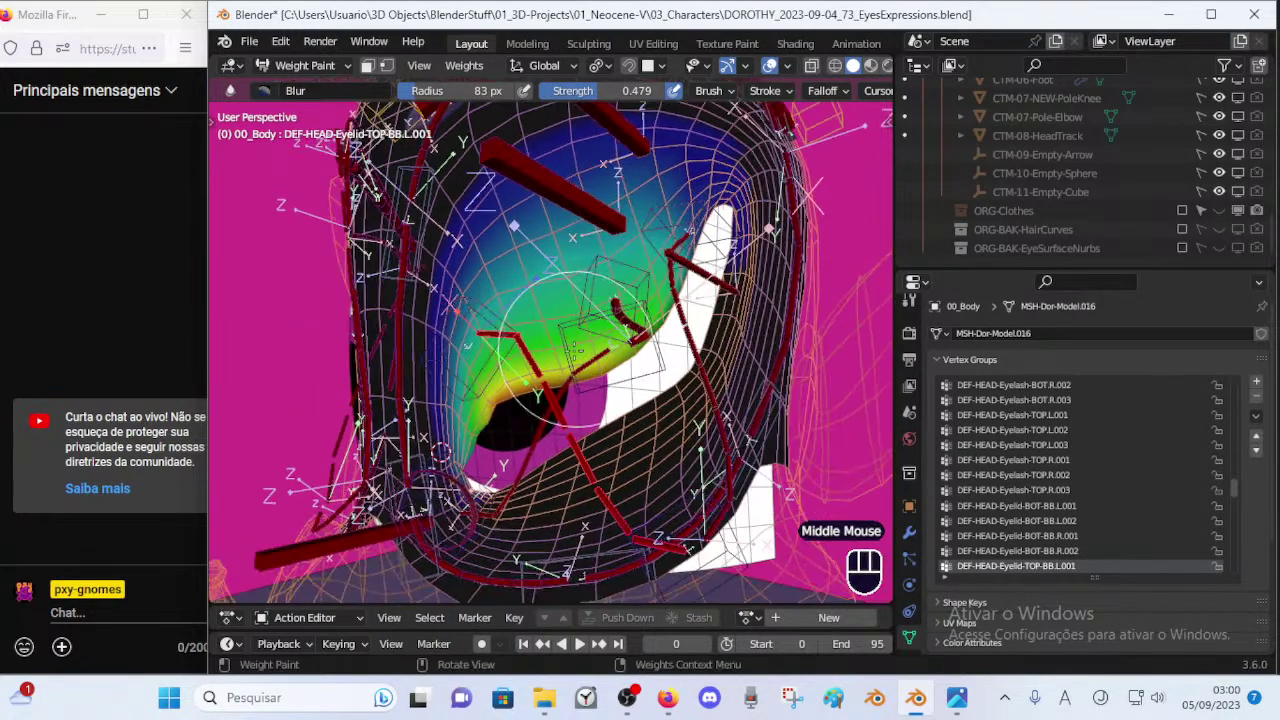
ctrl+click(565, 439)
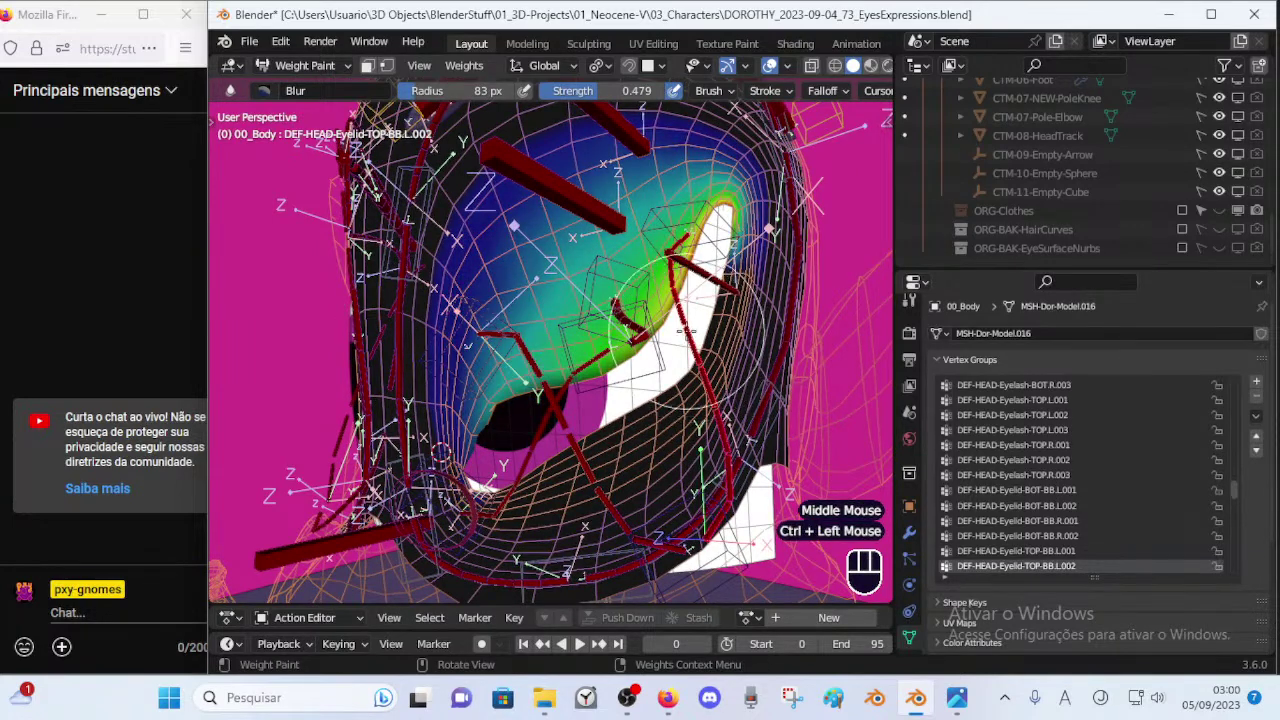
ctrl+click(540, 397)
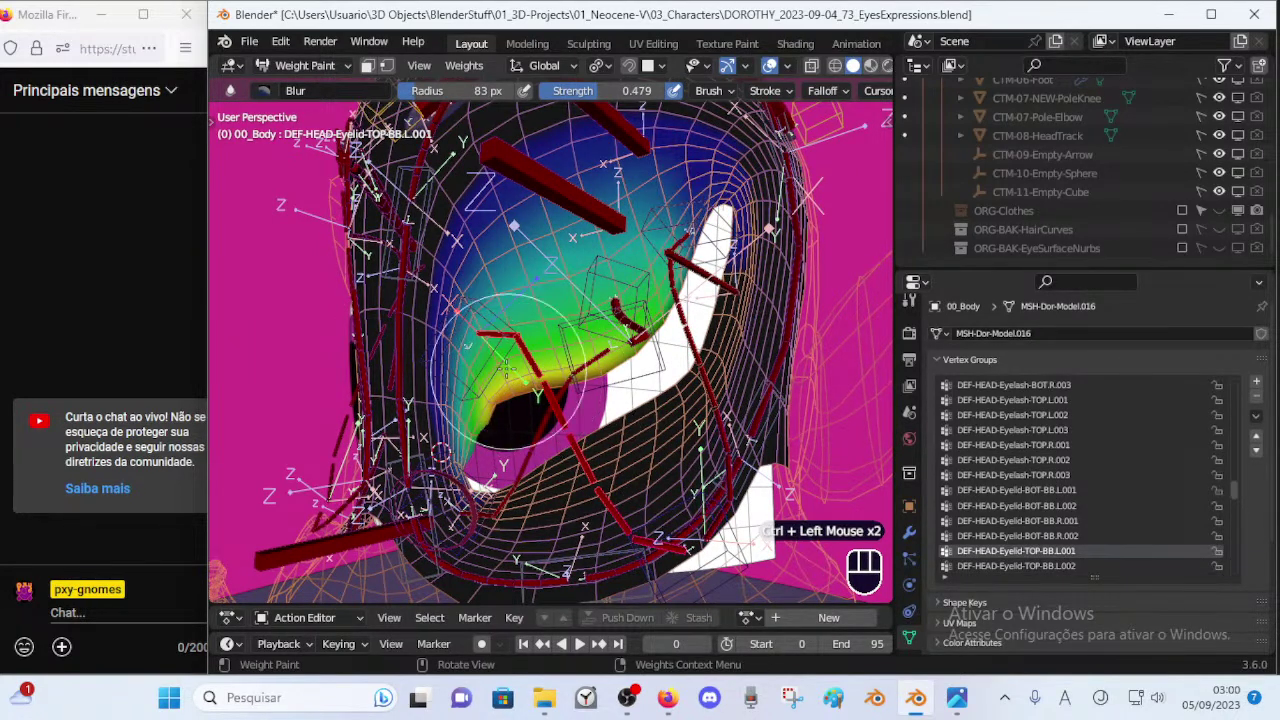
Enable the face selection mask to restrict weight painting to the selected upper eyelid faces.
key(p)
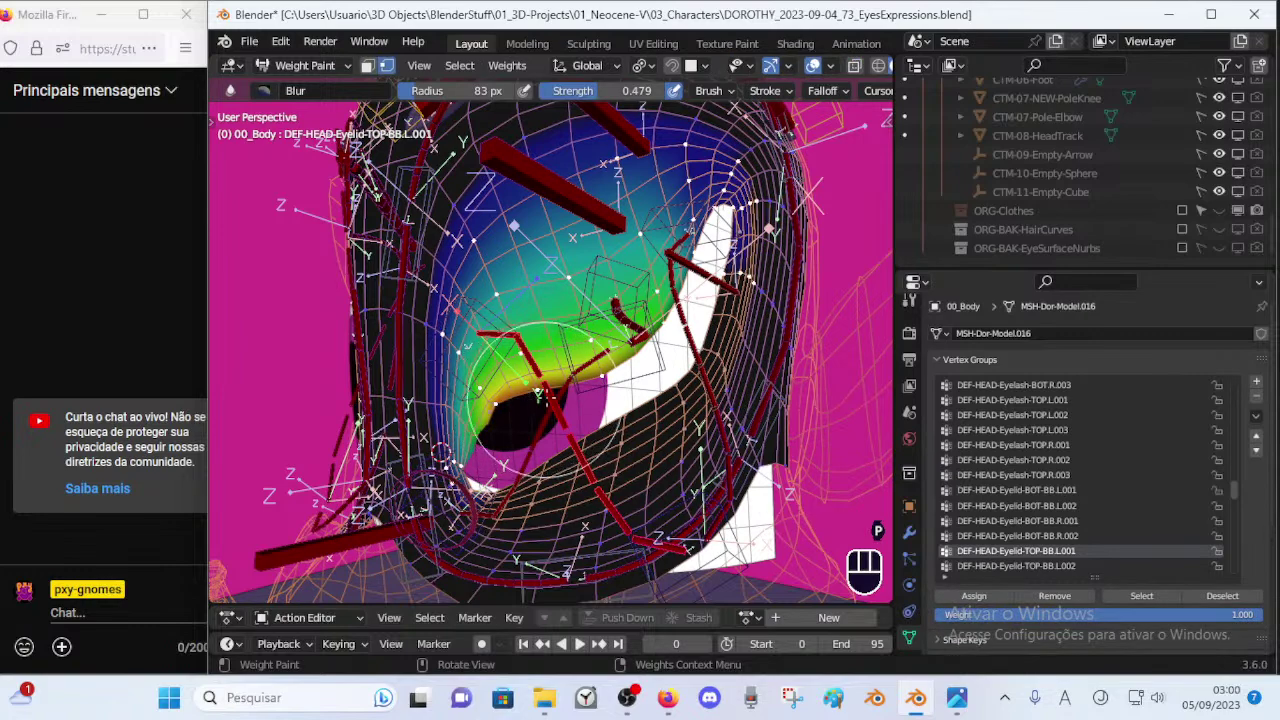
key(p)
mouse_move(531, 359)
middle_down()
mouse_move(567, 388)
mouse_move(565, 445)
middle_up()
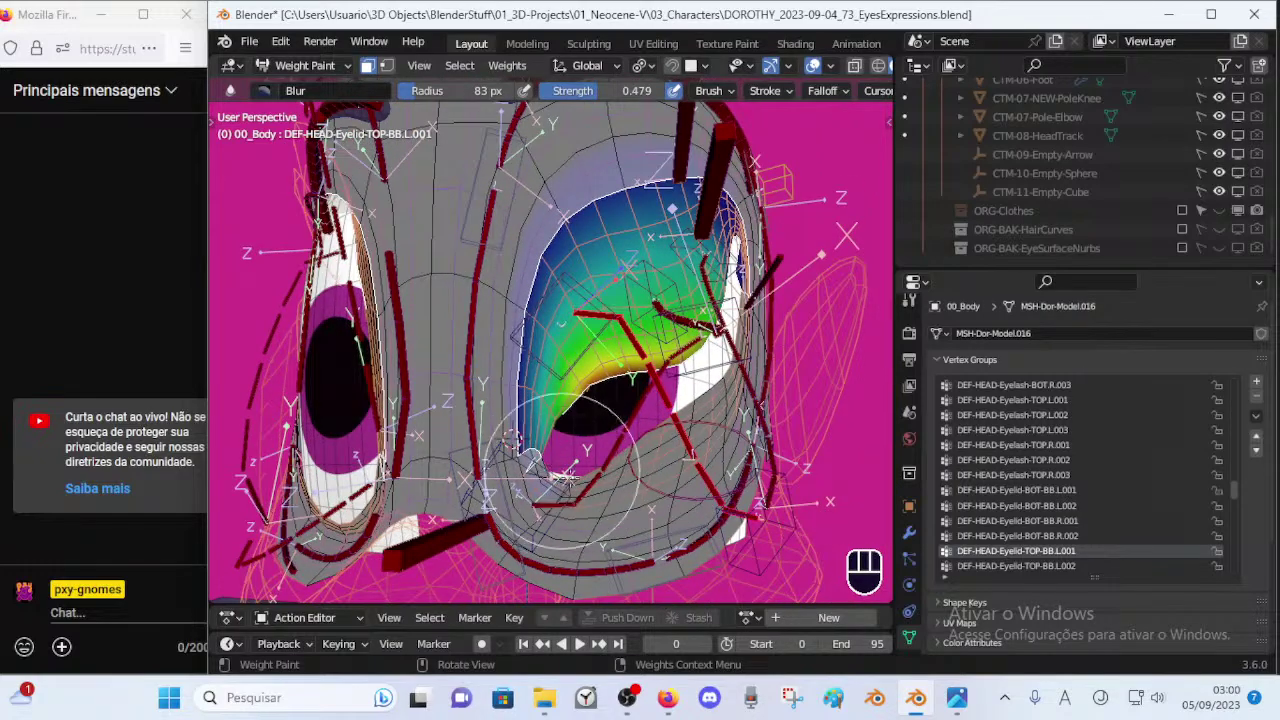
Invert the face selection mask to expose the faces around the upper eyelid, and hide the wireframe display over the model.
middle_drag(563, 475, 530, 443)
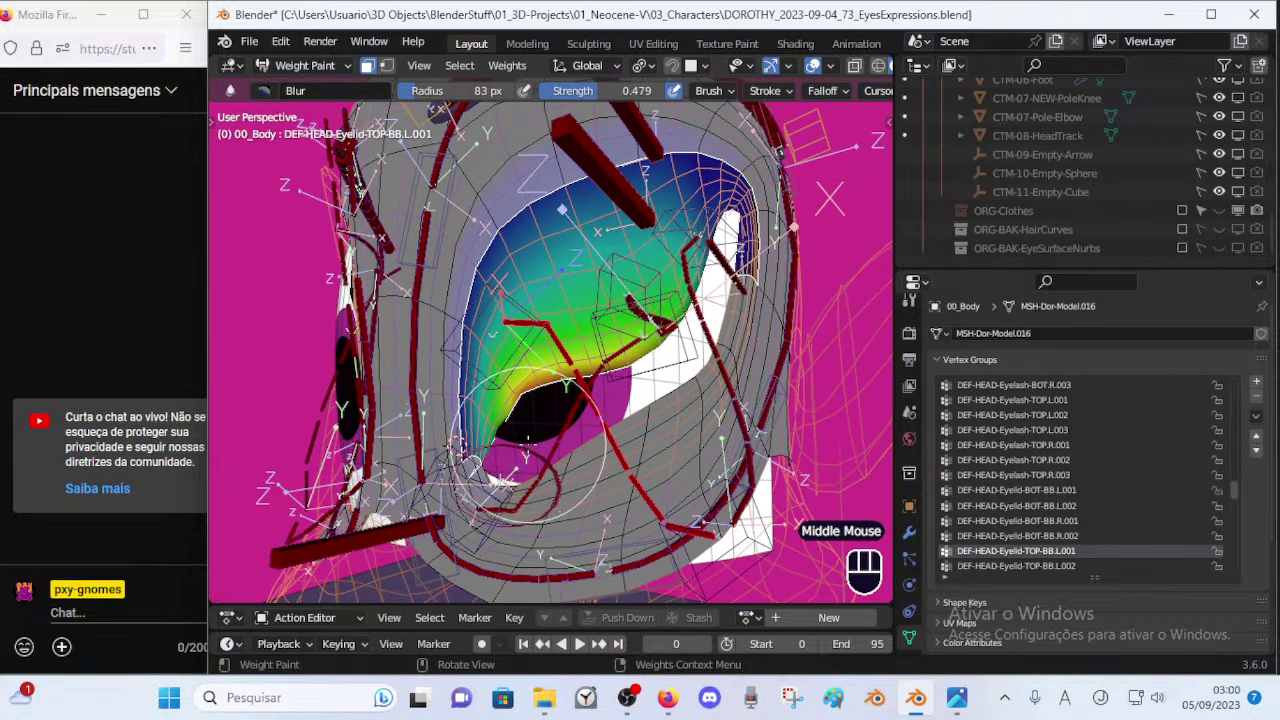
key(ctrl+i)
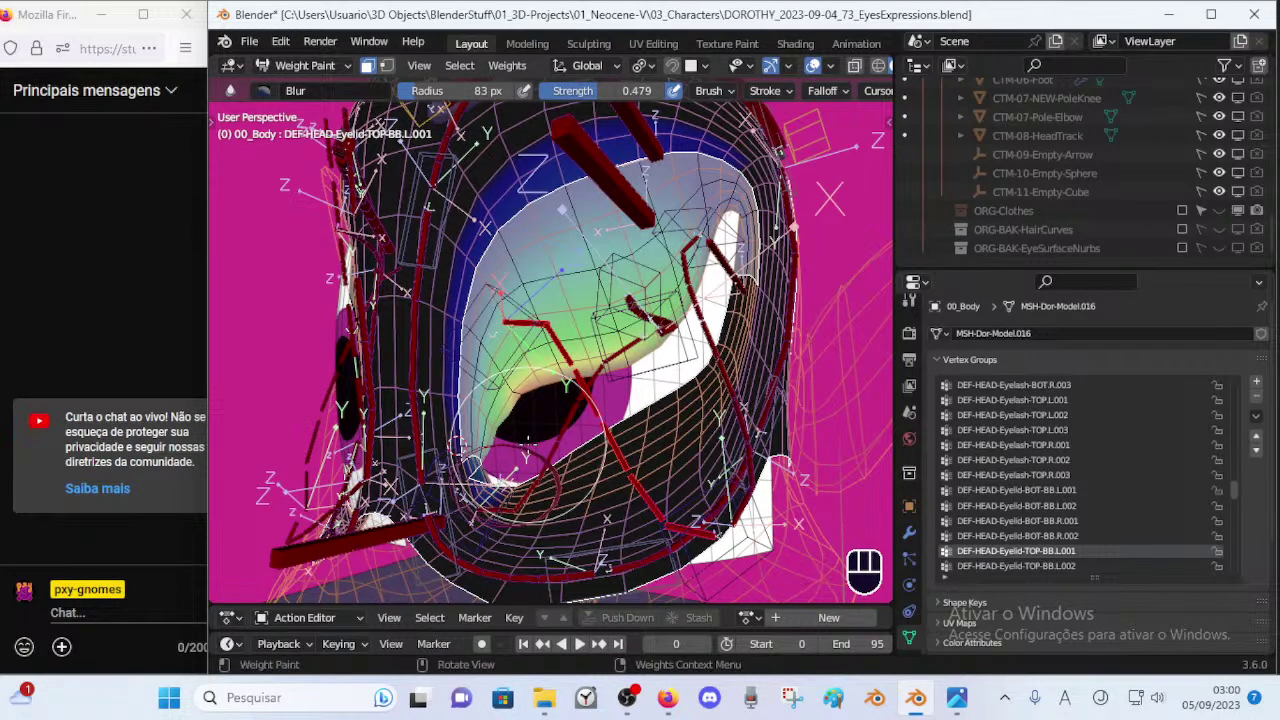
middle_drag(640, 268, 602, 328)
scroll(620, 300, down, 1)
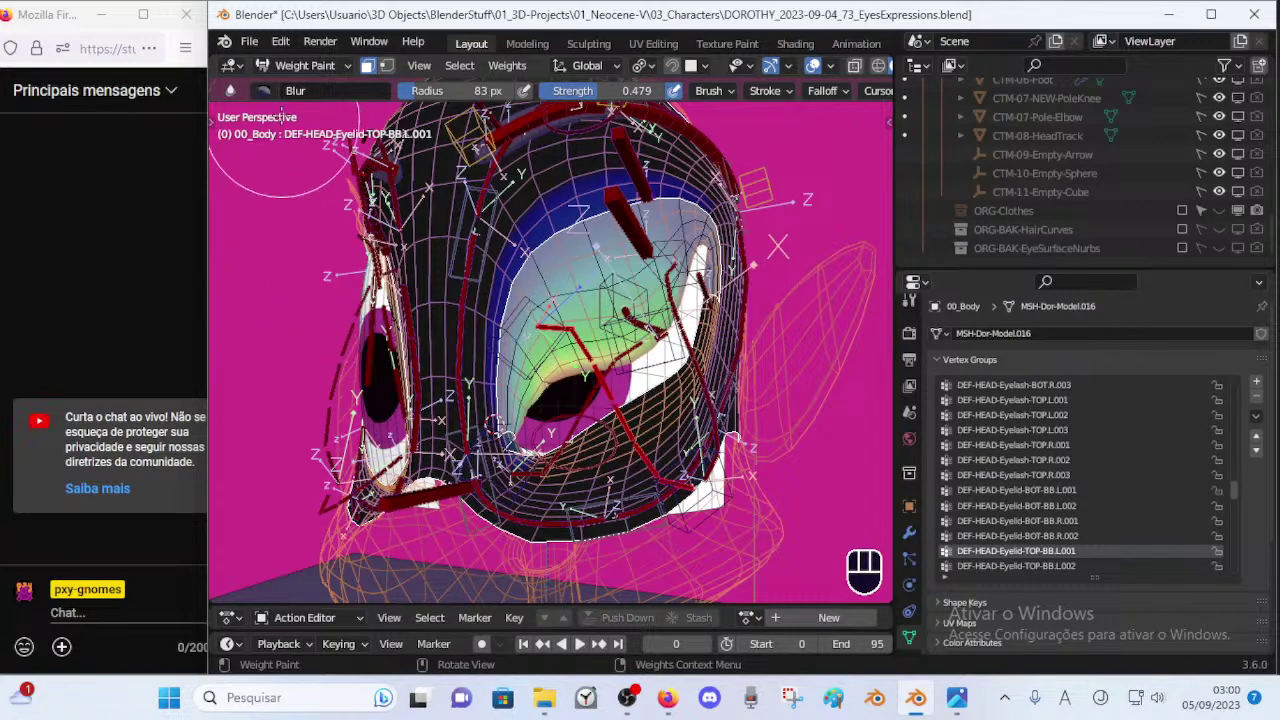
key(shift+ctrl+alt+z)
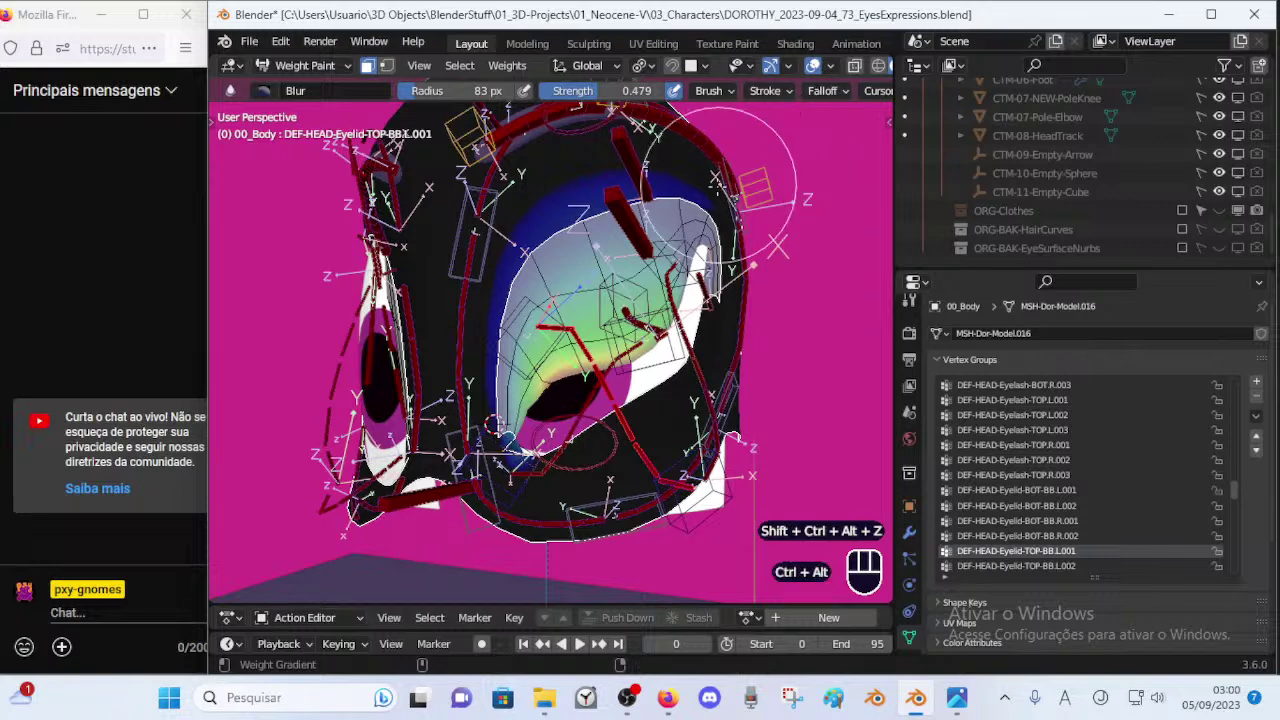
Preview the model in Rendered shading, look at its shading options and return to Solid shading.
key(ctrl+alt+z)
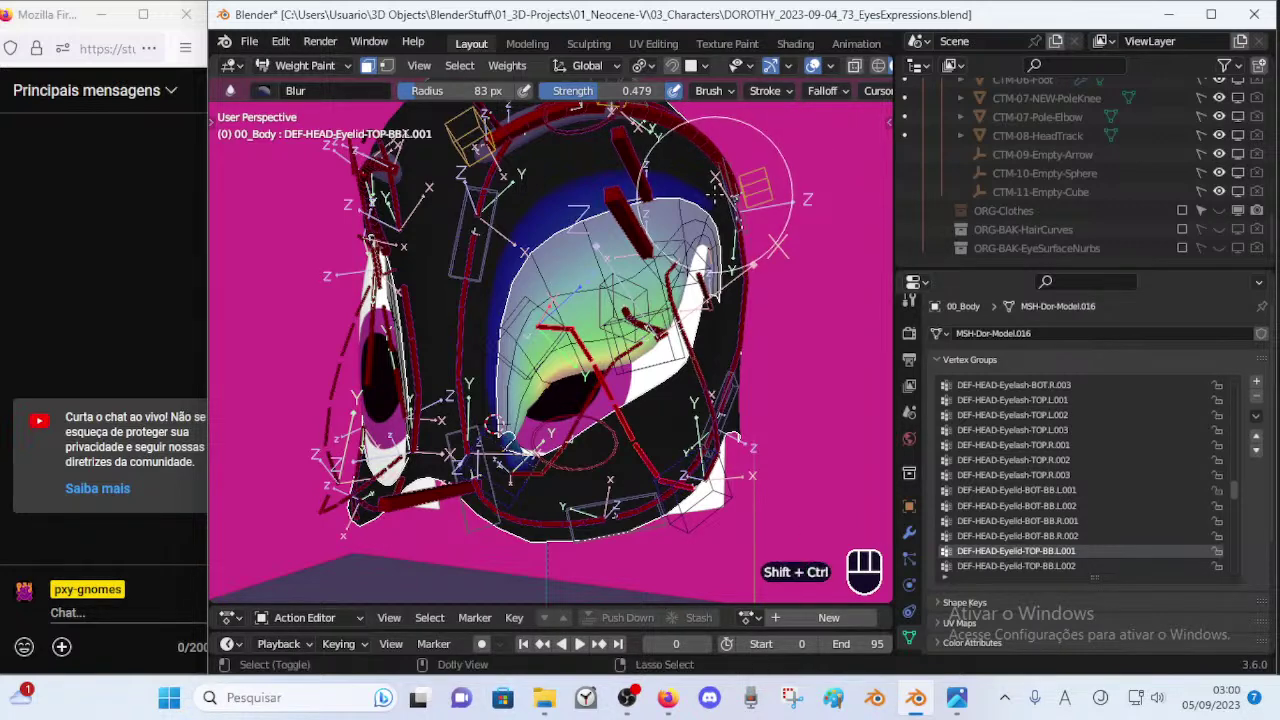
key(ctrl+shift+z)
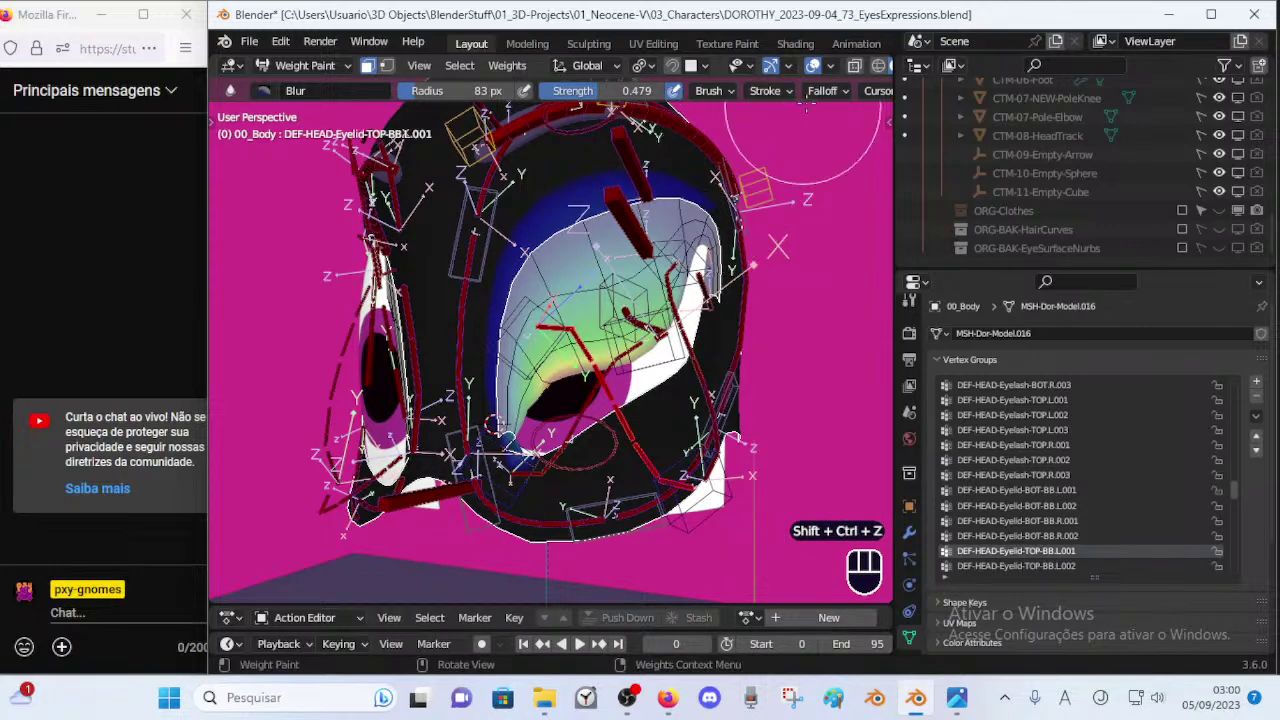
middle_drag(855, 72, 866, 69)
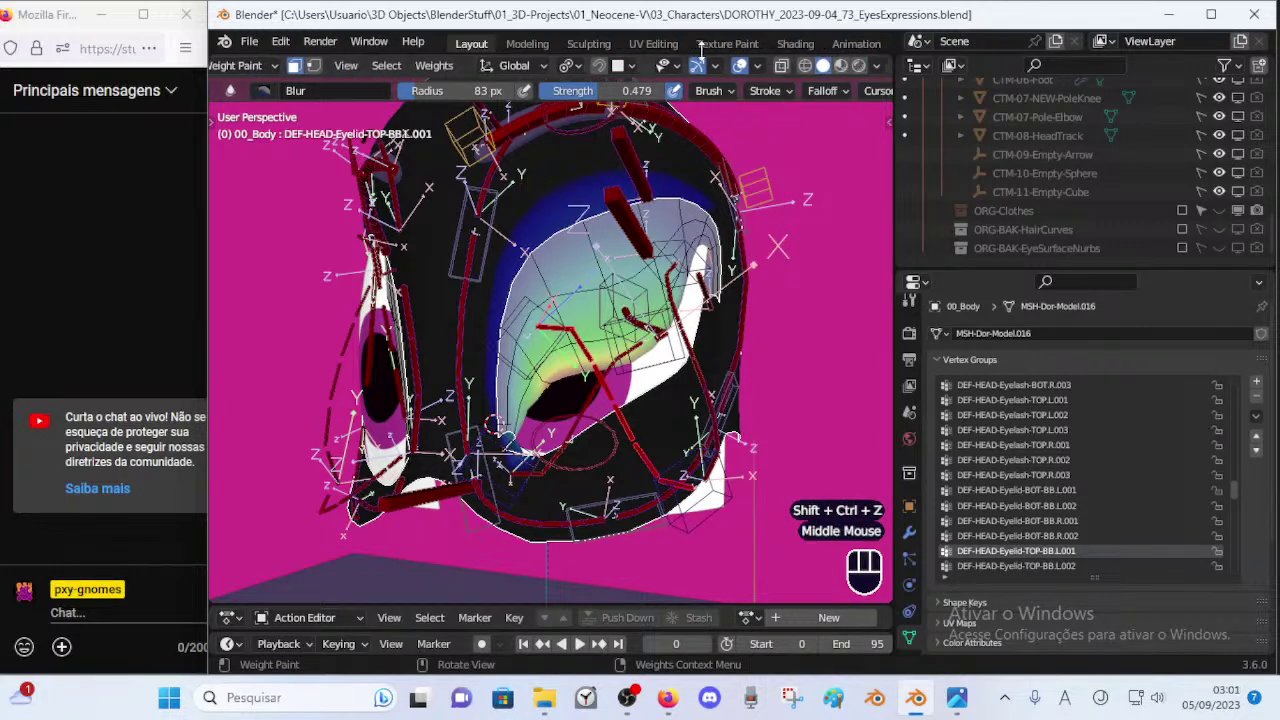
click(860, 67)
click(877, 67)
click(878, 68)
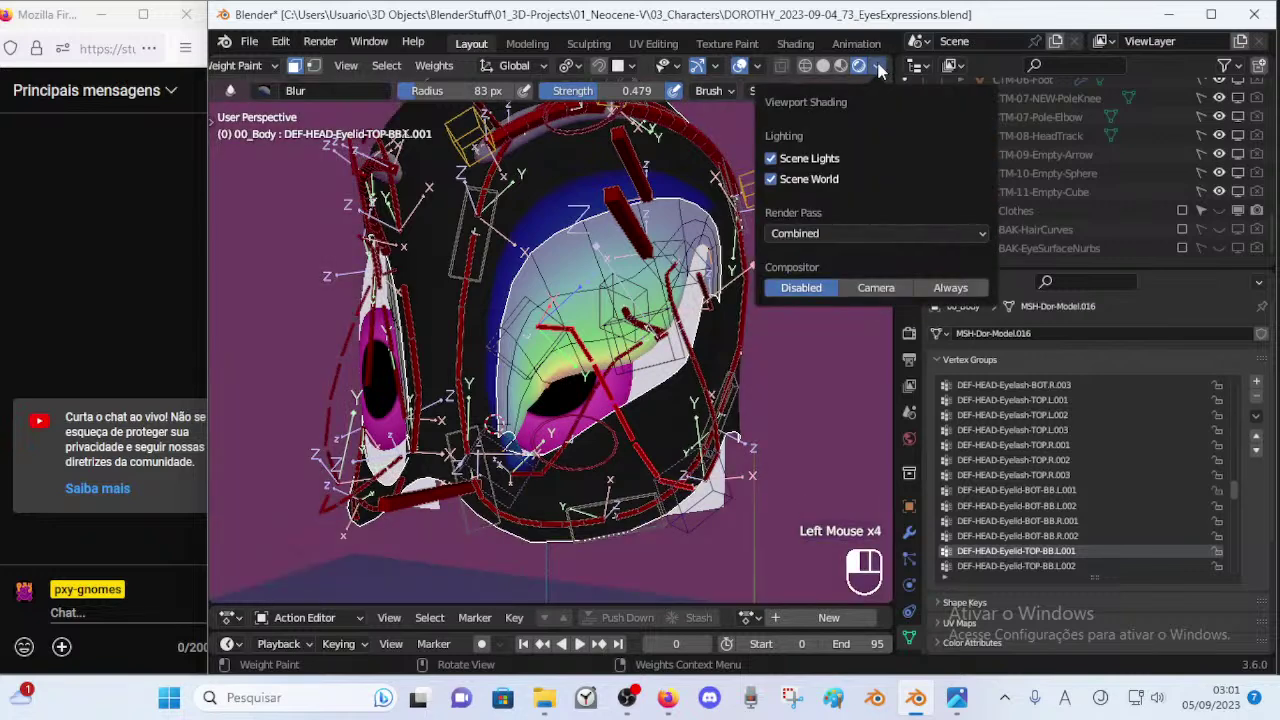
click(823, 66)
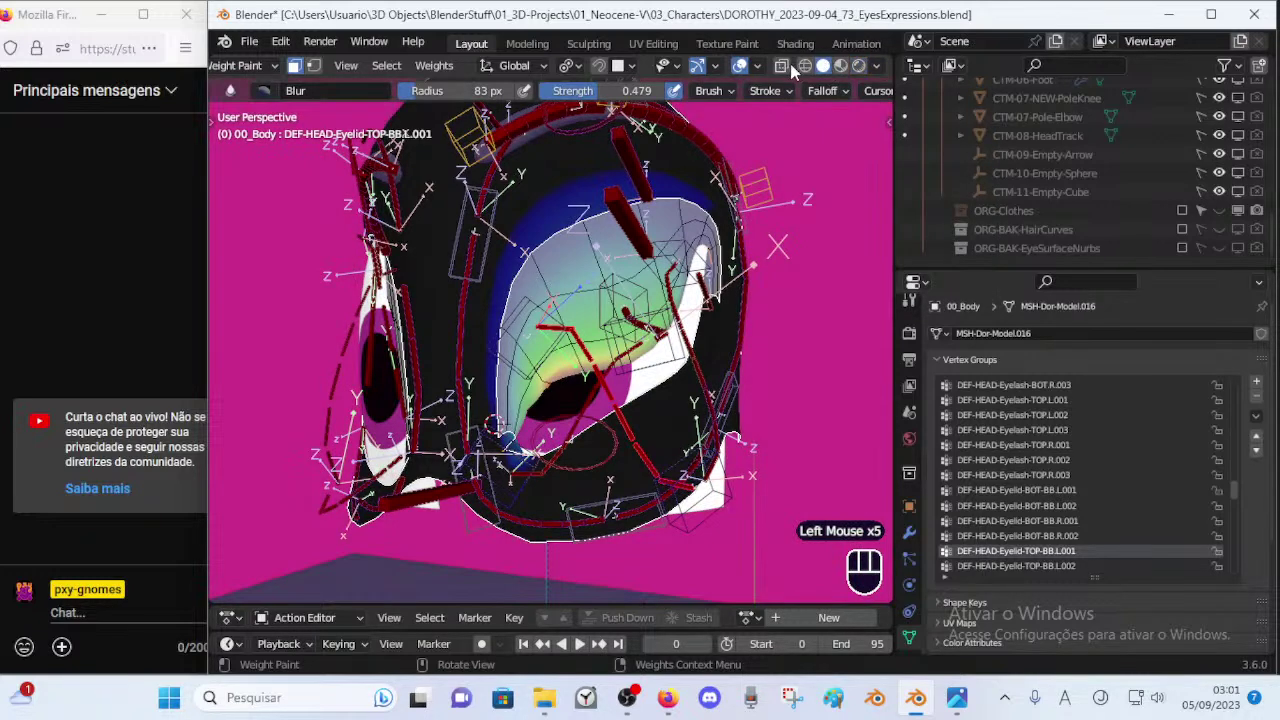
Compare Wireframe and Solid shading while switching the wireframe display on and off, ending in Solid shading with it hidden.
click(758, 68)
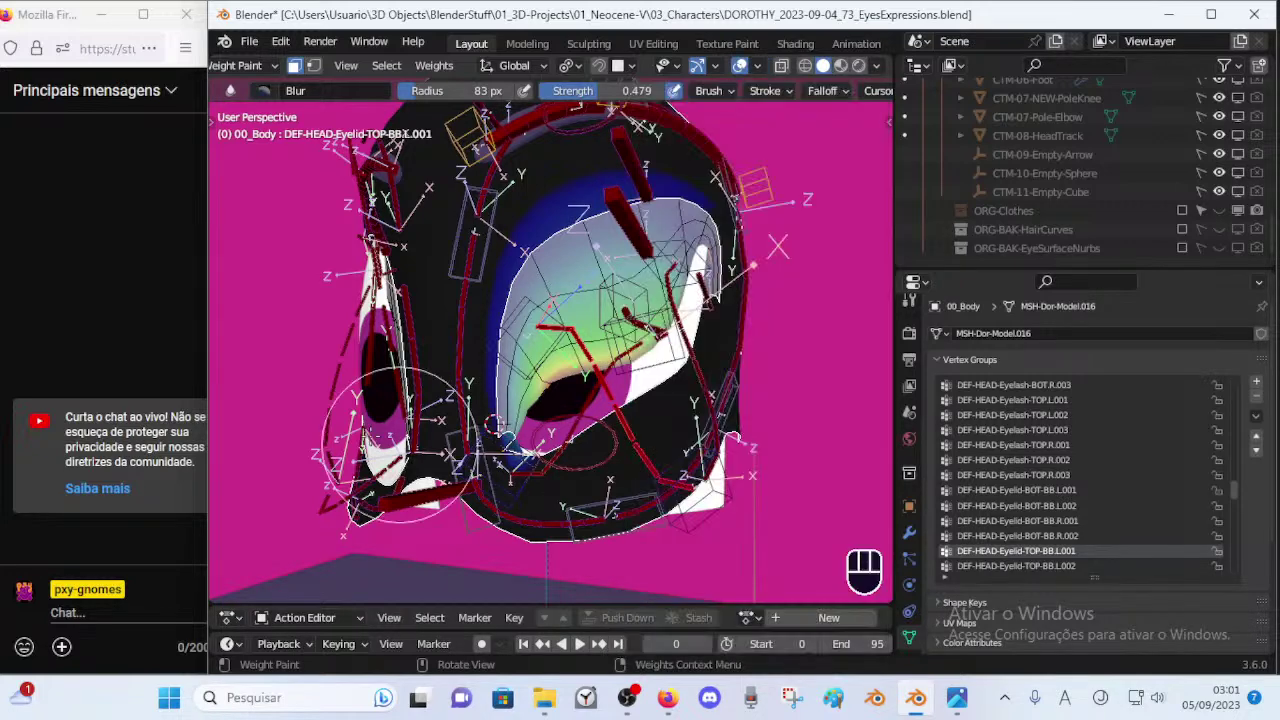
key(ctrl+alt+z)
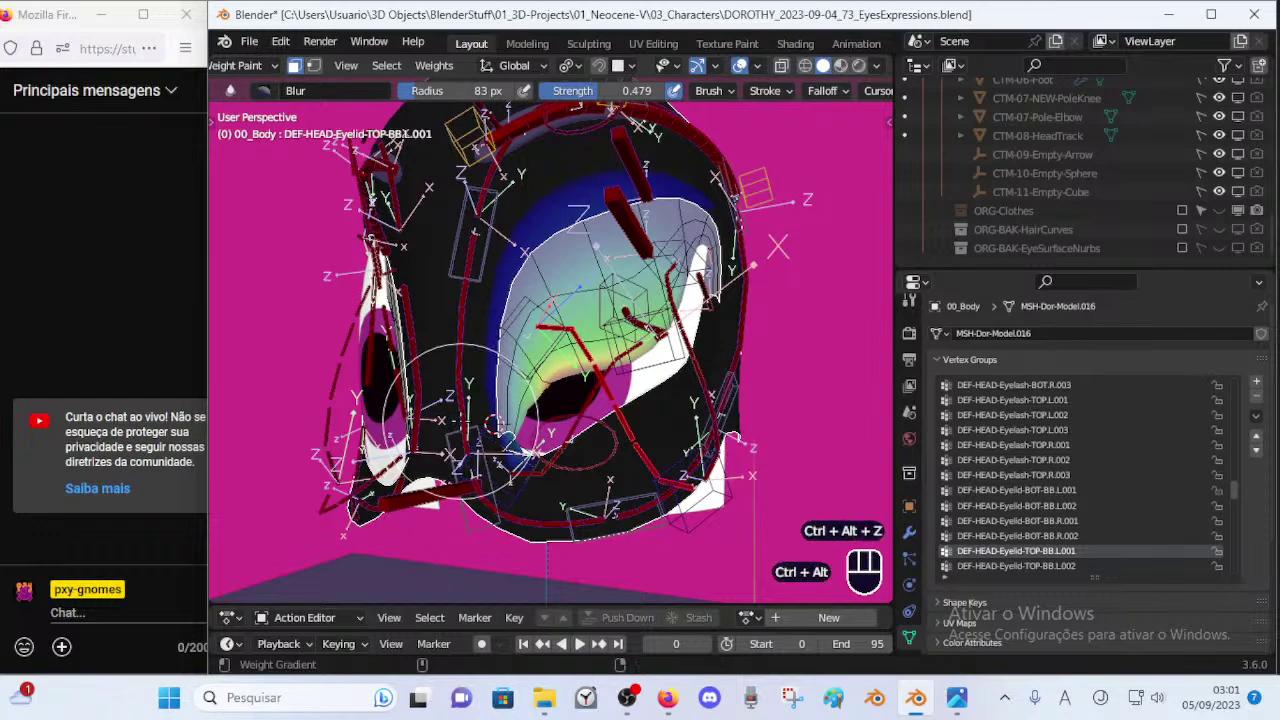
click(805, 66)
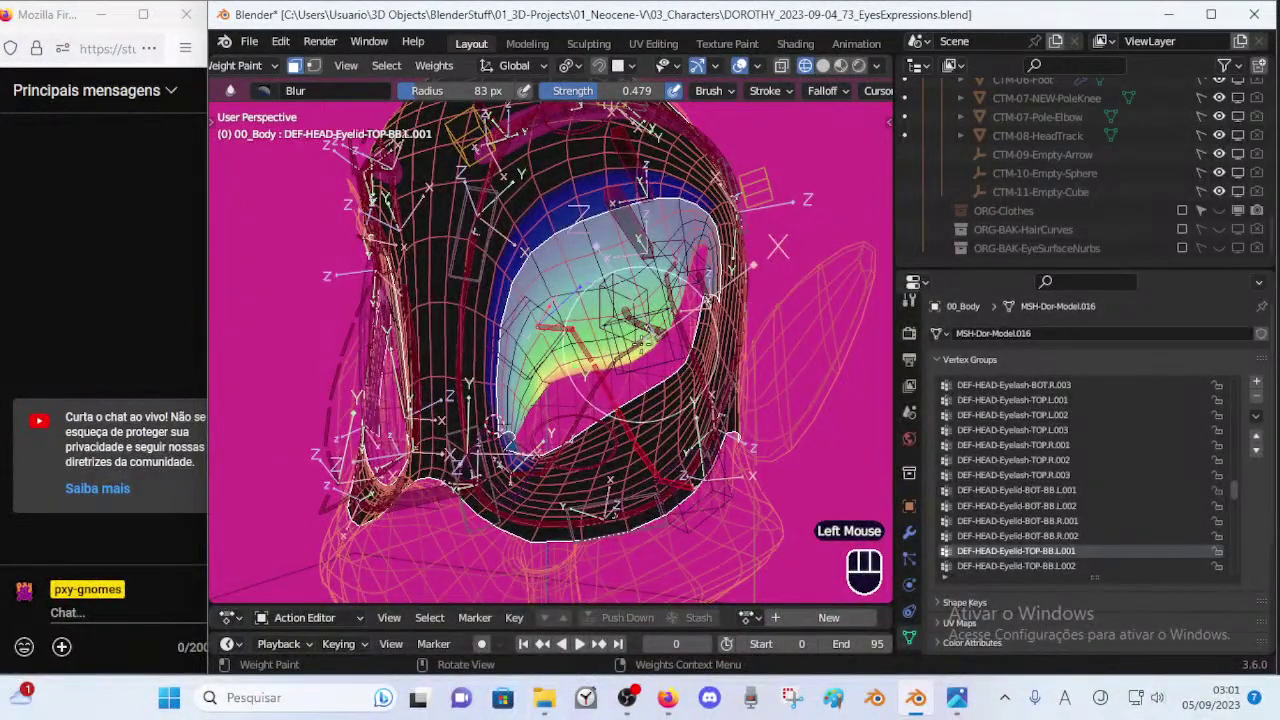
key(shift+ctrl+alt+z)
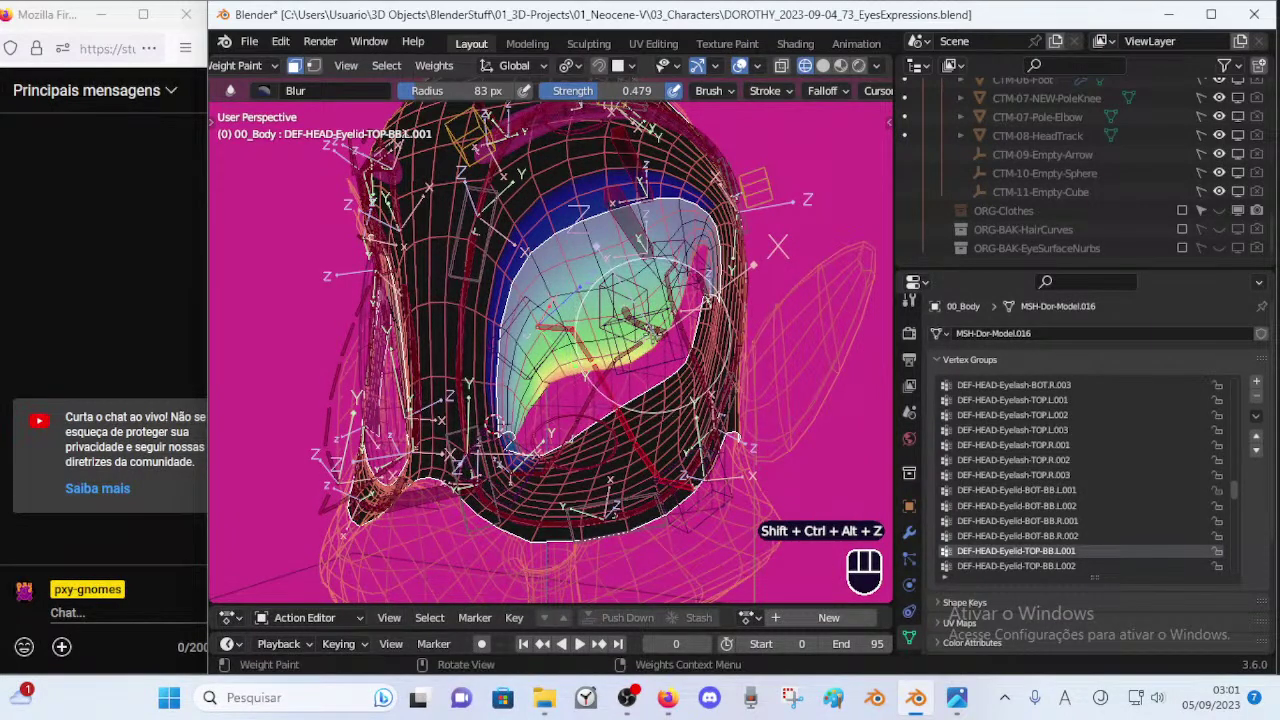
click(823, 66)
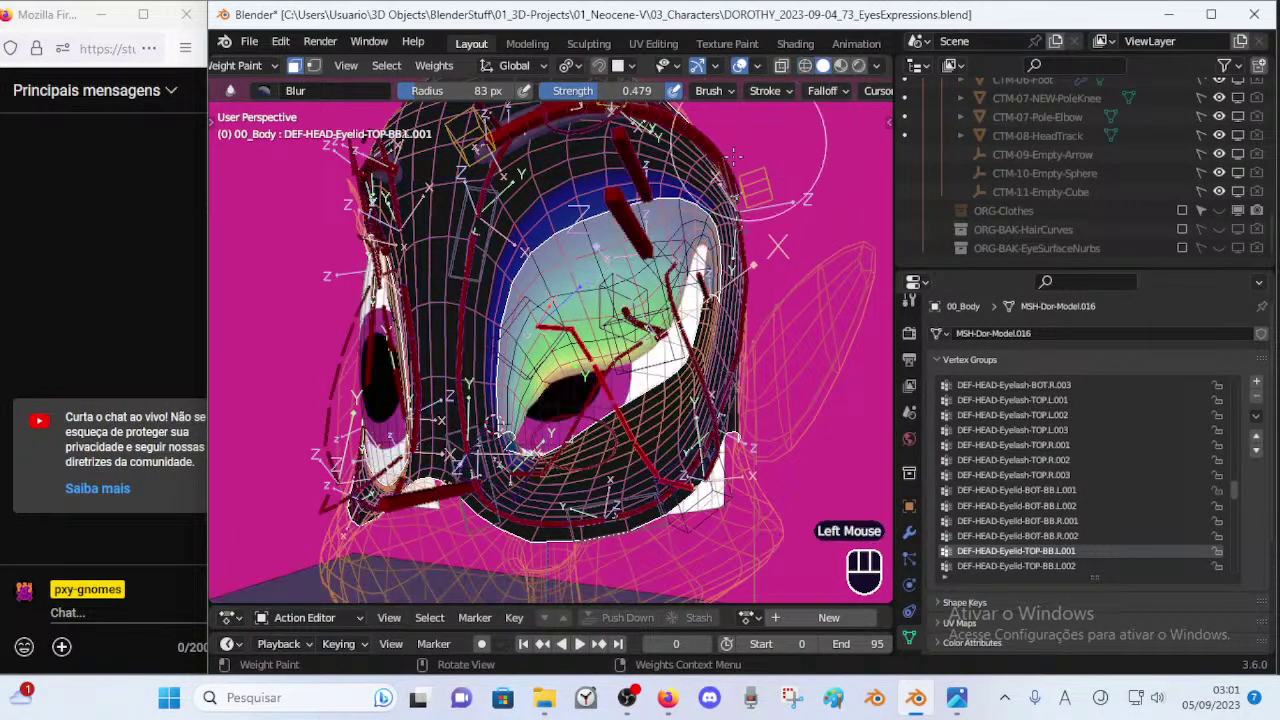
key(ctrl+alt+shift+z)
key(shift+ctrl+alt+z)
key(shift+ctrl+alt+z)
key(shift+ctrl+alt+z)
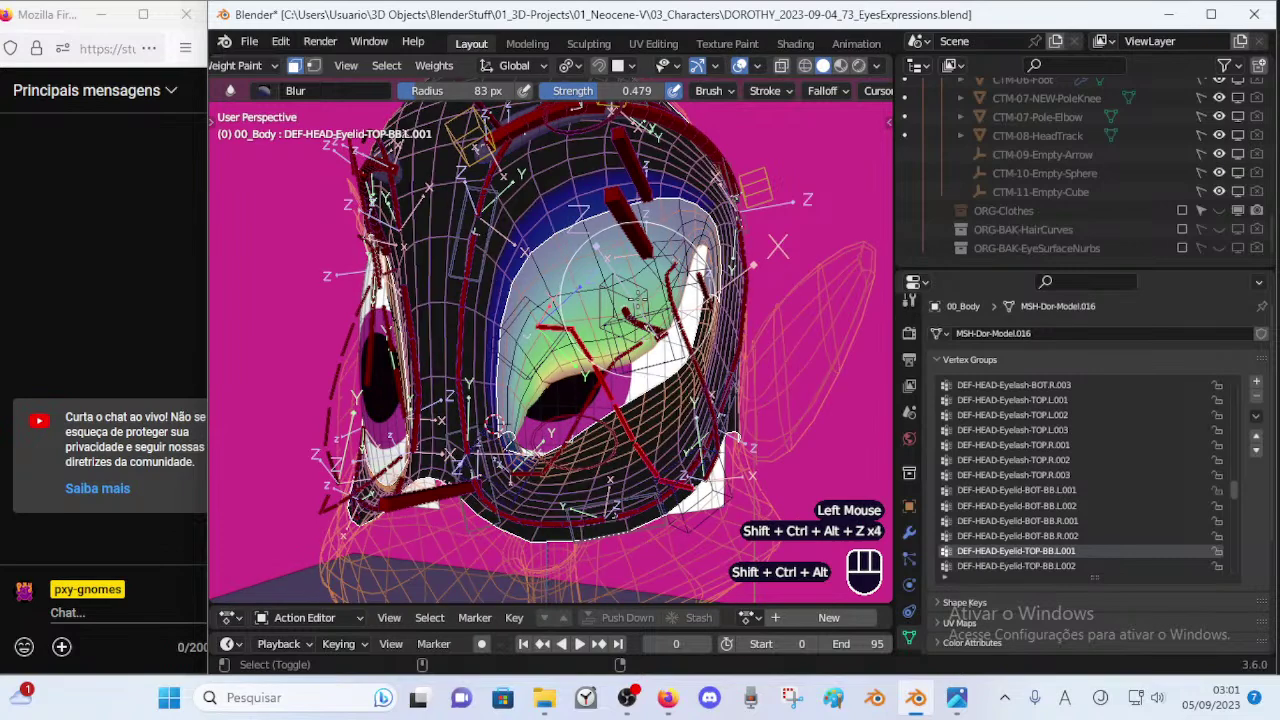
key(ctrl+alt+shift+z)
middle_drag(628, 295, 641, 337)
key(o)
key(o)
key(o)
key(o)
key(o)
key(o)
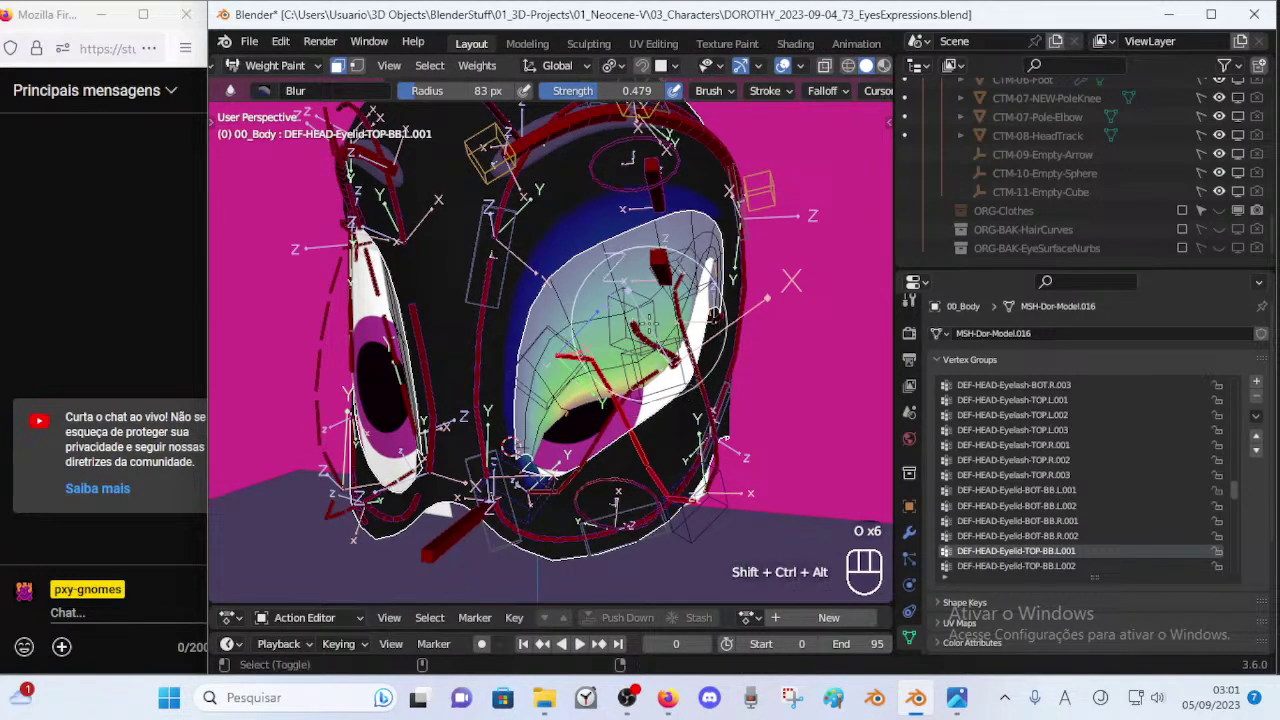
key(ctrl+alt+shift+z)
key(ctrl+alt+shift+z)
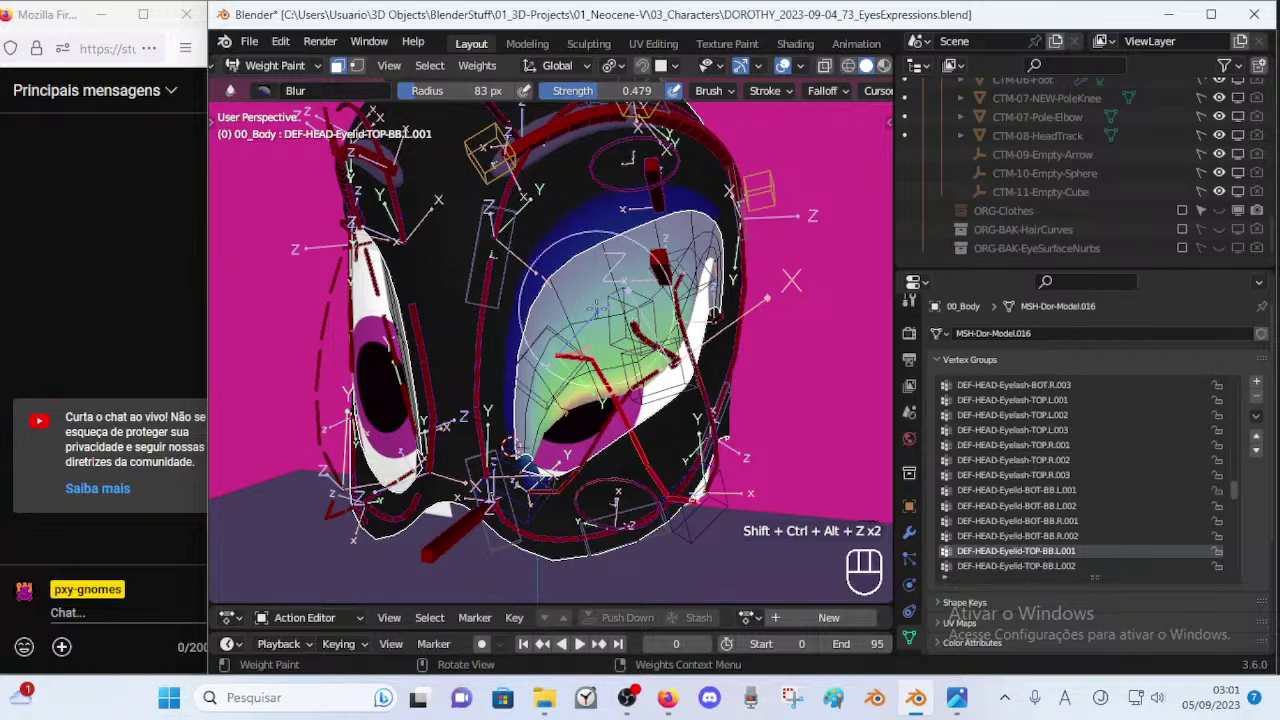
Paint with the Subtract brush at a 122 px radius to remove weight from the faces bordering the left upper eyelid.
middle_drag(622, 320, 600, 325)
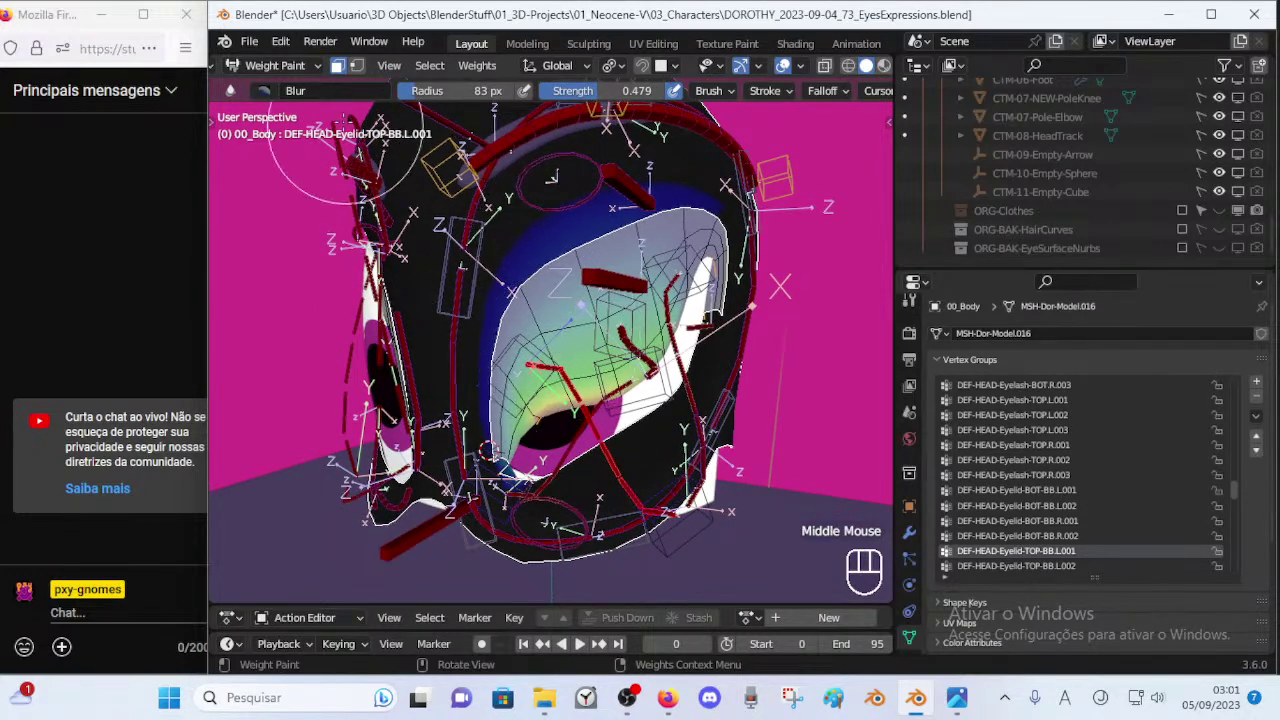
key(t)
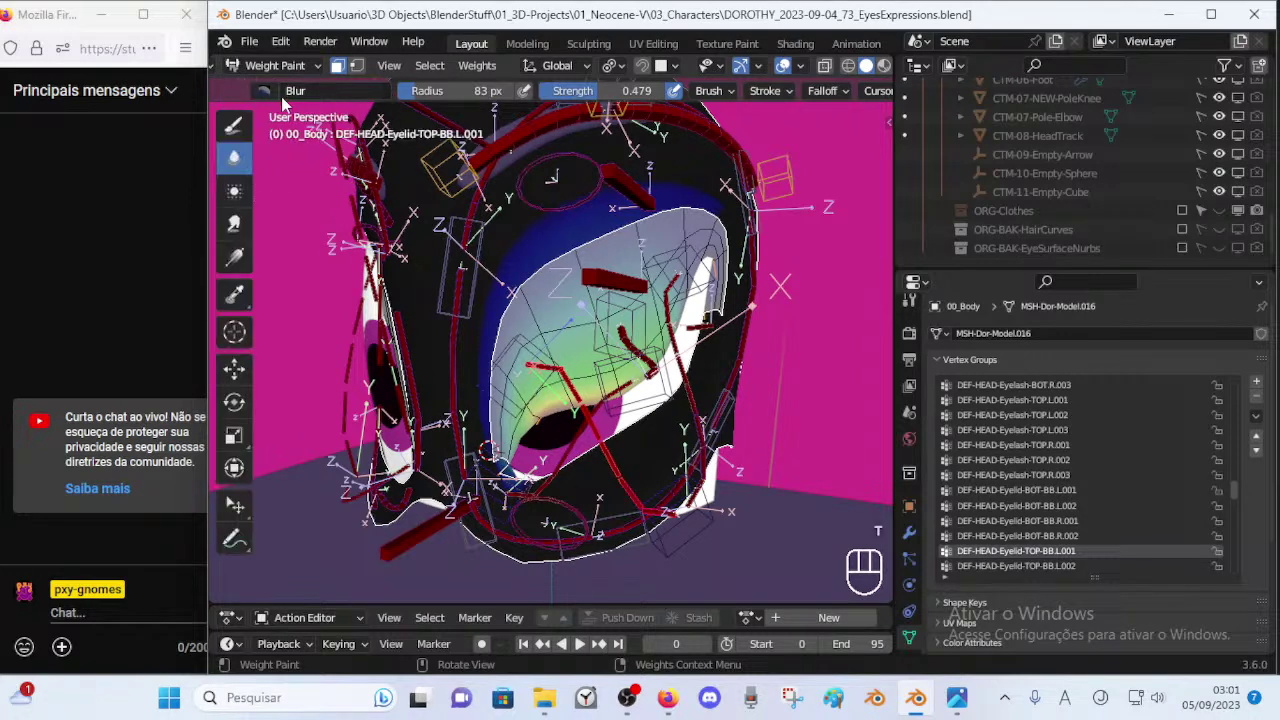
click(238, 123)
click(278, 91)
click(736, 148)
key(f)
click(655, 258)
mouse_move(528, 246)
mouse_down()
mouse_move(523, 294)
mouse_move(636, 214)
mouse_move(694, 213)
mouse_move(460, 346)
mouse_move(514, 460)
mouse_up()
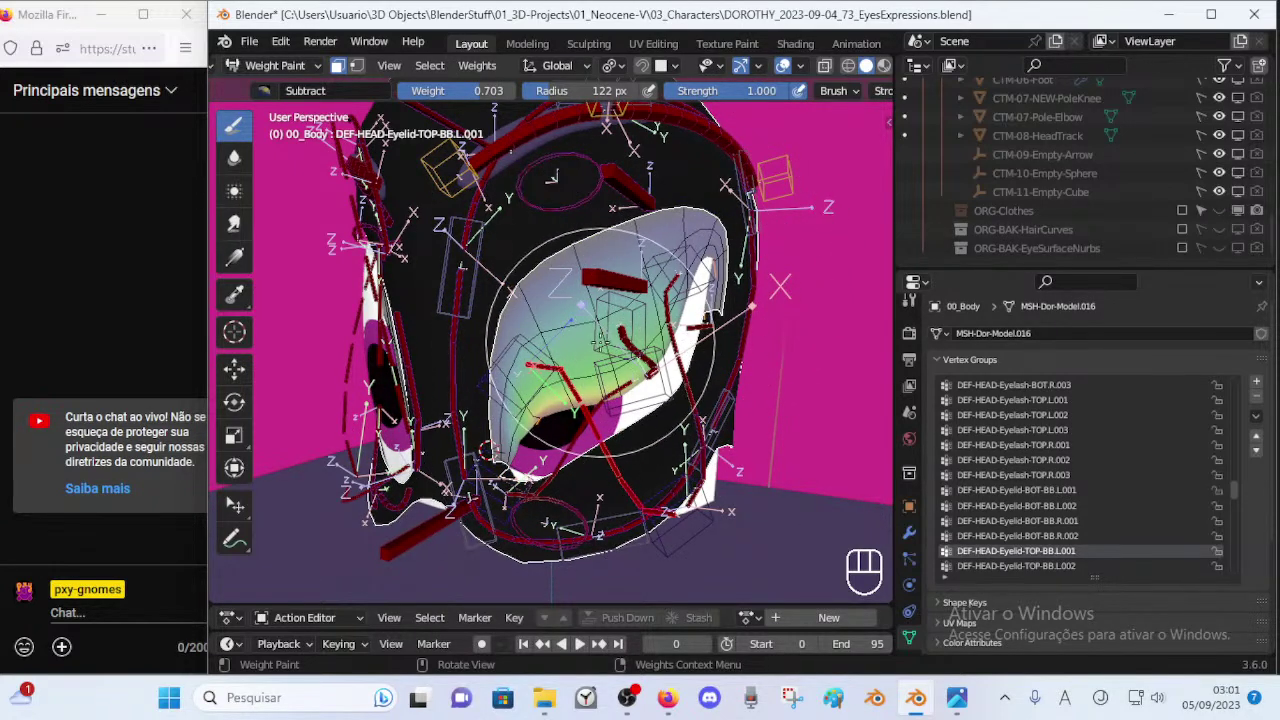
Invert the mask back to the upper eyelid and blur the weights along its upper edge and inner corner at a 58 px radius.
key(ctrl+i)
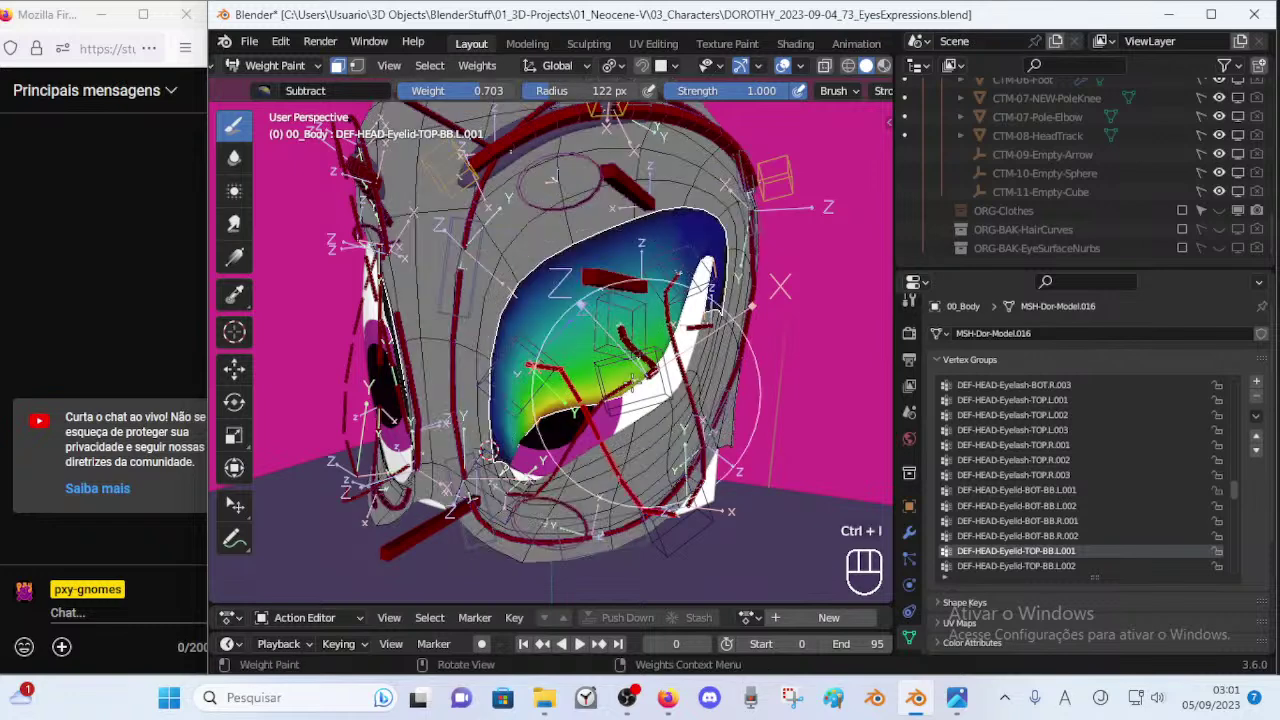
click(234, 157)
key(f)
click(566, 258)
mouse_move(622, 238)
mouse_down()
mouse_move(667, 218)
mouse_move(711, 232)
mouse_up()
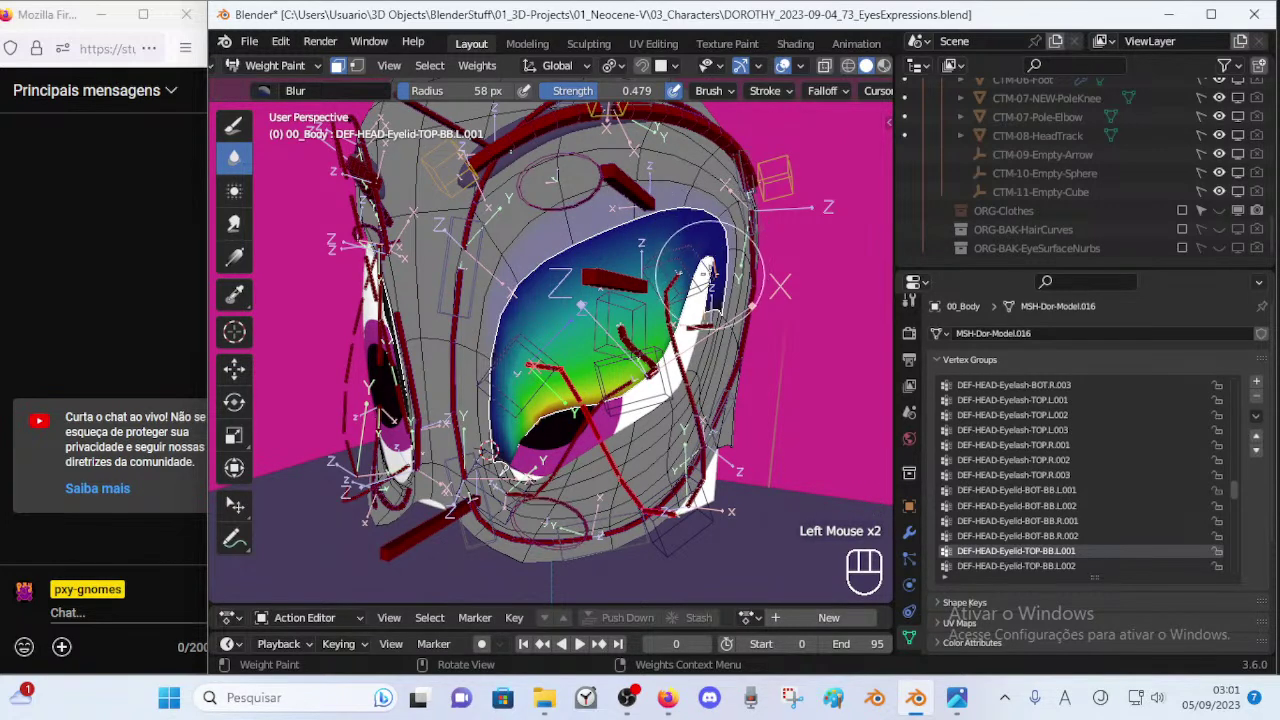
mouse_move(491, 412)
mouse_down()
mouse_move(487, 446)
mouse_move(490, 432)
mouse_up()
middle_drag(502, 418, 526, 398)
drag(519, 420, 504, 430)
mouse_move(601, 218)
mouse_down()
mouse_move(706, 211)
mouse_move(738, 256)
mouse_up()
middle_drag(736, 257, 600, 272)
Smear the low weights inward along the eyelid's upper inner edge down to the inner corner with a 98 px brush.
click(234, 223)
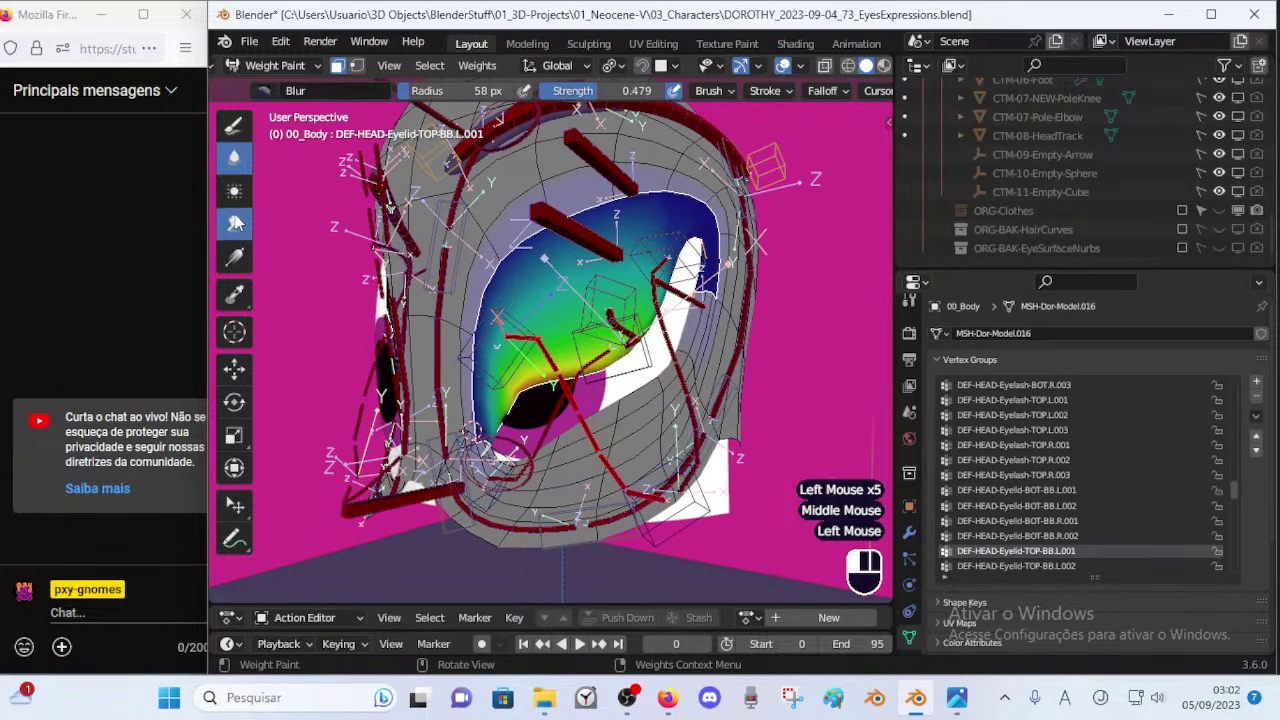
key(f)
click(490, 226)
drag(490, 226, 560, 240)
drag(488, 232, 535, 248)
drag(490, 236, 520, 252)
drag(482, 244, 486, 248)
drag(450, 309, 482, 318)
drag(448, 350, 480, 362)
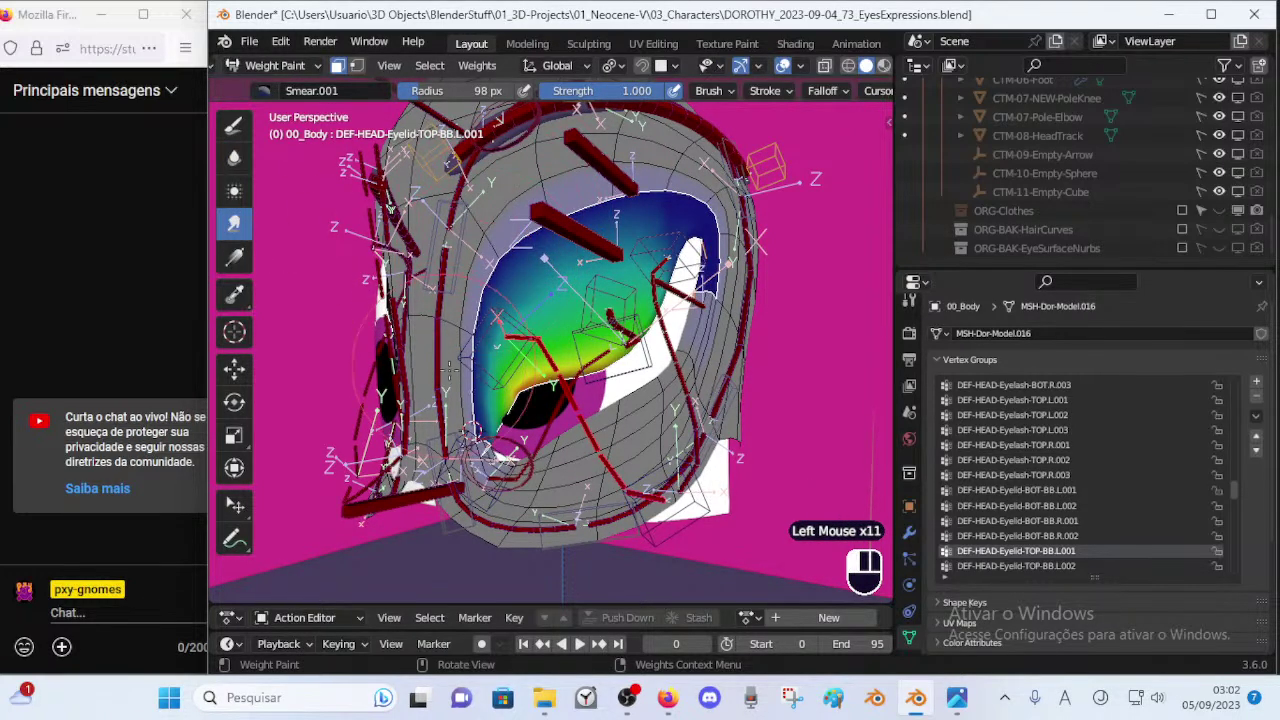
drag(451, 405, 480, 418)
mouse_move(448, 434)
mouse_down()
mouse_move(466, 457)
mouse_move(472, 438)
mouse_up()
Blur the weights at the eyelid's inner corner and across its upper part, reducing the brush radius to 34 px.
click(238, 134)
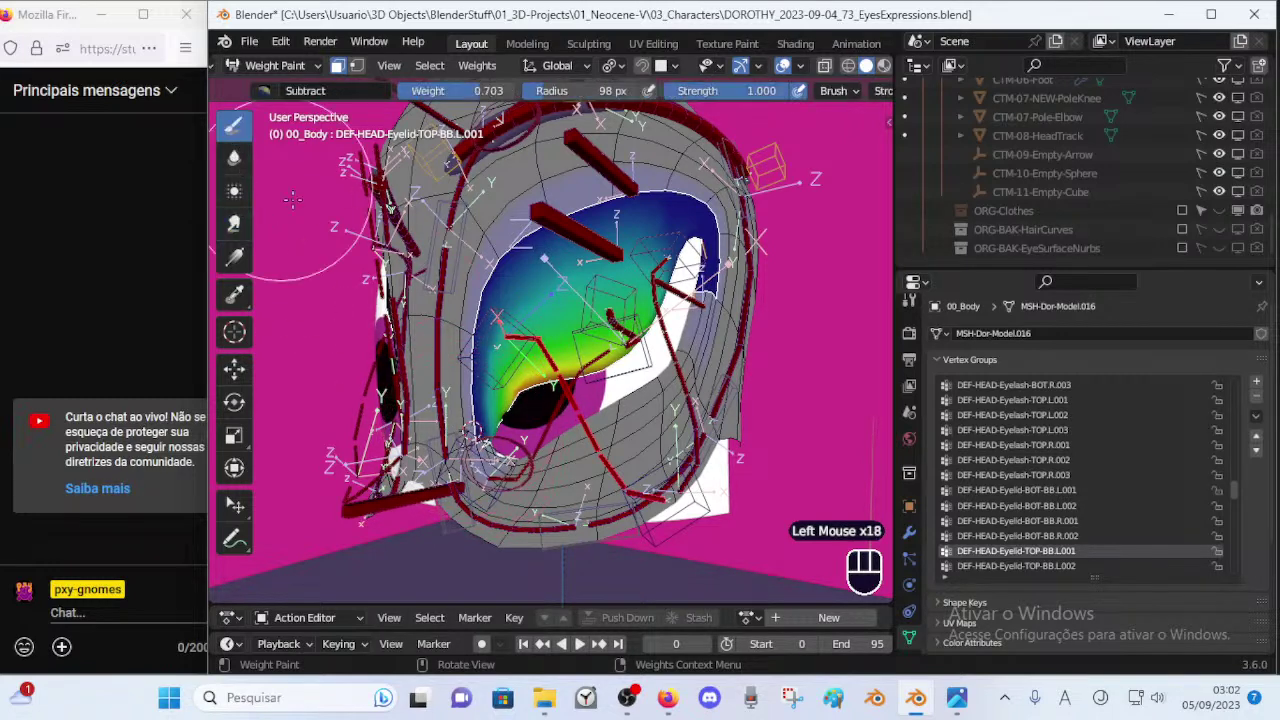
click(238, 156)
key(f)
click(414, 435)
mouse_move(491, 424)
mouse_down()
mouse_move(491, 437)
mouse_move(488, 424)
mouse_up()
key(f)
click(550, 297)
drag(586, 244, 540, 257)
mouse_move(688, 228)
mouse_down()
mouse_move(642, 227)
mouse_move(652, 262)
mouse_up()
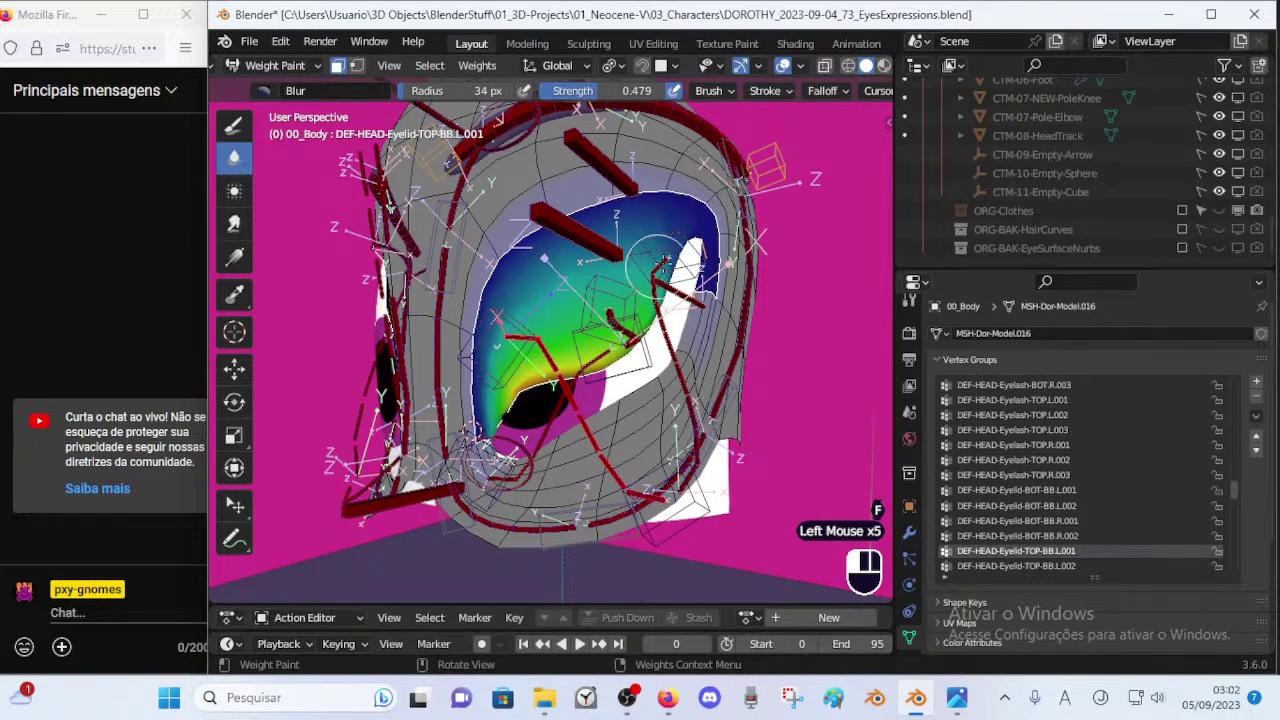
Enlarge the Blur brush to 50 px and smooth the weights across the middle and outer half of the upper eyelid.
middle_drag(658, 281, 600, 304)
key(f)
click(650, 292)
click(615, 327)
click(620, 320)
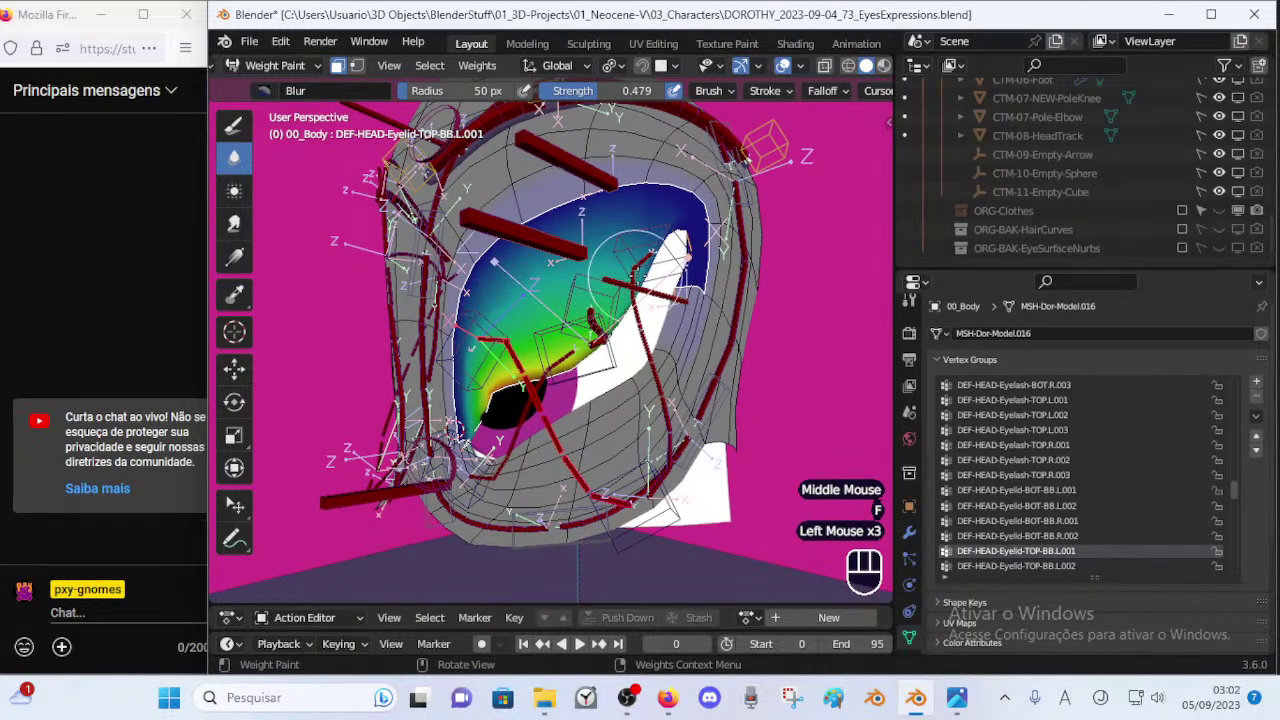
drag(619, 306, 598, 347)
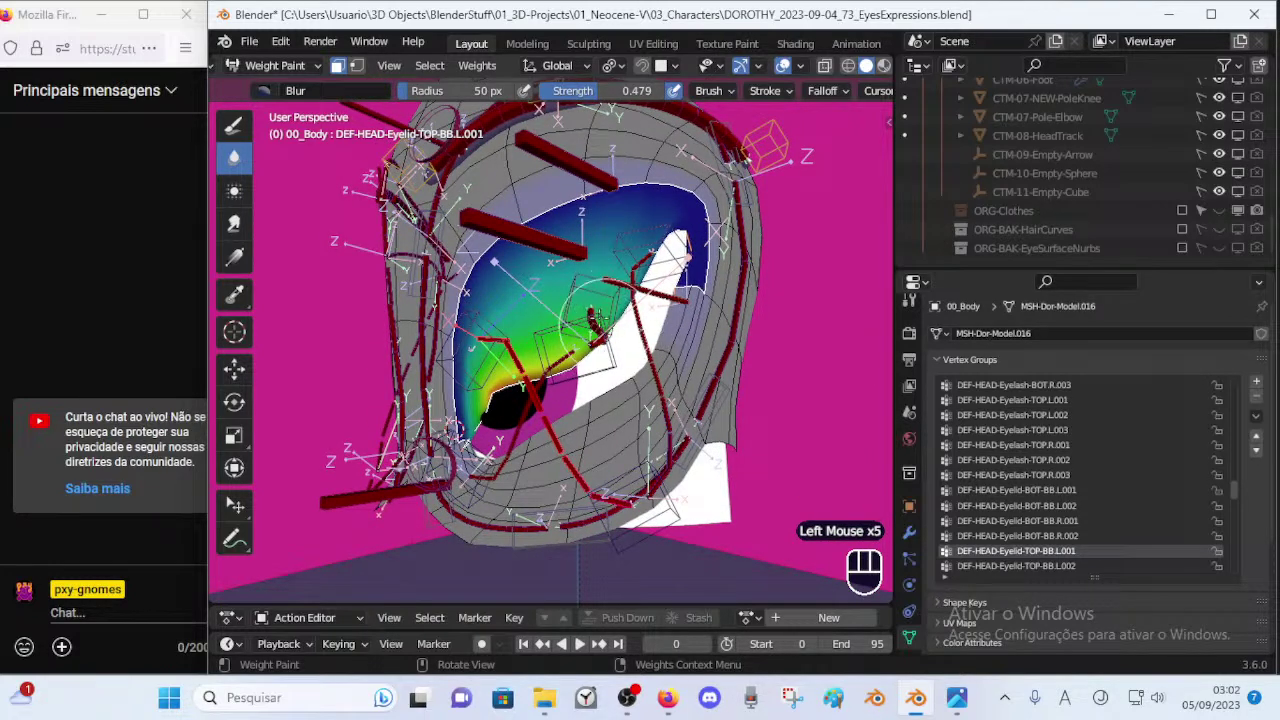
middle_drag(618, 267, 608, 295)
drag(598, 296, 581, 292)
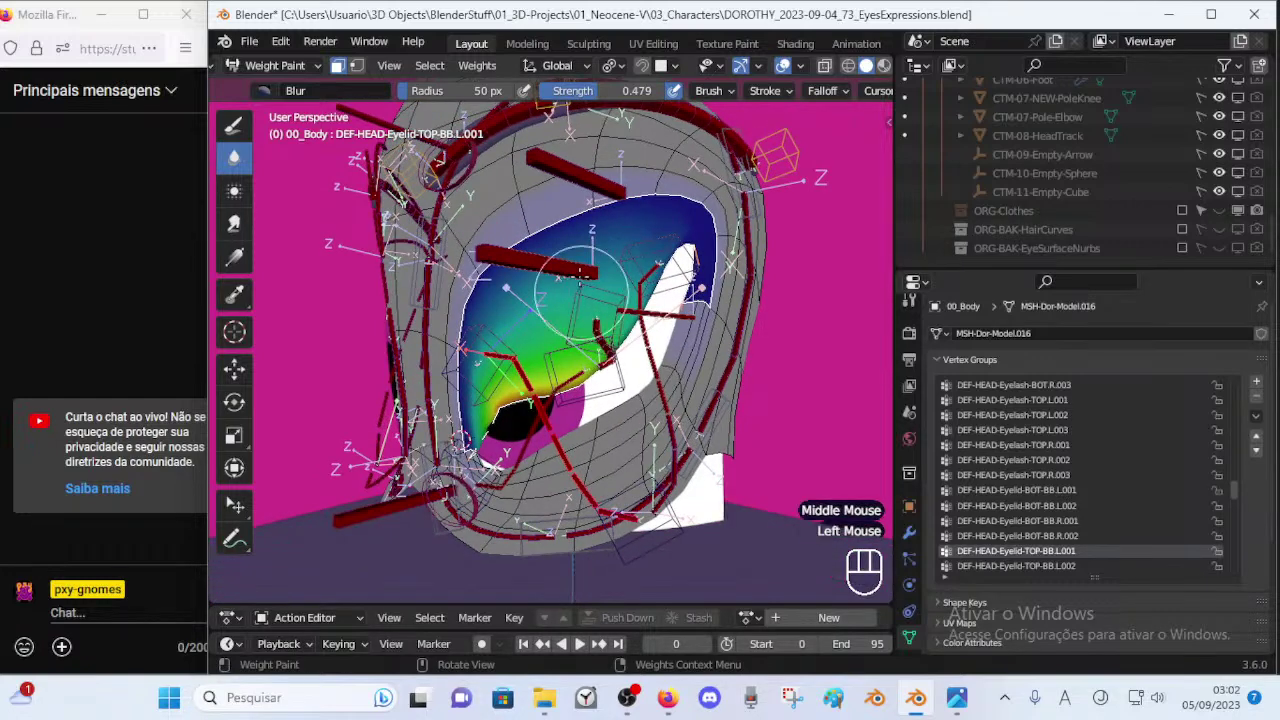
Blur the weights near the eyelid's outer corner with strength raised to 0.994 and brush weight set to 1.000.
key(shift+f)
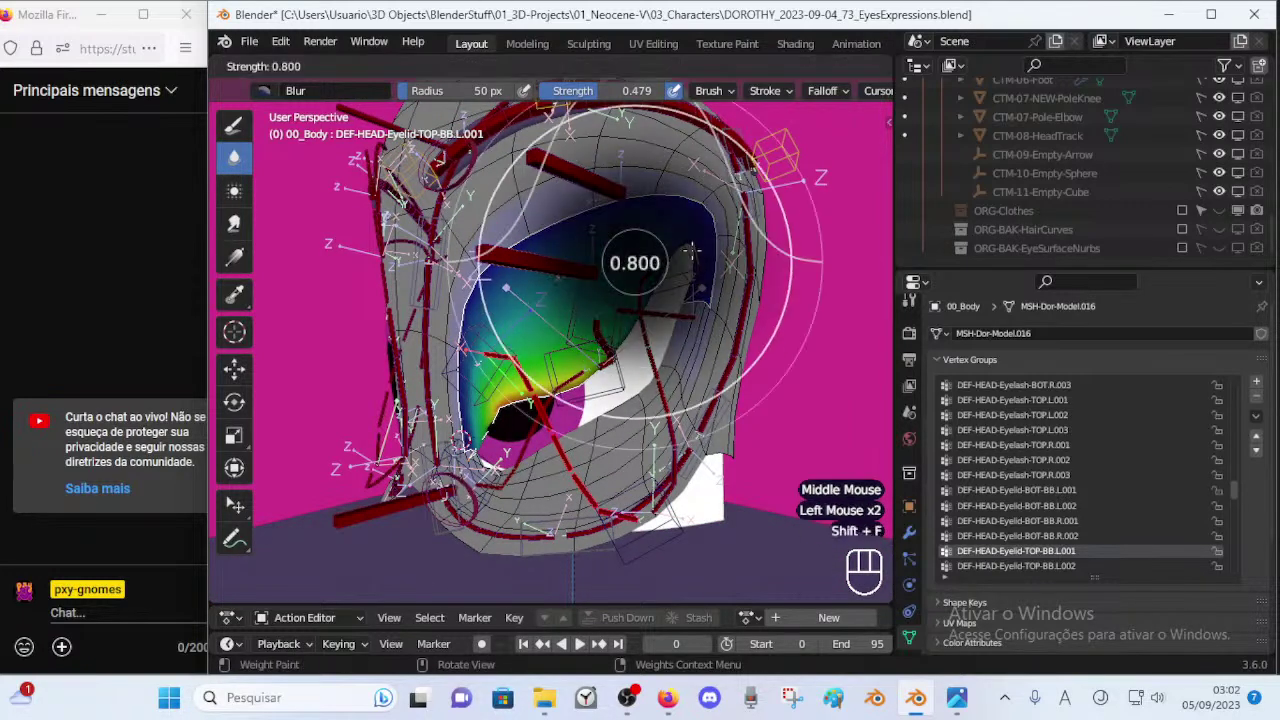
click(641, 272)
key(ctrl+f)
click(610, 271)
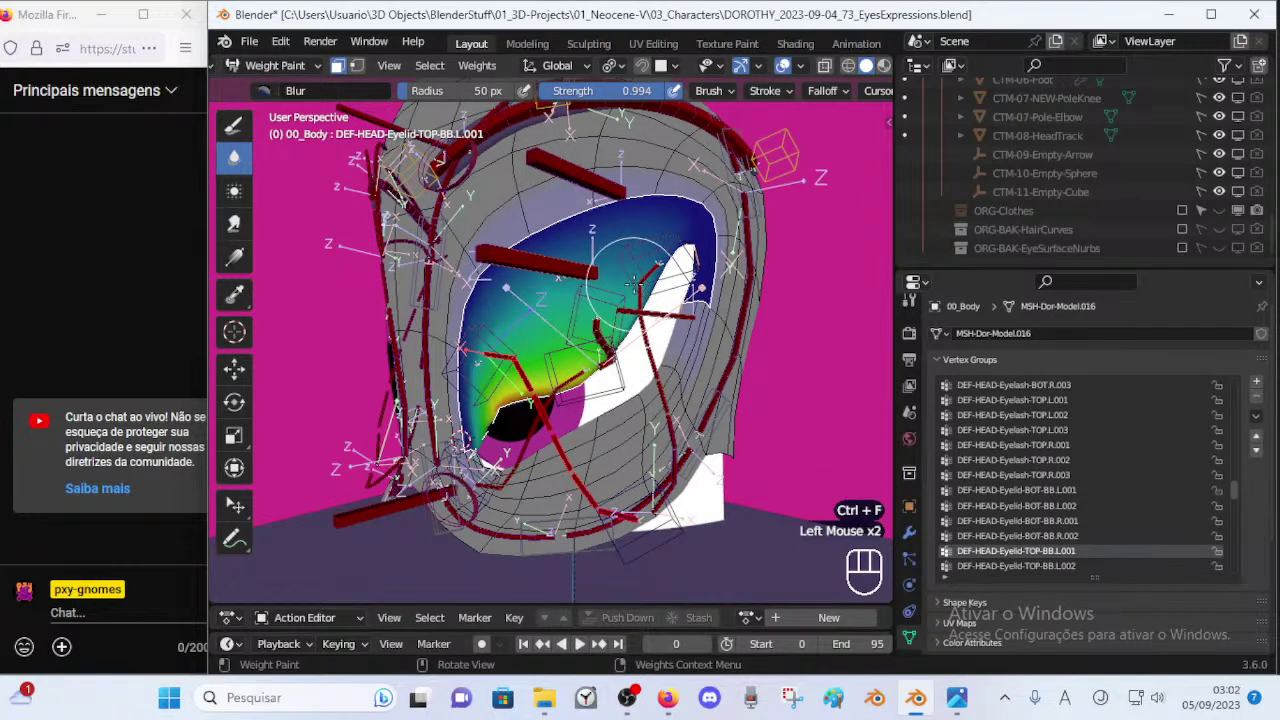
key(ctrl+f)
click(650, 272)
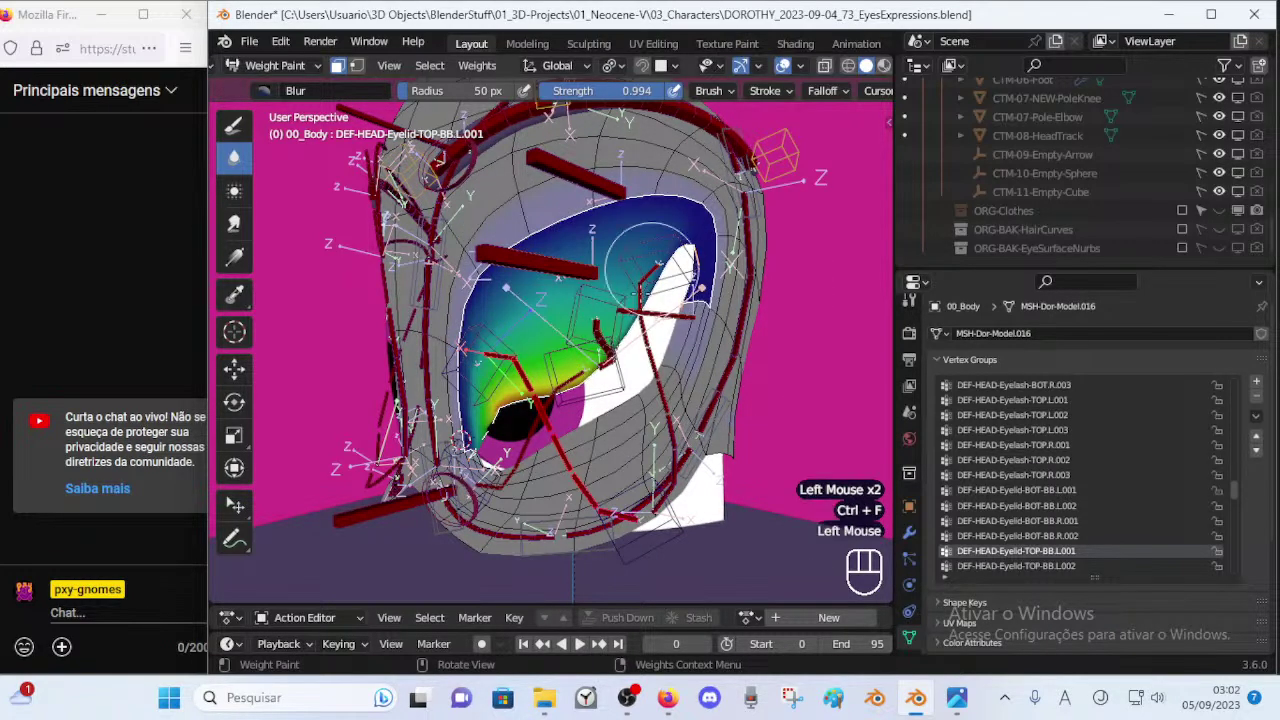
drag(650, 272, 671, 239)
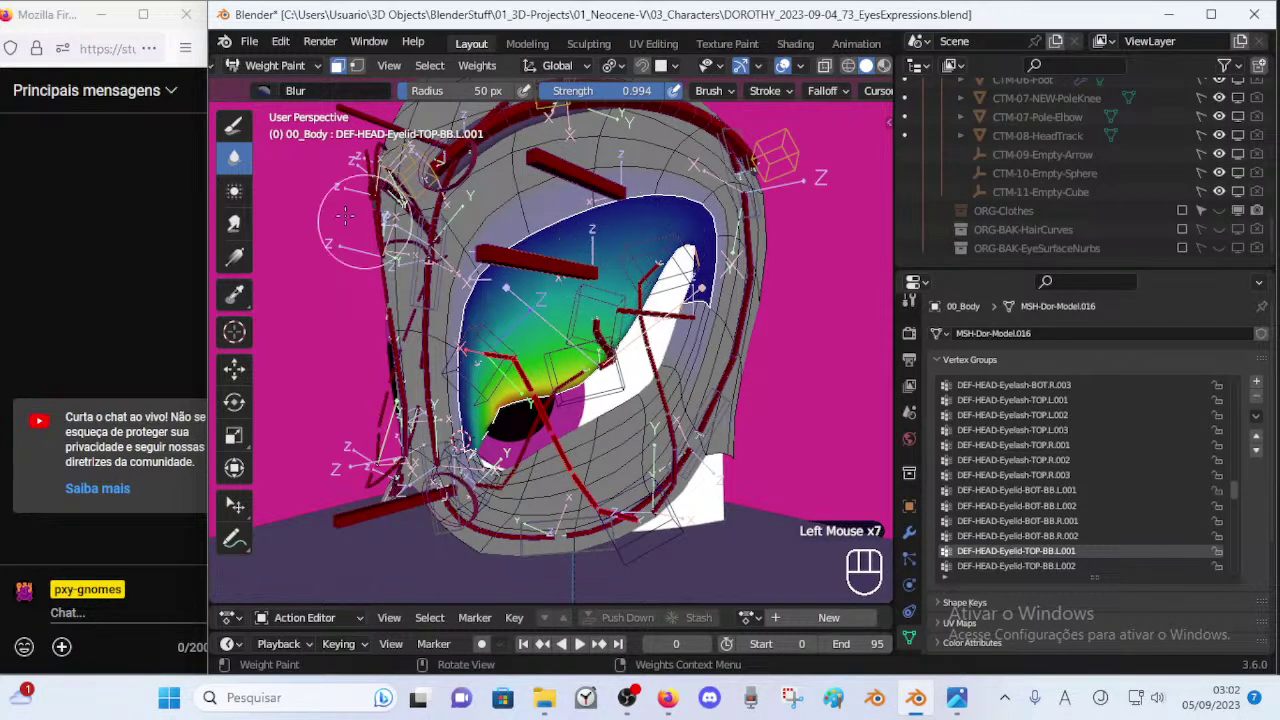
Reduce the Blur brush radius to 32 px and soften the weights at the outer tip of the upper eyelid.
click(234, 125)
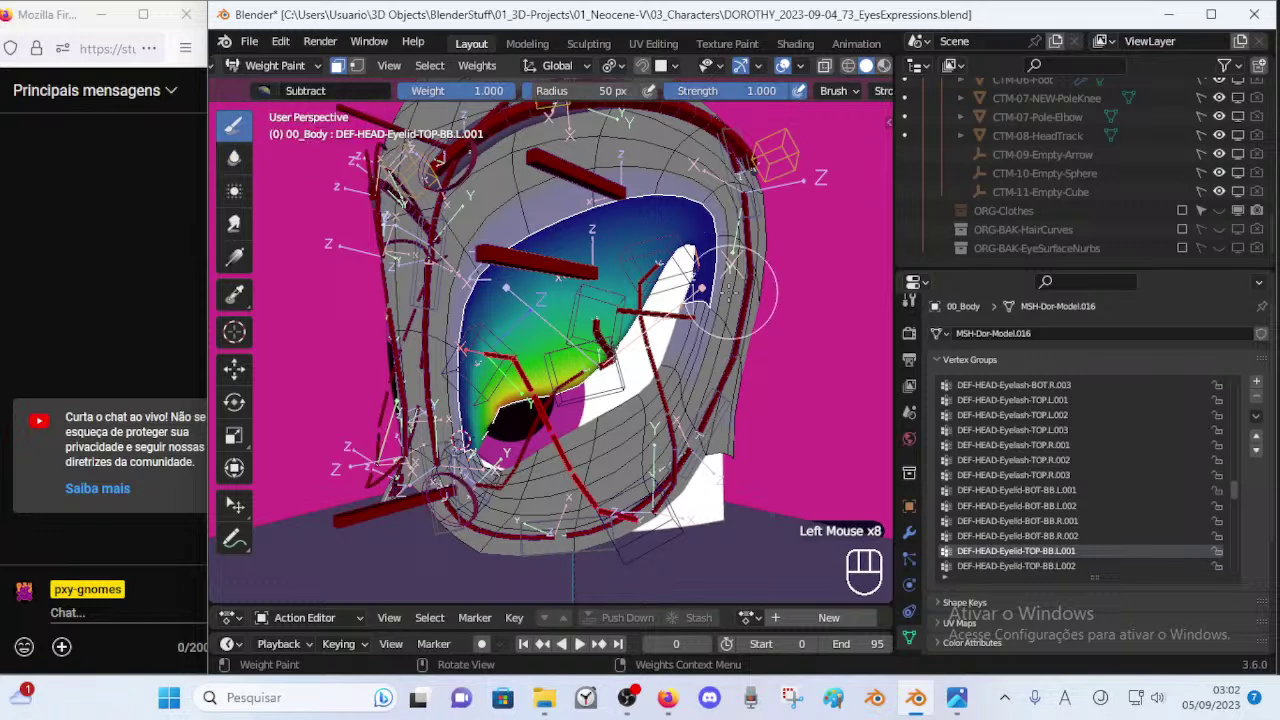
click(234, 157)
key(f)
click(706, 225)
drag(692, 220, 714, 232)
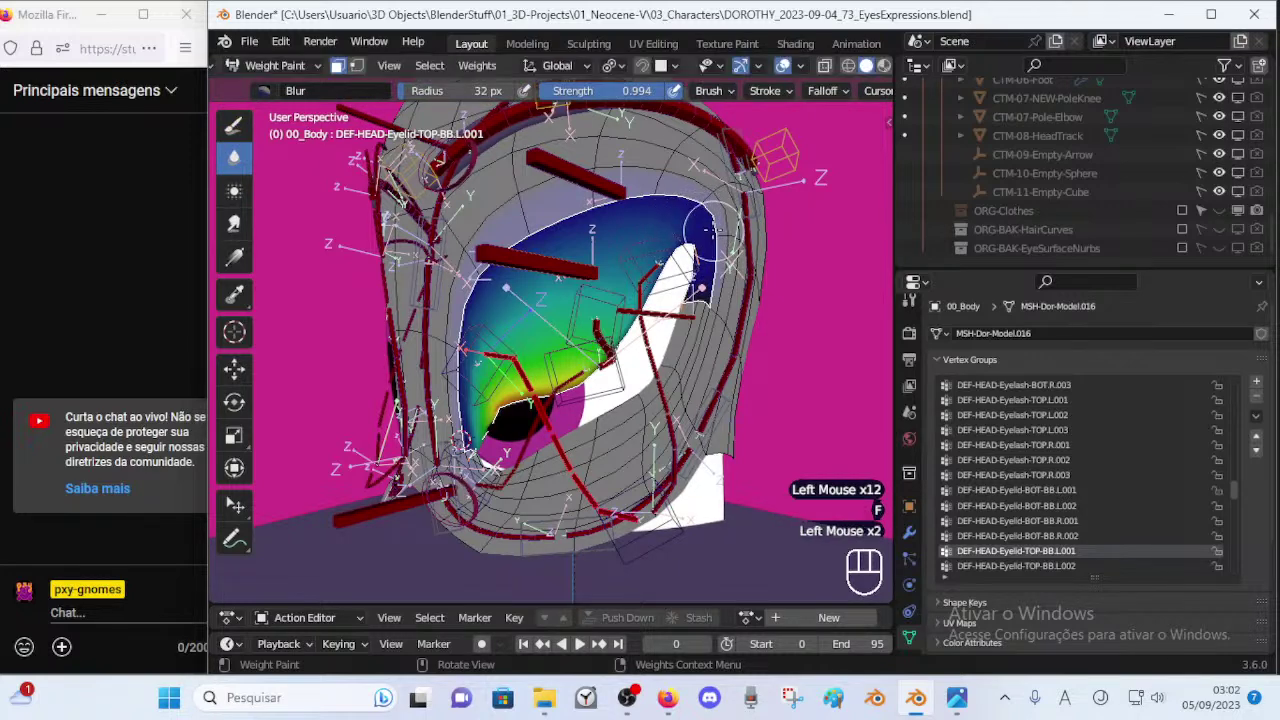
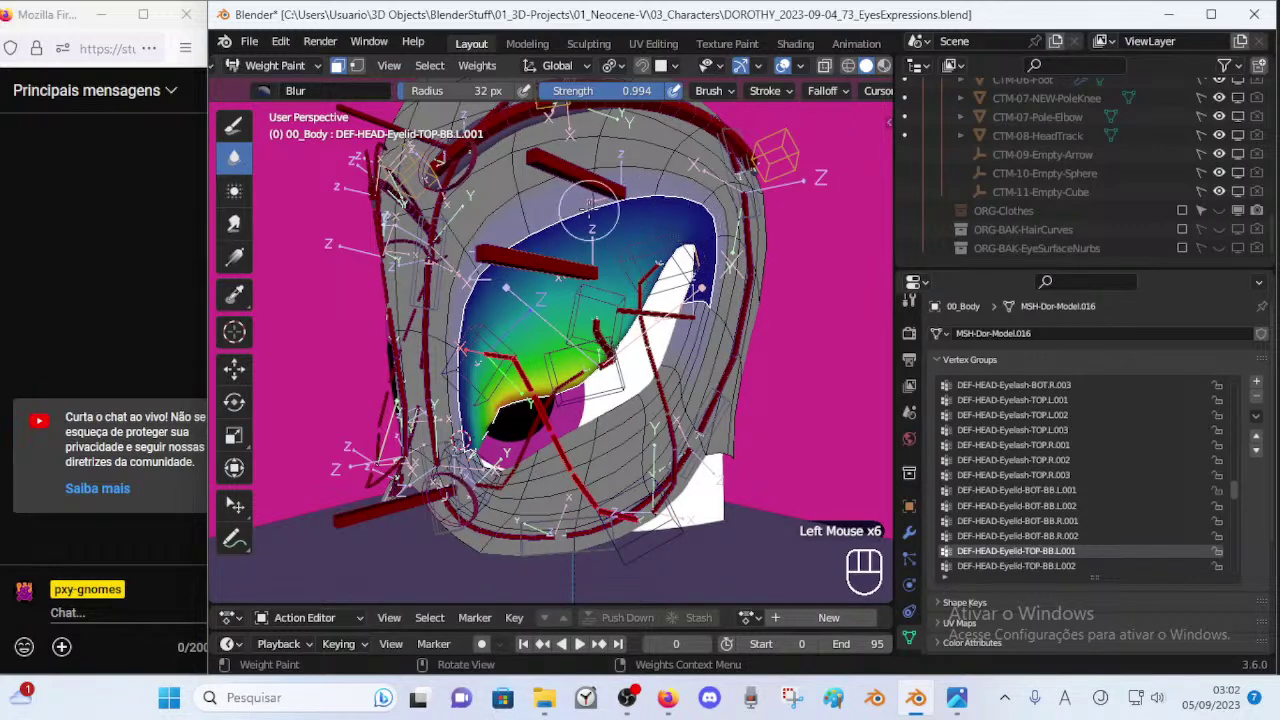
Undo the last blur stroke and soften the weights along the inner side of the upper eyelid down to its corner.
key(ctrl+z)
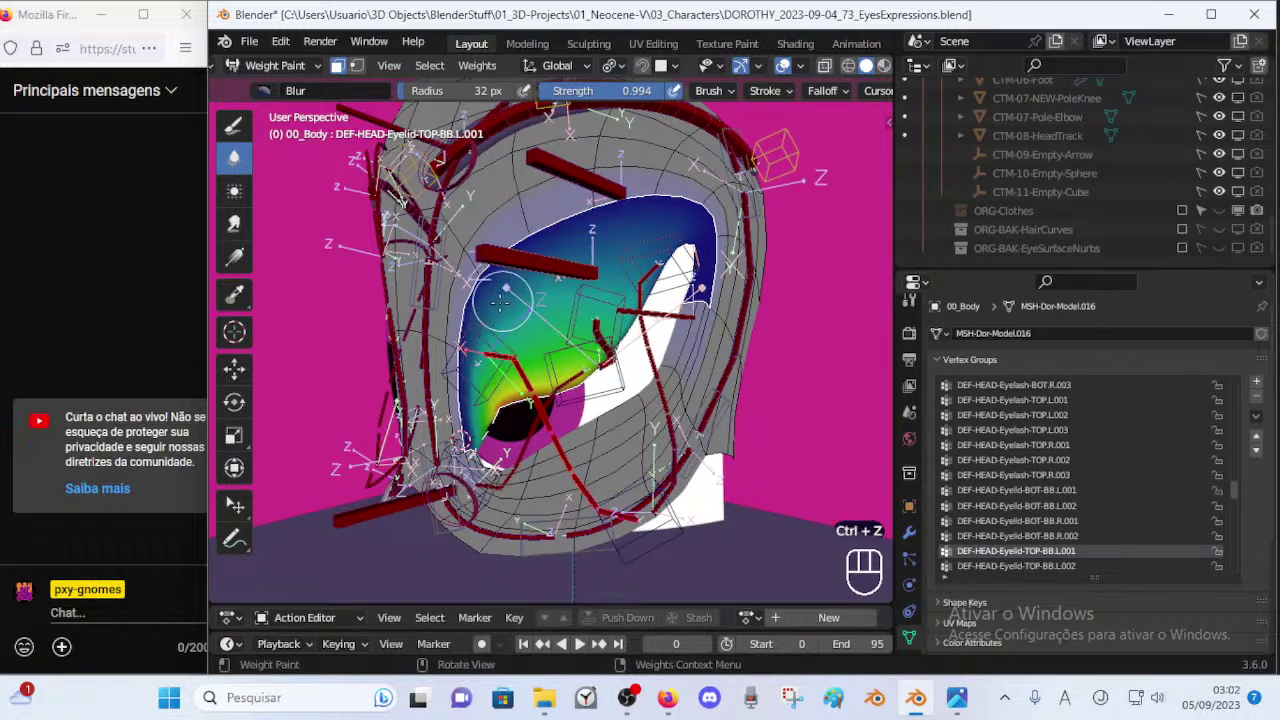
click(482, 362)
click(477, 360)
click(481, 455)
Turn on the wireframe display so the eyelid topology shows over the weight colors.
middle_drag(513, 381, 584, 330)
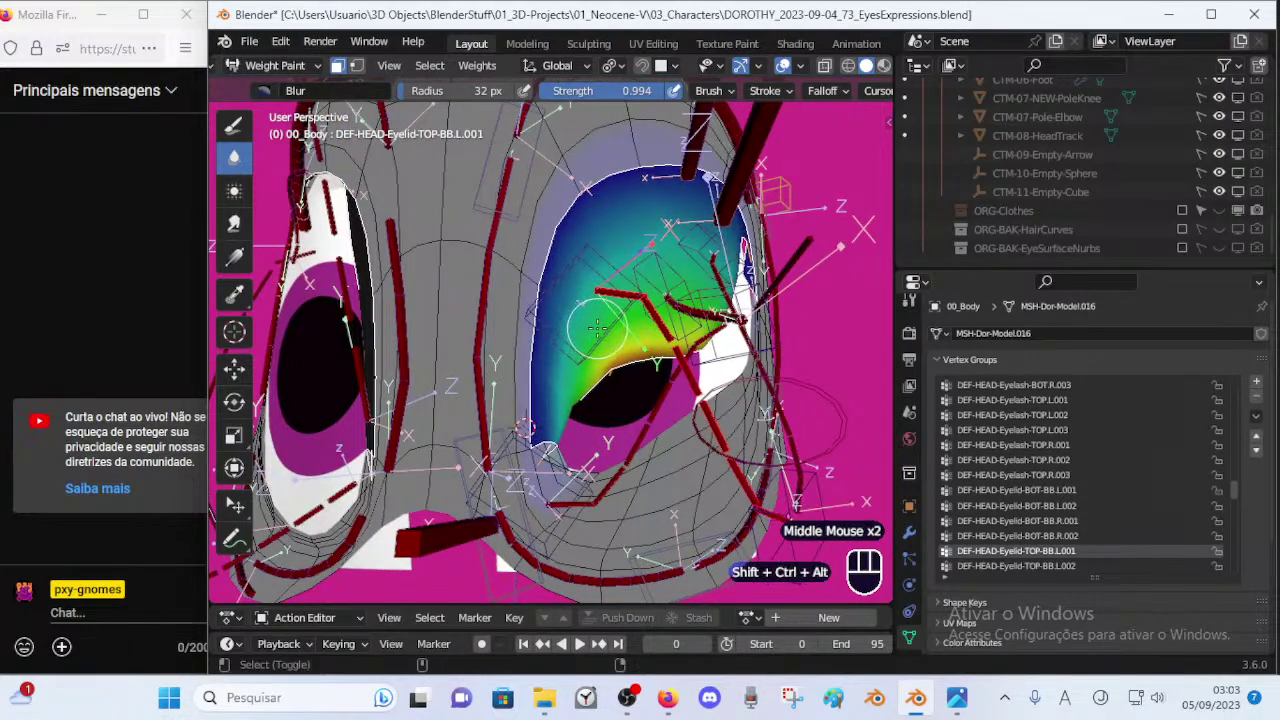
key(ctrl+shift+alt+z)
middle_drag(597, 330, 591, 335)
key(ctrl+shift+alt+z)
key(ctrl+shift+alt+z)
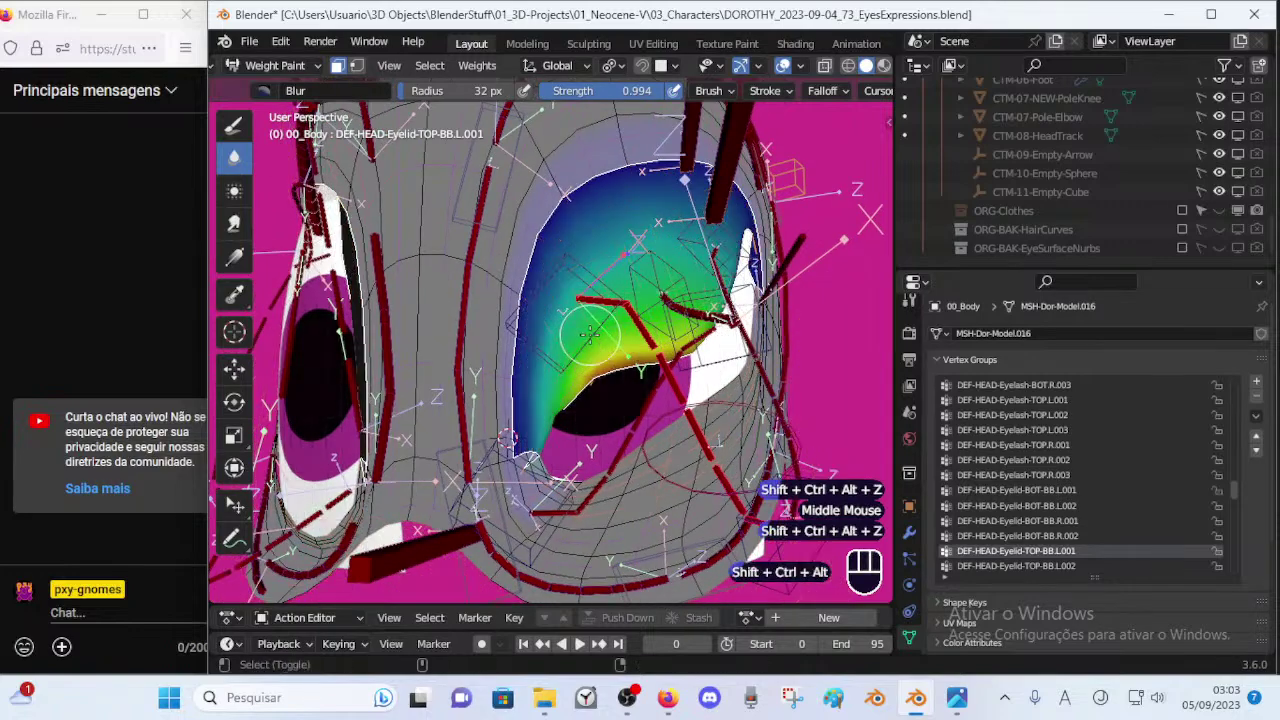
key(ctrl+shift+alt+z)
key(ctrl+shift+alt+z)
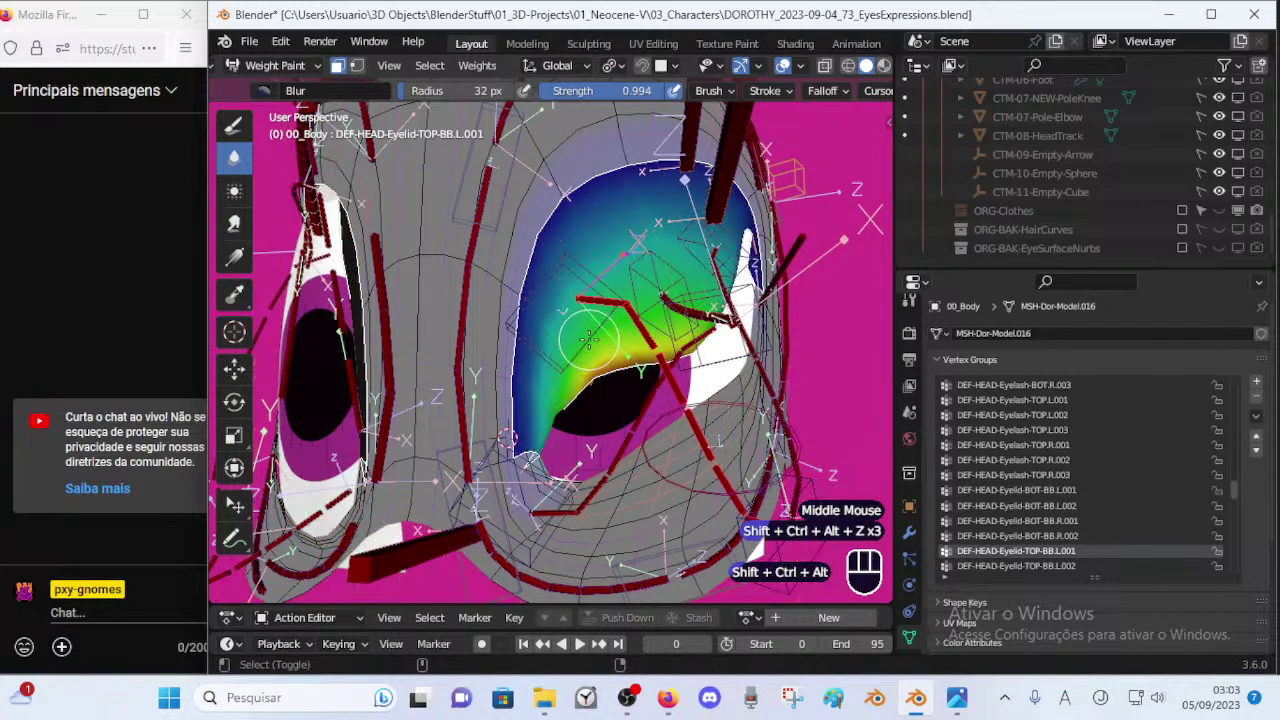
key(ctrl+shift+alt+z)
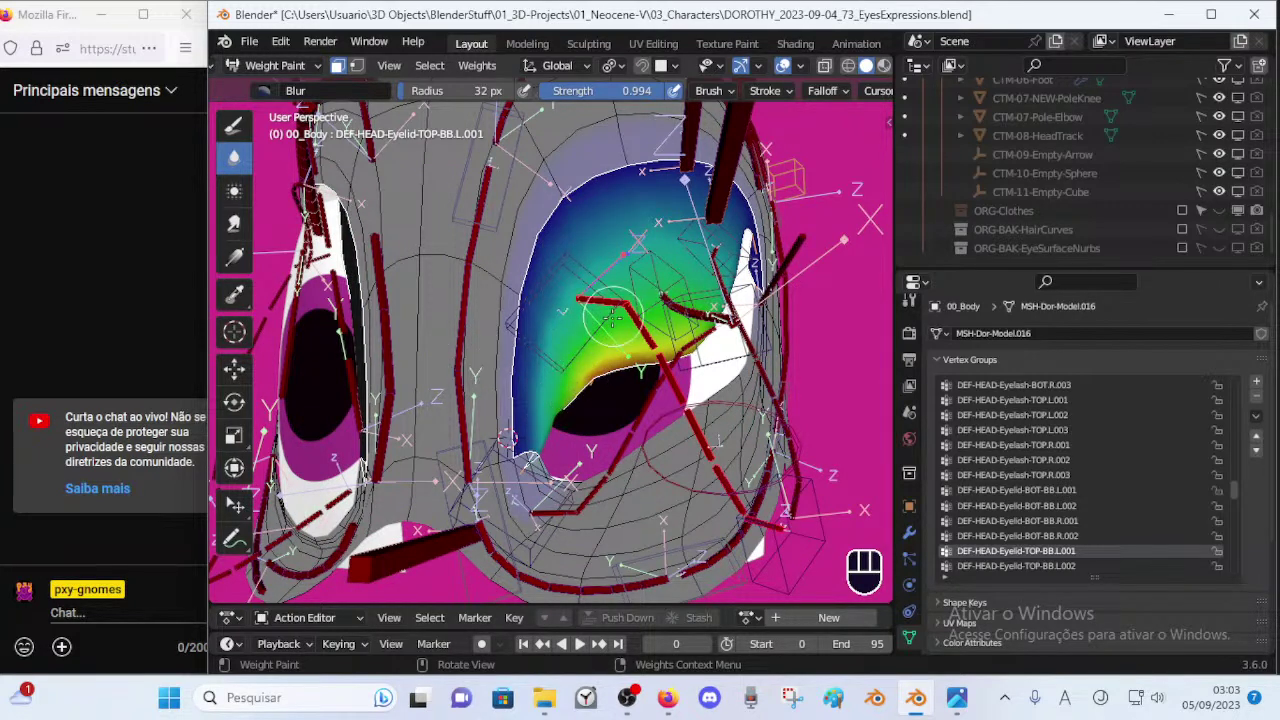
key(ctrl+shift+alt+z)
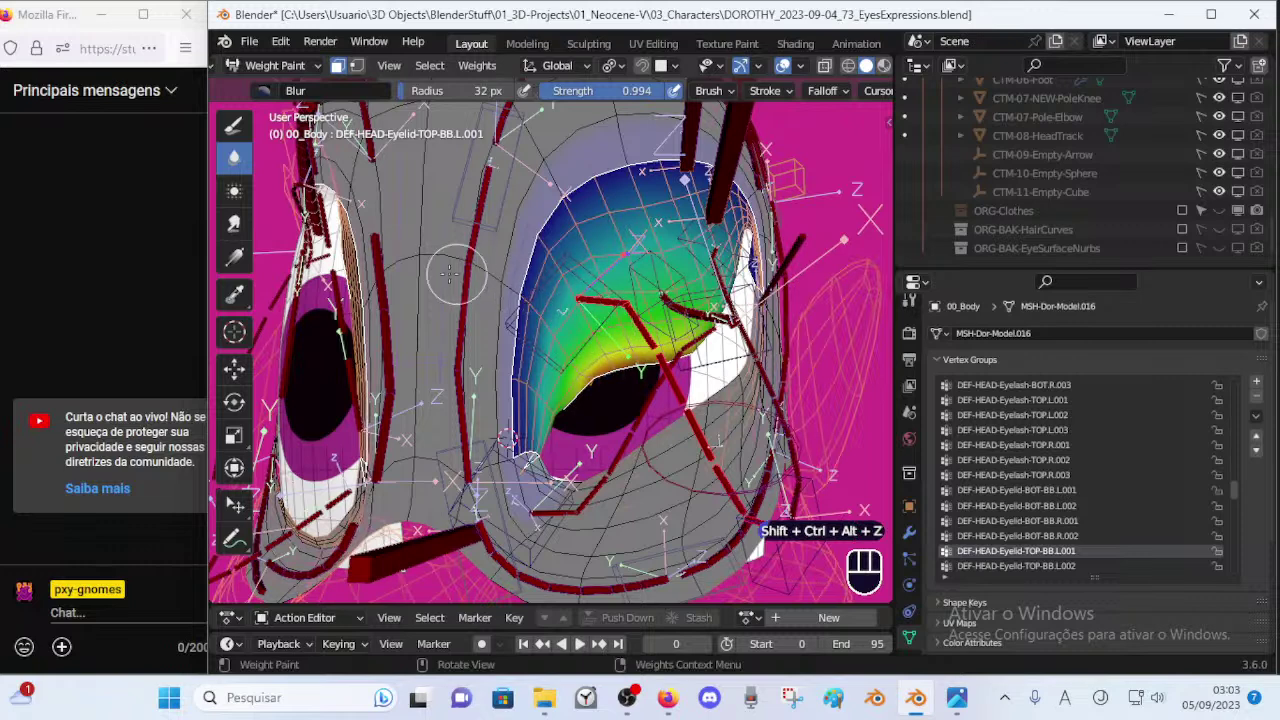
Paint weight along the inner part of the upper lid margin using the Mix brush at weight 1.000, strength 1.000 and 59 px radius.
click(234, 222)
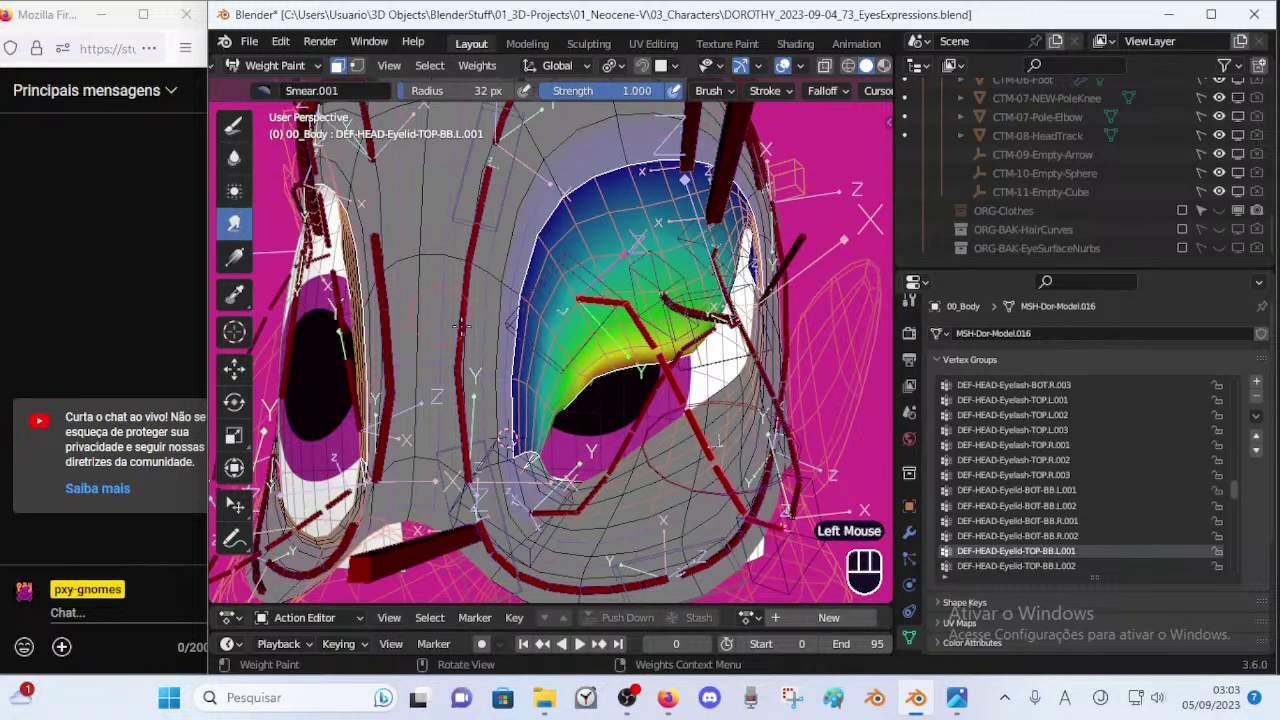
click(234, 127)
key(ctrl+f)
click(748, 314)
click(265, 92)
click(588, 155)
key(f)
click(670, 397)
drag(575, 398, 543, 435)
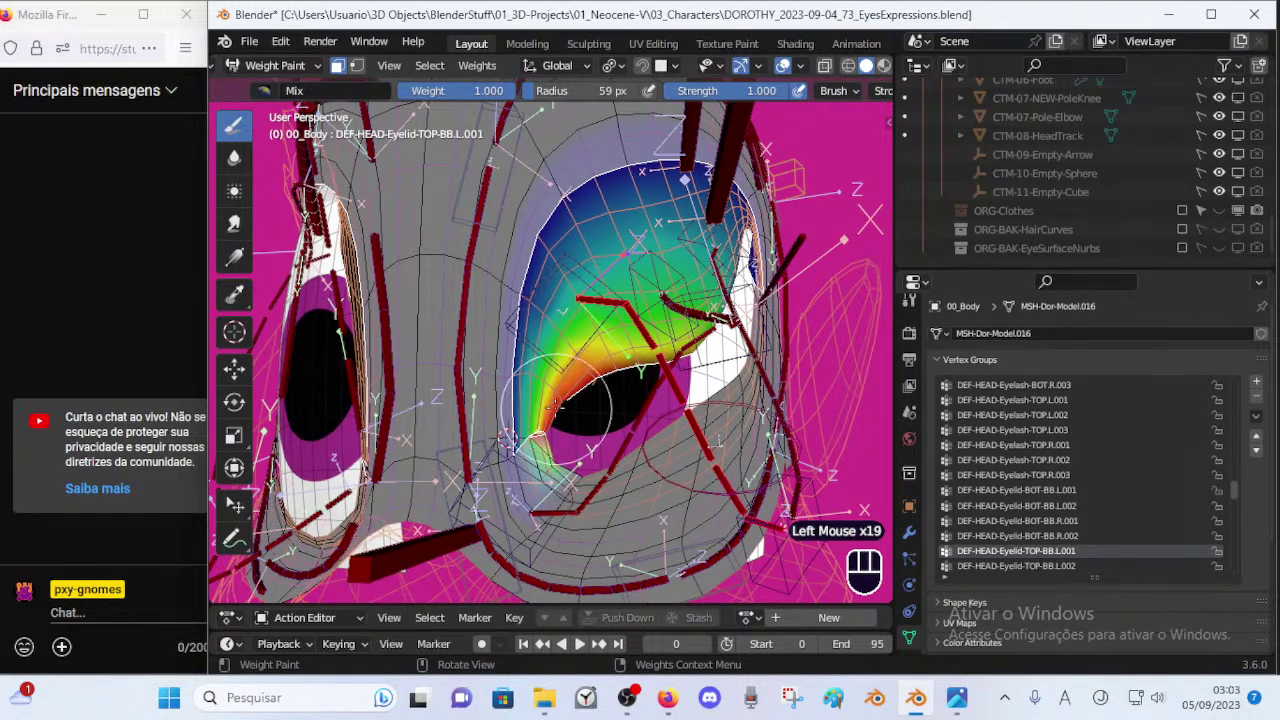
Extend the full-weight Mix painting from the inner corner along the middle of the upper lid margin toward its outer half.
mouse_move(558, 431)
middle_down()
mouse_move(584, 424)
mouse_move(574, 417)
middle_up()
drag(573, 402, 563, 416)
drag(566, 409, 594, 386)
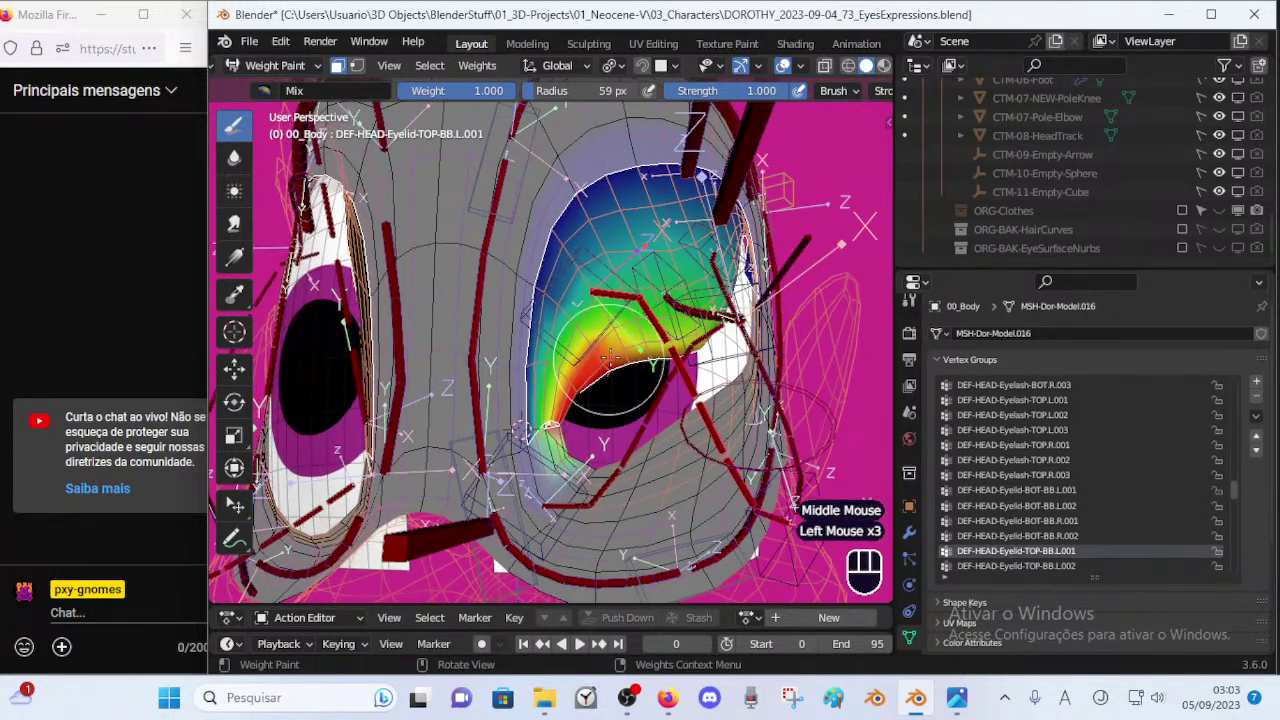
middle_drag(635, 348, 604, 360)
drag(630, 348, 626, 366)
middle_drag(626, 366, 640, 336)
mouse_move(640, 336)
mouse_down()
mouse_move(605, 369)
mouse_move(556, 378)
mouse_up()
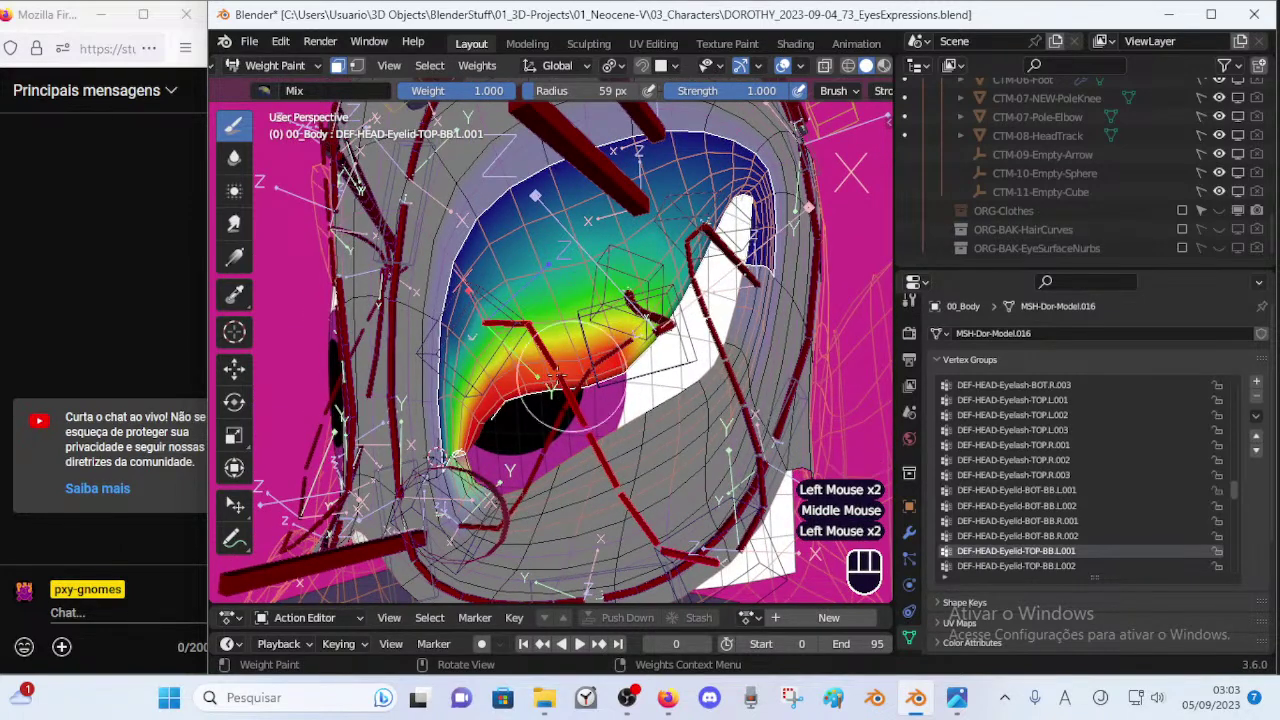
drag(645, 350, 612, 369)
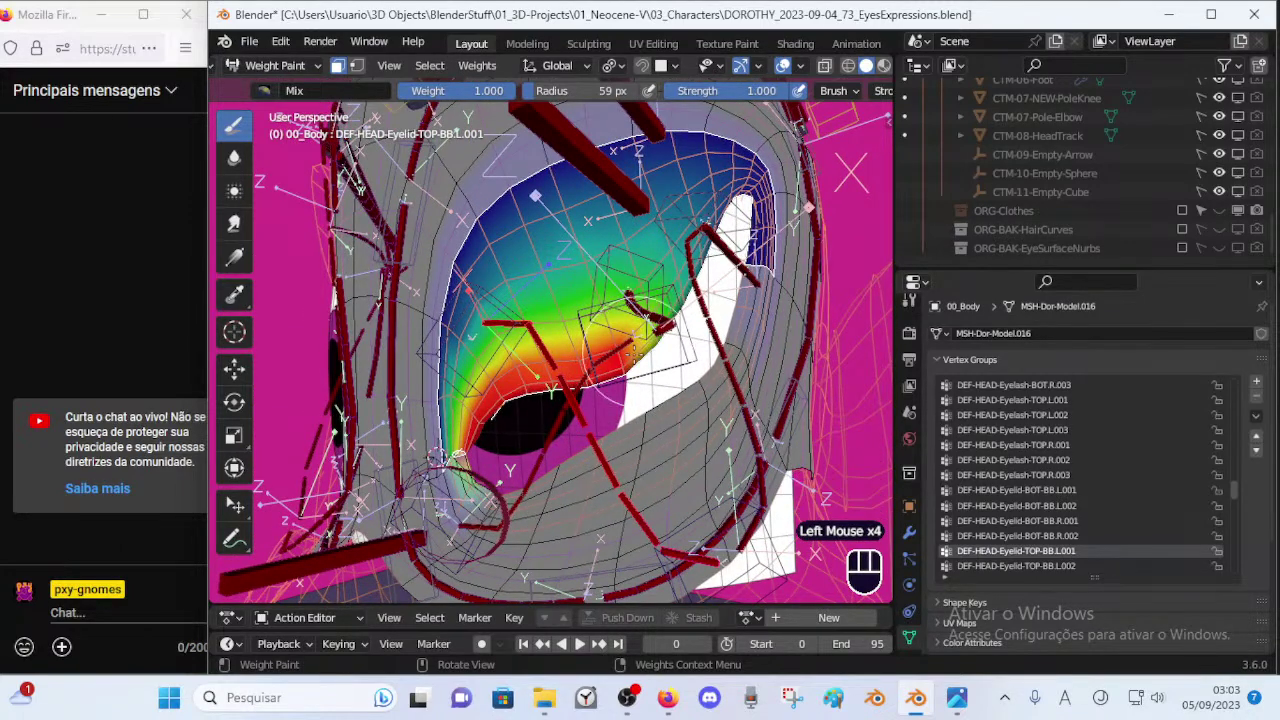
Blur the painted weights above the inner part of the upper lid margin with a 28 px radius.
click(234, 157)
key(f)
click(527, 345)
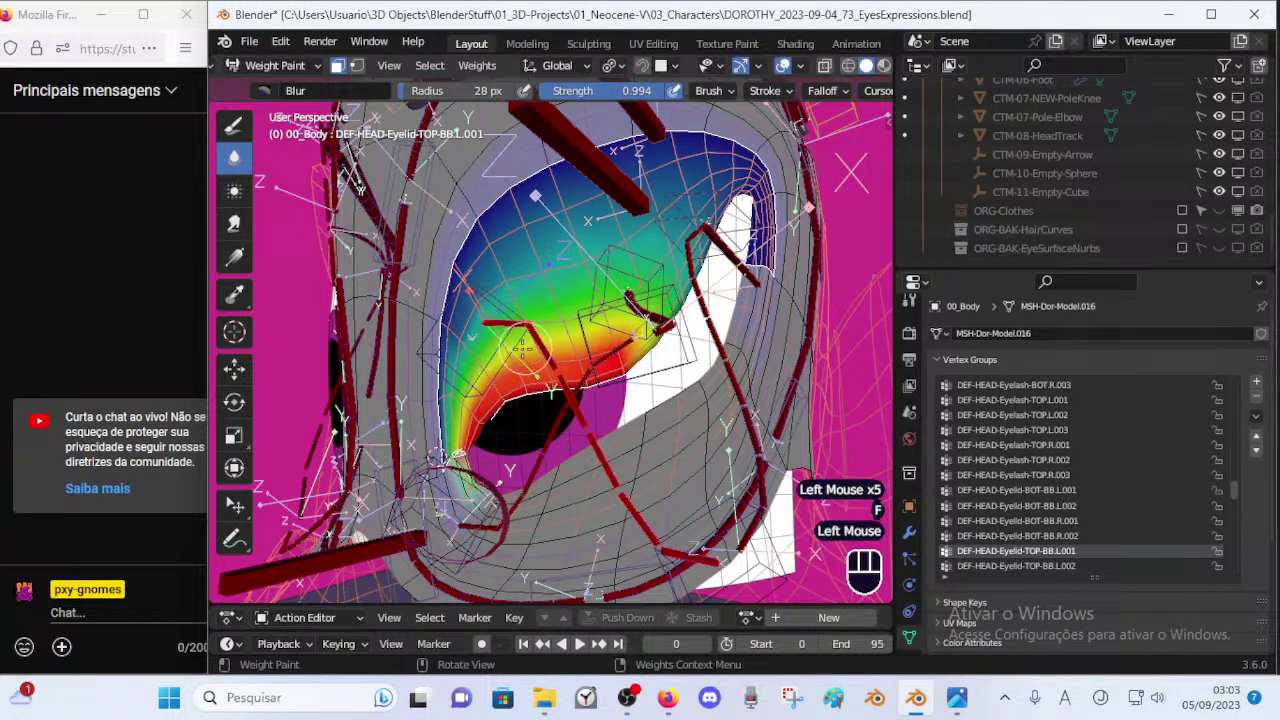
click(527, 356)
click(532, 352)
Enlarge the Blur brush to 72 px and smooth the weights across the middle and inner parts of the upper lid margin.
key(f)
click(584, 322)
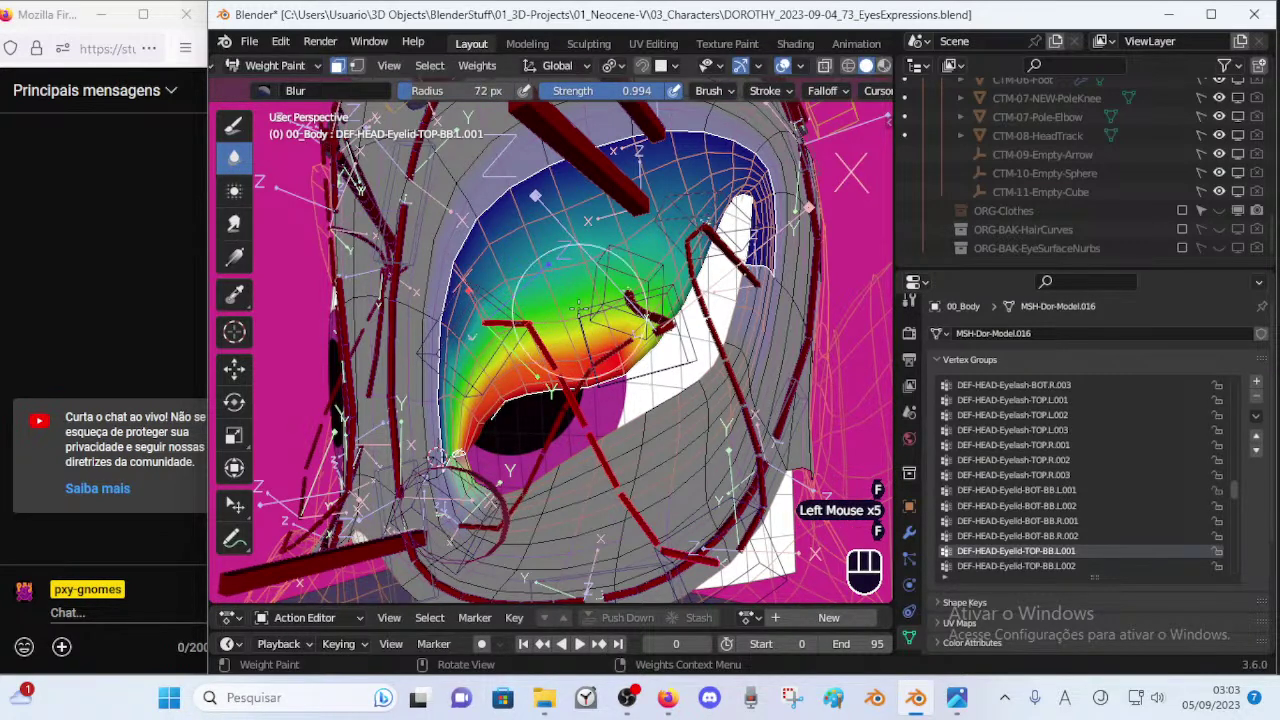
click(568, 312)
click(566, 311)
click(569, 315)
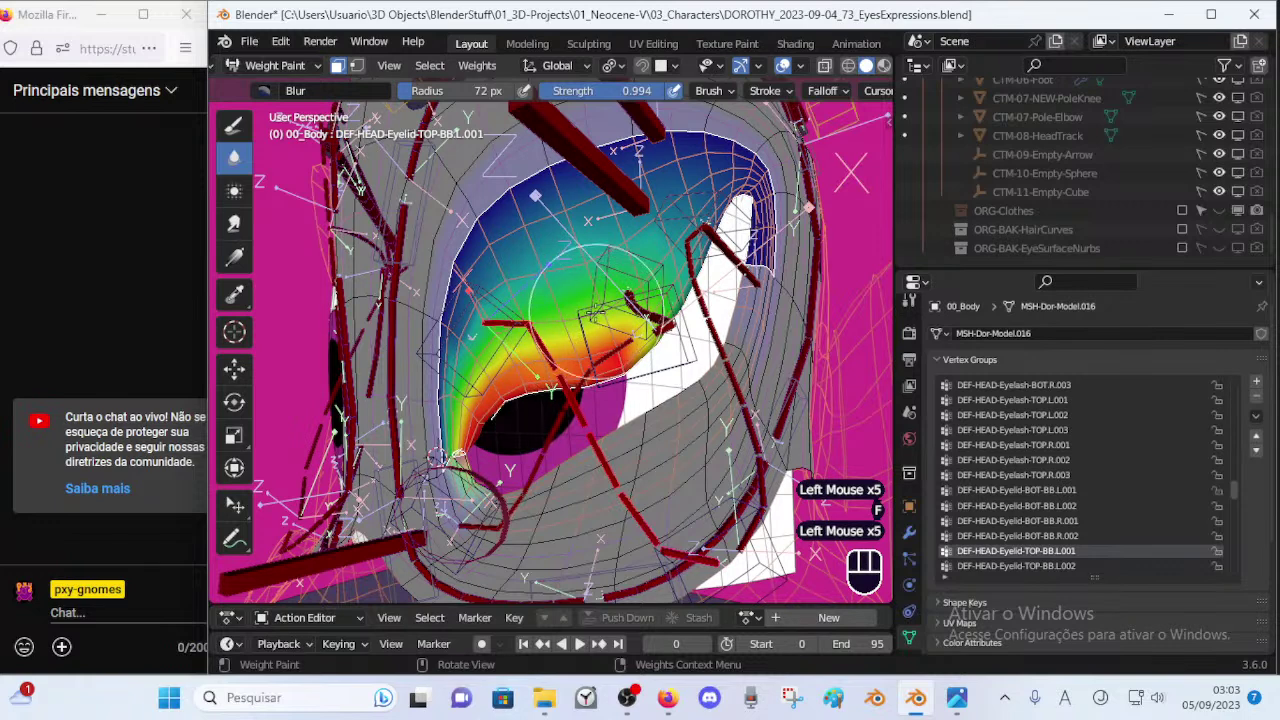
click(606, 328)
click(612, 341)
click(556, 331)
click(522, 360)
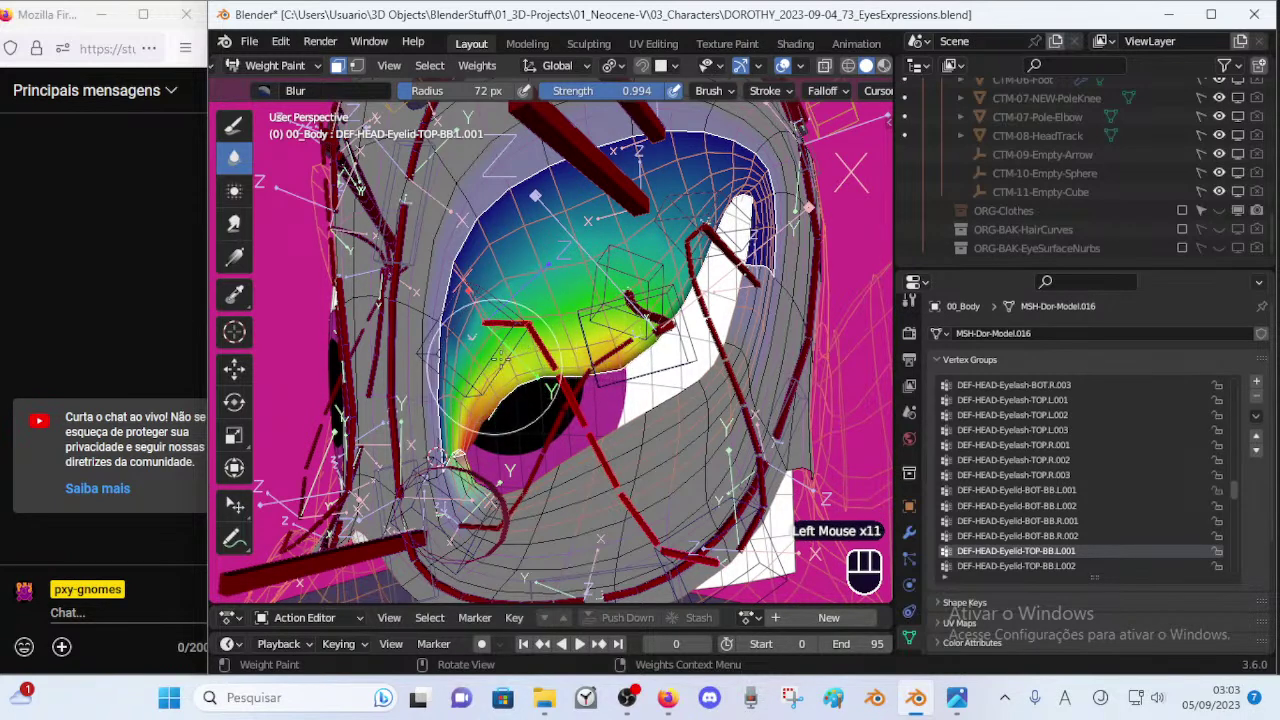
Hide the wireframe display and try to smear the weights down toward the upper lid margin.
click(234, 224)
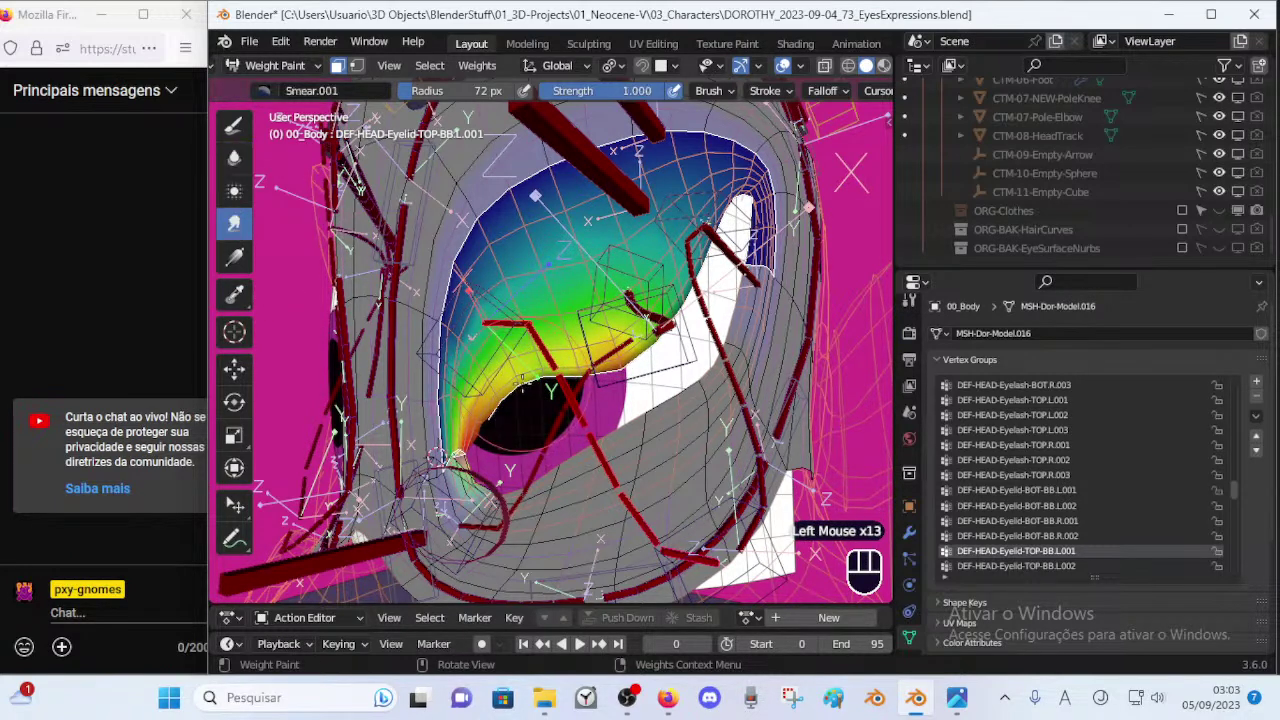
key(ctrl+alt+shift+z)
drag(514, 344, 526, 375)
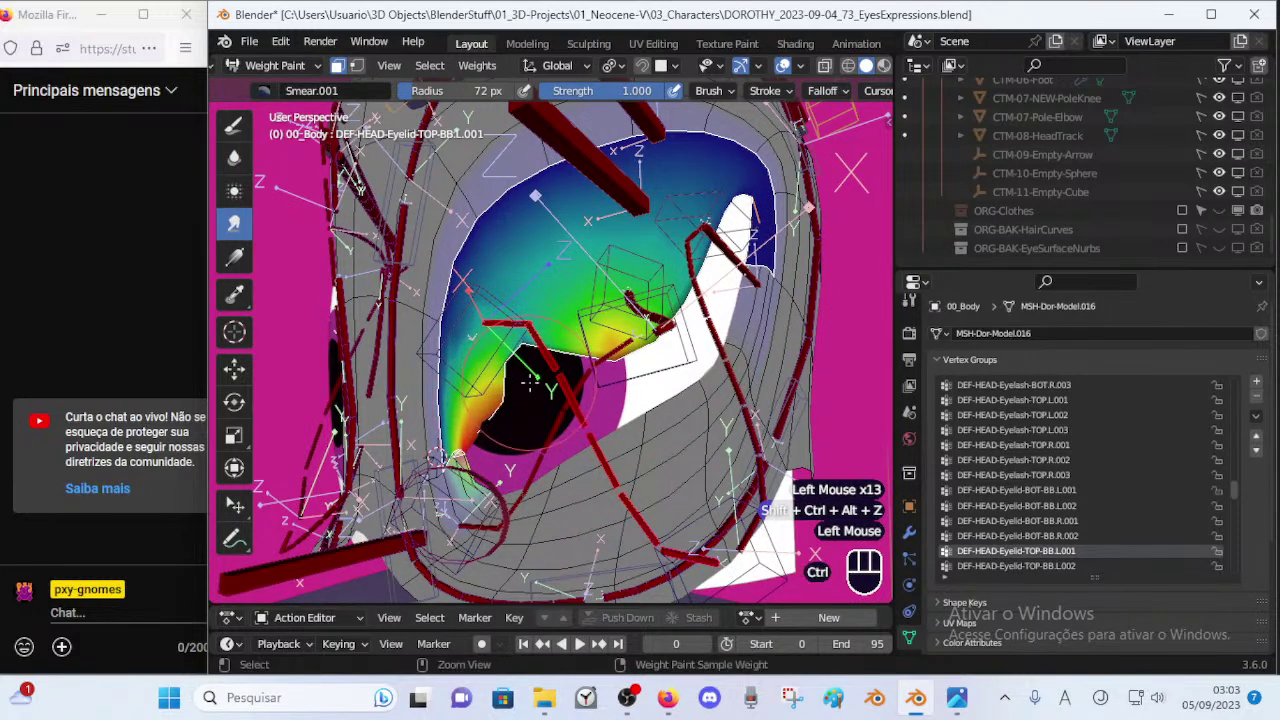
key(ctrl+z)
Repaint the upper lid margin with the Mix brush at weight 1.000 and a 28 px radius.
click(233, 124)
click(238, 160)
click(239, 131)
key(ctrl+f)
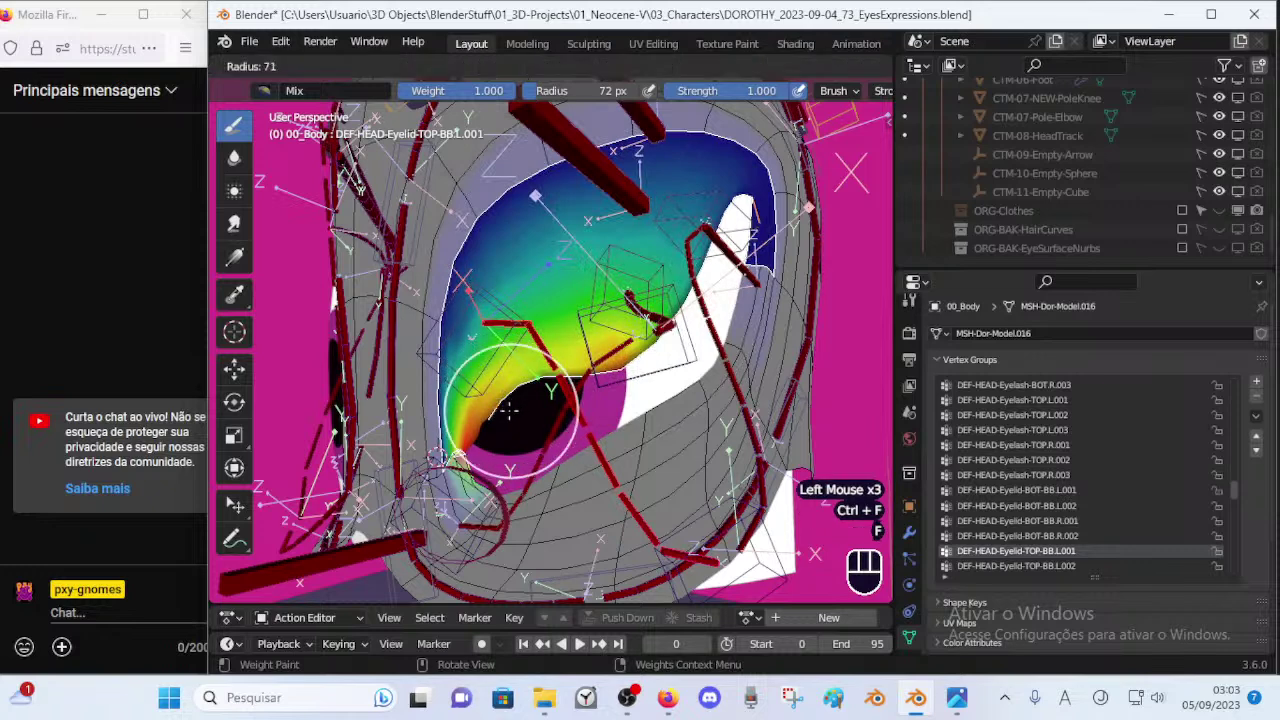
key(f)
click(562, 368)
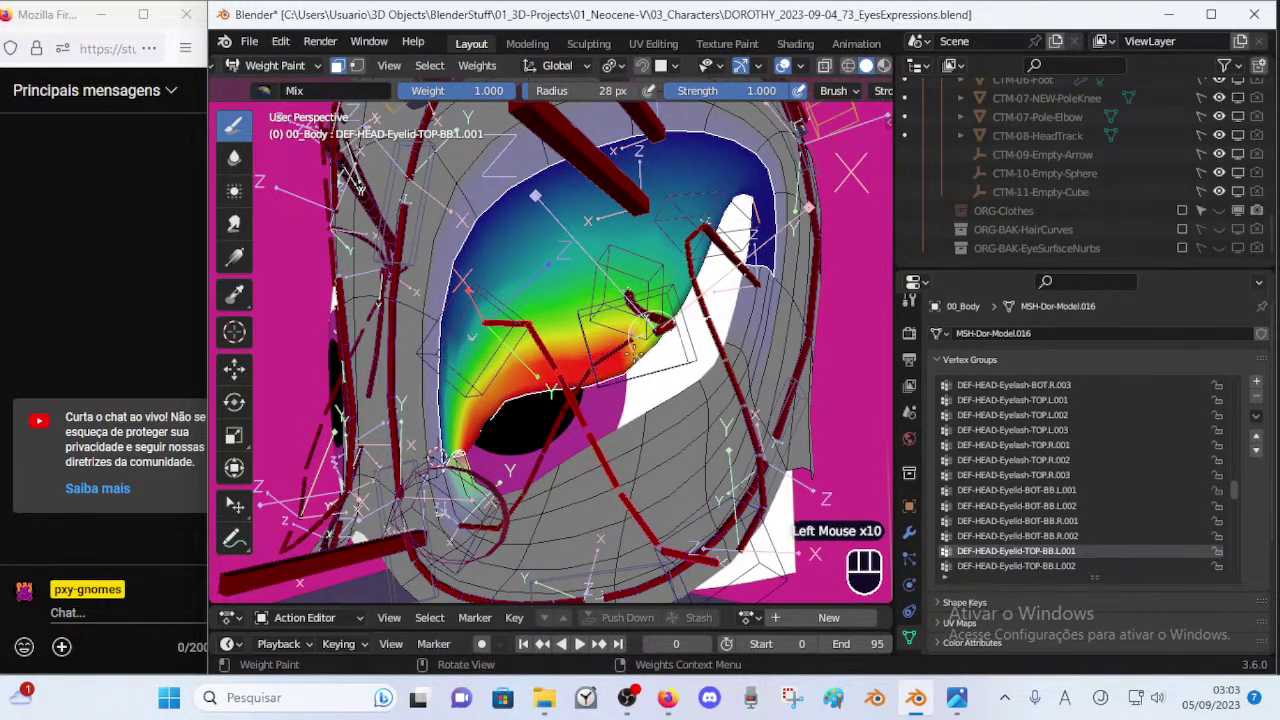
Enlarge the Mix brush to 65 px and paint full weight along the outer part of the upper lid margin.
key(f)
click(612, 367)
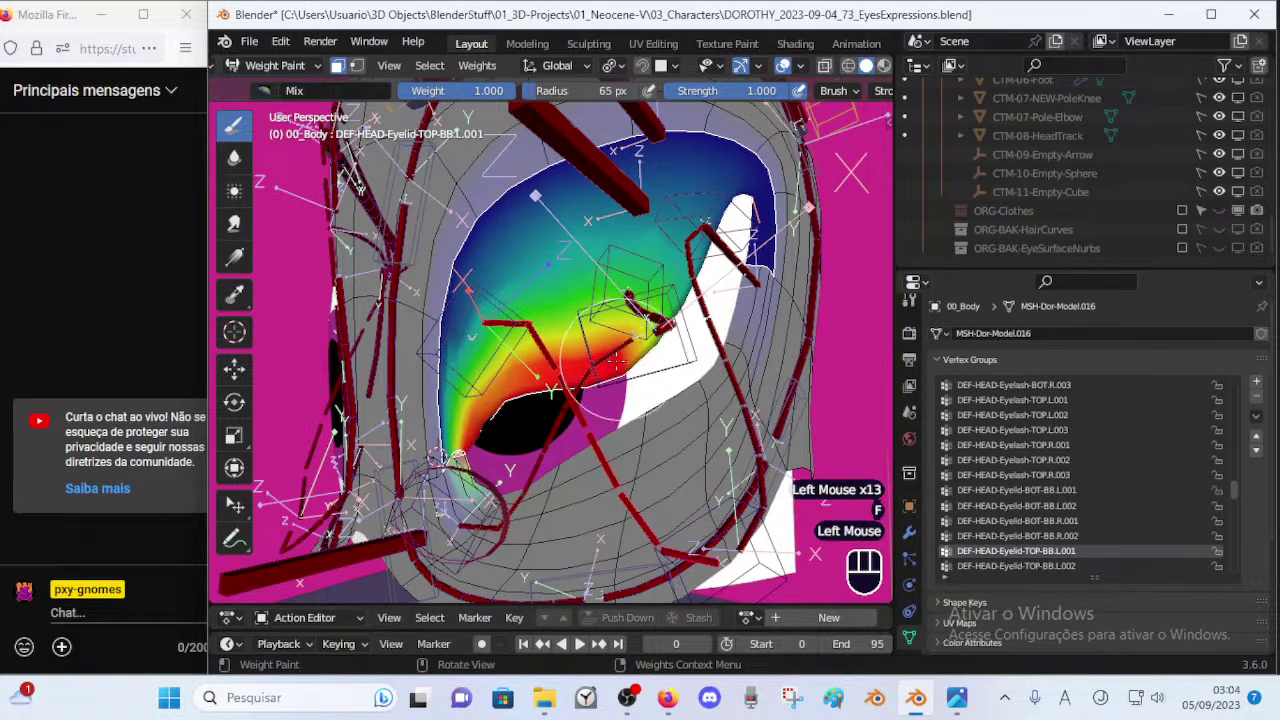
drag(626, 357, 647, 346)
click(680, 309)
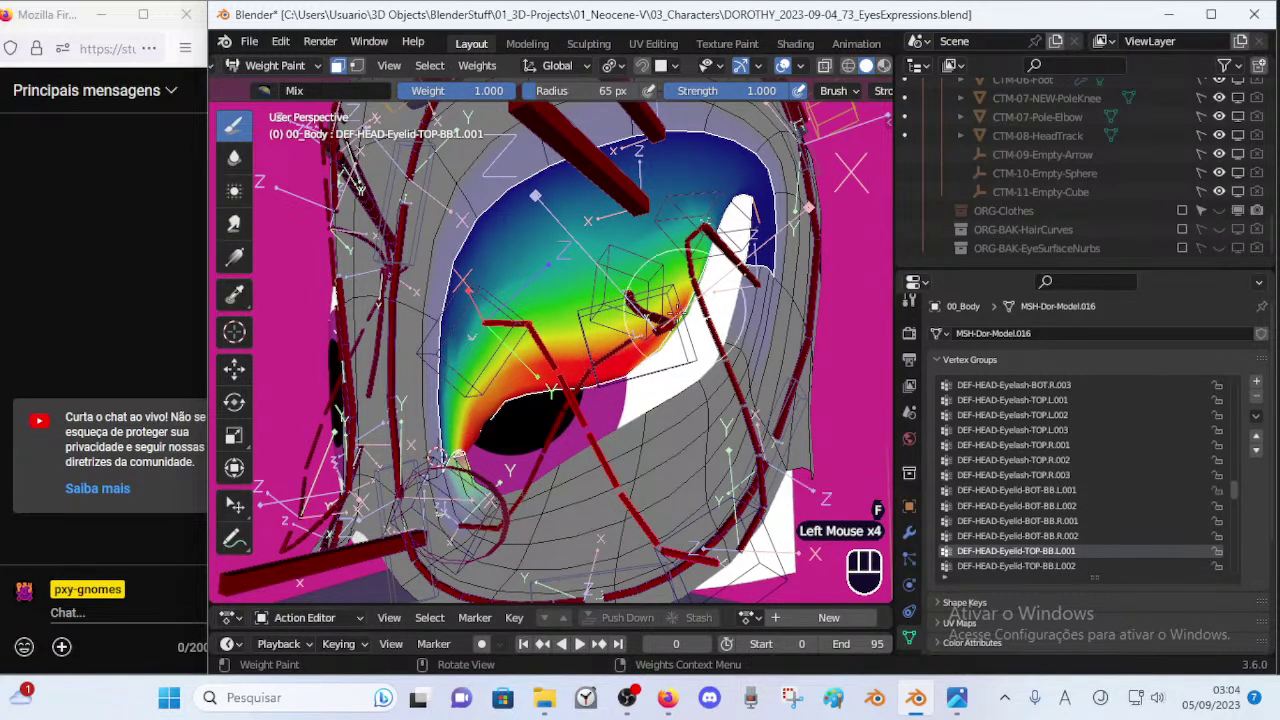
Try to smear the lid margin weights across the upper eyelid with a 91 px radius, undoing the strokes.
click(230, 231)
key(f)
click(645, 335)
mouse_move(645, 330)
mouse_down()
mouse_move(660, 290)
mouse_move(600, 250)
mouse_move(612, 275)
mouse_up()
key(ctrl+z)
key(ctrl+z)
key(ctrl+z)
mouse_move(632, 334)
mouse_down()
mouse_move(513, 372)
mouse_move(498, 408)
mouse_up()
key(ctrl+z)
key(ctrl+z)
key(ctrl+z)
middle_drag(650, 312, 718, 305)
mouse_move(716, 304)
mouse_down()
mouse_move(733, 270)
mouse_move(708, 243)
mouse_up()
key(ctrl+z)
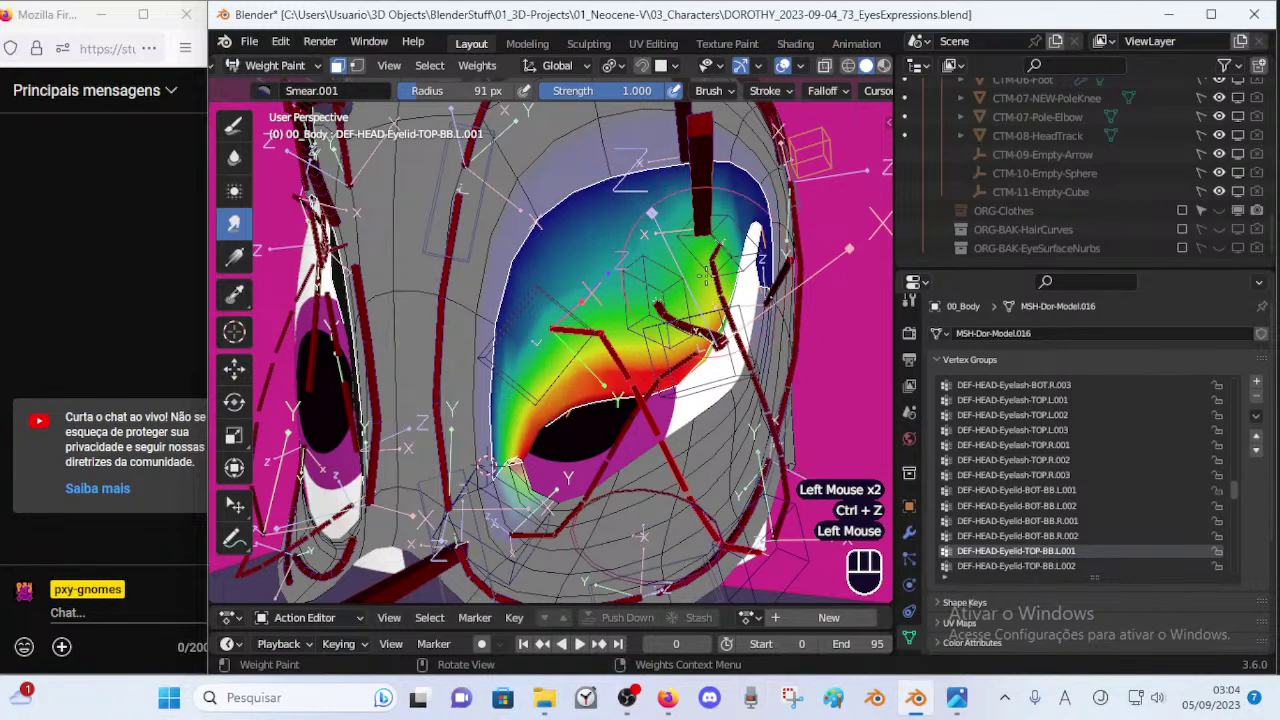
middle_drag(712, 247, 643, 292)
key(ctrl+z)
Blur the weights across the inner and middle upper eyelid, setting the brush radius to 51 px.
click(234, 158)
mouse_move(597, 258)
mouse_down()
mouse_move(618, 264)
mouse_move(668, 228)
mouse_move(646, 262)
mouse_move(674, 278)
mouse_move(626, 264)
mouse_move(556, 270)
mouse_move(520, 296)
mouse_move(527, 274)
mouse_move(506, 318)
mouse_up()
key(f)
click(488, 270)
middle_drag(509, 322, 572, 304)
mouse_move(530, 262)
mouse_down()
mouse_move(512, 385)
mouse_move(529, 300)
mouse_up()
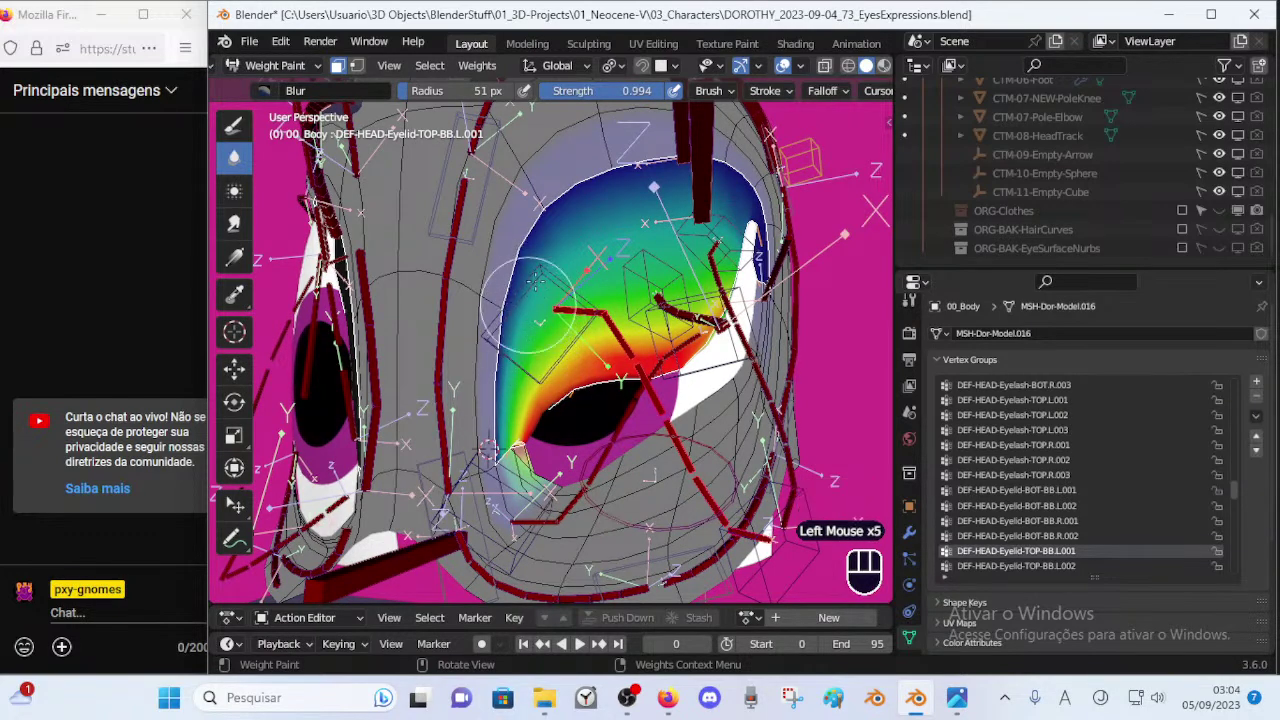
drag(581, 335, 606, 322)
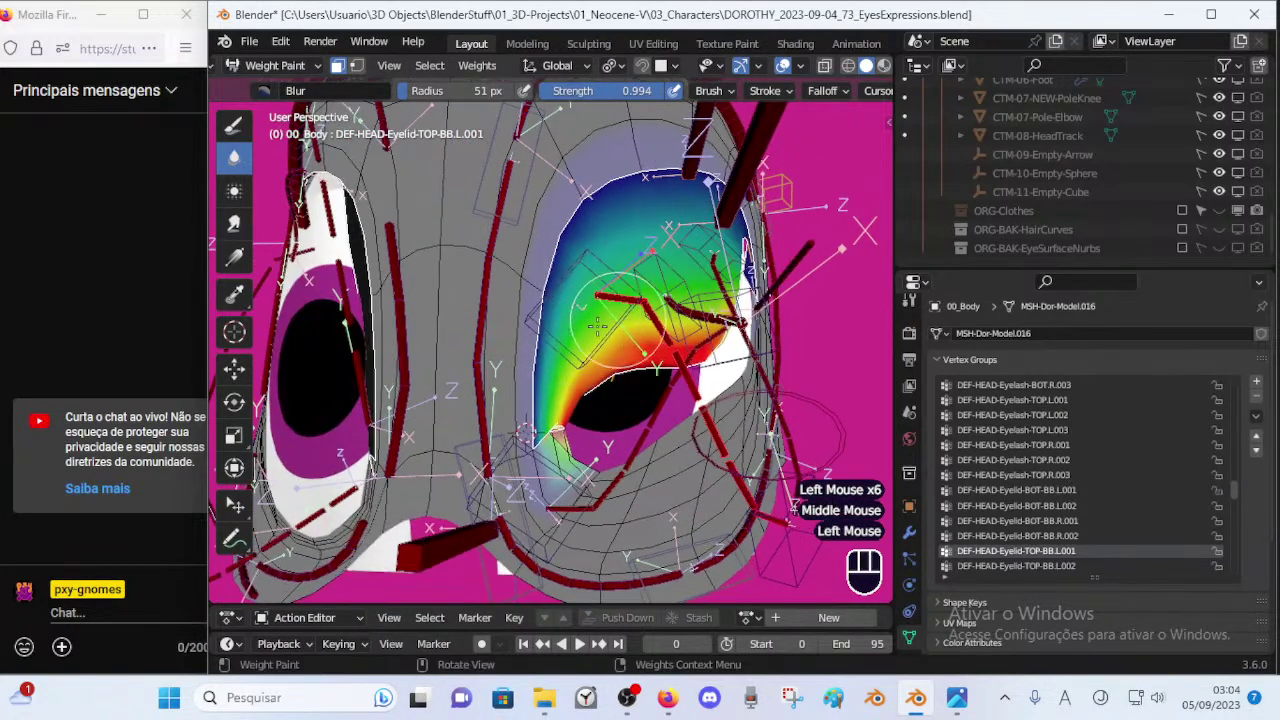
Turn on the wireframe display and paint full weight along the inner upper lid margin with a 35 px Mix brush.
click(234, 127)
ctrl+middle_drag(457, 417, 525, 408)
key(ctrl+alt+shift+z)
mouse_move(608, 423)
ctrl+middle_down()
mouse_move(620, 374)
mouse_move(603, 406)
ctrl+middle_up()
key(f)
click(638, 405)
drag(594, 405, 620, 397)
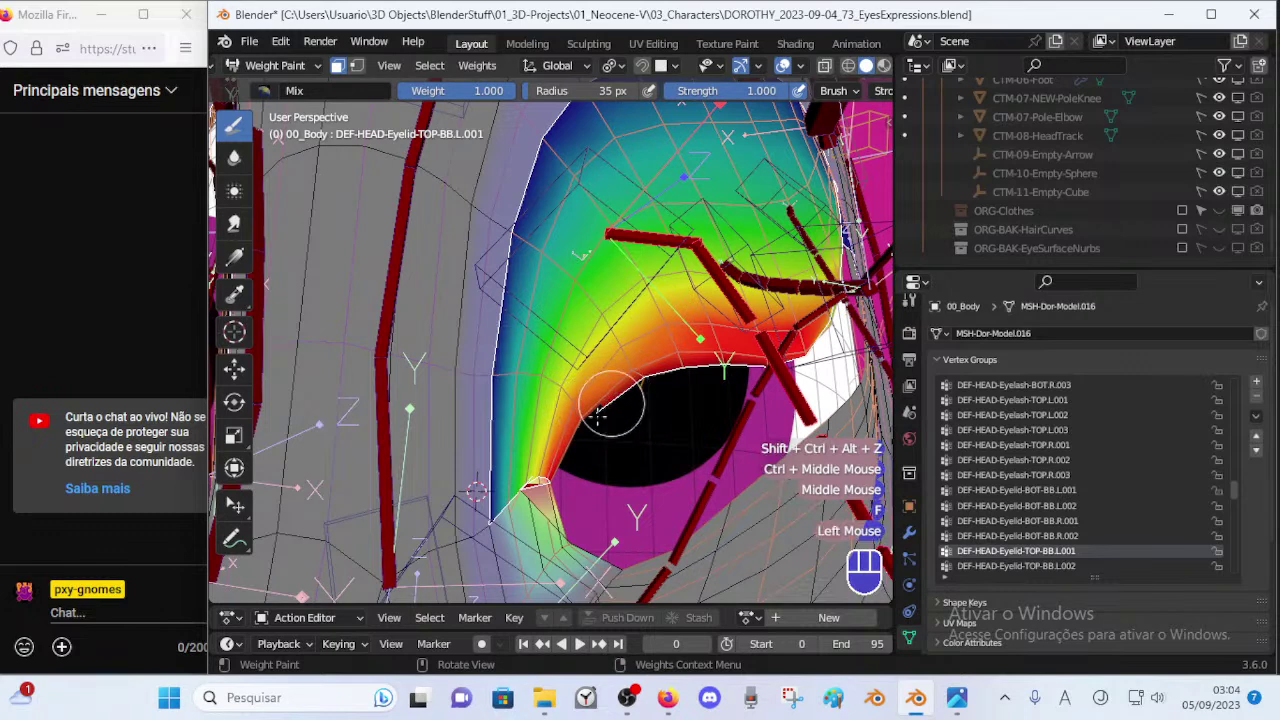
click(637, 371)
Try a Mix dab with an 18 px radius just above the inner upper lid margin and undo it.
key(f)
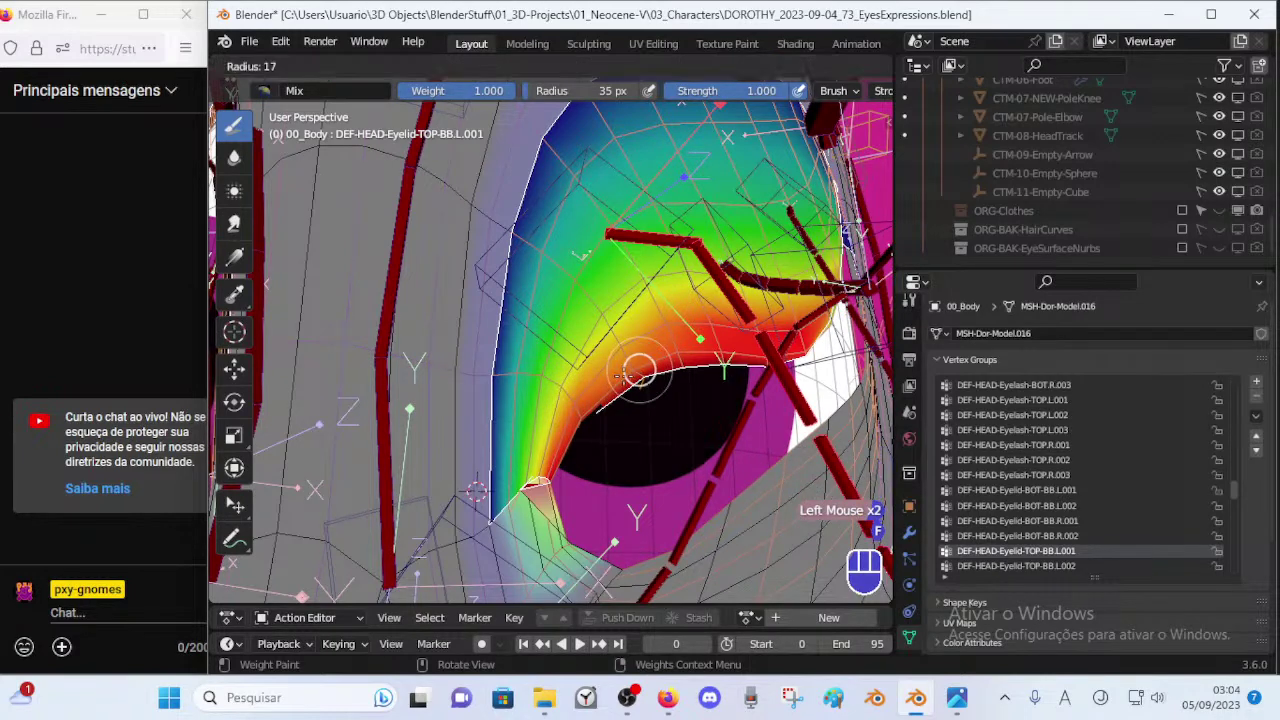
click(621, 374)
click(621, 345)
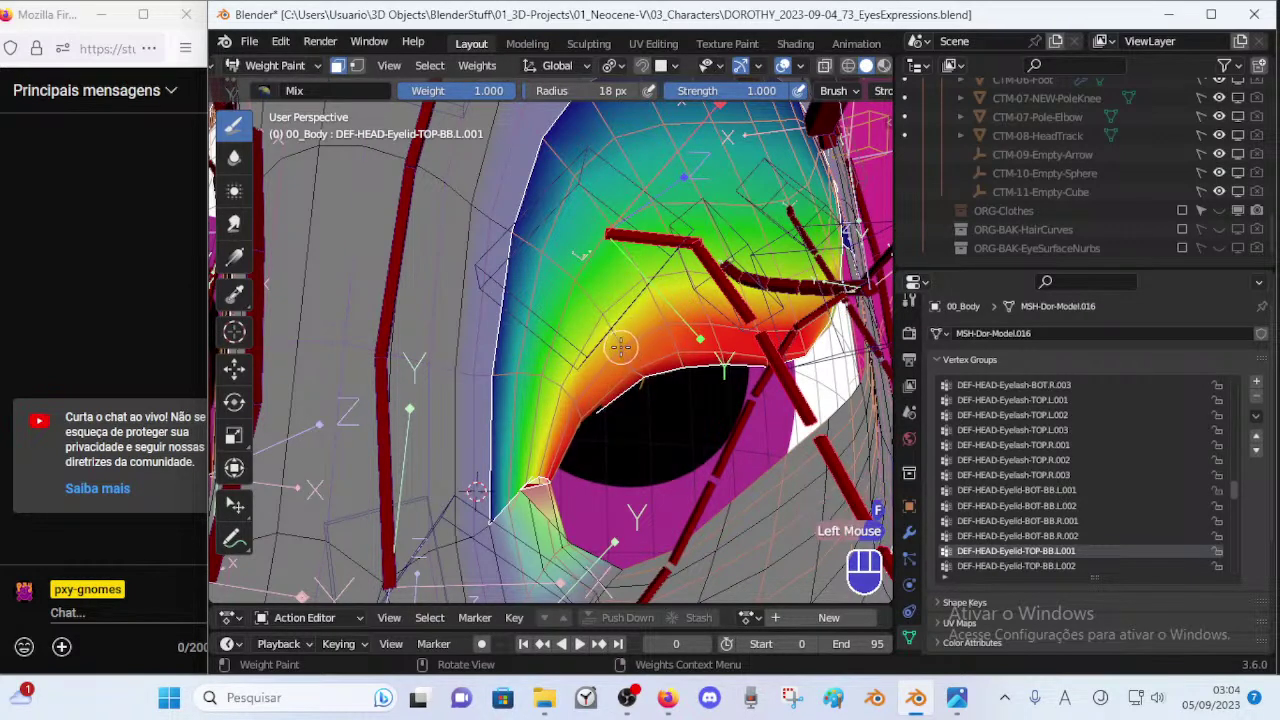
key(ctrl+z)
Set the Mix brush radius to 43 px and paint full weight along the lid margin down to the inner corner.
mouse_move(645, 390)
middle_down()
mouse_move(640, 360)
mouse_move(654, 343)
mouse_move(609, 363)
middle_up()
key(f)
click(571, 357)
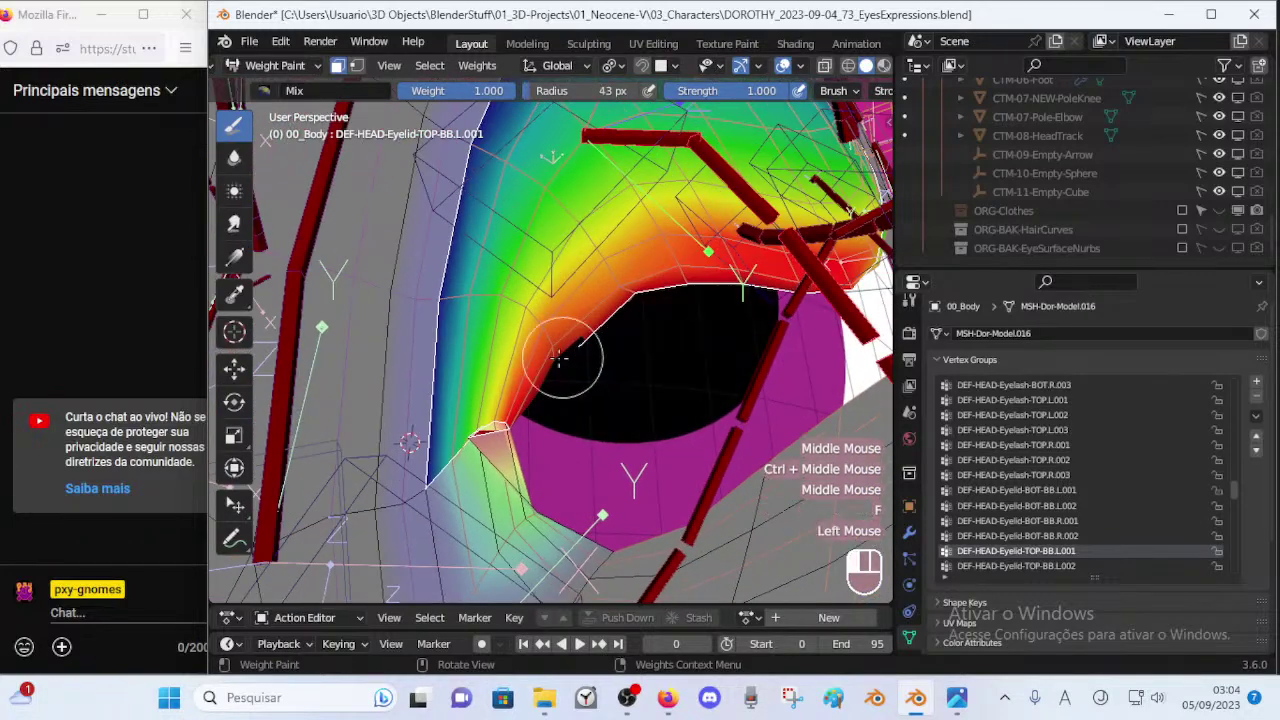
mouse_move(552, 394)
mouse_down()
mouse_move(535, 418)
mouse_move(512, 415)
mouse_up()
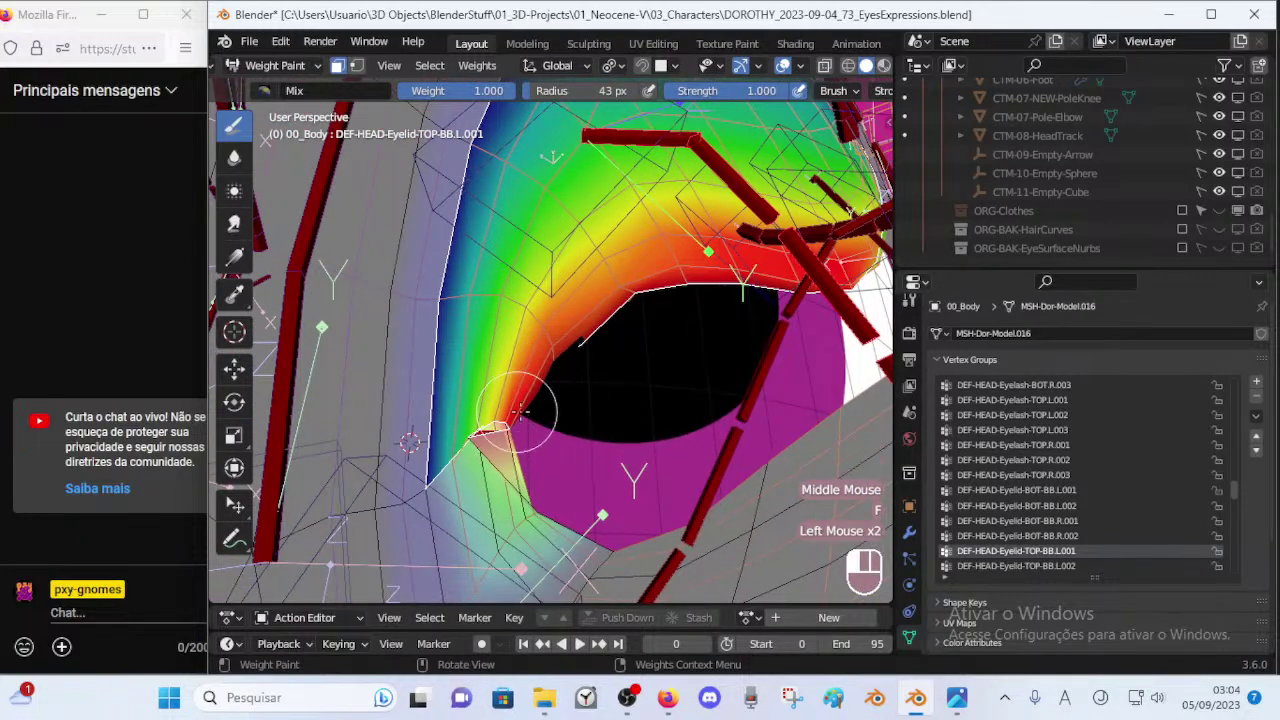
Blur the weights around the eyelid's inner corner with a 62 px radius.
click(232, 162)
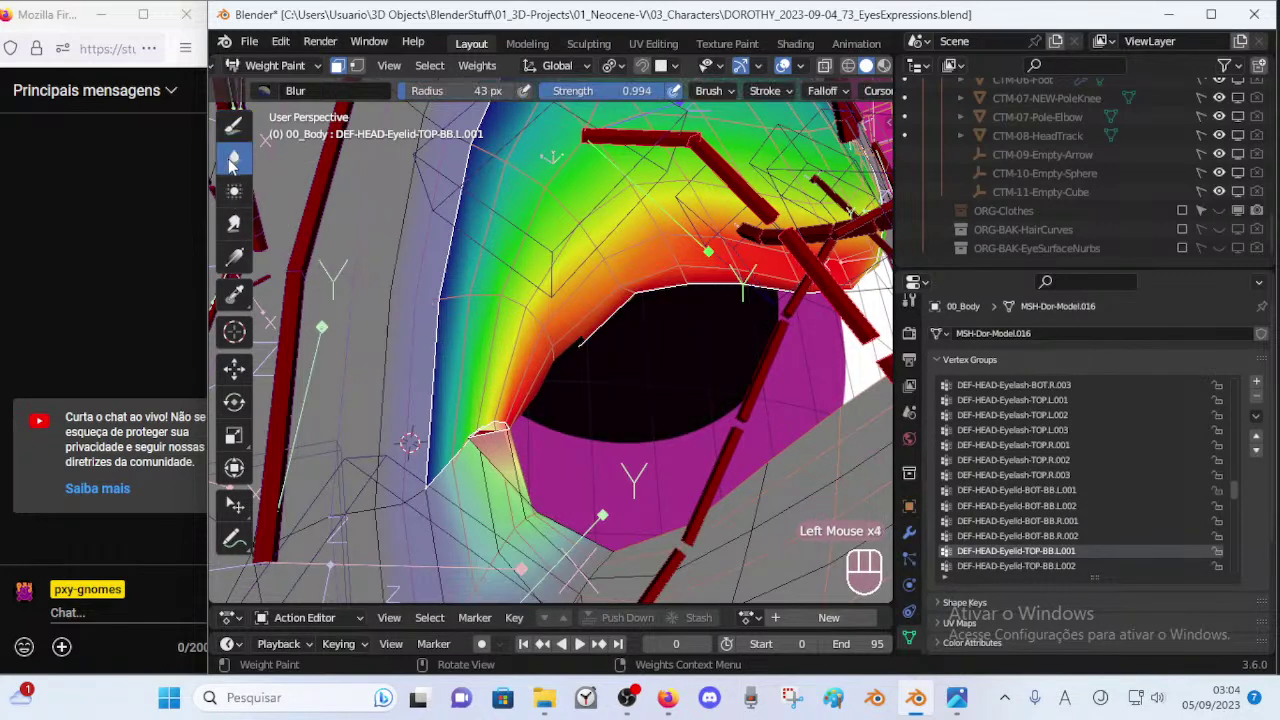
key(f)
click(499, 416)
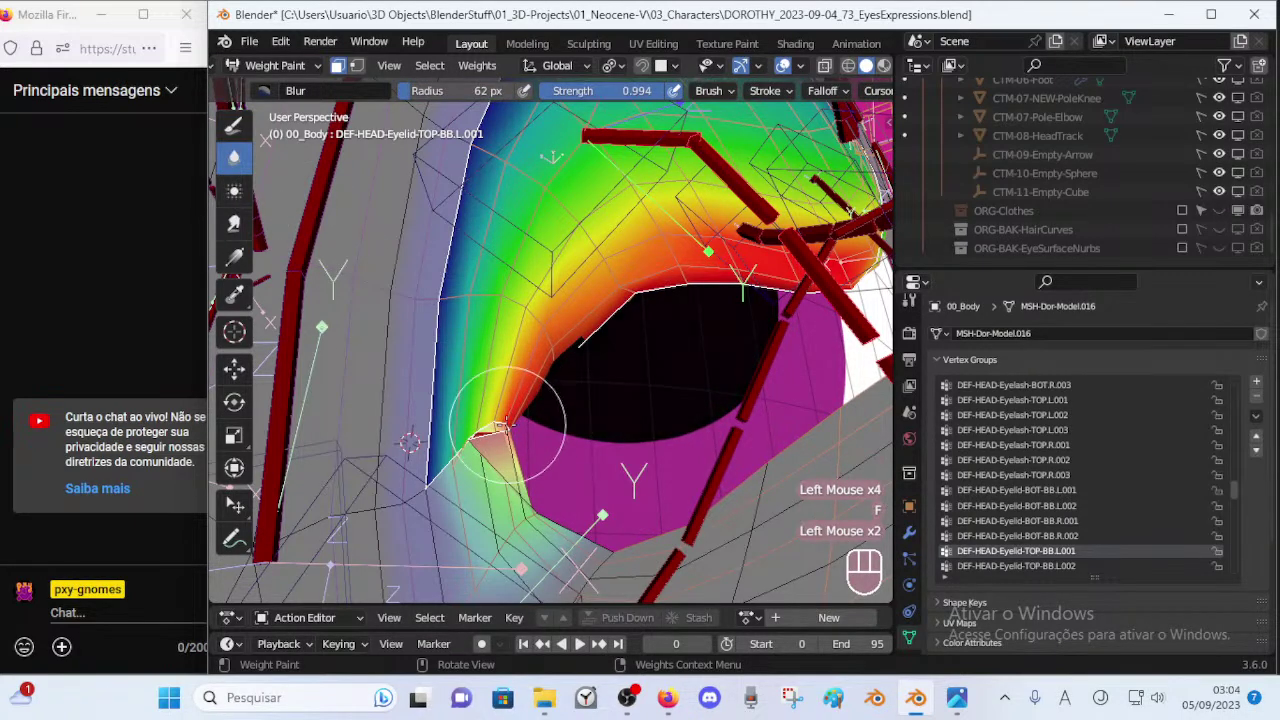
mouse_move(505, 420)
middle_down()
mouse_move(555, 485)
mouse_move(598, 405)
middle_up()
click(500, 497)
drag(615, 385, 598, 406)
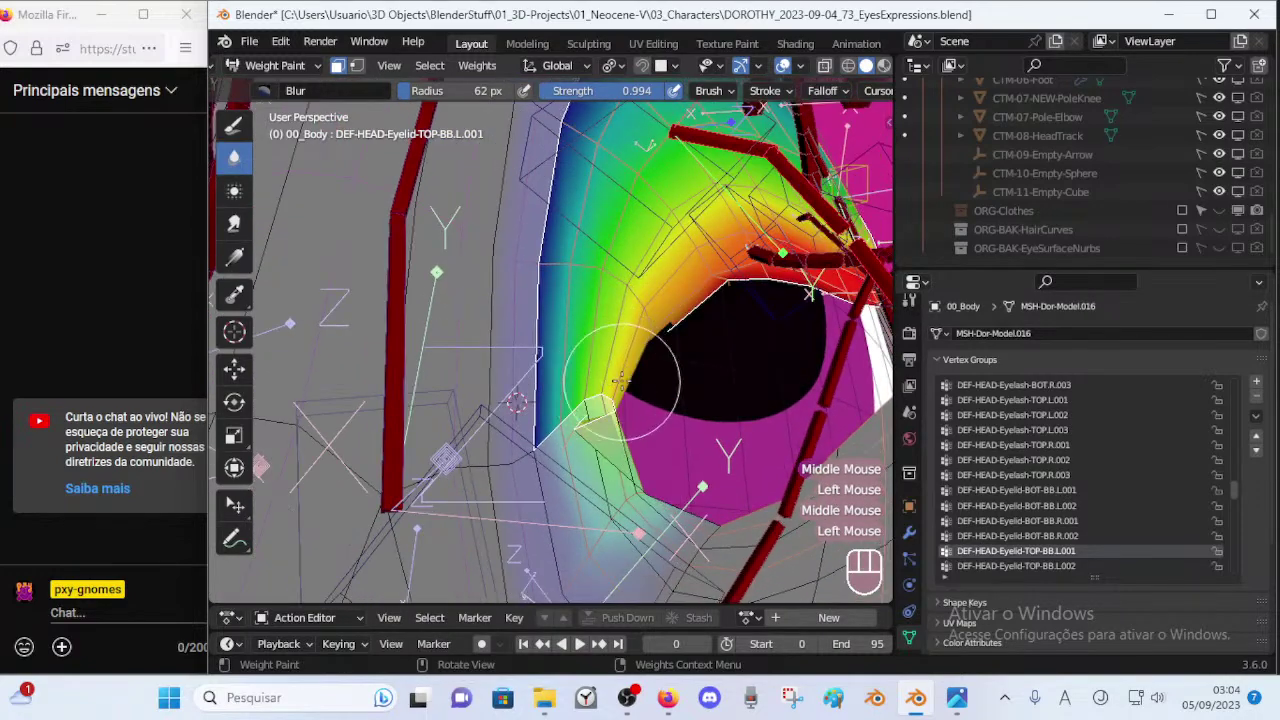
middle_drag(619, 382, 543, 441)
mouse_move(528, 428)
mouse_down()
mouse_move(534, 414)
mouse_move(468, 436)
mouse_move(470, 450)
mouse_up()
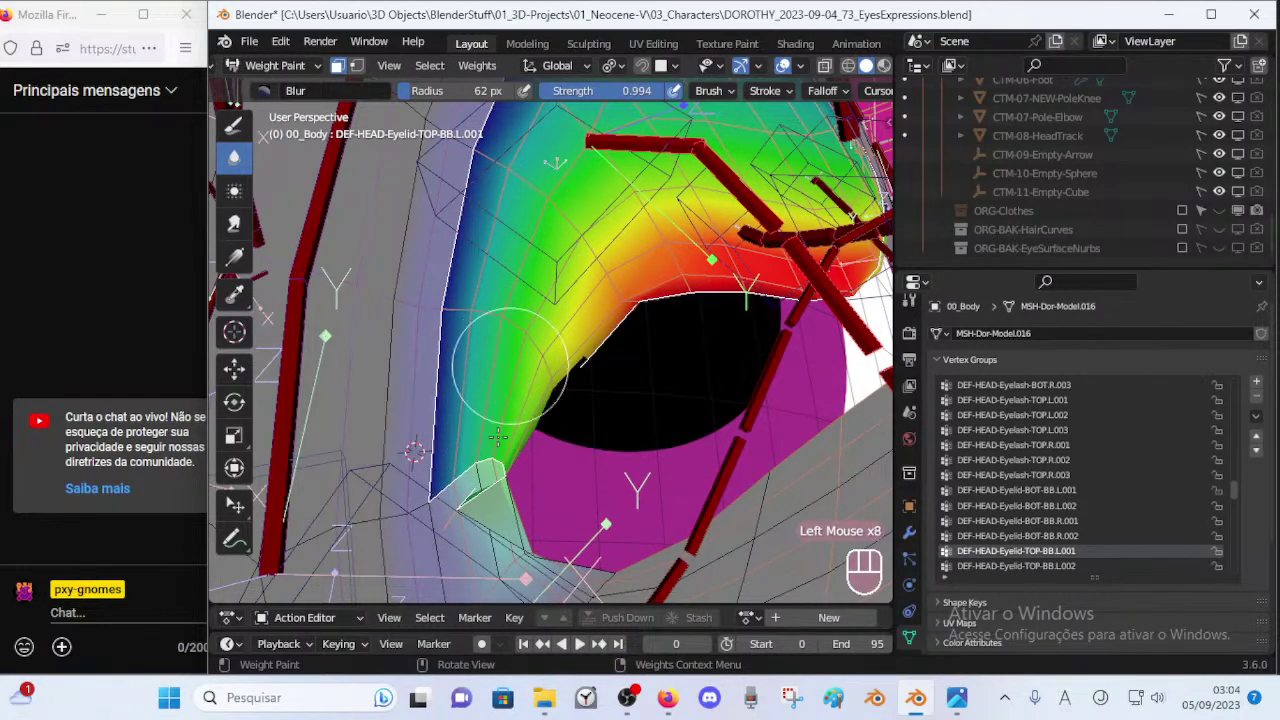
Switch the weight paint mask from face selection to vertex selection.
mouse_move(588, 361)
ctrl+middle_down()
mouse_move(625, 440)
mouse_move(618, 400)
mouse_move(695, 456)
ctrl+middle_up()
key(p)
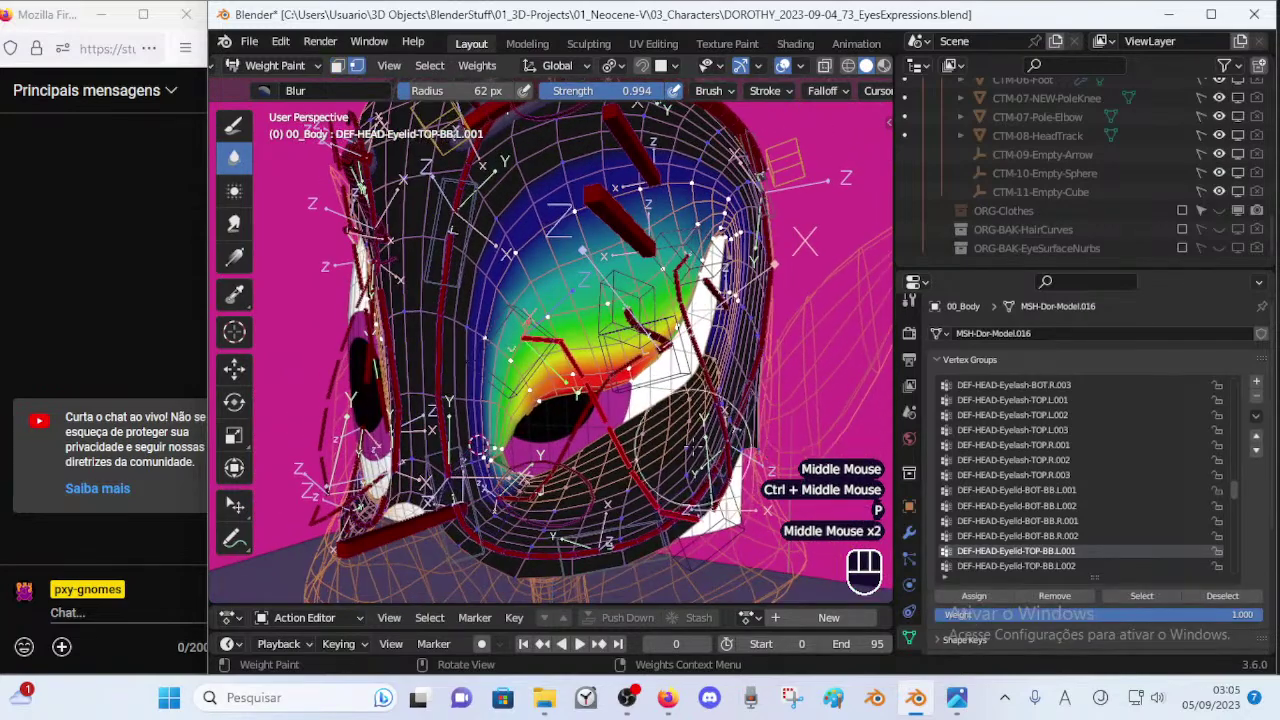
Turn off the vertex selection mask and raise the upper lid handle CTL_Eyelid-TOP-BB-Handler.L.002.
key(p)
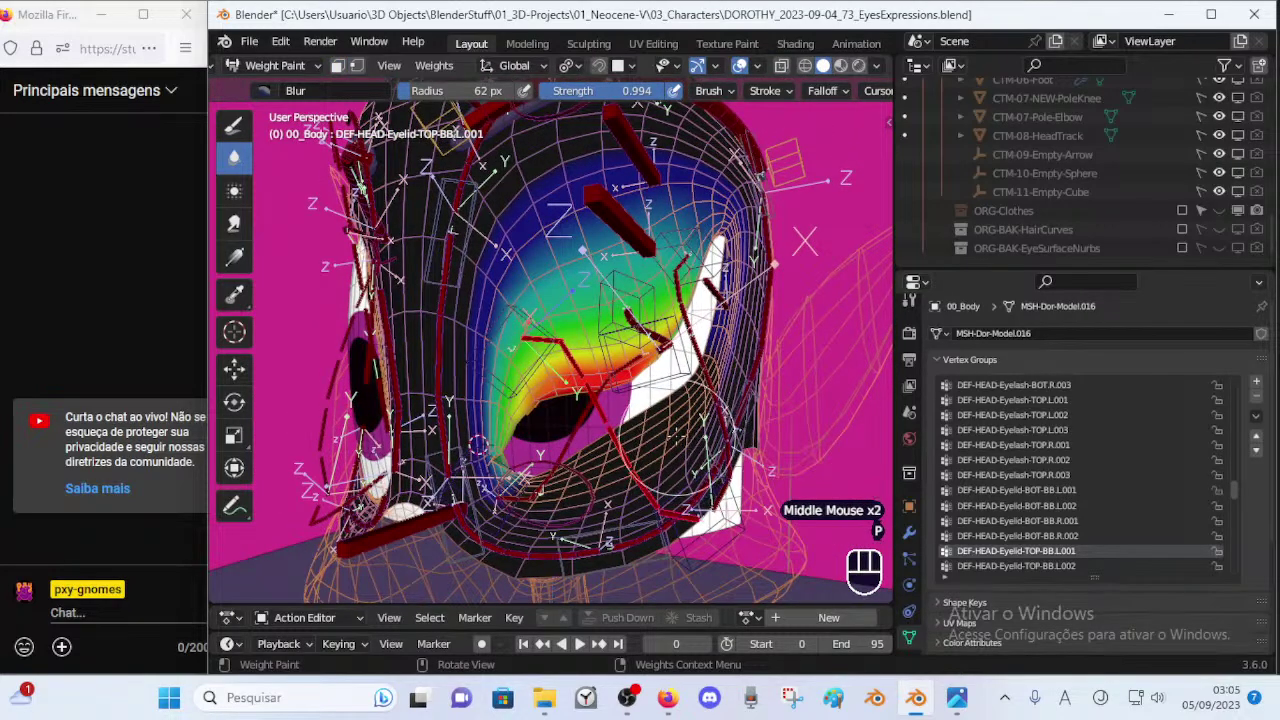
ctrl+click(675, 548)
key(g)
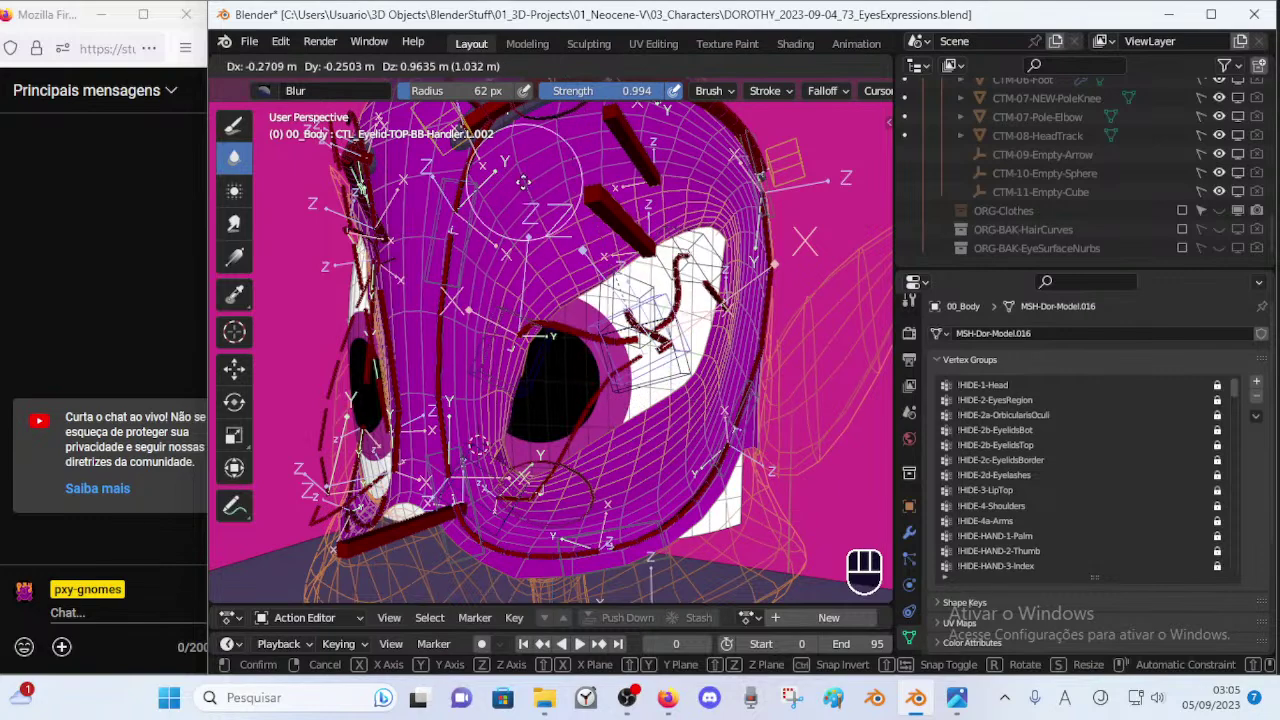
click(505, 207)
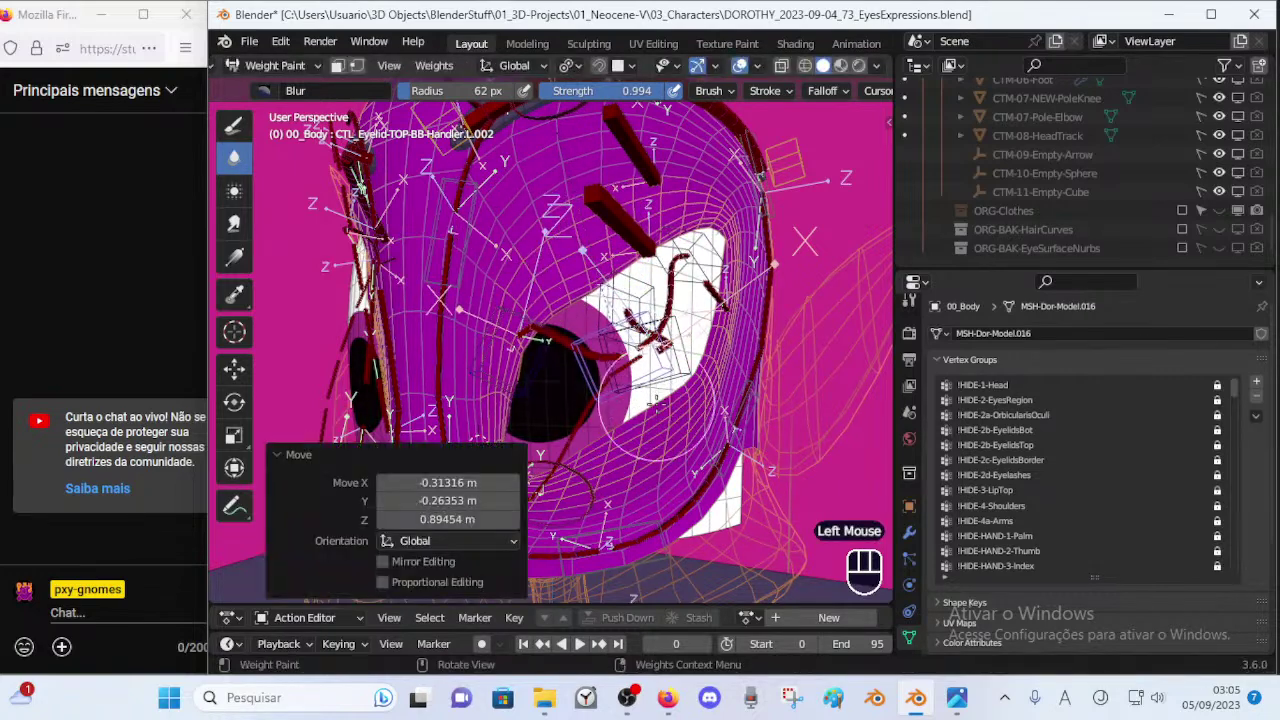
key(g)
click(638, 386)
click(289, 454)
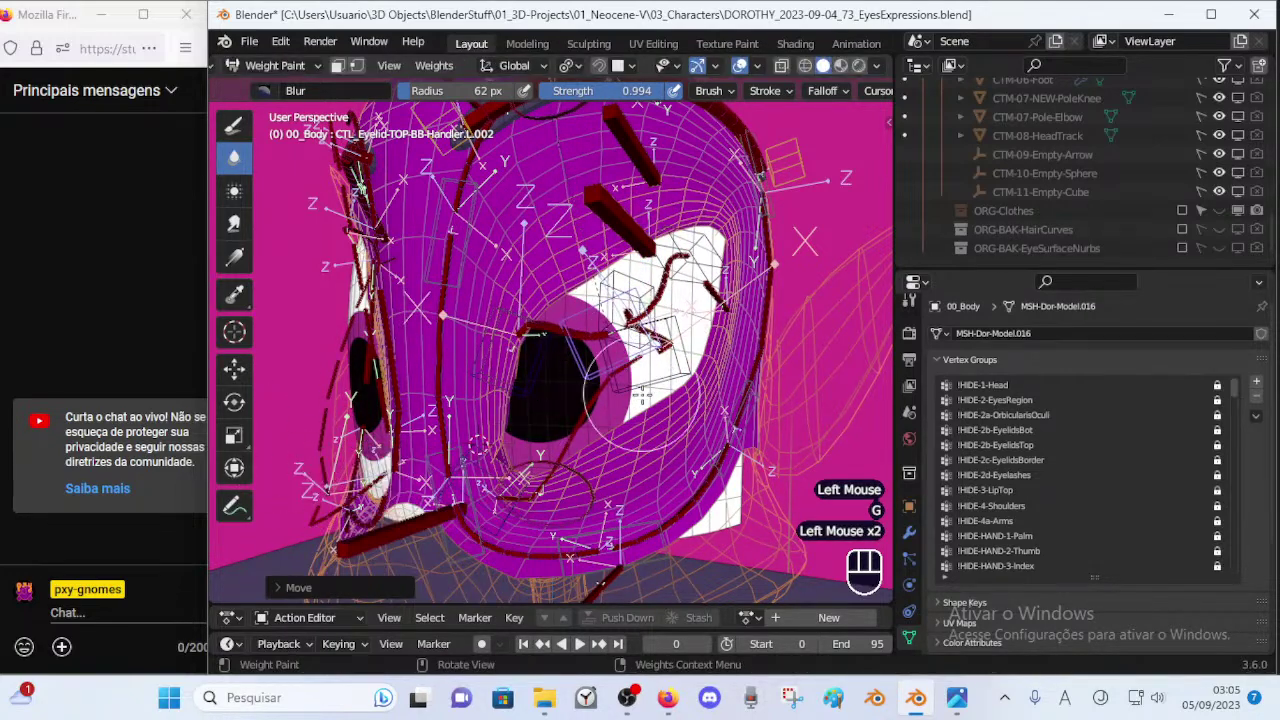
Reposition and rotate the CTL_Eyelid-TOP-BB-Handler.L.002 bone to reshape the middle of the left upper lid.
key(g)
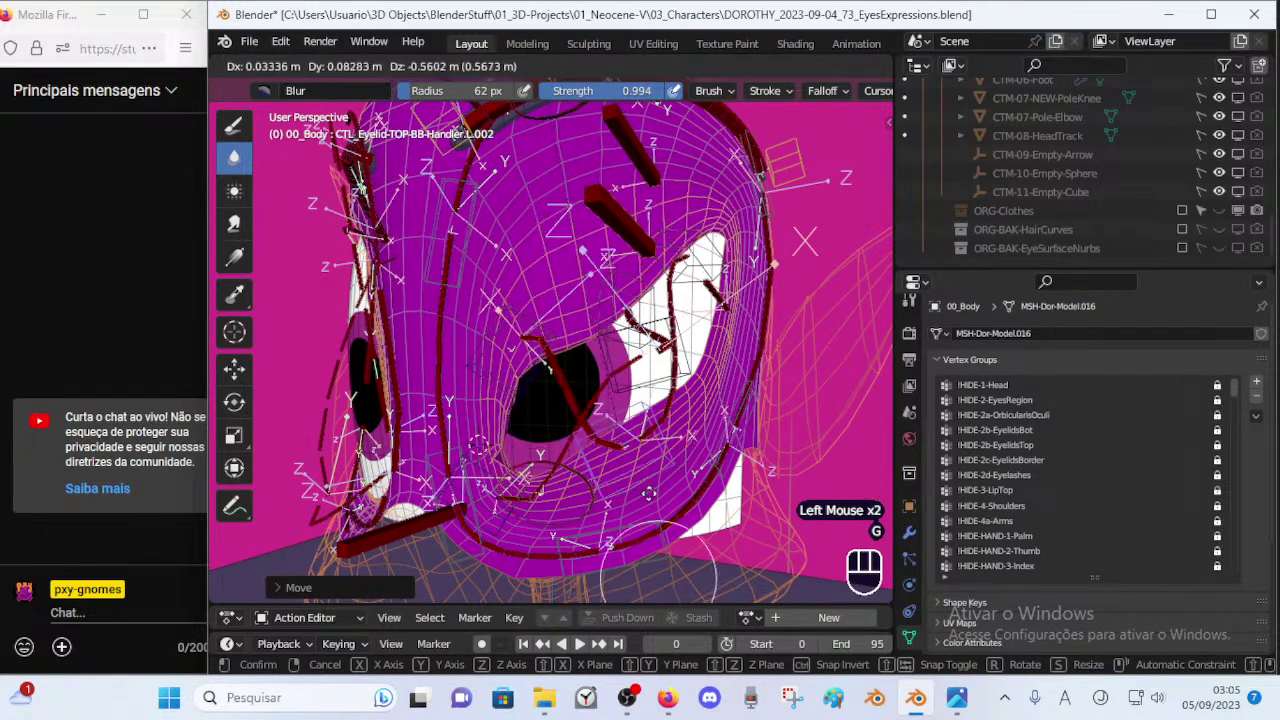
click(683, 458)
key(r)
click(684, 406)
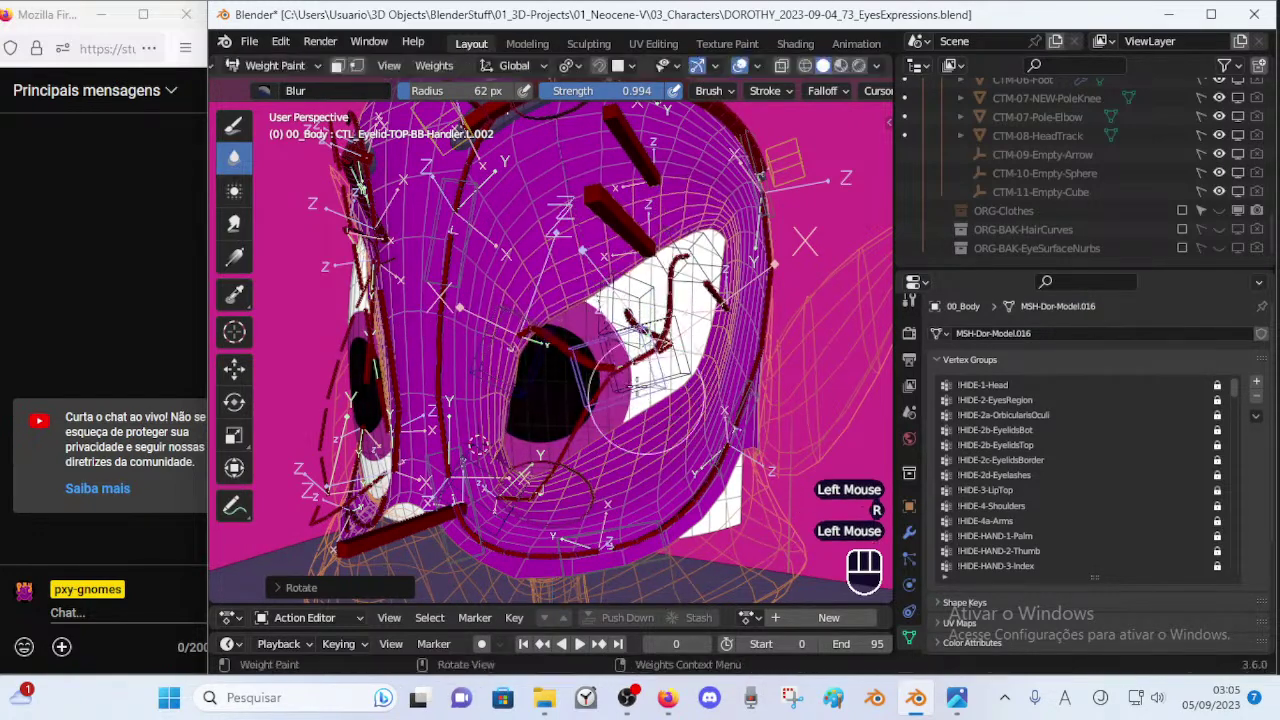
Select CTL_Eyelid-TOP-BB-Handler.L.001, then move it down toward the inner eye corner and rotate it.
ctrl+click(532, 350)
key(g)
click(455, 470)
key(r)
click(578, 418)
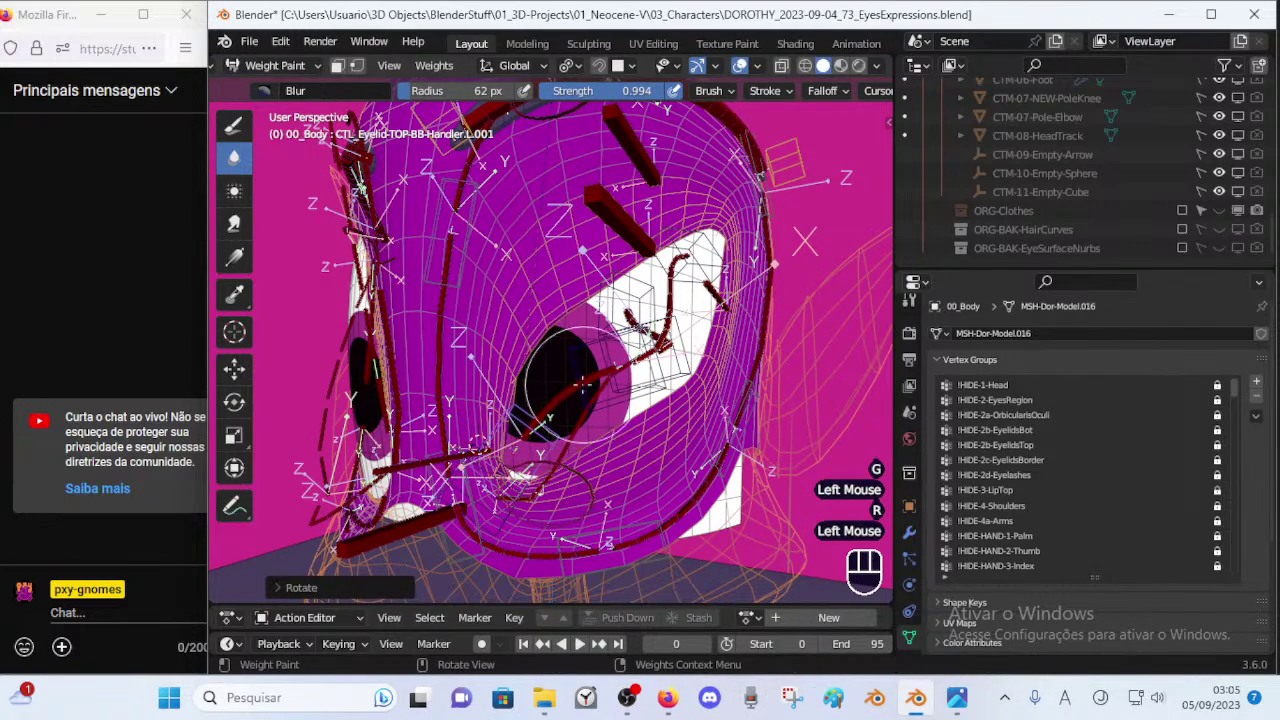
Fine-tune the position and rotation of CTL_Eyelid-TOP-BB-Handler.L.001 so the inner upper lid uncovers the iris.
key(g)
click(537, 408)
key(r)
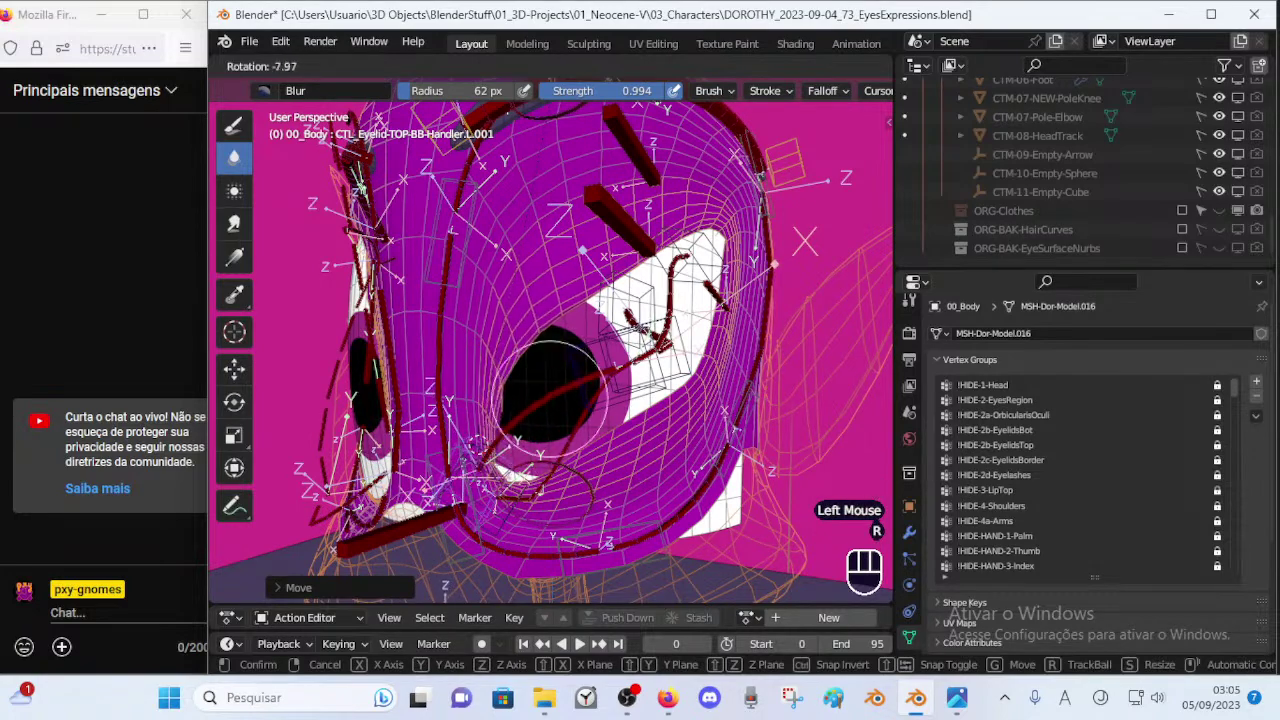
click(556, 440)
key(g)
click(531, 436)
key(g)
click(534, 428)
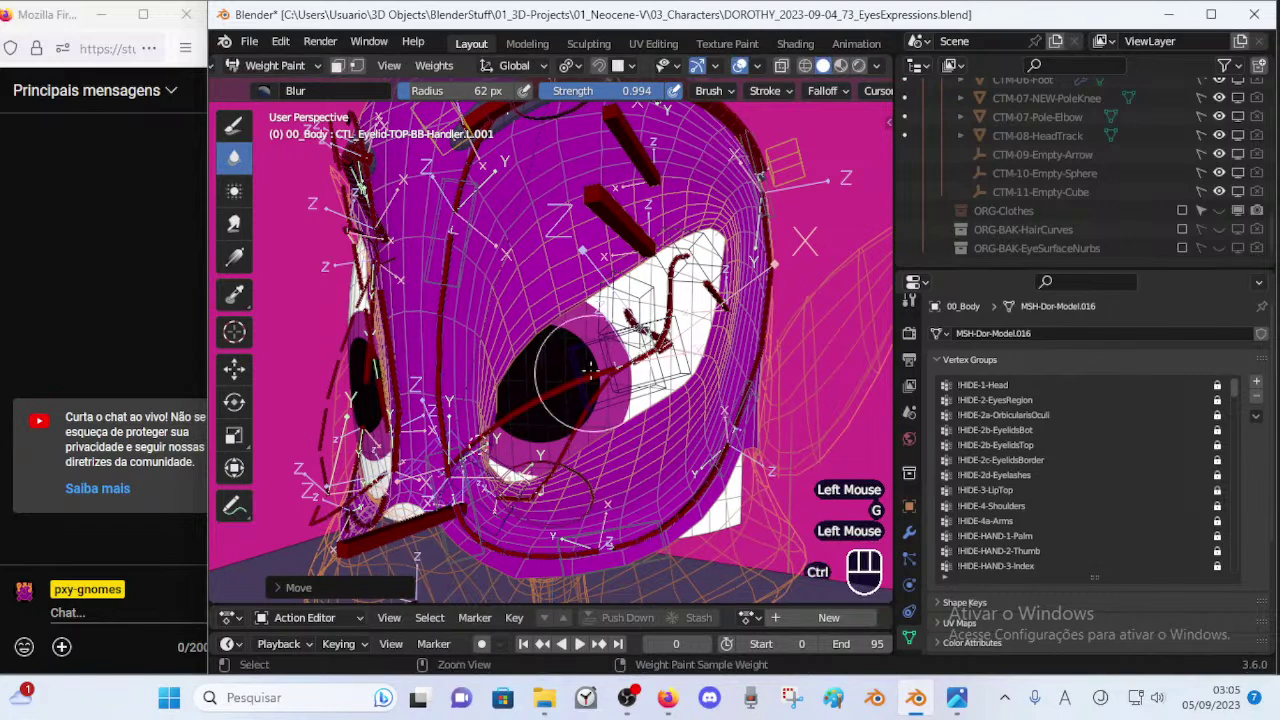
Select the lower lid handle CTL_Eyelid-BOT-BB-Handler.L.002 and move it slightly down.
ctrl+click(575, 415)
key(g)
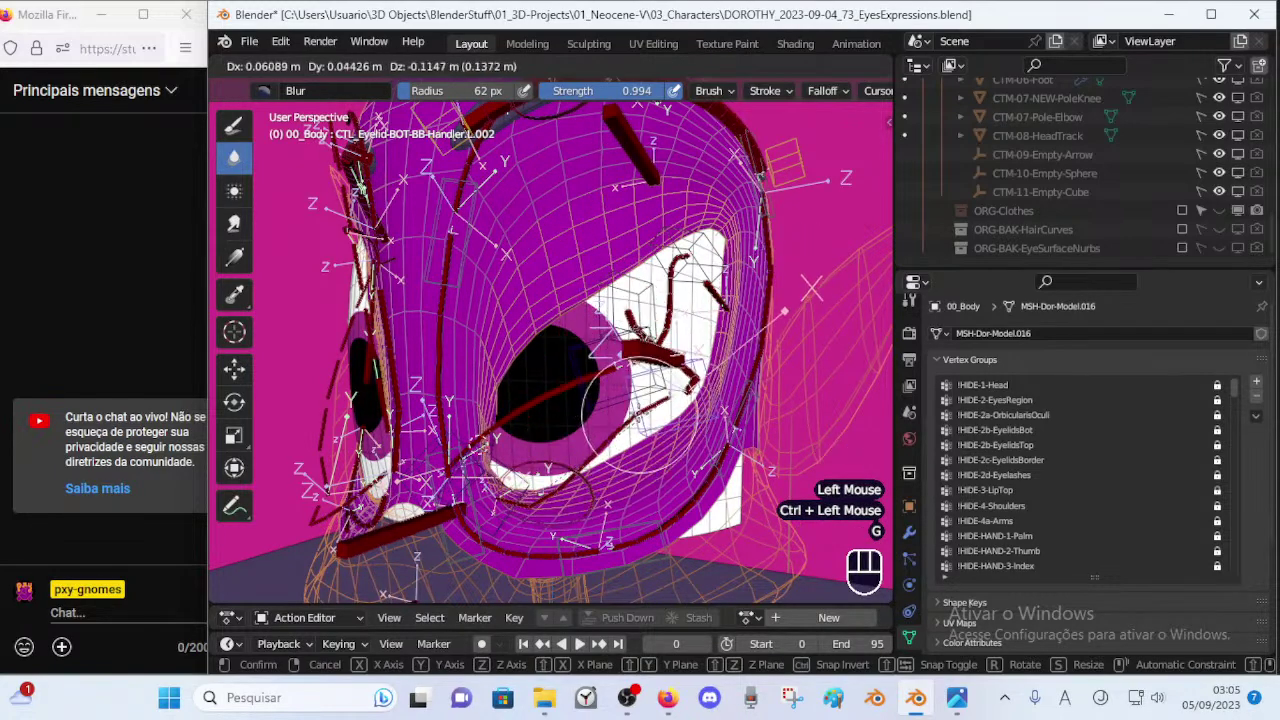
click(640, 414)
Move the upper lid handle CTL_Eyelid-TOP-BB-Handler.L.002 down to test how the left lid closes.
ctrl+click(582, 391)
key(g)
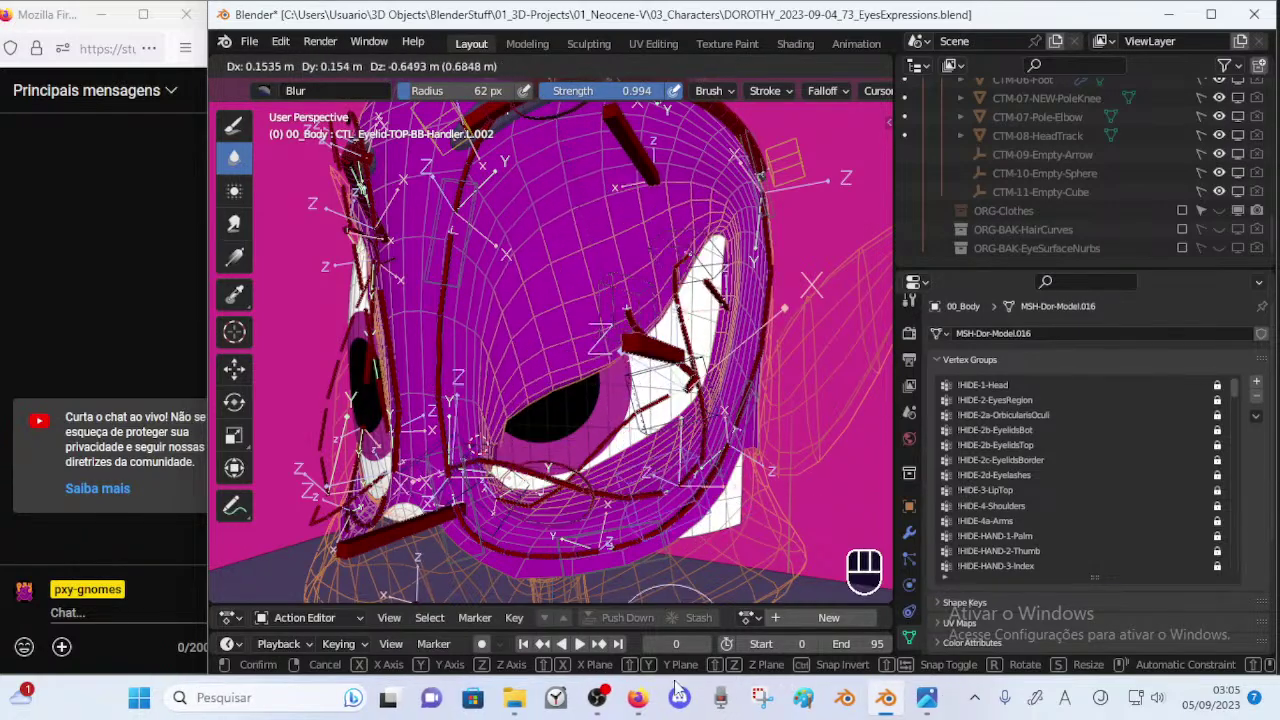
click(622, 465)
ctrl+middle_drag(622, 465, 626, 386)
key(g)
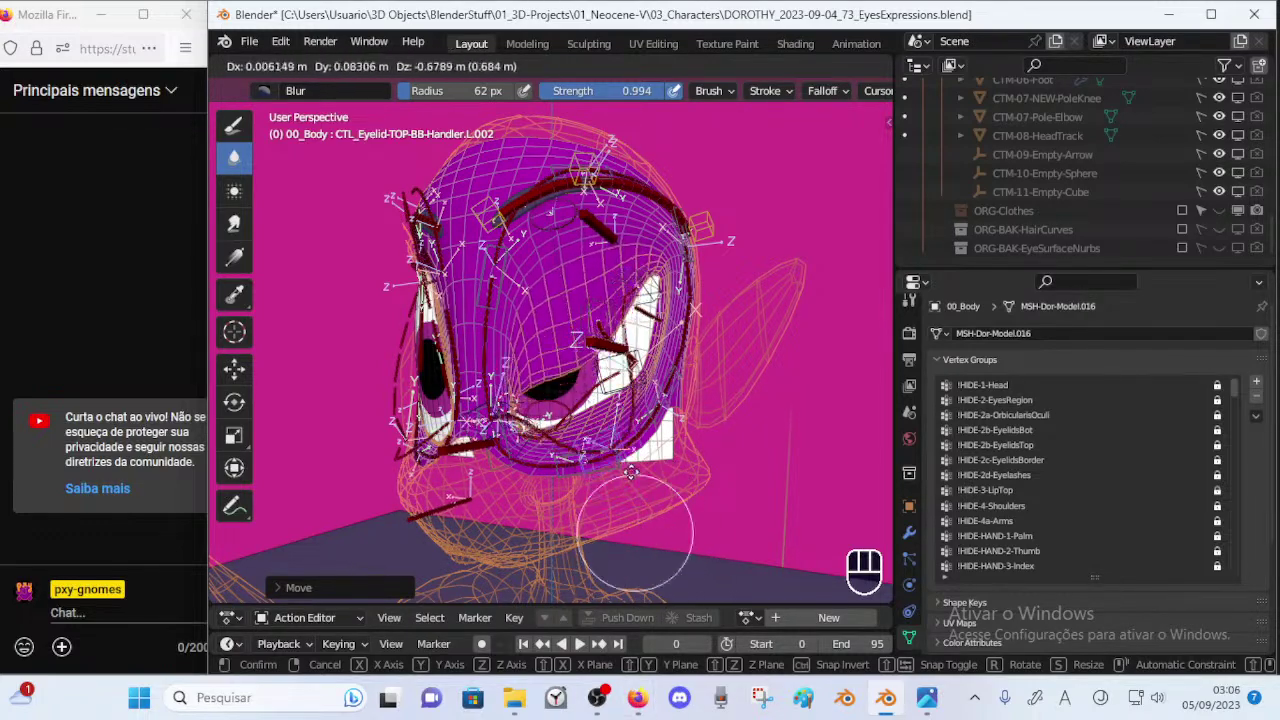
click(642, 539)
Rotate the CTL_Eyelid-TOP-BB-Handler.L.002 bone and raise it to reopen the left eye.
middle_drag(644, 530, 696, 498)
key(r)
click(703, 487)
key(g)
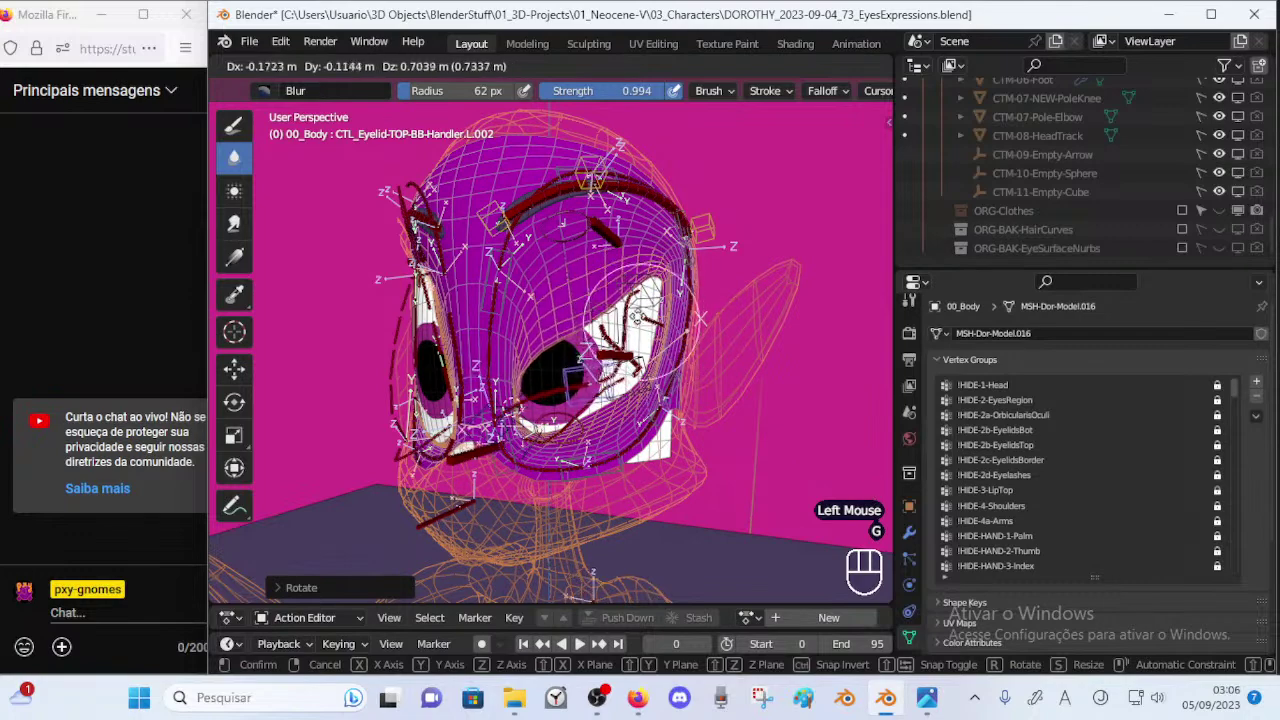
click(634, 311)
Refine the opened upper lid by rotating CTL_Eyelid-TOP-BB-Handler.L.002 again and moving it slightly up.
ctrl+middle_drag(635, 313, 652, 258)
key(r)
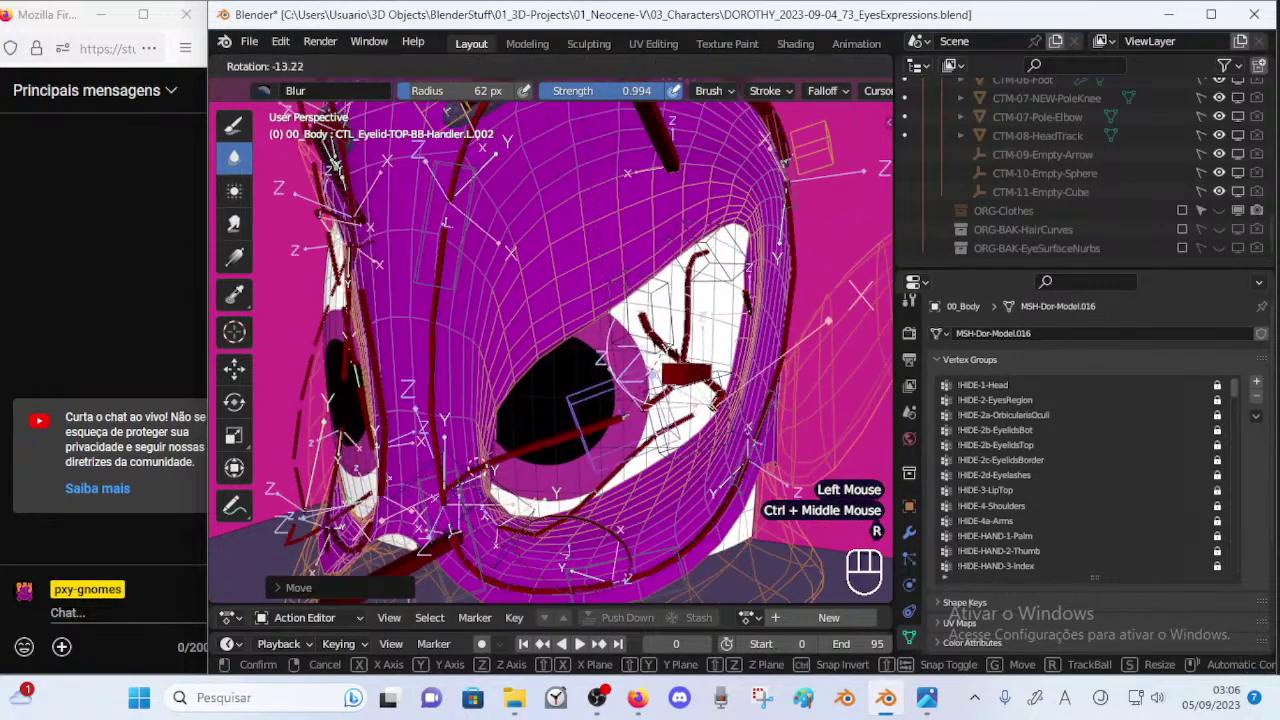
click(663, 289)
key(g)
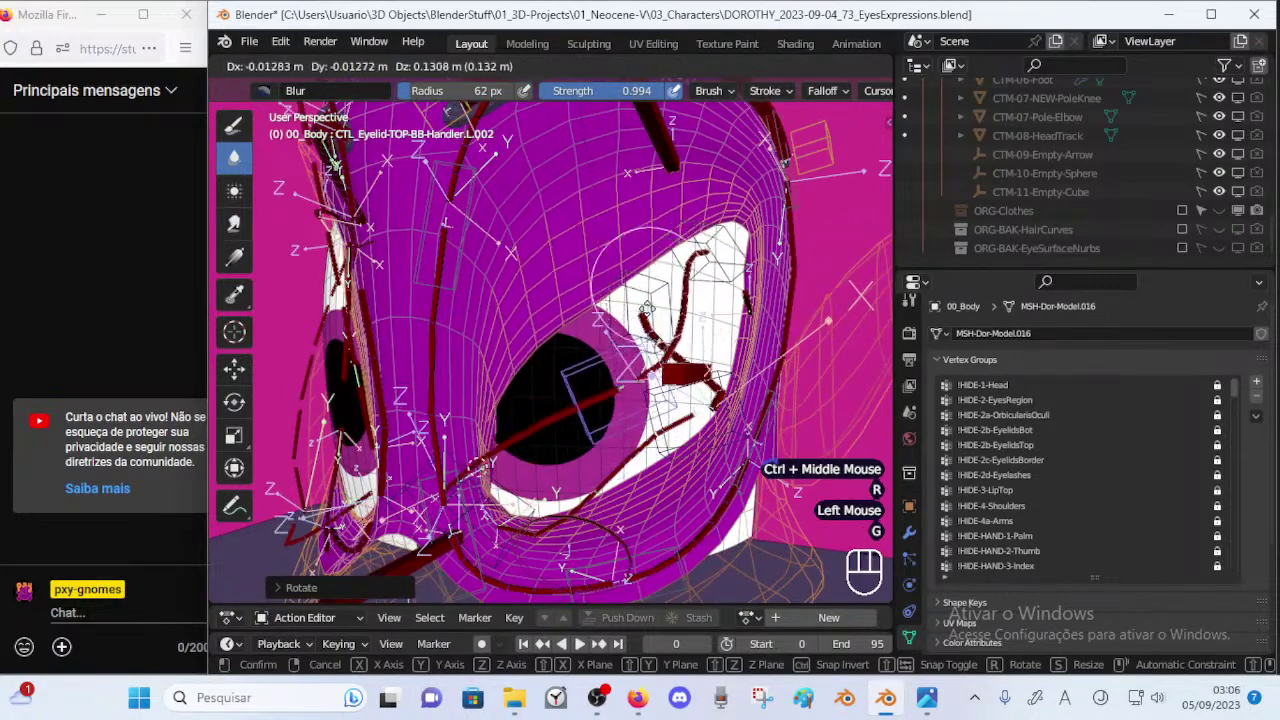
click(643, 292)
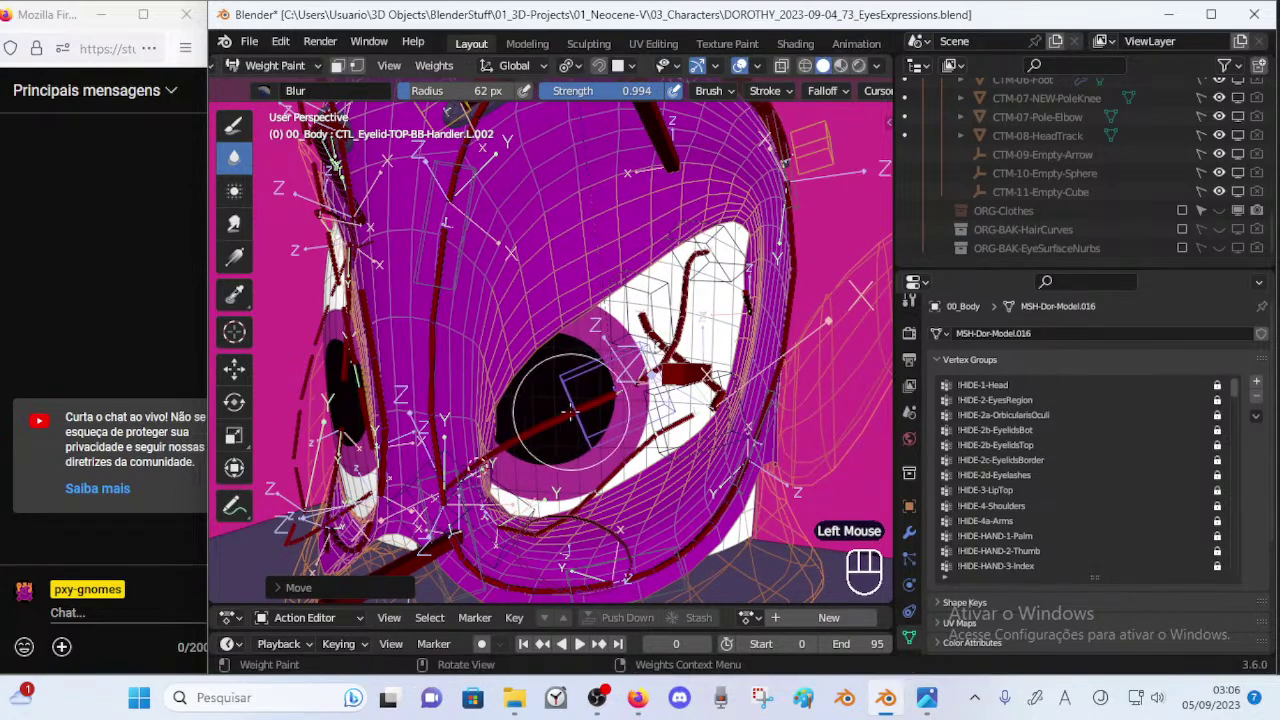
Try a full-weight Mix stroke with a 62 px radius along the upper lid margin for DEF-HEAD-Eyelid-TOP-BB.L.001 and undo it.
ctrl+click(560, 420)
key(p)
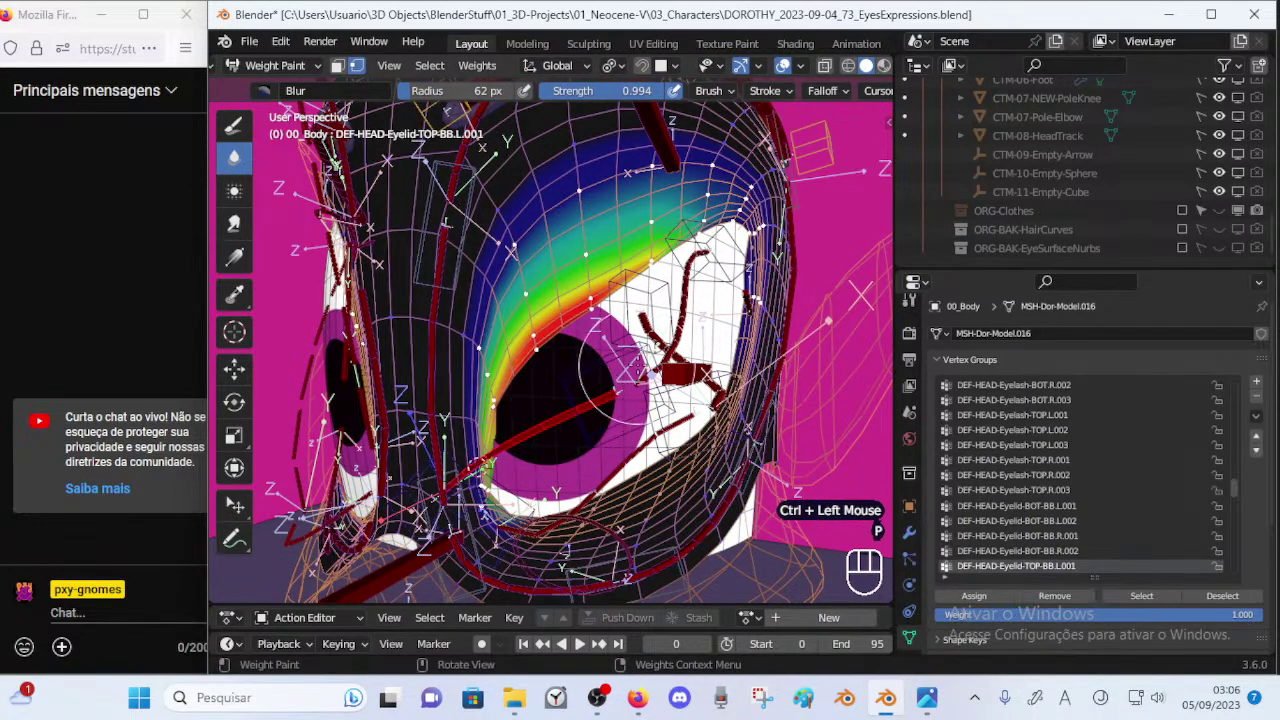
mouse_move(660, 287)
ctrl+middle_down()
mouse_move(668, 255)
mouse_move(655, 291)
ctrl+middle_up()
click(238, 128)
key(ctrl+f)
click(772, 219)
drag(650, 240, 618, 269)
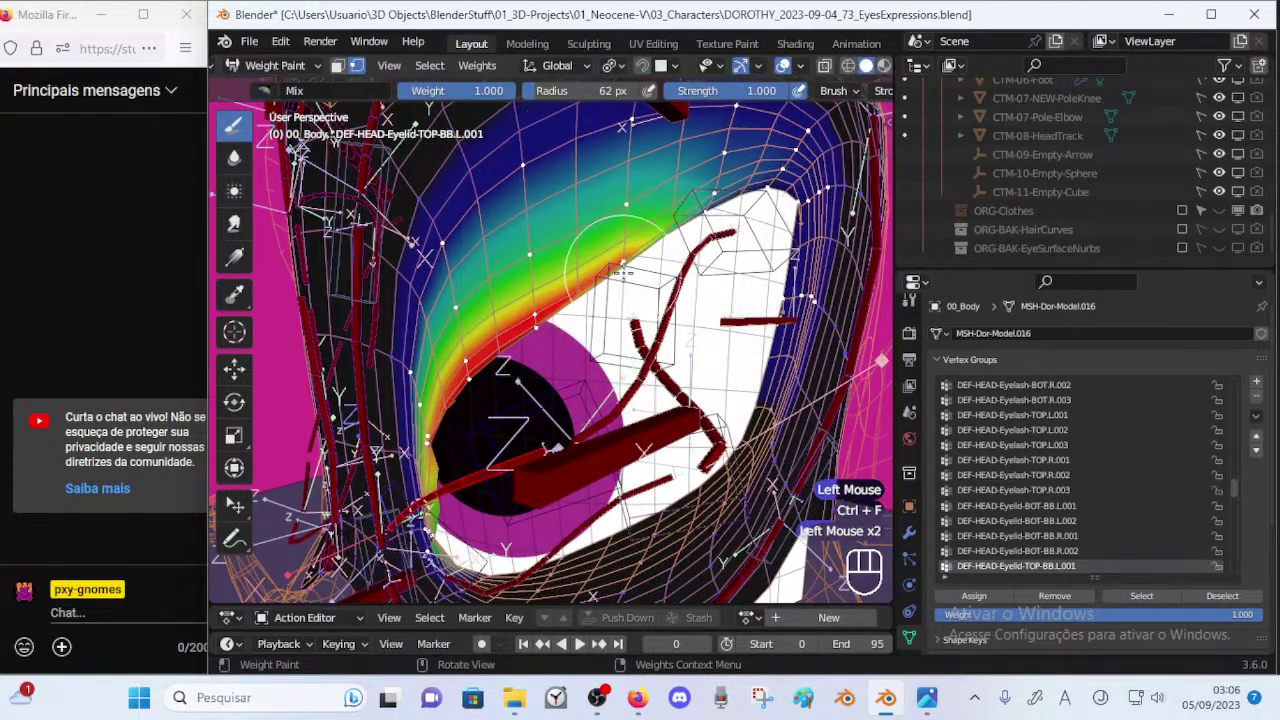
key(ctrl+z)
Turn off the vertex mask and lower CTL_Eyelid-TOP-BB-Handler.L.002 to half close the left eye.
ctrl+middle_drag(633, 278, 614, 380)
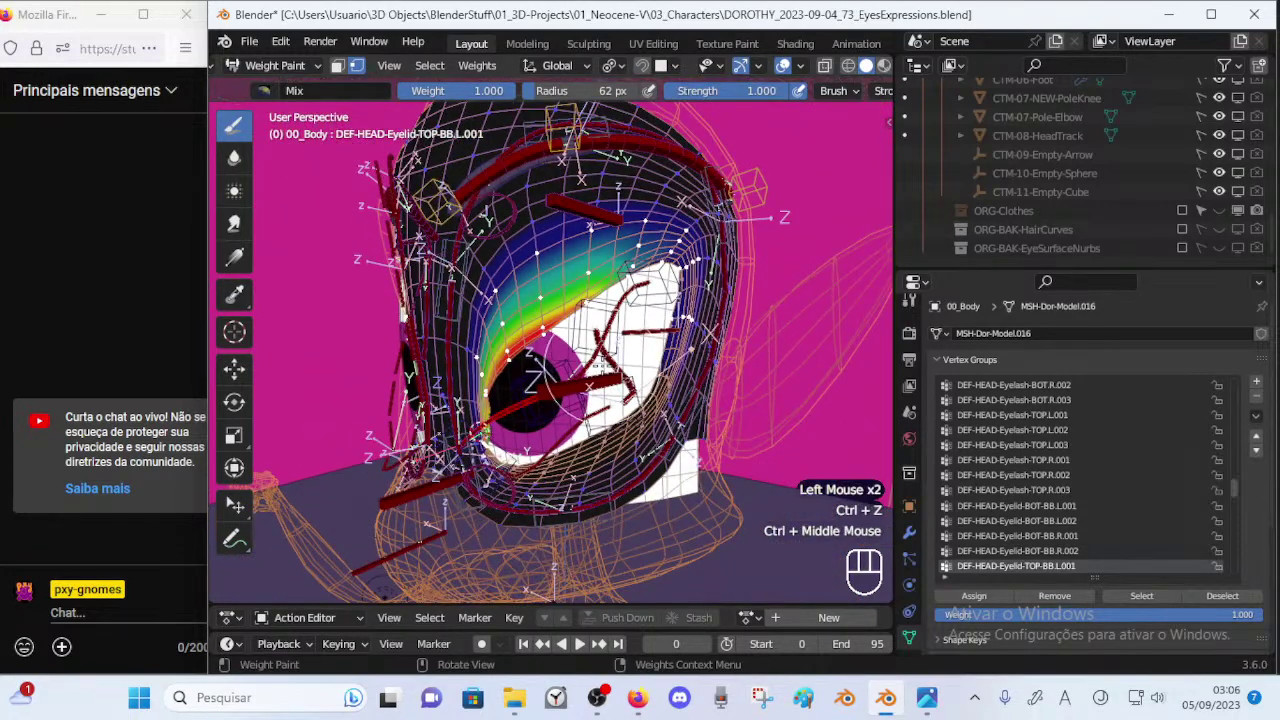
key(p)
ctrl+click(594, 378)
key(g)
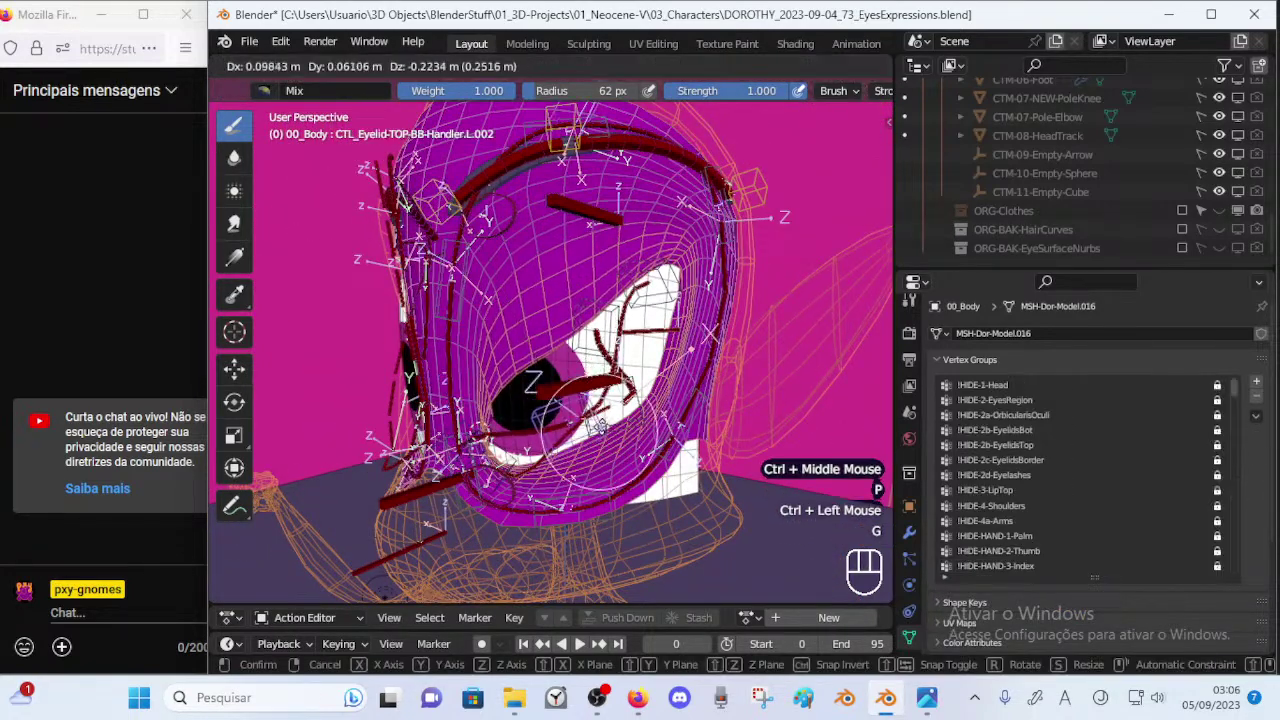
click(592, 385)
key(g)
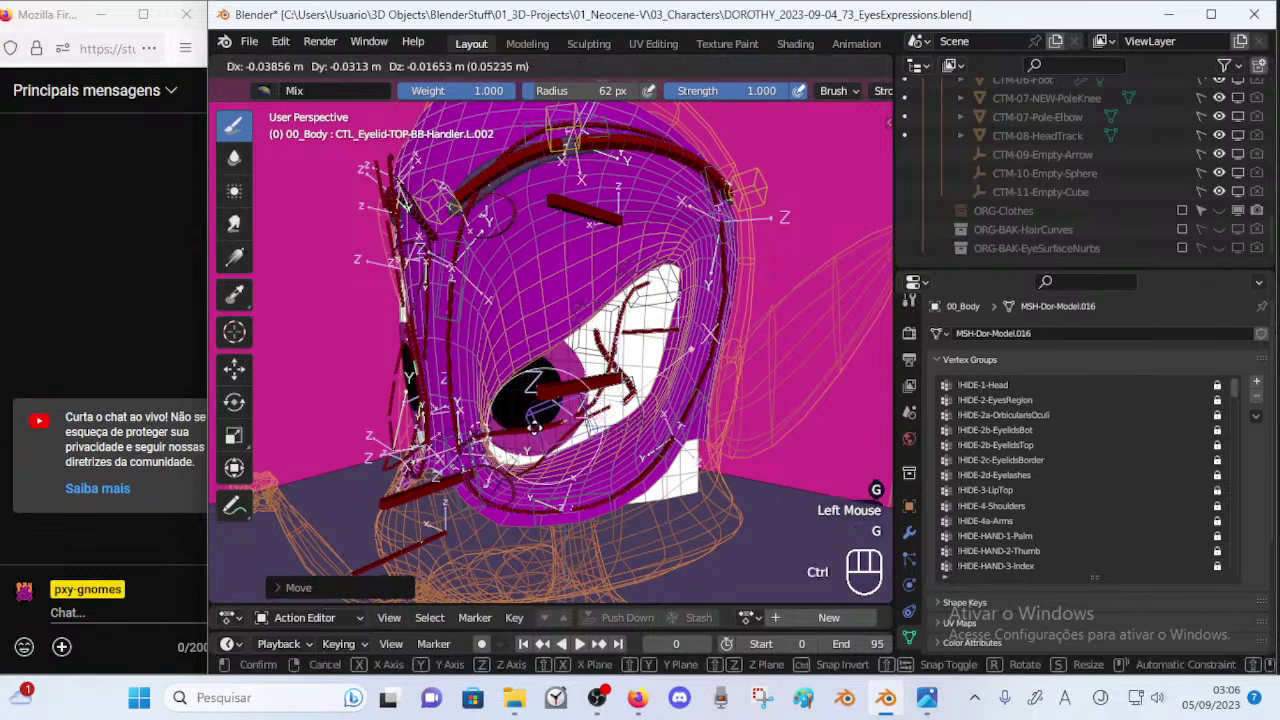
click(614, 393)
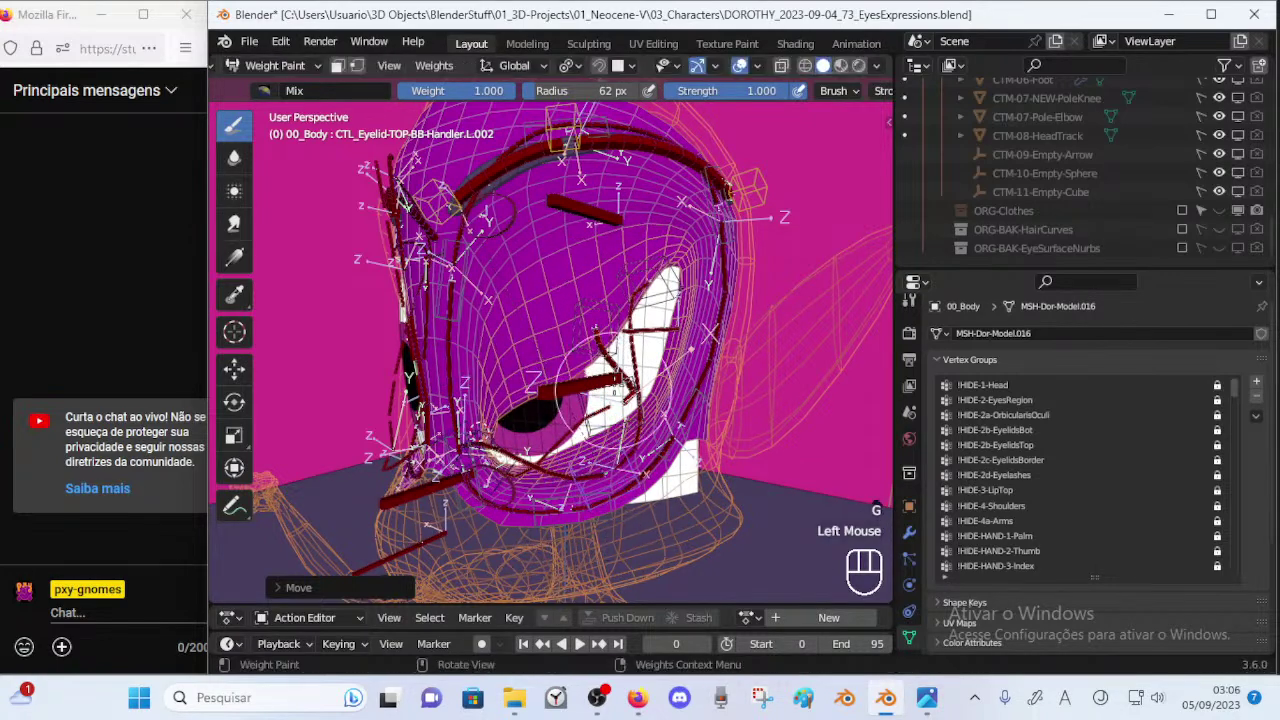
Select DEF-HEAD-Eyelid-TOP-BB.L.002, enable the vertex mask and dab full weight with a 62 px Mix brush on the middle upper lid margin.
ctrl+click(628, 360)
key(p)
ctrl+middle_drag(638, 361, 641, 318)
middle_drag(641, 318, 661, 345)
click(604, 308)
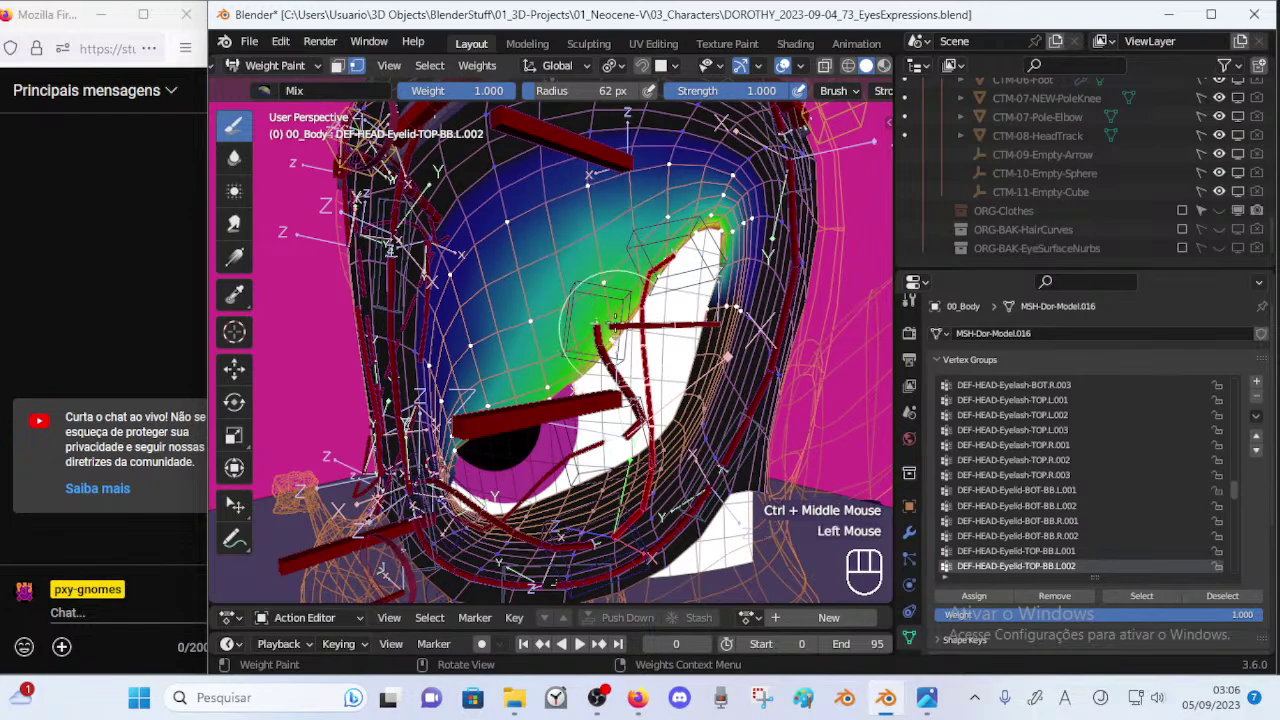
click(613, 334)
Reduce the Mix brush radius to 13 px and dab full weight on the lid margin beside the eyelash bones.
key(f)
click(653, 324)
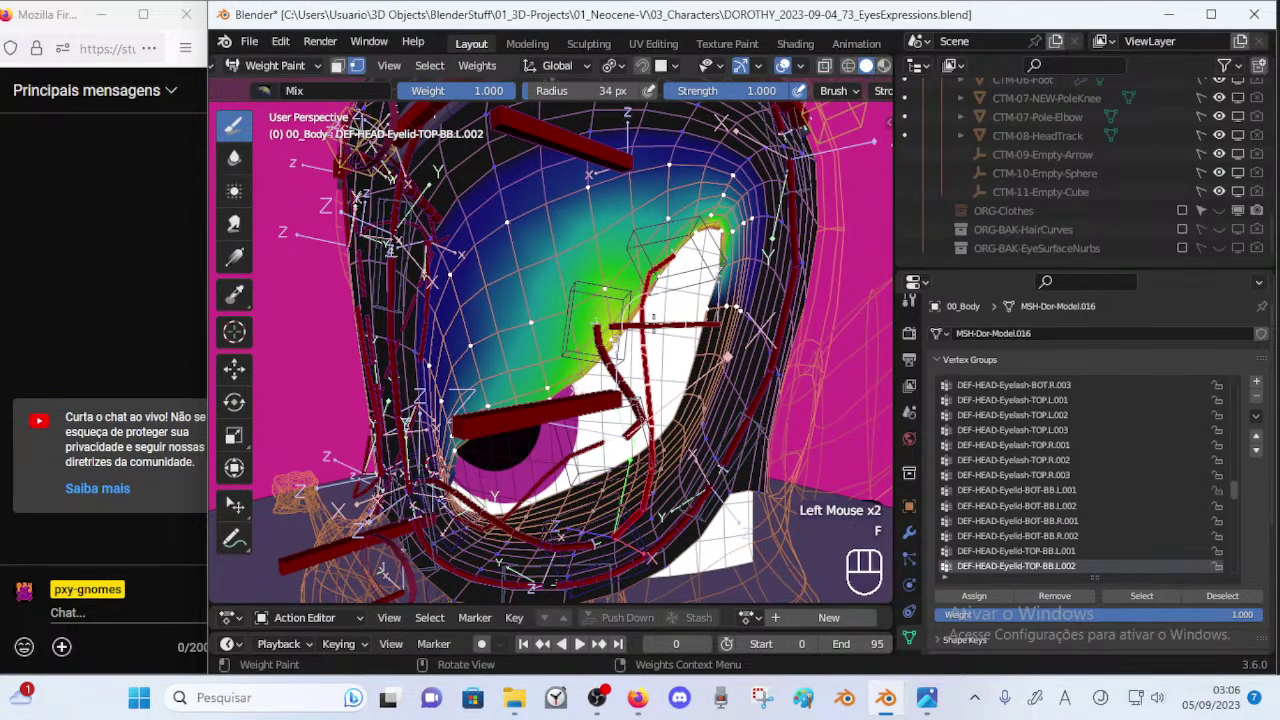
mouse_move(658, 371)
middle_down()
mouse_move(712, 395)
mouse_move(720, 350)
mouse_move(662, 338)
mouse_move(698, 296)
middle_up()
key(f)
key(f)
click(644, 356)
click(644, 356)
key(f)
click(646, 357)
key(f)
click(646, 357)
ctrl+middle_drag(655, 368, 690, 285)
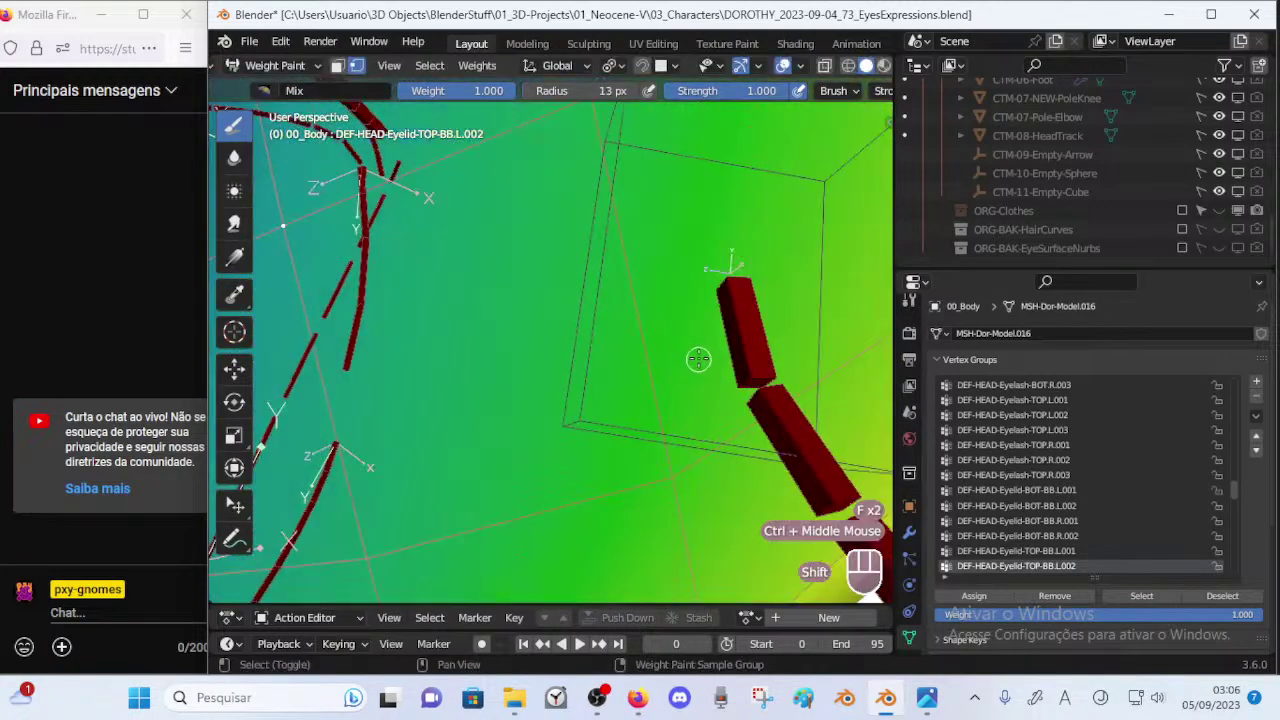
shift+middle_drag(697, 360, 488, 325)
click(560, 342)
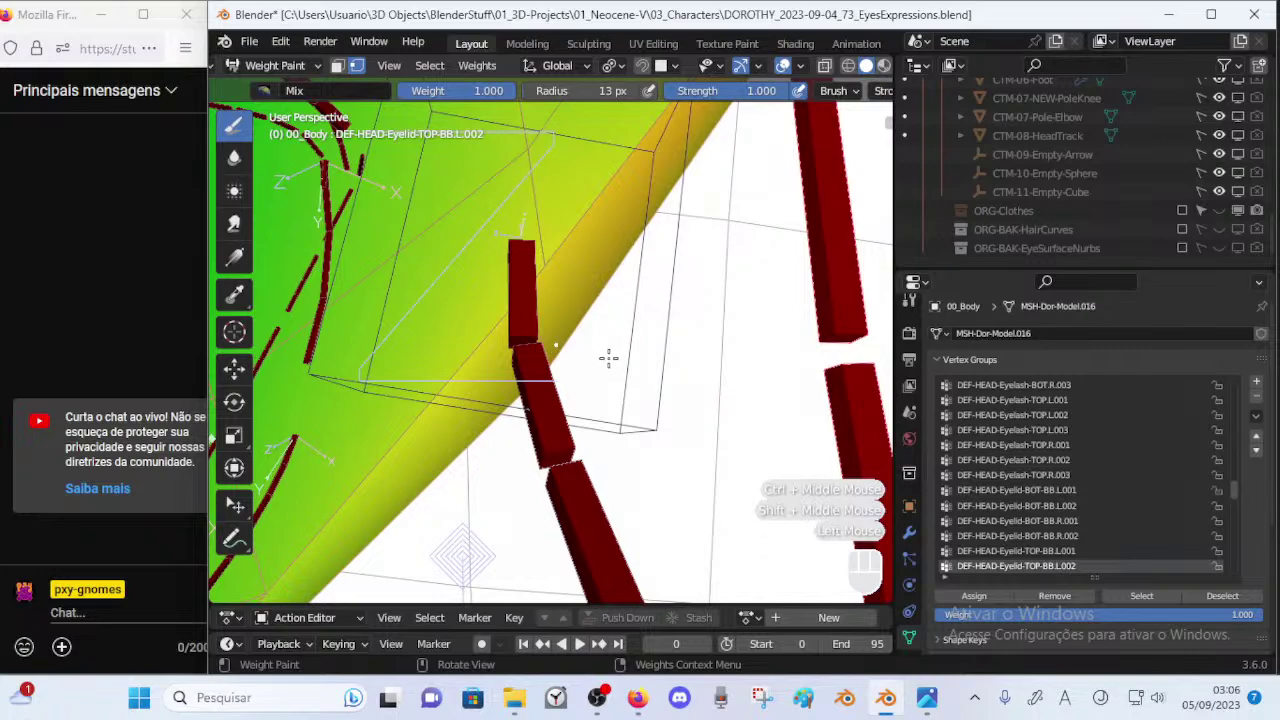
Try full-weight Mix dabs with an 81 px radius on the same lid margin and undo them.
key(f)
click(601, 356)
key(f)
click(614, 355)
click(562, 352)
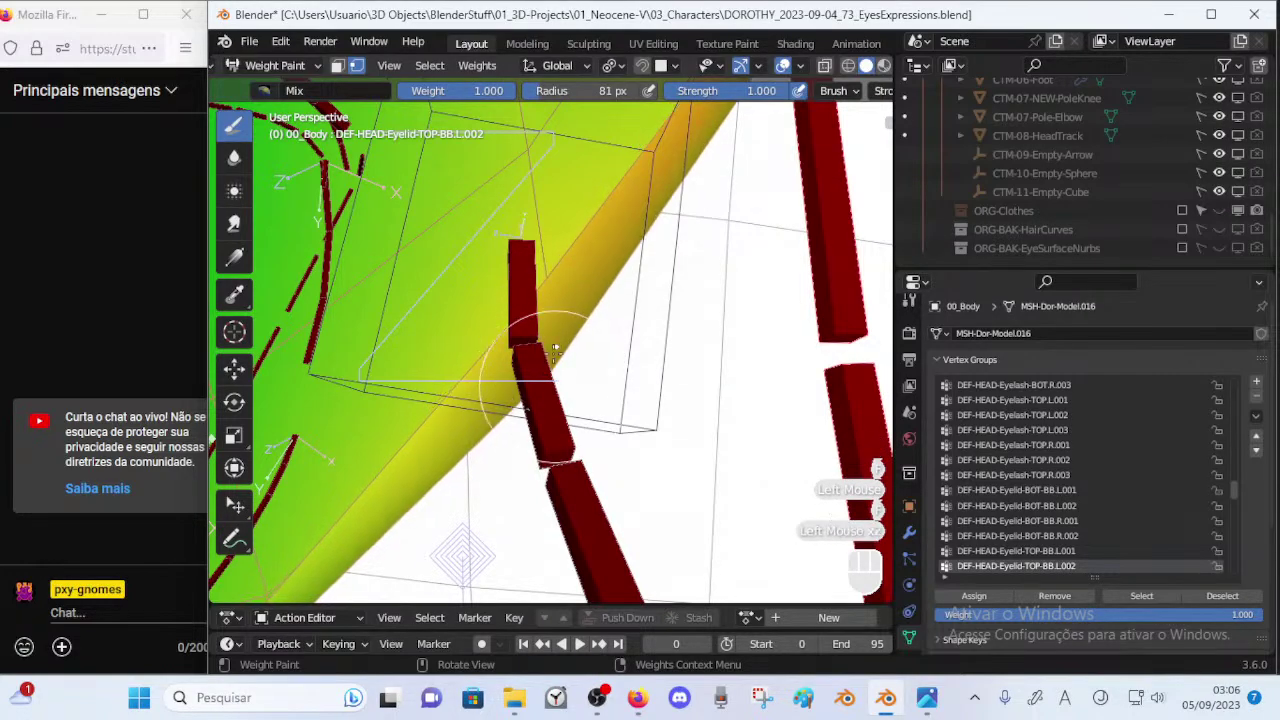
click(556, 360)
click(556, 361)
click(557, 364)
mouse_move(557, 366)
ctrl+middle_down()
mouse_move(565, 430)
mouse_move(640, 412)
mouse_move(636, 388)
ctrl+middle_up()
key(ctrl+z)
key(ctrl+z)
key(ctrl+z)
key(ctrl+z)
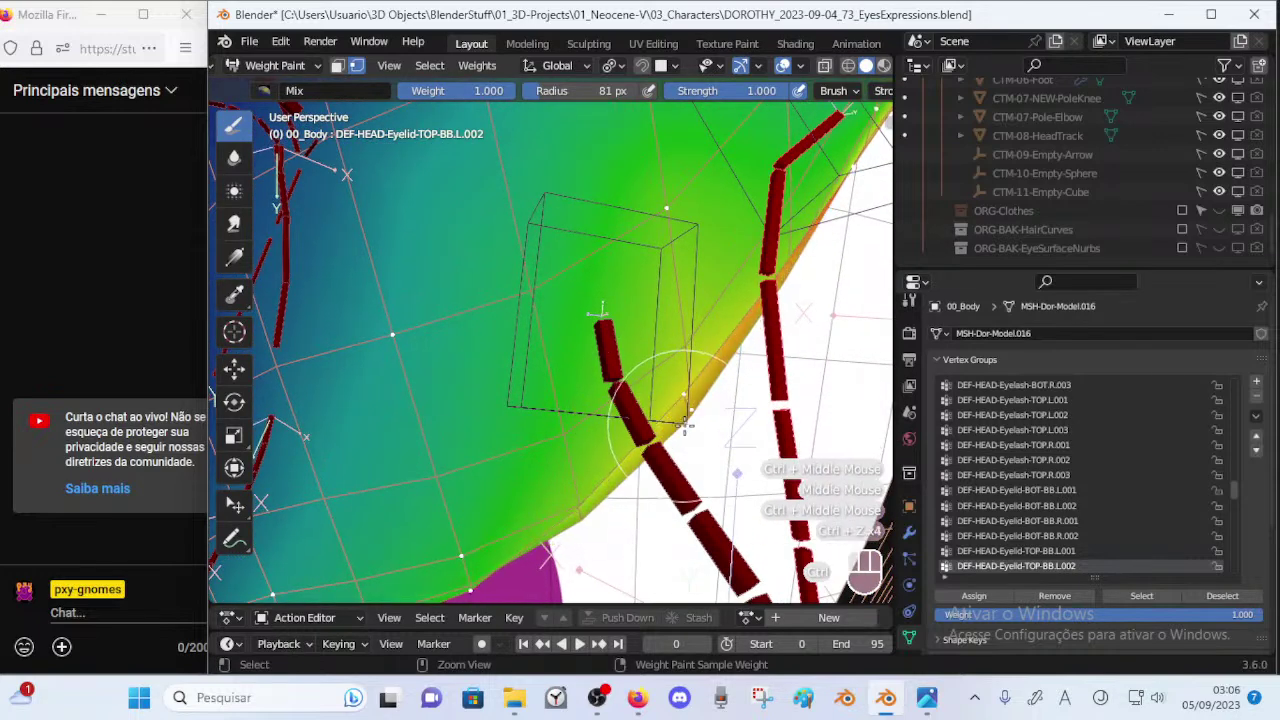
Set the Mix brush radius to 34 px and dab full weight on the vertices at the middle upper lid margin.
key(f)
click(680, 392)
click(682, 391)
click(676, 407)
click(686, 405)
click(675, 423)
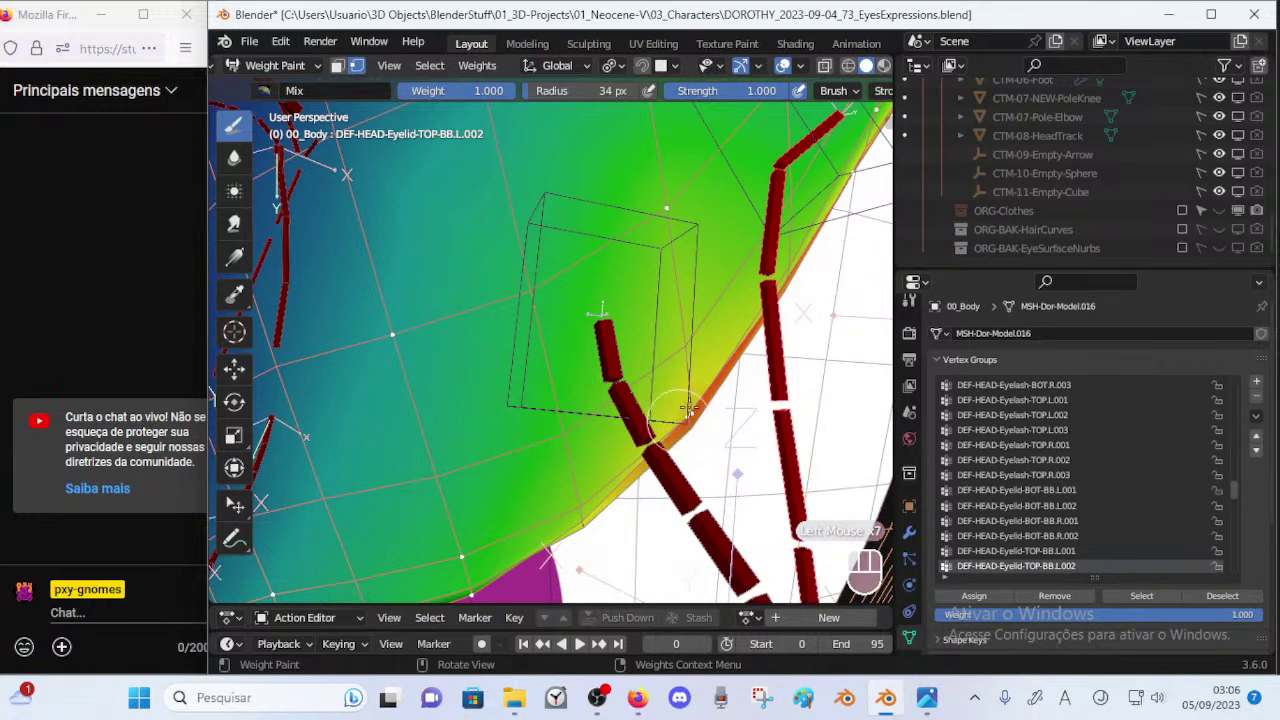
Blur the painted weights at the middle upper lid margin with a 69 px radius.
click(230, 152)
drag(668, 352, 680, 378)
key(f)
click(728, 428)
mouse_move(712, 440)
mouse_down()
mouse_move(681, 391)
mouse_move(686, 336)
mouse_move(680, 380)
mouse_up()
drag(672, 425, 674, 405)
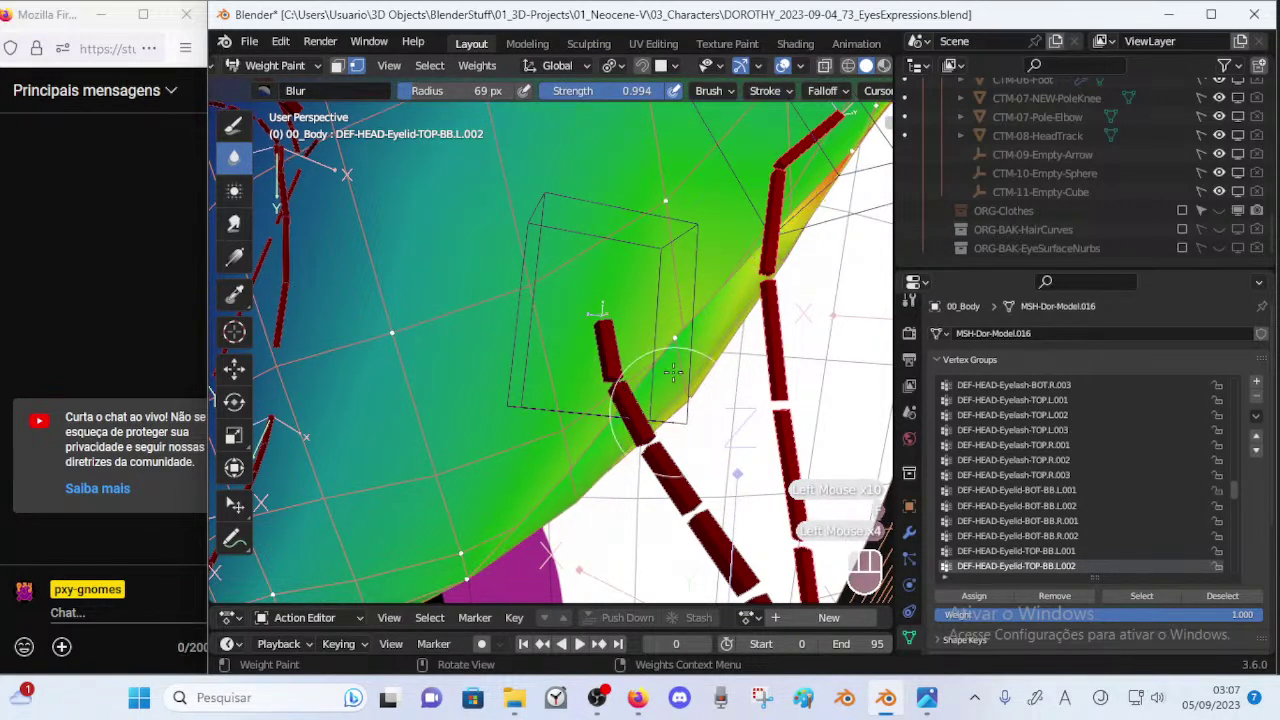
Blur the DEF-HEAD-Eyelid-TOP-BB.L.002 weights along the upper lid margin from near the outer corner toward the iris.
ctrl+middle_drag(552, 414, 572, 488)
middle_drag(572, 440, 592, 405)
mouse_move(655, 257)
mouse_down()
mouse_move(683, 247)
mouse_move(668, 254)
mouse_up()
mouse_move(656, 256)
mouse_down()
mouse_move(662, 246)
mouse_move(655, 263)
mouse_up()
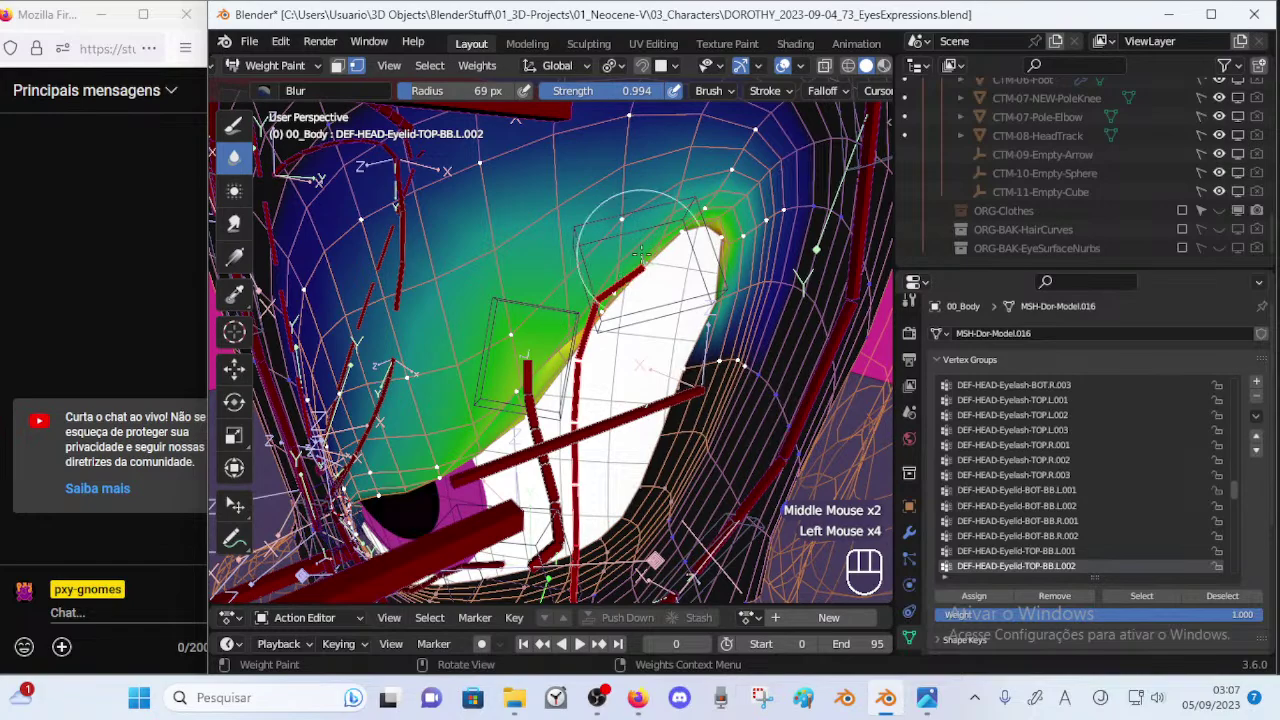
middle_drag(643, 271, 668, 243)
mouse_move(664, 243)
mouse_down()
mouse_move(647, 238)
mouse_move(662, 236)
mouse_up()
mouse_move(664, 236)
middle_down()
mouse_move(688, 266)
mouse_move(664, 264)
middle_up()
click(662, 262)
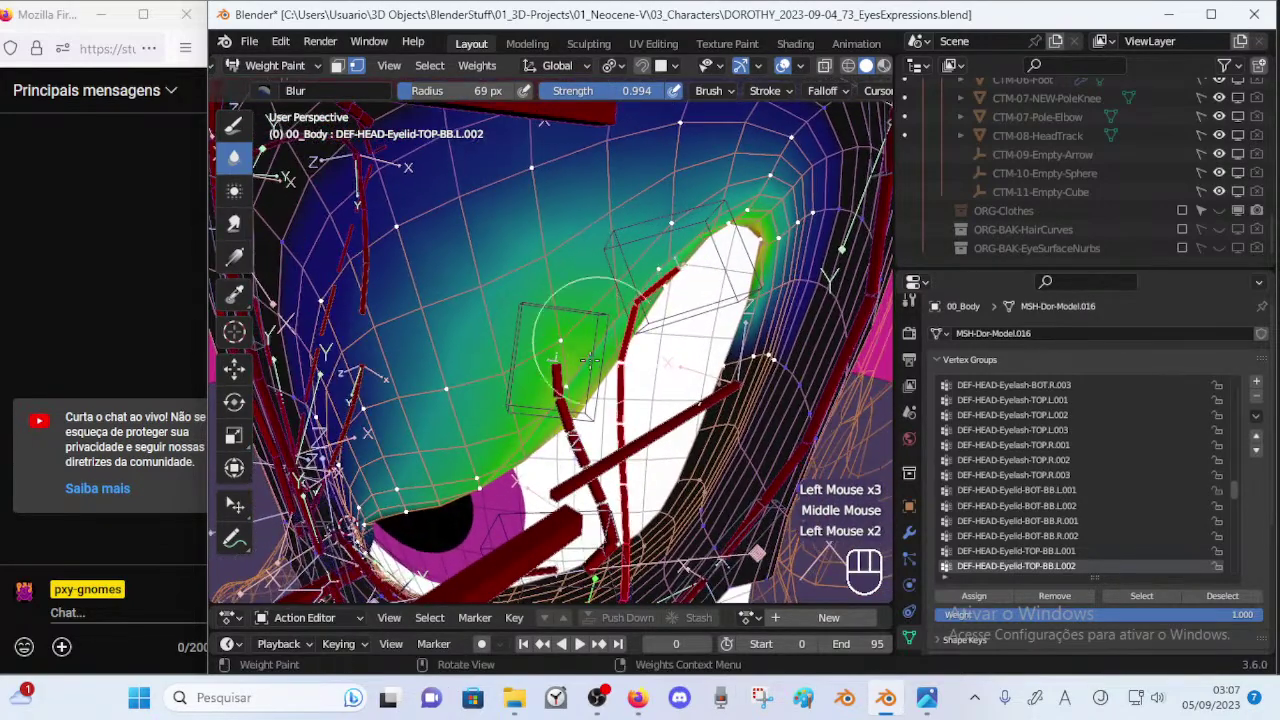
drag(591, 355, 549, 405)
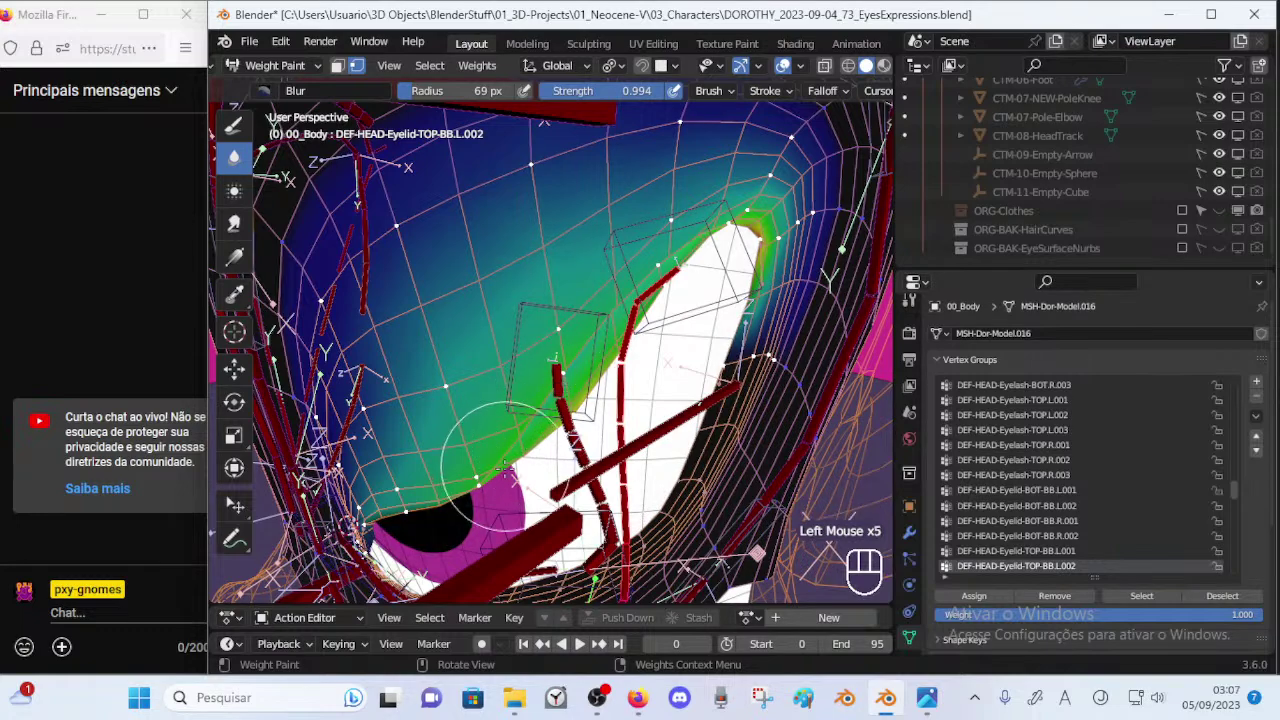
Turn off the viewport display of the Mask: Eyelashes-TOP.L modifier on 00_Body.
middle_drag(508, 475, 528, 440)
middle_drag(440, 330, 392, 272)
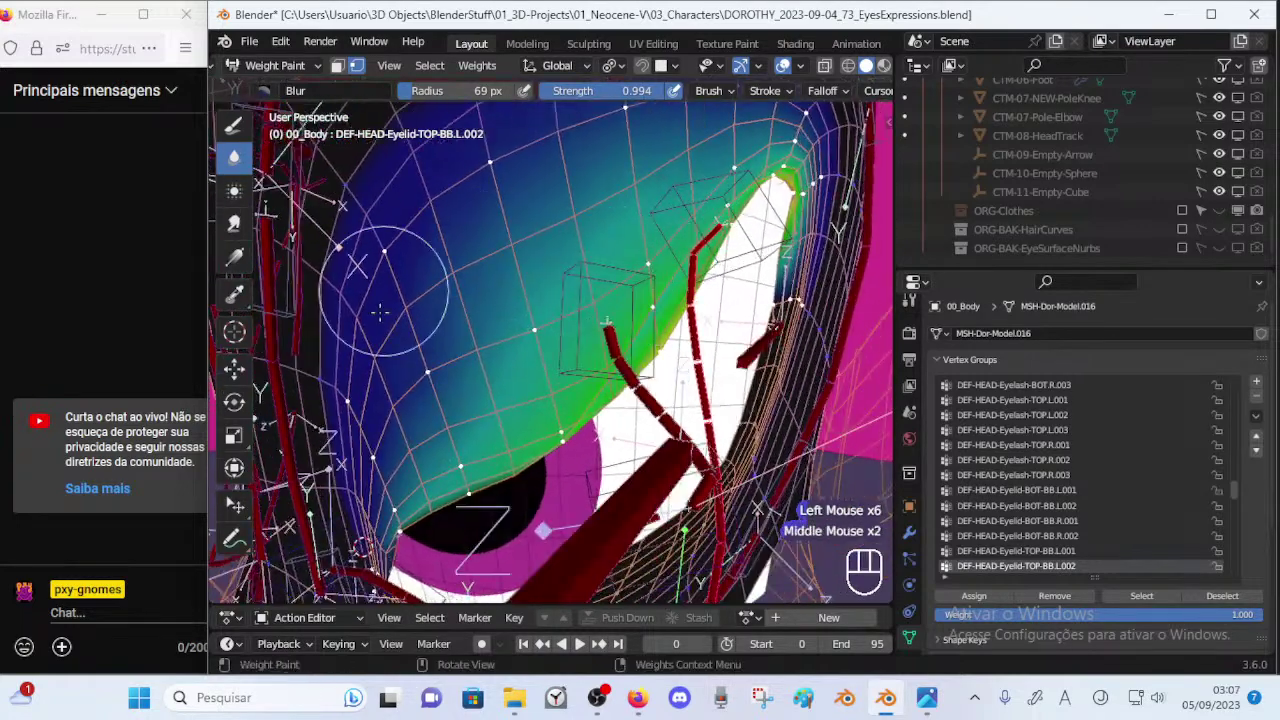
middle_drag(504, 418, 582, 370)
click(910, 534)
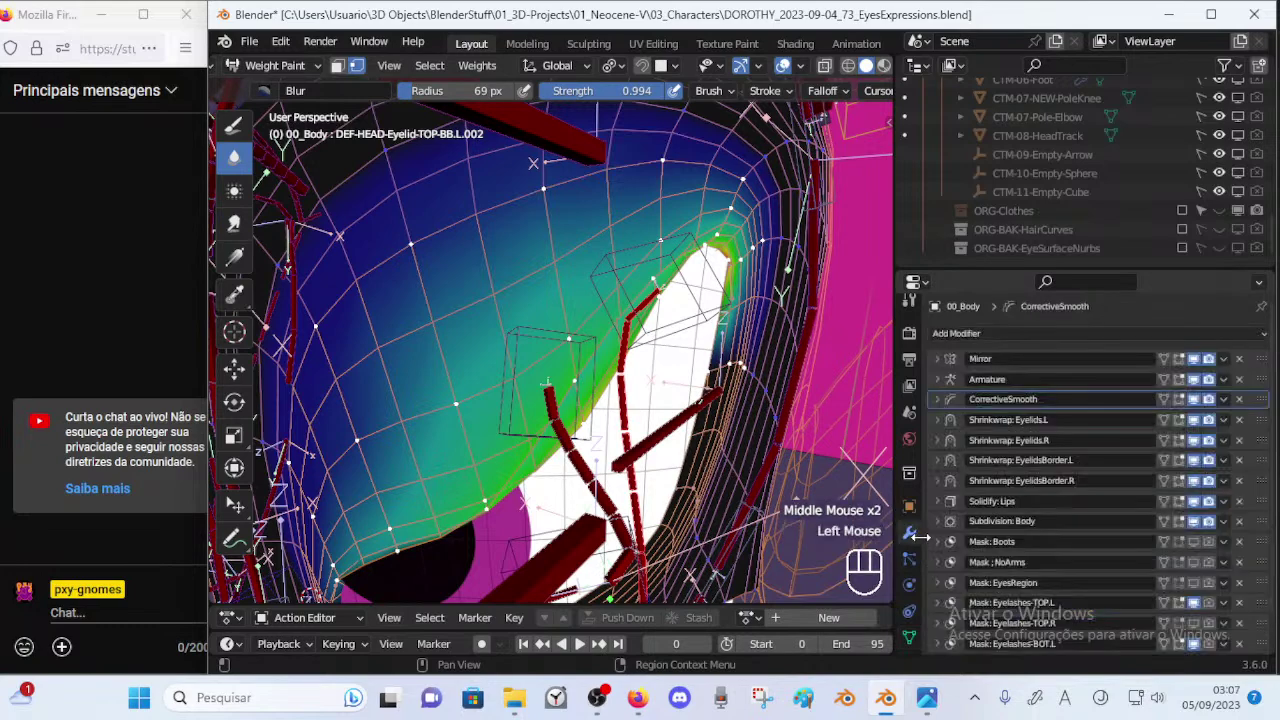
click(1194, 603)
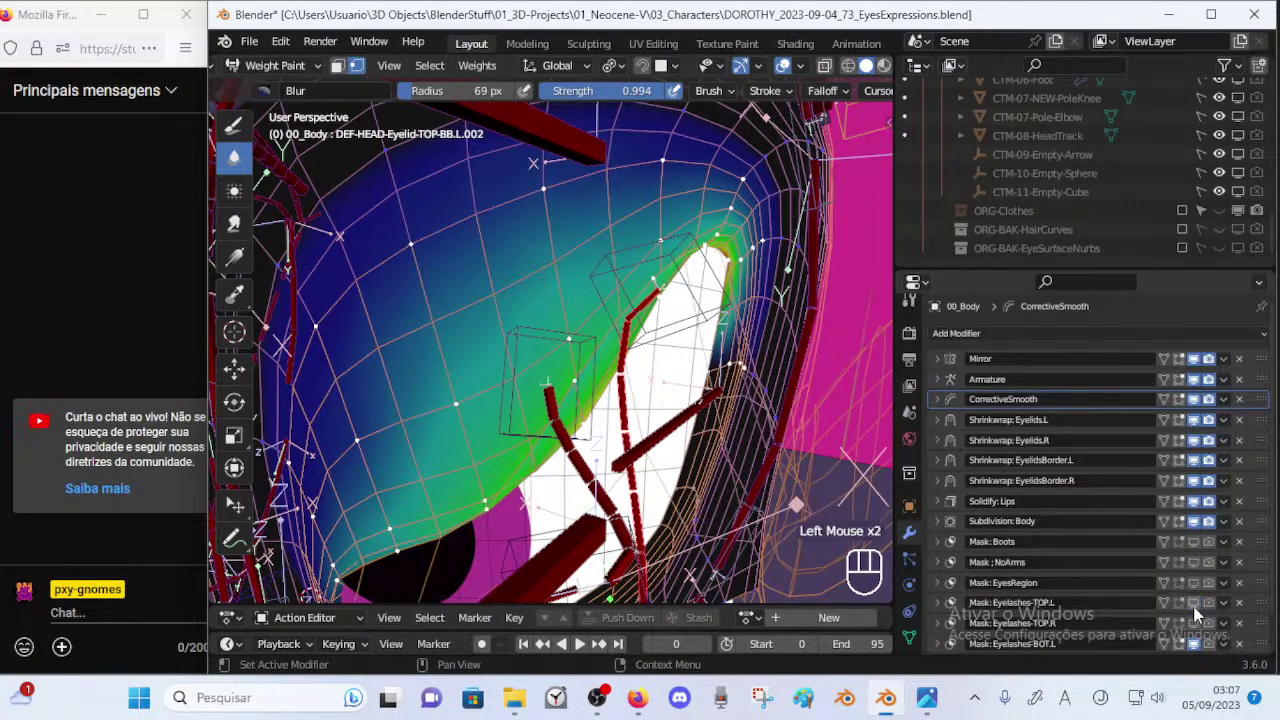
Switch to Object Mode and turn on the viewport display of the Mask: Eyelashes-TOP.L and Eyelashes-BOT.L modifiers.
mouse_move(680, 460)
middle_down()
mouse_move(830, 482)
mouse_move(738, 508)
mouse_move(816, 456)
mouse_move(700, 475)
mouse_move(674, 428)
mouse_move(669, 472)
mouse_move(690, 456)
mouse_move(670, 438)
middle_up()
key(ctrl+Tab)
click(612, 488)
key(Tab)
key(ctrl+Tab)
click(608, 446)
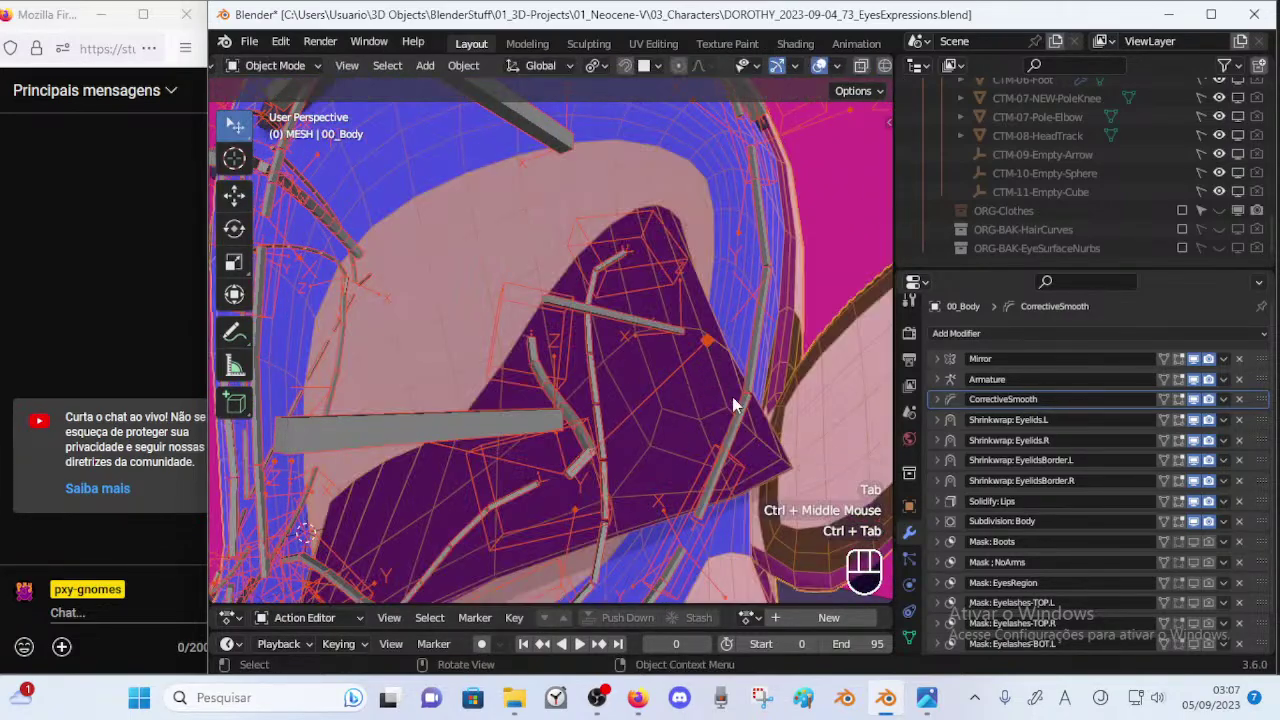
click(1193, 602)
click(1193, 643)
click(549, 273)
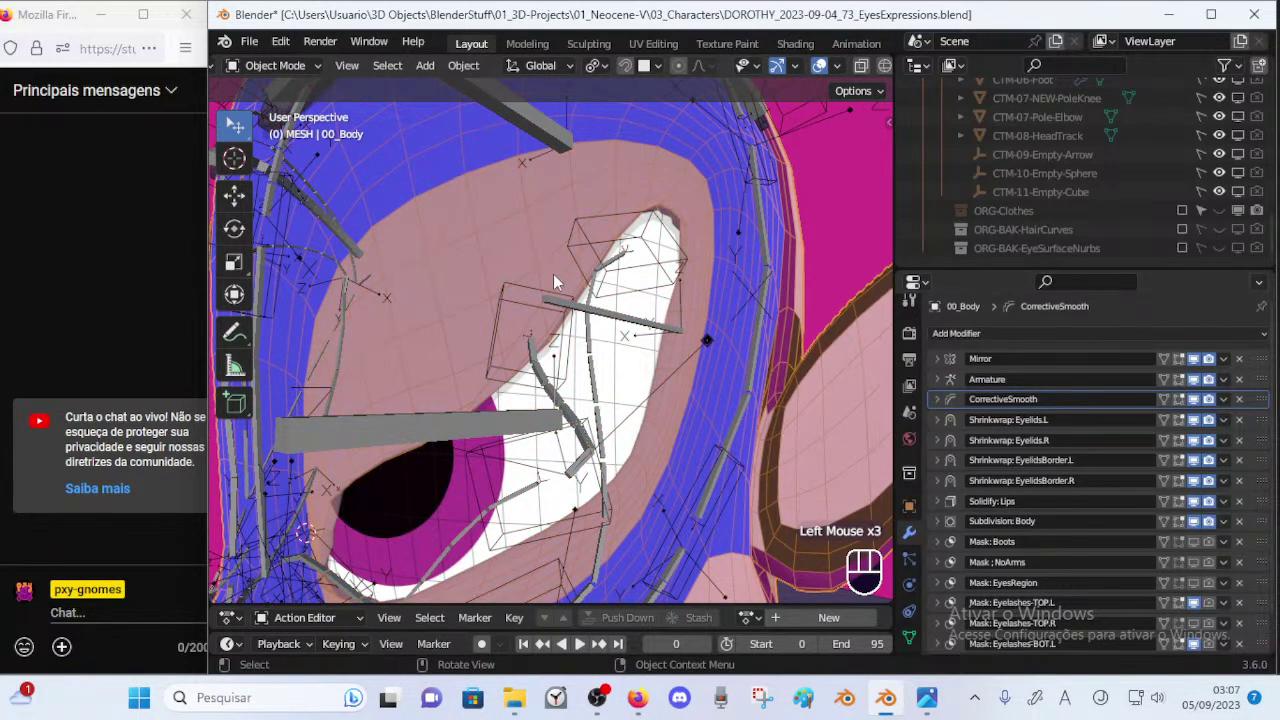
Select the armature together with 00_Body and return to Weight Paint mode on the left eyelid.
key(Tab)
key(Tab)
double_click(654, 254)
shift+click(543, 249)
key(ctrl+Tab)
key(w)
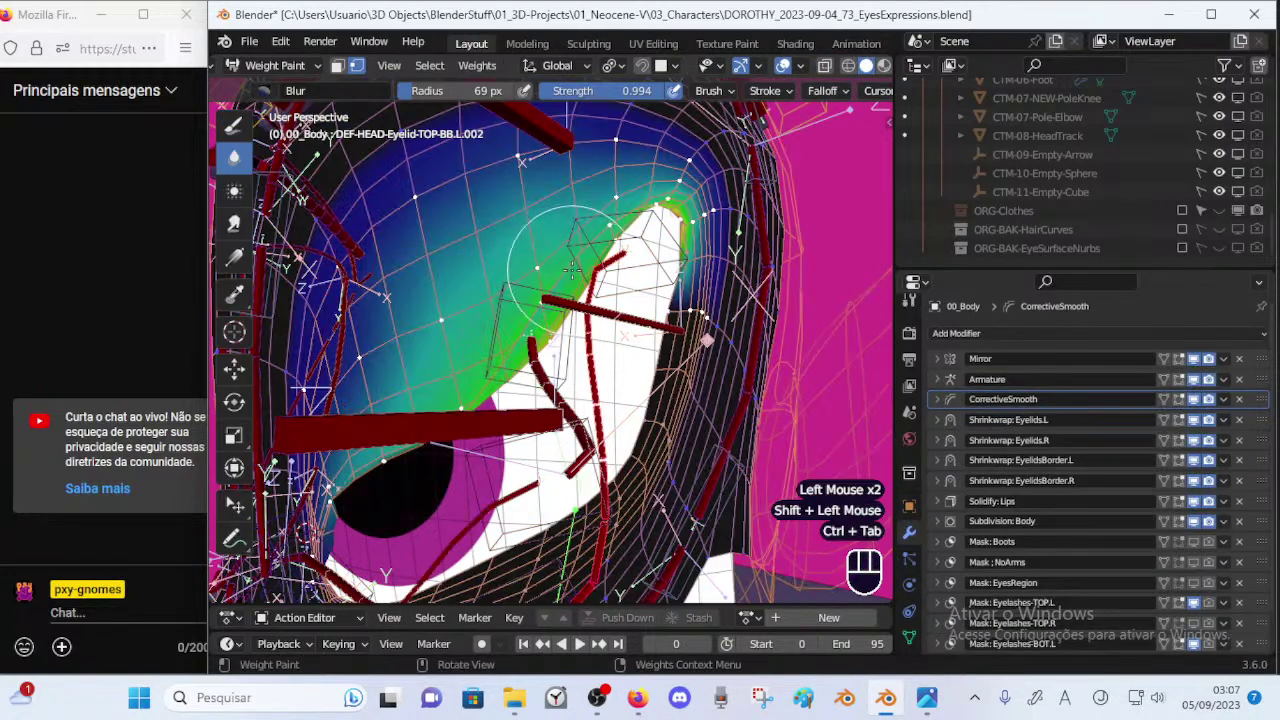
mouse_move(567, 264)
middle_down()
mouse_move(541, 337)
mouse_move(591, 320)
mouse_move(576, 333)
middle_up()
middle_drag(640, 314, 606, 412)
middle_drag(606, 412, 620, 352)
key(ctrl)
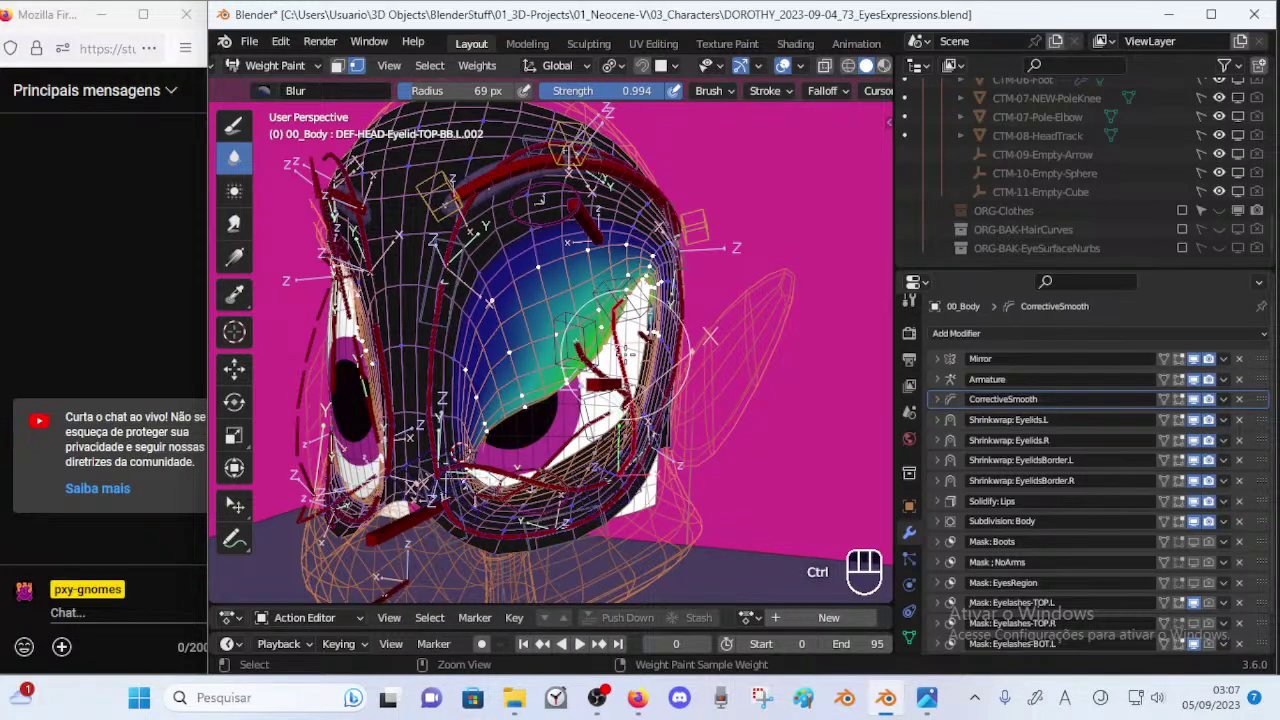
Reveal all hidden geometry of 00_Body in Edit Mode, turn on X-ray and deselect everything.
key(ctrl+Tab)
key(o)
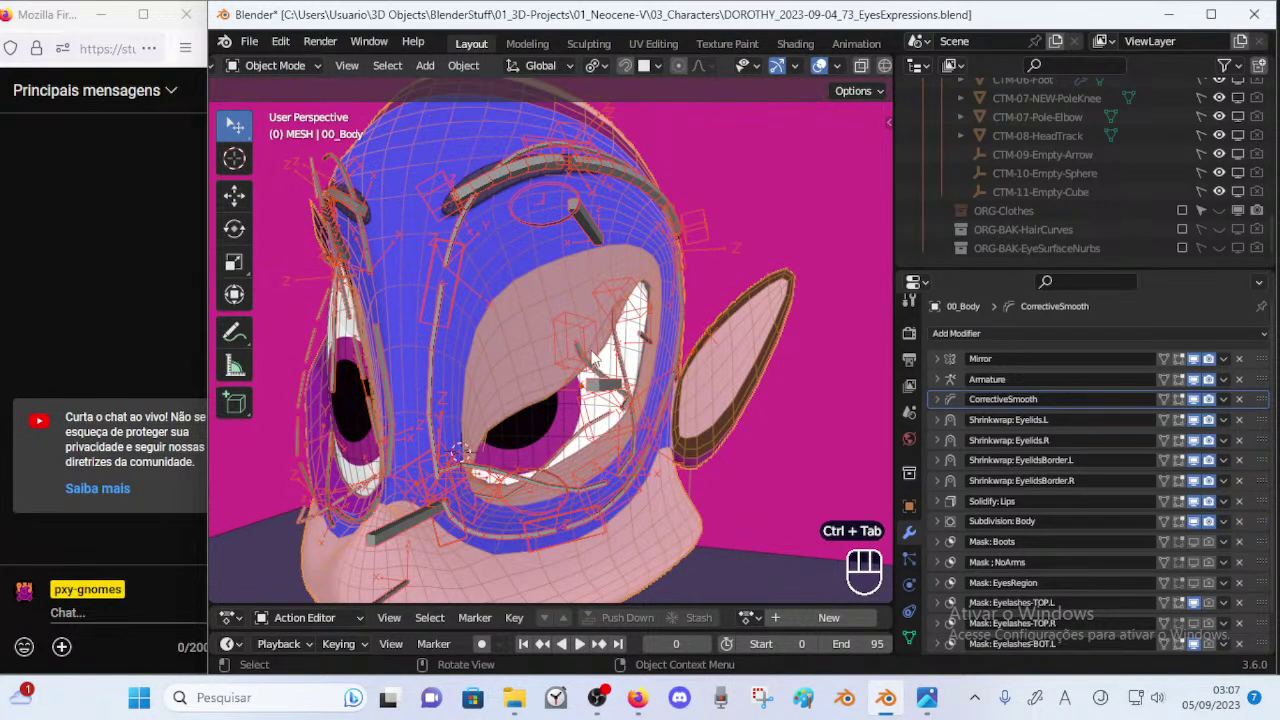
click(528, 341)
key(Tab)
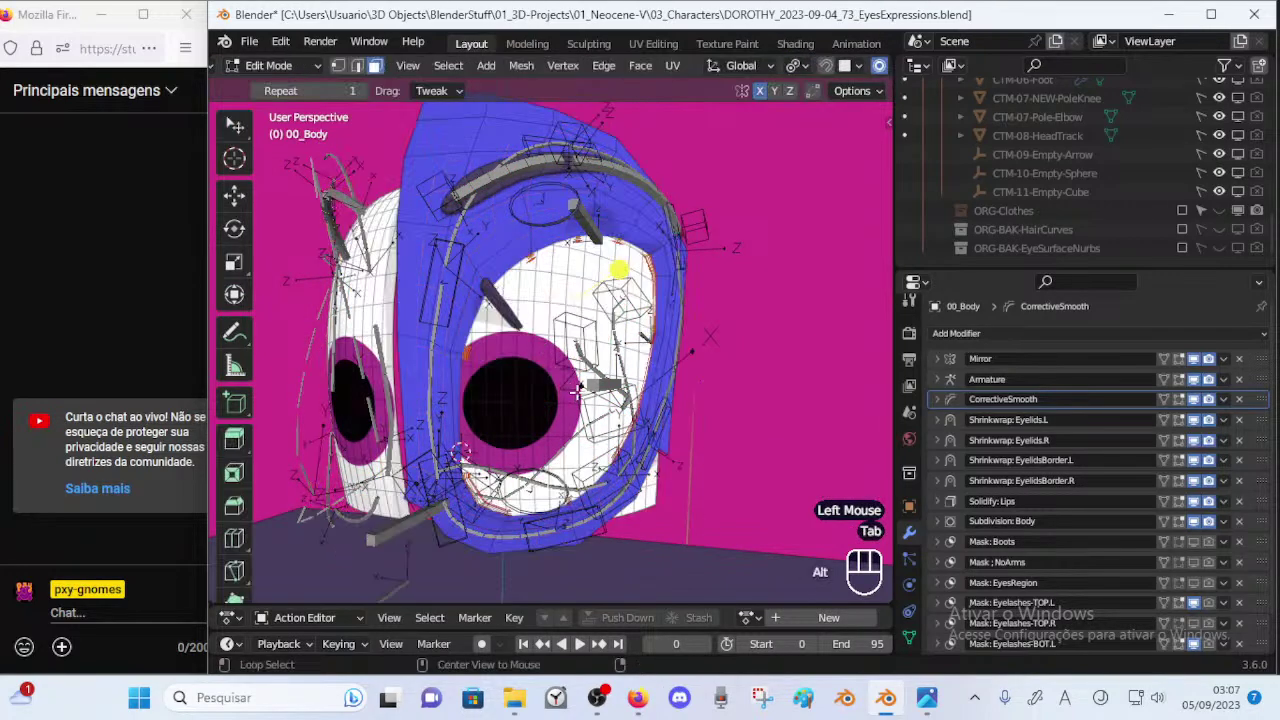
key(alt+h)
middle_drag(577, 391, 593, 369)
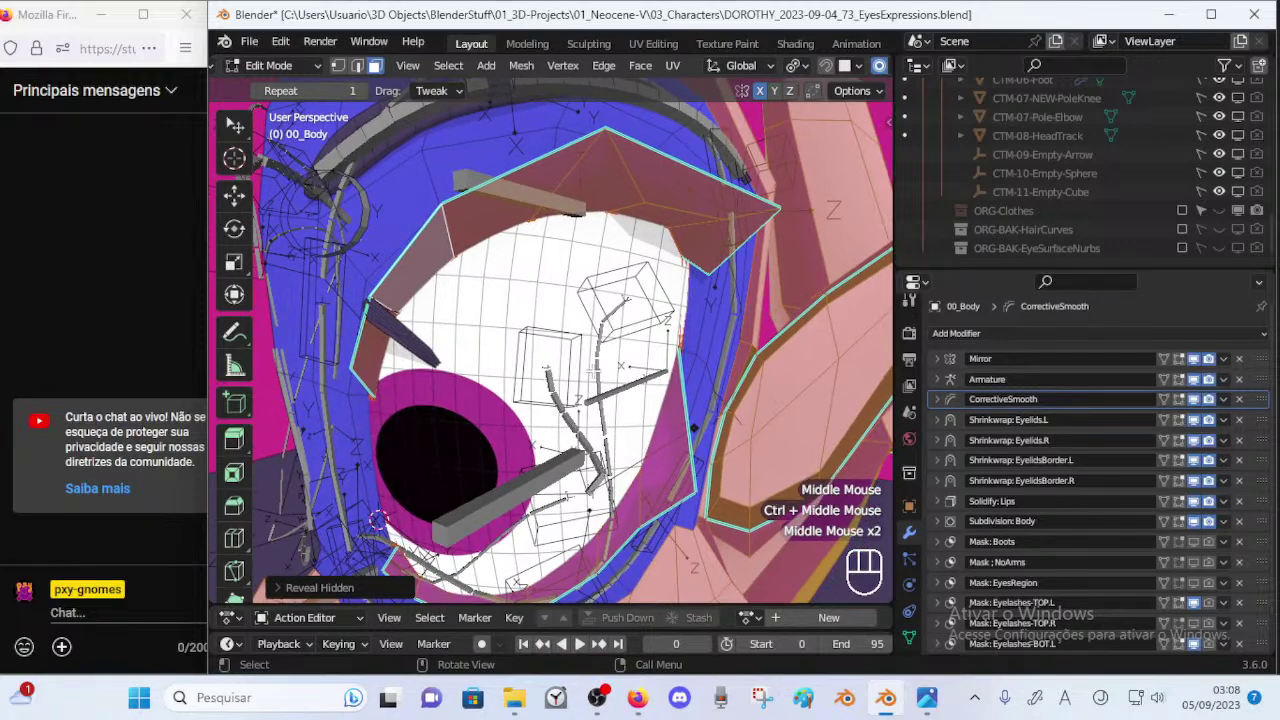
key(alt+z)
key(alt+a)
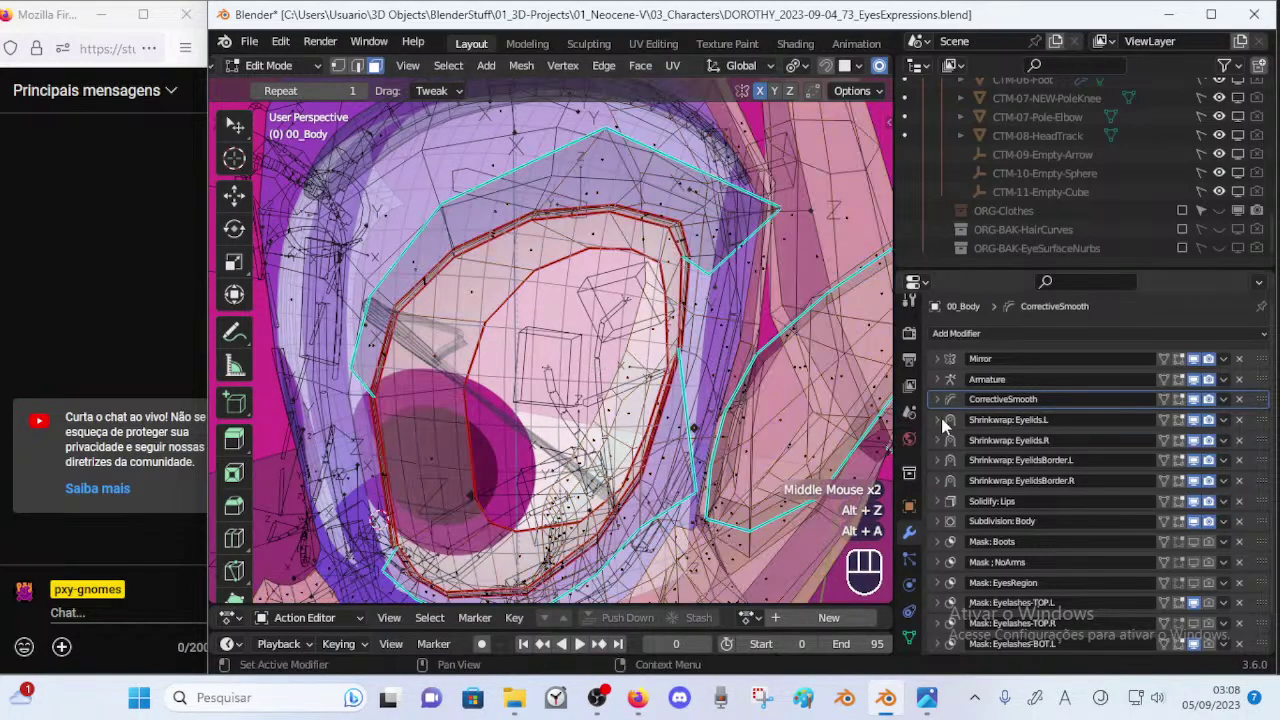
Isolate the !HIDE-2-EyesRegion vertex group by hiding all unselected geometry, and clear the selection in face mode.
click(909, 637)
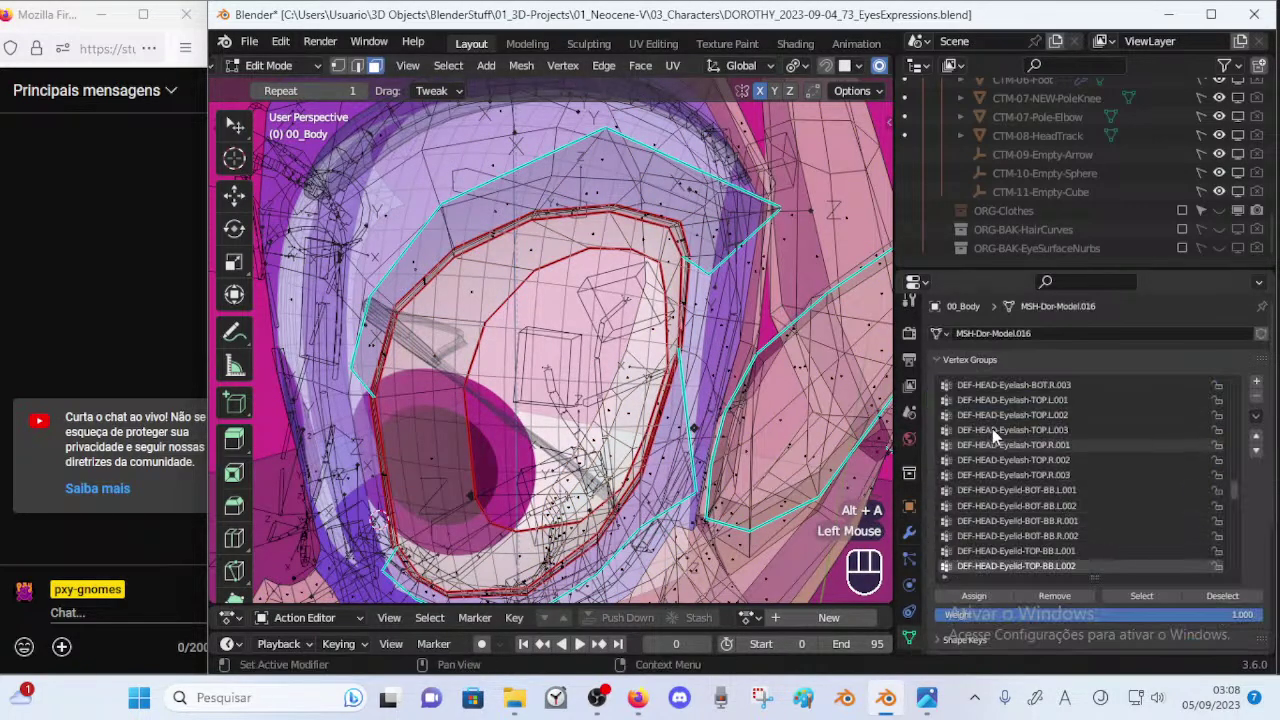
click(1243, 491)
drag(1236, 490, 1246, 380)
click(1083, 401)
click(1132, 592)
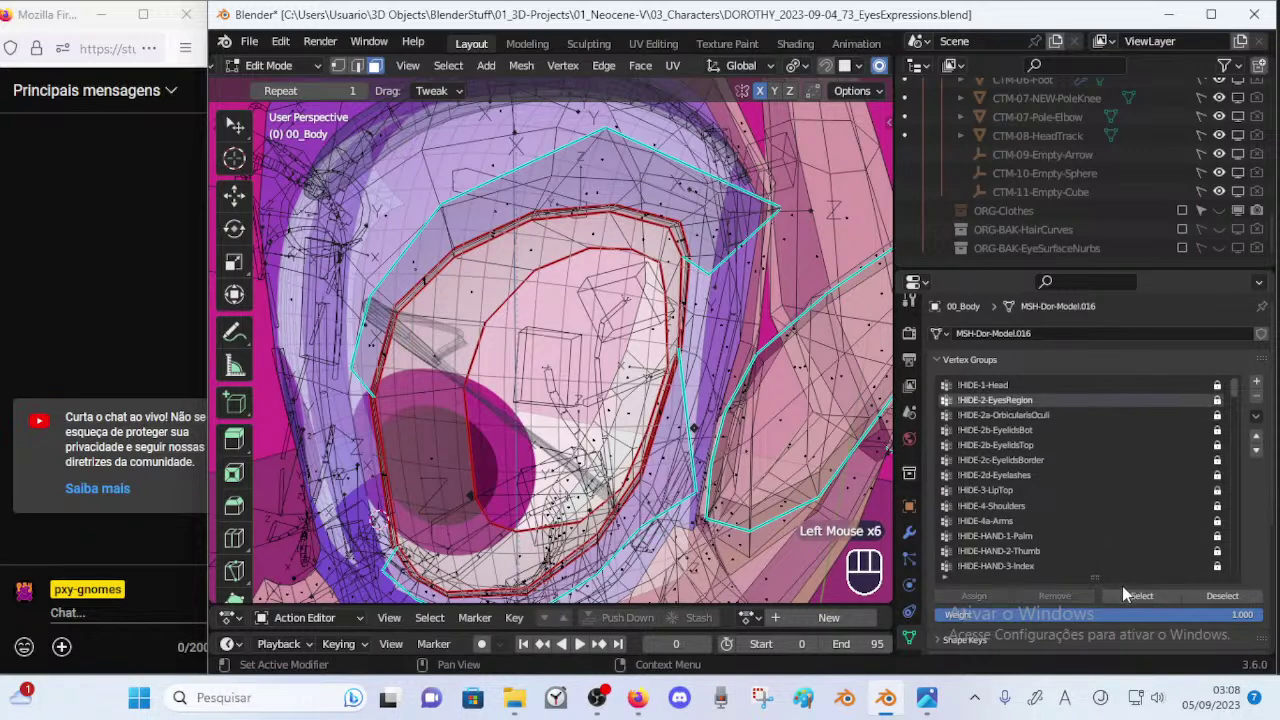
click(1124, 593)
key(shift+h)
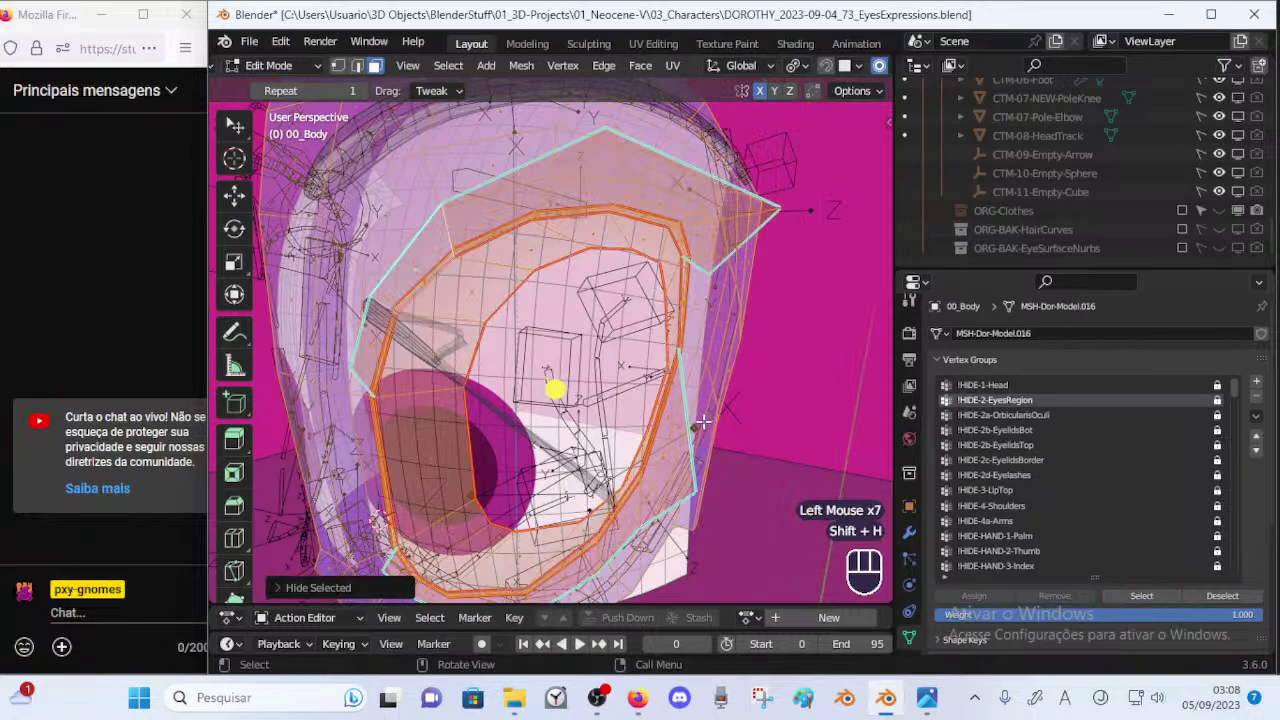
key(alt+a)
key(3)
middle_drag(597, 328, 746, 340)
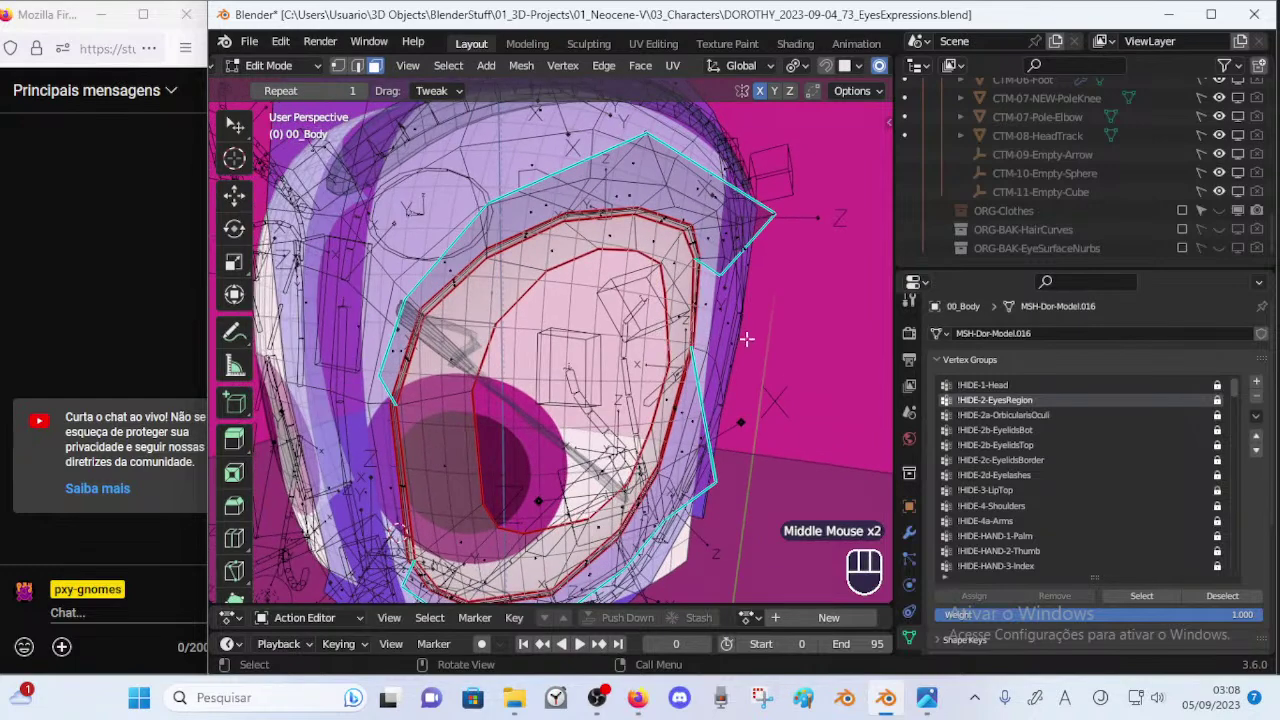
Select the !HIDE-2b-EyelidsTop group's faces and return to Weight Paint mode on 00_Body with the armature selected.
click(1042, 444)
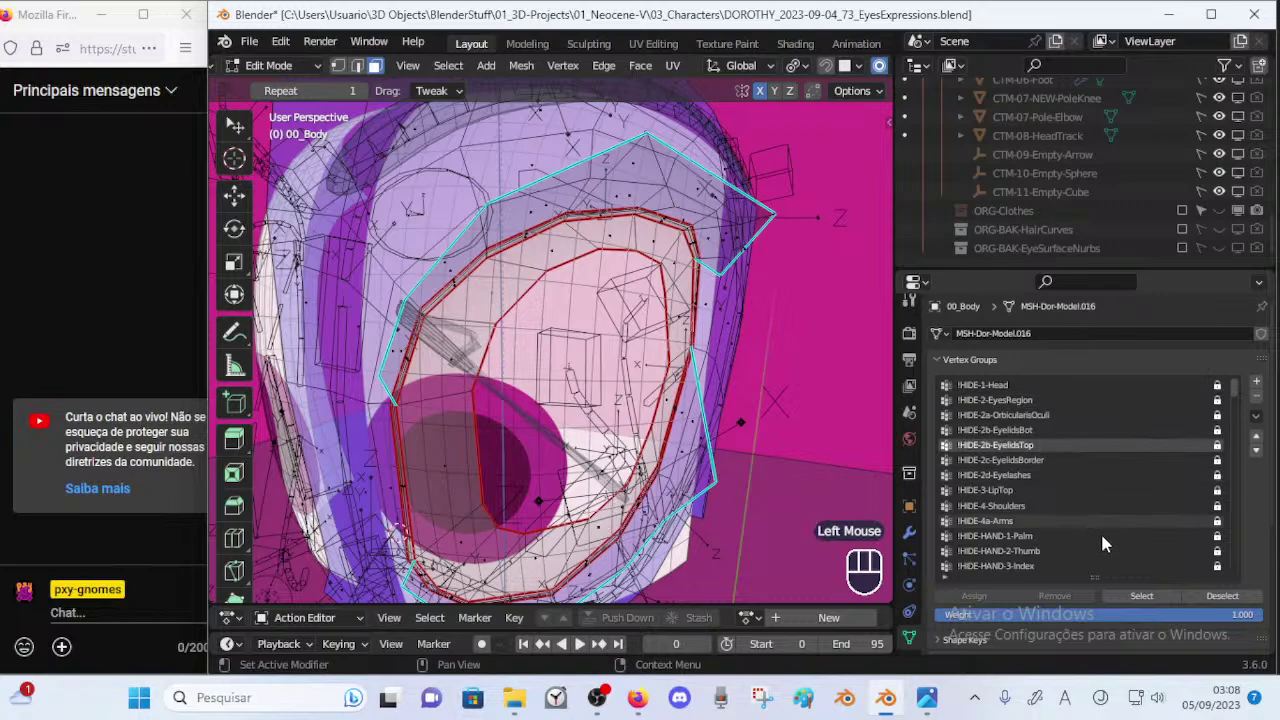
click(1138, 597)
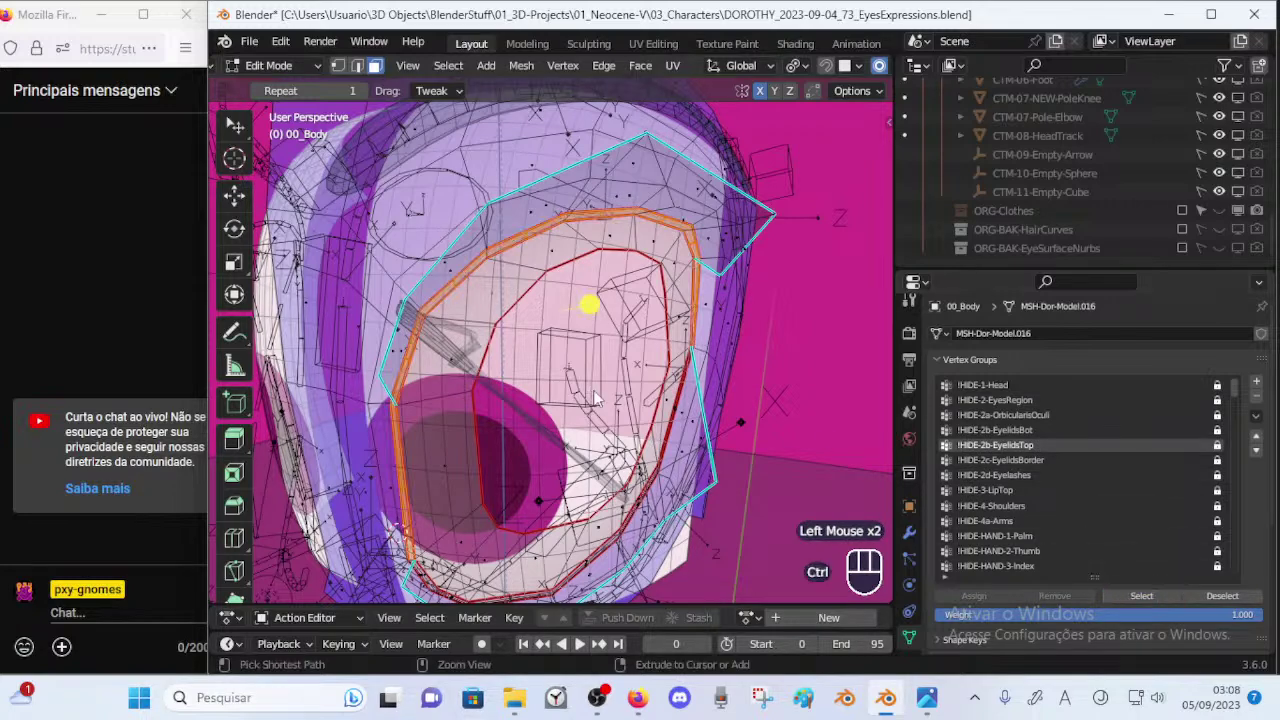
key(ctrl+Tab)
shift+middle_drag(592, 393, 648, 352)
click(622, 334)
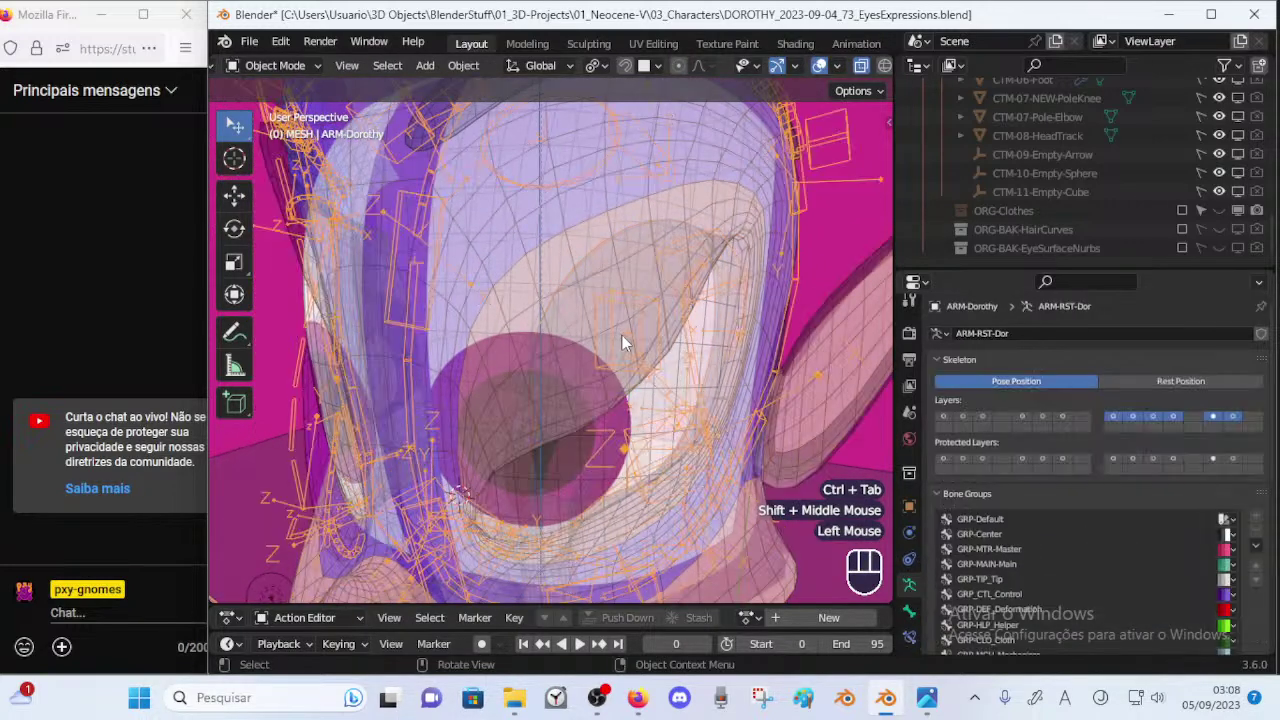
shift+click(530, 317)
key(ctrl+Tab)
key(w)
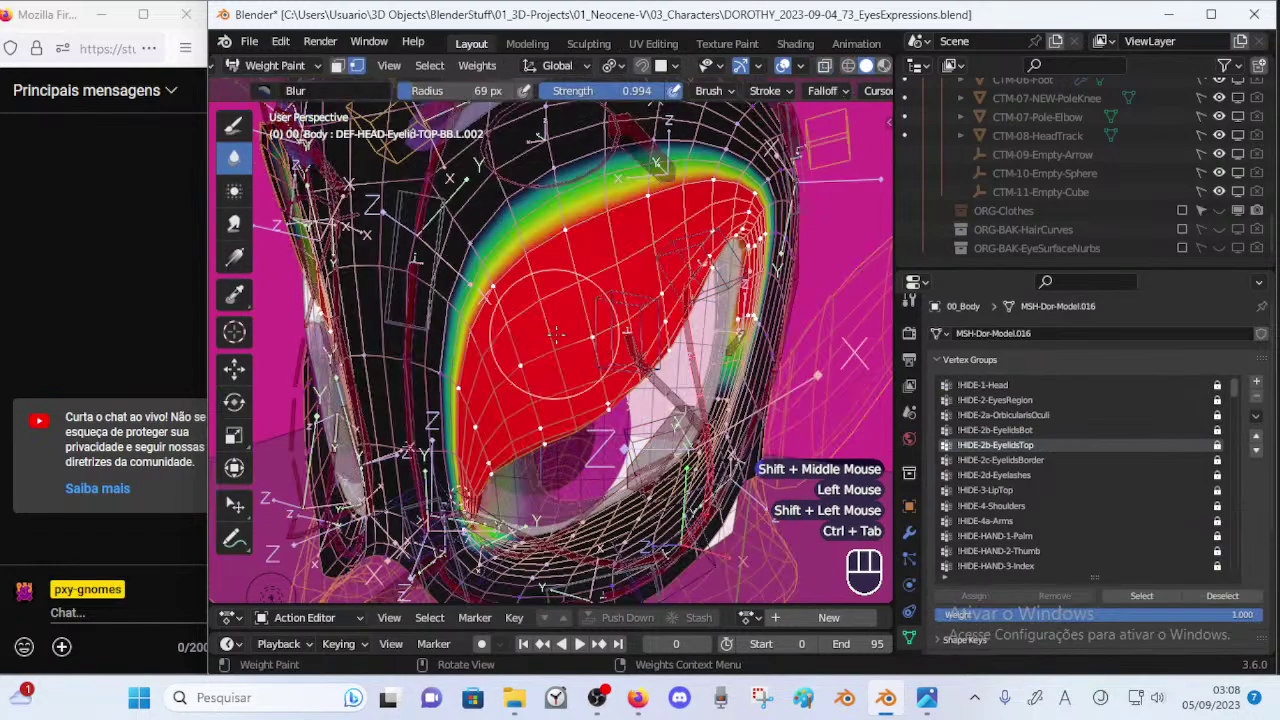
Turn off the vertex selection mask and pick the DEF-HEAD-Eyelid-TOP-BB.L.002 bone for weight painting.
mouse_move(565, 340)
middle_down()
mouse_move(590, 350)
mouse_move(580, 360)
middle_up()
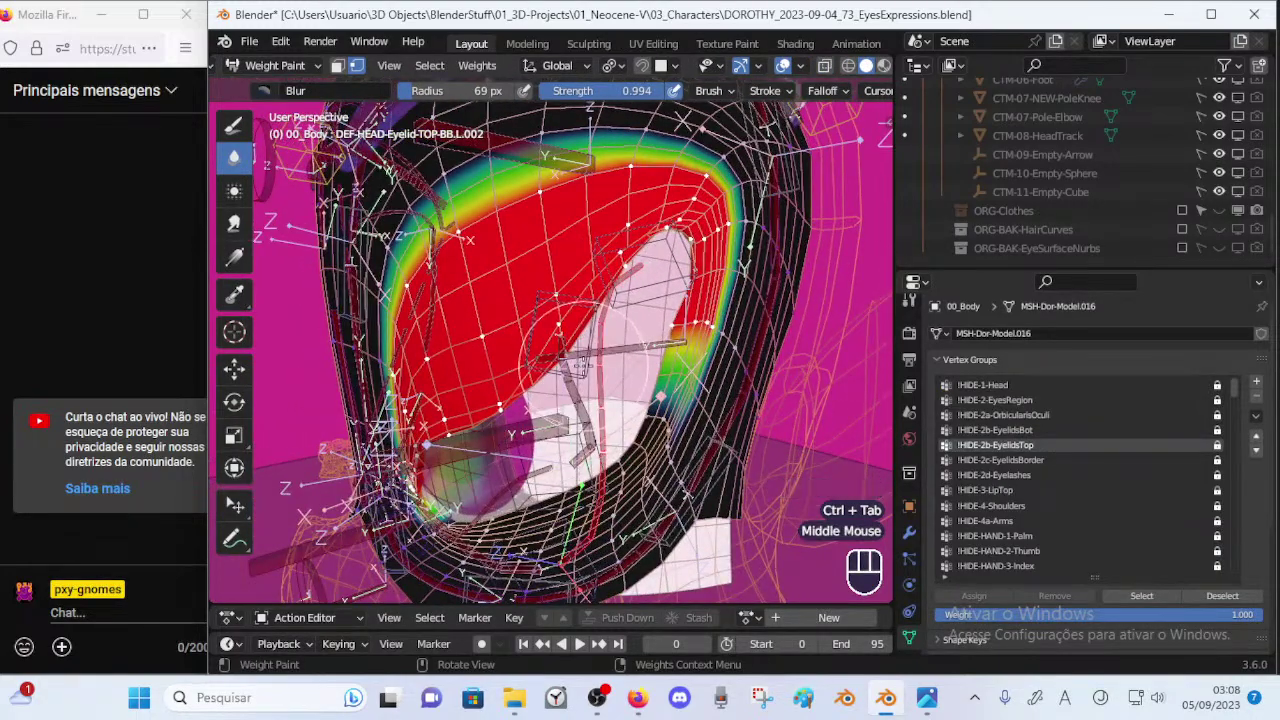
key(p)
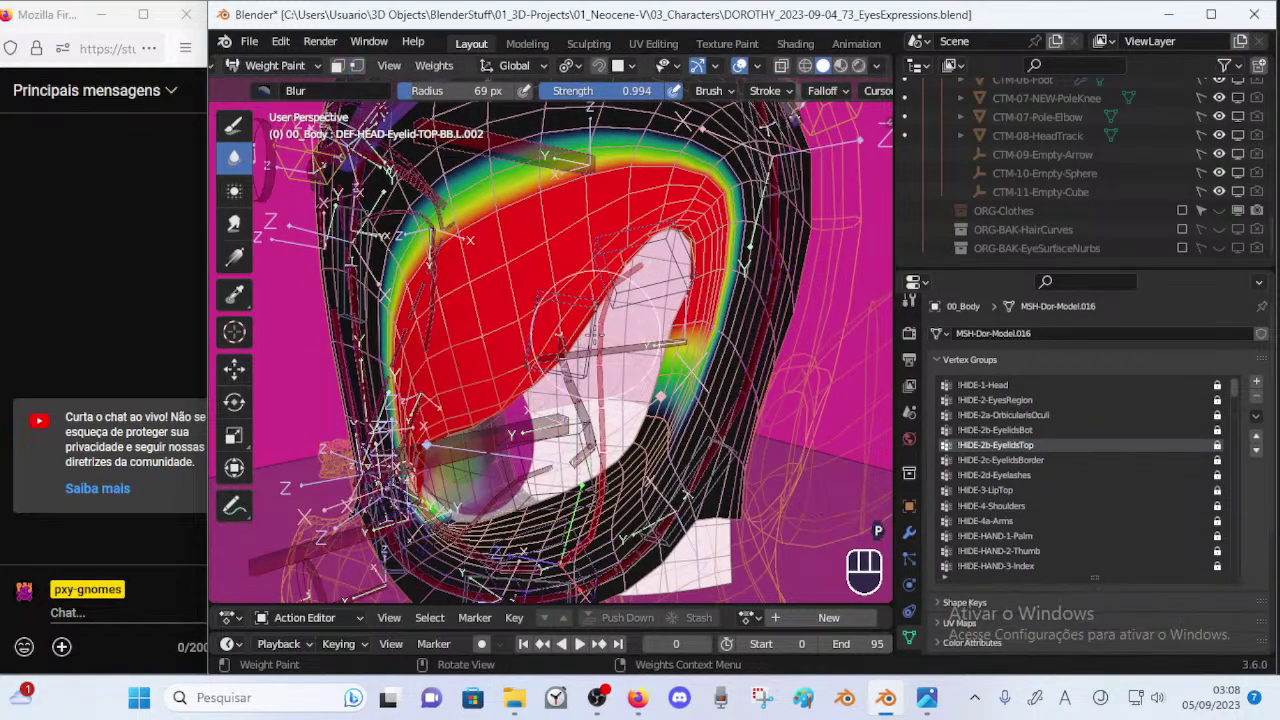
ctrl+click(599, 331)
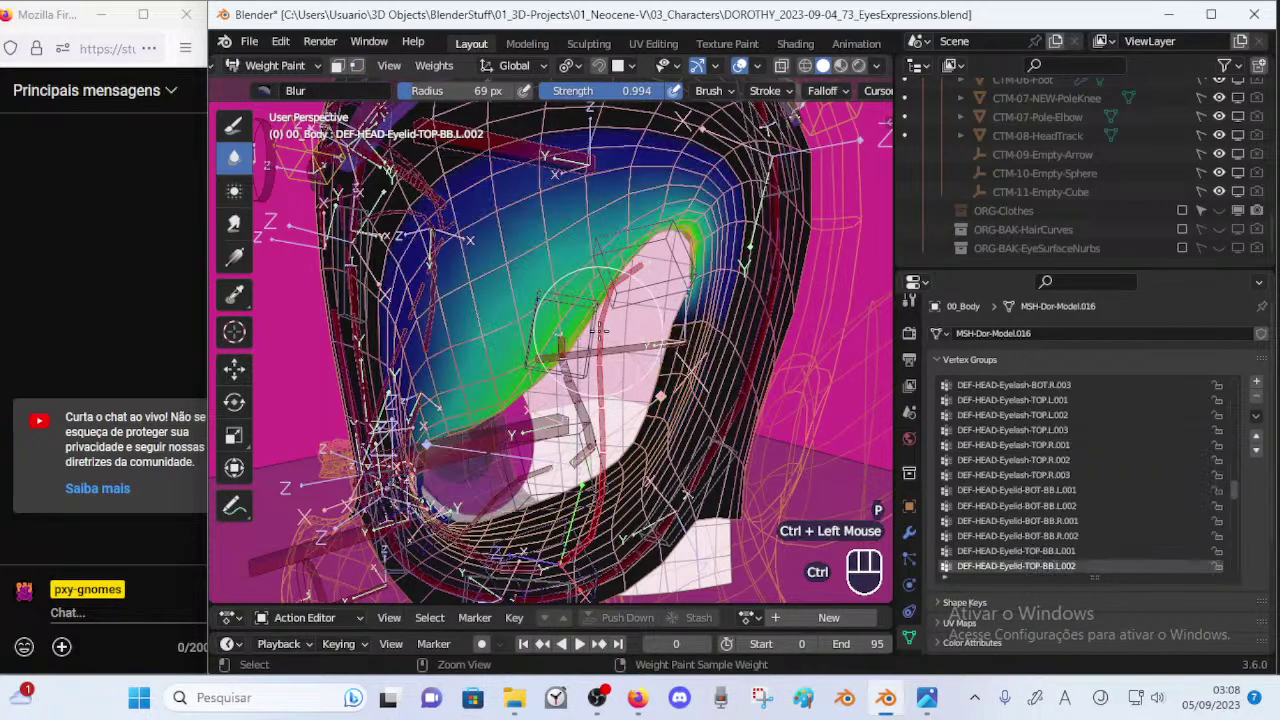
key(ctrl+z)
ctrl+click(601, 332)
ctrl+click(601, 332)
ctrl+click(602, 333)
ctrl+click(603, 334)
ctrl+click(602, 371)
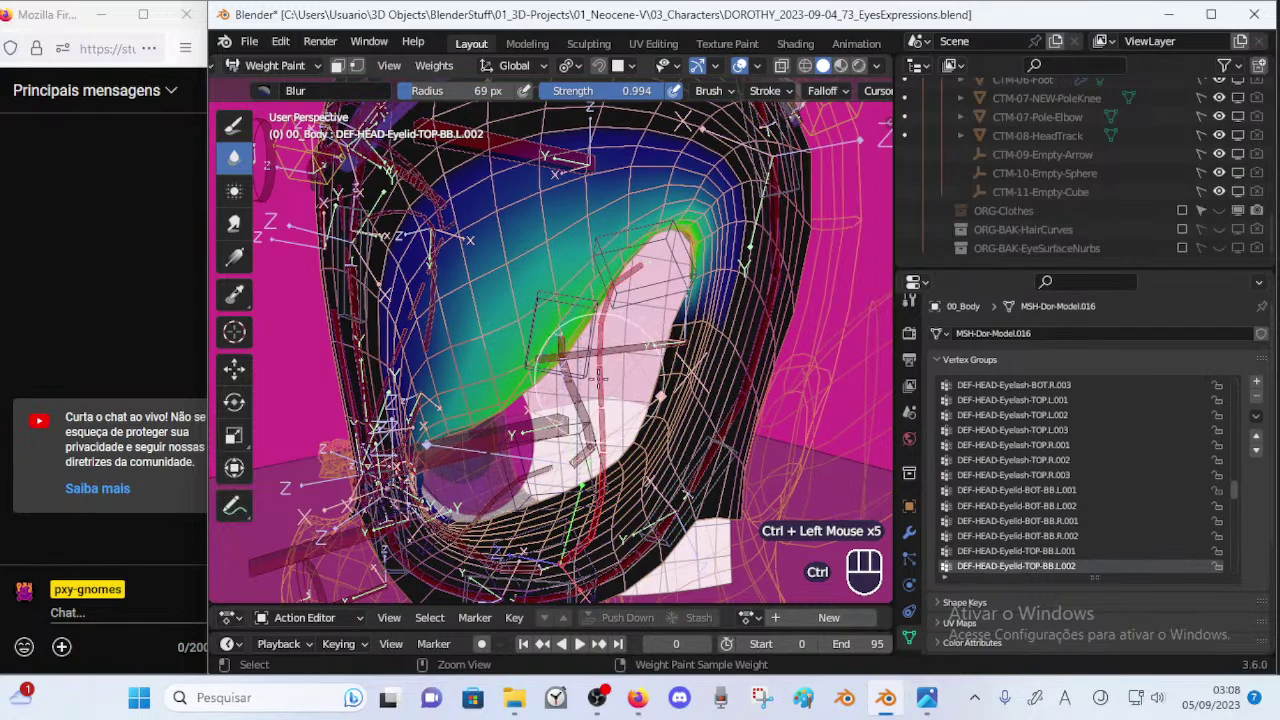
Toggle the face and vertex selection masks, leaving painting restricted to the selected upper eyelid vertices.
mouse_move(602, 371)
middle_down()
mouse_move(637, 366)
mouse_move(636, 334)
mouse_move(656, 306)
mouse_move(720, 324)
mouse_move(570, 378)
mouse_move(680, 350)
mouse_move(622, 348)
mouse_move(776, 326)
mouse_move(668, 342)
mouse_move(640, 362)
middle_up()
key(o)
middle_drag(640, 362, 623, 344)
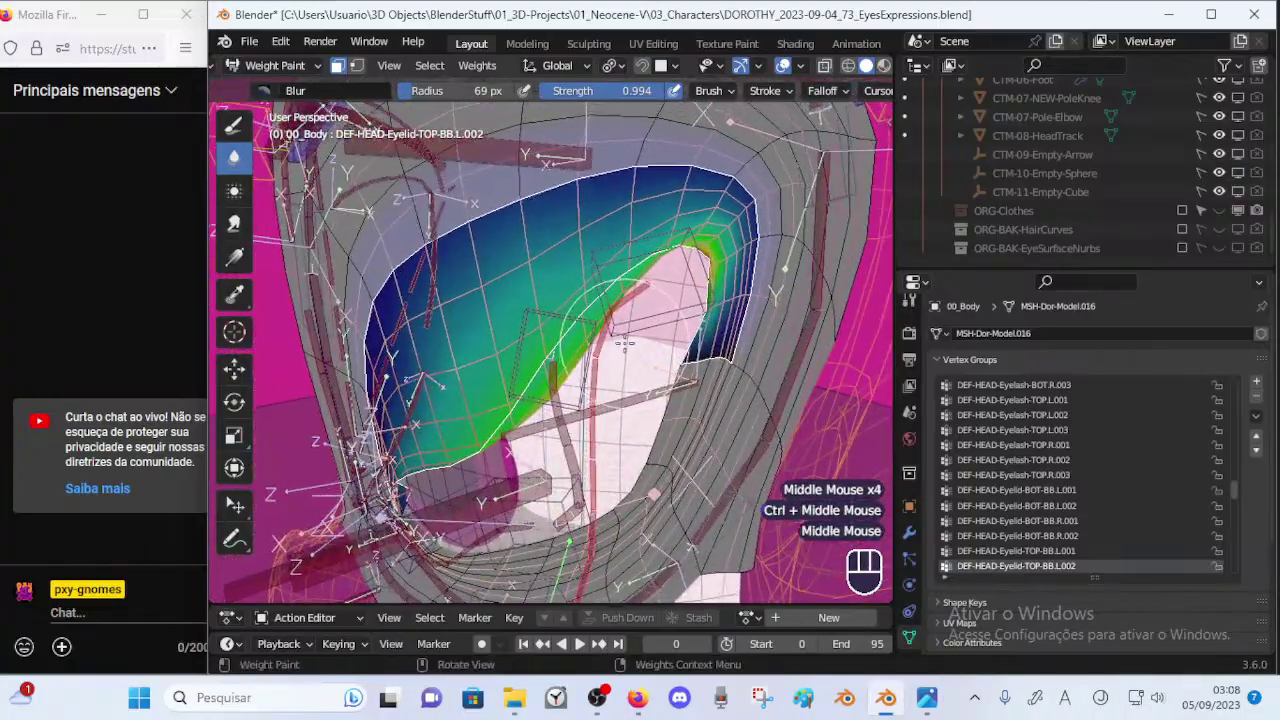
key(p)
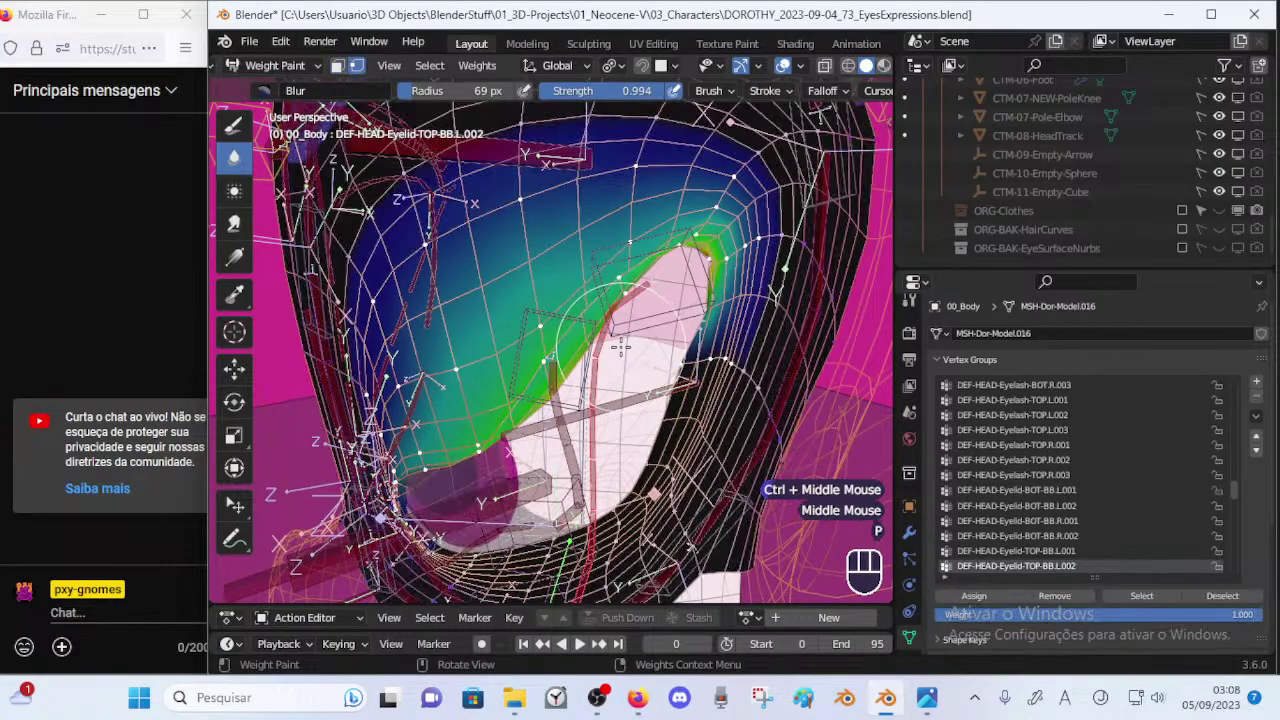
key(o)
key(p)
mouse_move(621, 347)
middle_down()
mouse_move(745, 326)
mouse_move(612, 340)
mouse_move(620, 328)
middle_up()
mouse_move(620, 328)
middle_down()
mouse_move(642, 333)
mouse_move(620, 347)
middle_up()
Set the Blur brush radius to 29 px and blur the weights at the middle upper lid margin.
key(f)
click(574, 356)
middle_drag(515, 377, 650, 318)
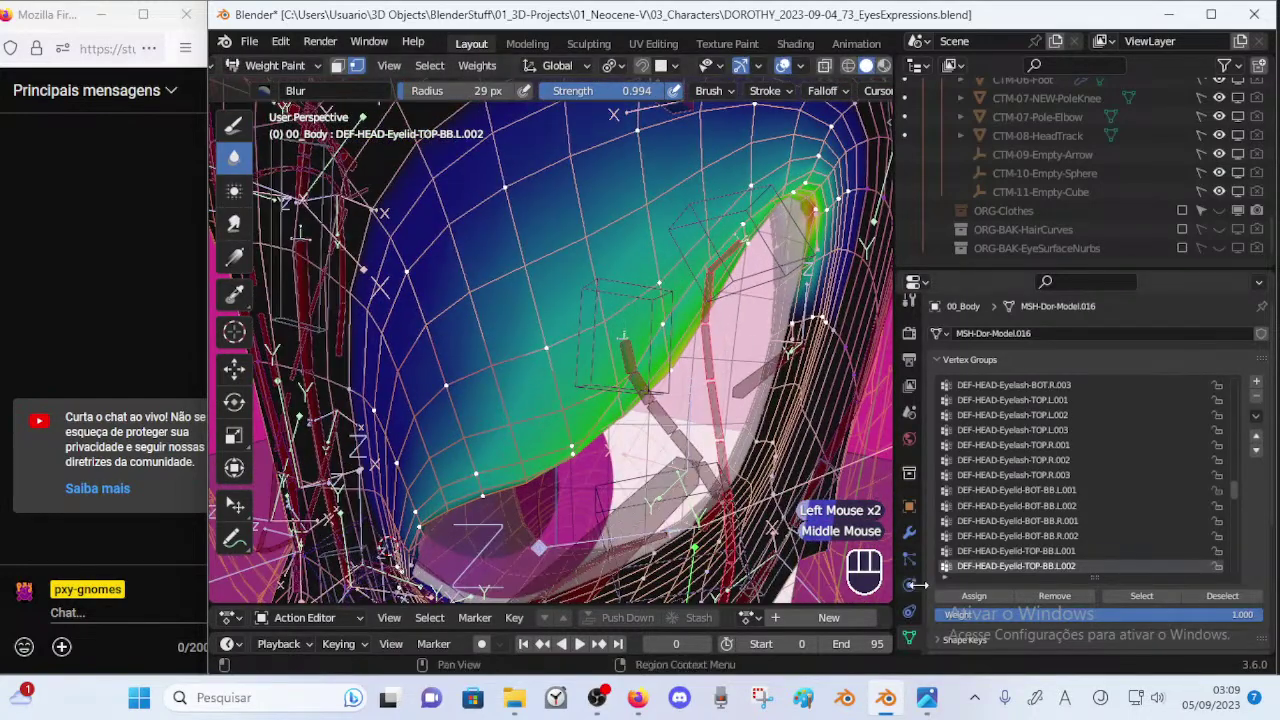
Disable the Mask: Eyelashes-TOP.L modifier in the viewport to expose the inner part of the upper lid.
click(910, 534)
middle_drag(1107, 592, 1130, 548)
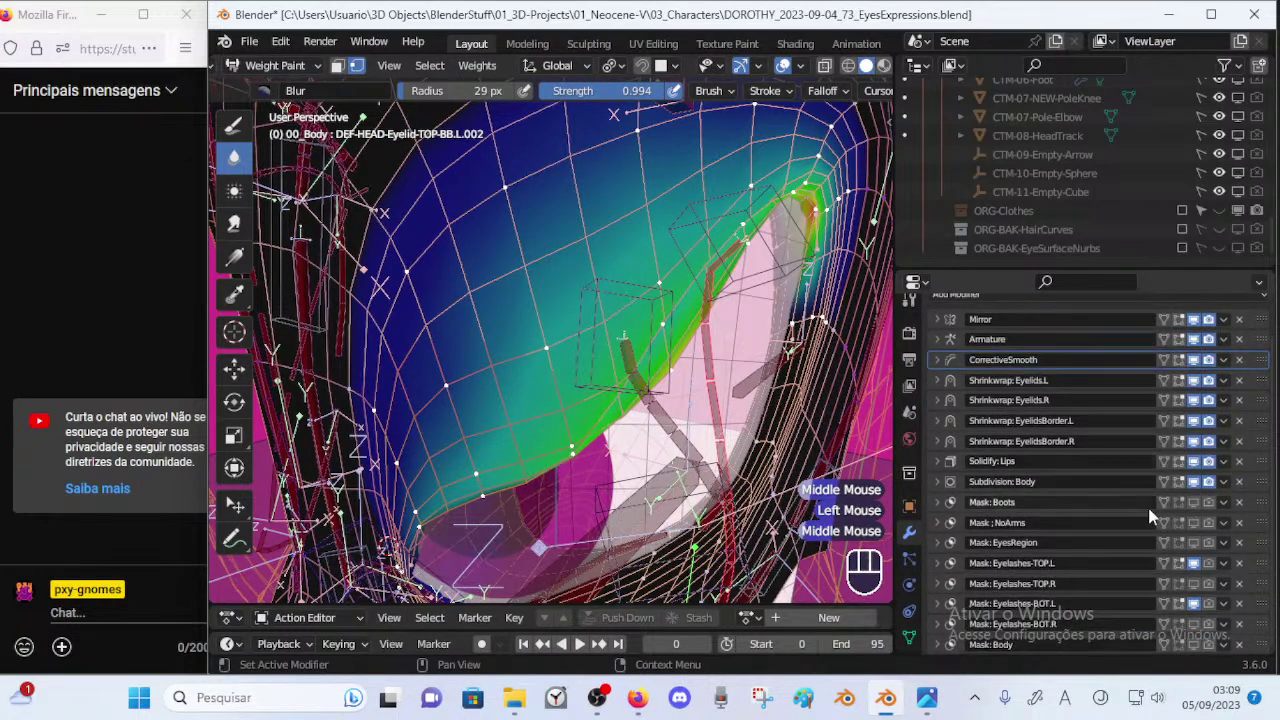
click(1194, 564)
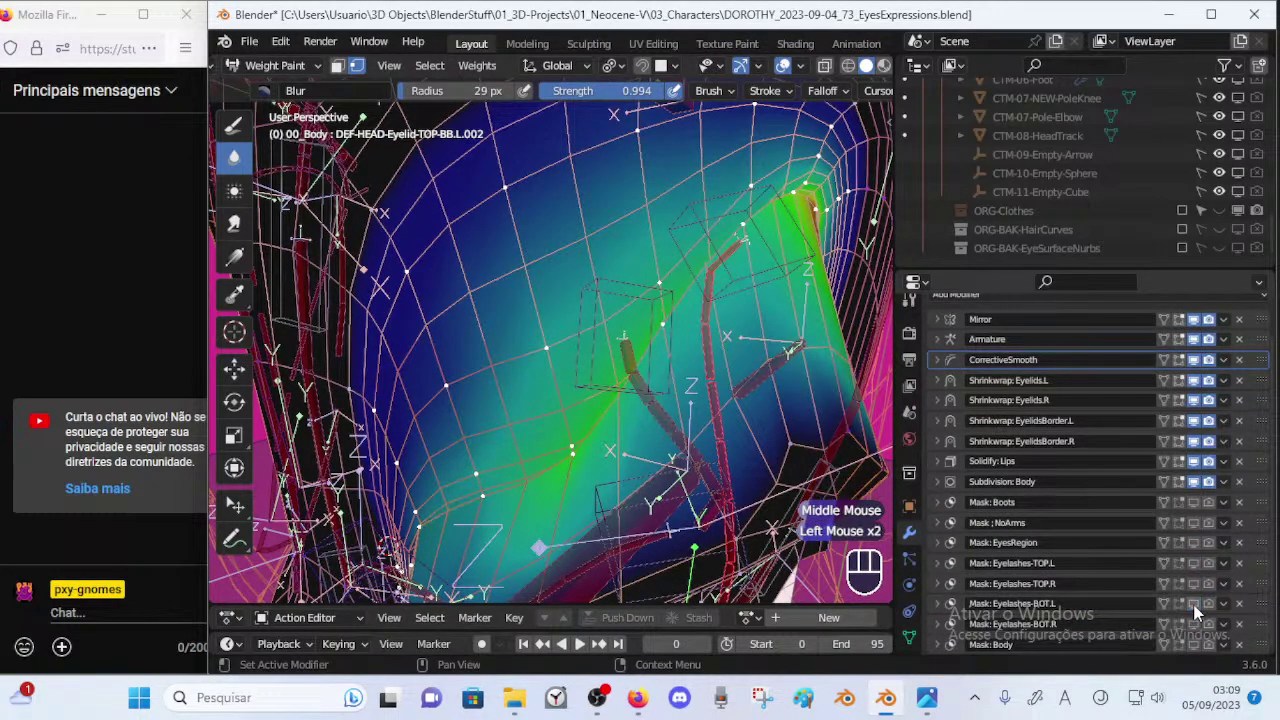
Set the Blur brush radius to 52 px and blur the weights along the upper lid margin.
middle_drag(743, 386, 712, 350)
middle_drag(712, 350, 677, 303)
click(667, 263)
mouse_move(653, 256)
middle_down()
mouse_move(632, 280)
mouse_move(645, 288)
mouse_move(728, 284)
mouse_move(742, 268)
mouse_move(740, 300)
mouse_move(678, 258)
mouse_move(654, 531)
mouse_move(668, 335)
middle_up()
middle_drag(668, 335, 690, 372)
middle_drag(690, 372, 592, 421)
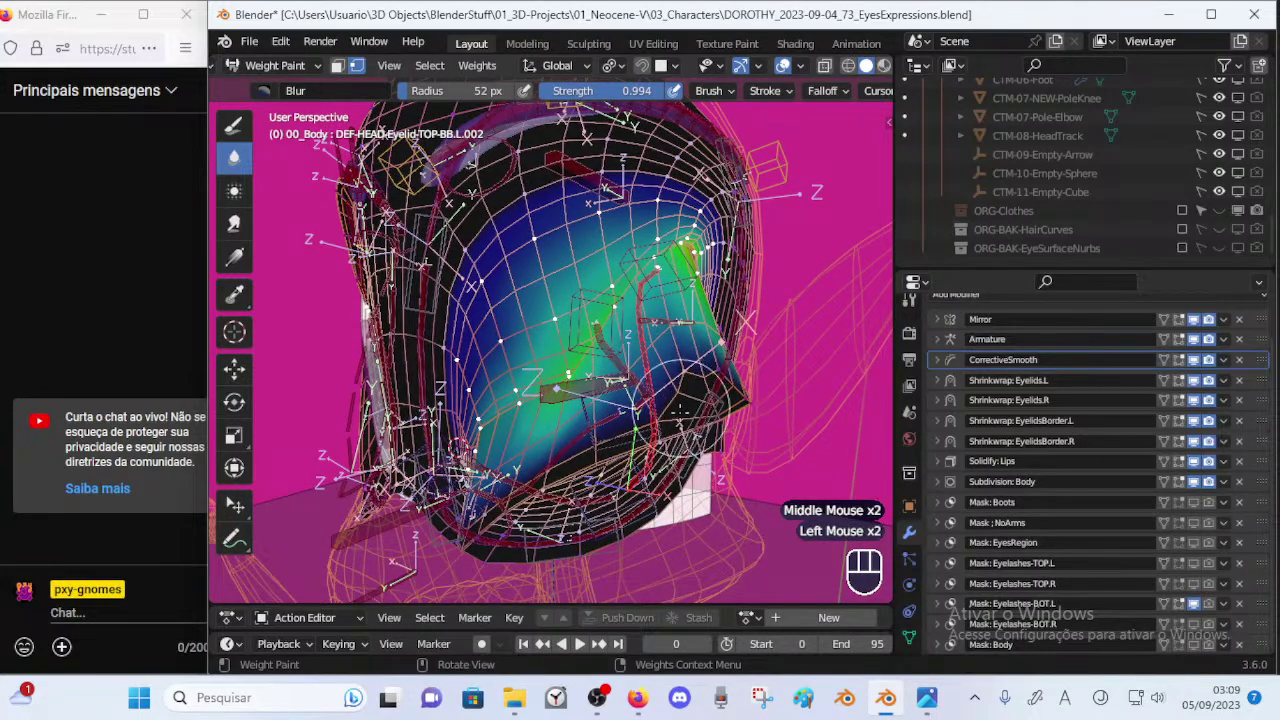
middle_drag(658, 350, 633, 308)
mouse_move(632, 328)
middle_down()
mouse_move(683, 368)
mouse_move(660, 345)
mouse_move(655, 372)
middle_up()
middle_drag(655, 372, 620, 355)
Switch to the Mix brush with weight 1.000 and radius 22 px and dab the lid margin near the outer corner.
click(241, 134)
key(ctrl+f)
click(705, 258)
key(f)
click(665, 266)
click(667, 276)
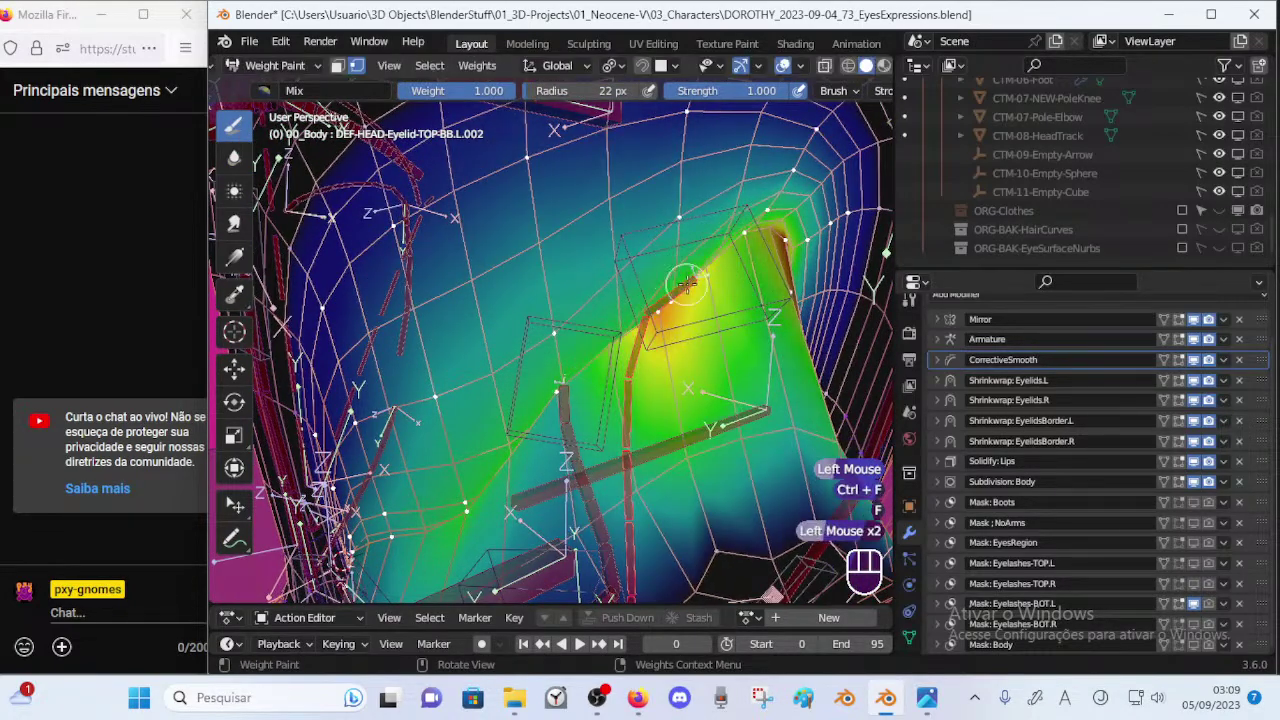
middle_drag(680, 288, 678, 263)
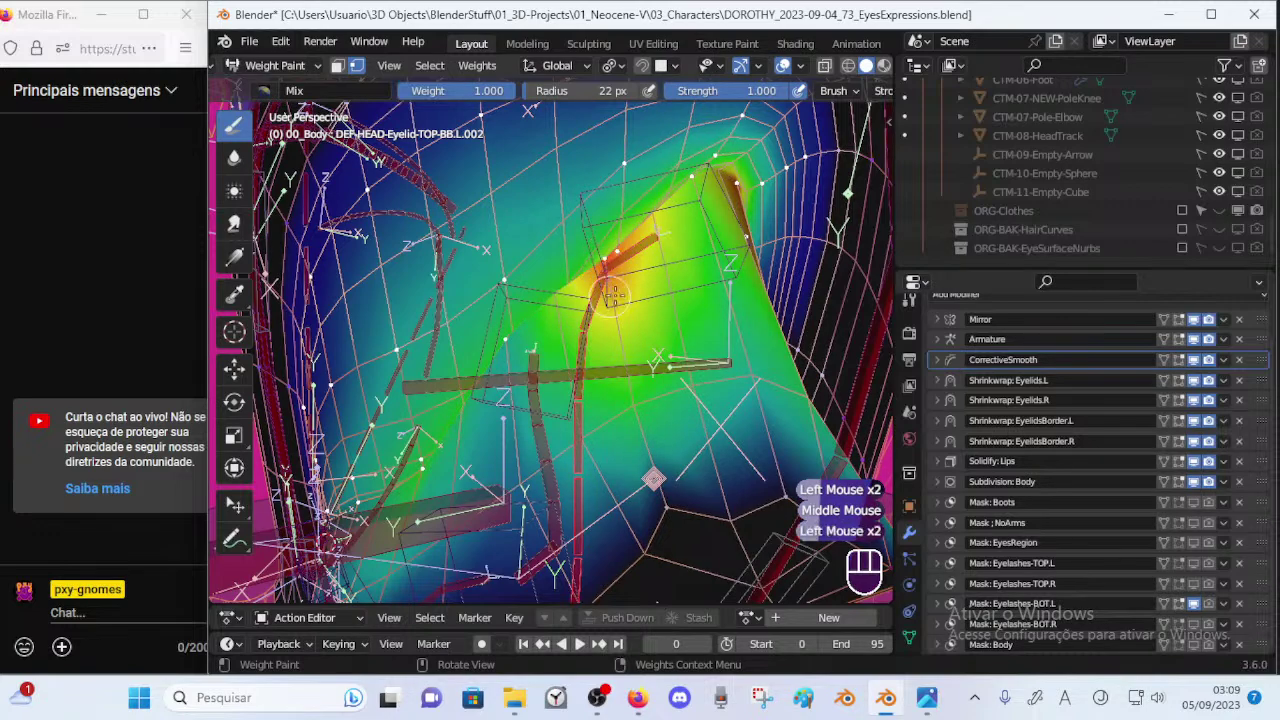
Set the Mix brush radius to 53 px, try full-weight dabs at the middle upper lid margin and undo them.
middle_drag(603, 297, 600, 315)
click(585, 328)
key(f)
click(648, 335)
click(594, 338)
key(ctrl+z)
key(ctrl+z)
click(595, 331)
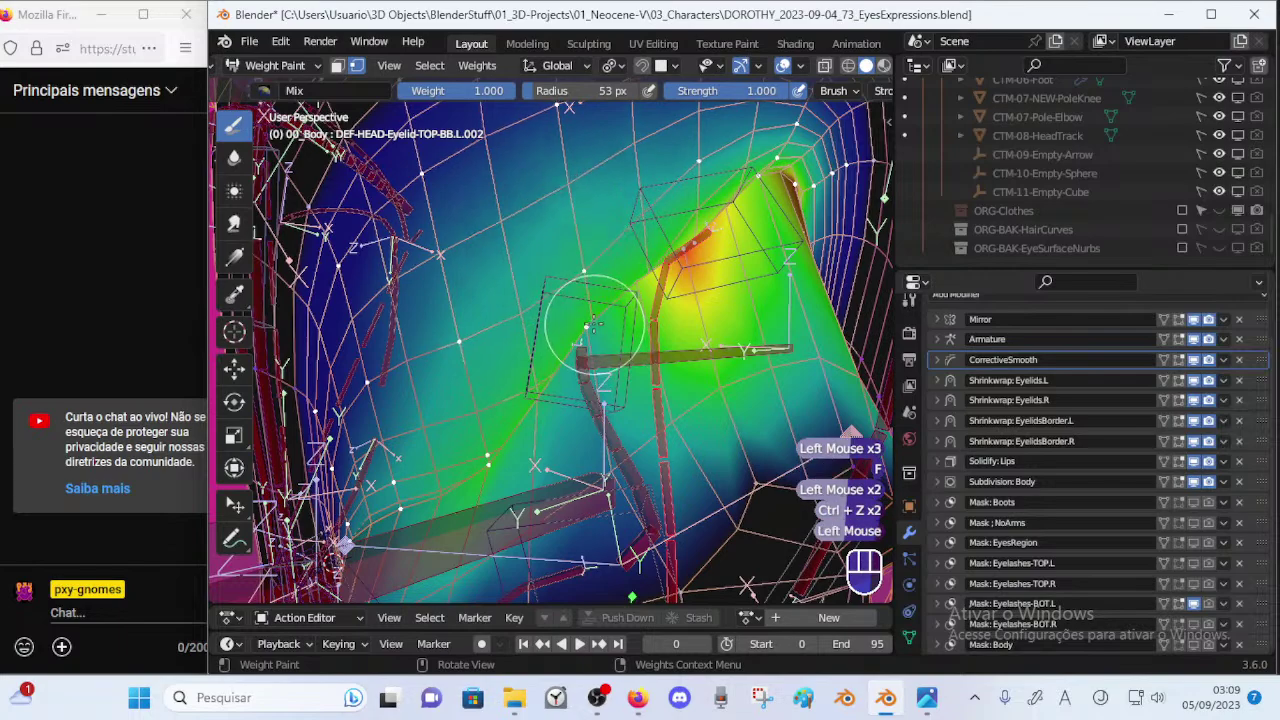
key(ctrl+z)
Dab full weight with the 53 px Mix brush along the inner edge of the outer upper lid margin.
mouse_move(600, 334)
middle_down()
mouse_move(724, 308)
mouse_move(650, 325)
middle_up()
ctrl+middle_drag(650, 325, 660, 270)
click(680, 364)
click(674, 382)
click(673, 368)
click(678, 395)
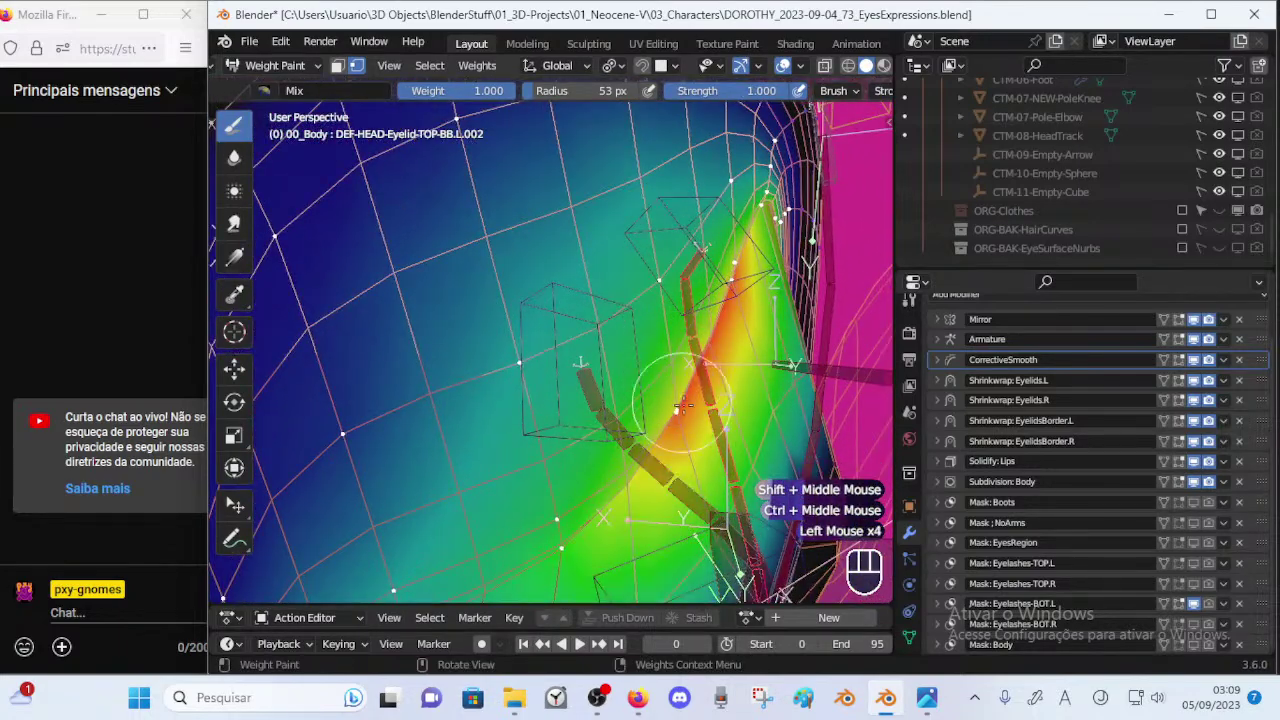
Try a full-weight 53 px dab farther along the lid margin toward the iris and undo it.
mouse_move(670, 437)
shift+middle_down()
mouse_move(590, 455)
mouse_move(734, 409)
mouse_move(675, 406)
shift+middle_up()
click(590, 452)
key(ctrl+z)
mouse_move(675, 406)
middle_down()
mouse_move(707, 404)
mouse_move(686, 387)
middle_up()
key(ctrl+z)
Set the Mix brush radius to 23 px, try a full-weight dab on the inner part of the upper lid margin and undo it.
key(f)
click(674, 394)
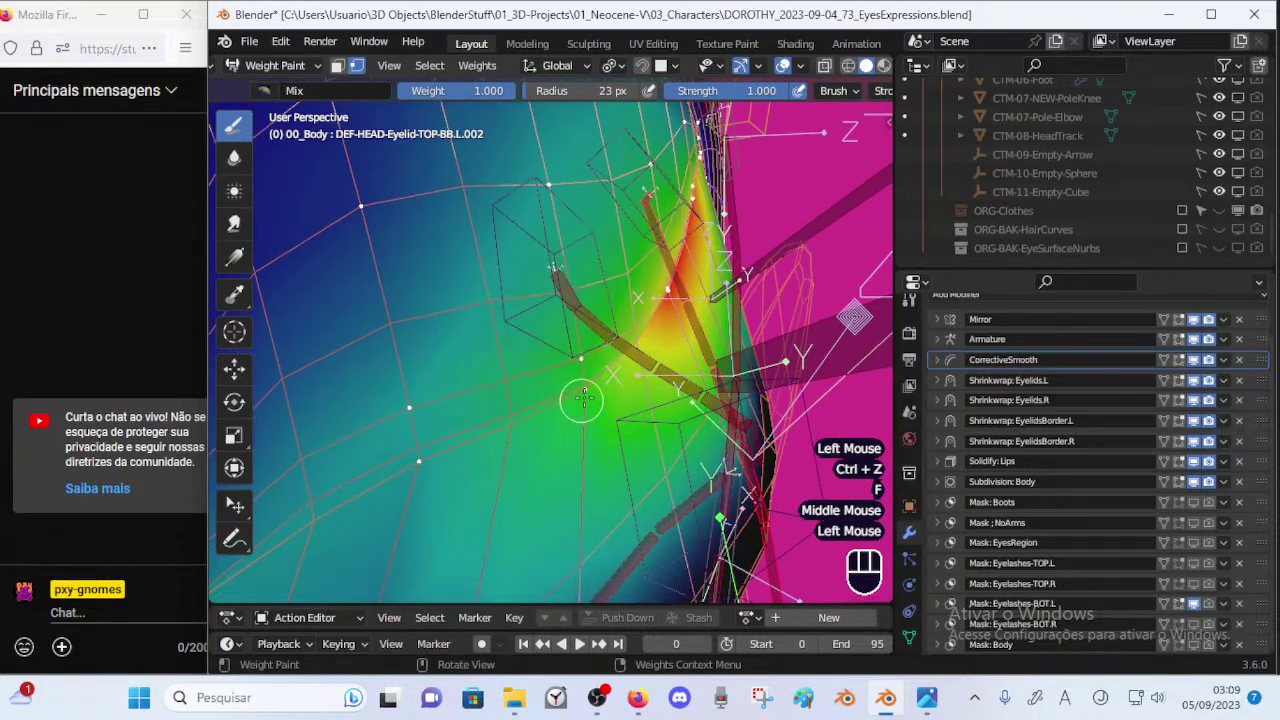
key(ctrl+z)
Set the Mix brush radius to 55 px, try full-weight dabs on the same inner lid margin vertices and undo them.
mouse_move(585, 397)
ctrl+middle_down()
mouse_move(606, 400)
mouse_move(621, 428)
ctrl+middle_up()
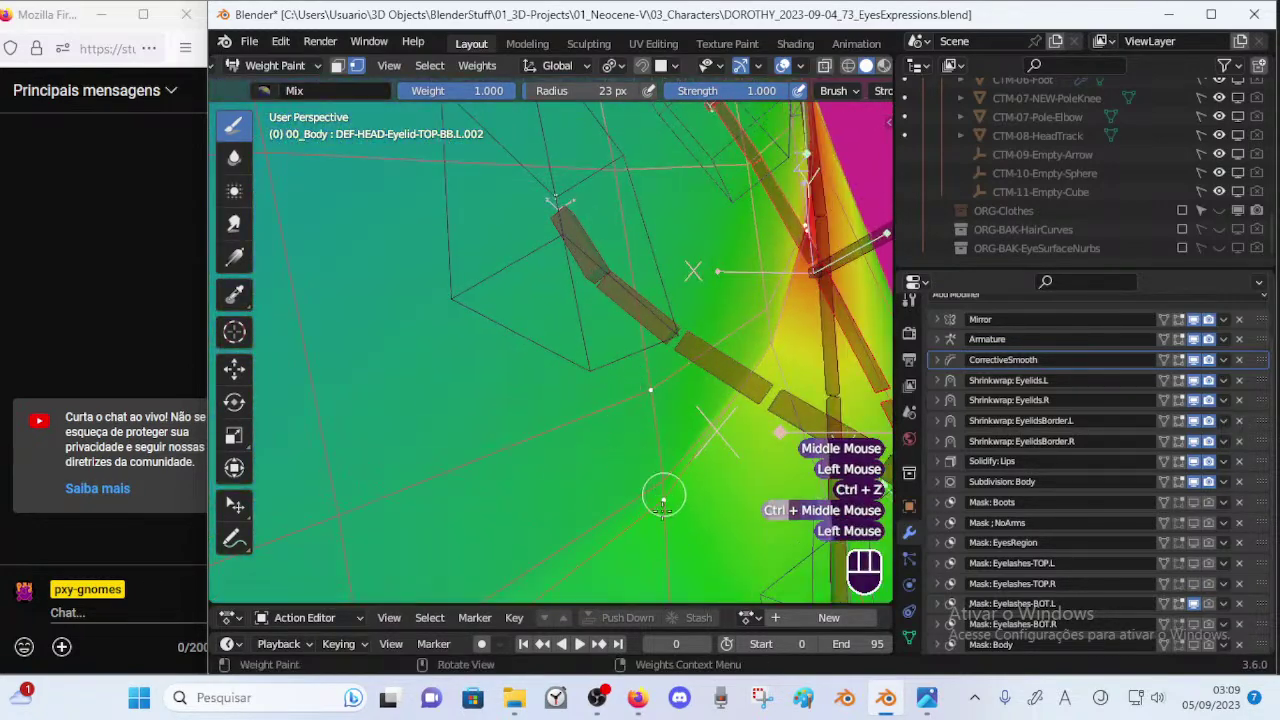
key(f)
click(701, 510)
click(680, 519)
key(ctrl+z)
click(669, 512)
key(ctrl+z)
key(ctrl+z)
Dab full weight on the upper lid margin near the outer corner with the Mix brush at 31 px and 47 px radius.
mouse_move(669, 449)
middle_down()
mouse_move(600, 436)
mouse_move(624, 400)
mouse_move(594, 421)
mouse_move(597, 434)
middle_up()
mouse_move(597, 434)
shift+middle_down()
mouse_move(616, 480)
mouse_move(618, 400)
mouse_move(604, 385)
shift+middle_up()
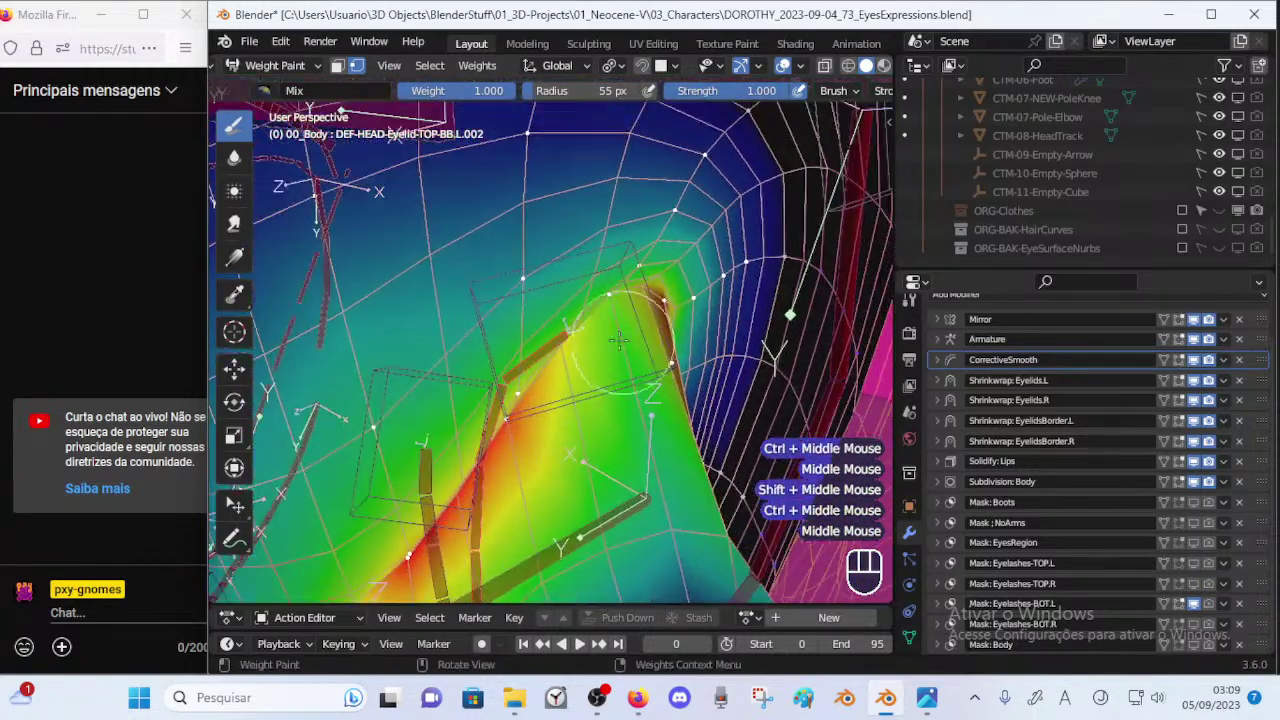
key(f)
click(616, 305)
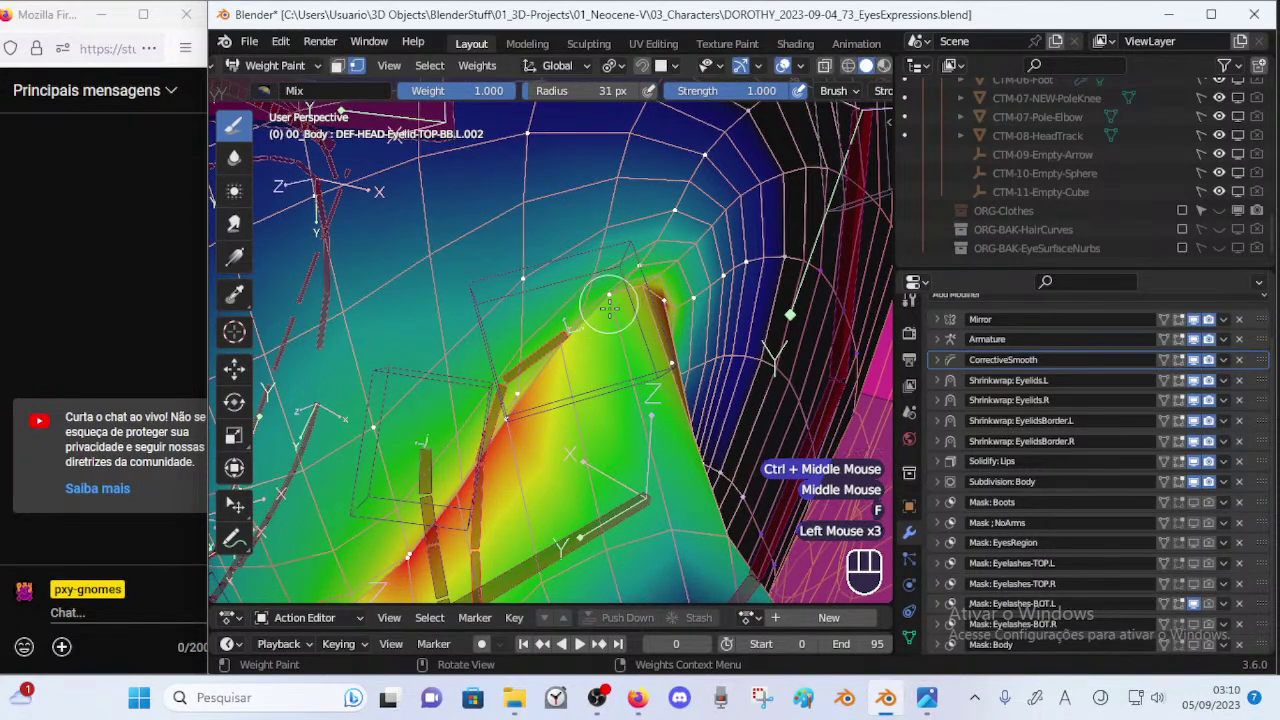
key(f)
click(636, 297)
click(613, 305)
click(606, 319)
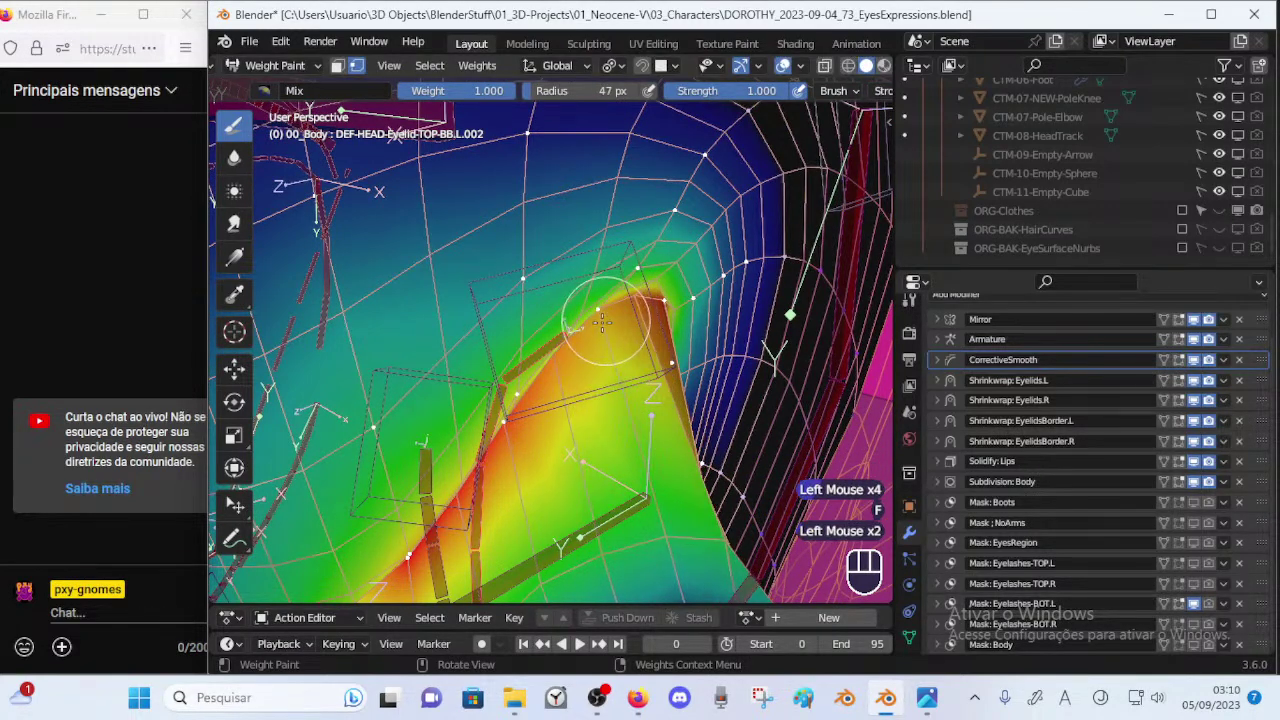
Dab full weight with the 47 px Mix brush along the middle stretch of the lid margin, undoing the last dab.
mouse_move(597, 322)
middle_down()
mouse_move(590, 296)
mouse_move(604, 335)
mouse_move(591, 414)
mouse_move(674, 338)
middle_up()
click(591, 290)
click(587, 420)
key(ctrl+z)
Switch to the Smear brush with radius 68 px, try strokes across the middle of the upper lid margin and undo them.
click(238, 223)
key(f)
click(690, 390)
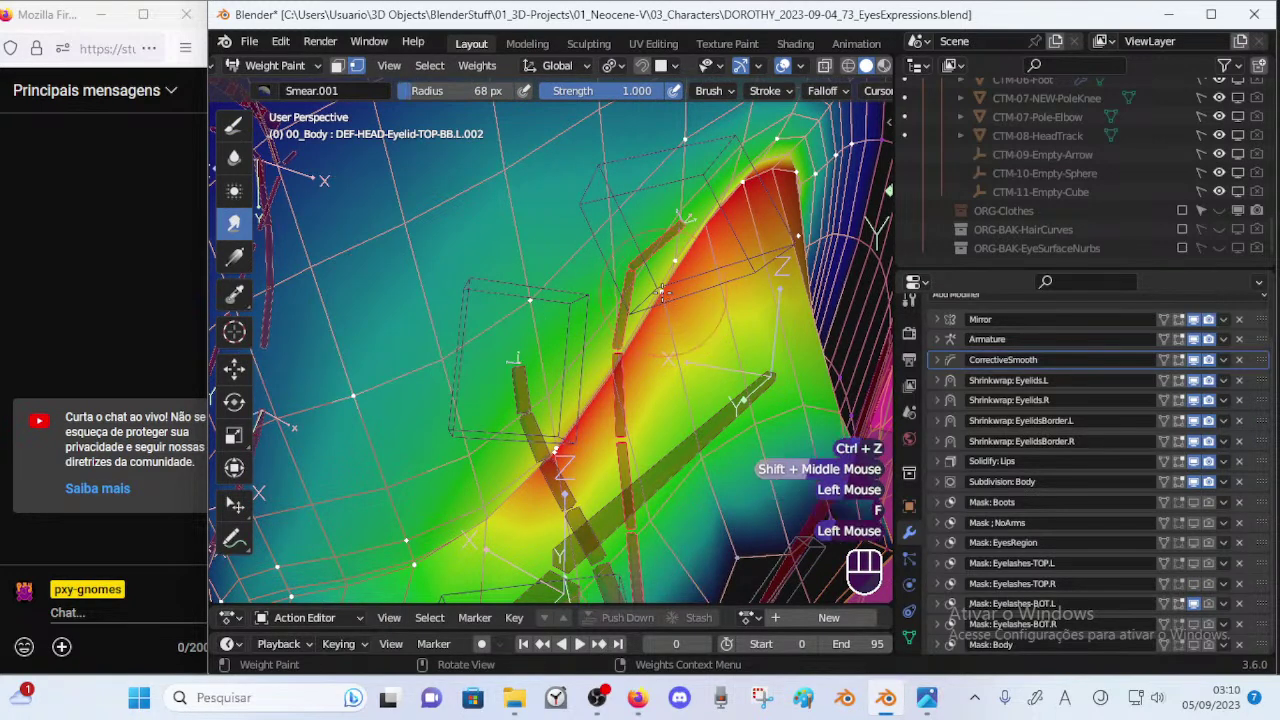
drag(692, 400, 680, 315)
key(ctrl+z)
key(ctrl+z)
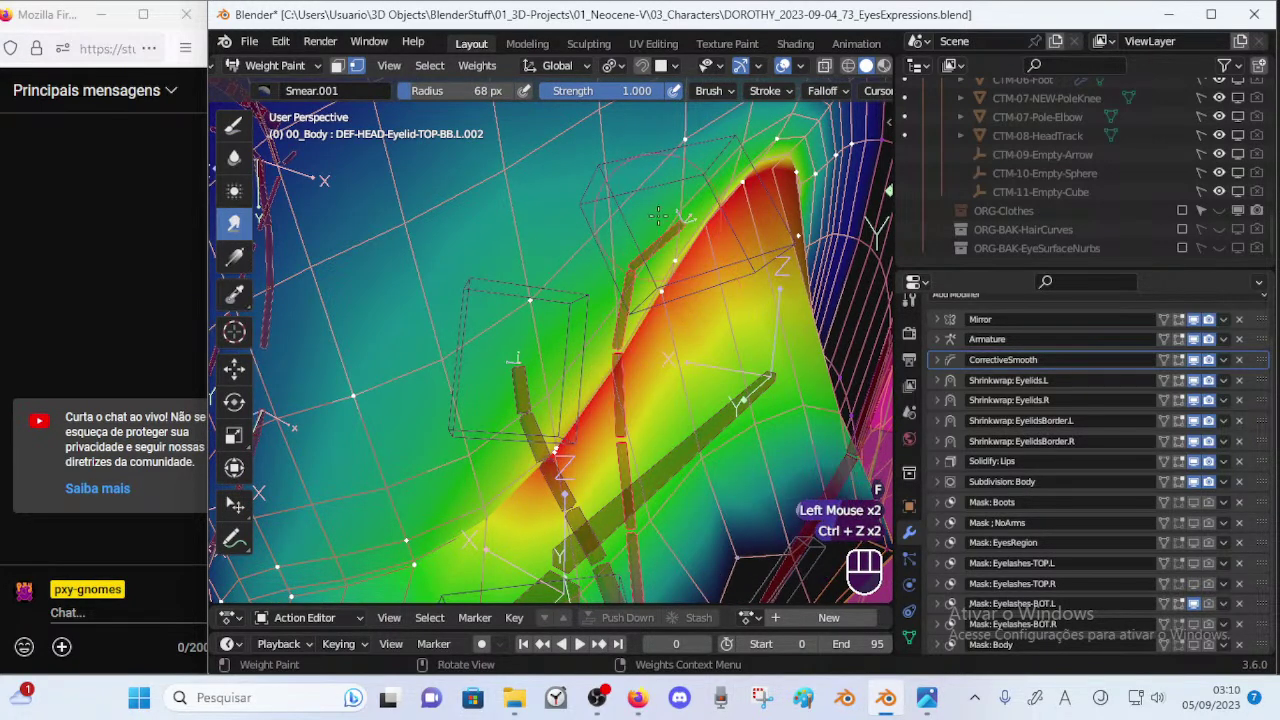
Smear the weights from the upper lid surface toward the outer half of its margin, undoing the extra strokes.
drag(654, 216, 667, 238)
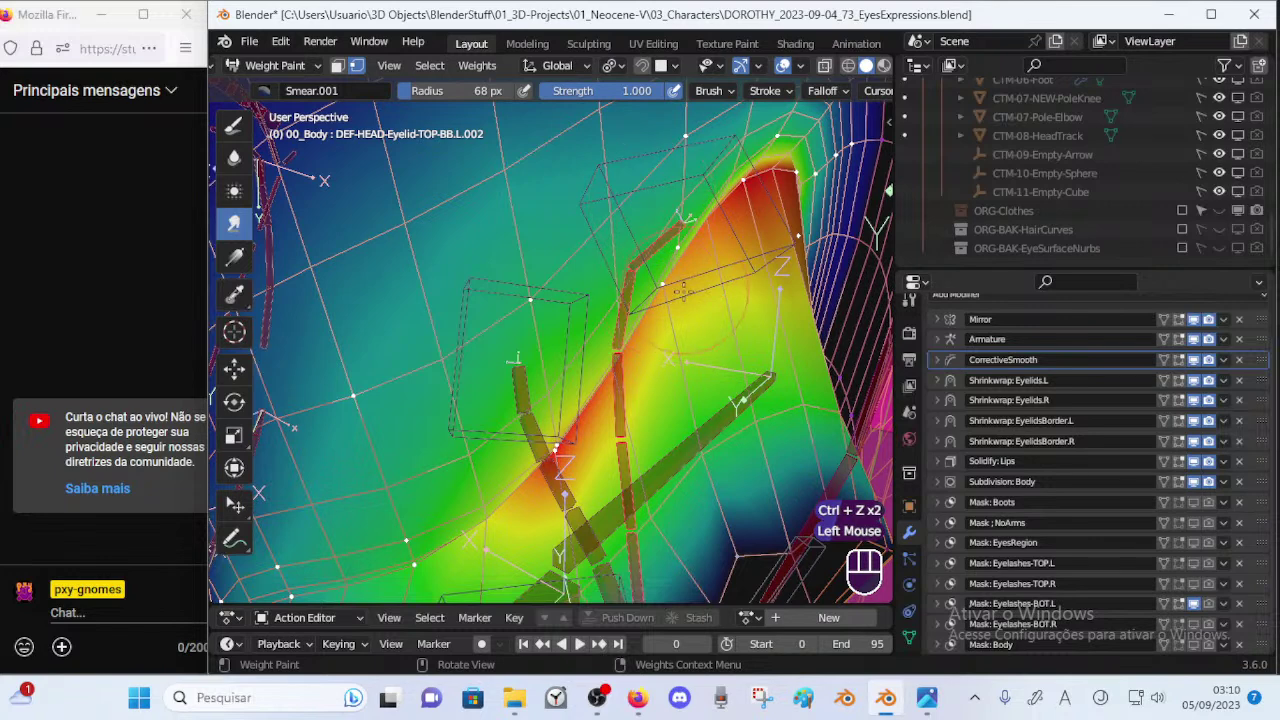
mouse_move(736, 250)
mouse_down()
mouse_move(686, 306)
mouse_move(695, 338)
mouse_move(674, 308)
mouse_up()
key(ctrl+z)
key(ctrl+z)
drag(688, 358, 673, 311)
key(ctrl+z)
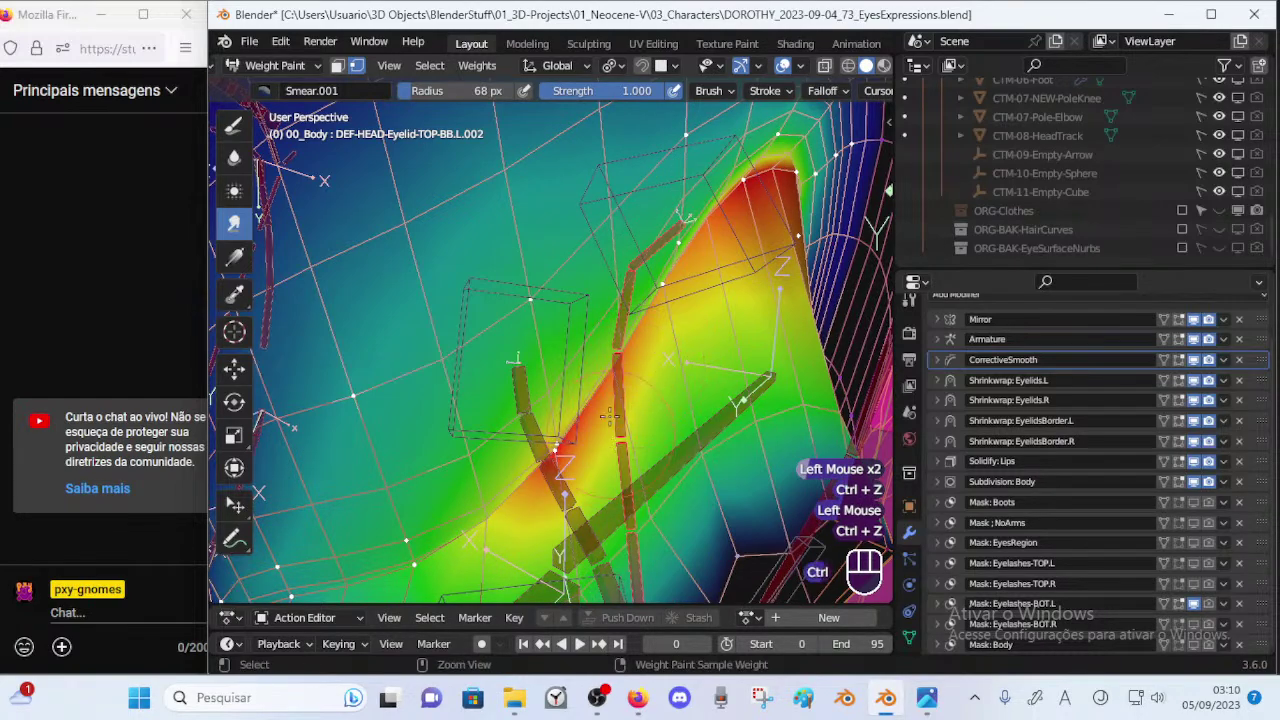
Try 68 px Smear strokes on the inner part of the upper lid margin and undo them.
ctrl+middle_drag(673, 311, 673, 345)
drag(494, 485, 490, 415)
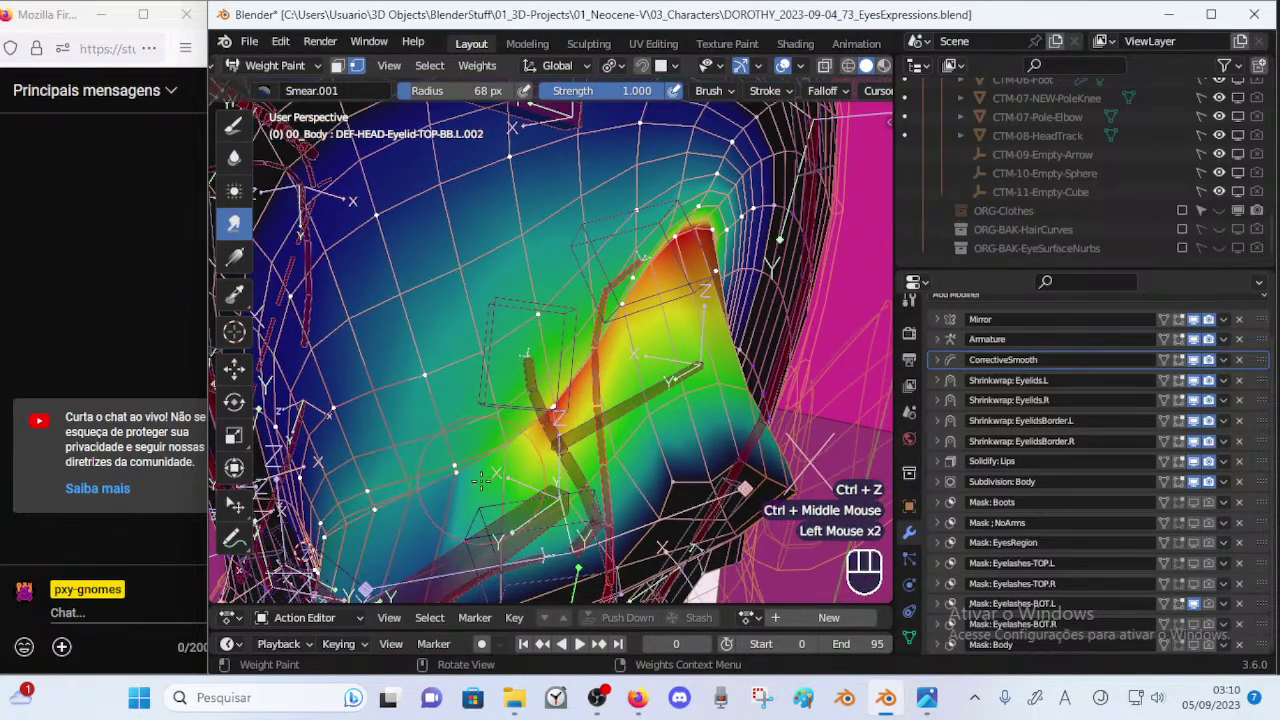
key(ctrl+z)
key(ctrl+z)
middle_drag(522, 476, 556, 480)
drag(463, 532, 517, 469)
key(ctrl+z)
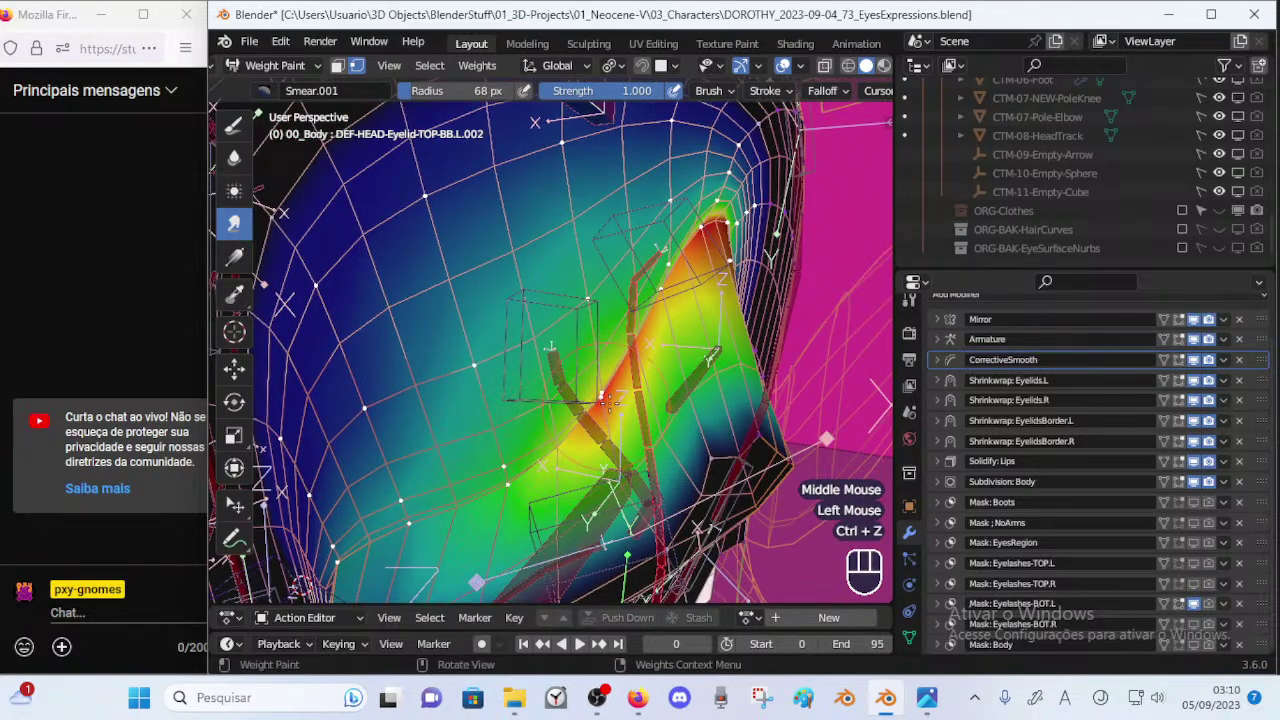
Turn off the viewport display of the Mask: Eyelashes-BOT.L modifier and open 00_Body in Edit Mode.
click(1194, 604)
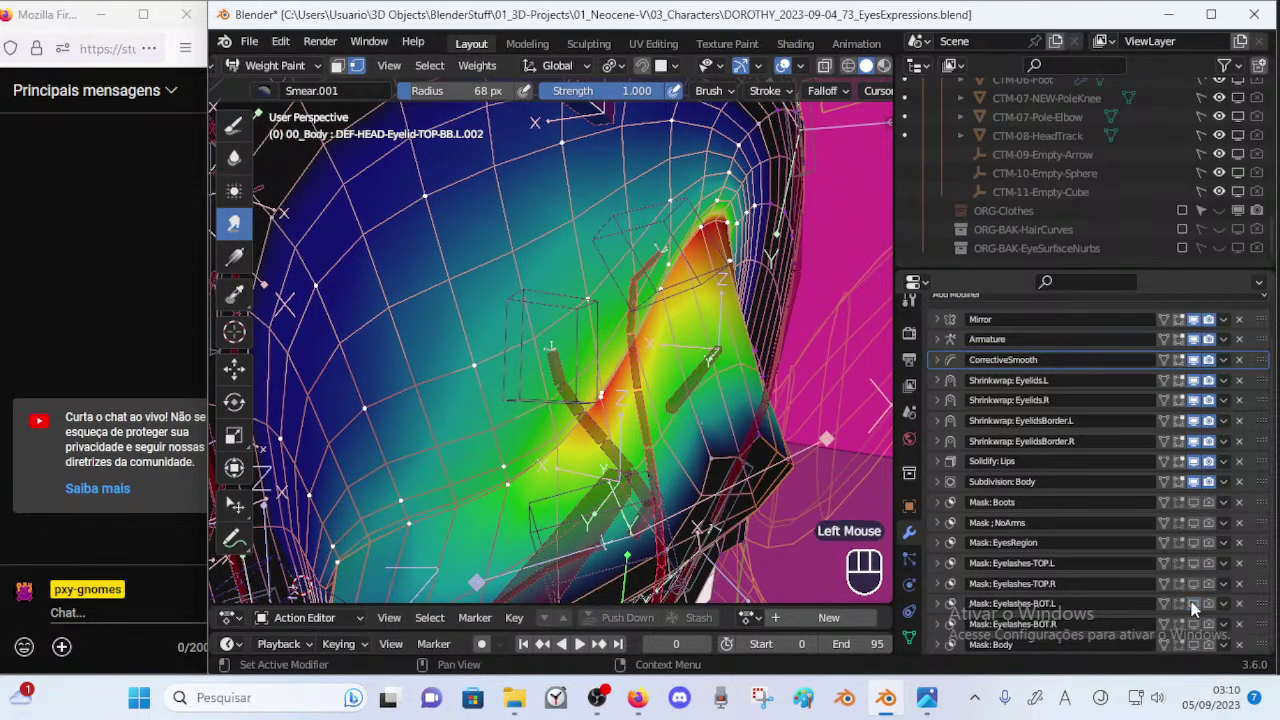
key(ctrl+Tab)
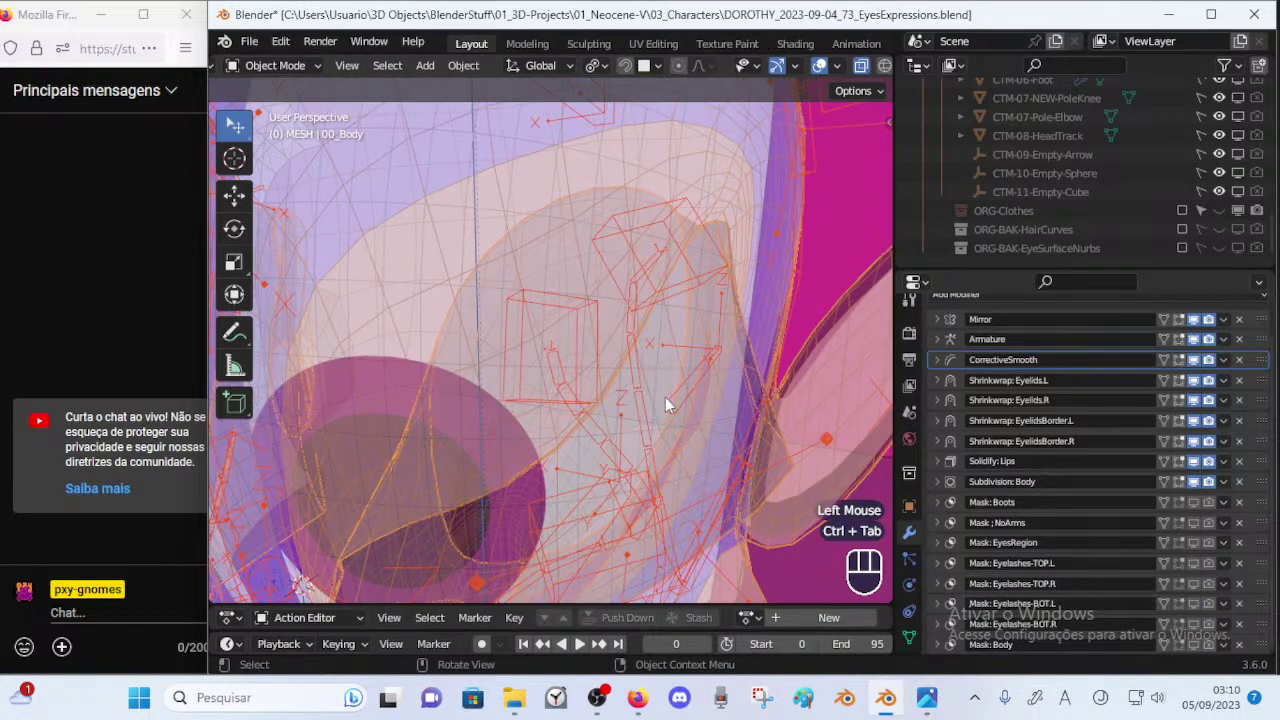
ctrl+middle_drag(662, 396, 646, 488)
key(alt+a)
click(630, 262)
key(Tab)
middle_drag(580, 289, 517, 313)
Select a face loop at the left eye and hide it.
key(alt+a)
alt+shift+click(534, 471)
key(h)
Try selecting linked geometry around the outer rim of the left eye, clearing the selection after each attempt.
mouse_move(700, 256)
middle_down()
mouse_move(738, 262)
mouse_move(708, 265)
middle_up()
key(l)
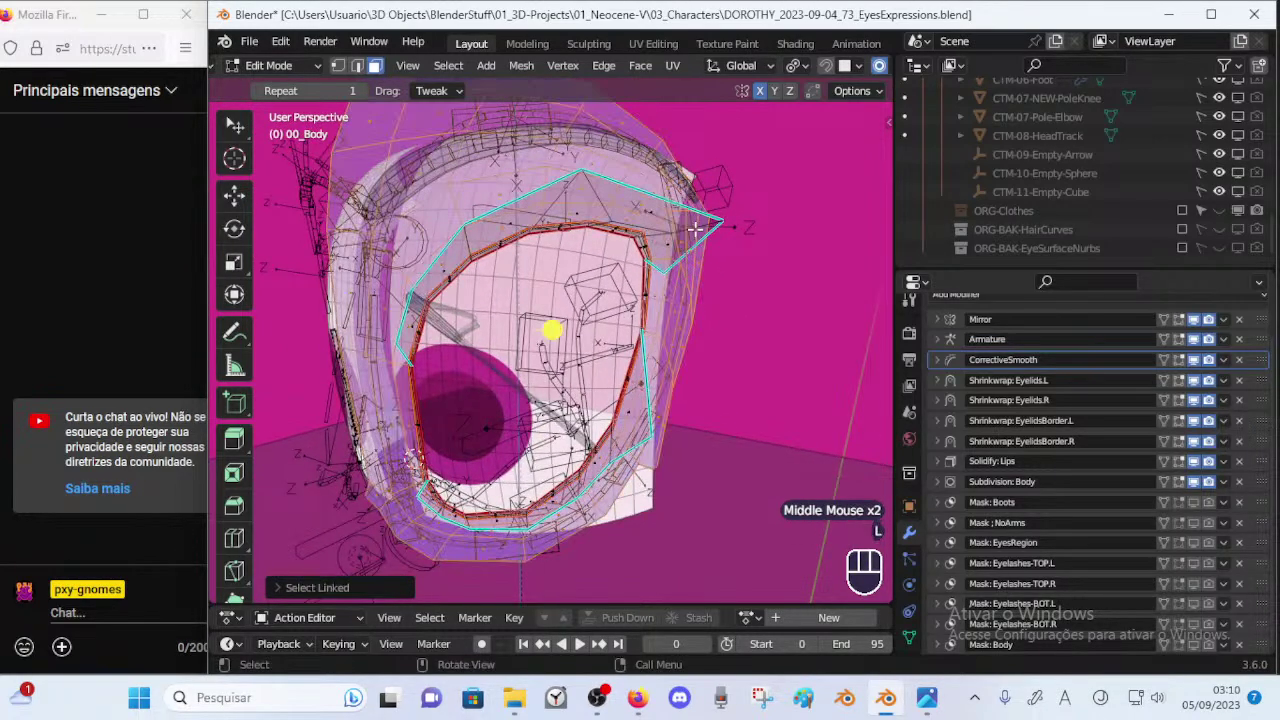
key(alt+a)
middle_drag(691, 238, 692, 413)
key(l)
key(alt+a)
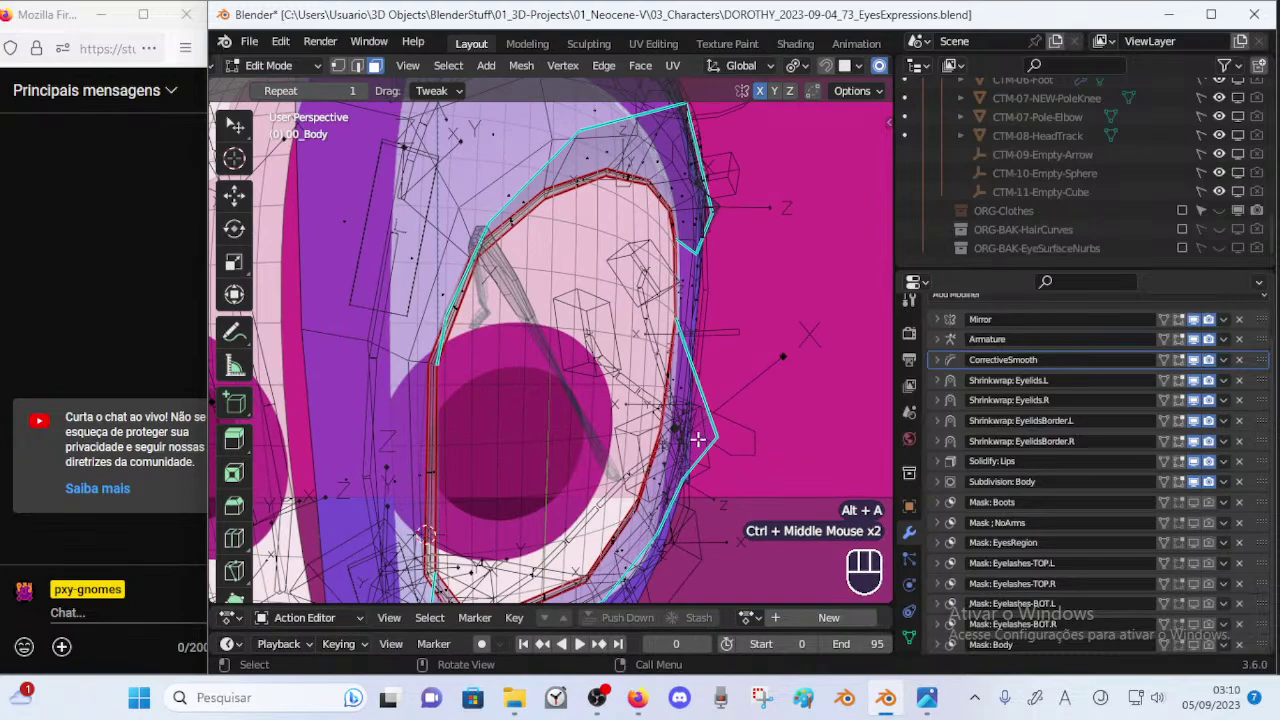
key(l)
key(alt+a)
key(l)
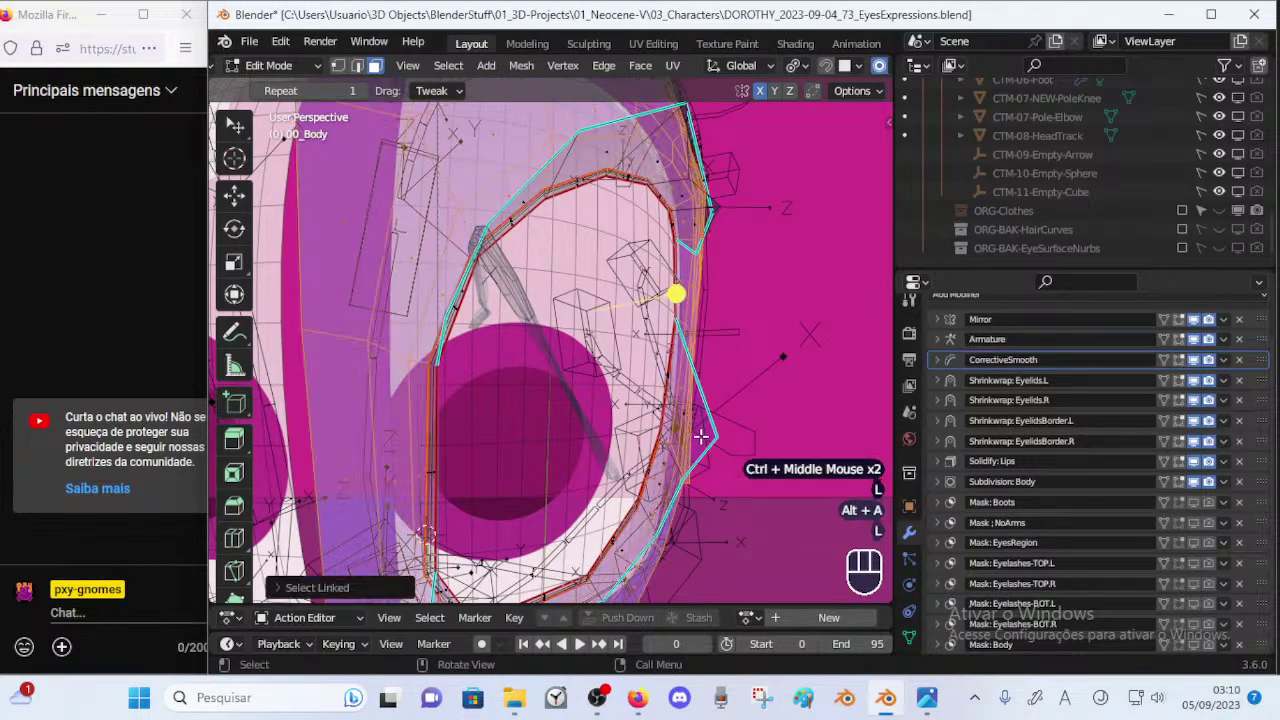
key(alt+a)
middle_drag(706, 431, 700, 396)
ctrl+middle_drag(700, 396, 704, 380)
middle_drag(704, 382, 694, 452)
key(l)
key(alt+a)
With X-ray off, select the linked upper and lower eyelash pieces of the left eye, restore X-ray and hide them.
shift+middle_drag(694, 452, 700, 510)
ctrl+middle_drag(700, 510, 700, 555)
middle_drag(700, 555, 645, 550)
middle_drag(627, 369, 558, 340)
mouse_move(481, 301)
middle_down()
mouse_move(417, 320)
mouse_move(439, 301)
middle_up()
key(alt+z)
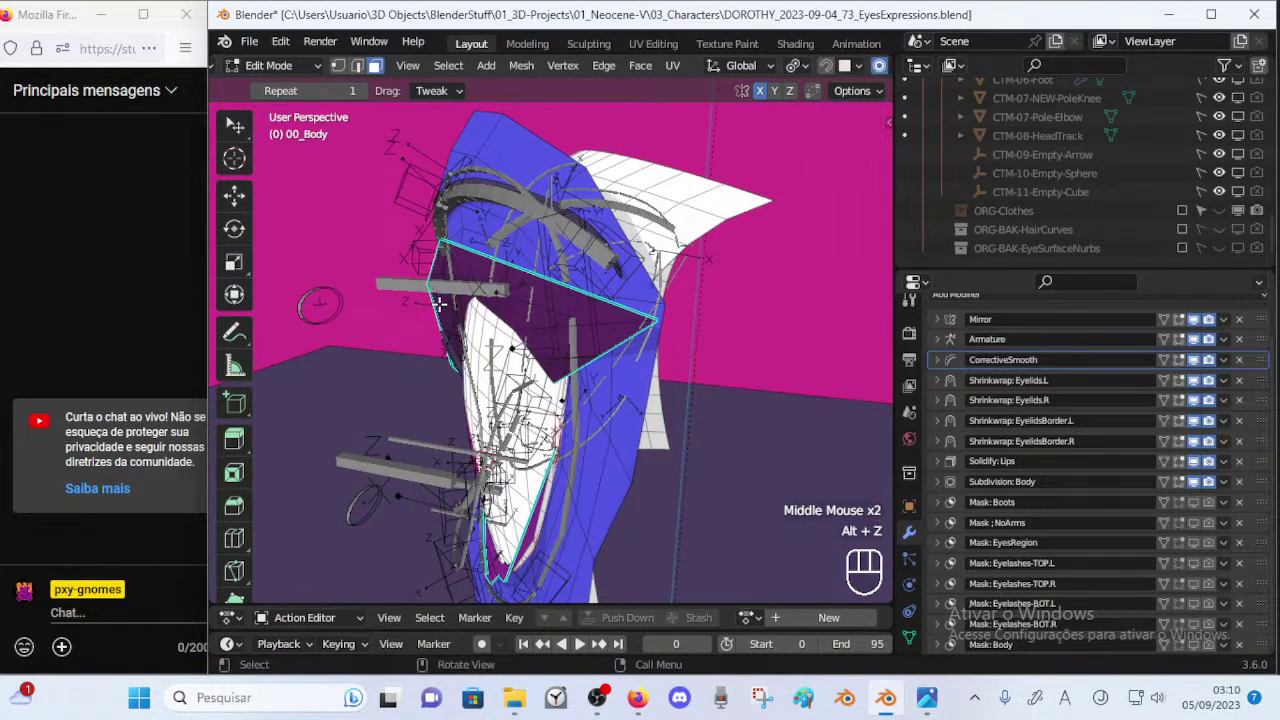
key(l)
middle_drag(463, 416, 527, 266)
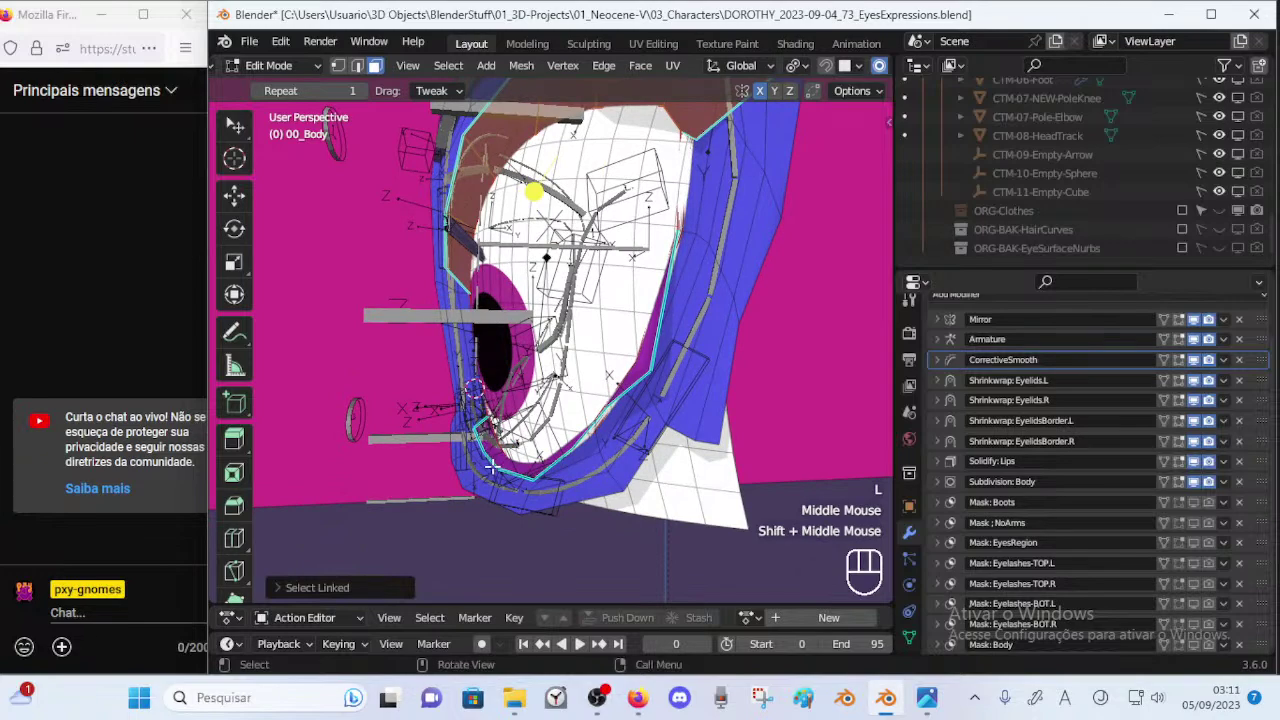
key(l)
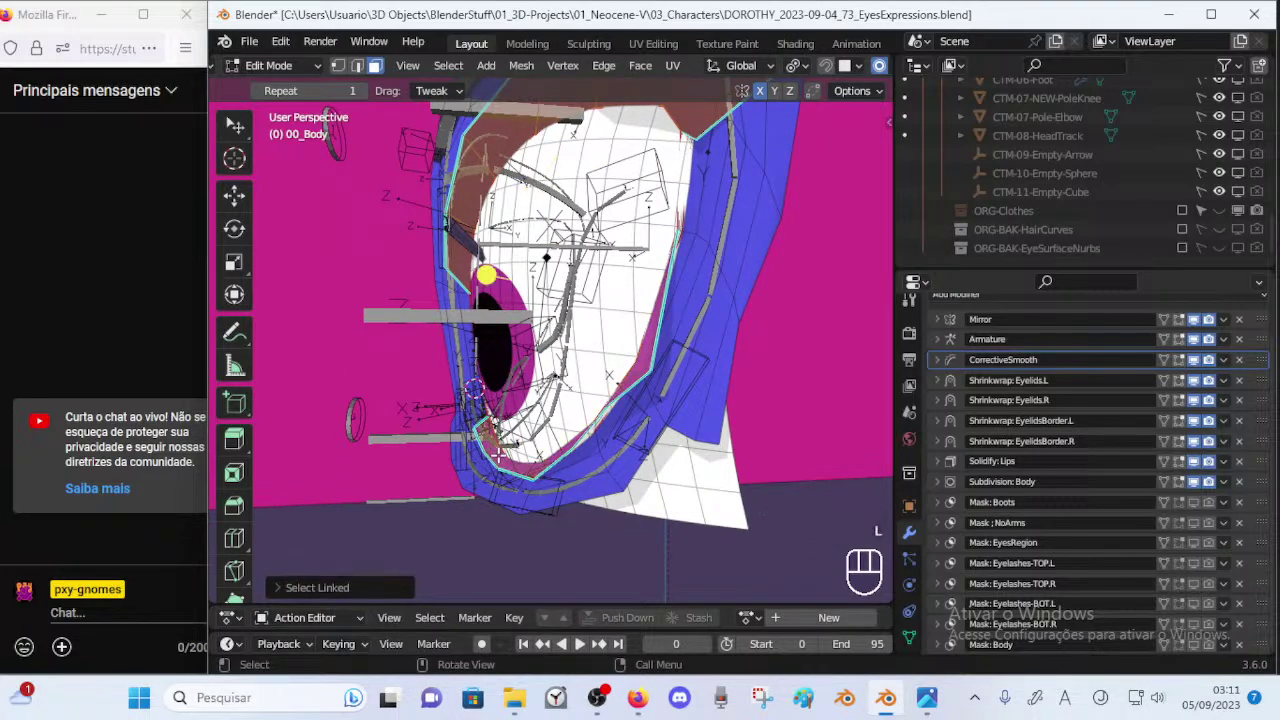
shift+middle_drag(497, 452, 648, 394)
key(alt+z)
key(h)
Return to Object Mode, select ARM-Dorothy together with 00_Body as the active object and enter Weight Paint mode.
key(ctrl+Tab)
click(540, 394)
middle_drag(550, 394, 633, 390)
click(700, 272)
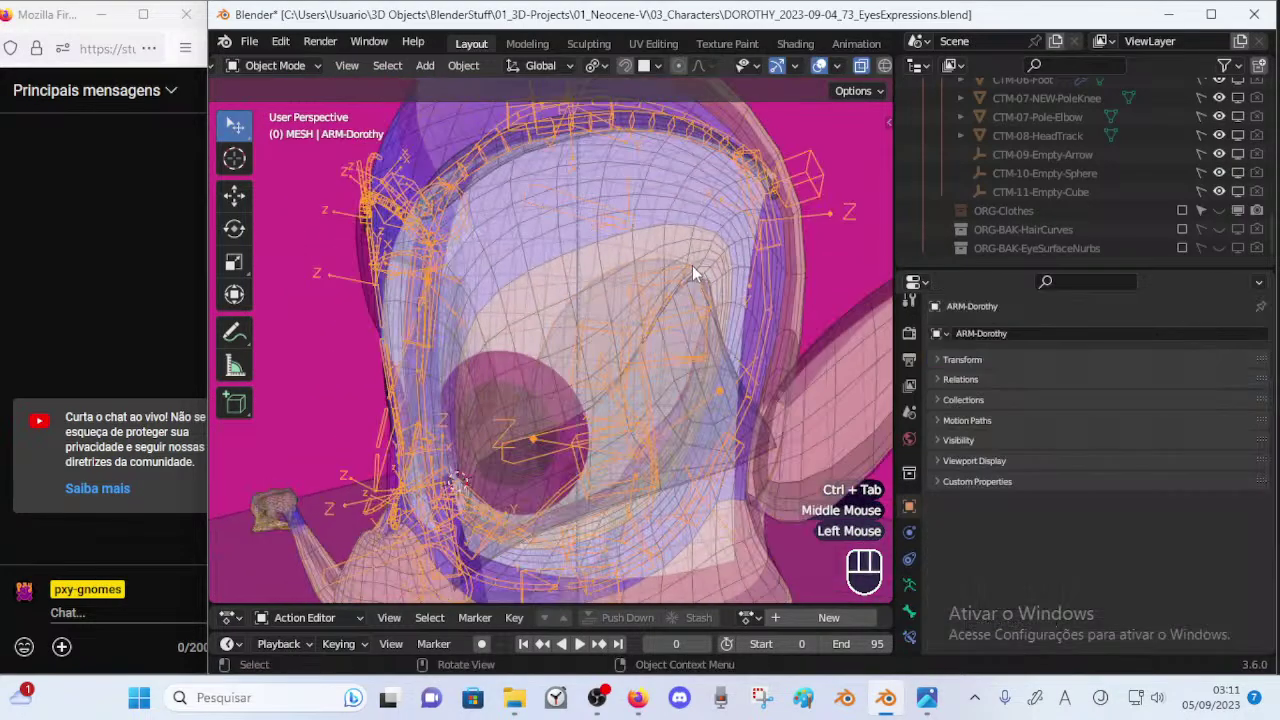
click(713, 262)
click(694, 297)
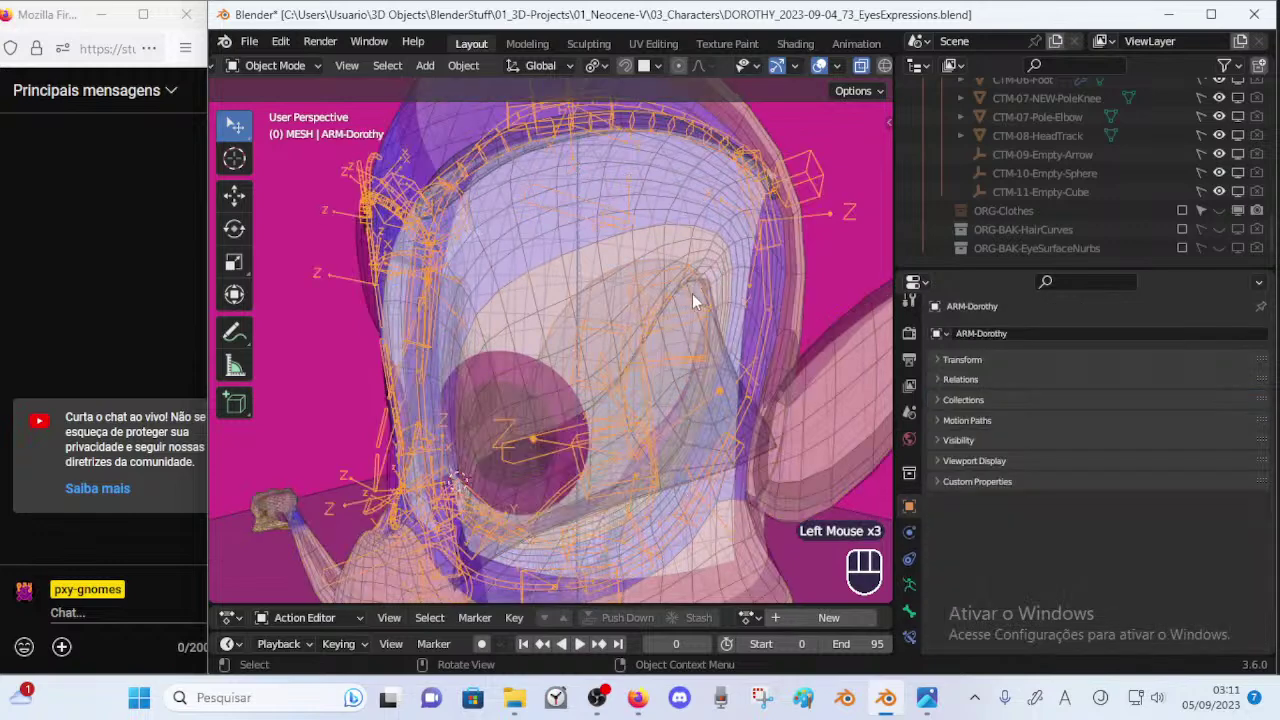
shift+click(711, 258)
key(ctrl+Tab)
key(w)
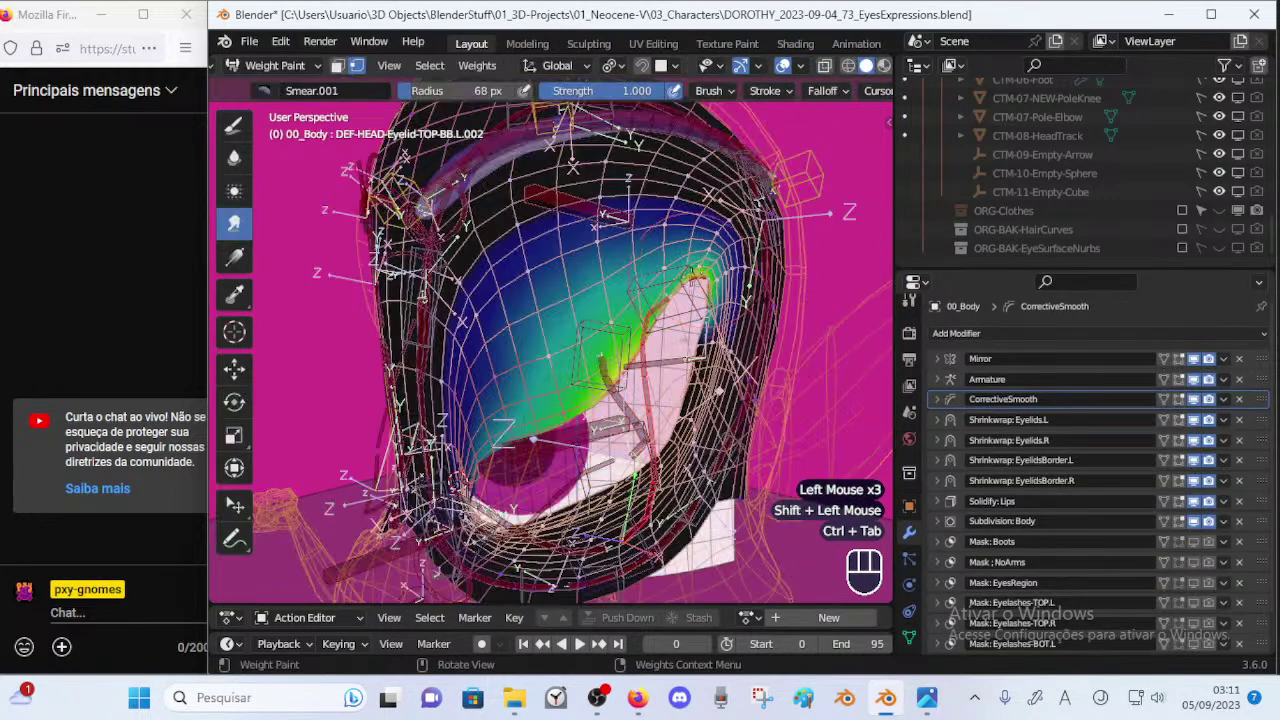
Turn off the vertex selection mask, select all the armature's bones and reset their pose.
key(p)
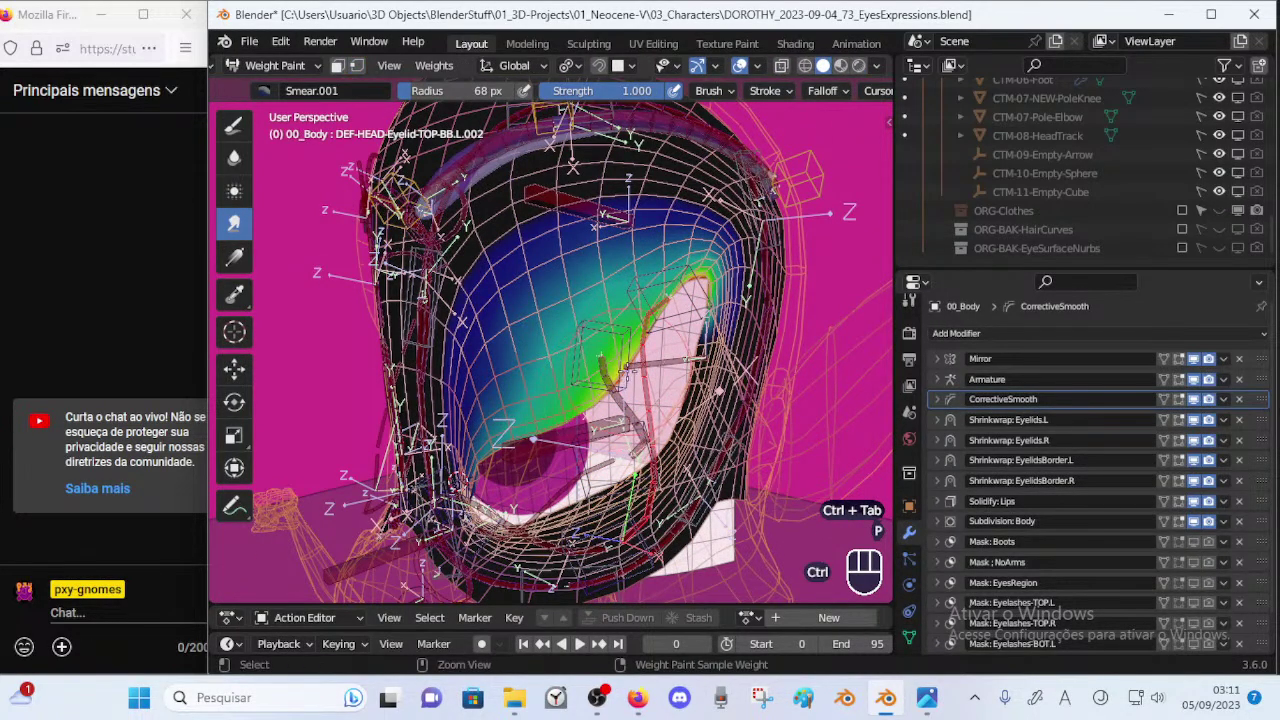
middle_drag(624, 376, 657, 366)
key(a)
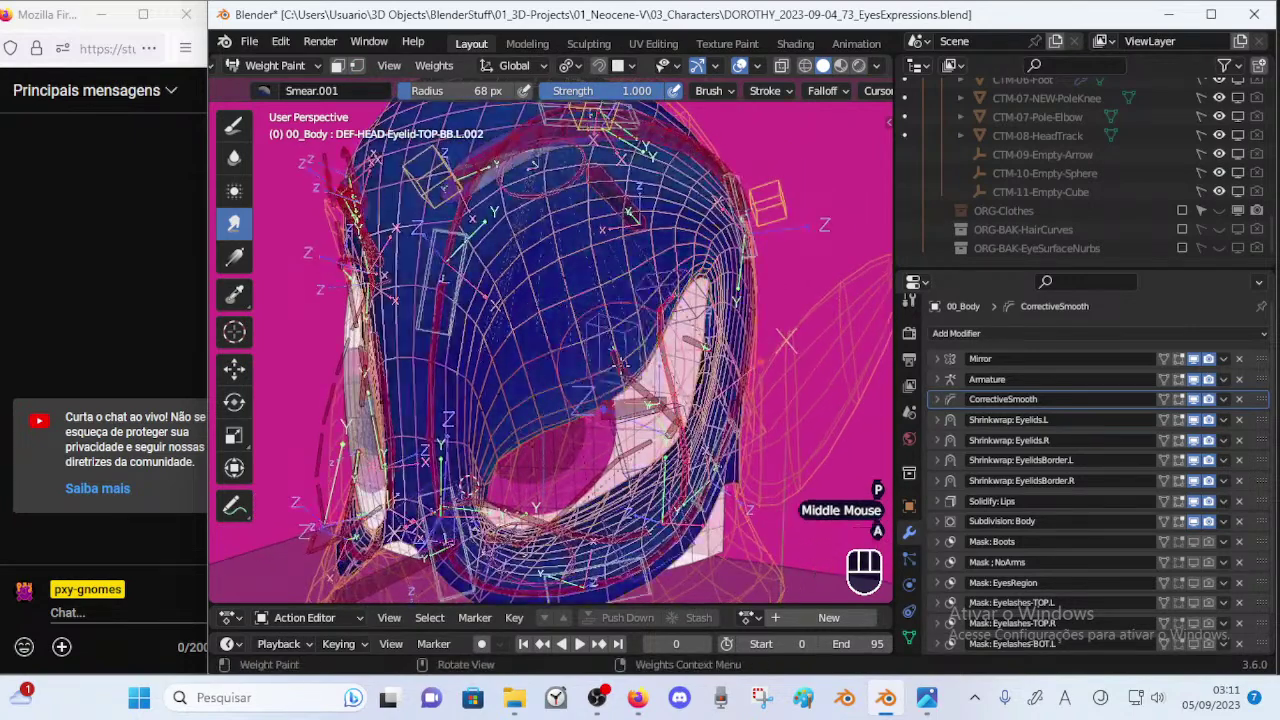
key(alt+q)
key(alt+q)
ctrl+middle_drag(629, 329, 613, 355)
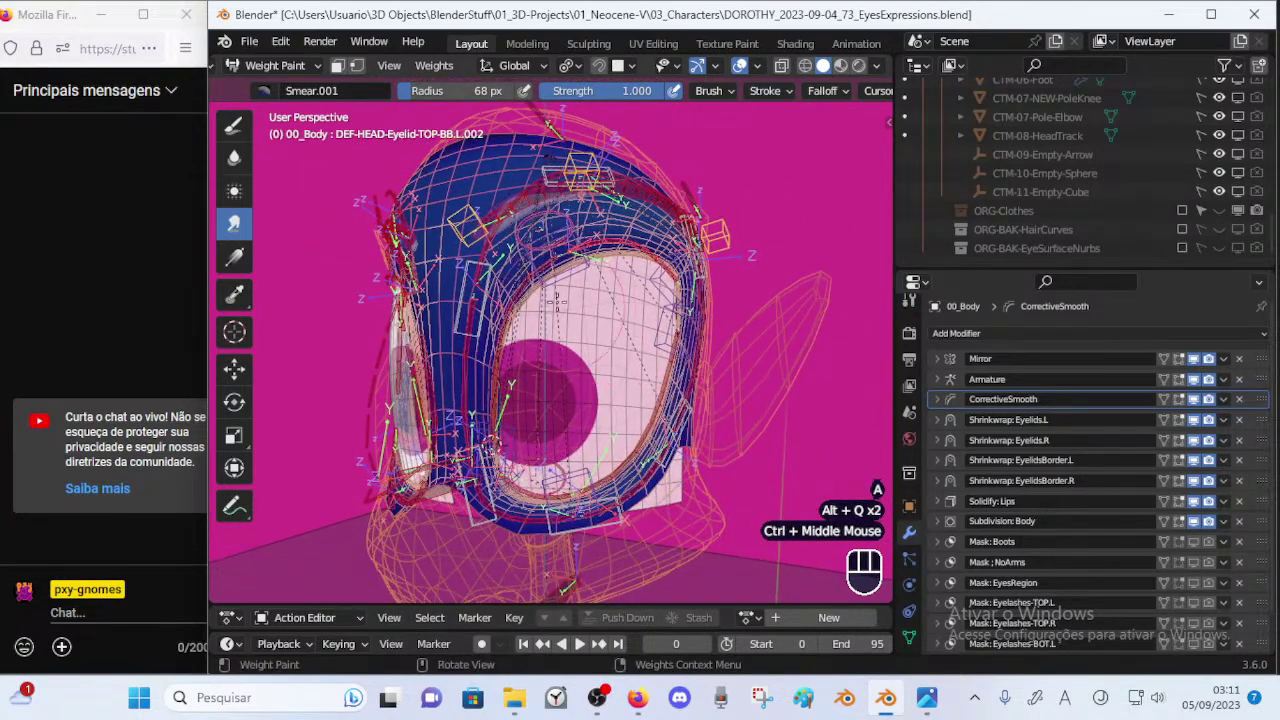
Select CTL_Eyelid-TOP-BB-Handler.L.002 and move it down to lower the left upper eyelid over the eye.
ctrl+click(620, 272)
key(g)
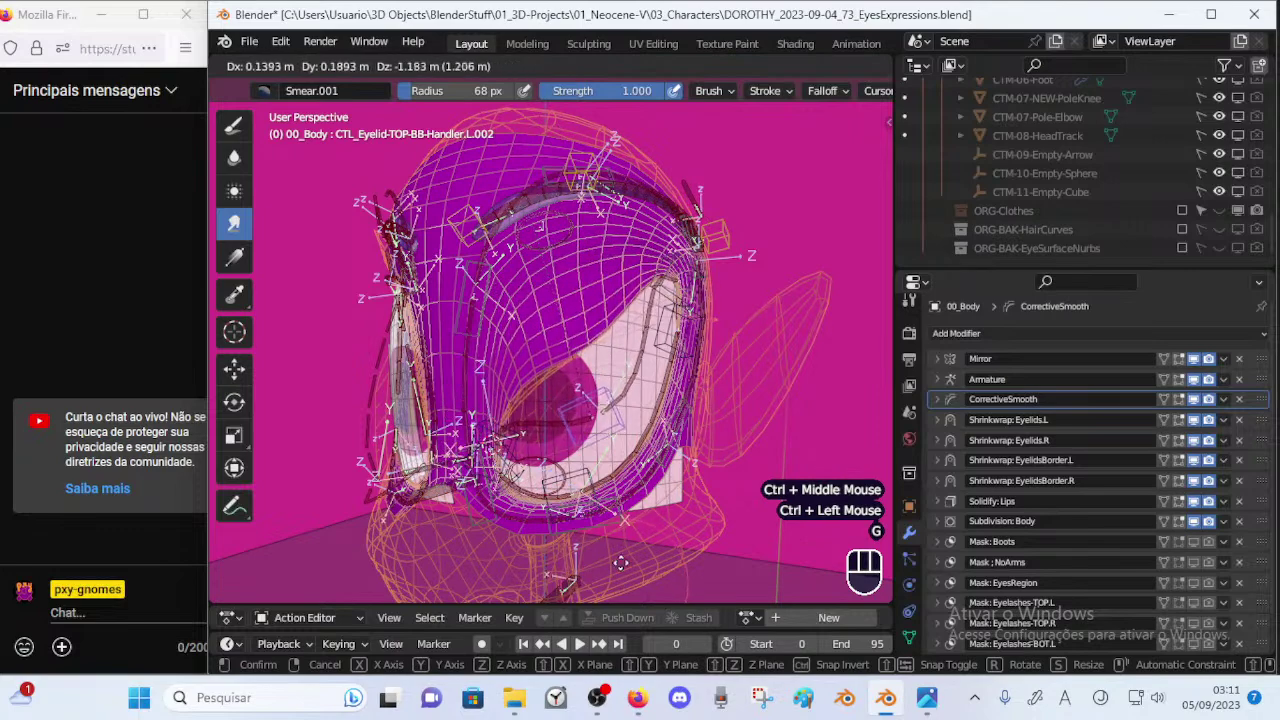
click(620, 583)
key(g)
click(634, 604)
middle_drag(634, 560, 638, 427)
key(g)
click(632, 440)
Rotate CTL_Eyelid-TOP-BB-Handler.L.002 and reposition it to bring the lid edge closer to the lower lid.
key(r)
click(652, 455)
key(g)
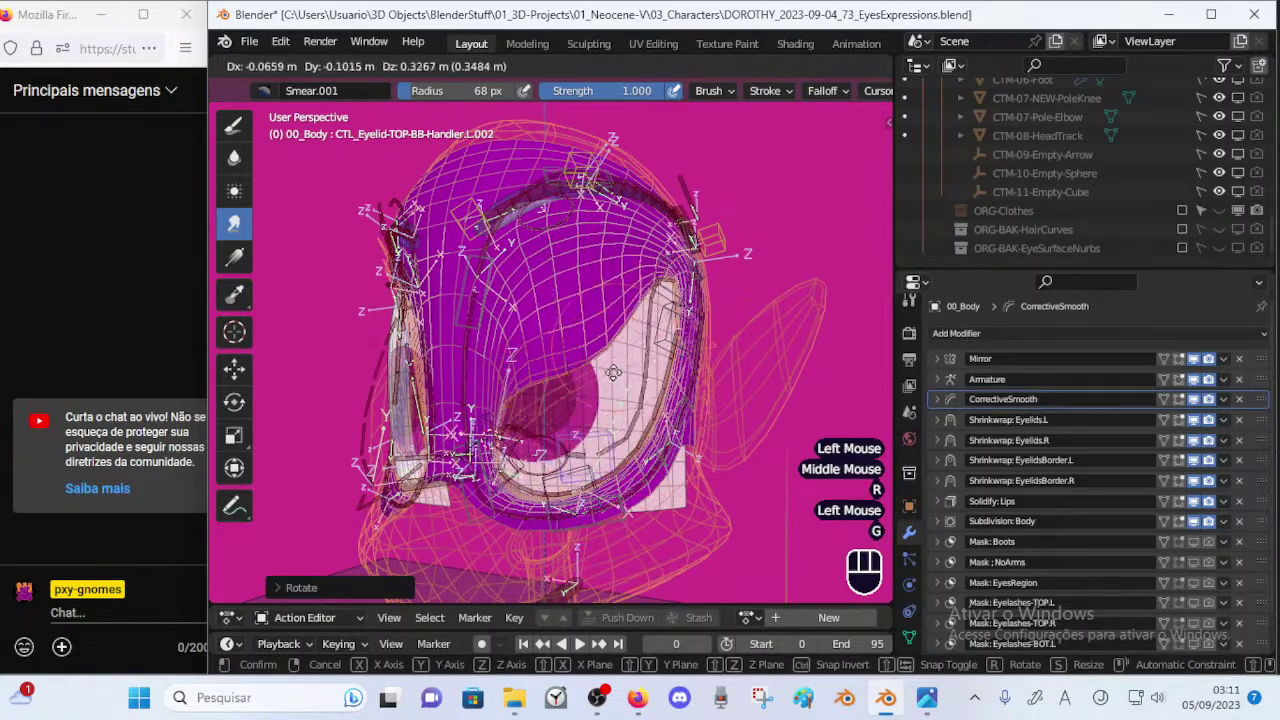
click(650, 500)
key(g)
click(657, 531)
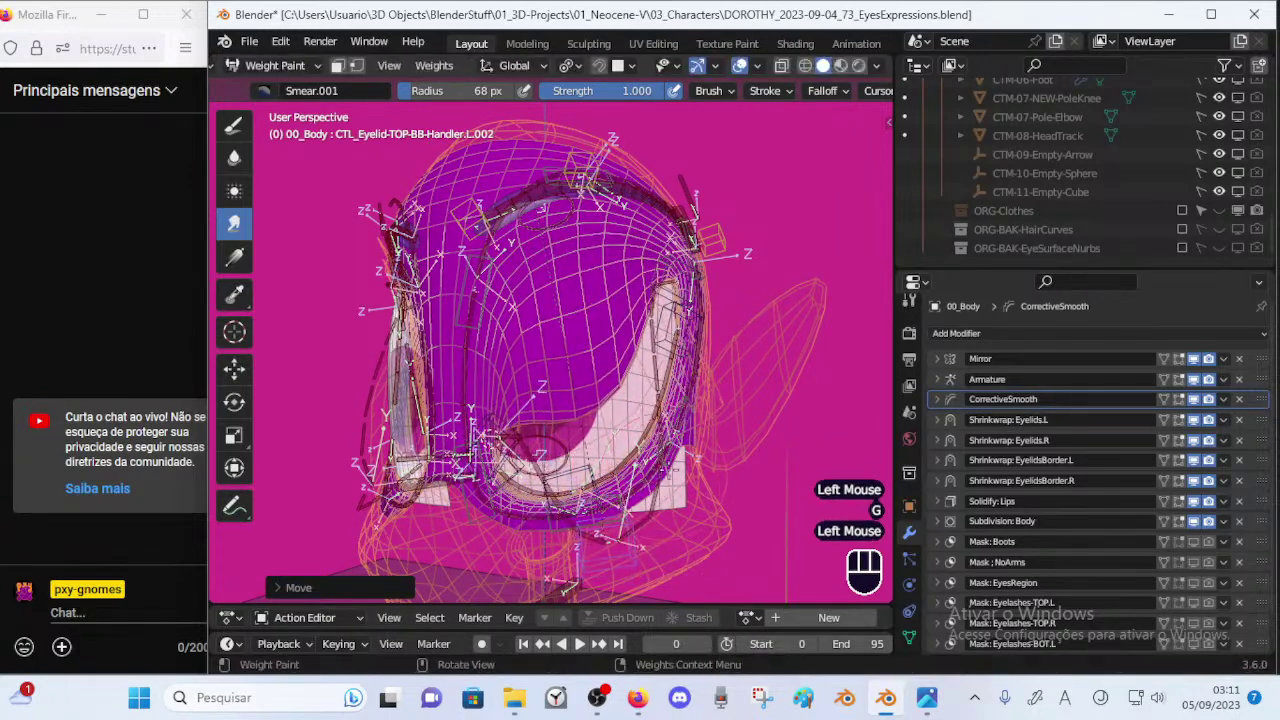
key(g)
click(662, 456)
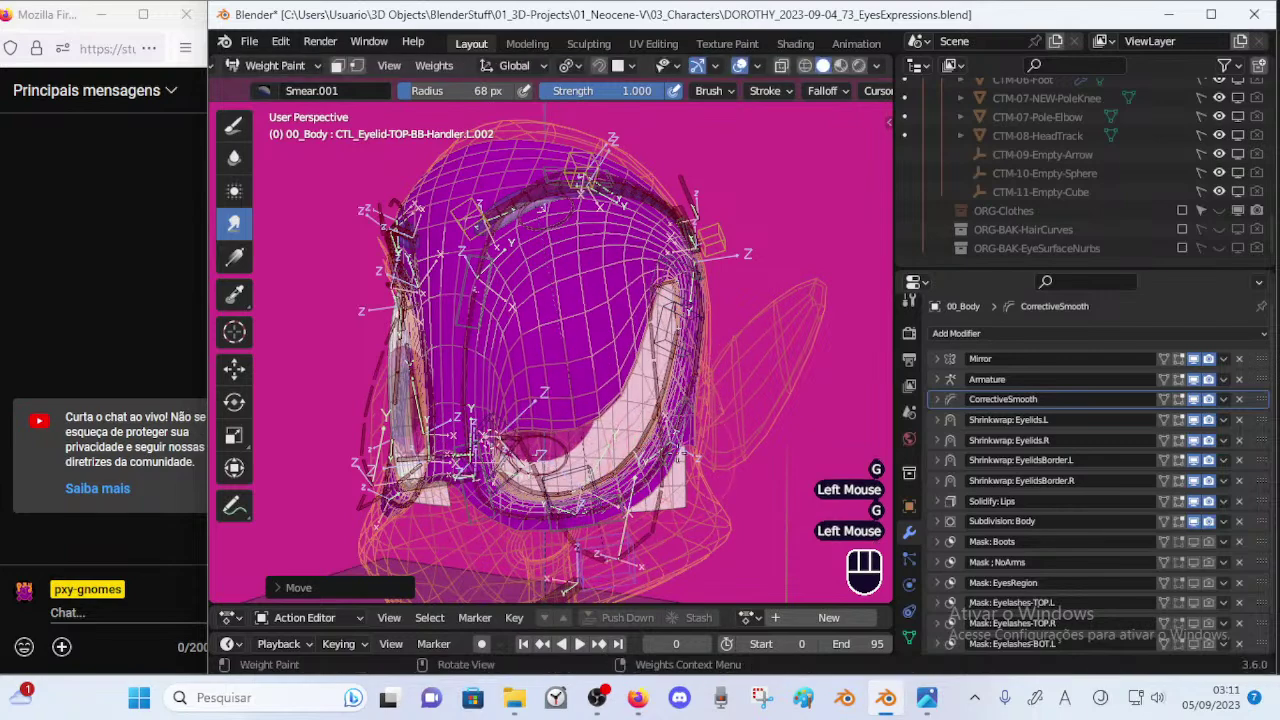
Select CTL_Eyelid-TOP-BB-Handler.L.003 at the outer corner, rotate it and move it down.
middle_drag(662, 456, 650, 420)
ctrl+click(683, 290)
key(r)
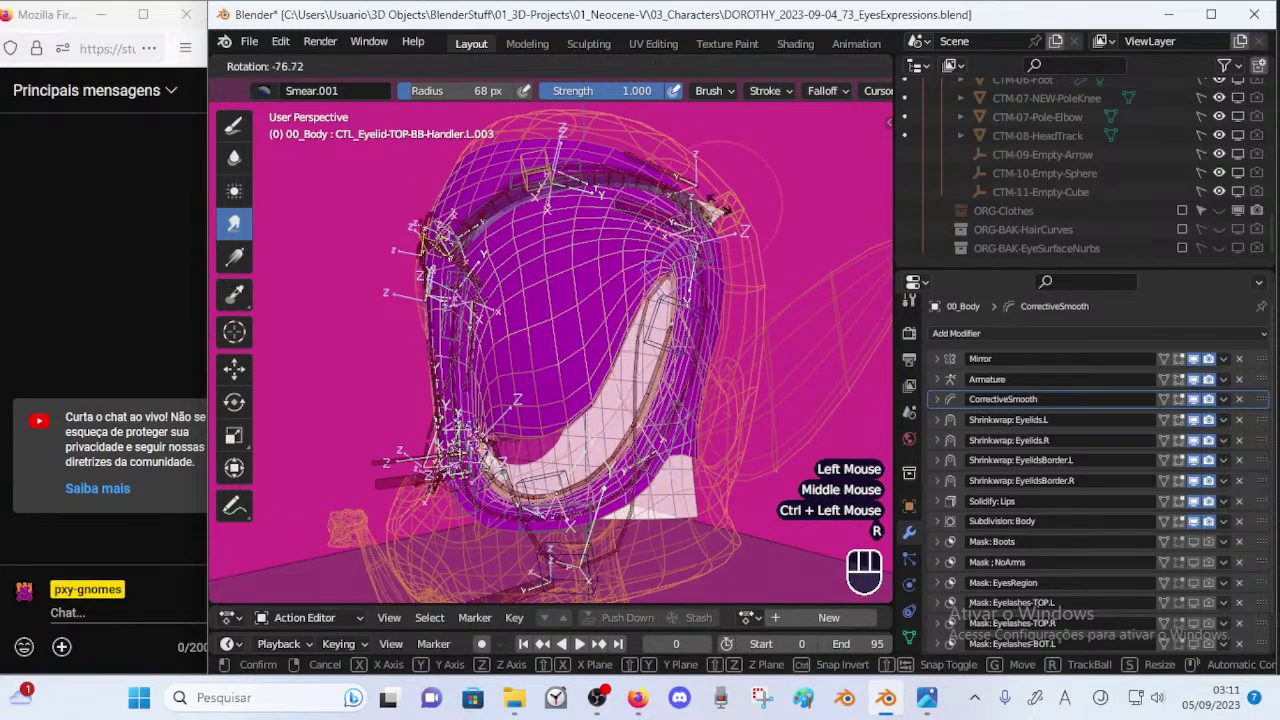
click(665, 288)
key(g)
click(654, 330)
key(r)
click(690, 336)
Refine the position and rotation of CTL_Eyelid-TOP-BB-Handler.L.003 to shape the outer part of the lid edge.
key(g)
click(690, 335)
key(r)
click(667, 306)
key(g)
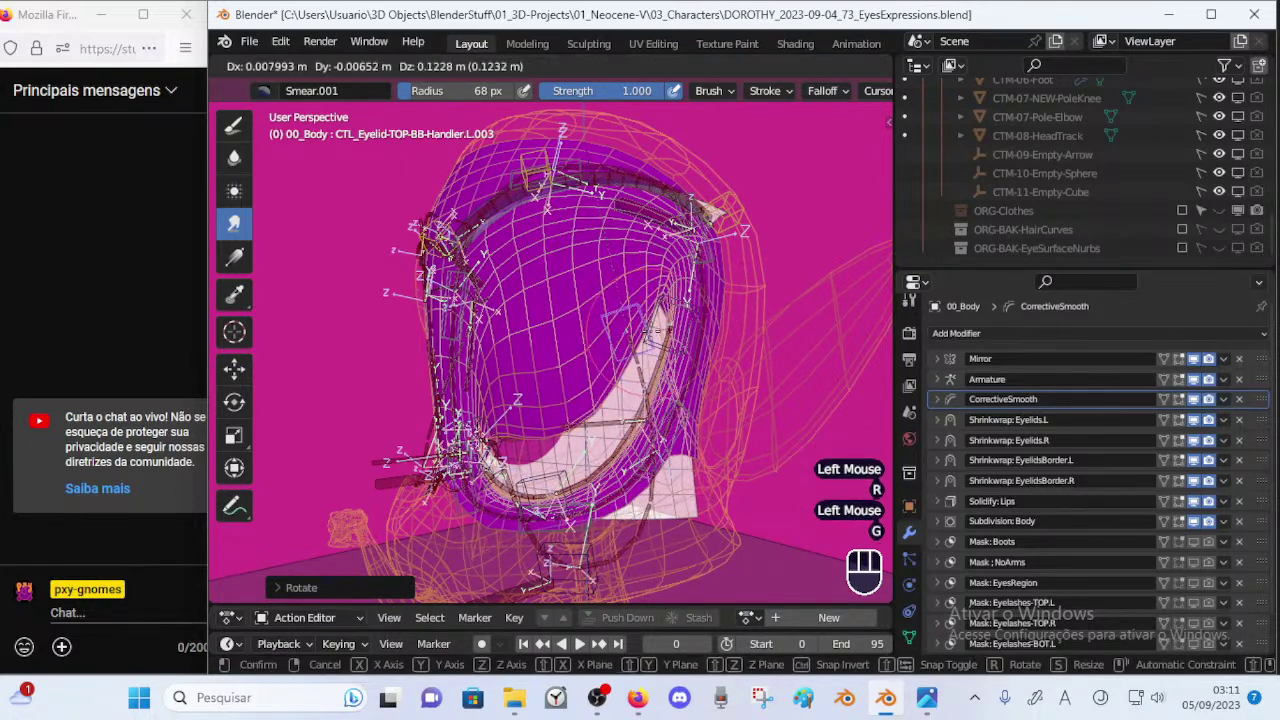
click(664, 316)
middle_drag(664, 316, 692, 307)
key(r)
click(725, 373)
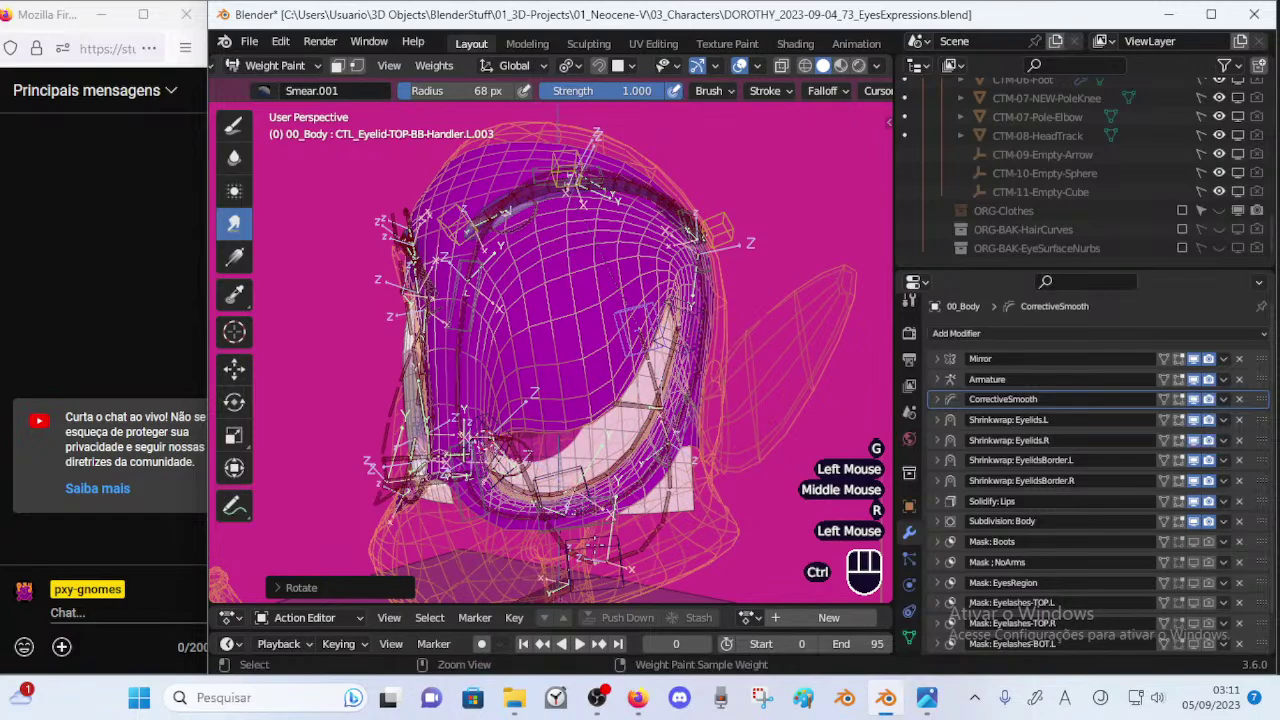
Reselect CTL_Eyelid-TOP-BB-Handler.L.002 and move it farther down toward the lower lid.
ctrl+click(565, 467)
key(g)
click(556, 498)
middle_drag(556, 498, 604, 508)
key(g)
click(642, 599)
middle_drag(642, 599, 612, 517)
Move CTL_Eyelid-TOP-BB-Handler.L.002 back and forth around the lower eye to test how the upper lid deforms.
key(g)
click(374, 463)
key(g)
click(612, 475)
key(g)
click(460, 468)
key(g)
click(672, 507)
key(g)
click(735, 488)
key(g)
click(688, 505)
key(g)
click(548, 572)
key(g)
click(486, 523)
key(g)
click(434, 507)
key(g)
click(692, 478)
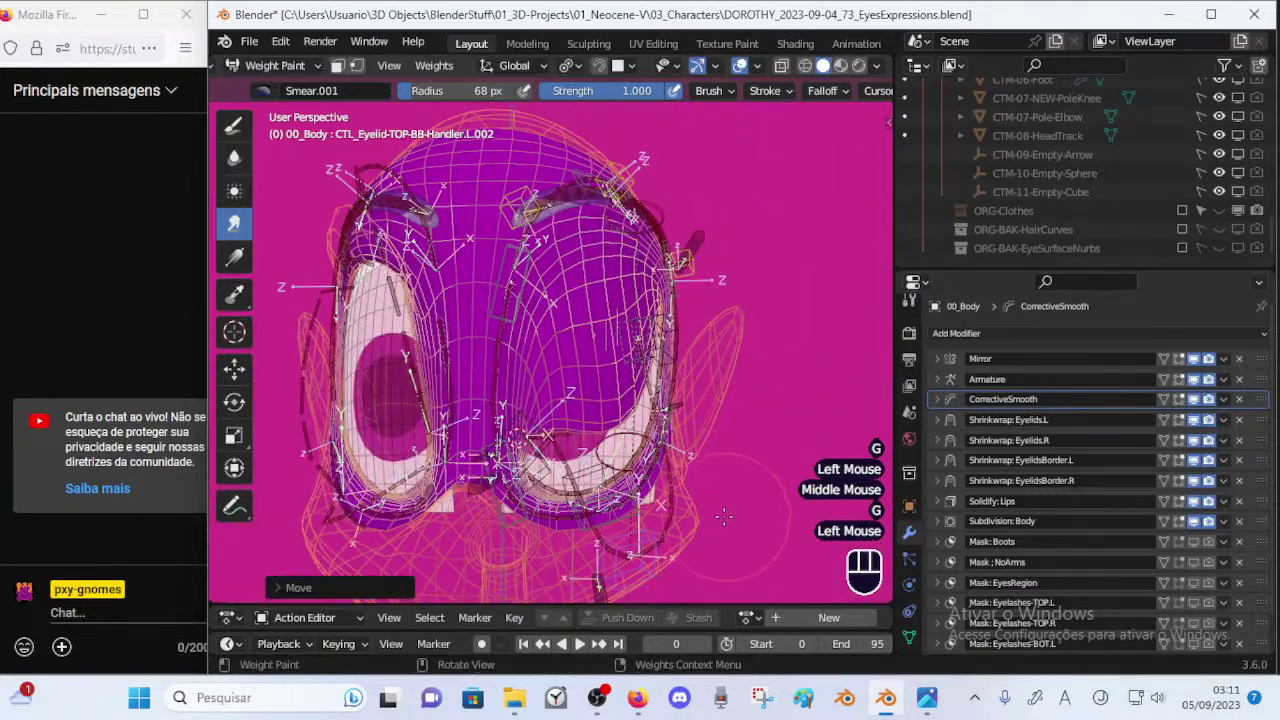
Refine the position of CTL_Eyelid-TOP-BB-Handler.L.002 below the left eye with small moves from an angled view.
middle_drag(692, 478, 606, 468)
key(g)
click(622, 460)
key(g)
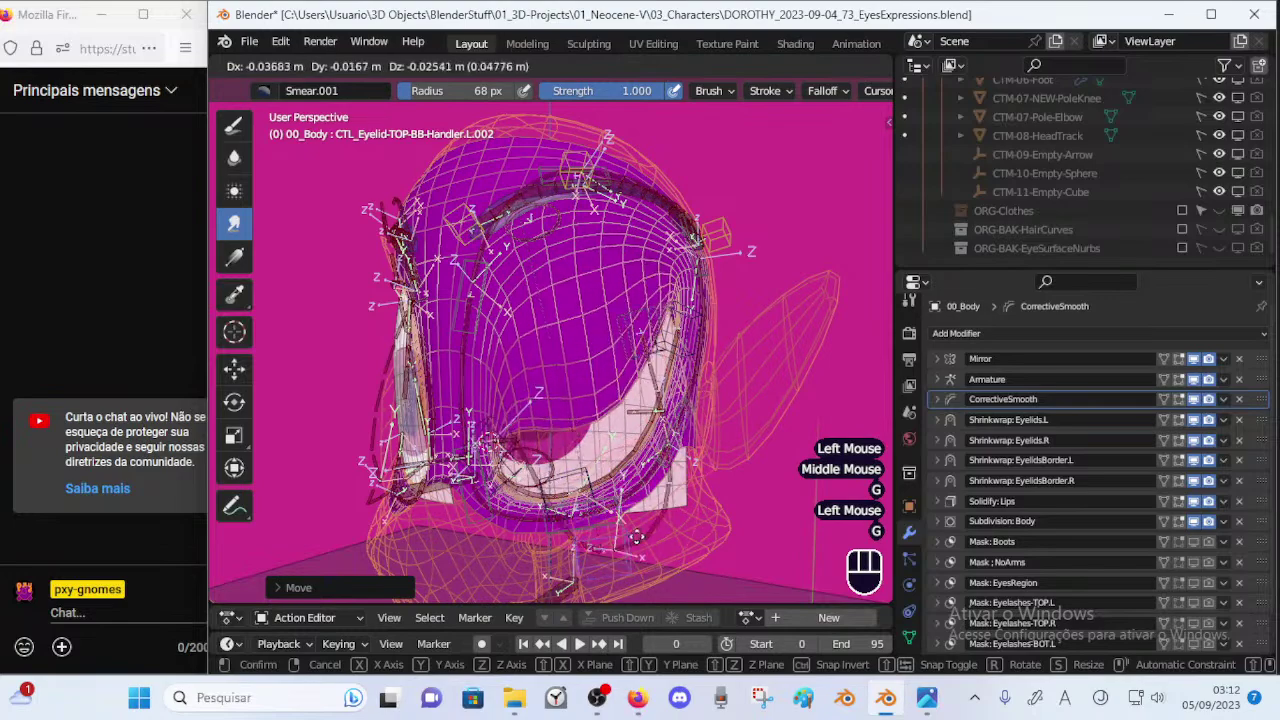
click(642, 546)
Move CTL_Eyelid-TOP-BB-Handler.L.002 farther below the lower lid and back up to test the closing of the upper lid.
ctrl+middle_drag(642, 546, 642, 440)
middle_drag(642, 440, 643, 480)
key(g)
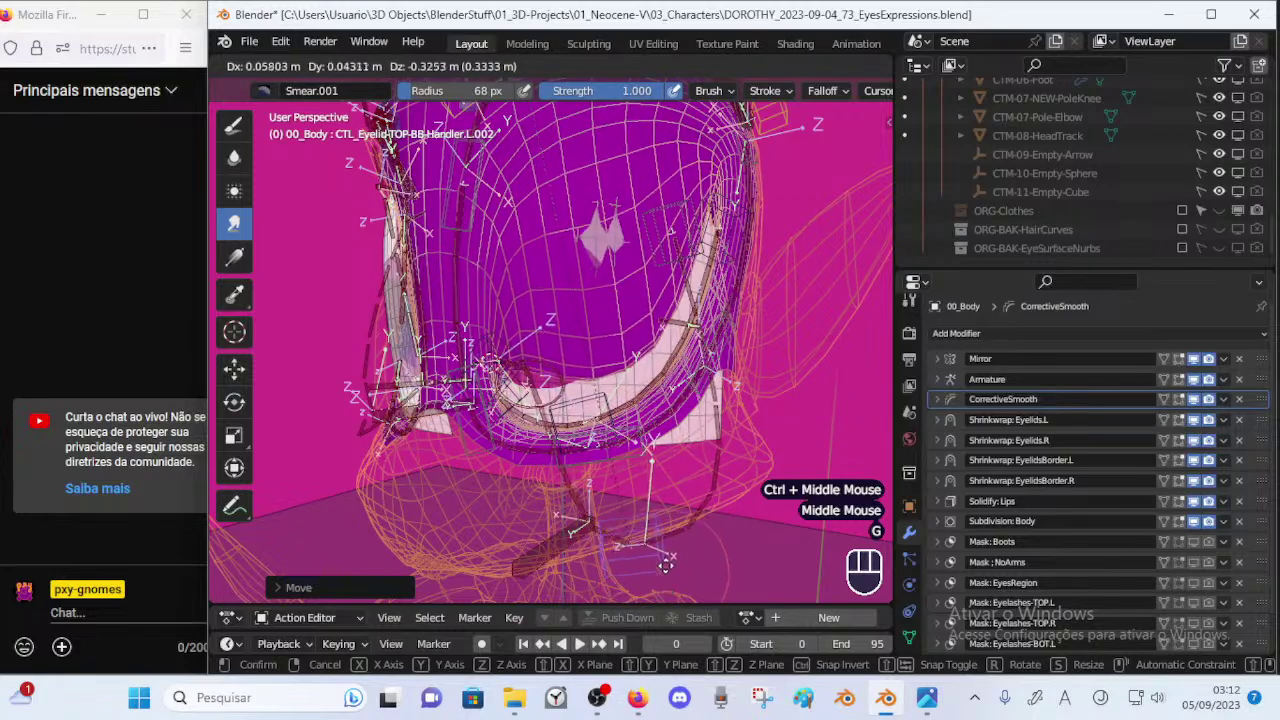
click(611, 511)
key(g)
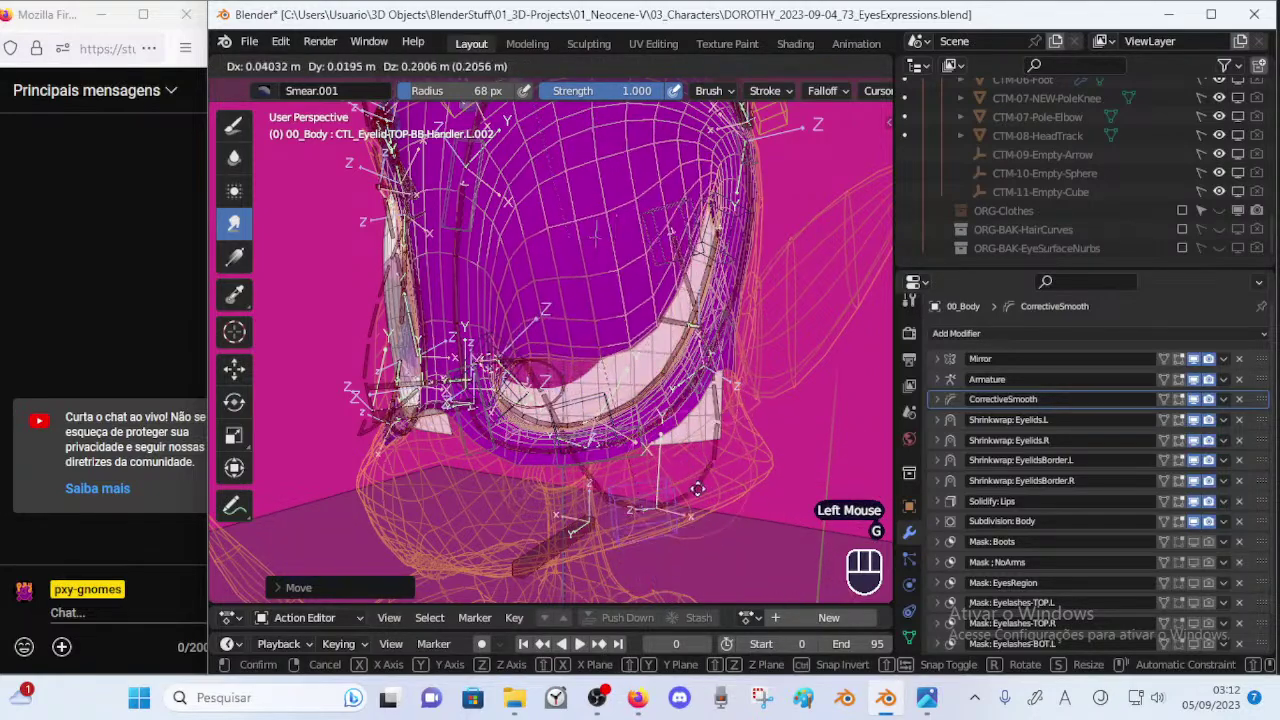
click(693, 480)
Shift CTL_Eyelid-TOP-BB-Handler.L.002 in depth from a side view, and reposition the eyelid handler picked near the lower lid.
middle_drag(692, 480, 462, 484)
key(g)
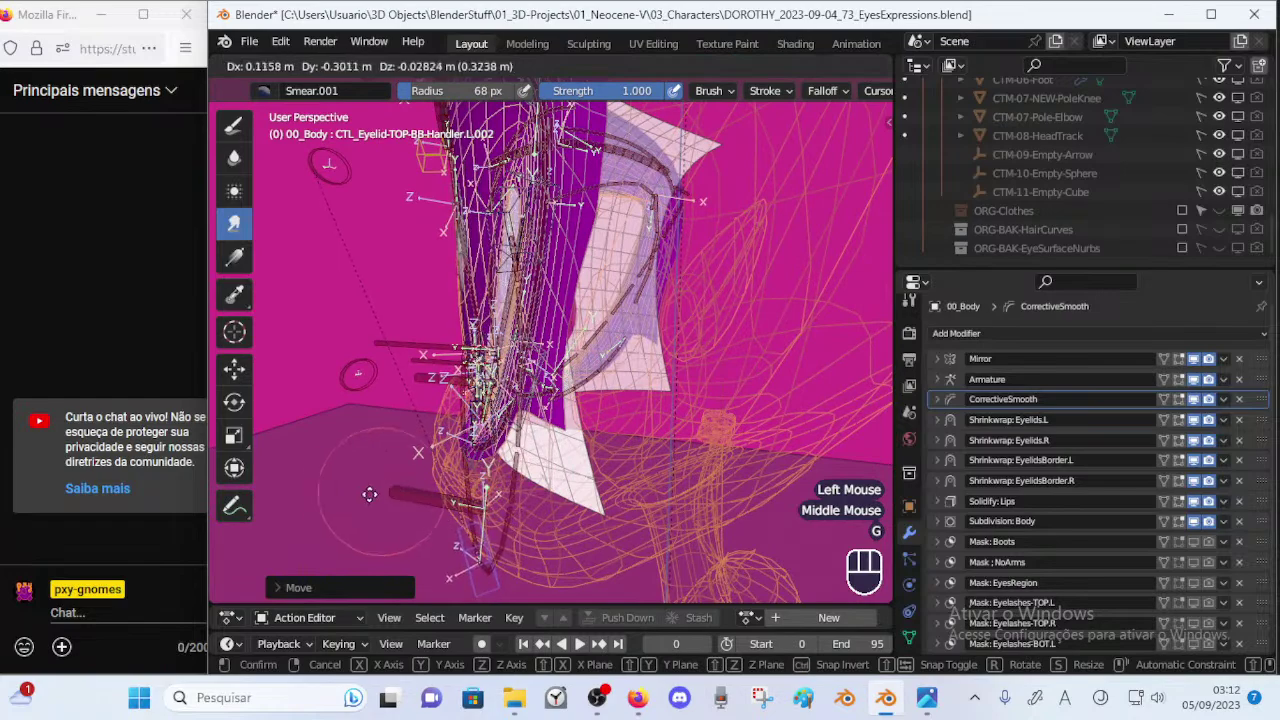
click(376, 492)
middle_drag(376, 492, 597, 489)
ctrl+click(440, 421)
middle_drag(440, 421, 388, 490)
key(g)
click(312, 428)
middle_drag(388, 490, 450, 430)
Select CTL_Eyelid-BOT-BB-Handler.L.003 at the outer corner of the left eye, move it outward and rotate it slightly.
ctrl+click(672, 314)
key(g)
mouse_move(672, 314)
middle_down()
mouse_move(720, 300)
mouse_move(655, 305)
middle_up()
click(748, 299)
key(g)
click(708, 306)
key(r)
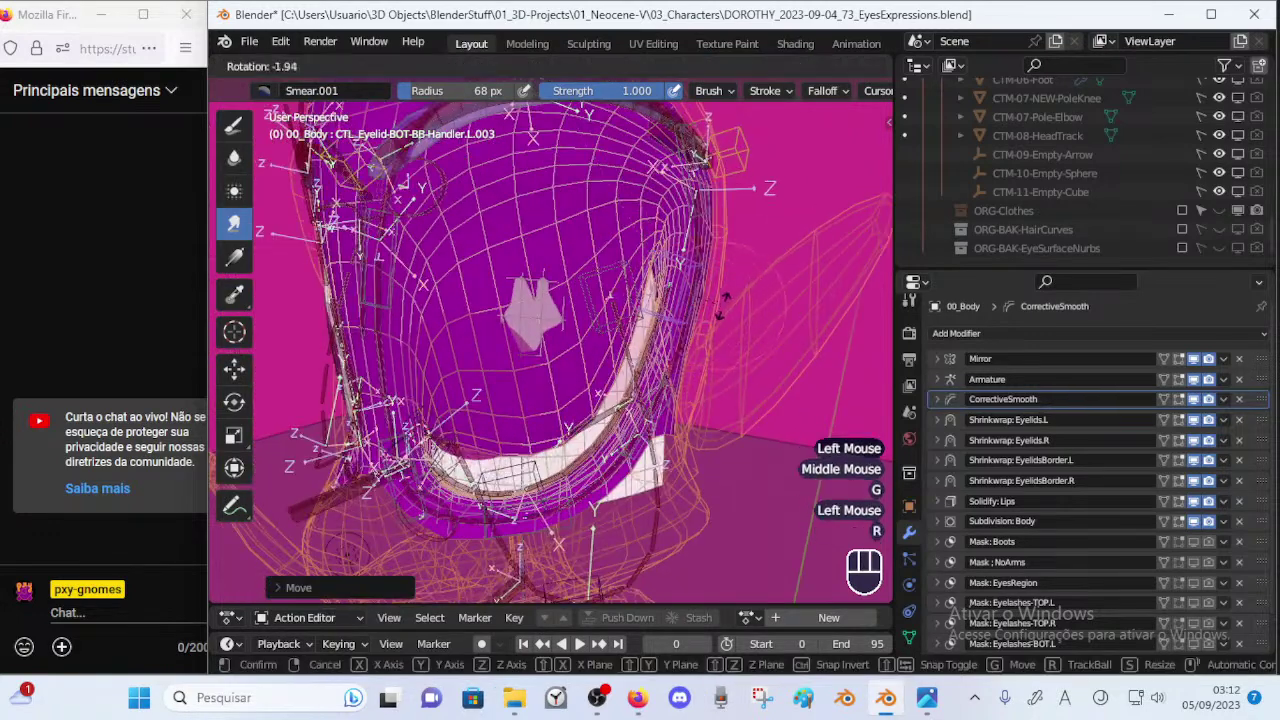
click(738, 333)
Select CTL_Eyelid-TOP-BB-Handler.L.003 and move and rotate it at the outer corner to shape the upper lid's end.
ctrl+click(634, 272)
key(g)
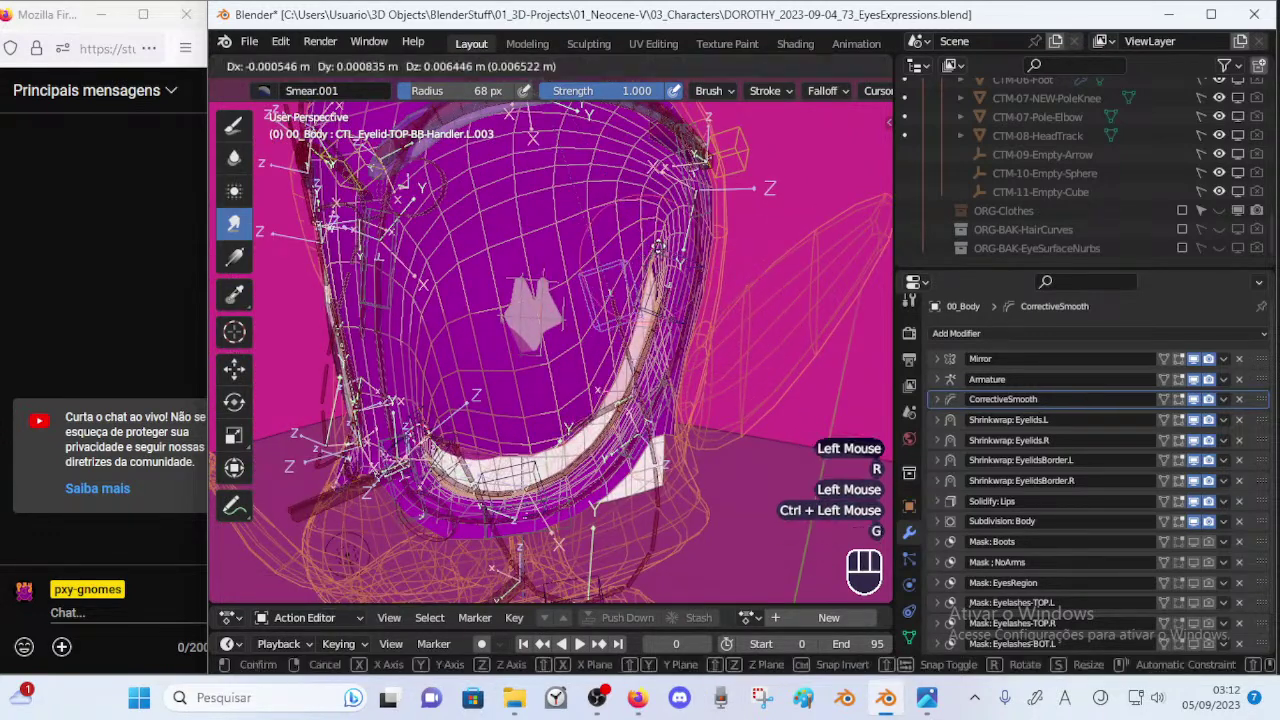
click(701, 224)
middle_drag(701, 224, 556, 290)
key(g)
click(527, 312)
key(r)
click(577, 350)
middle_drag(577, 350, 690, 340)
mouse_move(600, 345)
middle_down()
mouse_move(620, 345)
mouse_move(610, 355)
middle_up()
ctrl+middle_drag(600, 360, 588, 450)
Reselect CTL_Eyelid-TOP-BB-Handler.L.002 and adjust its position under the left eye from a frontal view.
ctrl+click(574, 546)
middle_drag(574, 546, 660, 478)
key(g)
click(705, 398)
middle_drag(705, 398, 650, 500)
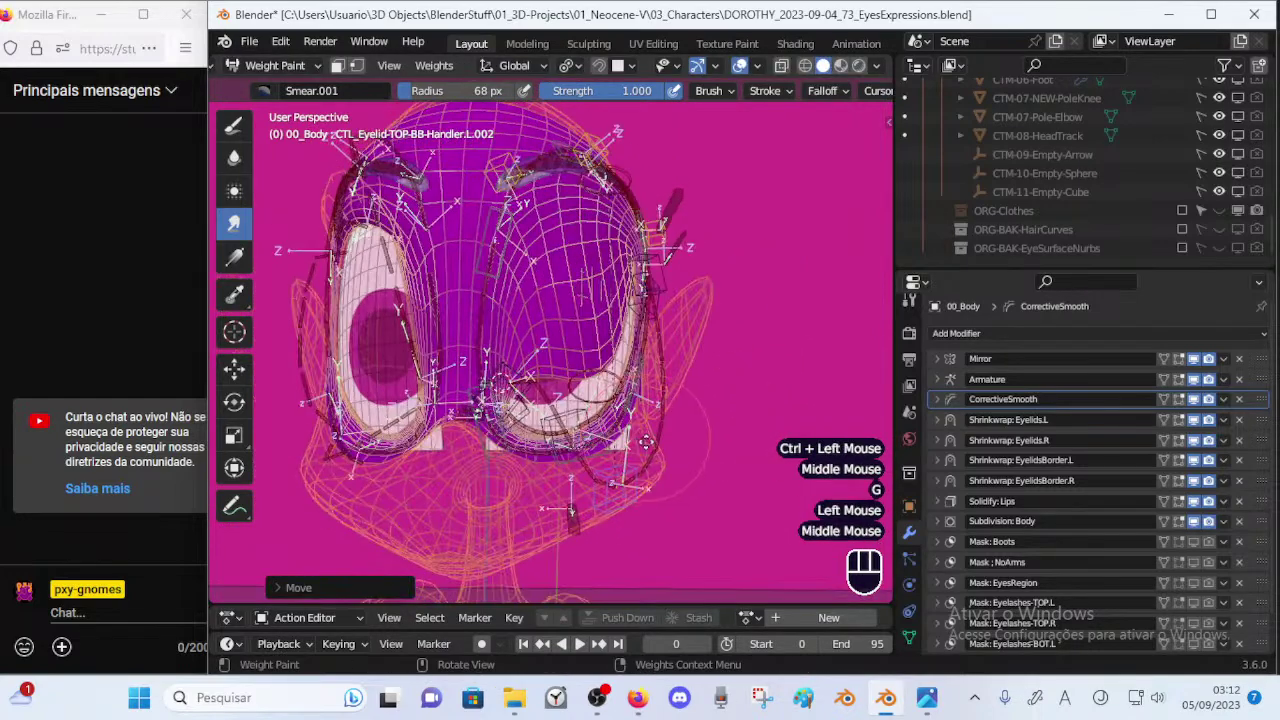
key(g)
click(639, 443)
middle_drag(680, 420, 630, 444)
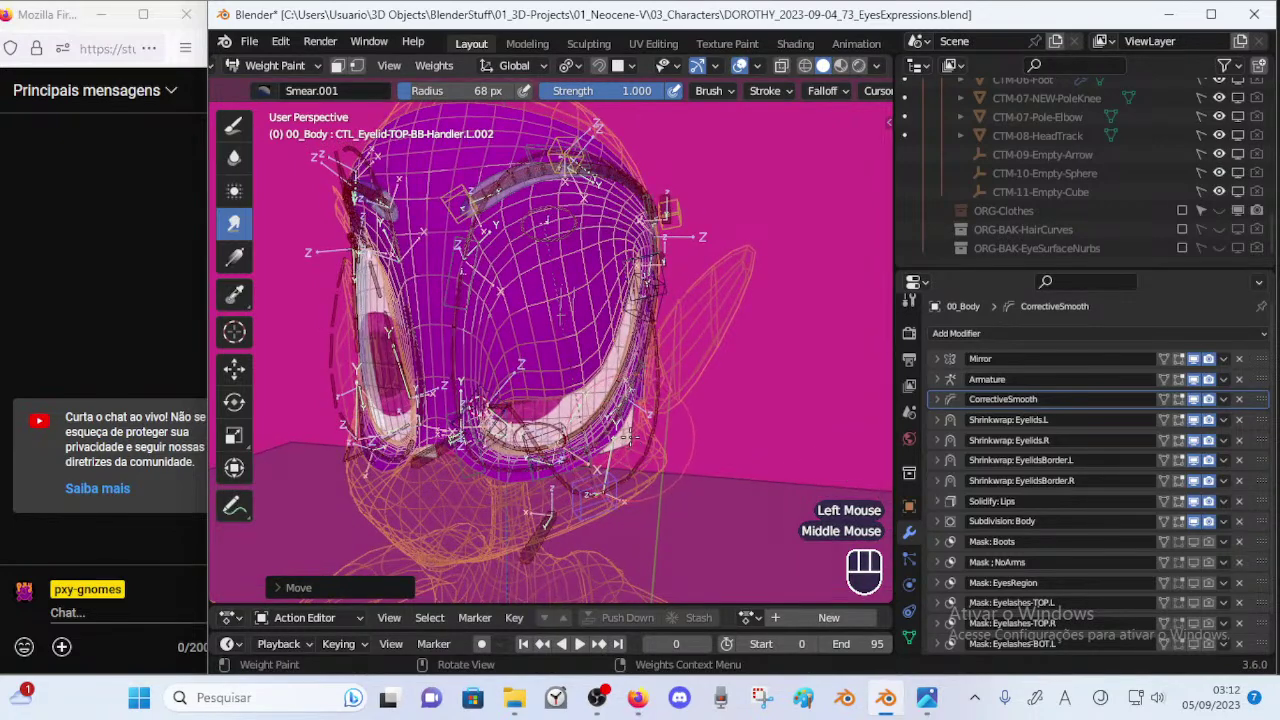
Test the upper lid by moving CTL_Eyelid-TOP-BB-Handler.L.002 vertically and then outward from the other side of the face.
key(g)
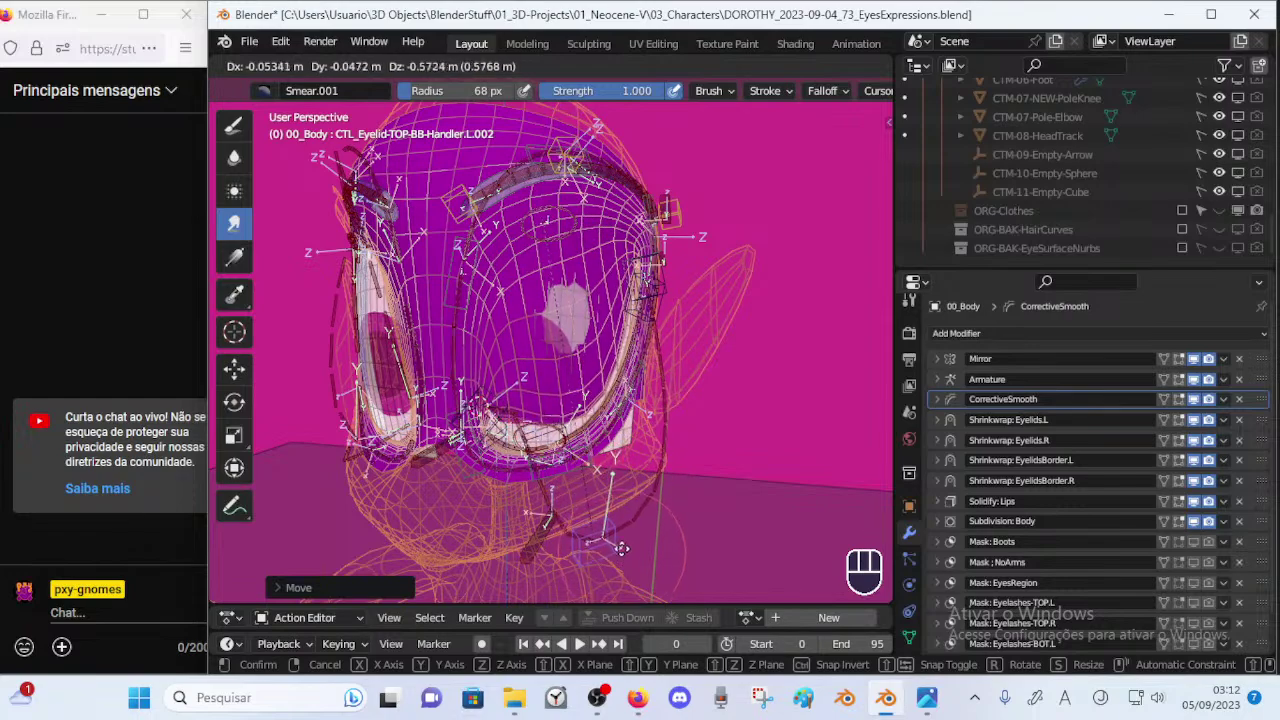
click(620, 466)
middle_drag(620, 466, 733, 444)
key(g)
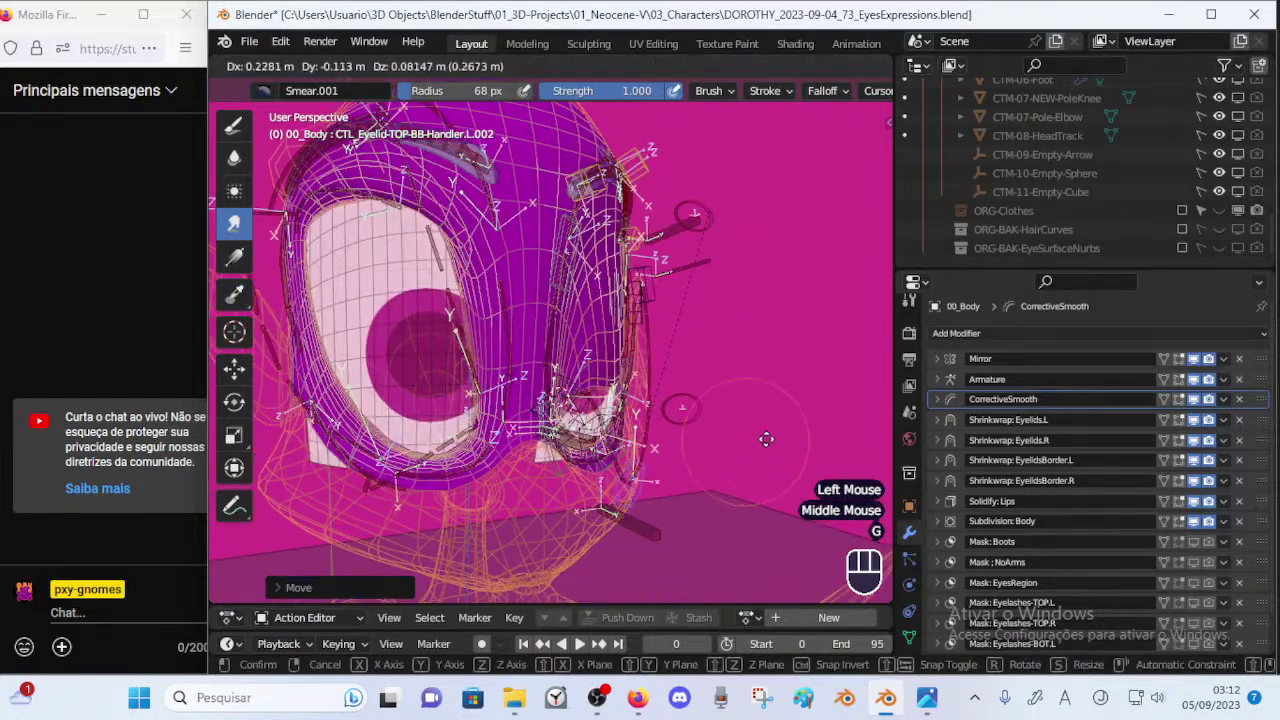
click(818, 425)
middle_drag(818, 425, 625, 415)
Lower CTL_Eyelid-TOP-BB-Handler.L.002 below the lower lid and fine-tune its sideways position.
key(g)
click(598, 455)
key(g)
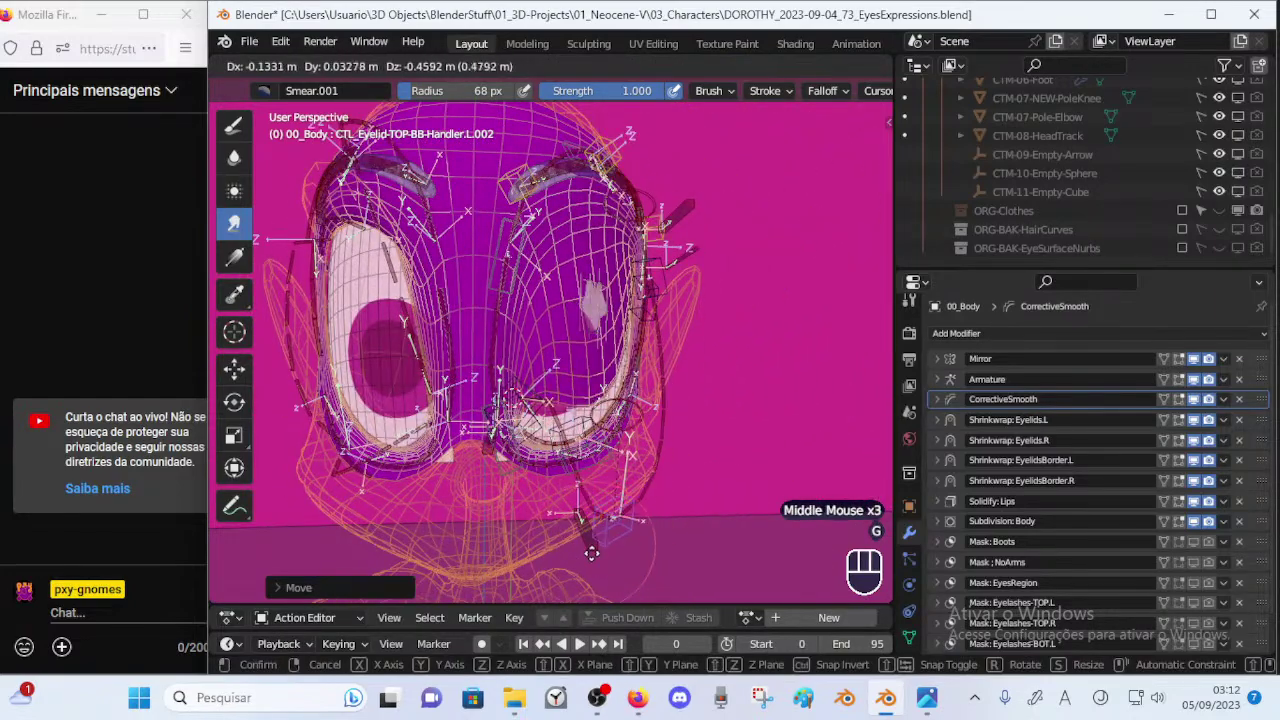
click(594, 551)
middle_drag(594, 551, 517, 499)
key(g)
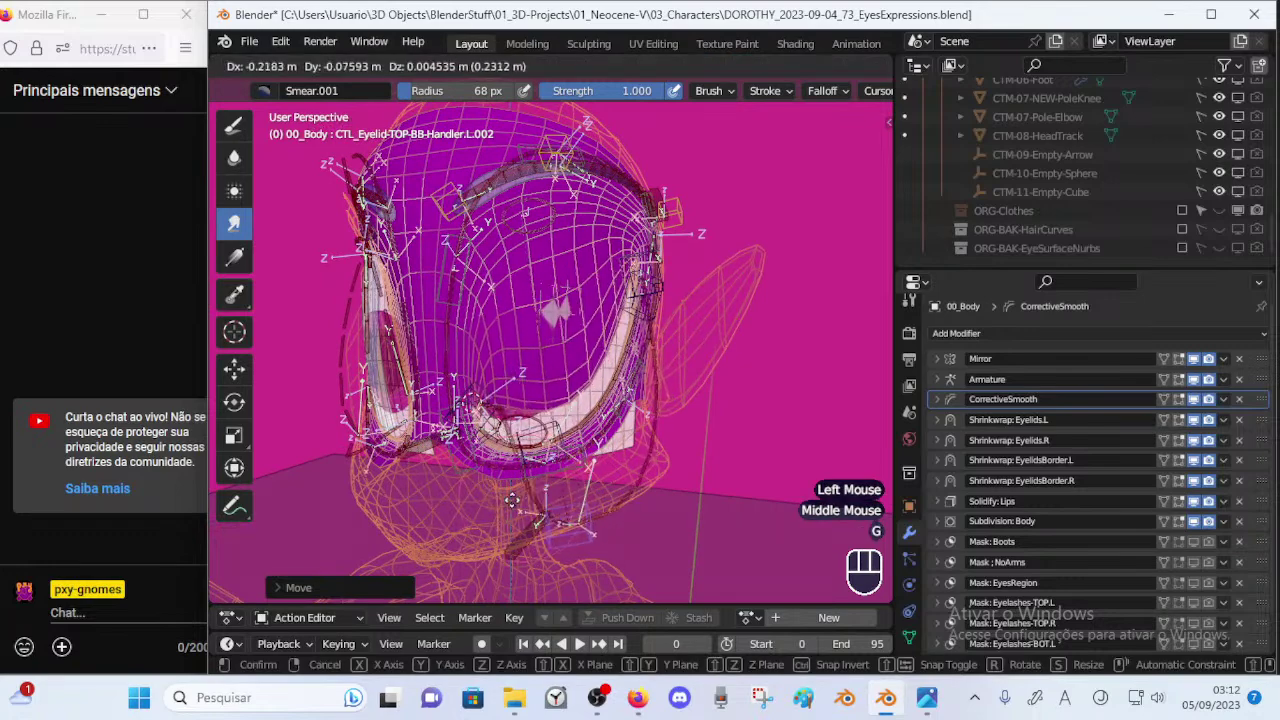
click(545, 472)
Select CTL_Eyelid-TOP-BB-Handler.L.001 at the inner corner and rotate and move it to shape the inner lid edge.
ctrl+click(490, 425)
key(r)
click(530, 450)
key(g)
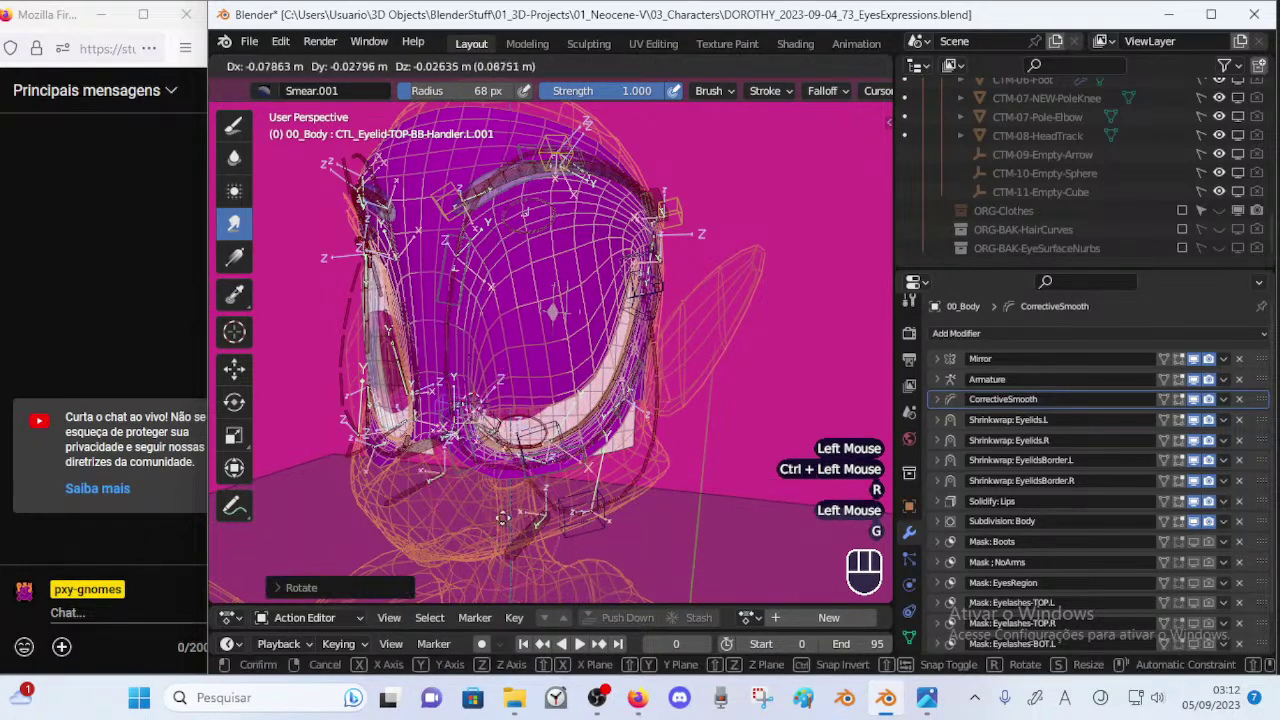
click(535, 485)
middle_drag(535, 485, 562, 450)
key(g)
click(460, 495)
key(r)
click(515, 495)
key(g)
click(574, 452)
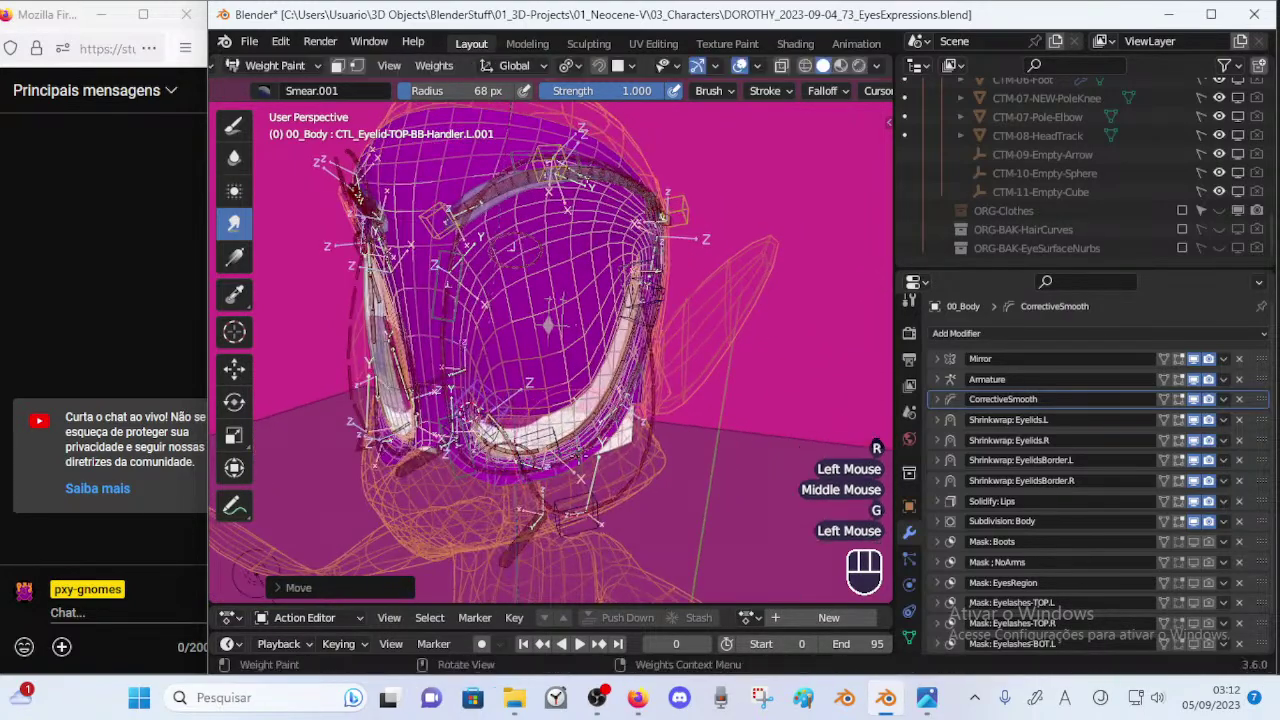
Reselect CTL_Eyelid-TOP-BB-Handler.L.002 and review the settings of the EyelidsBorder.L and EyelidsBorder.R Shrinkwrap modifiers.
ctrl+click(619, 448)
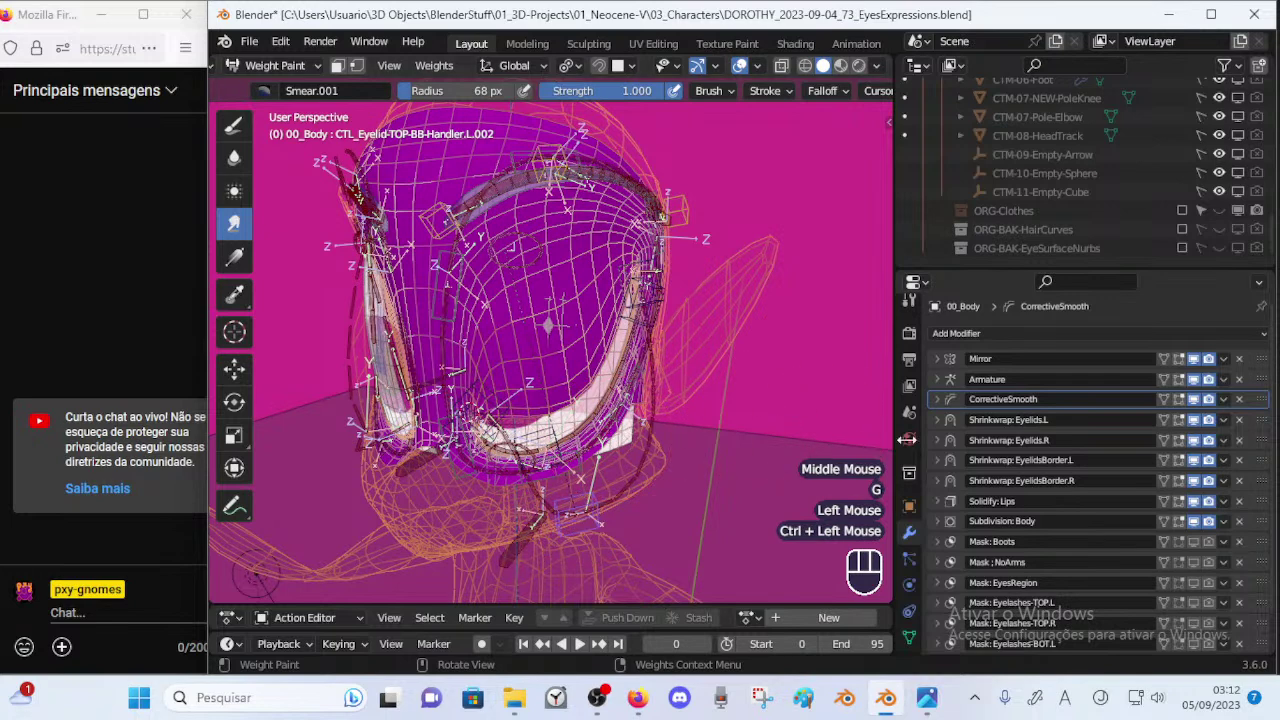
click(937, 461)
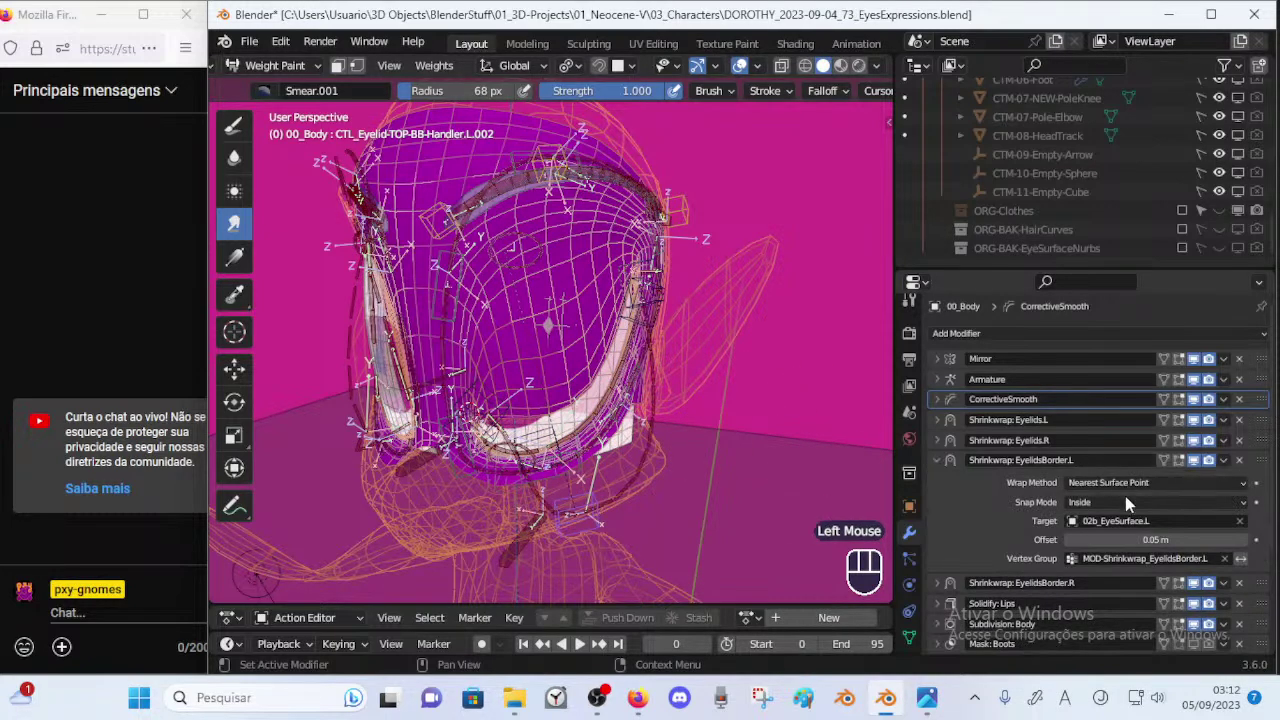
middle_drag(1120, 485, 1126, 391)
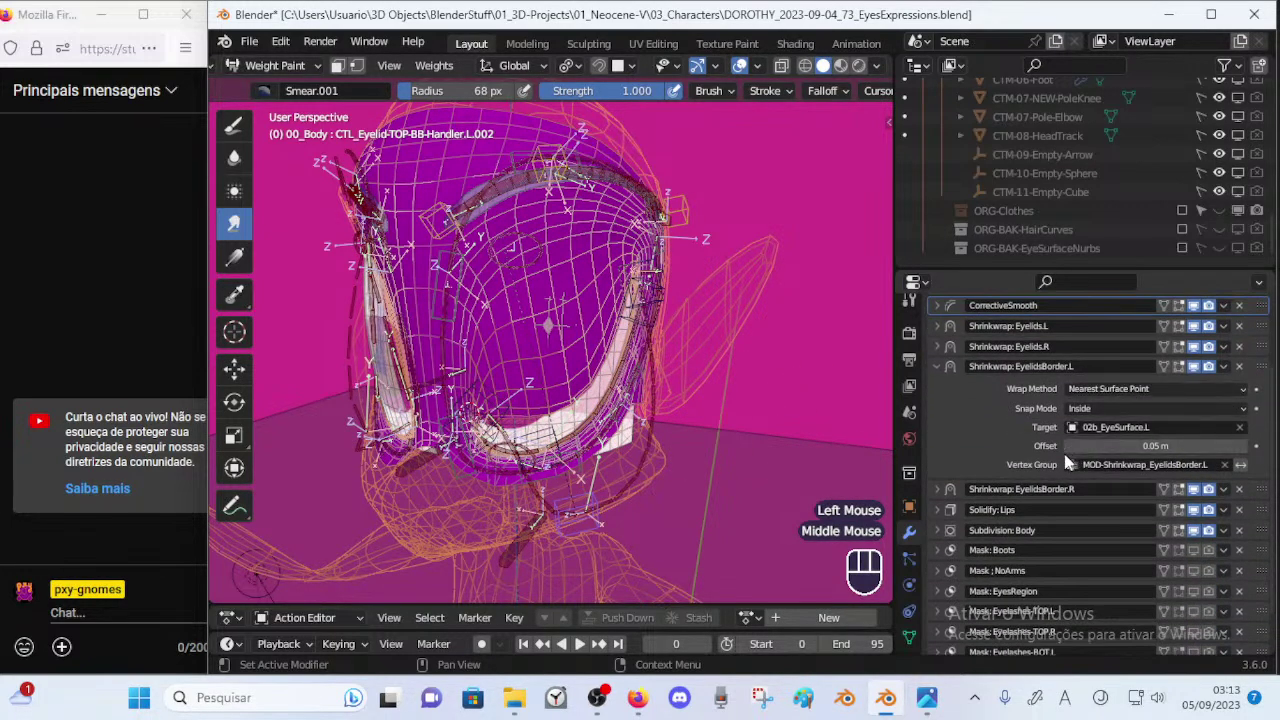
click(1004, 496)
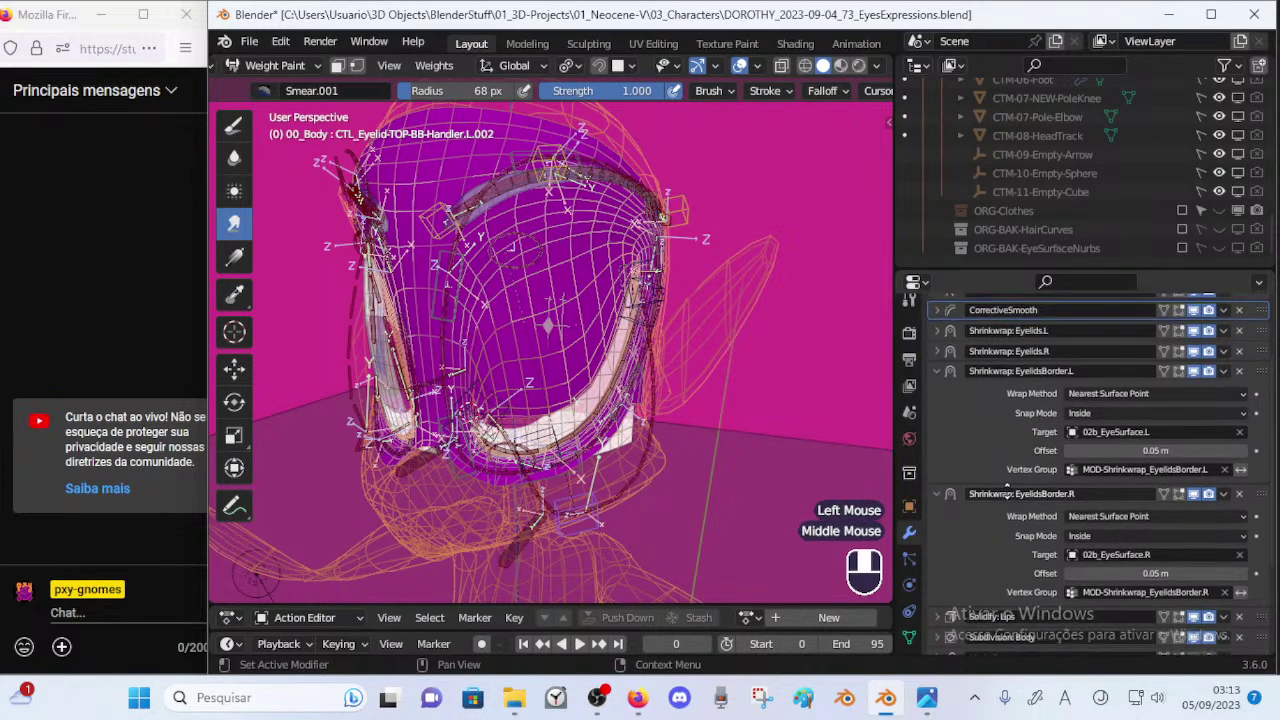
click(940, 496)
click(938, 371)
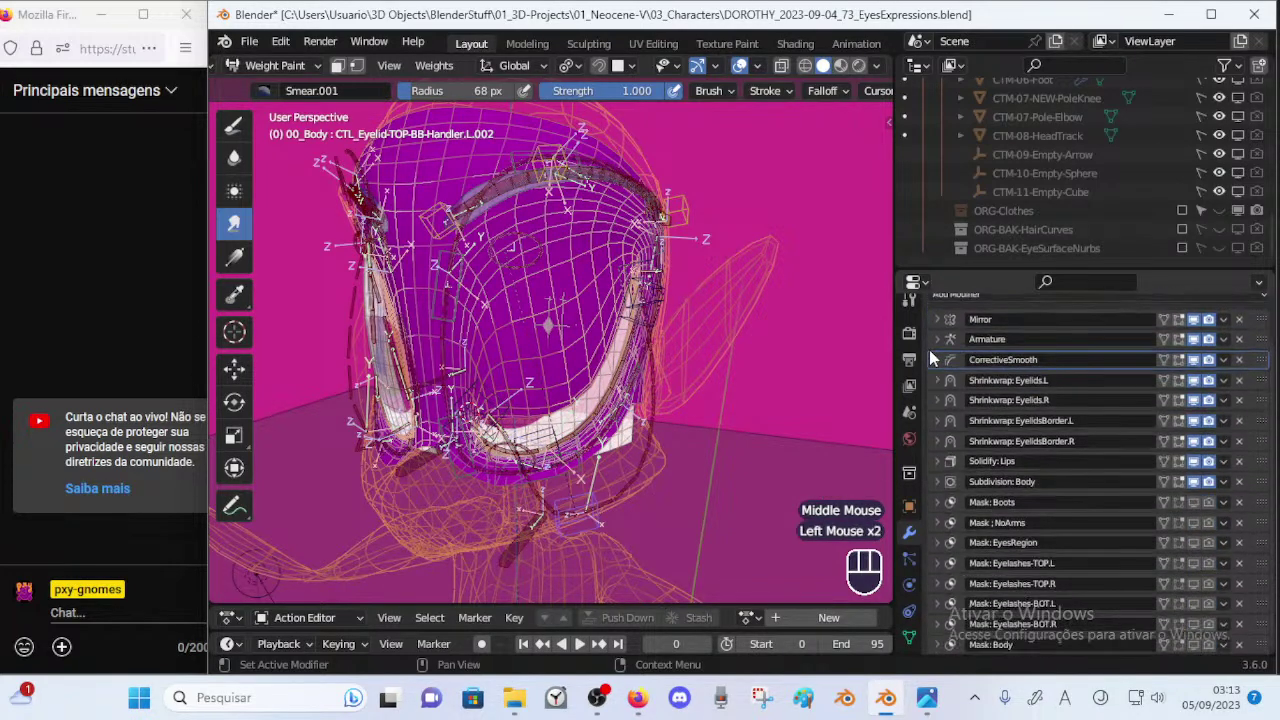
Set the offset of the Eyelids.L Shrinkwrap modifier to 0.035 m and copy that value to Eyelids.R.
click(934, 400)
click(934, 379)
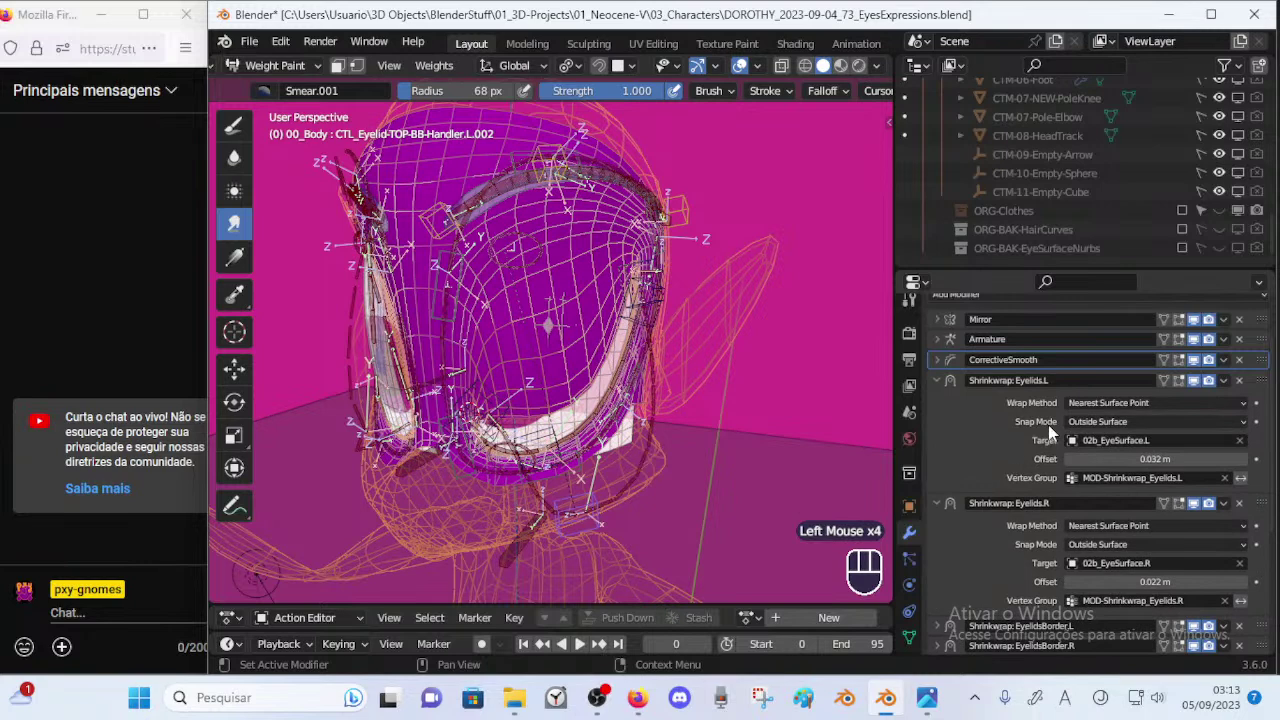
click(1156, 459)
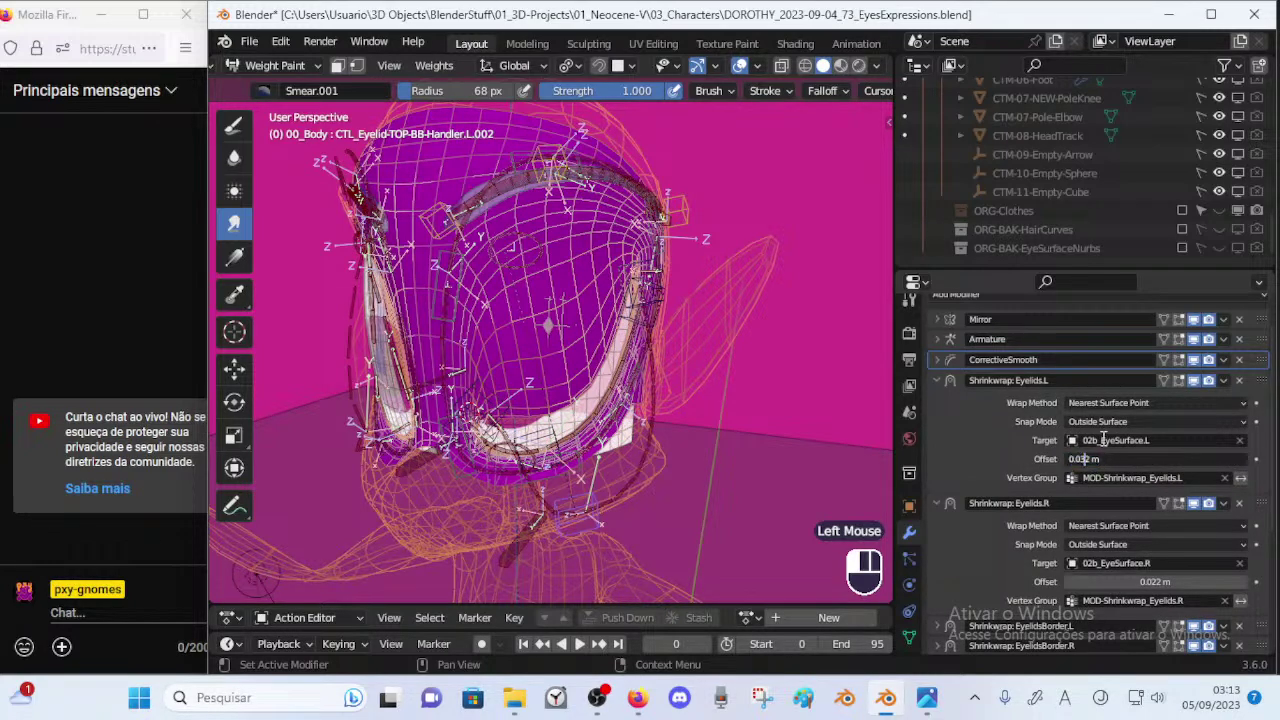
text(5)
key(Return)
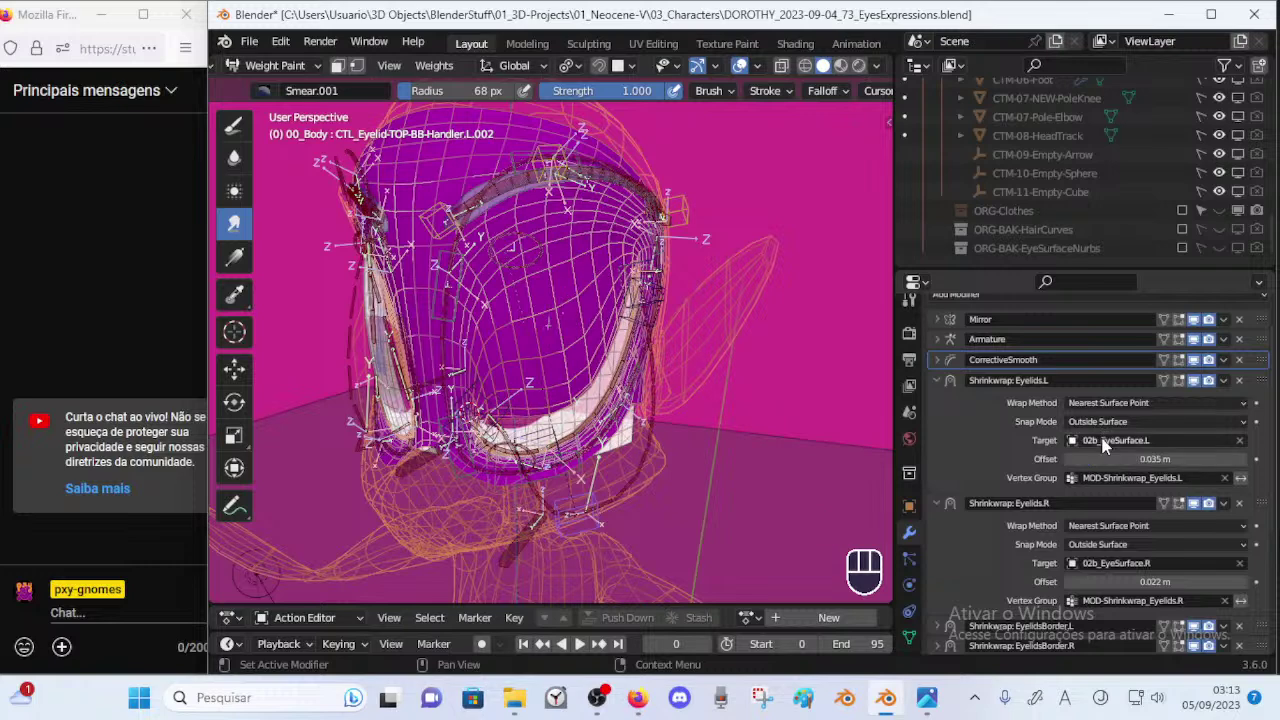
key(ctrl+c)
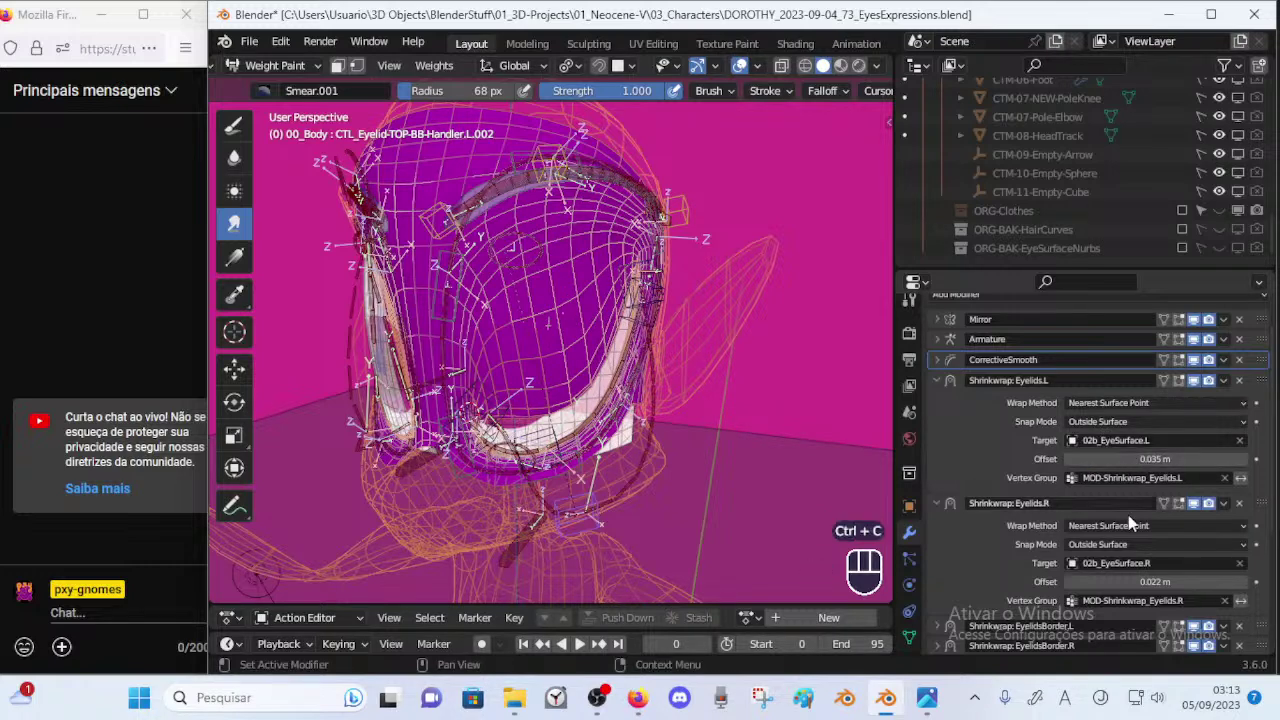
key(ctrl+v)
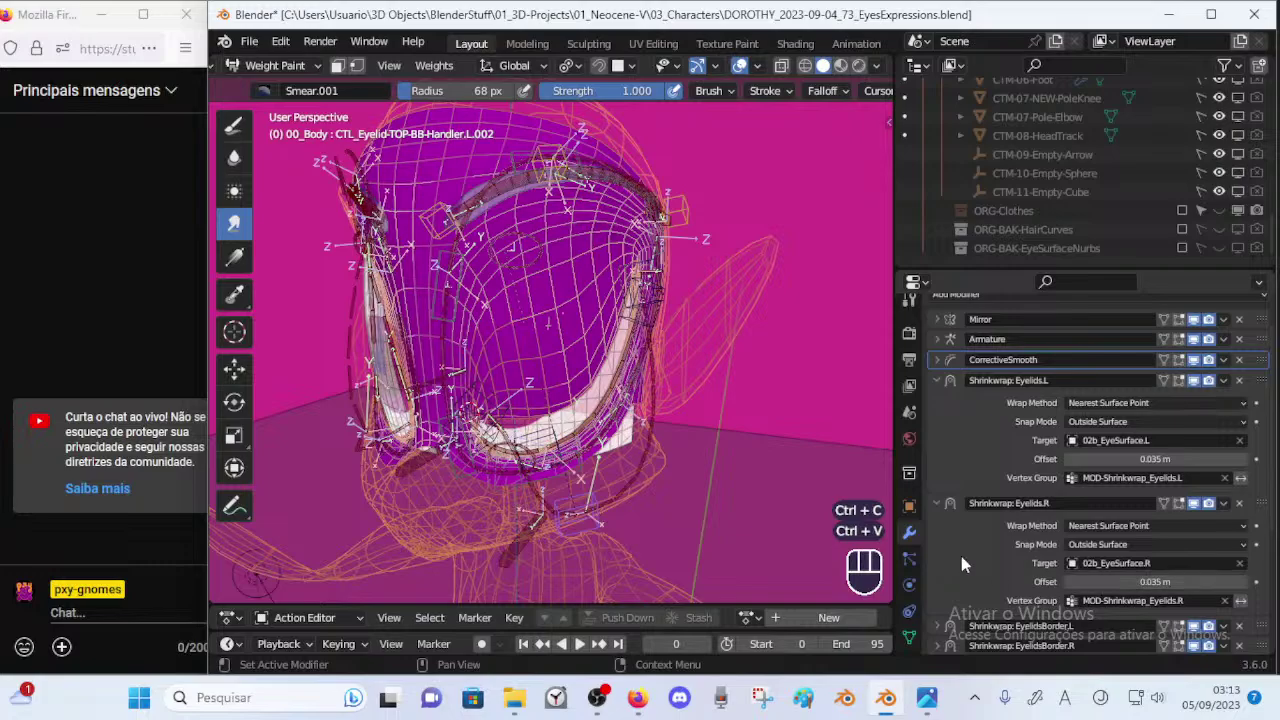
Check the eyelids from several angles, collapse the two Eyelids Shrinkwrap modifiers and save the file.
middle_drag(748, 460, 668, 450)
mouse_move(390, 427)
middle_down()
mouse_move(480, 420)
mouse_move(600, 345)
mouse_move(551, 281)
mouse_move(540, 286)
middle_up()
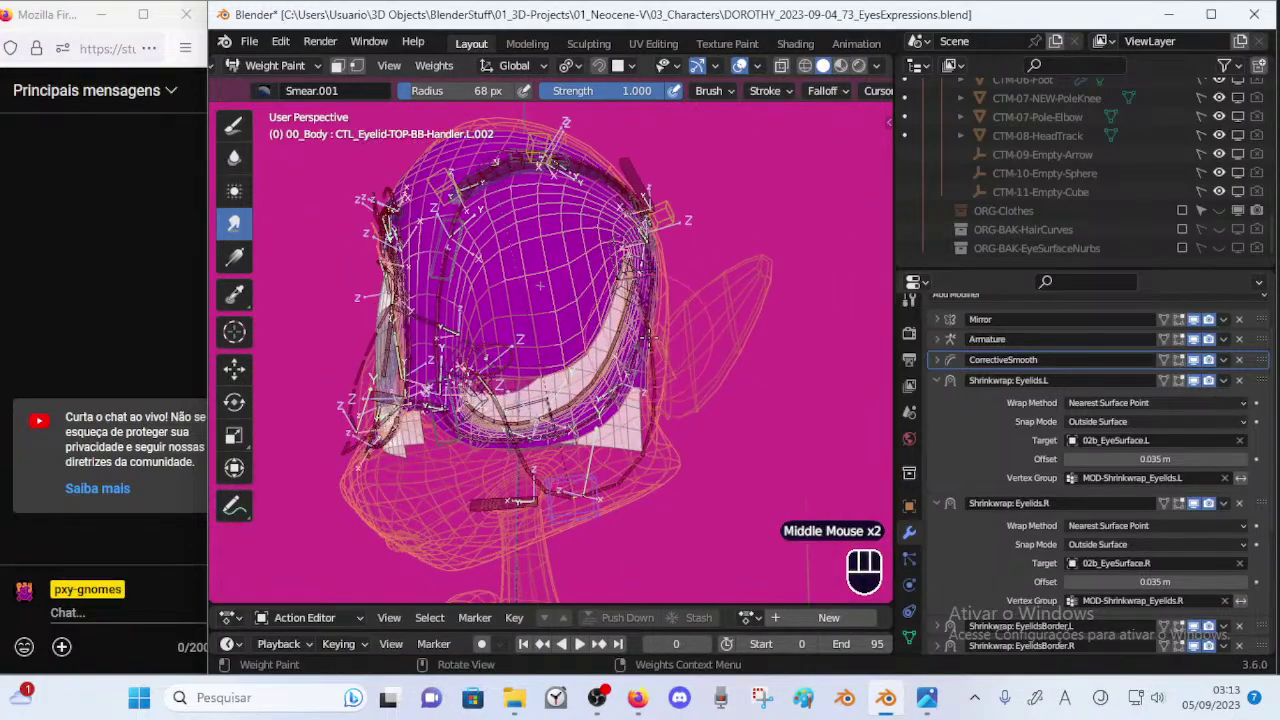
key(ctrl+alt+shift+z)
middle_drag(649, 337, 610, 414)
key(ctrl+alt+shift+z)
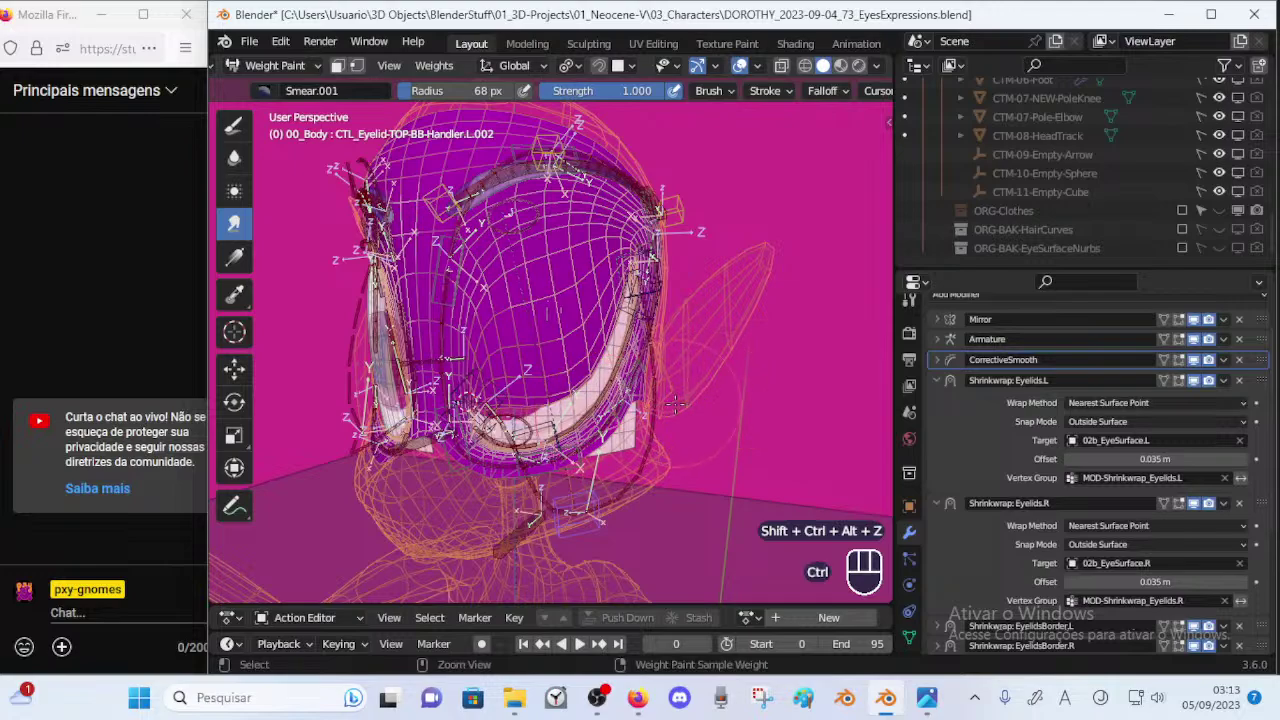
drag(937, 380, 936, 402)
key(ctrl+s)
ctrl+middle_drag(590, 425, 557, 370)
ctrl+click(497, 442)
key(g)
key(Escape)
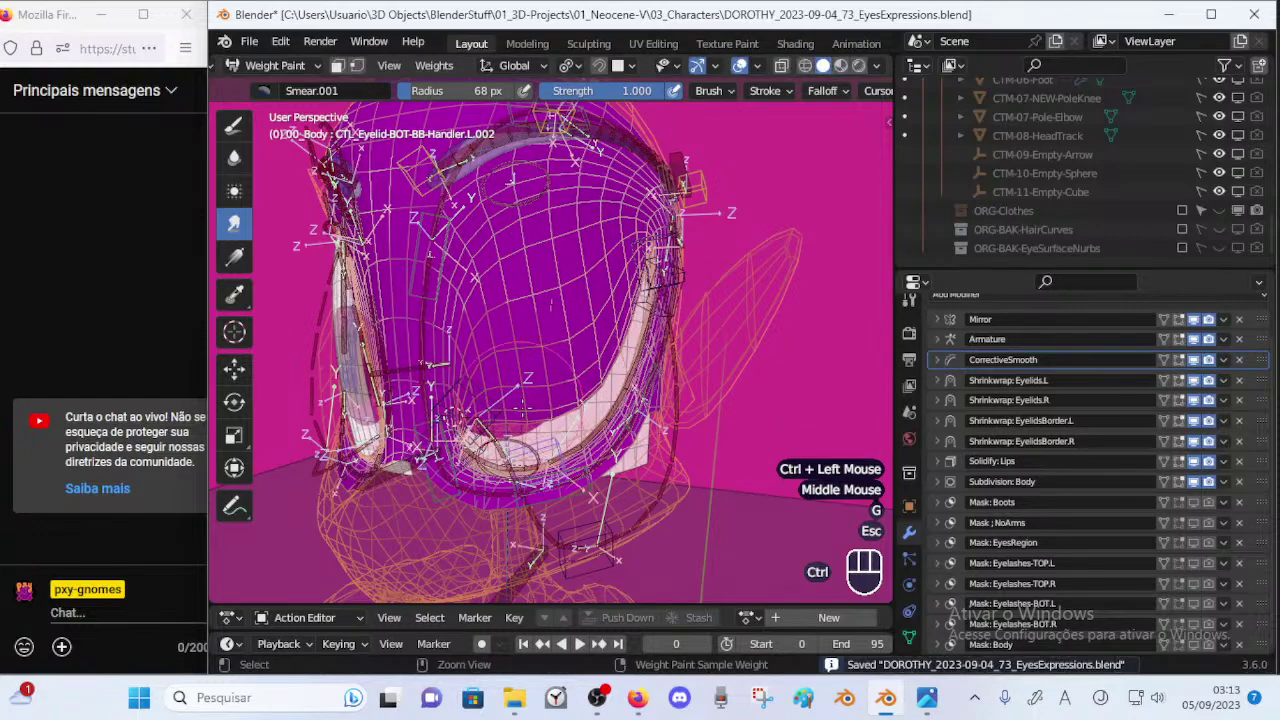
Select CTL_Eyelid-TOP-BB-Handler.L.002 and raise it to partly open the left upper lid.
ctrl+click(588, 547)
key(g)
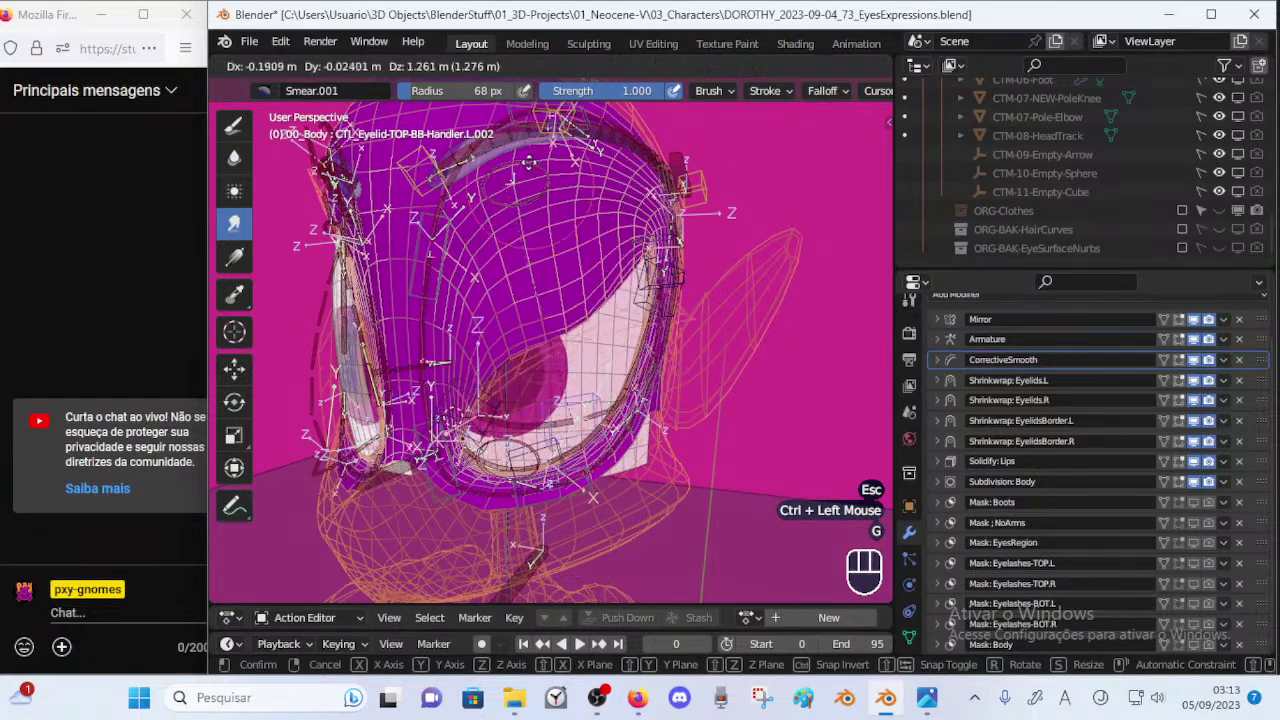
click(540, 262)
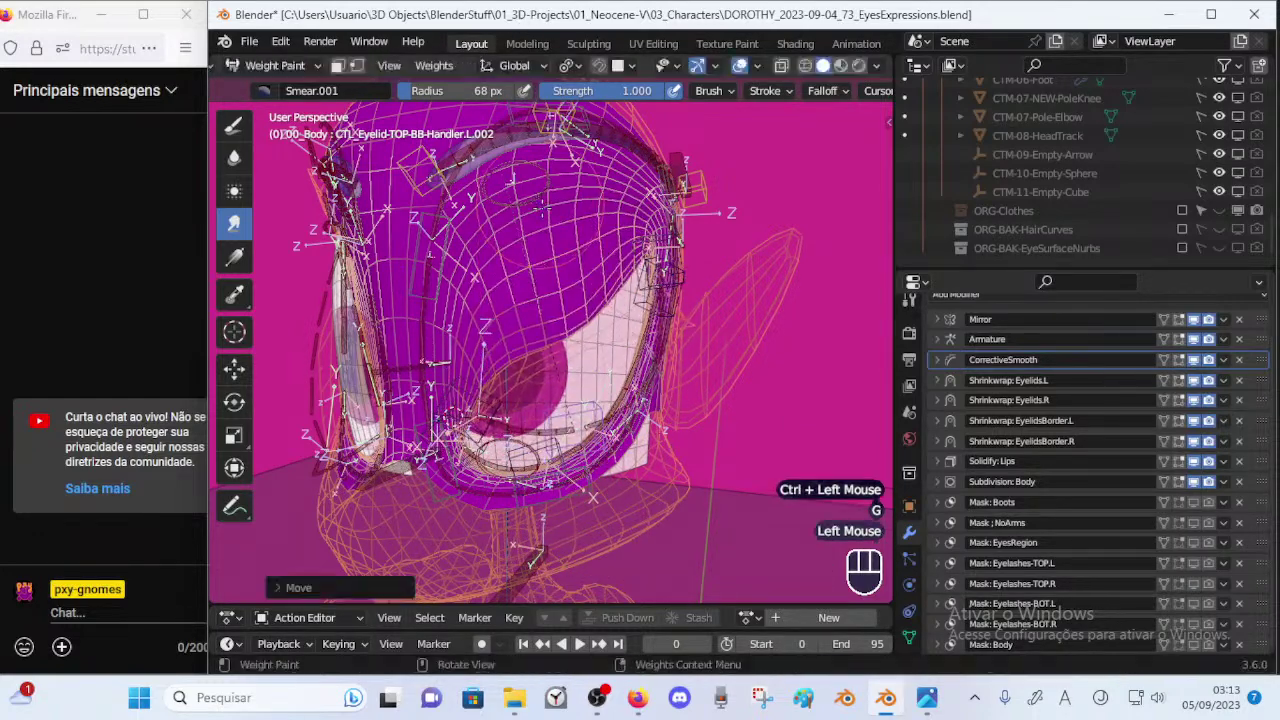
key(ctrl+alt+shift+z)
key(ctrl+alt+shift+z)
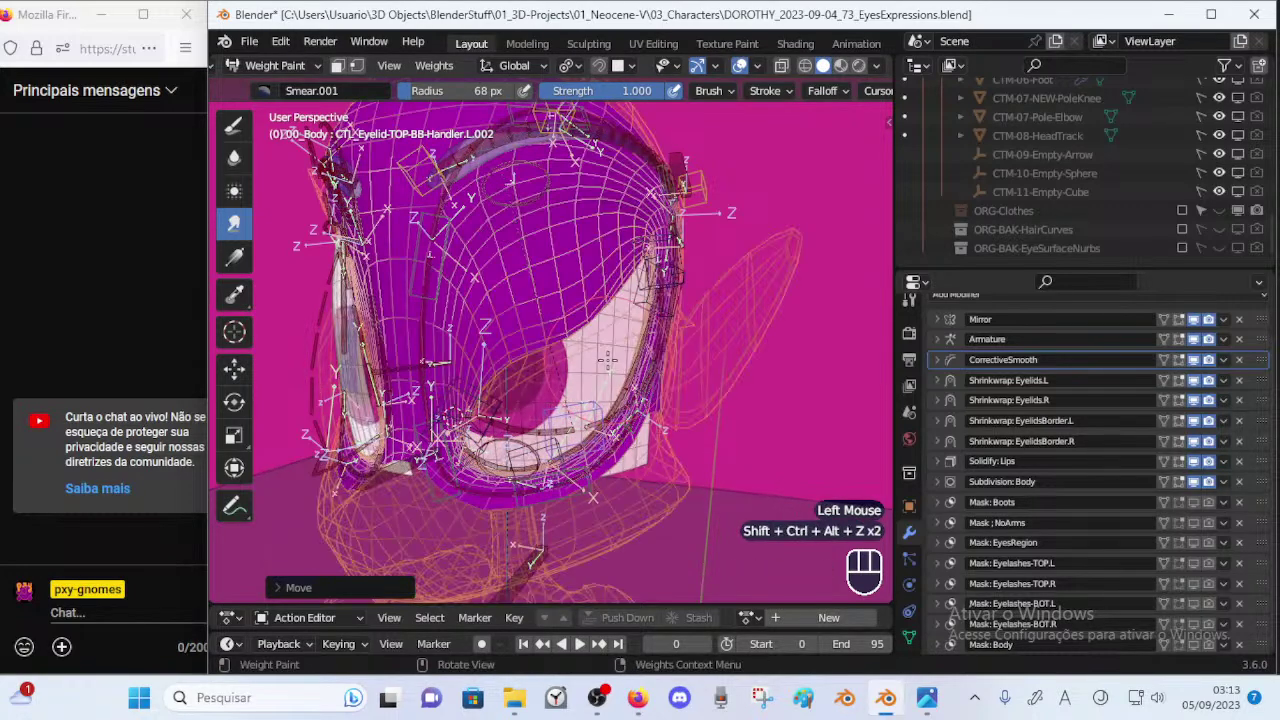
Move CTL_Eyelid-TOP-BB-Handler.L.002 up and down across the upper eye to test the open lid's shape.
key(g)
click(552, 100)
key(g)
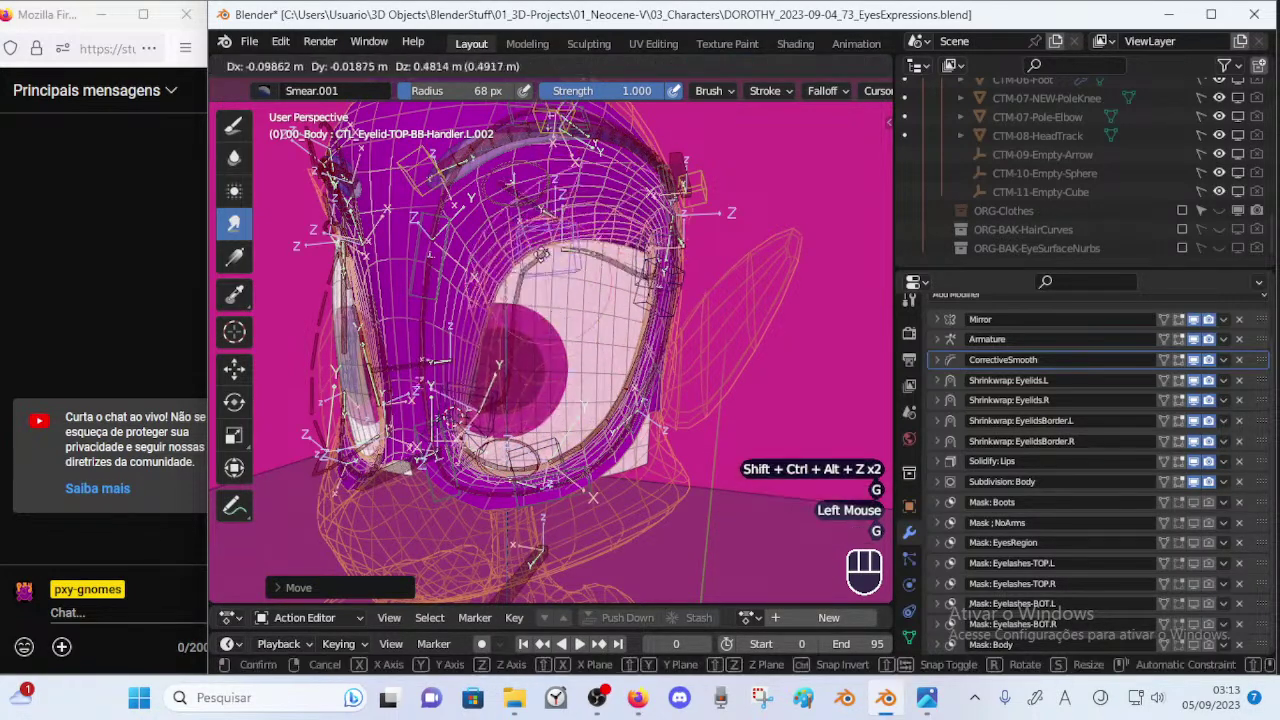
click(550, 114)
key(g)
click(565, 306)
Select CTL_Eyelid-TOP-BB-Handler.L.003 at the outer corner, rotate it and move it outward to fit the opened lid.
middle_drag(565, 306, 628, 302)
ctrl+click(632, 286)
key(r)
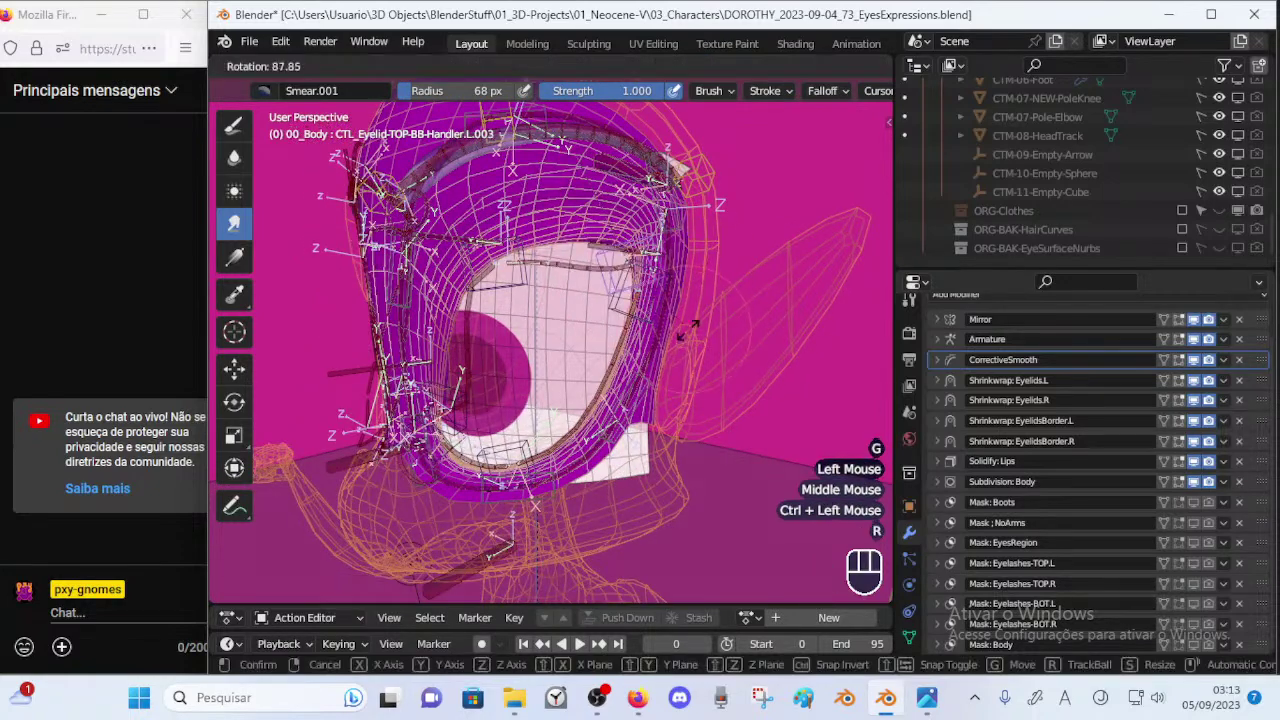
click(692, 318)
key(g)
click(706, 236)
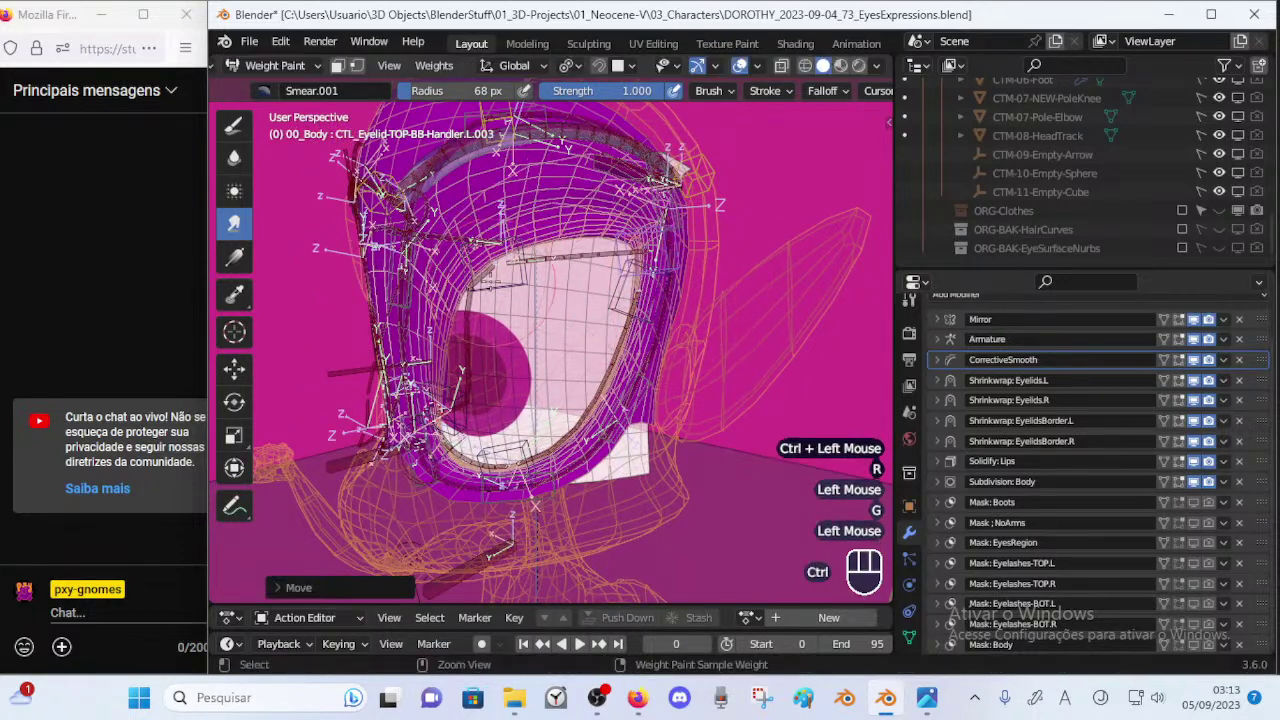
Reselect CTL_Eyelid-TOP-BB-Handler.L.002 and move it down toward the lower lid.
ctrl+click(497, 286)
key(g)
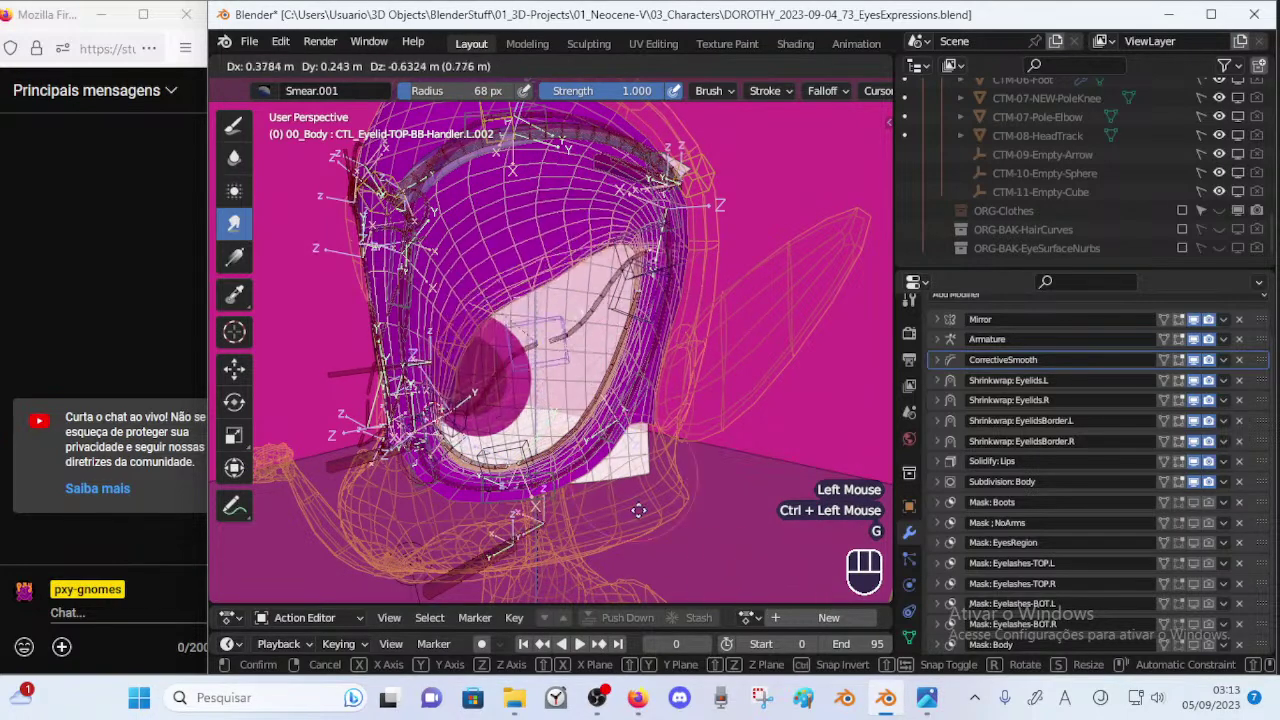
Move and rotate the left upper eyelid's handle CTL_Eyelid-TOP-BB-Handler.L.002, and rotate the handle near the outer eye corner.
click(636, 489)
key(r)
click(750, 580)
key(g)
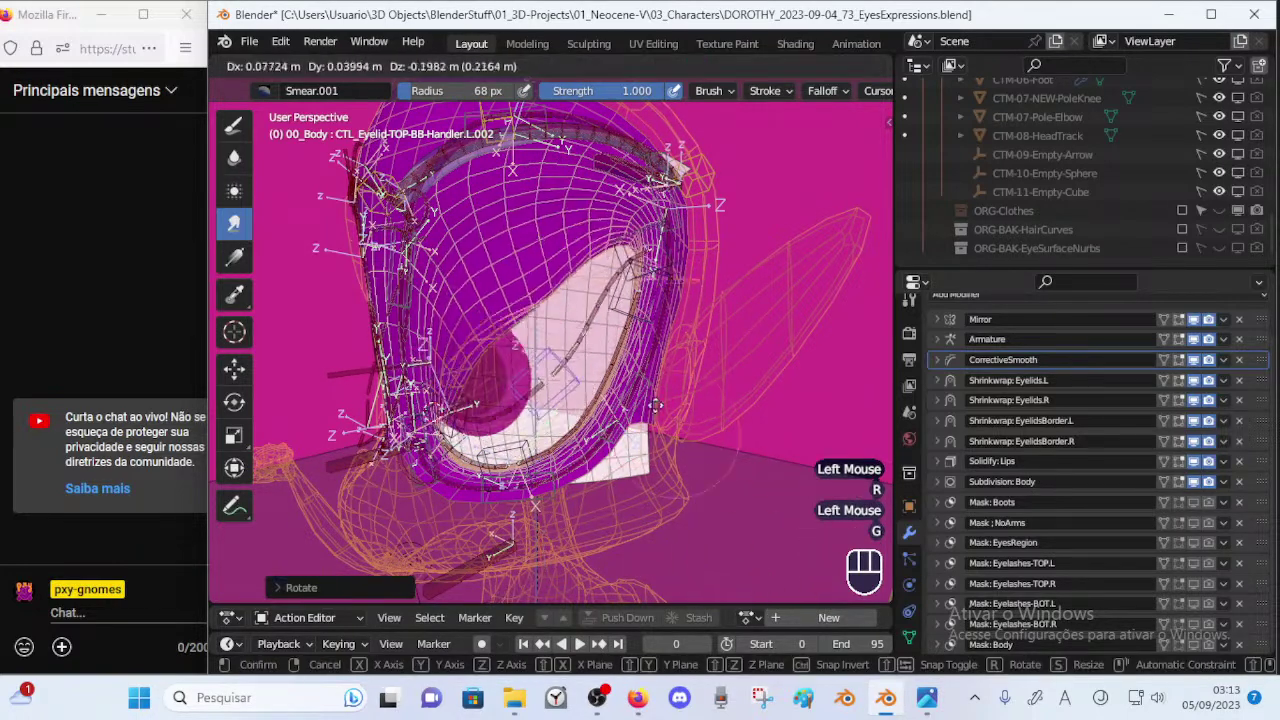
click(664, 446)
ctrl+click(632, 304)
key(r)
click(598, 291)
Reposition and rotate handle CTL_Eyelid-TOP-BB-Handler.L.002 so the left upper eyelid sits about half closed.
ctrl+click(556, 380)
key(g)
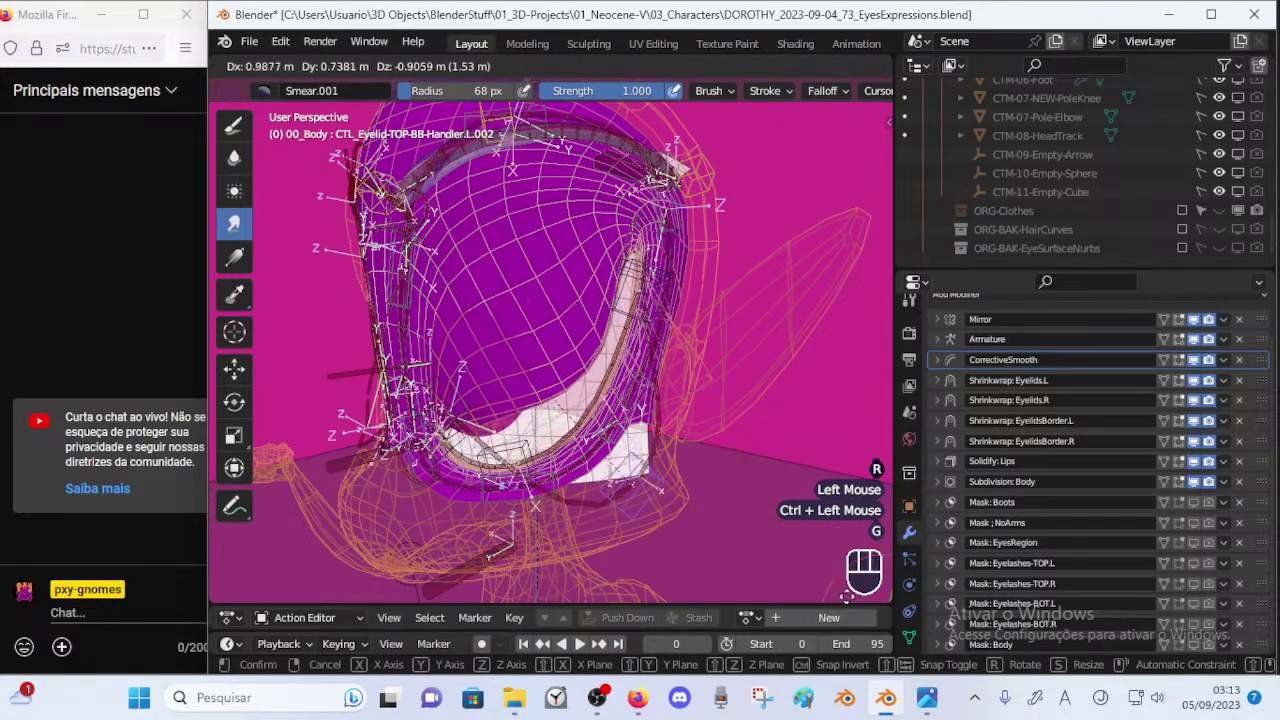
click(609, 473)
key(r)
click(645, 438)
middle_drag(592, 470, 620, 447)
key(g)
click(604, 358)
Rotate handle CTL_Eyelid-TOP-BB-Handler.L.001 and raise it toward the inner brow.
ctrl+click(488, 400)
key(r)
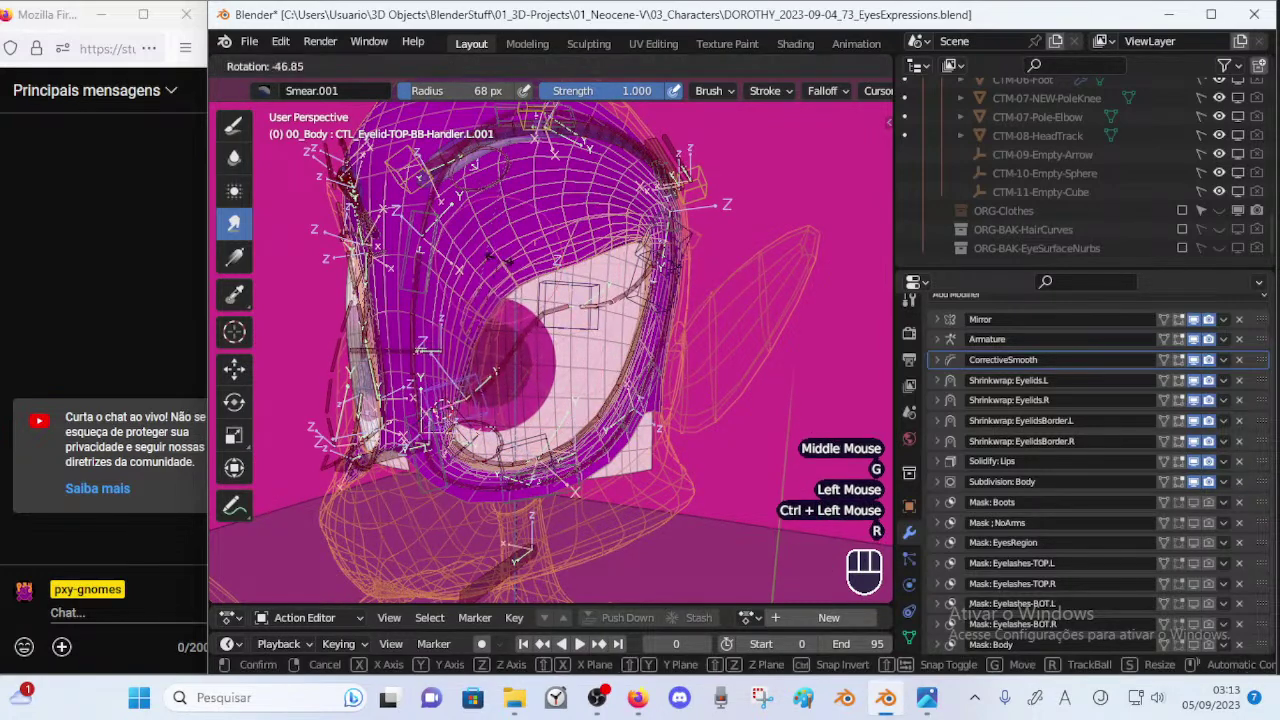
click(425, 347)
key(g)
click(431, 230)
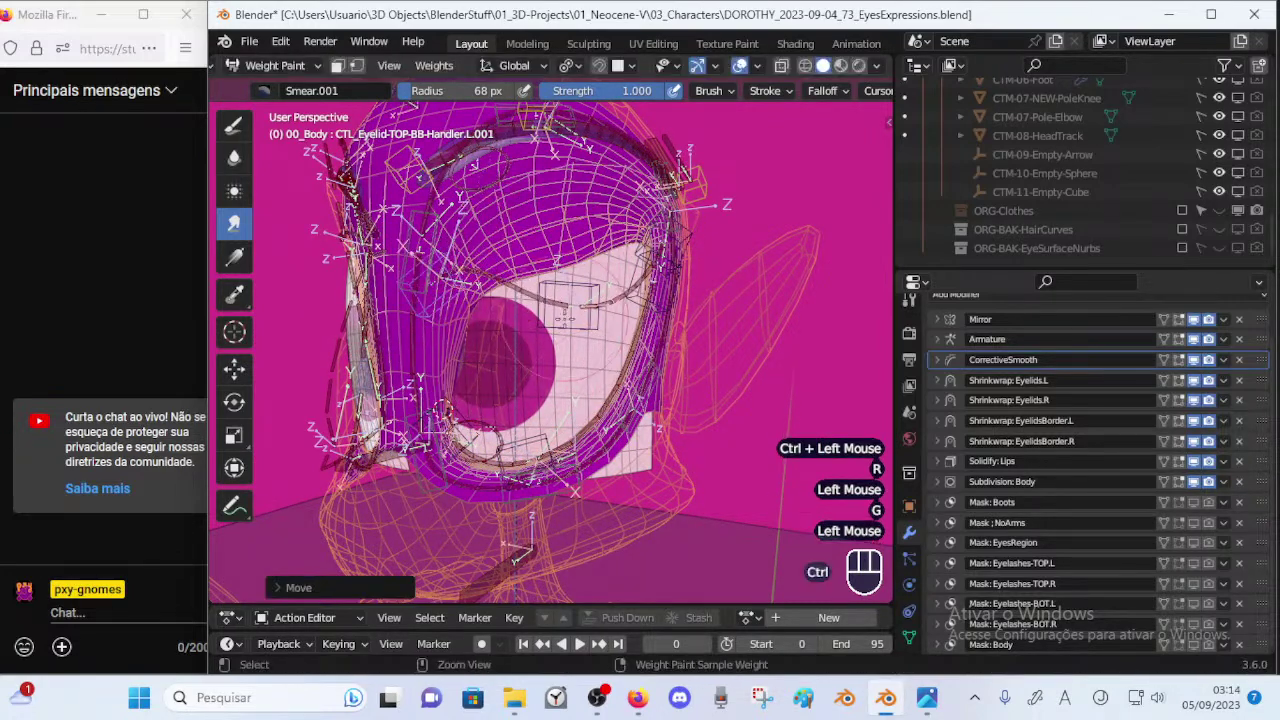
Raise handle CTL_Eyelid-TOP-BB-Handler.L.002 to open the left upper eyelid.
ctrl+click(590, 328)
key(g)
click(547, 118)
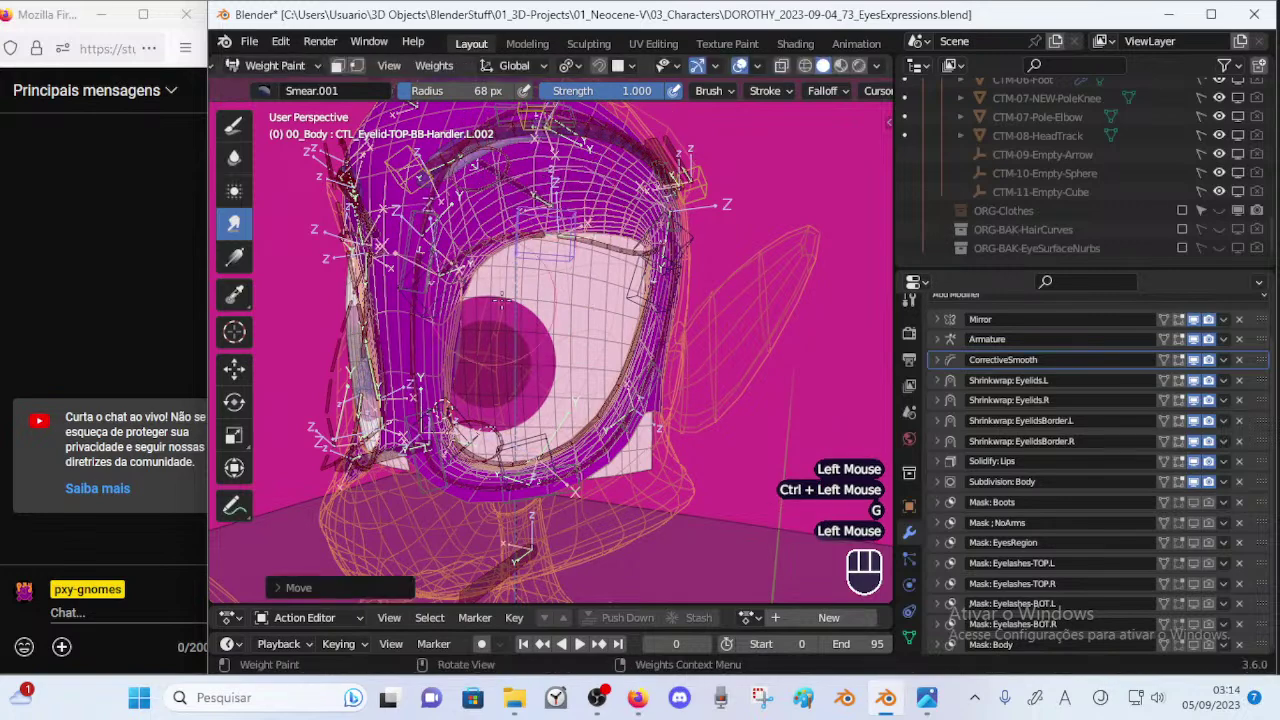
middle_drag(547, 120, 558, 121)
Lower handle CTL_Eyelid-TOP-BB-Handler.L.001 toward the inner eye corner and adjust its rotation.
ctrl+click(453, 300)
key(g)
click(484, 460)
key(r)
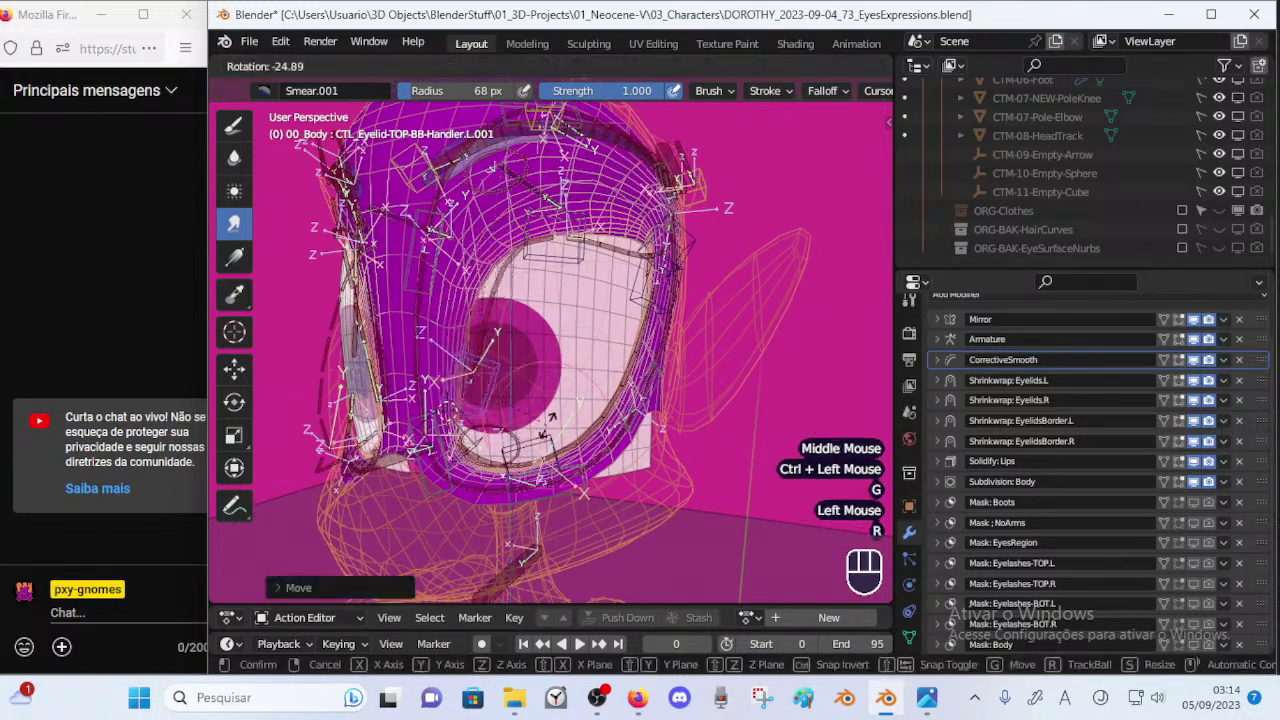
click(548, 342)
key(g)
click(515, 427)
key(r)
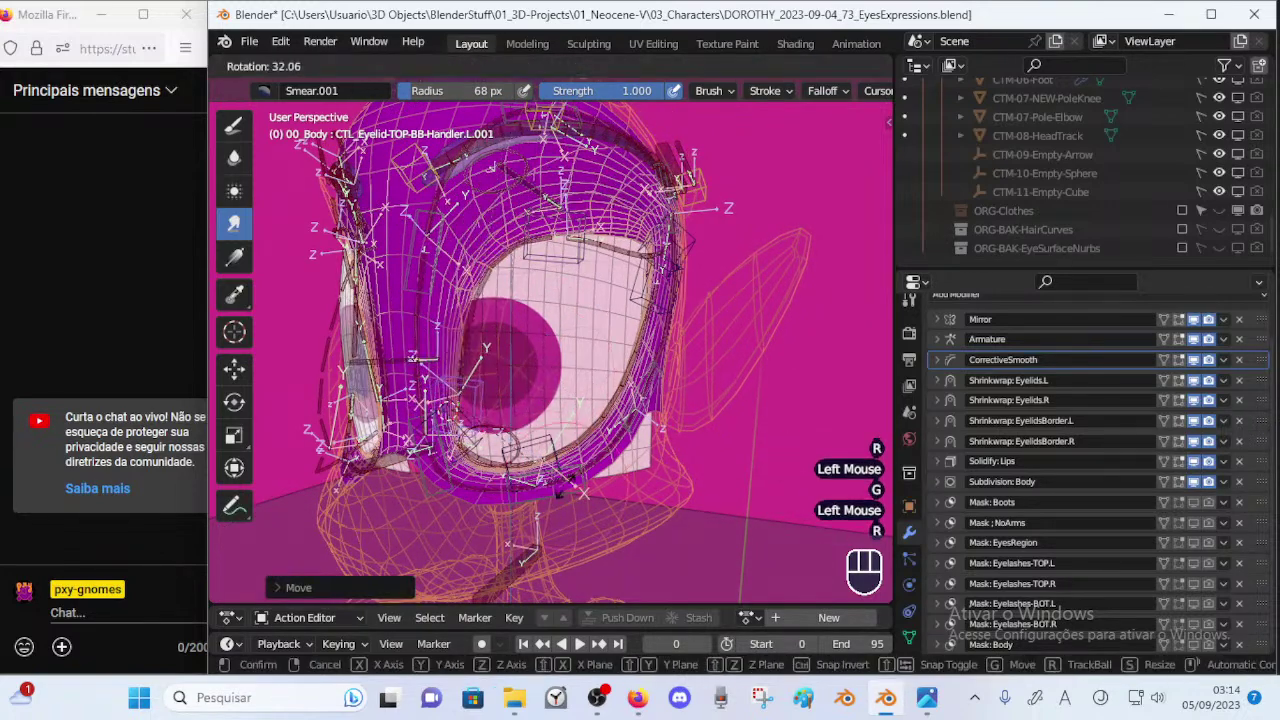
click(495, 508)
Lower and rotate handle CTL_Eyelid-TOP-BB-Handler.L.002 so the upper eyelid slants down across the pupil.
ctrl+click(556, 258)
key(g)
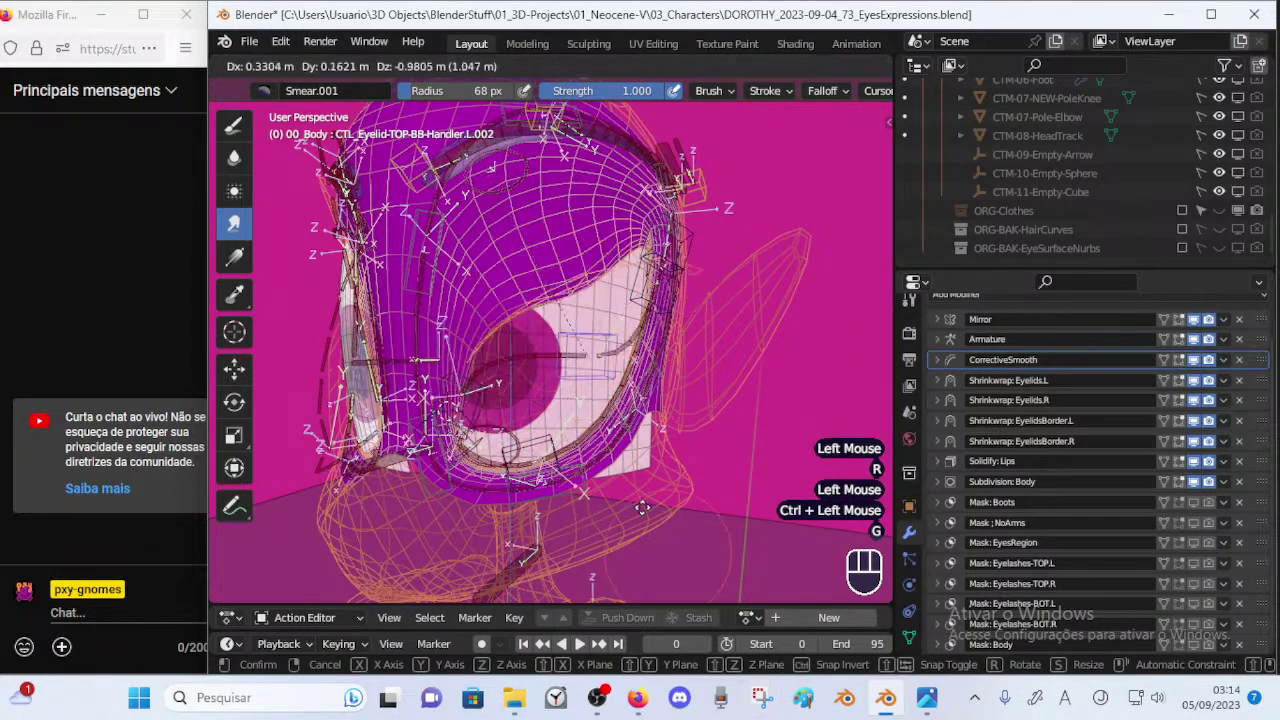
click(643, 516)
key(r)
click(730, 326)
key(g)
click(708, 534)
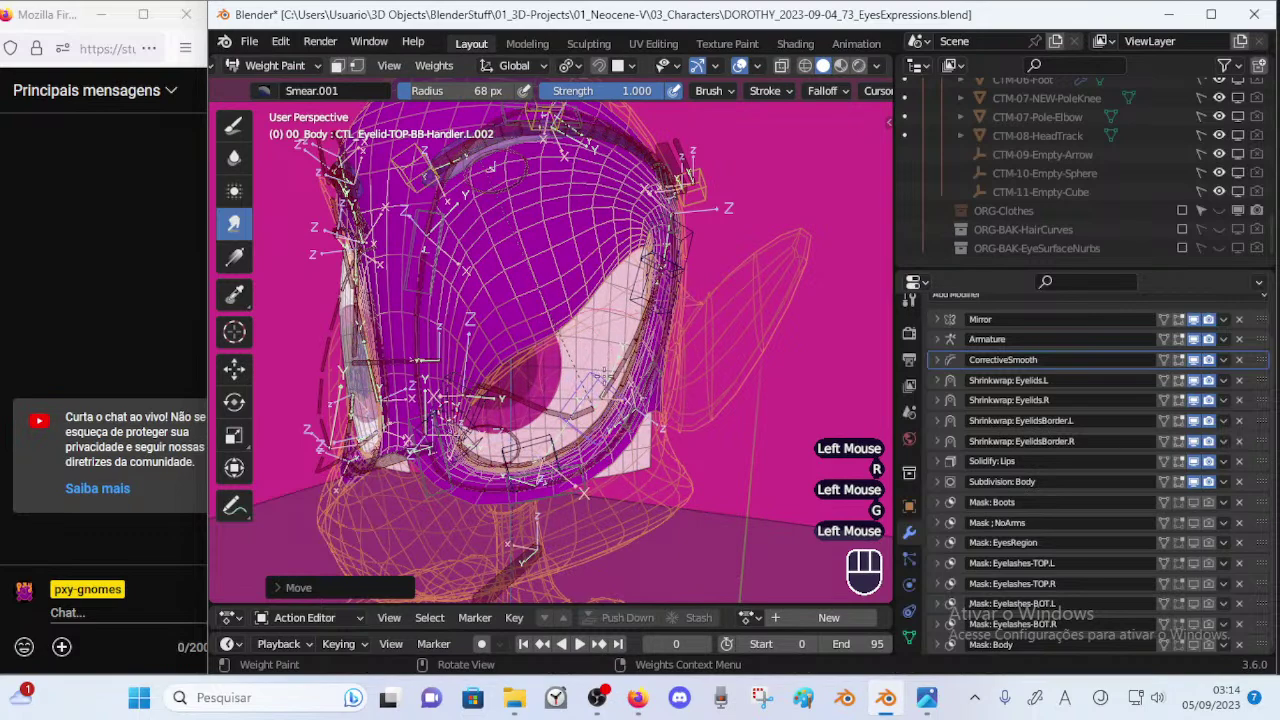
key(g)
click(768, 512)
Rotate handle CTL_Eyelid-TOP-BB-Handler.L.001 and refine its position near the inner eye corner.
ctrl+click(485, 396)
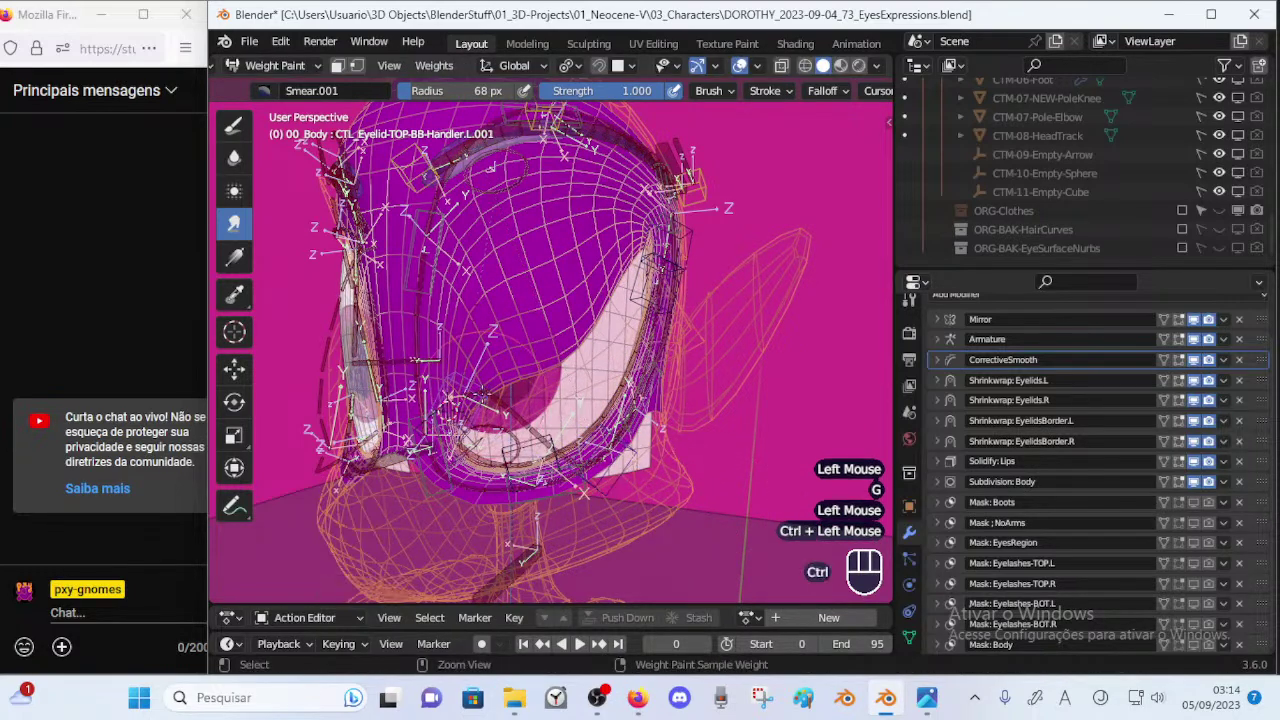
key(r)
click(490, 533)
key(g)
click(489, 490)
key(g)
click(535, 340)
Adjust the position of handle CTL_Eyelid-TOP-BB-Handler.L.002 along the slanted edge of the upper eyelid.
ctrl+click(588, 480)
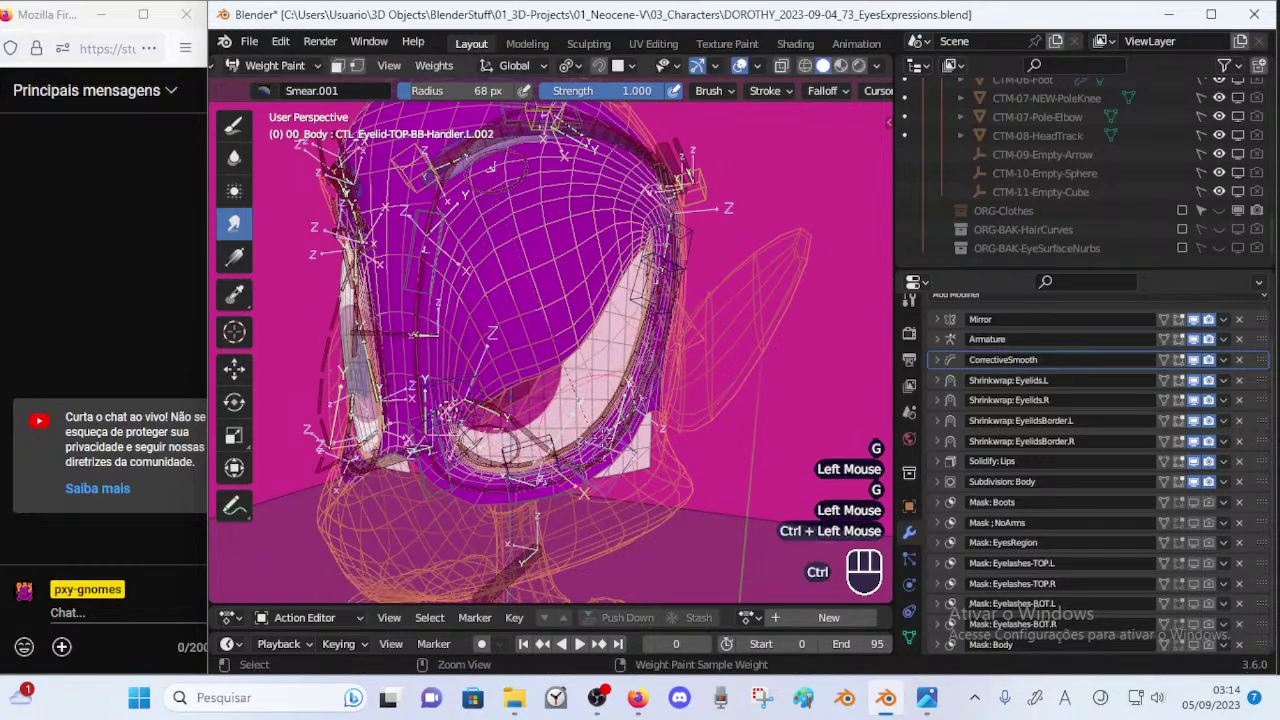
key(g)
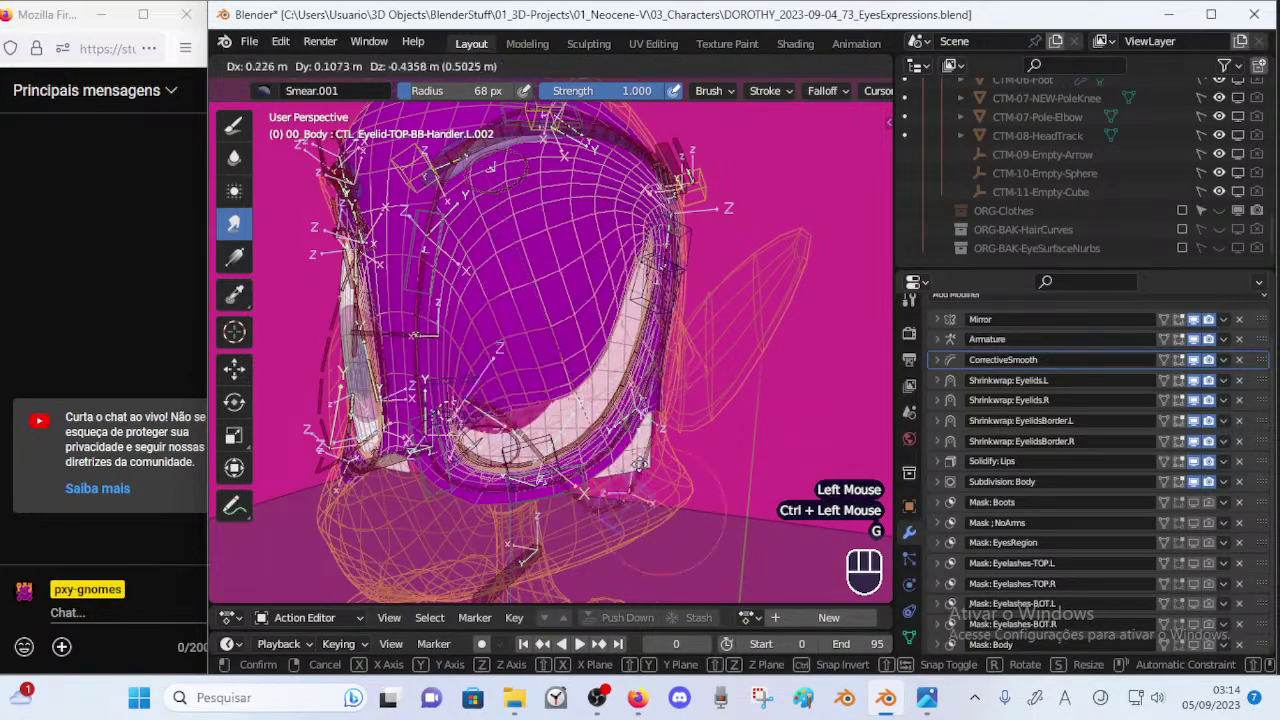
click(530, 376)
Move and rotate handle CTL_Eyelid-TOP-BB-Handler.L.003 at the outer eye corner.
middle_drag(652, 276, 614, 298)
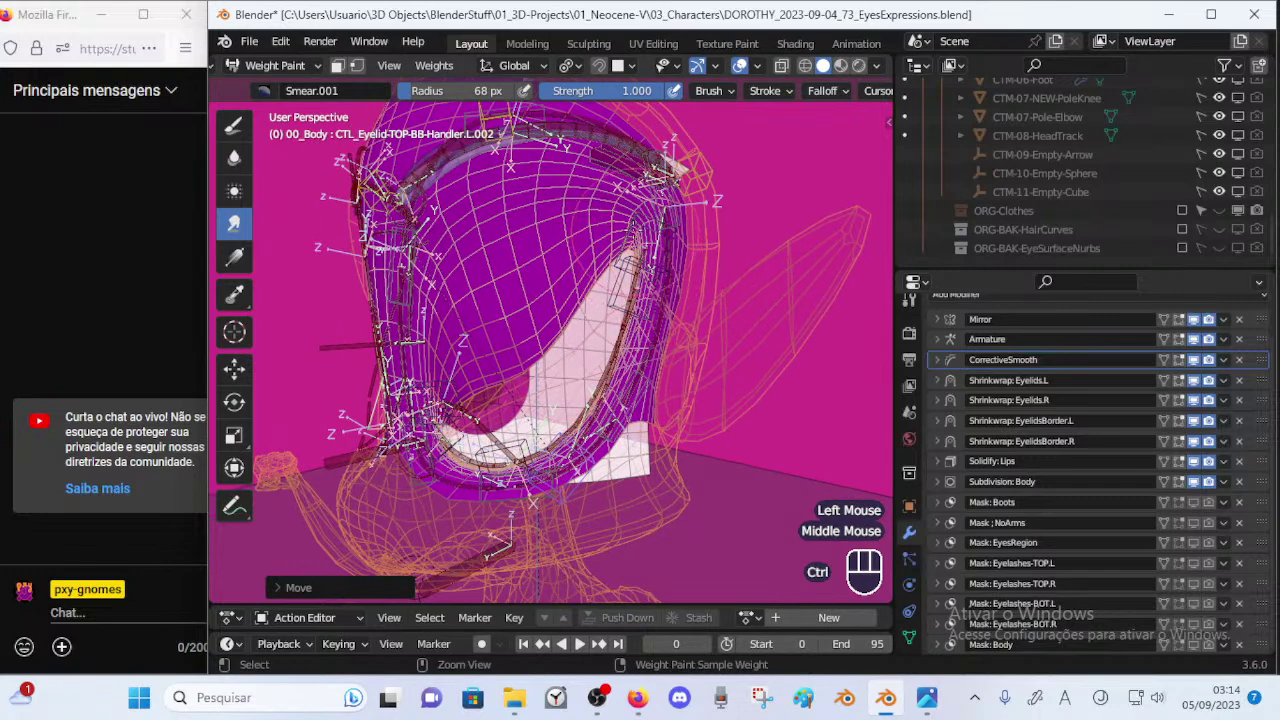
ctrl+click(636, 236)
key(g)
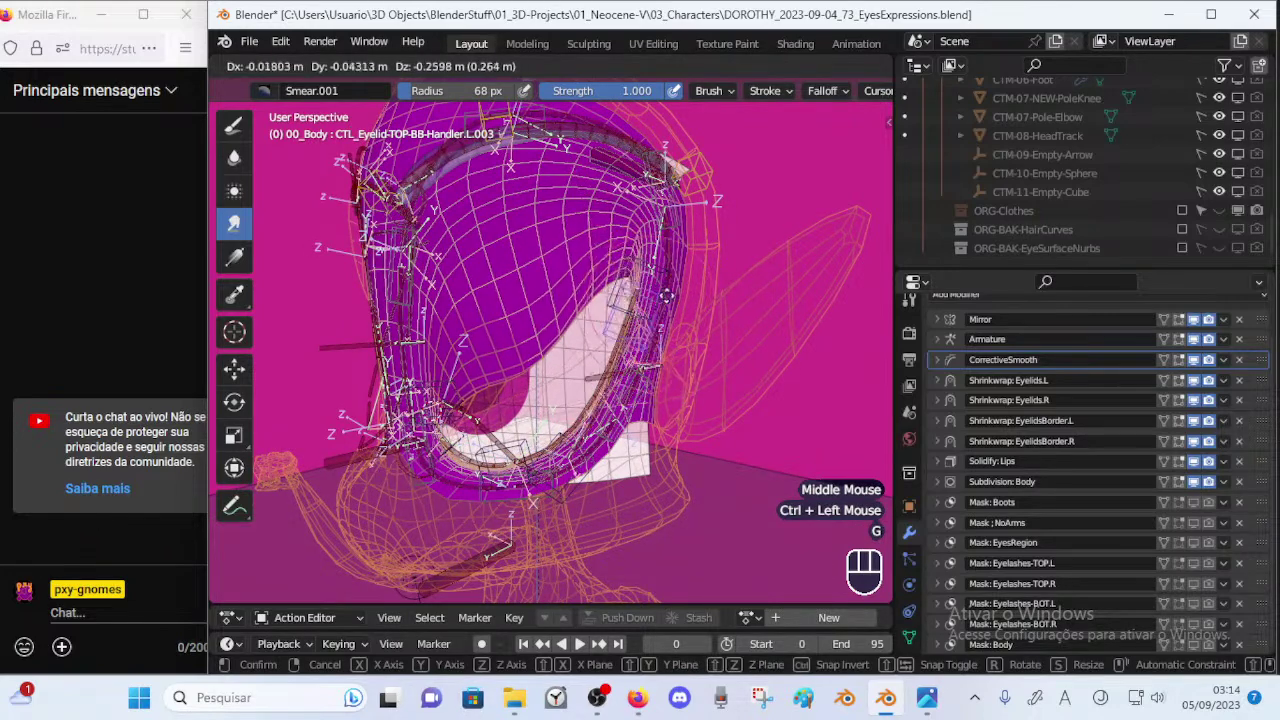
click(654, 298)
key(r)
click(675, 239)
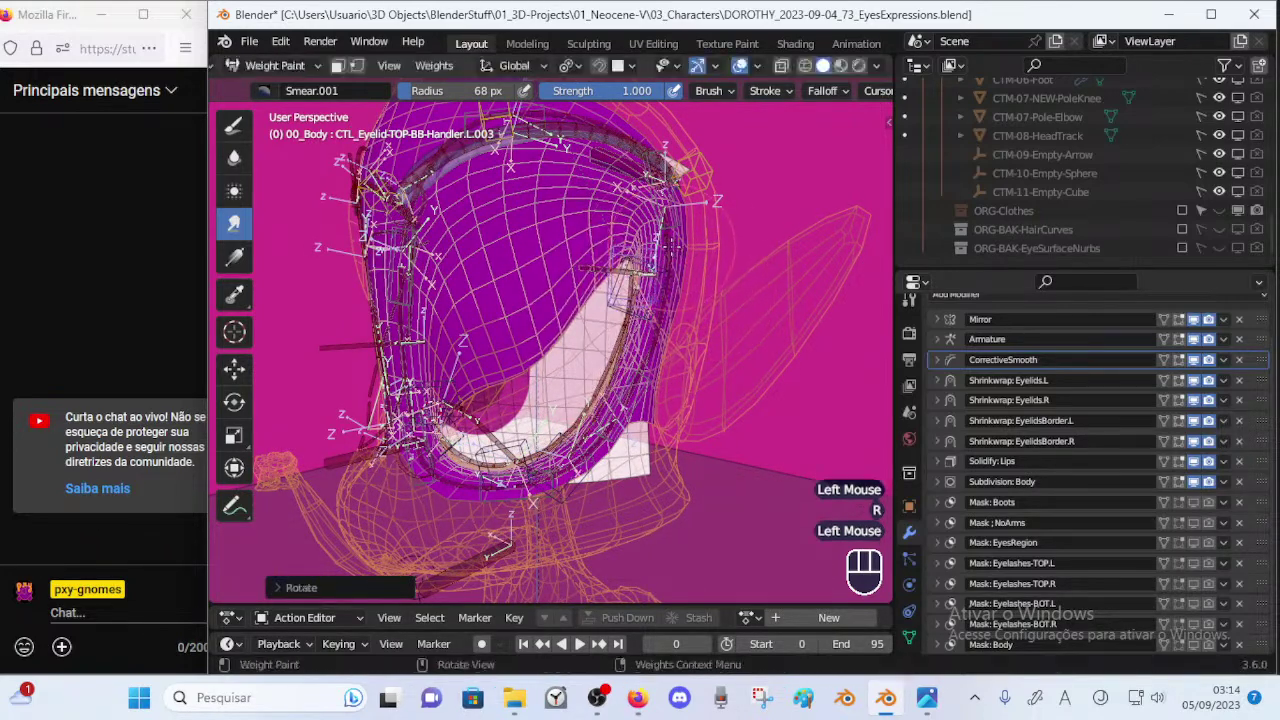
Refine the position and rotation of the outer-corner handle L.003, leaving it slightly higher beside the eyelid's outer end.
key(g)
click(698, 266)
key(r)
click(648, 235)
key(g)
click(661, 241)
key(r)
click(682, 289)
key(g)
click(705, 264)
key(g)
click(688, 226)
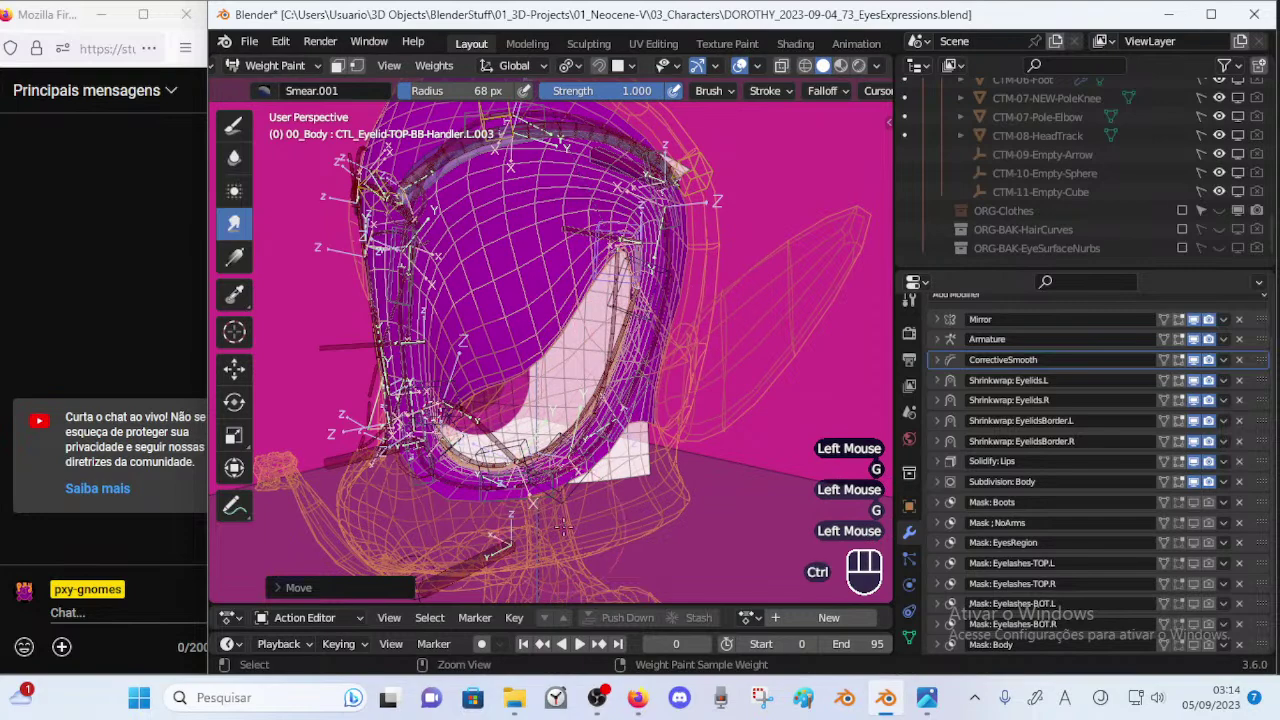
Nudge the eyelid handle lying over the lower lid.
ctrl+click(518, 457)
key(g)
click(511, 451)
Compare the weights of DEF-HEAD-Eyelid-TOP-BB.L.001 and DEF-HEAD-Eyelid-TOP-BB.L.002 on the left upper eyelid.
ctrl+click(593, 364)
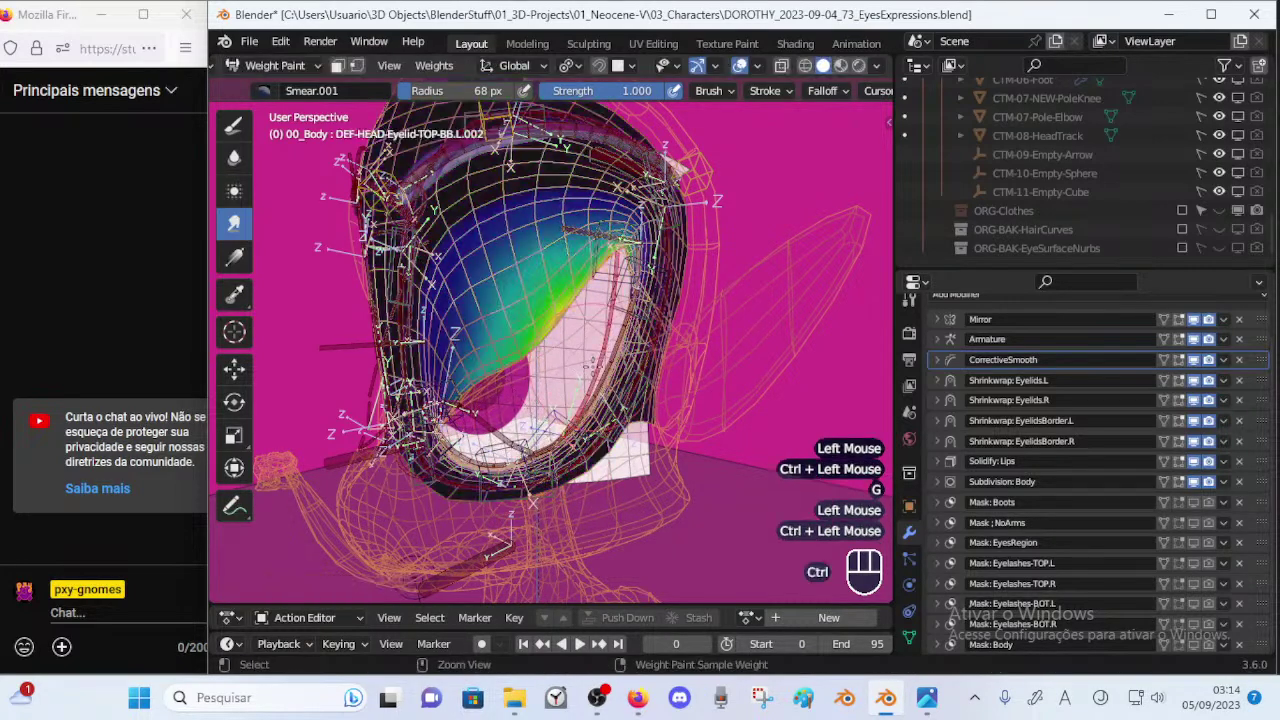
ctrl+click(525, 432)
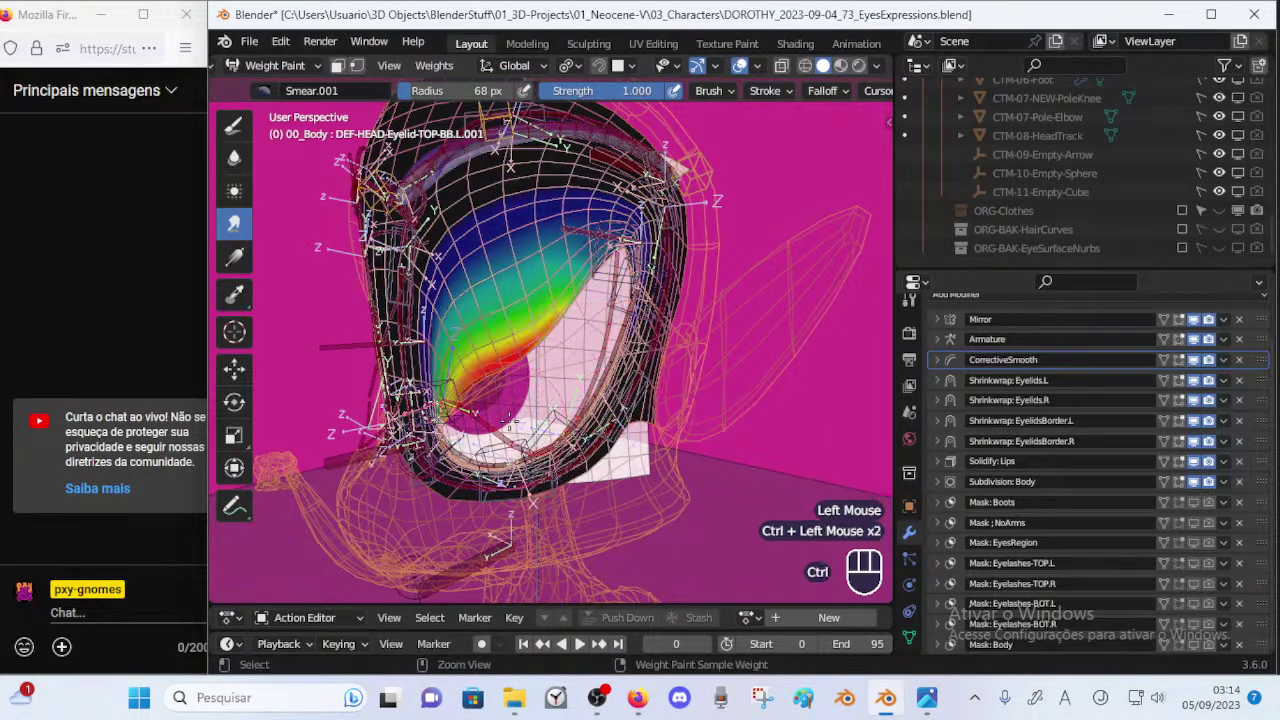
middle_drag(506, 425, 515, 425)
ctrl+click(514, 424)
ctrl+click(515, 424)
ctrl+click(579, 380)
ctrl+click(581, 370)
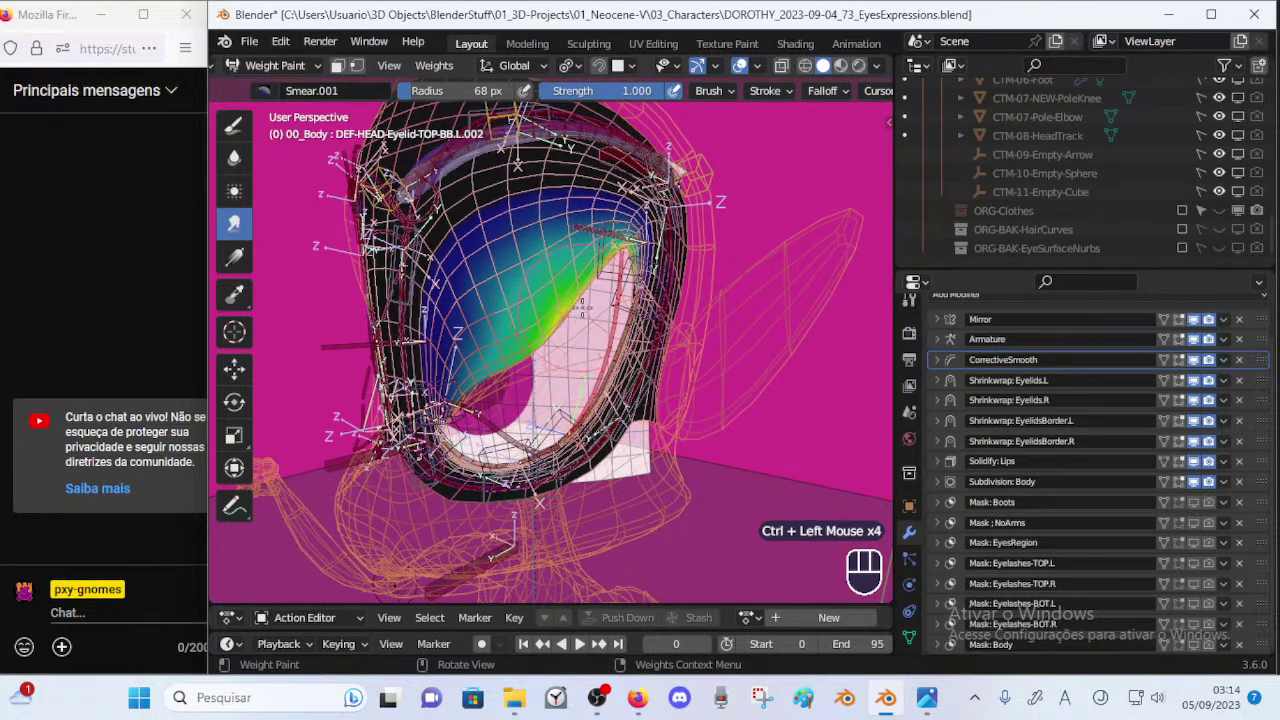
Try the vertex and face selection masks on the left upper eyelid.
ctrl+middle_drag(586, 258, 592, 274)
key(p)
mouse_move(622, 410)
ctrl+middle_down()
mouse_move(637, 300)
mouse_move(626, 325)
ctrl+middle_up()
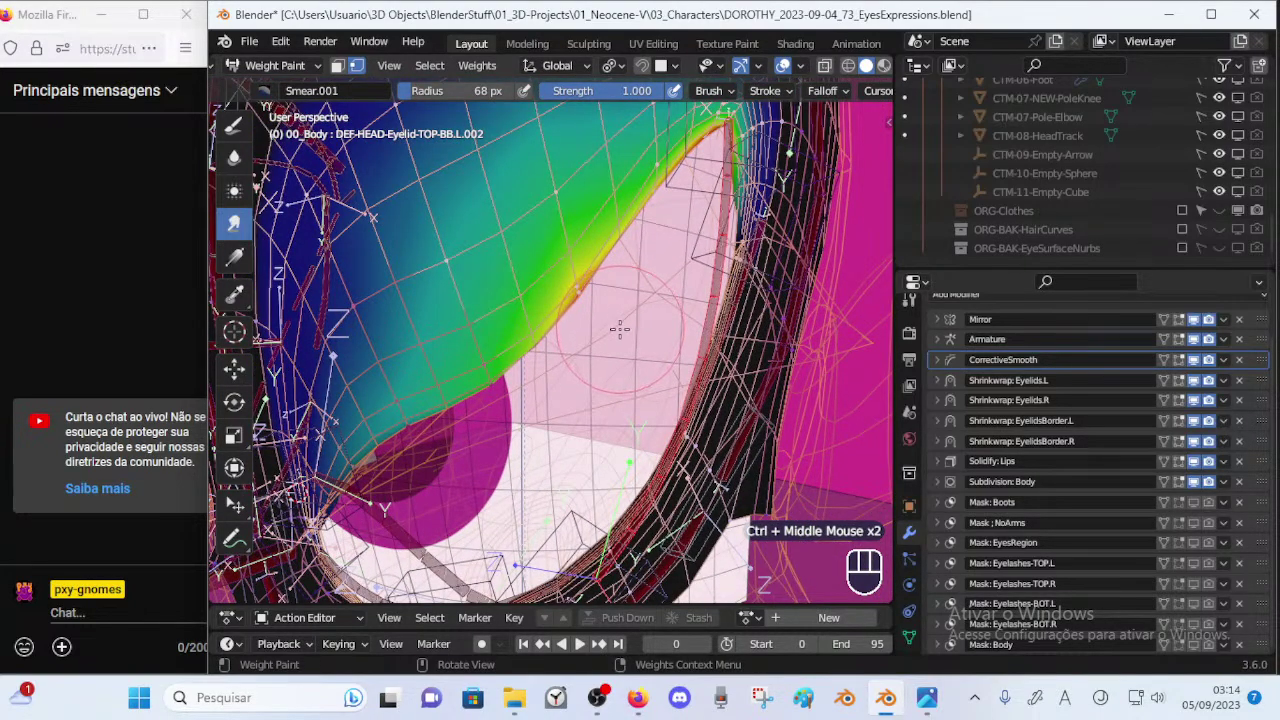
key(p)
key(p)
key(p)
key(o)
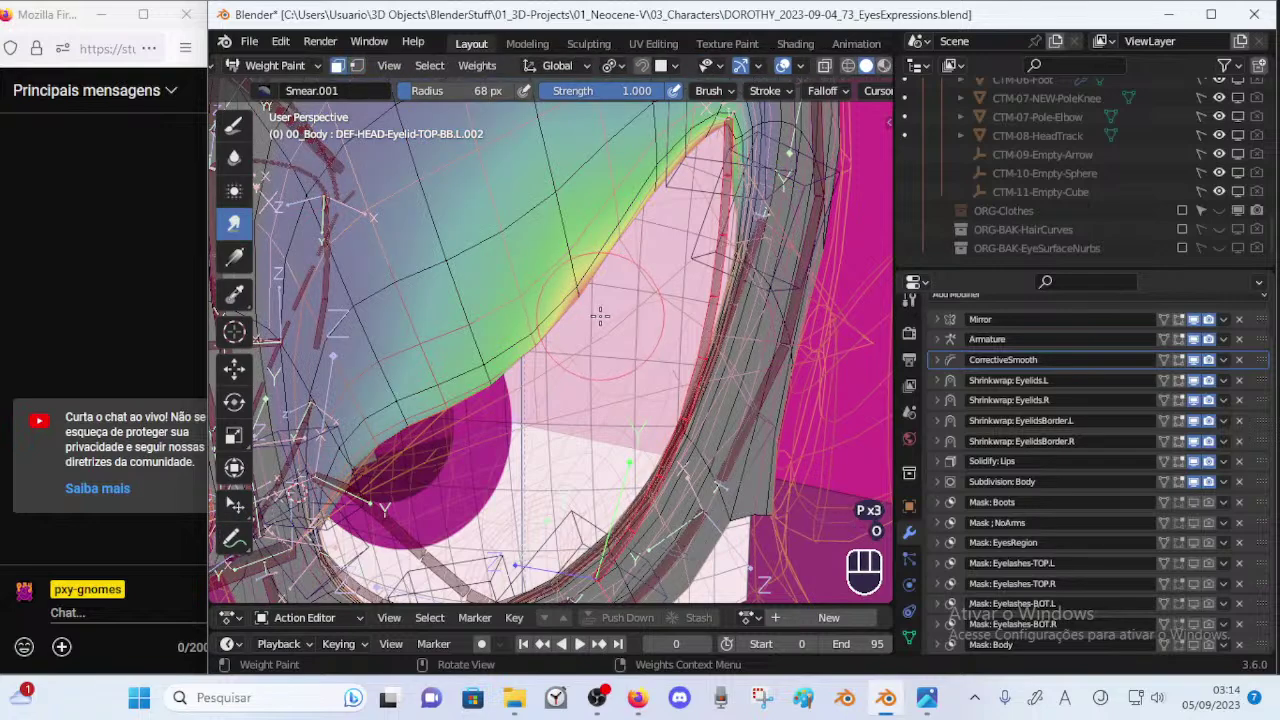
key(o)
key(p)
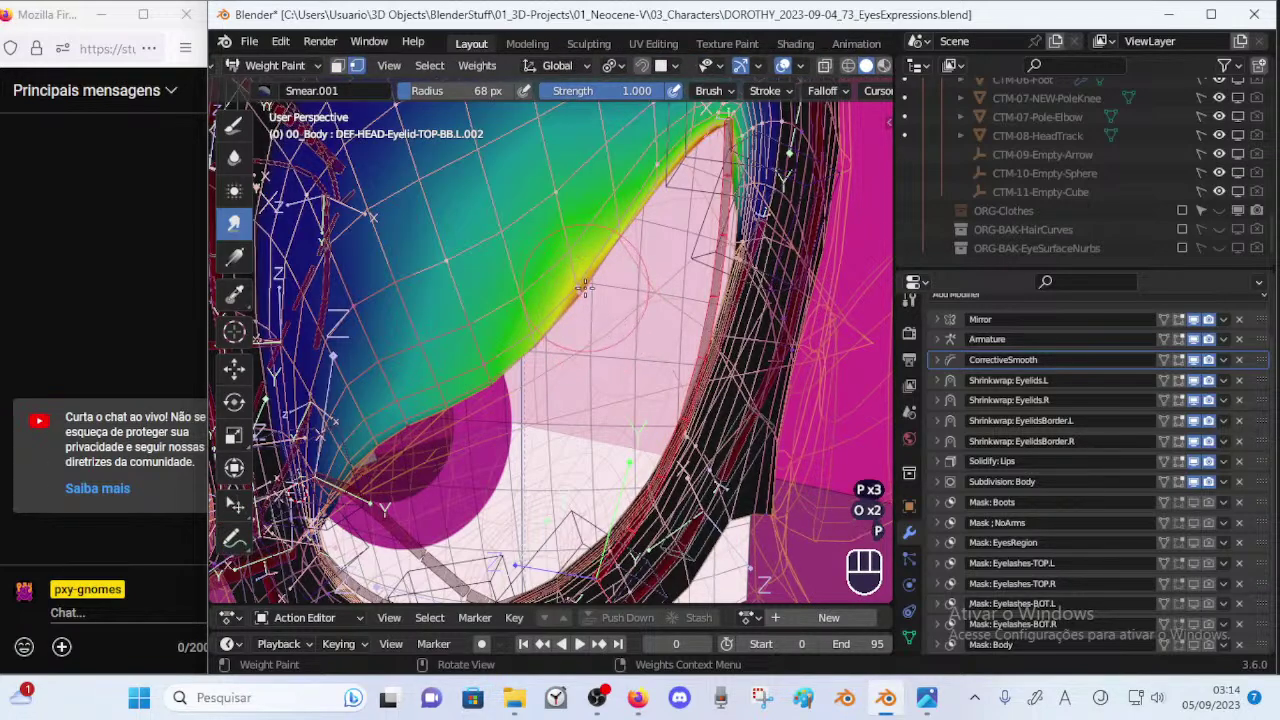
key(p)
Leave Weight Paint, clear the object selection and open the 00_Body mesh in Edit Mode.
key(ctrl+Tab)
click(448, 297)
ctrl+middle_drag(613, 350, 604, 388)
key(alt+a)
click(638, 440)
key(Tab)
key(Tab)
click(645, 450)
key(Tab)
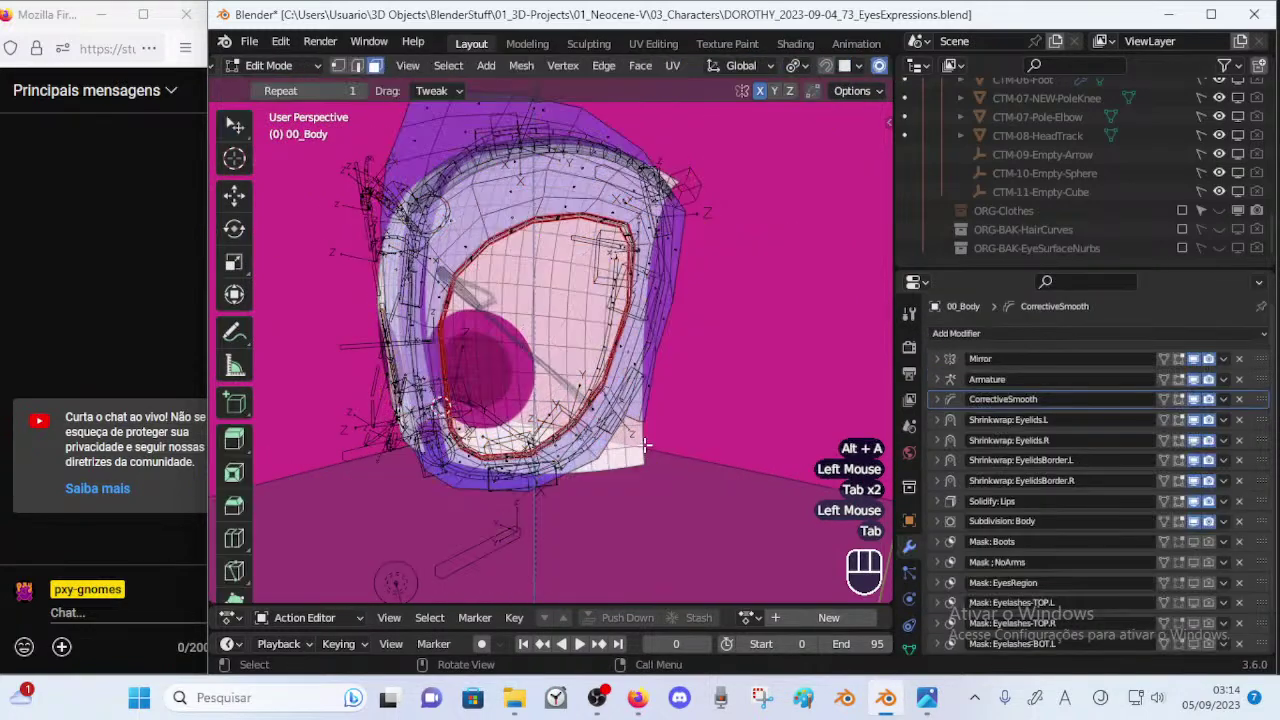
Deselect the whole mesh and select the vertices of the vertex group !HIDE-2b-EyelidsTop.
click(909, 649)
drag(1234, 500, 1229, 371)
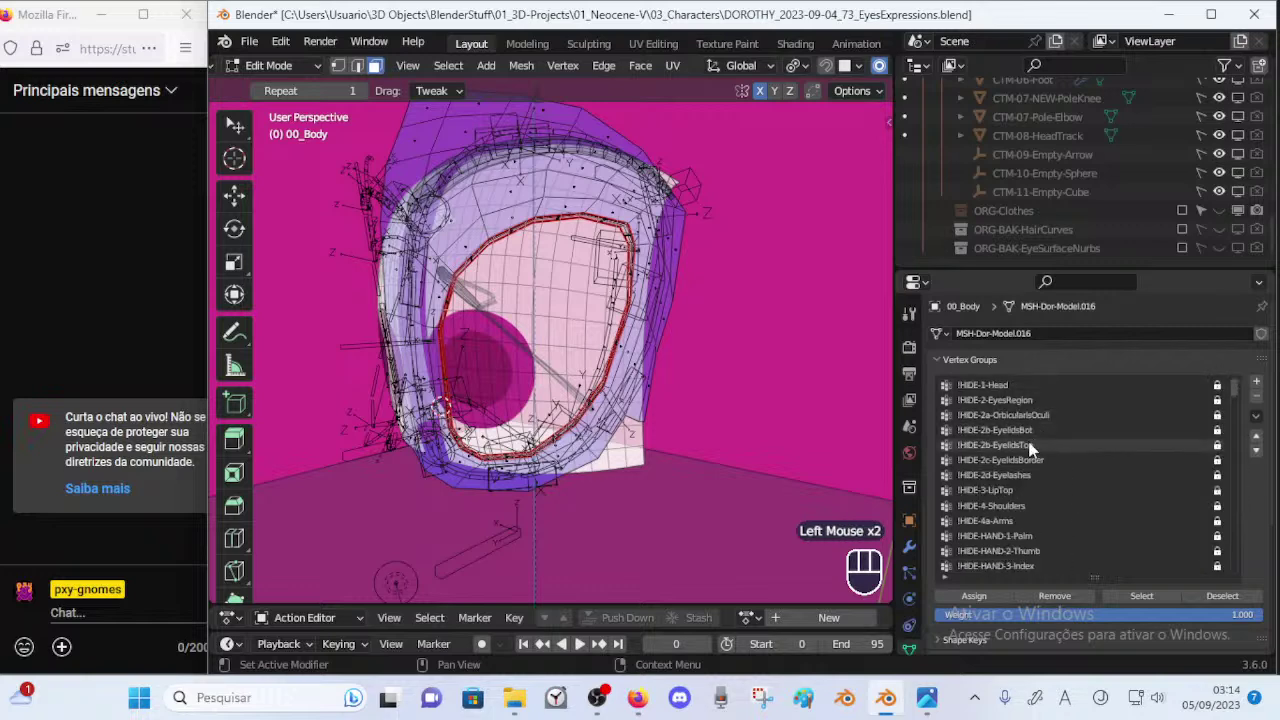
key(alt+a)
click(1036, 505)
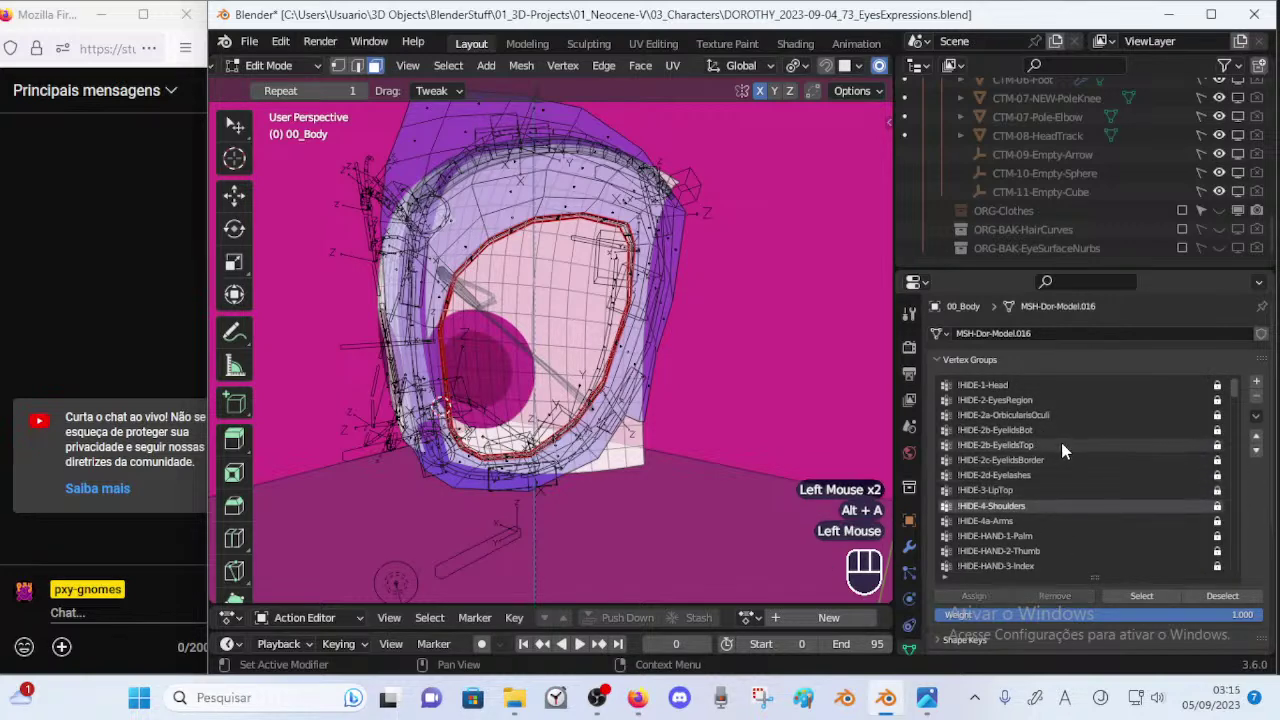
click(1060, 445)
click(1139, 596)
Select the armature ARM-Dorothy together with 00_Body, return to Weight Paint mode and save the file.
key(ctrl+Tab)
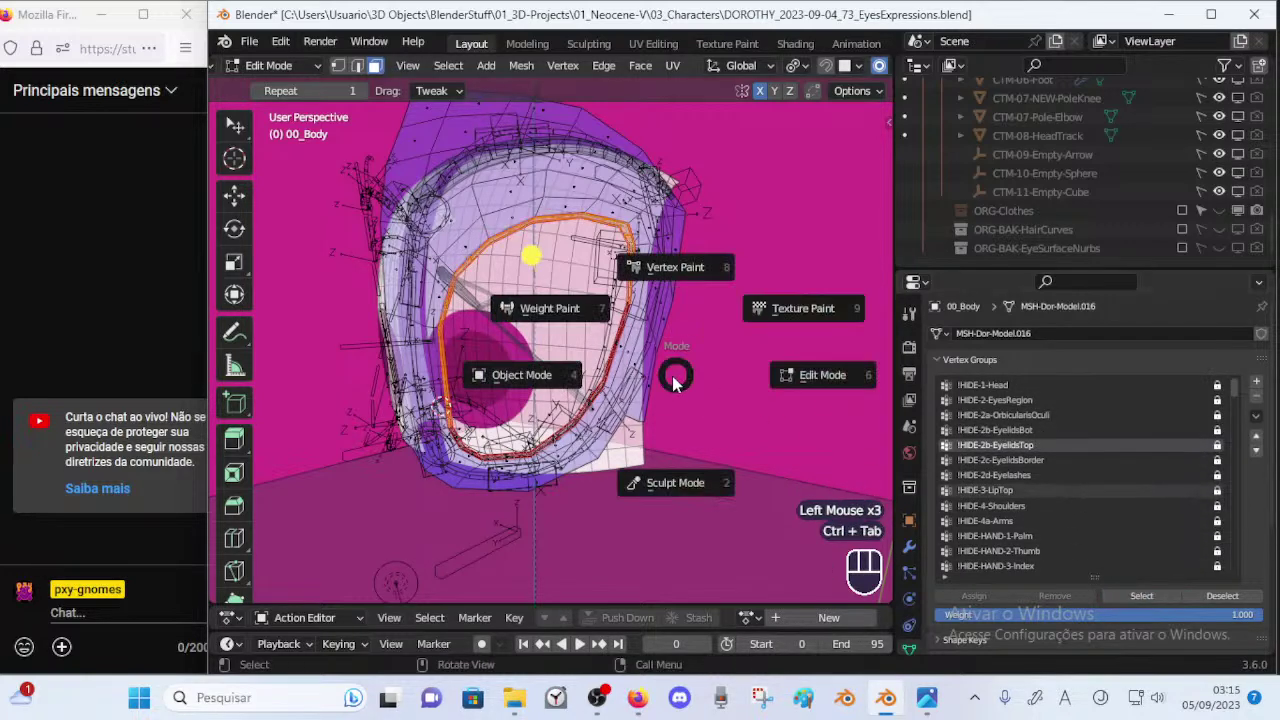
click(613, 281)
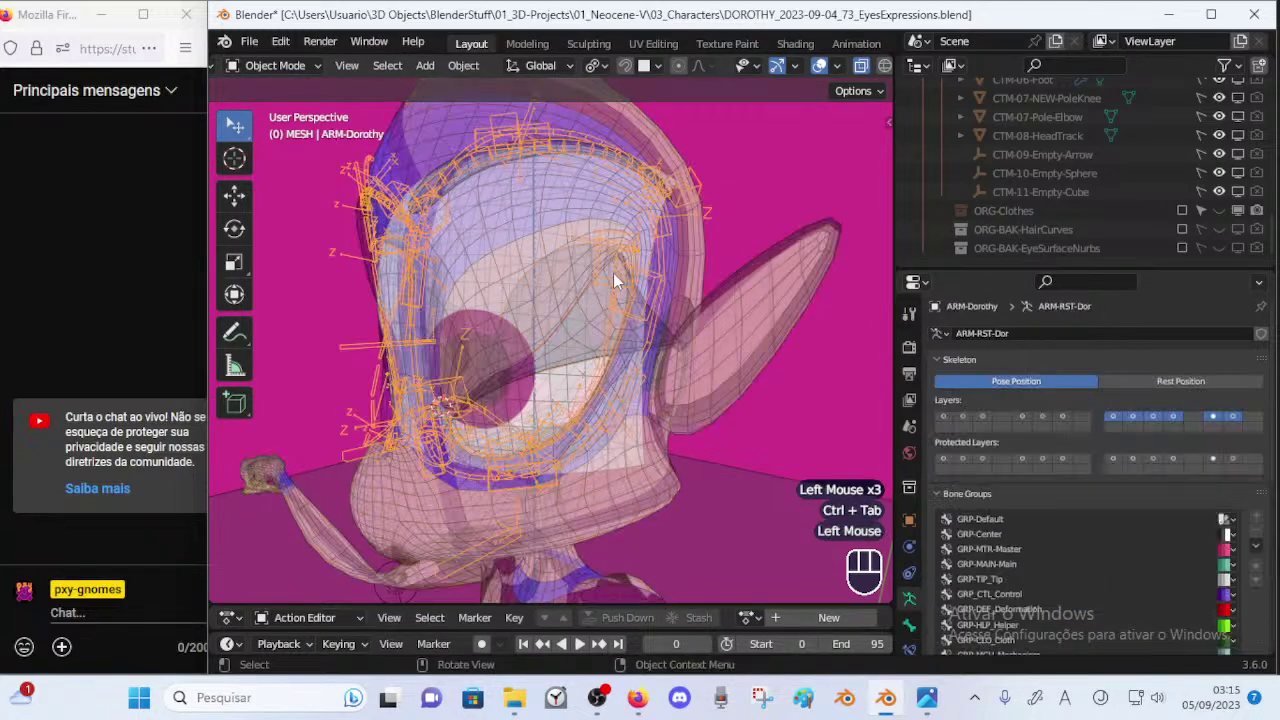
shift+click(558, 267)
key(ctrl+Tab)
key(w)
key(ctrl+w)
key(ctrl+s)
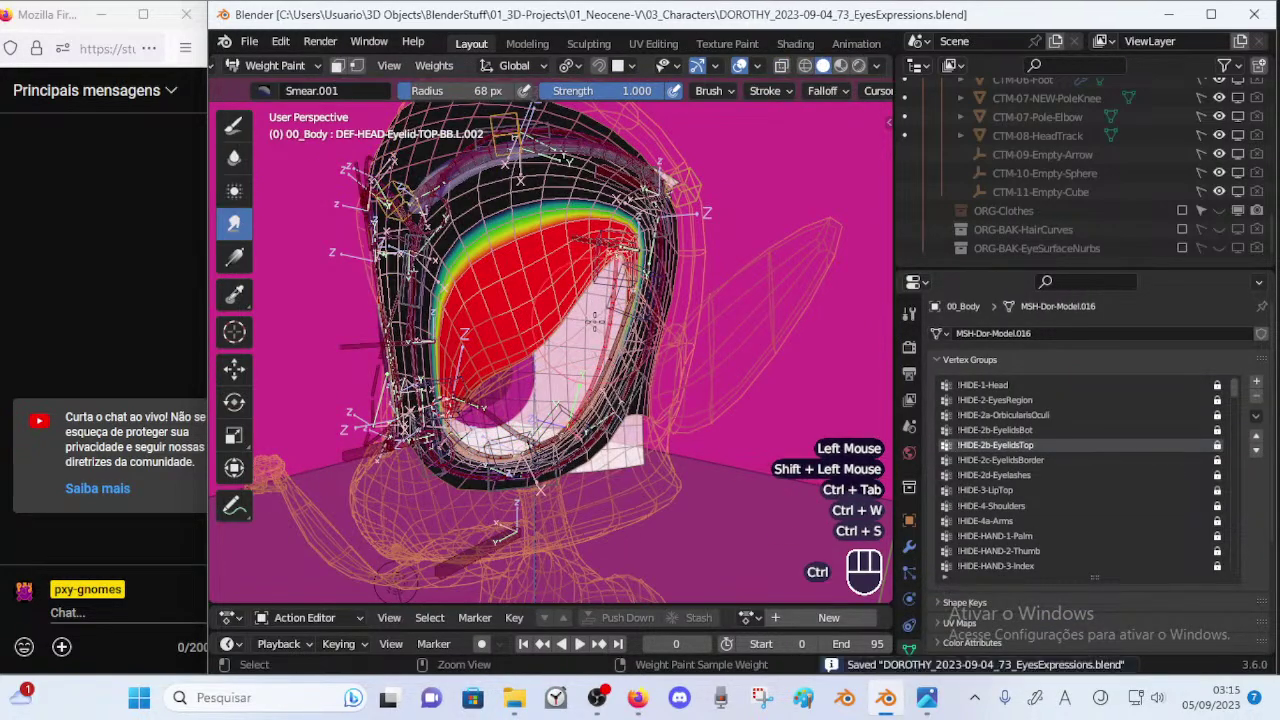
Make the deform bone DEF-HEAD-Eyelid-TOP-BB.L.002 active to display its weights on the left upper eyelid.
ctrl+middle_drag(595, 326, 617, 300)
key(p)
key(p)
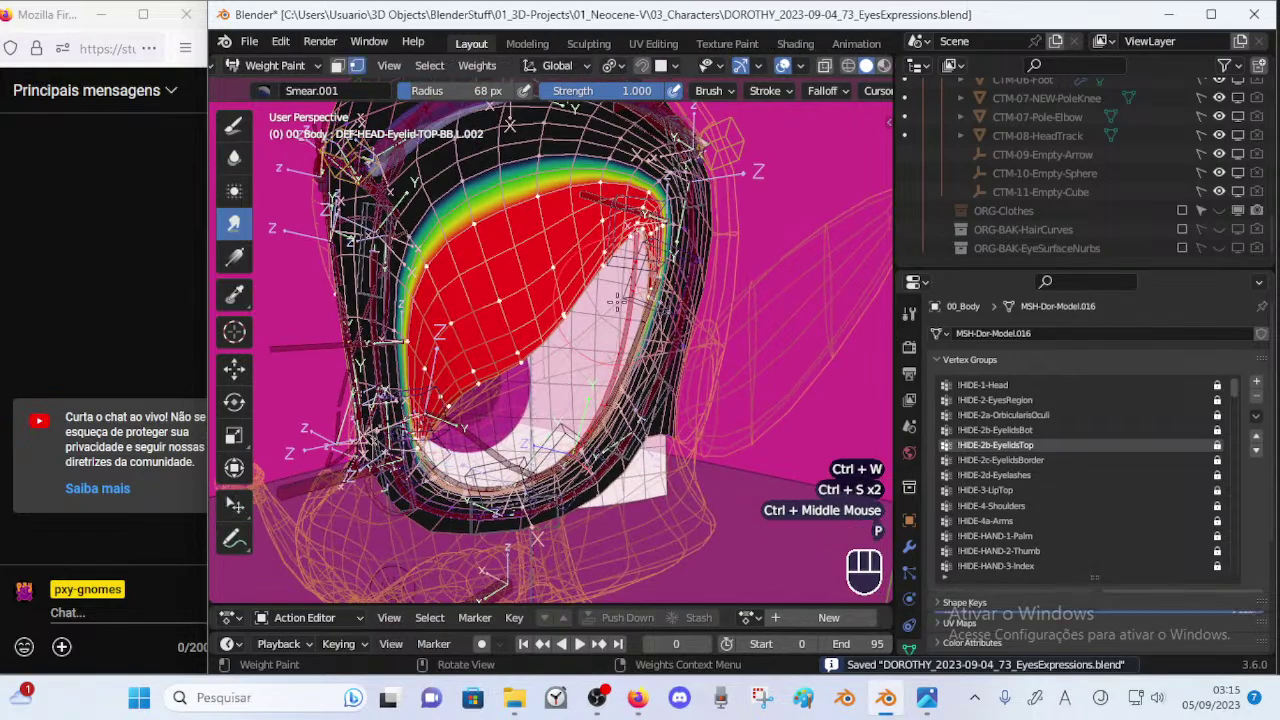
ctrl+click(632, 334)
mouse_move(632, 334)
middle_down()
mouse_move(615, 337)
mouse_move(625, 363)
mouse_move(646, 337)
middle_up()
ctrl+click(615, 337)
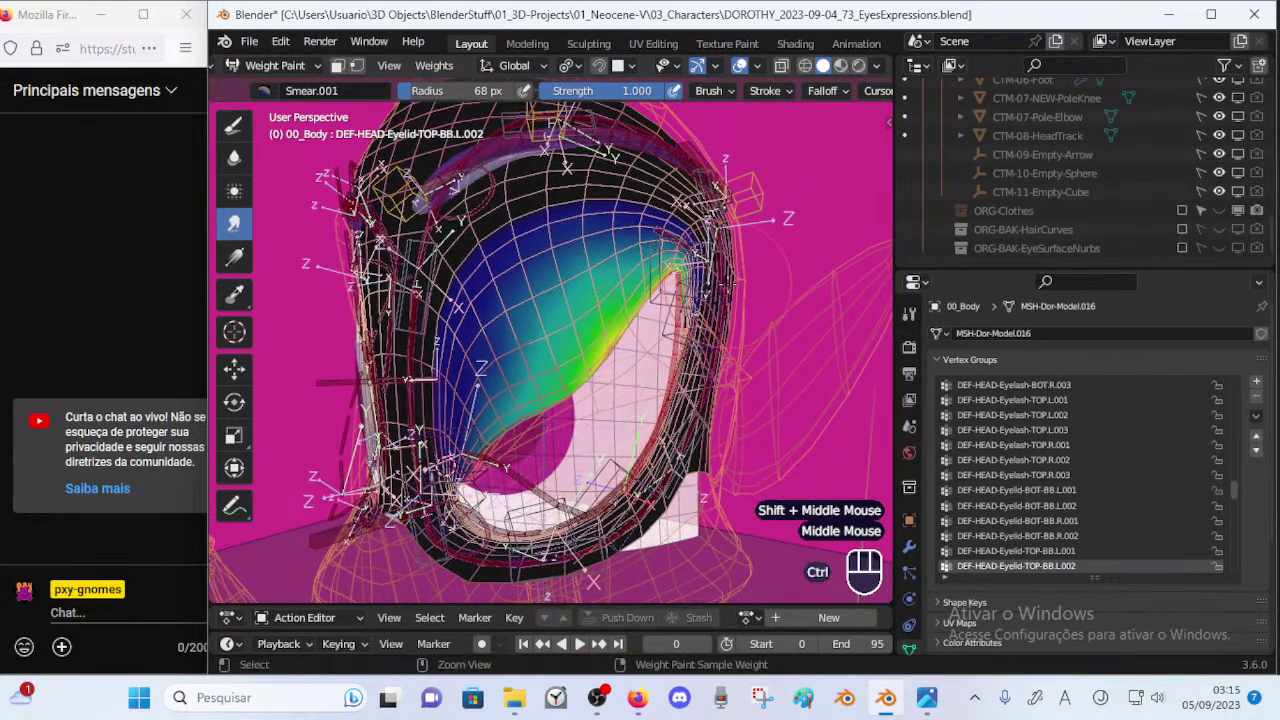
Enable the vertex selection mask and invert the selection to the area outside the upper eyelids.
key(ctrl+p)
key(Escape)
key(p)
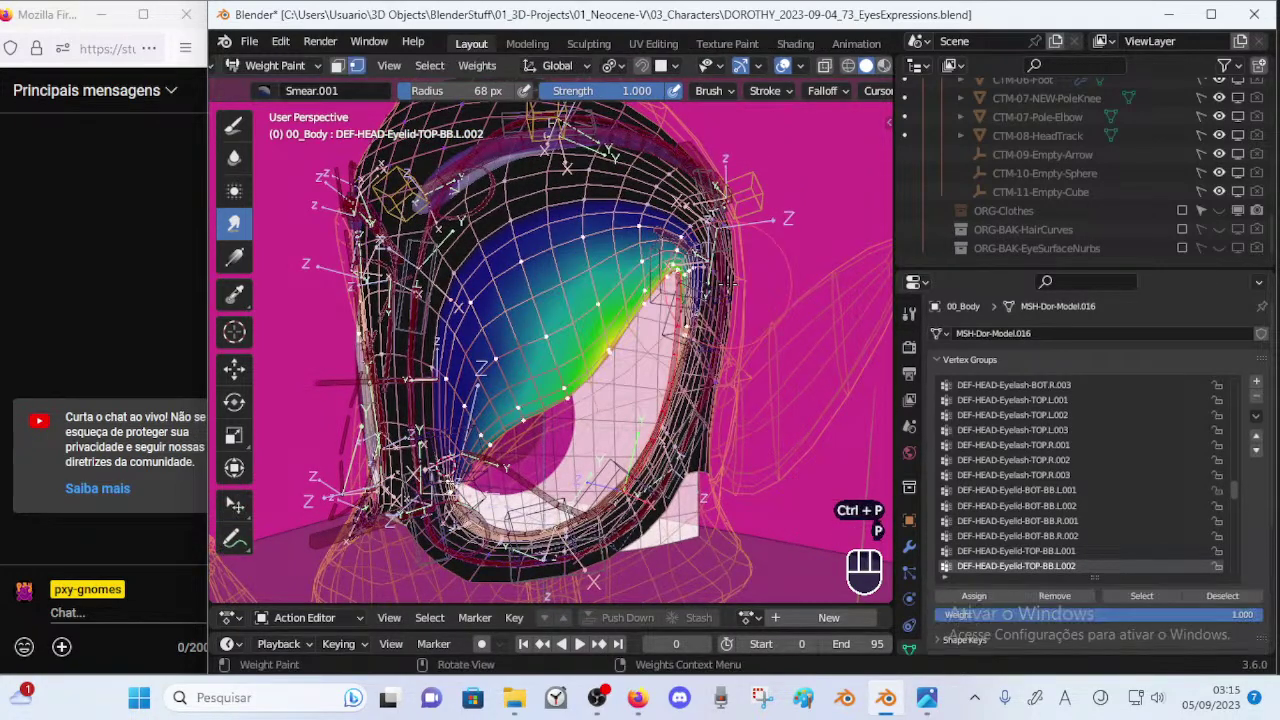
key(ctrl+i)
key(ctrl+i)
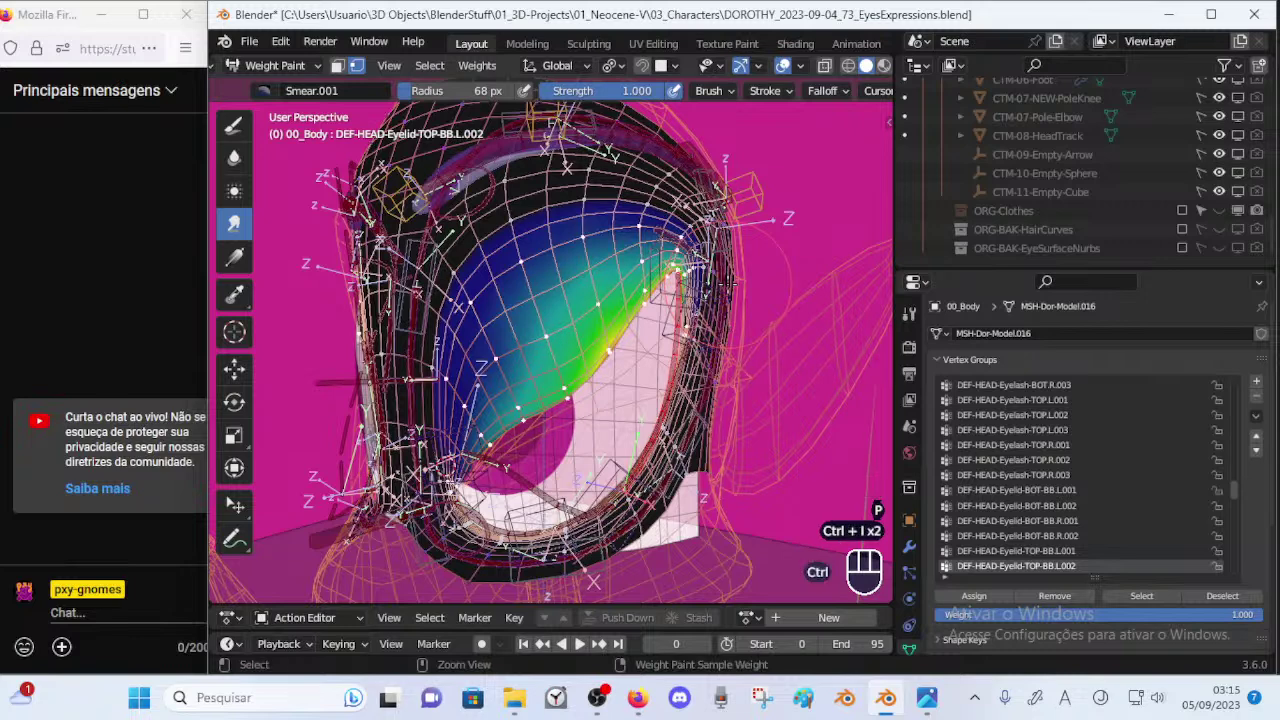
Switch to the Draw tool with the Subtract brush and set its radius to 160 px.
click(233, 128)
click(290, 90)
click(740, 155)
key(f)
click(556, 214)
Subtract weight above the eyelid and around the inner eye corner with the brush weight at 1.000.
click(574, 196)
click(446, 400)
click(430, 404)
key(ctrl+f)
click(460, 378)
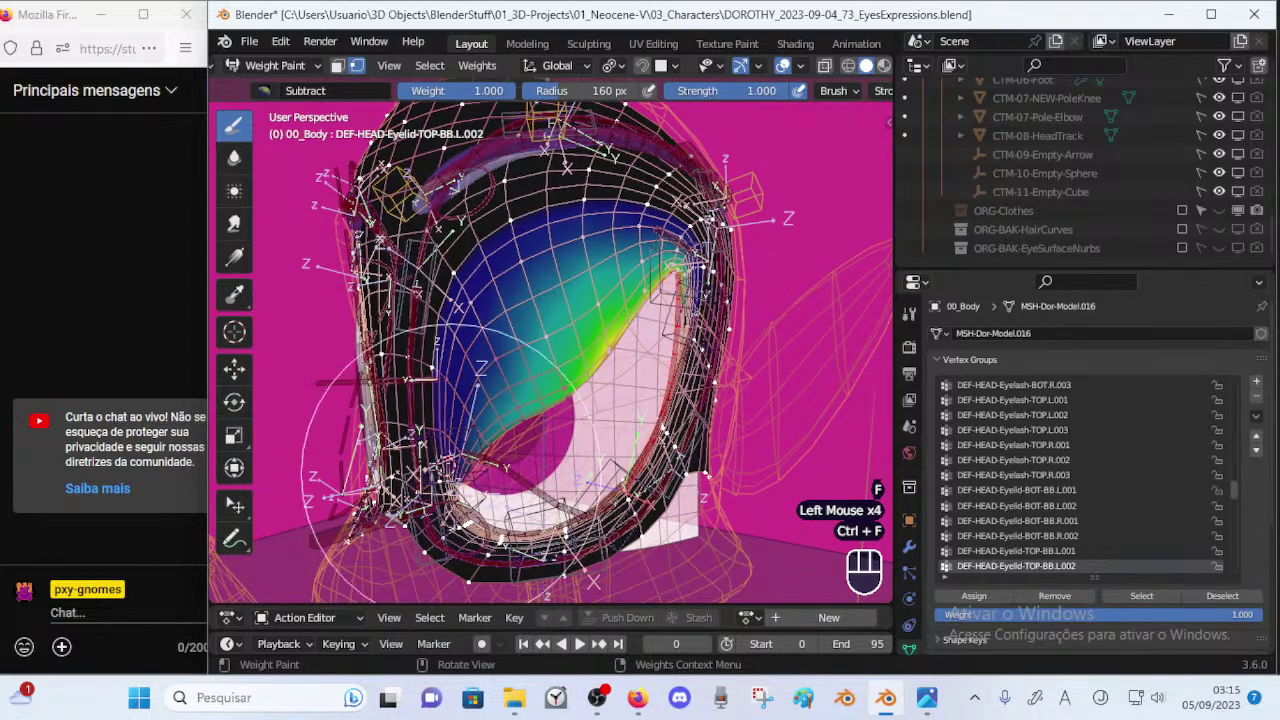
click(460, 385)
click(440, 400)
Subtract the bone's weight from the masked vertices around the outer eye corner, the lower lid and the inner corner.
middle_drag(655, 307, 618, 300)
click(634, 294)
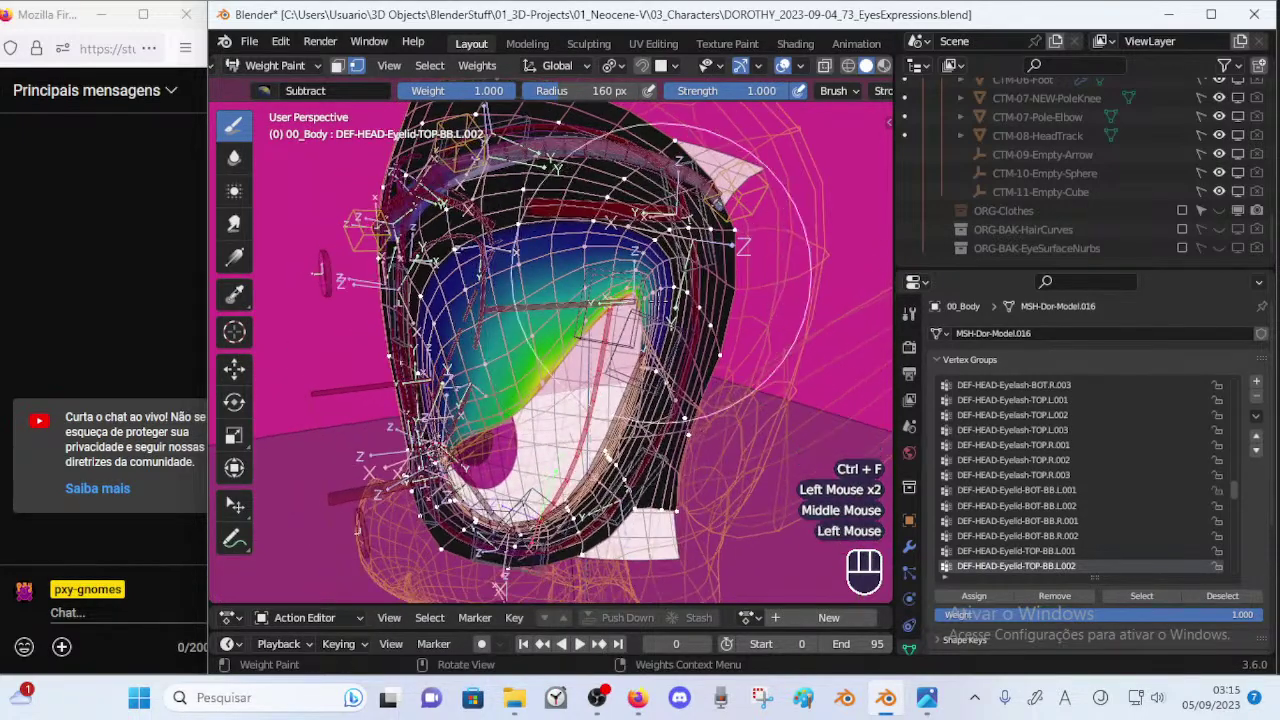
middle_drag(622, 360, 626, 440)
click(626, 443)
click(467, 454)
mouse_move(626, 396)
middle_down()
mouse_move(565, 425)
mouse_move(586, 472)
middle_up()
click(586, 475)
click(656, 335)
mouse_move(604, 342)
middle_down()
mouse_move(655, 345)
mouse_move(660, 280)
middle_up()
mouse_move(660, 280)
middle_down()
mouse_move(636, 350)
mouse_move(791, 293)
mouse_move(740, 325)
middle_up()
click(634, 330)
click(648, 328)
click(648, 345)
click(508, 516)
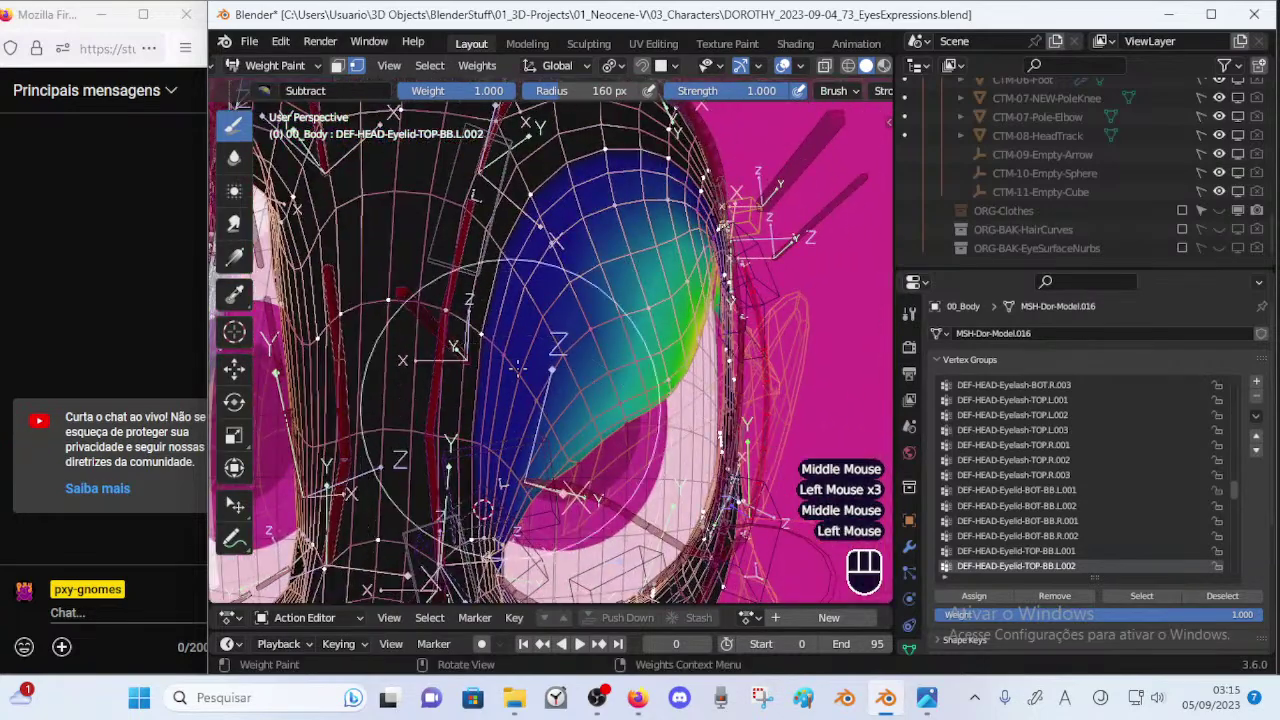
Subtract the leftover weight near the inner side of the eye and invert the vertex mask back to the upper eyelid.
ctrl+middle_drag(518, 516, 535, 585)
mouse_move(570, 400)
shift+middle_down()
mouse_move(582, 450)
mouse_move(510, 467)
mouse_move(508, 376)
mouse_move(531, 349)
shift+middle_up()
click(476, 366)
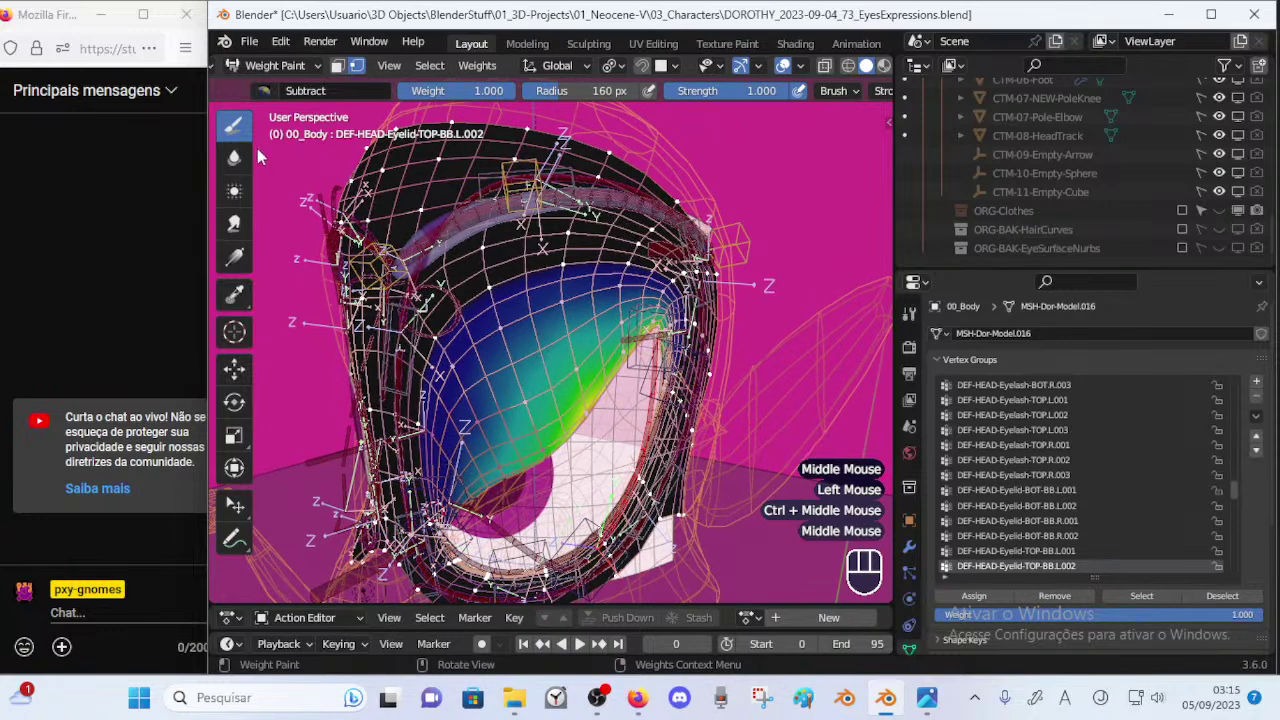
key(ctrl+i)
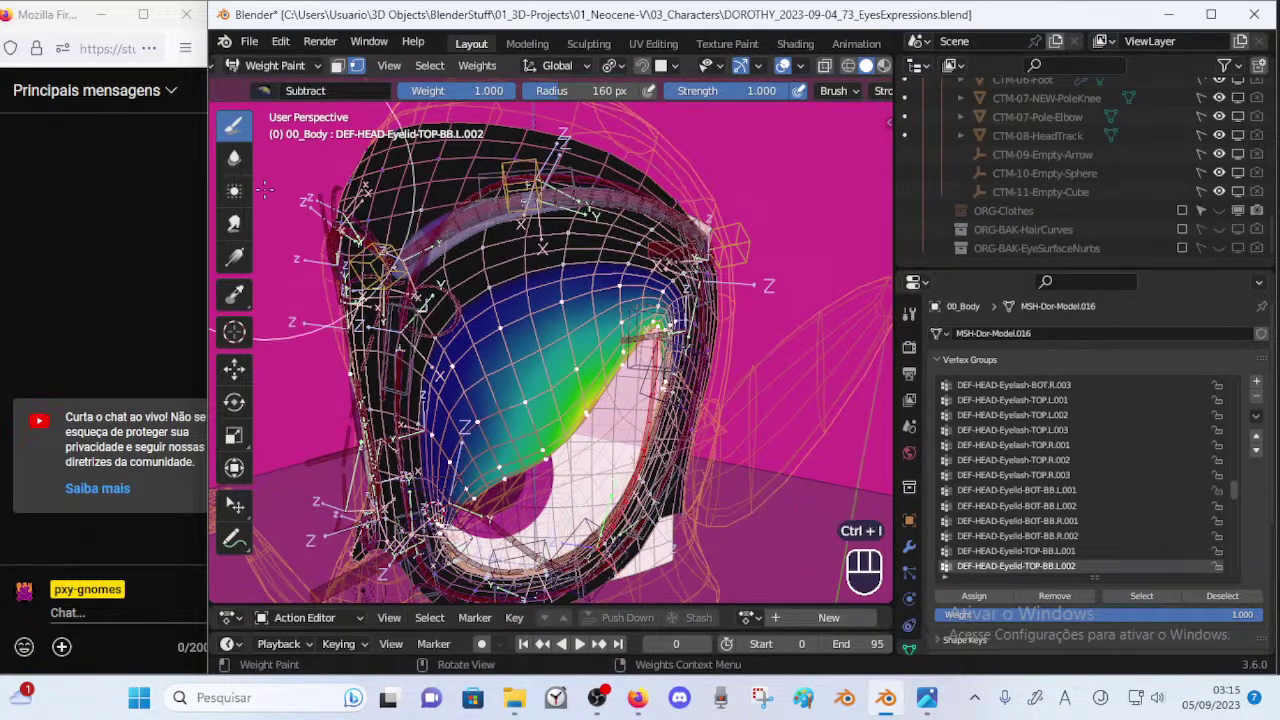
Blur the weights along the upper edge of the eyelid using the Blur tool with a 76 px radius.
click(234, 157)
key(ctrl+f)
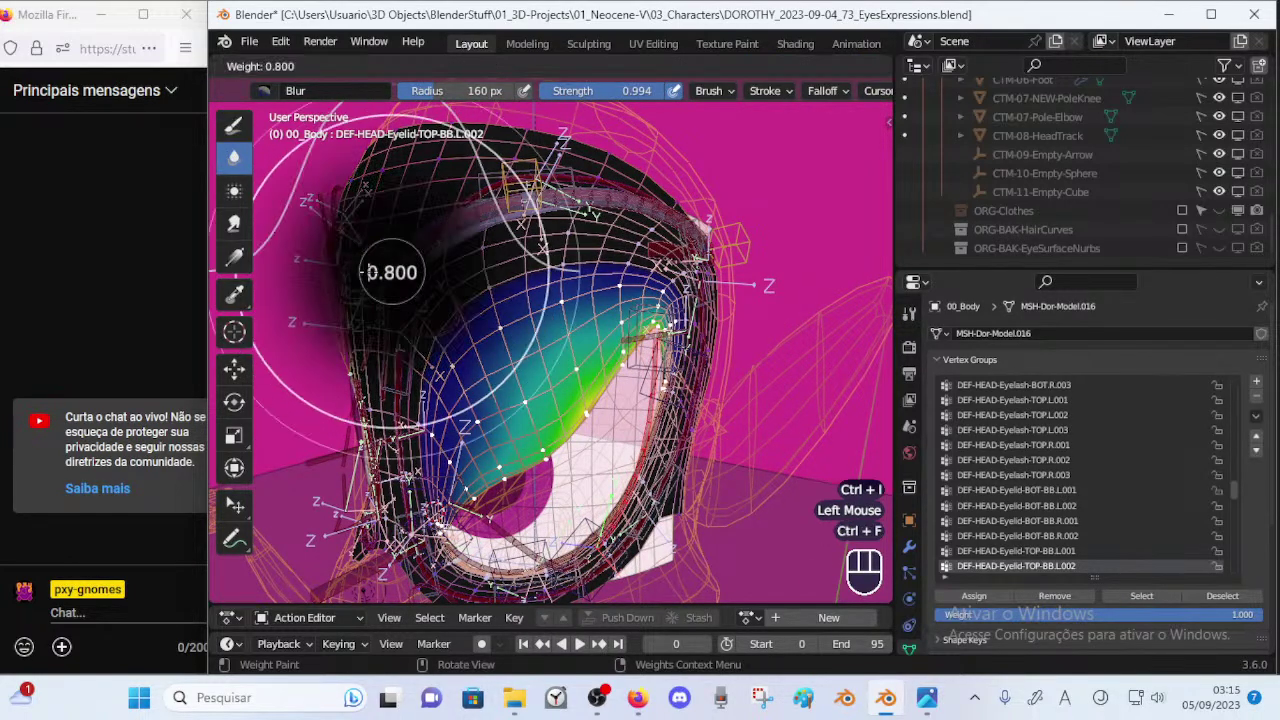
click(275, 309)
middle_drag(560, 335, 606, 314)
key(f)
click(536, 313)
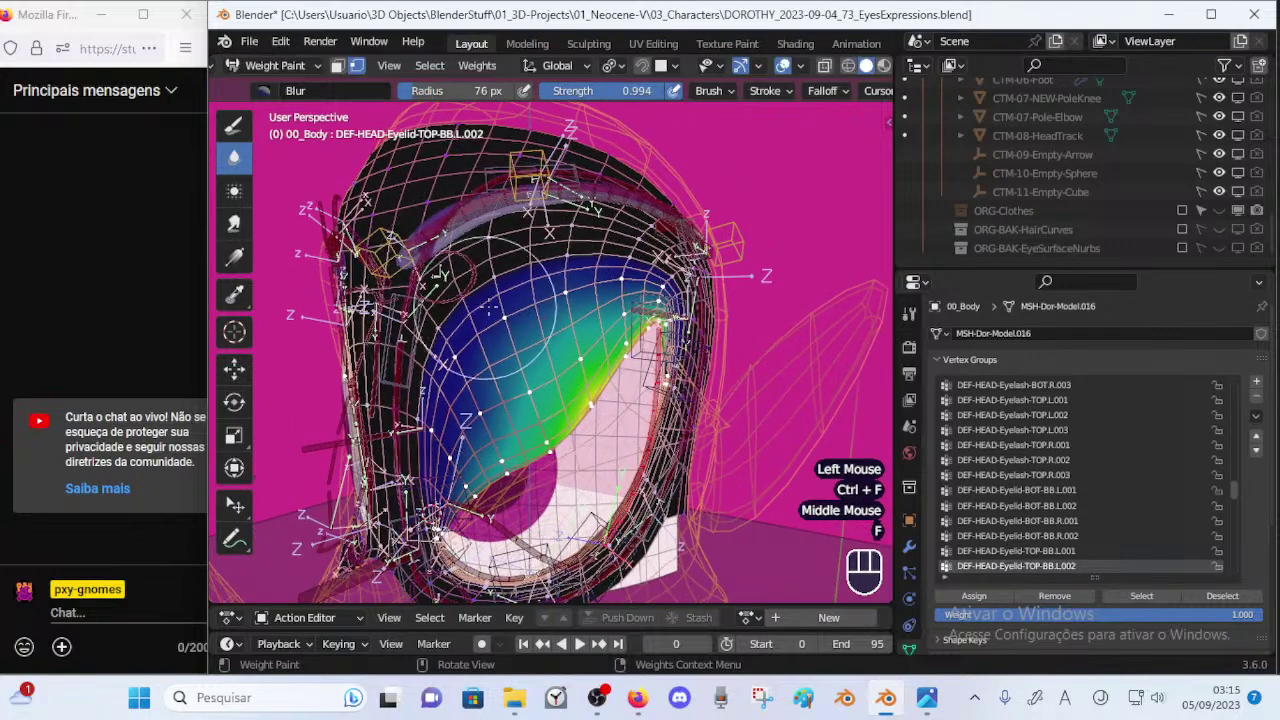
click(470, 308)
drag(512, 297, 542, 291)
middle_drag(575, 288, 553, 281)
mouse_move(556, 283)
mouse_down()
mouse_move(546, 290)
mouse_move(613, 291)
mouse_up()
Reduce the Blur radius to 57 px and smooth the weights around the outer eye corner.
middle_drag(643, 303, 655, 318)
ctrl+middle_drag(655, 318, 643, 286)
key(f)
click(616, 293)
click(670, 300)
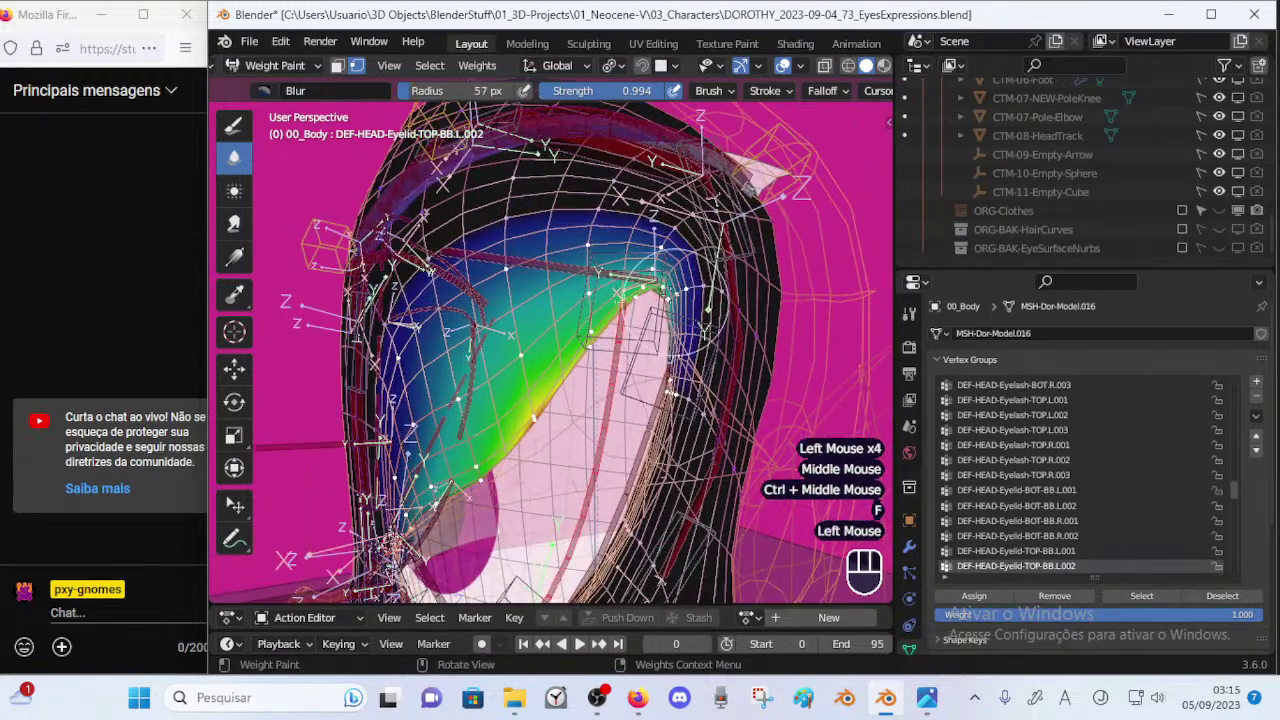
drag(675, 356, 679, 344)
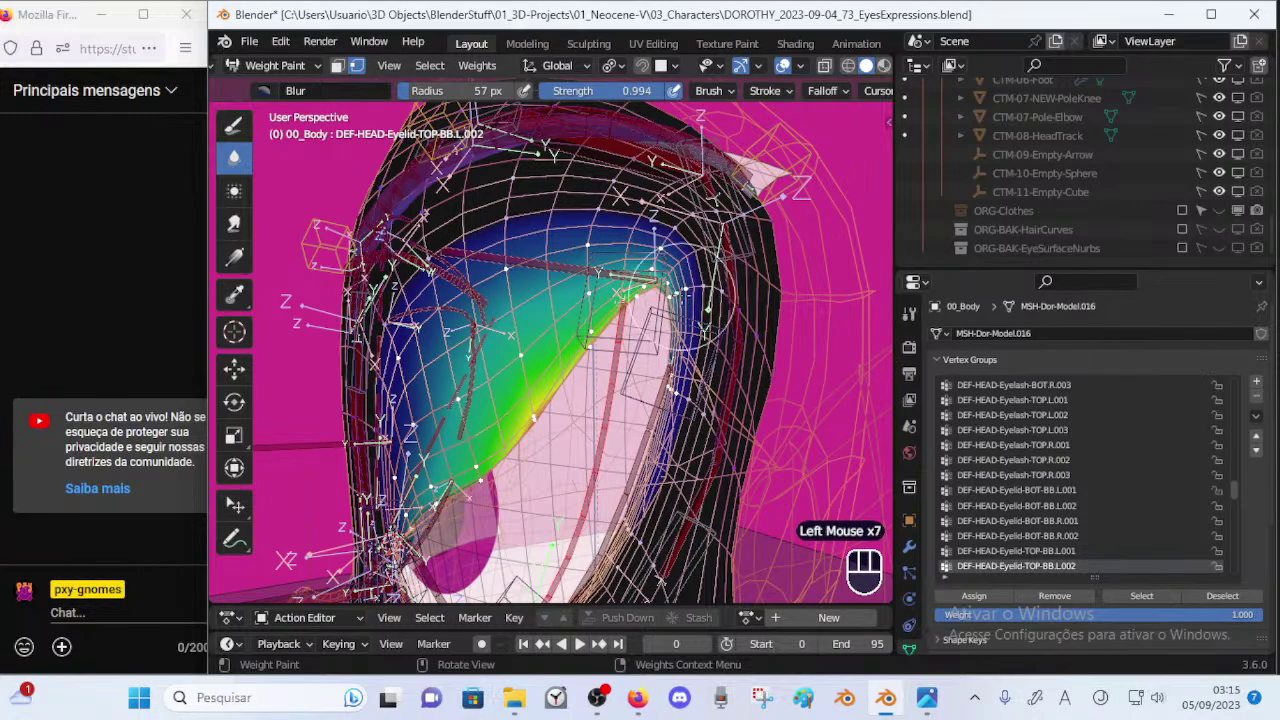
Blur the weights along the middle of the upper lid margin and undo the last strokes.
mouse_move(673, 288)
middle_down()
mouse_move(704, 296)
mouse_move(746, 246)
middle_up()
click(654, 351)
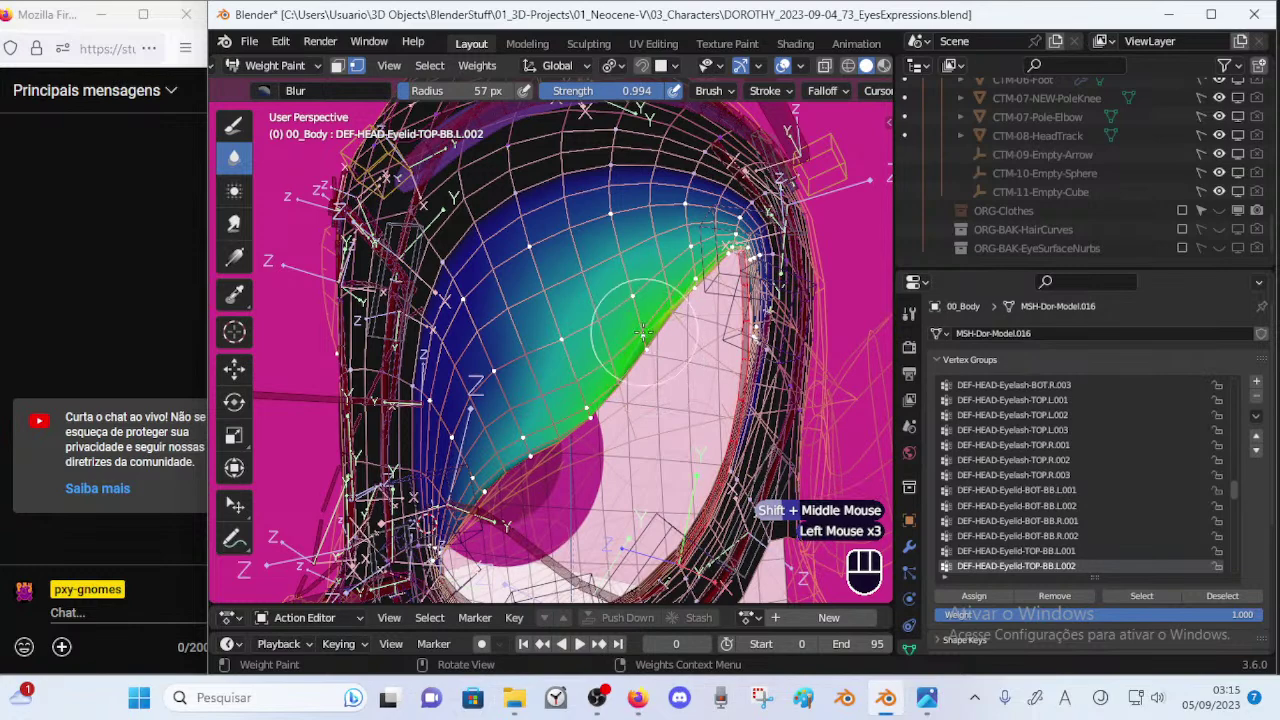
click(643, 334)
drag(642, 345, 646, 365)
click(643, 345)
key(ctrl+z)
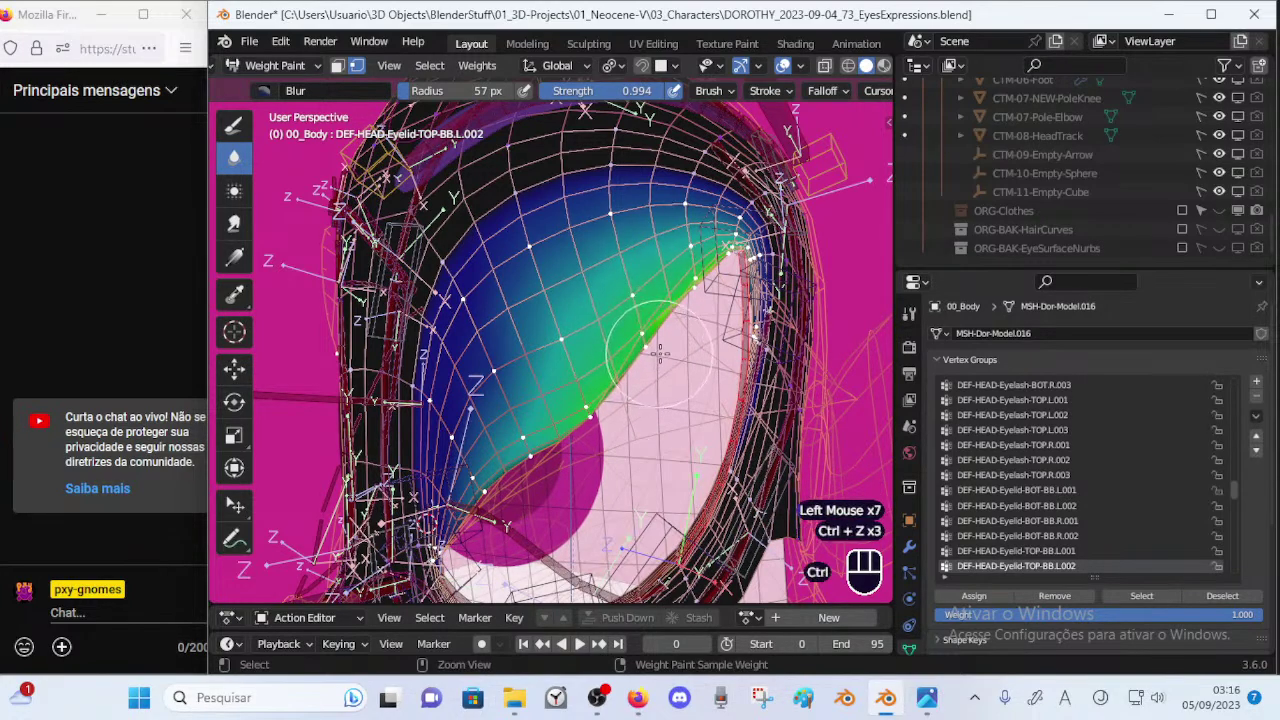
Try to blur the lid margin above the iris toward the inner corner, undoing each stroke.
mouse_move(610, 408)
middle_down()
mouse_move(584, 440)
mouse_move(610, 414)
middle_up()
click(582, 443)
key(ctrl+z)
mouse_move(560, 431)
mouse_down()
mouse_move(584, 443)
mouse_move(510, 508)
mouse_up()
key(ctrl+z)
Blur the eyelid bone's weights around the inner eye corner with repeated short strokes.
middle_drag(541, 452, 570, 394)
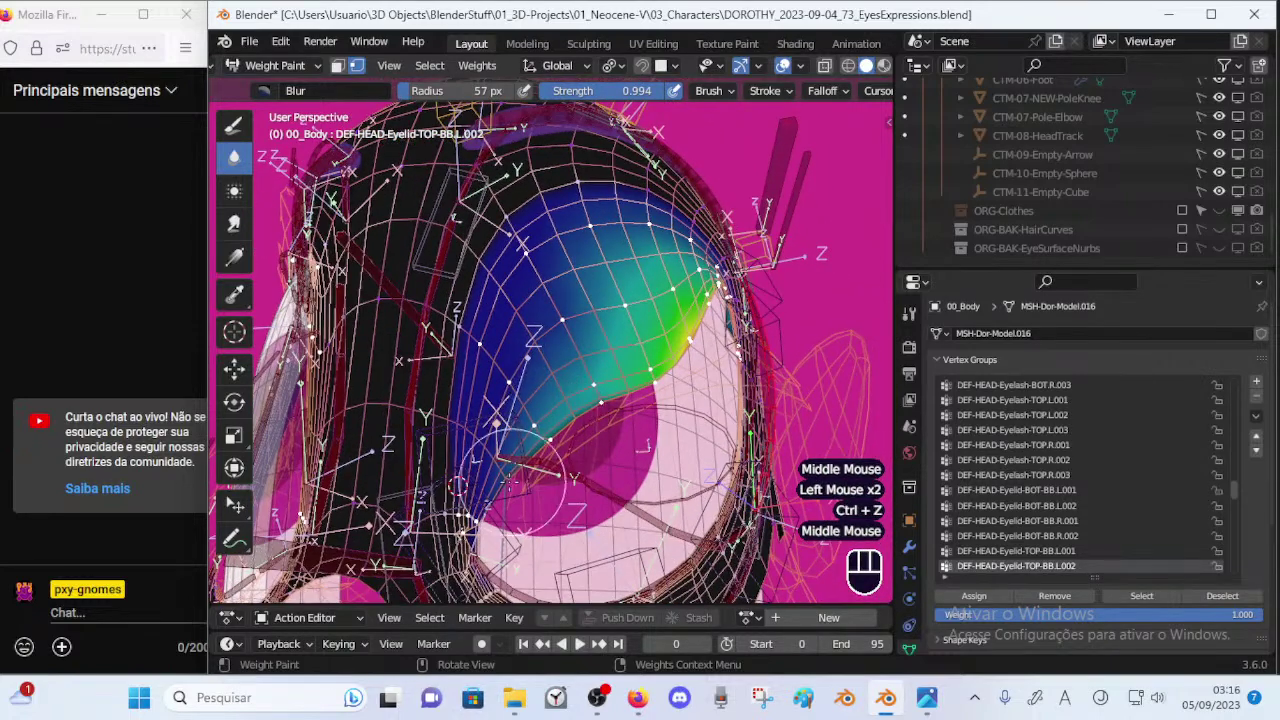
click(466, 531)
click(461, 531)
click(464, 532)
click(461, 530)
click(459, 522)
shift+middle_drag(499, 499, 494, 428)
click(474, 475)
click(467, 472)
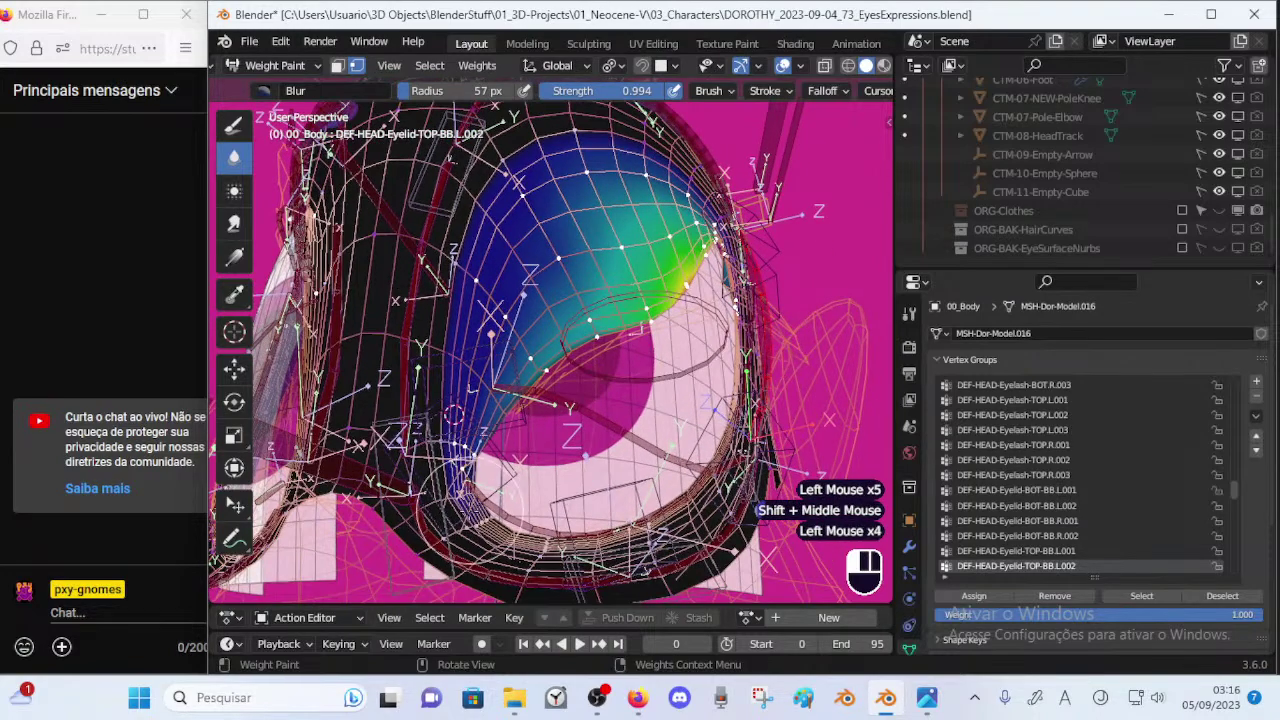
Try to blur the lid margin from the inner corner toward the iris, and undo it.
drag(485, 402, 553, 337)
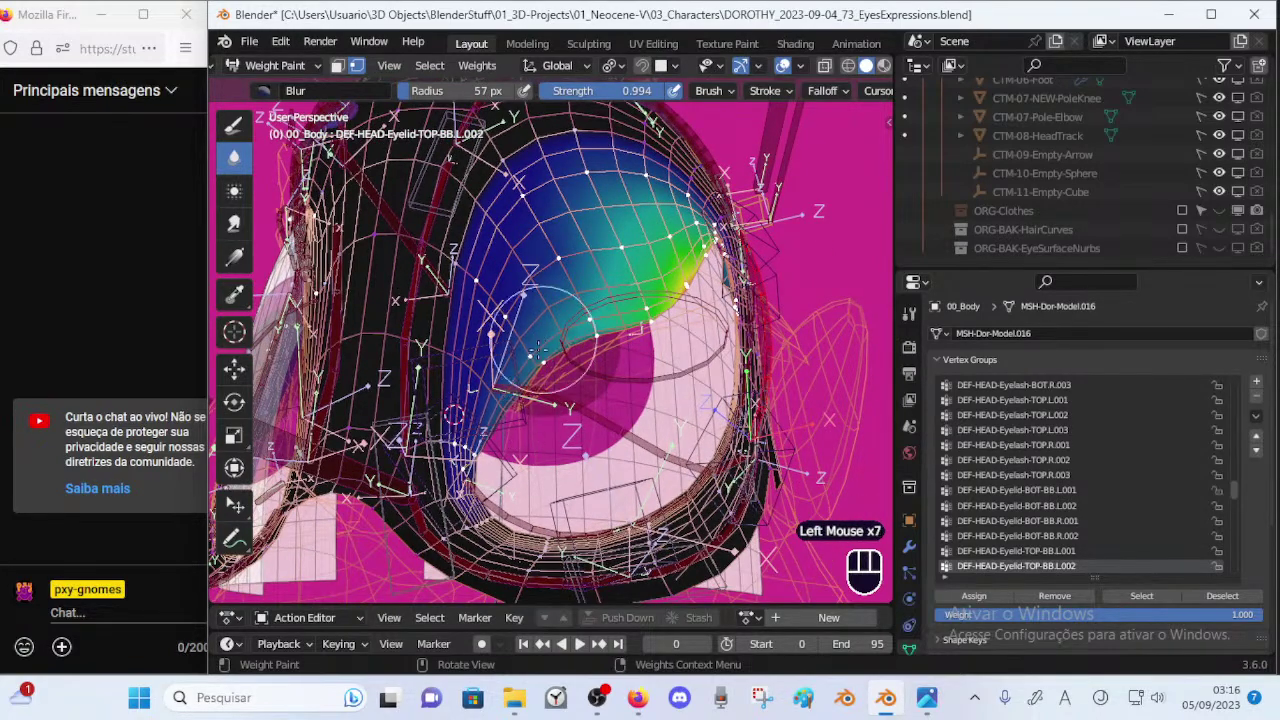
key(ctrl+z)
key(ctrl+z)
Blur the weights up the inner side of the eyelid and into its middle.
drag(498, 388, 480, 412)
click(507, 270)
drag(488, 292, 466, 348)
click(511, 248)
middle_click(514, 243)
drag(530, 280, 595, 236)
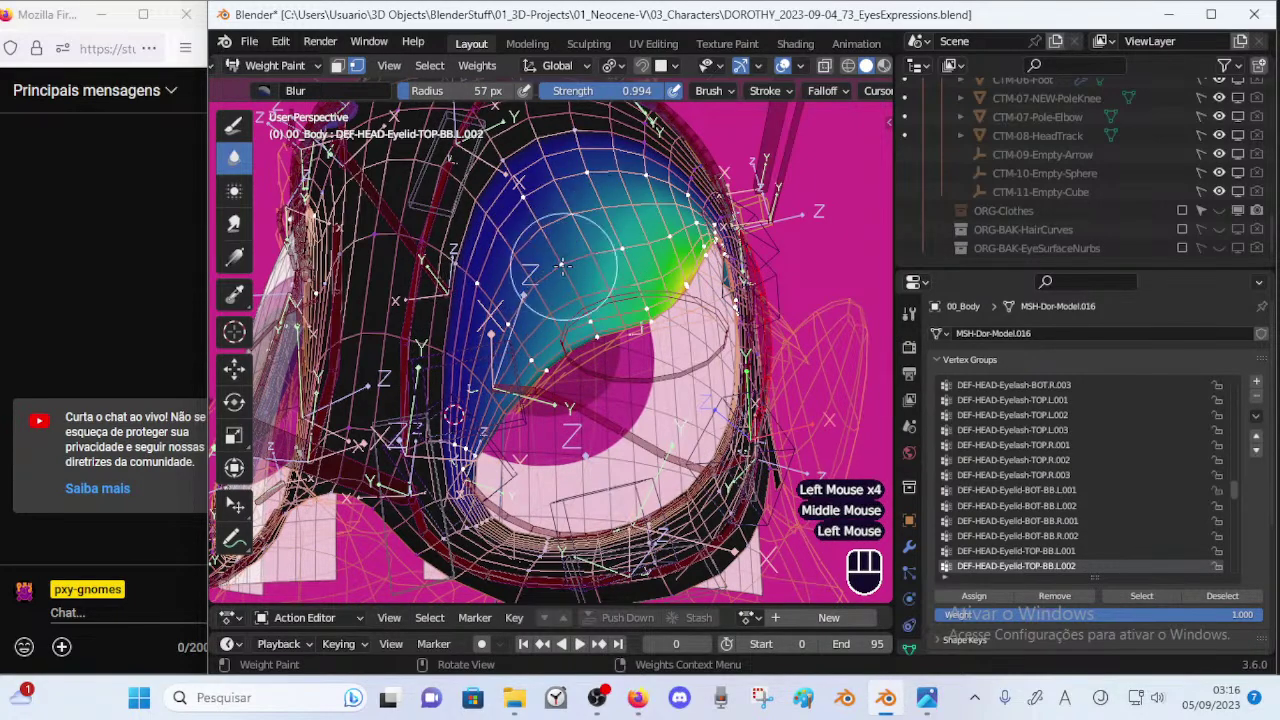
Blur the weights in long strokes across the upper eyelid from its inner side to the outer corner.
middle_drag(595, 240, 514, 304)
drag(514, 304, 567, 258)
drag(489, 321, 547, 201)
drag(473, 259, 562, 185)
mouse_move(590, 228)
mouse_down()
mouse_move(623, 197)
mouse_move(690, 190)
mouse_up()
middle_drag(690, 208, 652, 157)
drag(654, 157, 723, 153)
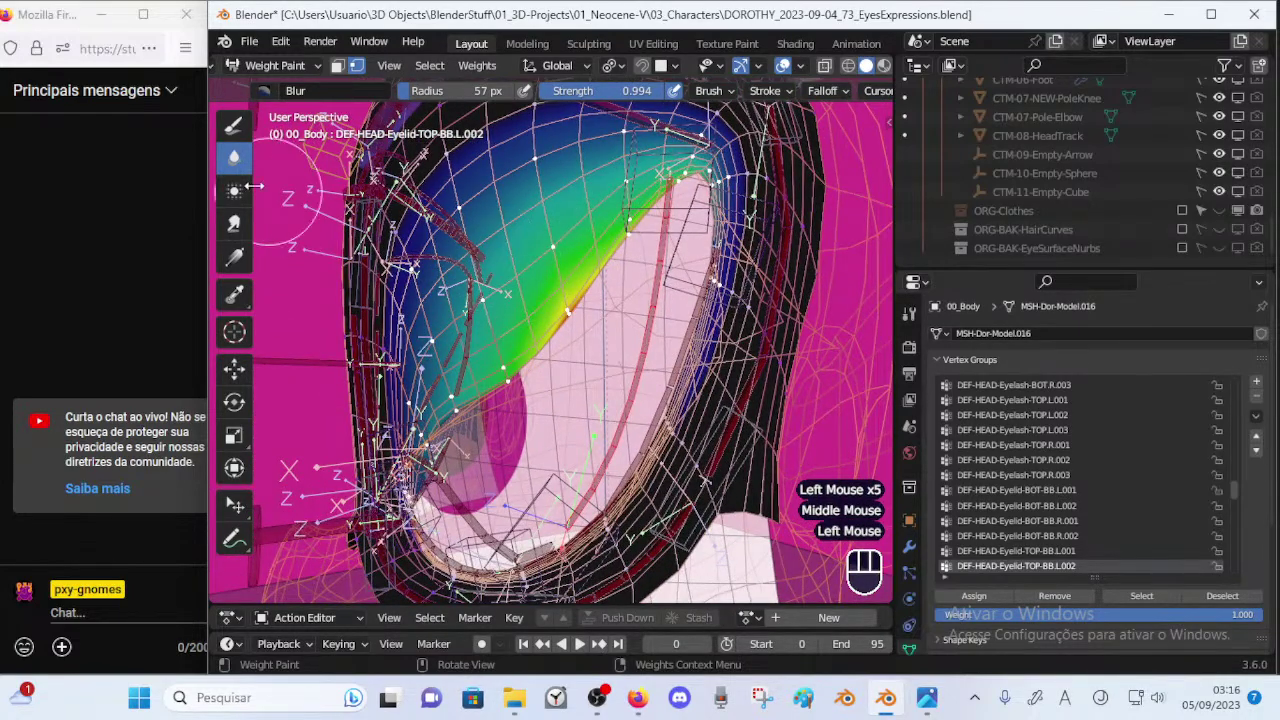
Switch to the Draw tool with the Mix brush at weight 1.000.
click(234, 126)
shift+middle_drag(553, 266, 532, 354)
key(ctrl+f)
click(600, 286)
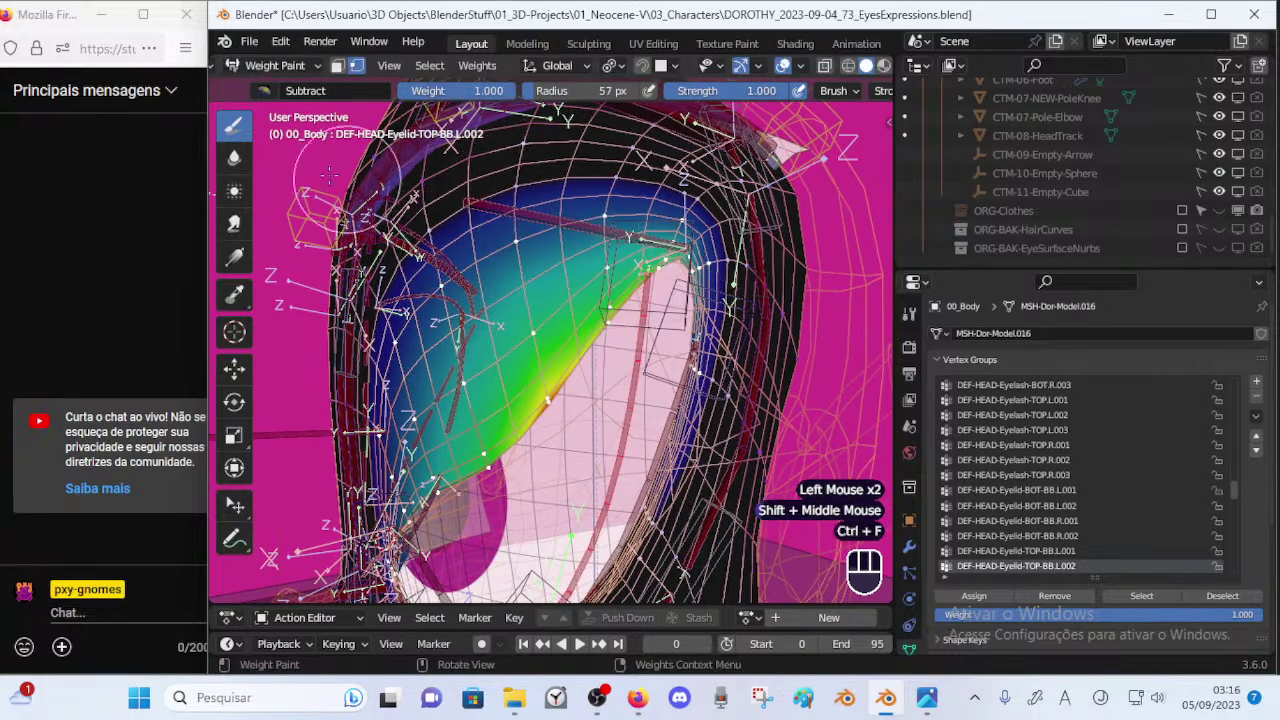
click(262, 90)
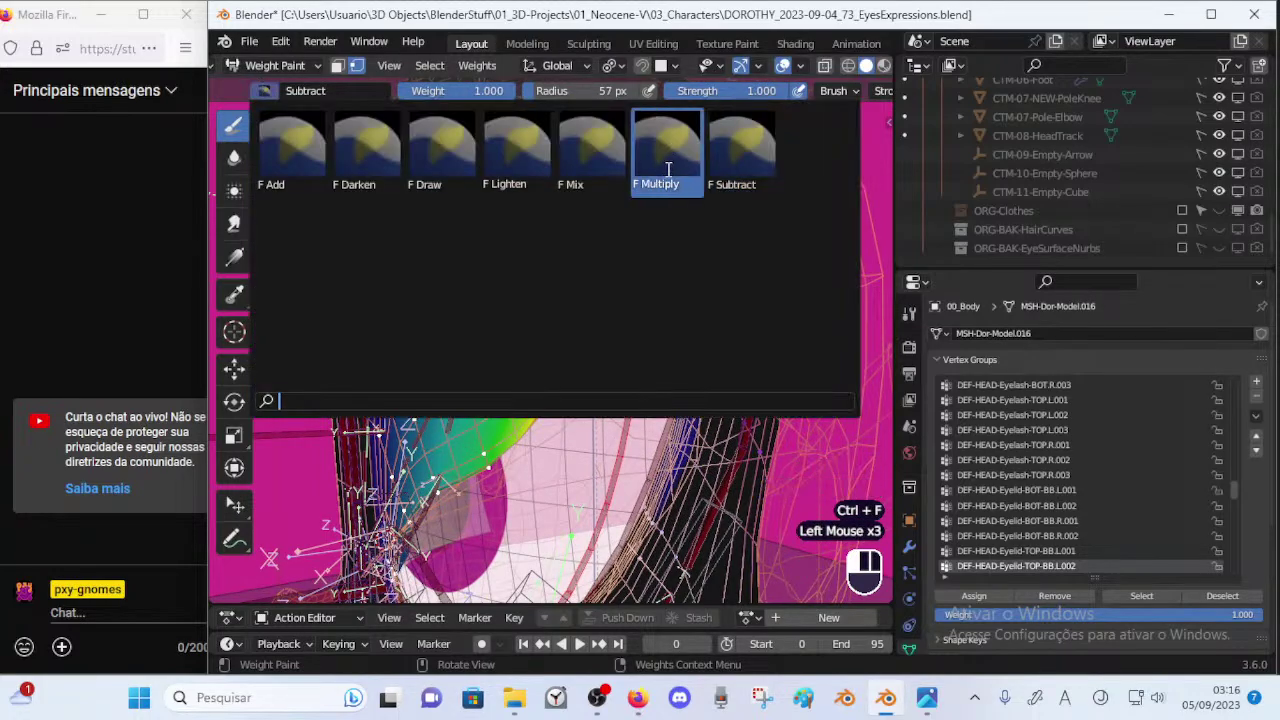
click(588, 160)
Paint weight onto the lid margin vertices on the outer half with a 14 px radius, widening the brush to 42 px.
ctrl+middle_drag(579, 222, 564, 160)
middle_drag(620, 250, 694, 280)
key(f)
click(652, 292)
drag(647, 302, 654, 329)
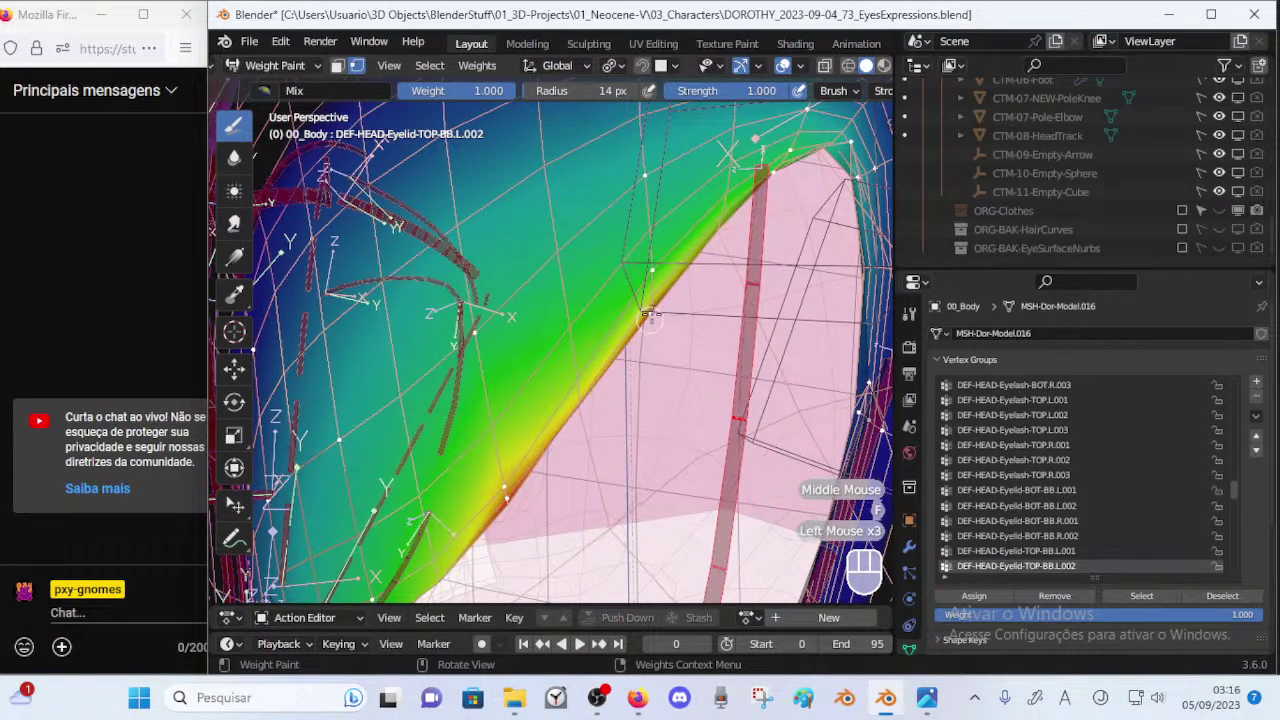
key(f)
click(667, 336)
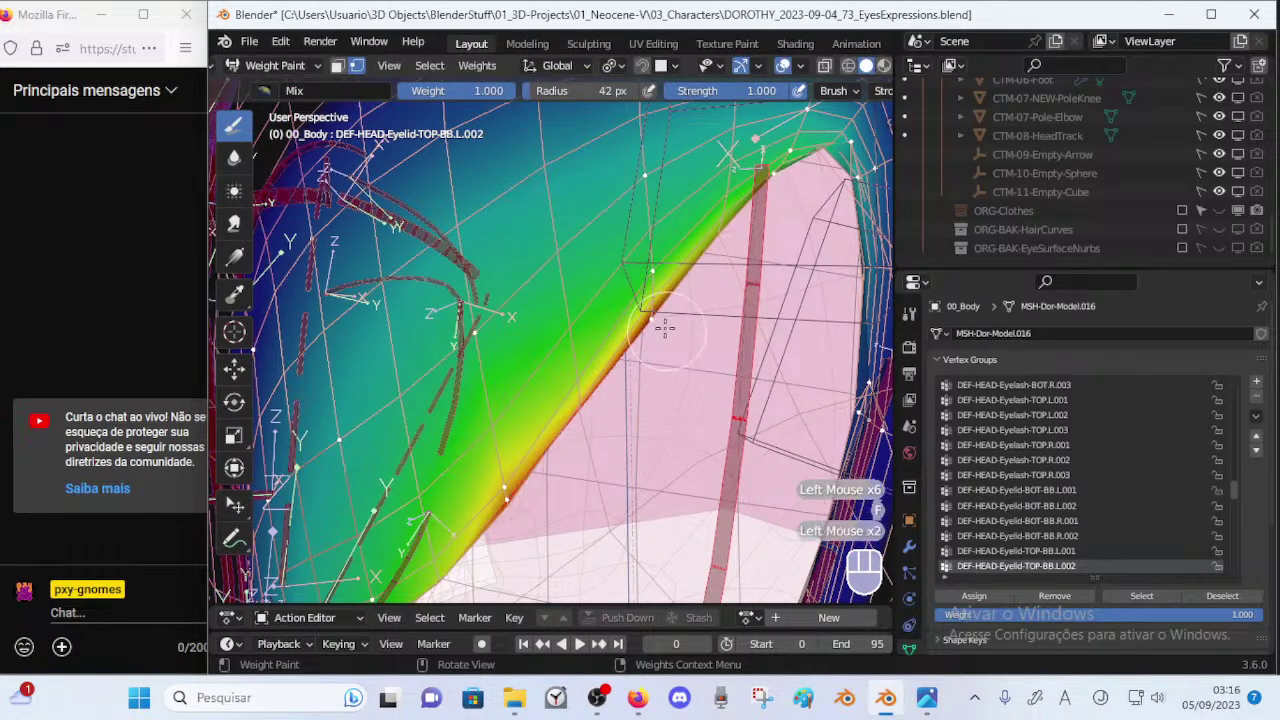
Set the radius to 20 px and paint weight along the lid margin approaching the outer eye corner.
middle_drag(663, 337, 682, 298)
key(f)
click(632, 298)
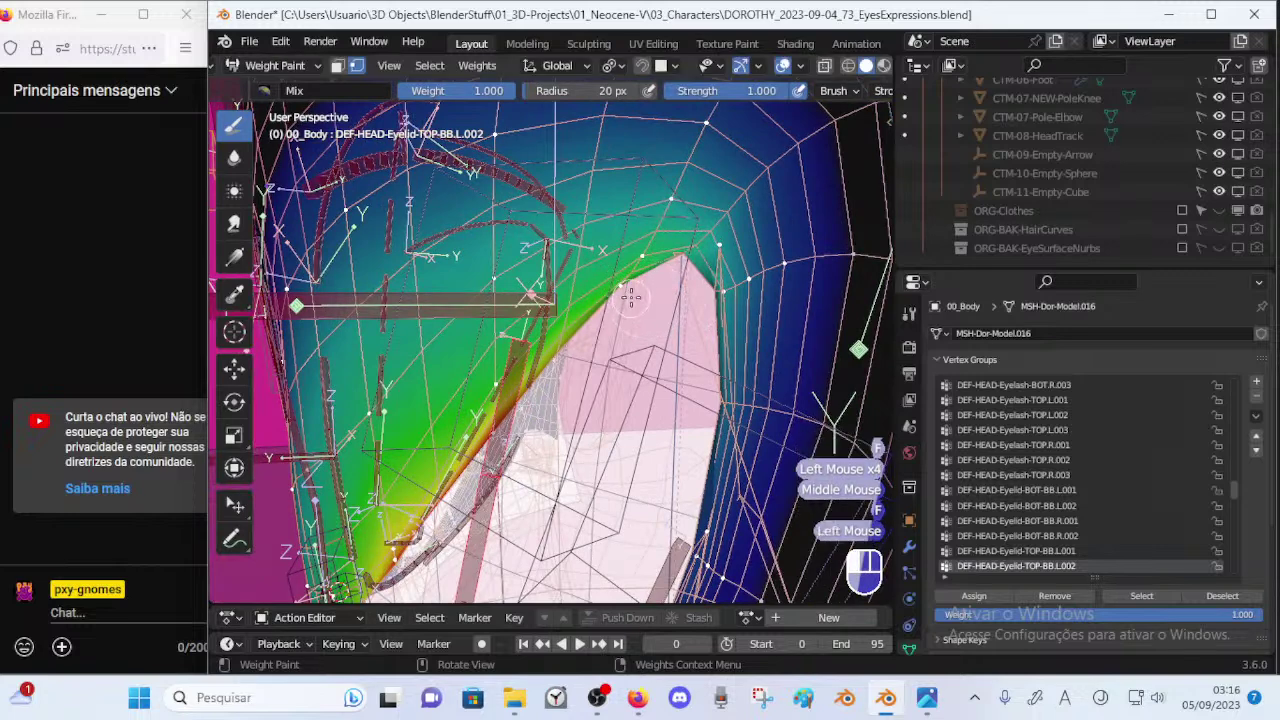
drag(607, 282, 620, 289)
key(f)
click(657, 300)
drag(680, 256, 668, 272)
mouse_move(632, 284)
mouse_down()
mouse_move(620, 297)
mouse_move(614, 285)
mouse_move(610, 344)
mouse_up()
drag(608, 292, 607, 340)
mouse_move(609, 305)
mouse_down()
mouse_move(608, 364)
mouse_move(612, 350)
mouse_up()
Try to paint the lid margin at the outer eye corner with a resized brush, and undo those strokes.
middle_drag(640, 332, 634, 342)
key(f)
click(720, 270)
drag(713, 254, 659, 300)
mouse_move(651, 316)
middle_down()
mouse_move(706, 286)
mouse_move(718, 316)
mouse_move(700, 314)
middle_up()
key(ctrl+z)
key(ctrl+z)
key(ctrl+z)
key(ctrl+z)
drag(686, 299, 664, 312)
key(ctrl+z)
Set the radius back to 20 px and paint weight onto the margin vertices at the outer eye corner.
key(f)
click(670, 310)
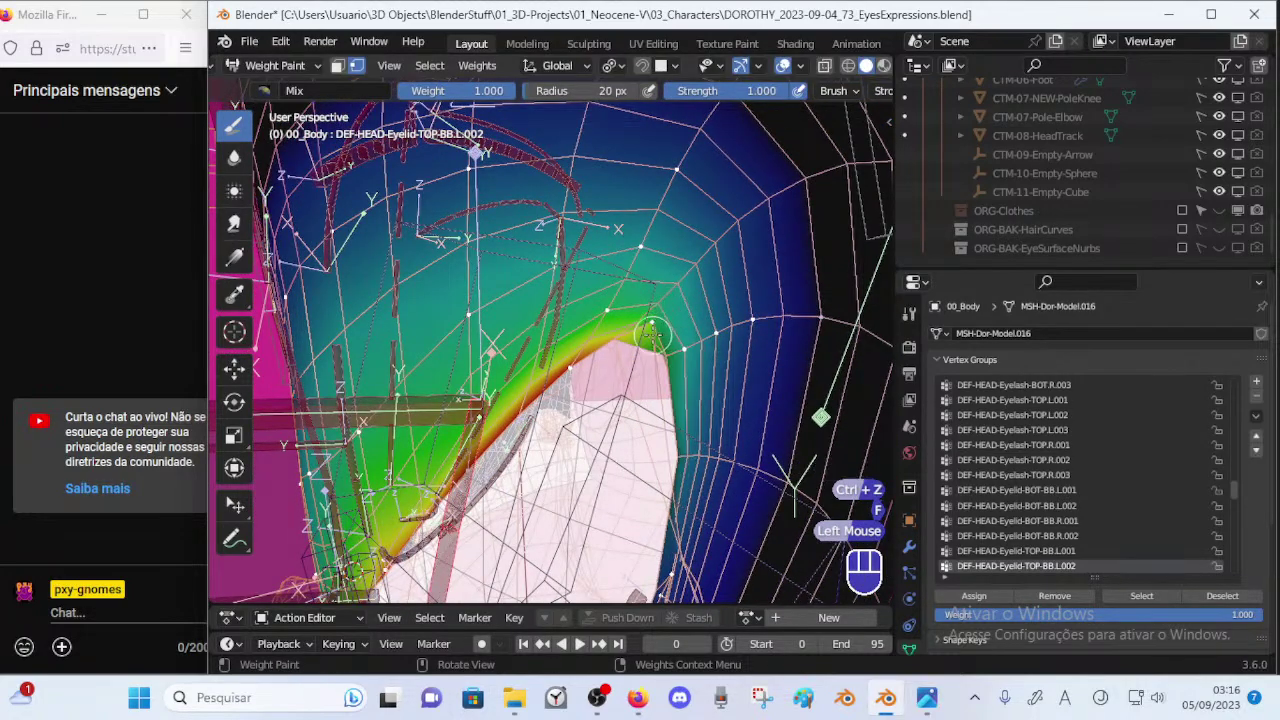
click(649, 322)
click(640, 334)
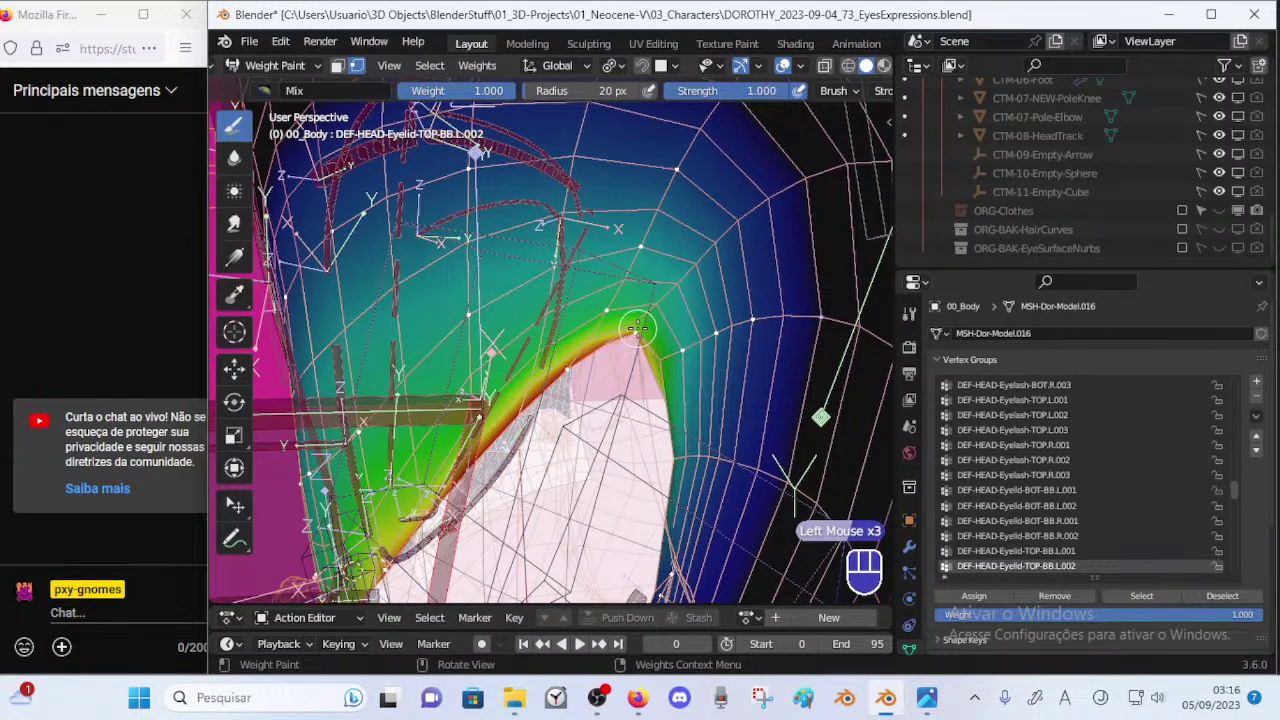
middle_drag(624, 364, 668, 326)
click(686, 334)
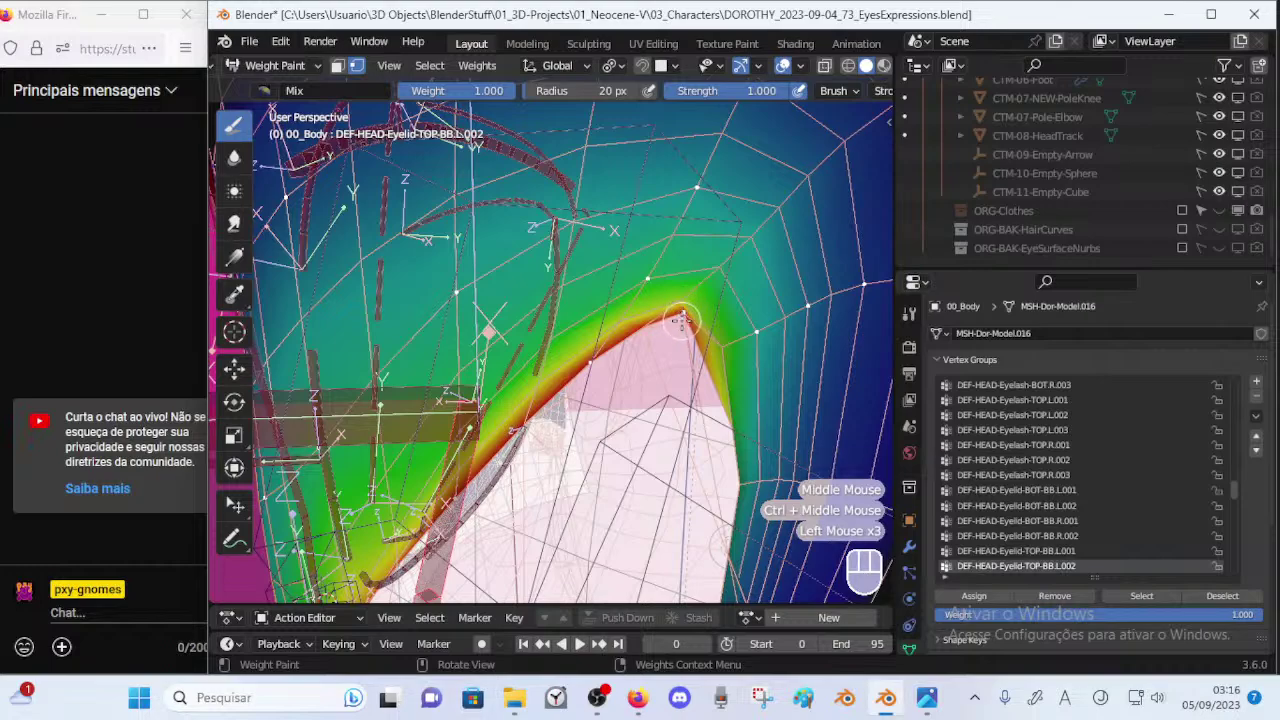
click(682, 310)
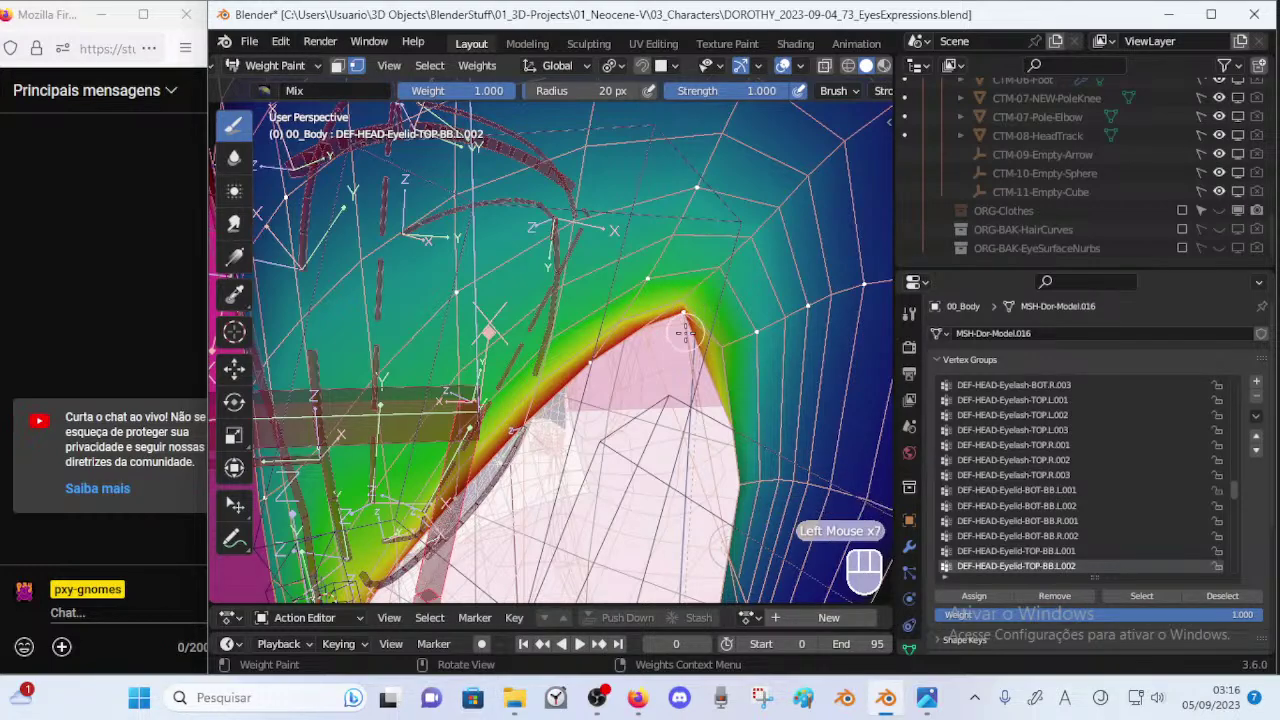
Paint weight onto the lid margin from below the outer corner toward the middle, resizing the brush as needed.
middle_drag(676, 332, 718, 325)
click(745, 235)
middle_drag(718, 325, 612, 410)
ctrl+middle_drag(612, 410, 618, 355)
middle_drag(618, 355, 645, 410)
ctrl+middle_drag(645, 410, 657, 366)
click(672, 408)
mouse_move(692, 413)
shift+middle_down()
mouse_move(643, 383)
mouse_move(683, 368)
mouse_move(654, 480)
shift+middle_up()
key(f)
click(703, 391)
click(699, 388)
Try to paint the lid margin vertices at the edge of the iris with a 35 px radius, and undo the strokes.
mouse_move(556, 430)
shift+middle_down()
mouse_move(571, 423)
mouse_move(565, 350)
shift+middle_up()
key(f)
click(564, 458)
click(571, 461)
key(ctrl+z)
key(ctrl+z)
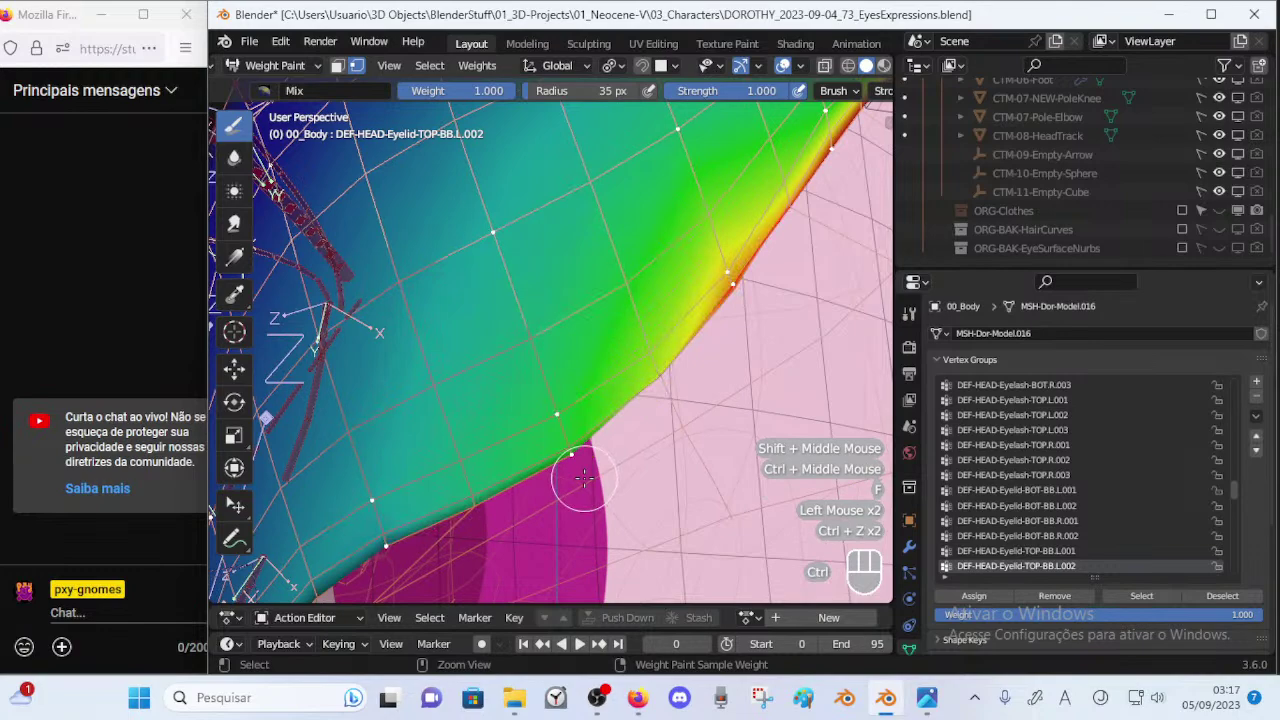
Dab weight onto the margin vertices at the iris edge with the 35 px brush, undoing the excess strokes.
ctrl+middle_drag(586, 472, 607, 428)
shift+middle_drag(665, 385, 599, 387)
drag(656, 404, 688, 419)
key(ctrl+z)
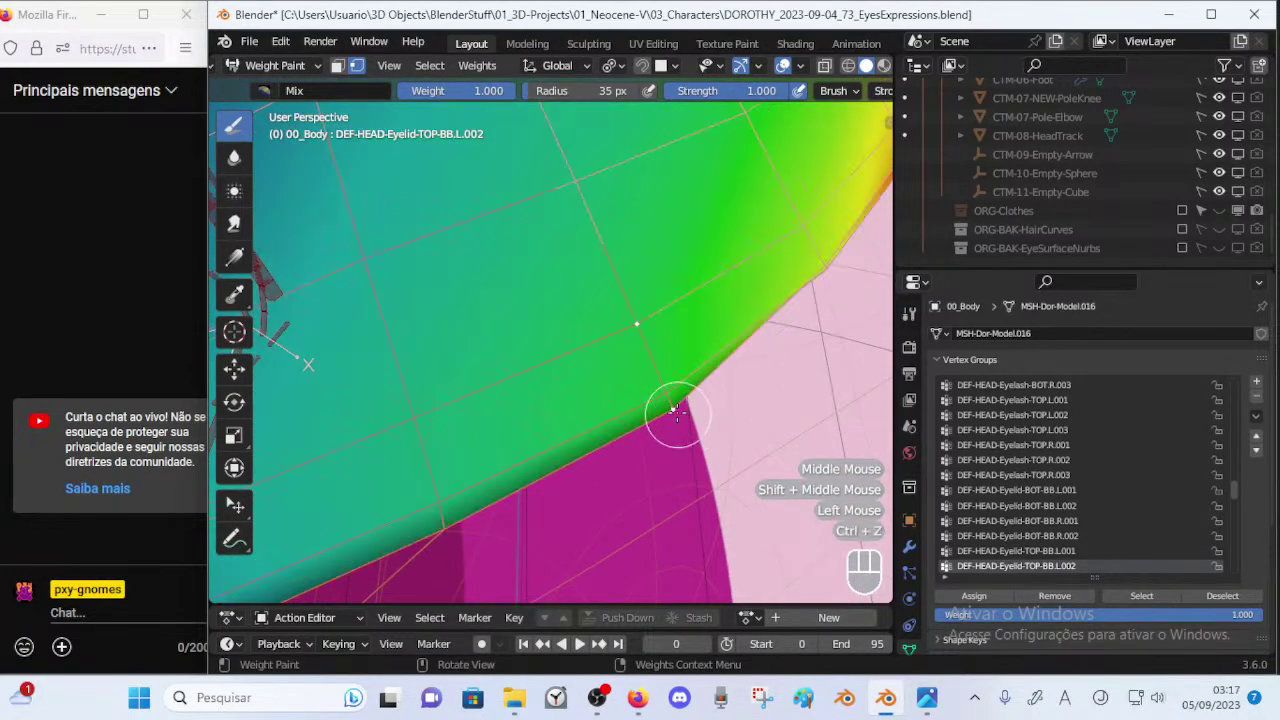
click(679, 414)
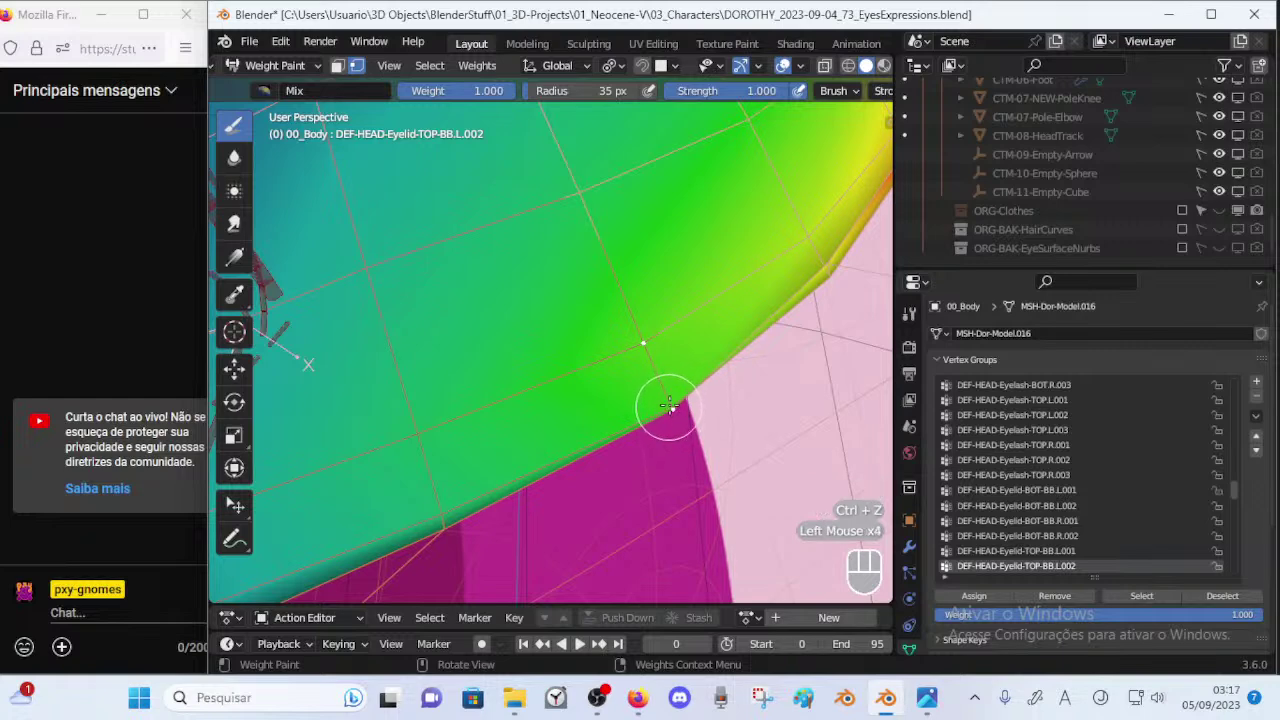
key(ctrl+z)
Try to paint the next lid margin vertices toward the inner corner, and undo the strokes.
ctrl+middle_drag(666, 377, 662, 363)
middle_drag(703, 298, 660, 420)
mouse_move(660, 420)
middle_down()
mouse_move(620, 430)
mouse_move(608, 474)
mouse_move(600, 417)
mouse_move(650, 347)
mouse_move(670, 358)
mouse_move(651, 366)
middle_up()
click(651, 321)
click(650, 321)
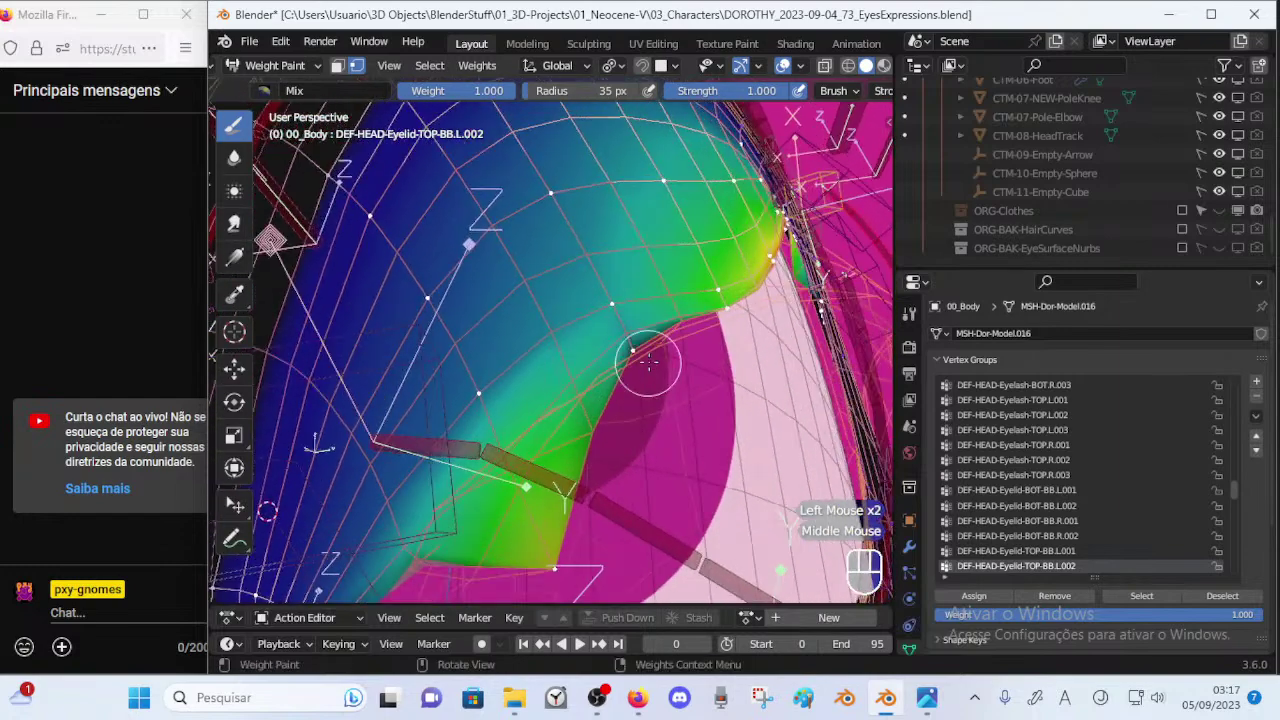
key(ctrl+z)
Build up weight on the lid margin vertices above the iris, reducing the brush radius to 24 px.
click(631, 328)
click(632, 326)
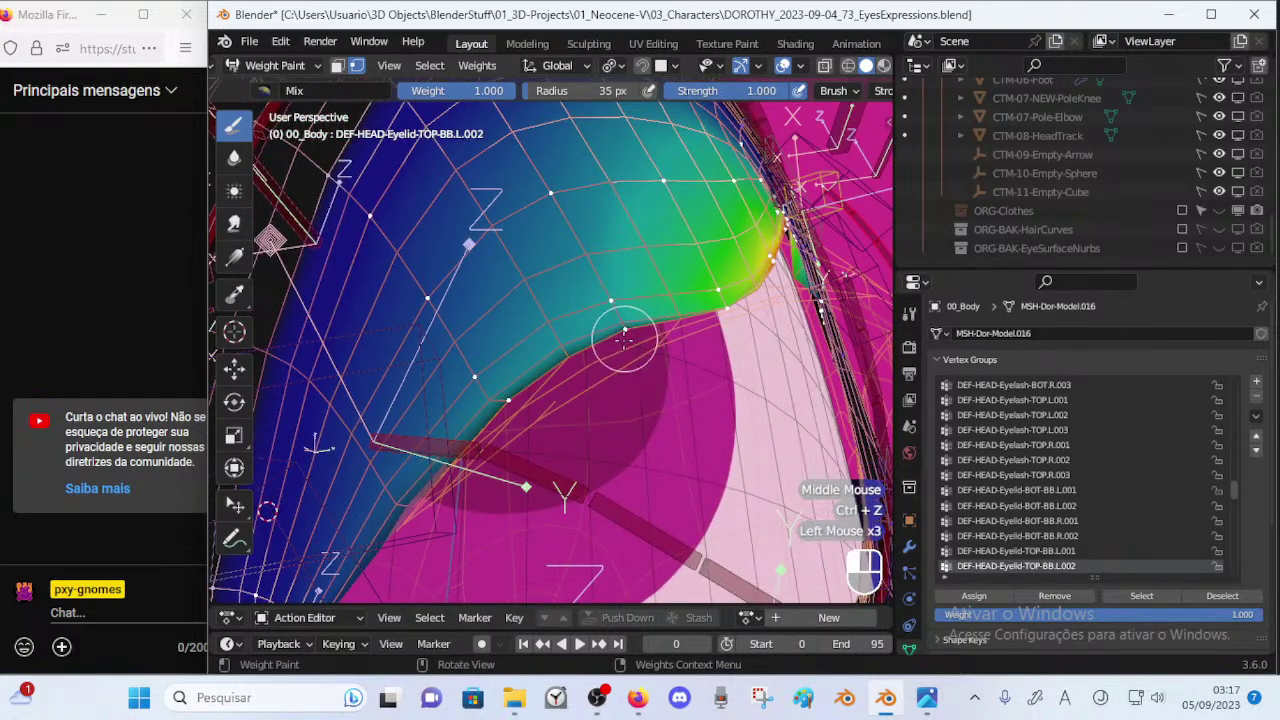
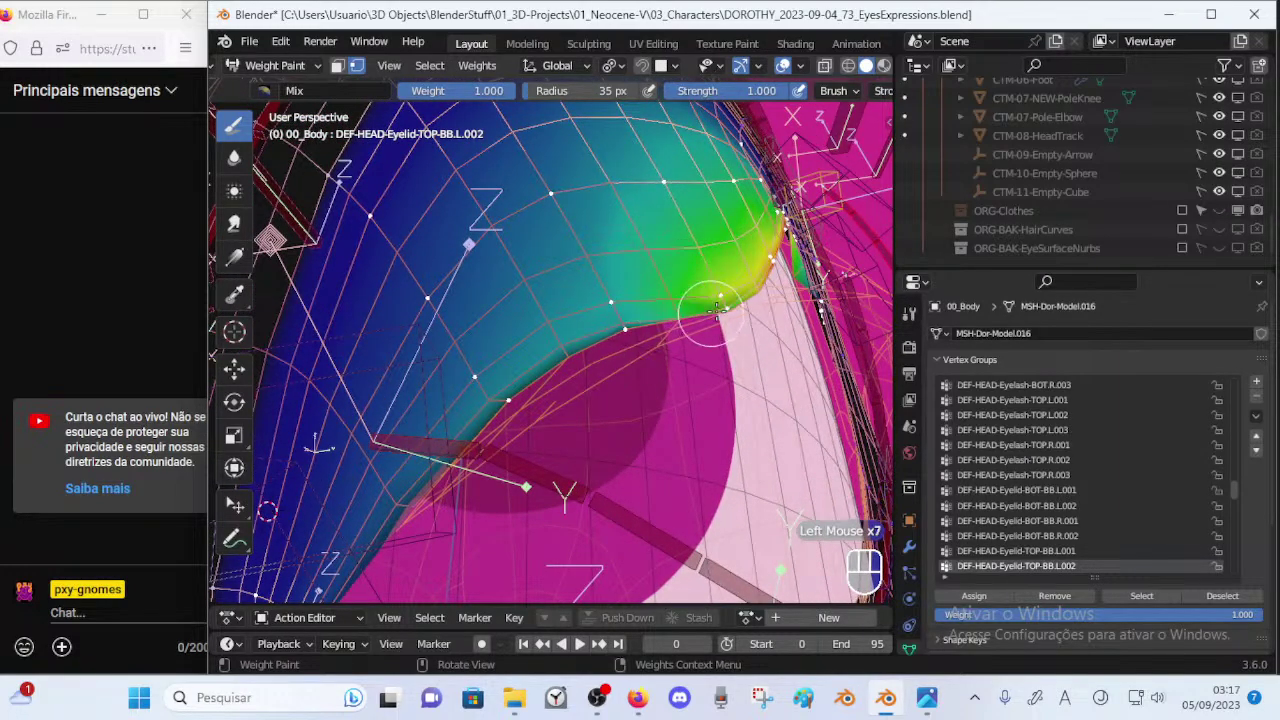
key(ctrl+z)
mouse_move(752, 318)
middle_down()
mouse_move(691, 346)
mouse_move(686, 331)
middle_up()
key(f)
click(675, 332)
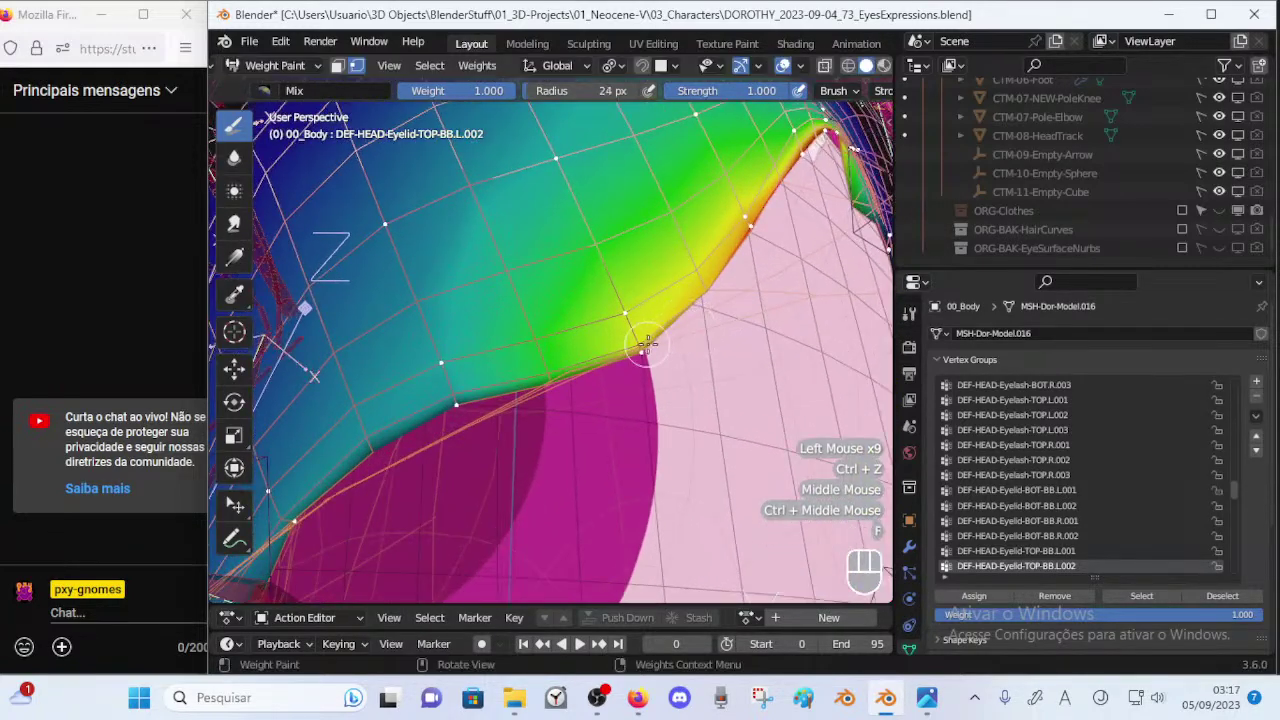
click(645, 345)
click(645, 345)
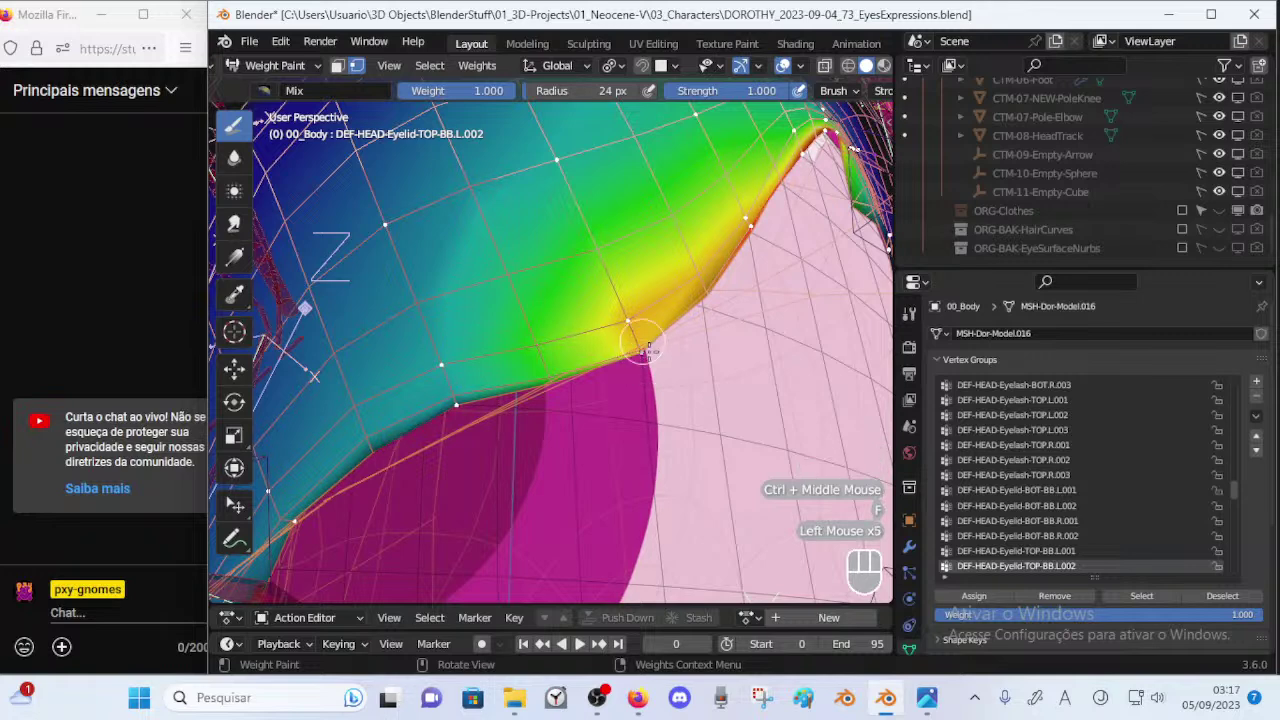
Resize the brush, paint the margin vertices at the iris edge up to full weight, and undo the stray stroke farther along.
key(f)
click(694, 350)
click(630, 345)
mouse_move(643, 363)
middle_down()
mouse_move(616, 359)
mouse_move(585, 297)
middle_up()
click(652, 276)
key(ctrl+z)
Try to blur the outer part of the lid margin using the Blur tool with an 18 px radius, and undo it.
click(236, 156)
key(f)
click(637, 280)
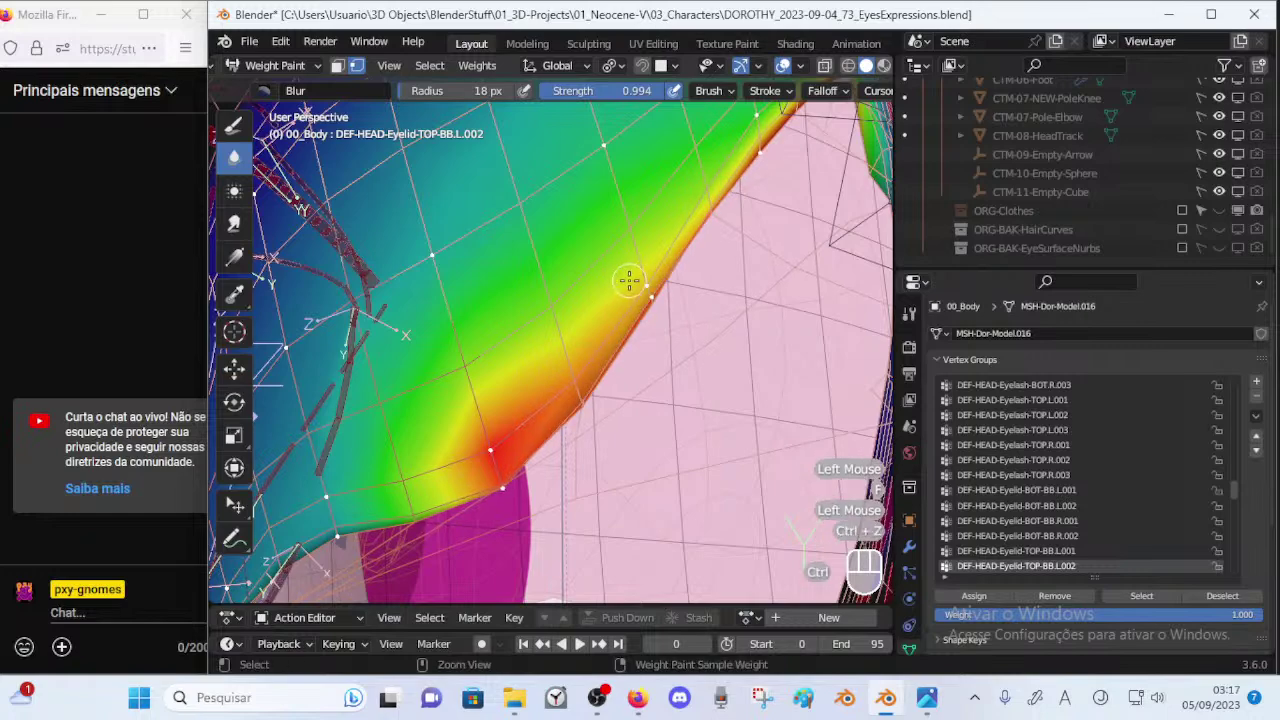
ctrl+middle_drag(638, 290, 677, 269)
drag(677, 269, 674, 266)
key(ctrl+z)
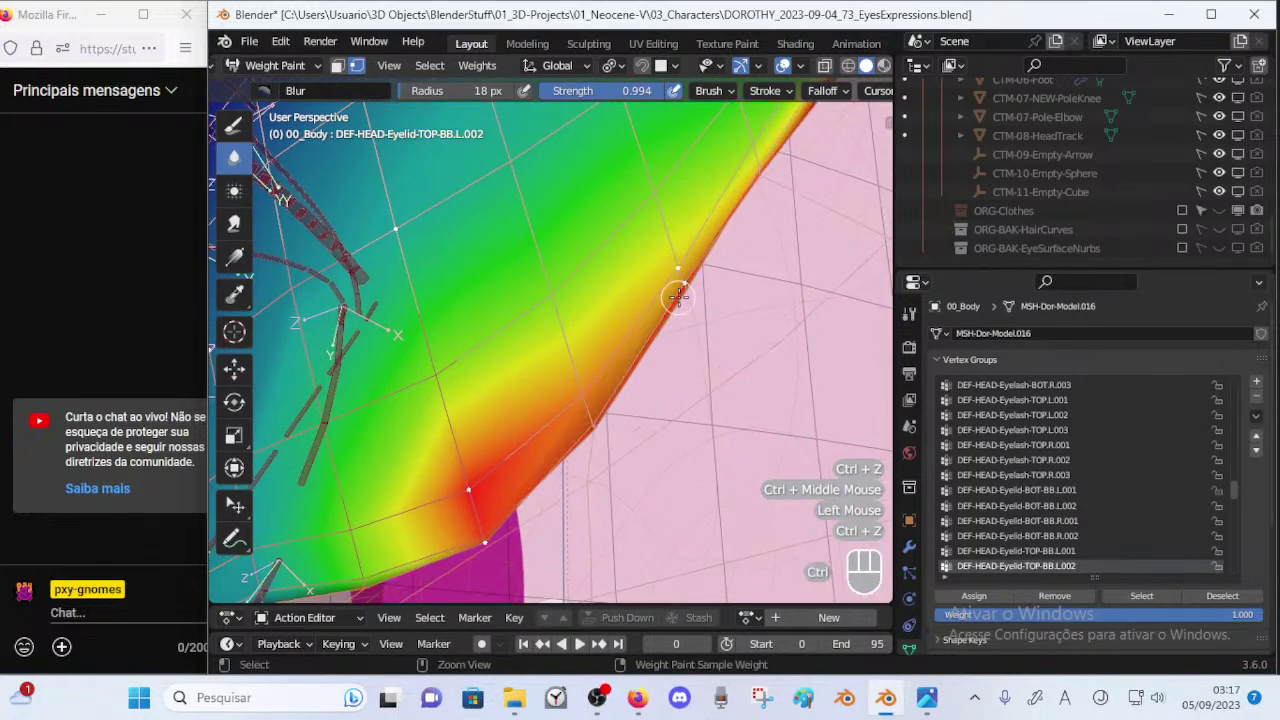
Return to the Draw tool's Mix brush and dab the lid margin vertex on the inner side of the full-weight area.
mouse_move(688, 288)
middle_down()
mouse_move(726, 314)
mouse_move(652, 352)
mouse_move(629, 420)
mouse_move(646, 374)
mouse_move(722, 316)
mouse_move(684, 345)
middle_up()
key(ctrl+alt+shift+z)
middle_drag(620, 382, 668, 373)
key(ctrl+alt+shift+z)
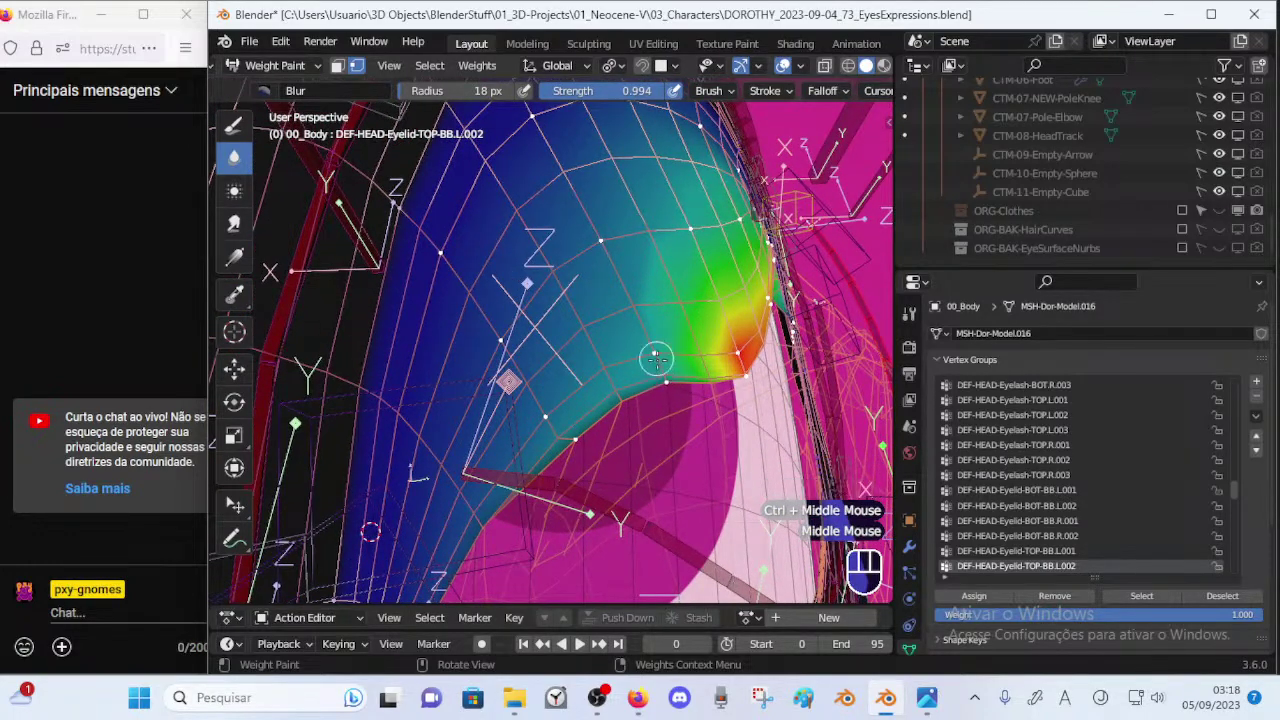
click(235, 127)
ctrl+middle_drag(657, 390, 659, 375)
click(678, 385)
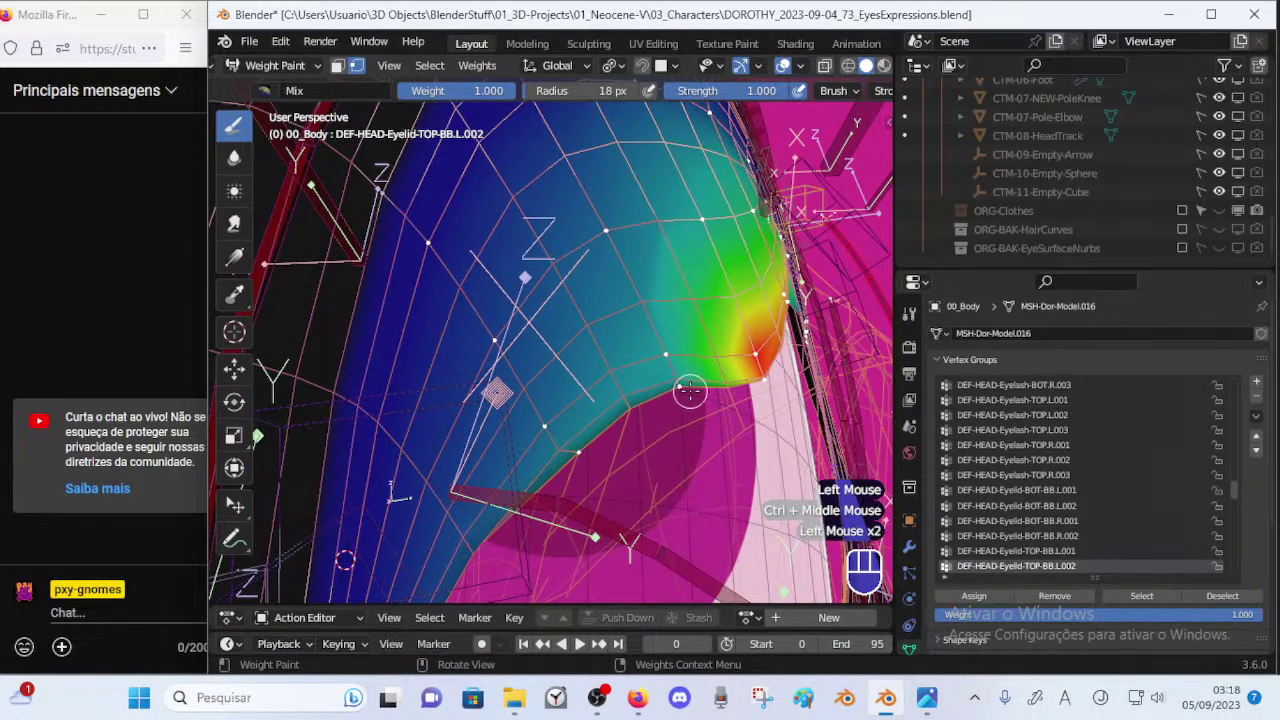
Enlarge the Mix brush radius to 87 px, keeping its weight at 1.000.
key(ctrl+f)
click(695, 395)
key(f)
click(679, 395)
key(f)
click(668, 382)
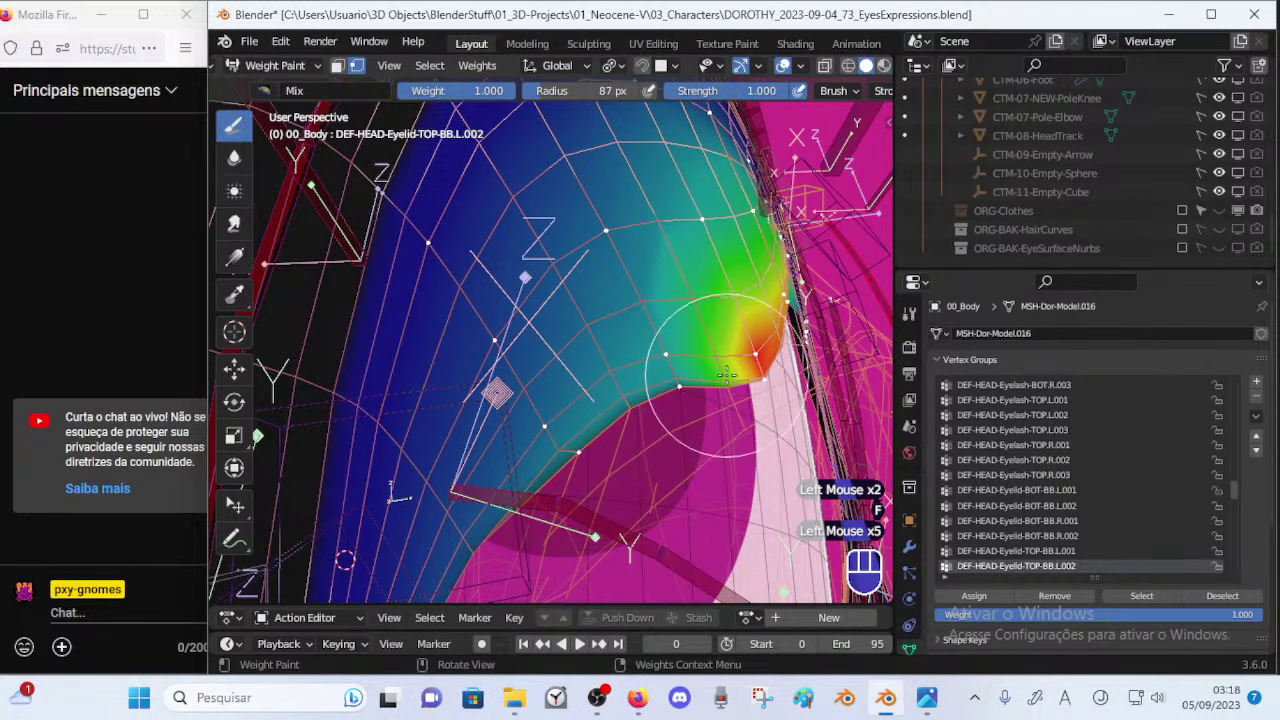
Dab the lid margin near the iris edge with the Mix brush, and blur the neighbouring weights using the Blur tool at 43 px.
middle_drag(726, 380, 620, 384)
click(644, 382)
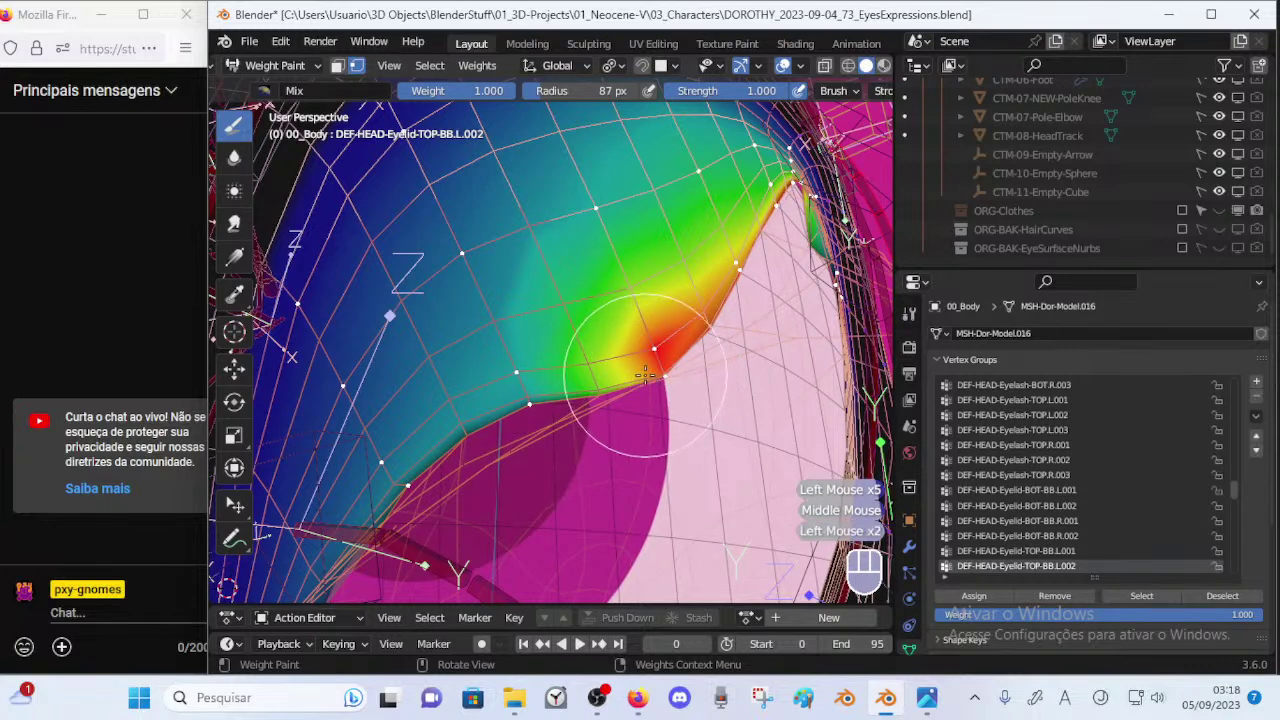
click(234, 157)
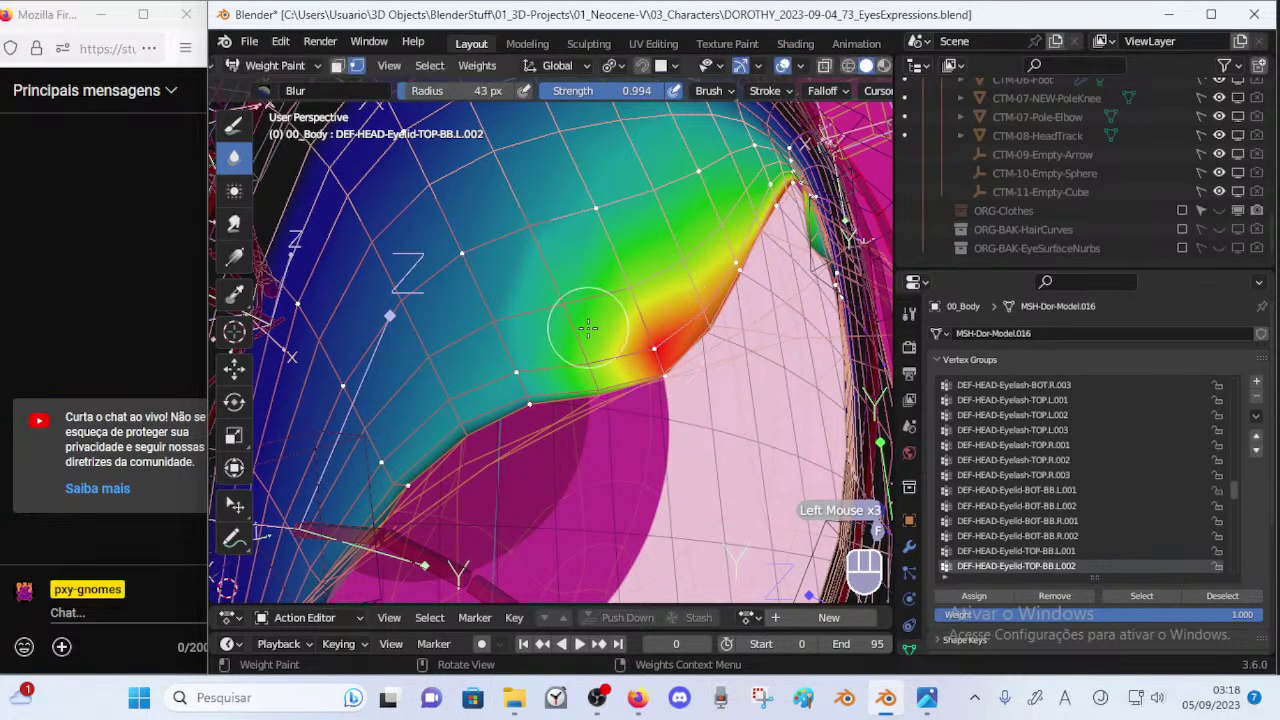
drag(589, 327, 646, 330)
click(650, 321)
Resize the Blur brush several times and smooth the weights across the lid surface above and beside the full-weight area.
key(f)
click(662, 338)
middle_drag(662, 324, 630, 350)
ctrl+middle_drag(630, 350, 637, 320)
key(f)
click(677, 321)
key(f)
mouse_move(534, 340)
mouse_down()
mouse_move(545, 385)
mouse_move(526, 317)
mouse_up()
click(672, 358)
drag(540, 380, 530, 313)
drag(687, 176, 683, 191)
Return to the Mix brush at weight 1.000 and 46 px radius, dab the lid margin, and save the file.
click(236, 130)
key(ctrl+f)
click(793, 311)
key(f)
click(636, 402)
middle_drag(562, 408, 556, 401)
click(534, 370)
click(525, 363)
middle_drag(536, 354, 635, 410)
key(ctrl+s)
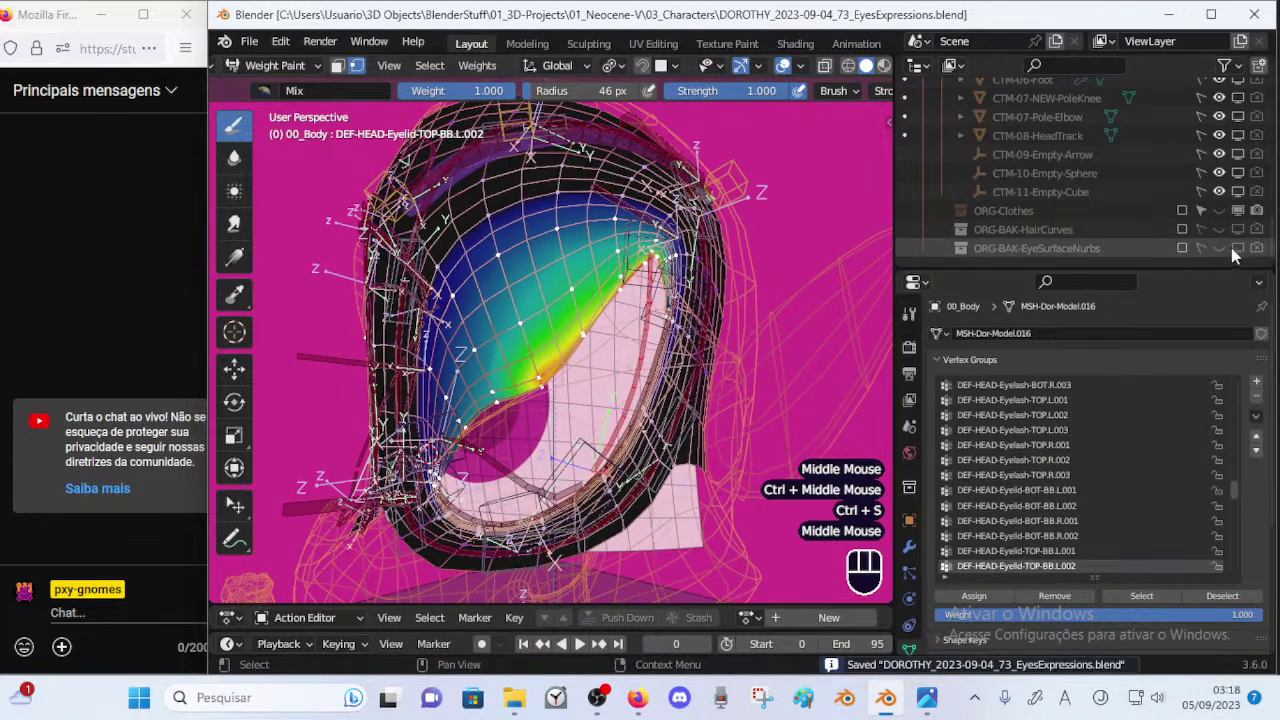
Enlarge the outliner, collapse the ORIGINAL collection, and disable 02b_EyeSurface.L in the viewport.
middle_drag(1105, 189, 1105, 293)
middle_drag(1054, 189, 1048, 295)
drag(1058, 270, 1056, 472)
middle_drag(1064, 268, 1056, 440)
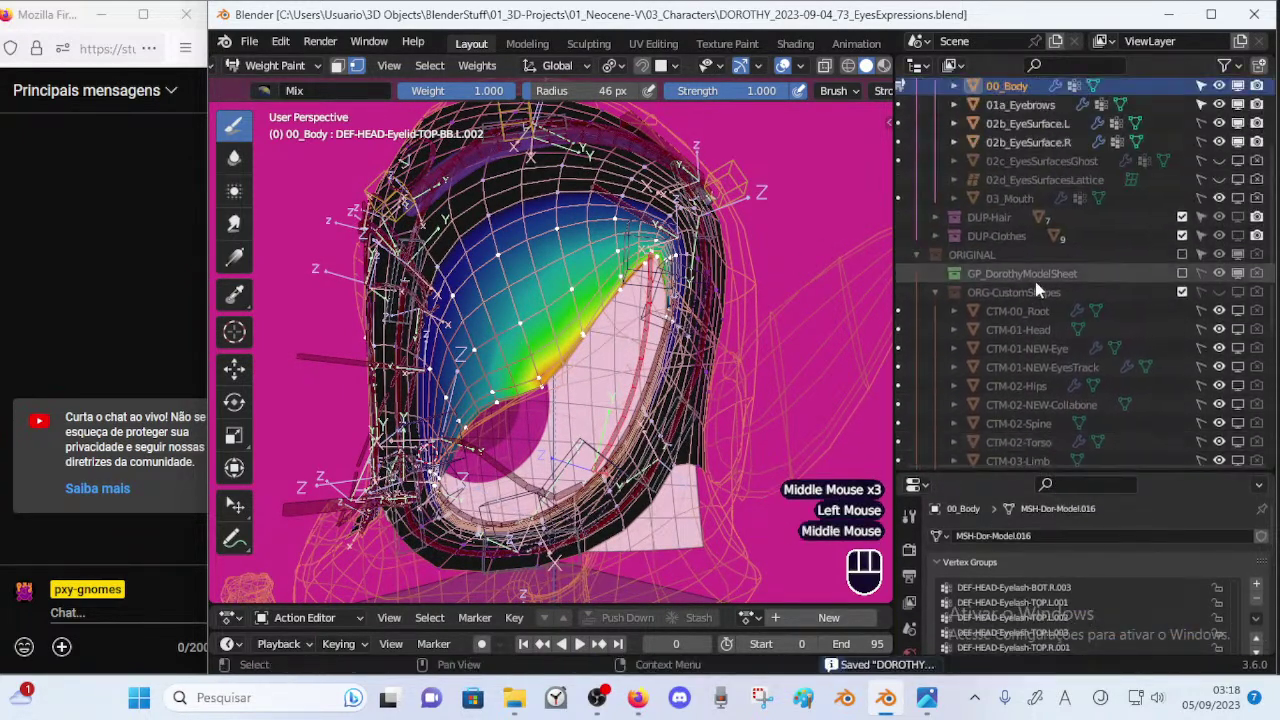
click(917, 255)
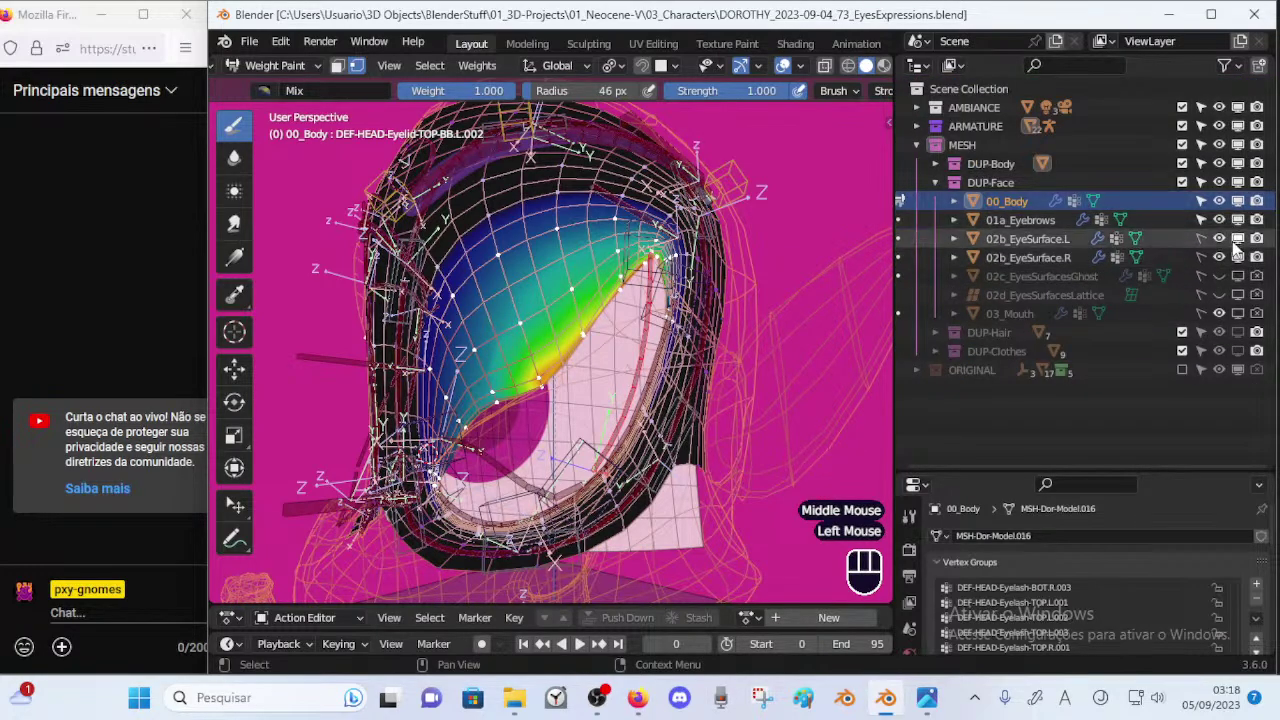
click(1238, 240)
Viewing the lid from behind, set the Mix brush radius to 28 px and paint the margin vertices at the iris edge up to full weight.
middle_drag(622, 364, 380, 440)
ctrl+middle_drag(380, 460, 380, 370)
shift+middle_drag(380, 430, 490, 390)
mouse_move(490, 392)
middle_down()
mouse_move(463, 398)
mouse_move(482, 402)
middle_up()
ctrl+middle_drag(500, 425, 510, 337)
shift+middle_drag(622, 332, 550, 380)
key(f)
click(676, 373)
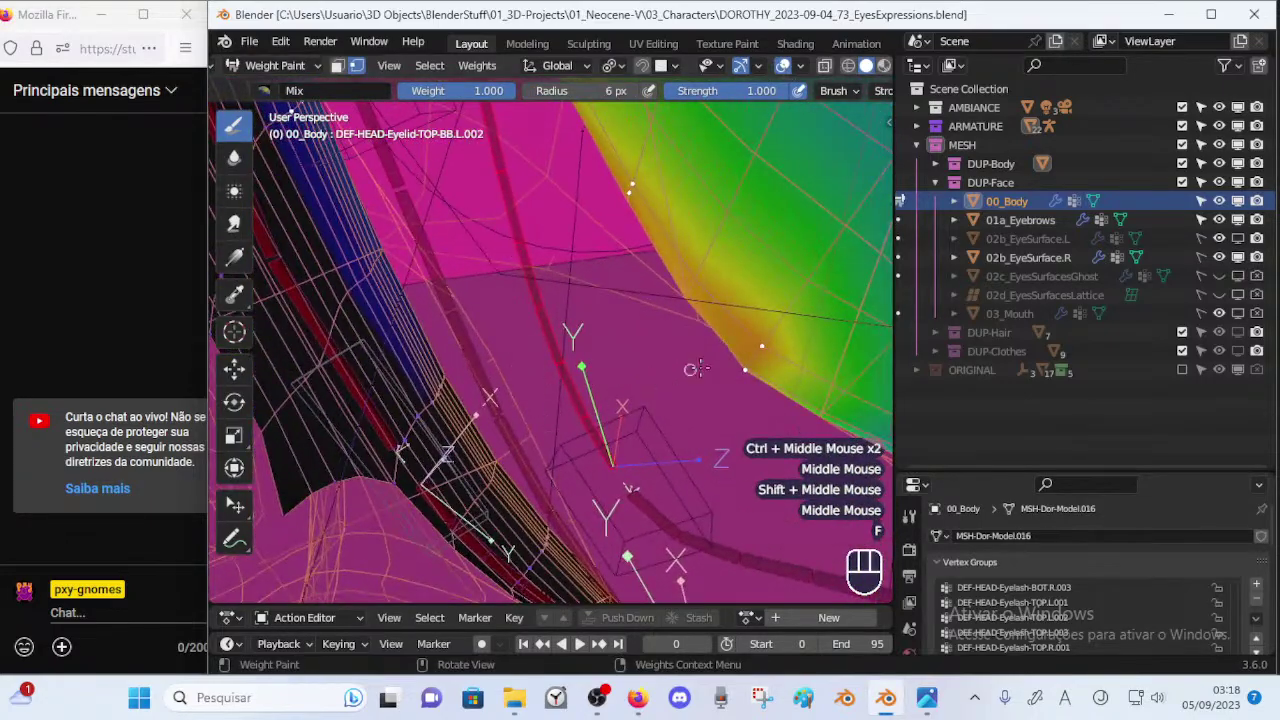
click(752, 370)
key(f)
click(745, 370)
click(748, 375)
Try to paint the next margin vertices toward the outer corner up to full weight.
mouse_move(740, 364)
shift+middle_down()
mouse_move(744, 440)
mouse_move(737, 258)
shift+middle_up()
click(749, 400)
click(742, 408)
click(729, 263)
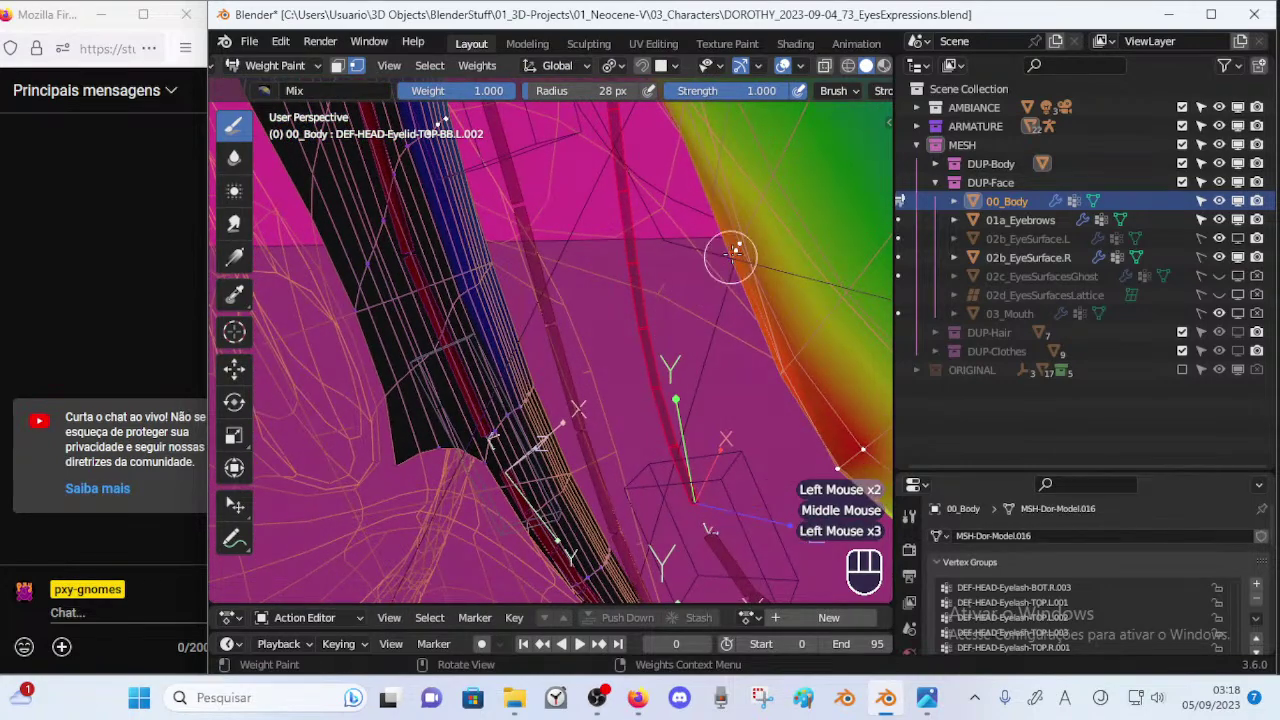
click(730, 260)
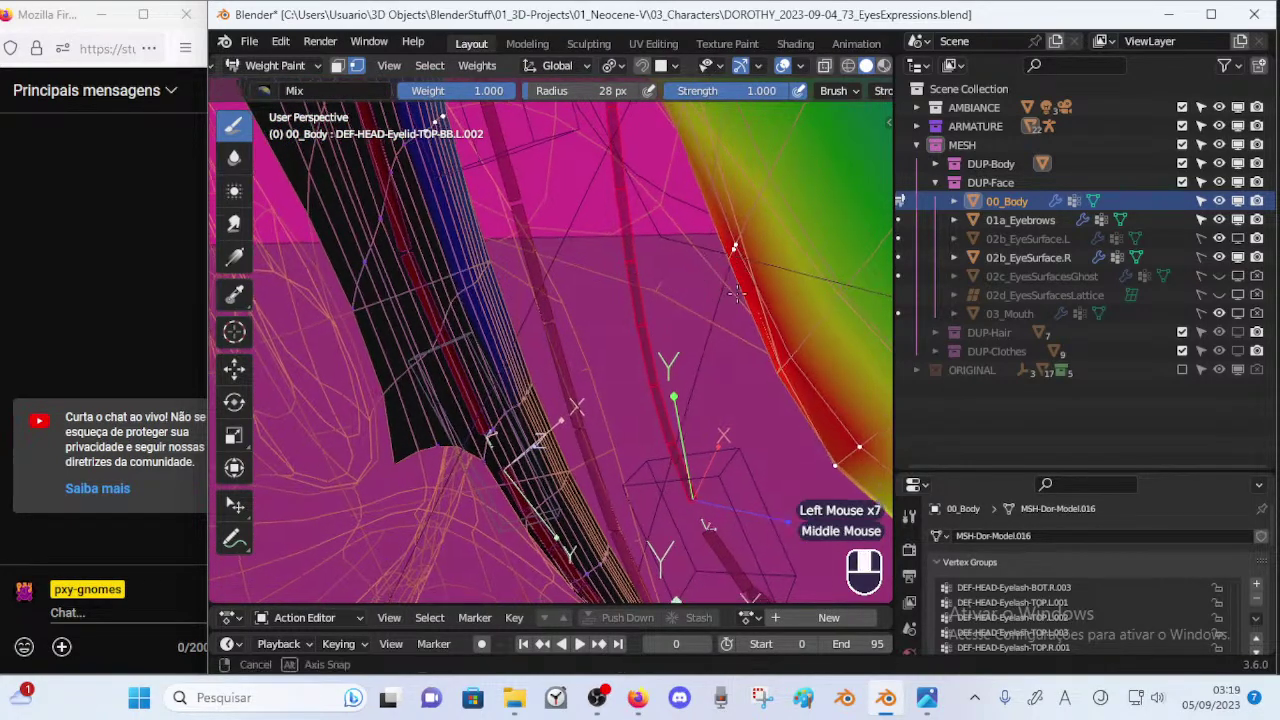
Undo the strokes made on the margin vertices toward the outer corner.
middle_drag(730, 288, 830, 294)
key(ctrl+a)
key(ctrl+z)
key(ctrl+z)
key(ctrl+z)
key(ctrl+z)
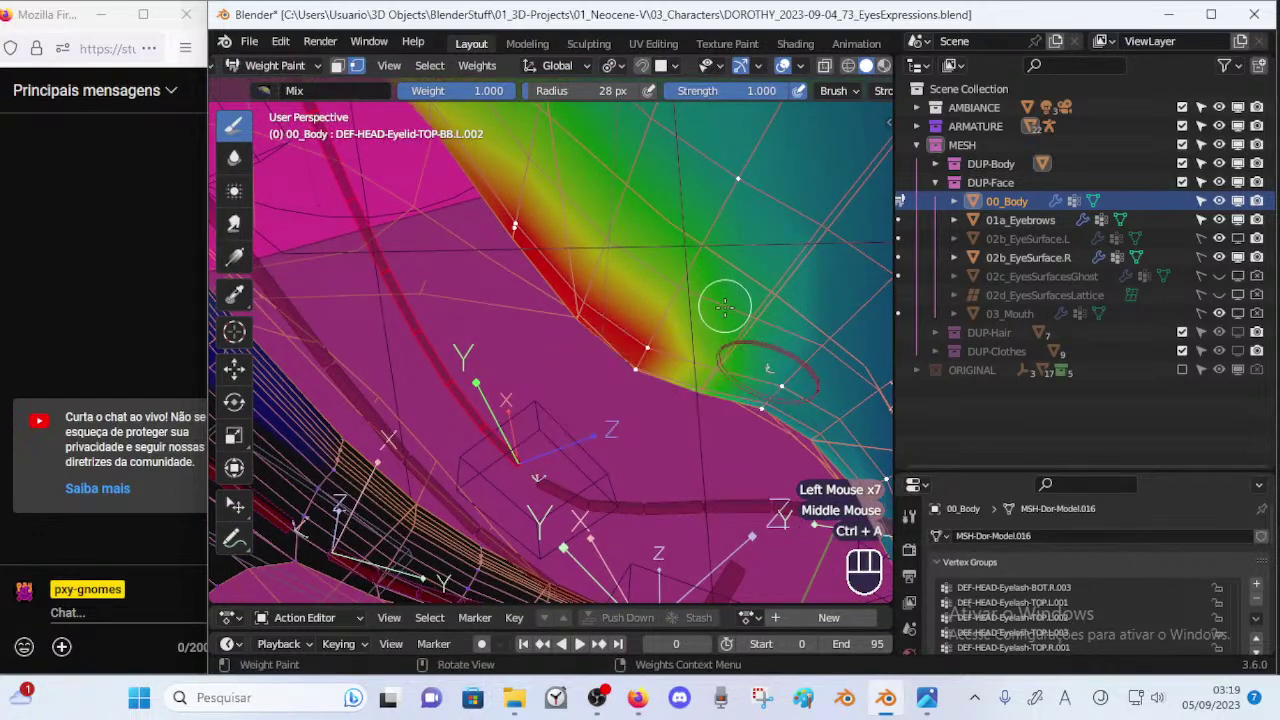
key(ctrl+z)
key(ctrl+z)
Try to paint the margin vertices on the inner side of the full-weight area with a 55 px brush, and undo it.
shift+middle_drag(730, 350, 695, 368)
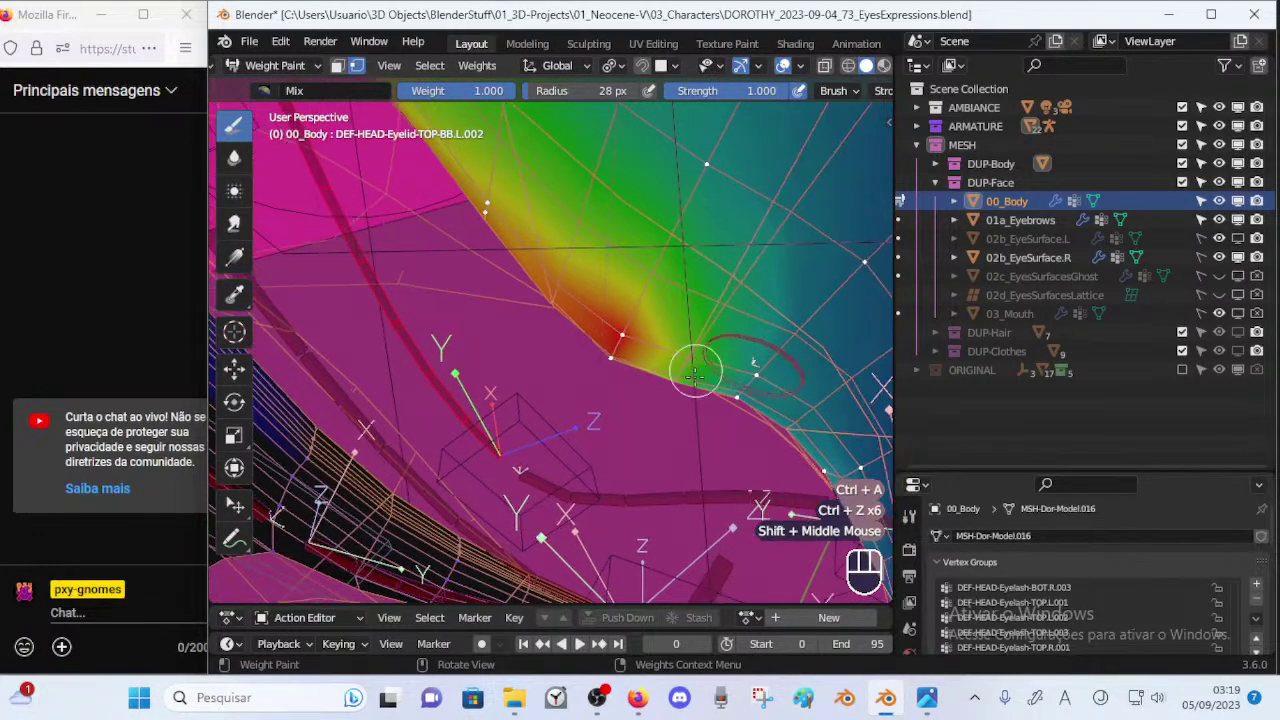
click(741, 397)
key(ctrl+z)
drag(733, 411, 742, 413)
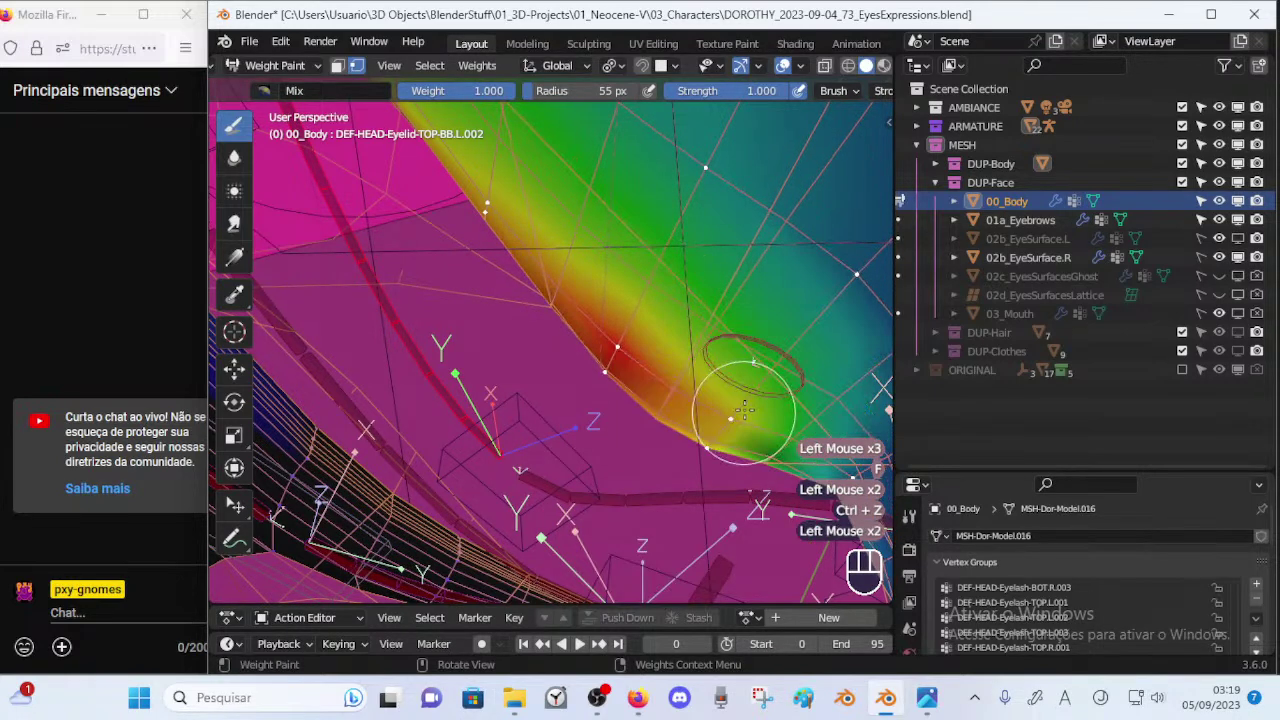
key(ctrl+z)
Set the Mix brush radius to 47 px and paint the margin vertex pair on the inner side up to full weight.
key(f)
click(735, 397)
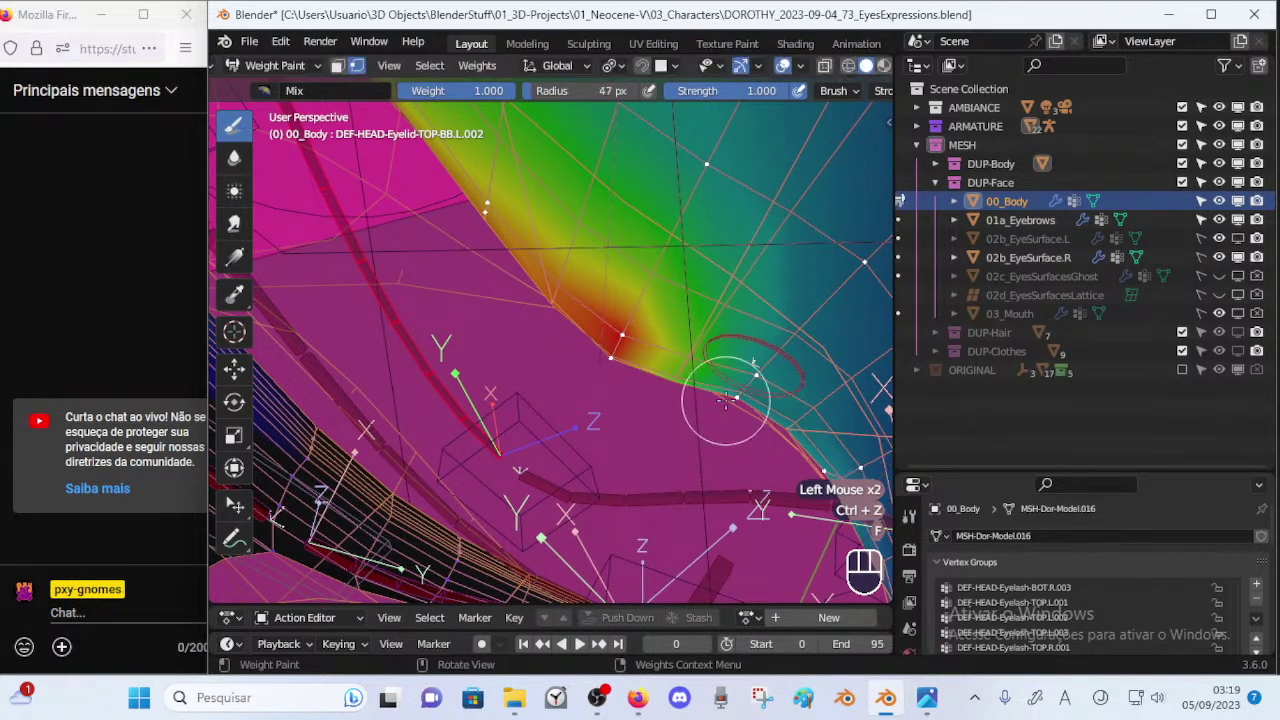
drag(735, 397, 742, 405)
key(ctrl+z)
click(737, 397)
click(747, 376)
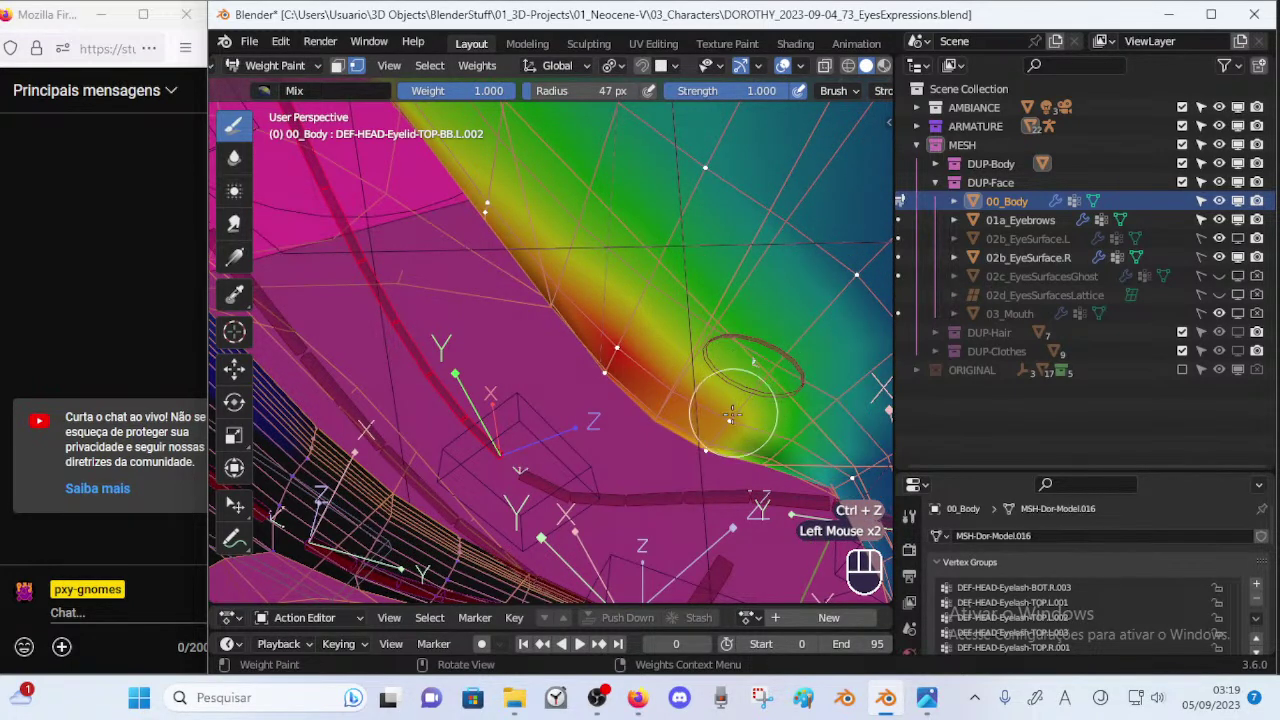
click(713, 442)
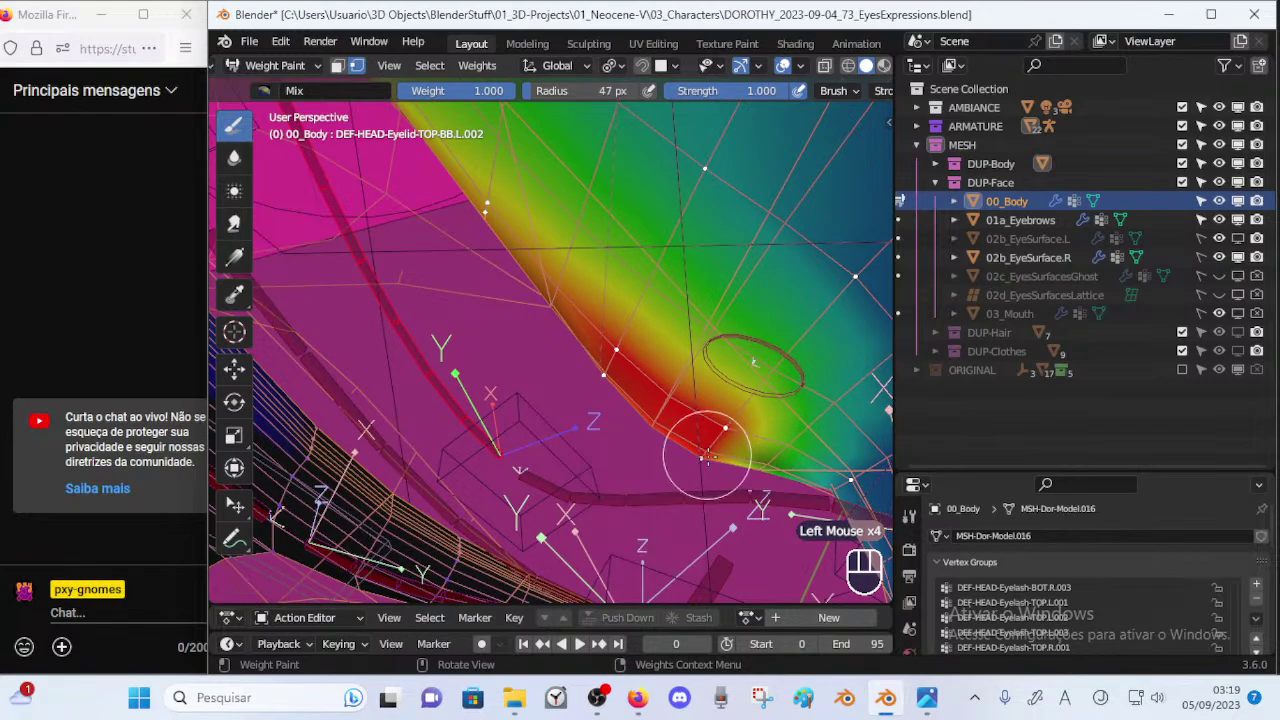
middle_drag(707, 432, 655, 490)
ctrl+middle_drag(655, 425, 658, 495)
middle_drag(640, 430, 670, 432)
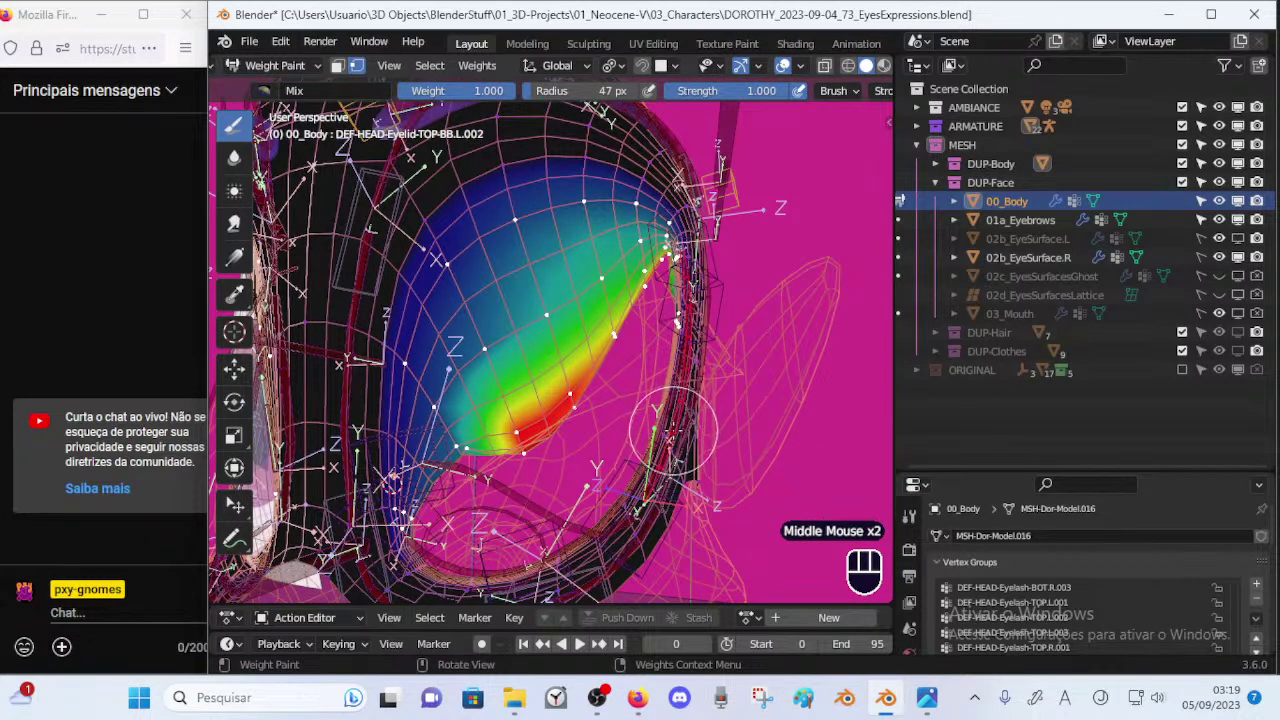
Compare the mesh with the Solidify: Lips modifier of 00_Body shown and hidden in the viewport, and leave it shown.
drag(972, 471, 1006, 340)
click(909, 617)
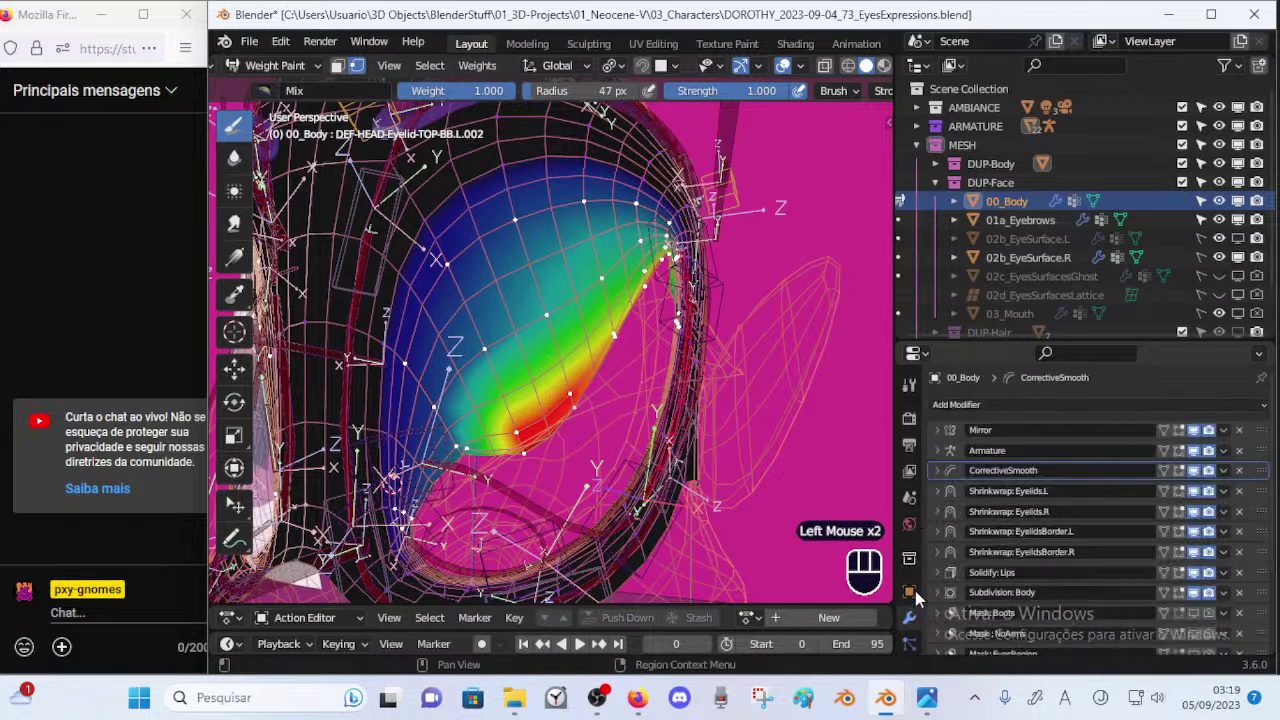
middle_drag(997, 568, 1020, 498)
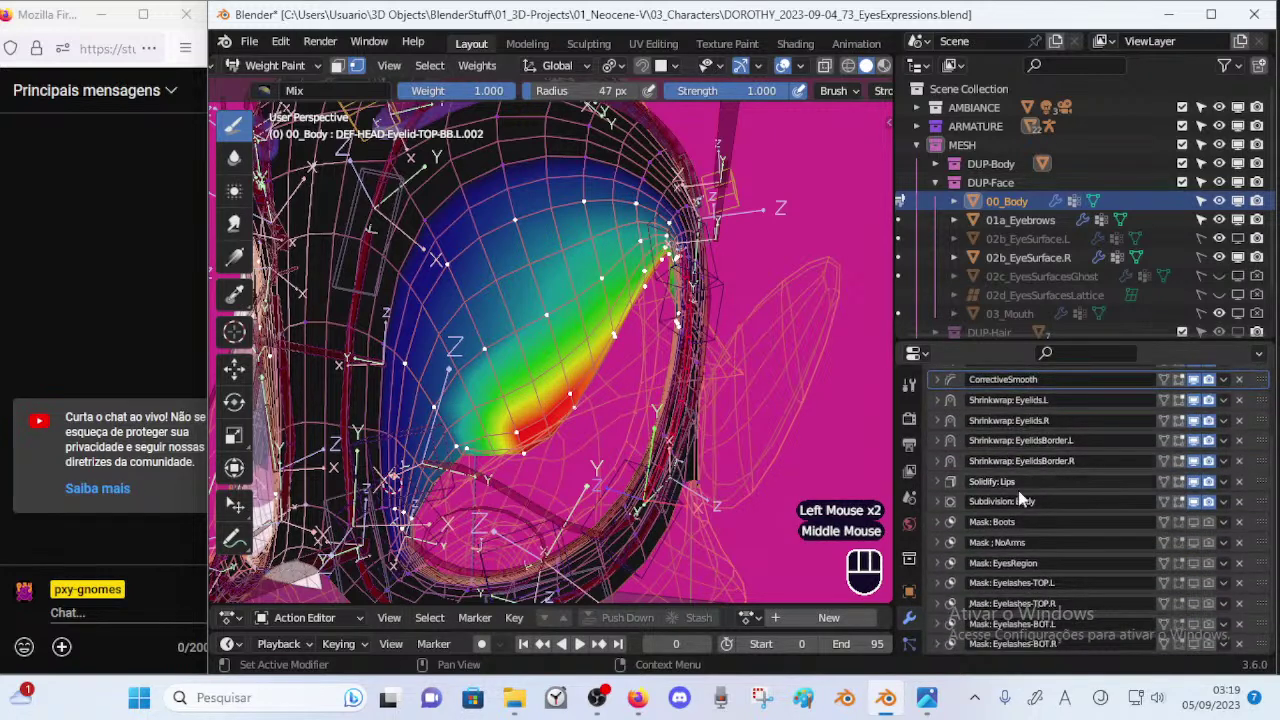
click(1194, 482)
click(1195, 482)
click(1195, 482)
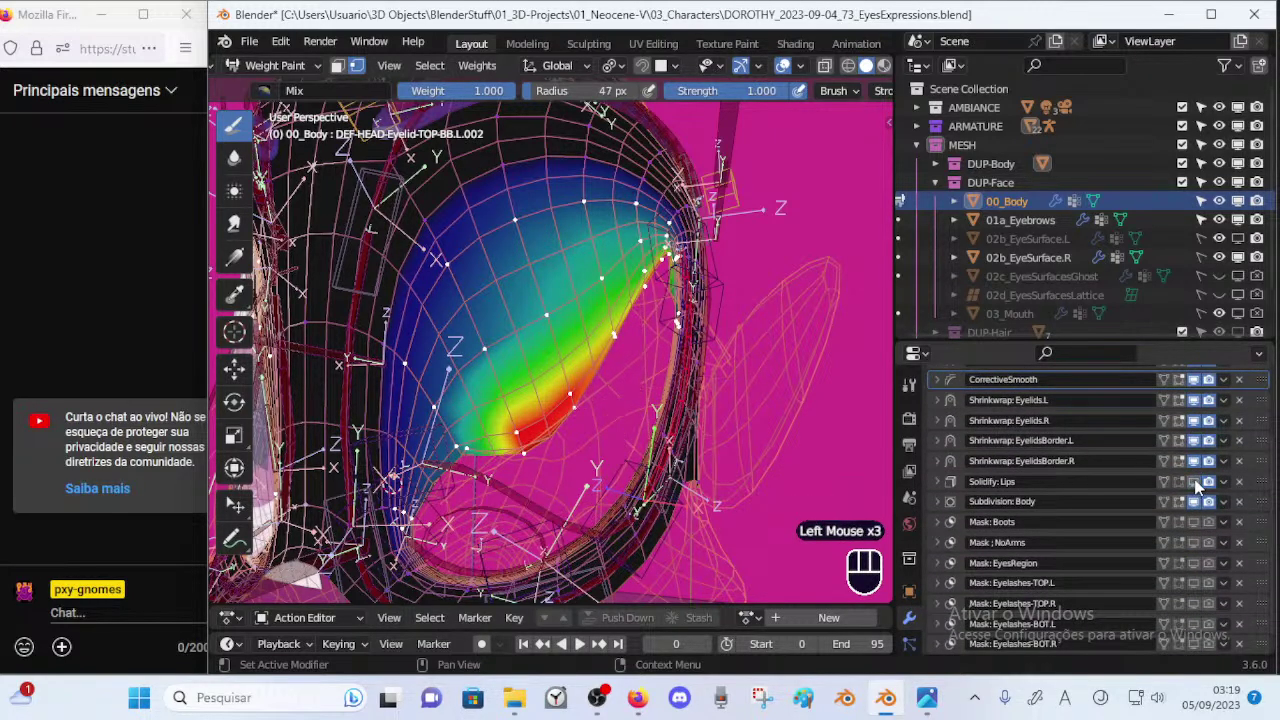
click(1194, 482)
click(1195, 482)
click(1197, 482)
click(1197, 482)
click(1193, 482)
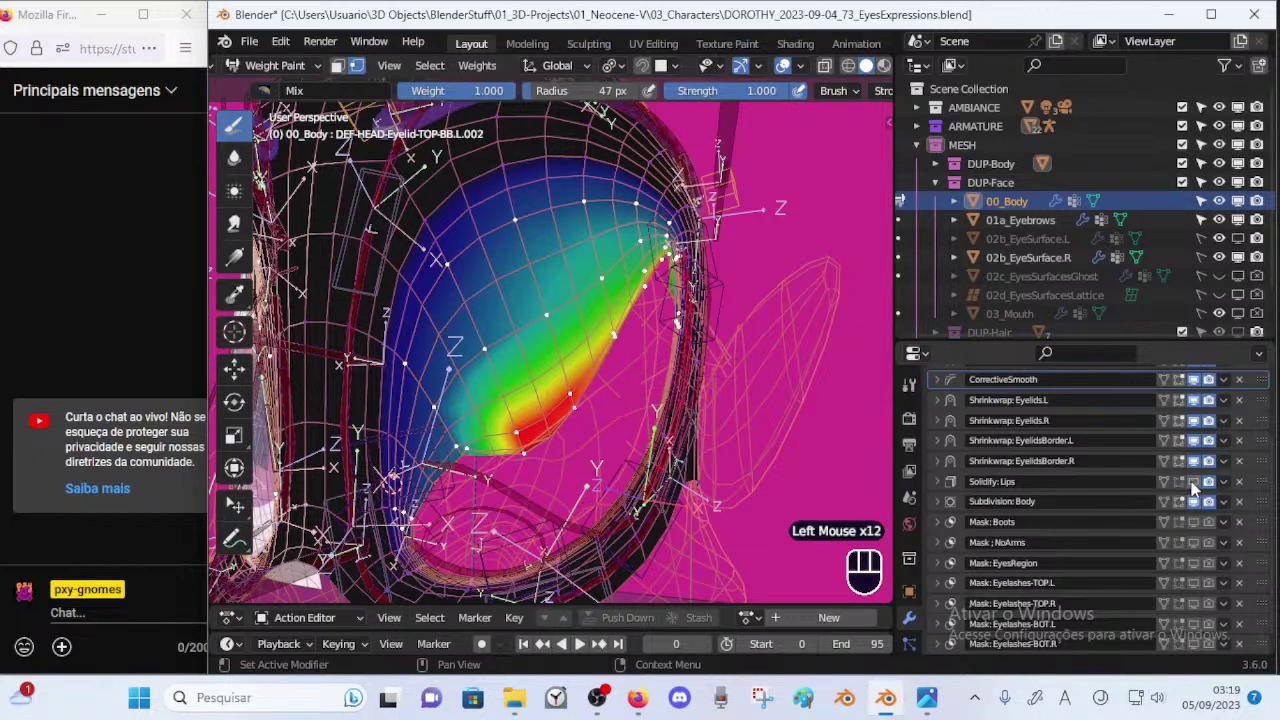
click(1193, 482)
click(1194, 483)
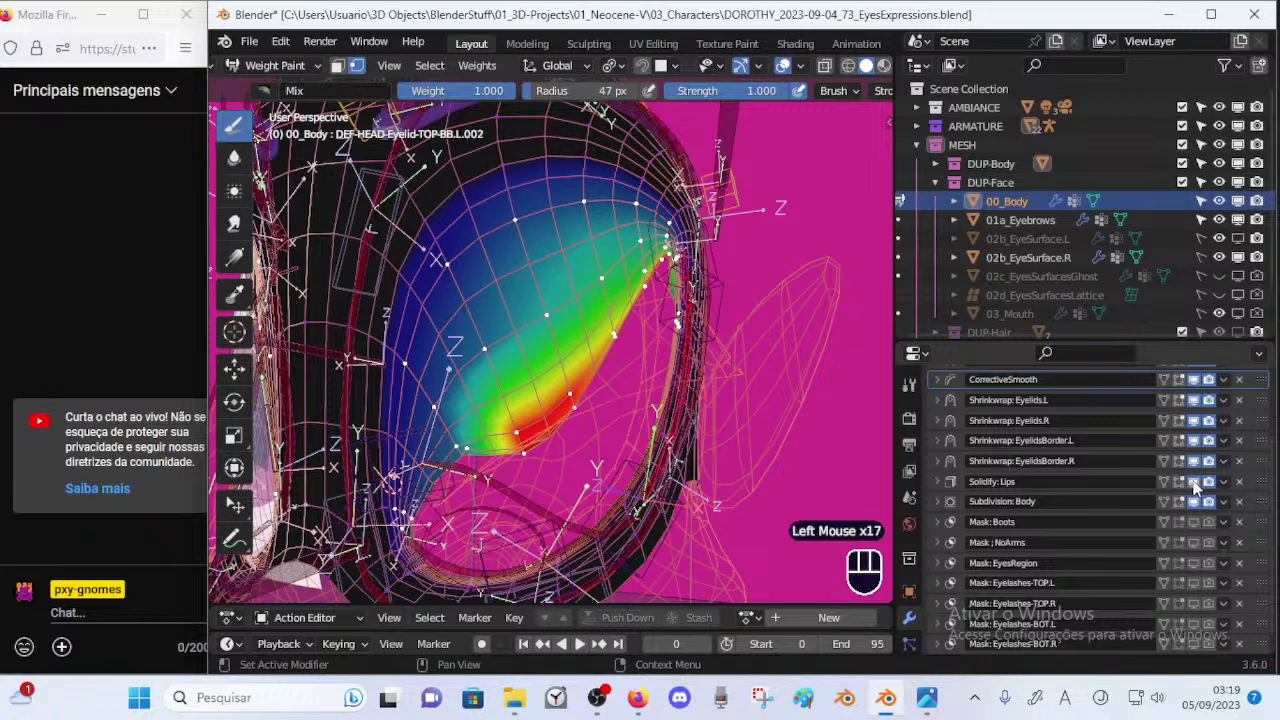
click(1193, 482)
click(1193, 482)
click(1193, 482)
click(1193, 482)
click(1193, 483)
click(1193, 483)
click(1192, 483)
click(1195, 485)
middle_drag(1220, 424, 1182, 533)
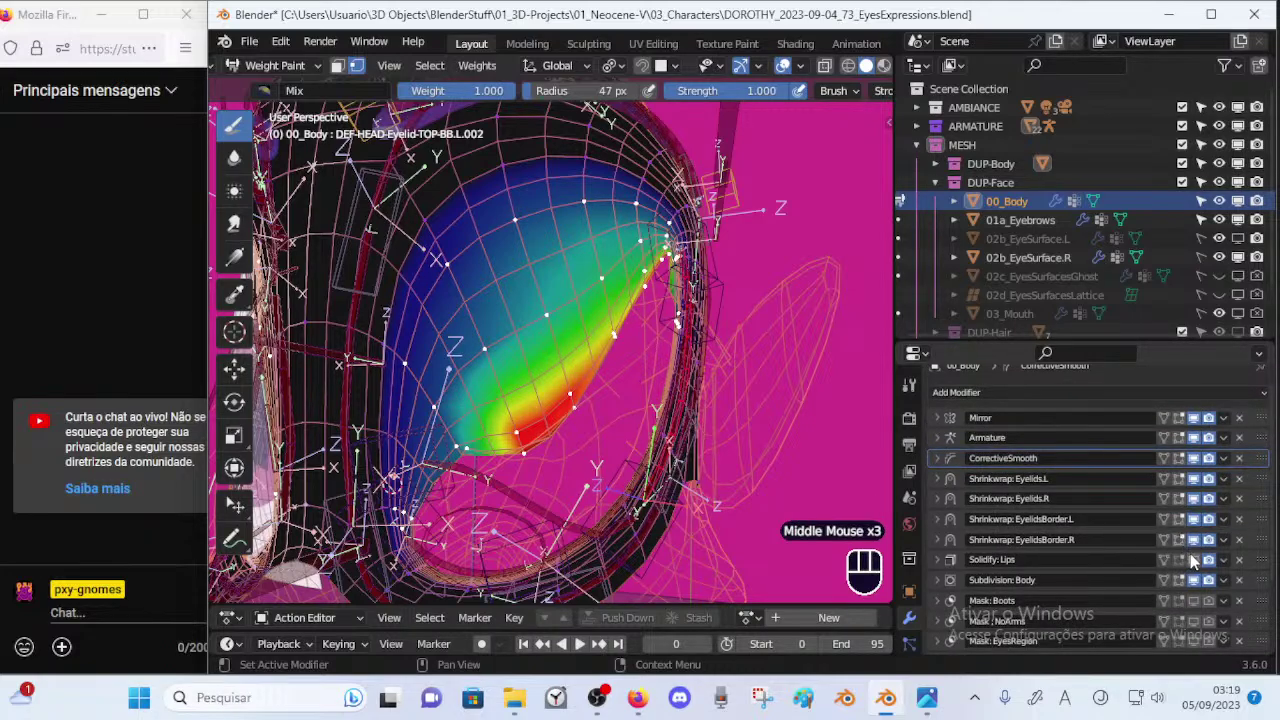
click(1192, 560)
Switch to the Blur tool with a 29 px radius and dab the inner end of the full-weight margin area.
mouse_move(652, 465)
middle_down()
mouse_move(625, 488)
mouse_move(606, 412)
middle_up()
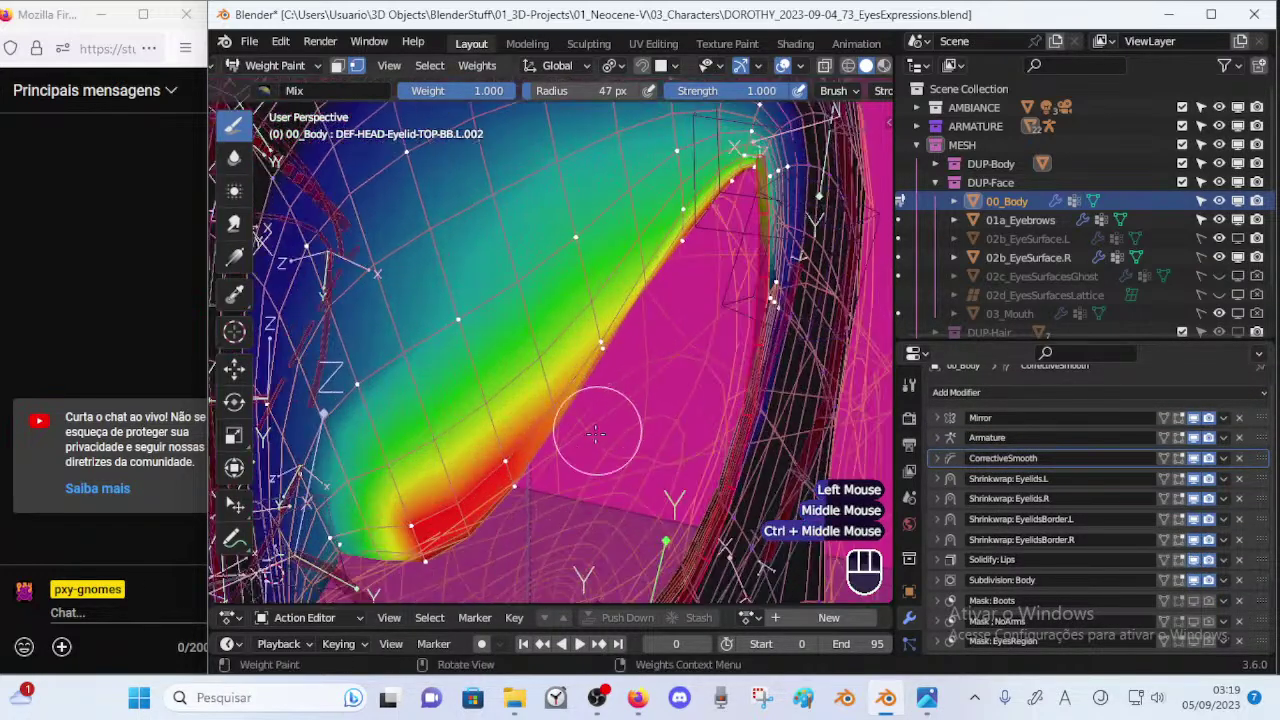
shift+middle_drag(551, 463, 651, 394)
click(237, 160)
shift+middle_drag(528, 410, 550, 380)
ctrl+middle_drag(553, 398, 562, 350)
key(f)
click(556, 422)
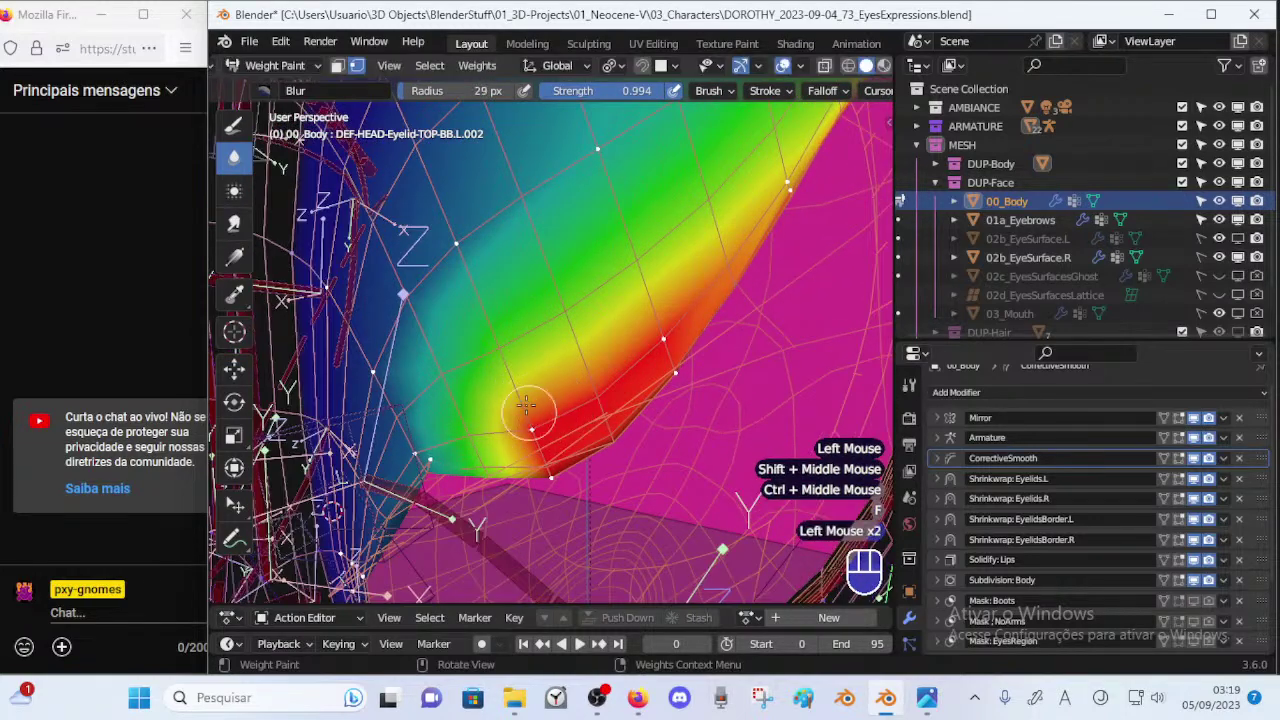
click(531, 415)
Blur the weights above the inner end of the lid margin with a 62 px and a 132 px brush.
key(f)
click(556, 390)
mouse_move(528, 356)
mouse_down()
mouse_move(469, 262)
mouse_move(492, 336)
mouse_up()
click(523, 416)
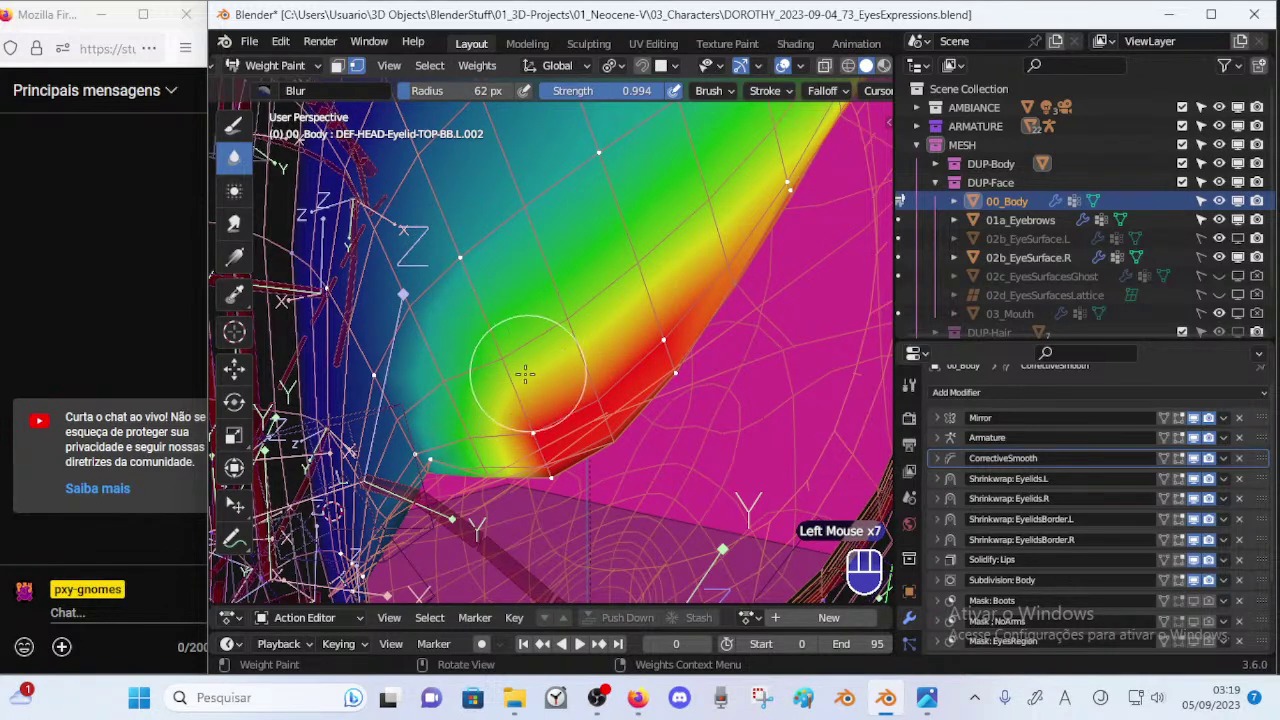
key(f)
click(605, 357)
mouse_move(536, 382)
mouse_down()
mouse_move(531, 400)
mouse_move(532, 384)
mouse_up()
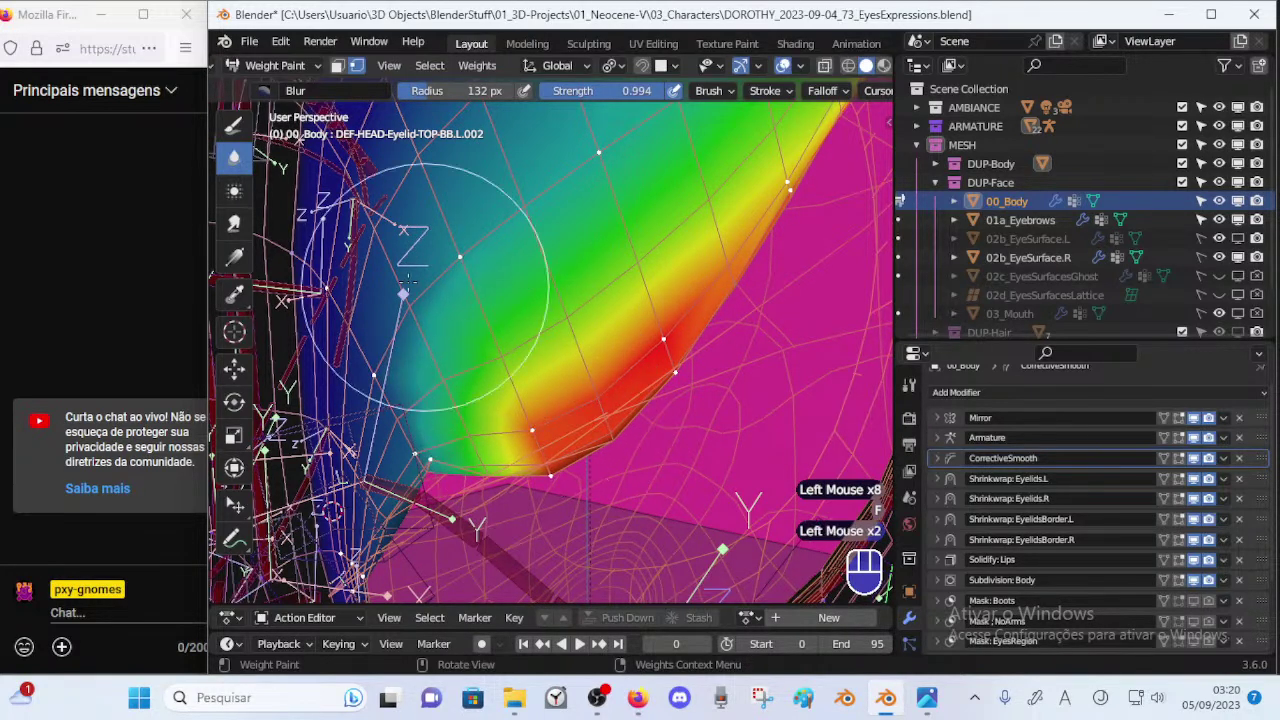
Switch to the Smear tool, enlarge its radius to 208 px, and smear the upper lid weights down toward the margin.
click(235, 228)
key(f)
click(515, 283)
mouse_move(472, 258)
mouse_down()
mouse_move(495, 290)
mouse_move(489, 269)
mouse_move(487, 300)
mouse_up()
key(f)
click(543, 265)
mouse_move(526, 215)
mouse_down()
mouse_move(516, 293)
mouse_move(510, 252)
mouse_move(515, 280)
mouse_up()
Smear the low weights farther over the broad upper lid area with the 208 px brush, finishing with an upward stroke.
ctrl+middle_drag(520, 265, 528, 355)
shift+middle_drag(525, 255, 530, 310)
click(529, 277)
drag(529, 277, 536, 306)
drag(502, 250, 502, 312)
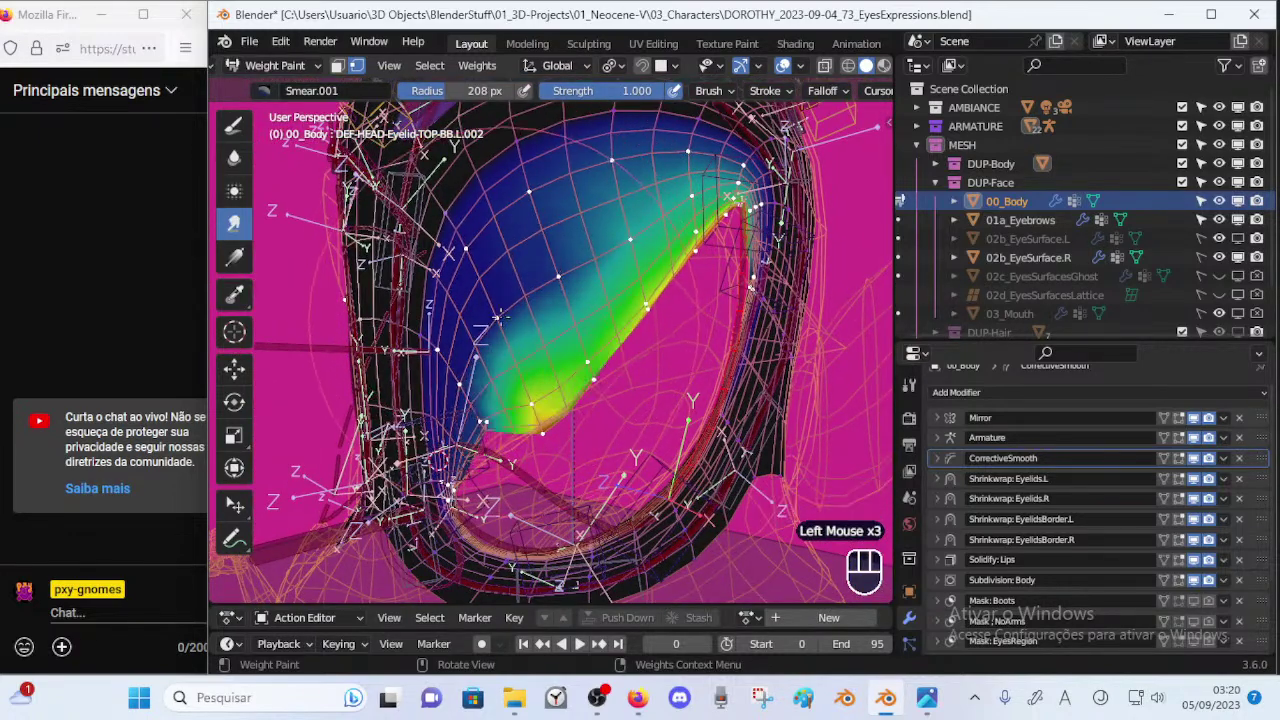
mouse_move(502, 312)
middle_down()
mouse_move(579, 281)
mouse_move(545, 281)
middle_up()
mouse_move(545, 270)
mouse_down()
mouse_move(535, 225)
mouse_move(569, 212)
mouse_up()
Set the Smear radius to 87 px and pull the low weights at the top of the lid toward the margin.
key(f)
click(502, 198)
drag(543, 168, 578, 228)
drag(545, 168, 559, 217)
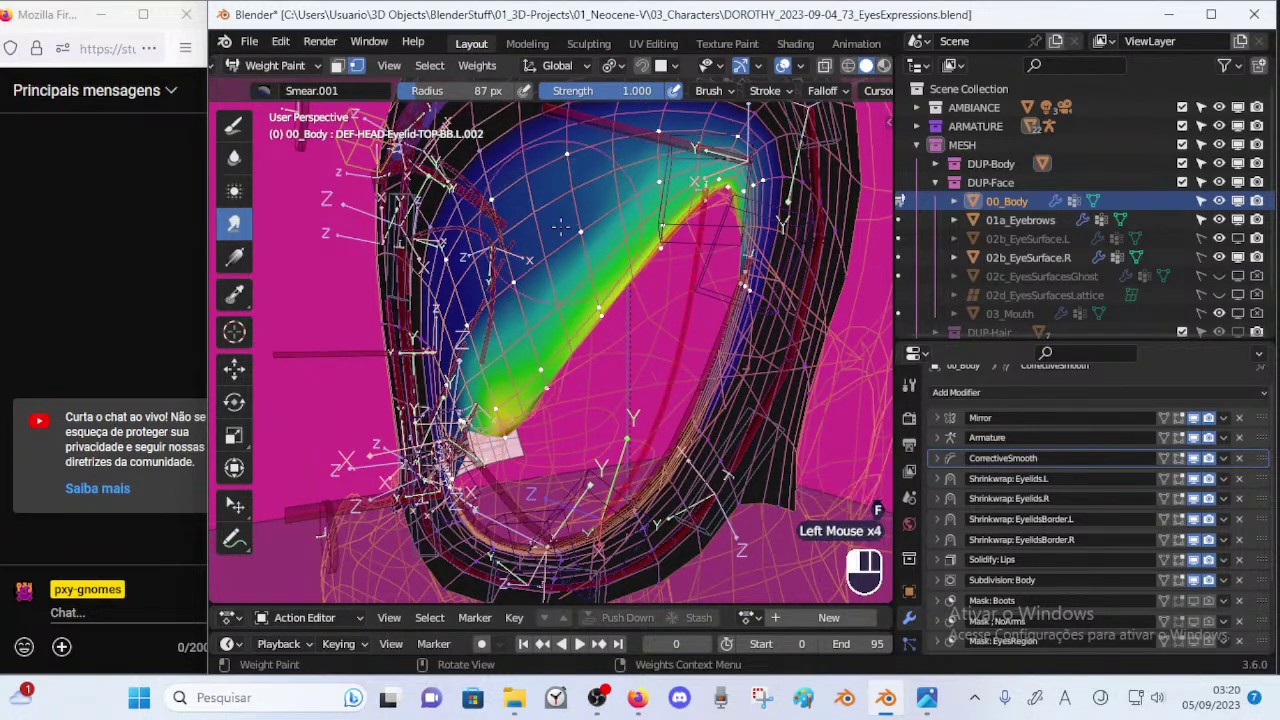
mouse_move(613, 142)
mouse_down()
mouse_move(638, 182)
mouse_move(650, 158)
mouse_up()
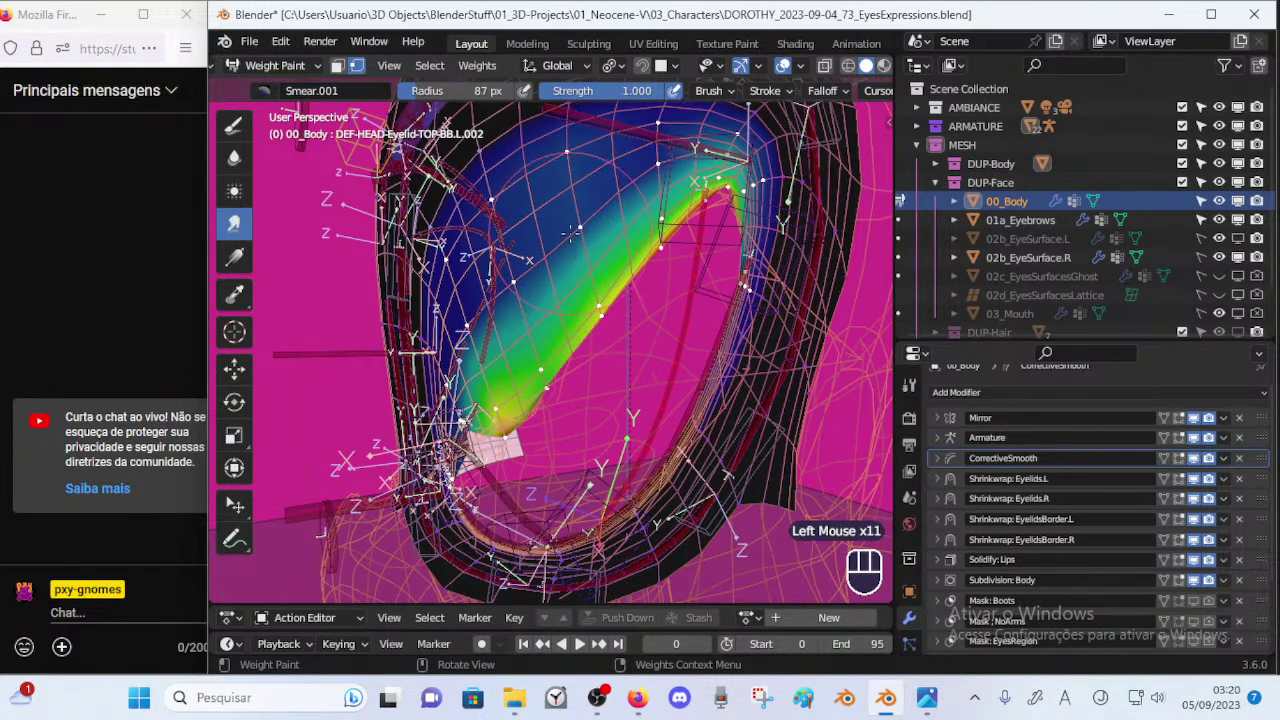
Undo the last two smears and smear the middle of the lid down toward the margin.
key(ctrl+z)
key(ctrl+z)
drag(541, 291, 574, 336)
mouse_move(531, 304)
middle_down()
mouse_move(515, 308)
mouse_move(500, 235)
middle_up()
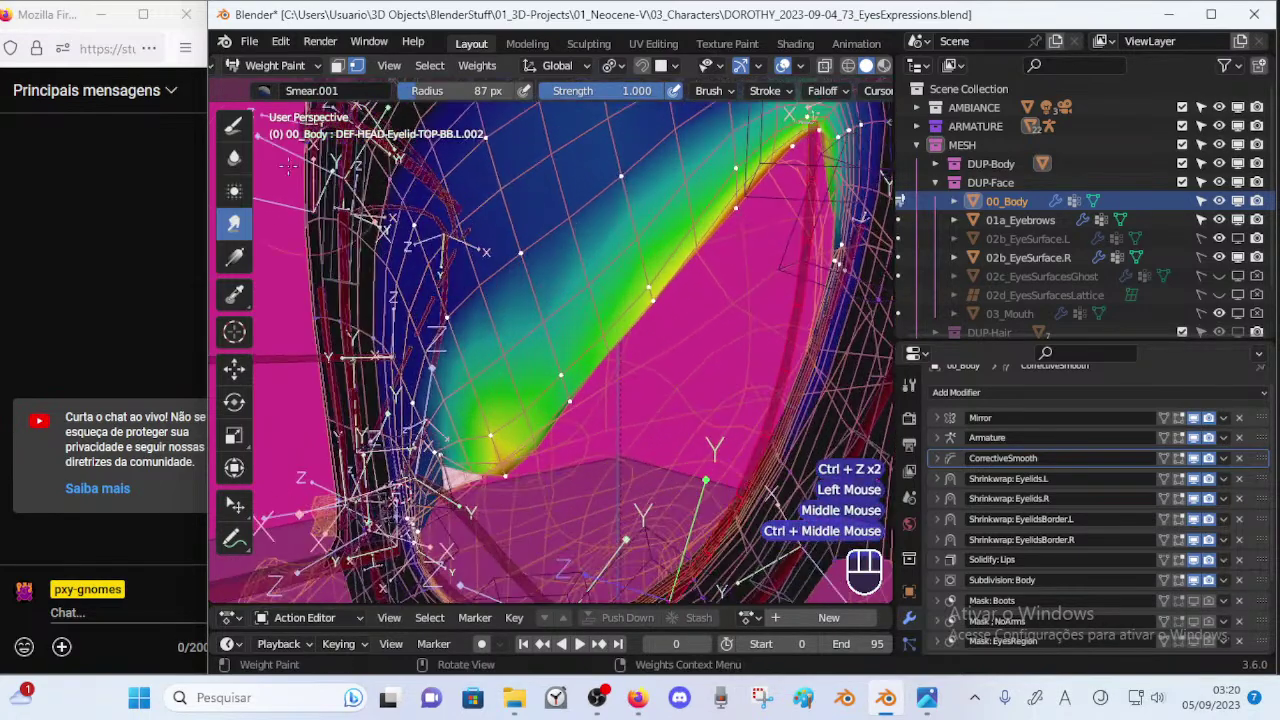
Return to the Mix brush at weight 1.000 and 37 px radius, undo a first margin stroke, and dab the lid margin again.
click(236, 127)
ctrl+middle_drag(537, 370, 563, 326)
key(ctrl+f)
right_click(784, 264)
key(ctrl+f)
click(560, 328)
key(f)
click(630, 406)
mouse_move(592, 412)
mouse_down()
mouse_move(566, 426)
mouse_move(577, 434)
mouse_up()
key(ctrl+z)
mouse_move(587, 436)
middle_down()
mouse_move(600, 431)
mouse_move(603, 388)
mouse_move(603, 424)
middle_up()
click(598, 407)
Try to dab the lid margin vertices from behind with the Mix brush, and undo the strokes.
middle_drag(603, 424, 328, 418)
click(346, 416)
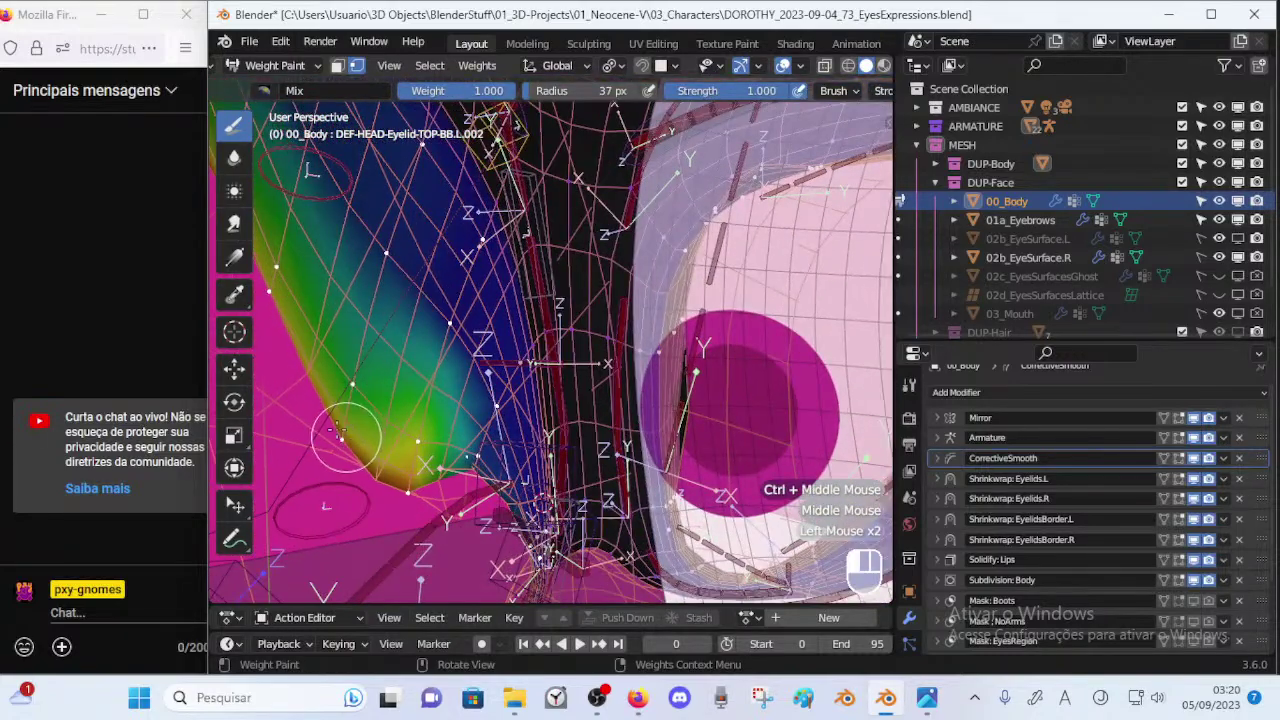
click(347, 441)
click(345, 444)
click(410, 484)
key(ctrl+z)
key(ctrl+z)
key(ctrl+z)
key(ctrl+z)
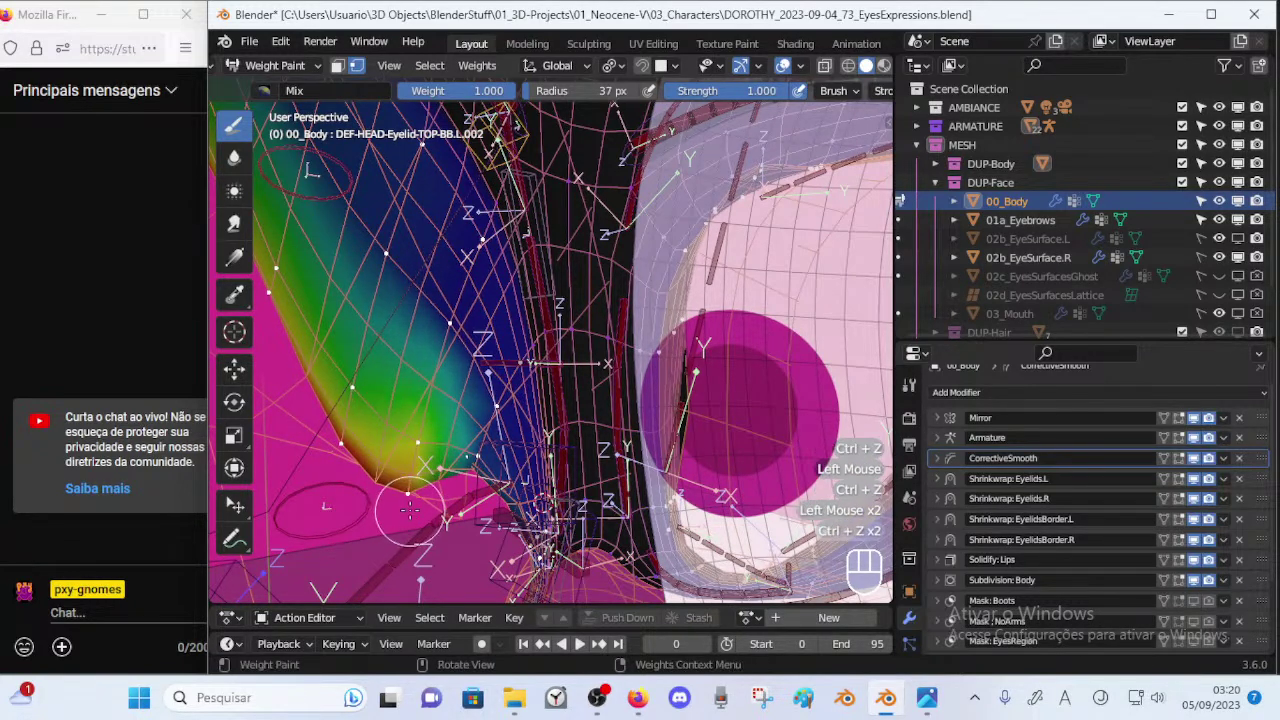
Undo the last two strokes, reduce the Mix brush radius to 21 px and dab the lid margin from behind.
key(ctrl+z)
key(ctrl+z)
mouse_move(414, 506)
middle_down()
mouse_move(530, 488)
mouse_move(516, 443)
mouse_move(548, 508)
middle_up()
key(f)
click(515, 488)
shift+middle_drag(548, 508, 513, 442)
click(508, 442)
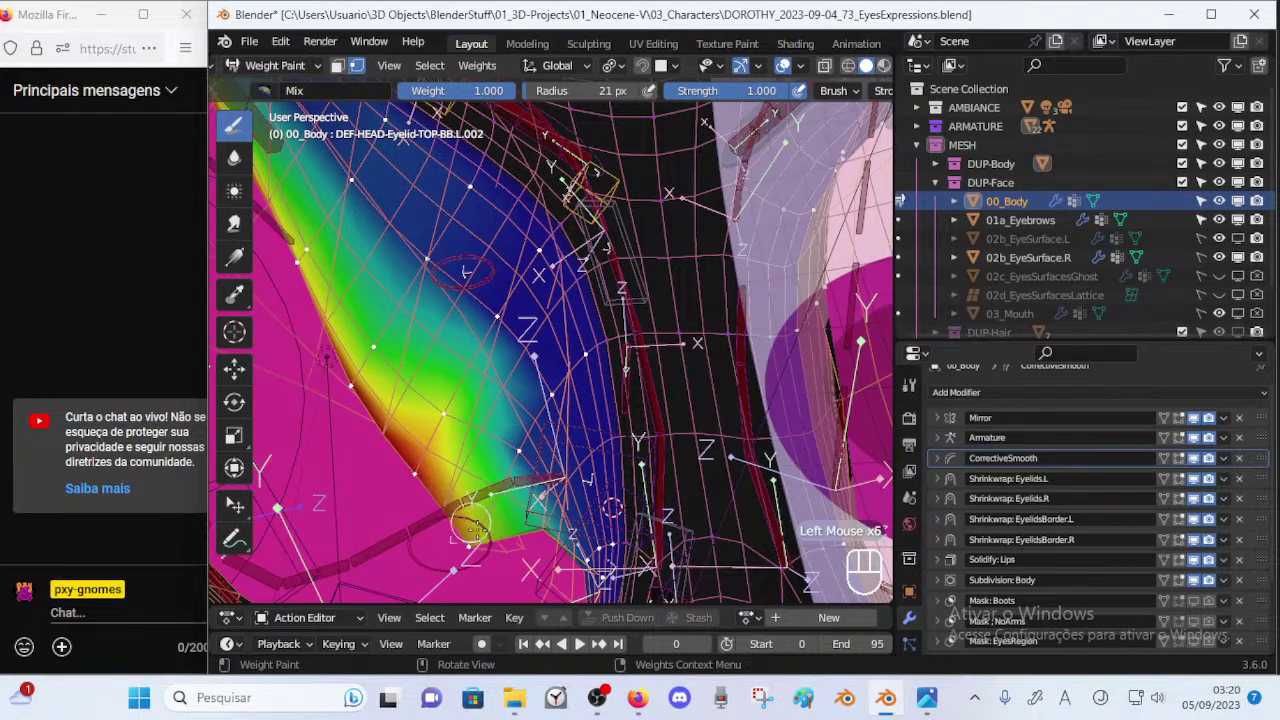
Dab the lower end of the lid margin from the front at weight 1.000.
middle_drag(475, 482, 662, 455)
middle_drag(662, 455, 625, 455)
ctrl+middle_drag(625, 455, 627, 495)
middle_drag(640, 475, 633, 465)
click(630, 442)
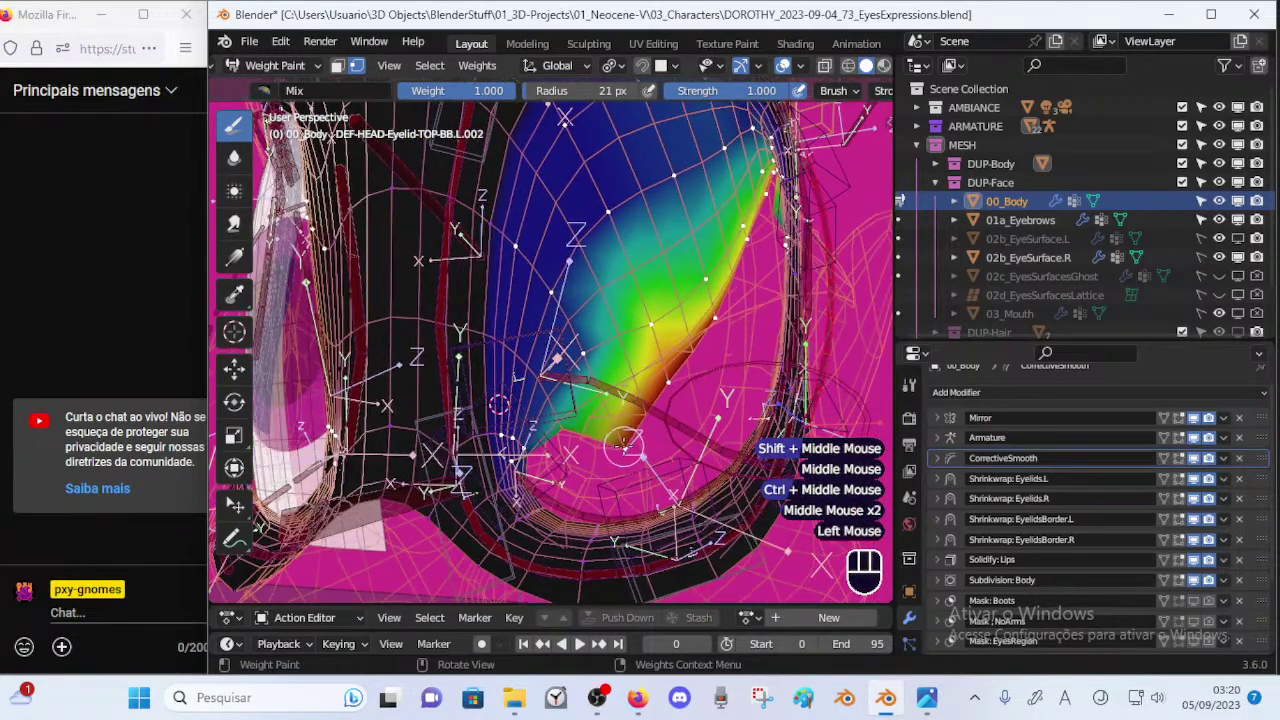
click(622, 442)
Try painting the vertices at the eye's inner corner at weight 1.000, and undo the strokes.
middle_drag(559, 436, 585, 450)
ctrl+middle_drag(585, 450, 583, 410)
middle_drag(583, 410, 567, 414)
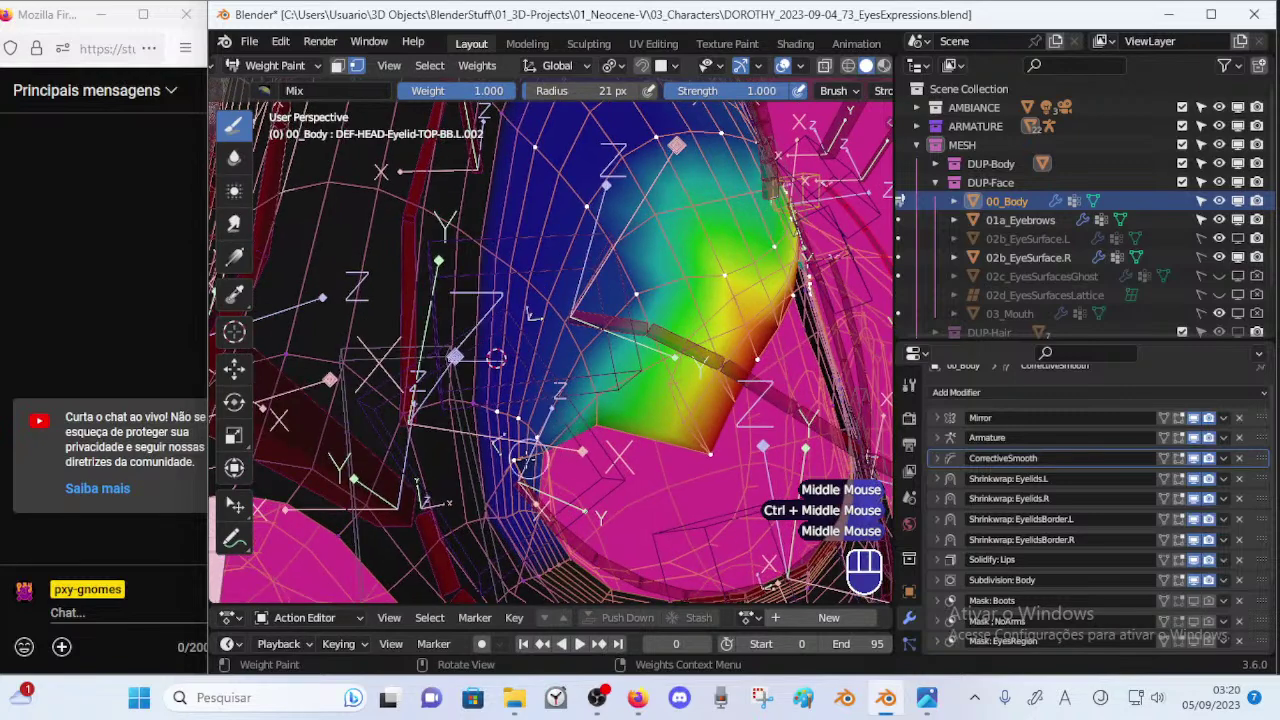
drag(533, 453, 521, 463)
ctrl+middle_drag(616, 484, 581, 476)
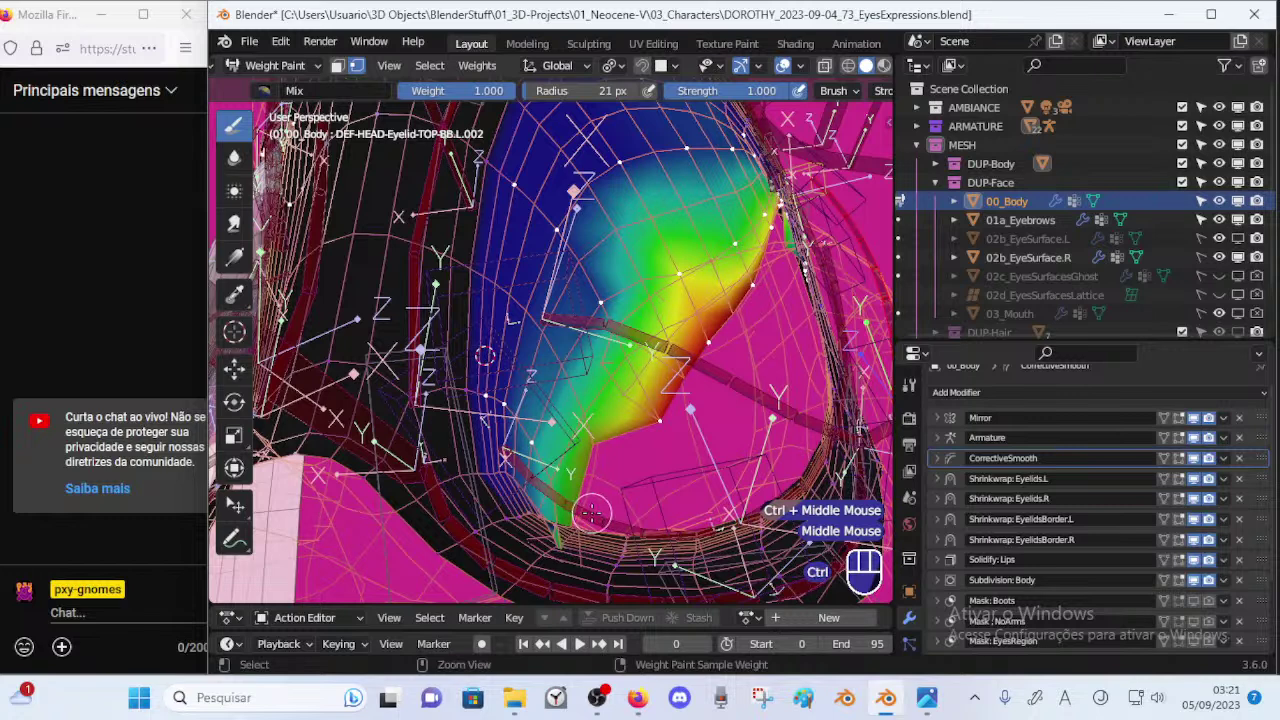
key(ctrl+z)
drag(503, 432, 543, 447)
key(ctrl+z)
Lower the Mix brush weight to 0.206 and dab the vertices at the eye's inner corner.
click(512, 442)
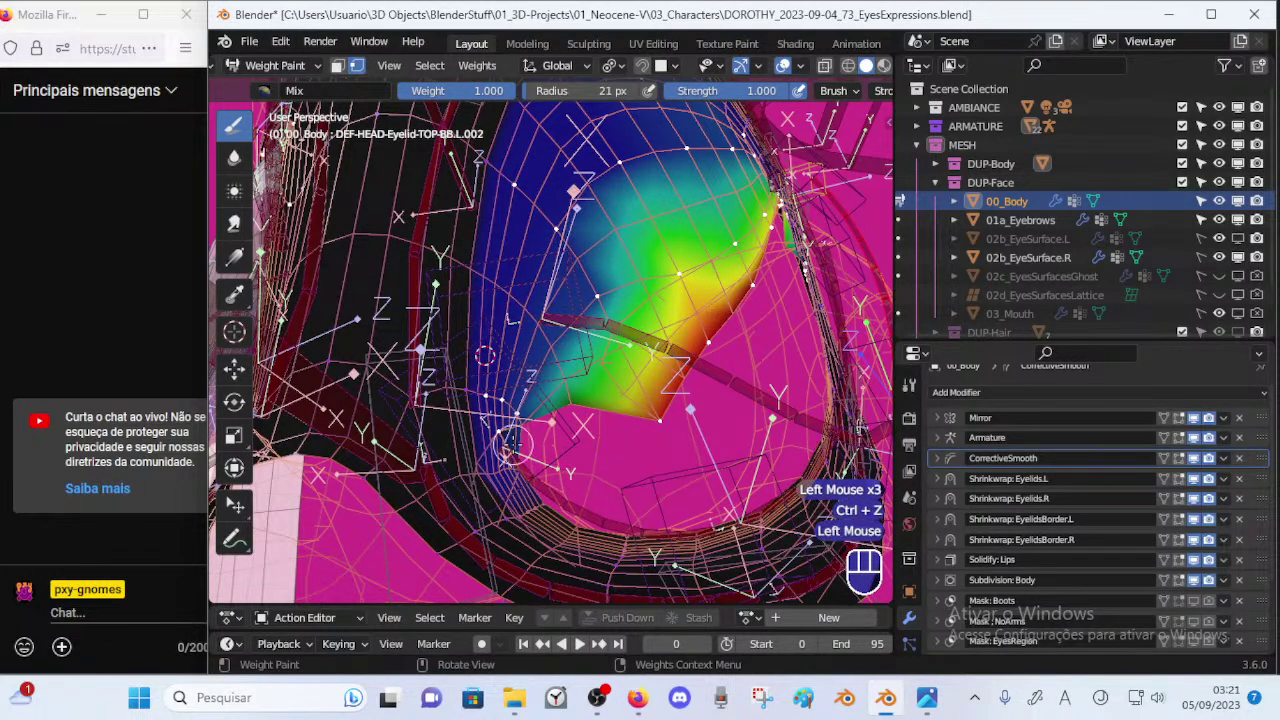
key(ctrl+f)
click(500, 438)
click(508, 450)
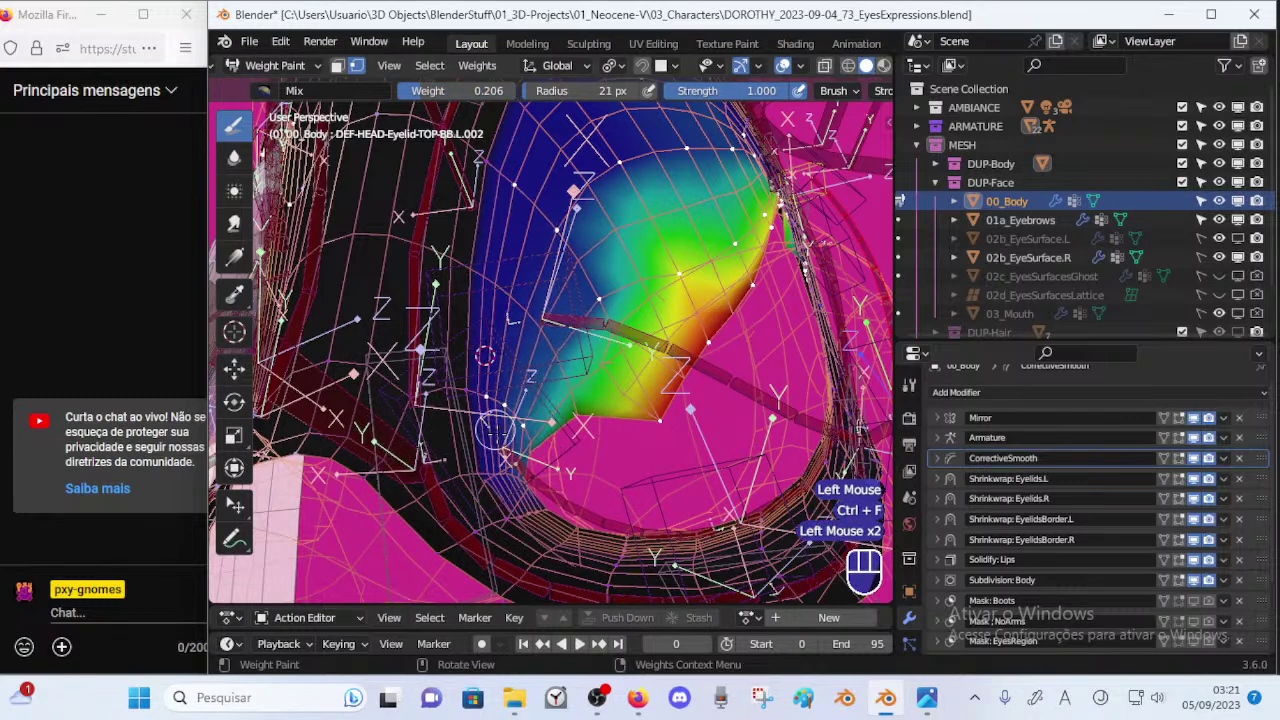
key(ctrl+z)
click(520, 462)
click(516, 462)
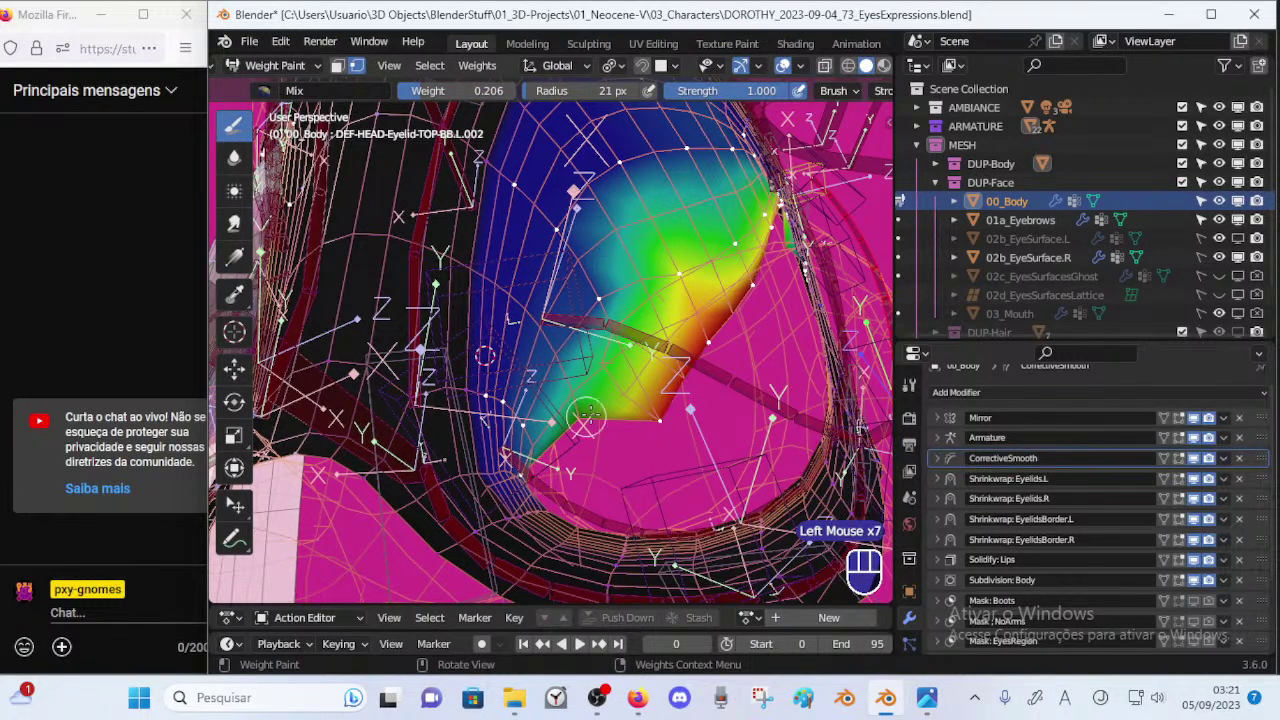
Dab the lid margin near the inner corner, undoing stray dabs, and raise the brush weight to 0.382.
click(646, 418)
key(ctrl+z)
click(651, 412)
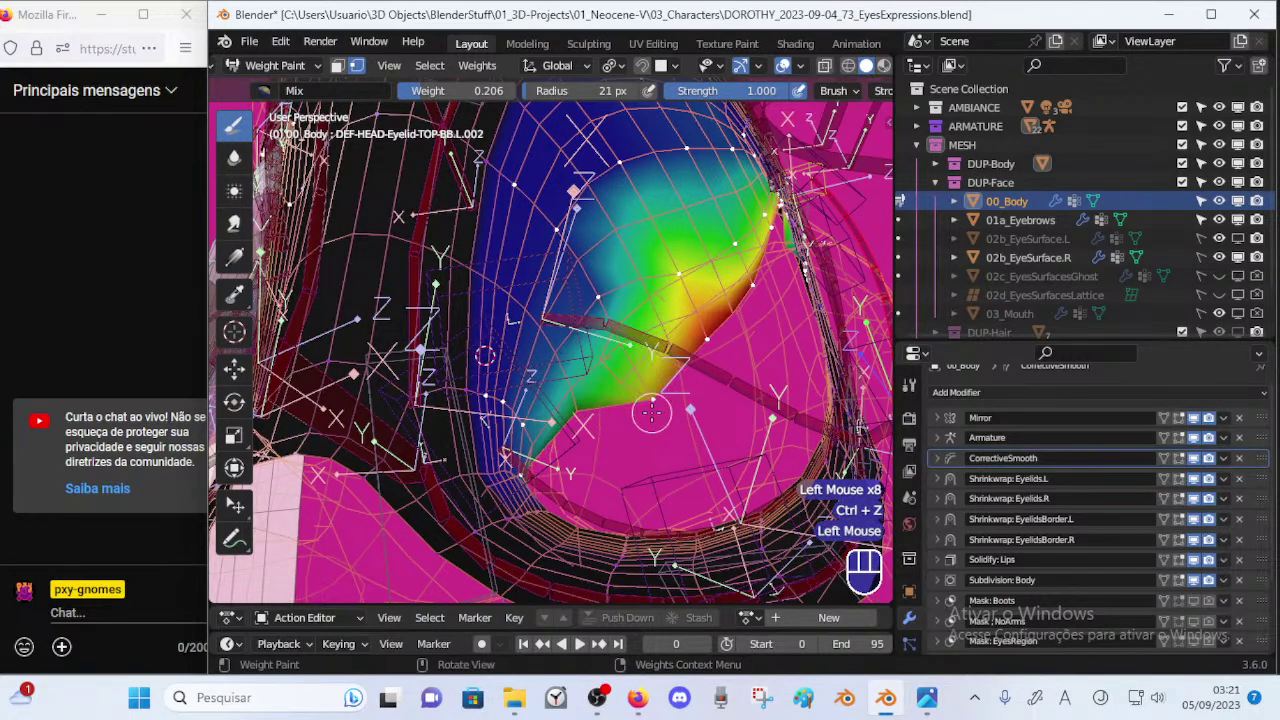
middle_drag(724, 339, 622, 440)
middle_drag(622, 440, 560, 462)
click(548, 470)
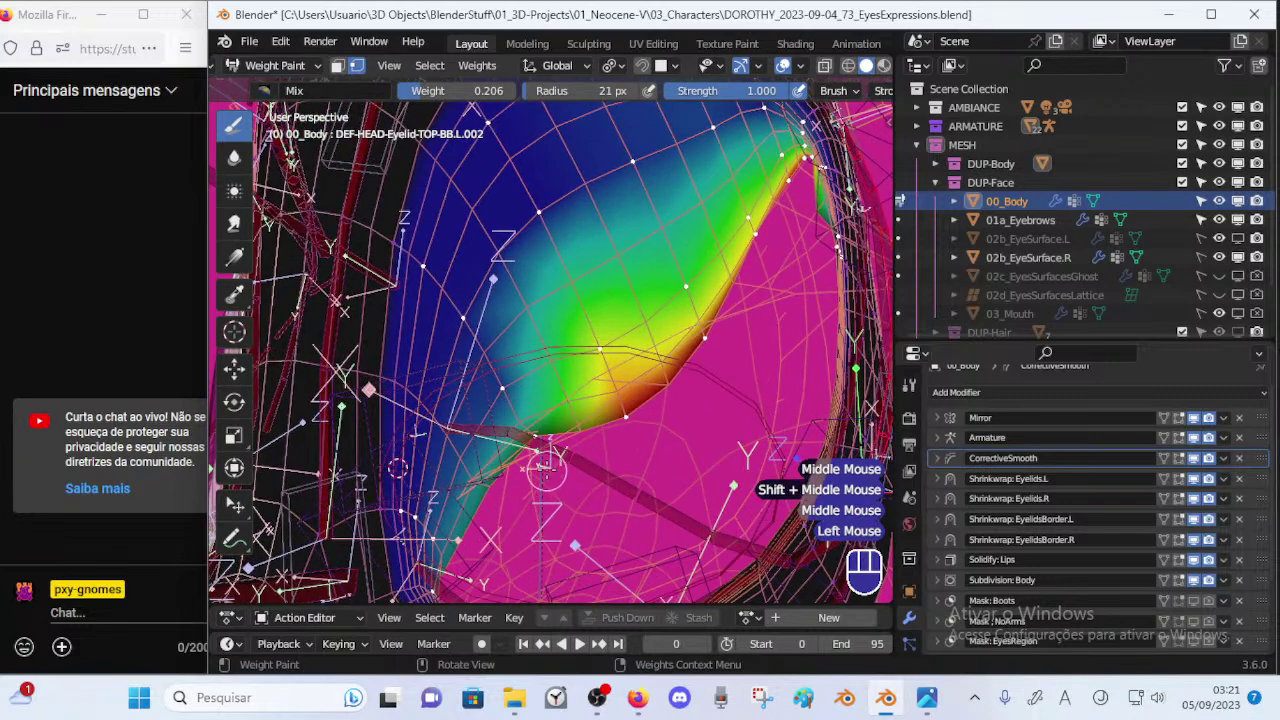
key(ctrl+z)
key(ctrl+f)
click(583, 460)
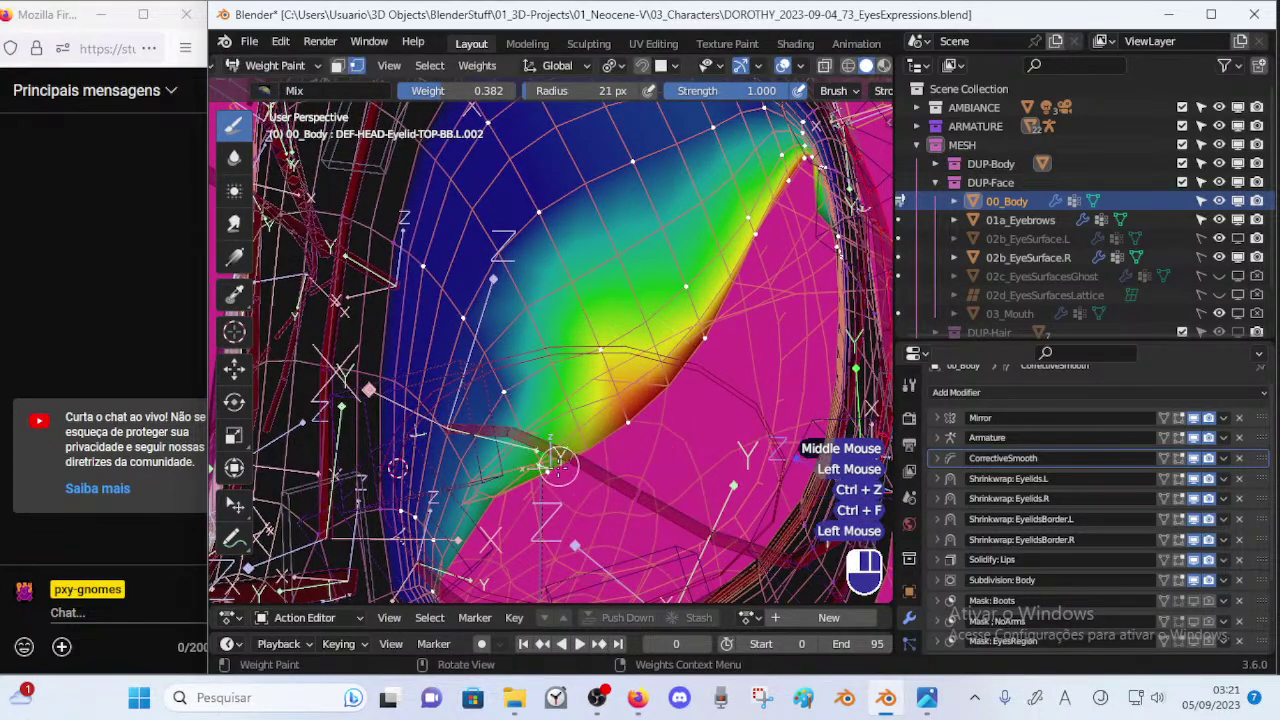
Set the brush weight to 1.000 and dab the vertices midway along the lid margin, undoing unwanted dabs.
shift+middle_drag(666, 397, 588, 482)
middle_drag(588, 482, 571, 429)
ctrl+middle_drag(618, 392, 645, 387)
key(ctrl+f)
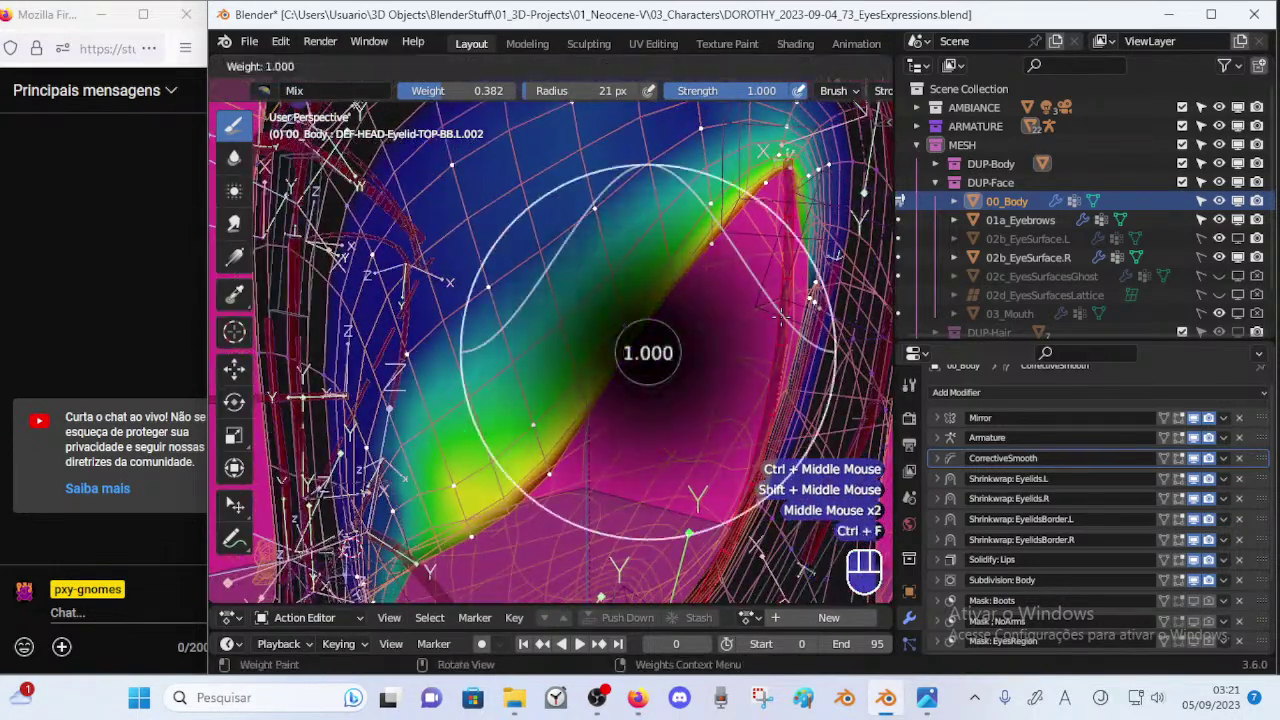
click(654, 344)
click(631, 357)
key(ctrl+z)
key(ctrl+z)
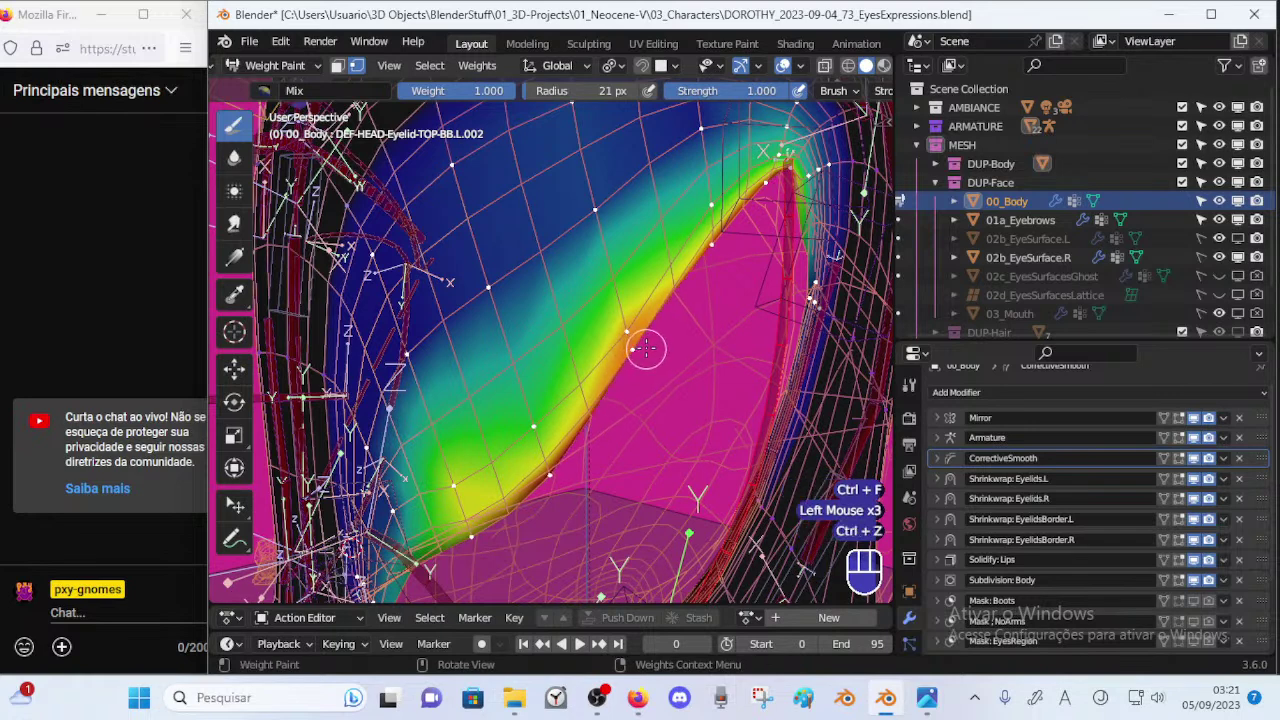
click(639, 348)
click(640, 351)
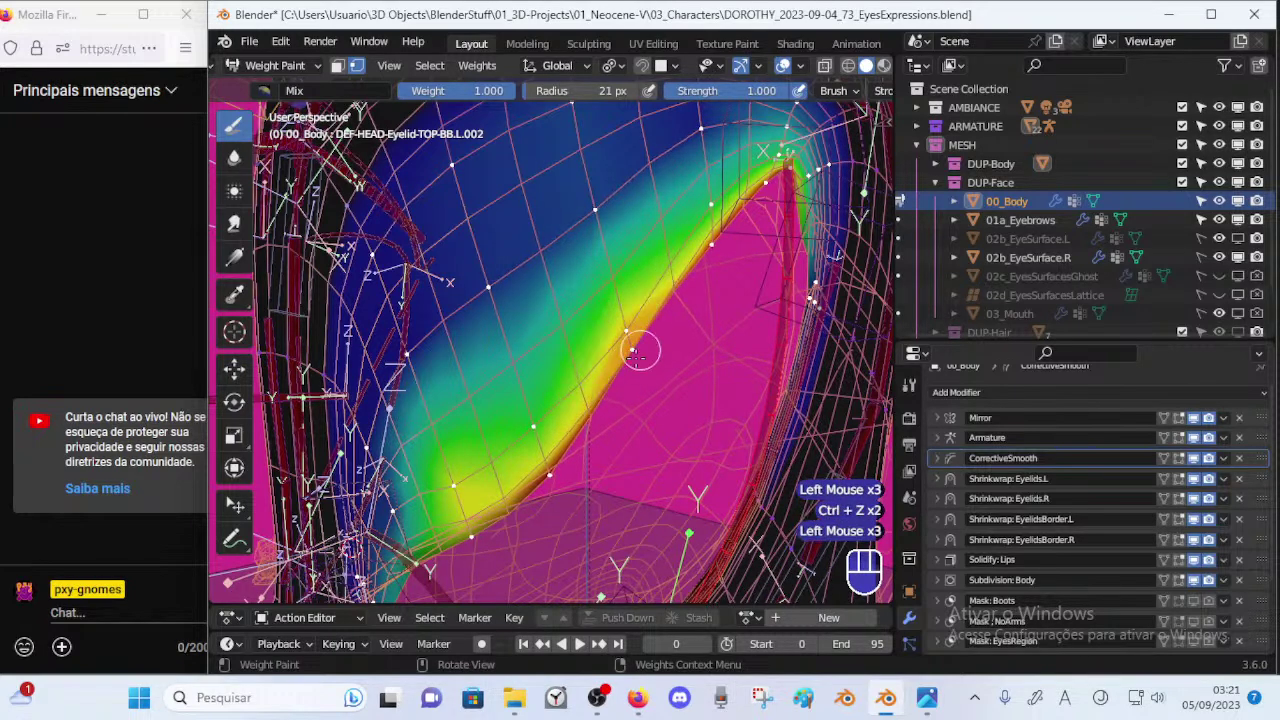
key(ctrl+z)
click(636, 349)
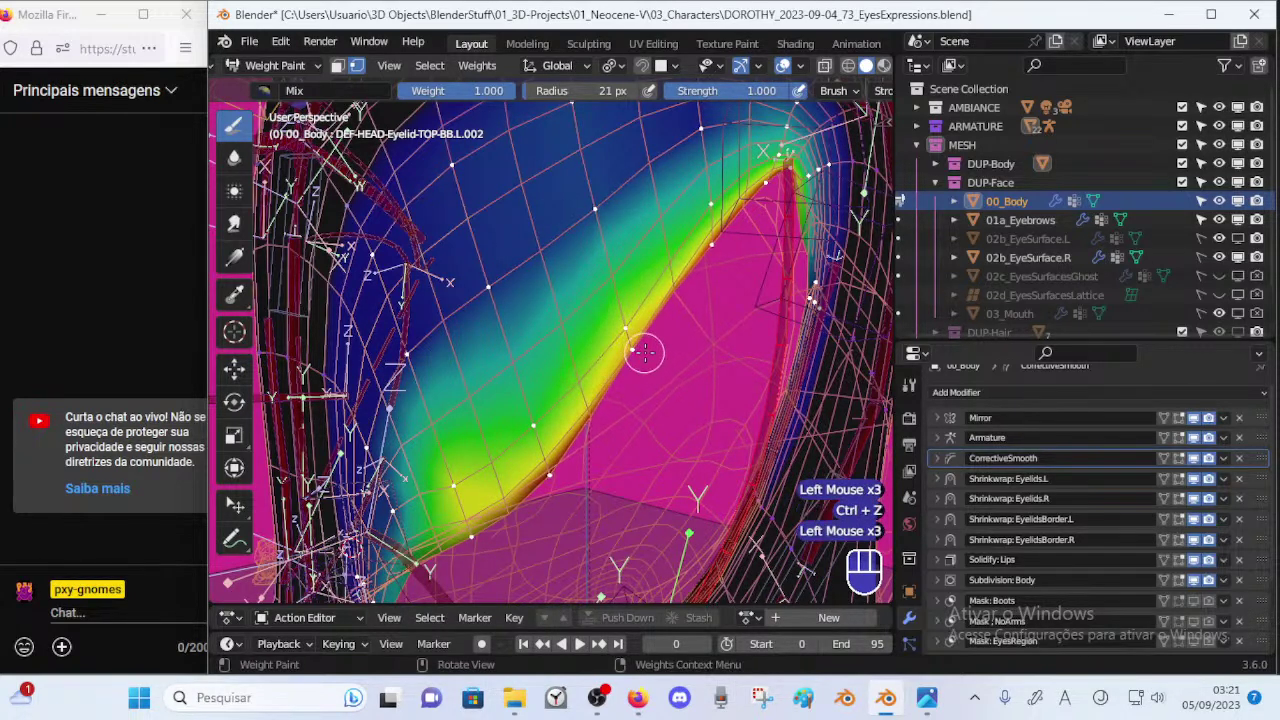
click(639, 348)
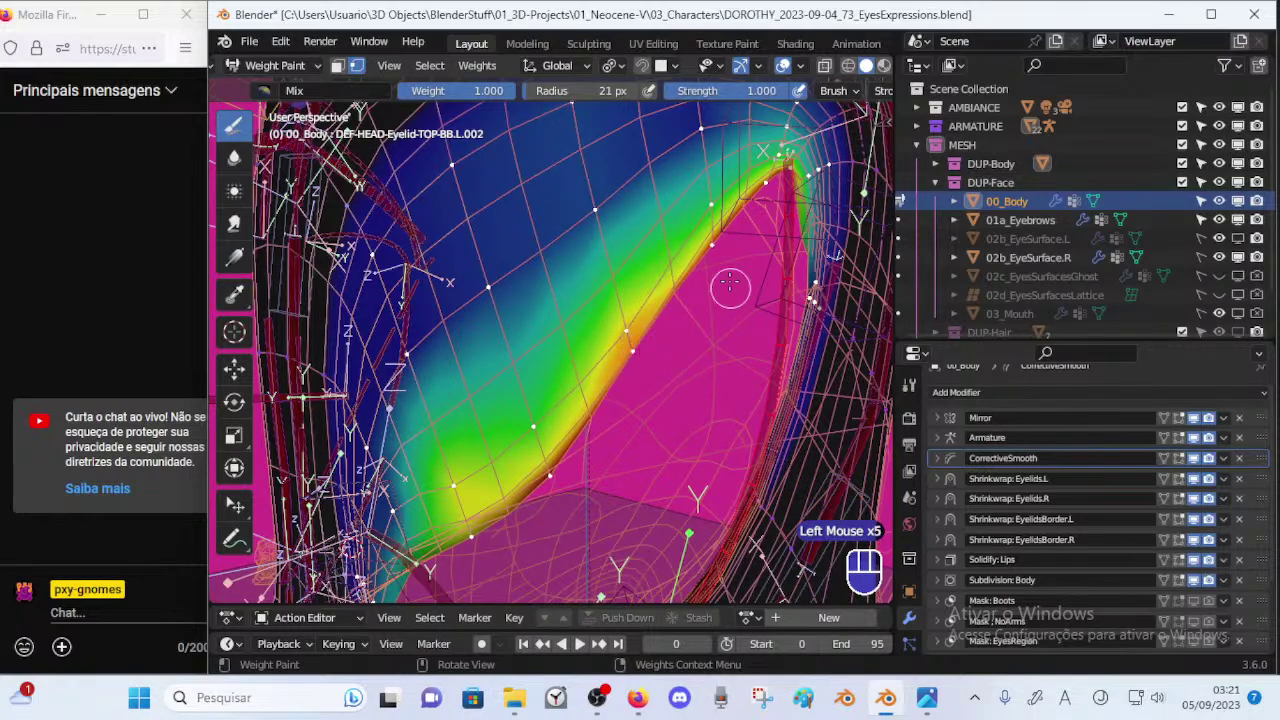
Enlarge the Mix brush radius to 54 px and save the file.
middle_drag(727, 296, 668, 296)
key(f)
click(647, 369)
mouse_move(628, 383)
middle_down()
mouse_move(680, 362)
mouse_move(692, 398)
mouse_move(662, 402)
mouse_move(655, 357)
mouse_move(730, 372)
middle_up()
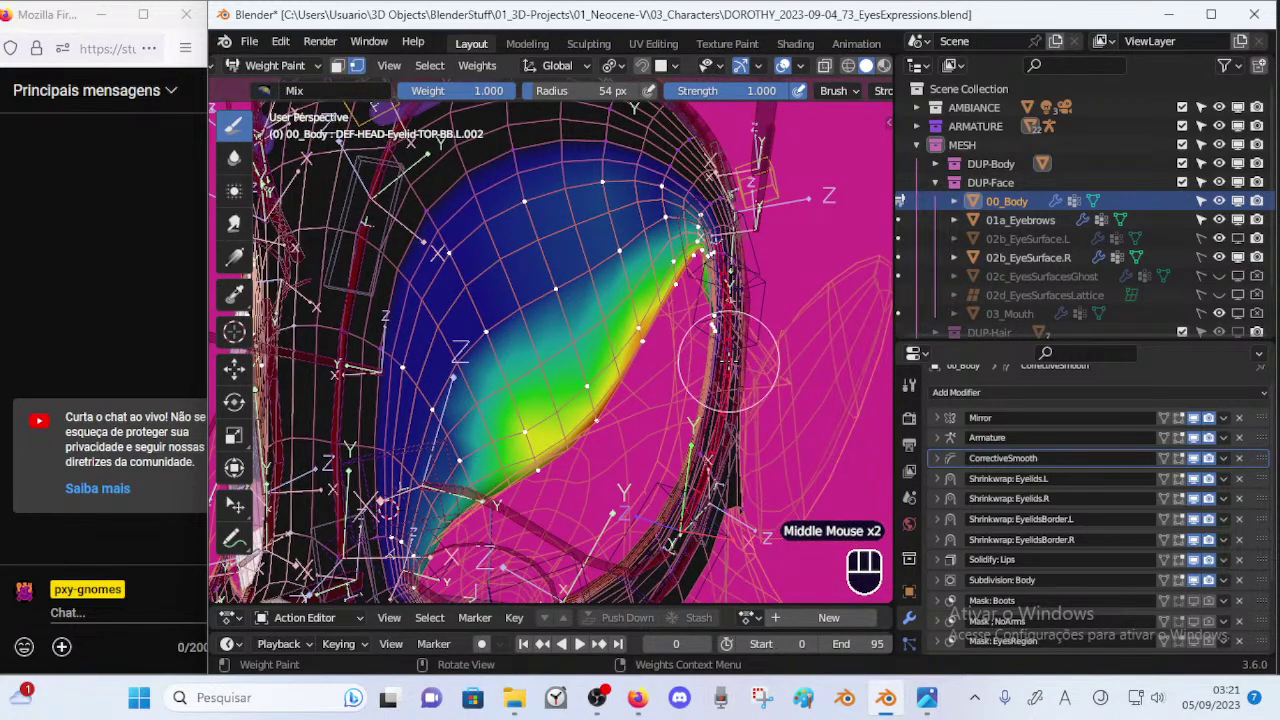
key(ctrl+s)
Switch 00_Body to Edit Mode and show 02b_EyeSurface.L in the viewport.
key(ctrl+Tab)
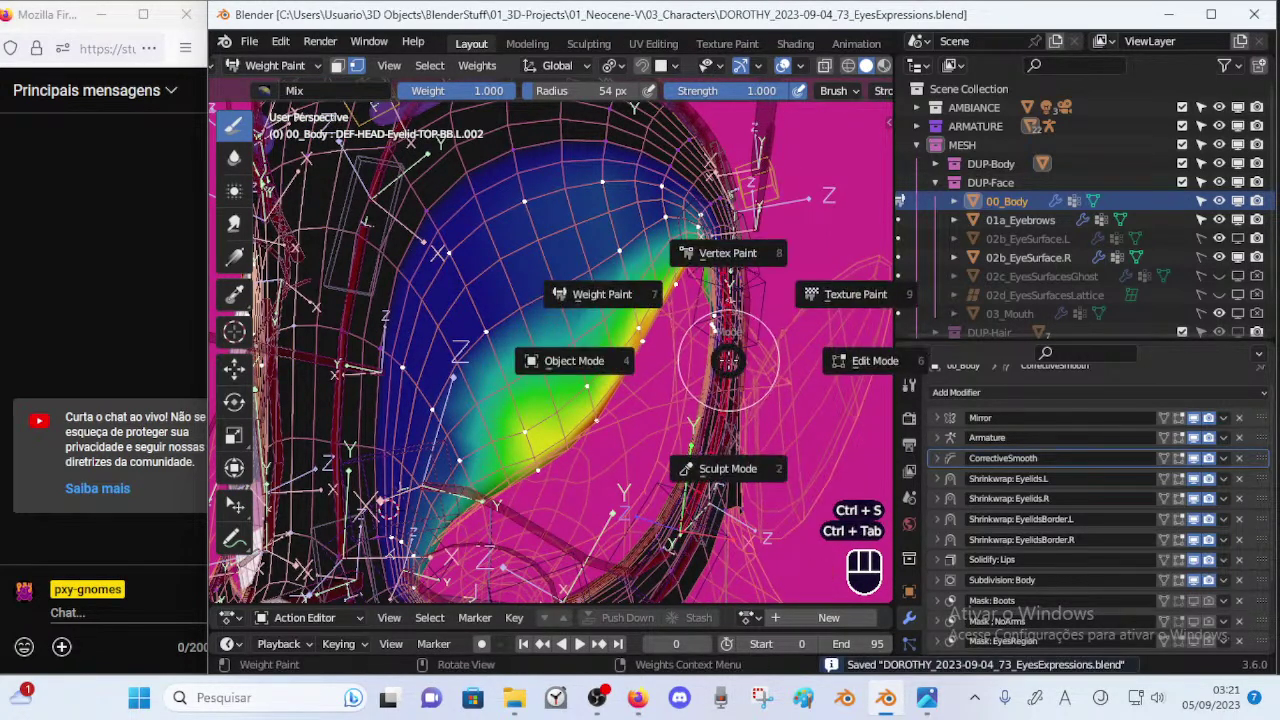
click(606, 340)
click(621, 271)
key(Tab)
middle_drag(628, 274, 624, 388)
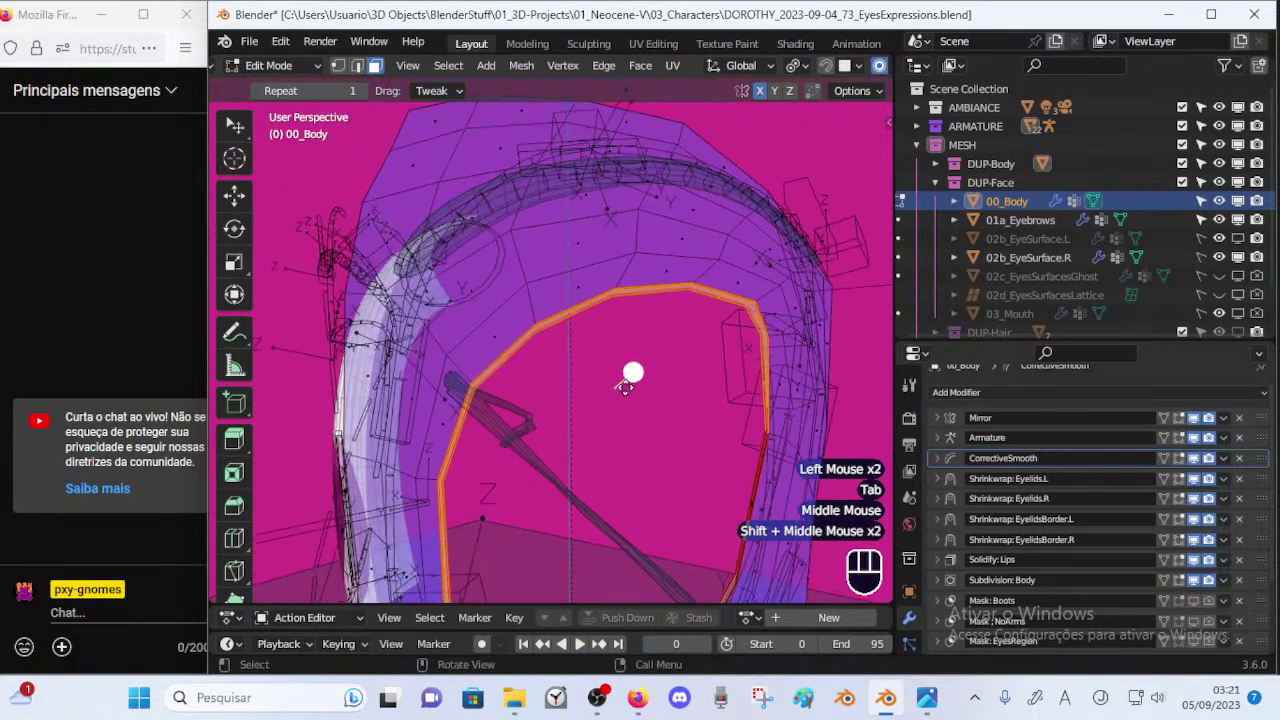
click(1238, 239)
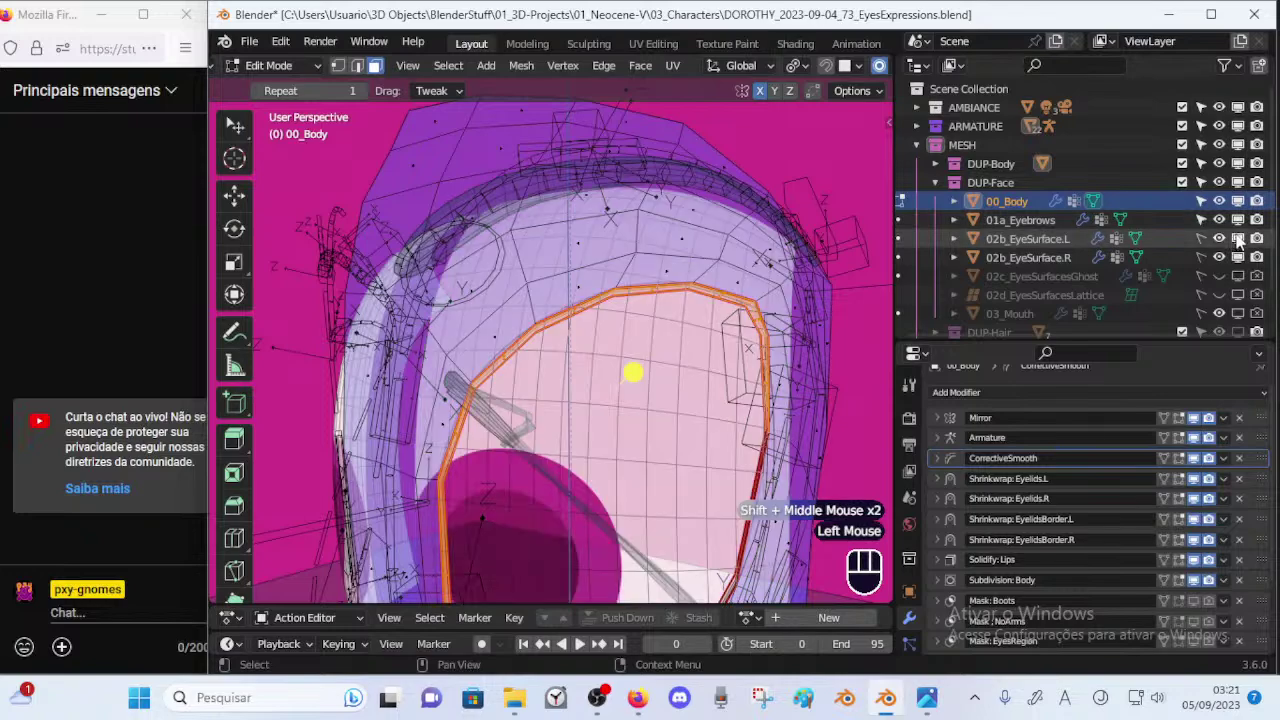
Clear the selection, enable snapping, and move two inner edges of the upper eyelid border down over the eye surface in edge mode.
key(alt+a)
ctrl+middle_drag(554, 338, 554, 280)
key(1)
key(2)
click(538, 318)
middle_drag(630, 308, 656, 302)
middle_drag(510, 360, 534, 362)
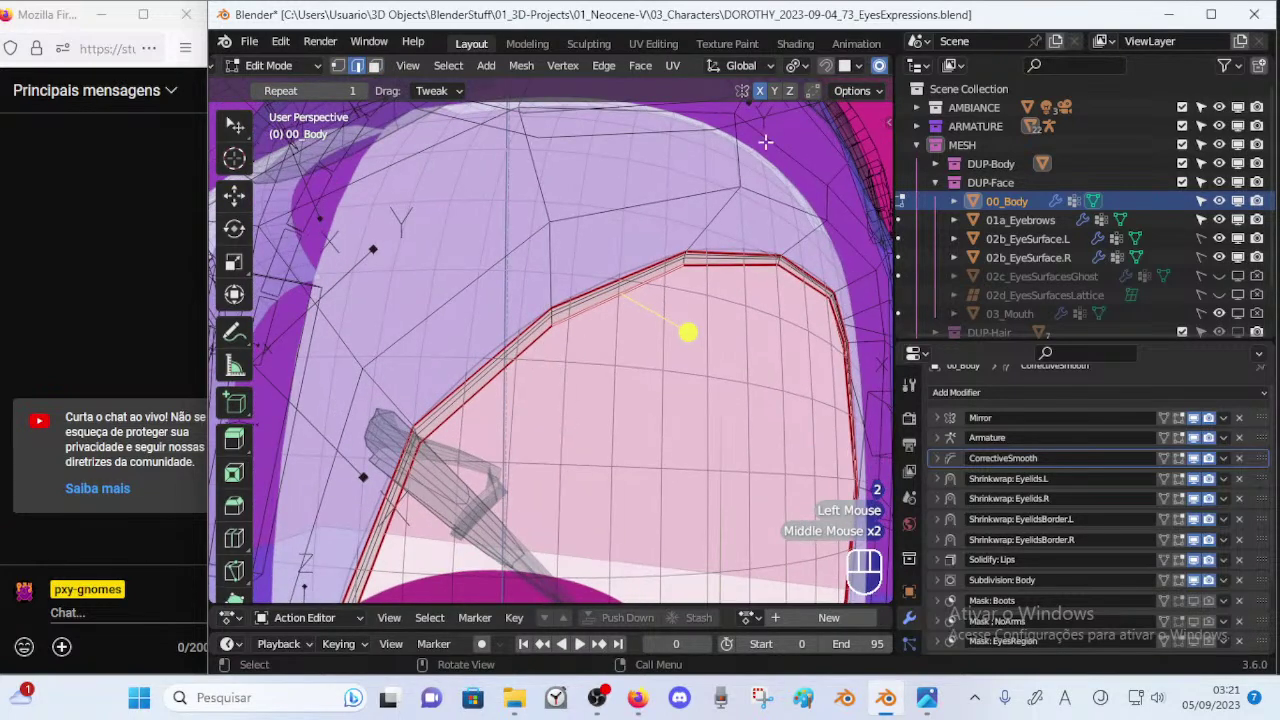
click(827, 67)
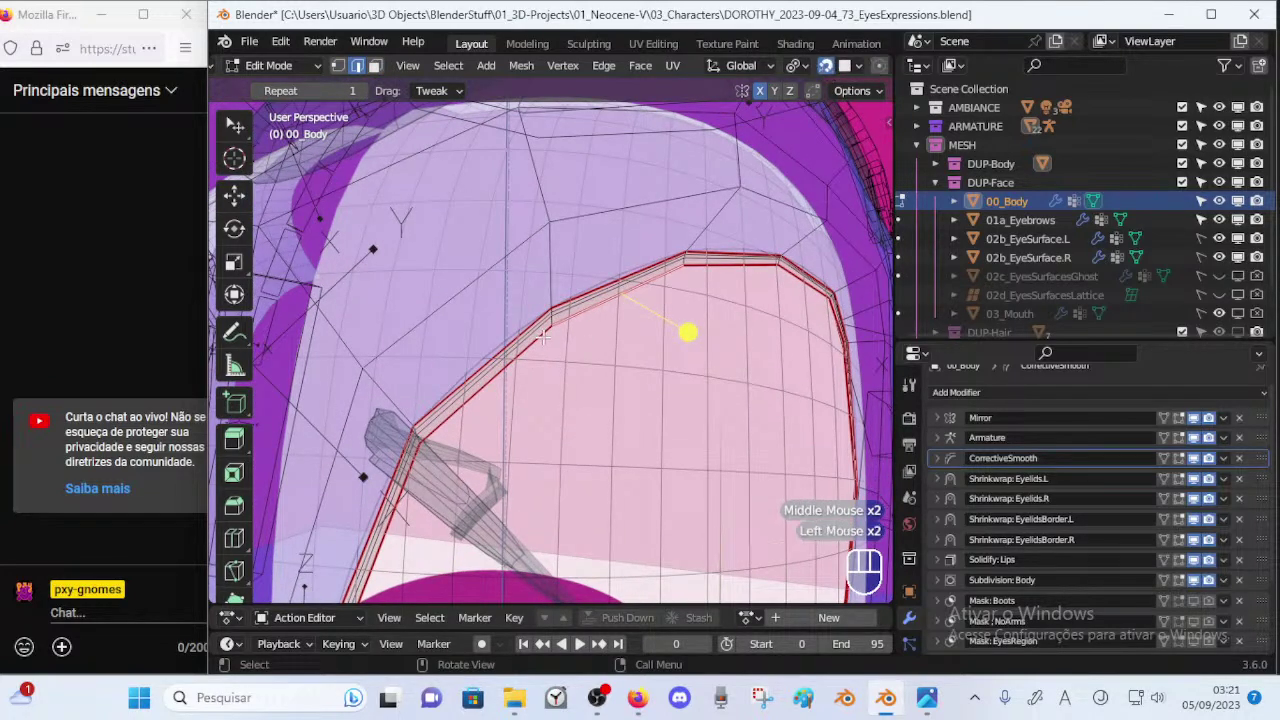
key(g)
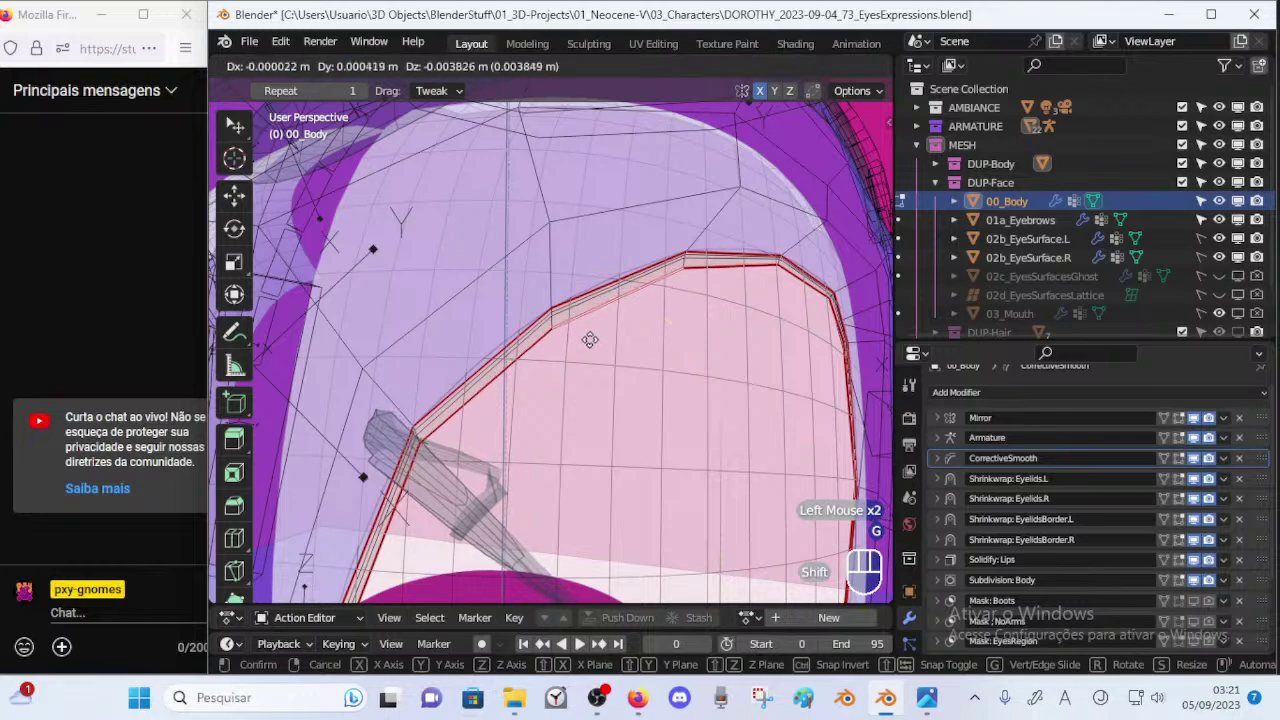
shift+click(589, 366)
click(484, 408)
key(g)
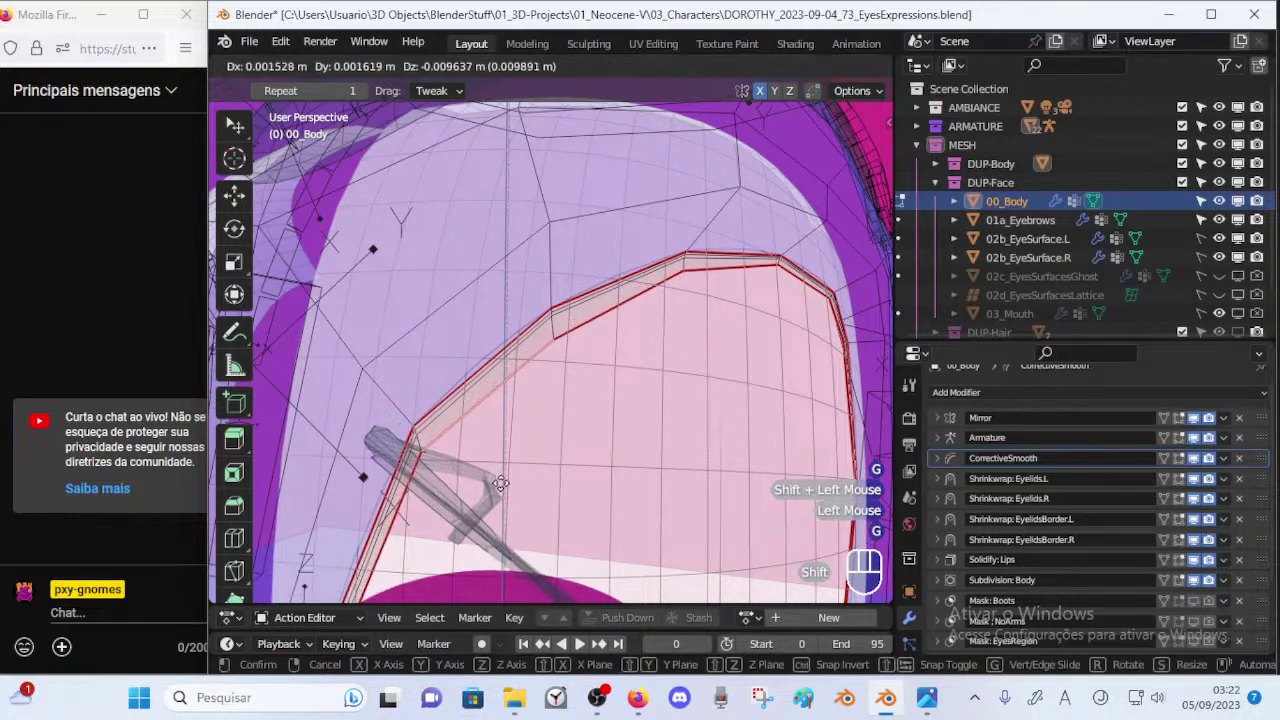
shift+click(489, 428)
Rotate the inner edge at the top of the eyelid border slightly and move it down over the eye.
middle_drag(500, 420, 700, 260)
click(784, 261)
click(704, 266)
key(r)
click(780, 262)
key(g)
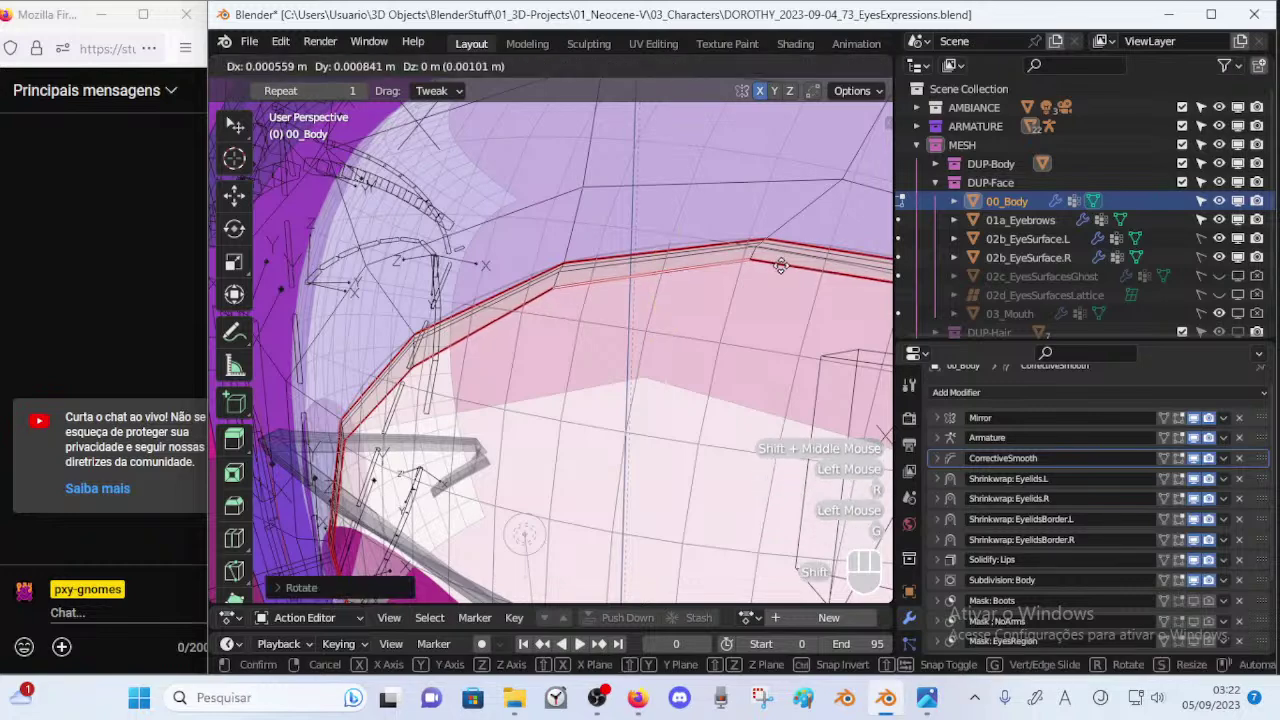
shift+click(778, 366)
Switch to vertex selection and move three vertices on the outer side of the eyelid border over the eye surface.
shift+middle_drag(863, 337, 685, 306)
click(692, 264)
key(1)
click(755, 271)
key(g)
click(752, 286)
click(779, 326)
key(g)
click(765, 342)
click(750, 540)
key(g)
click(744, 537)
Compare the eyelid border's shape in and out of Edit Mode.
ctrl+middle_drag(742, 536, 590, 352)
middle_drag(590, 352, 617, 364)
key(Tab)
key(Tab)
key(Tab)
key(Tab)
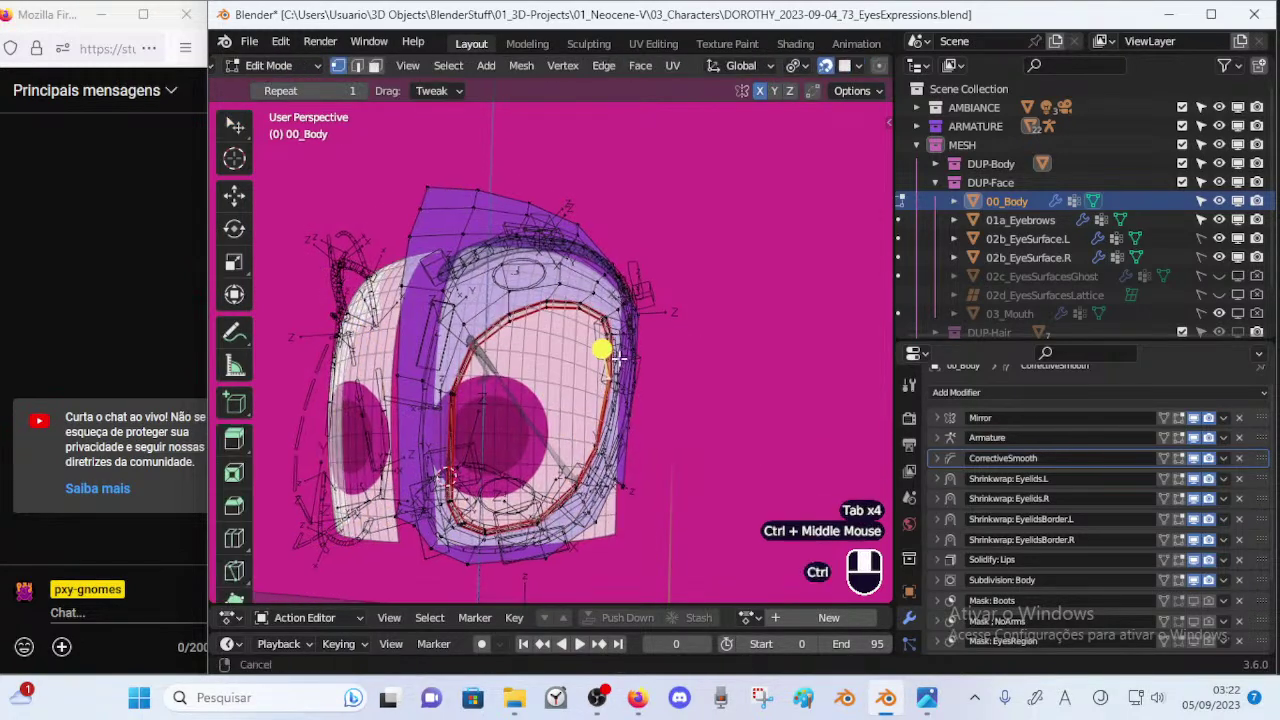
drag(617, 364, 617, 364)
ctrl+middle_drag(617, 364, 680, 404)
Switch to edge selection and move two inner edges along the top of the eyelid border downward.
click(505, 281)
key(2)
click(505, 281)
key(g)
shift+click(509, 316)
click(611, 289)
key(g)
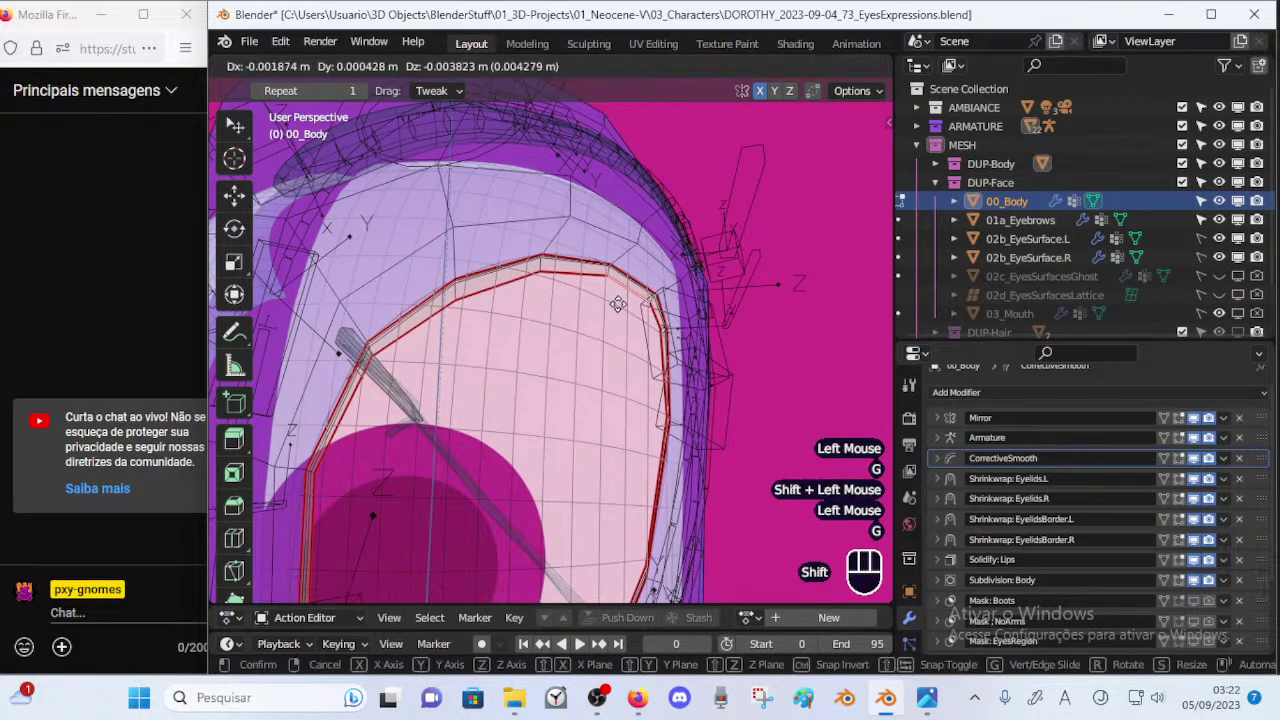
shift+click(690, 322)
Adjust the position of the inner border edges at the eyelid's upper outer corner.
middle_drag(690, 322, 616, 370)
click(663, 340)
key(g)
shift+click(628, 368)
click(646, 312)
key(g)
shift+click(648, 312)
middle_drag(649, 312, 702, 322)
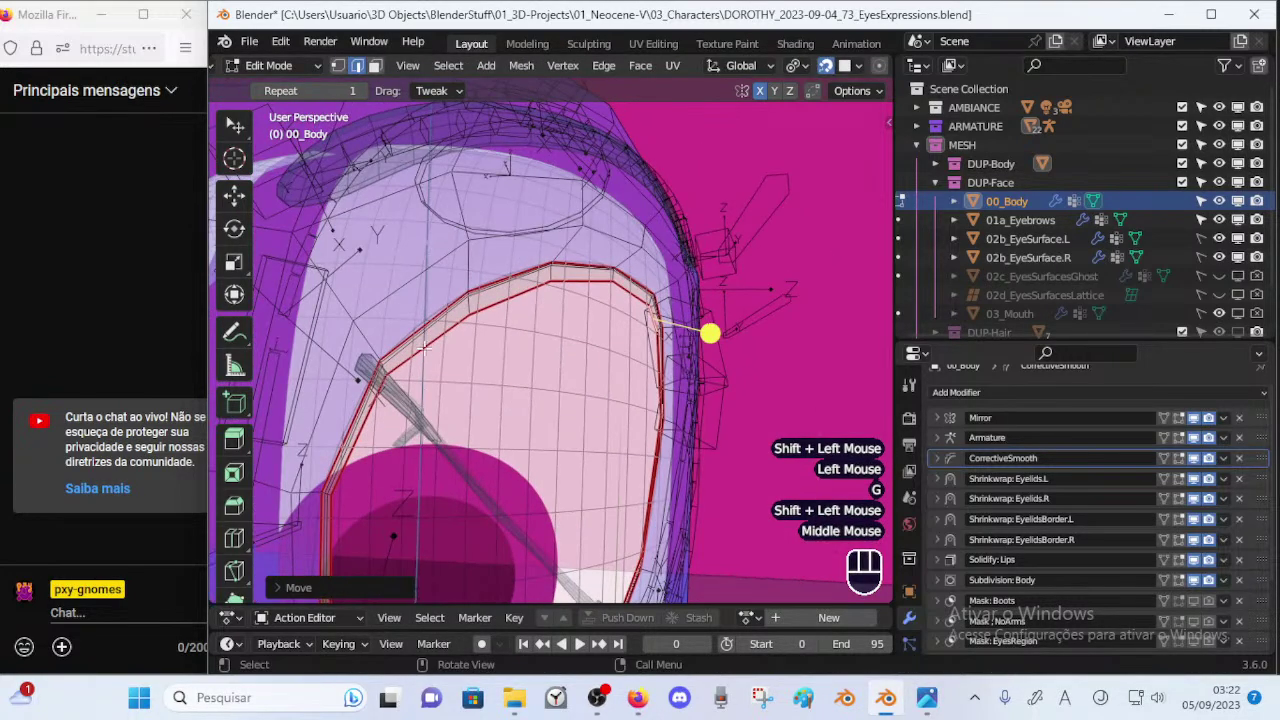
Move two inner border edges on the nose side of the upper eyelid further over the eye.
click(430, 348)
key(g)
shift+click(441, 361)
click(356, 445)
key(g)
shift+click(362, 450)
Switch to vertex selection and move two inner border vertices on the nose side toward the eye.
key(1)
click(332, 496)
key(g)
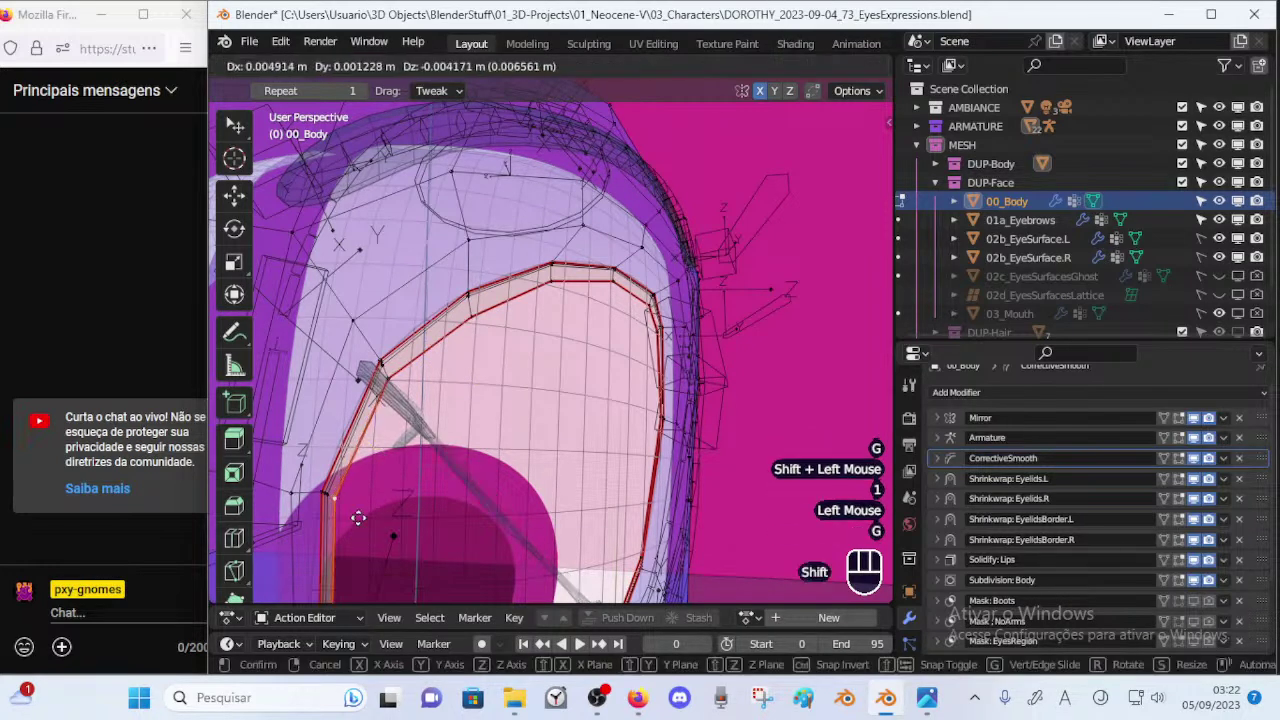
shift+click(357, 498)
click(384, 380)
key(g)
shift+click(390, 381)
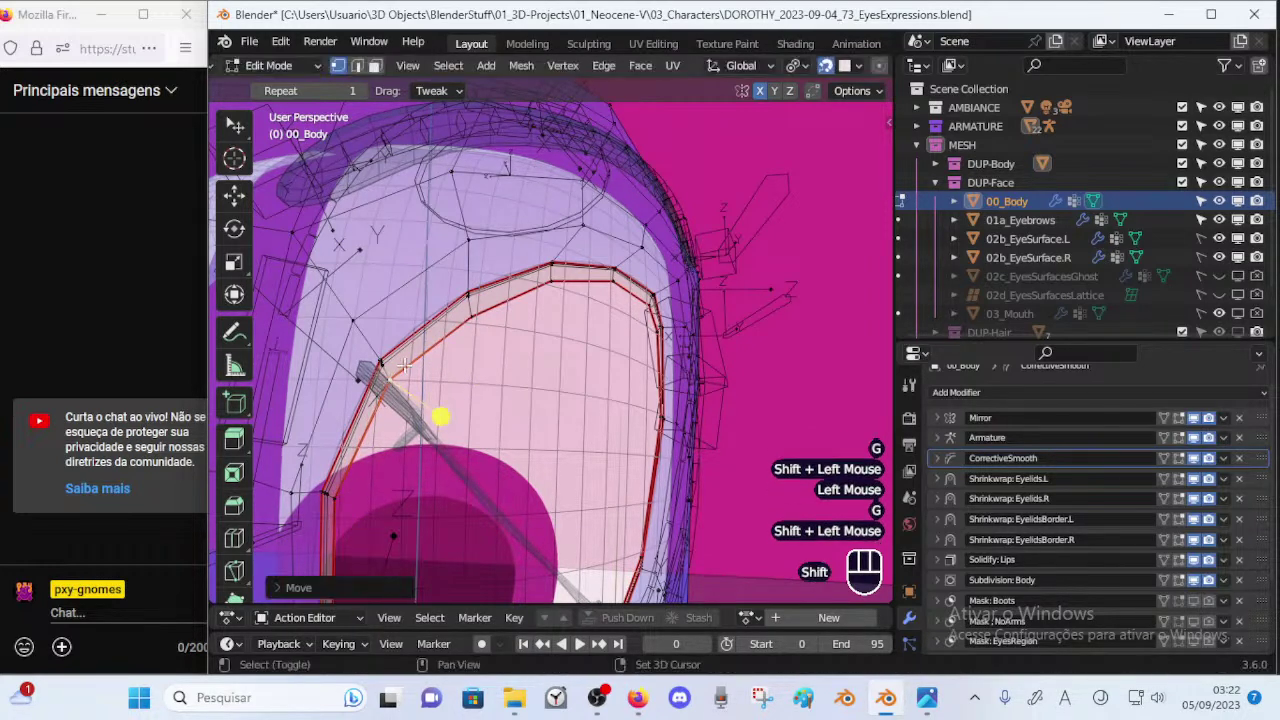
Nudge the inner border vertices at the top of the eyelid to even out the border's thickness.
click(562, 281)
key(g)
shift+click(564, 281)
click(611, 280)
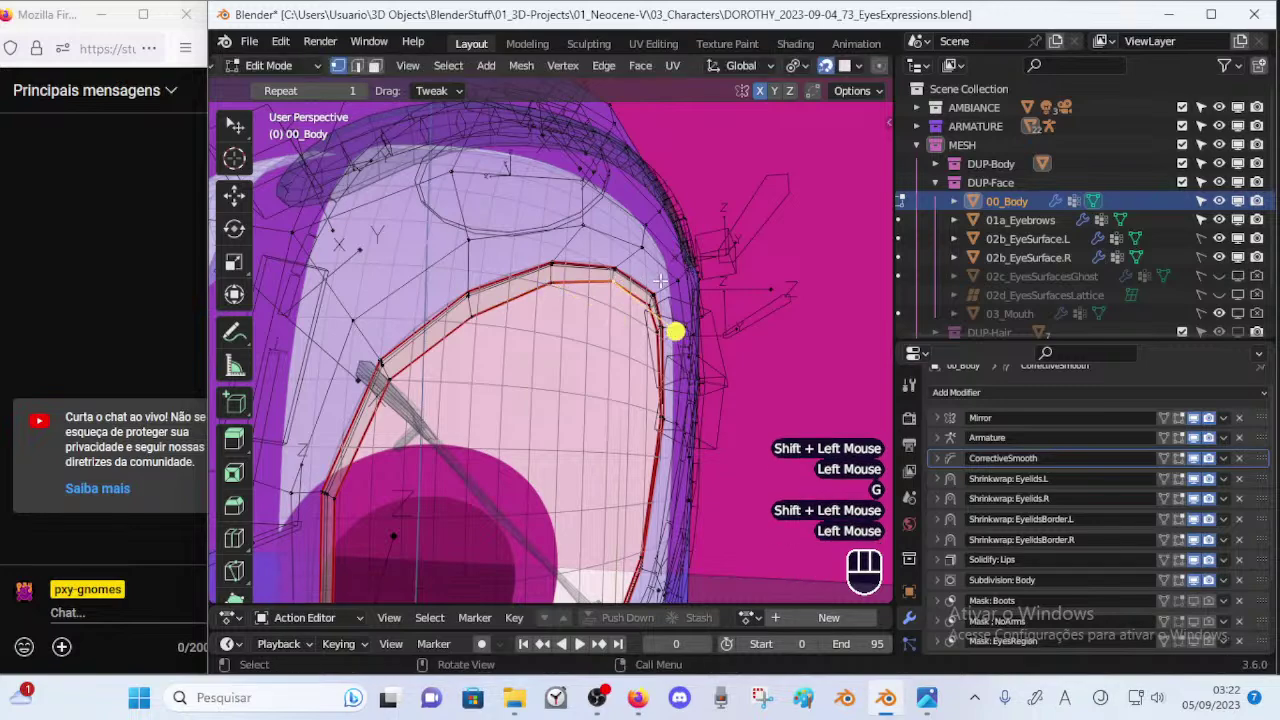
middle_drag(611, 282, 587, 299)
key(g)
shift+click(597, 337)
key(g)
shift+click(600, 342)
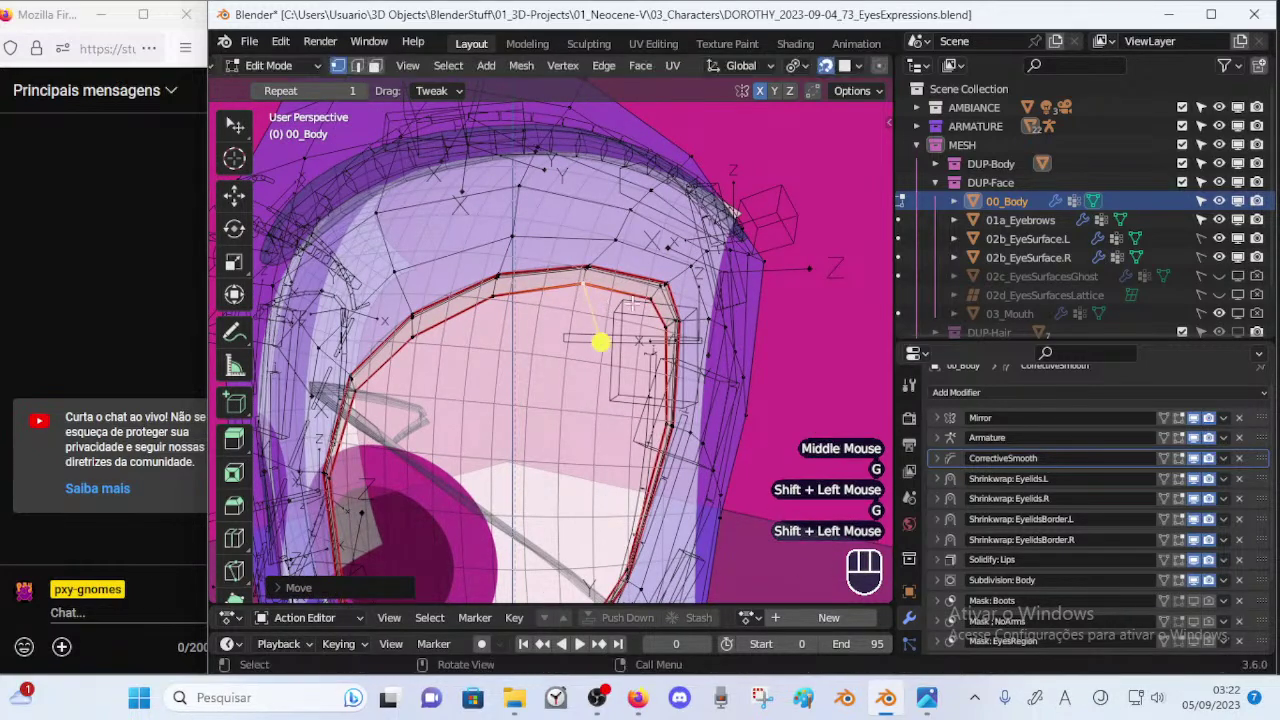
Reposition the inner border vertex at the eyelid's upper outer corner in two moves.
click(659, 304)
key(g)
shift+click(655, 306)
key(g)
shift+click(650, 312)
mouse_move(672, 362)
middle_down()
mouse_move(703, 357)
mouse_move(689, 366)
middle_up()
Leave Edit Mode, select the ARM-Dorothy armature together with 00_Body, and enter Weight Paint mode.
key(ctrl+Tab)
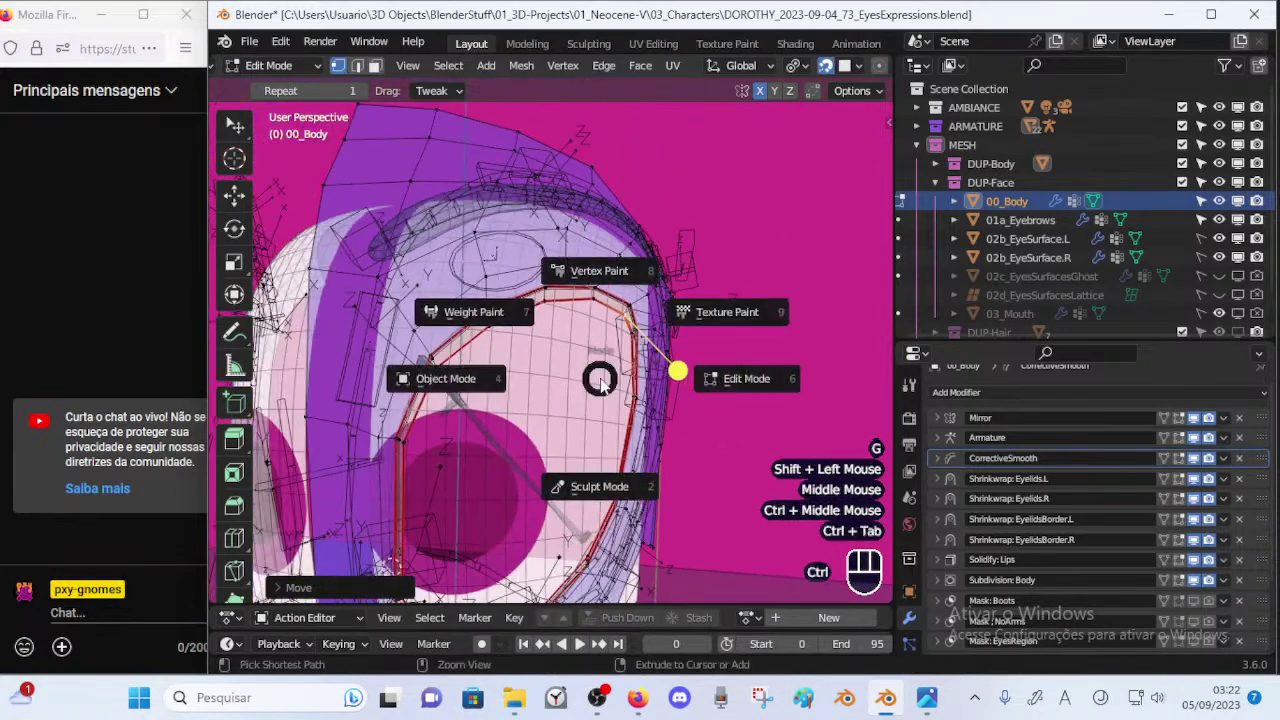
ctrl+middle_drag(585, 387, 538, 468)
click(540, 478)
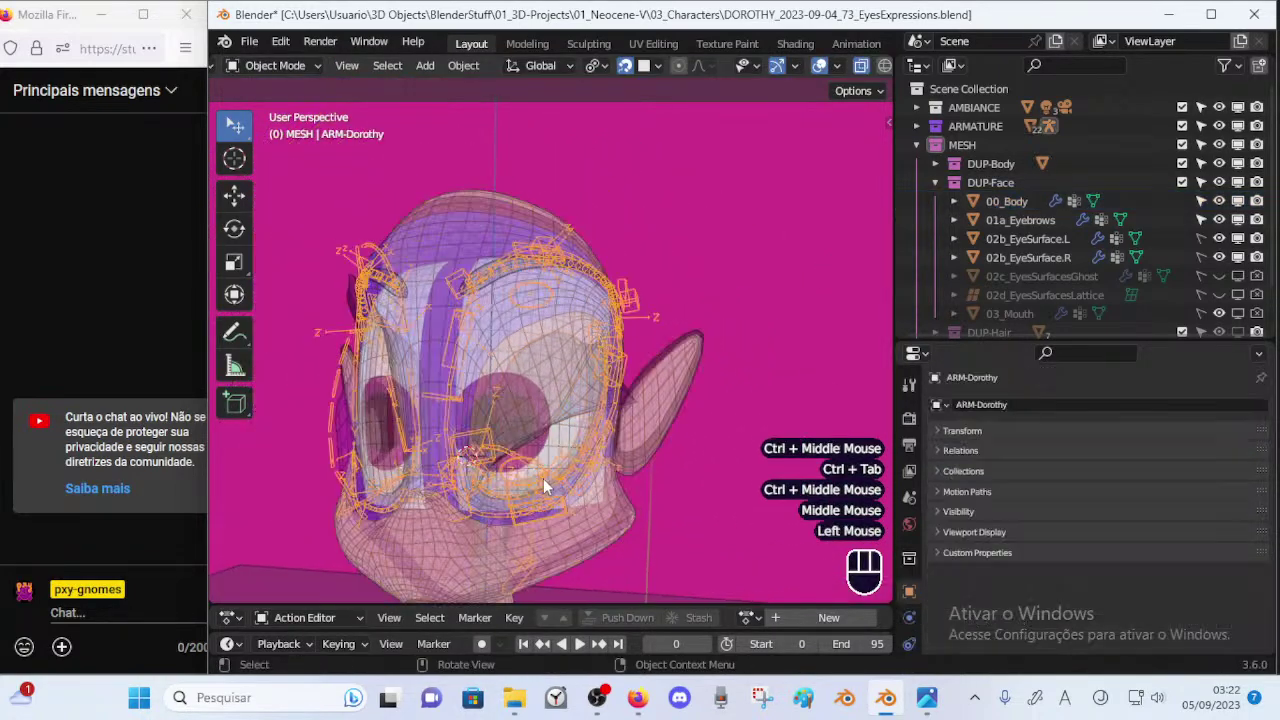
shift+click(543, 378)
key(ctrl+Tab)
click(422, 316)
Turn off the vertex paint mask, select bone DEF-HEAD-Eyelid-TOP-BB.L.001 for painting, and turn the mask back on.
mouse_move(546, 406)
ctrl+middle_down()
mouse_move(565, 368)
mouse_move(522, 428)
ctrl+middle_up()
ctrl+middle_drag(530, 432, 528, 384)
key(p)
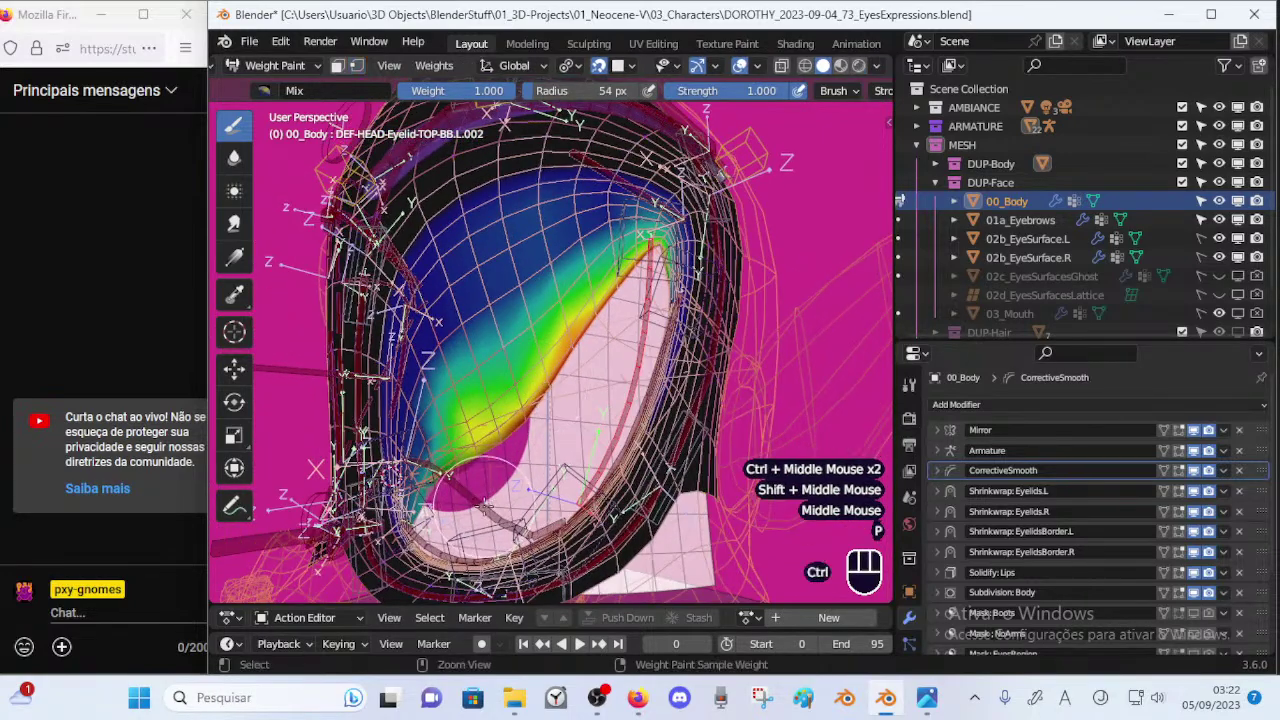
ctrl+click(482, 503)
key(p)
ctrl+middle_drag(512, 426, 518, 386)
mouse_move(518, 386)
middle_down()
mouse_move(548, 376)
mouse_move(546, 358)
middle_up()
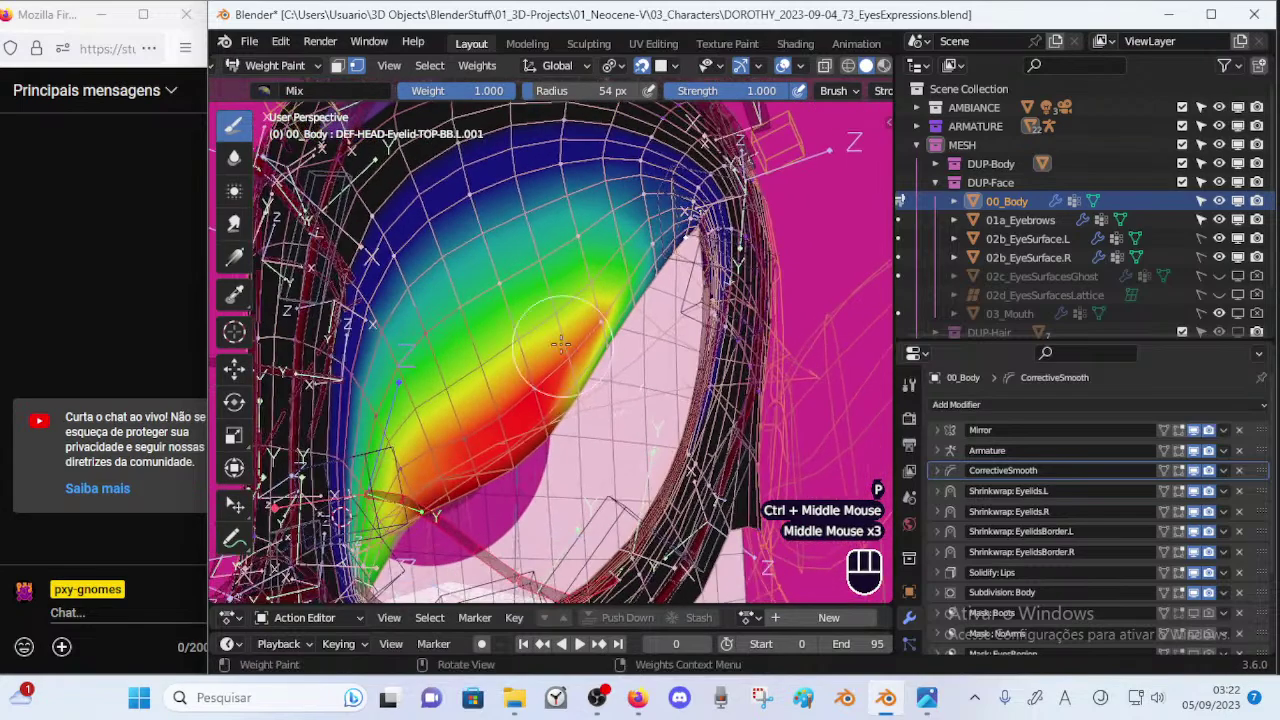
Leave Weight Paint mode, enter Edit Mode on 00_Body, and deselect all vertices.
click(508, 305)
key(ctrl+Tab)
click(396, 326)
click(592, 348)
click(694, 412)
click(770, 391)
click(815, 385)
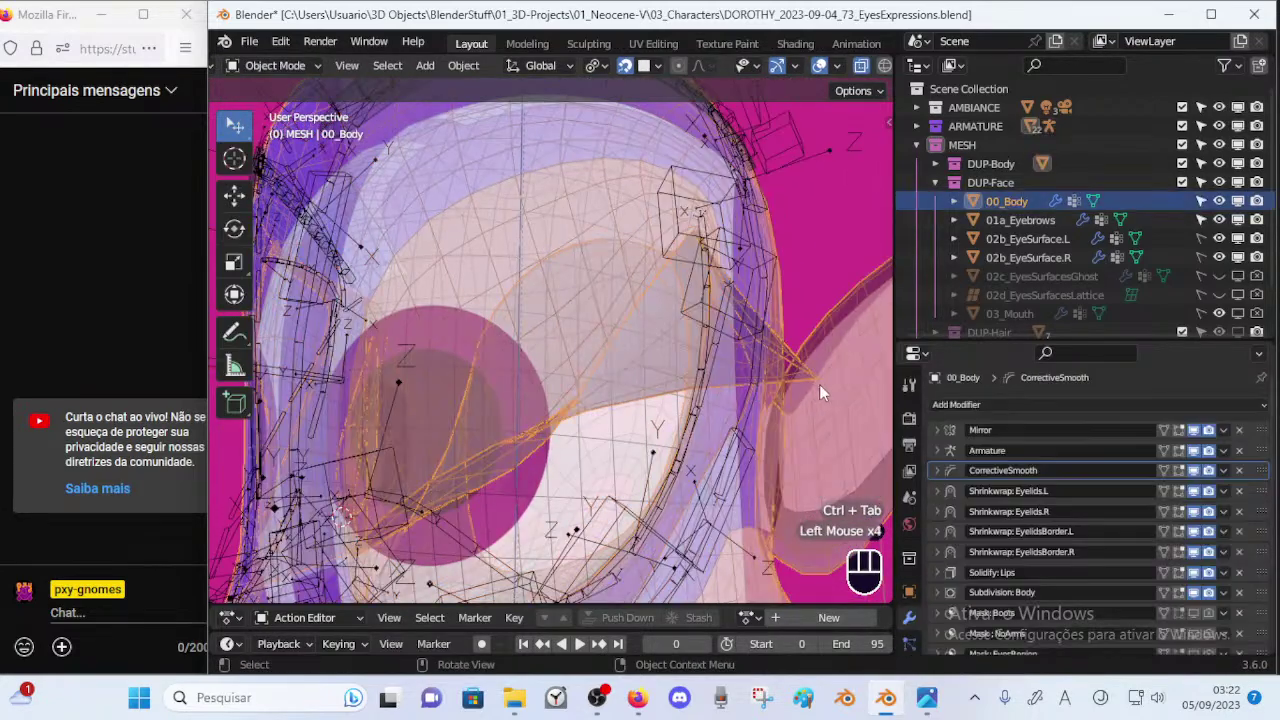
key(Tab)
ctrl+middle_drag(650, 332, 636, 362)
key(alt+a)
mouse_move(510, 312)
ctrl+middle_down()
mouse_move(506, 337)
mouse_move(500, 325)
ctrl+middle_up()
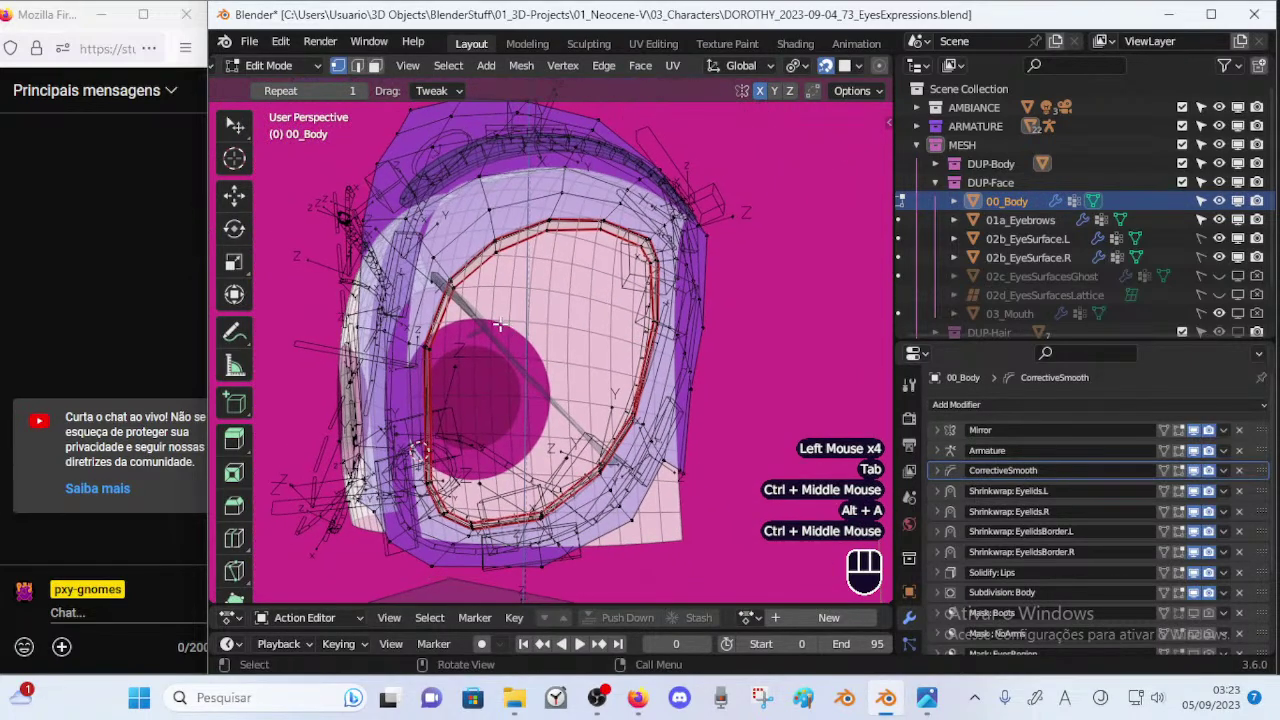
Select the vertices belonging to the !HIDE-2b-EyelidsTop vertex group.
middle_drag(910, 638, 914, 515)
click(910, 614)
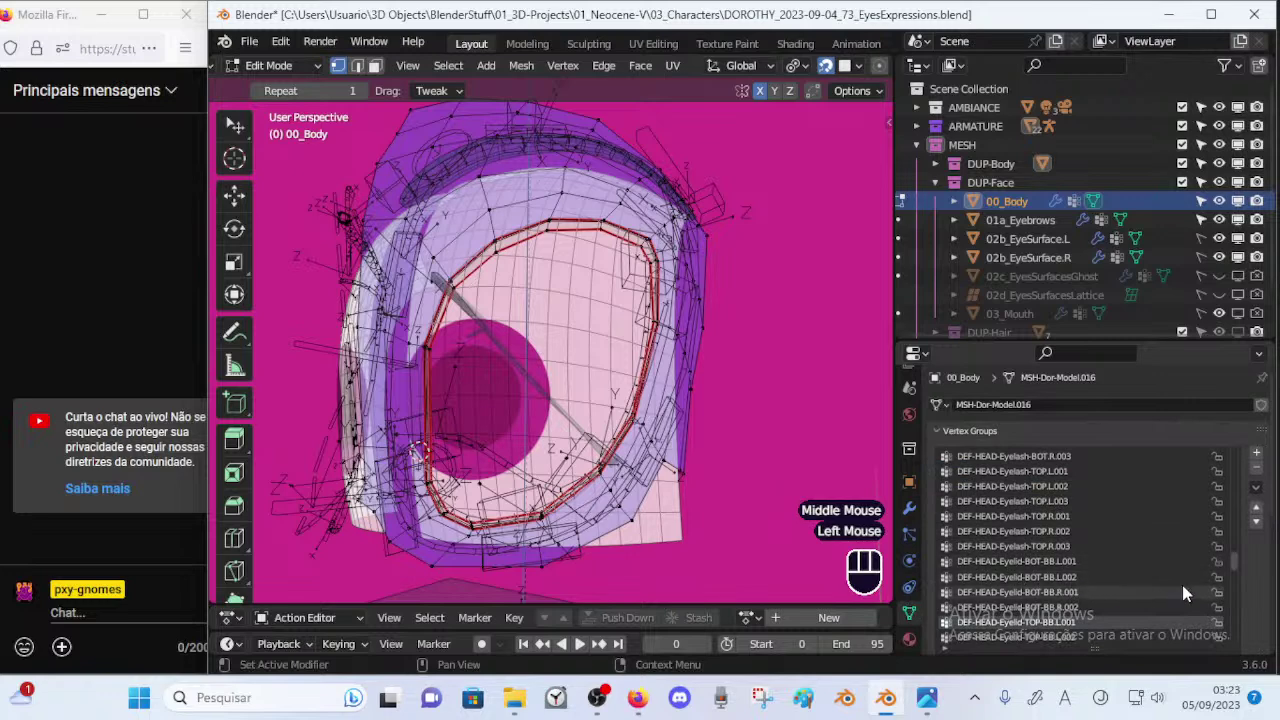
drag(1233, 563, 1231, 443)
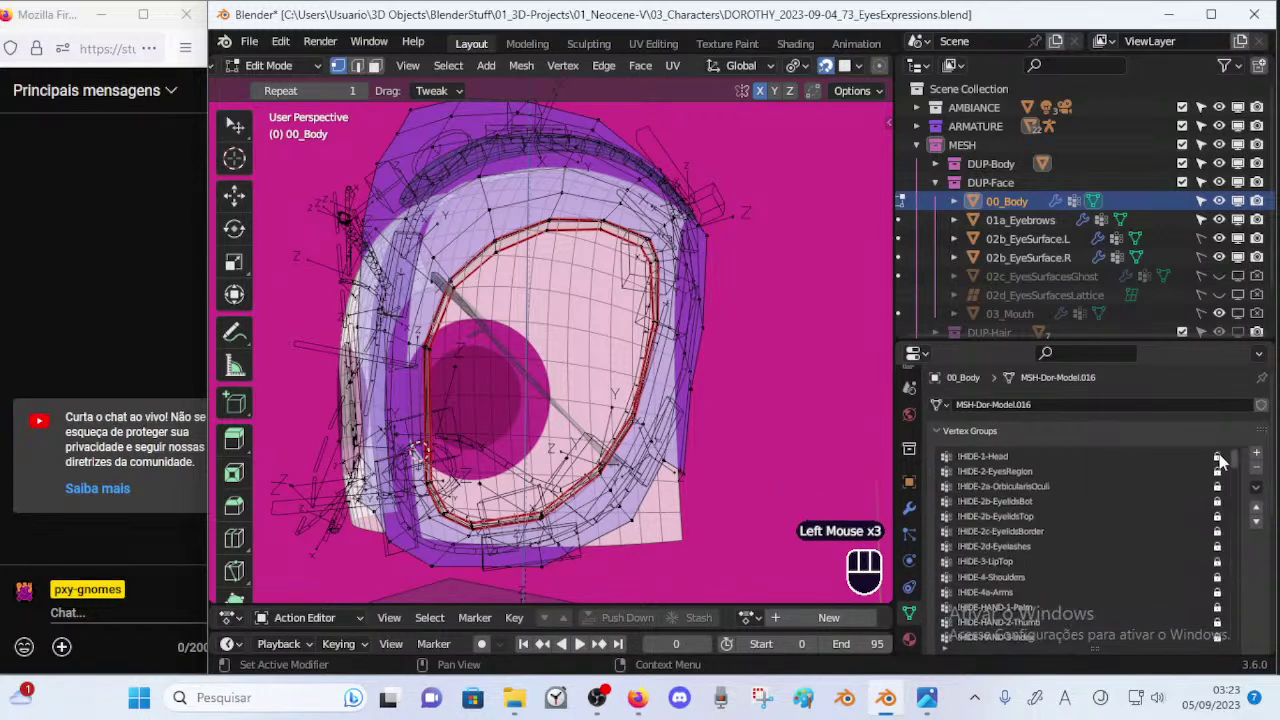
click(1100, 517)
middle_drag(1174, 588, 1168, 553)
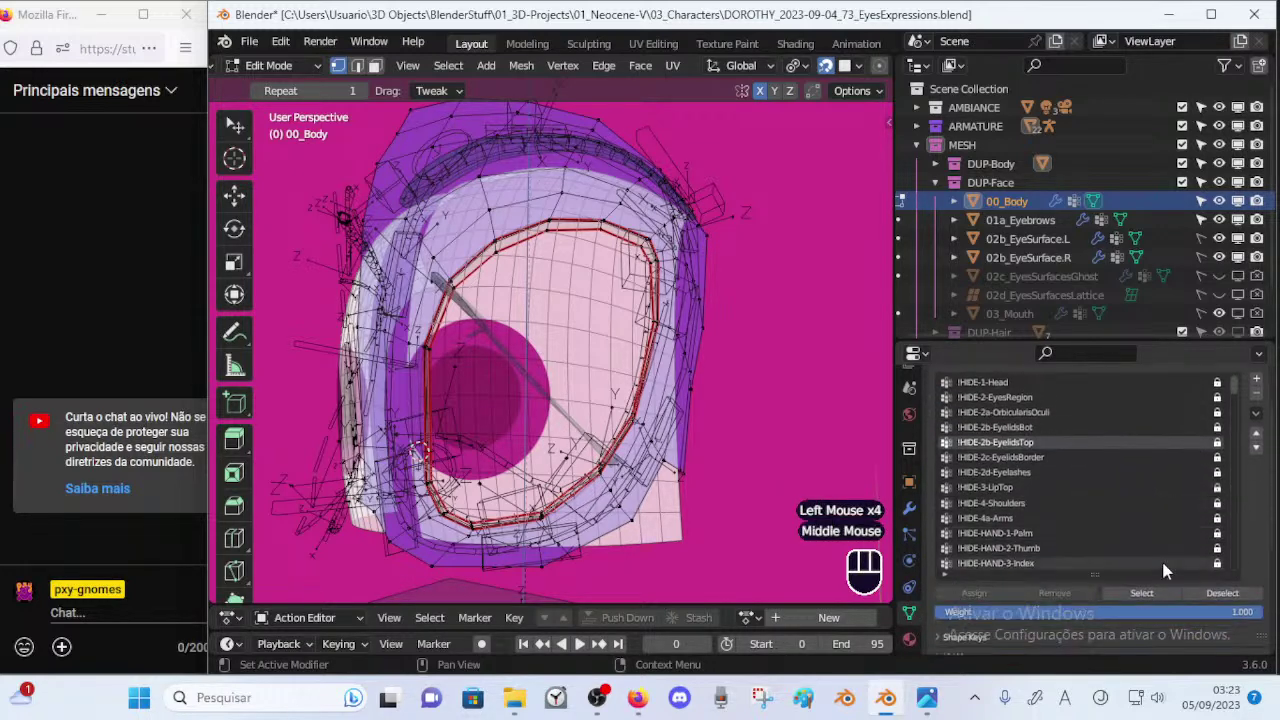
click(1142, 593)
Return to Weight Paint mode with the ARM-Dorothy armature and 00_Body selected, and save the file.
shift+middle_drag(560, 243, 411, 327)
middle_drag(539, 403, 585, 414)
key(ctrl+Tab)
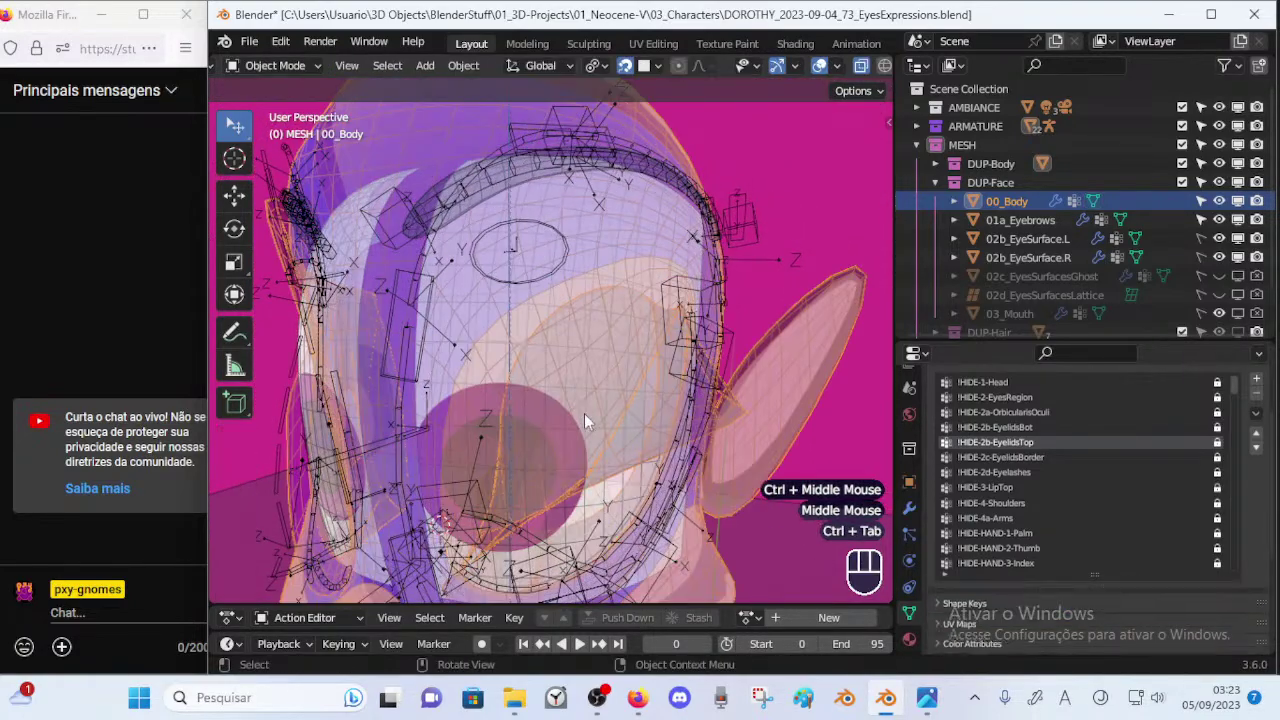
click(550, 280)
shift+click(586, 306)
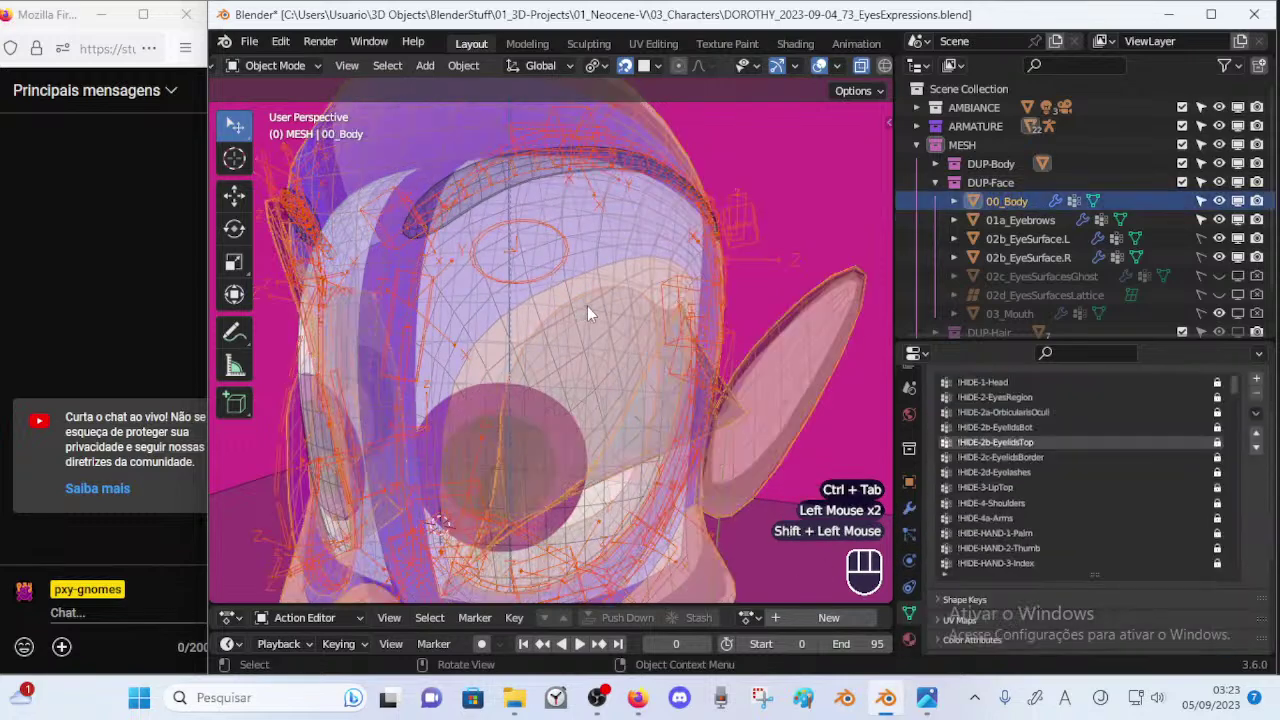
key(ctrl+Tab)
key(w)
middle_drag(586, 314, 571, 343)
key(ctrl+s)
Turn off the vertex paint mask, pick bone DEF-HEAD-Eyelid-TOP-BB.L.001 for painting, and turn the mask back on.
key(p)
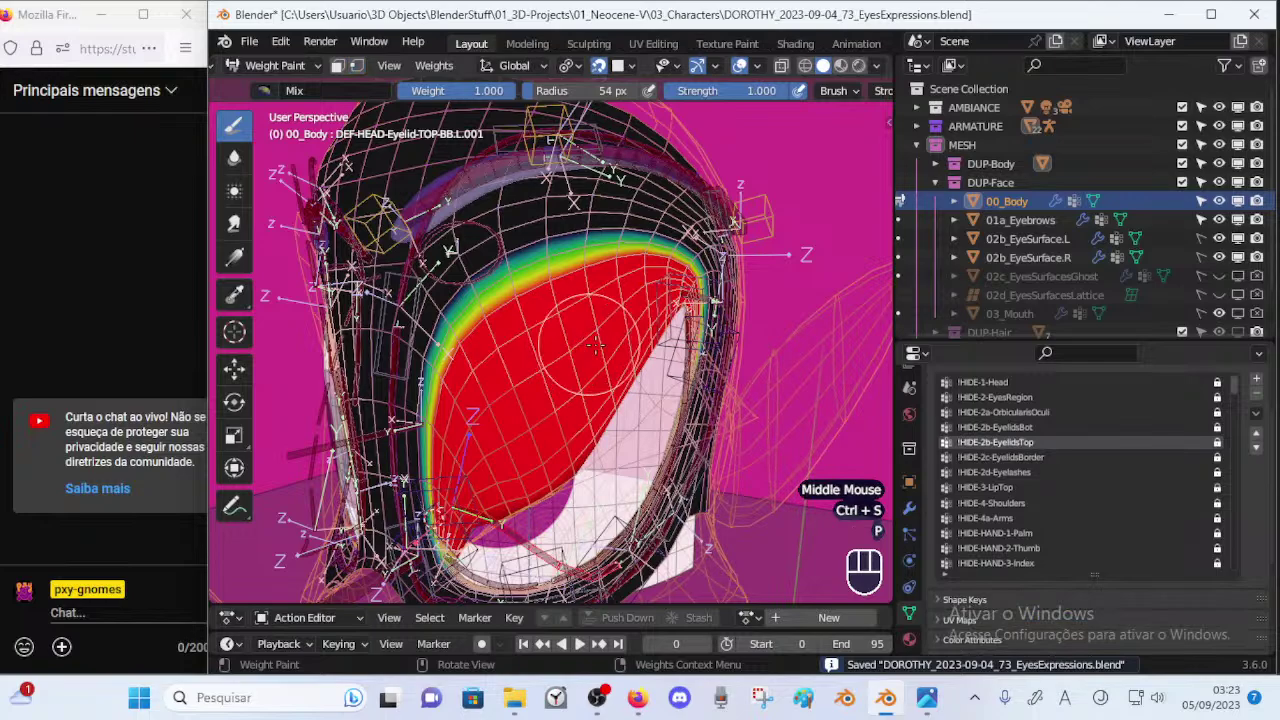
middle_drag(667, 370, 650, 352)
ctrl+click(494, 517)
middle_drag(520, 505, 470, 308)
key(p)
Soften the high weights along the upper lid margin using the Blur brush with a 49 px radius.
click(234, 222)
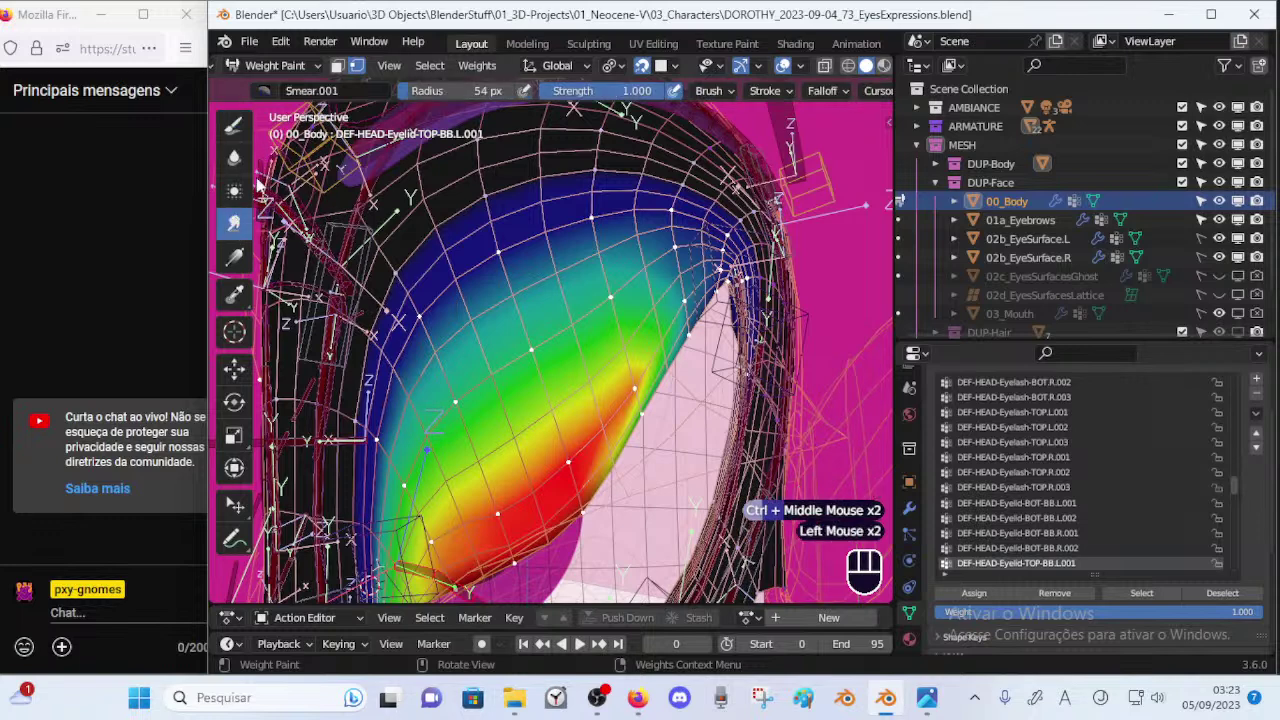
key(f)
click(599, 377)
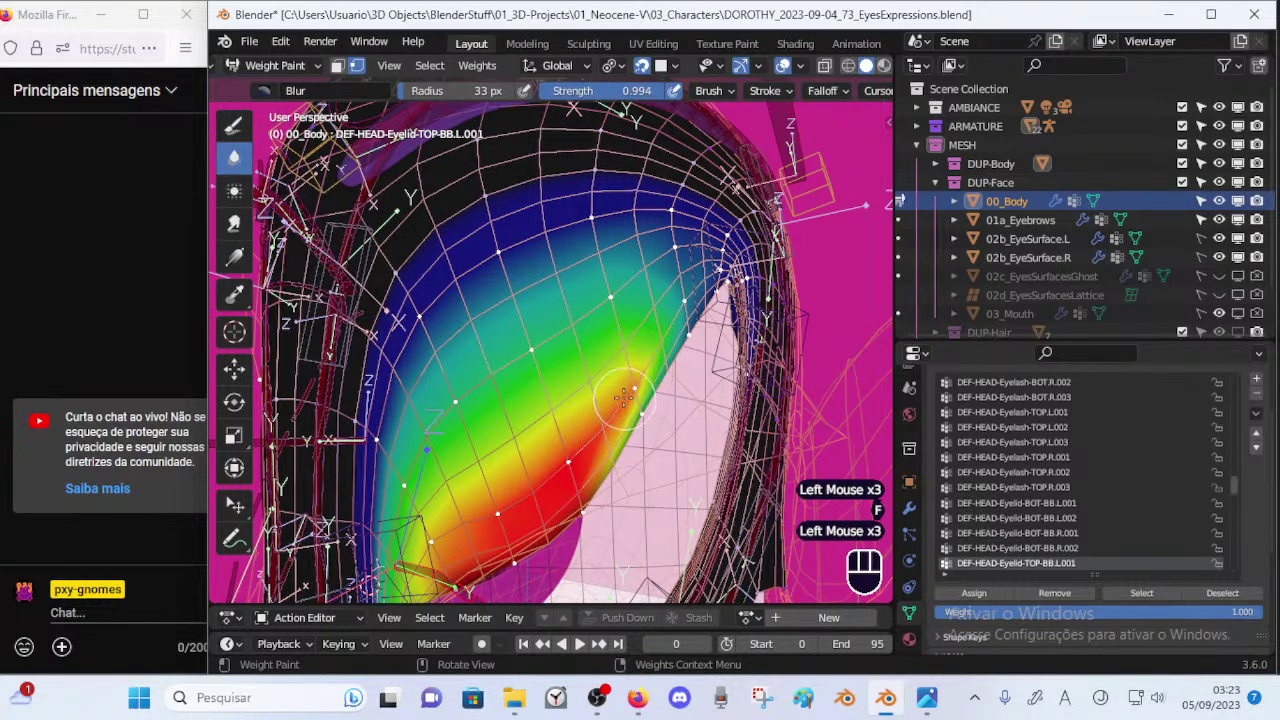
key(f)
click(622, 398)
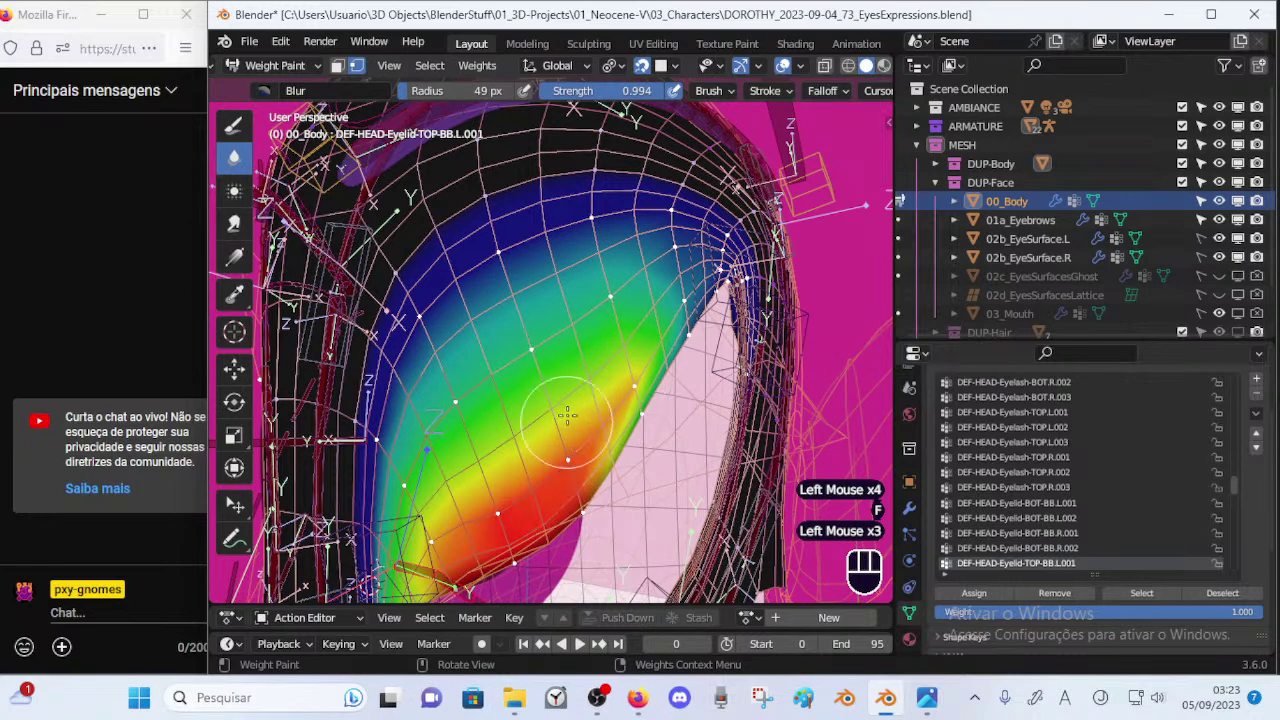
drag(565, 425, 568, 418)
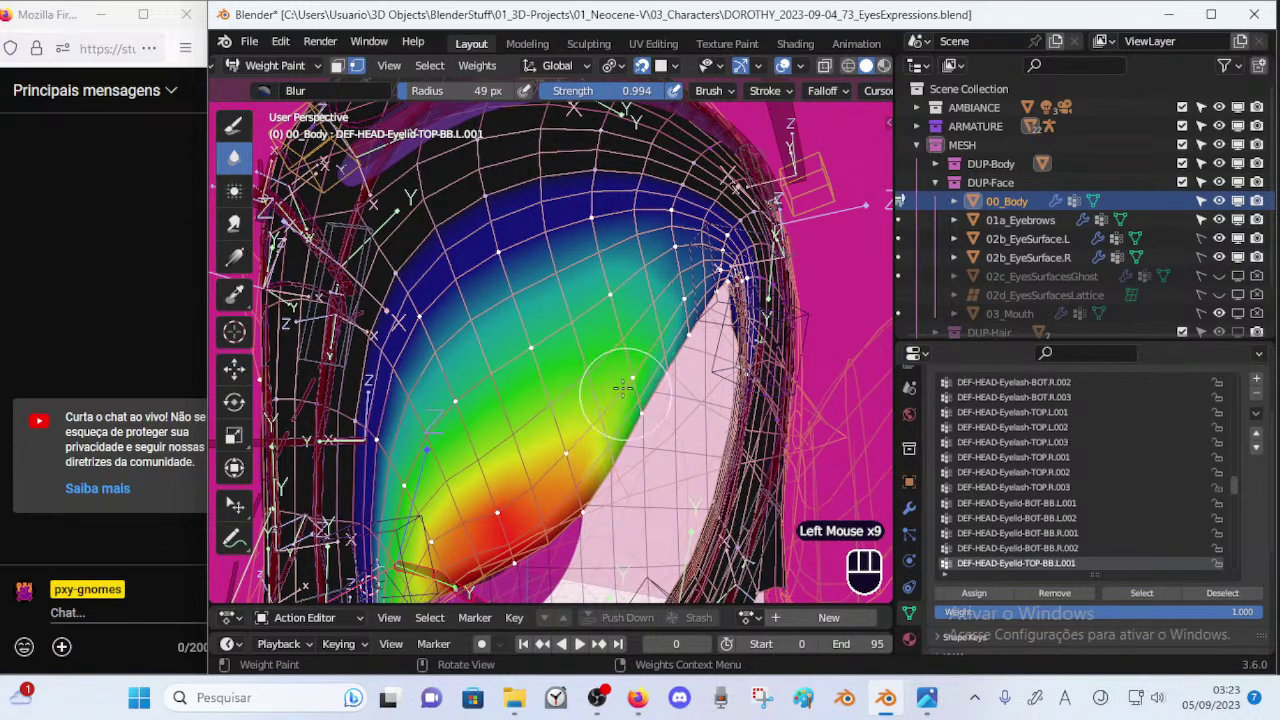
mouse_move(546, 402)
ctrl+middle_down()
mouse_move(548, 432)
mouse_move(570, 418)
mouse_move(532, 432)
ctrl+middle_up()
click(518, 438)
click(490, 448)
click(475, 456)
Paint full weight along the middle and outer part of the upper lid margin using the Mix brush at 25 px radius.
middle_drag(532, 432, 562, 324)
click(235, 126)
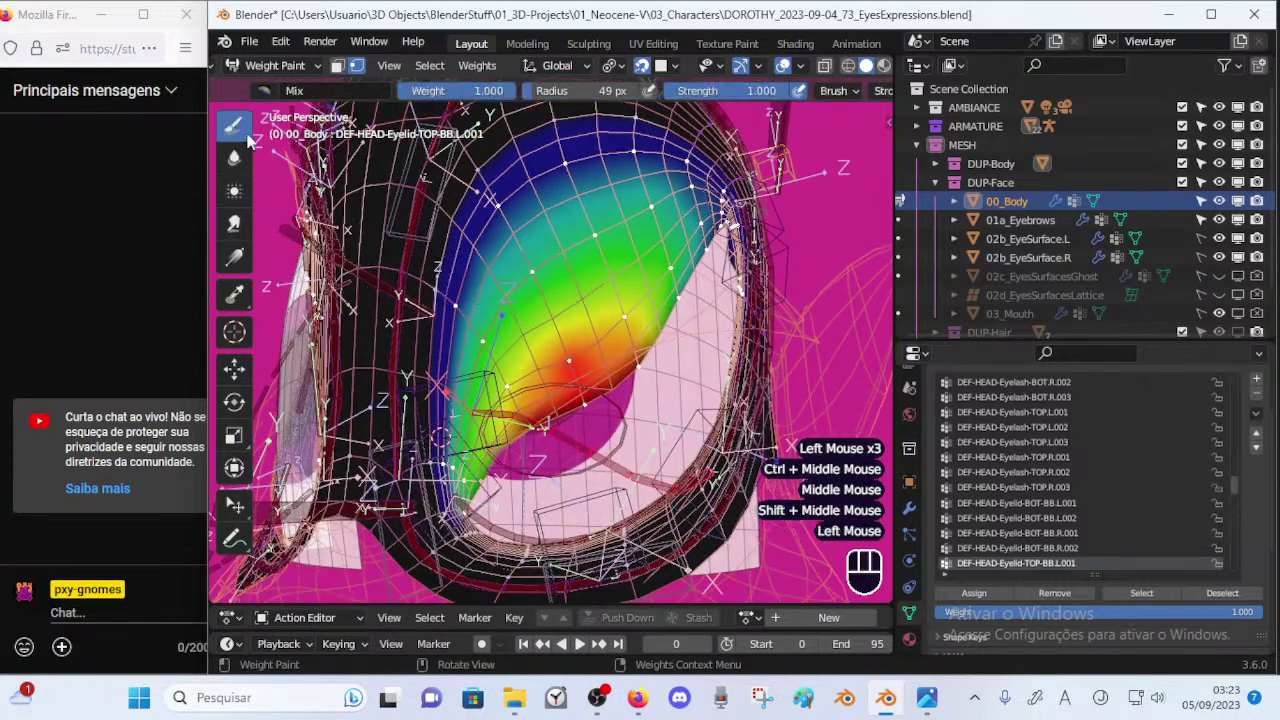
key(ctrl+f)
click(540, 228)
key(f)
click(586, 405)
click(586, 405)
click(588, 404)
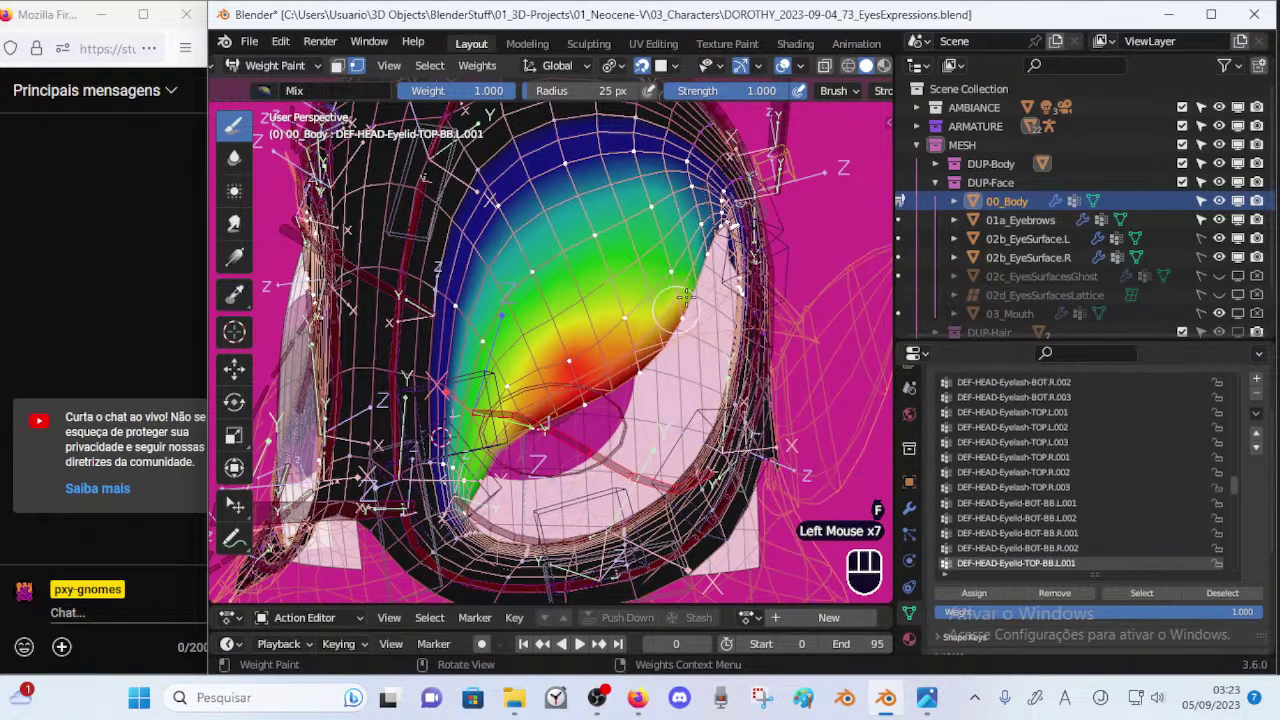
Paint weight onto the lid margin toward the eye's outer corner, undoing the last two strokes and repainting them.
middle_drag(678, 318, 645, 335)
click(688, 246)
click(698, 239)
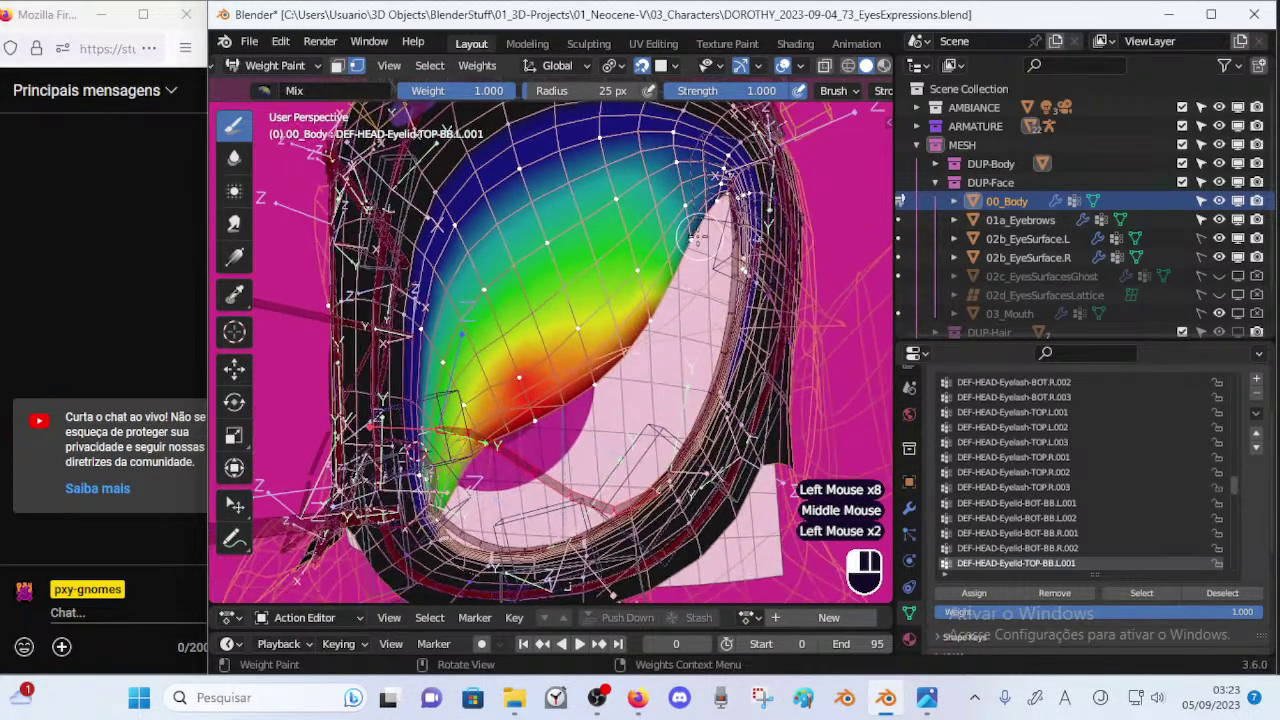
click(686, 247)
click(683, 248)
key(ctrl+z)
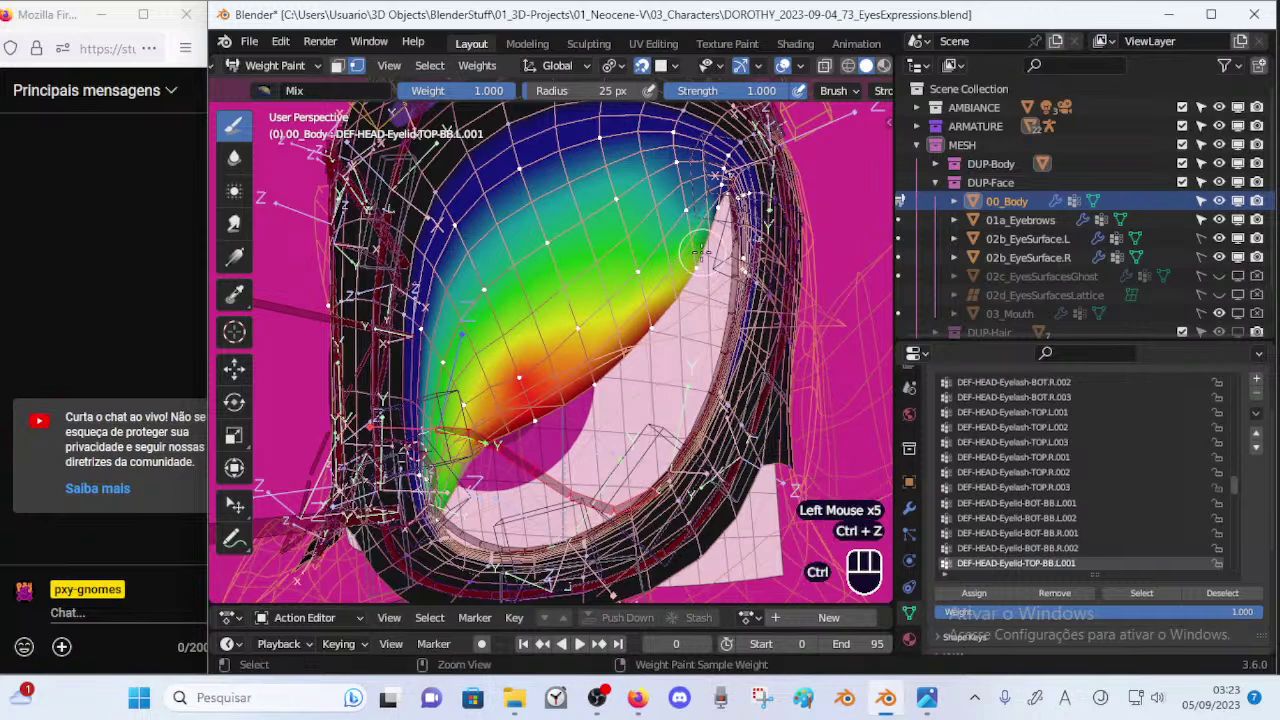
key(ctrl+z)
click(690, 246)
click(688, 243)
click(686, 240)
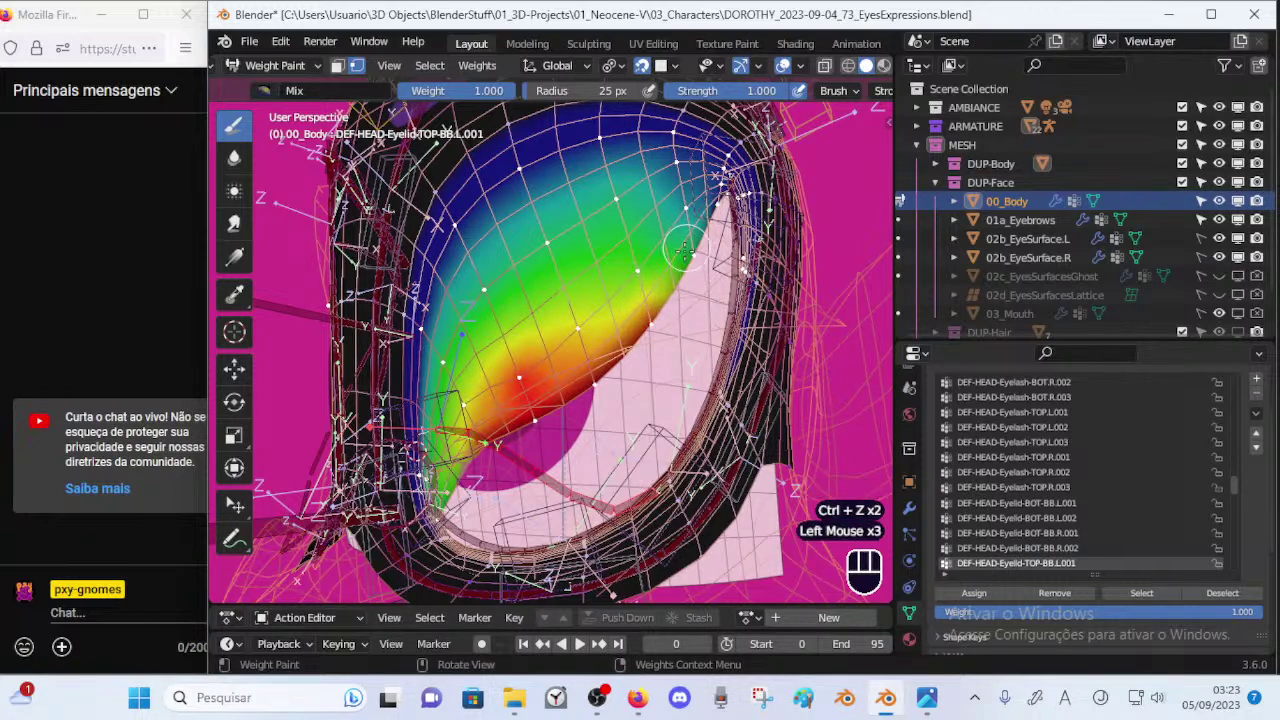
Try to paint weight onto the upper lid margin at the eye's inner corner.
mouse_move(537, 405)
middle_down()
mouse_move(542, 425)
mouse_move(544, 375)
middle_up()
click(540, 425)
mouse_move(540, 420)
shift+middle_down()
mouse_move(568, 345)
mouse_move(543, 428)
shift+middle_up()
click(518, 431)
click(517, 432)
key(ctrl+z)
key(ctrl+z)
click(540, 375)
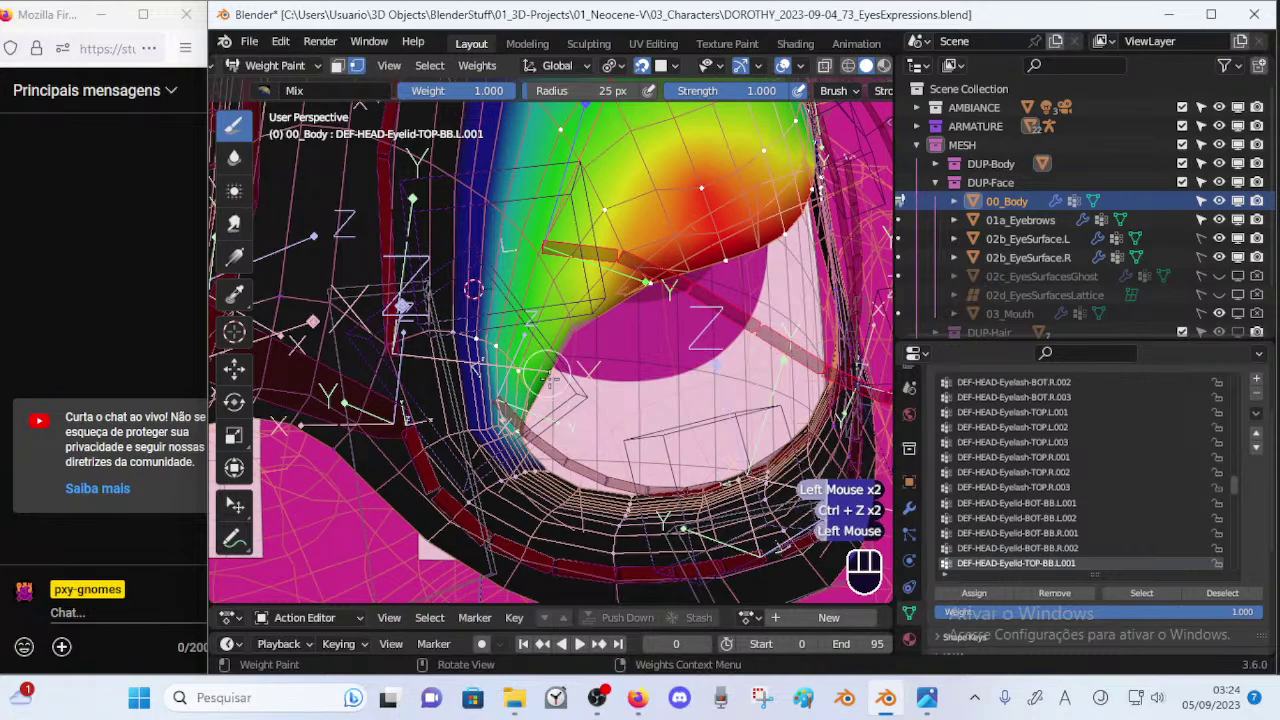
click(517, 423)
key(ctrl+z)
key(ctrl+z)
Switch from weight painting to editing the 00_Body mesh and clear the vertex selection.
mouse_move(619, 279)
shift+middle_down()
mouse_move(547, 377)
mouse_move(577, 397)
mouse_move(562, 475)
shift+middle_up()
key(ctrl+Tab)
click(524, 354)
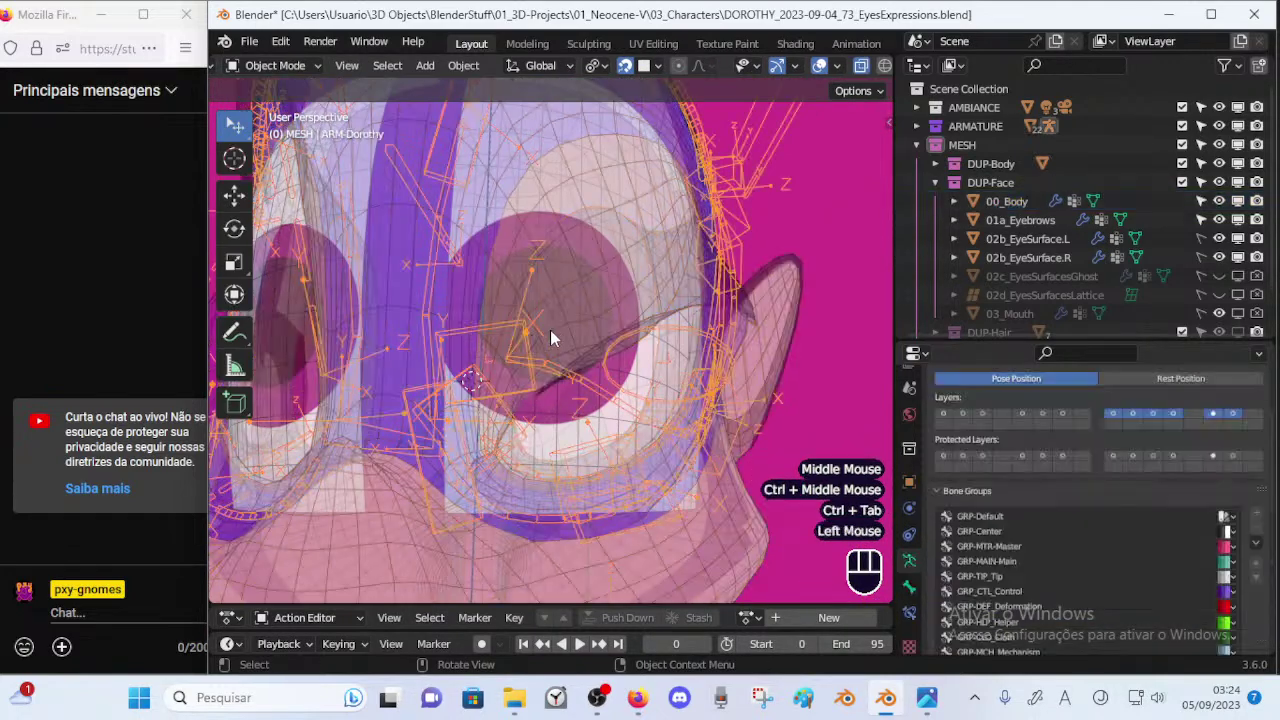
click(526, 497)
click(526, 495)
key(Tab)
middle_drag(526, 494, 494, 470)
shift+middle_drag(494, 470, 525, 390)
key(alt+a)
Nudge two inner border vertices at the eyelid's lower inner corner.
click(481, 447)
key(g)
click(496, 435)
click(525, 525)
key(g)
click(528, 520)
key(g)
click(530, 523)
Raise two inner border vertices along the eyelid's bottom edge slightly.
click(588, 552)
key(g)
click(588, 544)
click(746, 514)
key(g)
click(742, 501)
Pull three inner border vertices up the eyelid's outer side slightly toward the eye opening.
middle_drag(760, 440, 698, 444)
click(796, 412)
key(g)
click(780, 402)
shift+middle_drag(771, 349, 700, 420)
click(797, 350)
key(g)
shift+click(756, 315)
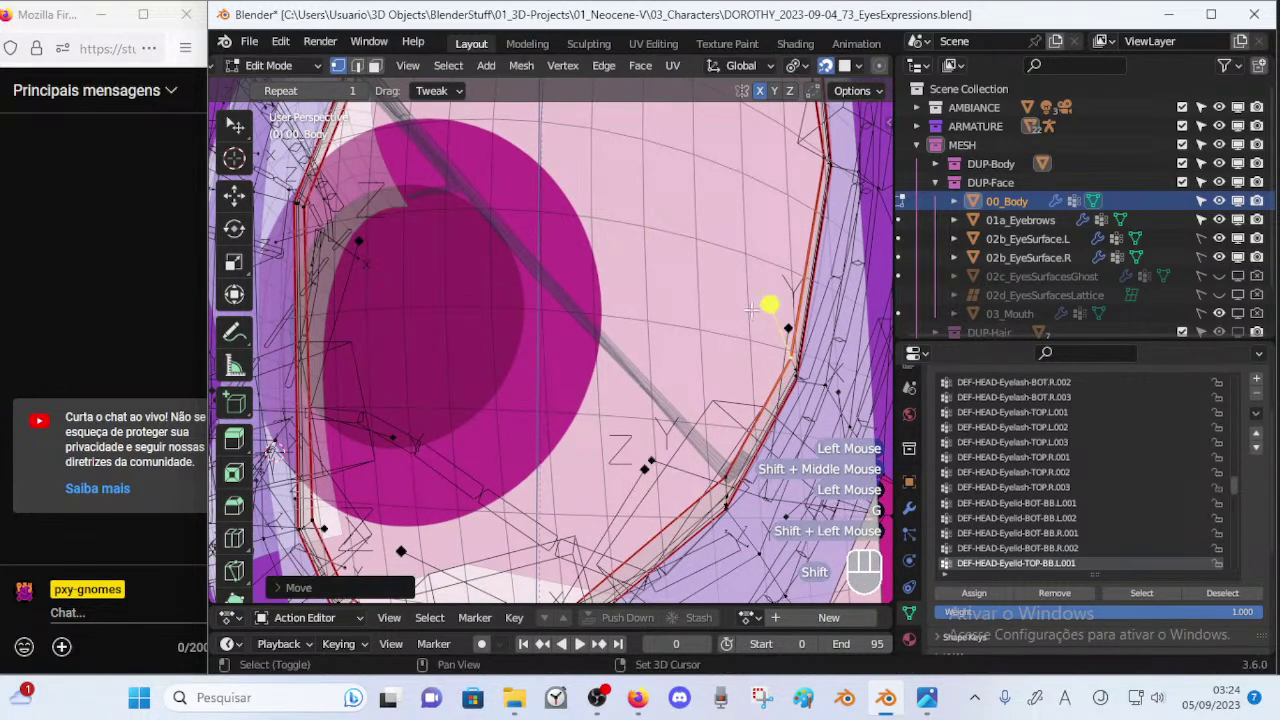
shift+middle_drag(832, 278, 781, 402)
click(752, 332)
key(g)
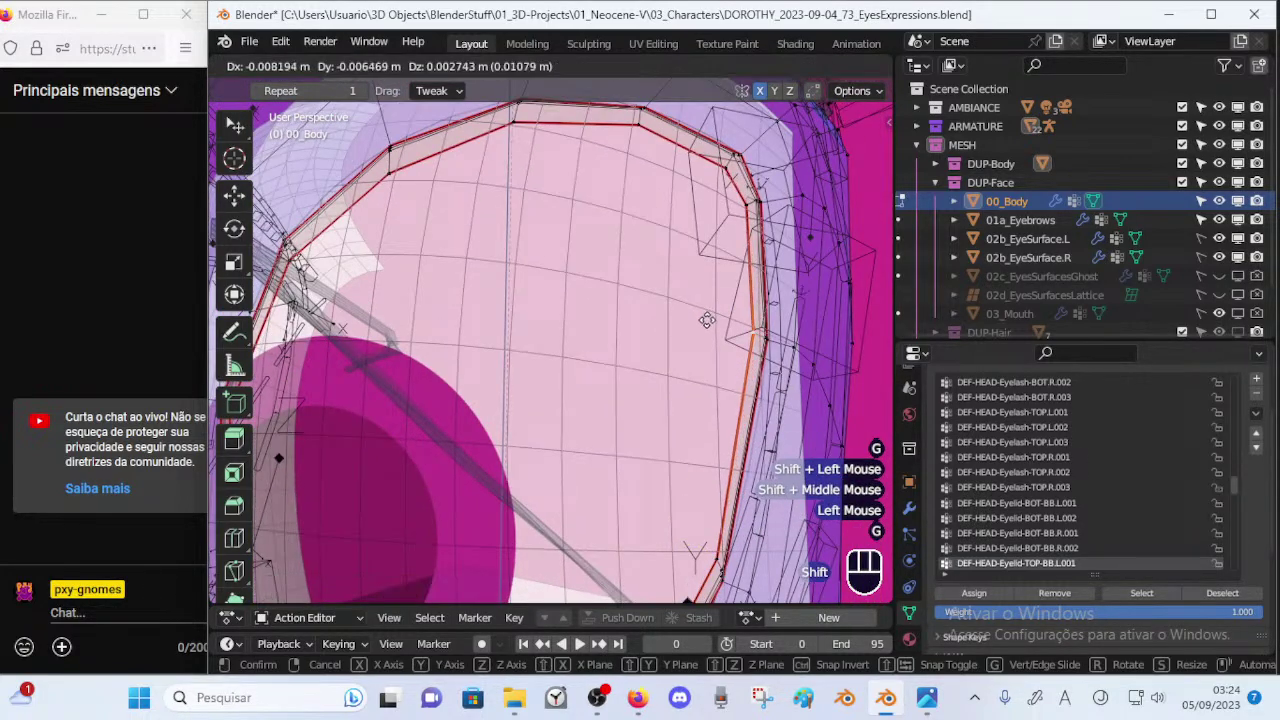
shift+click(706, 320)
Move the inner border vertex midway up the eyelid's nose side toward the eye opening in two moves.
shift+middle_drag(380, 430, 595, 315)
click(538, 311)
key(g)
shift+click(592, 337)
middle_drag(551, 394, 562, 386)
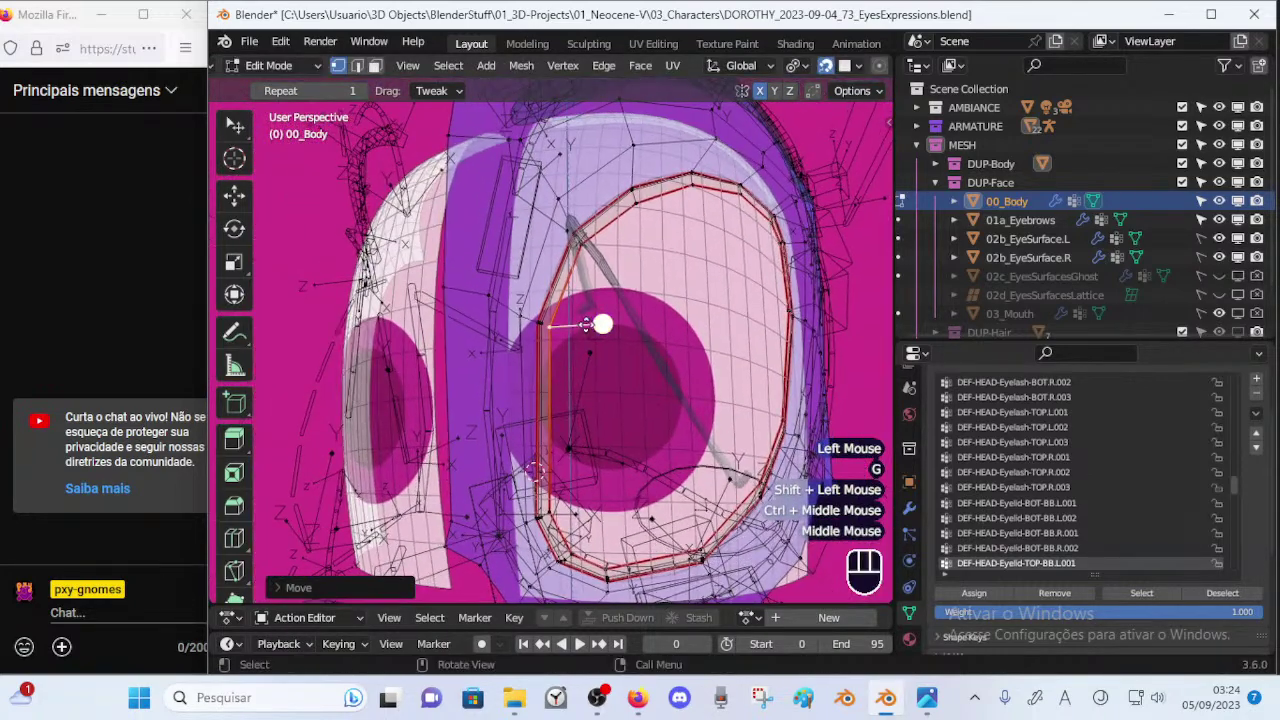
key(g)
shift+click(594, 328)
Adjust the inner border vertex at the eyelid's upper inner corner and refine the one below it.
click(588, 246)
key(g)
shift+click(592, 273)
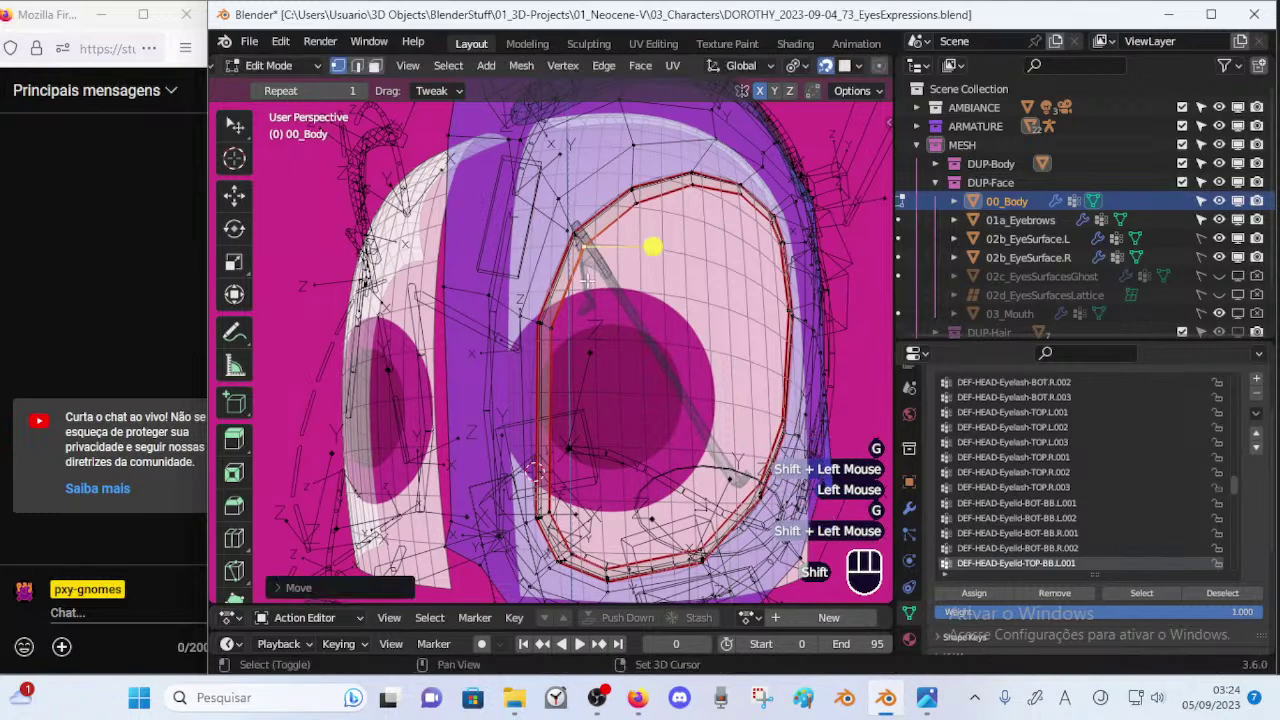
click(551, 324)
key(g)
shift+click(554, 331)
middle_drag(556, 332, 592, 346)
key(ctrl+Tab)
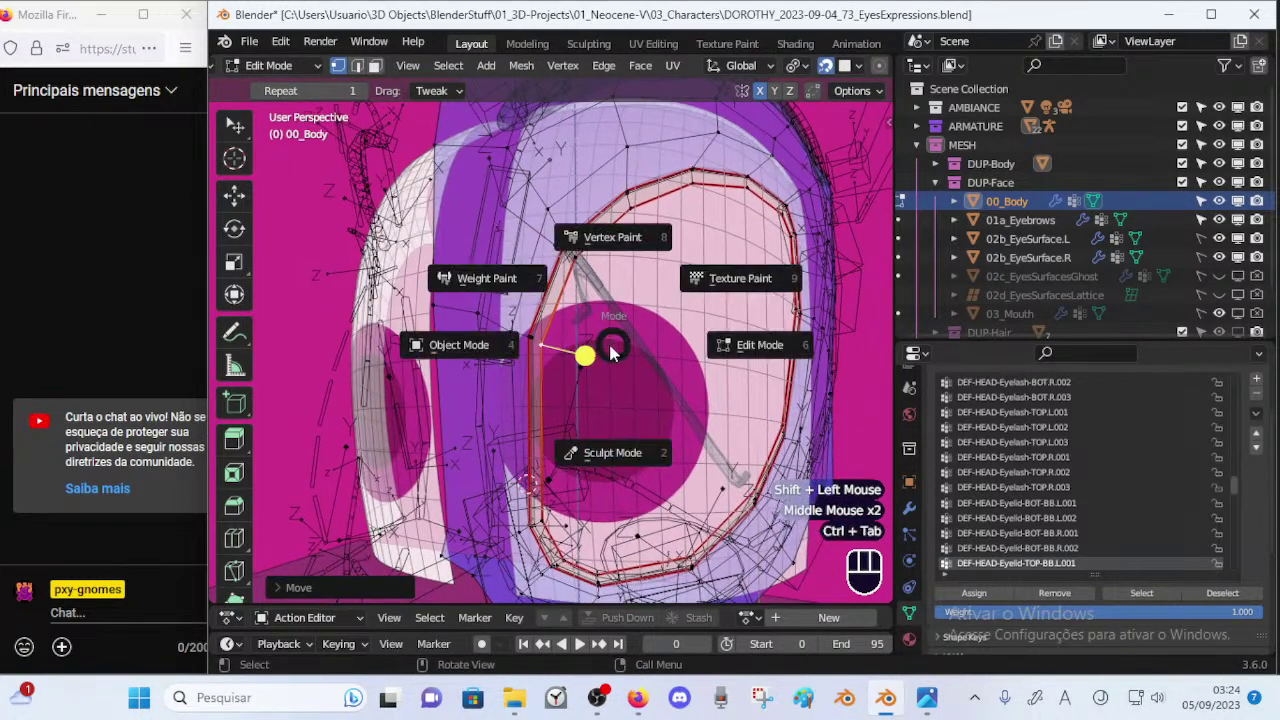
click(574, 370)
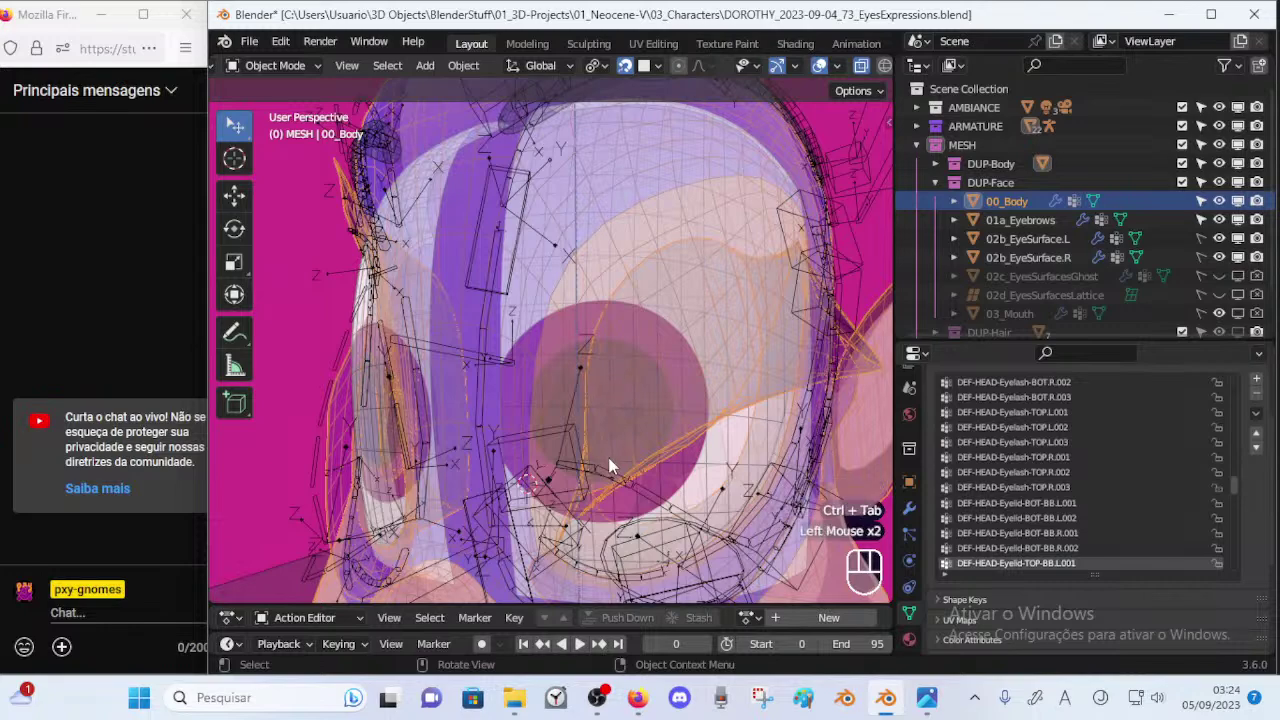
click(616, 473)
shift+click(635, 405)
key(ctrl+Tab)
key(w)
key(ctrl+Tab)
click(559, 340)
key(Tab)
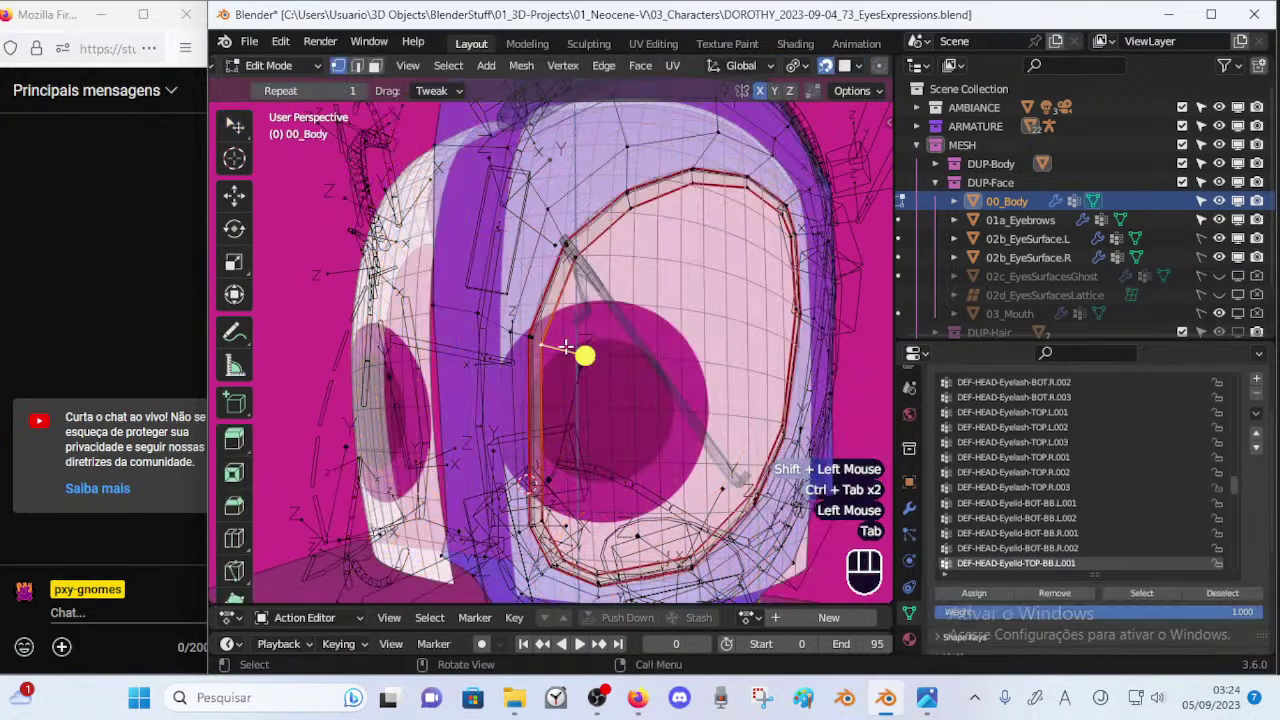
Replace the current vertex selection with the vertices of the !HIDE-2b-EyelidsTop group.
key(alt+a)
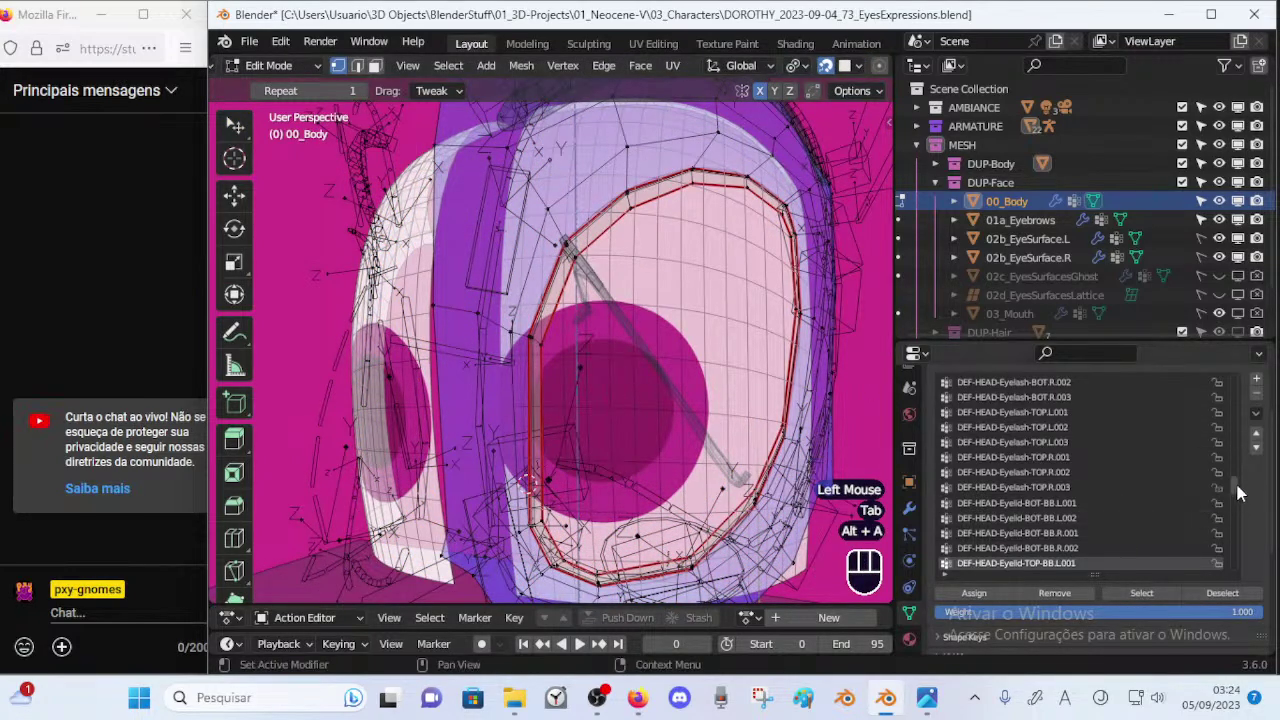
drag(1238, 492, 1234, 361)
click(1098, 441)
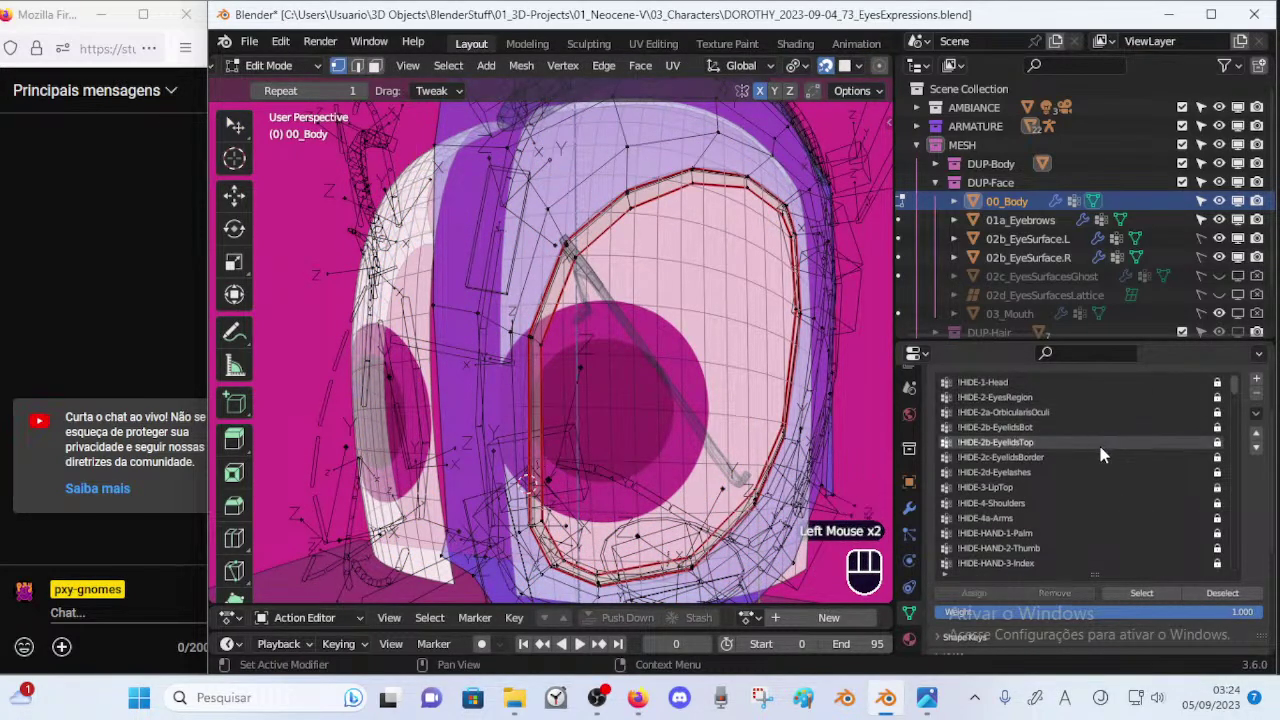
click(1142, 593)
Leave Edit Mode, select the ARM-Dorothy armature together with 00_Body, and enter Weight Paint mode.
key(ctrl+Tab)
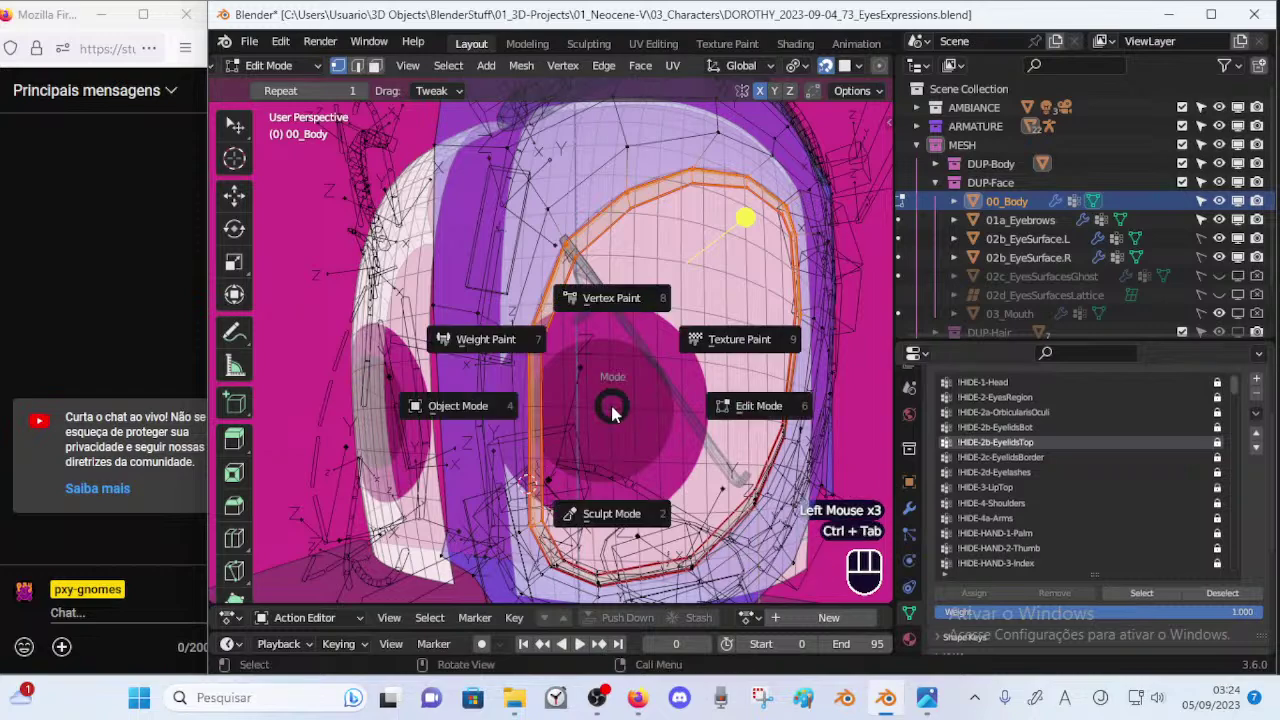
click(615, 408)
click(637, 457)
shift+click(641, 379)
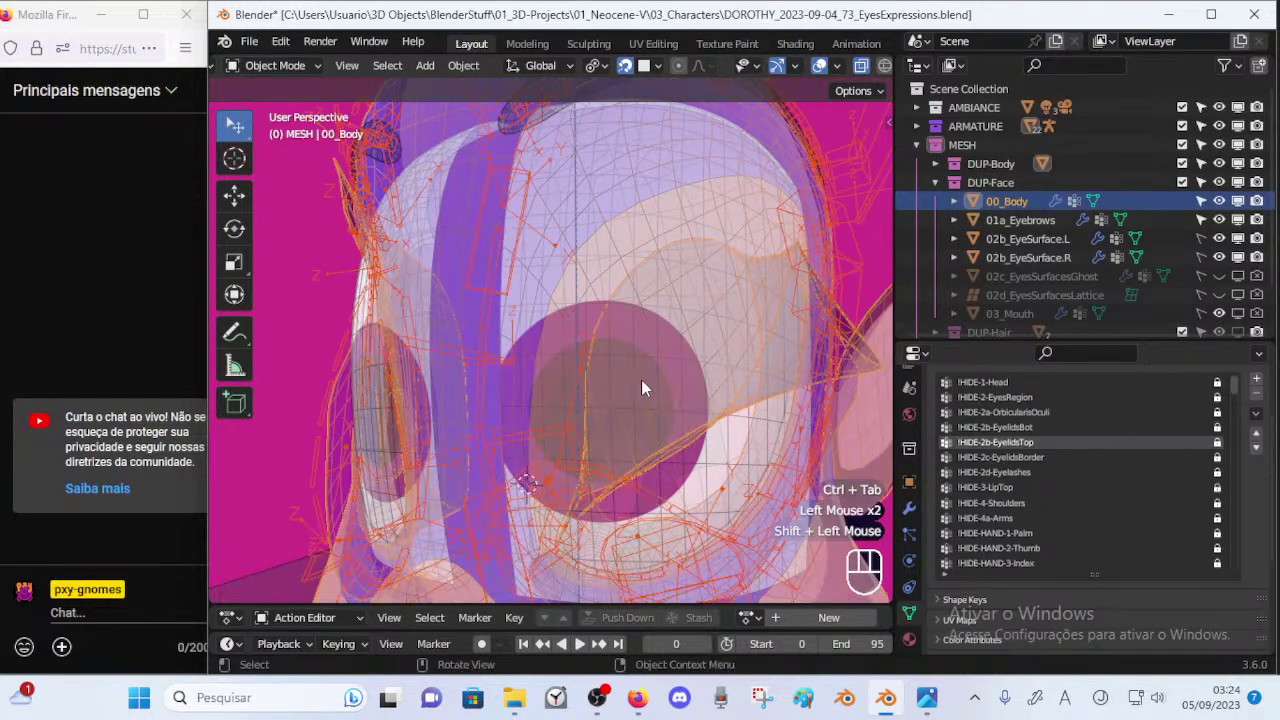
key(ctrl+Tab)
Choose bone DEF-HEAD-Eyelid-TOP-BB.L.001 for painting and enable the vertex paint mask.
mouse_move(611, 408)
middle_down()
mouse_move(600, 427)
mouse_move(606, 374)
mouse_move(599, 405)
middle_up()
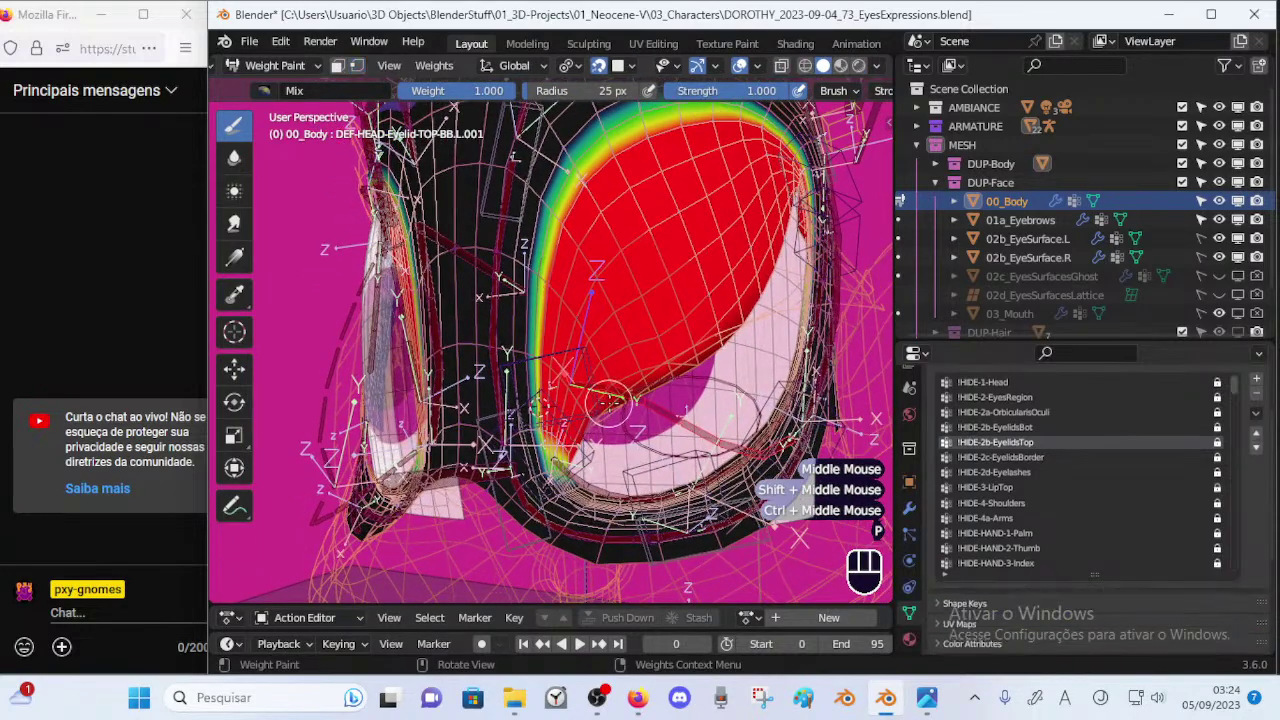
ctrl+click(645, 406)
key(p)
mouse_move(648, 408)
ctrl+middle_down()
mouse_move(657, 374)
mouse_move(626, 380)
mouse_move(602, 414)
ctrl+middle_up()
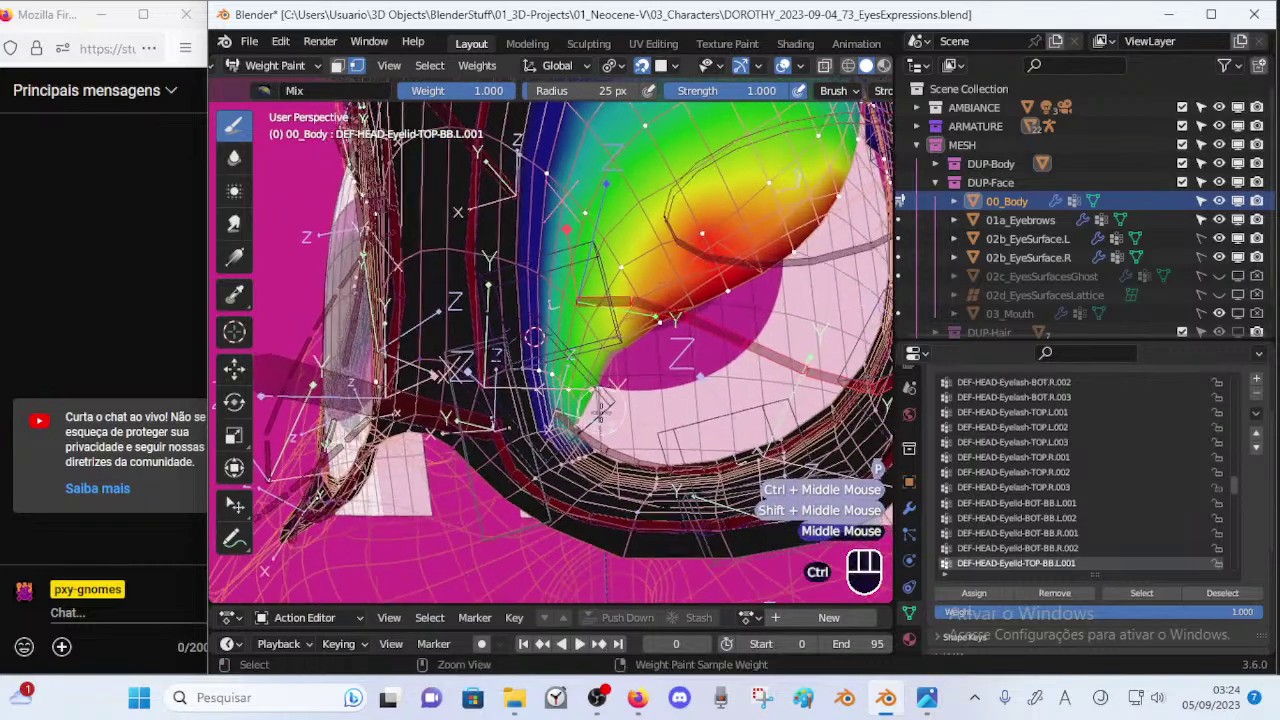
Paint full weight onto the upper lid margin at the eye's inner corner, enlarging the brush radius to 36 px.
ctrl+middle_drag(598, 466, 591, 444)
click(588, 447)
click(588, 447)
click(588, 442)
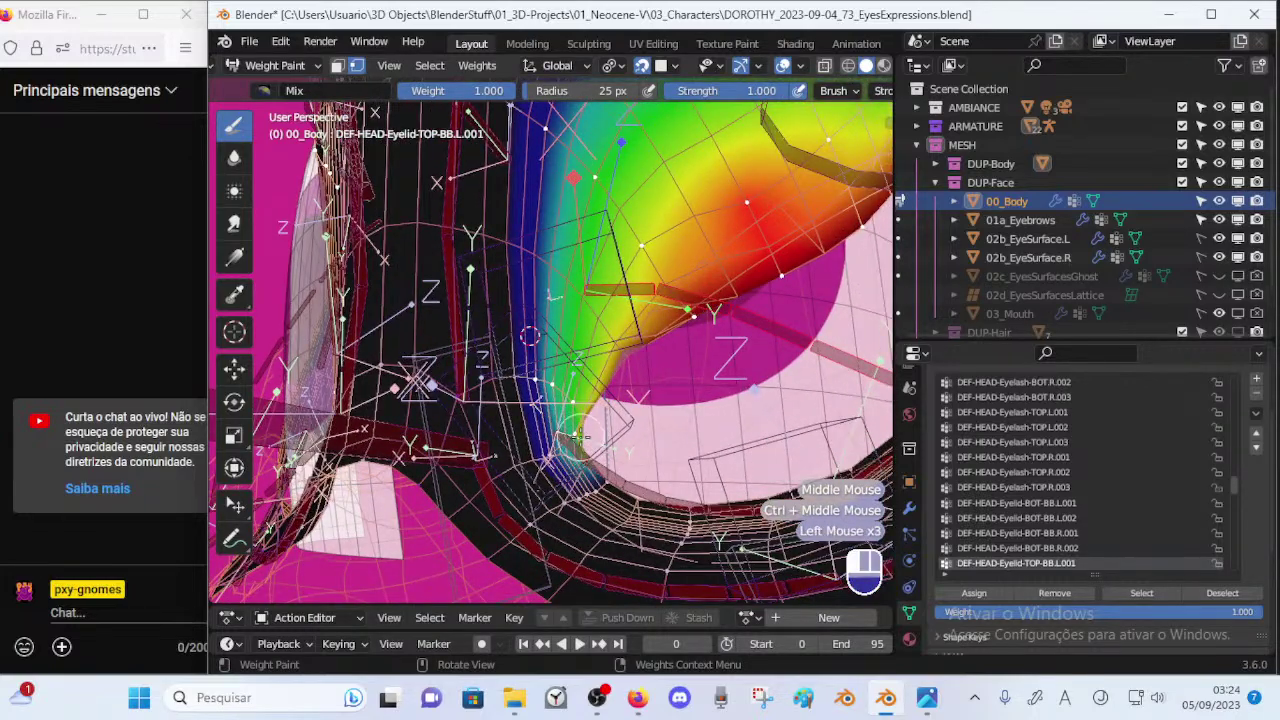
click(578, 432)
key(f)
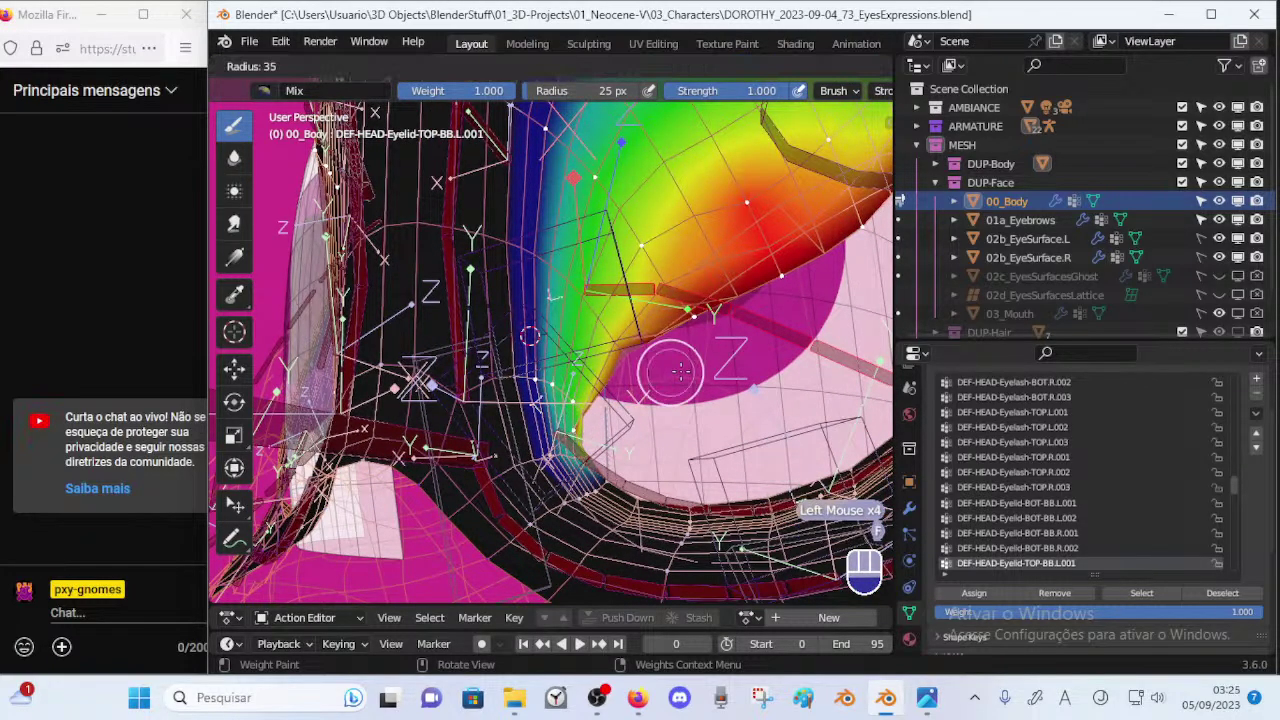
click(704, 368)
click(594, 409)
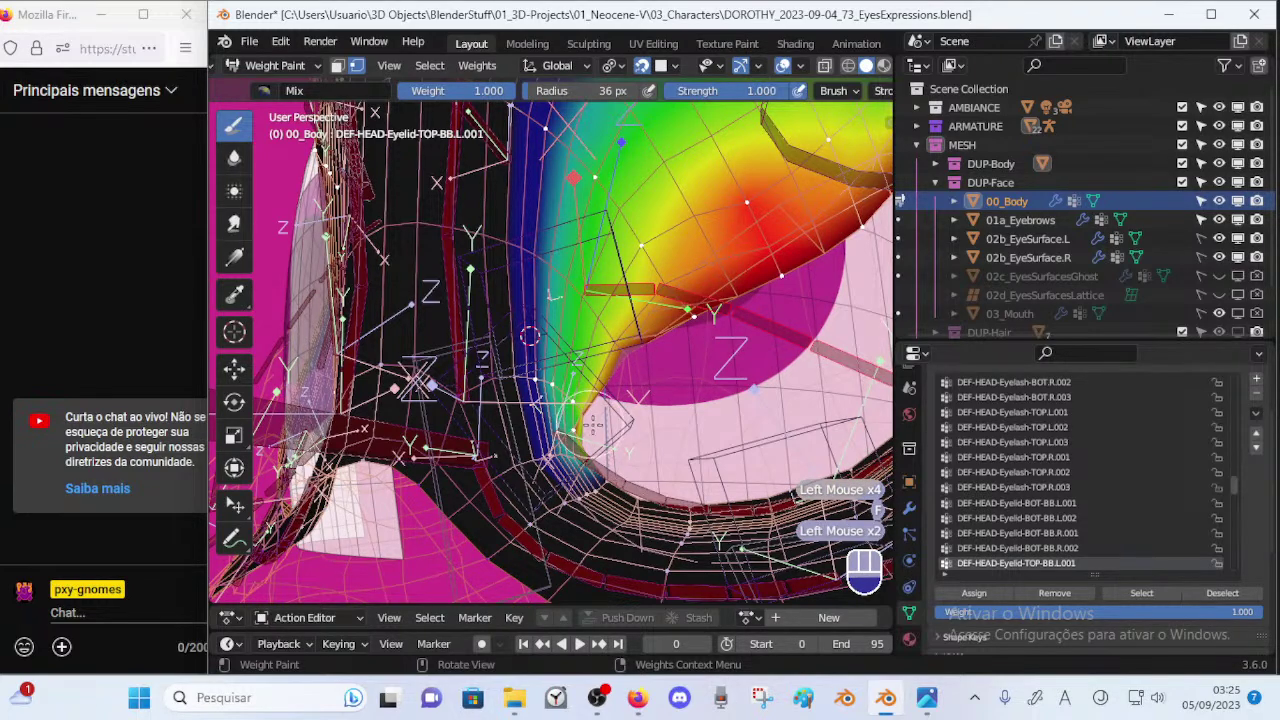
click(583, 423)
click(588, 418)
mouse_move(590, 416)
middle_down()
mouse_move(683, 397)
mouse_move(624, 376)
middle_up()
key(ctrl+z)
key(ctrl+z)
Dab full weight onto the upper lid vertices at the eye's inner corner with a 21 px brush.
key(f)
click(607, 440)
click(601, 445)
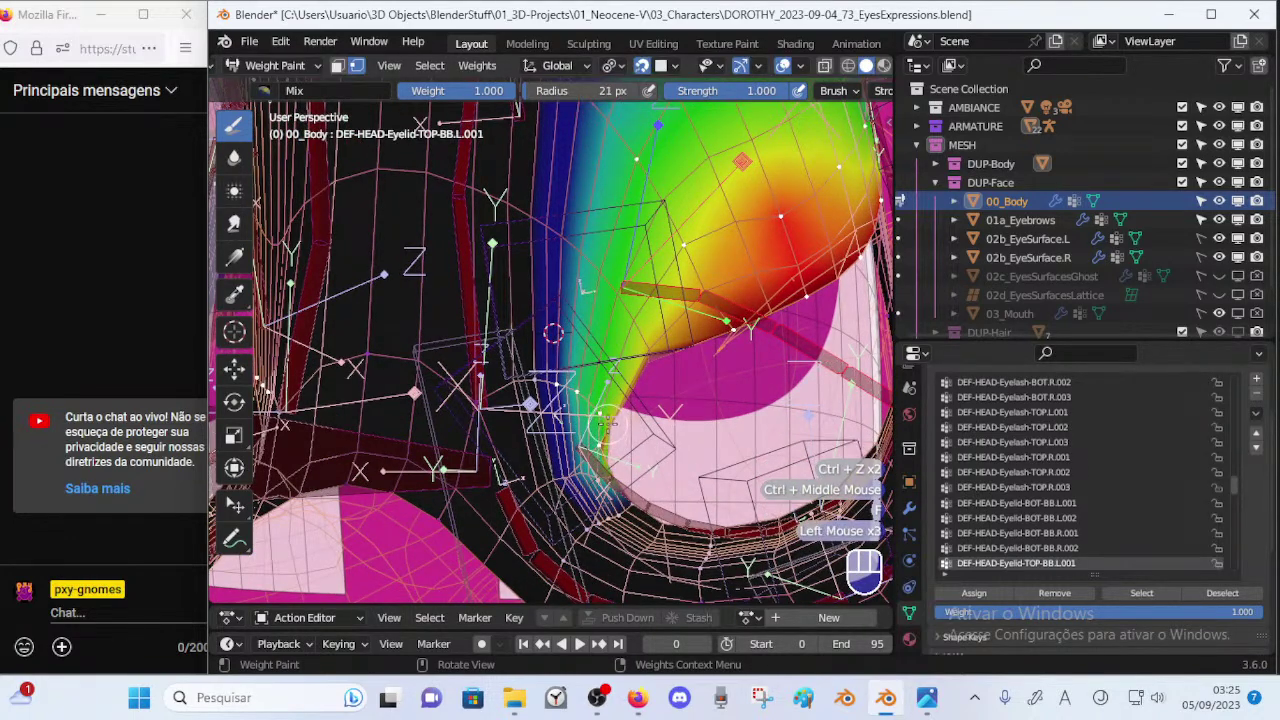
click(600, 411)
click(602, 411)
Paint full weight along the upper lid margin just above the inner corner, enlarging the brush radius to 62 px.
key(f)
click(672, 421)
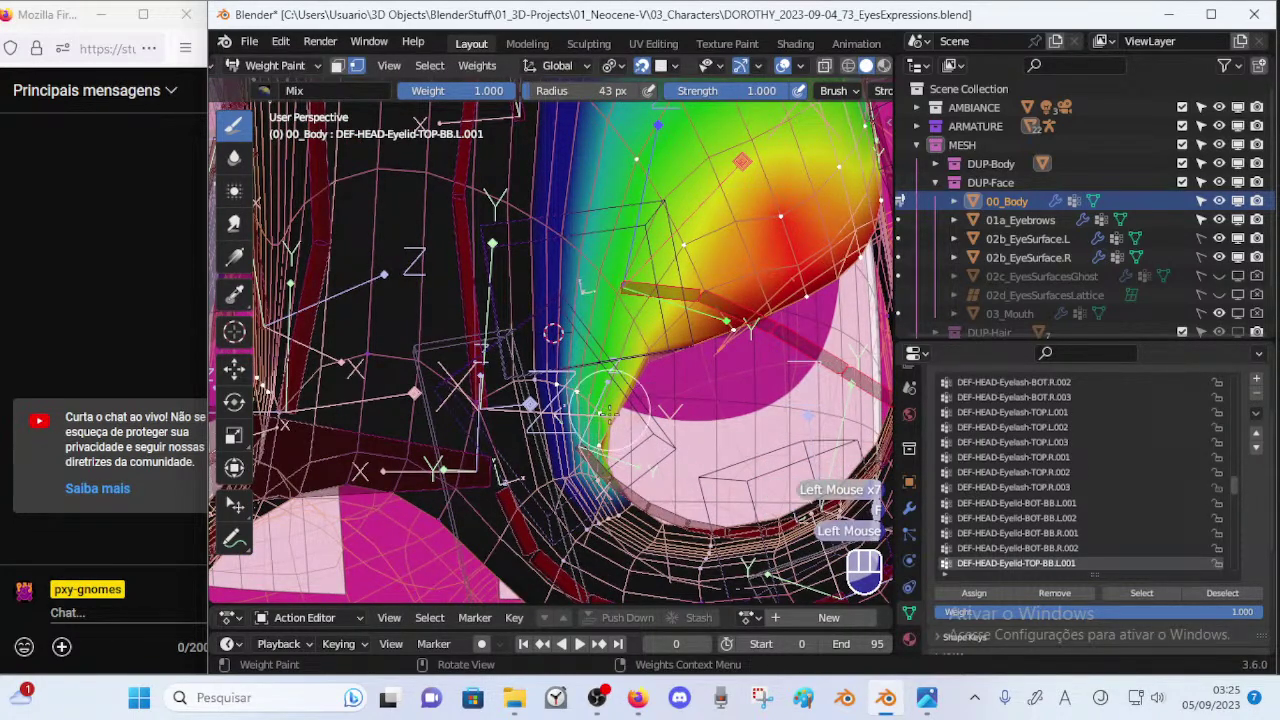
click(612, 432)
key(f)
click(595, 398)
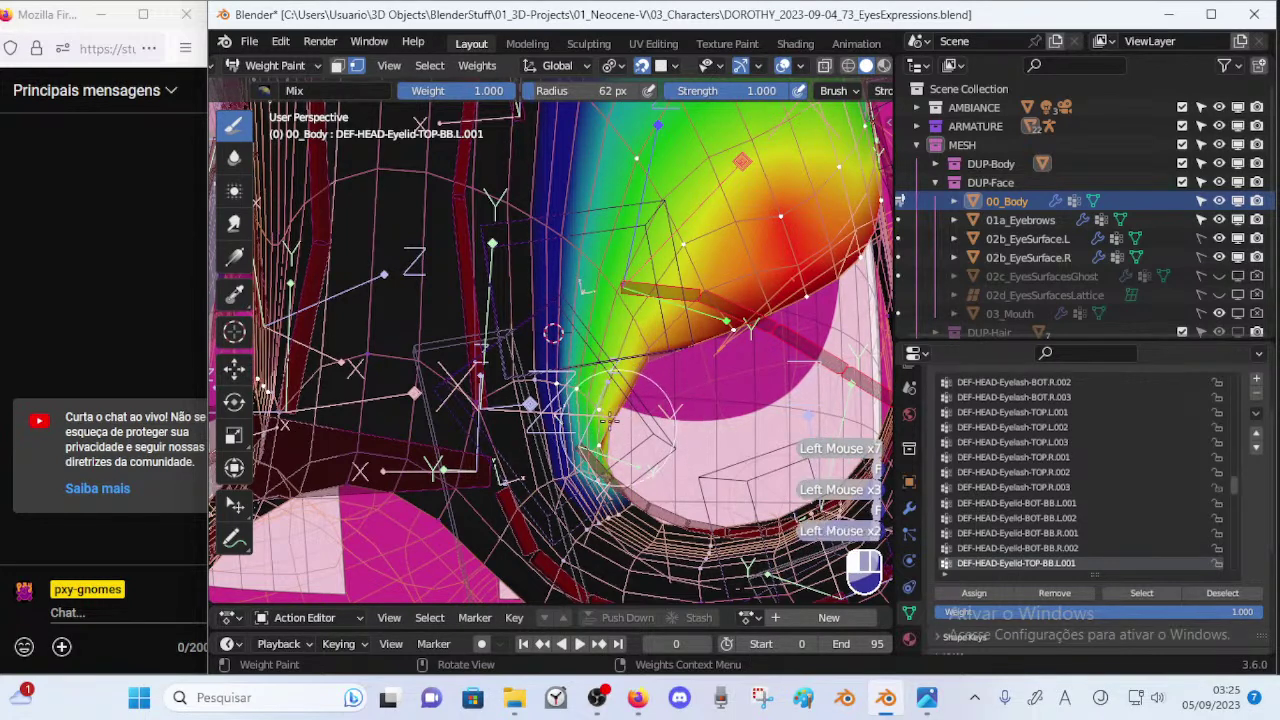
click(615, 426)
click(603, 432)
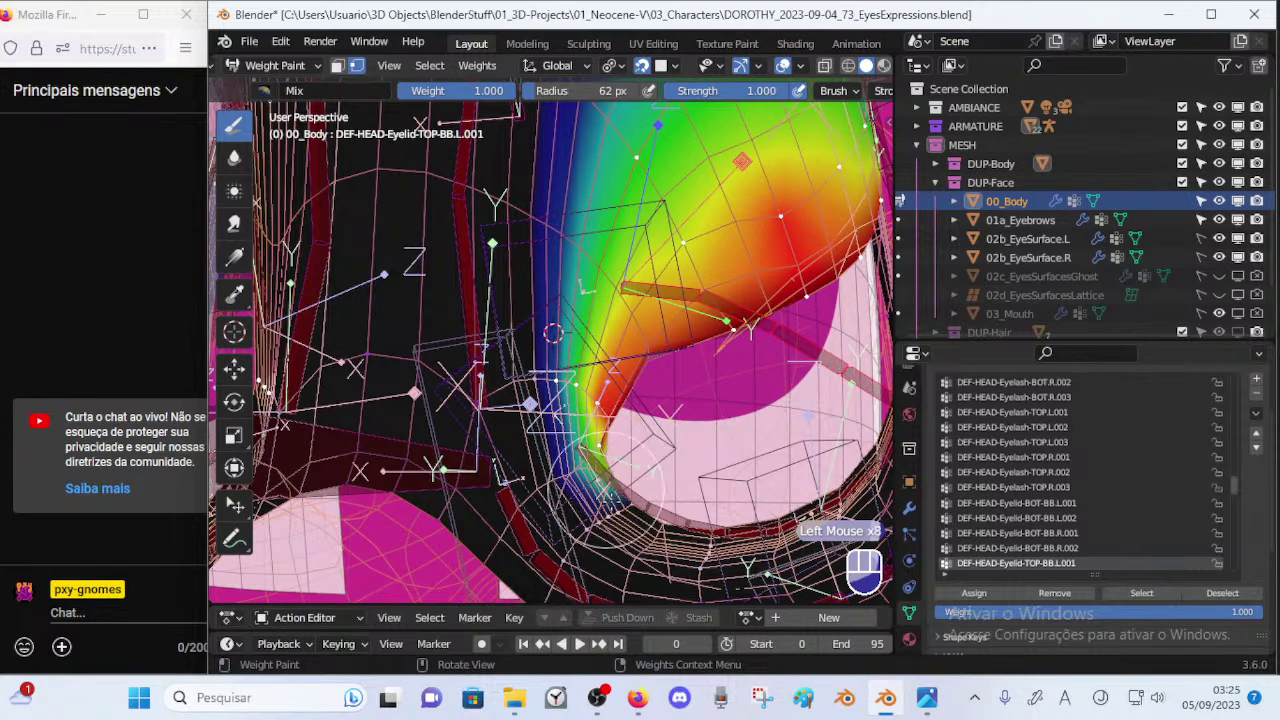
shift+middle_drag(600, 465, 573, 490)
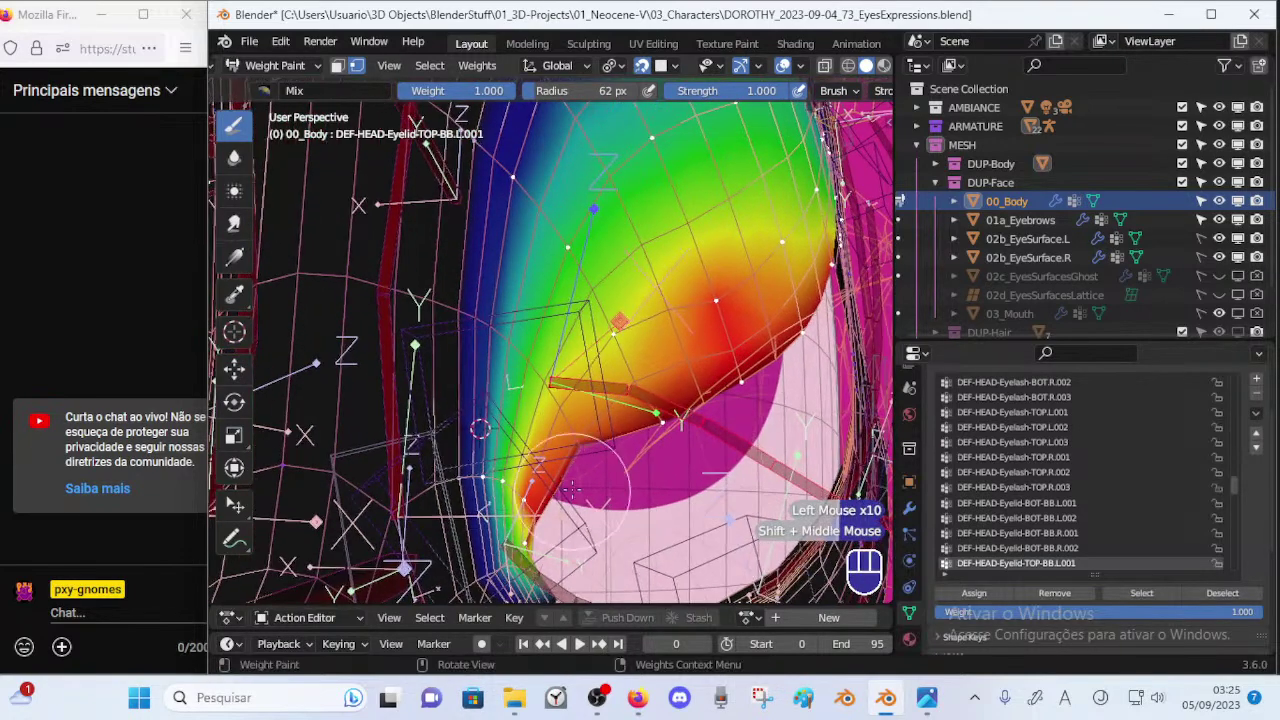
Blur the painted weights around the eye's inner corner, enlarging the Blur brush radius to 88 px.
click(234, 158)
key(f)
click(504, 487)
click(519, 489)
key(f)
click(526, 496)
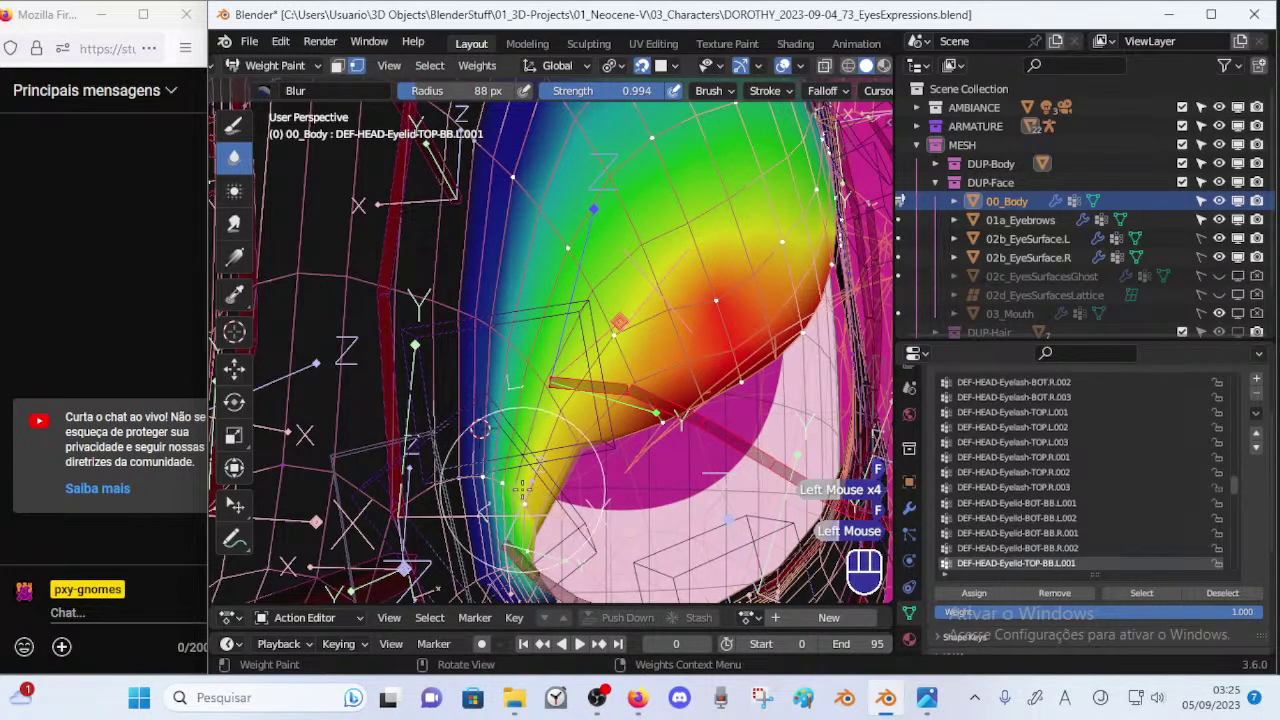
Paint full weight back onto the lowest inner-corner vertices with the Mix brush at a 44 px radius.
click(236, 130)
key(ctrl+f)
click(588, 487)
key(f)
click(570, 536)
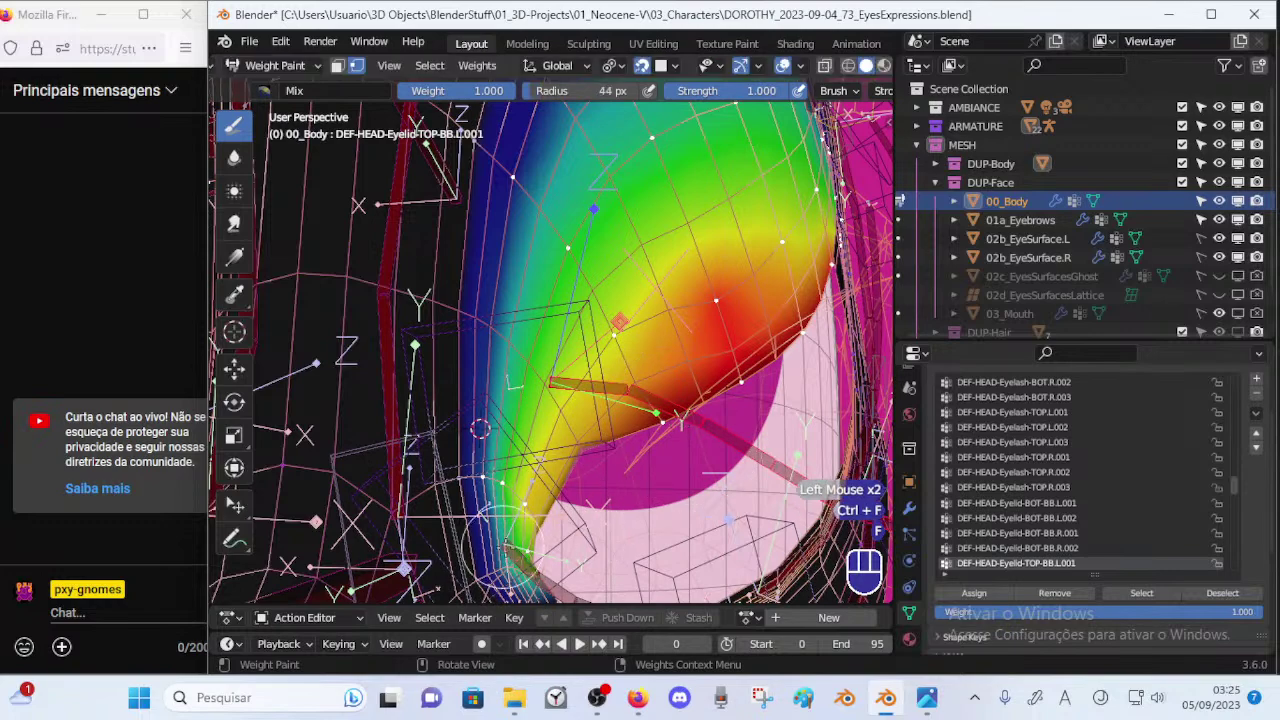
click(527, 552)
click(527, 554)
click(527, 554)
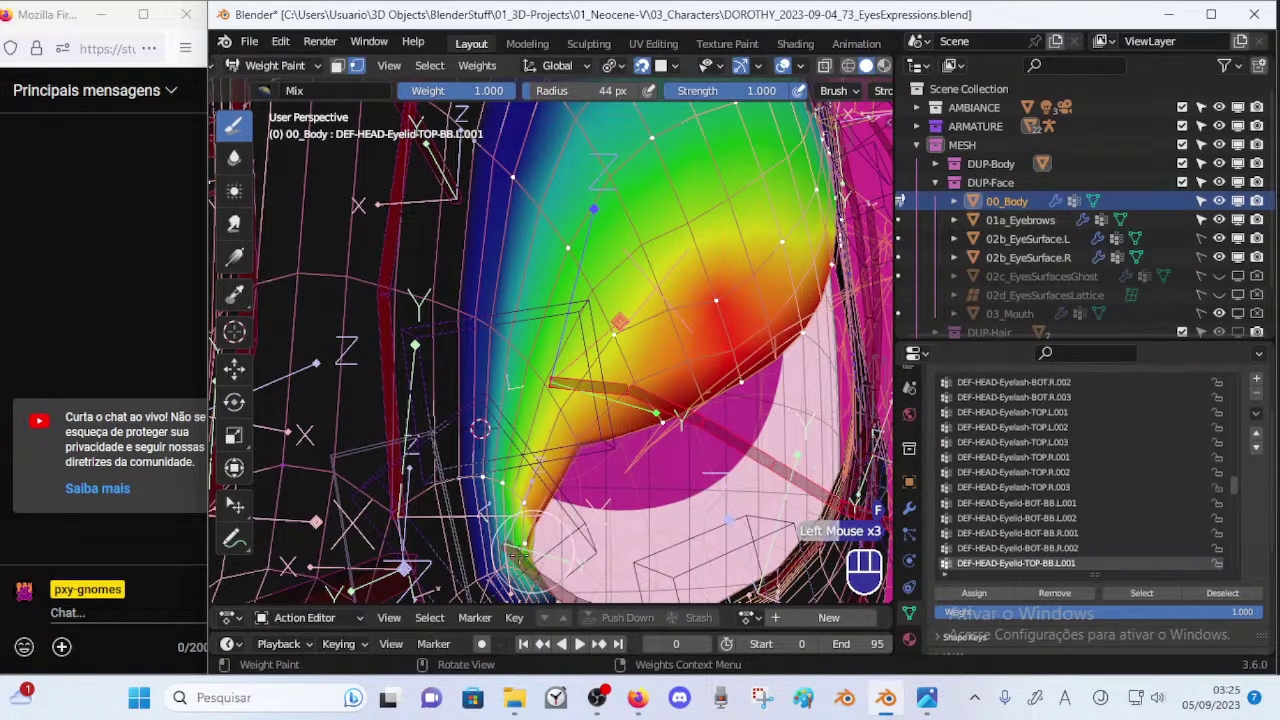
Paint full weight along the upper lid margin toward the outer corner, undoing the unwanted strokes near its outer end.
middle_drag(645, 436, 578, 465)
click(578, 465)
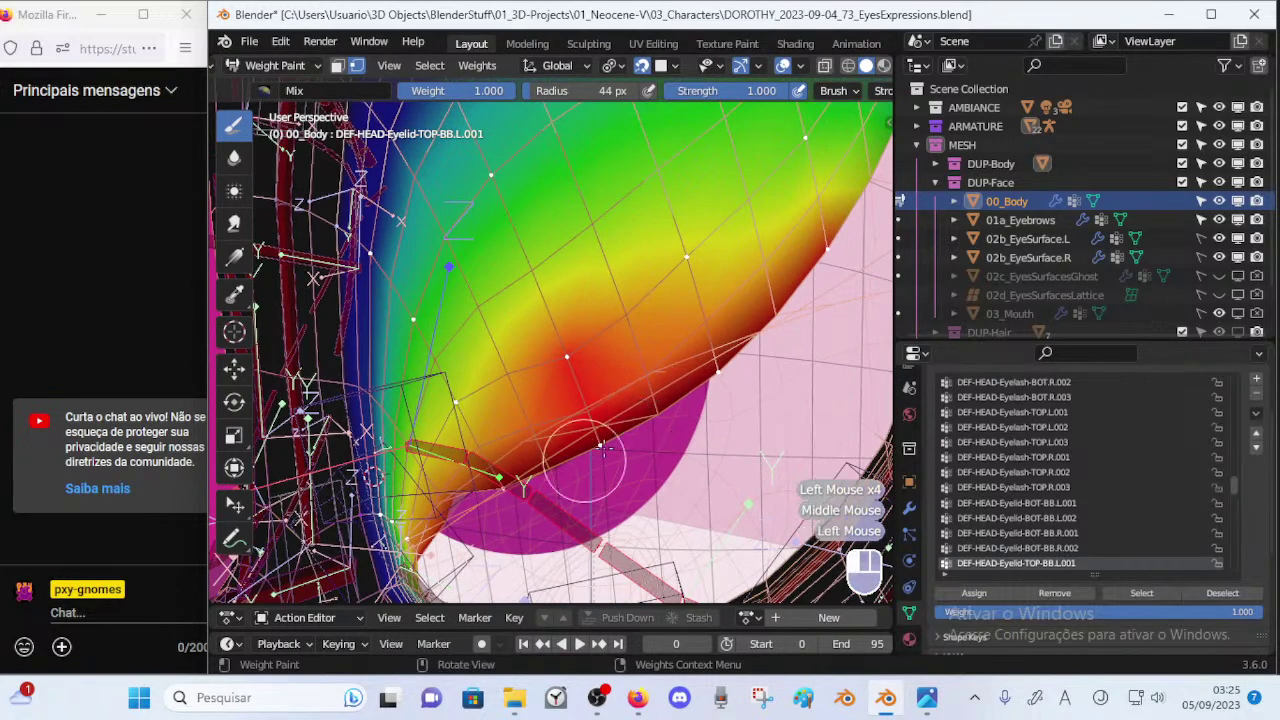
ctrl+middle_drag(716, 360, 645, 362)
mouse_move(638, 348)
mouse_down()
mouse_move(691, 305)
mouse_move(714, 258)
mouse_up()
click(724, 243)
key(ctrl+z)
click(748, 180)
click(757, 175)
click(748, 174)
key(ctrl+z)
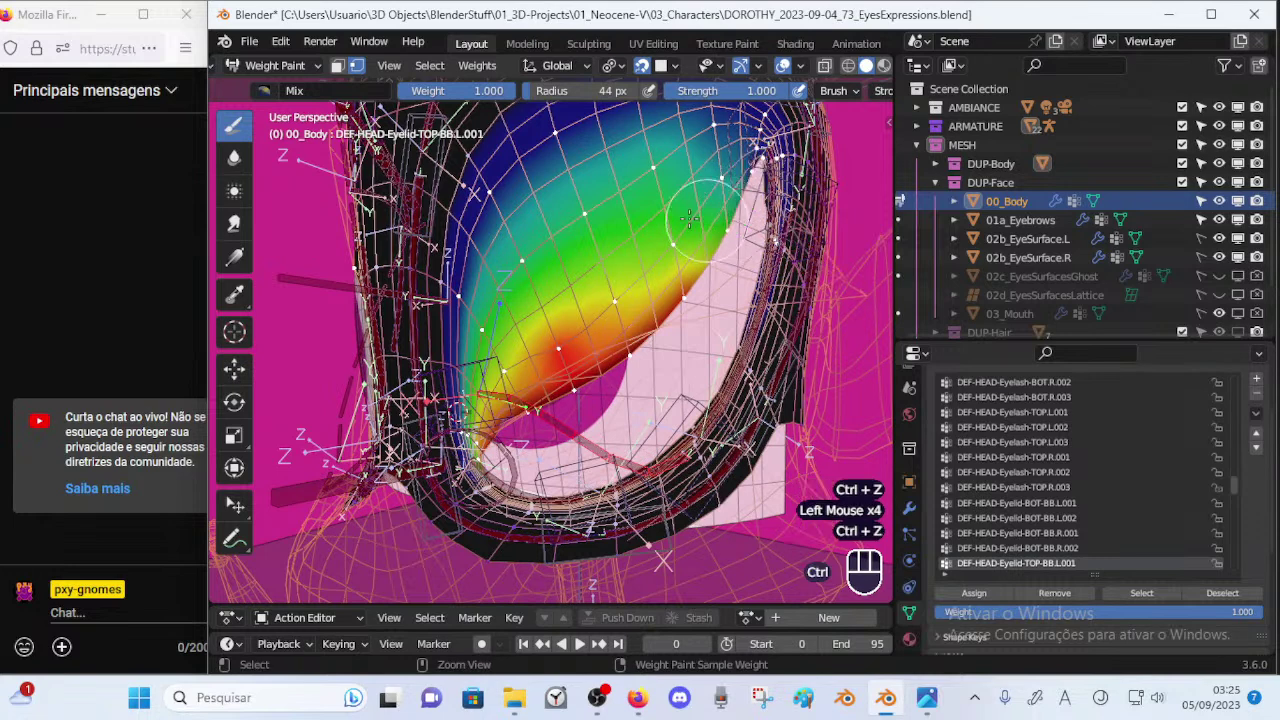
Smear the weights along the outer part of the upper lid margin, enlarging the brush radius to 71 px.
click(234, 222)
drag(738, 205, 720, 277)
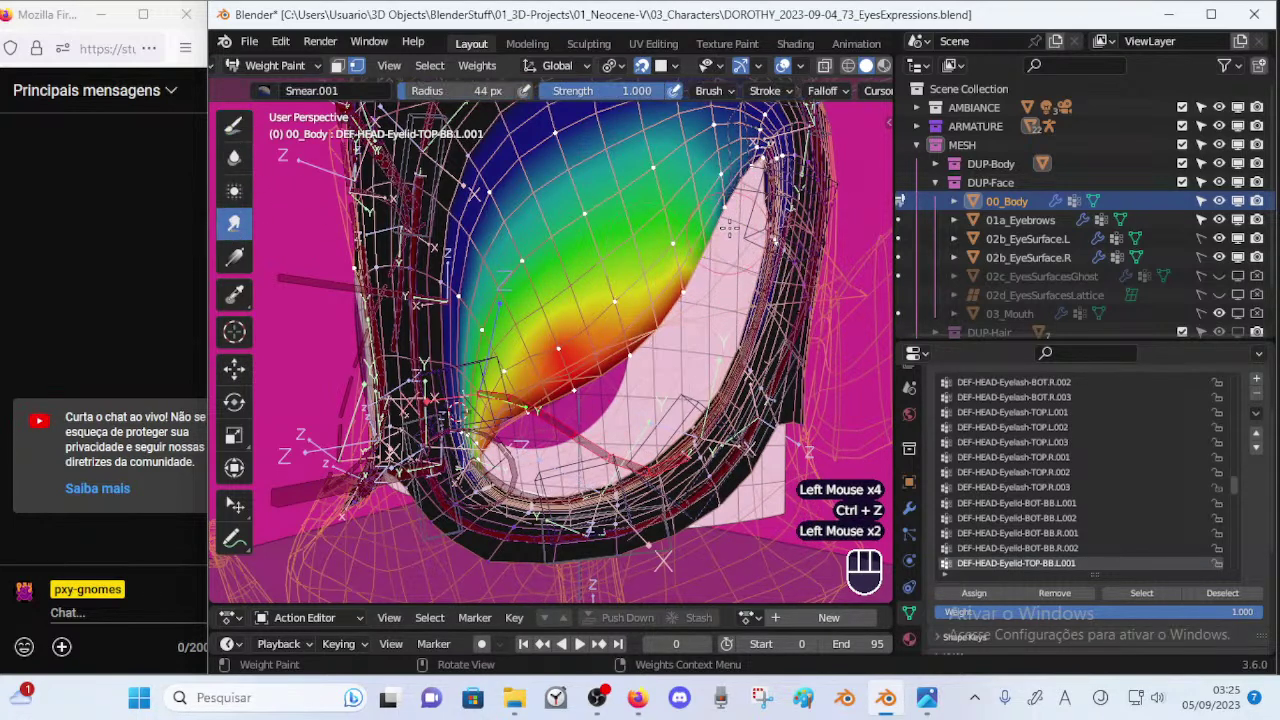
key(f)
click(722, 258)
mouse_move(714, 212)
mouse_down()
mouse_move(722, 172)
mouse_move(733, 175)
mouse_up()
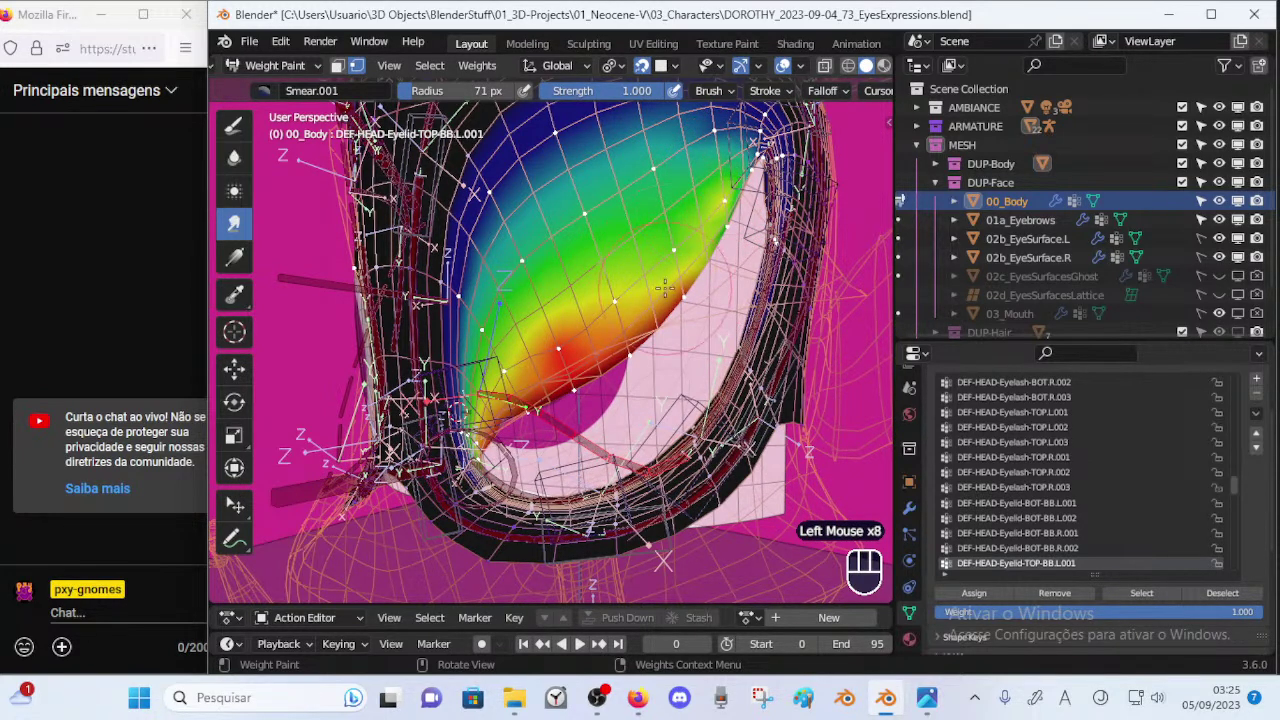
drag(673, 264, 684, 267)
drag(705, 220, 713, 212)
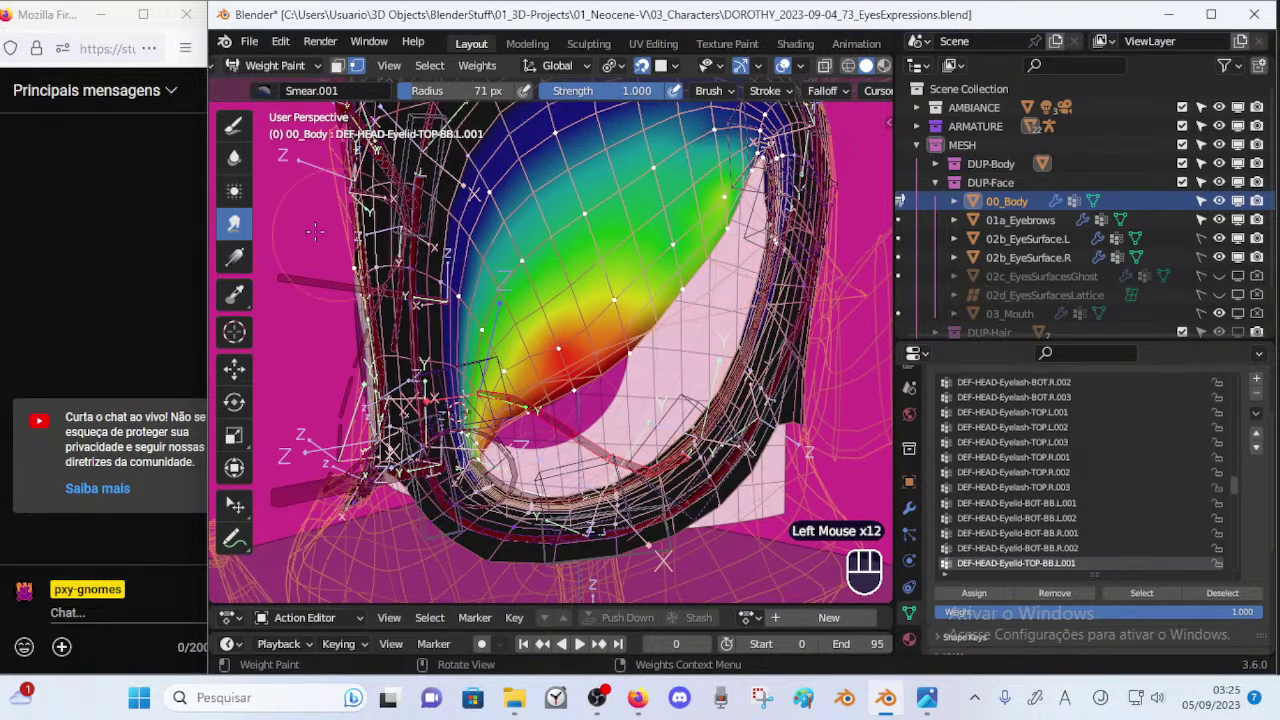
Blur the weights along the upper lid from the inner area to the outer corner with a 58 px brush.
key(f)
click(522, 340)
key(f)
mouse_move(558, 341)
mouse_down()
mouse_move(584, 333)
mouse_move(558, 345)
mouse_move(560, 318)
mouse_move(557, 345)
mouse_up()
click(590, 318)
mouse_move(556, 340)
mouse_down()
mouse_move(557, 351)
mouse_move(520, 354)
mouse_up()
drag(582, 315, 553, 348)
drag(690, 230, 686, 235)
mouse_move(725, 176)
mouse_down()
mouse_move(704, 201)
mouse_move(742, 169)
mouse_up()
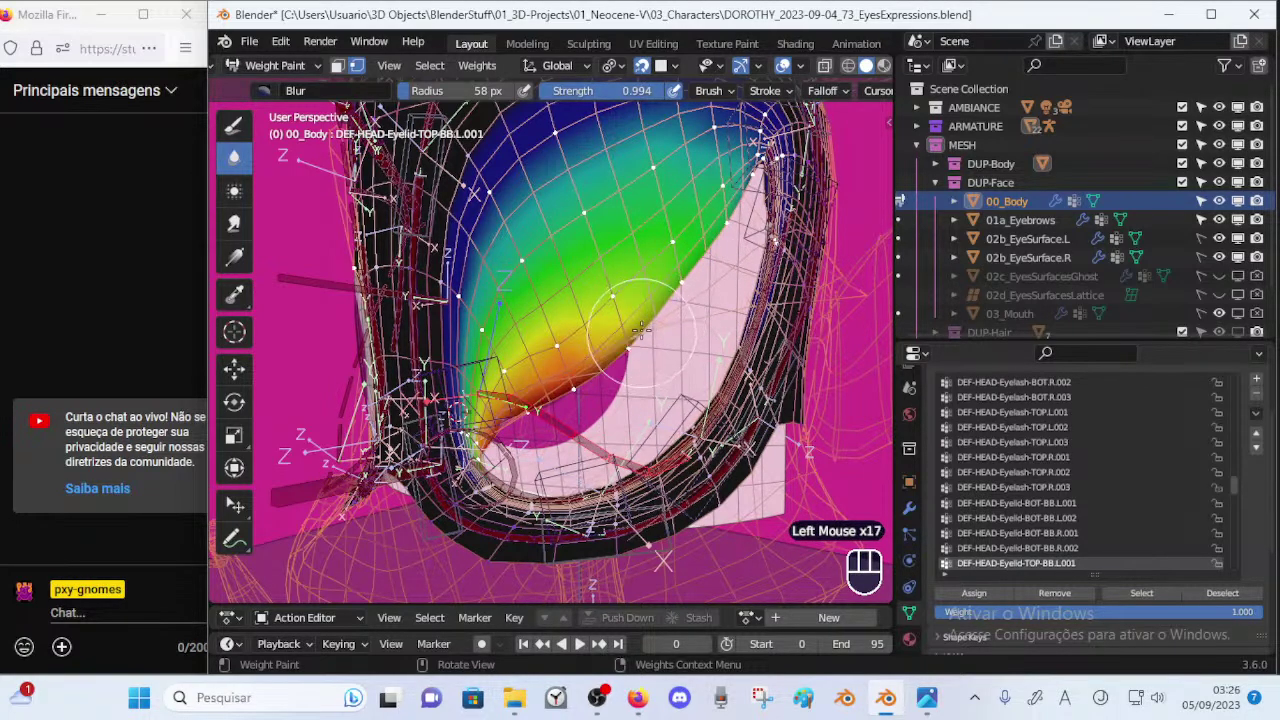
middle_drag(625, 305, 577, 317)
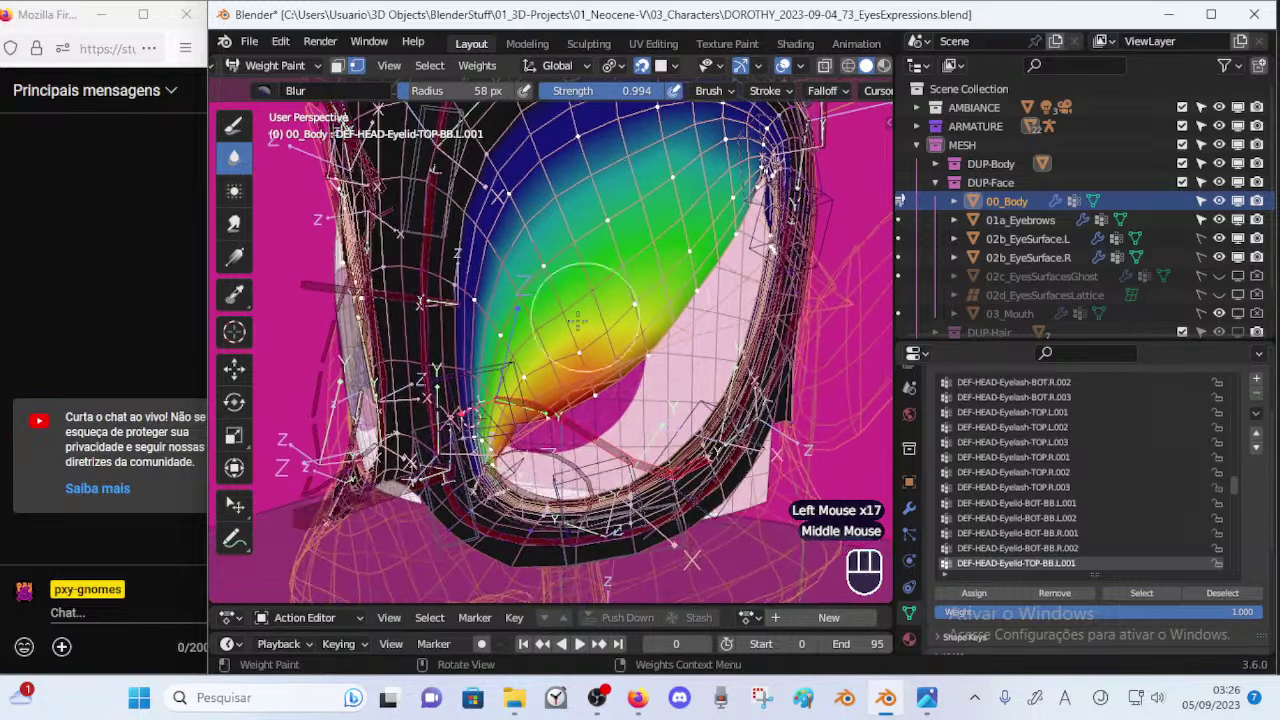
Paint the inner and middle lid margin with the Mix brush at weight 0.879 and radius 49 px.
click(233, 124)
key(ctrl+f)
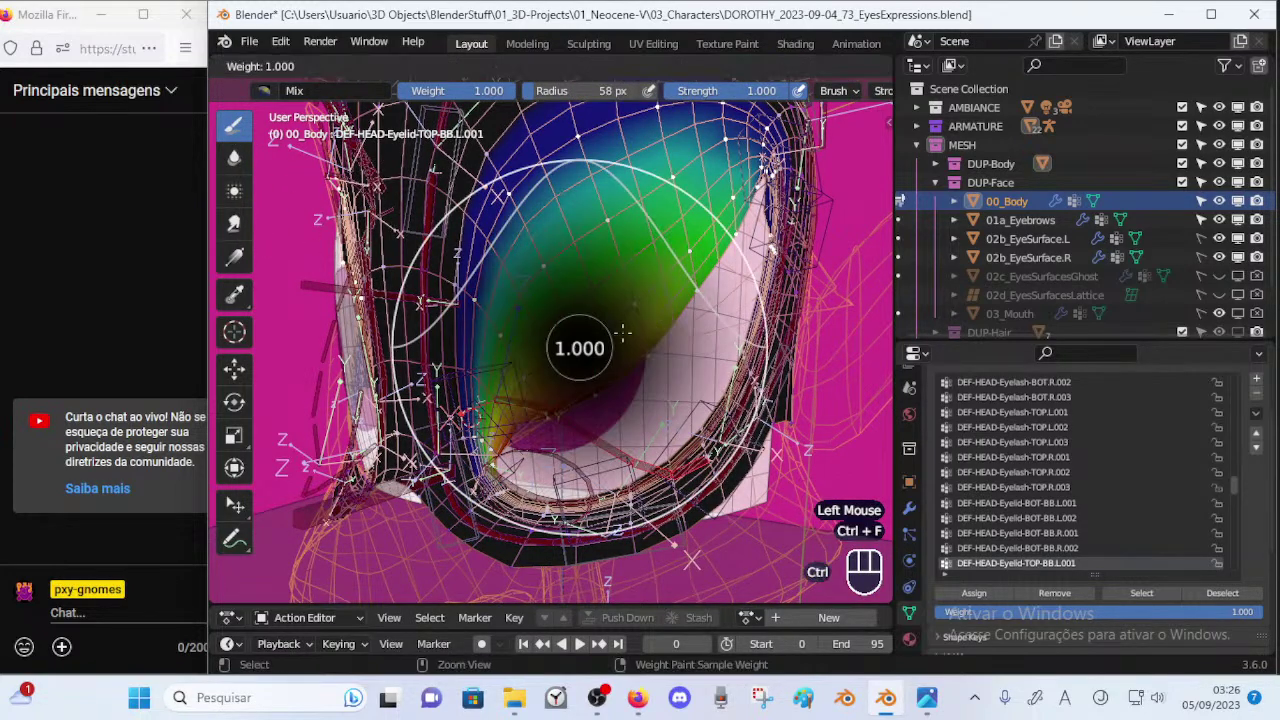
click(602, 349)
key(f)
click(576, 356)
key(ctrl+f)
click(590, 357)
key(f)
click(630, 351)
click(577, 358)
click(575, 351)
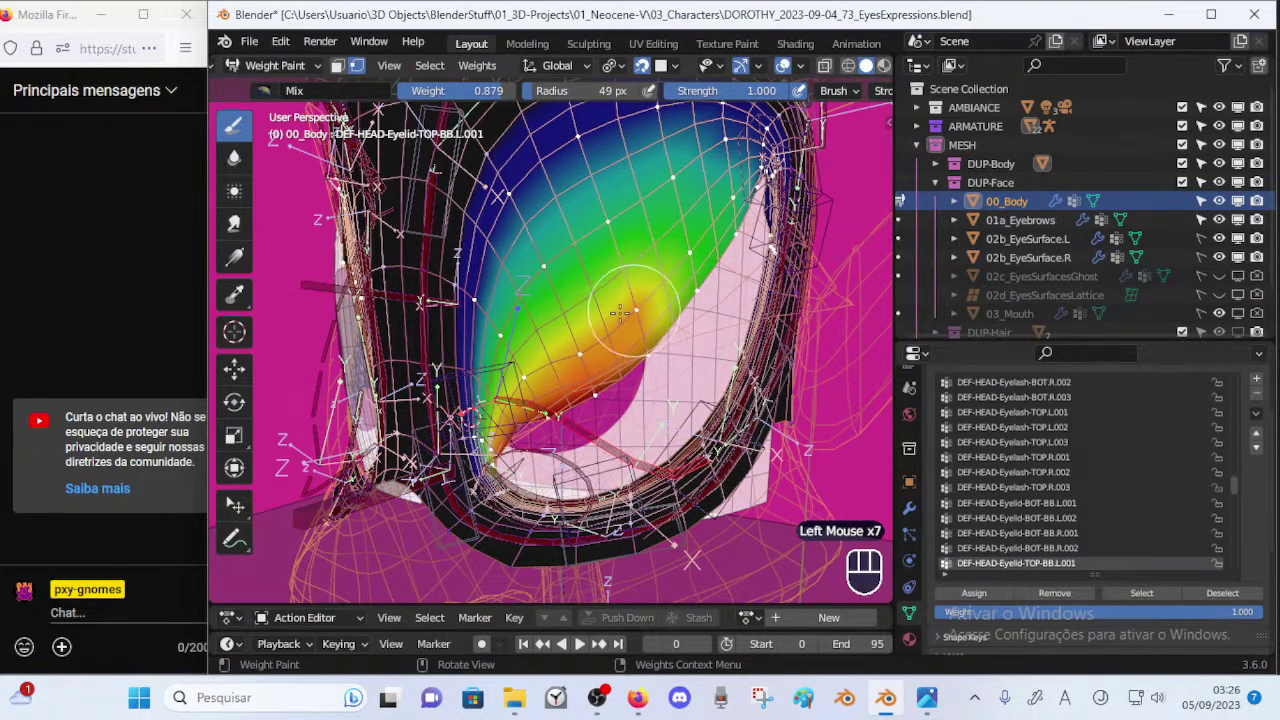
click(537, 372)
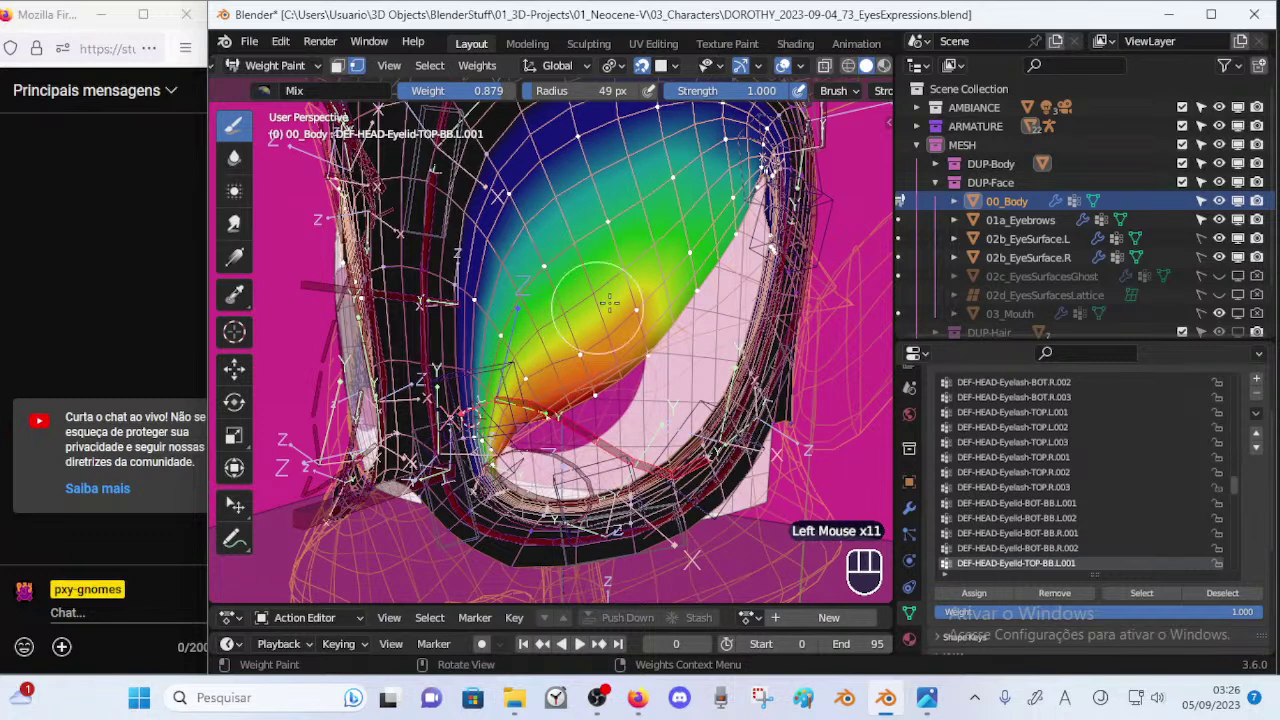
Try painting the outer lid margin with an 84 px brush radius, raising the brush weight to 1.000.
click(697, 294)
key(f)
click(786, 294)
click(697, 270)
click(695, 299)
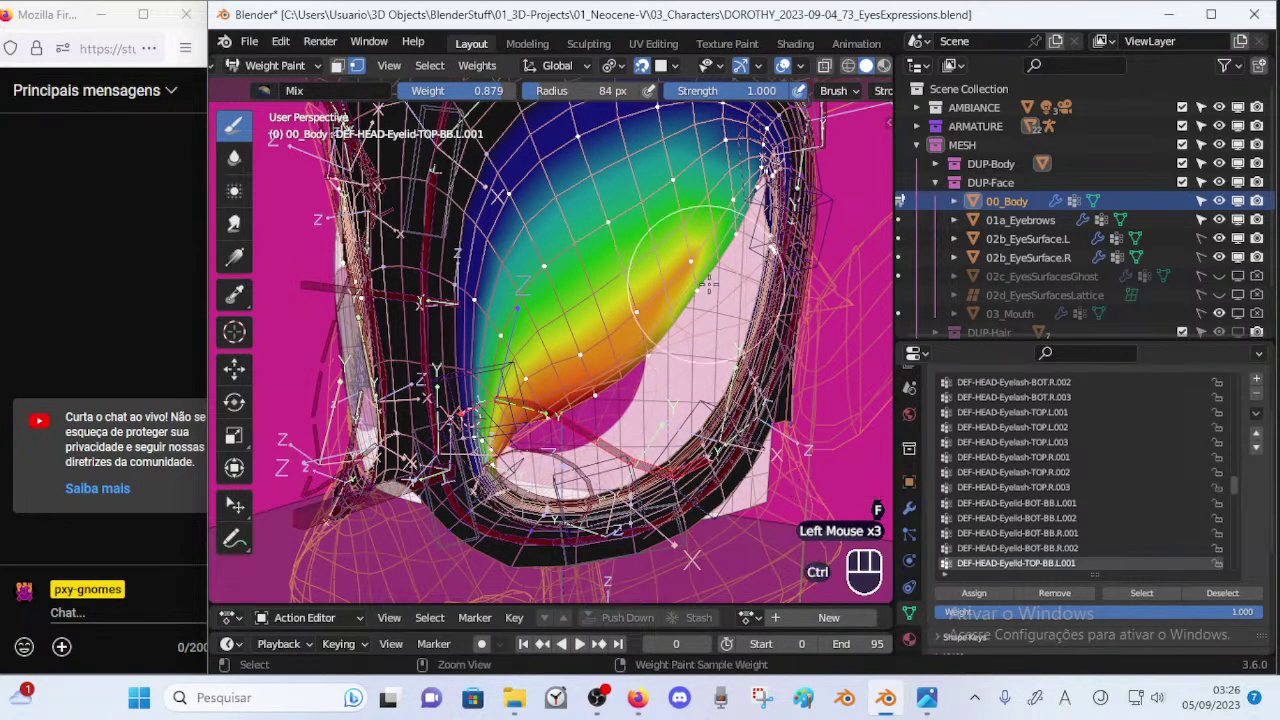
key(ctrl+f)
click(683, 288)
click(692, 263)
Undo the recent paint strokes along the middle and outer lid margin.
key(ctrl+z)
key(ctrl+z)
key(ctrl+z)
key(ctrl+z)
key(ctrl+z)
key(ctrl+z)
key(ctrl+z)
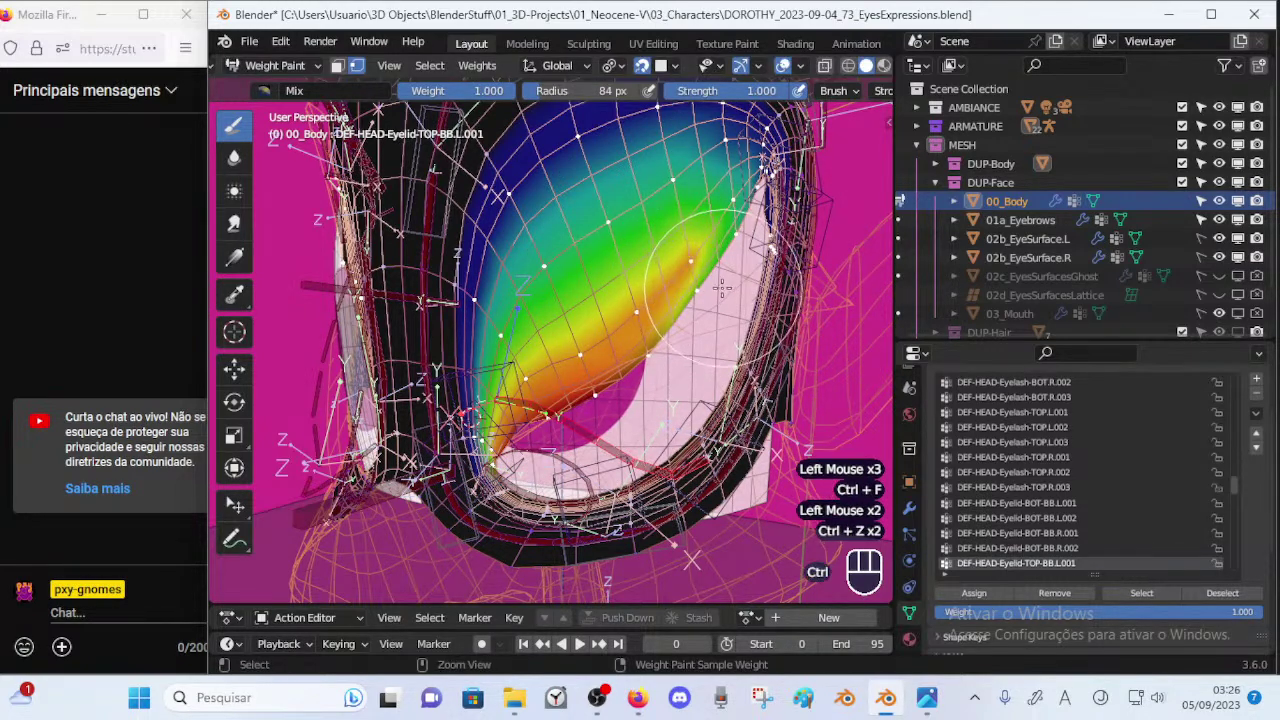
key(ctrl+z)
key(ctrl+z)
key(ctrl+z)
key(ctrl+z)
key(ctrl+z)
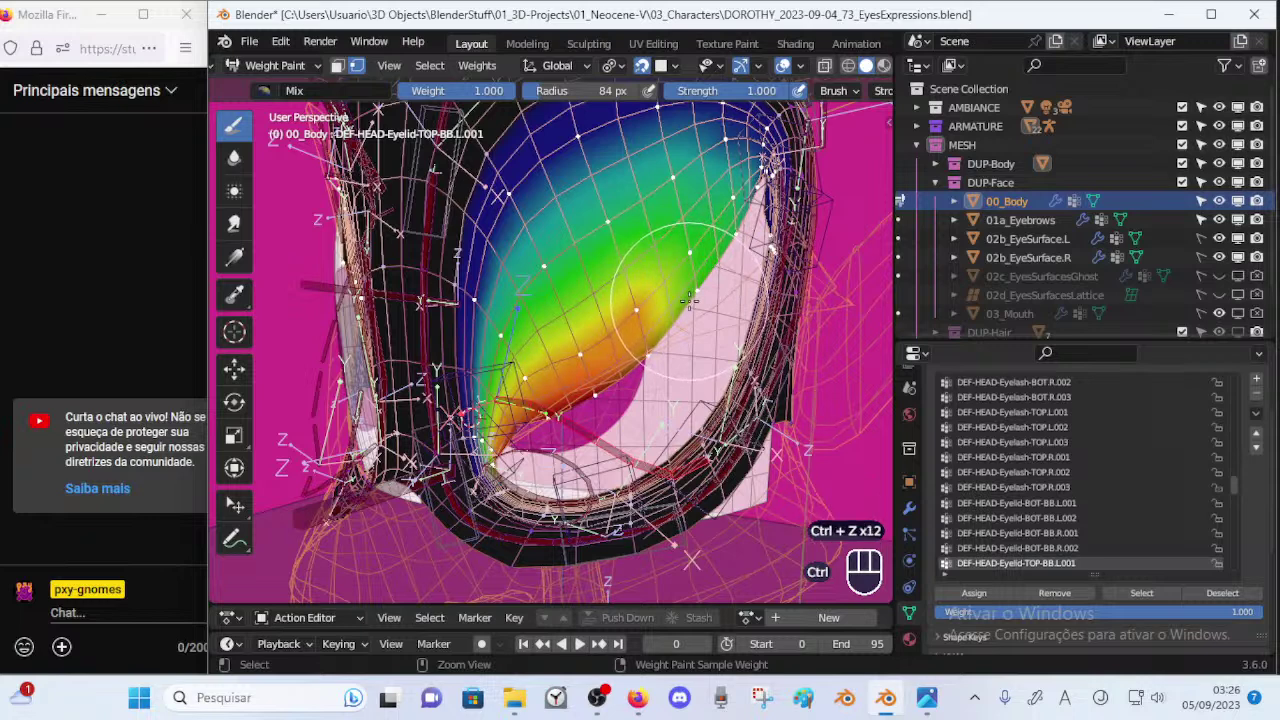
key(ctrl+z)
key(ctrl+z)
Smear the weights across the middle of the upper eyelid between its upper area and the margin.
click(234, 157)
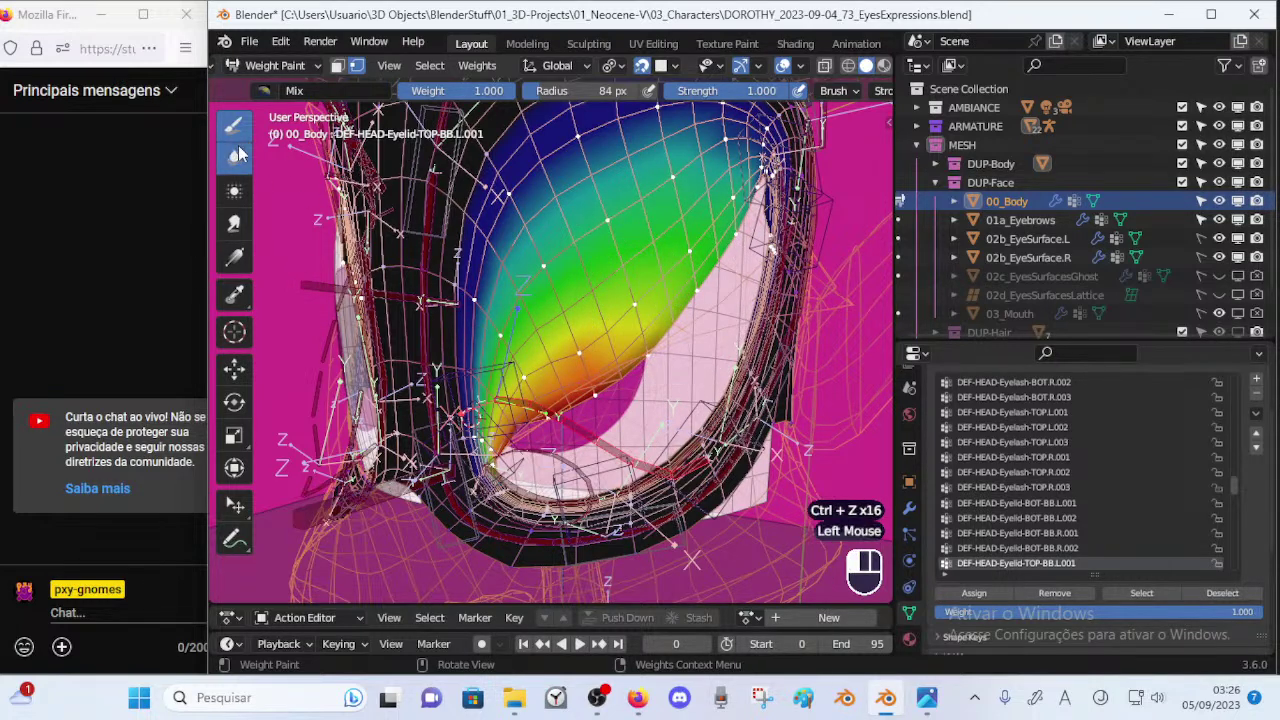
click(234, 223)
drag(540, 208, 571, 281)
mouse_move(567, 328)
mouse_down()
mouse_move(554, 303)
mouse_move(565, 318)
mouse_move(536, 323)
mouse_move(585, 202)
mouse_up()
Blur the weight gradient across the inner and middle upper eyelid with long strokes.
click(234, 158)
mouse_move(541, 293)
mouse_down()
mouse_move(612, 190)
mouse_move(595, 205)
mouse_up()
drag(514, 310, 592, 243)
mouse_move(545, 337)
mouse_down()
mouse_move(568, 308)
mouse_move(537, 325)
mouse_up()
mouse_move(519, 372)
mouse_down()
mouse_move(521, 319)
mouse_move(502, 310)
mouse_move(482, 258)
mouse_up()
drag(484, 347, 533, 190)
drag(461, 422, 463, 453)
key(ctrl+z)
key(f)
click(410, 432)
key(ctrl+z)
Blur the weights down the inner-corner edge of the upper eyelid with a small brush.
middle_drag(460, 440, 498, 403)
key(f)
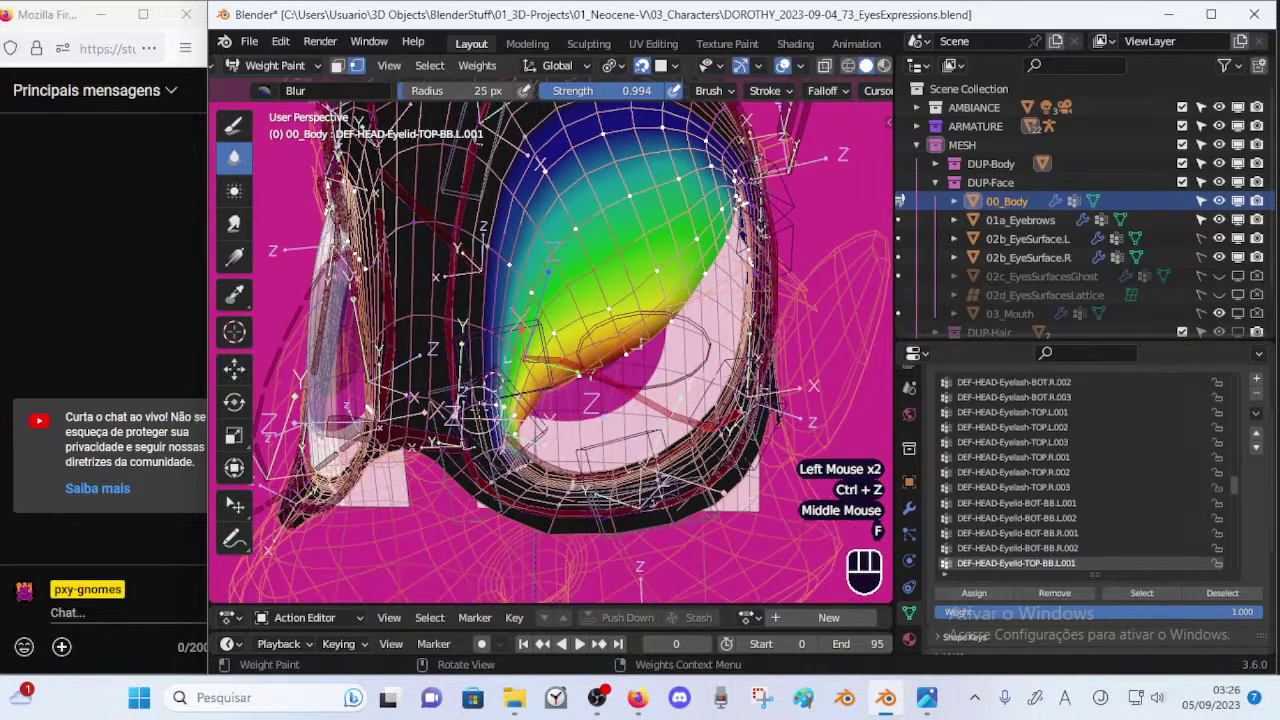
click(494, 406)
mouse_move(490, 428)
mouse_down()
mouse_move(495, 405)
mouse_move(486, 426)
mouse_move(522, 477)
mouse_up()
Resize the Blur brush and smooth the weights across the middle of the upper eyelid.
shift+middle_drag(598, 204, 534, 312)
key(f)
click(486, 312)
drag(505, 315, 583, 250)
middle_drag(592, 282, 528, 290)
mouse_move(528, 290)
mouse_down()
mouse_move(494, 258)
mouse_move(590, 230)
mouse_up()
middle_drag(590, 230, 566, 284)
Blur the weights on the outer part of the upper eyelid, setting the brush radius to 97 px.
key(f)
click(610, 284)
mouse_move(605, 278)
mouse_down()
mouse_move(588, 307)
mouse_move(679, 253)
mouse_move(613, 240)
mouse_move(593, 252)
mouse_up()
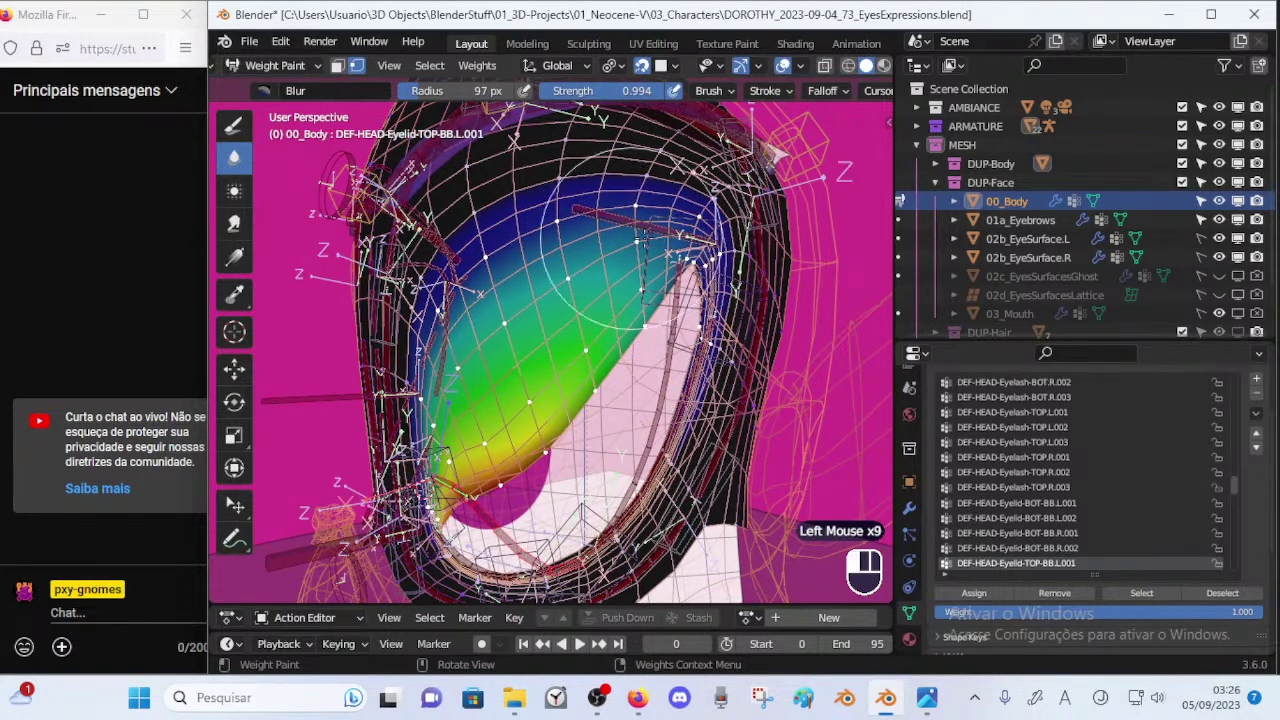
click(688, 295)
middle_click(687, 325)
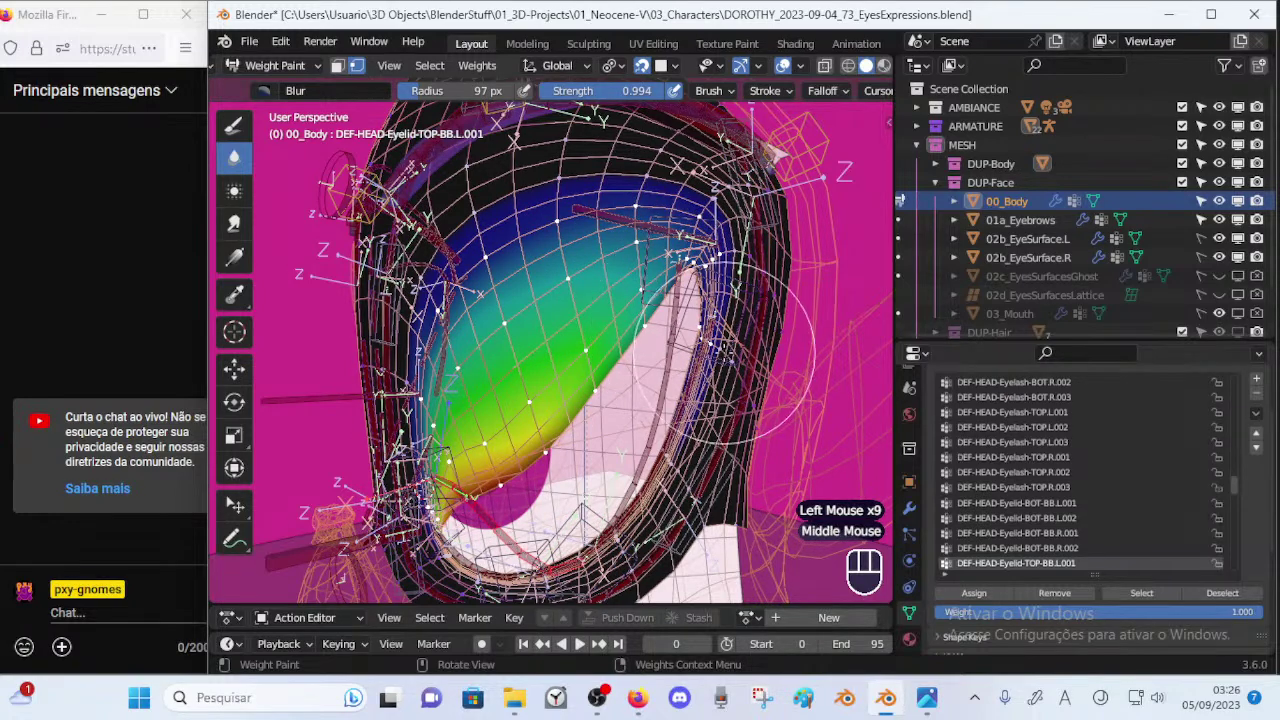
Switch the paint brush blending to Subtract and remove weight from the eye's outer-corner border with a 64 px radius.
click(233, 124)
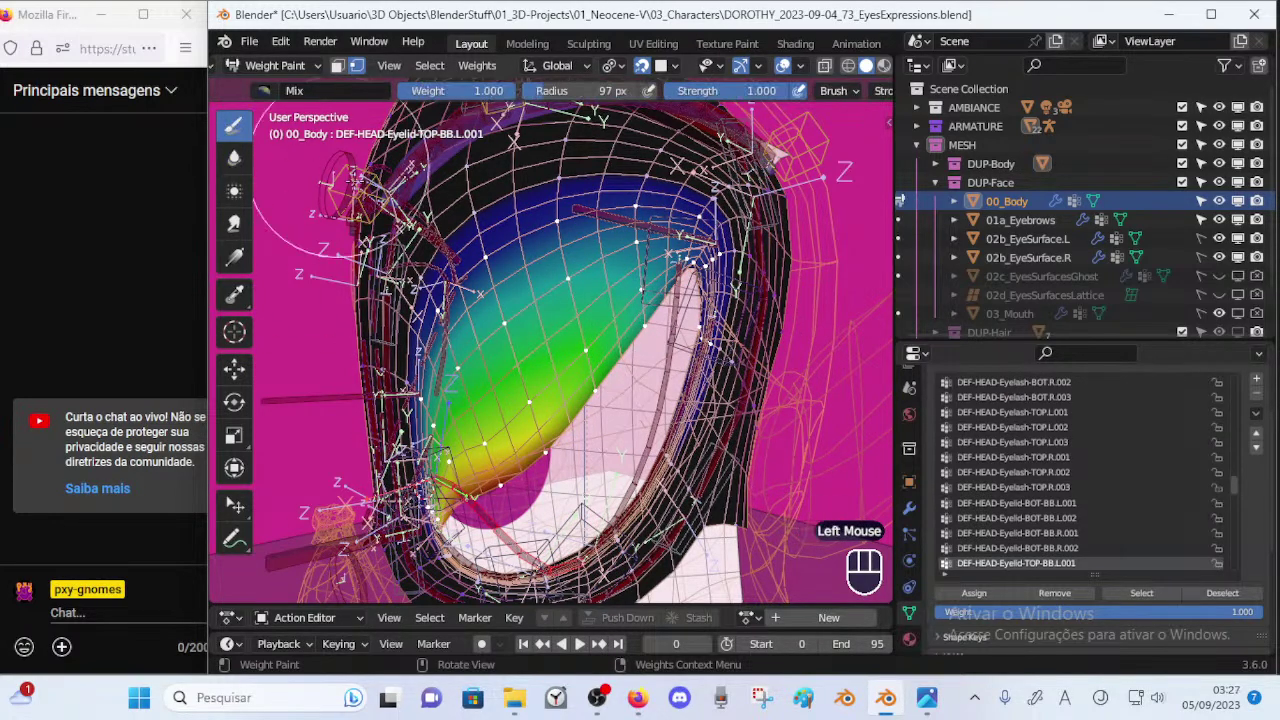
click(294, 90)
click(741, 155)
click(700, 432)
click(707, 370)
key(f)
click(692, 343)
click(721, 343)
click(720, 343)
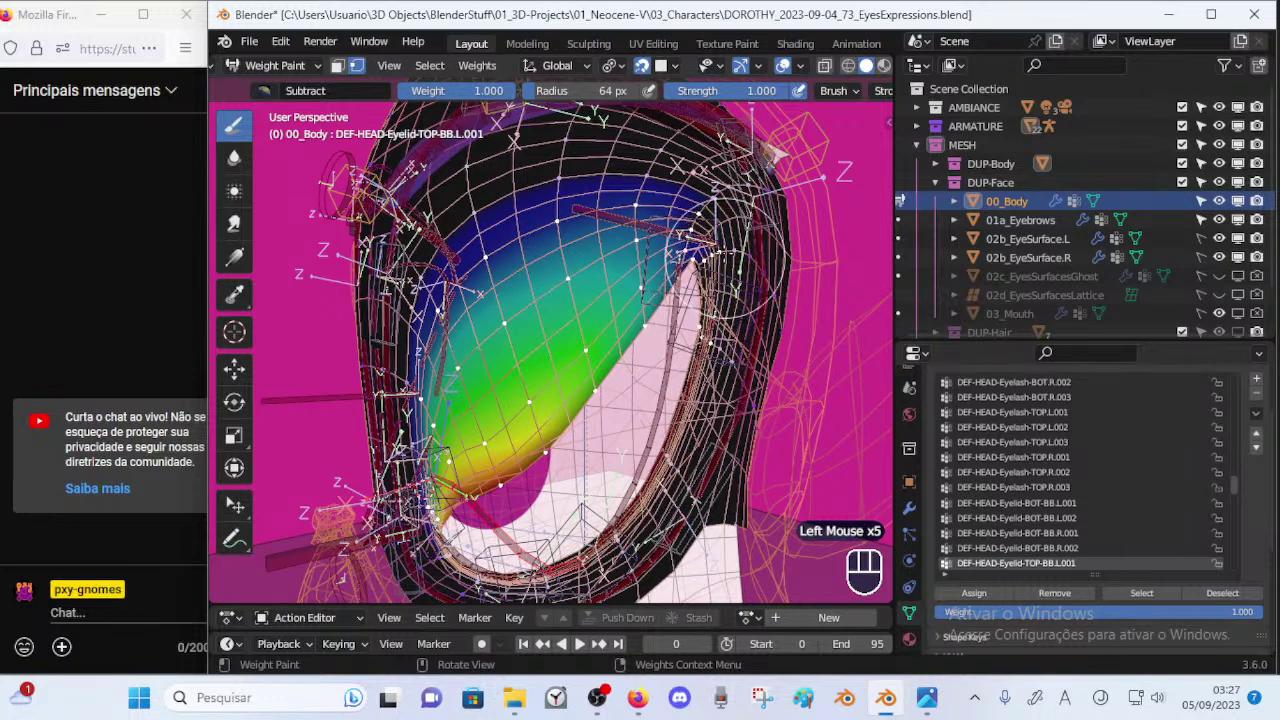
Blur the remaining weights near the outer lid margin, reducing the Blur brush radius to 49 px.
click(236, 157)
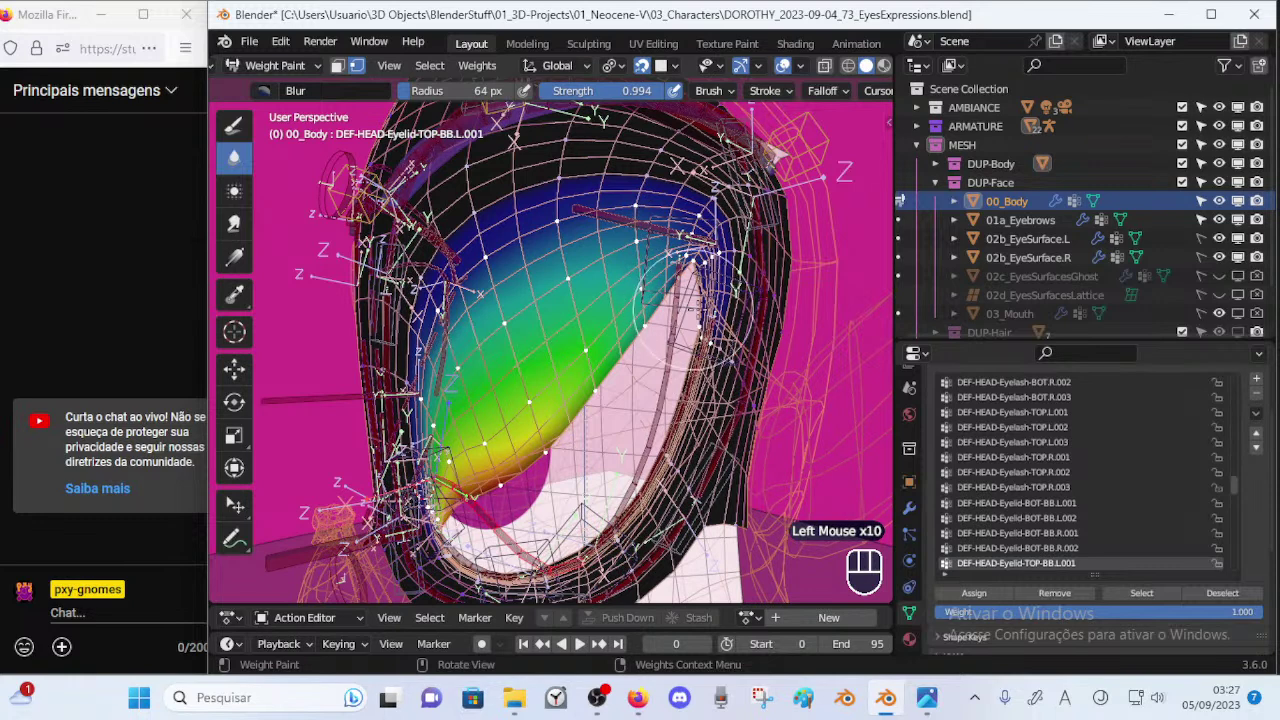
key(f)
click(647, 249)
click(645, 312)
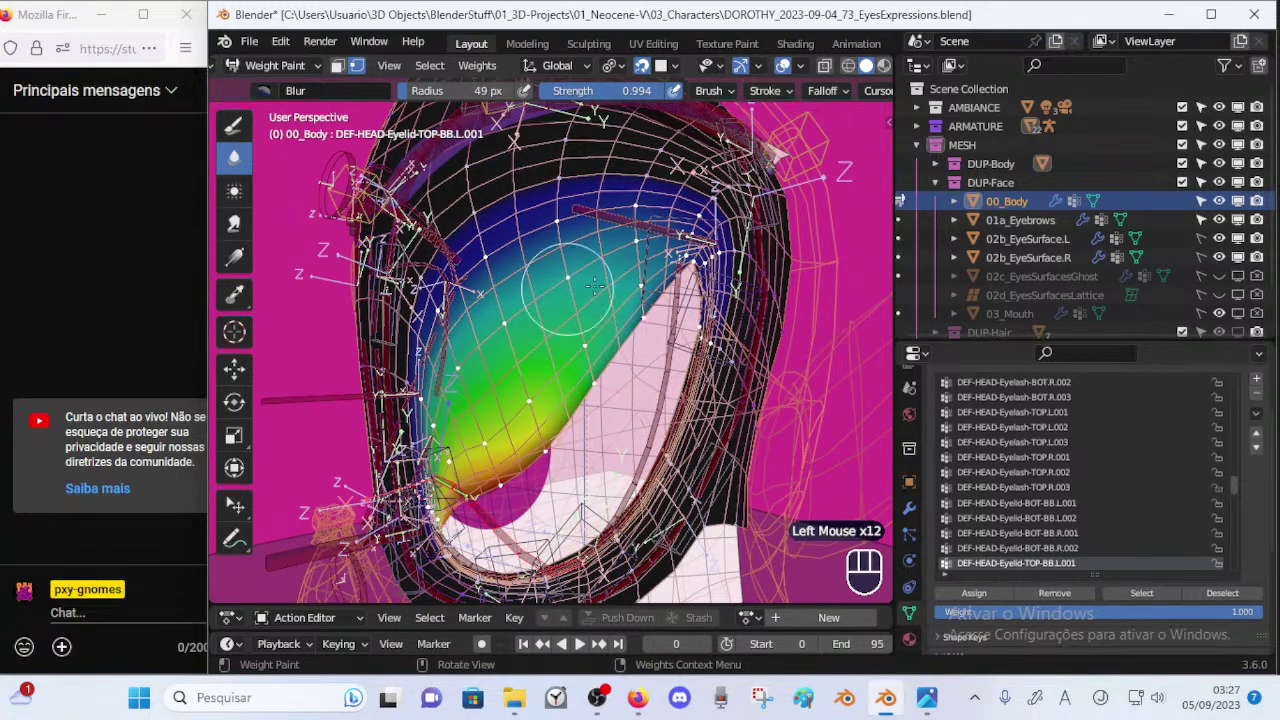
Save the Blender file.
ctrl+middle_drag(600, 283, 602, 335)
middle_drag(602, 330, 636, 332)
middle_drag(630, 336, 646, 347)
key(ctrl+s)
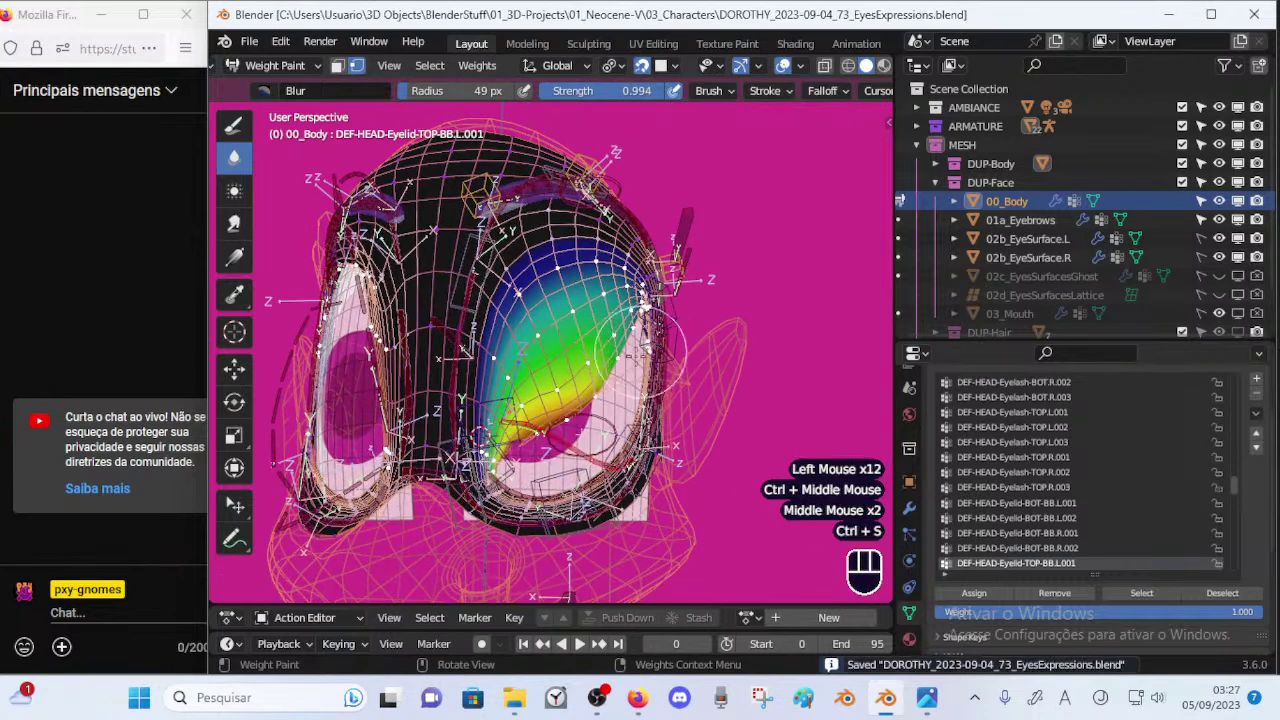
Turn off the vertex paint mask and raise the CTL_Eyelid-TOP-BB-Handler.L.002 control to test the lid deformation.
key(p)
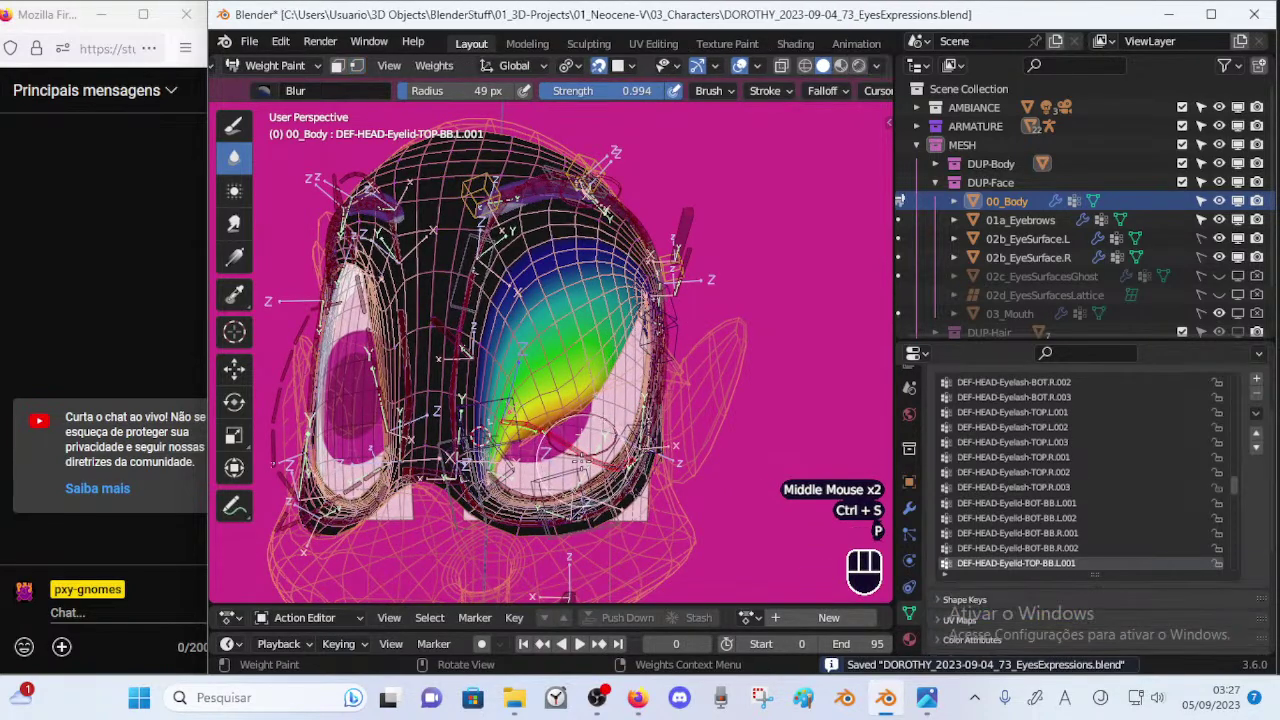
ctrl+click(579, 482)
key(g)
key(Escape)
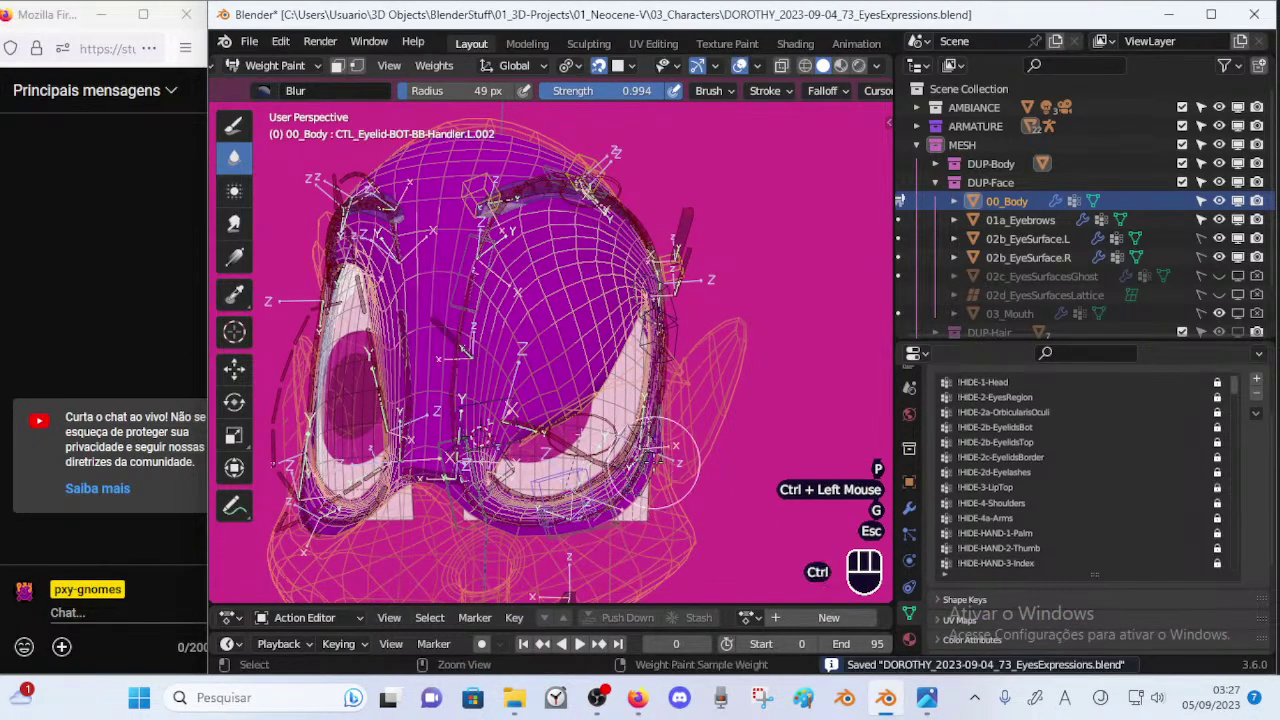
ctrl+click(655, 463)
key(g)
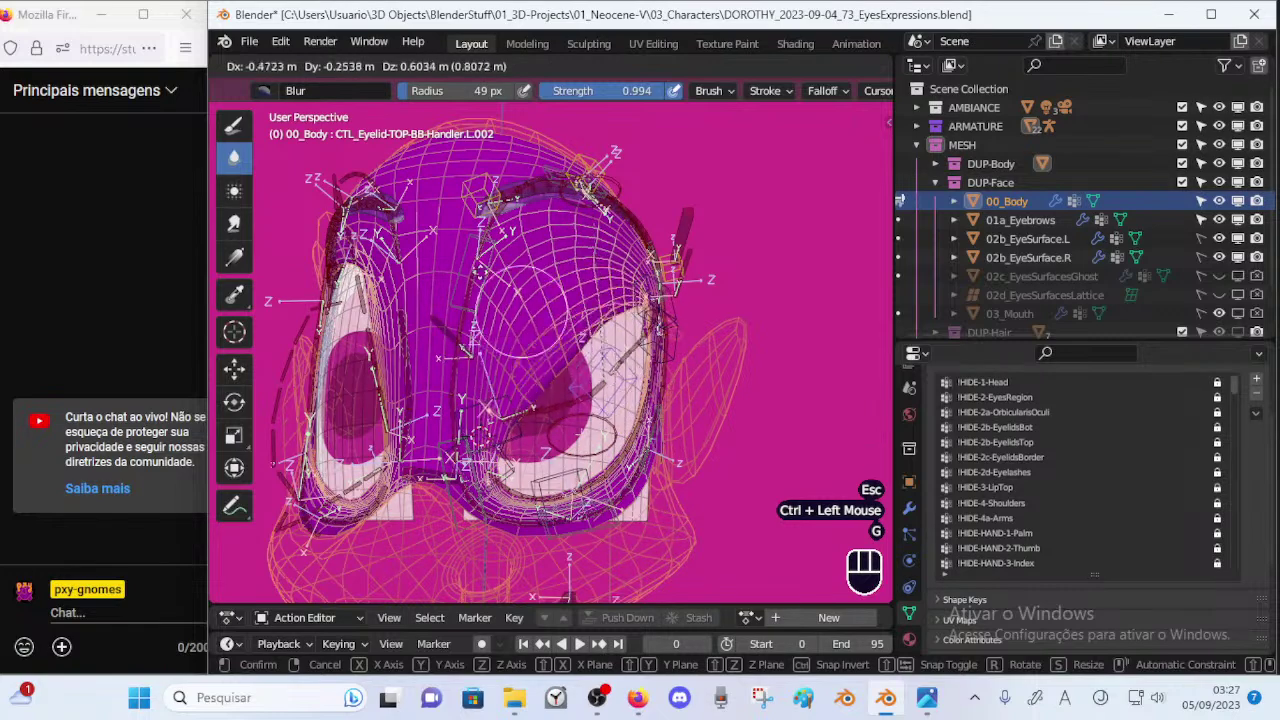
click(478, 392)
Rotate and move the CTL_Eyelid-TOP-BB-Handler.L.001 control to open the inner part of the upper lid.
ctrl+click(486, 397)
key(r)
click(568, 321)
key(g)
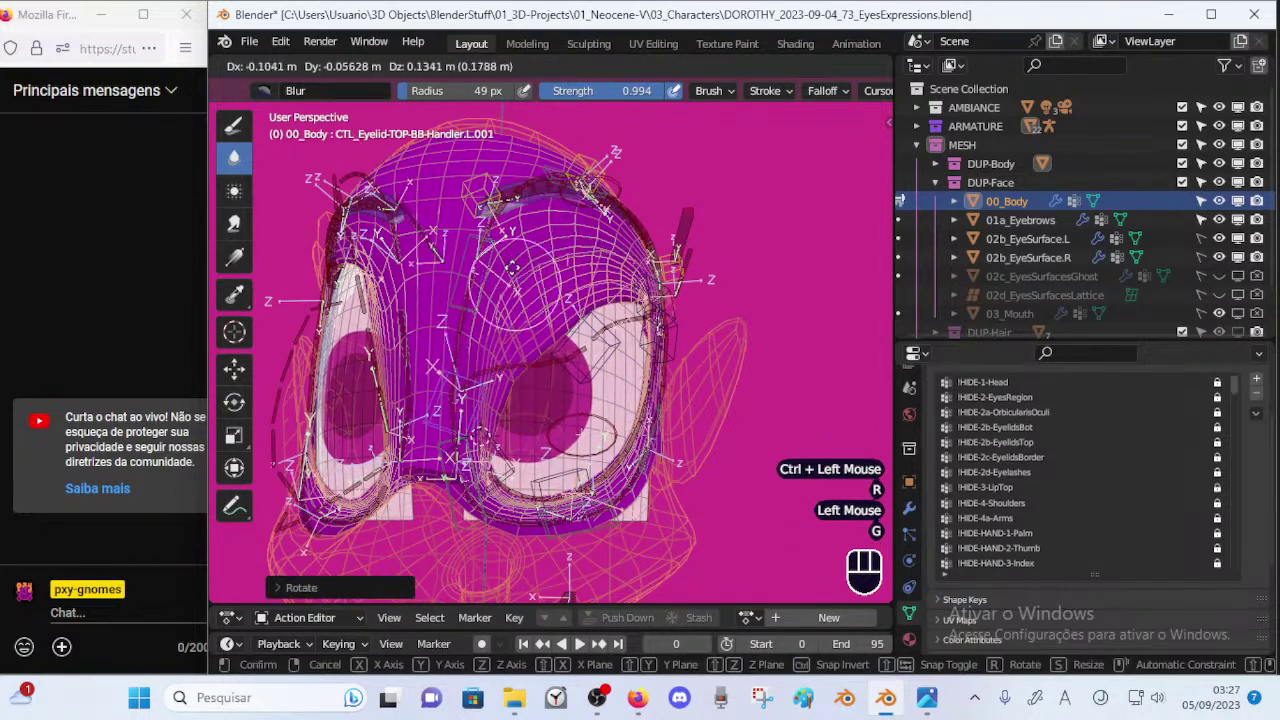
click(509, 276)
Raise the CTL_Eyelid-TOP-BB-Handler.L.002 control to open the upper lid and adjust its position from another angle.
ctrl+click(598, 338)
key(g)
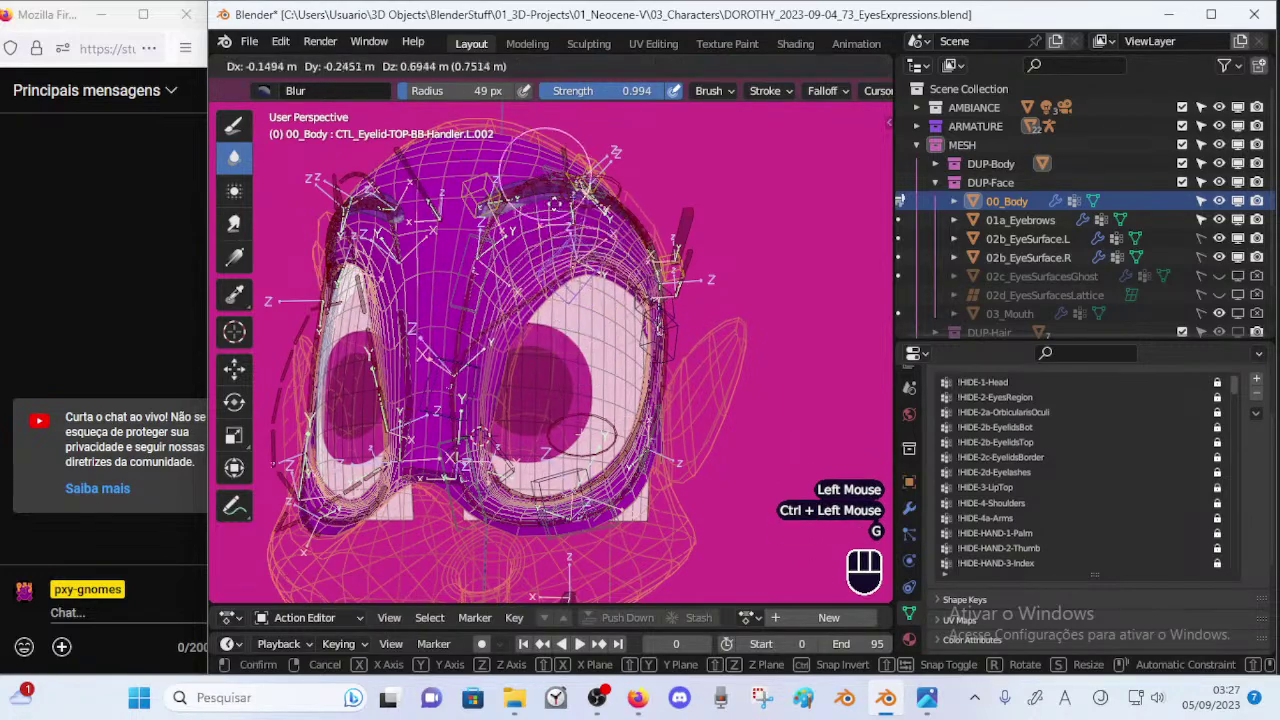
click(547, 186)
key(g)
middle_drag(547, 186, 590, 275)
click(555, 246)
Lower the CTL_Eyelid-TOP-BB-Handler.L.002 control to bring the inner part of the upper lid down over the iris.
middle_drag(452, 398, 507, 407)
key(g)
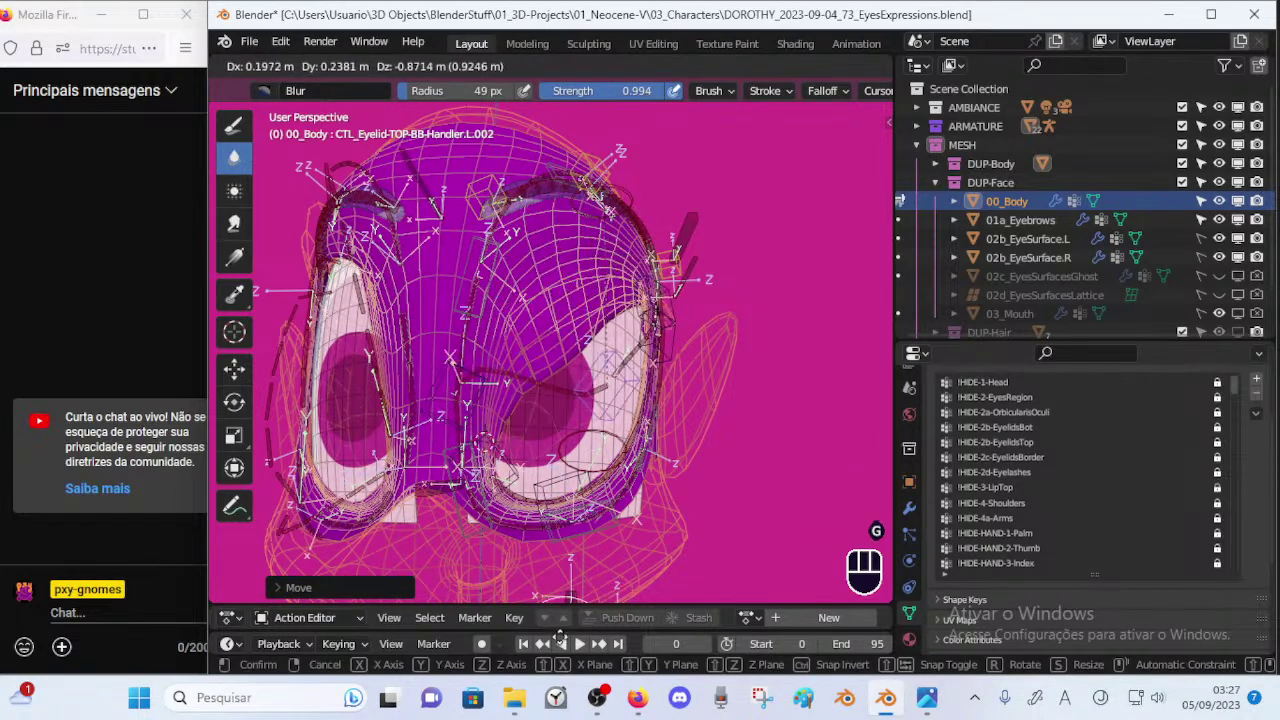
click(521, 587)
key(g)
click(563, 437)
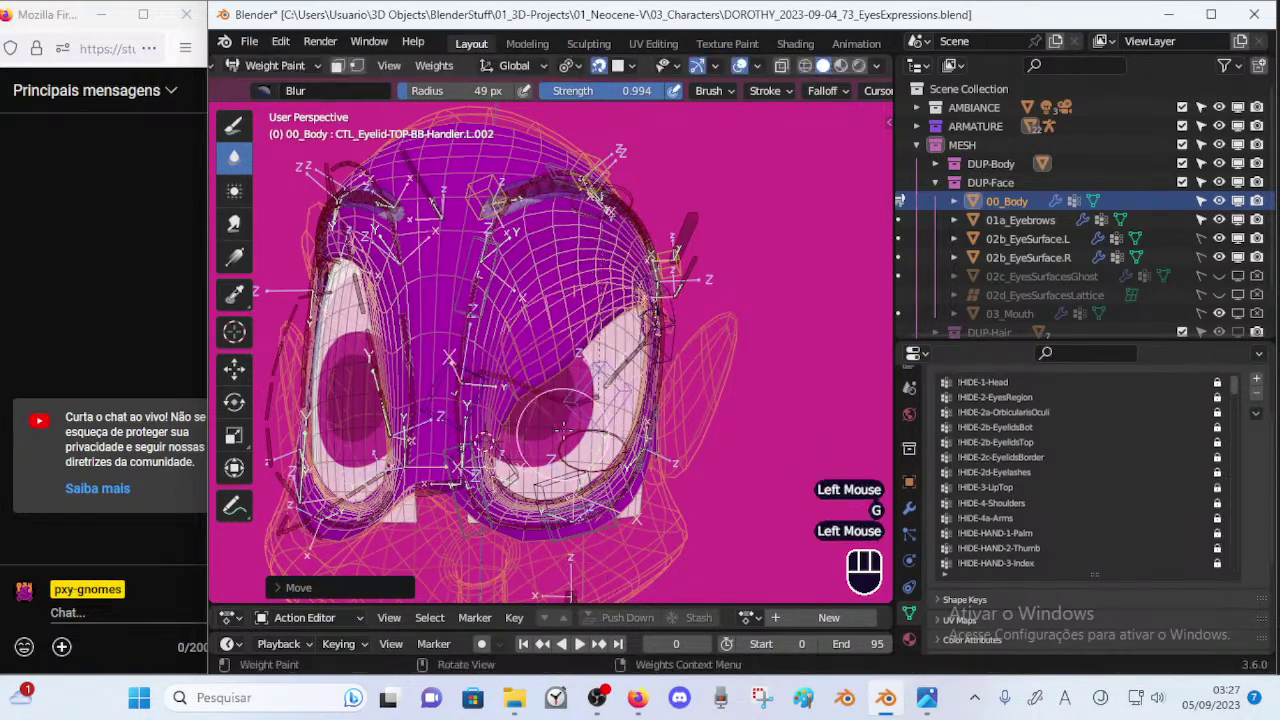
Lower the CTL_Eyelid-BOT-BB-Handler.L.001 control slightly to test the inner lower lid.
ctrl+click(510, 452)
key(g)
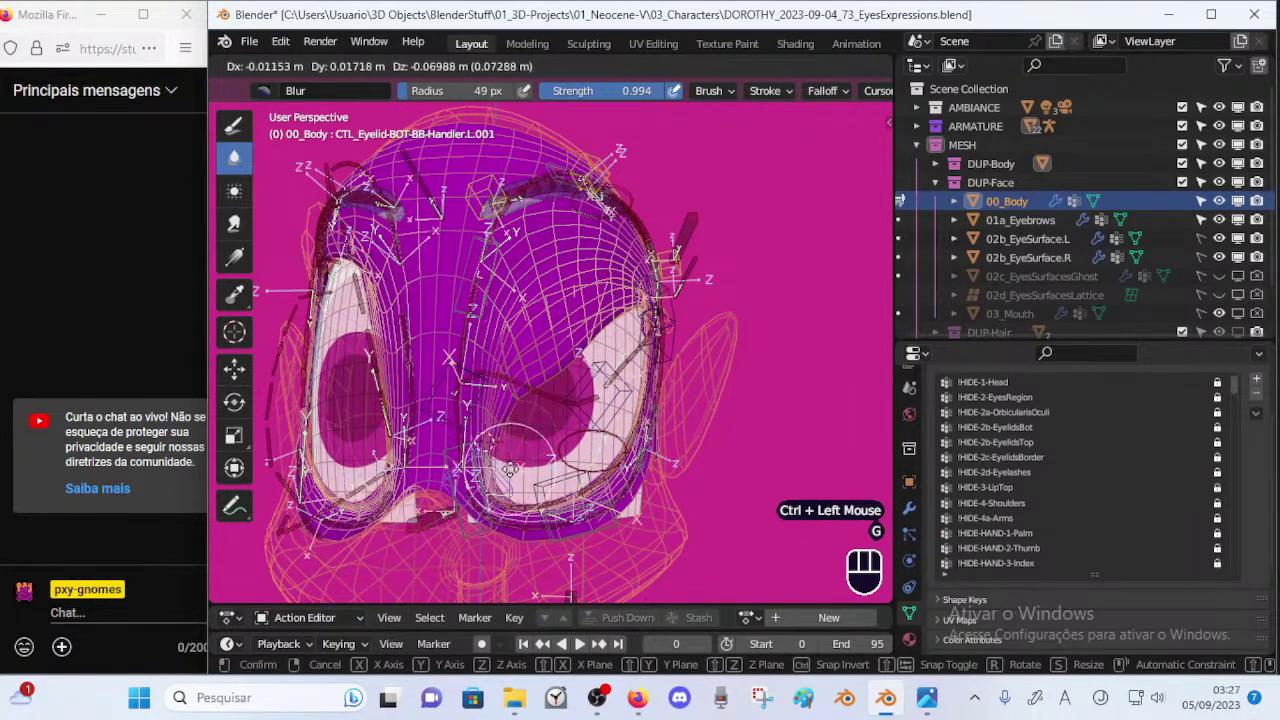
click(510, 469)
Move and rotate the CTL_Eyelid-TOP-BB-Handler.L.001 control to reshape the inner corner of the upper lid.
ctrl+click(489, 398)
key(g)
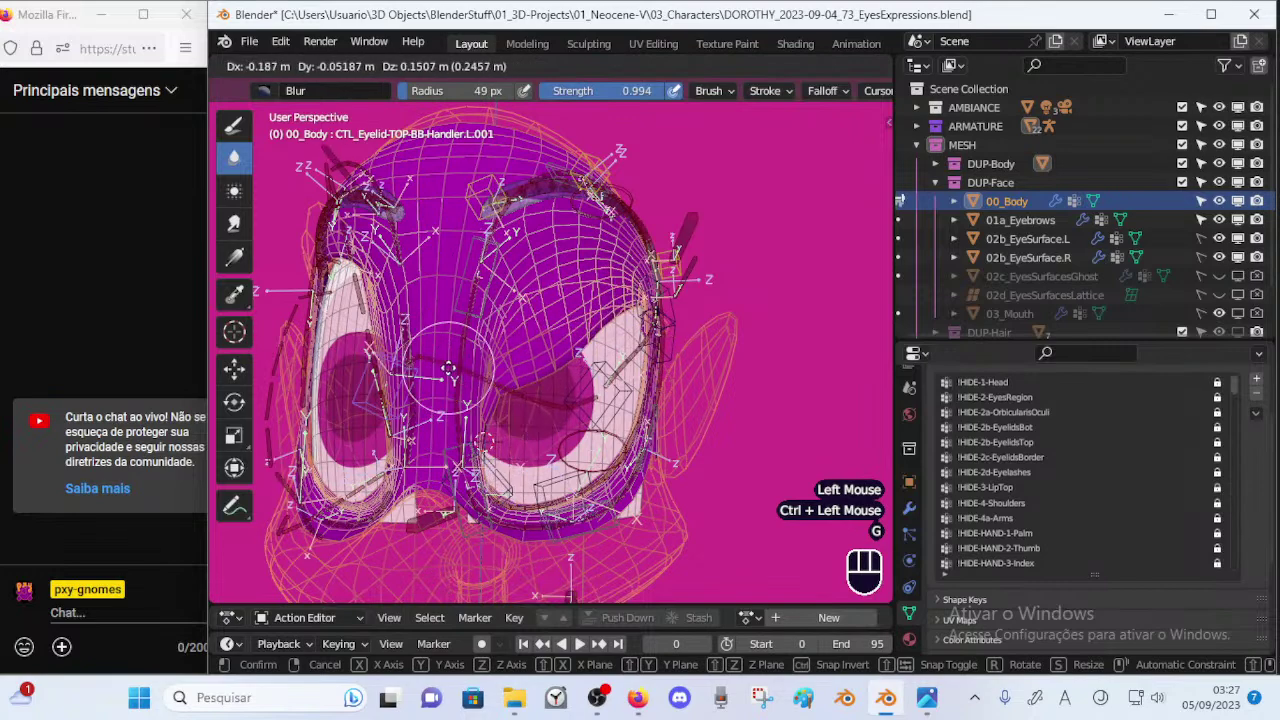
click(480, 430)
key(r)
key(g)
click(546, 421)
key(g)
click(520, 460)
Raise the CTL_Eyelid-TOP-BB-Handler.L.002 control until the upper lid is wide open.
ctrl+click(608, 402)
key(g)
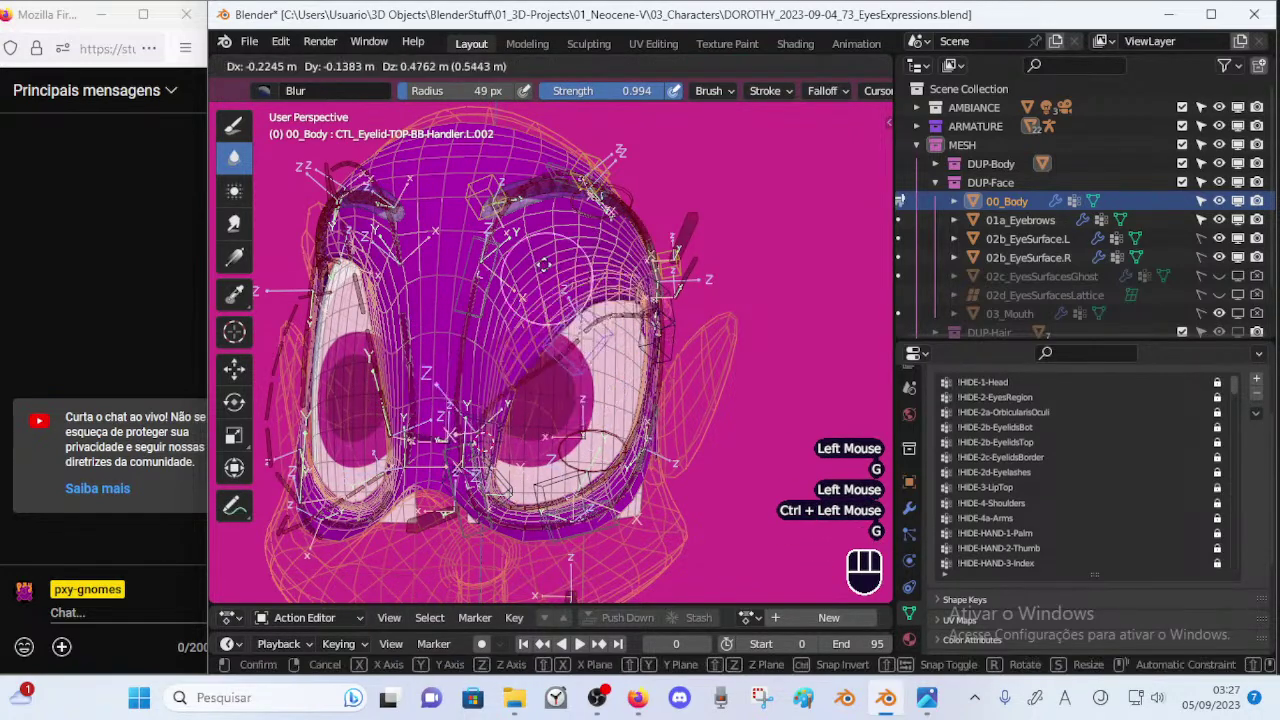
click(560, 208)
key(g)
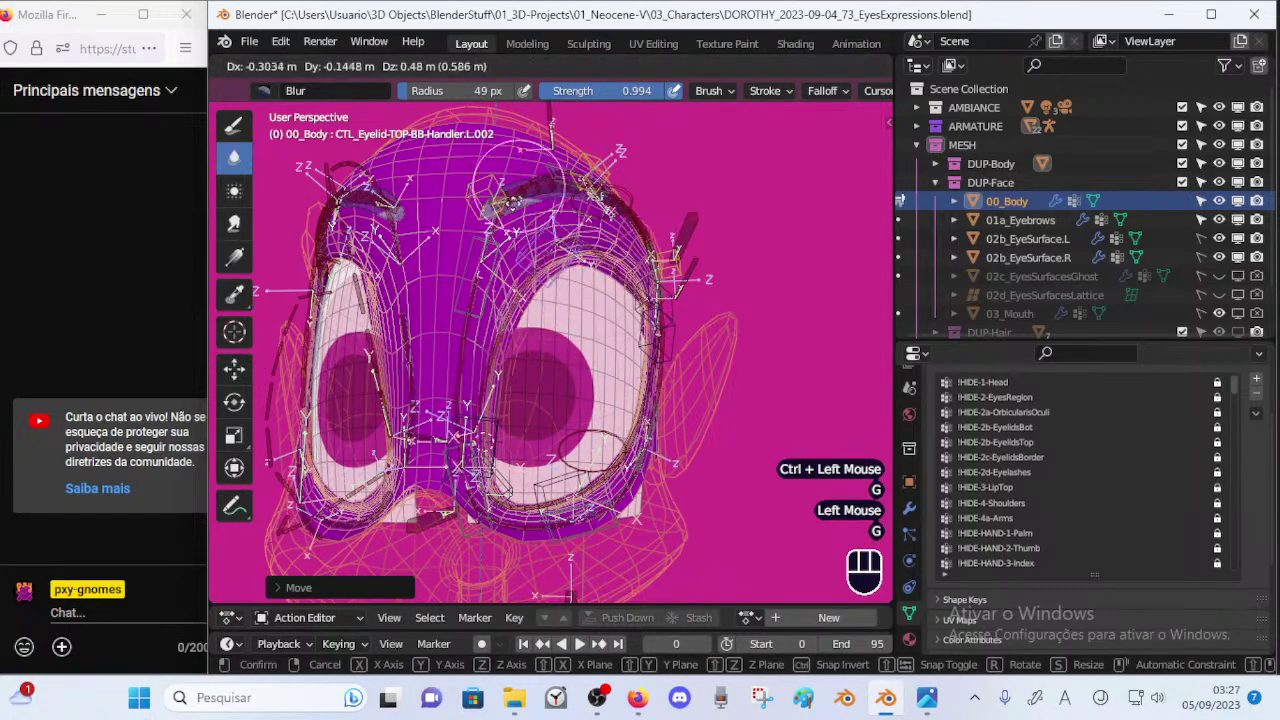
click(520, 217)
Try to transform the DEF-HEAD-Eyelid-TOP-BB.L.002 deform bone directly.
middle_drag(659, 253, 575, 258)
ctrl+click(600, 284)
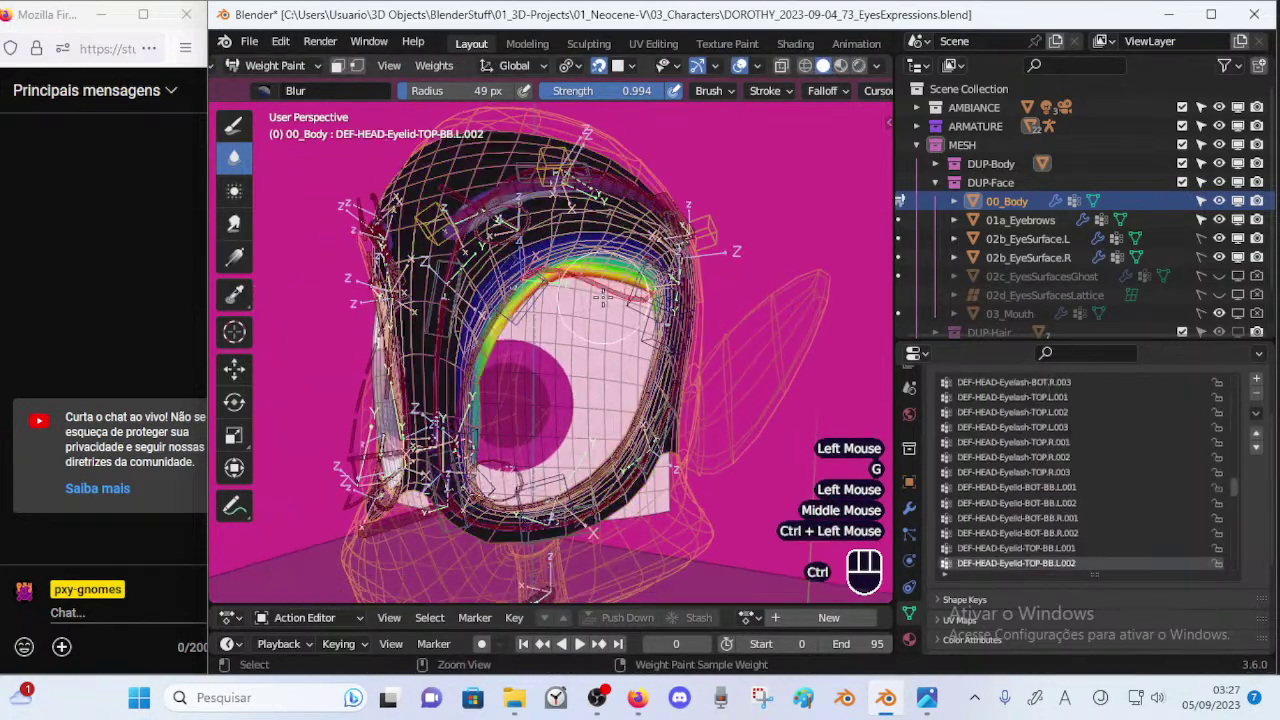
middle_drag(493, 354, 550, 358)
key(g)
key(s)
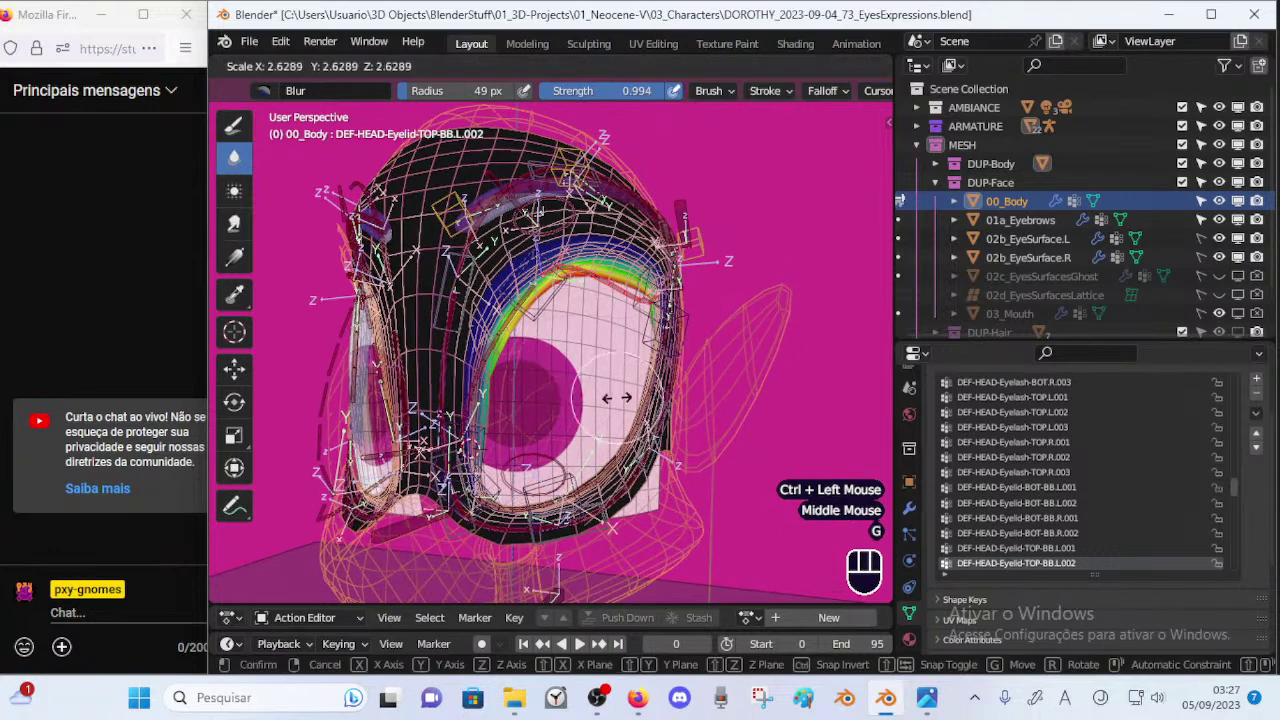
click(552, 235)
Select the CTL_Eyelid-TOP-BB-Handler.L.002 control and lower it in successive moves to partly close the upper lid.
ctrl+click(548, 225)
ctrl+click(542, 217)
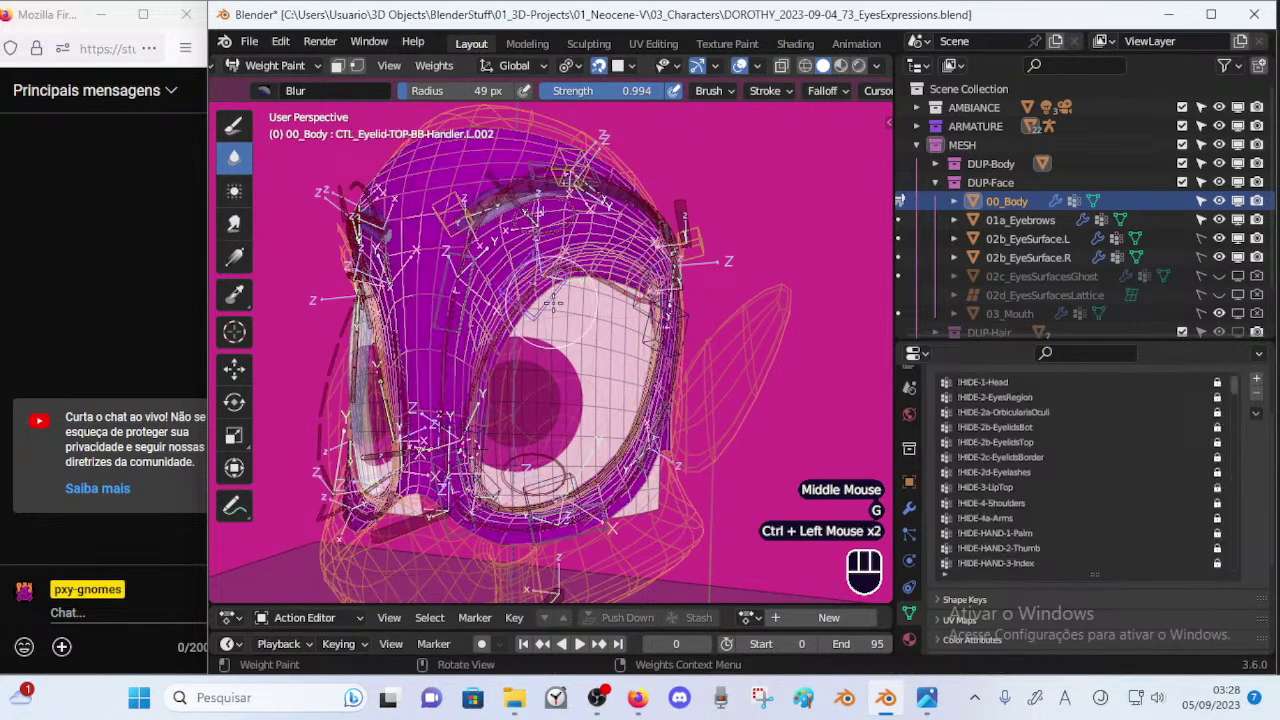
key(g)
click(614, 343)
ctrl+click(610, 292)
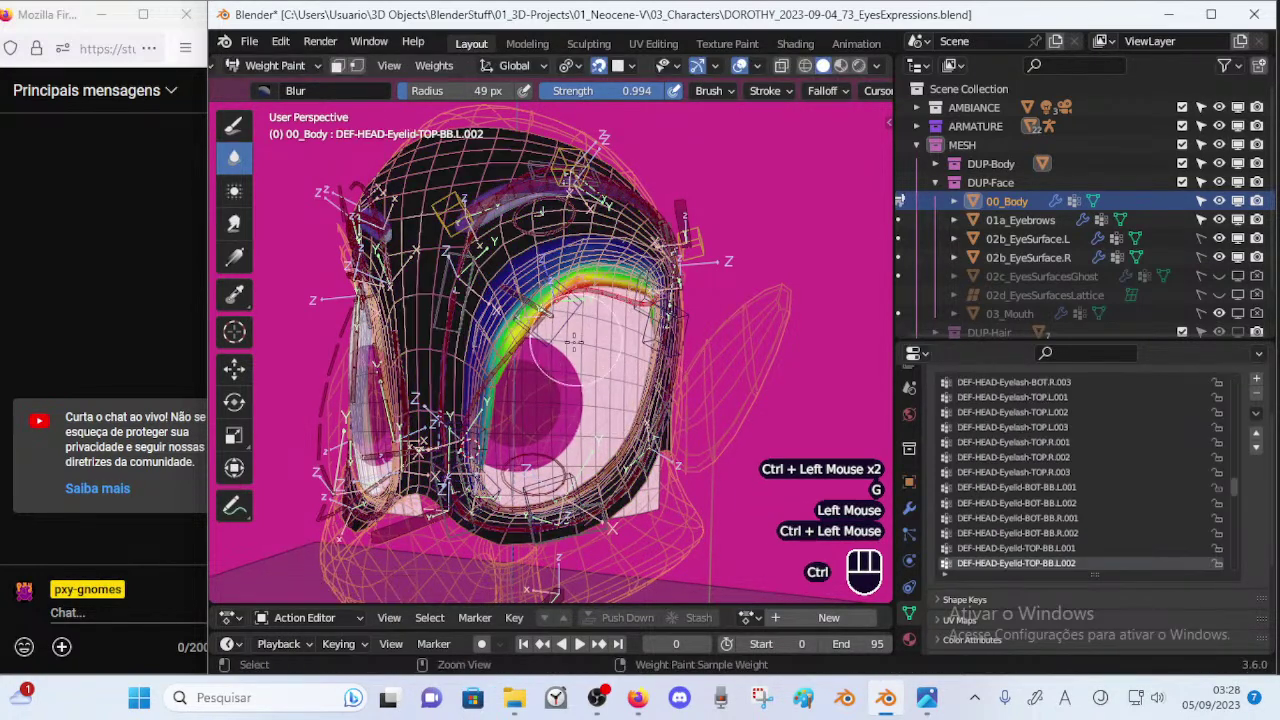
ctrl+middle_drag(608, 335, 603, 300)
ctrl+click(586, 296)
key(g)
click(608, 412)
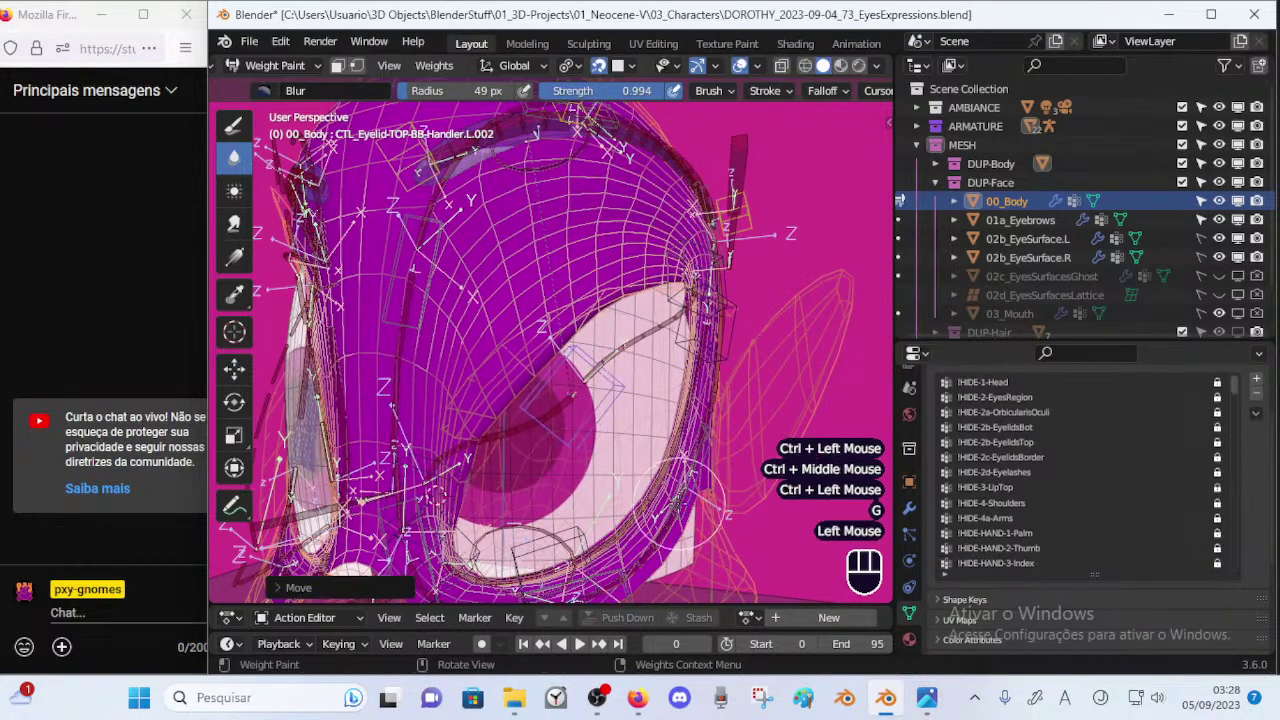
Refine the position of the CTL_Eyelid-TOP-BB-Handler.L.002 control, checking the half-closed lid from the side.
key(g)
click(662, 530)
middle_drag(660, 528, 592, 515)
key(g)
click(580, 505)
Move the CTL_Eyelid-TOP-BB-Handler.L.003 and CTL_Eyelid-BOT-BB-Handler.L.003 controls inward to narrow the outer eye corner.
ctrl+click(665, 291)
key(g)
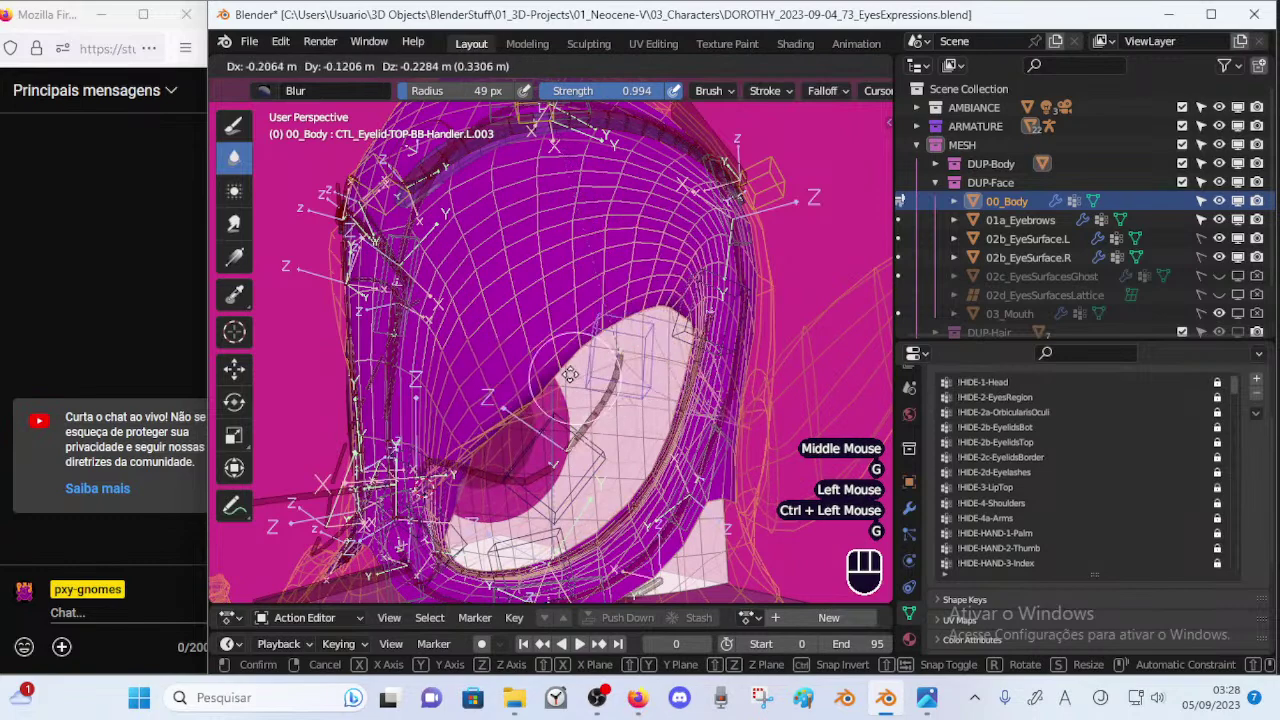
click(588, 364)
ctrl+click(672, 353)
key(g)
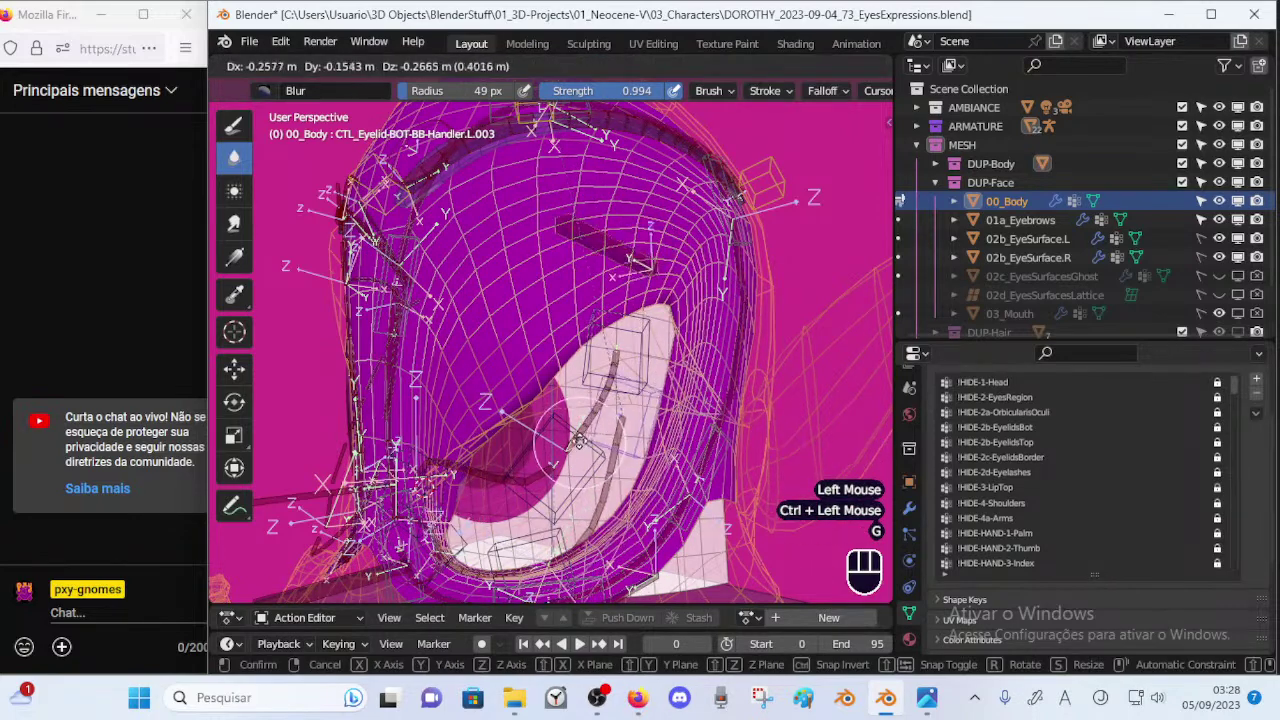
click(596, 436)
Fine-tune the positions of the CTL_Eyelid-TOP-BB-Handler.L.003 and CTL_Eyelid-TOP-BB-Handler.L.002 controls.
ctrl+click(612, 387)
key(g)
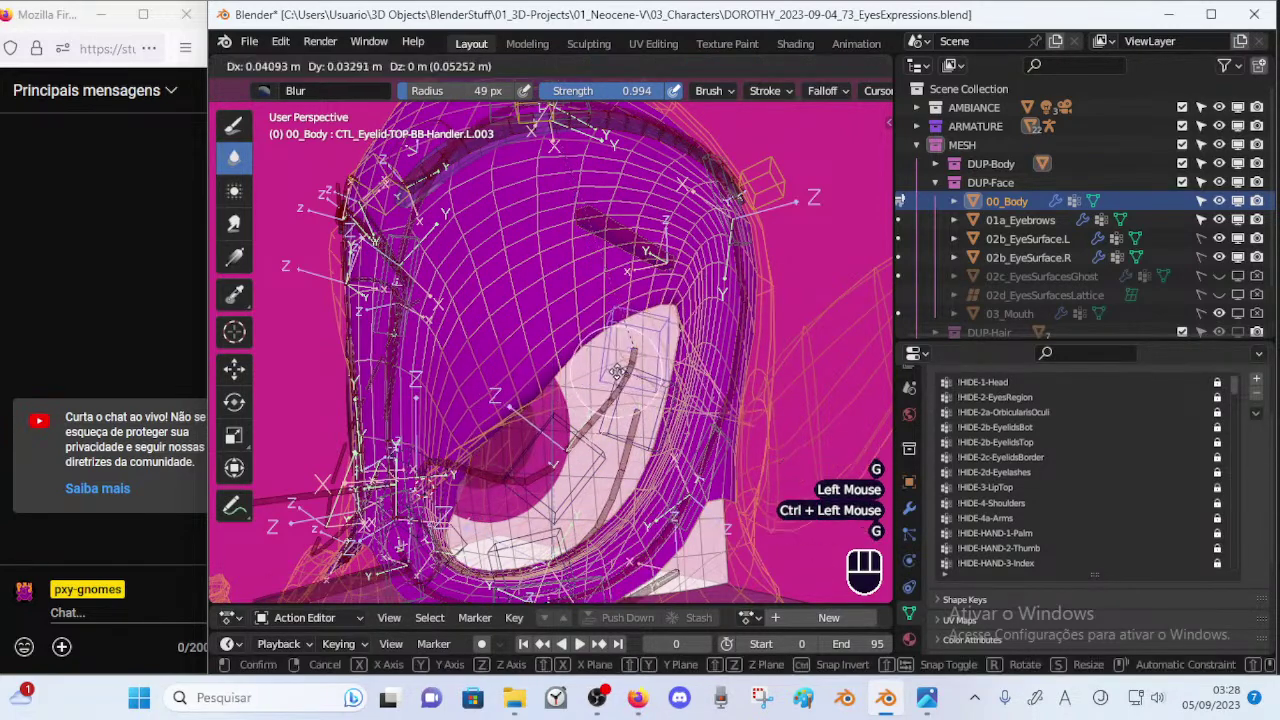
click(625, 395)
ctrl+click(564, 434)
key(g)
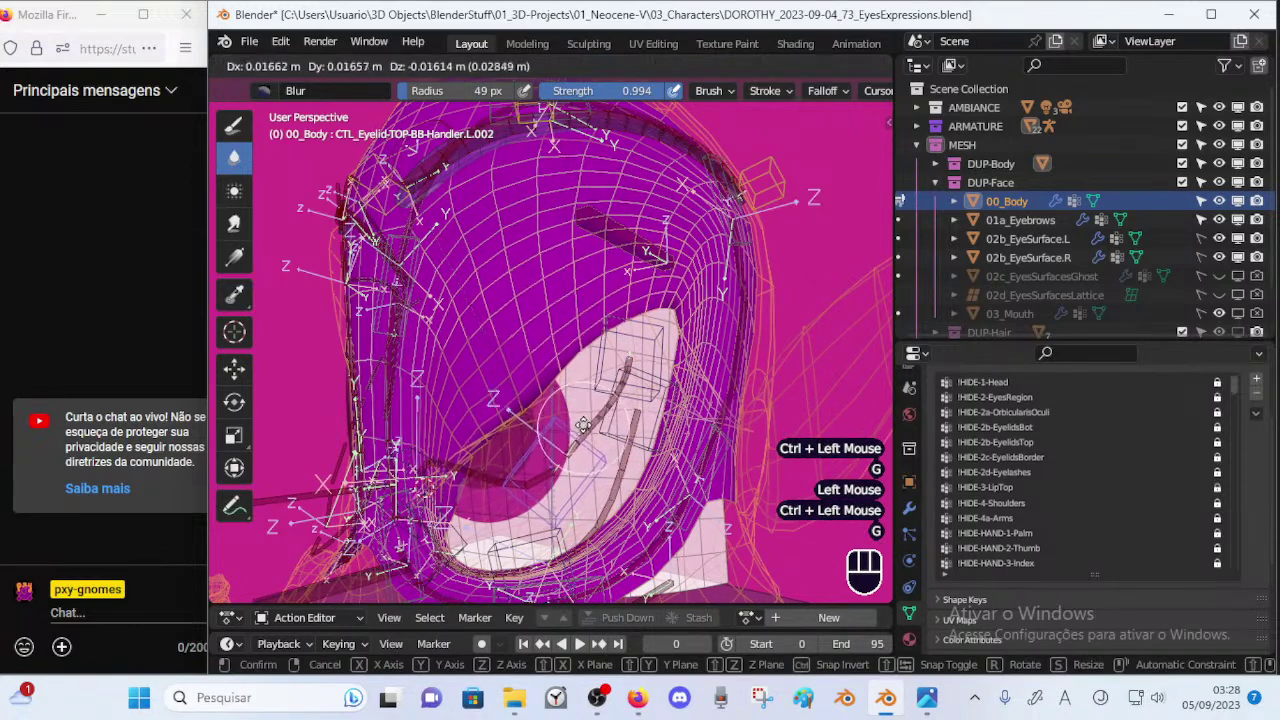
click(577, 435)
Select the DEF-HEAD-Eyelid-TOP-BB.L.002 bone for painting with the vertex mask on, and save the Blender file.
ctrl+click(631, 371)
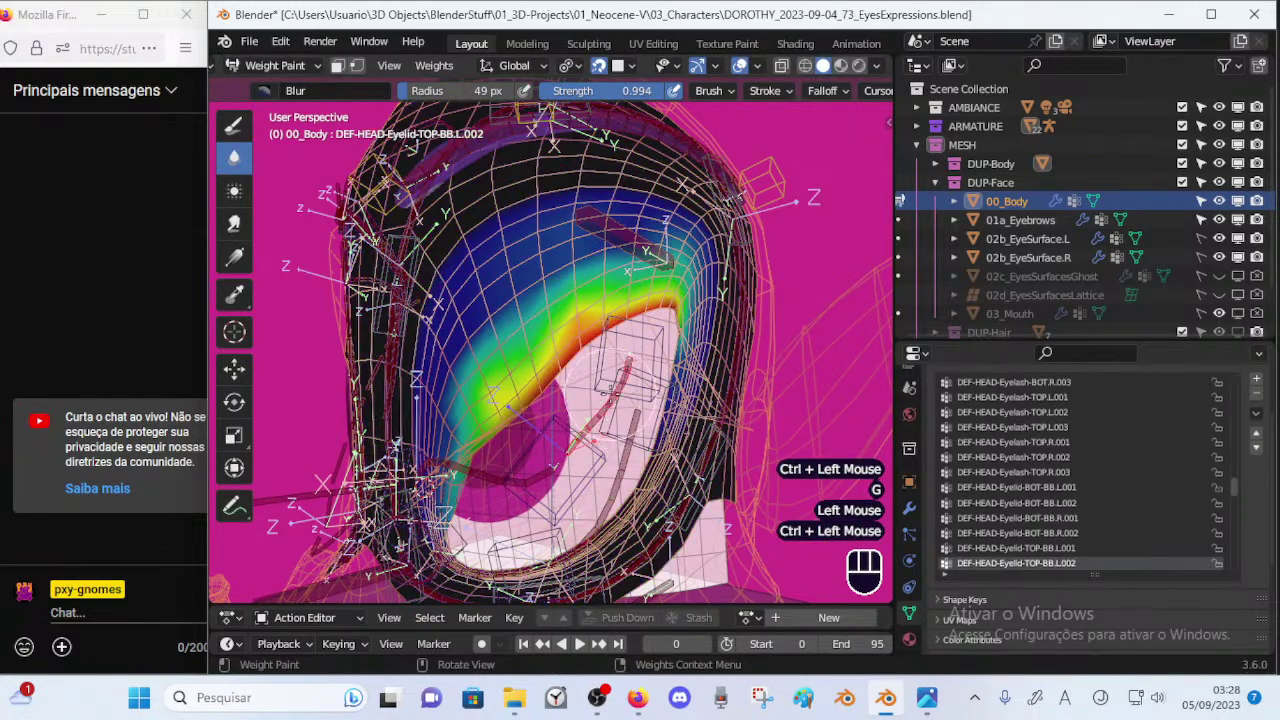
key(p)
middle_drag(643, 360, 690, 350)
key(ctrl+s)
Set the Blur brush radius to 69 px.
key(f)
click(540, 443)
drag(500, 440, 465, 490)
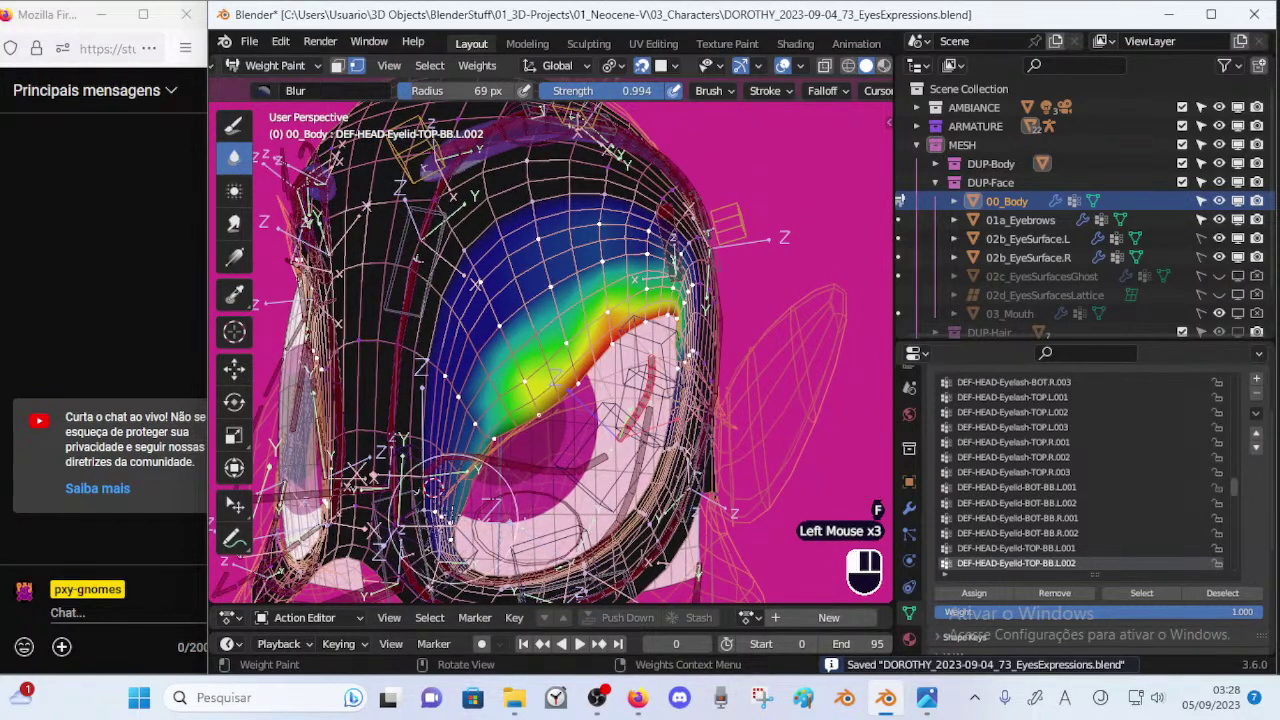
click(452, 526)
click(453, 532)
click(454, 536)
click(454, 540)
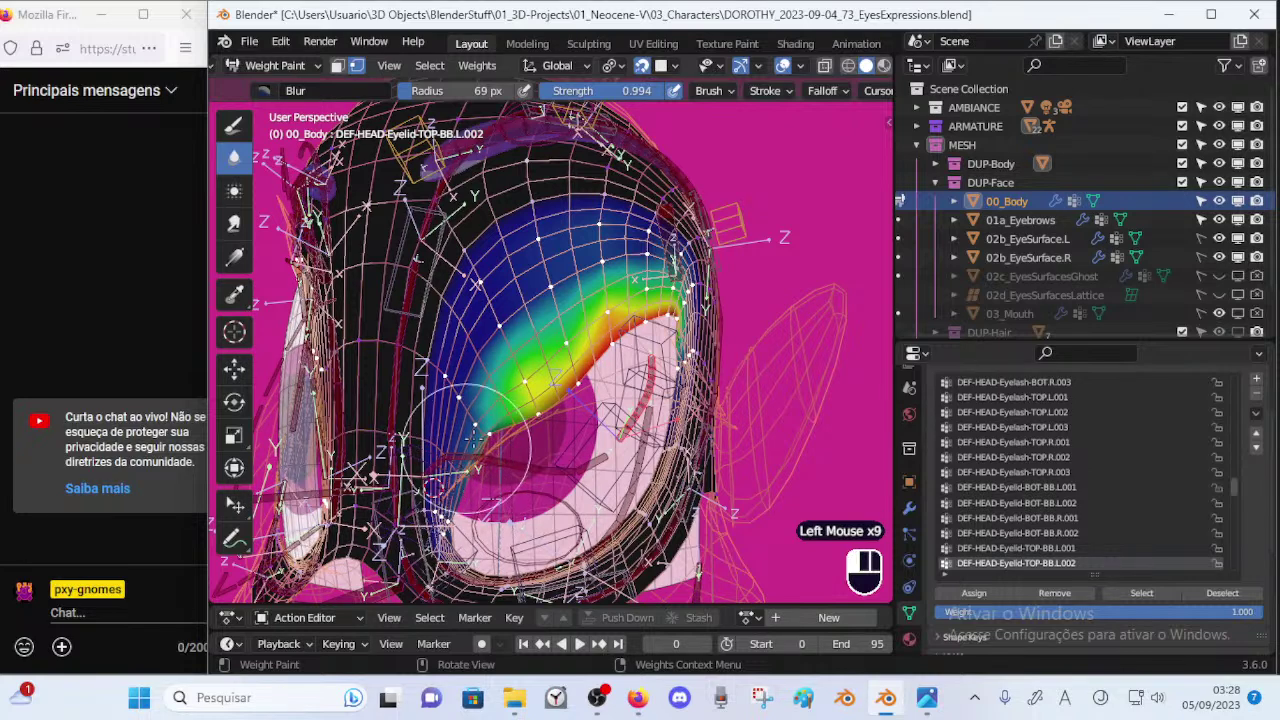
click(505, 428)
key(ctrl+z)
key(ctrl+z)
key(ctrl+z)
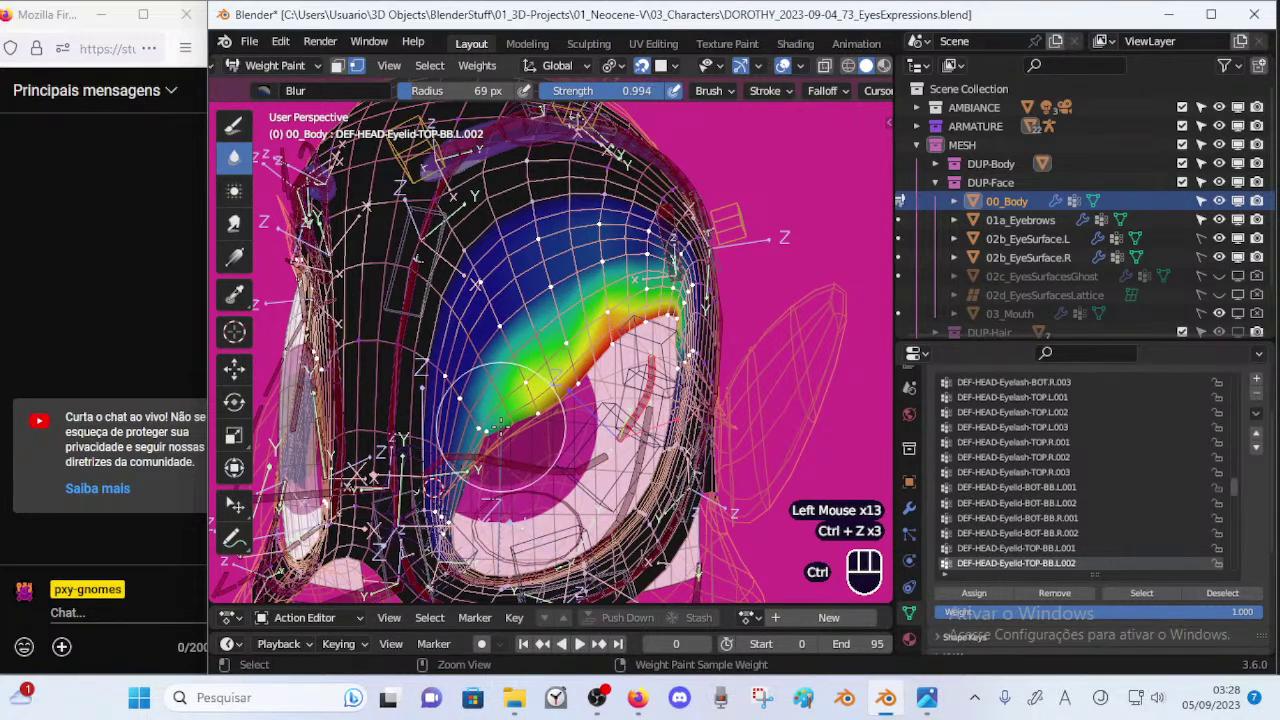
key(ctrl+z)
key(ctrl+z)
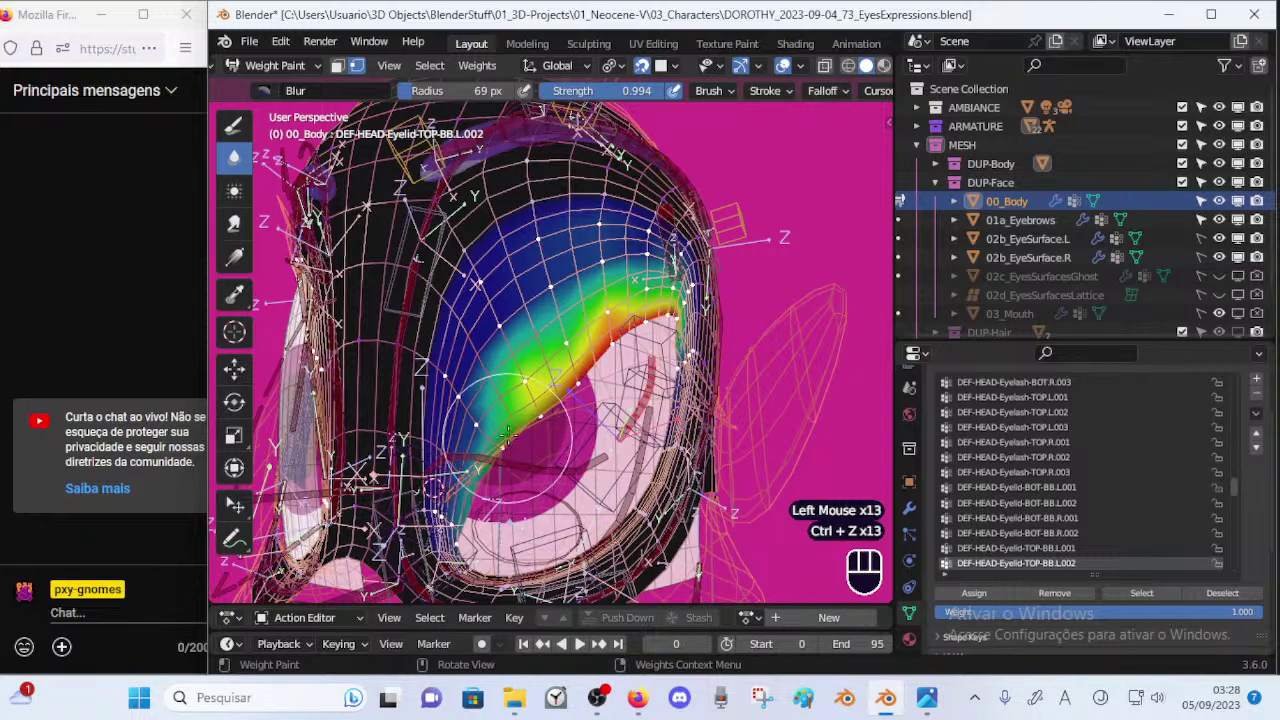
Blur the DEF-HEAD-Eyelid-TOP-BB.L.002 weights across the upper lid, from the inner side over the top to the outer corner.
click(466, 440)
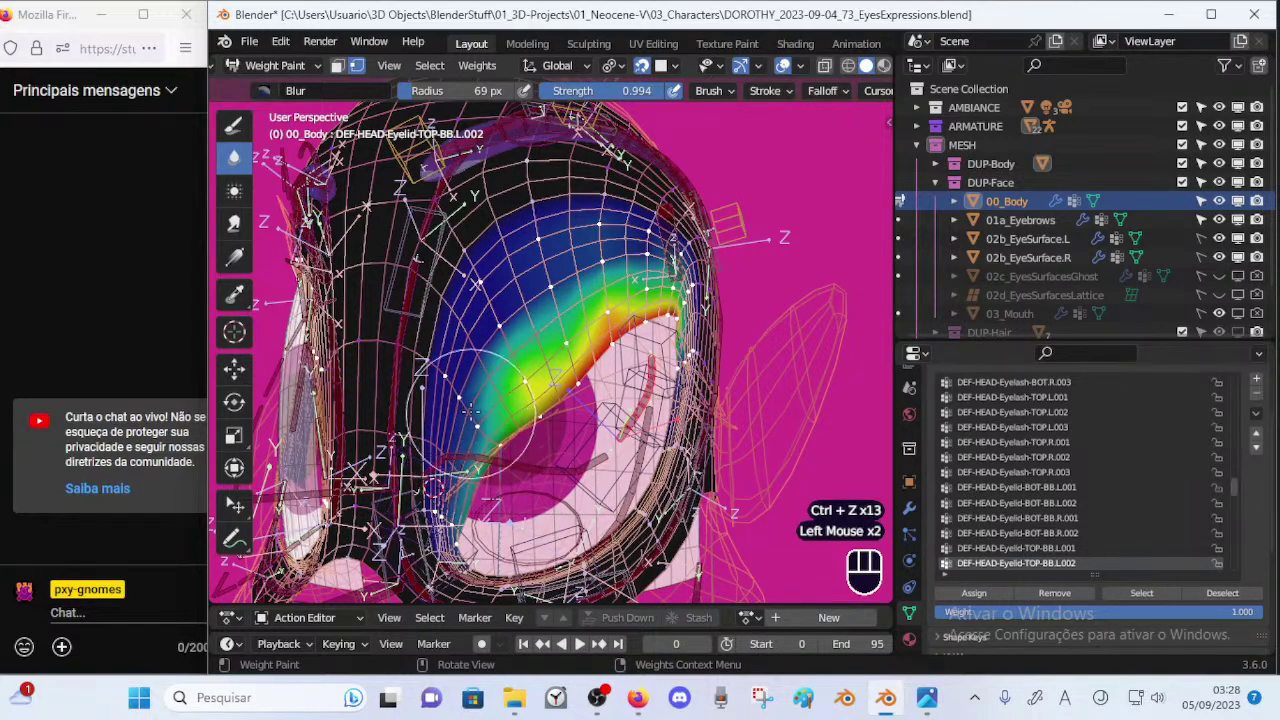
click(484, 354)
click(496, 344)
click(513, 328)
click(540, 303)
mouse_move(586, 273)
middle_down()
mouse_move(593, 301)
mouse_move(568, 276)
middle_up()
click(604, 250)
click(622, 244)
click(664, 242)
click(676, 241)
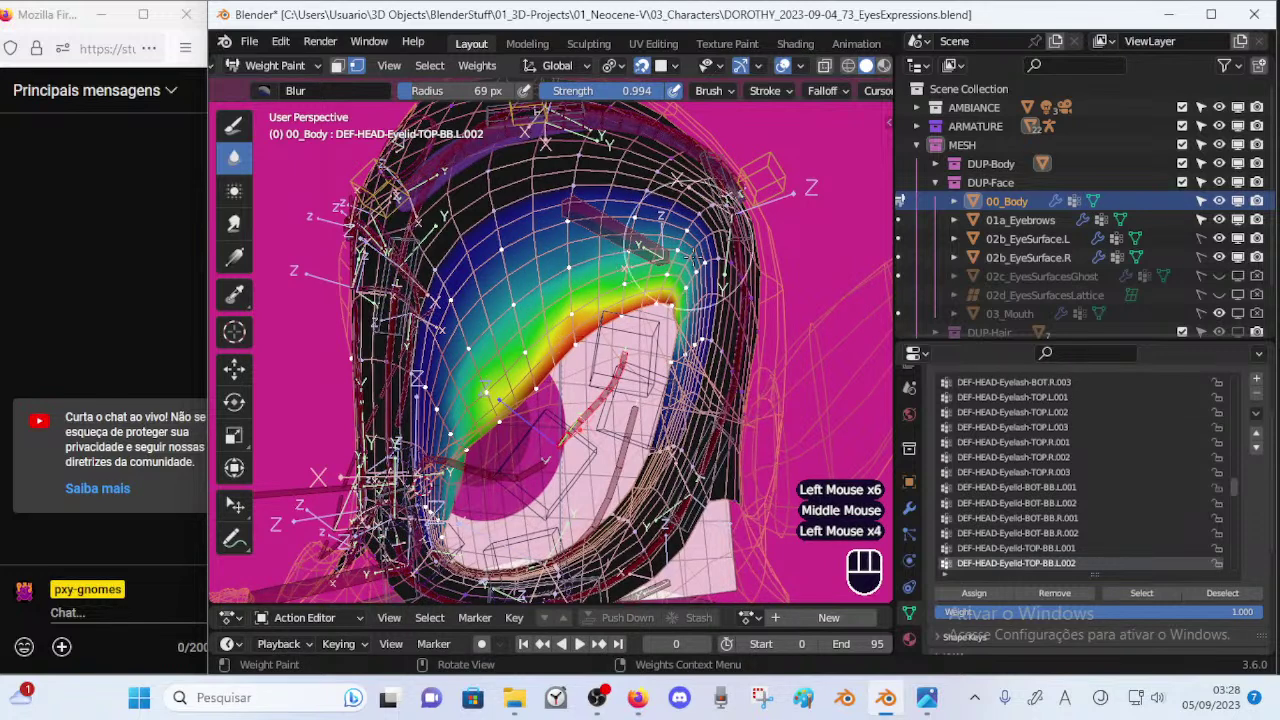
Blur the weights around the outer eye corner and the upper part of the lid.
click(714, 284)
click(719, 258)
click(717, 236)
click(592, 233)
click(548, 256)
click(688, 228)
click(692, 240)
Smear the weights upward at the inner eye corner with the Smear brush at a 99 px radius.
ctrl+middle_drag(577, 315, 582, 290)
middle_drag(582, 290, 585, 326)
click(234, 224)
key(f)
click(488, 440)
drag(488, 440, 436, 500)
key(ctrl+z)
shift+middle_drag(408, 545, 440, 494)
drag(438, 540, 446, 474)
drag(438, 532, 448, 464)
Smear the low weights outward along the inner half of the upper lid margin.
middle_click(449, 462)
drag(460, 404, 499, 386)
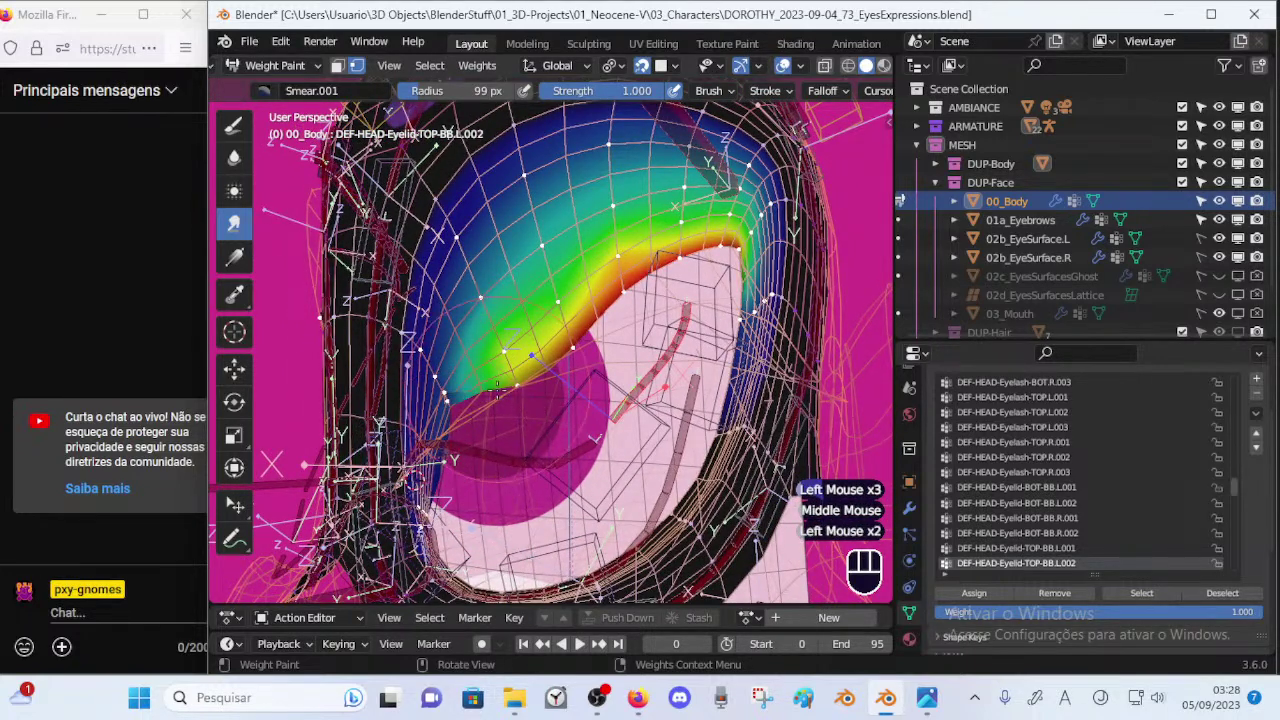
mouse_move(511, 391)
middle_down()
mouse_move(545, 398)
mouse_move(549, 386)
middle_up()
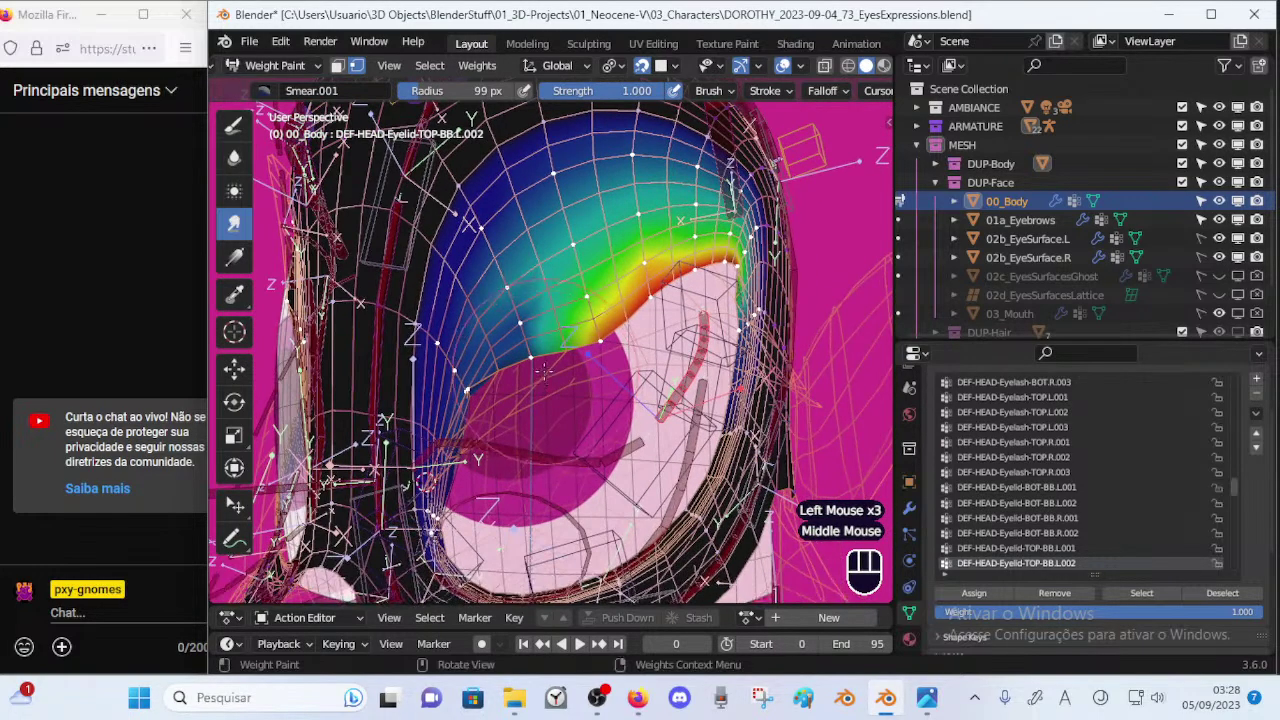
drag(532, 362, 565, 347)
mouse_move(467, 390)
middle_down()
mouse_move(625, 390)
mouse_move(445, 392)
mouse_move(596, 386)
middle_up()
mouse_move(500, 440)
mouse_down()
mouse_move(534, 426)
mouse_move(562, 325)
mouse_up()
middle_drag(566, 327, 502, 391)
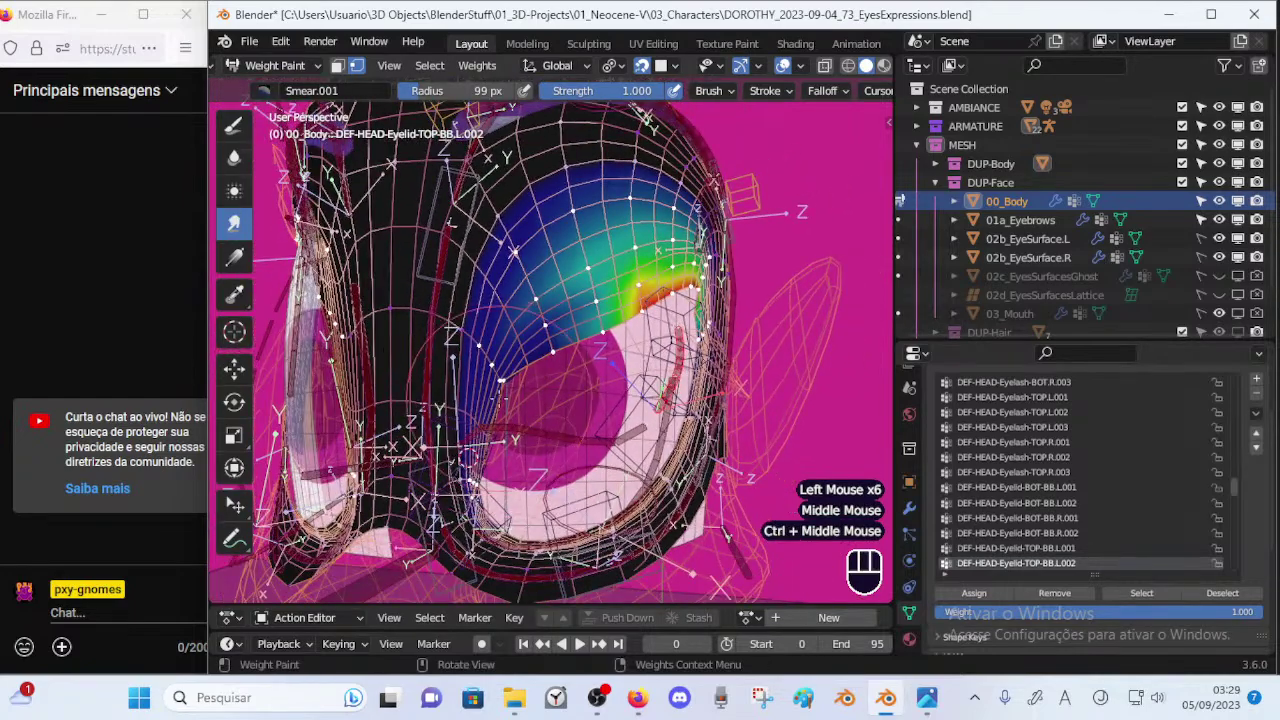
Smear the weights above the inner lid margin to even out the gradient.
middle_drag(553, 476, 519, 468)
mouse_move(628, 380)
middle_down()
mouse_move(610, 385)
mouse_move(622, 383)
middle_up()
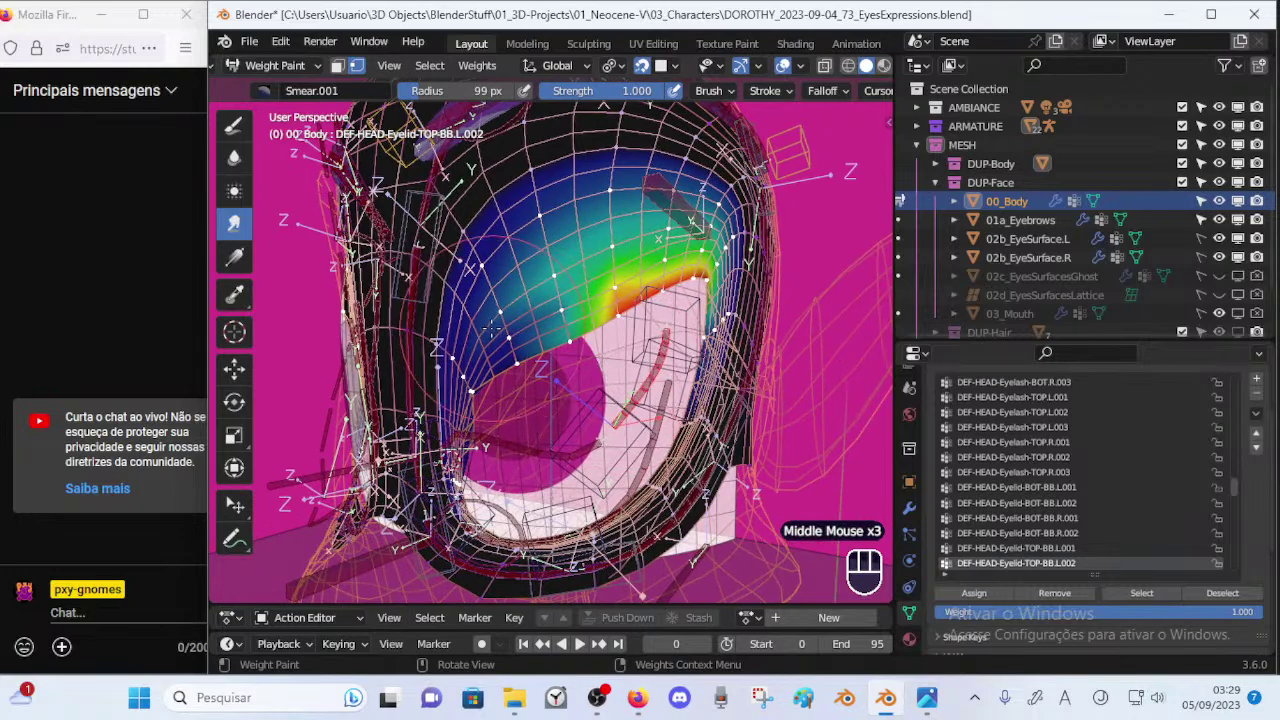
drag(491, 330, 516, 310)
Blur the weights along the middle and outer upper lid with the Blur brush at 69 px.
middle_drag(590, 338, 565, 270)
click(231, 156)
key(f)
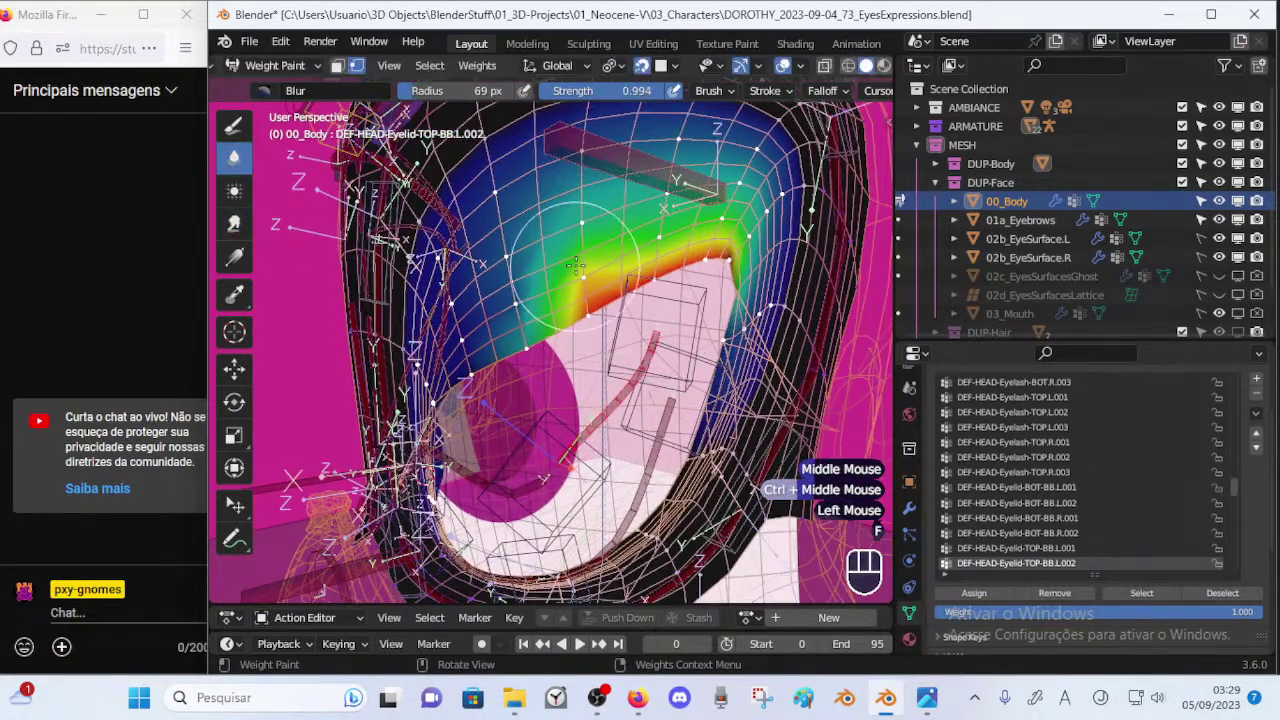
click(604, 236)
click(607, 239)
click(612, 235)
click(692, 204)
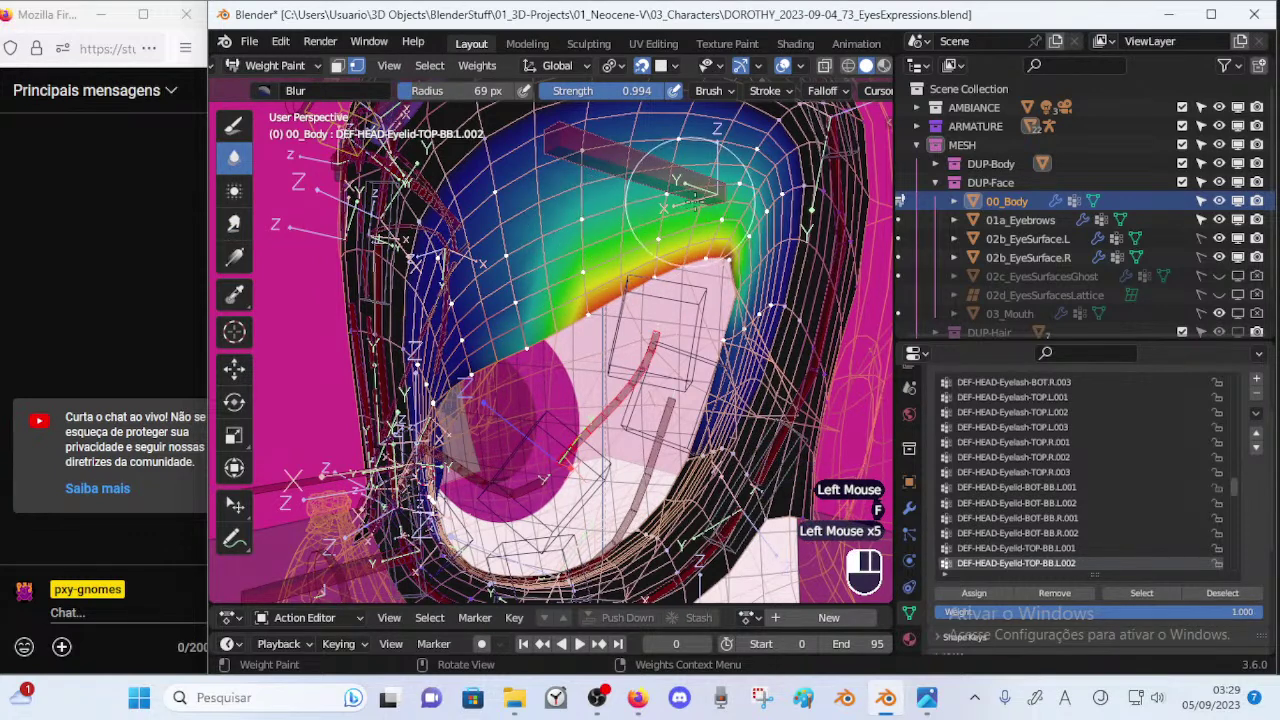
click(741, 211)
click(730, 197)
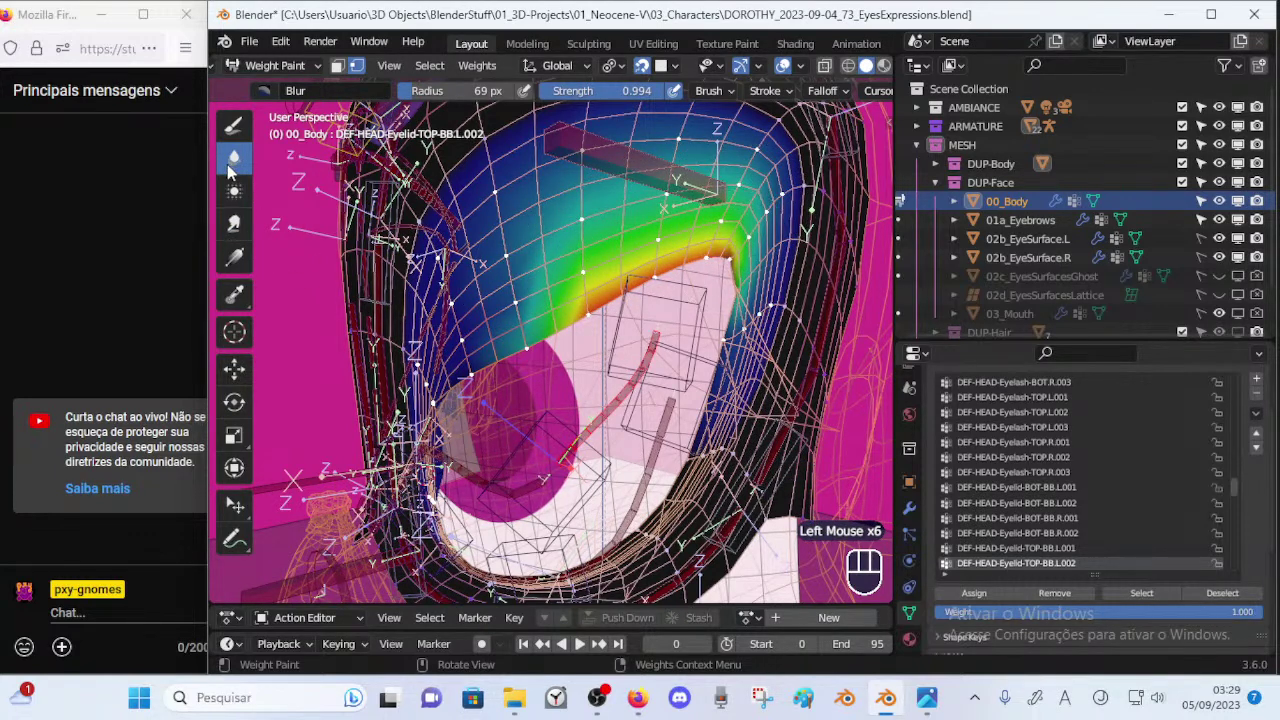
Blur the weights along the inner part of the upper lid margin.
click(484, 358)
click(486, 358)
click(466, 386)
mouse_move(440, 402)
middle_down()
mouse_move(518, 404)
mouse_move(470, 422)
mouse_move(494, 393)
mouse_move(450, 430)
middle_up()
mouse_move(450, 430)
middle_down()
mouse_move(484, 374)
mouse_move(466, 370)
middle_up()
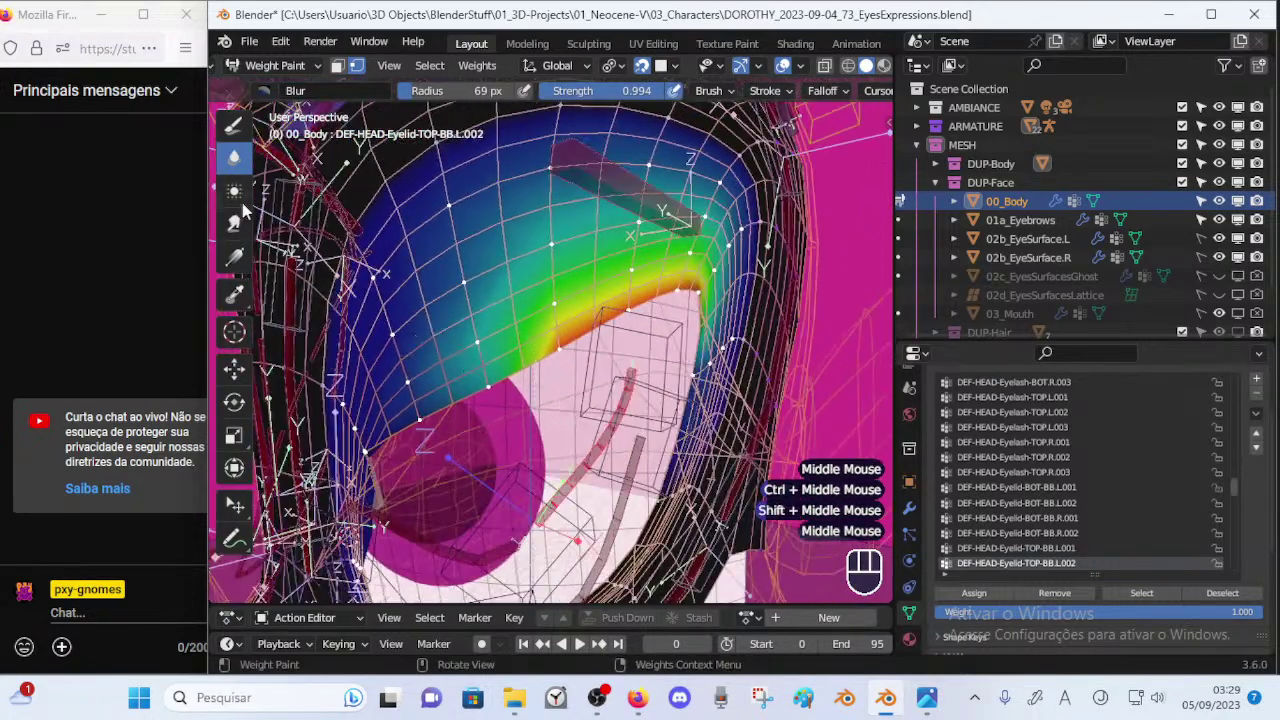
Switch to the Draw tool's Mix brush with weight 1.000 and a 37 px radius.
click(243, 222)
click(244, 133)
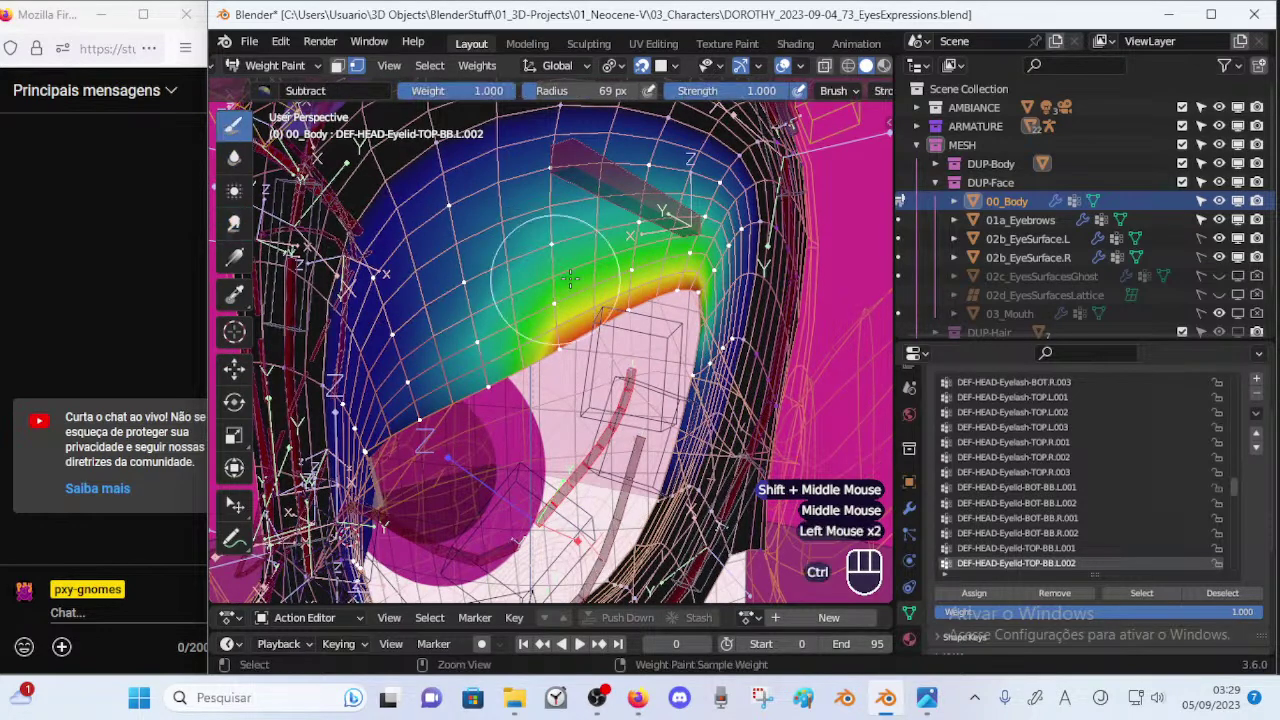
key(ctrl+f)
click(612, 274)
click(277, 93)
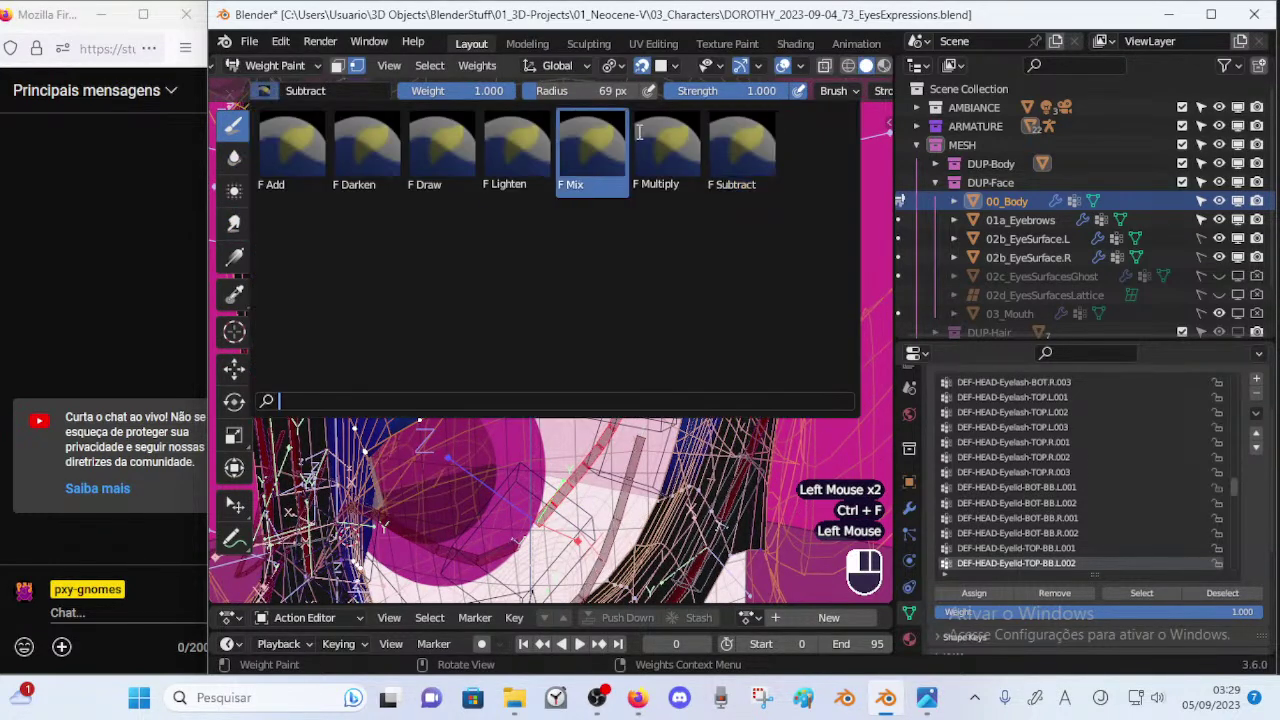
click(589, 140)
key(f)
click(557, 351)
Paint weight 1.000 along the middle and outer upper lid margin, redoing the stroke at the outer corner.
click(561, 349)
click(631, 310)
click(635, 310)
middle_drag(676, 298, 668, 290)
click(668, 290)
click(665, 285)
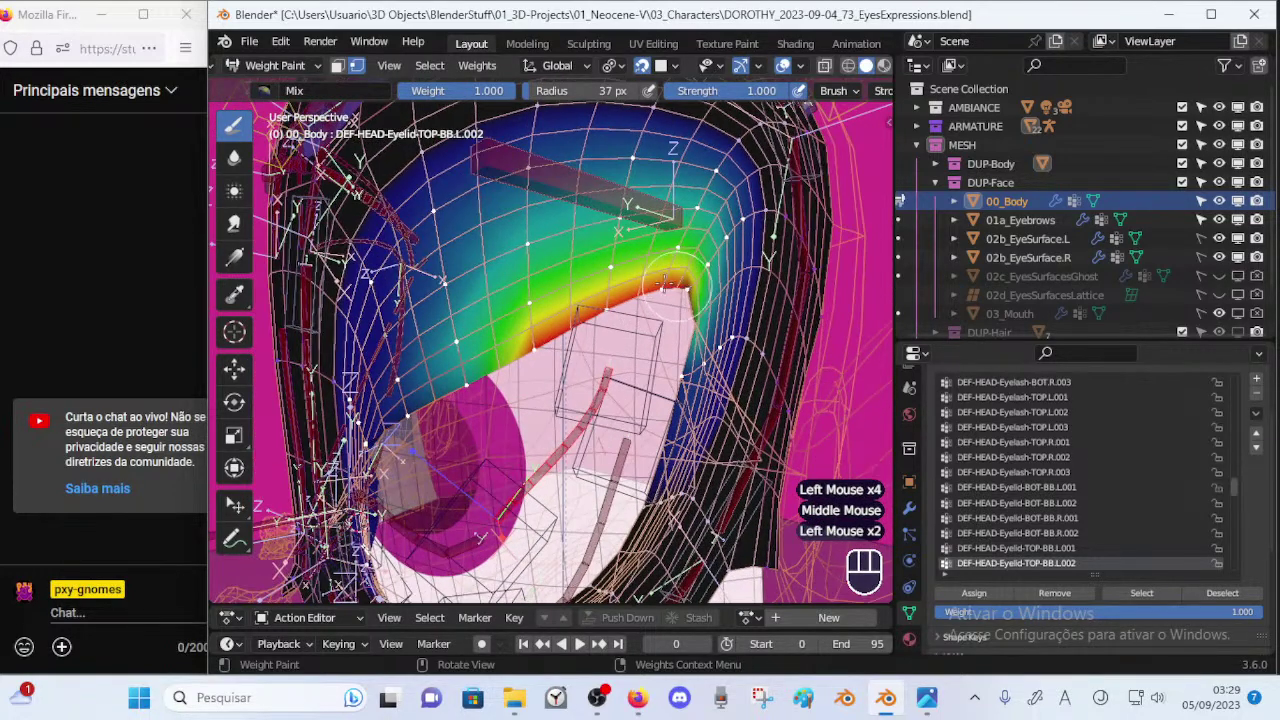
click(685, 367)
key(ctrl+z)
click(676, 356)
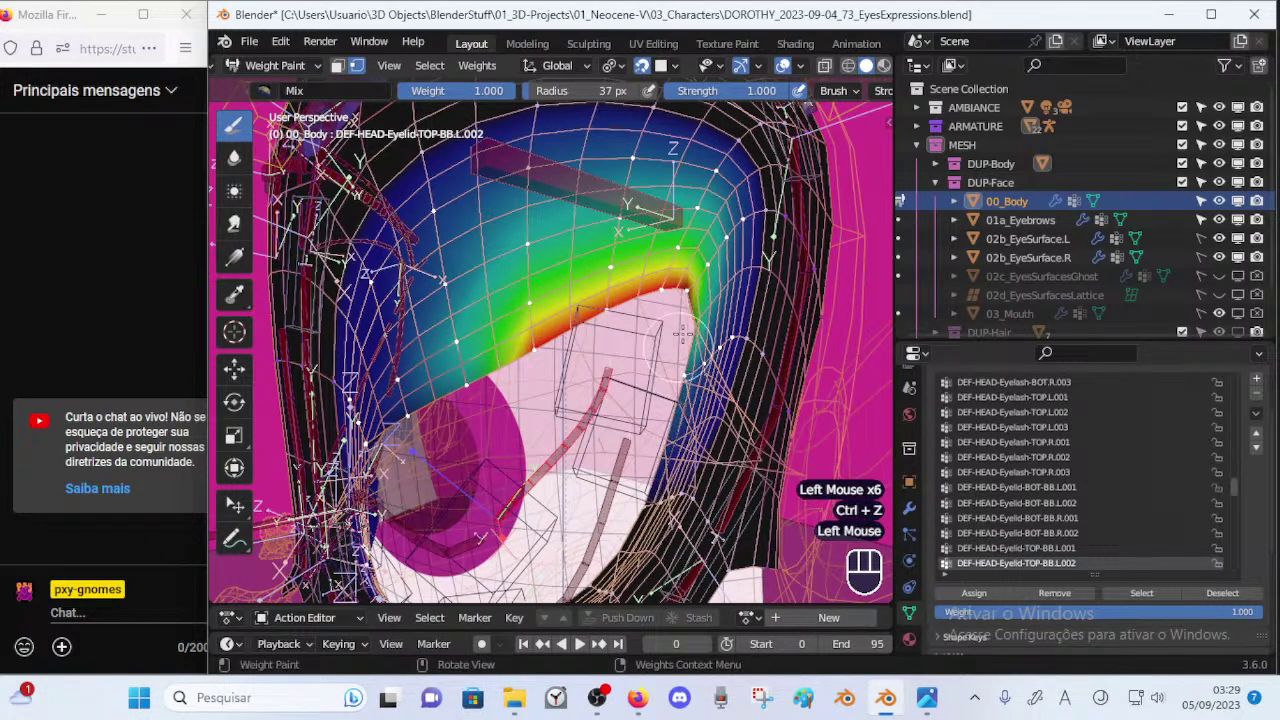
Paint weight 1.000 along the left upper lid margin, undoing and redoing the stroke toward the inner part.
click(685, 286)
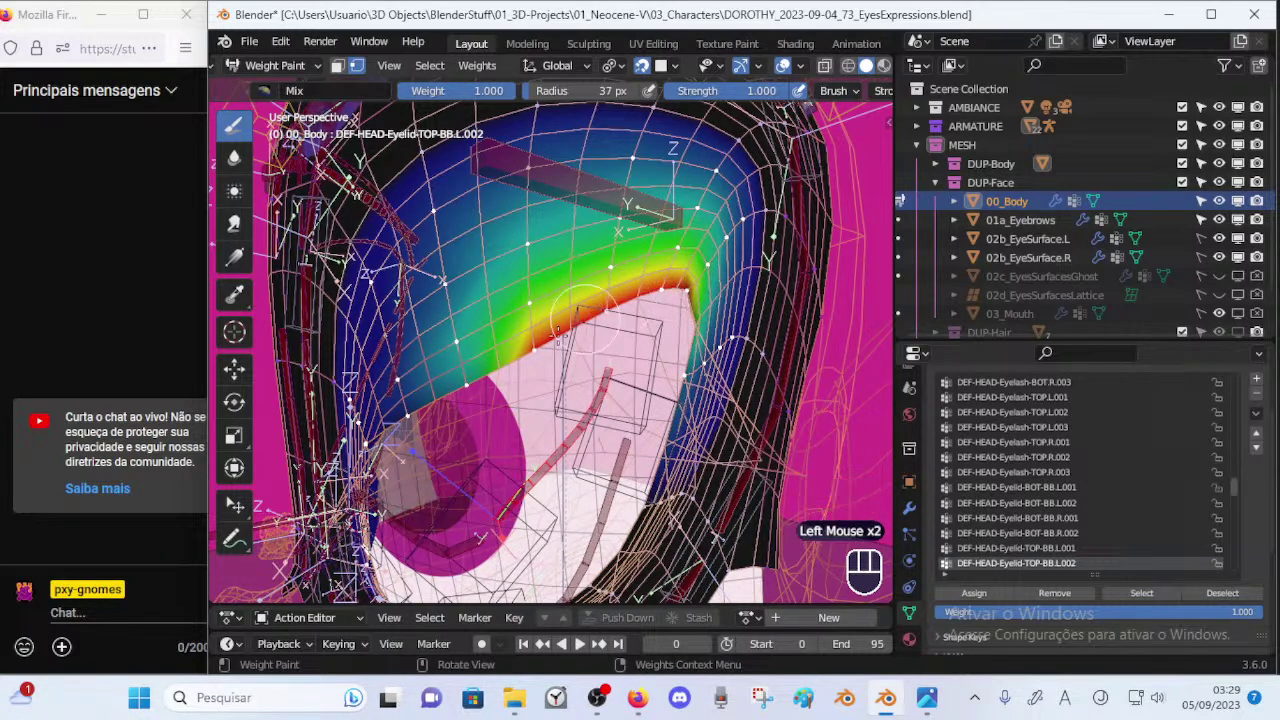
click(479, 380)
key(ctrl+z)
middle_drag(526, 350, 541, 370)
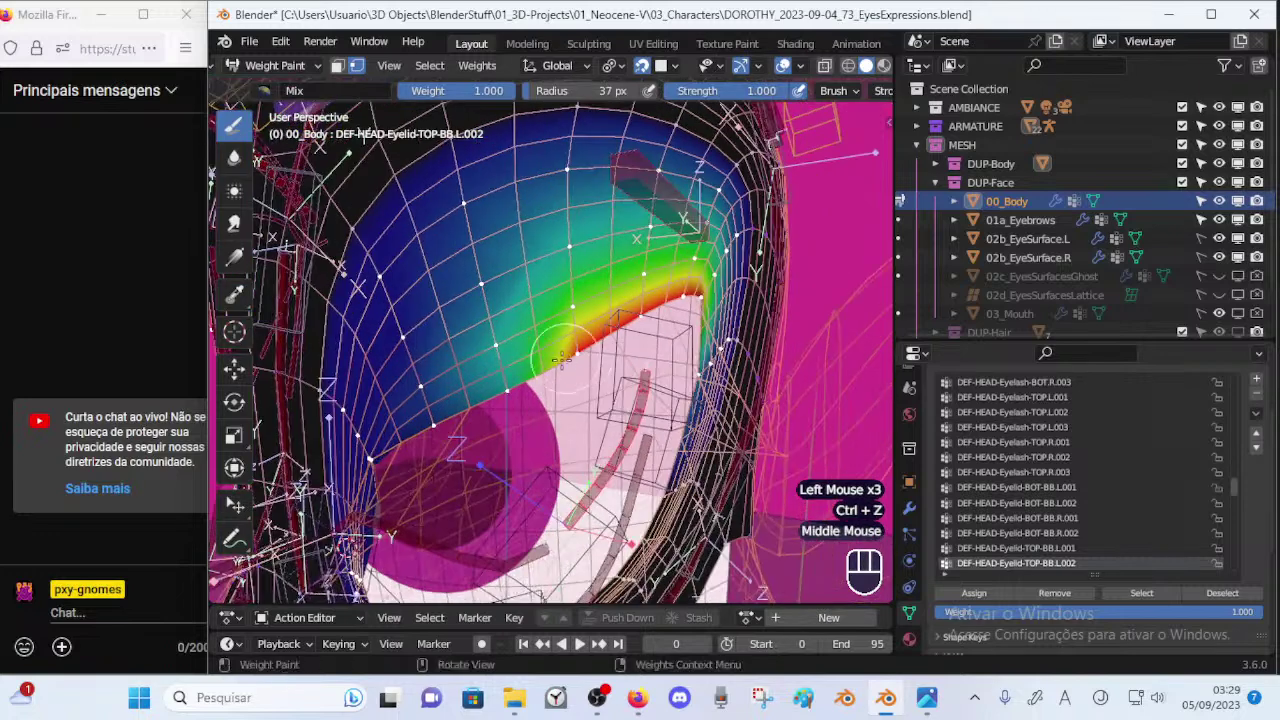
click(520, 381)
click(576, 355)
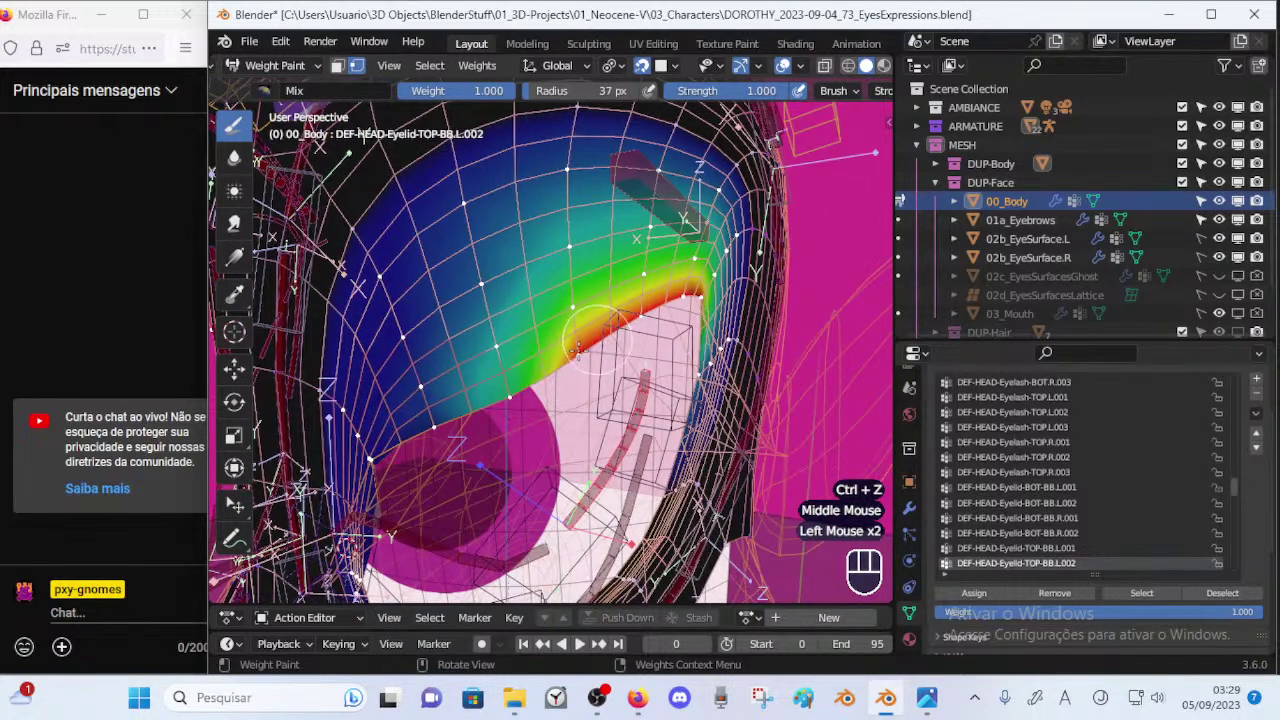
Blur the weights across the middle and outer upper lid with the Blur brush at a 78 px radius.
click(234, 157)
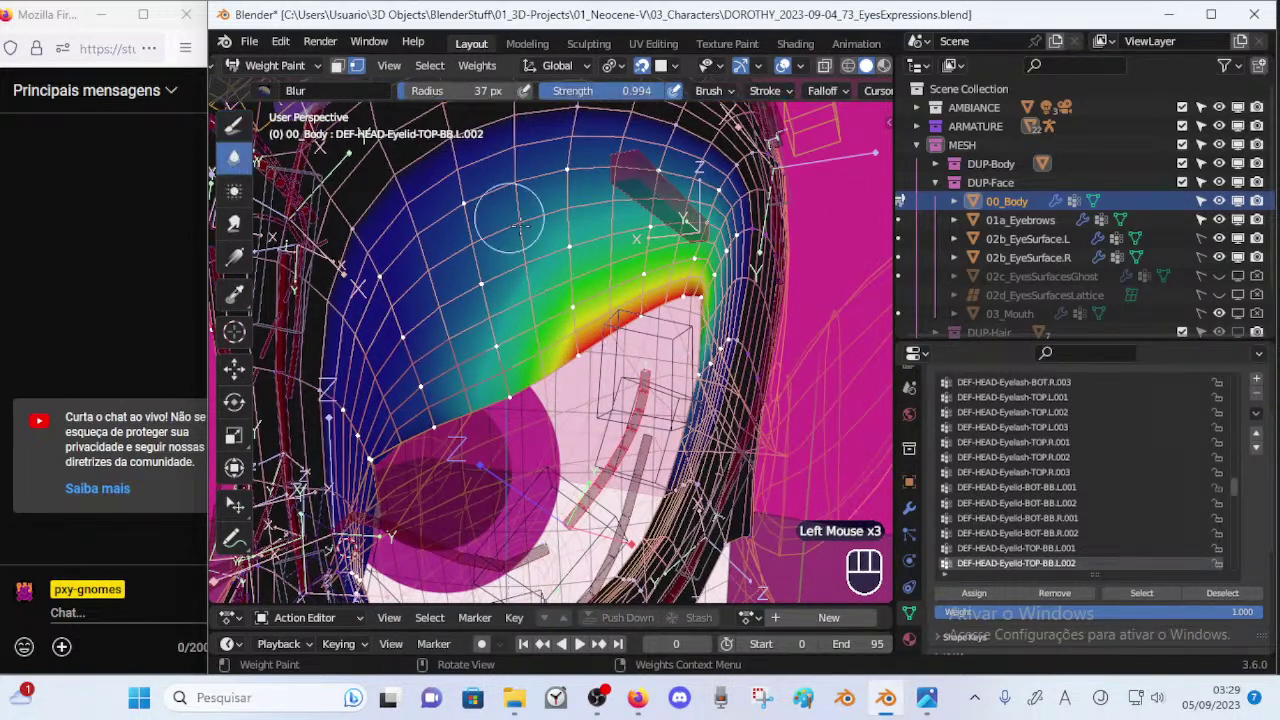
key(f)
click(612, 255)
click(618, 232)
click(658, 232)
click(724, 220)
click(690, 217)
click(604, 212)
click(560, 212)
click(546, 214)
click(678, 202)
click(630, 180)
click(508, 352)
click(498, 380)
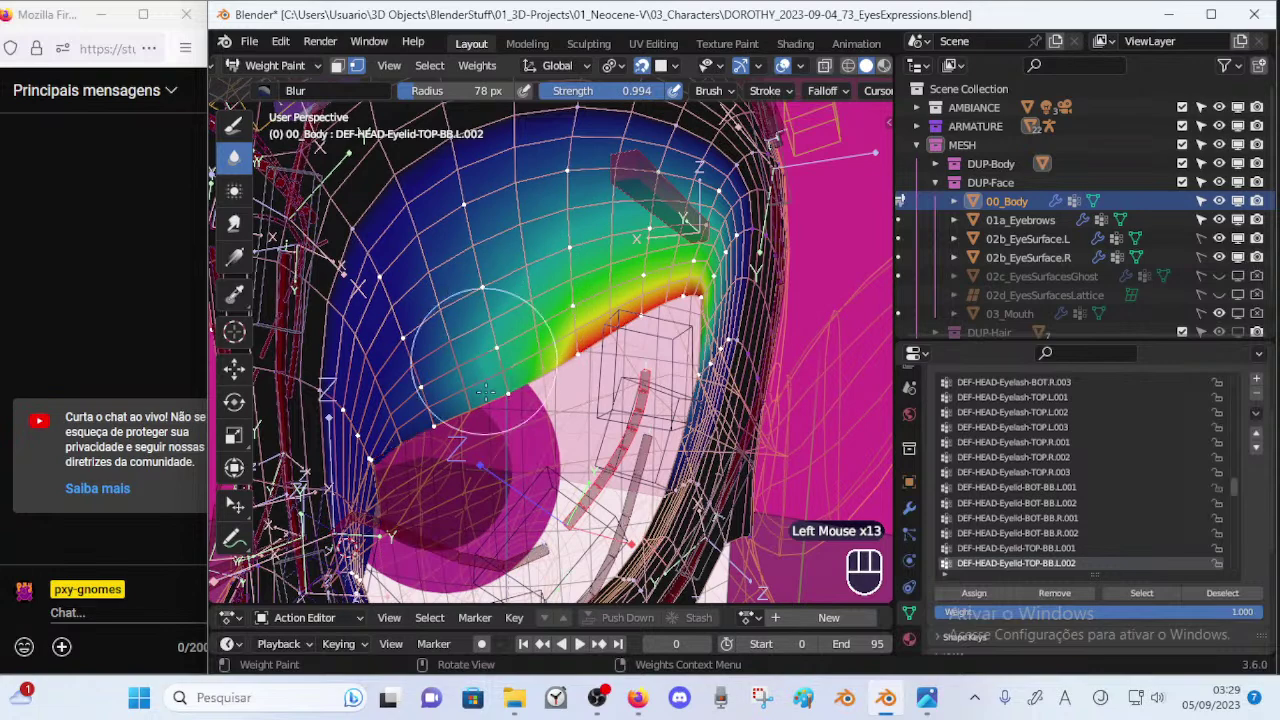
Blur the weights along the inner part of the upper lid toward the inner eye corner.
ctrl+middle_drag(472, 385, 476, 440)
middle_drag(476, 440, 541, 372)
click(541, 362)
click(506, 405)
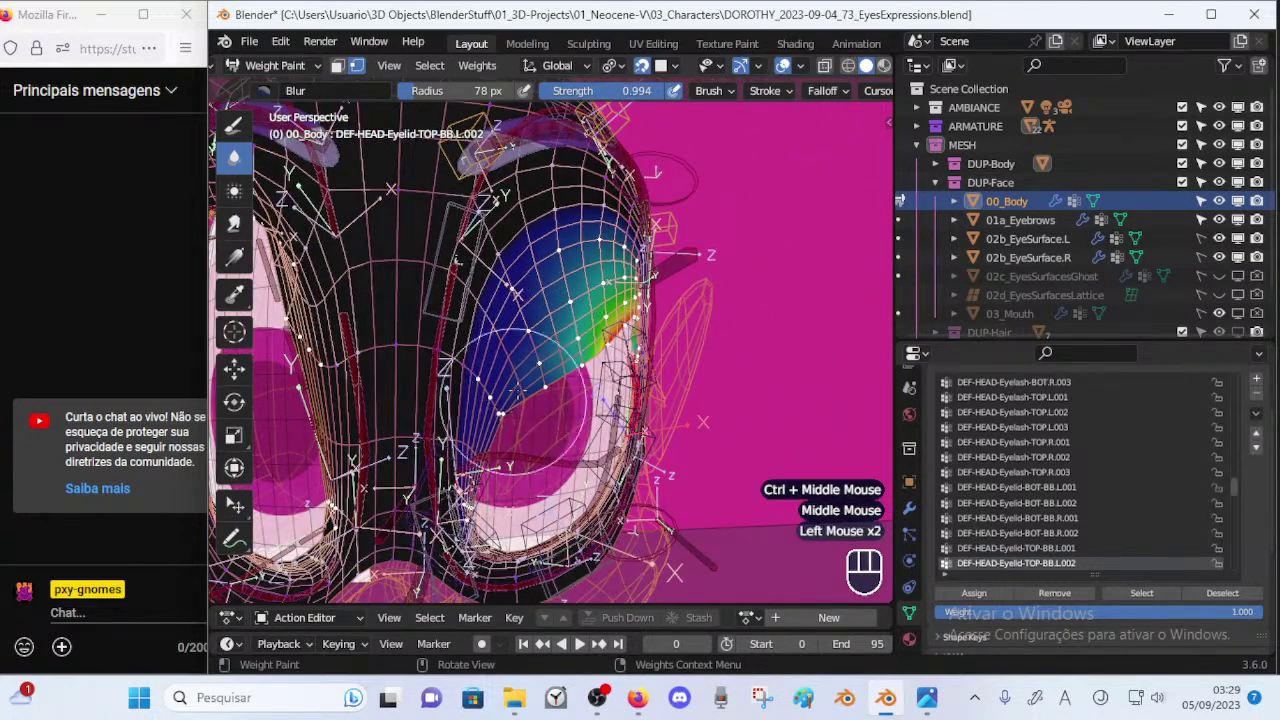
click(492, 440)
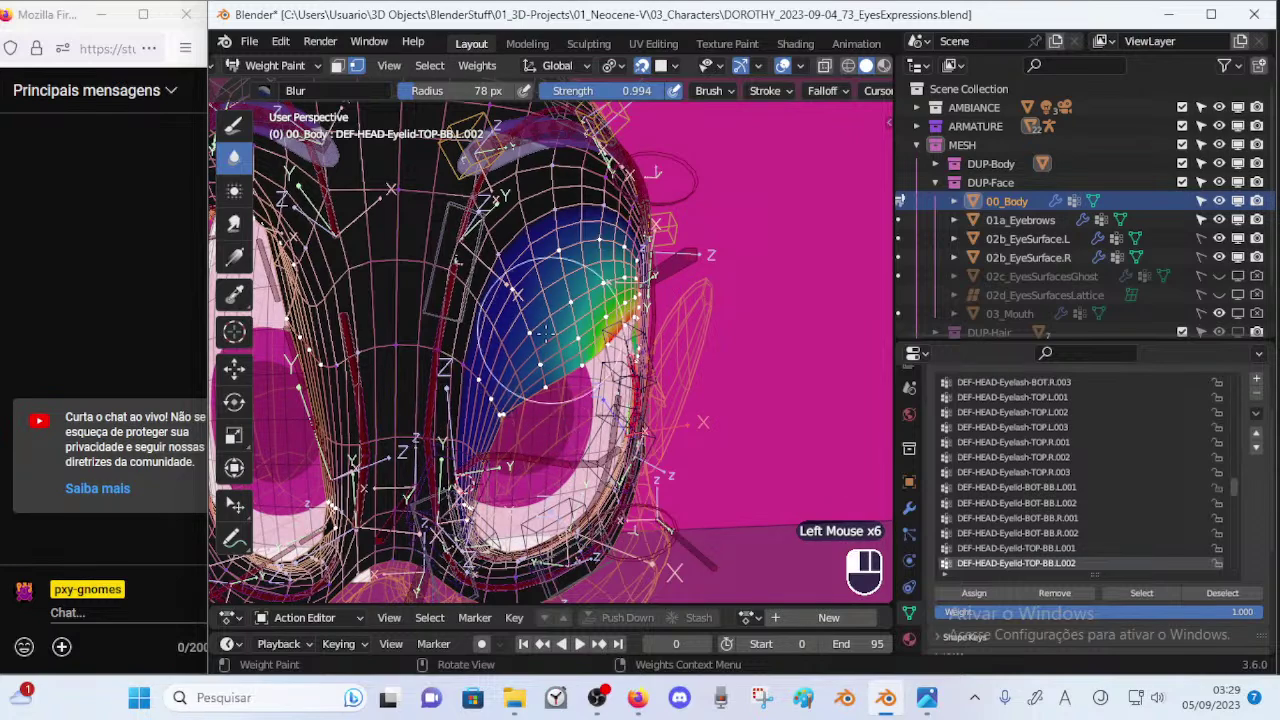
middle_drag(602, 262, 556, 266)
click(554, 268)
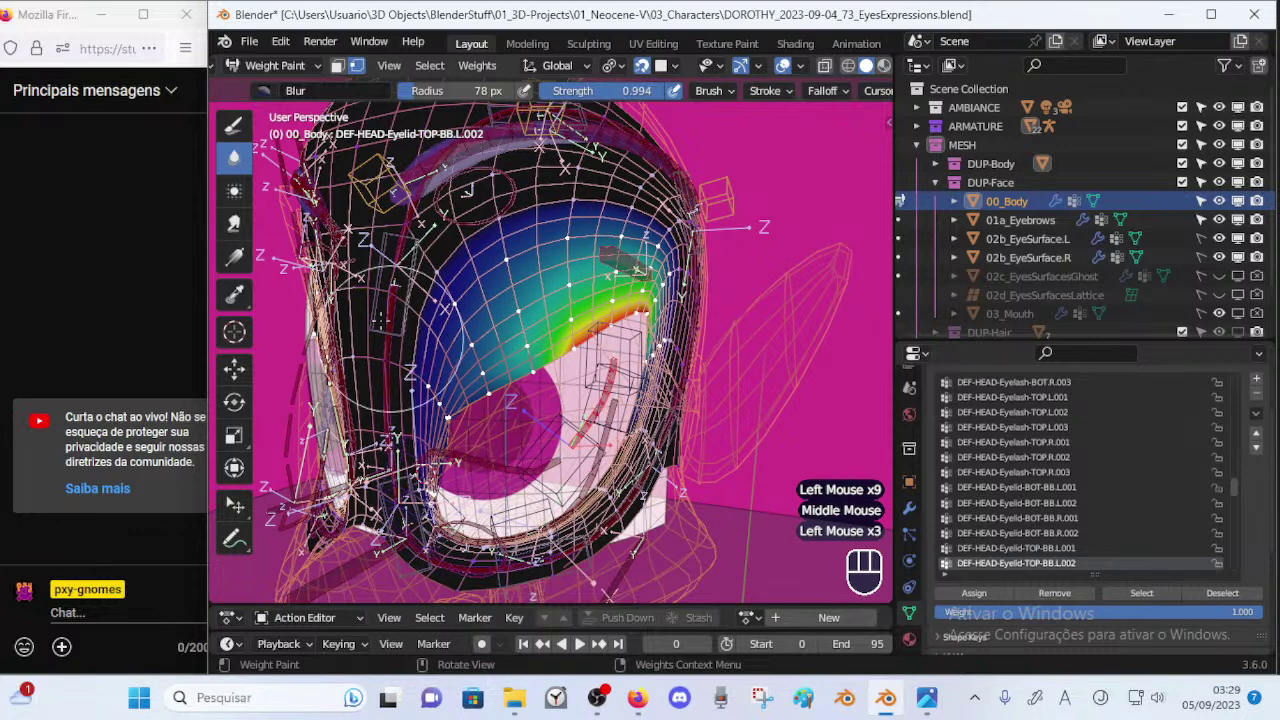
Smear the upper lid weights along the margin toward the inner corner with the Smear brush at 92 px.
click(234, 223)
key(f)
click(512, 352)
mouse_move(512, 352)
mouse_down()
mouse_move(450, 376)
mouse_move(484, 394)
mouse_up()
drag(540, 364, 528, 371)
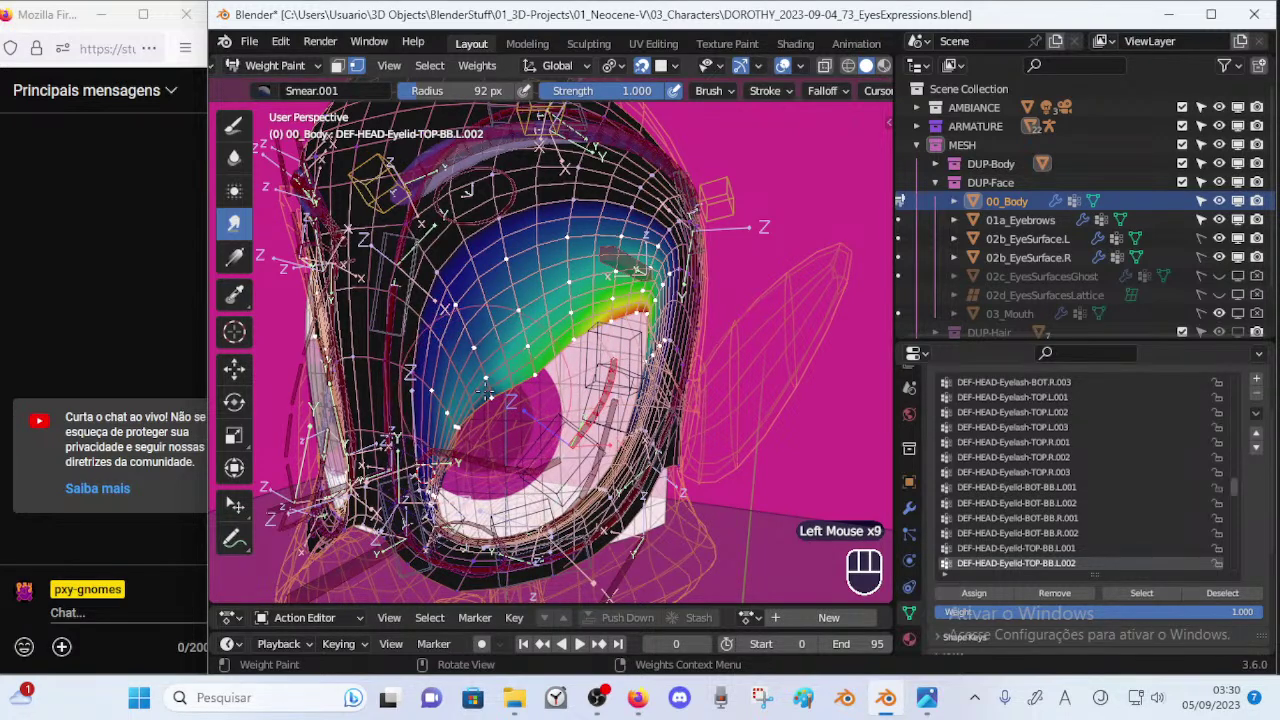
Try smearing the inner and middle lid weights with a 133 px radius, and undo those strokes.
key(f)
click(536, 413)
mouse_move(495, 363)
mouse_down()
mouse_move(502, 374)
mouse_move(552, 310)
mouse_up()
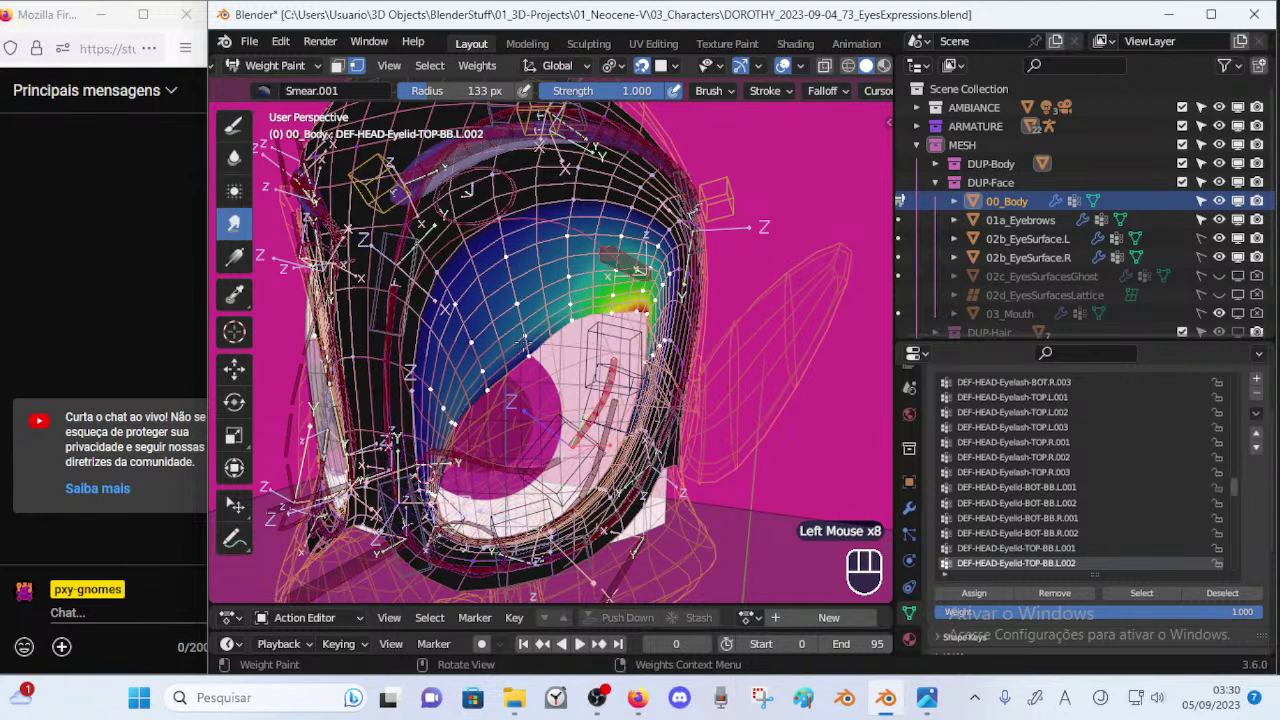
drag(478, 390, 459, 437)
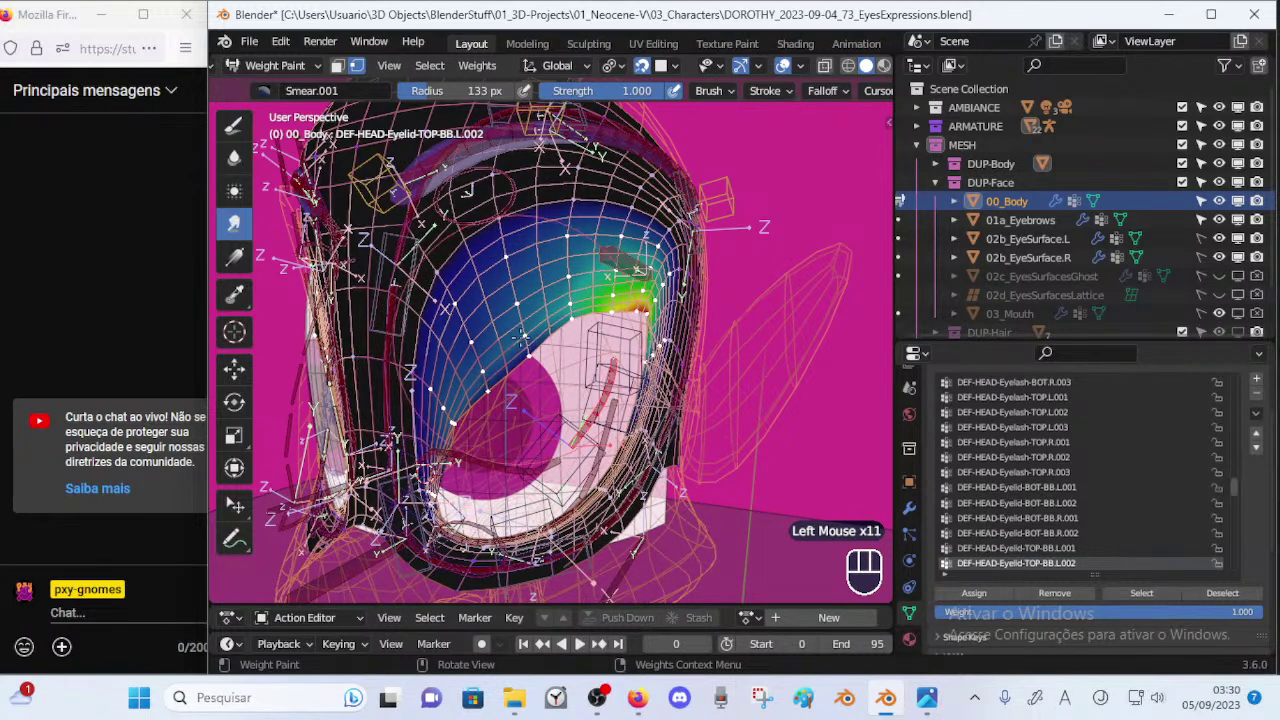
key(ctrl+z)
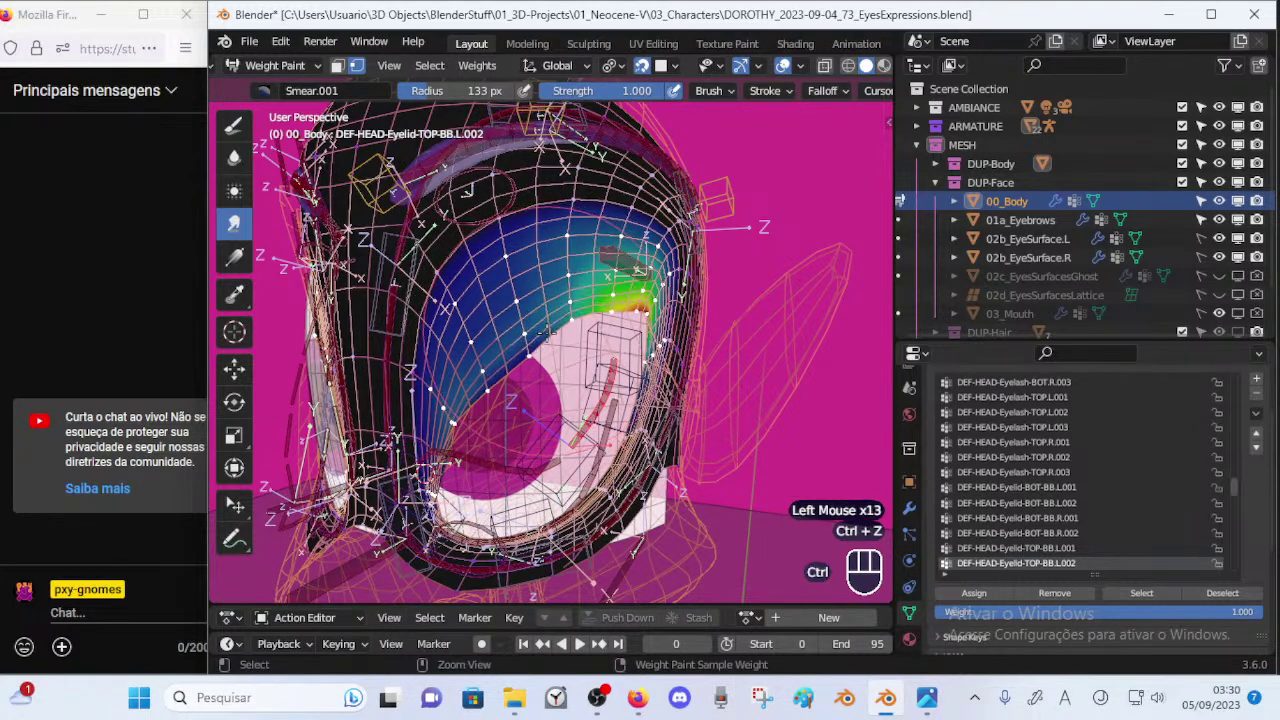
click(234, 158)
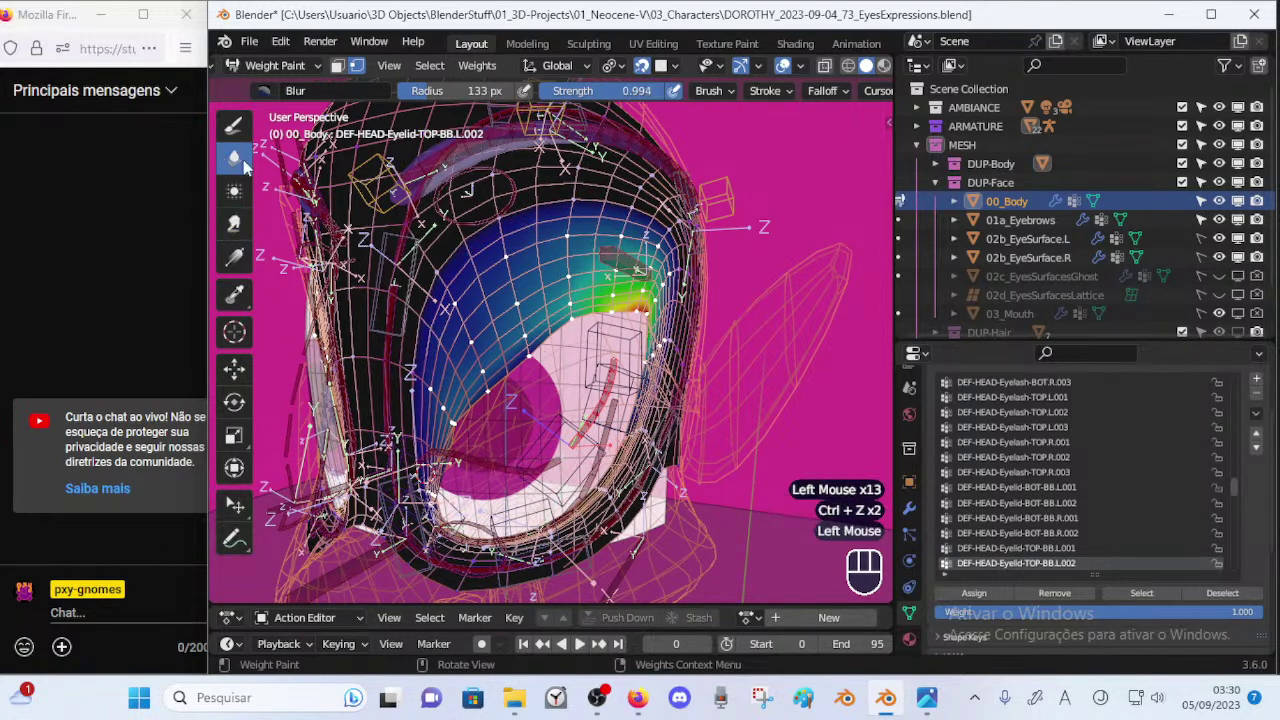
key(f)
click(484, 342)
key(ctrl+z)
key(ctrl+z)
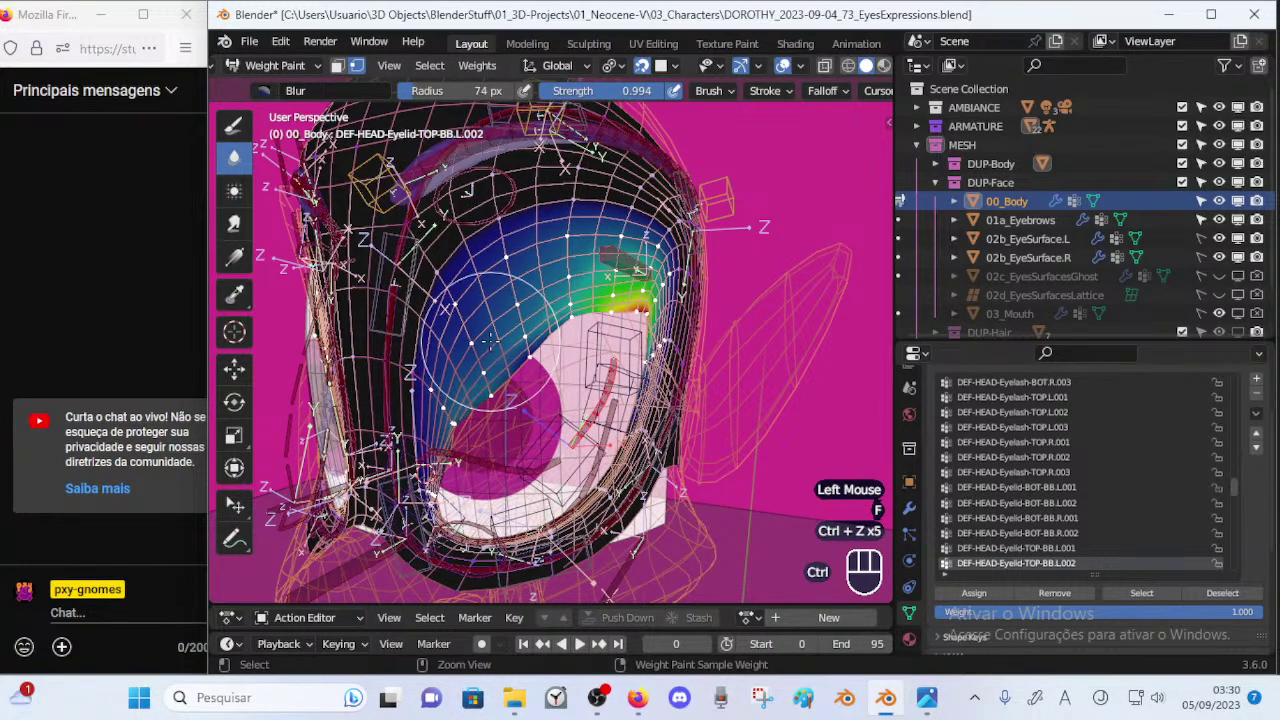
key(ctrl+z)
key(ctrl+z)
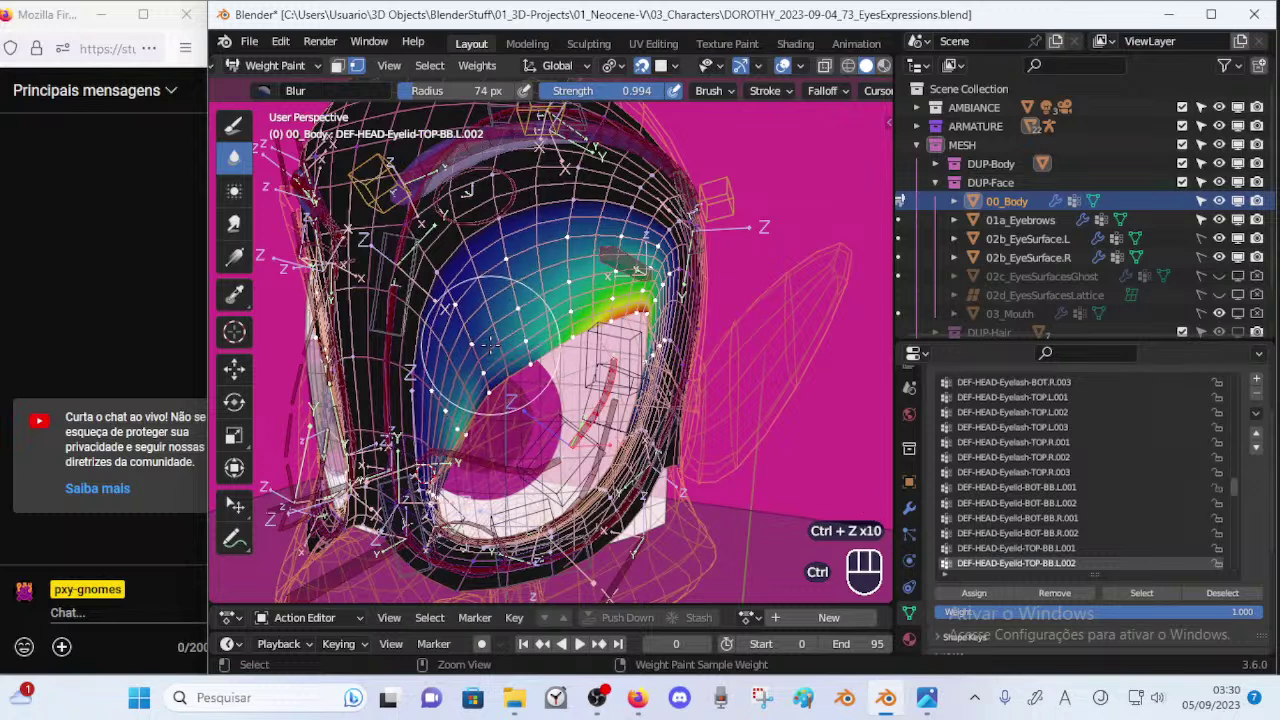
Switch to the Draw tool's Mix brush with a 43 px radius and dab weight 1.000 on the middle lid margin.
click(234, 126)
key(ctrl+f)
key(f)
click(612, 323)
ctrl+middle_drag(586, 336, 623, 304)
key(f)
click(690, 304)
key(ctrl+f)
click(653, 306)
key(ctrl+f)
click(666, 310)
key(f)
click(669, 304)
click(577, 347)
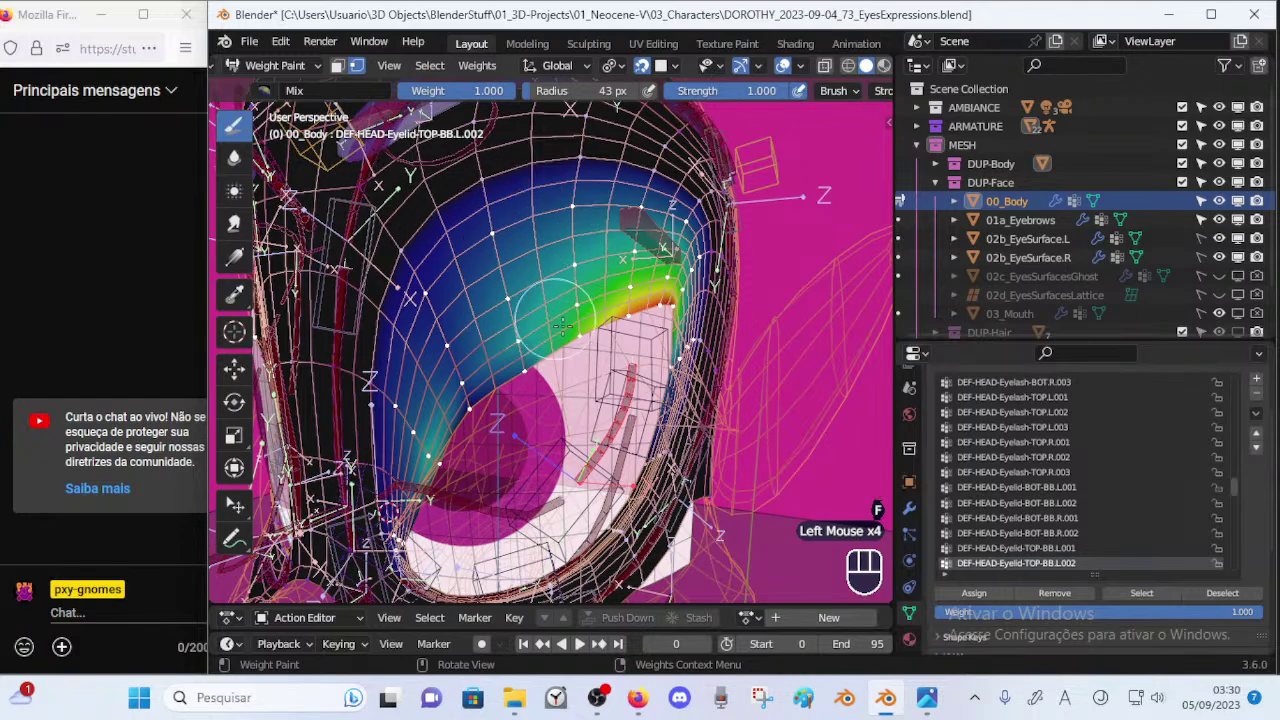
Try painting weight 1.000 on the middle lid margin with 43 px and 115 px radii, undoing the strokes.
middle_drag(607, 322, 572, 328)
click(556, 350)
click(556, 352)
key(ctrl+z)
ctrl+middle_drag(562, 373, 568, 294)
key(f)
click(632, 302)
click(568, 325)
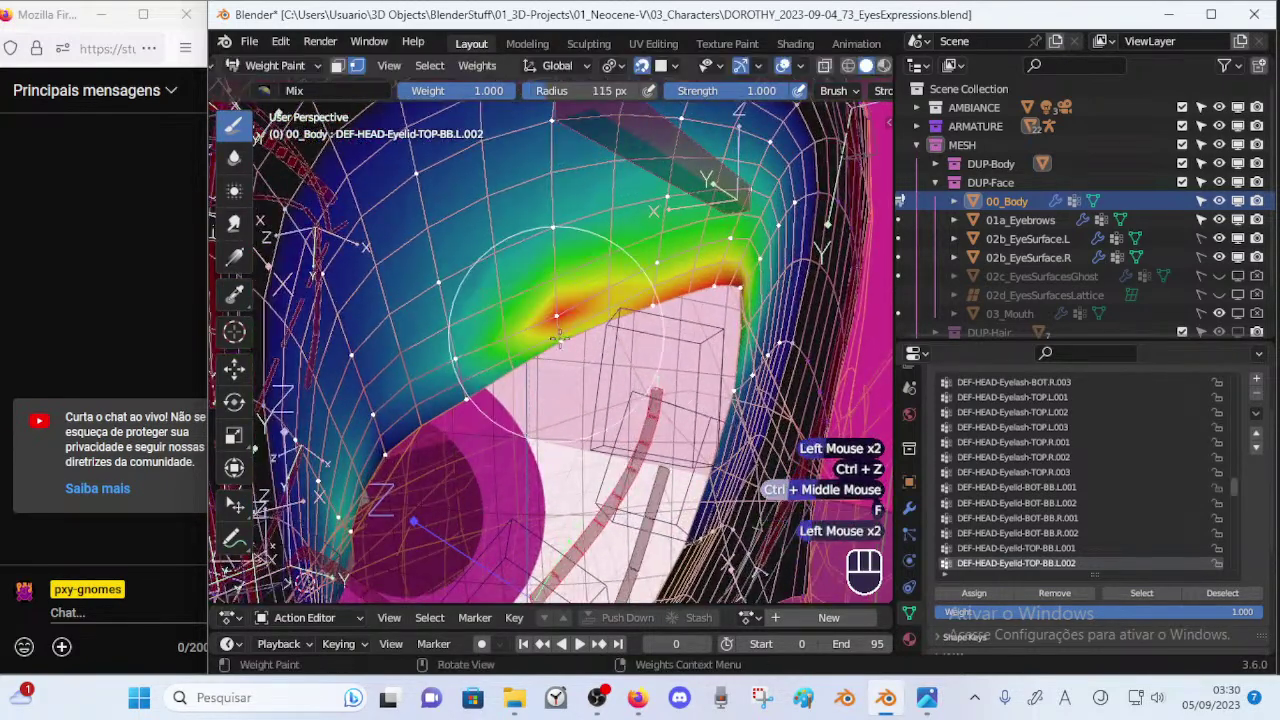
key(ctrl+z)
key(ctrl+z)
click(570, 354)
key(ctrl+z)
click(562, 345)
key(ctrl+z)
Hide the left eye surface 02b_EyeSurface.L in the viewport while keeping the body mesh shown.
mouse_move(714, 186)
middle_down()
mouse_move(560, 235)
mouse_move(353, 338)
mouse_move(450, 375)
middle_up()
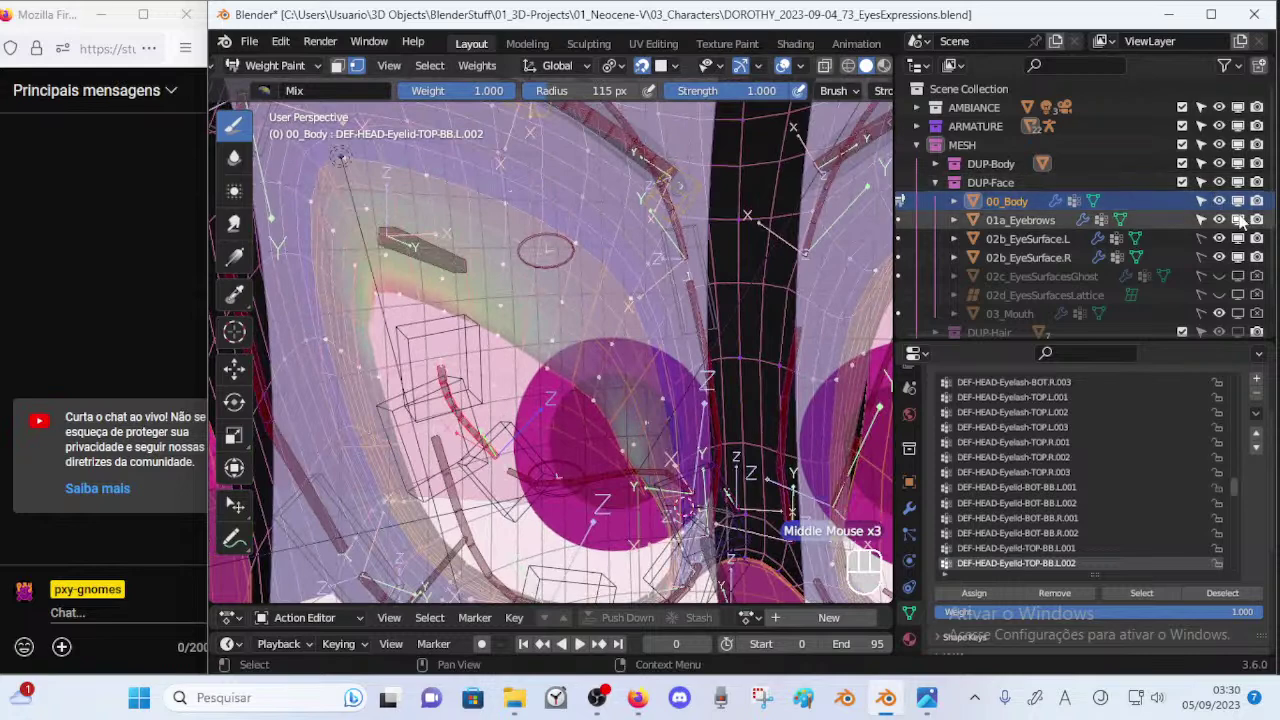
click(1238, 202)
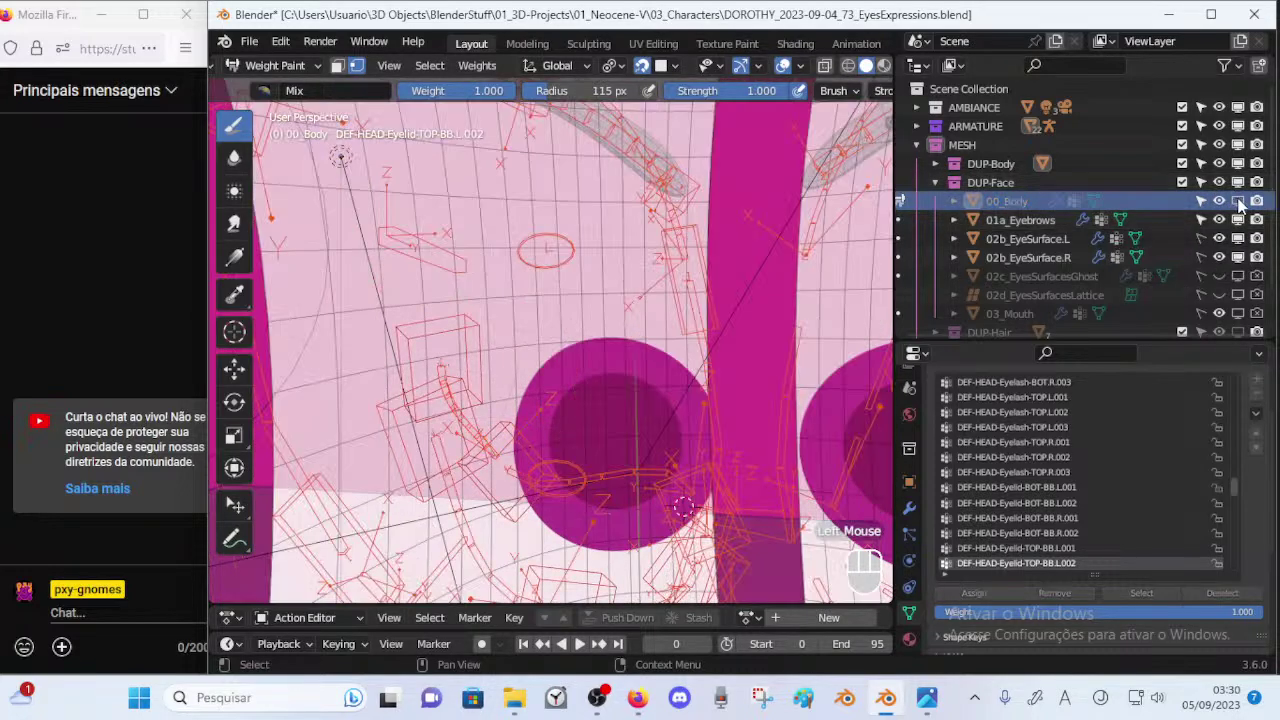
click(1238, 202)
click(1238, 239)
Paint weight 1.000 along the middle and outer upper lid margin from inside the head with a 32 px radius.
middle_drag(590, 332, 535, 335)
ctrl+middle_drag(535, 335, 537, 307)
key(f)
click(431, 357)
key(f)
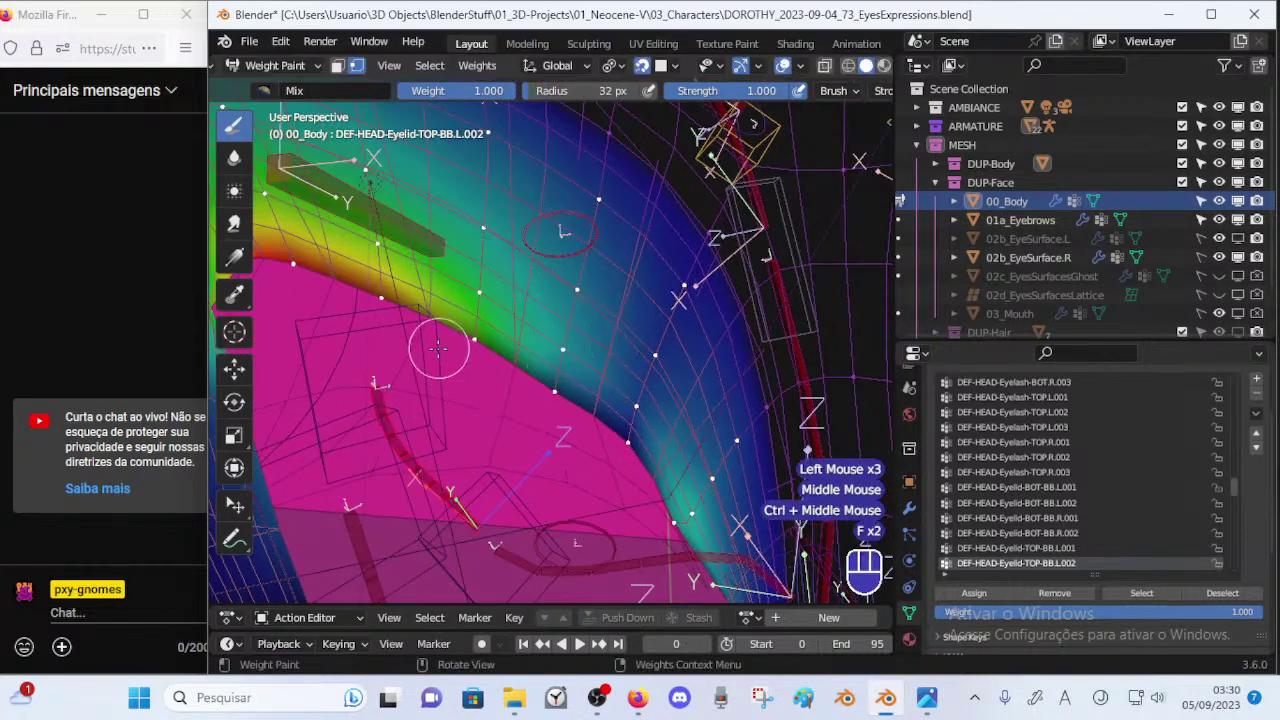
click(503, 343)
click(473, 345)
click(472, 349)
click(474, 351)
click(384, 320)
mouse_move(384, 322)
shift+middle_down()
mouse_move(383, 346)
mouse_move(414, 363)
shift+middle_up()
shift+middle_drag(380, 299, 403, 309)
click(395, 312)
click(363, 297)
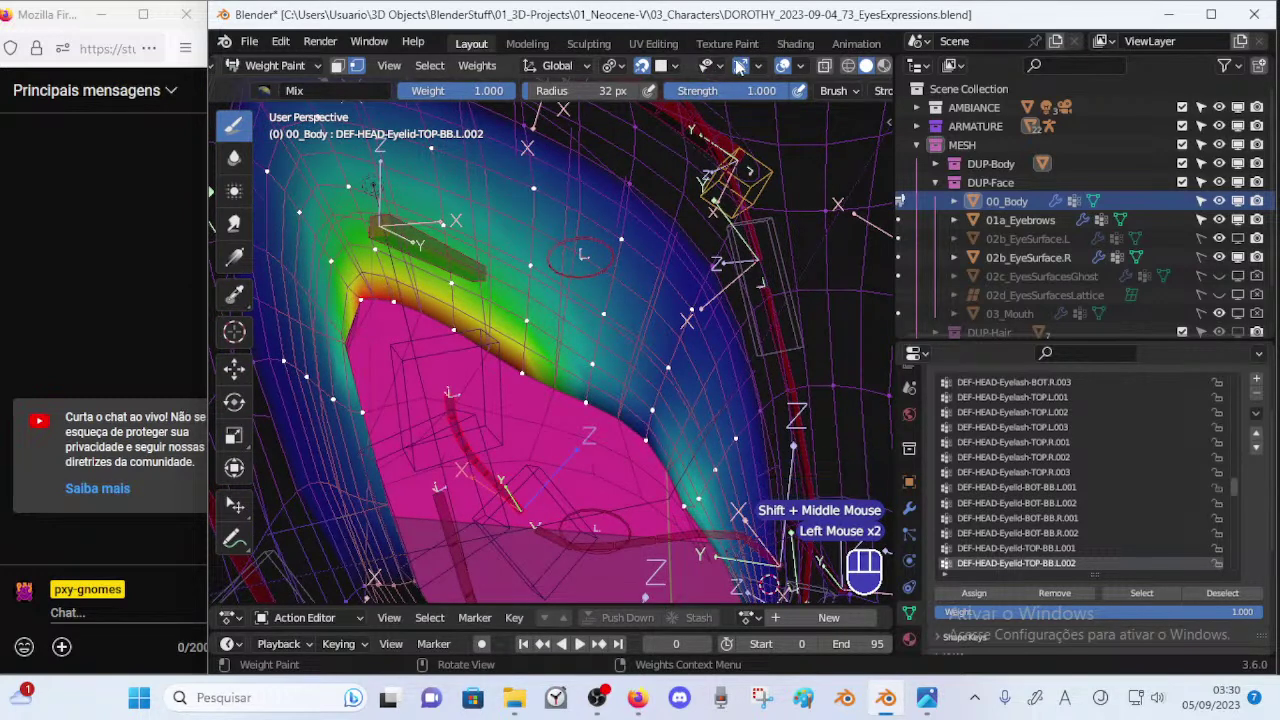
Check the Draw brush's falloff settings.
middle_drag(866, 68, 823, 68)
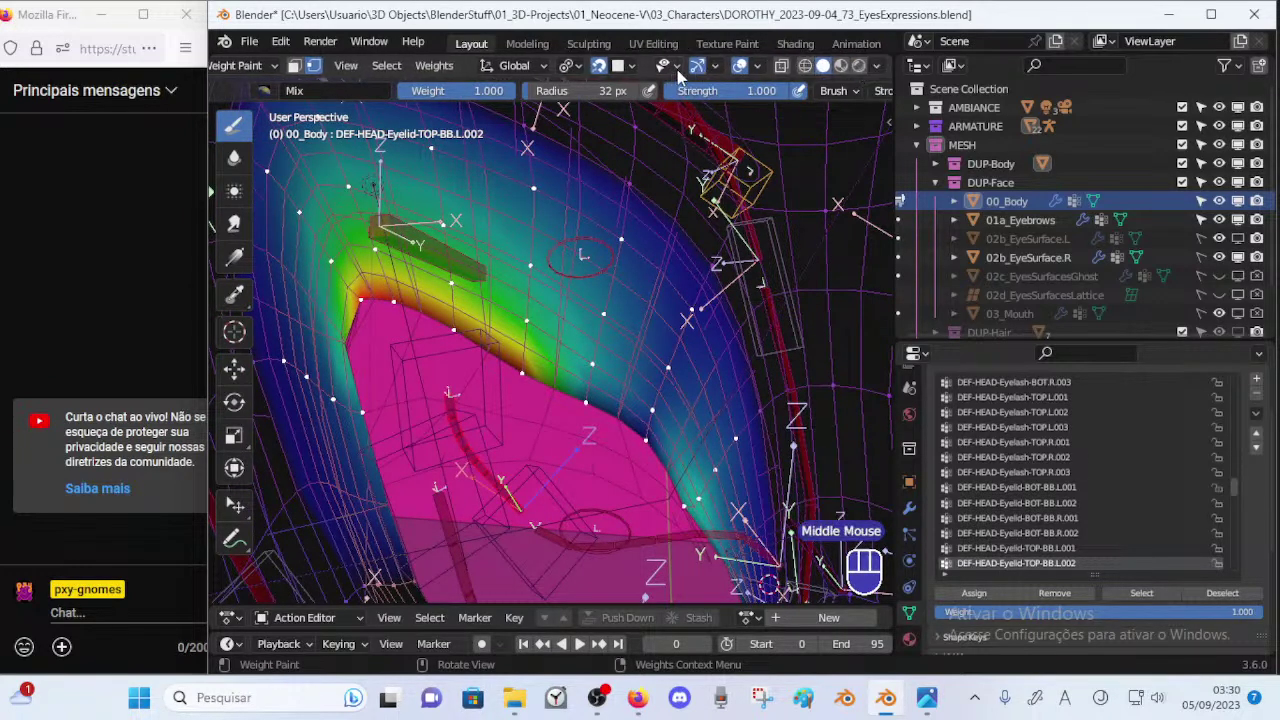
middle_drag(672, 78, 810, 68)
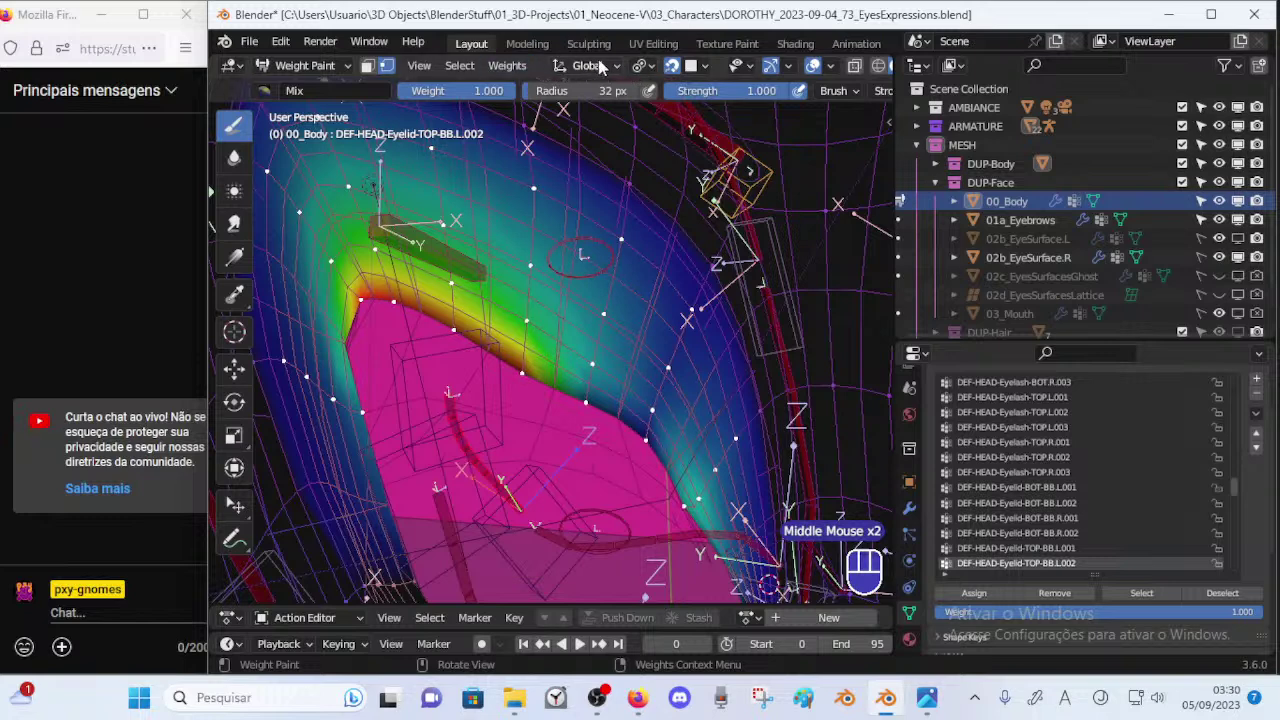
mouse_move(817, 69)
middle_down()
mouse_move(690, 60)
mouse_move(838, 61)
mouse_move(678, 91)
middle_up()
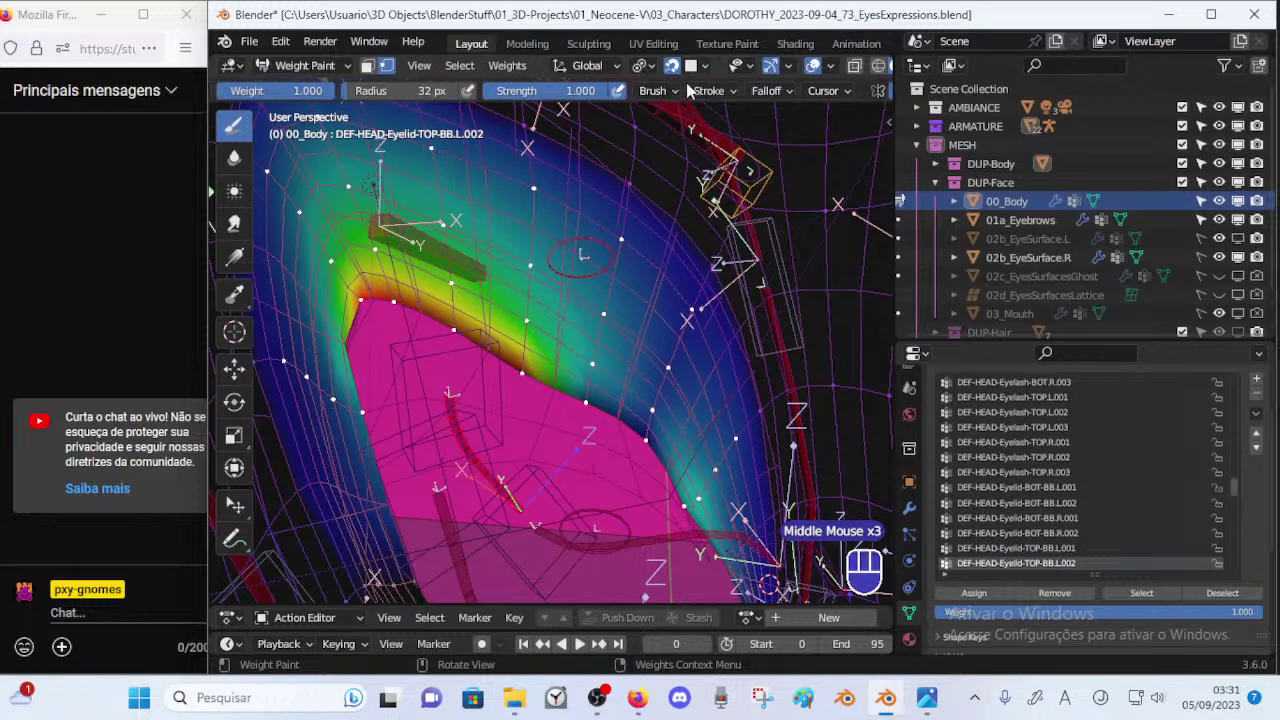
click(766, 91)
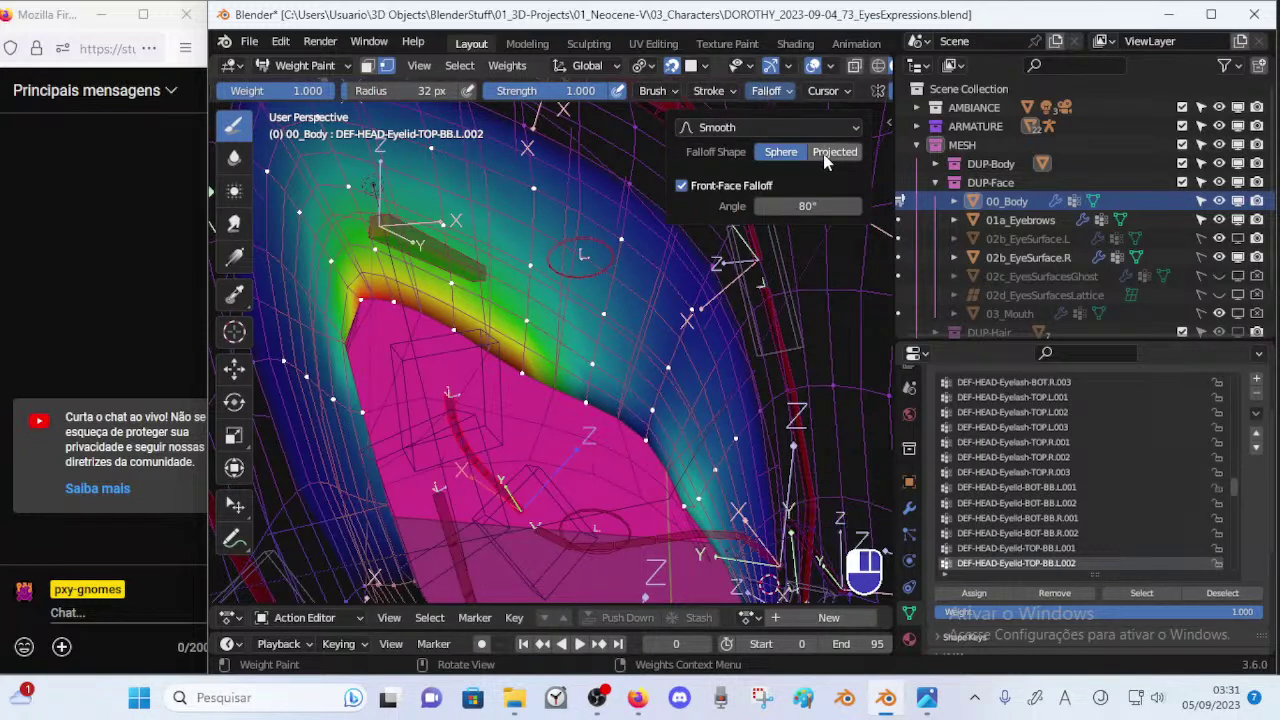
Extend weight 1.000 along the lid margin past its middle with a 28 px radius, and enlarge the brush to 57 px.
key(f)
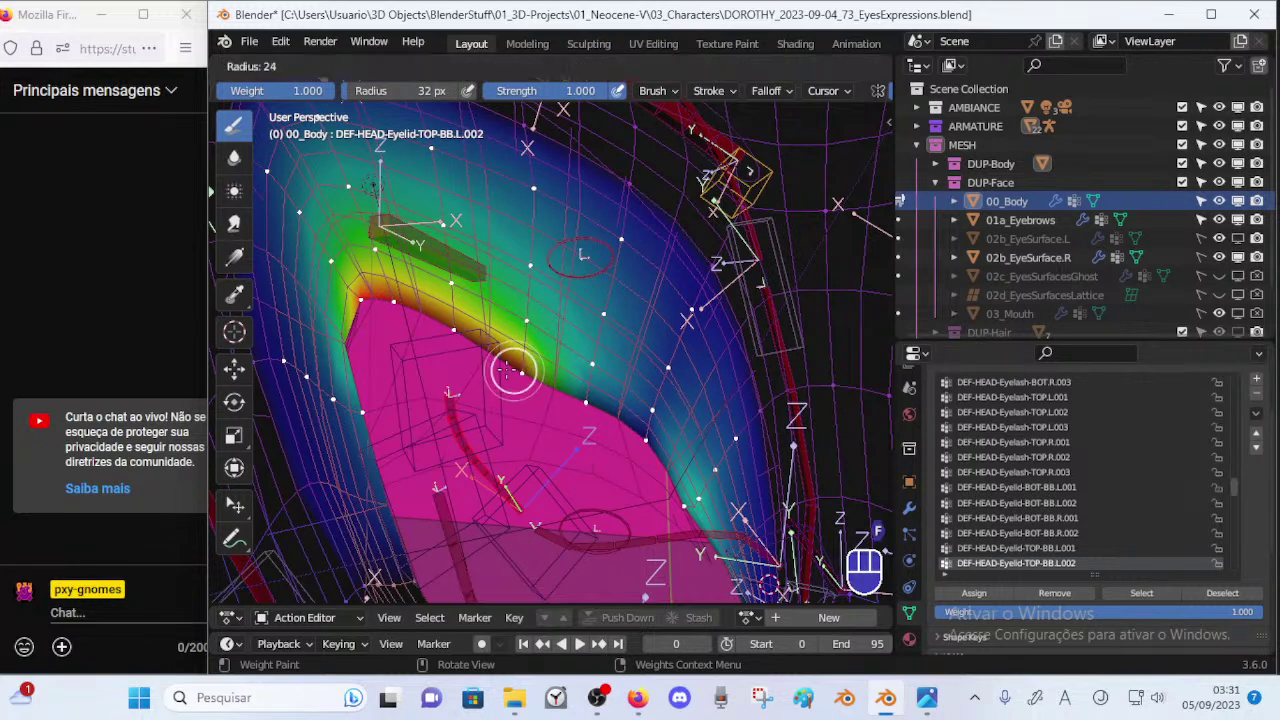
click(518, 372)
drag(584, 398, 590, 410)
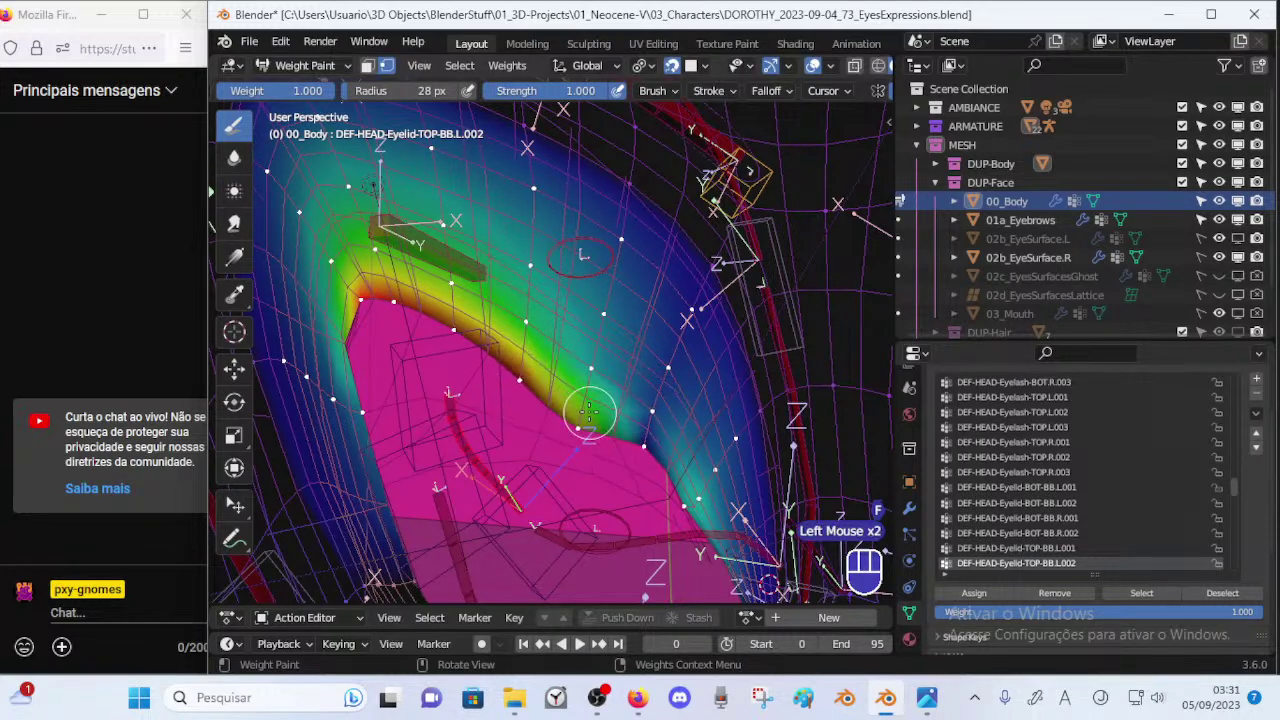
key(f)
click(642, 453)
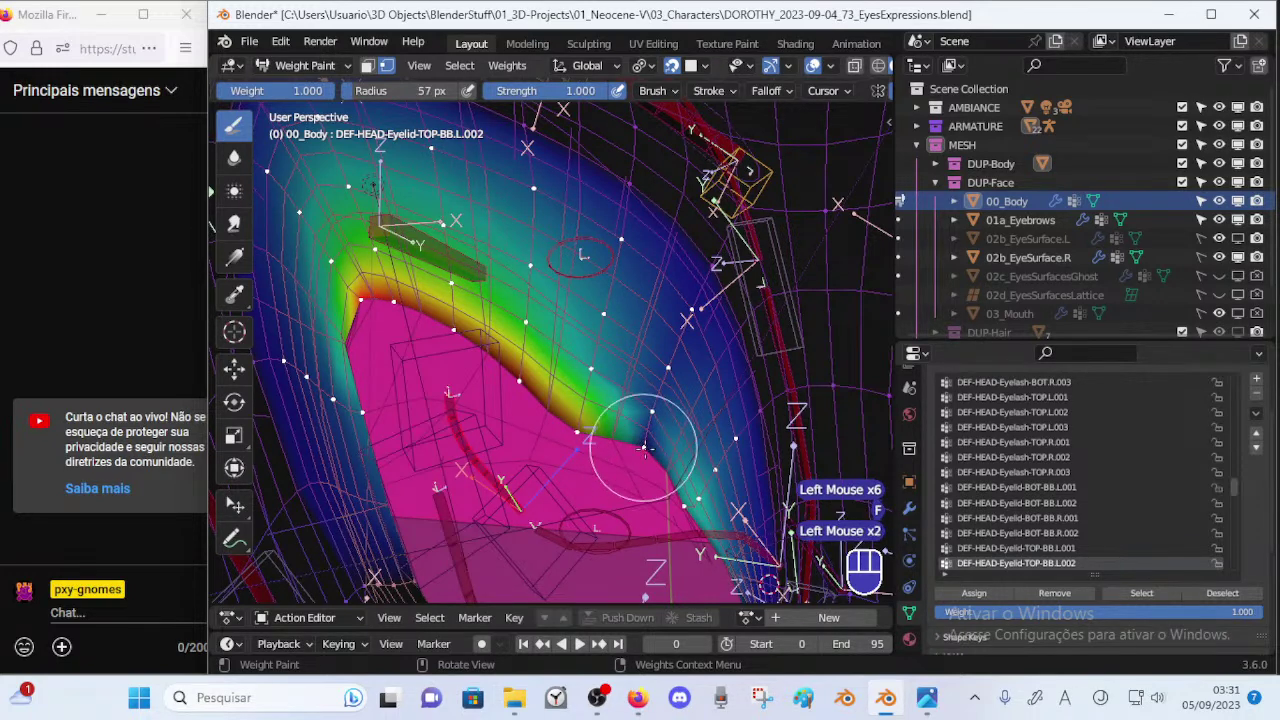
Review the brush's cursor and falloff options, and paint weight 1.000 along the inner lid margin at 57 px.
click(824, 91)
click(766, 91)
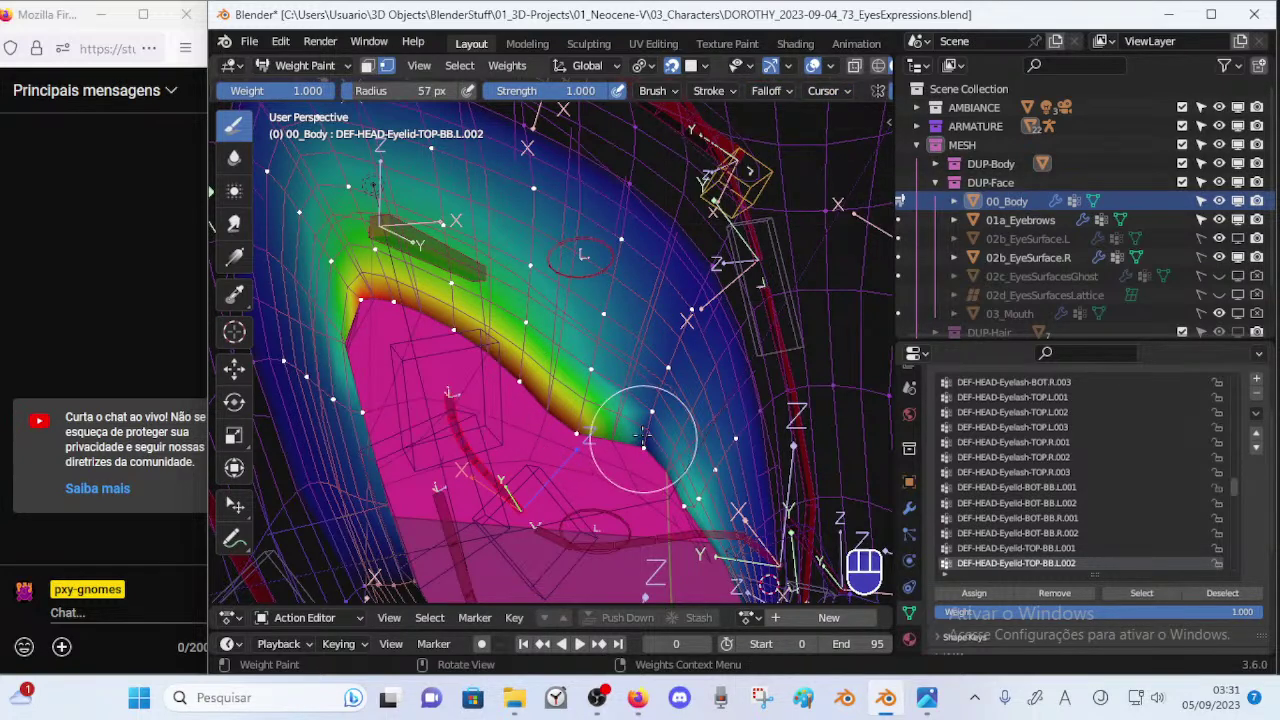
shift+middle_drag(645, 440, 618, 390)
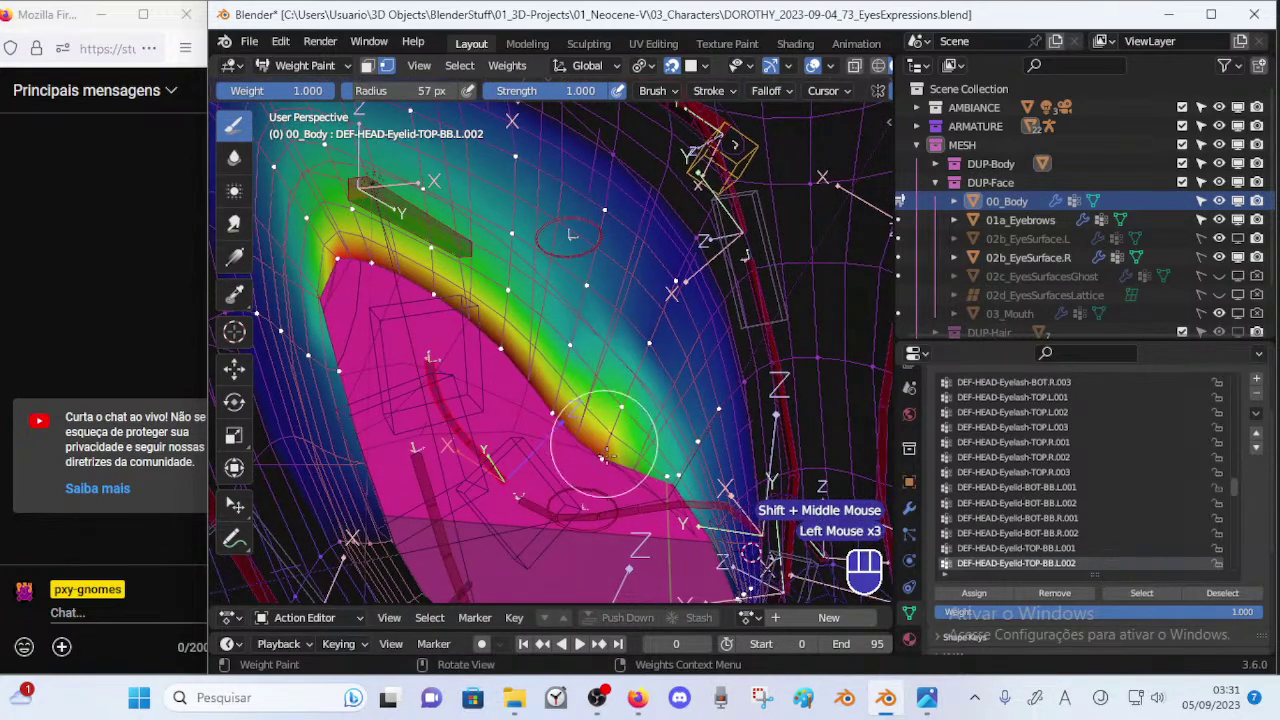
mouse_move(625, 457)
shift+middle_down()
mouse_move(591, 372)
mouse_move(640, 355)
shift+middle_up()
click(562, 458)
click(549, 497)
Paint weight 1.000 down the lid margin to the inner eye corner with a 37 px radius.
mouse_move(535, 508)
shift+middle_down()
mouse_move(535, 349)
mouse_move(554, 472)
mouse_move(562, 440)
shift+middle_up()
mouse_move(562, 440)
middle_down()
mouse_move(580, 394)
mouse_move(478, 350)
mouse_move(570, 468)
mouse_move(575, 436)
middle_up()
key(f)
click(502, 466)
click(497, 406)
shift+middle_drag(492, 396, 597, 500)
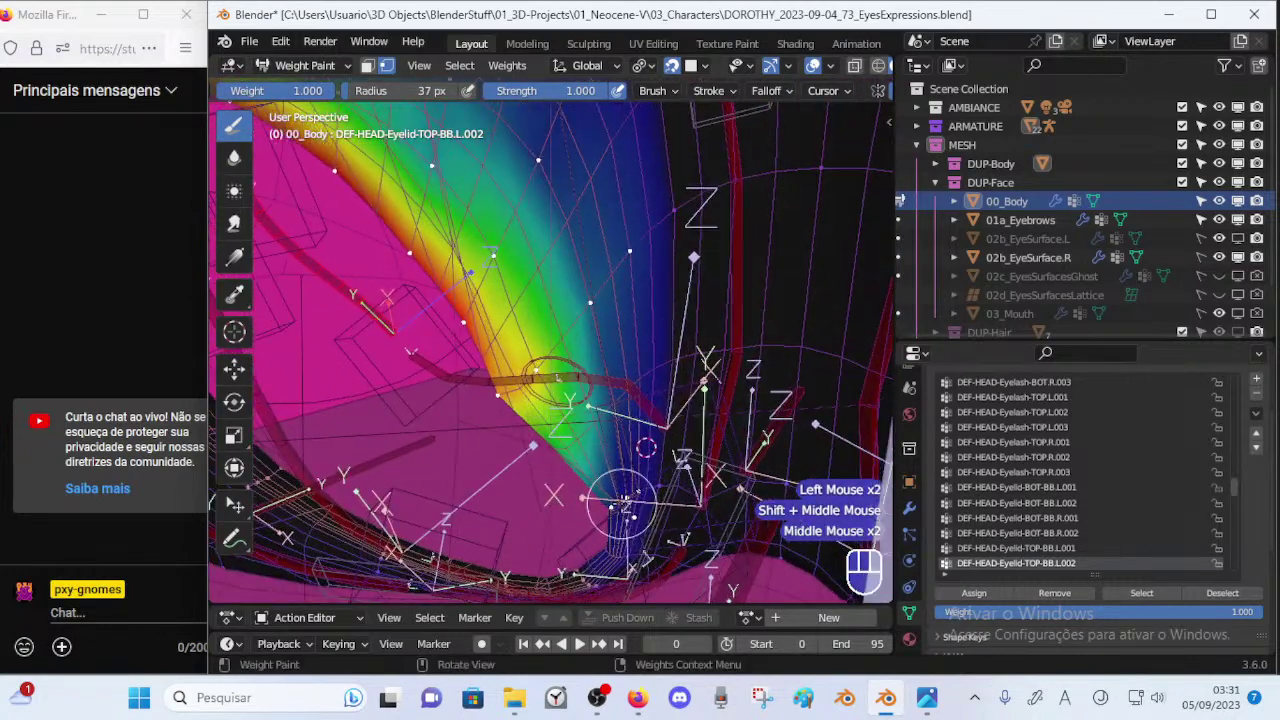
click(621, 504)
click(577, 533)
Blur the weights from the inner eye corner up along the lid margin with the Blur brush at 56 px.
shift+middle_drag(538, 431, 544, 392)
click(236, 160)
key(f)
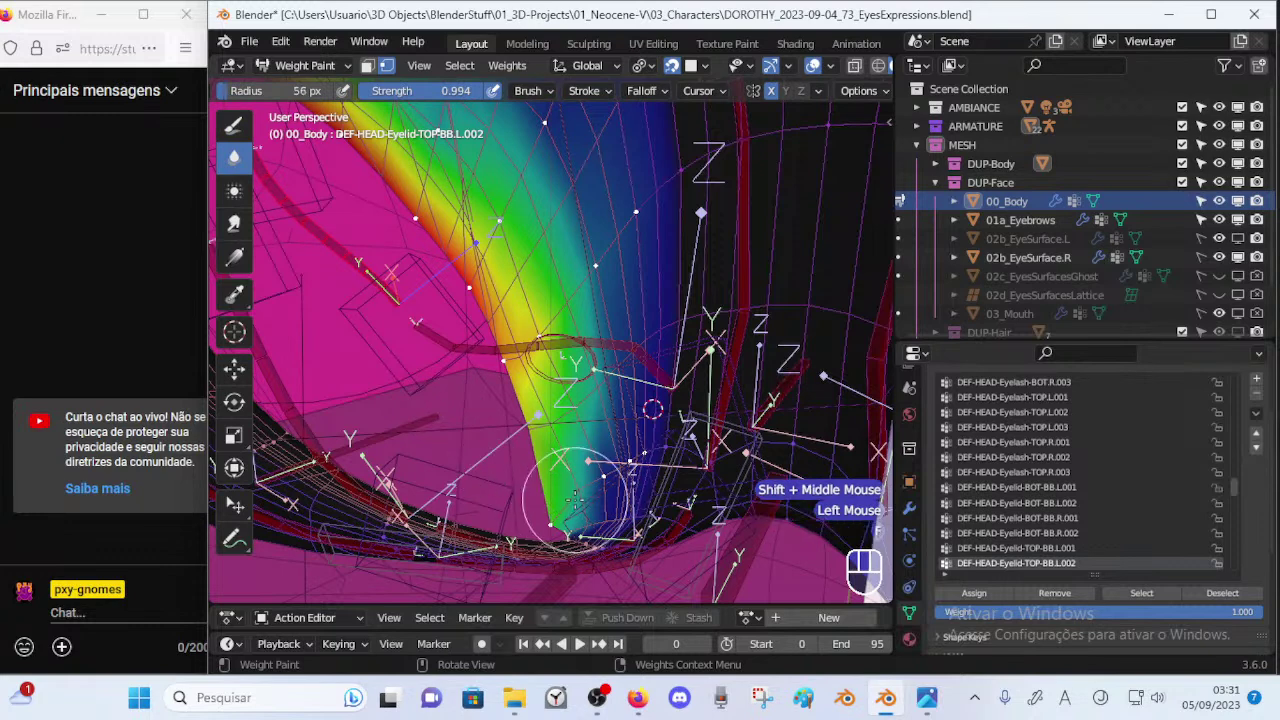
click(546, 505)
drag(547, 478, 521, 387)
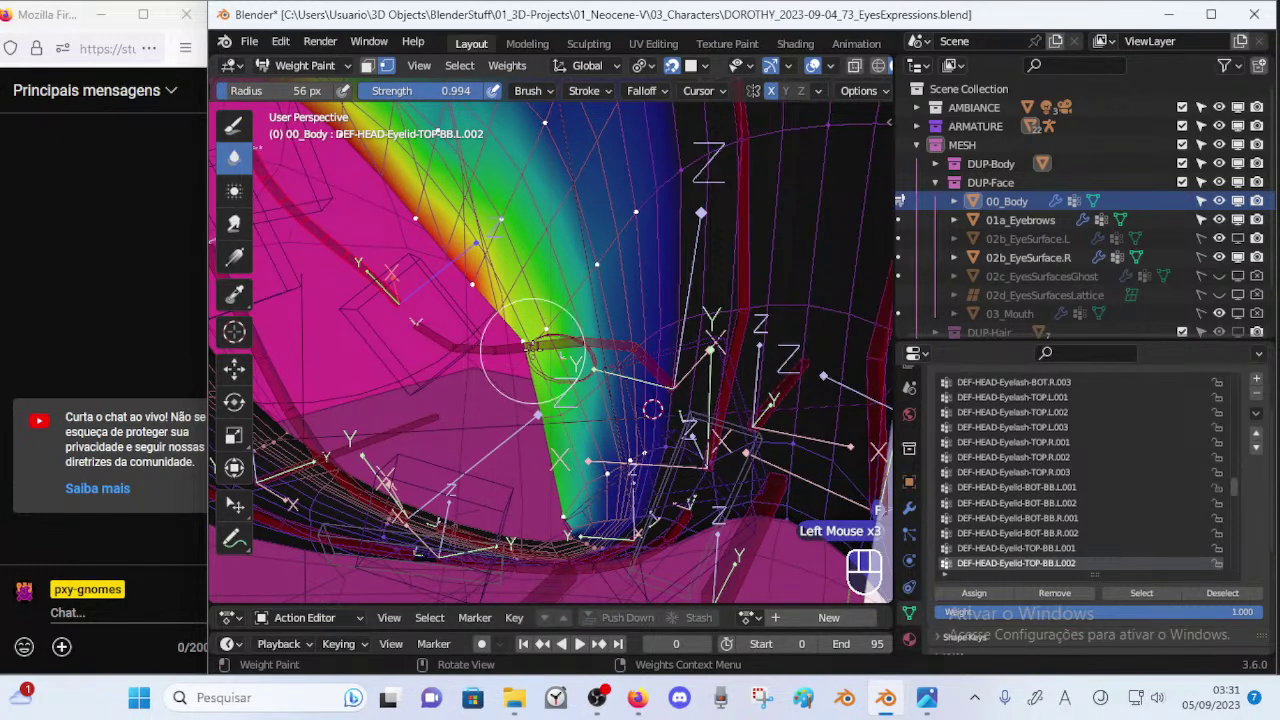
key(ctrl+z)
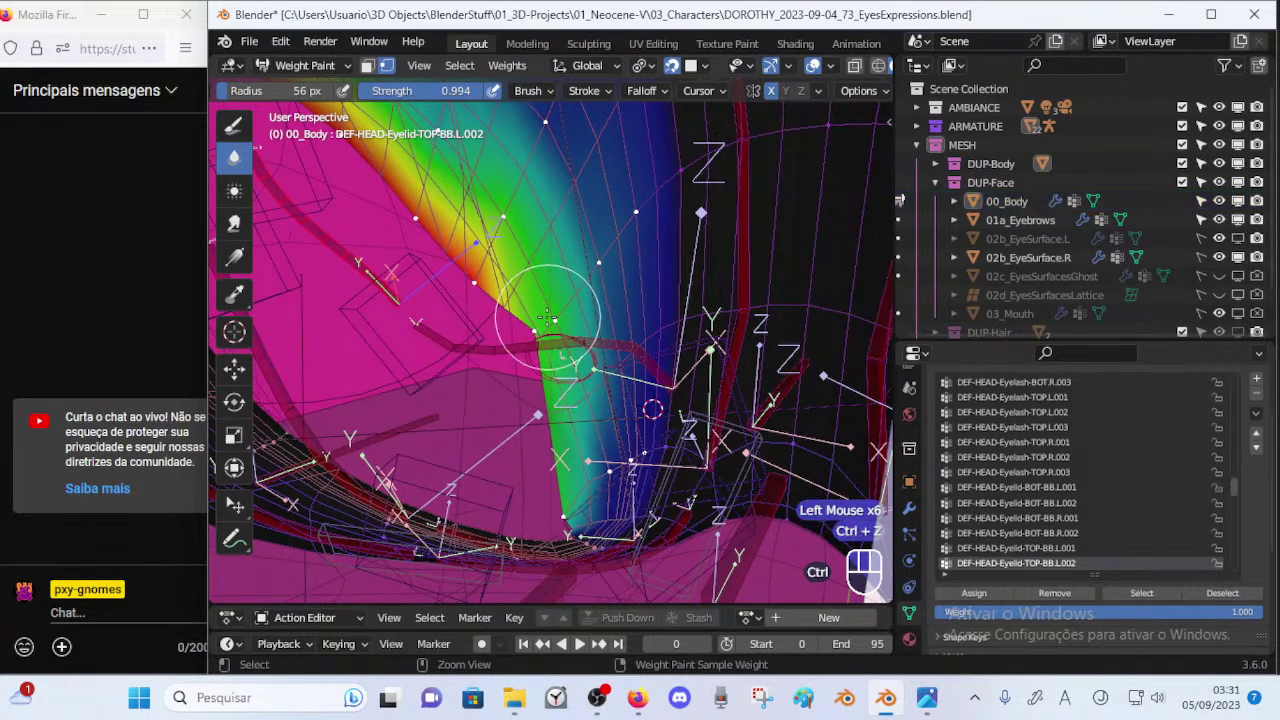
click(548, 318)
shift+middle_drag(505, 245, 592, 350)
click(581, 368)
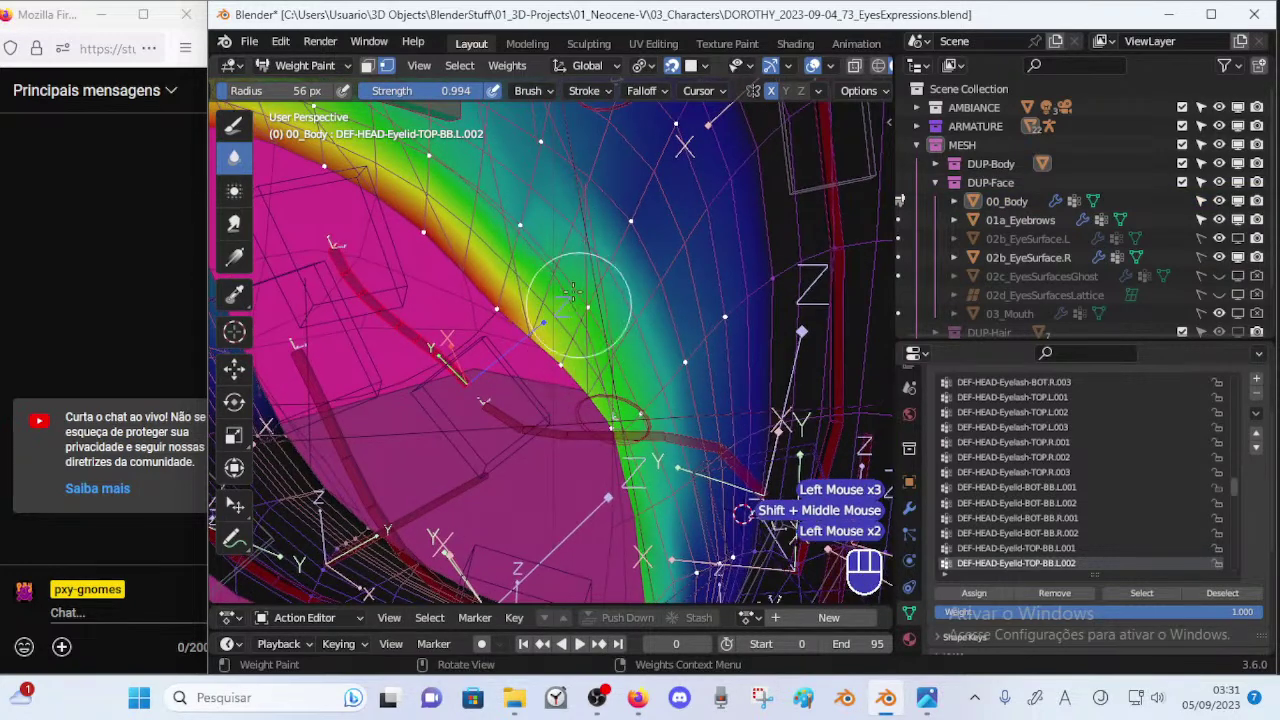
Blur the DEF-HEAD-Eyelid-TOP-BB.L.002 weights along the middle of the upper lid margin with the 56 px brush.
drag(540, 190, 534, 216)
shift+middle_drag(524, 213, 561, 273)
drag(544, 205, 514, 229)
drag(627, 366, 530, 377)
drag(530, 375, 543, 362)
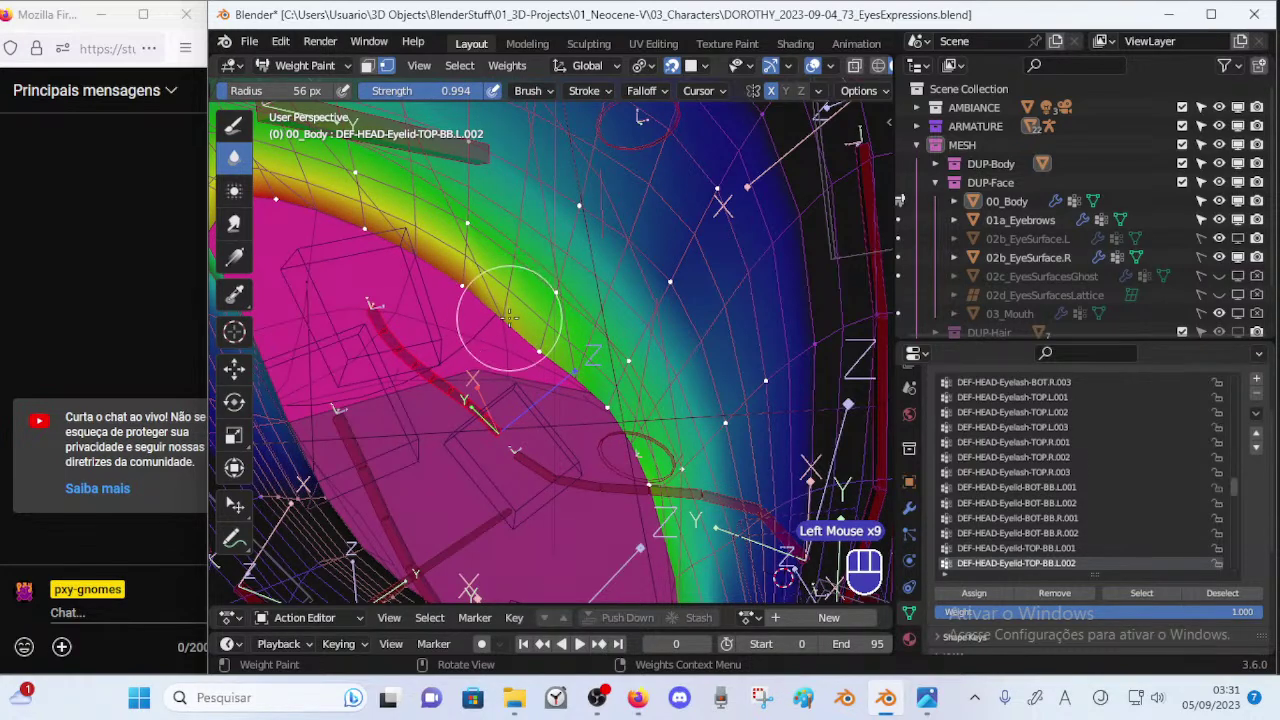
Blur the weights down the lower stretch of the upper lid margin to the inner eye corner at 56 px.
drag(607, 410, 651, 450)
mouse_move(653, 450)
shift+middle_down()
mouse_move(654, 358)
mouse_move(646, 394)
shift+middle_up()
shift+middle_drag(646, 394, 637, 392)
drag(645, 430, 643, 507)
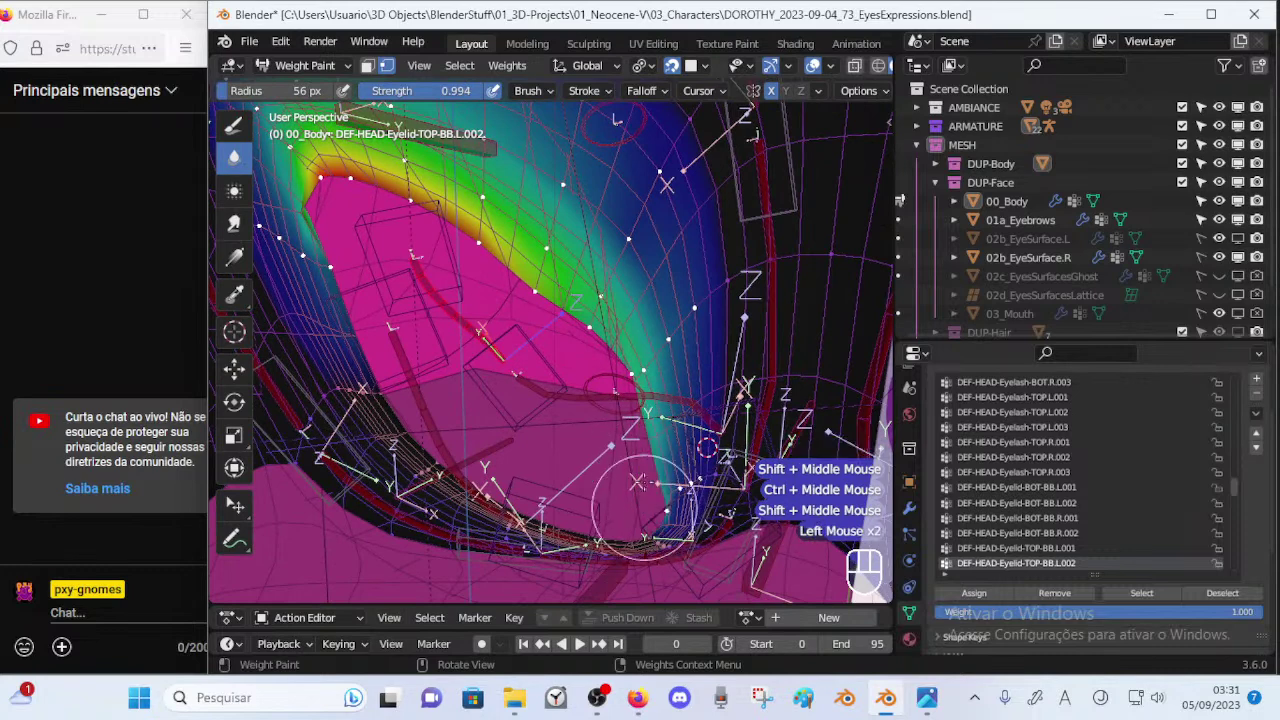
drag(626, 367, 630, 371)
drag(651, 509, 657, 515)
drag(655, 427, 667, 464)
mouse_move(637, 366)
mouse_down()
mouse_move(663, 430)
mouse_move(619, 336)
mouse_move(544, 296)
mouse_up()
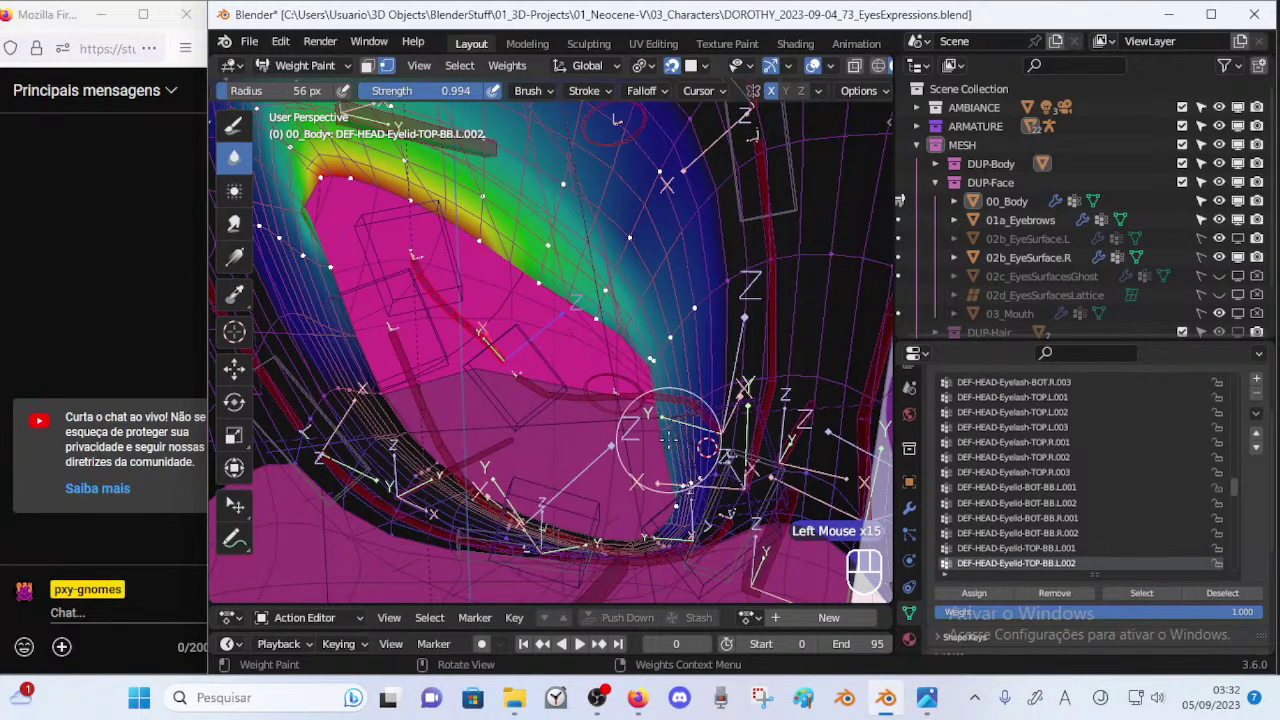
drag(607, 341, 647, 364)
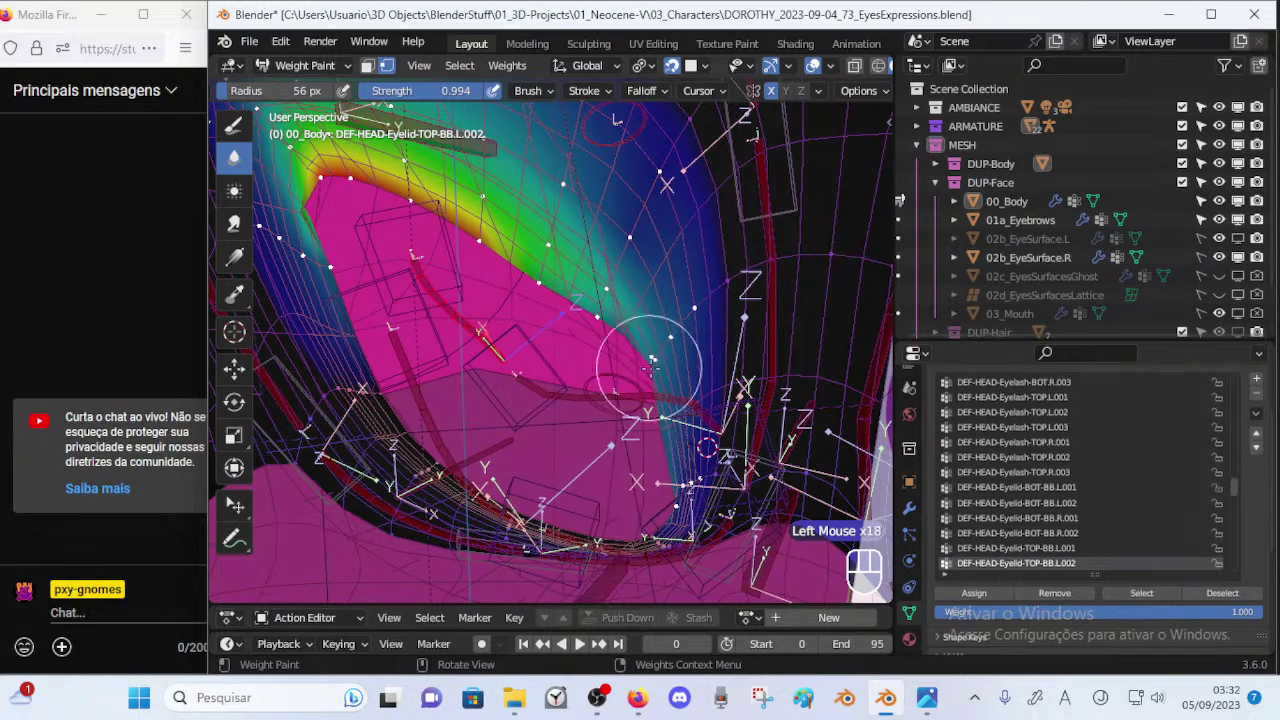
drag(673, 474, 677, 488)
Reselect the ARM-Dorothy armature together with the 00_Body mesh in Object Mode, and return to Weight Paint mode.
middle_drag(653, 336, 566, 380)
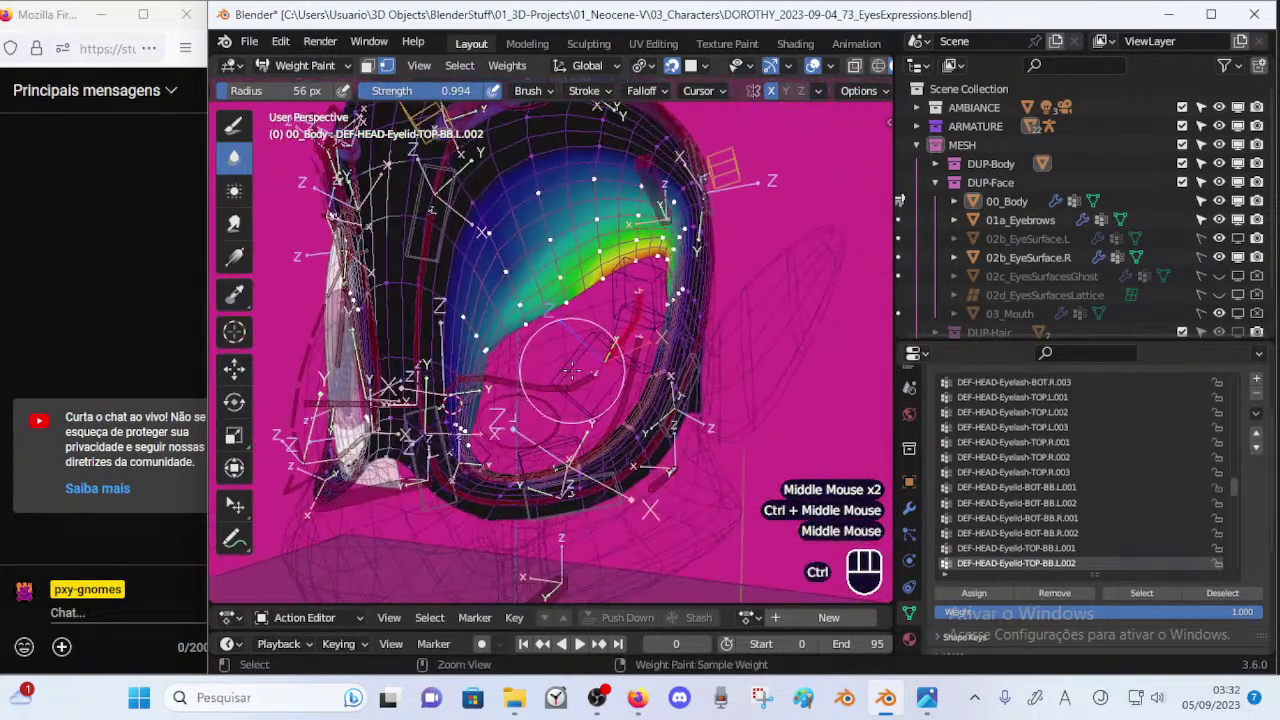
key(ctrl+Tab)
click(561, 378)
click(559, 388)
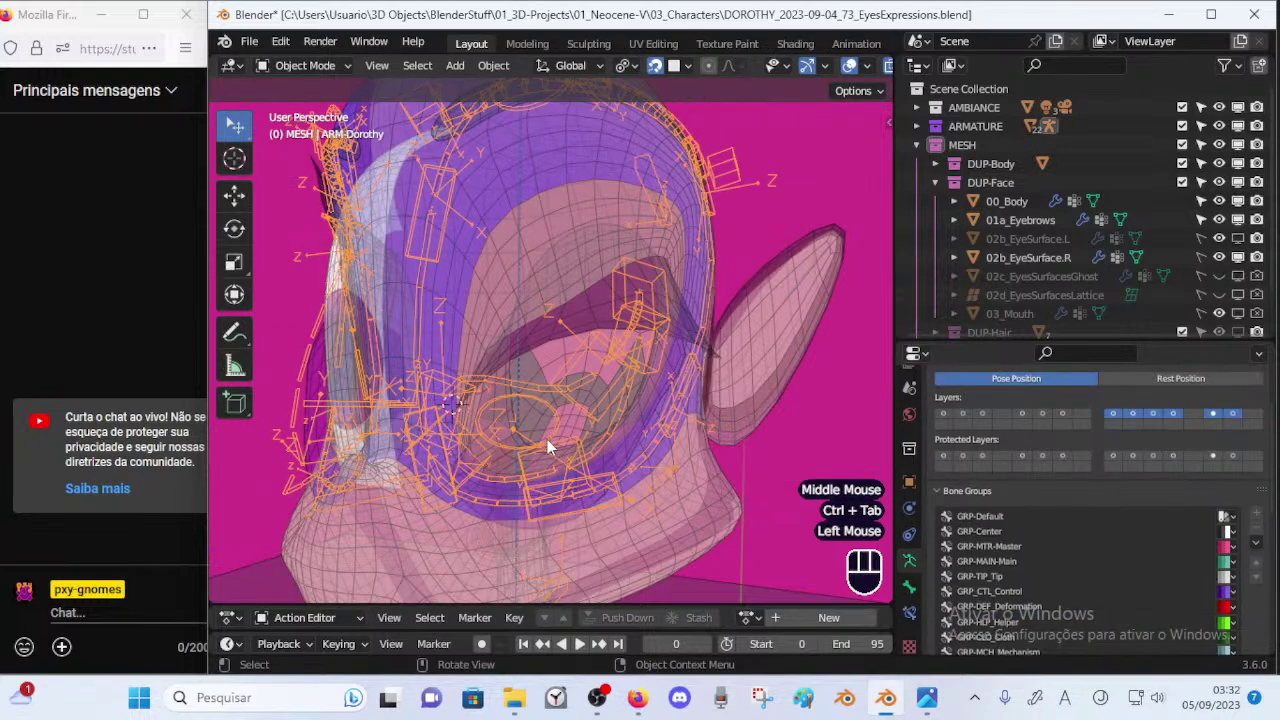
click(507, 474)
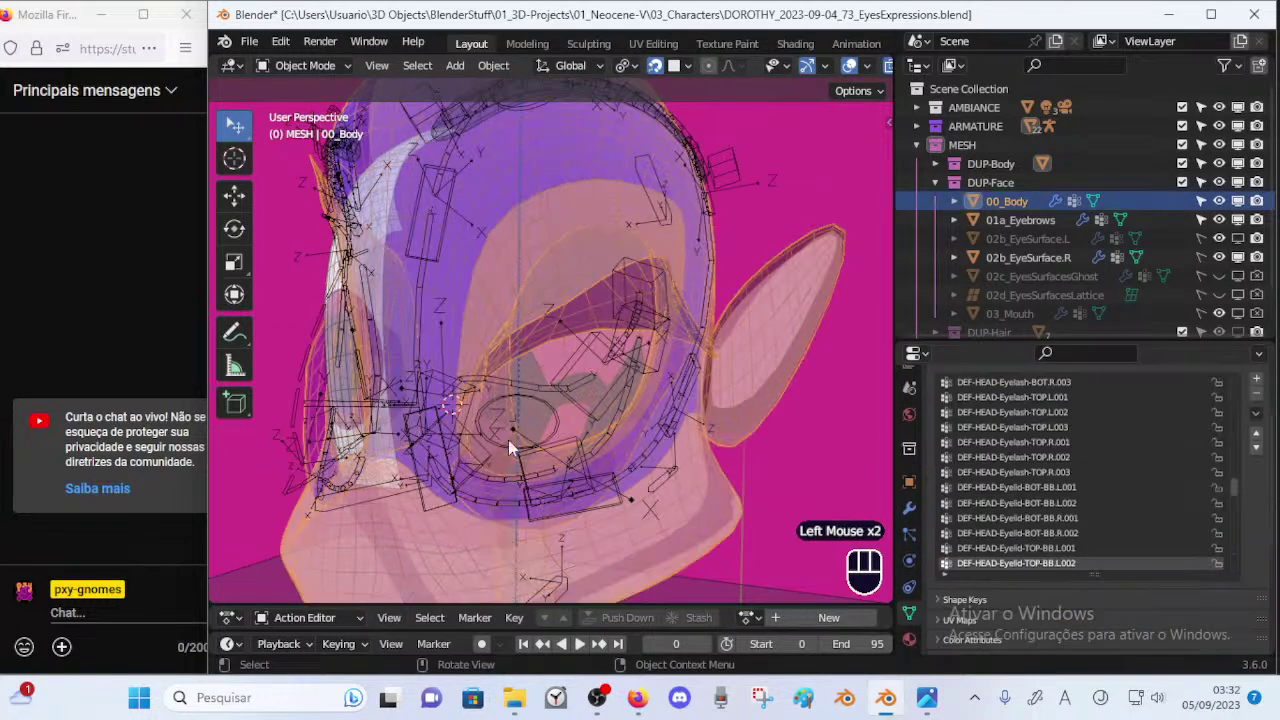
click(507, 473)
click(490, 384)
click(508, 460)
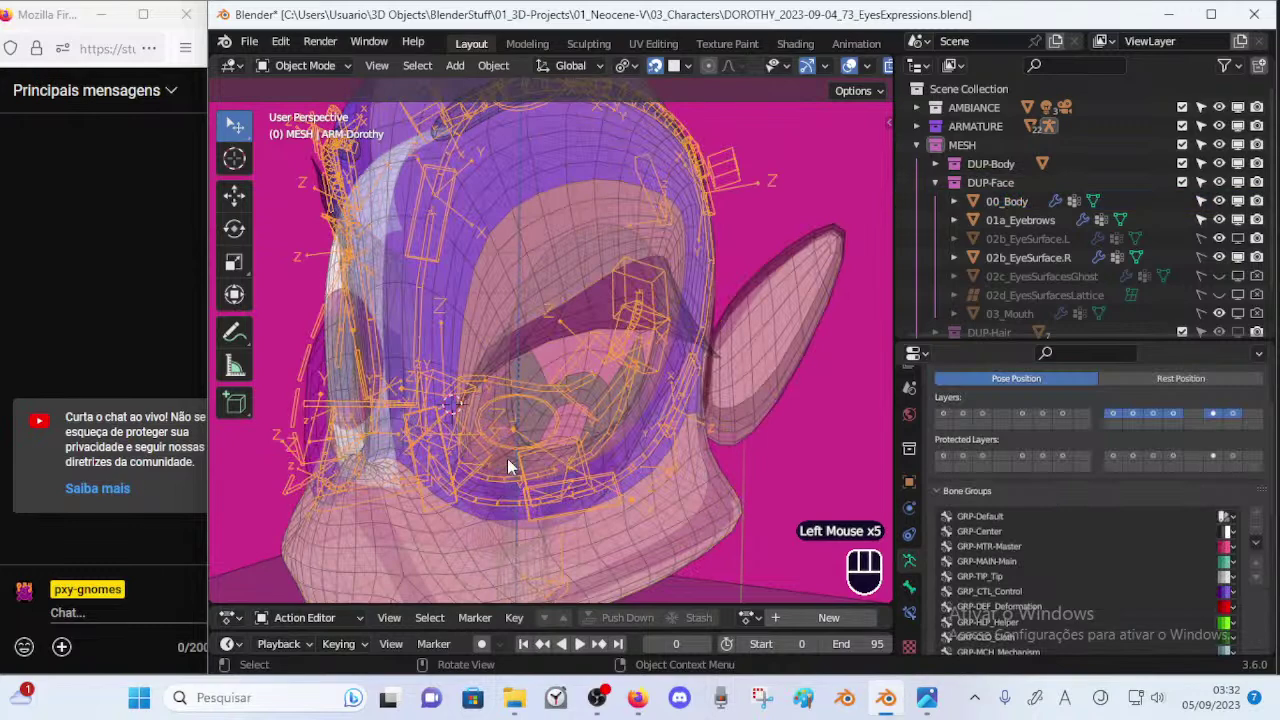
shift+click(492, 311)
key(ctrl+Tab)
Pick the DEF-HEAD-Eyelid-BOT-BB.L.001 bone with vertex masking enabled, and choose the Subtract brush for painting.
middle_drag(531, 367, 556, 370)
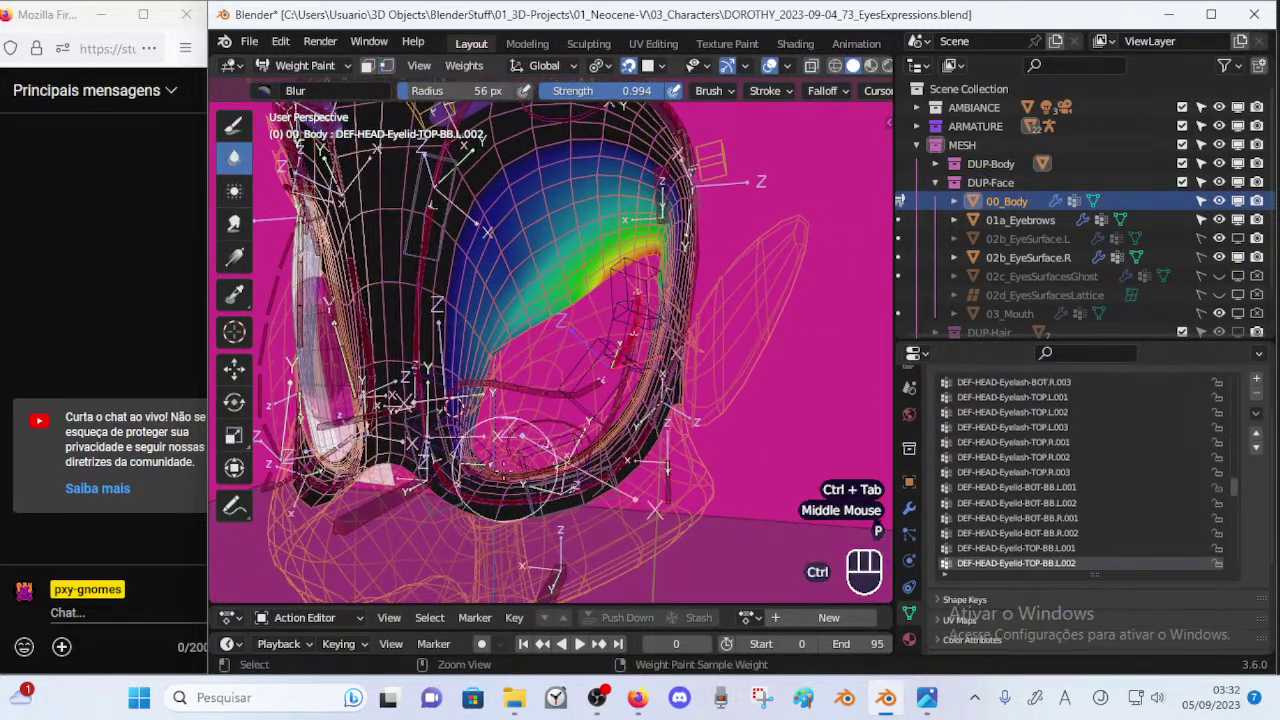
ctrl+click(505, 402)
key(p)
middle_drag(518, 388, 538, 380)
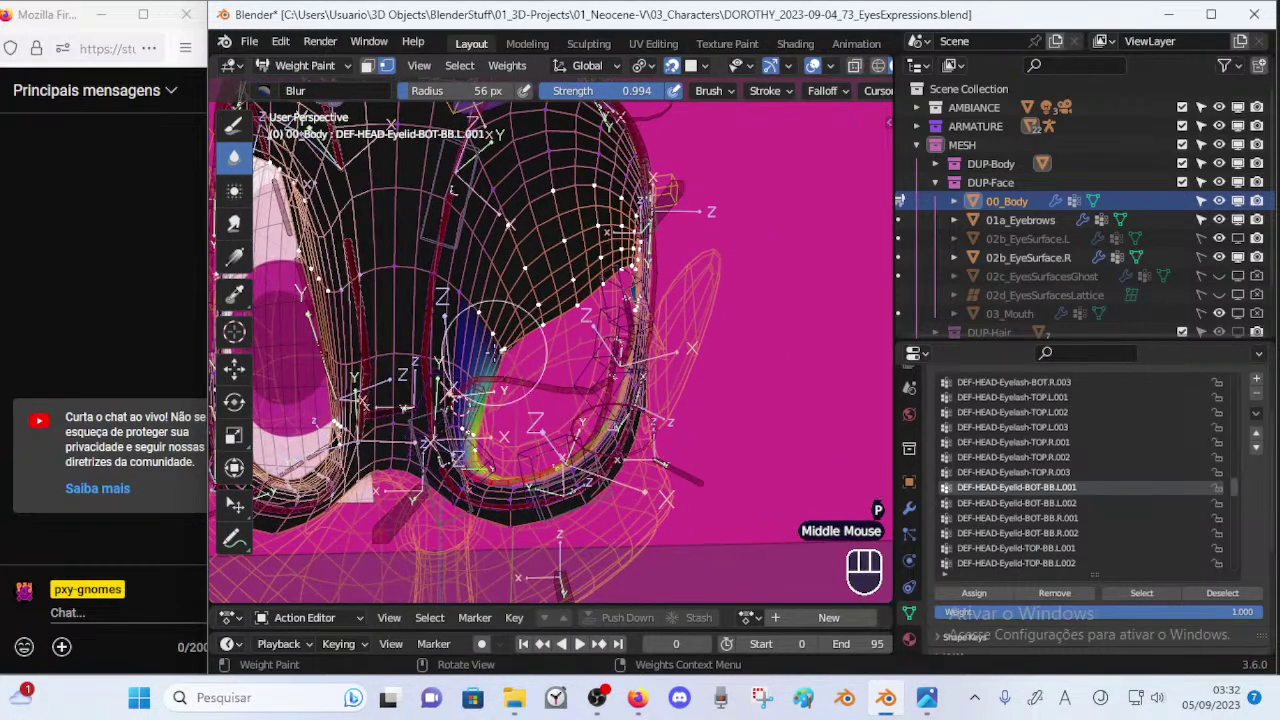
click(234, 130)
key(ctrl+f)
click(265, 91)
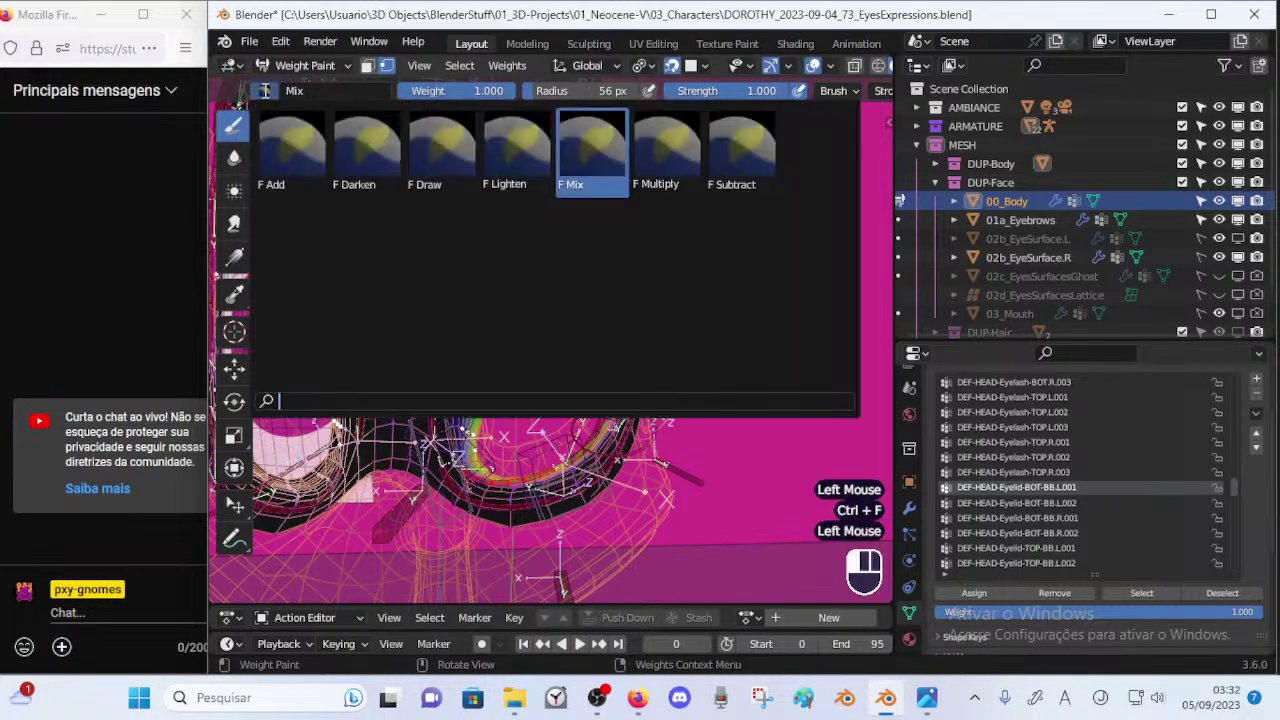
click(769, 147)
Subtract the lower eyelid bone's weight from the upper lid around the inner eye corner with a 121 px radius.
key(f)
click(621, 320)
click(480, 336)
click(488, 334)
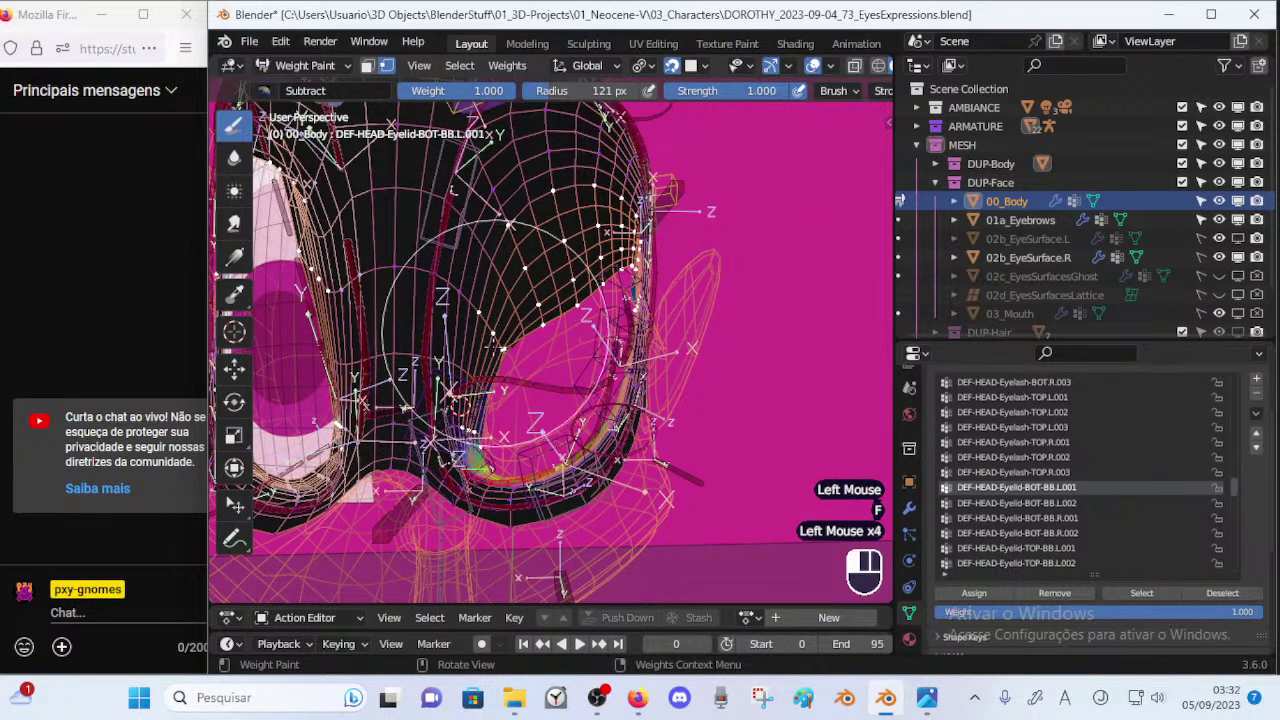
click(499, 400)
click(505, 414)
middle_drag(500, 355, 470, 400)
click(471, 407)
click(477, 385)
mouse_move(486, 345)
middle_down()
mouse_move(507, 316)
mouse_move(468, 326)
middle_up()
click(469, 352)
click(486, 392)
click(481, 424)
middle_drag(464, 389, 521, 409)
click(472, 443)
click(474, 457)
click(474, 459)
click(466, 445)
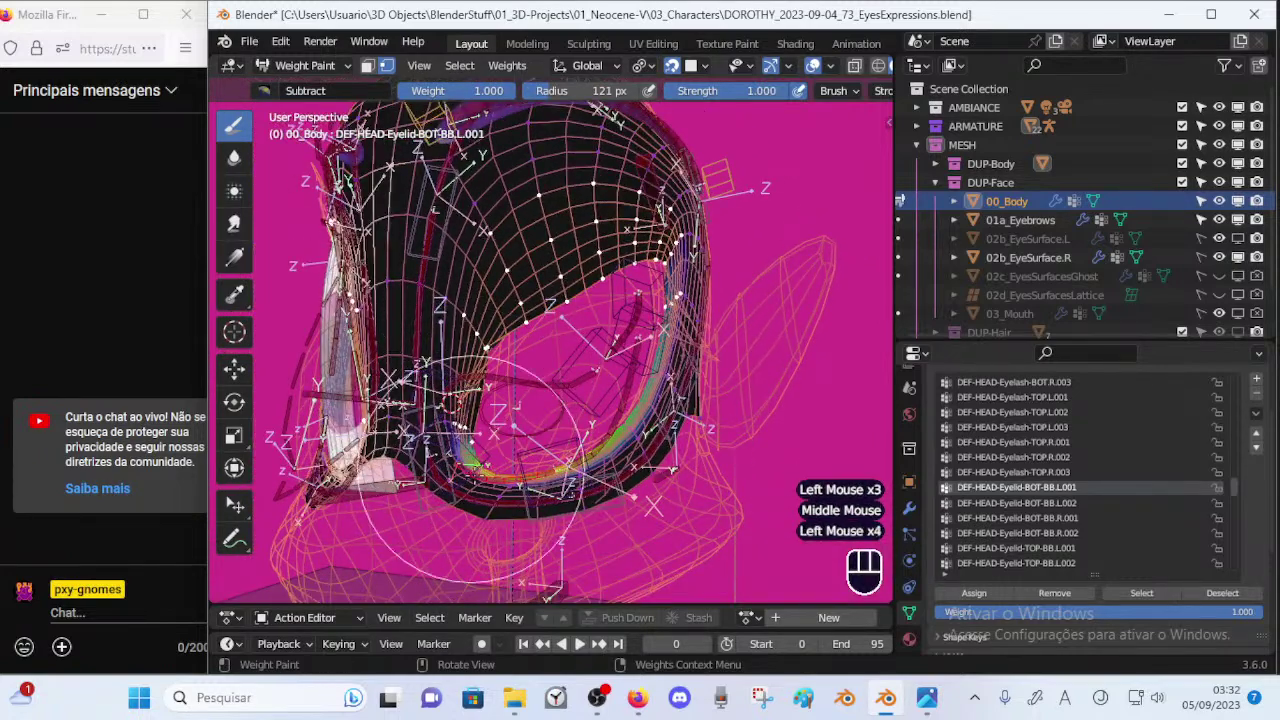
Blur the bone's weights at the inner eye corner and near the outer end of the lid at 32 px.
click(234, 157)
key(f)
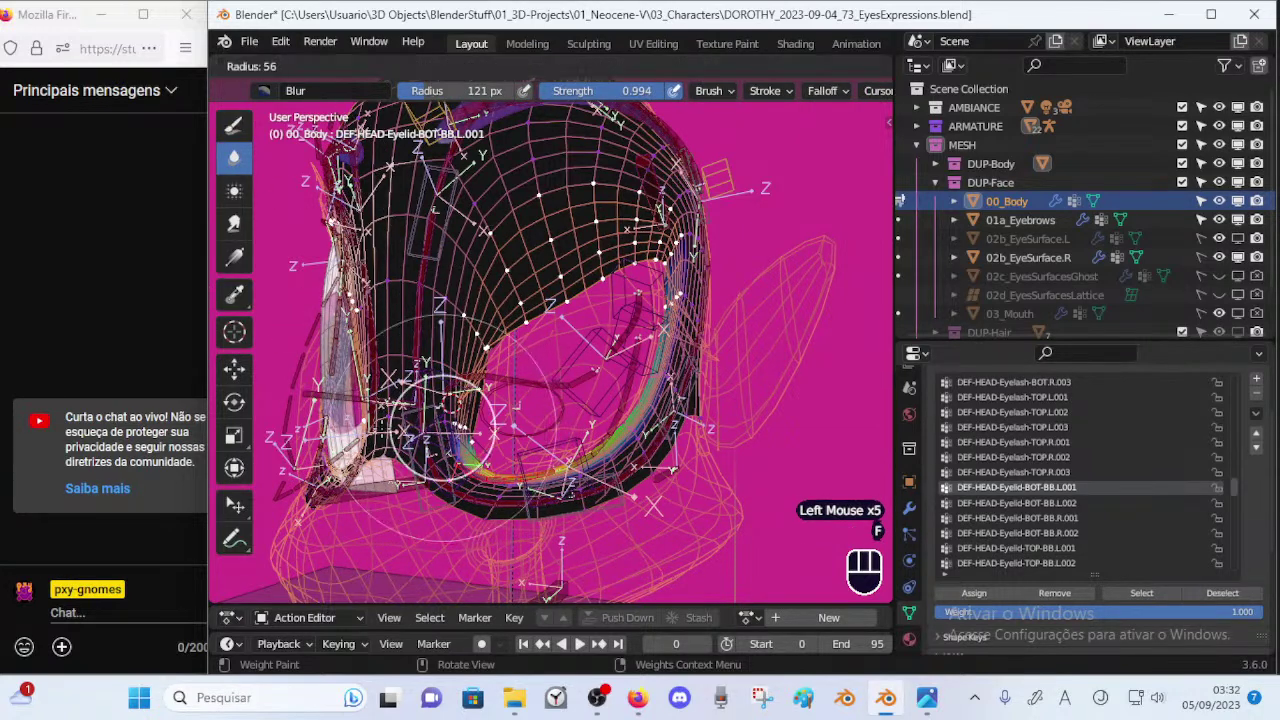
click(500, 422)
key(ctrl+z)
key(f)
click(494, 437)
click(466, 434)
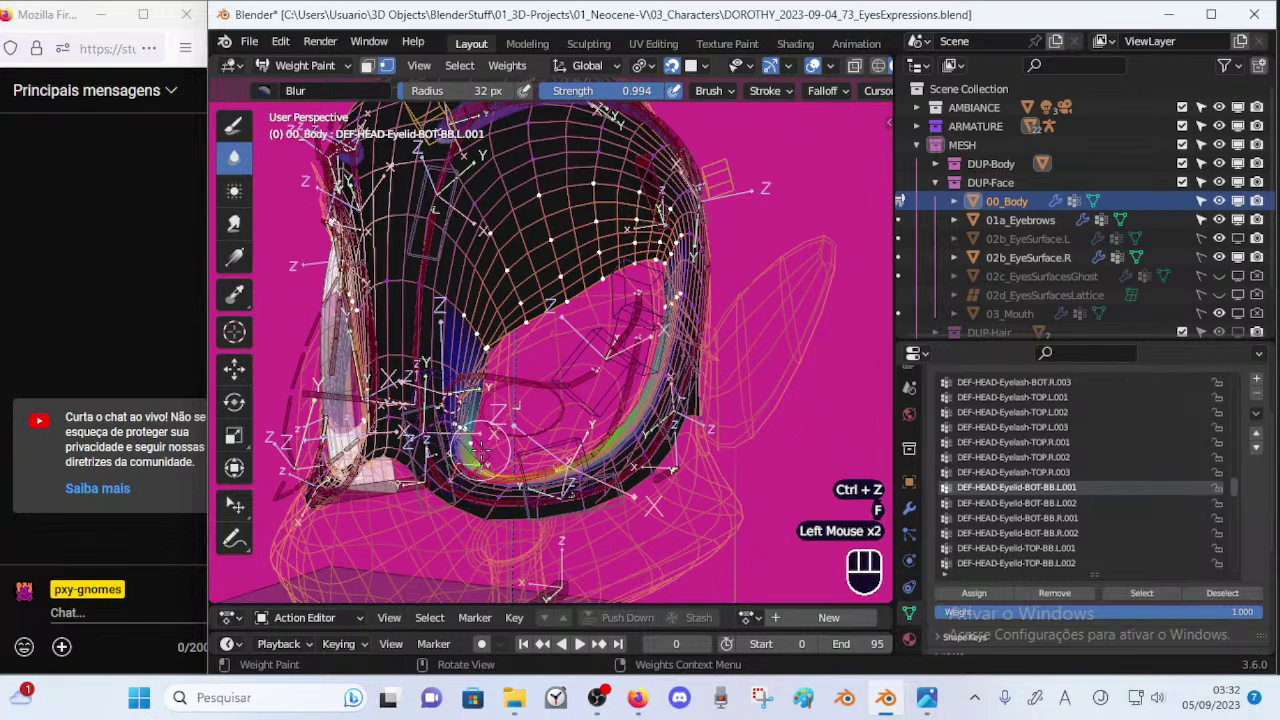
middle_drag(567, 392, 620, 322)
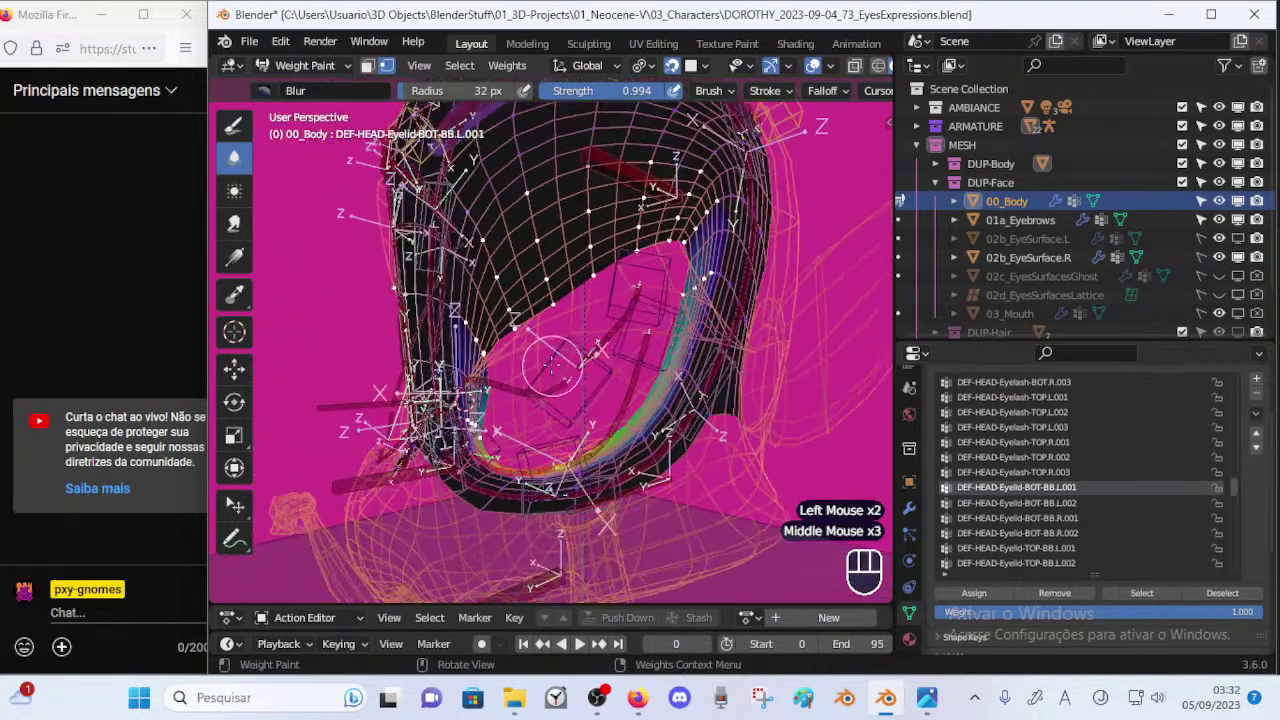
mouse_move(687, 283)
mouse_down()
mouse_move(709, 272)
mouse_move(677, 300)
mouse_up()
Pick DEF-HEAD-Eyelid-BOT-BB.L.002 and subtract its weight from the upper lid's inner corner with a 33 px radius.
key(p)
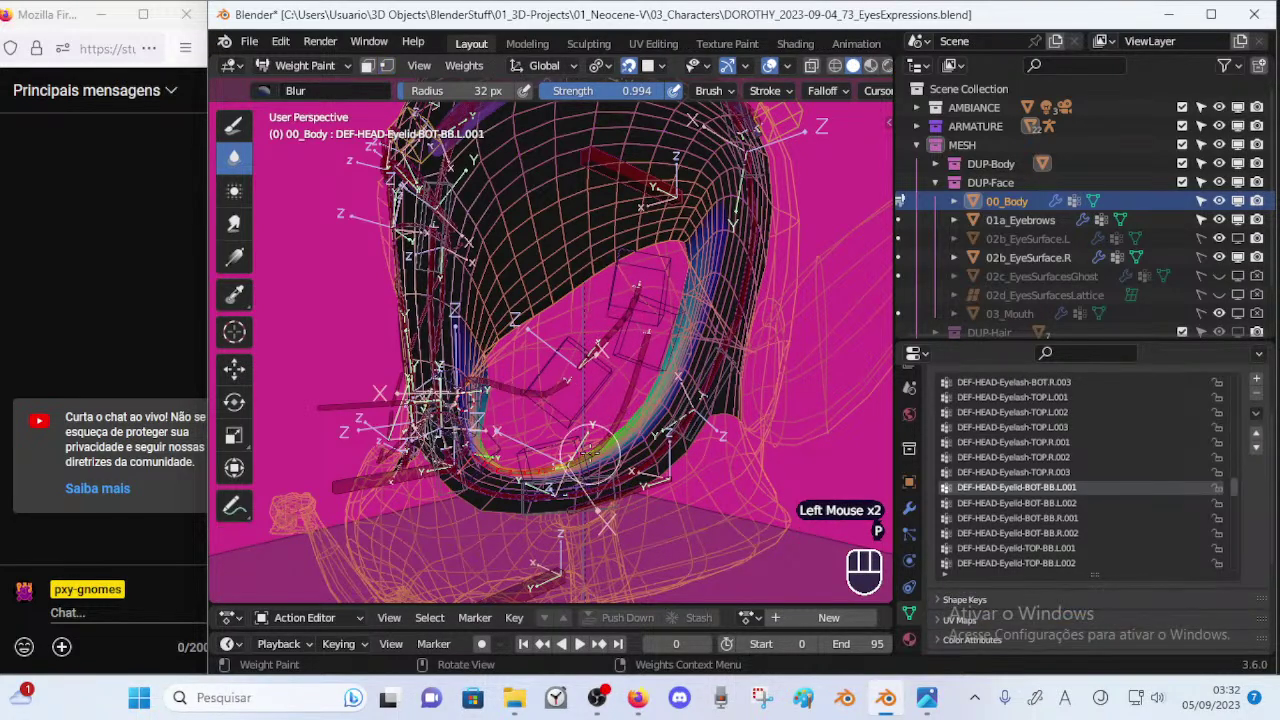
ctrl+click(618, 415)
key(p)
mouse_move(603, 414)
middle_down()
mouse_move(640, 375)
mouse_move(653, 381)
middle_up()
middle_drag(504, 397, 494, 402)
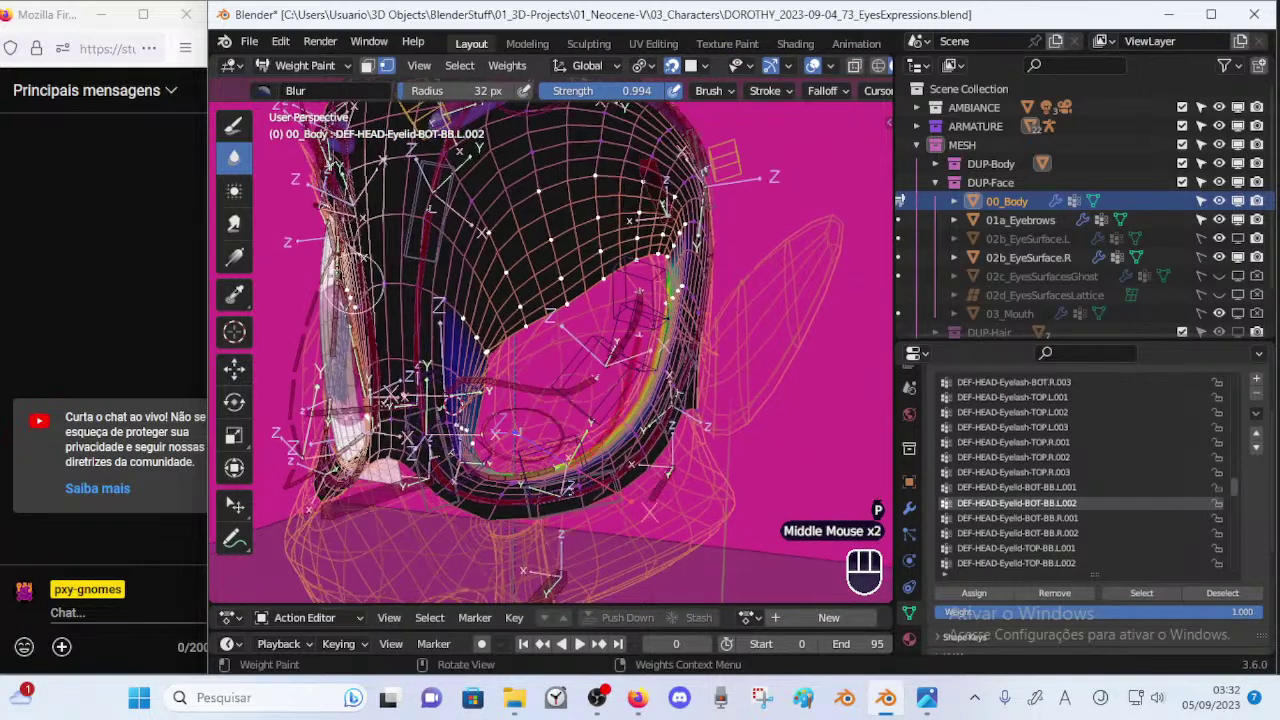
click(232, 126)
key(f)
click(494, 340)
drag(490, 412, 452, 420)
click(460, 424)
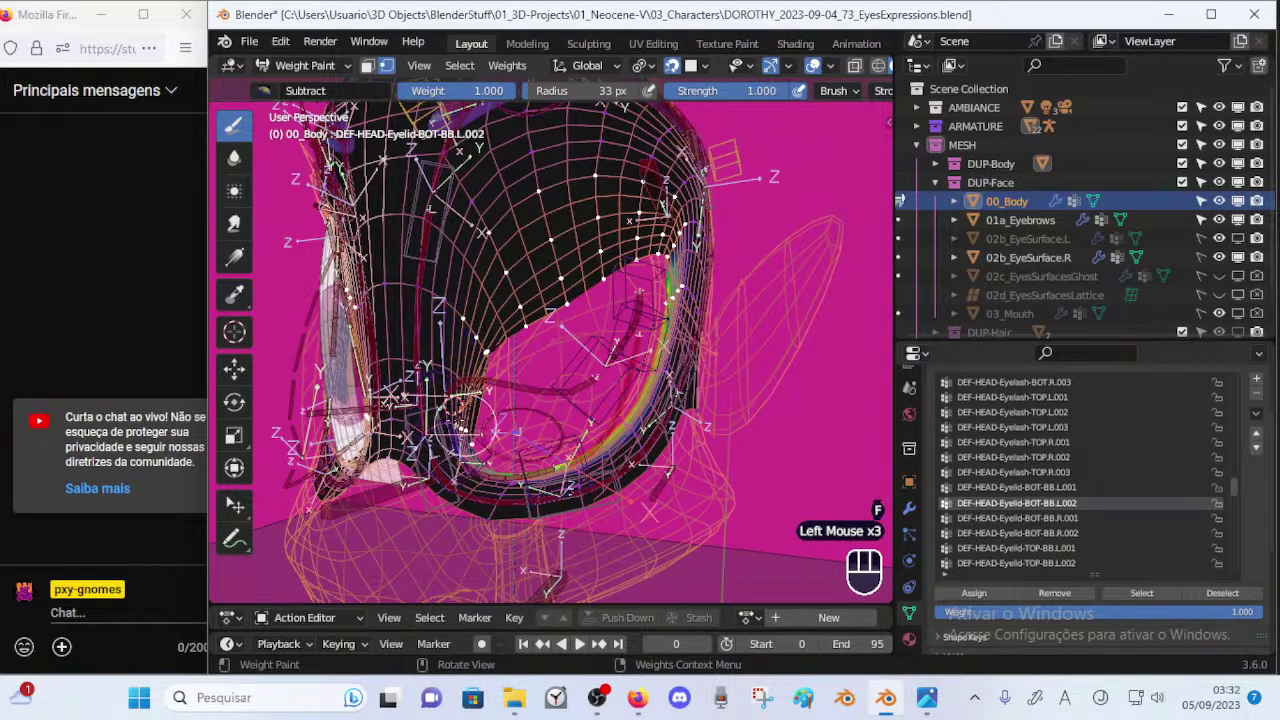
middle_drag(489, 366, 576, 271)
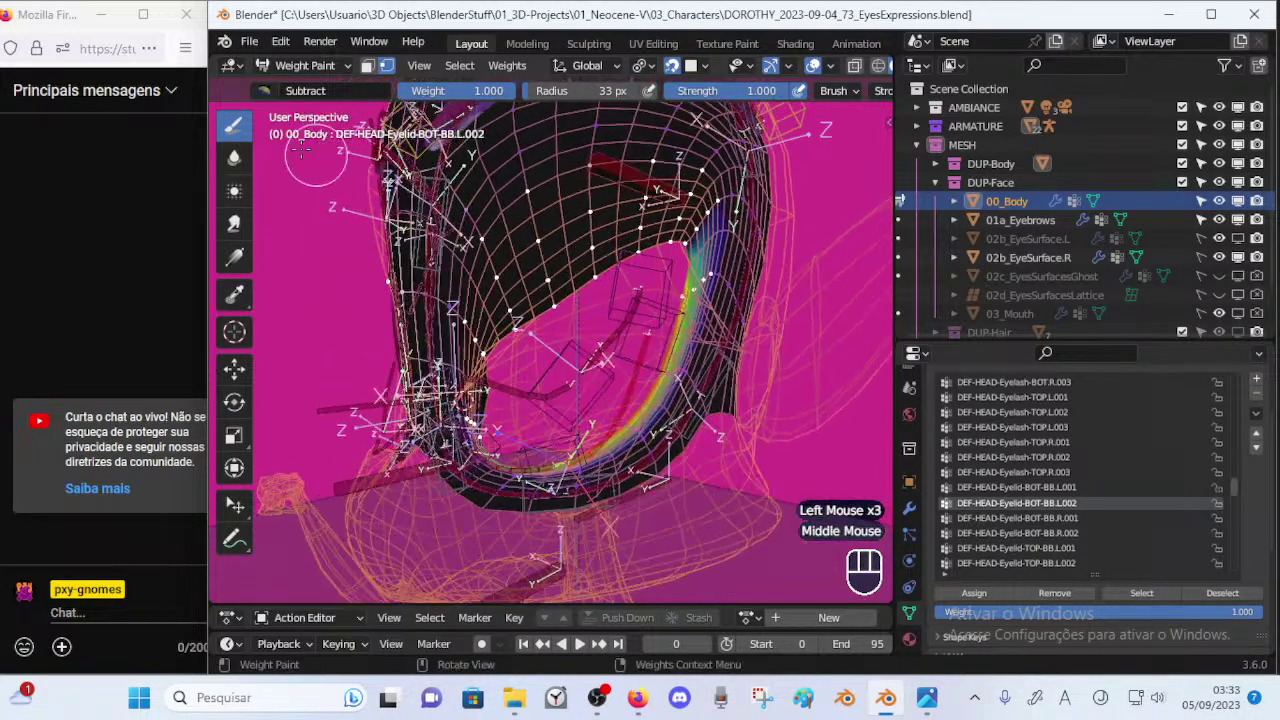
Blur the bone's weights at the outer eye corner with the Blur brush at 40 px, undoing the 25 px and 15 px trials.
click(234, 158)
mouse_move(720, 264)
middle_down()
mouse_move(702, 266)
mouse_move(725, 263)
middle_up()
key(f)
click(711, 262)
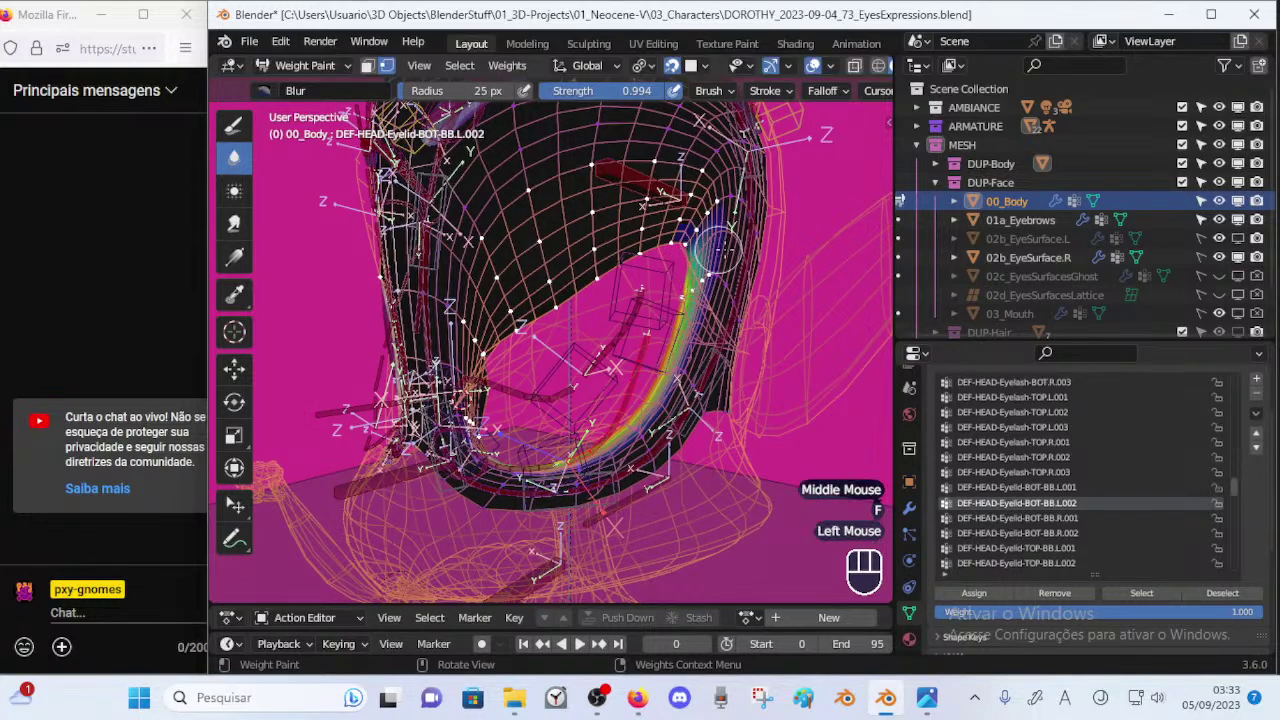
key(ctrl+z)
key(f)
click(724, 232)
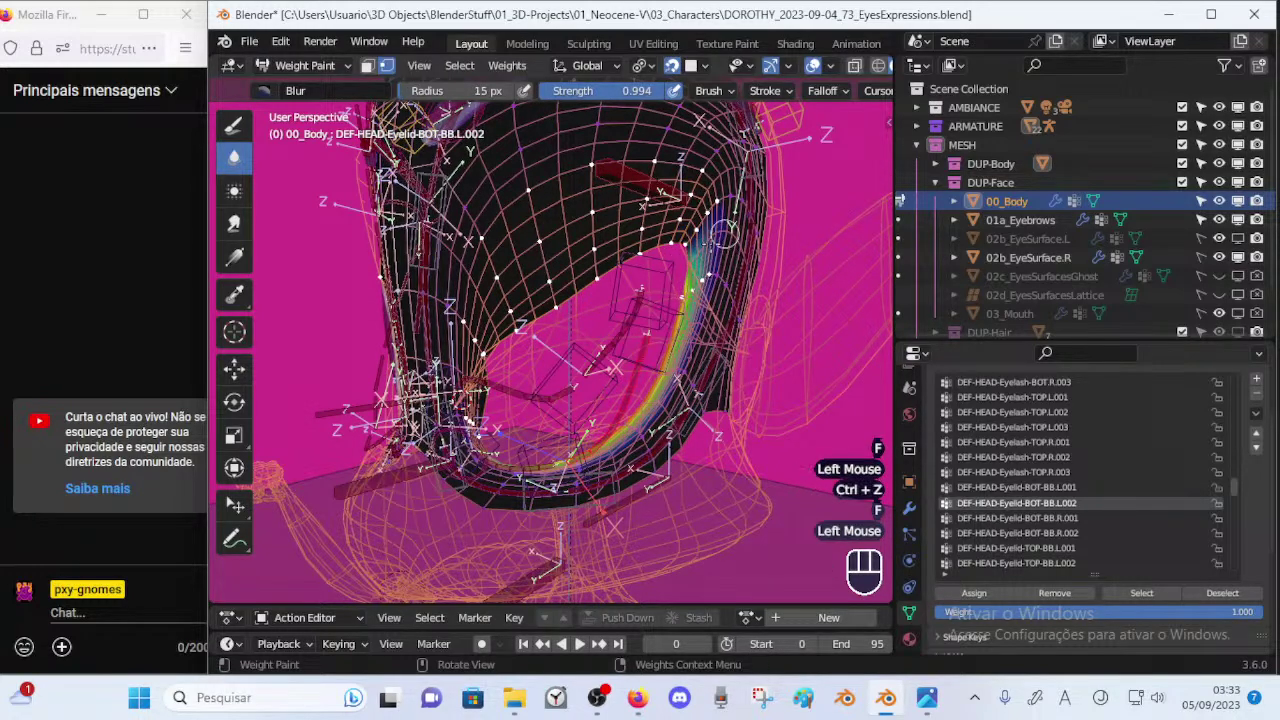
key(ctrl+z)
key(f)
click(709, 279)
click(712, 281)
middle_drag(656, 338, 672, 351)
middle_drag(672, 351, 650, 339)
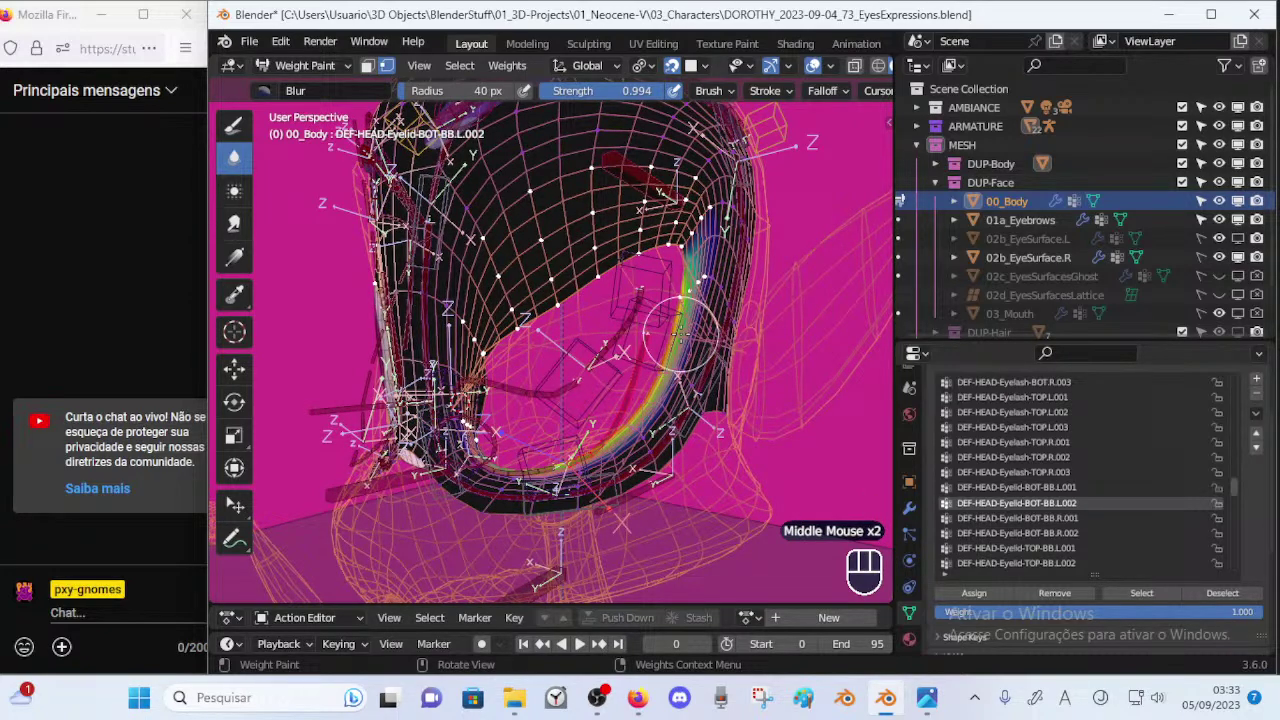
Turn off vertex masking and save the file.
middle_drag(512, 376, 510, 446)
key(p)
key(ctrl+s)
Examine the weights of the bones around the left eye, including the lower eyelash bone DEF-HEAD-Eyelash-BOT.L.003.
ctrl+click(430, 463)
ctrl+click(527, 537)
ctrl+click(628, 443)
ctrl+click(590, 452)
ctrl+click(508, 436)
ctrl+click(540, 446)
ctrl+click(629, 249)
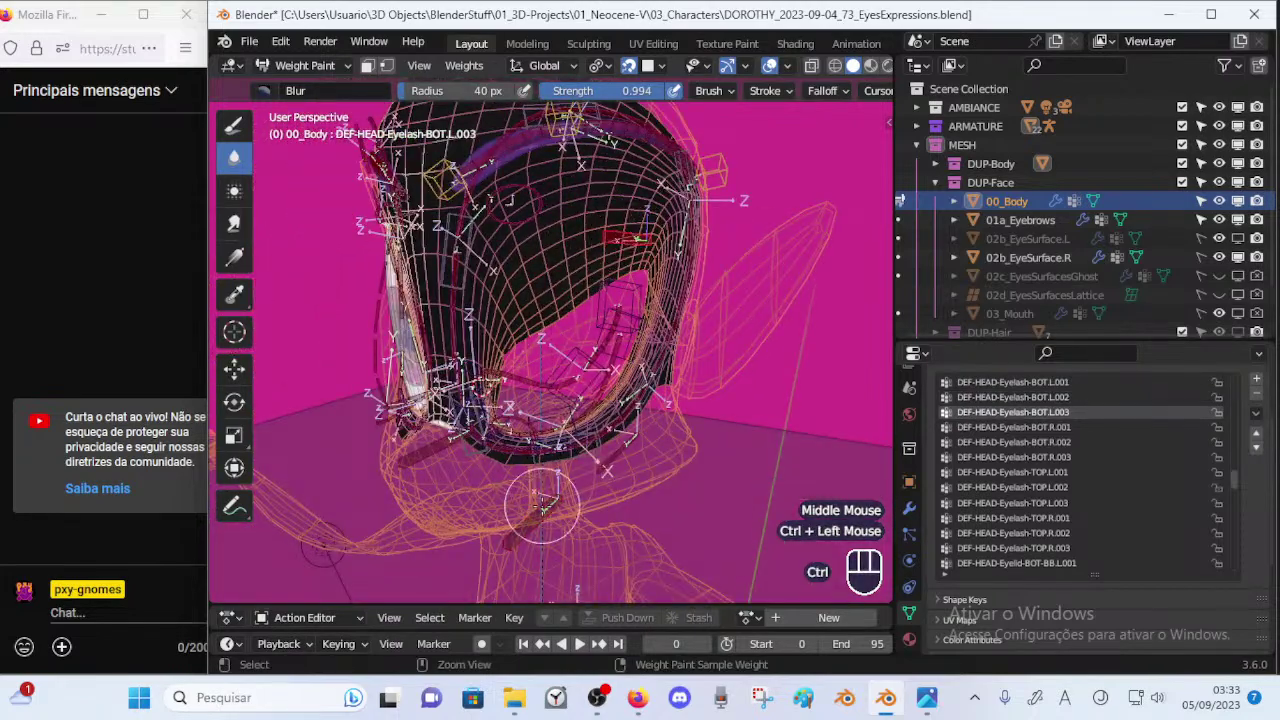
ctrl+click(461, 471)
ctrl+click(538, 446)
ctrl+click(626, 430)
middle_drag(626, 430, 492, 418)
middle_drag(500, 290, 581, 222)
Reposition the CTL_Eyelid-TOP-BB-Handler.L.002 control to reshape the upper lid, checking the DEF-HEAD-Eyelash-TOP.L.002 weights in between.
ctrl+click(608, 374)
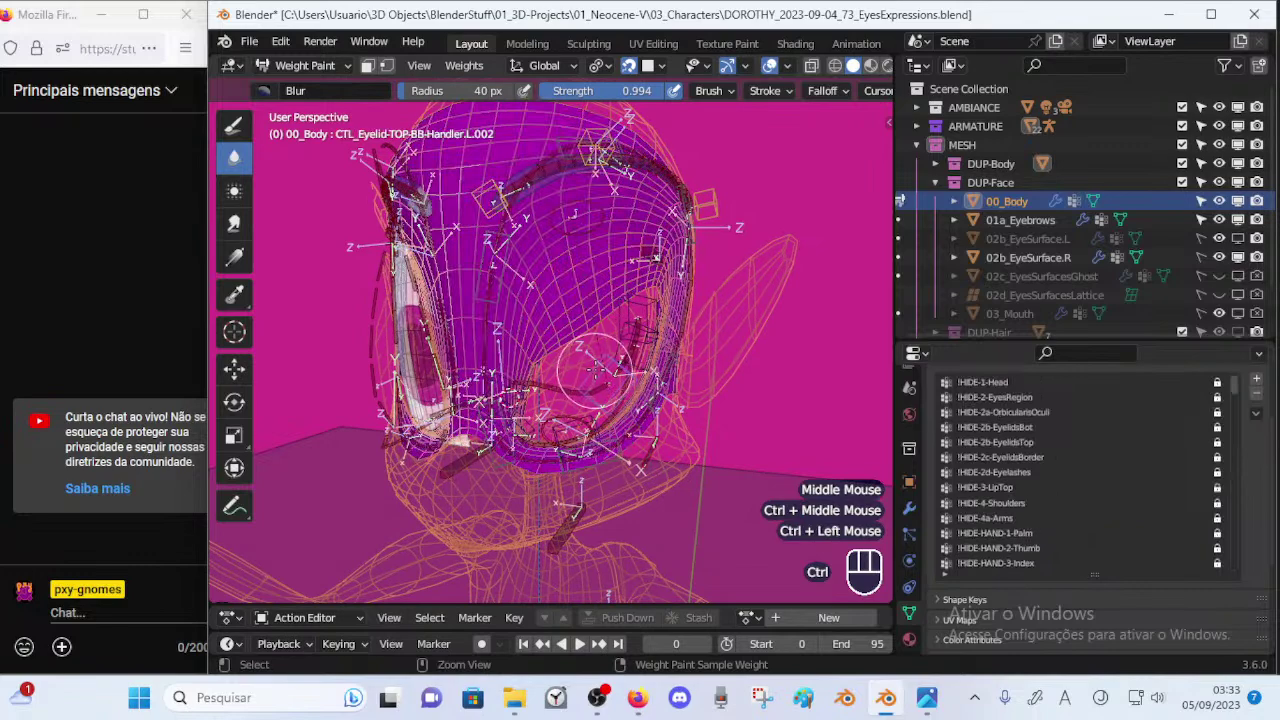
key(g)
click(592, 147)
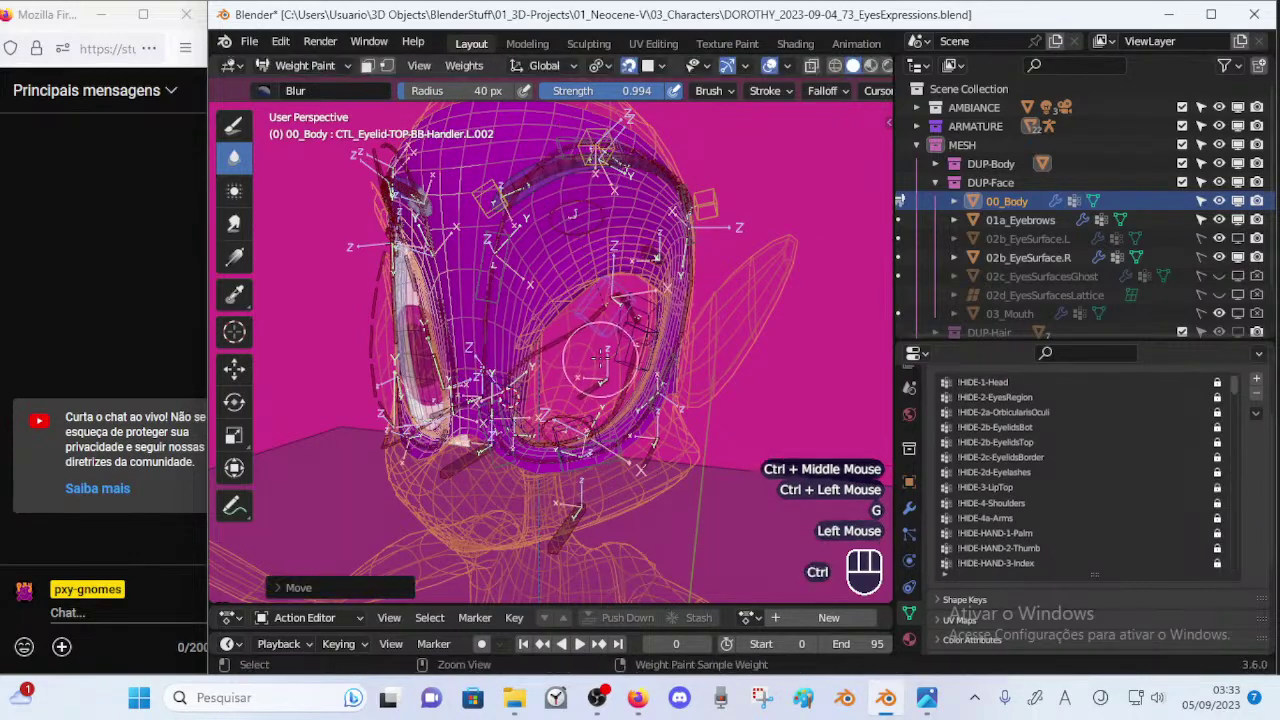
ctrl+click(597, 379)
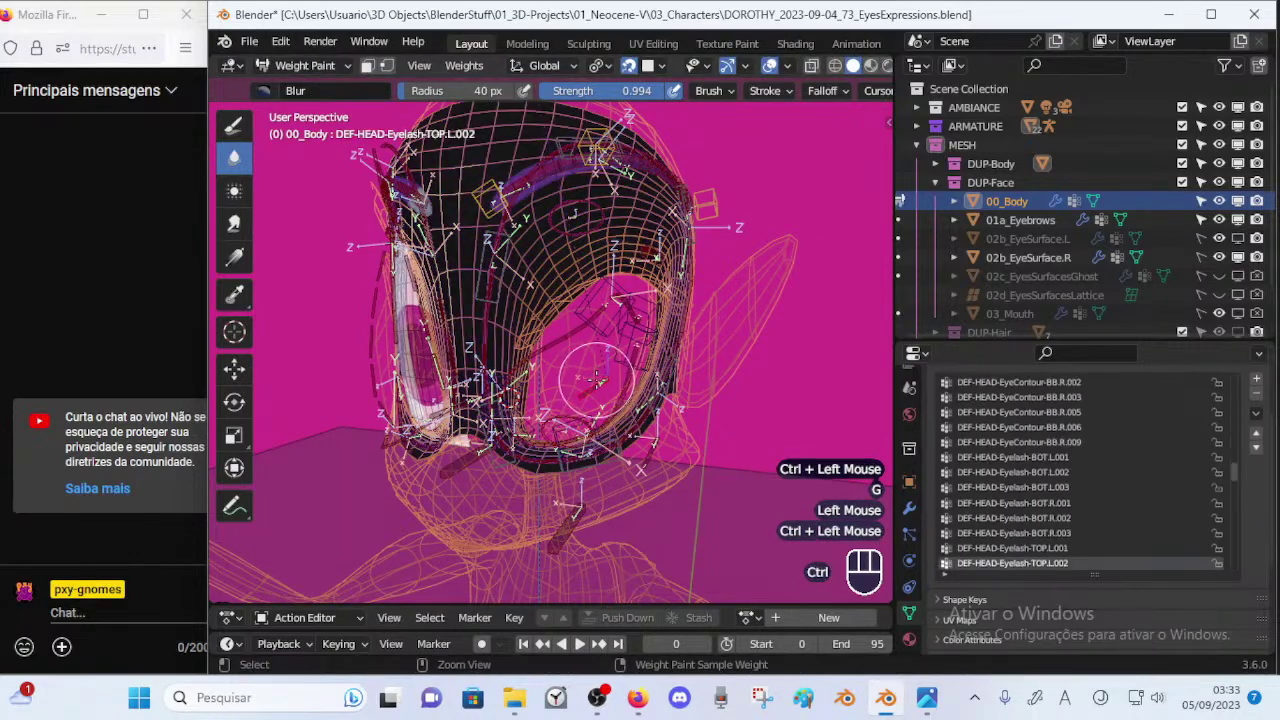
ctrl+click(602, 332)
key(g)
click(602, 348)
Move the control at the outer end of the upper lid and check the DEF-HEAD-Eyelash-TOP.L.003 weights.
ctrl+click(652, 319)
key(g)
click(673, 250)
ctrl+click(657, 323)
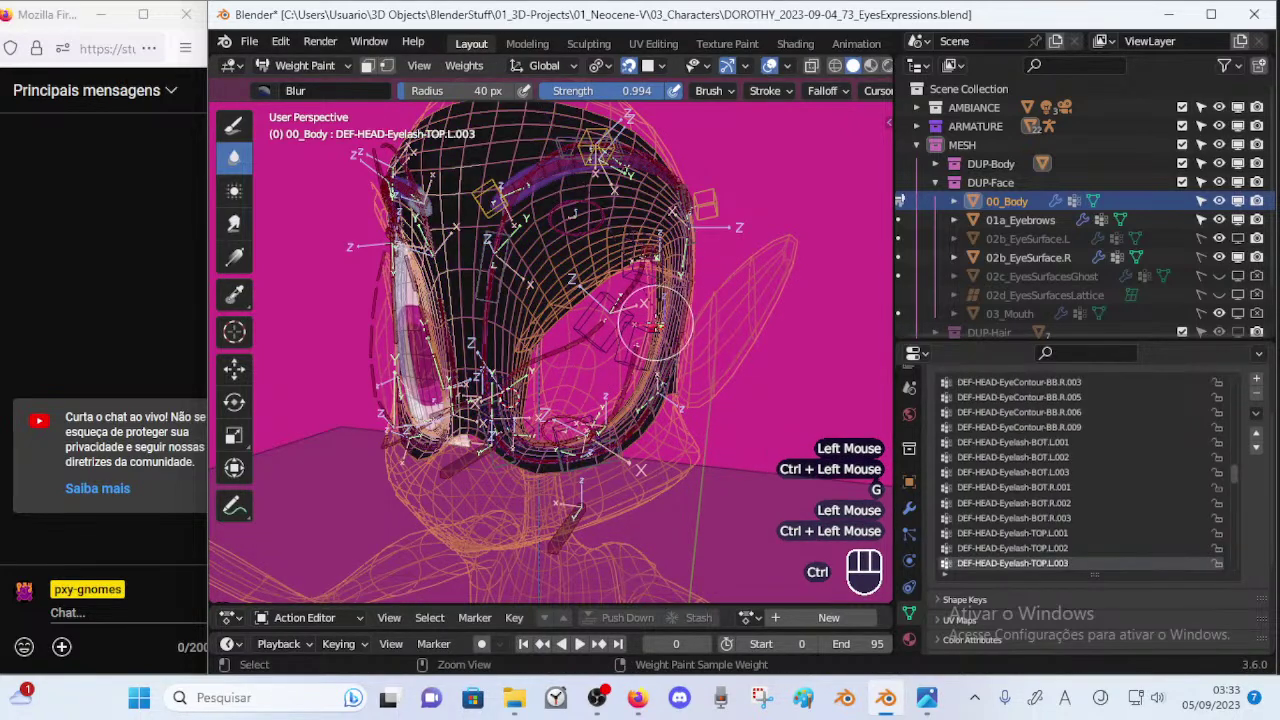
ctrl+click(653, 329)
middle_drag(653, 329, 717, 292)
ctrl+click(643, 320)
Reposition the CTL_Eyelid-TOP-BB-Handler.L.001 control near the inner eye corner, checking the DEF-HEAD-Eyelash-TOP.L.001 weights in between.
ctrl+click(542, 378)
key(g)
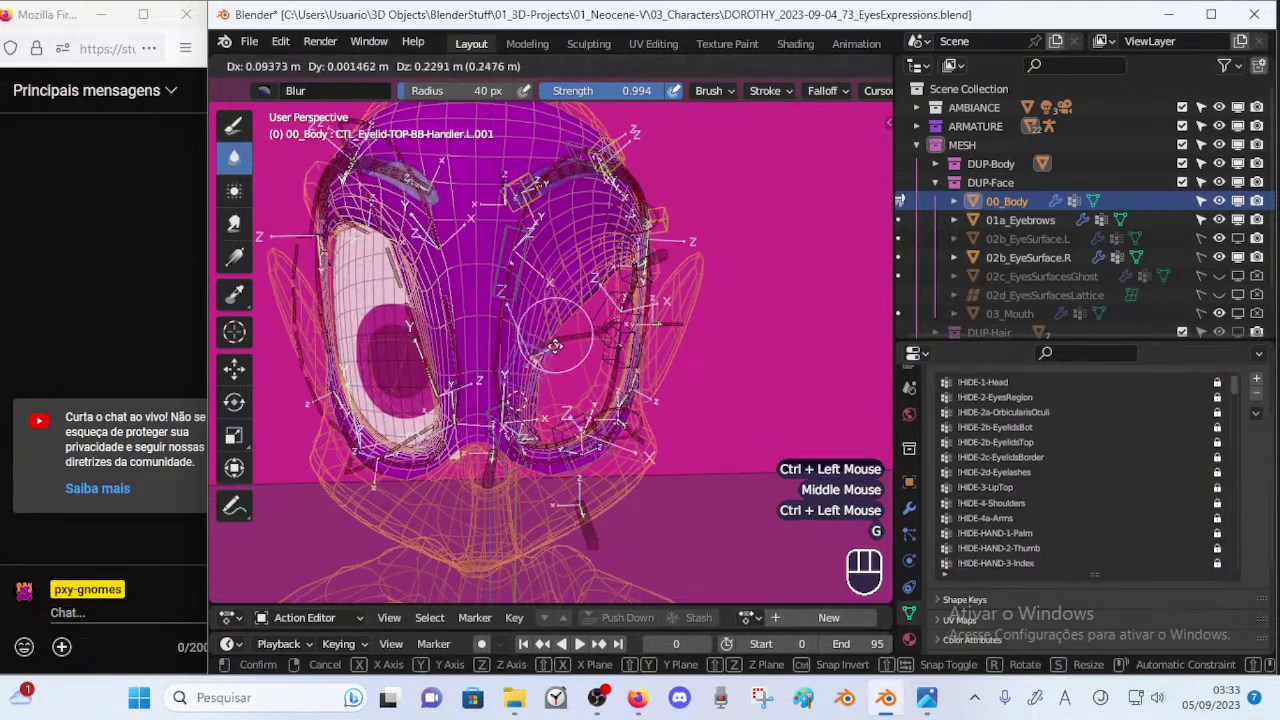
click(548, 378)
ctrl+click(582, 346)
middle_drag(584, 344, 545, 372)
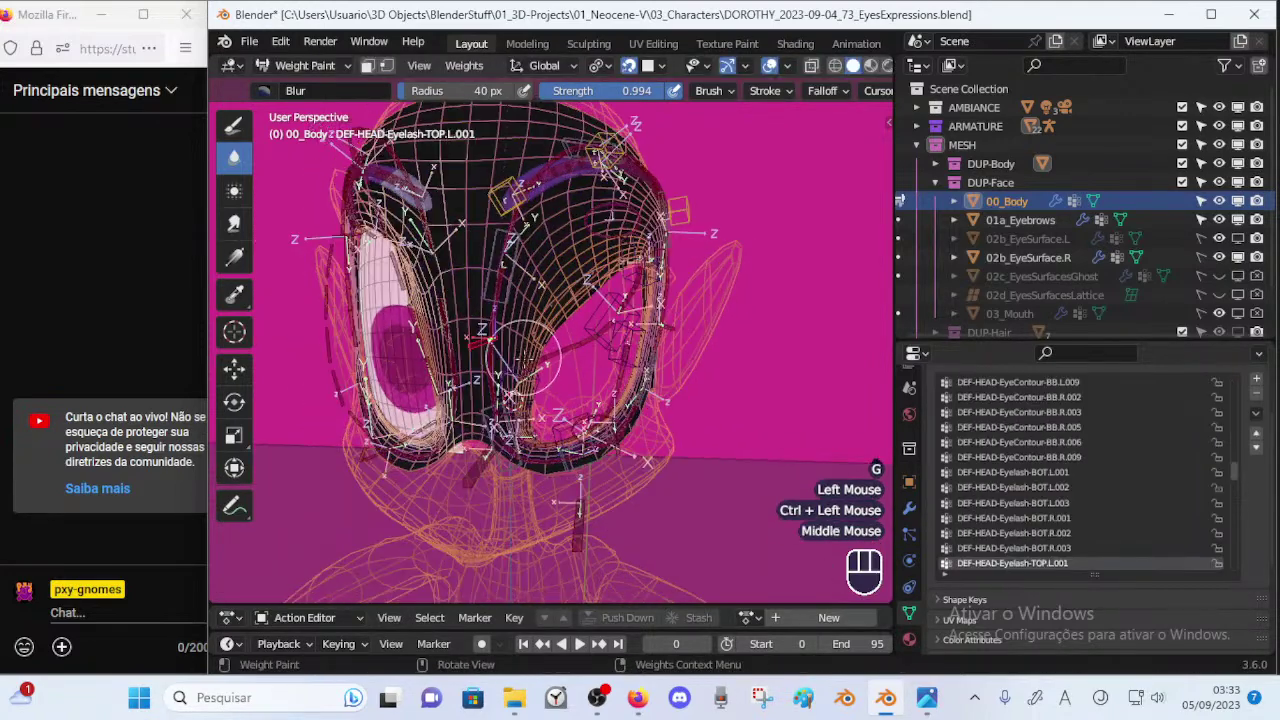
ctrl+click(543, 375)
key(g)
click(543, 370)
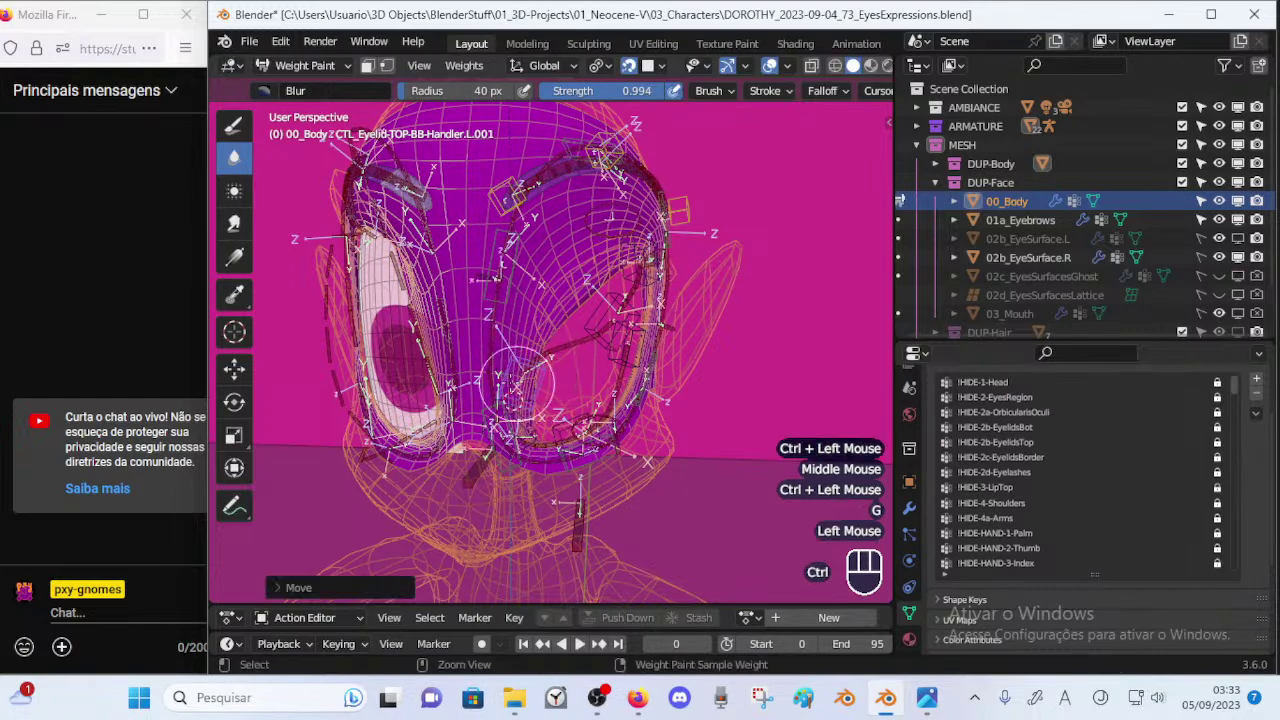
Examine the weights of the bones around the posed left eye, including DEF-HEAD-OrbicularisOculi-BB.L.001.
ctrl+click(510, 371)
middle_drag(510, 371, 508, 470)
ctrl+click(545, 443)
ctrl+click(510, 405)
middle_drag(510, 405, 541, 330)
ctrl+click(637, 413)
middle_drag(656, 338, 640, 365)
middle_drag(540, 350, 543, 309)
ctrl+click(514, 343)
ctrl+click(543, 377)
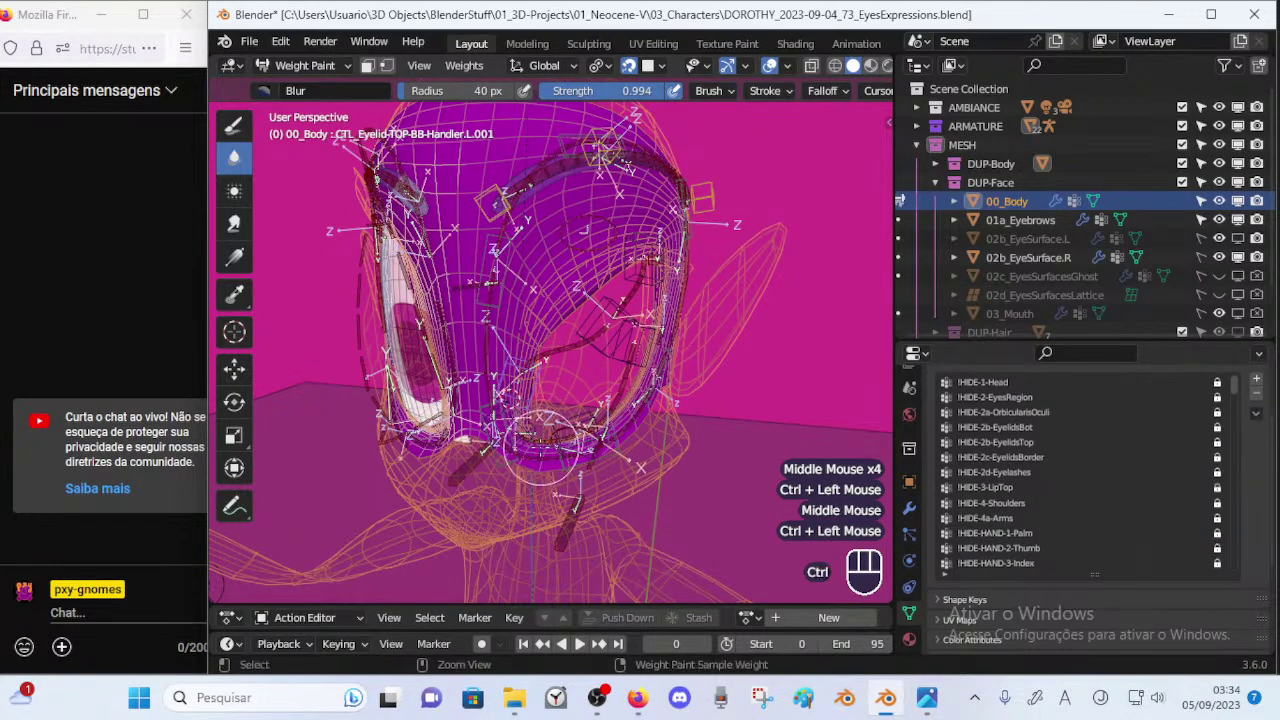
ctrl+click(540, 365)
ctrl+click(546, 358)
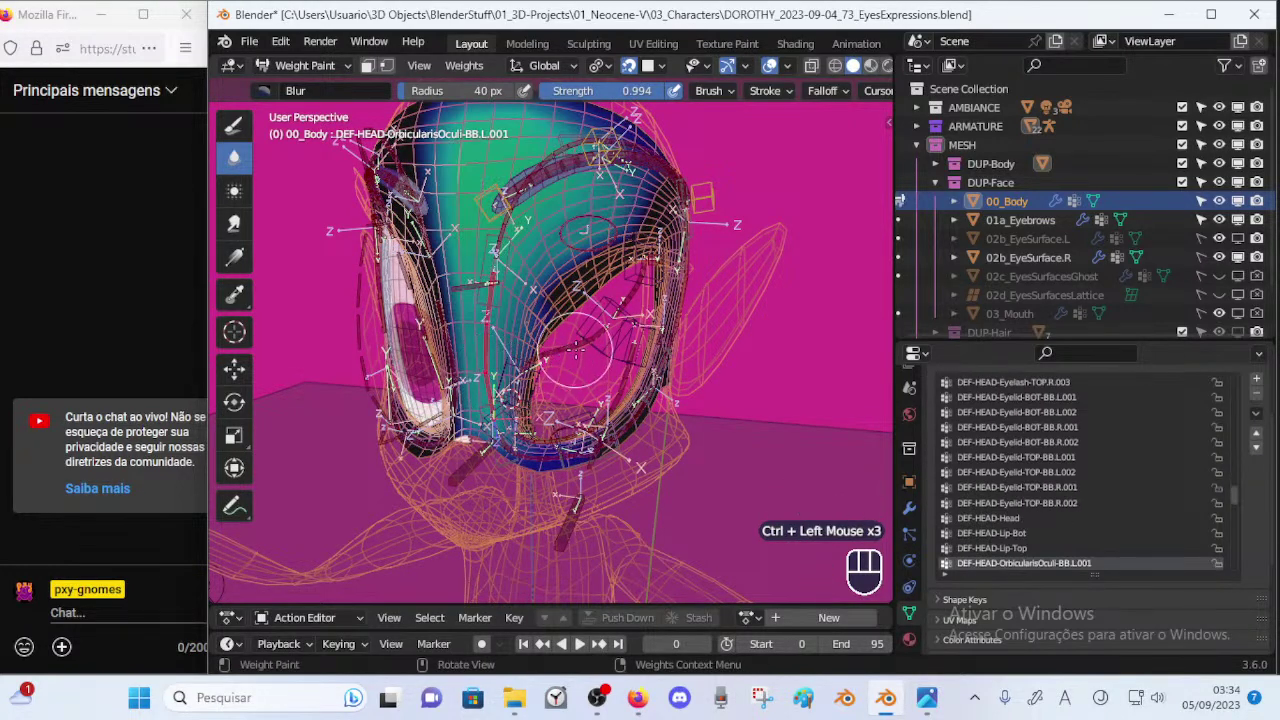
key(alt+a)
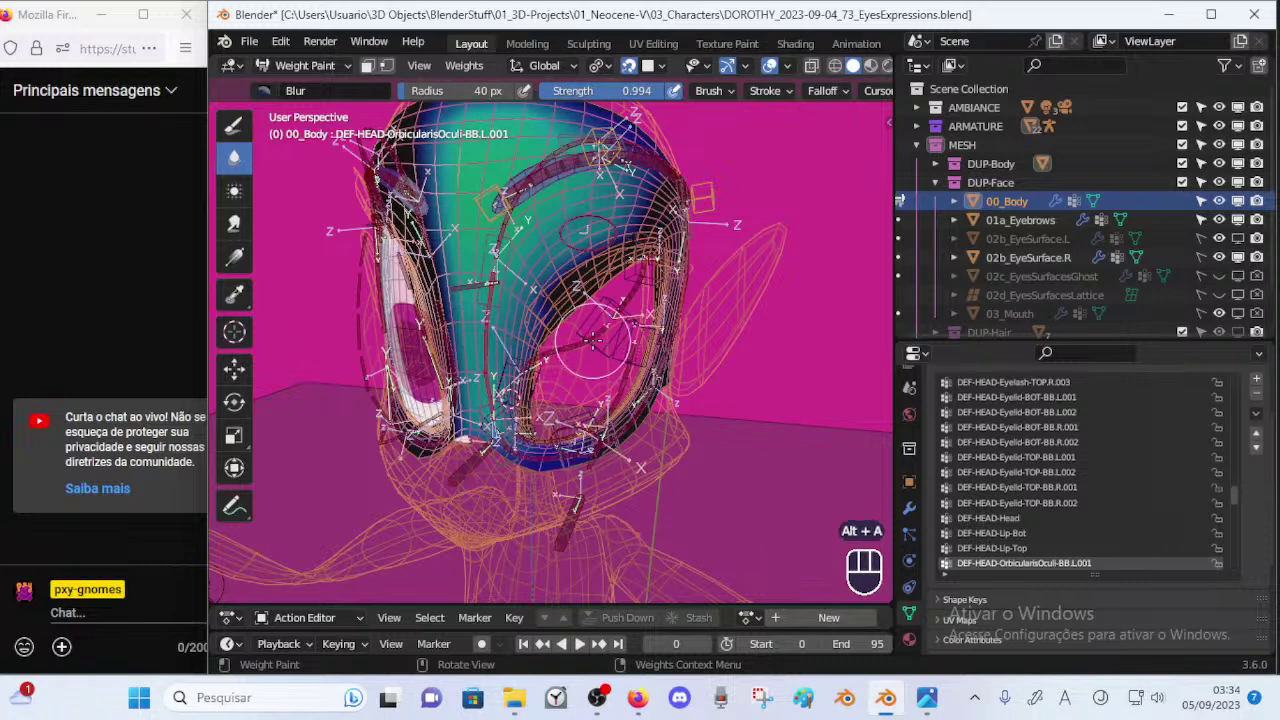
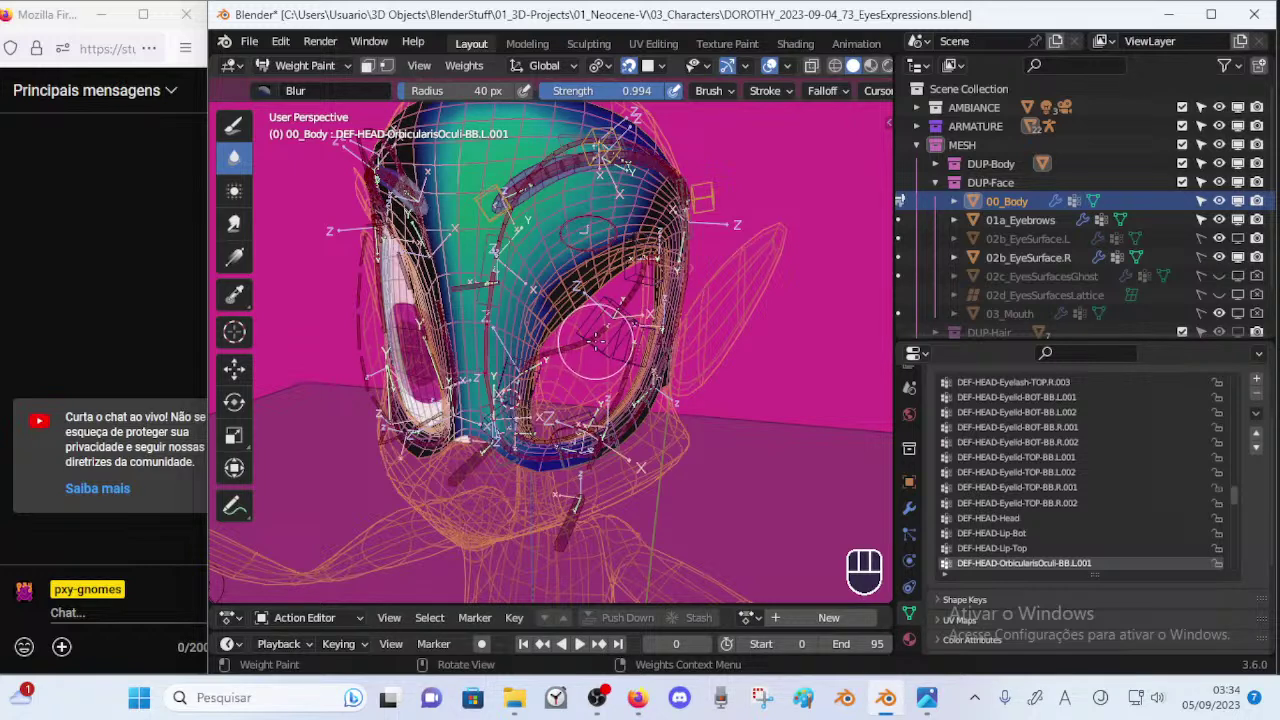
Deselect everything on the 00_Body mesh and select the vertices of the !HIDE-2b-EyelidsTop and !HIDE-2b-EyelidsBot groups.
key(ctrl+Tab)
click(446, 342)
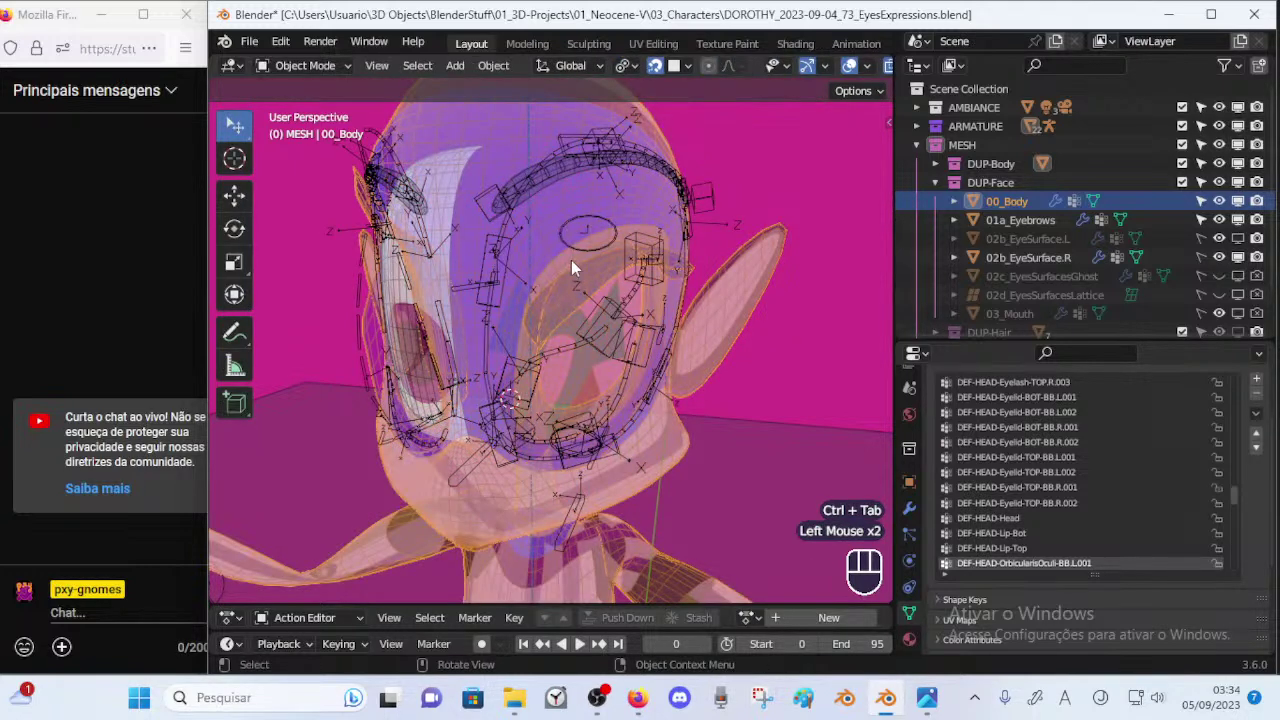
key(Tab)
key(alt+a)
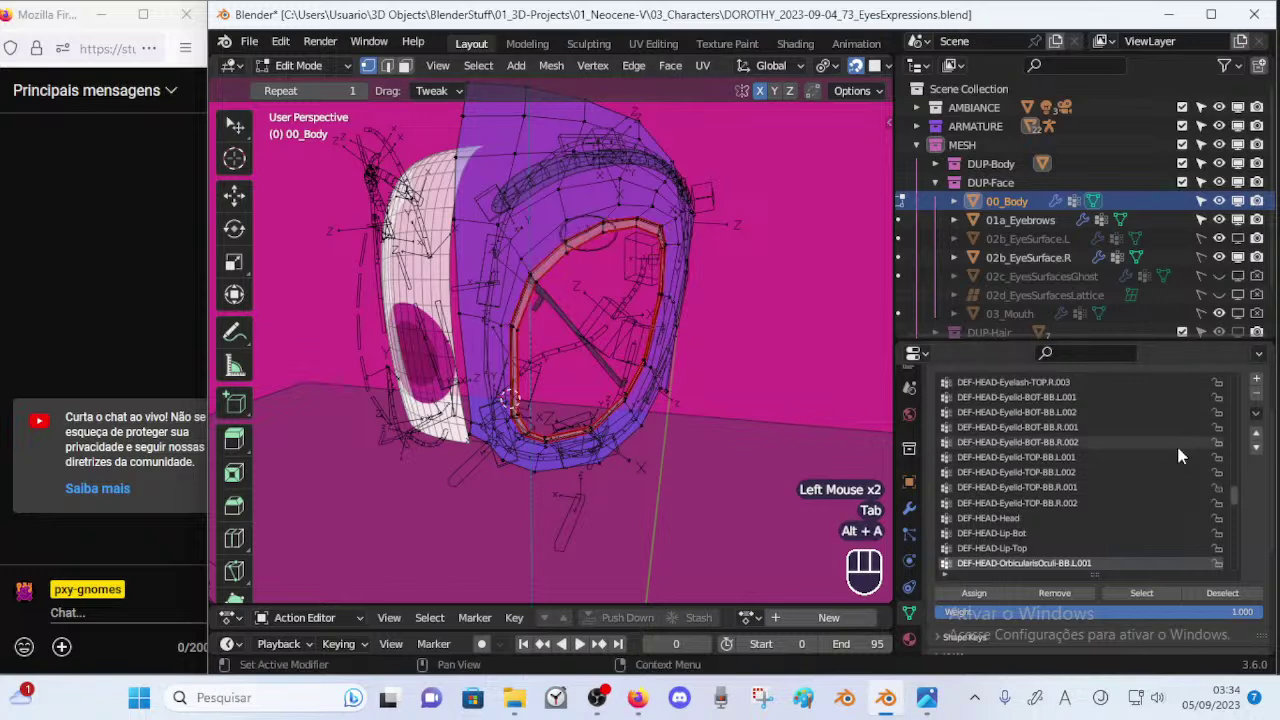
drag(1234, 493, 1238, 376)
click(1095, 440)
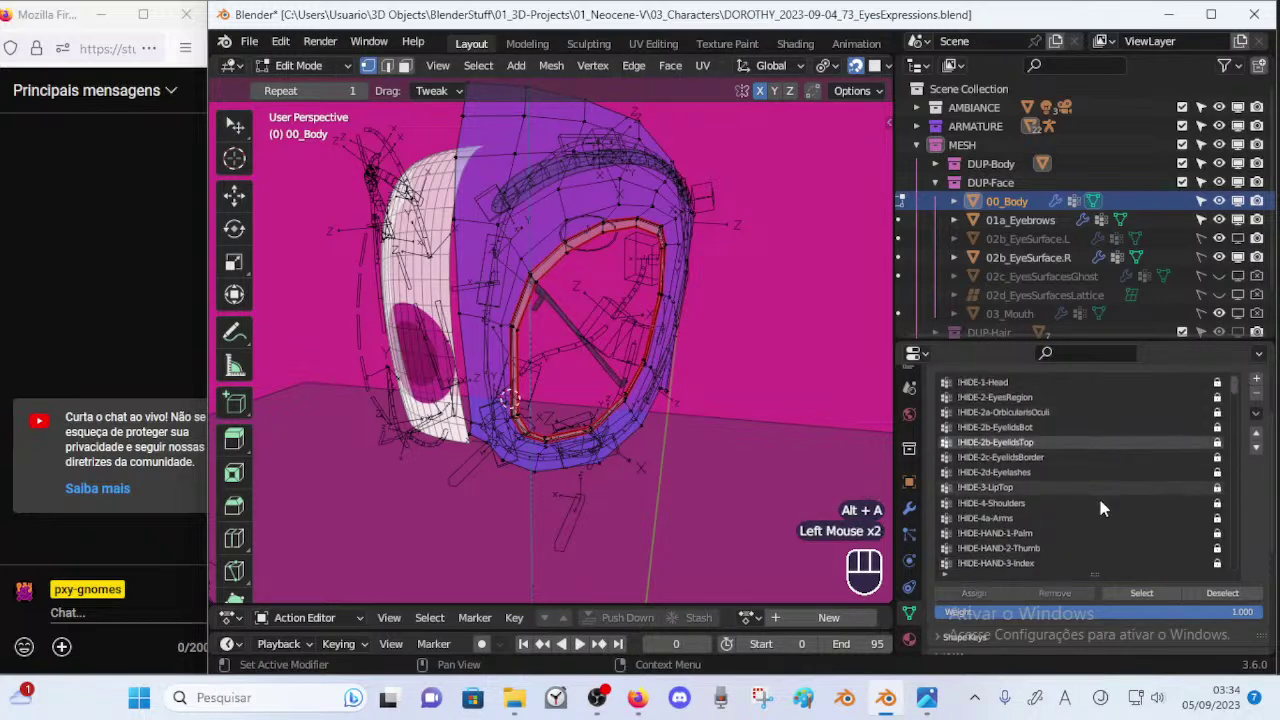
click(1139, 593)
click(1042, 428)
click(1130, 595)
Return 00_Body to weight painting with the armature, make DEF-HEAD-OrbicularisOculi-BB.L.001 active and limit painting to the selected eyelid vertices.
middle_drag(513, 396, 531, 375)
key(ctrl+Tab)
click(410, 374)
click(496, 288)
shift+click(519, 313)
key(ctrl+Tab)
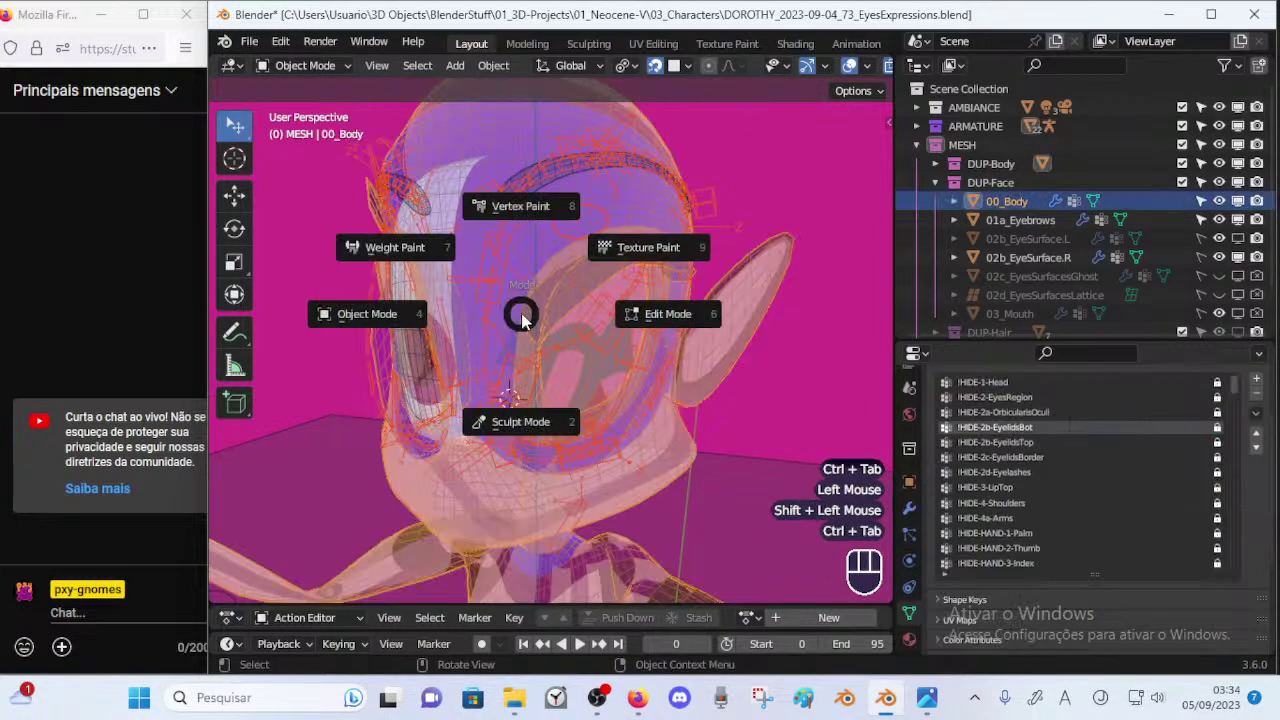
click(510, 315)
ctrl+click(495, 345)
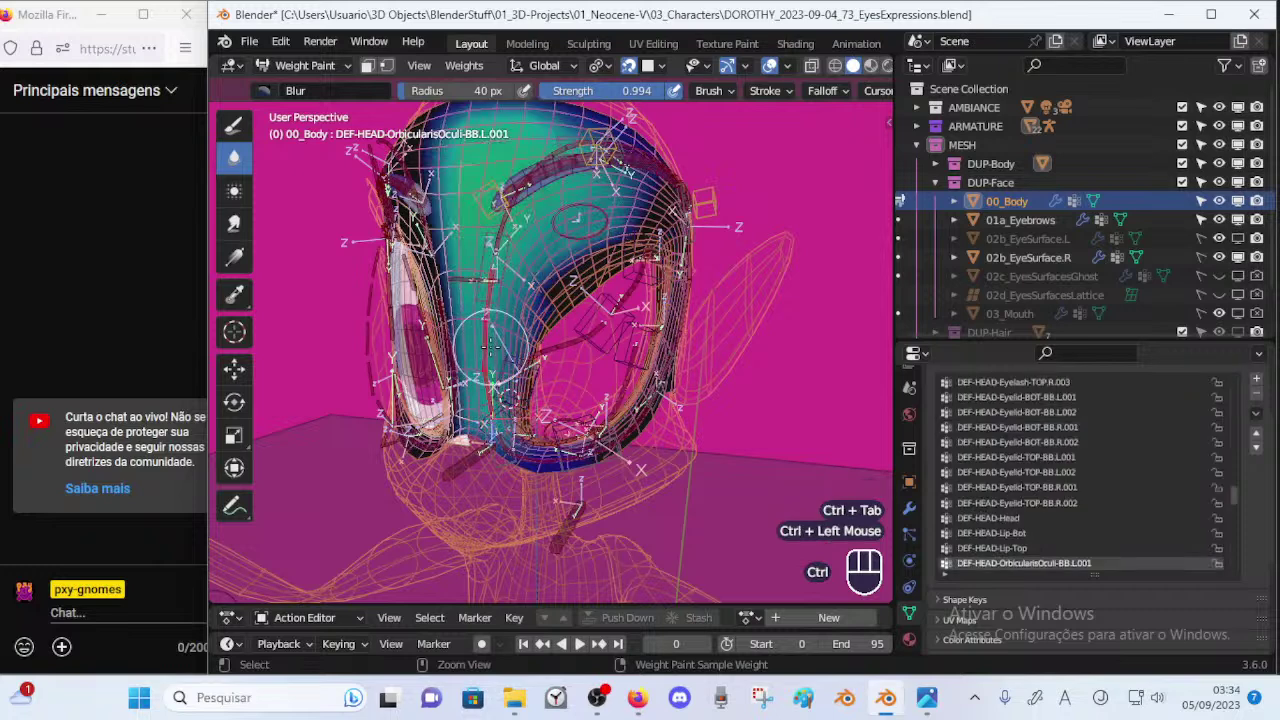
key(p)
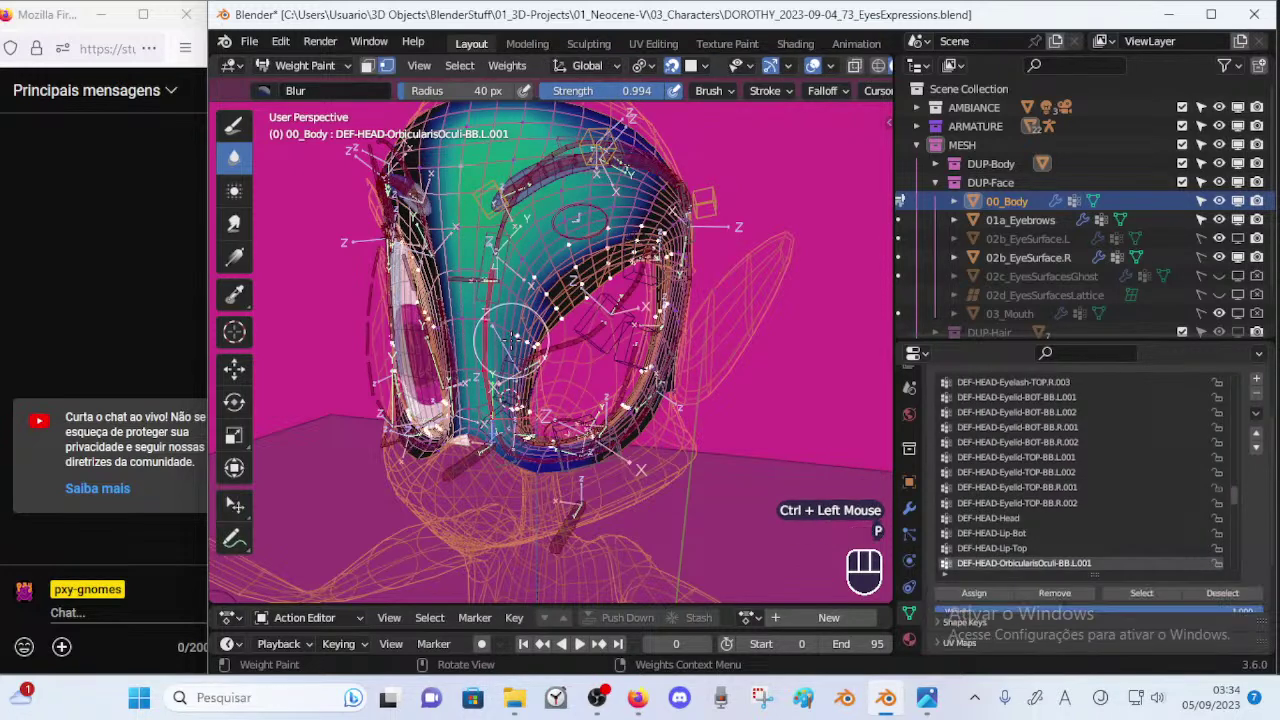
Try blurring the DEF-HEAD-OrbicularisOculi-BB.L.001 weights around the left eye opening with an 82 px brush radius.
key(ctrl+i)
key(ctrl+i)
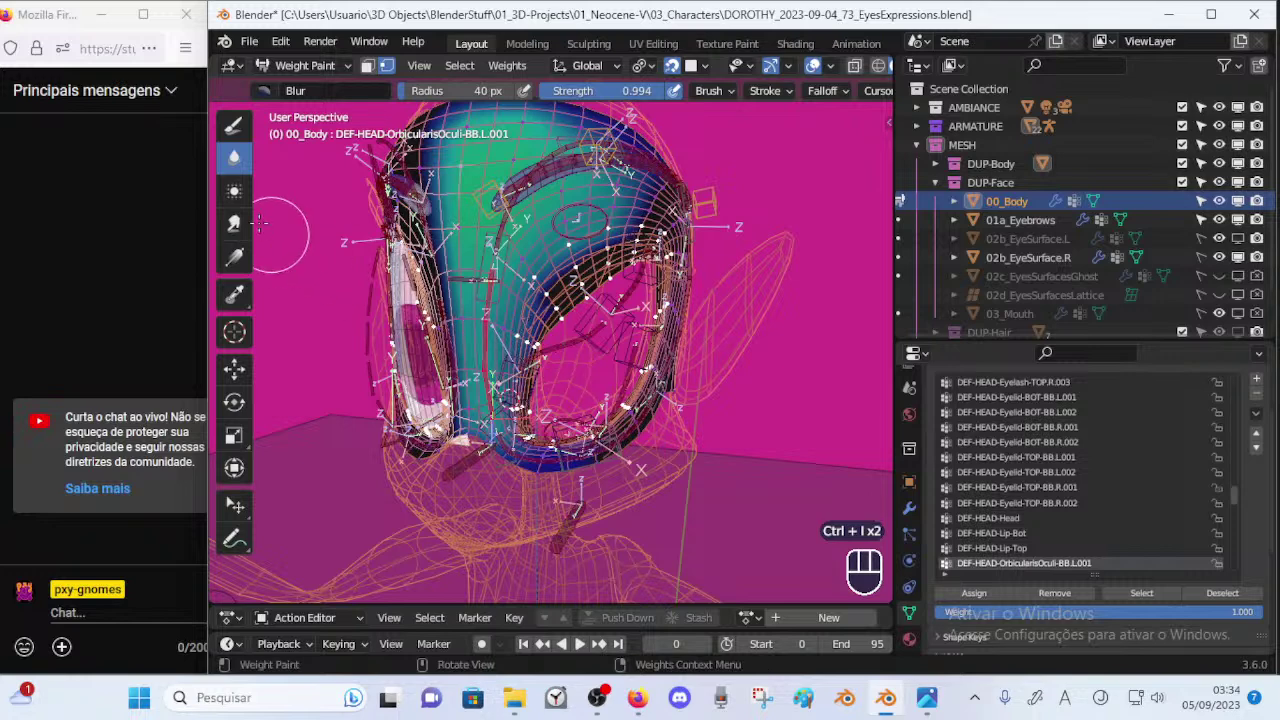
mouse_move(522, 312)
mouse_down()
mouse_move(548, 328)
mouse_move(614, 282)
mouse_up()
key(f)
click(586, 301)
mouse_move(612, 280)
mouse_down()
mouse_move(582, 277)
mouse_move(628, 268)
mouse_up()
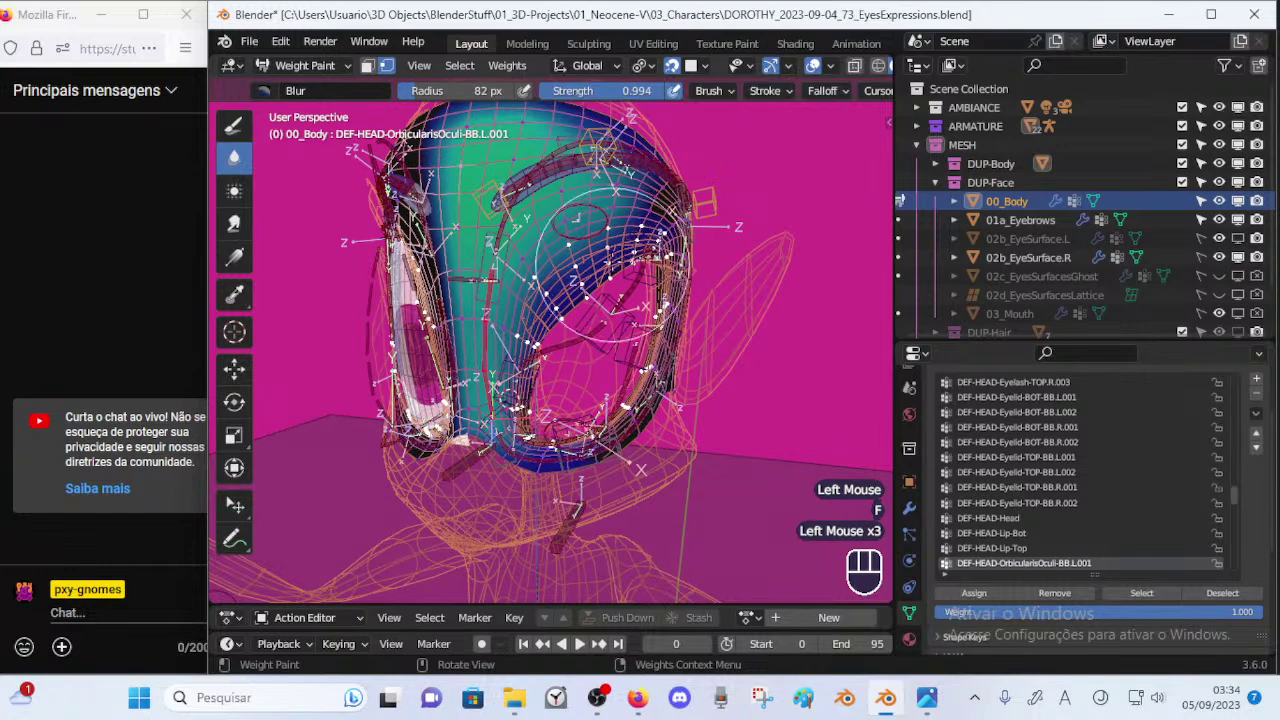
middle_drag(628, 268, 574, 269)
mouse_move(588, 260)
mouse_down()
mouse_move(663, 241)
mouse_move(663, 300)
mouse_up()
drag(655, 345, 641, 375)
drag(600, 412, 559, 419)
mouse_move(560, 415)
middle_down()
mouse_move(585, 362)
mouse_move(546, 372)
mouse_move(606, 315)
mouse_move(590, 292)
middle_up()
Undo the blur strokes around the left eye opening.
key(ctrl+z)
key(ctrl+z)
key(ctrl+z)
key(ctrl+z)
key(ctrl+z)
middle_drag(578, 305, 612, 314)
Set the blur brush radius to 44 px and blur the DEF-HEAD-OrbicularisOculi-BB.L.001 weights on the inner side of the left eyelids.
key(ctrl+i)
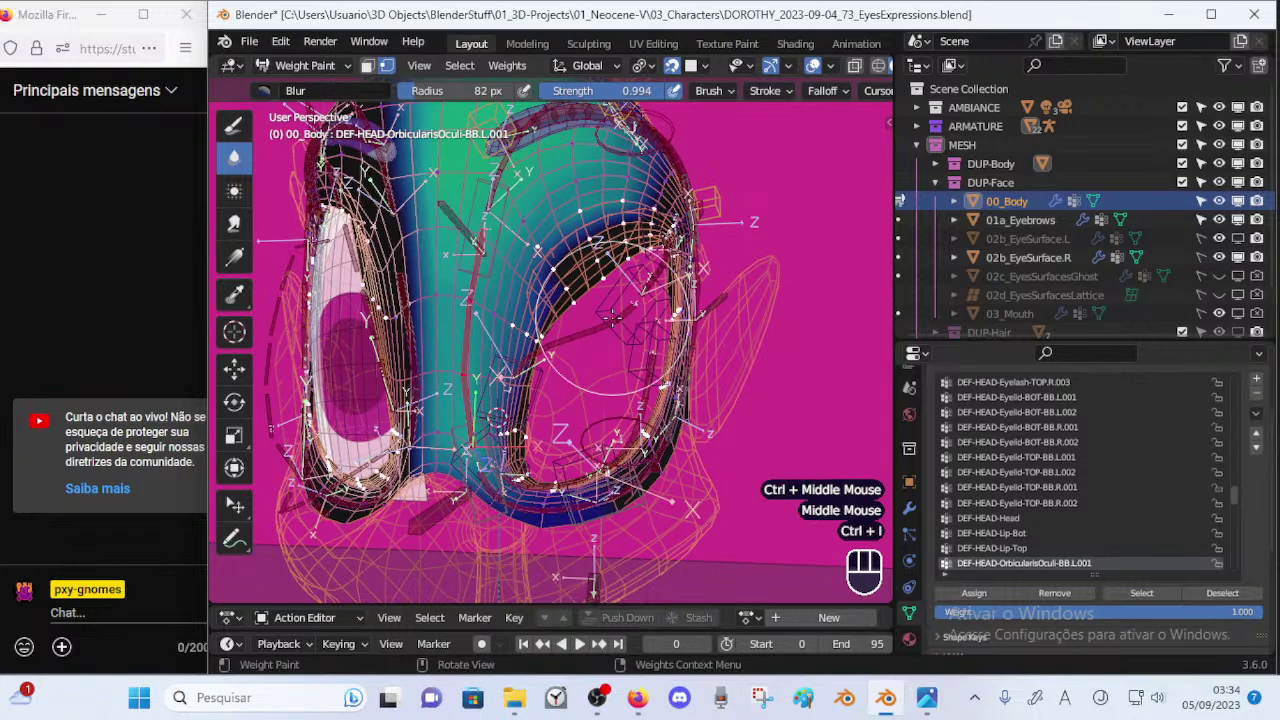
key(f)
click(549, 338)
ctrl+middle_drag(525, 346, 533, 312)
click(533, 343)
click(543, 305)
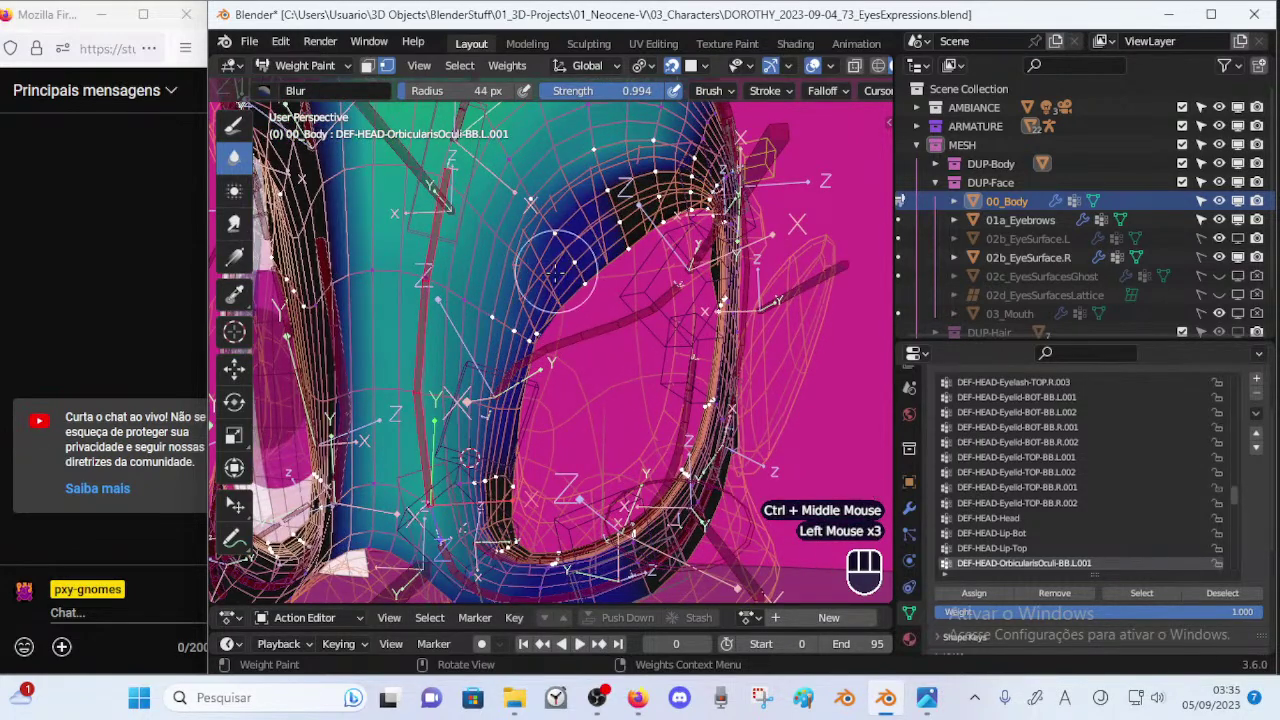
shift+middle_drag(512, 364, 532, 325)
click(525, 412)
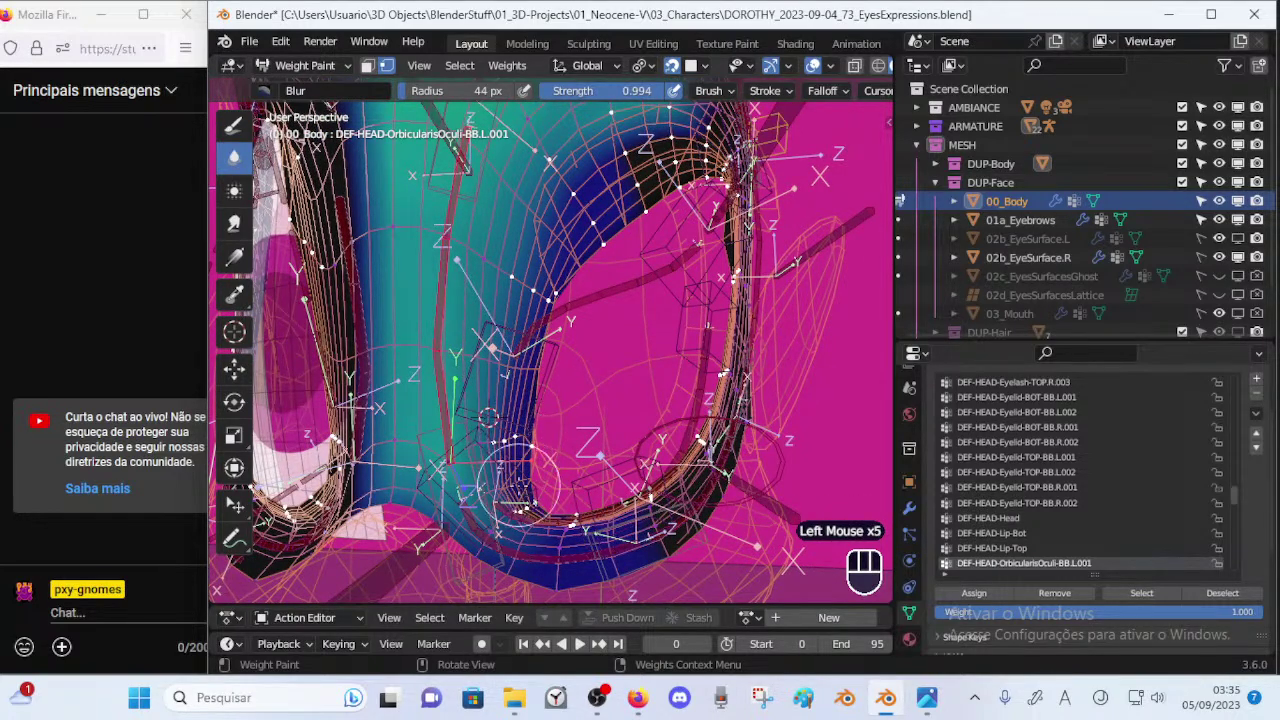
Blur the DEF-HEAD-OrbicularisOculi-BB.L.001 weights along the left upper eyelid.
middle_drag(512, 372, 496, 392)
mouse_move(496, 392)
shift+middle_down()
mouse_move(508, 300)
mouse_move(545, 335)
shift+middle_up()
click(508, 300)
click(563, 295)
mouse_move(563, 284)
middle_down()
mouse_move(587, 302)
mouse_move(550, 326)
mouse_move(525, 308)
middle_up()
click(587, 302)
click(607, 291)
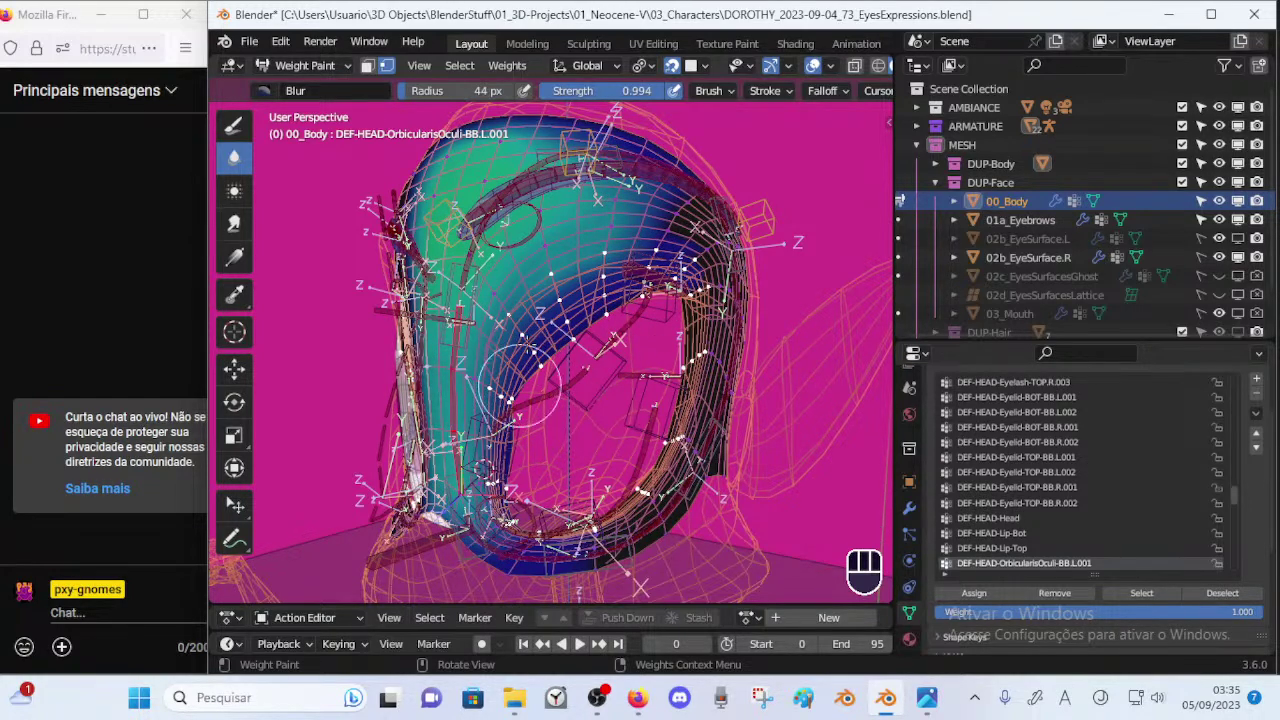
Make DEF-HEAD-OrbicularisOculi-BB.L.002 active and blur its weights on the inner side of the left eyelids.
shift+middle_drag(541, 302, 528, 346)
middle_drag(528, 346, 561, 350)
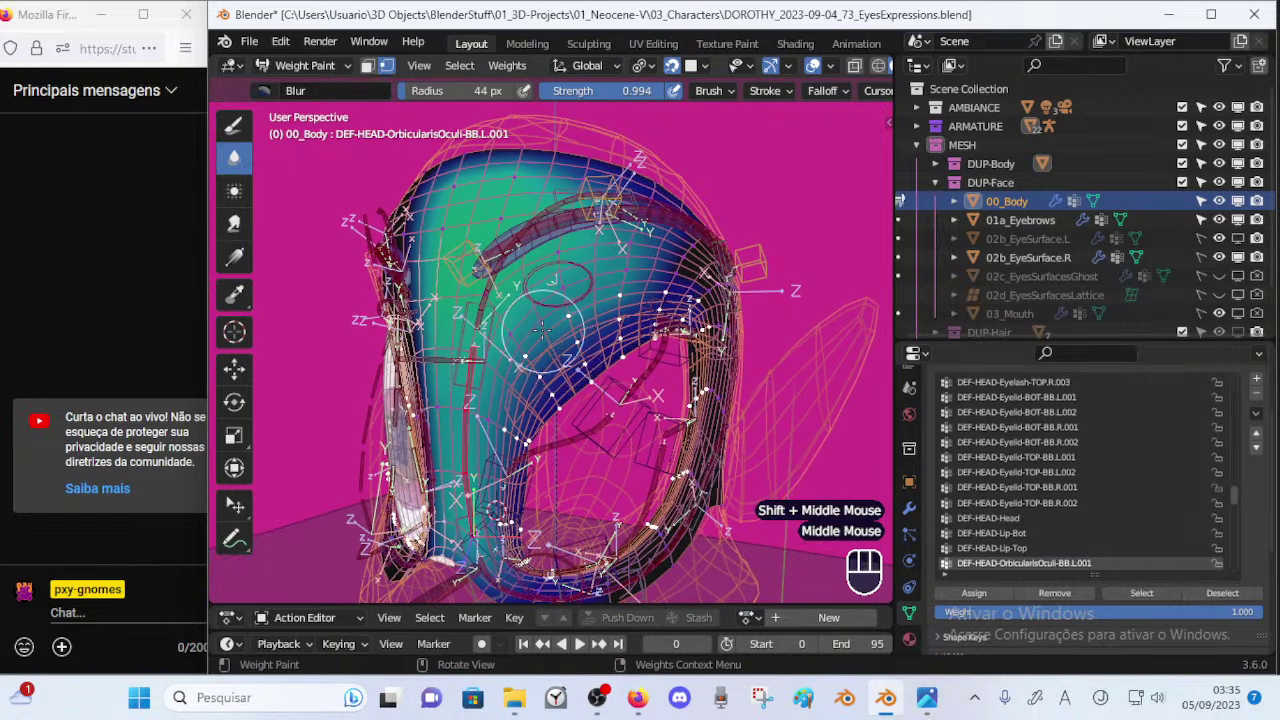
ctrl+click(542, 328)
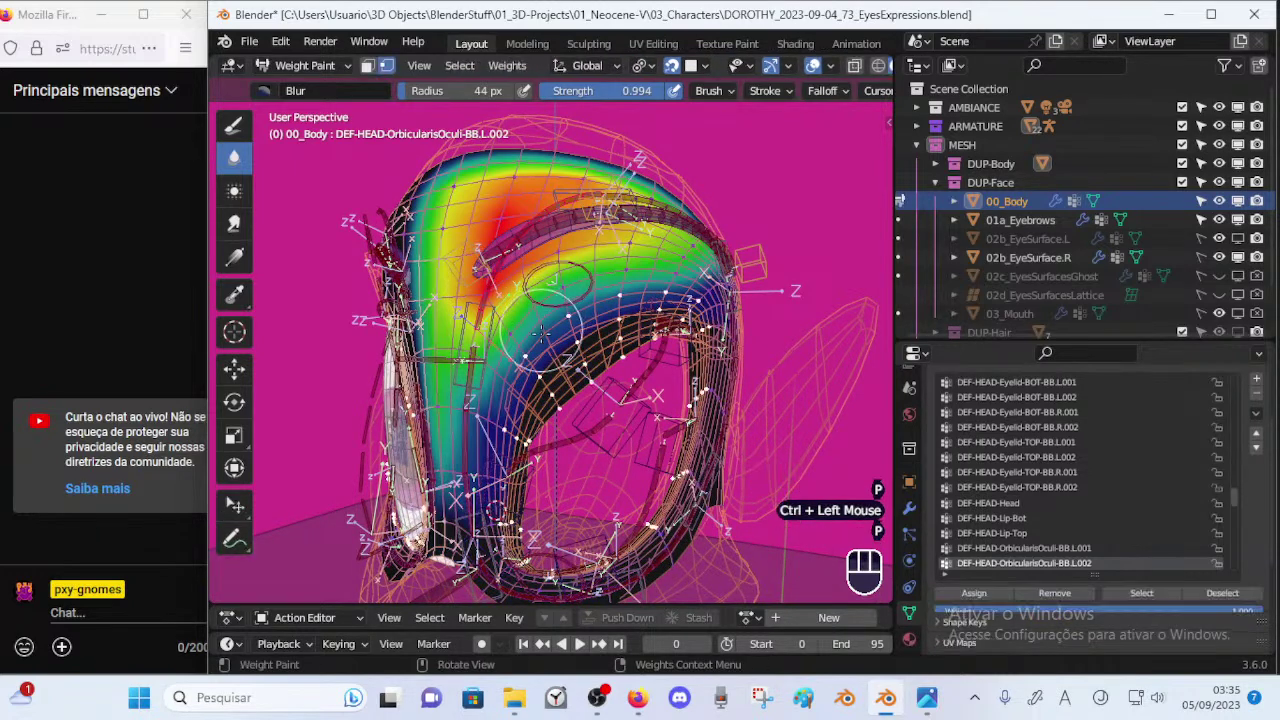
mouse_move(516, 437)
mouse_down()
mouse_move(534, 478)
mouse_move(500, 530)
mouse_up()
middle_drag(482, 478, 514, 438)
mouse_move(512, 485)
mouse_down()
mouse_move(514, 502)
mouse_move(504, 495)
mouse_up()
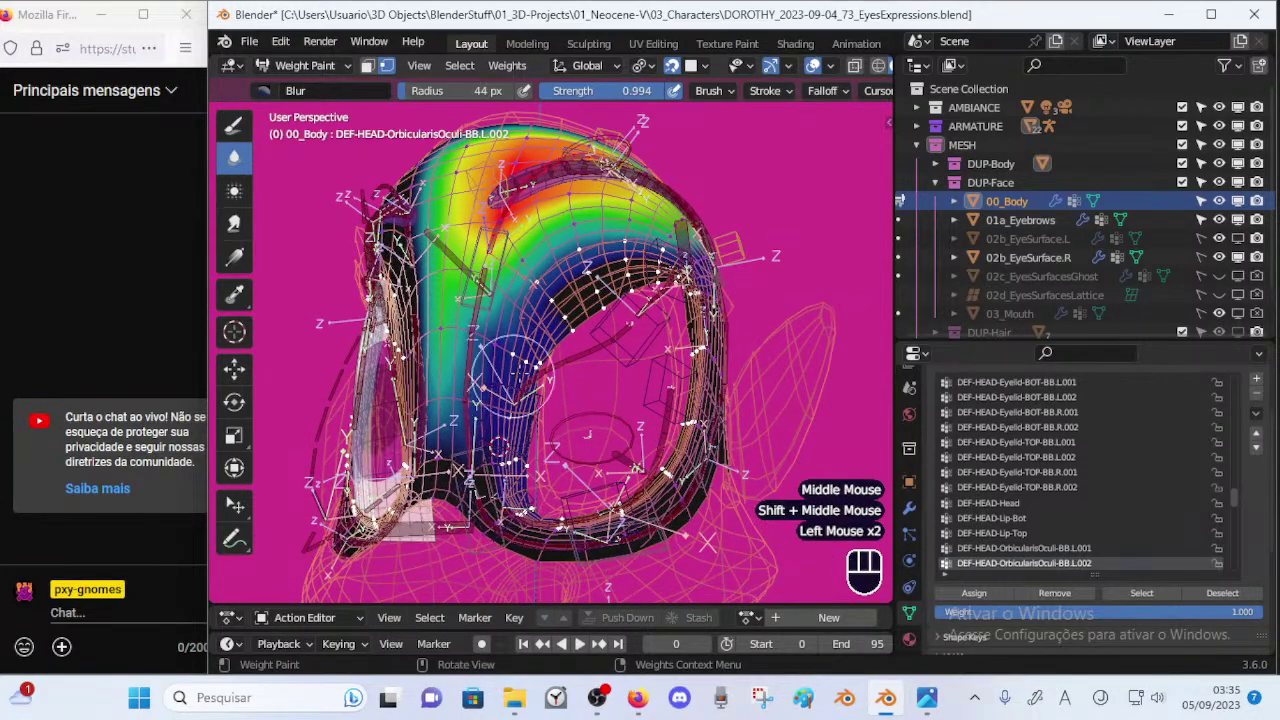
Blur the DEF-HEAD-OrbicularisOculi-BB.L.002 weights along the left upper eyelid toward the outer eye corner.
middle_drag(606, 300, 536, 318)
drag(534, 312, 526, 303)
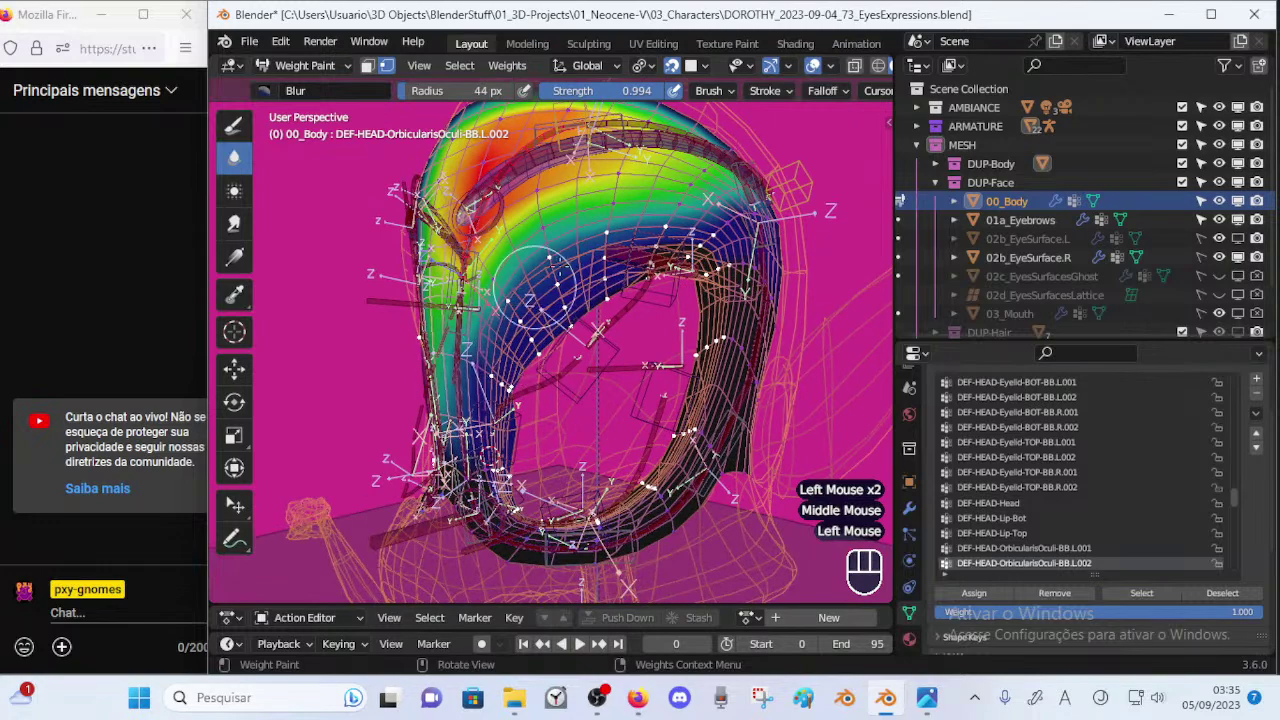
middle_drag(622, 290, 584, 314)
drag(622, 288, 635, 282)
middle_drag(664, 262, 632, 262)
drag(666, 260, 678, 258)
mouse_move(680, 262)
mouse_down()
mouse_move(705, 268)
mouse_move(708, 257)
mouse_up()
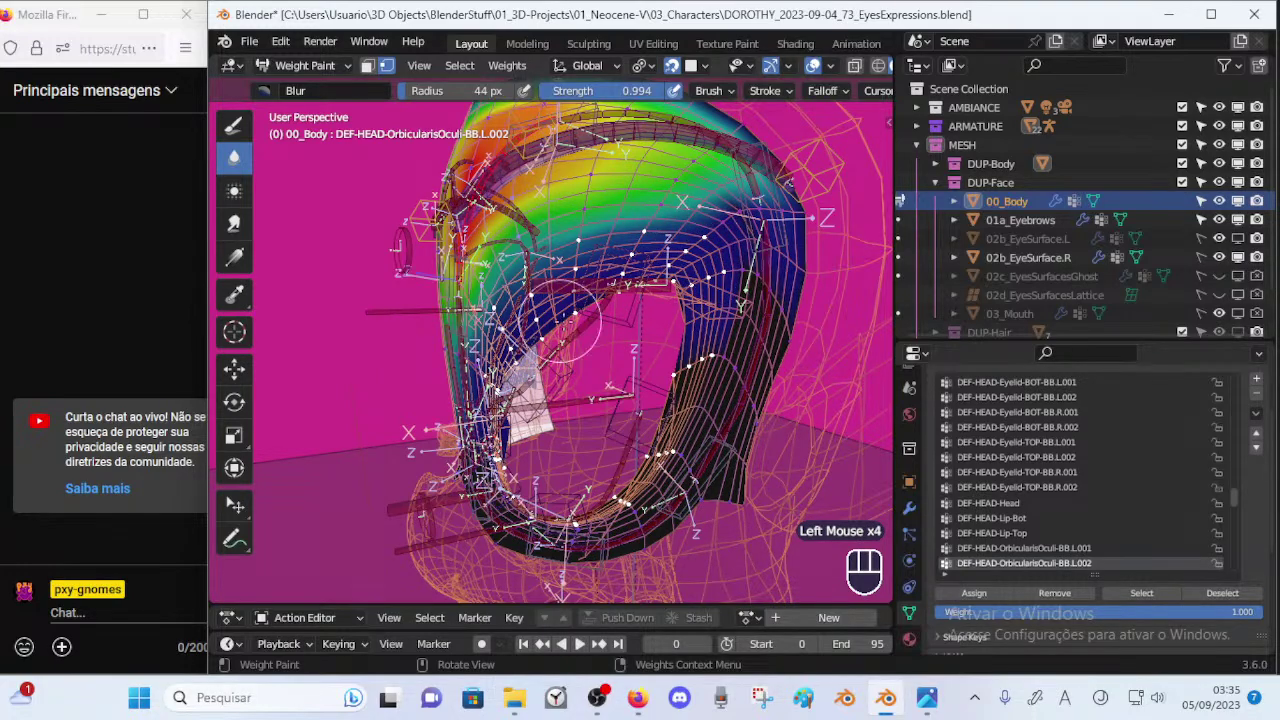
Make DEF-HEAD-OrbicularisOculi-BB.L.003 active and blur its weights on the inner side of the left eyelids down to the inner corner.
middle_drag(565, 315, 597, 307)
ctrl+middle_drag(560, 362, 560, 290)
ctrl+click(585, 290)
key(p)
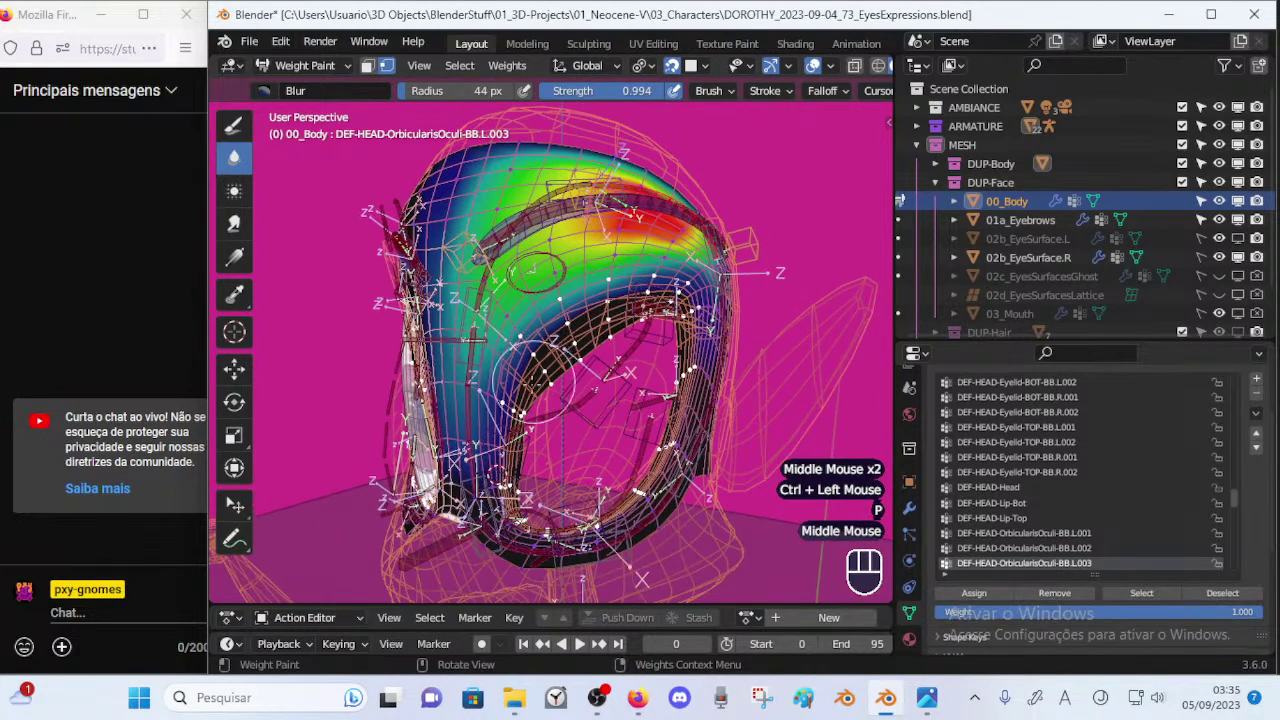
middle_drag(548, 395, 540, 380)
click(532, 390)
middle_drag(515, 430, 518, 410)
click(515, 454)
click(508, 466)
click(497, 466)
click(514, 468)
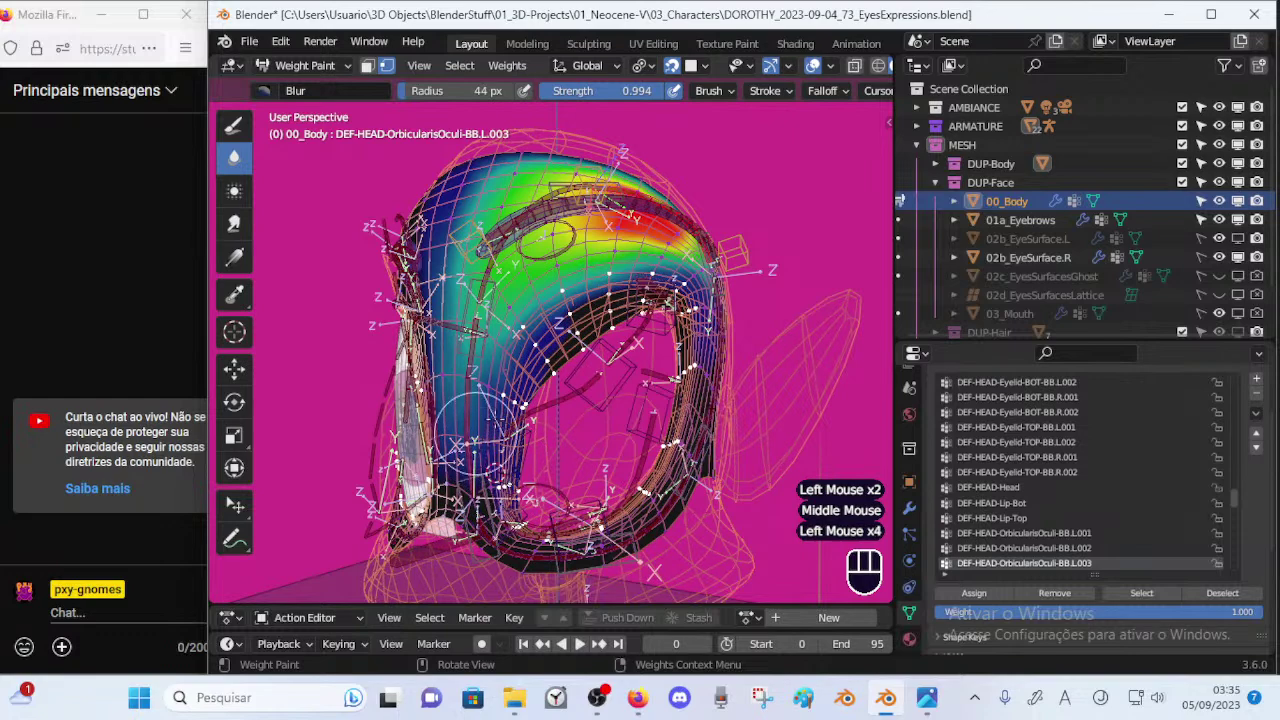
Blur the DEF-HEAD-OrbicularisOculi-BB.L.003 weights along the left upper eyelid and around the outer eye corner.
mouse_move(570, 285)
middle_down()
mouse_move(586, 316)
mouse_move(612, 305)
middle_up()
click(594, 312)
click(614, 301)
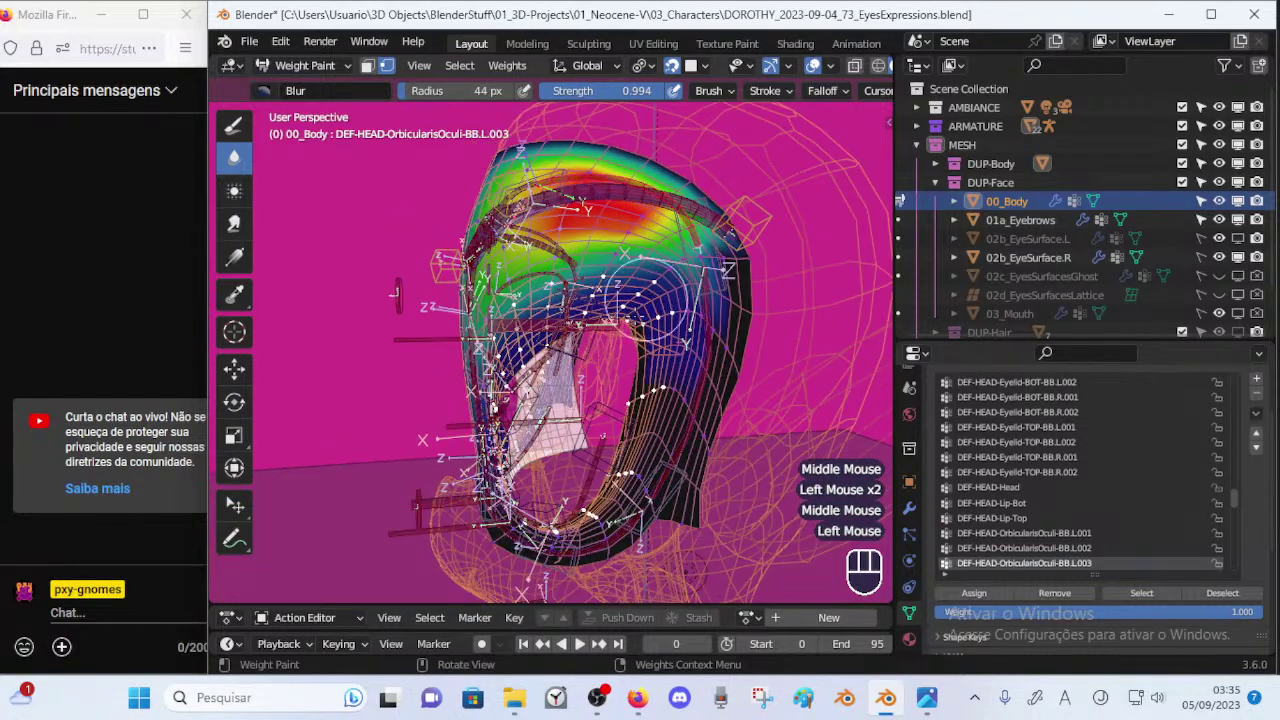
click(640, 352)
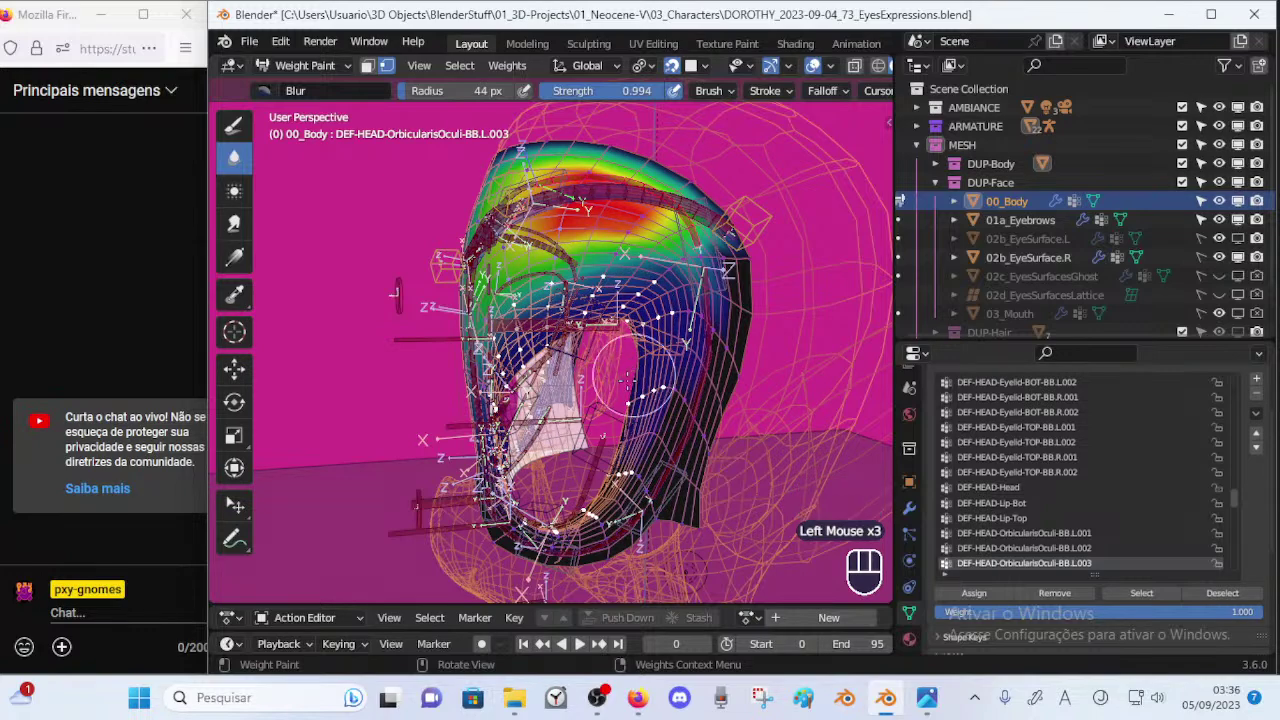
mouse_move(603, 351)
middle_down()
mouse_move(668, 366)
mouse_move(625, 348)
middle_up()
click(670, 368)
click(630, 358)
click(625, 348)
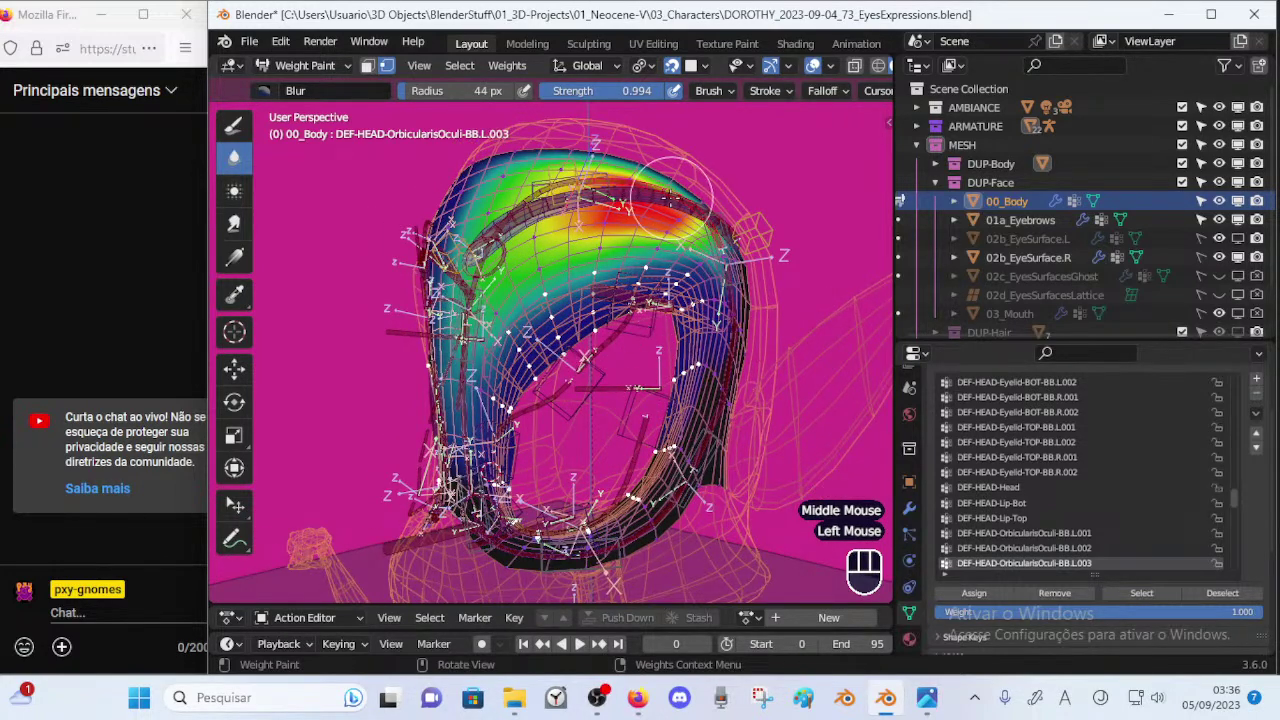
Make DEF-HEAD-OrbicularisOculi-BB.L.004 active and blur its weights from the outer eye side along the left upper eyelid.
key(p)
mouse_move(684, 336)
middle_down()
mouse_move(652, 340)
mouse_move(675, 371)
mouse_move(660, 375)
mouse_move(665, 350)
middle_up()
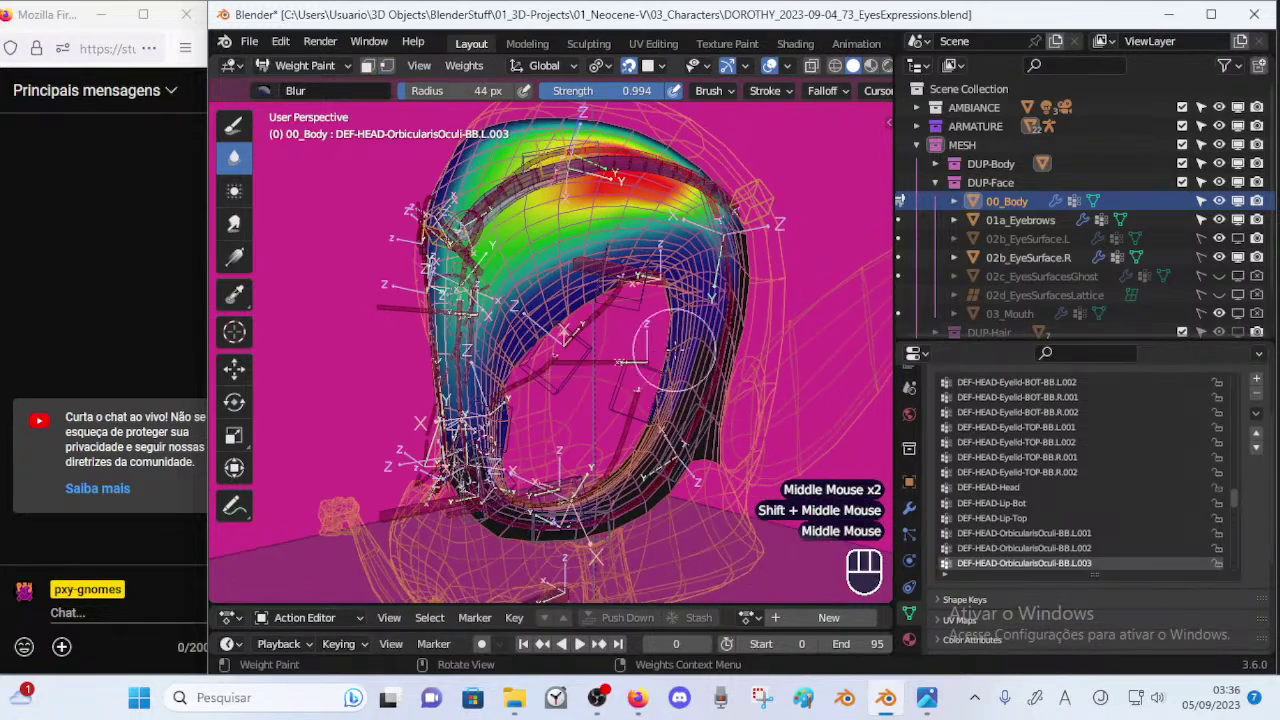
ctrl+click(722, 330)
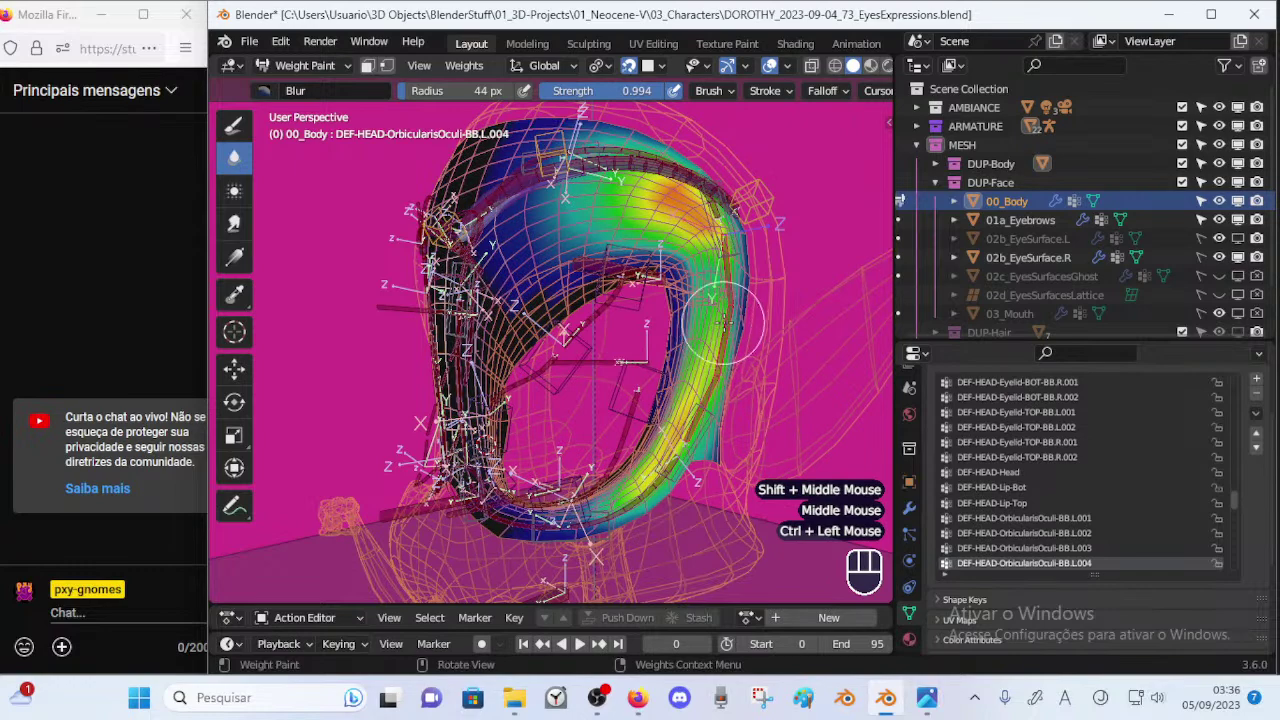
key(p)
drag(684, 342, 679, 293)
middle_drag(592, 283, 632, 292)
click(568, 314)
click(532, 312)
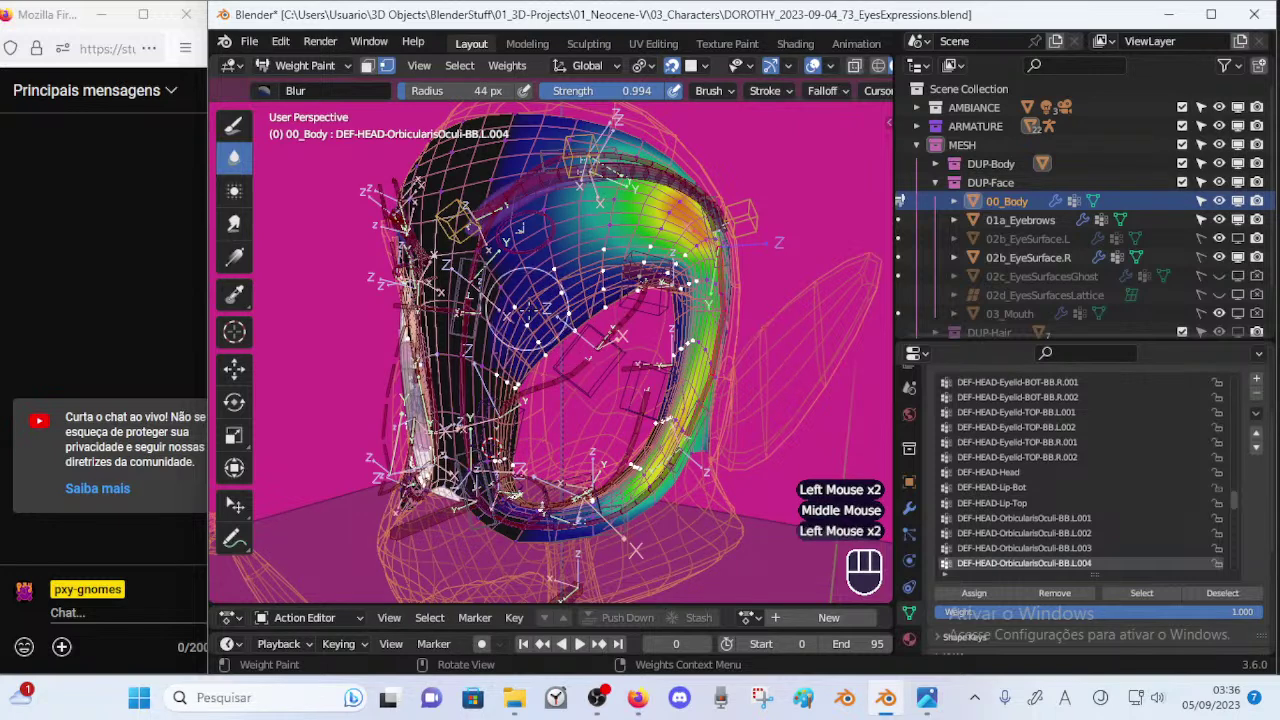
click(549, 344)
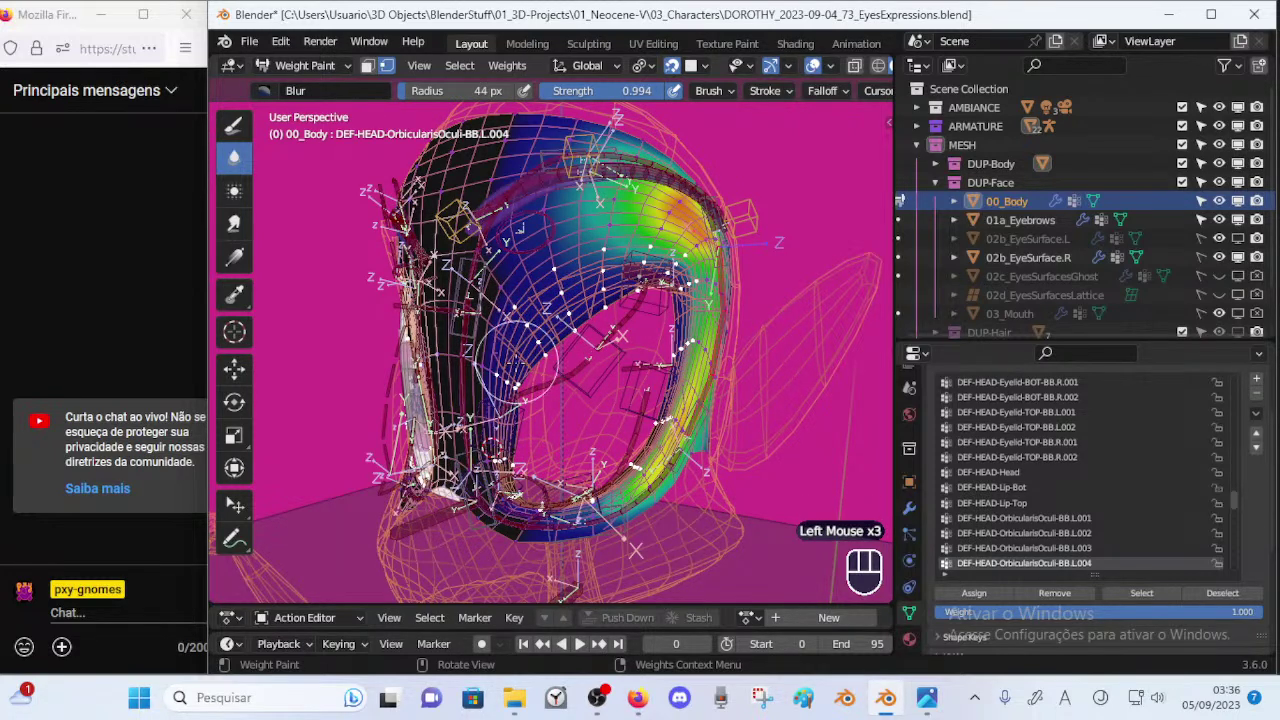
Blur the DEF-HEAD-OrbicularisOculi-BB.L.004 weights around the upper outer corner of the left eyelids.
click(689, 268)
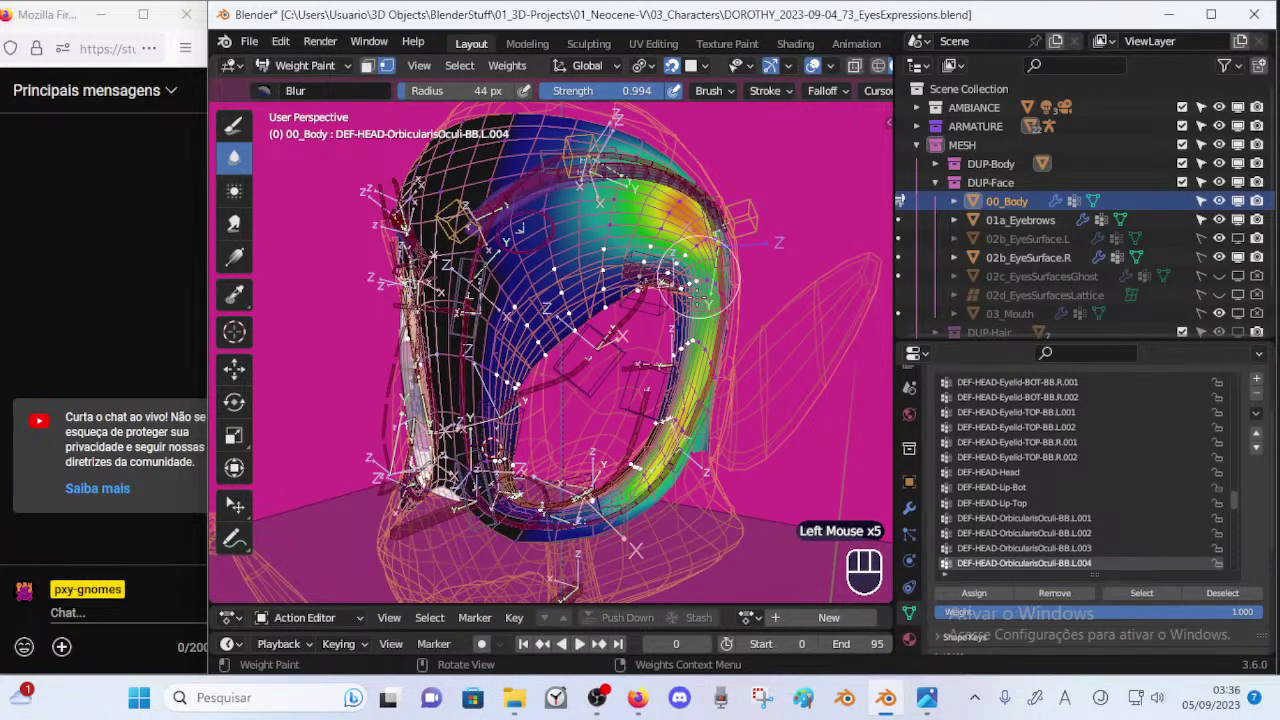
click(664, 274)
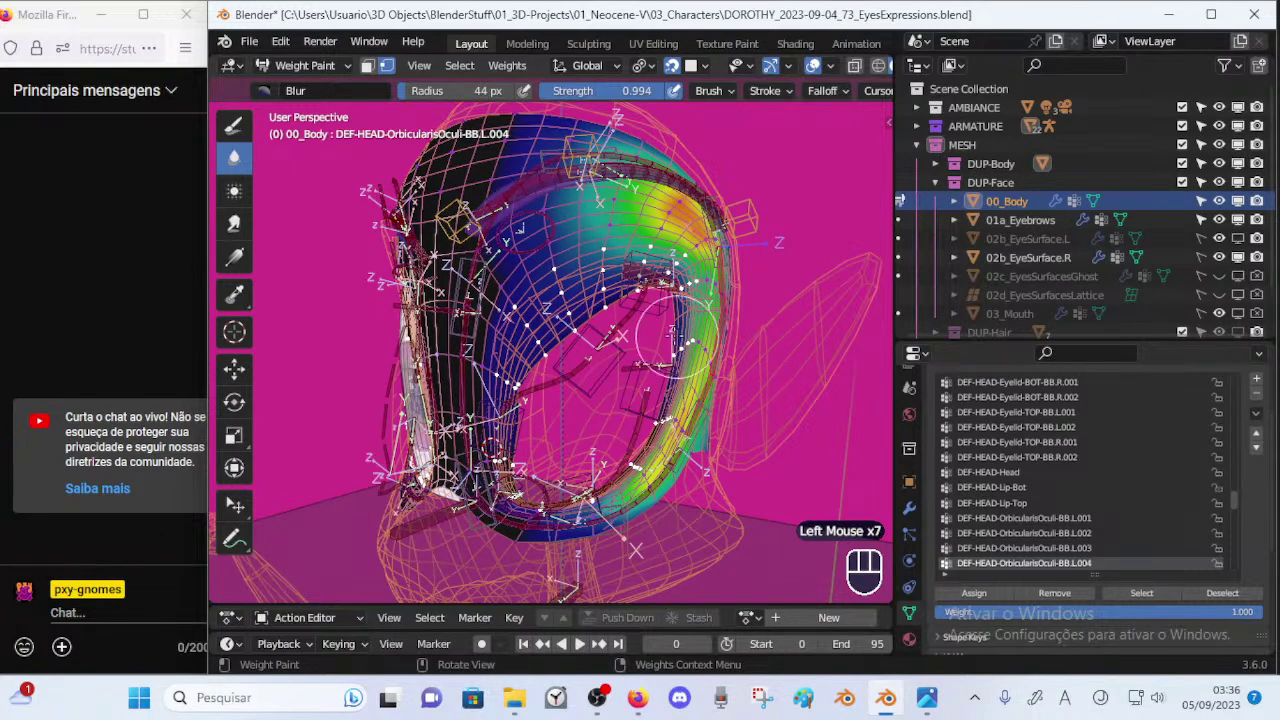
shift+middle_drag(678, 337, 632, 293)
click(633, 335)
middle_drag(631, 364, 612, 337)
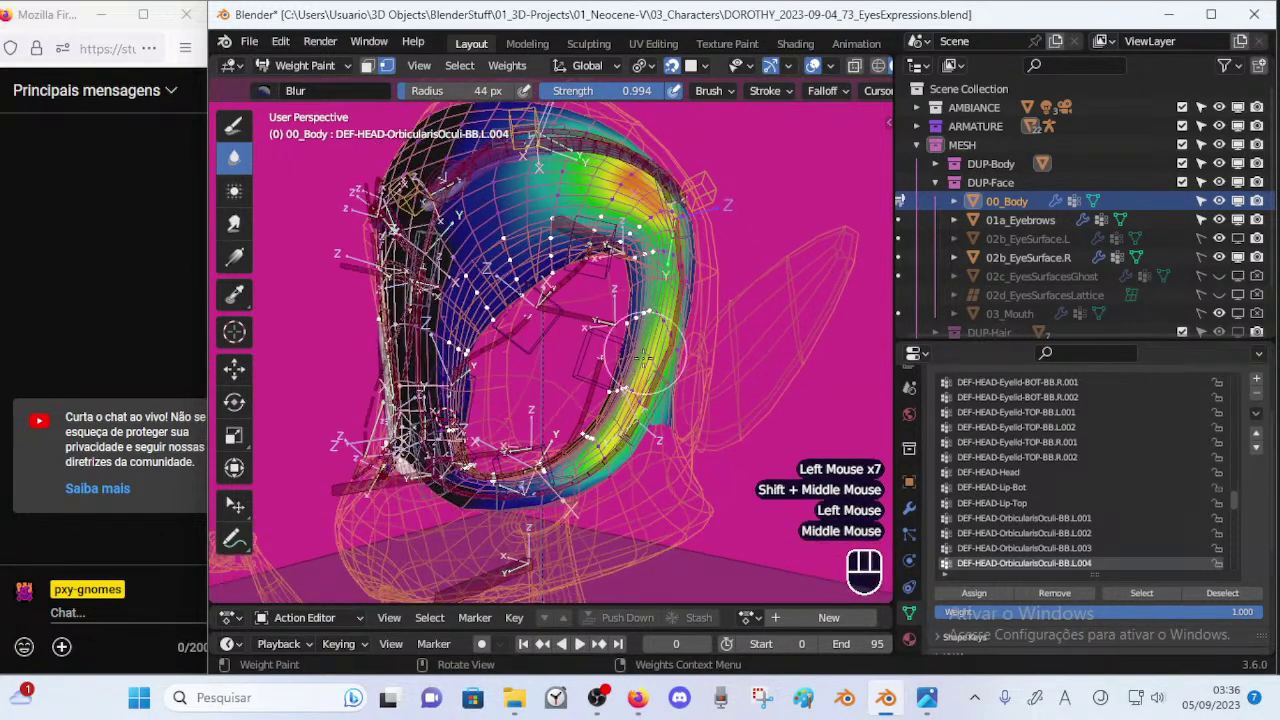
Blur the DEF-HEAD-OrbicularisOculi-BB.L.004 weights on the lower outer side and along the left lower eyelid.
ctrl+middle_drag(635, 430, 632, 353)
click(636, 408)
click(632, 412)
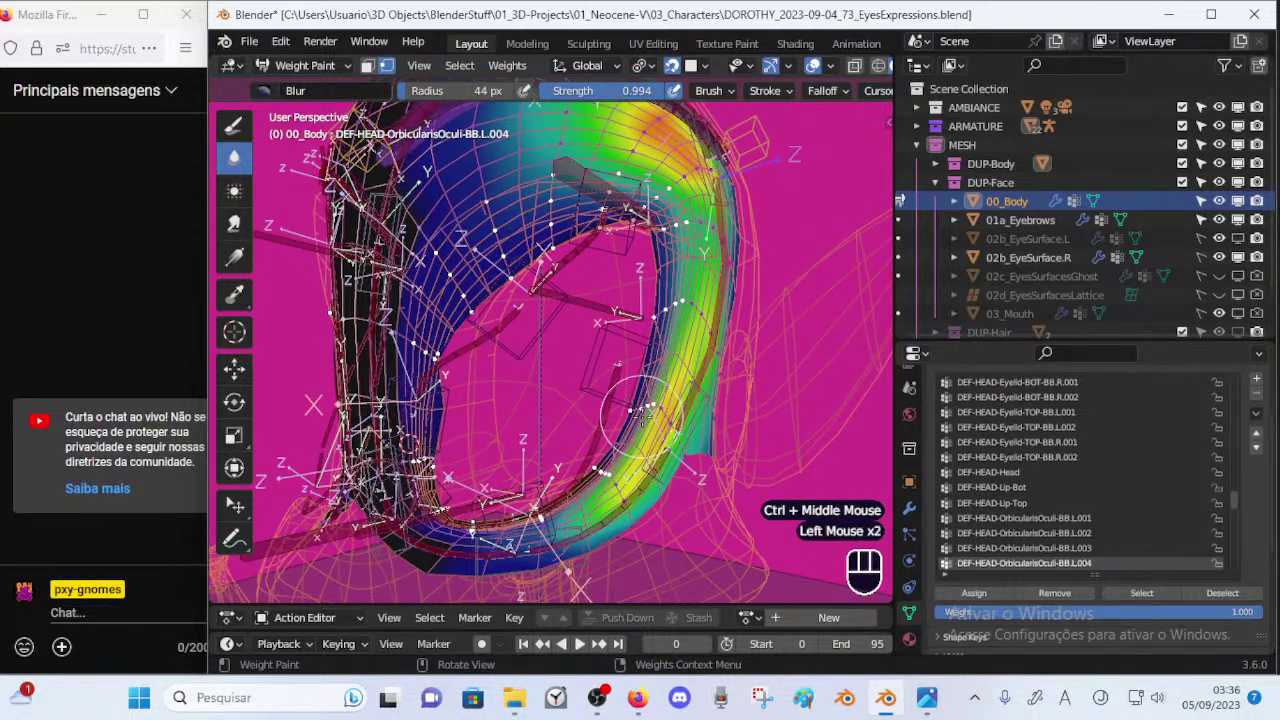
click(615, 425)
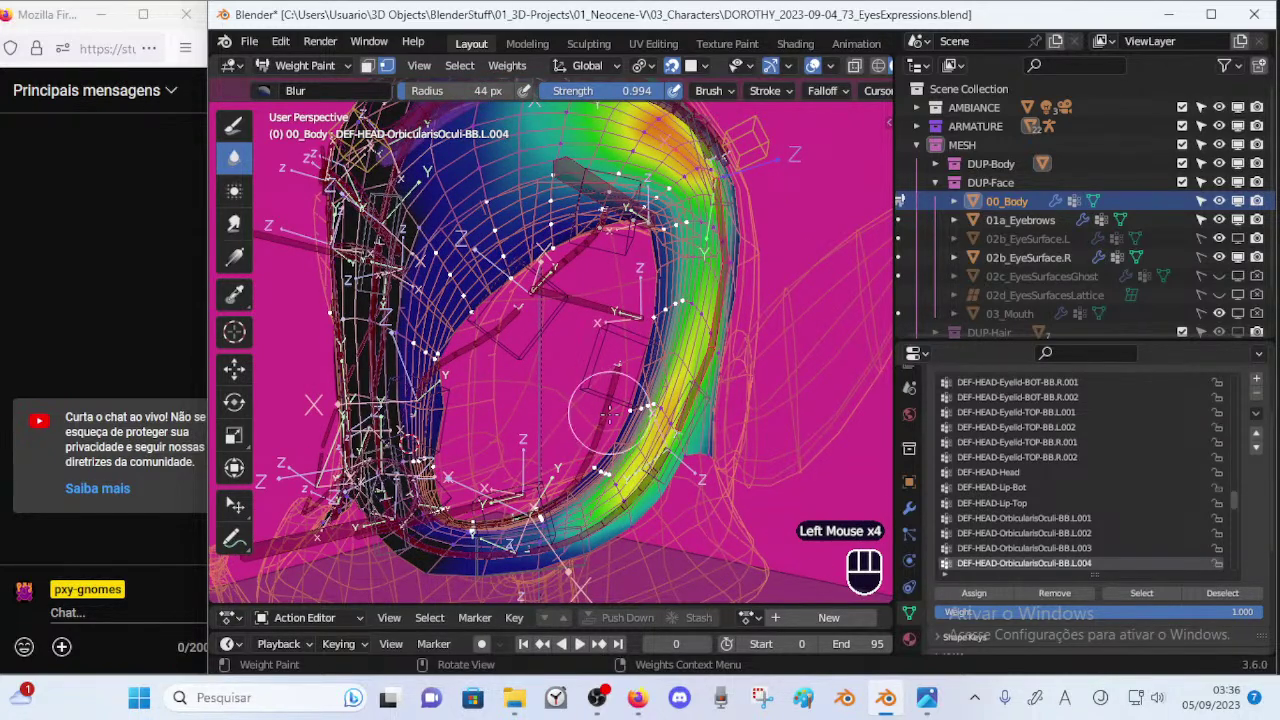
click(557, 496)
click(568, 504)
middle_drag(558, 508, 622, 462)
click(565, 507)
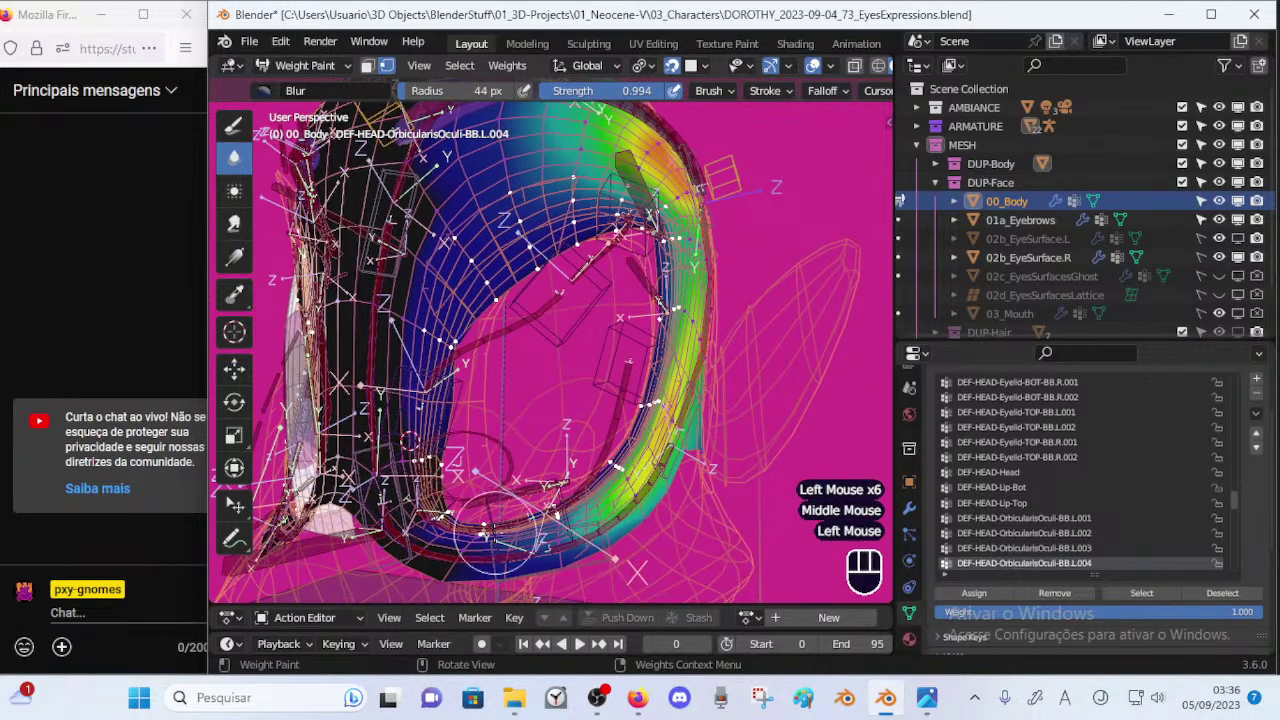
Blur the DEF-HEAD-OrbicularisOculi-BB.L.004 weights on the vertices along the lower and inner rim of the left eye socket.
click(493, 532)
click(494, 532)
click(490, 522)
click(457, 519)
click(458, 520)
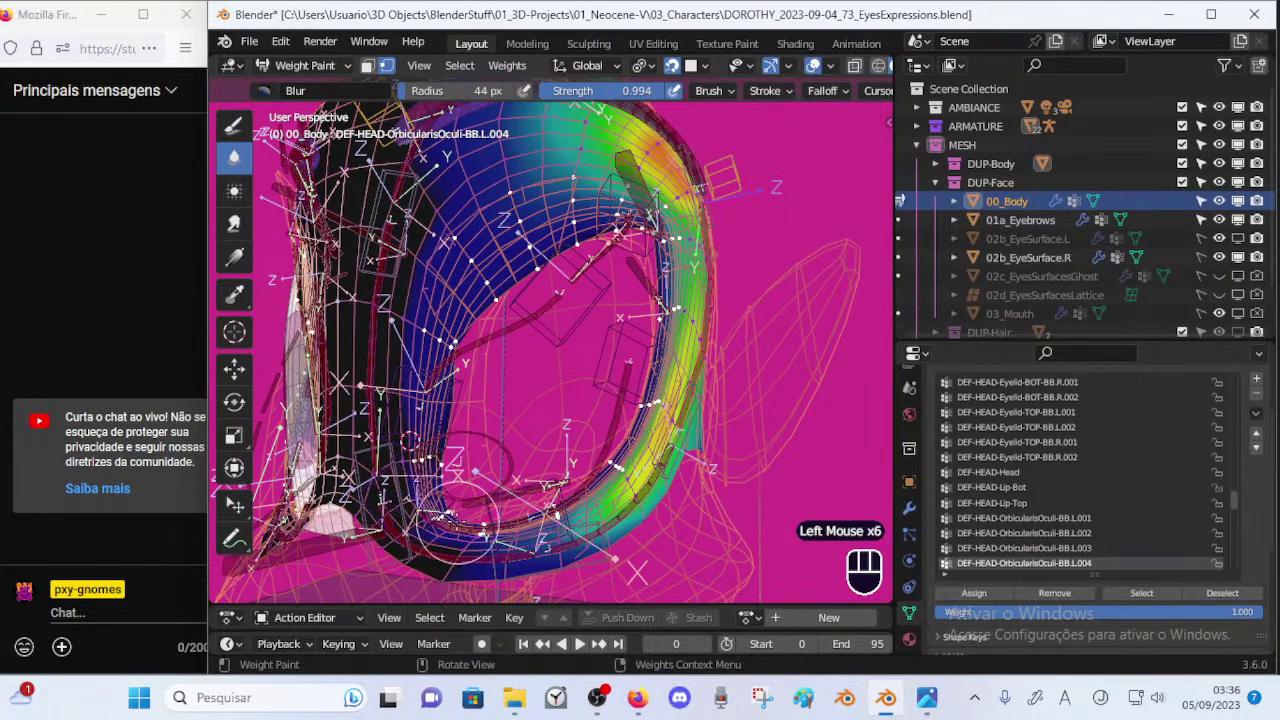
click(434, 462)
click(455, 498)
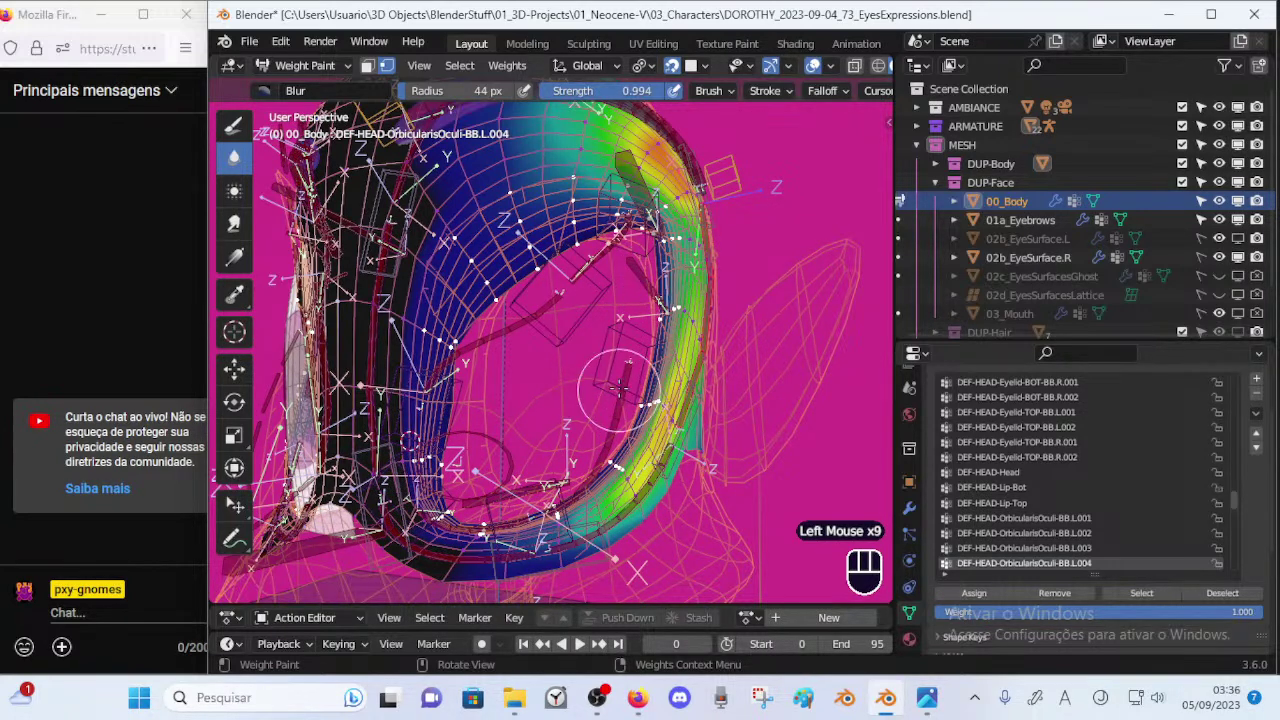
Pick the DEF-HEAD-OrbicularisOculi-BB.L.005 bone and blur its weights on the selected vertices around the left eye socket rim.
key(p)
mouse_move(604, 455)
middle_down()
mouse_move(609, 441)
mouse_move(614, 463)
middle_up()
ctrl+click(650, 487)
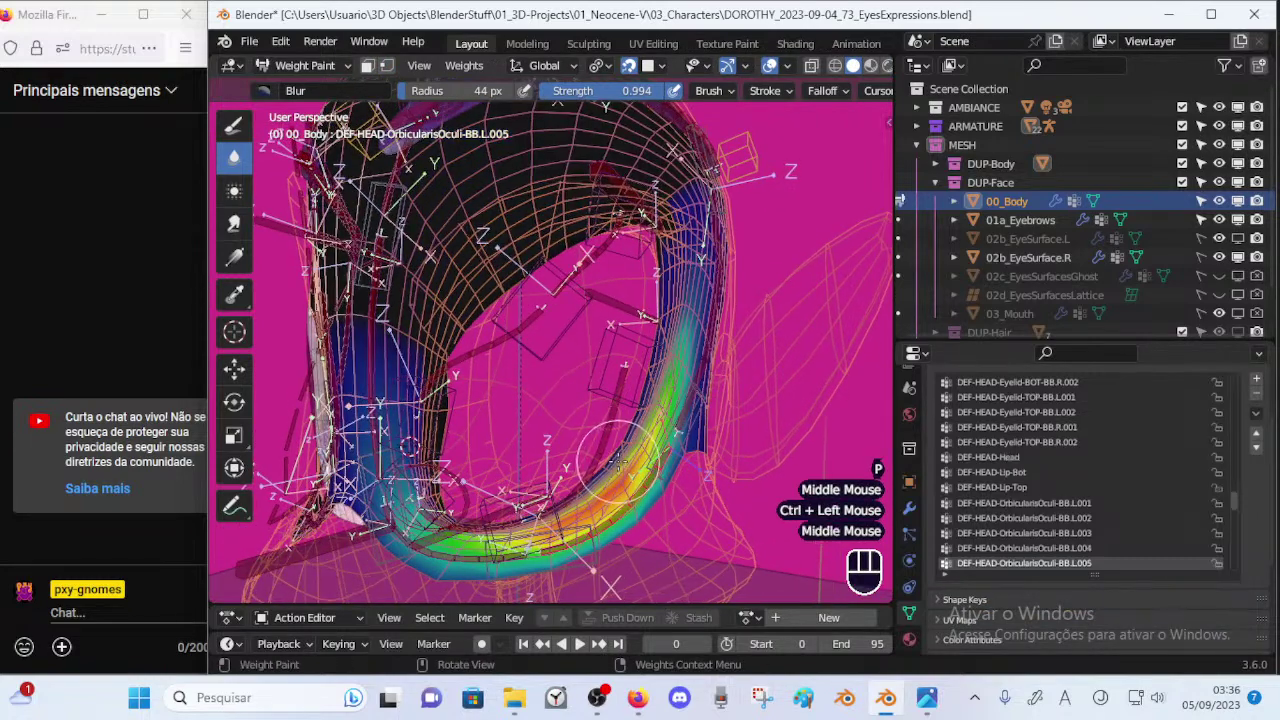
key(o)
key(o)
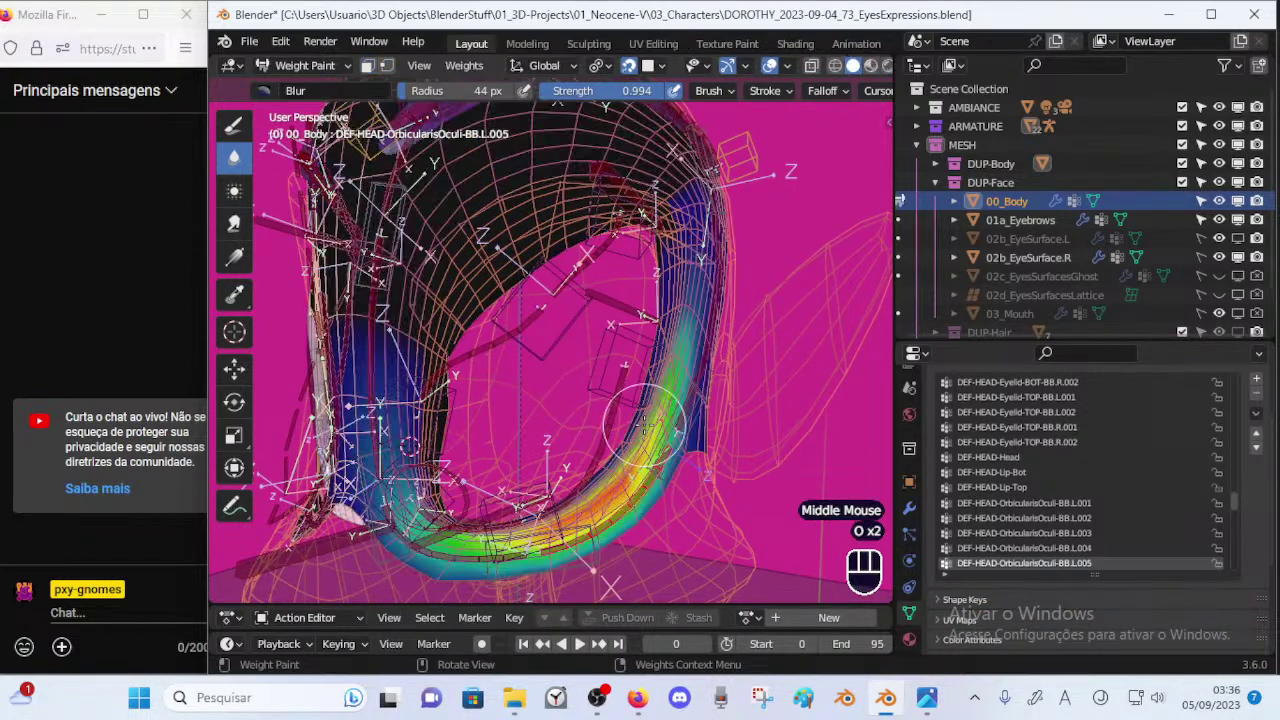
key(p)
mouse_move(650, 385)
mouse_down()
mouse_move(670, 308)
mouse_move(671, 216)
mouse_move(652, 246)
mouse_up()
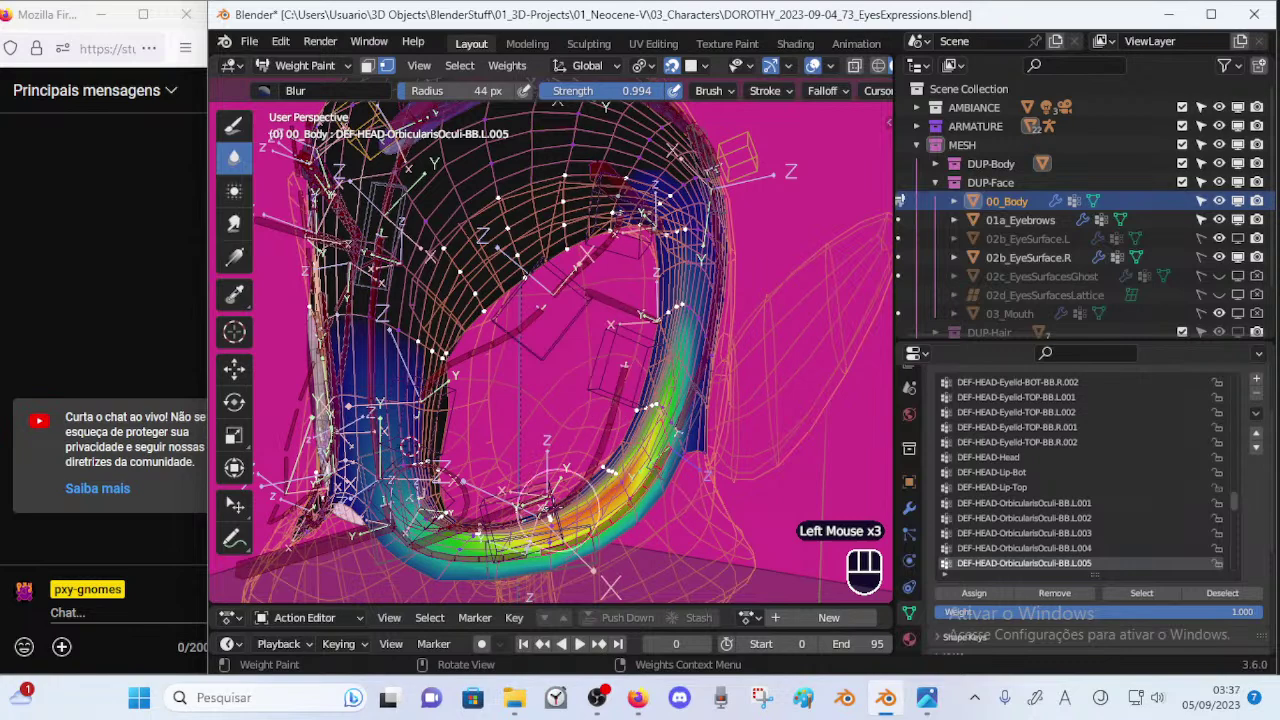
middle_drag(518, 510, 528, 503)
drag(520, 530, 460, 533)
drag(467, 410, 439, 443)
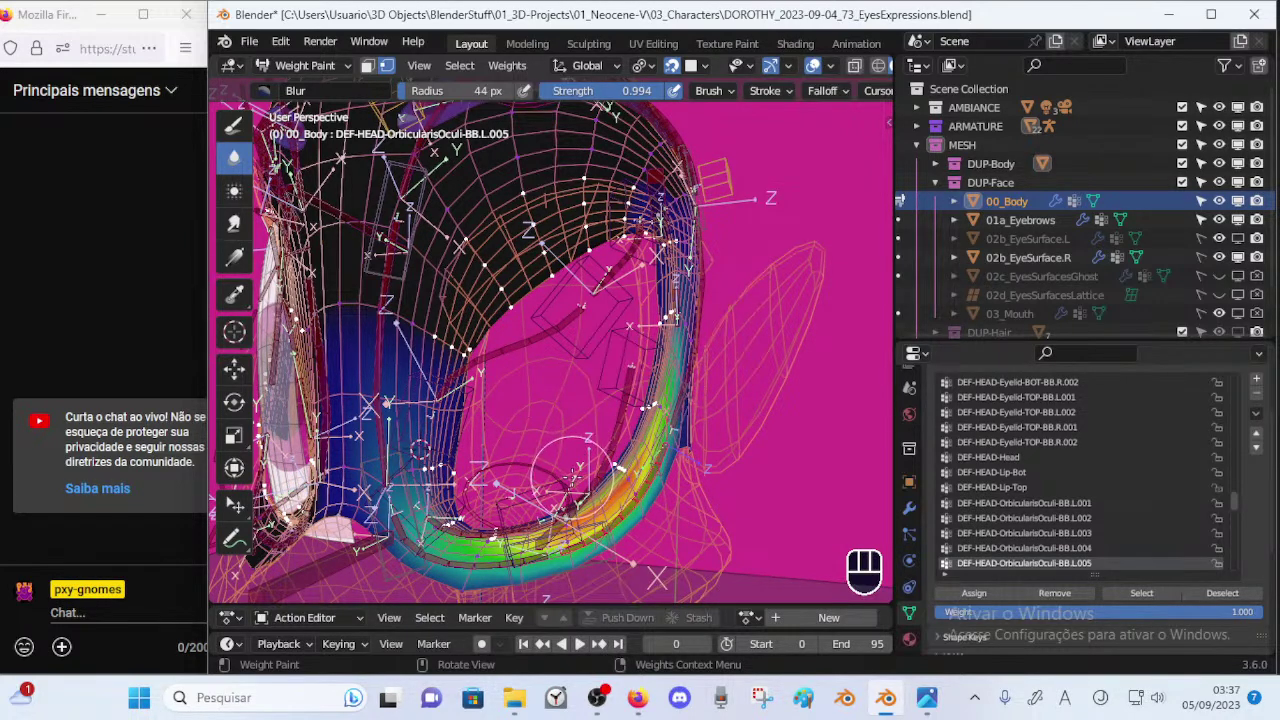
Pick the DEF-HEAD-OrbicularisOculi-BB.L.006 bone and blur its weights along the lower and outer rim of the left eye socket.
ctrl+click(490, 515)
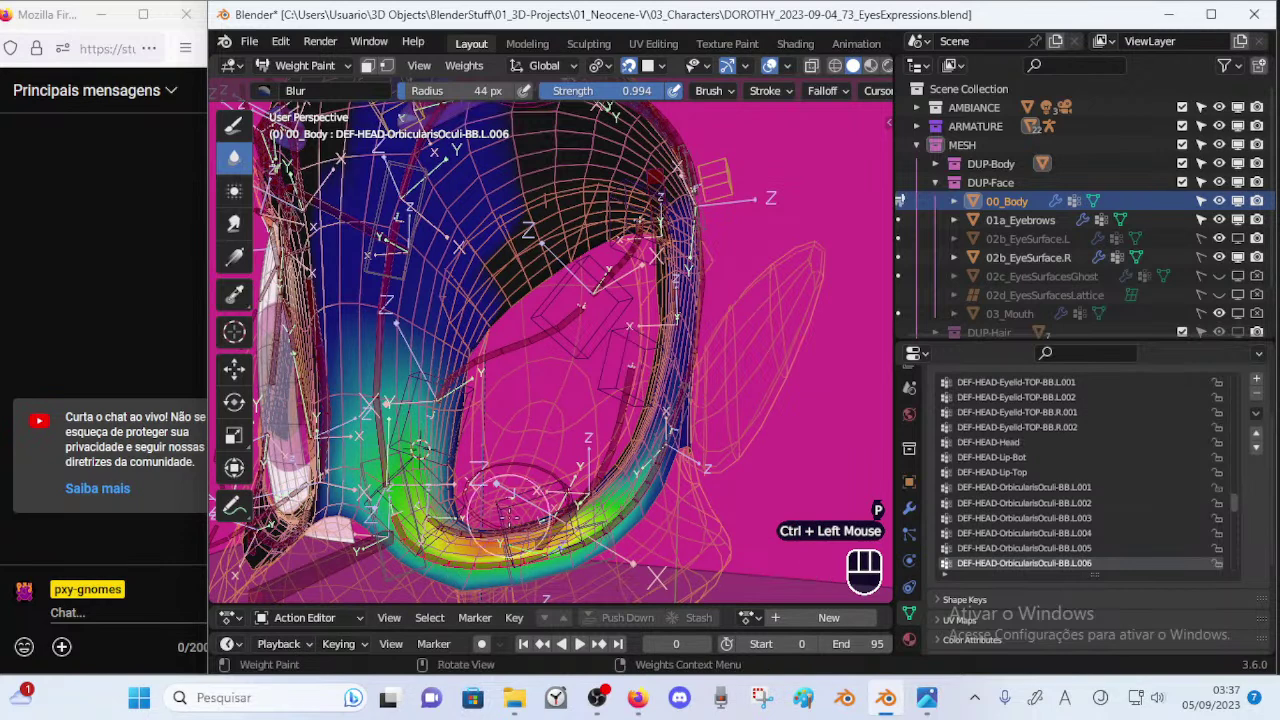
key(p)
click(512, 524)
click(500, 528)
mouse_move(572, 507)
mouse_down()
mouse_move(598, 502)
mouse_move(632, 445)
mouse_up()
drag(649, 380, 660, 321)
Reduce the Blur brush radius to 25 px, undo the last change, and shrink the radius to 19 px.
key(f)
click(682, 250)
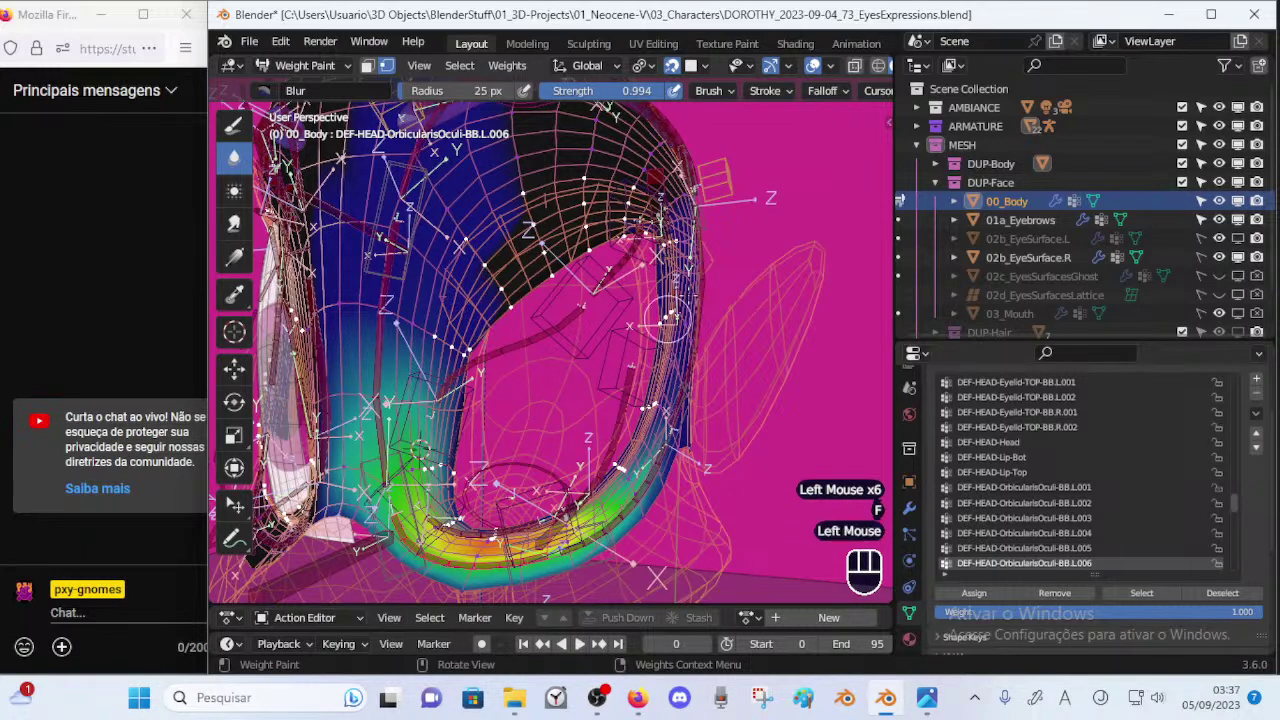
key(ctrl+z)
middle_drag(671, 288, 702, 259)
key(f)
click(694, 256)
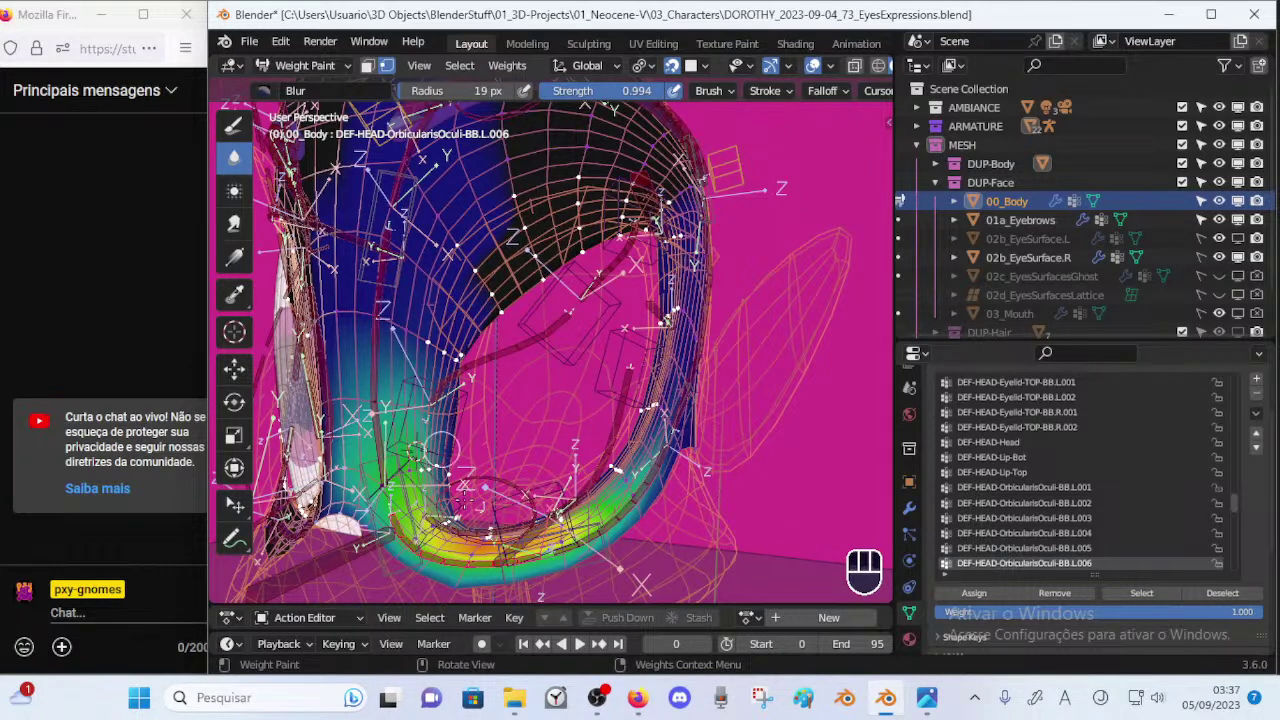
Set the Blur brush radius to 45 px and blur the OrbicularisOculi-BB.L.006 weights on the upper inner eye socket rim.
key(f)
click(516, 428)
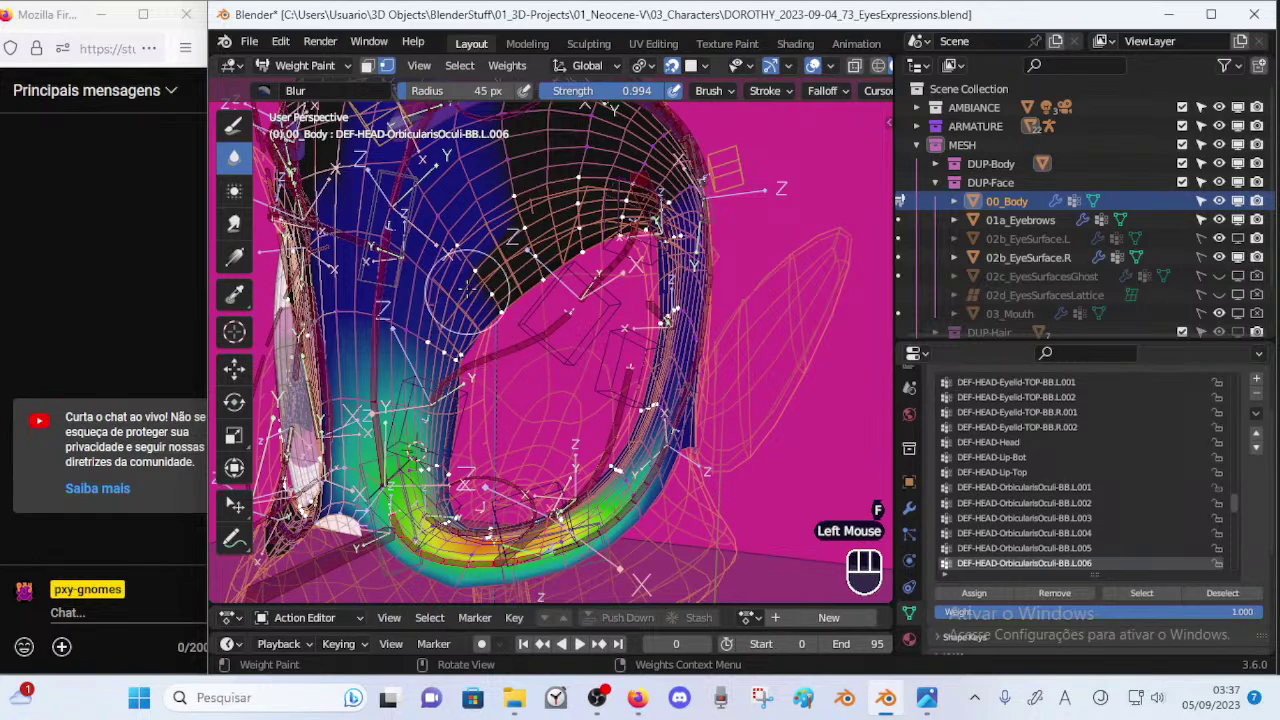
click(480, 298)
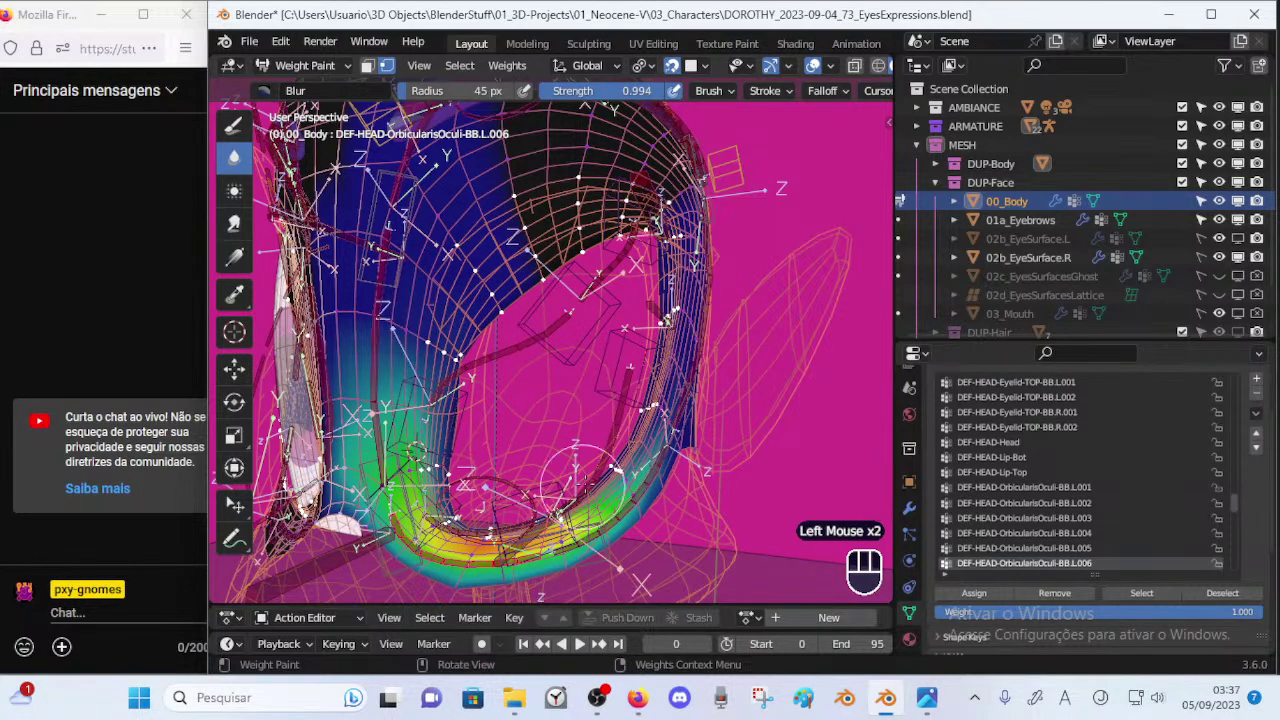
mouse_move(494, 512)
middle_down()
mouse_move(532, 500)
mouse_move(478, 494)
middle_up()
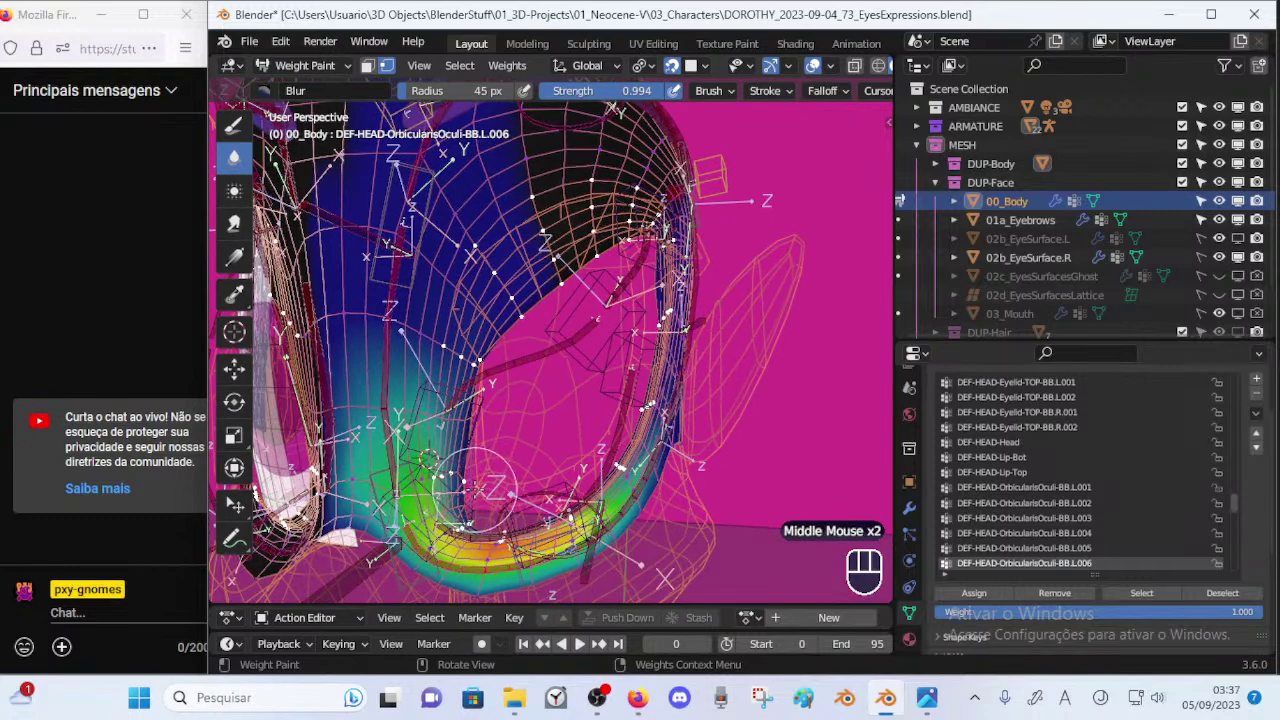
Blur the DEF-HEAD-OrbicularisOculi-BB.L.001 weights on the upper rim of the left eye socket and save the file.
key(p)
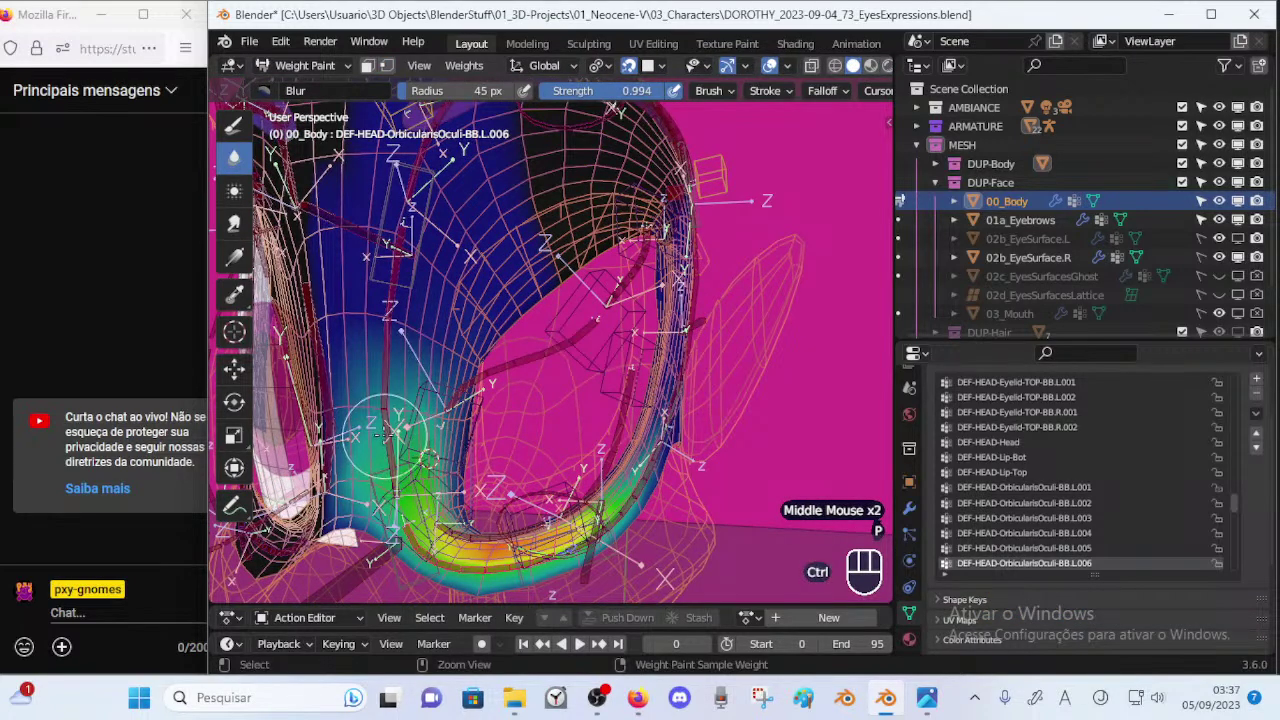
ctrl+click(388, 432)
middle_drag(470, 414, 580, 433)
key(p)
key(p)
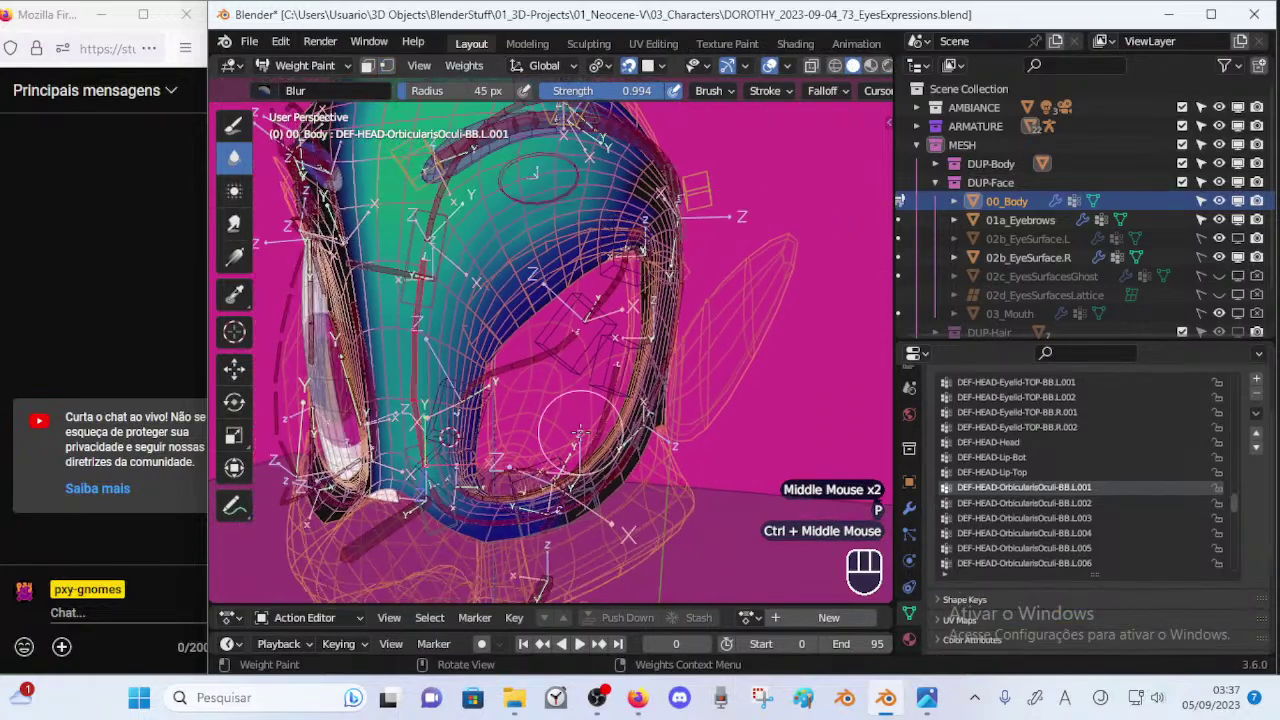
key(p)
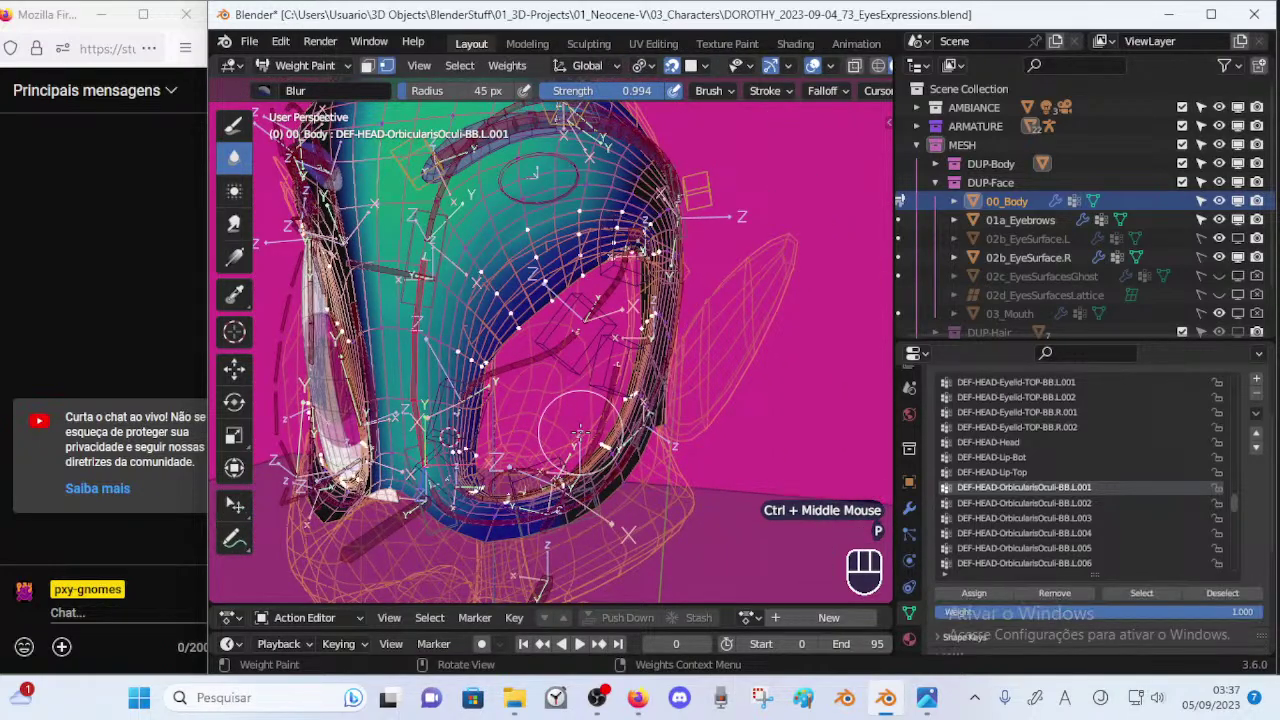
drag(550, 310, 528, 307)
ctrl+middle_drag(546, 310, 573, 268)
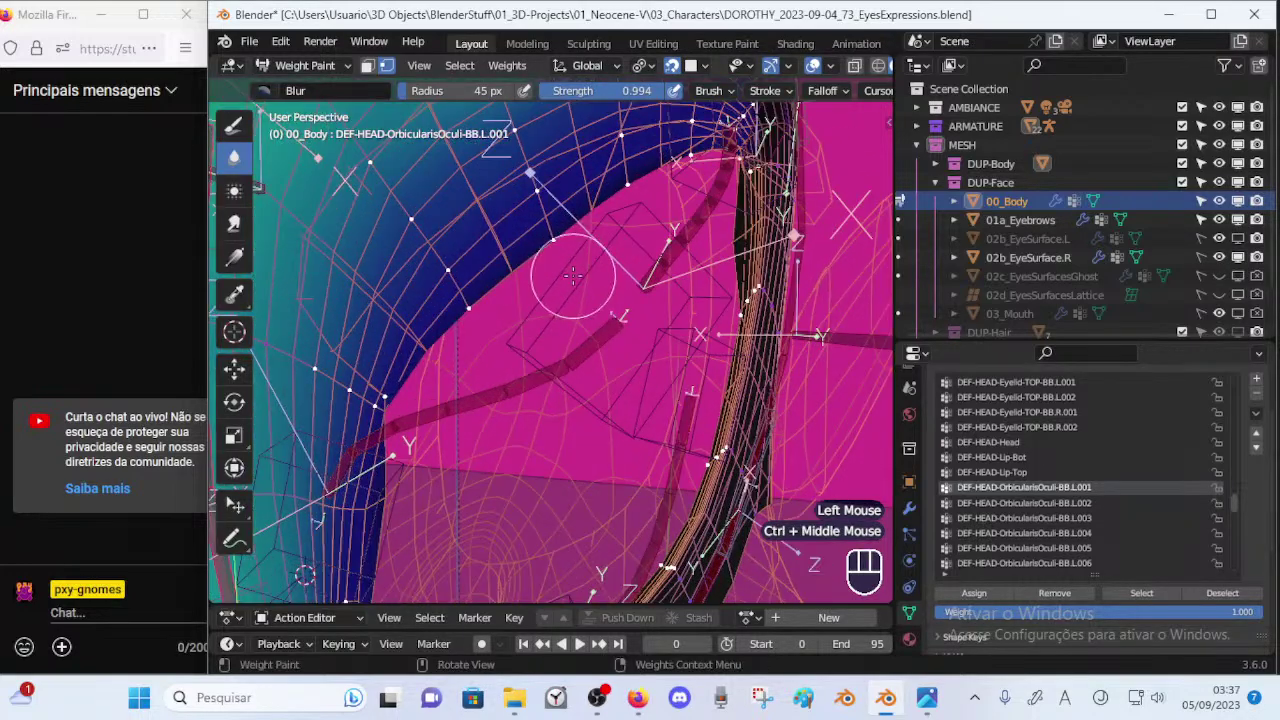
ctrl+middle_drag(588, 210, 515, 394)
key(p)
key(ctrl+s)
Inspect the body's weights for the left eyebrow bones, the eyebrow handlers and the left eye contour controls.
ctrl+click(508, 211)
mouse_move(508, 211)
middle_down()
mouse_move(546, 196)
mouse_move(522, 203)
middle_up()
middle_drag(522, 203, 510, 205)
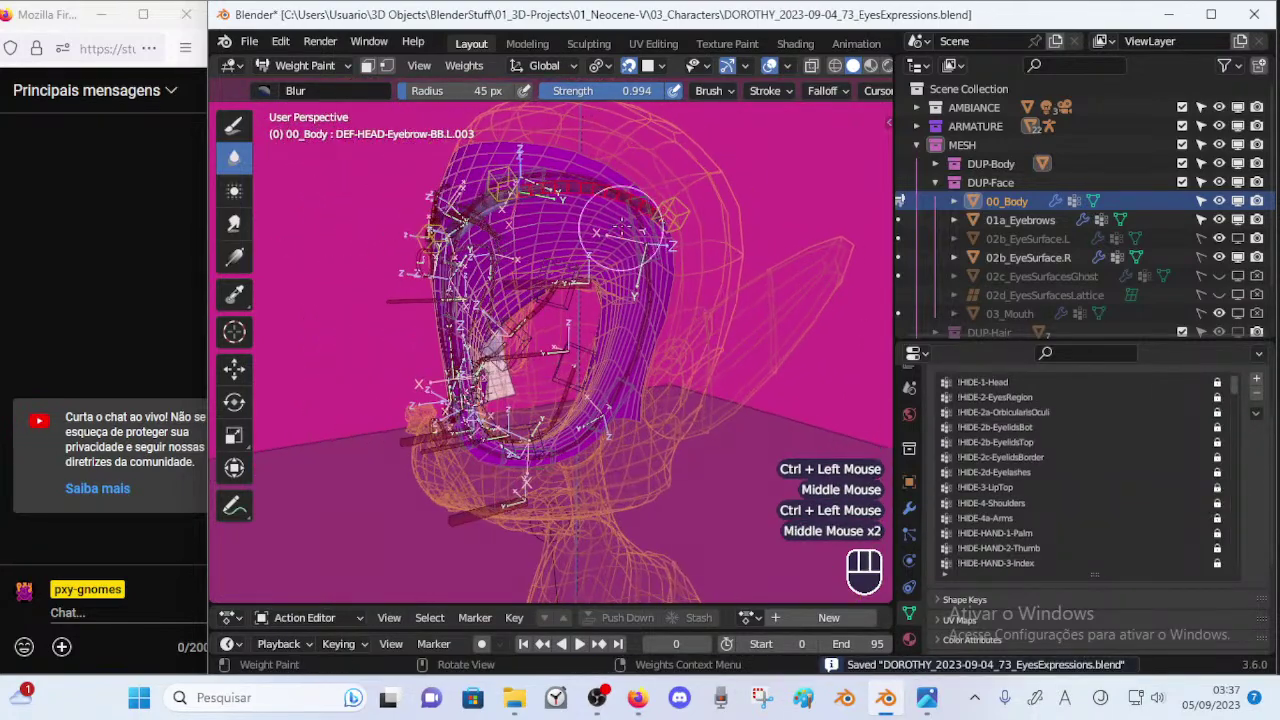
middle_drag(592, 218, 530, 185)
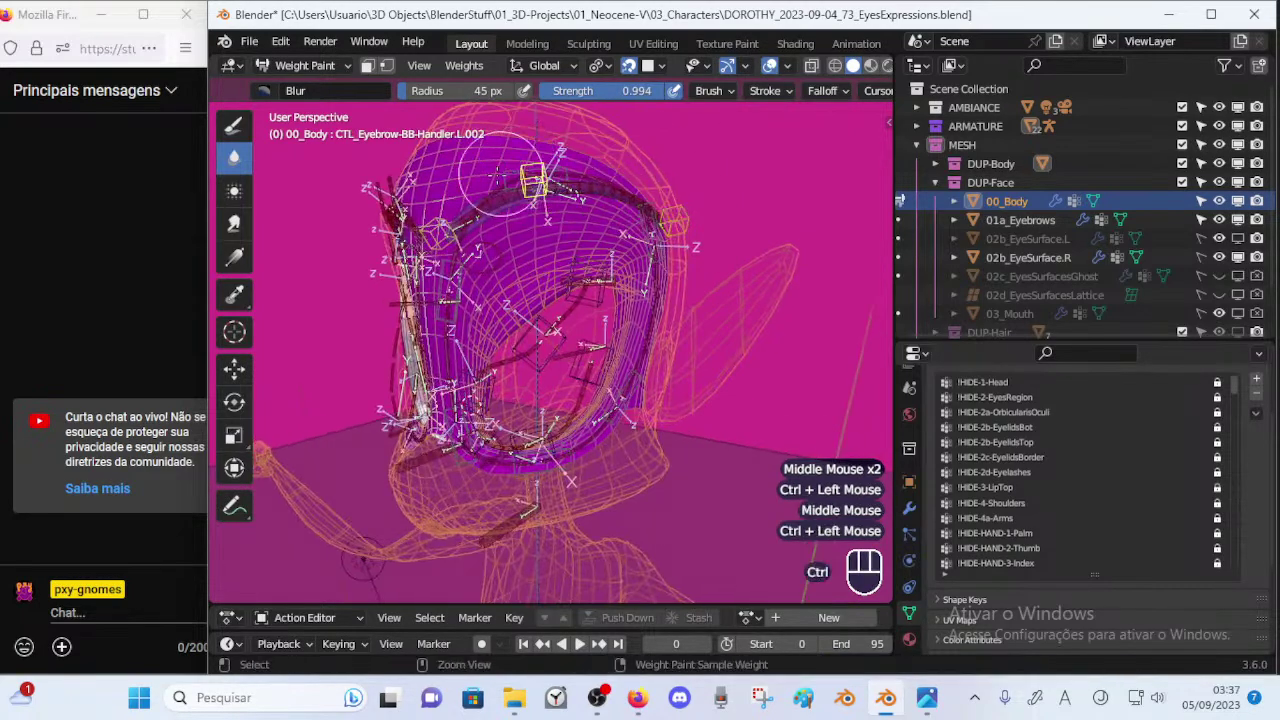
middle_drag(446, 220, 474, 218)
ctrl+click(520, 257)
middle_drag(520, 262, 530, 330)
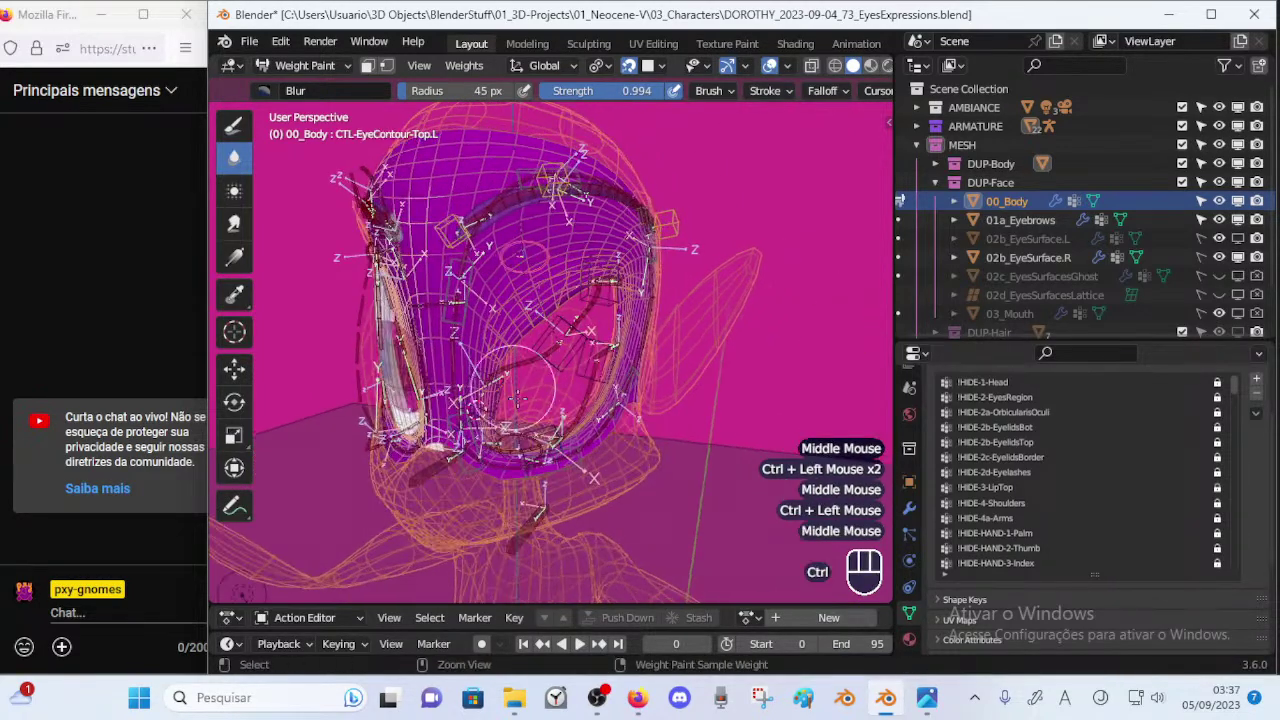
ctrl+click(521, 433)
middle_drag(530, 412, 591, 286)
Inspect the body's weights for the left eyelid bones and handlers, ending on DEF-HEAD-Eyelid-TOP-BB.L.001.
ctrl+click(564, 340)
ctrl+click(562, 342)
ctrl+click(588, 288)
ctrl+click(595, 334)
ctrl+click(598, 347)
middle_drag(598, 347, 480, 398)
ctrl+click(552, 400)
ctrl+click(514, 432)
ctrl+click(540, 413)
middle_drag(480, 398, 599, 357)
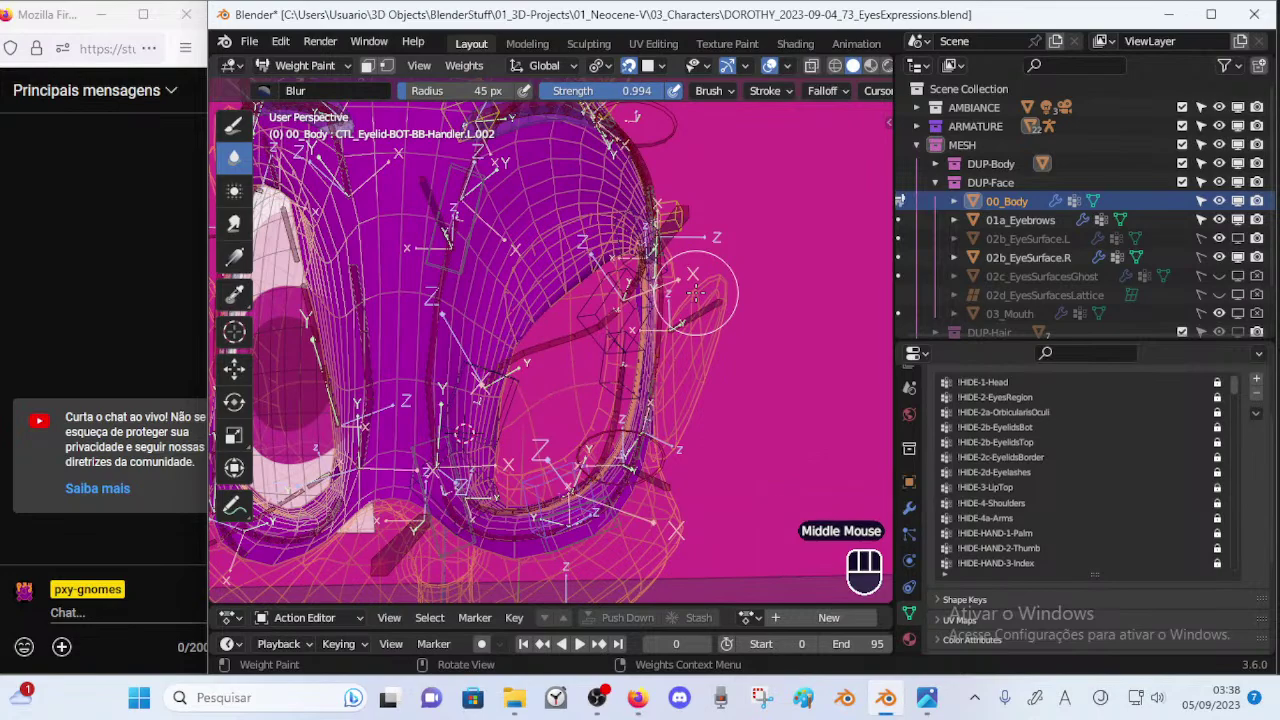
ctrl+click(569, 338)
middle_drag(569, 338, 518, 406)
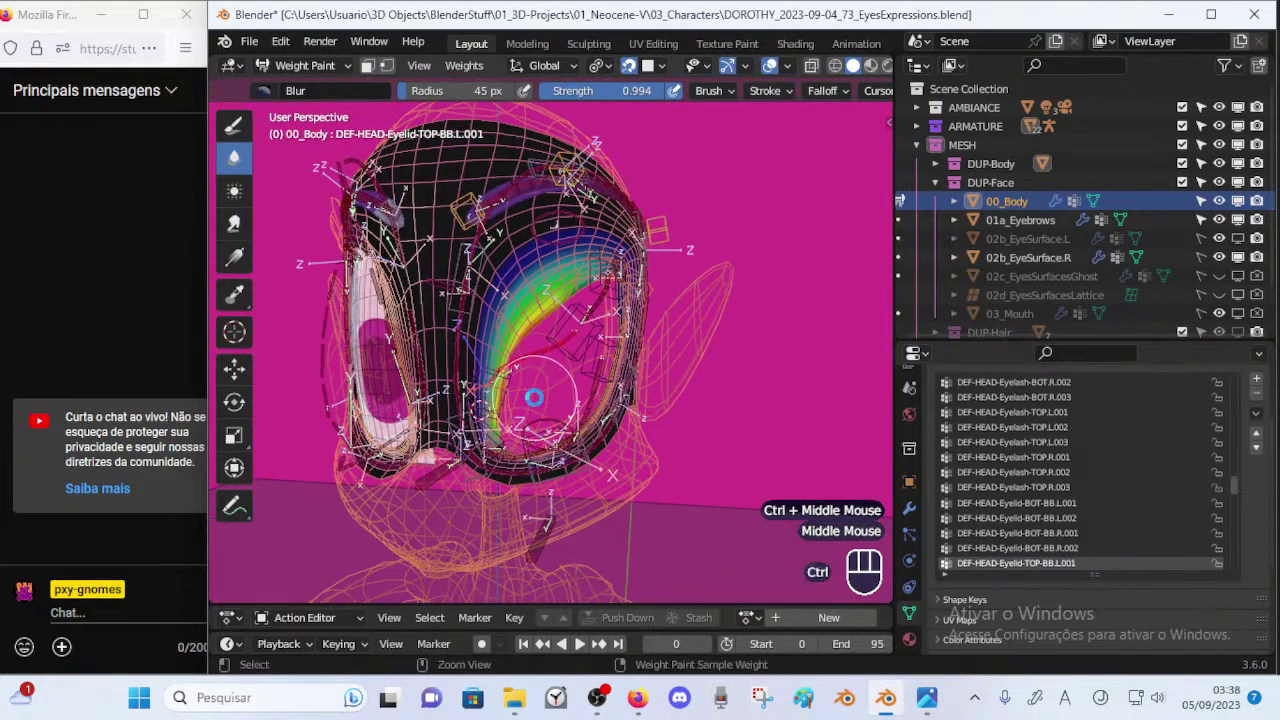
Save the file, leave Weight Paint for Object Mode and select the ARM-Dorothy armature.
key(ctrl+s)
key(ctrl+Tab)
click(522, 345)
ctrl+middle_drag(530, 358, 518, 331)
click(517, 332)
click(497, 380)
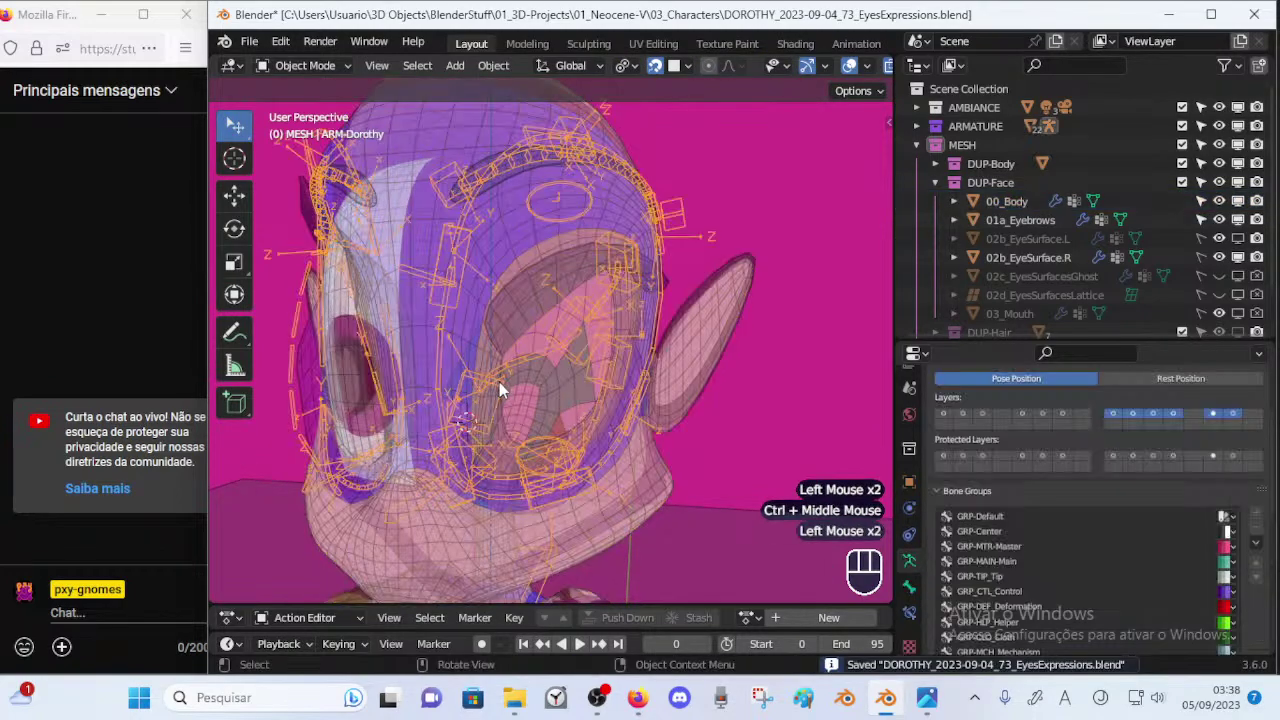
Enter Pose Mode on ARM-Dorothy and reset the pose of all visible bones.
key(ctrl+Tab)
key(a)
key(alt+q)
key(alt+q)
mouse_move(534, 372)
middle_down()
mouse_move(530, 352)
mouse_move(631, 343)
mouse_move(529, 352)
middle_up()
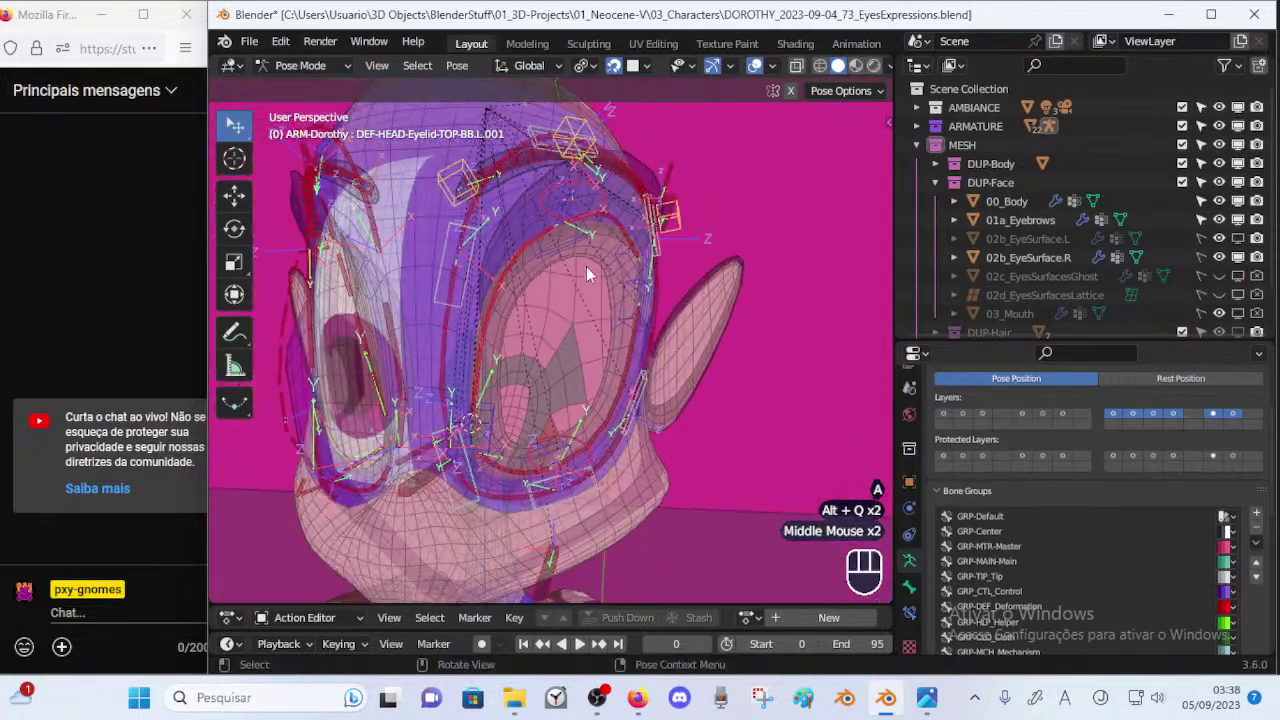
Move the CTL_Eyelid-TOP-BB-Handler.L.002 bone down over the left eye to lower the upper eyelid.
click(558, 236)
key(g)
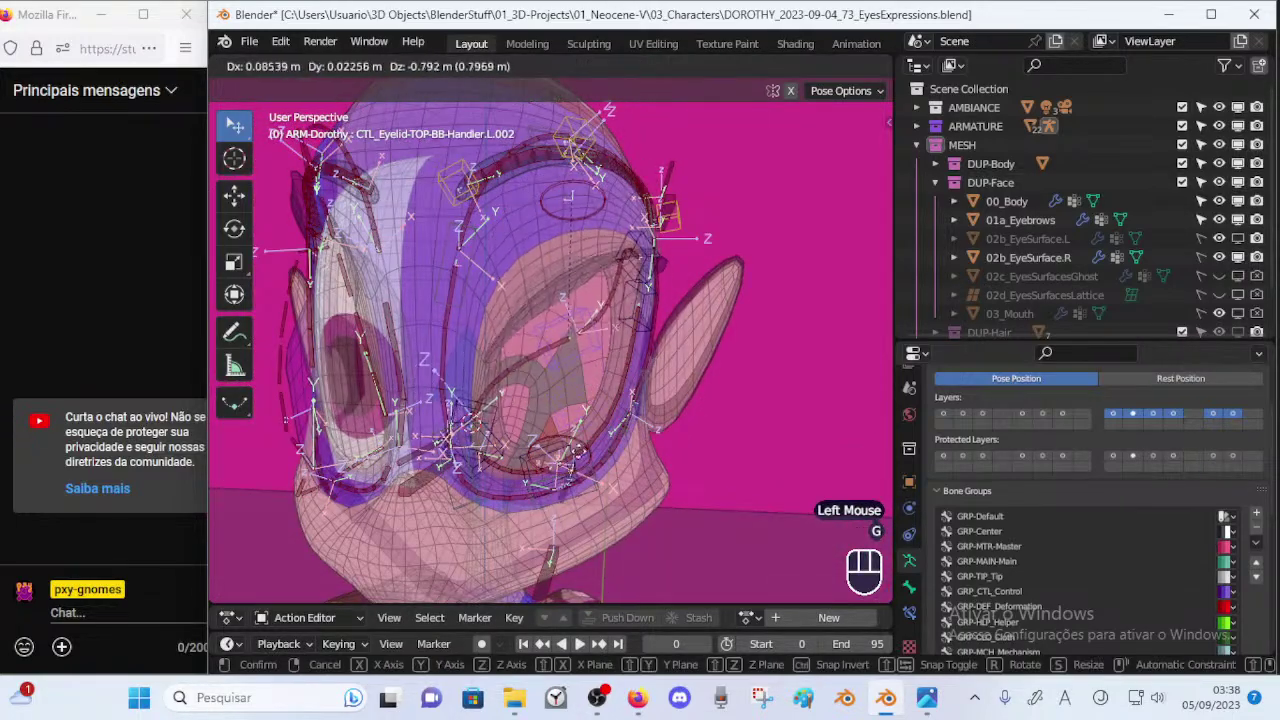
click(594, 487)
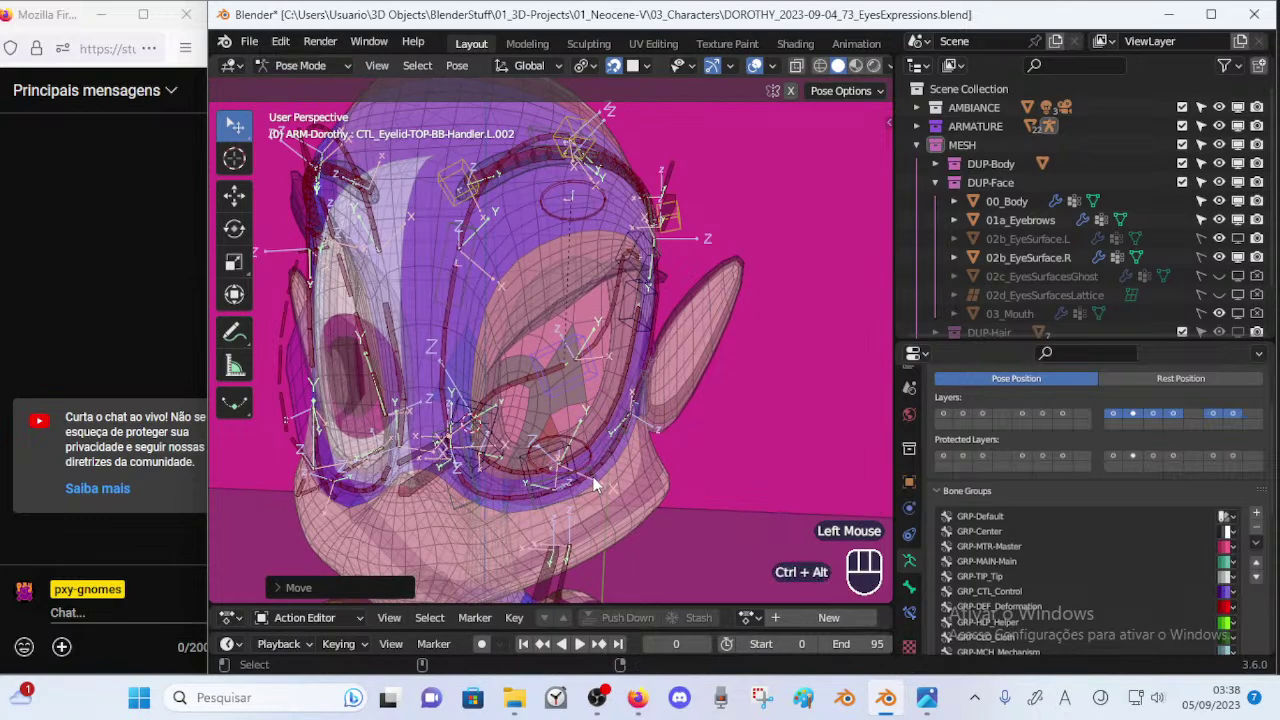
Turn off the wireframe overlay and the X-ray display in the viewport.
key(shift+ctrl+alt+z)
key(alt+z)
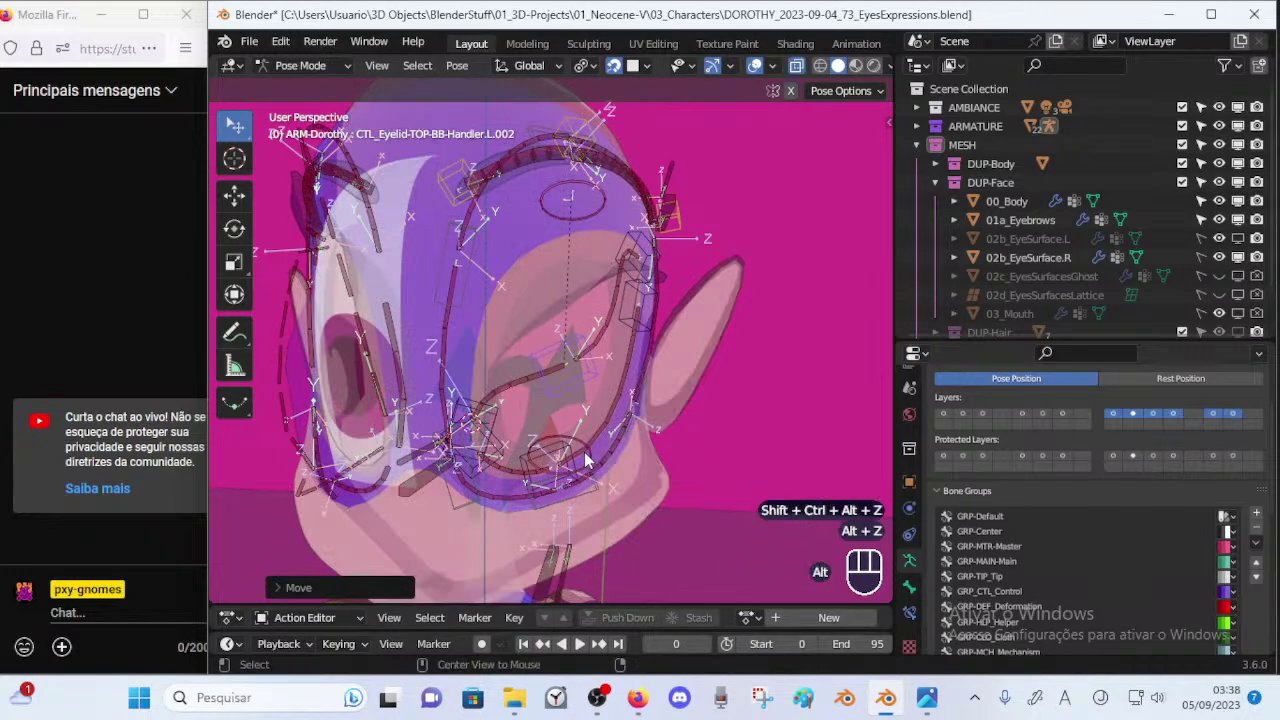
key(Tab)
key(alt+z)
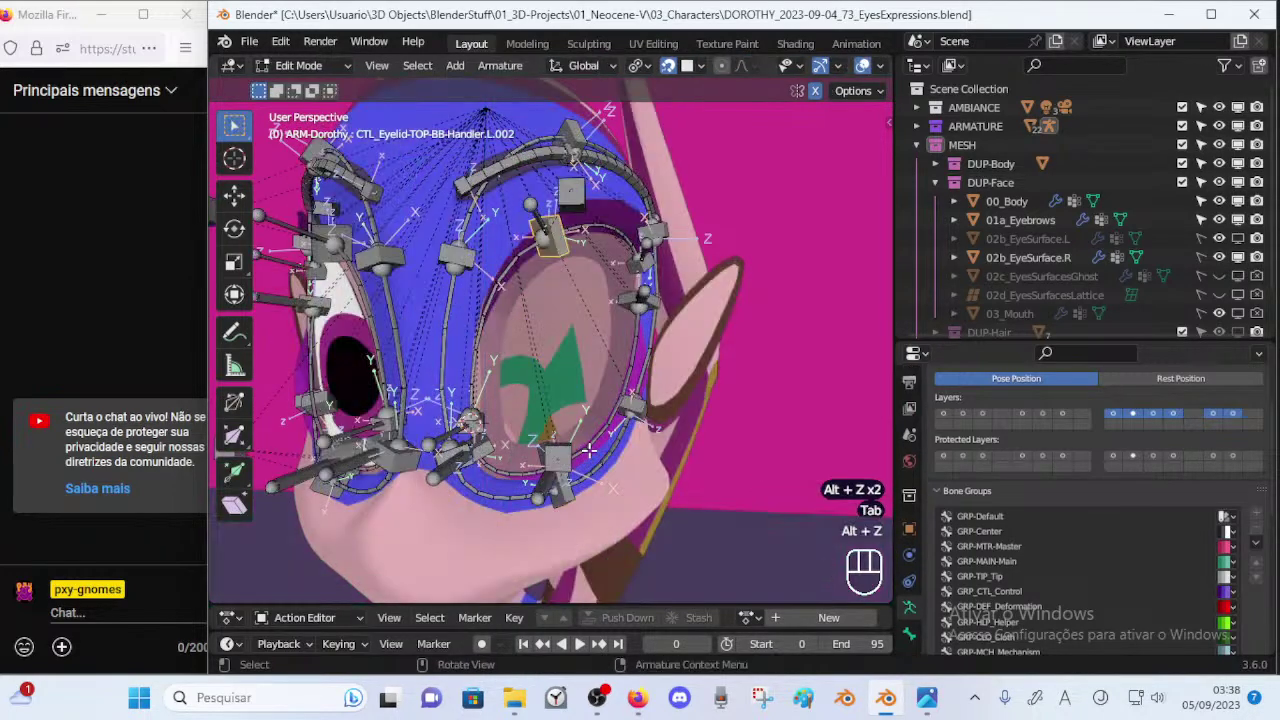
Return to Object Mode, show the 02b_EyeSurface.L mesh in the viewport and save the file.
key(ctrl+Tab)
key(4)
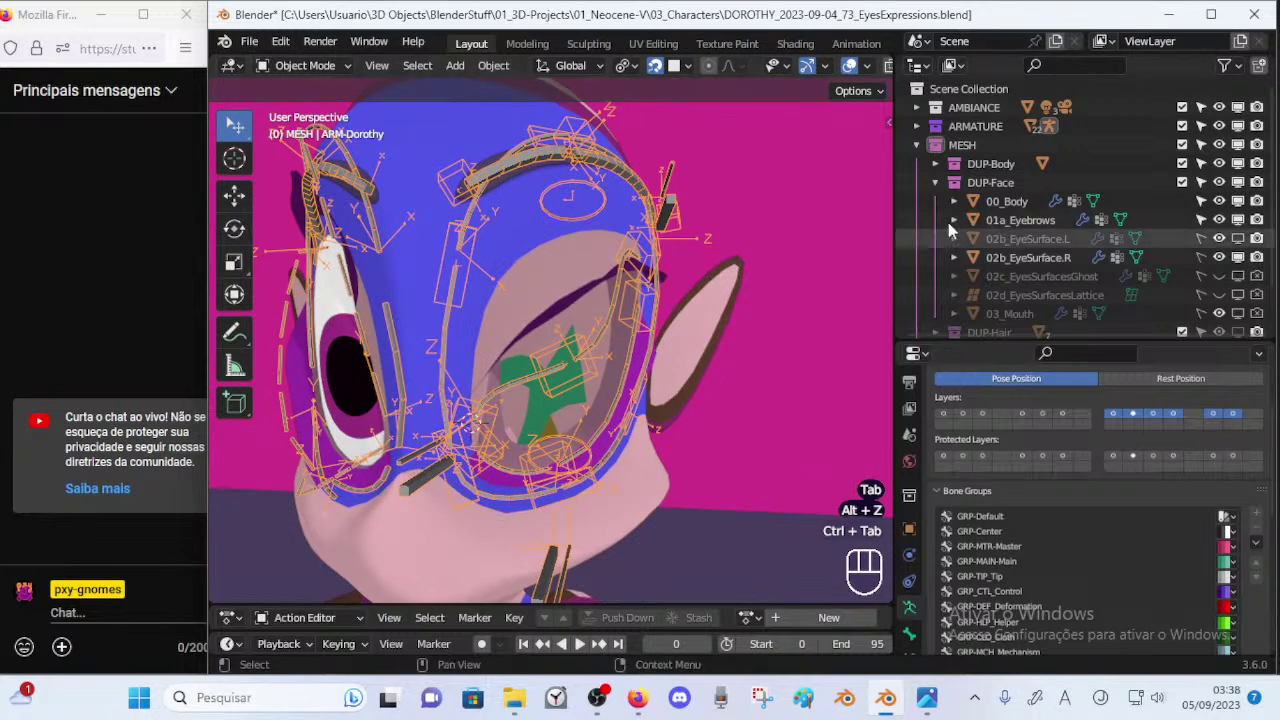
click(1239, 240)
key(ctrl+s)
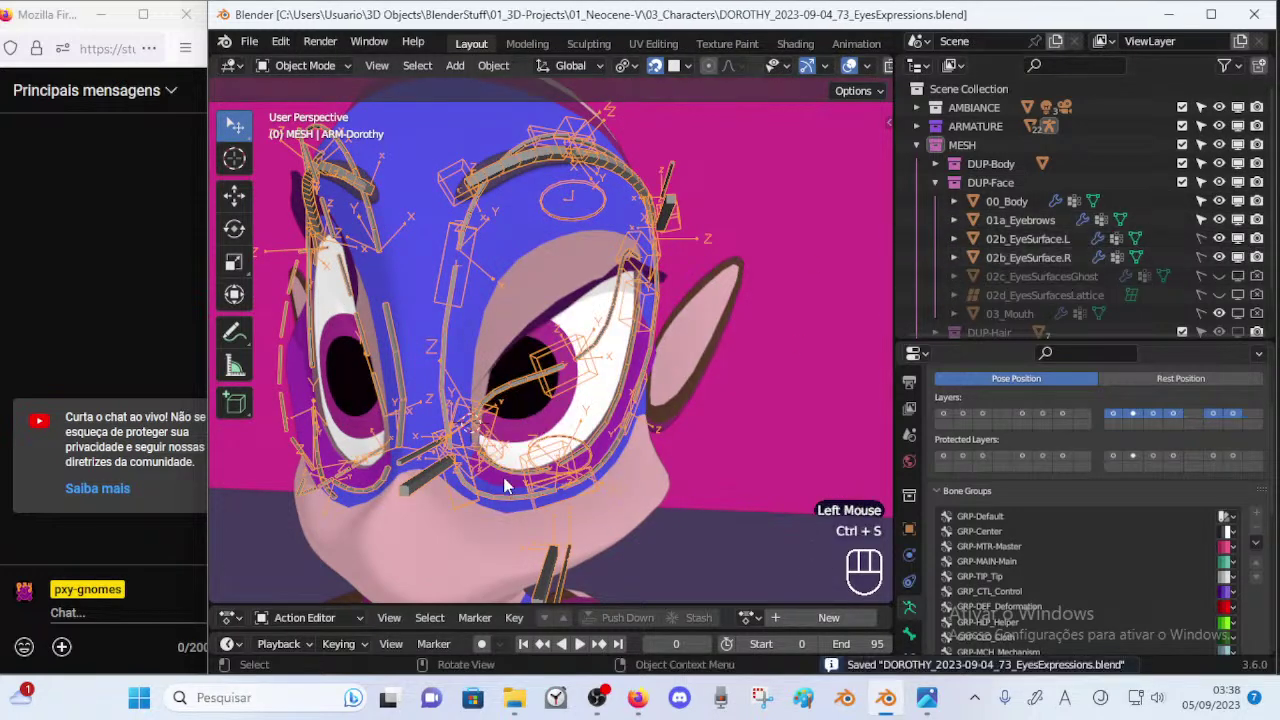
Switch to the Firefox YouTube window and replay the finished Mass Effect - Citadel: Flux video.
click(636, 709)
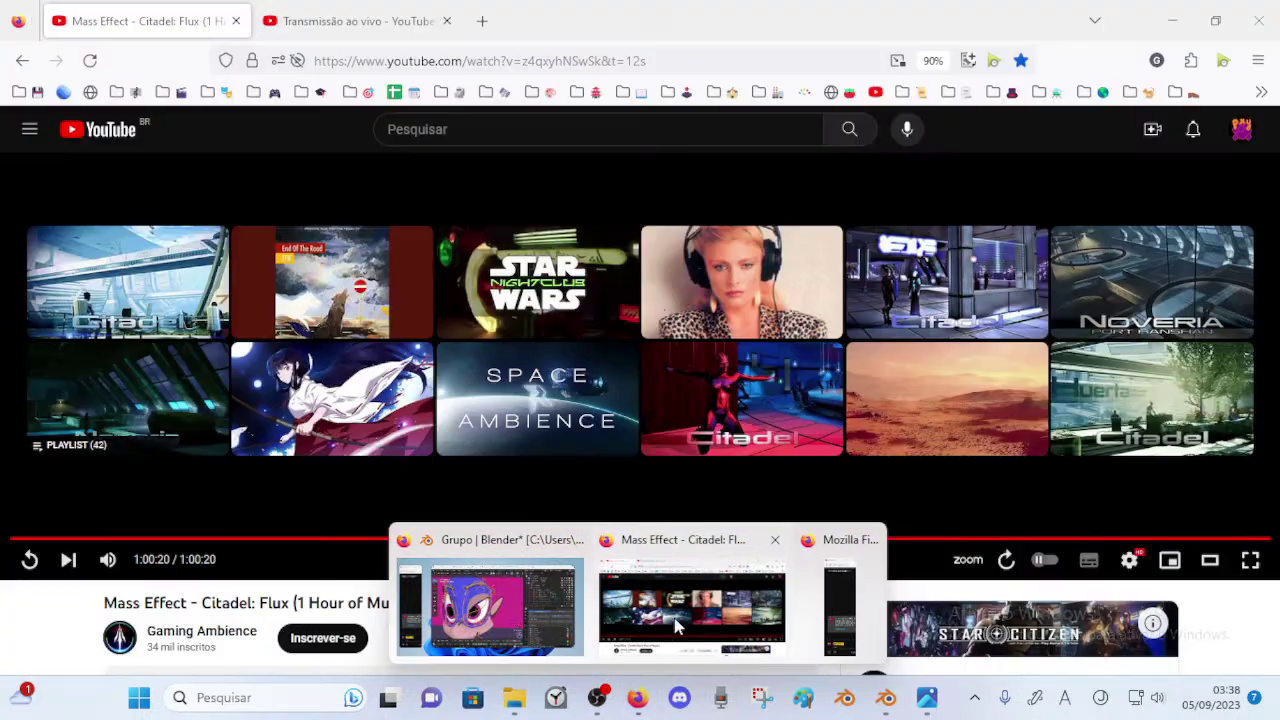
click(675, 627)
click(28, 561)
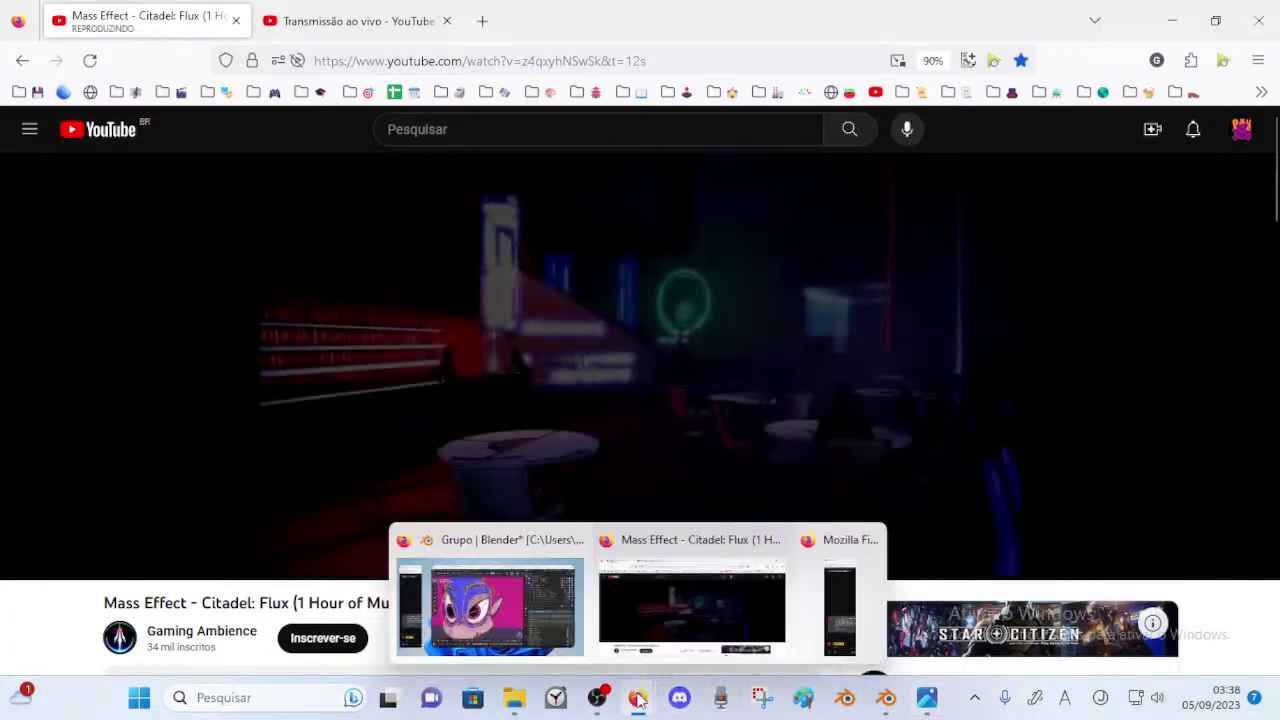
Switch back to Blender and bring the Firefox live chat window back to the front.
click(882, 700)
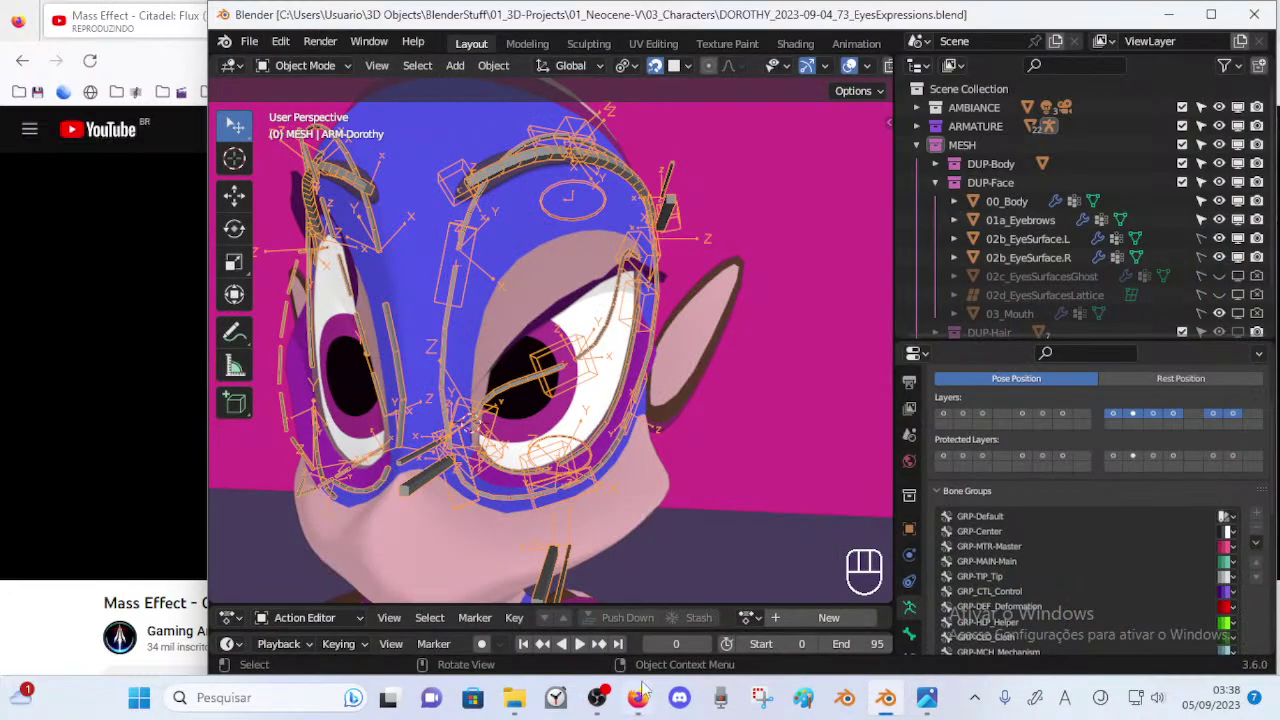
mouse_move(640, 700)
click(823, 618)
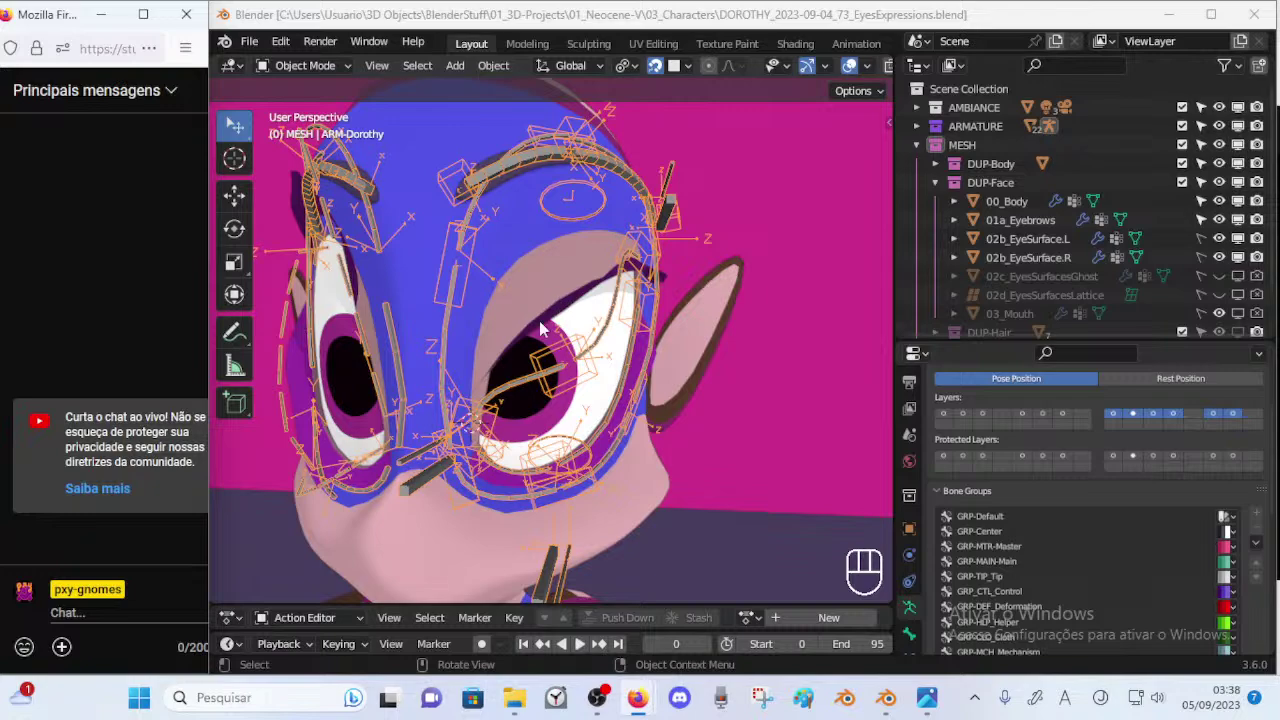
Turn the wireframe overlay back on with the 00_Body mesh selected, and select the ARM-Dorothy armature.
click(503, 388)
click(506, 351)
key(ctrl+alt+shift+z)
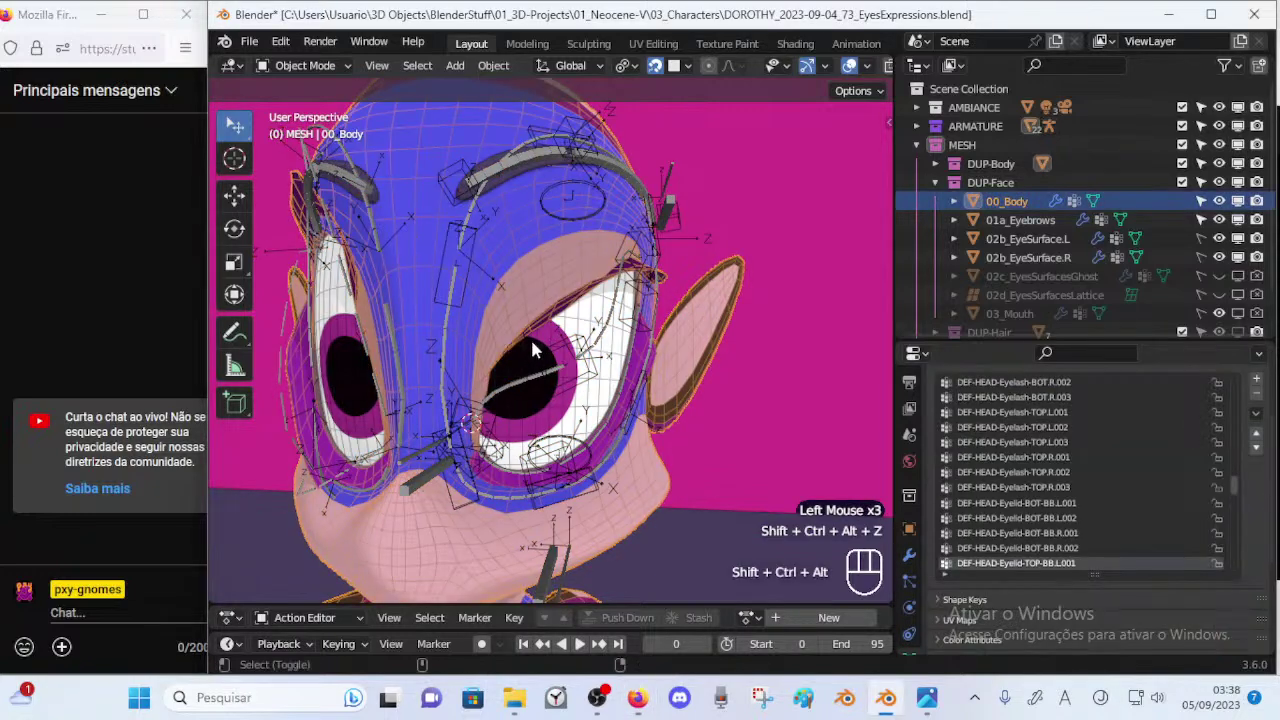
ctrl+middle_drag(511, 388, 516, 366)
shift+middle_drag(518, 367, 552, 359)
click(601, 357)
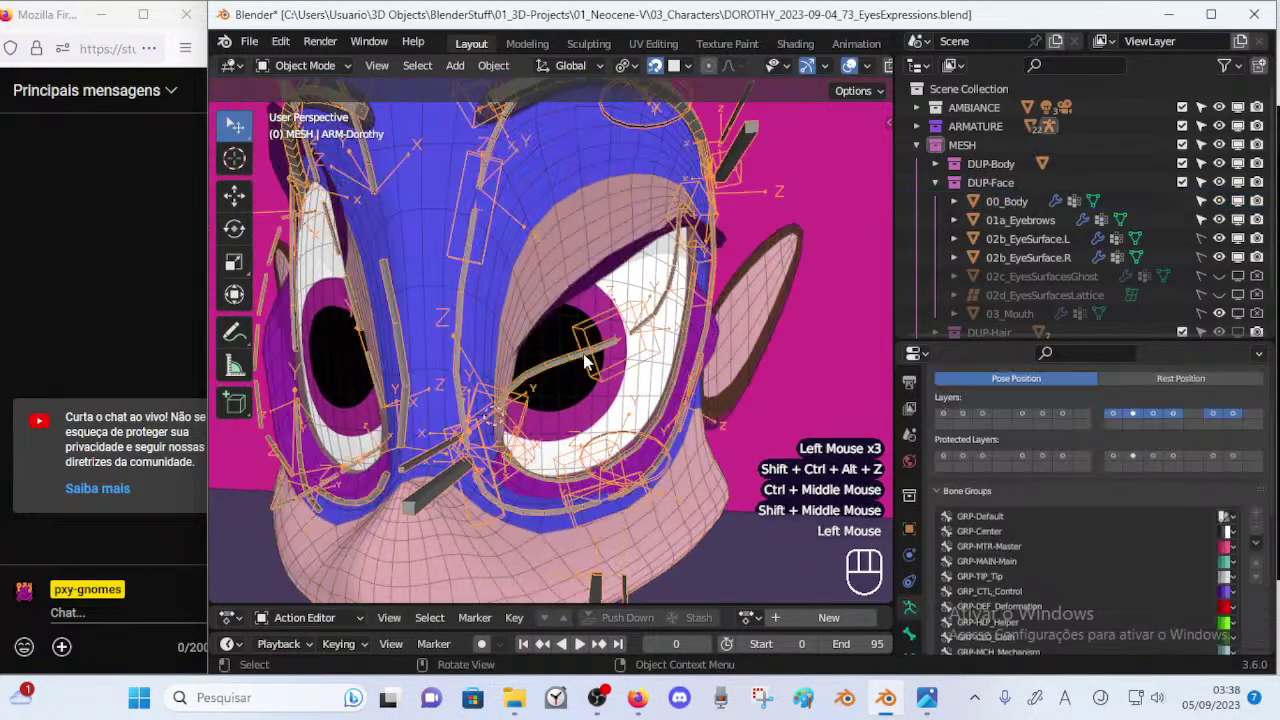
Enter Pose Mode on ARM-Dorothy and repeatedly move CTL_Eyelid-TOP-BB-Handler.L.002 to test the left upper eyelid from several angles.
key(ctrl+Tab)
click(600, 368)
key(g)
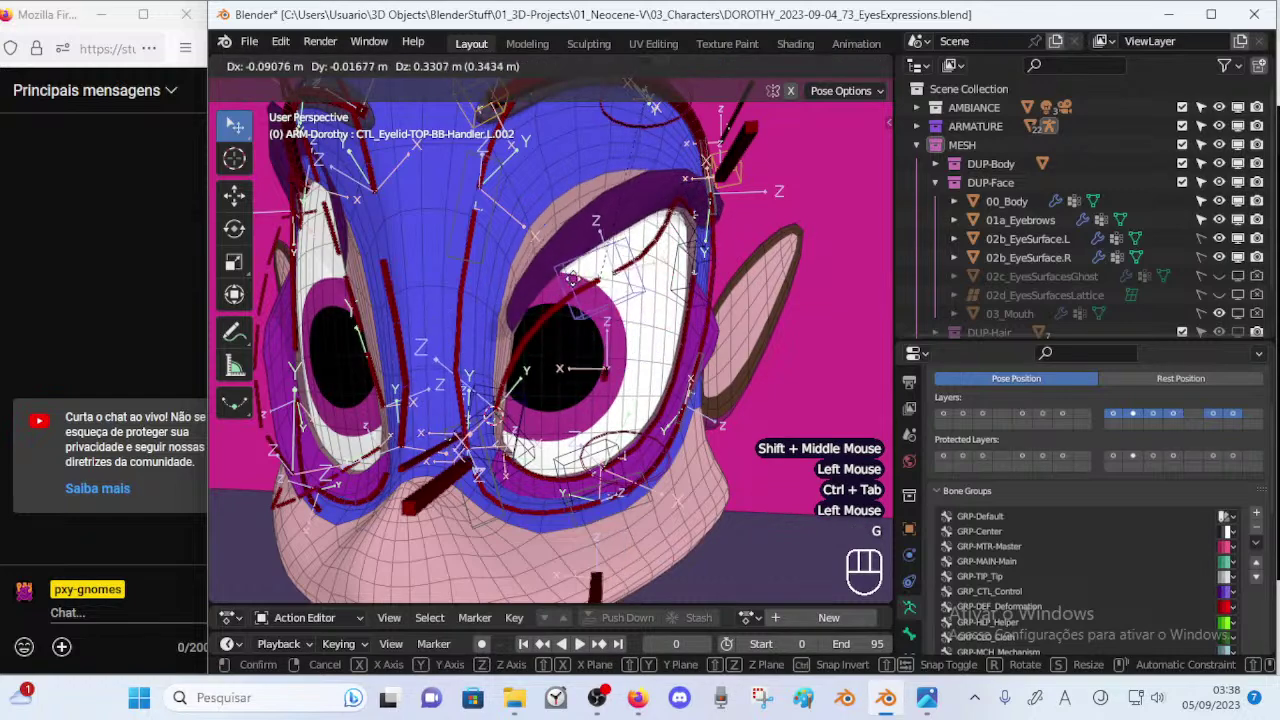
click(563, 343)
mouse_move(563, 343)
middle_down()
mouse_move(548, 340)
mouse_move(553, 354)
middle_up()
key(g)
click(528, 325)
key(g)
click(546, 400)
middle_drag(546, 400, 526, 336)
middle_drag(528, 336, 499, 338)
key(g)
click(505, 290)
middle_drag(505, 290, 541, 303)
key(g)
click(562, 420)
middle_drag(562, 420, 540, 424)
key(g)
click(521, 338)
key(g)
click(523, 272)
middle_drag(523, 272, 489, 337)
key(g)
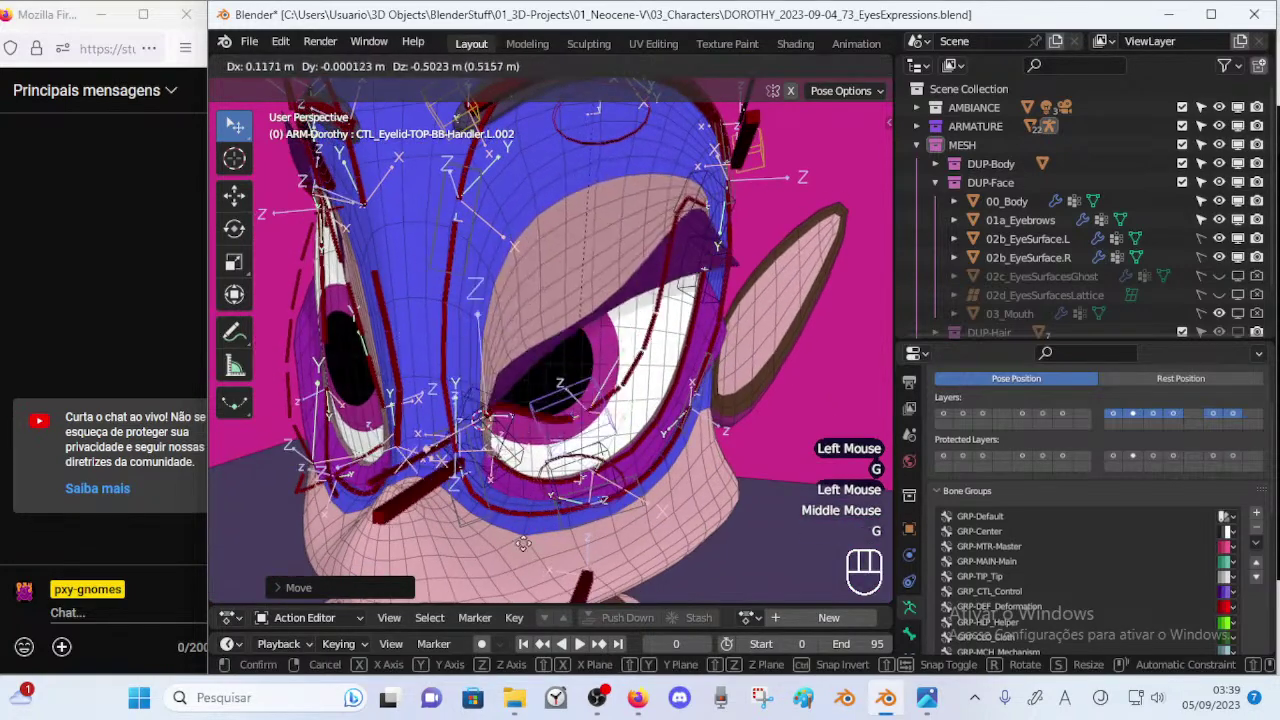
click(517, 430)
middle_drag(517, 430, 546, 464)
key(g)
click(636, 432)
key(g)
click(571, 314)
key(g)
middle_drag(571, 314, 588, 362)
click(626, 235)
key(g)
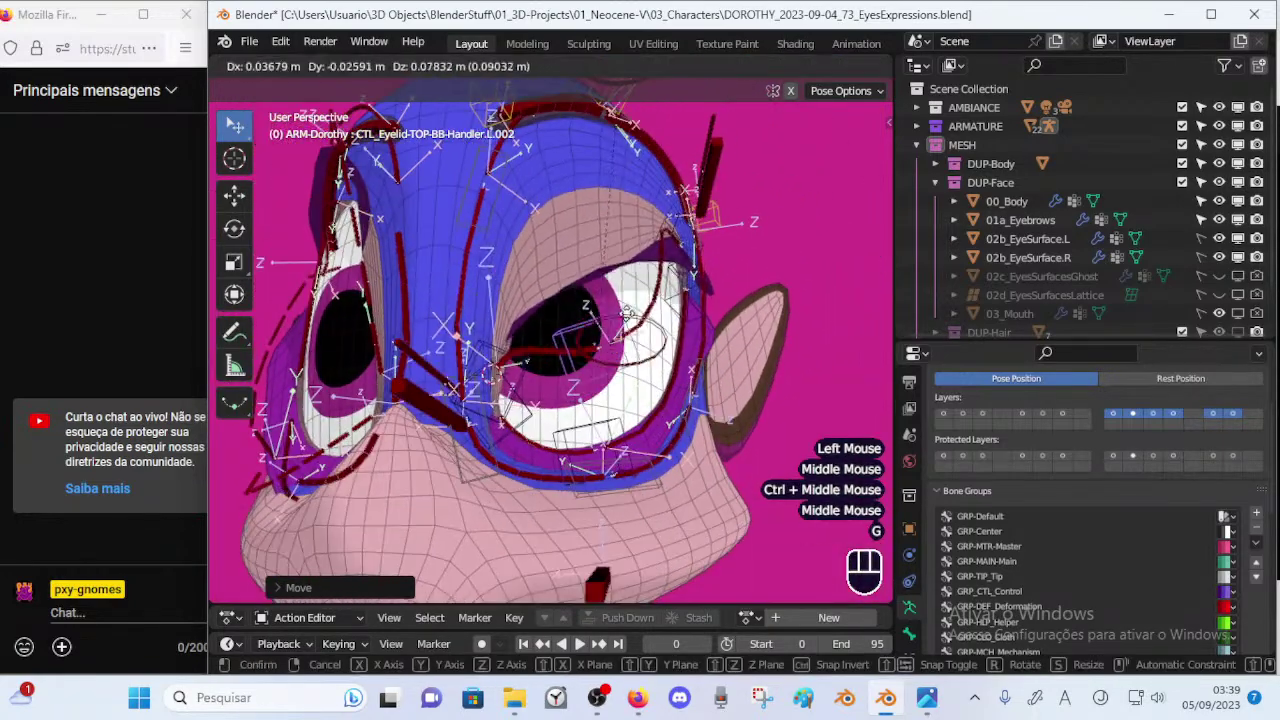
click(565, 286)
middle_drag(565, 288, 543, 385)
middle_drag(543, 385, 562, 318)
key(g)
click(547, 270)
key(g)
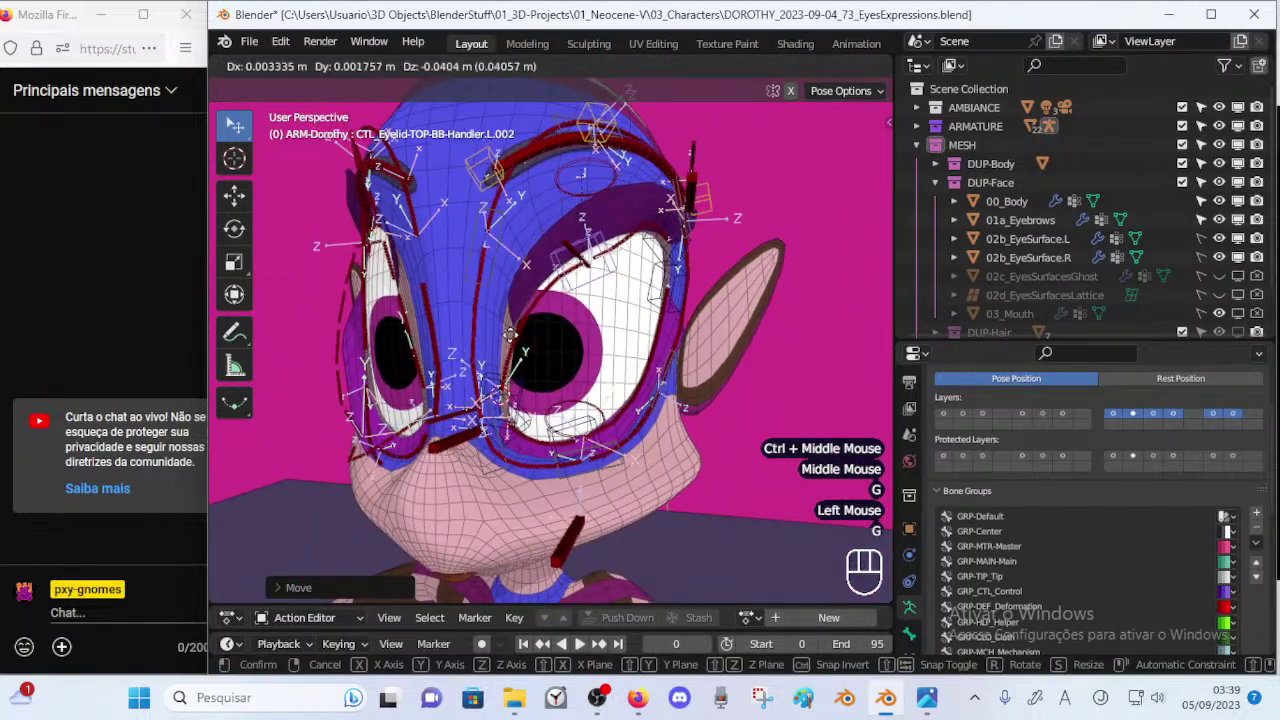
click(520, 353)
key(g)
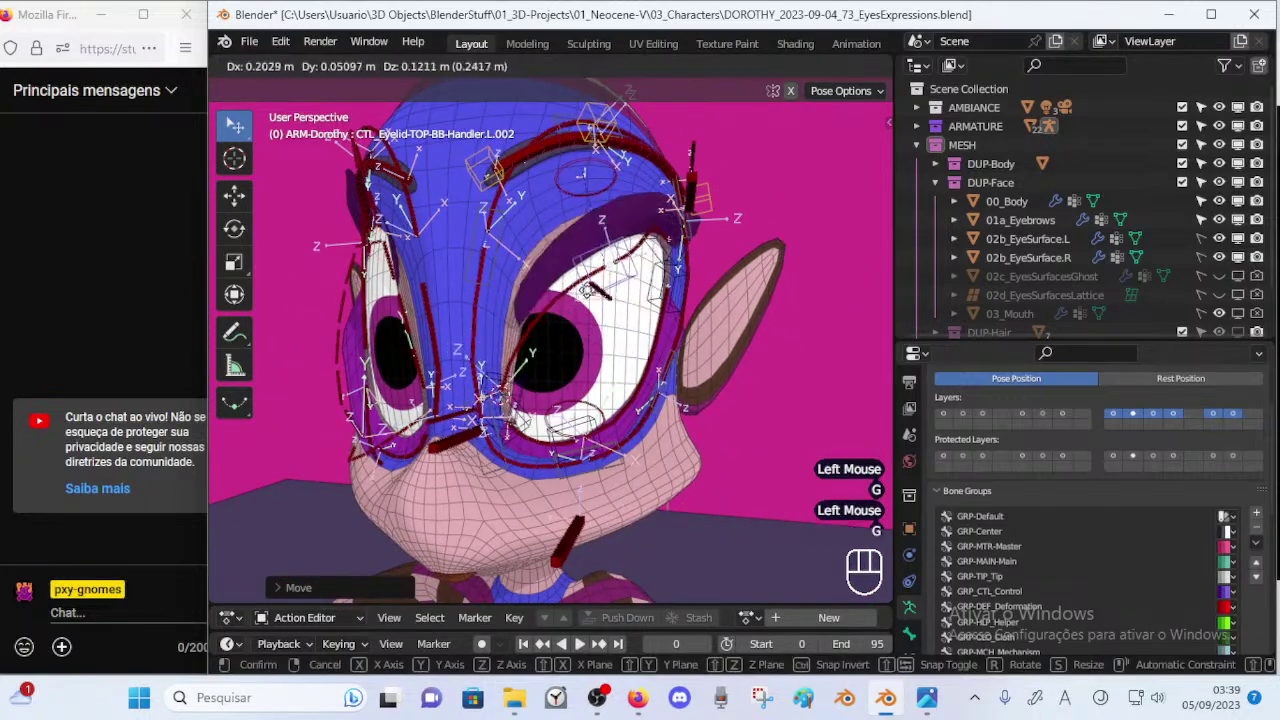
click(516, 339)
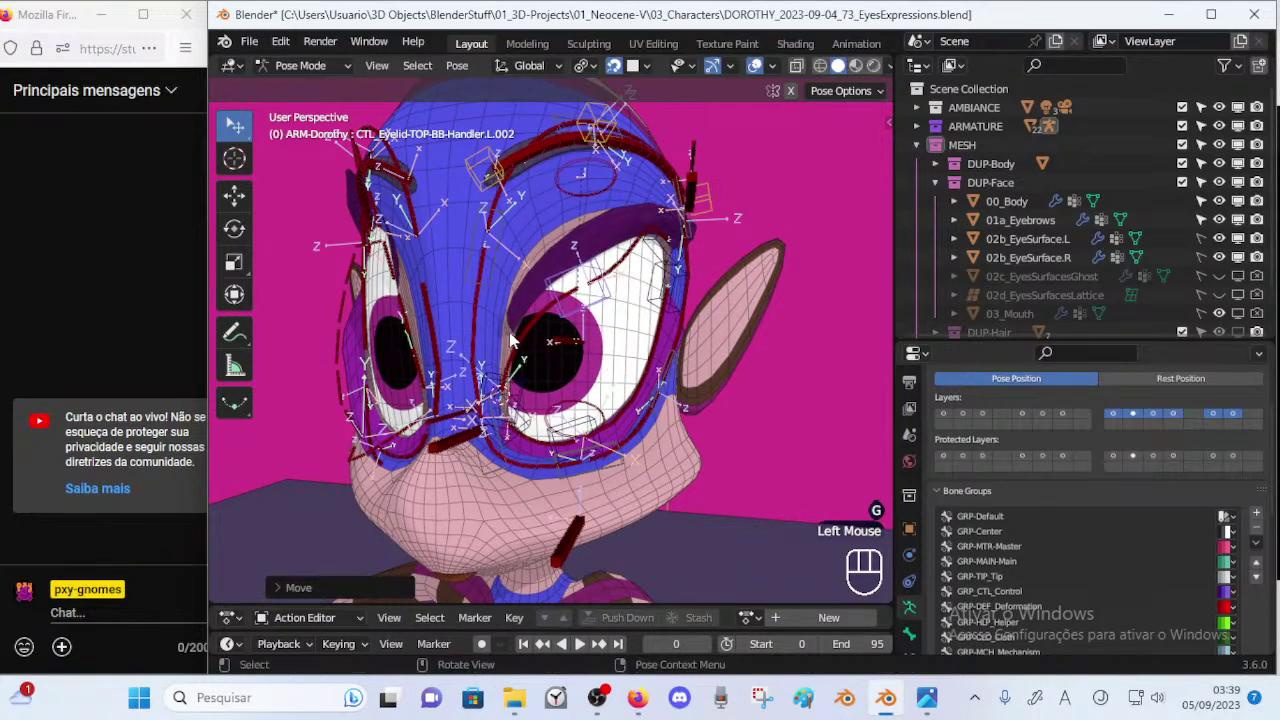
middle_drag(516, 339, 530, 342)
key(g)
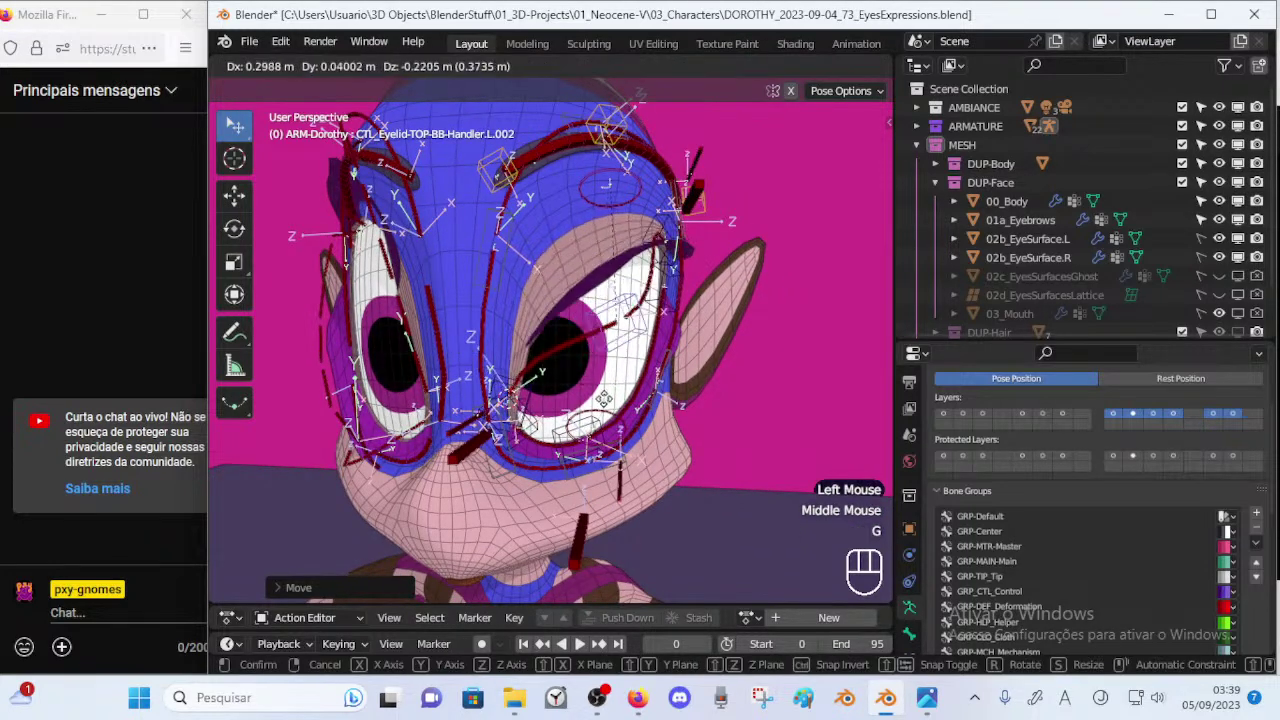
click(562, 320)
key(g)
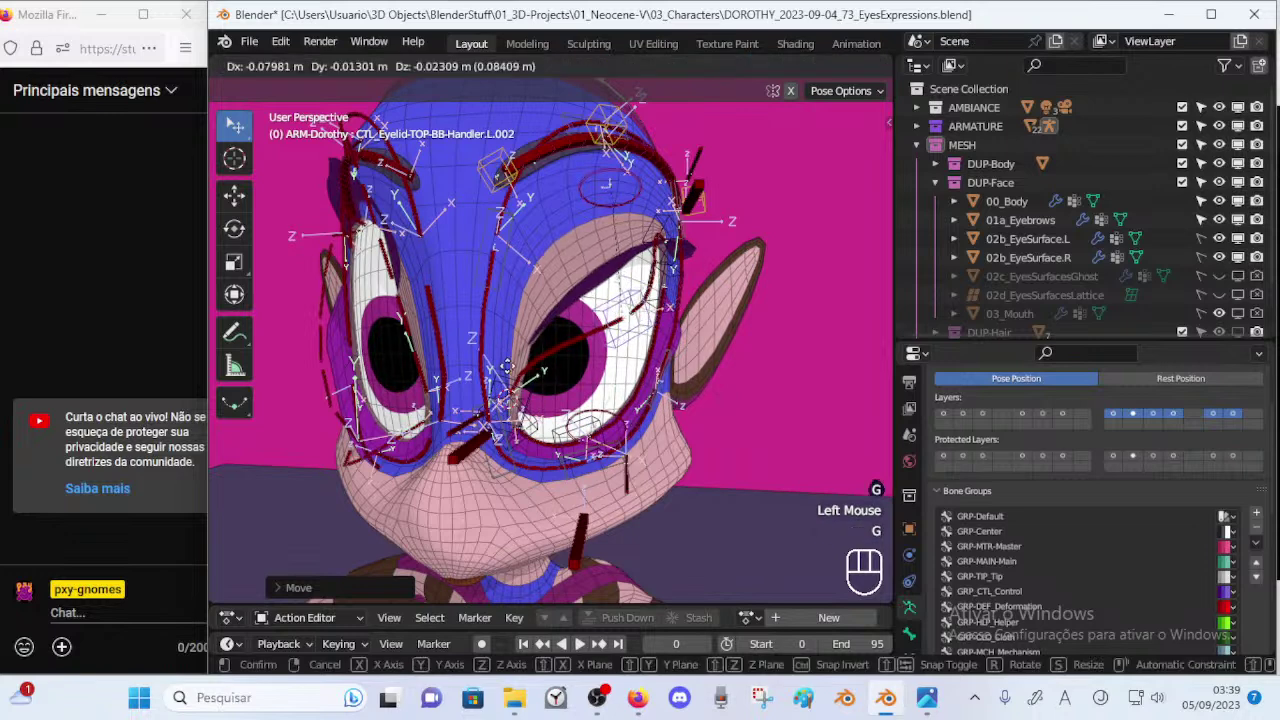
click(524, 368)
middle_drag(546, 347, 555, 336)
key(g)
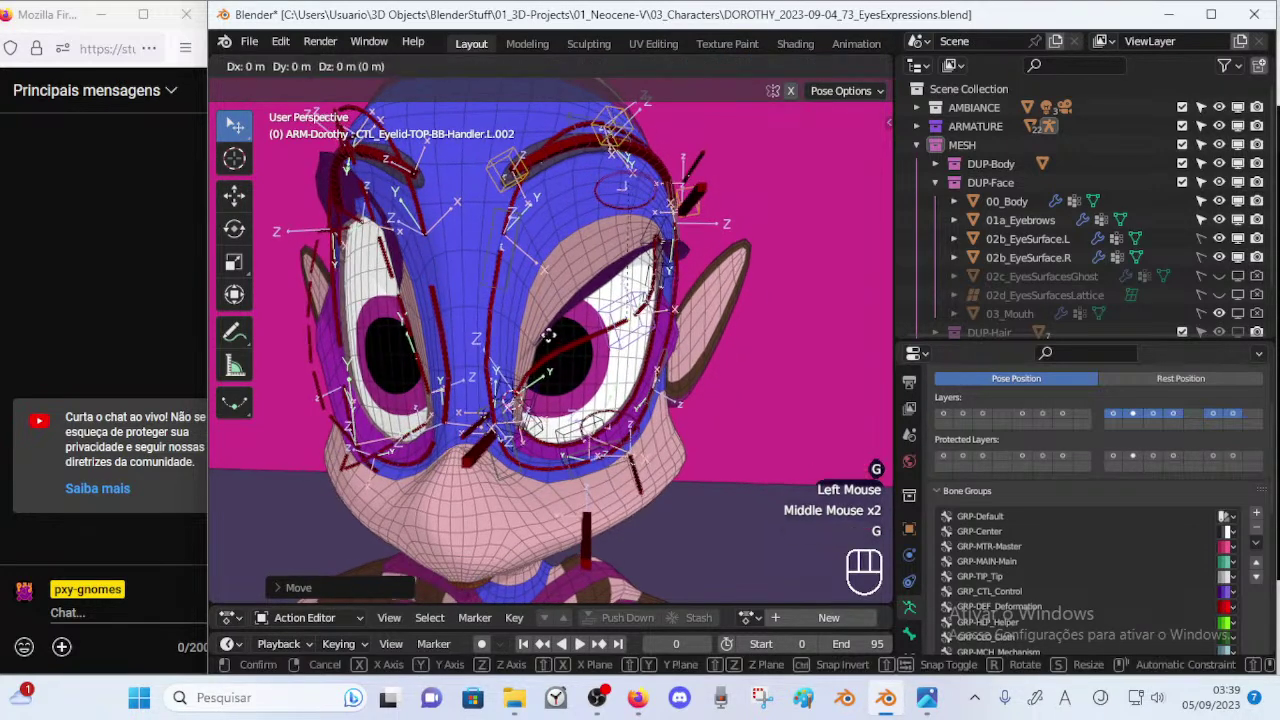
click(538, 342)
key(g)
click(520, 372)
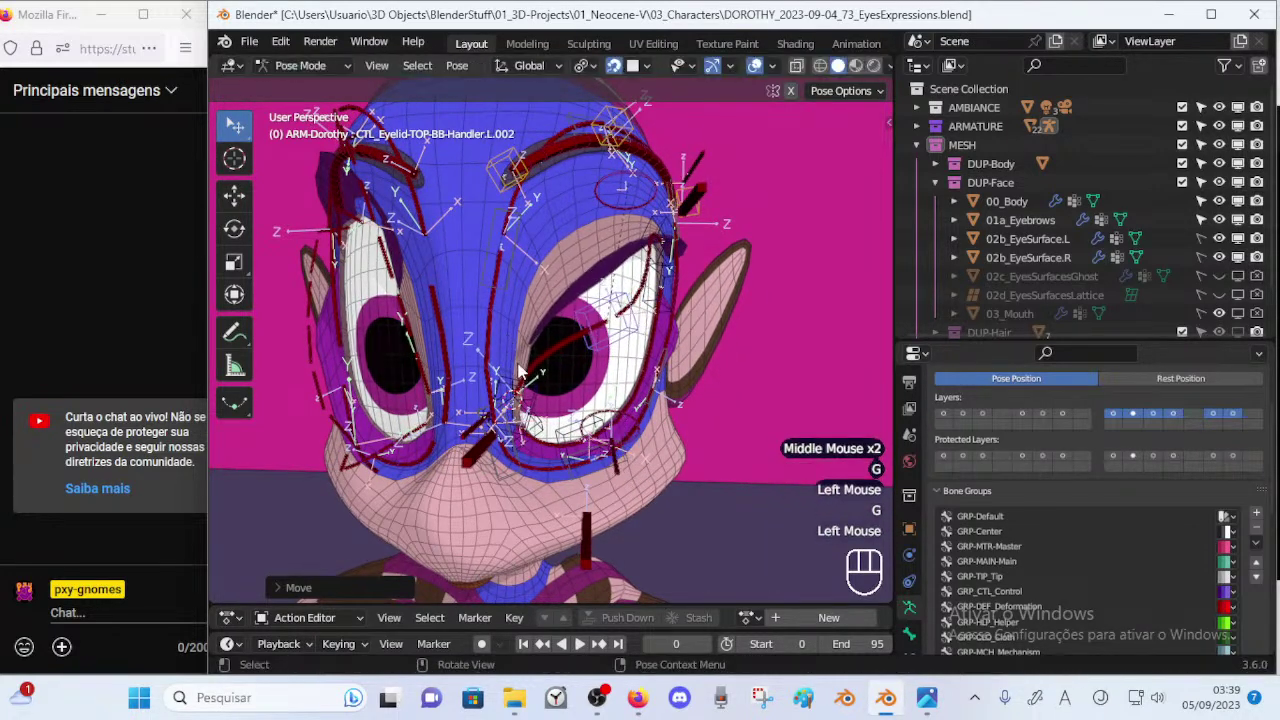
Leave Pose Mode, open the 00_Body mesh in Edit Mode with no vertices selected, and save the file.
key(ctrl+Tab)
click(520, 370)
key(Tab)
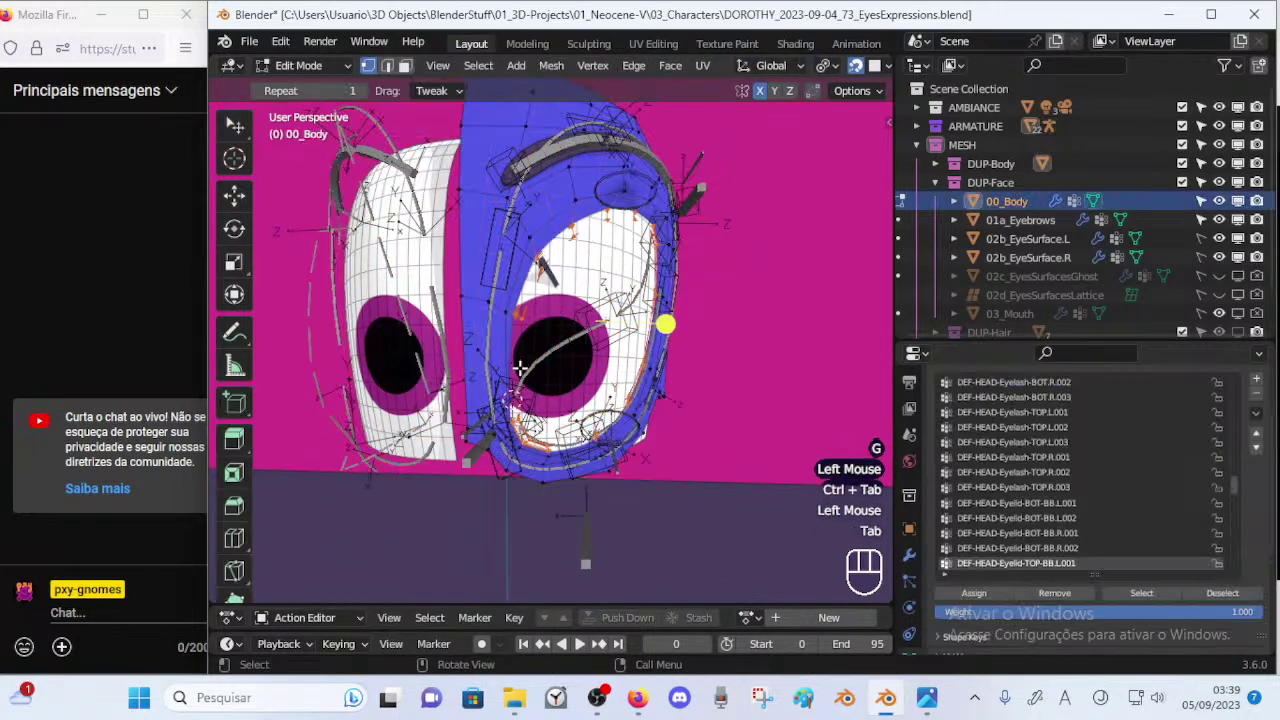
mouse_move(500, 361)
middle_down()
mouse_move(489, 364)
mouse_move(505, 350)
mouse_move(493, 344)
mouse_move(519, 348)
middle_up()
key(alt+a)
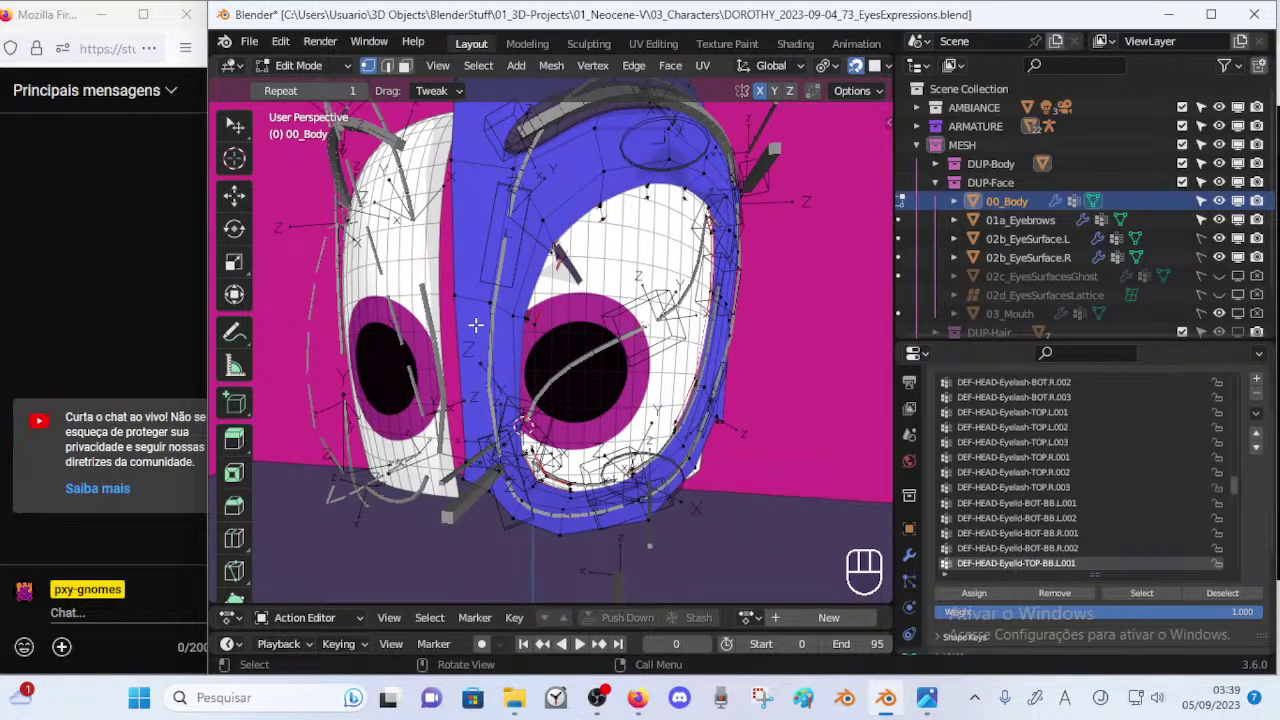
shift+middle_drag(494, 345, 549, 338)
key(ctrl+s)
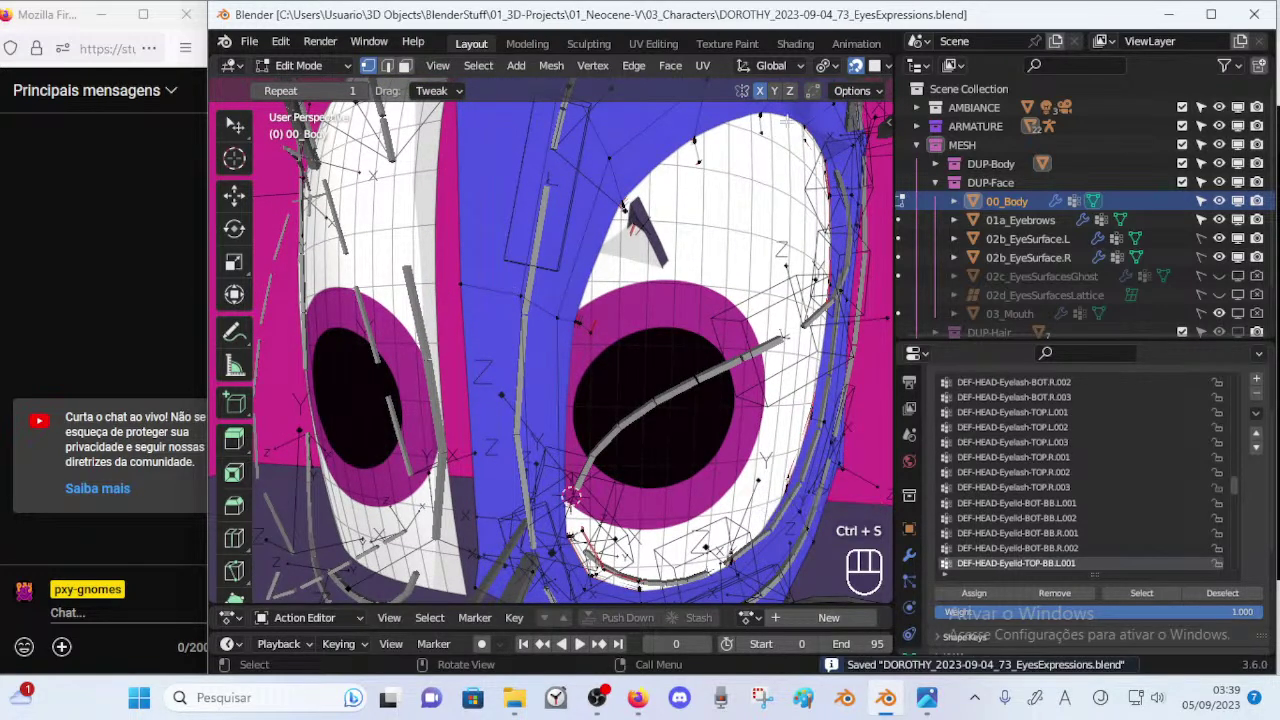
With snapping off, vertex-slide the two edges between the nose bridge and the left eye socket's inner rim downward.
key(shift+Tab)
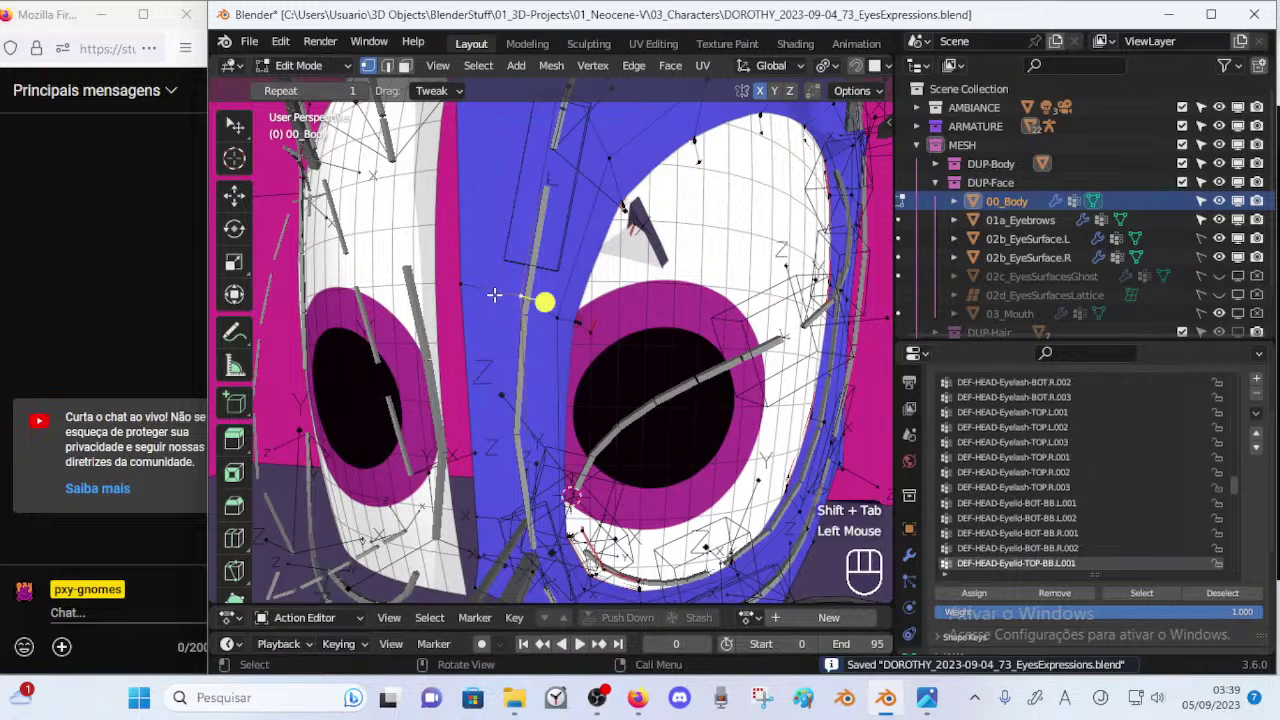
key(2)
click(500, 292)
shift+click(542, 320)
key(shift+v)
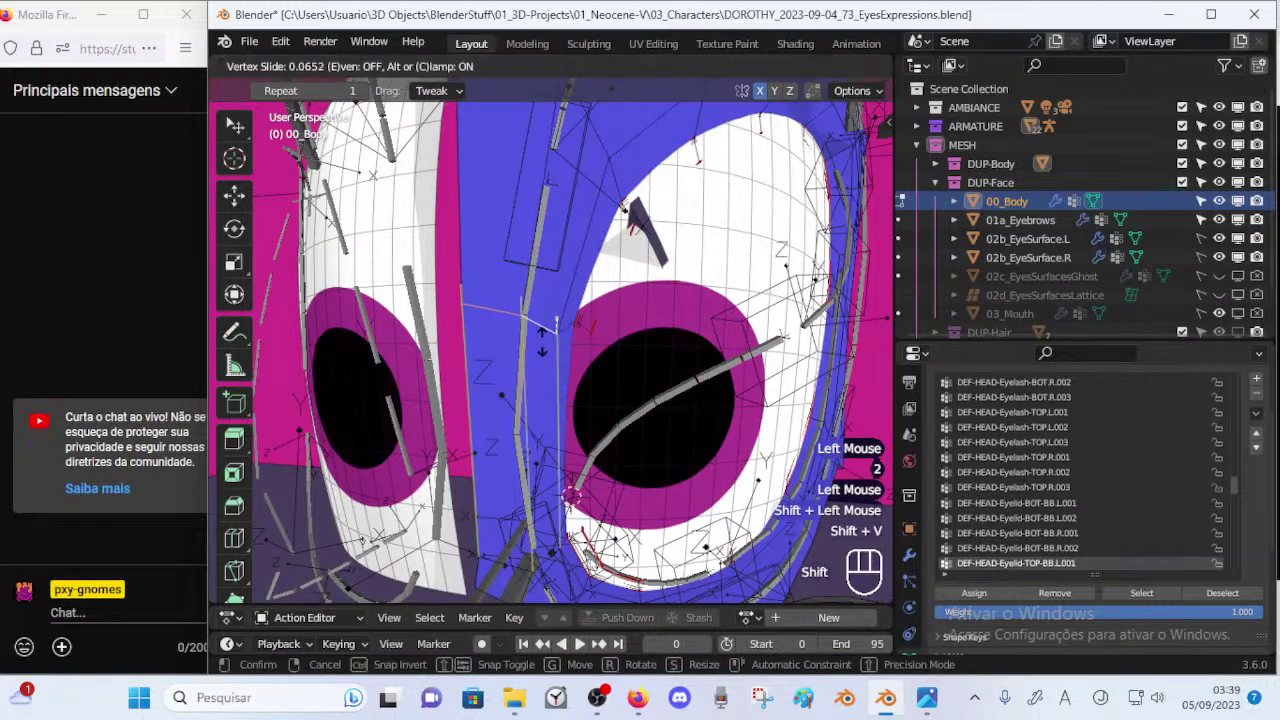
shift+click(545, 362)
Turn snapping back on in vertex select mode and move the socket's nose-side rim vertices down to the slid edges.
ctrl+middle_drag(571, 334, 522, 408)
mouse_move(522, 408)
middle_down()
mouse_move(507, 423)
mouse_move(531, 397)
middle_up()
key(1)
mouse_move(547, 314)
middle_down()
mouse_move(540, 340)
mouse_move(562, 323)
middle_up()
key(shift+Tab)
key(alt+a)
key(c)
right_click(550, 325)
key(g)
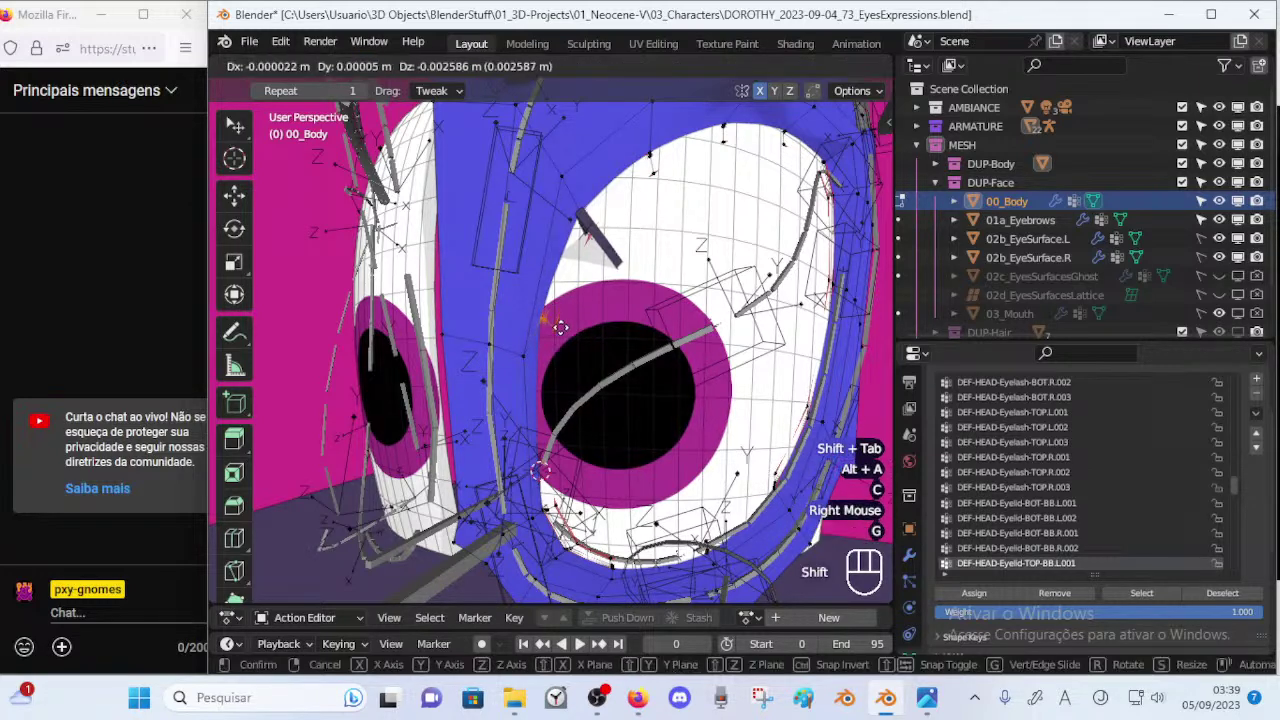
shift+click(574, 388)
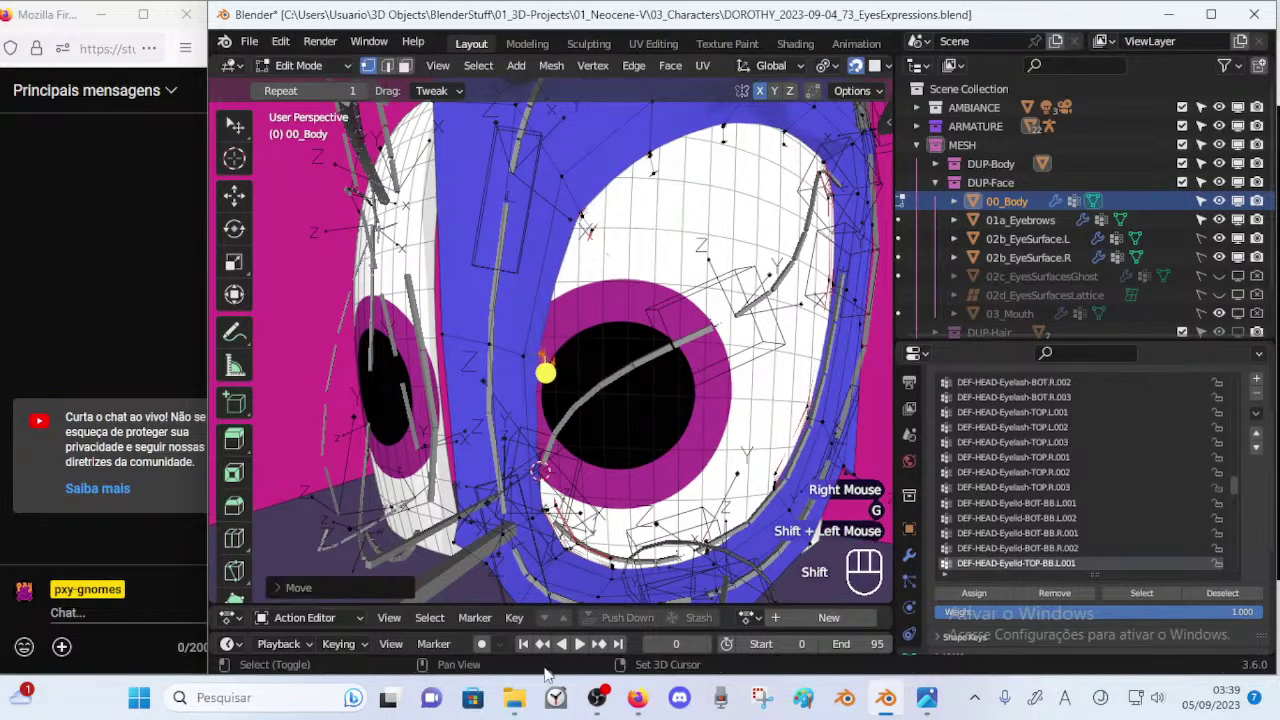
Rotate the nose-side rim vertices into line with the slid edges, shift them slightly down and clear the selection.
key(r)
click(583, 354)
key(g)
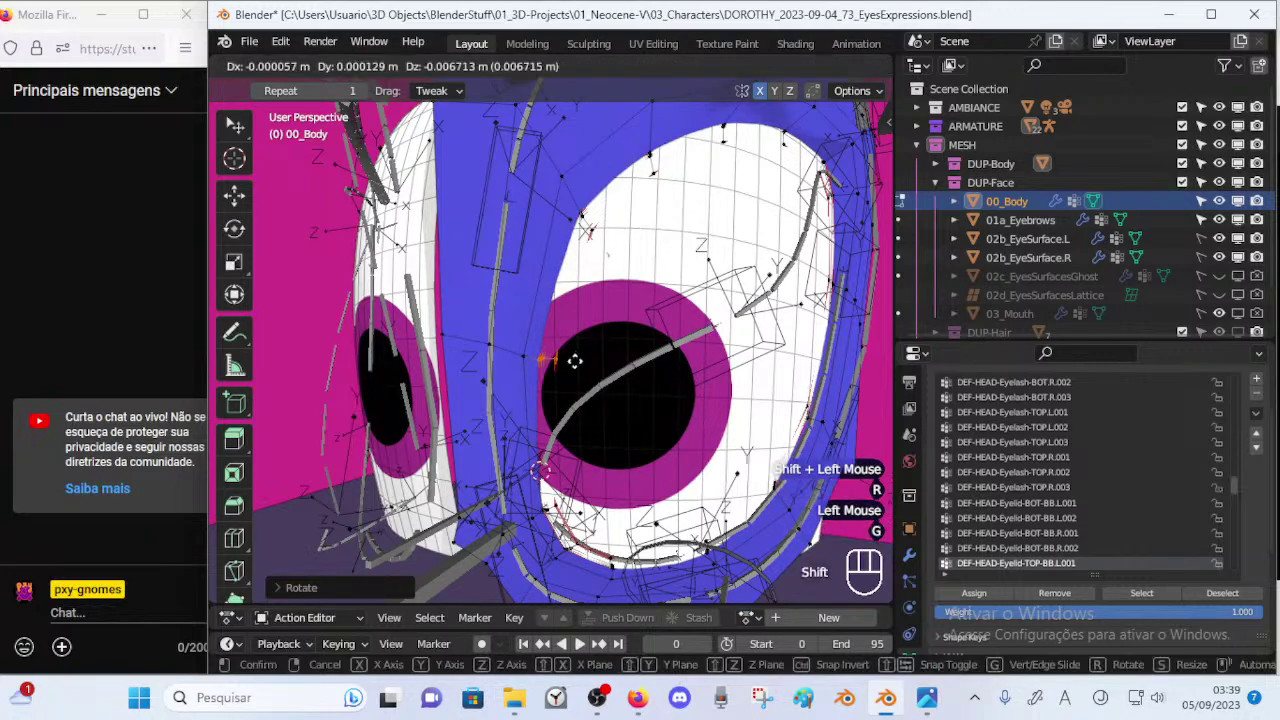
shift+click(543, 376)
middle_drag(556, 375, 620, 326)
key(alt+a)
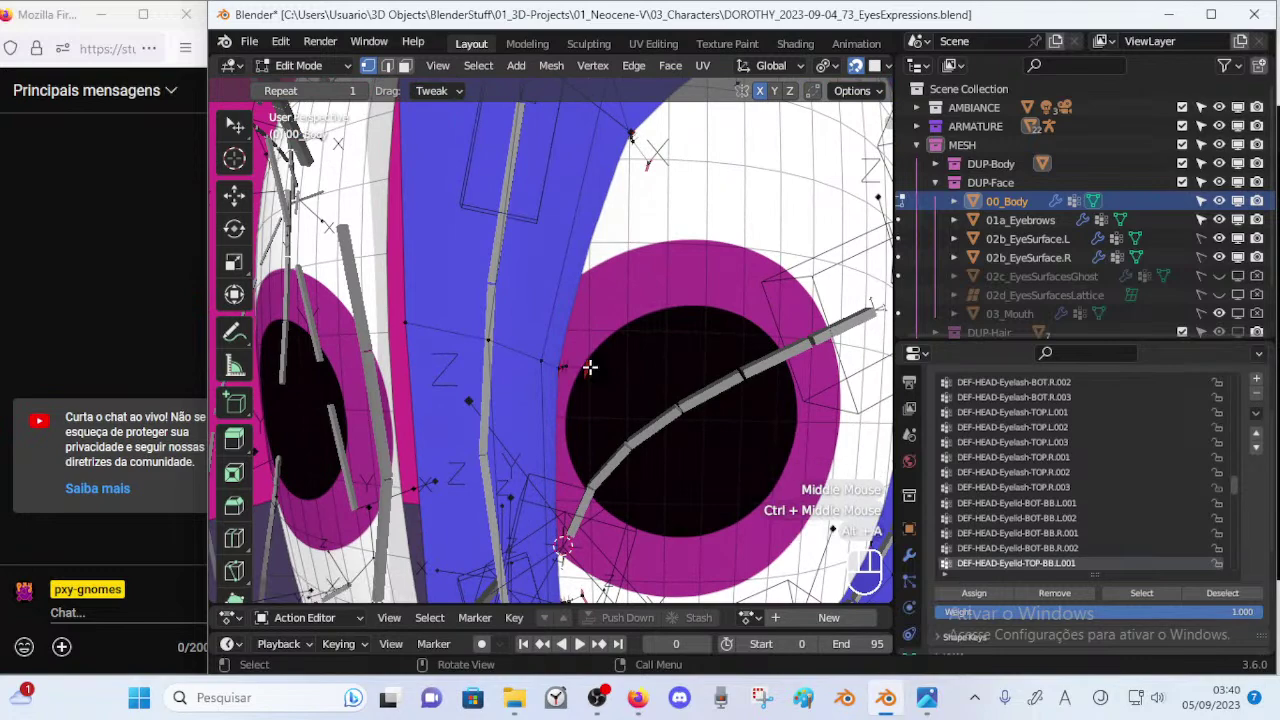
Nudge the nose-side rim vertices one by one into a straight row continuing the edge from the nose bridge.
key(g)
click(588, 372)
click(570, 371)
ctrl+middle_drag(580, 391, 584, 410)
click(591, 435)
key(g)
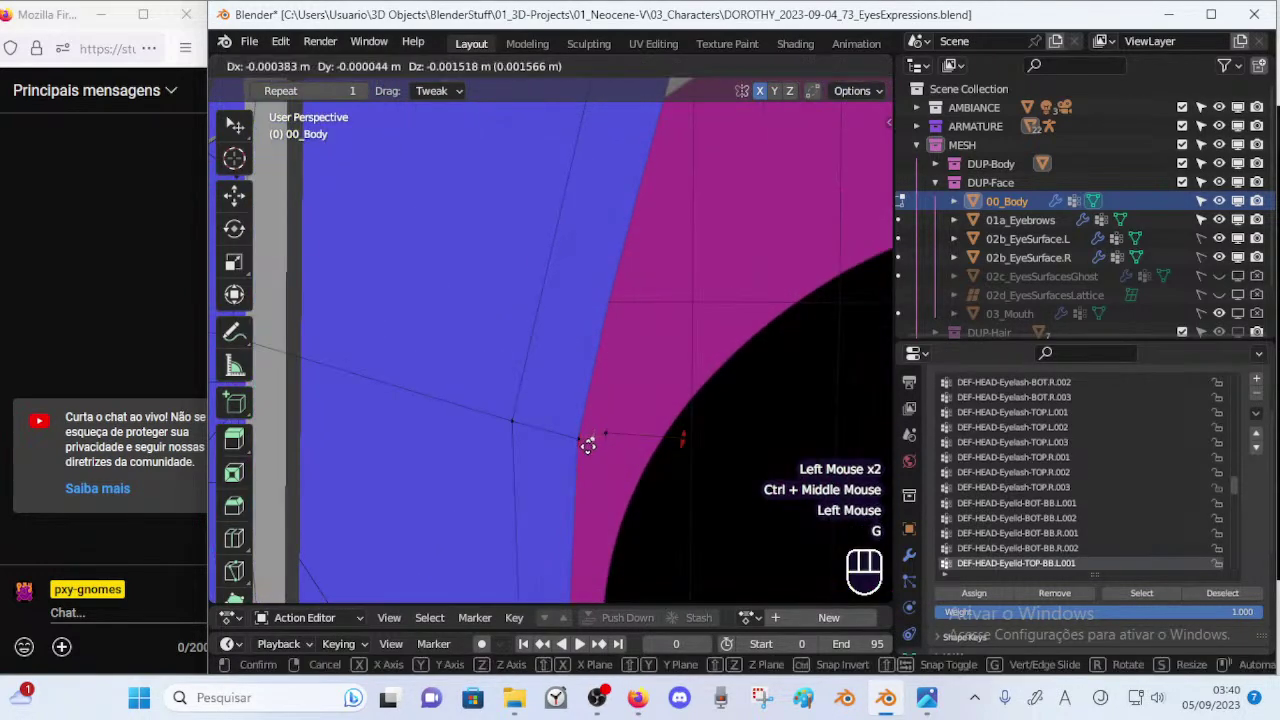
click(590, 444)
click(605, 436)
key(g)
click(605, 450)
click(686, 443)
key(g)
click(672, 449)
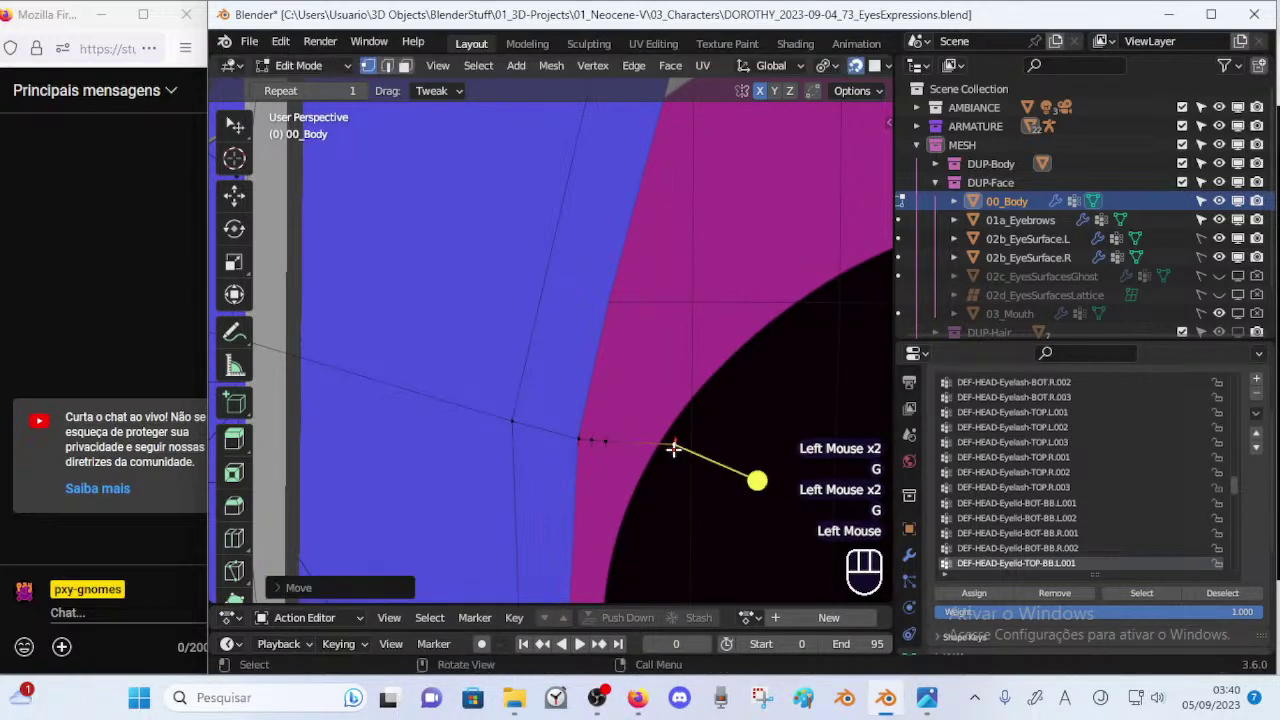
Fine-tune the spacing of the inner vertices in the nose-side rim row, including the one deepest in the socket.
click(611, 444)
key(g)
click(624, 445)
key(g)
click(622, 443)
key(g)
shift+click(622, 434)
ctrl+middle_drag(622, 434, 623, 530)
ctrl+middle_drag(623, 370, 592, 366)
click(578, 362)
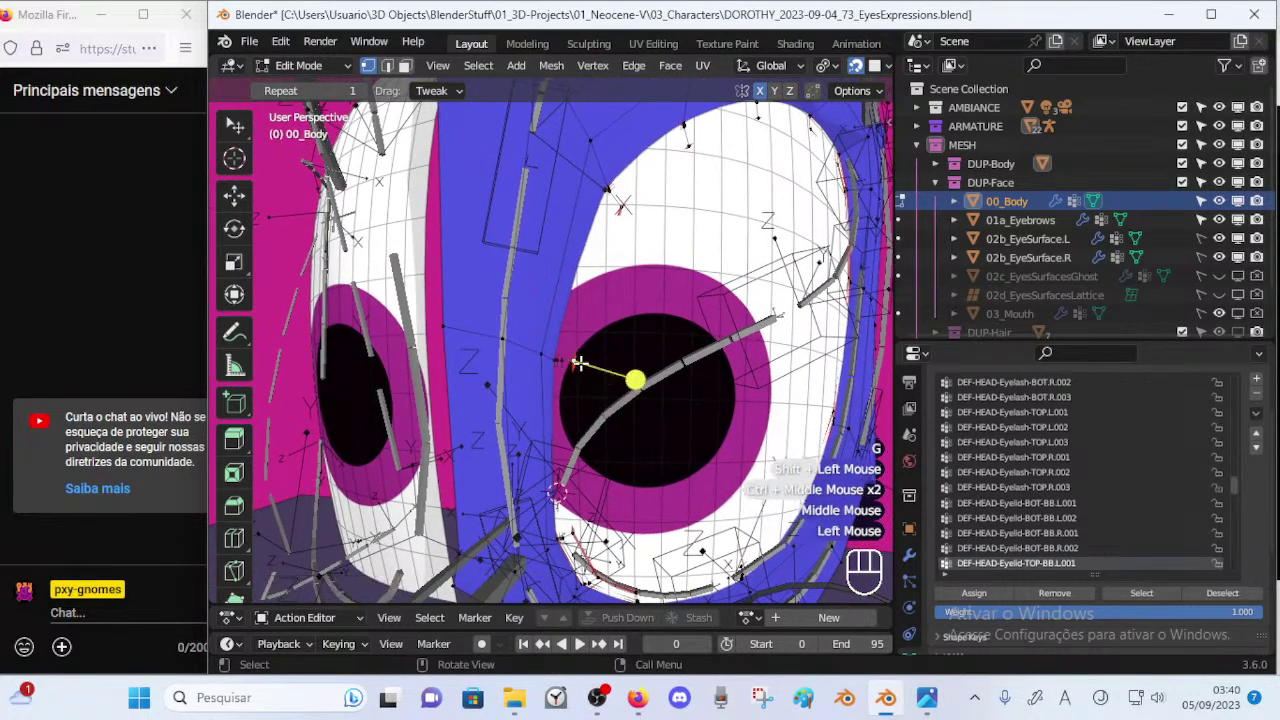
key(g)
shift+click(580, 442)
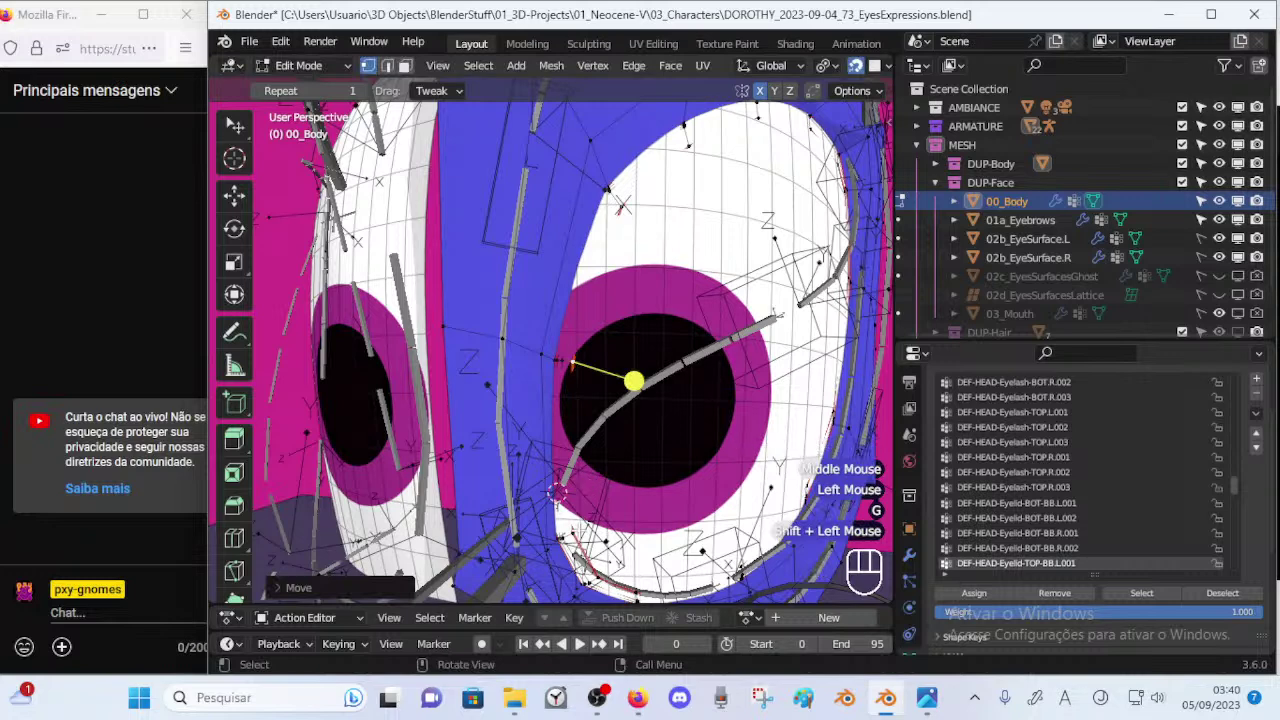
Move two vertices at the lower inner corner of the left eye socket to even out the rim.
click(570, 537)
key(g)
shift+click(595, 499)
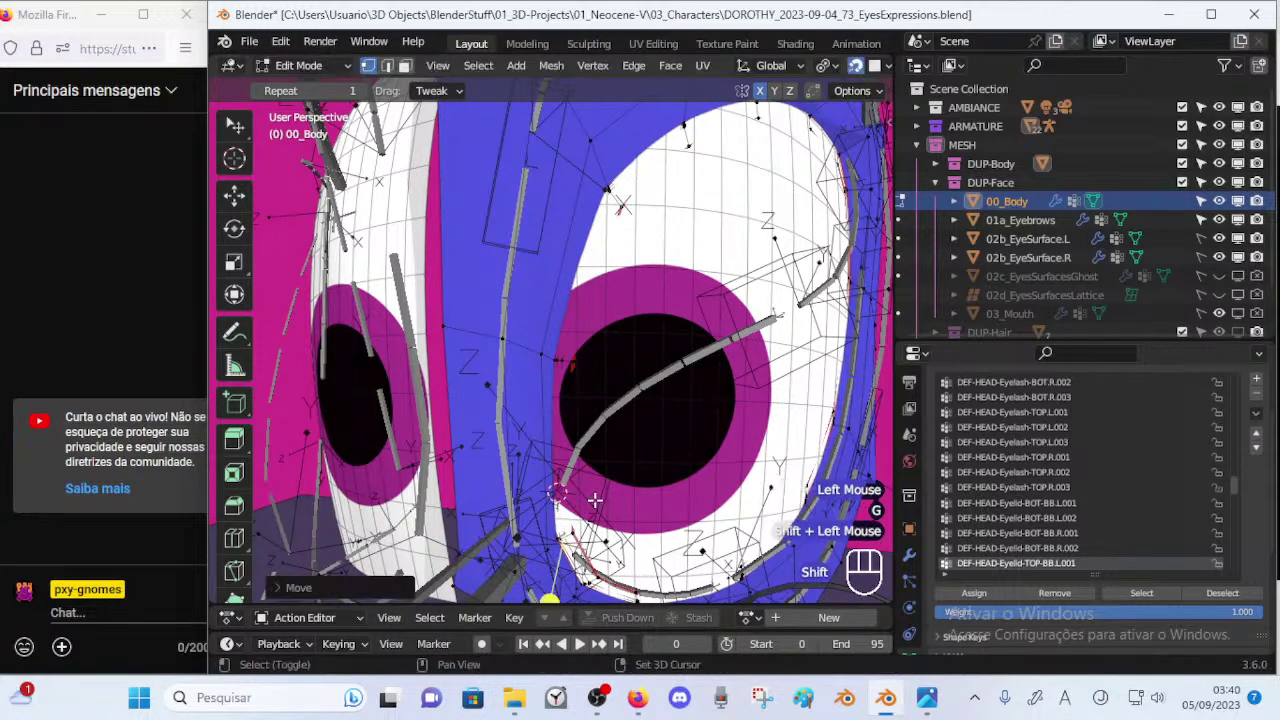
click(595, 582)
key(g)
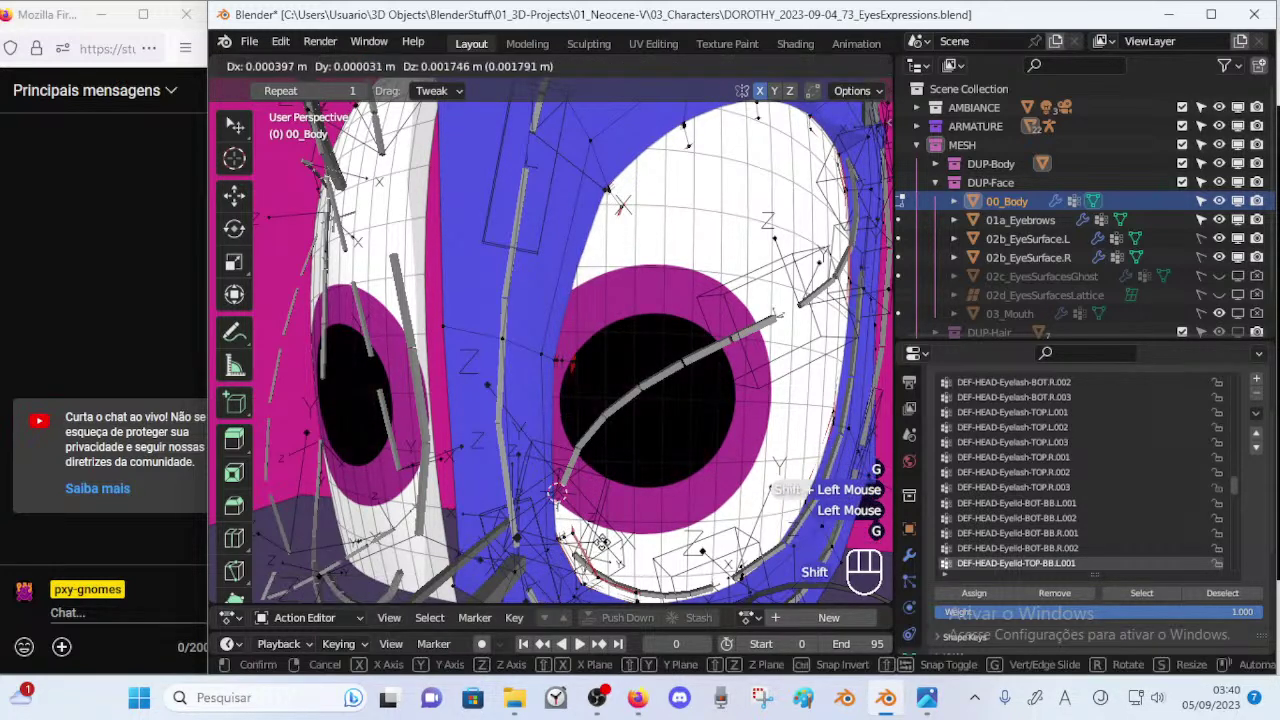
shift+click(603, 542)
Clear the selection and slightly reposition the deepest vertex on the nose-side socket rim.
key(alt+a)
ctrl+middle_drag(618, 393, 598, 346)
click(568, 353)
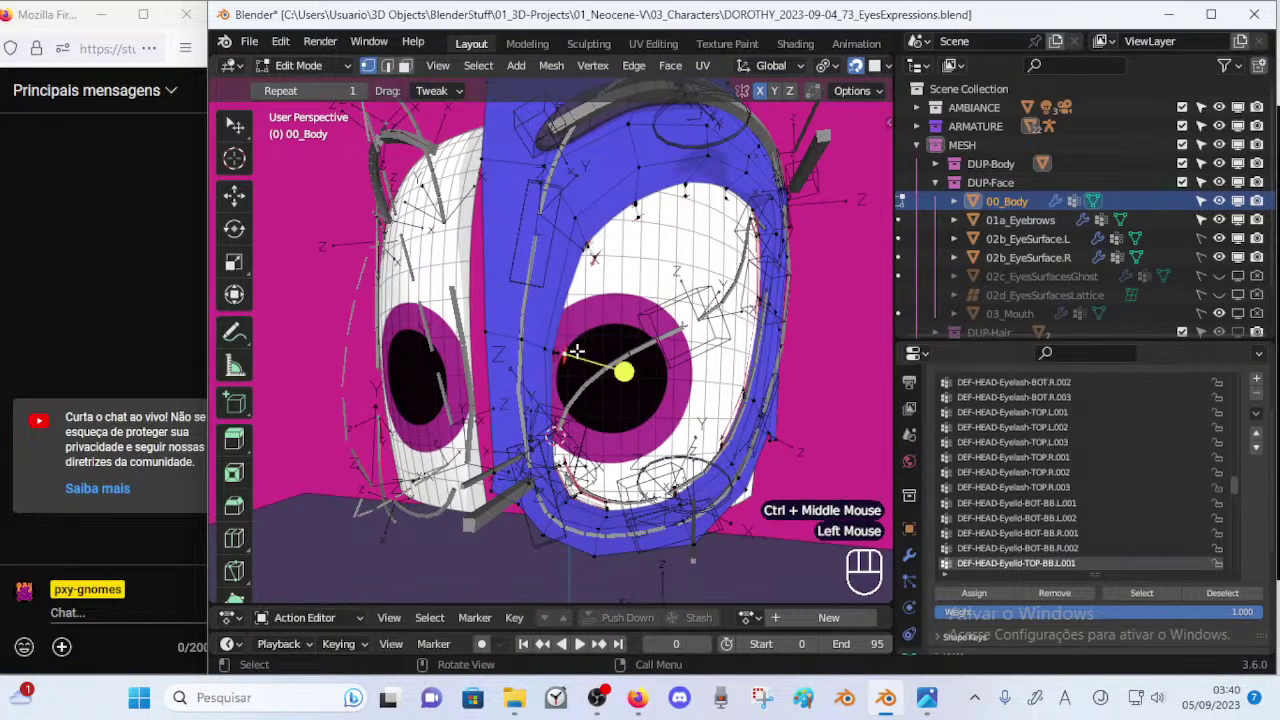
key(g)
shift+click(568, 357)
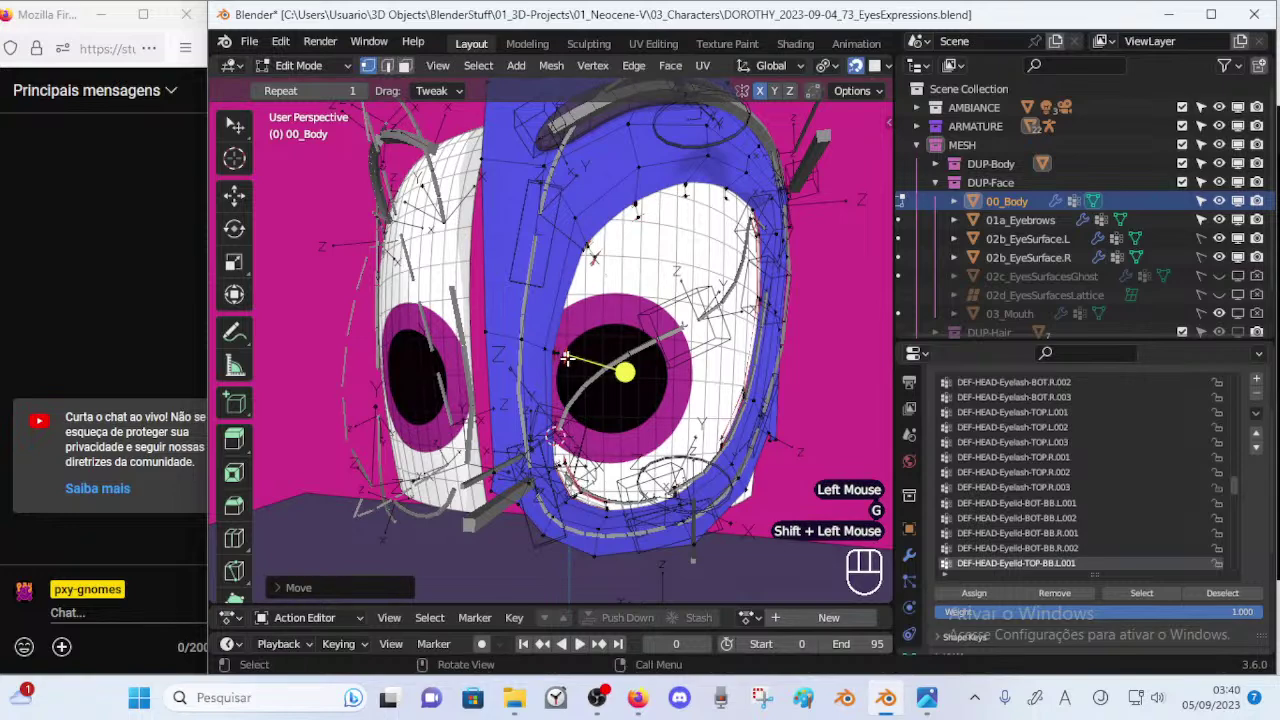
Circle-select the nose-side rim vertices, rotate and move them slightly to follow the socket edge, and deselect everything.
key(c)
right_click(575, 362)
ctrl+middle_drag(586, 357, 586, 377)
key(r)
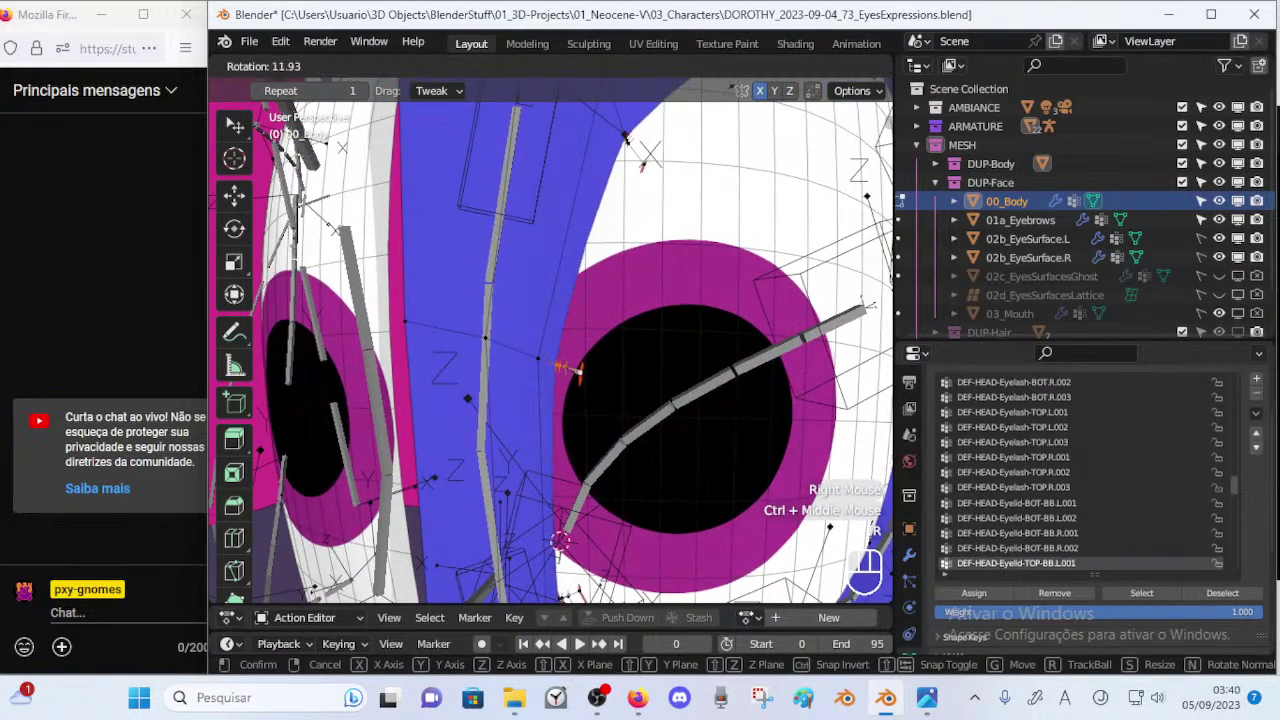
click(586, 377)
key(g)
shift+click(585, 435)
key(alt+a)
mouse_move(594, 397)
ctrl+middle_down()
mouse_move(583, 366)
mouse_move(587, 420)
ctrl+middle_up()
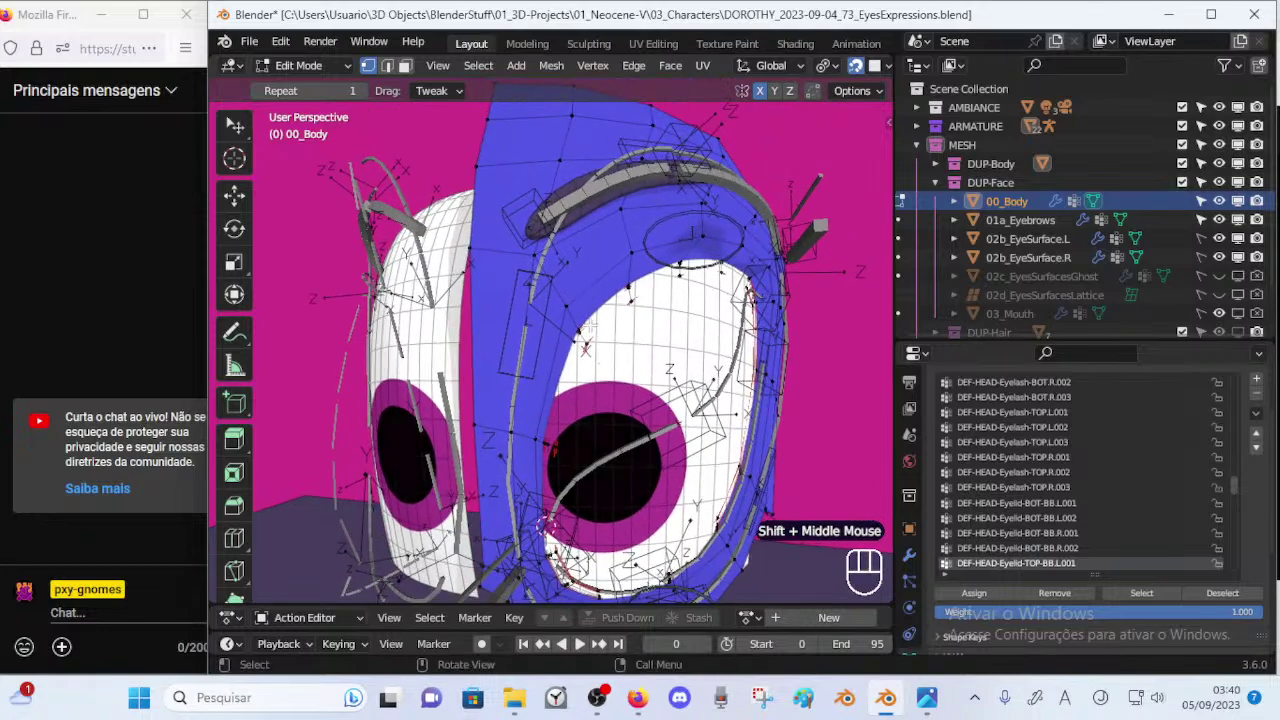
Return the 00_Body mesh to Object Mode and put ARM-Dorothy back in Pose Mode.
click(588, 324)
key(alt+a)
middle_drag(610, 336, 564, 389)
key(ctrl+Tab)
click(446, 339)
click(620, 372)
key(ctrl+Tab)
Move CTL_Eyelid-TOP-BB-Handler.L.002 through lowered and raised positions to retest the eyelid, leaving the lid partly raised.
click(630, 360)
key(g)
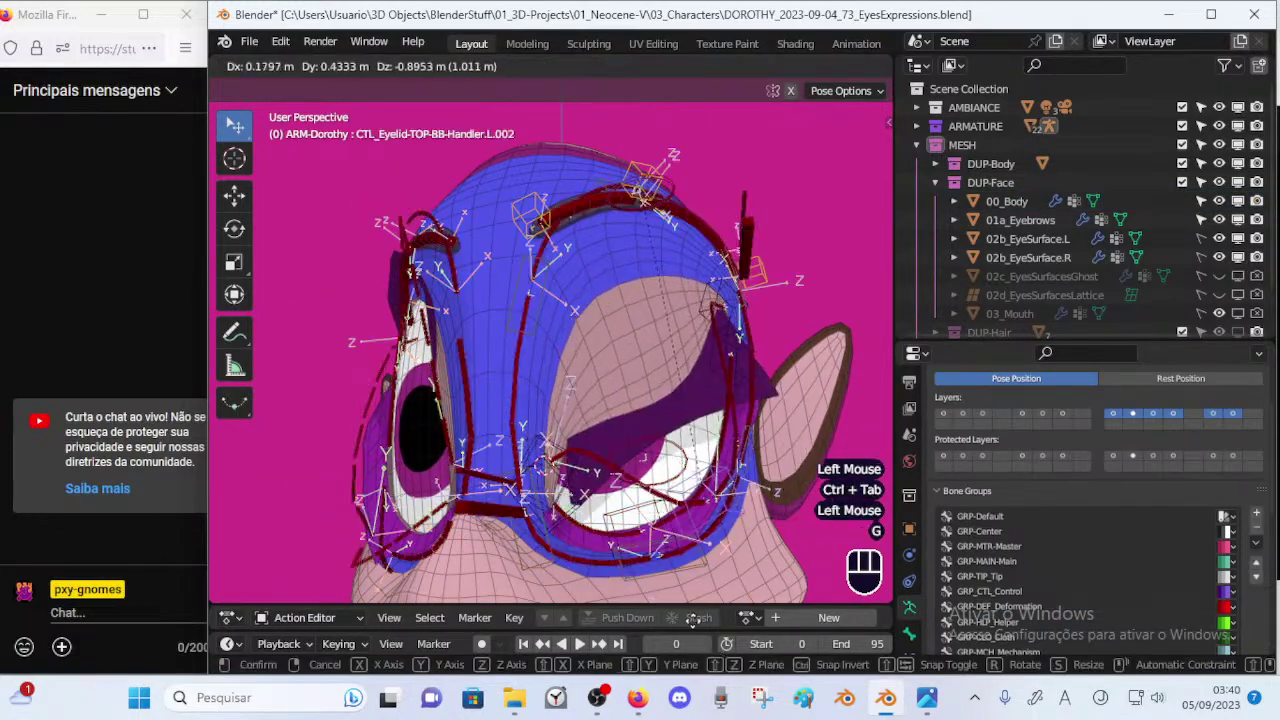
click(628, 412)
ctrl+middle_drag(628, 412, 646, 468)
middle_drag(646, 468, 652, 436)
key(g)
click(621, 472)
key(g)
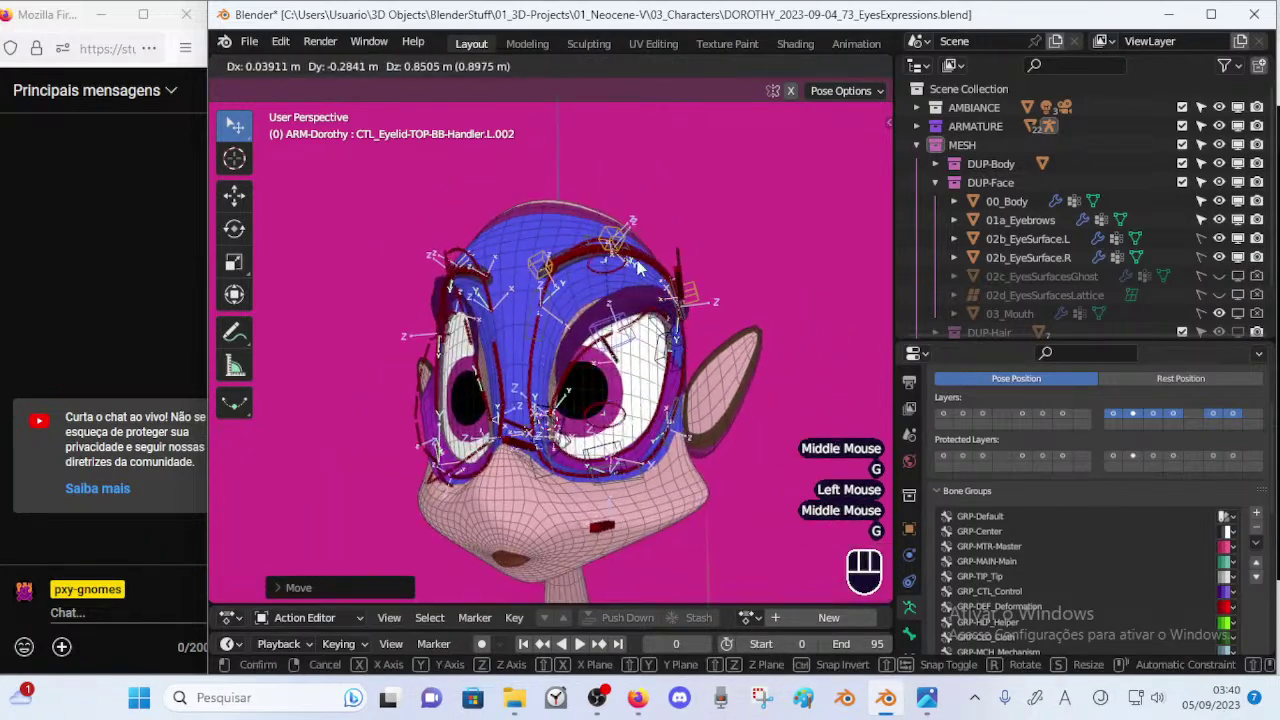
click(626, 394)
ctrl+middle_drag(626, 394, 612, 352)
key(g)
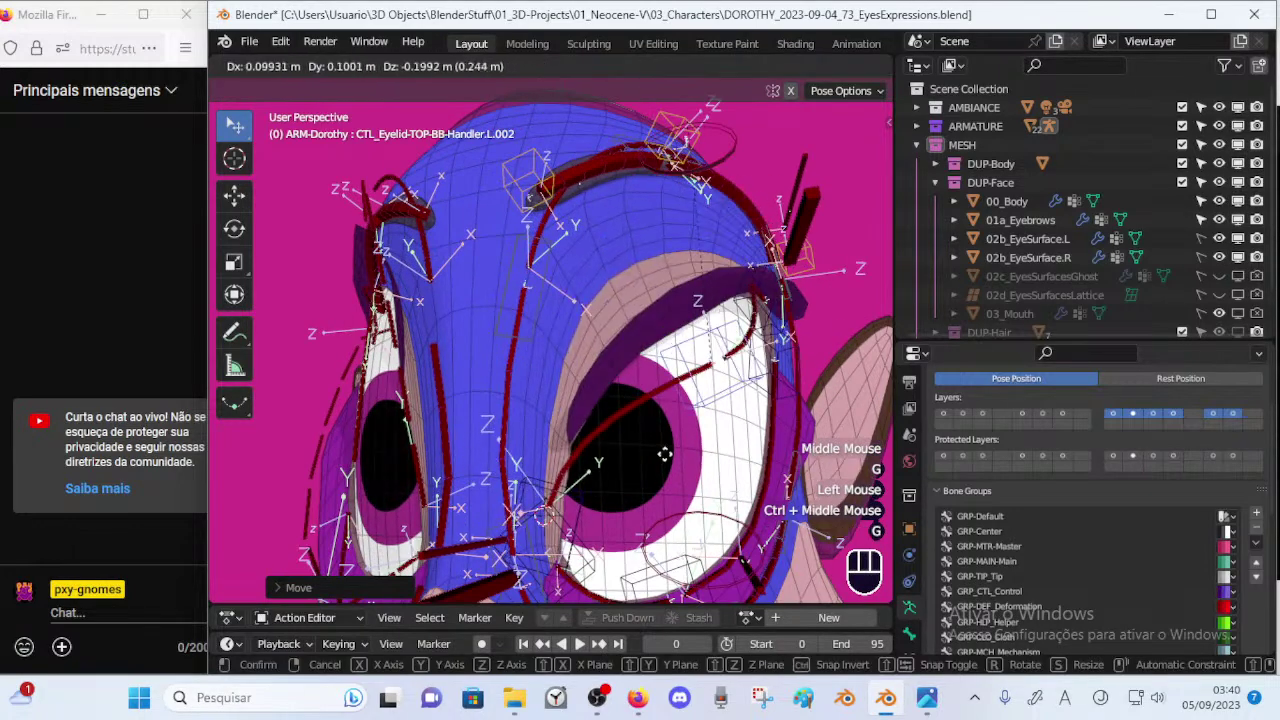
click(646, 427)
Select DEF-HEAD-Eyelid-TOP-BB.L.001, save the file and set the bone's Bendy Bones segments to 12.
click(628, 407)
key(ctrl+s)
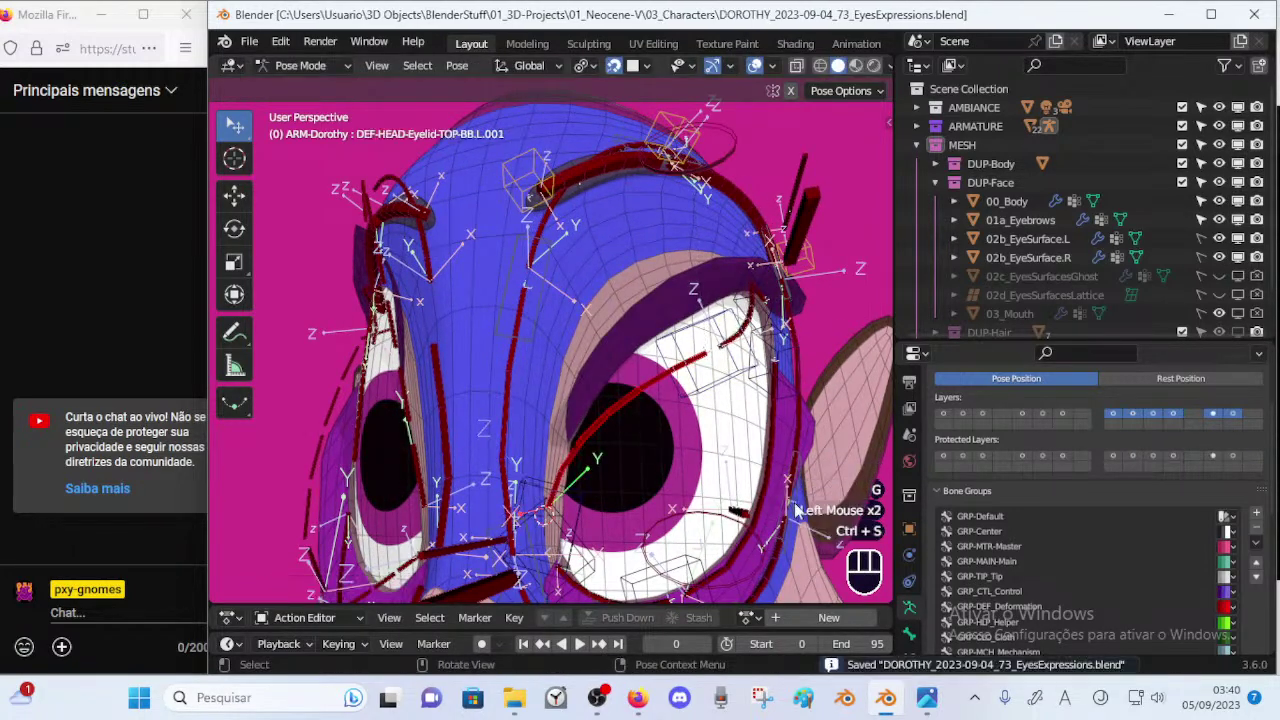
click(909, 633)
middle_drag(955, 522, 957, 594)
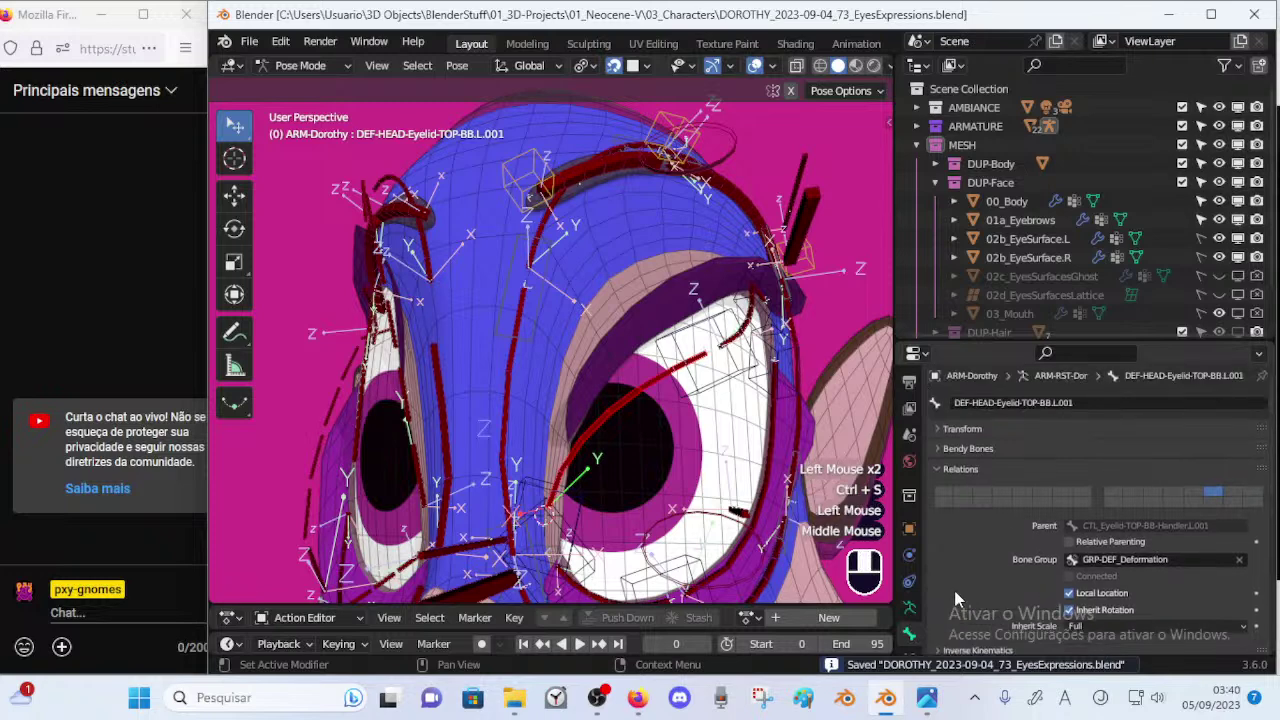
click(966, 449)
click(1243, 472)
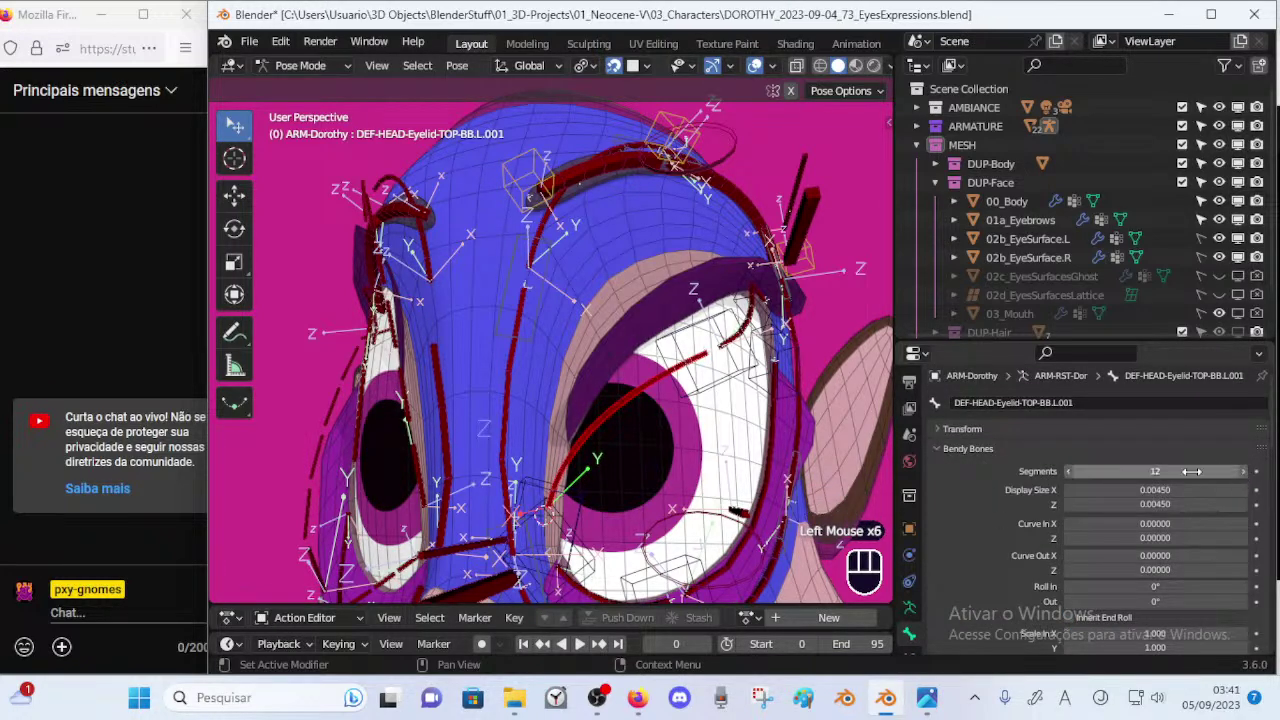
Set the Bendy Bones segments of DEF-HEAD-Eyelid-TOP-BB.L.001 to 6 and save the file.
click(1068, 472)
click(1068, 472)
click(1068, 472)
click(1068, 472)
click(1068, 472)
click(1068, 472)
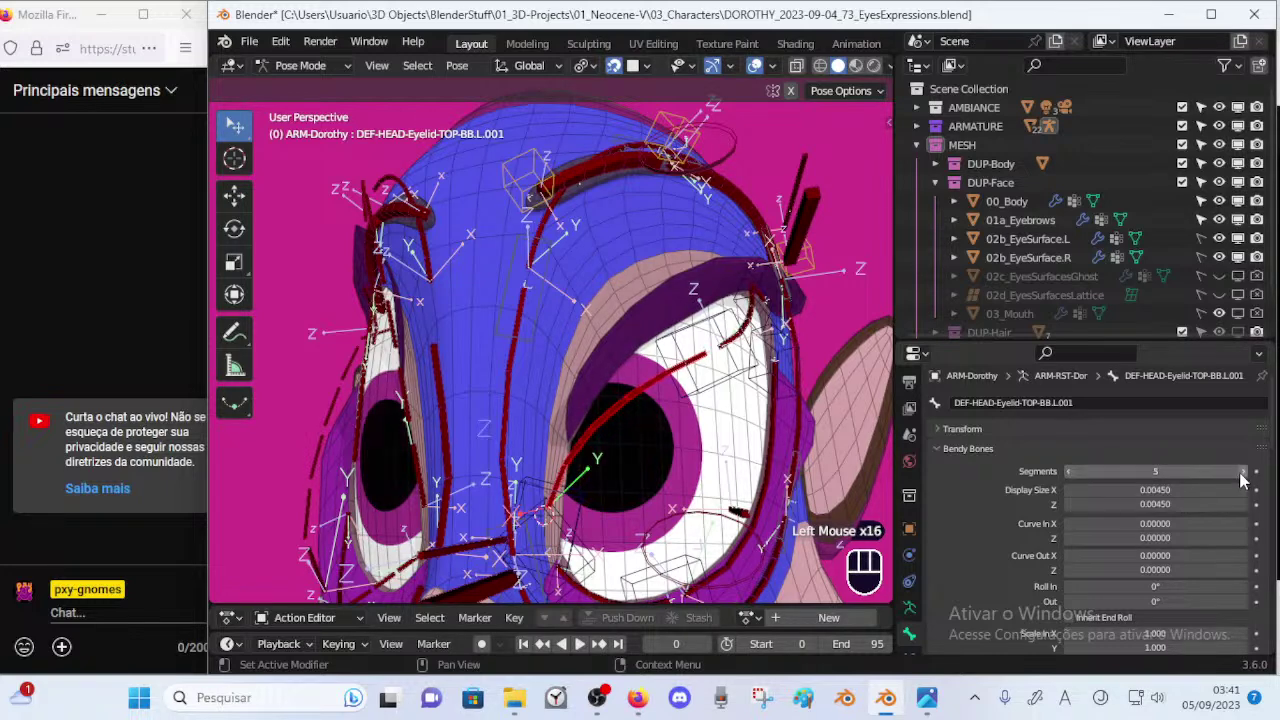
click(1068, 471)
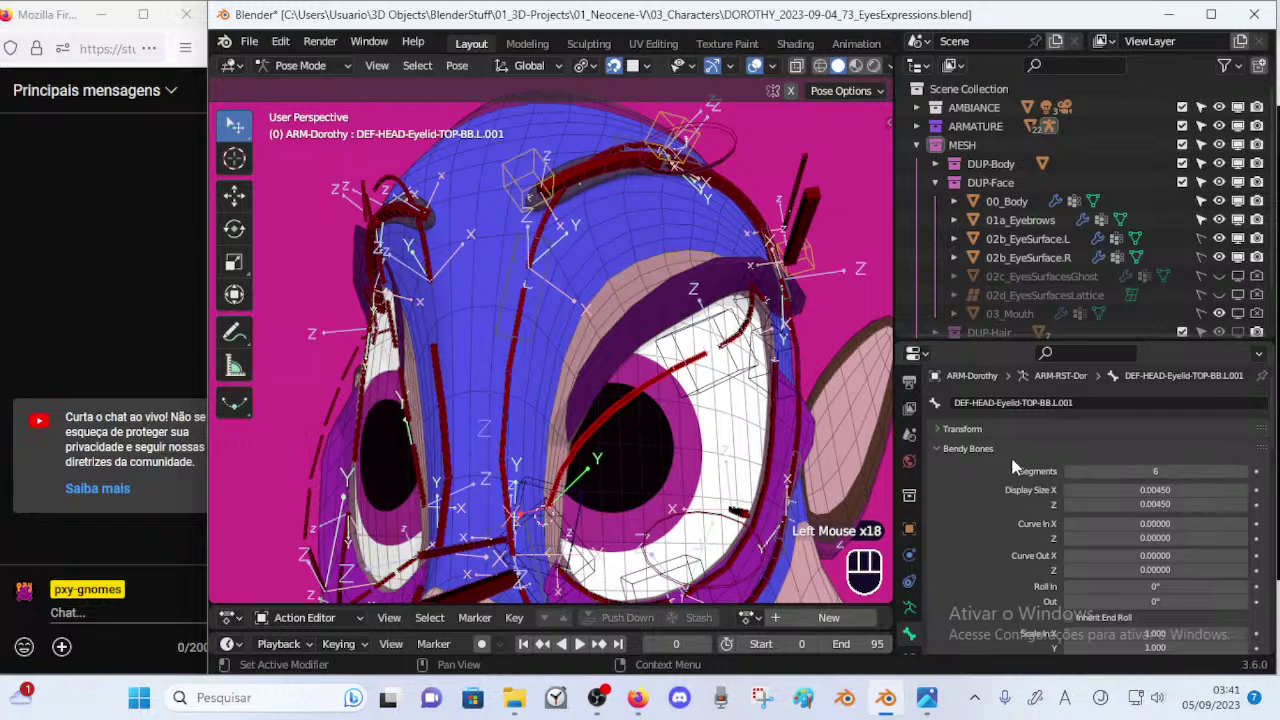
key(ctrl+s)
Select CTL_Eyelid-TOP-BB-Handler.L.002 and move it through several raised and lowered positions to retest the upper lid's deformation.
ctrl+middle_drag(612, 420, 624, 468)
click(657, 376)
key(g)
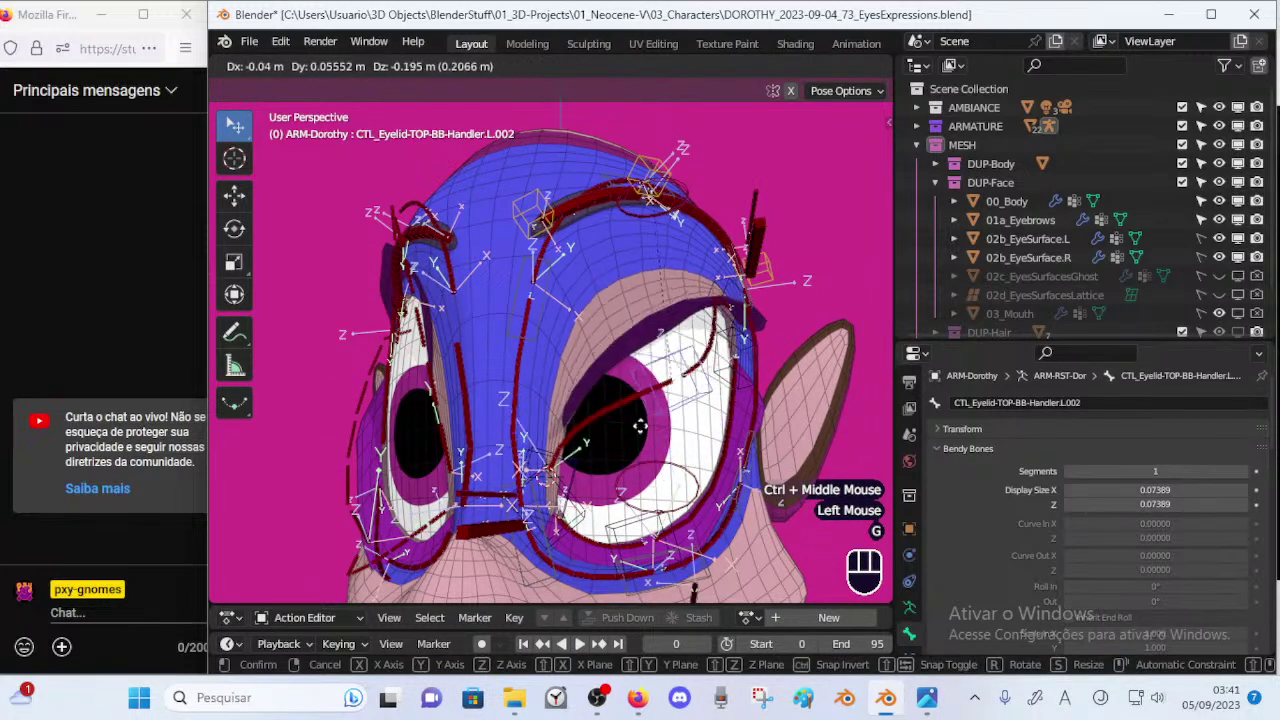
click(656, 452)
key(g)
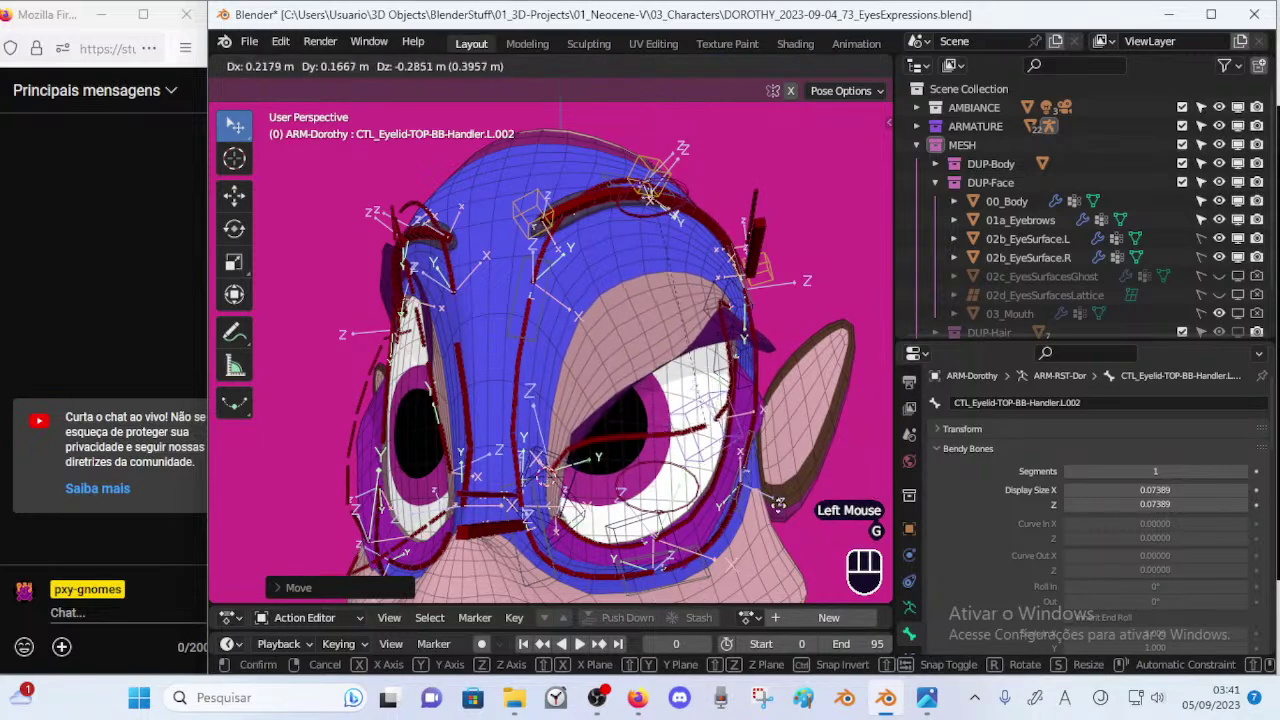
click(706, 512)
key(g)
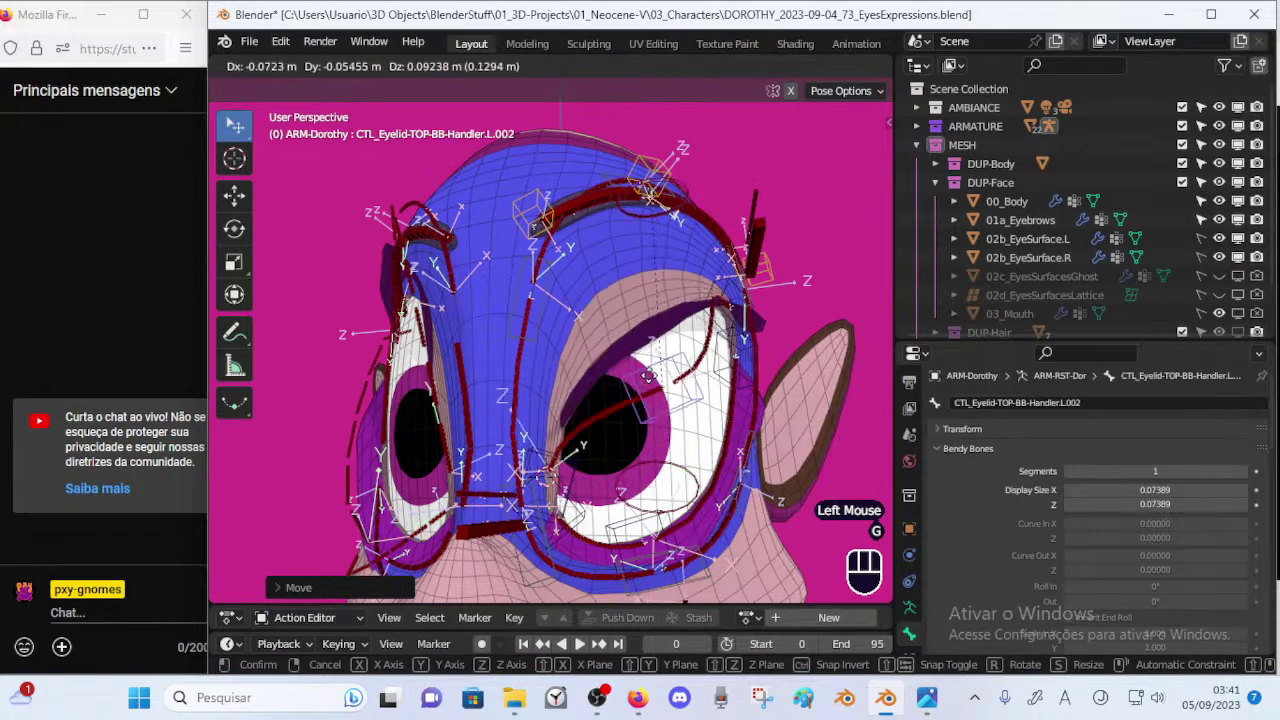
click(653, 532)
Move CTL_Eyelid-BOT-BB-Handler.L.002 through raised and lowered positions, leaving the lower lid partly raised, and save the file.
ctrl+middle_drag(640, 482, 624, 500)
click(619, 474)
key(g)
click(660, 446)
ctrl+middle_drag(661, 456, 660, 436)
shift+middle_drag(660, 436, 588, 458)
key(g)
click(586, 432)
key(g)
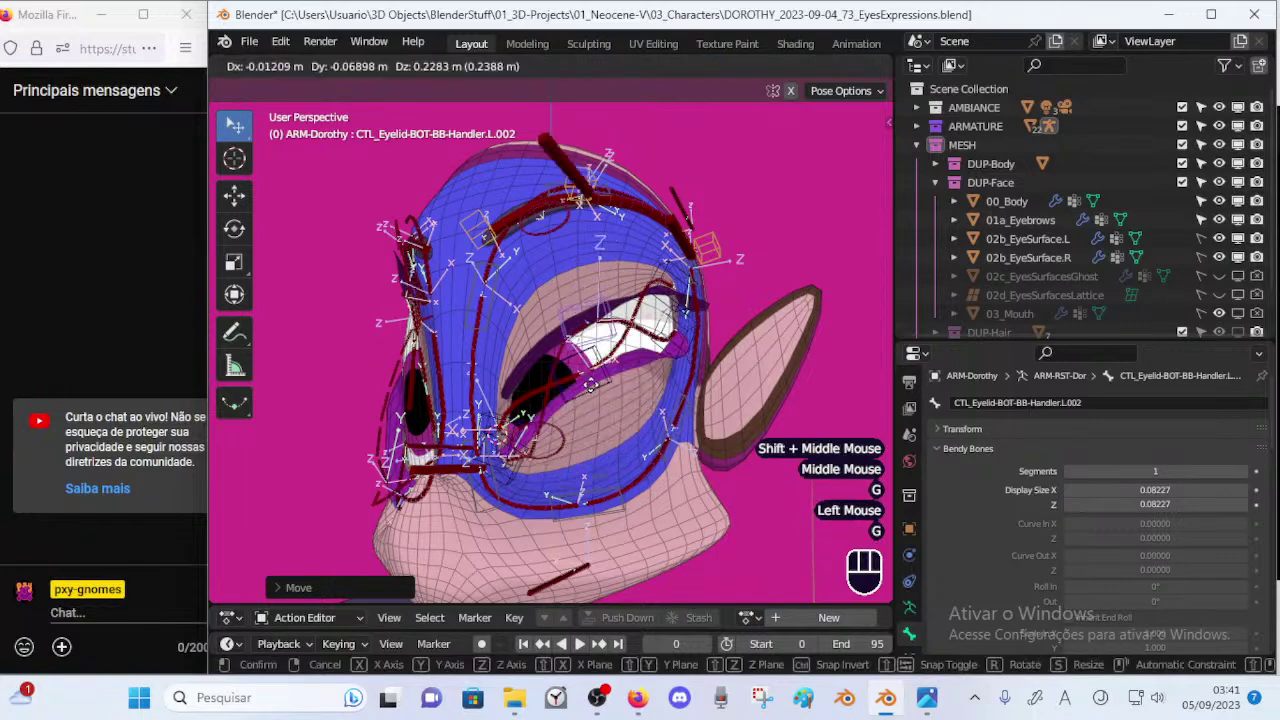
click(606, 488)
ctrl+middle_drag(608, 490, 594, 412)
key(g)
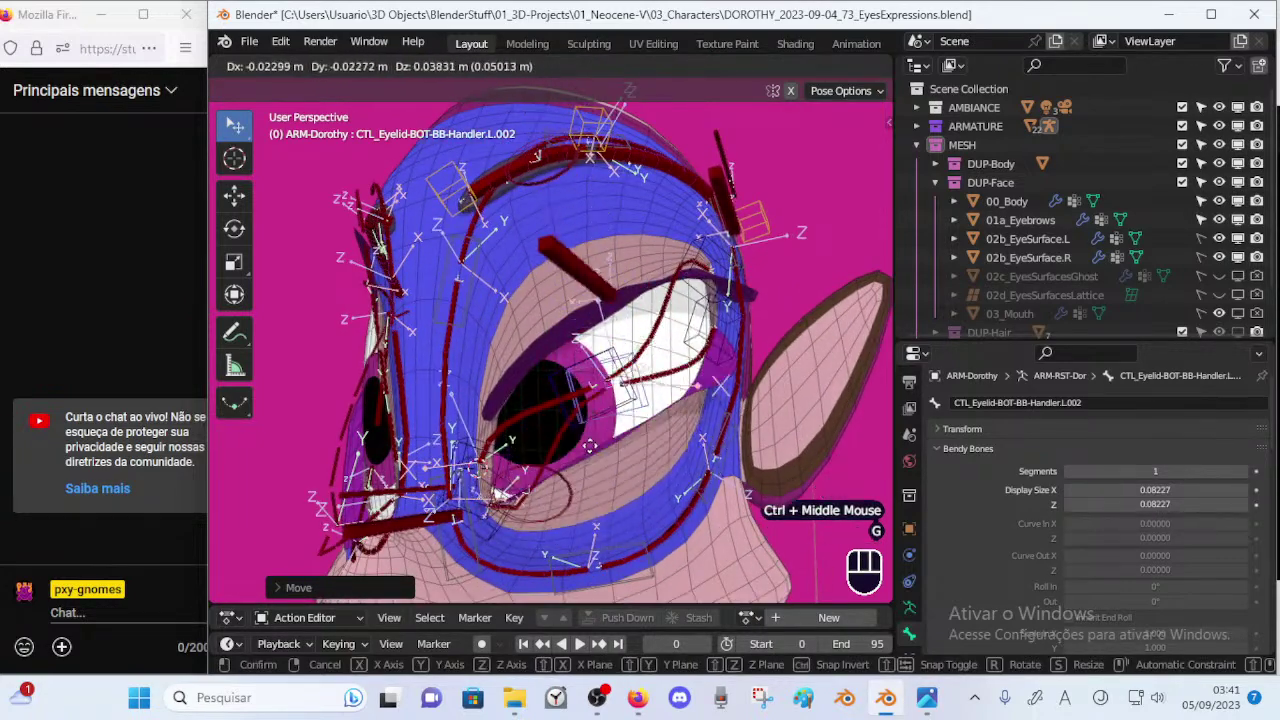
click(580, 444)
key(g)
click(590, 464)
key(ctrl+s)
Leave Pose Mode, select ARM-Dorothy together with the 00_Body mesh, and put the body into Weight Paint mode.
middle_drag(591, 466, 616, 477)
key(ctrl+Tab)
click(573, 357)
click(600, 392)
shift+click(572, 335)
key(ctrl+Tab)
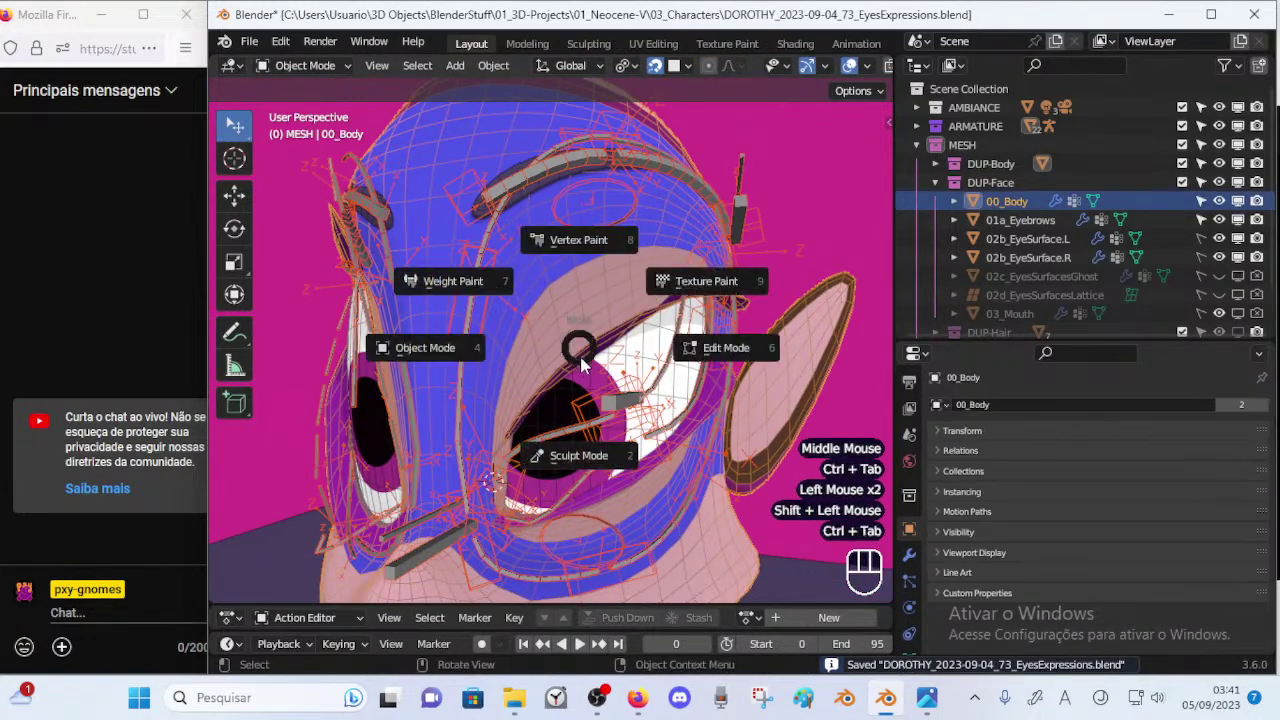
key(w)
ctrl+middle_drag(590, 421, 594, 400)
key(p)
Open 00_Body in Edit Mode, clear the selection and select the vertices of the !HIDE-2b-EyelidsTop vertex group.
key(ctrl+Tab)
click(574, 340)
key(Tab)
key(alt+a)
middle_drag(912, 629, 914, 577)
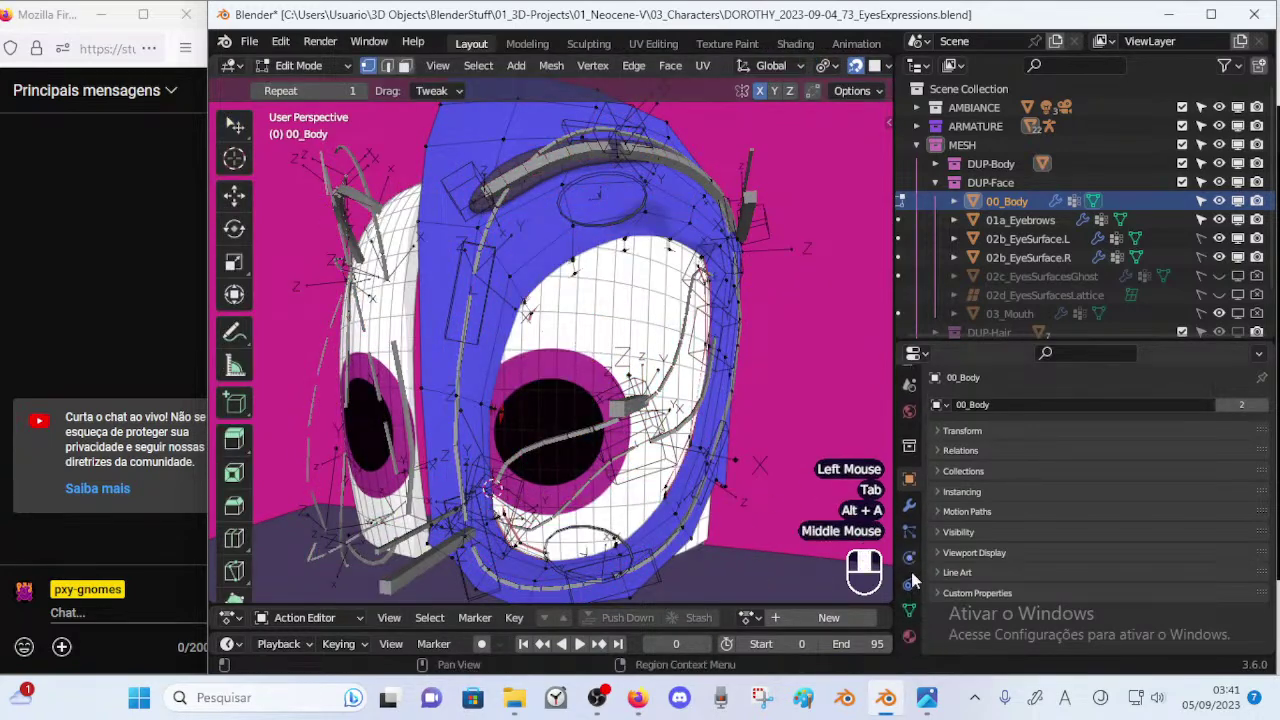
click(911, 610)
drag(1234, 555, 1244, 427)
click(1067, 503)
click(1086, 515)
middle_drag(1161, 598, 1156, 493)
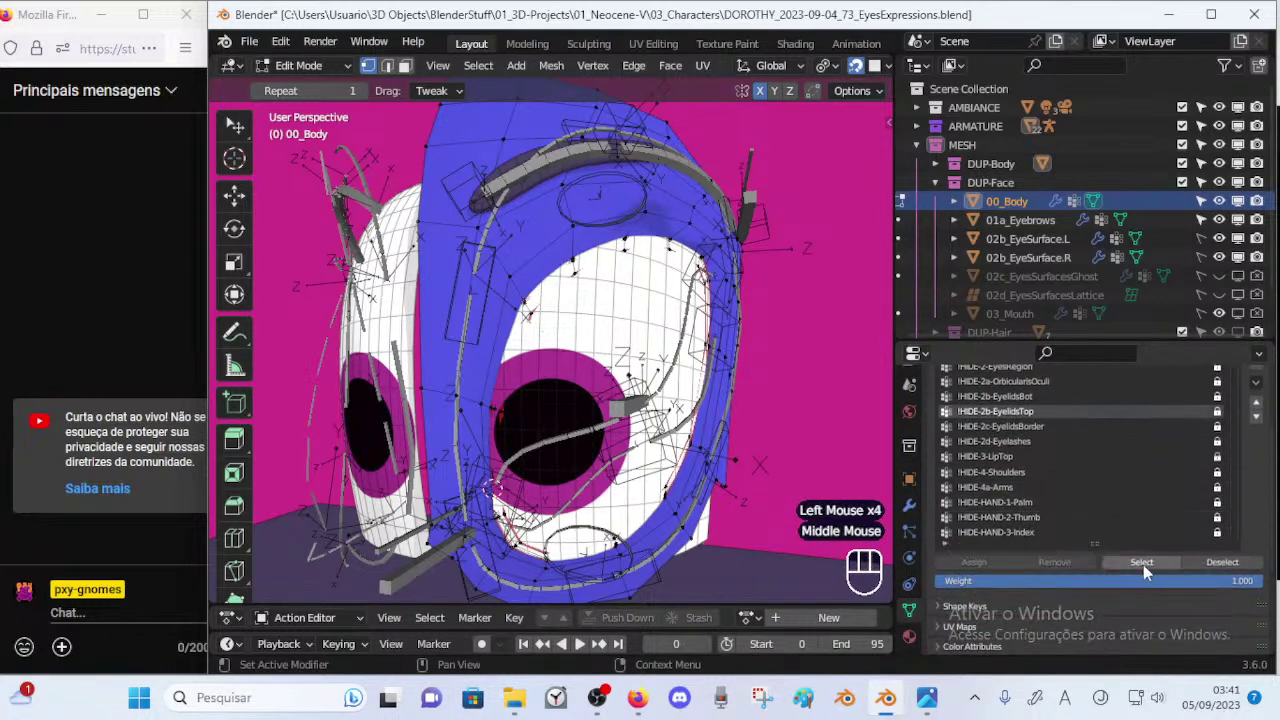
Return 00_Body with ARM-Dorothy to Weight Paint, save, and activate DEF-HEAD-Eyelid-TOP-BB.L.001's weights with vertex masking on.
key(ctrl+Tab)
click(622, 402)
shift+click(553, 324)
key(ctrl+Tab)
click(447, 285)
key(ctrl+s)
ctrl+middle_drag(563, 420, 573, 393)
mouse_move(573, 393)
shift+middle_down()
mouse_move(568, 438)
mouse_move(571, 411)
mouse_move(552, 422)
shift+middle_up()
key(p)
ctrl+click(561, 412)
key(p)
Switch to the Draw weight tool with the Mix brush and set its radius to 25 px.
mouse_move(552, 422)
middle_down()
mouse_move(546, 432)
mouse_move(560, 430)
middle_up()
middle_drag(560, 430, 568, 424)
mouse_move(568, 424)
shift+middle_down()
mouse_move(583, 370)
mouse_move(566, 362)
mouse_move(574, 404)
mouse_move(548, 410)
mouse_move(562, 416)
shift+middle_up()
middle_drag(562, 416, 574, 432)
middle_drag(568, 436, 566, 450)
ctrl+middle_drag(566, 450, 570, 425)
mouse_move(570, 425)
middle_down()
mouse_move(583, 446)
mouse_move(576, 420)
middle_up()
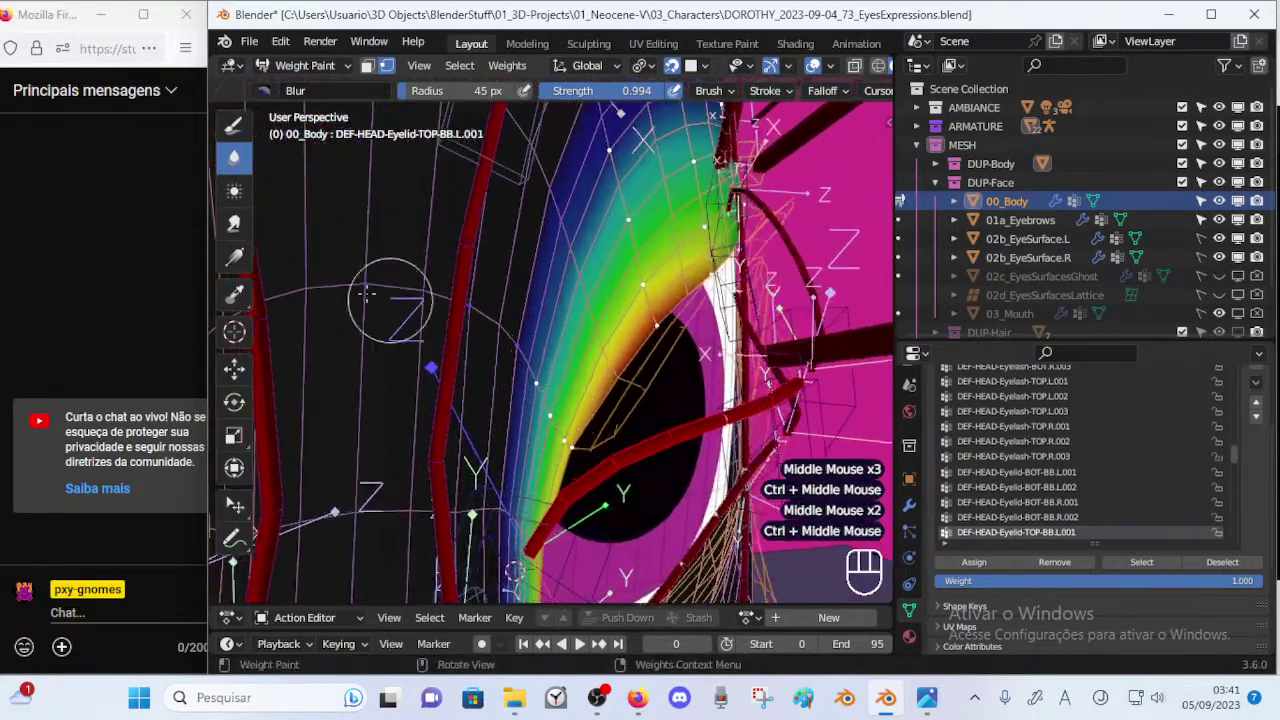
click(237, 135)
click(294, 90)
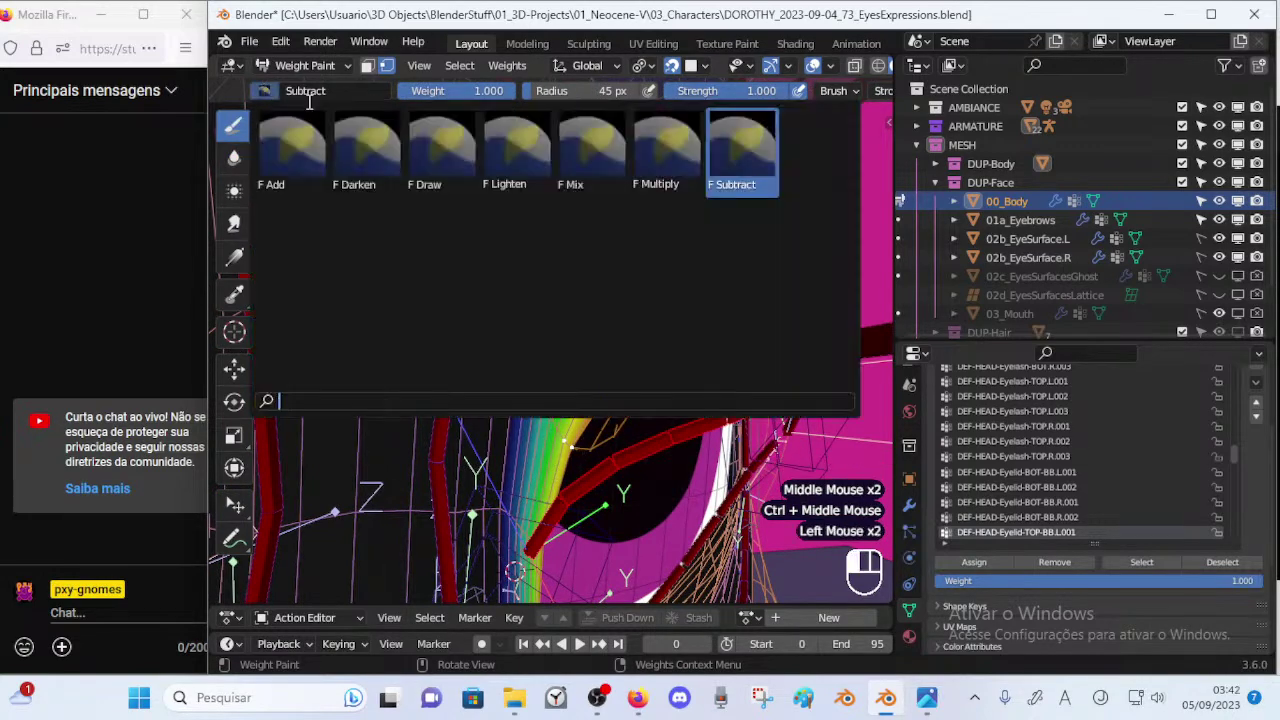
click(594, 160)
key(f)
click(600, 472)
Paint weight 1.000 for DEF-HEAD-Eyelid-TOP-BB.L.001 along the nose-side lid edge down to the inner eye corner.
mouse_move(608, 545)
ctrl+middle_down()
mouse_move(614, 512)
mouse_move(587, 430)
ctrl+middle_up()
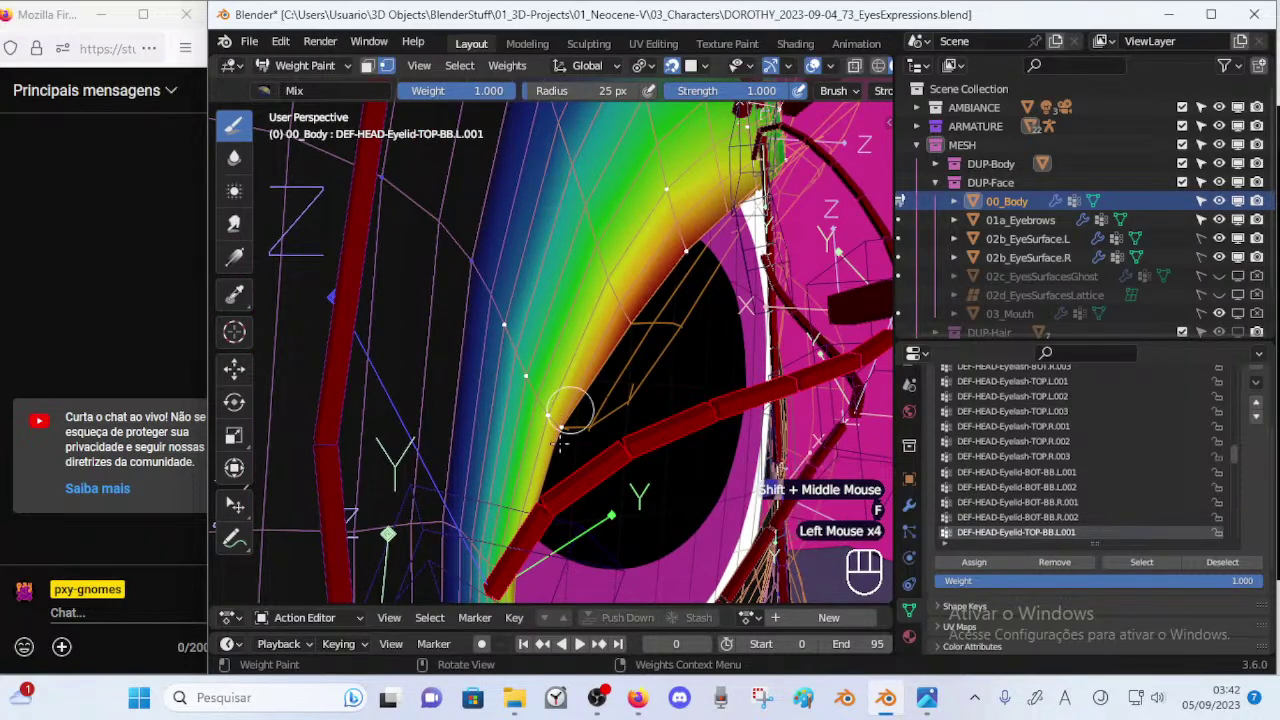
ctrl+middle_drag(596, 455, 585, 535)
shift+middle_drag(585, 535, 519, 369)
click(448, 452)
click(442, 453)
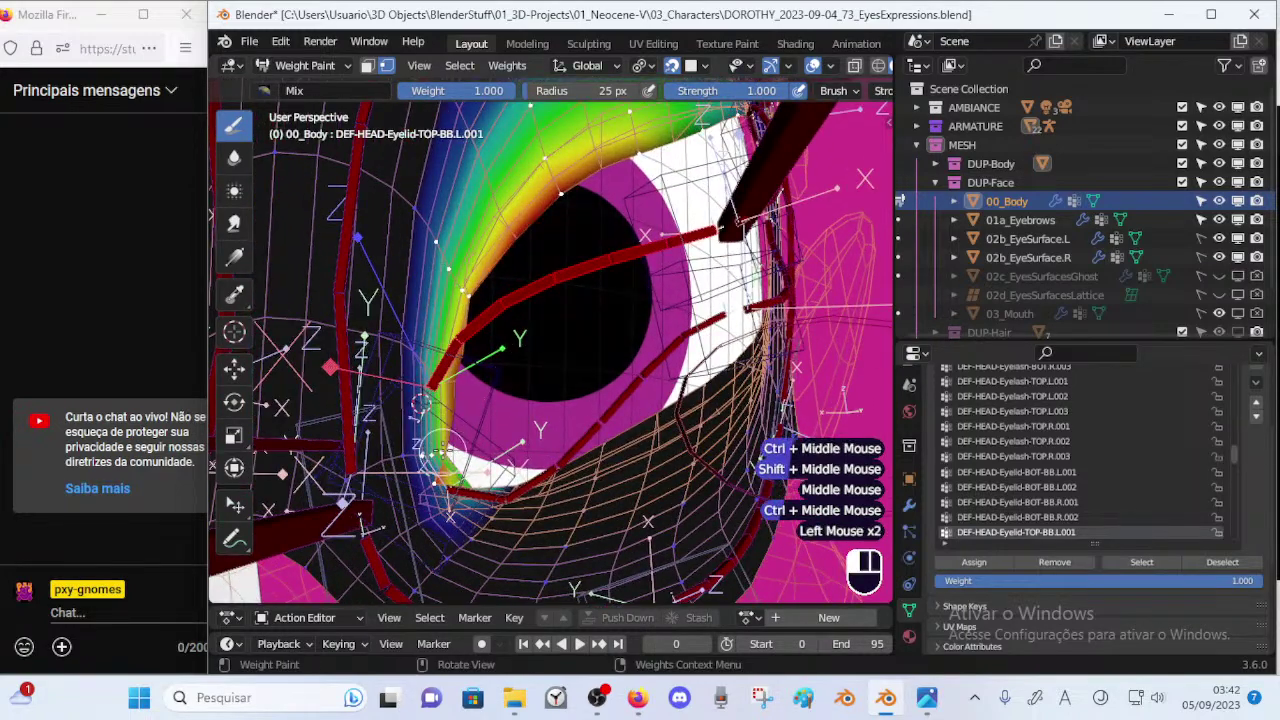
Try painting the inner eye corner with a 45 px Mix brush and undo the strokes.
key(f)
click(458, 452)
click(432, 446)
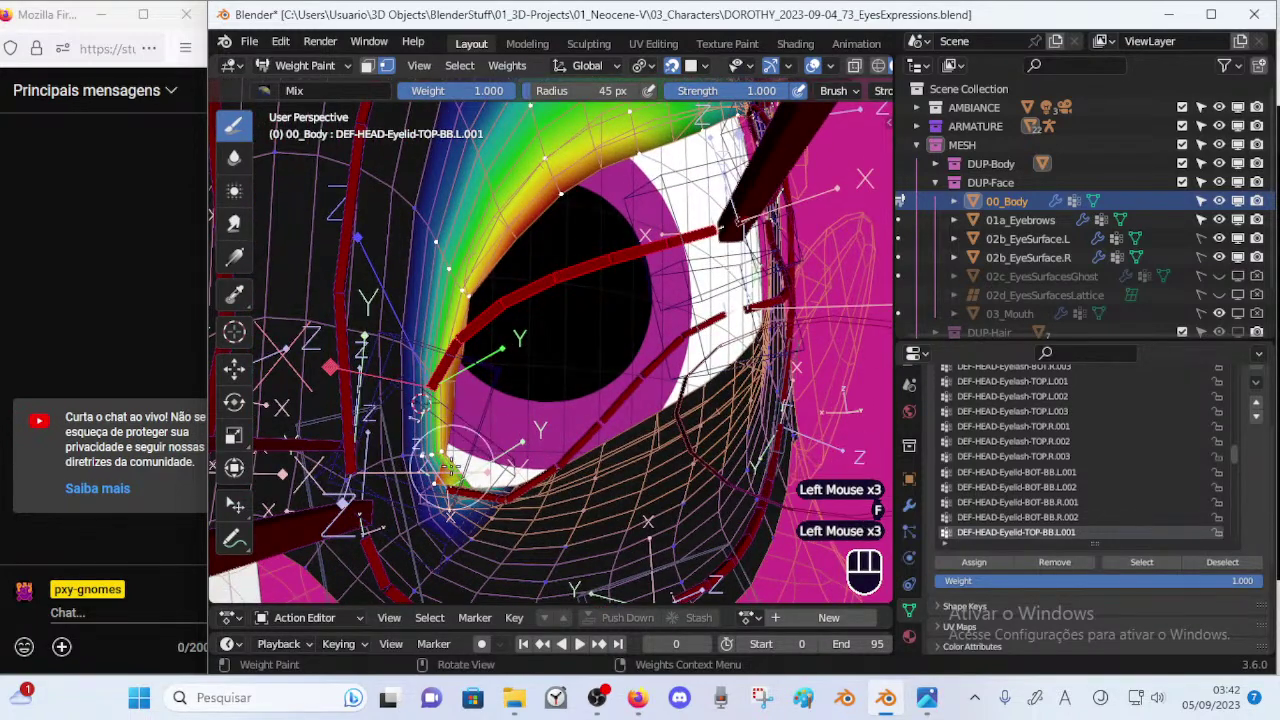
key(ctrl+z)
key(ctrl+z)
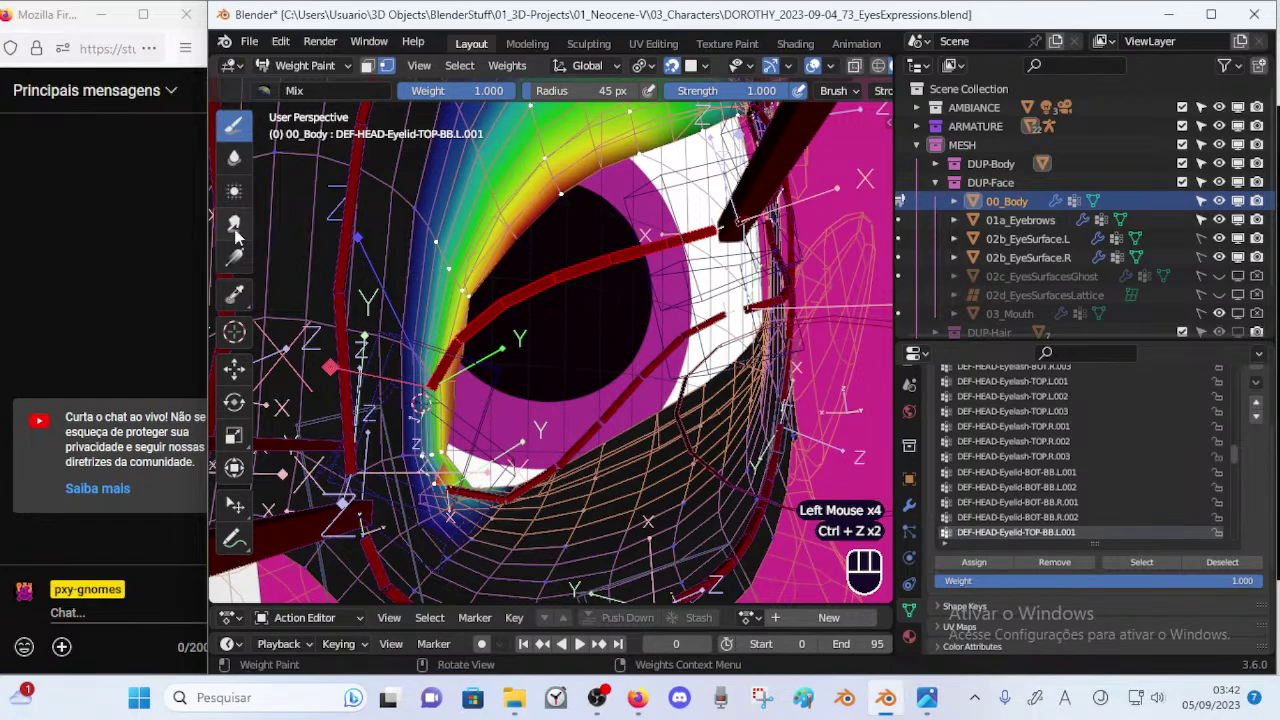
Smear the upper-eyelid weights at the inner eye corner with the Smear.001 brush at a 71 px radius, undoing the first stroke.
click(236, 228)
key(f)
click(464, 462)
drag(462, 463, 443, 467)
key(ctrl+z)
mouse_move(451, 473)
middle_down()
mouse_move(540, 468)
mouse_move(478, 470)
middle_up()
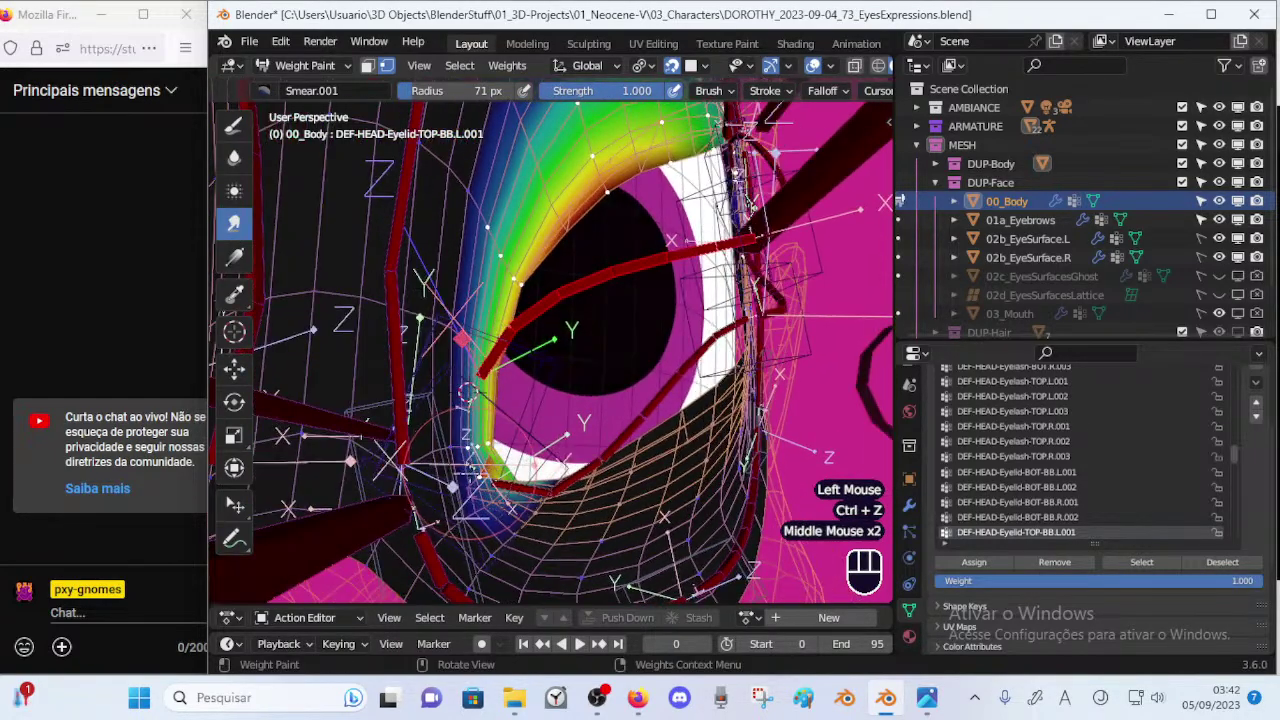
drag(475, 470, 489, 468)
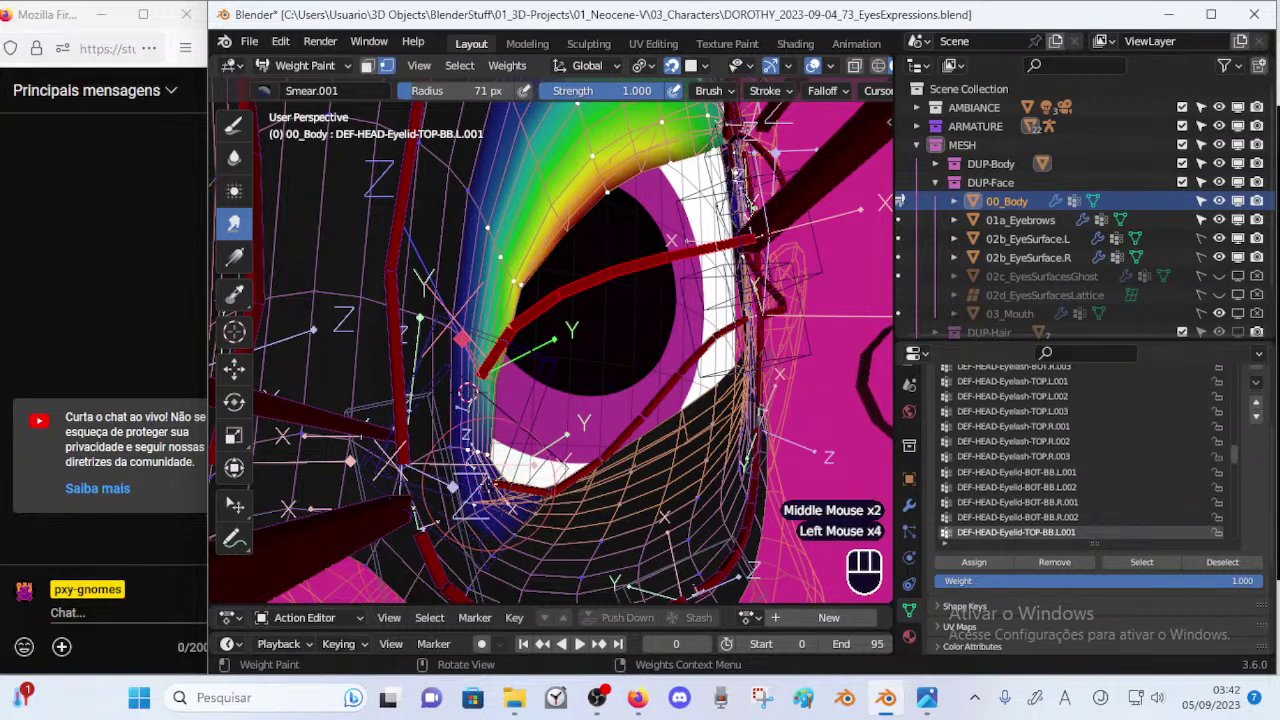
Continue smearing the inner-corner weights from other view angles, undoing one unwanted stroke.
middle_drag(467, 392, 443, 430)
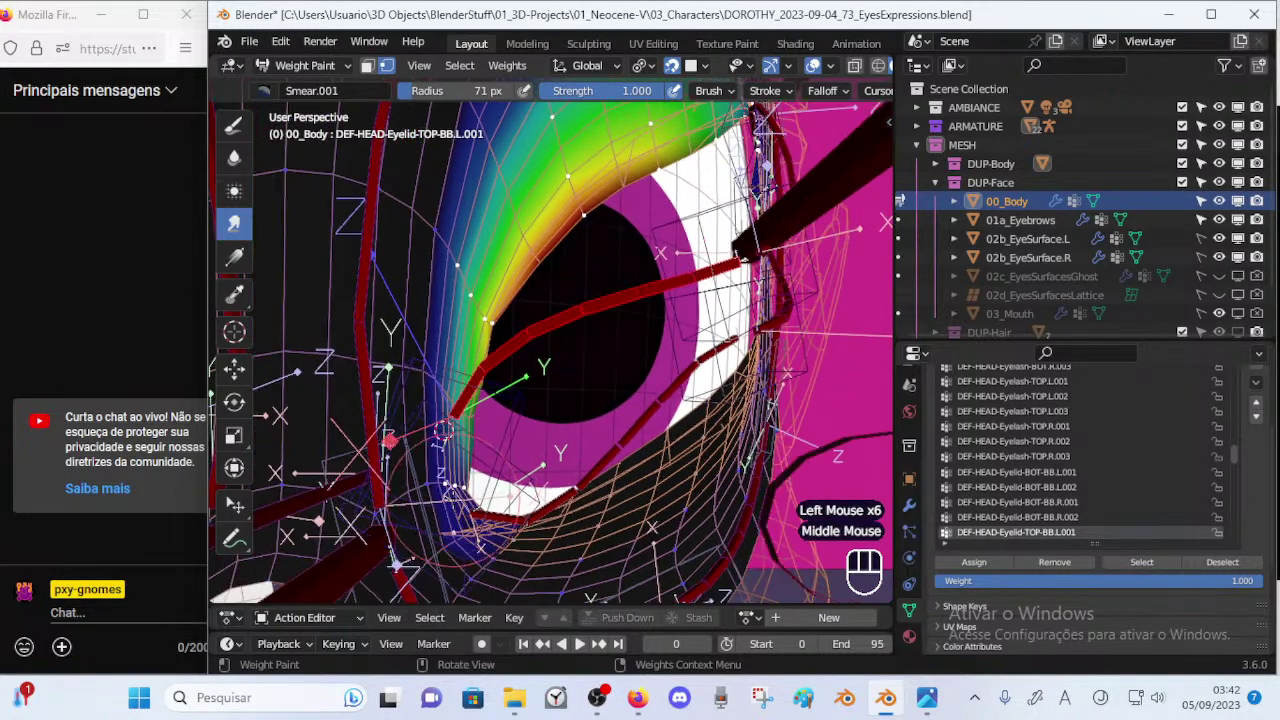
click(443, 430)
key(ctrl+z)
click(443, 430)
click(443, 430)
middle_drag(443, 430, 478, 431)
click(458, 424)
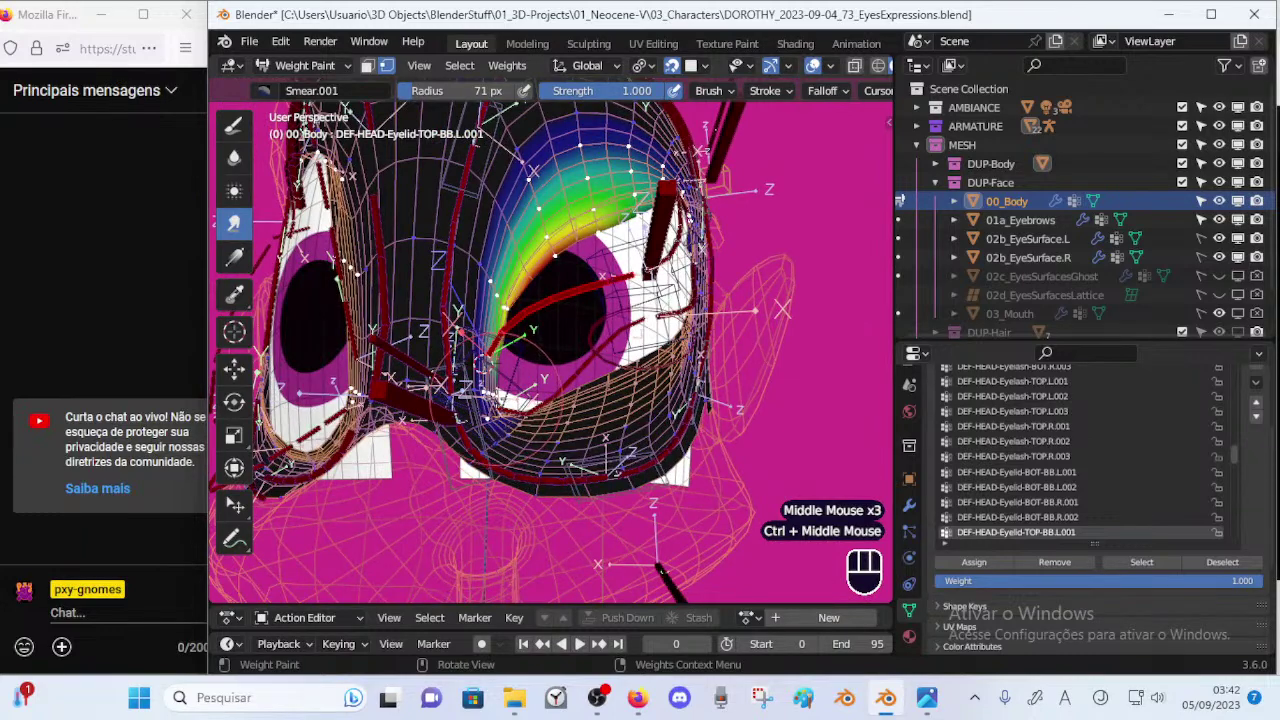
Select CTL_Eyelid-BOT-BB-Handler.L.001 with vertex masking off, test moving and rotating it, clear its rotation and reposition it.
key(p)
ctrl+click(505, 387)
key(g)
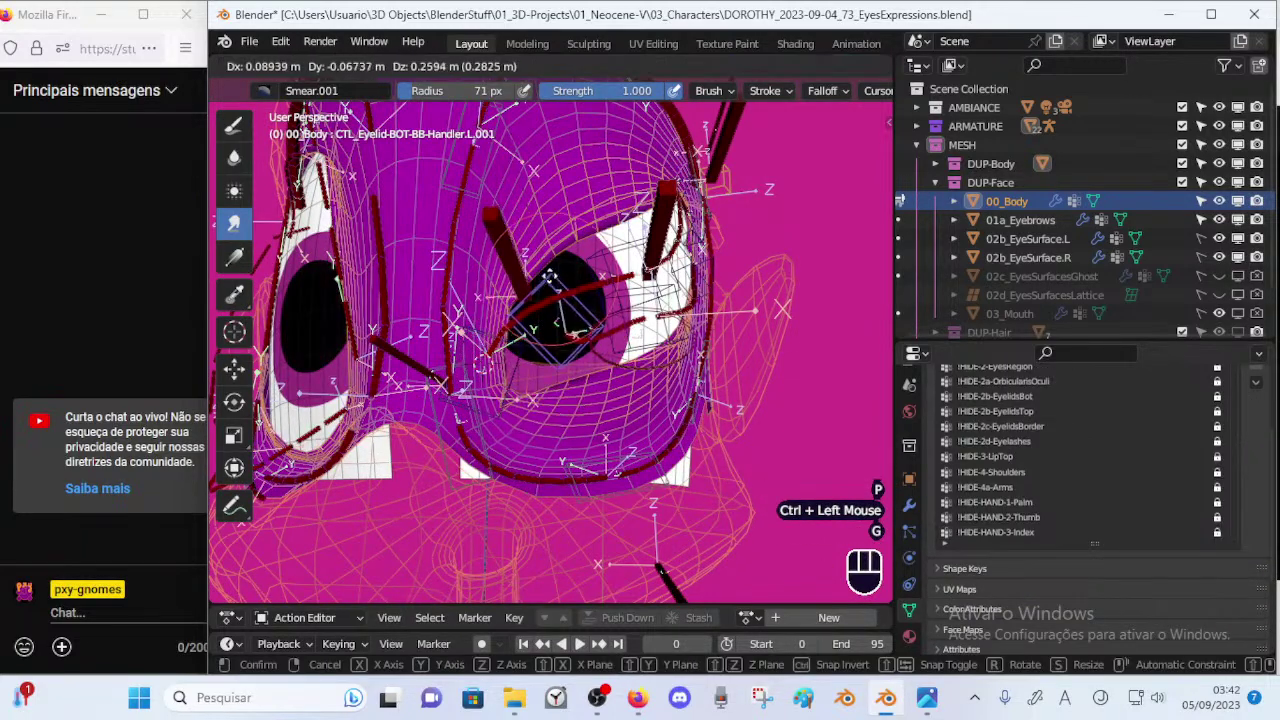
click(552, 282)
ctrl+middle_drag(562, 338, 574, 280)
key(r)
click(574, 281)
key(alt+r)
key(alt+q)
key(g)
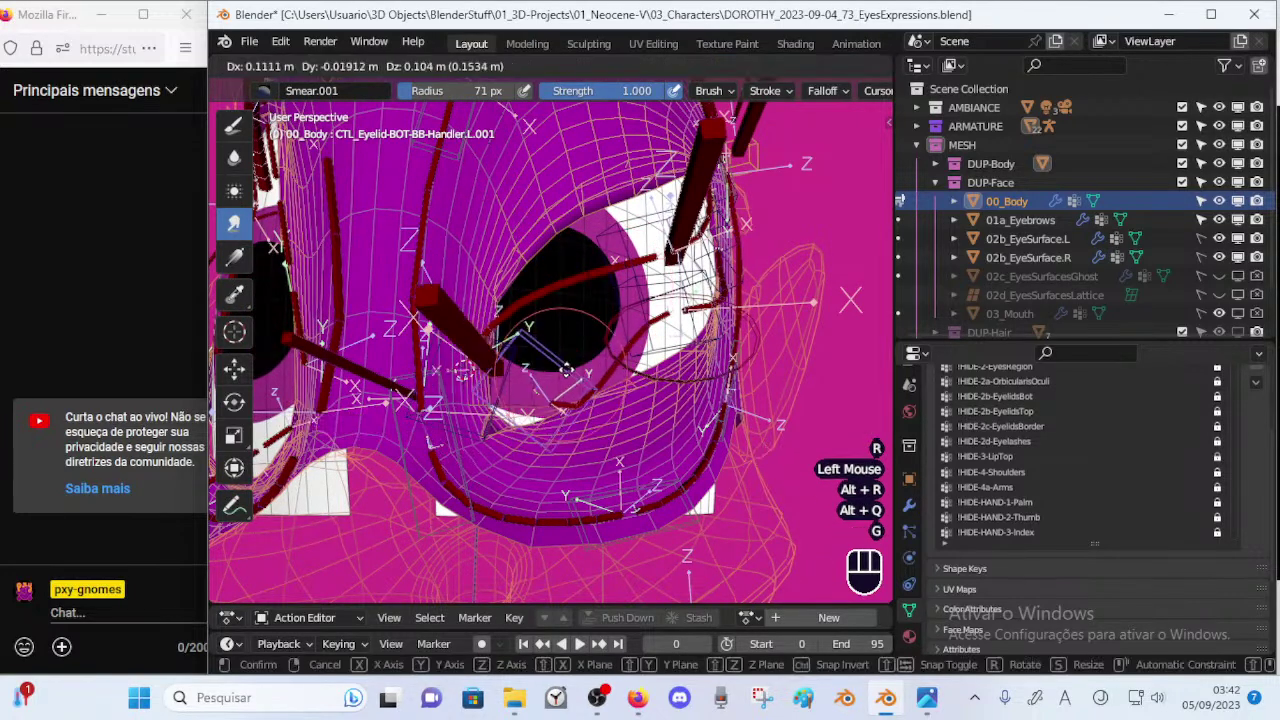
click(622, 331)
key(g)
click(638, 326)
Select the neighbouring eyelid handler and move it toward the outer corner of the left eye.
middle_drag(672, 330, 636, 332)
ctrl+click(630, 324)
key(g)
click(704, 266)
Rotate CTL_Eyelid-BOT-BB-Handler.L.001 and move it up over the pupil to test the lower lid's inner corner.
ctrl+click(588, 340)
key(r)
click(612, 252)
key(g)
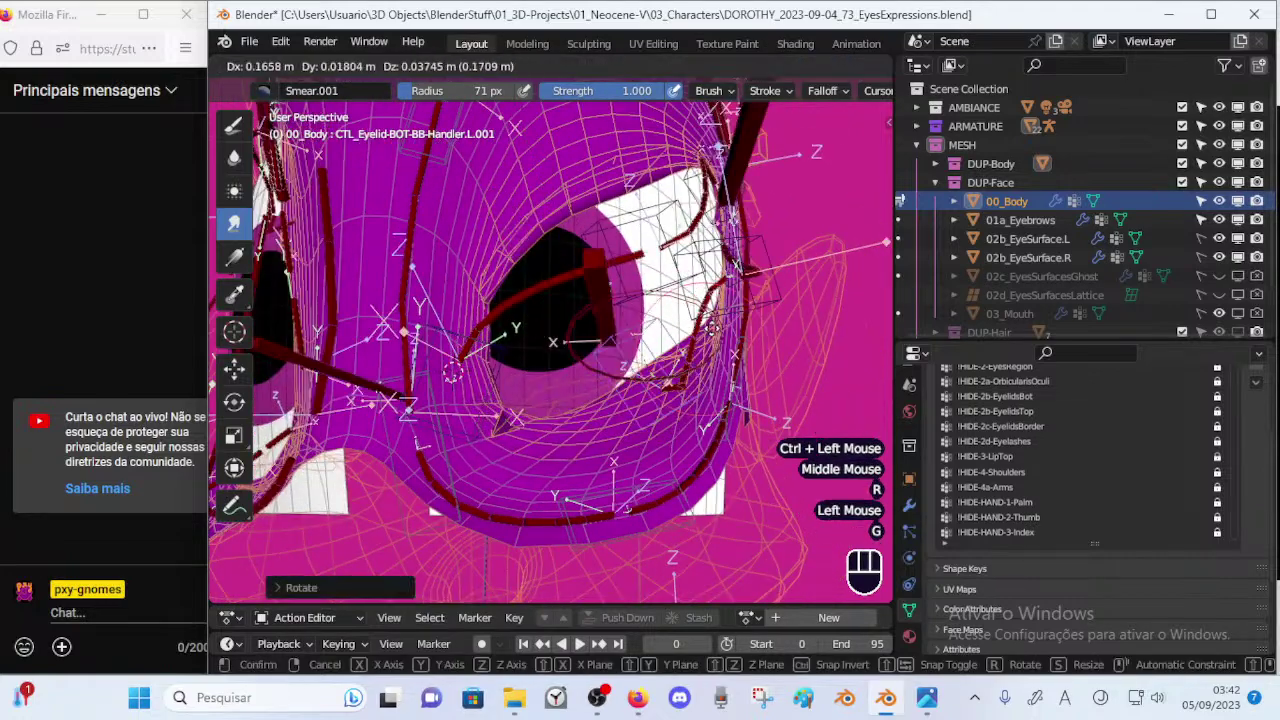
click(580, 368)
mouse_move(580, 368)
middle_down()
mouse_move(554, 383)
mouse_move(553, 404)
middle_up()
key(g)
click(554, 383)
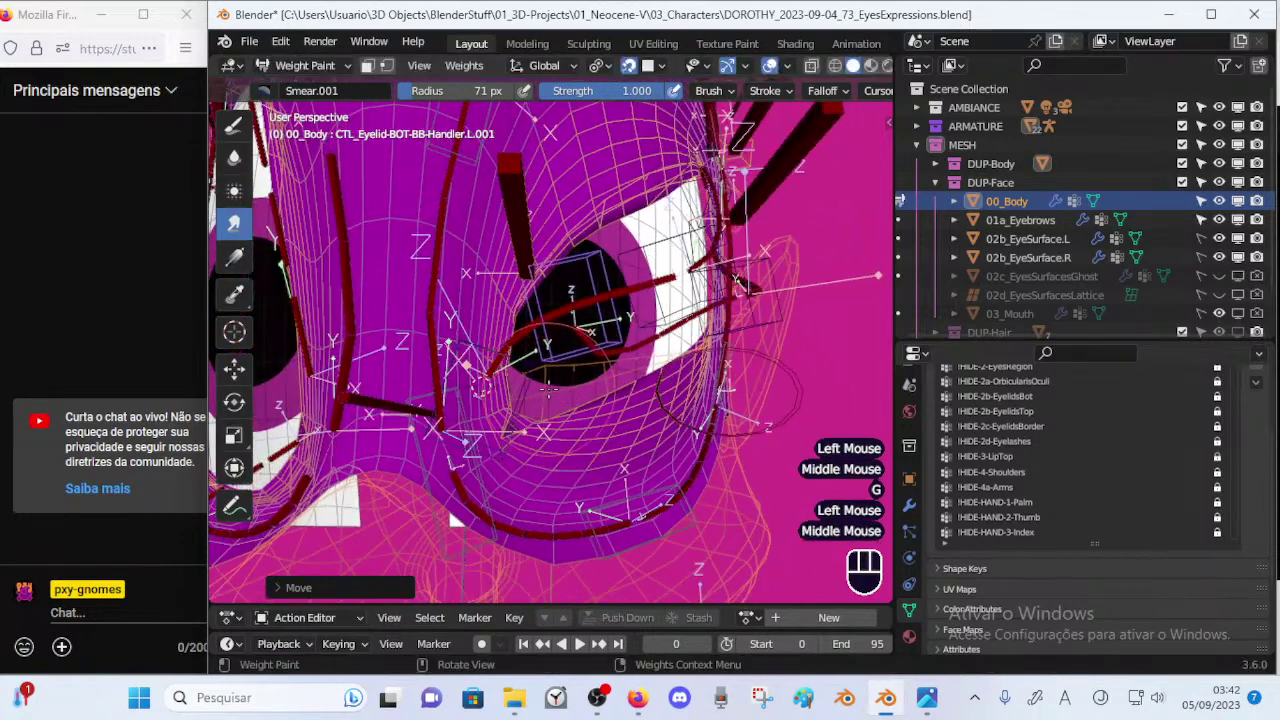
Reactivate DEF-HEAD-Eyelid-TOP-BB.L.001's weights with vertex masking on and switch back to the Draw tool with the Mix brush.
key(ctrl+Tab)
click(525, 344)
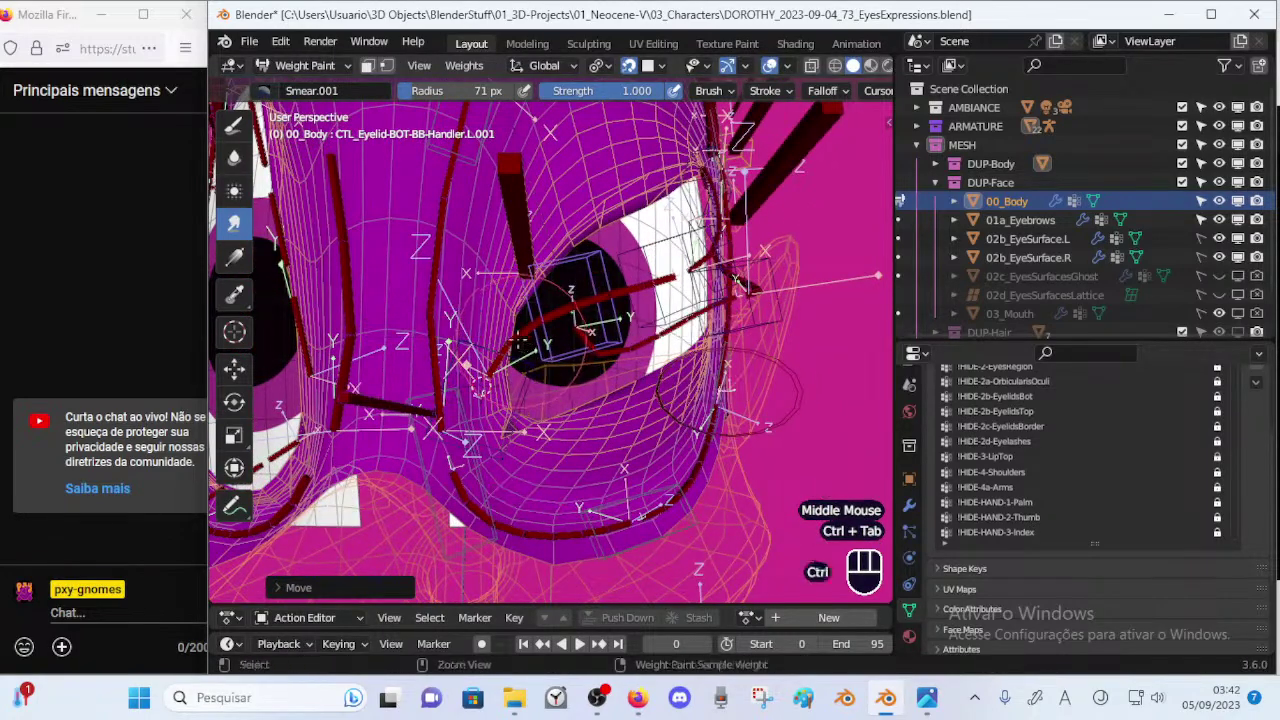
ctrl+click(525, 339)
key(p)
mouse_move(532, 371)
ctrl+middle_down()
mouse_move(535, 342)
mouse_move(528, 373)
ctrl+middle_up()
click(234, 124)
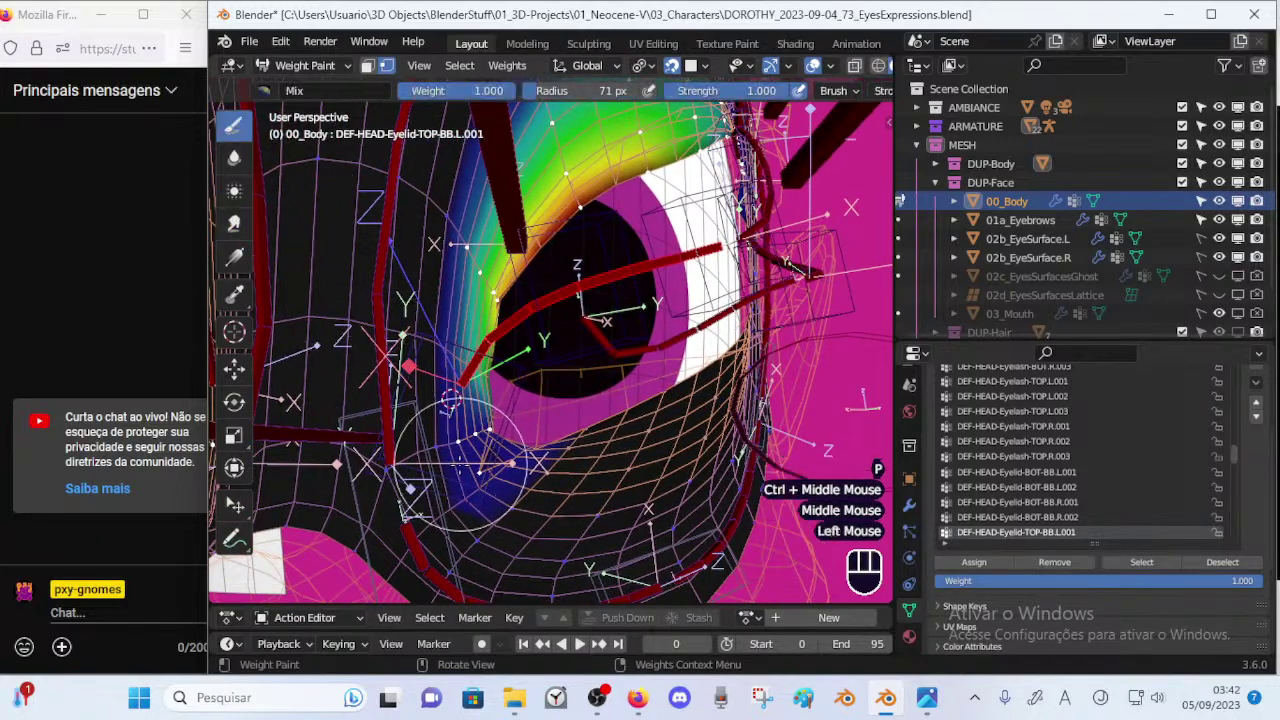
Set the brush radius to 29 px, paint the upper-eyelid weights at the inner eye corner, and undo the excess strokes.
key(f)
click(485, 470)
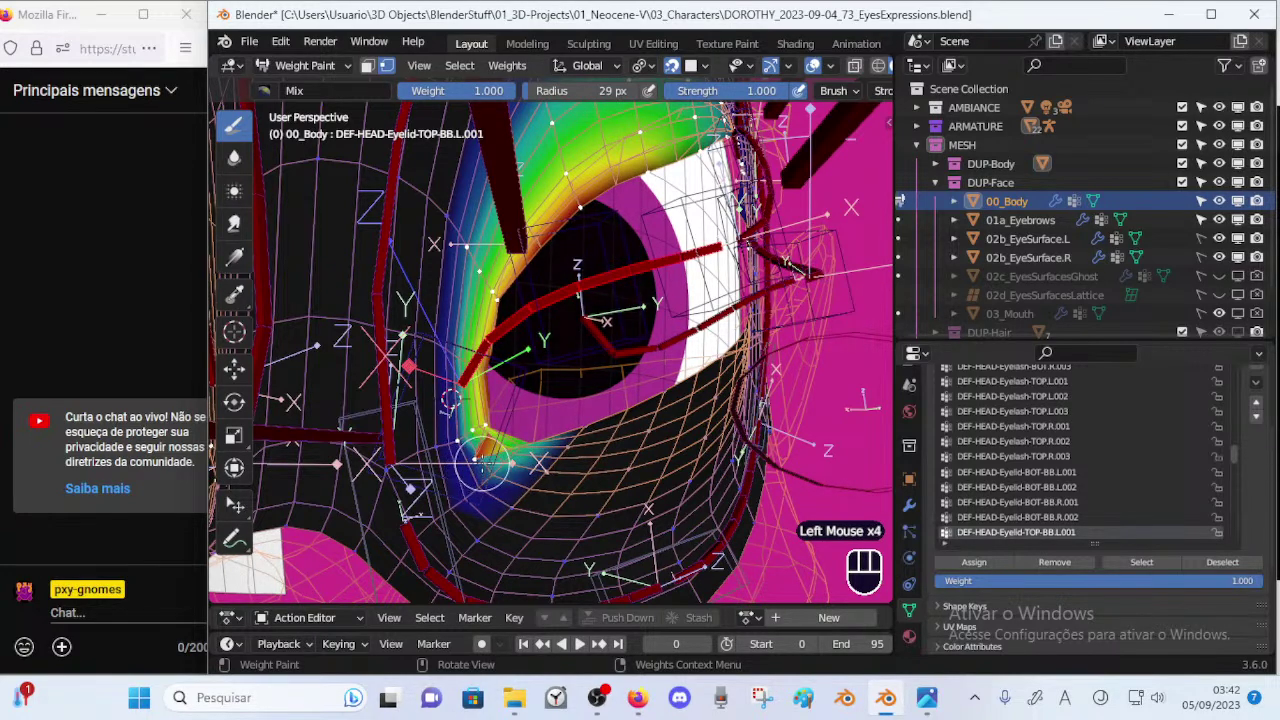
middle_drag(484, 463, 494, 466)
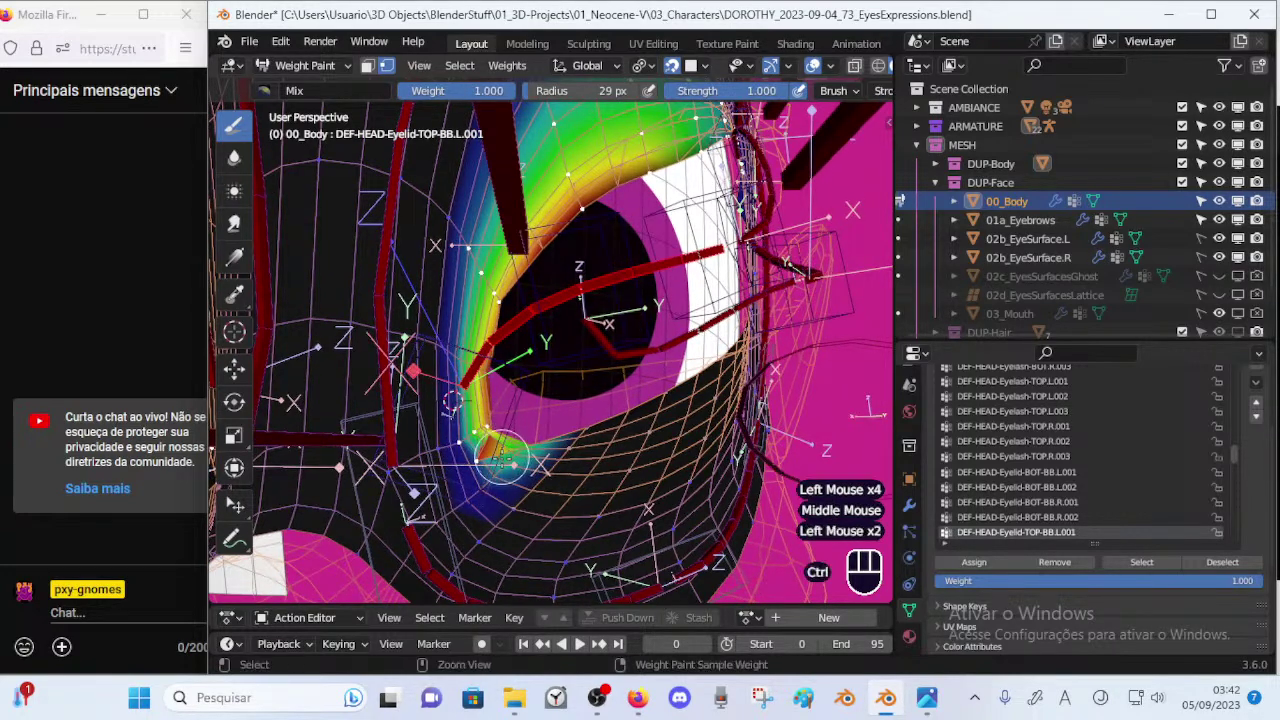
key(ctrl+z)
key(ctrl+z)
key(ctrl+z)
mouse_move(510, 498)
ctrl+middle_down()
mouse_move(527, 467)
mouse_move(506, 448)
mouse_move(521, 441)
ctrl+middle_up()
click(498, 447)
key(ctrl+z)
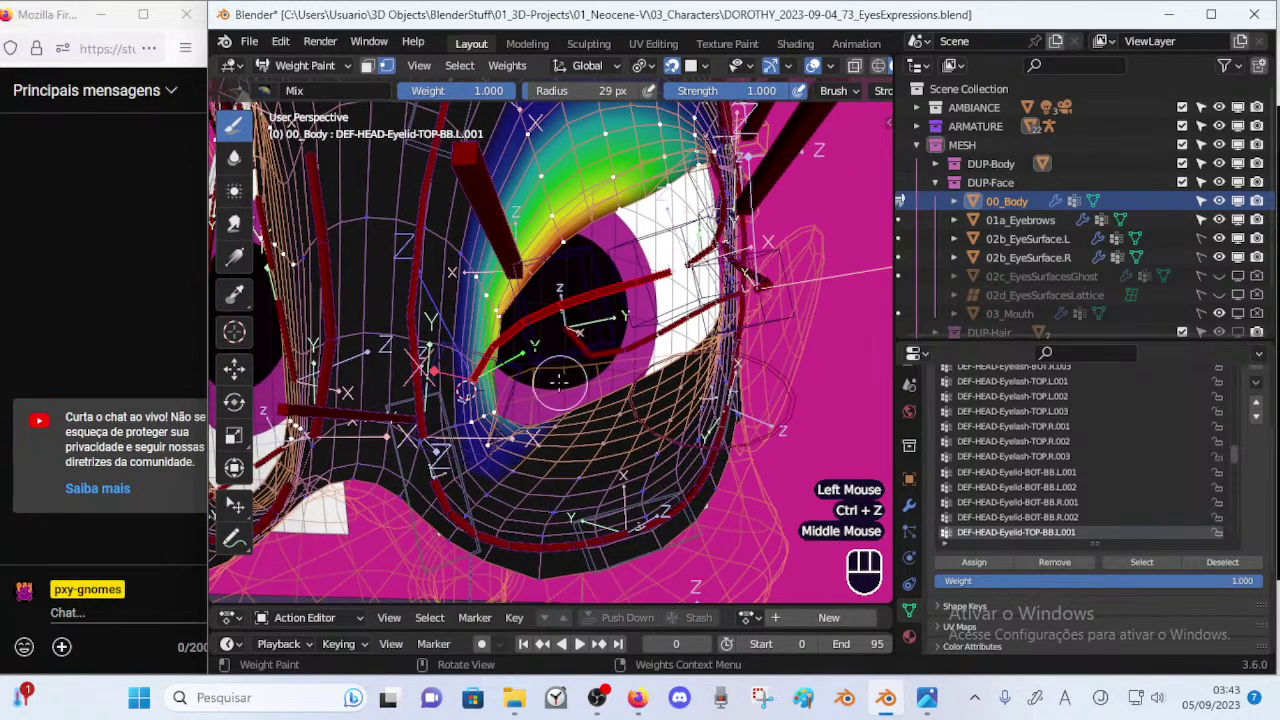
Activate DEF-HEAD-Eyelid-BOT-BB.L.001's weights with vertex masking on and paint the inner eye corner, undoing the last stroke.
key(p)
ctrl+click(599, 350)
ctrl+click(602, 356)
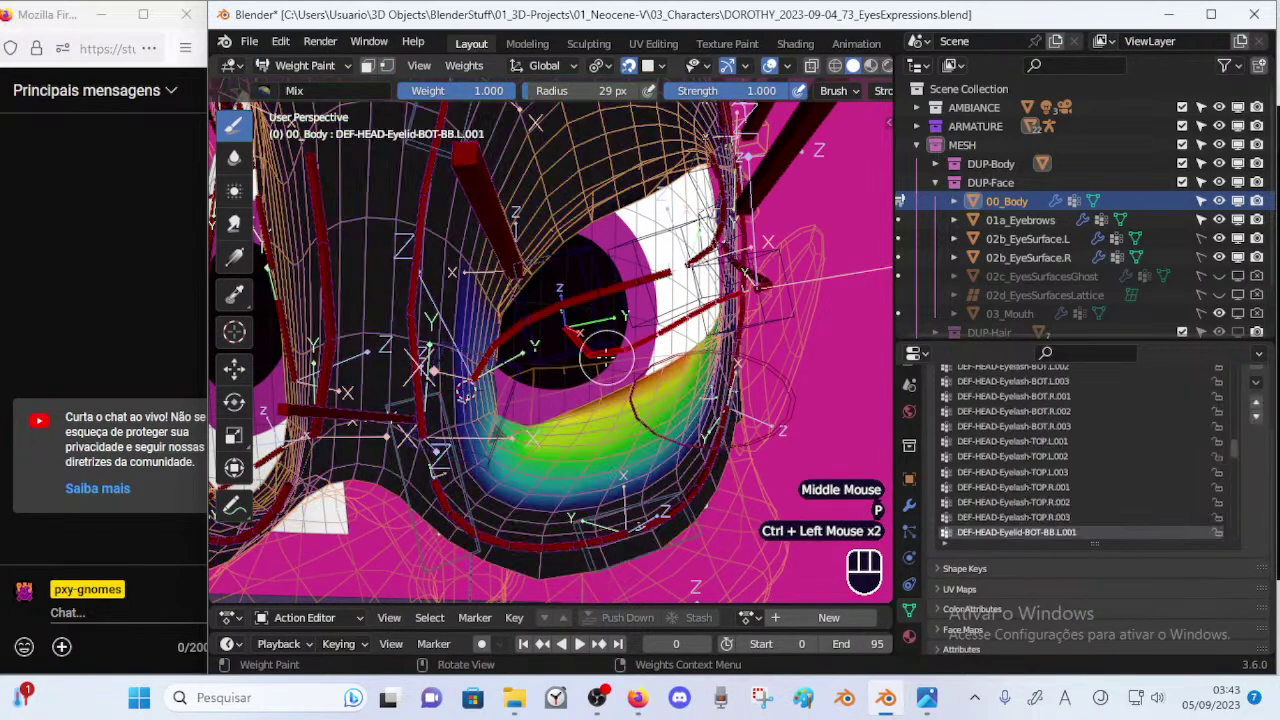
key(p)
ctrl+middle_drag(560, 443, 532, 451)
click(487, 449)
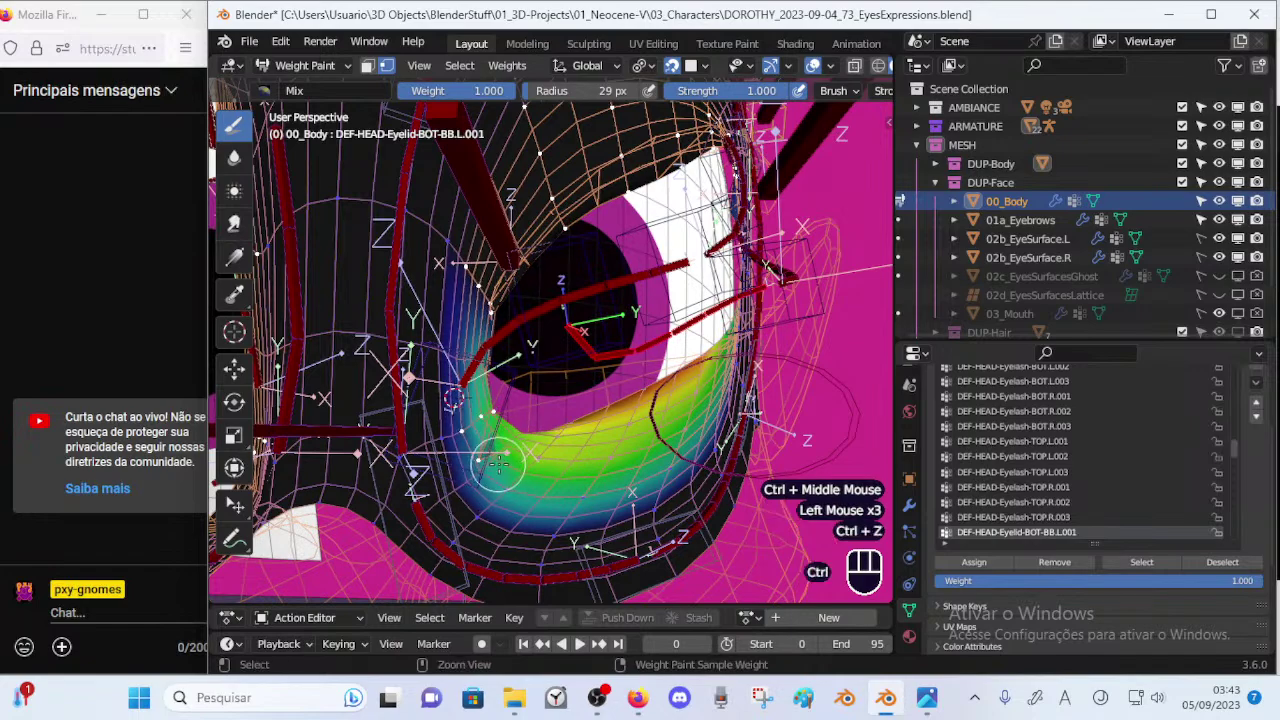
Hide 02b_EyeSurface.L and paint the lower-eyelid weights on the inner-corner vertices from behind the lid.
middle_drag(505, 480, 365, 455)
mouse_move(520, 445)
middle_down()
mouse_move(406, 434)
mouse_move(475, 448)
mouse_move(464, 464)
middle_up()
click(1219, 239)
ctrl+middle_drag(464, 464, 572, 390)
middle_drag(572, 390, 620, 358)
ctrl+middle_drag(620, 358, 655, 345)
shift+middle_drag(655, 345, 565, 395)
mouse_move(565, 395)
middle_down()
mouse_move(540, 425)
mouse_move(552, 459)
mouse_move(568, 415)
middle_up()
shift+middle_drag(574, 392, 557, 438)
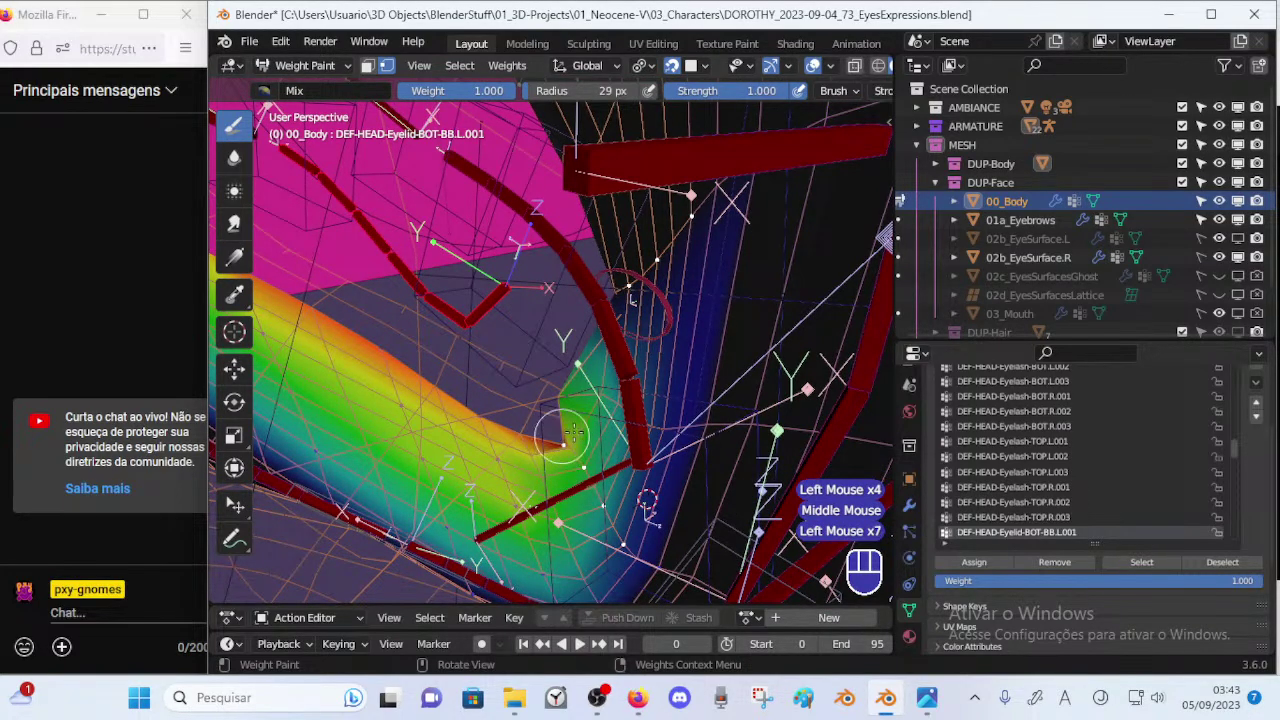
Add more lower-eyelid weight around the inner corner from the front, and undo the stroke made on the upper rim vertices.
mouse_move(560, 416)
ctrl+middle_down()
mouse_move(549, 454)
mouse_move(537, 409)
mouse_move(549, 403)
mouse_move(547, 445)
ctrl+middle_up()
mouse_move(547, 445)
middle_down()
mouse_move(545, 466)
mouse_move(600, 437)
mouse_move(551, 414)
mouse_move(546, 452)
middle_up()
mouse_move(546, 440)
ctrl+middle_down()
mouse_move(540, 477)
mouse_move(583, 403)
mouse_move(537, 460)
mouse_move(590, 447)
mouse_move(572, 457)
mouse_move(576, 484)
mouse_move(572, 464)
mouse_move(563, 476)
ctrl+middle_up()
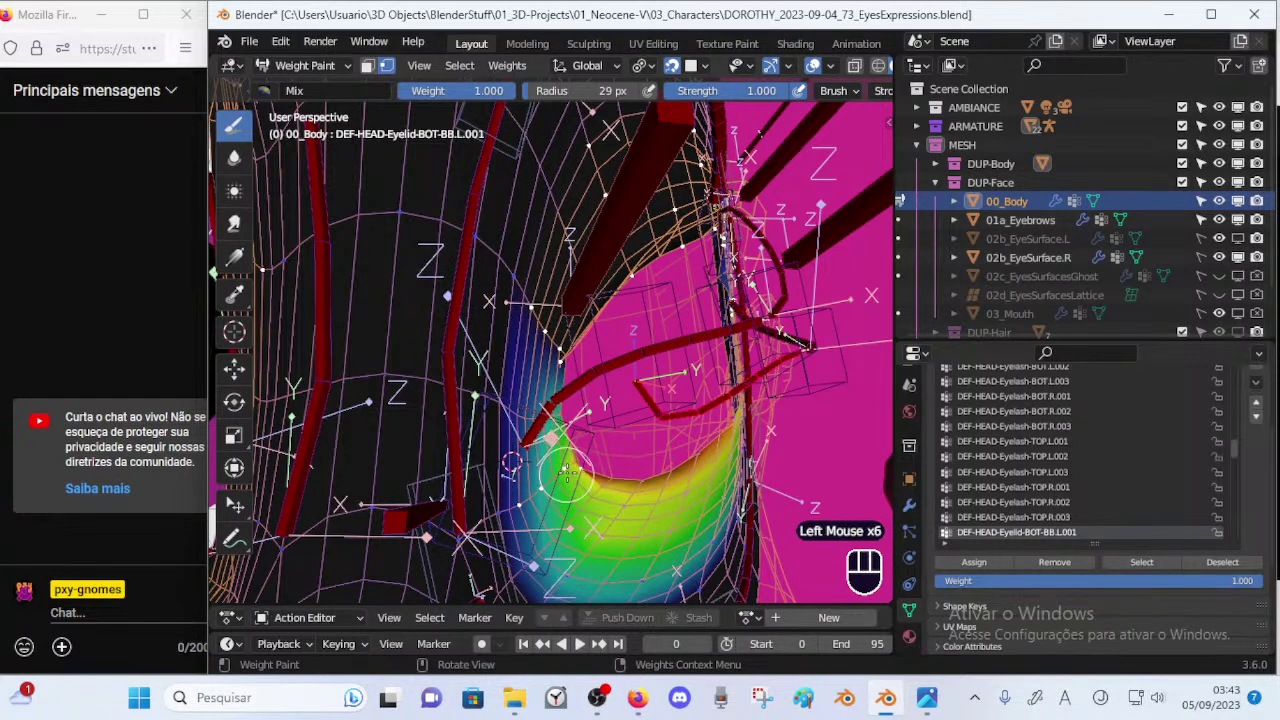
drag(582, 470, 562, 442)
mouse_move(564, 446)
middle_down()
mouse_move(590, 458)
mouse_move(572, 472)
mouse_move(548, 446)
mouse_move(592, 435)
mouse_move(577, 467)
mouse_move(606, 446)
mouse_move(590, 456)
mouse_move(563, 408)
middle_up()
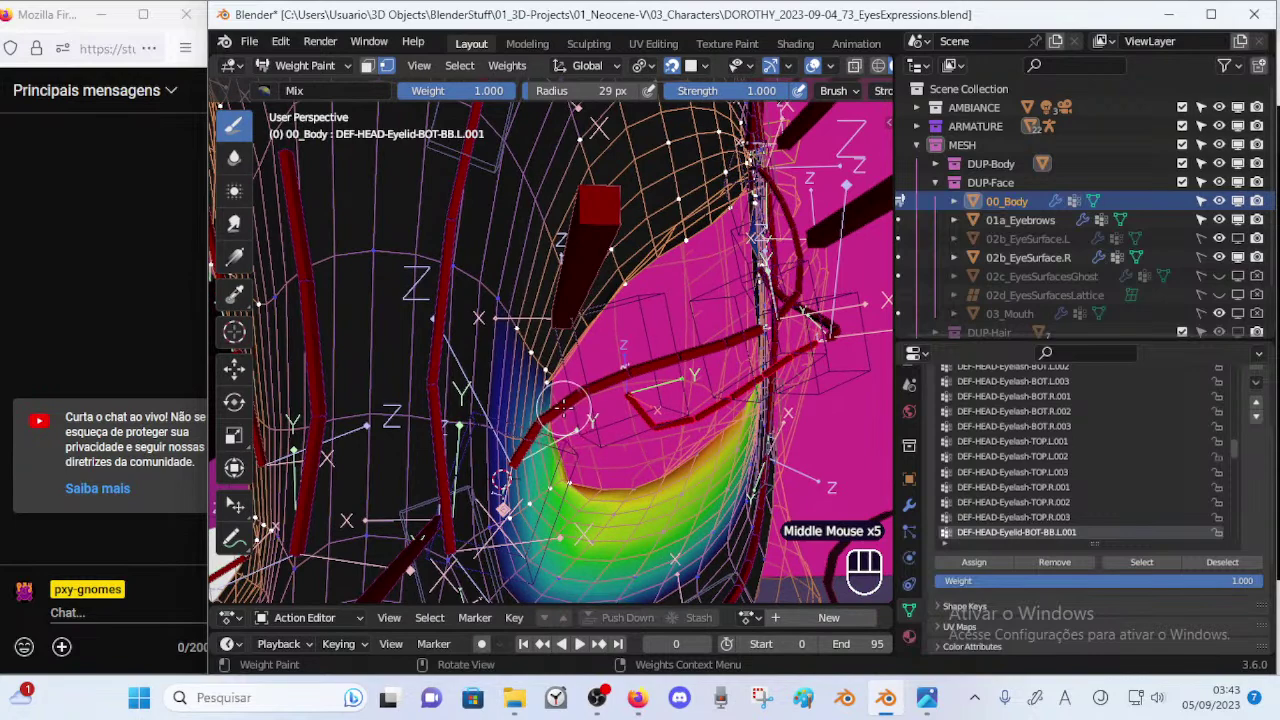
drag(563, 405, 549, 380)
key(ctrl+z)
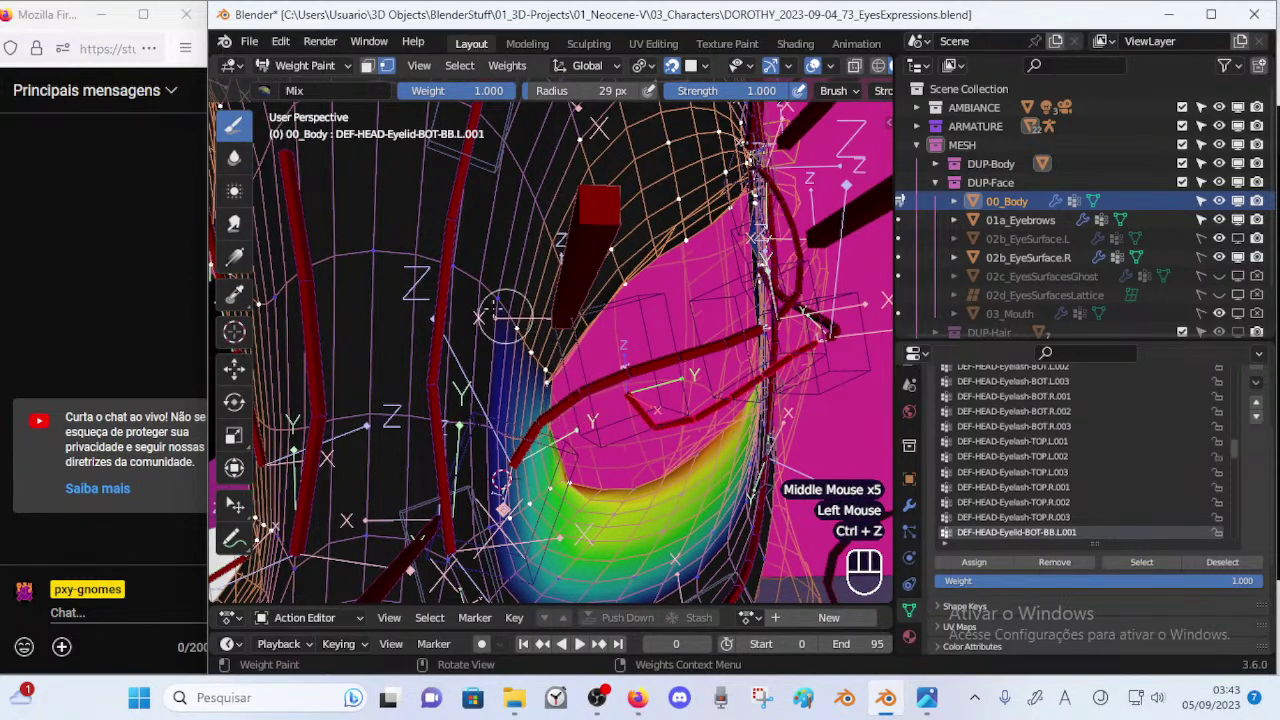
Blur the lower-eyelid weights upward along the inner eye corner with a 59 px Blur brush.
click(236, 160)
key(f)
click(545, 372)
drag(545, 372, 541, 354)
click(532, 344)
click(532, 344)
click(510, 329)
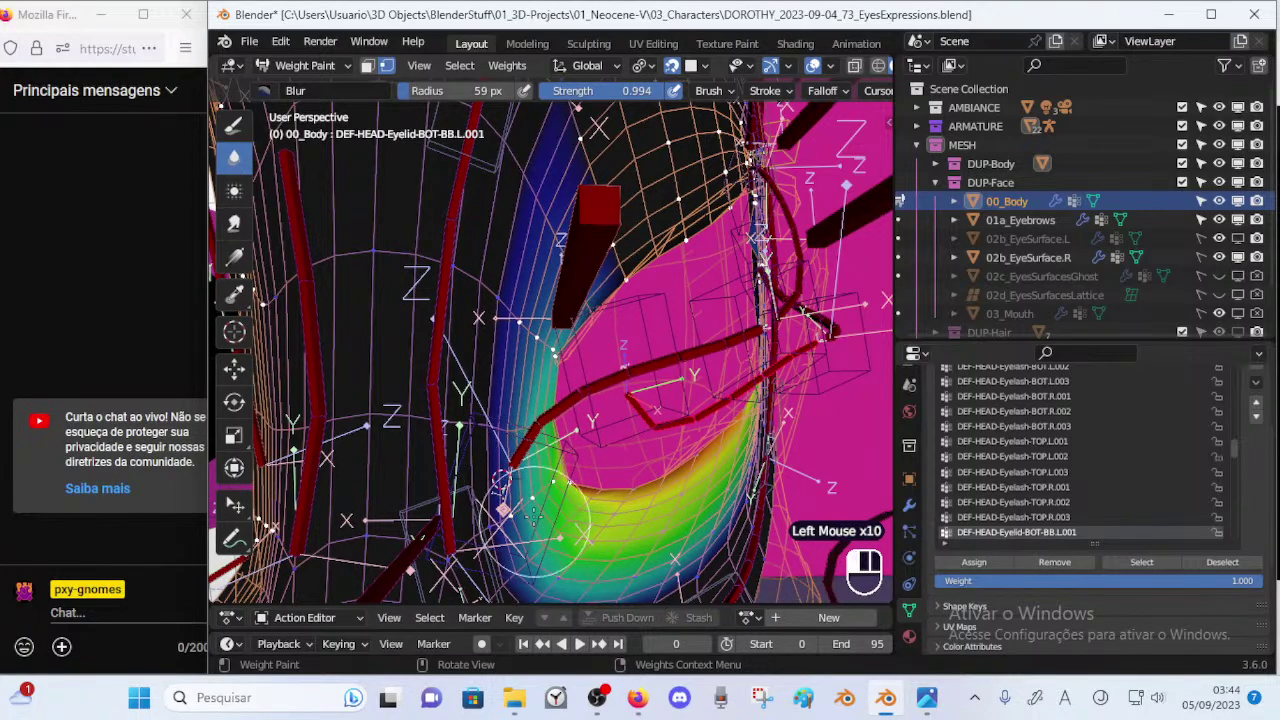
middle_drag(537, 515, 545, 397)
Set the Mix brush radius to 27 px and paint the lower-eyelid weights on the inner-corner rim from behind the lid.
click(236, 125)
key(f)
mouse_move(597, 478)
middle_down()
mouse_move(624, 412)
mouse_move(545, 420)
mouse_move(446, 400)
mouse_move(527, 394)
mouse_move(594, 430)
mouse_move(496, 434)
middle_up()
key(ctrl+f)
click(667, 408)
click(611, 436)
click(611, 434)
key(f)
click(650, 436)
key(f)
click(561, 446)
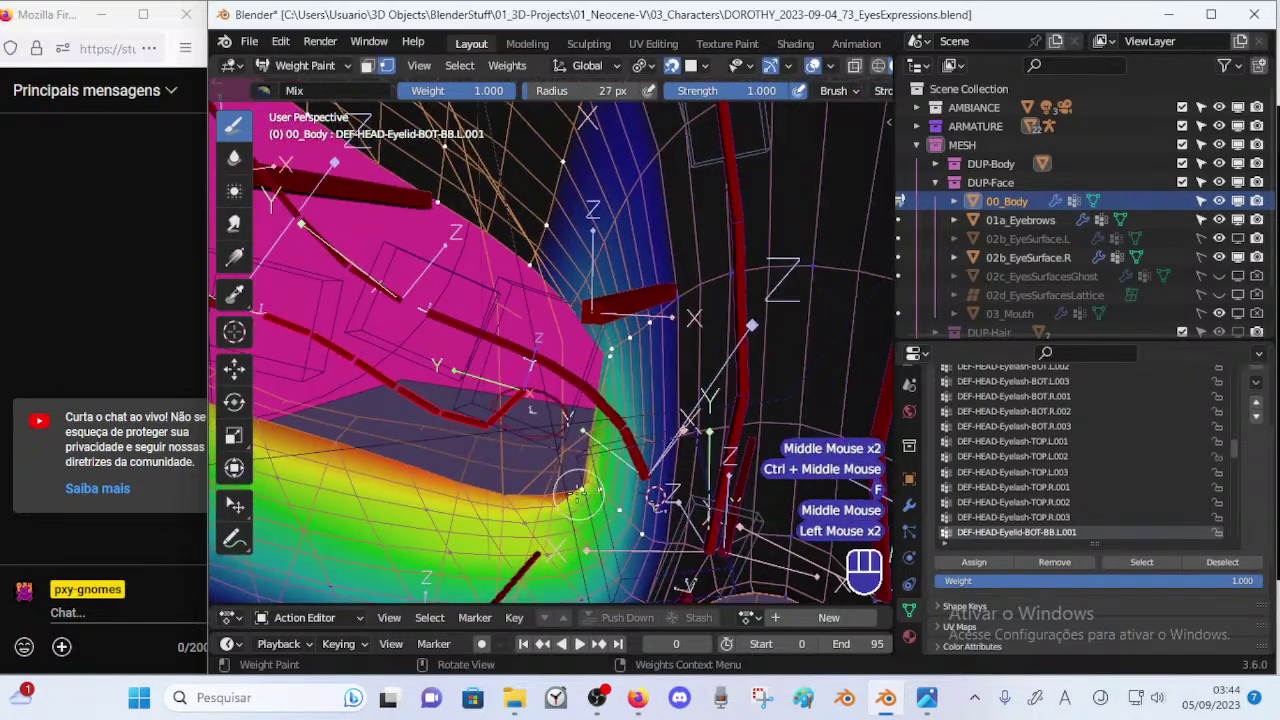
Touch up the lower-eyelid weight at the inner corner from other angles and undo the last stroke.
middle_drag(586, 488, 535, 412)
middle_drag(535, 412, 585, 432)
middle_drag(552, 432, 610, 400)
middle_drag(610, 400, 574, 430)
click(553, 359)
middle_drag(590, 410, 545, 370)
ctrl+middle_drag(555, 350, 573, 304)
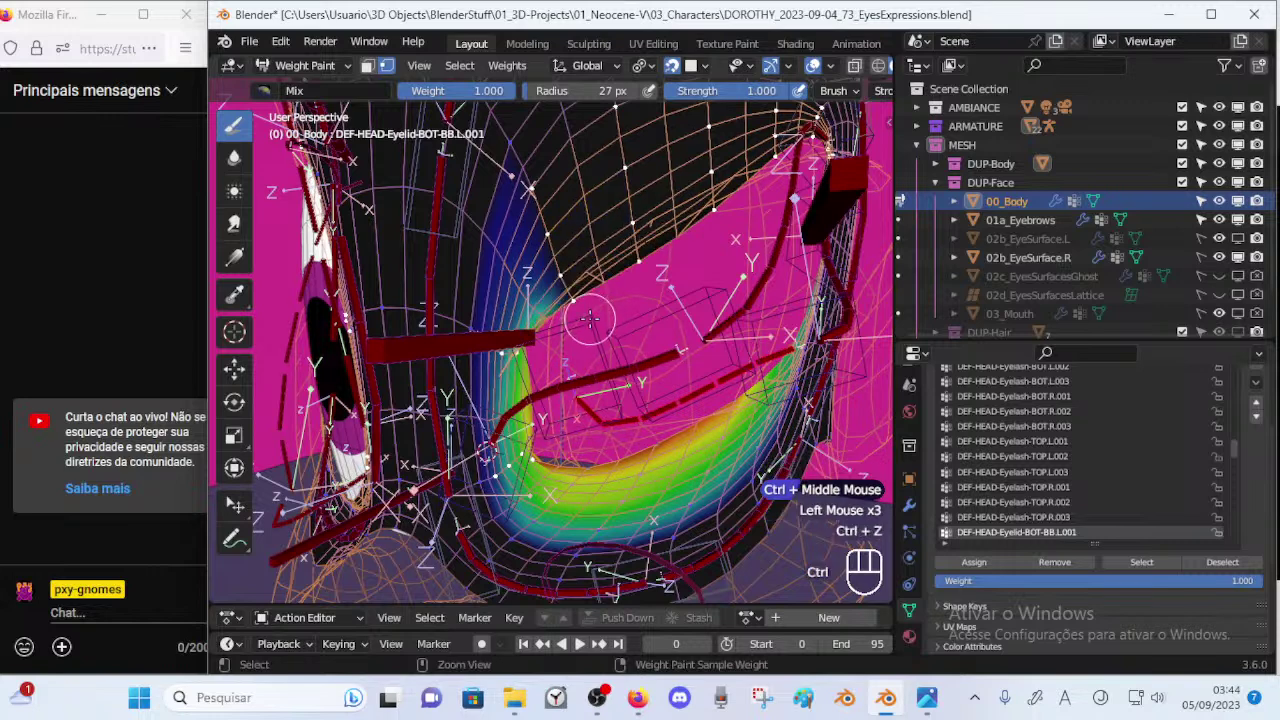
Smear and blur the inner-corner weights with an 85 px brush, and undo the last blur strokes.
click(234, 226)
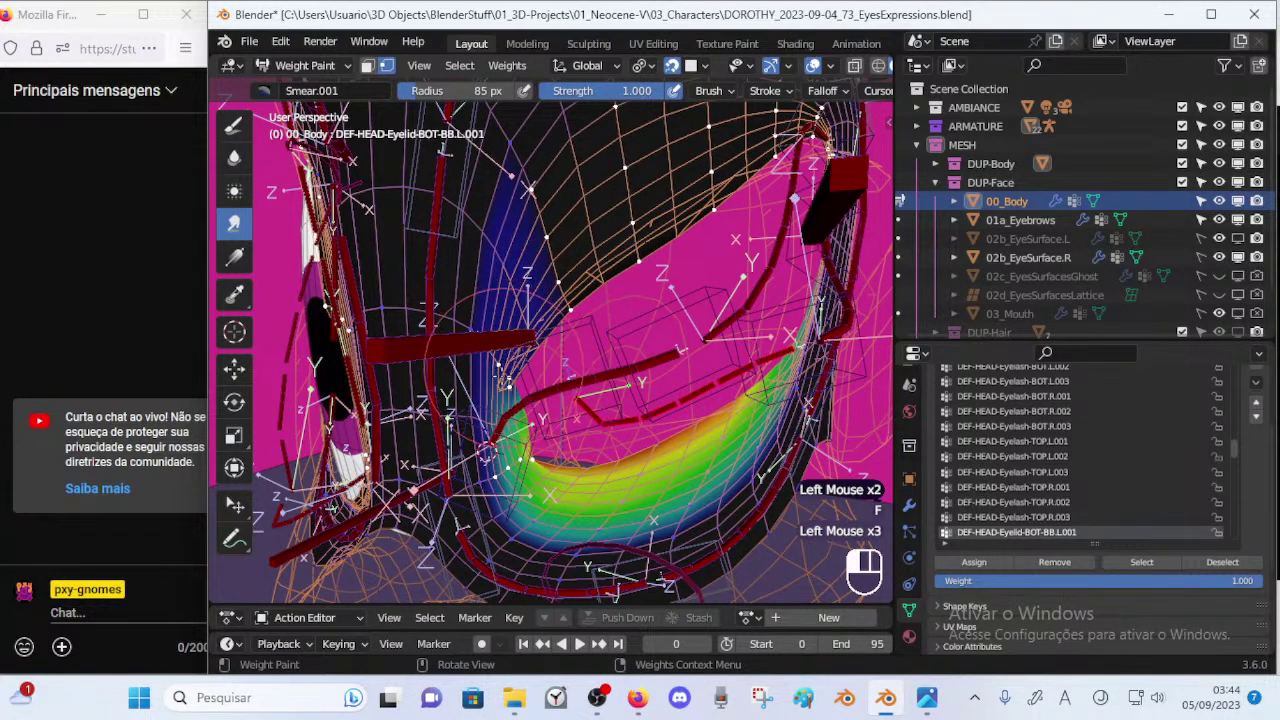
click(238, 161)
drag(500, 426, 510, 378)
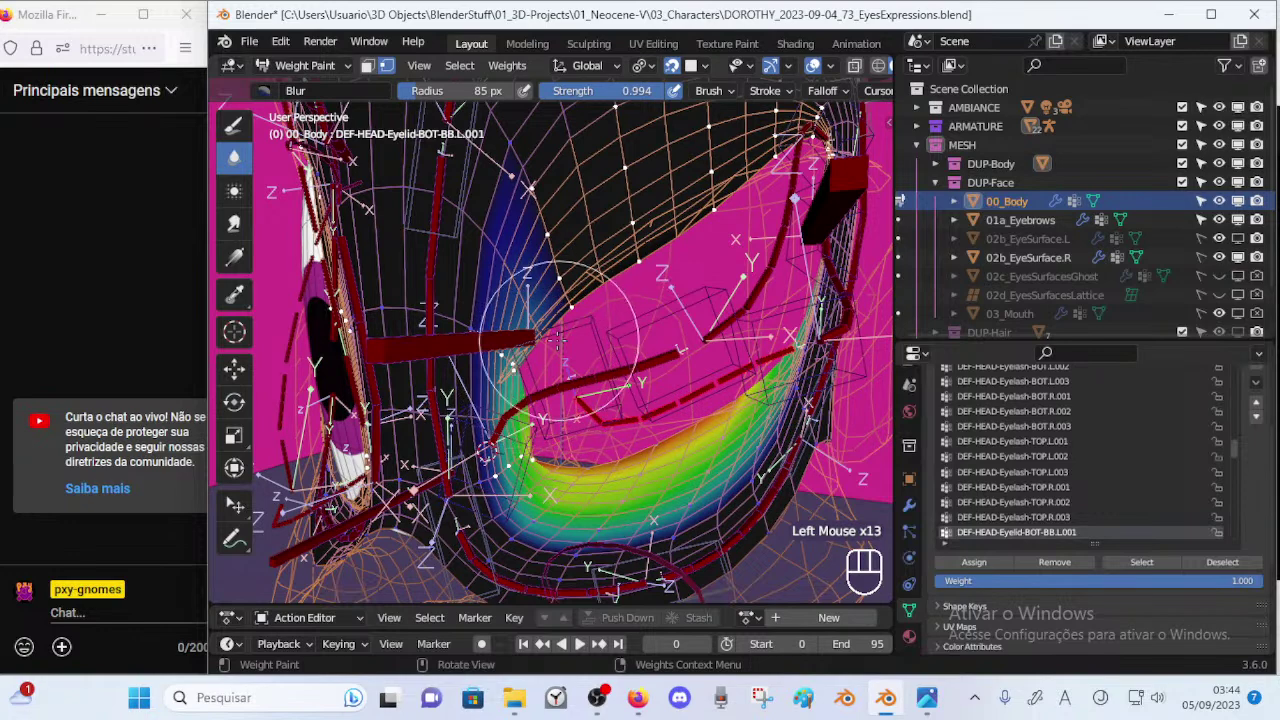
drag(556, 300, 563, 320)
ctrl+middle_drag(598, 310, 582, 338)
key(ctrl+z)
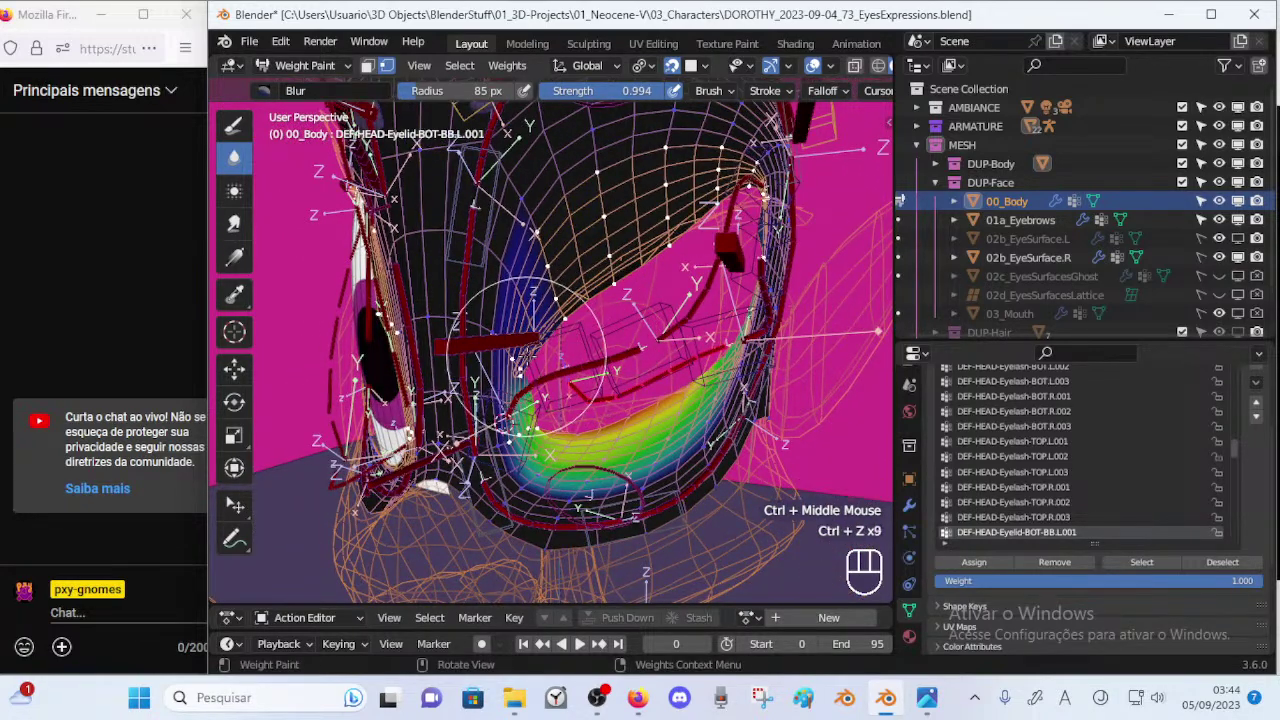
Switch the draw brush to Subtract and remove lower-eyelid weight from the upper lid near the inner corner.
ctrl+middle_drag(540, 345, 302, 150)
click(233, 124)
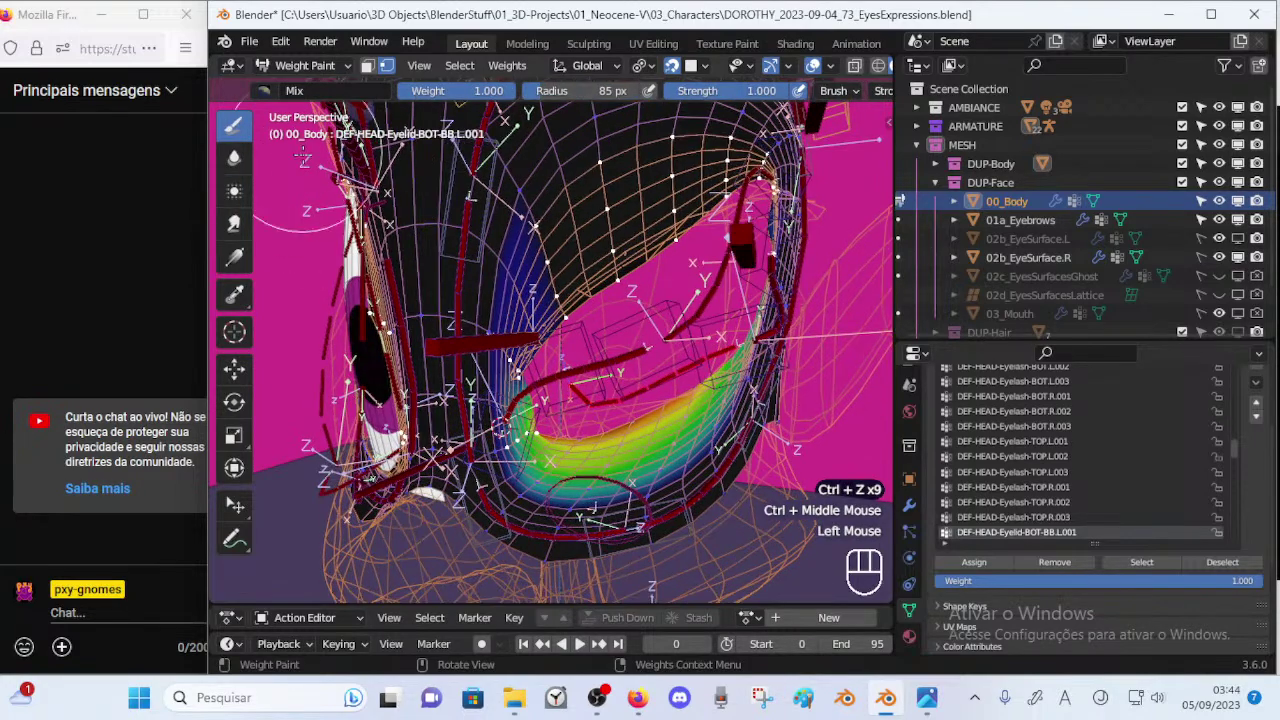
click(270, 92)
click(660, 150)
click(272, 91)
click(737, 150)
key(f)
click(700, 276)
click(527, 290)
Set the Subtract brush radius to 66 px and remove more lower-eyelid weight above the inner corner.
key(f)
click(493, 331)
click(516, 337)
click(518, 344)
key(f)
click(502, 357)
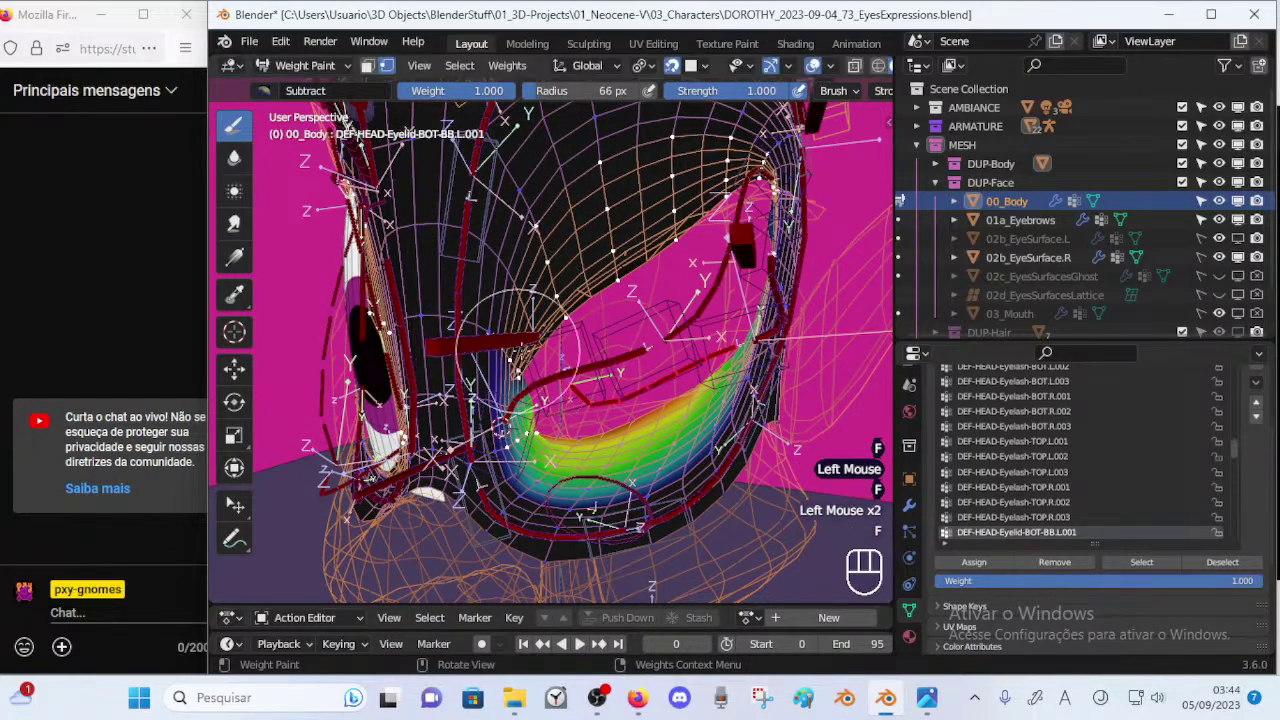
middle_drag(502, 357, 557, 412)
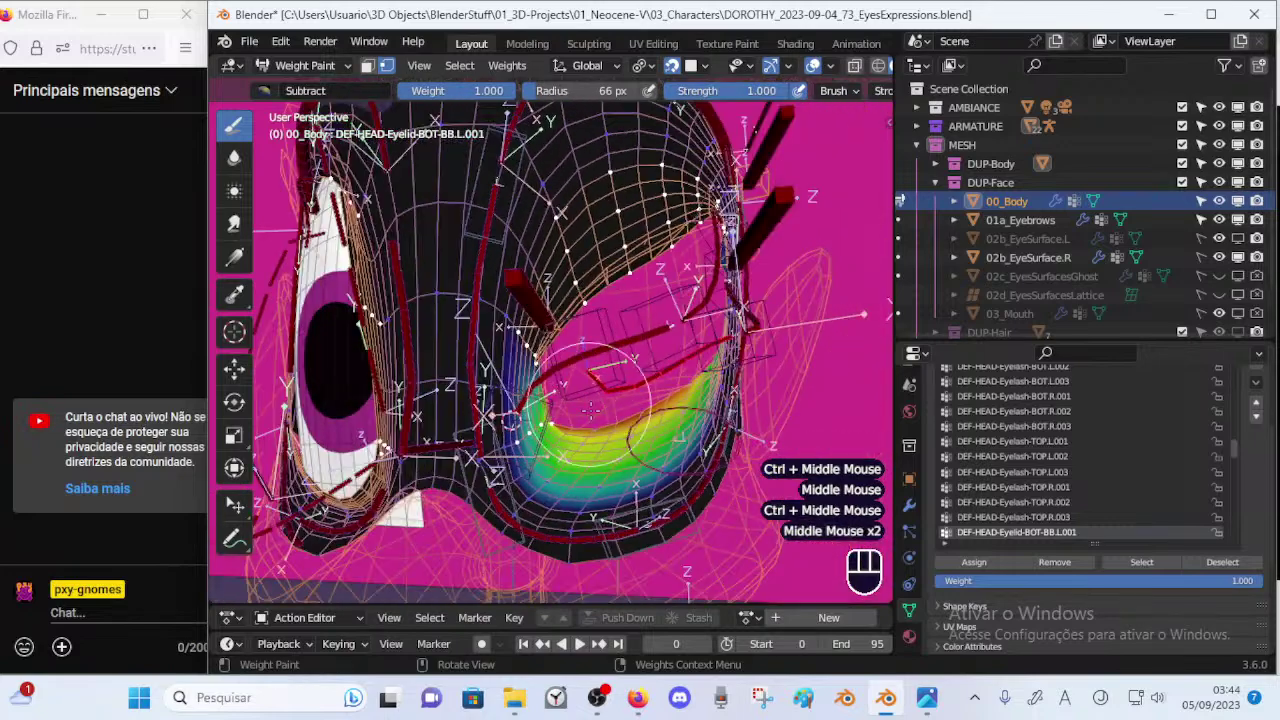
click(524, 340)
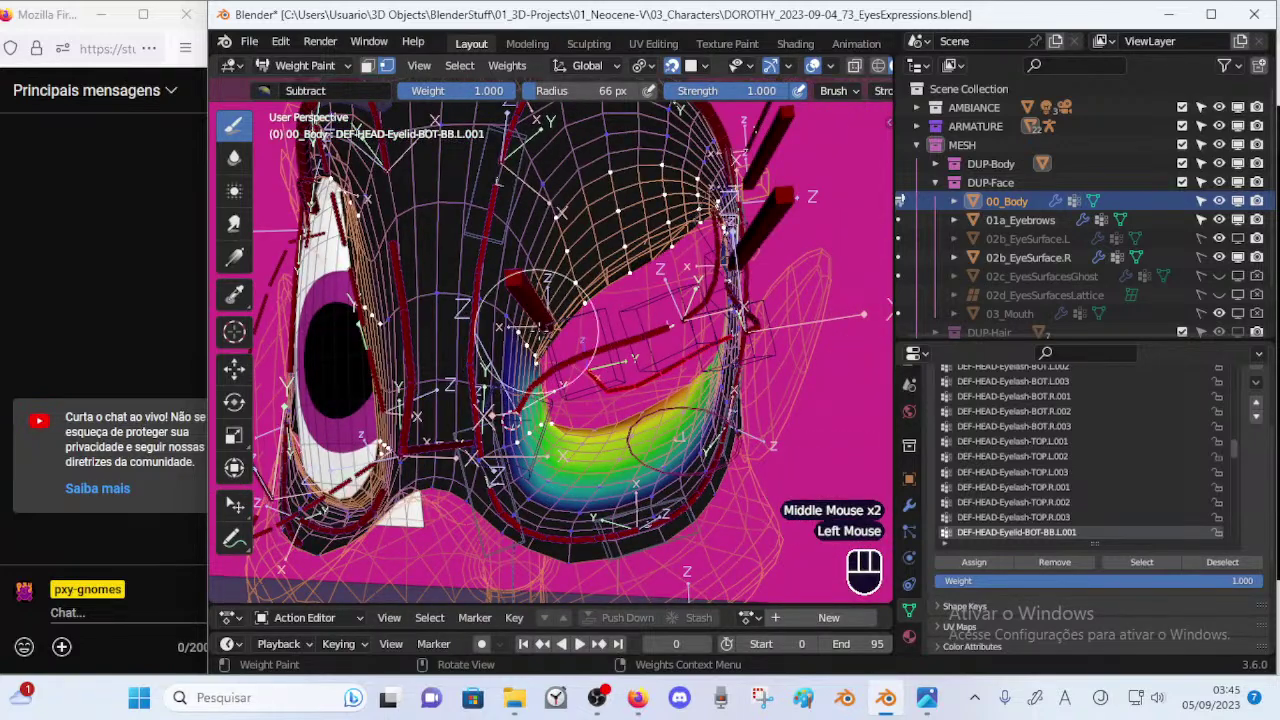
ctrl+middle_drag(575, 369, 558, 354)
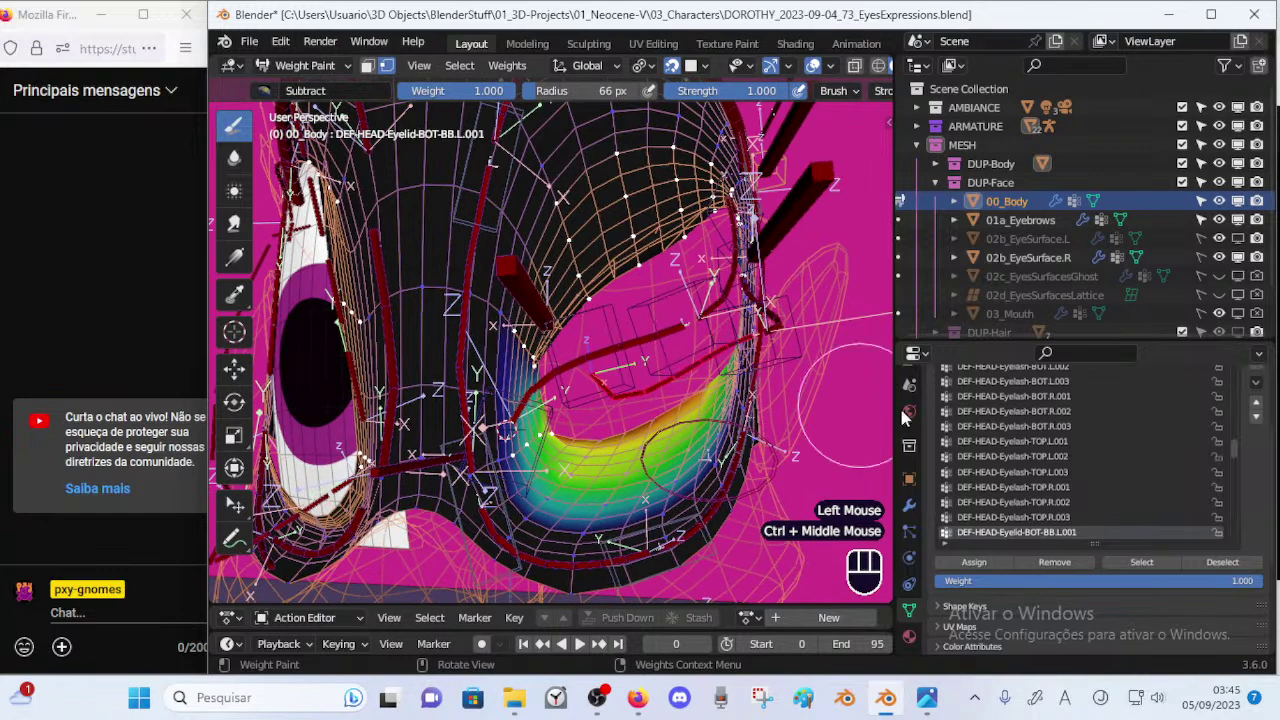
Select only the !HIDE-2b-EyelidsBot vertex group's vertices of 00_Body in Edit Mode.
click(1239, 461)
drag(1236, 457, 1237, 364)
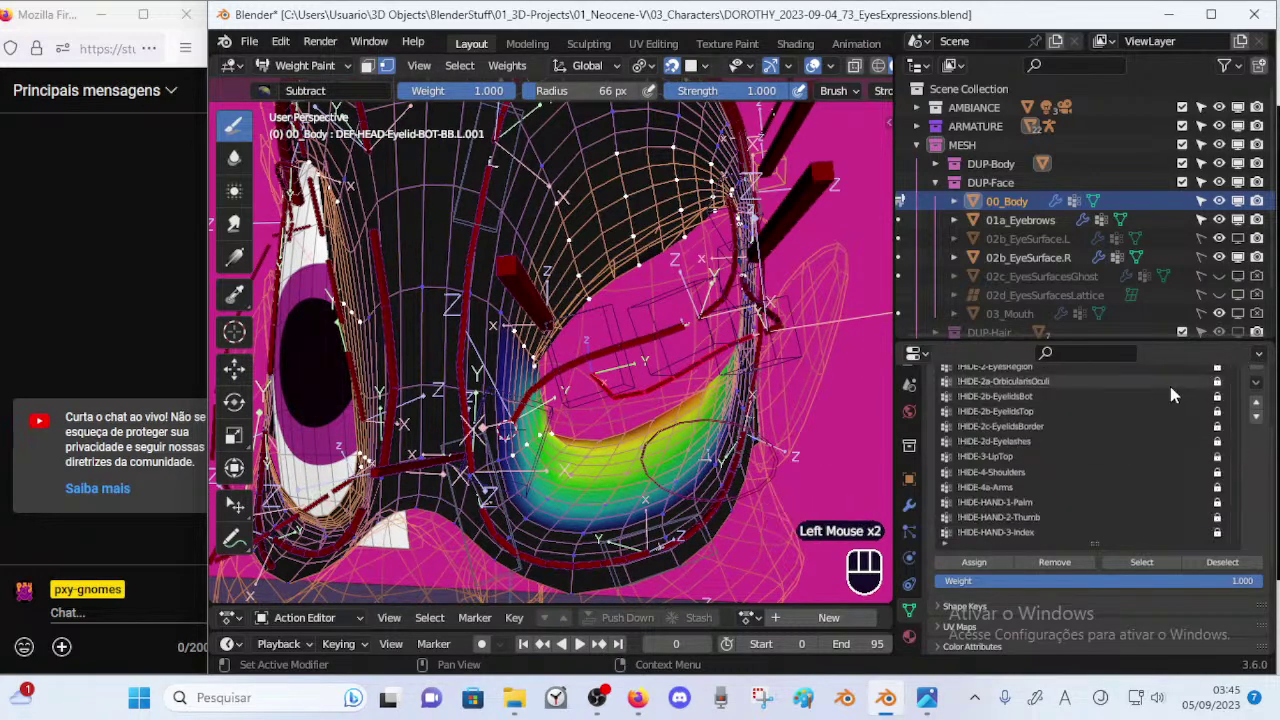
key(ctrl+Tab)
key(alt+a)
click(631, 450)
key(Tab)
key(alt+a)
click(1083, 396)
click(1125, 562)
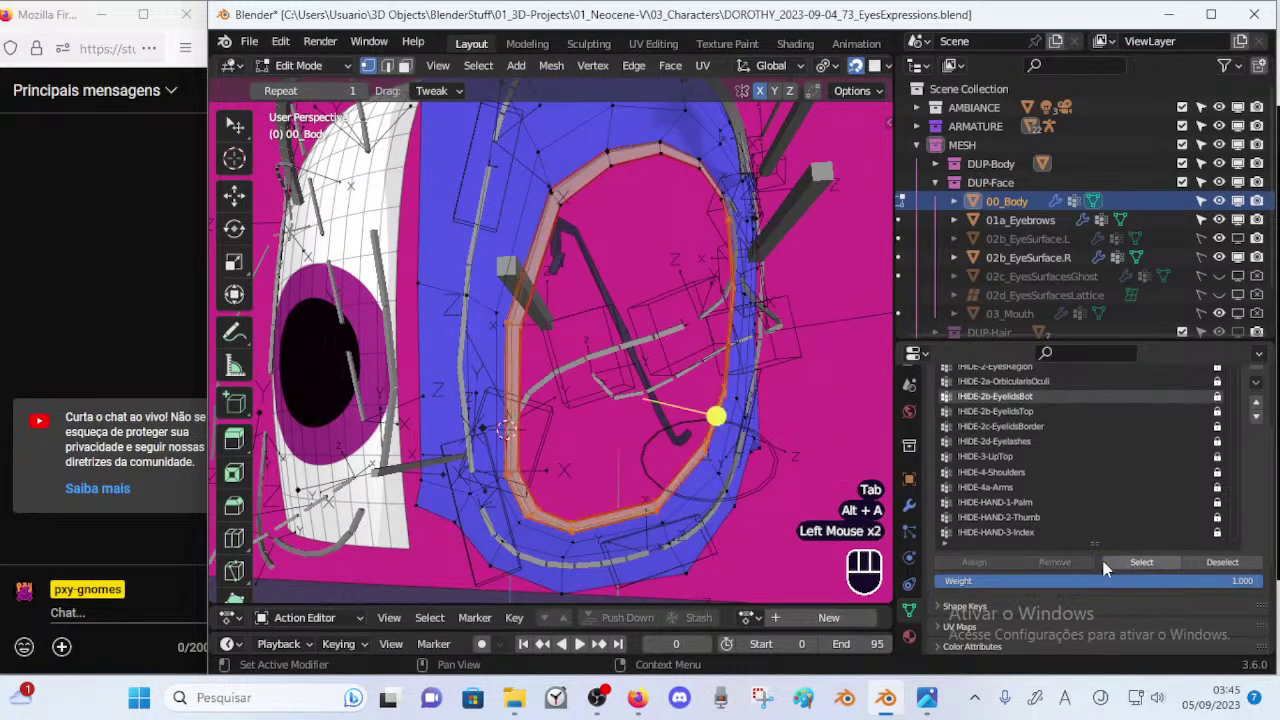
Return to weight painting with the armature and 00_Body selected, and show 02b_EyeSurface.L.
key(ctrl+Tab)
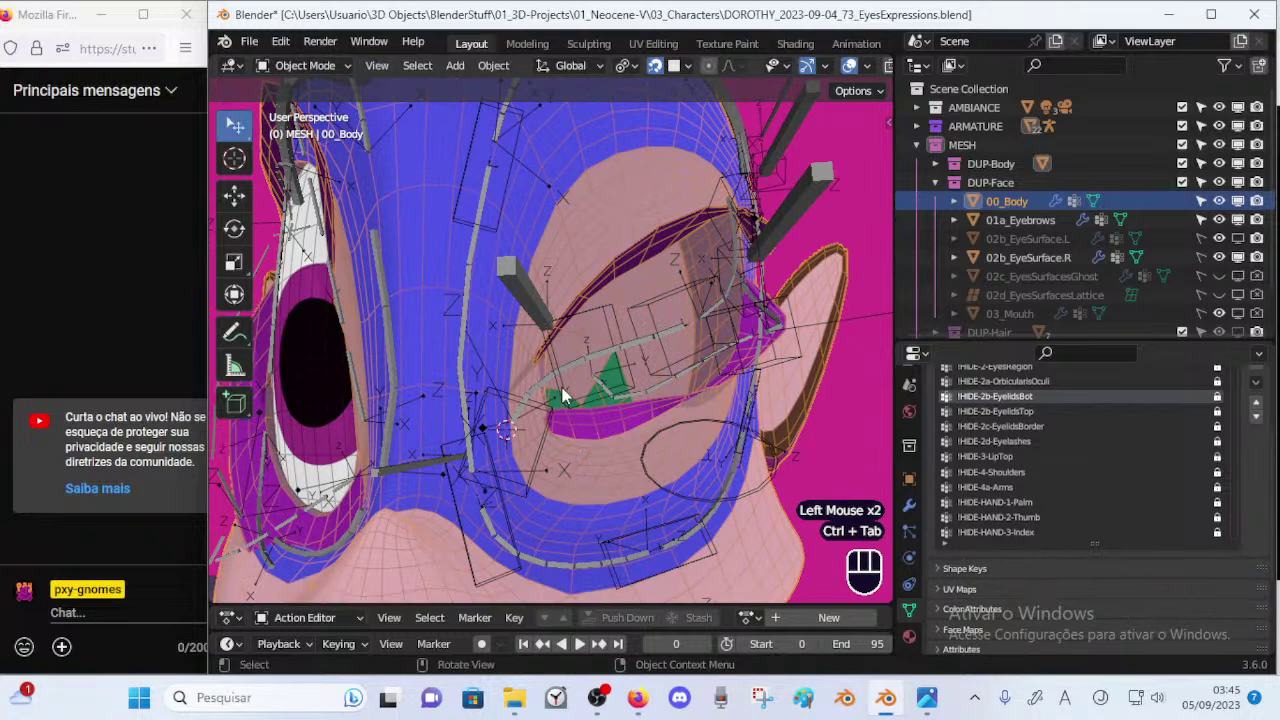
click(544, 340)
shift+click(586, 459)
key(ctrl+Tab)
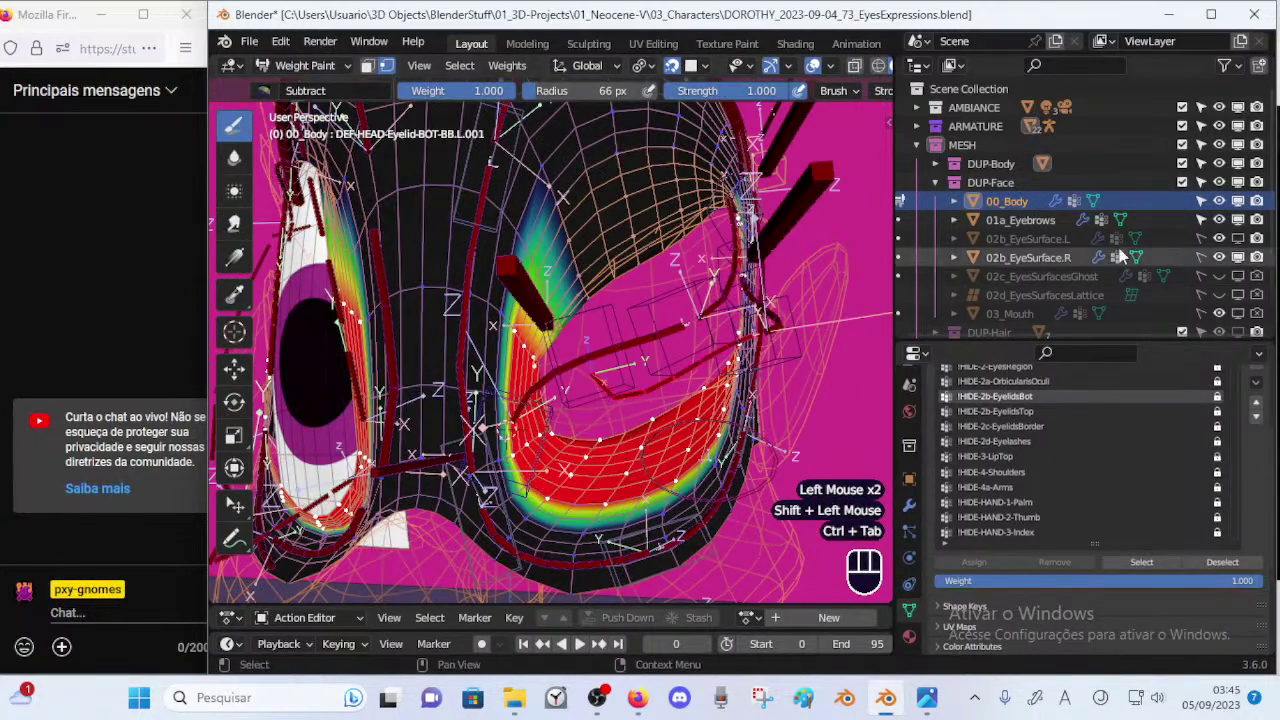
click(1239, 239)
Turn off vertex masking, check the upper-eyelid bone's weights, and reactivate those of DEF-HEAD-Eyelid-BOT-BB.L.001.
mouse_move(516, 460)
ctrl+middle_down()
mouse_move(533, 420)
mouse_move(510, 474)
mouse_move(541, 455)
ctrl+middle_up()
key(p)
ctrl+click(558, 378)
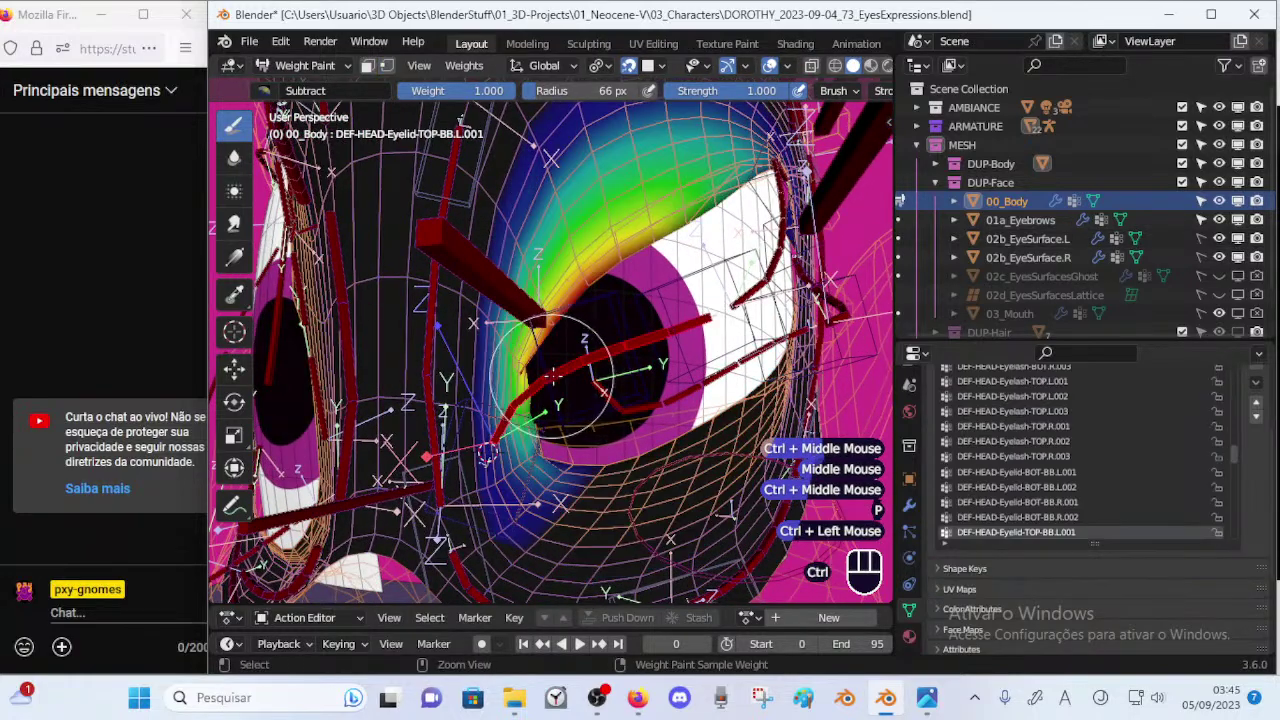
ctrl+click(620, 405)
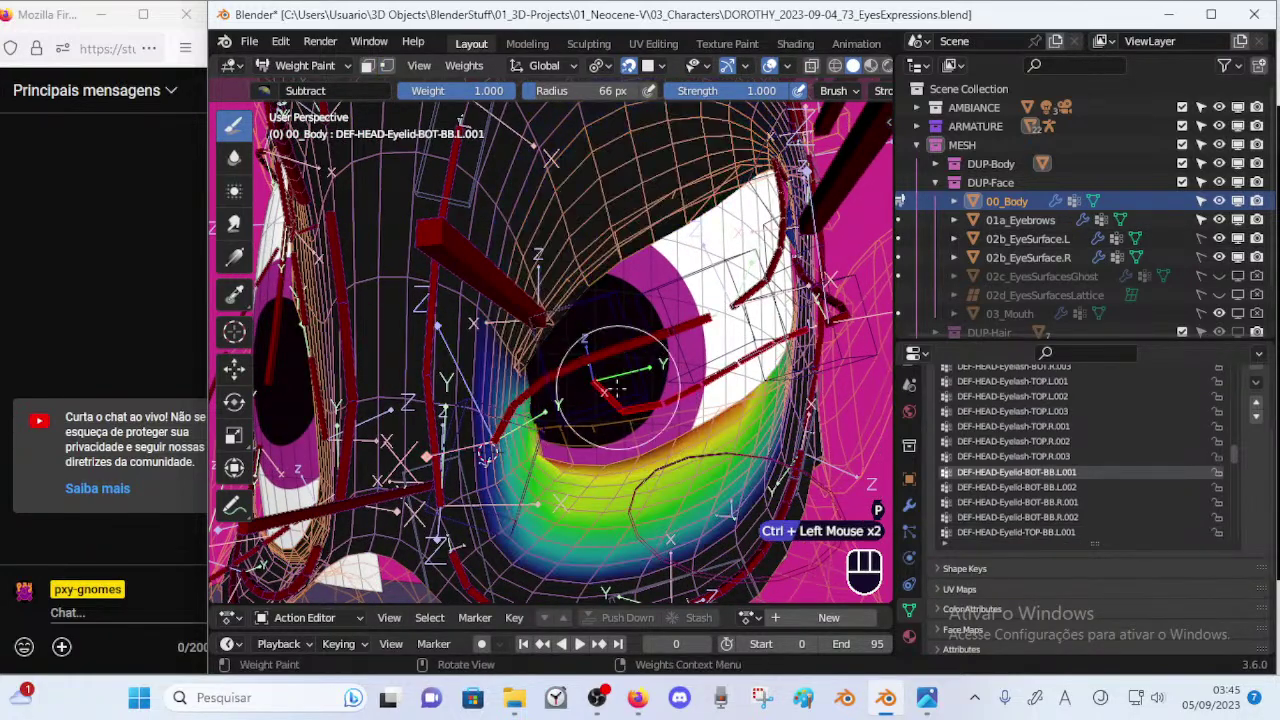
Re-enable vertex masking and blur the lower-eyelid weights at the inner eye corner with a 45 px brush.
middle_drag(586, 418, 541, 330)
key(f)
click(550, 411)
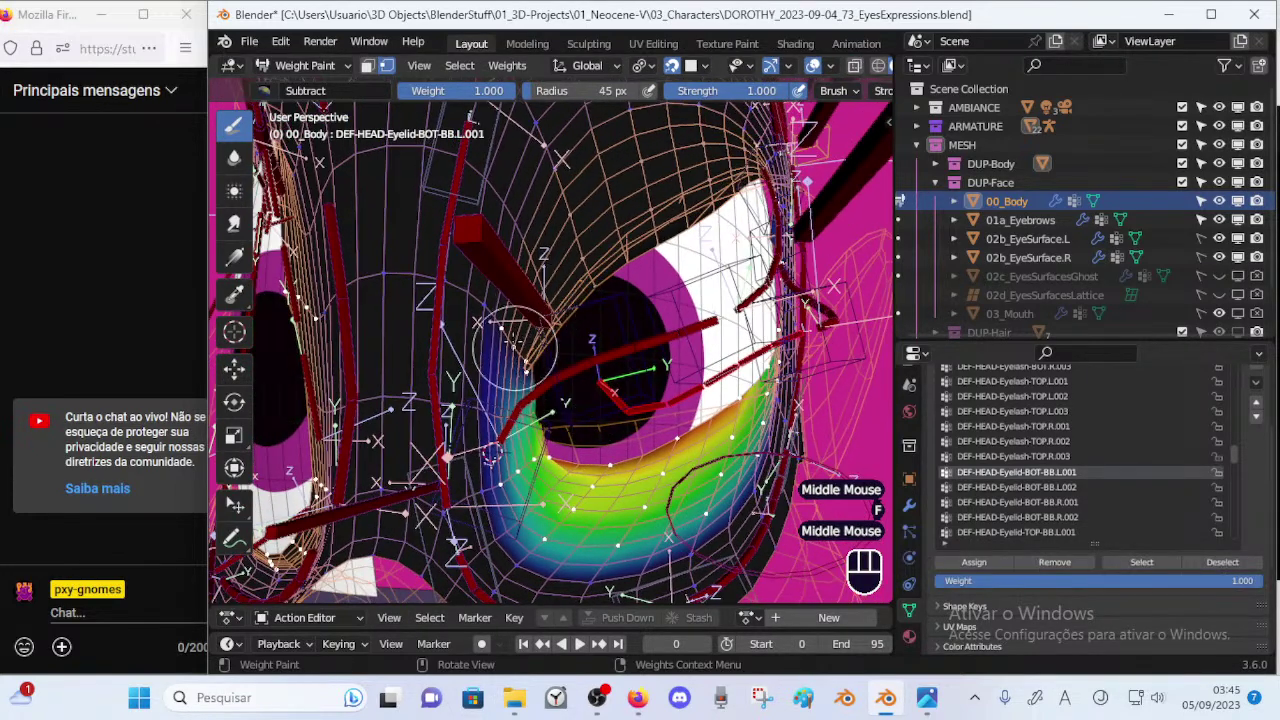
click(236, 222)
click(239, 157)
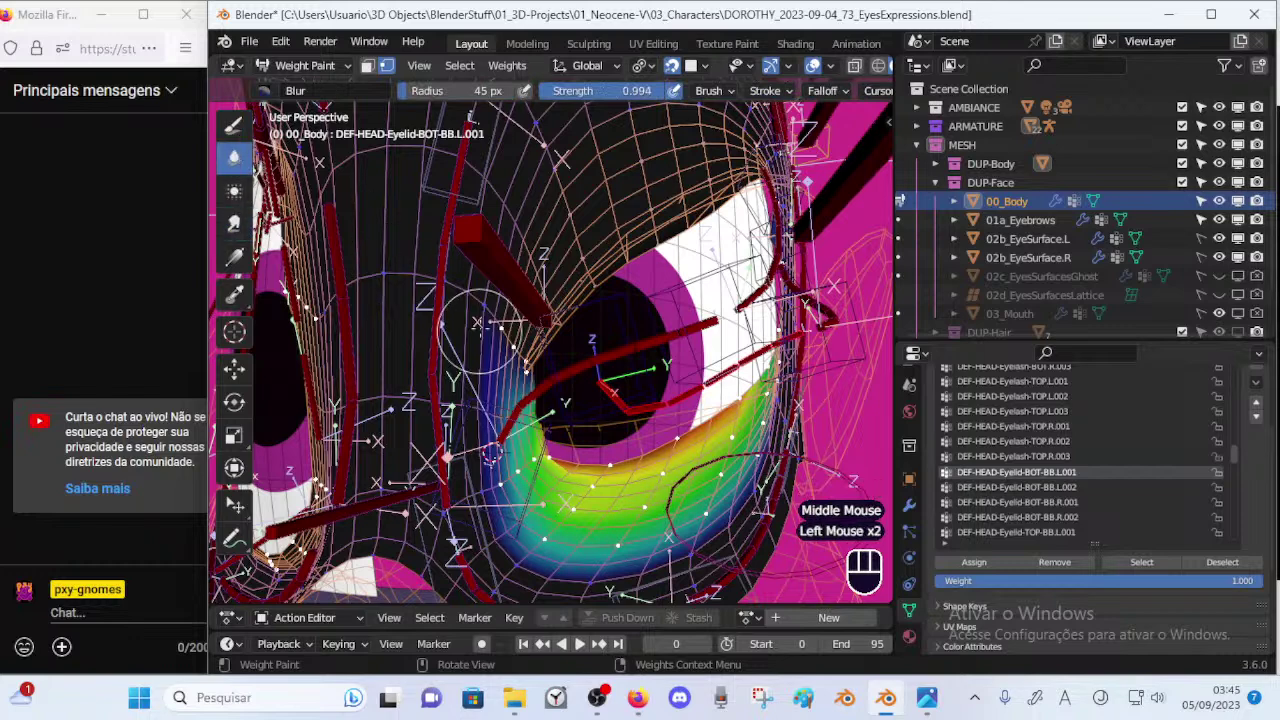
click(519, 350)
click(524, 354)
click(521, 346)
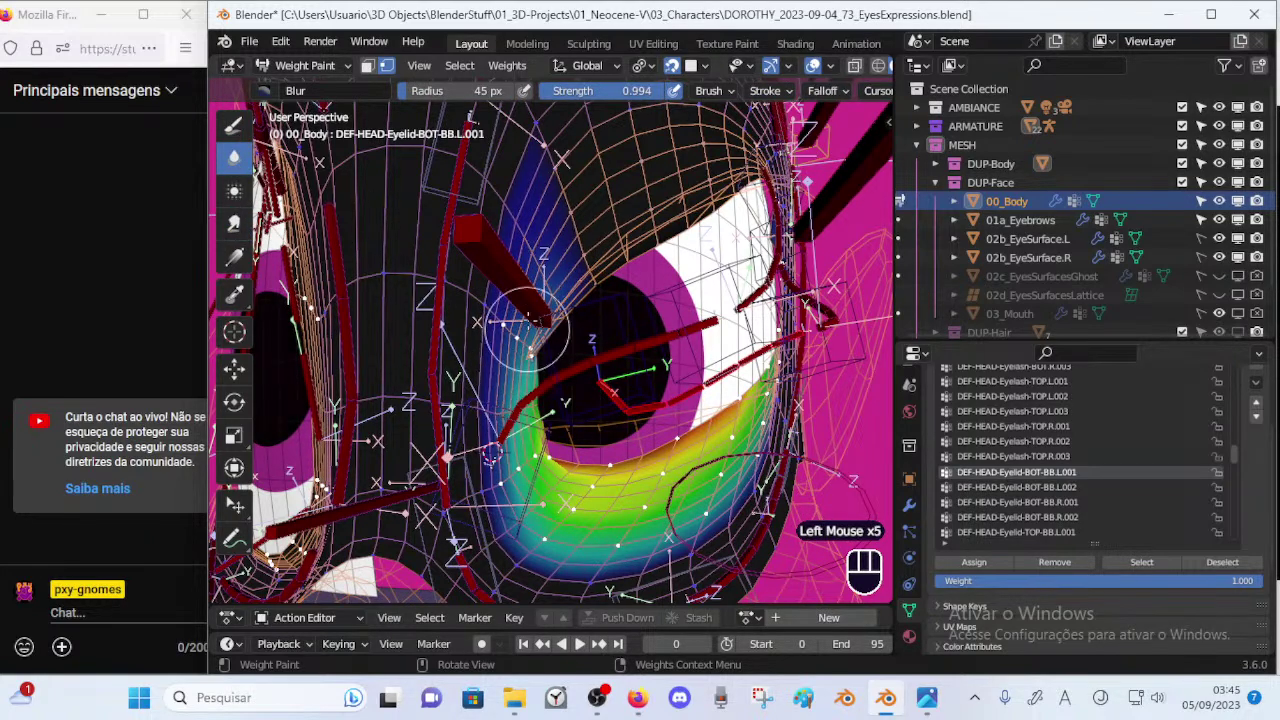
mouse_move(508, 468)
shift+middle_down()
mouse_move(488, 440)
mouse_move(474, 335)
shift+middle_up()
click(489, 447)
middle_drag(440, 300, 395, 259)
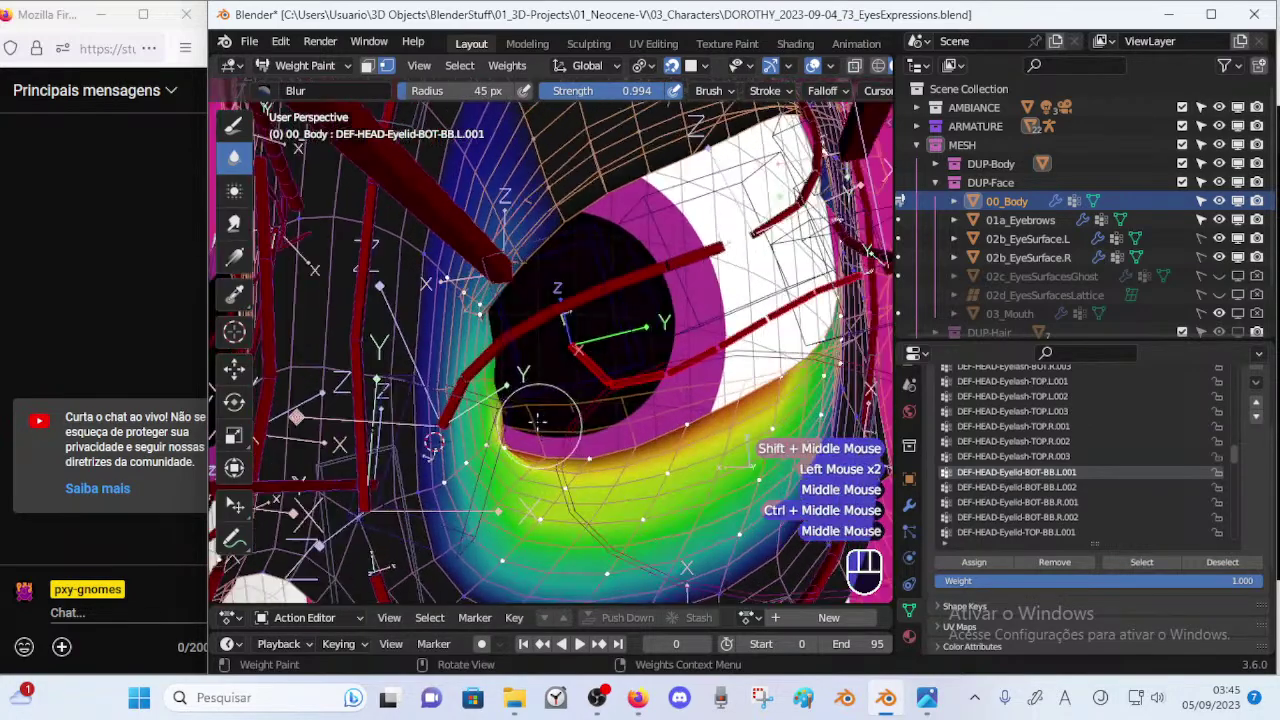
Subtract weight along the lower lid rim with a 25 px brush, undo the last stroke, and enlarge the brush to 48 px.
click(236, 130)
mouse_move(560, 428)
middle_down()
mouse_move(622, 398)
mouse_move(607, 419)
mouse_move(590, 406)
middle_up()
key(ctrl+f)
click(610, 405)
key(f)
click(602, 414)
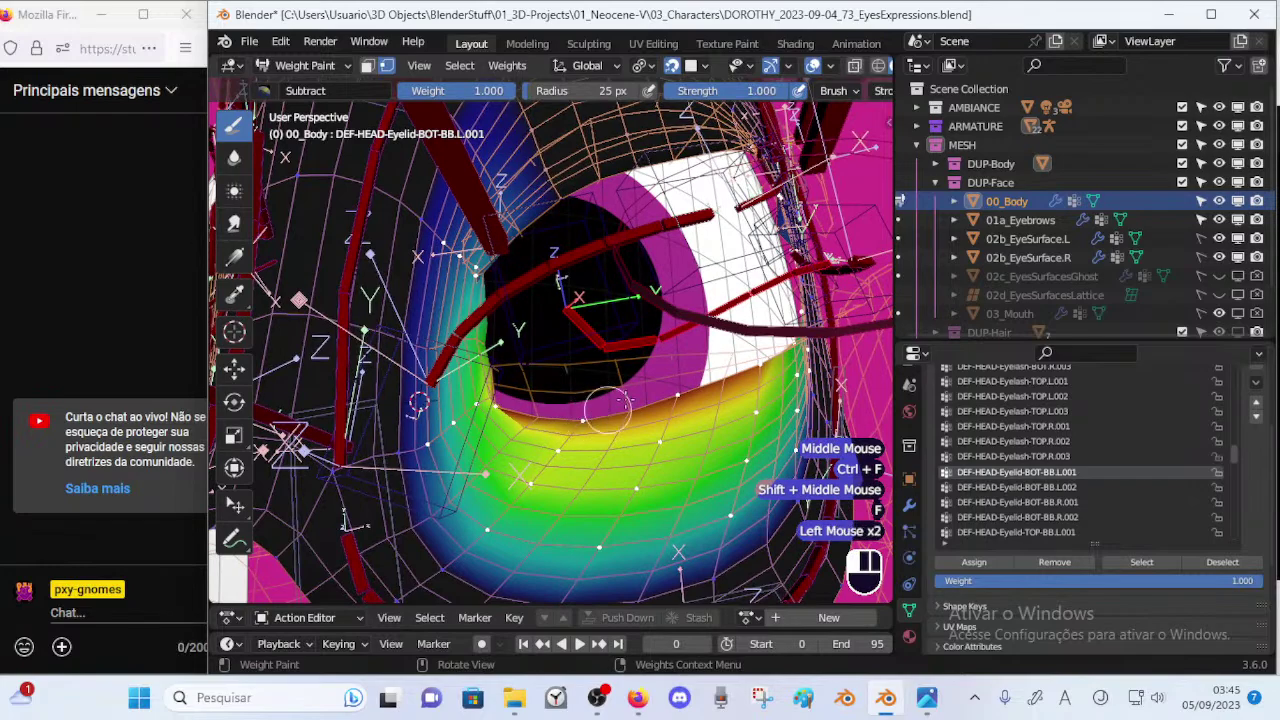
mouse_move(680, 395)
middle_down()
mouse_move(600, 408)
mouse_move(515, 392)
mouse_move(571, 400)
mouse_move(572, 388)
middle_up()
click(757, 363)
mouse_move(572, 388)
middle_down()
mouse_move(606, 392)
mouse_move(456, 420)
middle_up()
key(f)
click(612, 393)
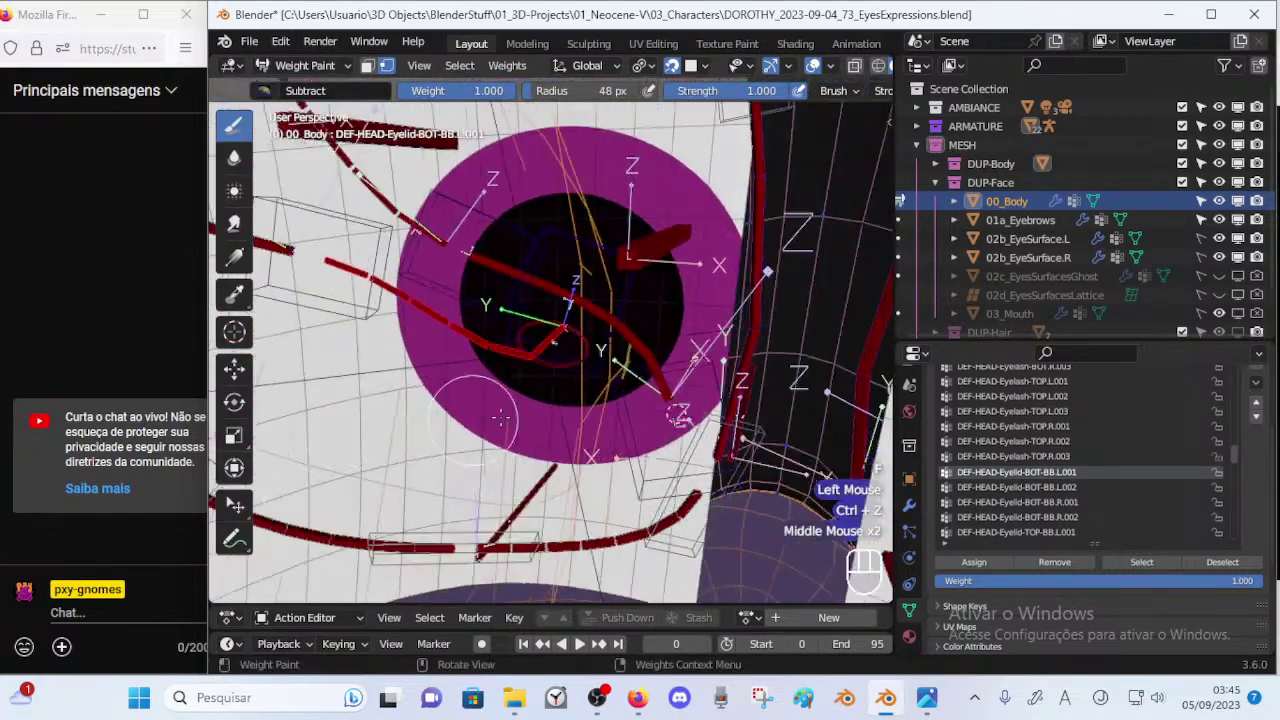
Hide 02b_EyeSurface.L in the viewport to expose the lid's inner side, and undo the last change.
click(1238, 202)
click(1238, 202)
click(1238, 220)
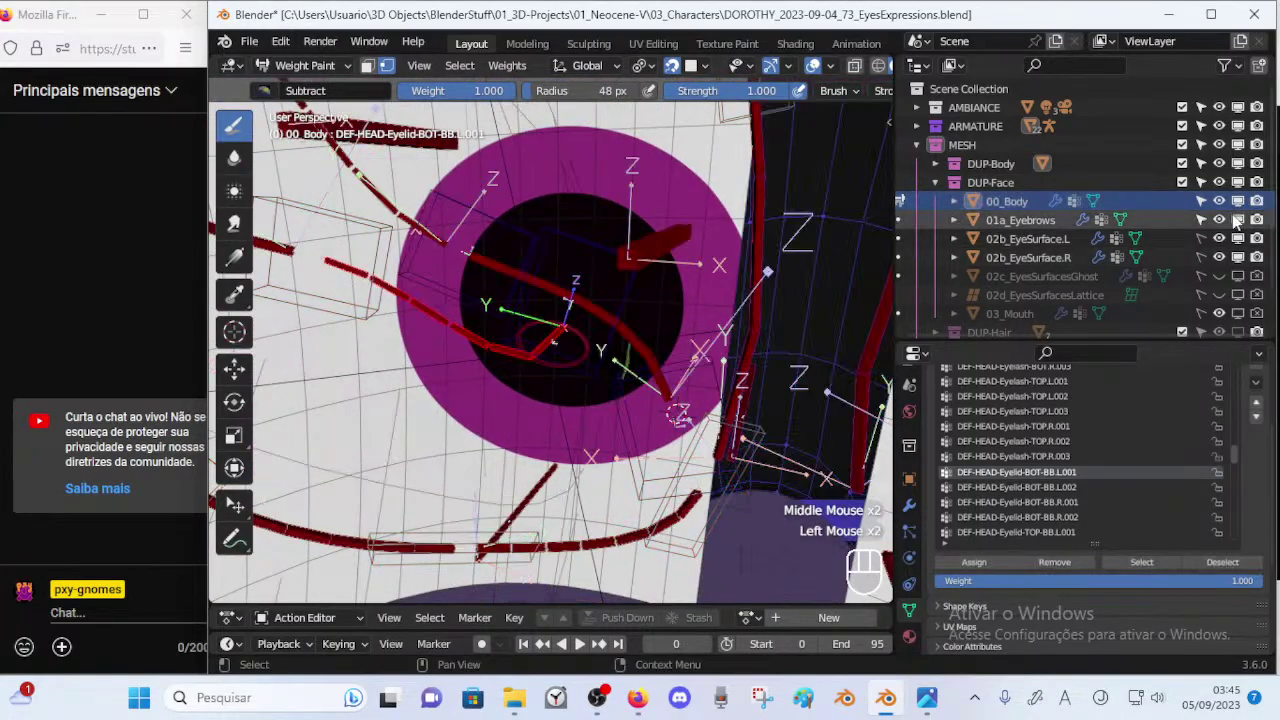
click(1238, 220)
click(1238, 239)
mouse_move(478, 492)
shift+middle_down()
mouse_move(472, 470)
mouse_move(522, 441)
shift+middle_up()
ctrl+middle_drag(522, 441, 540, 385)
middle_drag(560, 395, 515, 385)
middle_drag(686, 414, 677, 471)
key(ctrl+z)
ctrl+middle_drag(645, 370, 660, 445)
click(1238, 238)
Subtract lower-eyelid weight on the inner-corner rim vertices from behind with a 47 px brush.
mouse_move(690, 352)
middle_down()
mouse_move(590, 395)
mouse_move(573, 339)
mouse_move(543, 330)
mouse_move(543, 429)
mouse_move(537, 290)
middle_up()
key(f)
click(539, 344)
click(562, 341)
click(567, 341)
key(f)
click(554, 336)
click(550, 351)
middle_drag(537, 300, 535, 466)
click(526, 466)
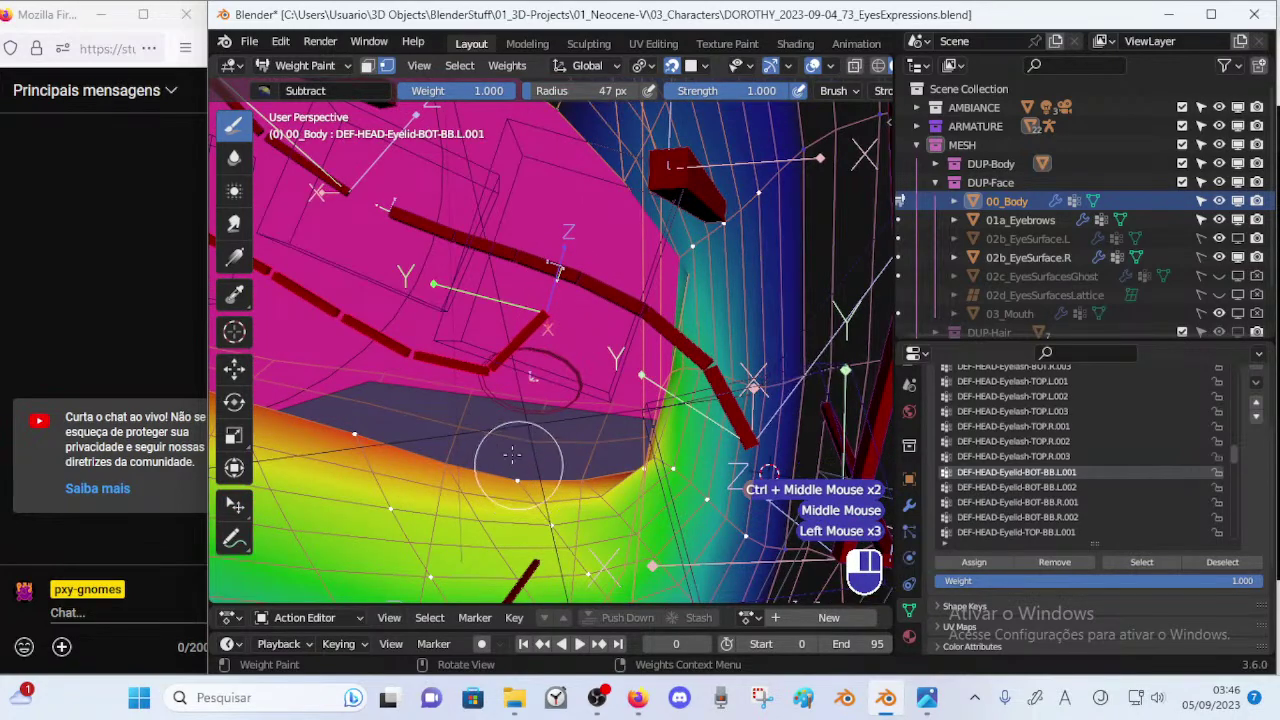
Try subtracting weight along the lower rim from behind with adjusted brush settings, and undo the strokes.
key(shift+f)
click(598, 420)
key(ctrl+f)
click(572, 427)
click(518, 466)
click(509, 469)
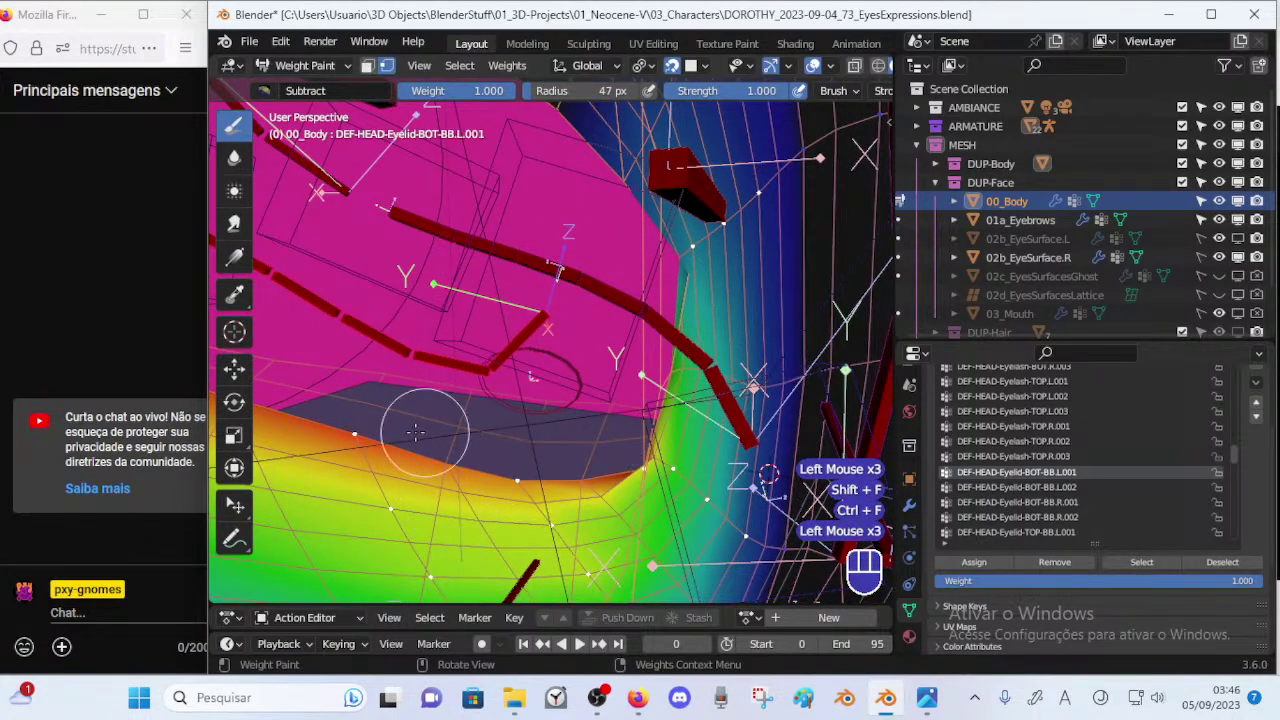
drag(438, 430, 362, 430)
key(ctrl+z)
key(ctrl+z)
Switch to the Mix brush, paint the lower rim vertices from behind at a 71 px radius, and undo the last two strokes.
click(266, 90)
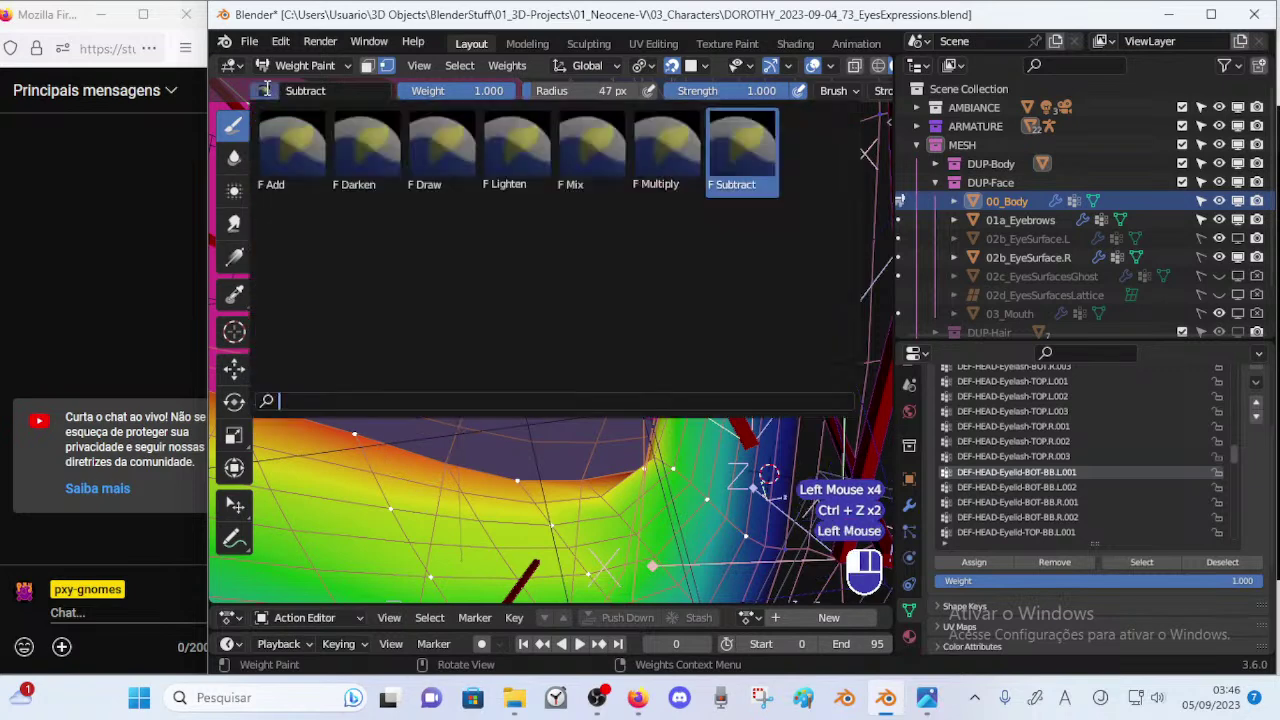
click(582, 186)
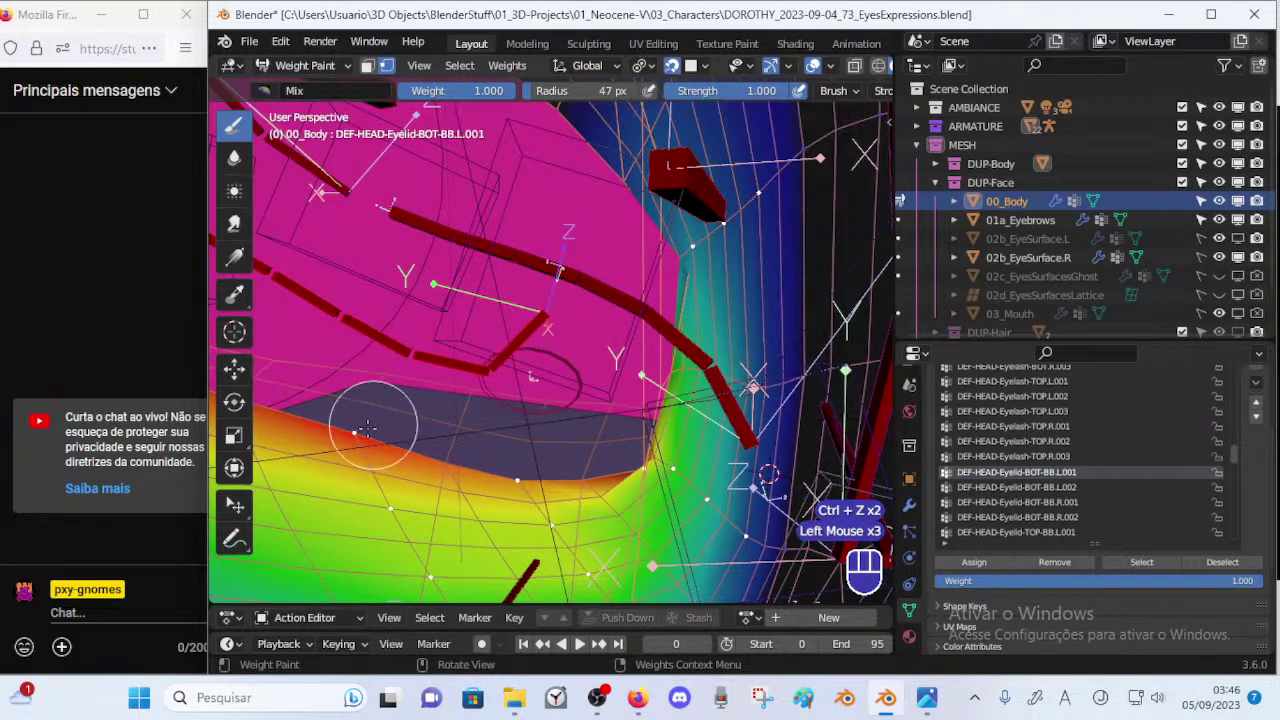
key(f)
click(521, 452)
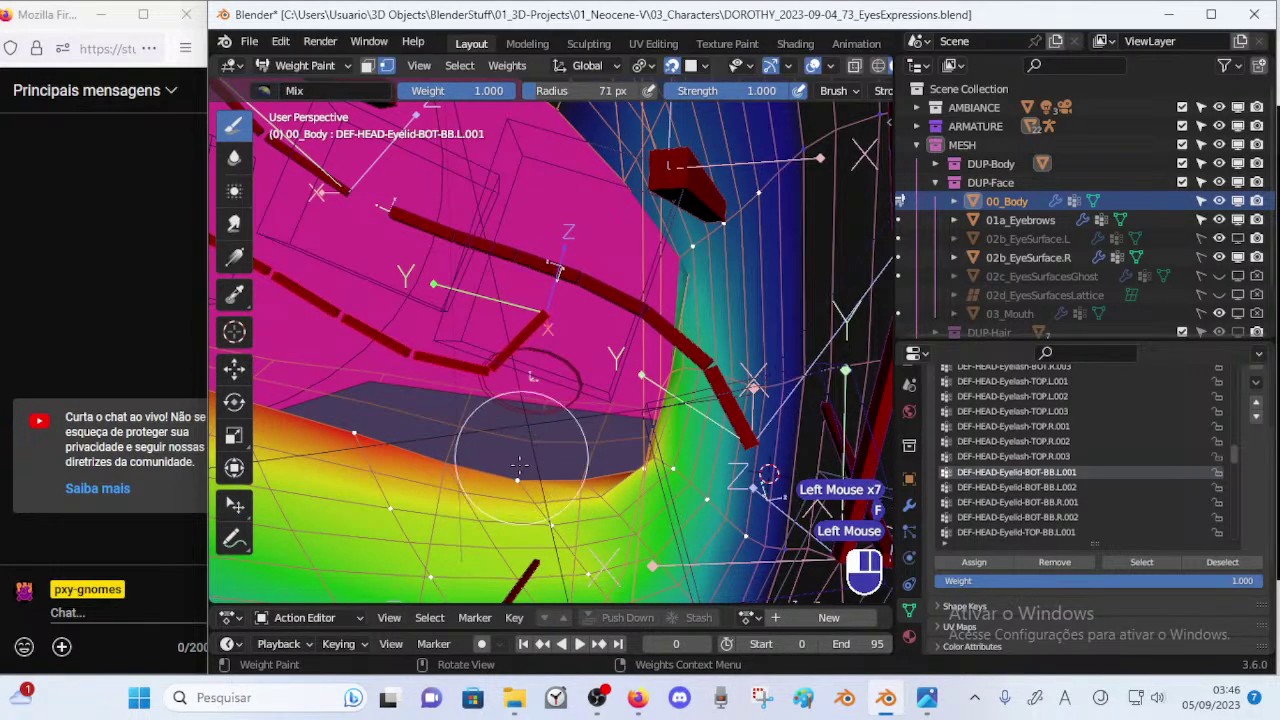
middle_drag(588, 426, 606, 430)
key(f)
click(570, 436)
key(f)
click(580, 443)
mouse_move(580, 441)
middle_down()
mouse_move(440, 436)
mouse_move(640, 425)
mouse_move(575, 430)
middle_up()
key(ctrl+z)
key(ctrl+z)
Paint lower-eyelid weight on the inner-corner rim from the front, enlarging the Mix brush from 42 to 64 px.
mouse_move(575, 430)
ctrl+middle_down()
mouse_move(526, 531)
mouse_move(535, 560)
ctrl+middle_up()
middle_drag(535, 540, 580, 515)
ctrl+middle_drag(580, 515, 610, 428)
key(f)
click(541, 430)
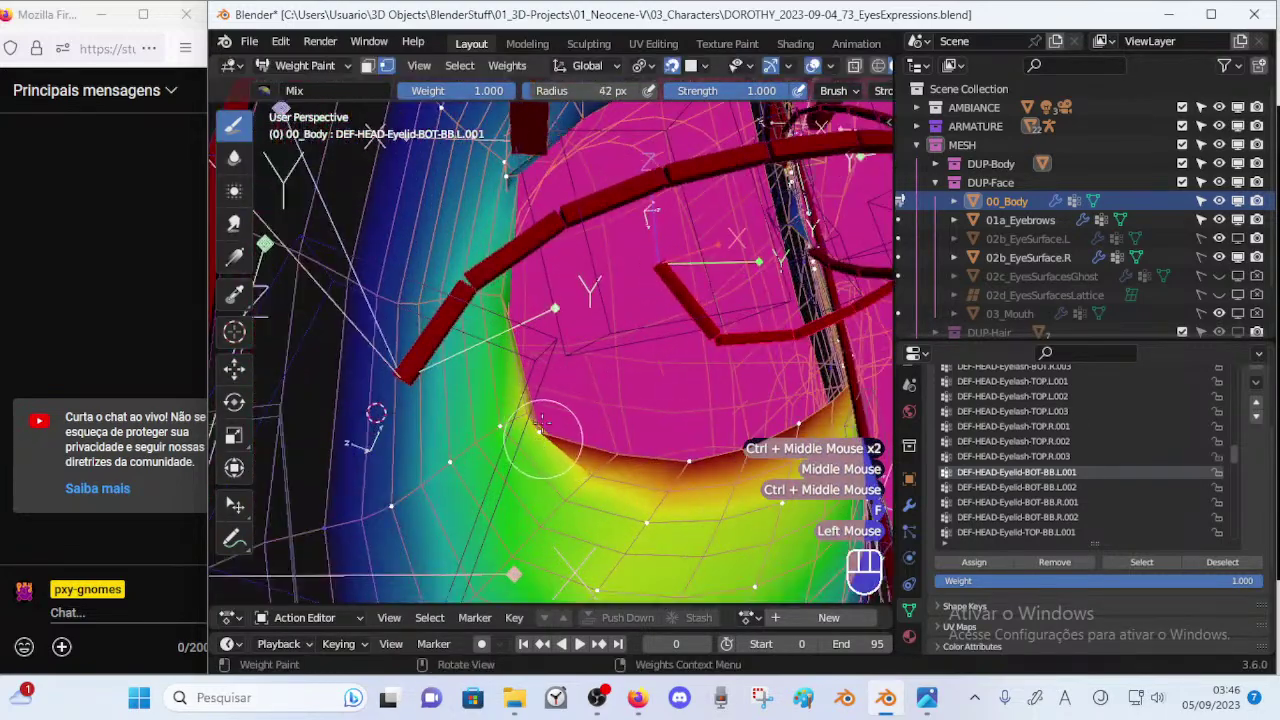
key(f)
click(537, 410)
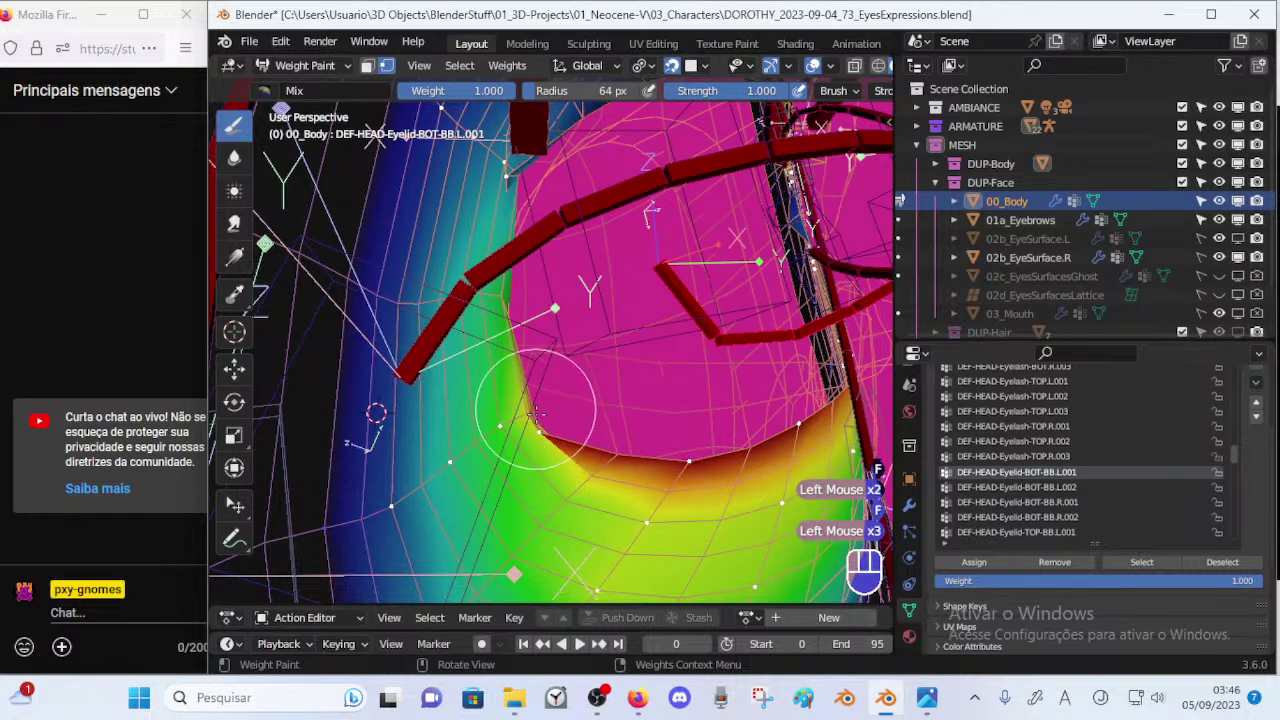
ctrl+middle_drag(544, 296, 548, 372)
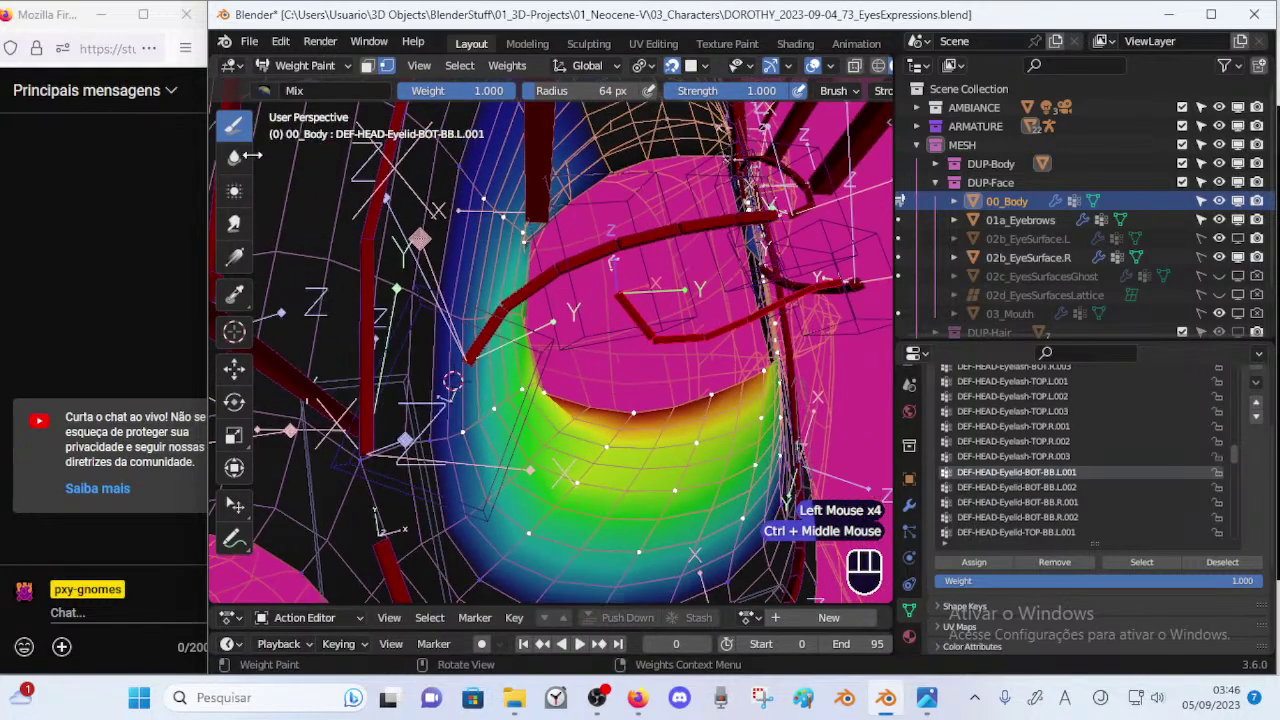
Smear the lower-eyelid weights around the inner corner with a 64 px Smear brush.
click(233, 224)
click(500, 412)
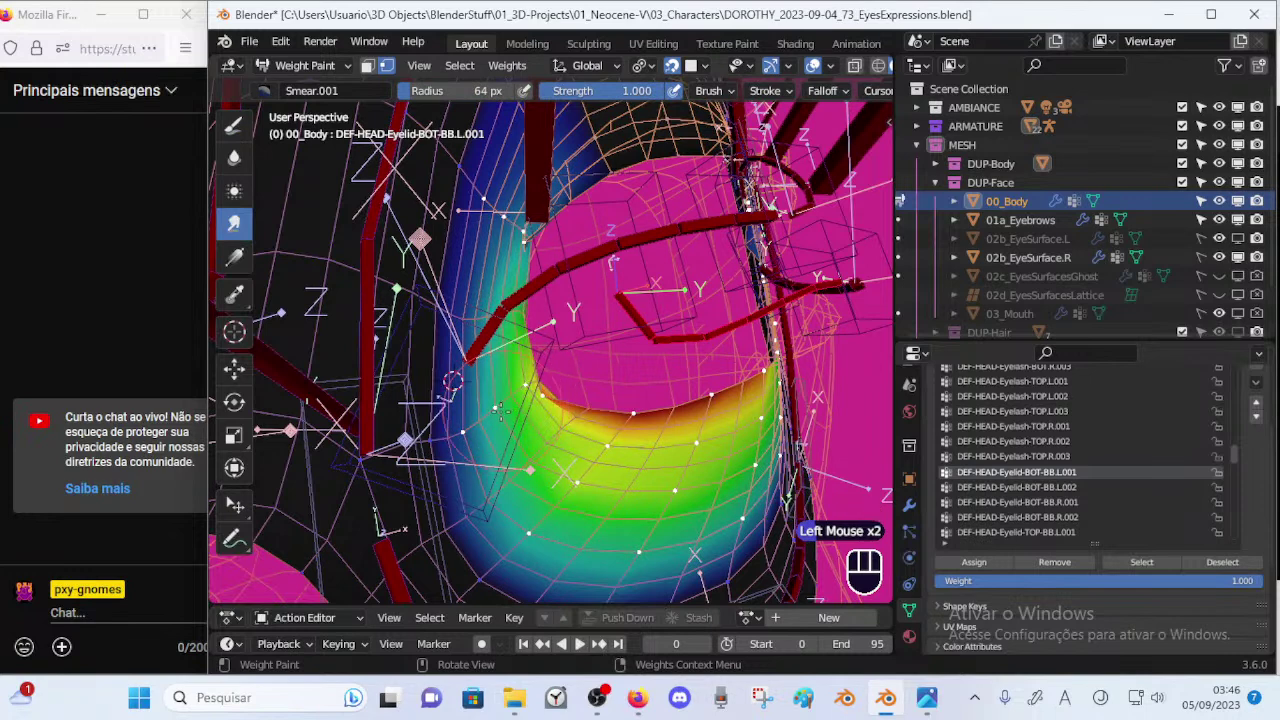
drag(486, 416, 502, 412)
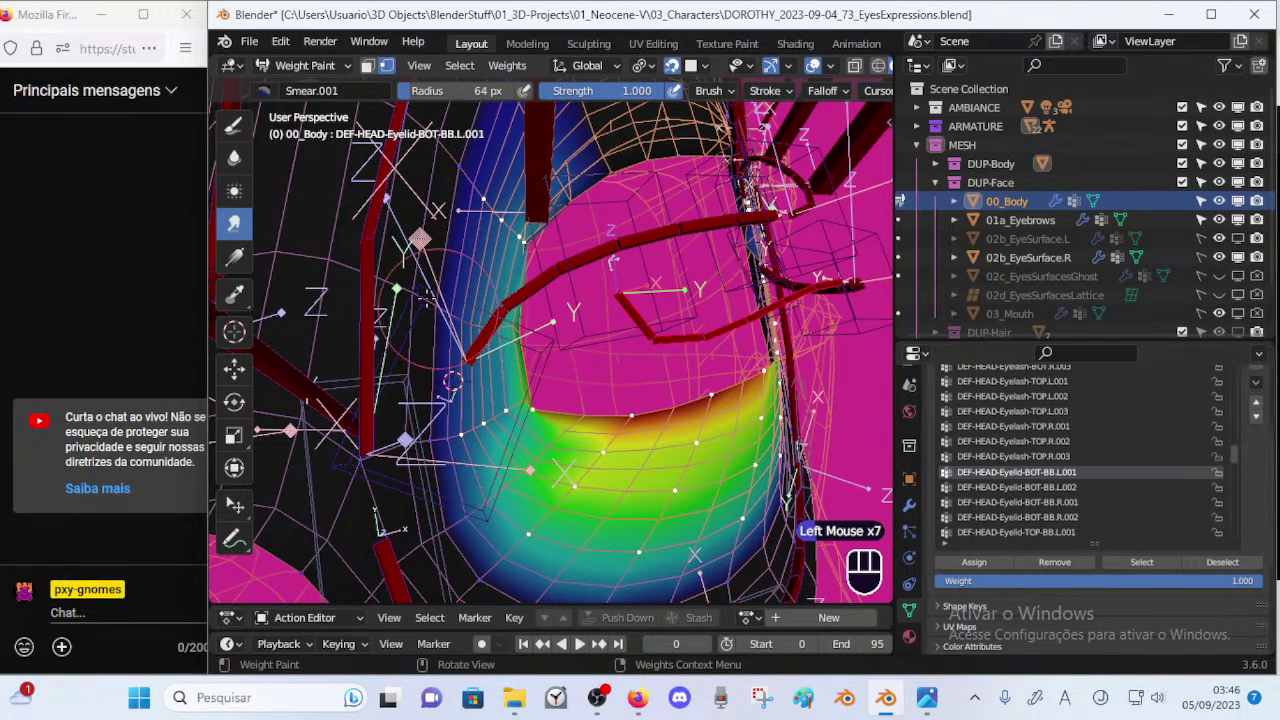
Set the Mix brush radius to 39 px and repaint the weights along the lower lid rim from the inner corner.
click(236, 131)
ctrl+middle_drag(480, 330, 543, 378)
key(f)
click(518, 450)
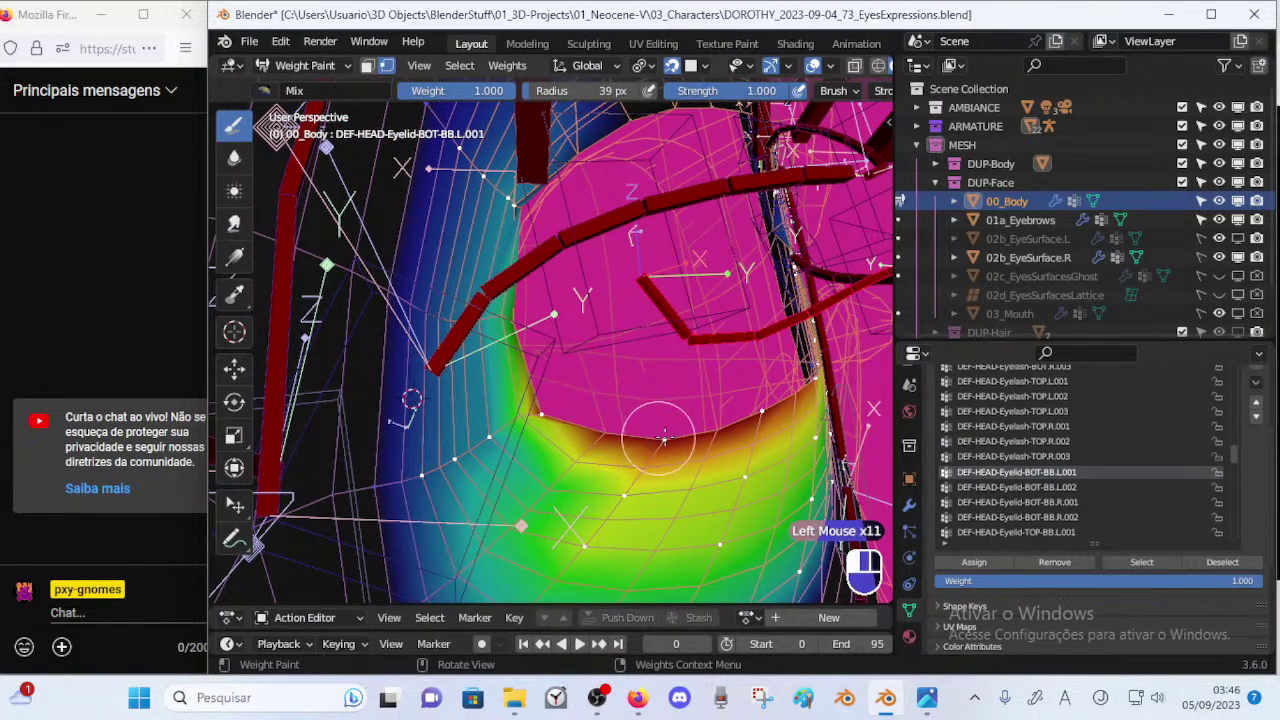
Set the Mix brush weight to 0.533, then try blurring the lower-eyelid weights below the inner corner and undo the last stroke.
key(ctrl+f)
click(490, 447)
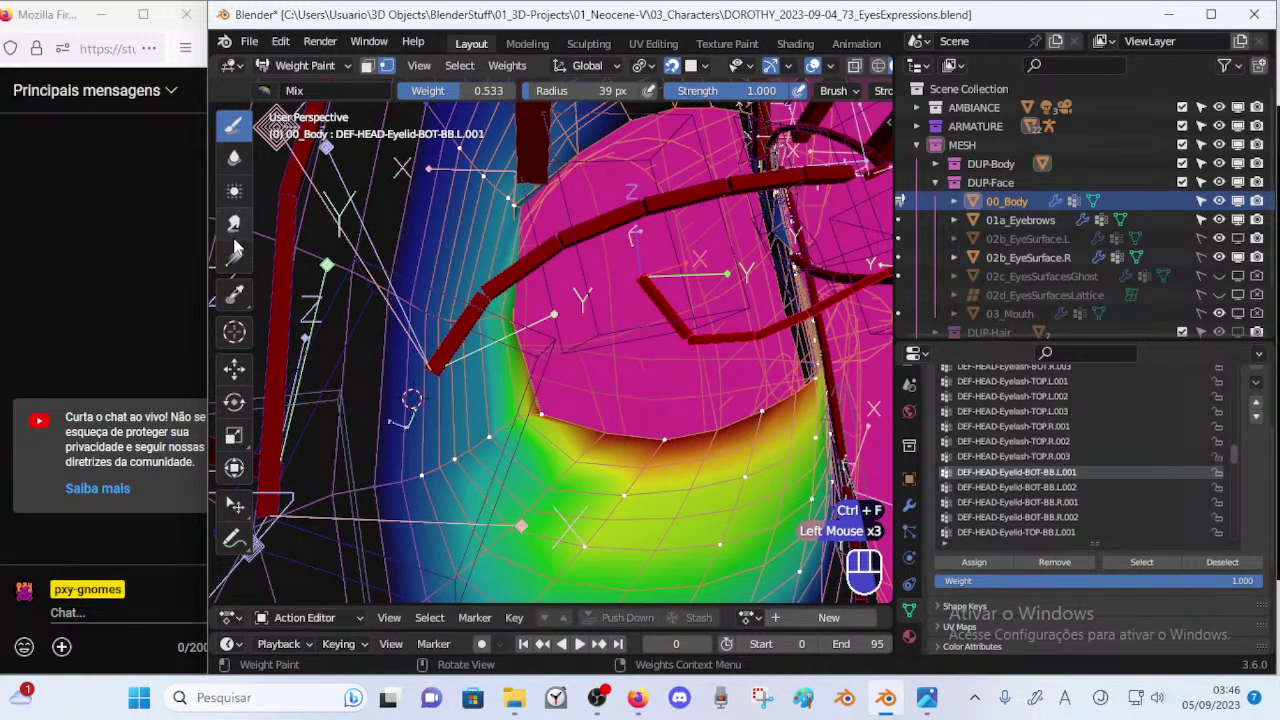
click(234, 157)
key(f)
click(531, 467)
click(508, 478)
key(ctrl+z)
Blur the lower-eyelid weights around the inner corner with a 51 px Blur brush, undoing one stroke along the way.
key(f)
click(508, 491)
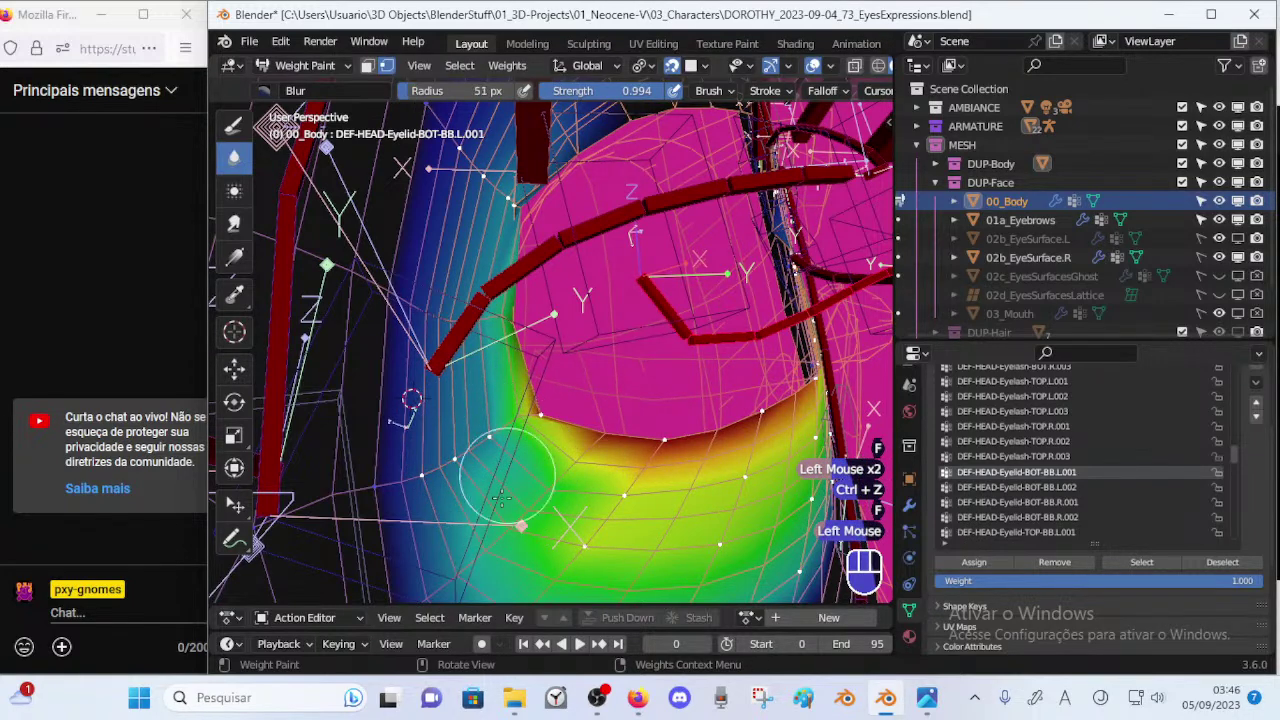
mouse_move(547, 528)
mouse_down()
mouse_move(568, 511)
mouse_move(509, 535)
mouse_up()
middle_click(488, 513)
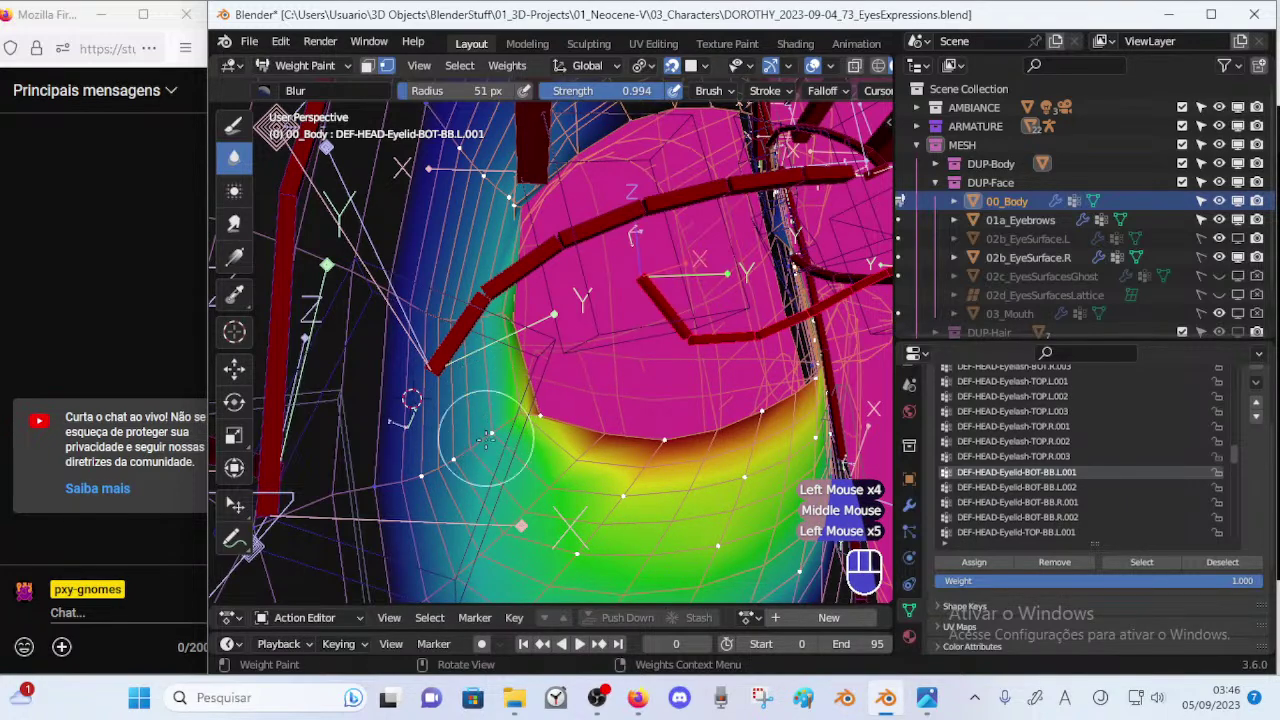
key(ctrl+z)
click(491, 502)
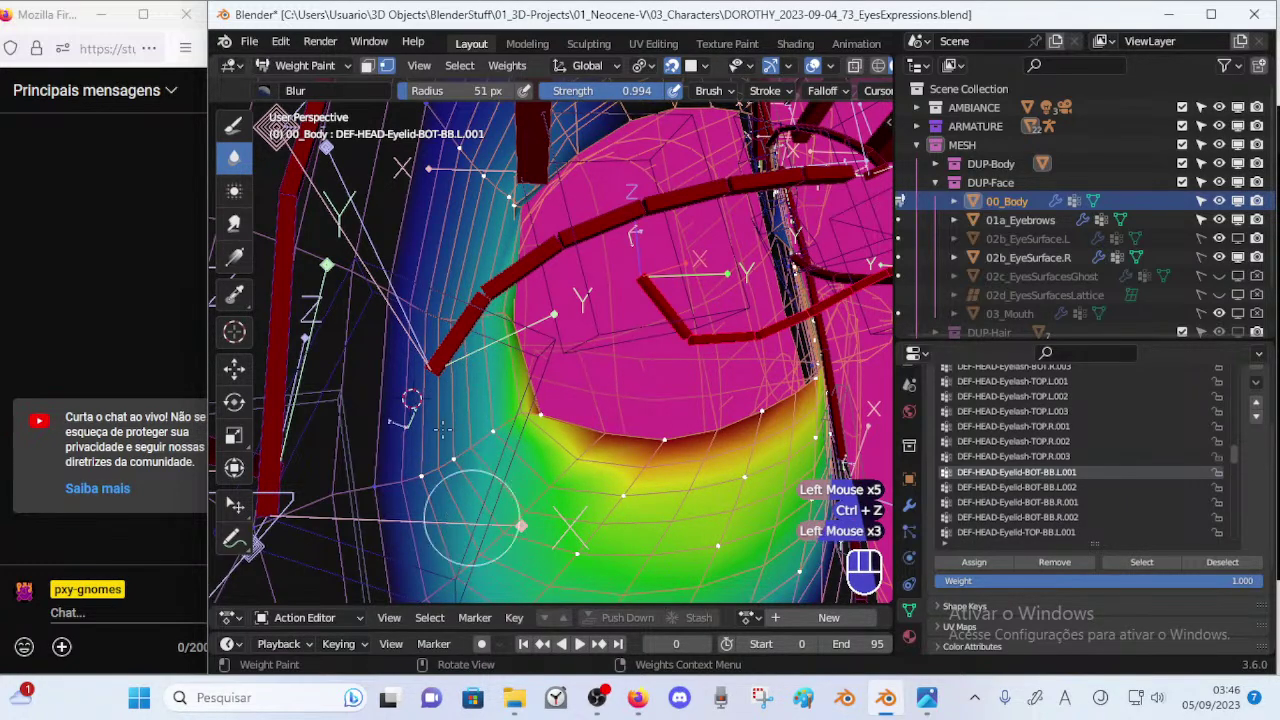
Blur the weights up the inner side of the eye to the upper corner with the 51 px brush.
ctrl+middle_drag(448, 392, 462, 488)
drag(514, 420, 530, 447)
drag(512, 325, 494, 372)
ctrl+middle_drag(499, 394, 492, 310)
drag(474, 390, 469, 310)
mouse_move(479, 356)
shift+middle_down()
mouse_move(498, 459)
mouse_move(489, 447)
shift+middle_up()
drag(550, 317, 526, 343)
drag(552, 318, 523, 343)
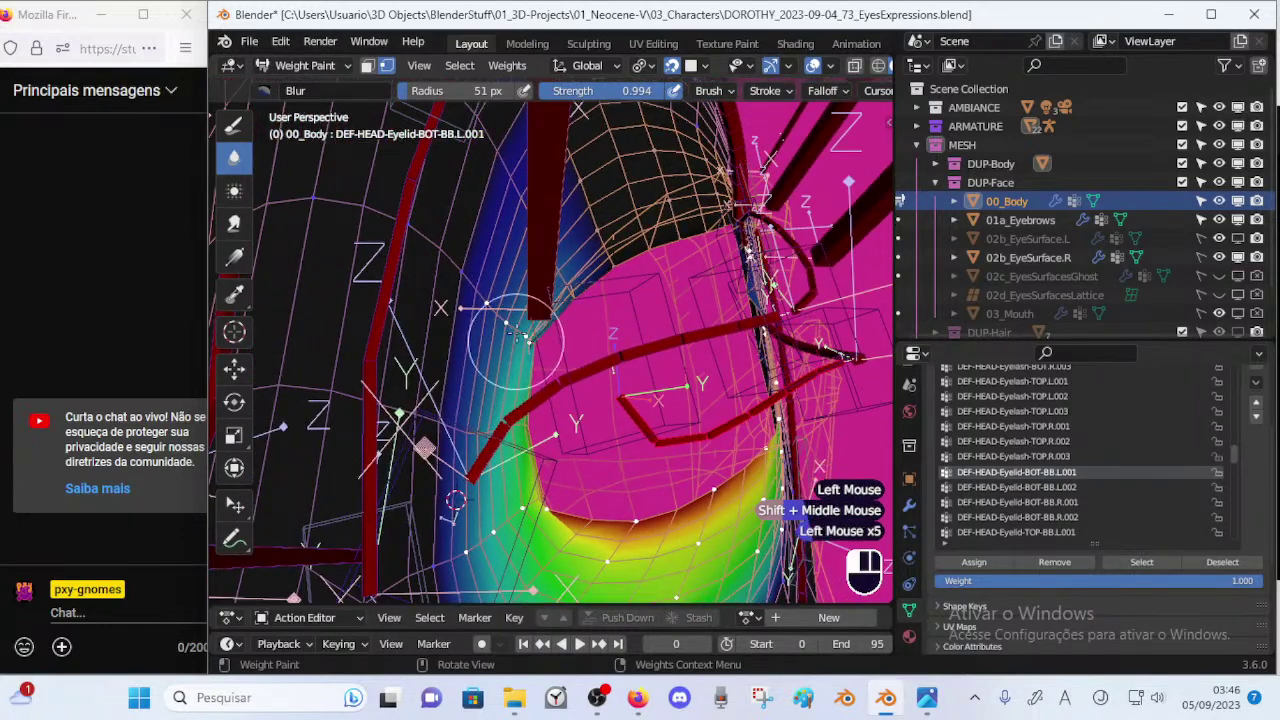
Try dabbing the upper inner-corner rim vertex with a 23 px Mix brush at weight 0.533, and undo it.
ctrl+middle_drag(526, 366, 573, 339)
click(234, 125)
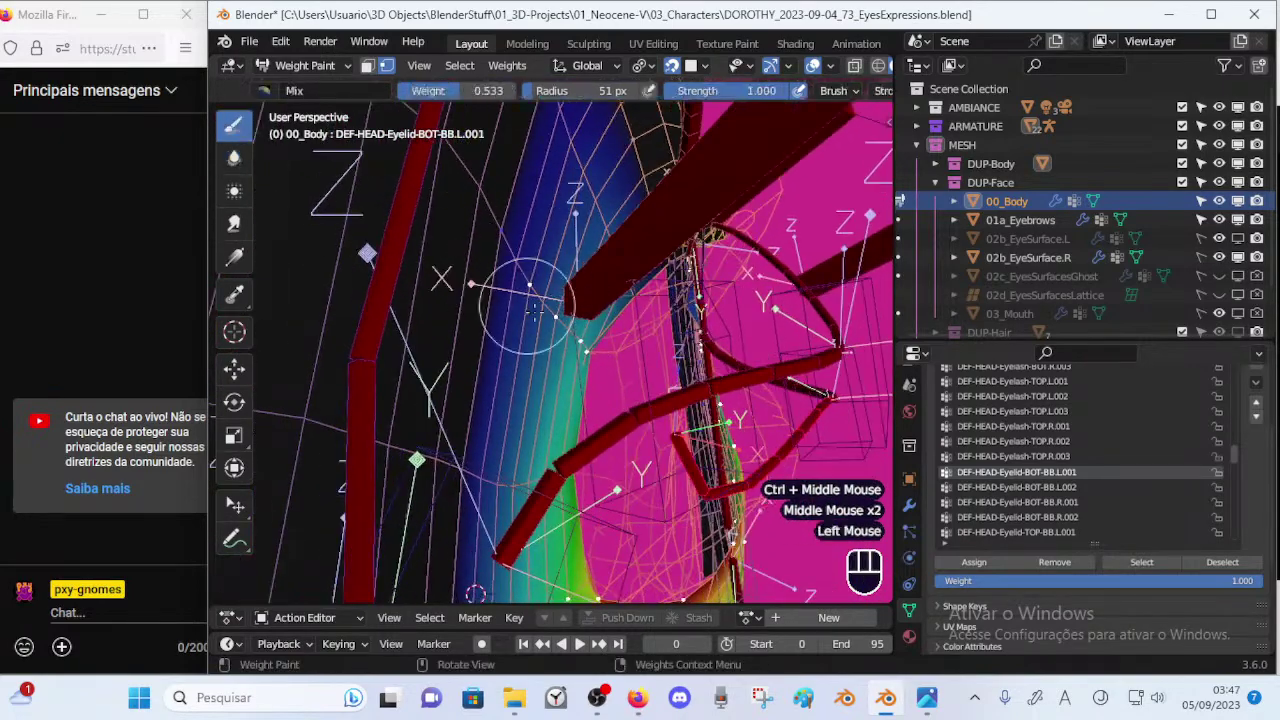
key(f)
click(586, 354)
click(588, 352)
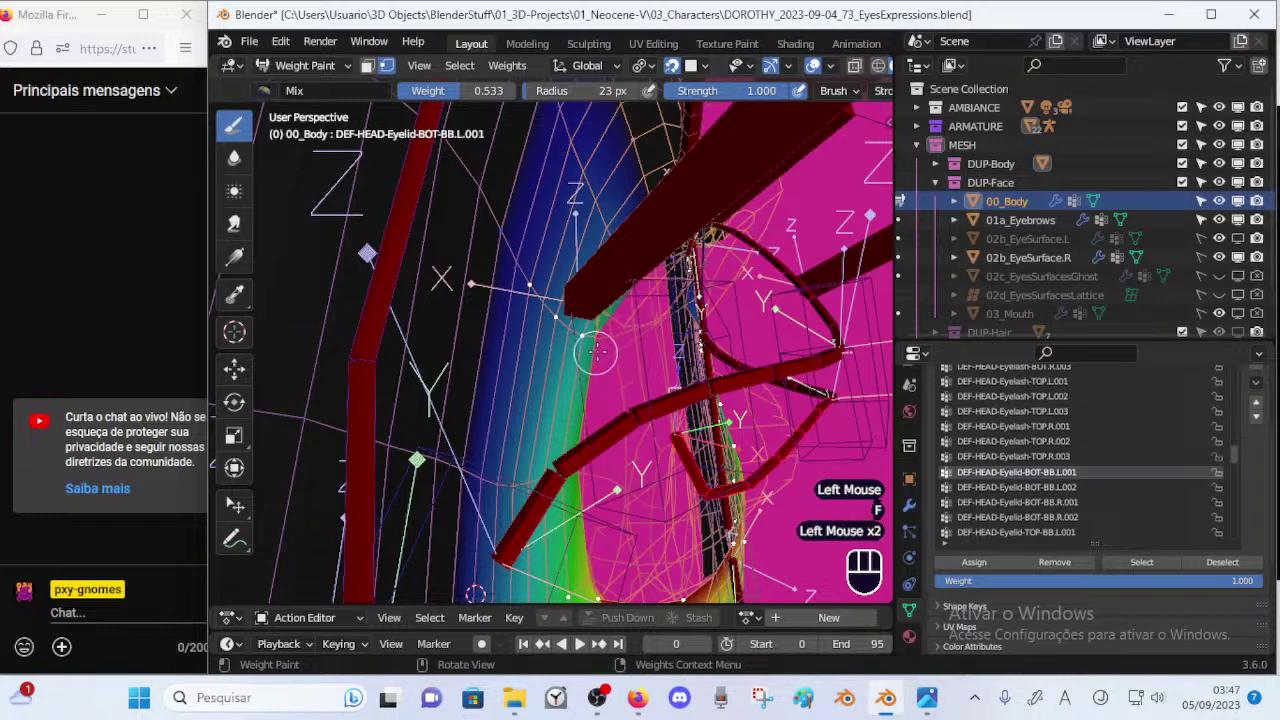
key(ctrl+z)
Repaint the upper inner-corner rim vertices with a 16 px Mix brush, raising its weight from 0.170 through 0.279 to 0.388.
key(f)
key(ctrl+f)
click(574, 350)
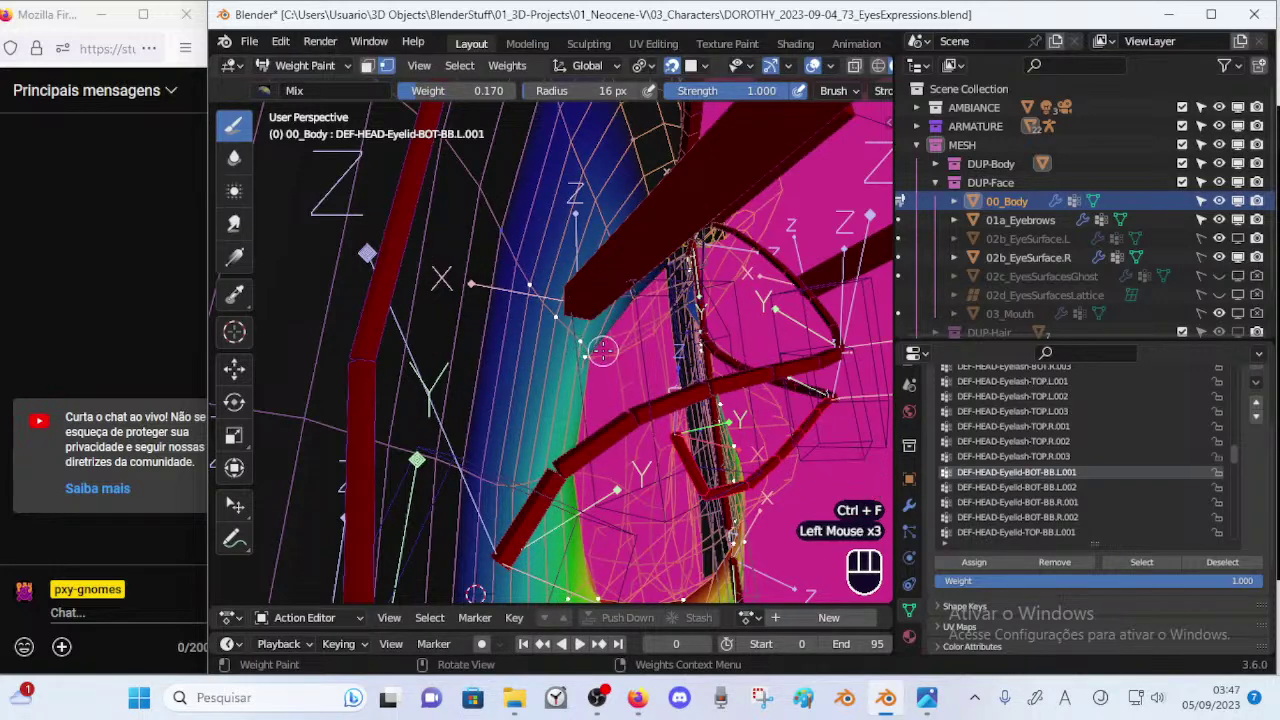
key(ctrl+f)
click(596, 355)
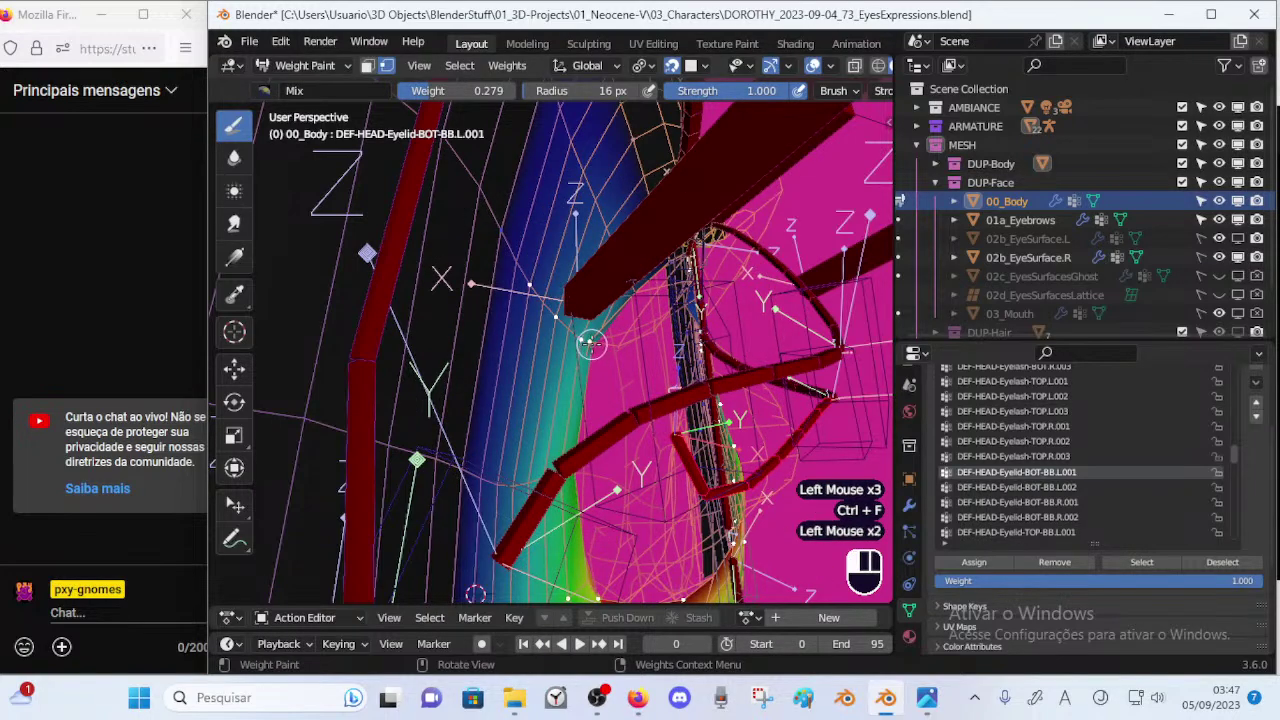
key(ctrl+f)
click(598, 336)
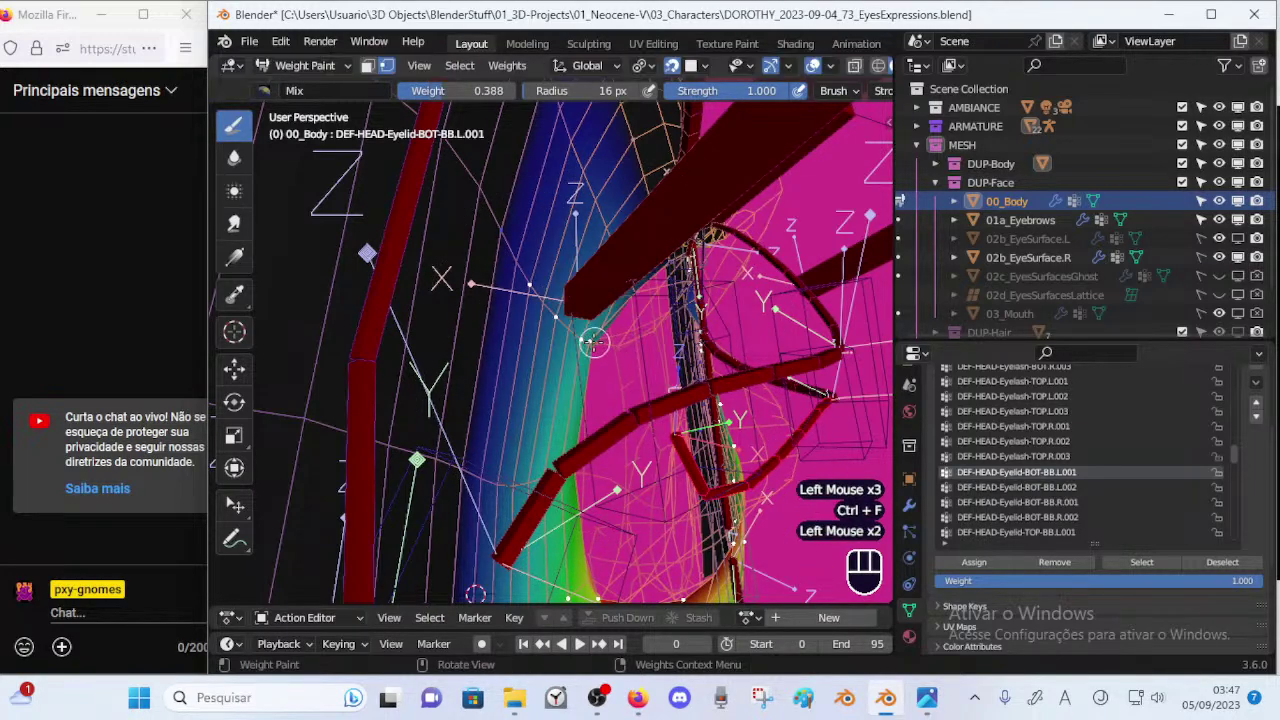
Check the lower eyelid's weights from several angles and save the file.
ctrl+middle_drag(615, 333, 612, 375)
mouse_move(612, 375)
middle_down()
mouse_move(514, 366)
mouse_move(523, 385)
mouse_move(622, 376)
middle_up()
middle_drag(575, 366, 606, 364)
middle_drag(606, 364, 542, 357)
mouse_move(625, 350)
middle_down()
mouse_move(591, 346)
mouse_move(611, 335)
mouse_move(603, 371)
mouse_move(630, 375)
mouse_move(567, 396)
mouse_move(586, 318)
middle_up()
key(Tab)
key(Tab)
key(ctrl+s)
Blur the lower-eyelid weights from the lid's lower edge up to the outer corner with a 43 px Blur brush.
middle_drag(569, 390, 622, 366)
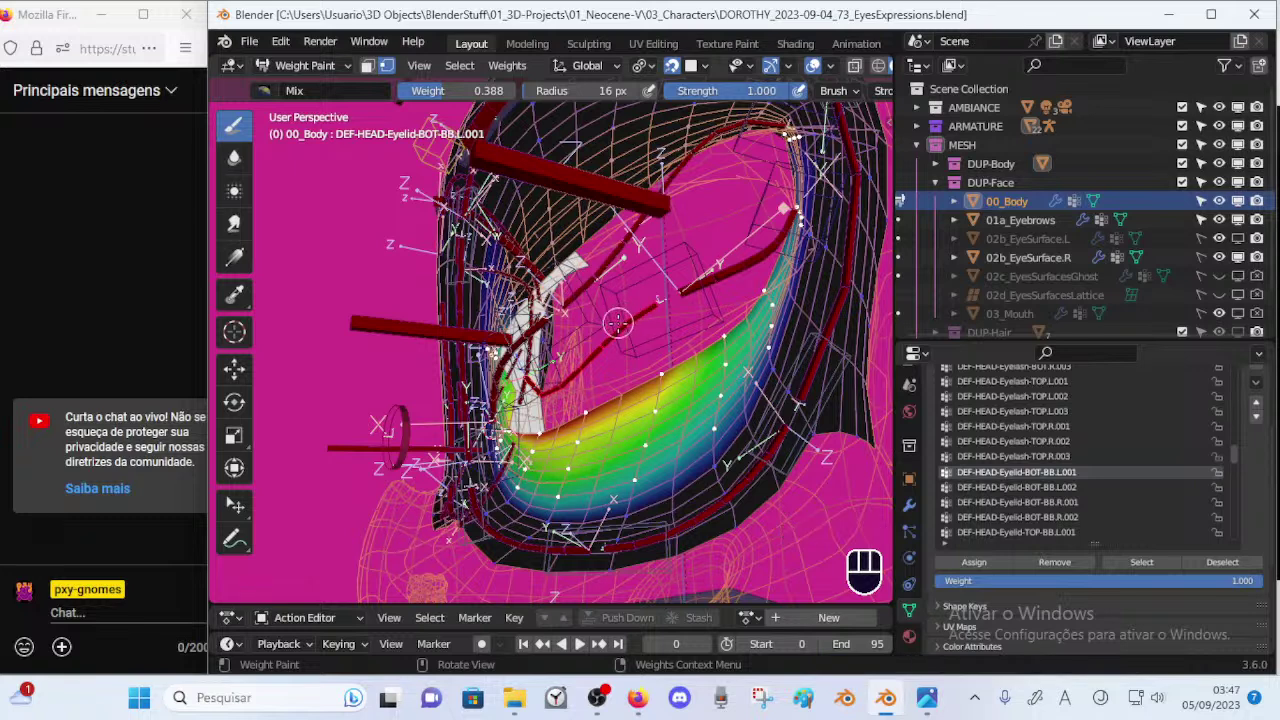
click(237, 165)
key(f)
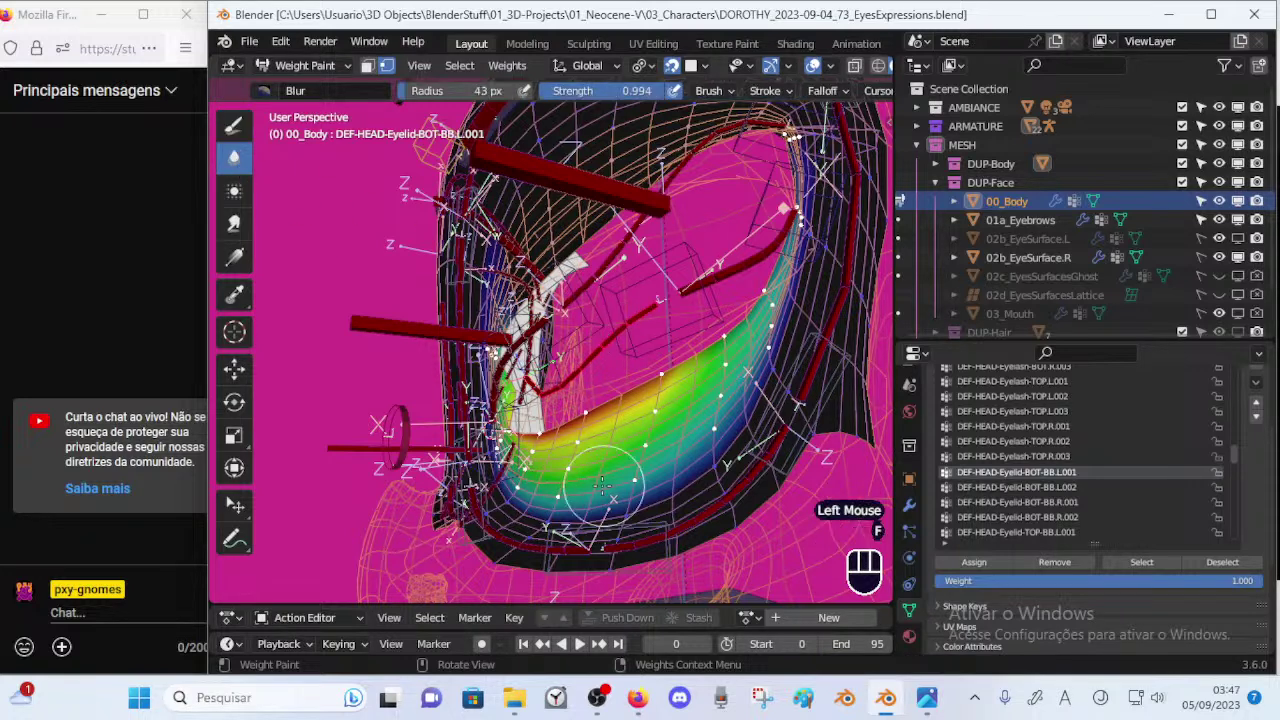
click(640, 486)
click(572, 473)
click(631, 474)
click(688, 422)
click(700, 412)
drag(734, 352, 760, 304)
shift+middle_drag(760, 304, 646, 422)
mouse_move(652, 422)
mouse_down()
mouse_move(697, 305)
mouse_move(683, 322)
mouse_up()
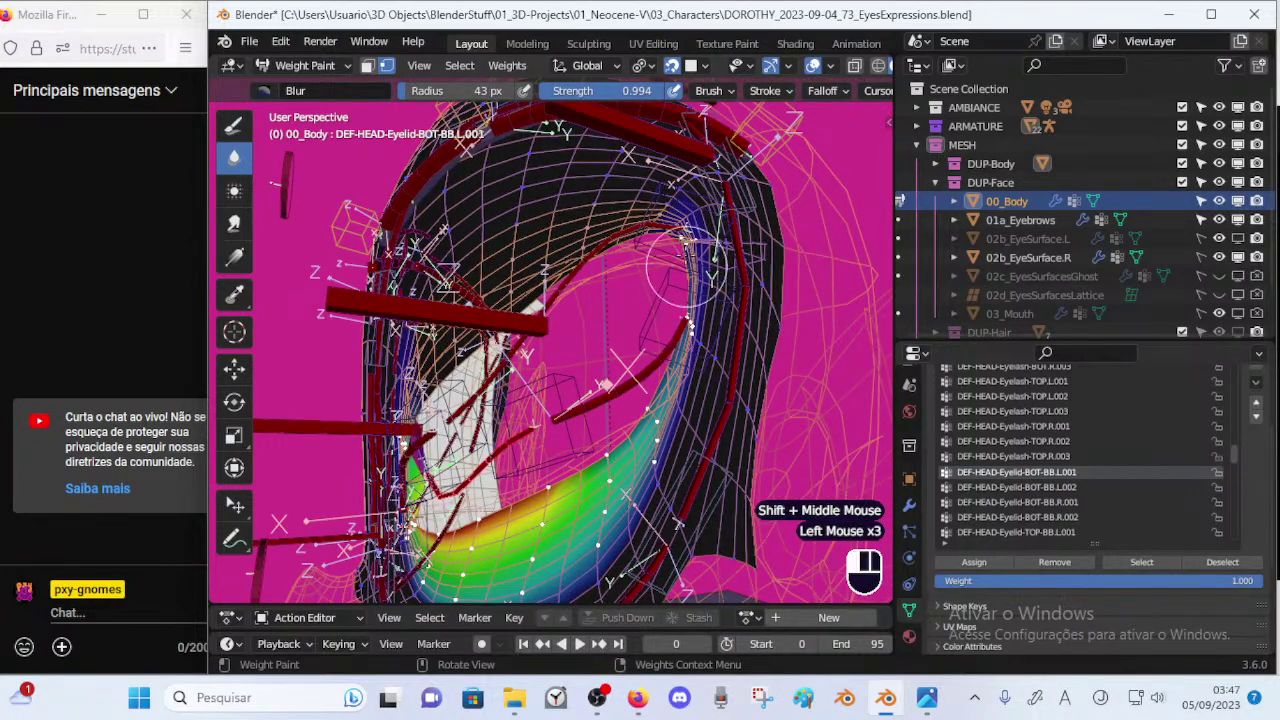
drag(685, 275, 661, 212)
Smooth the weight gradient along the whole lower lid with further 43 px Blur strokes.
middle_drag(607, 444, 640, 446)
mouse_move(635, 447)
mouse_down()
mouse_move(570, 482)
mouse_move(680, 400)
mouse_up()
drag(580, 472, 692, 382)
mouse_move(602, 487)
mouse_down()
mouse_move(616, 488)
mouse_move(676, 410)
mouse_up()
mouse_move(595, 521)
shift+middle_down()
mouse_move(634, 460)
mouse_move(635, 512)
shift+middle_up()
drag(635, 514, 523, 534)
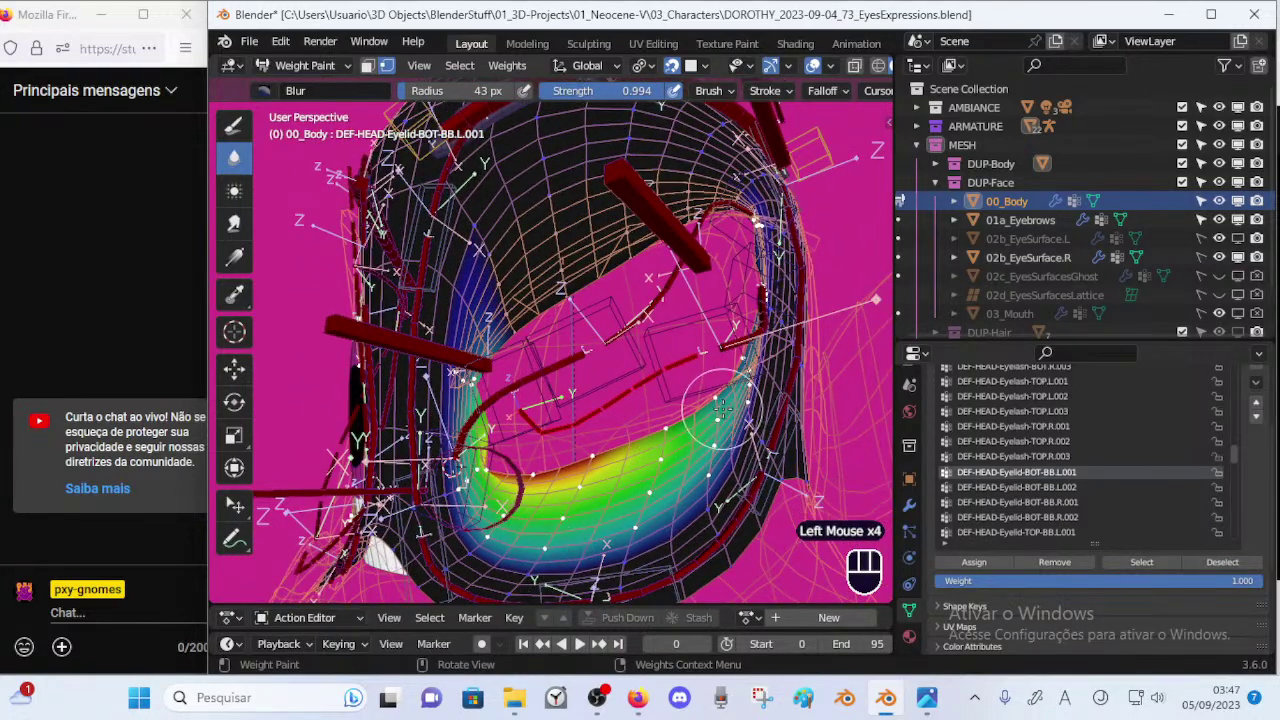
Disable vertex selection masking, make DEF-HEAD-Eyelid-BOT-BB.L.002 the active bone, and enable masking again.
key(p)
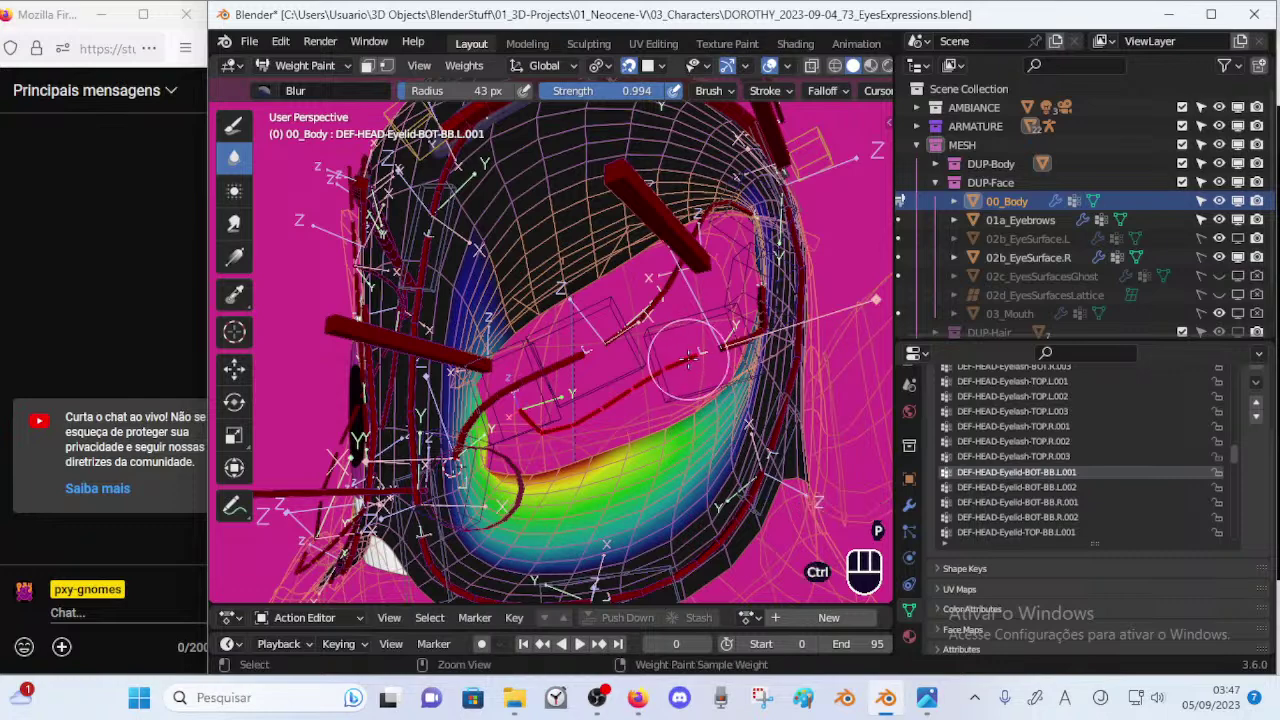
middle_drag(690, 360, 522, 489)
ctrl+click(715, 366)
key(p)
Blur the DEF-HEAD-Eyelid-BOT-BB.L.002 weights along the lower lid from the inner side to the outer corner.
mouse_move(493, 485)
mouse_down()
mouse_move(500, 469)
mouse_move(508, 477)
mouse_up()
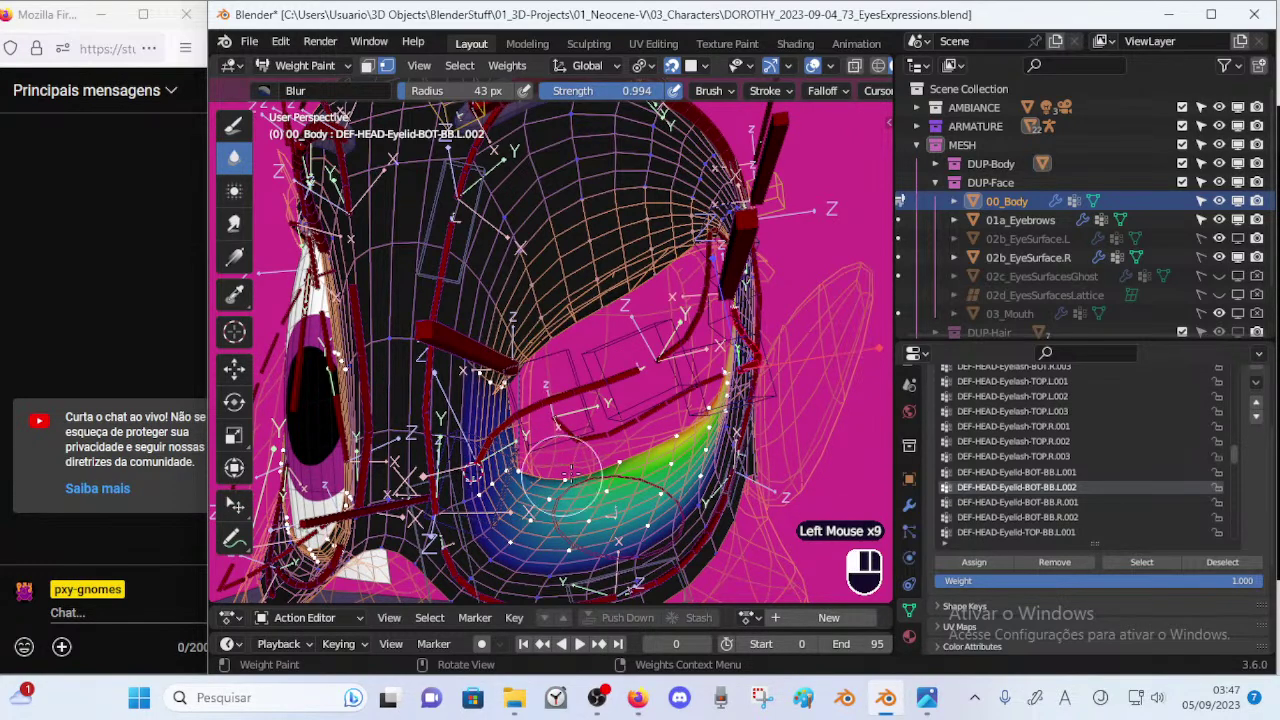
middle_drag(675, 468, 675, 480)
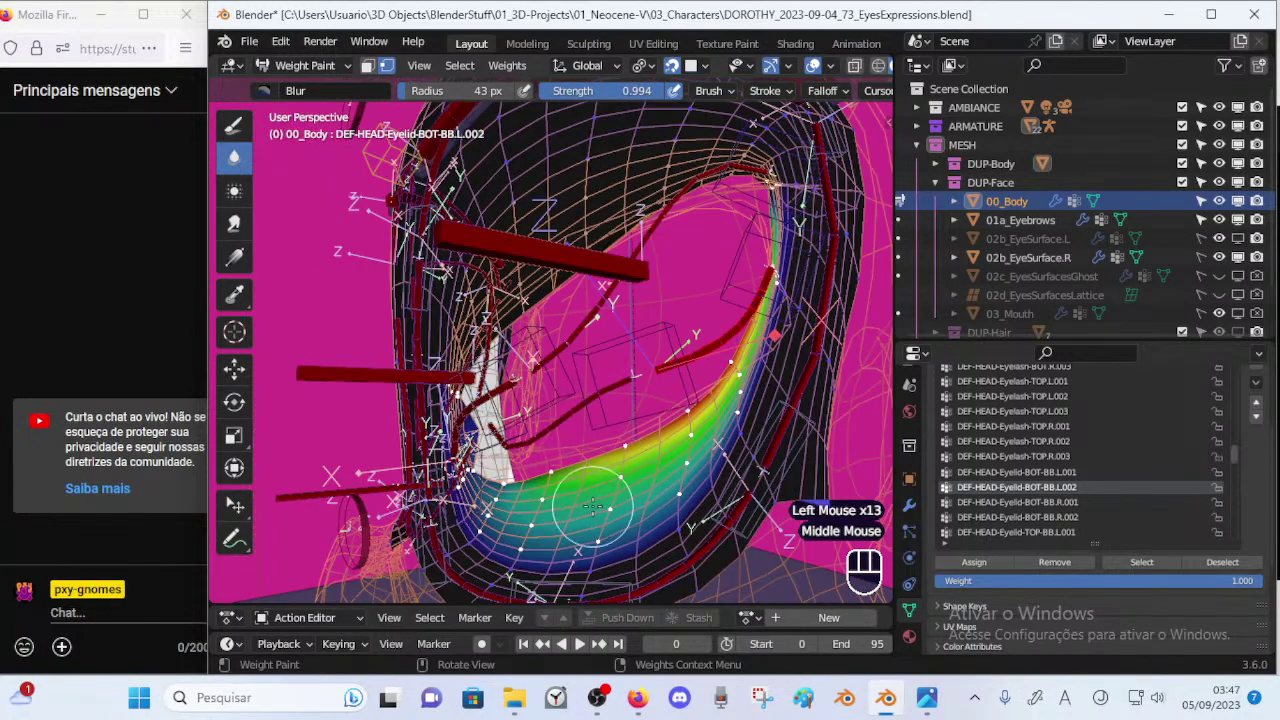
click(675, 485)
click(675, 485)
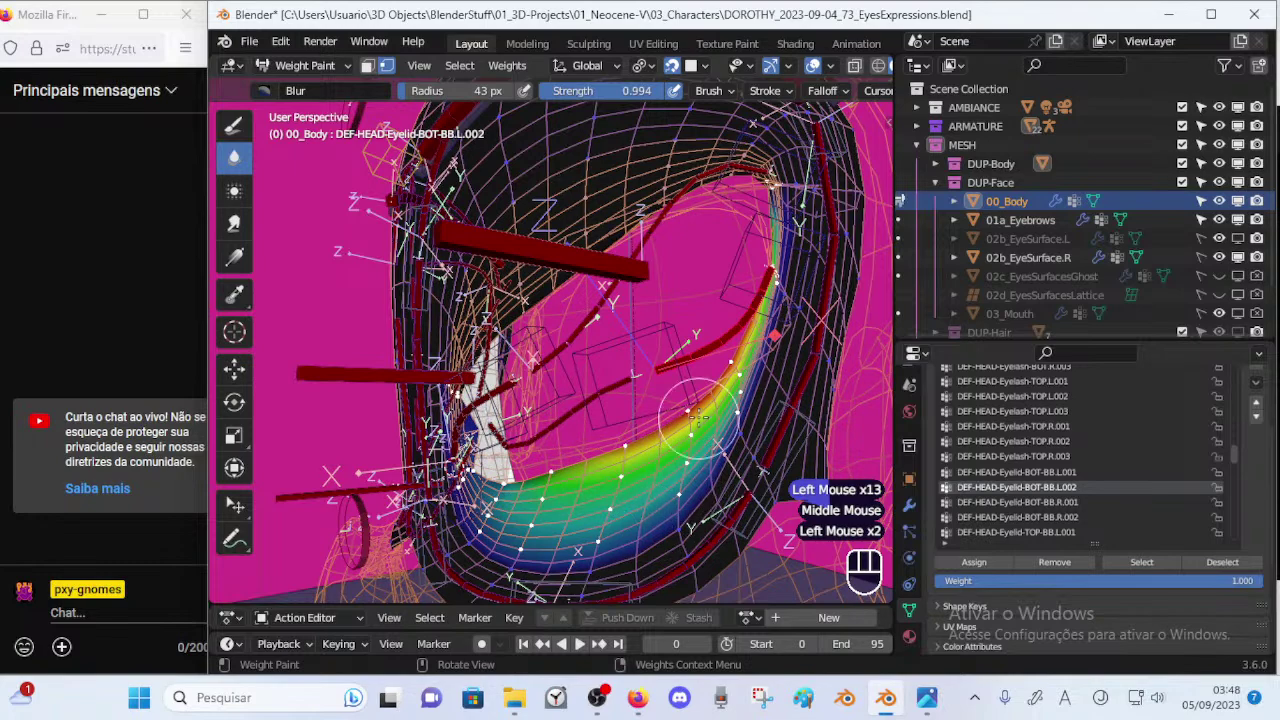
middle_drag(688, 428, 694, 416)
shift+middle_drag(740, 265, 720, 263)
click(716, 222)
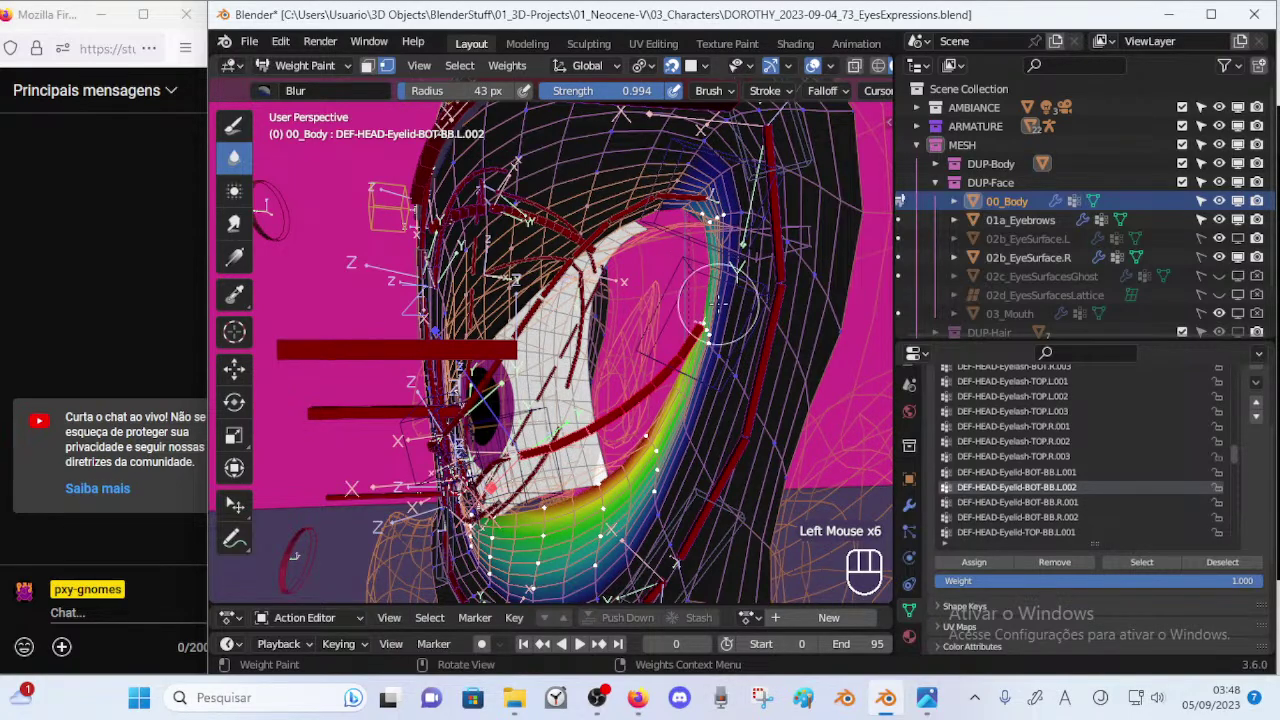
Blur the DEF-HEAD-Eyelid-BOT-BB.L.002 weights at the inner eye corner with the 43 px brush.
middle_drag(716, 297, 788, 272)
middle_drag(672, 312, 728, 244)
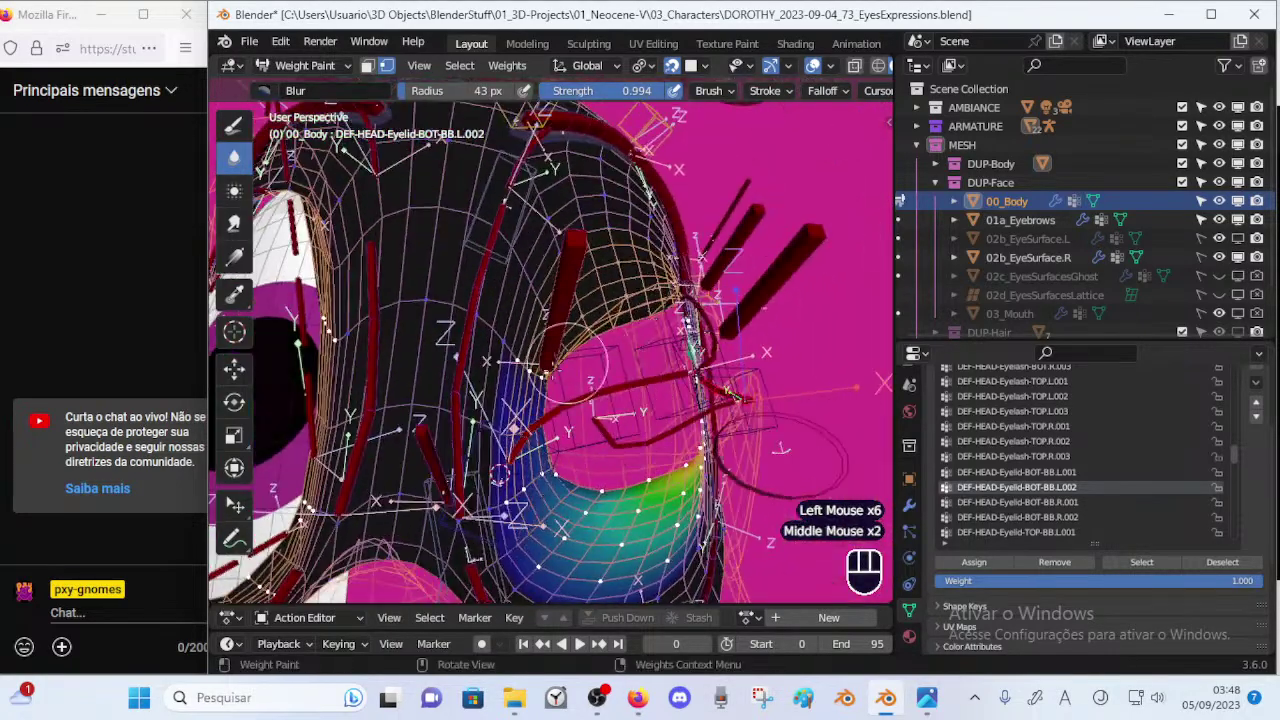
middle_drag(548, 392, 513, 390)
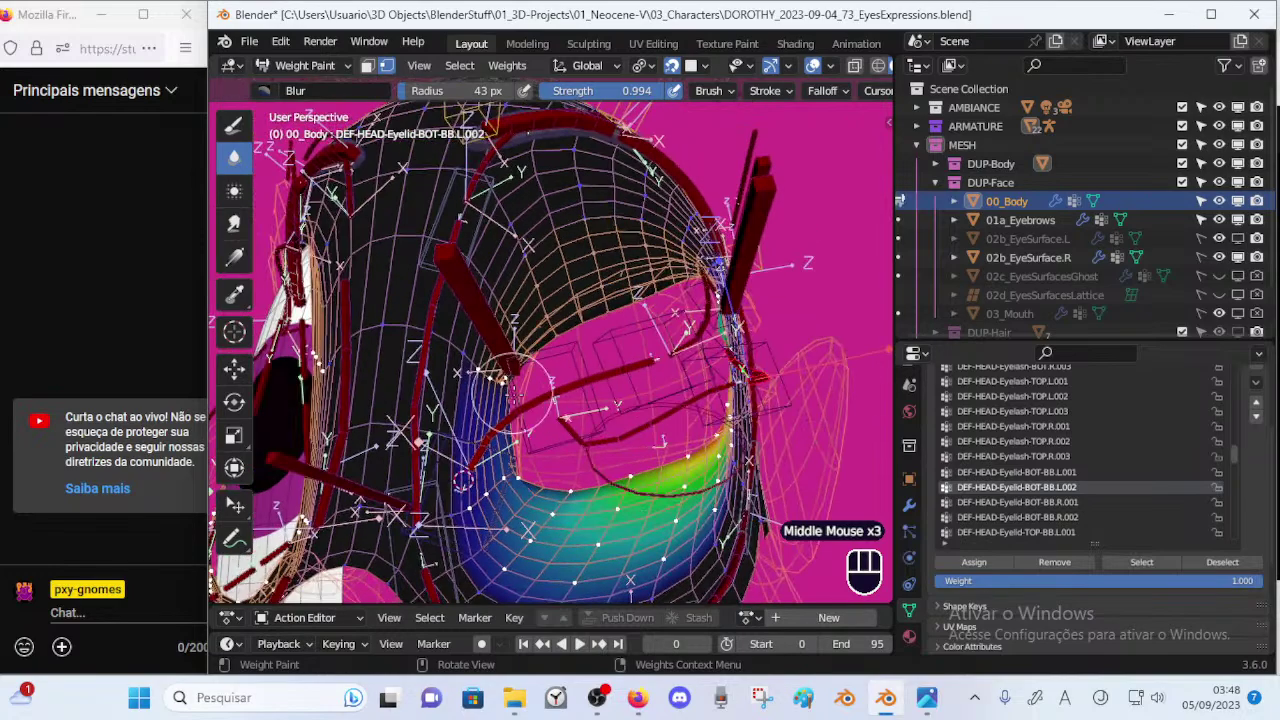
click(512, 455)
mouse_move(512, 455)
middle_down()
mouse_move(534, 478)
mouse_move(500, 385)
mouse_move(520, 400)
mouse_move(525, 375)
middle_up()
middle_drag(525, 375, 560, 388)
middle_drag(560, 388, 583, 362)
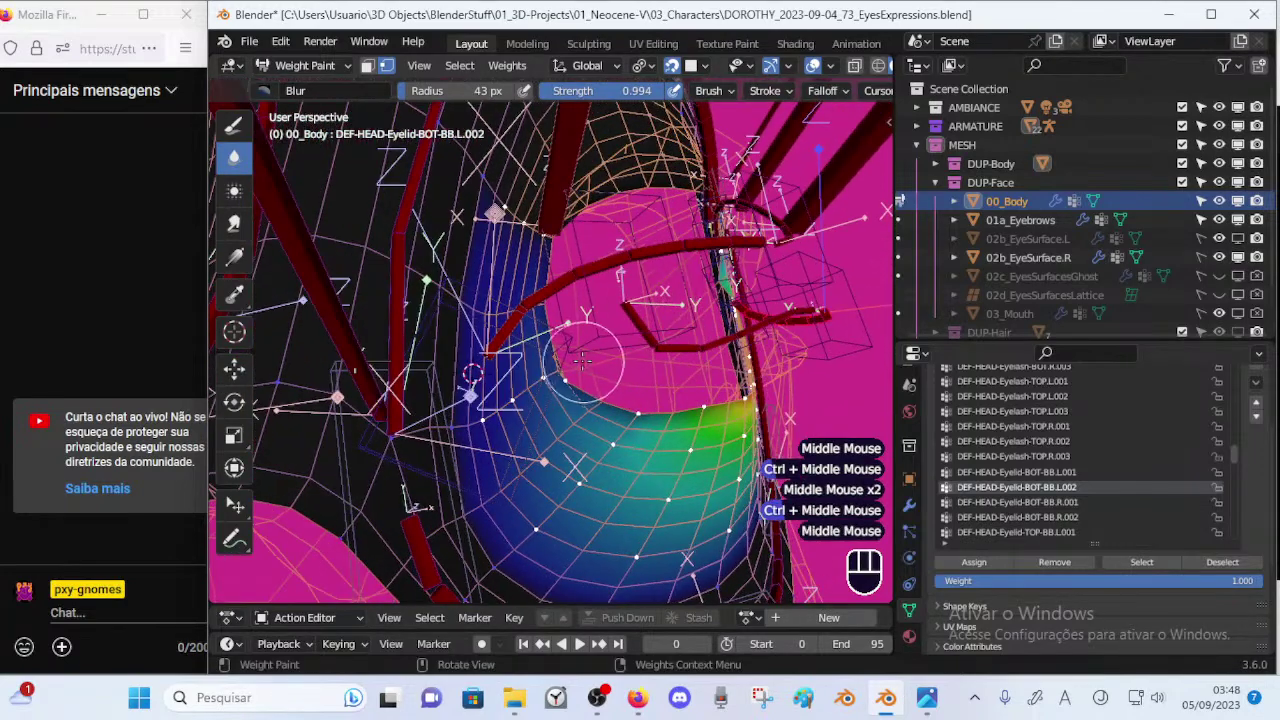
Try reshaping the inner-corner rim with the Smear brush and the Mix brush at weight 0.388, undoing the strokes.
click(231, 224)
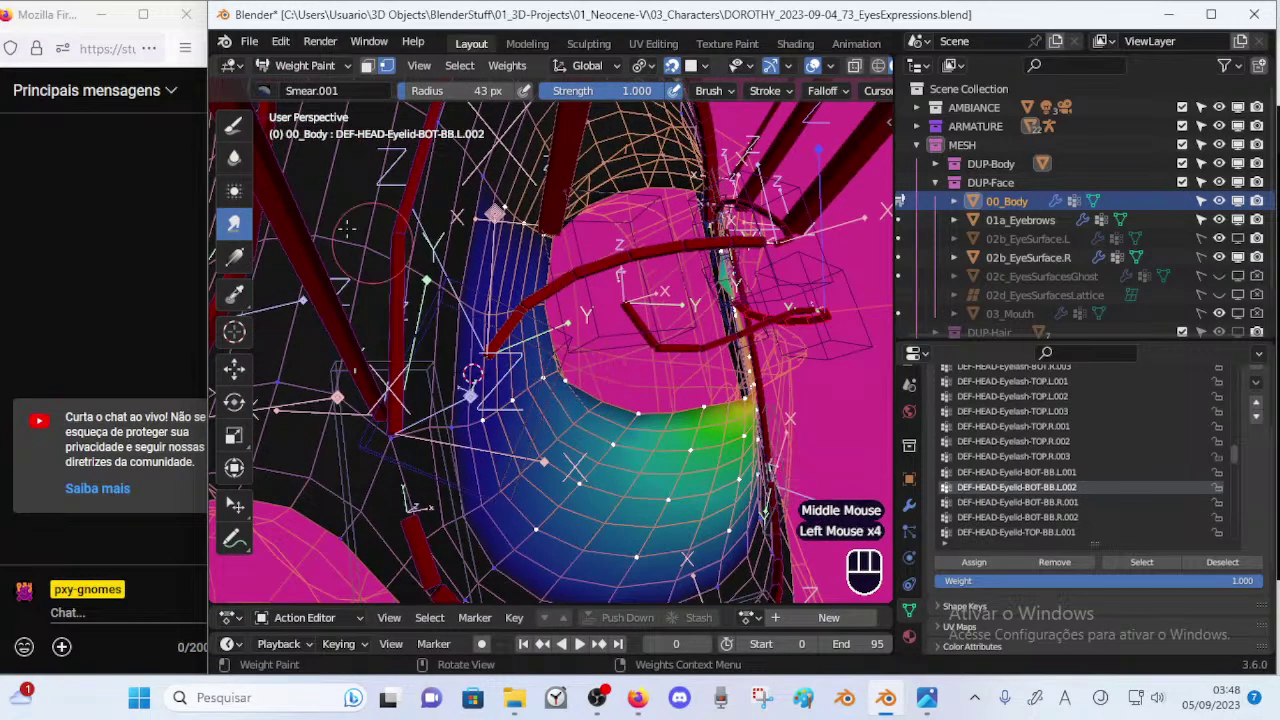
click(233, 133)
key(ctrl+z)
click(572, 377)
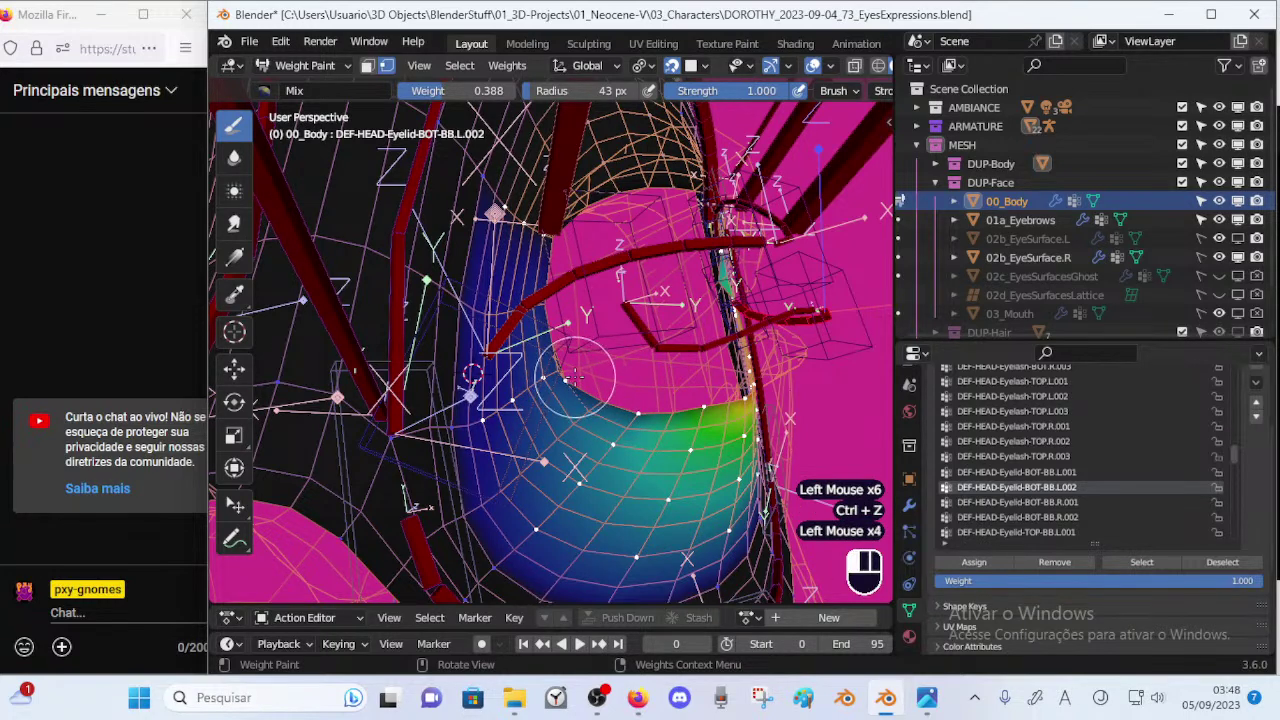
key(ctrl+z)
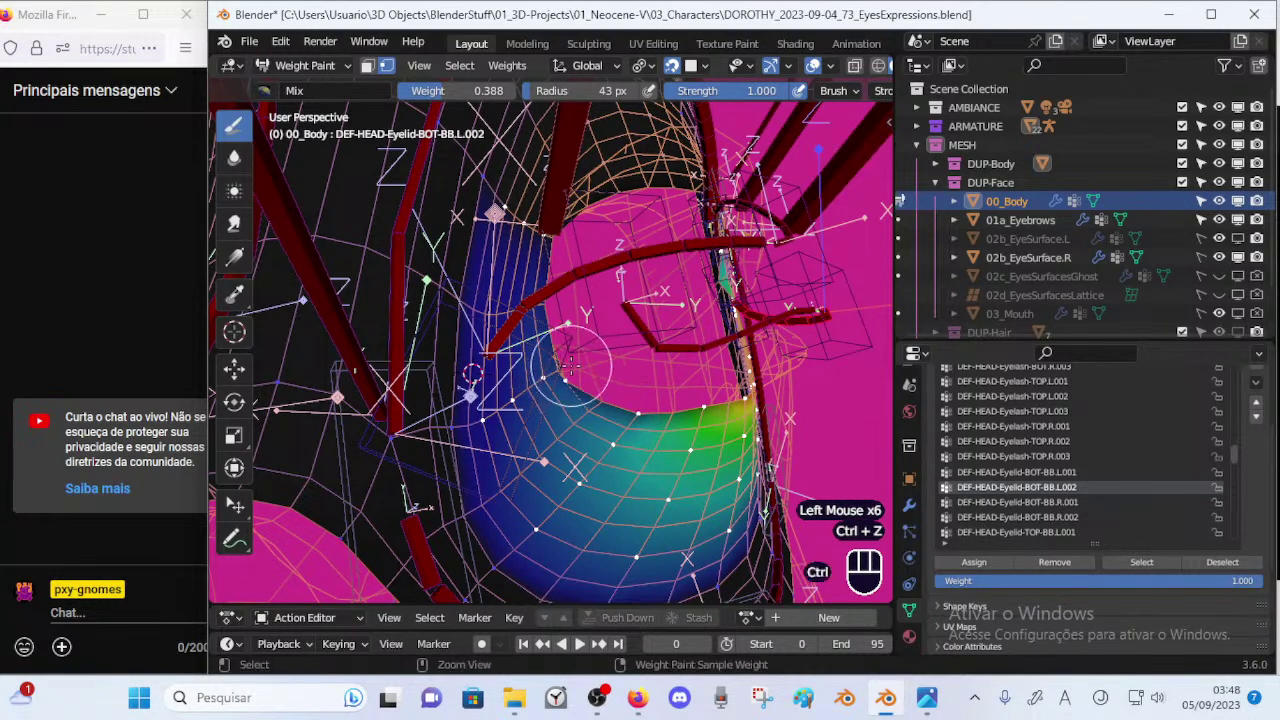
Set the Mix brush weight to 0.158 and dab the inner-corner rim vertex of the lower lid.
key(ctrl+f)
click(569, 367)
click(568, 381)
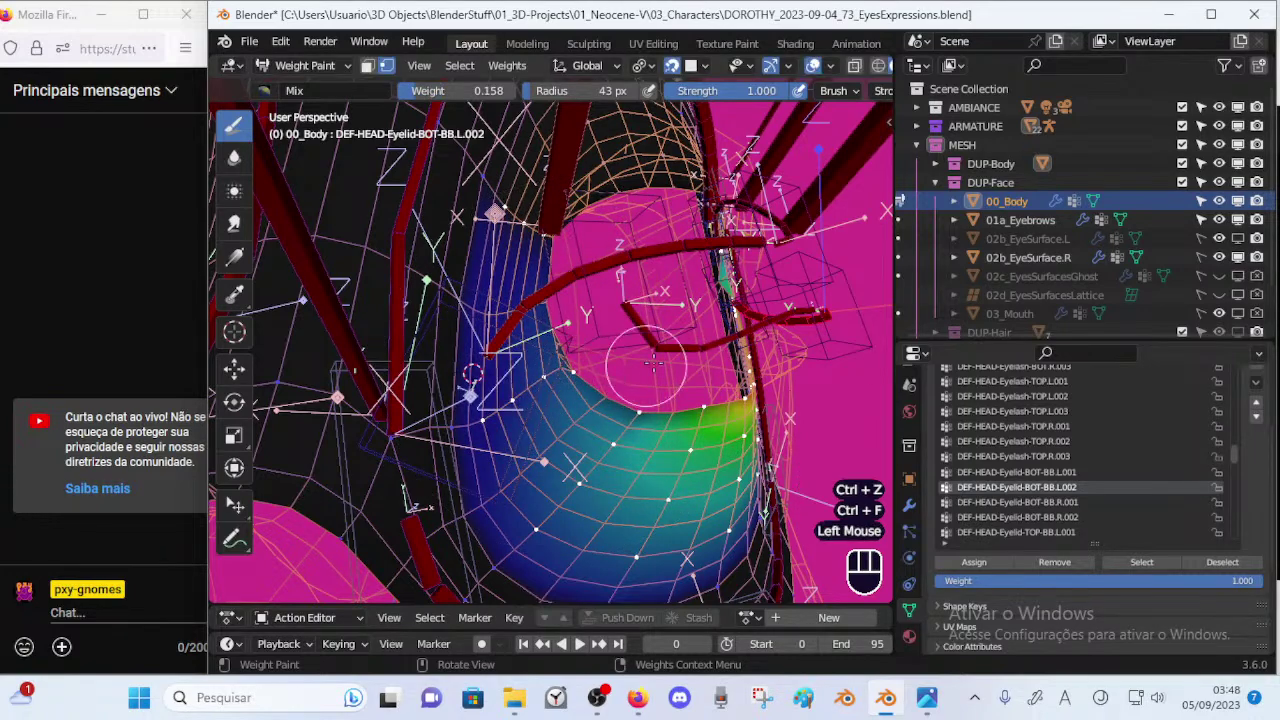
Paint the lower rim vertex beside the inner corner, readjusting the Mix brush weight between dabs.
middle_drag(640, 367, 548, 410)
click(545, 413)
key(ctrl+f)
click(543, 411)
click(540, 410)
click(537, 408)
key(ctrl+f)
click(556, 407)
click(541, 407)
key(ctrl+f)
click(547, 407)
click(530, 411)
Try painting the same lower rim vertex at Mix weight 0.721 and undo the strokes.
key(ctrl+f)
click(537, 396)
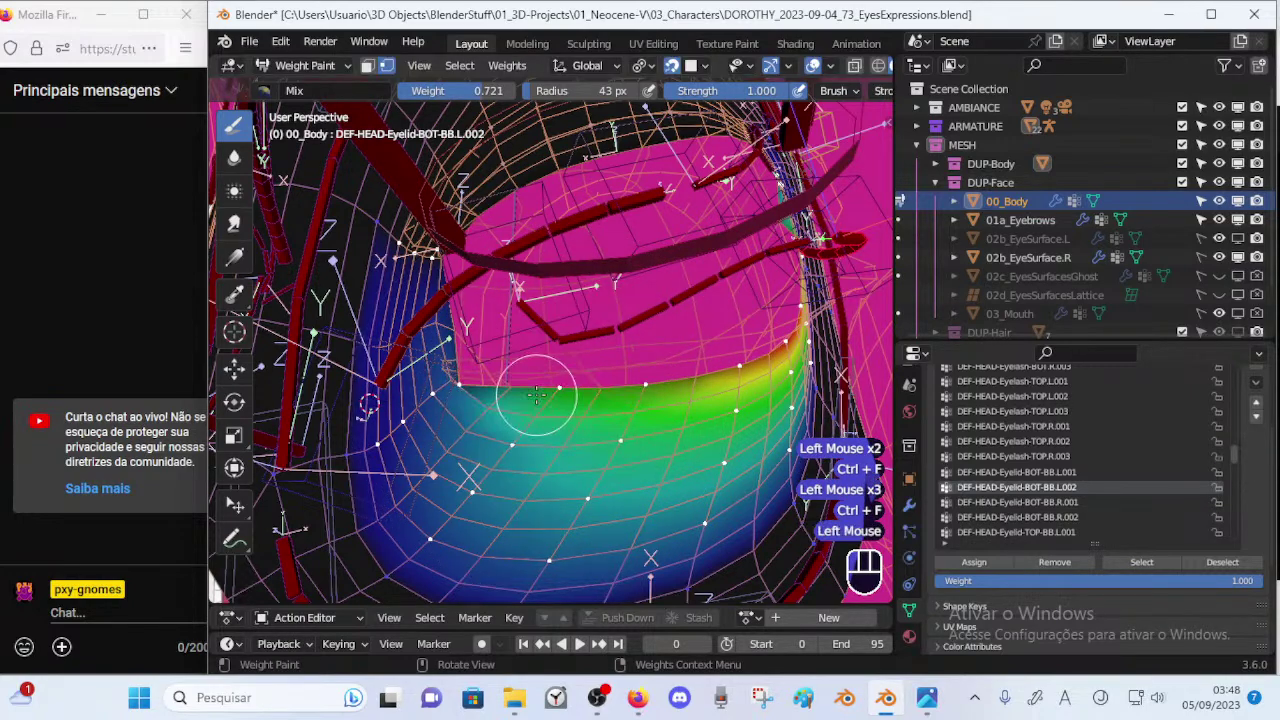
key(ctrl+z)
click(539, 410)
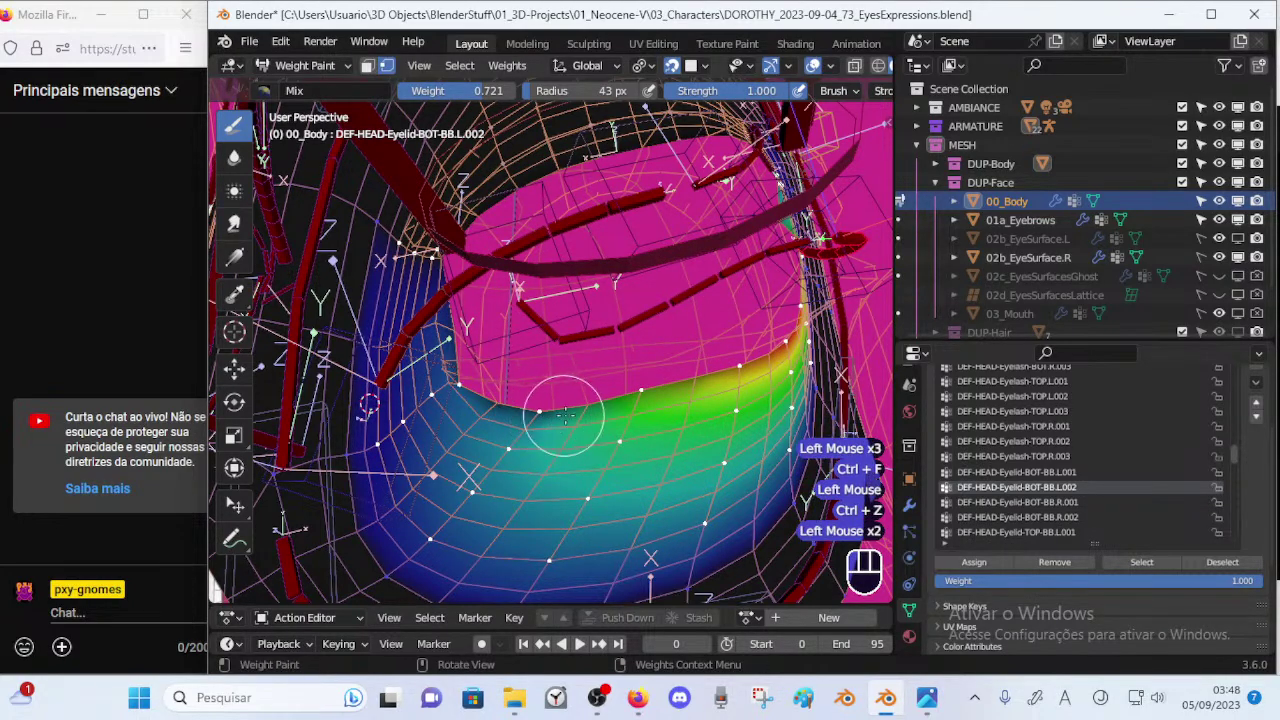
key(ctrl+z)
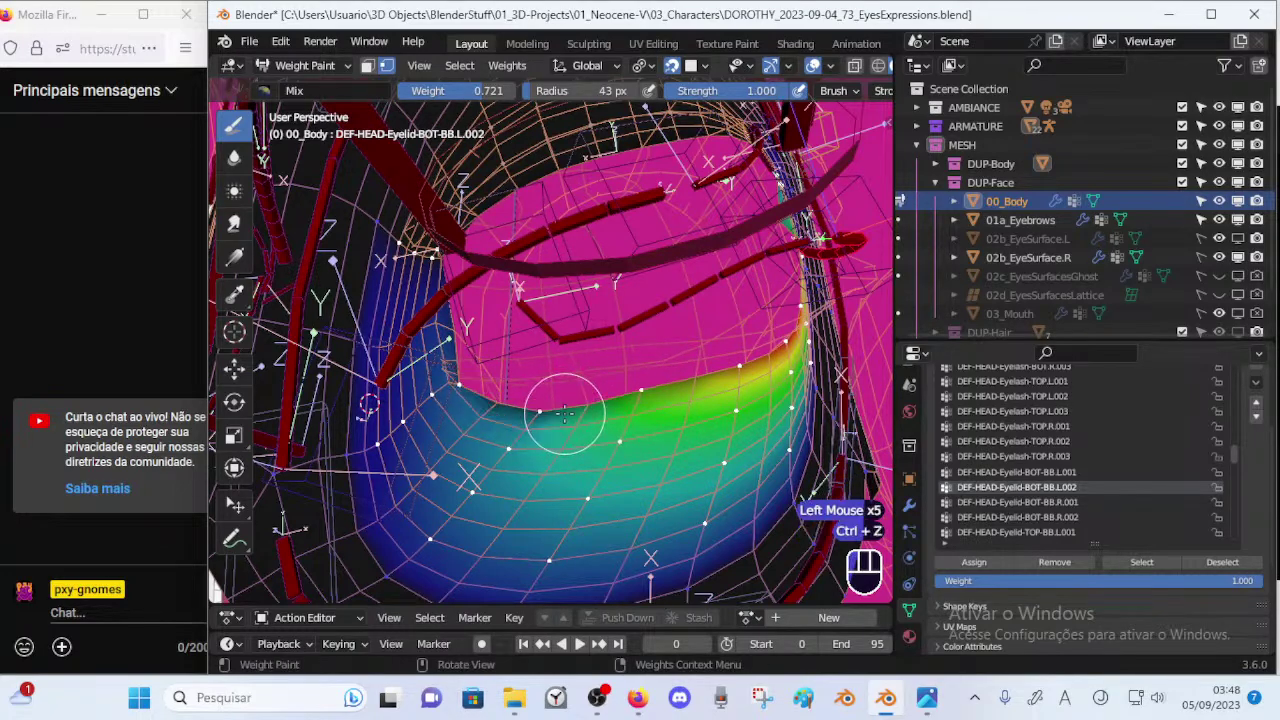
Readjust the Mix brush weight, check the lower lid from other angles, and save the file.
key(ctrl+f)
click(565, 414)
middle_drag(565, 414, 540, 435)
middle_drag(530, 450, 645, 402)
middle_drag(645, 402, 596, 382)
middle_drag(596, 382, 612, 346)
key(ctrl+s)
Switch to the Dorothy armature in Pose Mode and move CTL_Eyelid-TOP-BB-Handler.L.002 upward to open the upper eyelid.
key(ctrl+Tab)
click(455, 349)
click(628, 310)
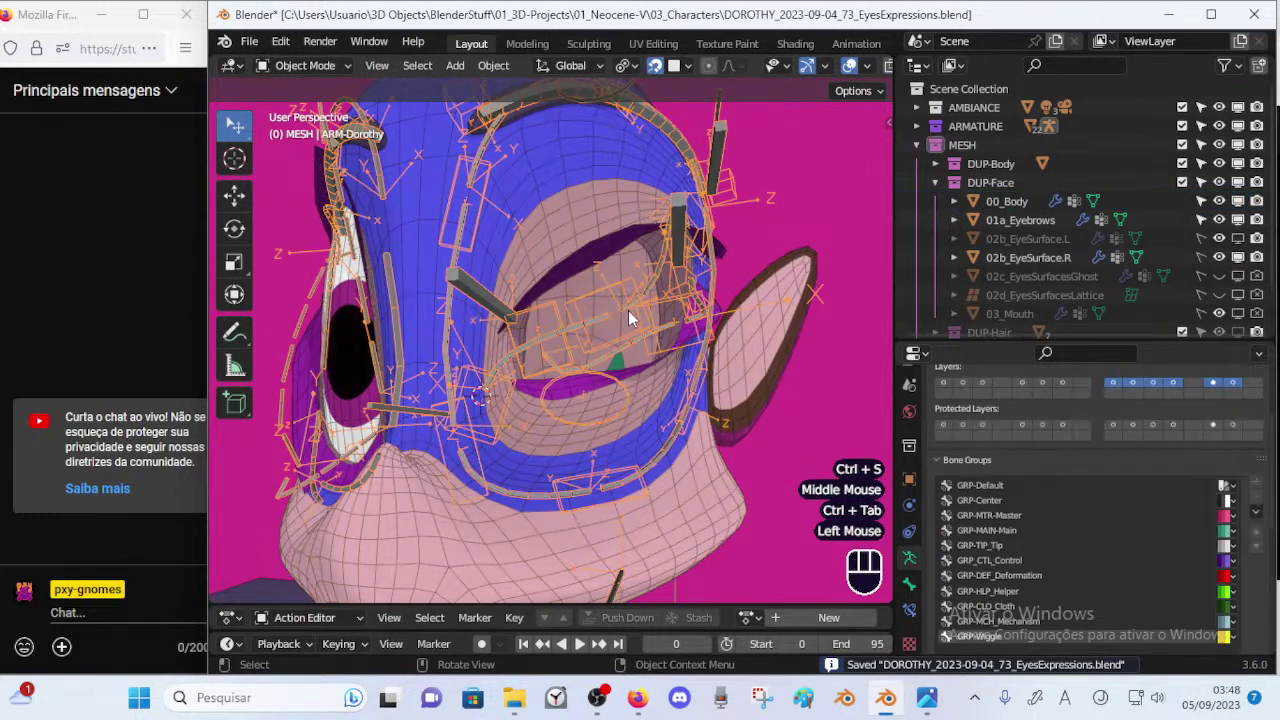
key(ctrl+Tab)
click(613, 318)
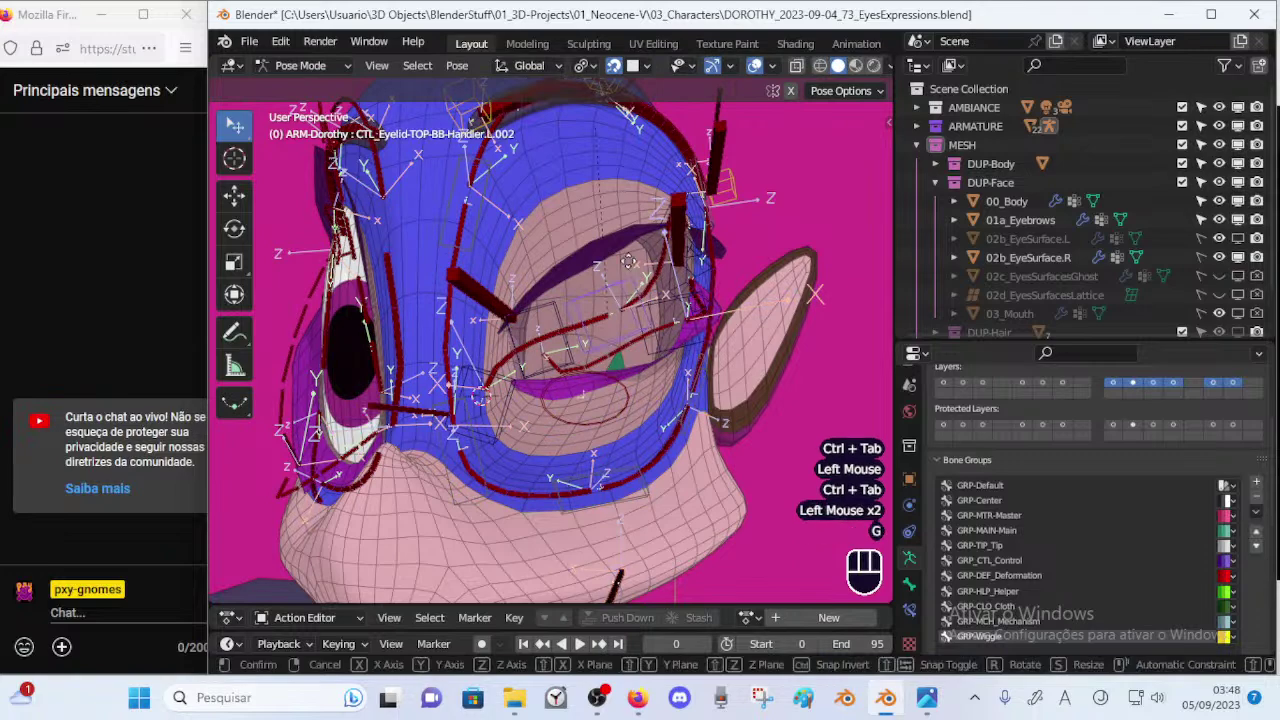
key(g)
click(612, 220)
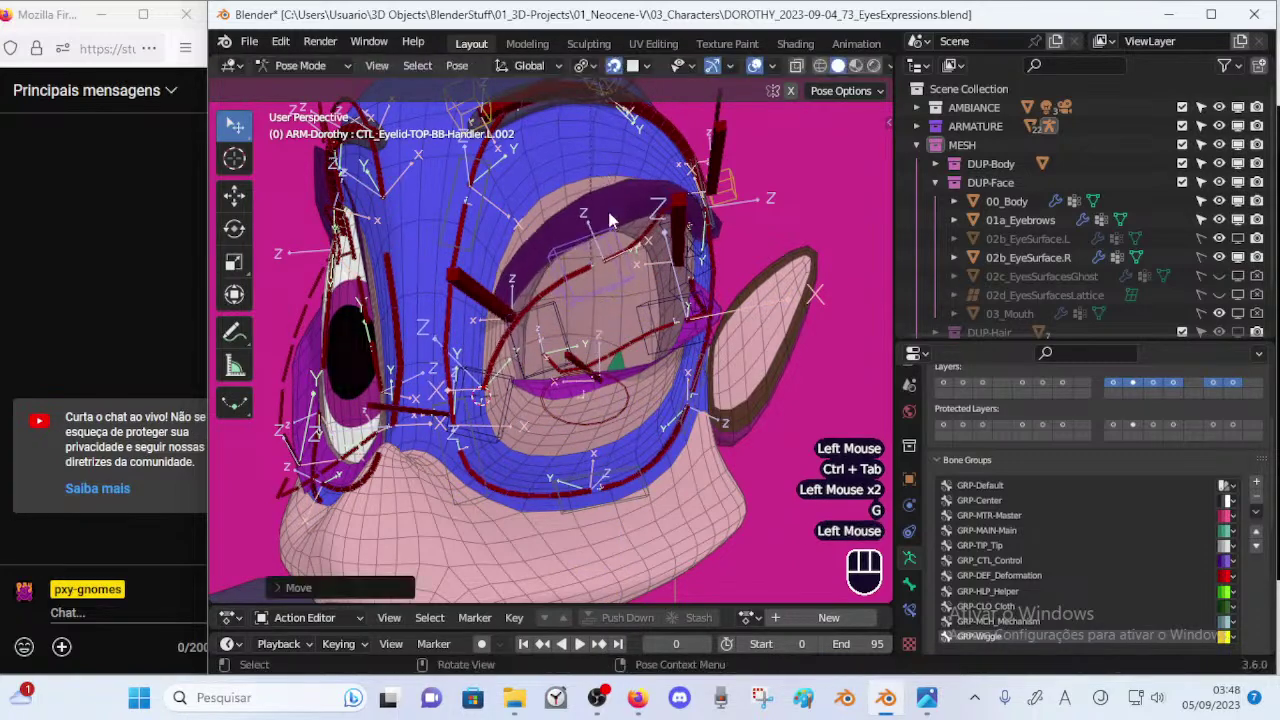
Show the 02b_EyeSurface.L mesh in the viewport and save the file.
click(1239, 240)
ctrl+middle_drag(652, 363, 651, 400)
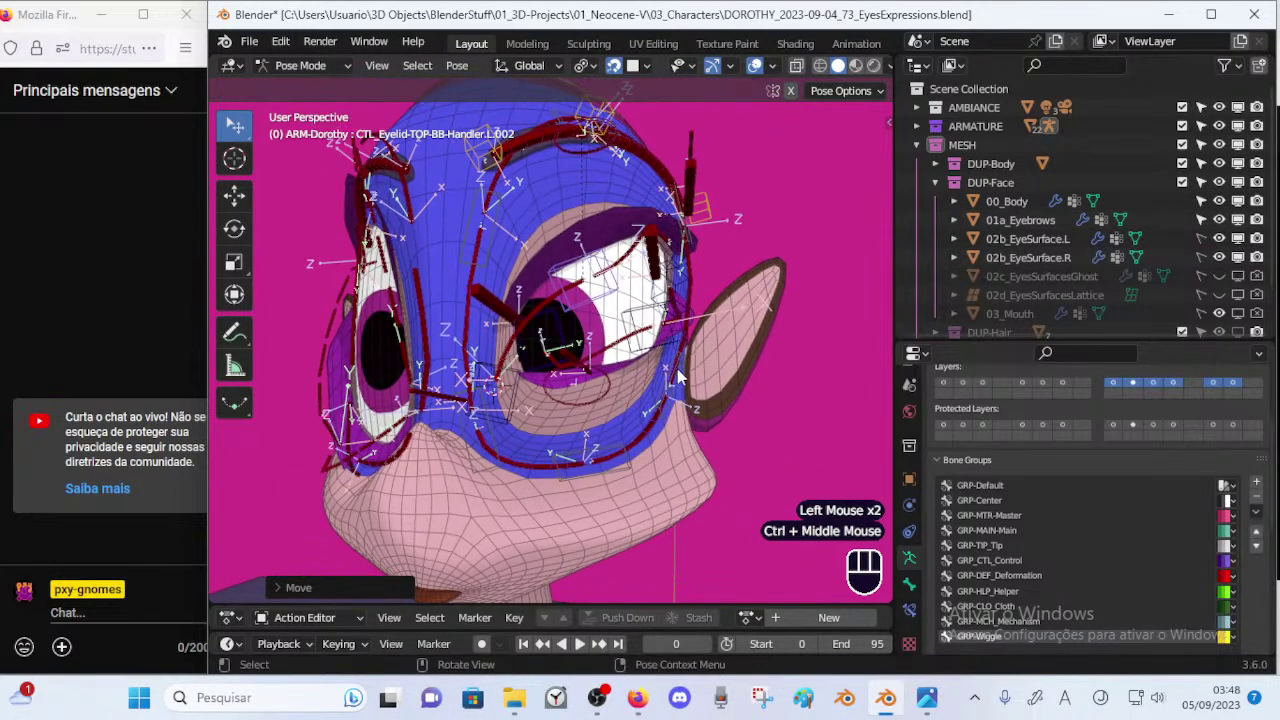
key(ctrl+s)
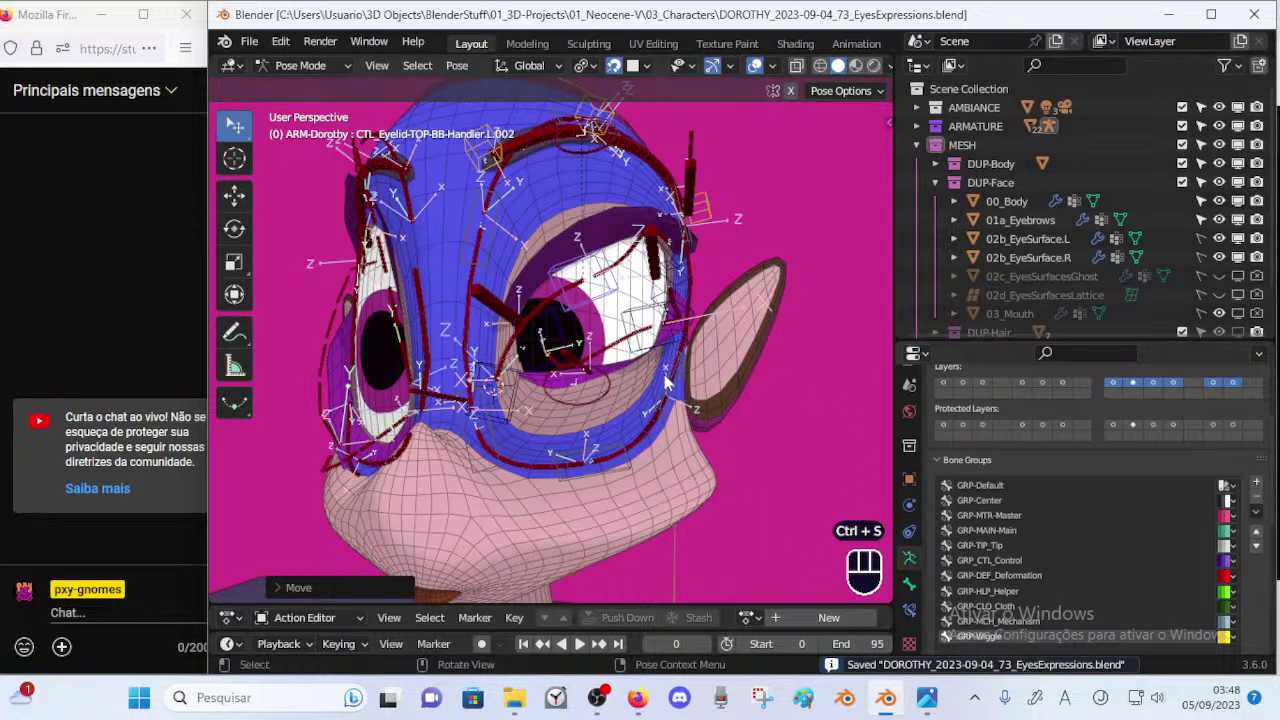
In Object Mode, select the 00_Body mesh and enable the viewport display of its Mask: Eyelashes-TOP.L and Mask: Eyelashes-BOT.L modifiers.
key(ctrl+Tab)
click(676, 440)
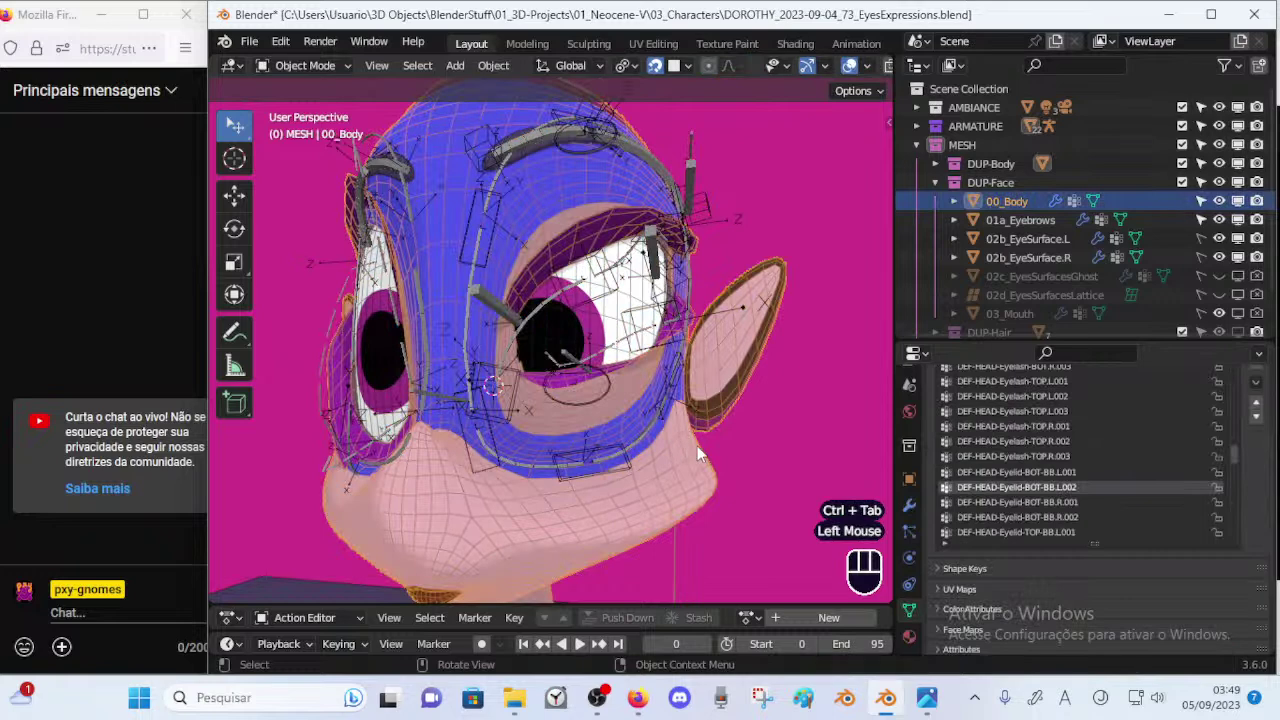
click(910, 507)
middle_drag(1164, 546, 1180, 437)
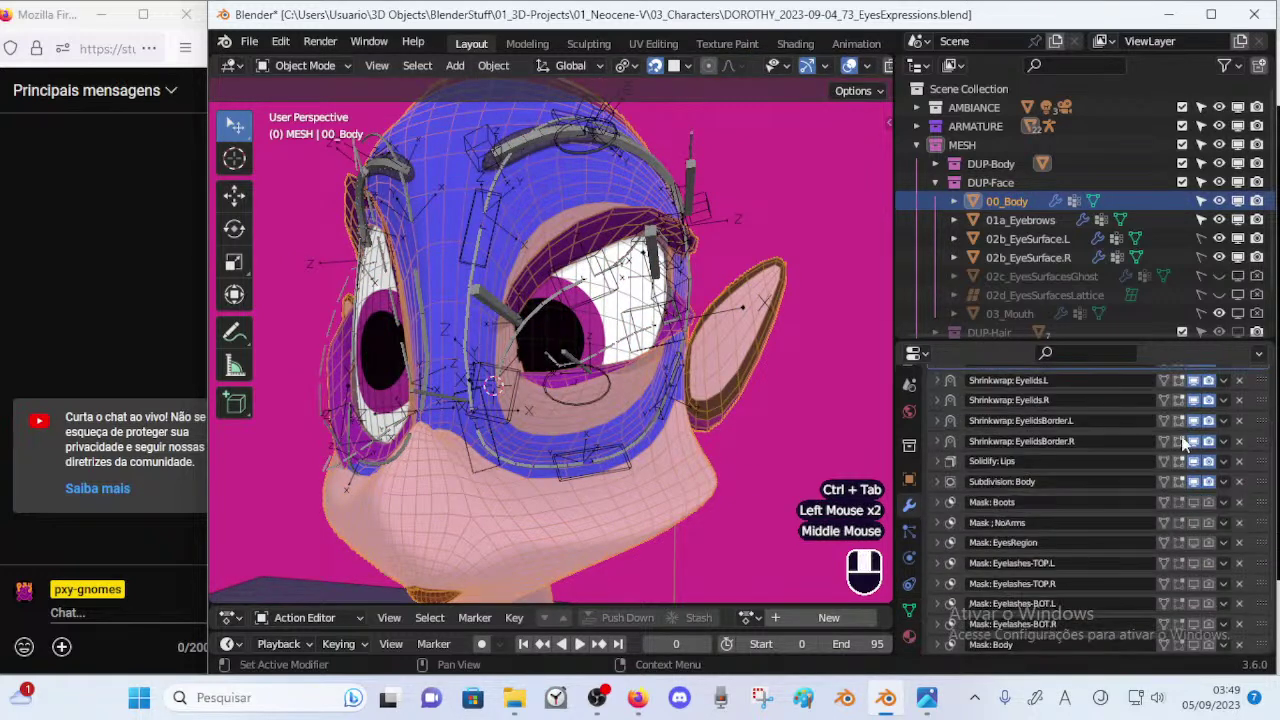
click(1193, 605)
click(1194, 563)
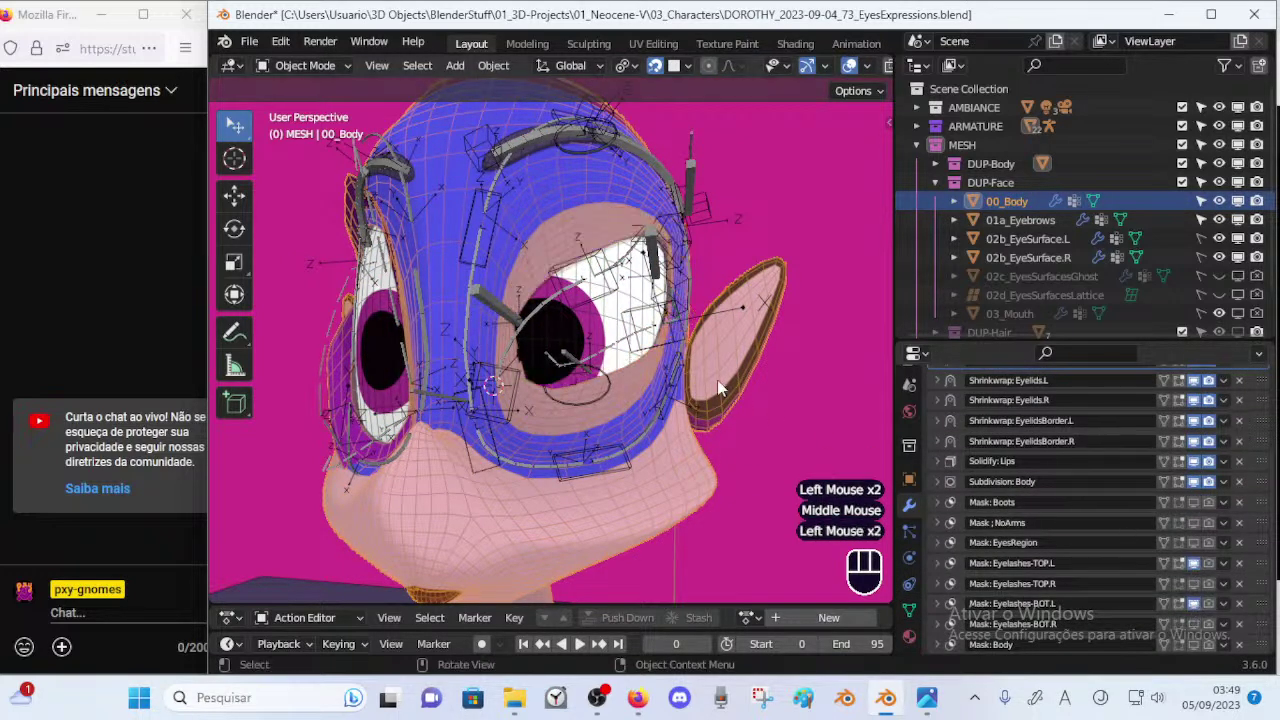
Return to the Dorothy armature in Pose Mode and pull CTL_Eyelid-TOP-BB-Handler.L.002 down to lower the upper lid.
click(602, 266)
key(ctrl+Tab)
click(602, 266)
key(g)
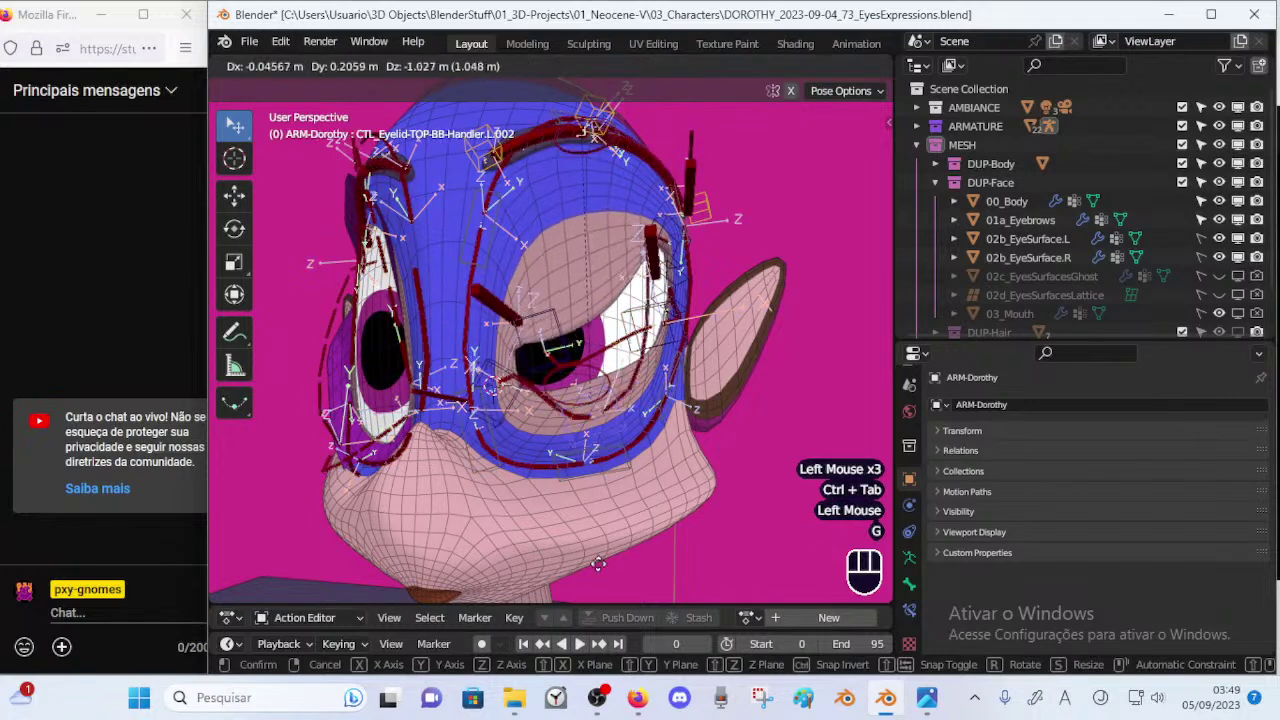
click(587, 492)
click(565, 413)
click(571, 417)
key(g)
click(556, 402)
Move CTL_Eyelid-TOP-BB-Handler.L.001 slightly down near the inner eye corner and lower CTL_Eyelid-TOP-BB-Handler.L.002 further.
click(506, 405)
key(g)
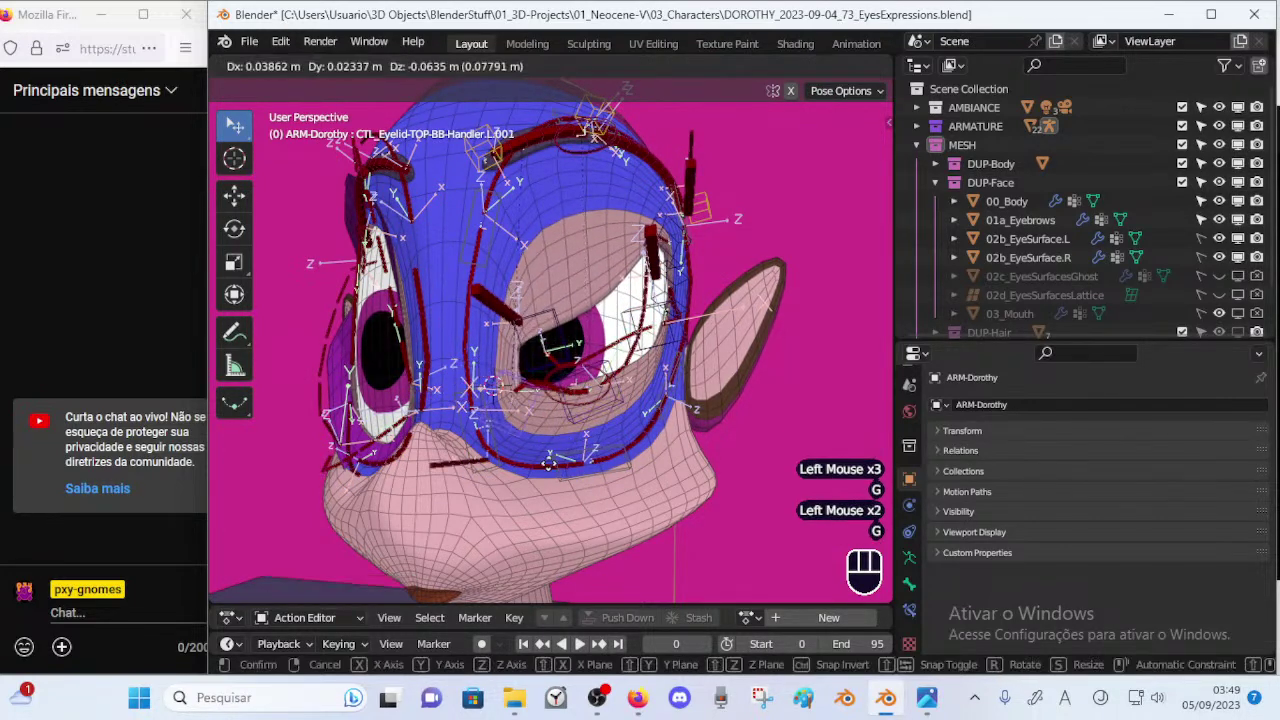
click(513, 443)
click(573, 416)
key(g)
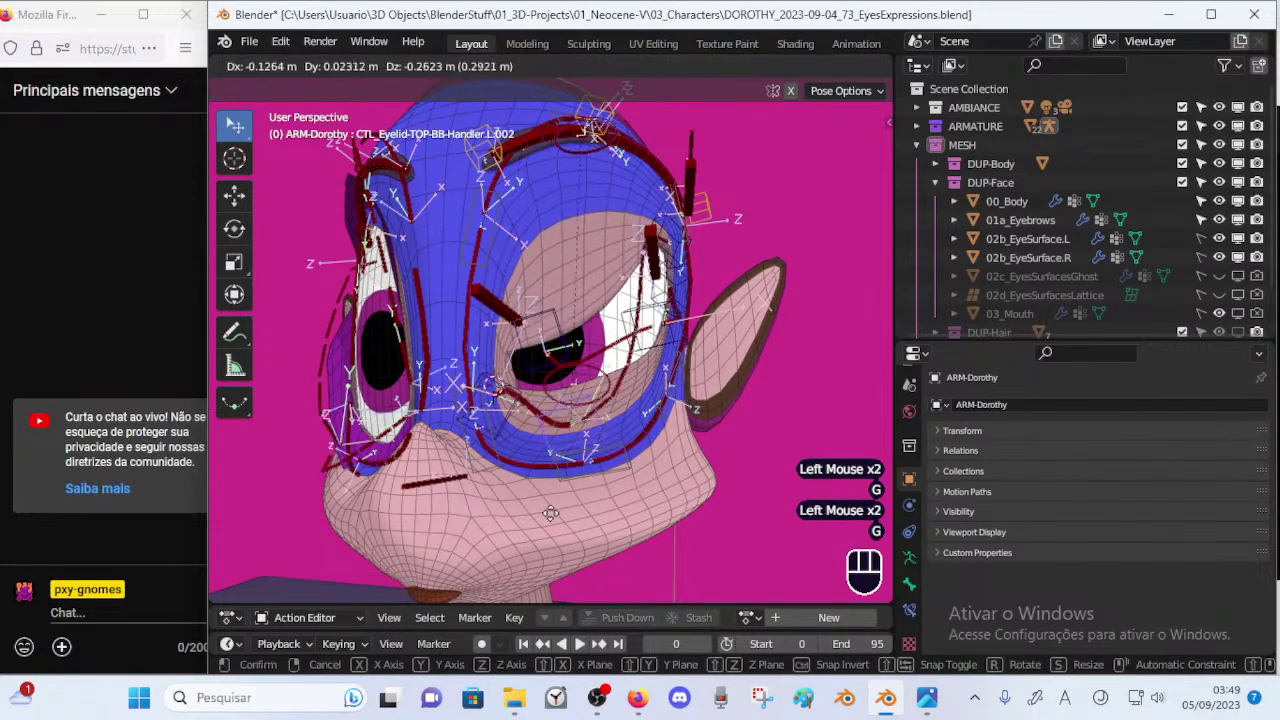
click(549, 476)
middle_drag(652, 378, 645, 337)
key(g)
click(627, 411)
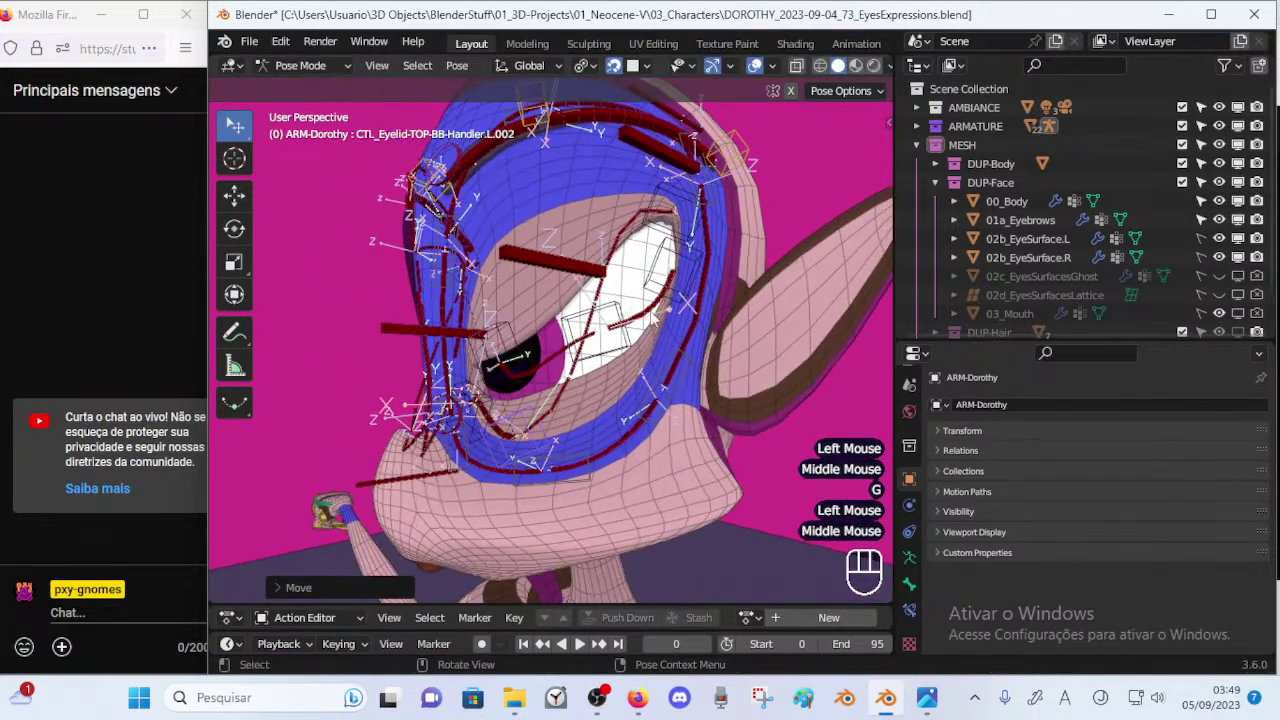
Move and rotate CTL_Eyelid-TOP-BB-Handler.L.003 to shape the upper lid at the outer eye corner.
click(686, 212)
key(g)
key(Escape)
click(681, 214)
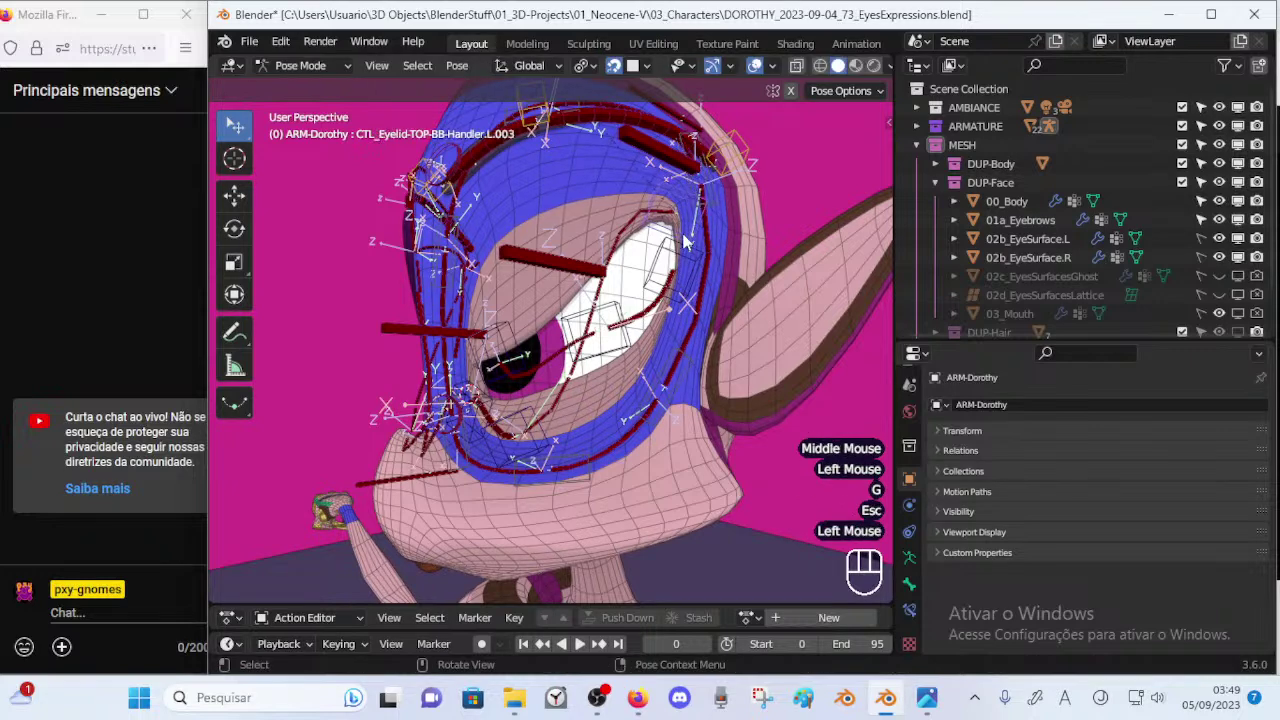
key(g)
click(698, 260)
key(r)
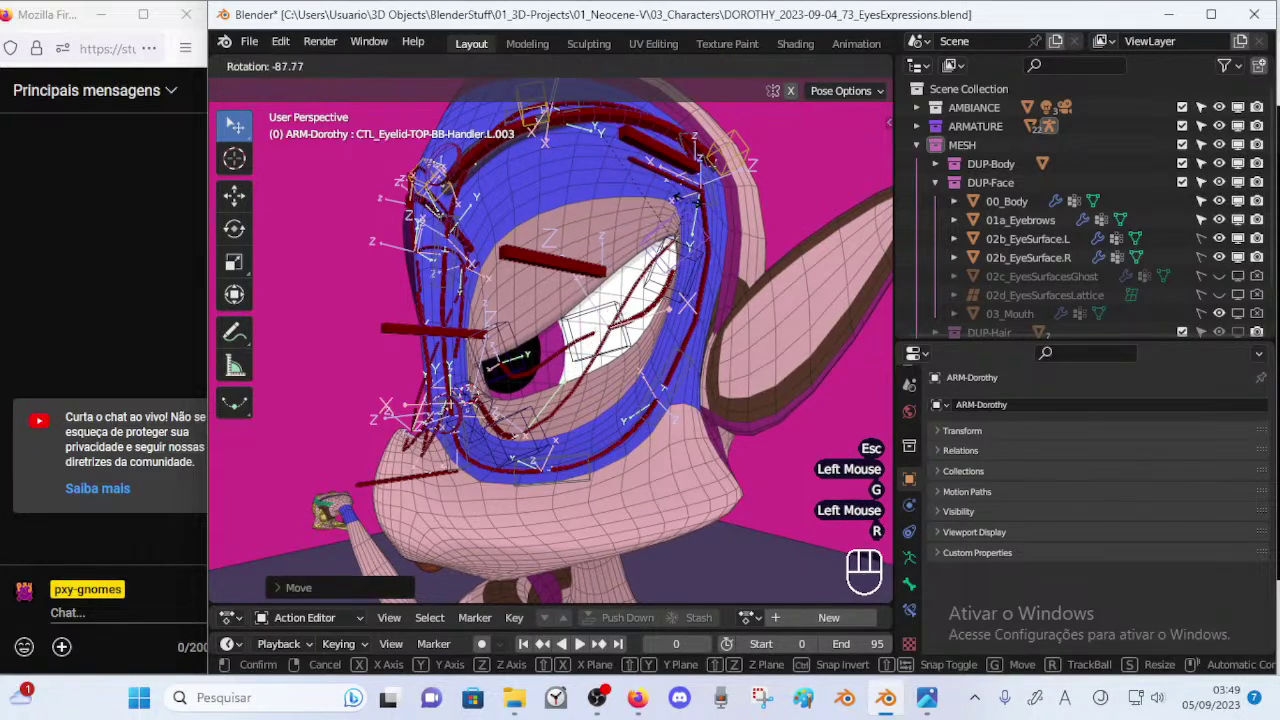
click(680, 270)
key(g)
click(678, 262)
Reposition CTL_Eyelid-BOT-BB-Handler.L.003 and its neighbouring lid handler inward and downward to narrow the left eye opening.
click(655, 336)
key(g)
click(656, 334)
click(664, 318)
key(g)
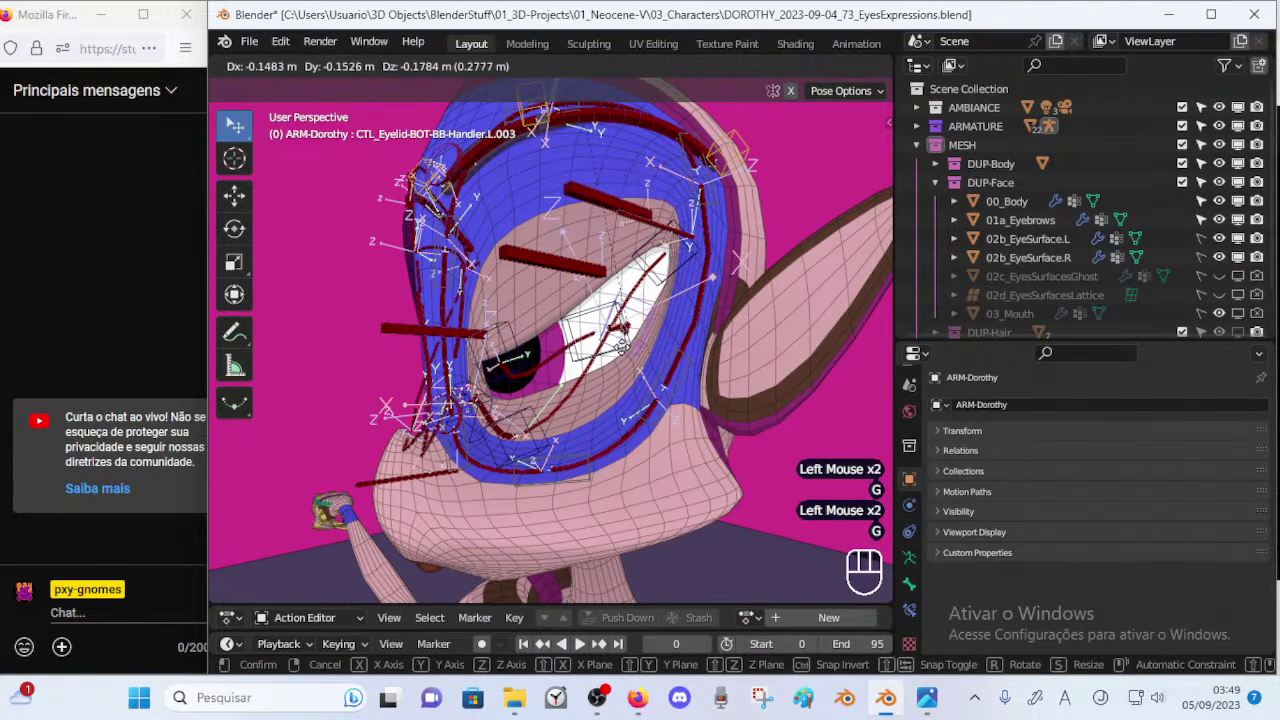
click(621, 349)
click(603, 360)
key(g)
click(582, 388)
middle_drag(576, 388, 636, 400)
key(g)
click(532, 400)
middle_drag(532, 400, 579, 398)
Move and rotate CTL_Eyelid-TOP-BB-Handler.L.001 to reshape the upper lid at the inner eye corner.
click(506, 390)
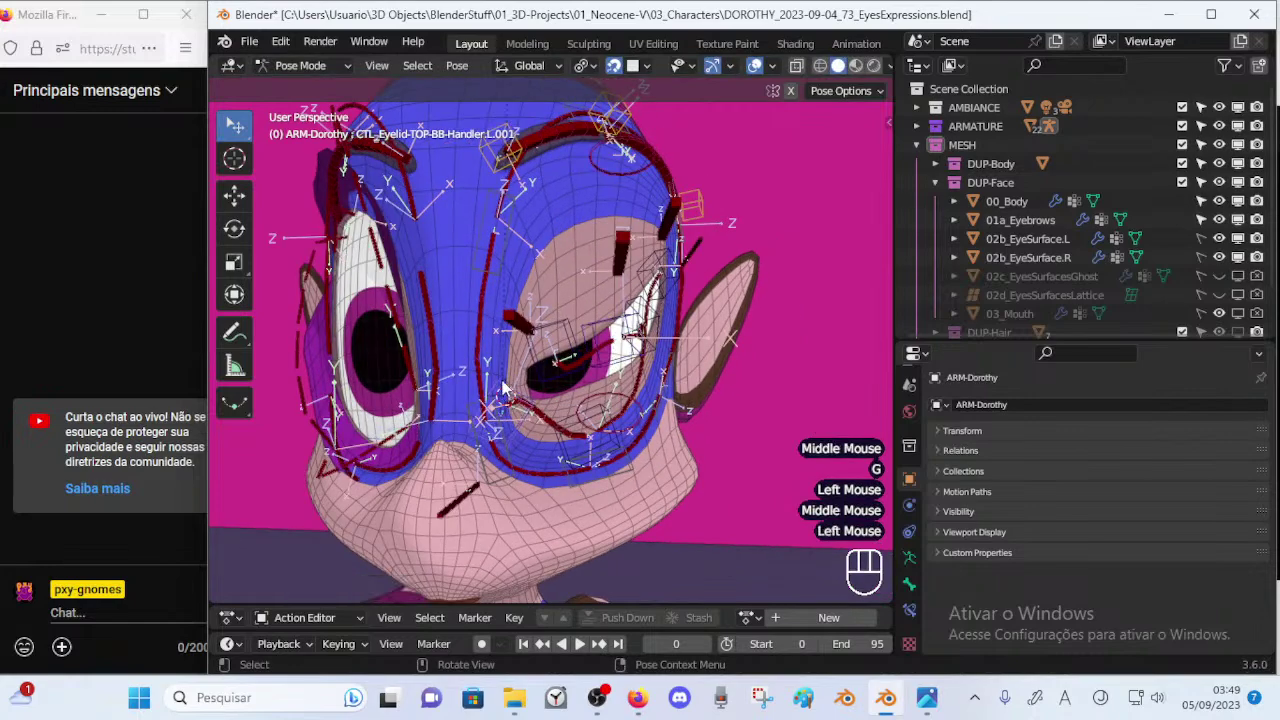
key(g)
click(502, 330)
click(570, 446)
key(g)
click(496, 410)
click(490, 386)
key(r)
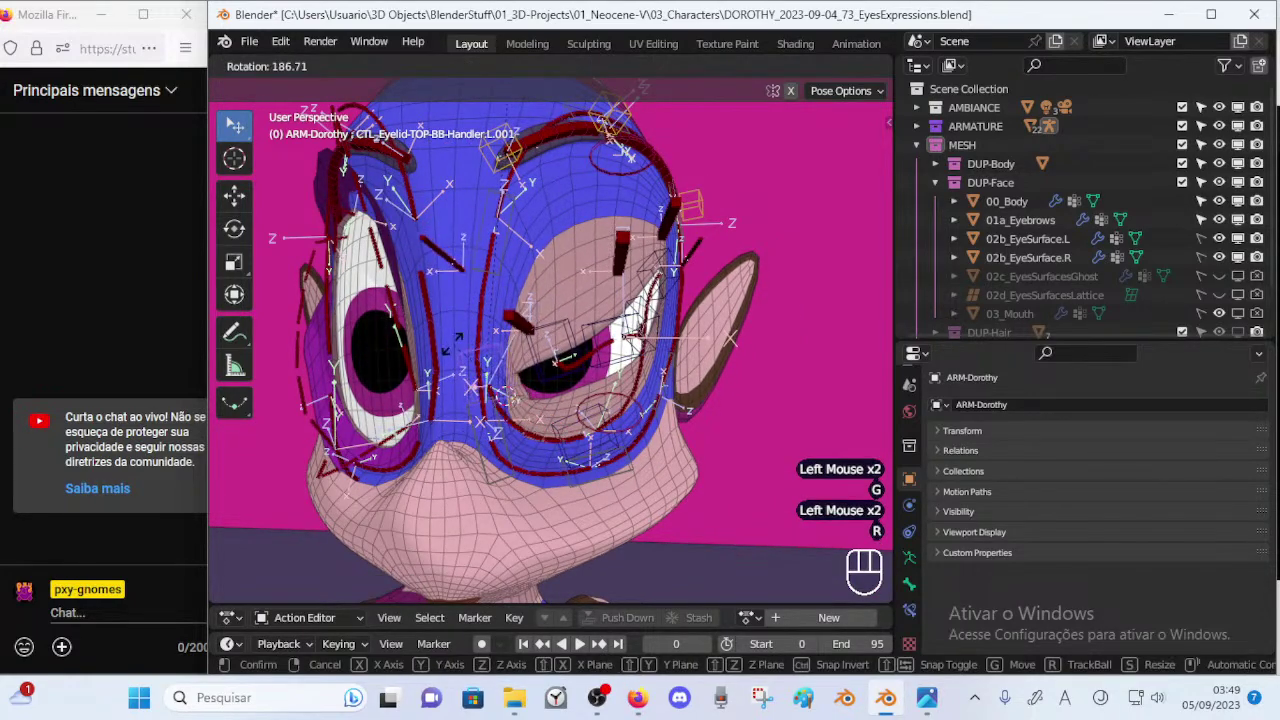
click(568, 424)
Pull CTL_Eyelid-TOP-BB-Handler.L.002 further down until the upper lid nearly closes over the pupil.
key(g)
click(578, 428)
click(578, 428)
key(g)
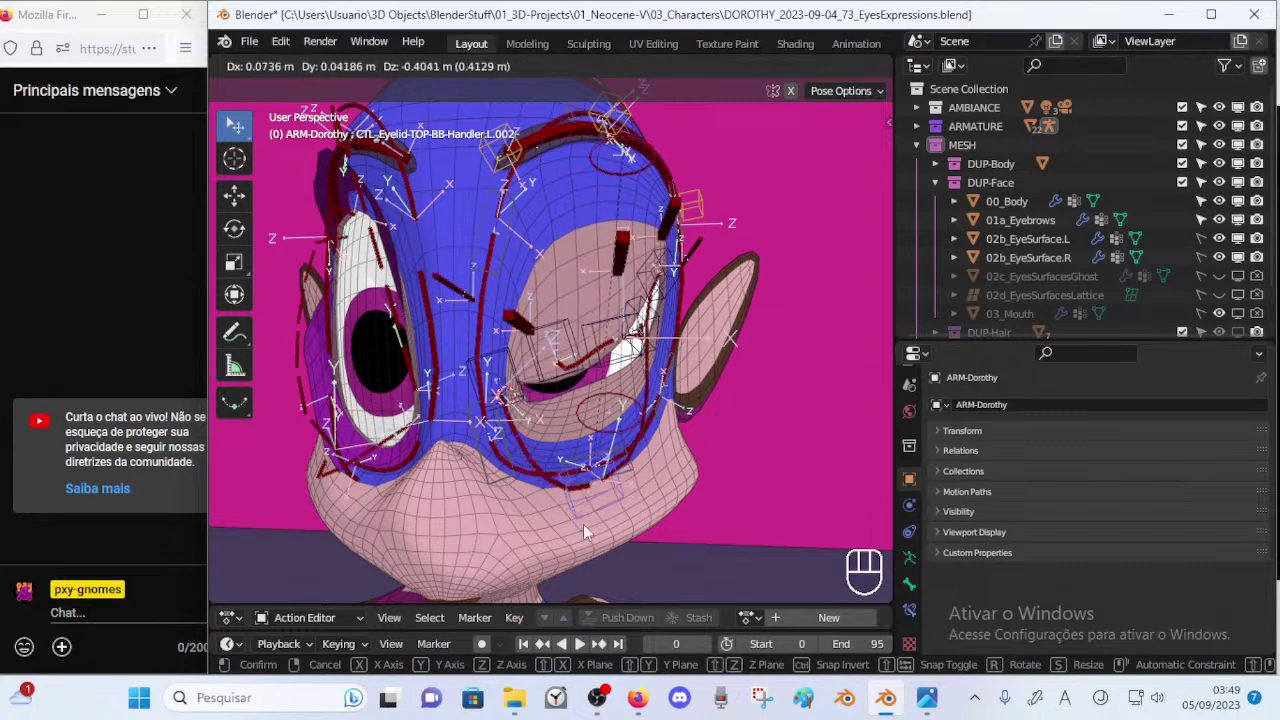
click(569, 421)
click(552, 383)
Move and rotate CTL_Eyelid-BOT-BB-Handler.L.002 to follow the slant of the nearly closed eye.
click(610, 363)
key(g)
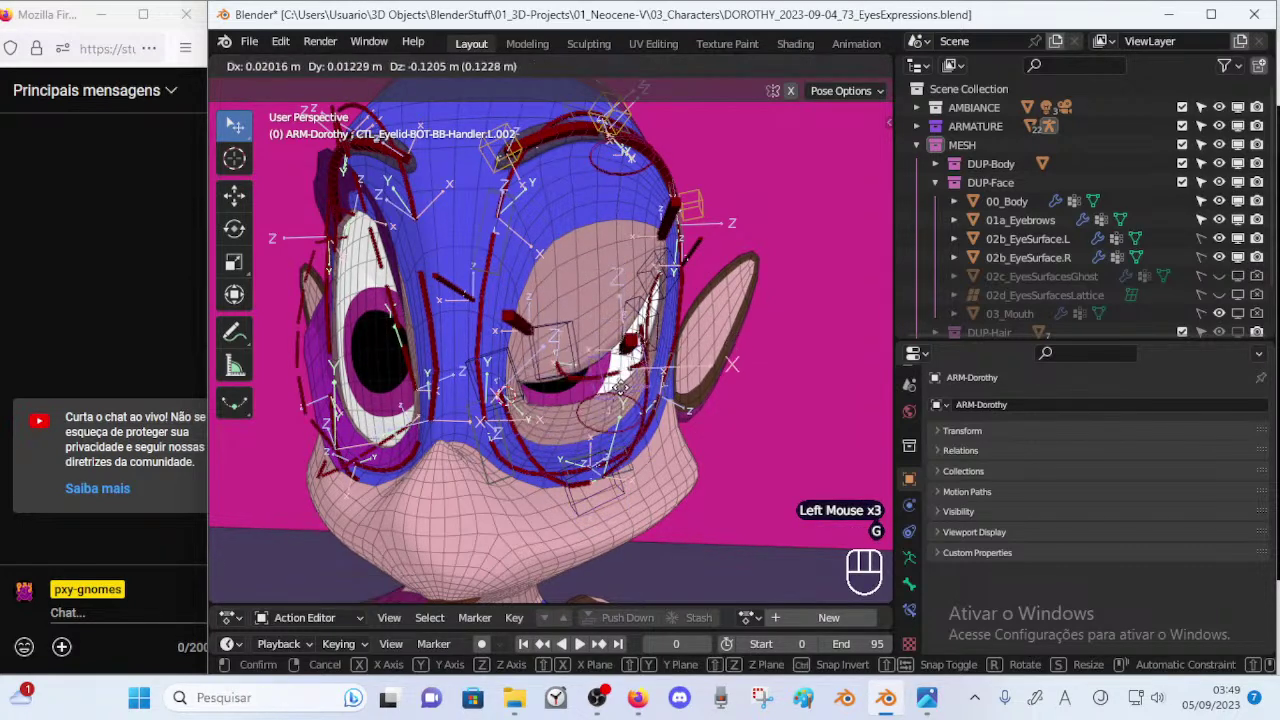
click(624, 290)
key(r)
click(662, 365)
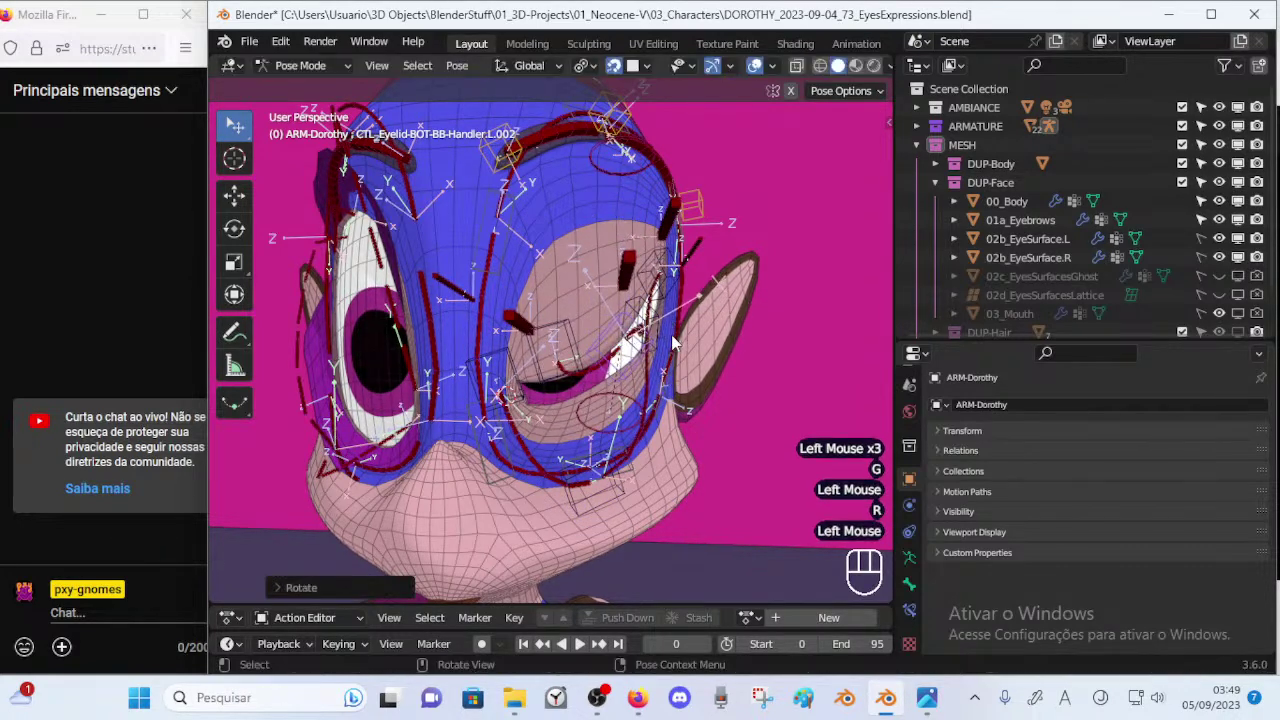
key(g)
click(662, 339)
Rotate and reposition CTL_Eyelid-BOT-BB-Handler.L.001 to adjust the lower lid near the inner eye corner.
click(572, 335)
key(r)
click(552, 322)
key(g)
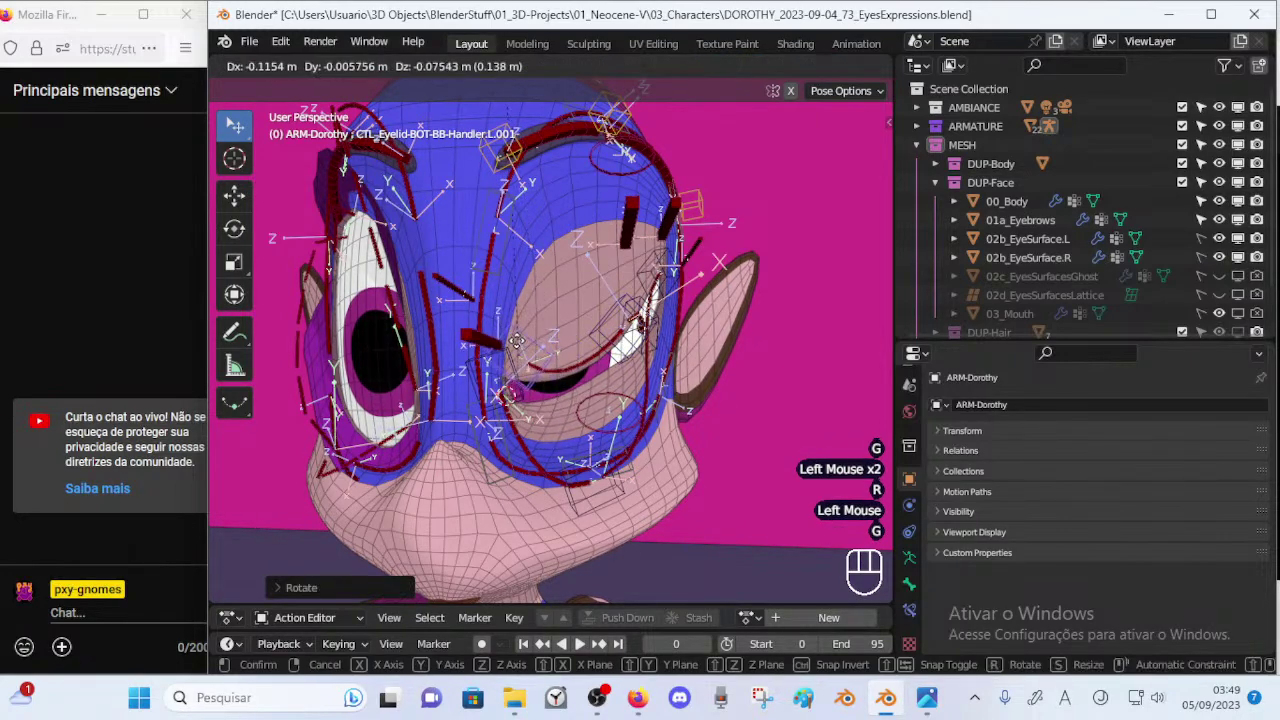
click(517, 305)
key(r)
click(581, 311)
ctrl+middle_drag(581, 311, 561, 350)
key(g)
click(566, 365)
Rotate and nudge CTL_Eyelid-TOP-BB-Handler.L.001 to refine the upper lid at the inner eye corner.
click(498, 426)
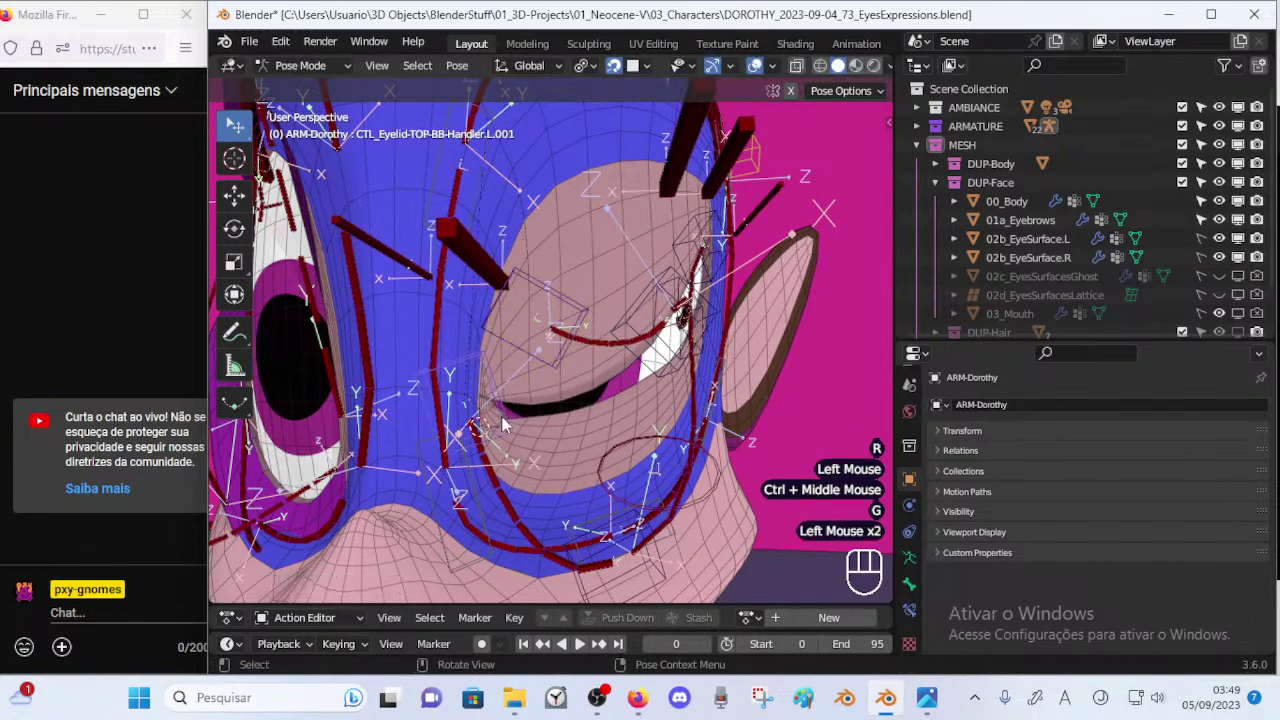
key(r)
click(526, 394)
key(g)
click(534, 393)
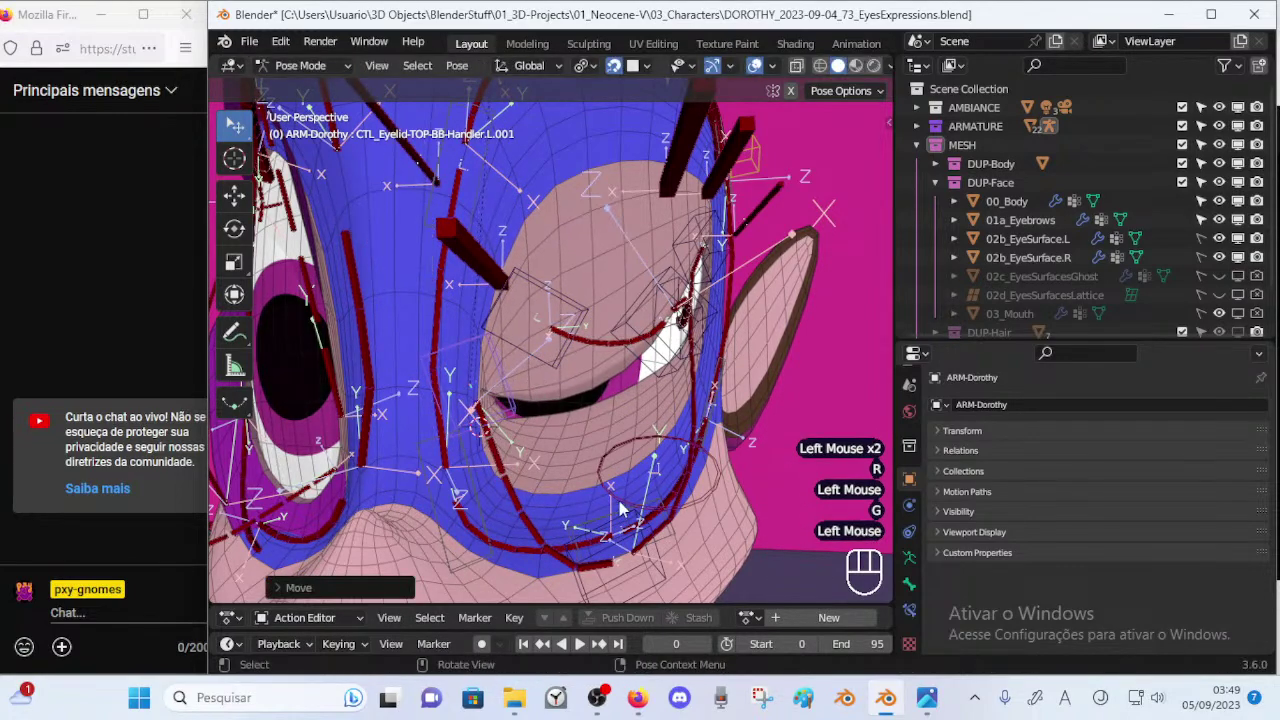
Move CTL_Eyelid-TOP-BB-Handler.L.002 up and down repeatedly to test how far the upper lid opens and closes.
click(619, 516)
key(g)
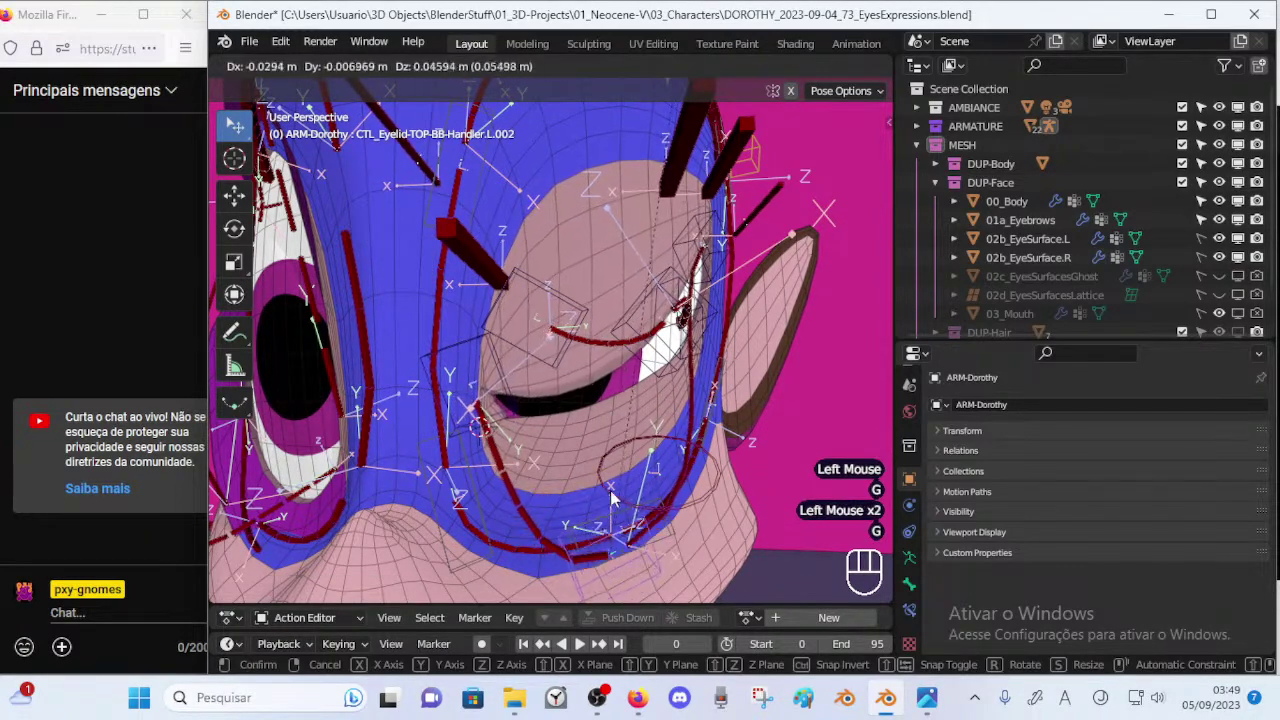
click(612, 468)
key(g)
click(613, 464)
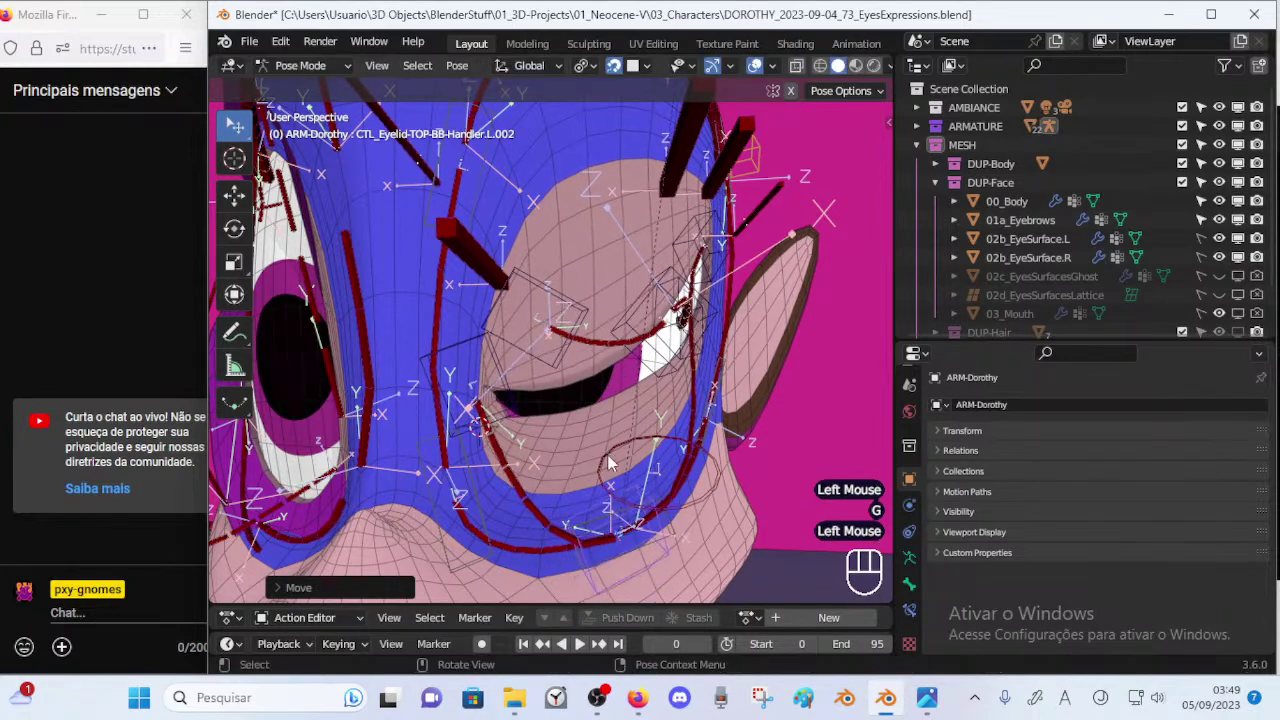
key(g)
click(503, 433)
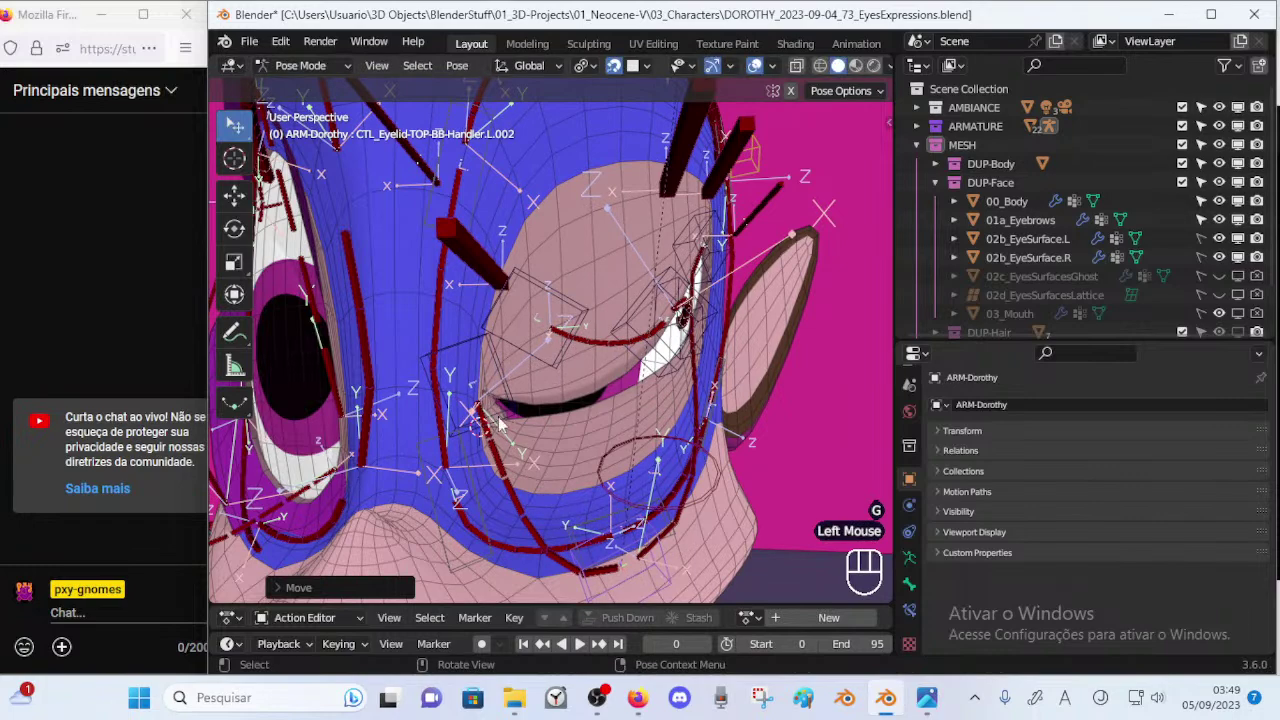
key(g)
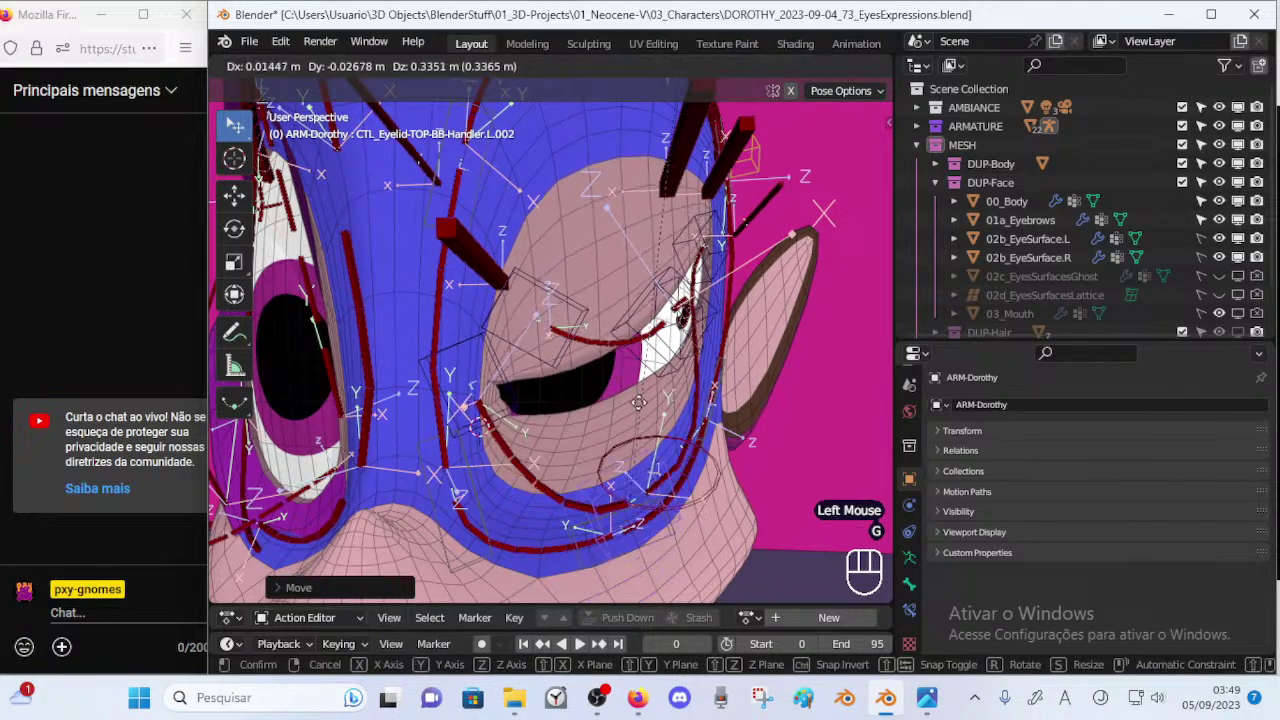
click(633, 499)
Readjust the height of CTL_Eyelid-TOP-BB-Handler.L.002 while viewing the whole head from the side.
ctrl+middle_drag(638, 376, 637, 418)
middle_drag(637, 418, 624, 365)
key(g)
click(637, 383)
key(g)
click(614, 392)
click(600, 465)
click(602, 455)
key(g)
click(606, 444)
Rotate and slightly shift CTL_Eyelid-BOT-BB-Handler.L.002 to tilt the middle of the lower lid.
click(632, 350)
key(r)
click(614, 391)
key(g)
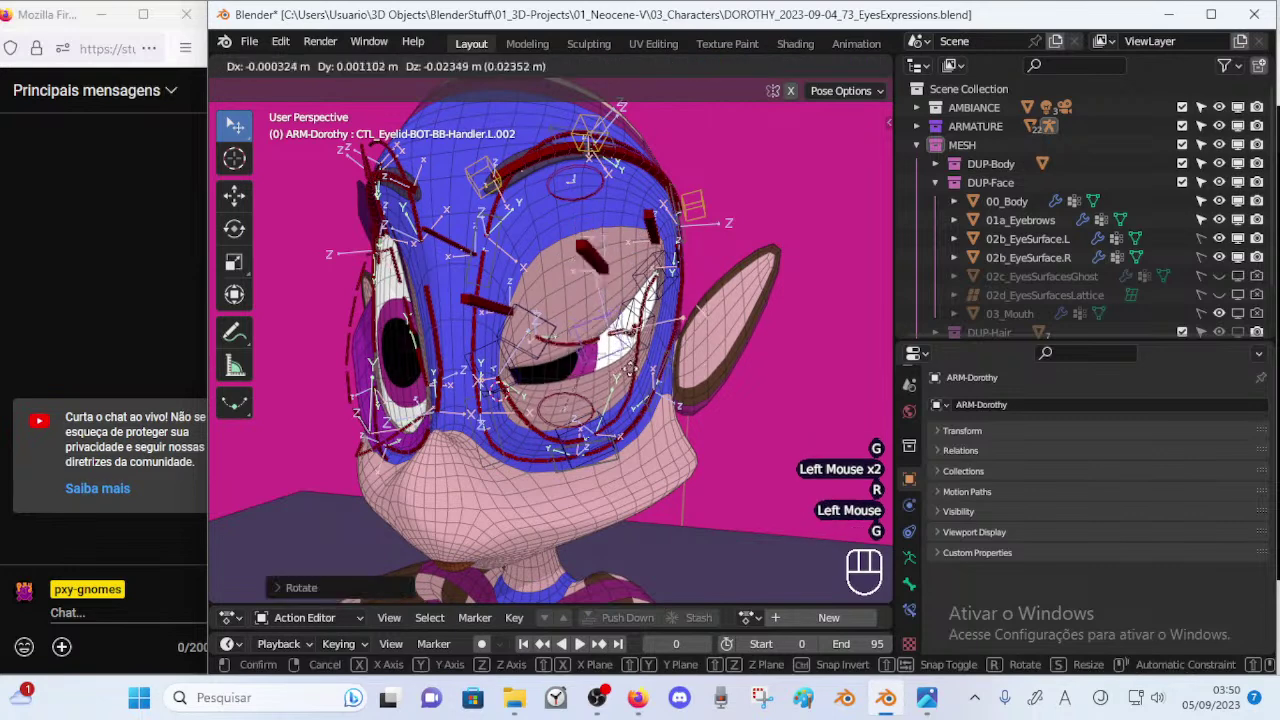
click(624, 345)
key(r)
click(660, 308)
Refine the position and rotation of CTL_Eyelid-BOT-BB-Handler.L.002 from a more lateral view of the eye.
middle_drag(659, 308, 626, 312)
key(g)
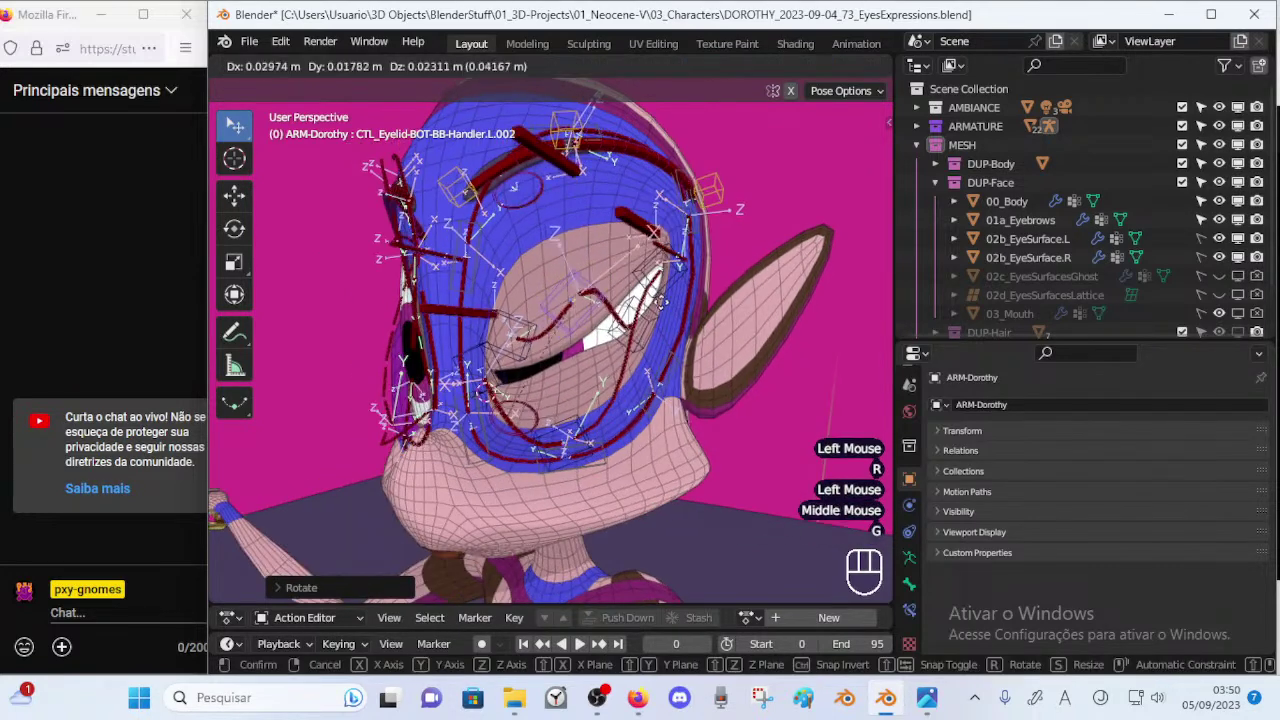
click(658, 318)
key(r)
click(650, 366)
key(g)
click(642, 352)
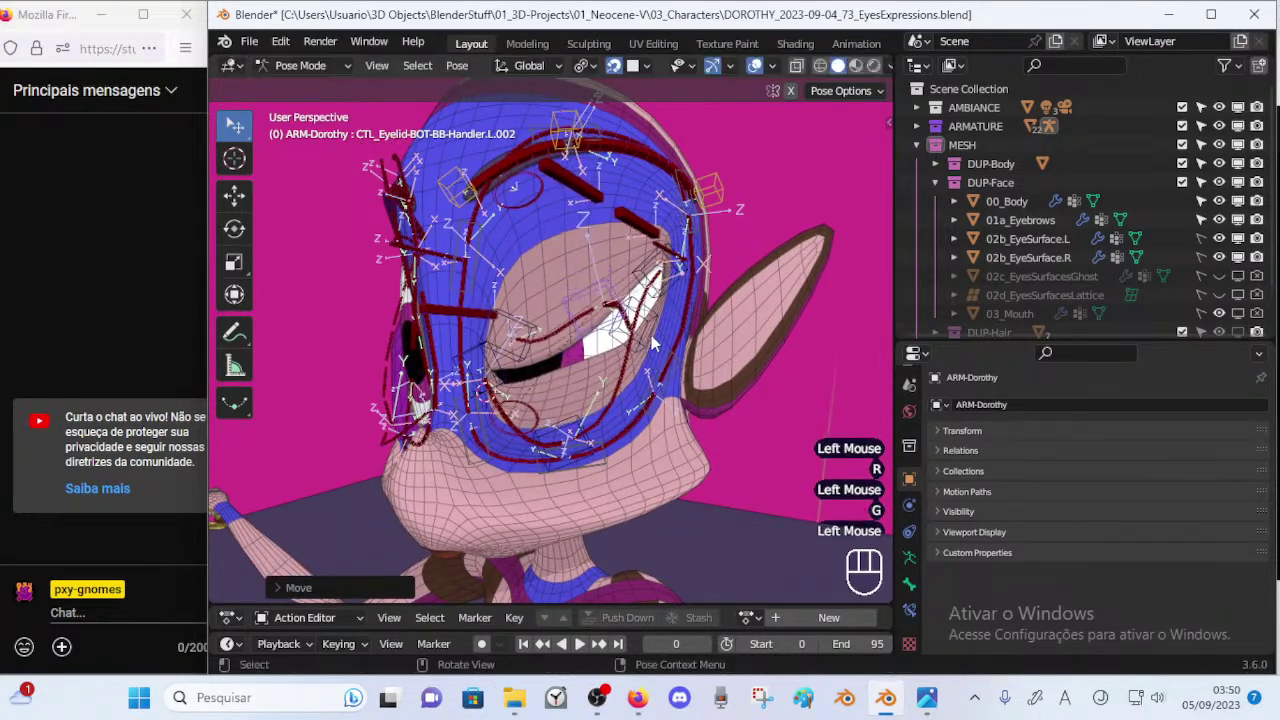
Move CTL_Eyelid-BOT-BB-Handler.L.003 upward toward the outer eye corner and fine-tune its placement.
click(640, 336)
key(g)
click(712, 280)
middle_drag(712, 280, 685, 297)
key(g)
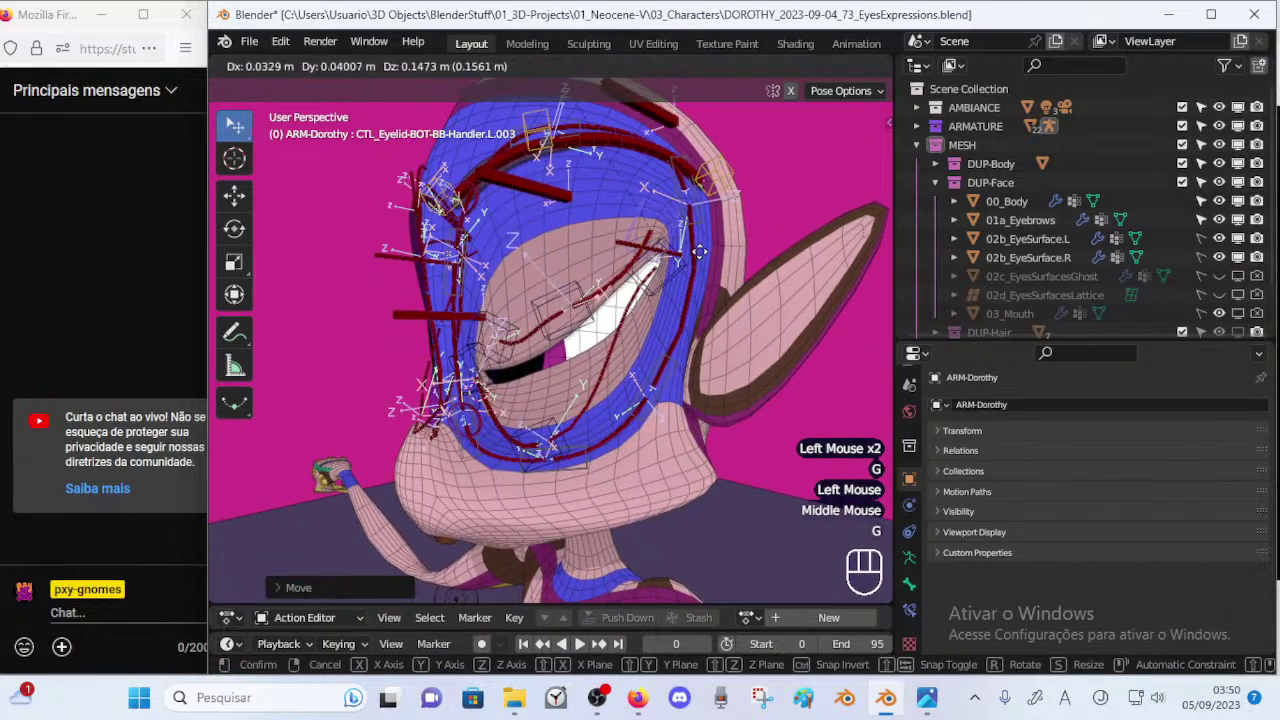
click(702, 240)
key(g)
click(662, 294)
Reposition CTL_Eyelid-BOT-BB-Handler.L.002, then readjust the height of CTL_Eyelid-TOP-BB-Handler.L.002 from a more frontal view.
click(594, 321)
key(g)
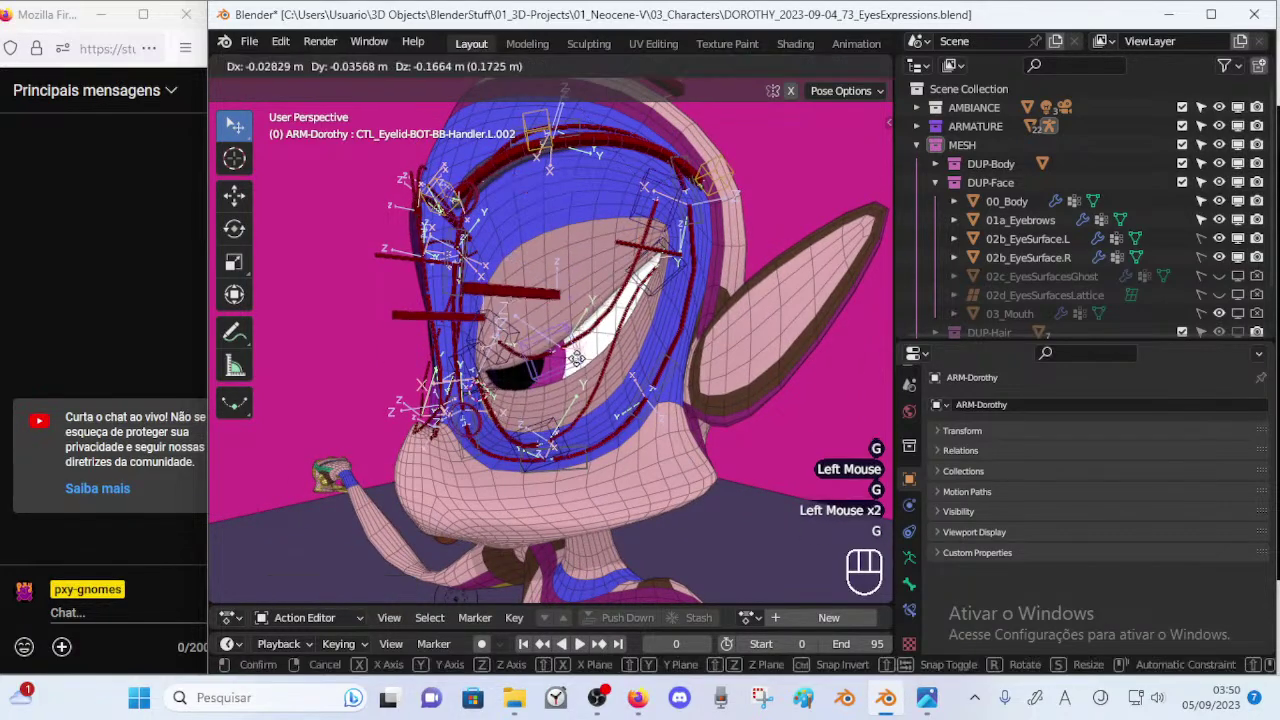
click(588, 344)
click(556, 412)
middle_drag(556, 418, 612, 410)
key(g)
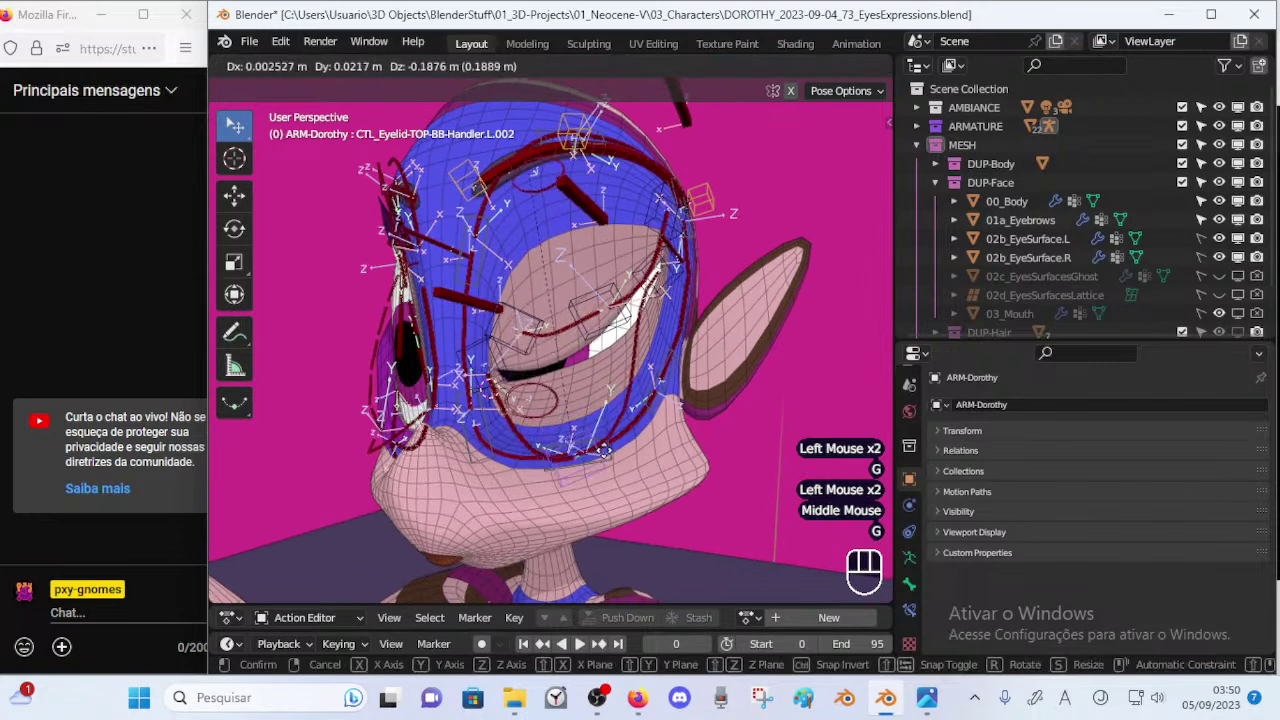
click(608, 402)
Move CTL_Eyelid-BOT-BB-Handler.L.002 down and back up to test the lower lid's travel over the eye surface.
click(585, 333)
key(g)
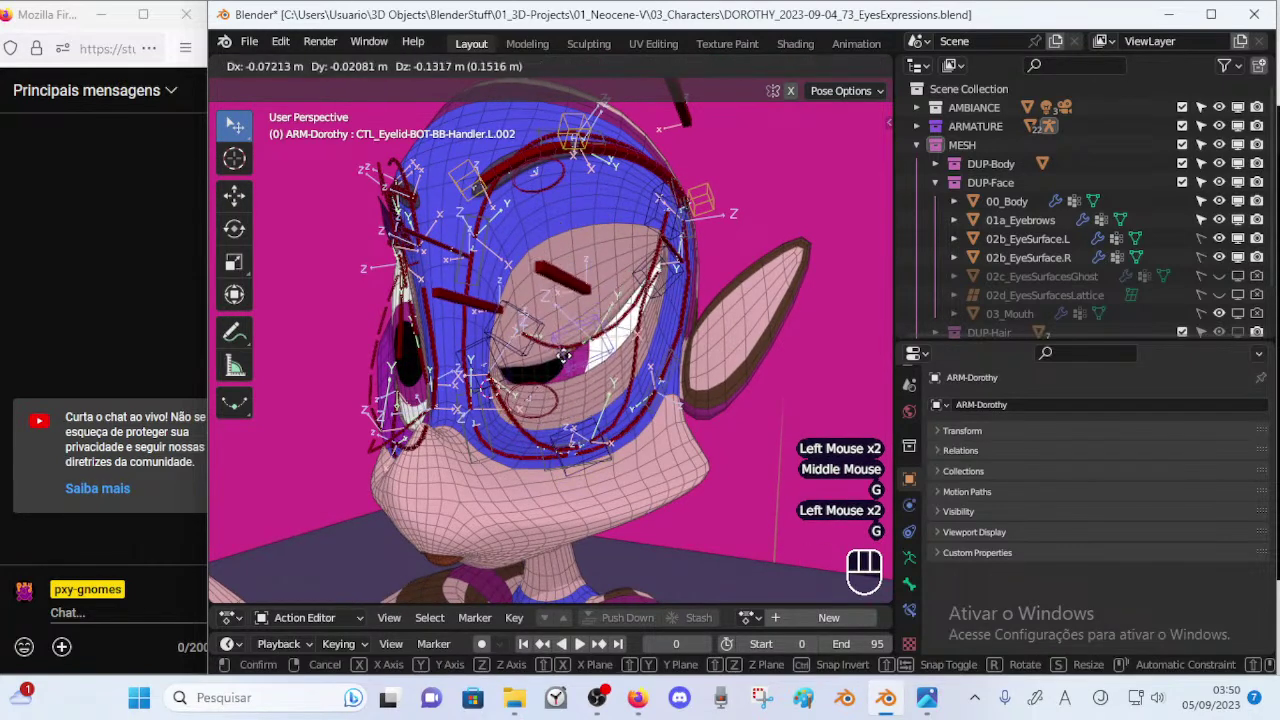
click(573, 336)
click(600, 328)
key(g)
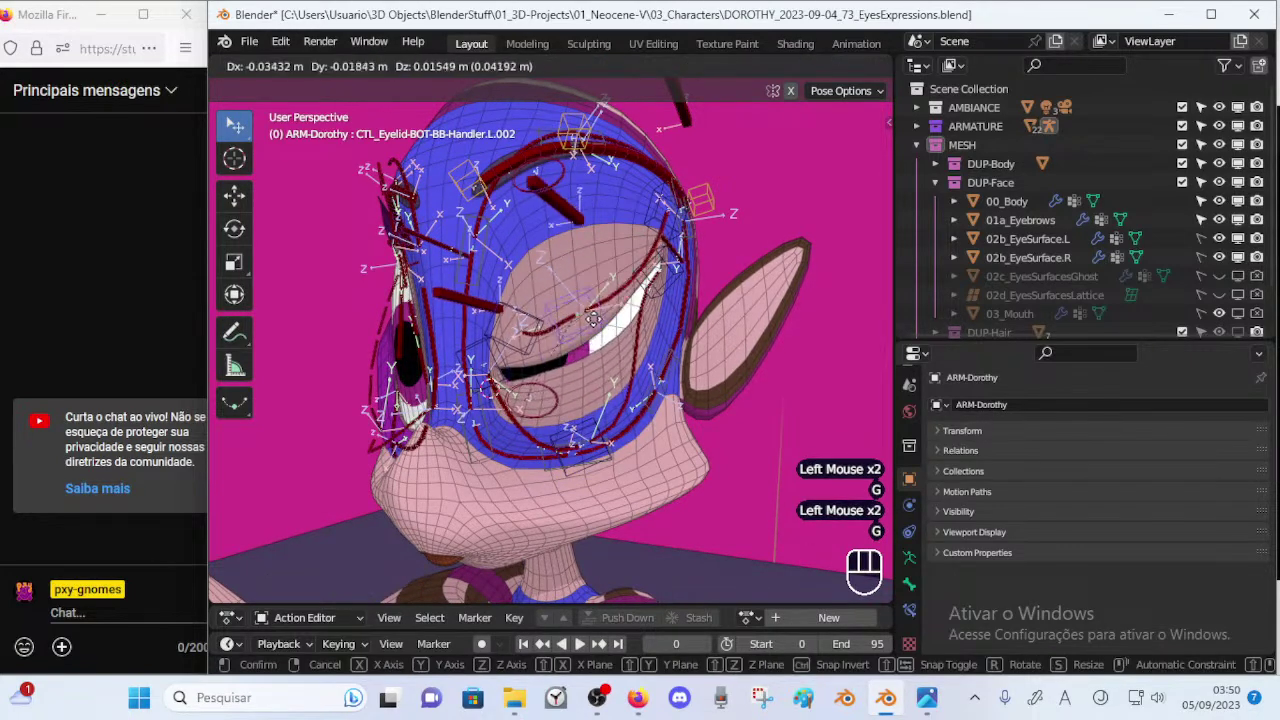
click(676, 302)
Move and rotate CTL_Eyelid-TOP-BB-Handler.L.003 to adjust the upper lid curve at the outer corner from the side.
click(671, 290)
middle_drag(700, 288, 671, 291)
key(g)
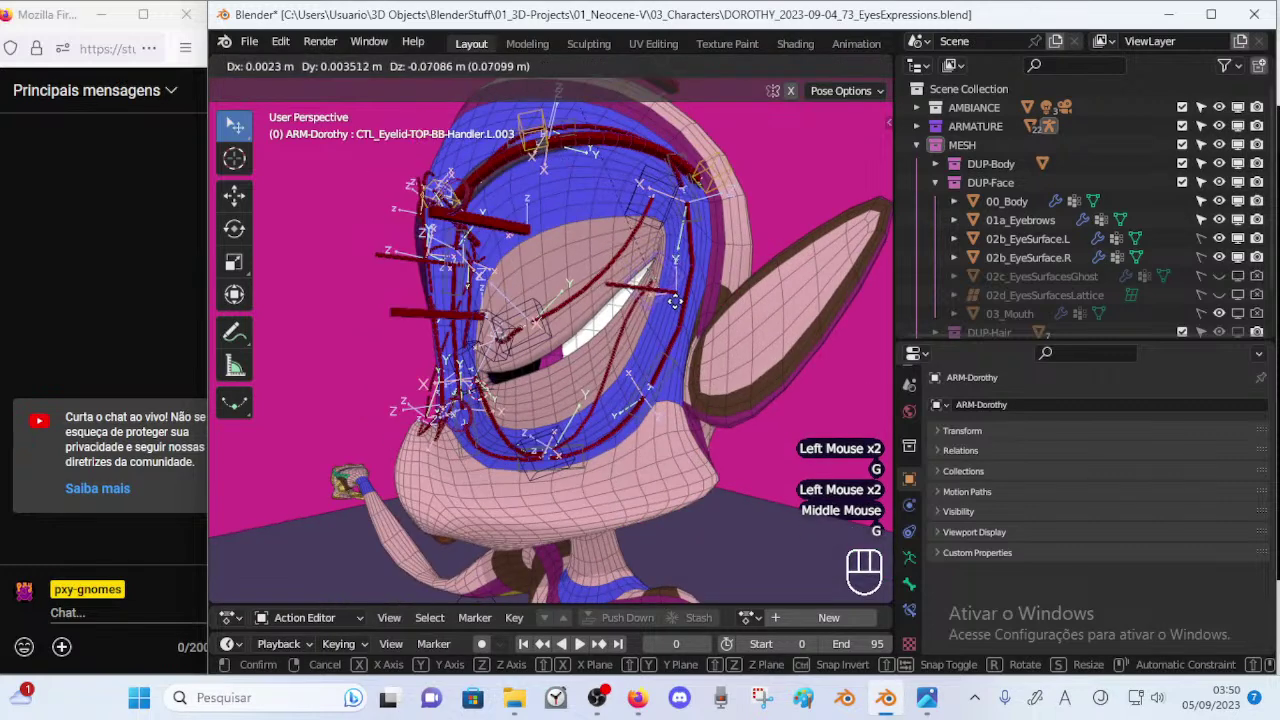
click(682, 293)
key(r)
click(713, 271)
key(g)
click(701, 258)
Reposition the upper and lower CTL_Eyelid-BB-Handler.L.003 controls at the outer eye corner from the side view.
click(670, 222)
key(g)
click(662, 234)
key(g)
click(656, 252)
key(g)
click(657, 209)
click(647, 180)
click(658, 276)
key(g)
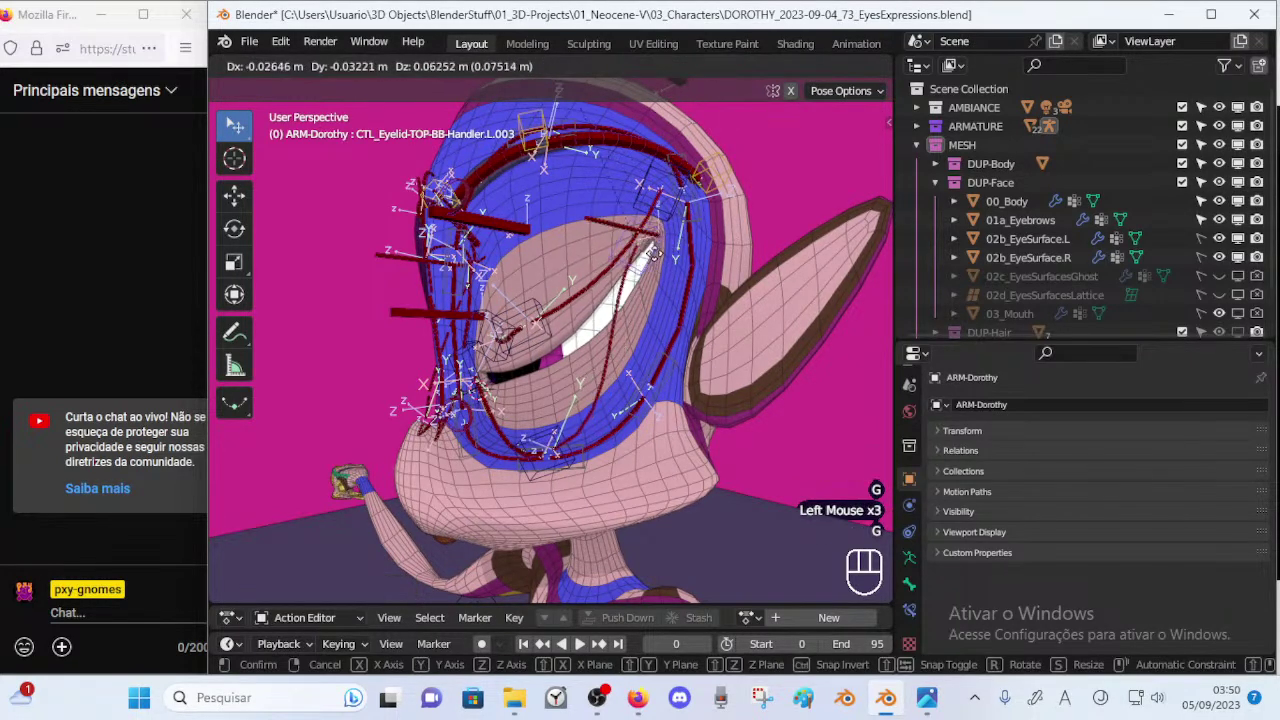
click(660, 252)
Refine the spacing between the upper and lower L.003 handlers with alternating small moves so the lid corner fits the eye.
click(667, 209)
click(671, 219)
key(g)
click(653, 225)
click(647, 275)
key(g)
click(640, 291)
click(658, 234)
key(g)
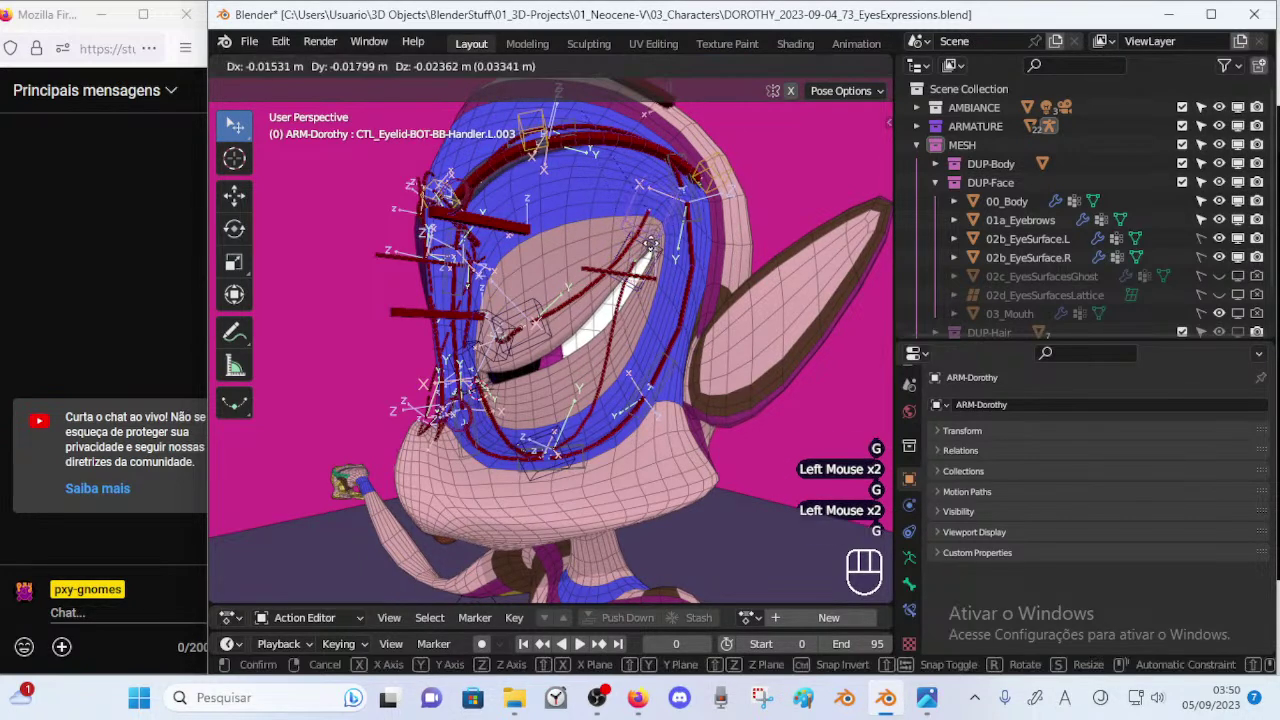
click(657, 277)
click(644, 300)
key(g)
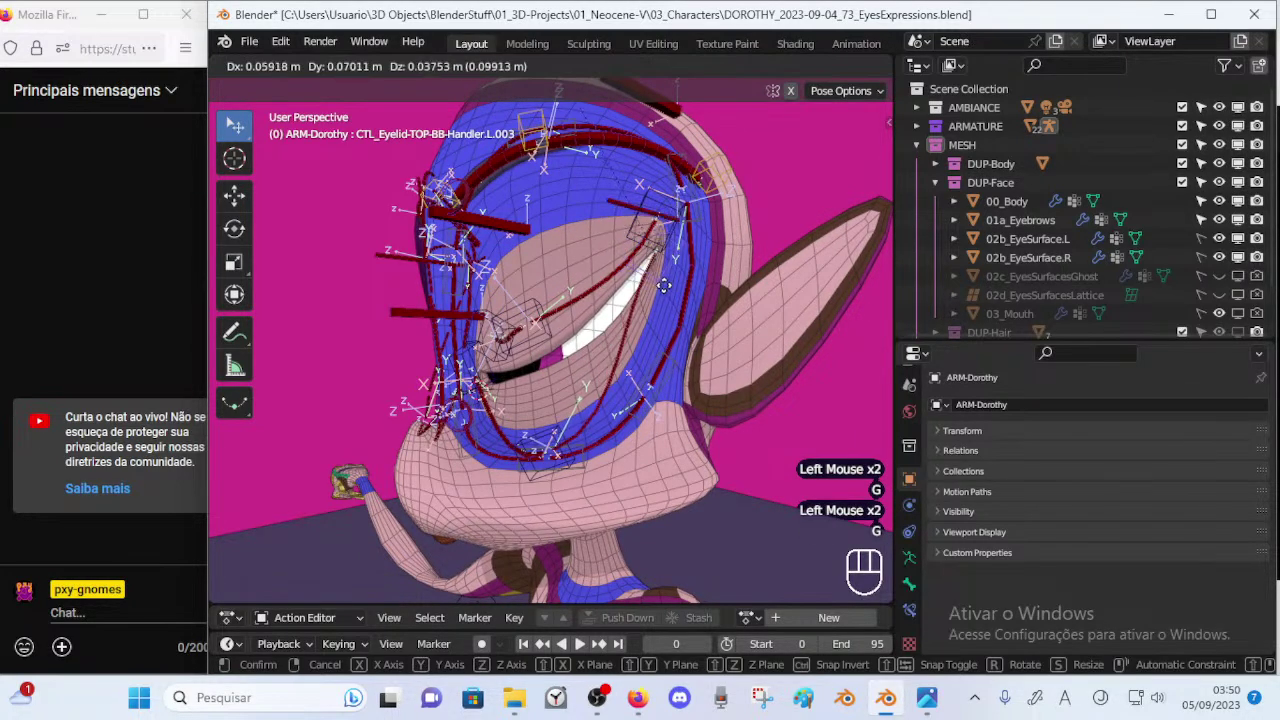
click(663, 286)
Adjust the middle lid handlers and raise CTL_Eyelid-TOP-BB-Handler.L.002 to open the upper lid from a more frontal view.
click(612, 322)
middle_drag(598, 318, 632, 323)
key(g)
click(631, 338)
click(597, 438)
key(g)
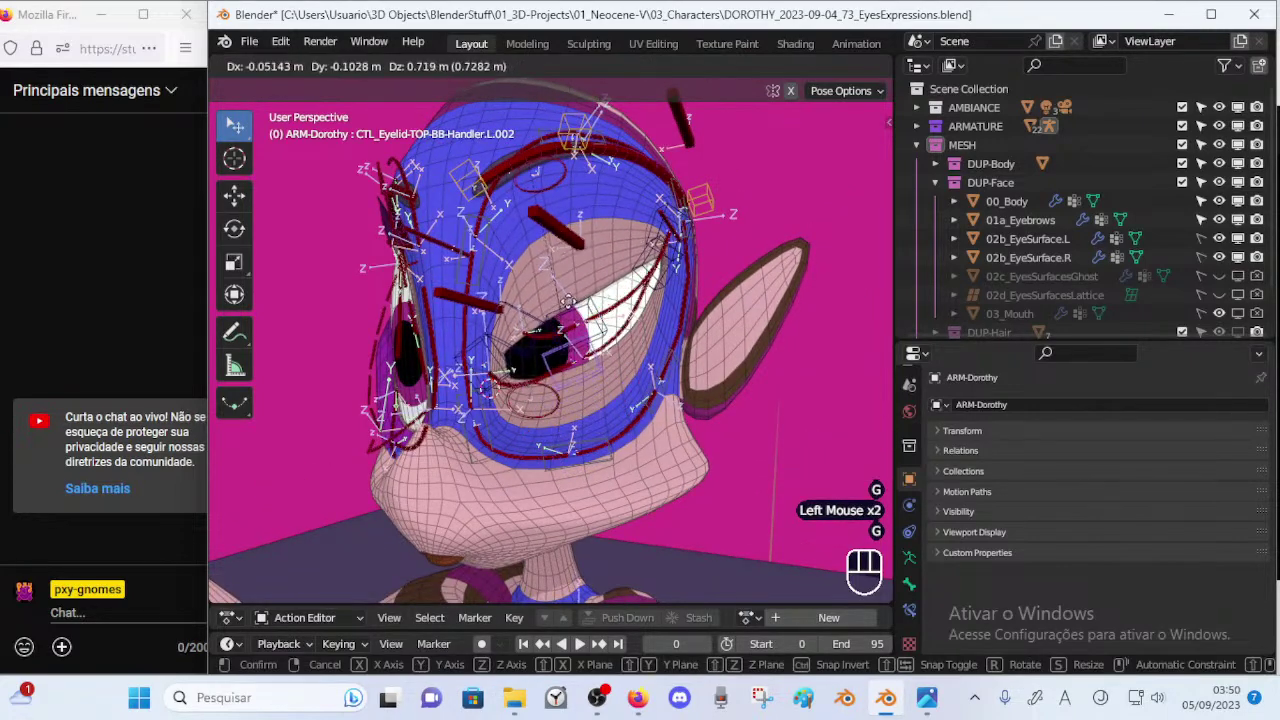
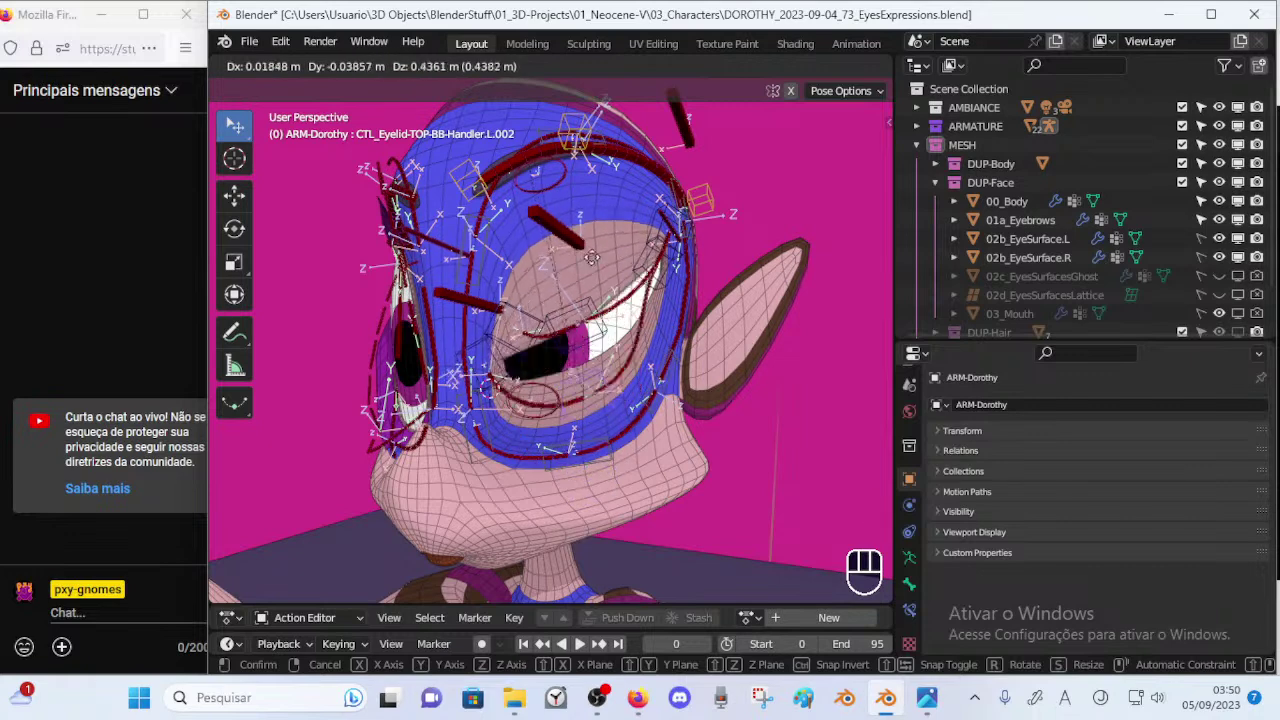
click(536, 150)
Lower CTL_Eyelid-BOT-BB-Handler.L.002 and fine-tune its placement under the iris.
click(598, 381)
key(g)
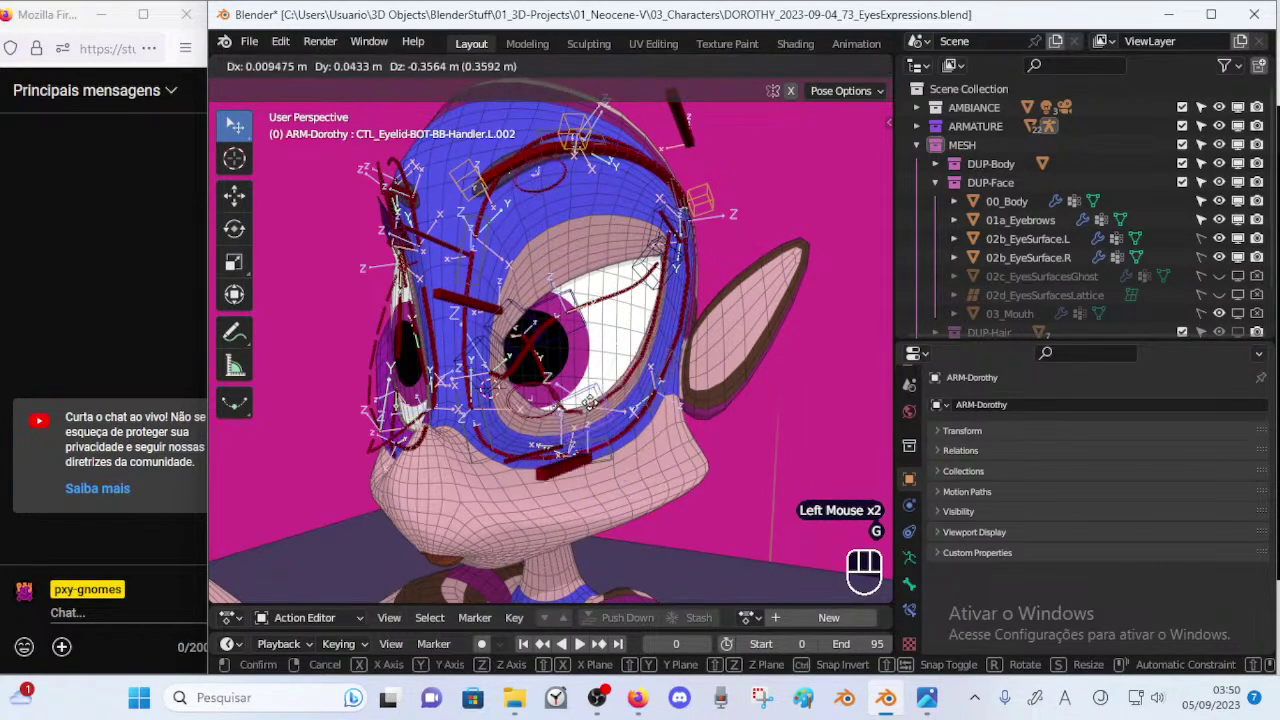
click(525, 345)
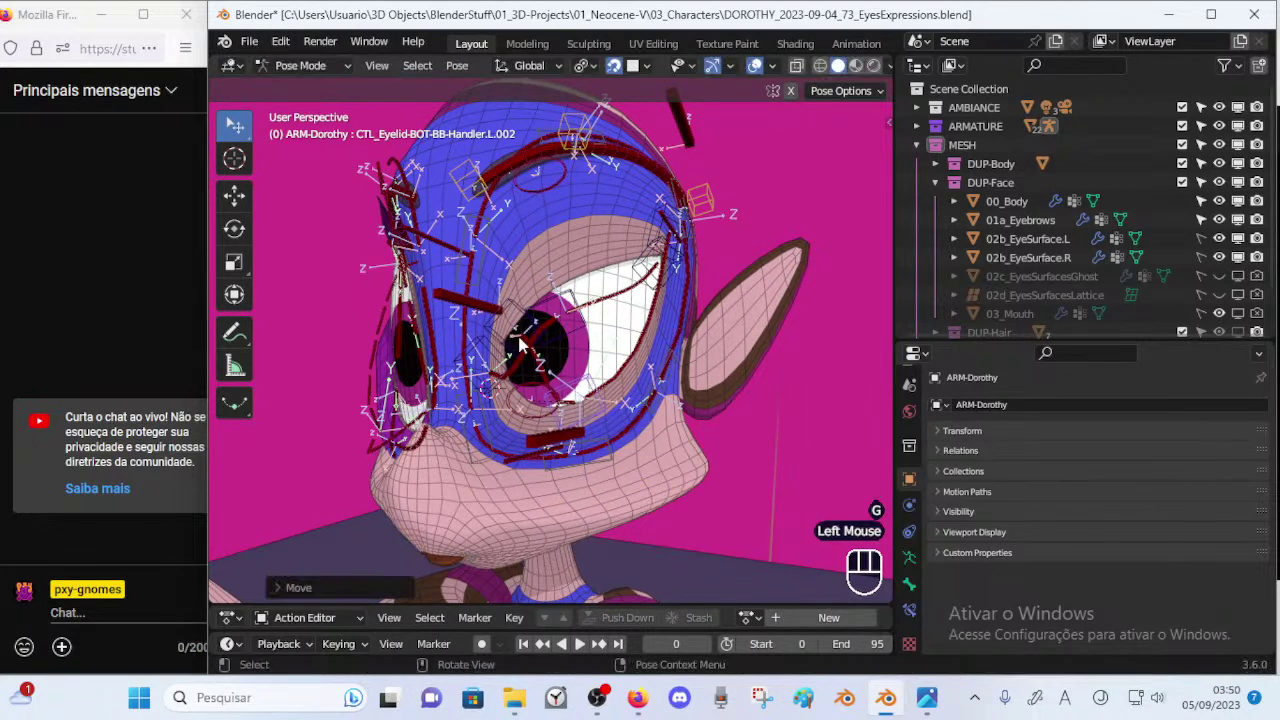
key(g)
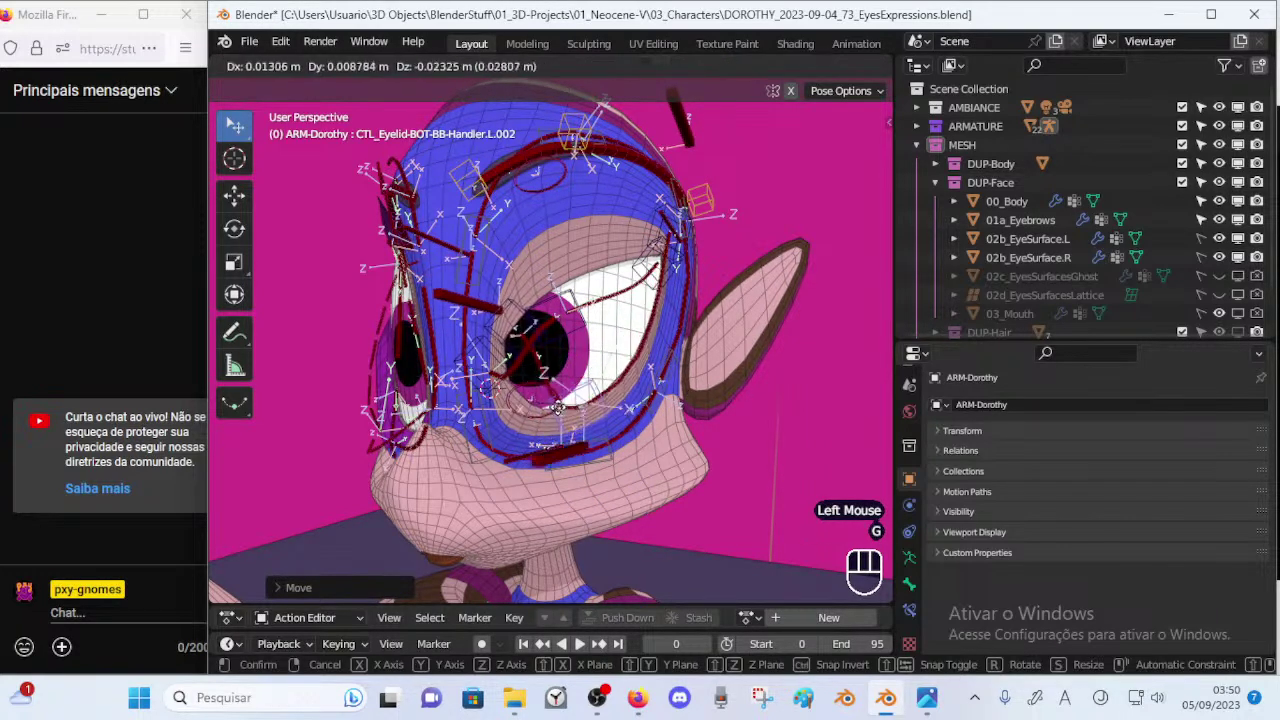
click(558, 410)
middle_drag(556, 406, 518, 383)
key(g)
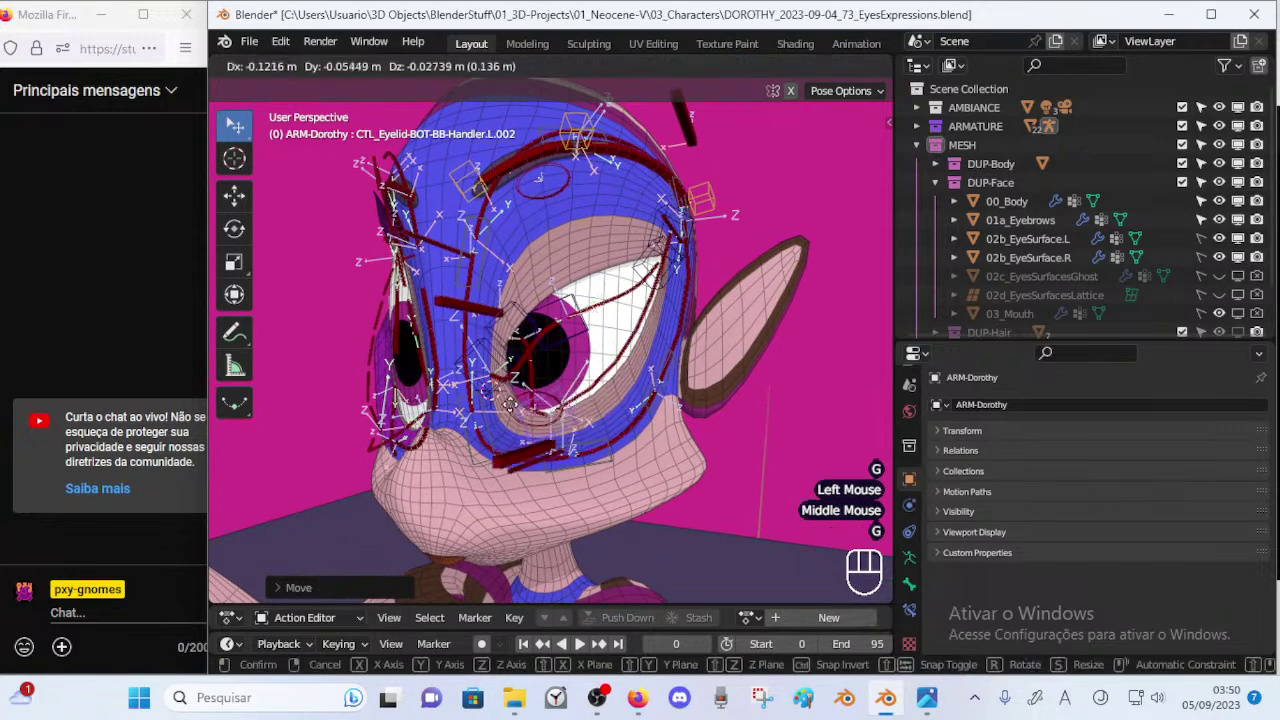
click(520, 412)
key(g)
click(522, 405)
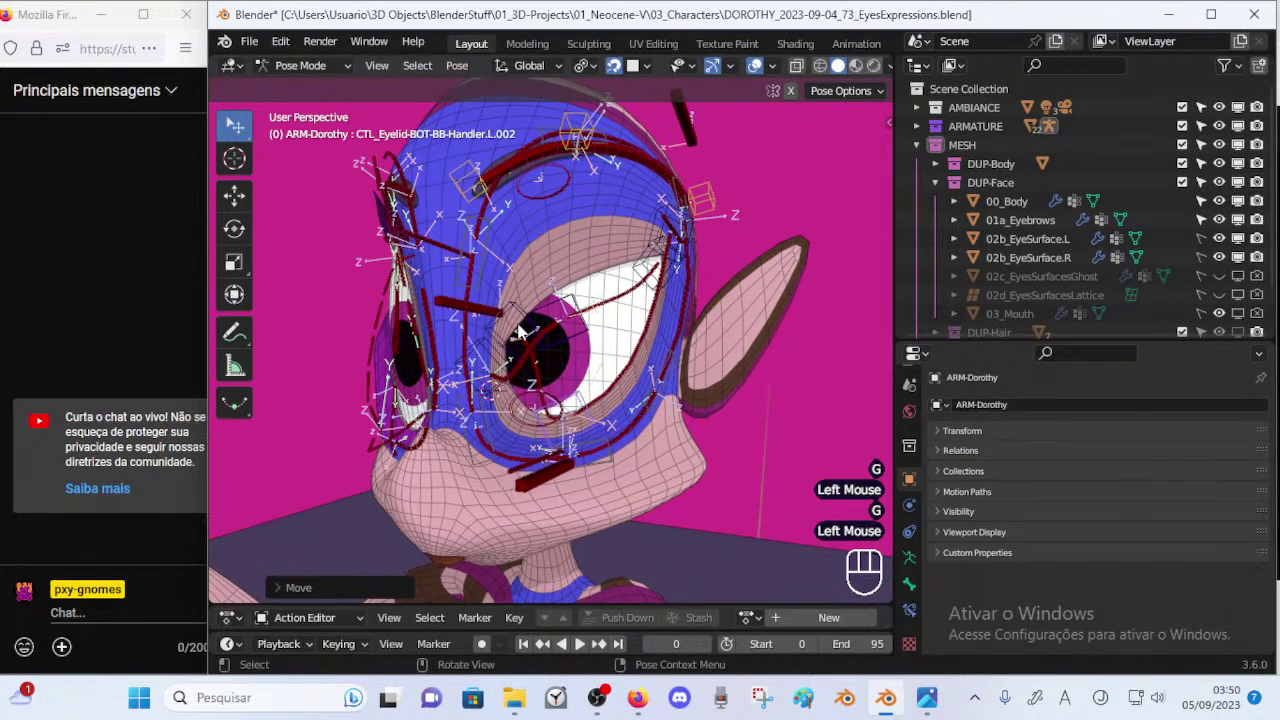
Move CTL_Eyelid-BOT-BB-Handler.L.001 down toward the inner eye corner, then rotate and reposition it from the front.
click(530, 335)
key(g)
key(Escape)
click(530, 346)
key(g)
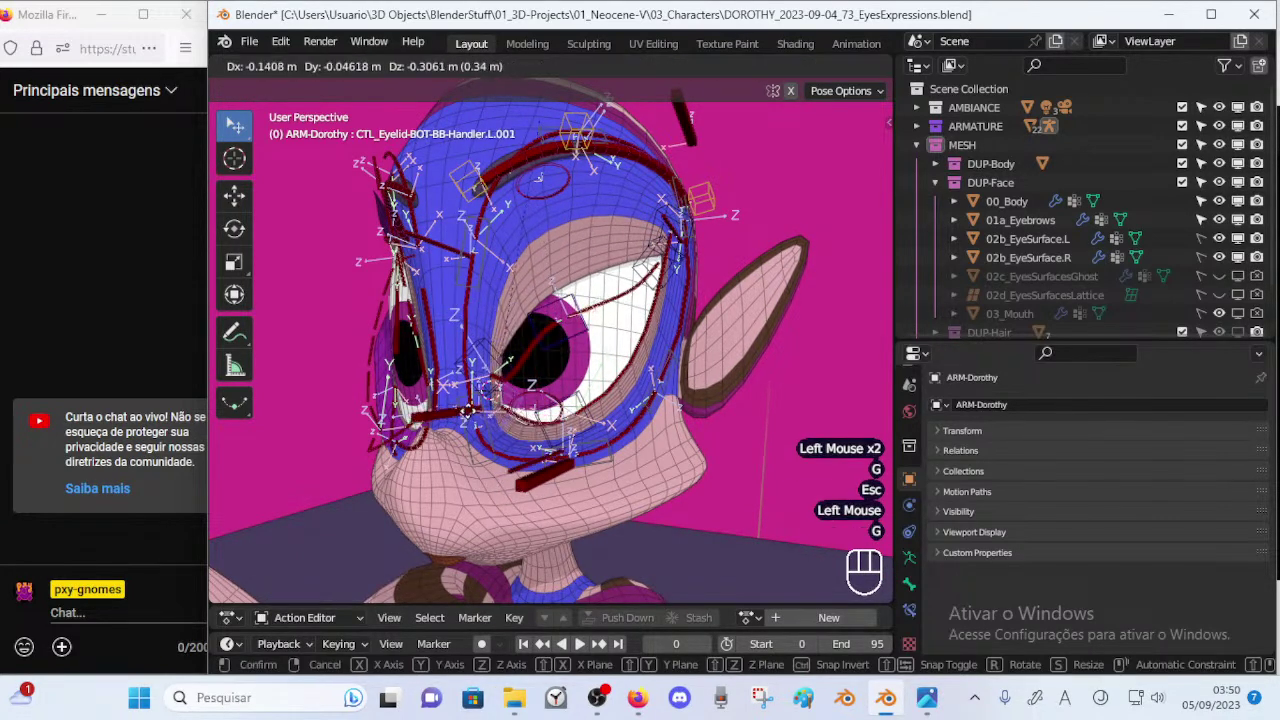
click(468, 424)
middle_drag(472, 423, 569, 400)
key(g)
click(563, 409)
key(r)
click(574, 440)
key(g)
click(588, 424)
key(r)
click(615, 430)
Move CTL_Eyelid-BOT-BB-Handler.L.002 repeatedly up and down from the front to test the lower lid's deformation.
click(604, 448)
key(g)
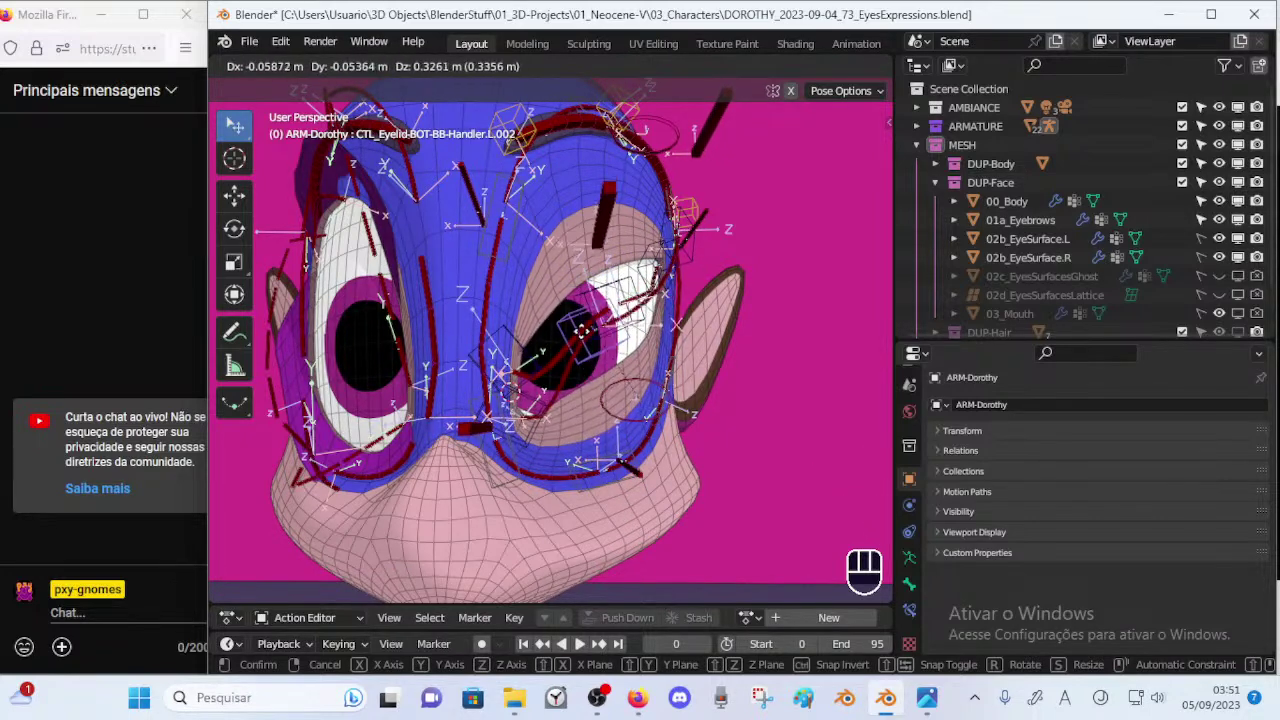
click(519, 393)
key(g)
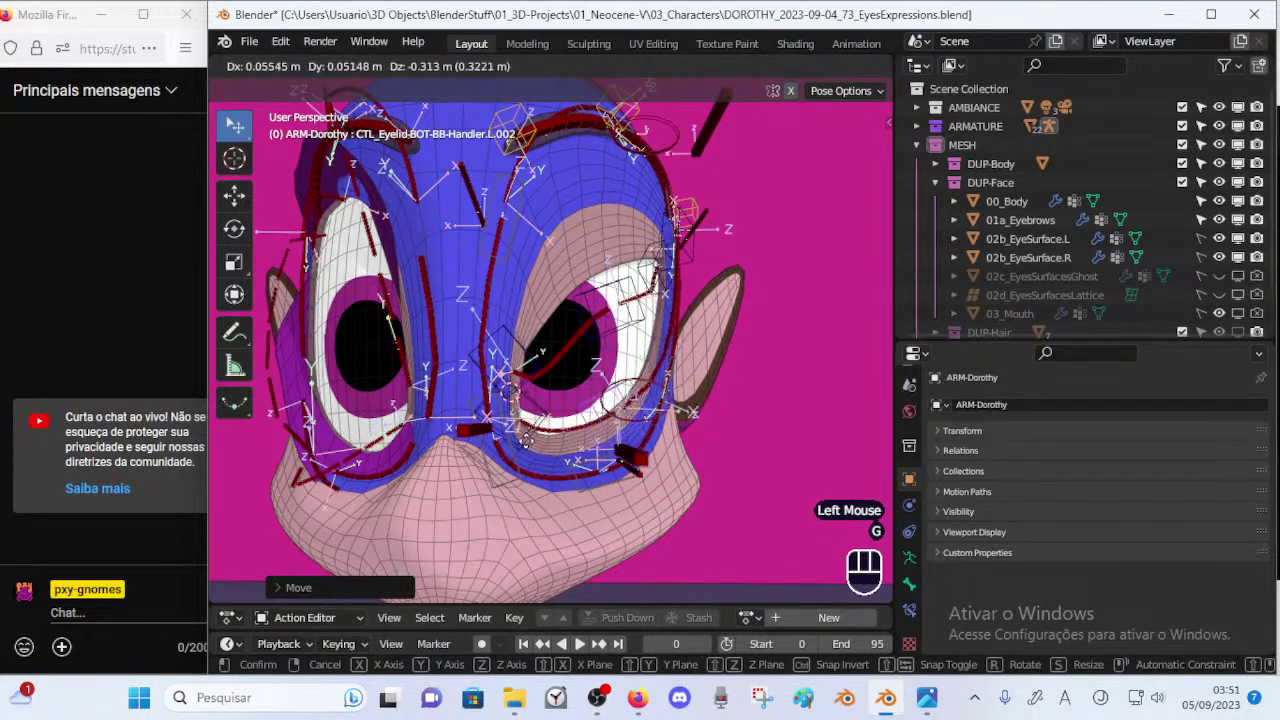
click(530, 434)
key(g)
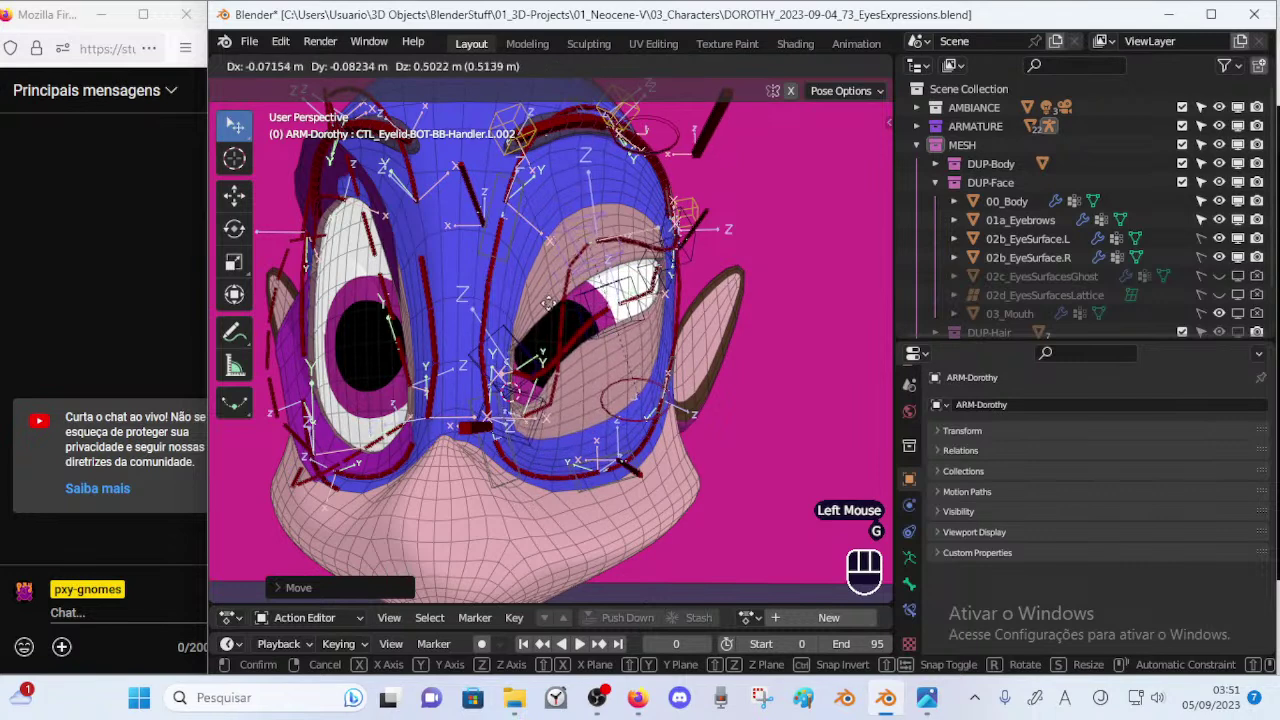
click(519, 345)
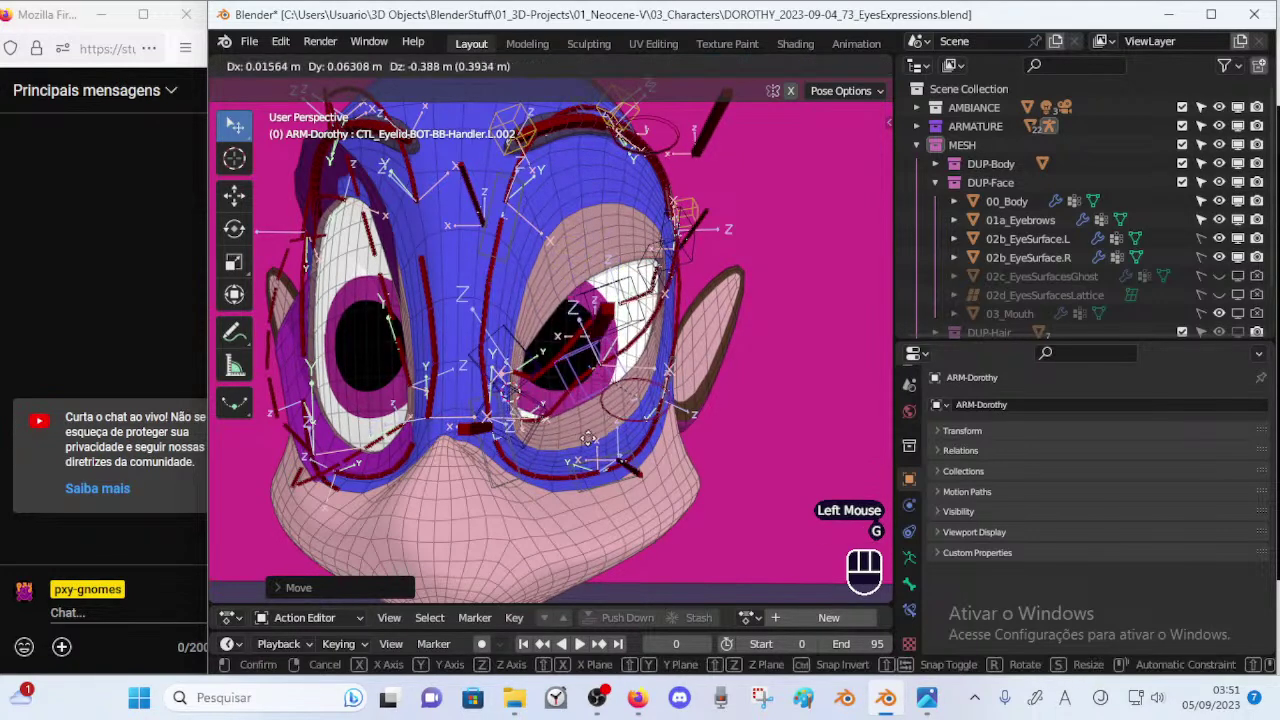
click(566, 405)
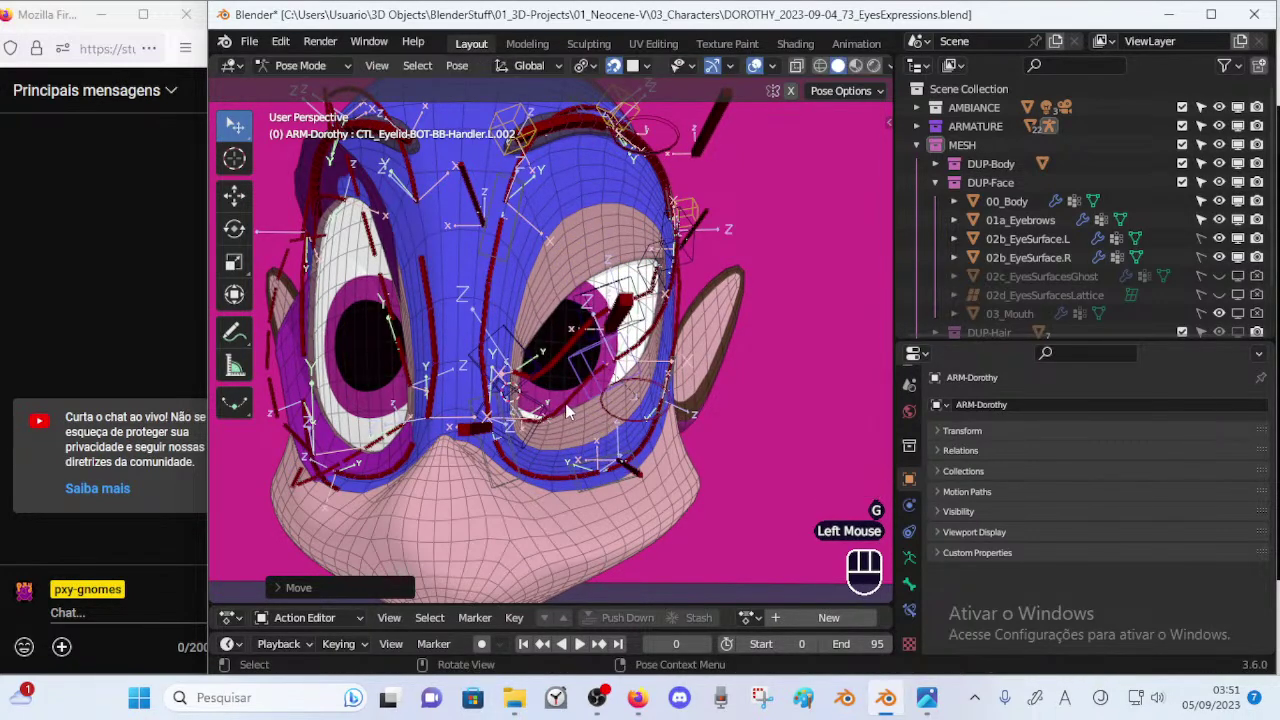
key(g)
click(632, 410)
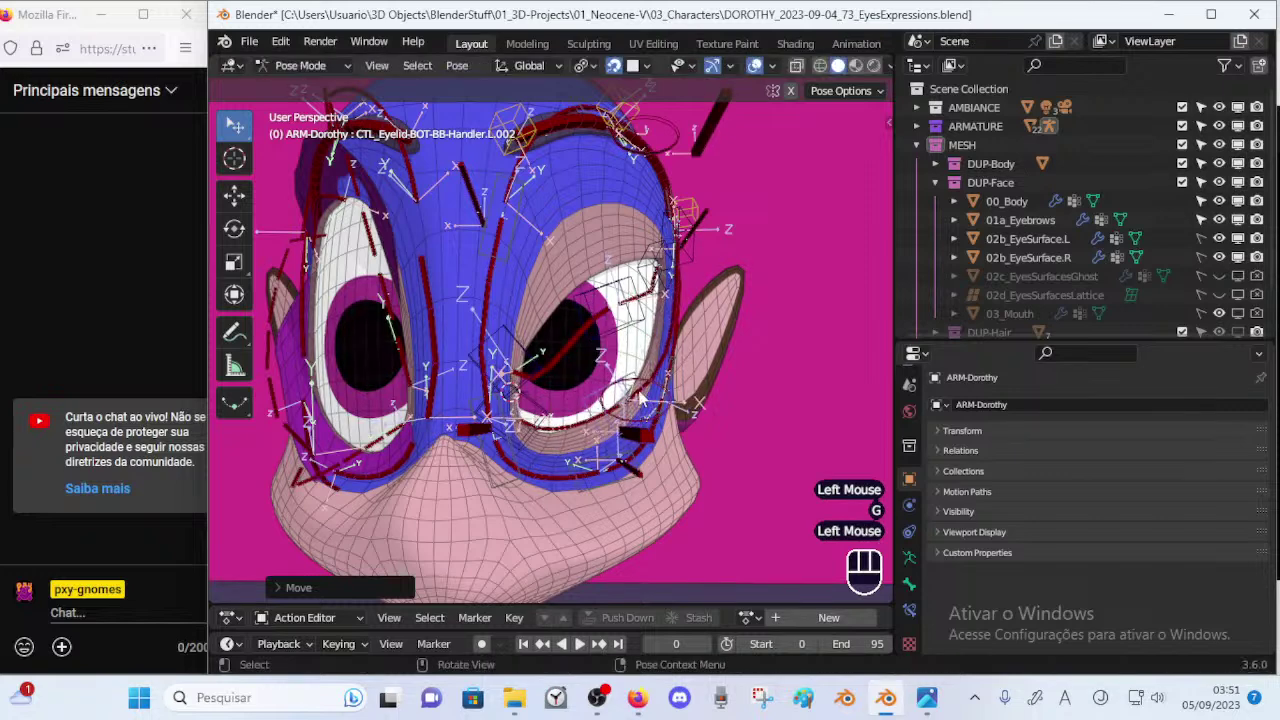
key(g)
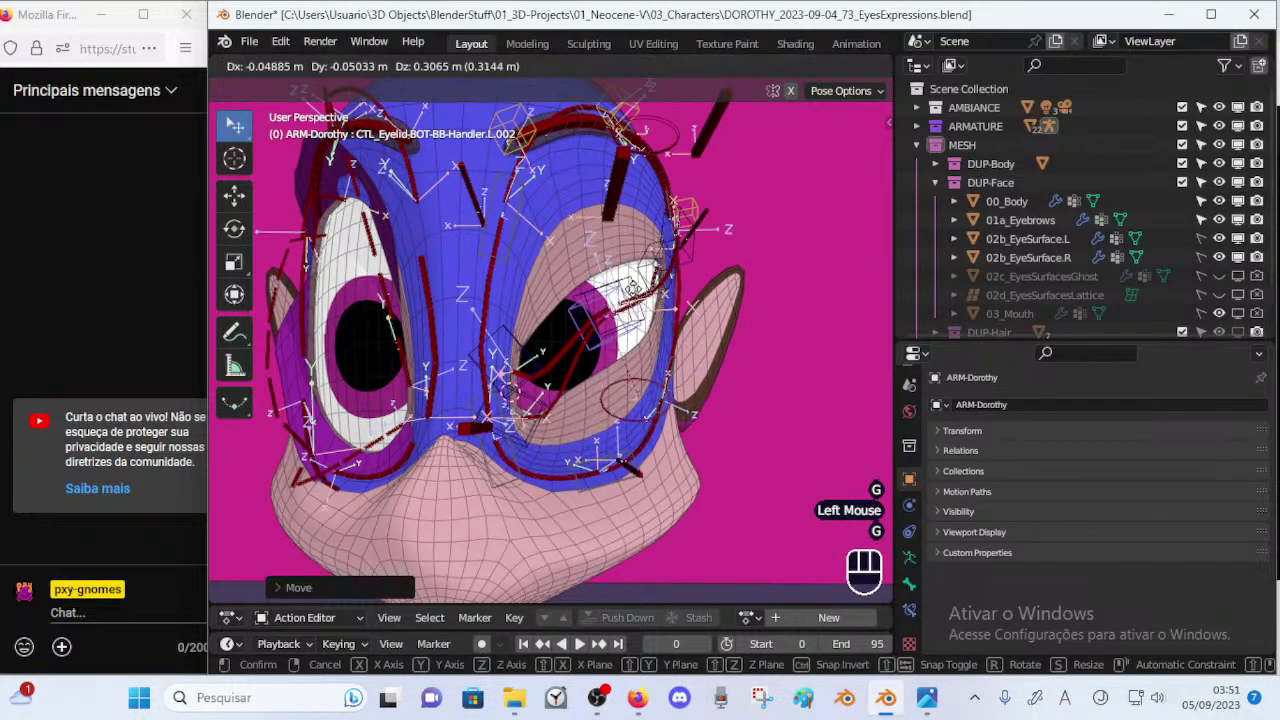
click(634, 390)
Lower CTL_Eyelid-TOP-BB-Handler.L.002 over the eye to test how the upper lid closes.
click(627, 340)
key(g)
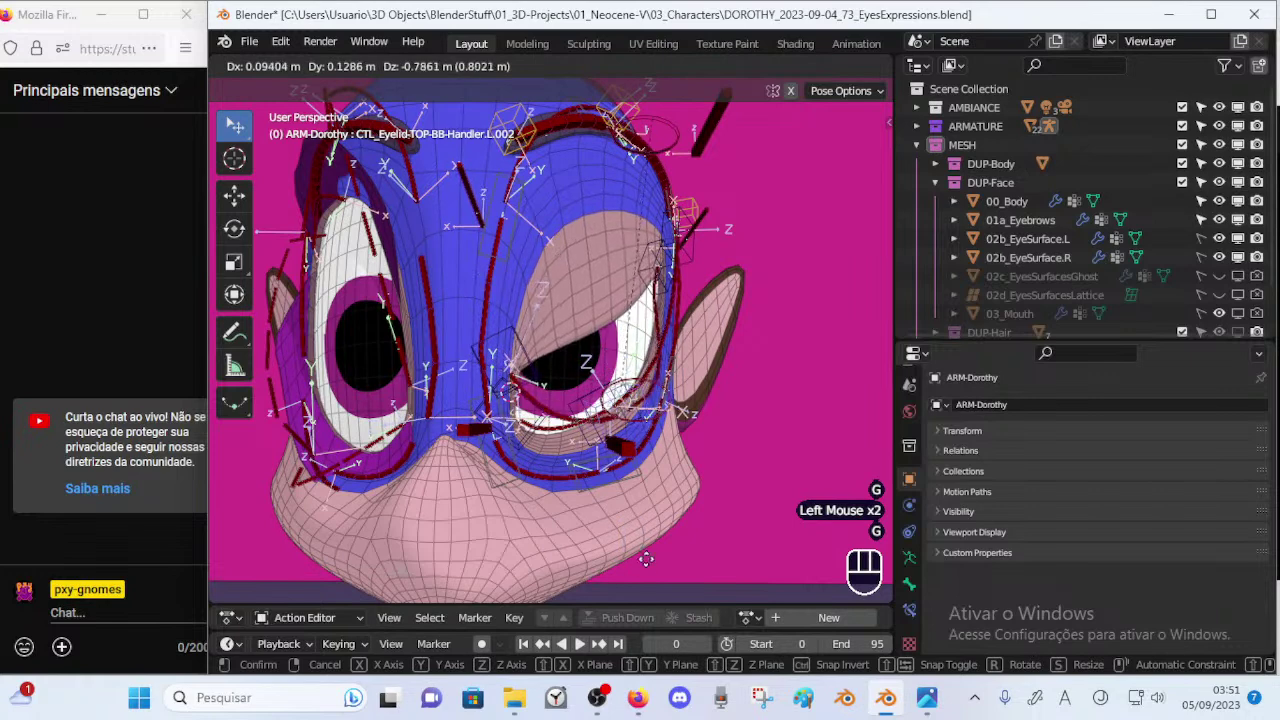
click(624, 596)
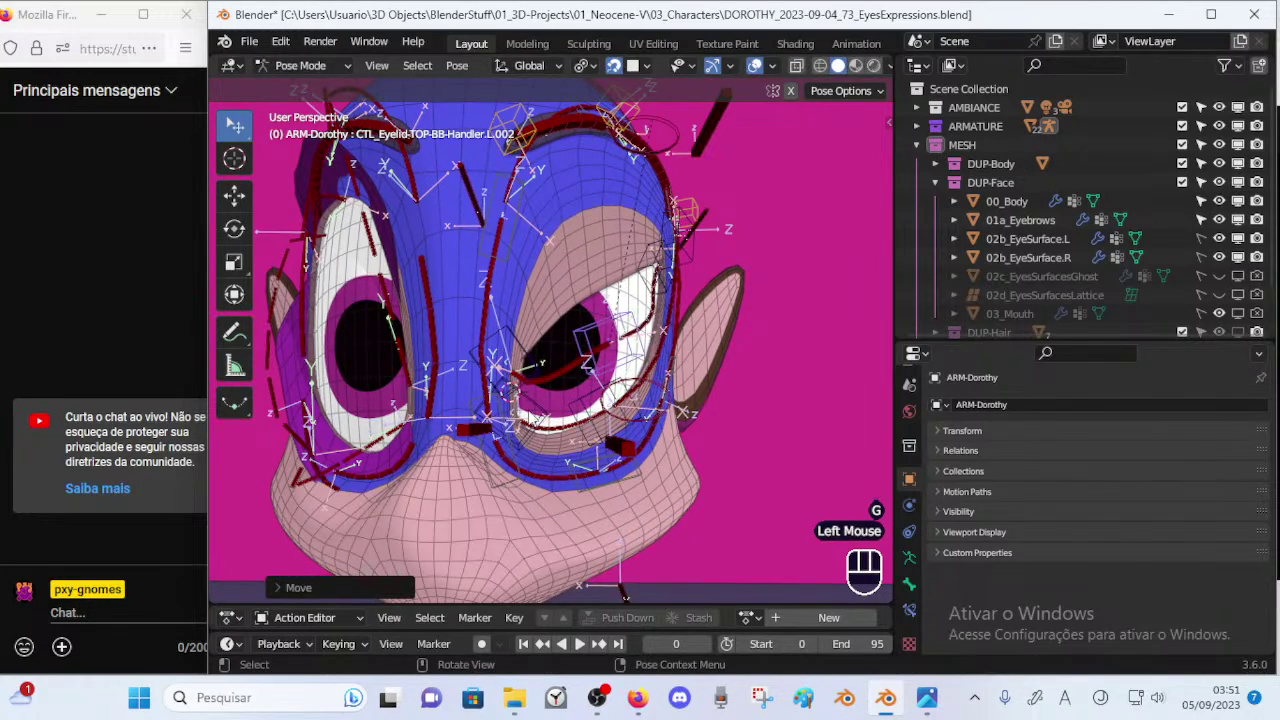
key(g)
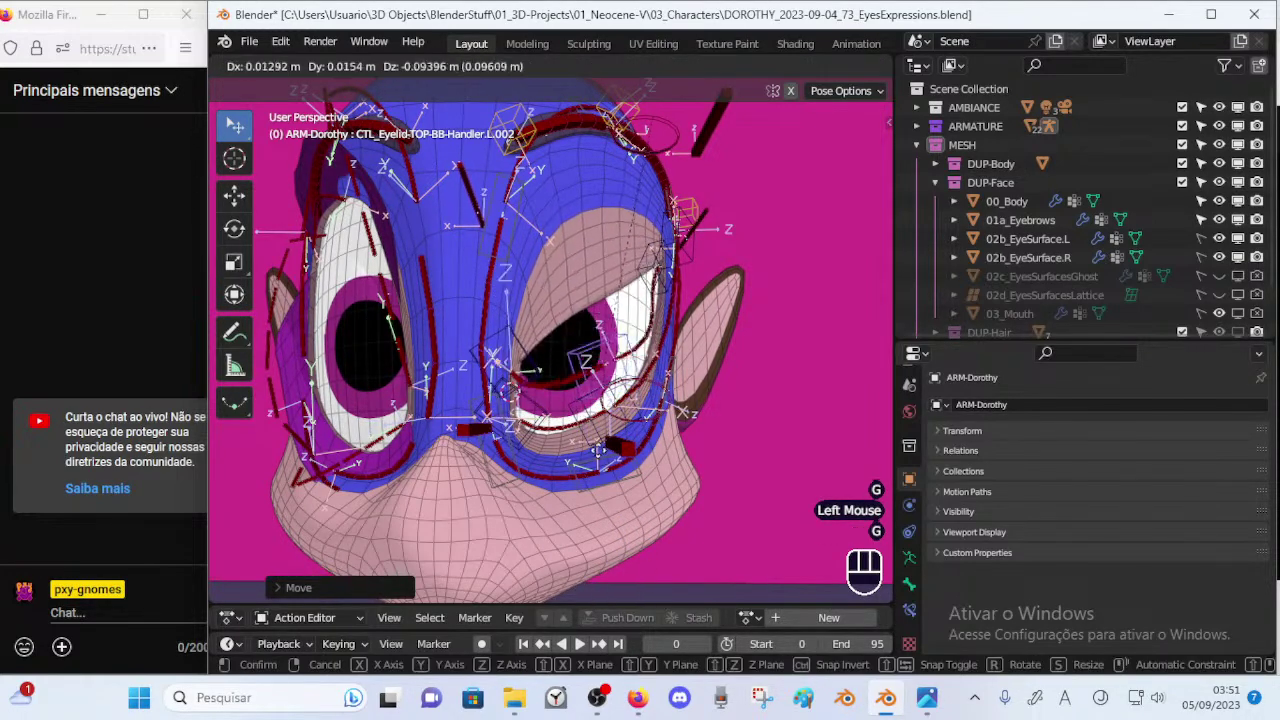
click(590, 382)
key(g)
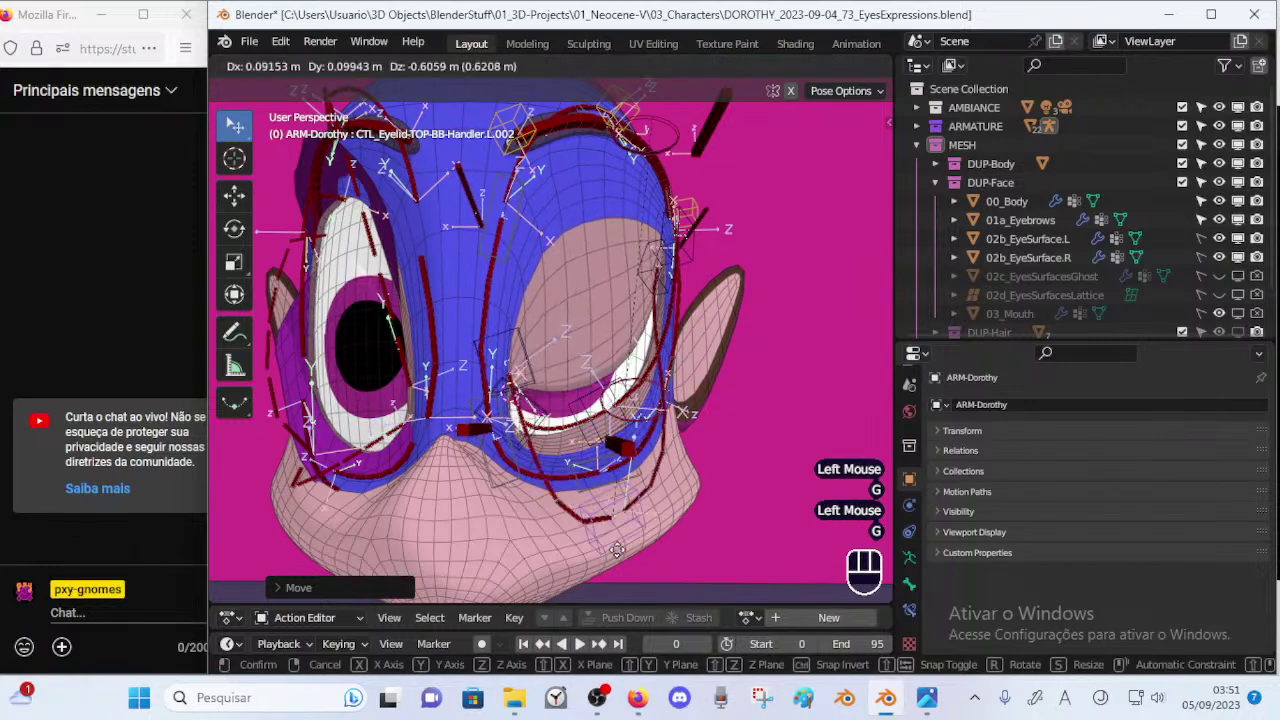
click(613, 497)
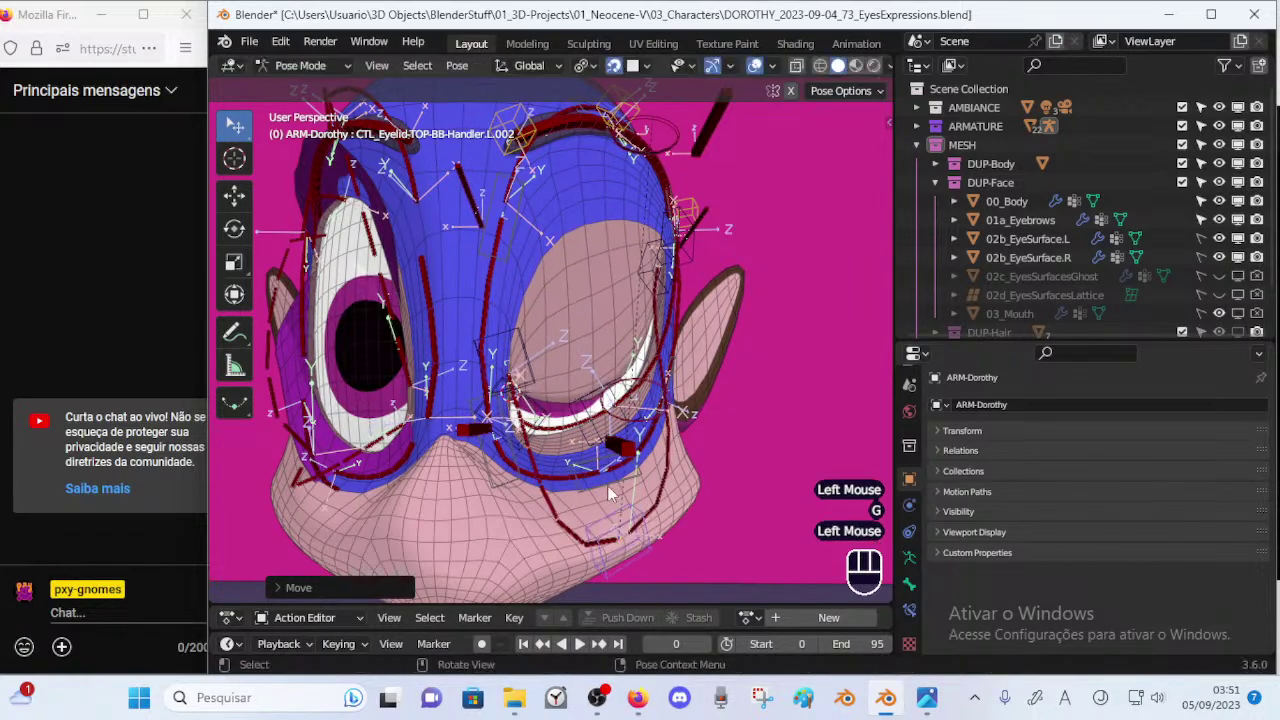
Raise and lower CTL_Eyelid-TOP-BB-Handler.L.002 from an angled view to check the upper lid's travel.
middle_drag(615, 503, 565, 470)
key(g)
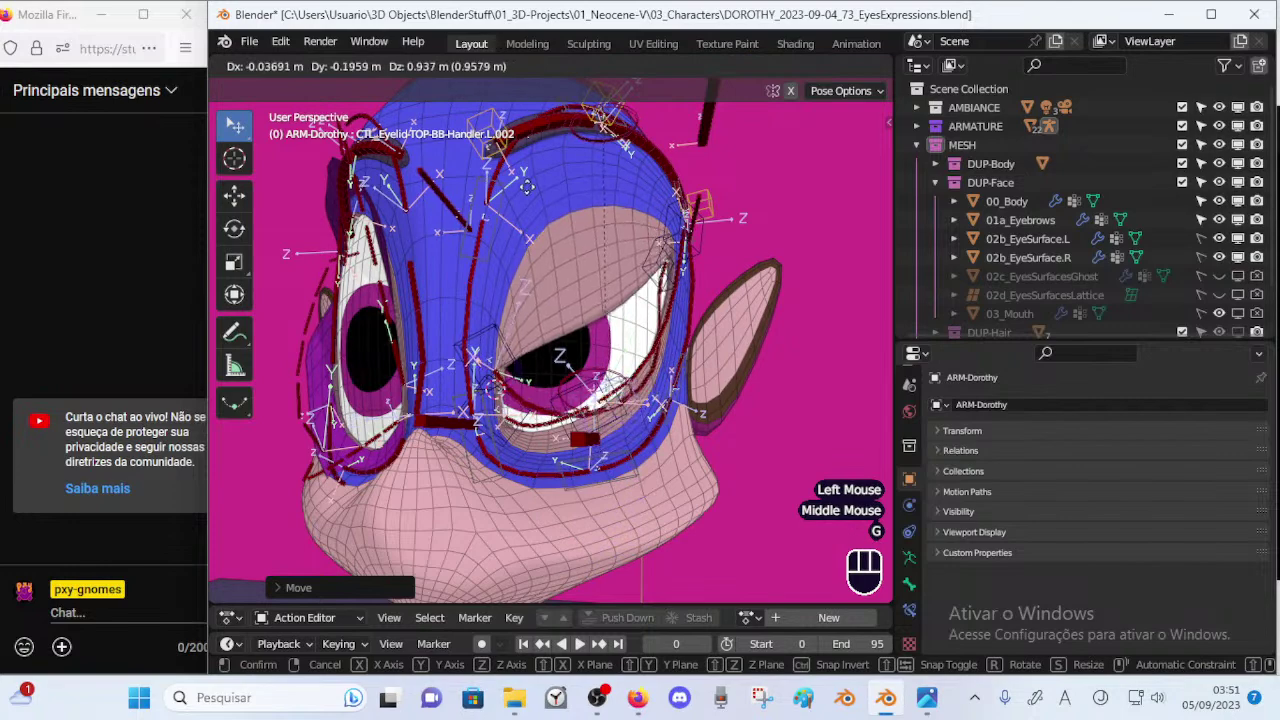
click(642, 533)
key(g)
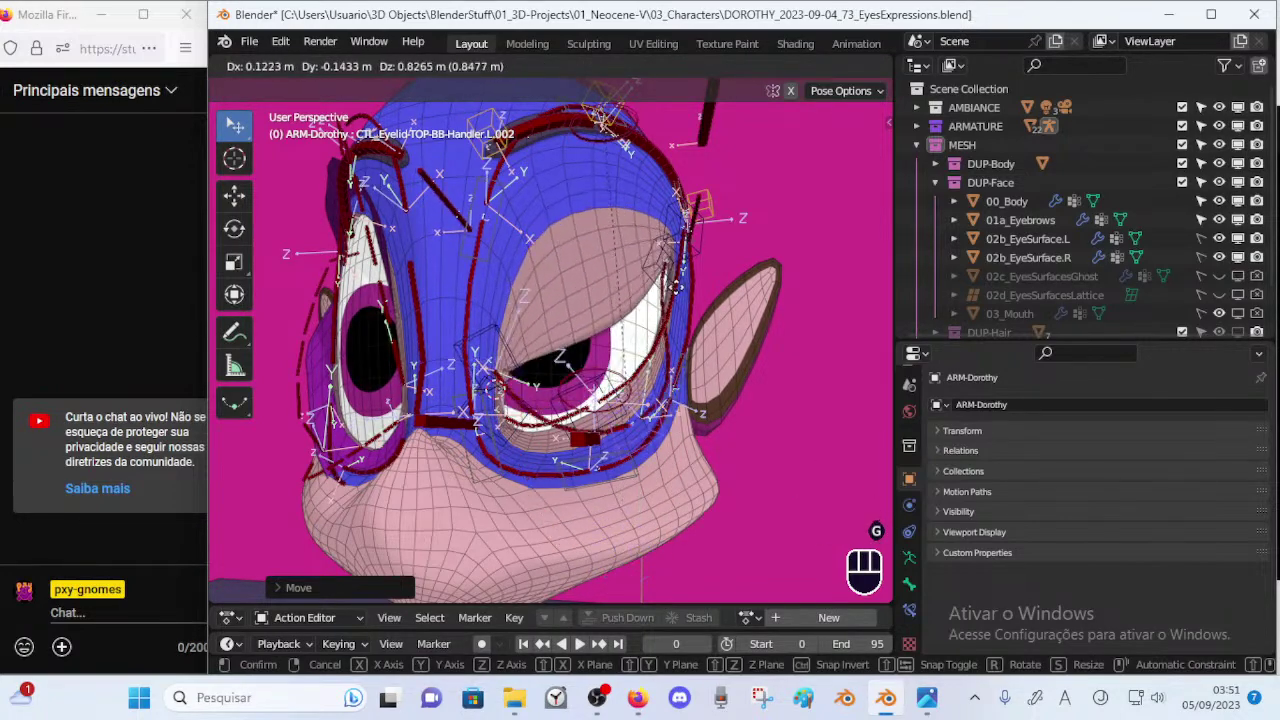
click(665, 276)
Move CTL_Eyelid-TOP-BB-Handler.L.001 down along the inner lower lid and rotate it.
click(514, 376)
key(g)
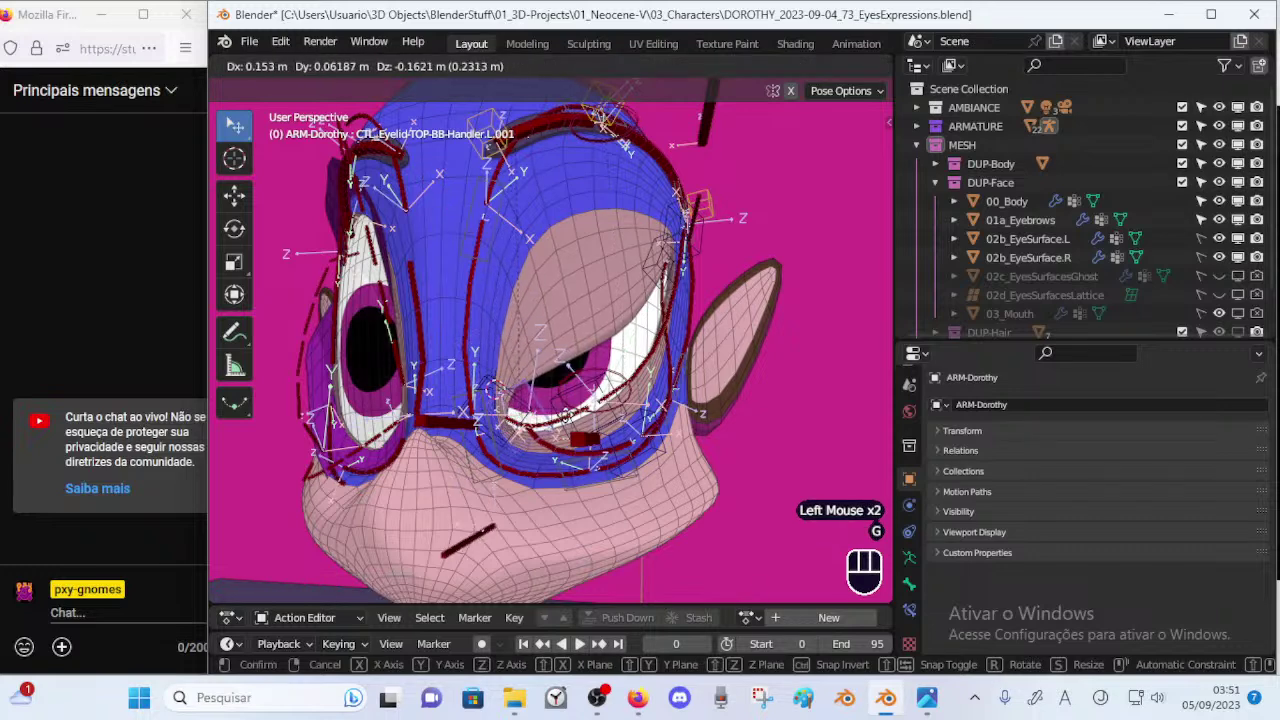
click(567, 432)
key(r)
click(610, 310)
Readjust the height of CTL_Eyelid-TOP-BB-Handler.L.002 against the new inner lid position.
click(656, 464)
key(g)
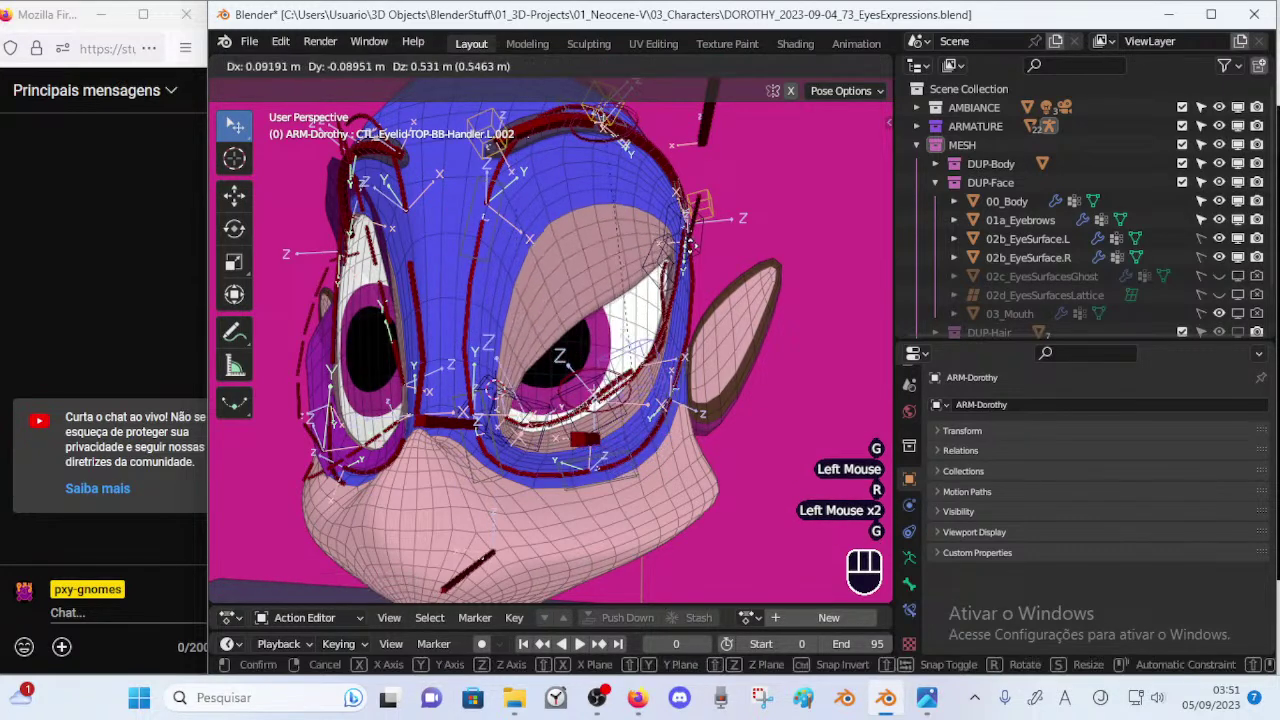
click(672, 395)
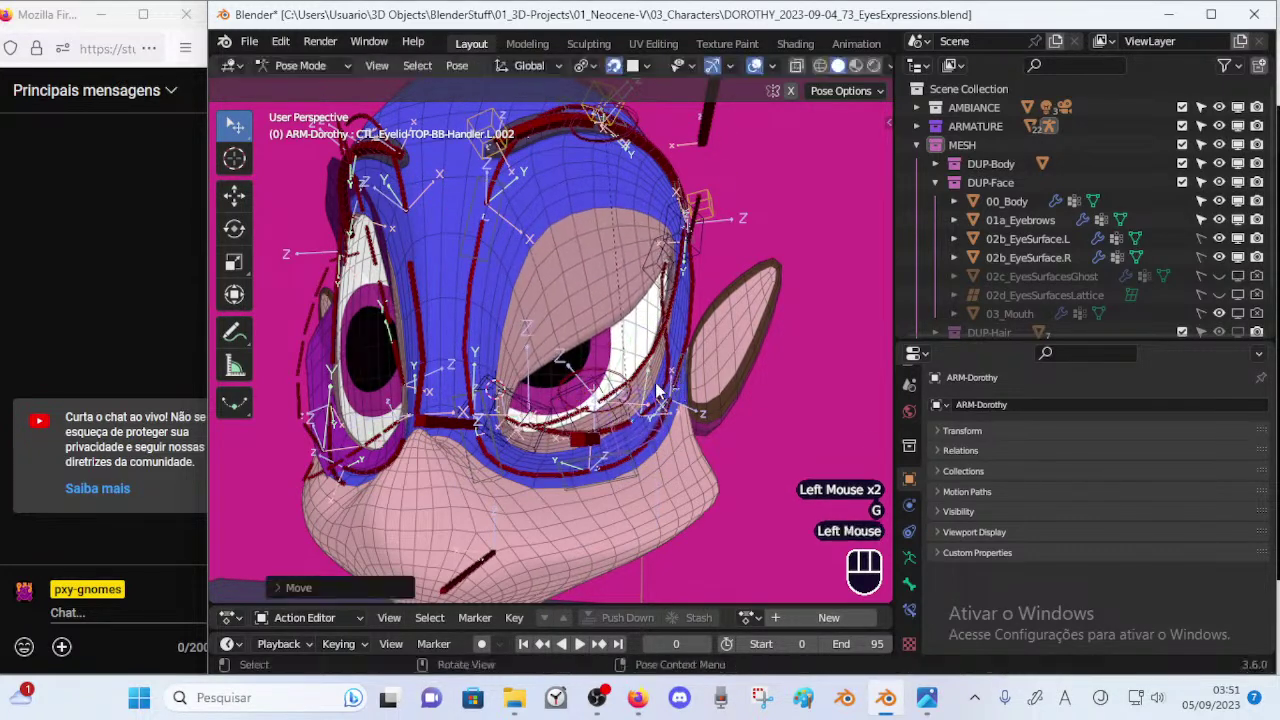
Raise CTL_Eyelid-TOP-BB-Handler.L.001 above the inner eye corner and rotate it to reshape the upper lid.
click(533, 409)
key(g)
key(Escape)
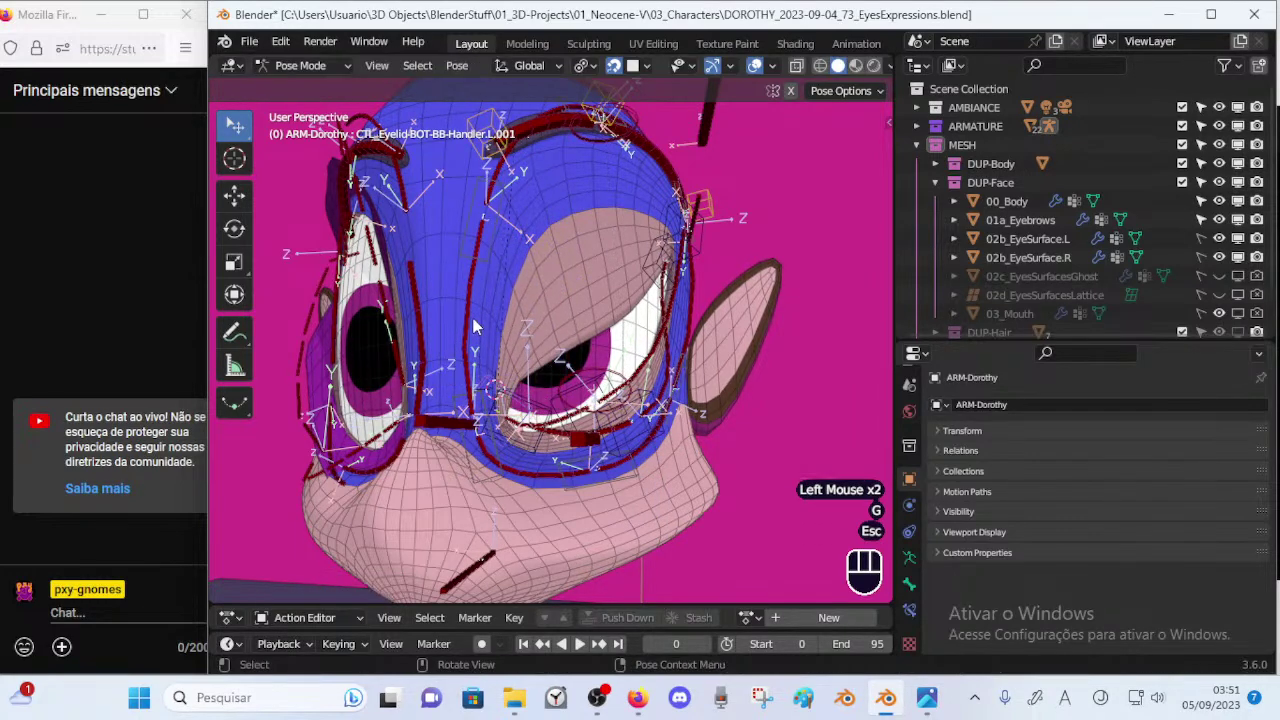
click(532, 399)
key(g)
click(565, 263)
key(r)
click(560, 290)
key(g)
click(560, 252)
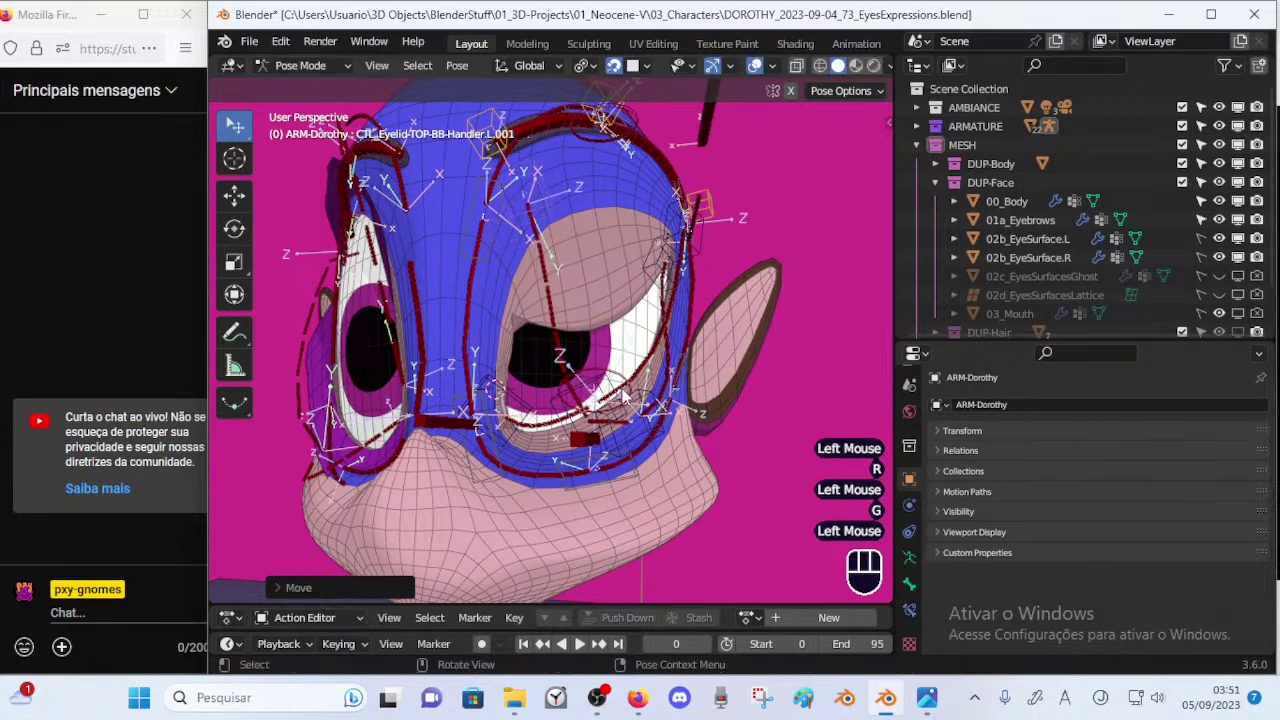
Raise CTL_Eyelid-BOT-BB-Handler.L.002 slightly, then raise CTL_Eyelid-TOP-BB-Handler.L.002 to open the eye.
click(608, 383)
click(590, 436)
key(g)
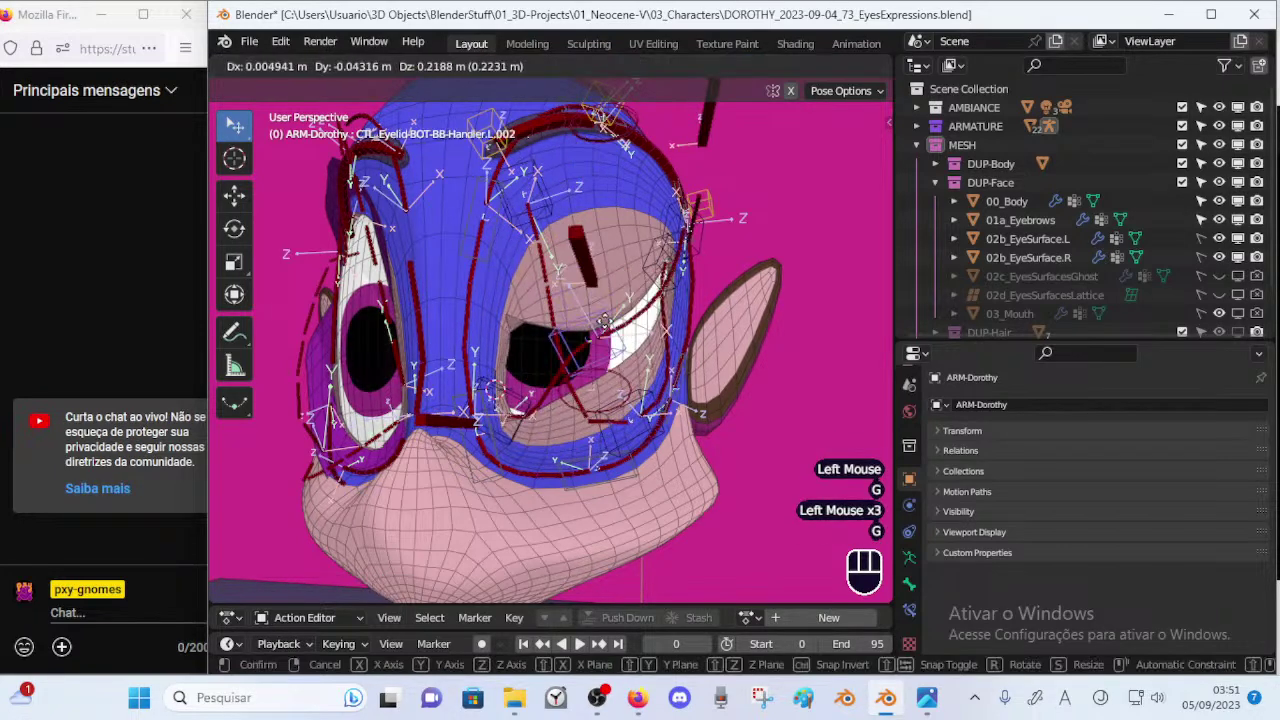
click(602, 370)
click(647, 446)
key(g)
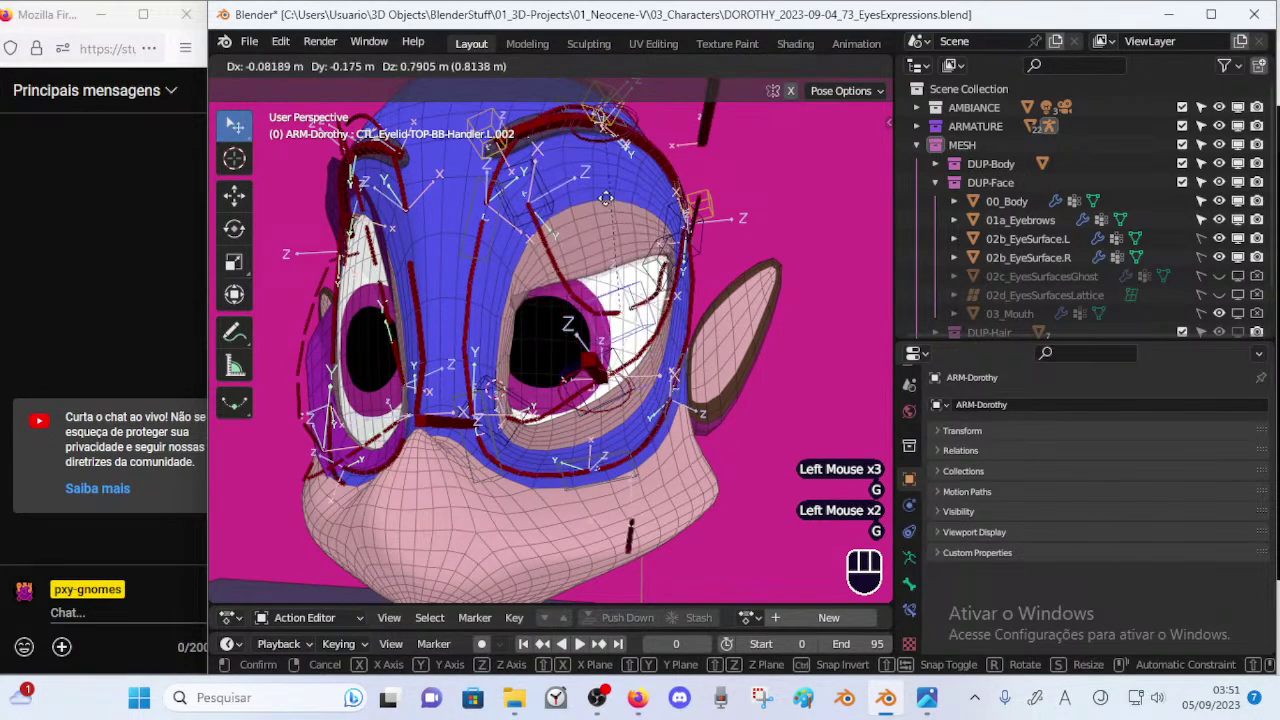
click(606, 288)
Lower CTL_Eyelid-TOP-BB-Handler.L.003 at the outer eye corner and shift CTL_Eyelid-BOT-BB-Handler.L.003 down along the outer lower lid.
click(662, 264)
middle_drag(662, 264, 658, 298)
key(ctrl+z)
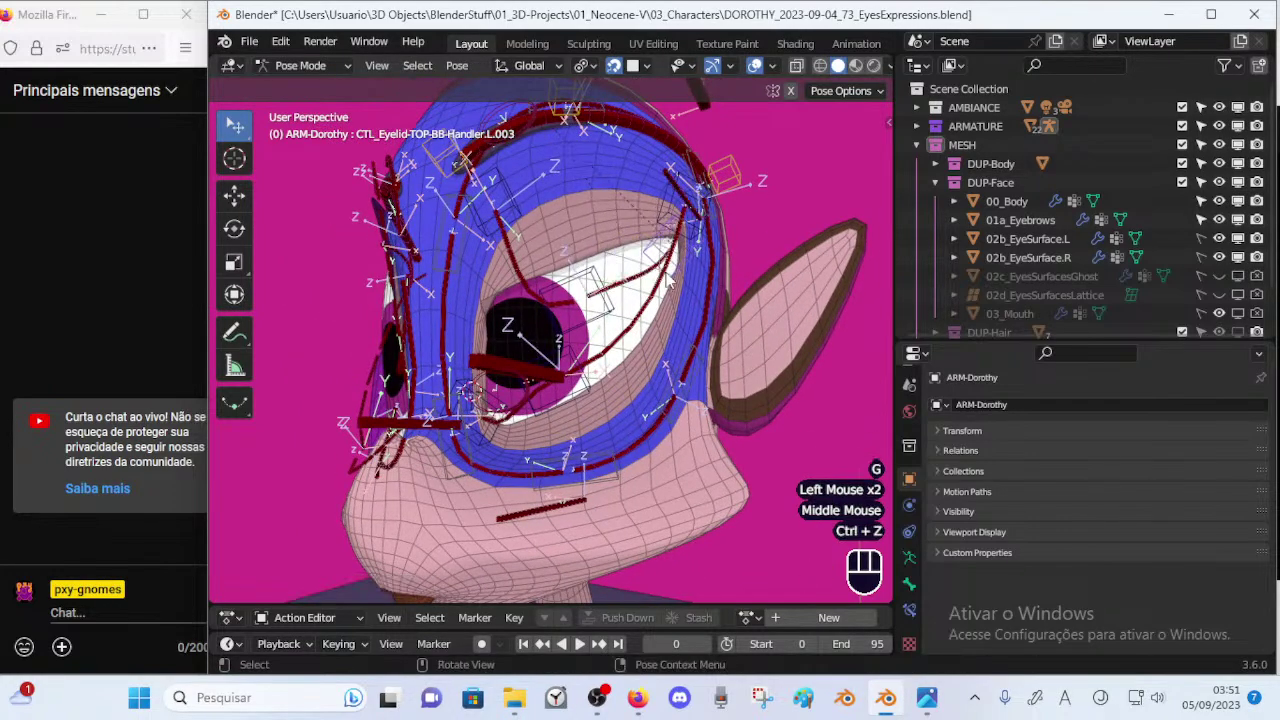
key(g)
click(658, 301)
click(684, 225)
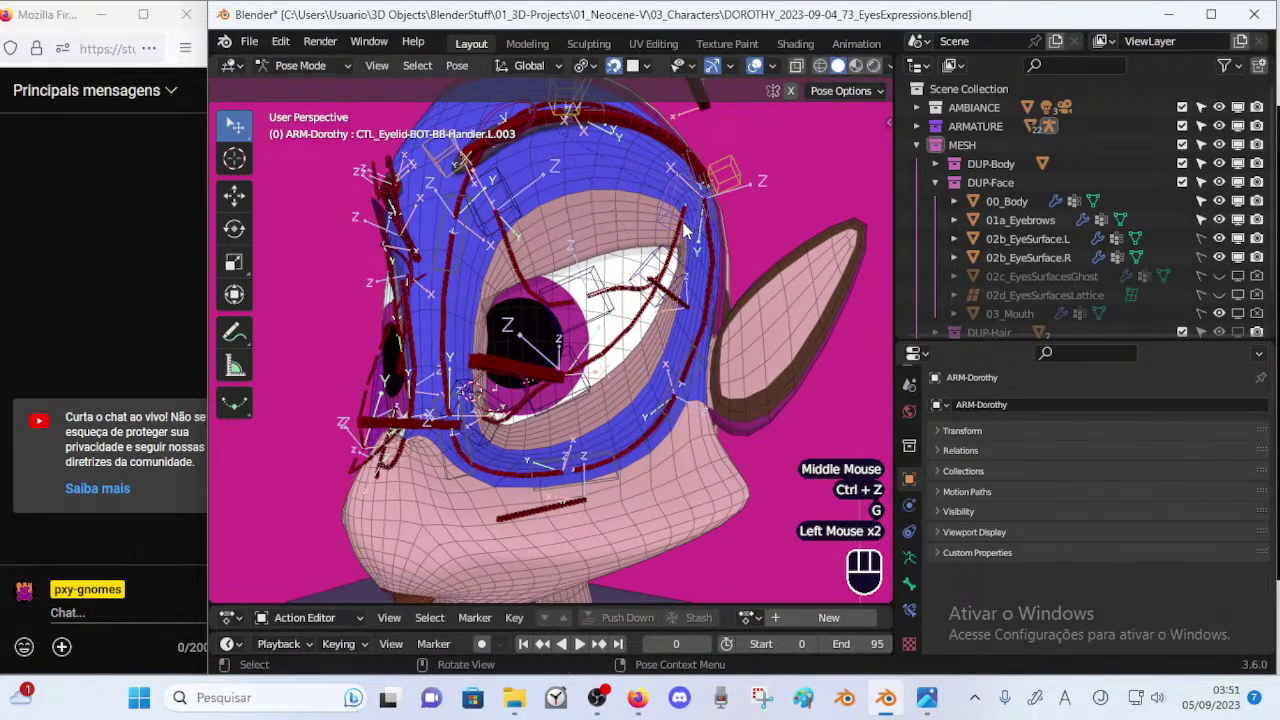
key(g)
click(631, 369)
Move CTL_Eyelid-TOP-BB-Handler.L.003 down and inward from the outer eye corner and rotate it.
click(685, 258)
key(g)
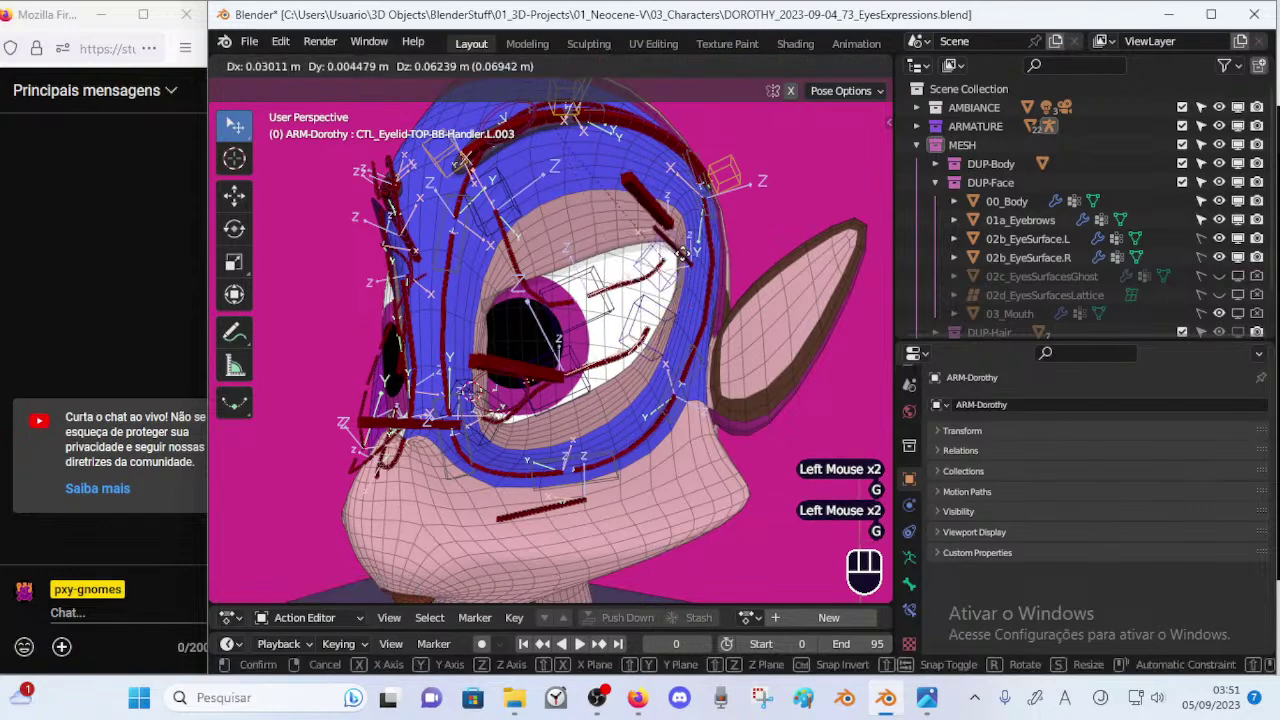
click(624, 345)
key(r)
click(622, 346)
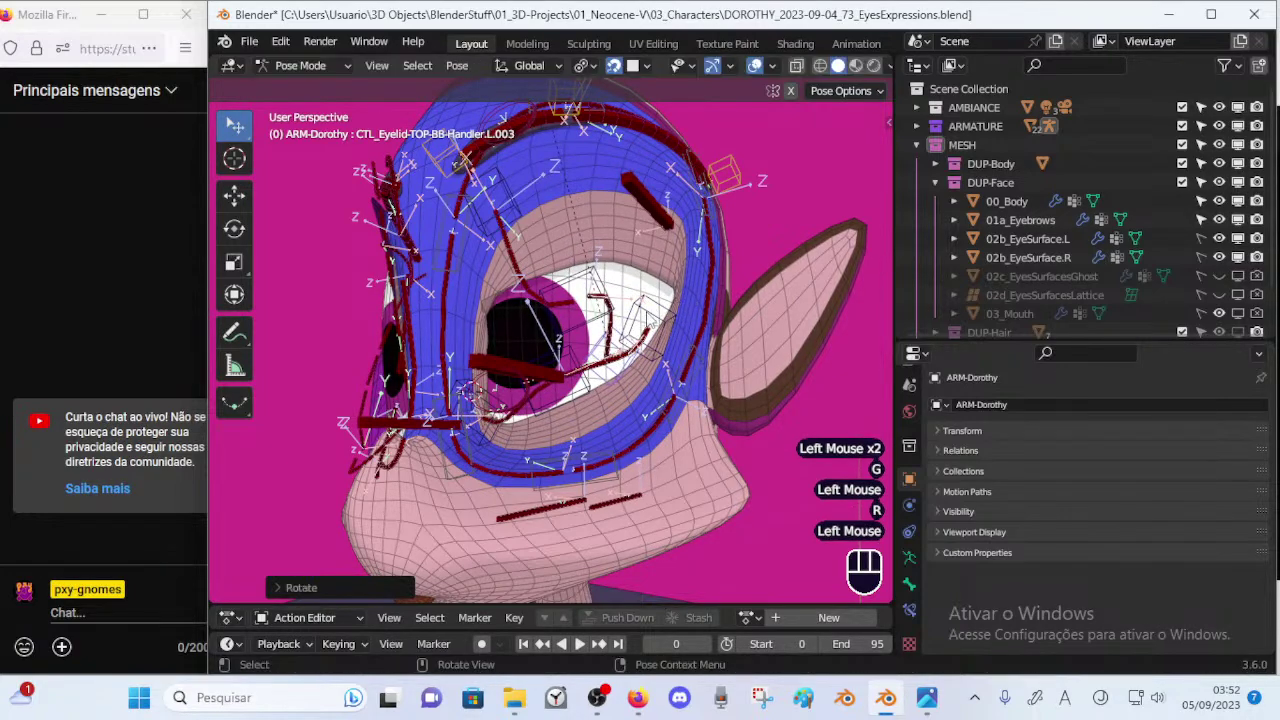
Reposition CTL_Eyelid-TOP-BB-Handler.L.002 over the outer part of the eye and rotate it to bend the upper lid.
middle_drag(622, 335, 660, 318)
click(646, 269)
key(g)
click(666, 281)
key(r)
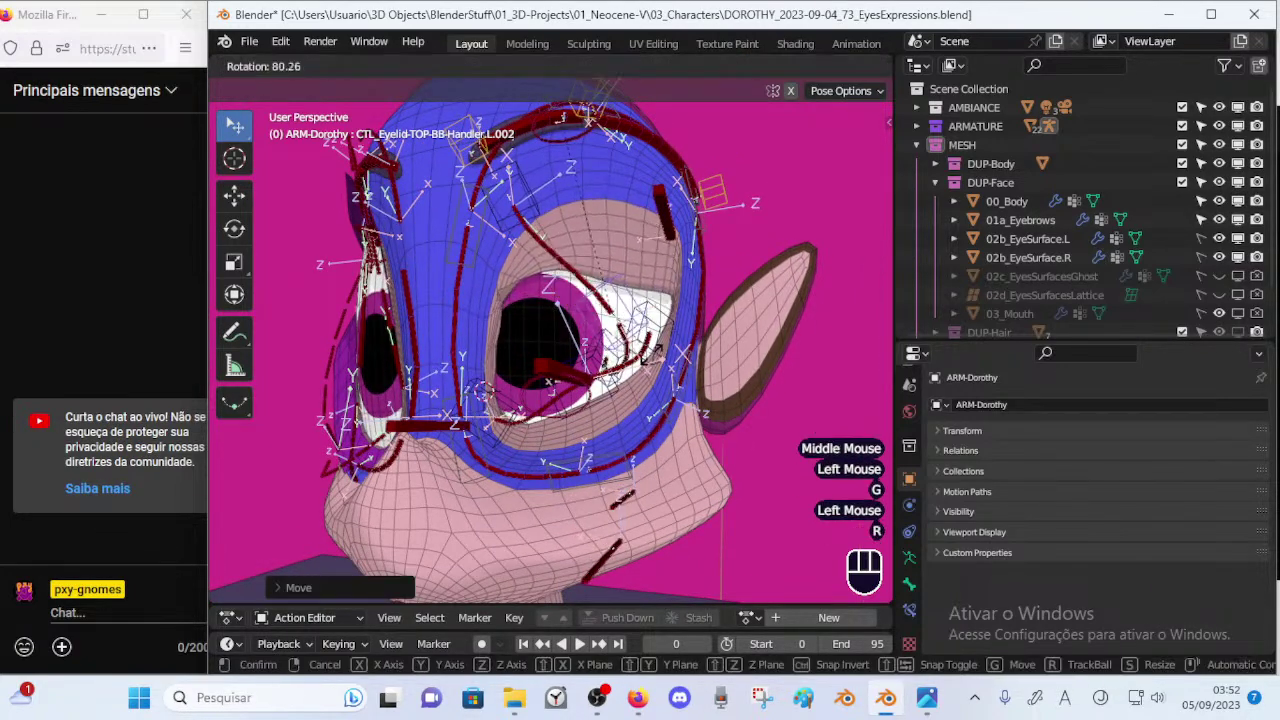
click(575, 228)
Raise CTL_Eyelid-TOP-BB-Handler.L.001 above the upper lid and rotate it.
middle_drag(573, 225, 608, 218)
click(571, 198)
key(g)
click(592, 157)
key(r)
click(565, 277)
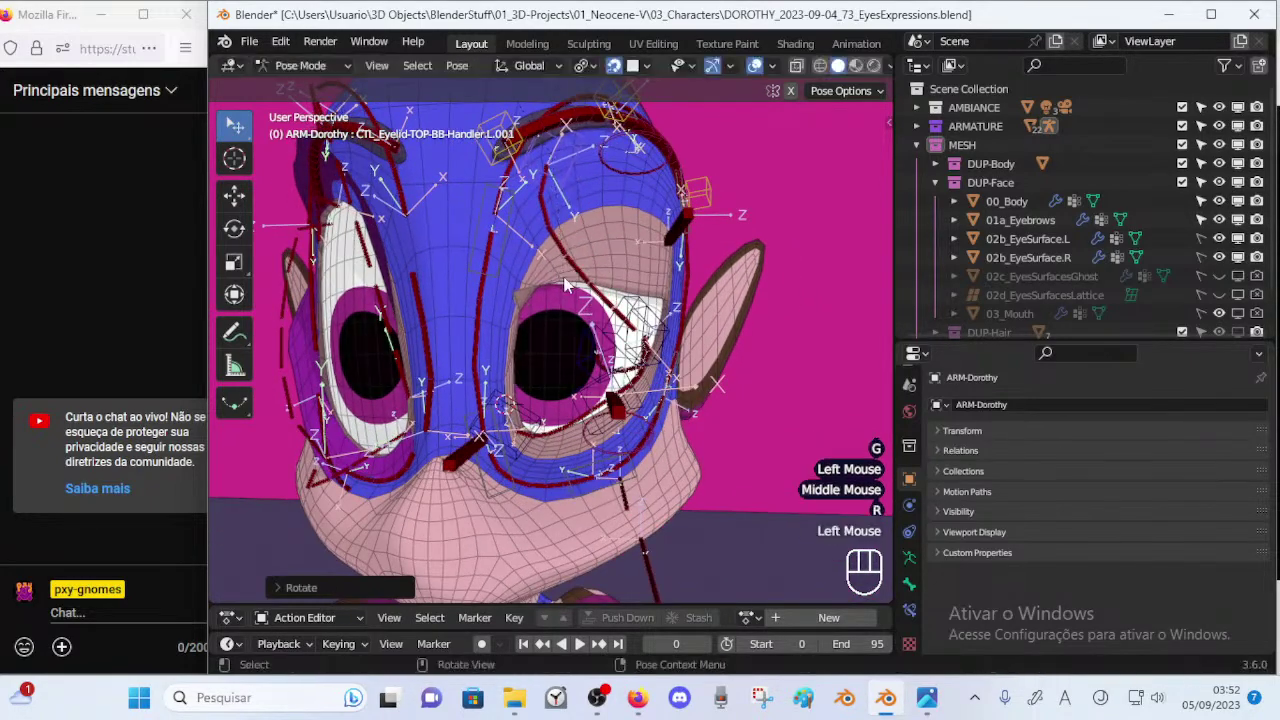
Raise CTL_Eyelid-BOT-BB-Handler.L.001 from the inner eye corner to the inner end of the upper lid.
click(512, 402)
key(g)
click(490, 284)
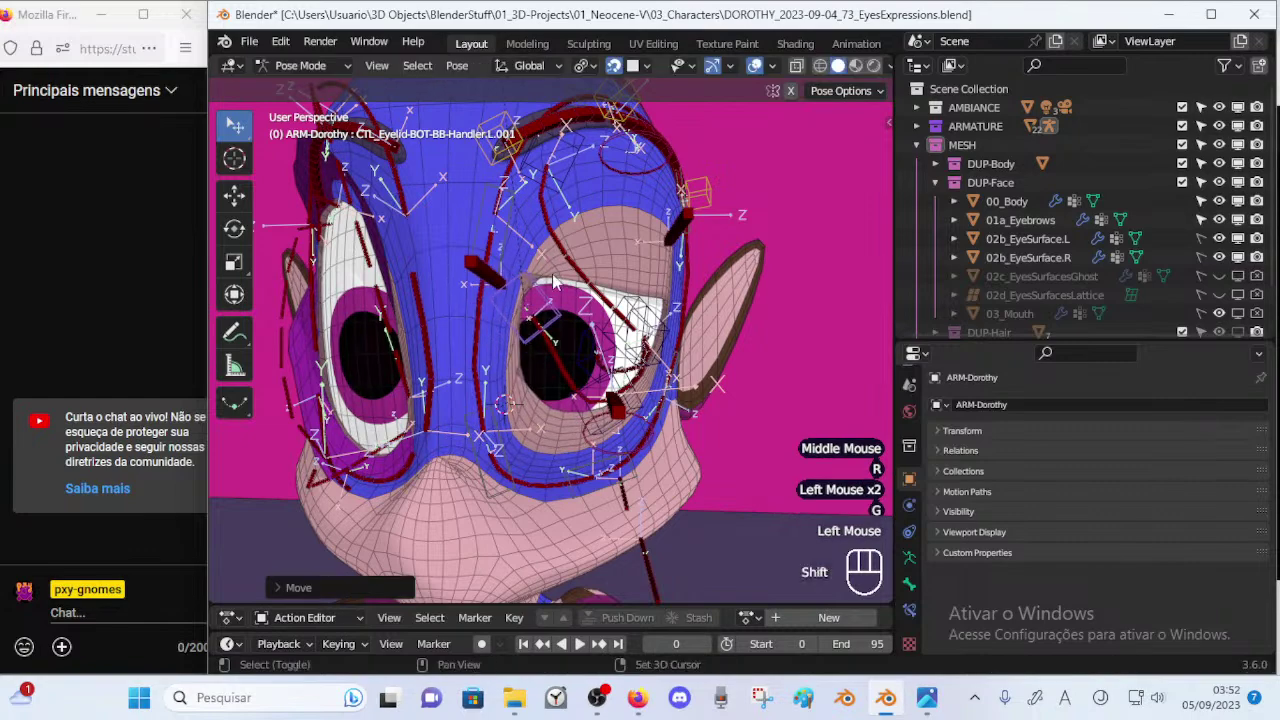
Raise CTL_Eyelid-TOP-BB-Handler.L.001 toward the brow and lift CTL_Eyelid-BOT-BB-Handler.L.001 a little further.
shift+middle_drag(548, 252, 531, 280)
click(542, 215)
key(g)
click(568, 187)
click(497, 311)
key(g)
click(505, 267)
Readjust CTL_Eyelid-TOP-BB-Handler.L.001 above the upper lid with two small moves.
middle_drag(505, 270, 575, 240)
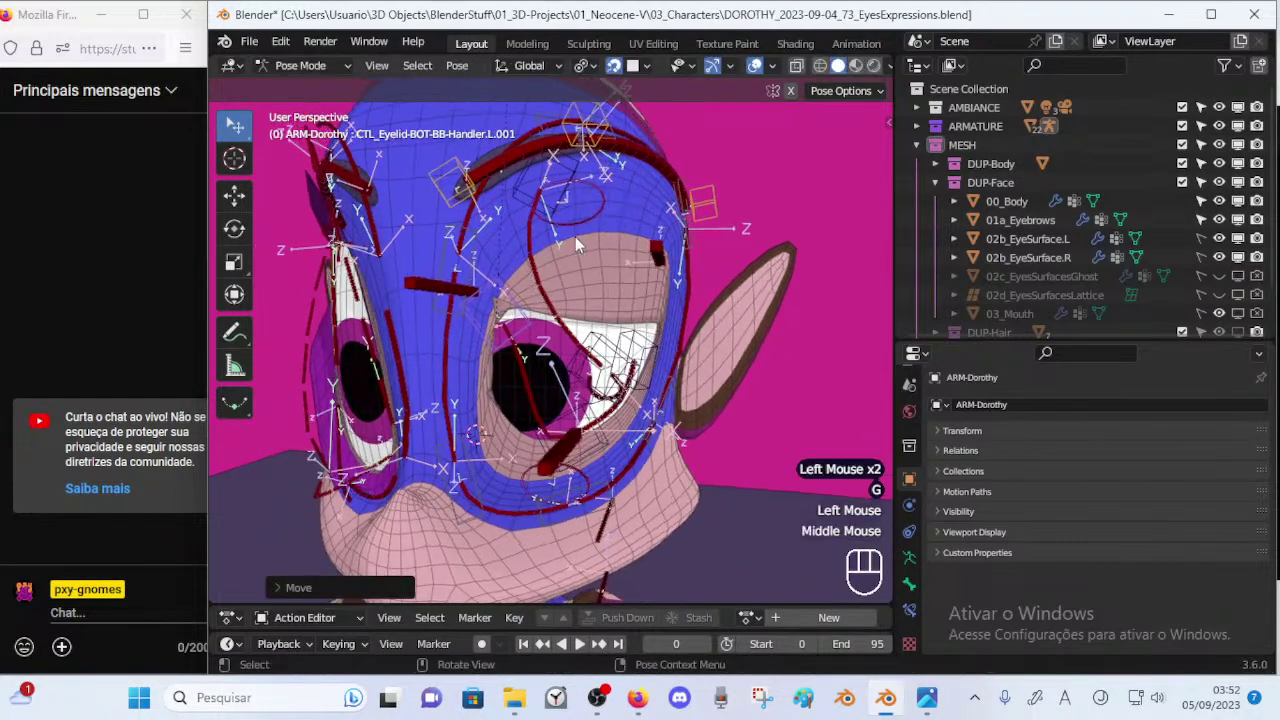
click(573, 219)
click(557, 200)
key(g)
click(577, 237)
key(g)
click(554, 241)
Fine-tune the height of CTL_Eyelid-BOT-BB-Handler.L.001 beside the inner eye corner.
click(517, 327)
key(g)
click(505, 316)
key(g)
click(501, 337)
Adjust the positions of CTL_Eyelid-TOP-BB-Handler.L.002 and CTL_Eyelid-TOP-BB-Handler.L.003 to refine the upper lid's curve.
click(589, 338)
key(g)
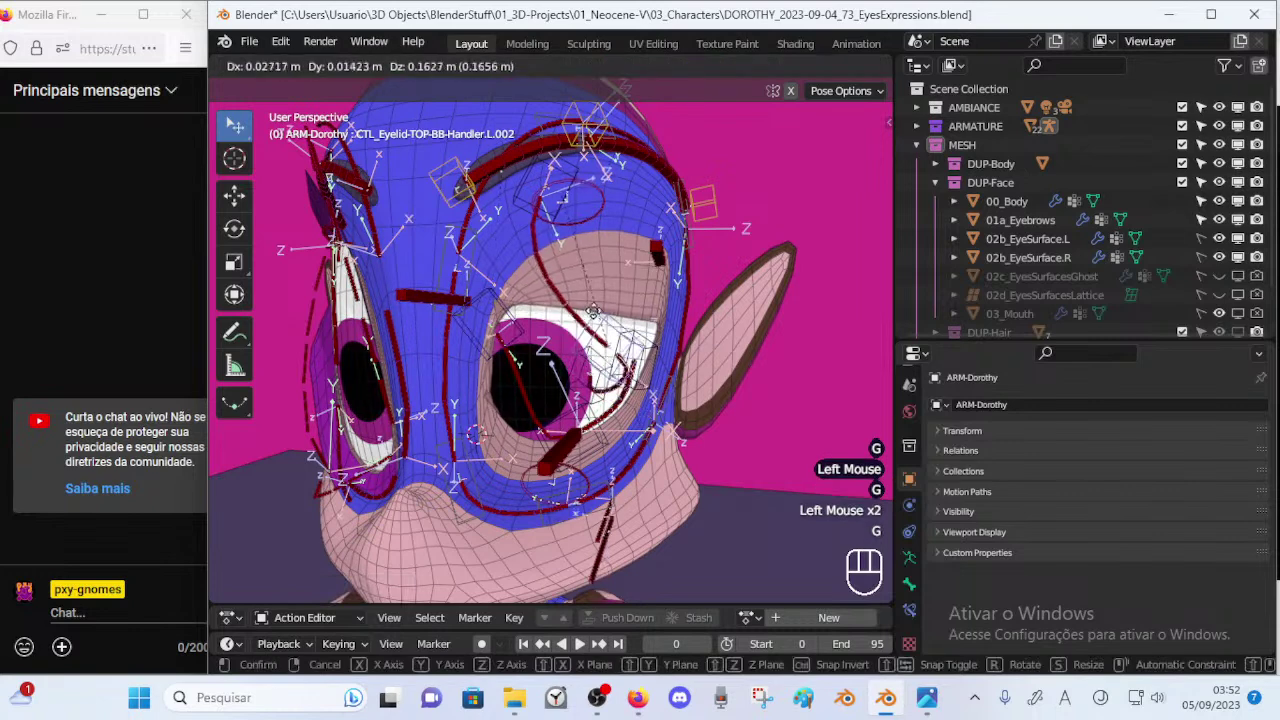
click(581, 327)
click(562, 391)
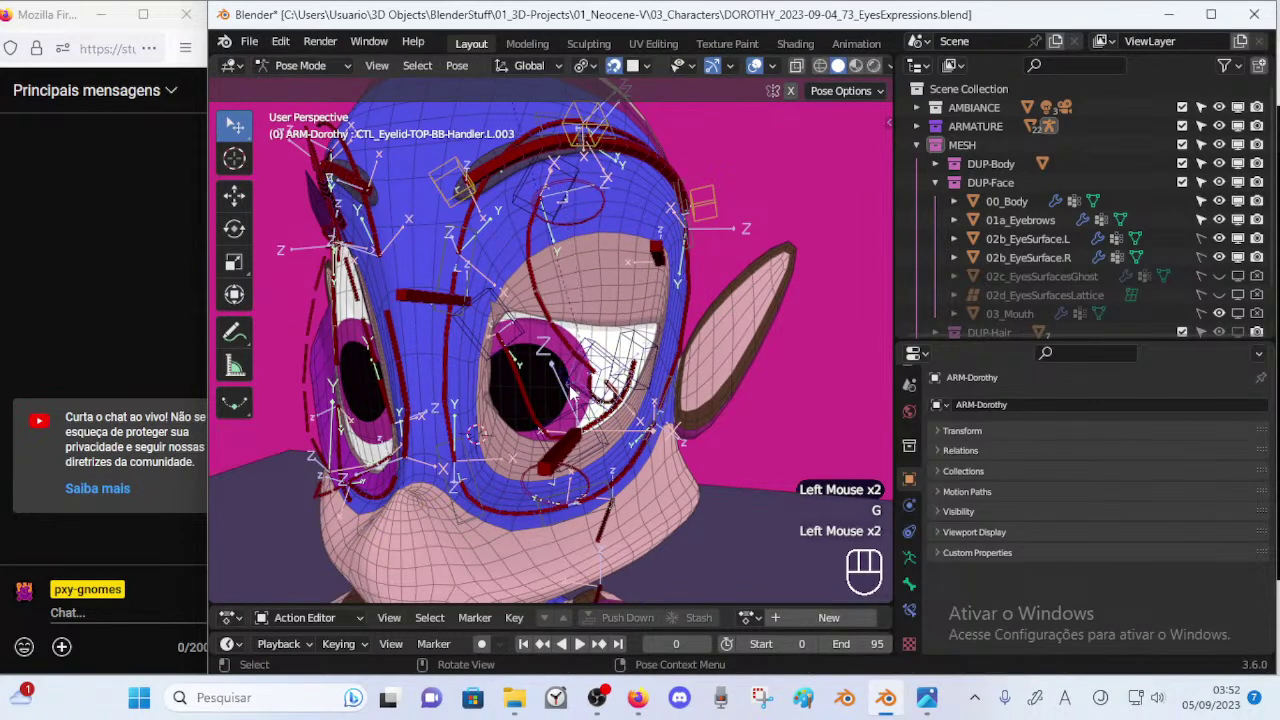
key(g)
click(556, 401)
Nudge CTL_Eyelid-BOT-BB-Handler.L.002 below the pupil to adjust the middle of the lower lid.
click(560, 453)
key(g)
click(574, 461)
Nudge the outer lower lid handler outward toward the eye corner.
ctrl+middle_drag(574, 442, 566, 480)
middle_drag(566, 470, 618, 267)
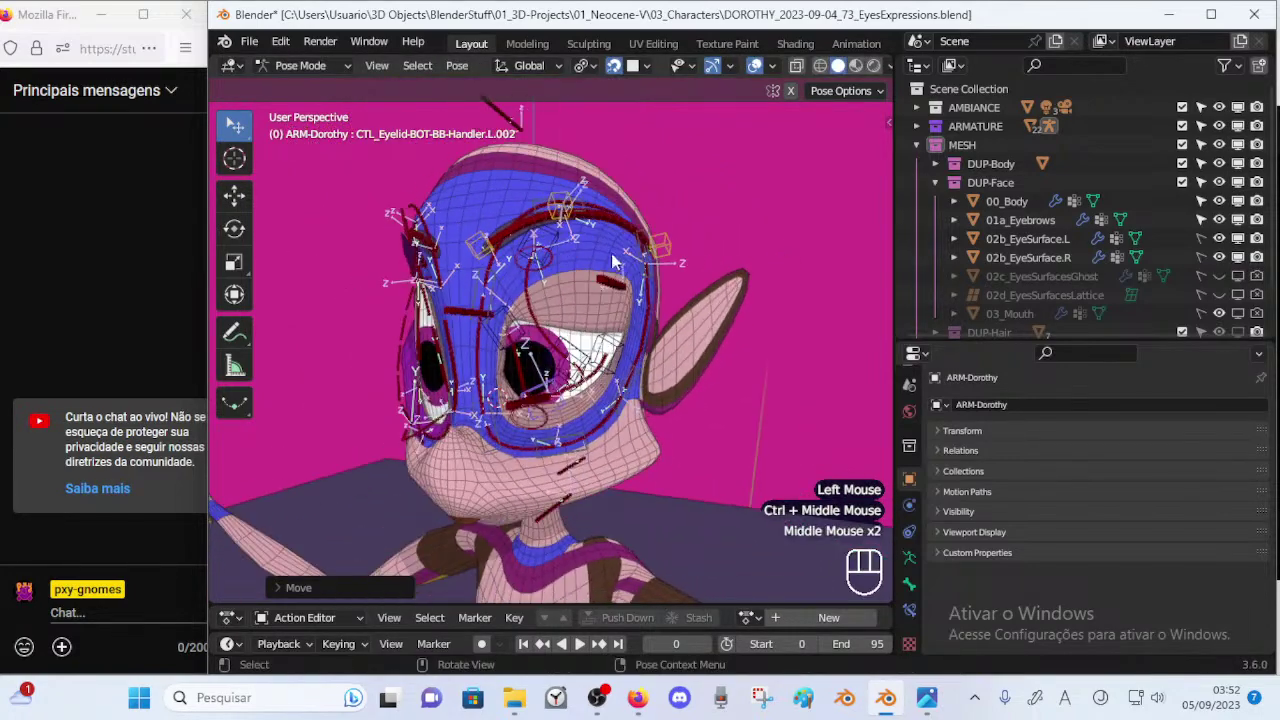
click(580, 218)
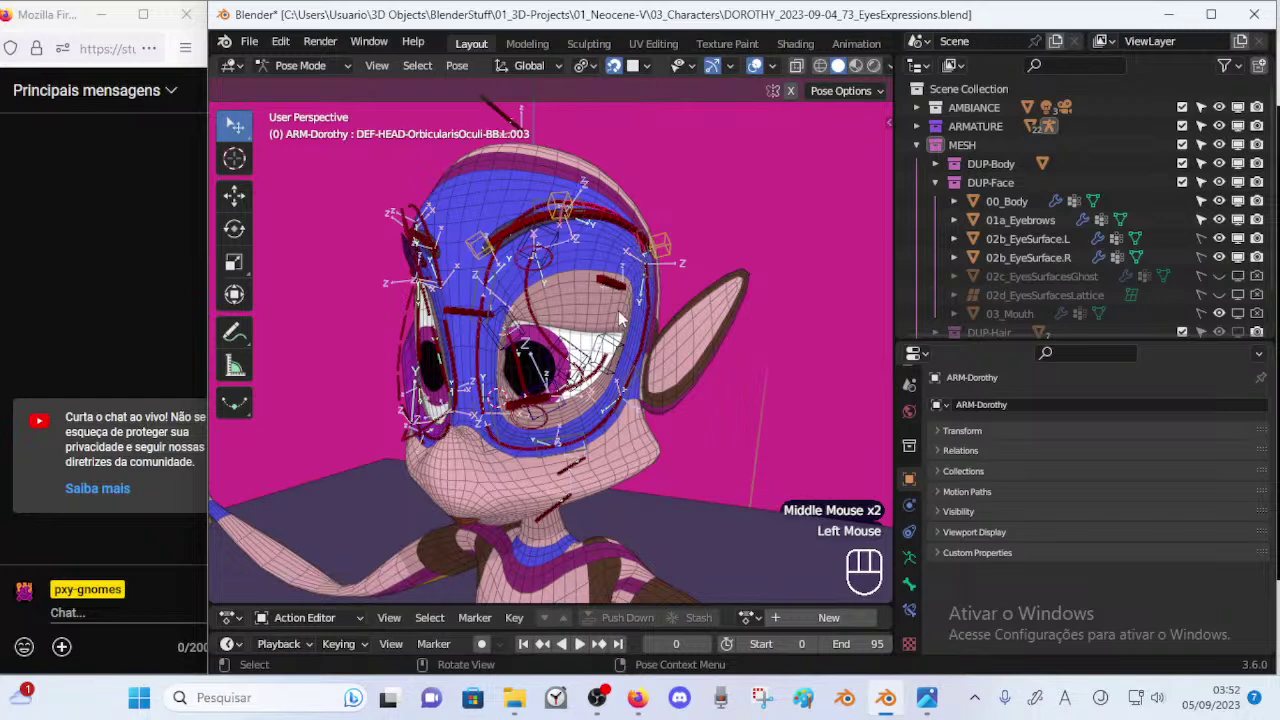
click(613, 370)
key(g)
click(626, 366)
Move CTL_Eyelid-TOP-BB-Handler.L.002 over the outer part of the iris and rotate it.
click(594, 360)
key(g)
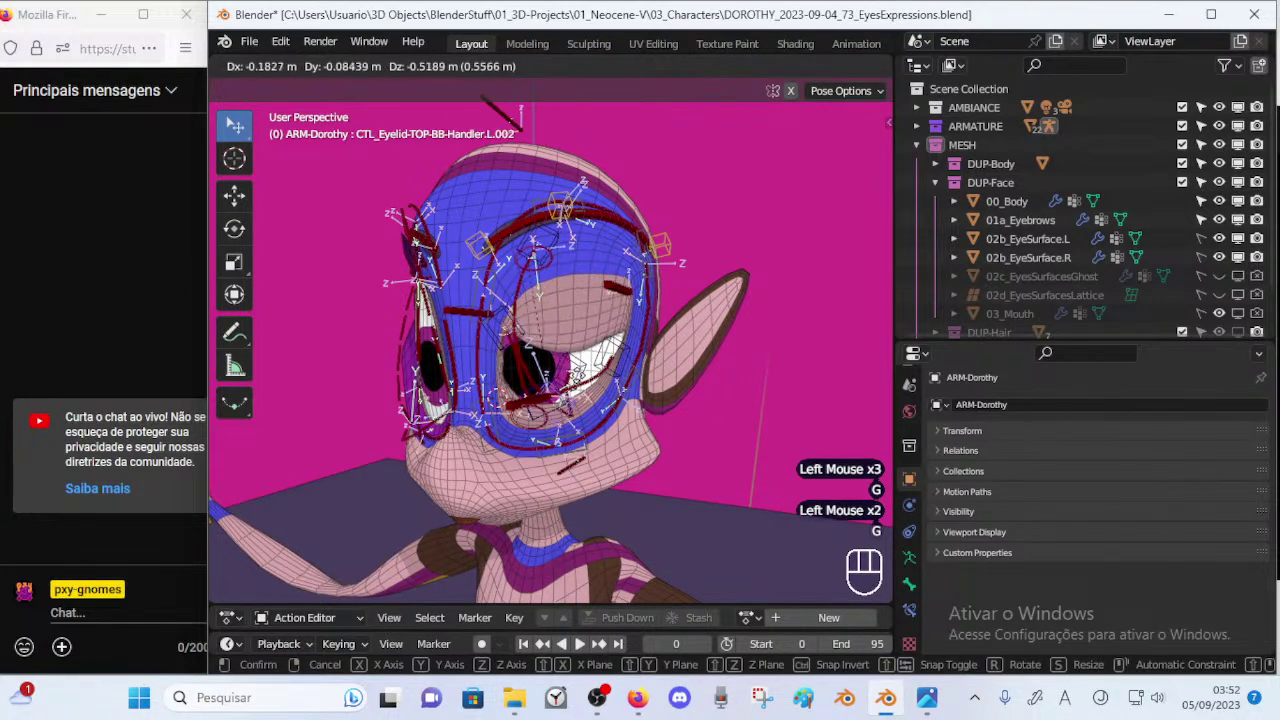
click(584, 372)
key(r)
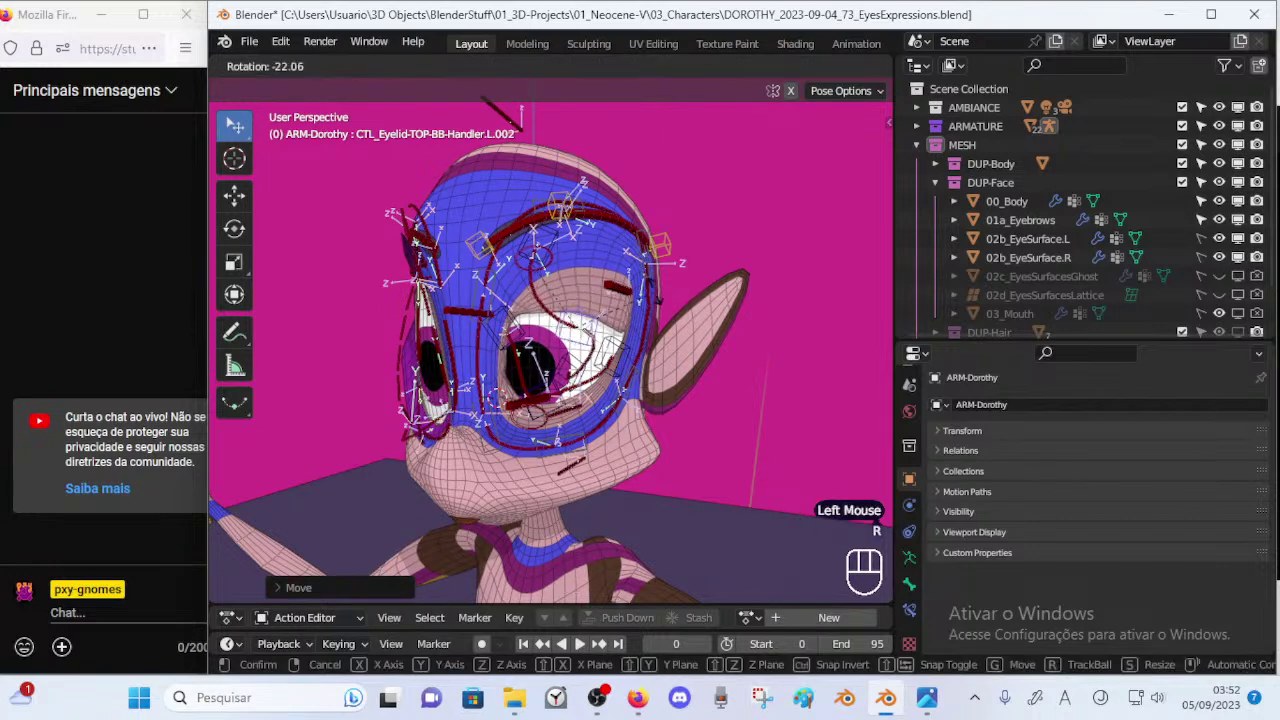
click(566, 386)
Try rotating and moving CTL_Eyelid-TOP-BB-Handler.L.003 to reshape the outer upper lid.
key(r)
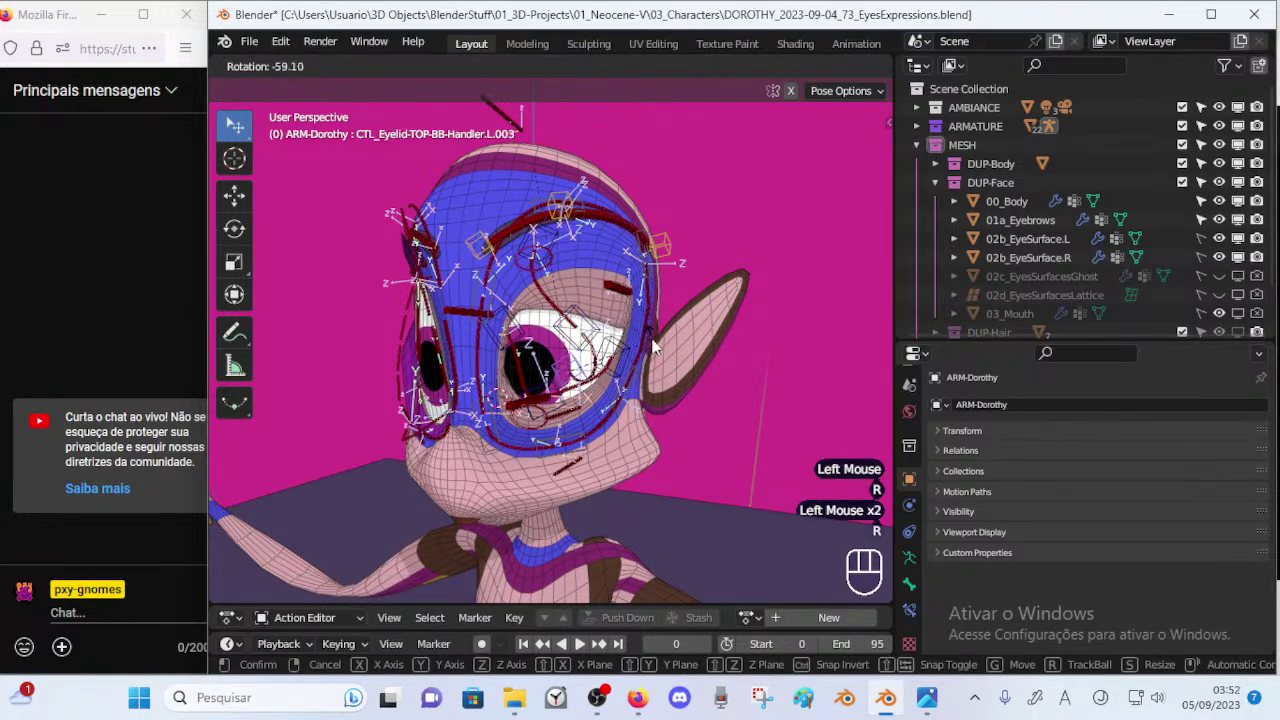
click(628, 358)
key(g)
click(646, 334)
key(r)
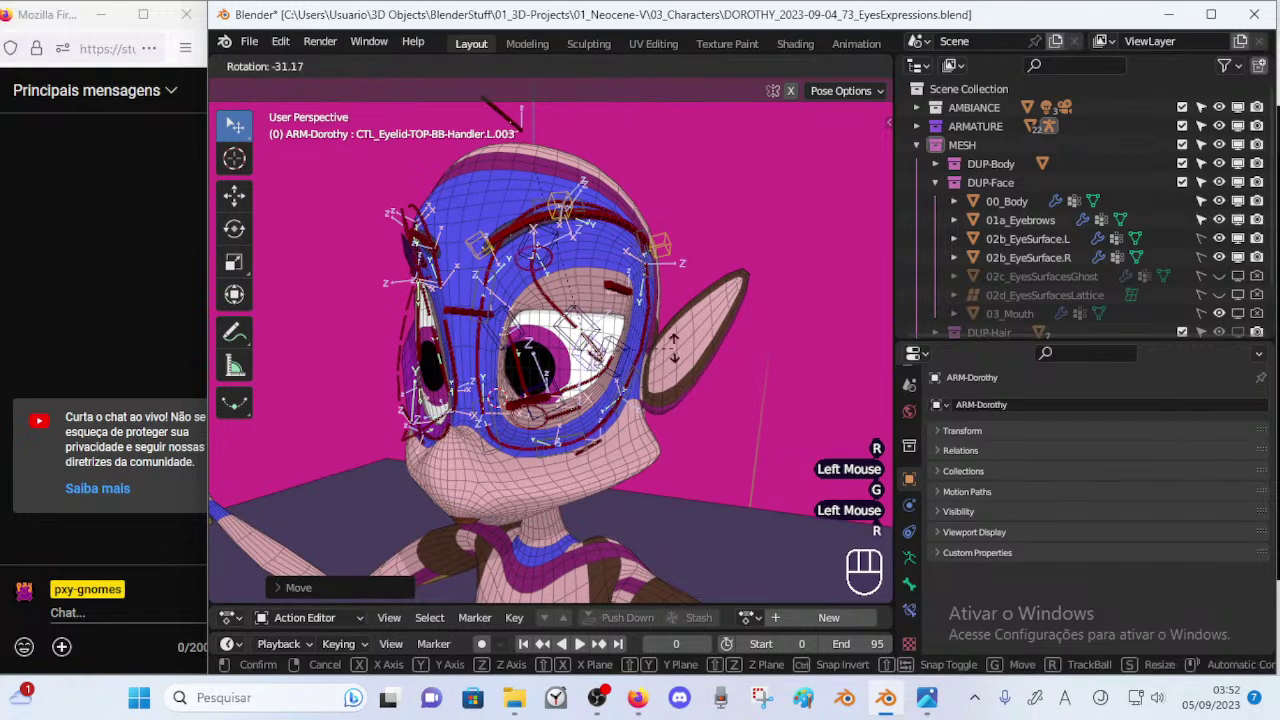
click(575, 326)
Clear the rotation and location of CTL_Eyelid-TOP-BB-Handler.L.003.
key(alt+r)
key(alt+r)
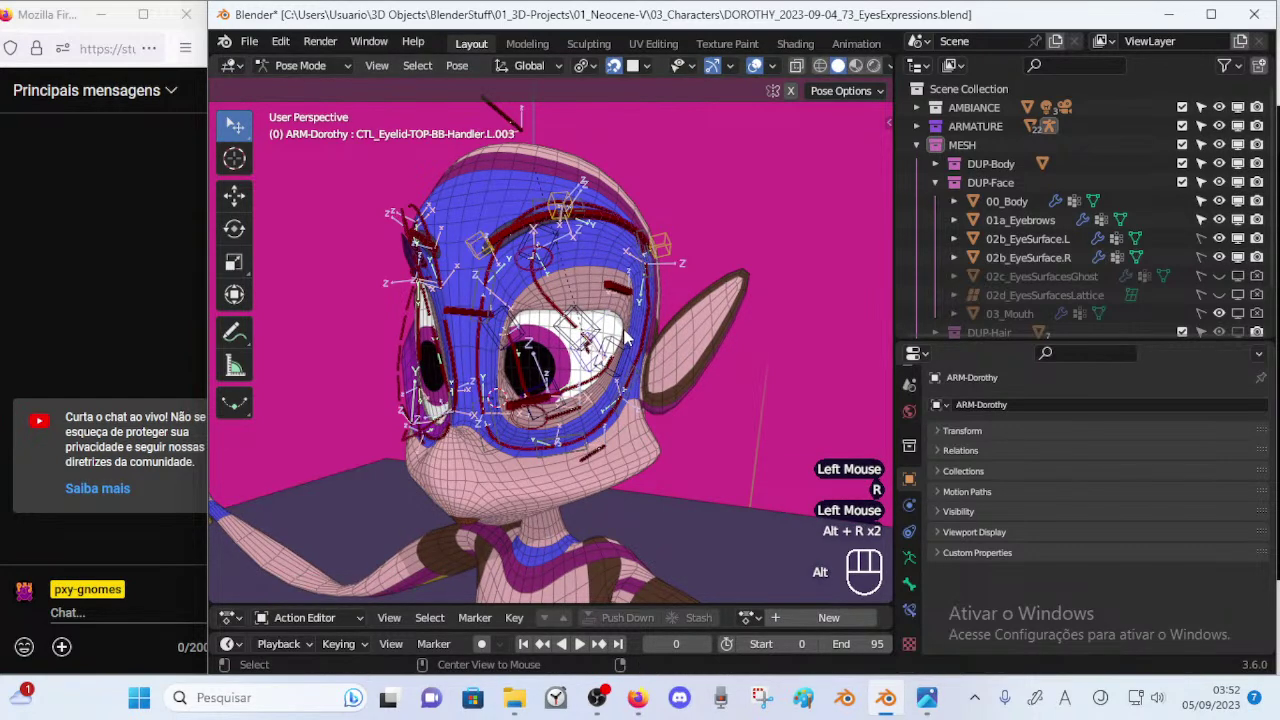
key(alt+g)
key(alt+g)
Lower CTL_Eyelid-TOP-BB-Handler.L.003 at the outer eye corner, rotate it, and fine-tune its position.
key(g)
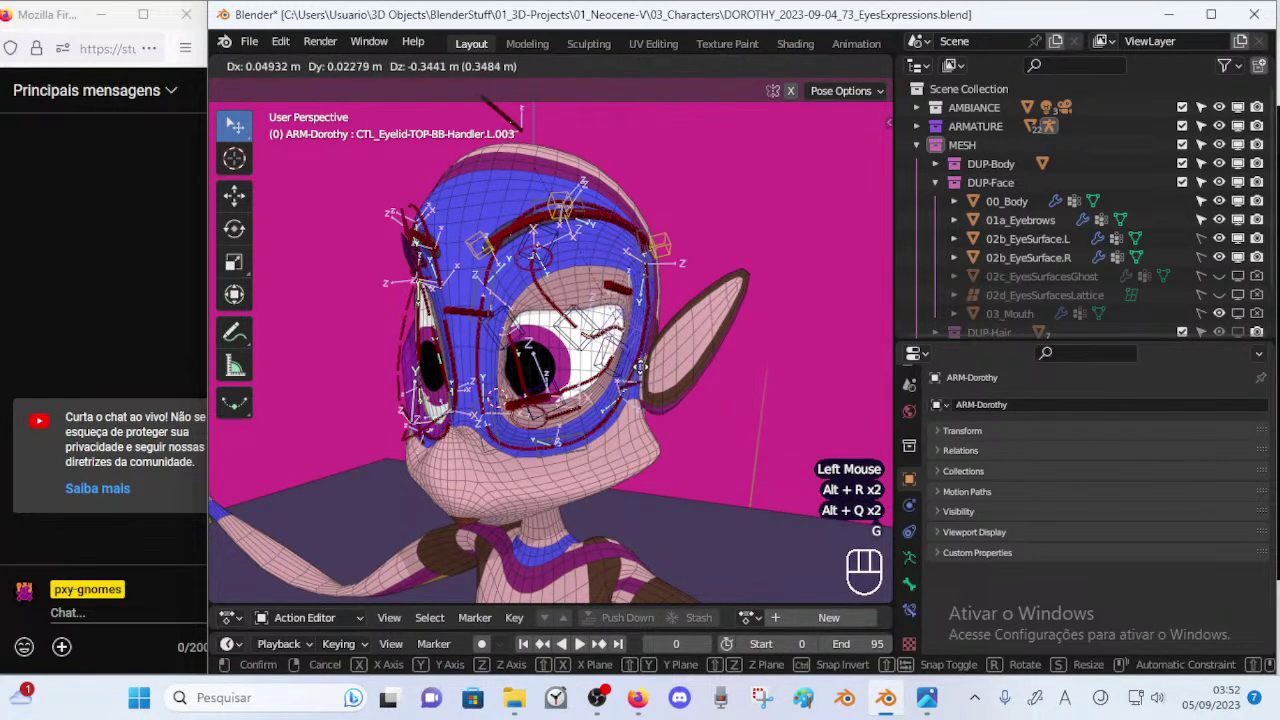
click(652, 345)
key(r)
click(668, 343)
key(g)
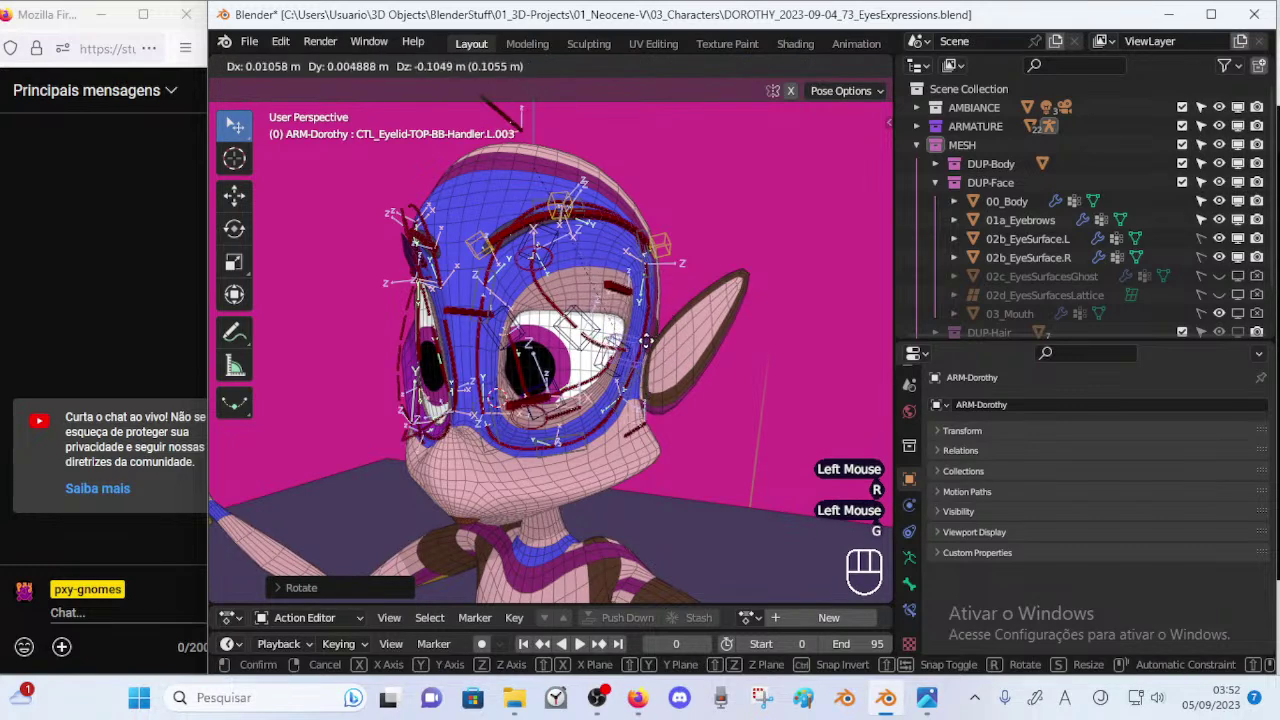
click(649, 346)
Nudge the lid handlers near the outer eye corner with several small moves to smooth that side of the eye.
click(598, 341)
key(g)
click(565, 362)
click(621, 352)
key(g)
click(621, 360)
shift+click(597, 382)
key(g)
click(594, 384)
click(612, 364)
key(g)
click(606, 366)
Reposition CTL_Eyelid-TOP-BB-Handler.L.002 on the upper lid and rotate it.
middle_drag(580, 374, 600, 357)
click(582, 341)
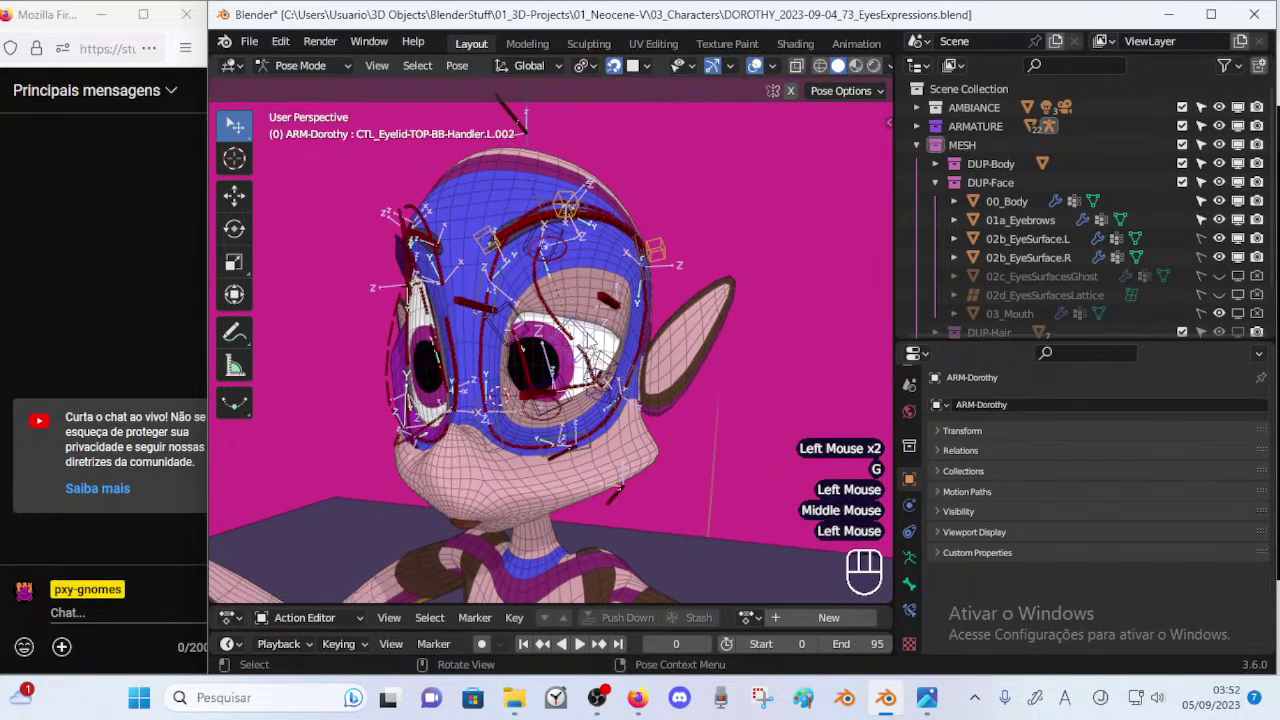
key(g)
click(567, 271)
key(r)
click(602, 274)
Shift CTL_Eyelid-TOP-BB-Handler.L.001 toward the outer side of the eye, above the upper lid.
click(565, 234)
middle_drag(567, 236, 553, 356)
key(g)
click(632, 281)
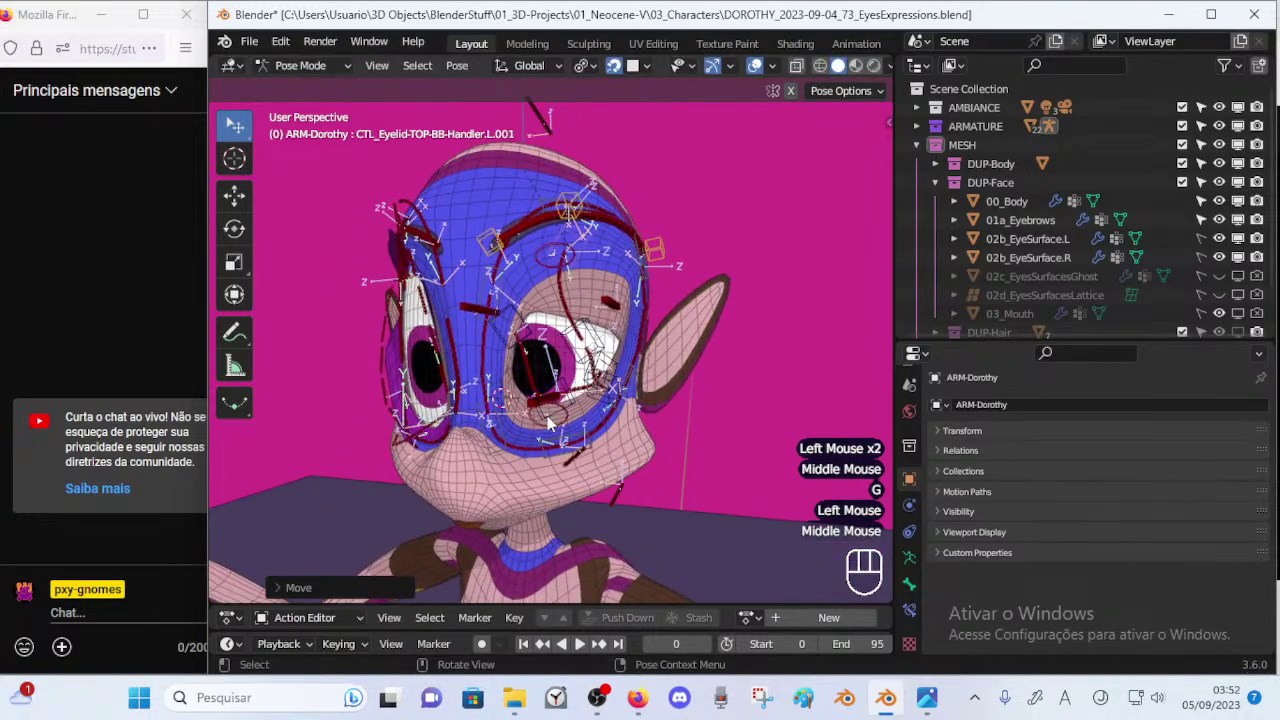
Reposition CTL_Eyelid-BOT-BB-Handler.L.002 under the pupil in two moves to reshape the lower lid.
click(563, 388)
key(g)
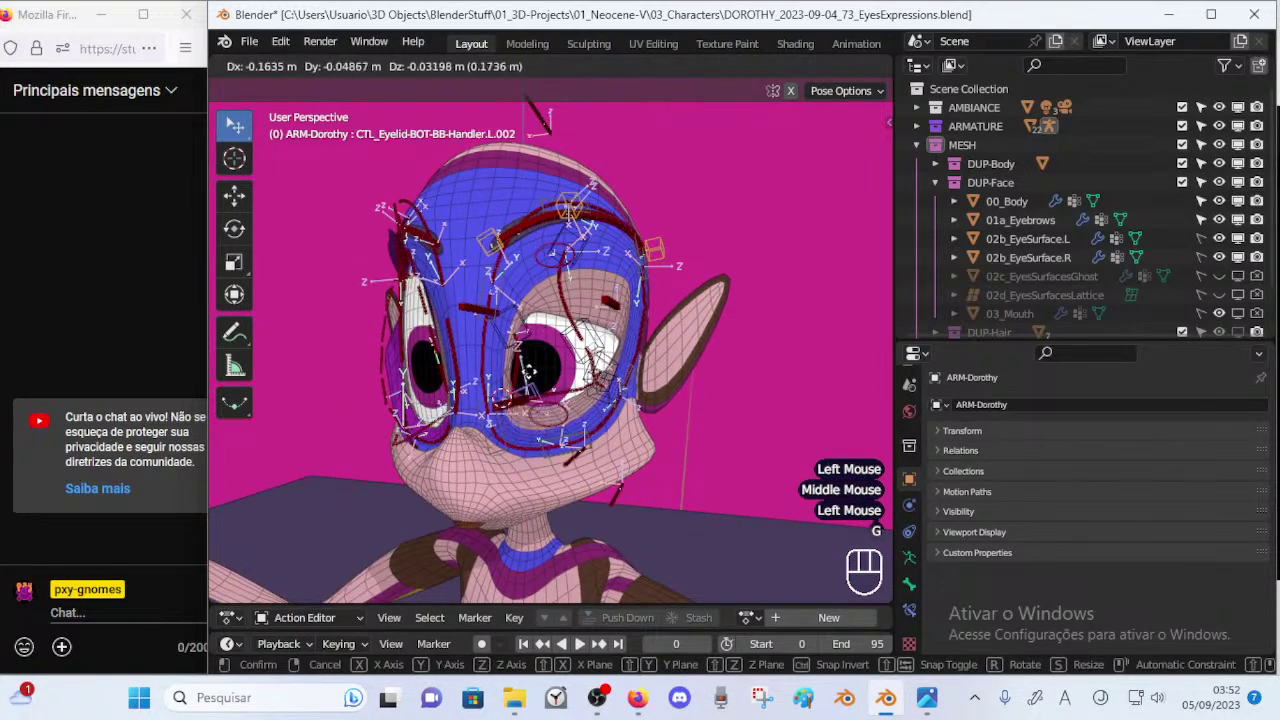
click(536, 381)
key(g)
click(579, 411)
Rotate CTL_Eyelid-BOT-BB-Handler.L.001 and move it down toward the inner eye corner.
click(530, 338)
key(r)
click(535, 350)
key(g)
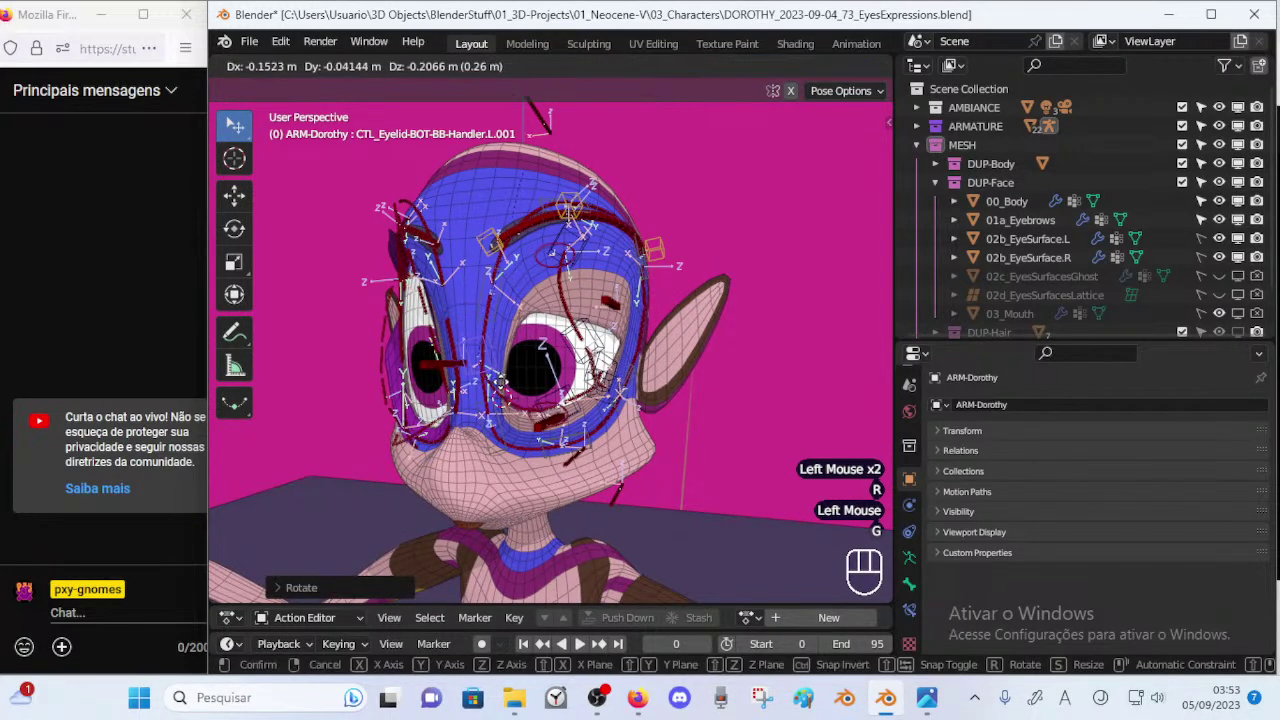
click(504, 378)
key(g)
click(512, 375)
click(554, 264)
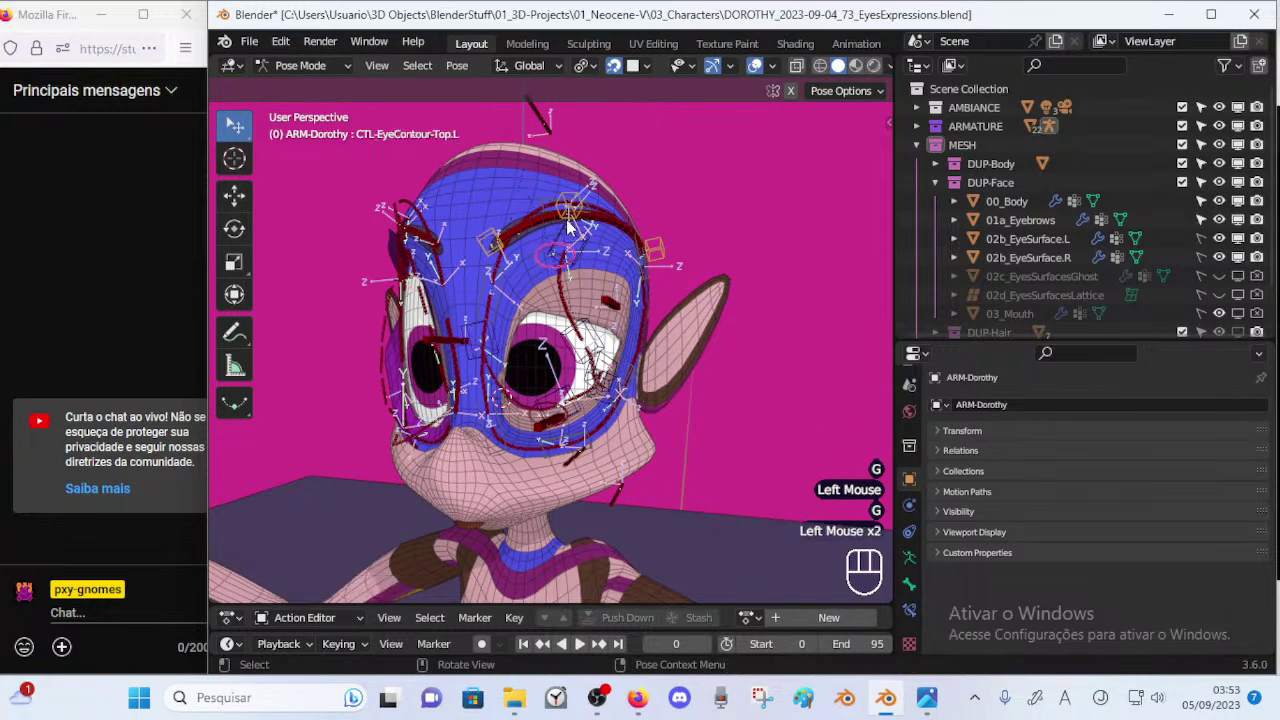
click(565, 217)
key(g)
key(Escape)
Move CTL_Eyelid-TOP-BB-Handler.L.001 down toward the inner side of the upper lid.
click(559, 232)
key(g)
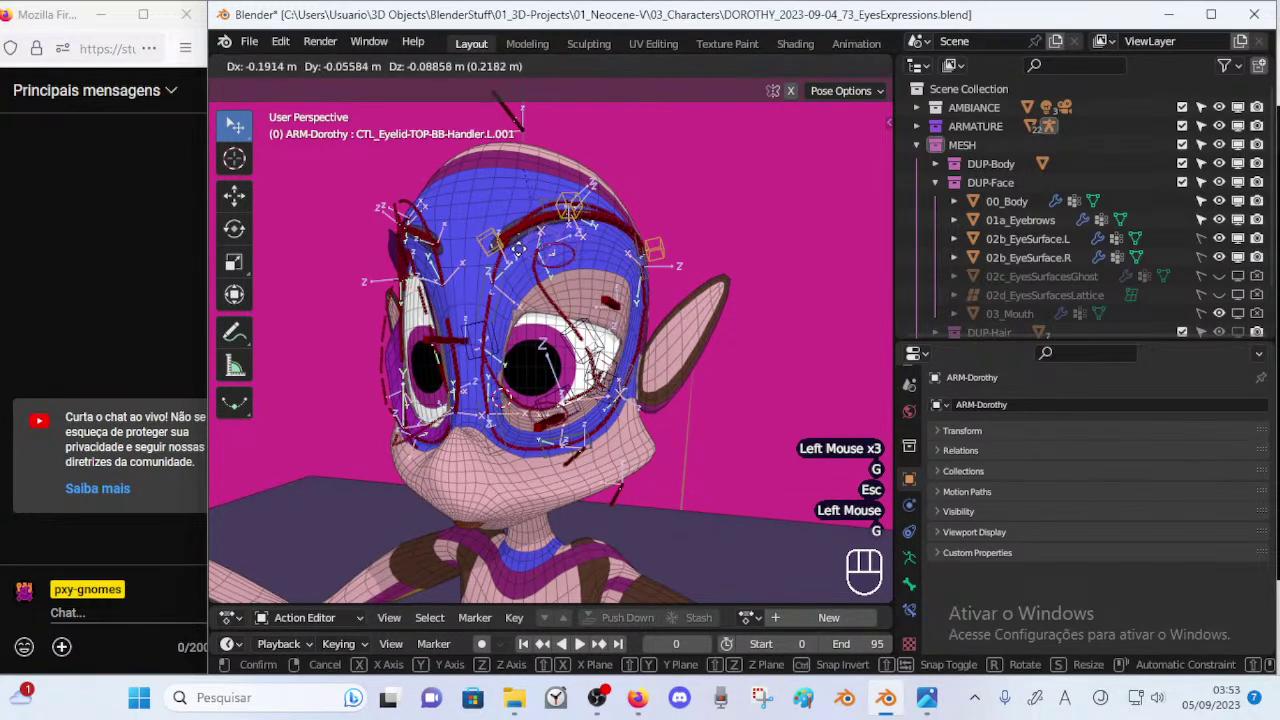
click(529, 281)
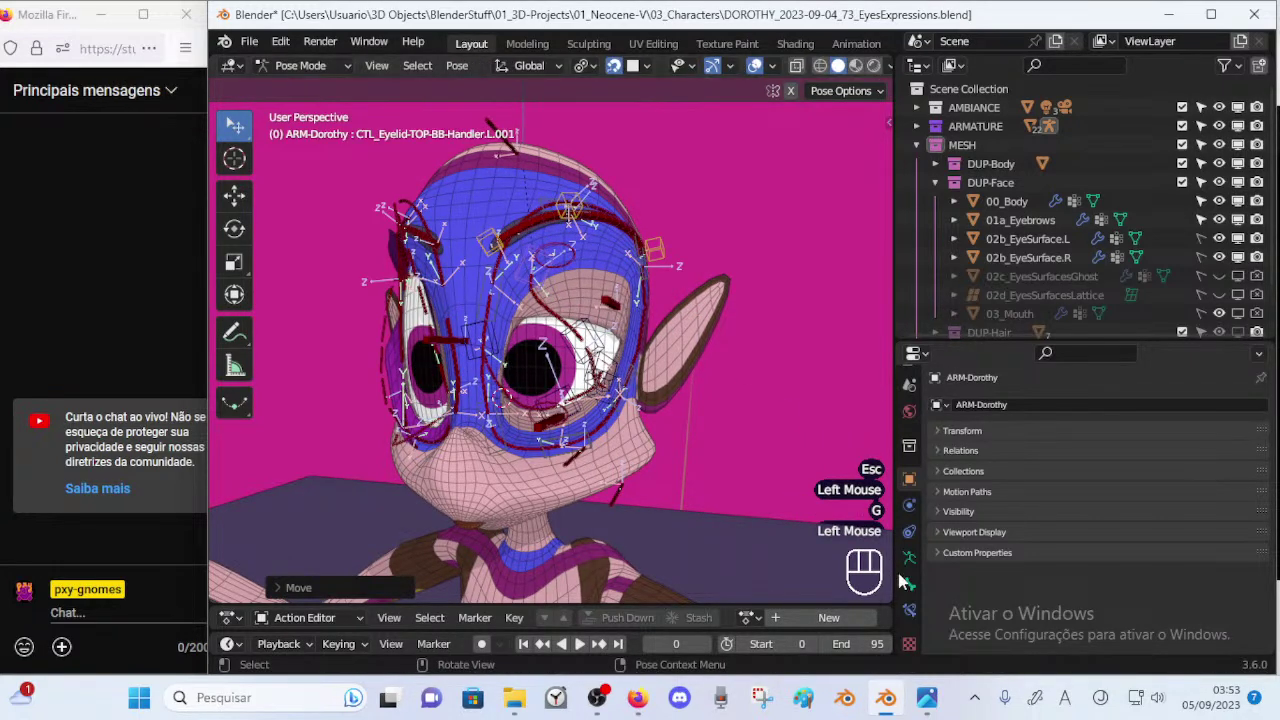
Turn off the mesh wireframe overlay and readjust the height of CTL_Eyelid-TOP-BB-Handler.L.002 on the upper lid.
key(ctrl+alt+shift+z)
middle_drag(854, 475, 856, 449)
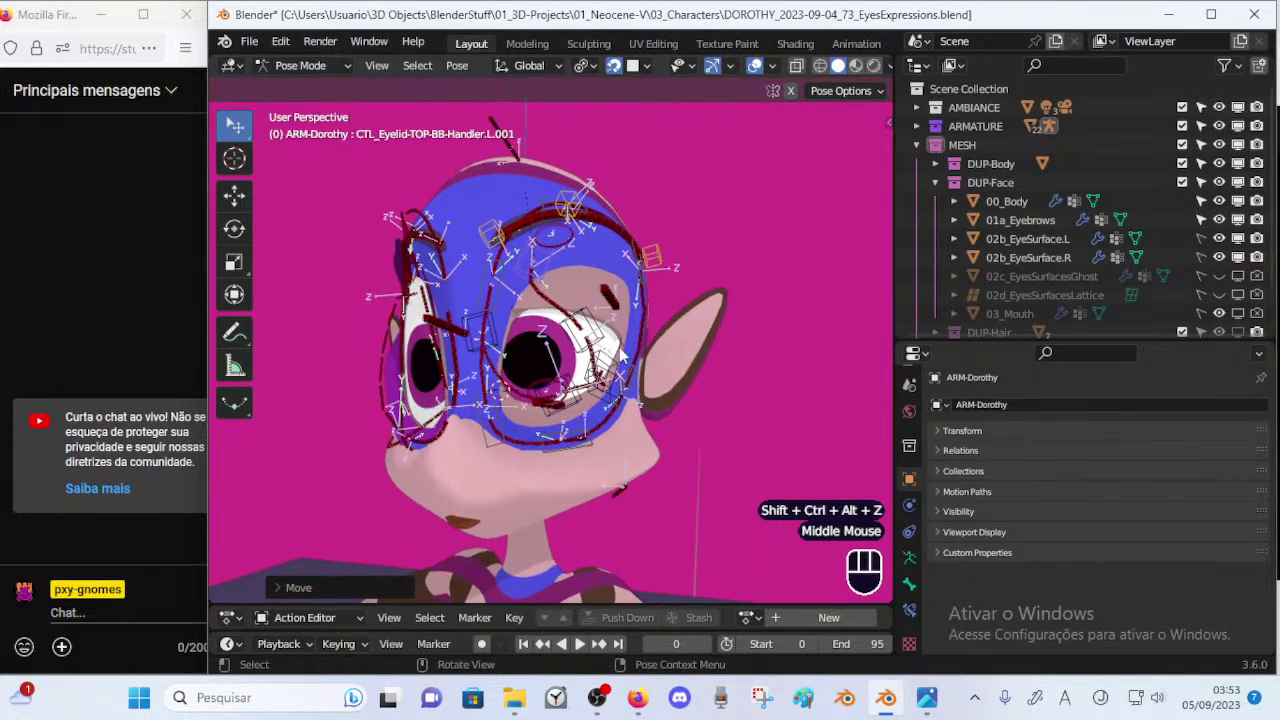
click(601, 330)
middle_drag(606, 322, 568, 328)
key(g)
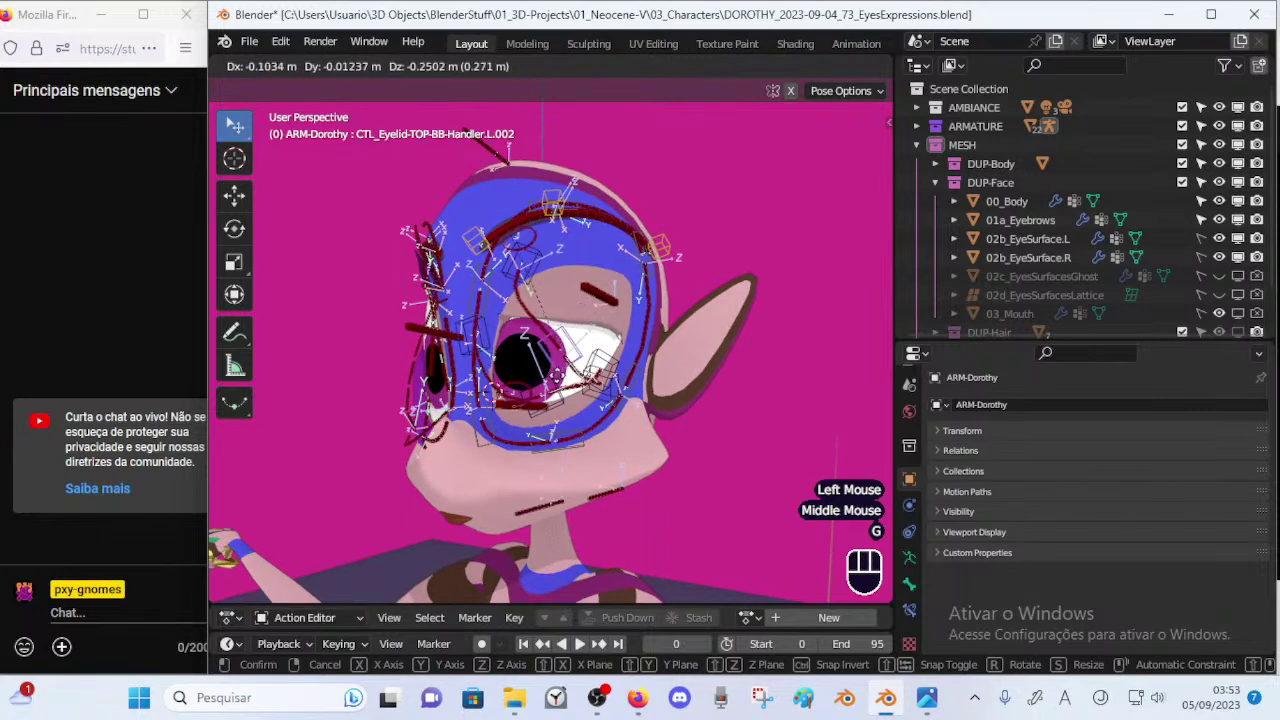
click(546, 370)
key(g)
click(537, 280)
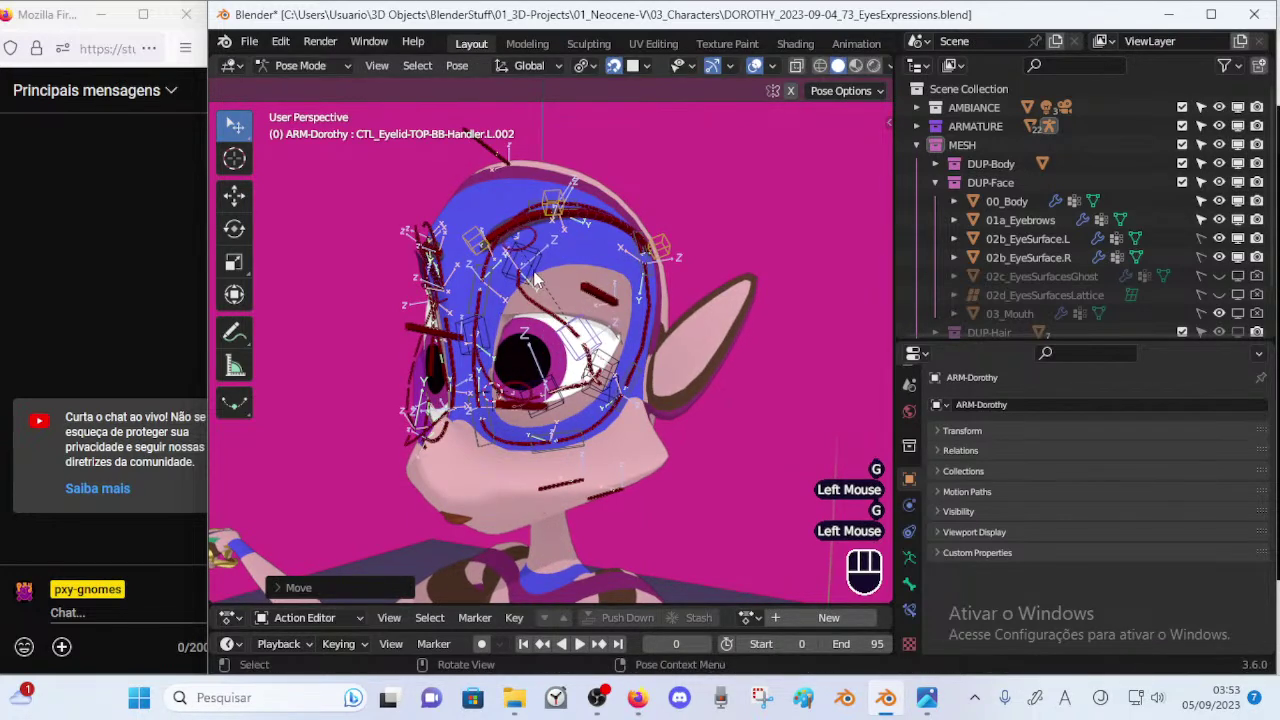
Rotate CTL_Eyelid-TOP-BB-Handler.L.001 and readjust its height above the inner upper lid.
click(534, 268)
key(r)
click(536, 270)
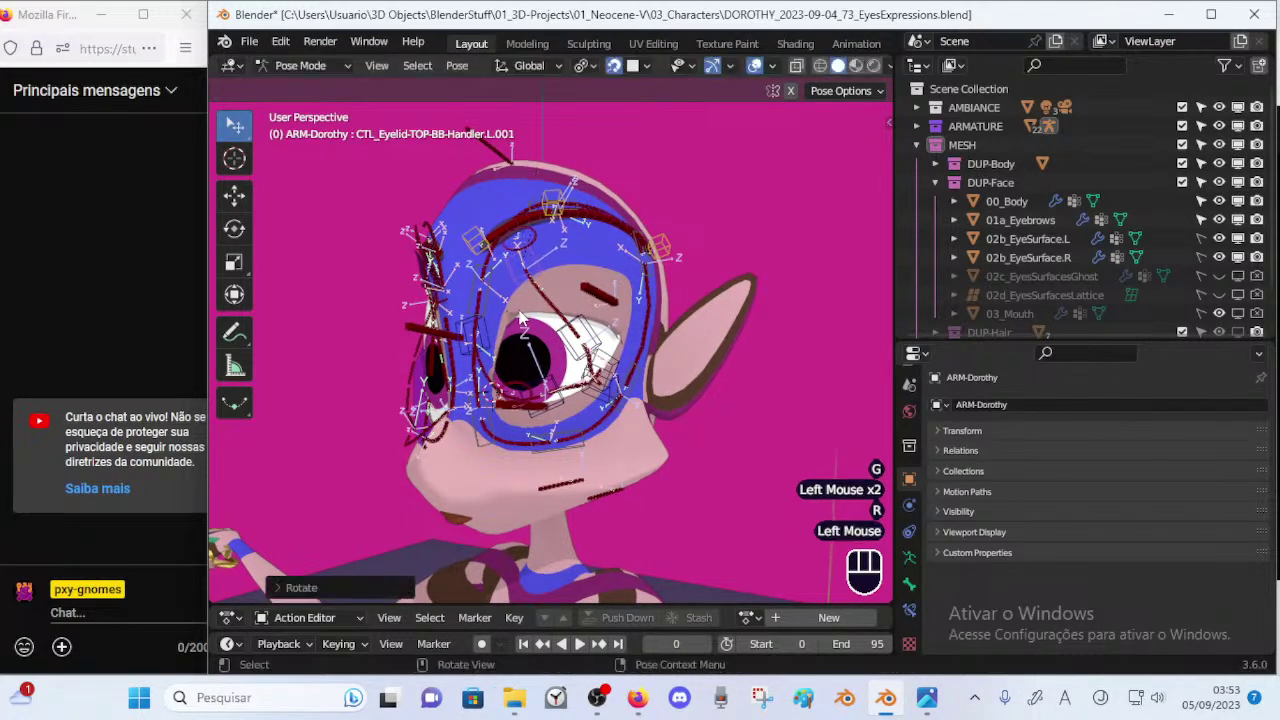
key(g)
click(521, 237)
key(g)
click(534, 262)
Raise CTL_Eyelid-TOP-BB-Handler.L.002 to open the eye wider, and fine-tune its position on the upper lid.
click(579, 322)
key(g)
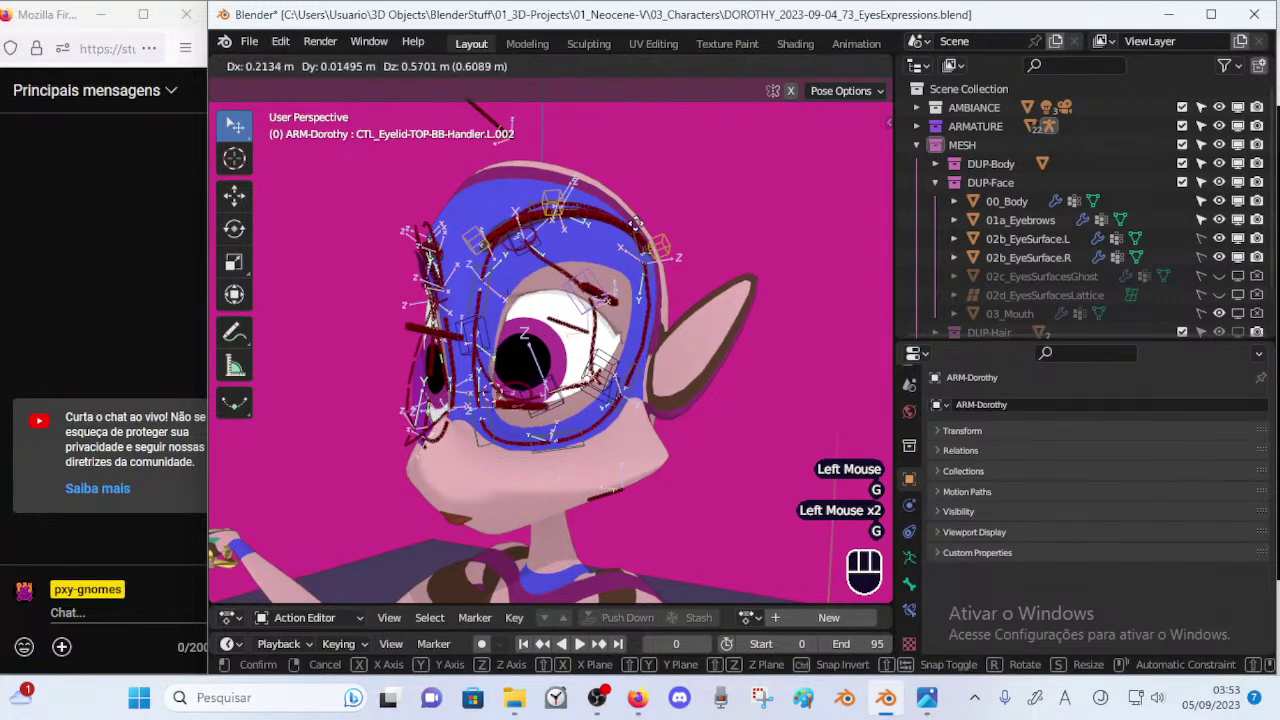
click(625, 253)
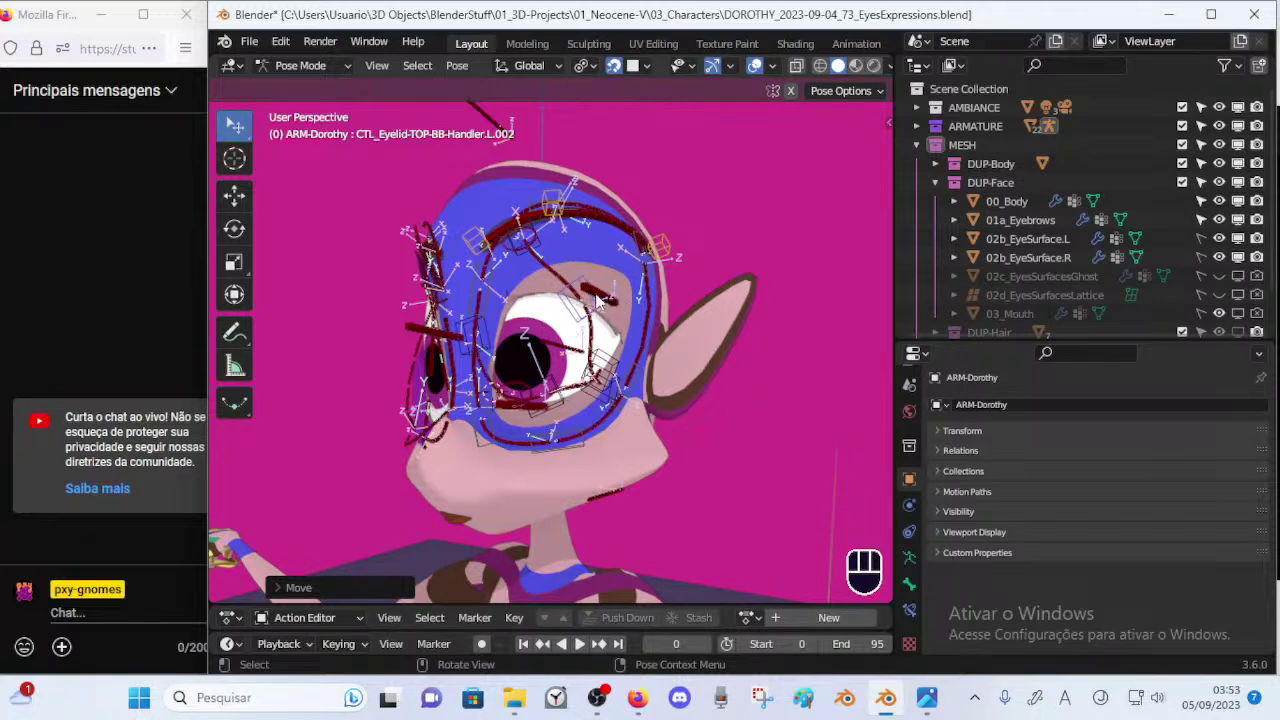
key(g)
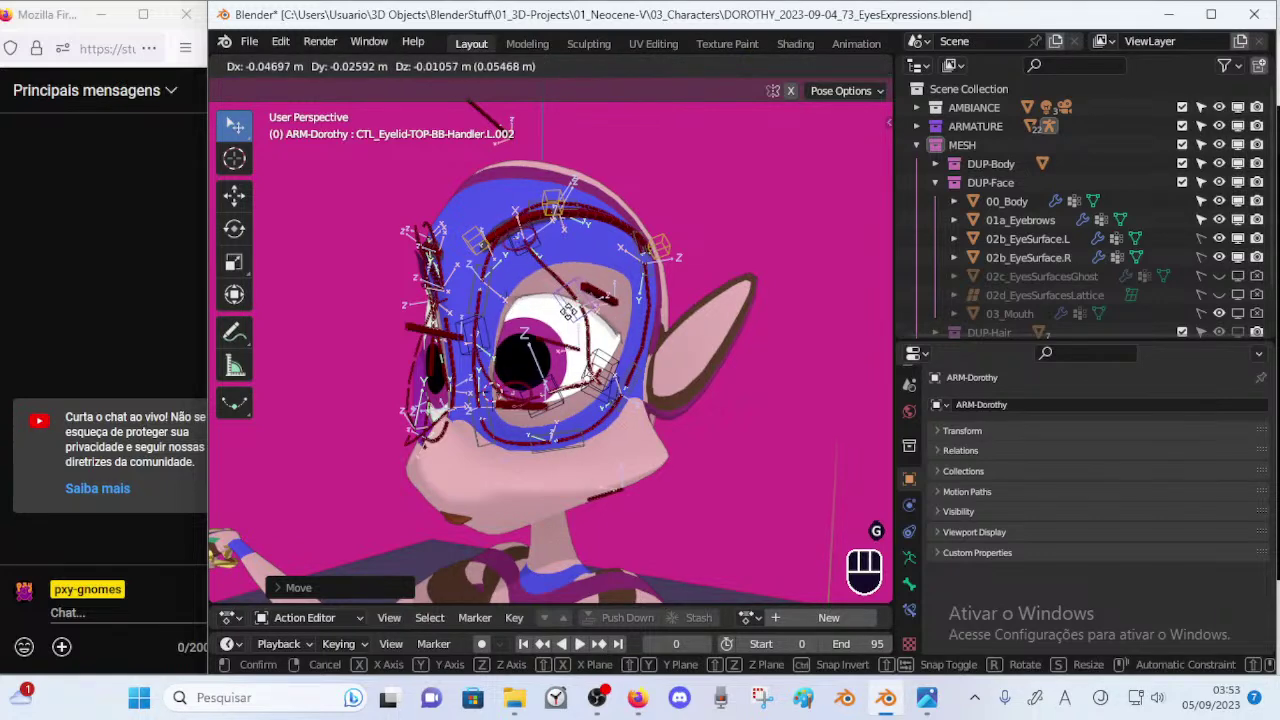
click(563, 358)
click(539, 243)
key(g)
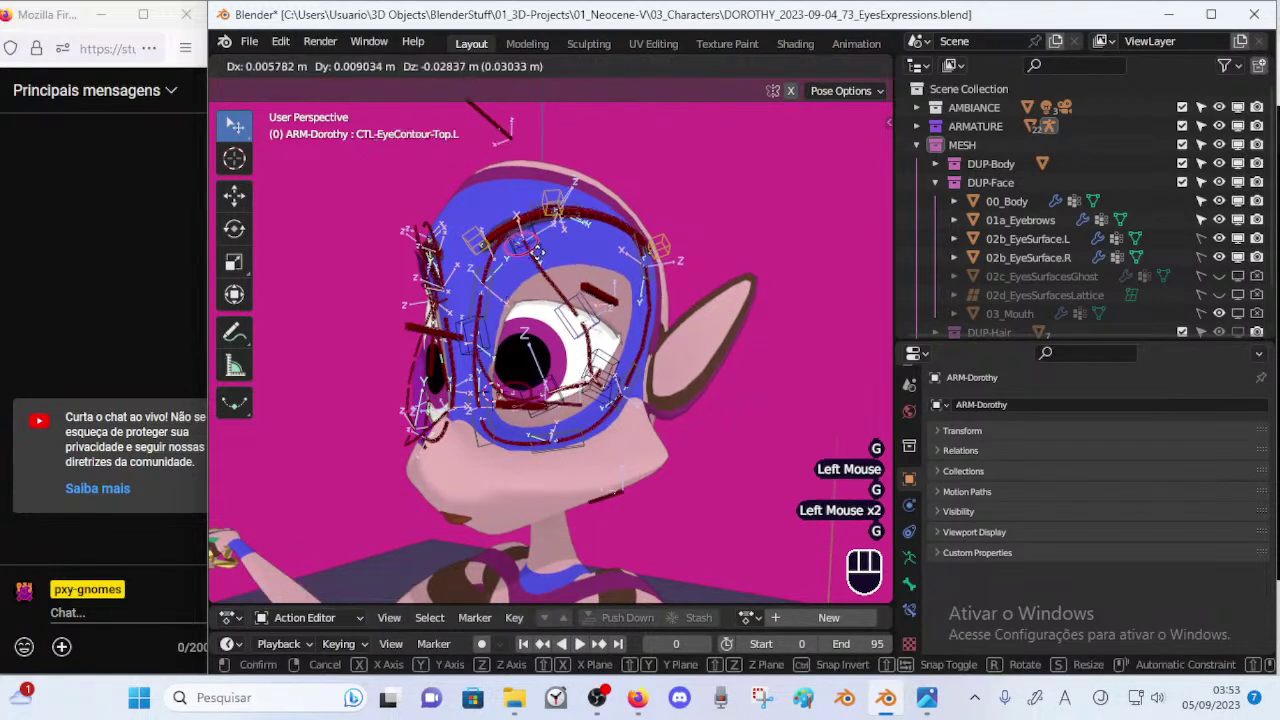
key(Escape)
Reposition CTL_Eyelid-TOP-BB-Handler.L.001 above the inner part of the left upper lid.
click(546, 248)
key(g)
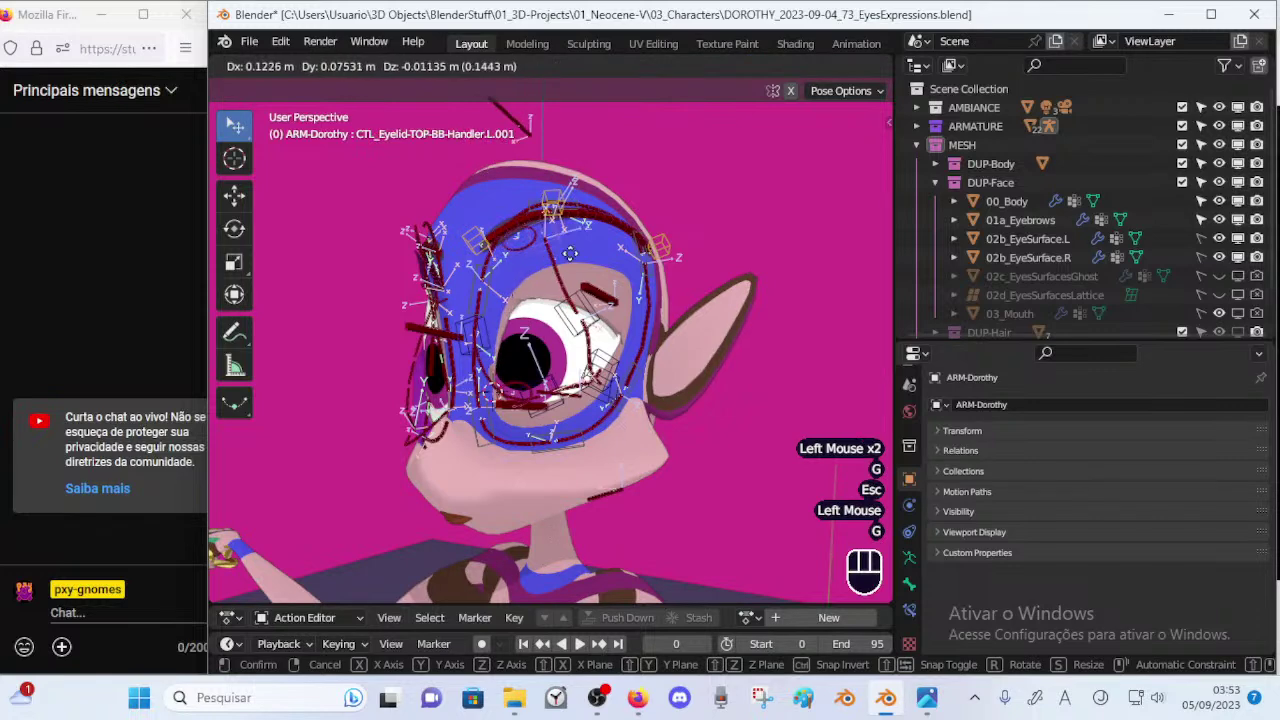
click(582, 290)
Select 00_Body in Object Mode and switch off the viewport display of the Eyelashes-TOP.L and Eyelashes-BOT.L mask modifiers.
key(ctrl+Tab)
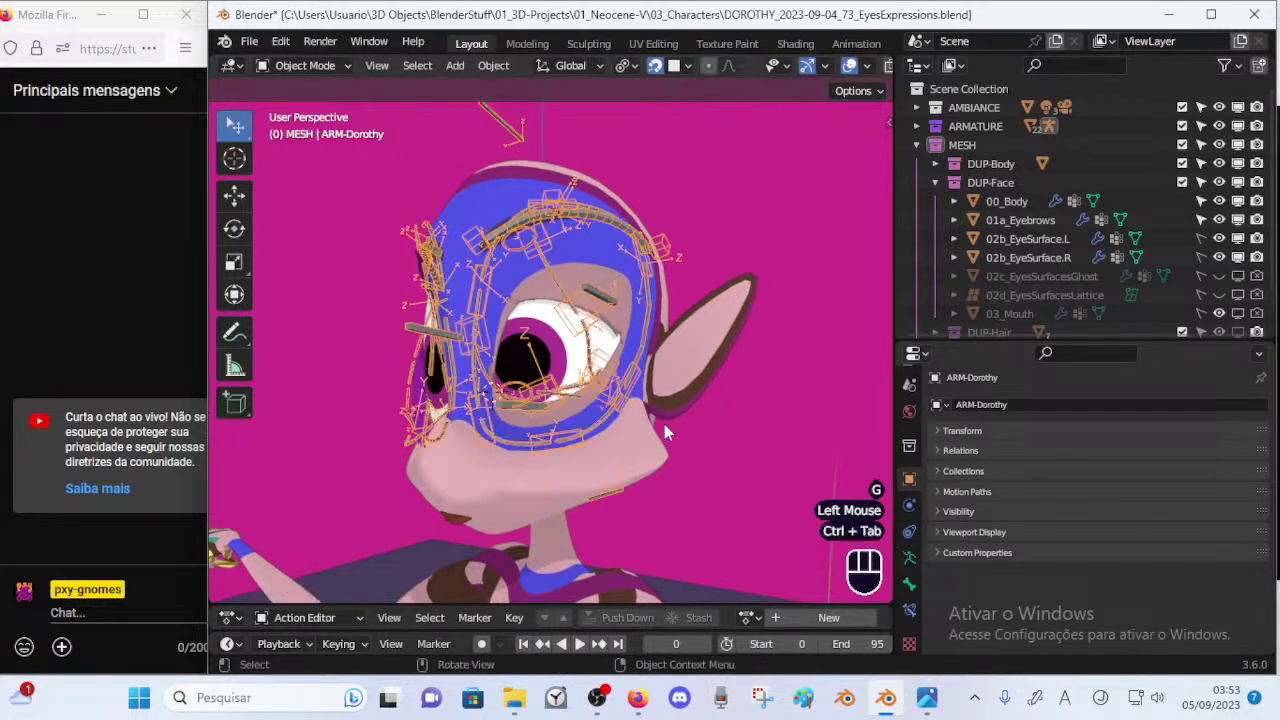
click(675, 418)
middle_drag(1075, 621, 1085, 510)
click(1196, 564)
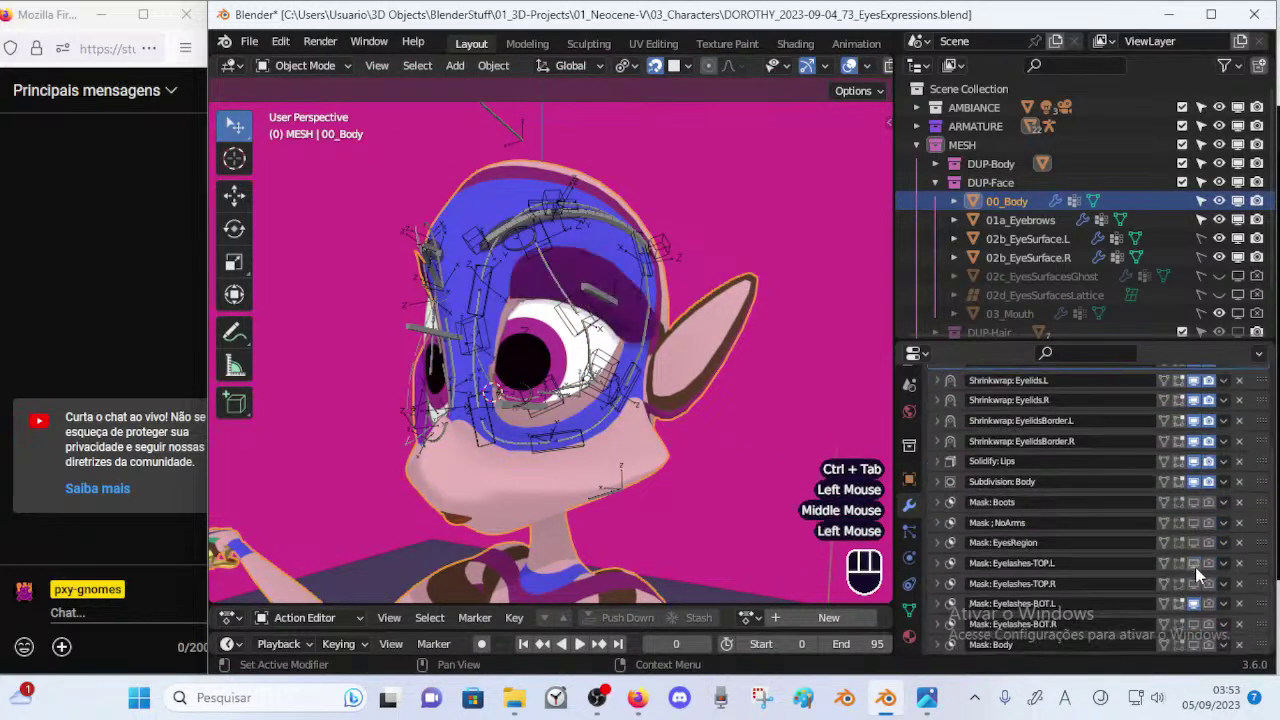
click(1194, 597)
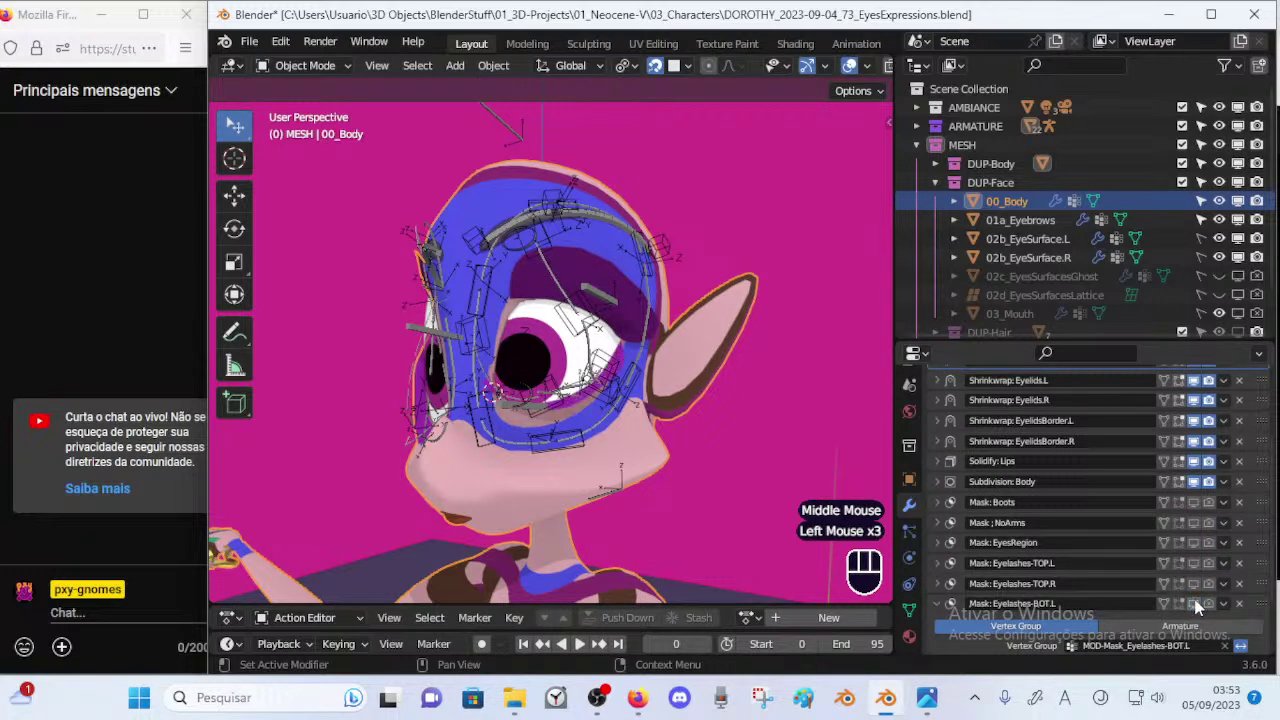
Toggle the Eyelashes-TOP.L and Eyelashes-BOT.L masks in the viewport to compare the lids with and without lashes, leaving both masks on.
click(1194, 566)
click(1194, 566)
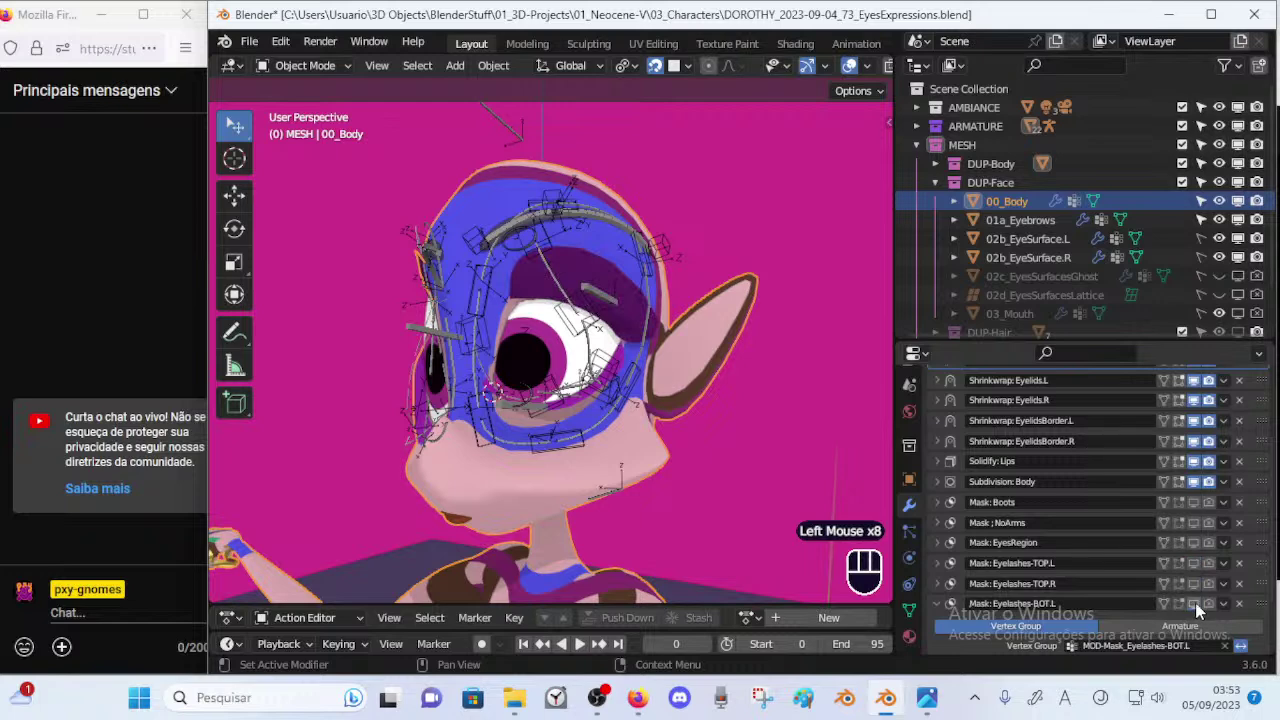
click(1196, 603)
click(1196, 566)
click(1196, 566)
click(1194, 564)
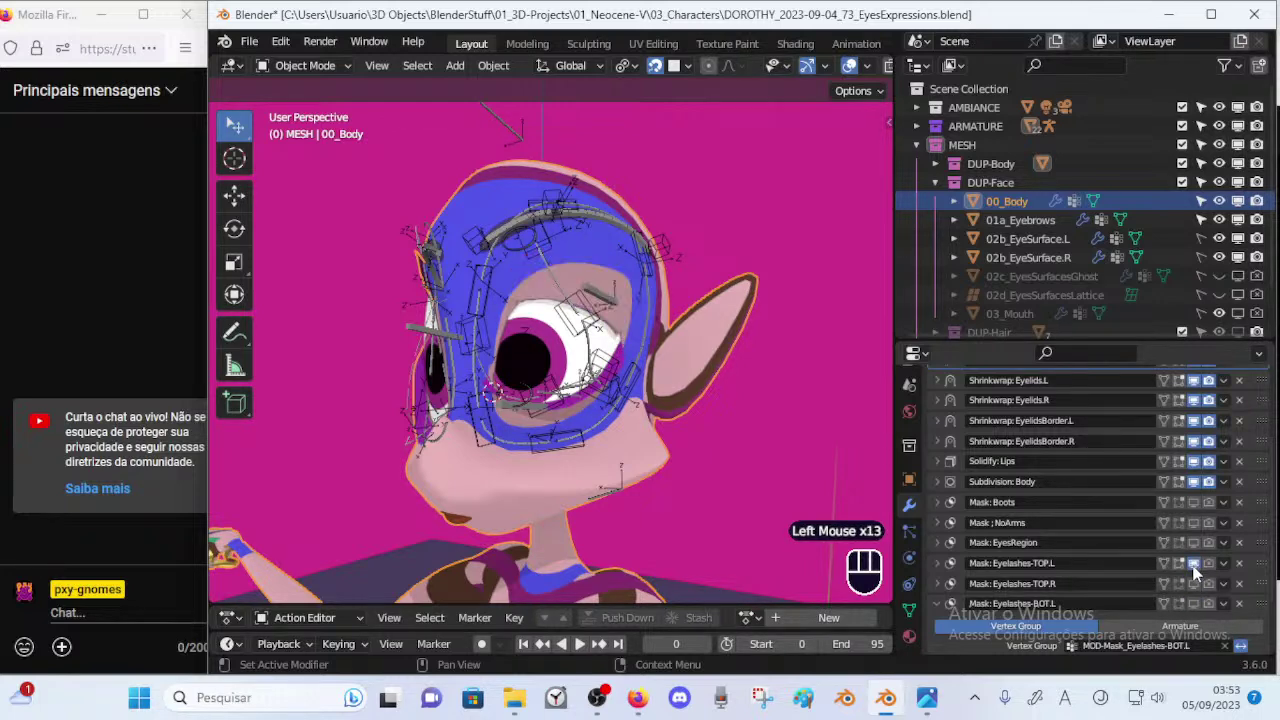
click(1194, 566)
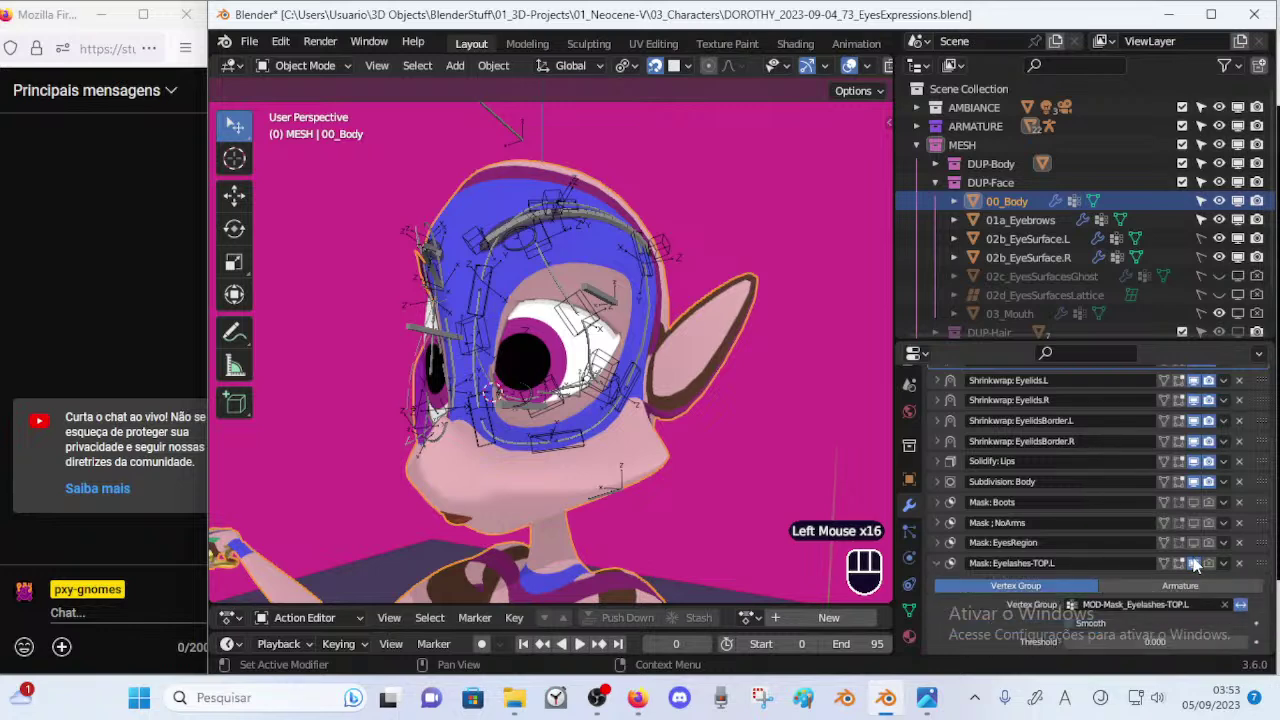
click(1194, 566)
click(1194, 566)
click(1194, 566)
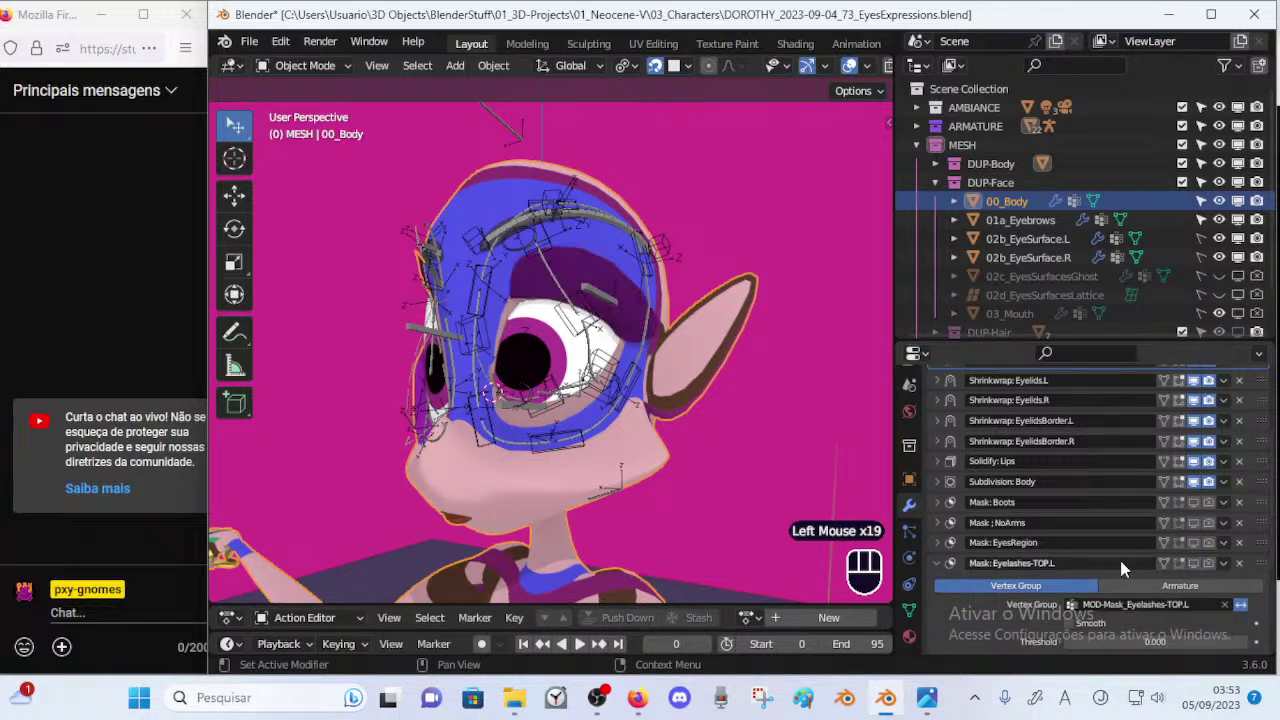
click(940, 565)
click(1196, 565)
Return to posing the armature and raise a handler on the left upper lid.
middle_drag(560, 440, 594, 350)
ctrl+middle_drag(594, 350, 594, 283)
click(592, 281)
key(ctrl+Tab)
click(601, 311)
key(g)
click(533, 233)
Lower CTL_Eyelid-TOP-BB-Handler.L.001 on the inner upper lid and fine-tune its position.
click(535, 231)
key(g)
click(524, 344)
middle_drag(526, 346, 552, 352)
key(g)
click(549, 359)
key(g)
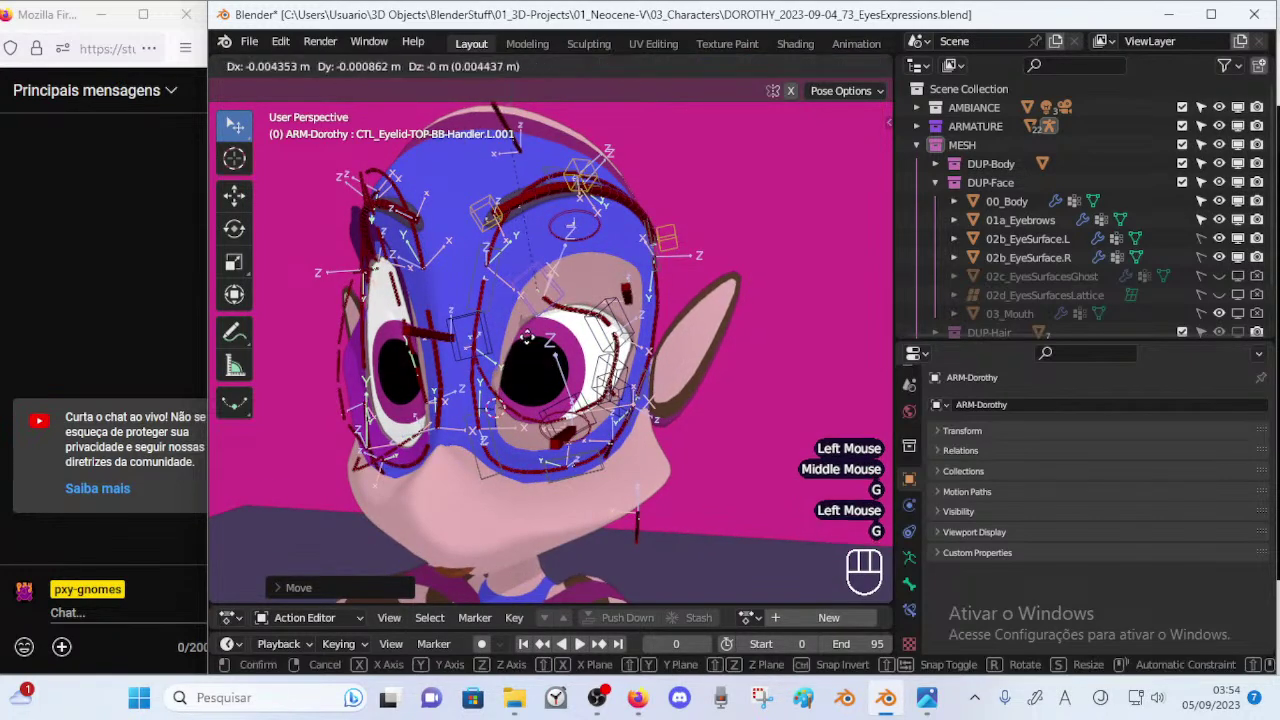
click(545, 348)
Show the left upper eyelashes by switching off the viewport display of the Eyelashes-TOP.L mask on 00_Body.
key(ctrl+Tab)
click(577, 265)
ctrl+middle_drag(545, 337, 510, 309)
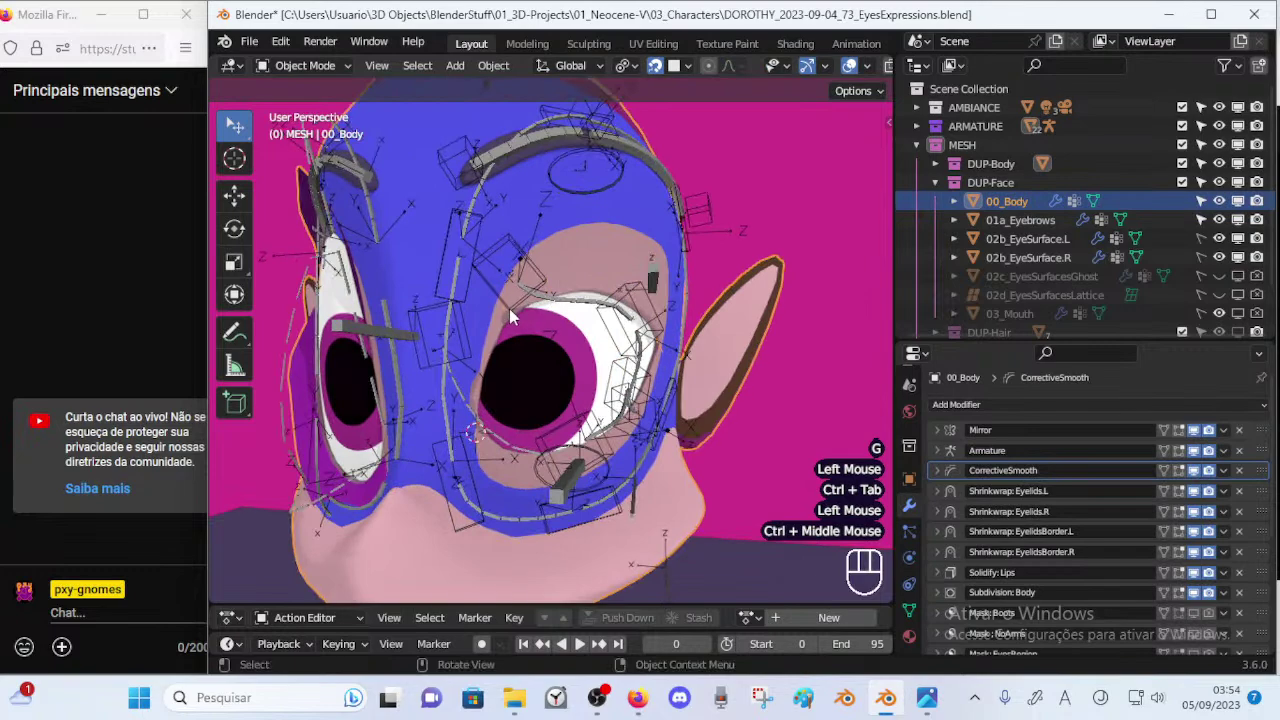
middle_drag(1090, 544, 1097, 364)
click(1194, 494)
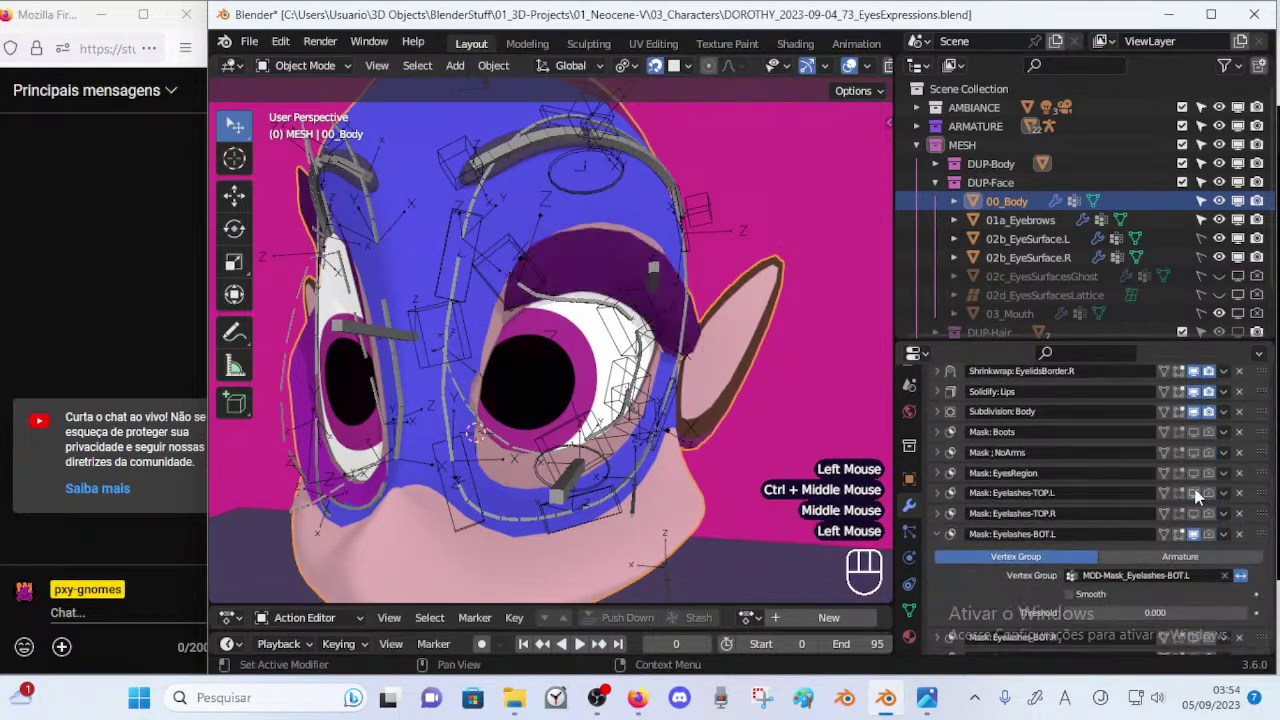
Go back to posing the armature and nudge CTL_Eyelid-BOT-BB-Handler.L.002 on the lower lid.
middle_drag(524, 347, 523, 434)
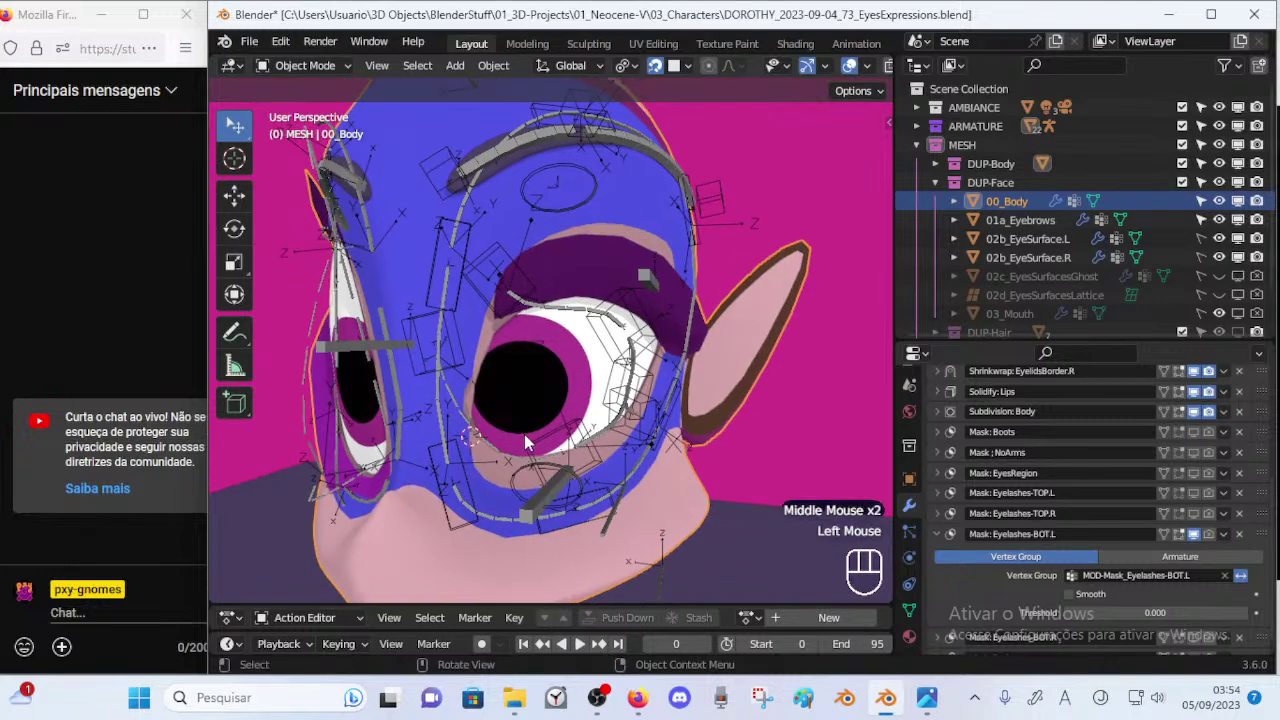
click(528, 438)
key(ctrl+Tab)
click(539, 447)
key(g)
click(540, 442)
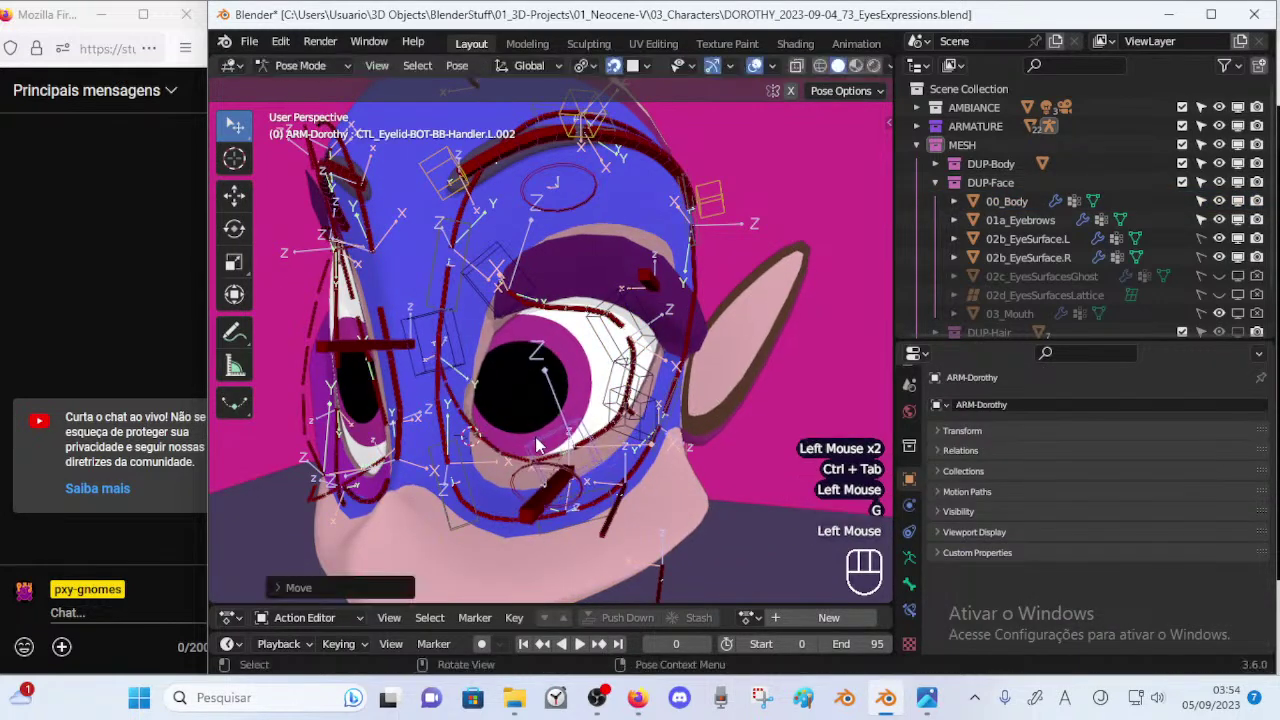
Move CTL_Eyelid-BOT-BB-Handler.L.001 over the inner edge of the eye and readjust its height.
click(457, 356)
key(g)
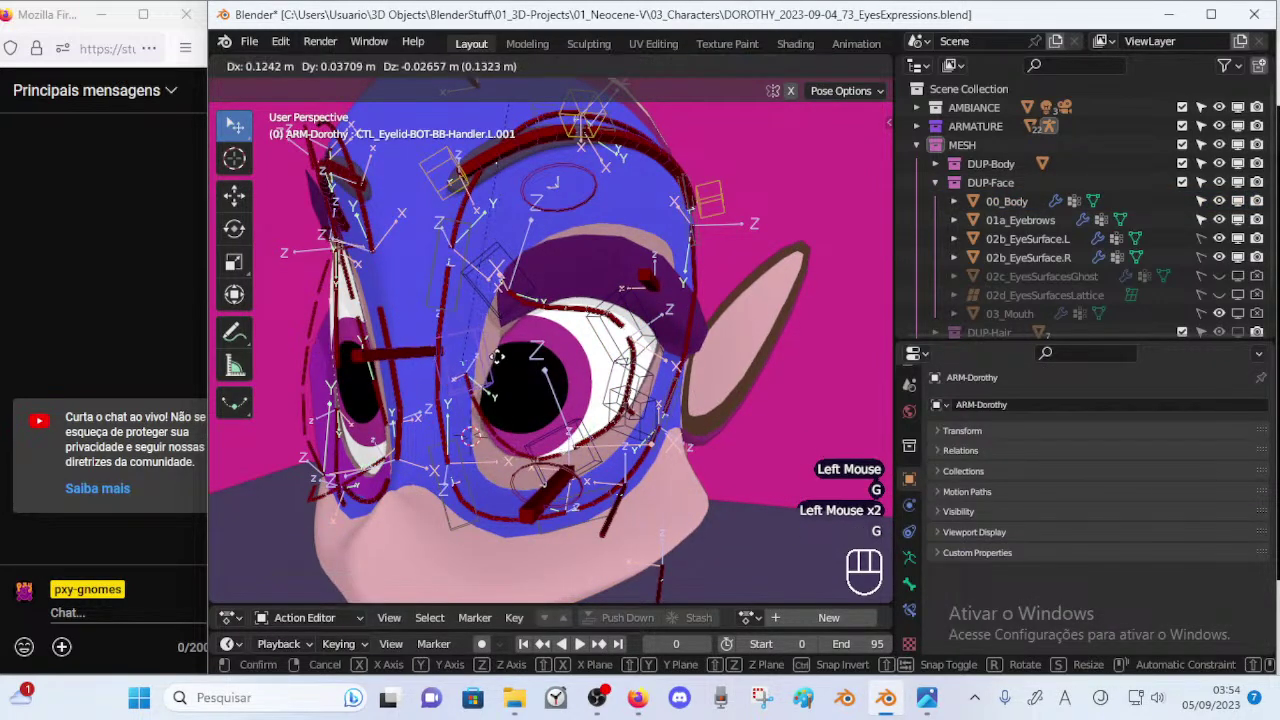
click(500, 376)
key(g)
click(503, 412)
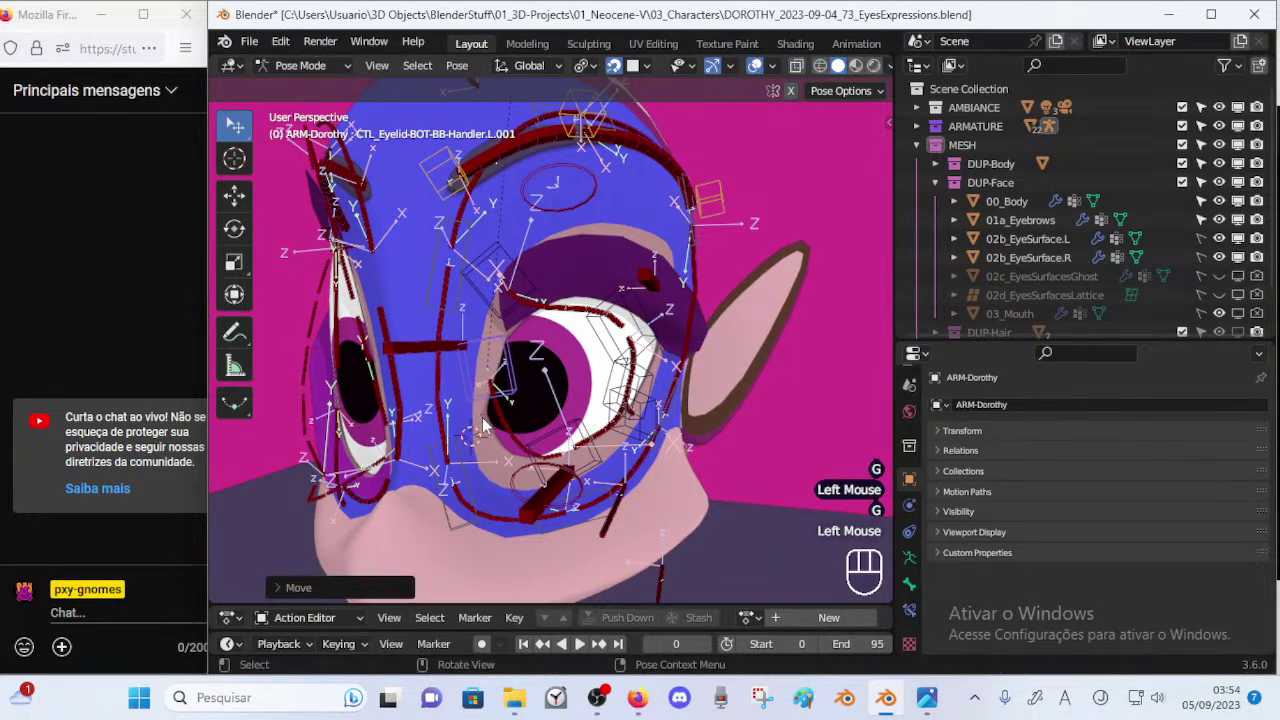
Show the left lower eyelashes by switching off the viewport display of the Eyelashes-BOT.L mask on 00_Body.
click(486, 438)
key(ctrl+Tab)
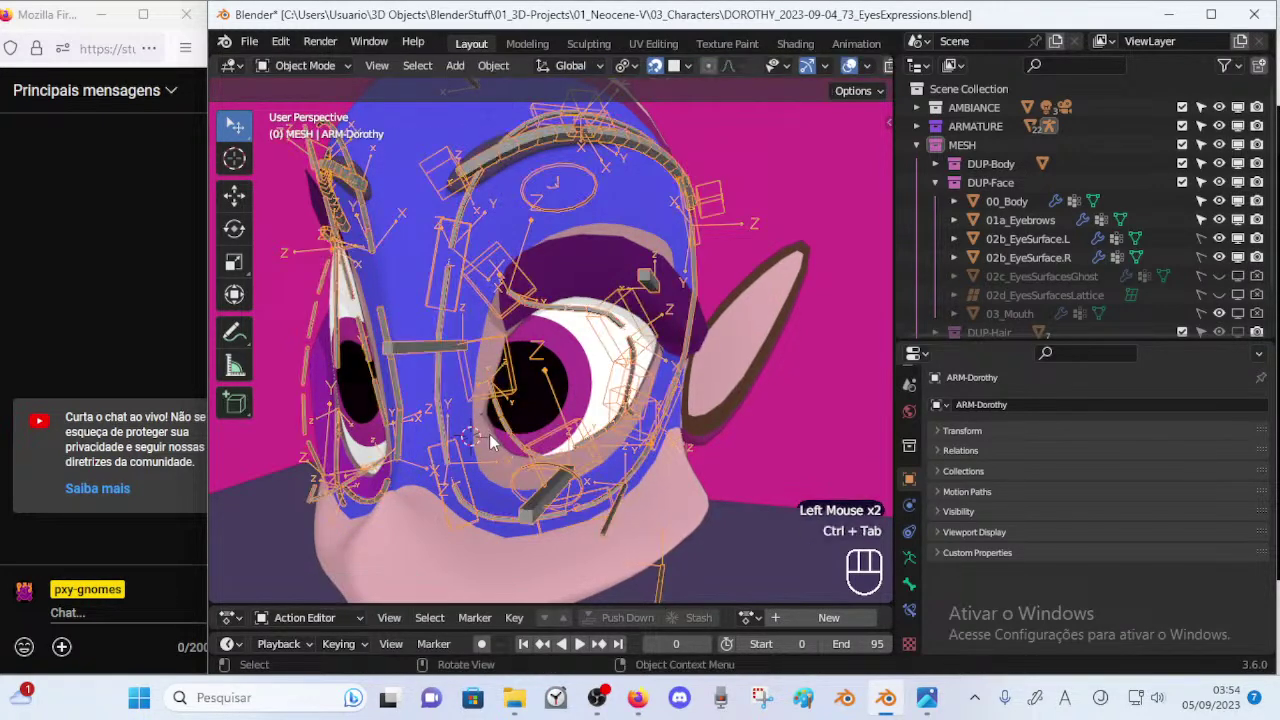
click(489, 436)
middle_drag(1073, 592, 1072, 402)
click(1193, 525)
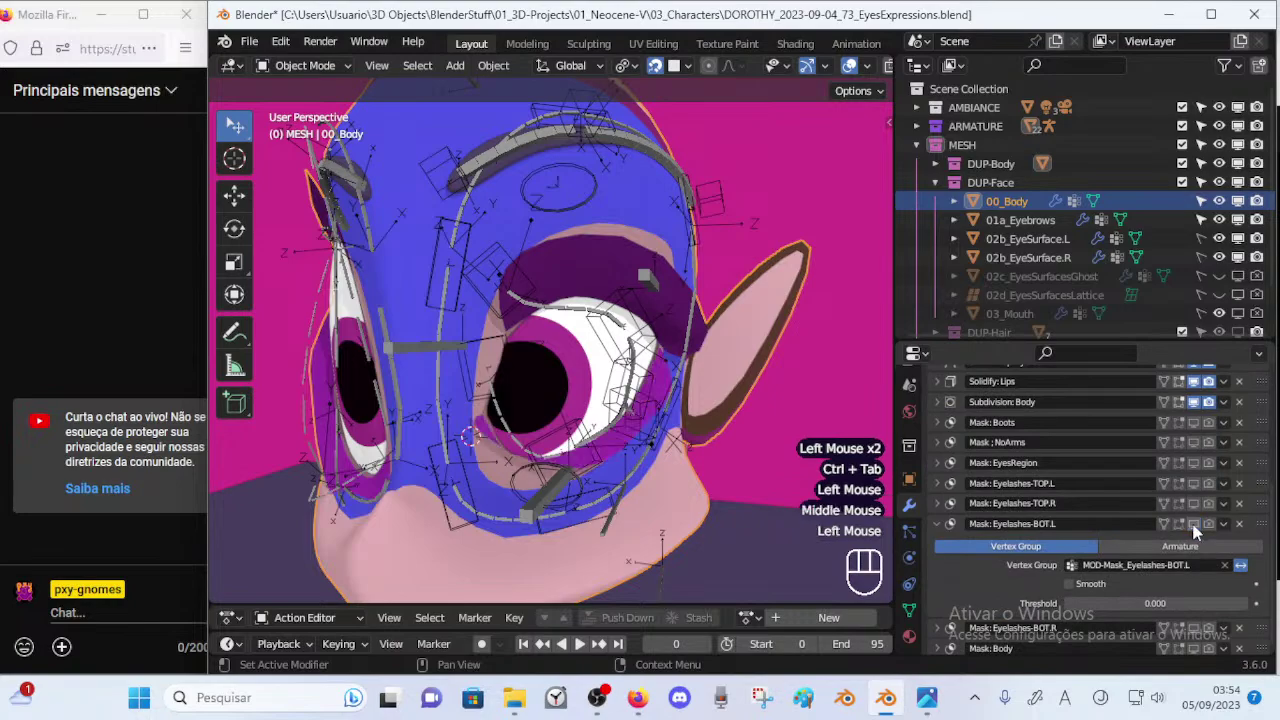
Resume posing the armature and move CTL_Eyelid-BOT-BB-Handler.L.002 down, readjusting its height on the lower lid.
middle_drag(604, 463, 596, 431)
middle_drag(571, 412, 546, 463)
click(550, 460)
key(ctrl+Tab)
click(553, 455)
key(g)
key(Escape)
click(562, 458)
key(g)
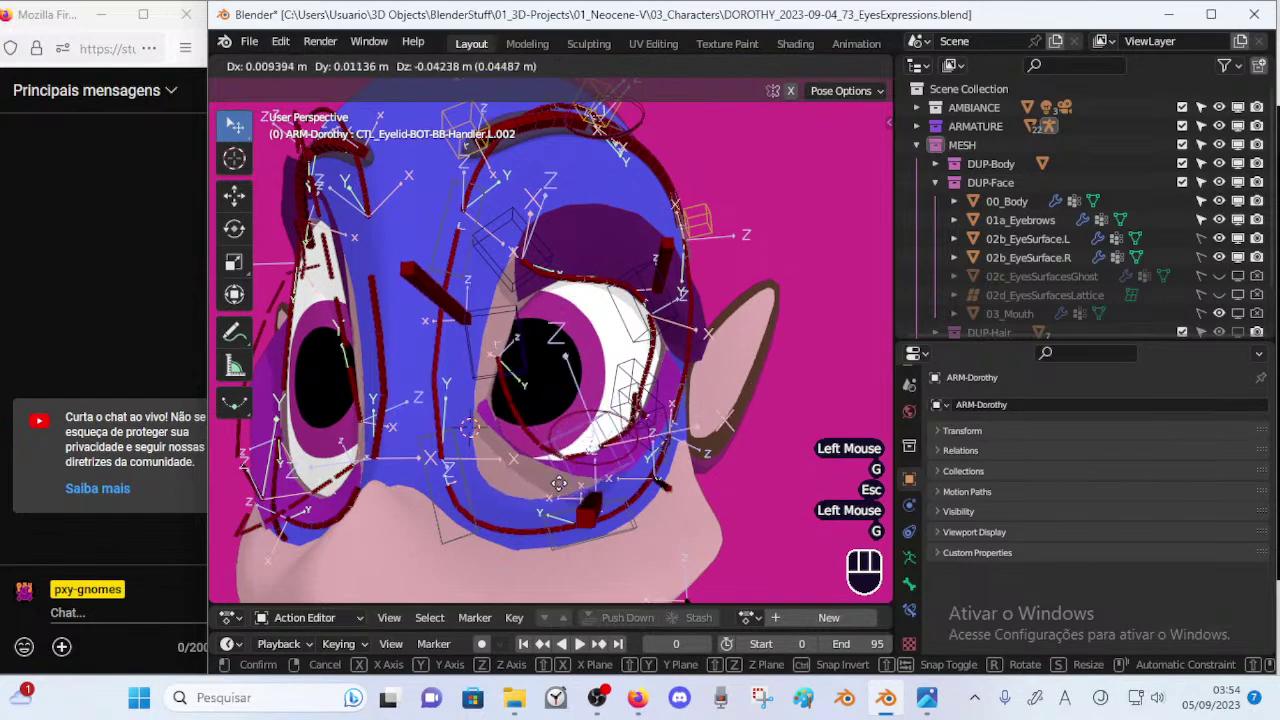
click(560, 486)
key(g)
click(561, 386)
Raise CTL_Eyelid-TOP-BB-Handler.L.002 and rotate it to level the middle of the upper lid.
ctrl+middle_drag(572, 340, 592, 384)
shift+middle_drag(592, 384, 555, 398)
click(600, 343)
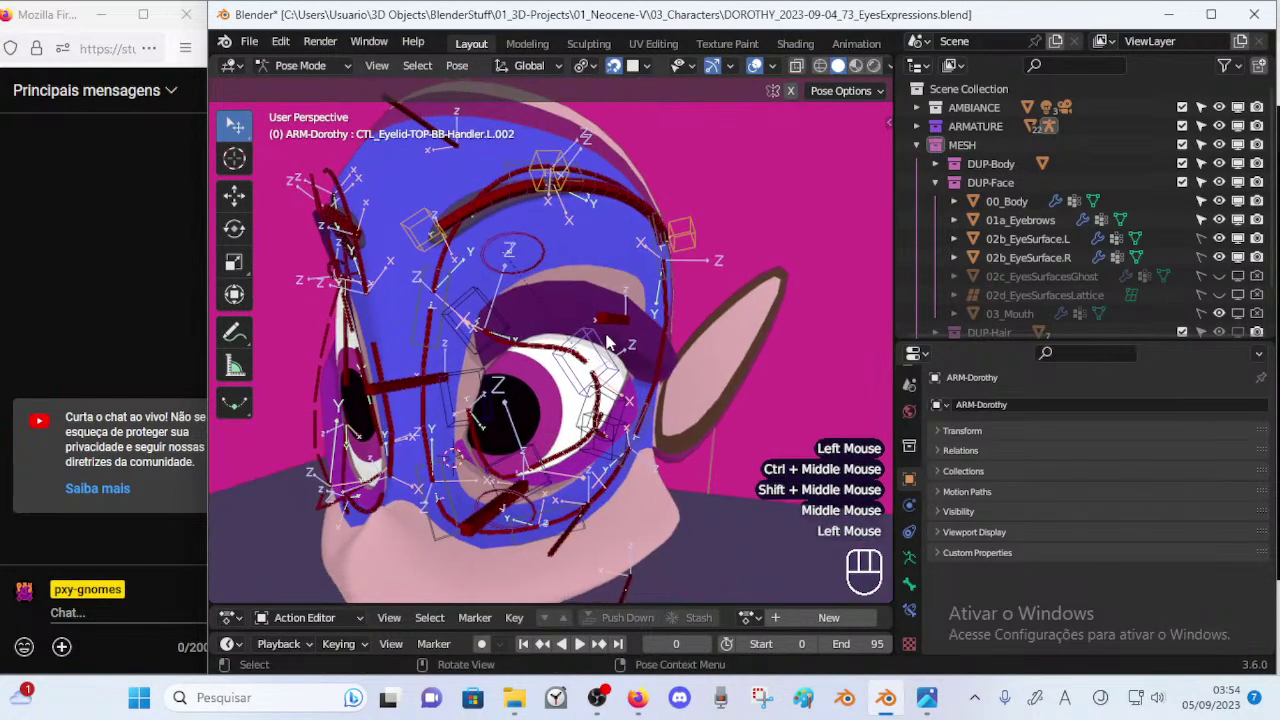
key(g)
click(608, 298)
key(r)
click(636, 328)
Move CTL_Eyelid-BOT-BB-Handler.L.003 and CTL_Eyelid-TOP-BB-Handler.L.003 up and outward at the eye's outer corner.
click(619, 389)
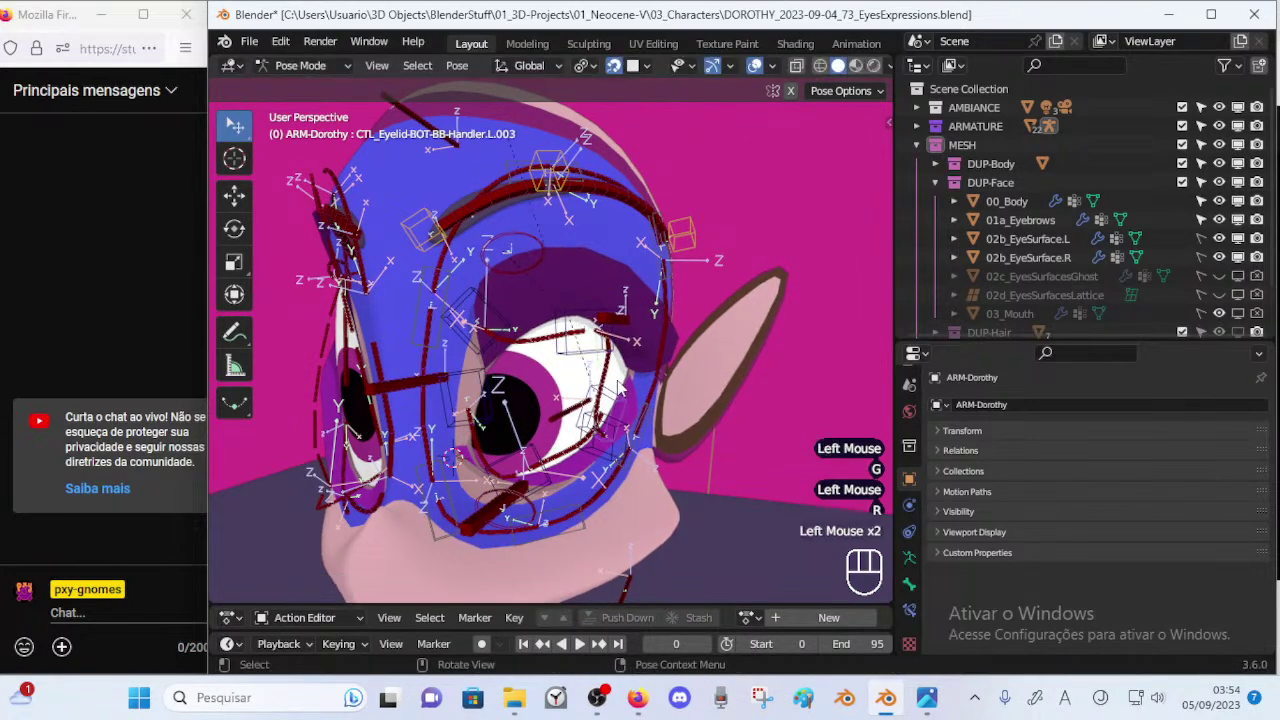
key(g)
click(644, 363)
click(612, 447)
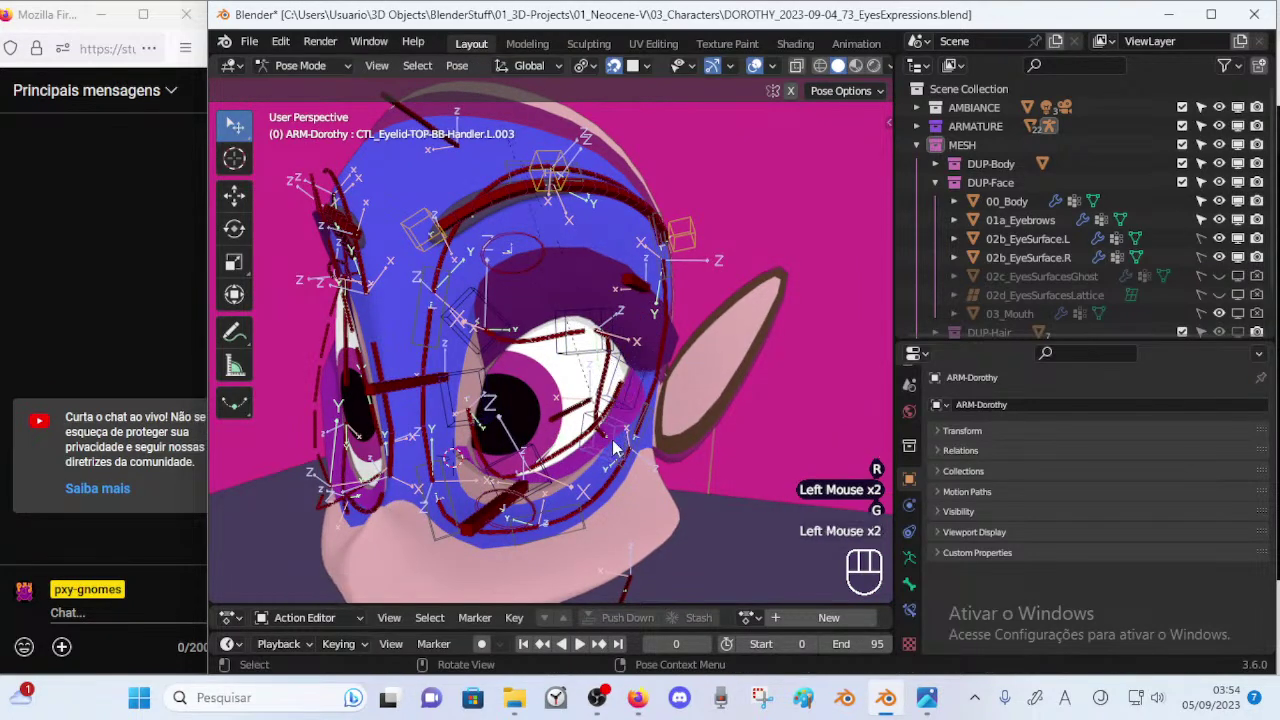
key(g)
click(670, 326)
Raise CTL_Eyelid-TOP-BB-Handler.L.002 to open the middle of the upper lid wider.
click(599, 345)
key(g)
click(567, 305)
Rotate and move CTL_Eyelid-TOP-BB-Handler.L.001 to slant the upper lid down toward the inner corner.
click(485, 319)
key(r)
click(560, 308)
key(g)
click(533, 325)
key(r)
click(522, 385)
key(g)
click(535, 399)
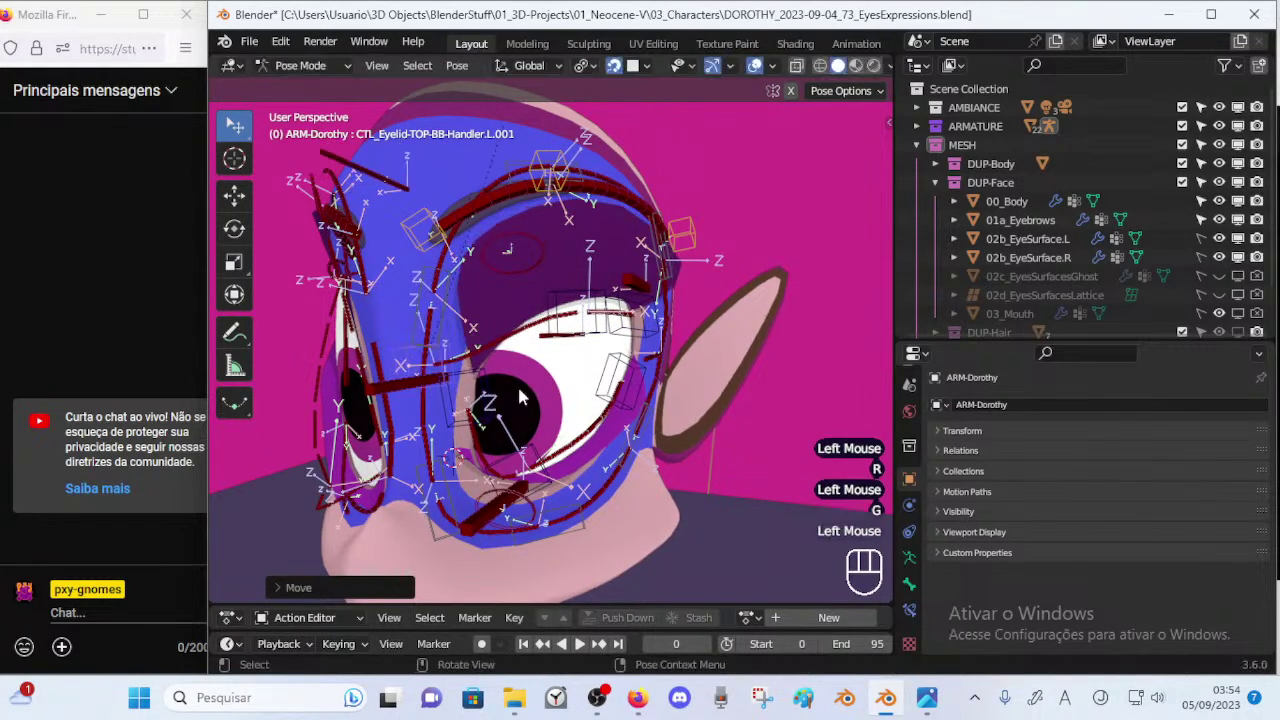
Lower CTL_Eyelid-BOT-BB-Handler.L.001 and raise CTL_Eyelid-TOP-BB-Handler.L.001 to open the eye's inner side.
click(535, 400)
key(g)
click(508, 438)
click(435, 371)
key(g)
click(510, 312)
Lower CTL_Eyelid-TOP-BB-Handler.L.002 and CTL_Eyelid-TOP-BB-Handler.L.003 so the upper lid droops toward the outer corner.
click(599, 335)
key(g)
click(597, 440)
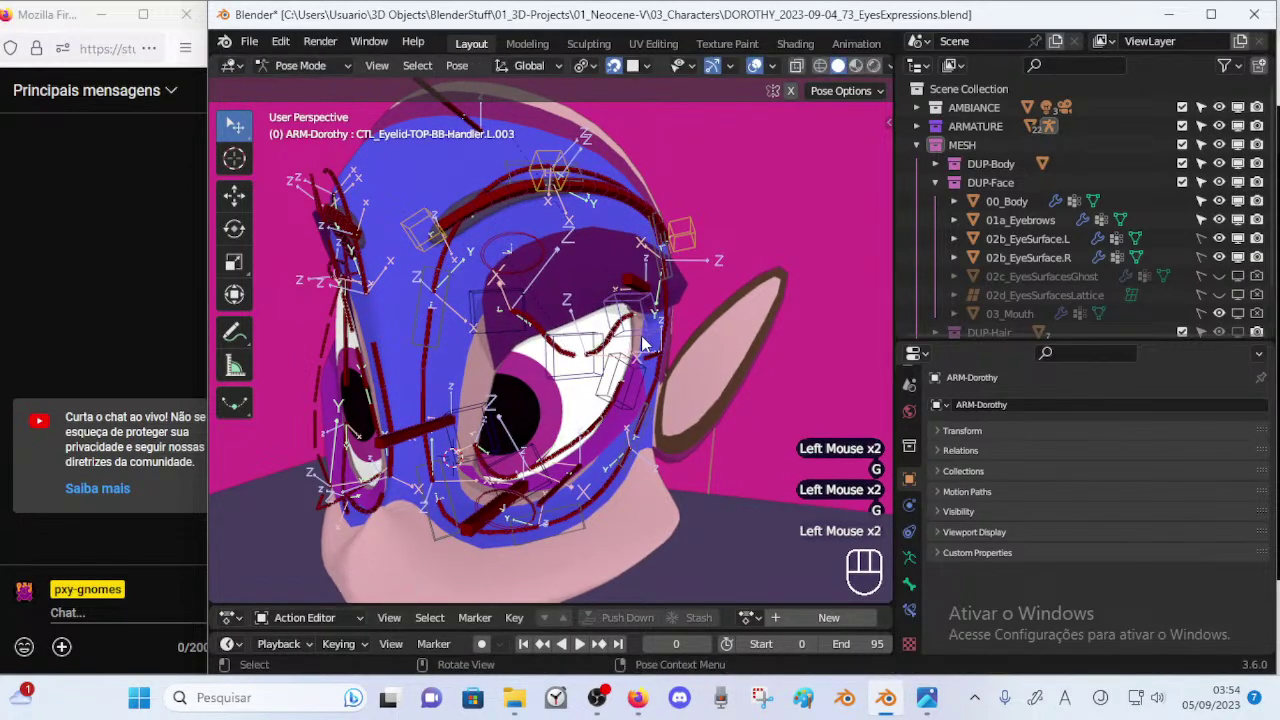
key(g)
click(643, 410)
key(g)
click(536, 393)
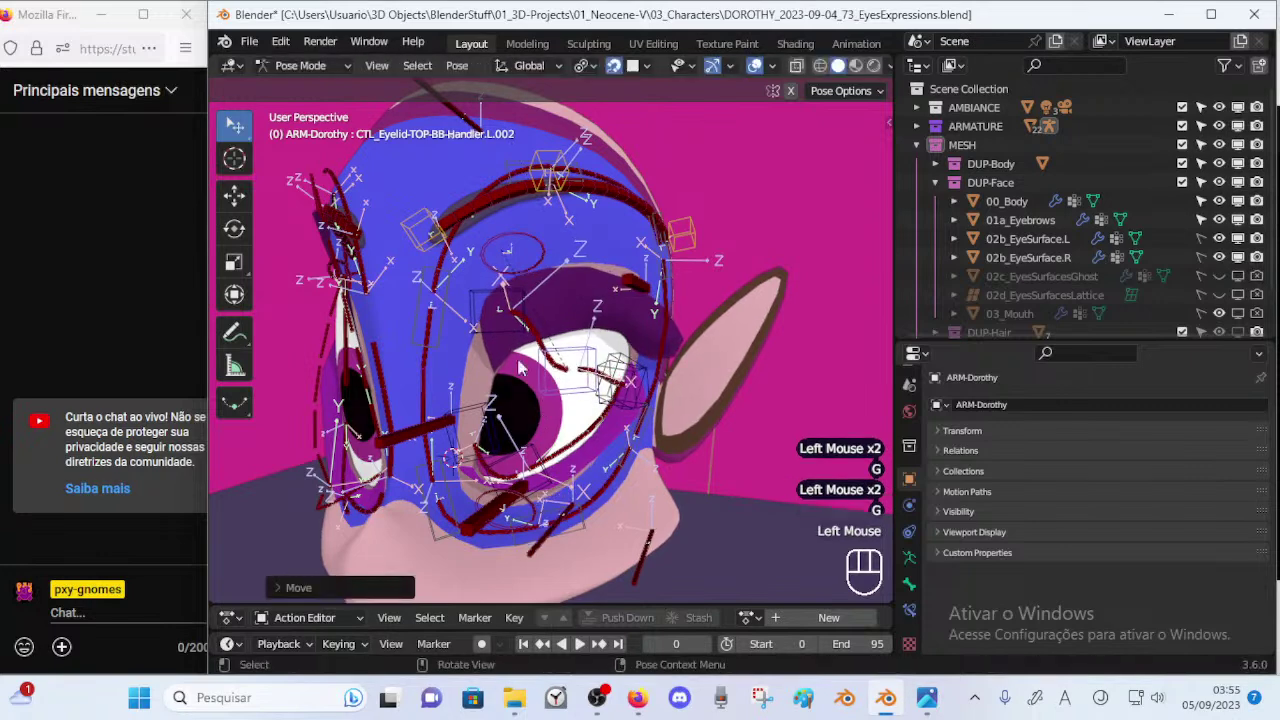
Rotate CTL_Eyelid-TOP-BB-Handler.L.001 and readjust its position to follow the drooping upper lid.
click(514, 318)
key(r)
click(497, 356)
key(g)
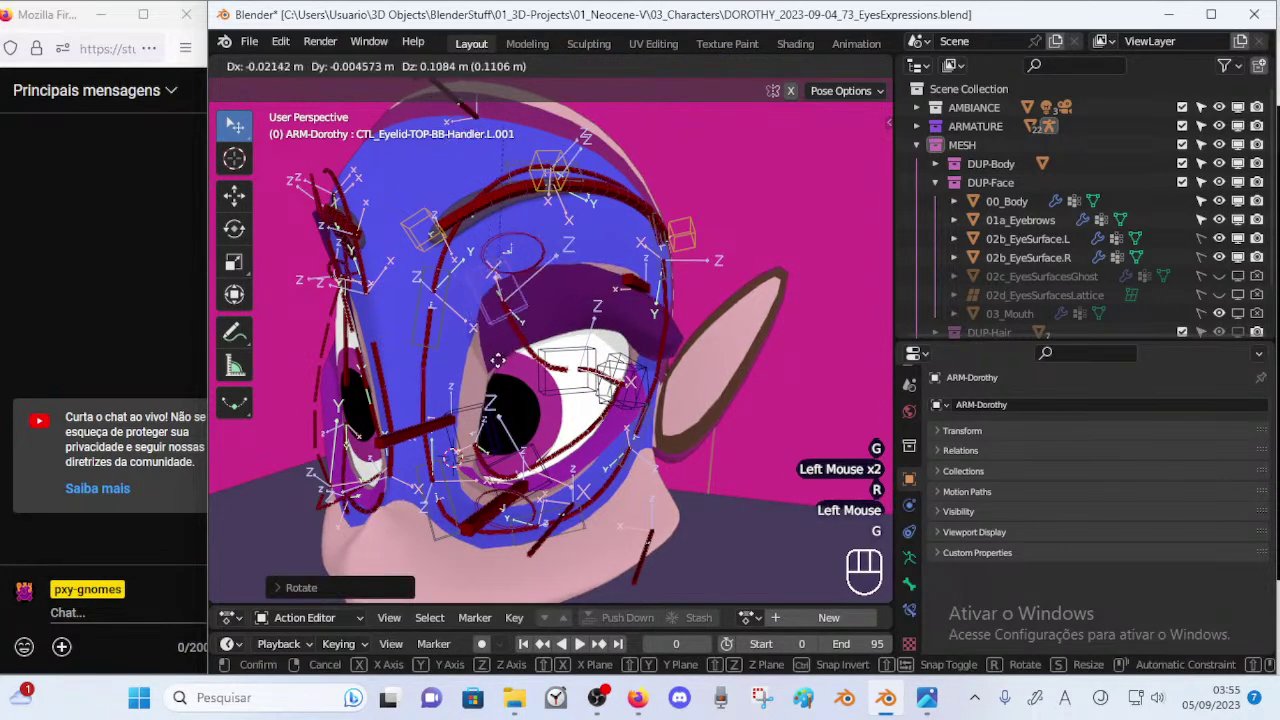
click(545, 377)
Rotate CTL_Eyelid-TOP-BB-Handler.L.002 to match the lid's downward slope and adjust its position.
key(r)
click(611, 409)
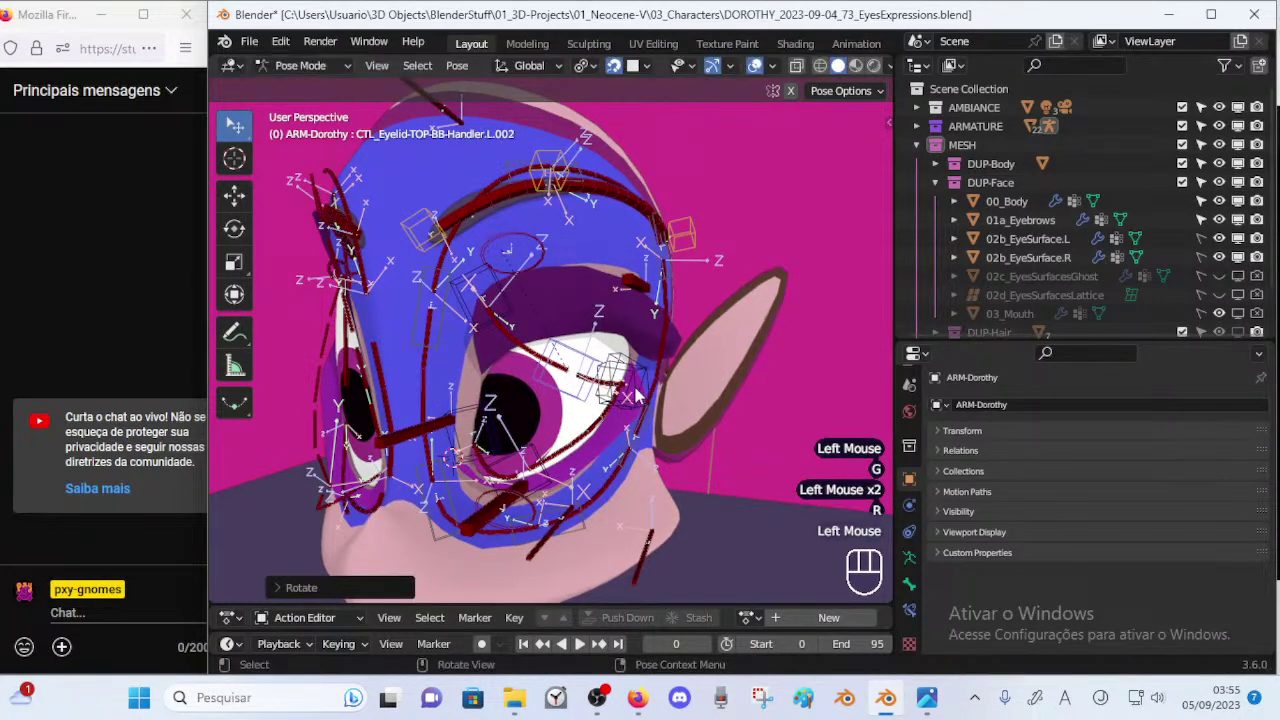
middle_drag(637, 396, 585, 400)
key(g)
click(590, 412)
Lower CTL_Eyelid-TOP-BB-Handler.L.003 and the outer lower-lid handler to pull down the eye's outer corner.
key(g)
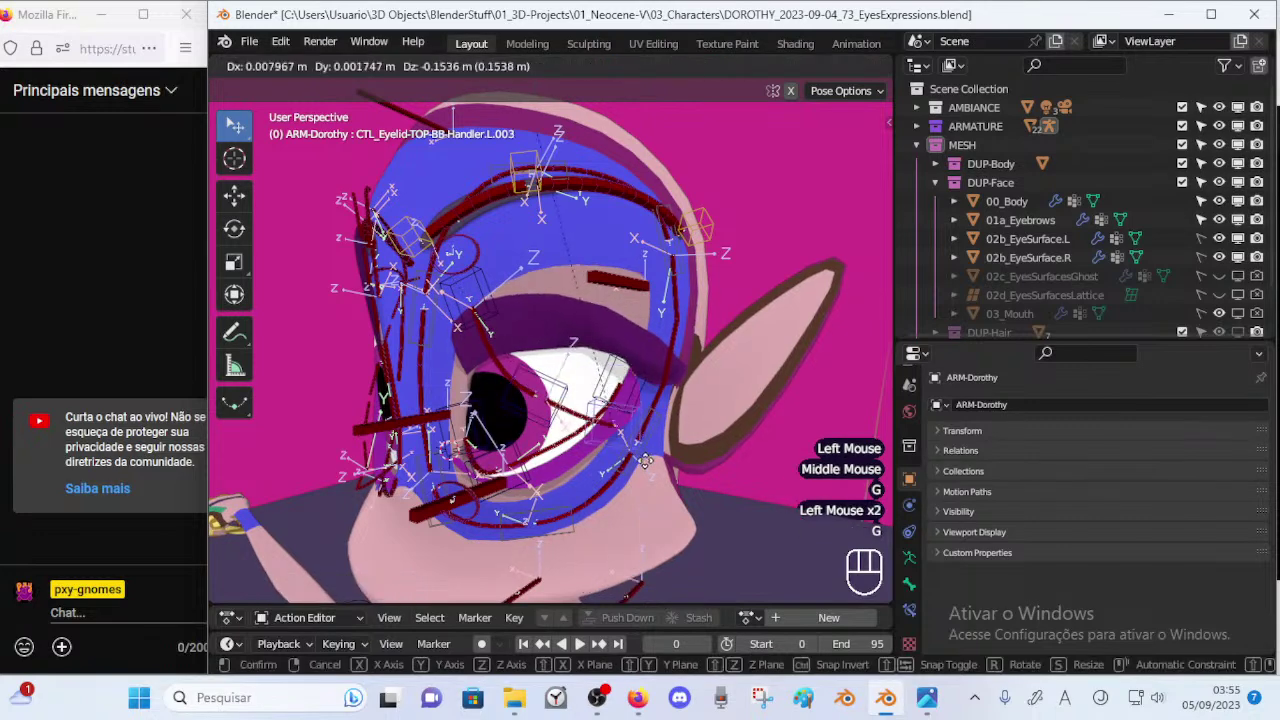
click(646, 432)
click(621, 363)
key(g)
click(600, 428)
Lower CTL_Eyelid-BOT-BB-Handler.L.002 and rotate it to reshape the middle of the lower lid.
middle_drag(600, 428, 640, 434)
click(554, 475)
key(g)
click(568, 510)
key(r)
click(566, 525)
Raise CTL_Eyelid-BOT-BB-Handler.L.001 toward the inner corner and shift CTL_Eyelid-BOT-BB-Handler.L.002 inward.
middle_drag(566, 525, 610, 502)
double_click(495, 437)
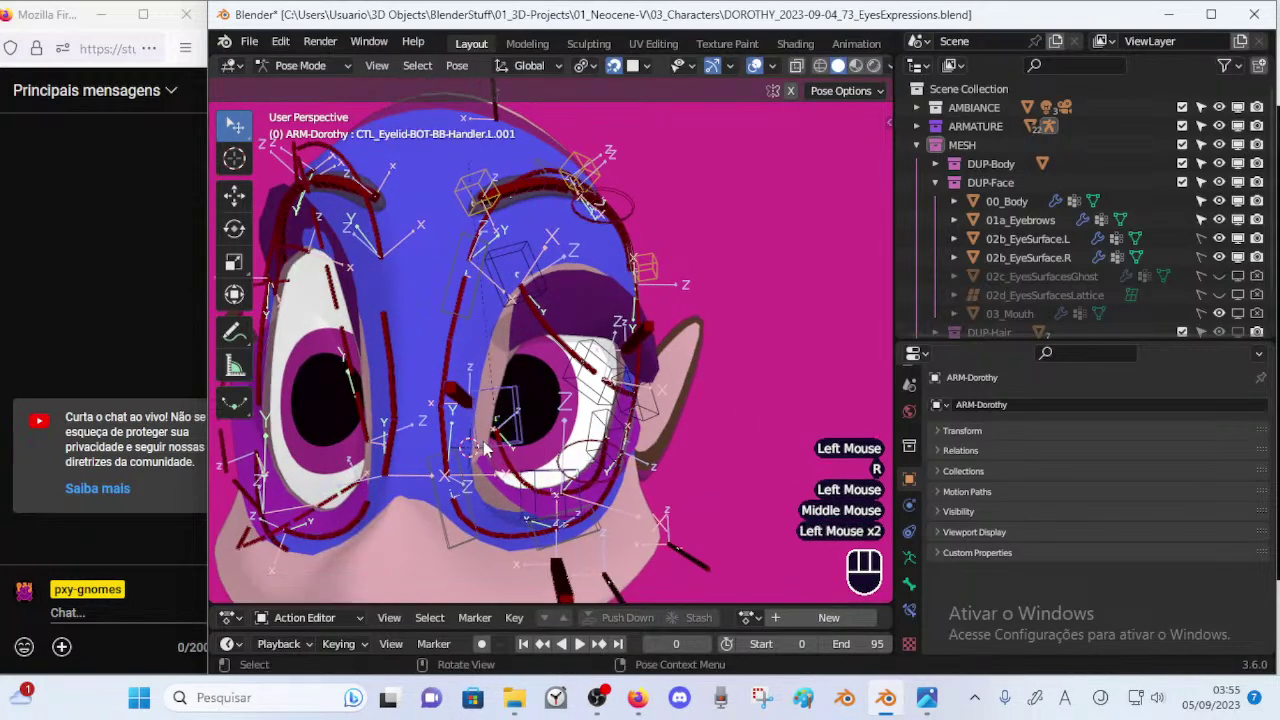
key(g)
click(520, 493)
double_click(527, 507)
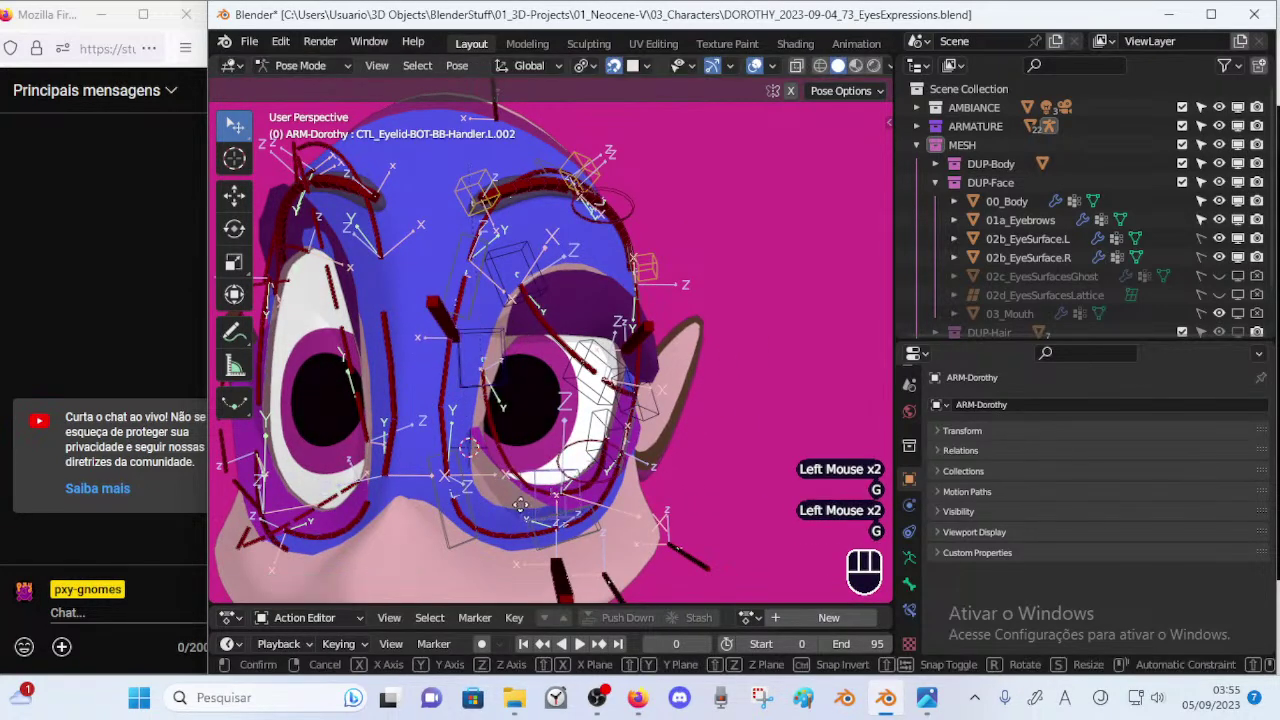
key(g)
click(497, 511)
Rotate CTL_Eyelid-BOT-BB-Handler.L.001 and readjust its position at the inner end of the lower lid.
middle_drag(497, 511, 468, 394)
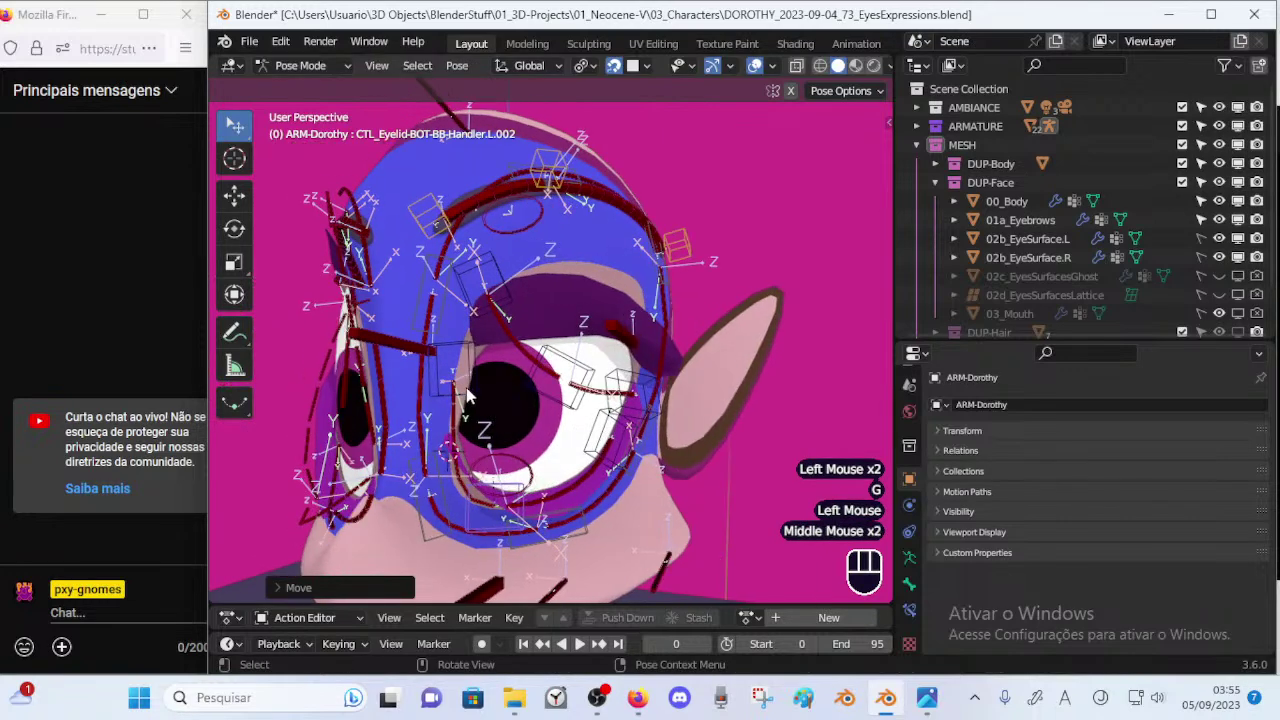
click(464, 386)
key(g)
click(462, 388)
key(r)
click(503, 388)
key(g)
click(487, 379)
Move CTL_Eyelid-TOP-BB-Handler.L.002 up and slightly inward on the upper lid.
click(541, 382)
key(g)
click(516, 351)
Rotate the inner lower-lid handler again and fine-tune its position beside the eye's inner corner.
click(466, 374)
key(r)
click(504, 380)
key(g)
click(509, 368)
Shift CTL_Eyelid-TOP-BB-Handler.L.002 further toward the inner side and fine-tune its placement above the pupil.
click(556, 376)
key(g)
click(449, 335)
middle_drag(480, 347, 546, 362)
key(g)
click(537, 370)
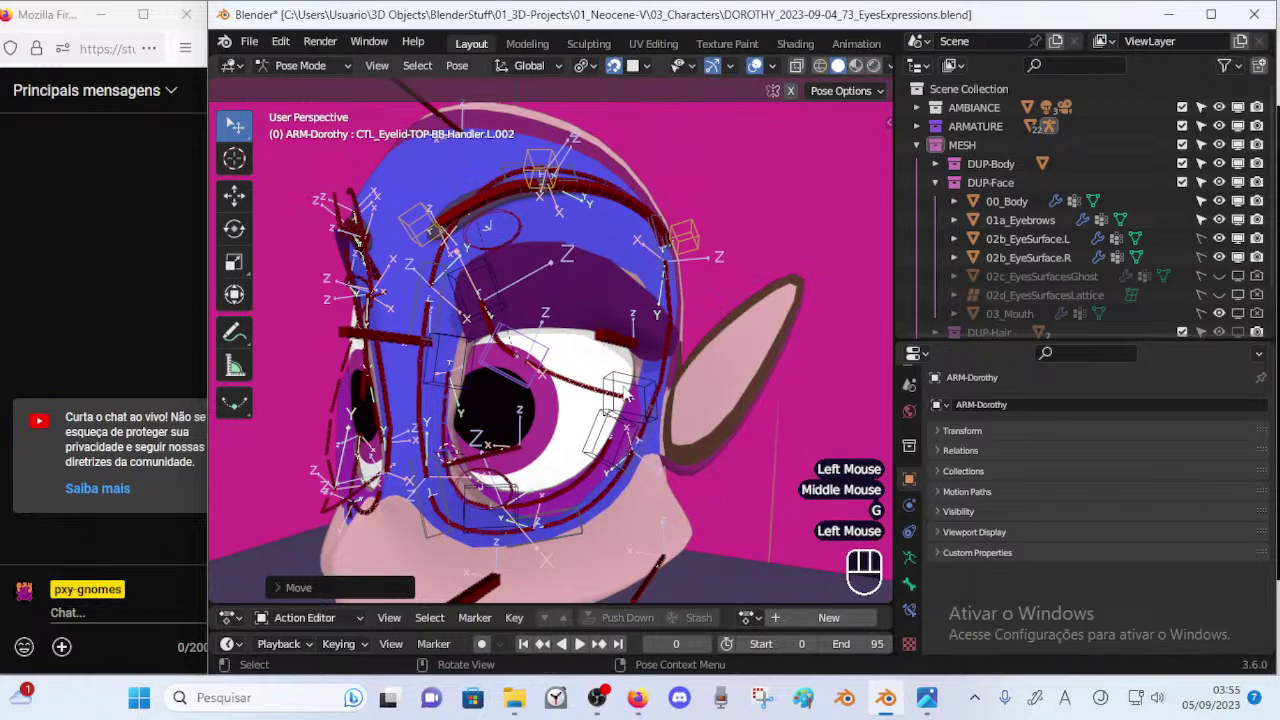
Lower the outer upper-lid handler, and rotate and reposition CTL_Eyelid-TOP-BB-Handler.L.002 above the pupil.
click(622, 386)
key(g)
click(622, 430)
click(542, 368)
key(r)
click(552, 362)
key(g)
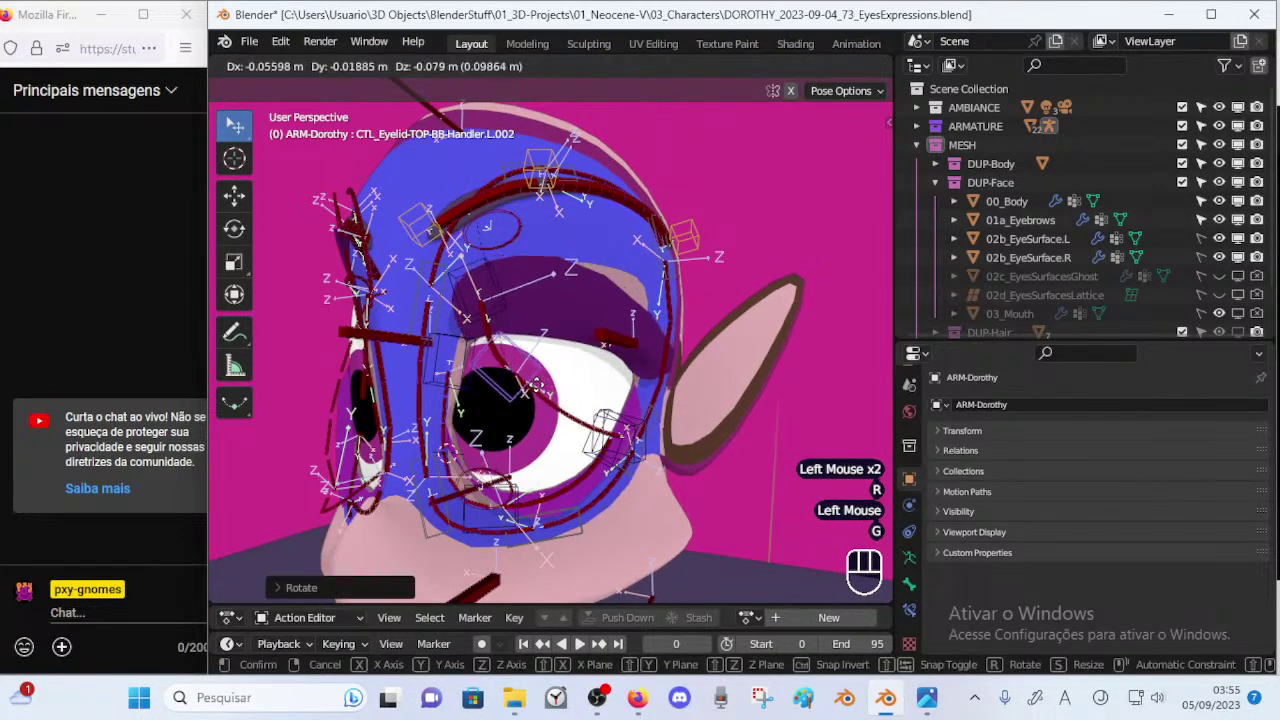
click(560, 390)
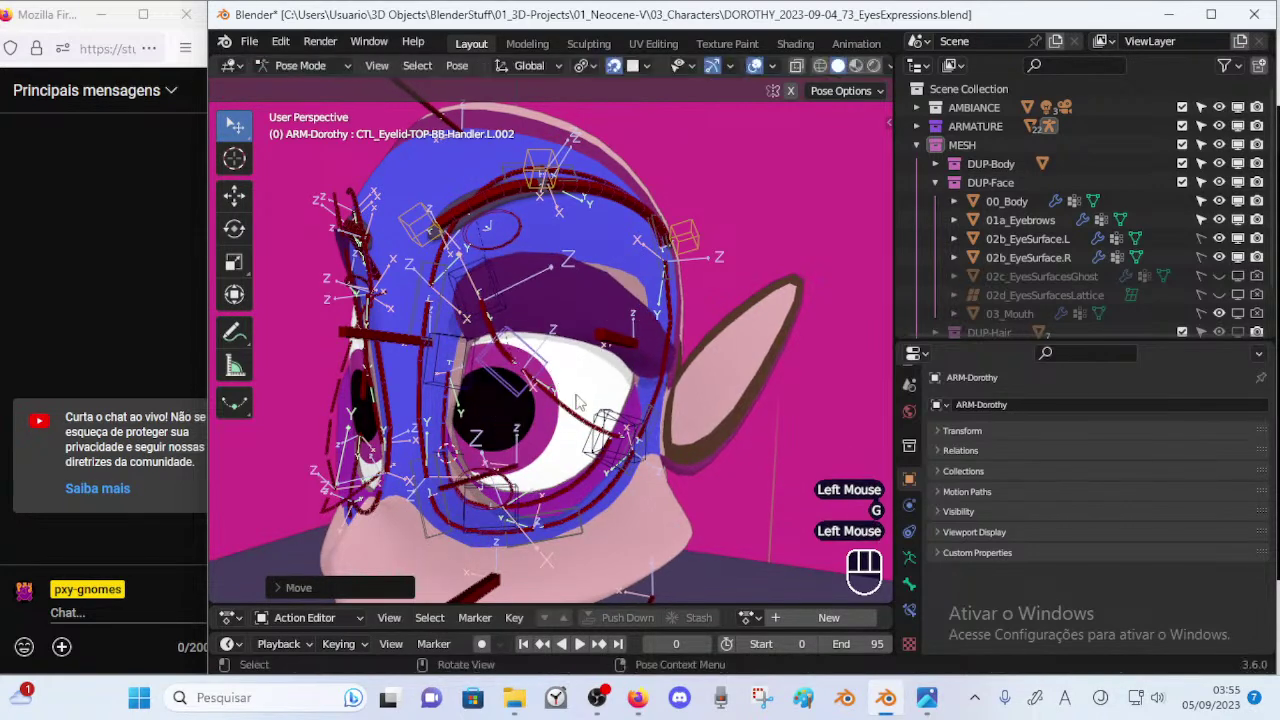
Readjust the positions of CTL_Eyelid-TOP-BB-Handler.L.003 at the outer lid and CTL_Eyelid-TOP-BB-Handler.L.002 at the middle of the lid.
key(g)
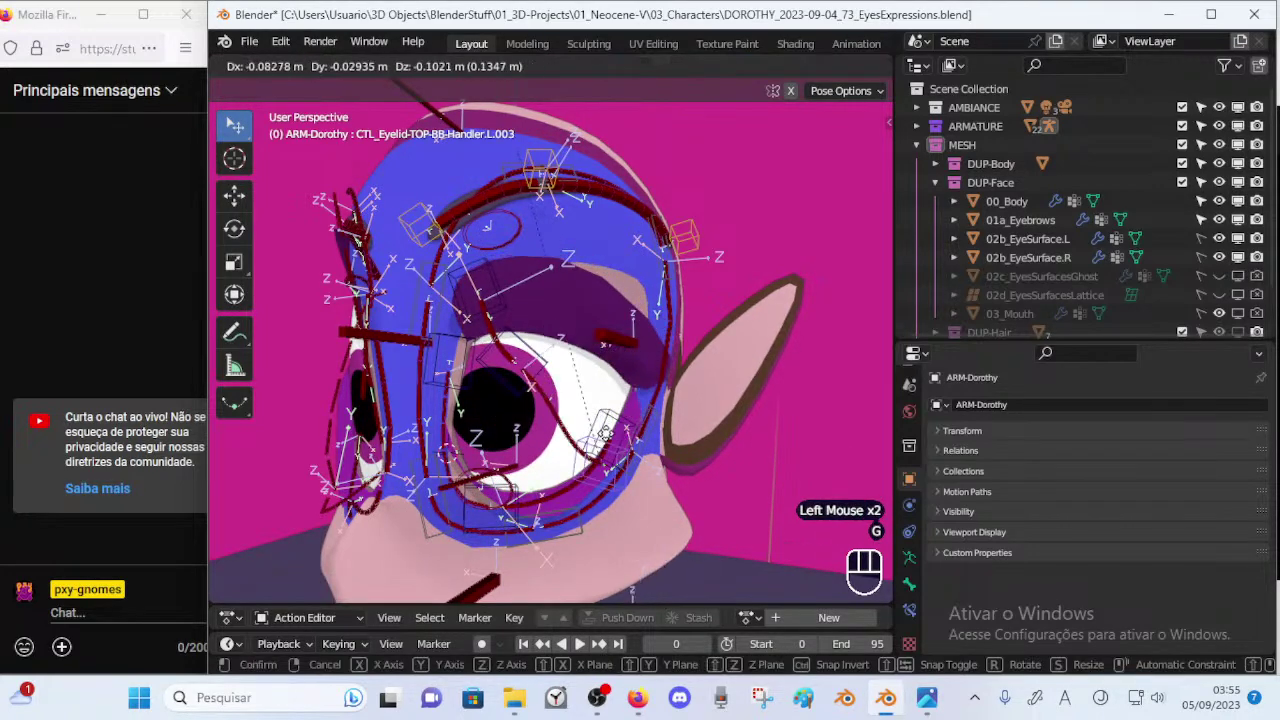
click(640, 382)
click(556, 362)
key(g)
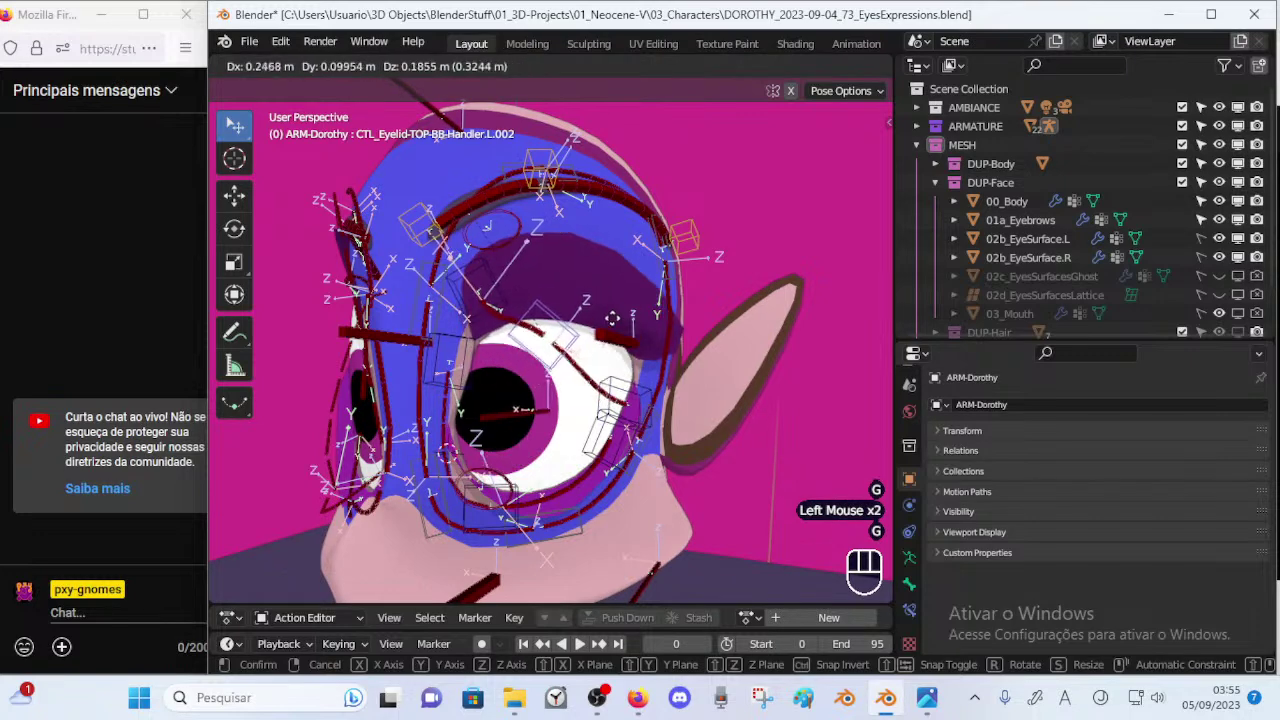
click(558, 361)
click(573, 185)
middle_drag(581, 182, 543, 192)
key(g)
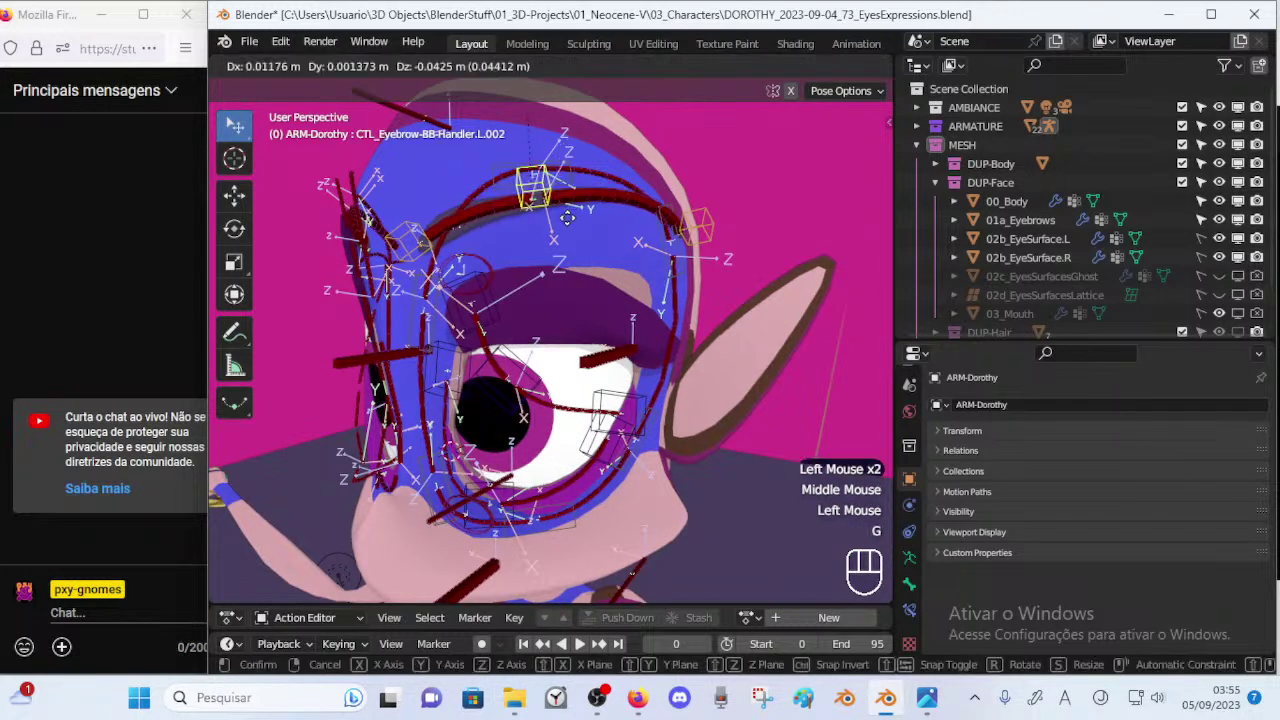
key(Escape)
ctrl+middle_drag(634, 218, 634, 230)
middle_drag(634, 230, 634, 262)
click(686, 232)
middle_drag(687, 230, 669, 269)
key(g)
key(Escape)
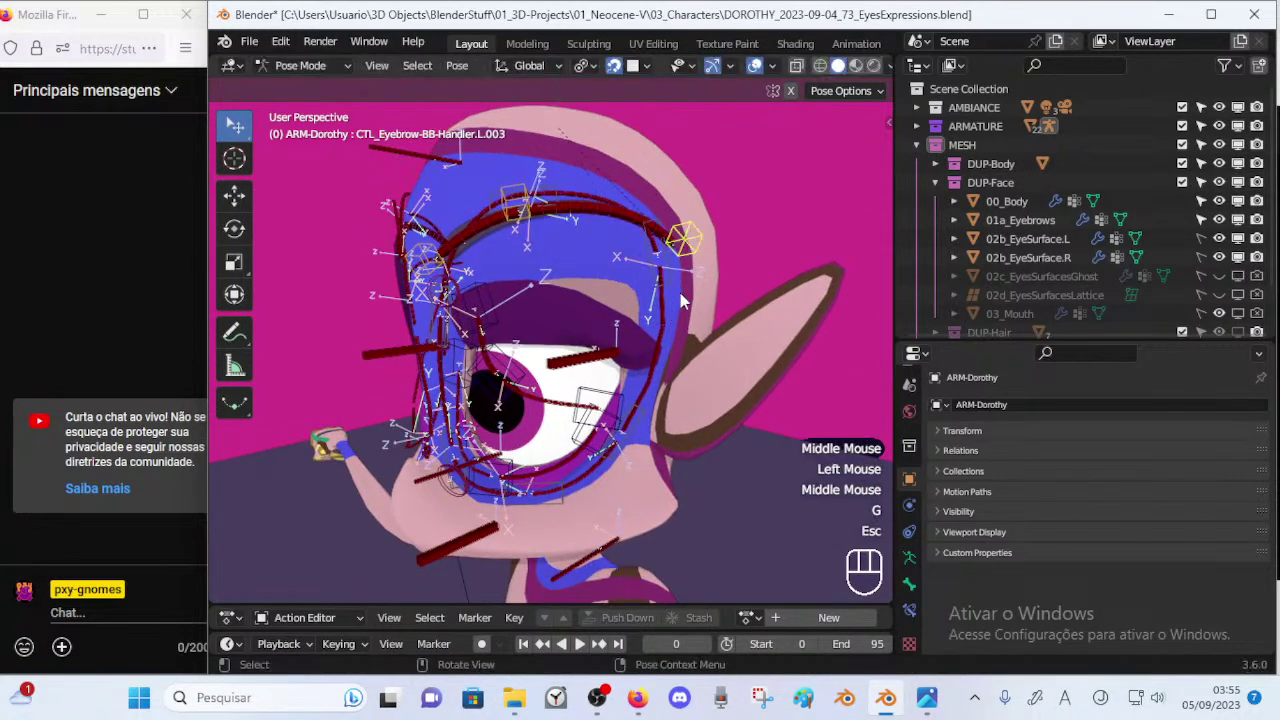
key(g)
key(Escape)
Rotate the outer orbicularis oculi handler of the left eye and lower it below the eyebrow's outer end.
middle_drag(636, 312, 700, 284)
key(r)
click(700, 290)
key(g)
click(675, 323)
Move CTL-OrbicularisOculi-BBH.L.003 down from the eyebrow, rotate it and fine-tune its position above the upper lid.
click(574, 200)
key(g)
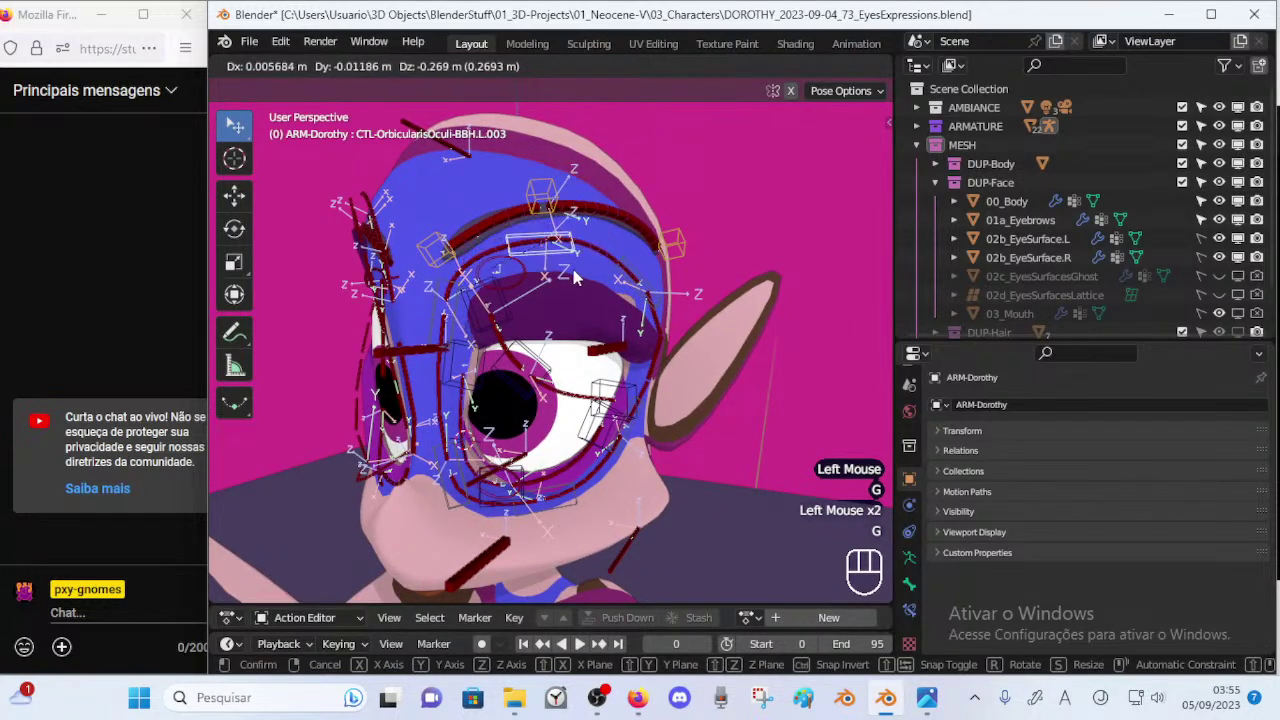
click(574, 276)
key(r)
click(617, 299)
key(g)
click(571, 316)
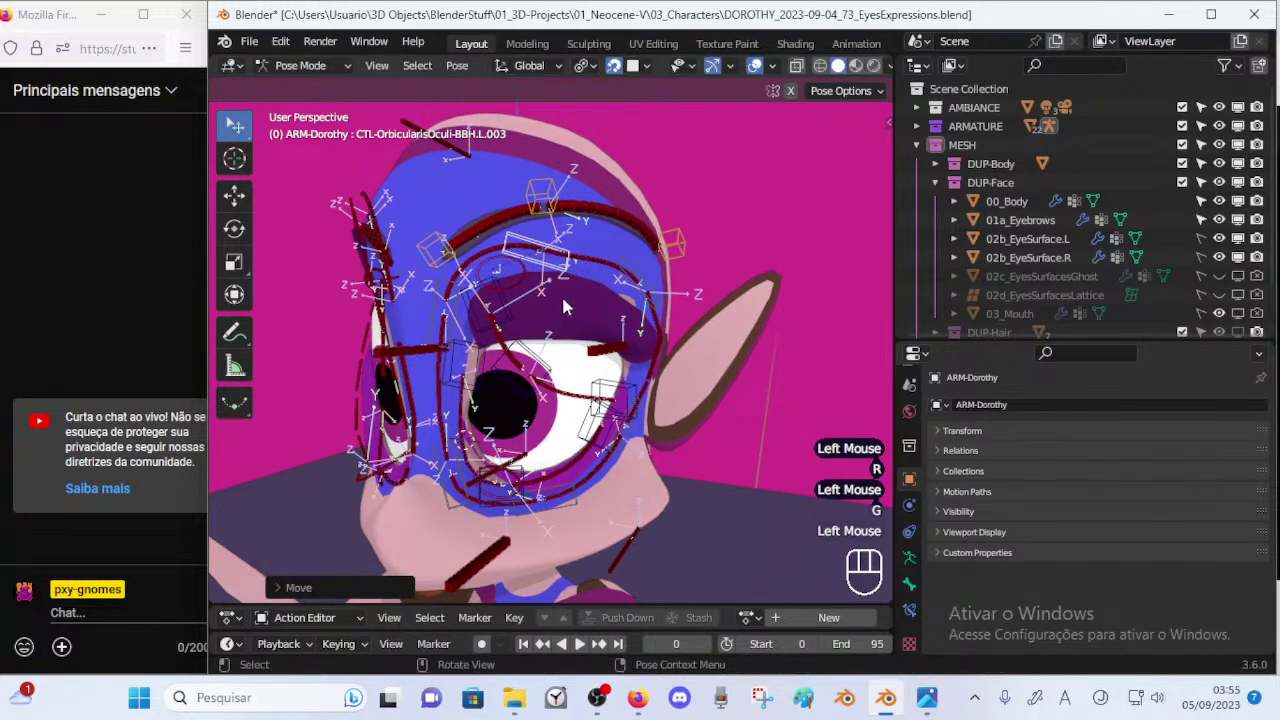
Enable the Mask: Eyelashes-TOP.L and Mask: Eyelashes-BOT.L modifiers in the viewport for 00_Body, and show the wireframe overlay.
key(ctrl+Tab)
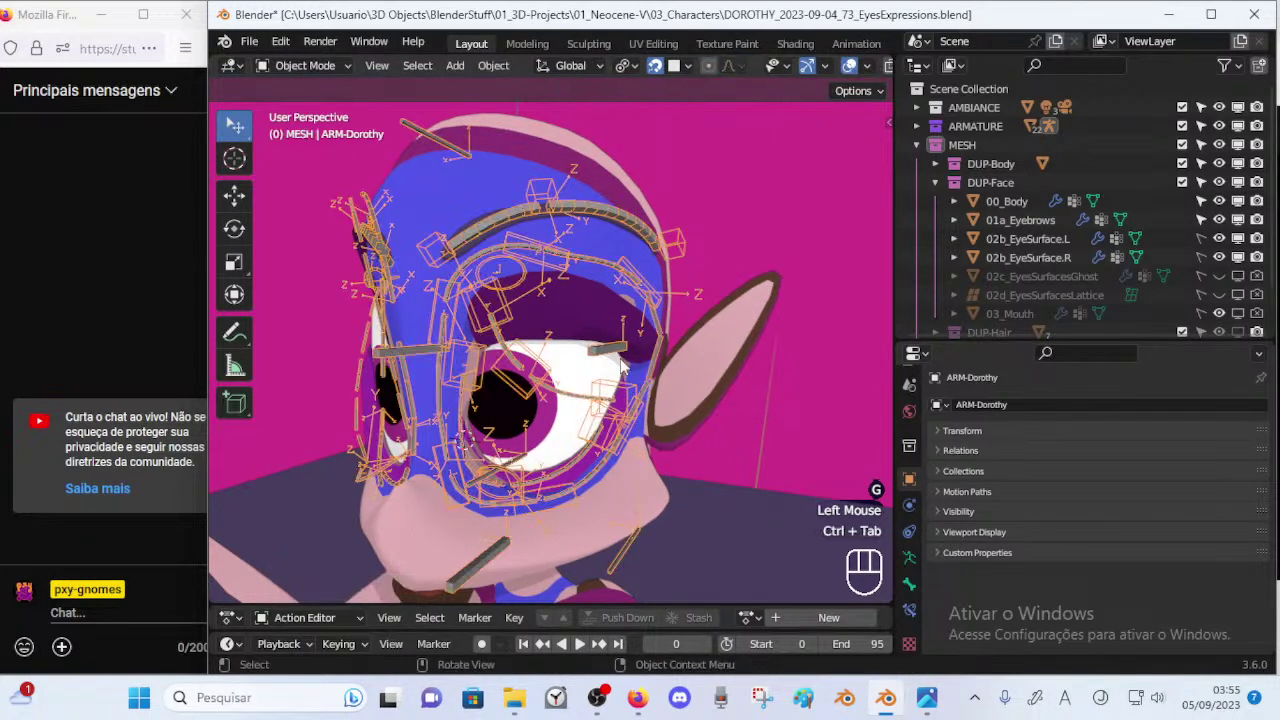
click(601, 338)
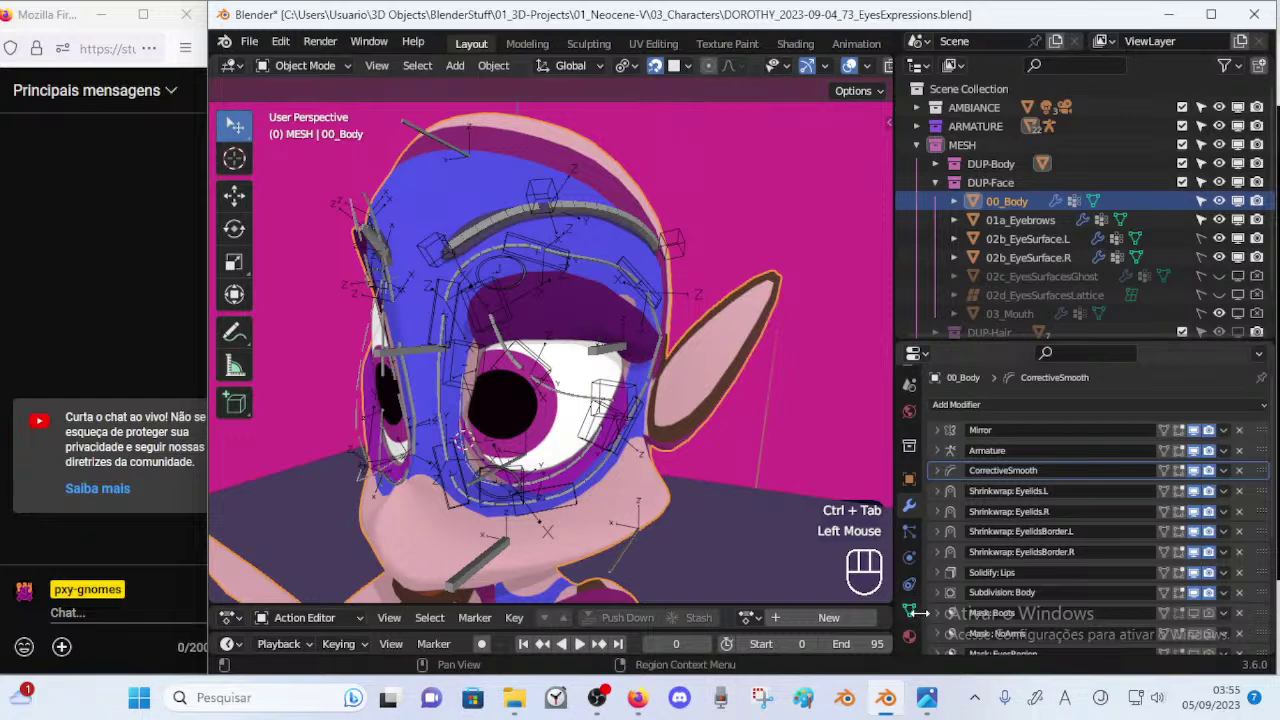
scroll(1000, 500, down, 4)
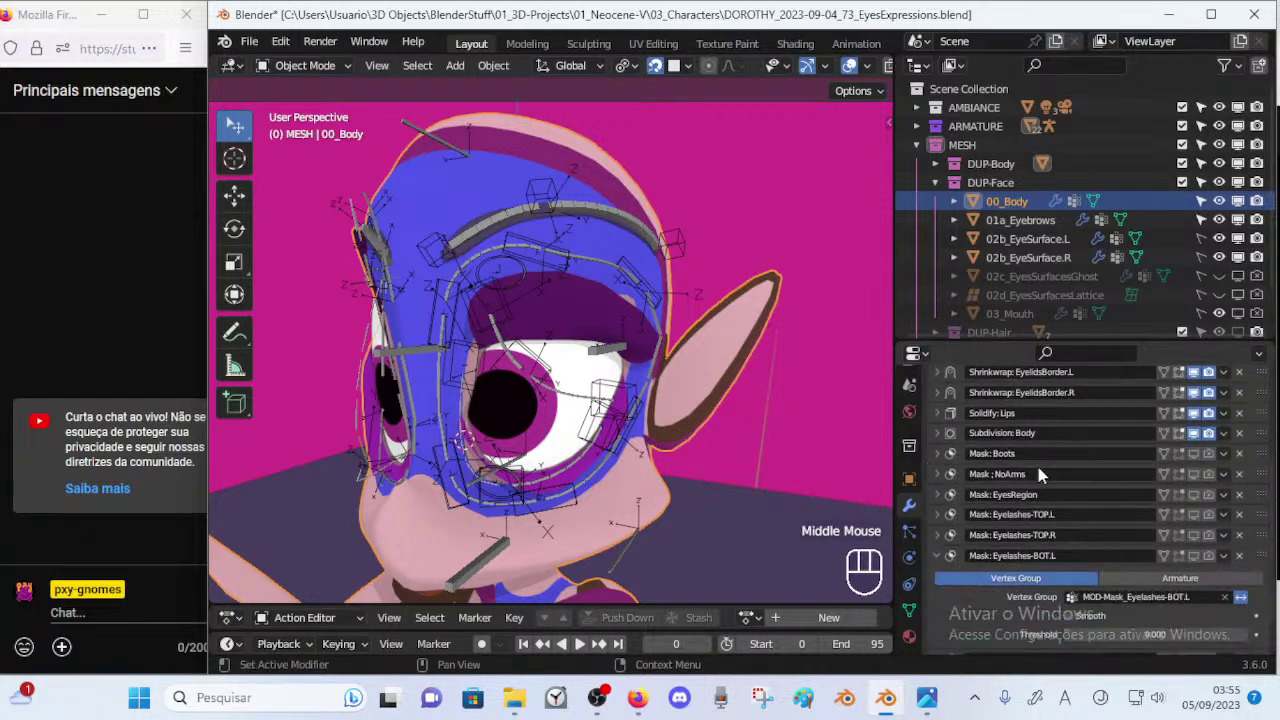
click(1208, 515)
click(1194, 516)
middle_drag(632, 443, 603, 327)
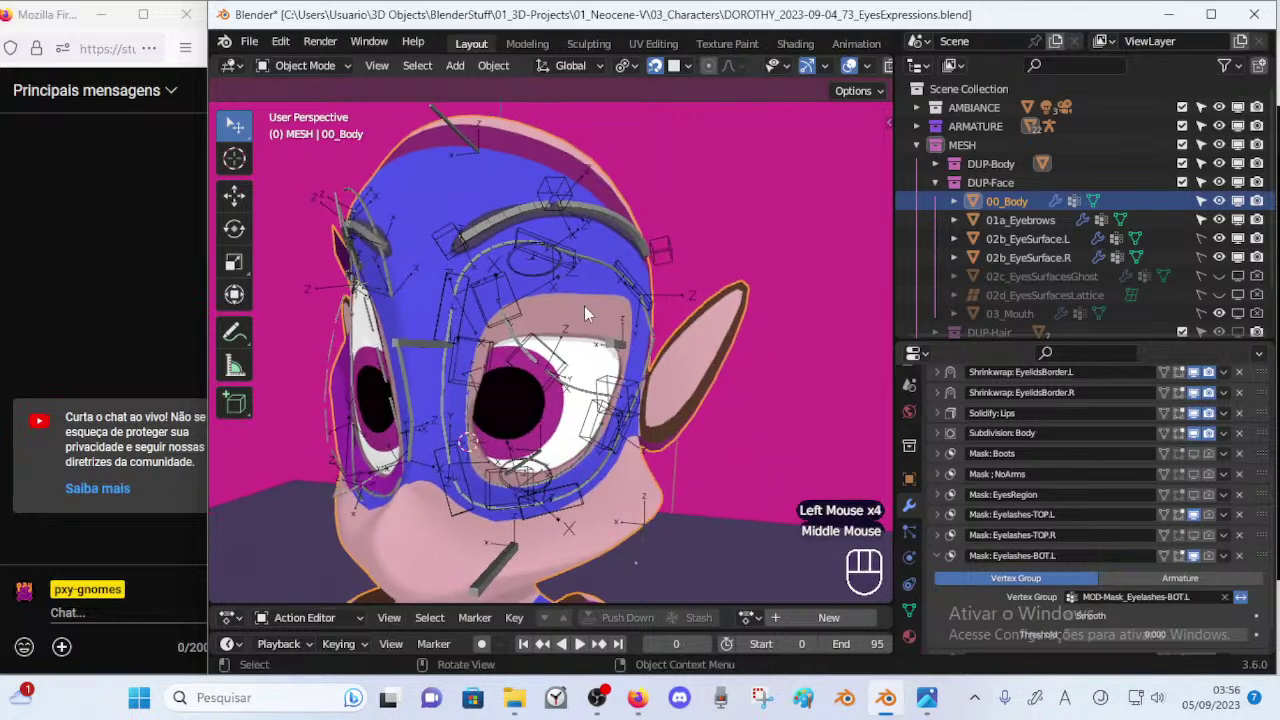
key(shift+ctrl+alt+z)
Return ARM-Dorothy to Pose Mode, and move and rotate CTL-OrbicularisOculi-BBH.L.003 above the left upper lid.
click(567, 252)
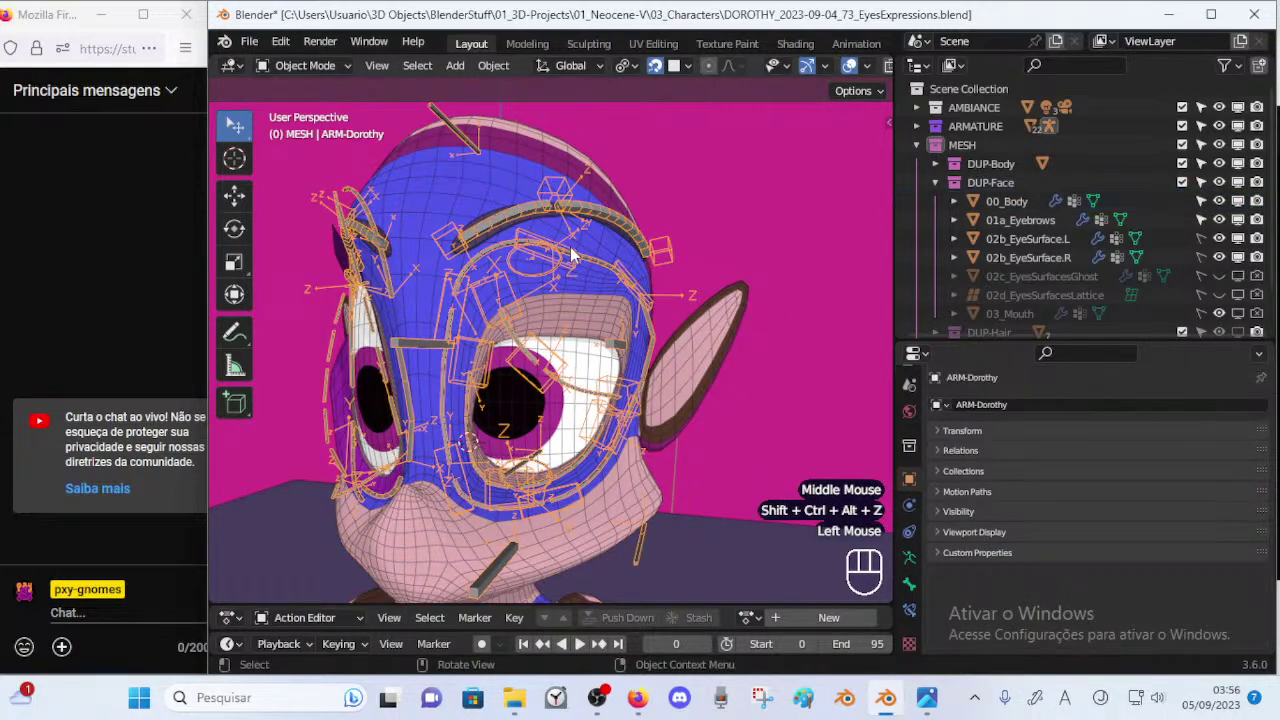
key(ctrl+Tab)
click(566, 262)
key(g)
key(Escape)
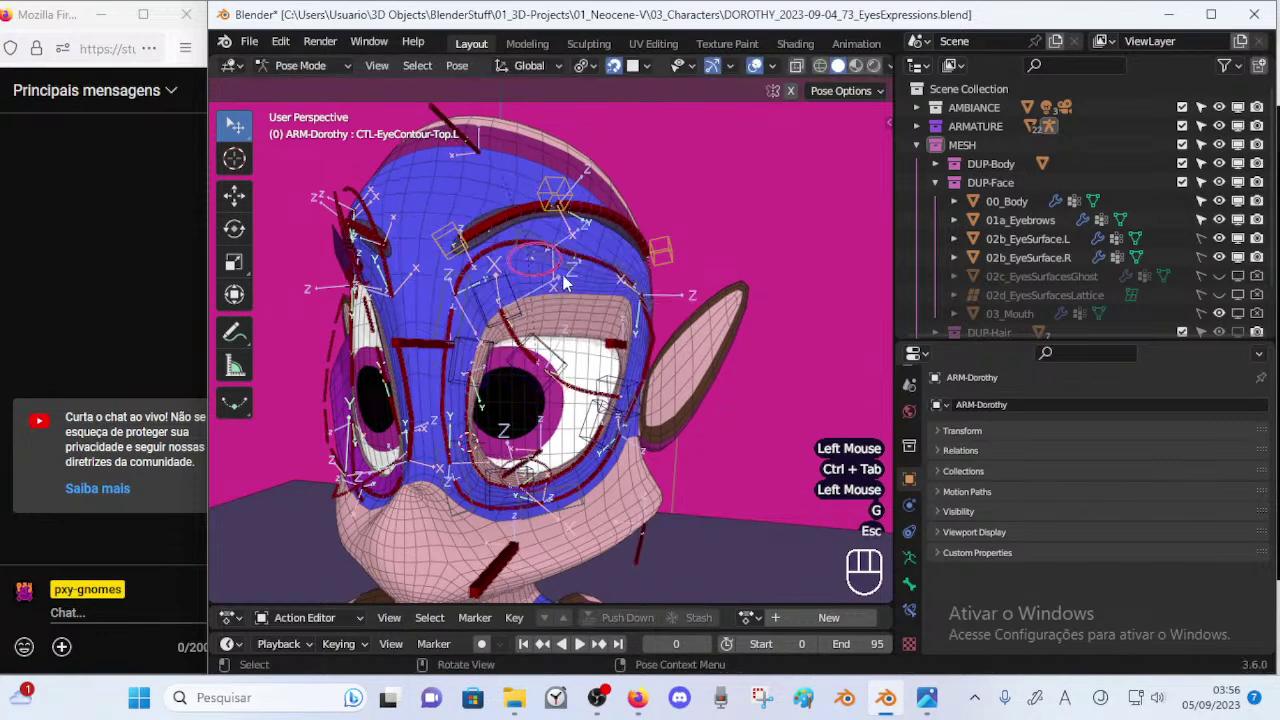
click(569, 265)
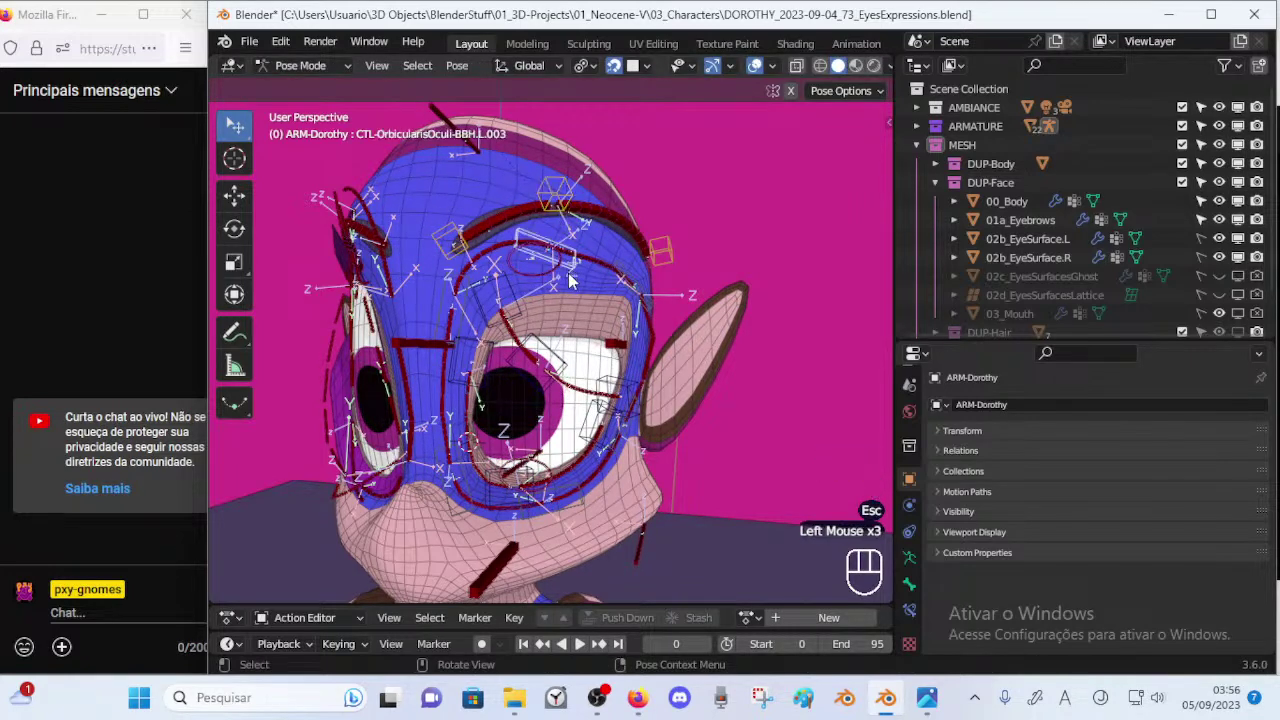
key(g)
click(600, 295)
key(r)
click(625, 308)
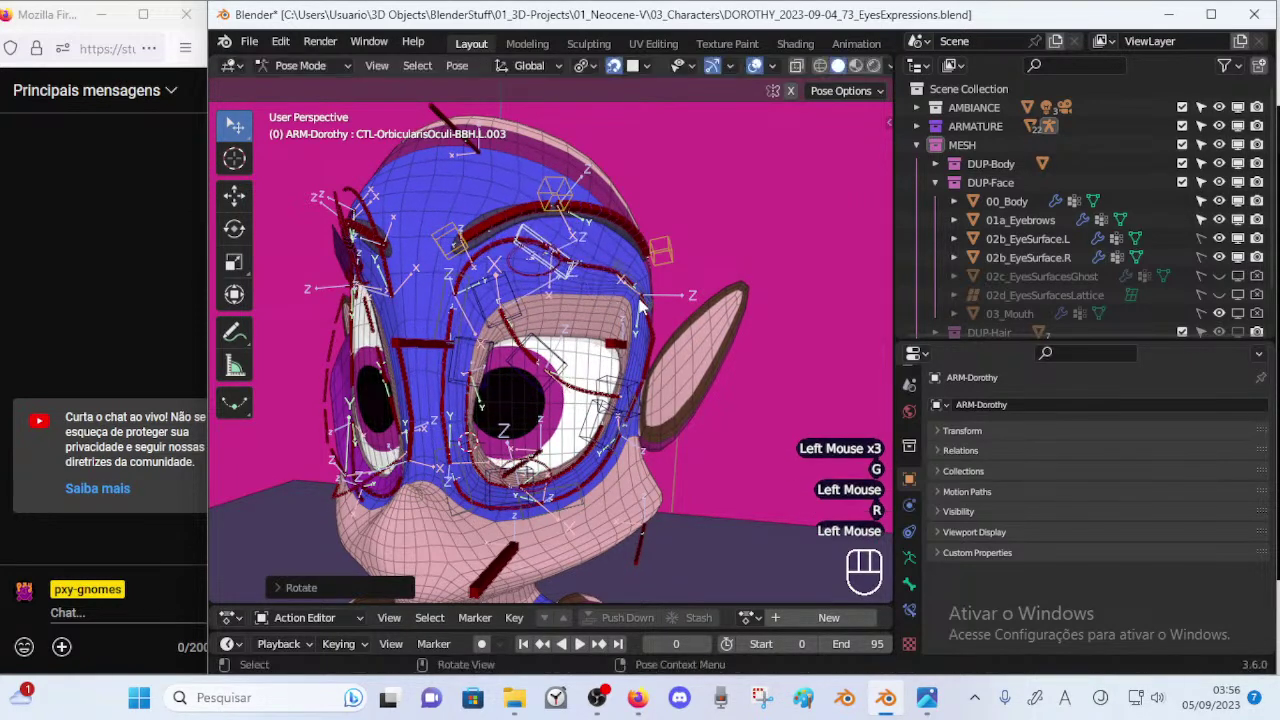
Lower the outer orbicularis oculi handler toward the left eye's outer corner and rotate it to follow the contour.
key(g)
click(642, 358)
middle_drag(642, 358, 704, 342)
key(g)
click(546, 390)
key(g)
click(664, 346)
key(r)
click(702, 347)
Reposition CTL-OrbicularisOculi-BBH.L.003 under the middle of the left eyebrow and rotate it along the slanted contour.
click(556, 282)
key(g)
click(574, 254)
middle_drag(574, 254, 702, 288)
middle_drag(702, 288, 636, 268)
key(r)
click(632, 275)
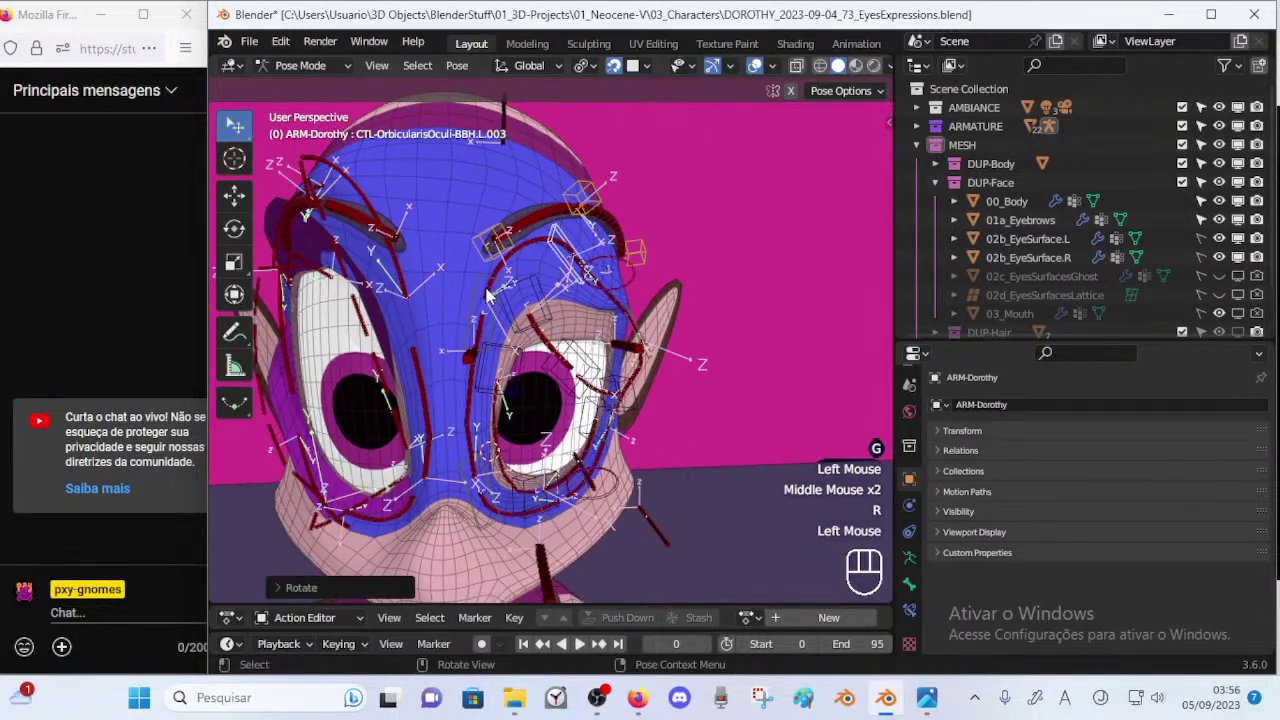
click(475, 283)
key(g)
key(Escape)
Raise CTL-OrbicularisOculi-BBH.L.002 to the inner end of the left eyebrow, rotate it and refine its position.
click(505, 297)
key(g)
click(496, 216)
middle_drag(582, 278, 552, 282)
key(r)
click(582, 308)
key(g)
click(592, 335)
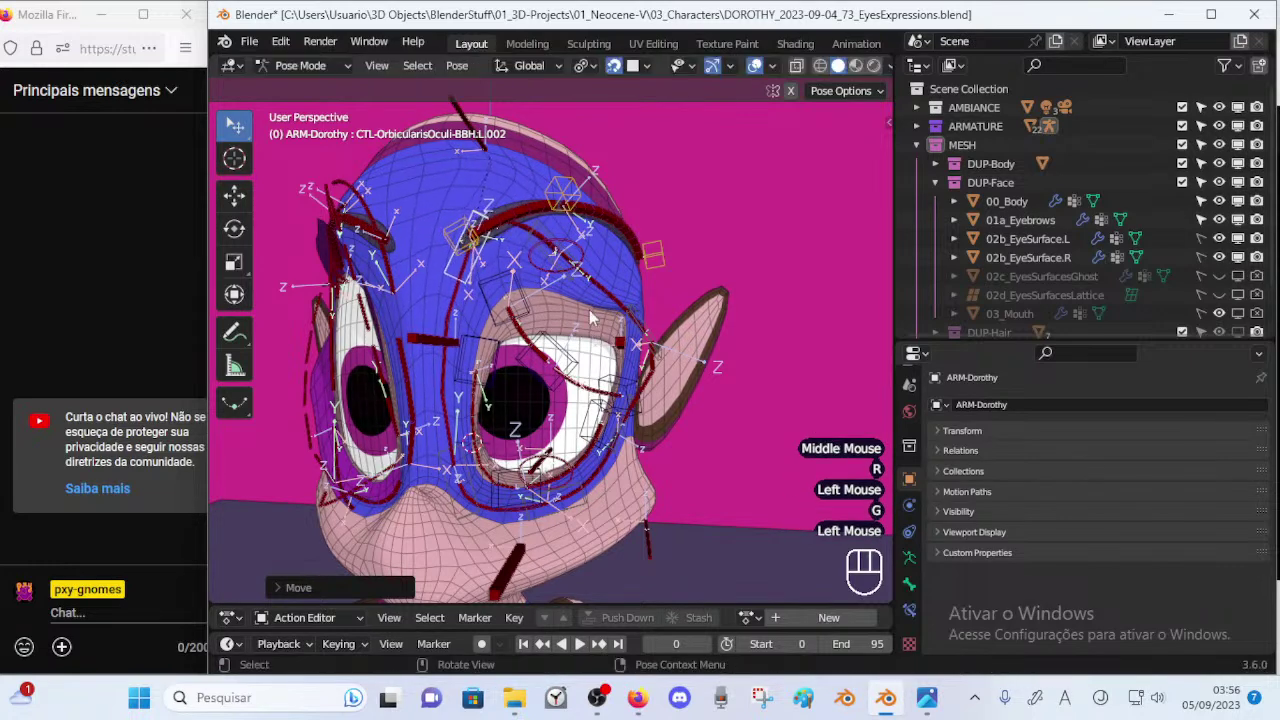
key(g)
click(585, 272)
Move CTL-OrbicularisOculi-BBH.L.004 slightly beside the eye's outer corner and rotate it.
middle_drag(666, 318, 643, 345)
click(649, 328)
key(g)
click(645, 335)
key(r)
click(676, 330)
Pull CTL_Eyelid-TOP-BB-Handler.L.002 down over the pupil and fine-tune its position.
mouse_move(559, 385)
middle_down()
mouse_move(562, 402)
mouse_move(554, 367)
middle_up()
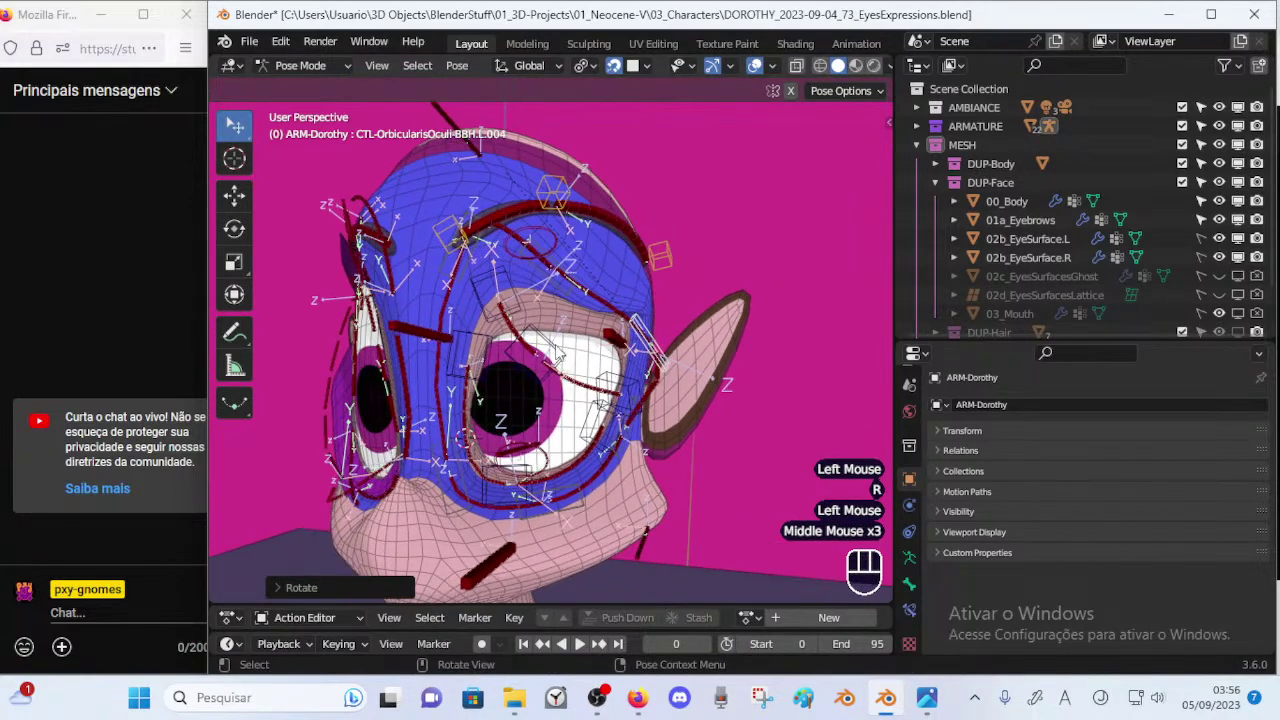
click(556, 352)
key(g)
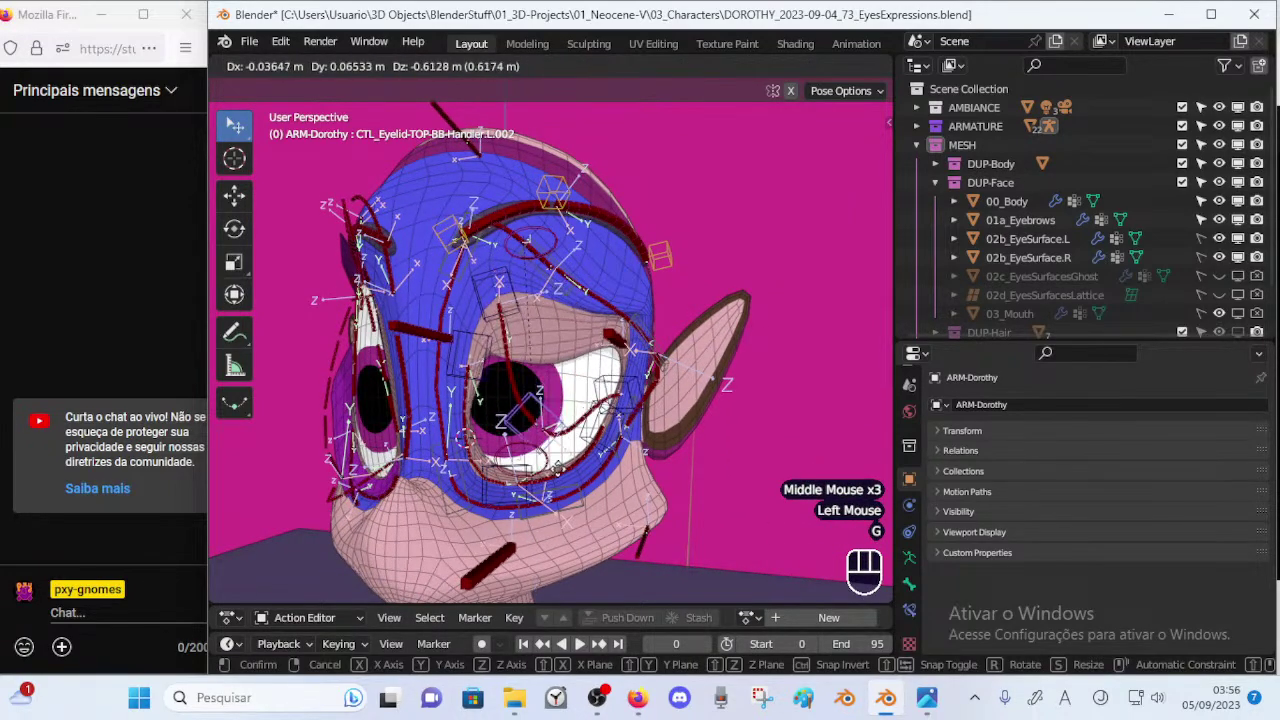
click(557, 468)
key(g)
click(552, 466)
Rotate and shift the upper-lid bone control at the inner end of the lid, and nudge the middle upper-lid handler.
click(509, 334)
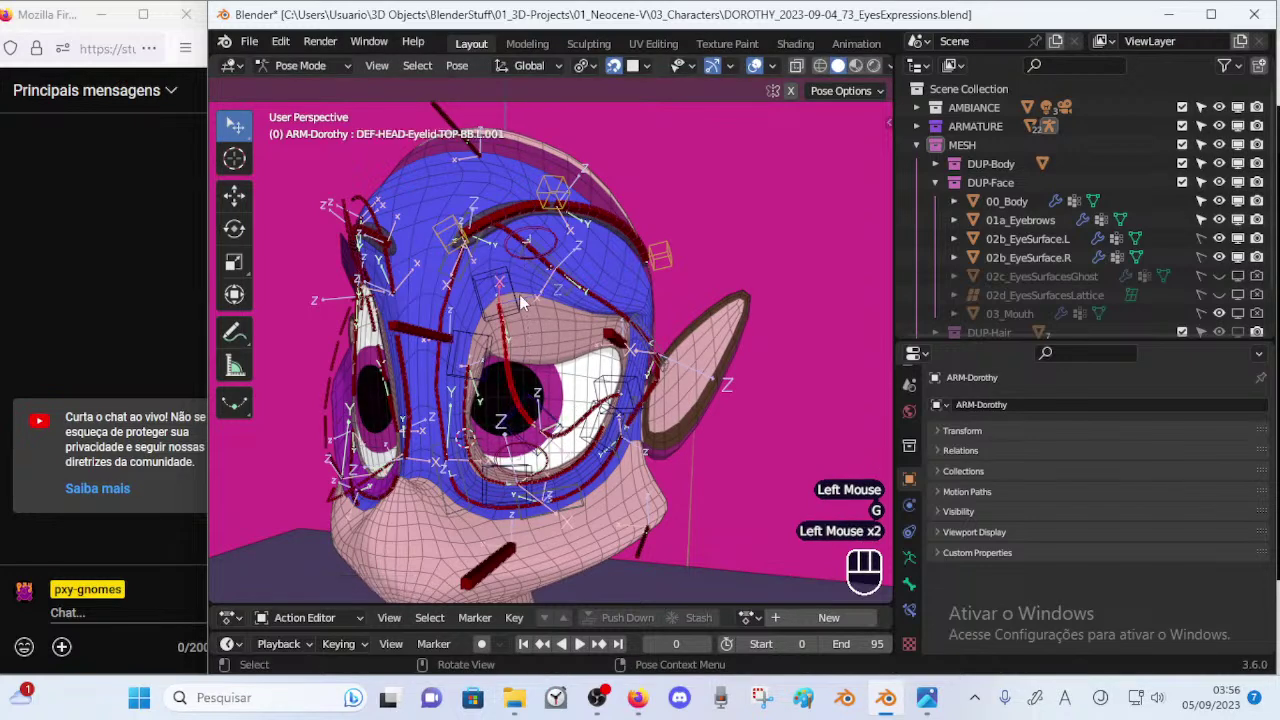
key(r)
click(529, 334)
key(g)
click(527, 315)
click(558, 403)
key(g)
click(562, 393)
middle_drag(562, 393, 532, 388)
Move CTL_Eyelid-TOP-BB-Handler.L.003 down at the outer side of the eye and rotate it.
click(605, 386)
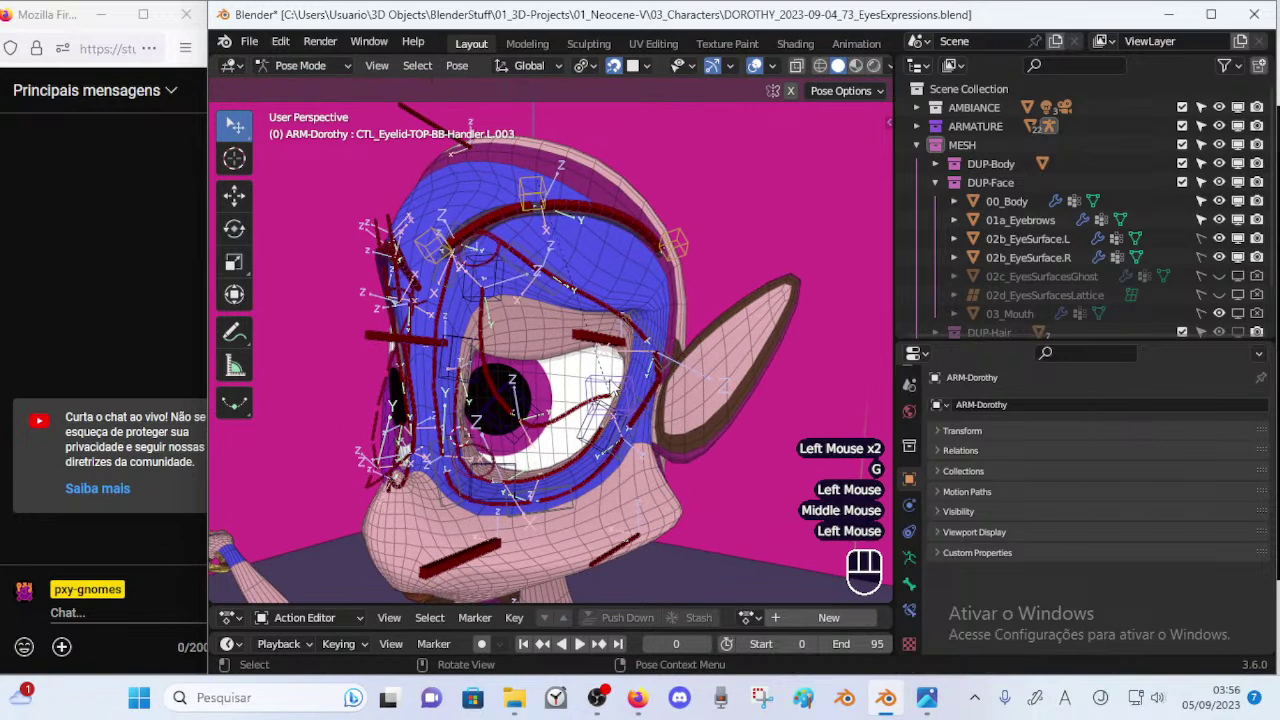
key(g)
click(604, 440)
key(r)
click(630, 354)
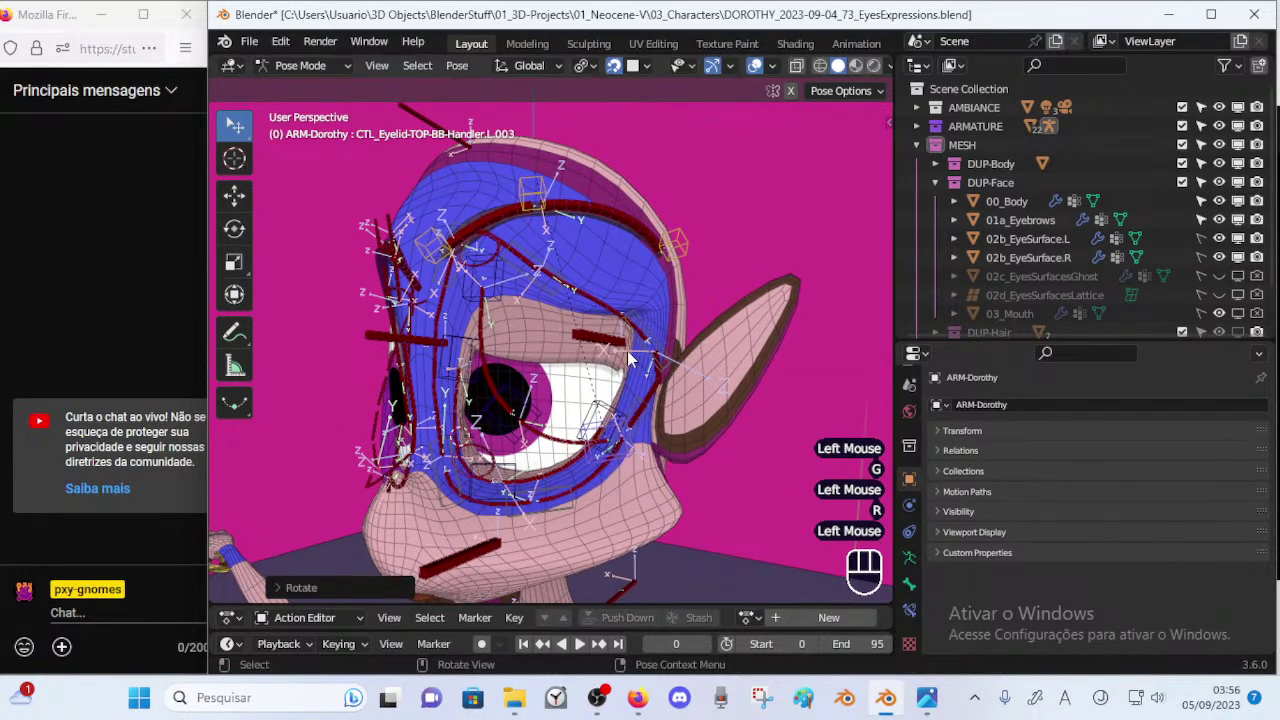
Shift the outer upper-lid handler inward, adjust its rotation and final position, and save the file.
click(606, 403)
key(g)
click(580, 406)
click(605, 416)
key(g)
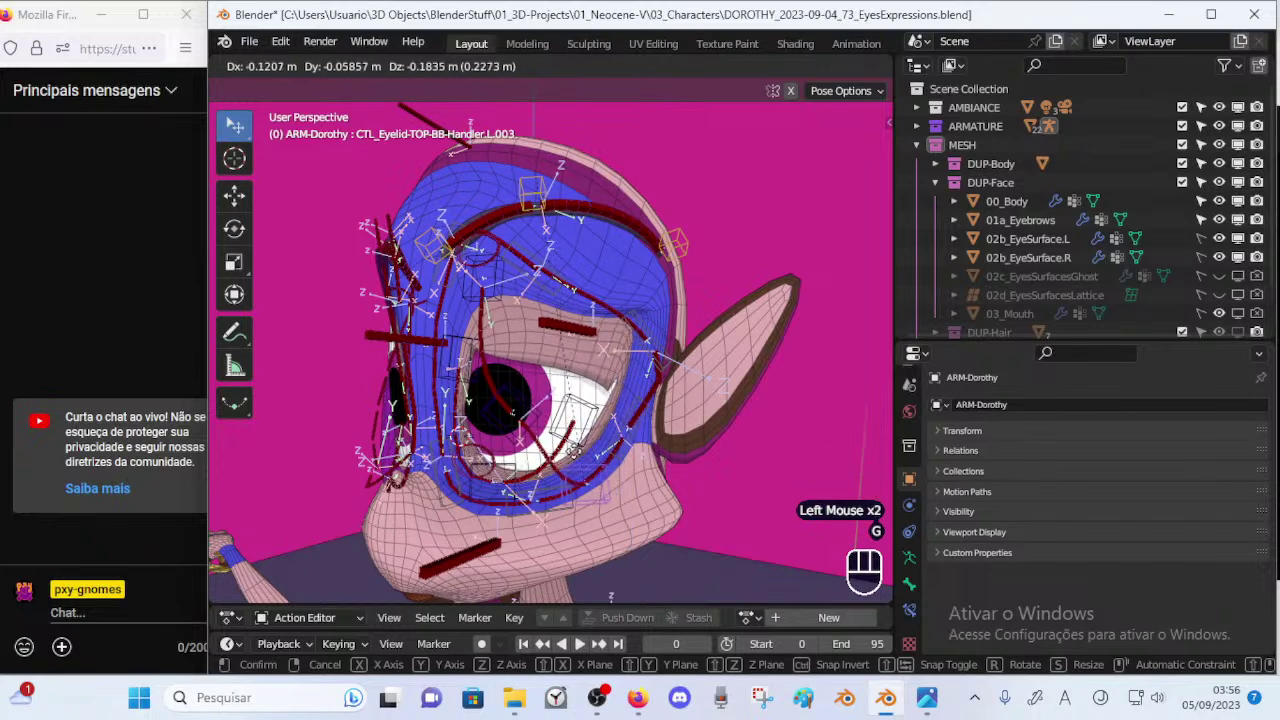
click(593, 414)
key(r)
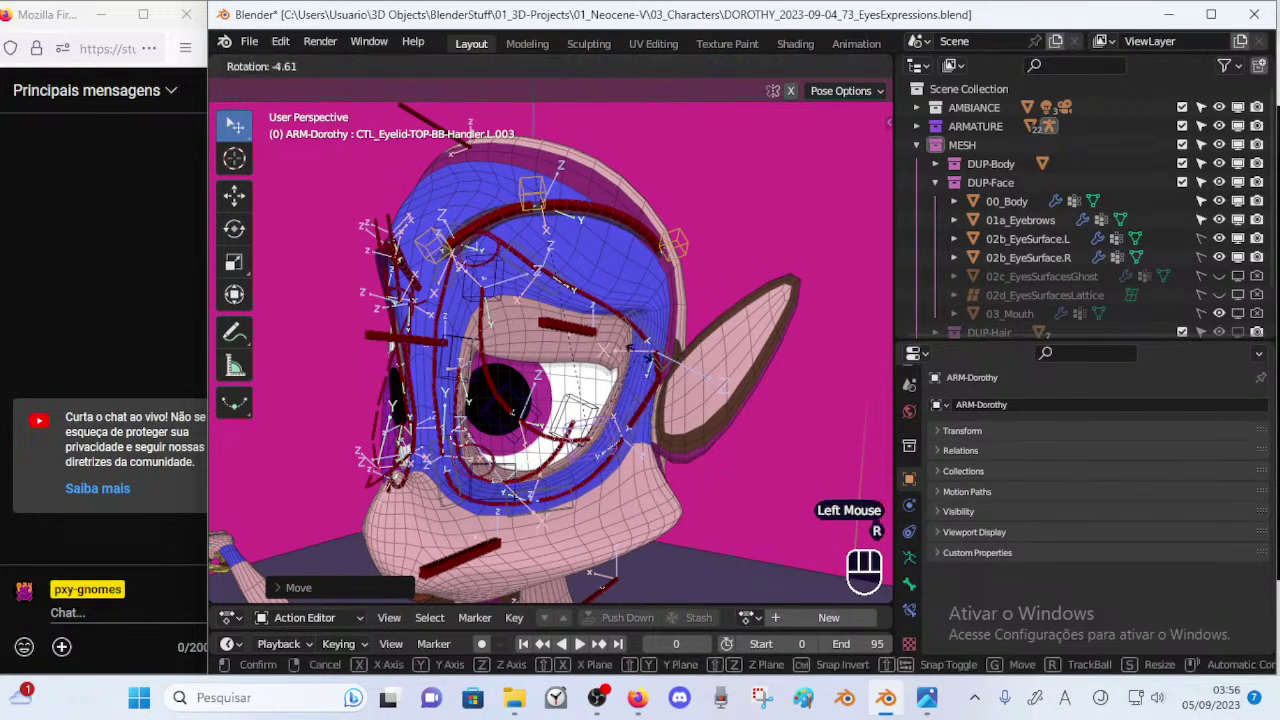
click(594, 313)
key(g)
click(586, 389)
key(ctrl+s)
Move CTL_Eyelid-TOP-BB-Handler.L.001 upward at the inner end of the upper lid and refine its placement.
middle_drag(586, 389, 676, 392)
click(482, 334)
key(g)
click(489, 289)
click(513, 282)
key(g)
click(490, 274)
Examine the left upper-lid weights of 00_Body in Weight Paint mode with ARM-Dorothy selected.
middle_drag(574, 335, 524, 376)
ctrl+middle_drag(530, 420, 578, 398)
mouse_move(560, 392)
middle_down()
mouse_move(541, 376)
mouse_move(527, 391)
mouse_move(559, 377)
middle_up()
key(ctrl+Tab)
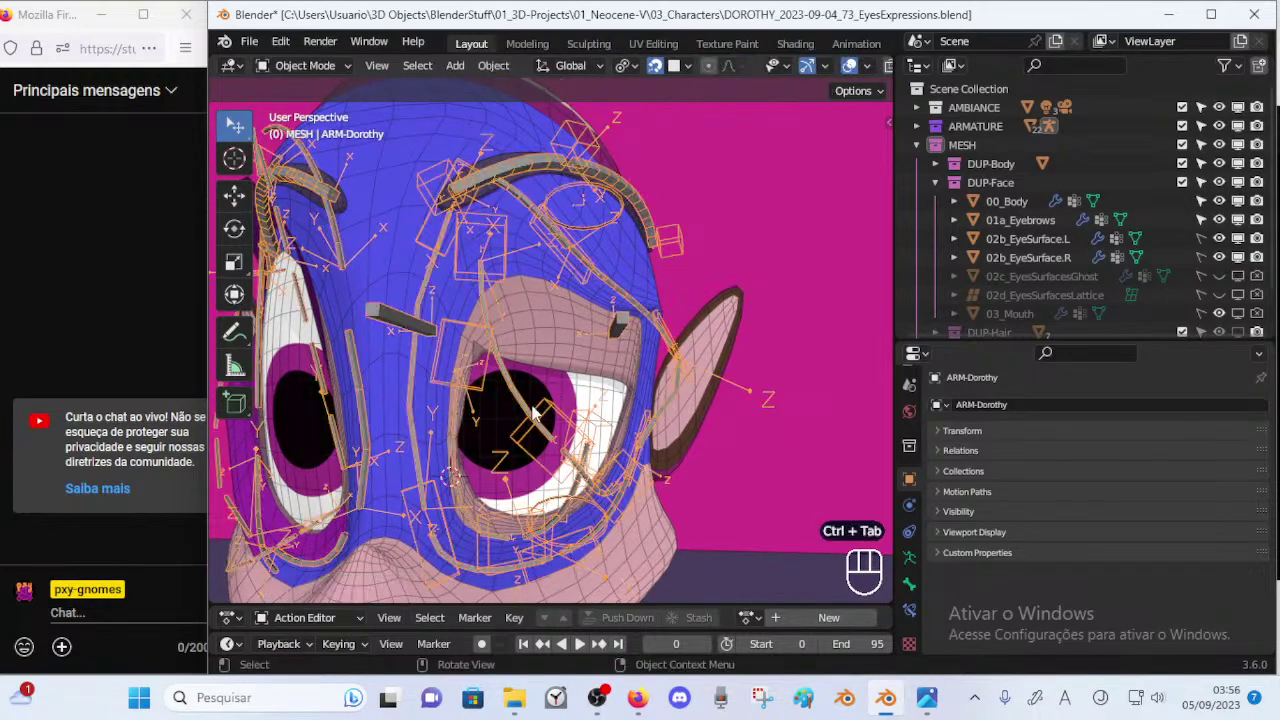
shift+click(565, 350)
key(ctrl+Tab)
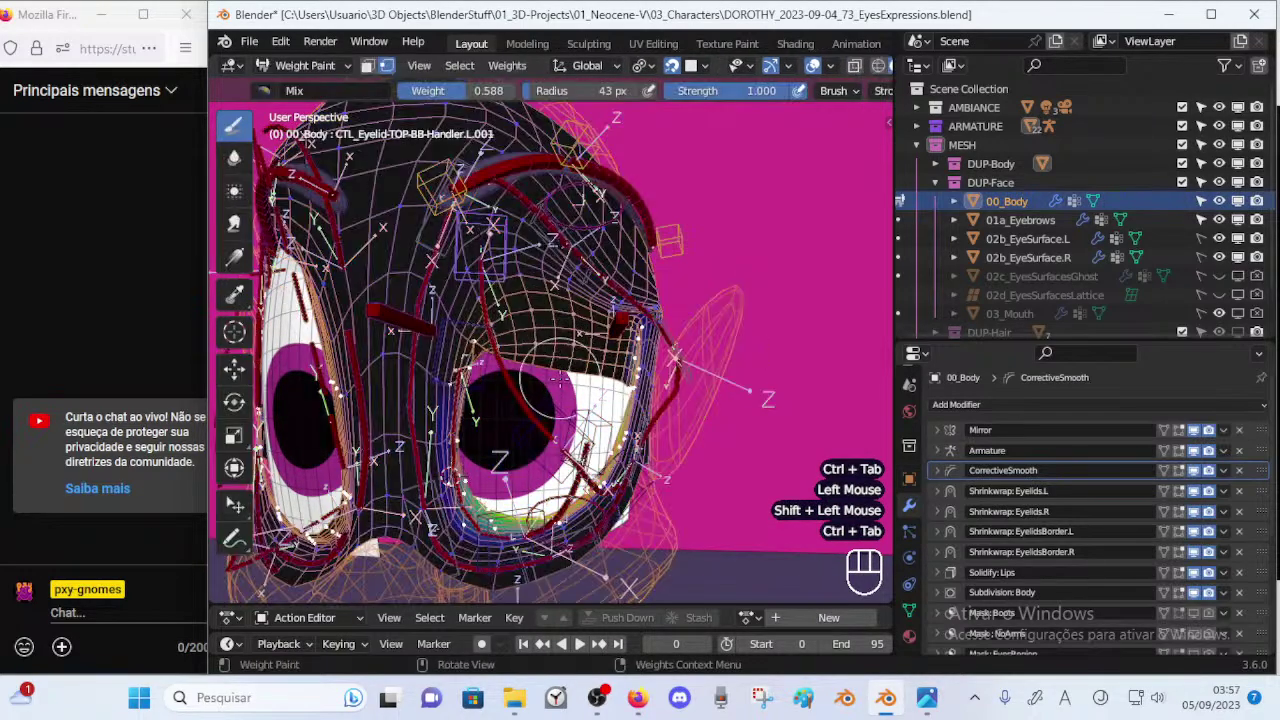
middle_drag(562, 386, 588, 355)
key(ctrl+Tab)
Select only the vertices of 00_Body's !HIDE-2b-EyelidsBot and !HIDE-2b-EyelidsTop groups, return to Object Mode and save the file.
click(588, 355)
key(Tab)
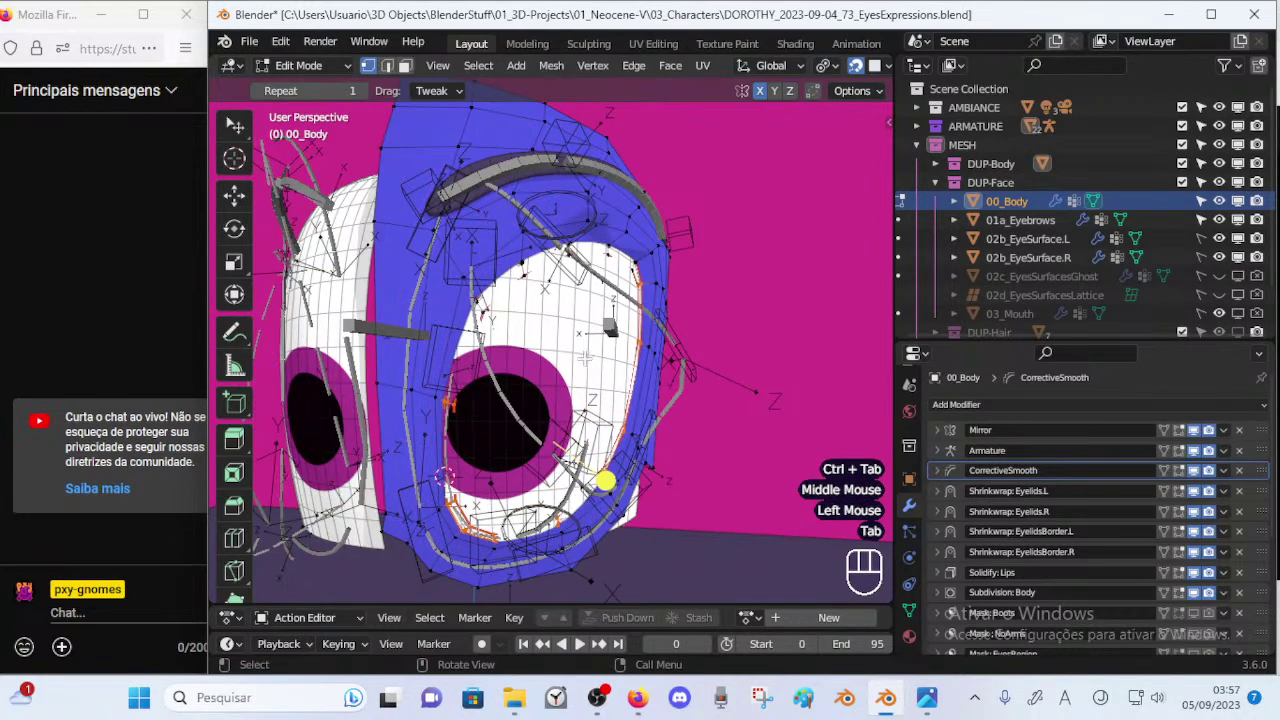
key(alt+a)
click(908, 609)
drag(1234, 548, 1230, 445)
scroll(1220, 554, down, 18)
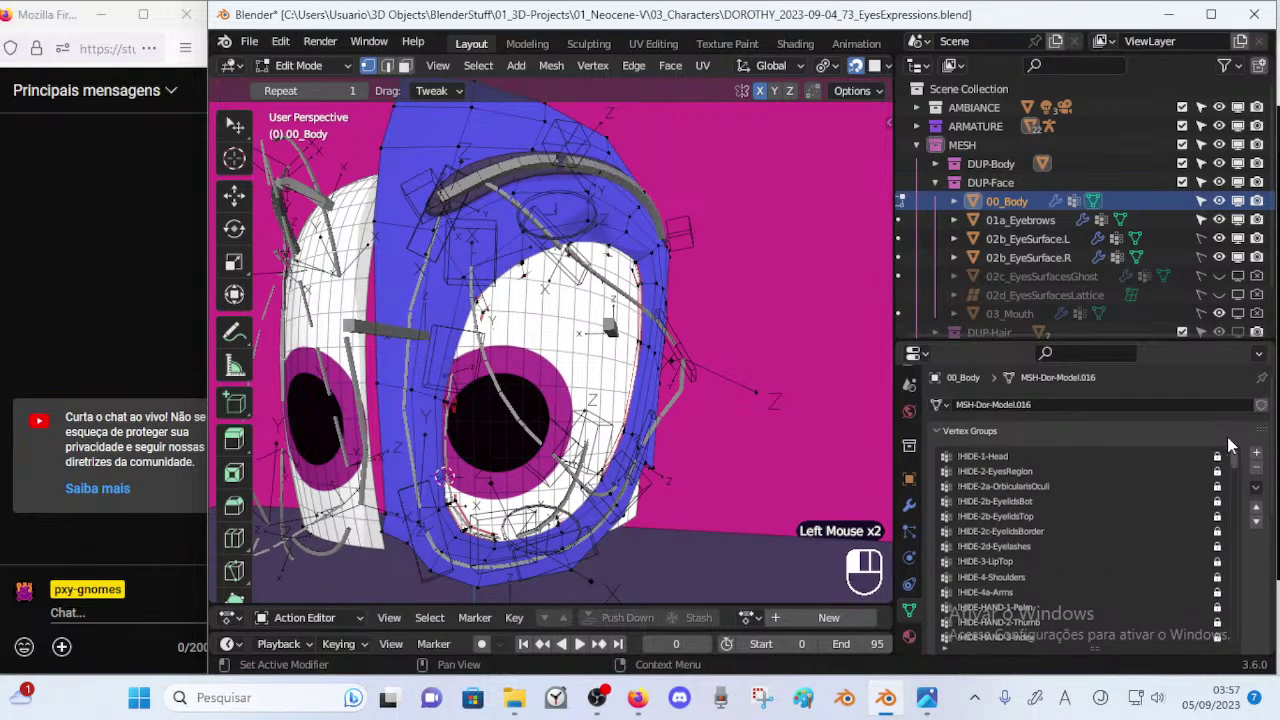
click(1080, 501)
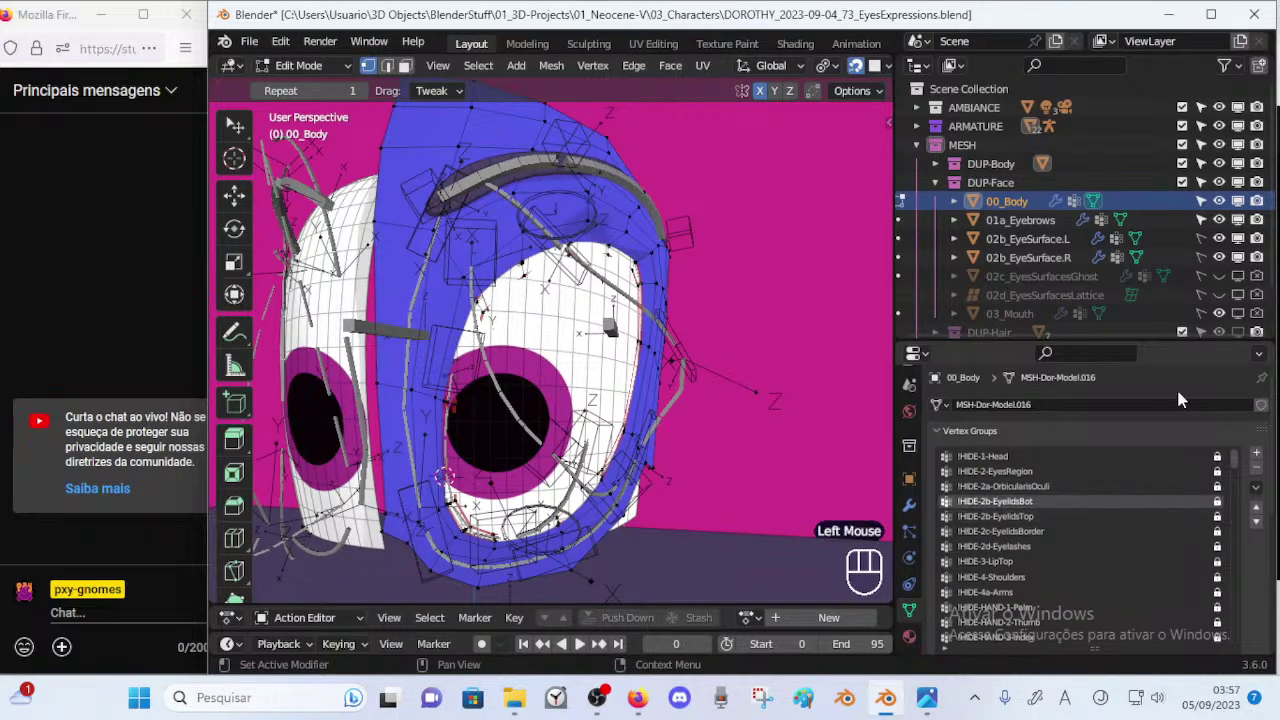
drag(1148, 340, 1152, 258)
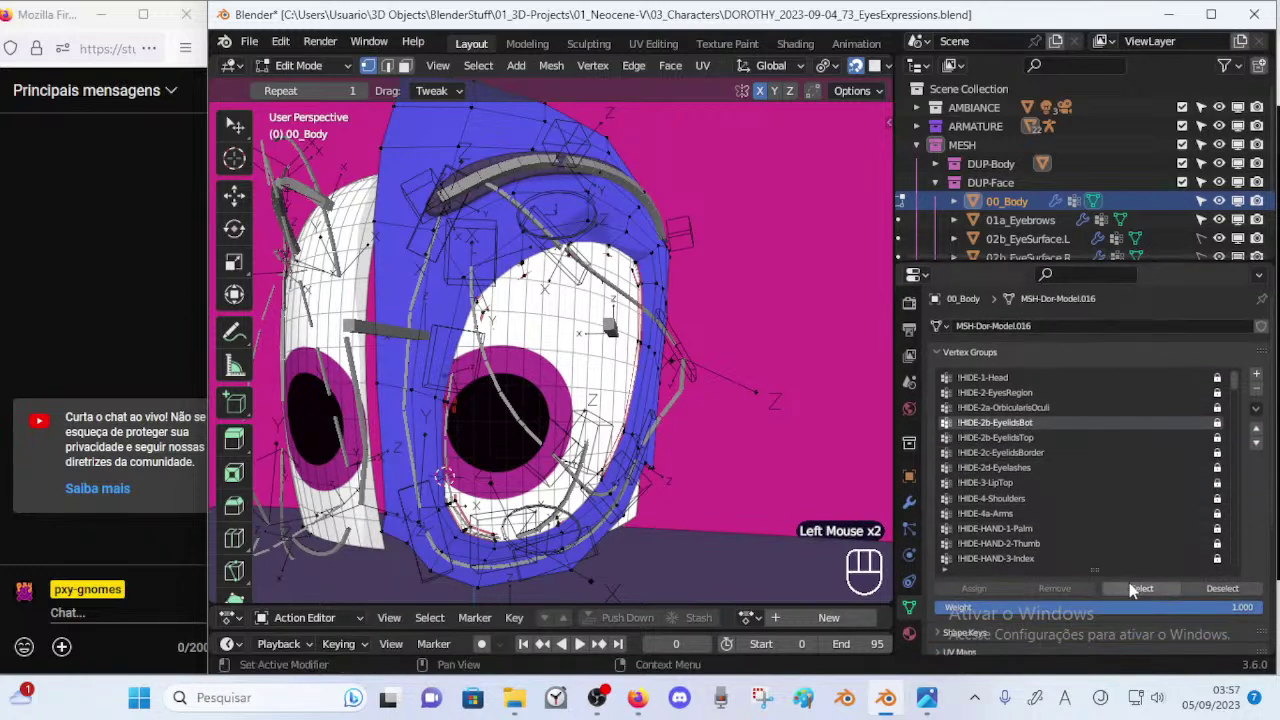
click(1077, 438)
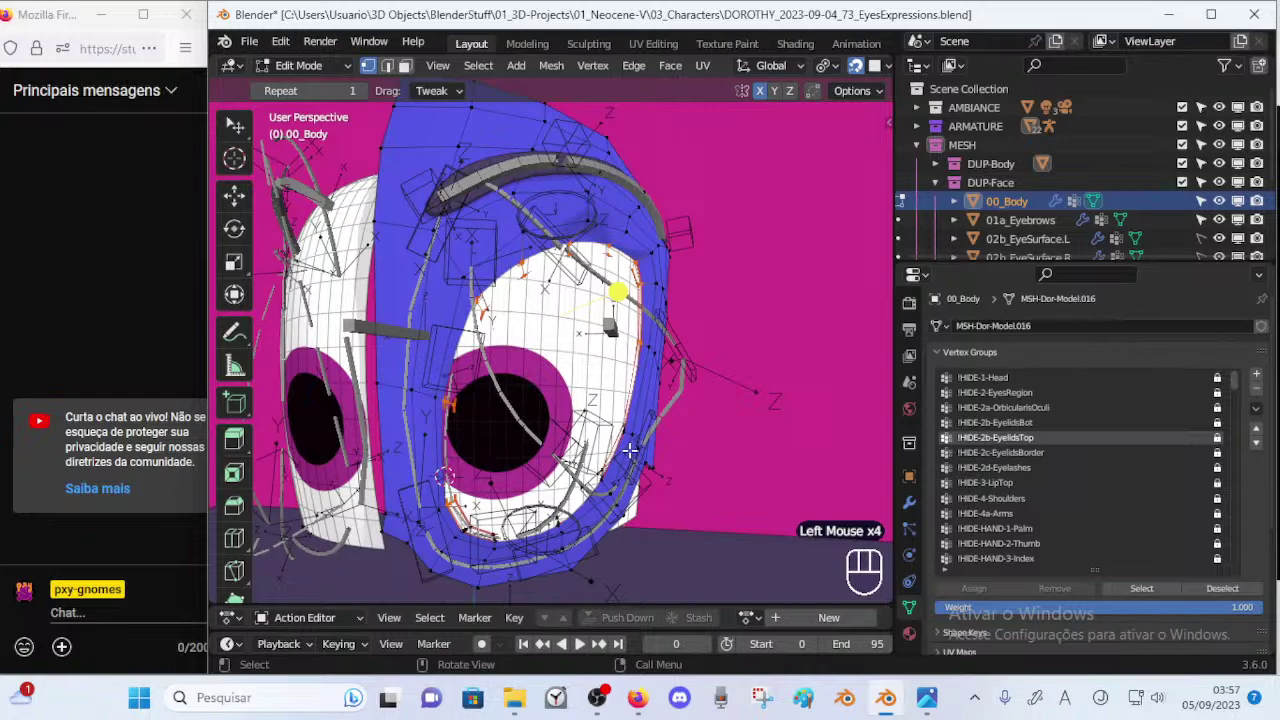
key(Tab)
key(ctrl+s)
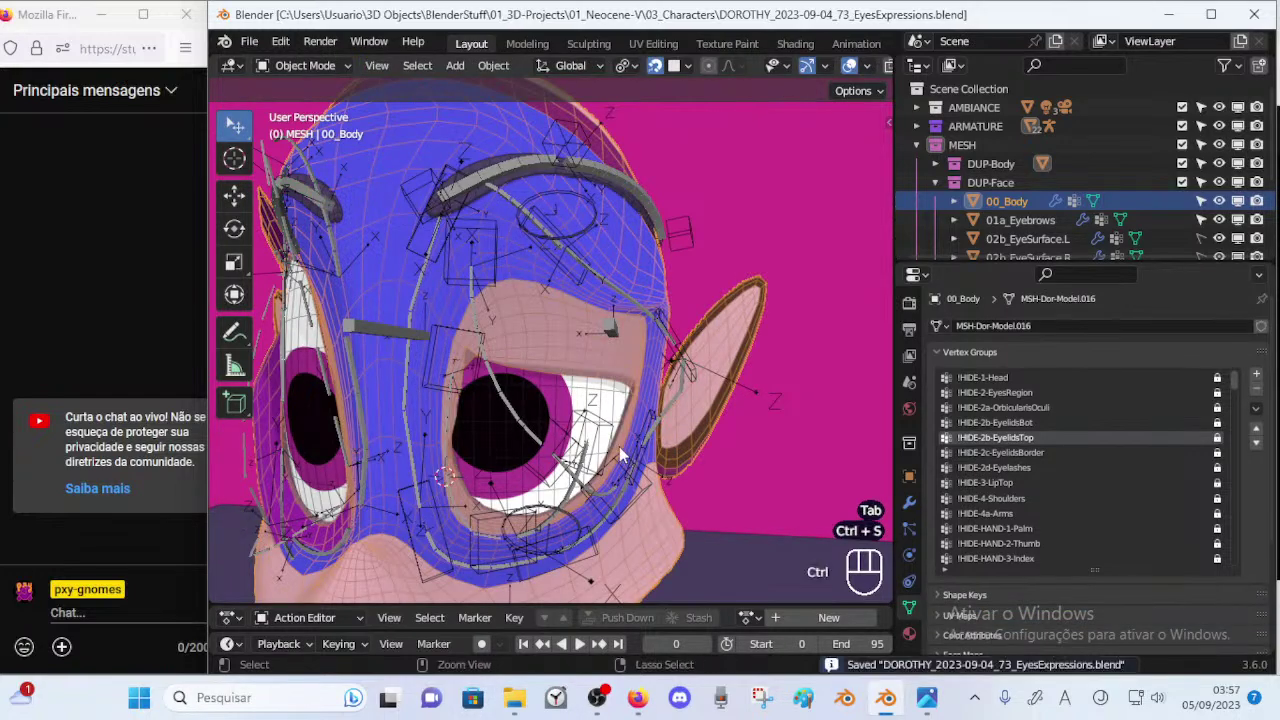
Open 00_Body in Weight Paint with ARM-Dorothy, restrict painting to the selected vertices and show the weights of DEF-HEAD-Eyelid-TOP-BB.L.001.
click(491, 379)
shift+click(516, 346)
key(ctrl+Tab)
key(w)
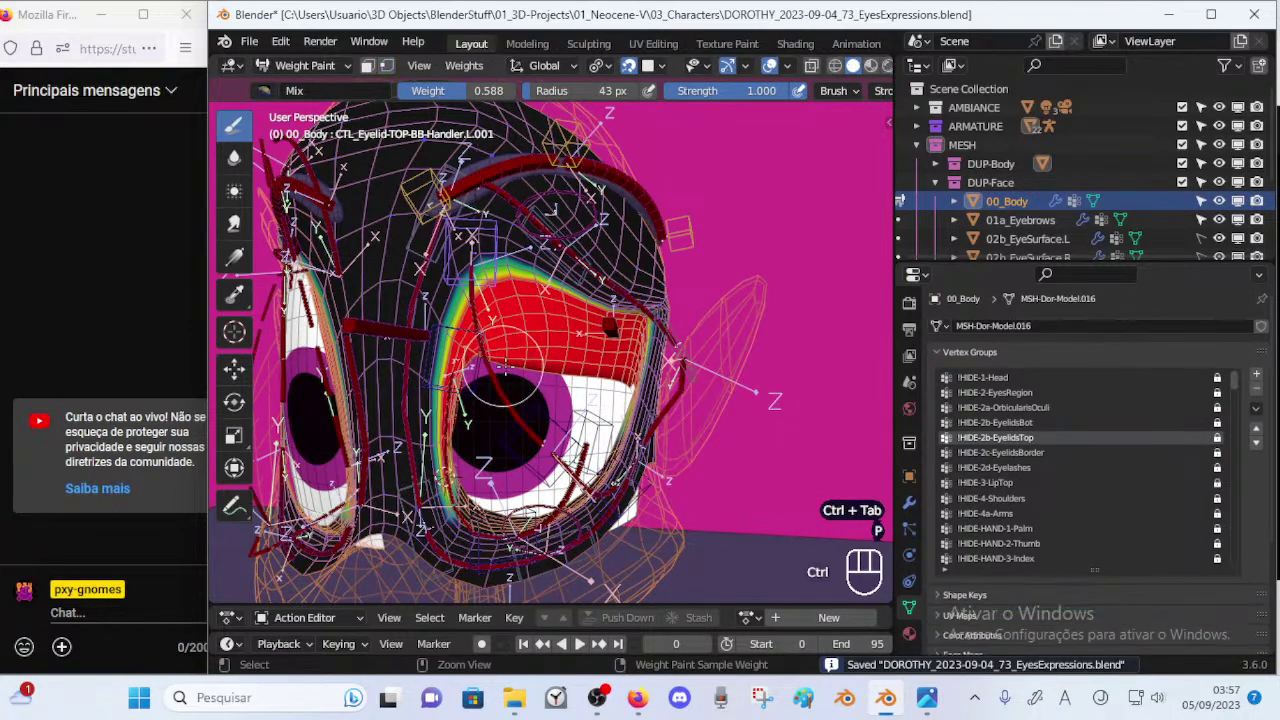
ctrl+click(513, 382)
key(p)
mouse_move(519, 391)
ctrl+middle_down()
mouse_move(521, 347)
mouse_move(522, 369)
mouse_move(530, 362)
ctrl+middle_up()
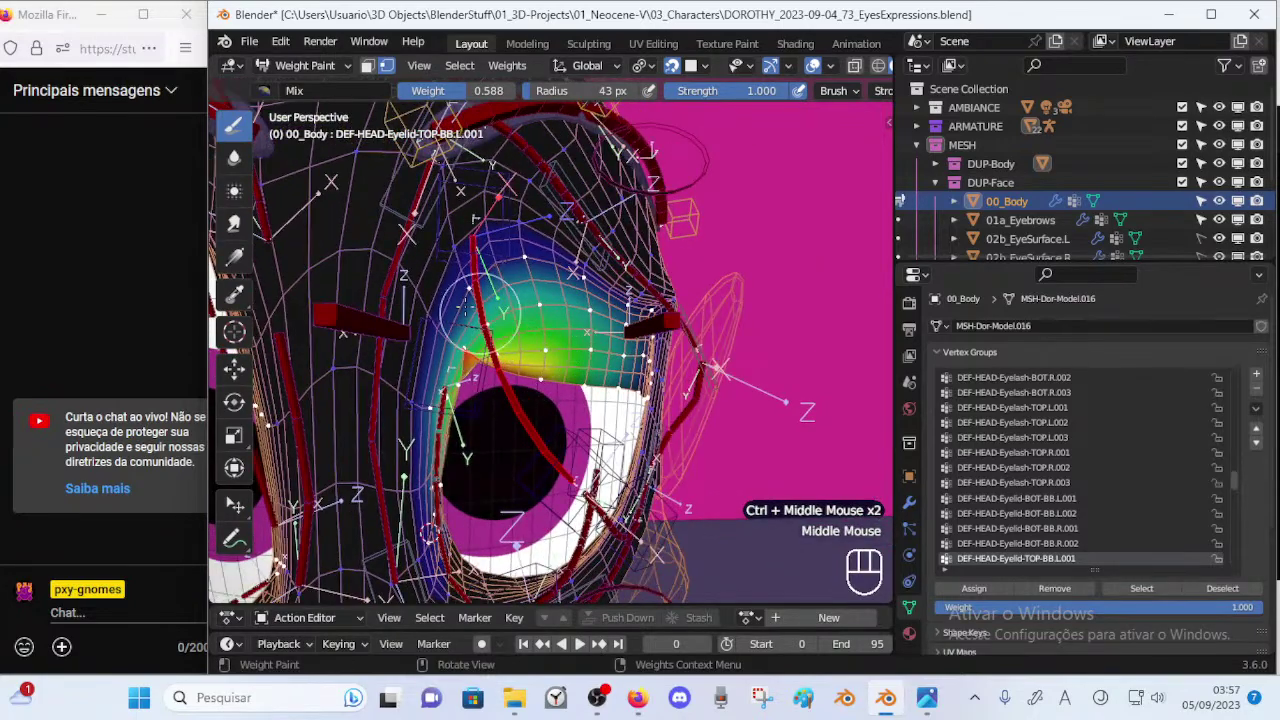
Paint the lower edge of the left upper lid on 00_Body with the Draw brush at weight 1.000 and radius 30 px.
key(ctrl+f)
click(560, 335)
ctrl+middle_drag(587, 346, 585, 382)
key(f)
click(574, 384)
drag(539, 391, 545, 388)
mouse_move(558, 401)
middle_down()
mouse_move(534, 393)
mouse_move(526, 405)
mouse_move(547, 381)
middle_up()
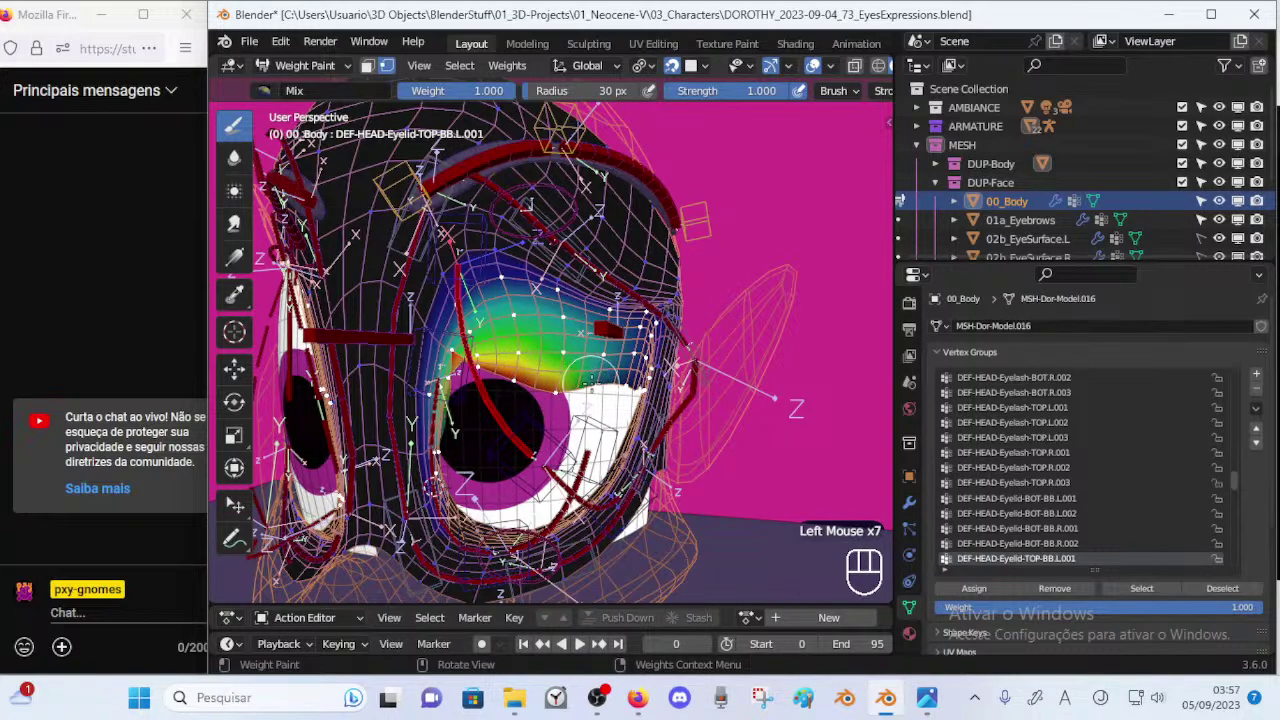
Blur the DEF-HEAD-Eyelid-TOP-BB.L.001 weights near the middle of the lid edge, and smear them with a 34 px radius.
click(235, 158)
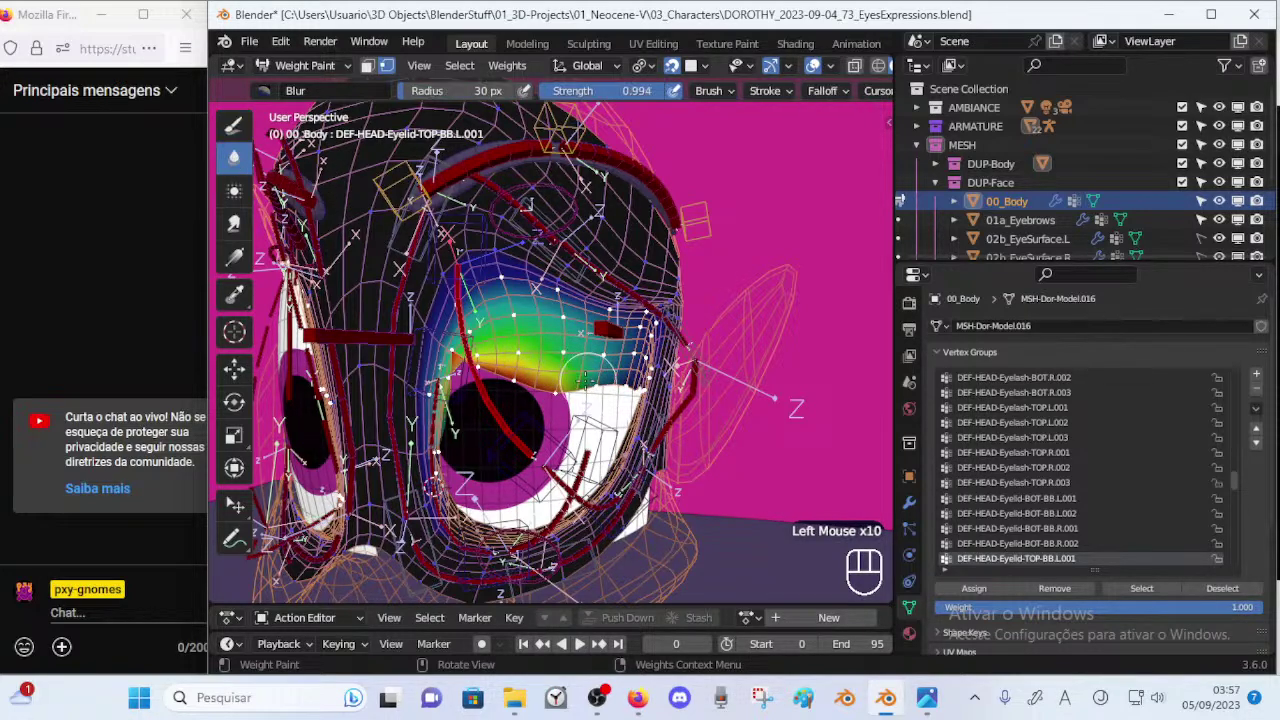
middle_drag(605, 398, 568, 376)
key(f)
click(593, 385)
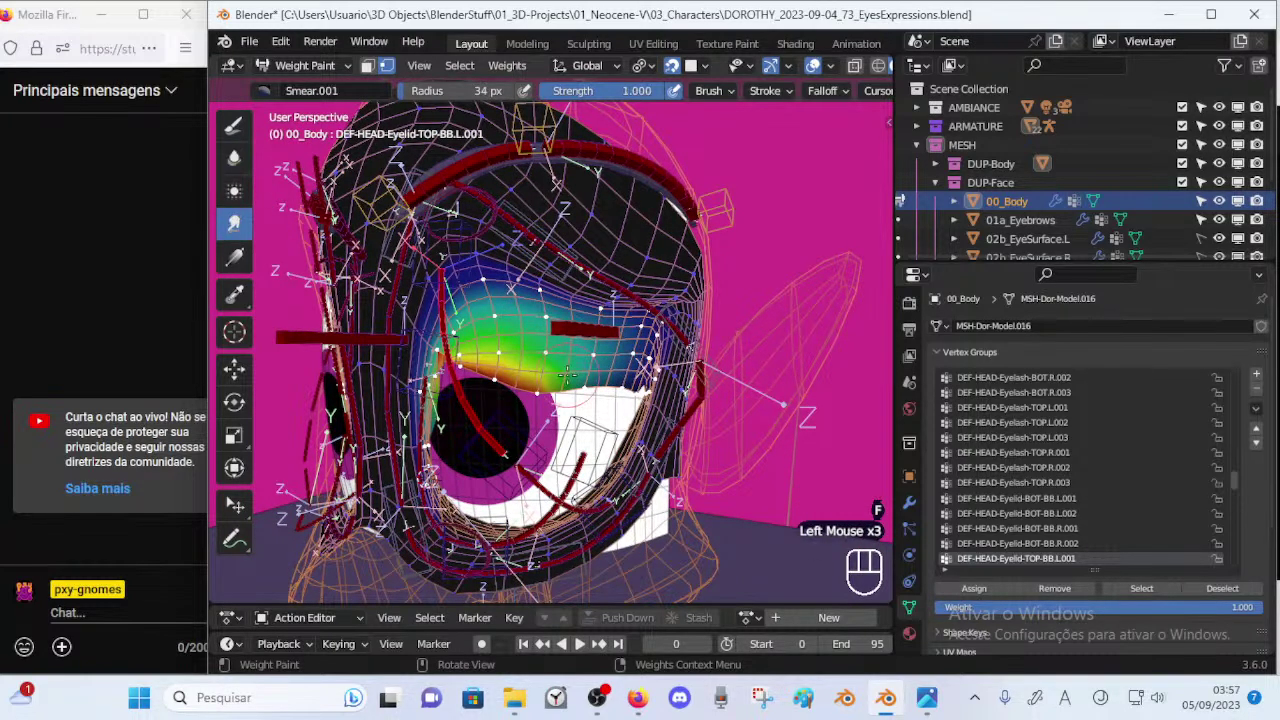
drag(601, 388, 584, 390)
Smear the weights along the outer part of the upper-lid edge with a 66 px radius, and undo the last three changes.
key(f)
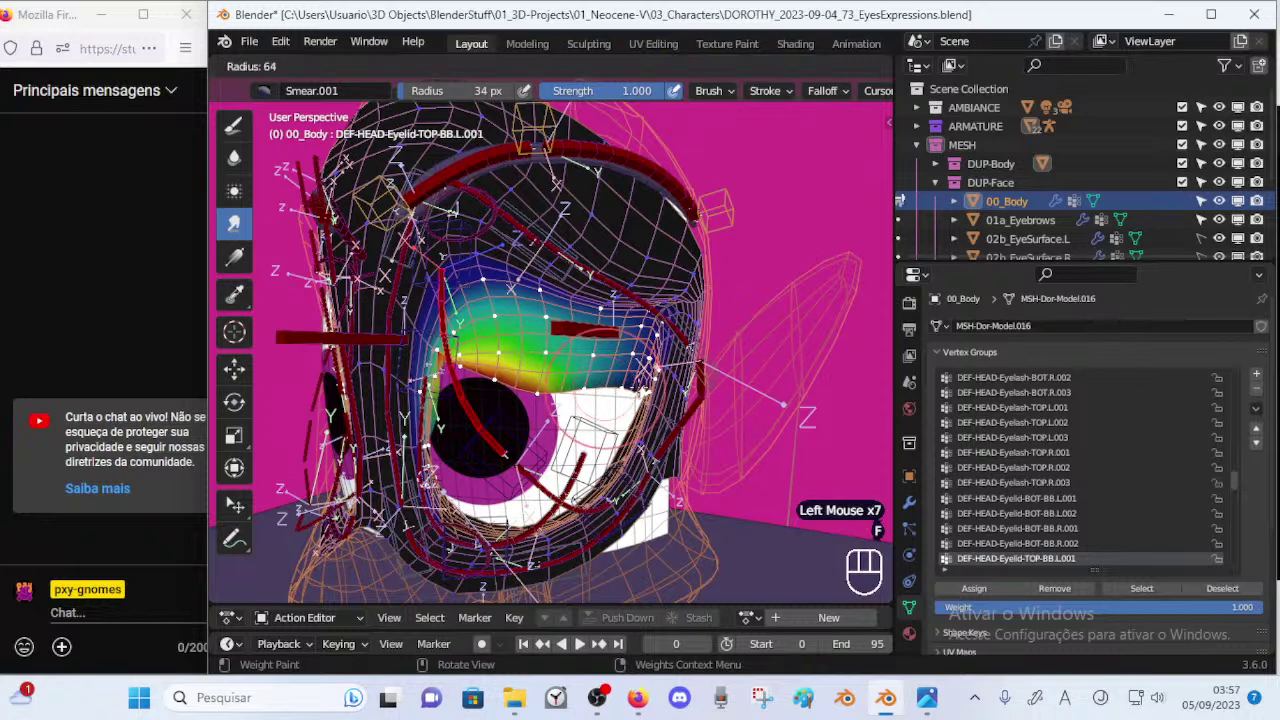
click(607, 392)
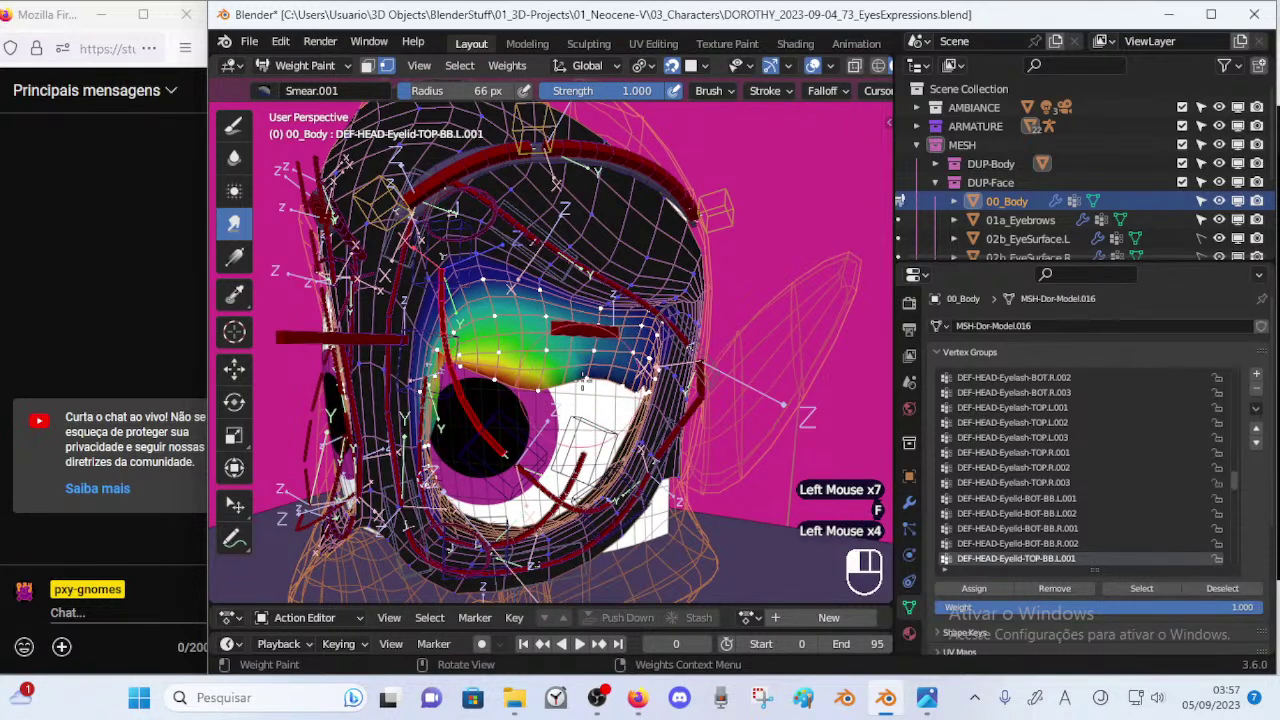
key(ctrl+z)
key(ctrl+z)
key(ctrl+z)
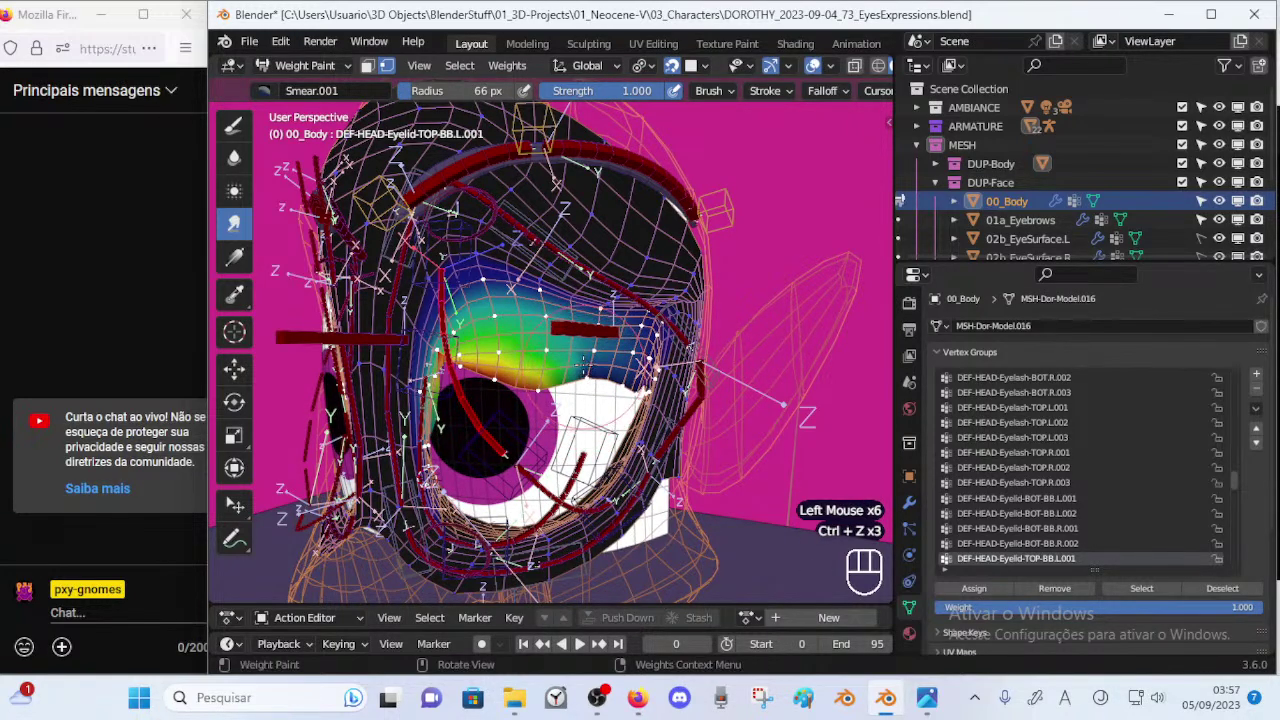
Smear the DEF-HEAD-Eyelid-TOP-BB.L.001 weights along the upper eyelid's lower edge toward the outer corner with a 66 px brush.
click(571, 354)
click(578, 369)
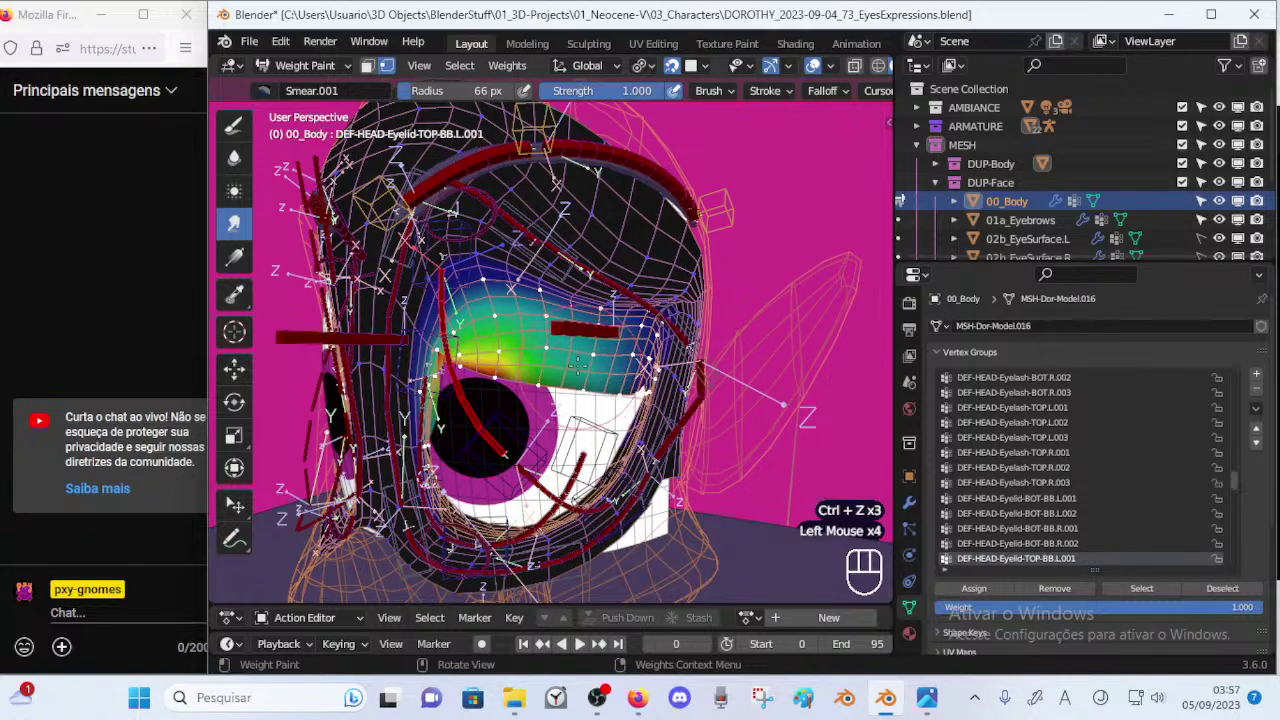
middle_drag(605, 374, 634, 378)
click(632, 384)
key(ctrl+z)
drag(640, 384, 625, 378)
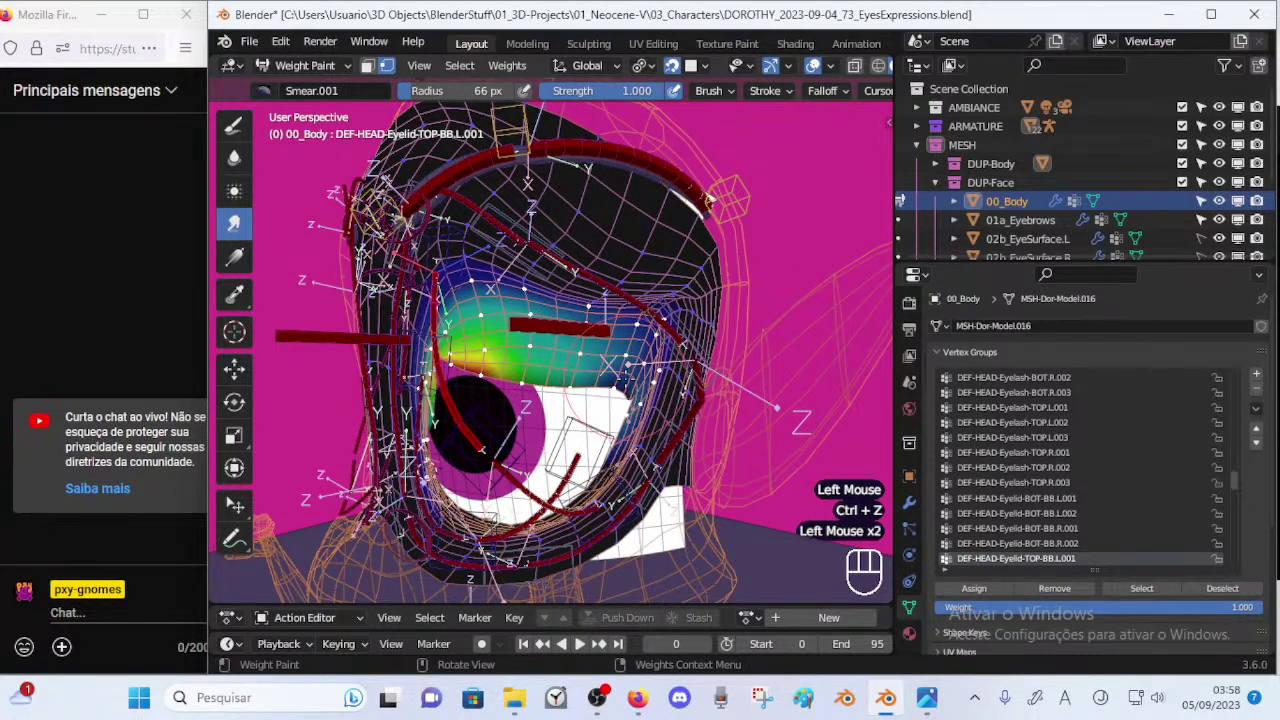
click(628, 381)
click(618, 386)
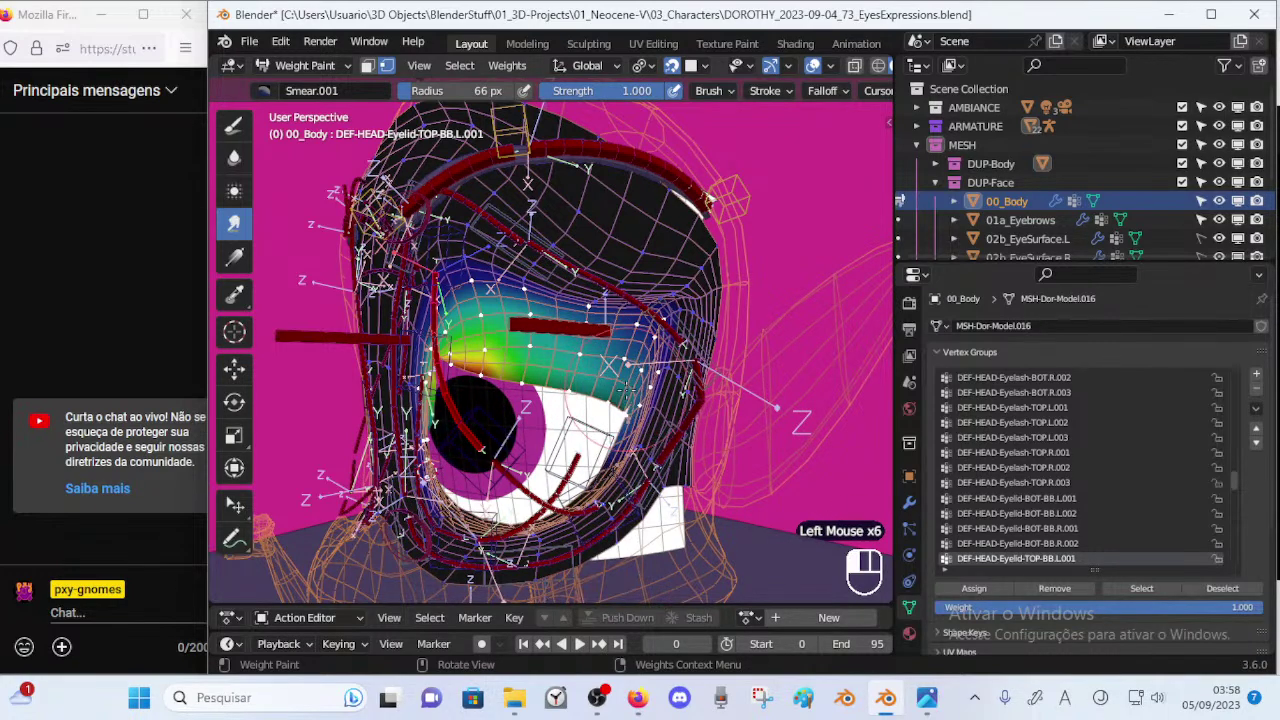
Soften the weights at the upper eyelid's outer corner with short 66 px Smear strokes.
middle_drag(618, 388, 634, 394)
drag(634, 391, 625, 387)
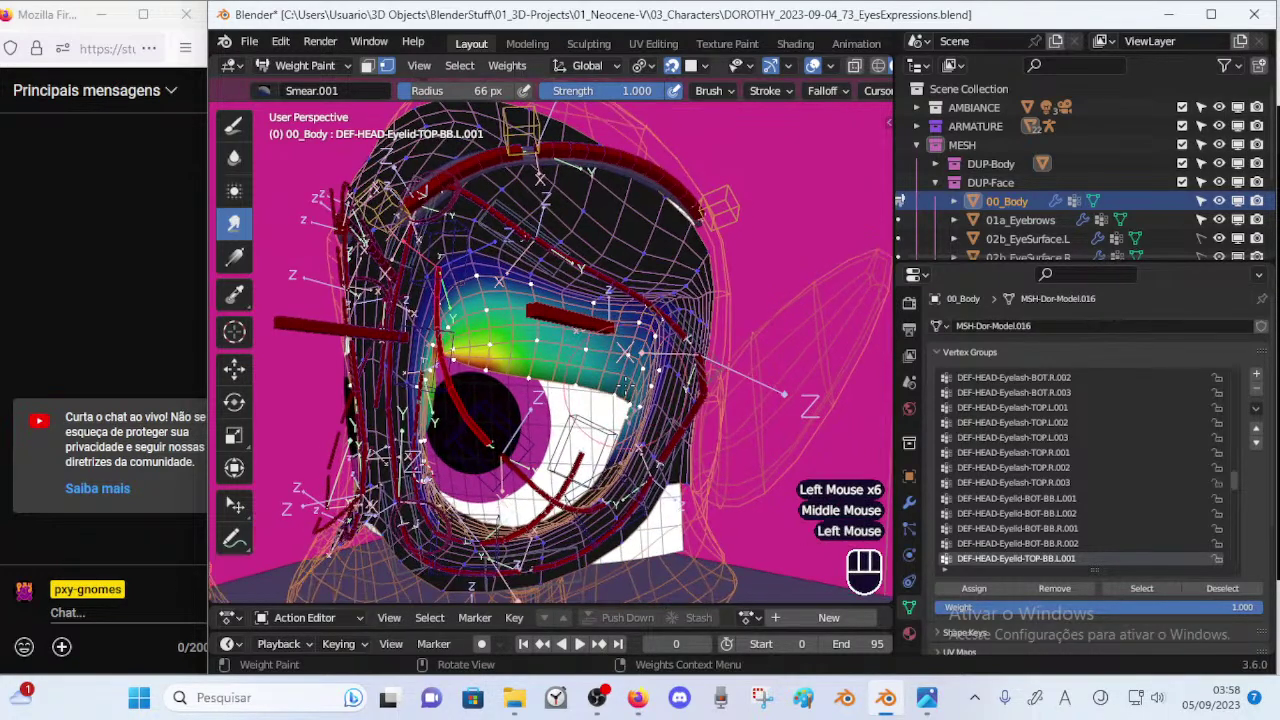
click(626, 387)
mouse_move(622, 393)
middle_down()
mouse_move(627, 382)
mouse_move(597, 375)
middle_up()
click(627, 382)
click(616, 378)
click(608, 377)
mouse_move(597, 376)
mouse_down()
mouse_move(557, 359)
mouse_move(608, 374)
mouse_up()
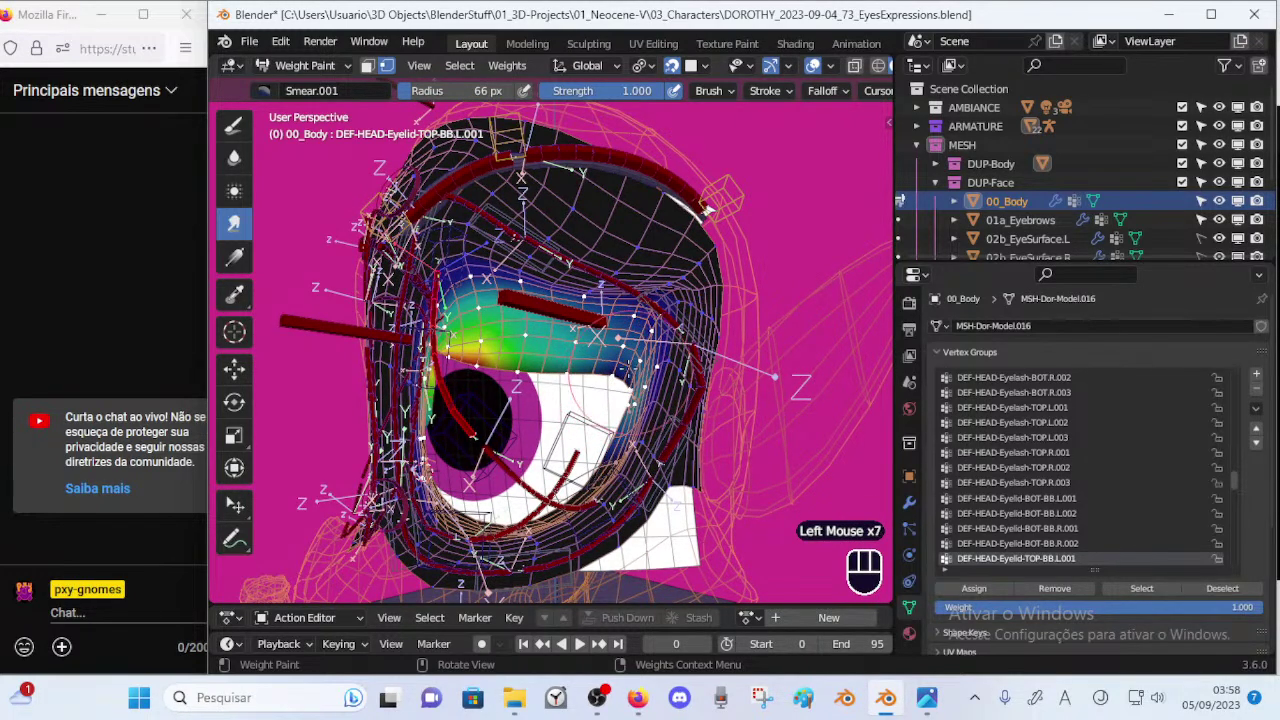
middle_drag(628, 377, 638, 386)
drag(630, 395, 628, 389)
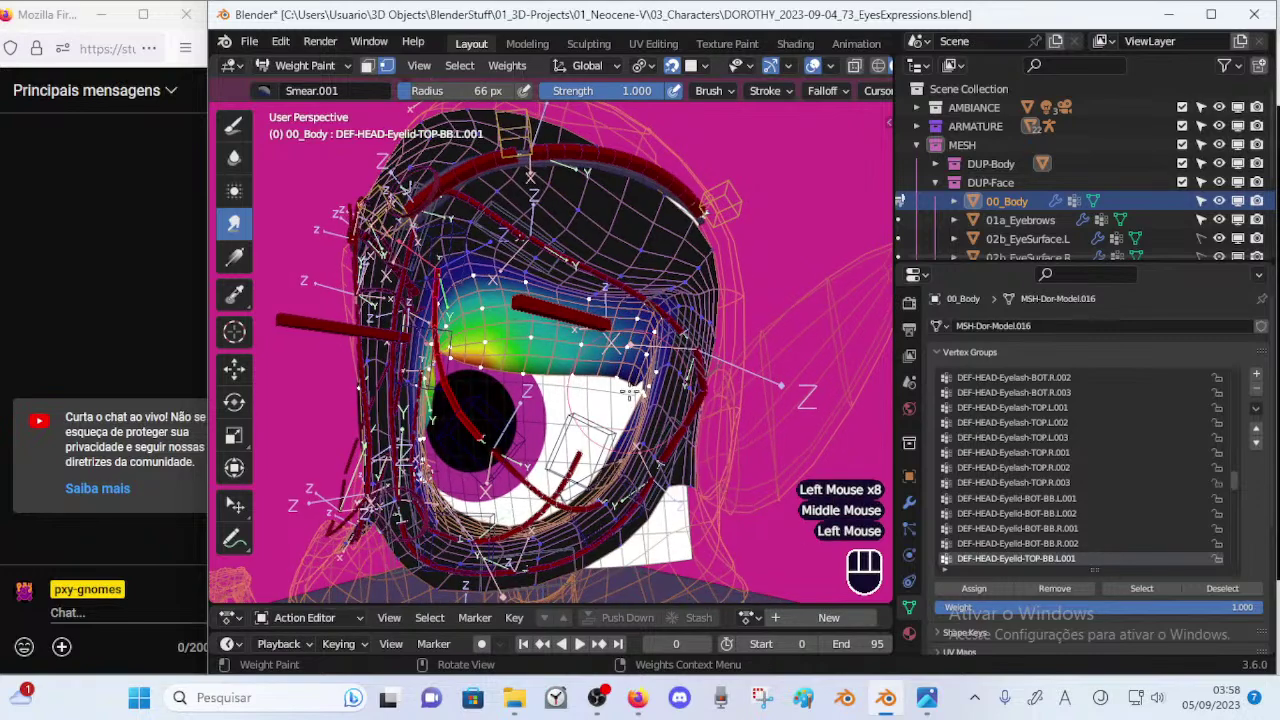
Smear weights from the middle of the upper eyelid to its outer end, undoing unwanted strokes.
mouse_move(583, 353)
mouse_down()
mouse_move(590, 374)
mouse_move(611, 342)
mouse_move(626, 371)
mouse_up()
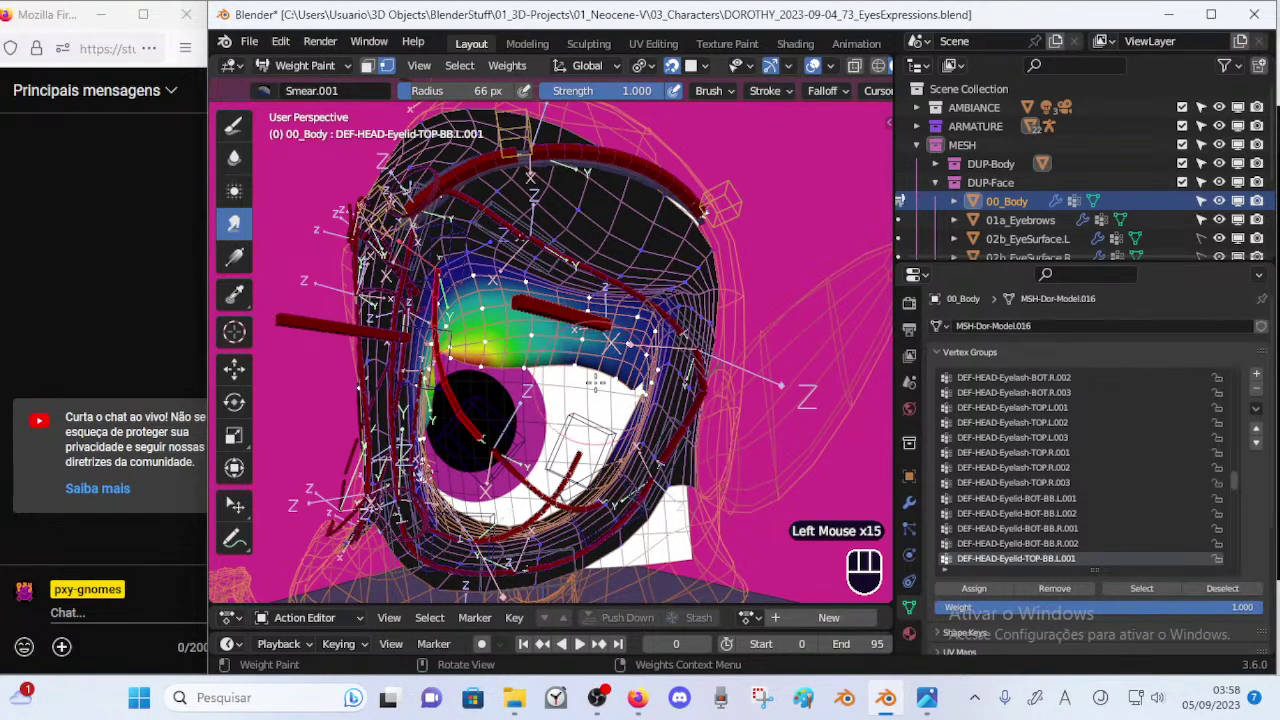
key(ctrl+z)
mouse_move(535, 366)
mouse_down()
mouse_move(612, 374)
mouse_move(585, 371)
mouse_up()
key(ctrl+z)
key(ctrl+z)
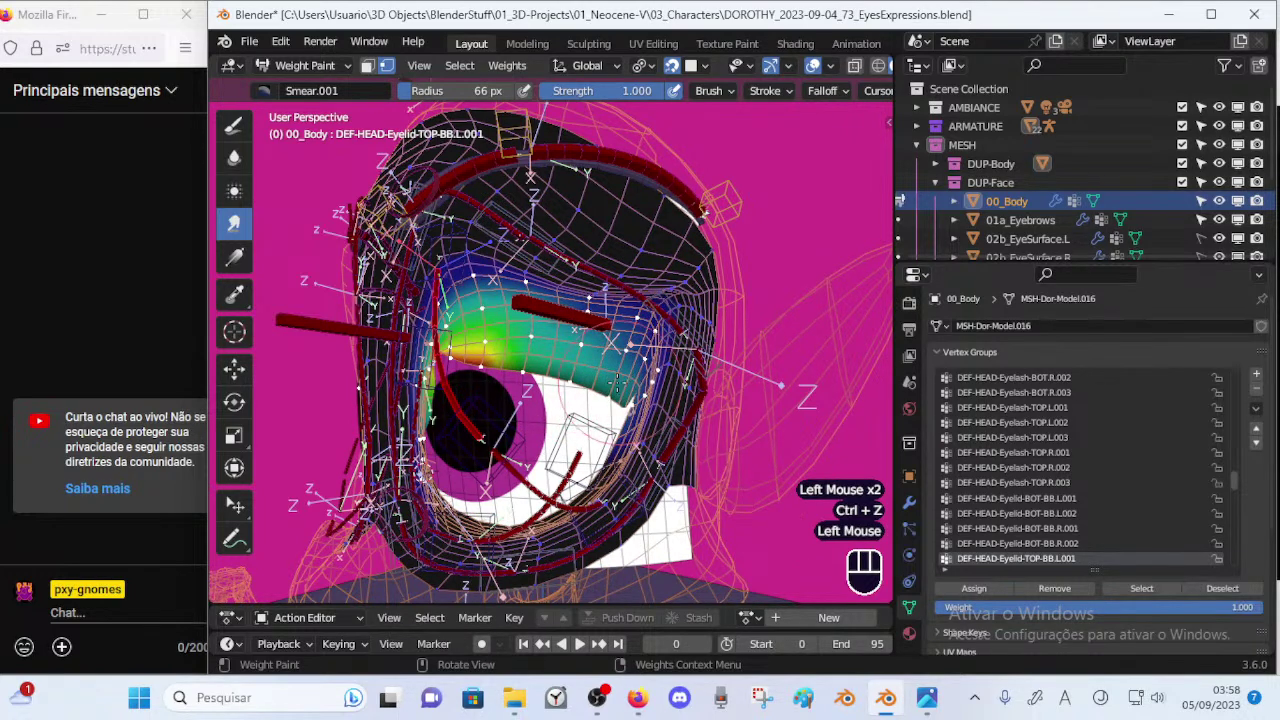
Blur the weights across the middle and outer part of the upper eyelid with a 45 px brush.
click(234, 158)
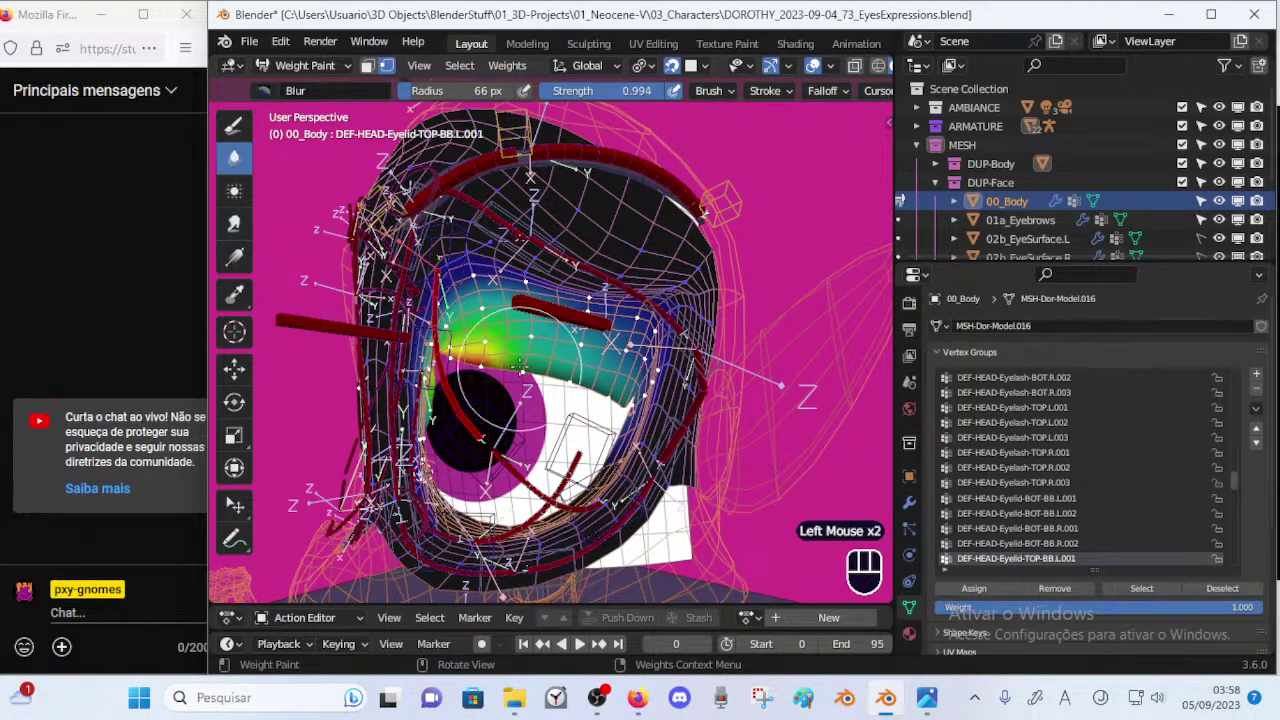
key(f)
click(542, 328)
click(545, 330)
click(580, 335)
click(612, 340)
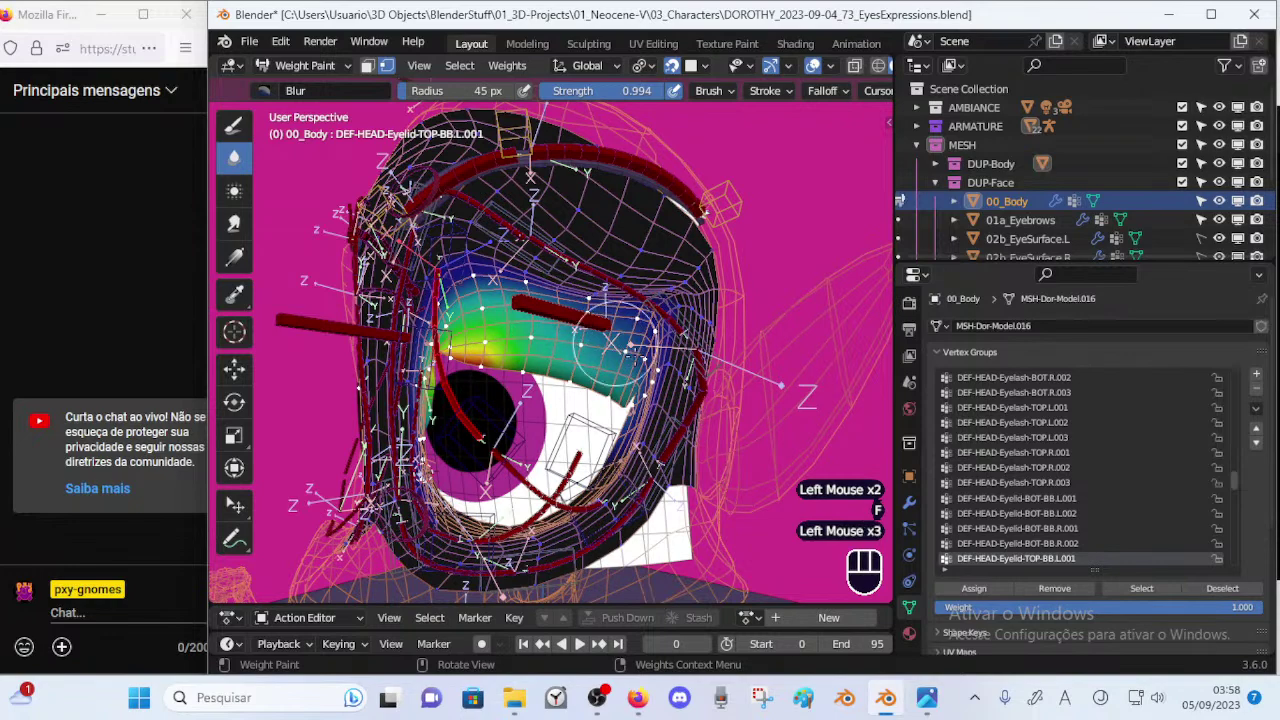
click(648, 368)
click(648, 368)
Blur the weights along the upper boundary of the eyelid, resizing the brush for the strokes.
middle_drag(640, 392, 545, 274)
click(567, 305)
click(488, 272)
click(502, 281)
key(f)
click(577, 272)
click(518, 273)
click(500, 273)
Undo the last blur stroke and smear the weights in the middle of the upper eyelid with a 54 px brush.
click(235, 224)
key(ctrl+z)
key(f)
click(528, 314)
key(f)
click(553, 316)
drag(556, 300, 550, 318)
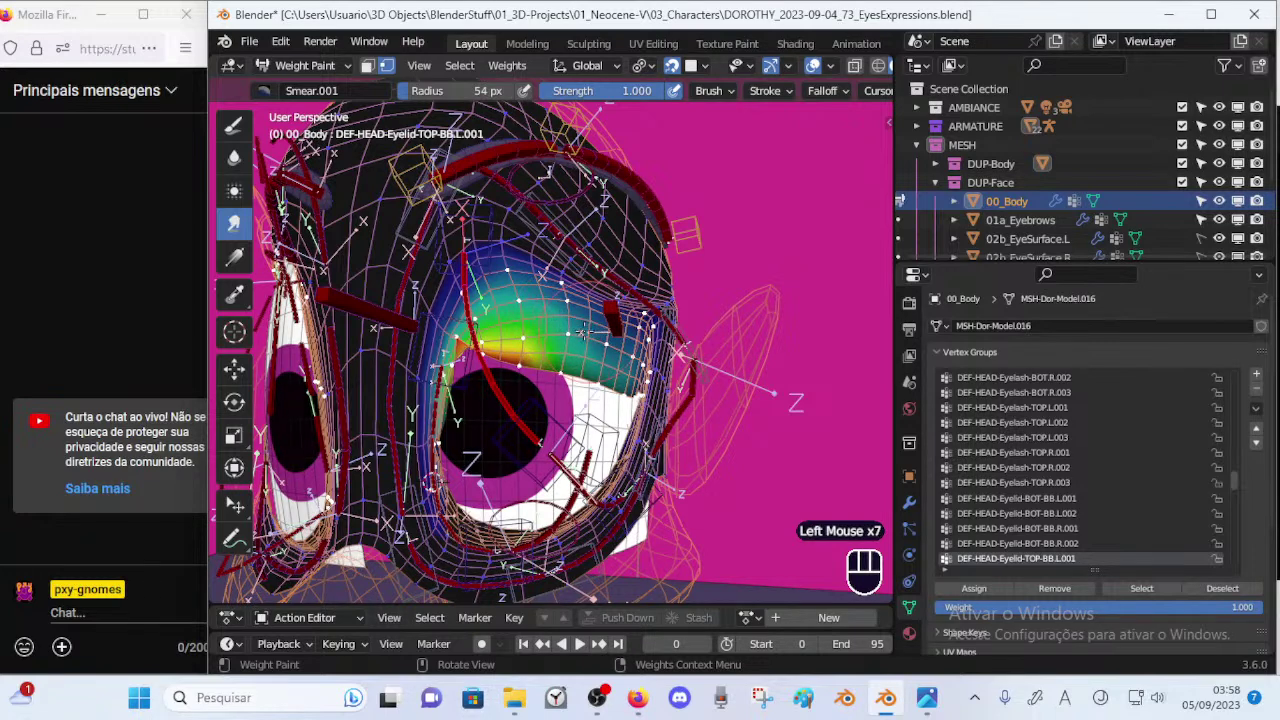
Blur the smeared weights in the middle of the upper eyelid with a 36 px brush.
click(234, 157)
key(f)
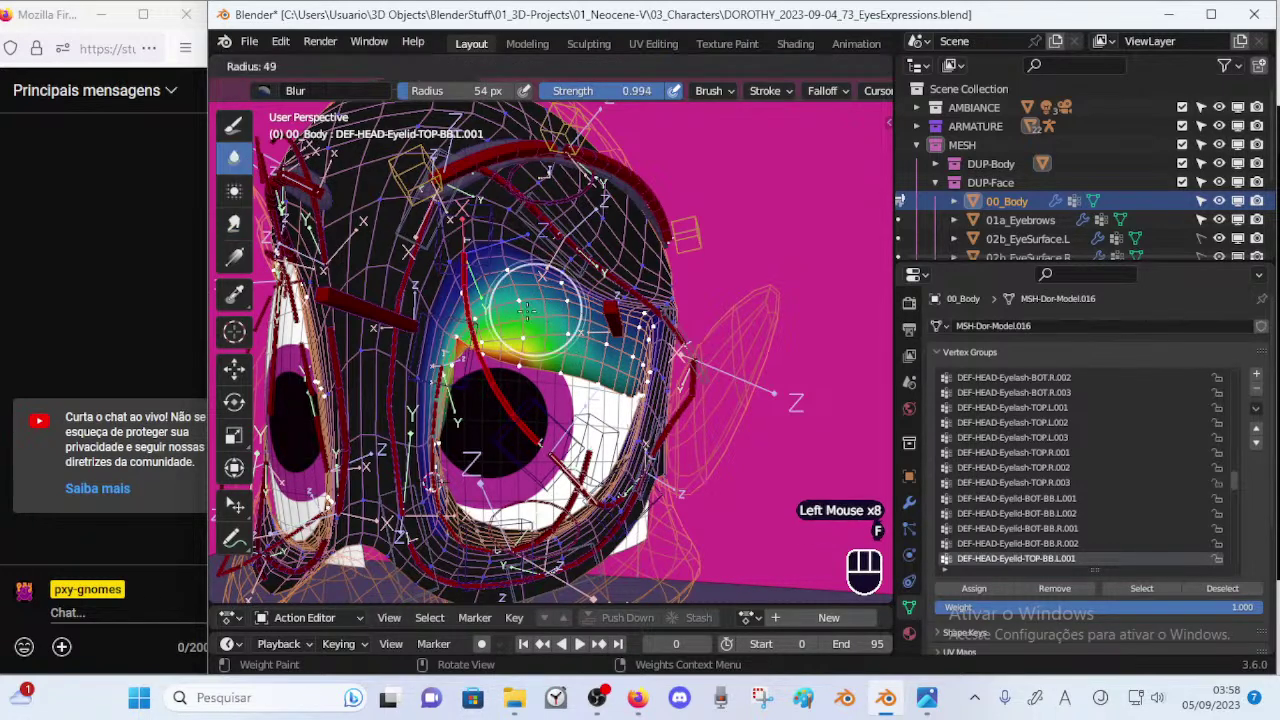
click(560, 320)
drag(575, 319, 585, 329)
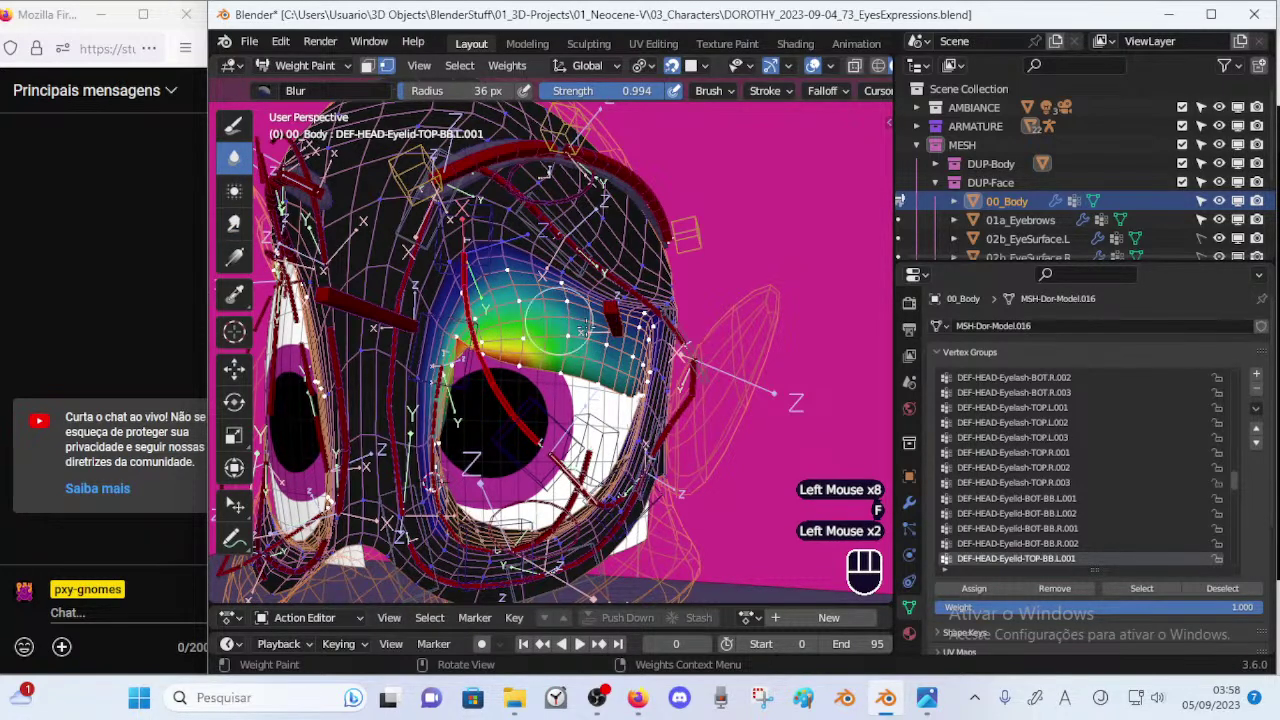
click(531, 310)
click(531, 299)
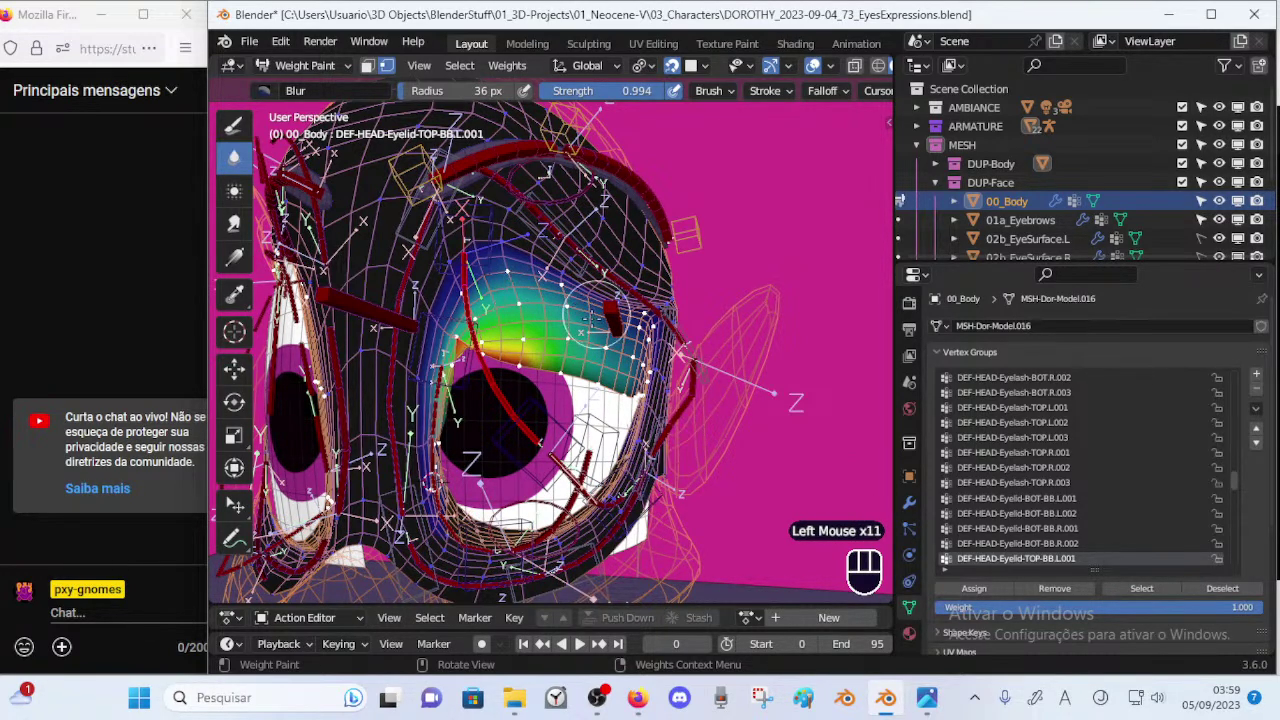
Even out the remaining uneven weights in the middle of the eyelid with 36 px Blur strokes.
ctrl+middle_drag(557, 326, 562, 292)
middle_drag(580, 305, 552, 328)
click(575, 337)
click(540, 336)
Try to smear the strong weights upward from the eyelid's lower edge above the pupil with the 36 px Smear brush.
click(234, 223)
key(ctrl+f)
click(526, 383)
mouse_move(474, 372)
mouse_down()
mouse_move(484, 357)
mouse_move(474, 366)
mouse_move(492, 366)
mouse_move(477, 318)
mouse_up()
key(ctrl+z)
key(ctrl+z)
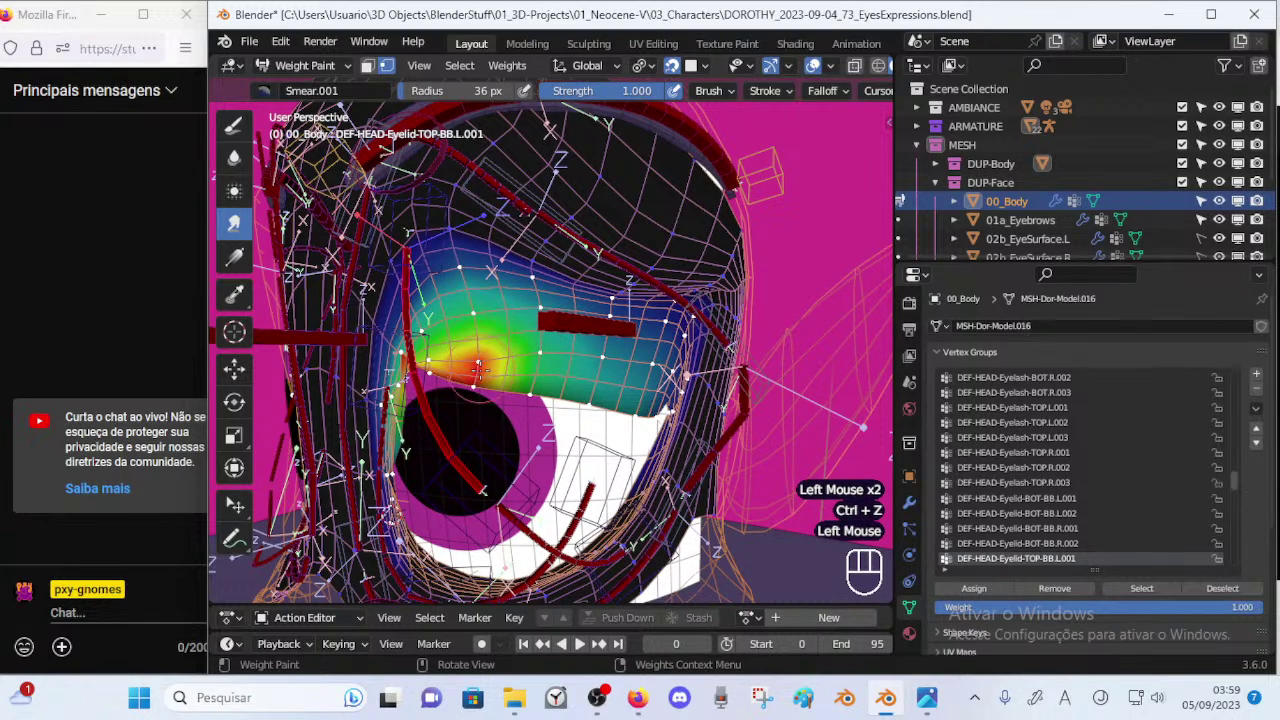
drag(479, 366, 478, 322)
key(ctrl+z)
key(ctrl+z)
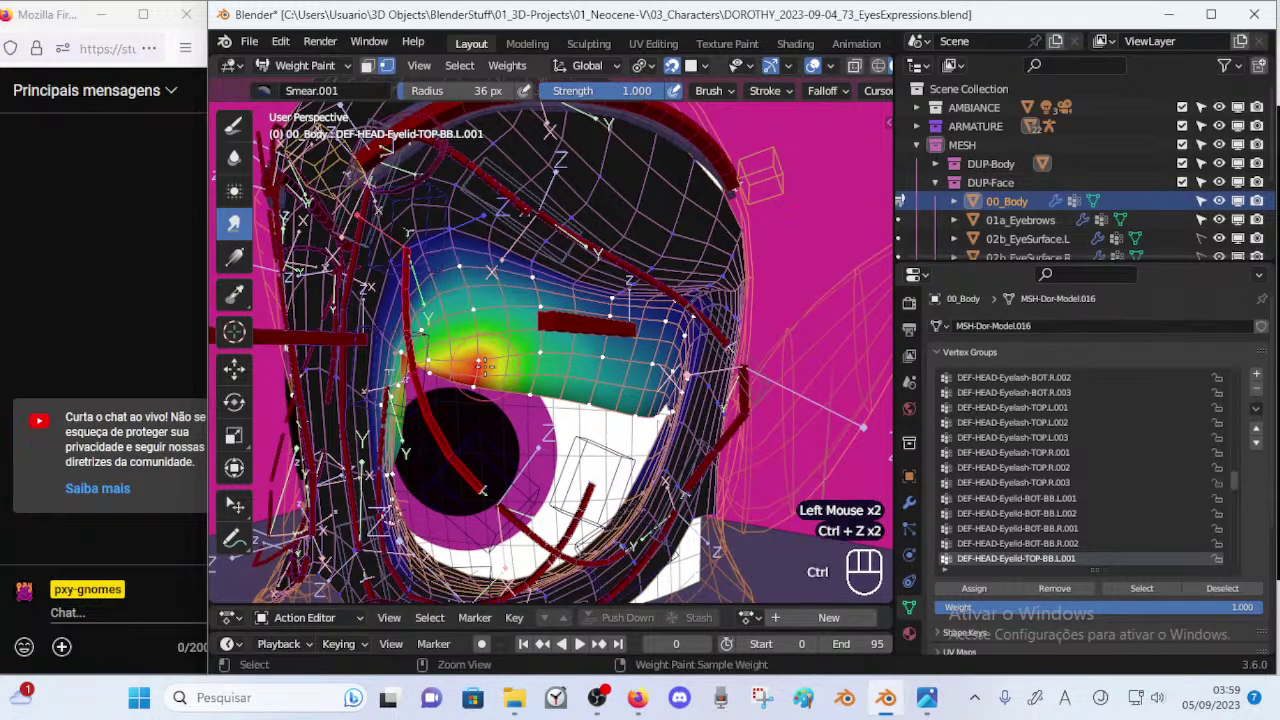
key(ctrl+z)
Smear strong weight upward from the lower edge above the pupil at strength 1.000, undoing the unwanted extra strokes.
key(ctrl+f)
click(475, 368)
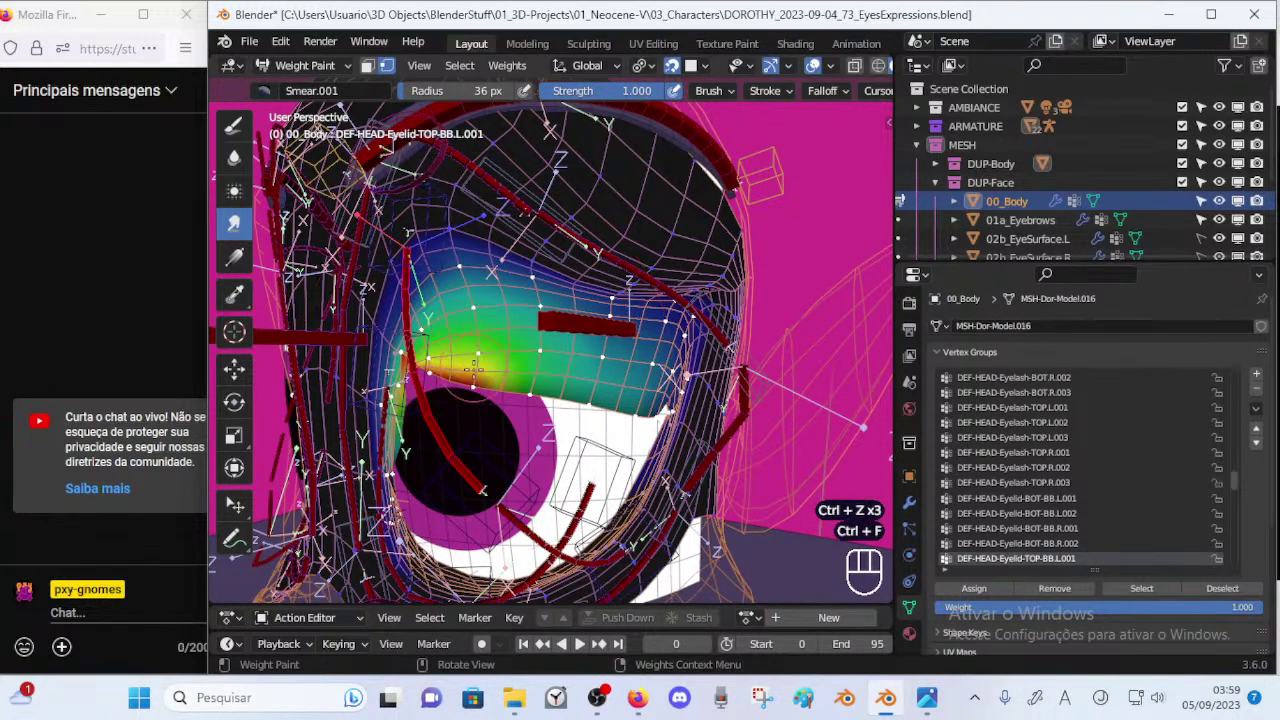
drag(474, 366, 480, 337)
key(ctrl+f)
click(474, 386)
drag(474, 386, 477, 366)
key(ctrl+z)
key(ctrl+z)
click(476, 394)
key(ctrl+z)
Smear strong weights along the upper eyelid's lower edge toward the outer corner with a 73 px brush, undoing unsatisfactory strokes.
key(f)
click(495, 376)
key(f)
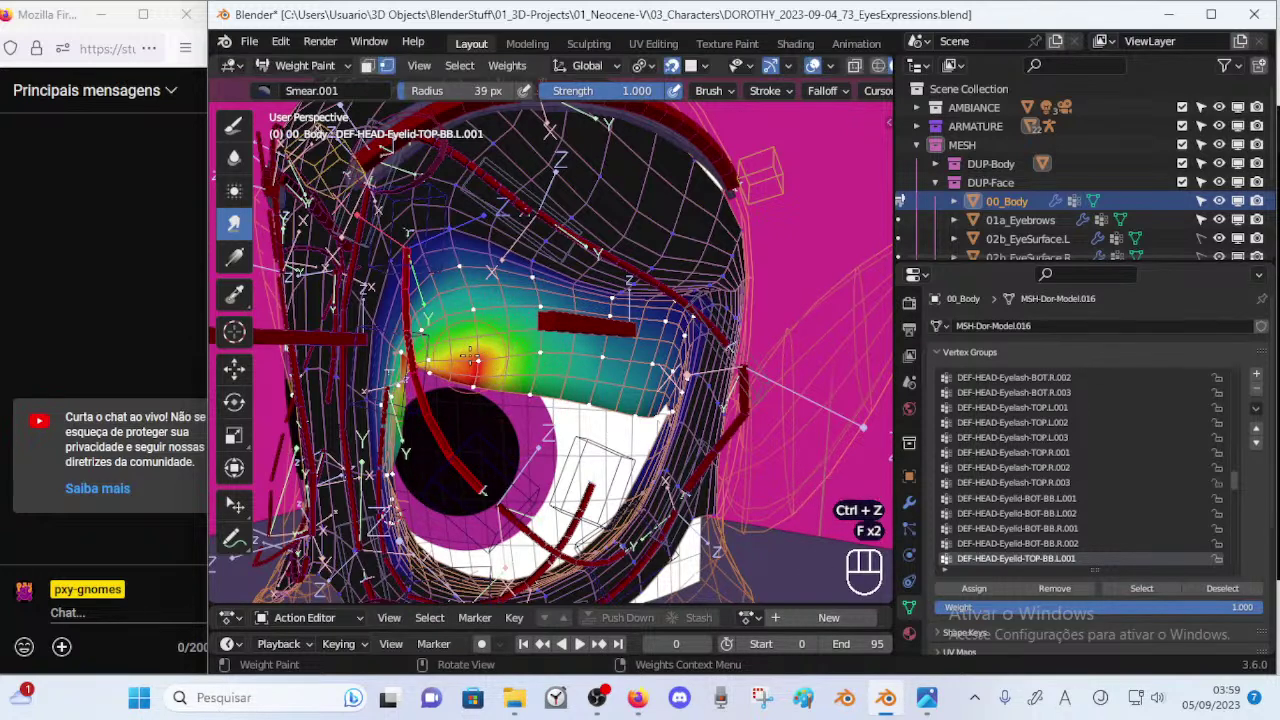
click(480, 323)
key(f)
click(531, 358)
mouse_move(490, 372)
mouse_down()
mouse_move(540, 381)
mouse_move(504, 381)
mouse_move(532, 389)
mouse_move(550, 352)
mouse_move(543, 362)
mouse_move(588, 404)
mouse_up()
key(ctrl+z)
key(ctrl+z)
key(ctrl+f)
click(536, 386)
key(ctrl+z)
key(ctrl+z)
drag(490, 380, 545, 390)
key(ctrl+z)
key(ctrl+z)
mouse_move(495, 376)
mouse_down()
mouse_move(555, 400)
mouse_move(570, 368)
mouse_move(552, 394)
mouse_move(535, 384)
mouse_move(566, 378)
mouse_move(571, 398)
mouse_move(602, 399)
mouse_move(587, 420)
mouse_move(592, 397)
mouse_move(568, 401)
mouse_move(592, 405)
mouse_move(614, 369)
mouse_move(579, 419)
mouse_up()
key(ctrl+z)
key(ctrl+z)
key(ctrl+z)
key(ctrl+z)
key(ctrl+z)
key(ctrl+z)
key(ctrl+z)
key(ctrl+z)
key(ctrl+z)
key(ctrl+z)
key(ctrl+z)
key(ctrl+z)
key(ctrl+z)
key(ctrl+z)
key(ctrl+z)
key(ctrl+z)
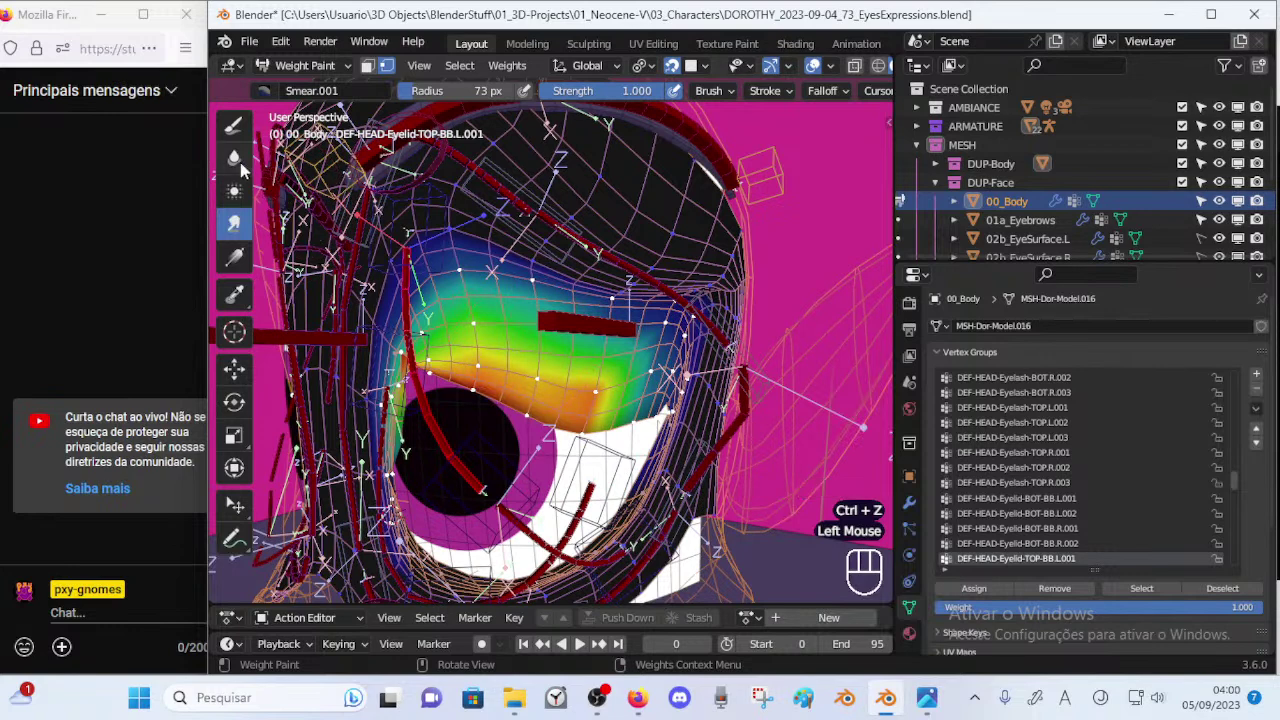
Blur the outer end of the strong weight band using a 33 px brush and the surrounding outer eyelid using a 74 px brush.
click(234, 157)
key(f)
click(596, 372)
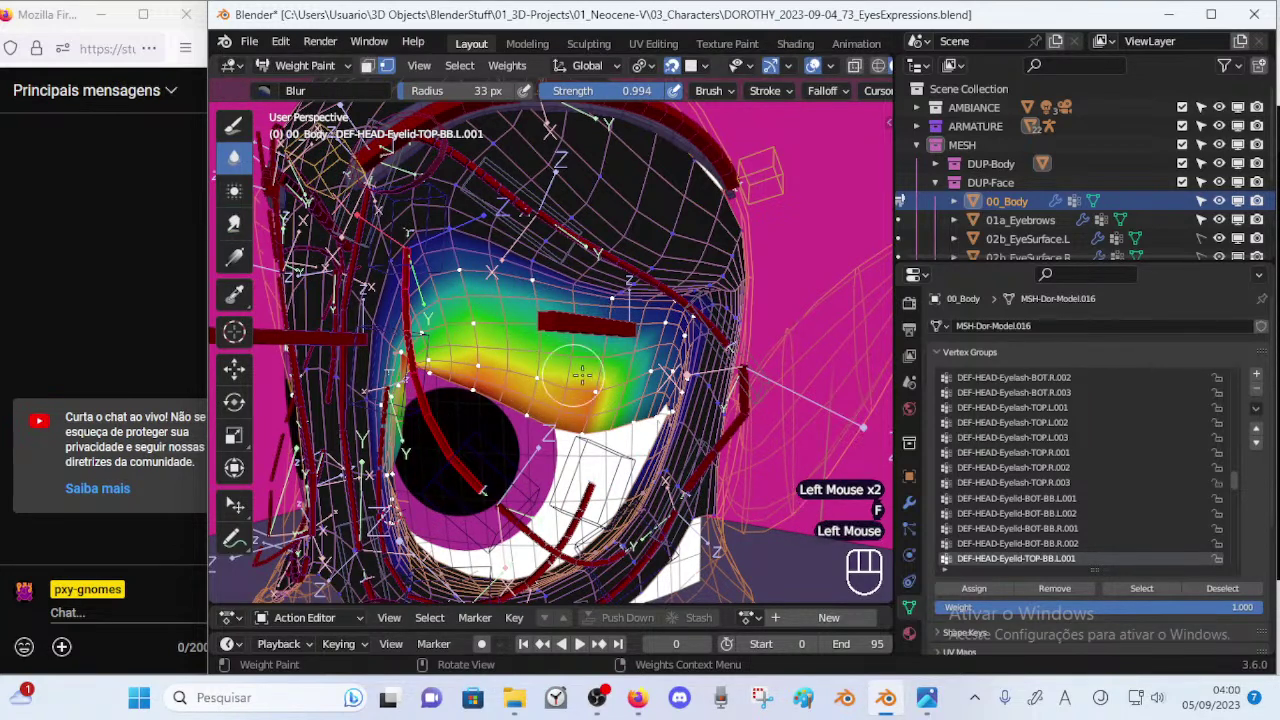
drag(599, 390, 602, 396)
key(f)
click(708, 362)
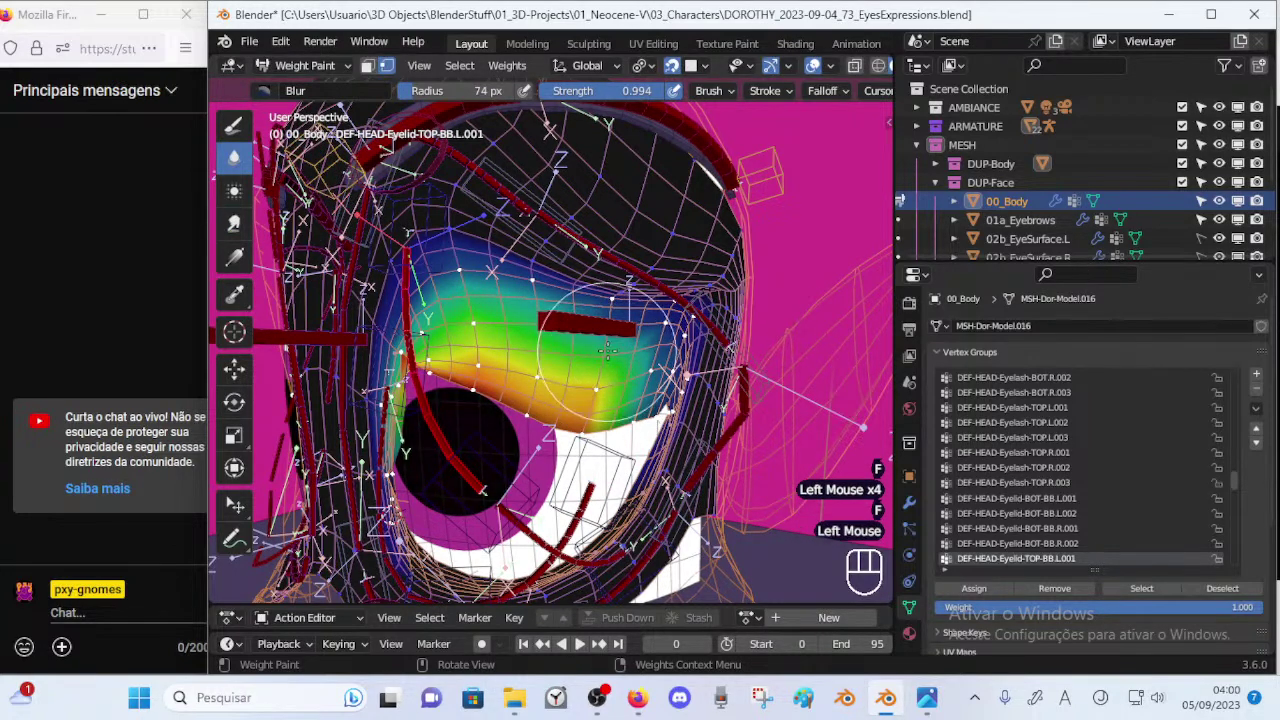
click(604, 350)
drag(594, 343, 646, 346)
click(644, 410)
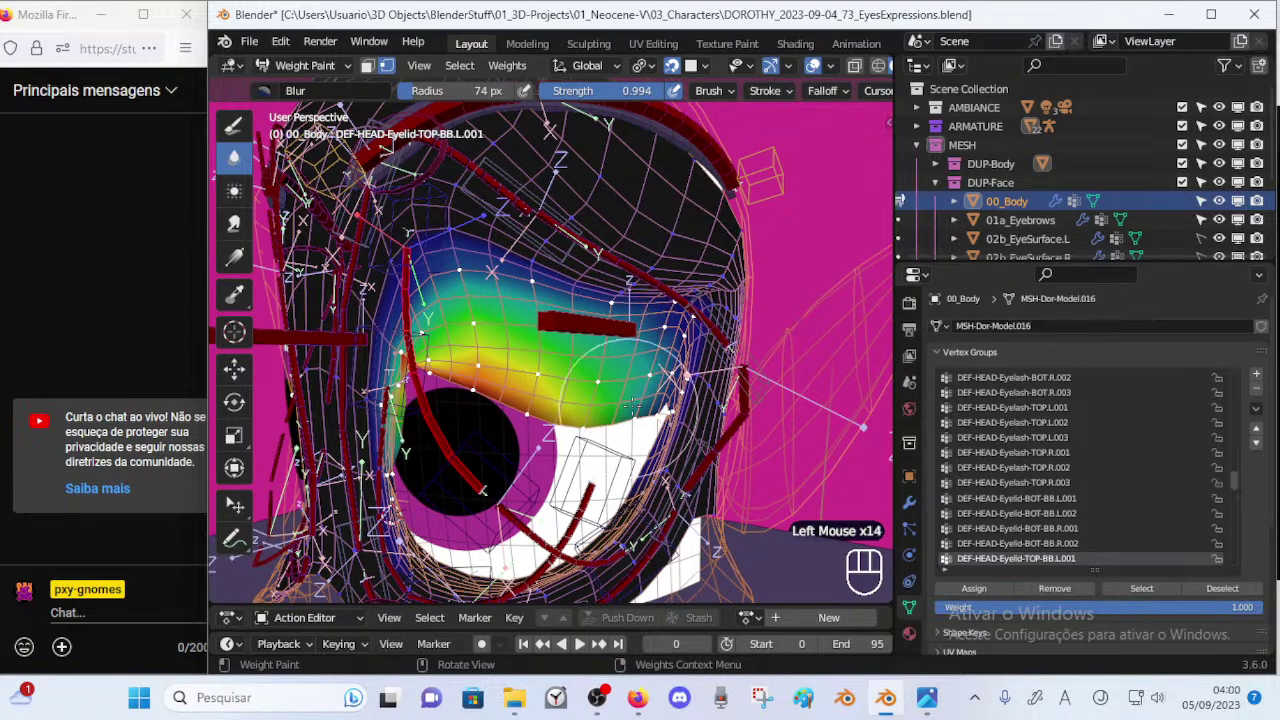
Blur the weights on the inner part of the upper eyelid with a 45 px brush and save the file.
key(f)
click(485, 337)
click(478, 335)
mouse_move(488, 332)
middle_down()
mouse_move(566, 325)
mouse_move(474, 330)
mouse_move(488, 336)
middle_up()
click(510, 326)
ctrl+middle_drag(488, 346, 536, 352)
middle_drag(455, 392, 404, 382)
ctrl+middle_drag(440, 345, 450, 410)
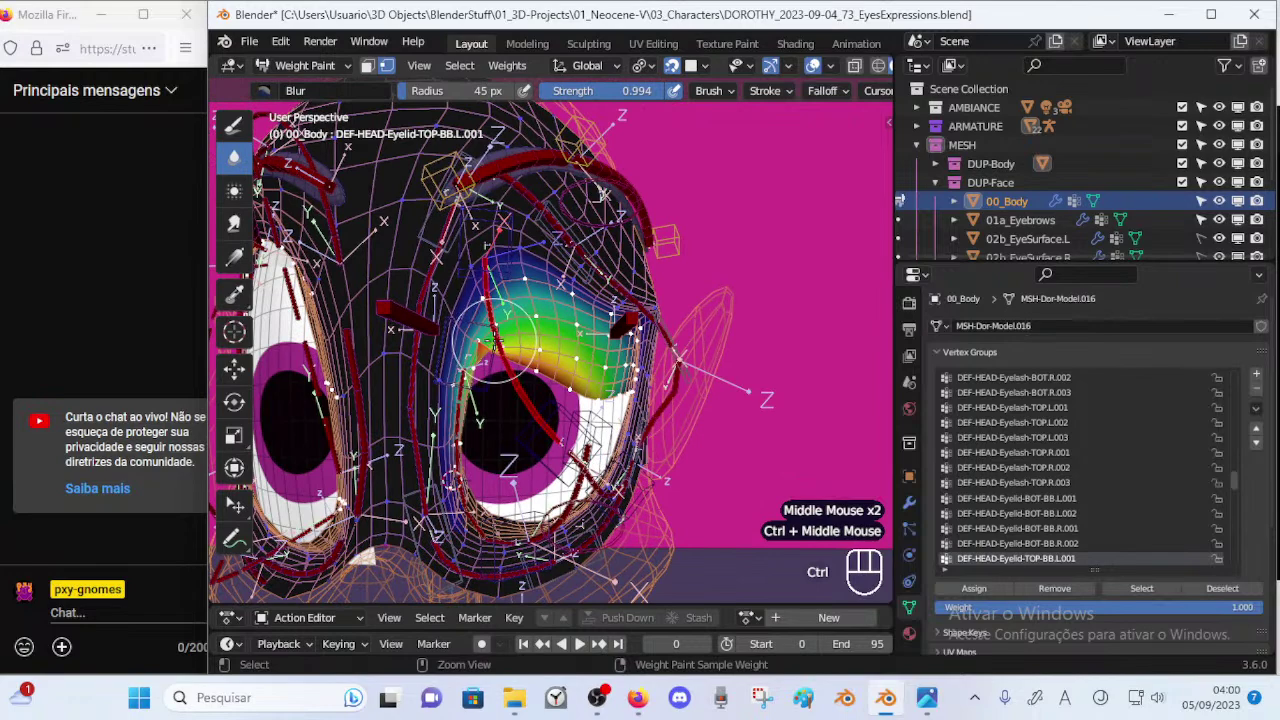
key(ctrl+s)
Select the CTL_Eyelid-TOP-BB-Handler.L.001 bone and move it down over the eye to test the eyelid deformation.
key(p)
ctrl+click(518, 257)
key(g)
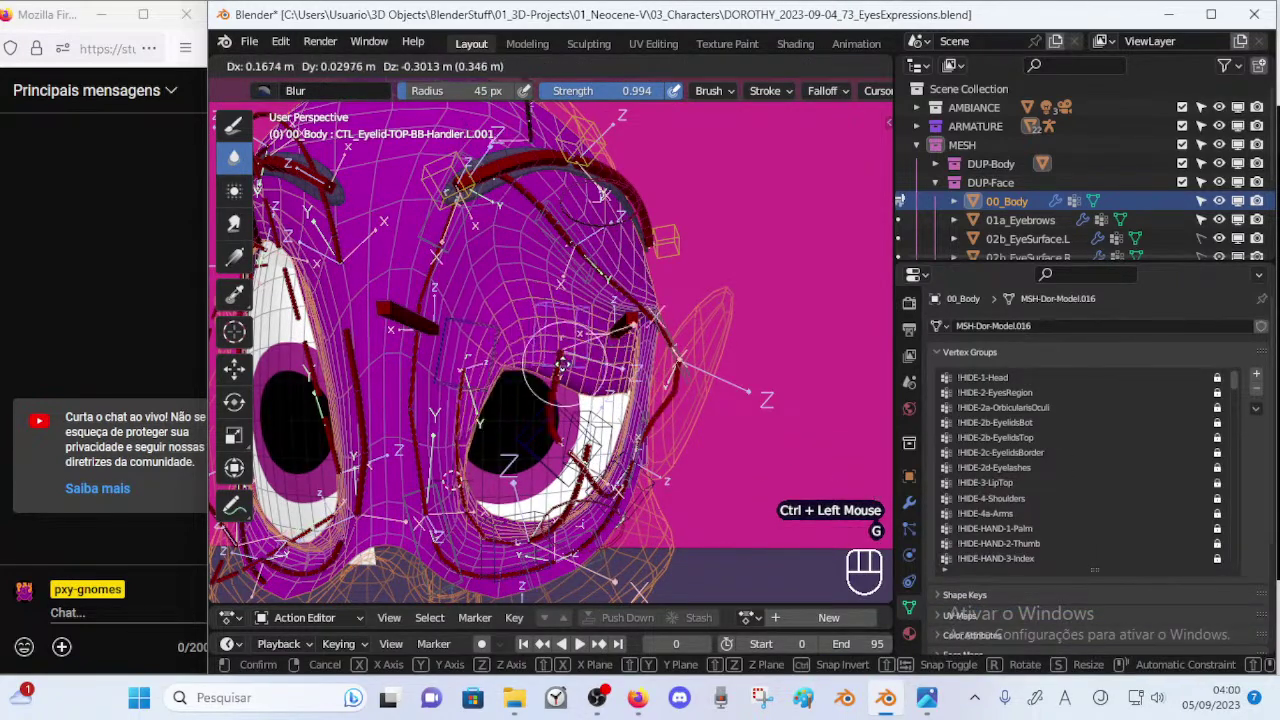
click(548, 392)
middle_drag(571, 411, 508, 408)
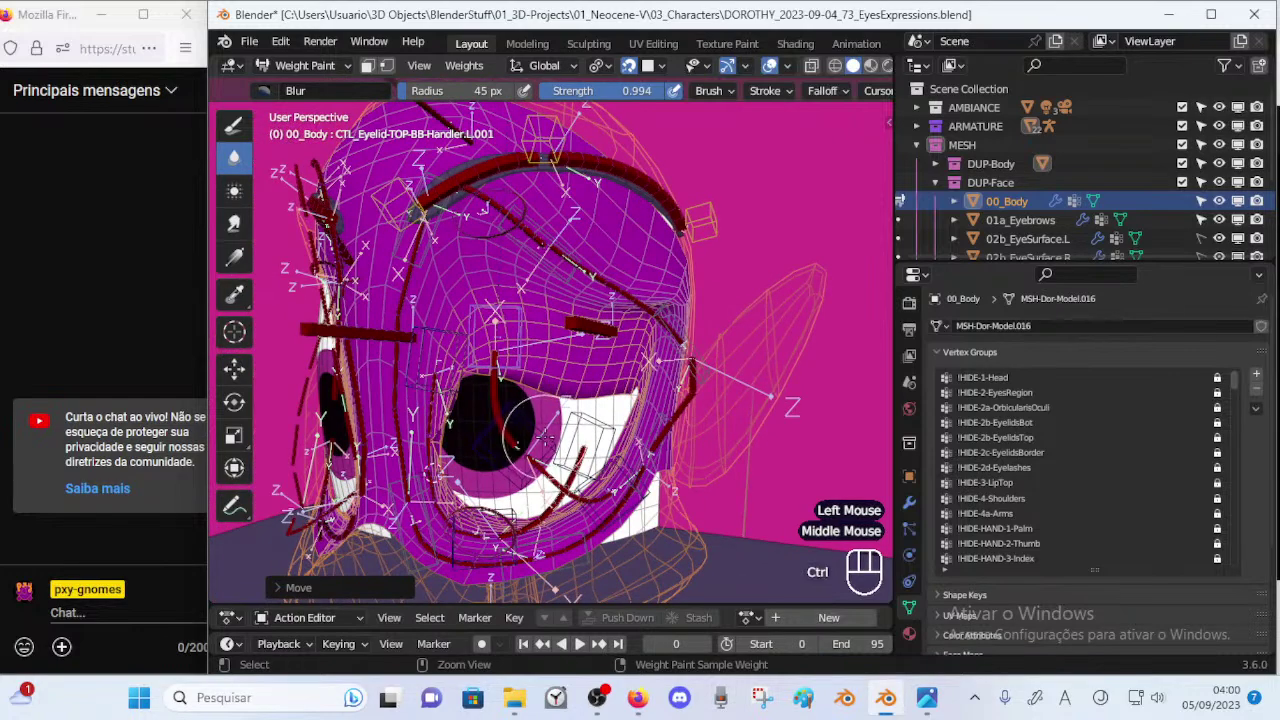
Reposition the outer eyelid handler bone and CTL_Eyelid-TOP-BB-Handler.L.001 to reshape the upper lid.
ctrl+click(573, 422)
key(g)
click(691, 364)
ctrl+click(522, 341)
key(g)
click(567, 337)
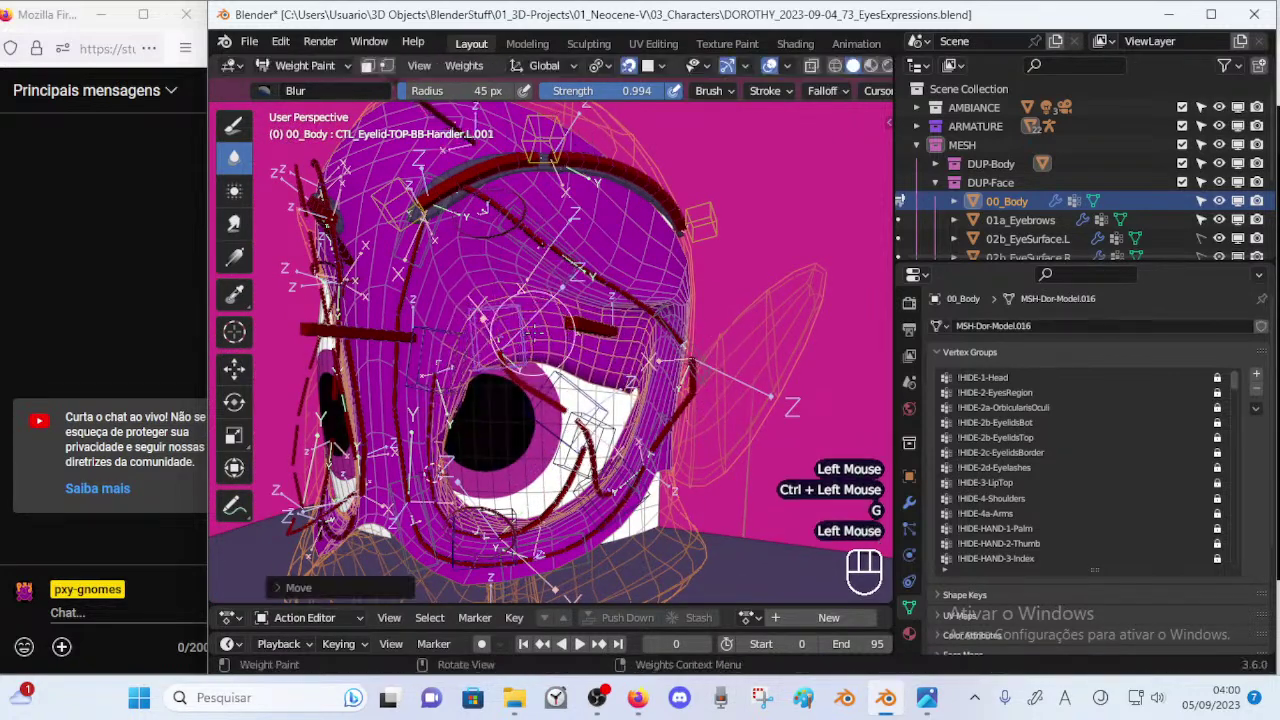
Reposition the lower eyelid's handler bones, including CTL_Eyelid-BOT-BB-Handler.L.001, to raise the lower lid over the eye.
ctrl+click(473, 367)
key(g)
click(484, 396)
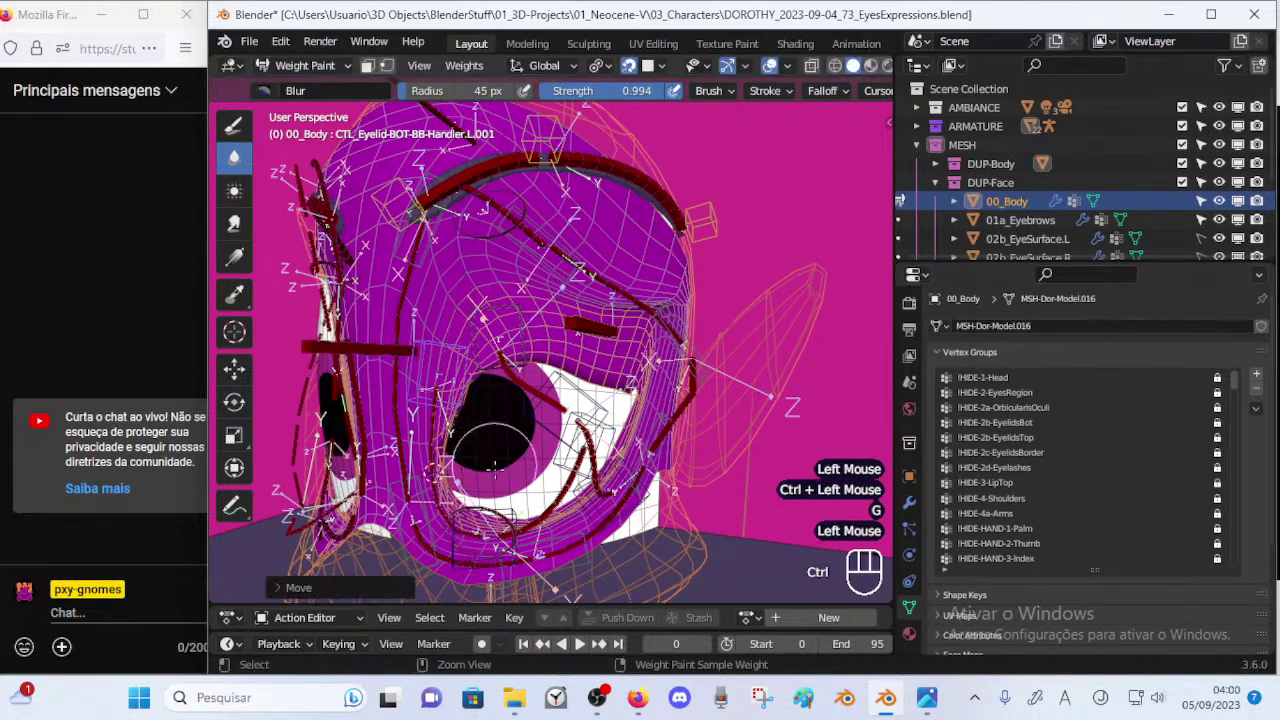
ctrl+click(509, 509)
key(g)
click(572, 489)
ctrl+click(461, 400)
key(g)
click(525, 452)
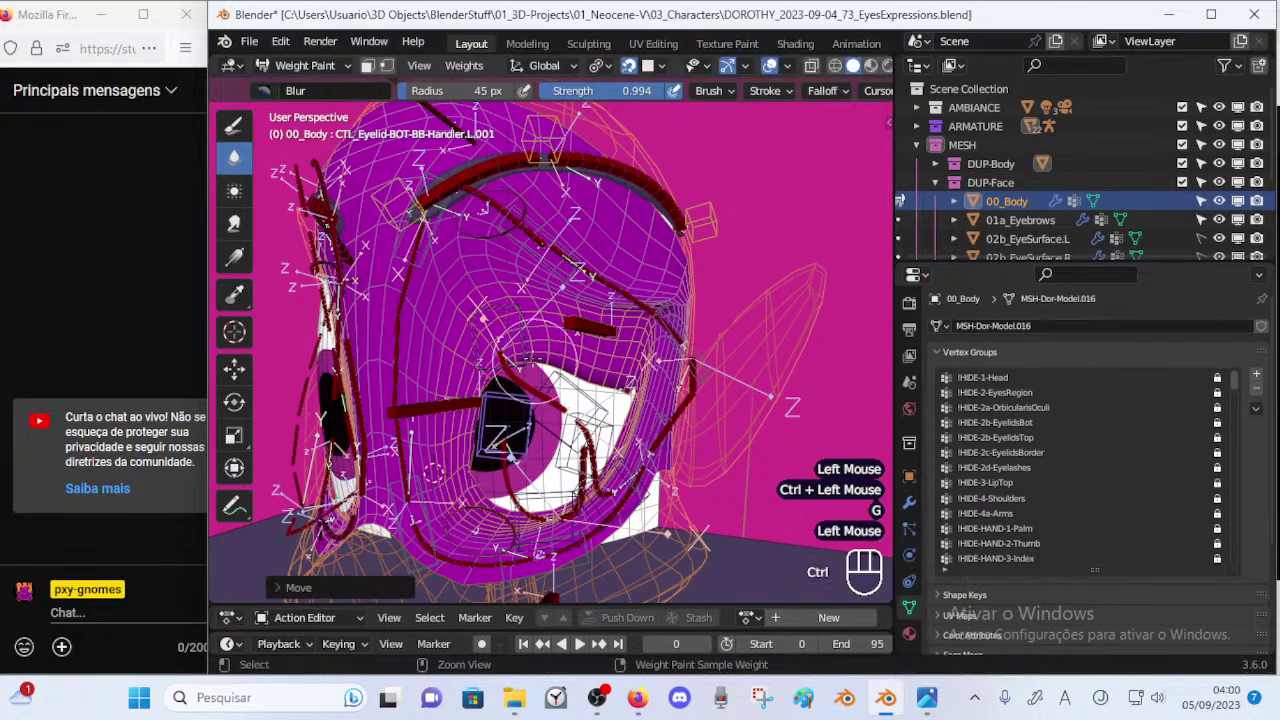
Adjust the upper eyelid's inner handler and move CTL_Eyelid-TOP-BB-Handler.L.002 slightly outward.
ctrl+click(535, 358)
key(g)
click(527, 356)
ctrl+click(592, 387)
key(g)
click(616, 383)
Undo the accidental paint stroke and move CTL_Eyelid-TOP-BB-Handler.L.001 slightly toward the outer corner.
click(527, 347)
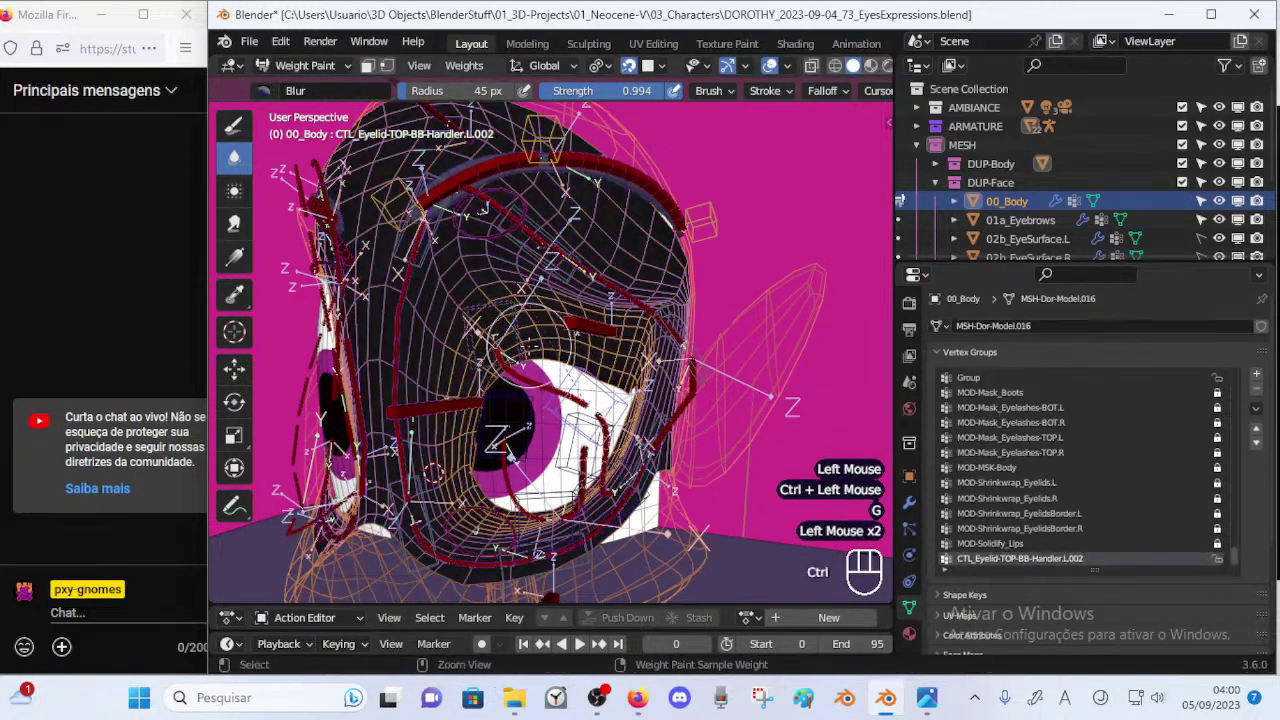
key(ctrl+z)
ctrl+click(518, 348)
key(g)
click(541, 345)
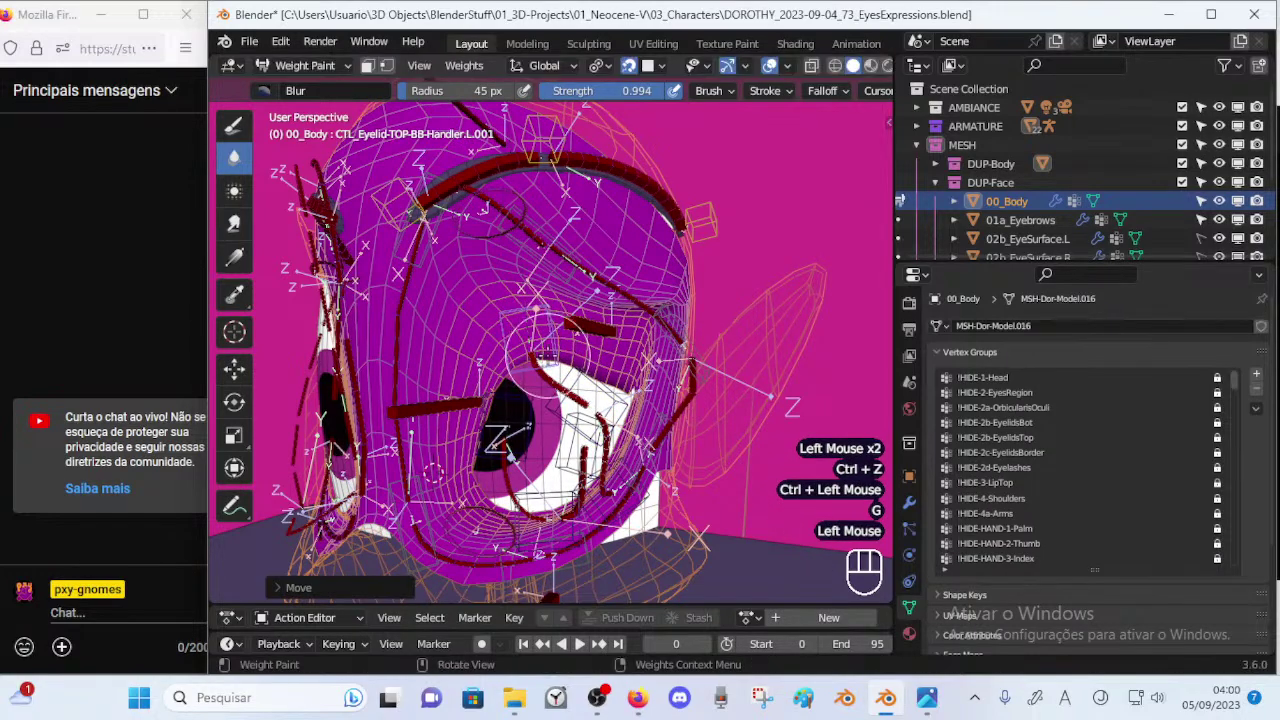
Select the DEF-HEAD-Eyelid-TOP-BB.L.001 weights, enable vertex selection masking and switch to the Draw brush.
key(p)
key(p)
ctrl+click(550, 383)
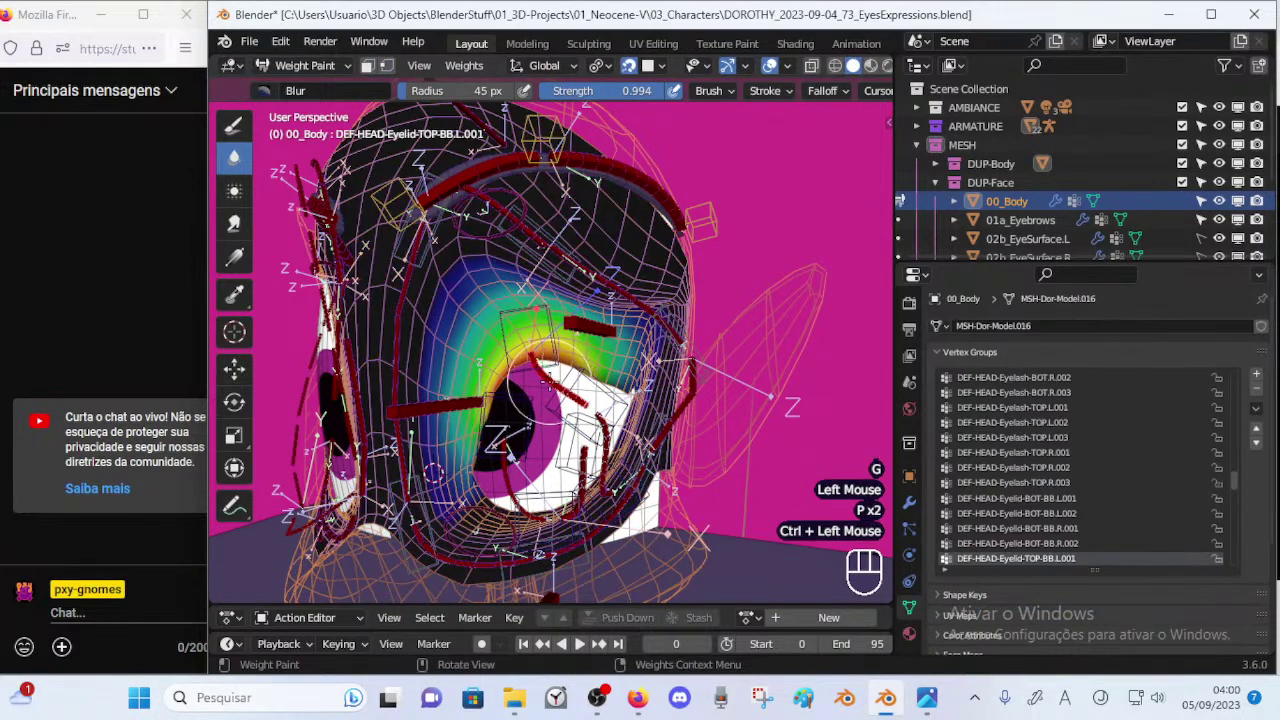
key(p)
mouse_move(550, 383)
ctrl+middle_down()
mouse_move(530, 318)
mouse_move(608, 297)
ctrl+middle_up()
click(235, 126)
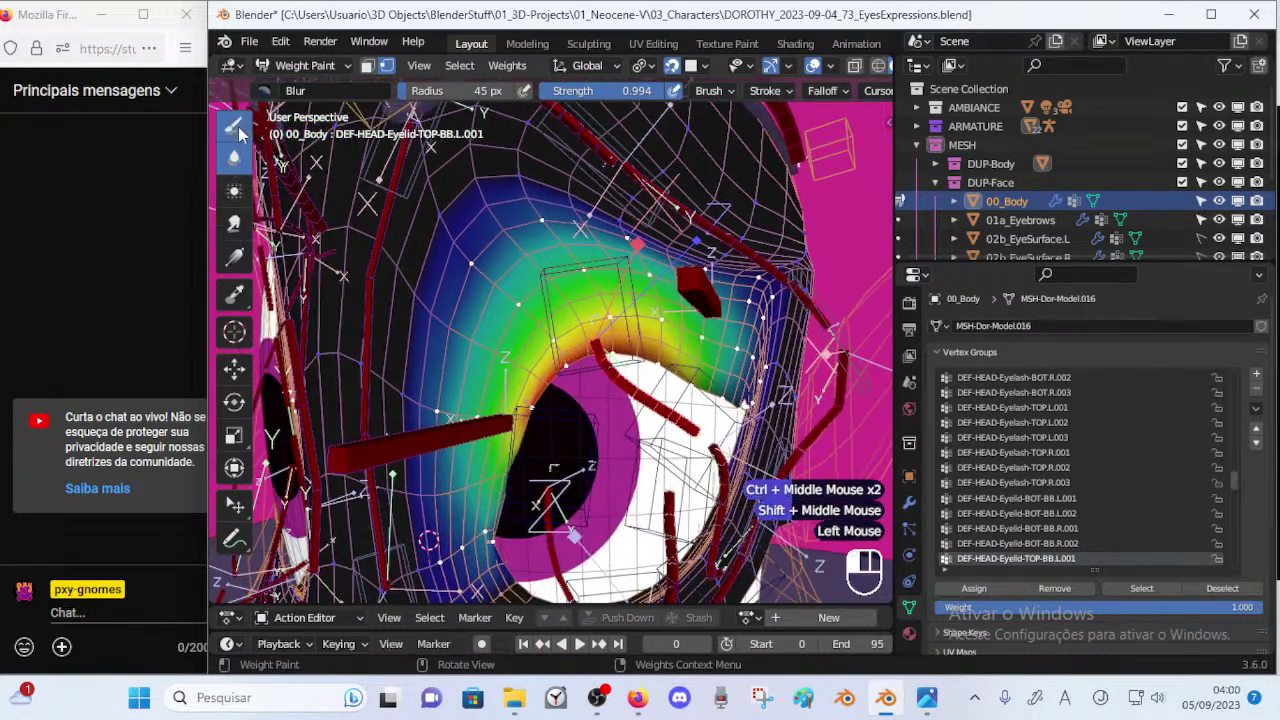
Paint DEF-HEAD-Eyelid-TOP-BB.L.001 weights above the middle of the upper lid with a 39 px brush, adjusting the weight between strokes.
key(ctrl+f)
key(f)
click(550, 338)
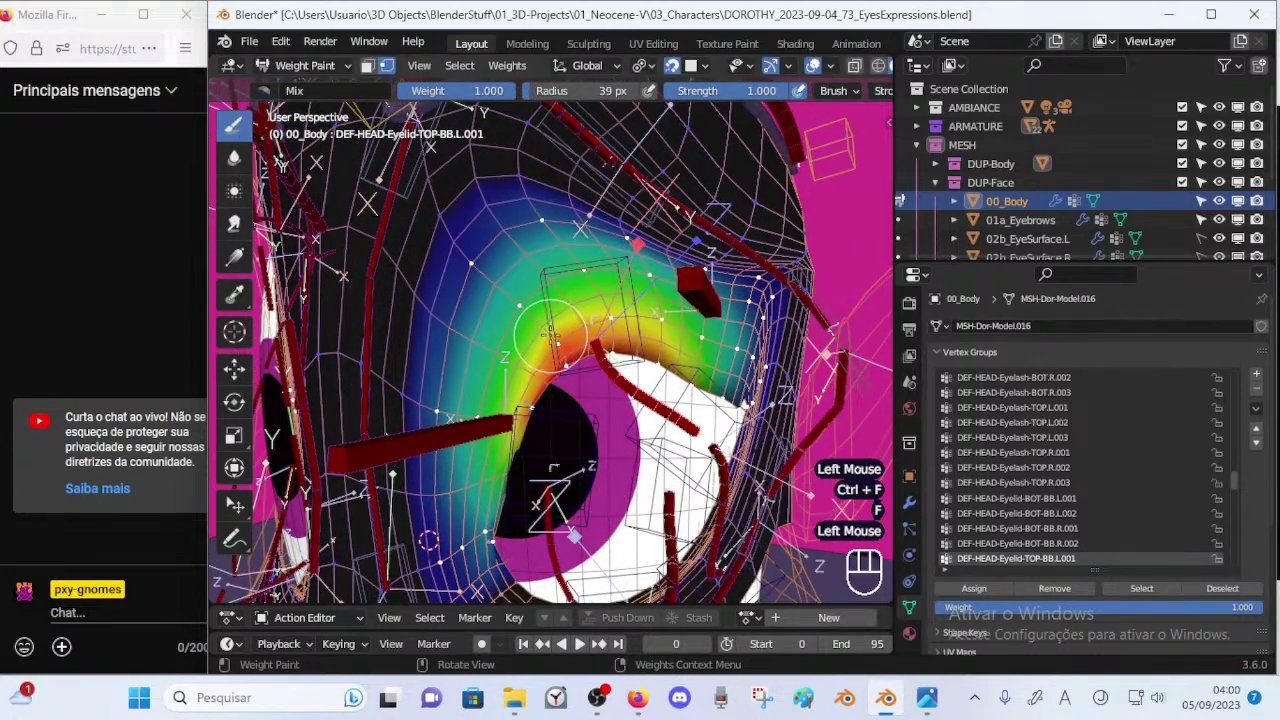
click(583, 310)
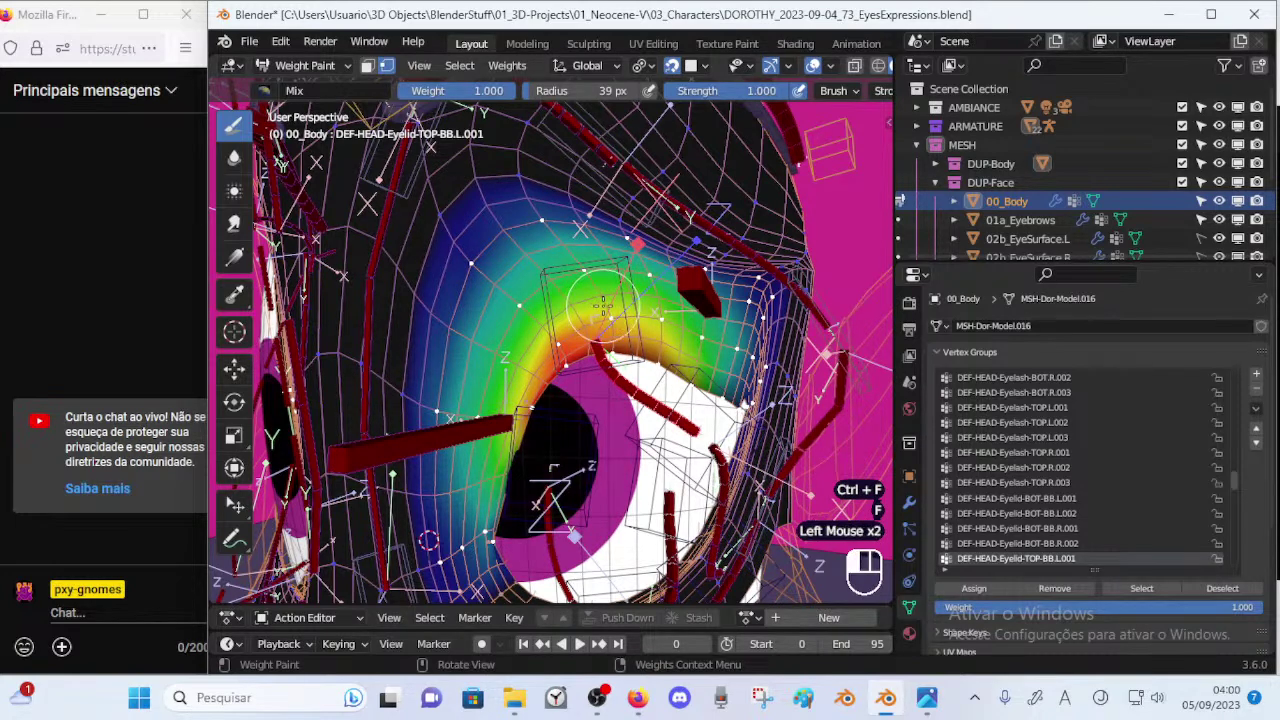
key(ctrl+f)
click(555, 332)
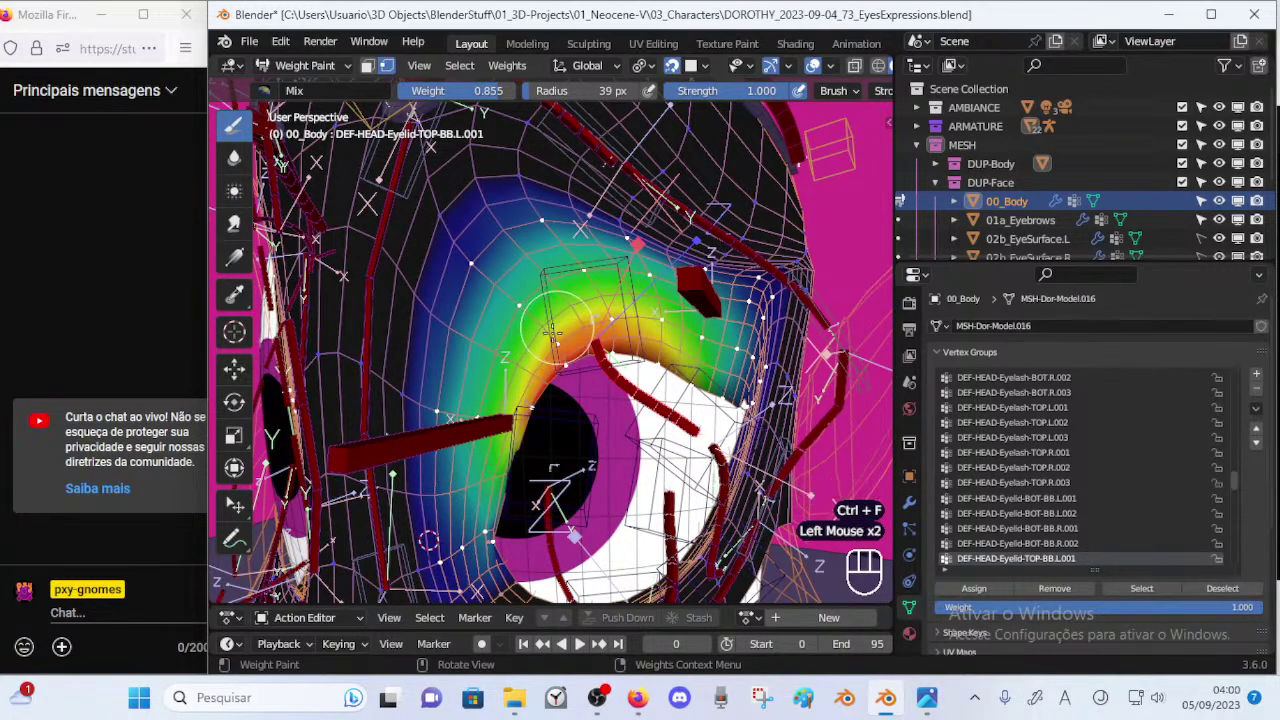
key(ctrl+f)
click(606, 279)
click(590, 278)
click(532, 308)
Paint the weights down the upper lid's inner side with a 24 px Mix brush at weight 1.000.
middle_drag(625, 281, 560, 286)
mouse_move(560, 286)
ctrl+middle_down()
mouse_move(535, 318)
mouse_move(561, 325)
mouse_move(502, 372)
mouse_move(512, 388)
mouse_move(486, 442)
mouse_move(513, 411)
mouse_move(497, 391)
ctrl+middle_up()
key(f)
click(512, 388)
click(511, 391)
click(499, 410)
click(488, 456)
click(503, 391)
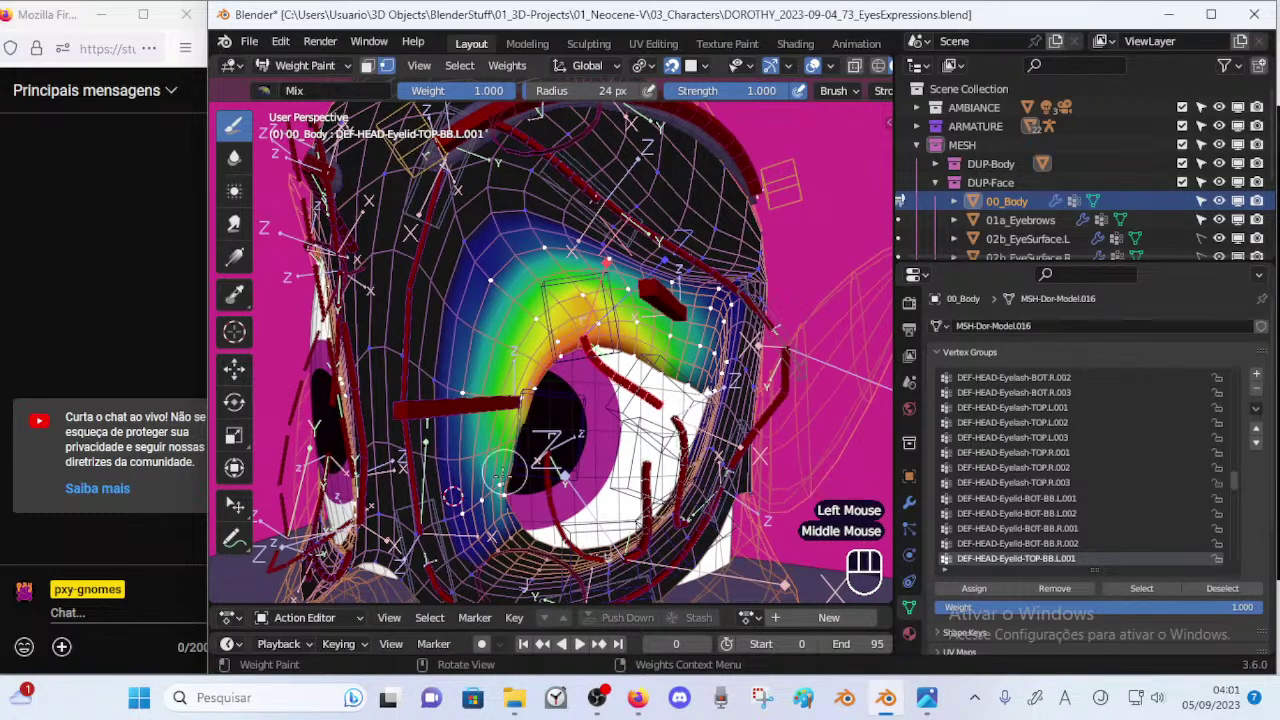
mouse_move(480, 400)
middle_down()
mouse_move(494, 402)
mouse_move(530, 506)
middle_up()
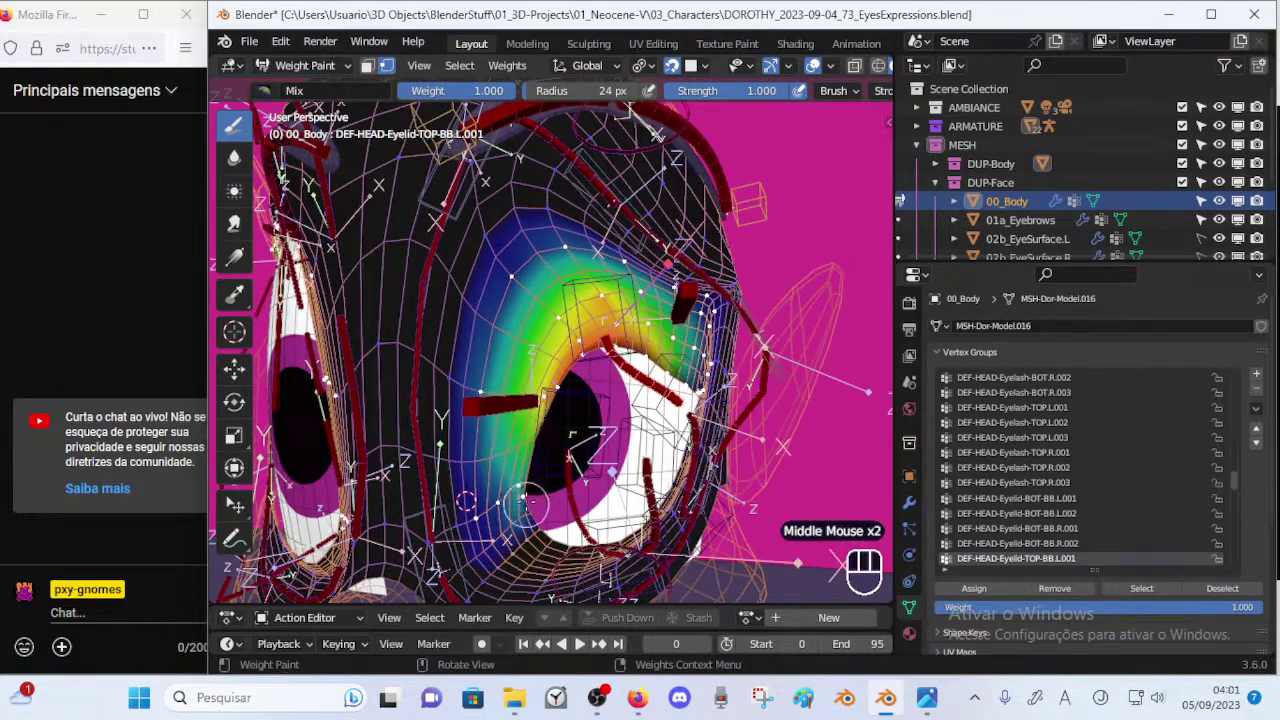
Reduce the weights around the eye's lower inner corner with a 56 px Subtract brush.
click(254, 94)
click(271, 86)
click(742, 150)
key(f)
click(547, 486)
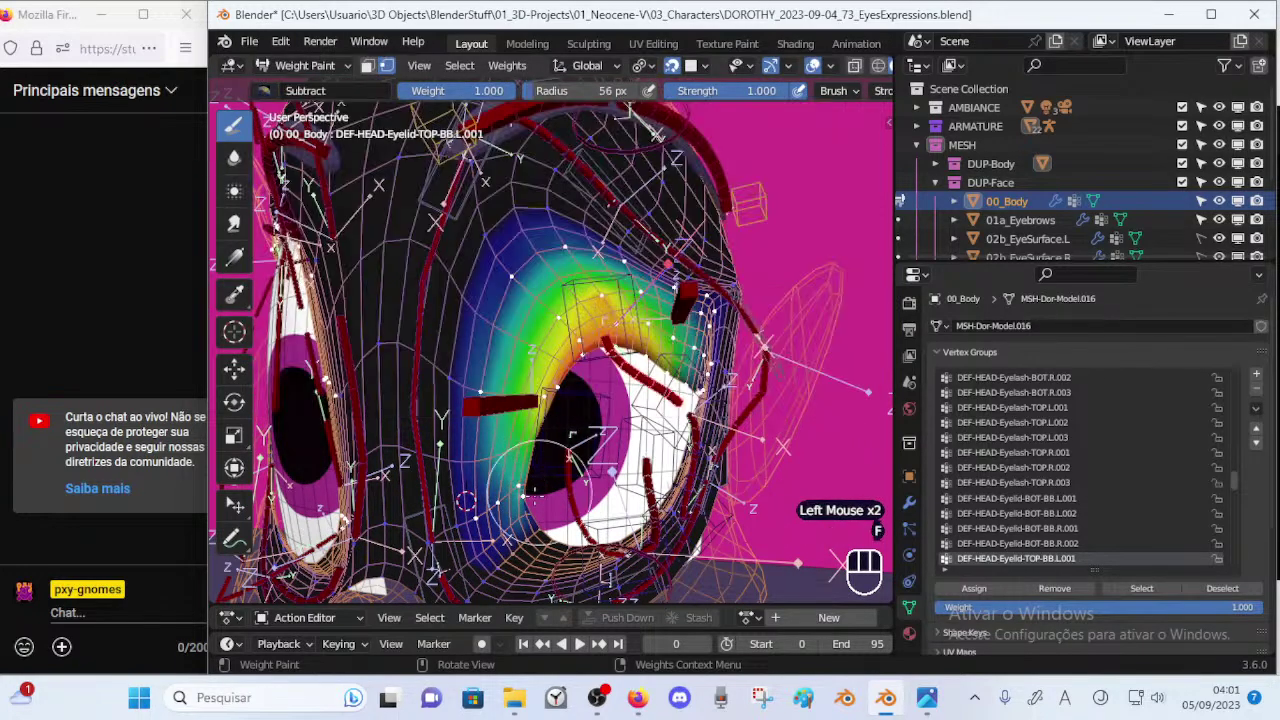
click(506, 517)
click(507, 516)
click(480, 520)
click(490, 518)
click(500, 512)
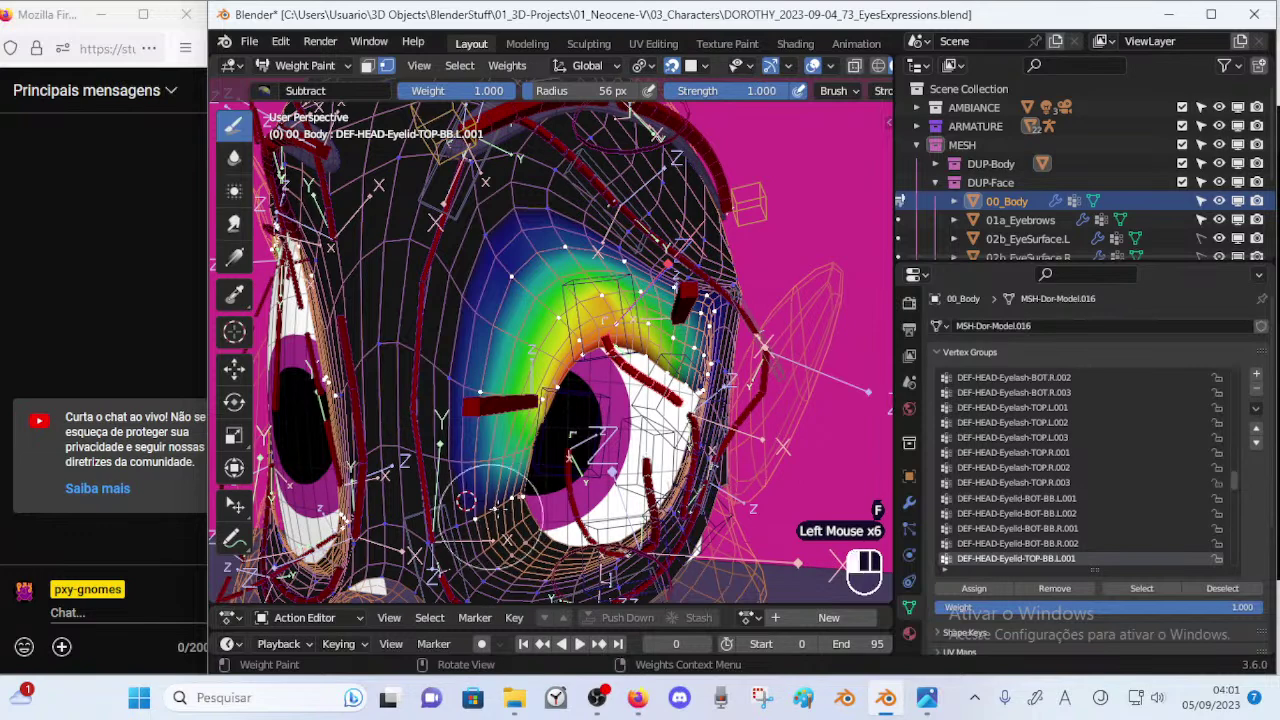
Smooth the weights along the inner edge of the upper lid with a 25 px Blur brush.
click(234, 157)
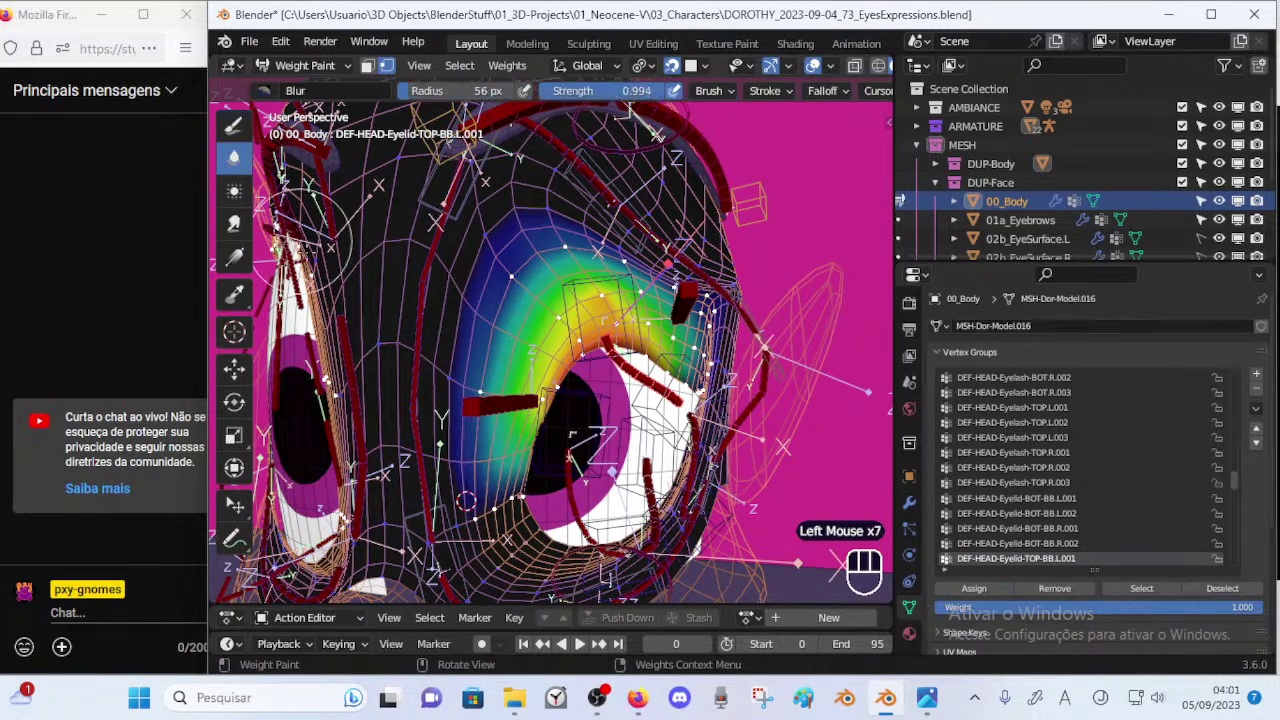
ctrl+middle_drag(517, 377, 522, 350)
mouse_move(522, 350)
middle_down()
mouse_move(592, 391)
mouse_move(530, 420)
middle_up()
key(f)
click(563, 391)
click(527, 422)
click(527, 422)
click(527, 422)
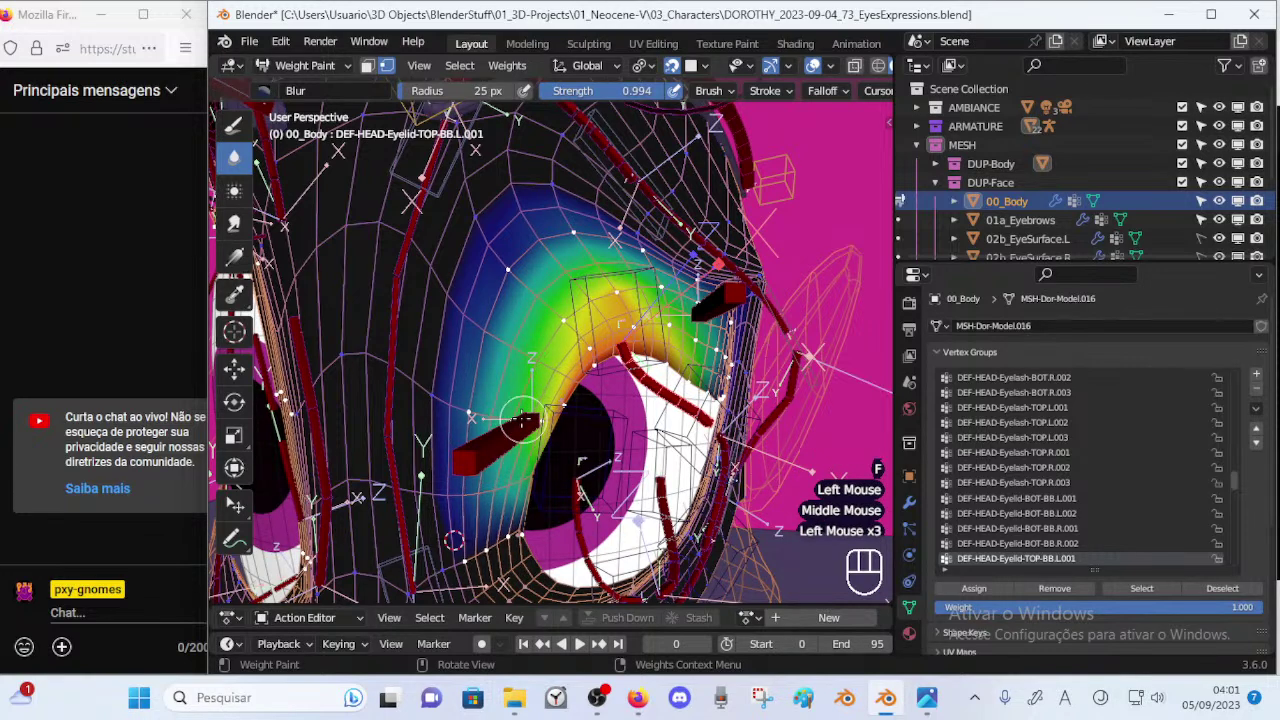
click(530, 421)
click(543, 424)
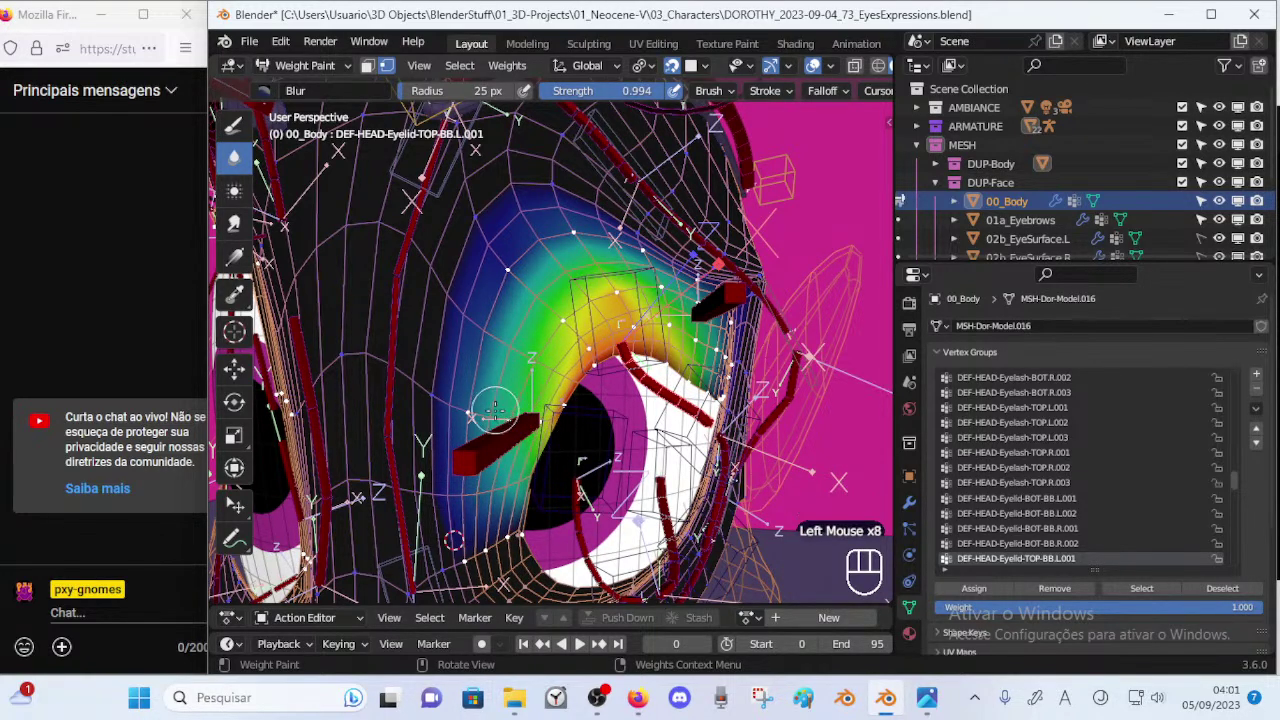
Enlarge the Blur brush to 39 px and soften the weights beside the lid's inner edge.
key(f)
click(512, 402)
click(515, 405)
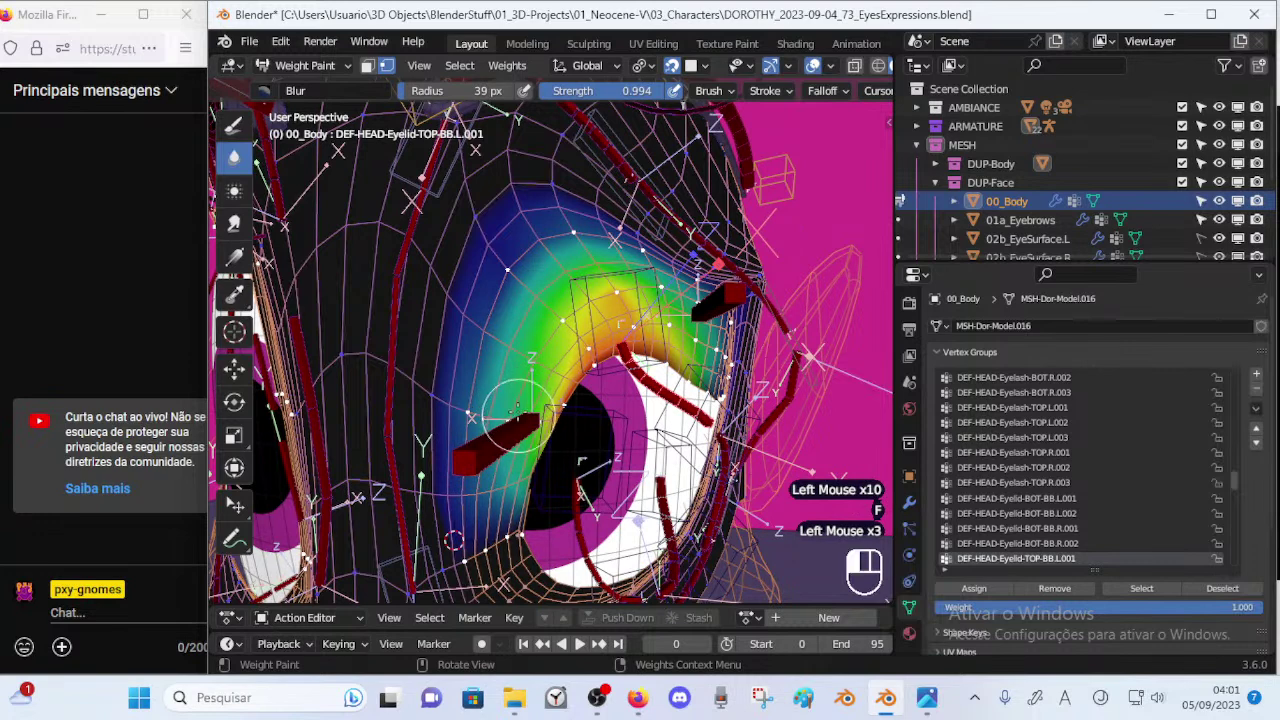
click(486, 406)
click(488, 424)
Blur the outer boundary of the weights on the lid's inner and upper inner side with a 55 px radius.
key(f)
click(530, 410)
click(459, 388)
click(492, 340)
click(515, 260)
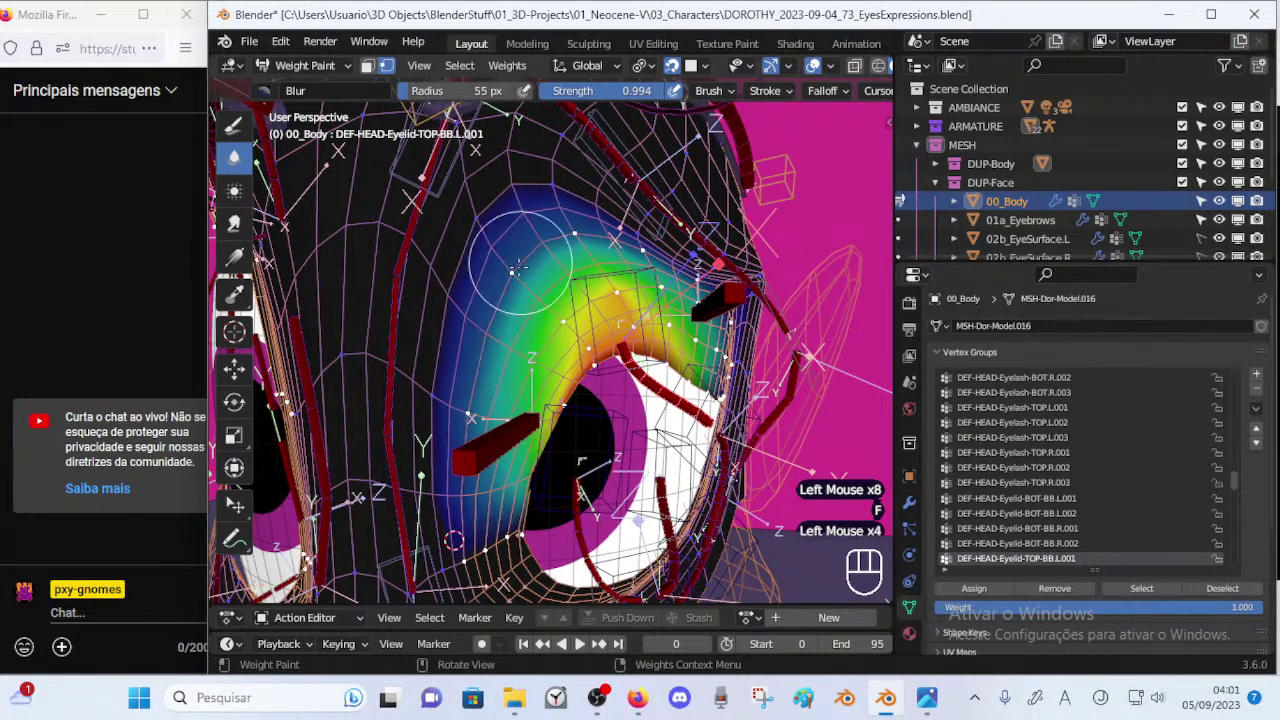
click(510, 285)
click(520, 262)
Blur the weight falloff across the top of the upper lid.
middle_drag(590, 243, 556, 250)
click(553, 251)
click(548, 250)
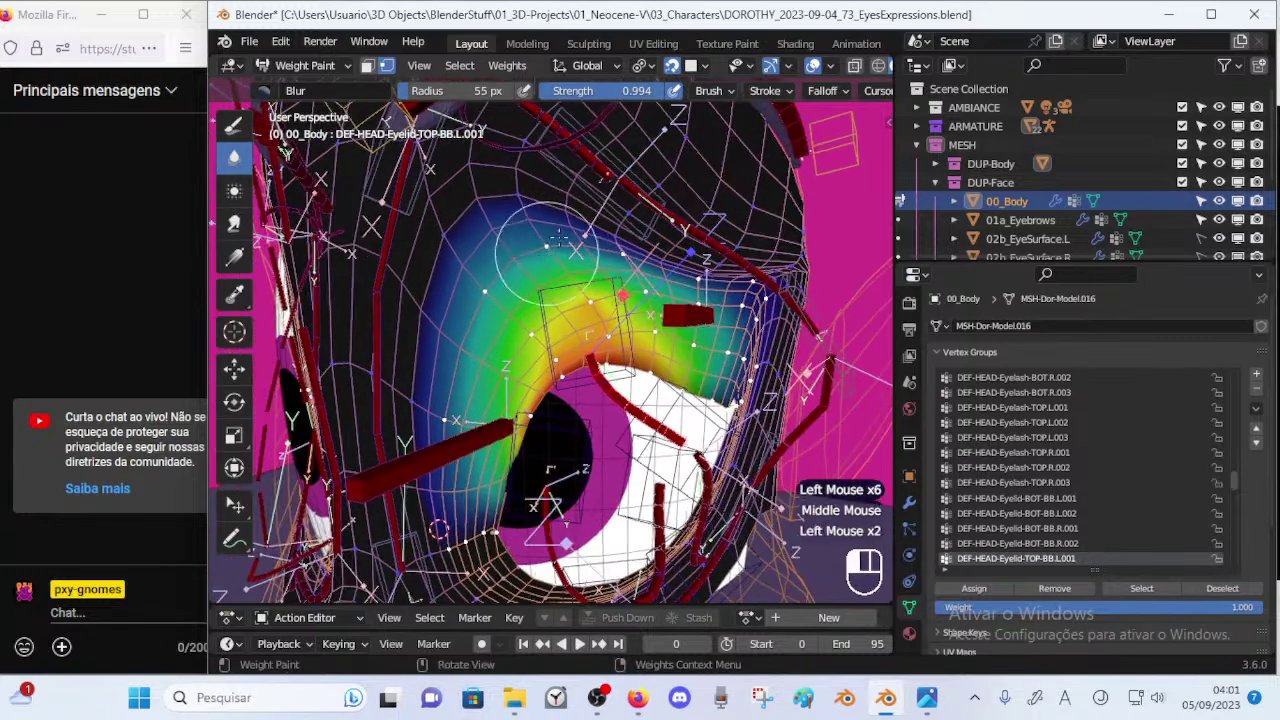
middle_drag(636, 257, 570, 257)
click(572, 262)
click(597, 265)
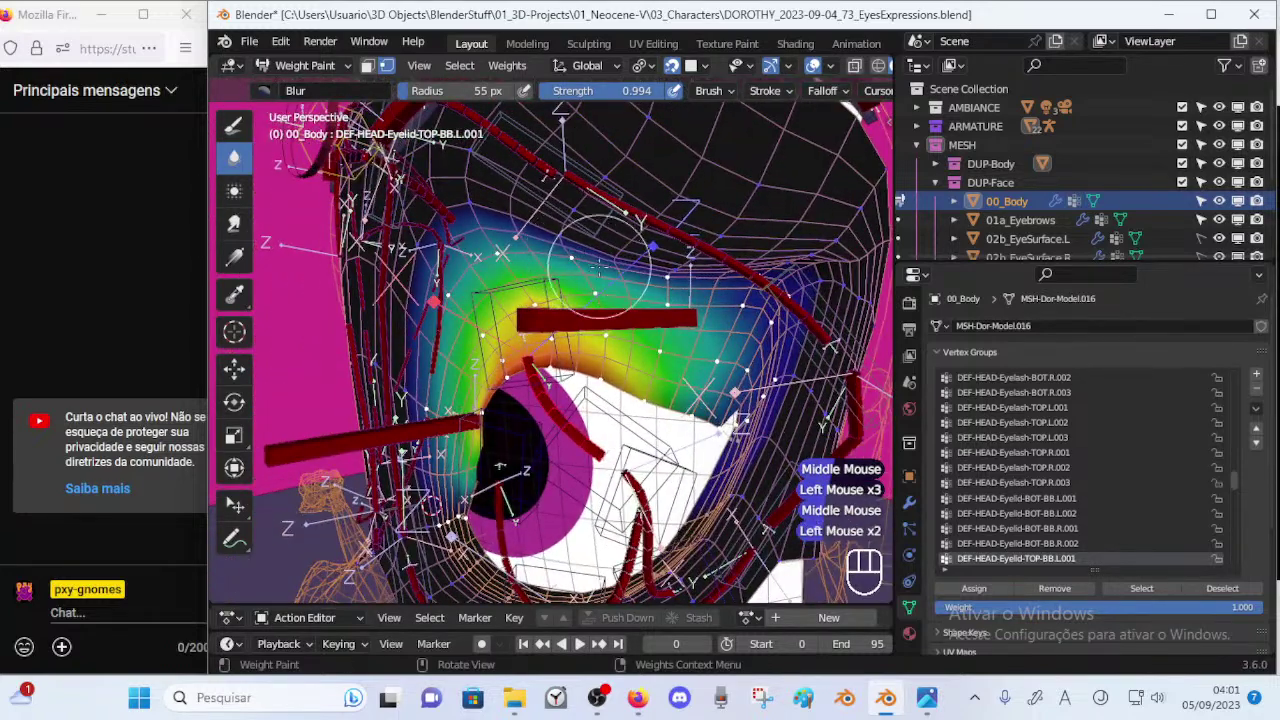
click(598, 275)
Blur the weights on the outer and upper inner parts of the lid and save the file.
click(668, 290)
click(667, 290)
click(668, 290)
click(660, 292)
click(655, 289)
mouse_move(655, 289)
middle_down()
mouse_move(553, 250)
mouse_move(600, 272)
mouse_move(521, 276)
mouse_move(541, 237)
middle_up()
click(553, 250)
key(ctrl+s)
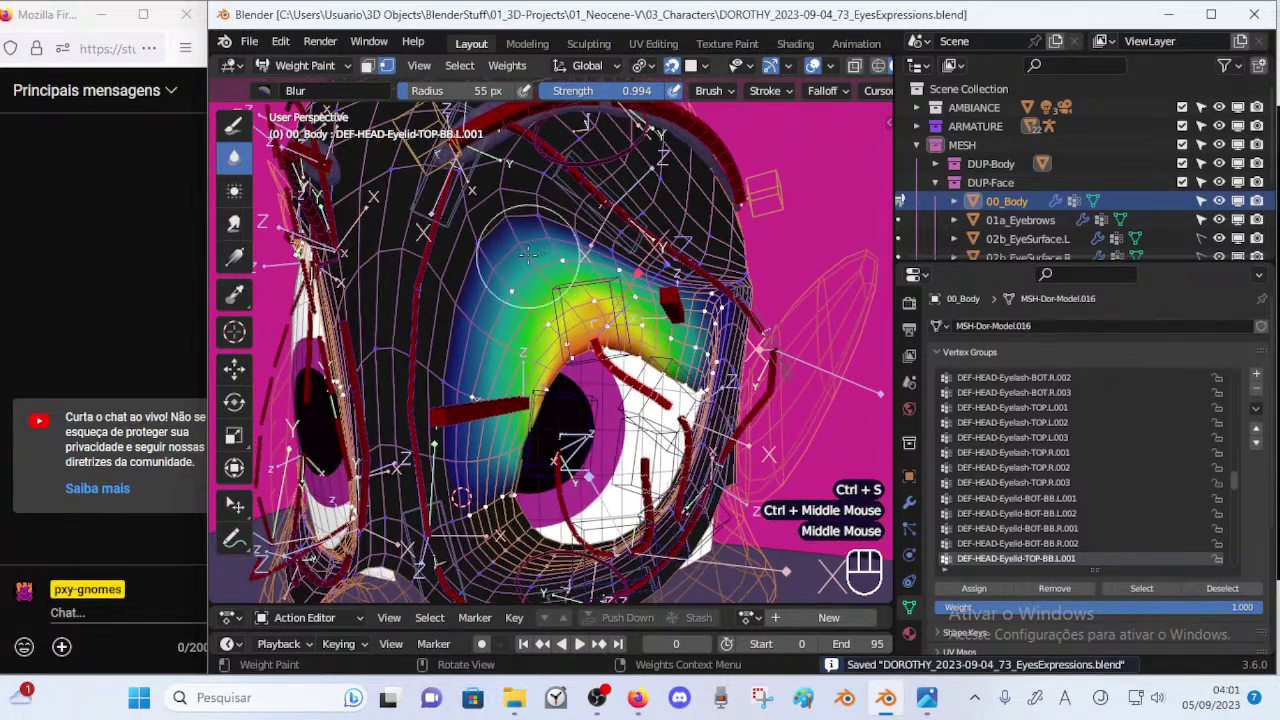
Blur the weights down the lid's inner side and check the falloff around the eye from several angles.
middle_drag(557, 263, 538, 263)
mouse_move(485, 299)
middle_down()
mouse_move(478, 312)
mouse_move(492, 308)
middle_up()
drag(464, 423, 466, 375)
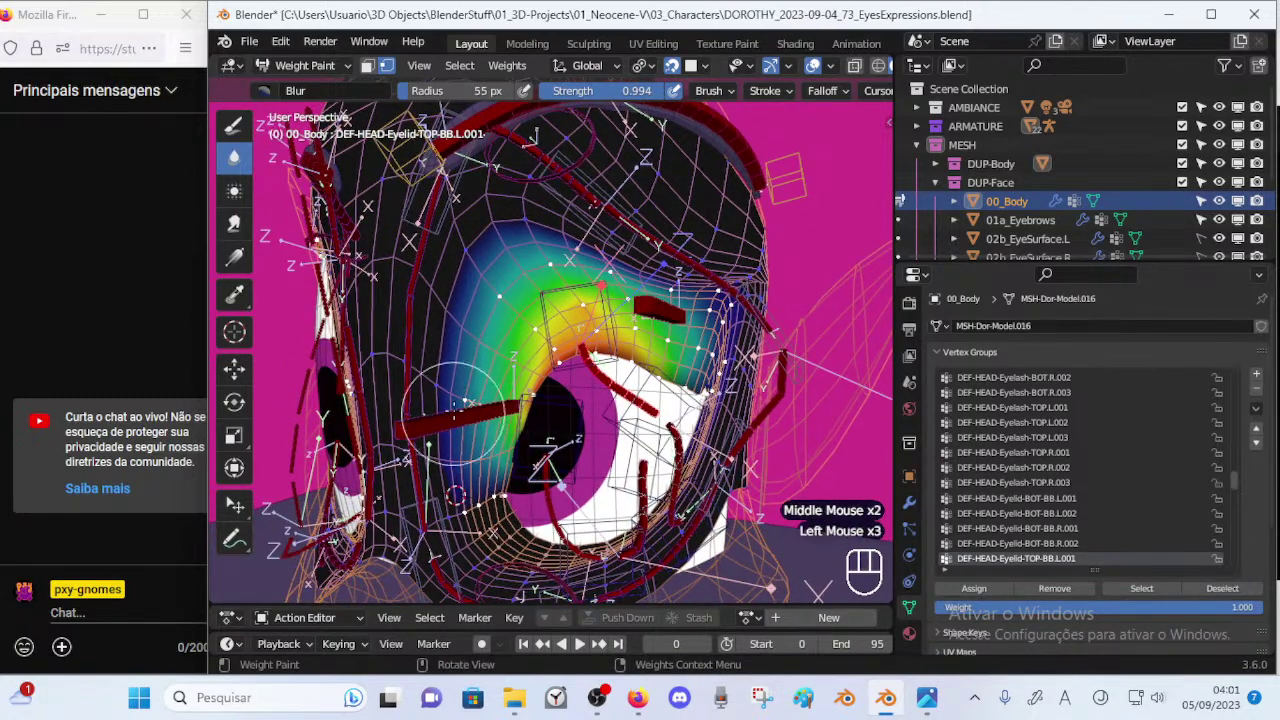
middle_drag(455, 418, 461, 402)
drag(461, 402, 465, 392)
mouse_move(540, 348)
middle_down()
mouse_move(538, 335)
mouse_move(545, 345)
middle_up()
mouse_move(545, 345)
middle_down()
mouse_move(550, 358)
mouse_move(572, 352)
middle_up()
ctrl+middle_drag(572, 352, 570, 318)
middle_drag(565, 335, 570, 350)
middle_drag(570, 350, 555, 356)
middle_drag(555, 356, 540, 358)
middle_drag(540, 358, 572, 332)
Turn off vertex masking, then move and rotate CTL_Eyelid-TOP-BB-Handler.L.001 to test the lid deformation.
key(p)
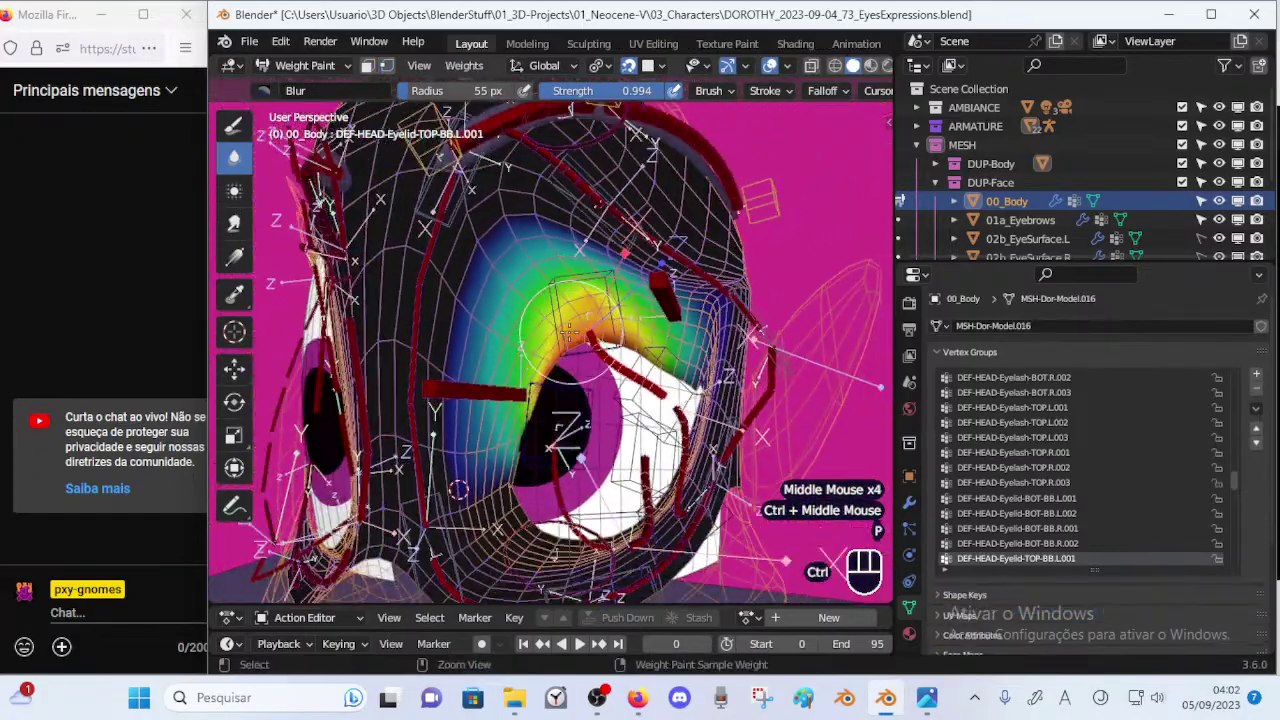
ctrl+click(572, 332)
key(g)
click(530, 296)
key(r)
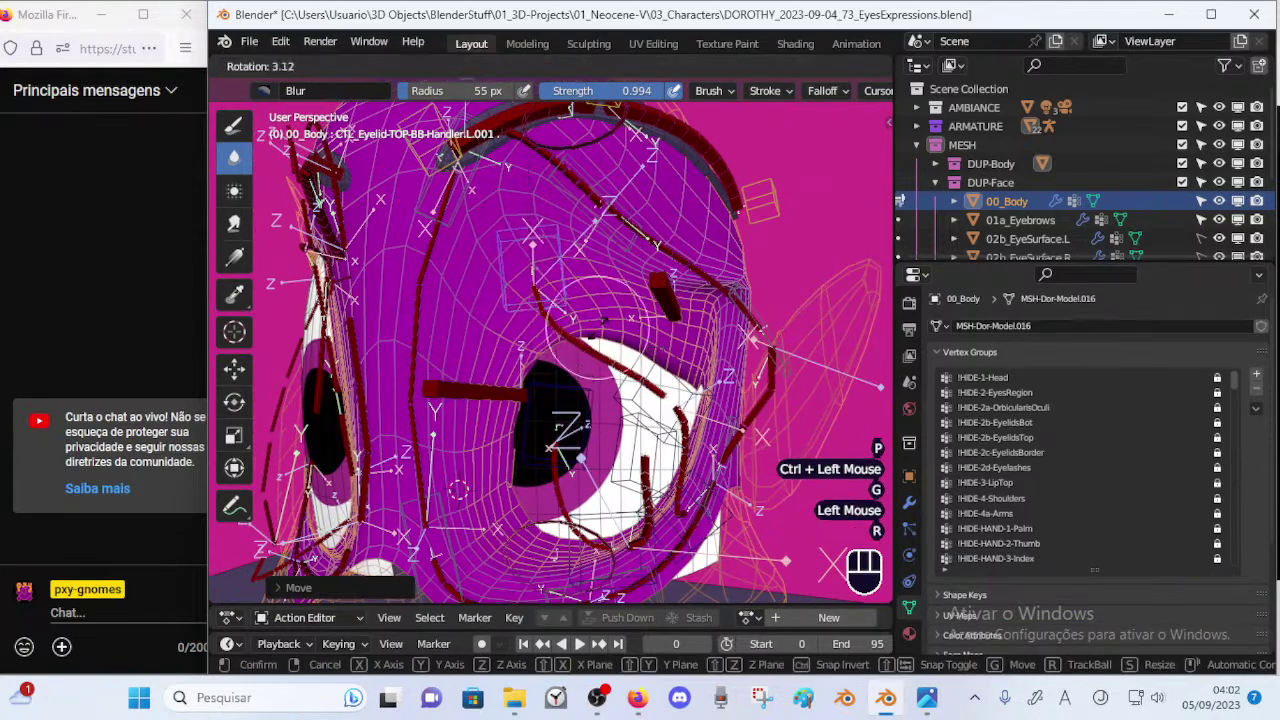
click(554, 390)
key(g)
click(566, 364)
Move CTL_Eyelid-TOP-BB-Handler.L.002 downward to lower the middle of the upper lid.
ctrl+middle_drag(566, 364, 604, 344)
ctrl+click(604, 344)
key(g)
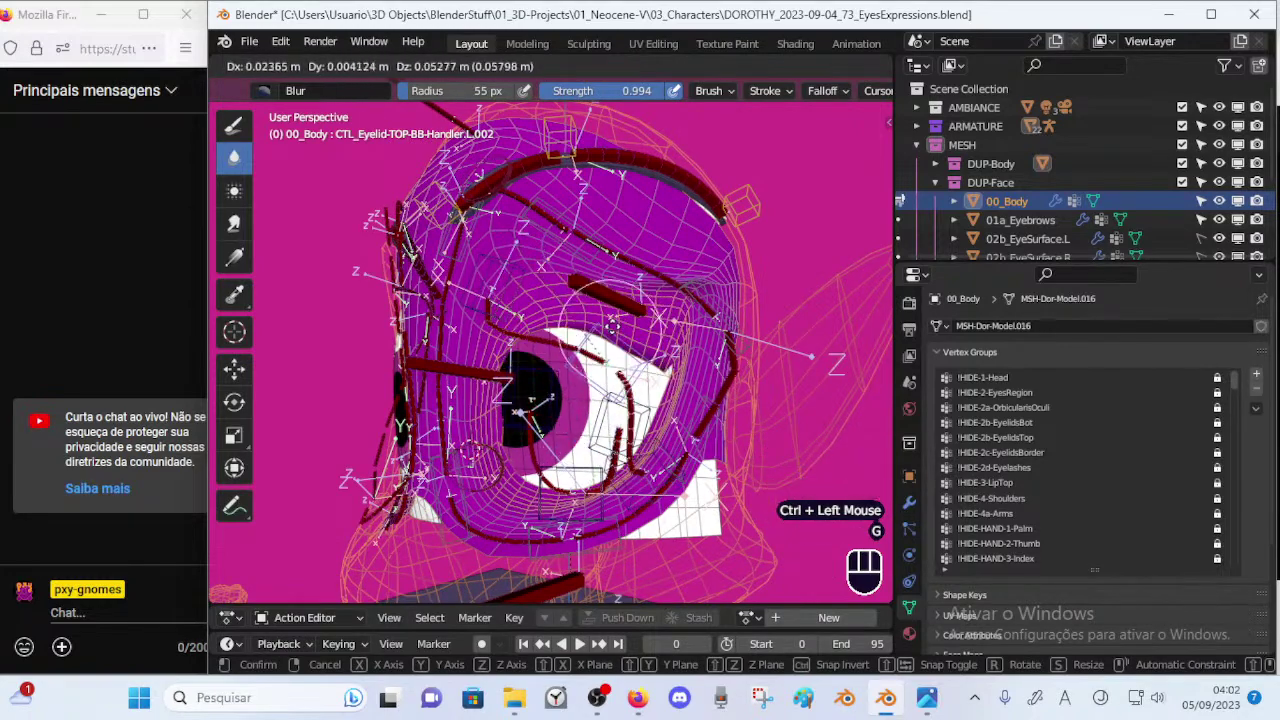
click(577, 476)
middle_drag(577, 475, 606, 438)
key(g)
click(605, 428)
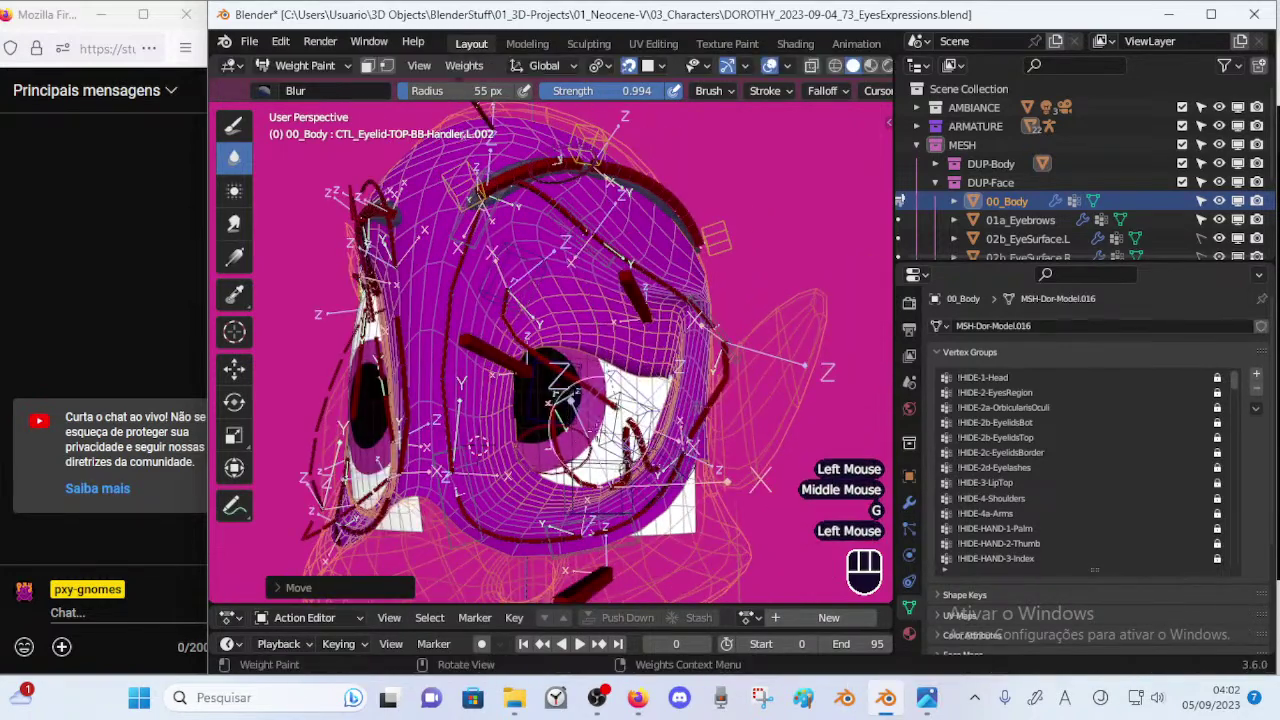
Rotate CTL_Eyelid-TOP-BB-Handler.L.001 and reposition it above the pupil.
ctrl+click(558, 395)
key(r)
click(548, 232)
key(g)
click(556, 255)
key(g)
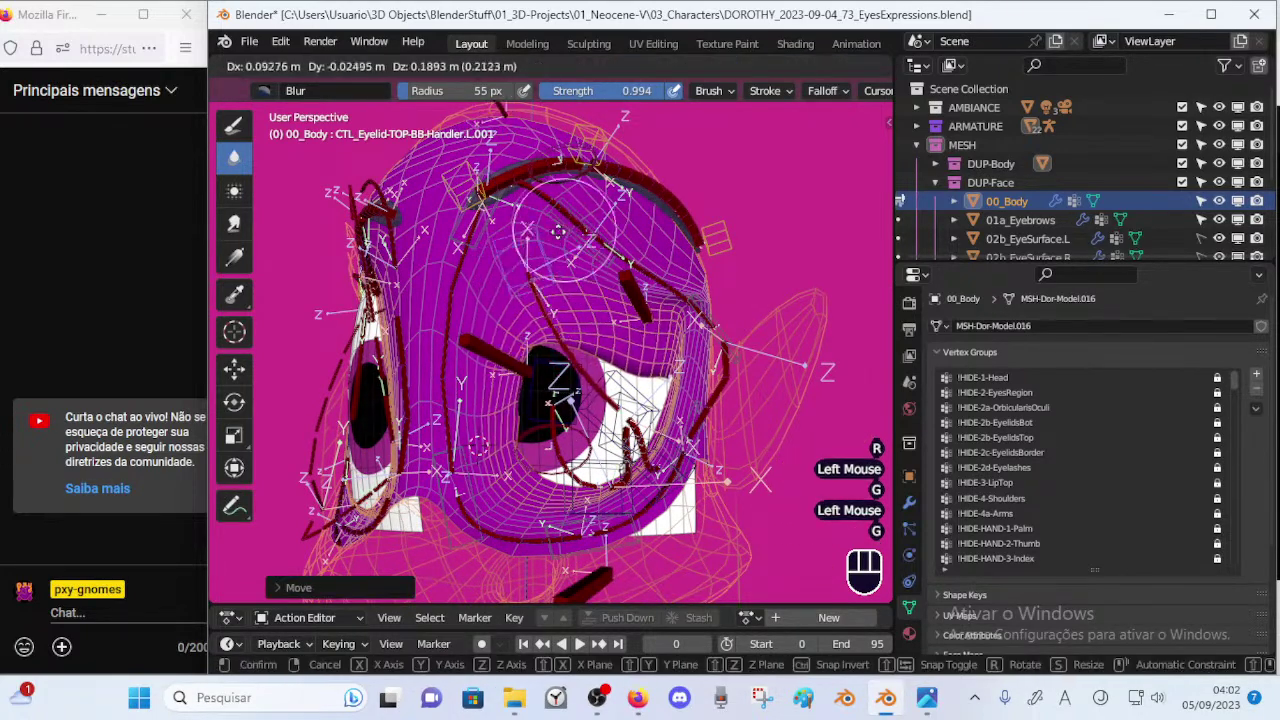
click(549, 209)
Refine the position of CTL_Eyelid-TOP-BB-Handler.L.001 from several viewing angles to shape the lid's inner part.
middle_drag(550, 210, 548, 284)
key(g)
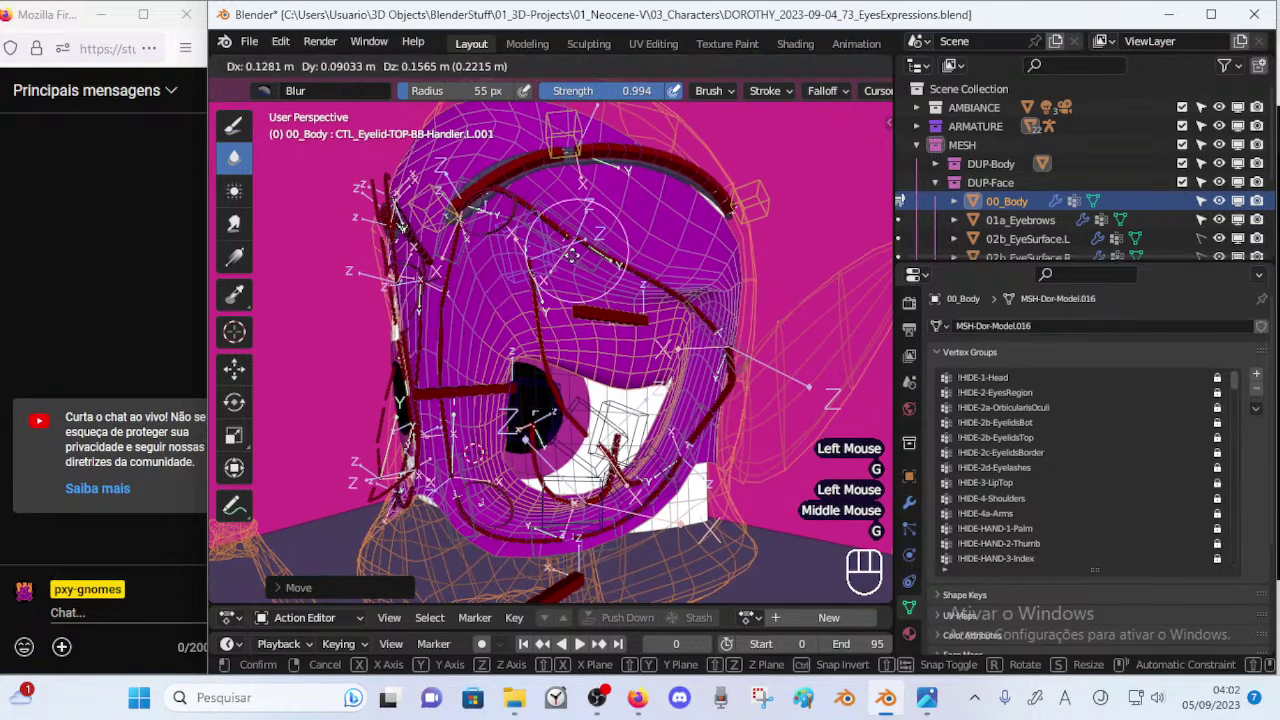
click(571, 217)
middle_drag(571, 215, 539, 212)
key(g)
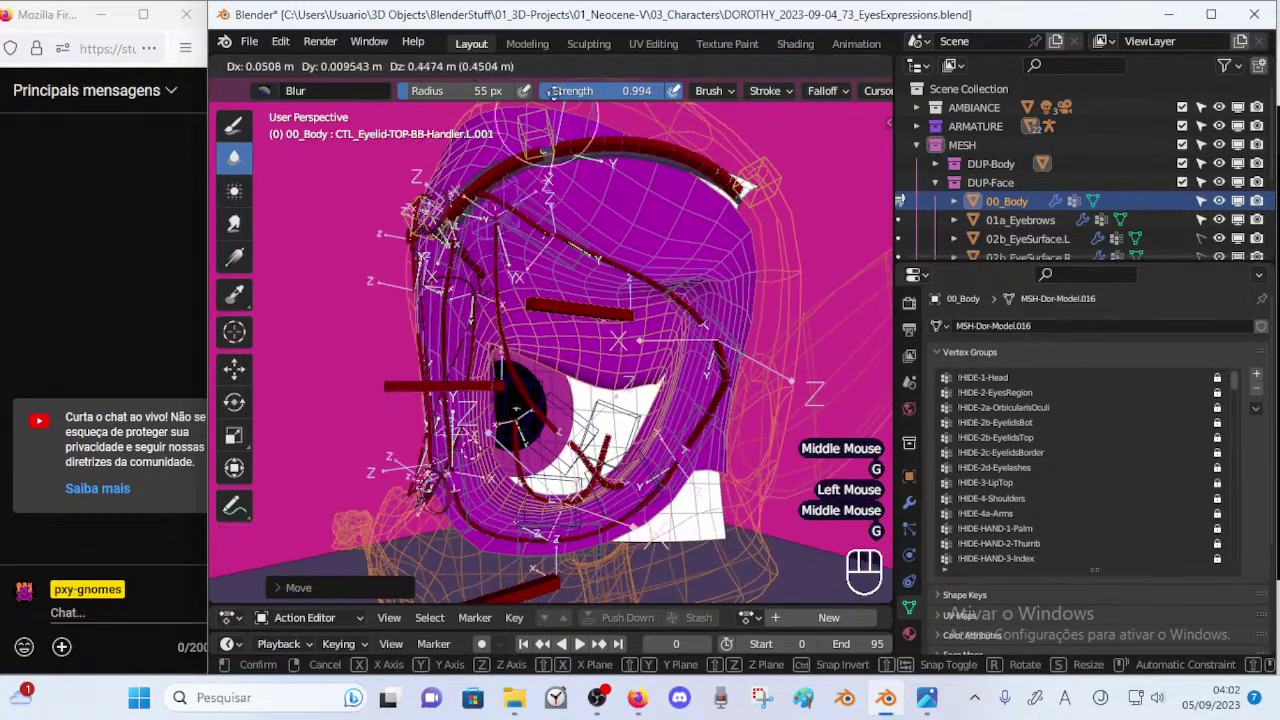
click(528, 160)
middle_drag(525, 285, 508, 230)
key(g)
click(487, 150)
middle_drag(487, 160, 600, 270)
key(g)
click(615, 315)
middle_drag(615, 318, 567, 328)
Move and rotate CTL_Eyelid-TOP-BB-Handler.L.002 to raise the middle of the upper lid.
ctrl+click(590, 395)
key(g)
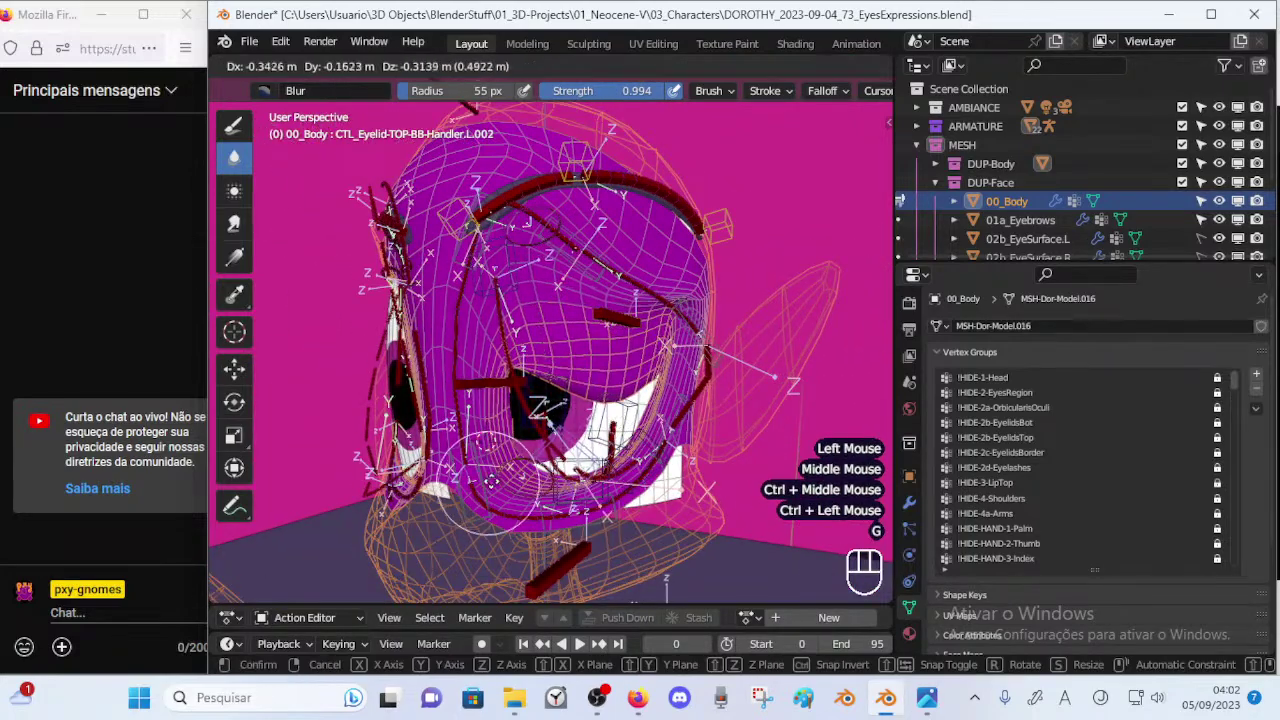
click(615, 420)
key(r)
click(641, 370)
key(r)
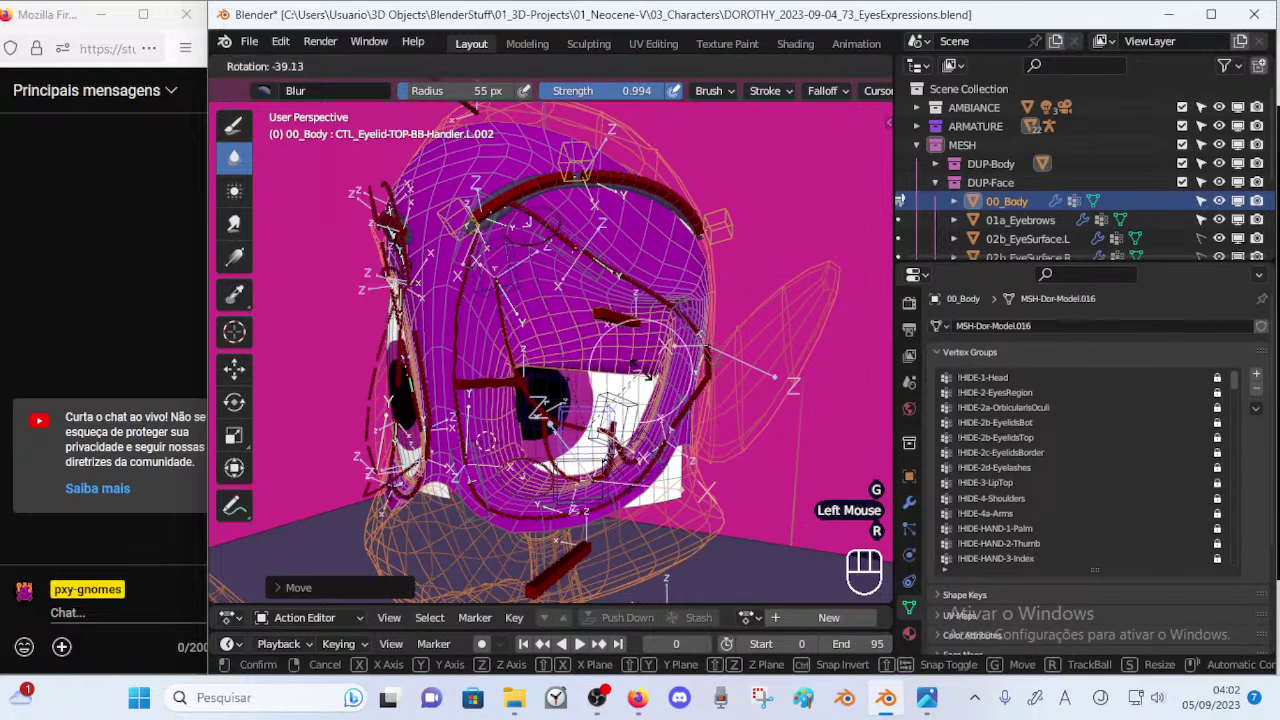
click(641, 388)
key(g)
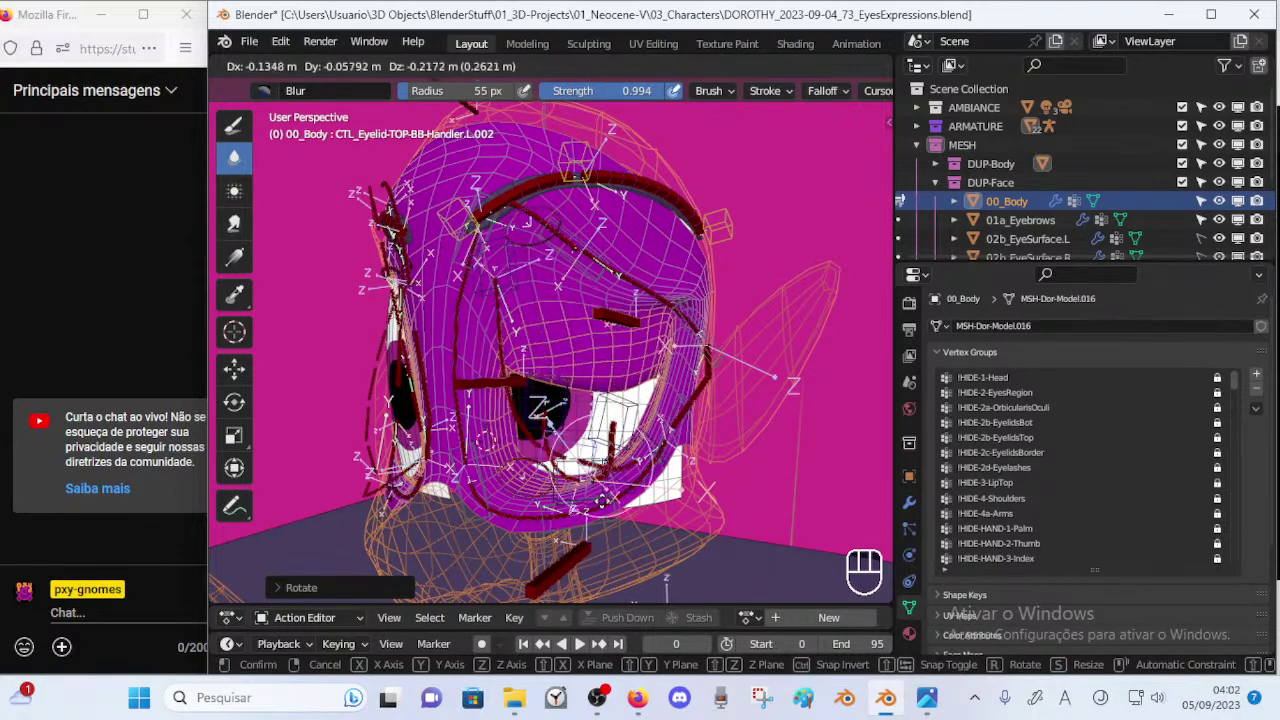
click(634, 320)
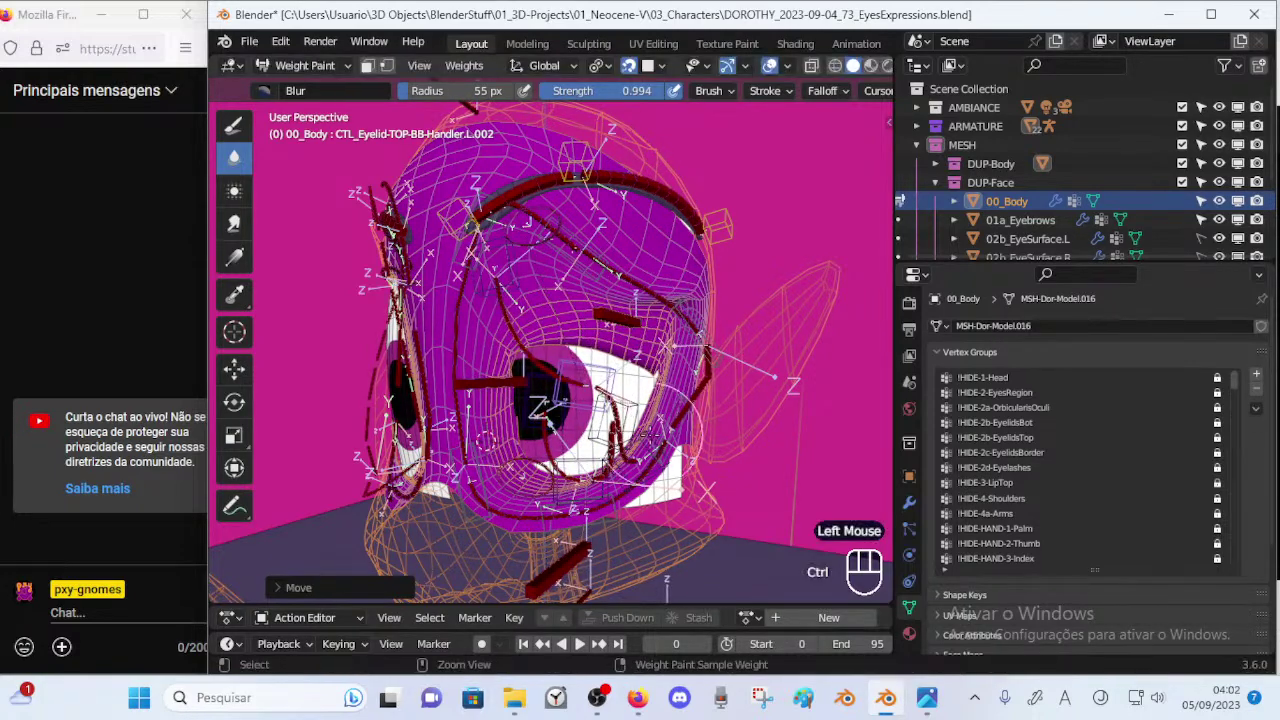
Rotate CTL_Eyelid-TOP-BB-Handler.L.003 and move it up to lift the lid's outer corner.
ctrl+click(645, 443)
key(r)
click(680, 484)
key(g)
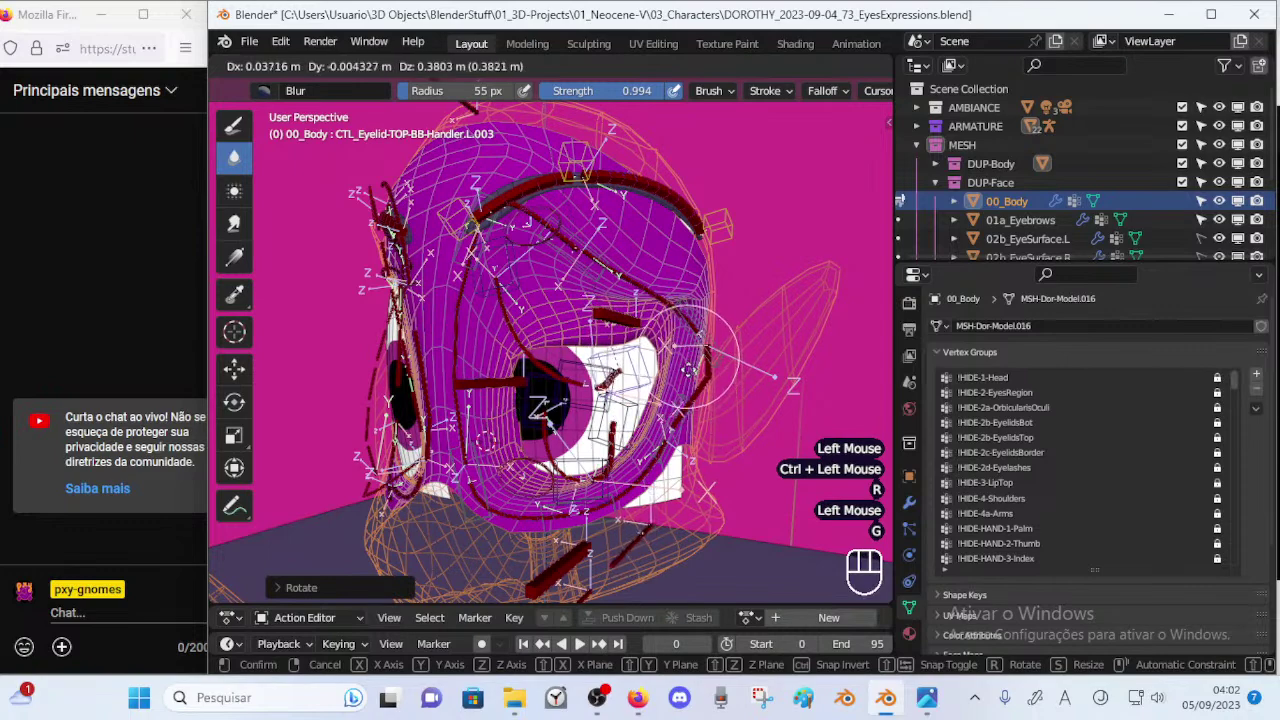
click(671, 388)
Reposition CTL_Eyelid-TOP-BB-Handler.L.002 to even out the lid's middle section.
ctrl+click(638, 398)
ctrl+click(582, 393)
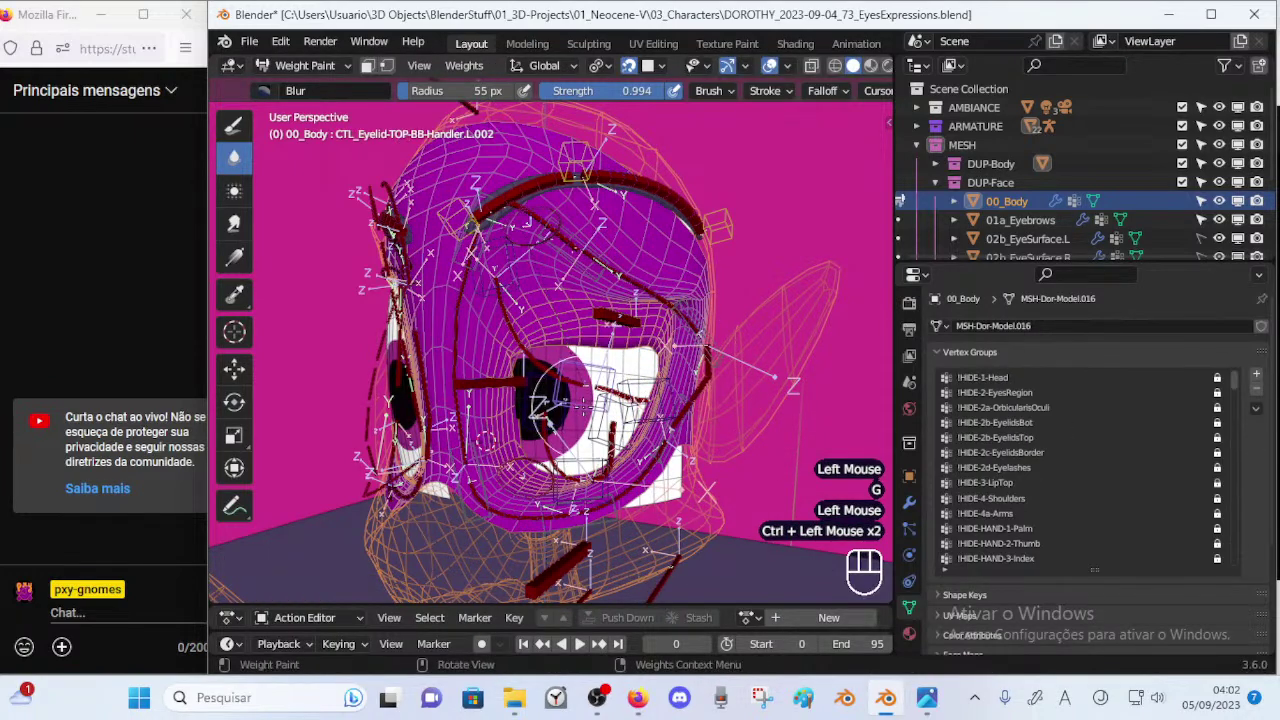
key(g)
click(541, 394)
Rotate and move CTL_Eyelid-TOP-BB-Handler.L.001 to adjust the lid's inner curve over the pupil.
ctrl+click(535, 243)
key(r)
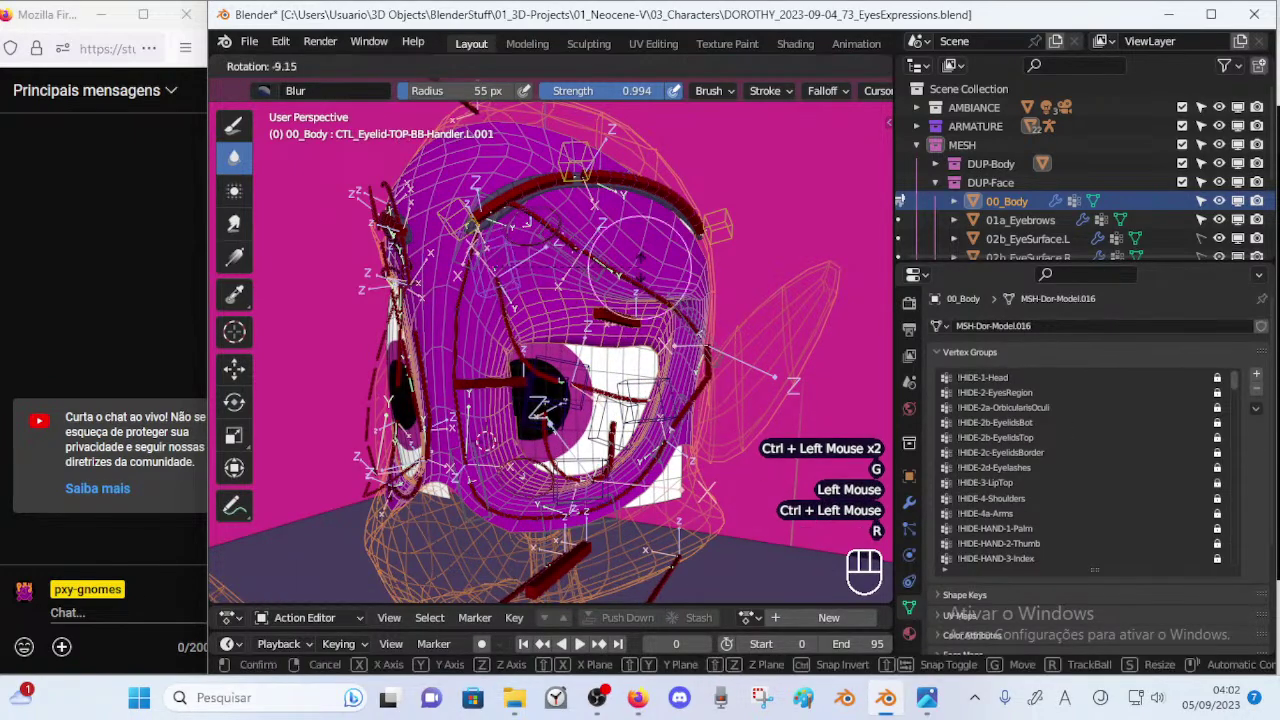
click(636, 214)
key(g)
click(525, 524)
key(r)
click(592, 264)
key(g)
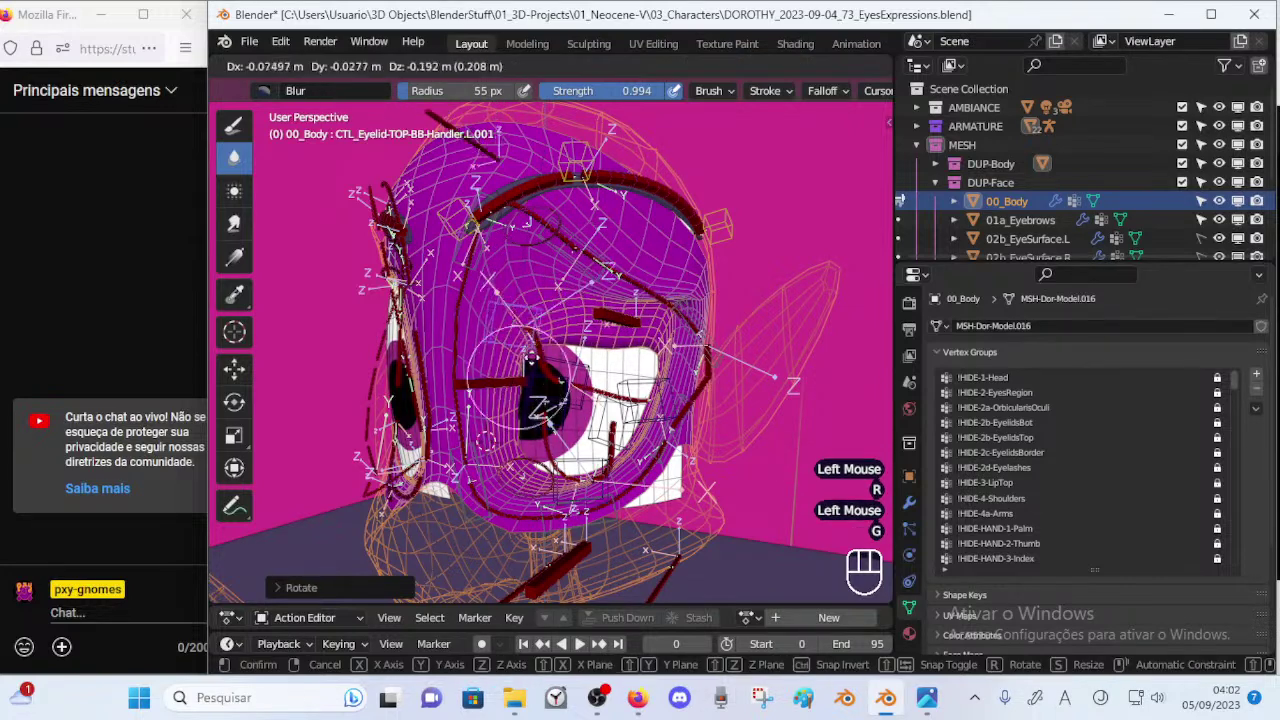
click(525, 362)
Nudge CTL_Eyelid-TOP-BB-Handler.L.002, then rotate and move CTL_Eyelid-TOP-BB-Handler.L.001 to open the lid's inner side.
ctrl+click(556, 397)
key(g)
click(585, 375)
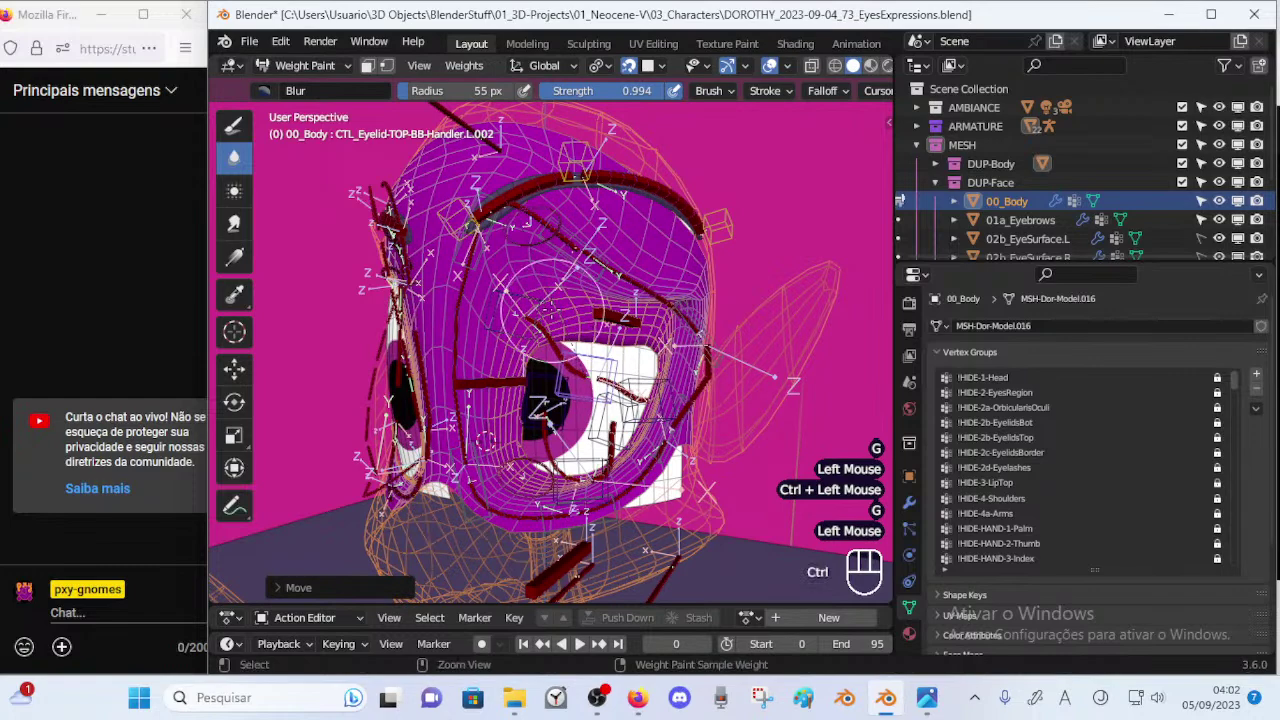
ctrl+click(558, 312)
key(r)
click(573, 262)
key(g)
click(604, 246)
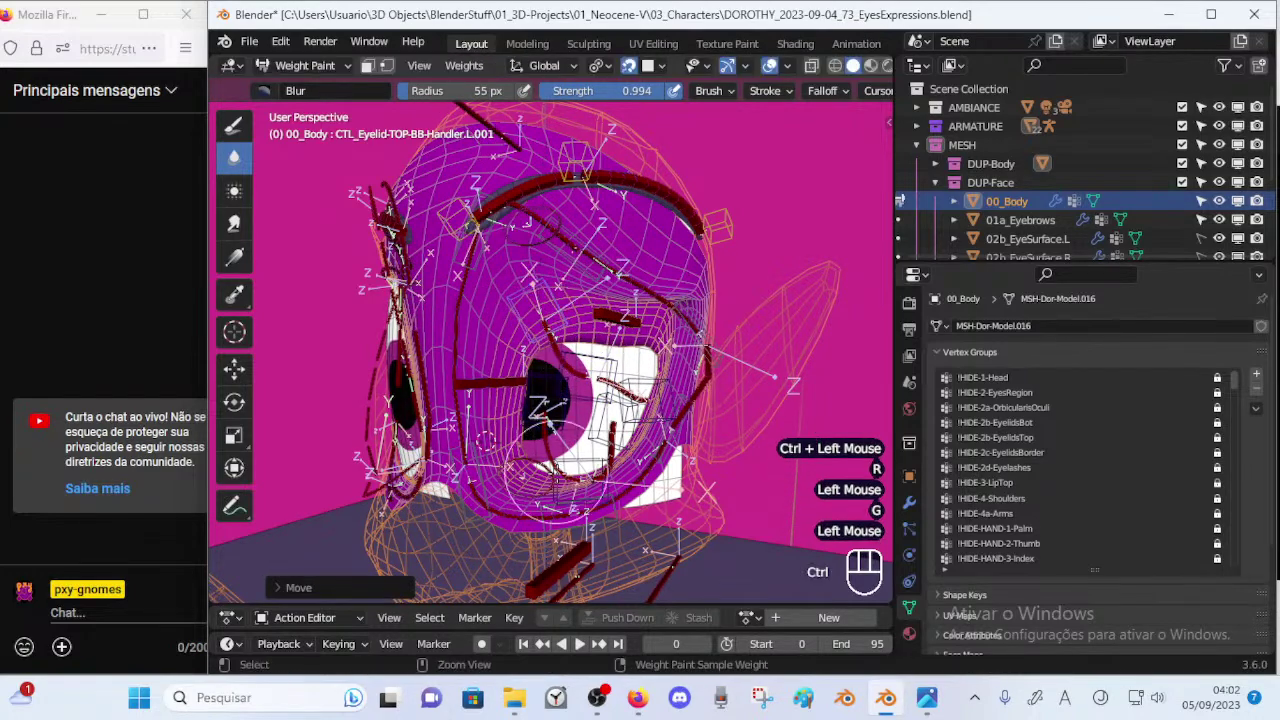
Select CTL_Eyelid-BOT-BB-Handler.L.001 and move and rotate it to reshape the lower lid's inner curve.
ctrl+click(562, 467)
ctrl+click(567, 458)
ctrl+click(546, 445)
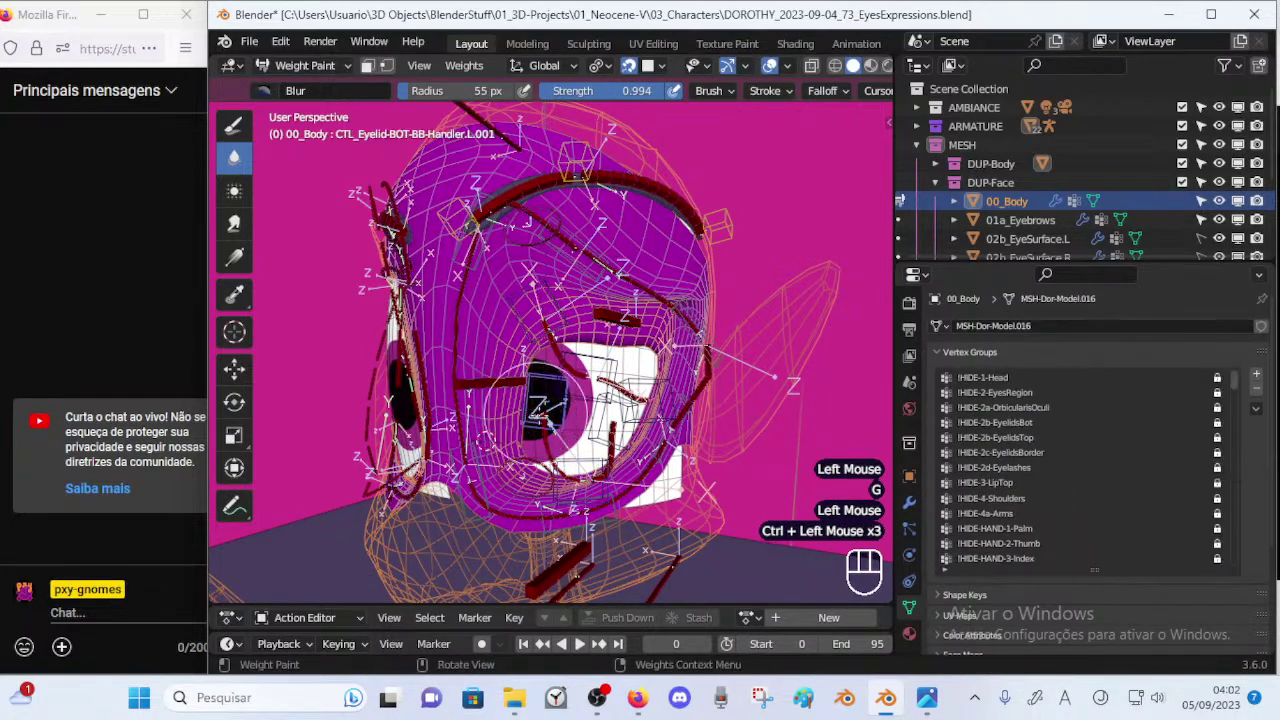
key(g)
click(460, 276)
key(r)
key(g)
click(545, 356)
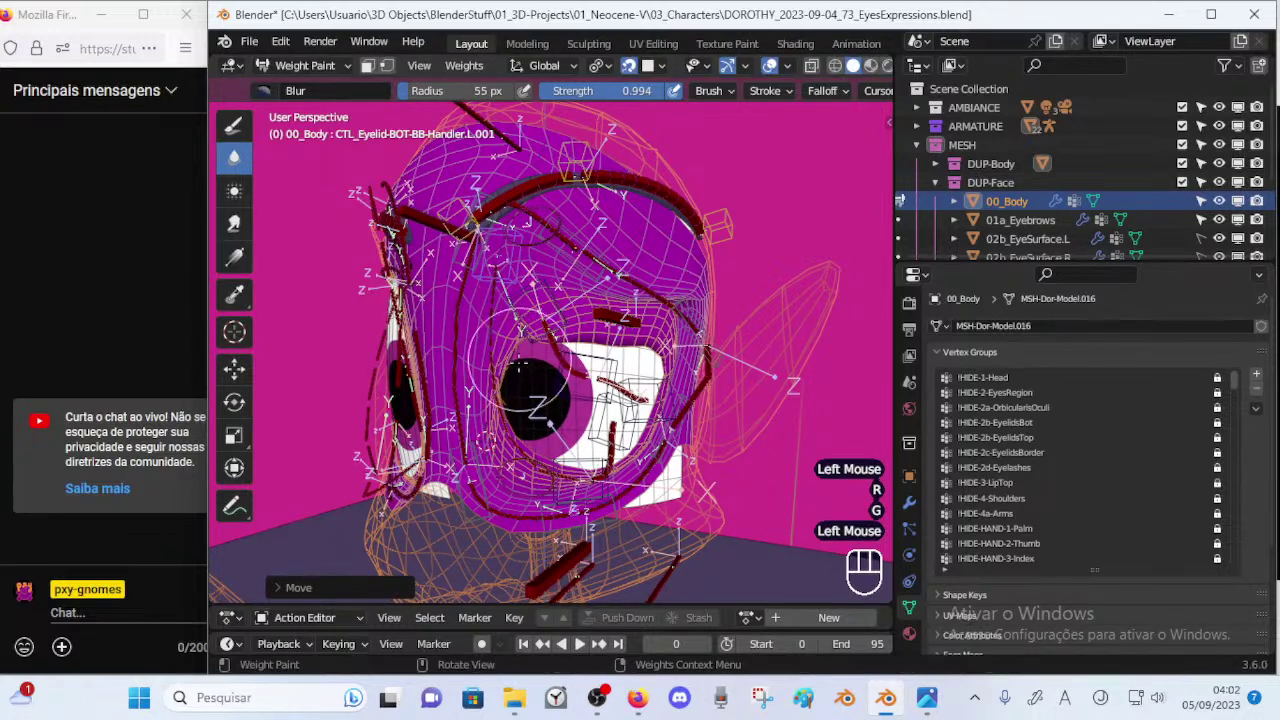
Refine the position and rotation of CTL_Eyelid-BOT-BB-Handler.L.001 to set the lower lid's edge beside the pupil.
key(g)
click(535, 440)
key(r)
click(546, 374)
key(g)
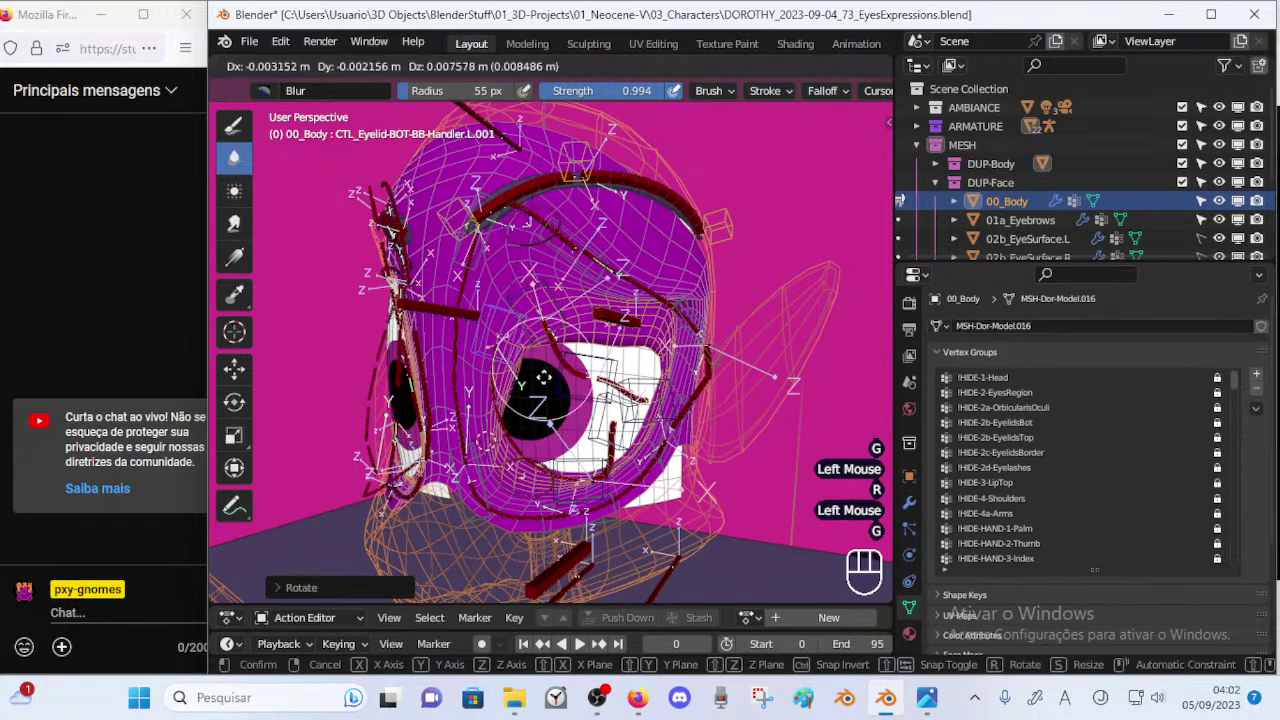
click(545, 367)
Move and rotate CTL_Eyelid-TOP-BB-Handler.L.001 to adjust the upper lid's inner curve.
ctrl+click(562, 316)
key(g)
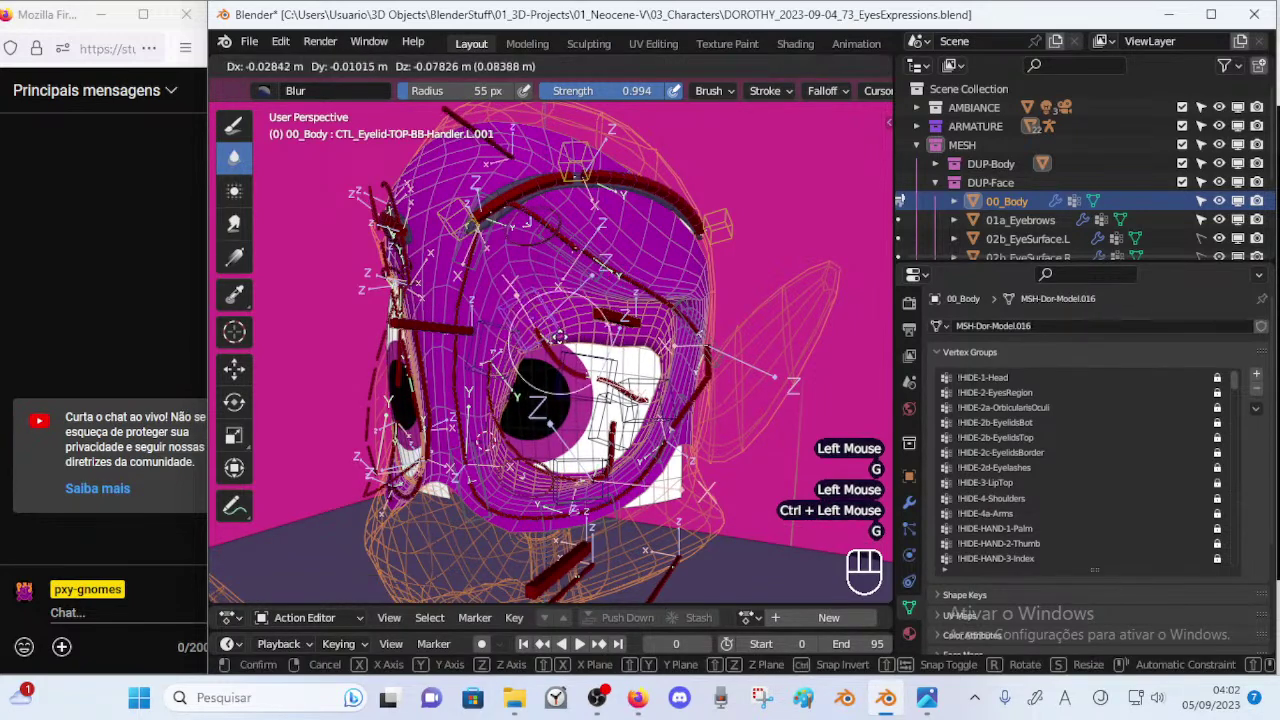
click(560, 300)
key(r)
click(565, 296)
Rotate CTL_Eyelid-TOP-BB-Handler.L.002 and move it up to raise the upper lid's middle section.
ctrl+click(598, 366)
key(r)
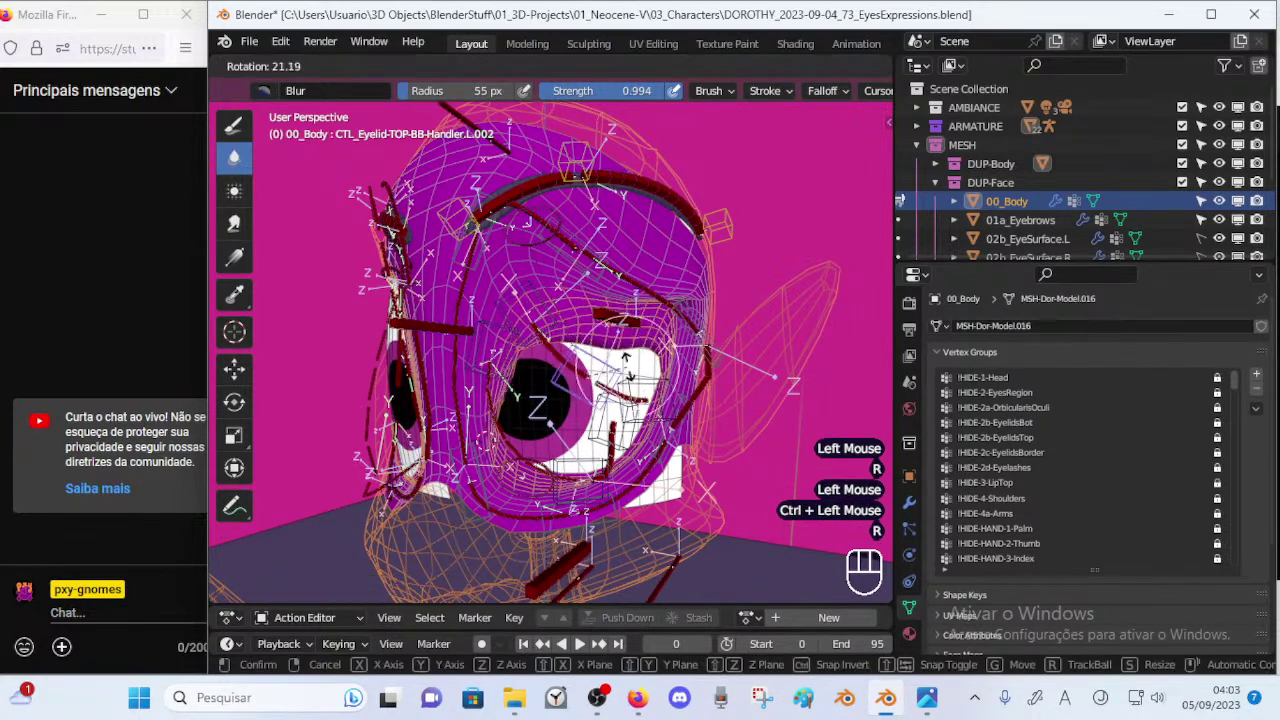
click(648, 366)
key(g)
click(660, 326)
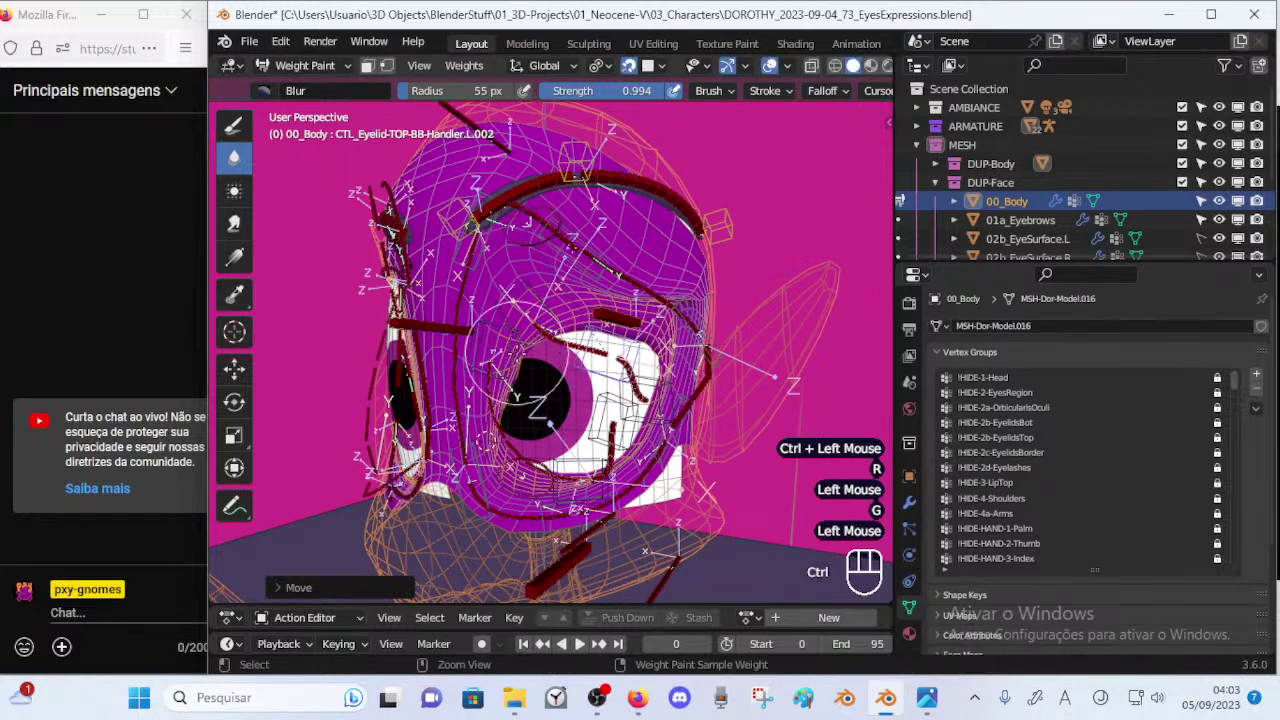
Rotate CTL_Eyelid-BOT-BB-Handler.L.001 again and reposition it near the lower part of the pupil.
ctrl+click(524, 332)
key(r)
click(553, 342)
key(g)
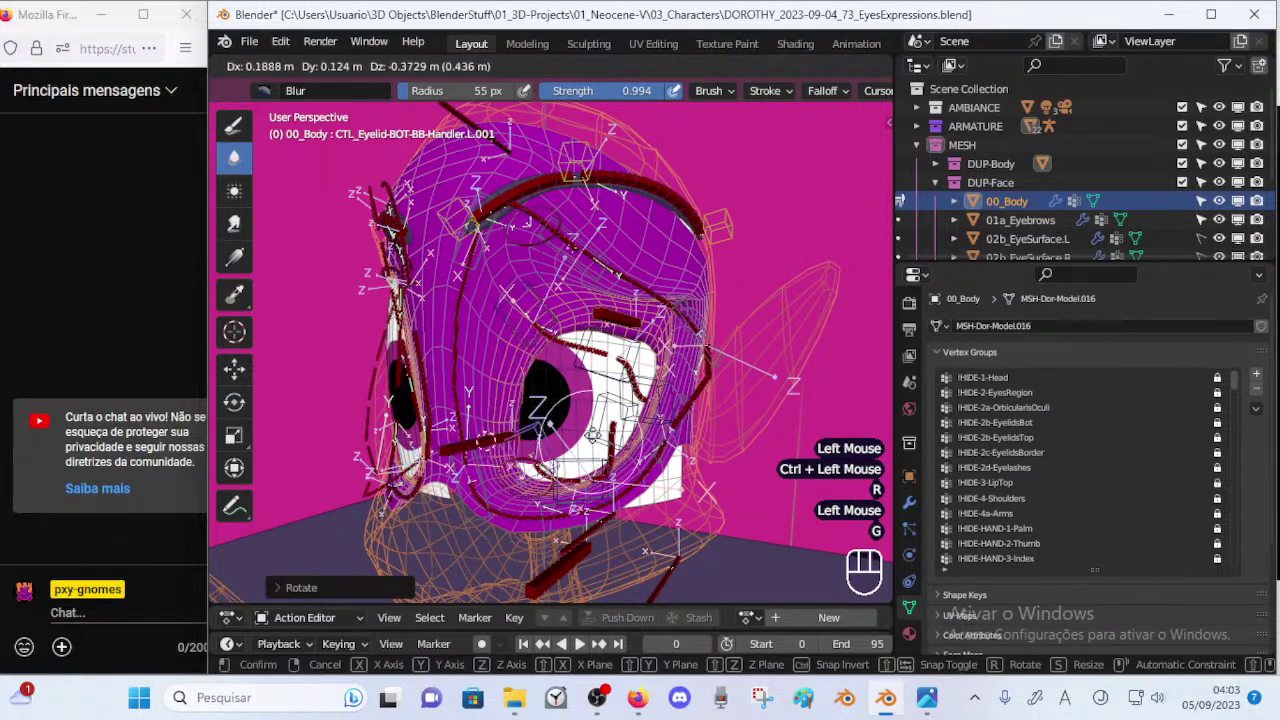
click(558, 395)
key(g)
click(558, 402)
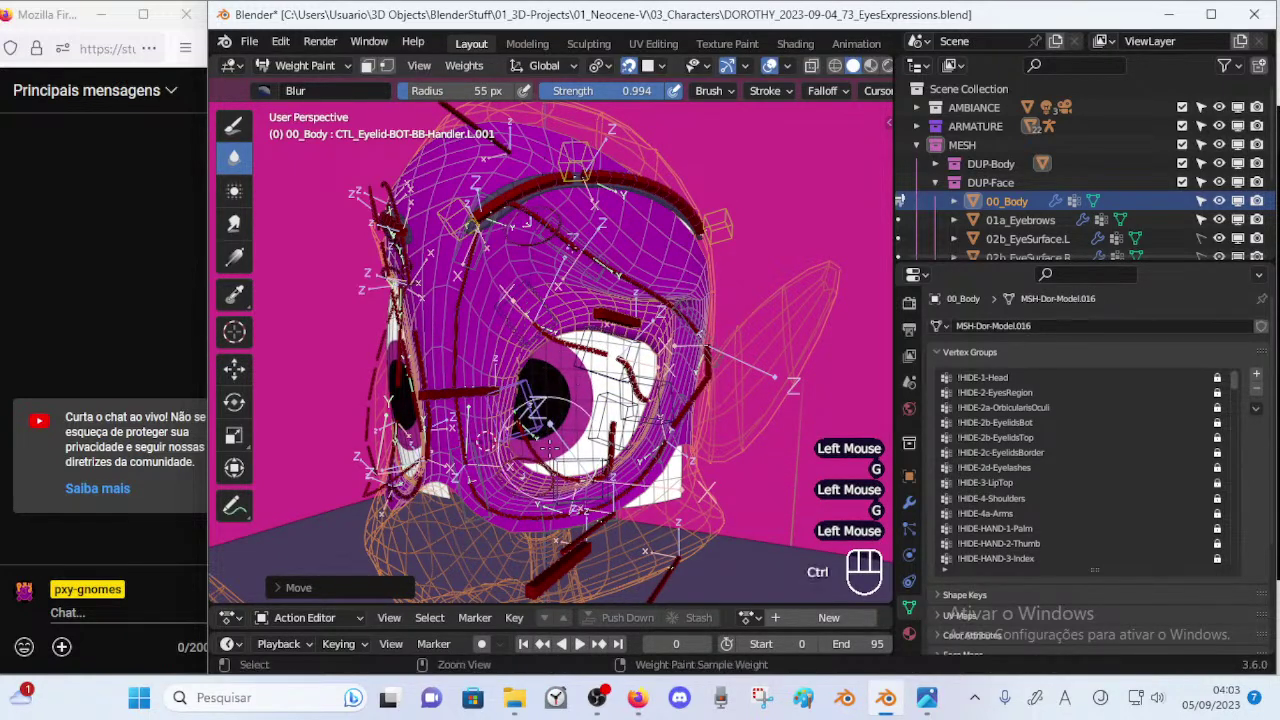
With vertex masking on, subtract DEF-HEAD-Eyelid-BOT-BB.L.001 weights from the upper lid's inner side using the 55 px Subtract brush.
ctrl+click(547, 445)
ctrl+middle_drag(544, 396, 539, 380)
key(p)
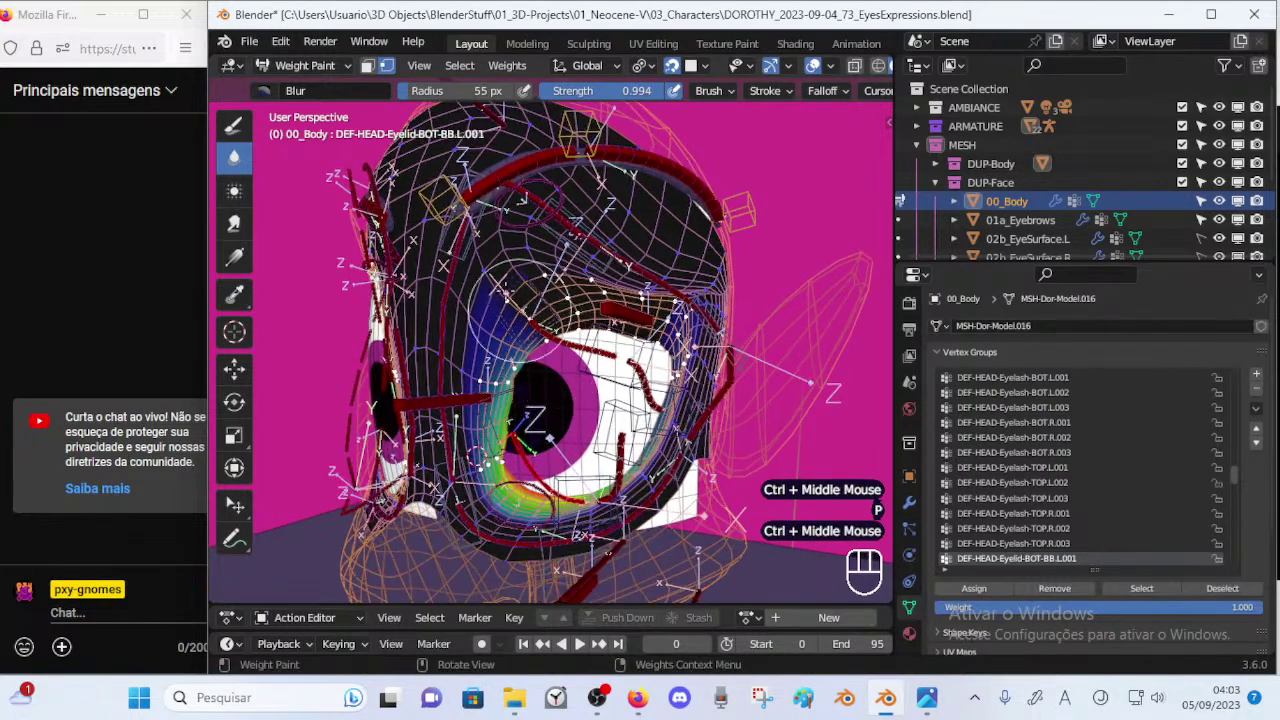
click(231, 125)
drag(528, 335, 513, 362)
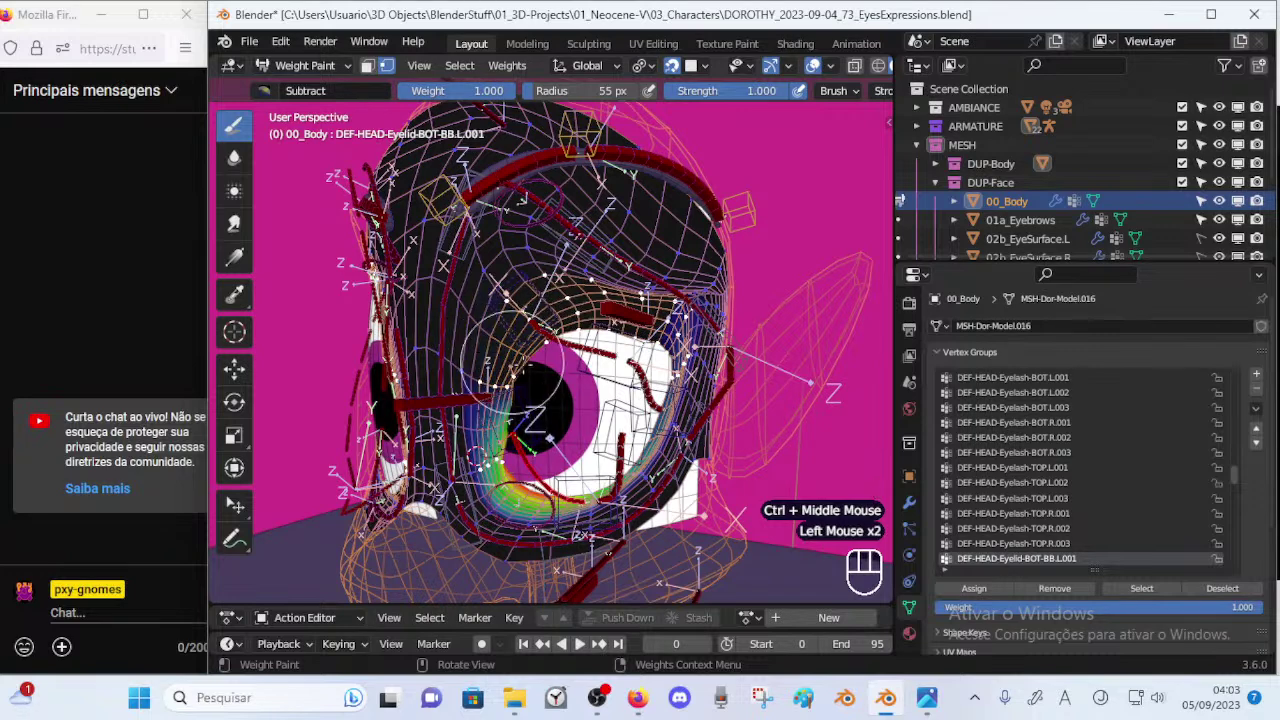
click(485, 368)
click(477, 372)
Blur the DEF-HEAD-Eyelid-BOT-BB.L.001 weights along the lower lid's inner side with a 28 px brush.
click(234, 158)
key(f)
click(496, 449)
ctrl+middle_drag(496, 449, 496, 405)
shift+middle_drag(496, 405, 494, 372)
click(484, 431)
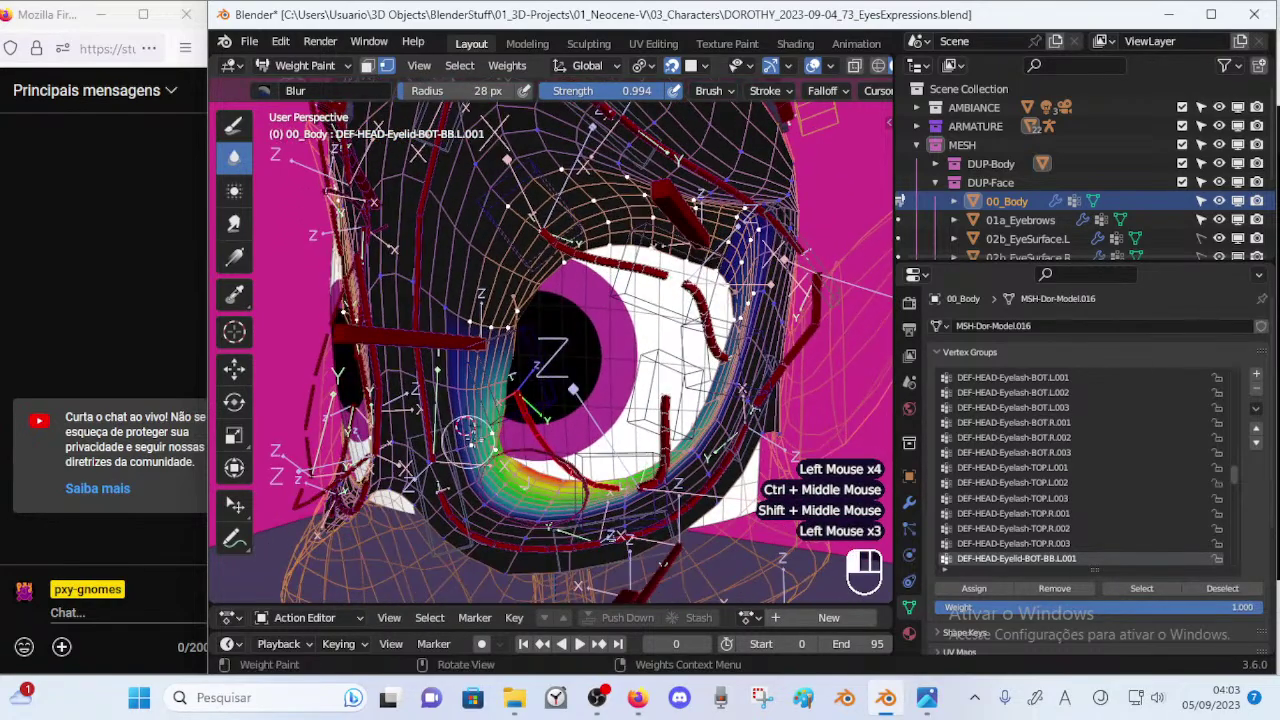
click(500, 433)
middle_drag(500, 433, 560, 430)
click(505, 430)
click(512, 441)
Try the Multiply brush at several radii, up to 76 px, on the lower lid's inner edge.
click(234, 126)
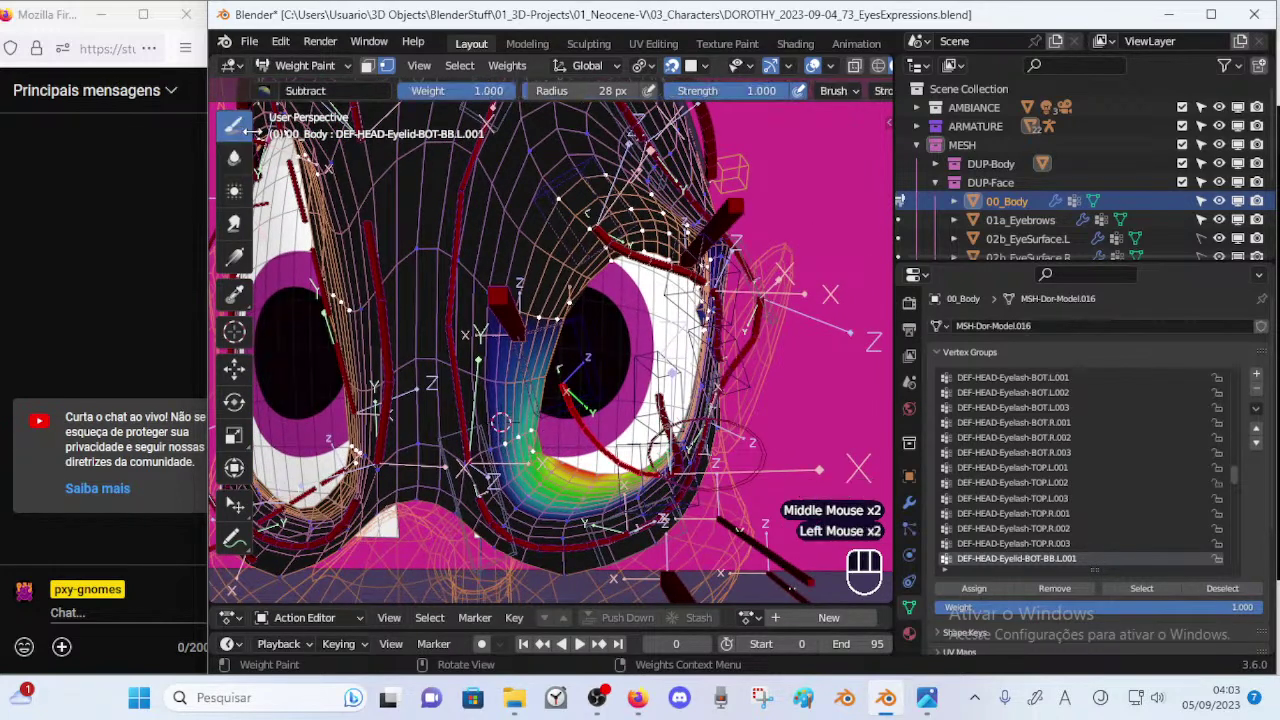
key(ctrl+f)
right_click(579, 346)
click(264, 93)
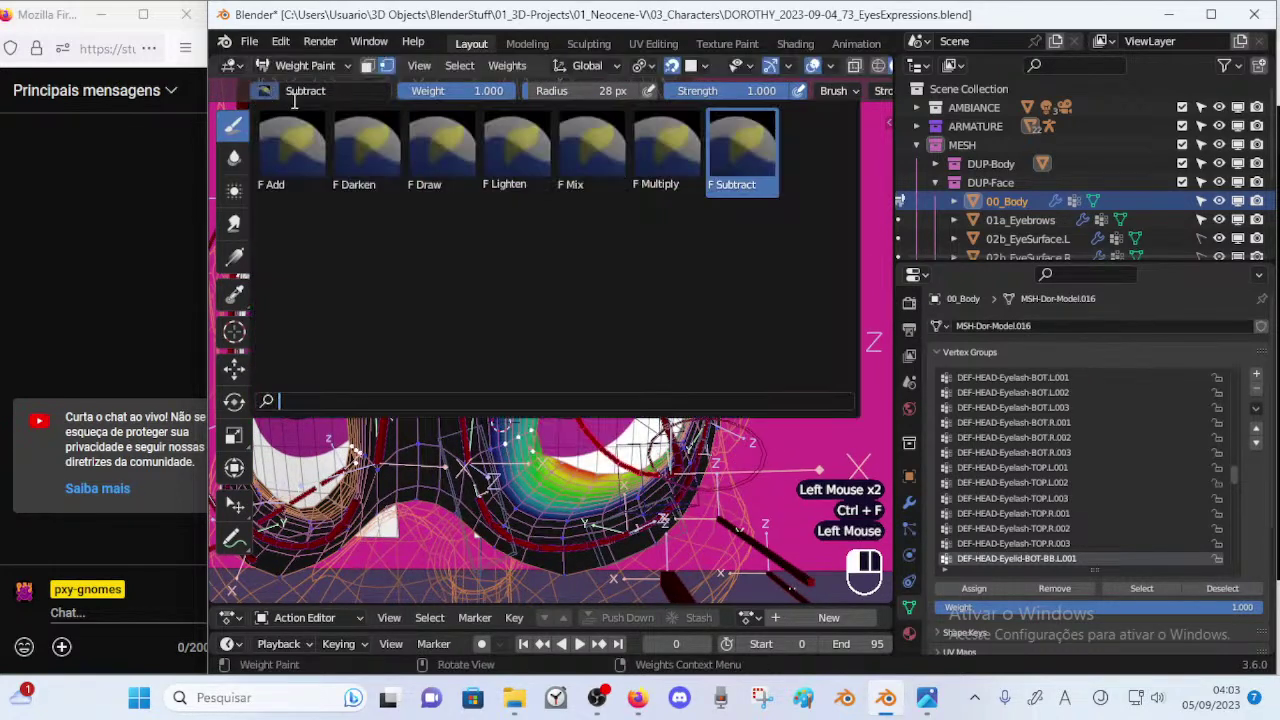
click(687, 182)
key(f)
click(565, 441)
click(565, 441)
key(f)
click(537, 453)
key(ctrl+f)
click(558, 449)
click(529, 448)
click(531, 450)
key(f)
click(588, 447)
click(539, 446)
click(537, 444)
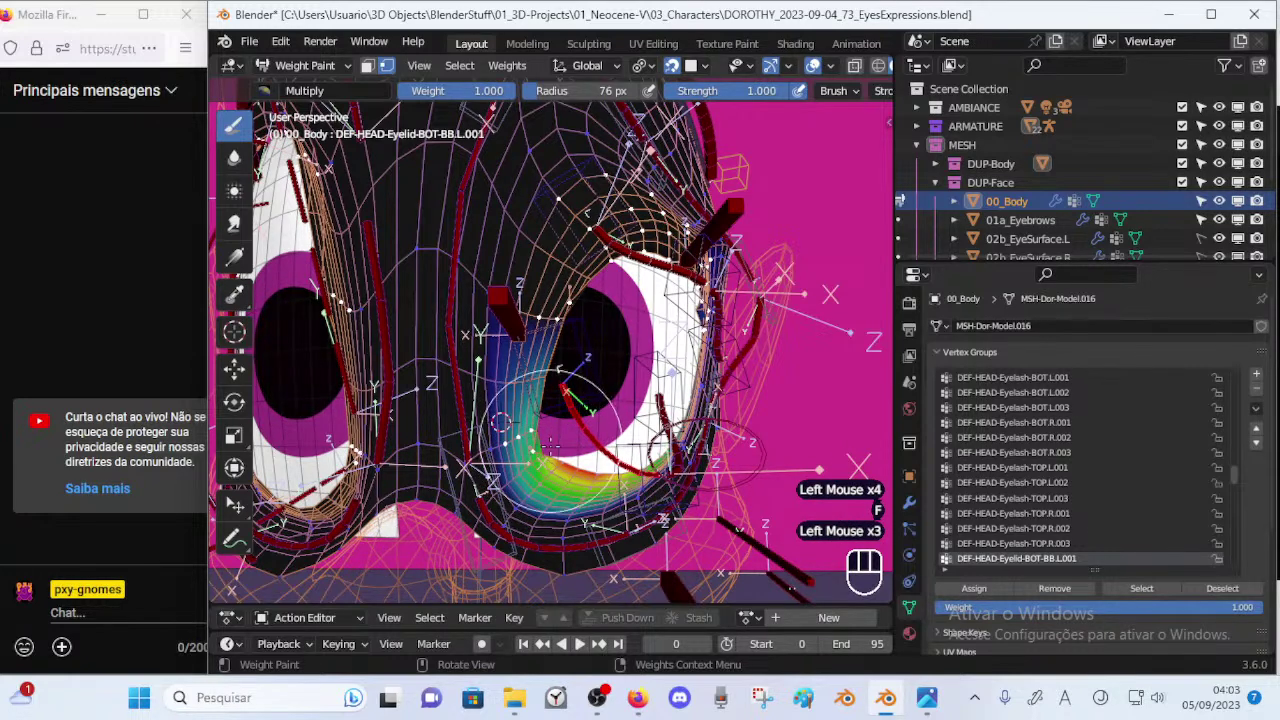
Paint the lower lid's inner edge with the Mix brush at weight 1.000 and a 26 px radius, undoing the excess strokes.
click(298, 91)
click(265, 91)
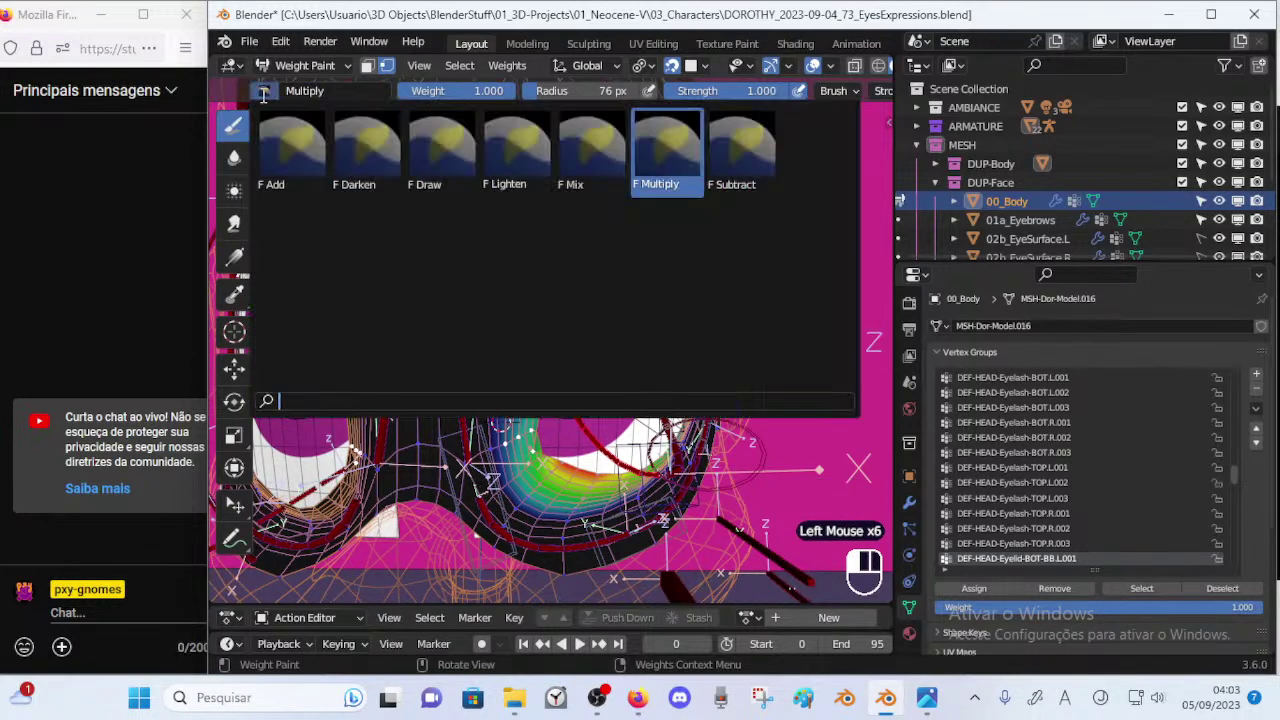
click(585, 155)
key(f)
click(556, 443)
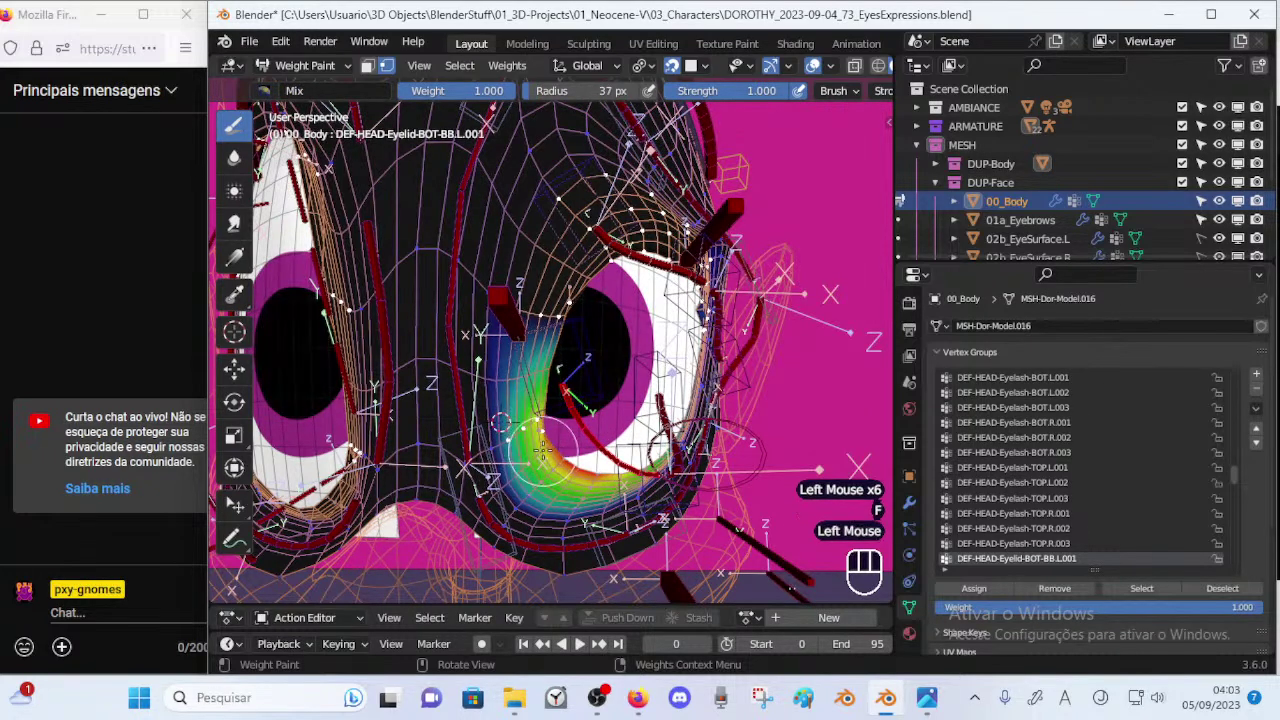
key(ctrl+z)
key(f)
click(545, 454)
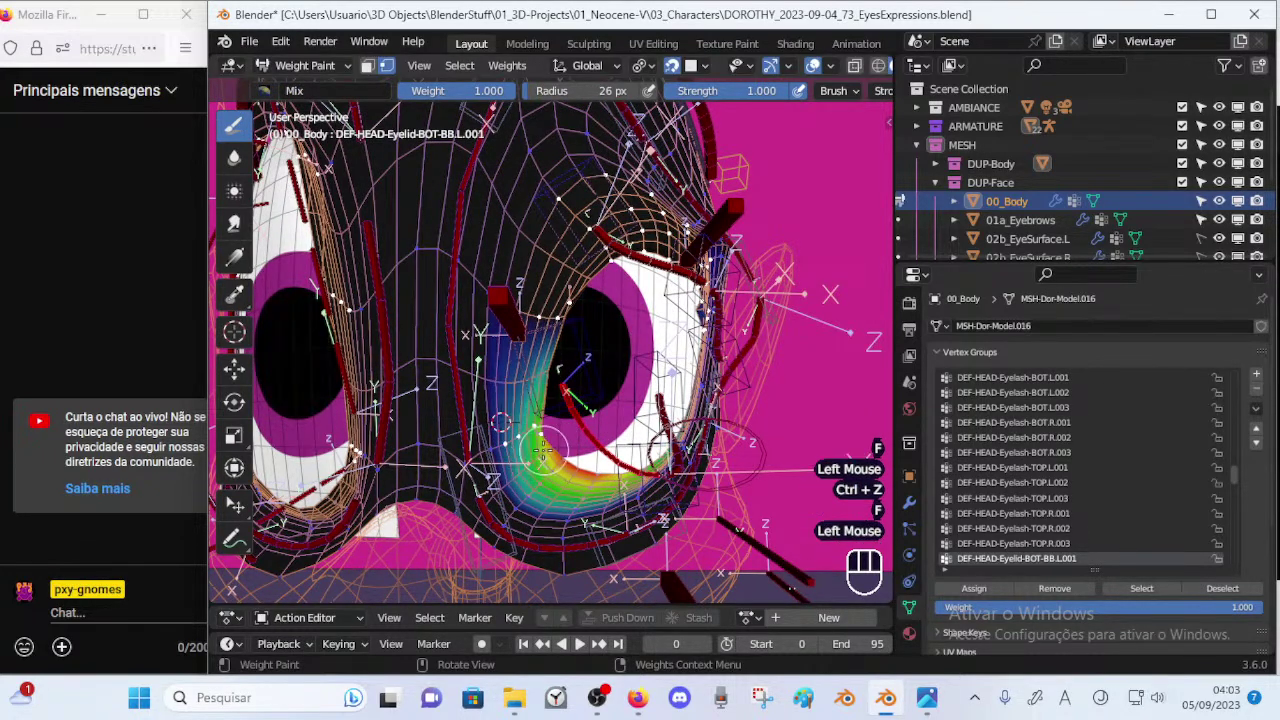
key(ctrl+z)
click(550, 444)
click(550, 445)
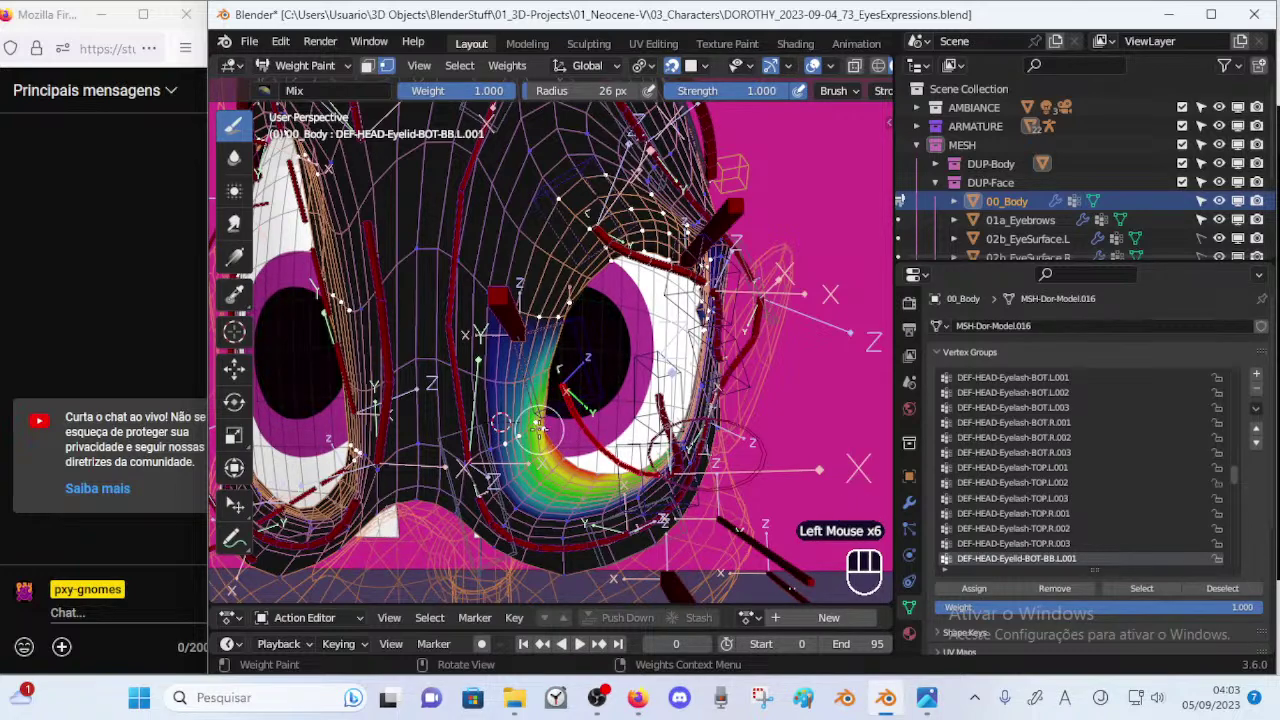
Make DEF-HEAD-Eyelid-BOT-BB.L.002 the active group with vertex masking on, and choose the Subtract brush.
mouse_move(570, 410)
shift+middle_down()
mouse_move(586, 386)
mouse_move(548, 410)
shift+middle_up()
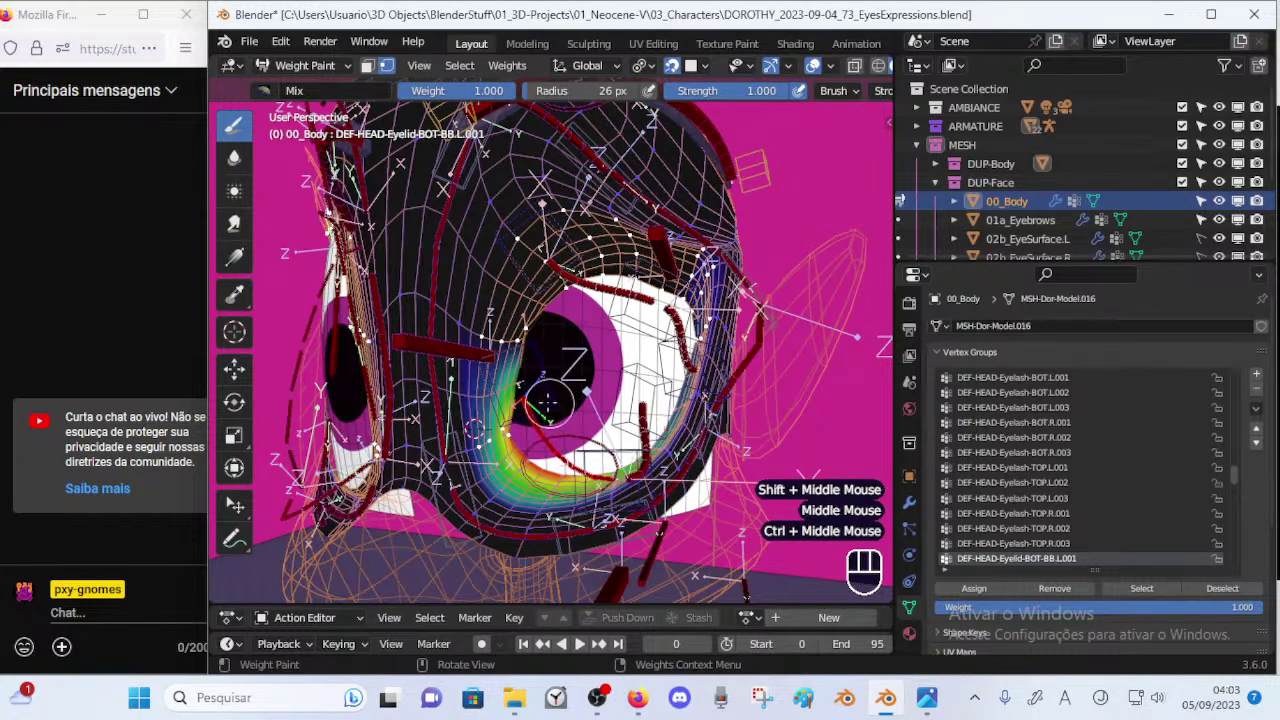
key(p)
mouse_move(540, 385)
middle_down()
mouse_move(495, 392)
mouse_move(550, 398)
mouse_move(548, 362)
middle_up()
ctrl+click(630, 463)
key(p)
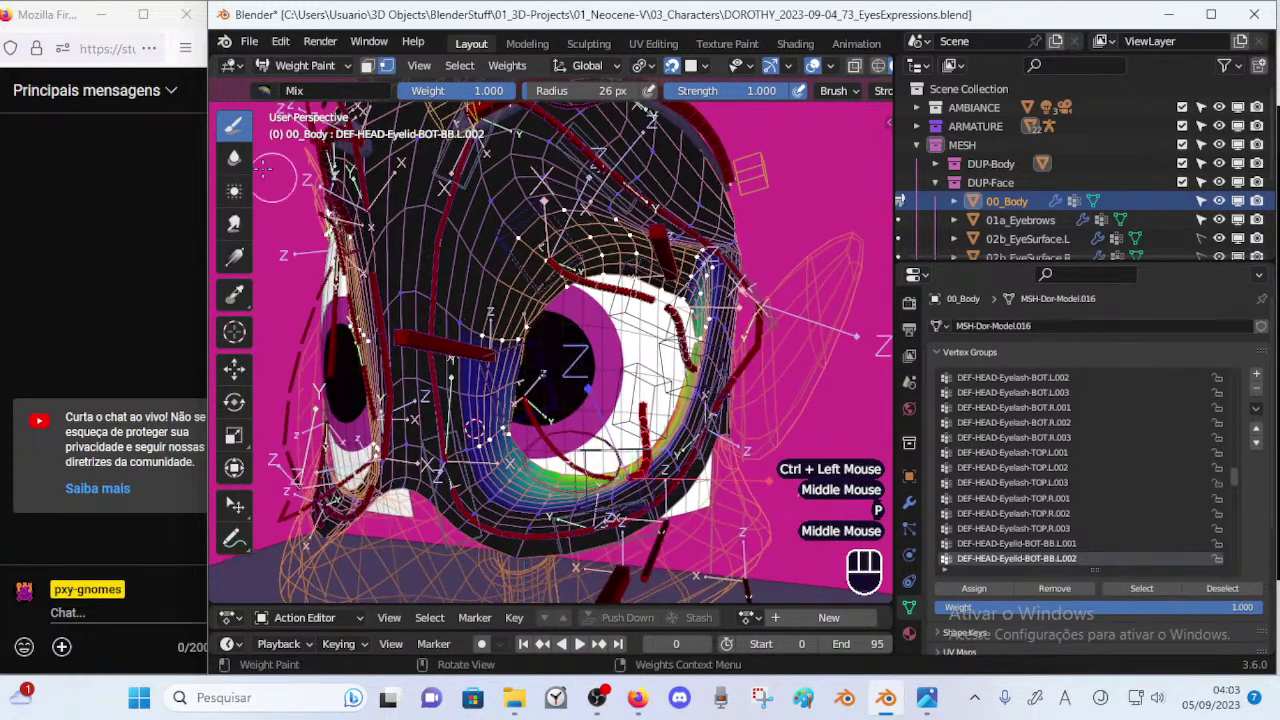
click(269, 94)
click(268, 92)
click(267, 91)
click(735, 148)
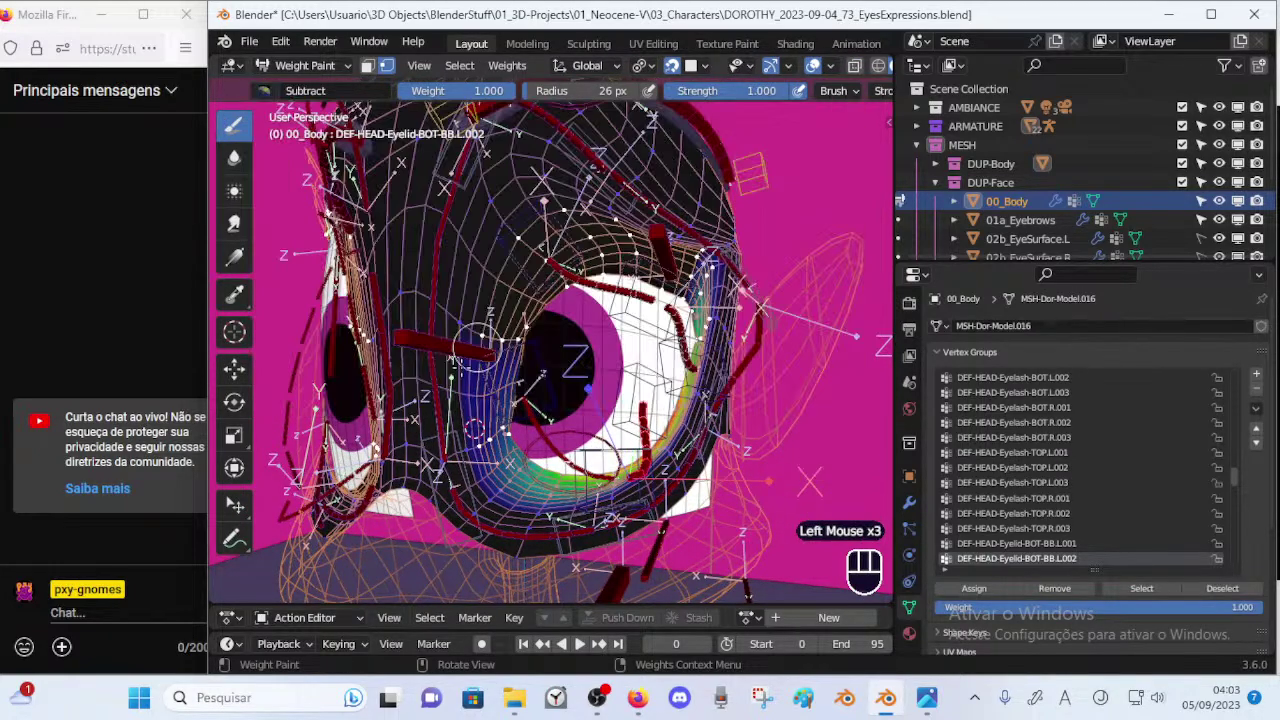
Try to subtract the DEF-HEAD-Eyelid-BOT-BB.L.002 weights around the eye's inner corner with a 43 px brush.
key(f)
click(478, 432)
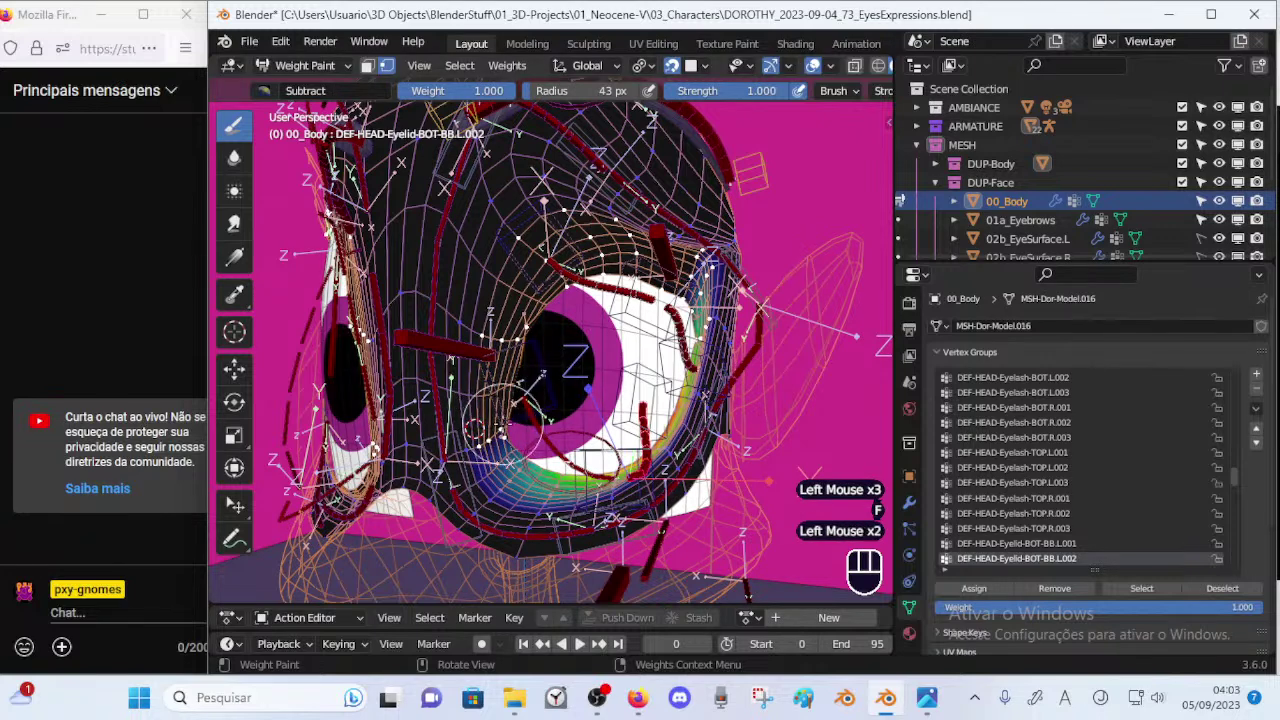
drag(498, 432, 508, 402)
key(ctrl+z)
key(ctrl+z)
key(ctrl+z)
key(ctrl+z)
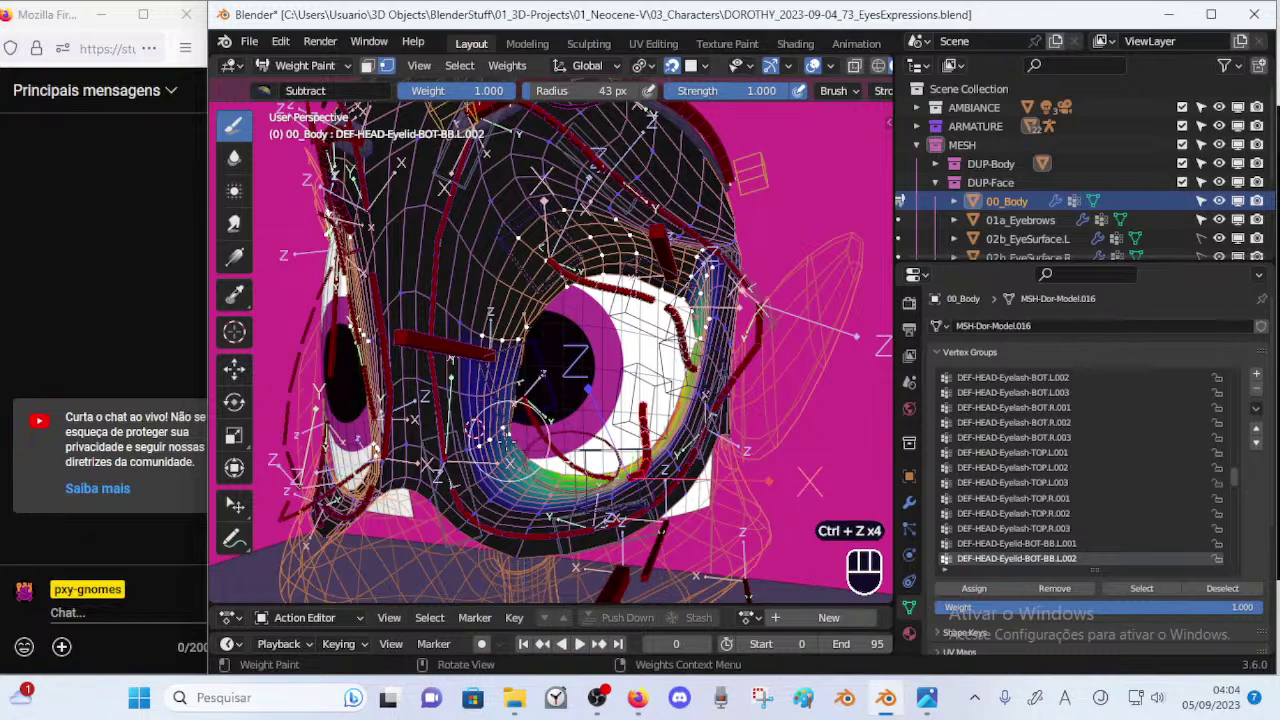
Compare the weights of DEF-HEAD-Eyelid-BOT-BB.L.001 and DEF-HEAD-Eyelid-TOP-BB.L.001 around the eye's inner corner.
middle_drag(500, 425, 493, 422)
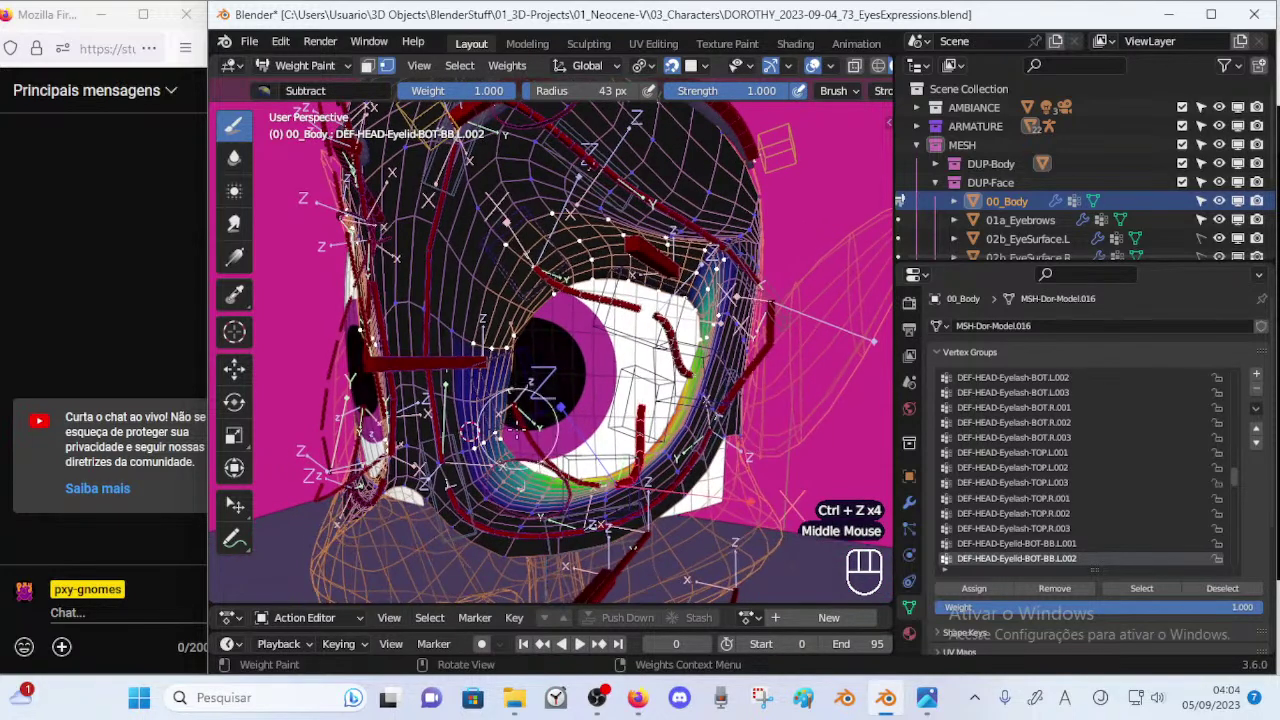
key(p)
ctrl+click(530, 438)
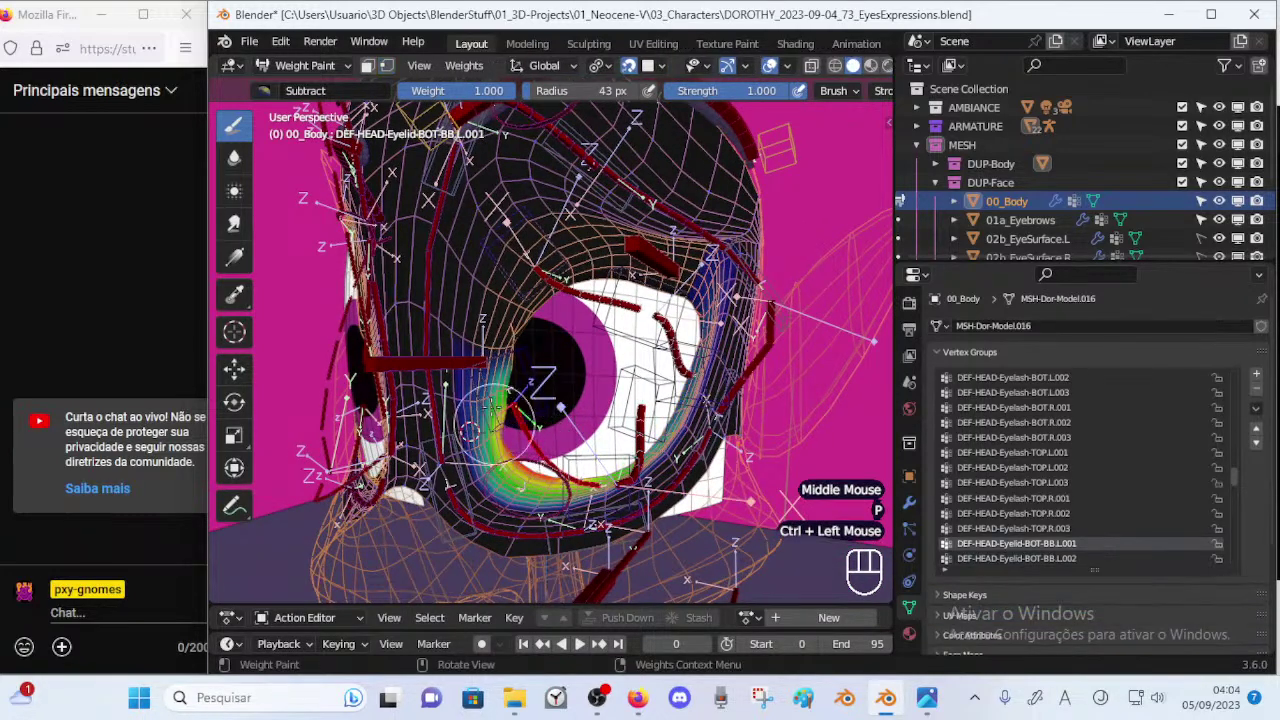
middle_drag(523, 380, 490, 372)
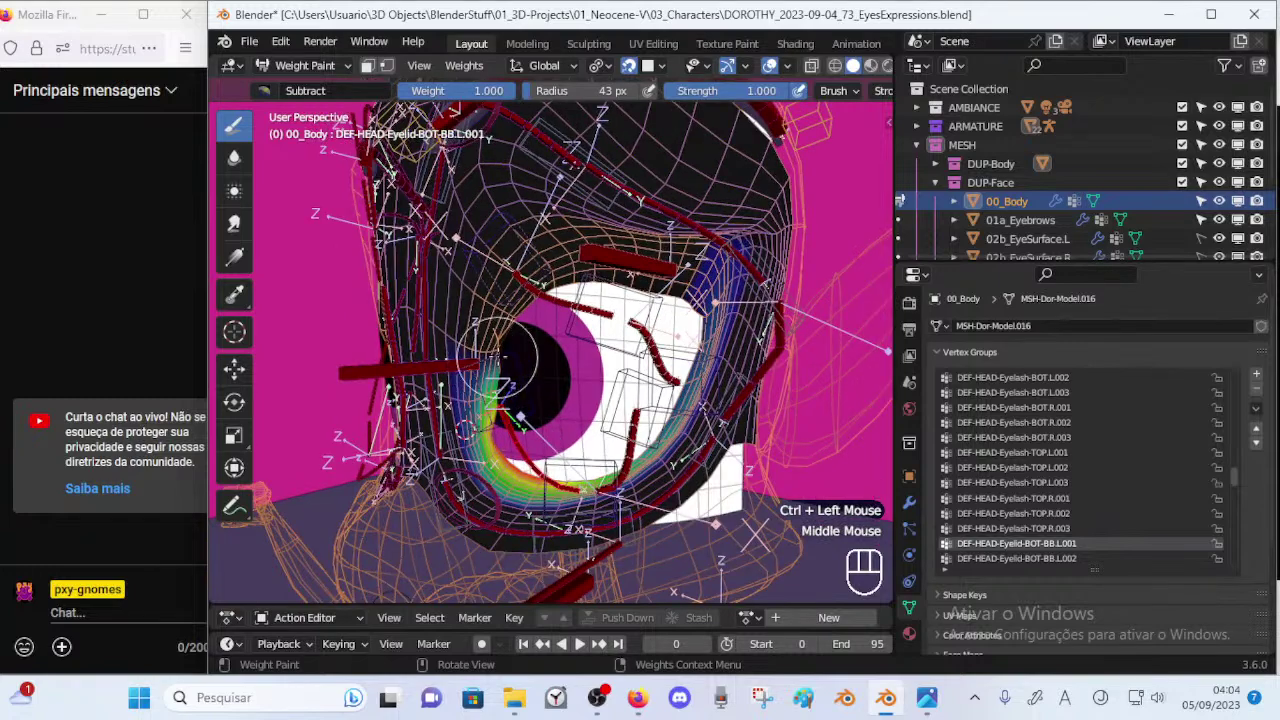
ctrl+click(536, 345)
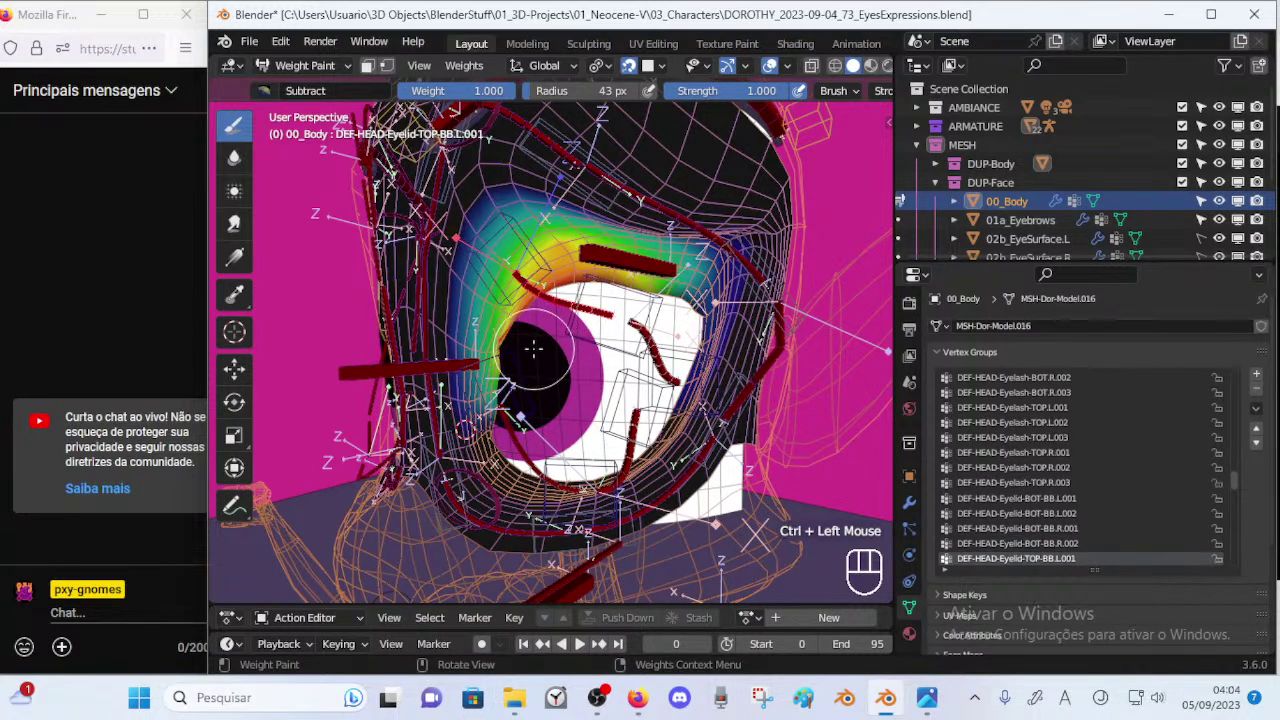
key(p)
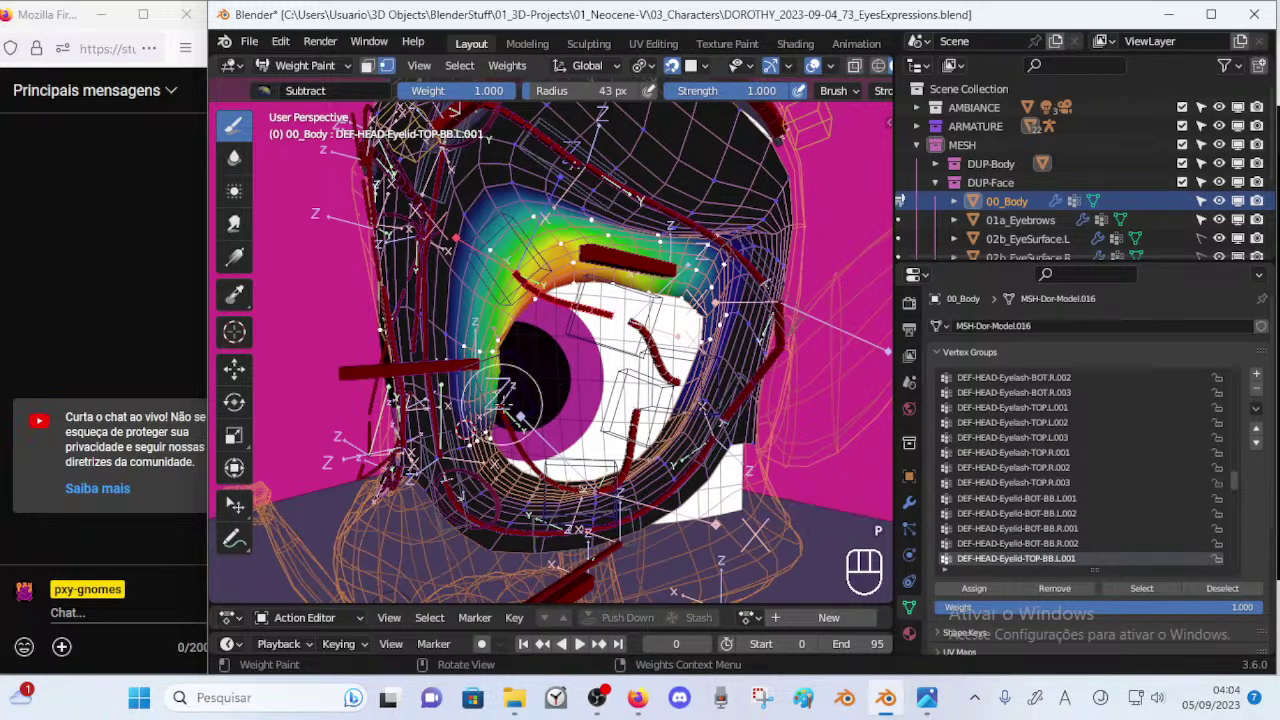
Switch to DEF-HEAD-Eyelid-TOP-BB.L.002 and subtract its weights at the eye's inner corner with vertex masking on.
key(p)
ctrl+click(657, 339)
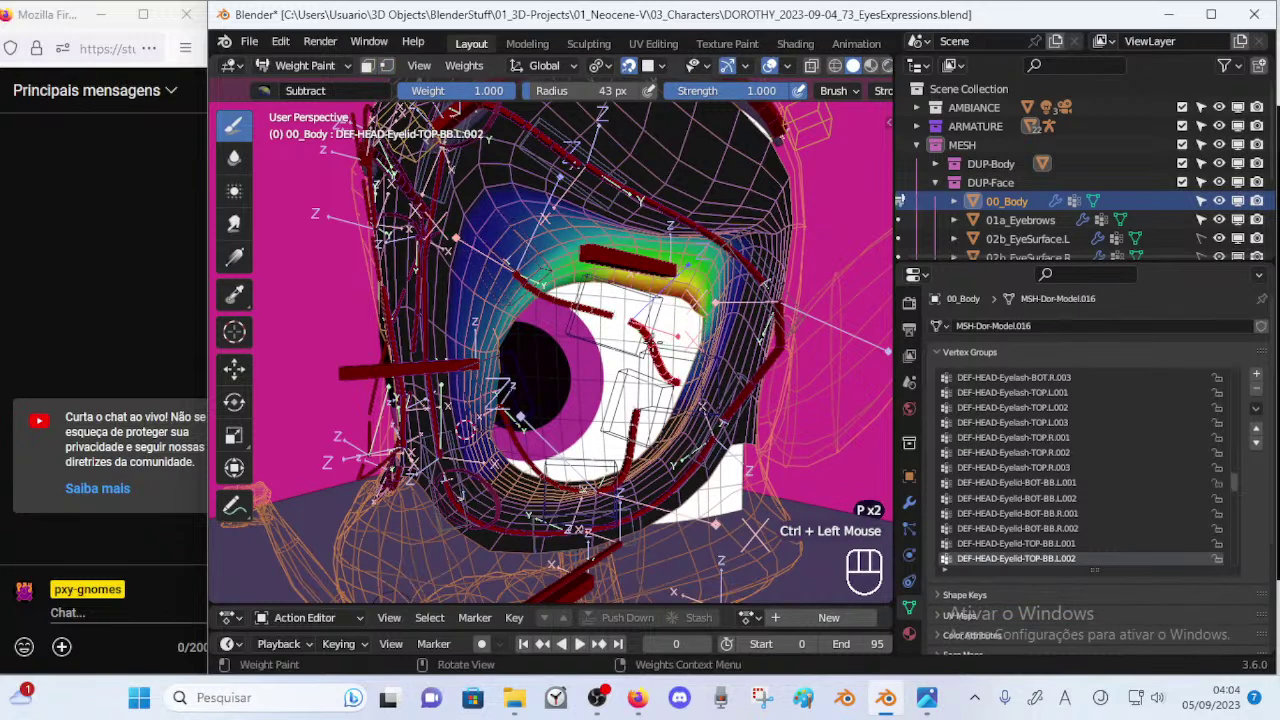
key(p)
click(480, 444)
click(470, 443)
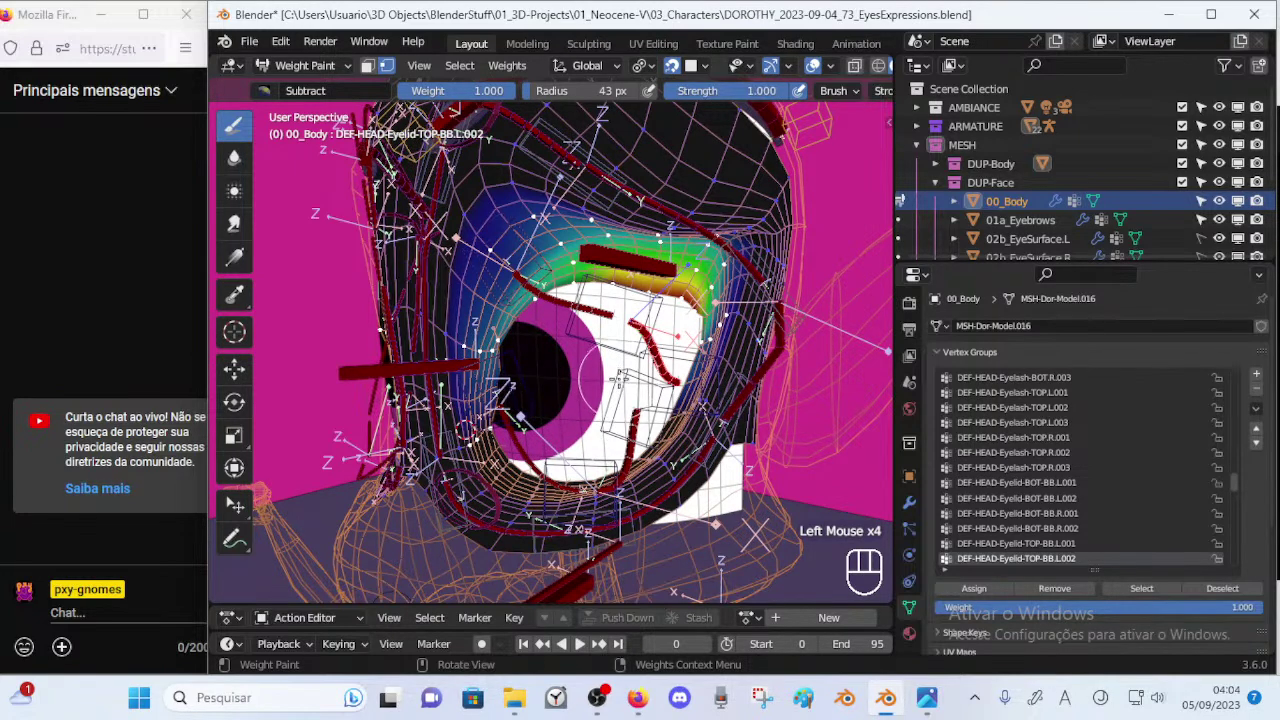
Switch back to DEF-HEAD-Eyelid-BOT-BB.L.002 and turn vertex masking on again.
key(p)
ctrl+click(638, 451)
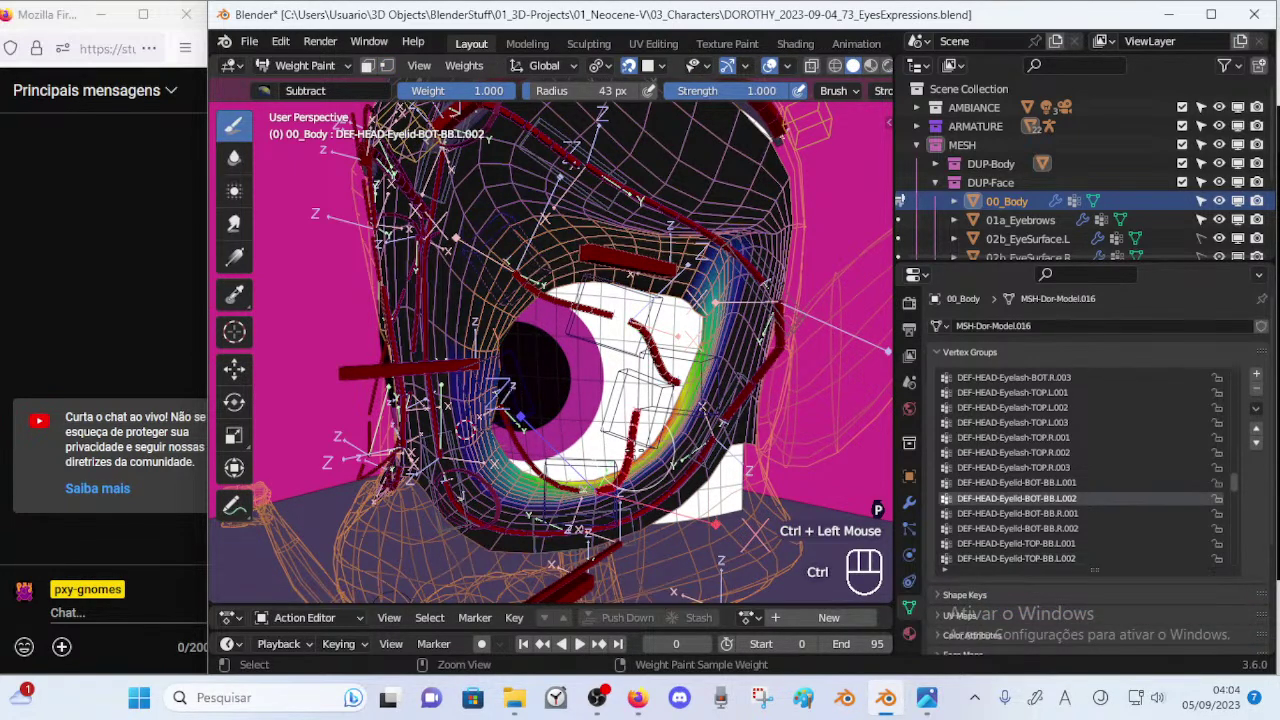
key(p)
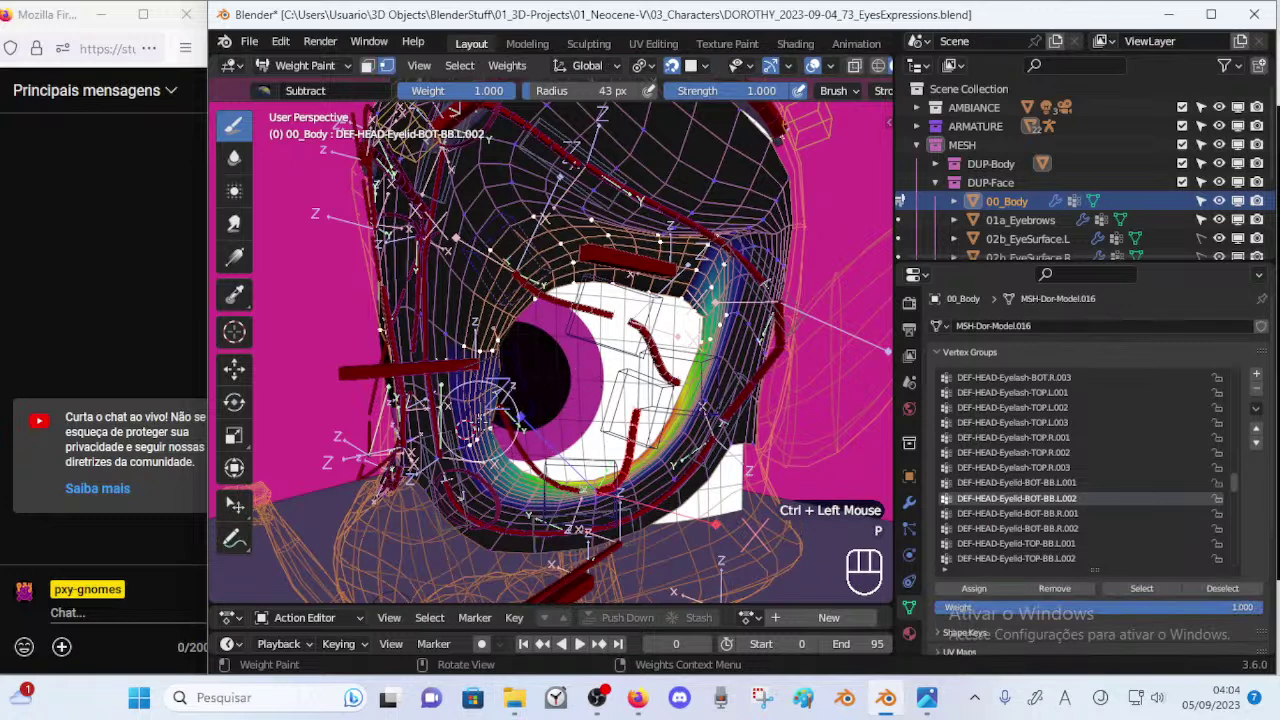
Try a 32 px Subtract stroke on the lower lid's inner corner.
key(f)
click(472, 426)
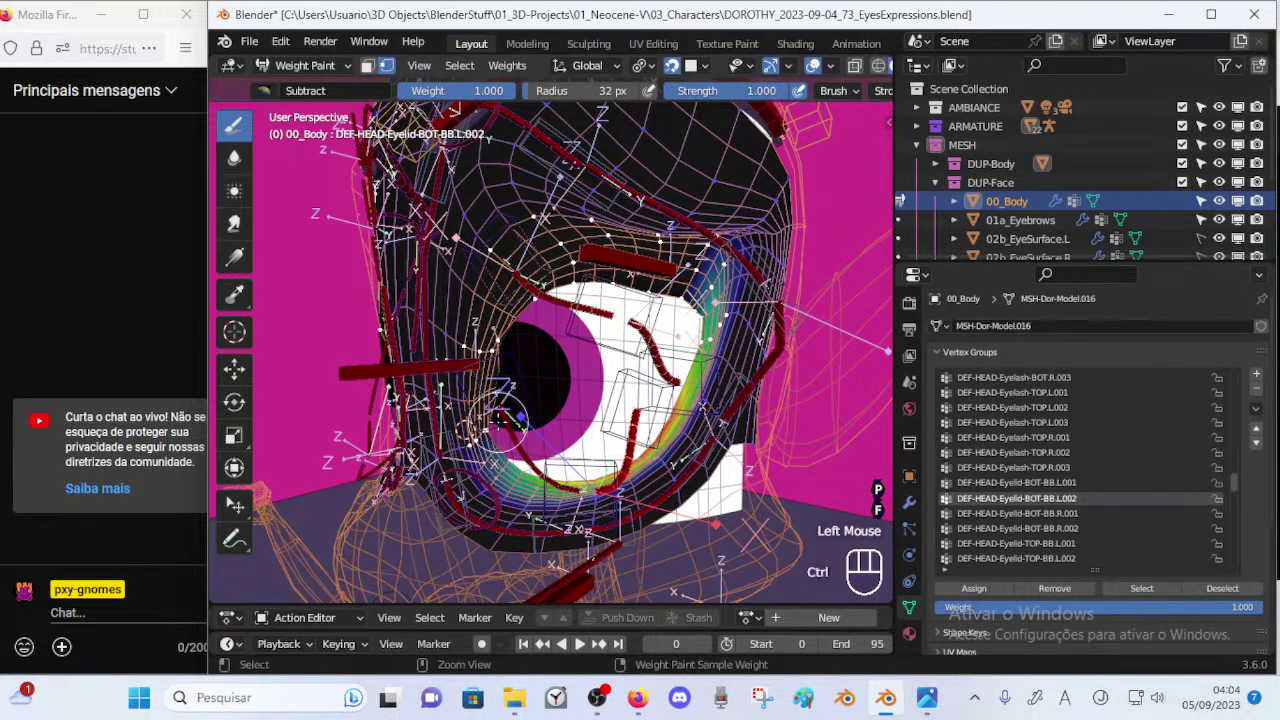
key(ctrl+z)
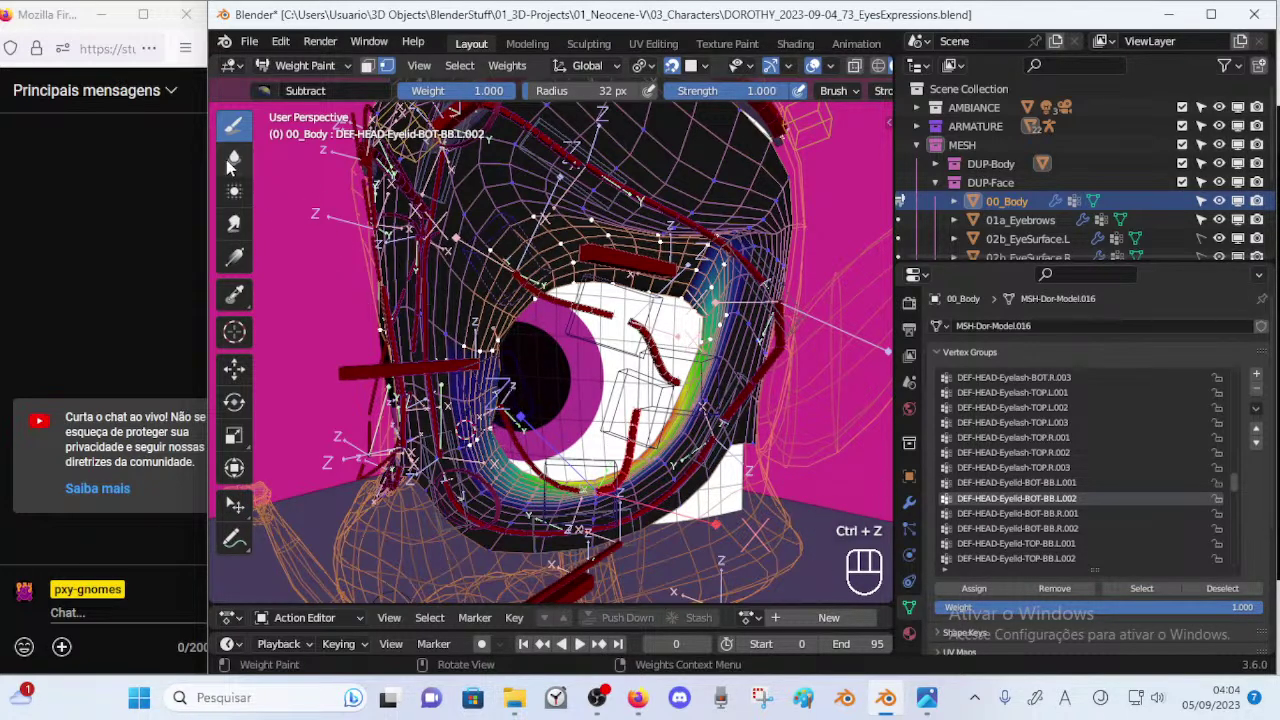
Blur the DEF-HEAD-Eyelid-BOT-BB.L.002 weights at the lower lid's inner corner with a 50 px brush.
click(234, 157)
key(f)
click(498, 433)
key(f)
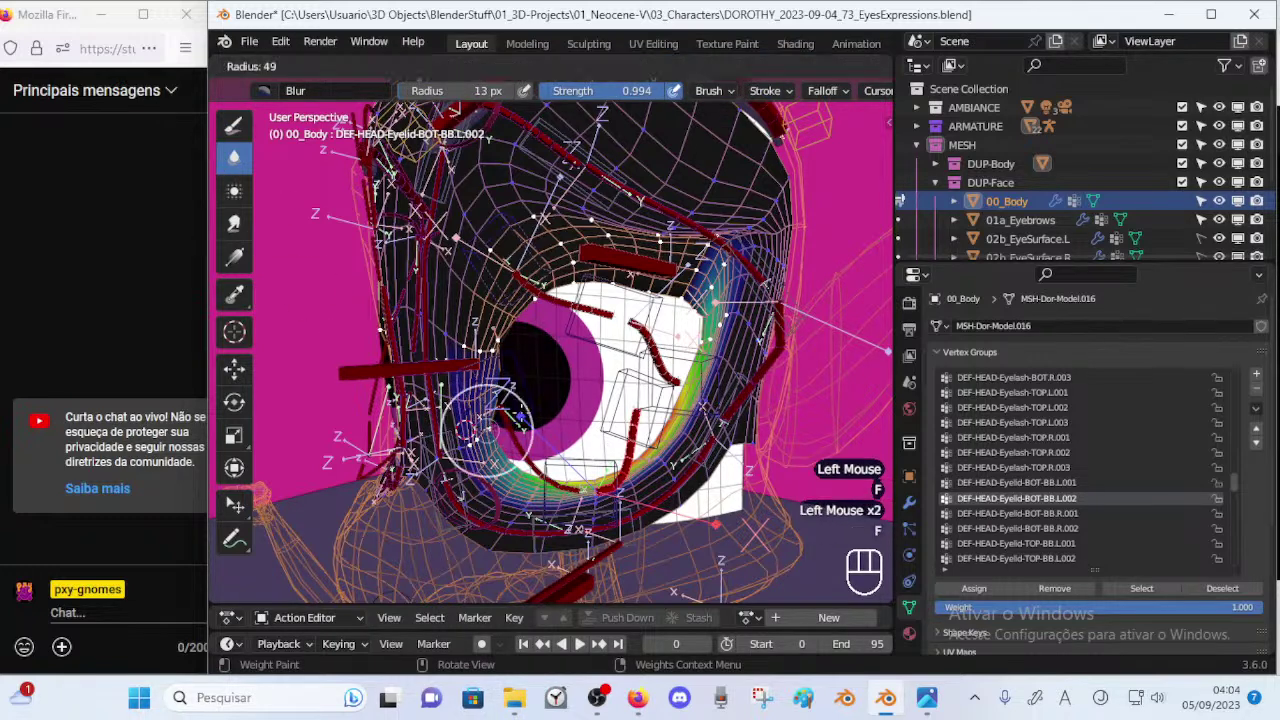
click(491, 430)
click(500, 432)
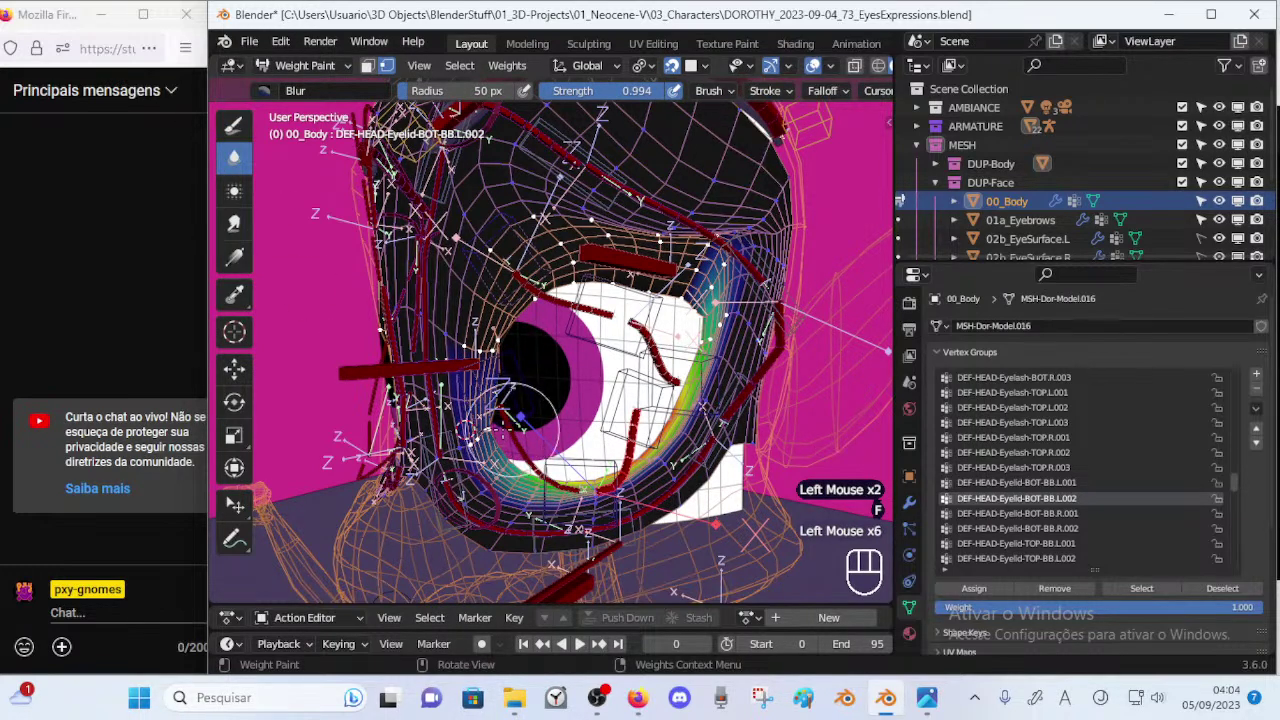
click(510, 440)
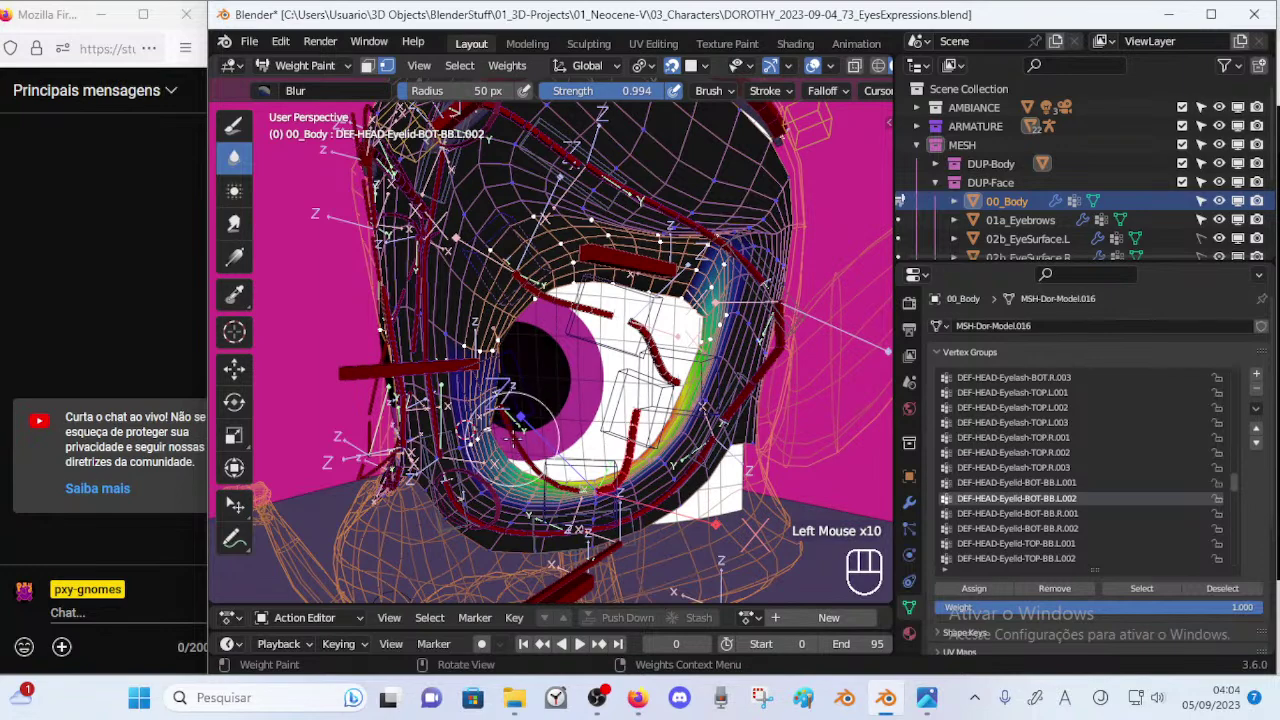
Turn vertex masking off and compare the weights of DEF-HEAD-Eyelid-BOT-BB.L.001 and DEF-HEAD-Eyelid-BOT-BB.L.002 along the lower lid.
key(p)
ctrl+click(516, 440)
ctrl+click(633, 451)
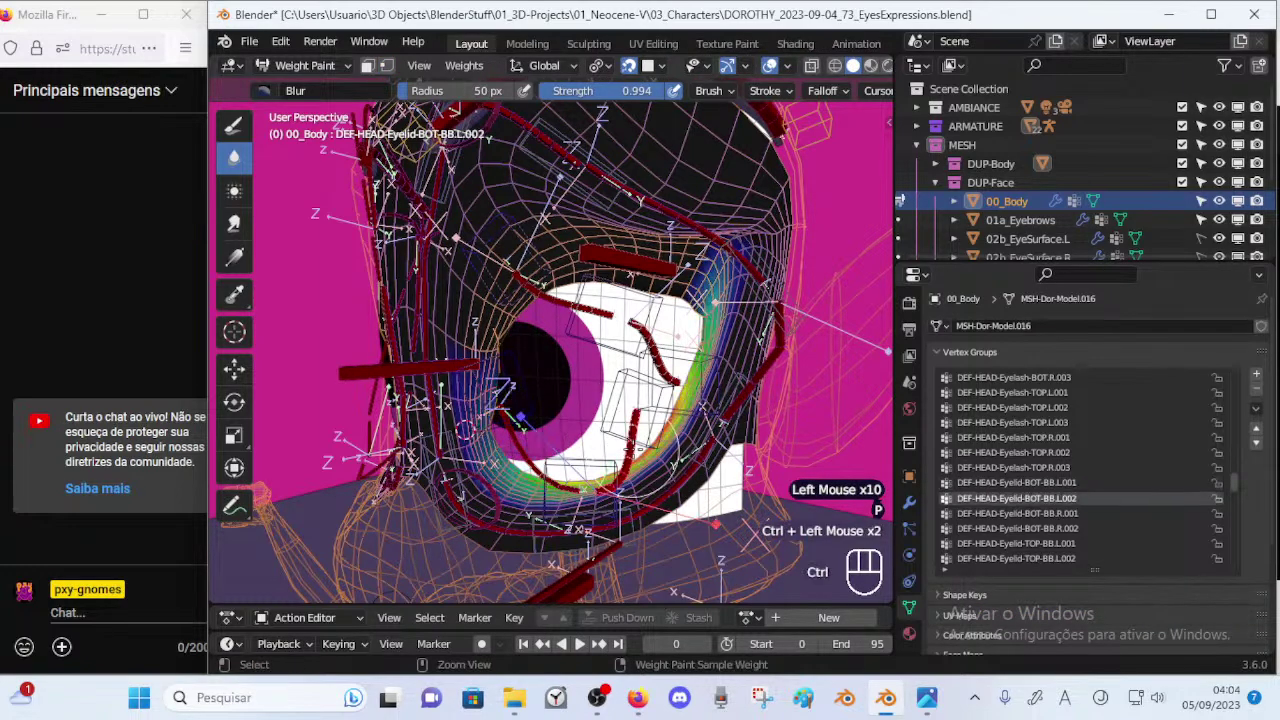
ctrl+click(548, 467)
ctrl+click(622, 438)
ctrl+click(541, 452)
ctrl+click(627, 462)
ctrl+click(536, 449)
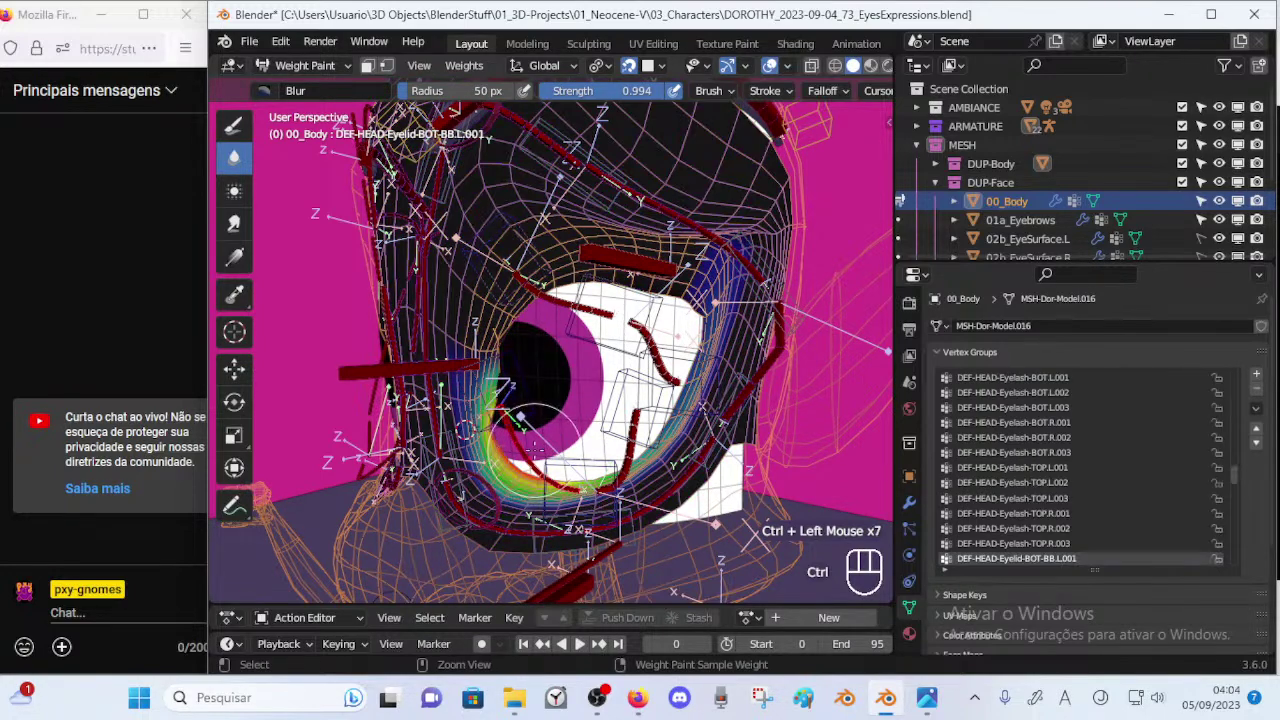
ctrl+click(634, 454)
Check the upper lid's deform bones, switch to DEF-HEAD-Eyelid-TOP-BB.L.002, and save the file.
ctrl+click(560, 295)
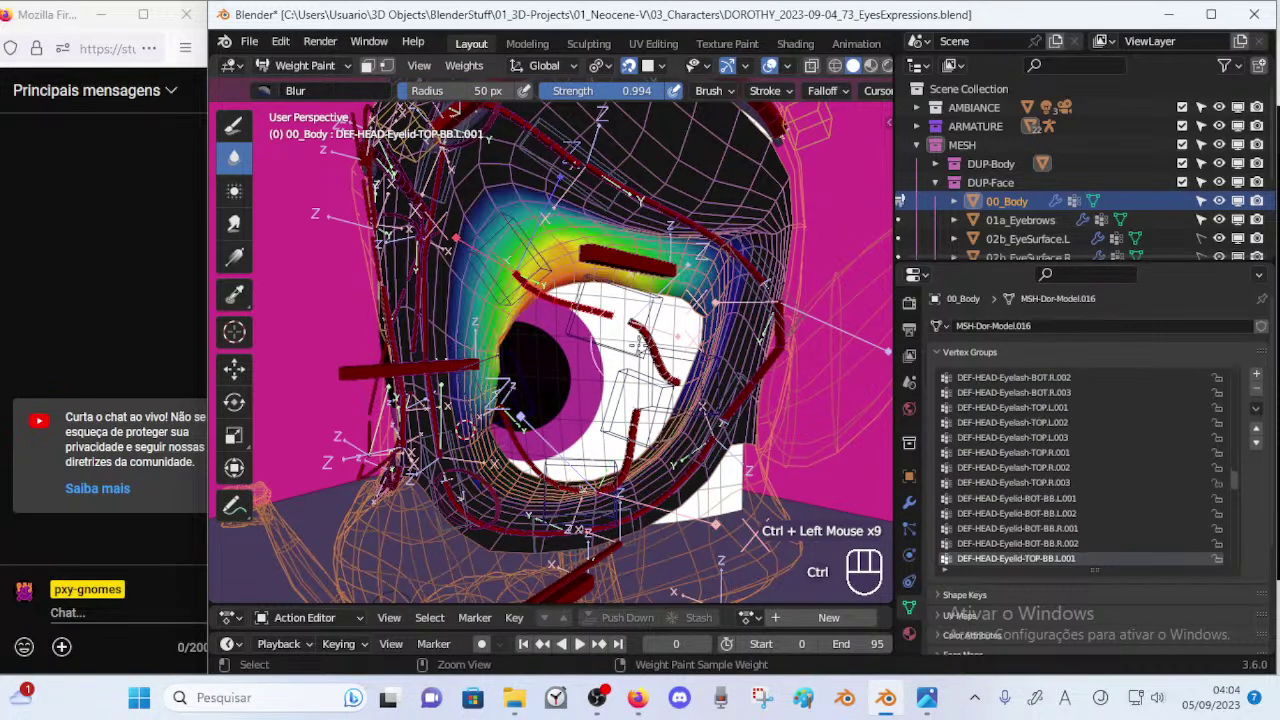
ctrl+click(645, 341)
ctrl+click(656, 343)
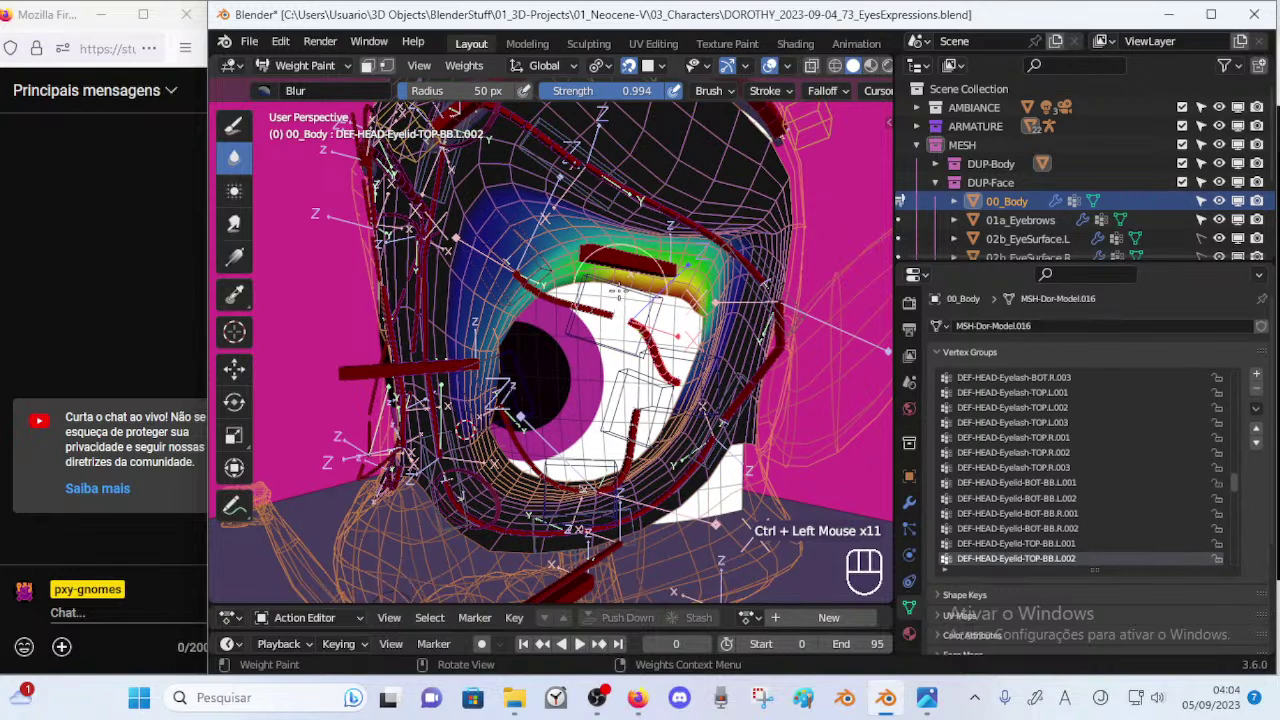
shift+middle_drag(630, 298, 594, 314)
key(ctrl+s)
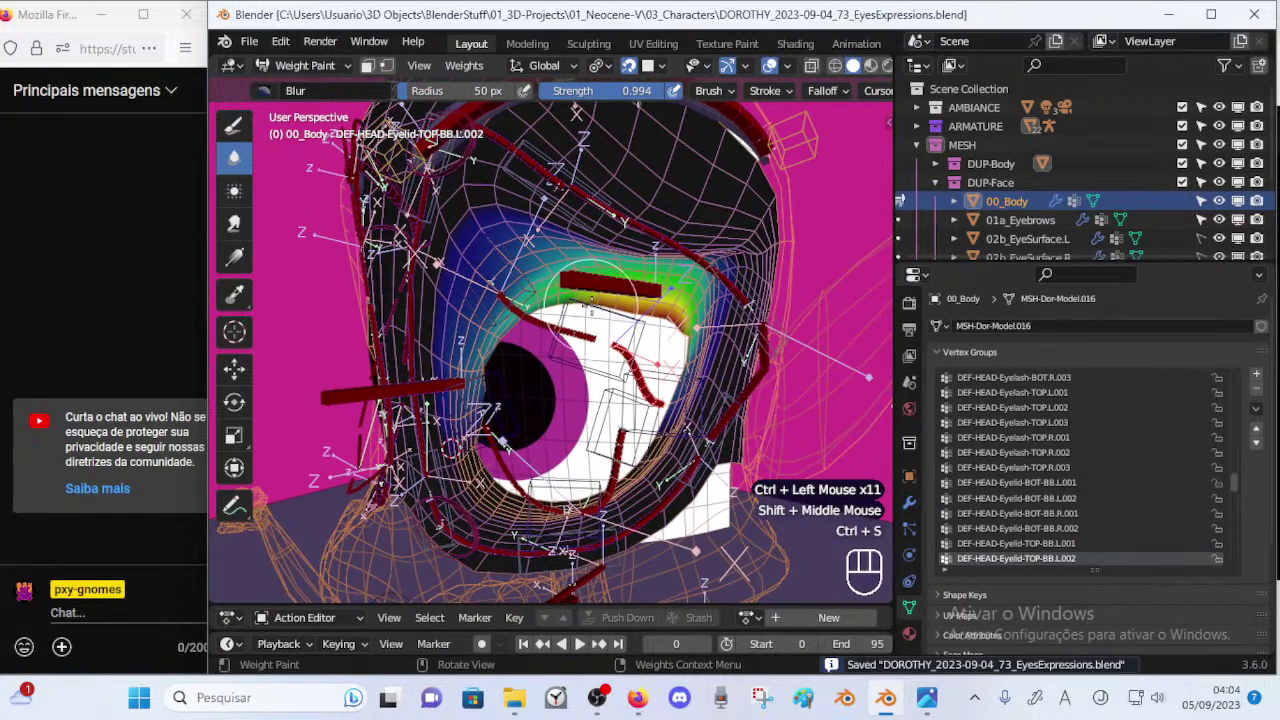
Turn vertex masking on and blur the DEF-HEAD-Eyelid-TOP-BB.L.002 weights above the outer half of the upper lid with a 52 px brush.
key(p)
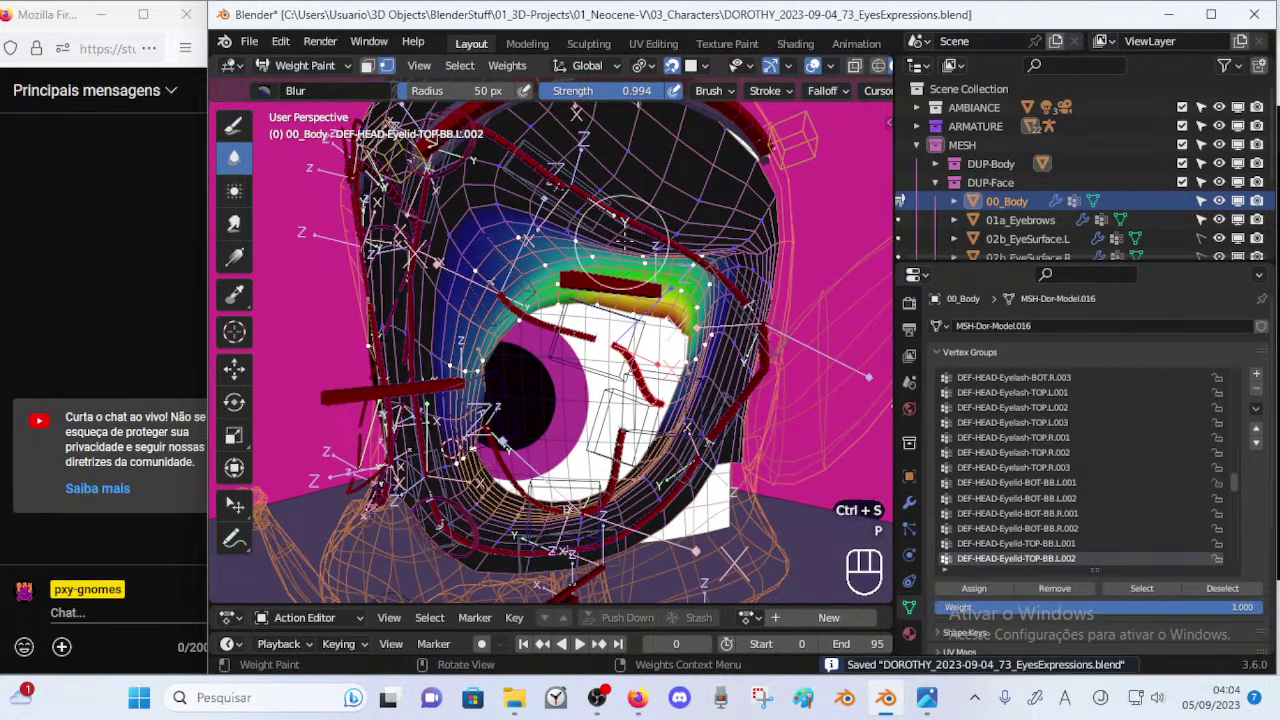
middle_drag(622, 272, 626, 250)
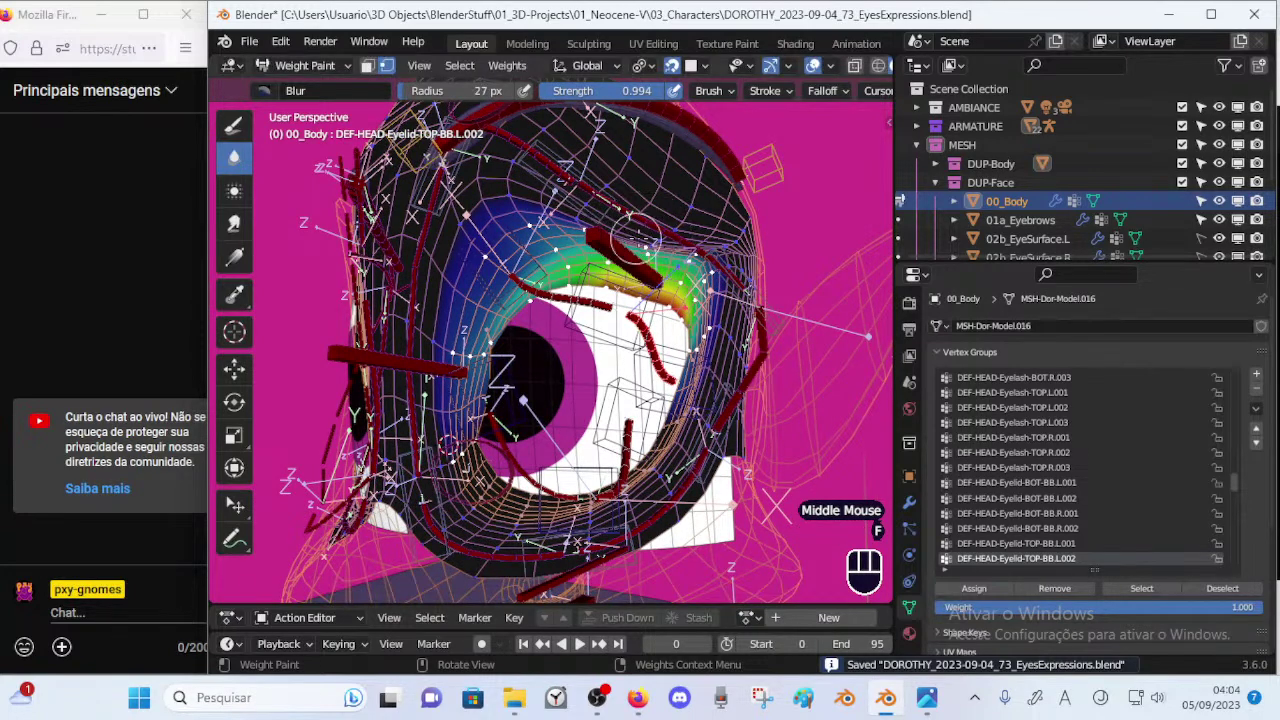
key(f)
key(f)
click(687, 236)
click(643, 243)
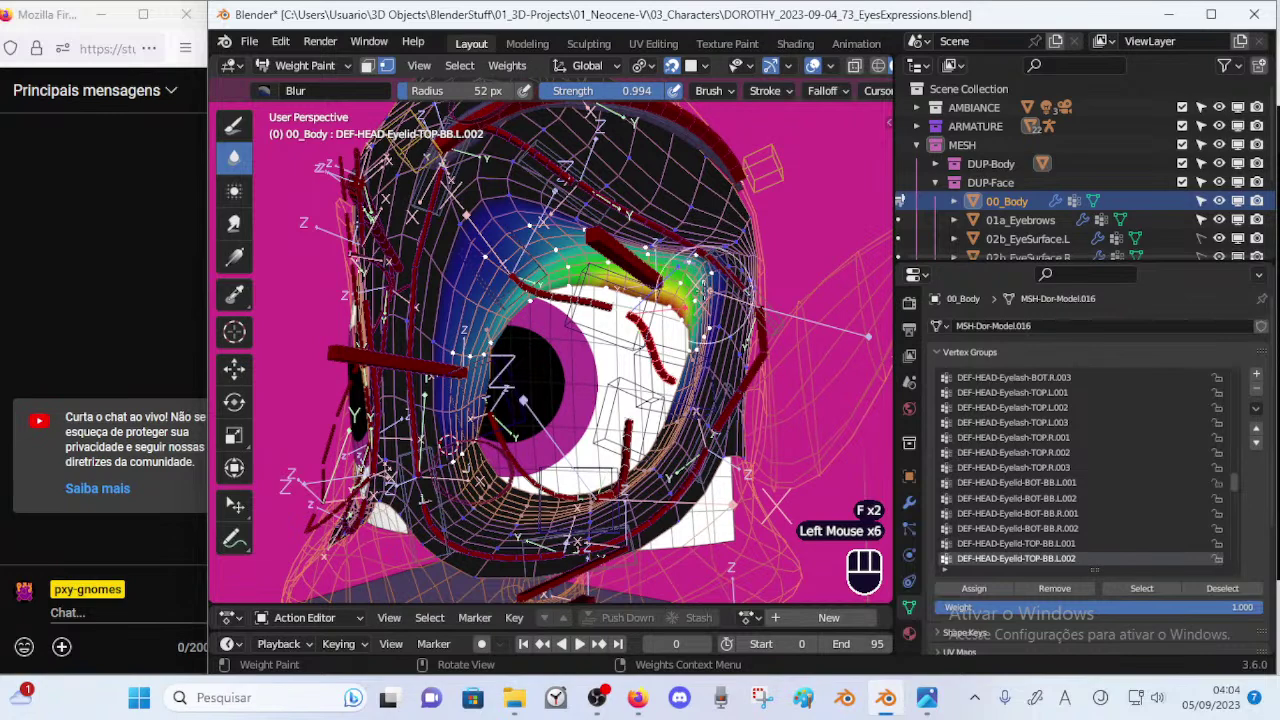
Blur the weights down the eye's outer corner with a 42 px brush, undoing the first strokes made there.
middle_drag(721, 256, 728, 290)
key(f)
click(719, 292)
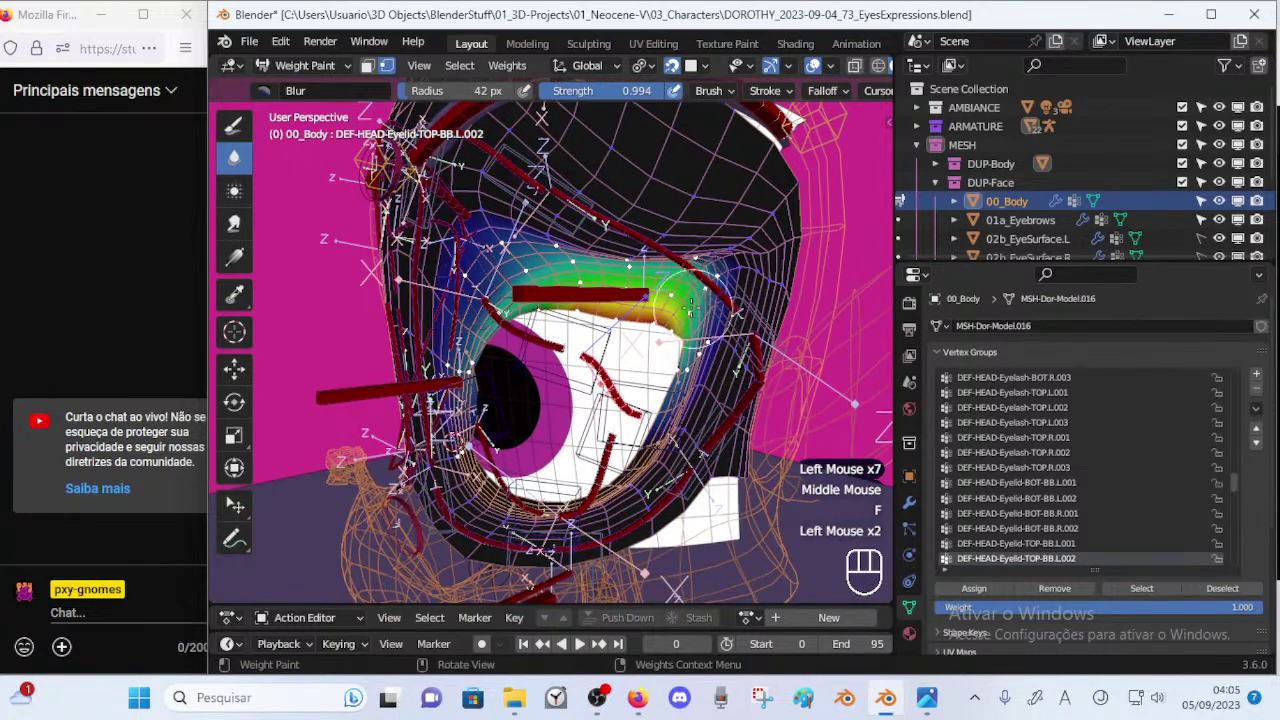
click(692, 325)
key(ctrl+z)
key(ctrl+z)
key(ctrl+z)
click(688, 364)
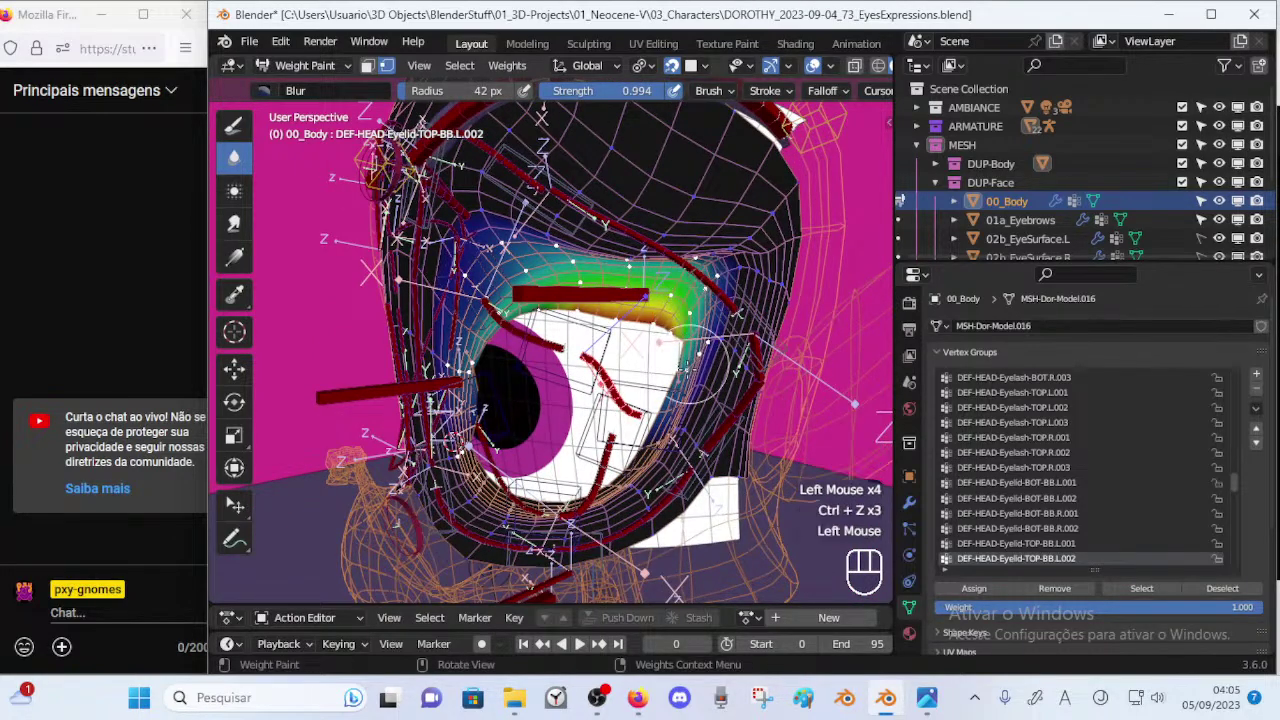
click(686, 366)
click(687, 367)
click(692, 358)
click(699, 338)
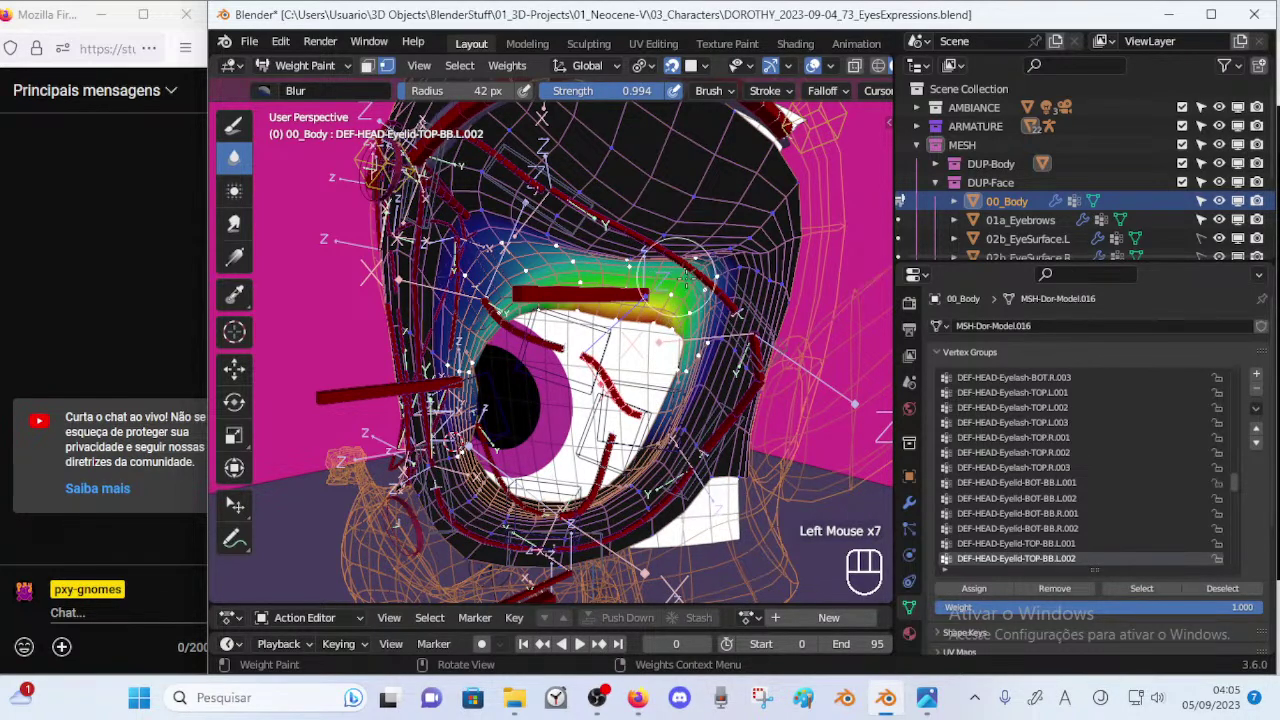
Blur the weights along the crease above the upper lid with an 82 px brush.
middle_drag(640, 262, 664, 230)
key(f)
click(738, 229)
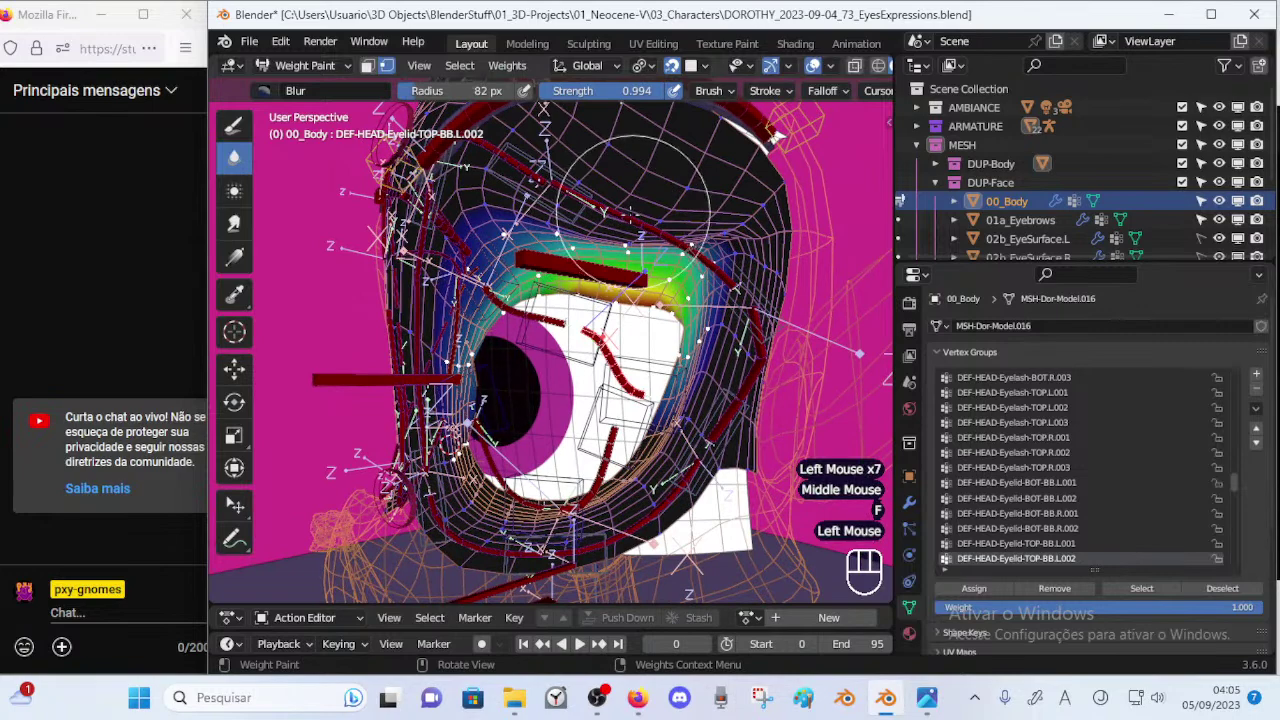
click(624, 217)
click(597, 218)
click(540, 237)
Set the Blur brush radius to 58 px and soften the weights above the inner half of the upper lid.
middle_drag(556, 233, 644, 231)
key(f)
click(622, 231)
click(565, 230)
click(500, 262)
click(554, 226)
click(540, 232)
Blur the DEF-HEAD-Eyelid-TOP-BB.L.002 weights along the upper lid's edge from the inner corner to the middle.
middle_drag(462, 309, 484, 345)
click(514, 296)
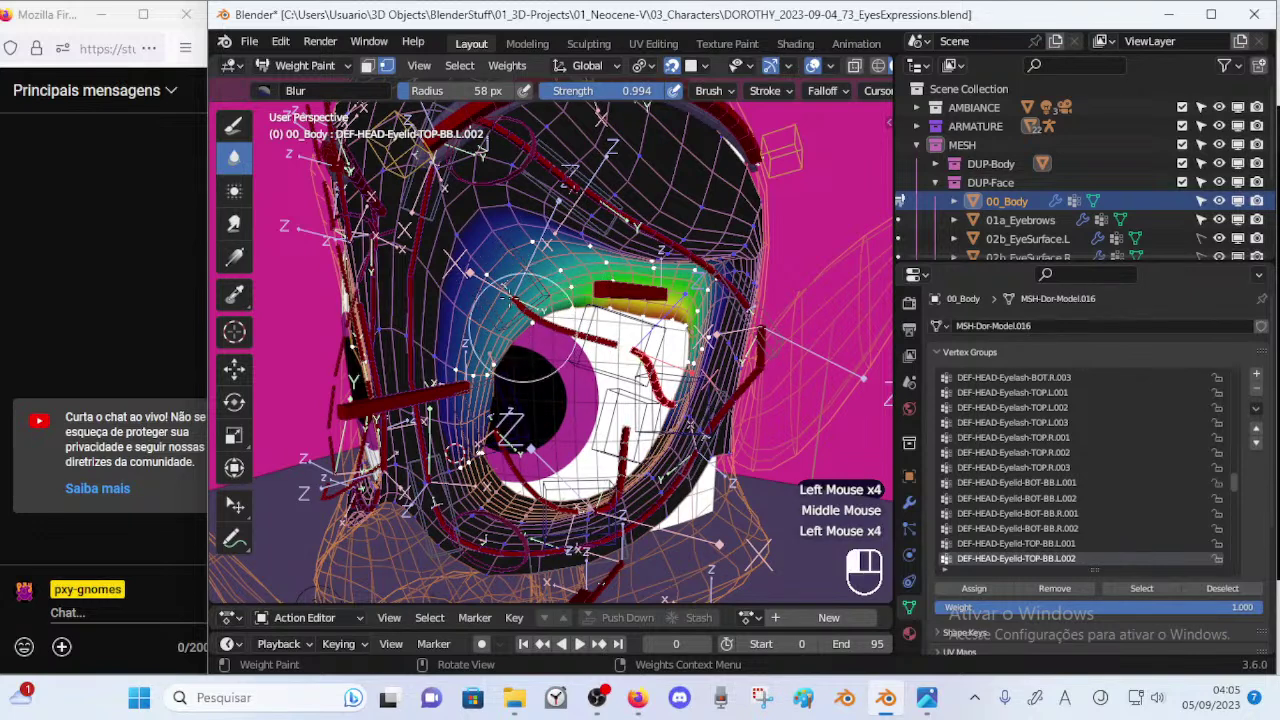
click(508, 330)
click(492, 364)
click(488, 366)
click(482, 362)
click(478, 362)
click(506, 316)
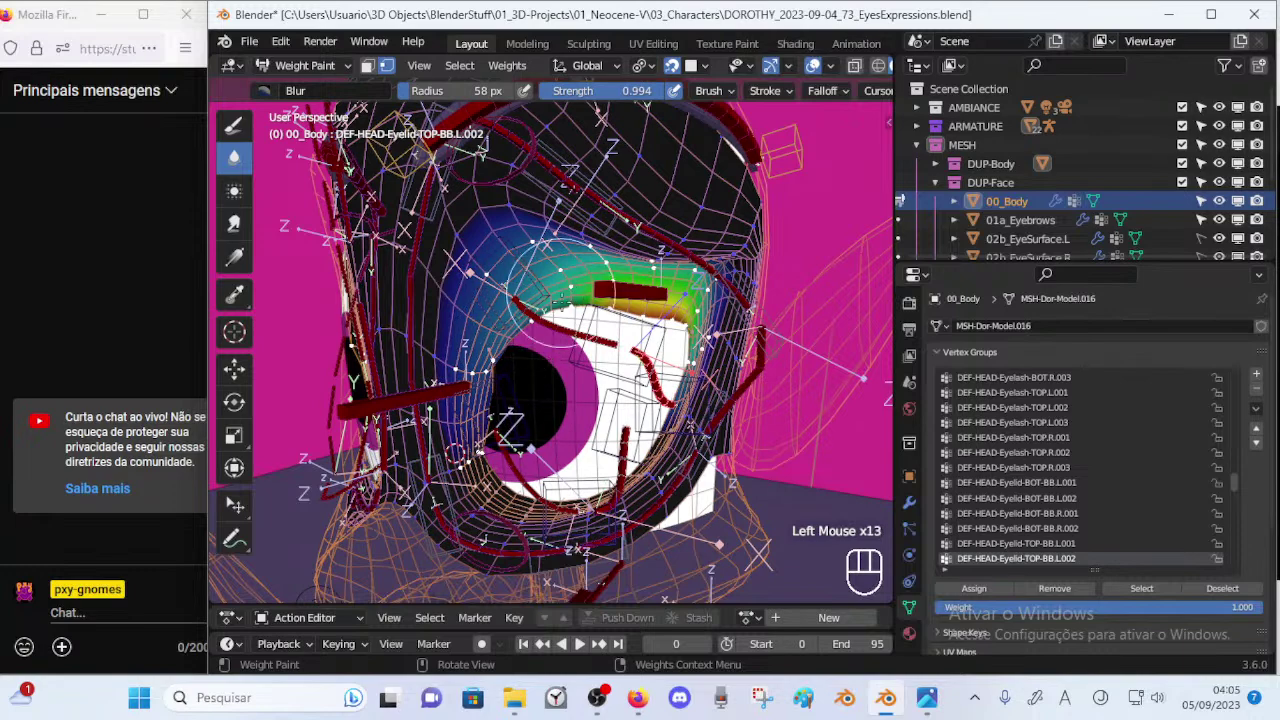
middle_drag(567, 285, 558, 289)
click(556, 290)
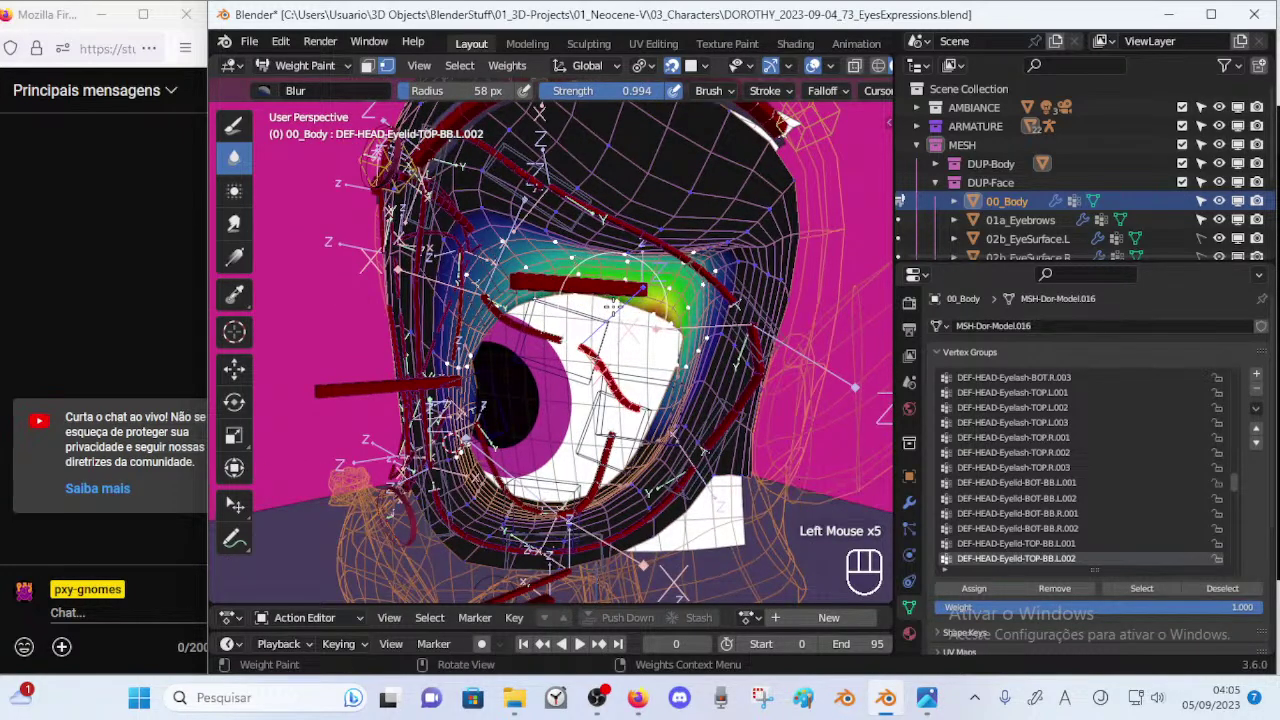
middle_drag(604, 318, 613, 300)
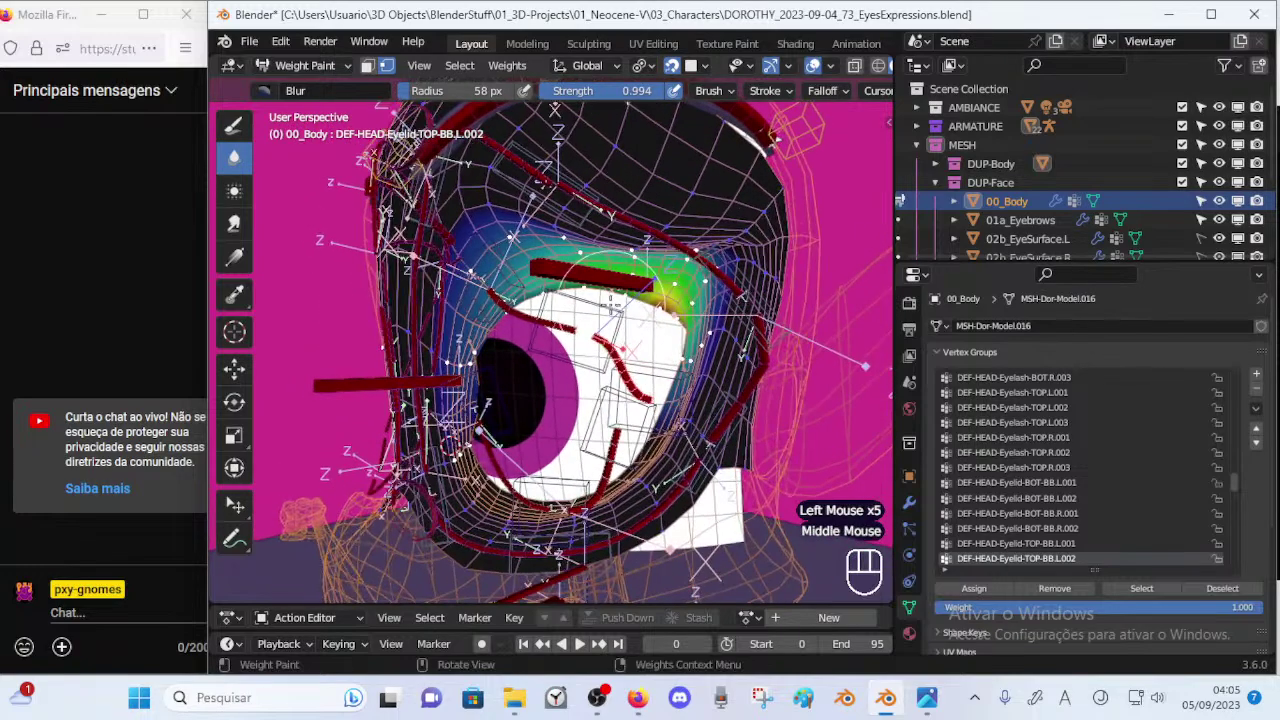
Turn vertex masking off and lower CTL_Eyelid-TOP-BB-Handler.L.002 to test the upper lid's deformation.
key(p)
ctrl+click(602, 335)
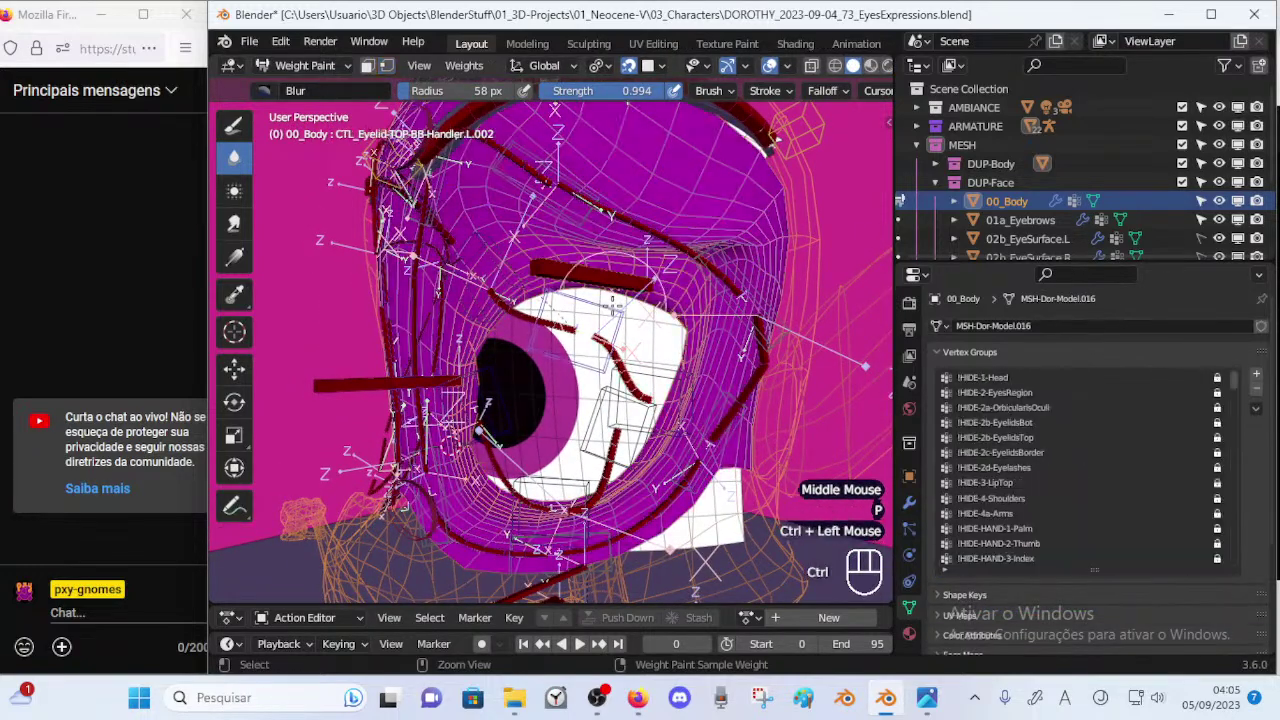
key(g)
click(567, 382)
Test the upper lid's outer side by moving CTL_Eyelid-TOP-BB-Handler.L.003 downward and adjusting its position.
ctrl+click(676, 388)
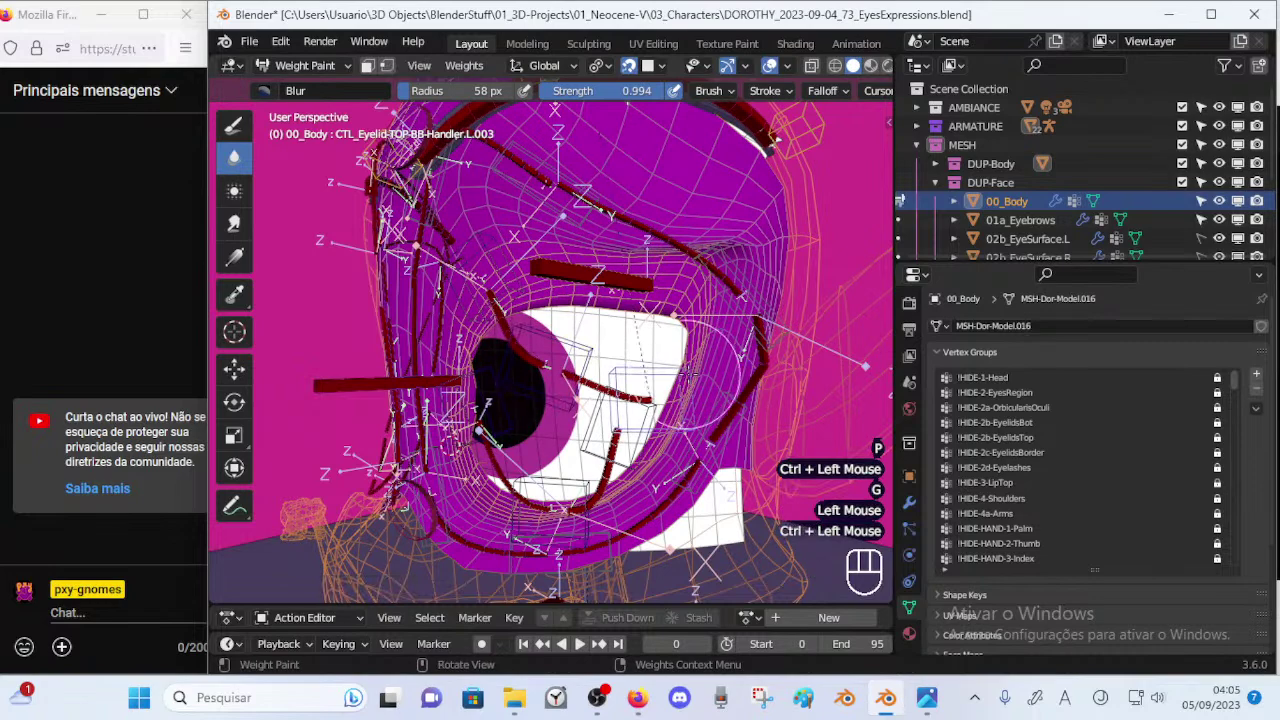
key(g)
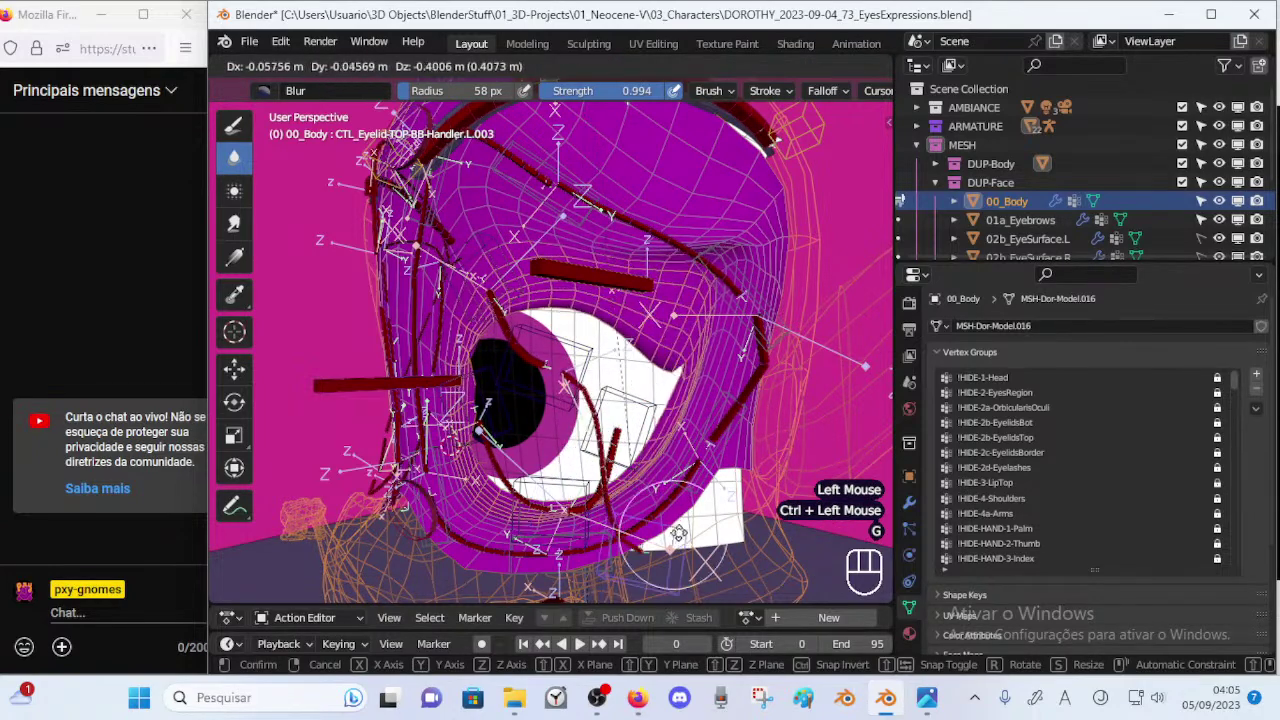
click(680, 488)
middle_drag(680, 488, 655, 445)
key(g)
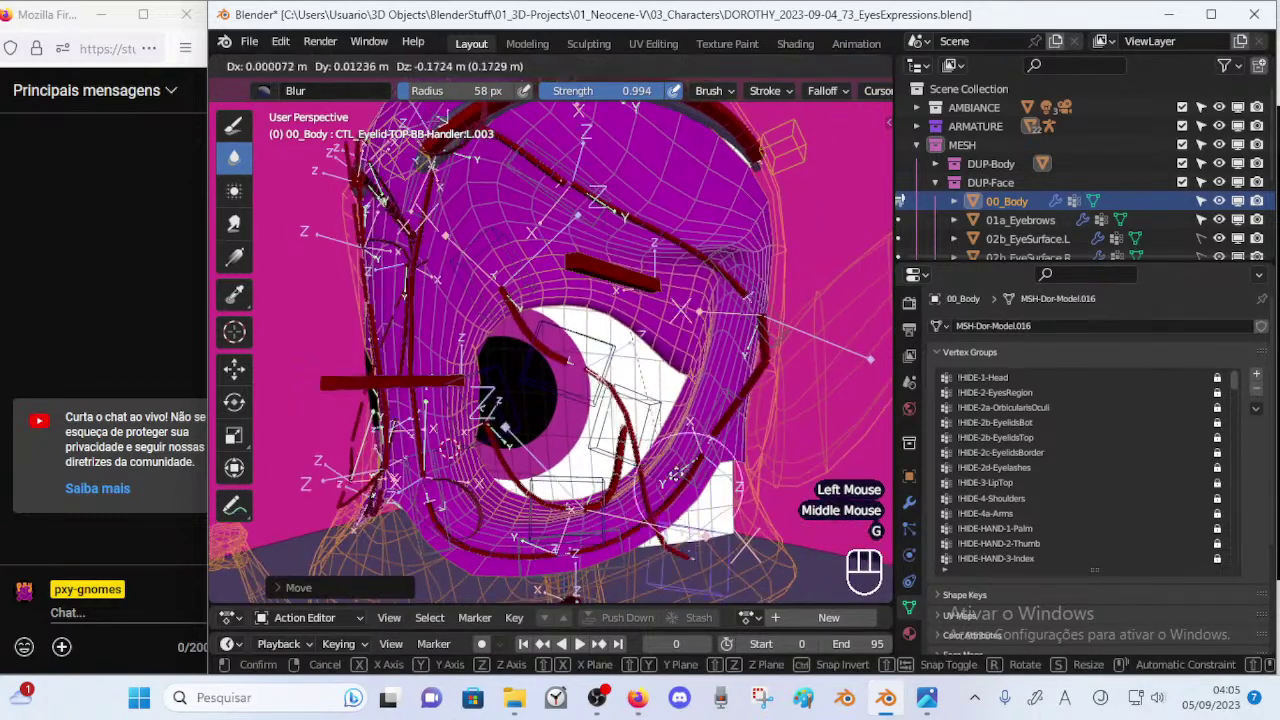
click(643, 436)
Move CTL_Eyelid-BOT-BB-Handler.L.003 toward the pupil and try rotating a handler near the lower lid's outer side.
ctrl+click(621, 455)
key(g)
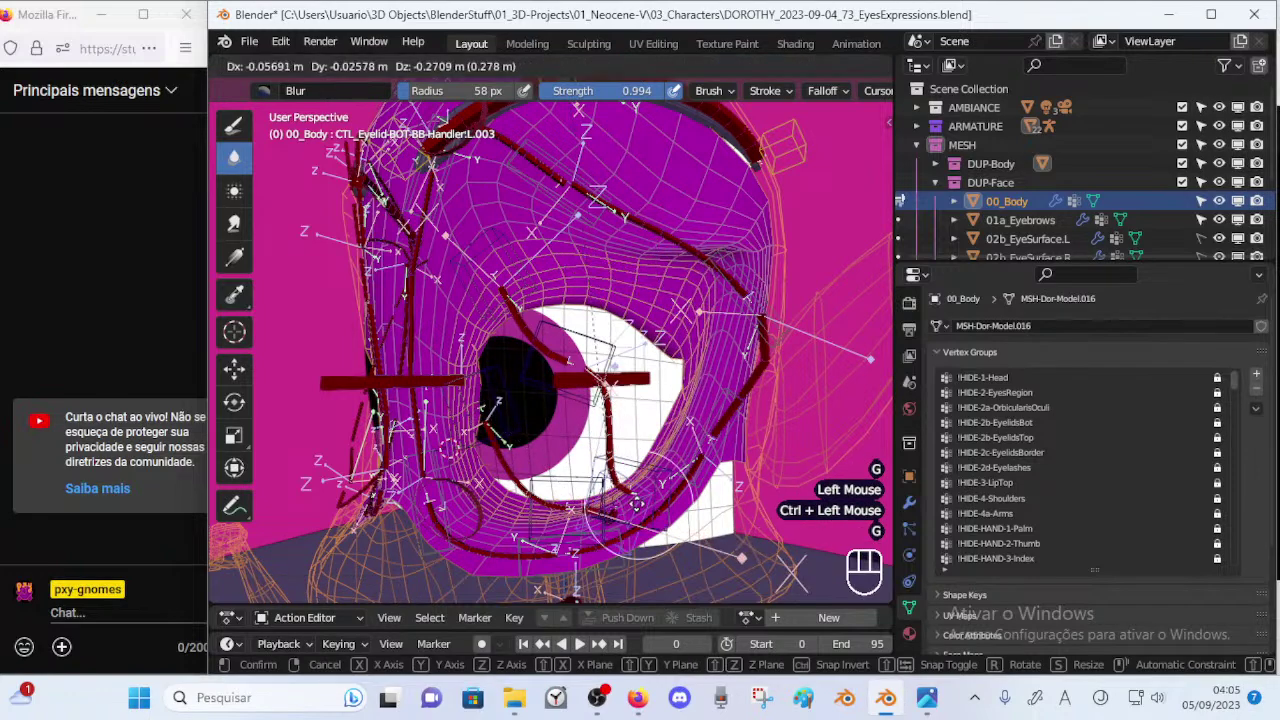
click(594, 449)
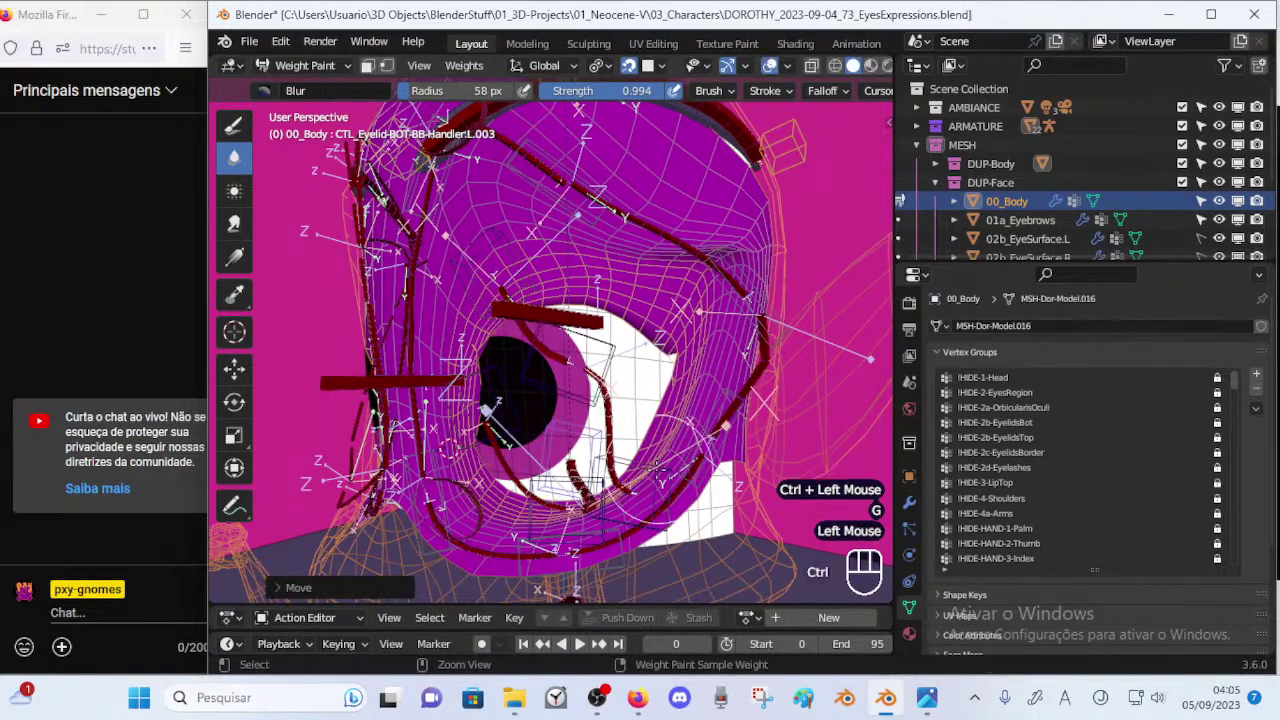
ctrl+click(660, 466)
key(r)
click(703, 463)
Reposition CTL_Eyelid-TOP-BB-Handler.L.002 to test how the middle of the upper lid bends.
ctrl+click(597, 393)
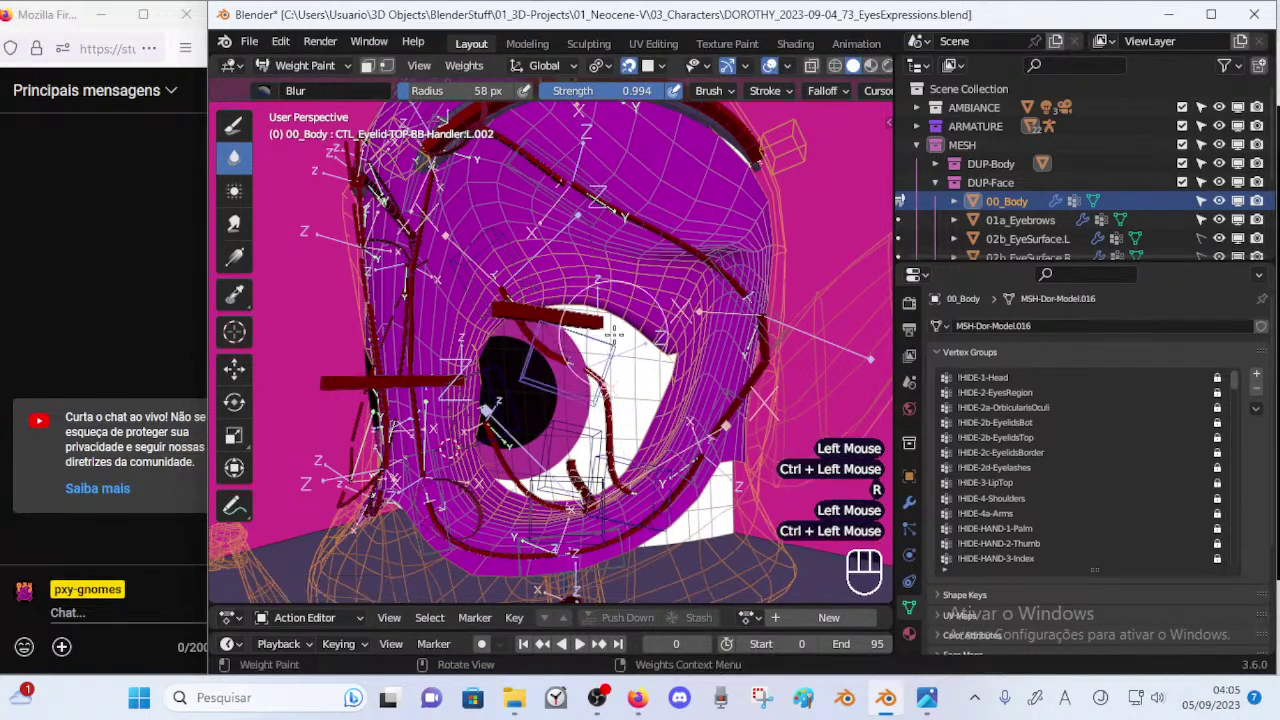
key(g)
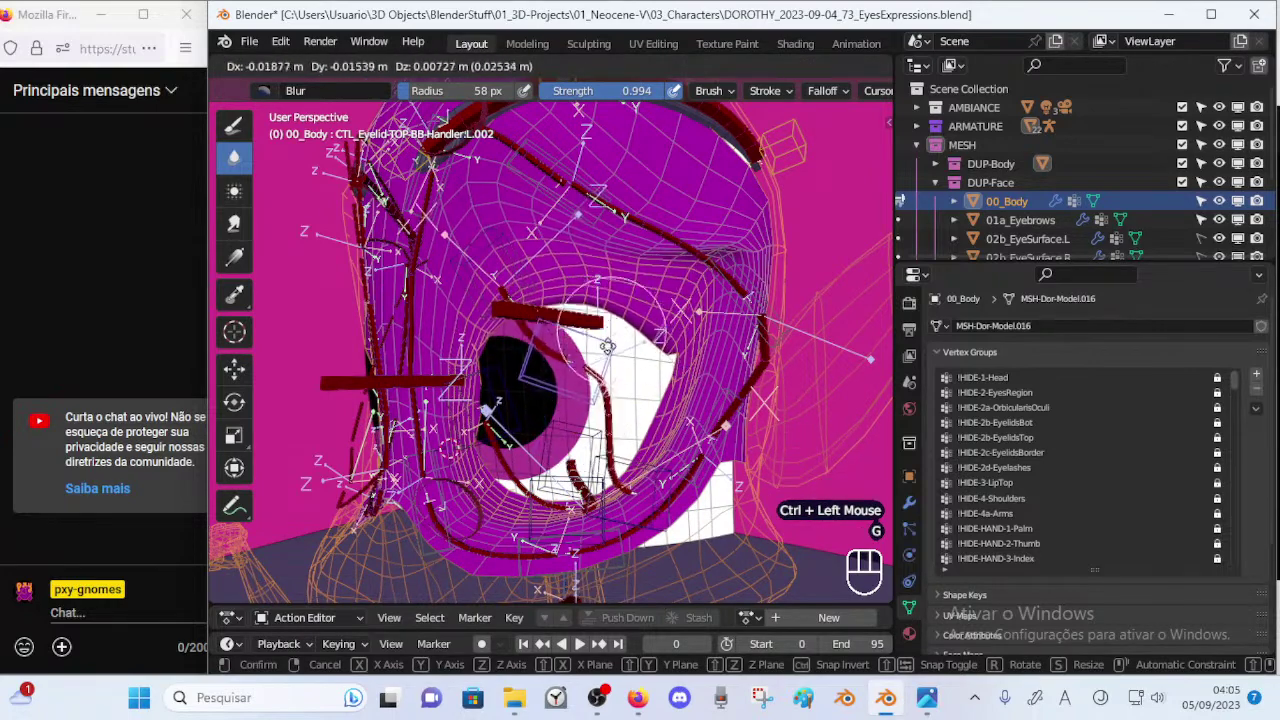
click(648, 355)
key(g)
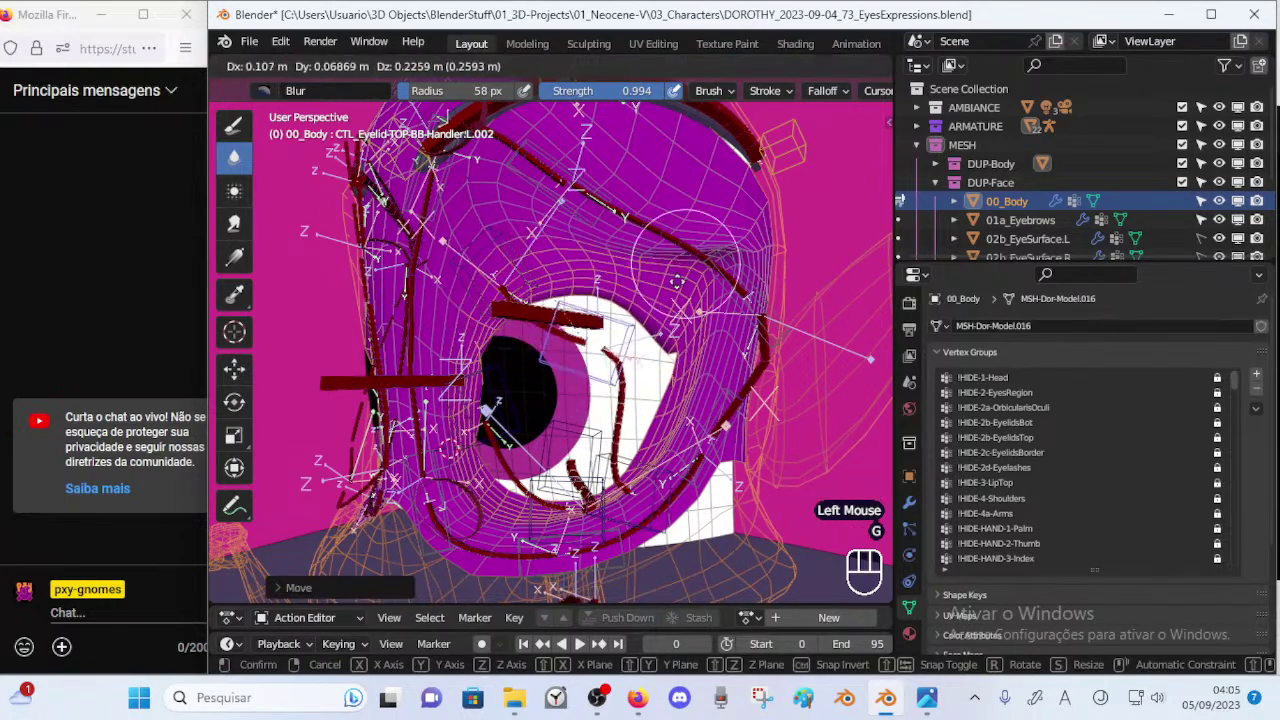
click(632, 388)
Rotate CTL_Eyelid-TOP-BB-Handler.L.001 and move it over the upper lid's inner part to test the deformation.
ctrl+click(572, 262)
key(r)
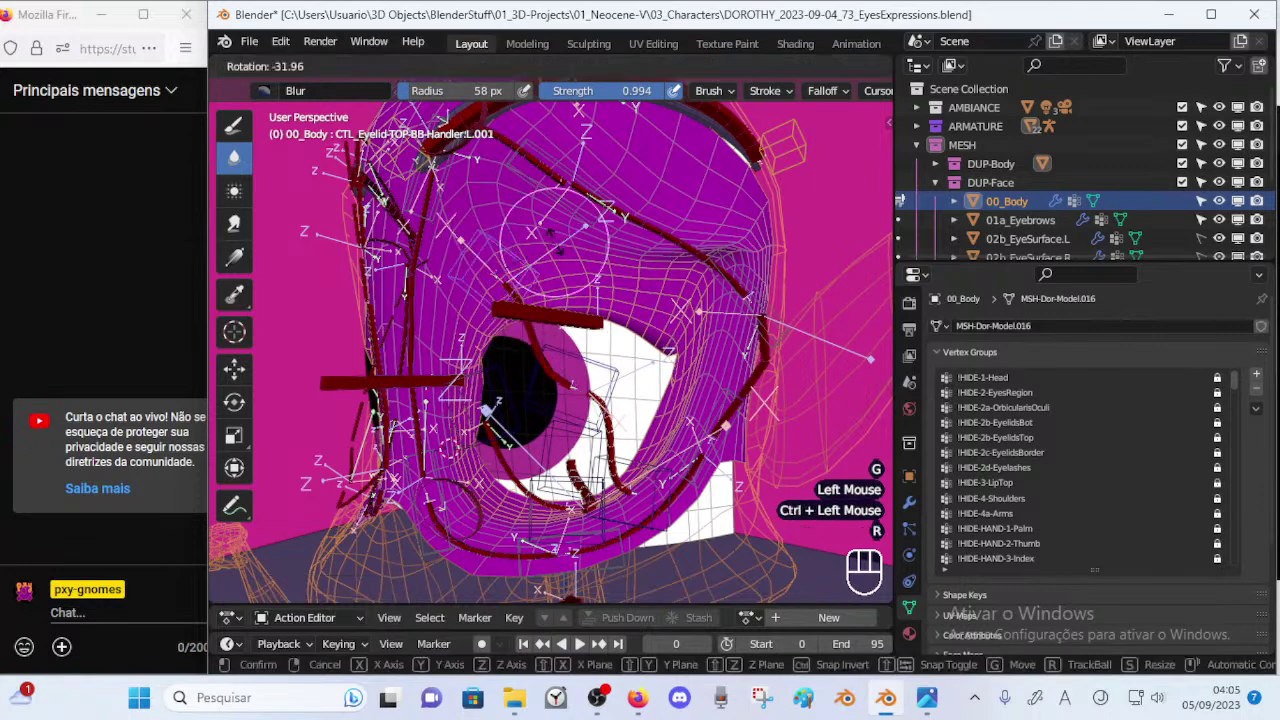
click(570, 227)
key(g)
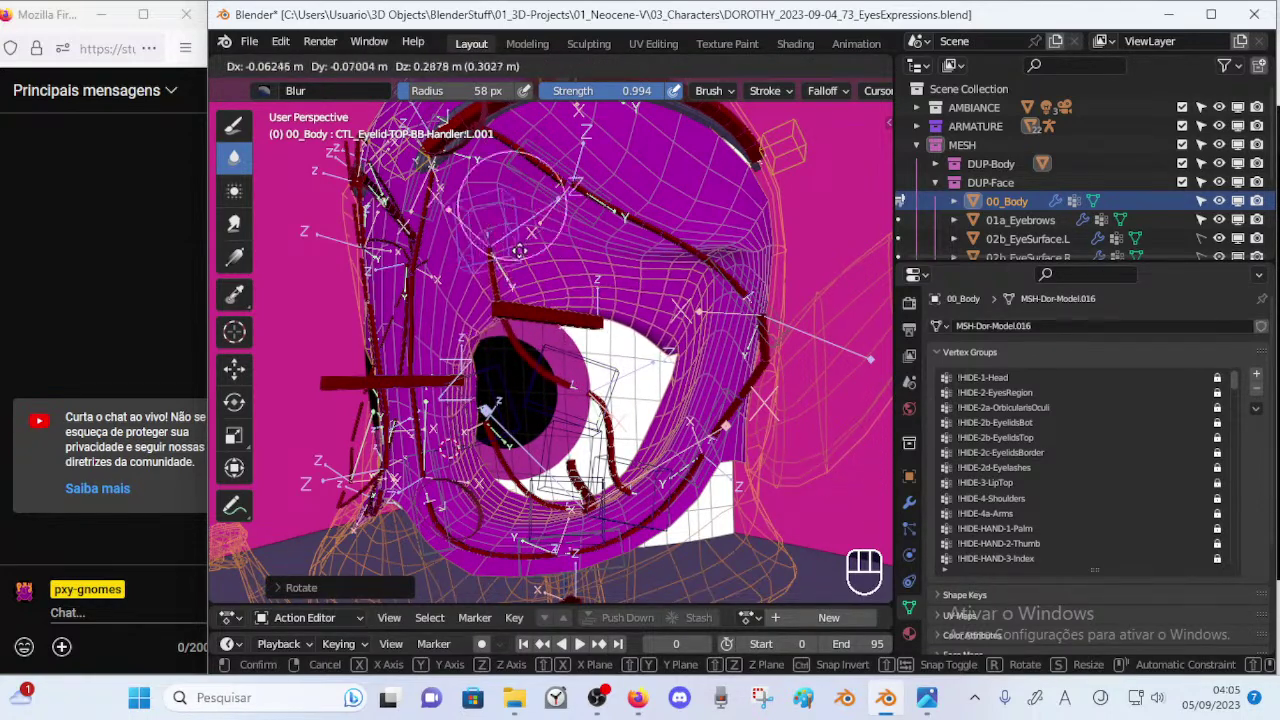
click(508, 328)
key(g)
click(537, 379)
Rotate CTL_Eyelid-TOP-BB-Handler.L.001 again and raise it, checking the lid from another angle.
key(r)
click(500, 247)
key(g)
click(509, 229)
middle_drag(509, 229, 581, 384)
key(g)
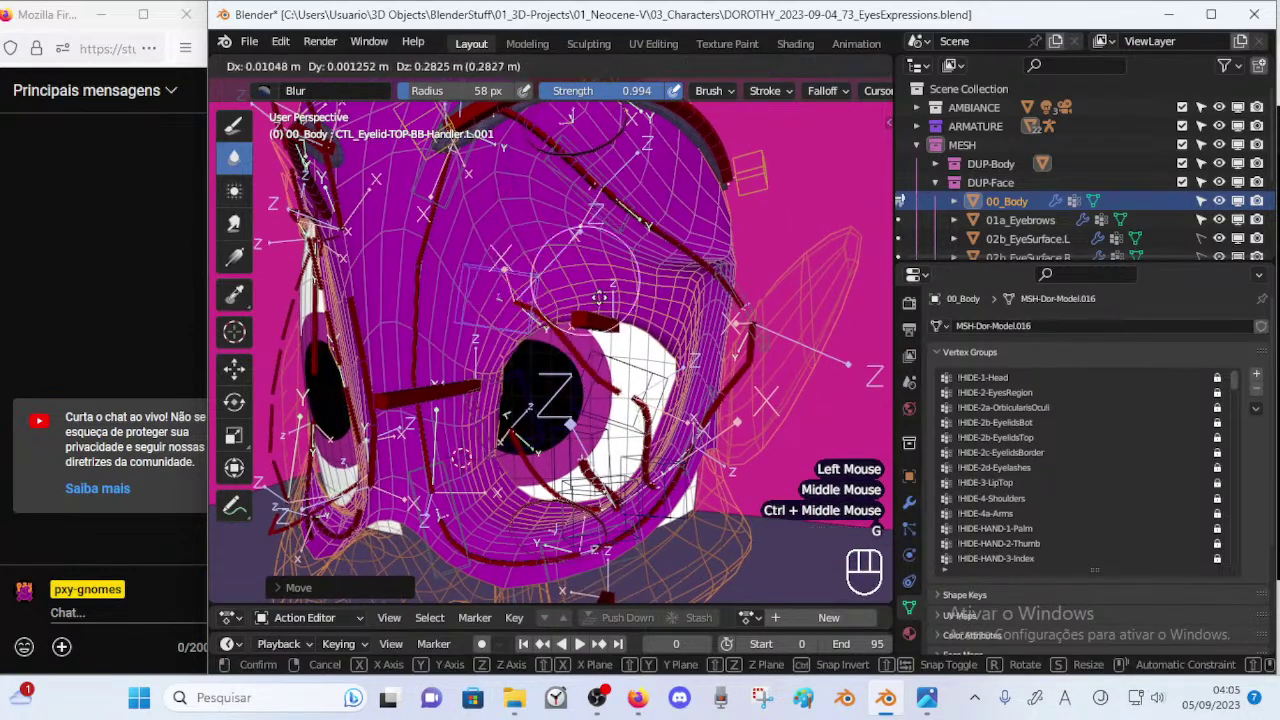
click(625, 298)
Move CTL_Eyelid-TOP-BB-Handler.L.002 slightly to adjust the middle of the upper lid.
ctrl+click(649, 325)
key(g)
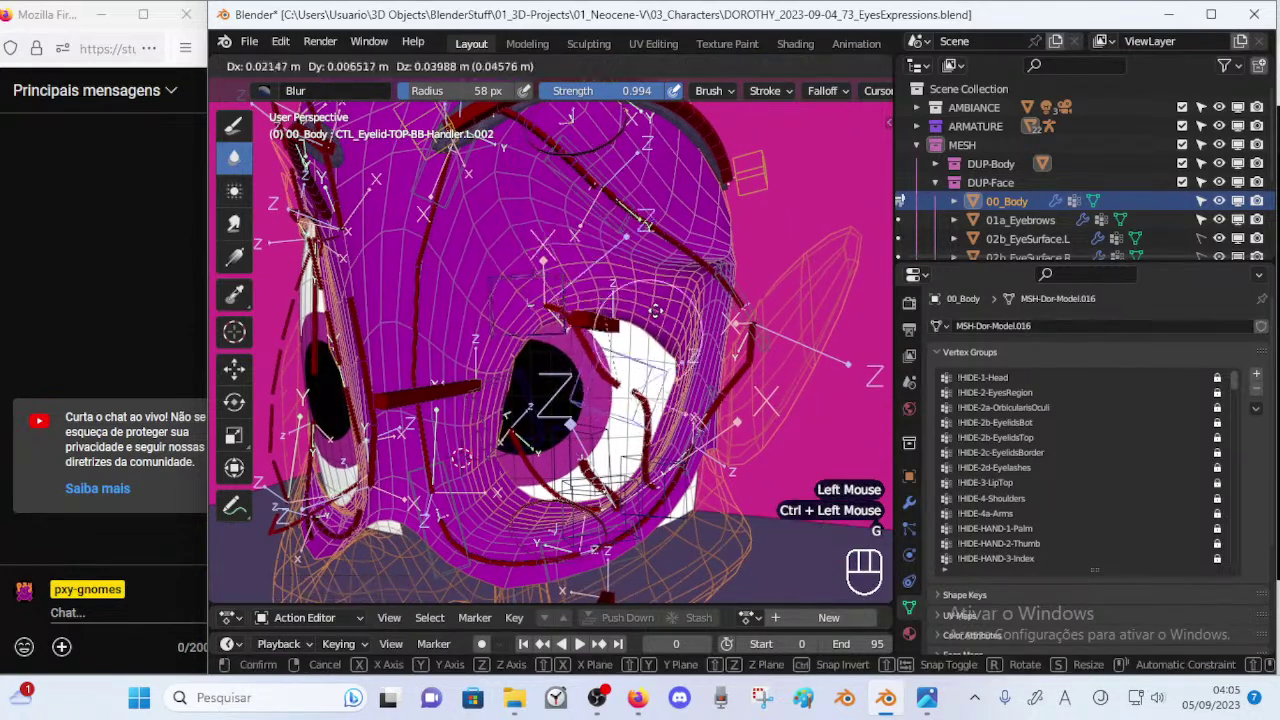
click(648, 326)
Select all the rig's bones and reset their pose.
key(a)
key(alt+q)
key(alt+q)
ctrl+middle_drag(626, 337, 598, 310)
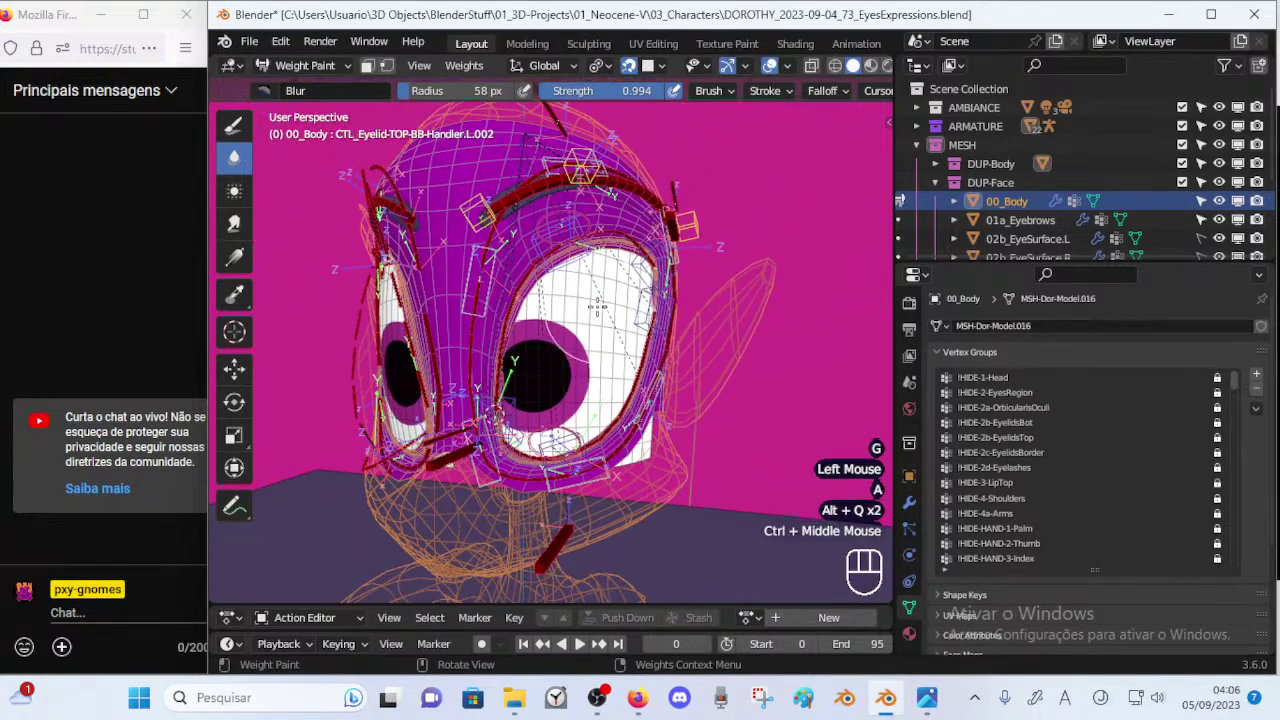
Lower and rotate the handler at the middle of the left upper lid.
ctrl+click(575, 264)
key(g)
click(604, 350)
key(r)
click(614, 400)
Raise and rotate CTL_Eyelid-TOP-BB-Handler.L.001 at the inner side of the left upper lid, adjusting its position again after the rotation.
ctrl+click(500, 411)
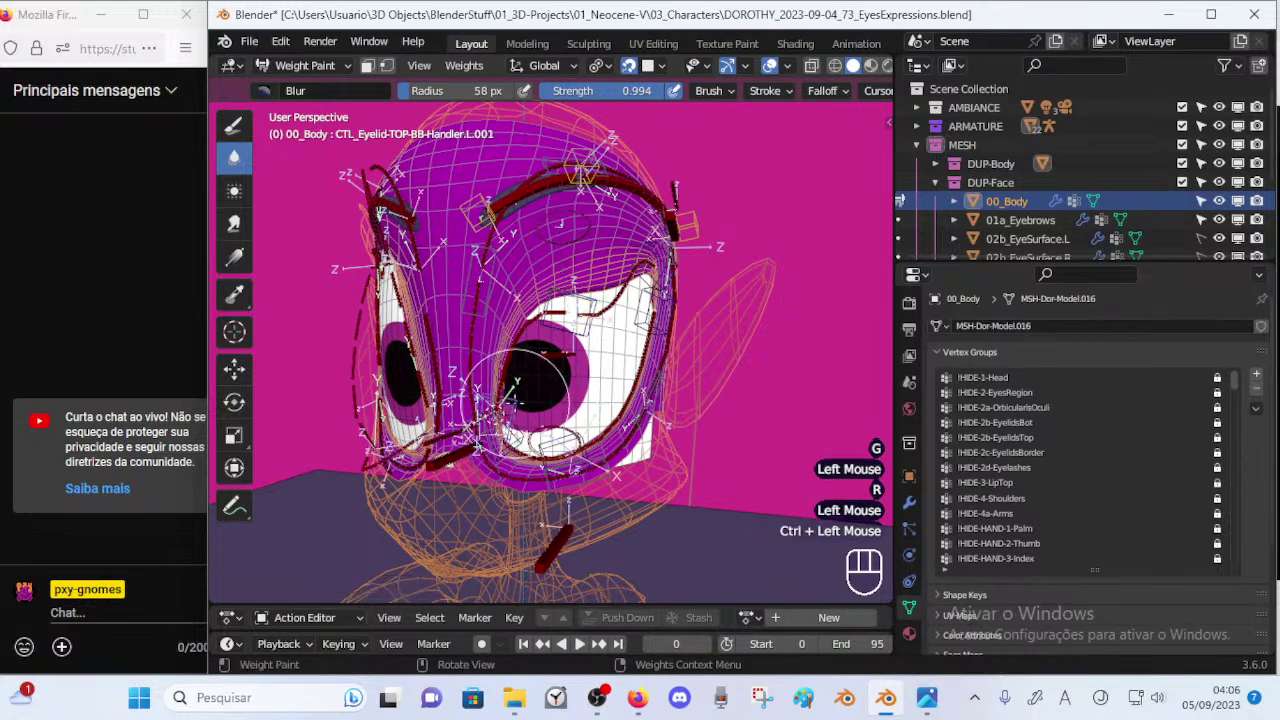
key(g)
click(549, 256)
key(r)
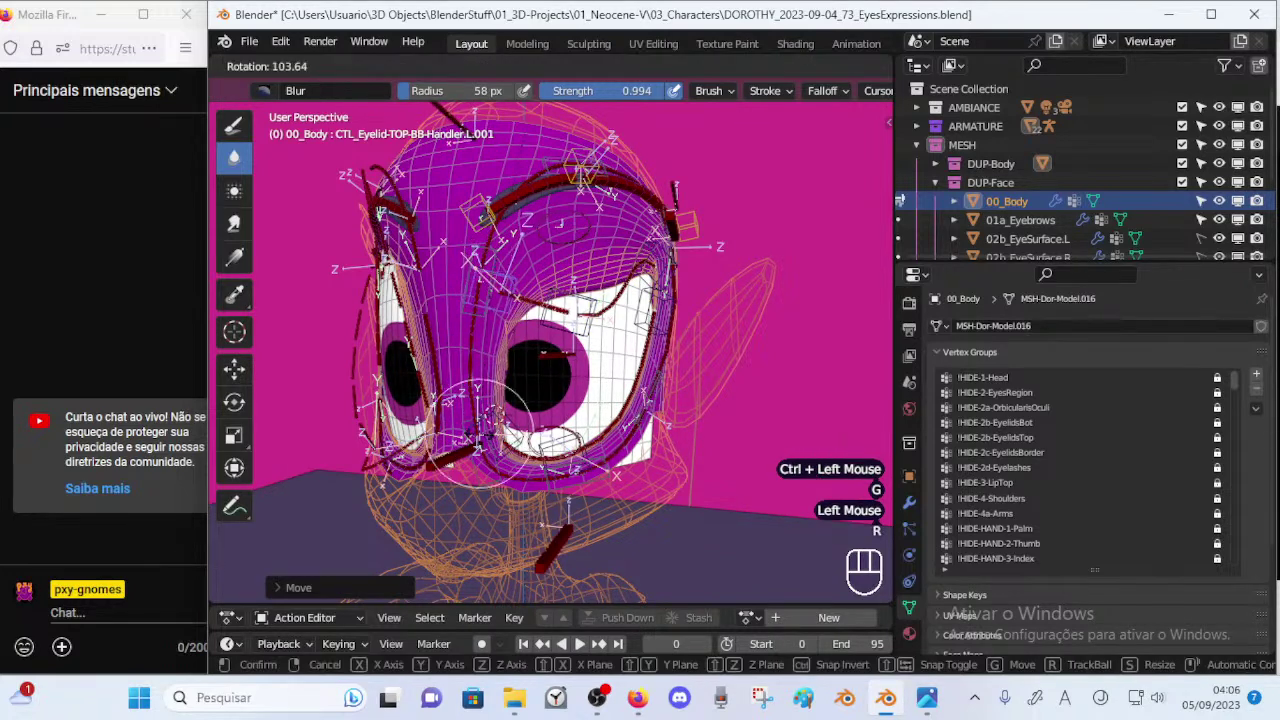
click(474, 389)
key(g)
click(528, 332)
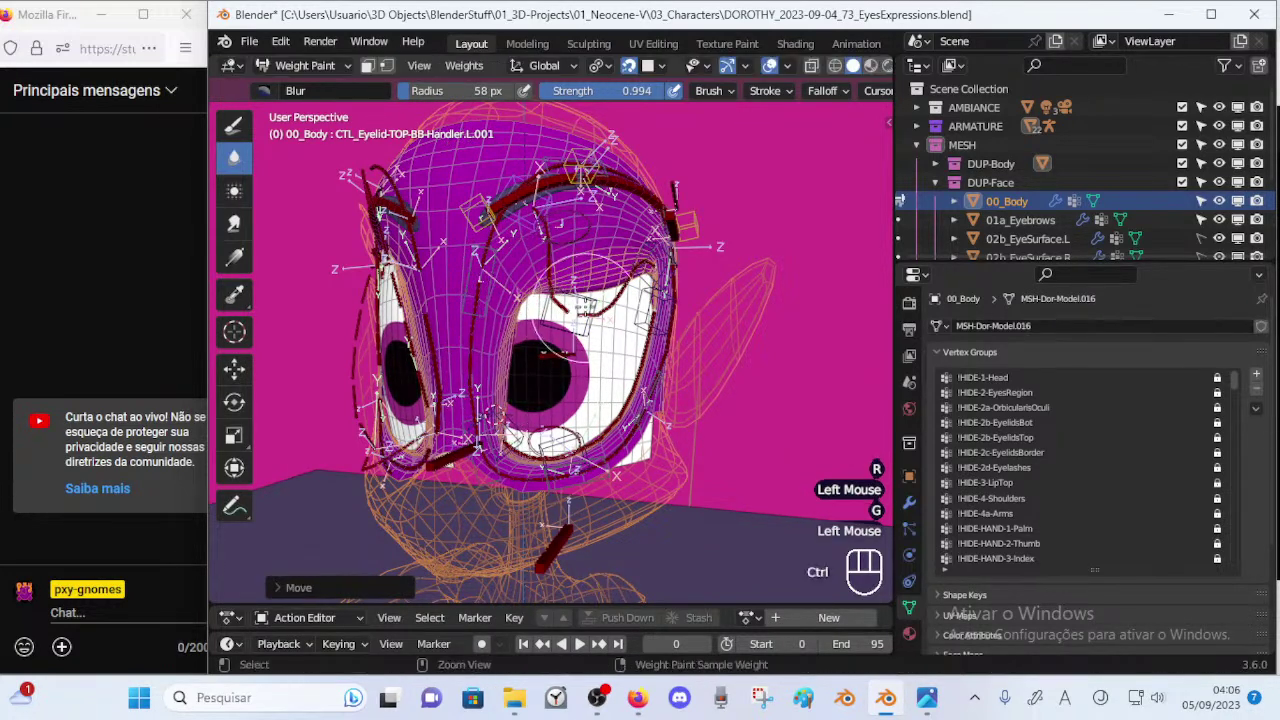
Lower CTL_Eyelid-TOP-BB-Handler.L.002 at the middle of the left upper lid and view the eye from another angle.
ctrl+click(593, 297)
key(g)
click(604, 360)
middle_drag(604, 360, 545, 354)
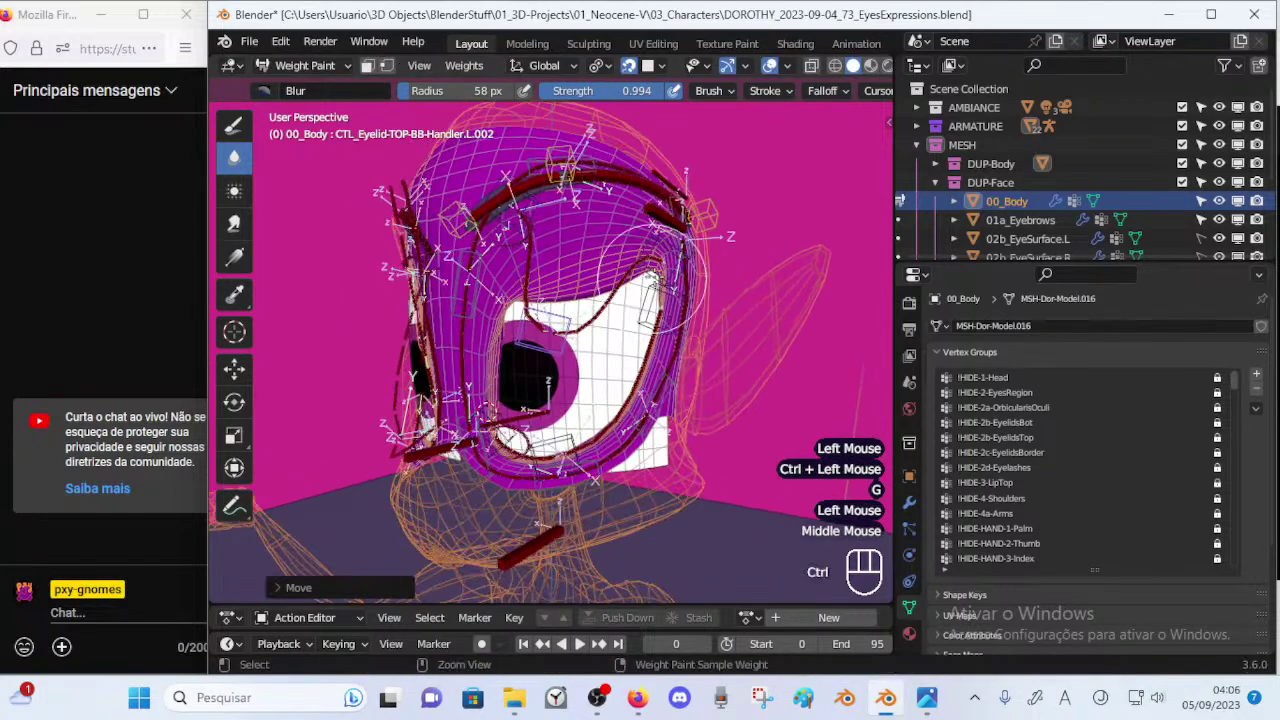
Lower, rotate and reposition CTL_Eyelid-TOP-BB-Handler.L.003 at the outer side of the upper lid, and save the file.
ctrl+click(655, 276)
key(g)
click(638, 356)
key(g)
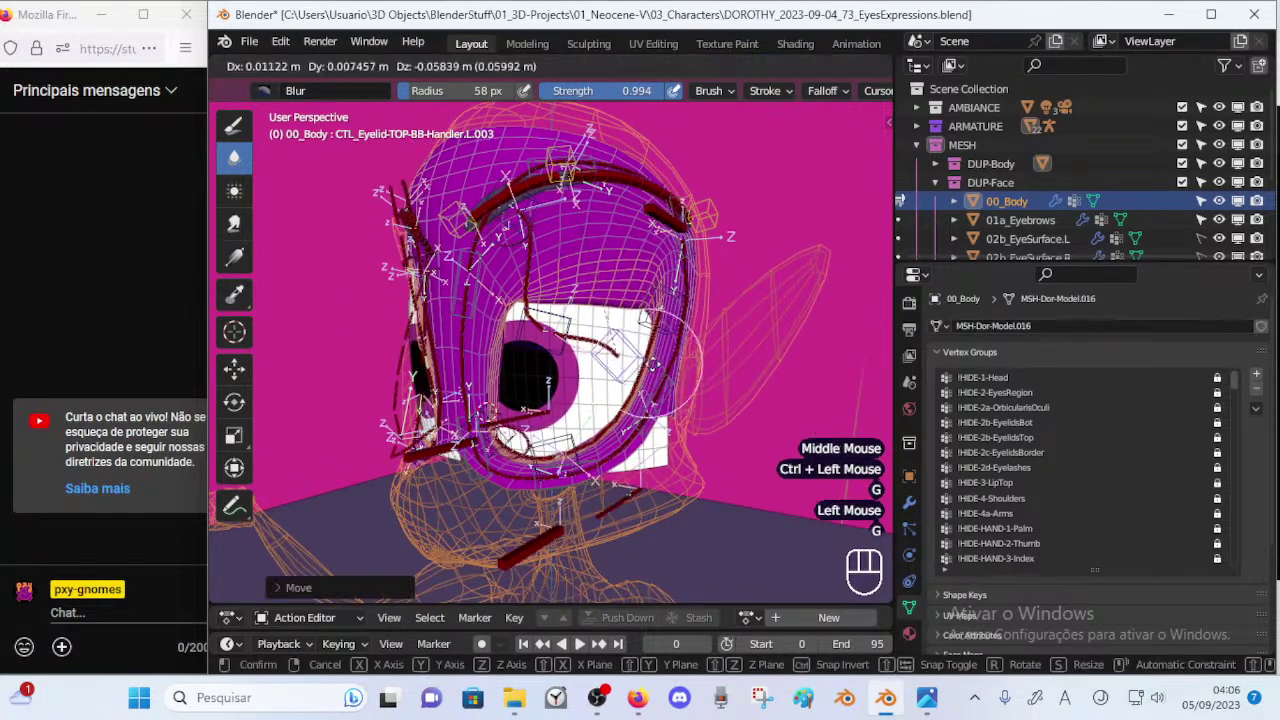
click(648, 386)
key(r)
click(681, 326)
key(g)
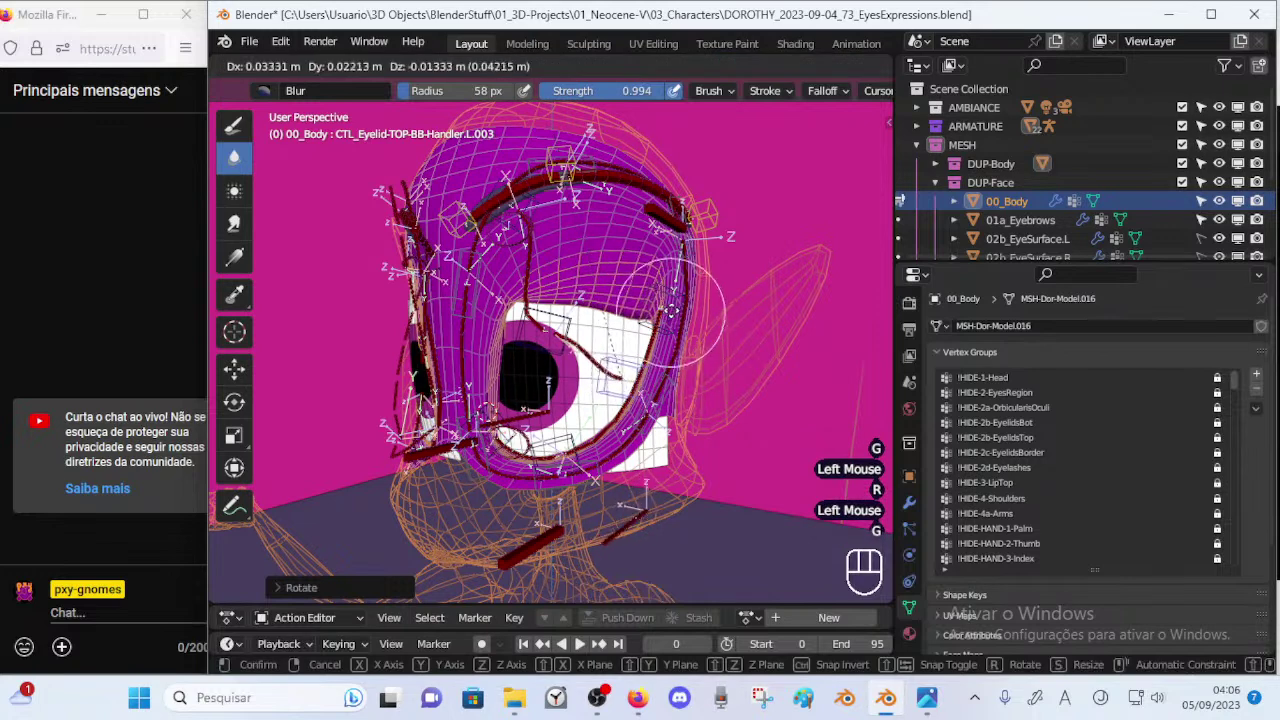
click(597, 330)
key(ctrl+s)
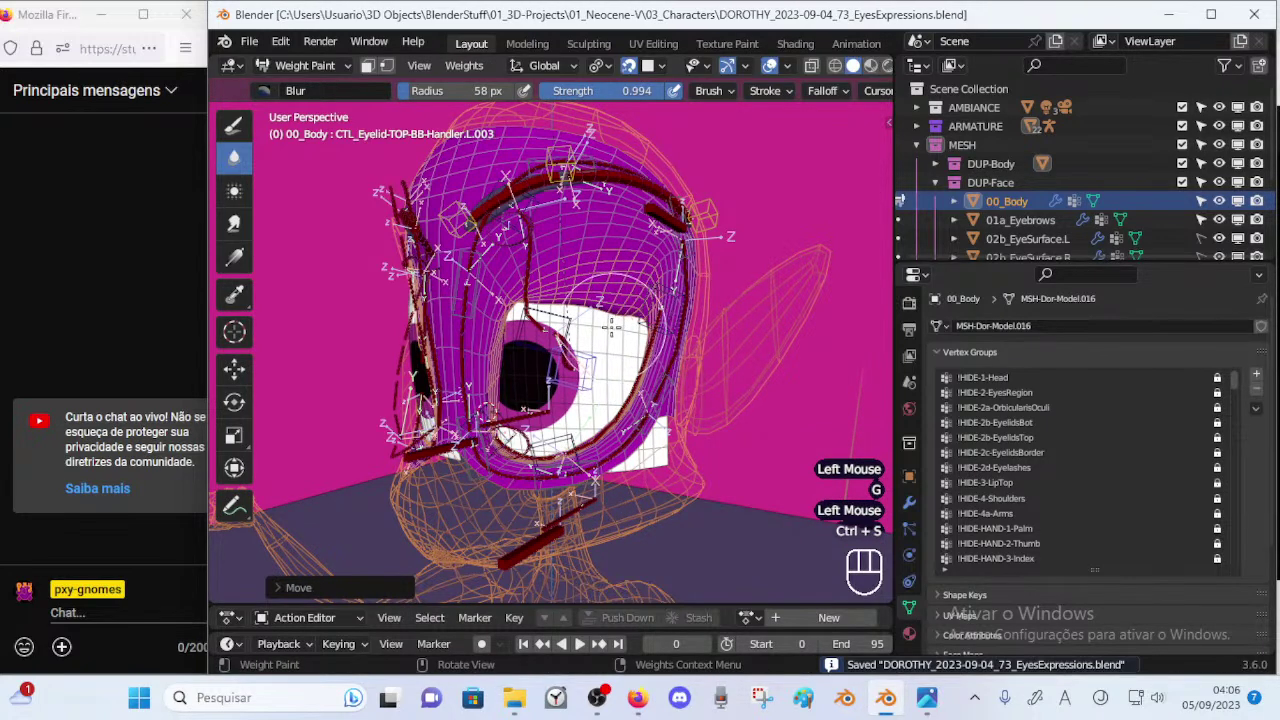
Select the DEF-HEAD-Eyelid-TOP-BB.L.002 weights, enable vertex selection masking and set the Draw tool to the Mix brush at weight 1.000.
ctrl+click(593, 325)
ctrl+click(590, 322)
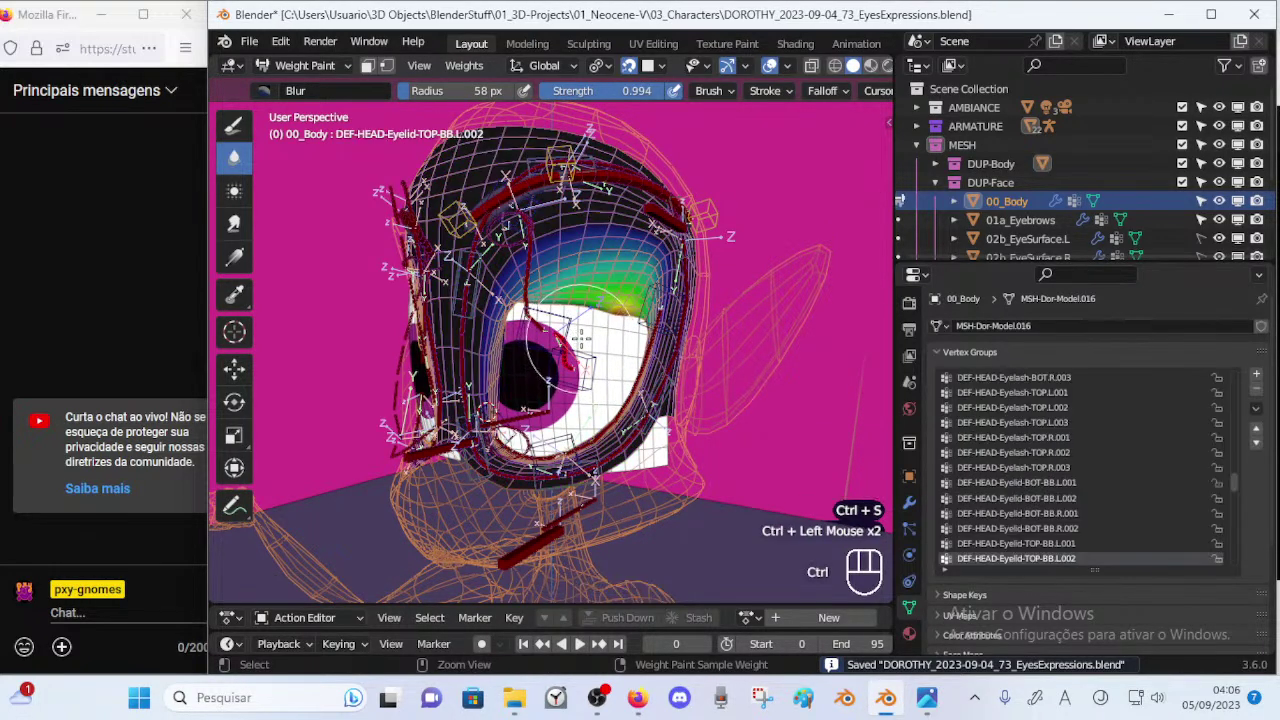
key(p)
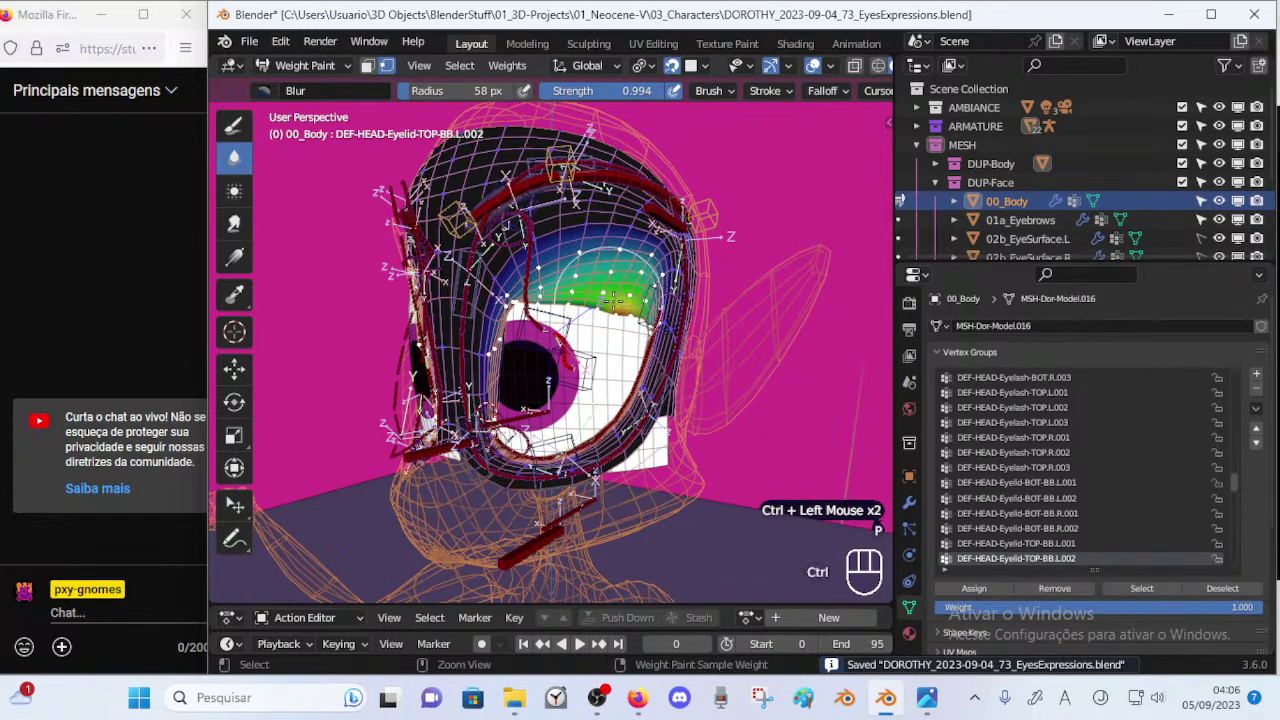
ctrl+middle_drag(609, 291, 606, 232)
click(234, 127)
key(ctrl+f)
click(609, 208)
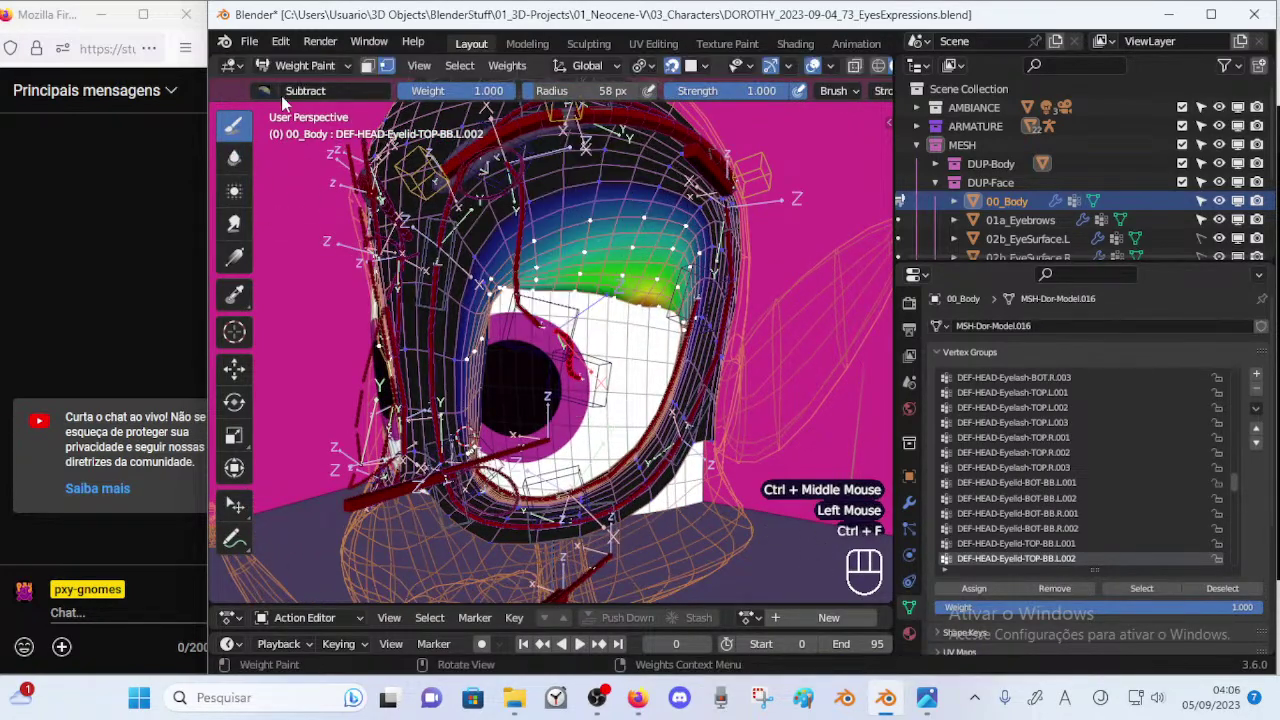
click(266, 90)
click(583, 163)
Paint full weight along the outer part of the upper lid's edge with a 64 px brush, undoing the first trial stroke.
mouse_move(650, 300)
shift+middle_down()
mouse_move(636, 302)
mouse_move(630, 356)
shift+middle_up()
key(f)
click(652, 305)
key(ctrl+z)
ctrl+middle_drag(630, 356, 622, 310)
key(f)
click(606, 362)
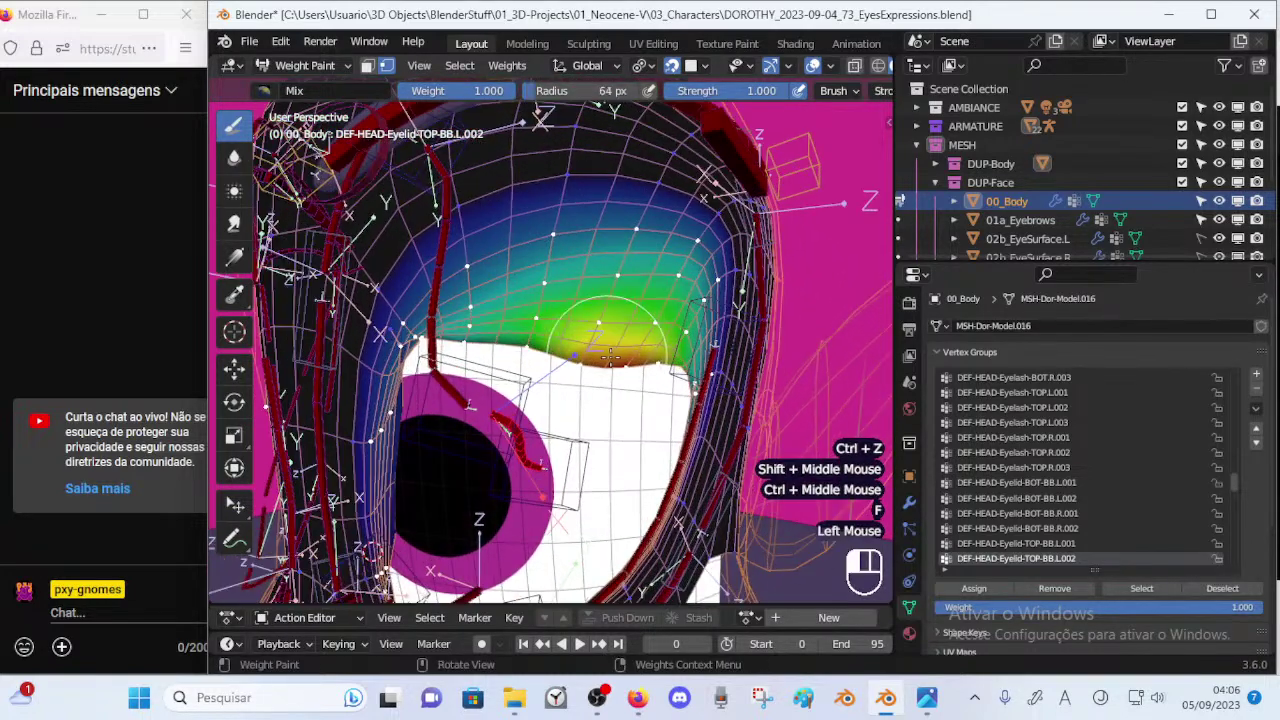
click(644, 374)
click(656, 380)
click(660, 384)
click(662, 386)
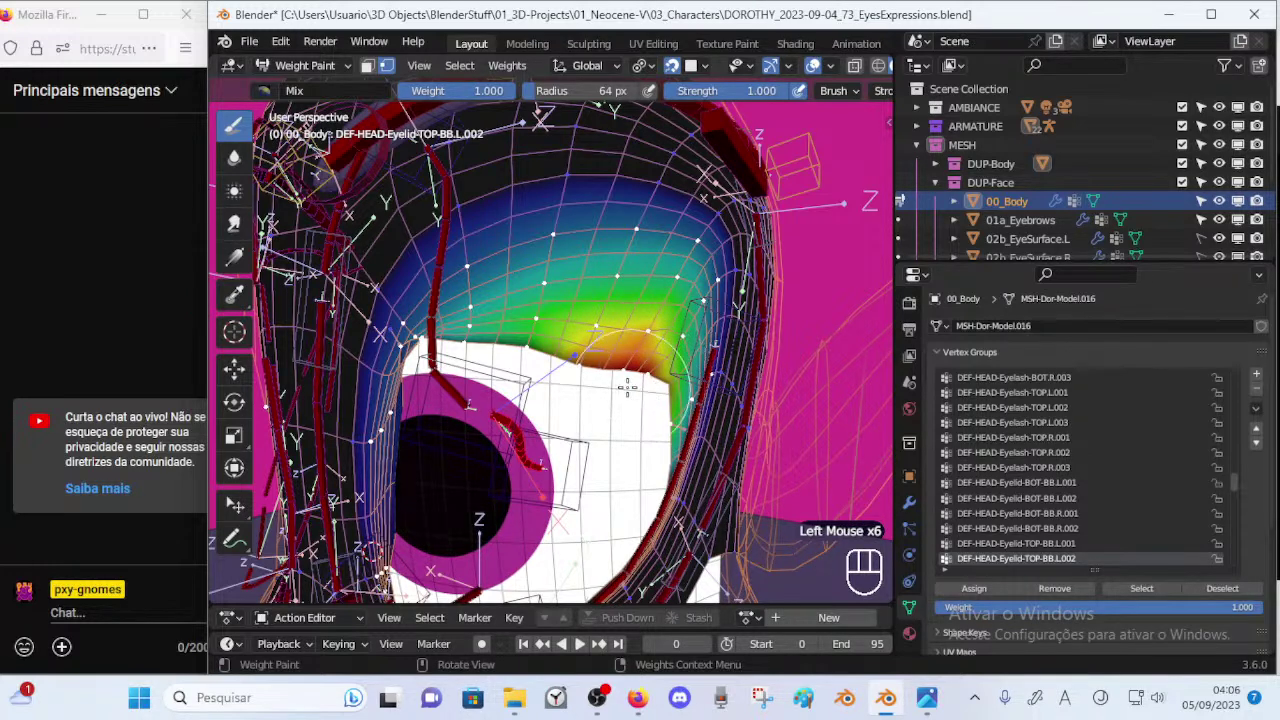
Blur the painted weights near the outer corner of the upper lid with a 79 px brush.
click(234, 157)
key(f)
click(573, 339)
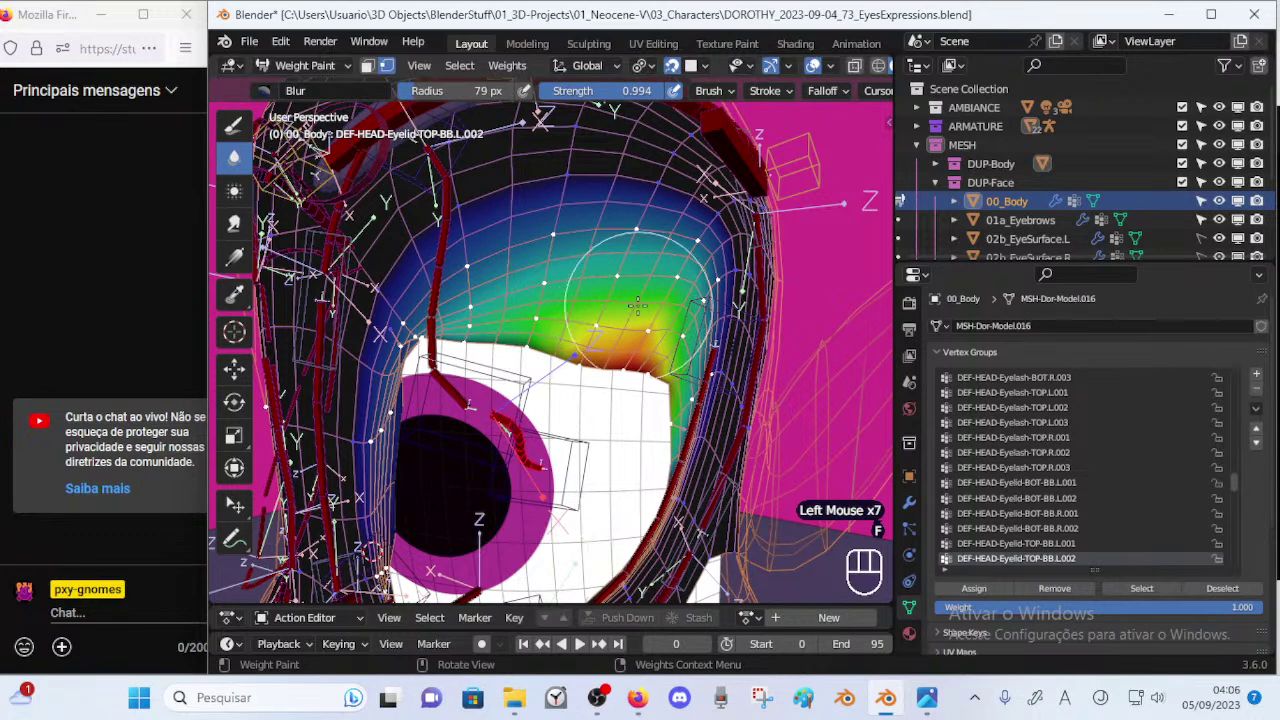
click(620, 329)
click(649, 322)
Blur the weights along the middle of the upper lid's edge with a 44 px brush, undoing the last stroke.
click(518, 342)
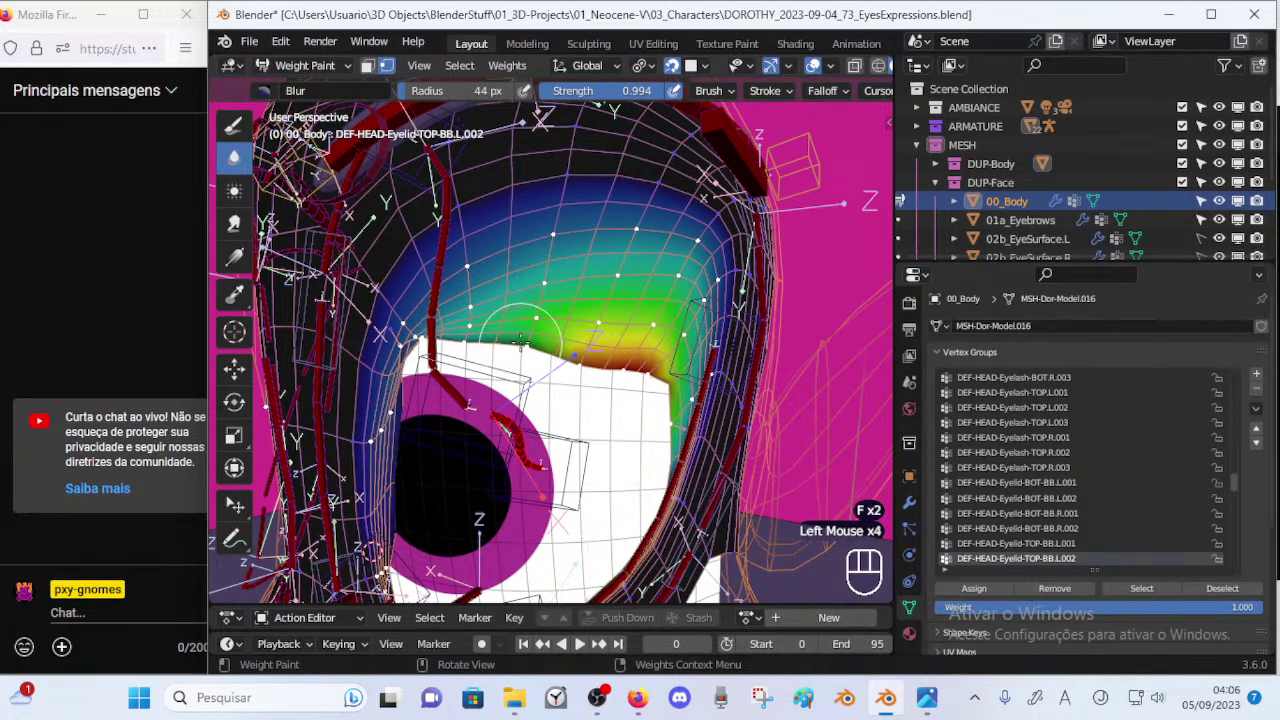
click(532, 347)
click(575, 358)
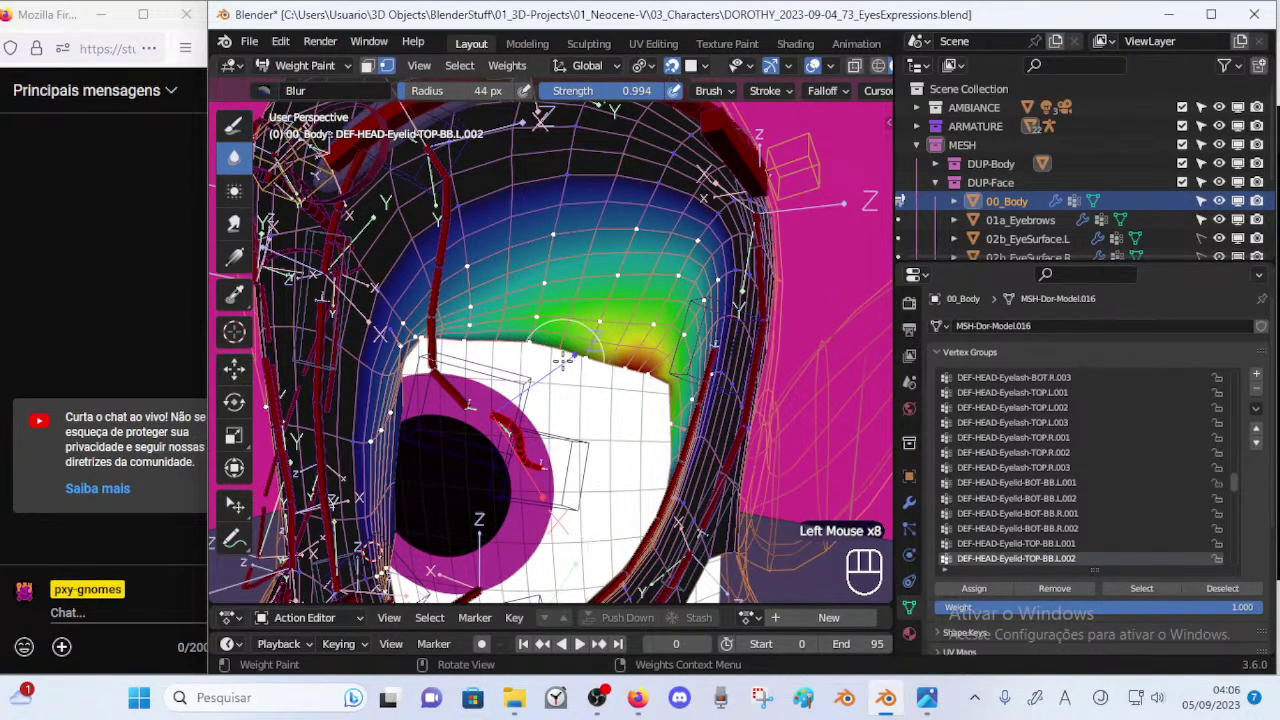
key(ctrl+f)
click(570, 357)
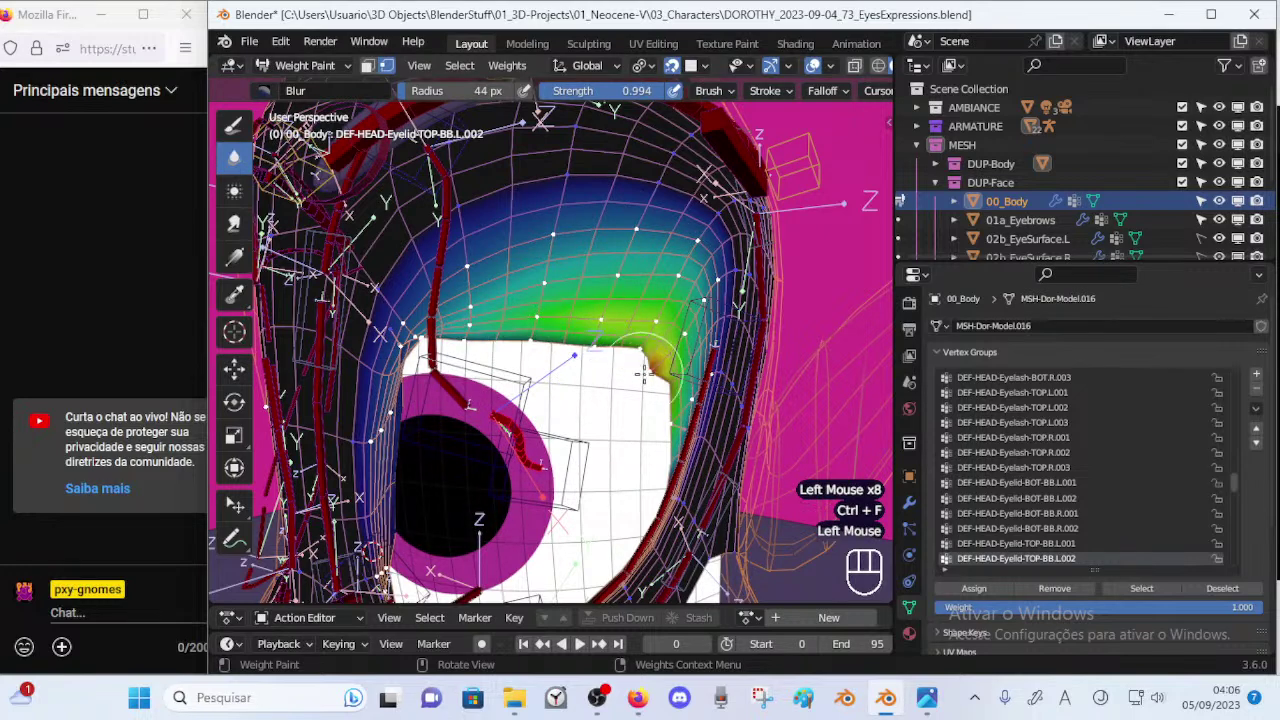
key(ctrl+z)
Blur the weights around the lid's outer corner and the rows above it, undoing unwanted strokes.
click(670, 399)
click(673, 400)
key(ctrl+z)
click(677, 390)
click(680, 375)
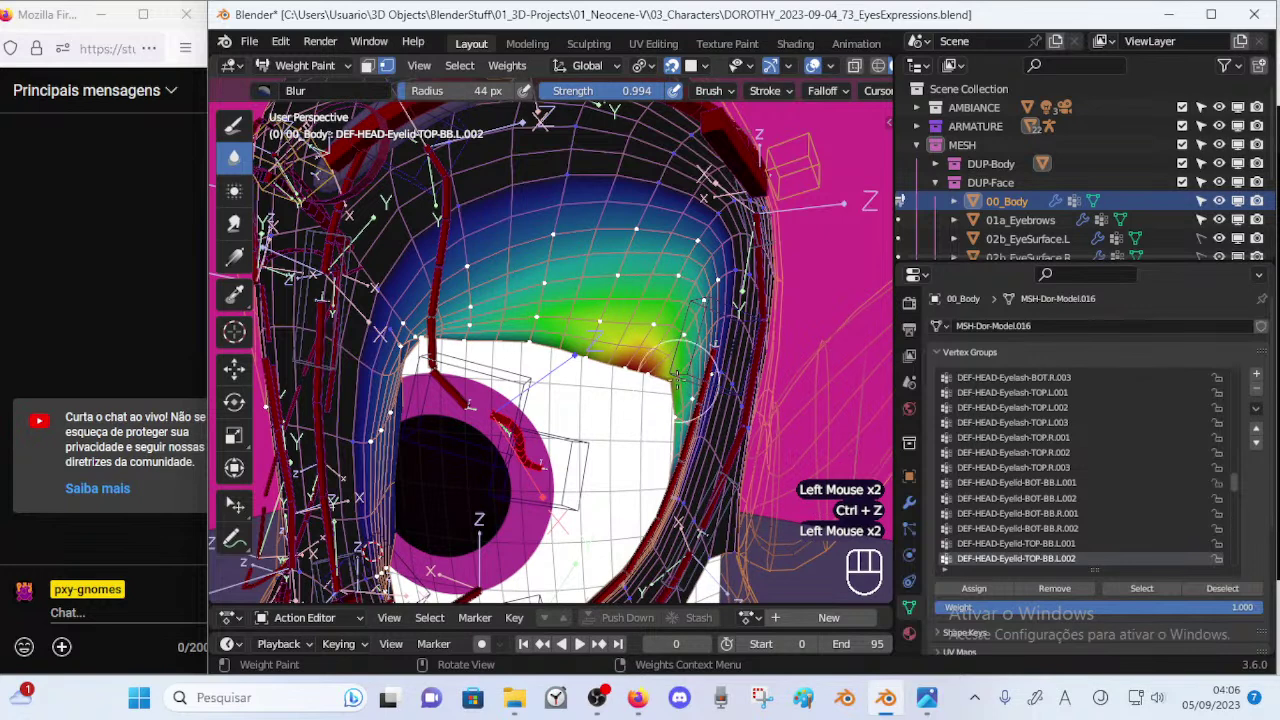
click(661, 319)
click(682, 327)
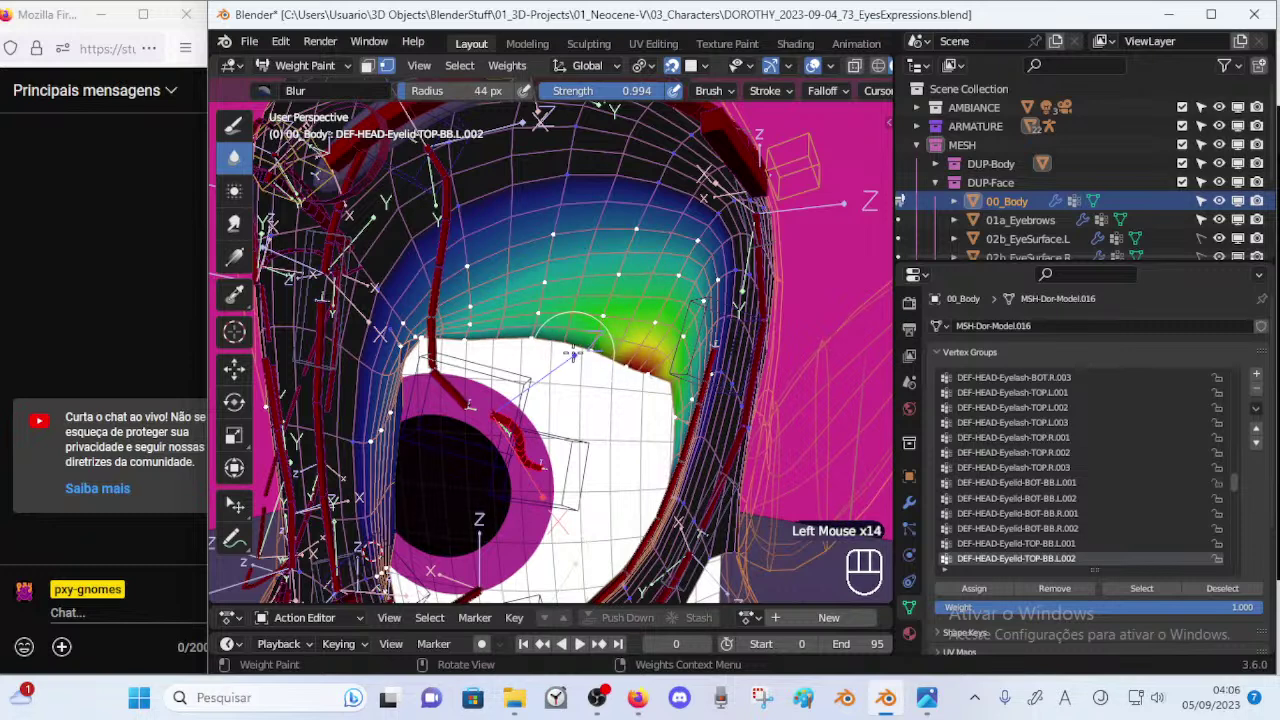
key(ctrl+z)
Try smearing the weights along the upper lid's edge with a 106 px brush, and undo the strokes.
click(238, 240)
click(239, 224)
key(f)
click(590, 352)
key(f)
click(595, 380)
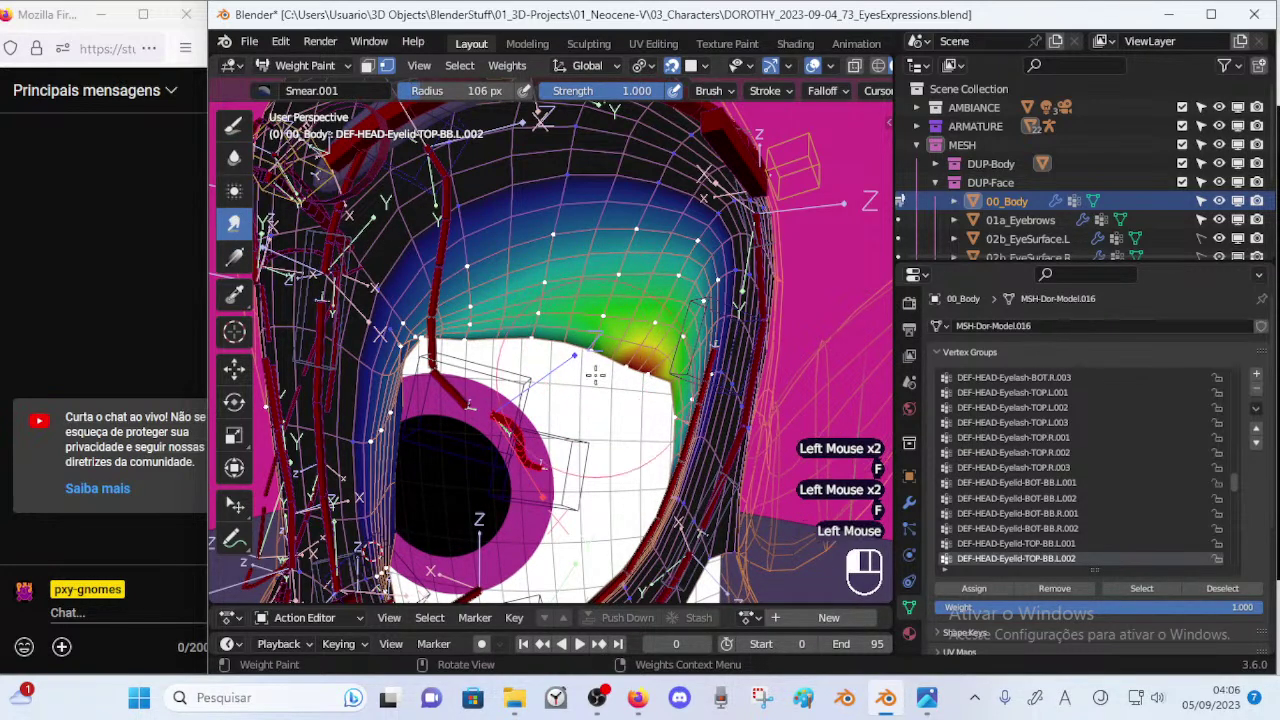
mouse_move(586, 338)
mouse_down()
mouse_move(597, 314)
mouse_move(565, 321)
mouse_move(625, 338)
mouse_up()
key(ctrl+z)
key(ctrl+z)
key(ctrl+z)
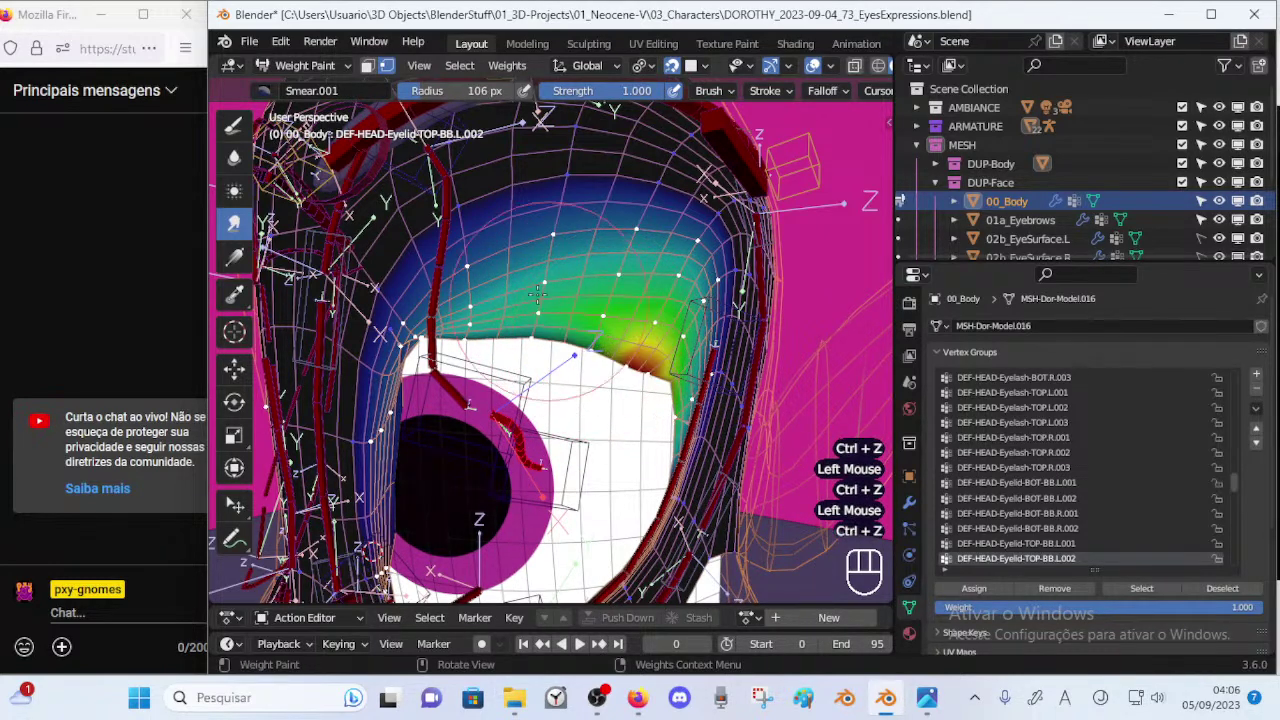
Switch back to the Draw tool with a 69 px radius, try strokes on the lid's edge and undo them.
click(235, 258)
click(235, 128)
key(f)
drag(618, 377, 604, 366)
click(612, 361)
key(ctrl+z)
click(624, 359)
key(ctrl+z)
Set the brush to weight 1.000 and radius 41 px, and paint the upper lid's edge from the outer corner toward the inner side.
key(ctrl+f)
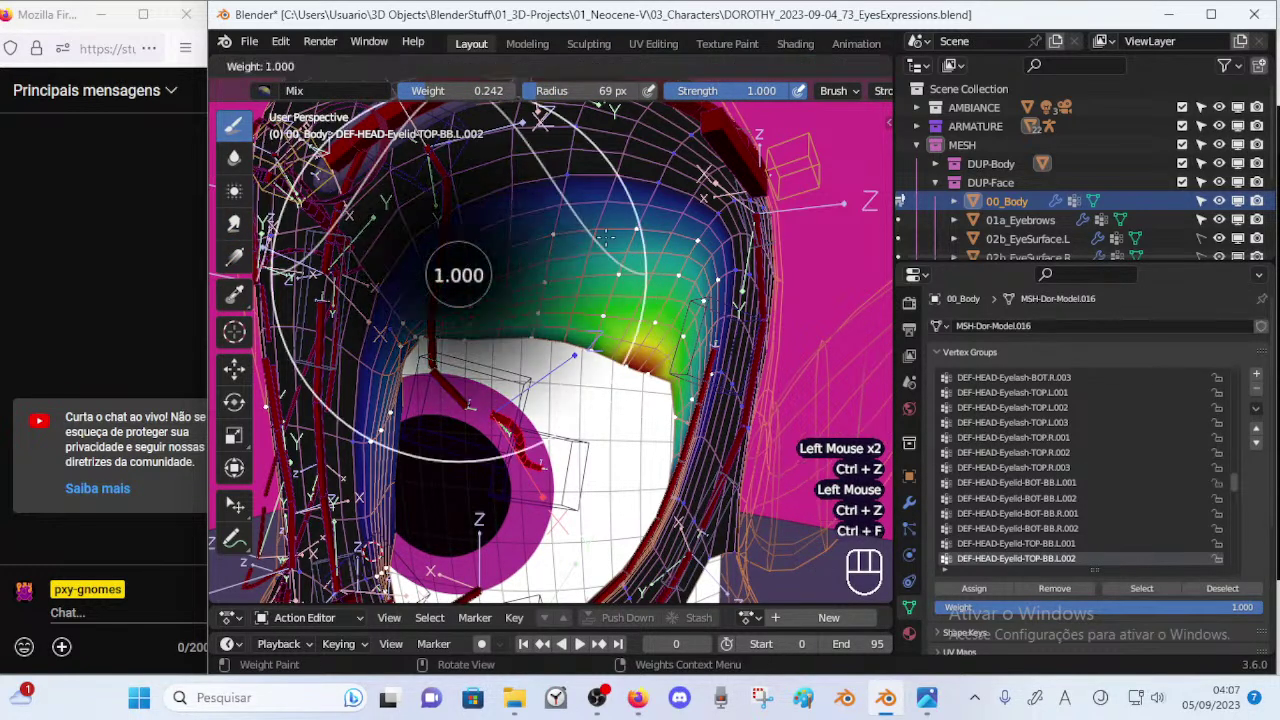
click(650, 268)
key(f)
click(593, 346)
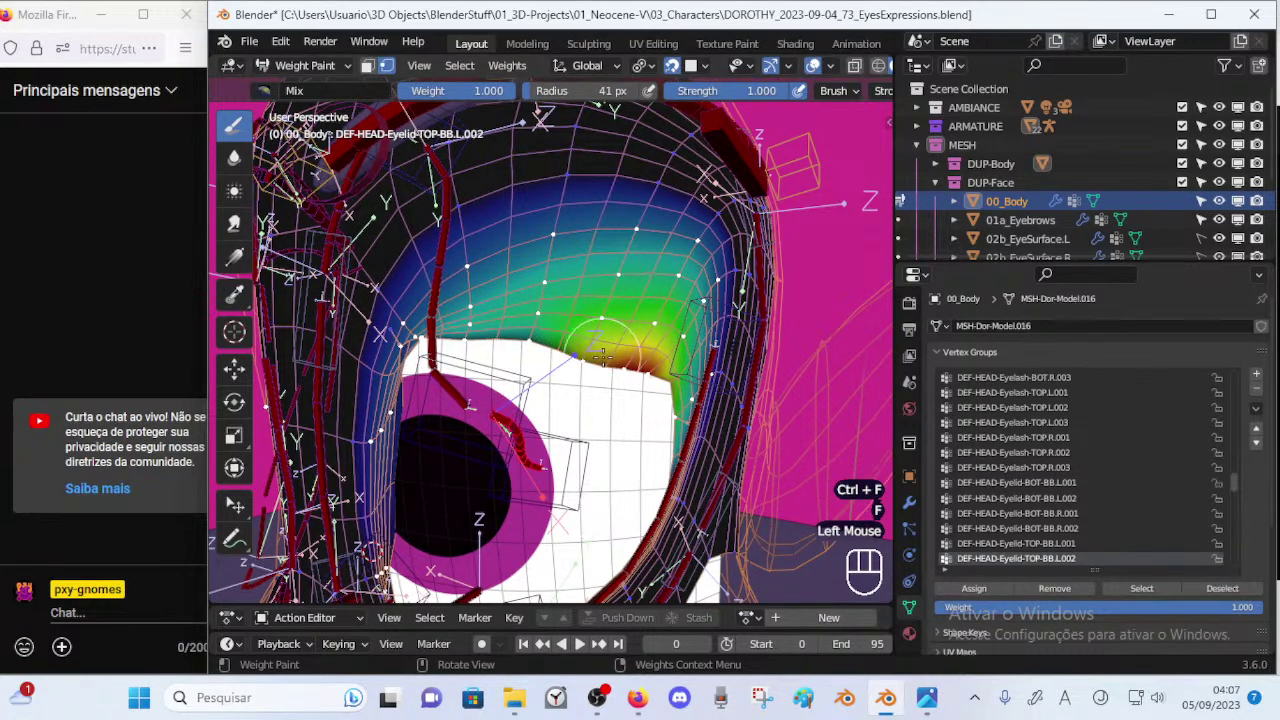
drag(657, 382, 660, 398)
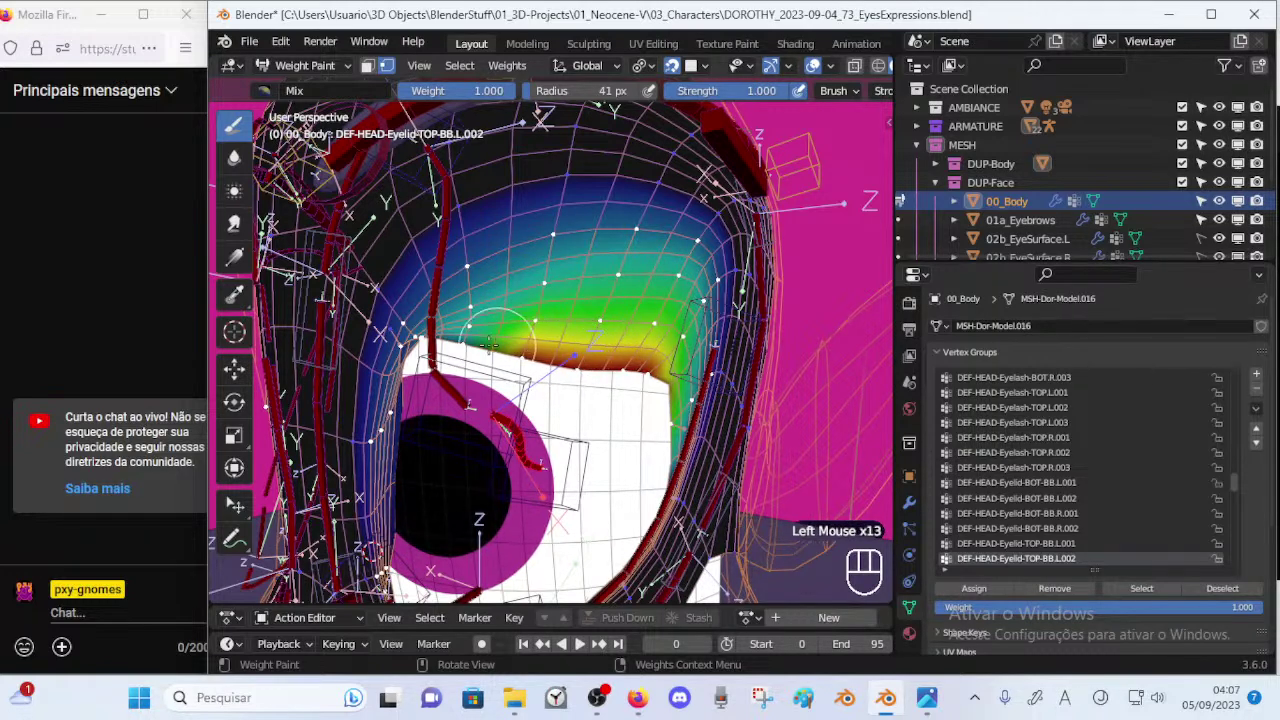
key(ctrl+z)
click(520, 352)
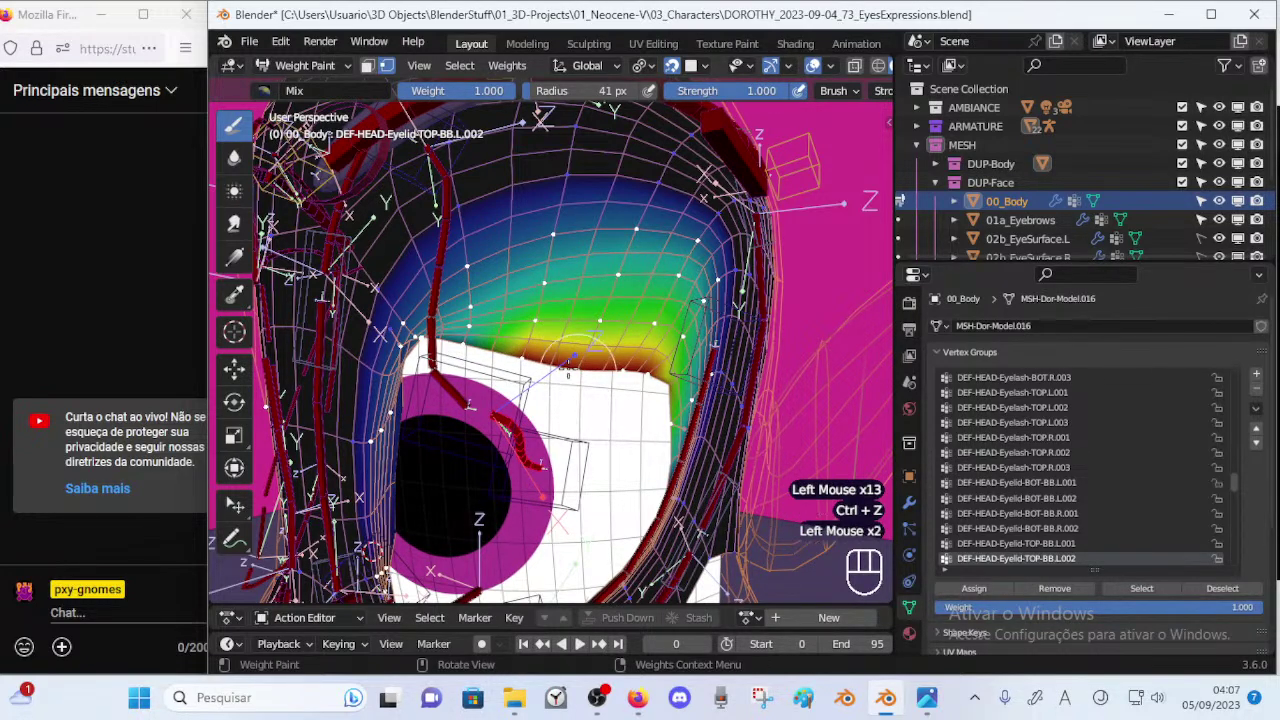
Blur the fresh weights along the upper lid's edge with a 41 px brush, undoing strokes that distort it.
click(234, 157)
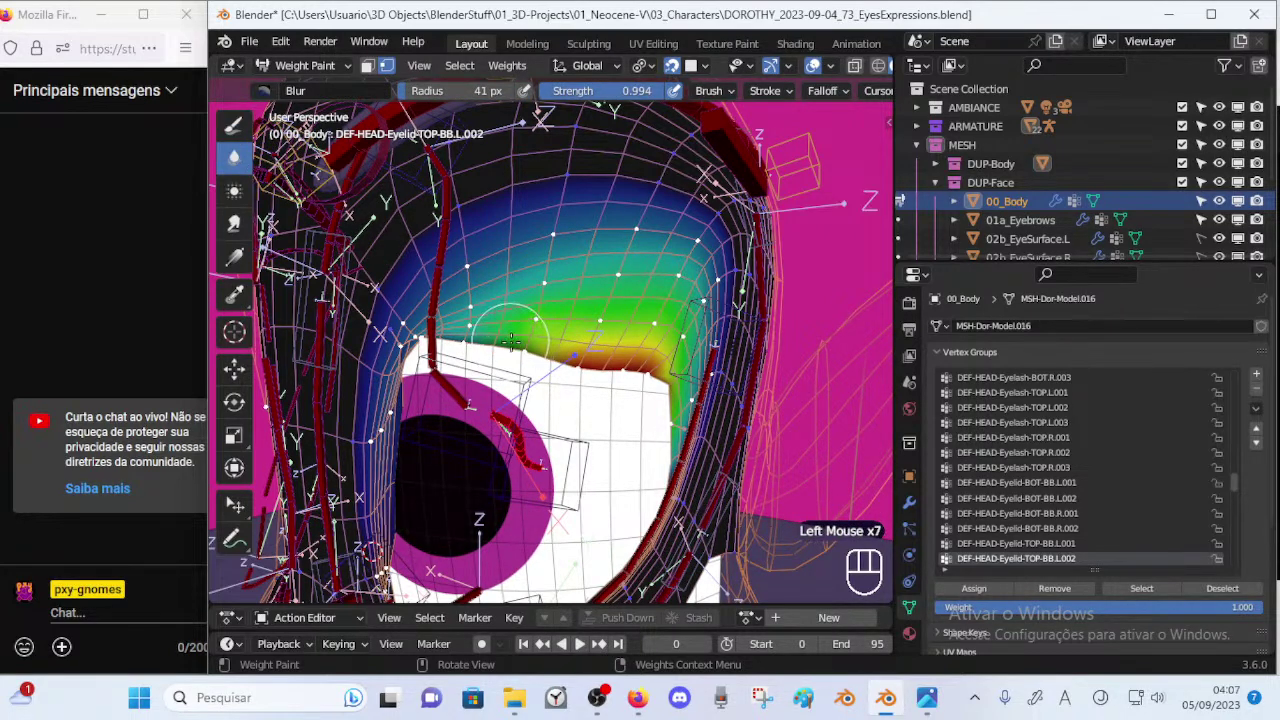
key(ctrl+z)
click(646, 368)
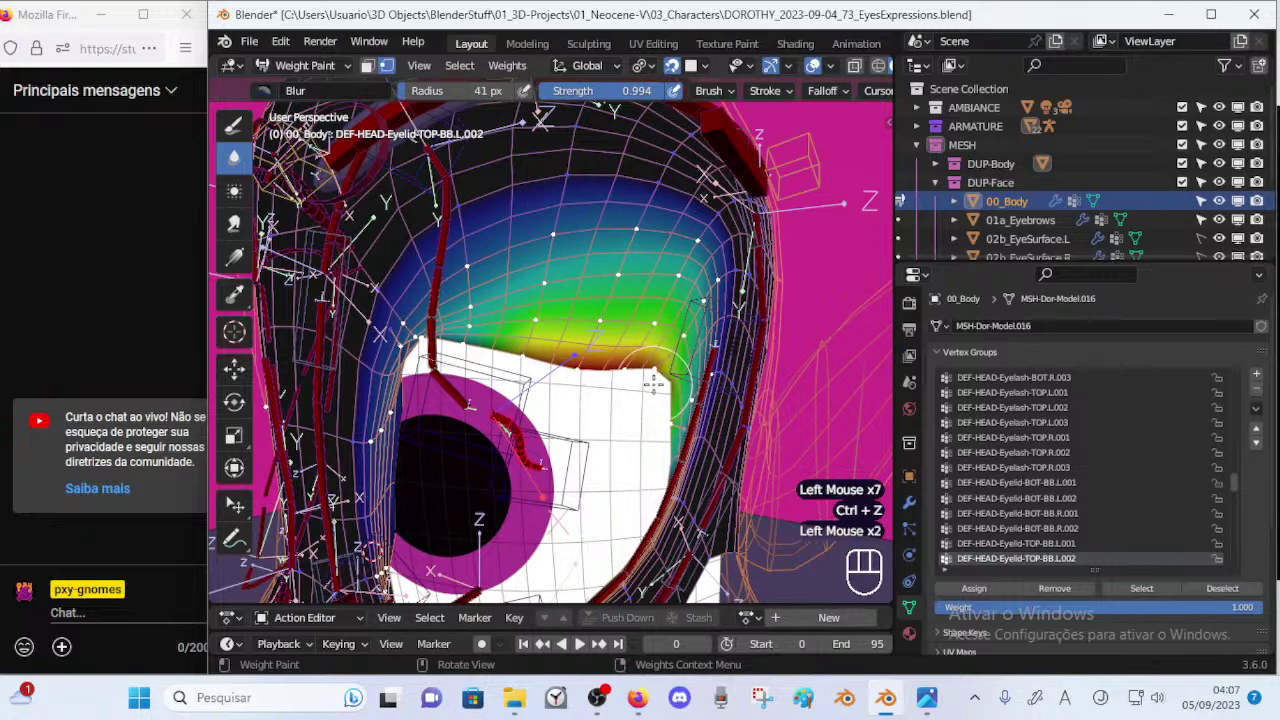
key(ctrl+z)
click(573, 378)
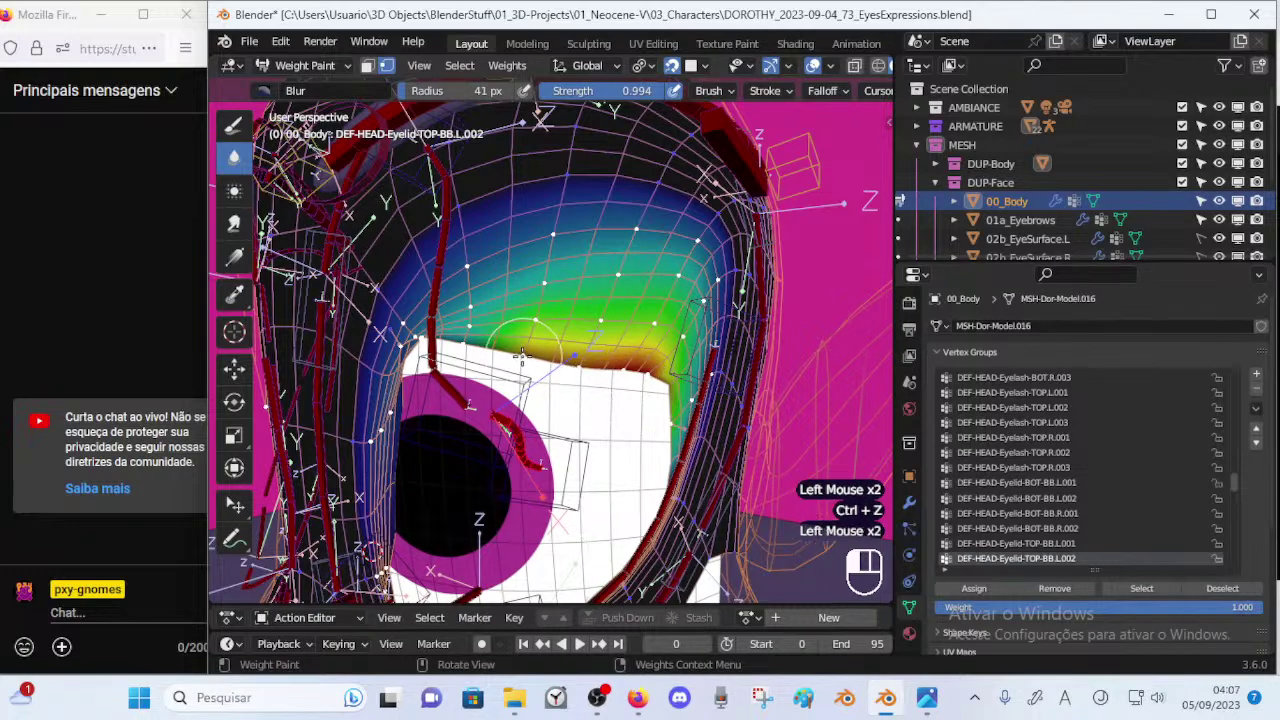
click(440, 335)
Blur the weights at the inner half of the upper lid's edge and just above it, working from a different angle.
middle_drag(478, 384, 556, 446)
middle_drag(568, 560, 548, 430)
ctrl+middle_drag(574, 362, 574, 416)
middle_drag(574, 416, 566, 424)
click(532, 344)
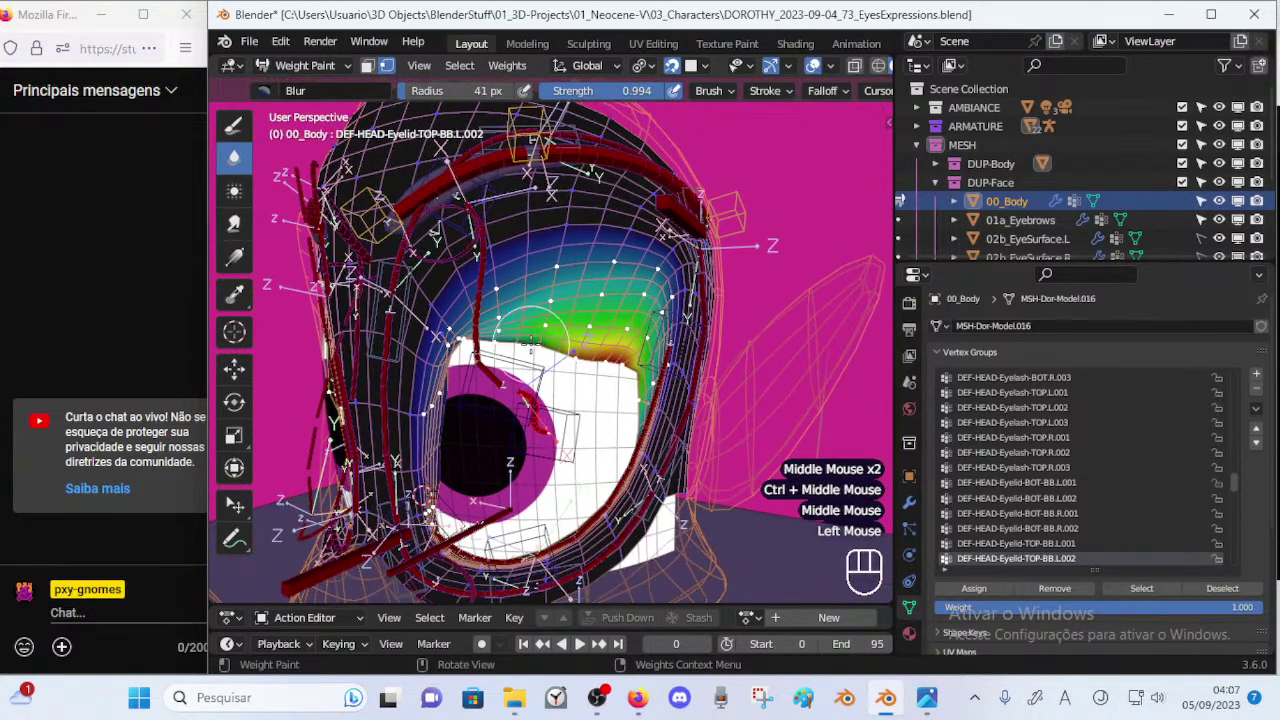
click(550, 310)
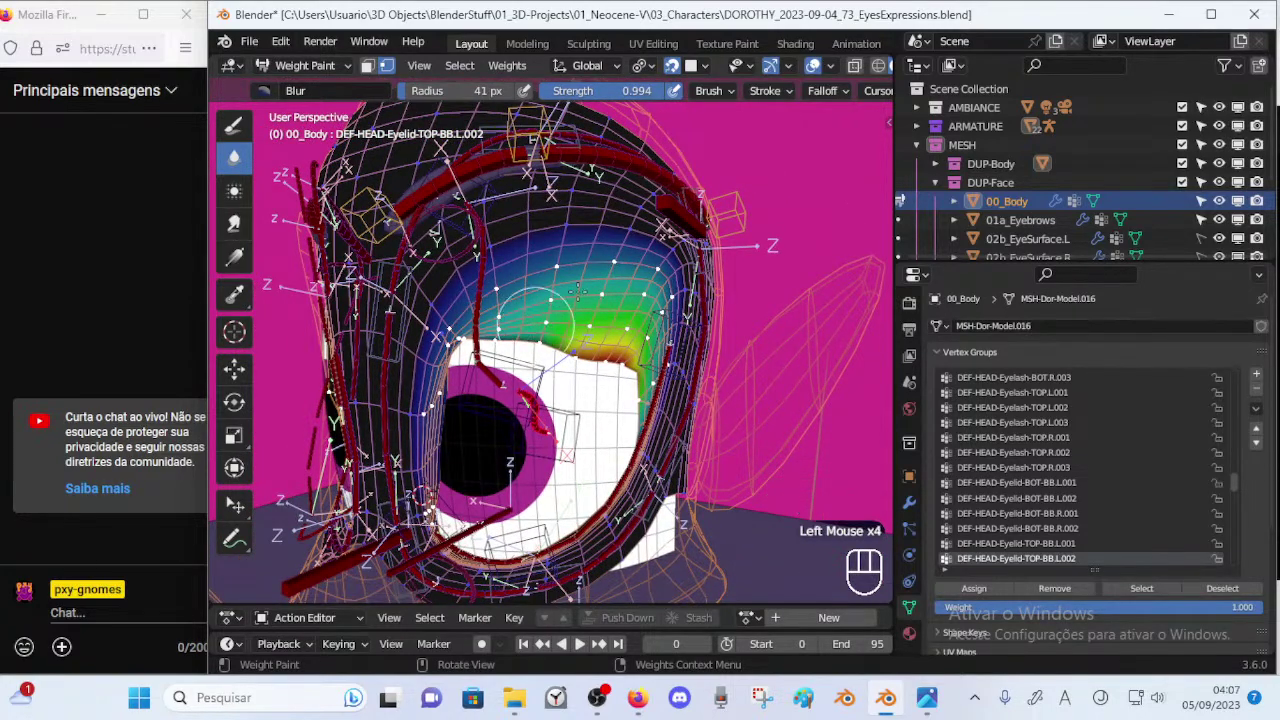
Leave vertex masking, and move and rotate CTL_Eyelid-TOP-BB-Handler.L.003 outward to test the upper lid's shape.
key(p)
ctrl+click(568, 421)
key(g)
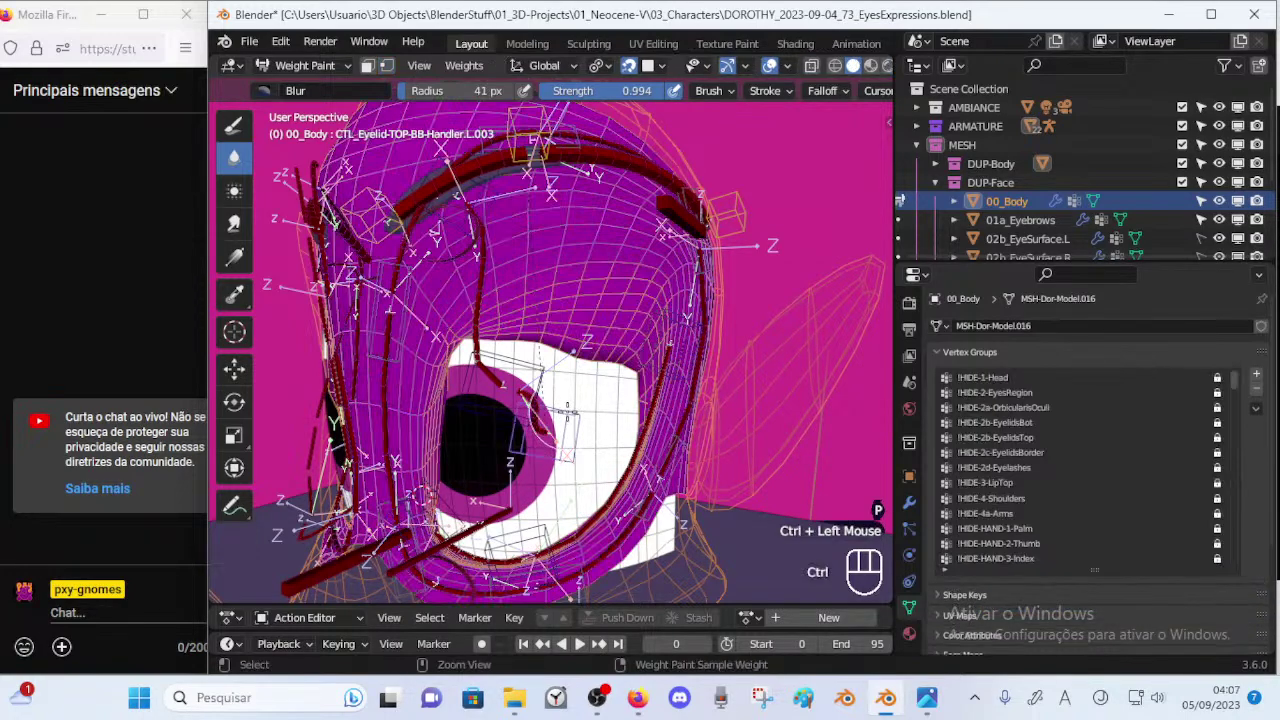
click(658, 398)
key(r)
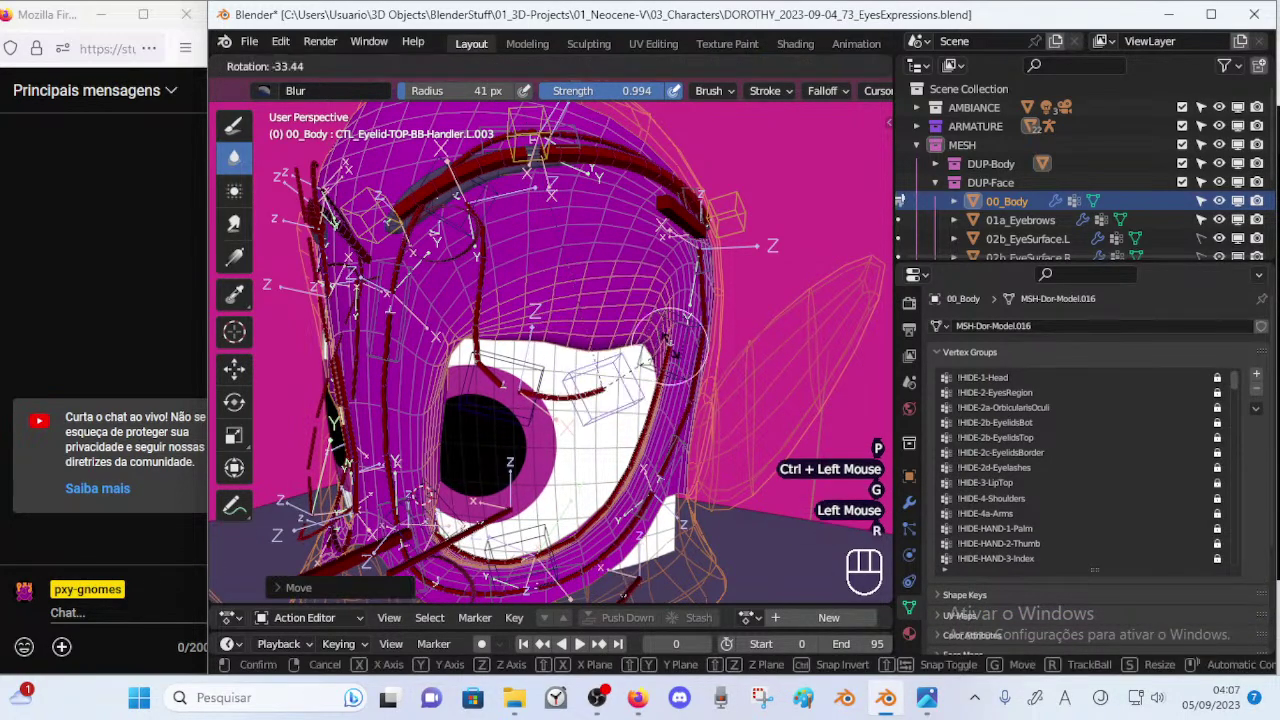
click(652, 354)
key(g)
click(670, 344)
Reposition CTL_Eyelid-TOP-BB-Handler.L.002 to adjust the middle of the left upper lid.
ctrl+click(532, 421)
key(g)
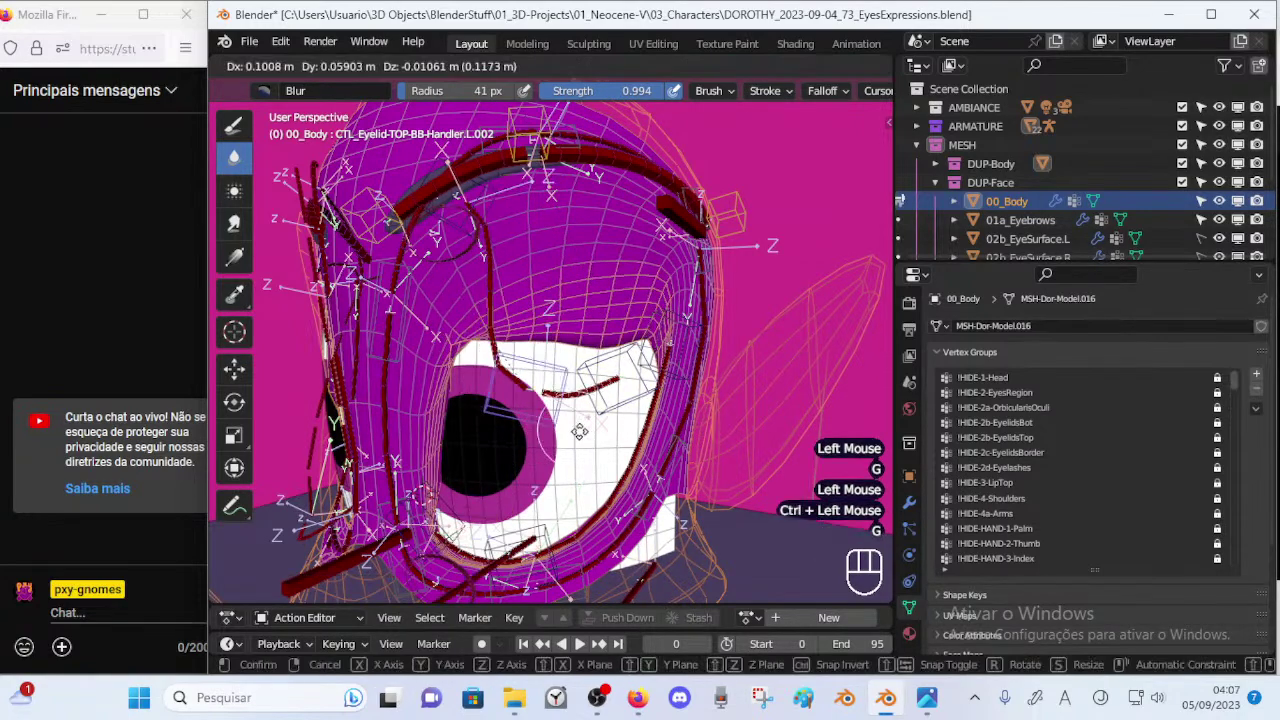
click(522, 444)
Select the DEF-HEAD-Eyelid-TOP-BB.L.001 weights and blur them across the masked upper lid's vertices, then turn masking off.
ctrl+click(471, 338)
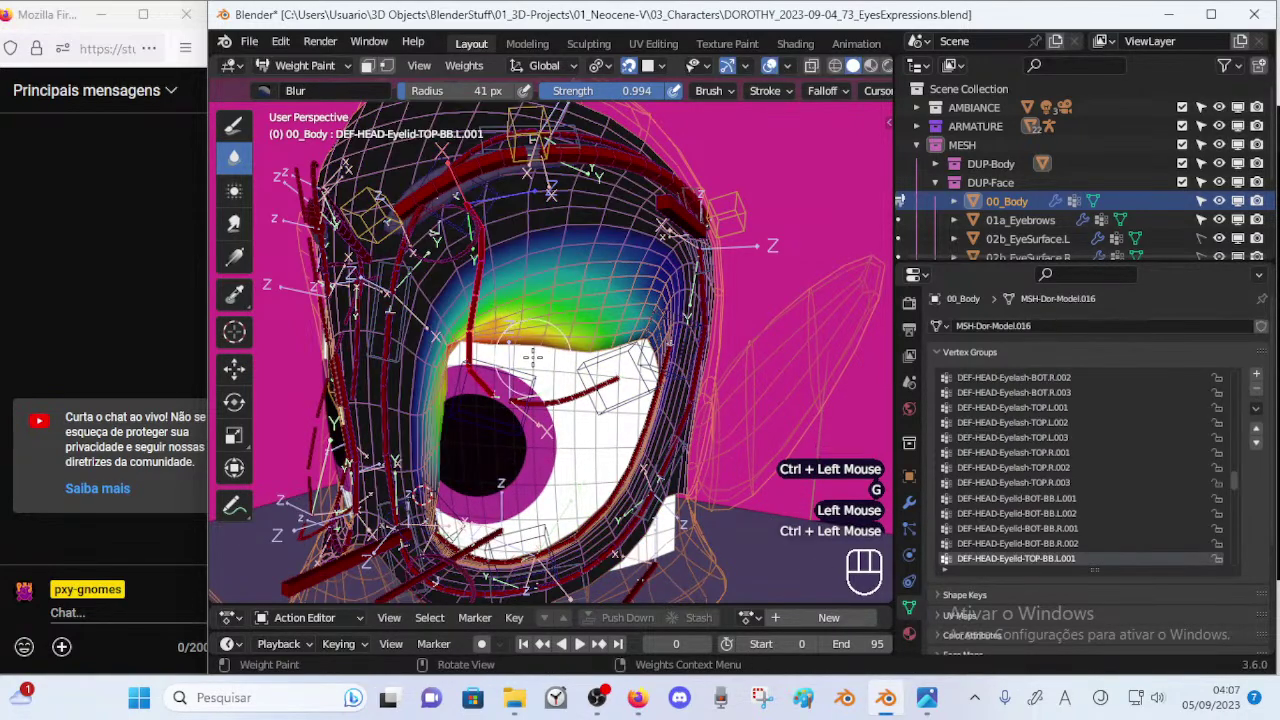
key(p)
click(584, 344)
click(611, 338)
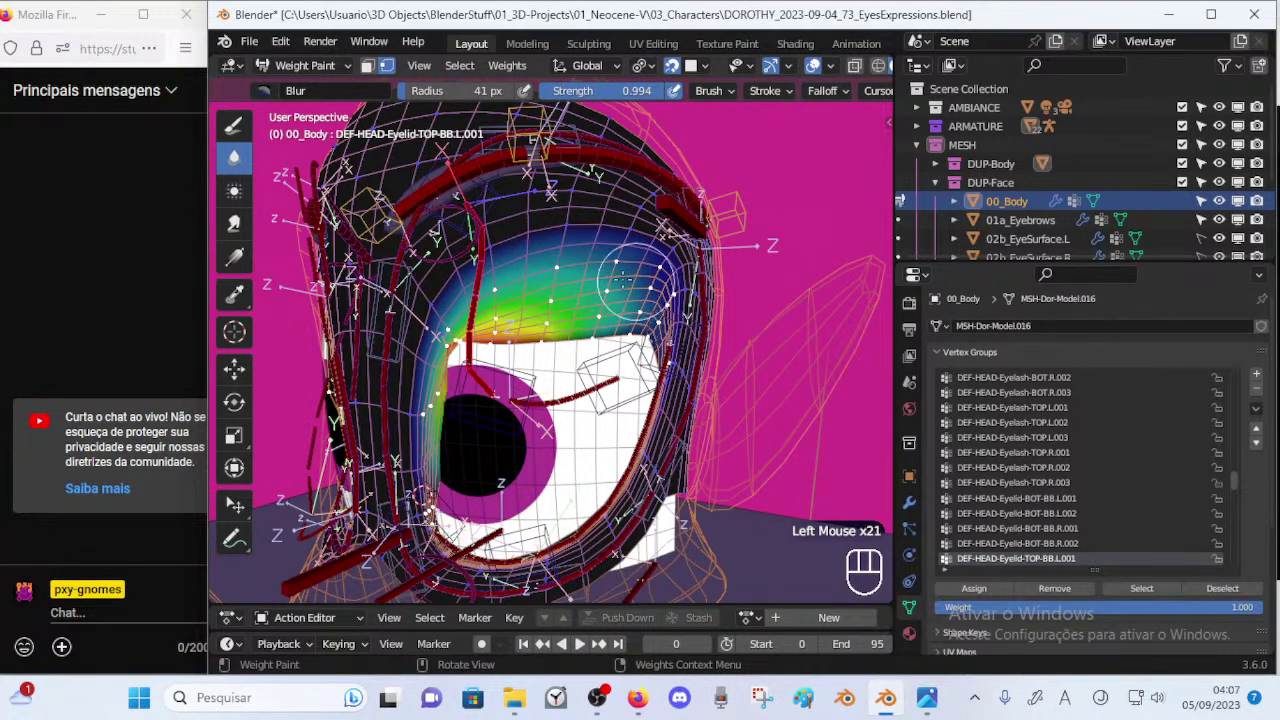
key(p)
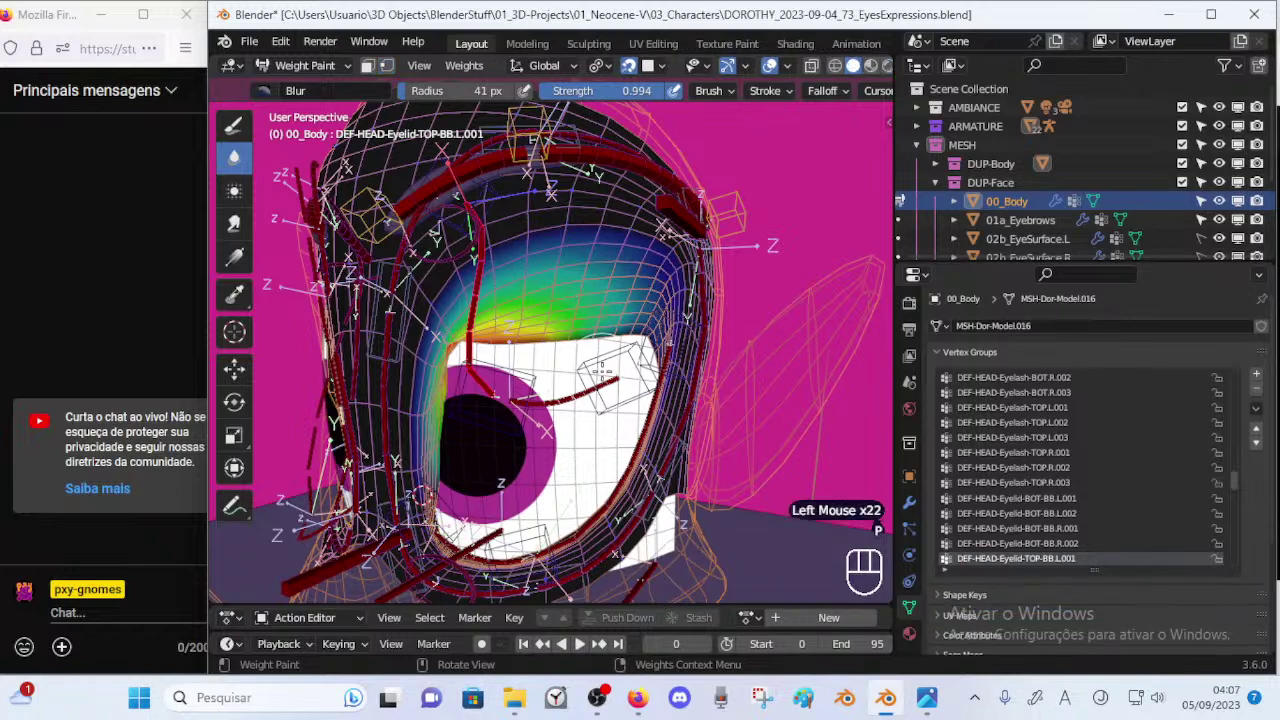
Save the file, then move and rotate the left upper lid's outer bendy-bone handler to test the outer corner.
key(ctrl+s)
ctrl+click(607, 359)
key(g)
click(614, 450)
key(r)
click(632, 430)
key(g)
Move and rotate CTL_Eyelid-TOP-BB-Handler.L.002 to reshape the middle of the left upper lid.
ctrl+click(534, 368)
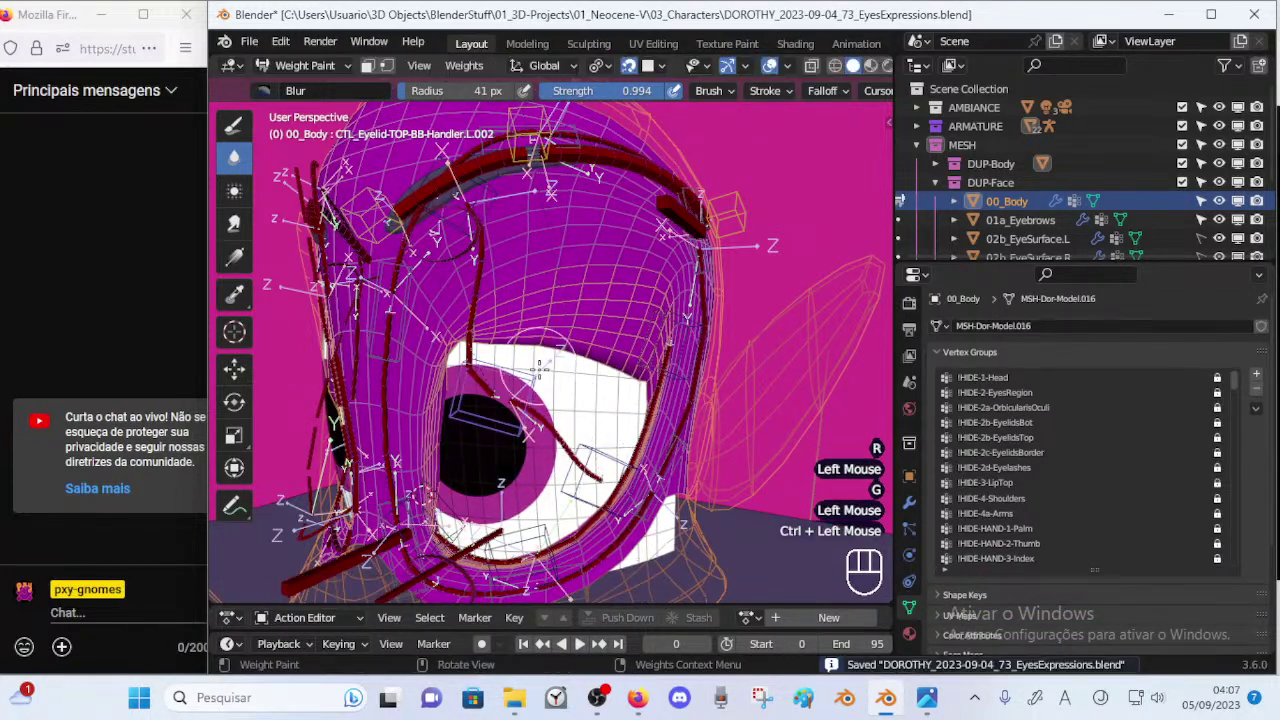
key(r)
click(600, 379)
key(g)
click(562, 432)
key(r)
click(591, 413)
middle_drag(588, 412, 630, 470)
key(g)
click(633, 377)
Rotate CTL_Eyelid-TOP-BB-Handler.L.001 and reposition it to test the inner part of the left upper lid.
ctrl+click(632, 288)
middle_drag(663, 261, 608, 278)
key(r)
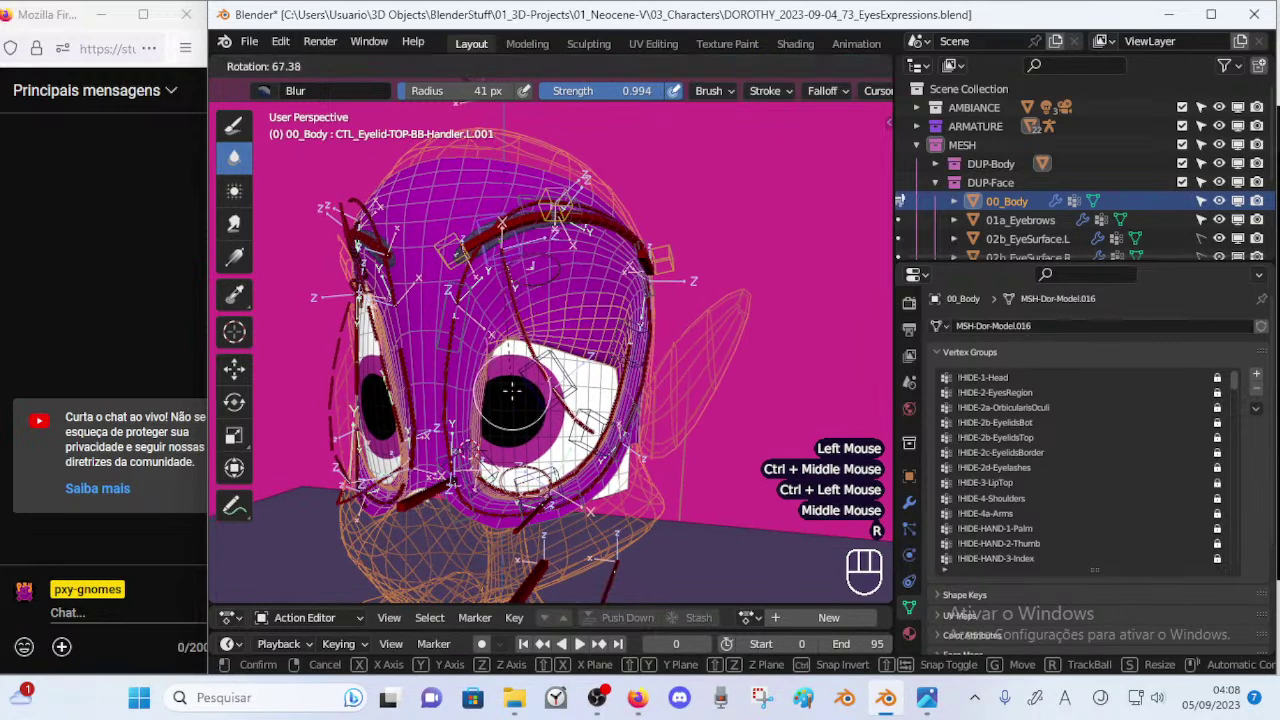
click(511, 390)
key(g)
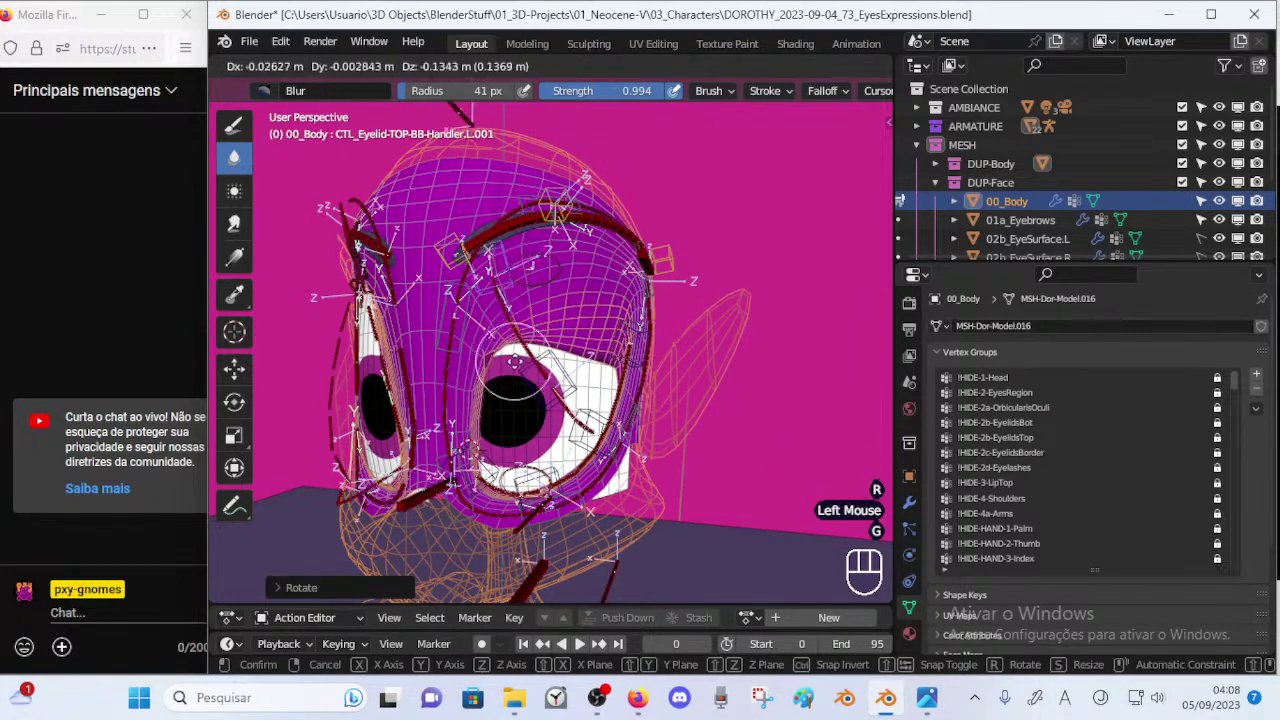
click(510, 325)
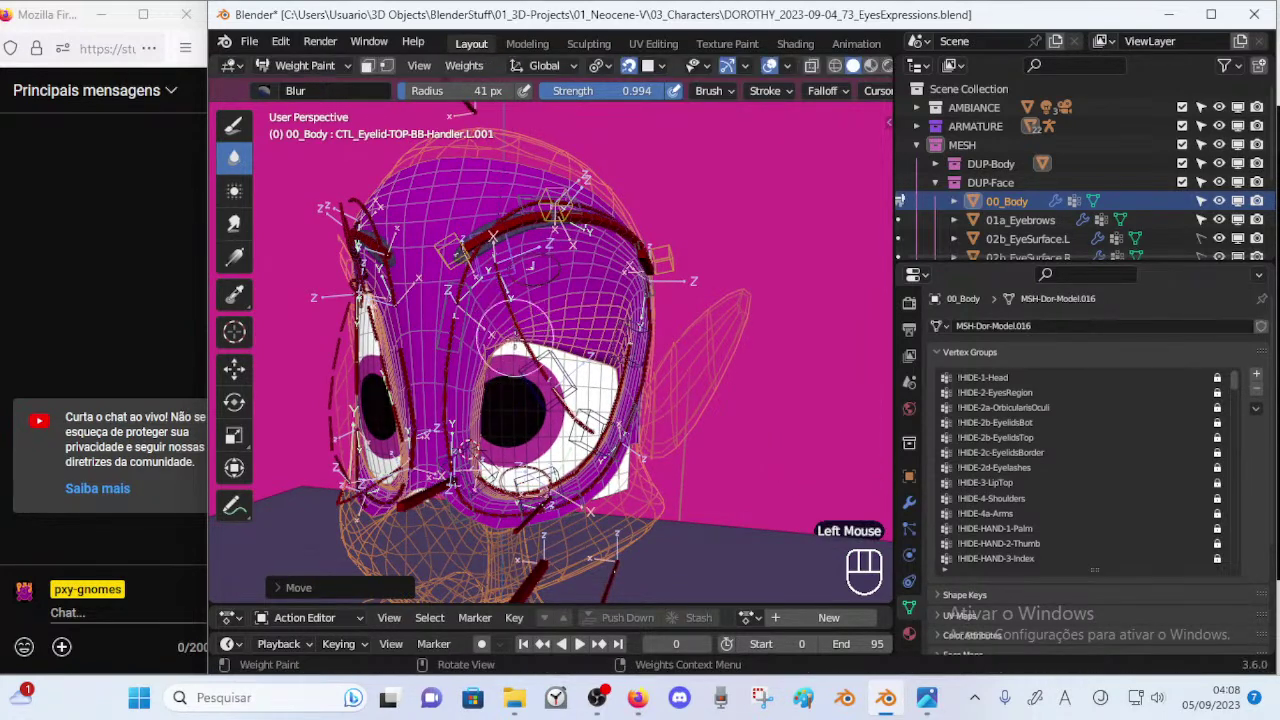
key(g)
click(508, 367)
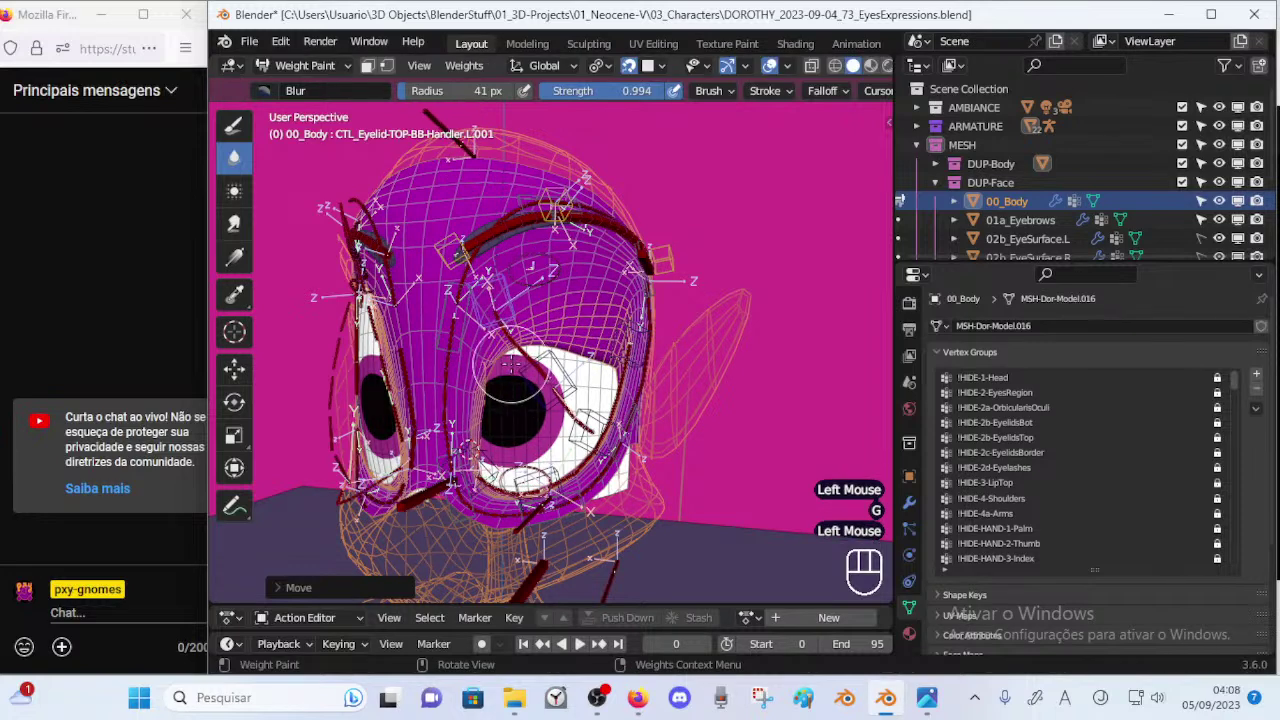
Raise CTL_Eyelid-TOP-BB-Handler.L.002, then rotate and reposition CTL_Eyelid-TOP-BB-Handler.L.001 to match the raised lid.
ctrl+click(562, 373)
key(g)
click(597, 318)
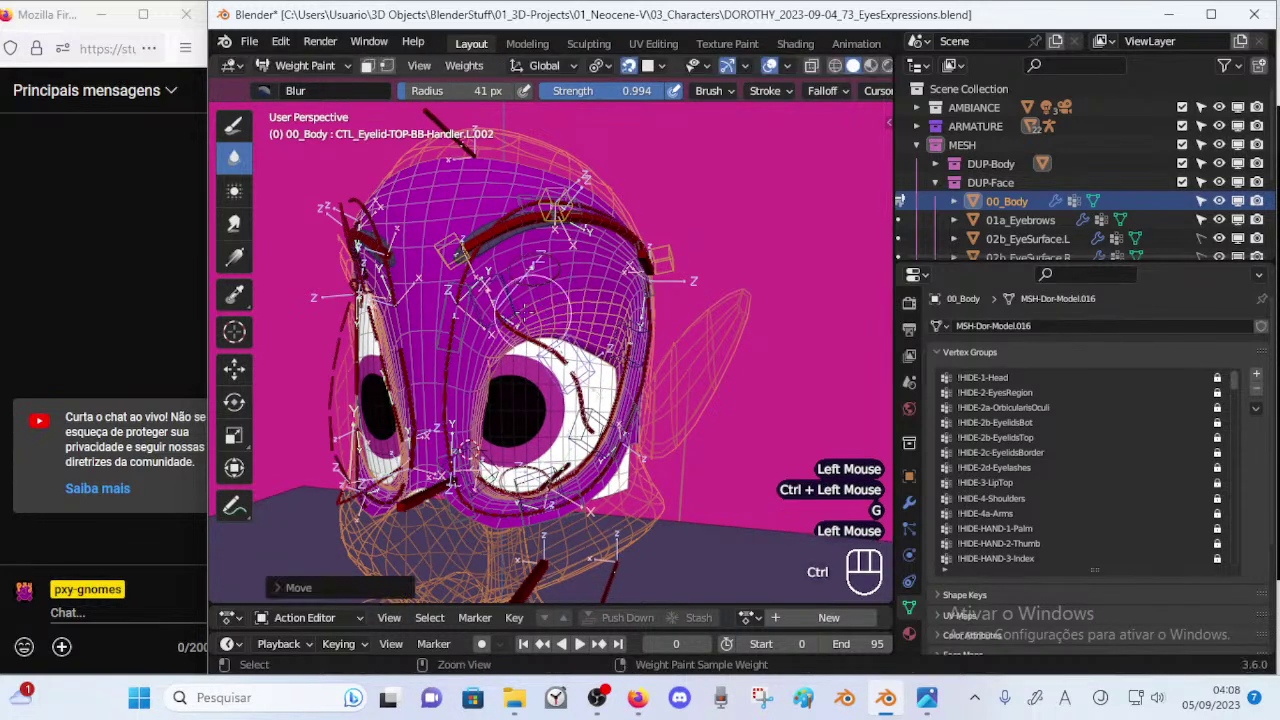
ctrl+click(534, 269)
key(r)
click(553, 262)
key(g)
click(553, 285)
key(g)
click(556, 290)
Select the DEF-HEAD-Eyelid-TOP-BB.L.001 weights, turn on vertex masking, and switch to the Draw brush.
ctrl+click(538, 345)
ctrl+middle_drag(540, 362, 485, 380)
key(p)
key(ctrl+f)
click(515, 368)
click(233, 156)
click(236, 128)
Paint the inner part of the left upper lid's edge at weight 1.000 with a 42 px brush.
shift+middle_drag(455, 285, 562, 312)
key(ctrl+f)
click(612, 298)
key(f)
click(582, 366)
mouse_move(566, 362)
mouse_down()
mouse_move(558, 353)
mouse_move(560, 381)
mouse_move(578, 378)
mouse_up()
key(ctrl+z)
key(f)
click(618, 374)
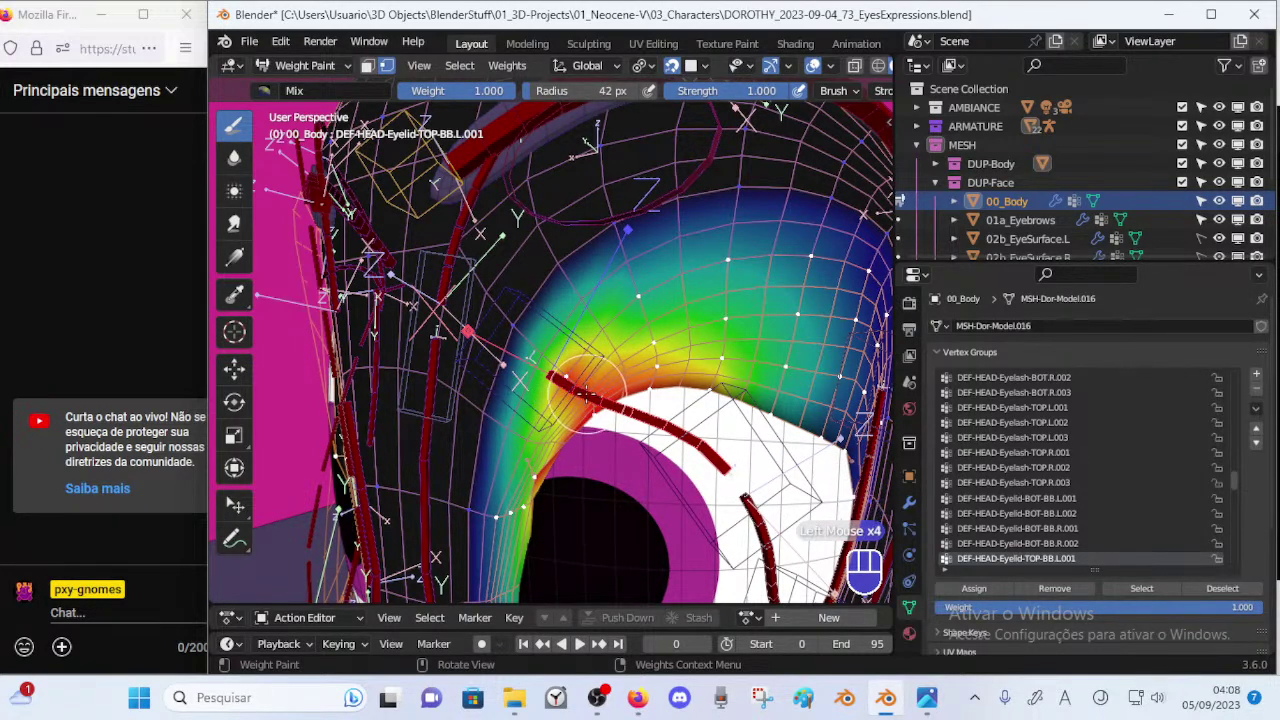
Paint the masked vertices just above the upper lid's edge at weight 0.818, reducing the brush radius to 29 px.
key(ctrl+f)
click(555, 385)
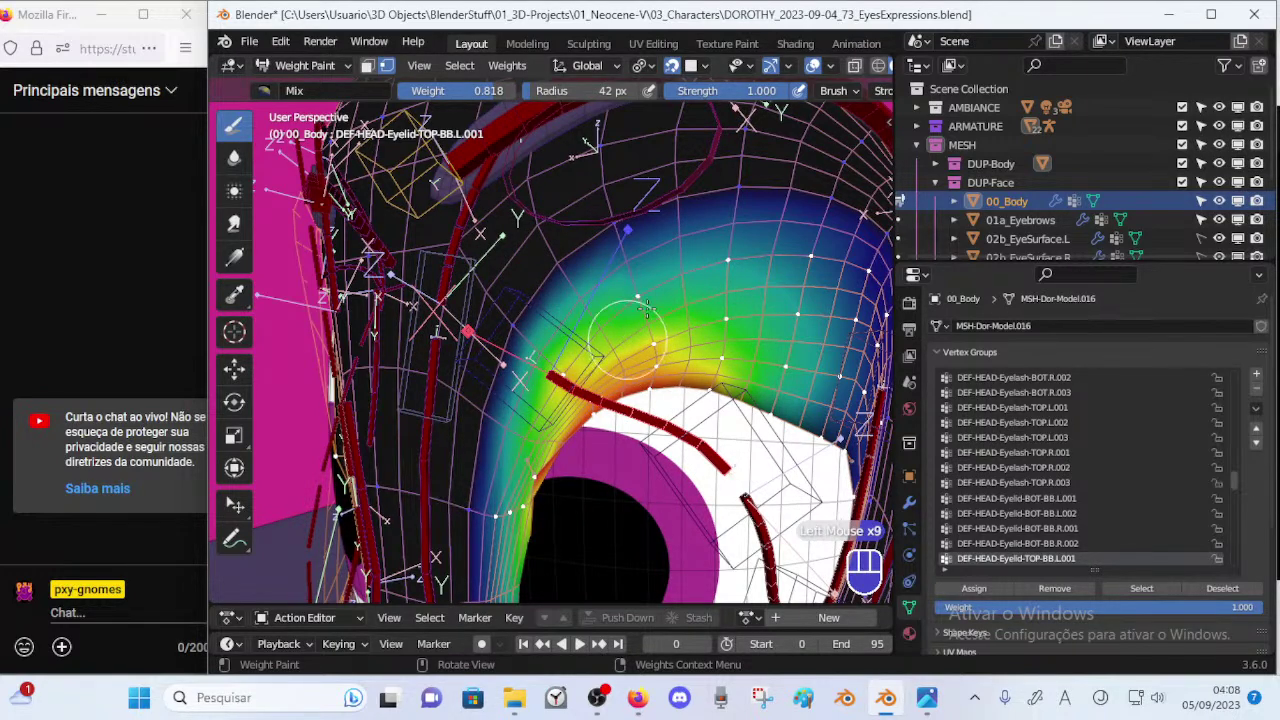
drag(636, 324, 629, 314)
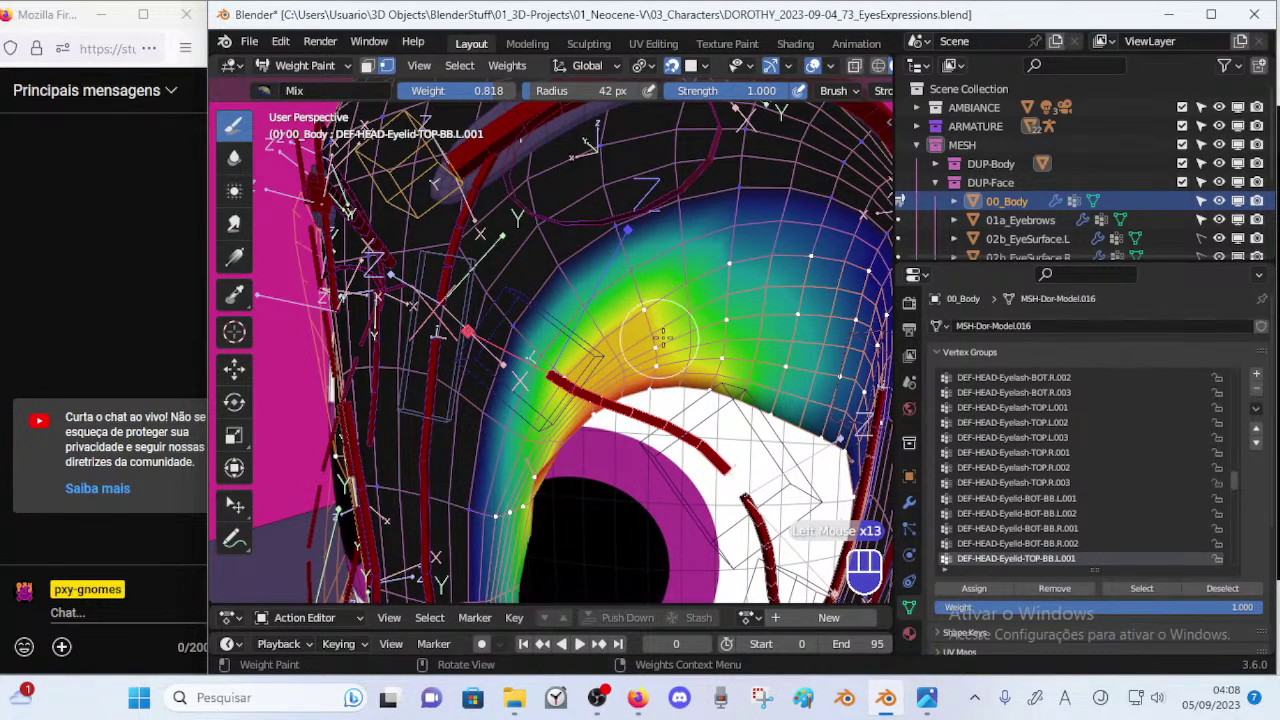
key(f)
click(660, 348)
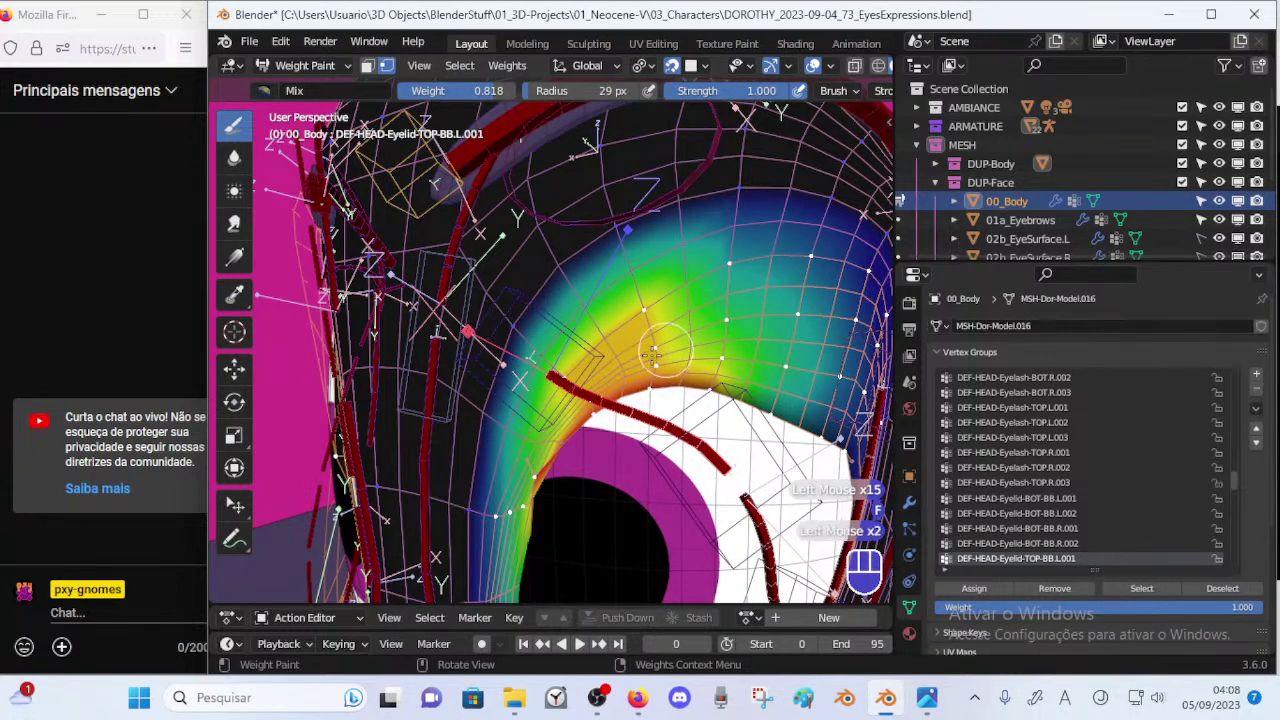
click(716, 281)
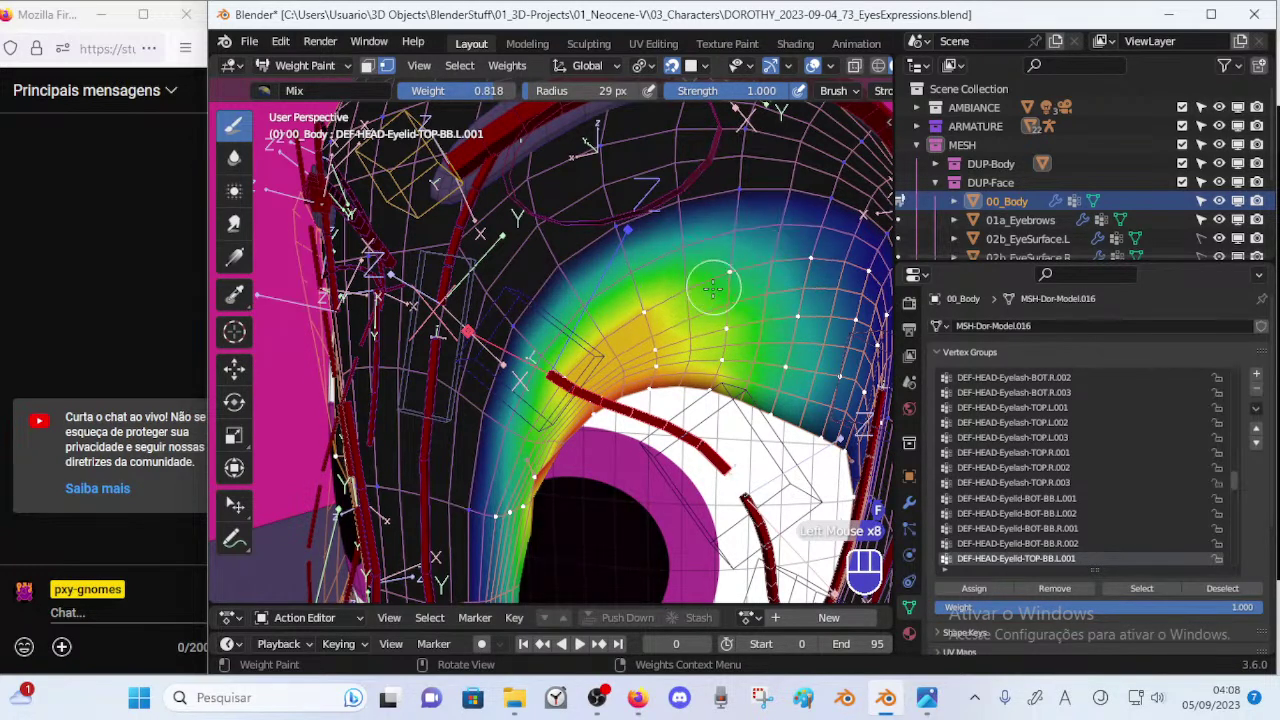
Paint the upper and inner-side masked vertices of the left lid at weight 0.691, then save the file.
key(ctrl+f)
click(643, 308)
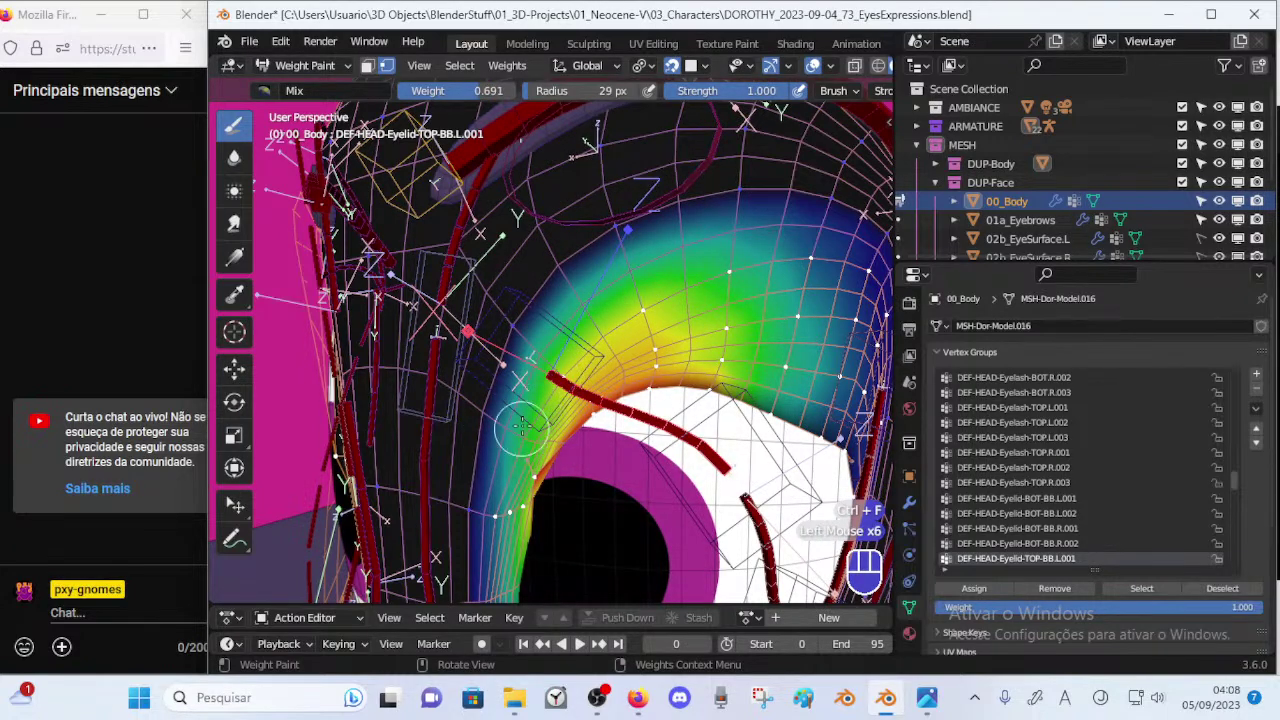
mouse_move(521, 421)
middle_down()
mouse_move(523, 396)
mouse_move(531, 411)
mouse_move(549, 389)
mouse_move(569, 409)
mouse_move(540, 441)
middle_up()
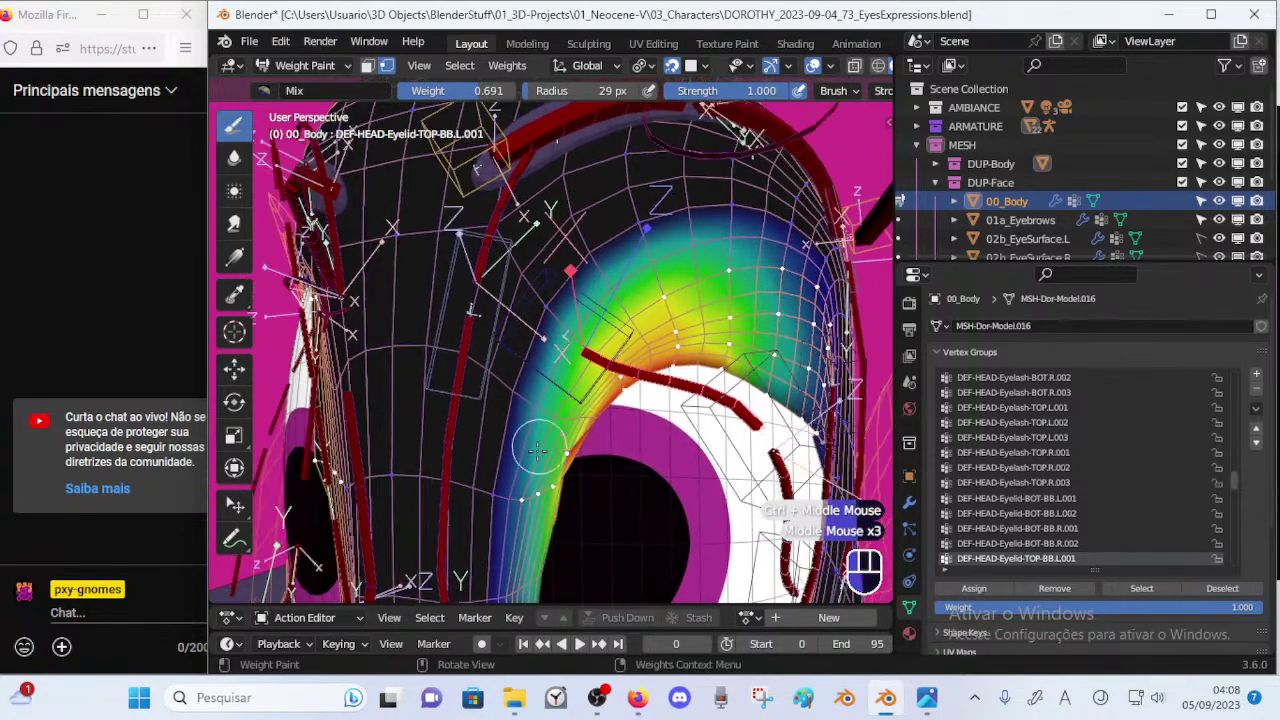
click(535, 489)
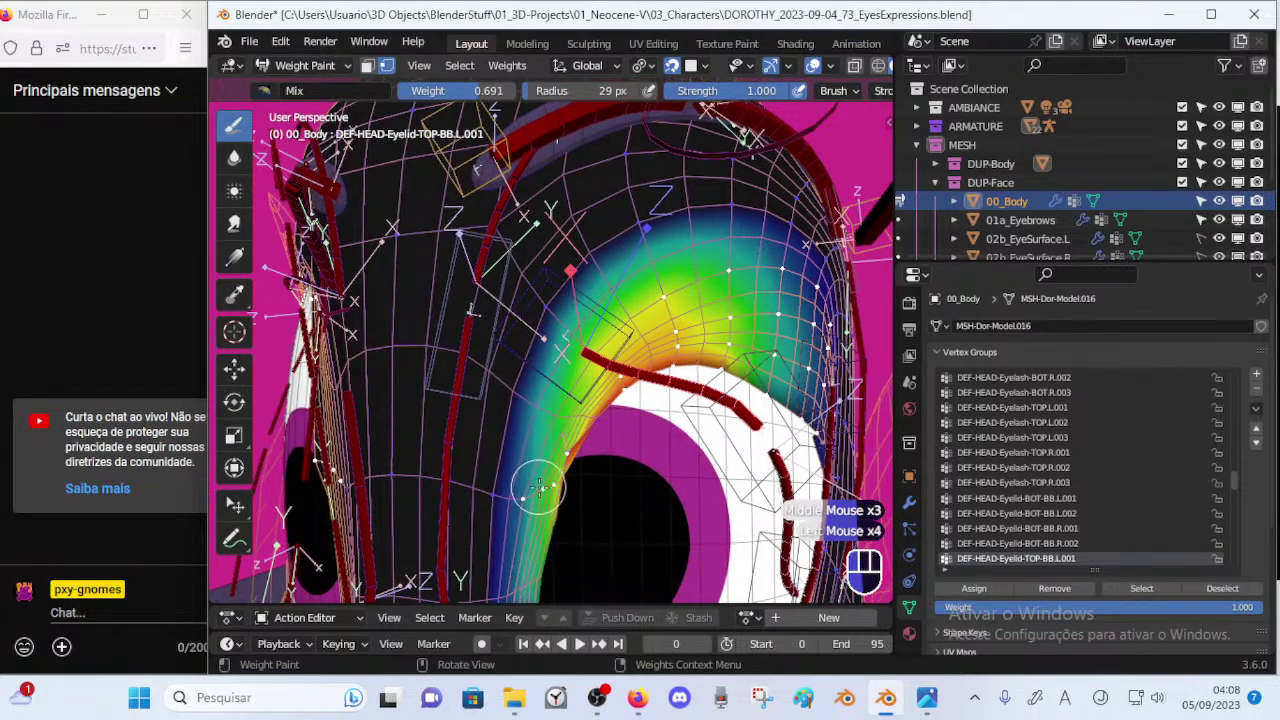
middle_drag(551, 436, 556, 440)
click(563, 414)
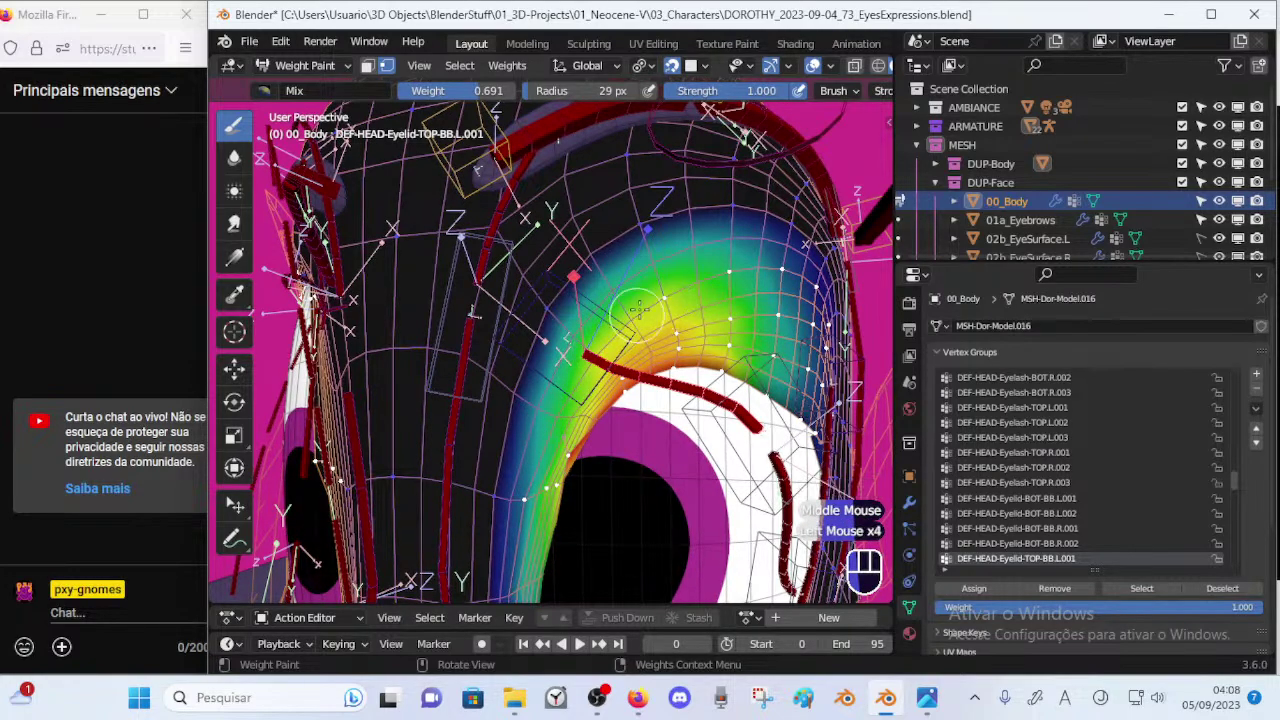
click(712, 266)
middle_drag(705, 280, 700, 320)
key(ctrl+s)
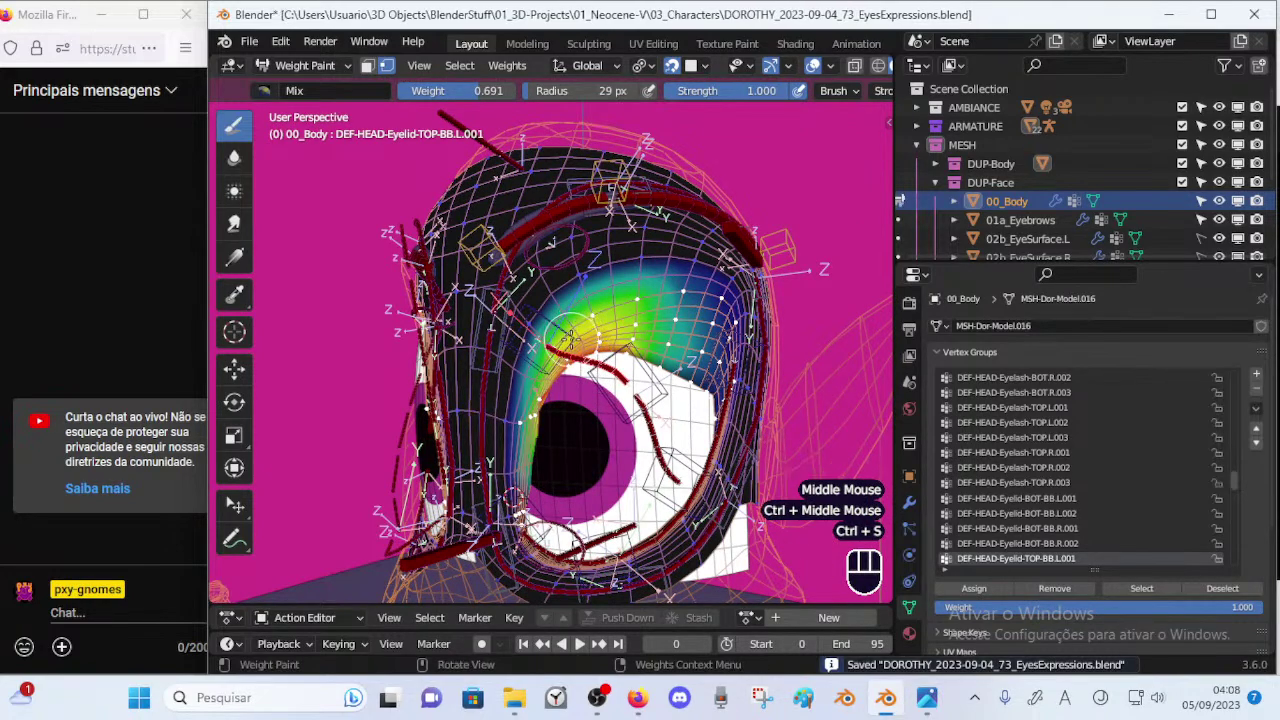
Leave vertex masking, and move and rotate CTL_Eyelid-TOP-BB-Handler.L.001 to test the repainted lid.
key(p)
ctrl+click(574, 337)
key(g)
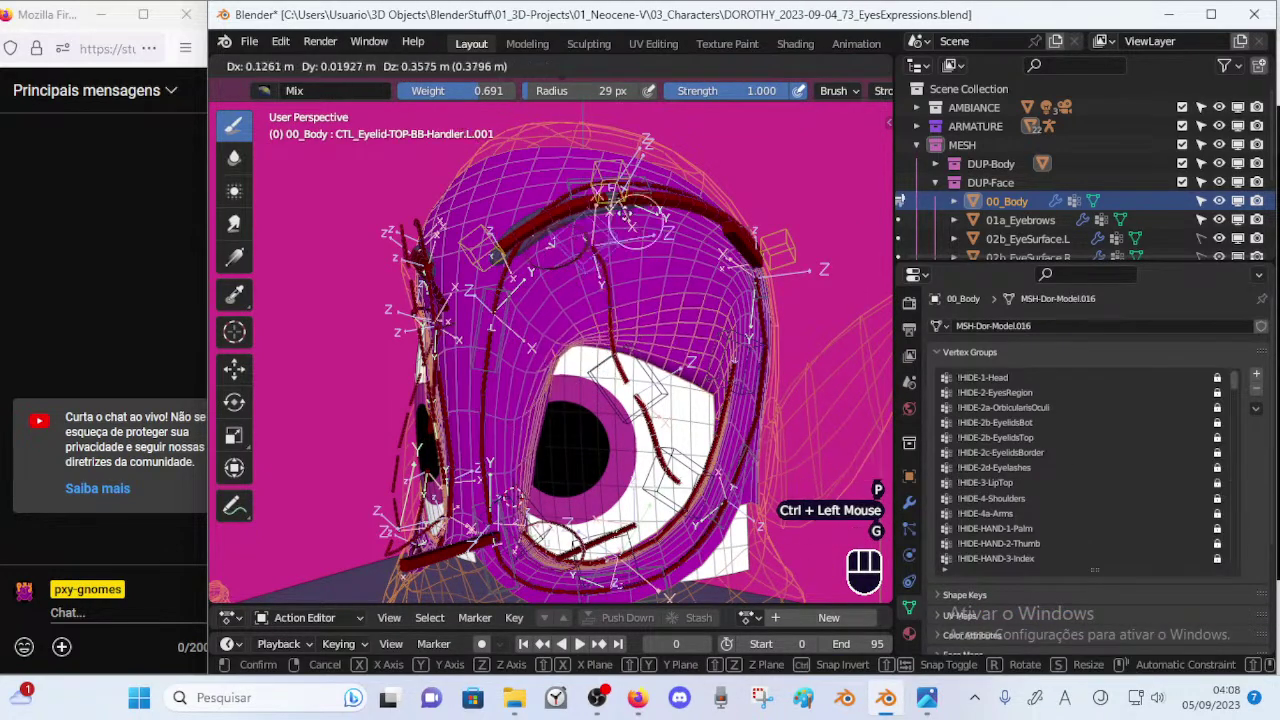
click(632, 212)
key(r)
click(613, 304)
key(g)
click(595, 384)
Lower CTL_Eyelid-TOP-BB-Handler.L.002 over the eye and refine its position from a second angle.
ctrl+click(641, 418)
key(g)
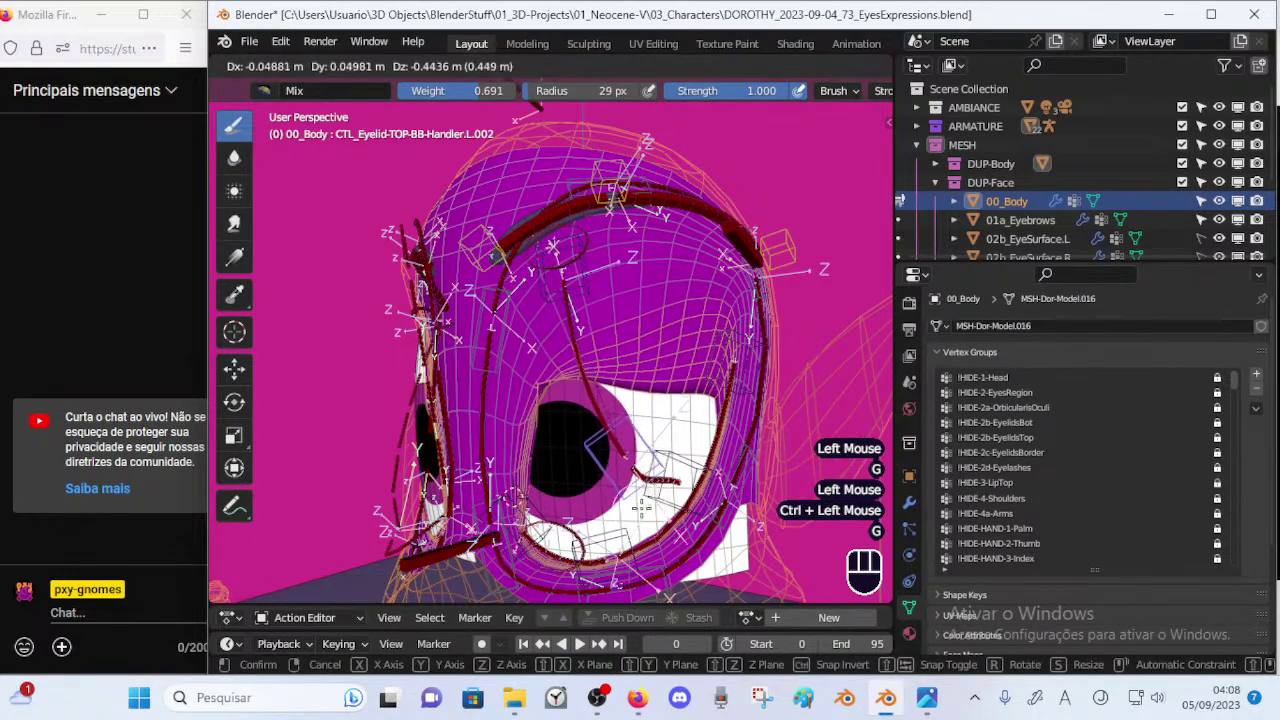
click(641, 507)
middle_drag(641, 507, 654, 492)
key(g)
middle_click(636, 455)
click(627, 395)
key(g)
click(591, 405)
key(g)
click(597, 414)
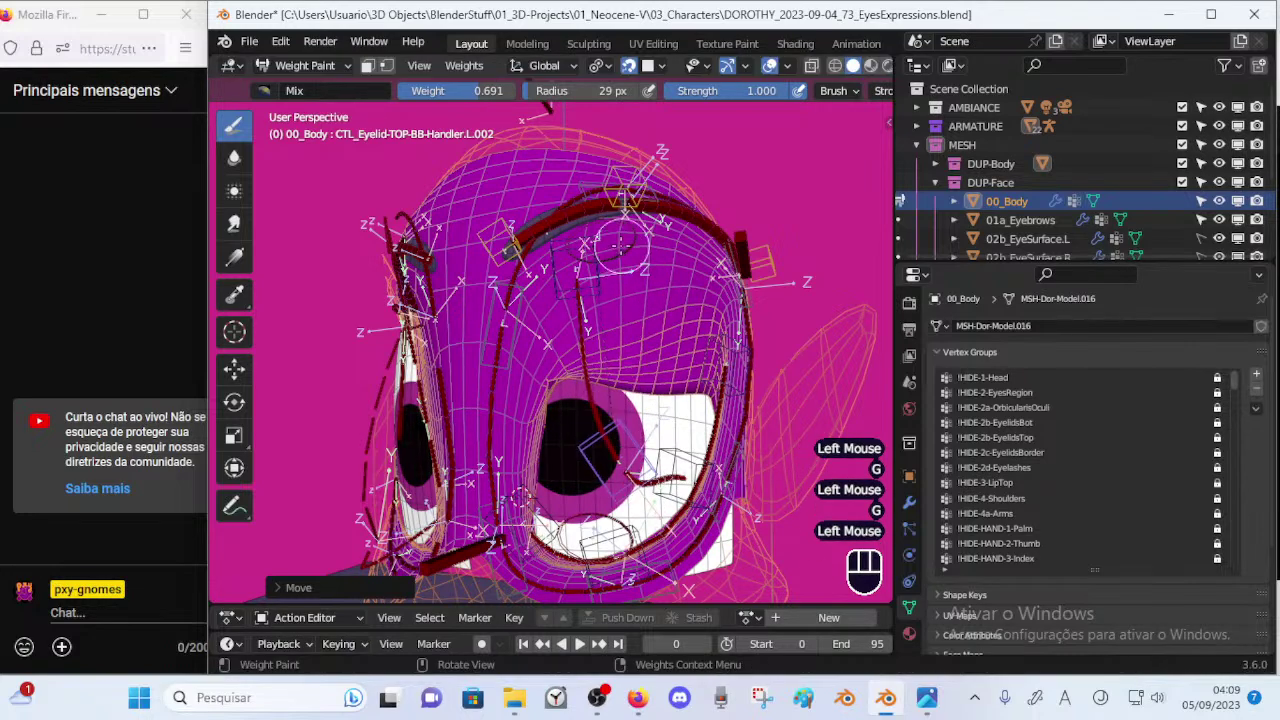
Move CTL_Eyelid-TOP-BB-Handler.L.001 up and outward, then shift CTL_Eyelid-TOP-BB-Handler.L.002 up toward the nose.
ctrl+click(599, 283)
key(g)
click(642, 247)
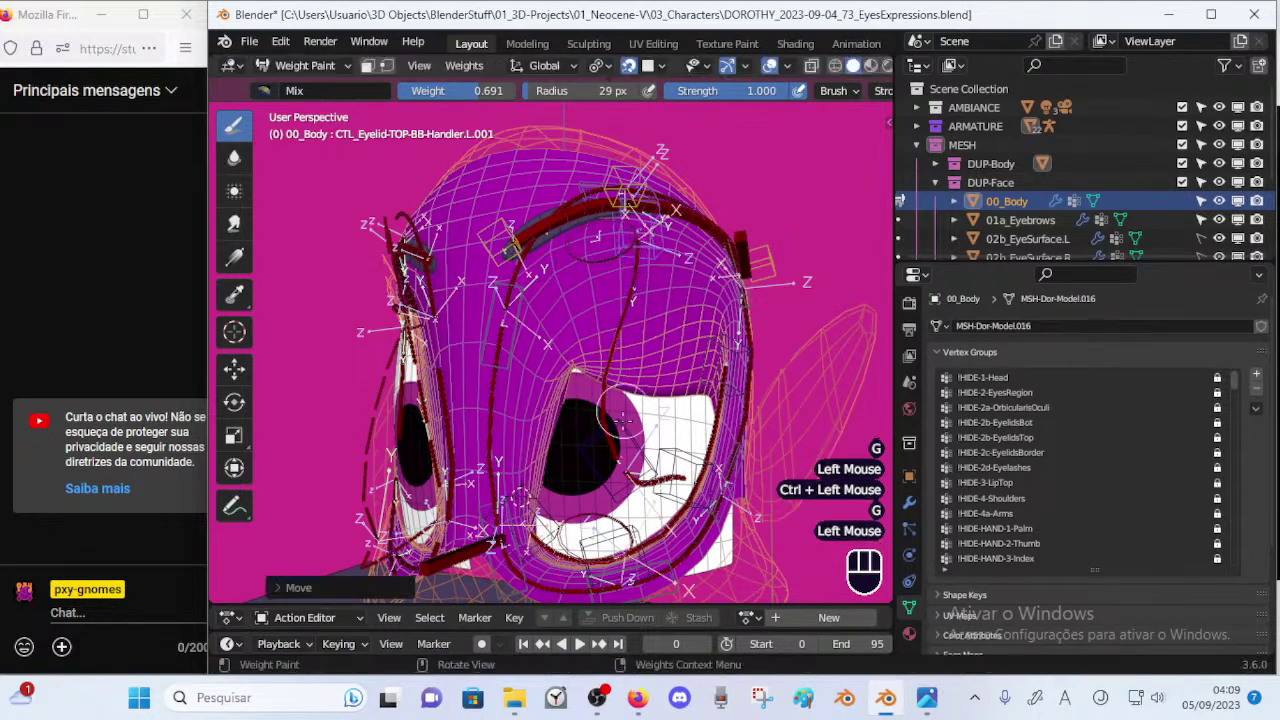
ctrl+click(615, 453)
ctrl+click(615, 453)
key(g)
click(582, 424)
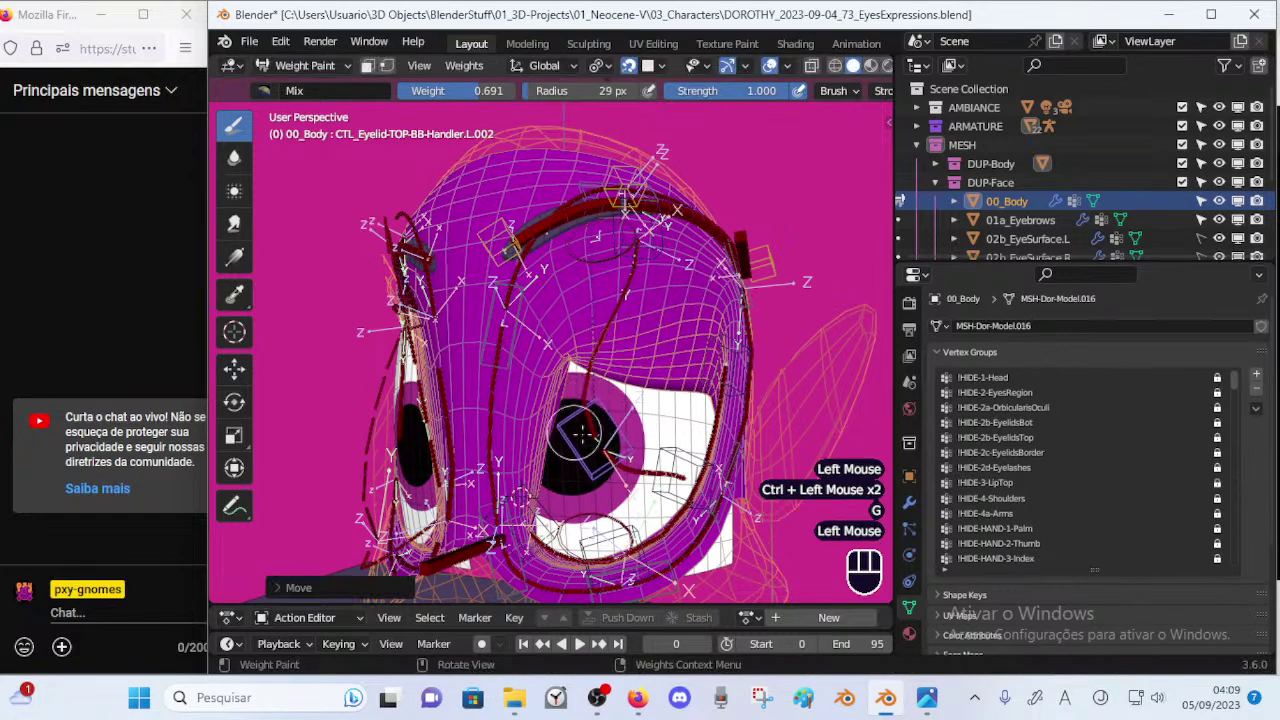
middle_drag(574, 430, 614, 438)
Move and rotate CTL_Eyelid-BOT-BB-Handler.L.001 to raise the left lower lid's inner end.
ctrl+click(540, 496)
key(g)
click(565, 485)
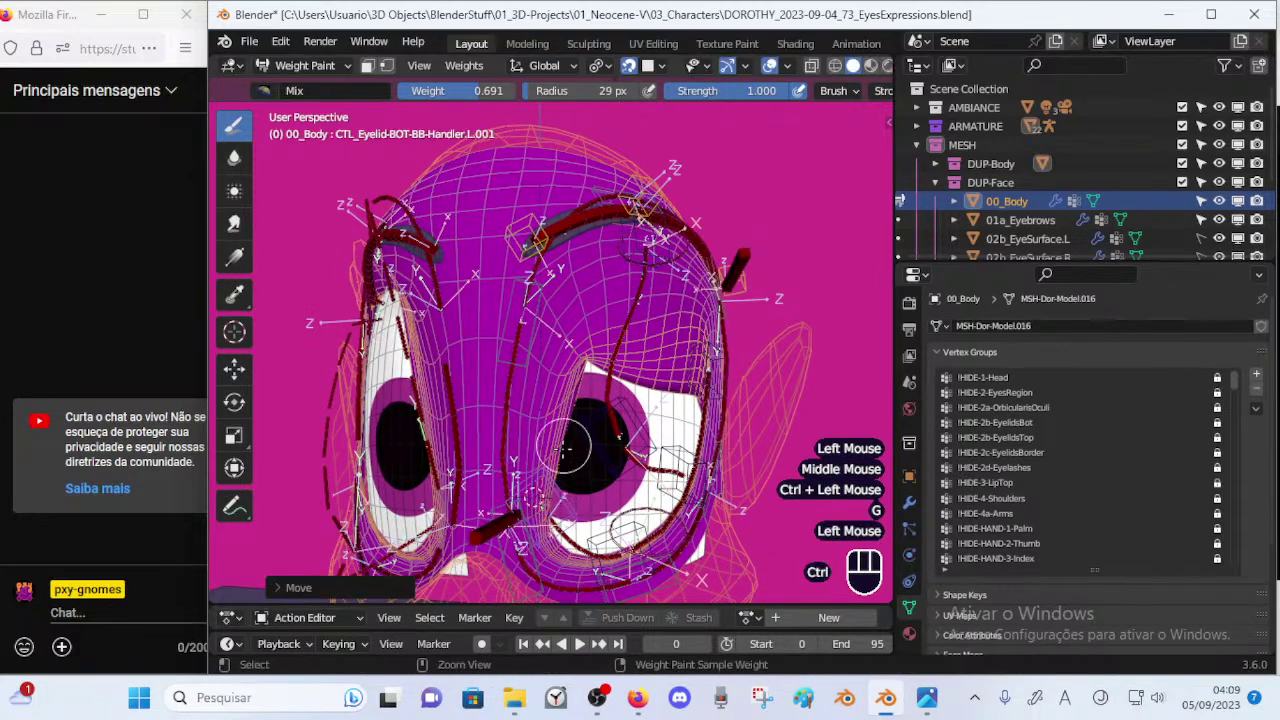
key(r)
click(590, 424)
key(g)
click(554, 390)
key(r)
click(574, 553)
key(g)
click(563, 471)
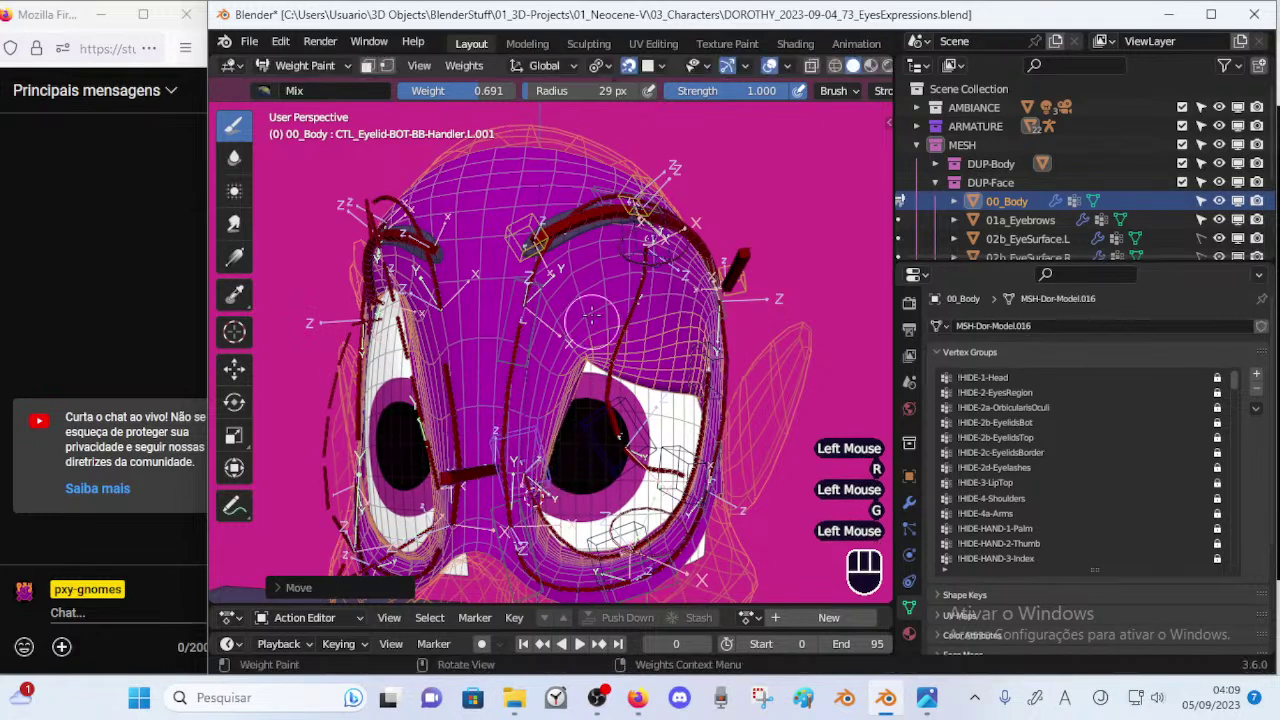
Move the left upper lid's inner bendy-bone handler toward the nose, then rotate and reposition it.
ctrl+click(635, 249)
key(g)
click(547, 264)
key(g)
click(546, 379)
key(r)
click(588, 408)
key(g)
click(592, 408)
Reposition CTL_Eyelid-BOT-BB-Handler.L.003 to test the left lower lid's outer end.
middle_drag(650, 412, 590, 408)
ctrl+click(708, 363)
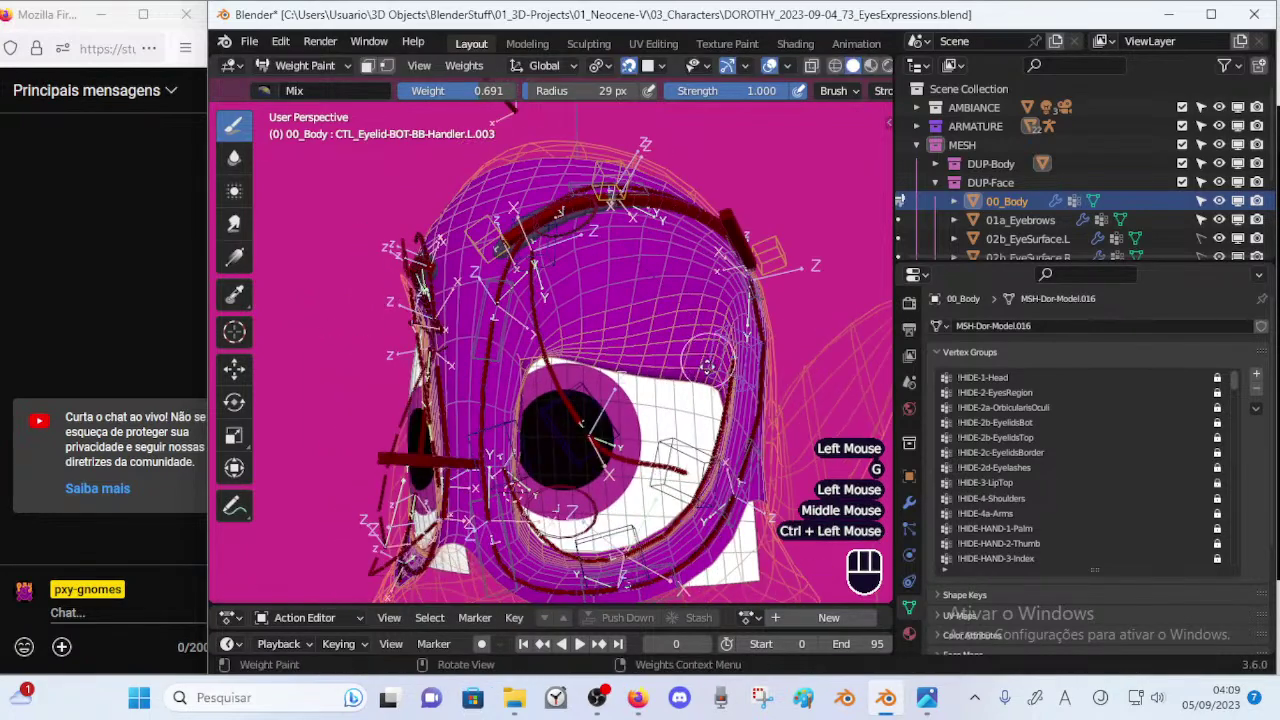
key(g)
click(690, 427)
Move and rotate CTL_Eyelid-TOP-BB-Handler.L.003 to test the left upper lid's outer corner.
ctrl+click(688, 428)
key(g)
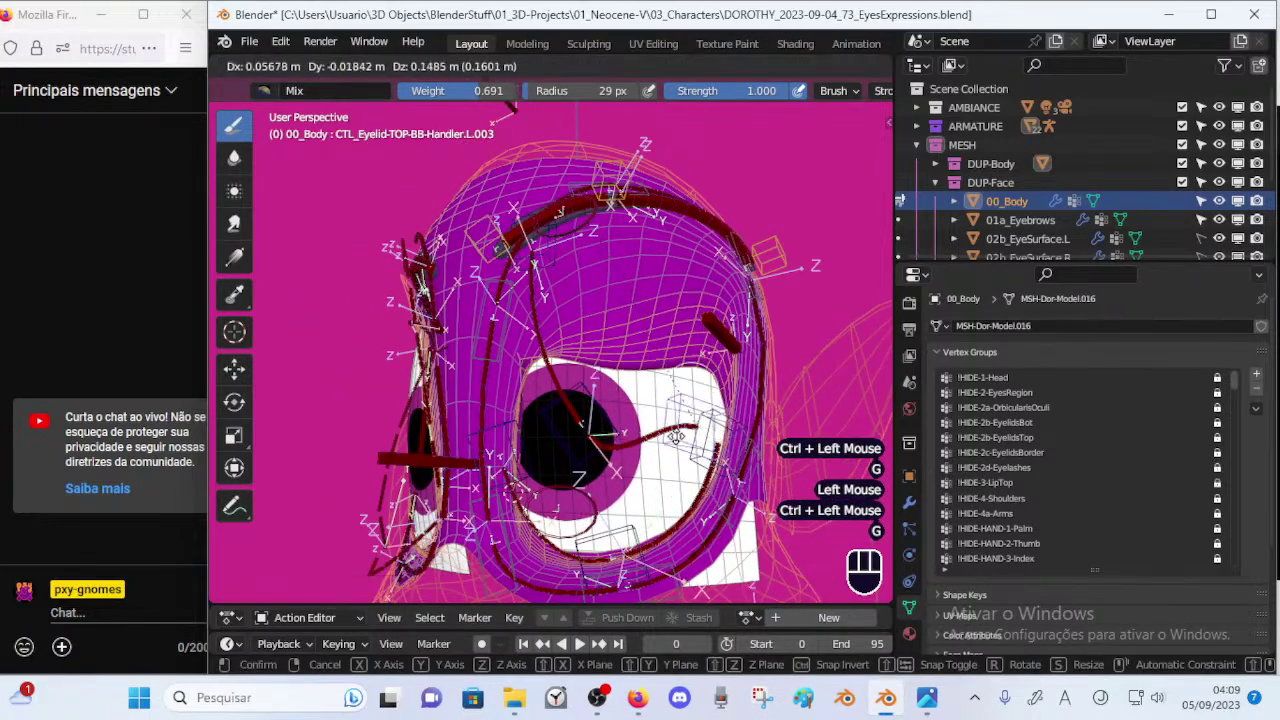
click(697, 424)
key(r)
click(718, 416)
key(g)
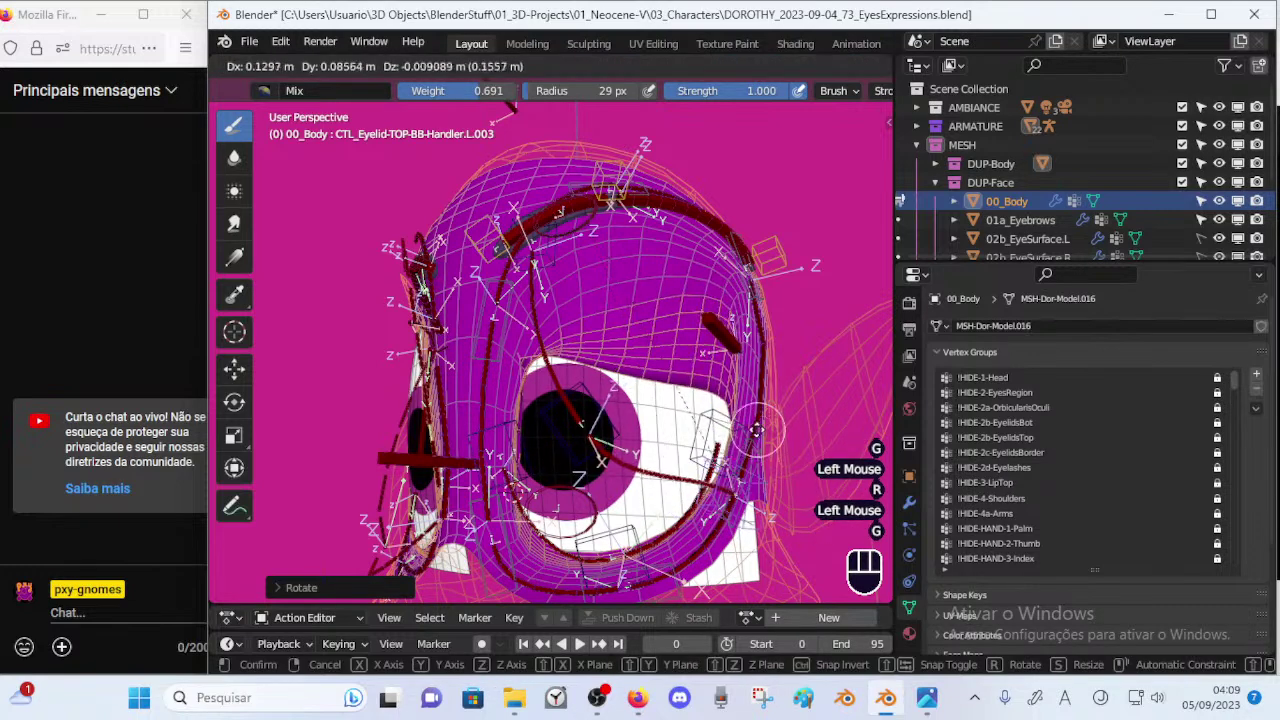
click(704, 495)
key(r)
click(720, 396)
key(g)
click(716, 417)
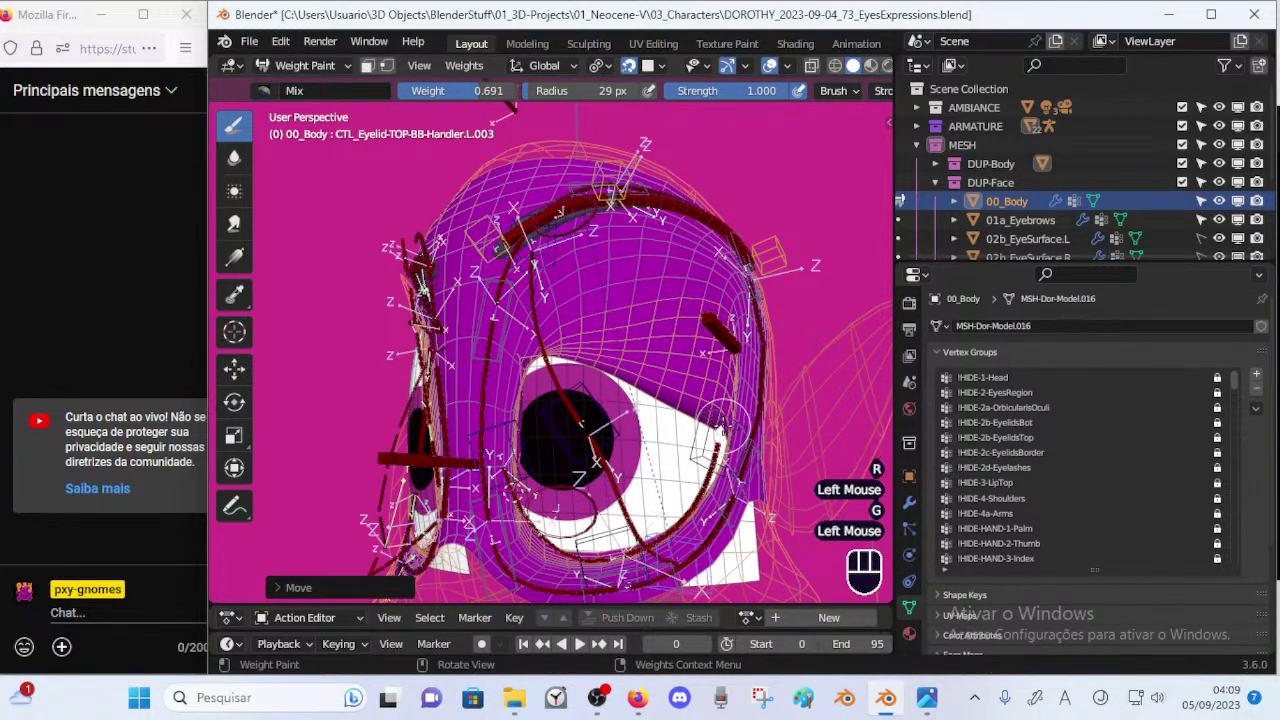
Refine the position of CTL_Eyelid-TOP-BB-Handler.L.003 with several small moves near the eye's outer corner.
key(g)
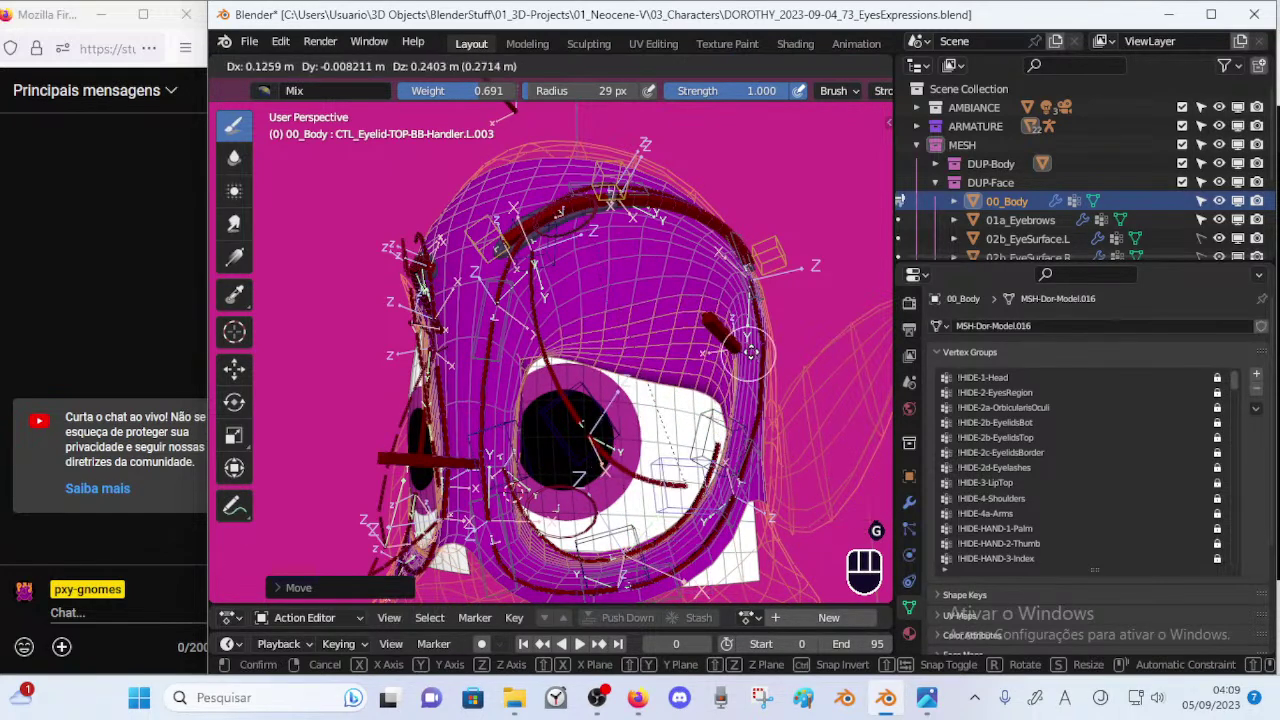
click(748, 382)
key(g)
click(718, 422)
key(g)
click(701, 445)
Reposition CTL_Eyelid-BOT-BB-Handler.L.003 to follow the upper lid's outer corner.
ctrl+click(697, 462)
key(g)
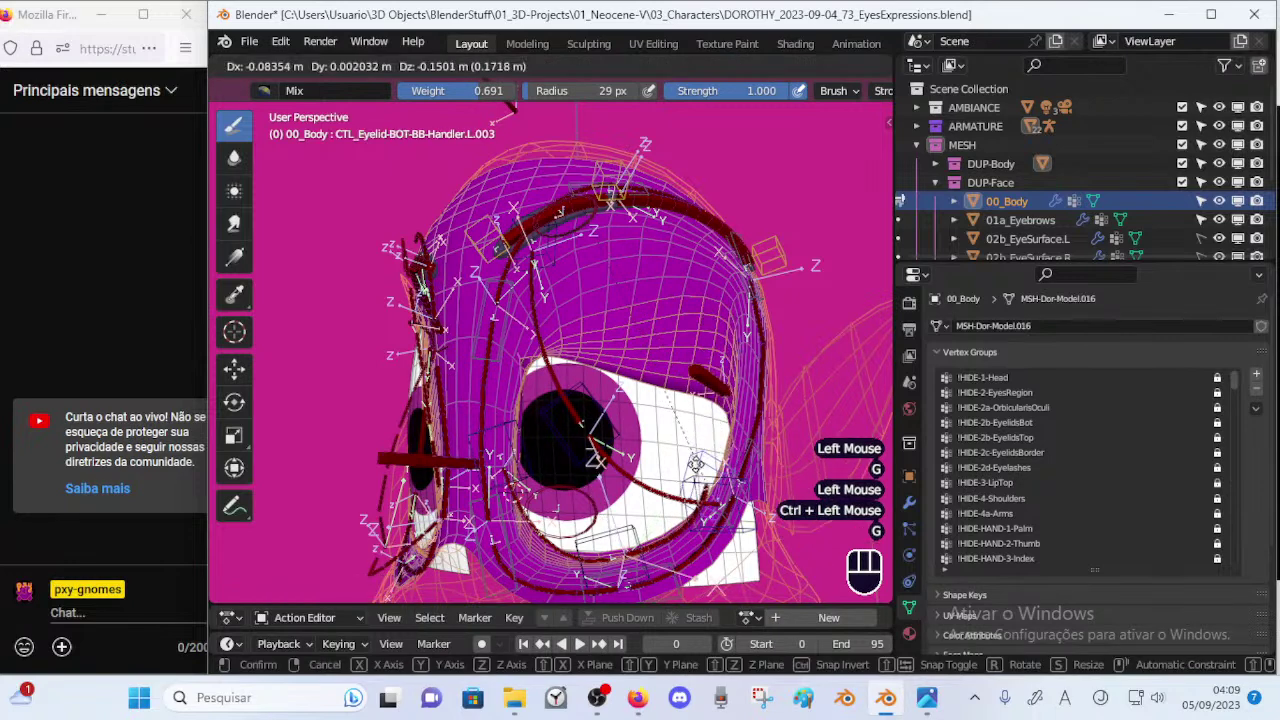
click(709, 434)
key(g)
click(711, 430)
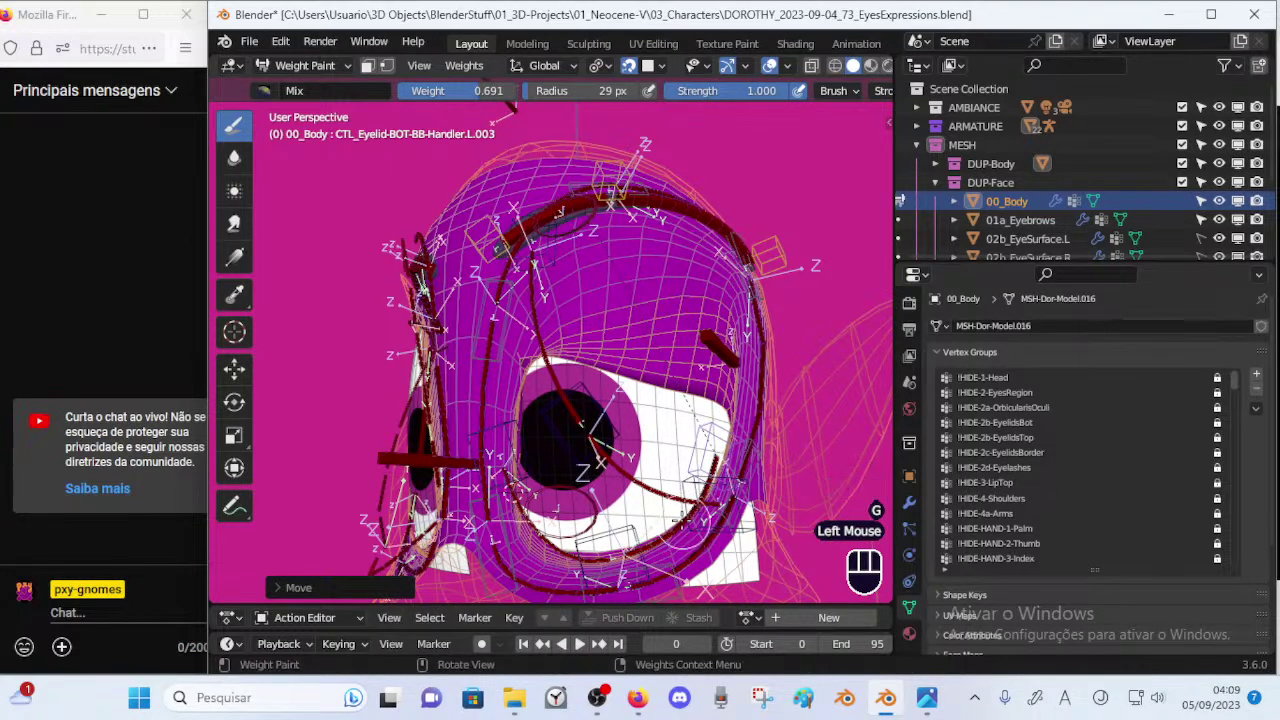
Select the DEF-HEAD-Eyelid-BOT-BB.L.002 weights, check the posed eye from several angles, and save the file.
ctrl+click(685, 521)
middle_drag(690, 512, 676, 482)
middle_drag(660, 462, 722, 450)
mouse_move(680, 440)
middle_down()
mouse_move(720, 436)
mouse_move(702, 430)
mouse_move(705, 392)
mouse_move(700, 432)
middle_up()
mouse_move(690, 430)
middle_down()
mouse_move(752, 424)
mouse_move(650, 425)
mouse_move(683, 424)
mouse_move(738, 390)
mouse_move(668, 426)
mouse_move(790, 406)
mouse_move(684, 432)
middle_up()
key(ctrl+s)
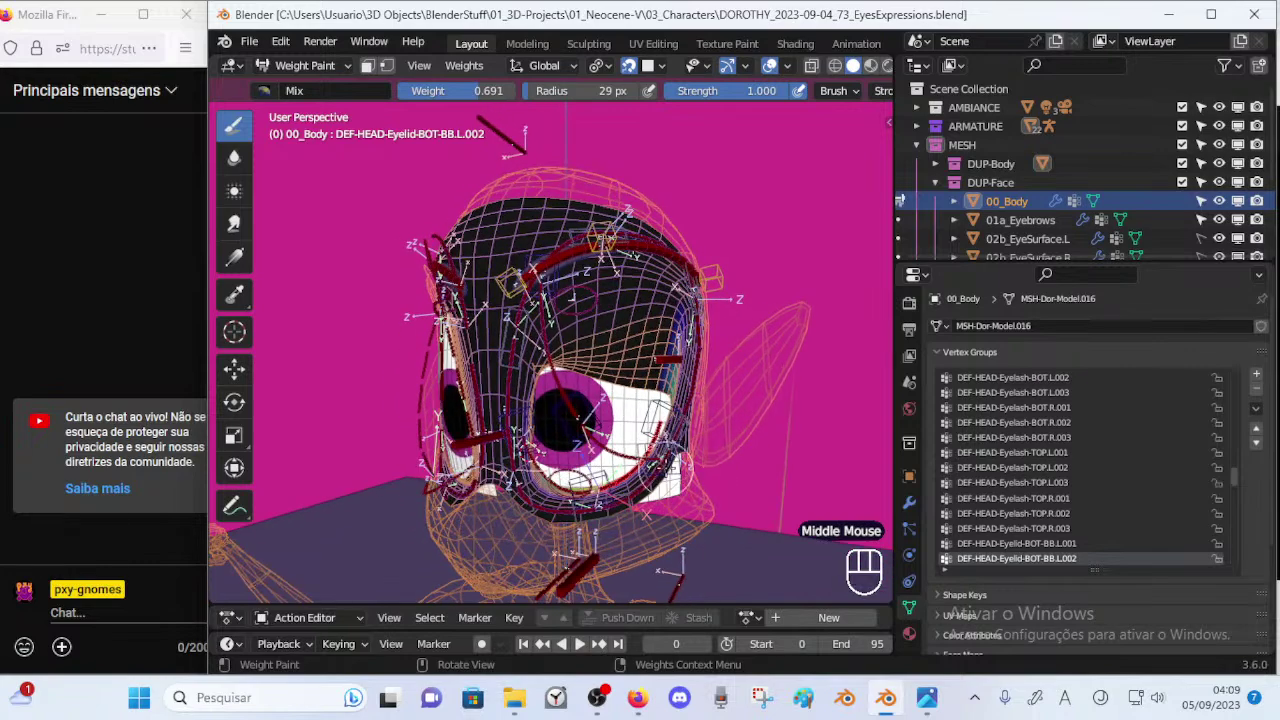
Switch the body mesh to Edit Mode at the left upper lid, with X-ray on and nothing selected.
ctrl+middle_drag(590, 436, 584, 399)
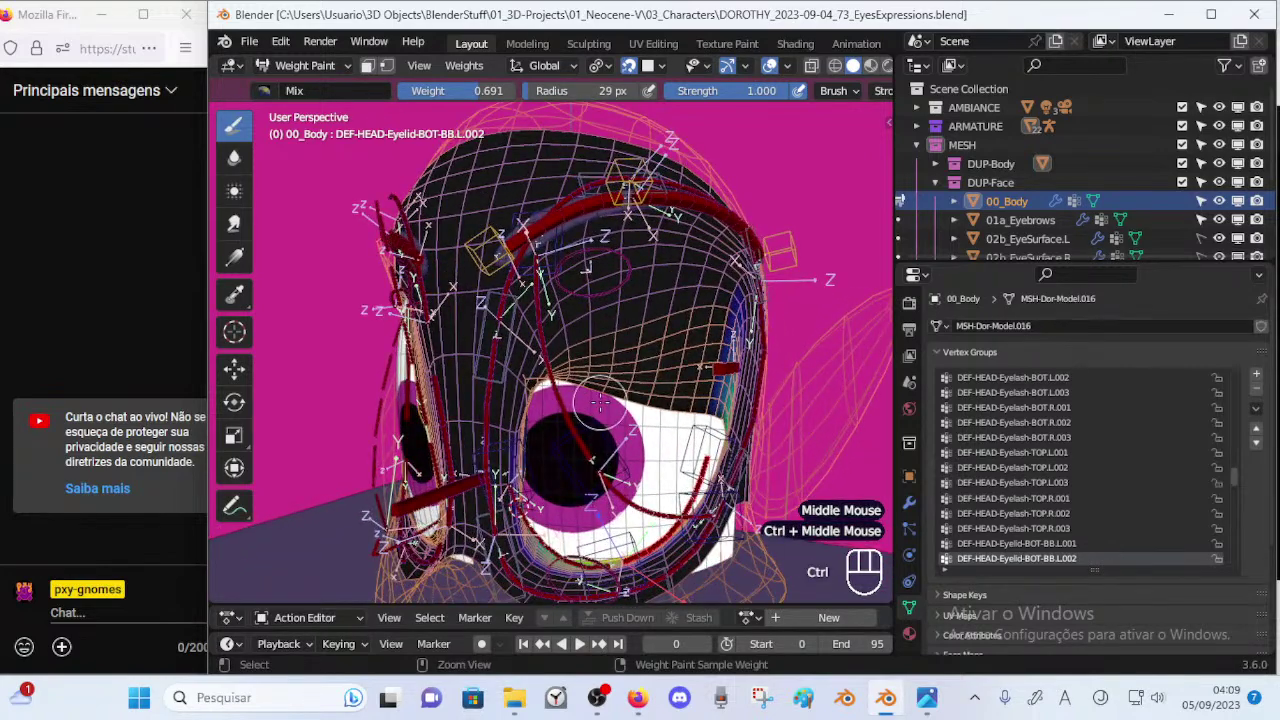
key(ctrl+Tab)
click(610, 367)
key(Tab)
middle_drag(619, 397, 600, 358)
key(alt+z)
key(alt+a)
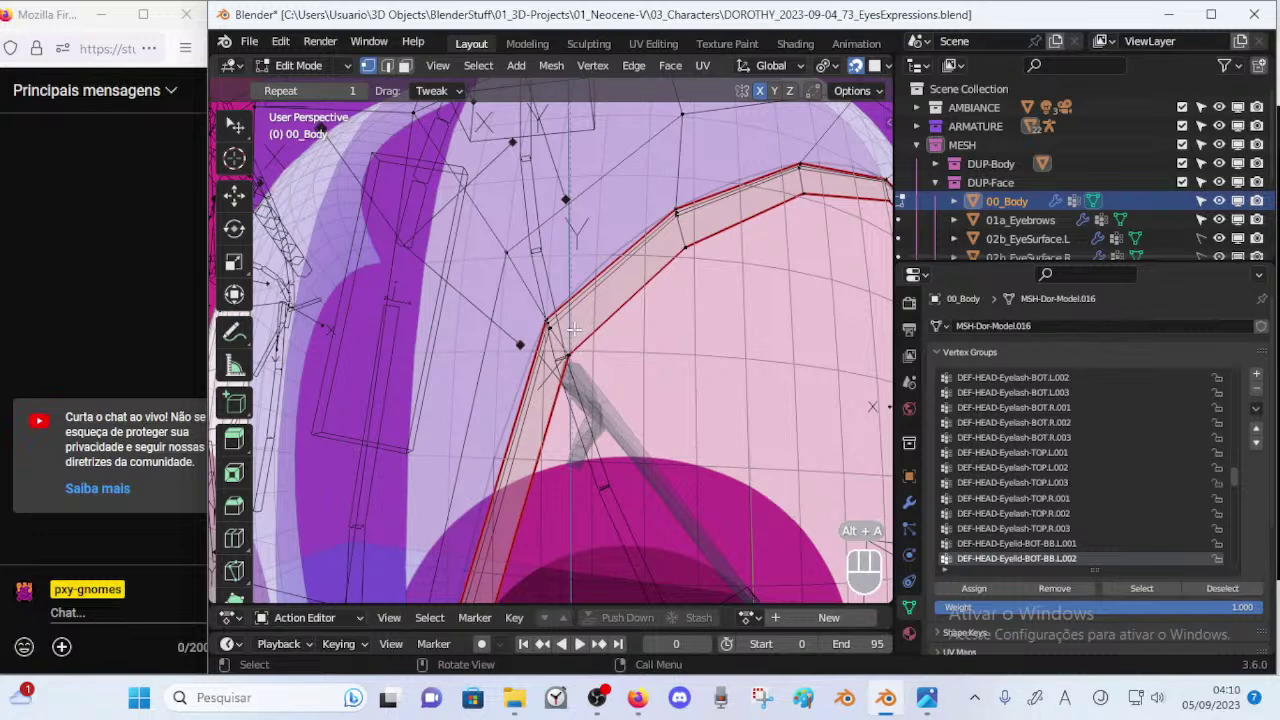
Insert a loop cut around the left eyelid rim, slide it slightly toward one edge, and clear the selection.
key(ctrl+r)
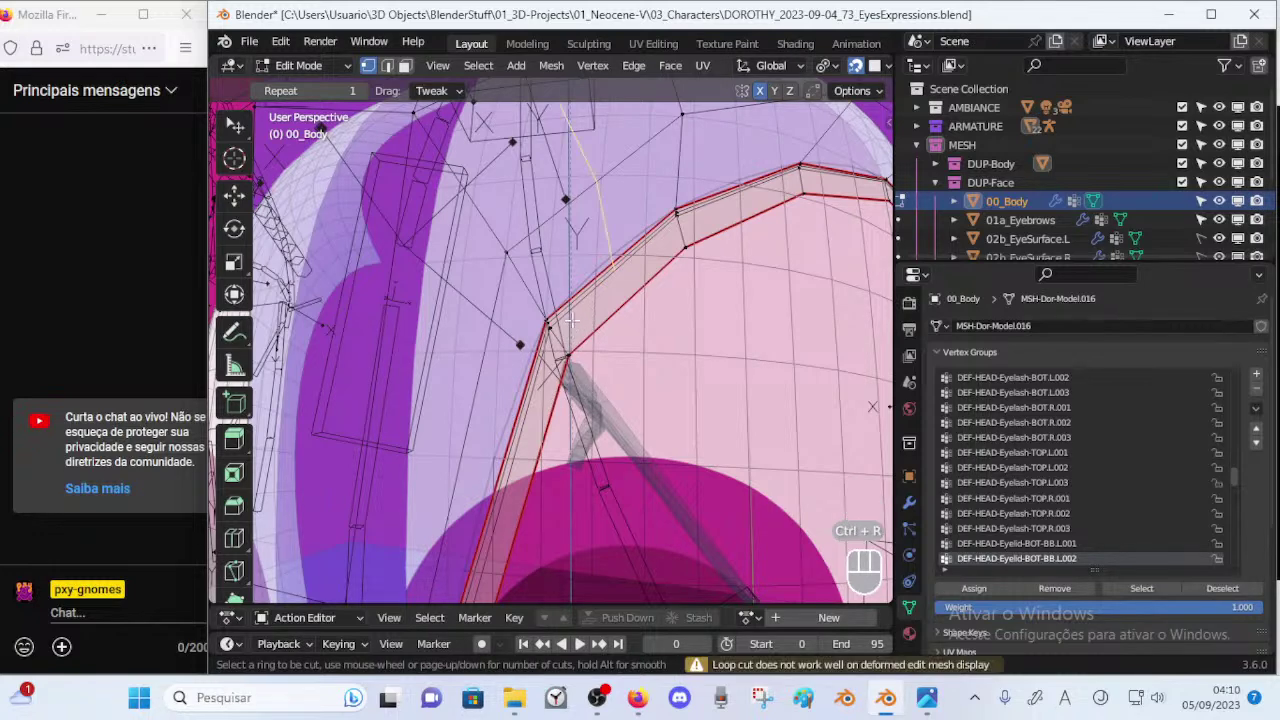
click(684, 236)
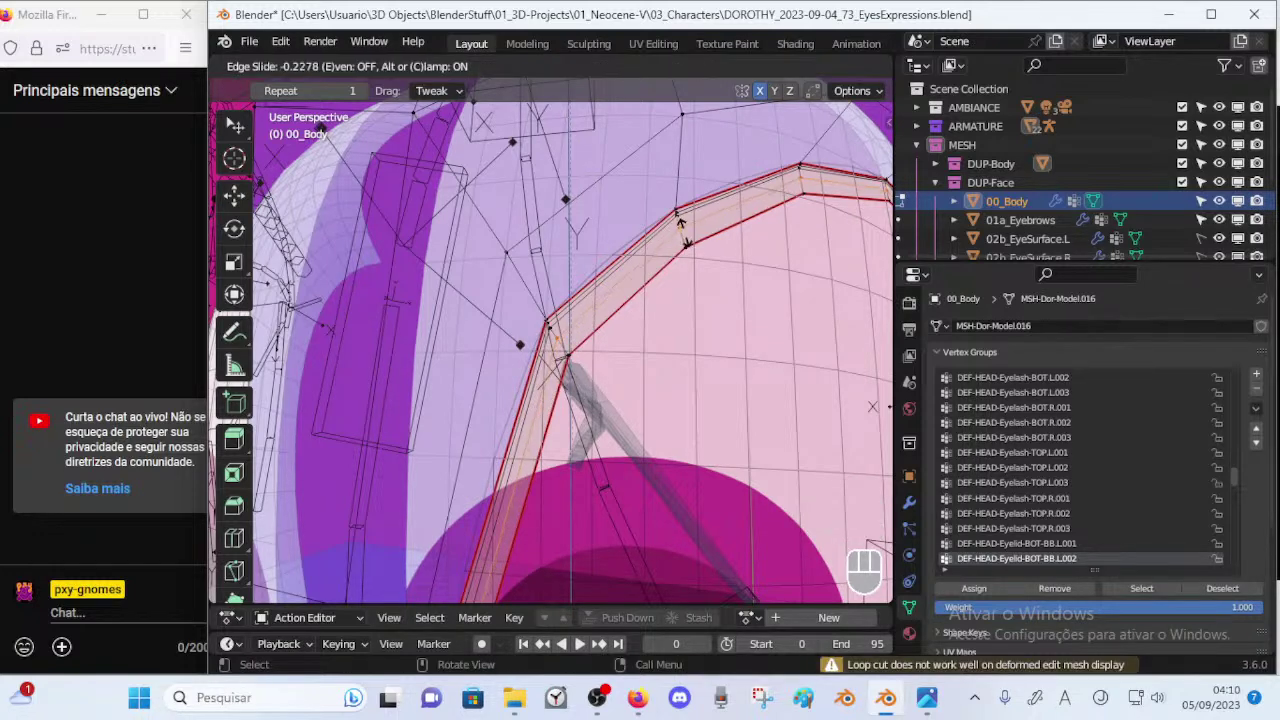
click(684, 232)
key(alt+a)
ctrl+middle_drag(668, 262, 628, 344)
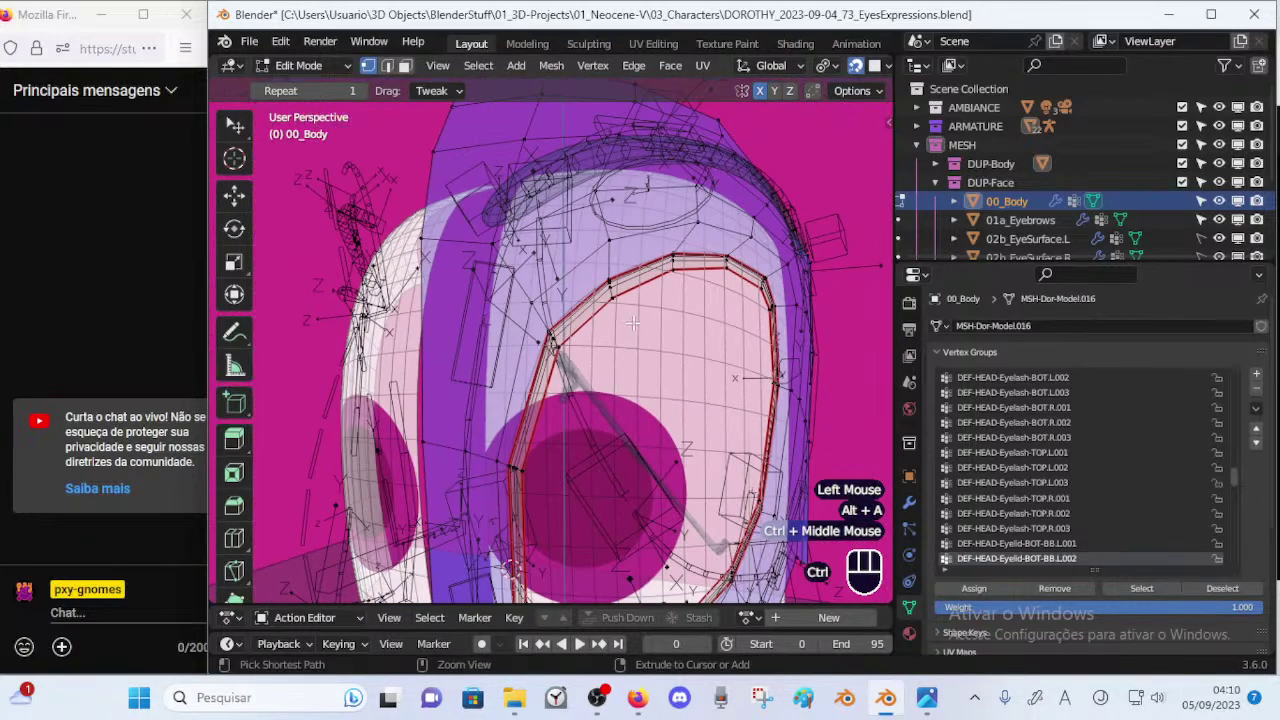
Leave Edit Mode on the body mesh and switch the ARM-Dorothy armature to Pose Mode.
key(ctrl+Tab)
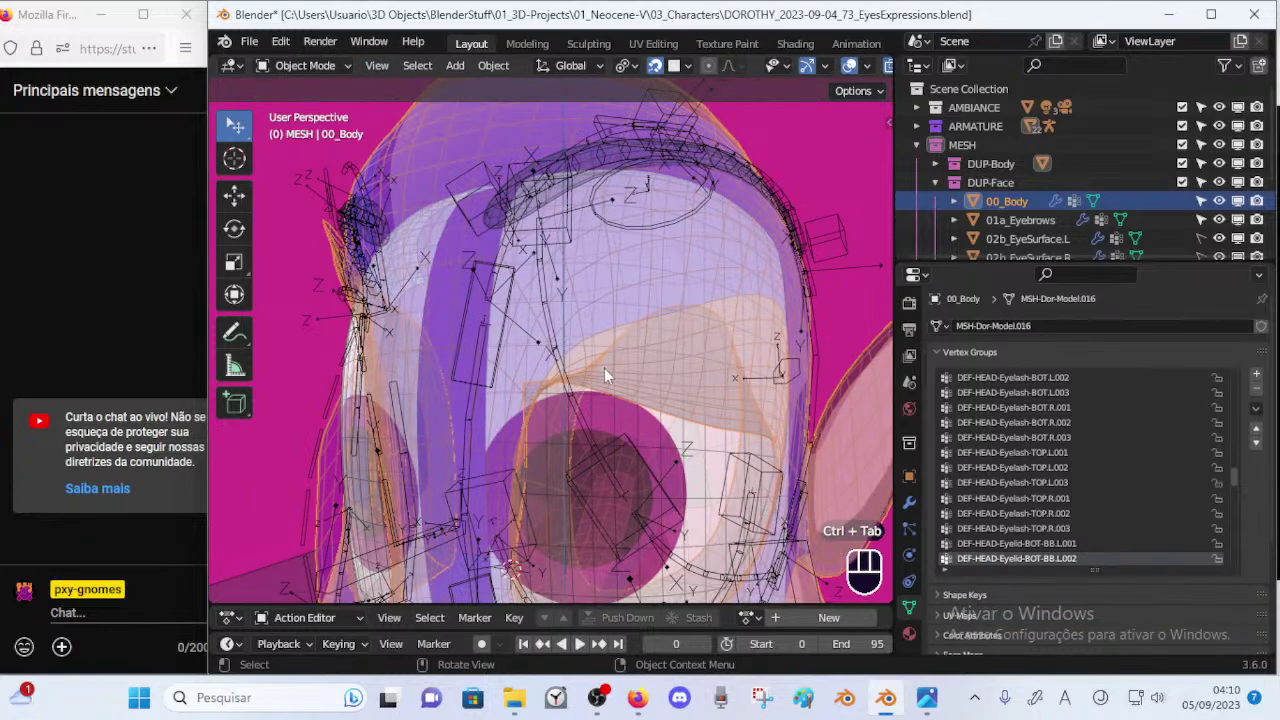
ctrl+middle_drag(613, 366, 590, 421)
click(595, 405)
key(ctrl+Tab)
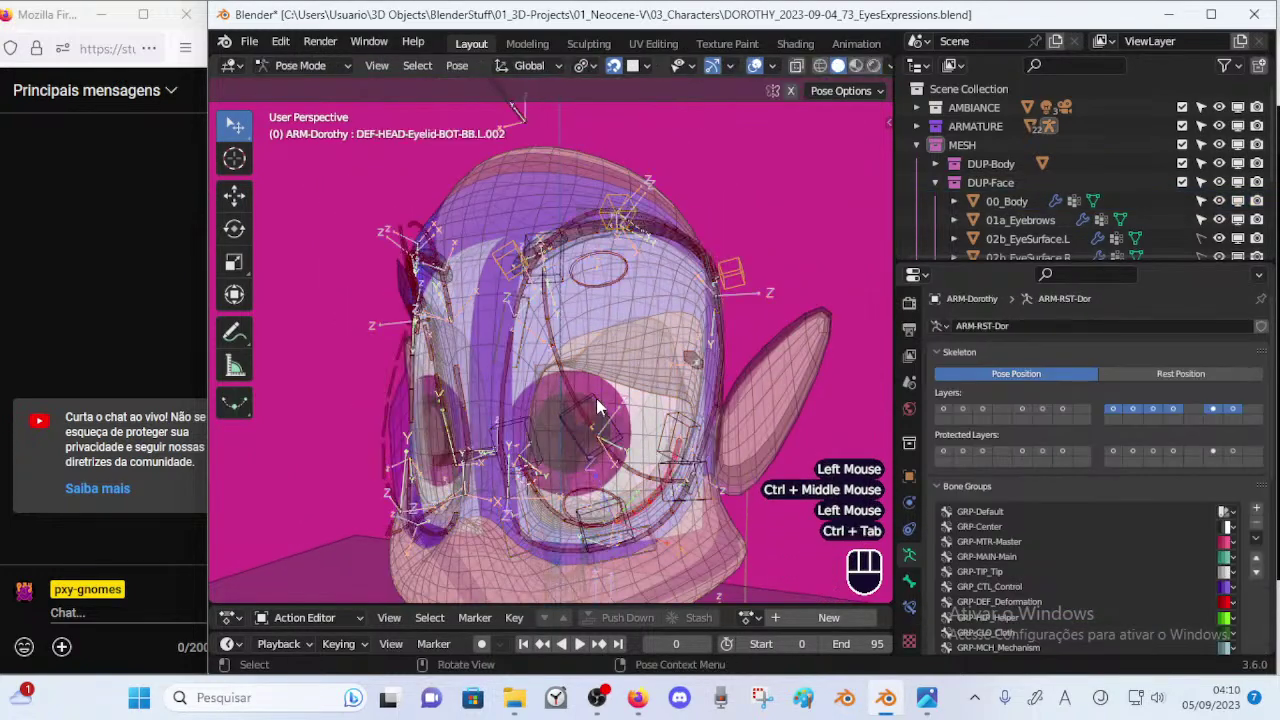
Reset the pose transforms of all bones and show the head opaque, with the armature still in Pose Mode.
key(a)
key(alt+q)
key(alt+q)
key(alt+z)
key(Tab)
key(alt+z)
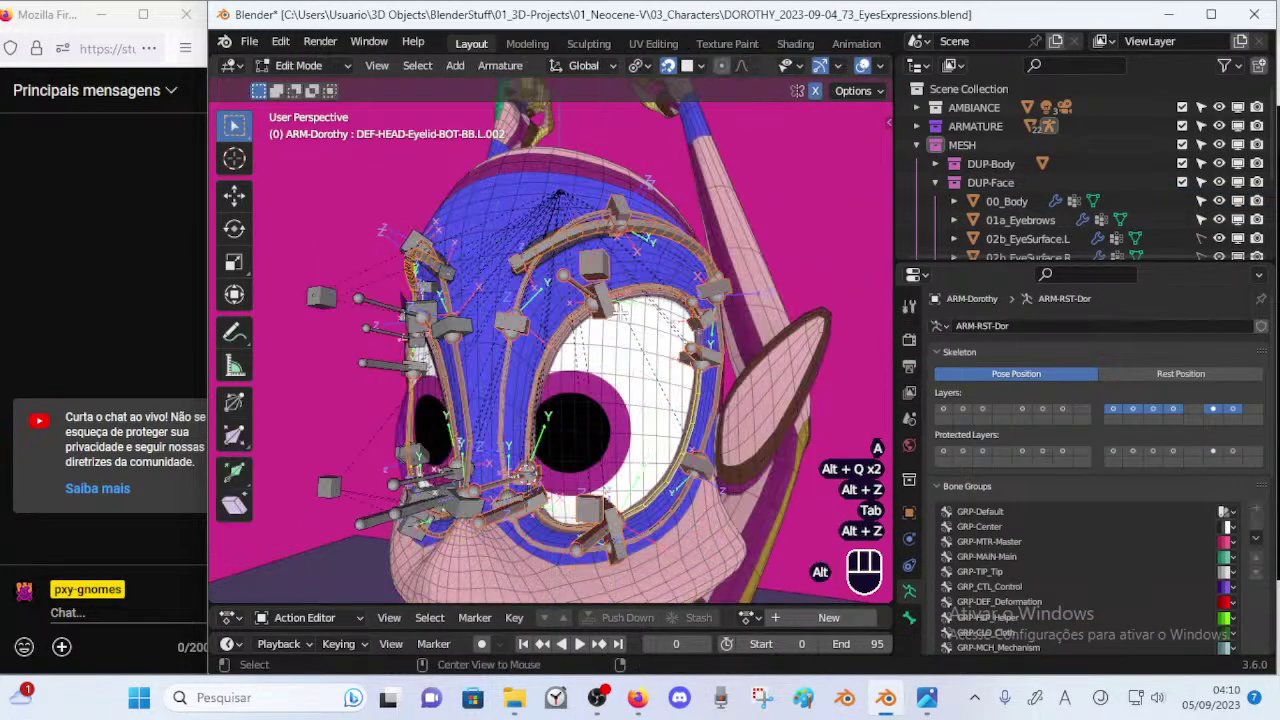
key(ctrl+Tab)
Lower CTL_Eyelid-TOP-BB-Handler.L.002 over the eye, rotate it, and adjust its position.
click(614, 312)
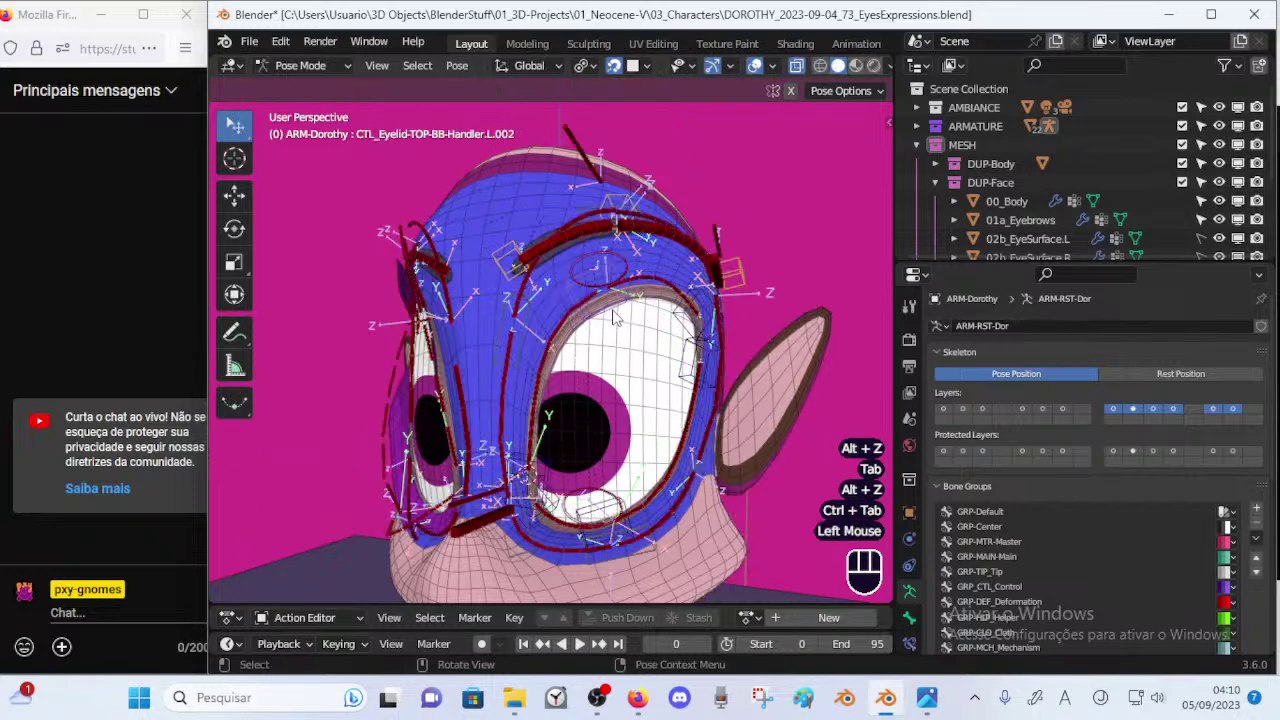
click(627, 285)
click(627, 285)
key(g)
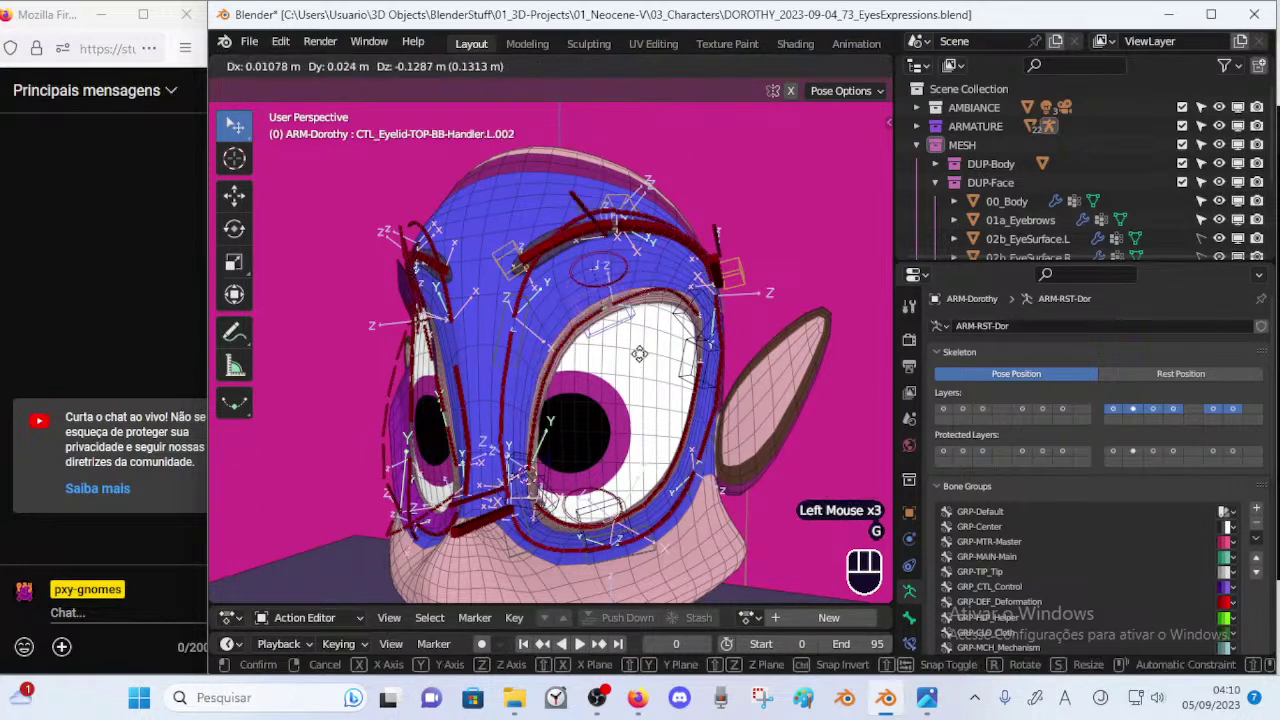
click(672, 418)
key(r)
click(697, 362)
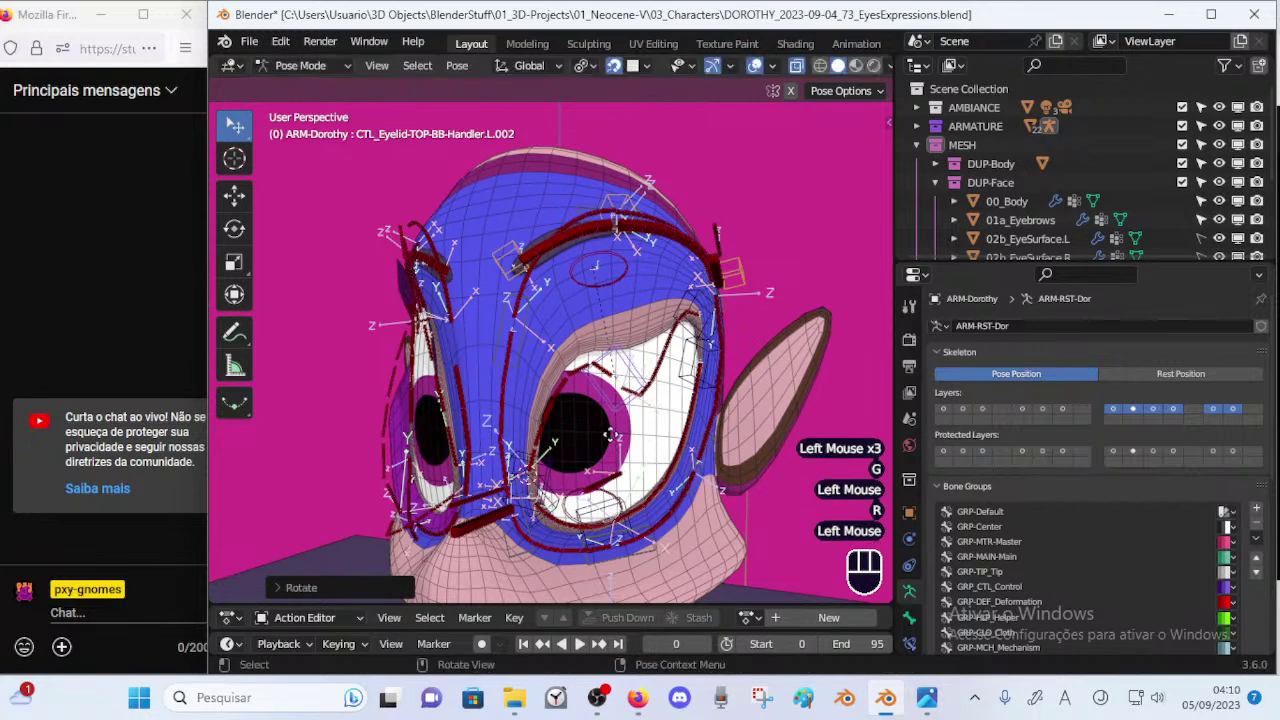
key(g)
click(688, 335)
Lower CTL_Eyelid-TOP-BB-Handler.L.003 and shift it back toward the eye's outer corner.
click(693, 350)
key(g)
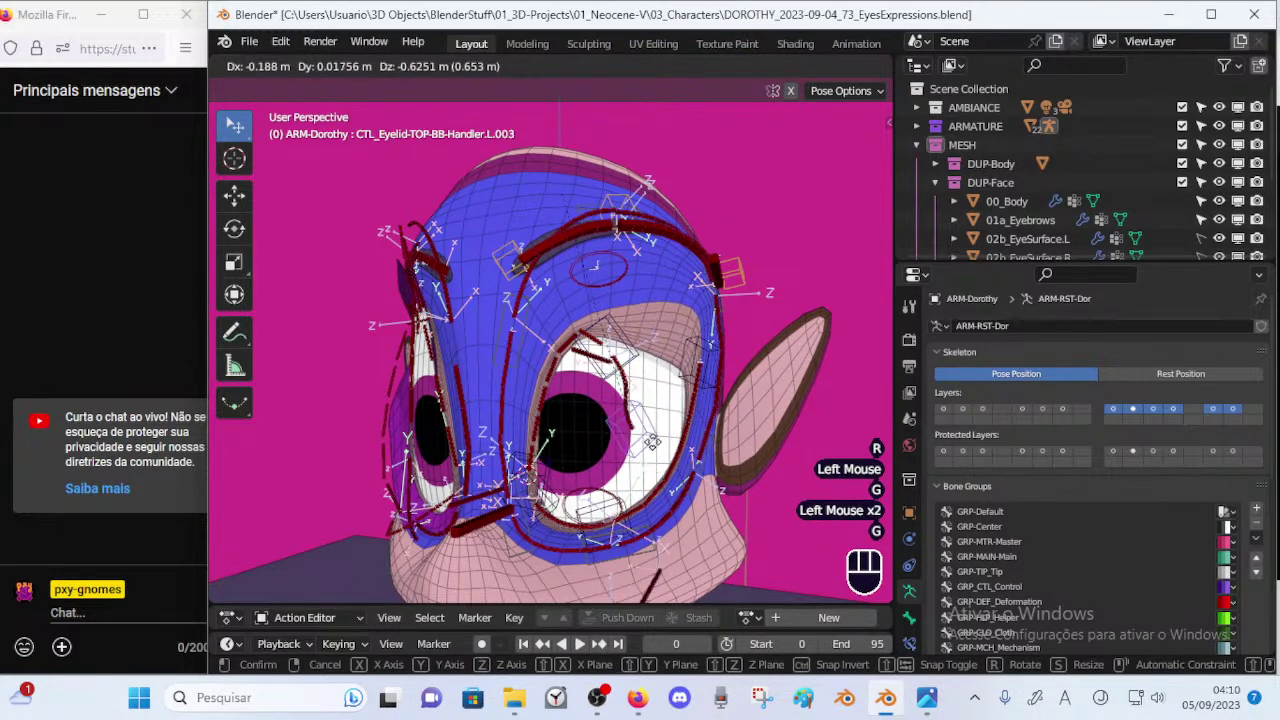
click(649, 442)
key(g)
click(694, 390)
Reposition and rotate CTL_Eyelid-TOP-BB-Handler.L.002 to reshape the middle of the upper lid.
click(626, 351)
key(g)
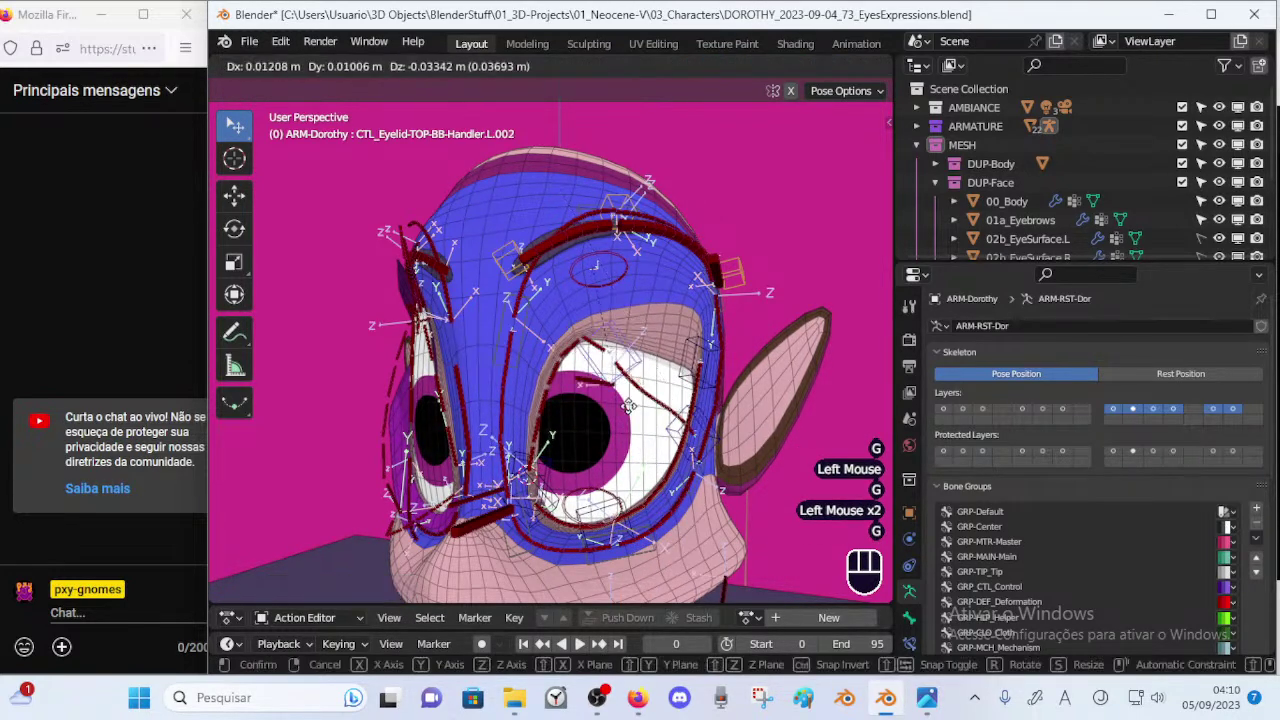
click(619, 430)
key(r)
click(667, 361)
key(g)
click(664, 353)
Move and rotate CTL_Eyelid-TOP-BB-Handler.L.001 at the inner part of the upper lid.
click(545, 440)
key(g)
click(559, 369)
key(r)
click(594, 388)
key(g)
click(583, 392)
Nudge CTL_Eyelid-TOP-BB-Handler.L.002 with two small moves to refine the lowered upper lid.
click(622, 375)
key(g)
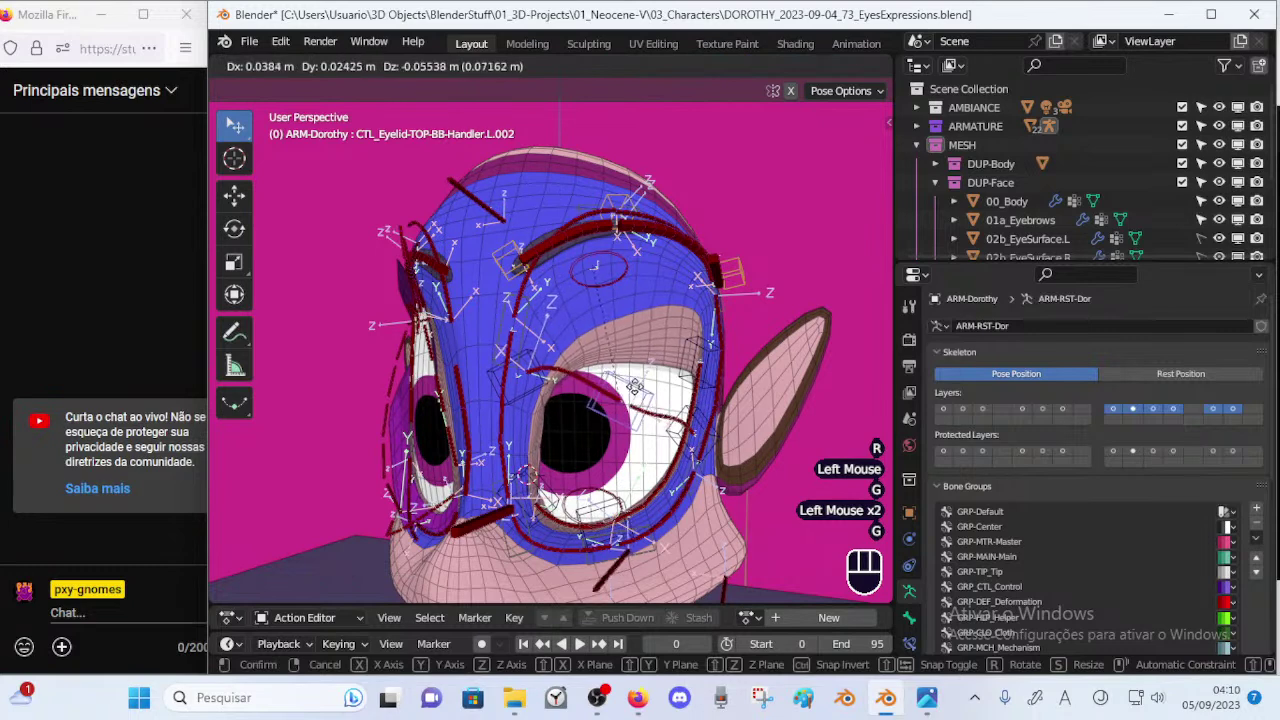
click(630, 388)
key(g)
click(616, 384)
Raise CTL_Eyelid-TOP-BB-Handler.L.001 along the eye's inner side and reposition the lower lid's inner-corner handler.
click(537, 370)
key(g)
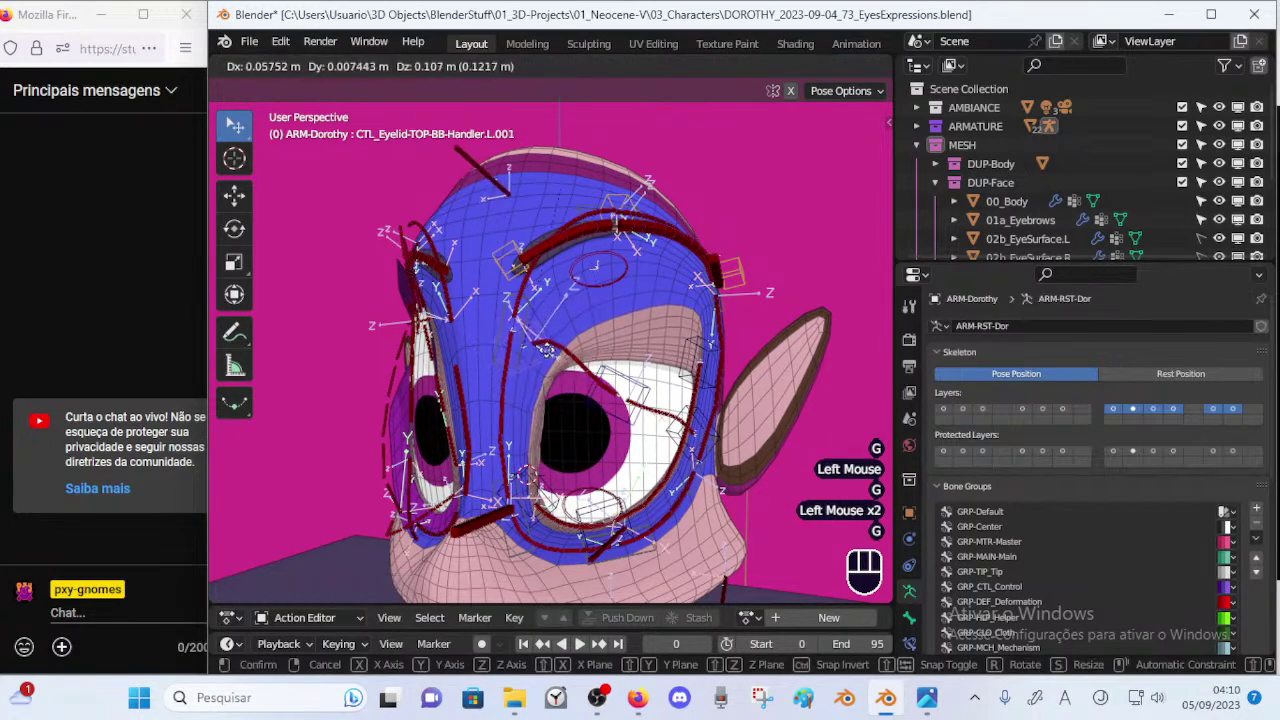
click(533, 333)
click(547, 483)
key(g)
click(541, 462)
Test the lower lid by raising and lowering CTL_Eyelid-BOT-BB-Handler.L.002 in several moves across the eye.
click(626, 505)
key(g)
key(Escape)
click(614, 505)
key(g)
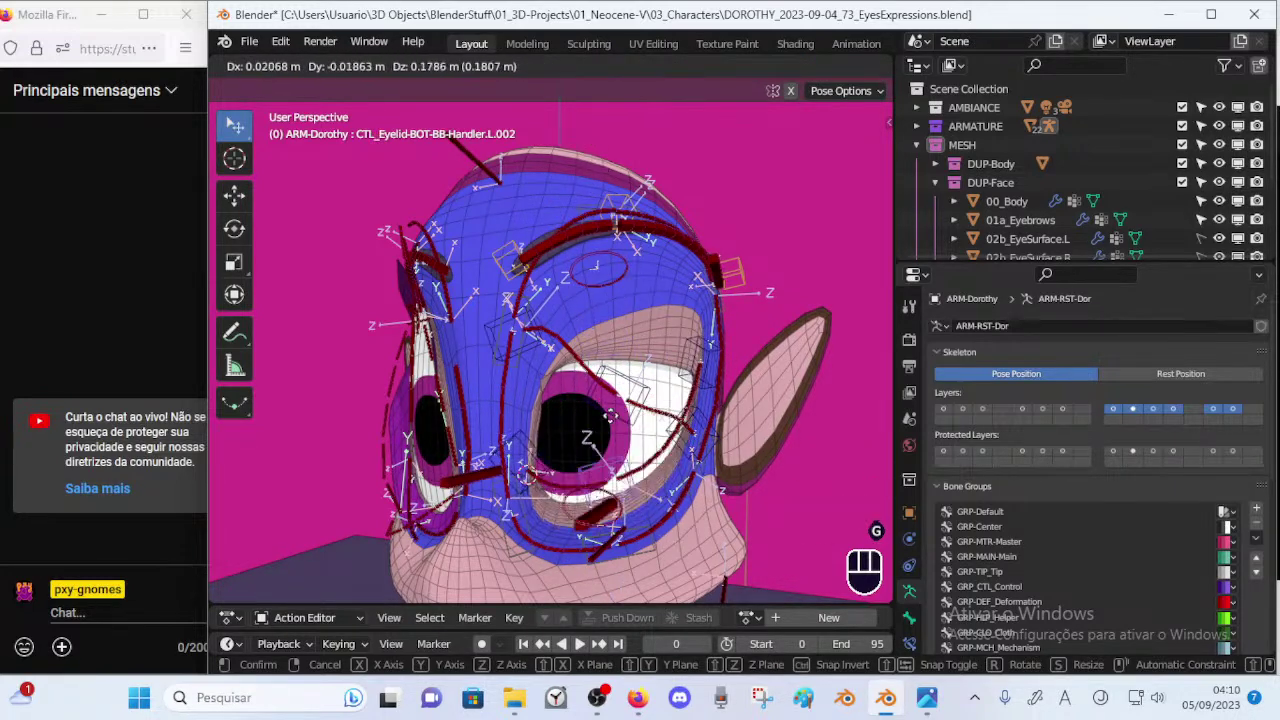
click(627, 487)
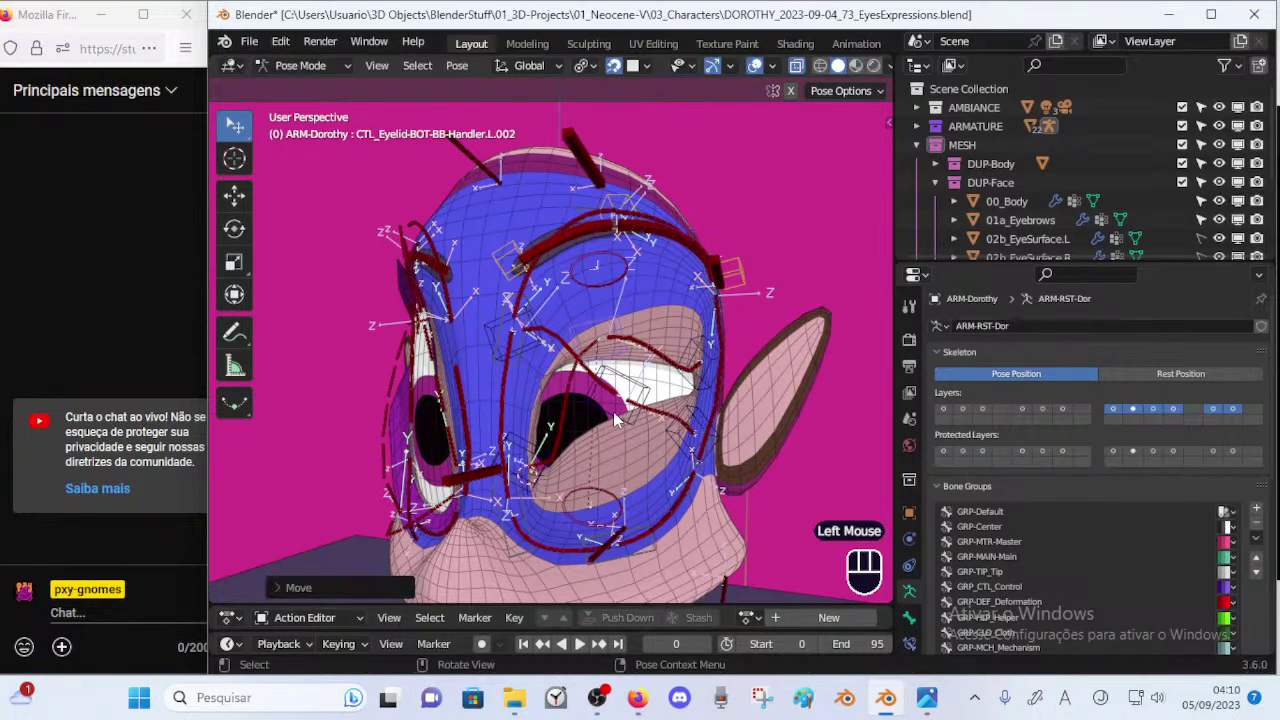
key(g)
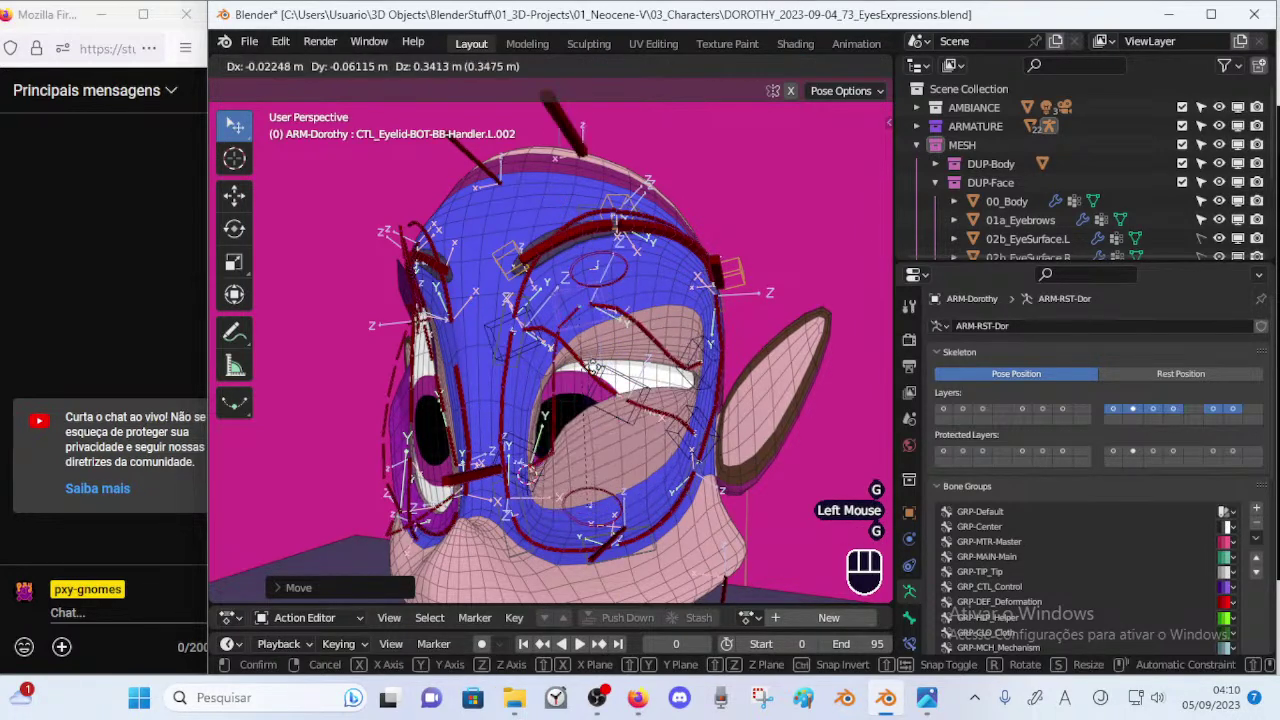
click(597, 443)
key(g)
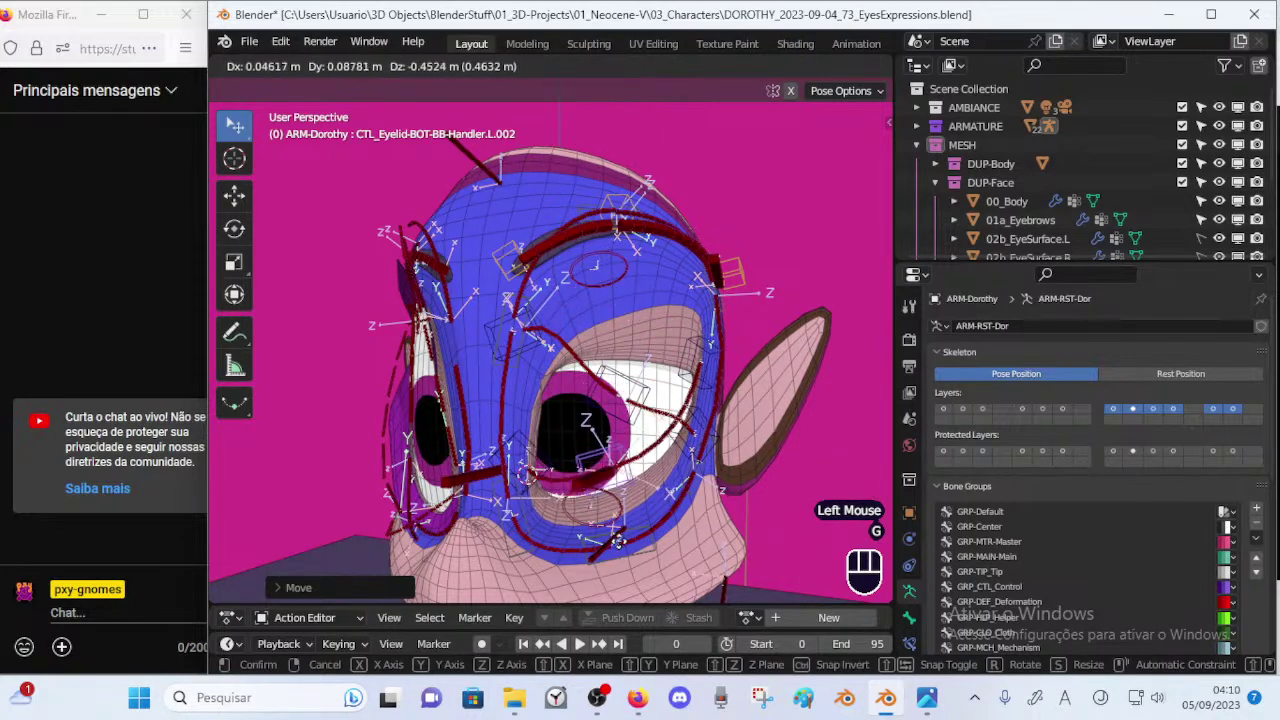
click(608, 478)
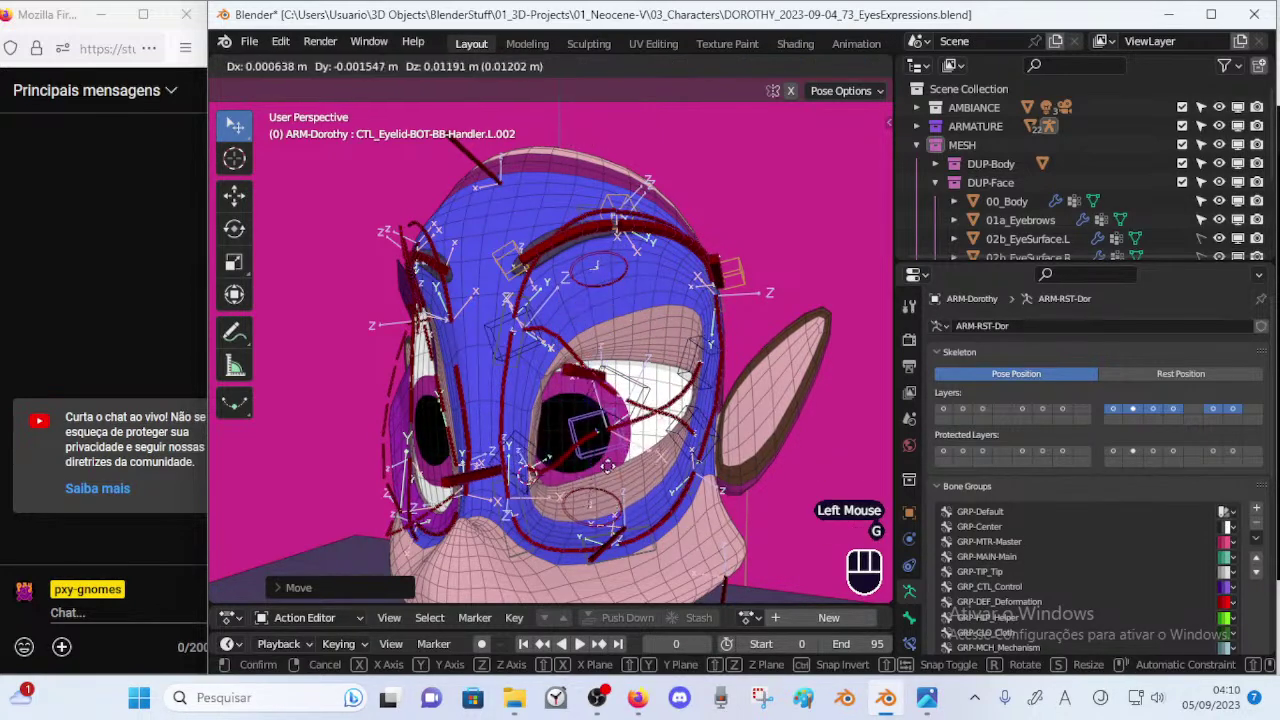
click(680, 373)
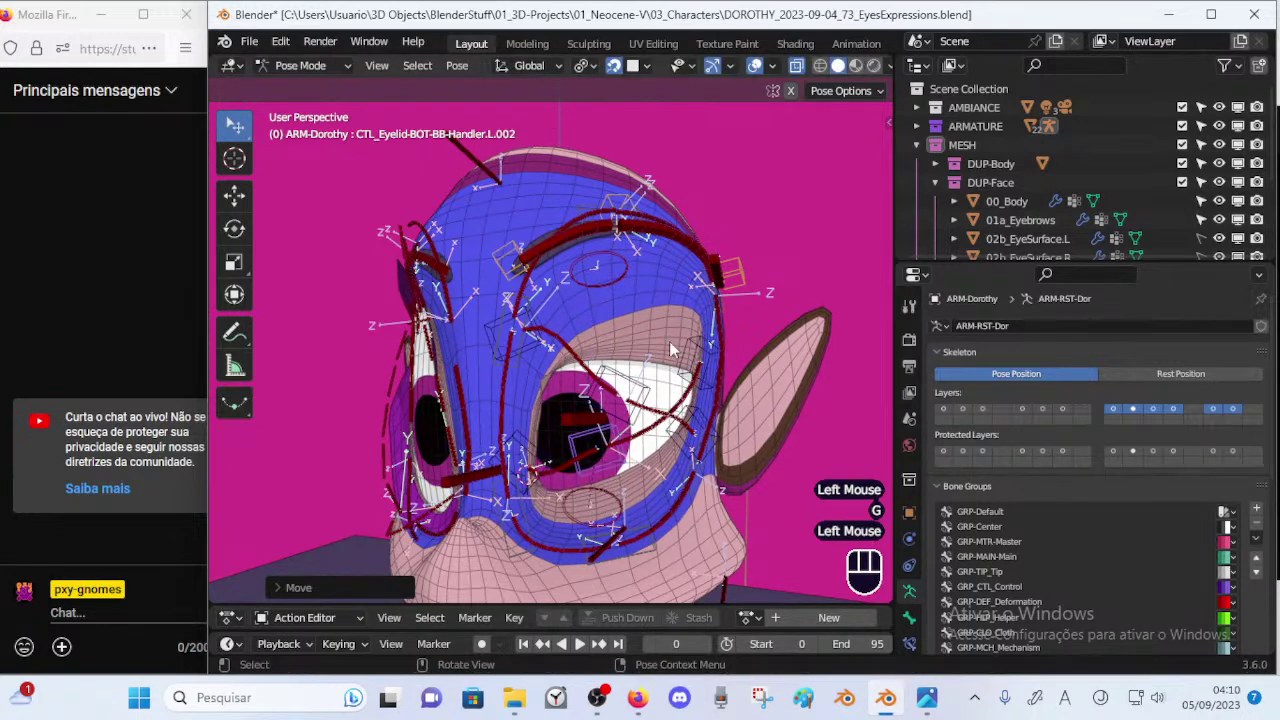
Raise CTL_Eyelid-TOP-BB-Handler.L.002 and lower it again over the eye to test the upper lid.
click(630, 418)
key(g)
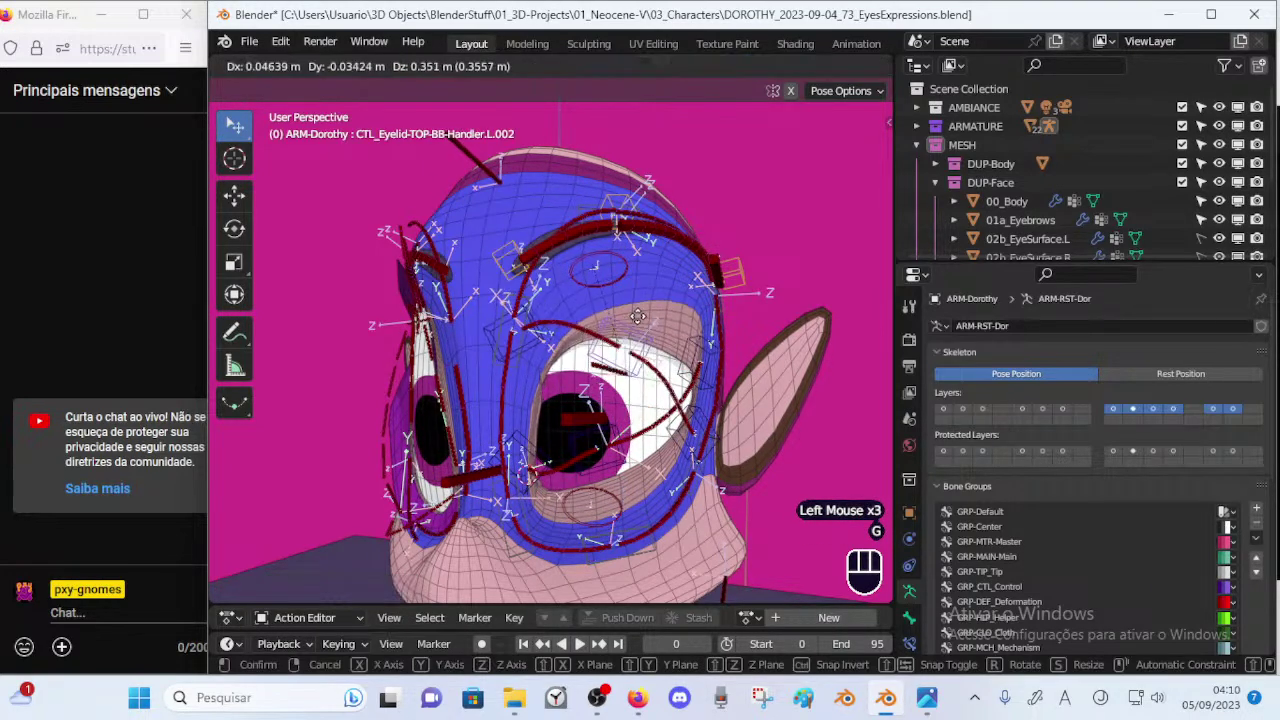
click(646, 331)
middle_drag(664, 335, 632, 350)
key(g)
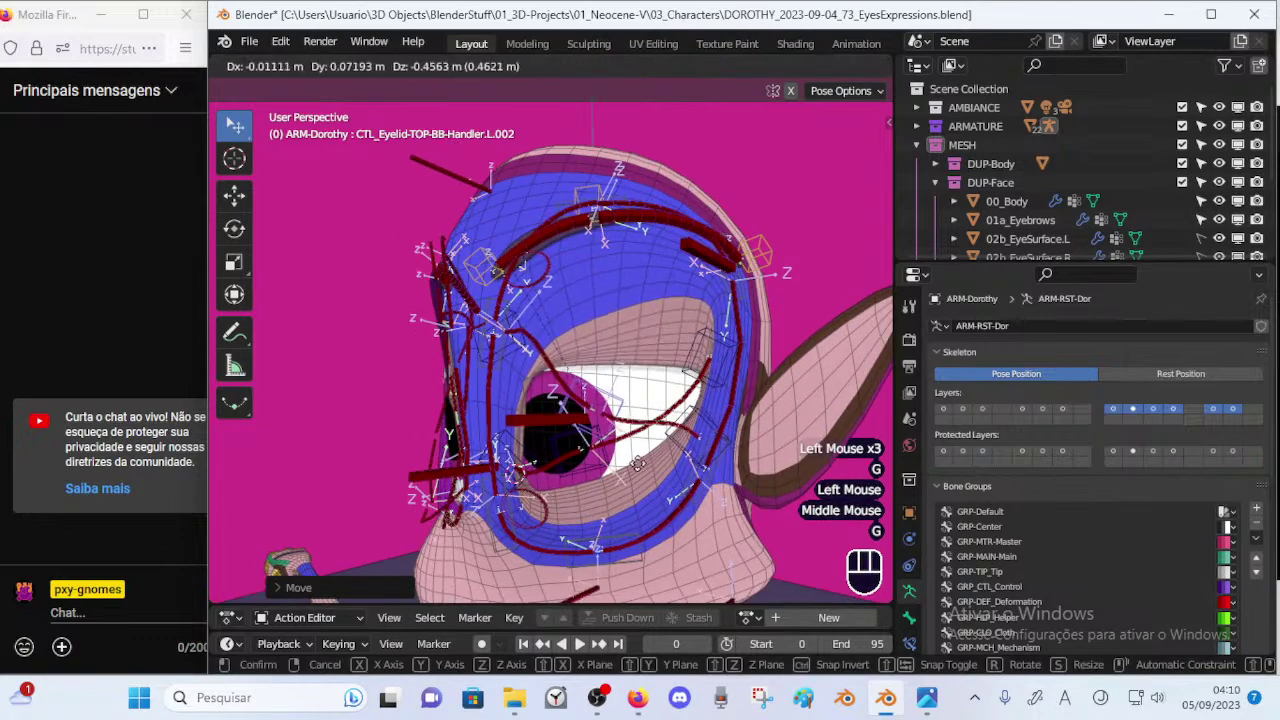
click(556, 324)
Rotate CTL_Eyelid-TOP-BB-Handler.L.001 and move it above the inner half of the upper lid.
middle_drag(550, 322, 590, 337)
click(542, 309)
key(r)
click(541, 433)
key(g)
click(602, 352)
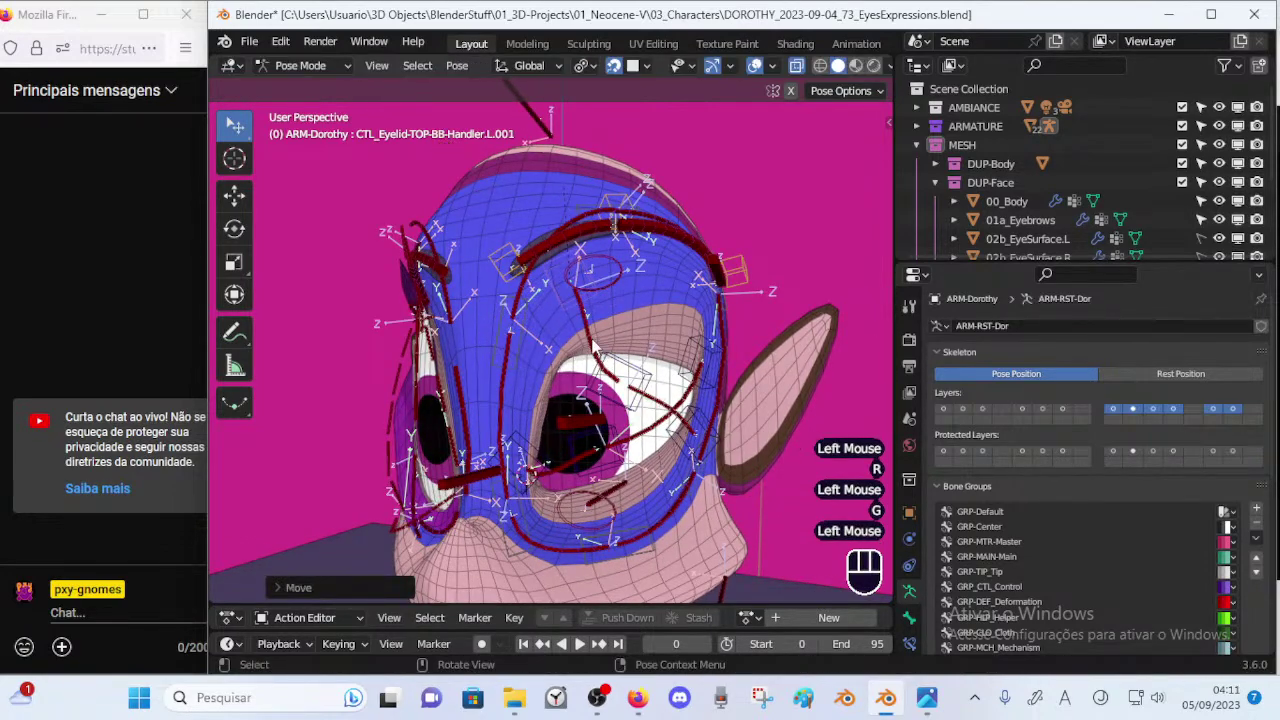
key(g)
click(597, 356)
Pull CTL_Eyelid-TOP-BB-Handler.L.002 down toward the lower lid in two moves.
click(628, 382)
key(g)
click(629, 521)
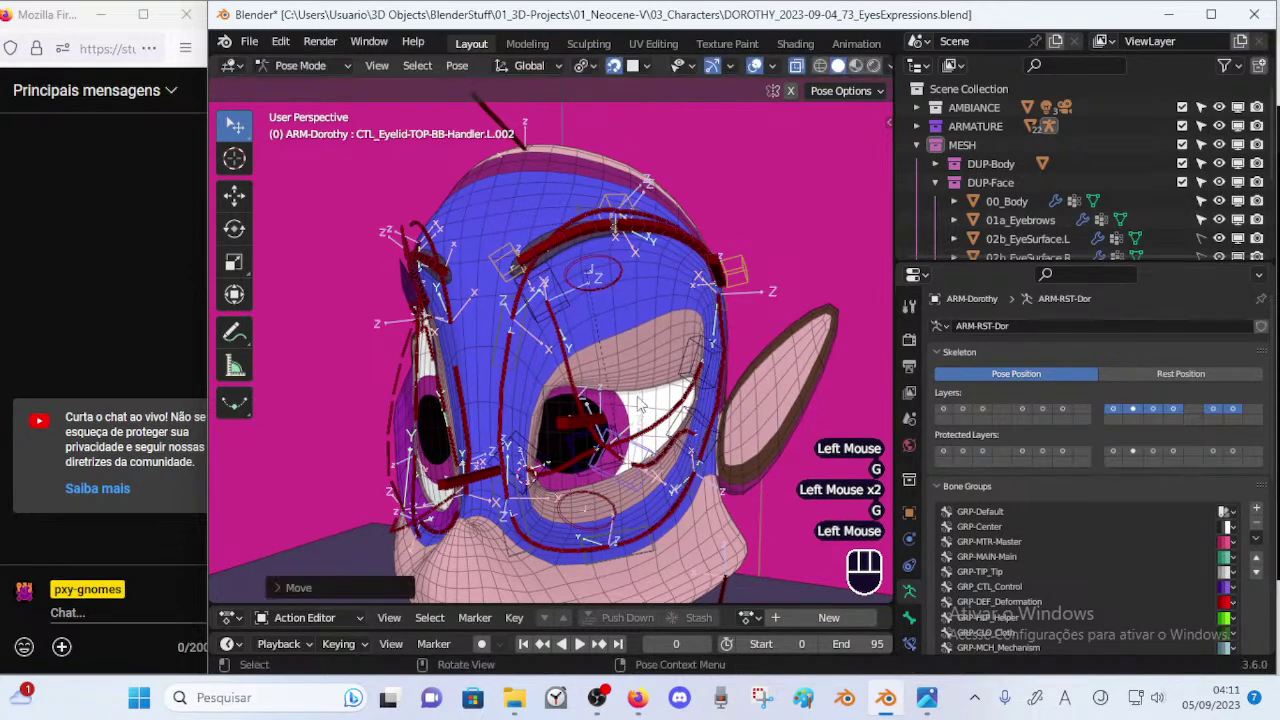
key(g)
click(624, 540)
Reposition CTL_Eyelid-BOT-BB-Handler.L.003 near the eye's outer corner with two moves.
click(699, 357)
key(g)
click(662, 446)
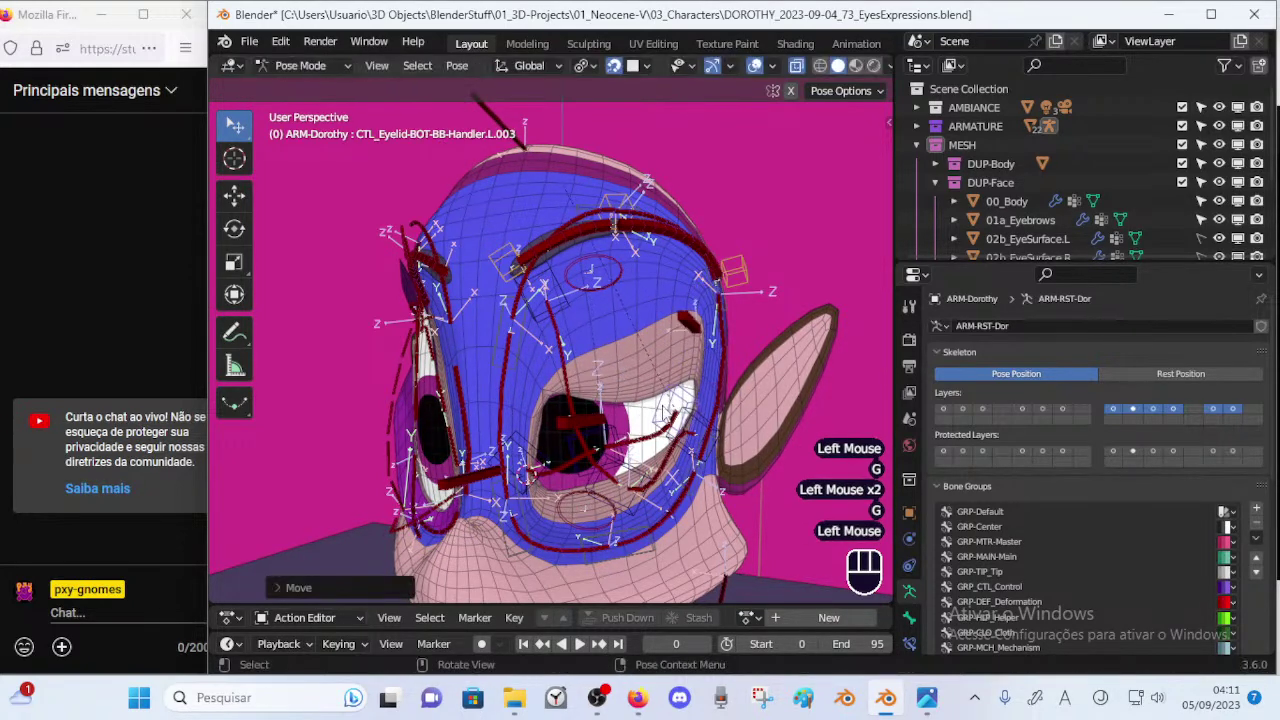
key(g)
click(672, 424)
Rotate CTL_Eyelid-TOP-BB-Handler.L.003 at the outer corner and adjust its position.
click(692, 402)
key(r)
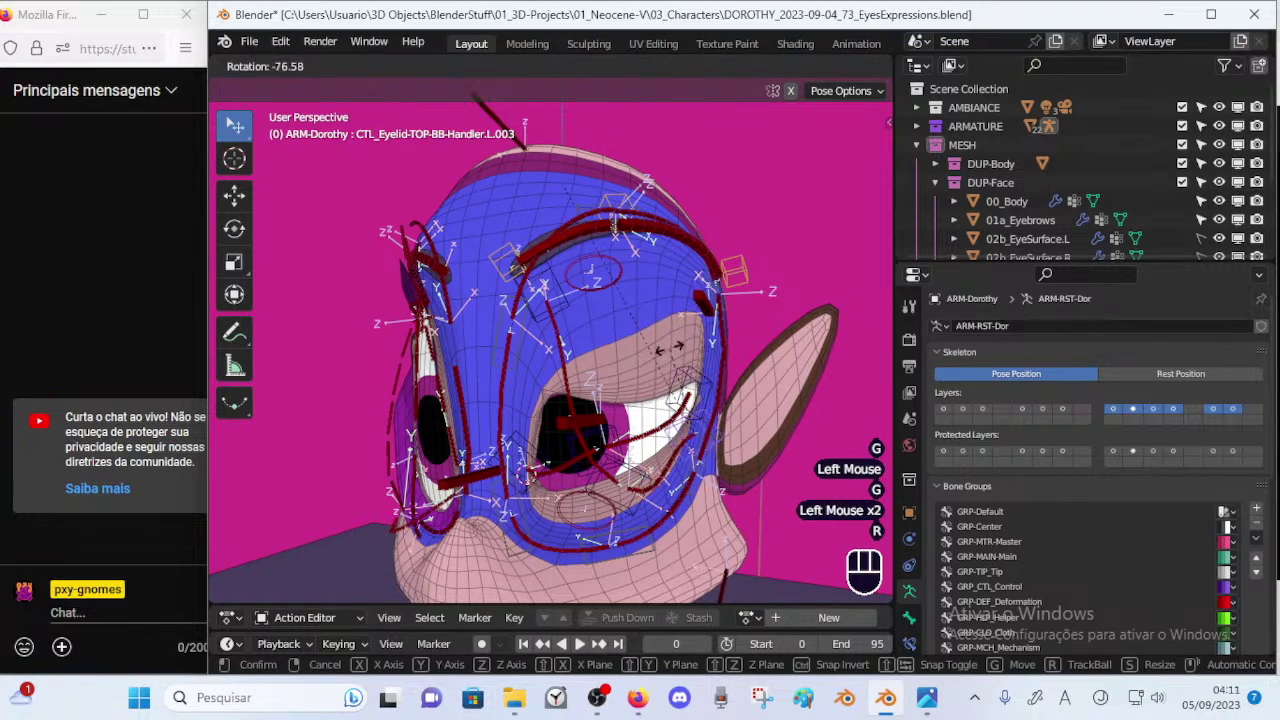
click(641, 396)
key(g)
click(603, 434)
Shift CTL_Eyelid-TOP-BB-Handler.L.002 toward the inner part of the eye with several moves.
click(597, 493)
key(g)
key(Escape)
click(591, 491)
key(g)
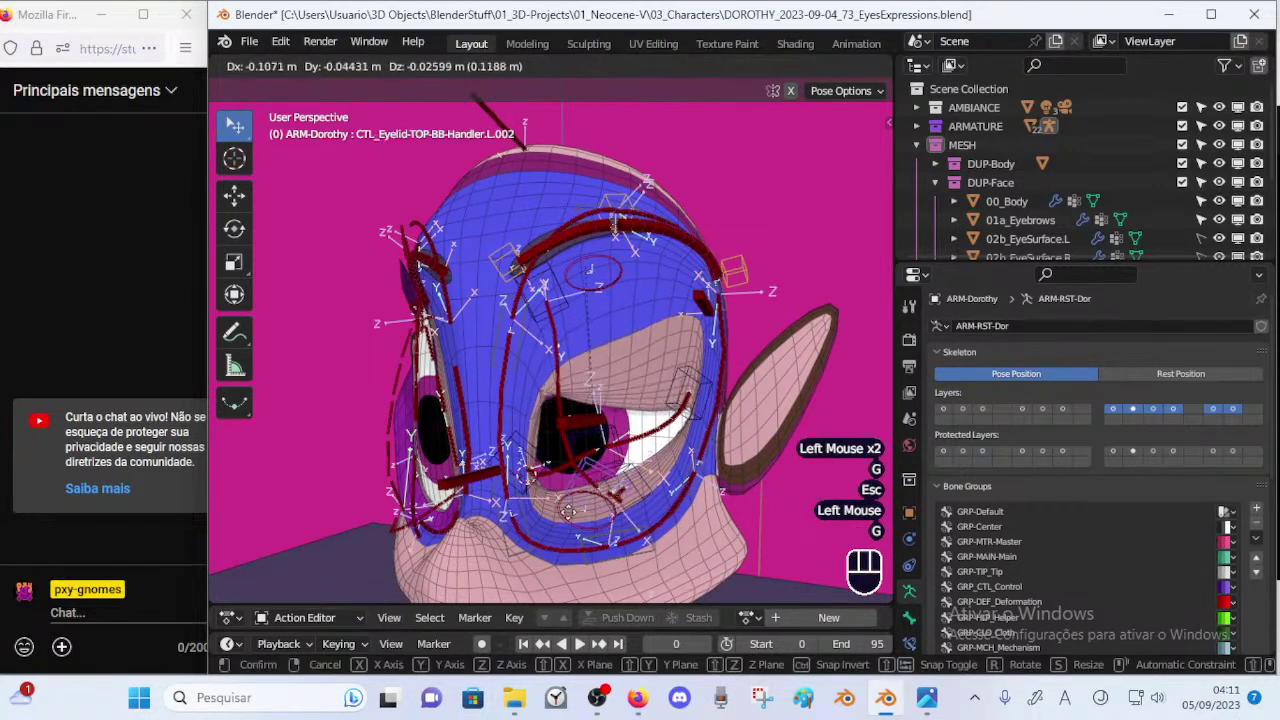
click(557, 445)
key(g)
click(578, 456)
Rotate CTL_Eyelid-TOP-BB-Handler.L.001 and move it to bring down the upper lid's inner half.
click(562, 314)
key(r)
click(590, 362)
key(g)
click(585, 402)
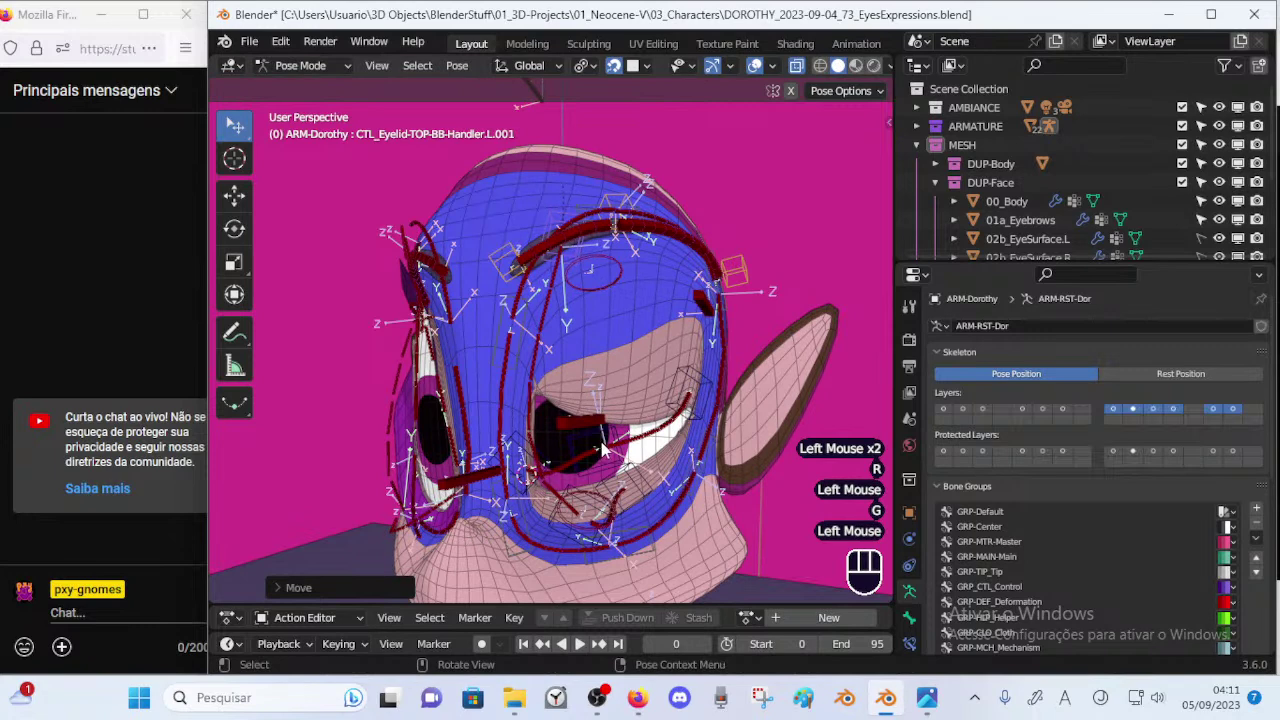
Lower the middle handler of the left lower lid with two moves, checking the eye from another angle.
click(601, 450)
click(601, 449)
key(g)
click(604, 436)
middle_drag(602, 436, 641, 425)
key(g)
click(633, 458)
Rotate CTL_Eyelid-BOT-BB-Handler.L.001 and move it to shape the lower lid's inner part.
click(546, 430)
click(530, 442)
key(r)
click(556, 402)
key(g)
click(586, 432)
key(g)
click(612, 326)
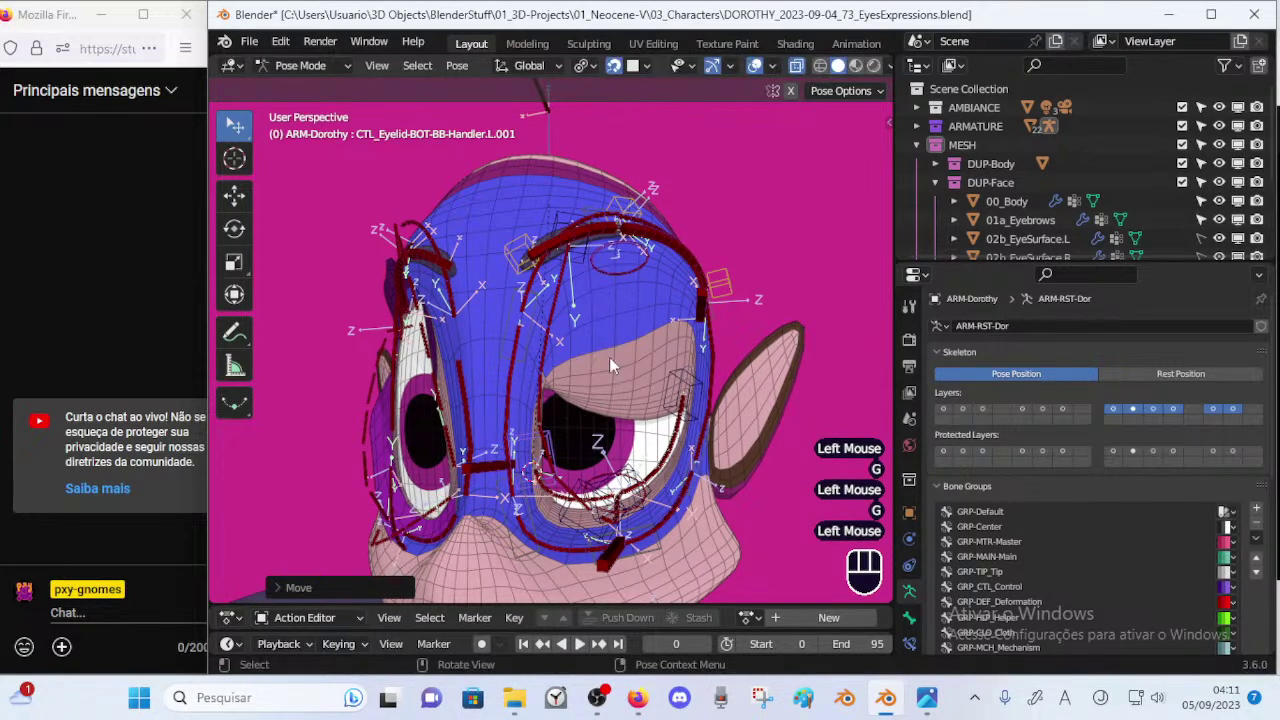
Raise the CTL-EyeContour-Bot.L control over the eye and fine-tune its position to test the lower contour.
click(594, 503)
click(583, 487)
key(g)
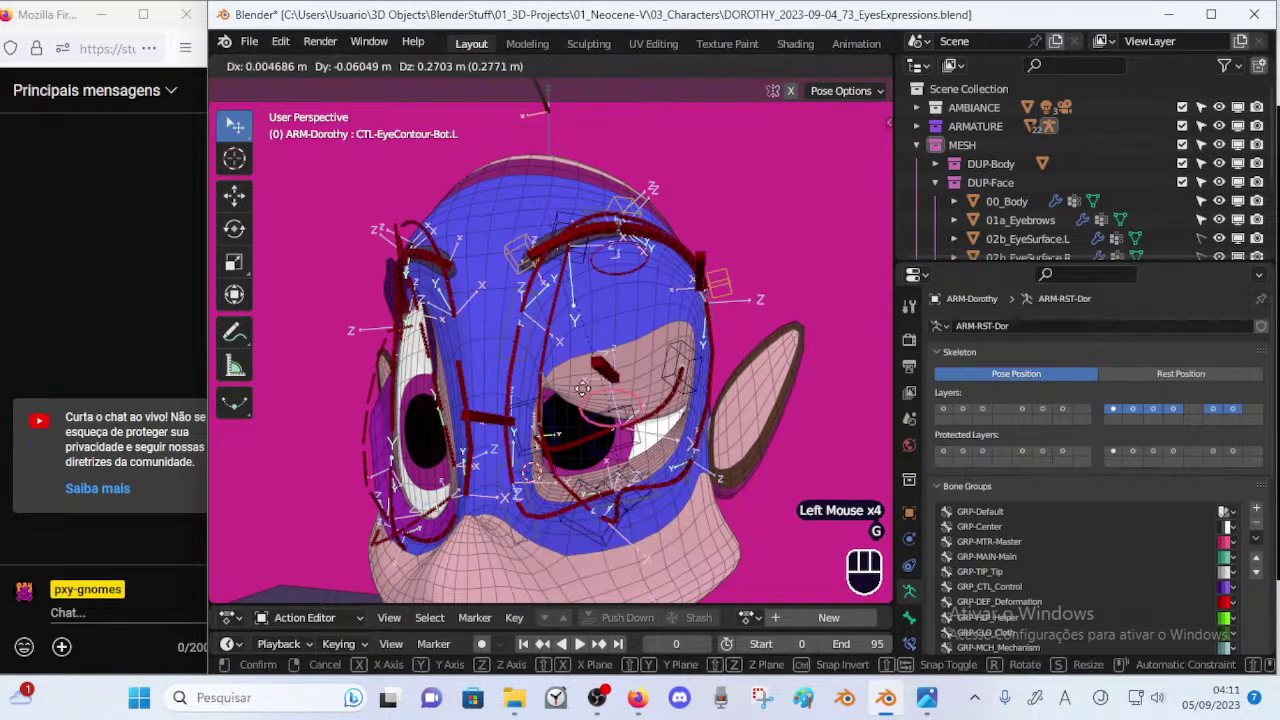
click(594, 382)
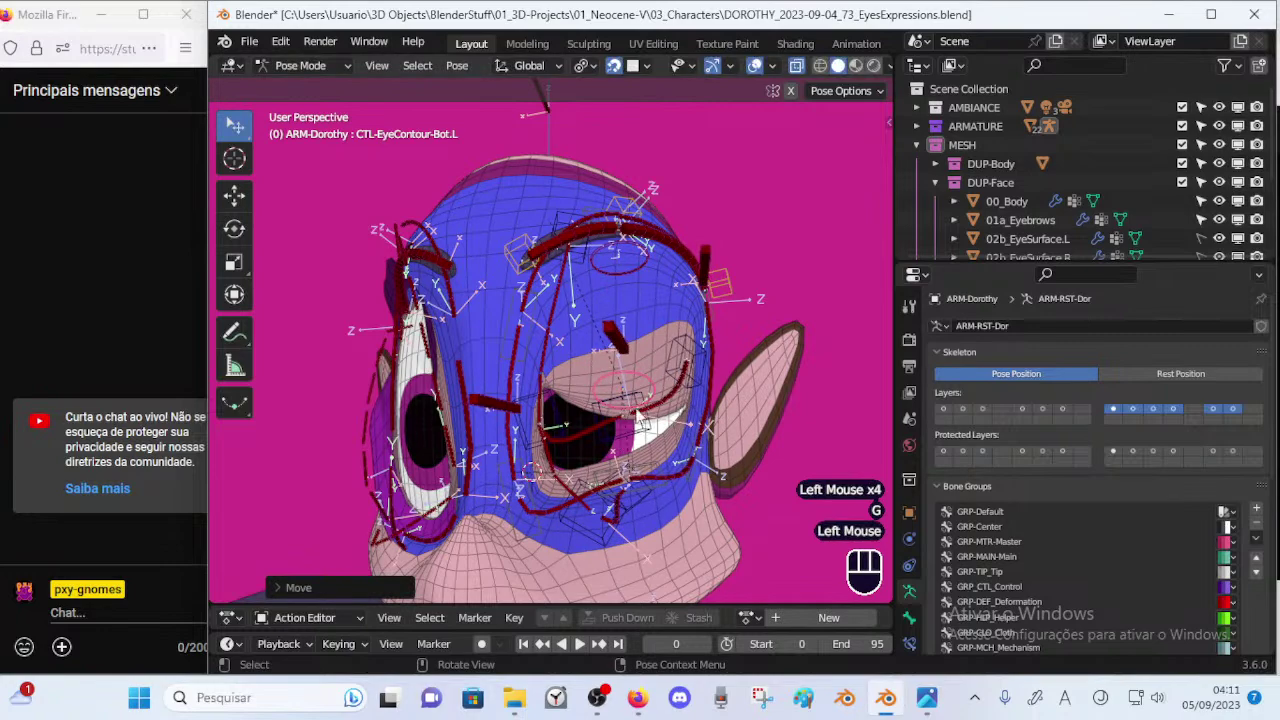
click(633, 389)
click(648, 384)
key(g)
click(650, 356)
key(Escape)
click(649, 363)
key(g)
click(646, 361)
click(648, 364)
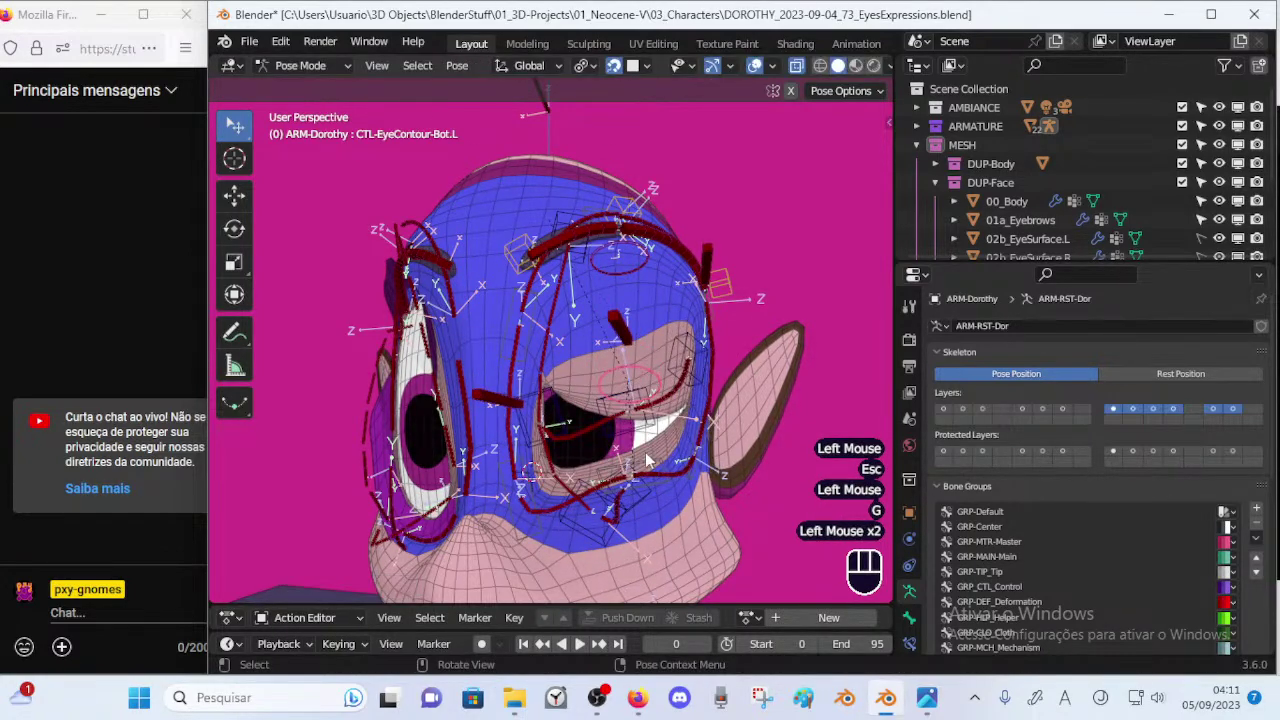
Move the CTL-EyeContour-Top.L control down and back up to test the upper eye contour.
click(641, 515)
key(g)
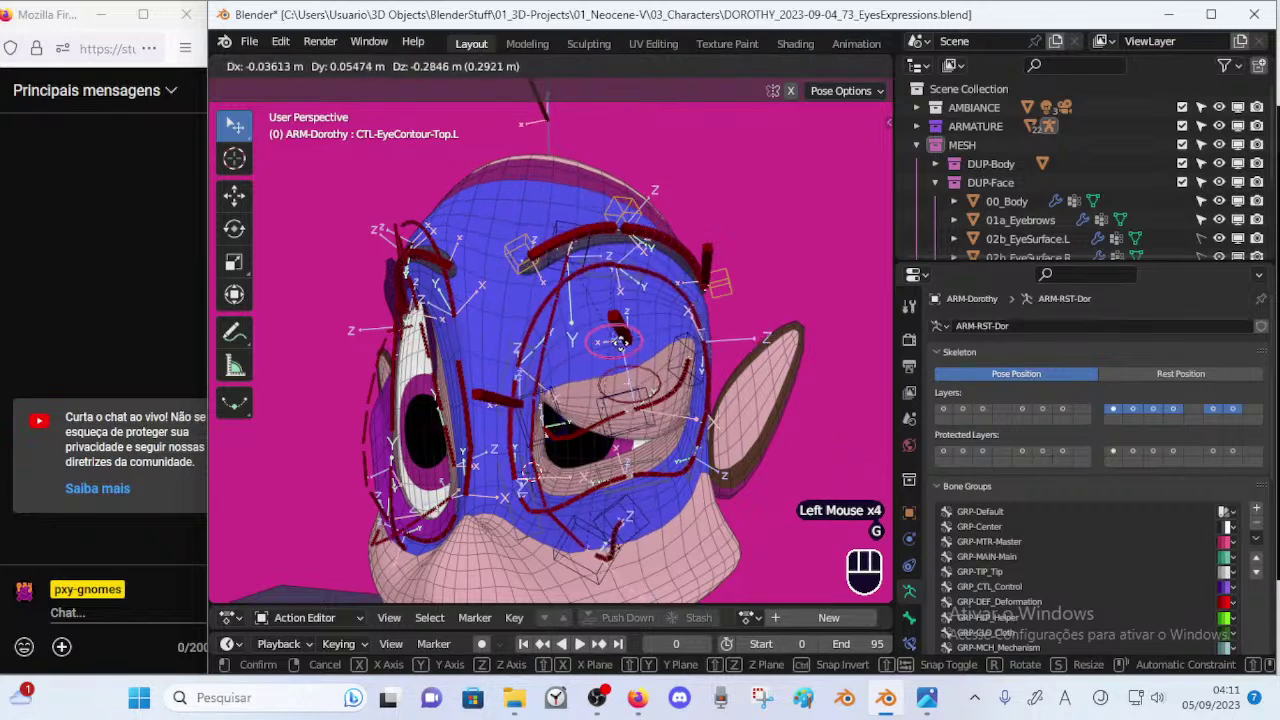
click(639, 300)
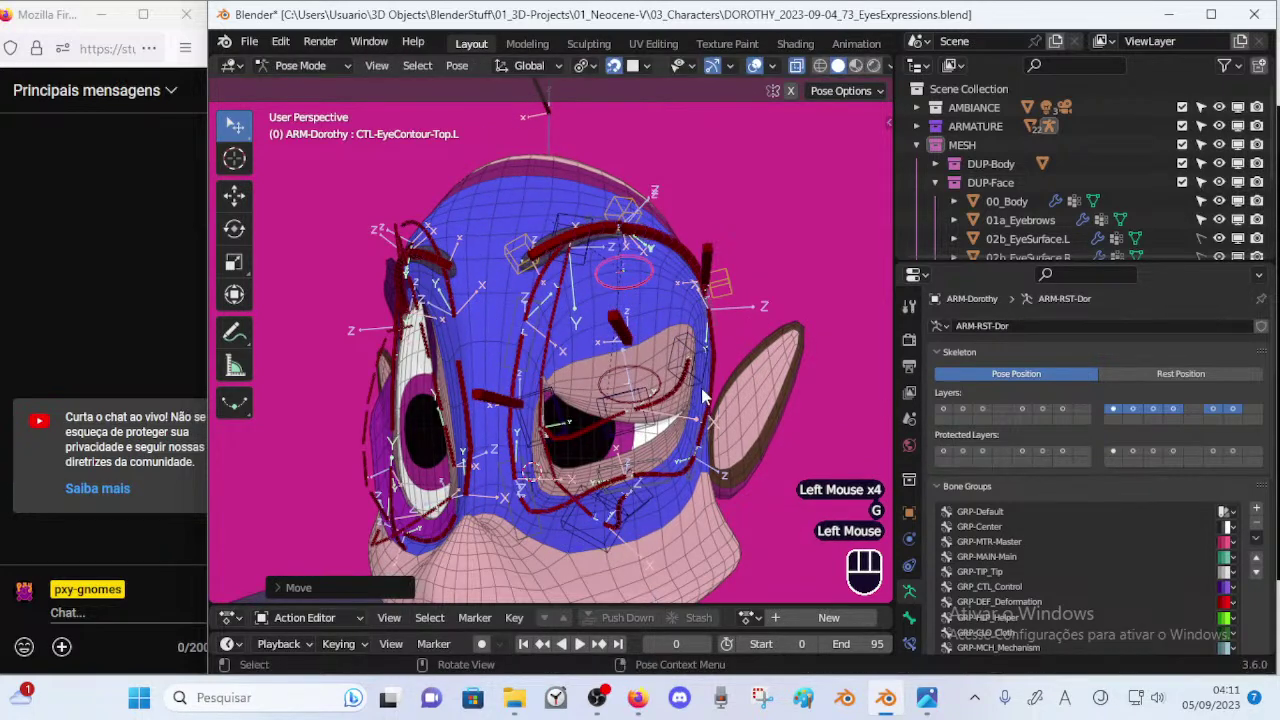
Reset the pose transforms of all bones and save the file.
middle_drag(686, 347, 655, 378)
key(a)
key(alt+q)
key(alt+q)
key(ctrl+s)
Lower CTL_Eyelid-TOP-BB-Handler.L.002 over the left eye, rotate it and reposition it to start closing the upper lid.
scroll(640, 355, down, 1)
click(597, 308)
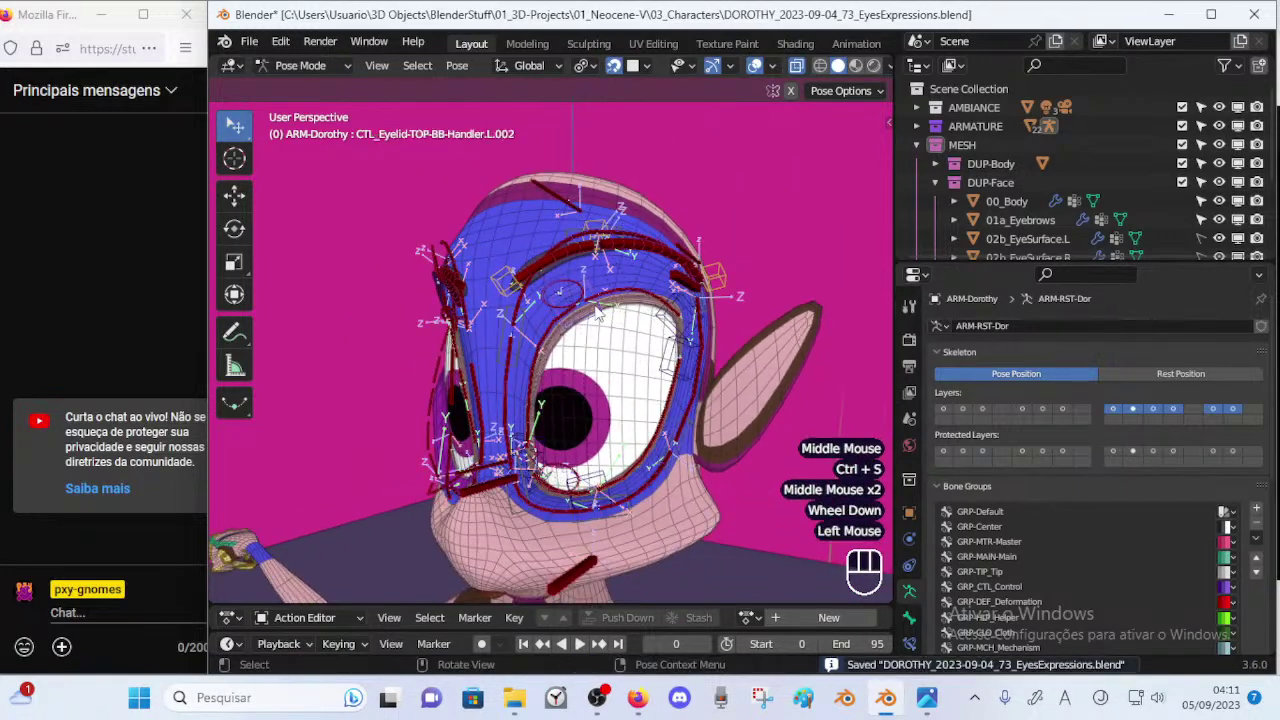
middle_drag(601, 314, 636, 322)
key(g)
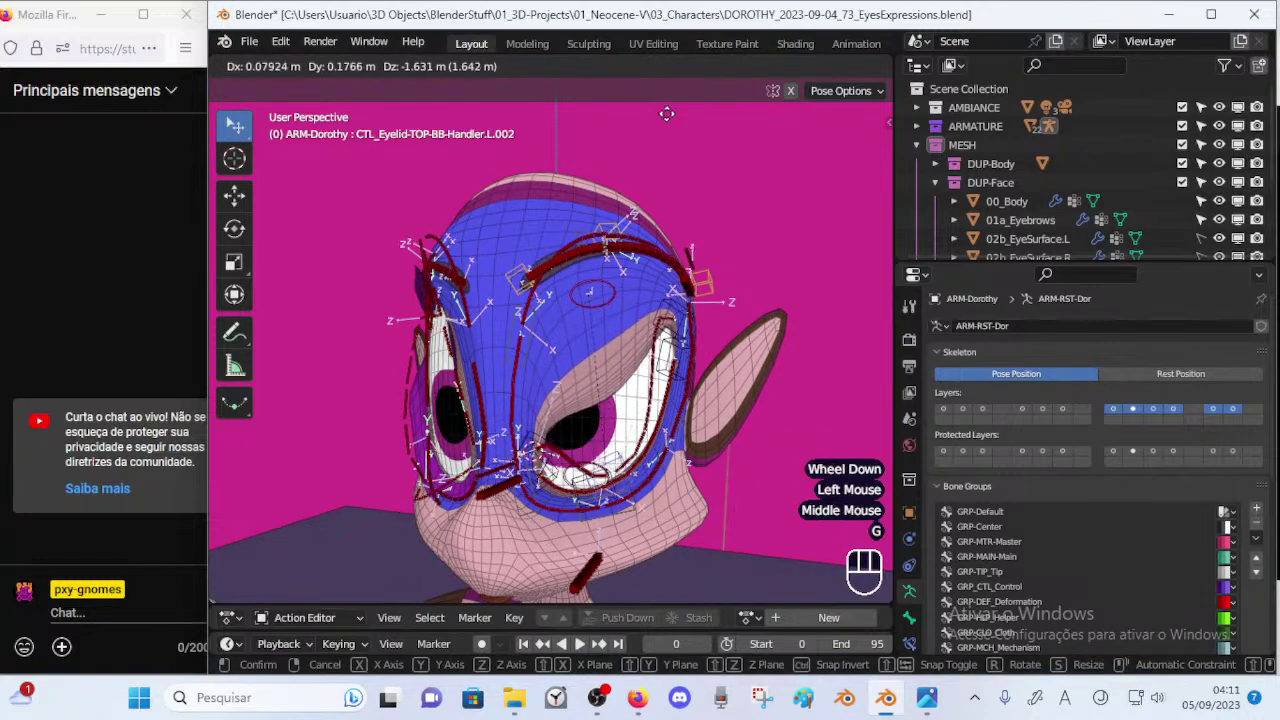
click(676, 156)
middle_drag(630, 366, 586, 336)
key(r)
click(676, 389)
middle_drag(646, 390, 693, 397)
key(g)
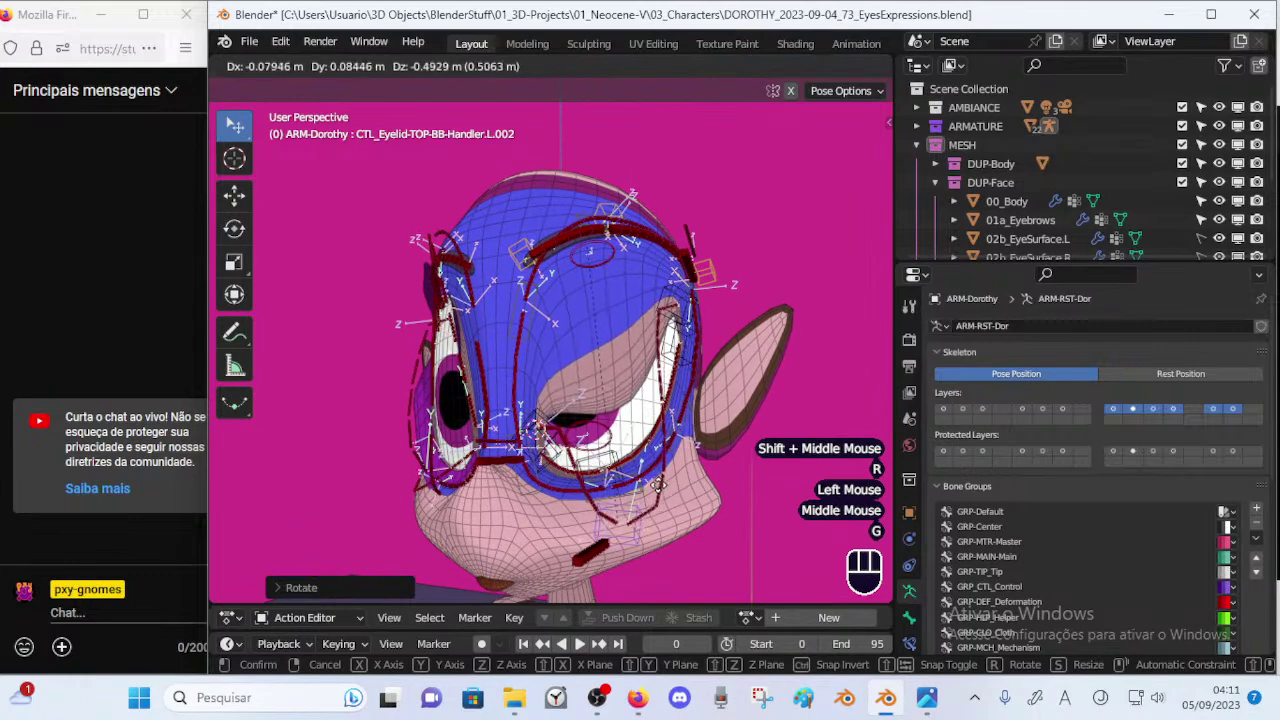
click(672, 376)
Rotate and move the left eyelid's outer-corner handler to reshape the outer part of the upper lid.
click(673, 307)
key(r)
click(728, 209)
key(g)
click(716, 312)
Rotate and move CTL_Eyelid-TOP-BB-Handler.L.001 to bring the inner part of the upper lid down over the eye.
scroll(583, 474, up, 2)
middle_drag(583, 474, 606, 428)
click(580, 470)
key(r)
click(600, 472)
key(g)
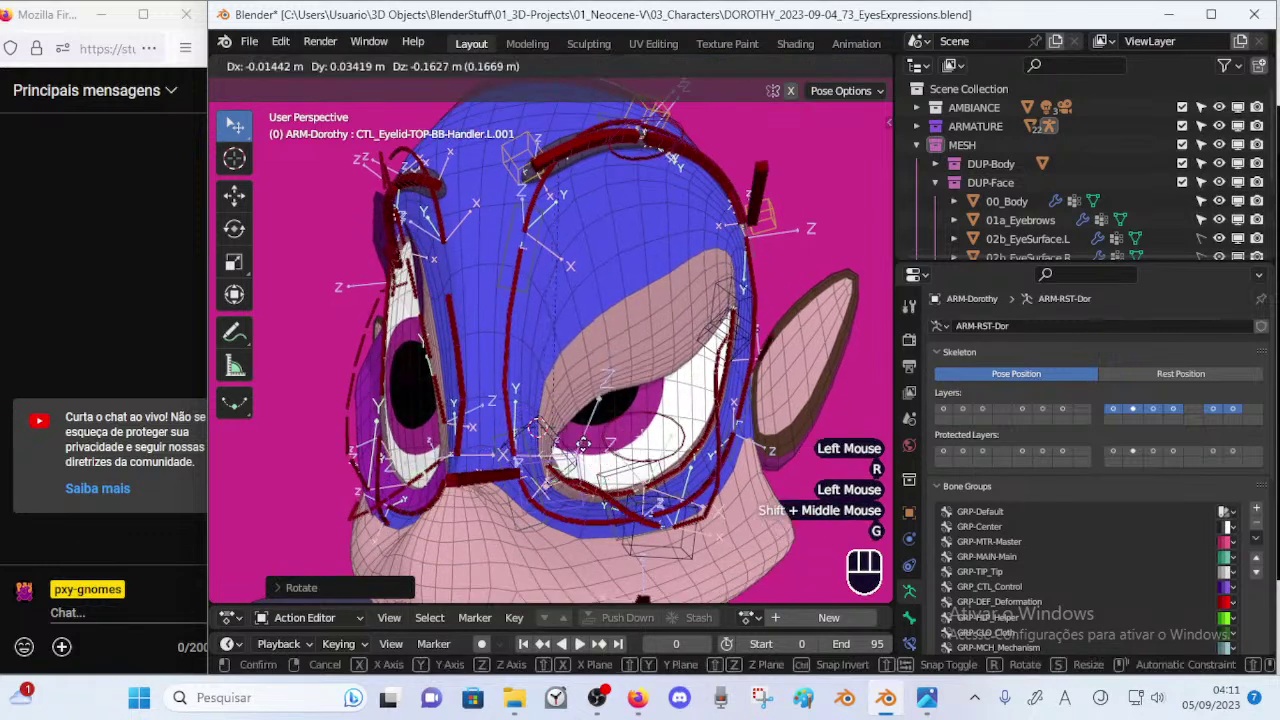
click(581, 405)
key(r)
click(648, 432)
key(g)
click(635, 418)
Raise the lower left eyelid's middle handler toward the upper lid.
middle_drag(636, 420, 612, 424)
click(648, 482)
key(g)
click(661, 412)
Lower CTL_Eyelid-TOP-BB-Handler.L.002 further and rotate it to bring the upper lid's middle toward the lower lid.
click(659, 472)
key(g)
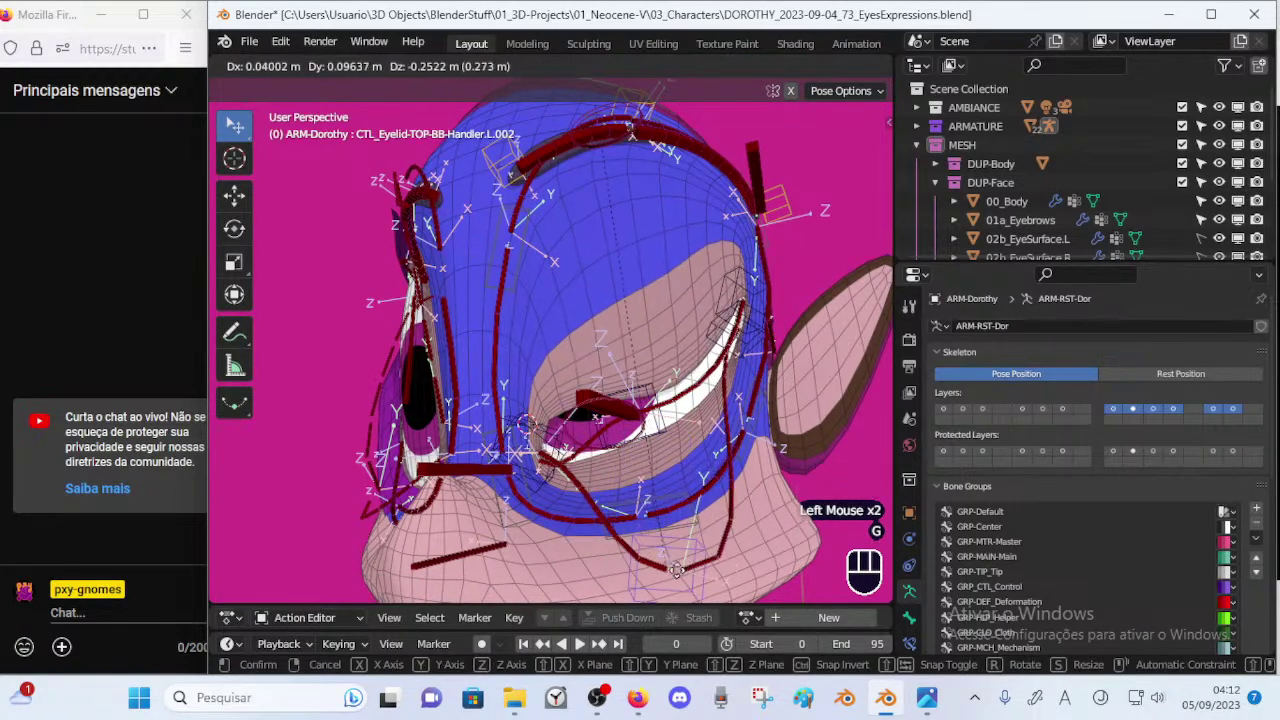
click(675, 85)
key(r)
click(645, 391)
key(g)
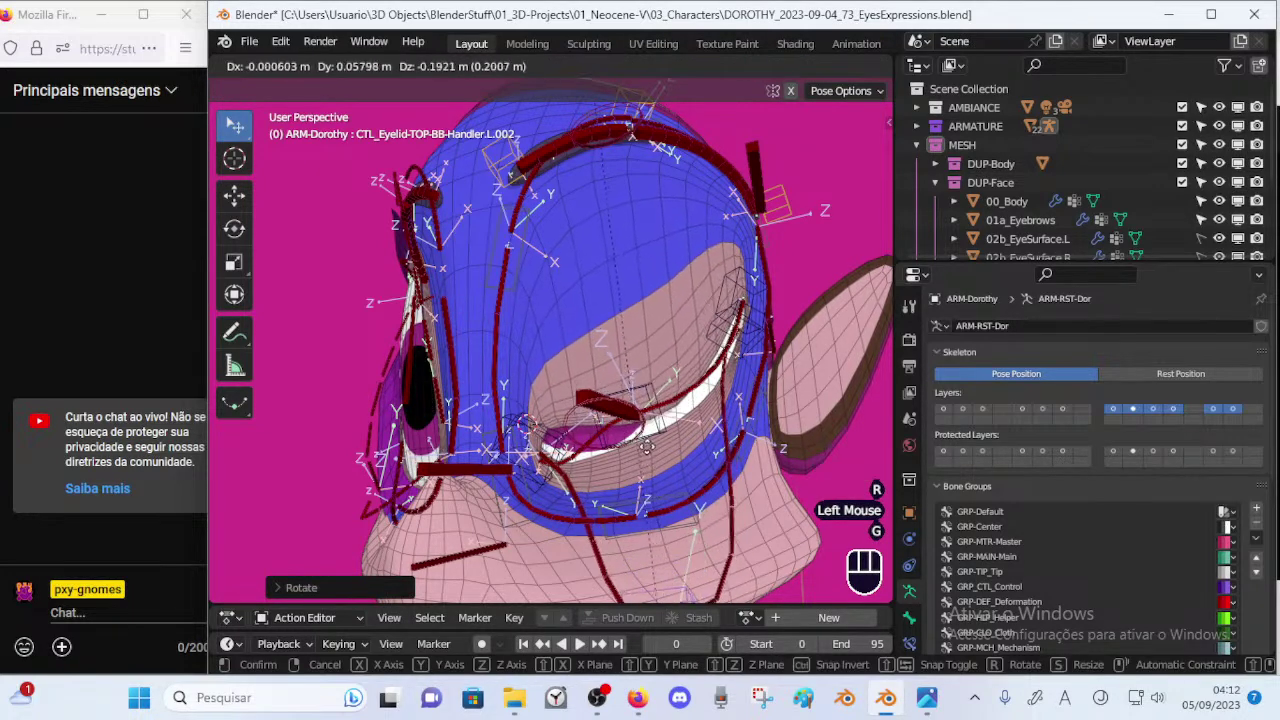
click(630, 463)
Fine-tune the position of CTL_Eyelid-TOP-BB-Handler.L.001 near the inner corner of the left eye.
click(556, 425)
middle_drag(556, 425, 604, 428)
key(g)
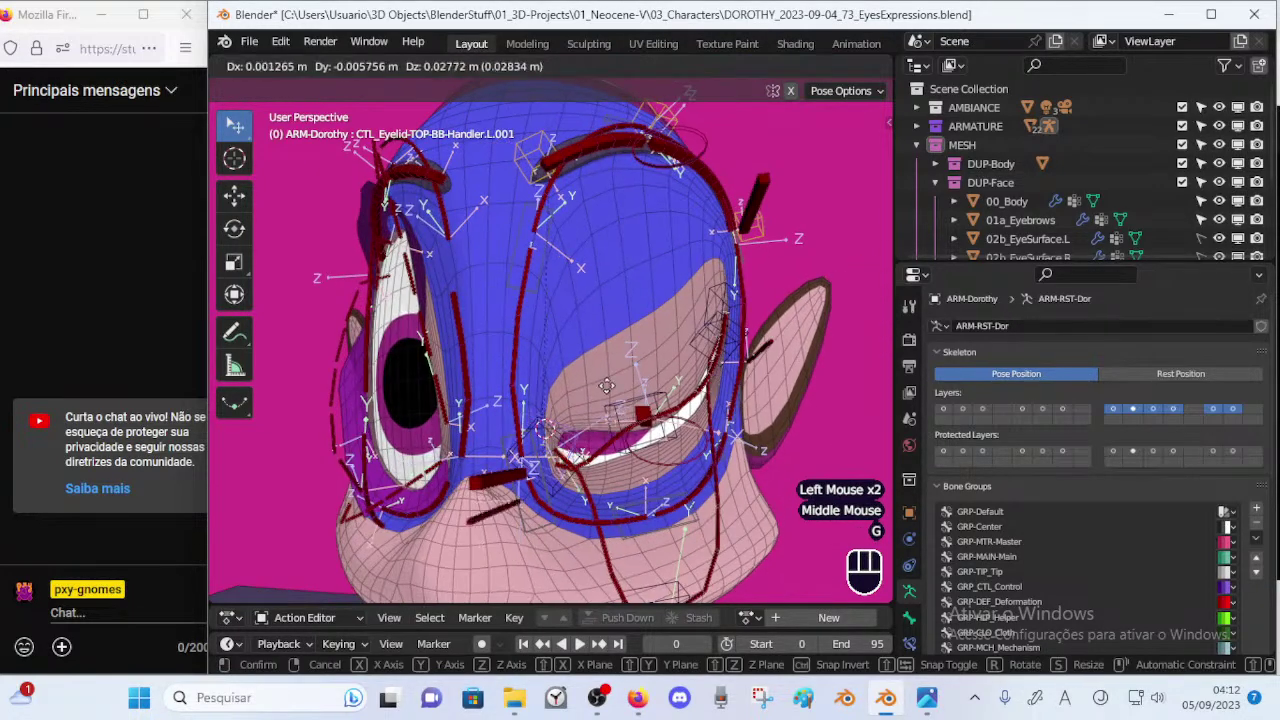
click(571, 462)
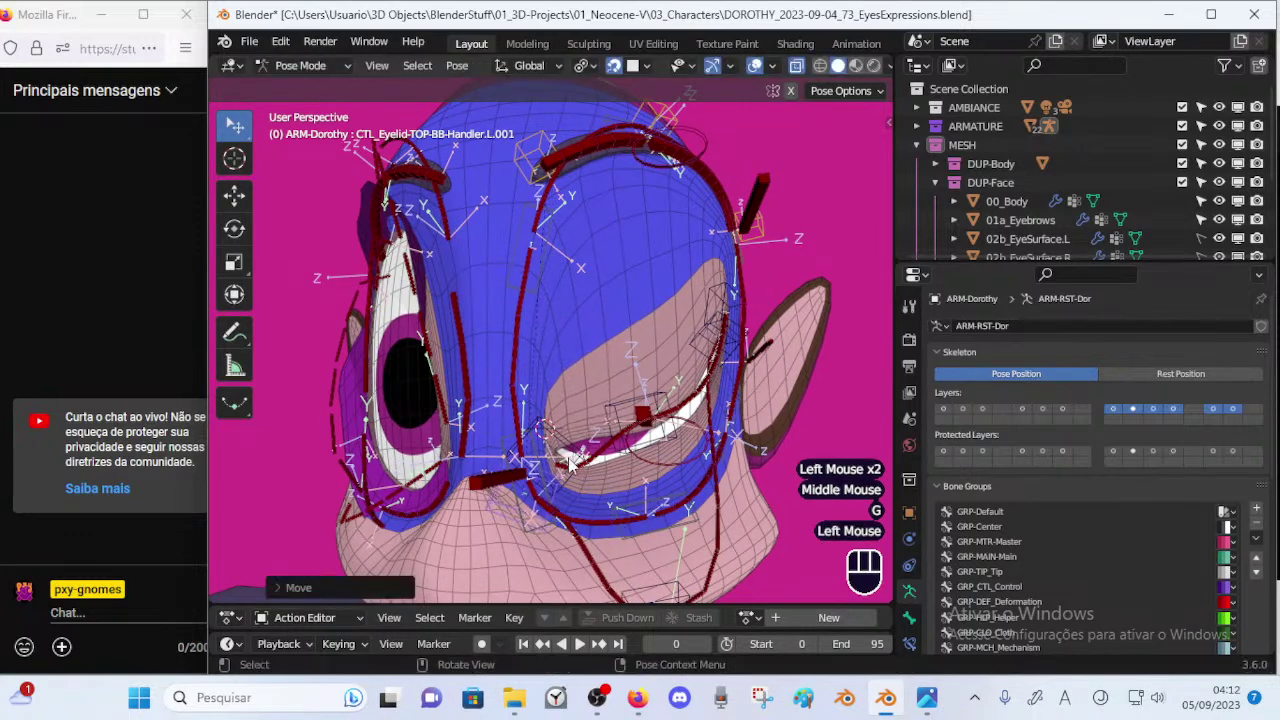
click(556, 492)
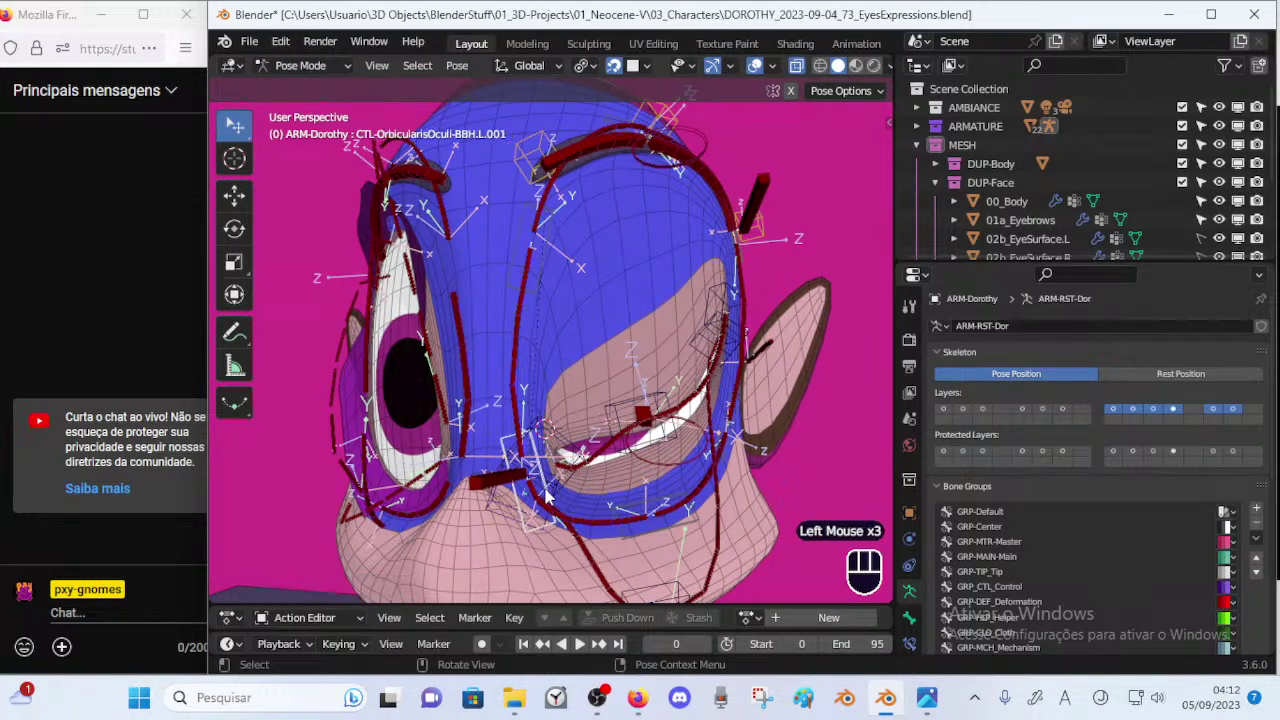
key(g)
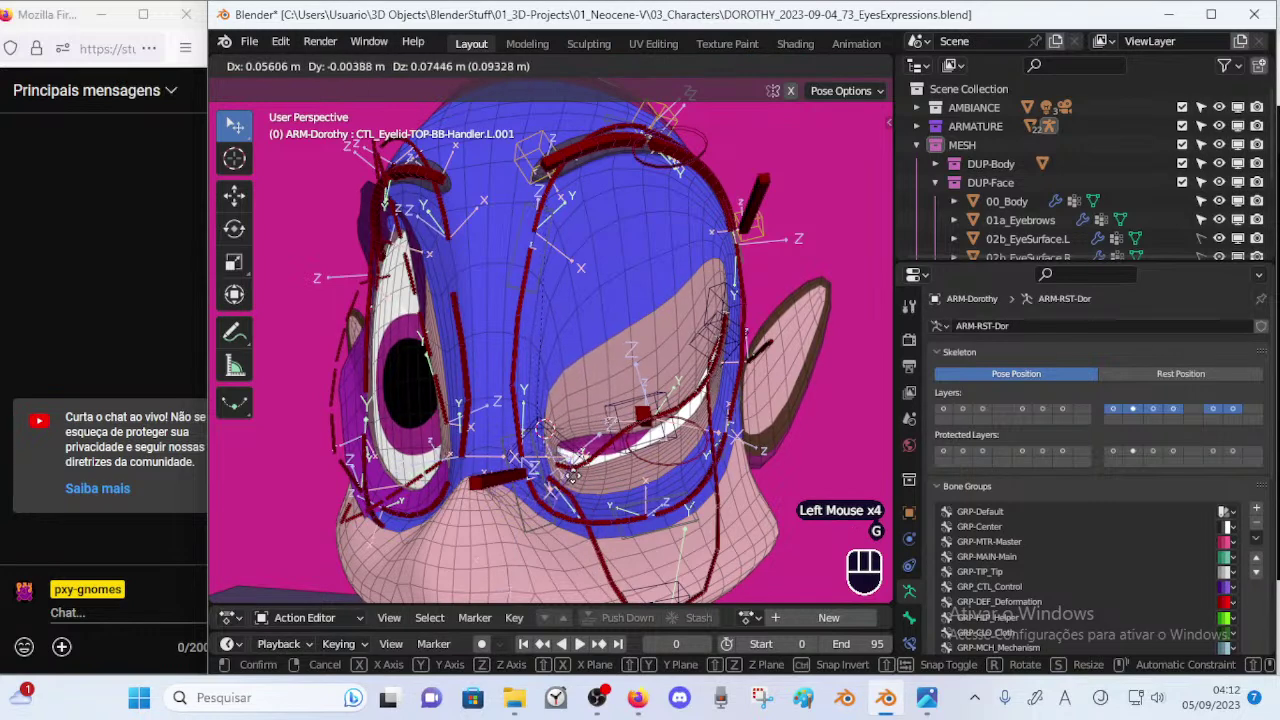
click(572, 479)
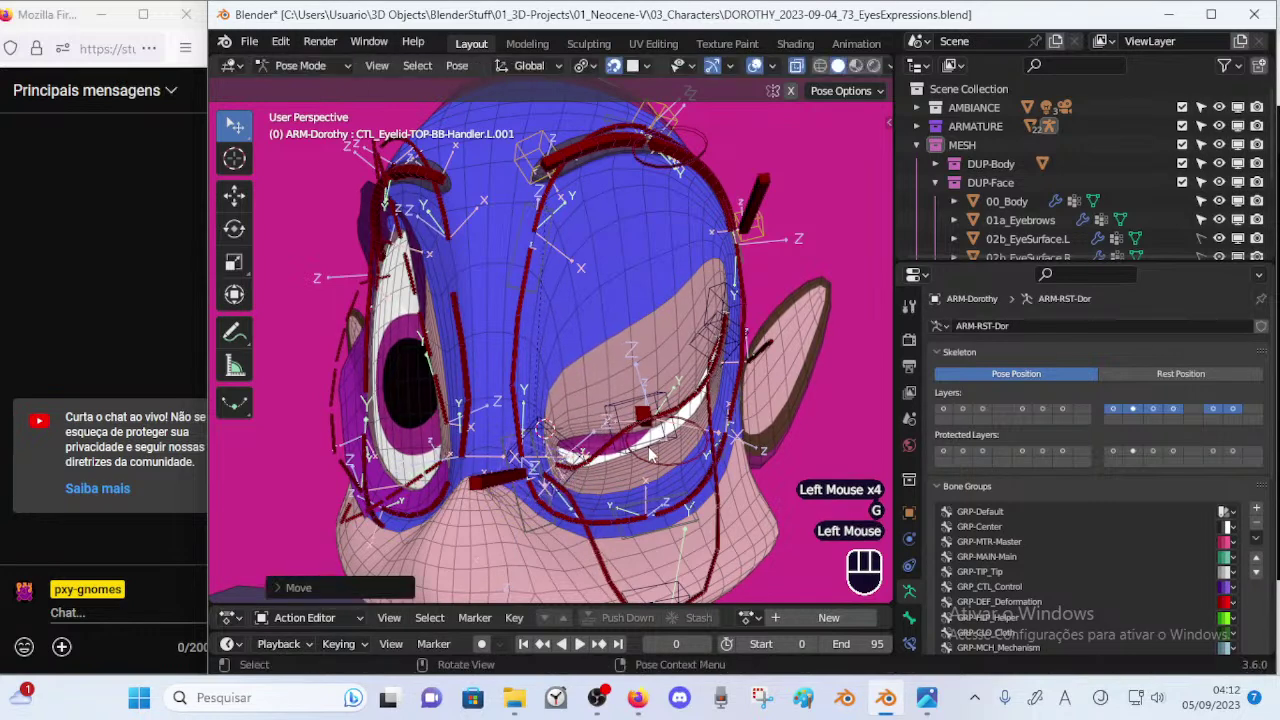
Move CTL_Eyelid-BOT-BB-Handler.L.001 and CTL_Eyelid-TOP-BB-Handler.L.001 slightly upward to narrow the gap at the inner eye corner.
click(573, 484)
key(g)
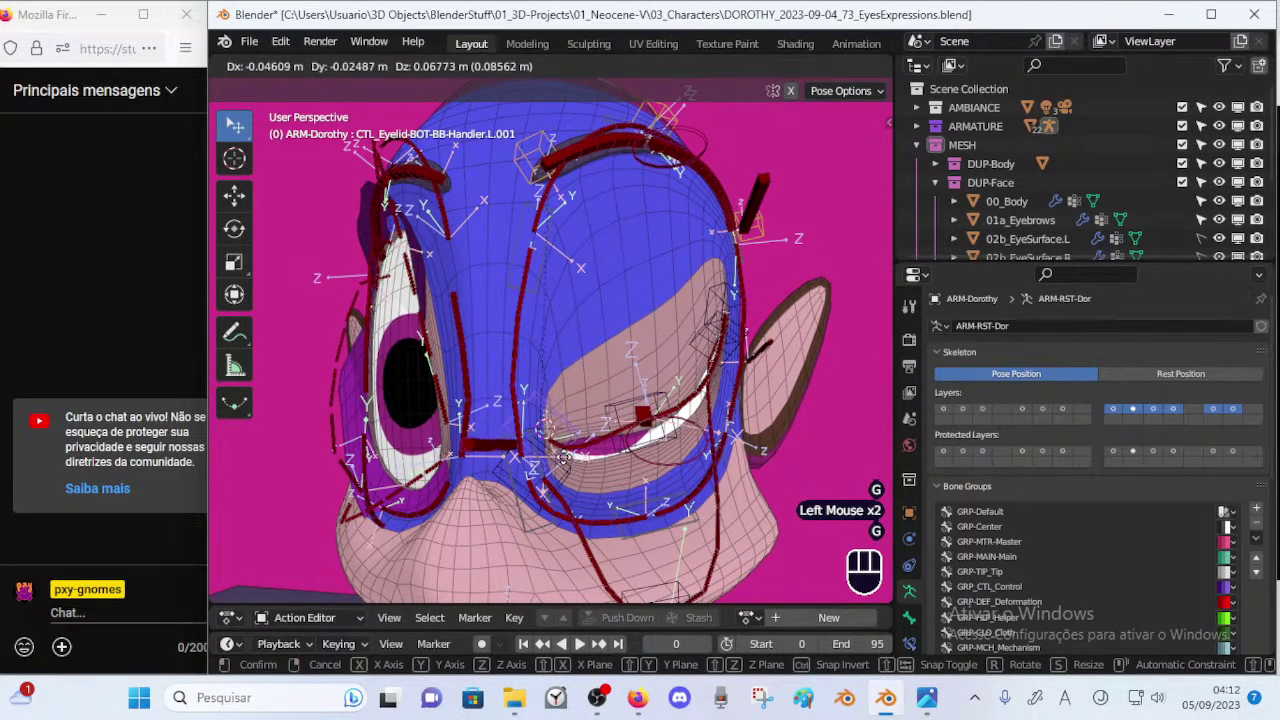
click(569, 467)
click(545, 500)
key(g)
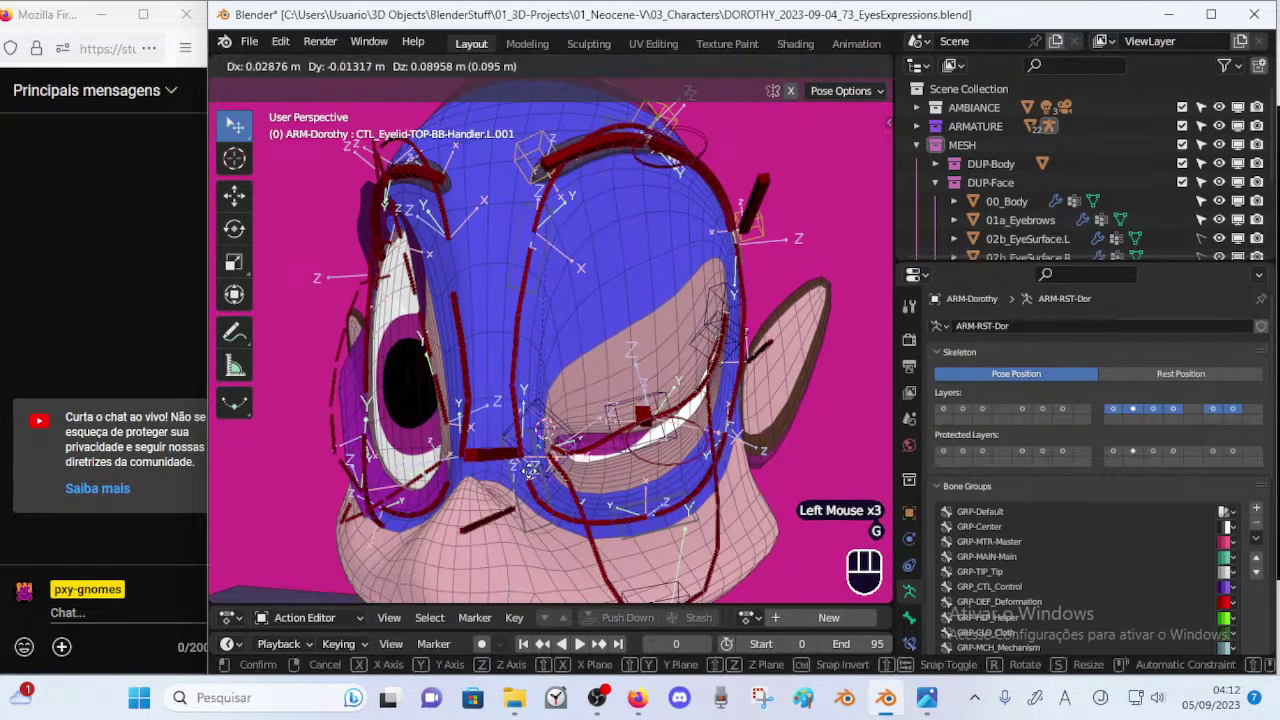
click(572, 470)
key(g)
click(560, 451)
Nudge CTL_Eyelid-BOT-BB-Handler.L.002 to adjust the middle of the lower left lid.
click(627, 436)
key(g)
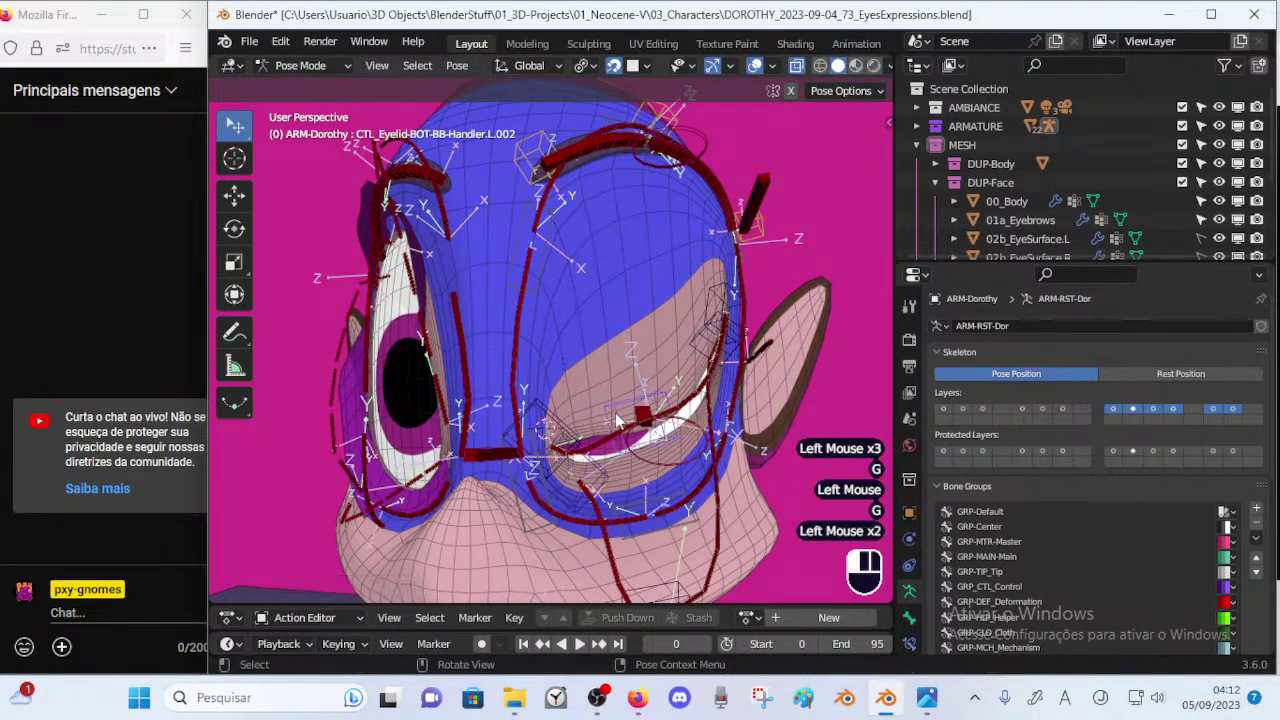
click(629, 435)
key(g)
click(633, 430)
Raise CTL_Eyelid-BOT-BB-Handler.L.003 to close the lids at the outer corner of the left eye.
middle_drag(665, 420, 605, 416)
click(741, 326)
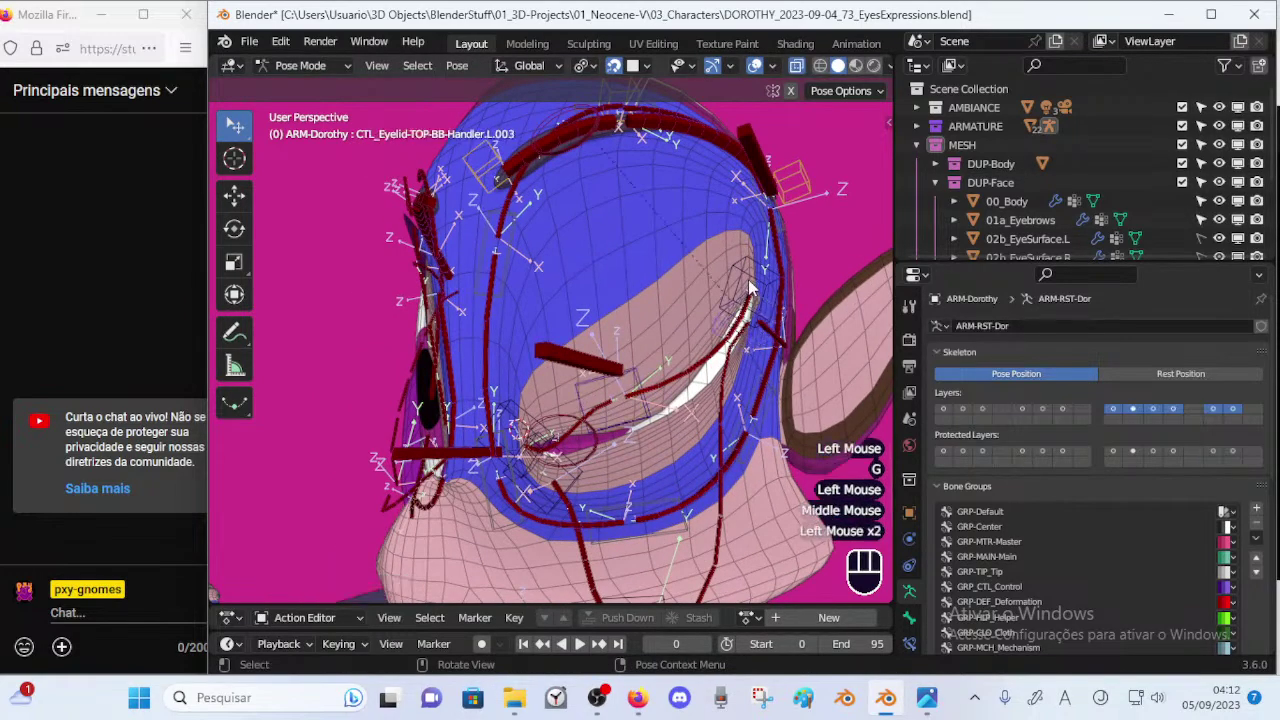
key(g)
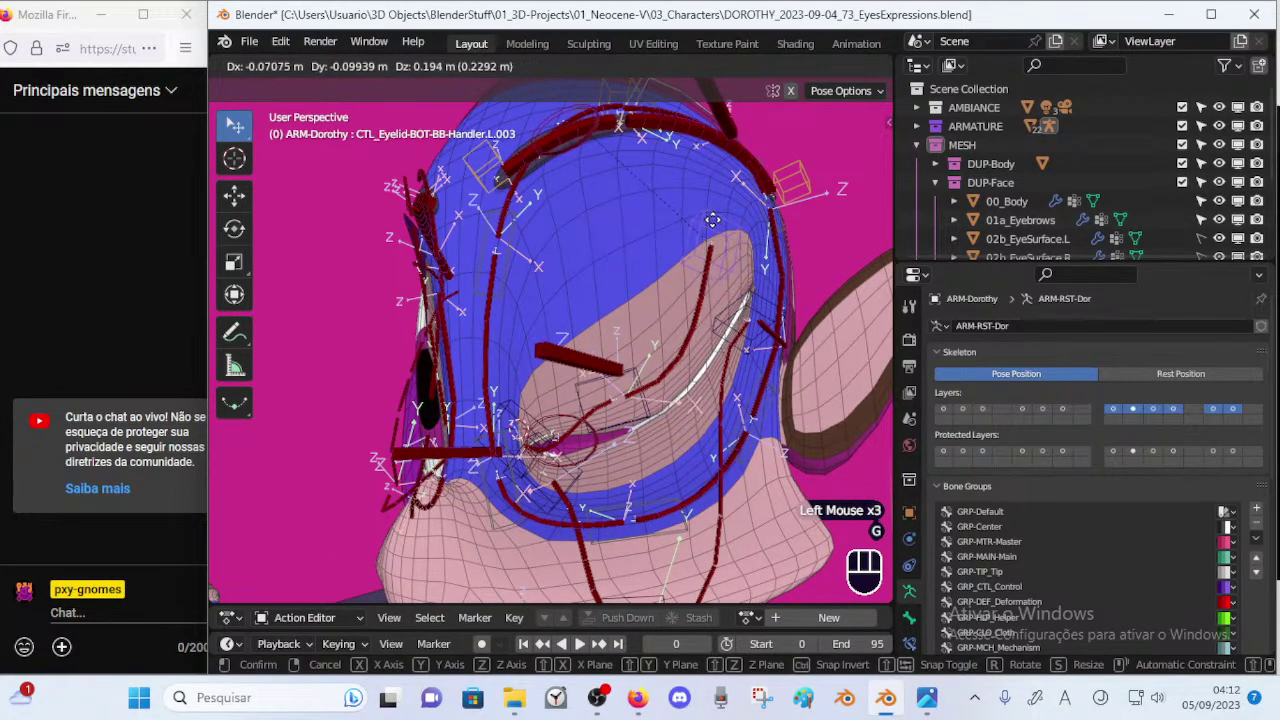
click(714, 240)
Rotate CTL_Eyelid-BOT-BB-Handler.L.002 and shift it to bring the lower lid's middle against the upper lid.
click(639, 415)
key(r)
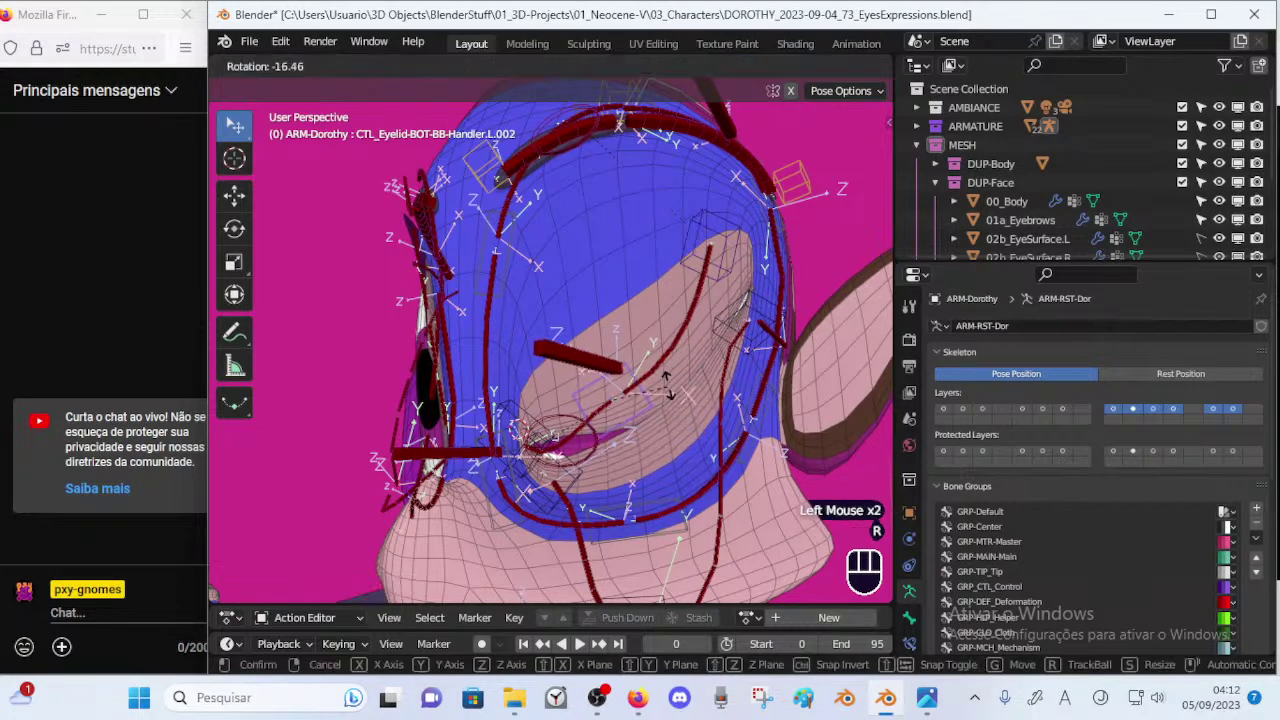
click(669, 392)
key(g)
click(675, 395)
Raise and rotate the left eyelid's inner-corner handlers so the upper and lower lids meet near the nose.
middle_drag(675, 395, 620, 470)
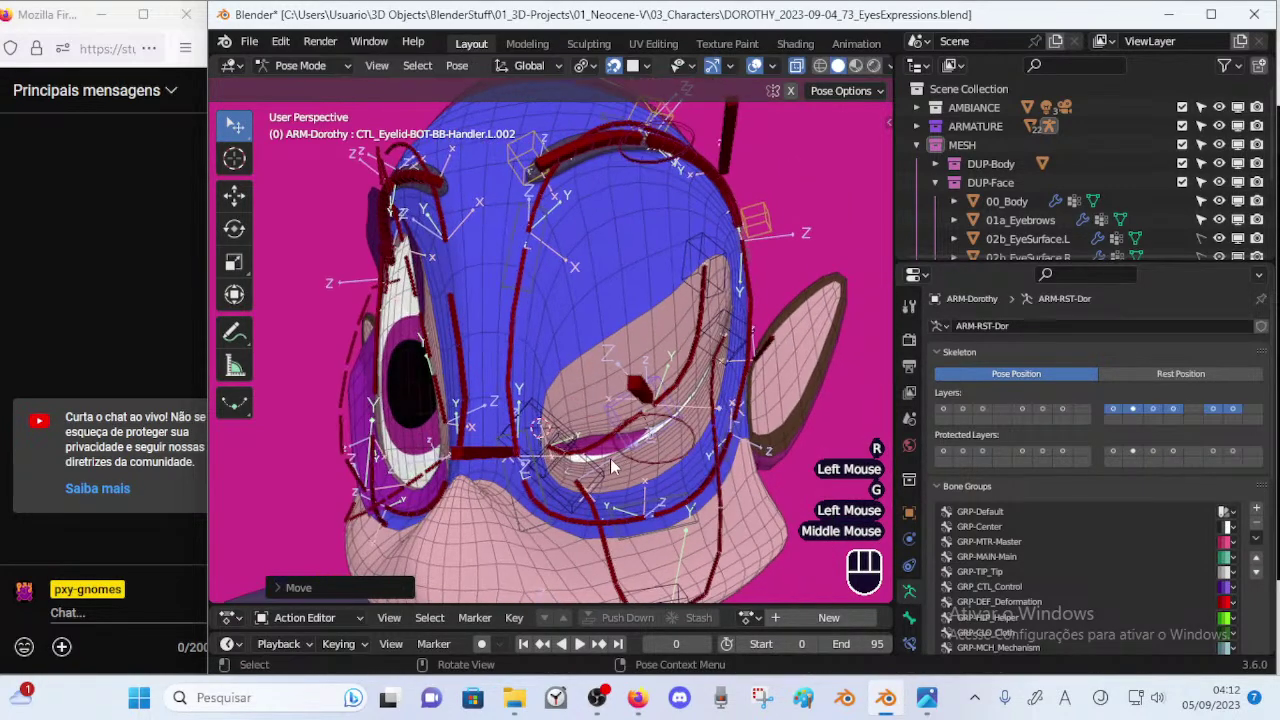
click(556, 432)
key(g)
click(541, 402)
click(567, 446)
key(g)
click(593, 440)
key(r)
click(627, 462)
key(g)
click(609, 446)
key(r)
click(619, 523)
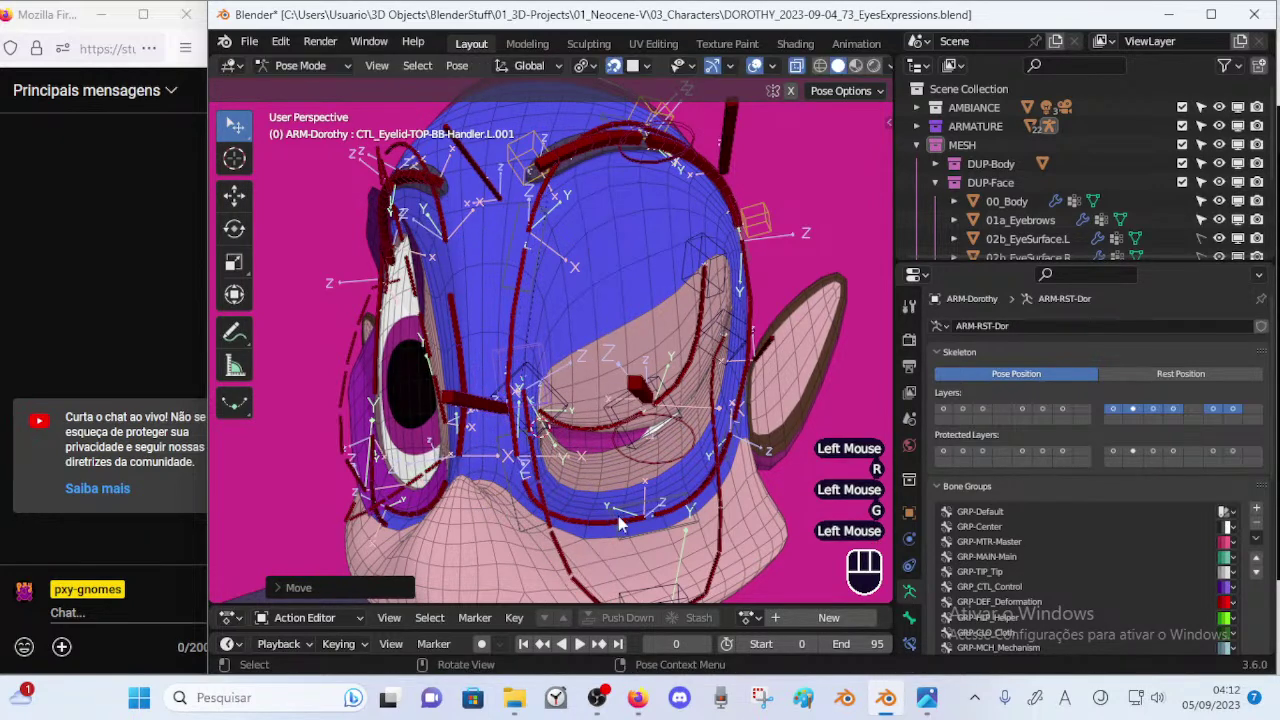
Move CTL_Eyelid-TOP-BB-Handler.L.001 and CTL_Eyelid-BOT-BB-Handler.L.001 higher at the inner corner of the left eye.
click(546, 448)
key(g)
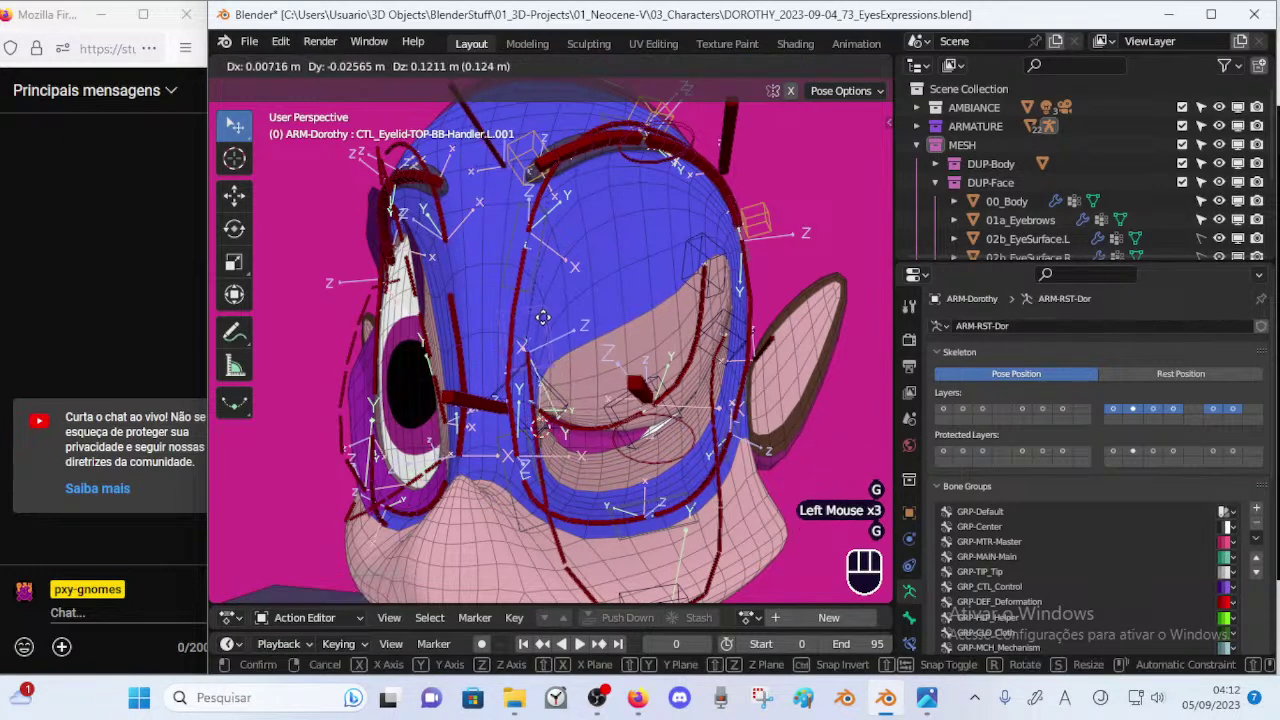
click(551, 338)
click(555, 410)
click(555, 410)
key(g)
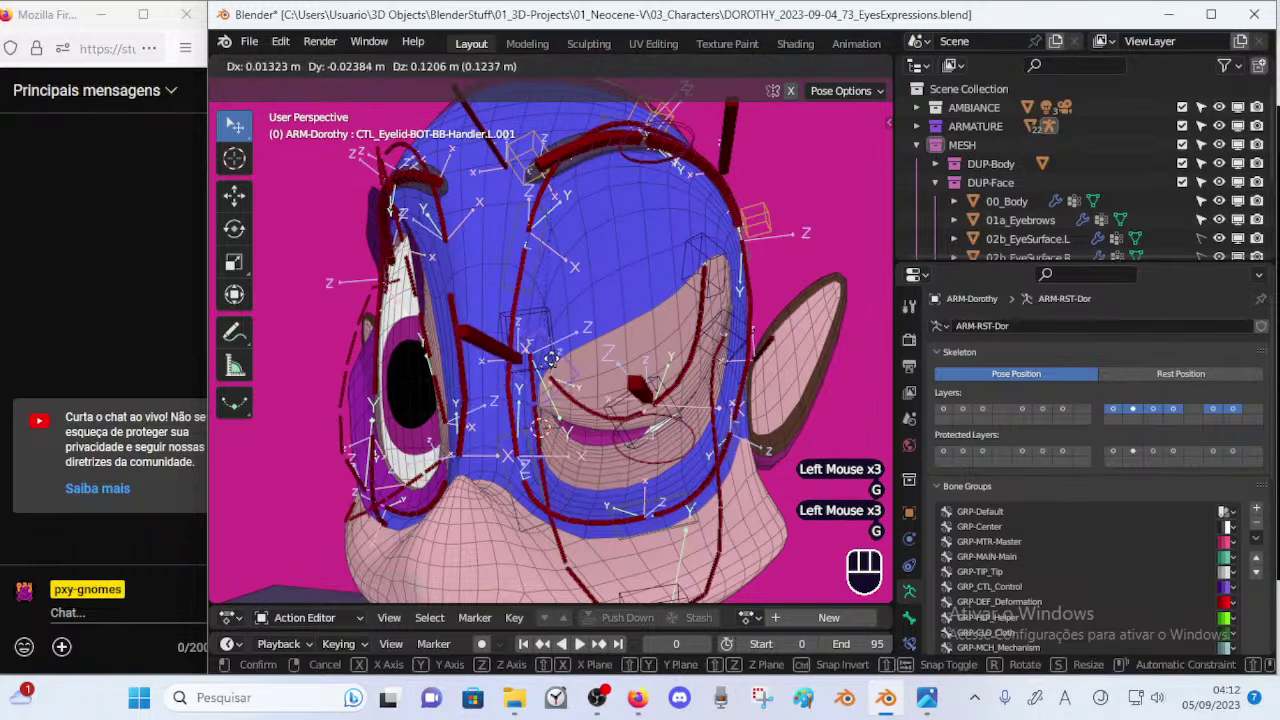
click(539, 371)
Rotate and reposition CTL_Eyelid-BOT-BB-Handler.L.001 to curve the inner part of the lower lid along the closed eye line.
key(r)
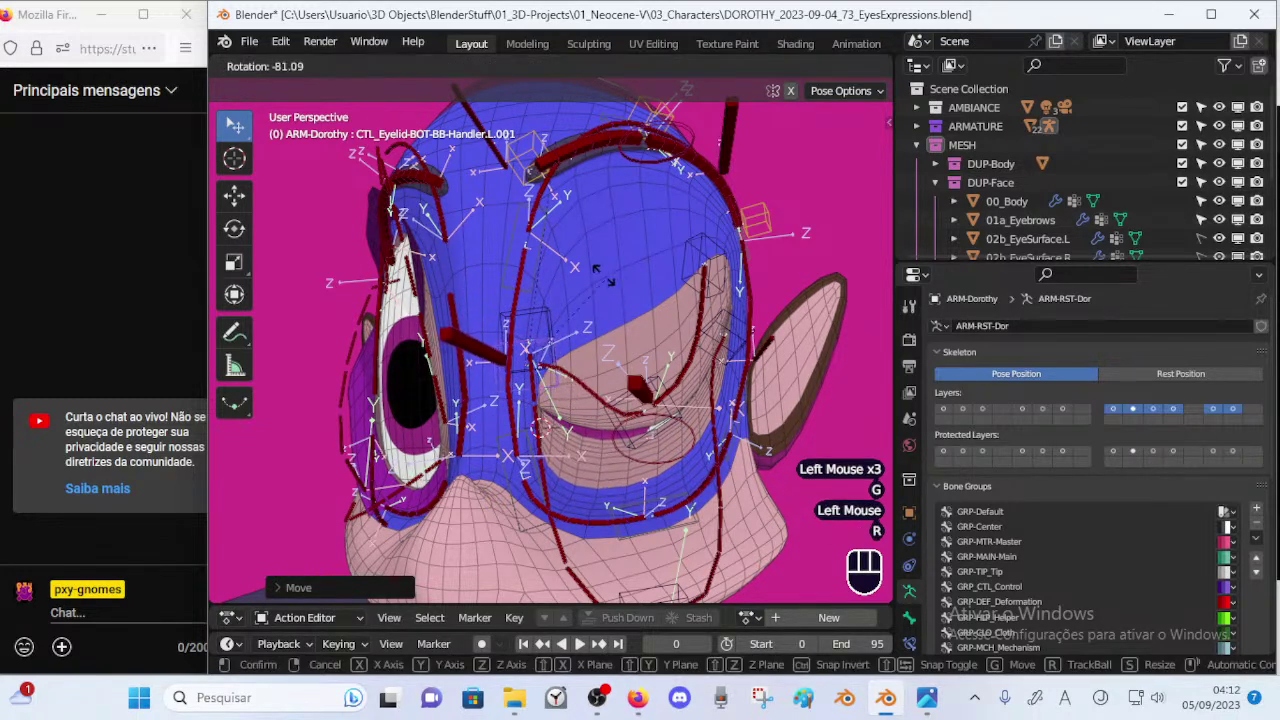
click(554, 214)
key(g)
click(596, 373)
key(r)
click(611, 373)
key(g)
click(608, 402)
Adjust the position of CTL_Eyelid-BOT-BB-Handler.L.002 to finish closing the lower lid's middle.
click(647, 433)
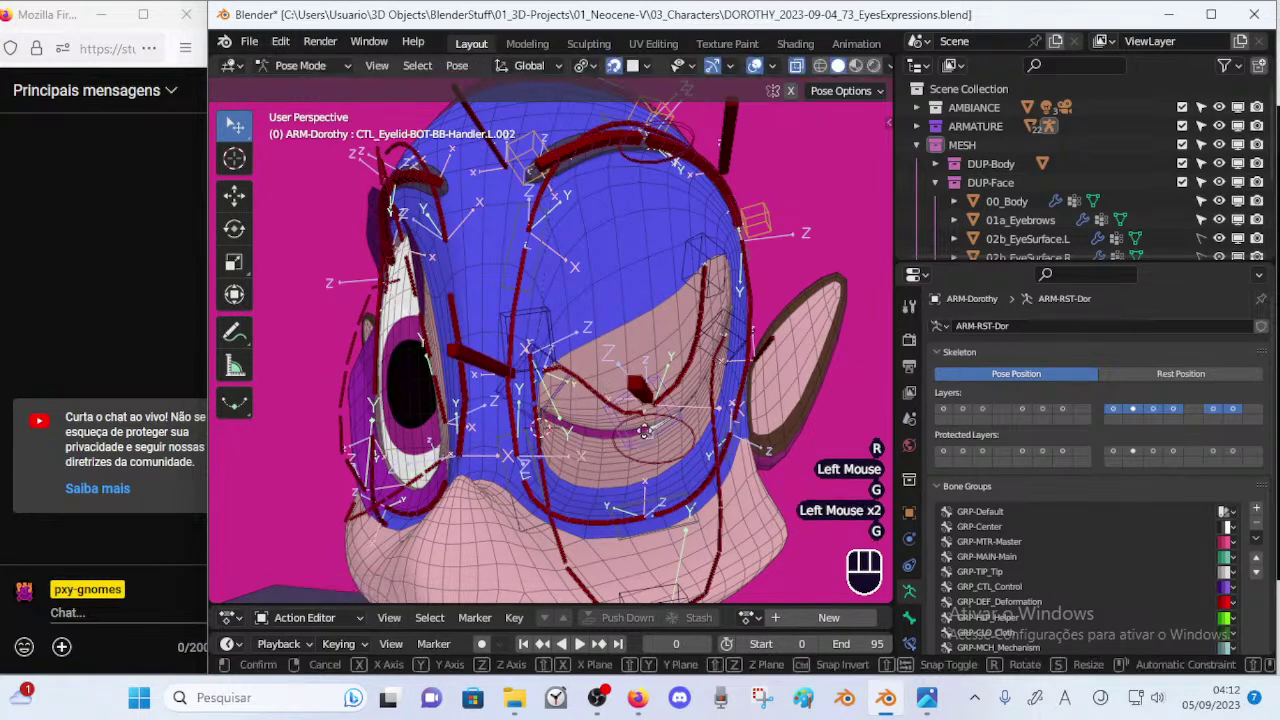
key(g)
click(656, 423)
middle_drag(656, 423, 697, 443)
key(g)
click(615, 396)
Save the file with the closed left eye pose.
scroll(615, 396, down, 1)
key(ctrl+s)
scroll(545, 450, down, 1)
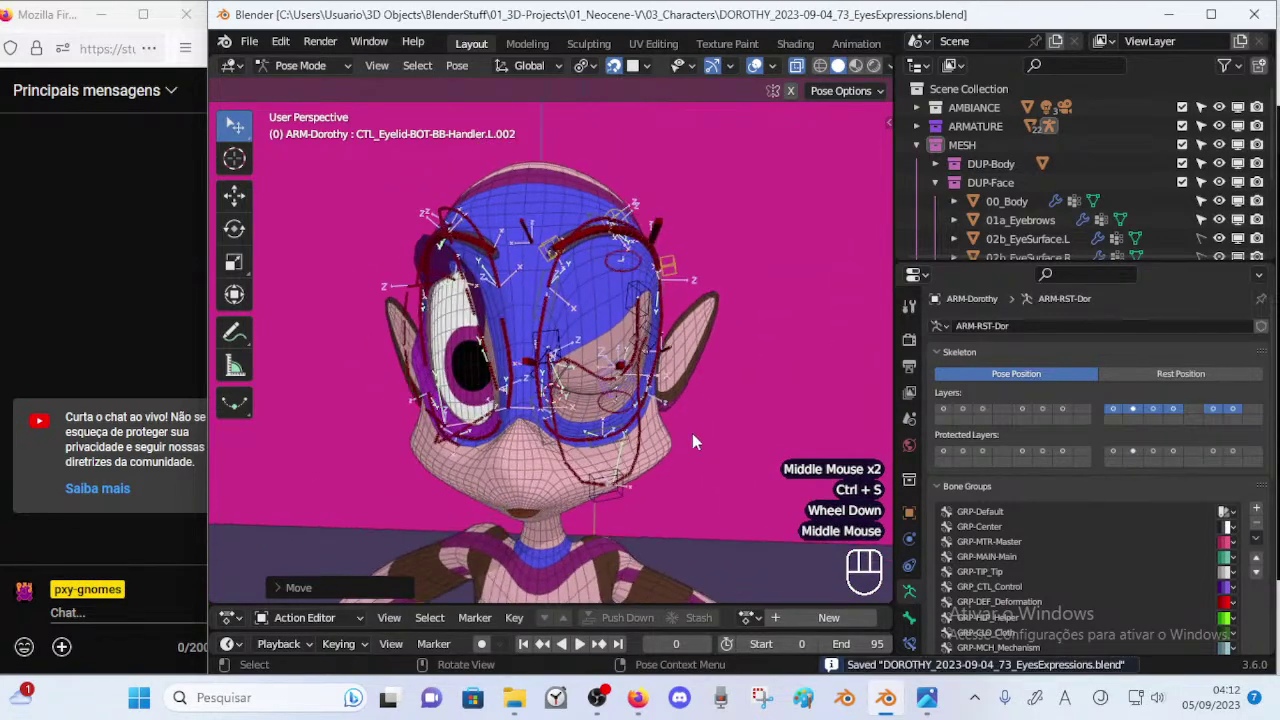
mouse_move(647, 390)
middle_down()
mouse_move(480, 386)
mouse_move(638, 390)
middle_up()
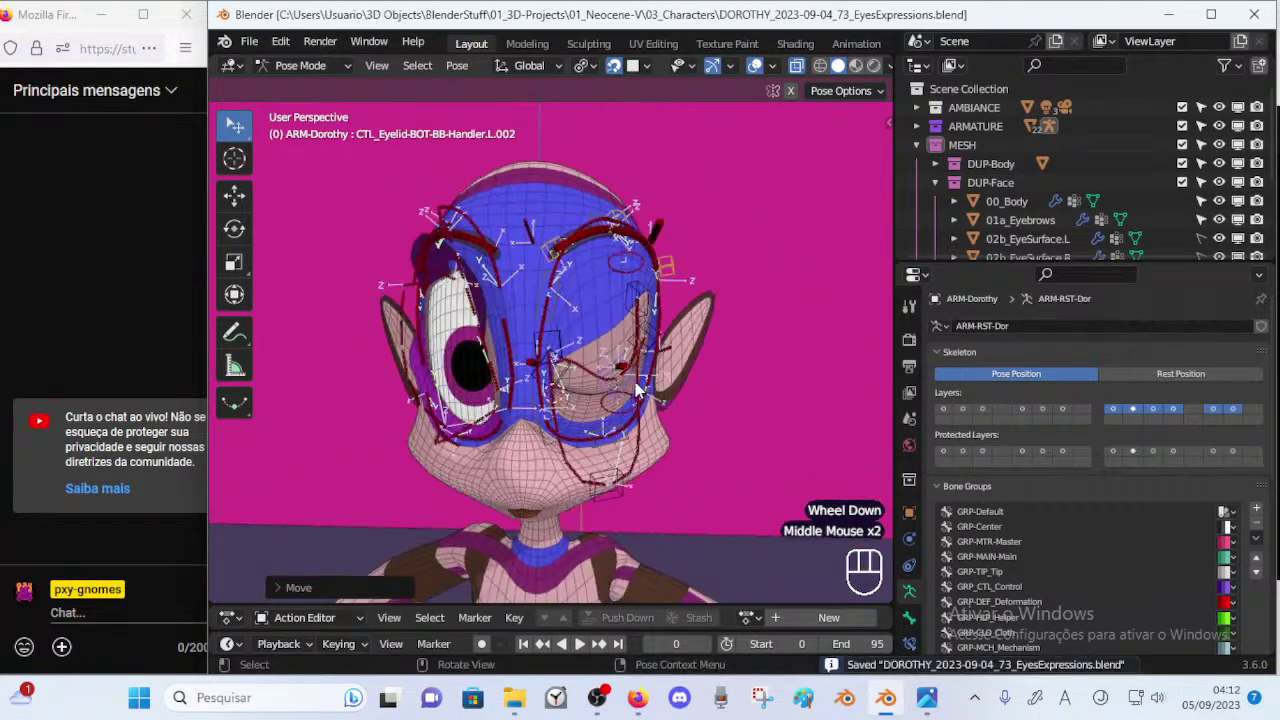
key(ctrl+s)
Switch the viewport to material preview shading and turn off the wireframe overlay.
mouse_move(700, 343)
middle_down()
mouse_move(627, 395)
mouse_move(487, 398)
mouse_move(645, 381)
mouse_move(695, 352)
middle_up()
click(856, 65)
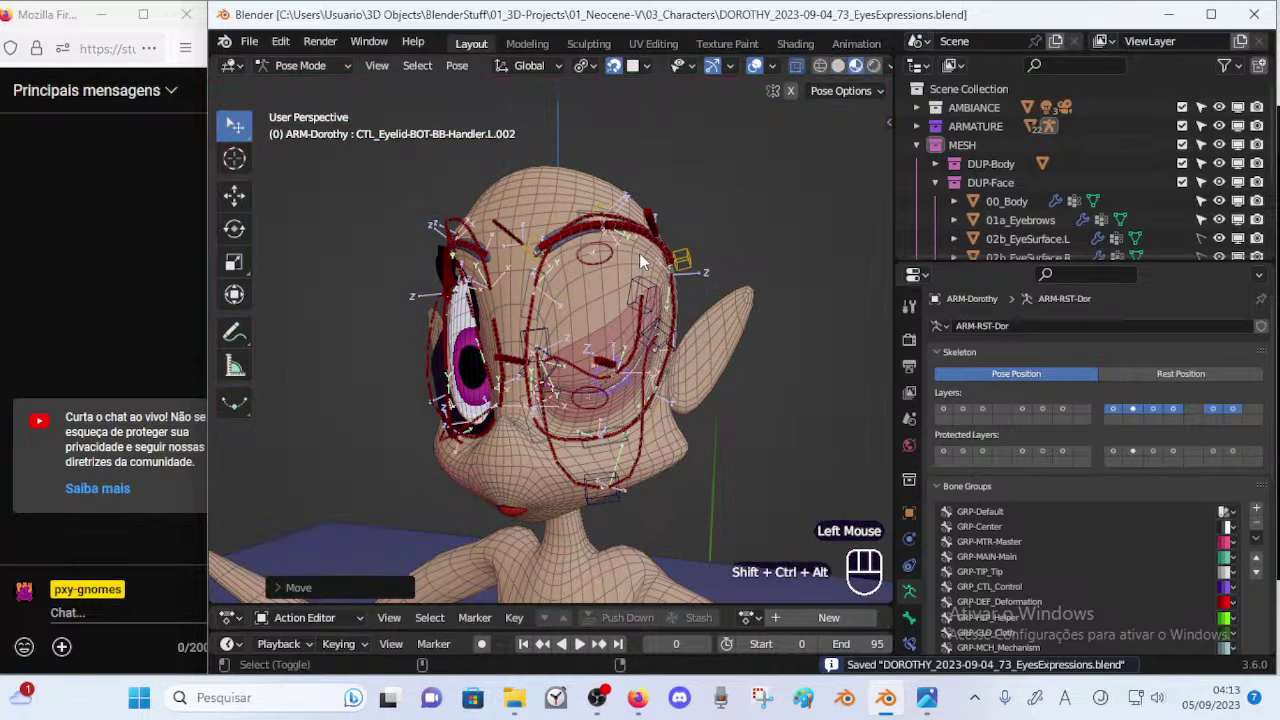
key(ctrl+alt+shift+z)
middle_drag(672, 282, 610, 282)
scroll(599, 308, up, 1)
Compare the rest shape in Edit Mode with the closed left eye pose in Pose Mode from several angles.
key(Tab)
key(Tab)
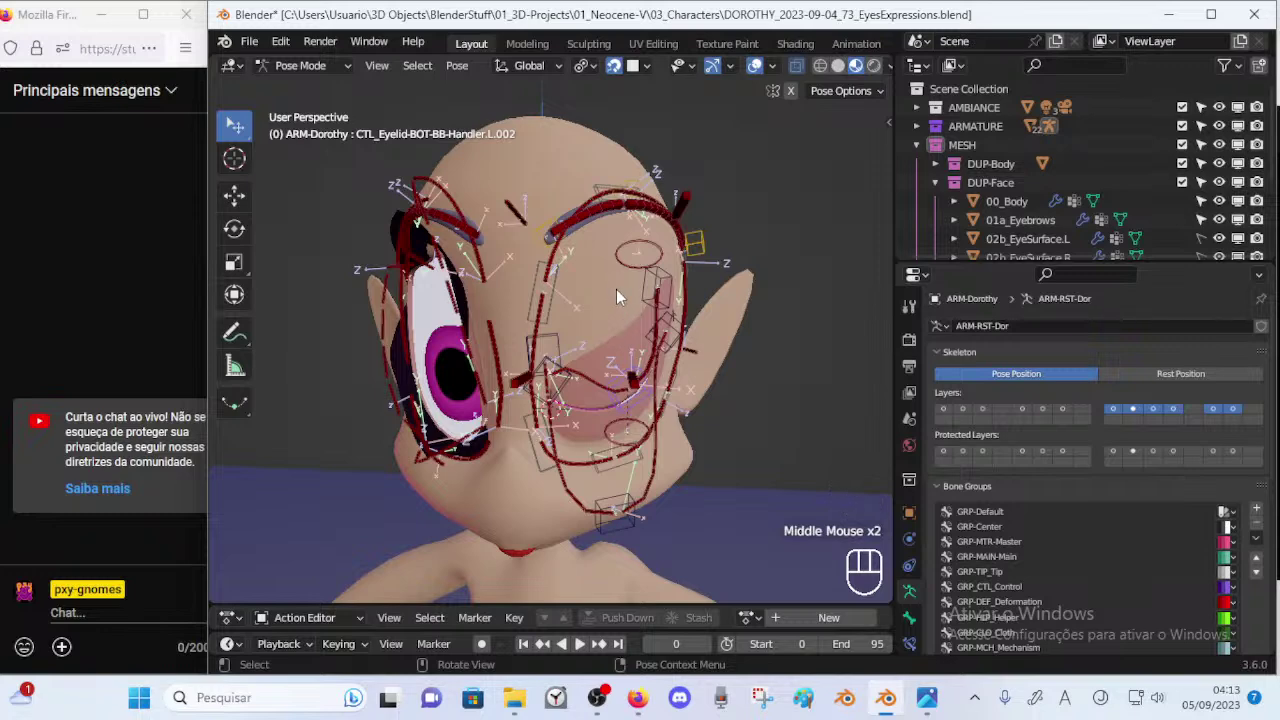
key(Tab)
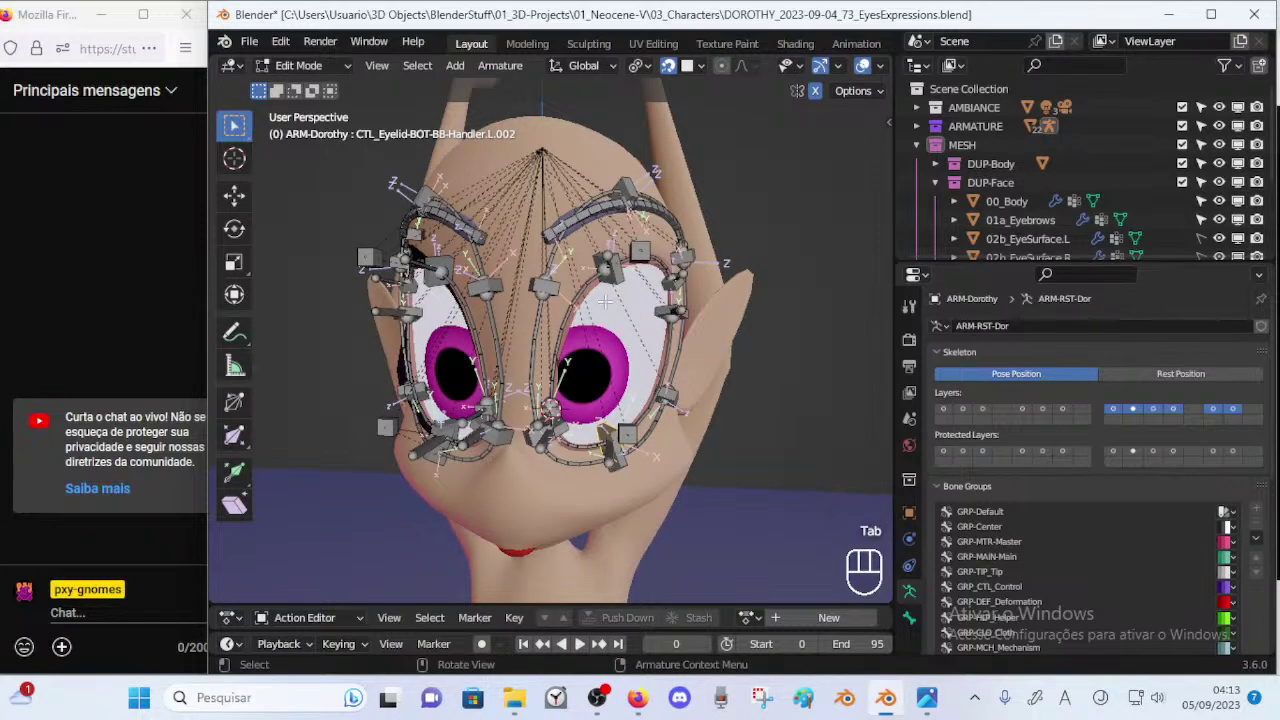
key(Tab)
scroll(605, 301, up, 1)
middle_drag(595, 303, 549, 307)
key(Tab)
key(Tab)
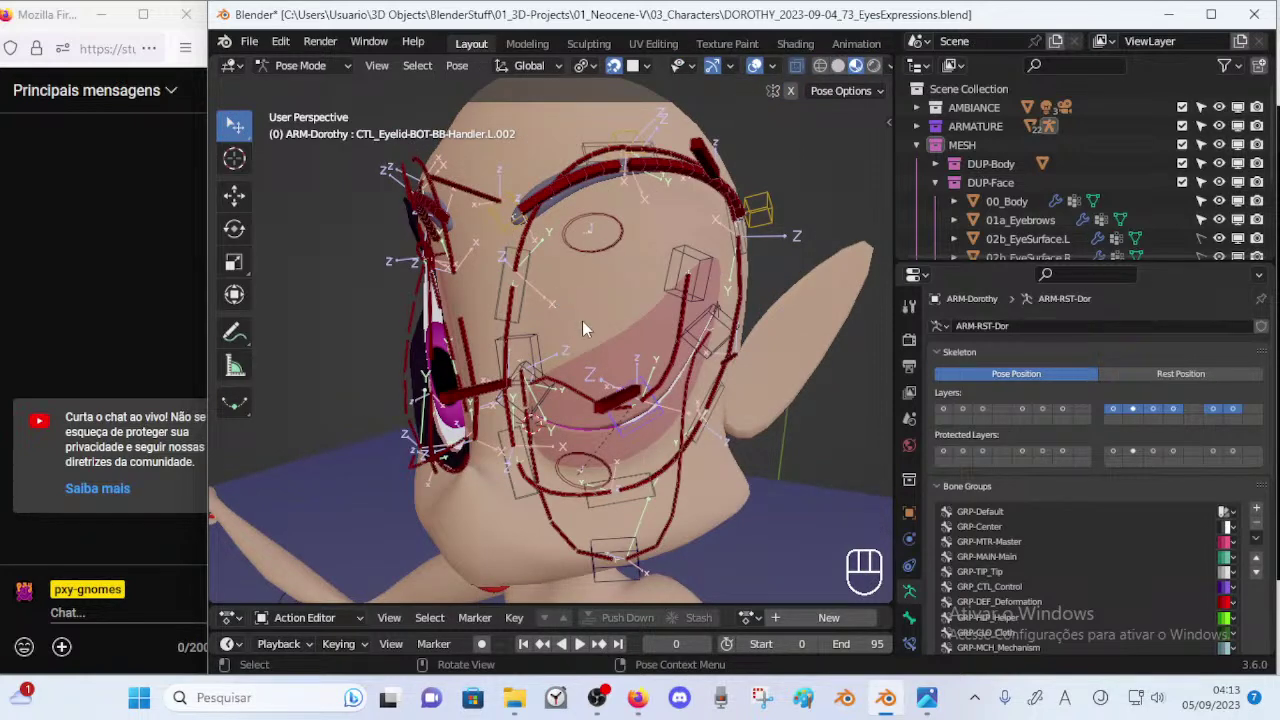
key(alt+z)
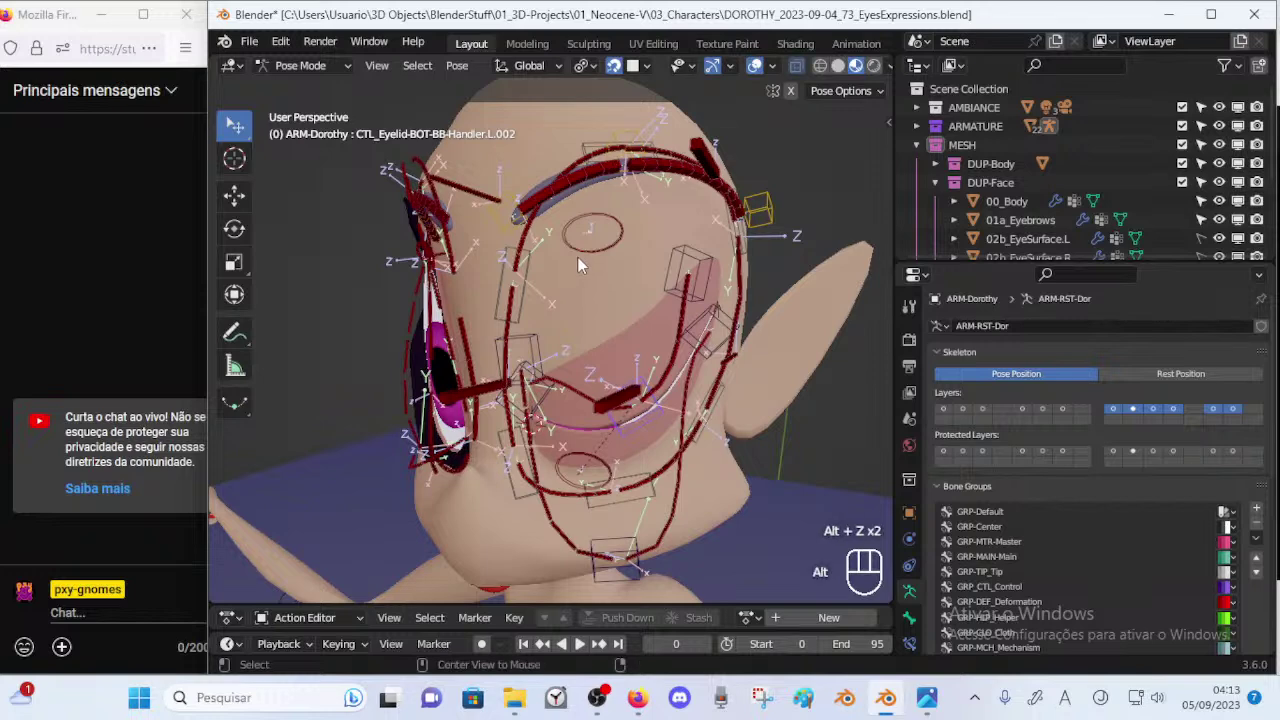
key(Tab)
middle_drag(580, 257, 569, 267)
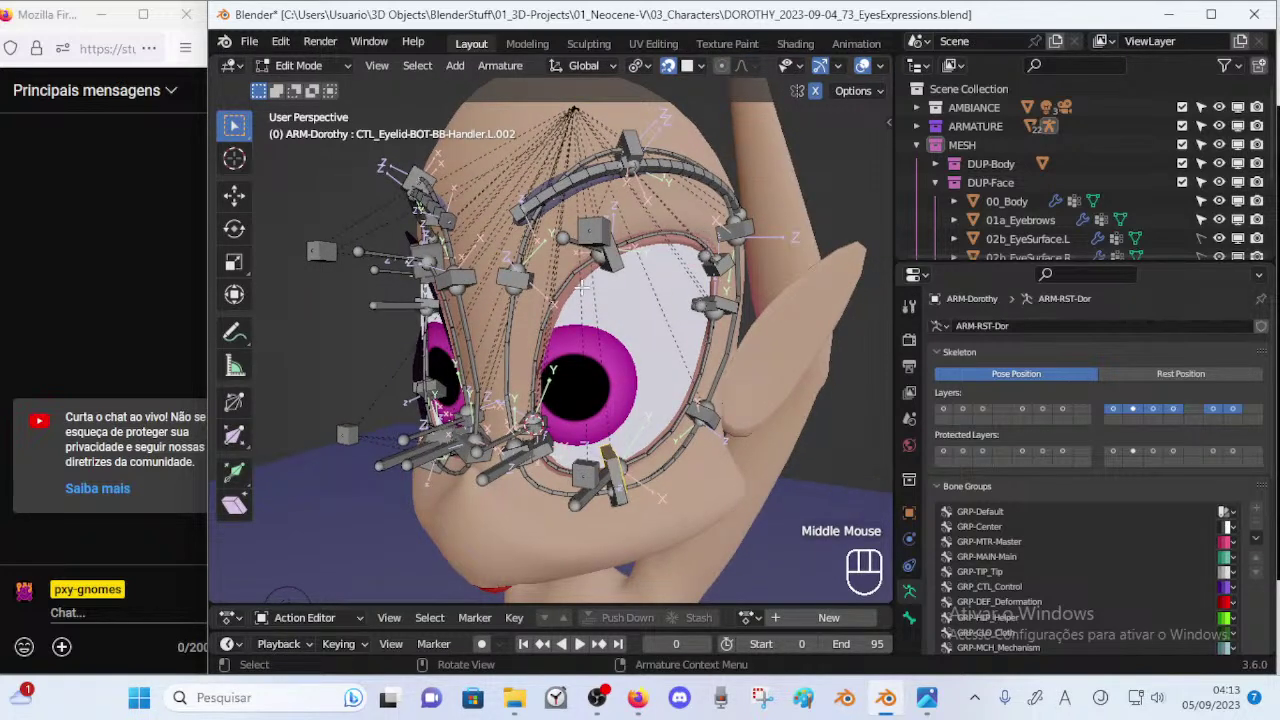
key(Tab)
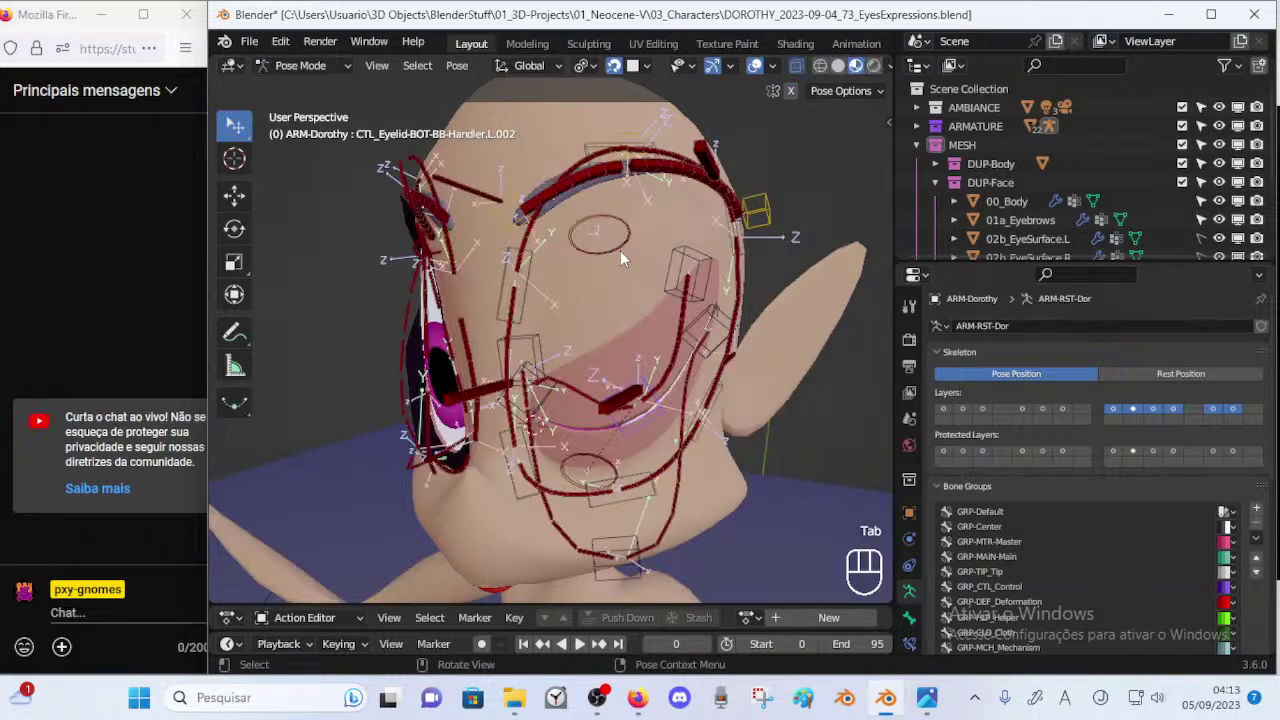
middle_drag(600, 324, 630, 309)
middle_drag(584, 344, 641, 338)
Turn the wireframe overlay and X-ray back on and compare the left eyelid's rest and posed shapes up close.
key(alt+z)
key(alt+z)
key(shift+ctrl+alt+z)
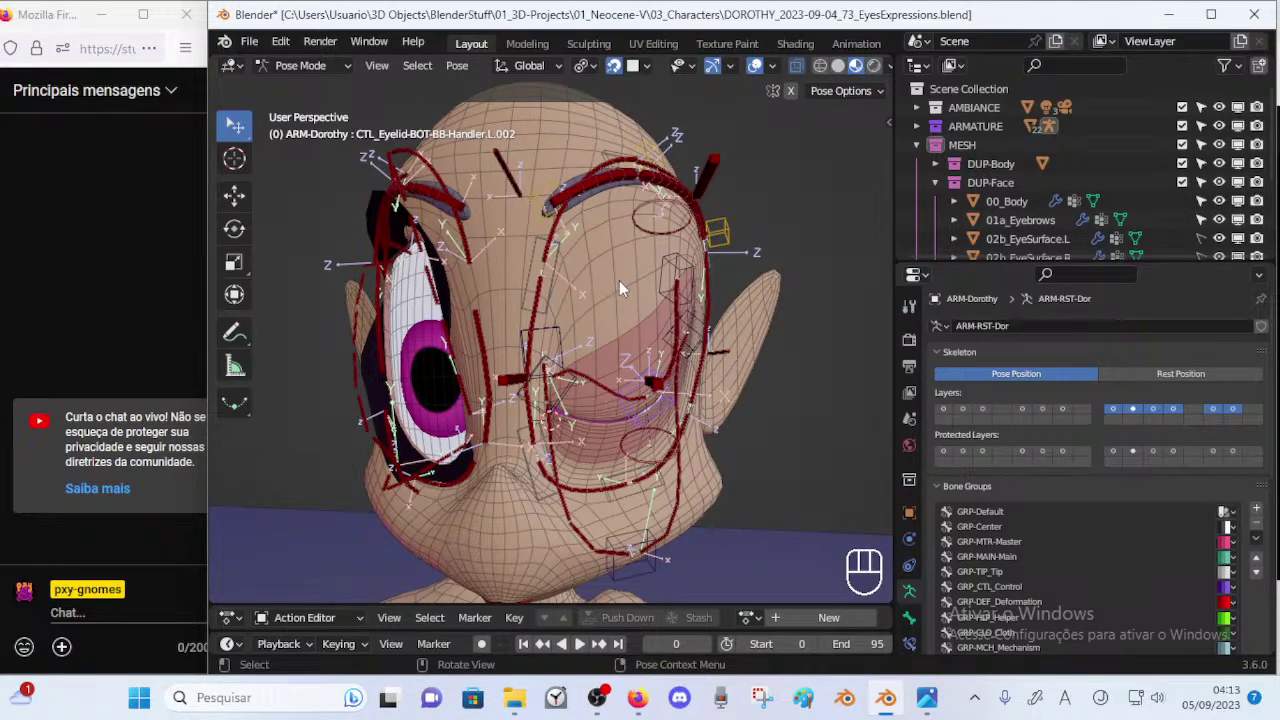
key(Tab)
key(alt+z)
middle_drag(619, 281, 590, 282)
scroll(541, 321, up, 2)
scroll(640, 370, down, 1)
mouse_move(651, 354)
middle_down()
mouse_move(517, 366)
mouse_move(492, 385)
mouse_move(517, 391)
mouse_move(660, 334)
middle_up()
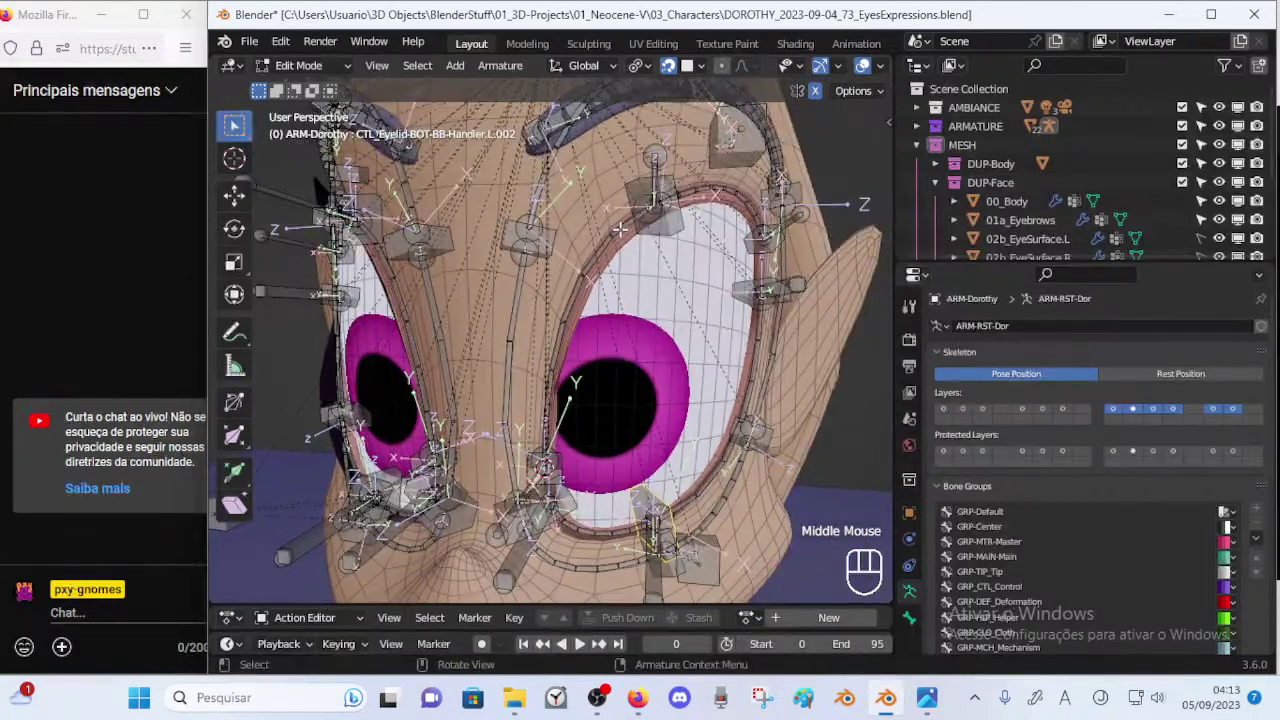
key(Tab)
scroll(614, 248, up, 1)
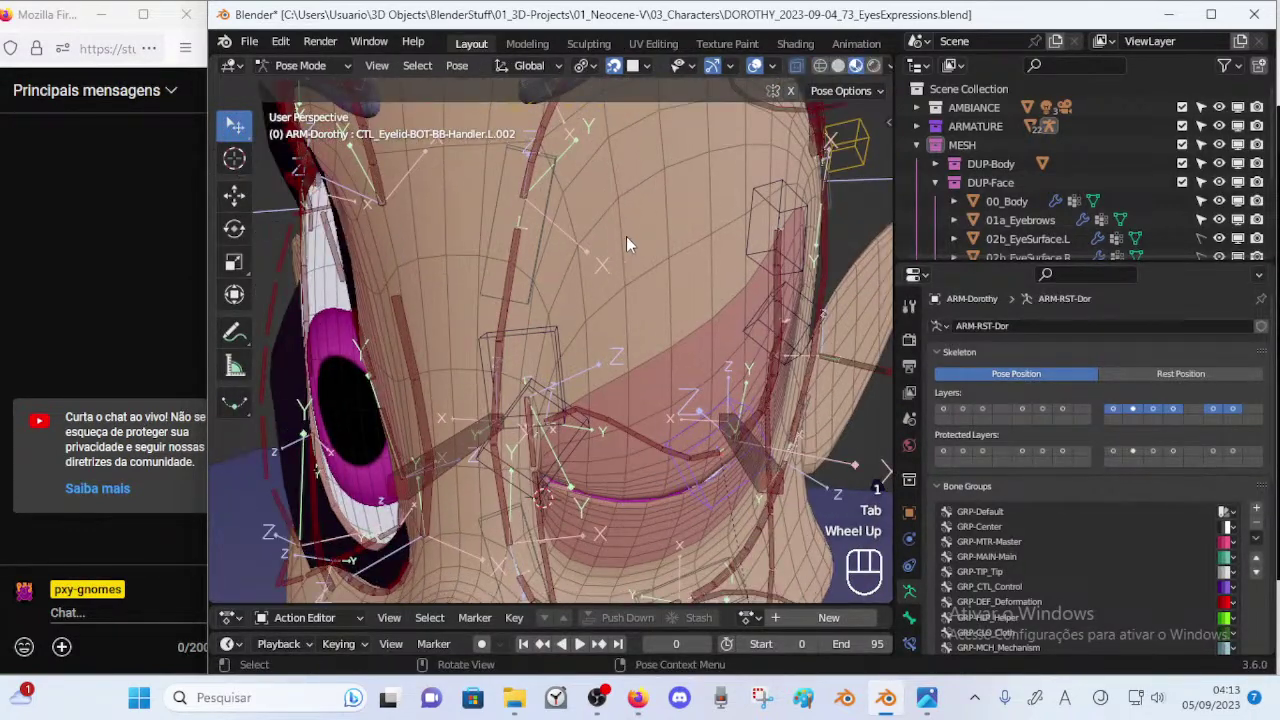
View the left eye's rest shape in Edit Mode, and switch the armature to Object Mode with X-ray off.
key(Tab)
scroll(605, 210, down, 3)
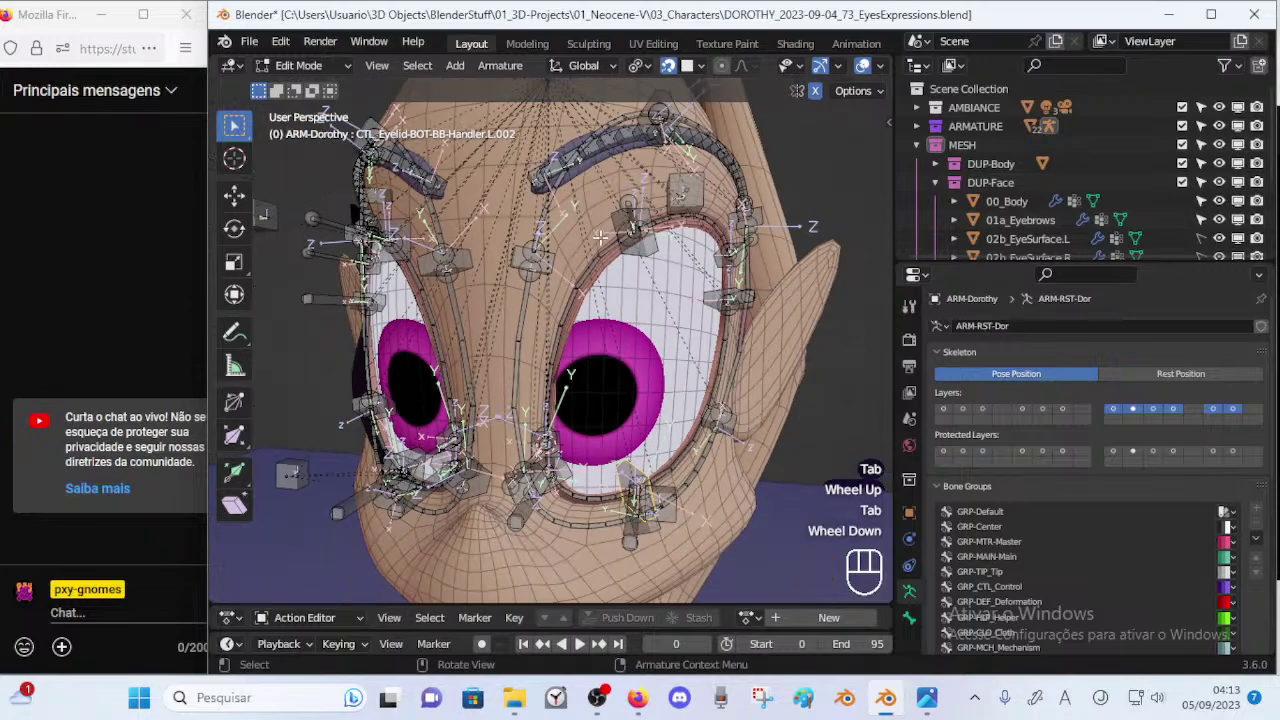
middle_drag(609, 296, 527, 306)
scroll(569, 326, down, 2)
scroll(569, 326, up, 2)
scroll(625, 336, up, 1)
key(ctrl+Tab)
click(604, 350)
key(alt+z)
Compare the closed left eyelid with its Edit Mode rest shape and surrounding bones from several angles.
middle_drag(532, 238, 529, 445)
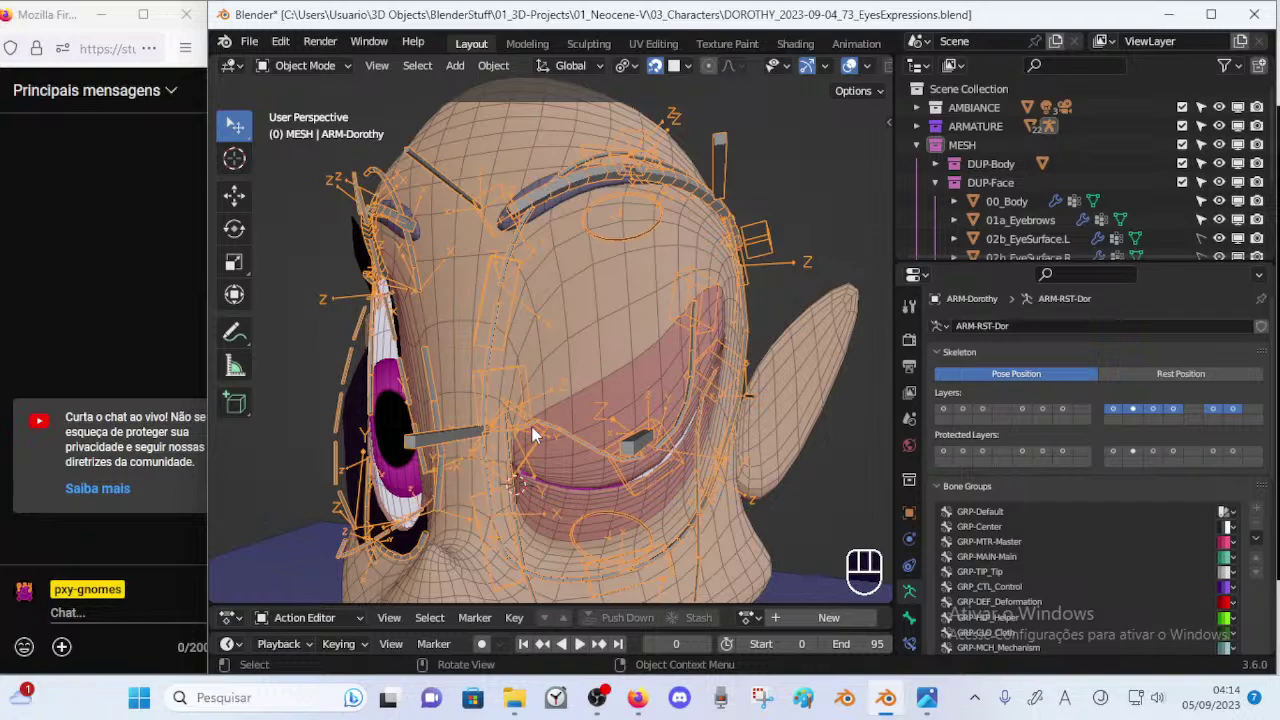
middle_drag(585, 427, 520, 276)
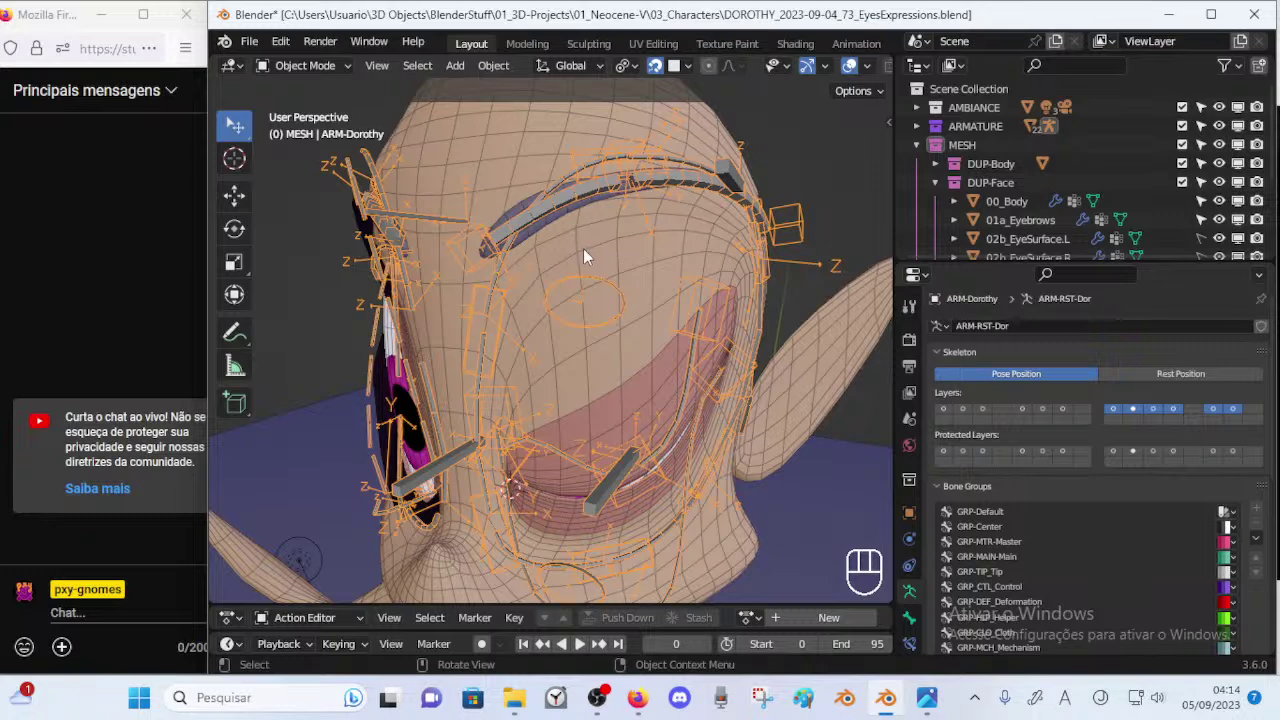
middle_drag(581, 249, 617, 248)
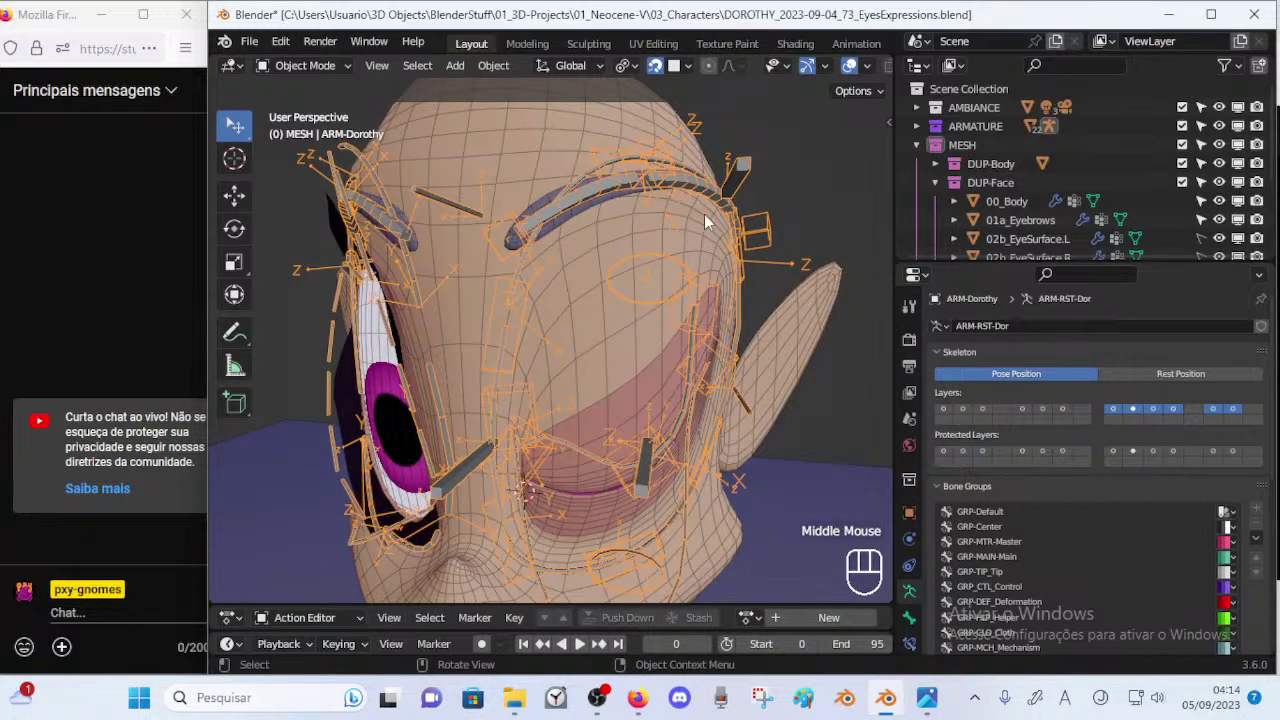
key(Tab)
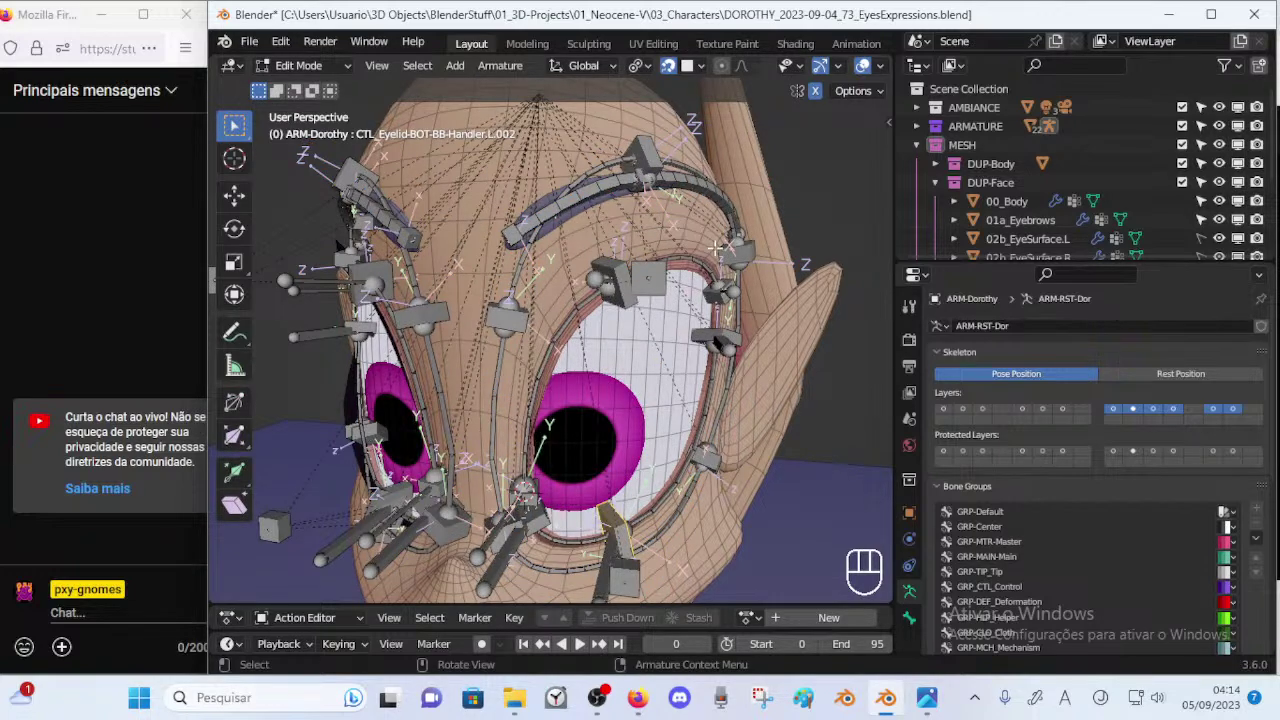
middle_drag(649, 265, 704, 341)
scroll(592, 306, down, 2)
middle_drag(613, 342, 657, 408)
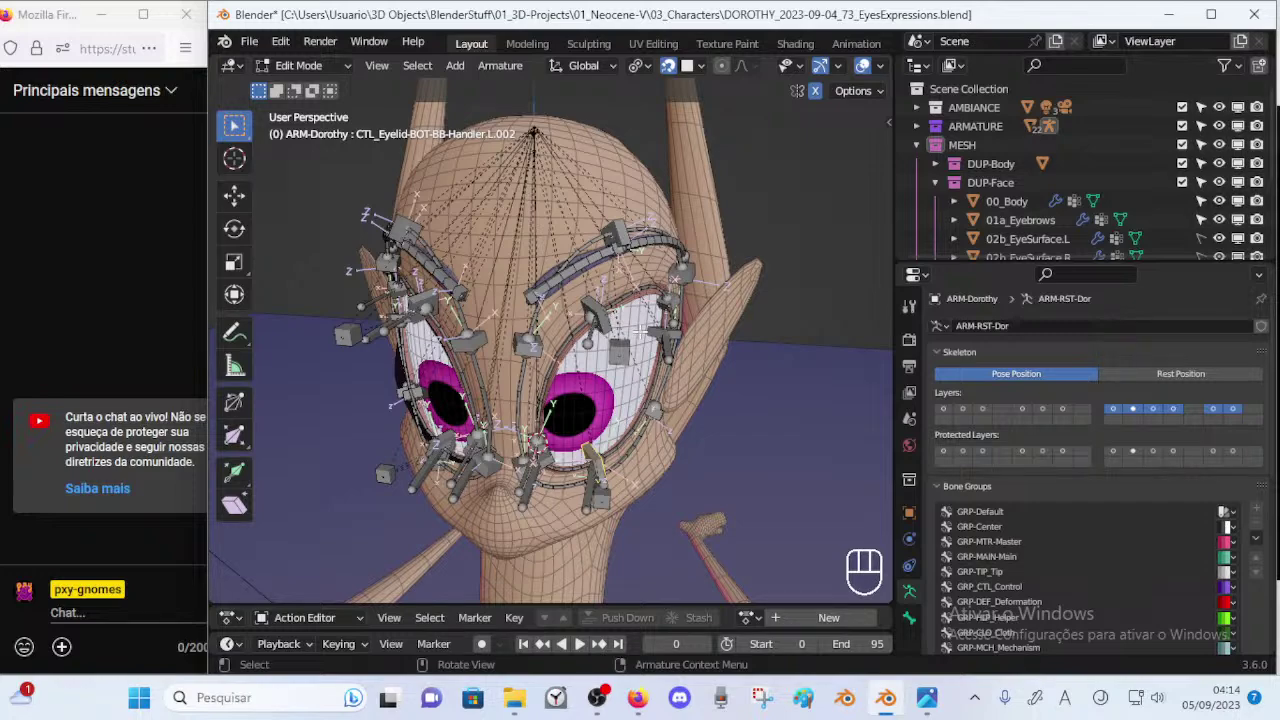
middle_drag(800, 315, 620, 290)
middle_drag(540, 372, 570, 378)
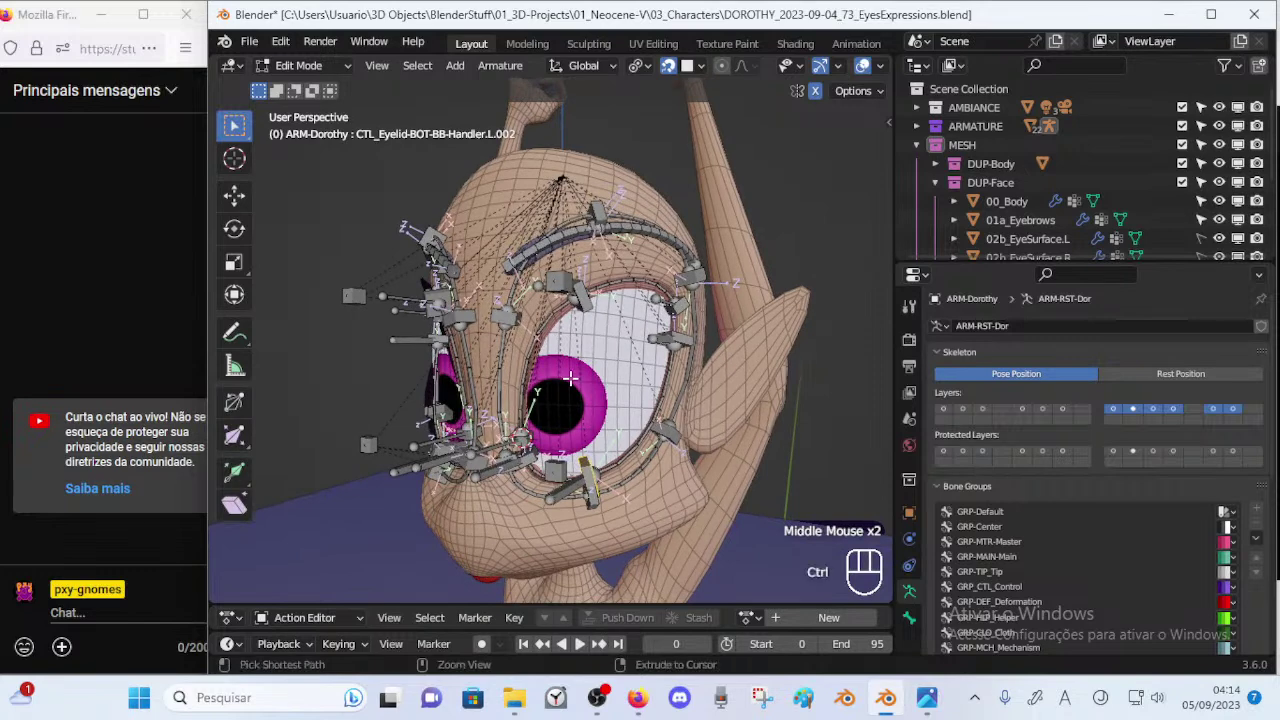
Return to Pose Mode and try moving the lower left eyelash deform bone and the lower eyelid handler.
key(ctrl+Tab)
click(597, 405)
key(g)
click(577, 326)
key(Escape)
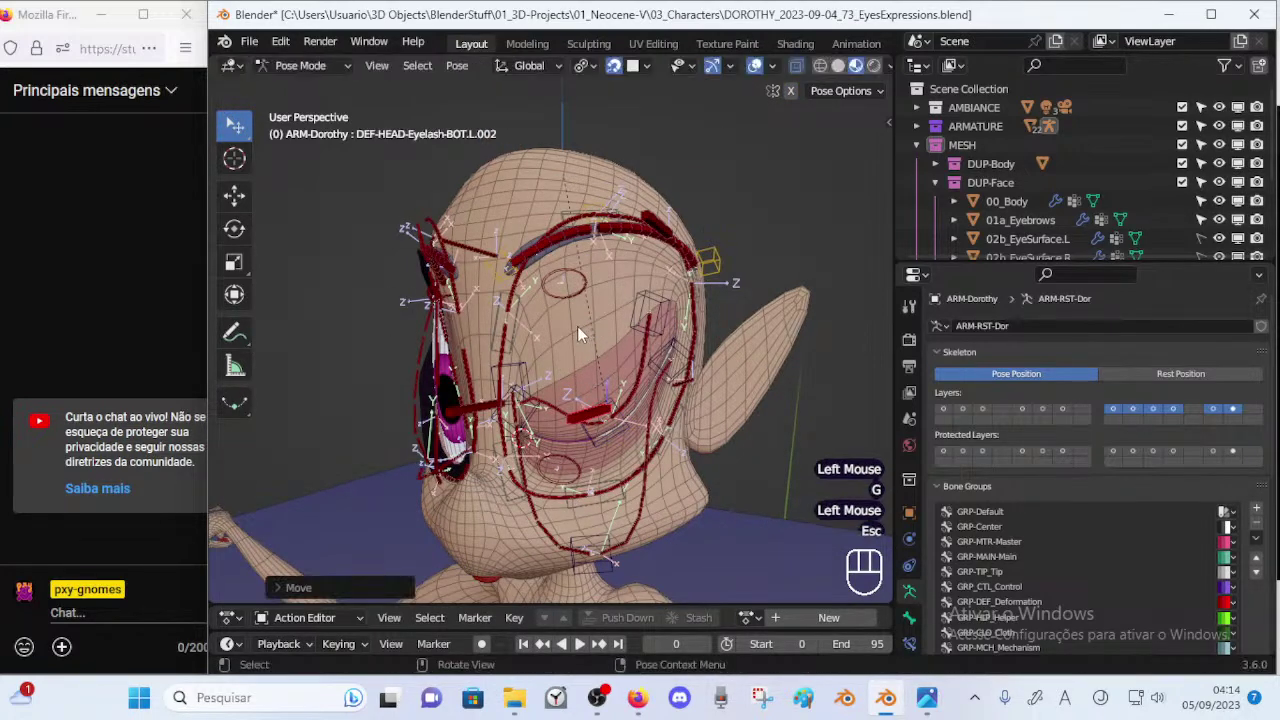
click(590, 421)
key(g)
key(Escape)
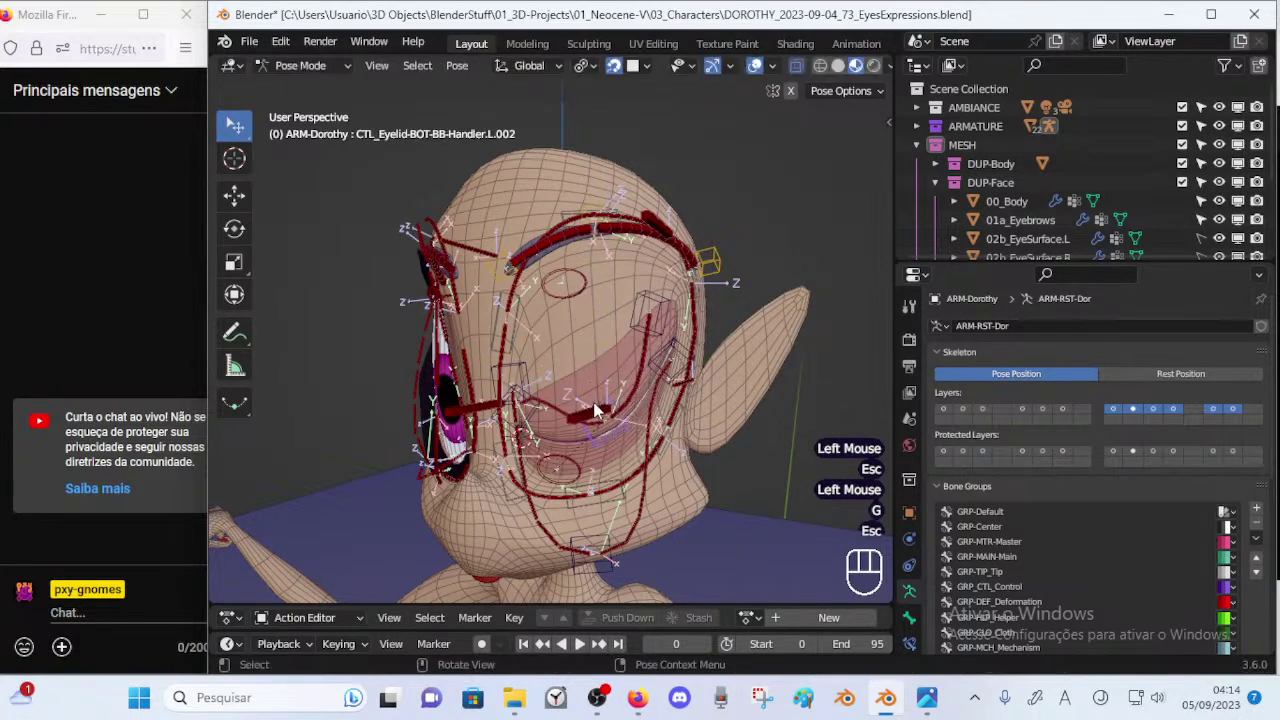
key(g)
click(596, 371)
Reset all bones to their rest pose and save the file.
key(a)
key(alt+q)
key(alt+q)
middle_drag(613, 340, 604, 318)
key(ctrl+s)
Test the upper left eyelid's deformation by moving its handler down over the eye and back up.
click(604, 299)
key(g)
click(589, 310)
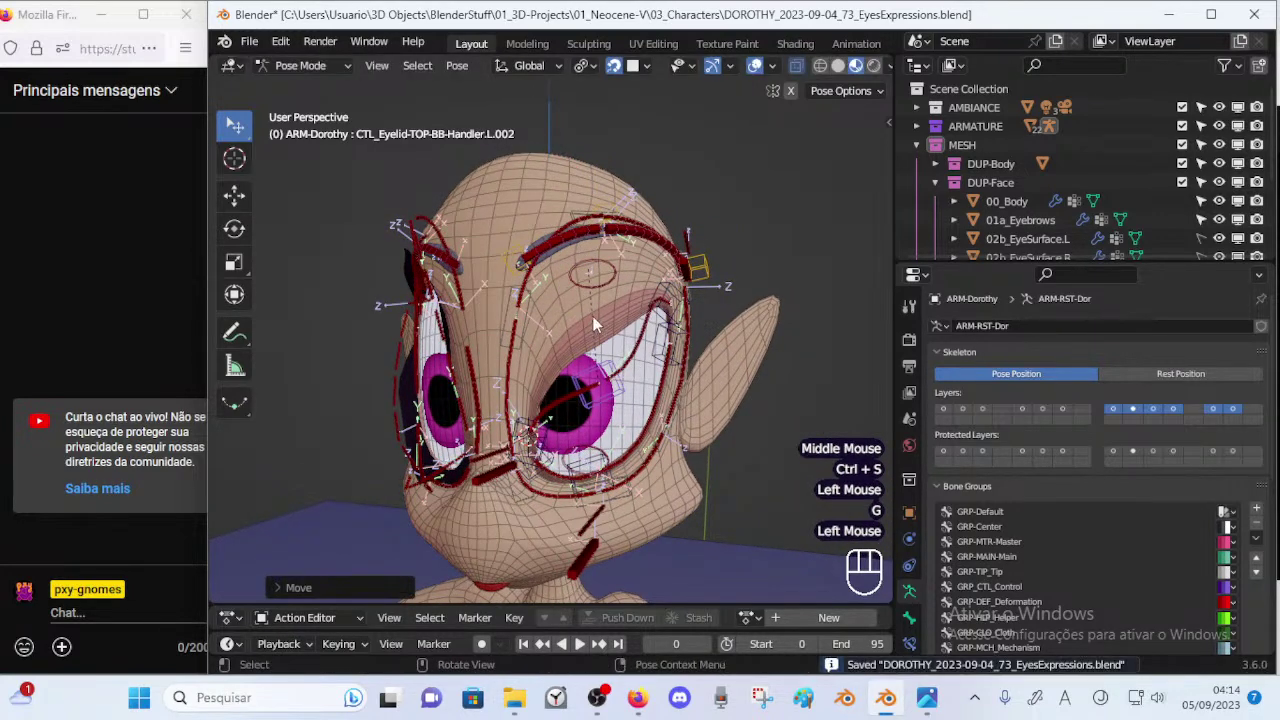
key(g)
click(571, 312)
key(g)
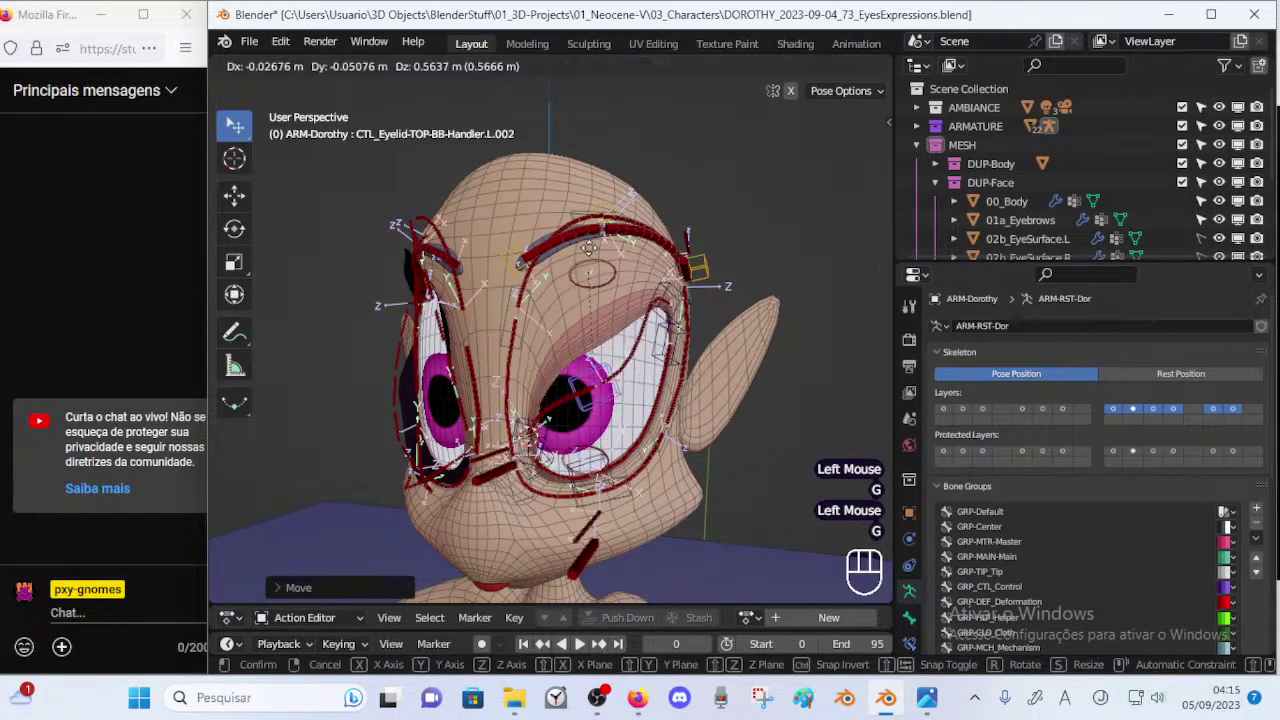
click(607, 425)
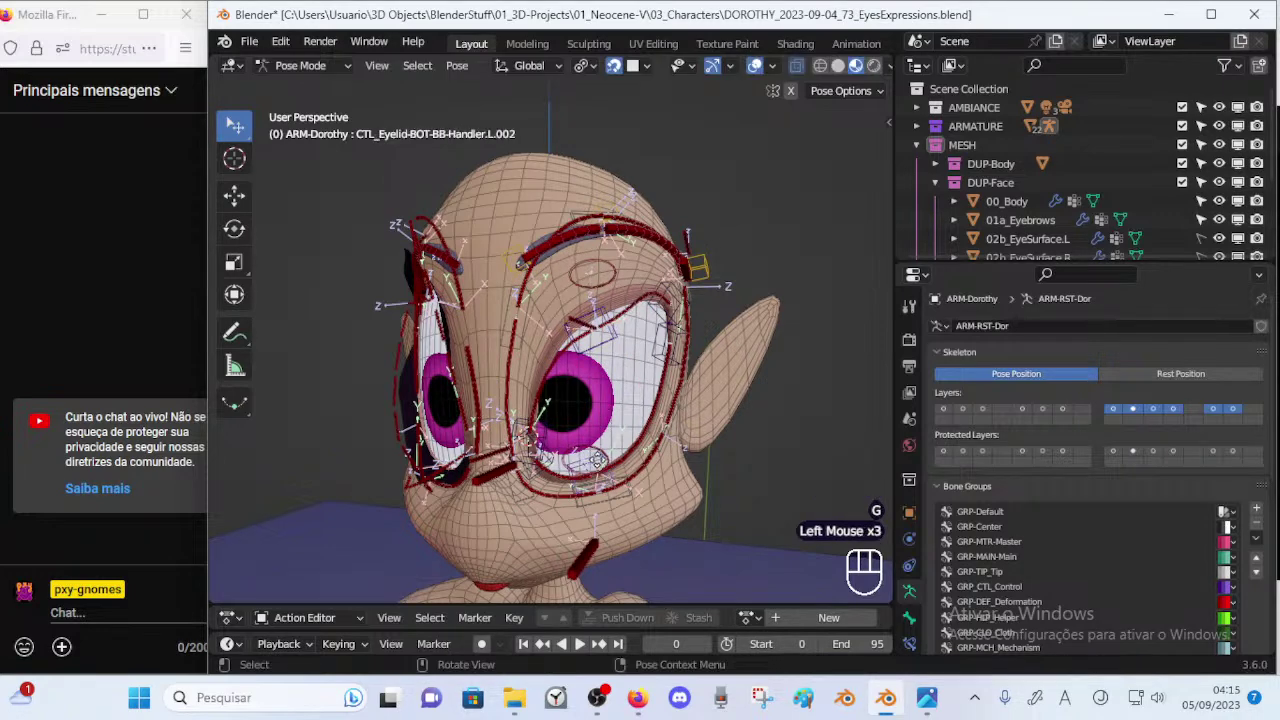
Test the lower left eyelid's deformation by raising its handler over the eye and lowering it partway.
key(g)
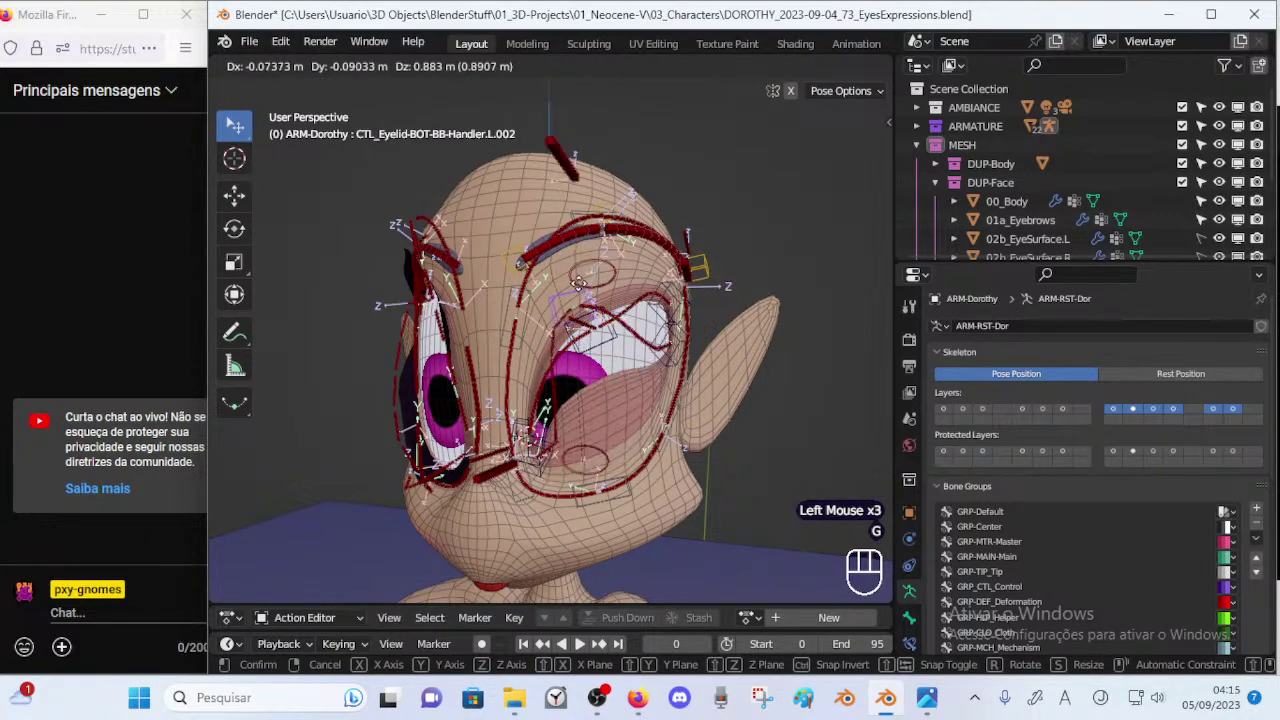
click(567, 456)
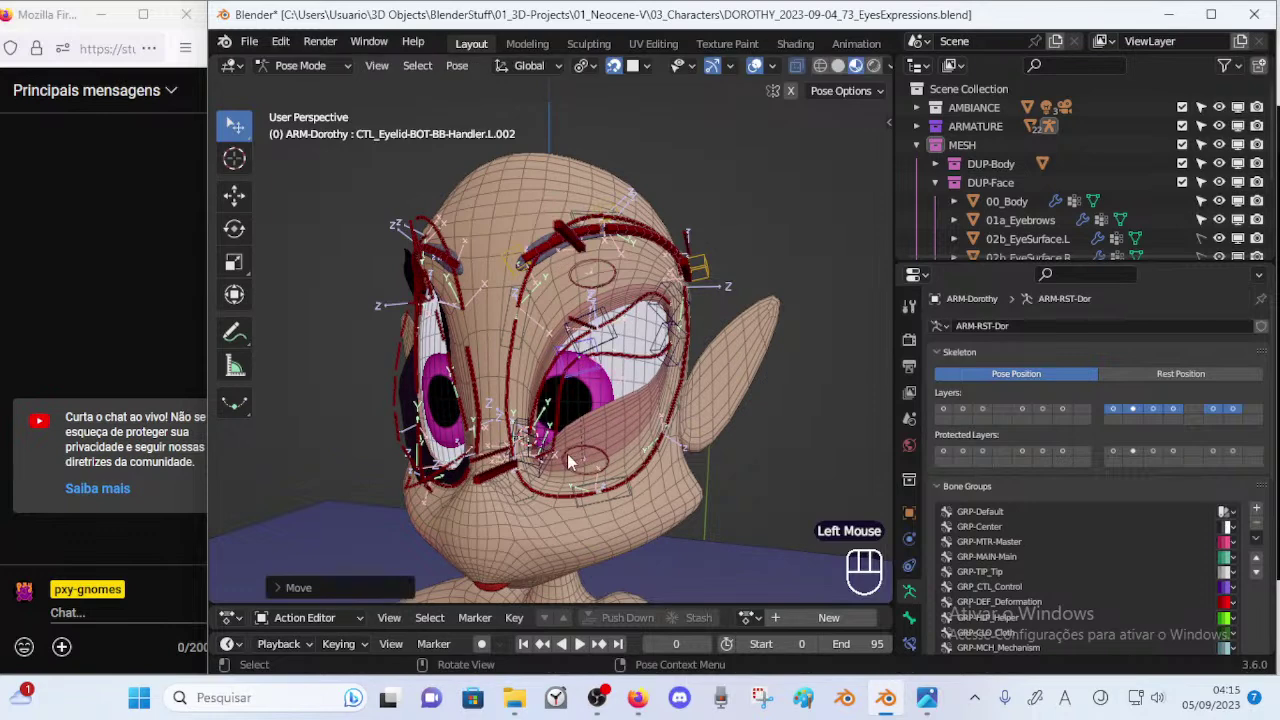
scroll(567, 455, up, 1)
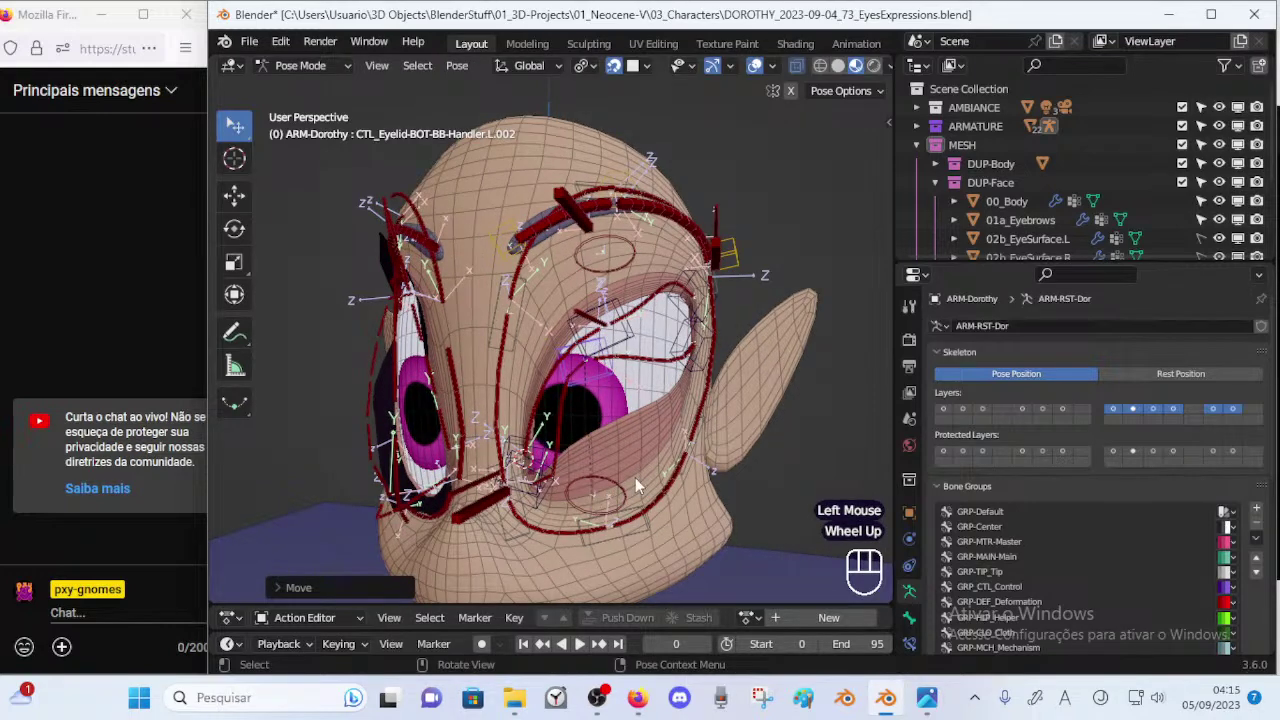
key(g)
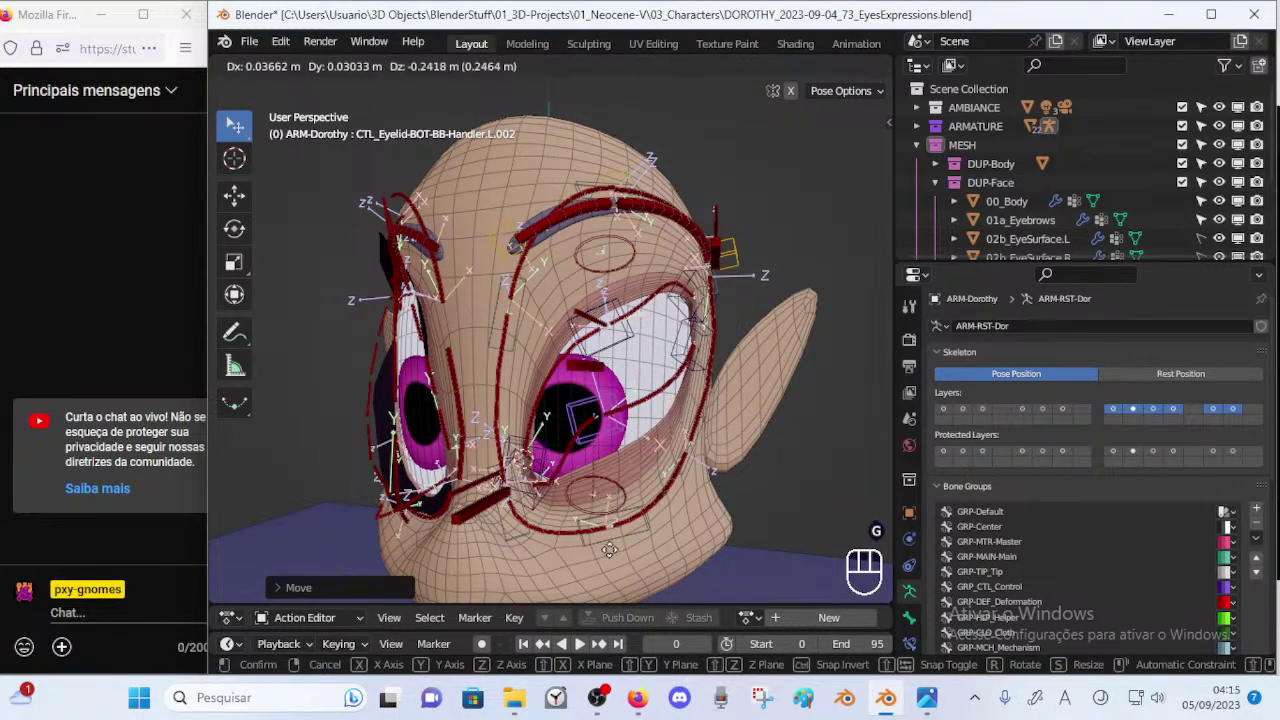
click(594, 456)
Move the upper left eyelid handler up and down repeatedly against the partly raised lower lid.
click(606, 358)
key(g)
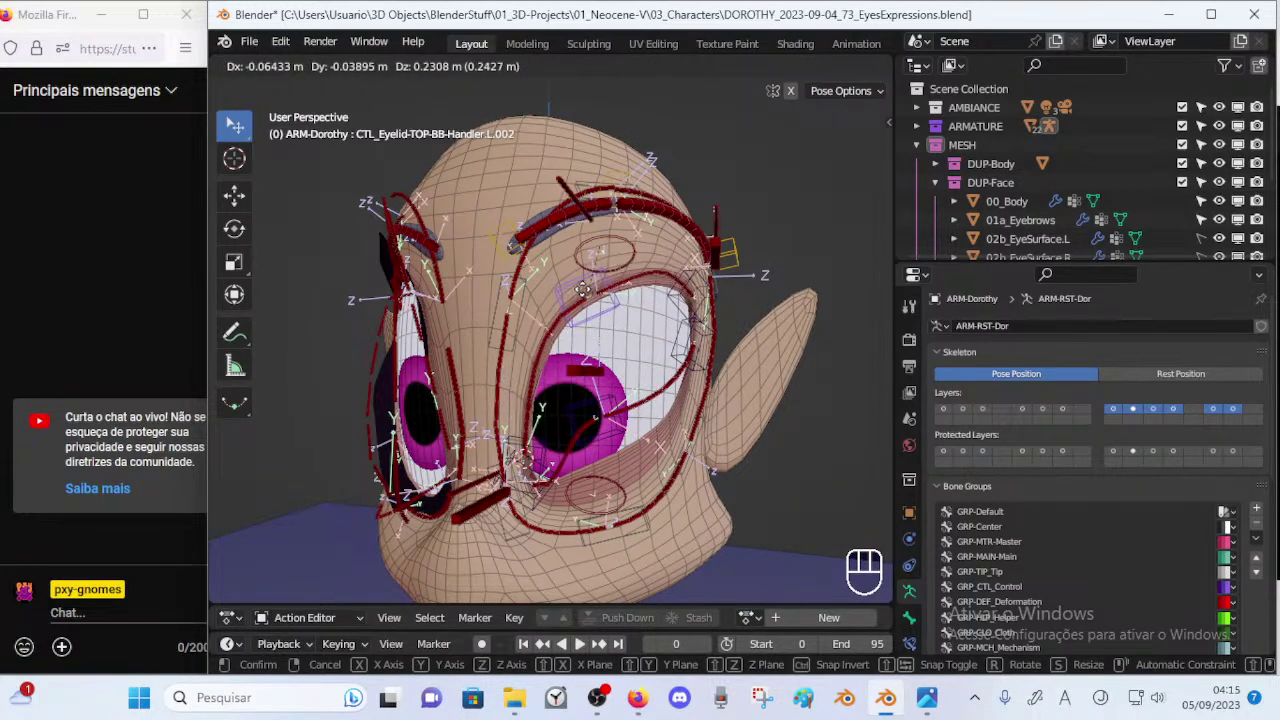
click(609, 521)
key(g)
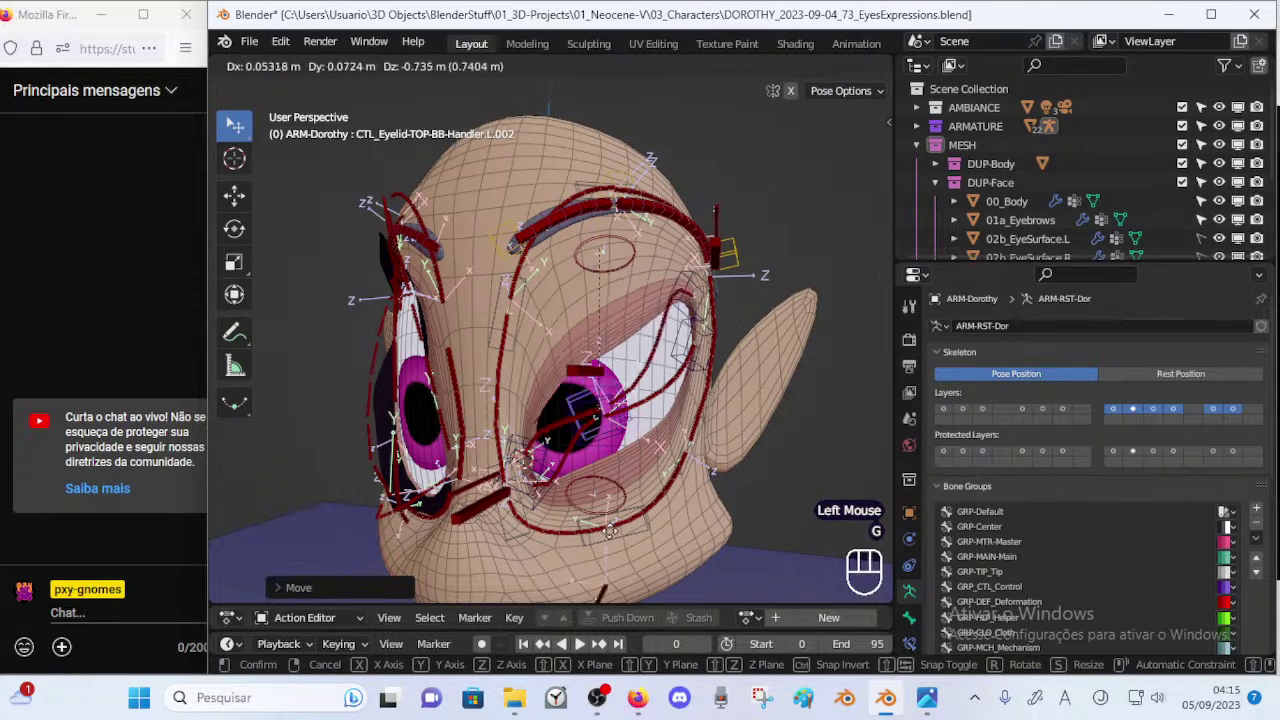
click(594, 333)
key(g)
click(595, 366)
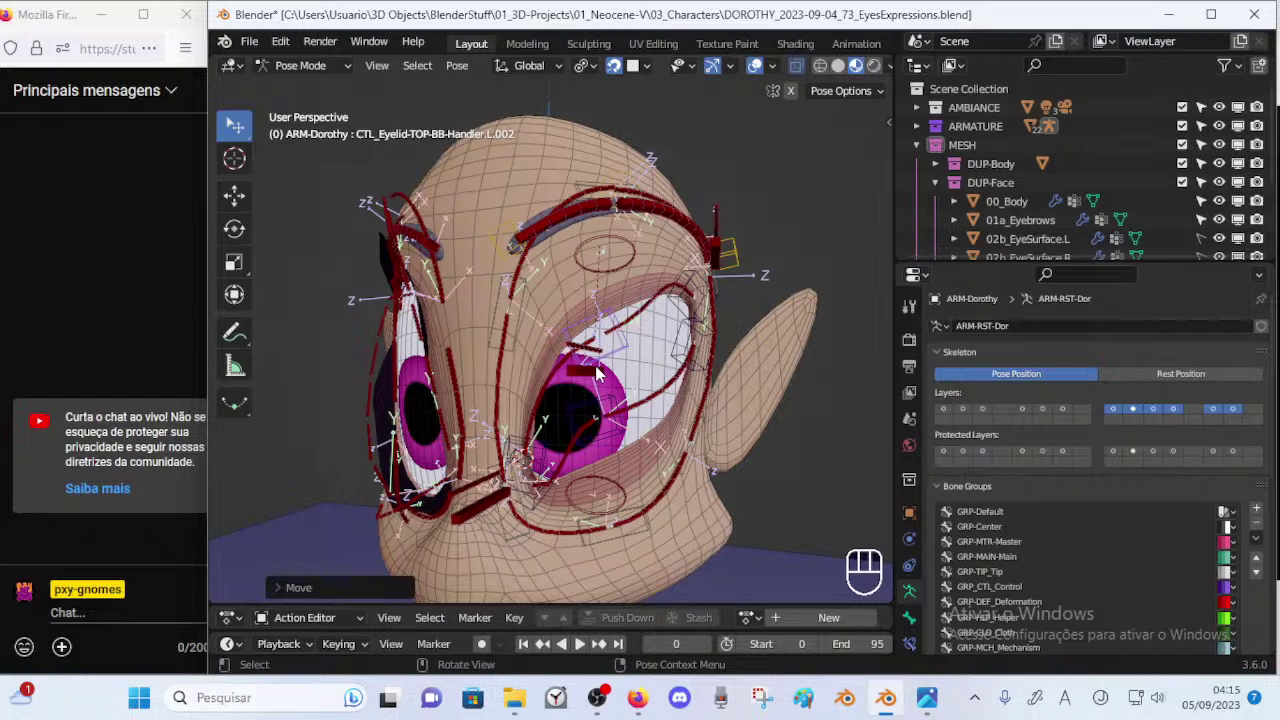
key(g)
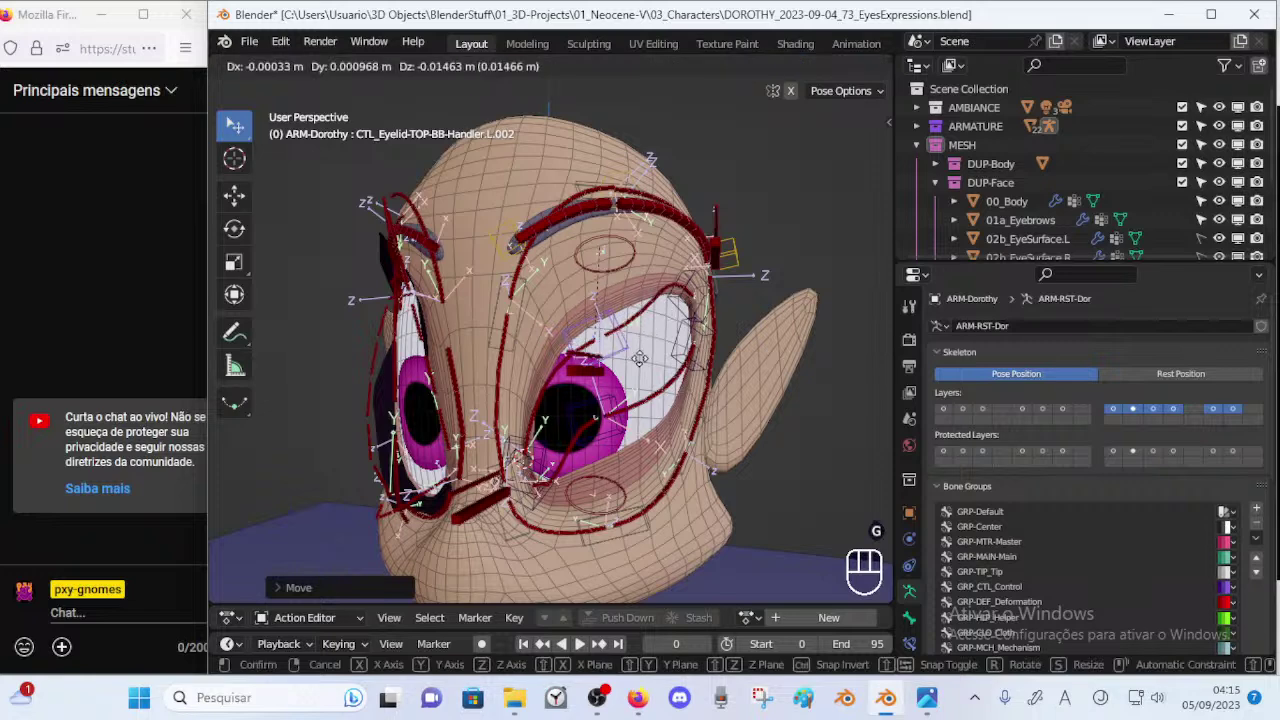
click(618, 448)
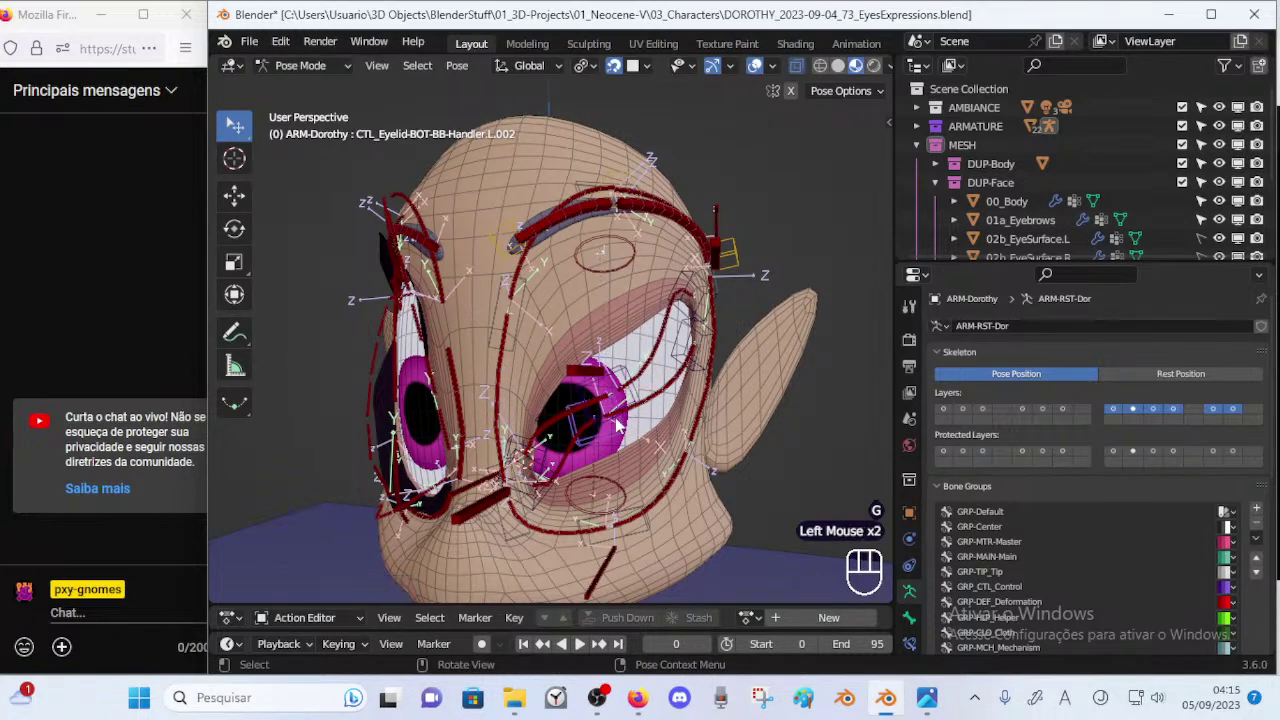
Raise and lower the lower left eyelid handler, and pull the upper handler down into a half-closed eye.
key(g)
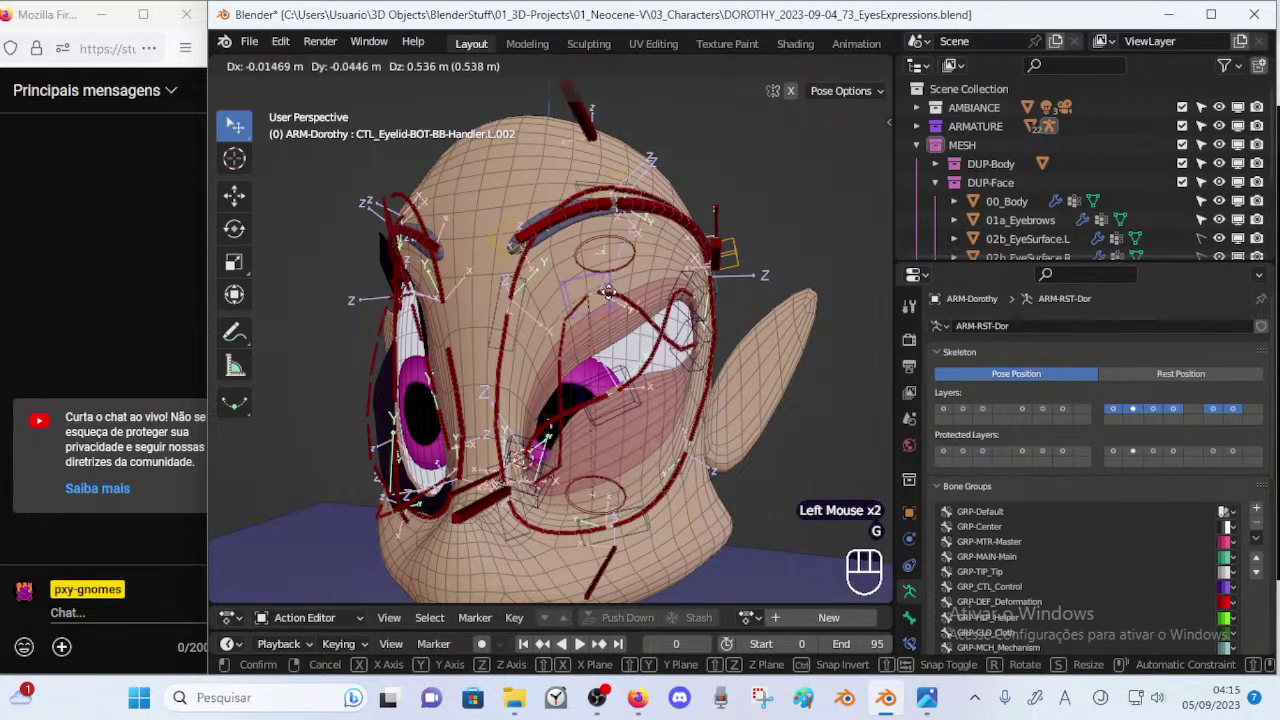
click(644, 430)
click(632, 396)
key(g)
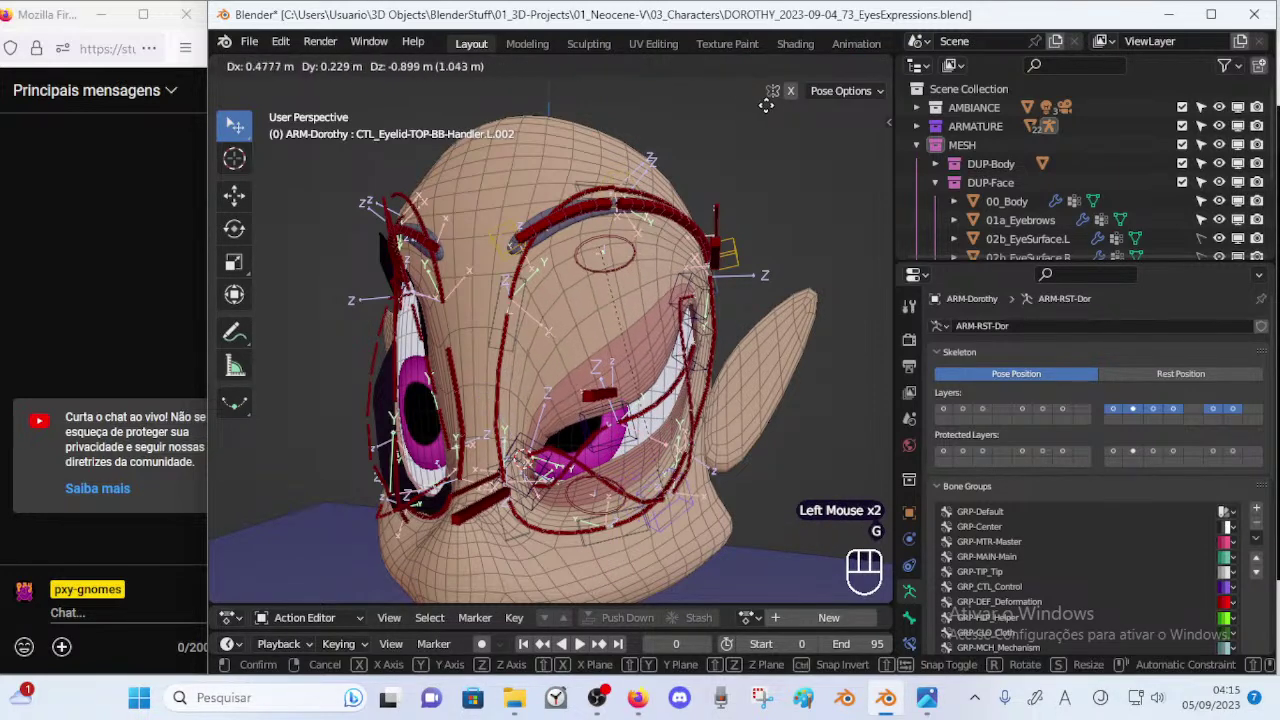
click(713, 395)
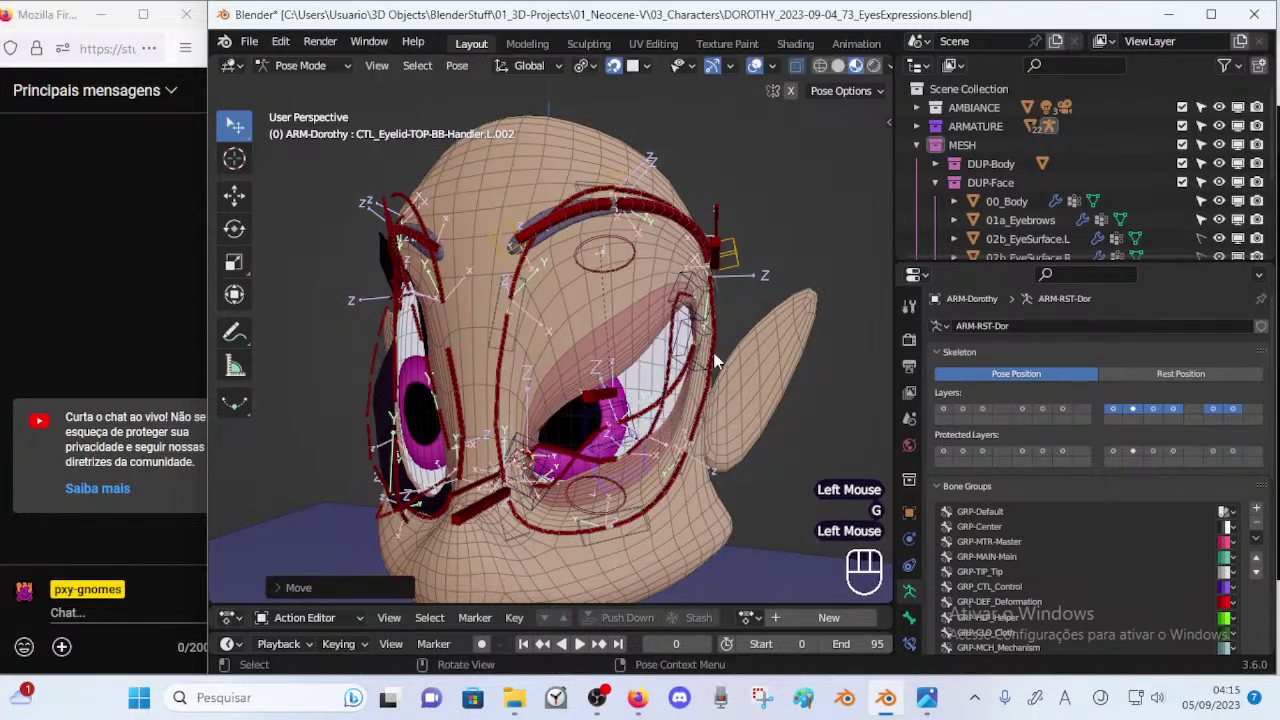
Rotate the left eye's outer corner control and test an eyelid handler's vertical movement with it.
click(710, 322)
key(r)
click(687, 182)
click(625, 413)
key(g)
key(Escape)
click(620, 420)
key(g)
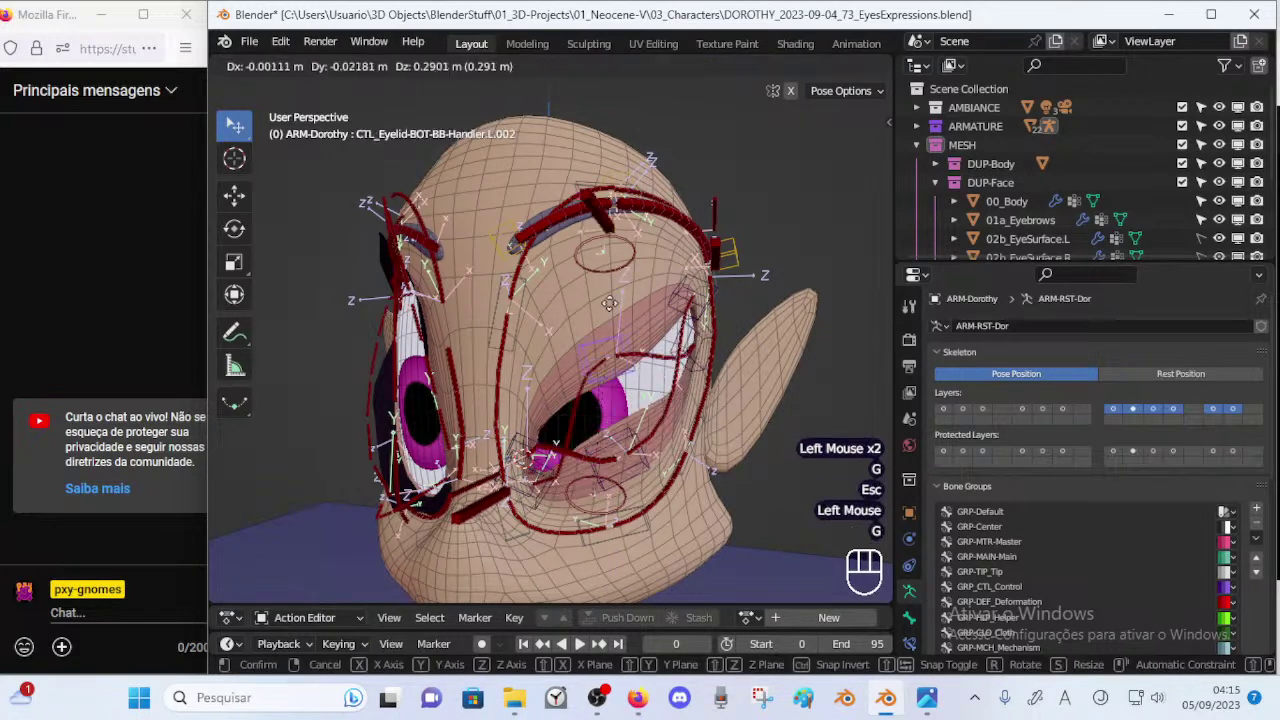
click(625, 445)
Alternately move the upper and lower left eyelid handlers to test how the two lids deform together.
click(627, 444)
key(g)
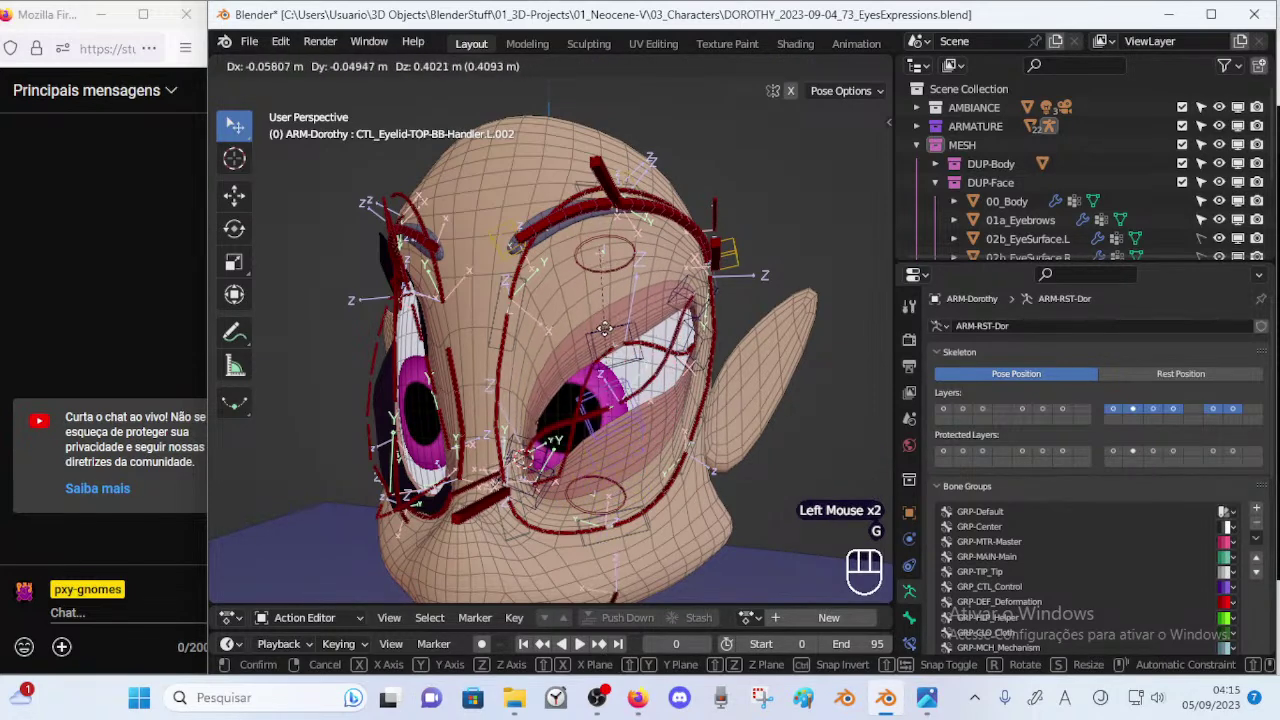
click(613, 348)
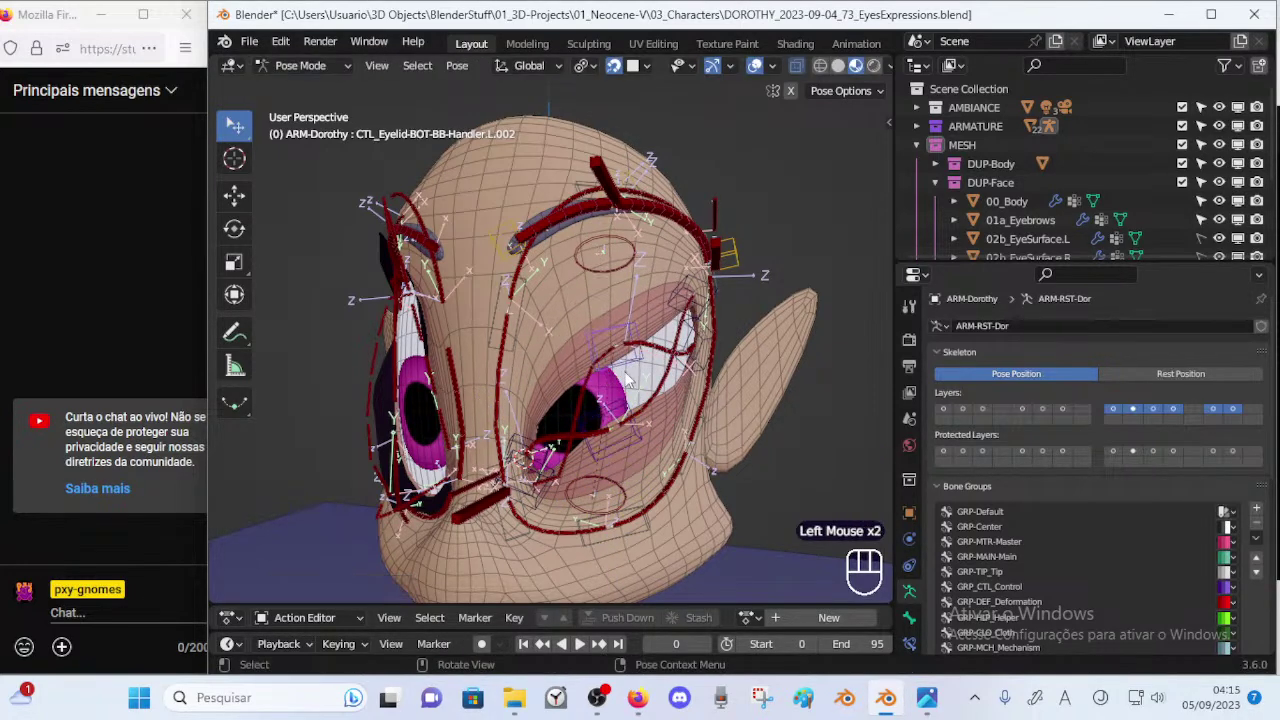
key(g)
click(594, 403)
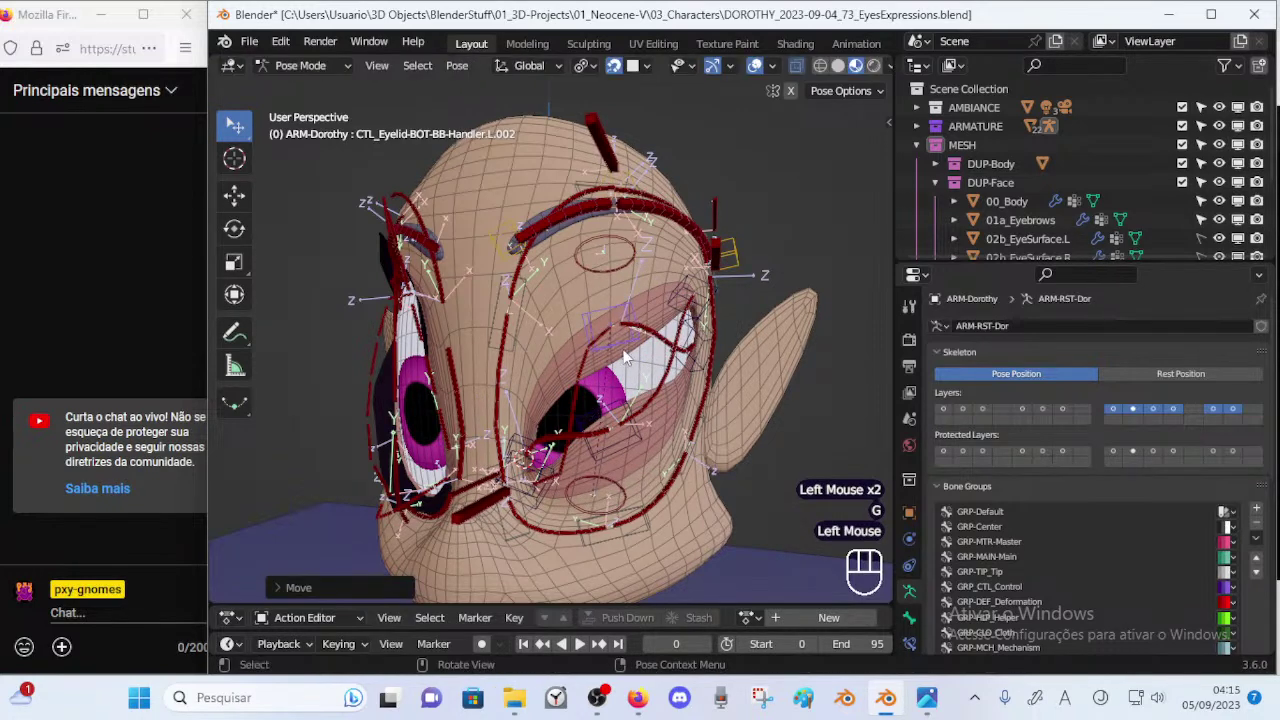
click(617, 405)
key(g)
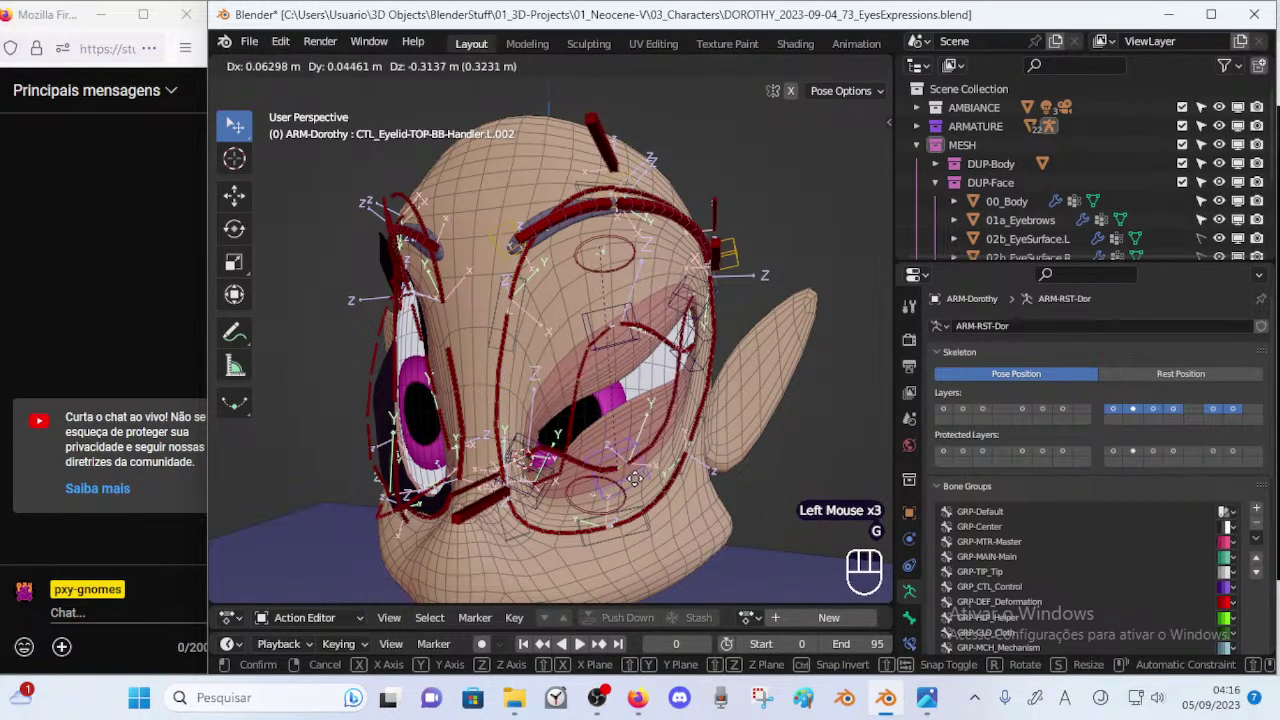
click(633, 350)
click(630, 384)
key(g)
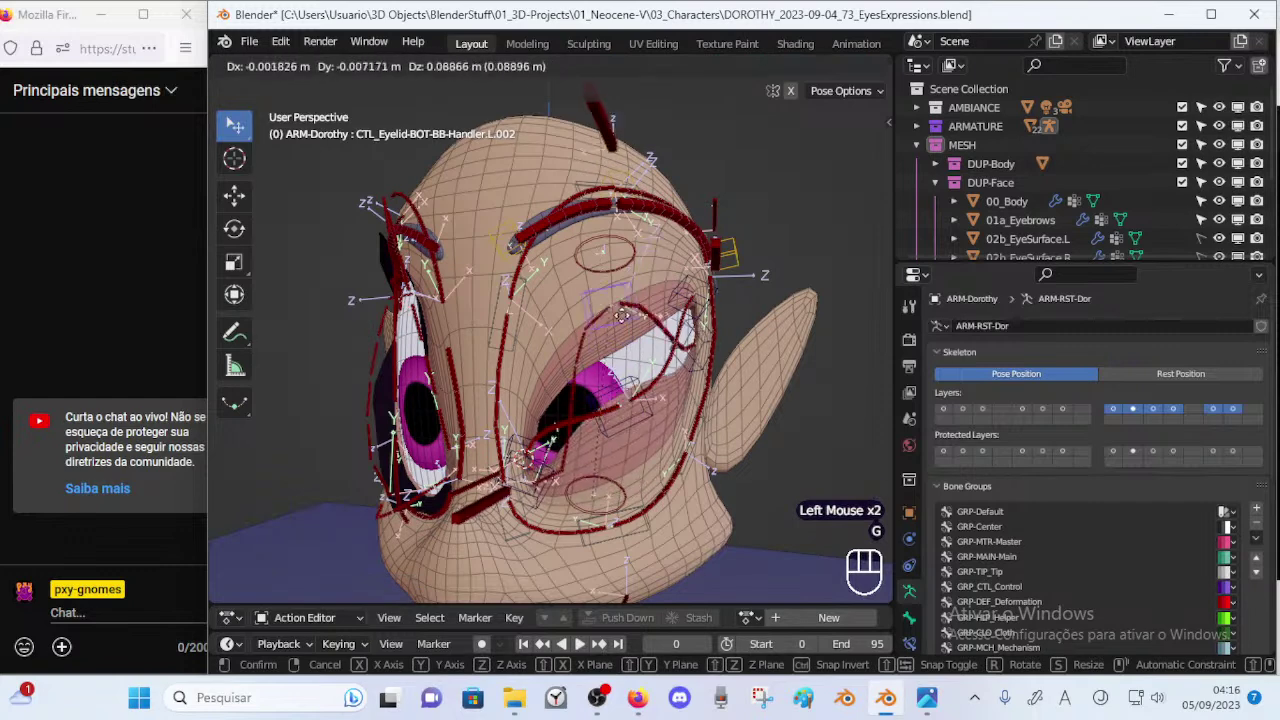
Rotate the left eye's inner corner control and shift an eyelid handler downward to narrow the eye opening.
click(556, 478)
key(r)
click(574, 360)
click(627, 386)
key(g)
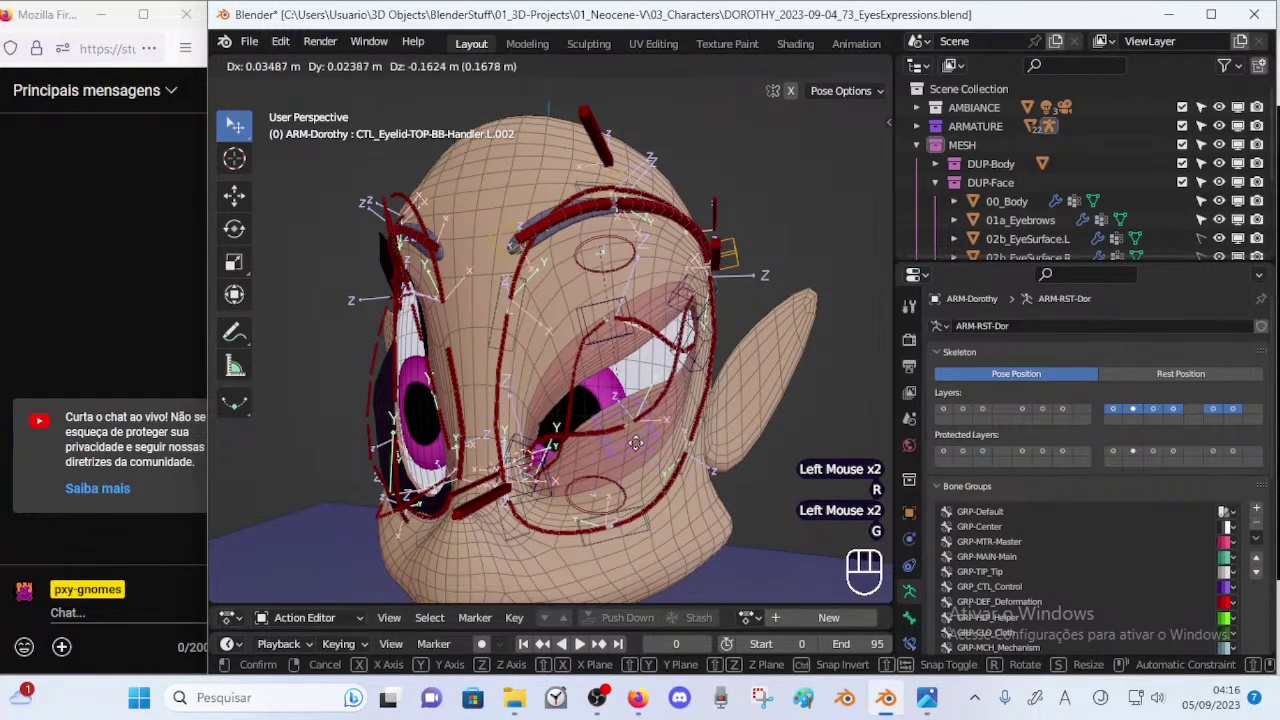
click(622, 450)
key(g)
click(614, 447)
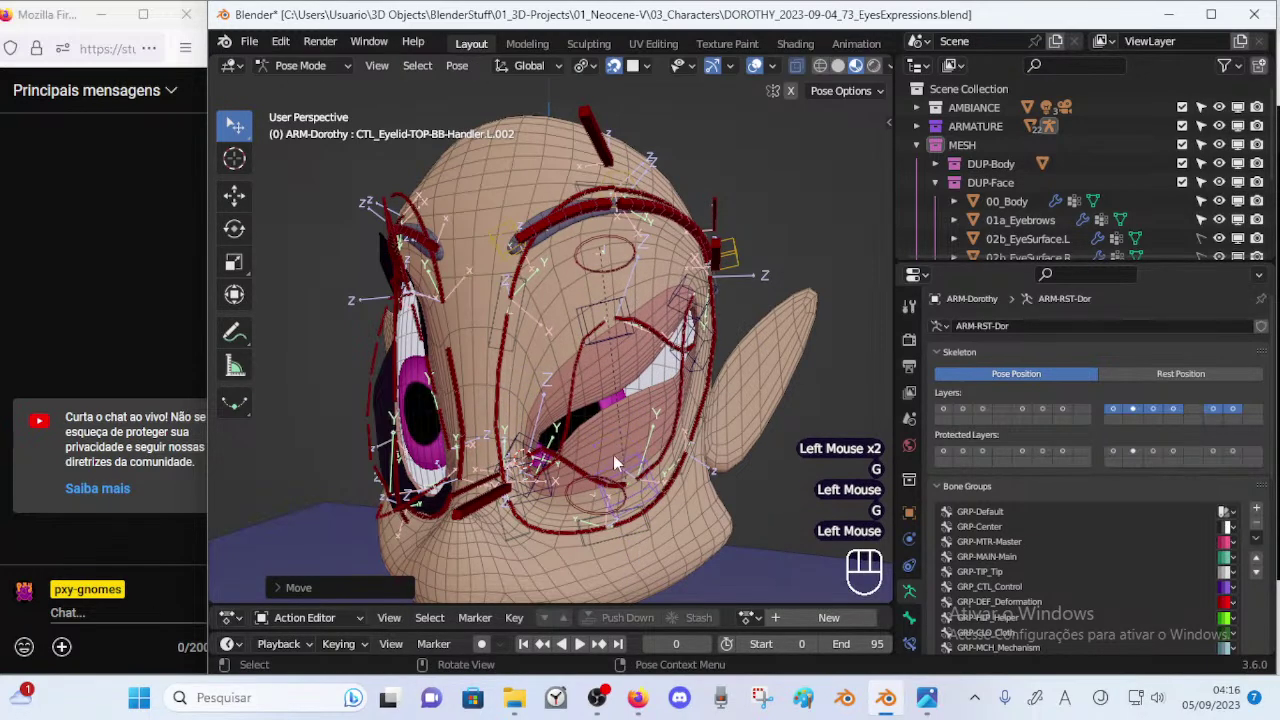
Reposition both left eyelid handlers to test another half-closed eye expression.
click(614, 342)
key(g)
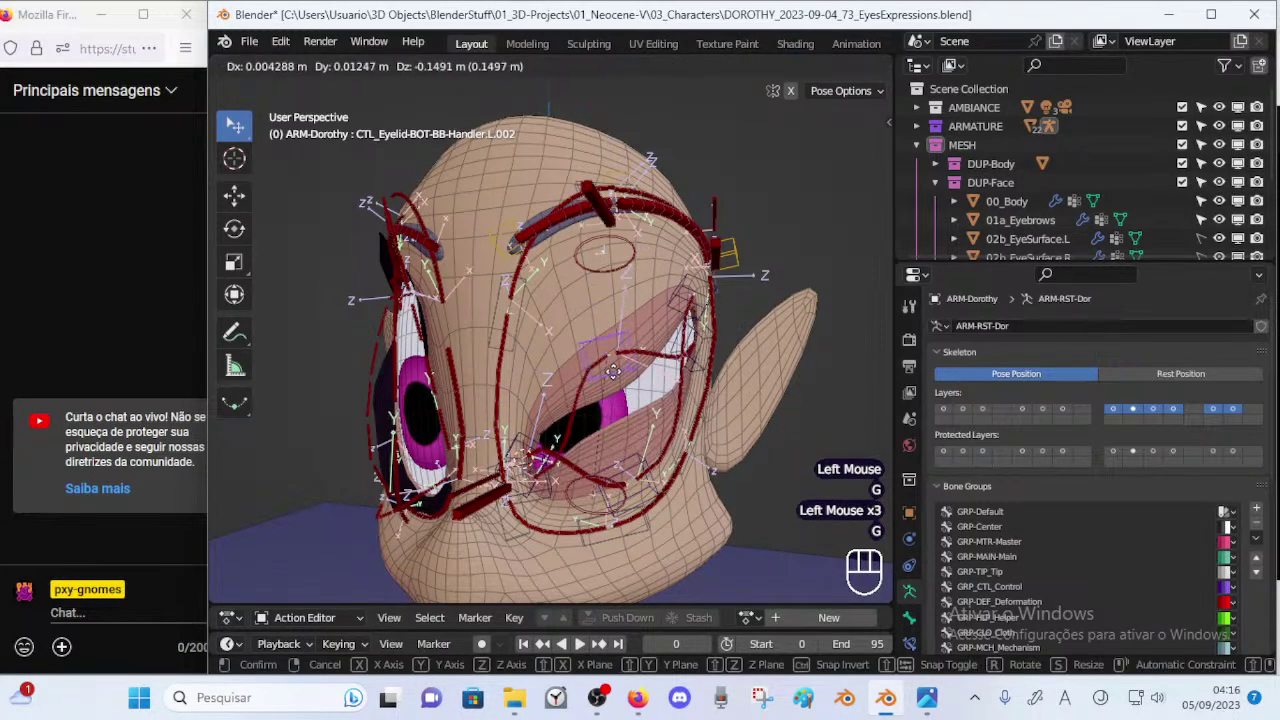
click(616, 418)
click(629, 397)
key(g)
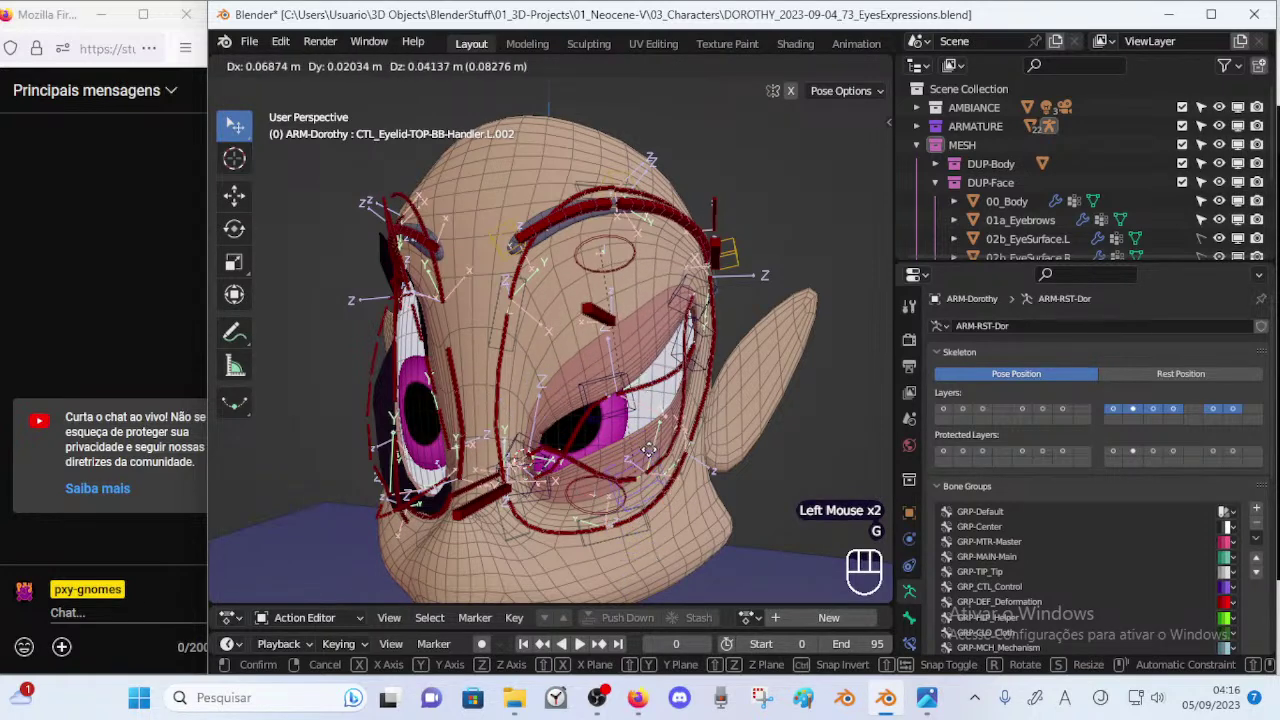
click(612, 443)
Select all bones and clear their transforms to restore the rest pose.
key(alt+a)
key(a)
key(alt+q)
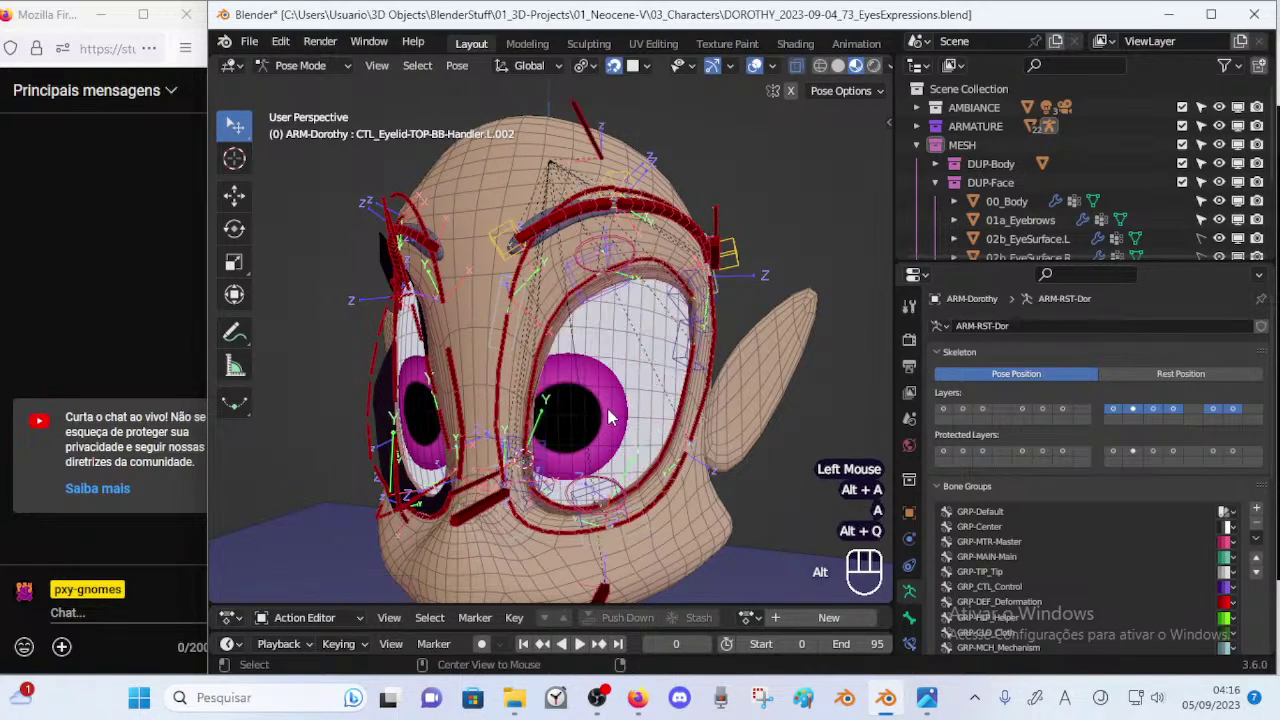
click(612, 288)
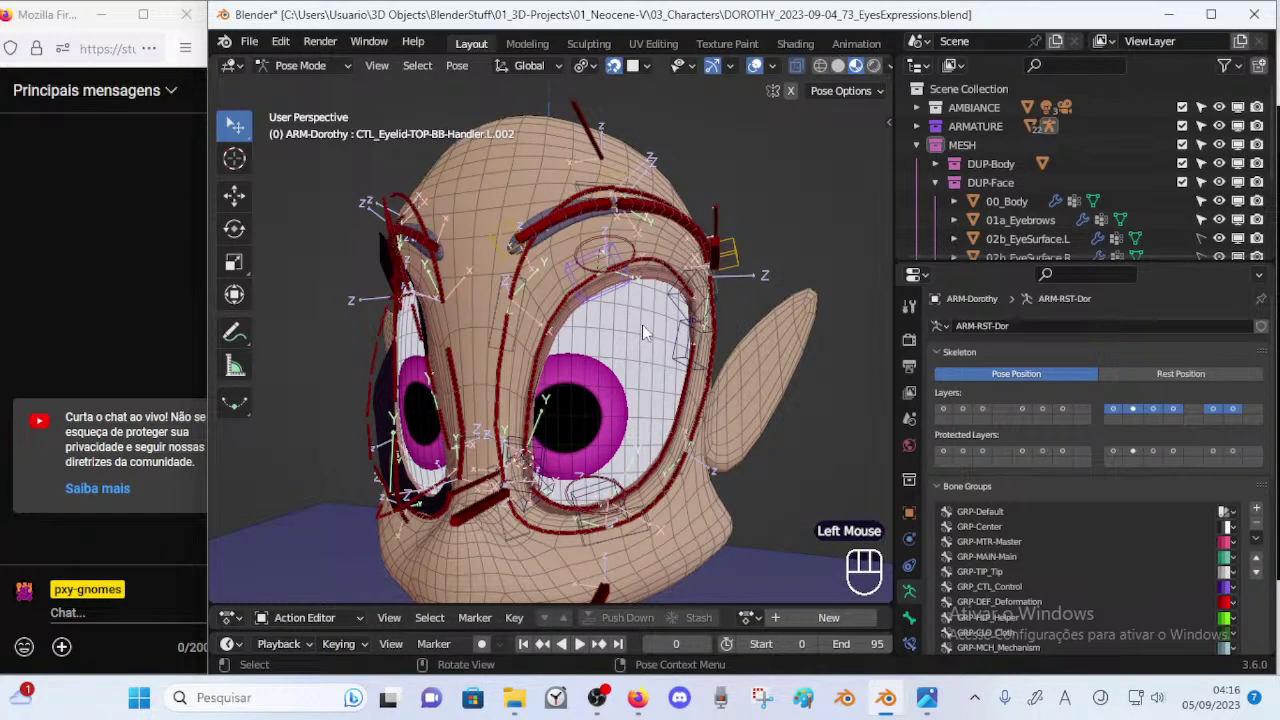
middle_drag(557, 388, 581, 295)
scroll(599, 400, up, 2)
scroll(590, 298, down, 1)
key(g)
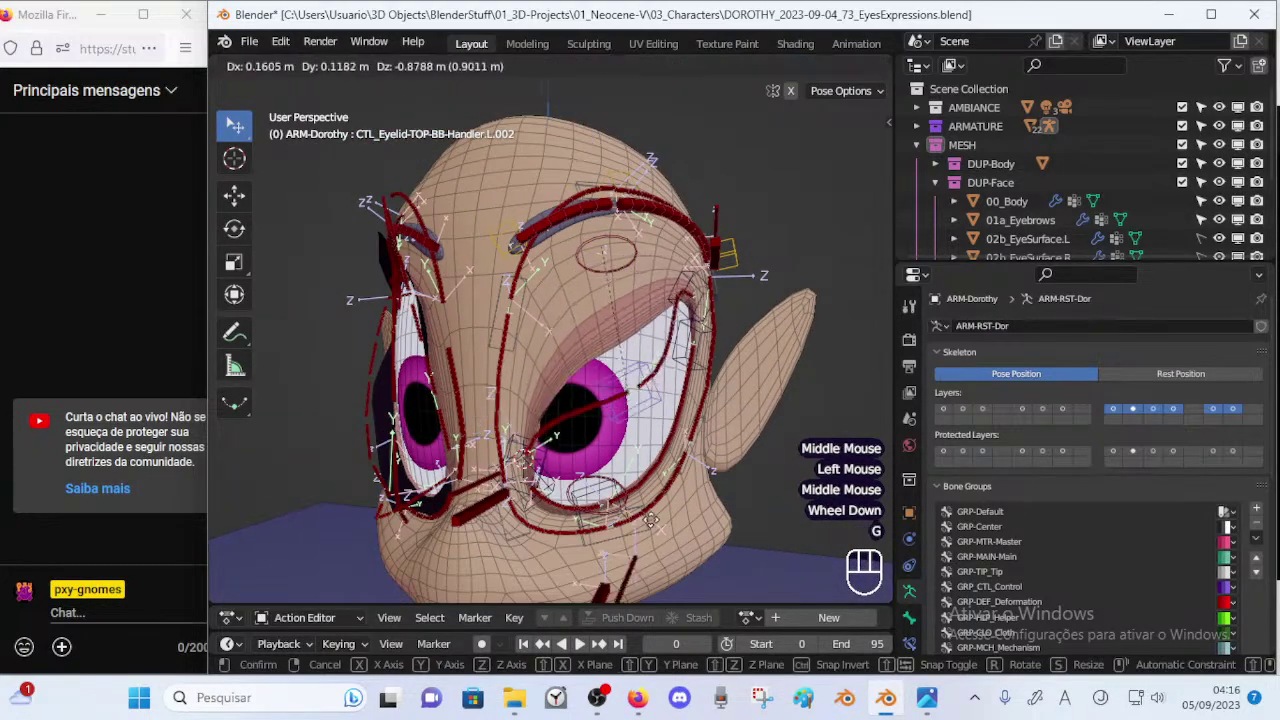
key(Escape)
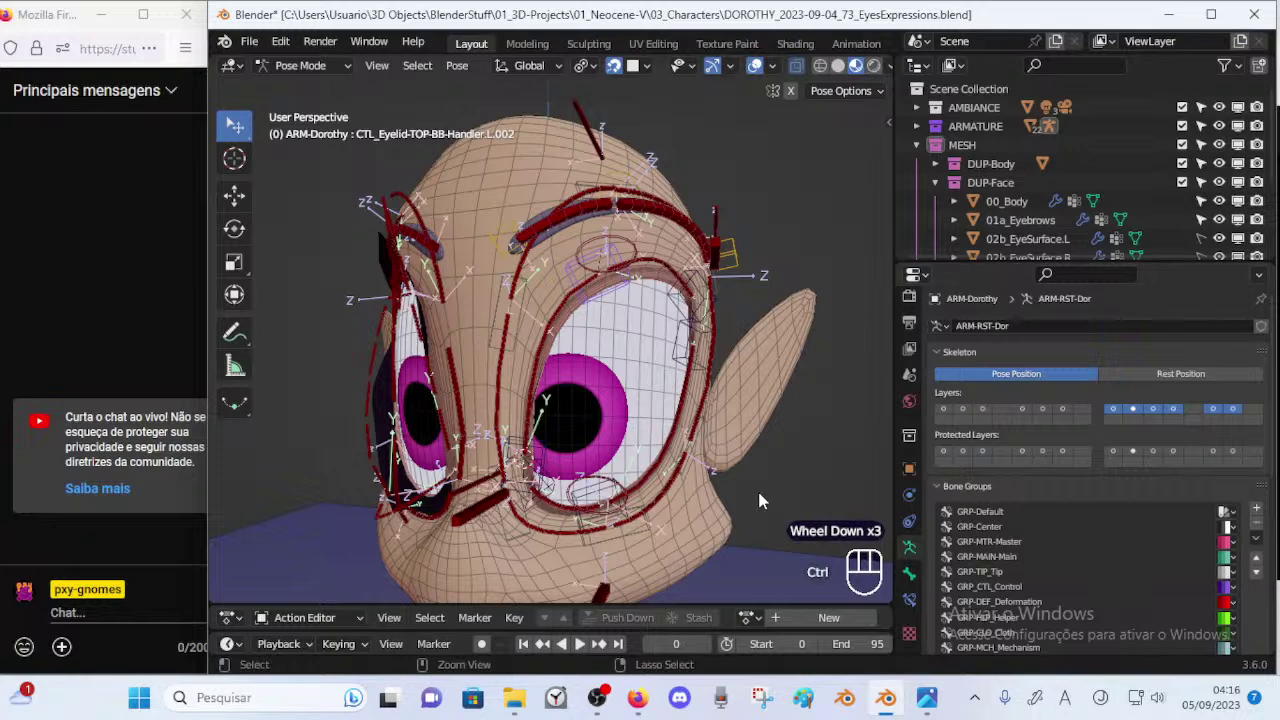
Turn off viewport display for the Eyelashes-TOP.L and Eyelashes-BOT.L mask modifiers on 00_Body and save the file.
key(ctrl+Tab)
click(692, 503)
click(909, 494)
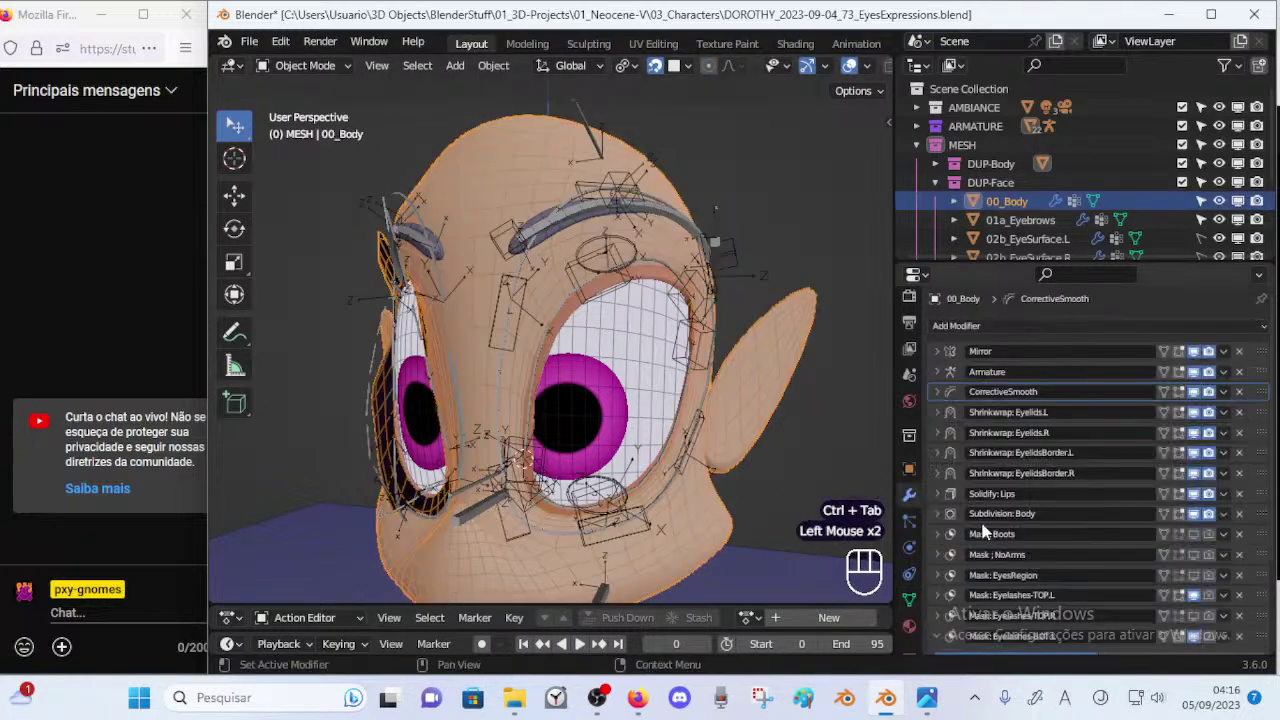
scroll(1128, 568, down, 2)
click(1192, 483)
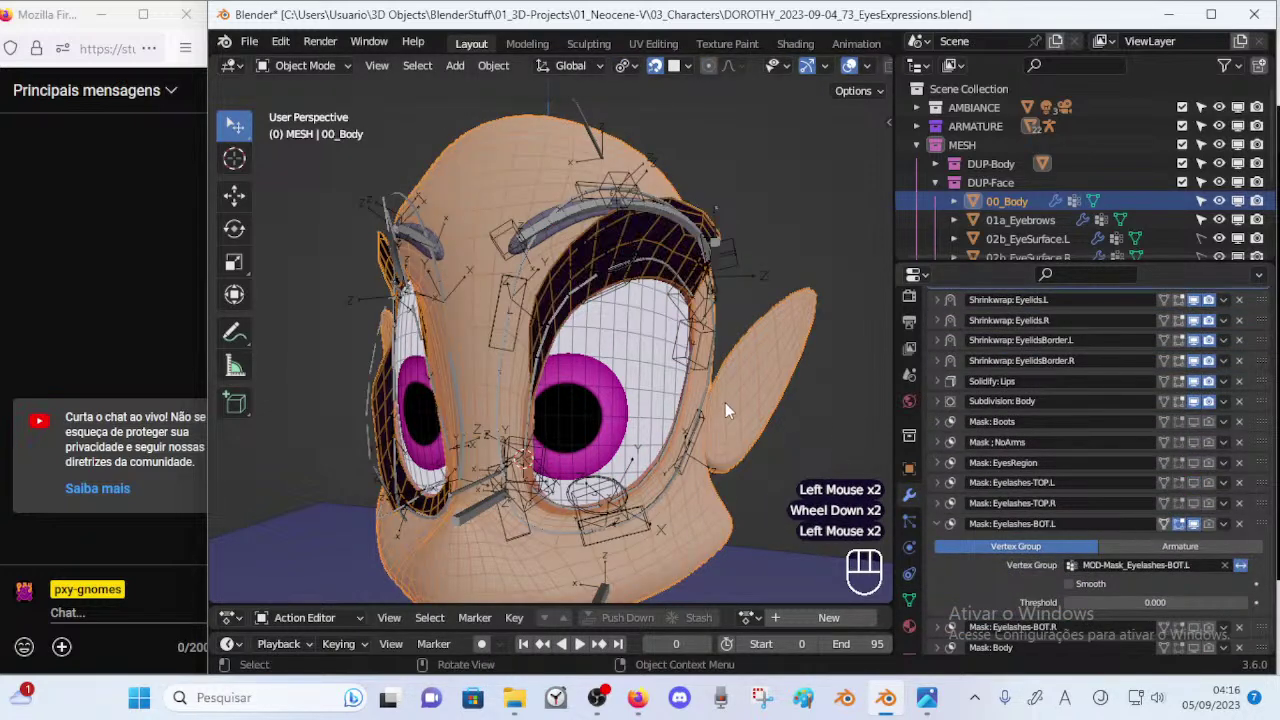
click(1193, 523)
key(ctrl+s)
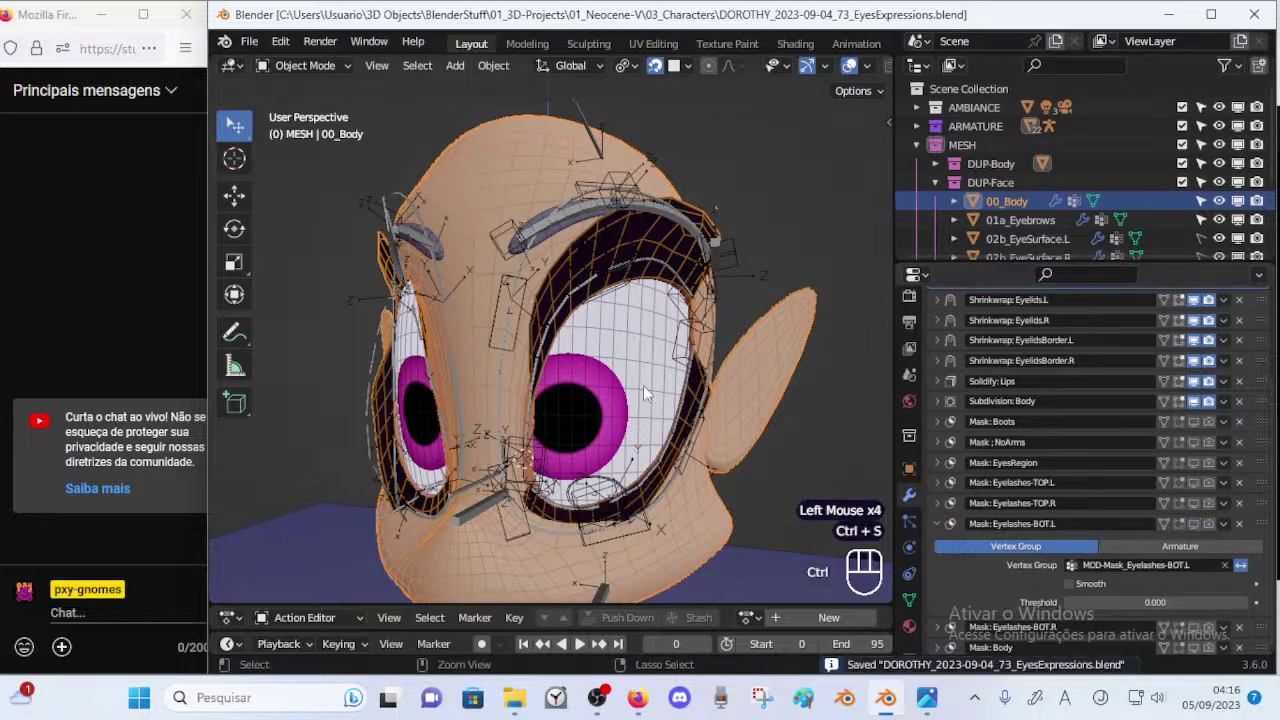
Return the armature to Pose Mode and lower the left upper eyelid handler over the eye.
click(618, 220)
key(ctrl+Tab)
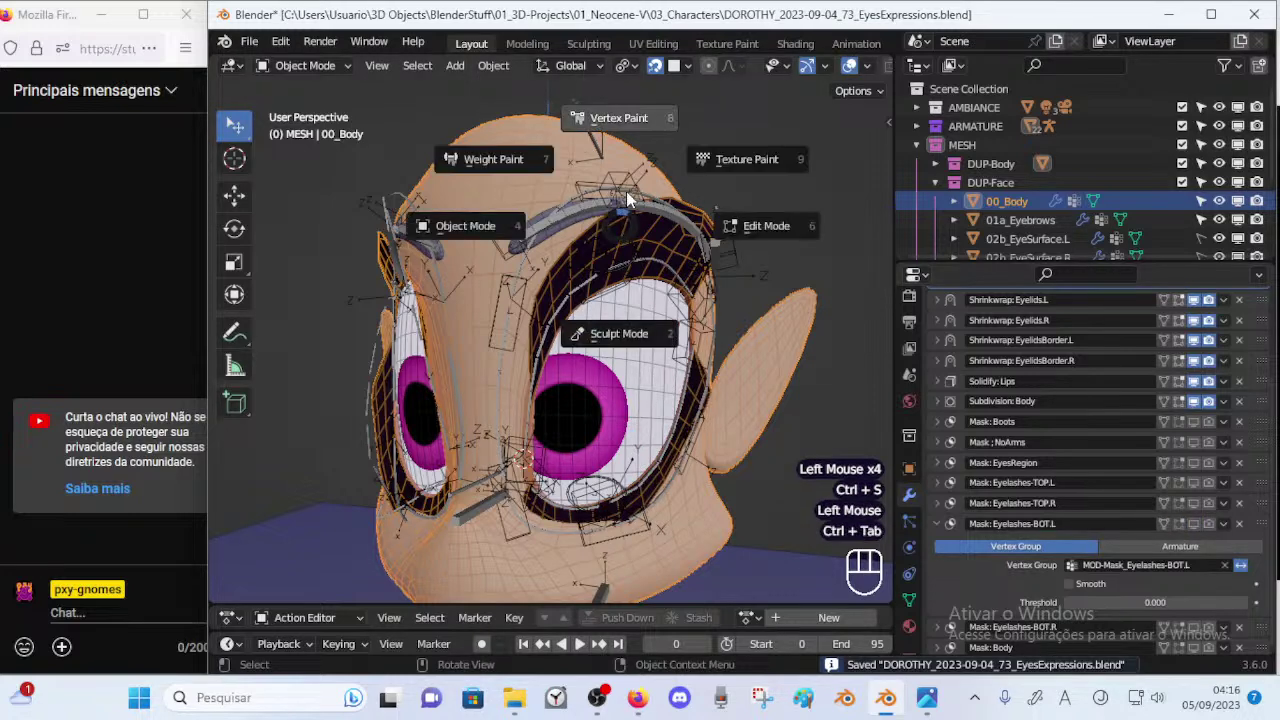
click(626, 200)
key(ctrl+Tab)
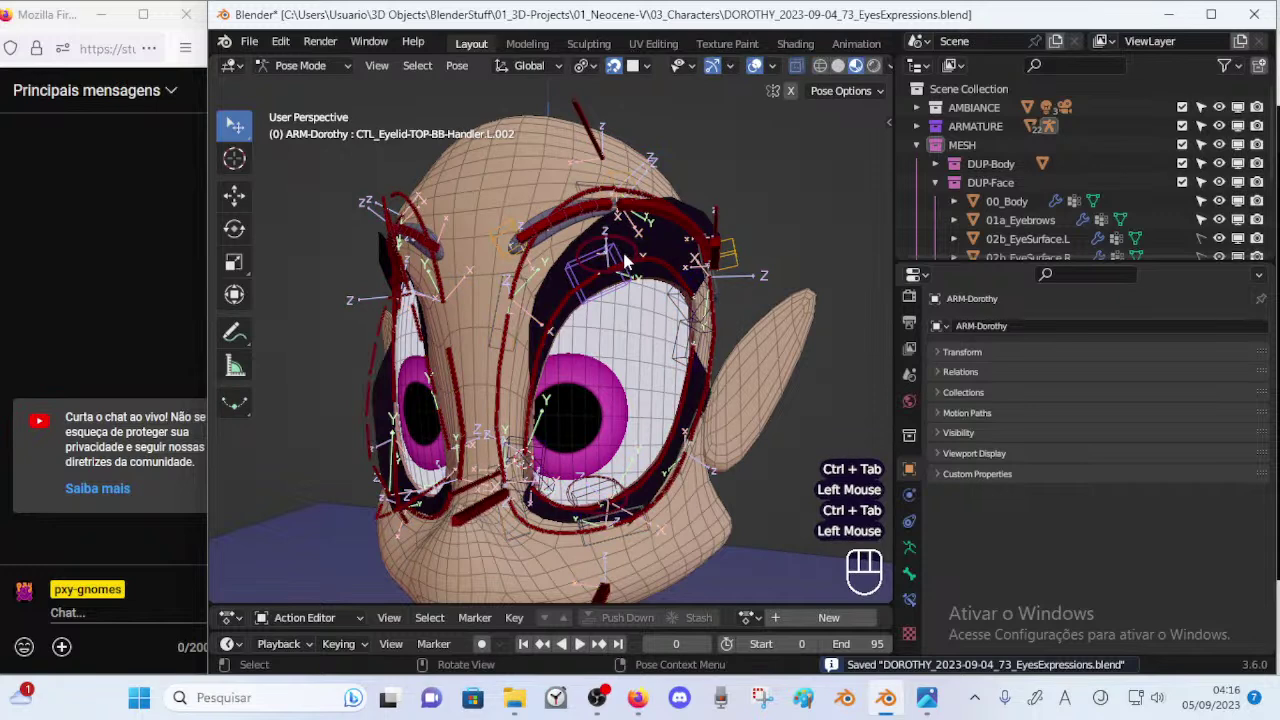
key(g)
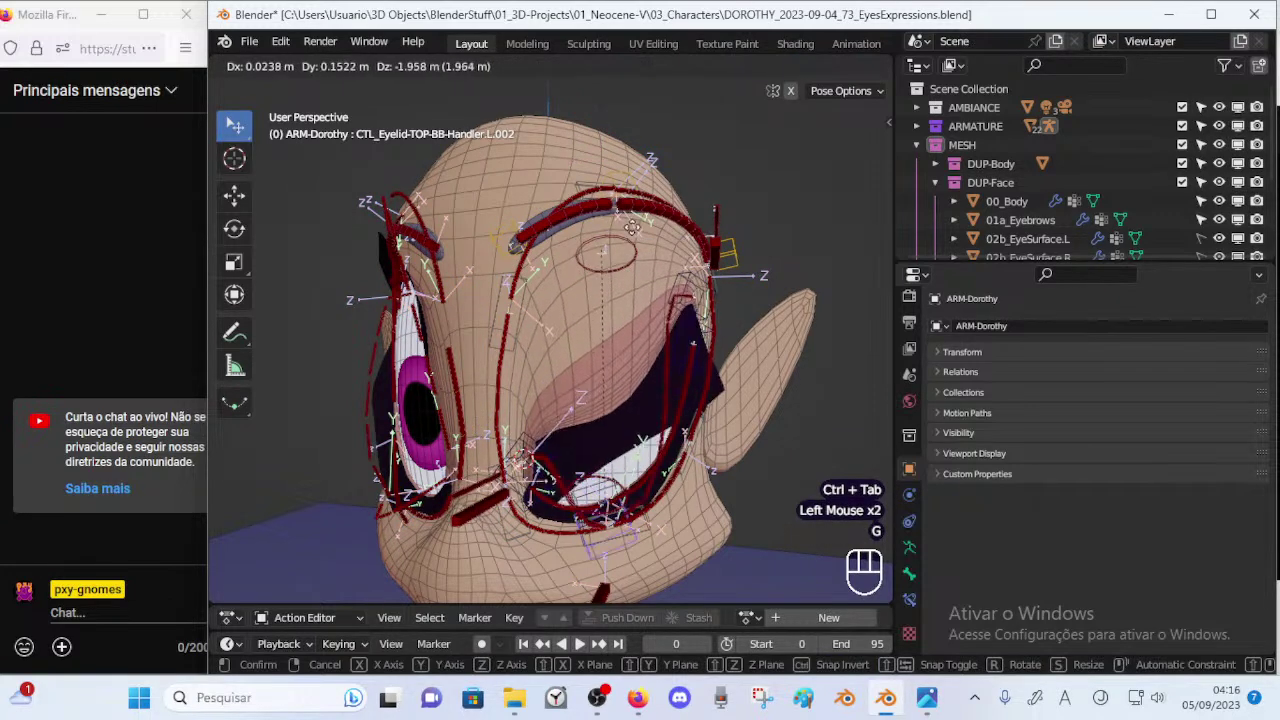
click(592, 515)
Move the left upper eyelid handler through several positions to test how the lid and eyelashes deform.
middle_drag(541, 508, 567, 485)
key(g)
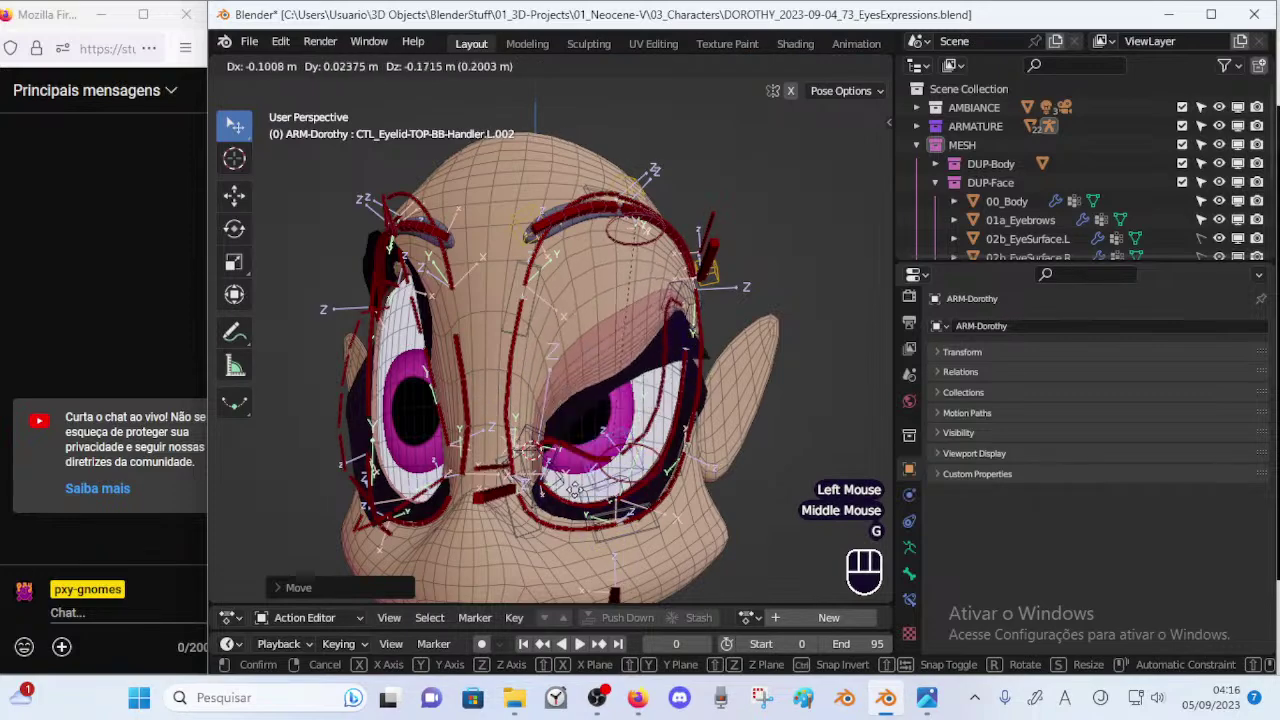
click(573, 360)
middle_drag(573, 360, 633, 368)
key(g)
click(612, 390)
key(g)
click(618, 412)
middle_drag(618, 412, 587, 405)
key(g)
click(565, 312)
middle_drag(590, 325, 551, 349)
middle_drag(655, 372, 606, 380)
key(g)
click(630, 497)
Raise the left lower eyelid handler over the eye and try it at several heights and sideways offsets.
key(g)
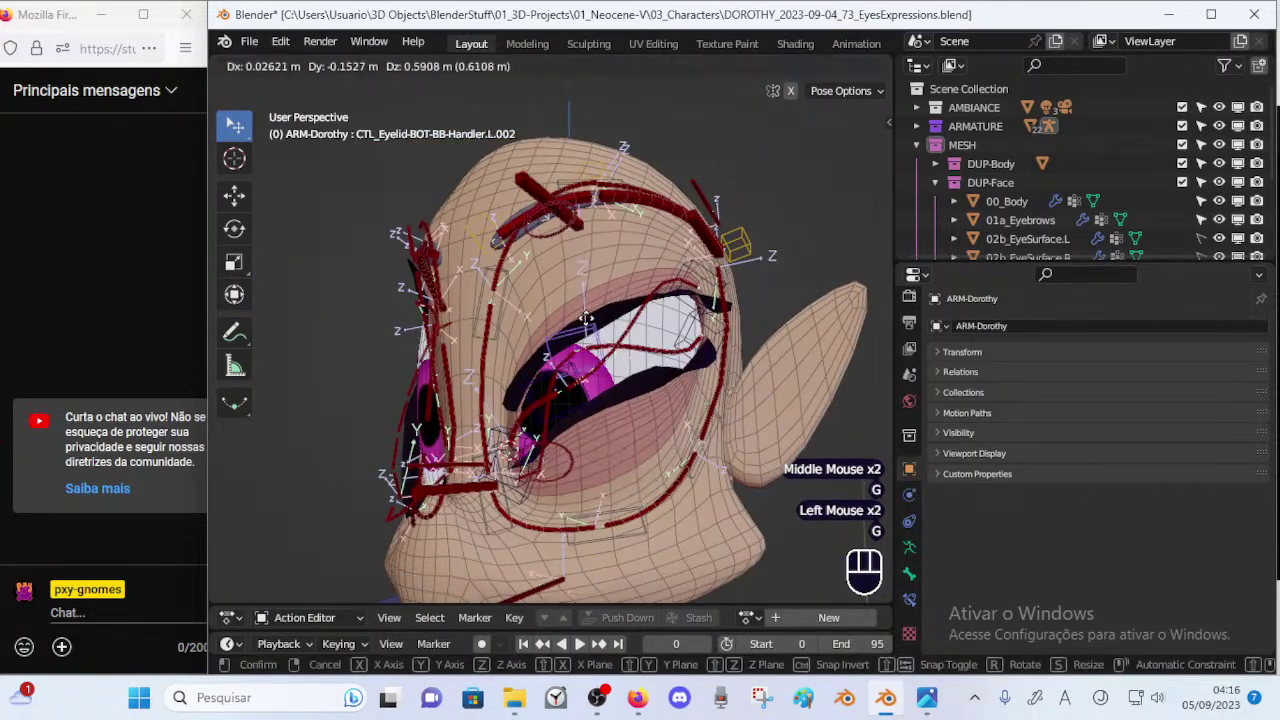
click(580, 410)
middle_drag(572, 442, 628, 480)
key(g)
click(682, 517)
middle_drag(680, 520, 622, 516)
key(g)
click(608, 464)
middle_drag(610, 466, 525, 470)
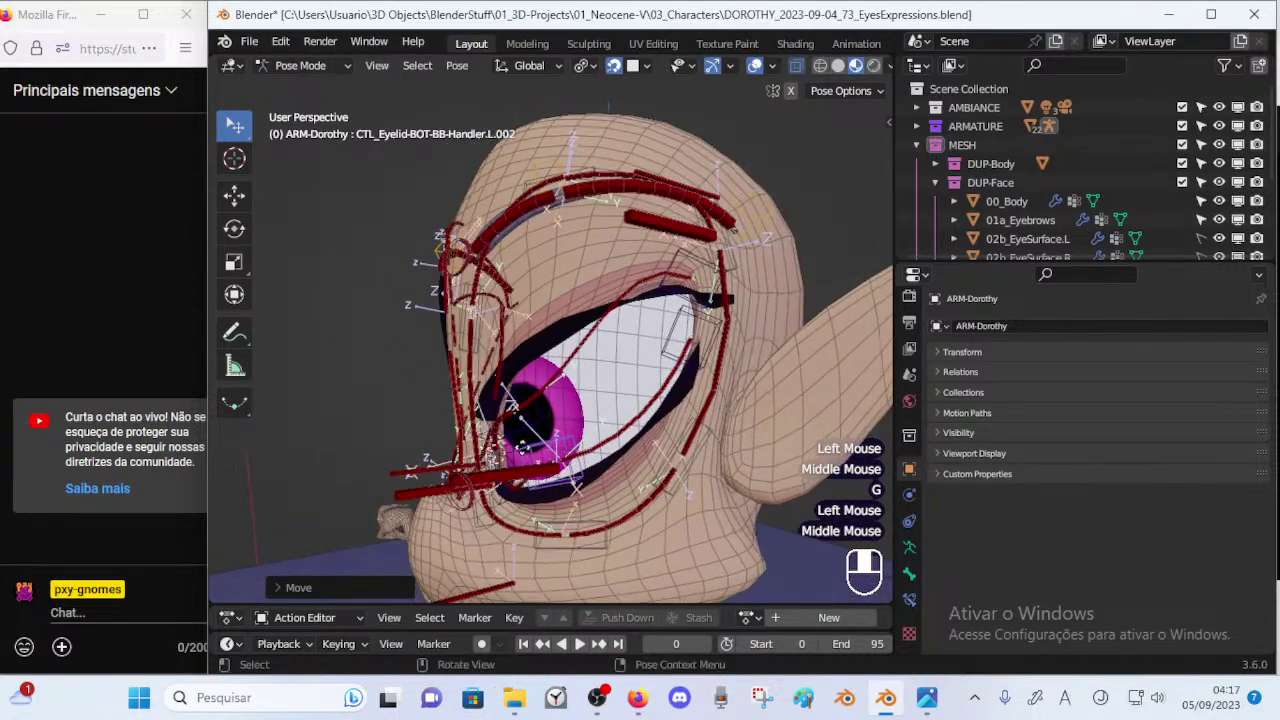
key(g)
click(519, 418)
Reposition the left eyelid controls to vary the shape of the half-closed eye.
click(667, 346)
key(g)
click(675, 328)
middle_drag(674, 330, 601, 400)
click(618, 400)
key(g)
click(606, 474)
middle_drag(606, 474, 658, 472)
key(g)
click(640, 405)
Shift the left upper eyelid handler in small moves to shape the upper lid's curve over the iris.
click(603, 344)
key(g)
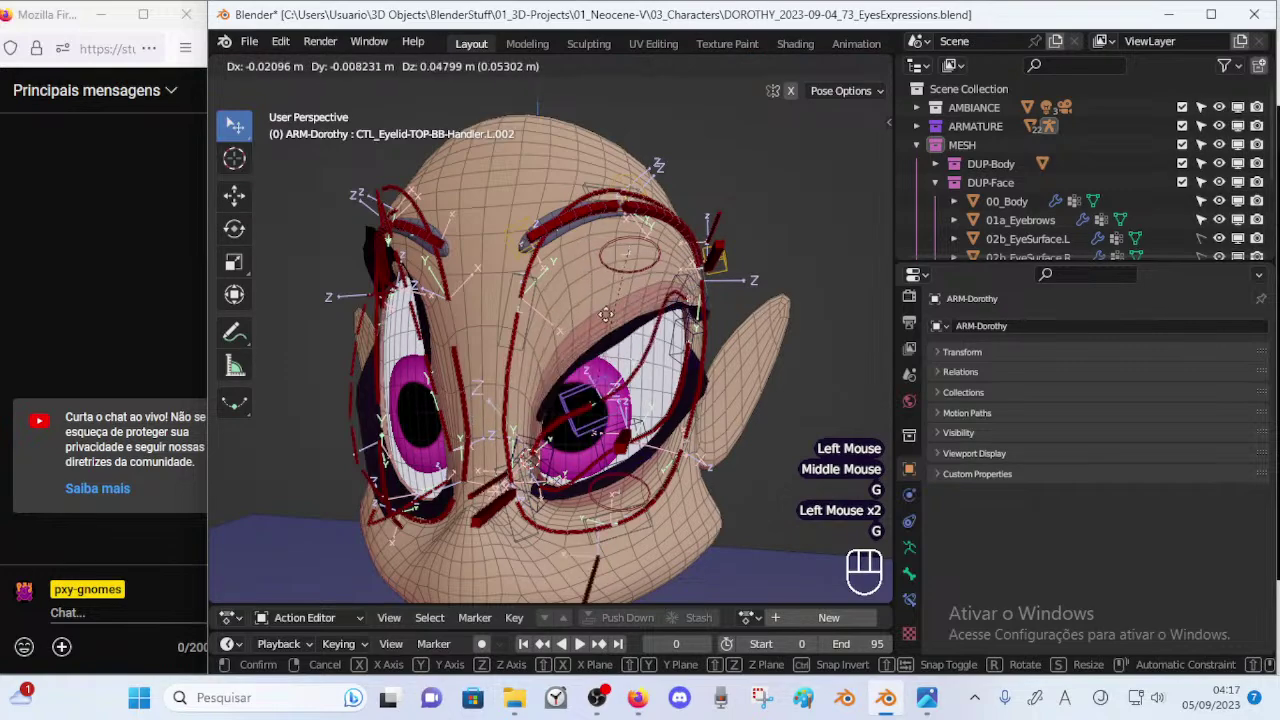
click(612, 330)
middle_drag(612, 330, 656, 342)
key(g)
click(650, 387)
middle_drag(651, 386, 564, 363)
key(g)
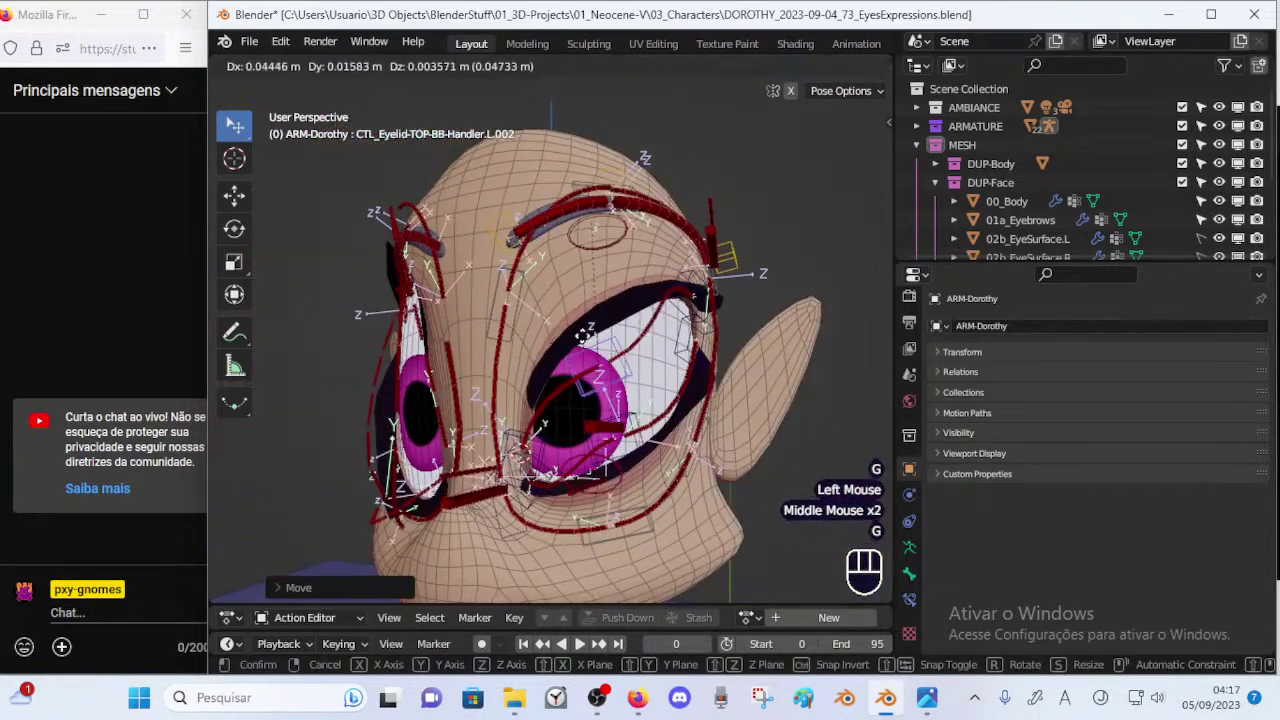
click(582, 389)
Adjust the left lower eyelid handler, then reposition the upper eyelid handler higher to open the eye.
click(627, 411)
key(g)
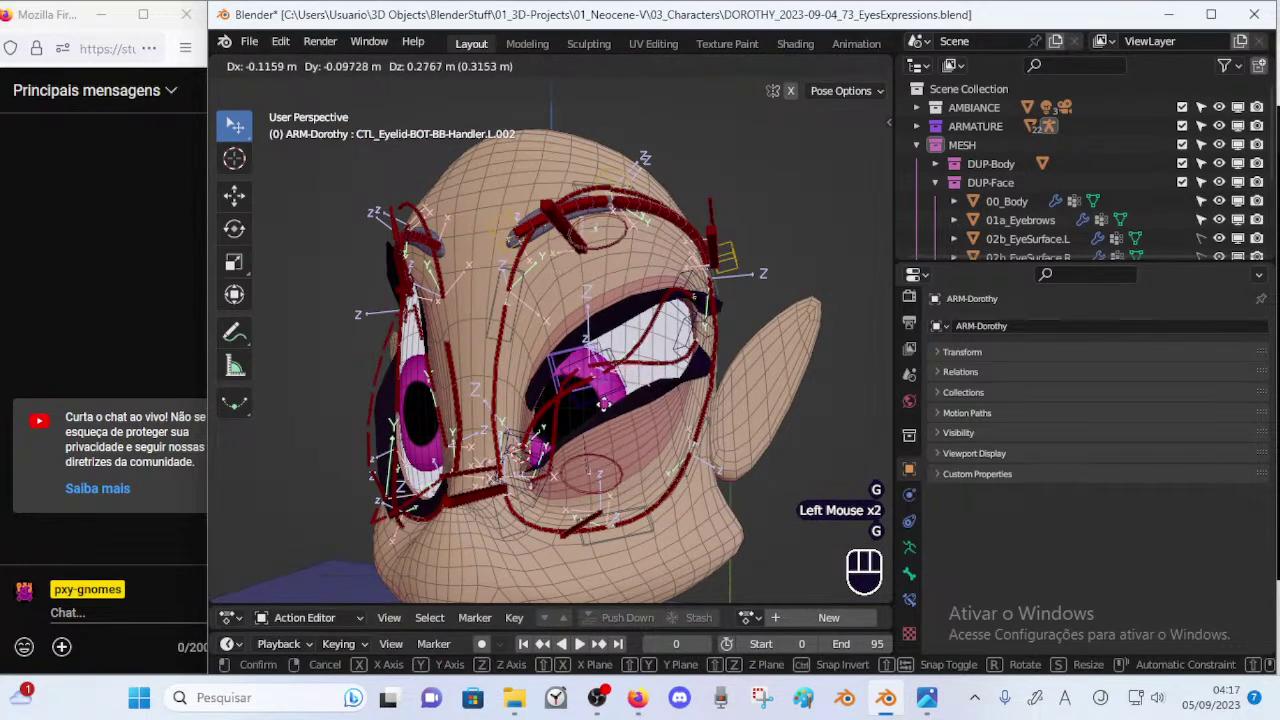
click(624, 424)
click(608, 381)
key(g)
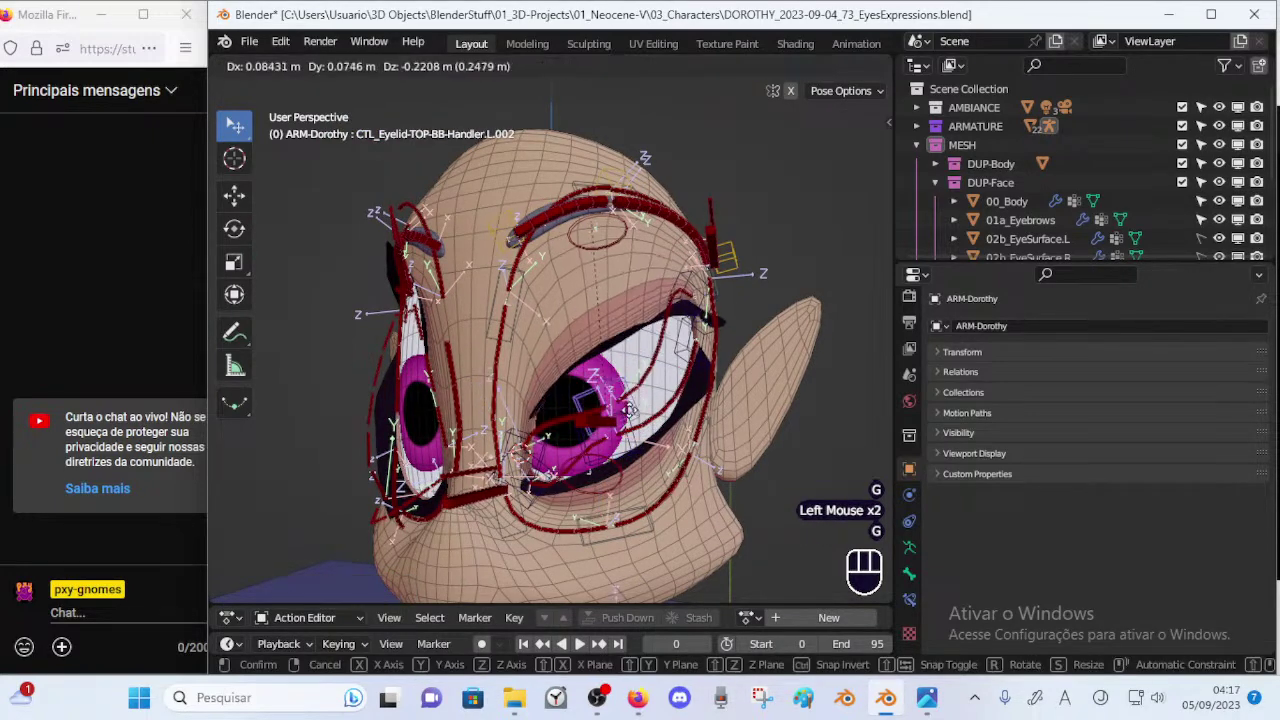
click(620, 366)
key(g)
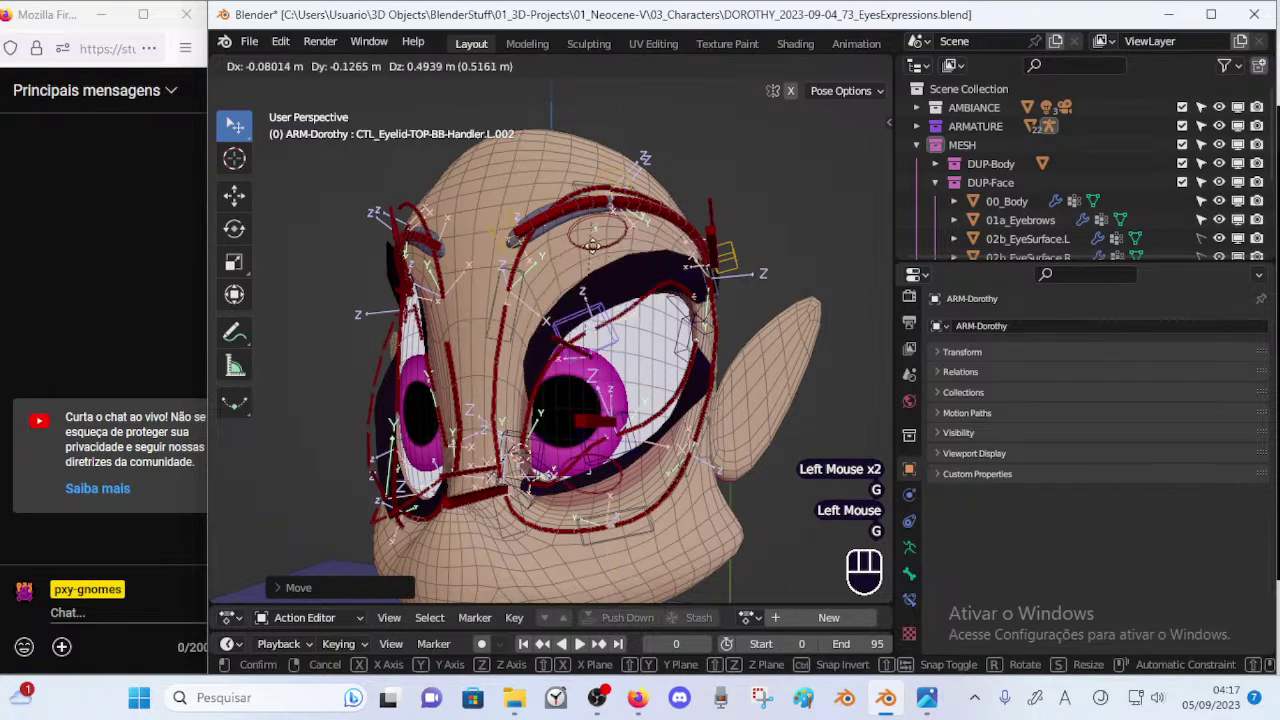
click(603, 275)
Raise the left lower eyelid handler and lower the upper one past it to test the lids closing together.
scroll(604, 290, down, 1)
middle_drag(608, 345, 594, 448)
scroll(562, 427, up, 2)
click(592, 452)
key(g)
click(585, 385)
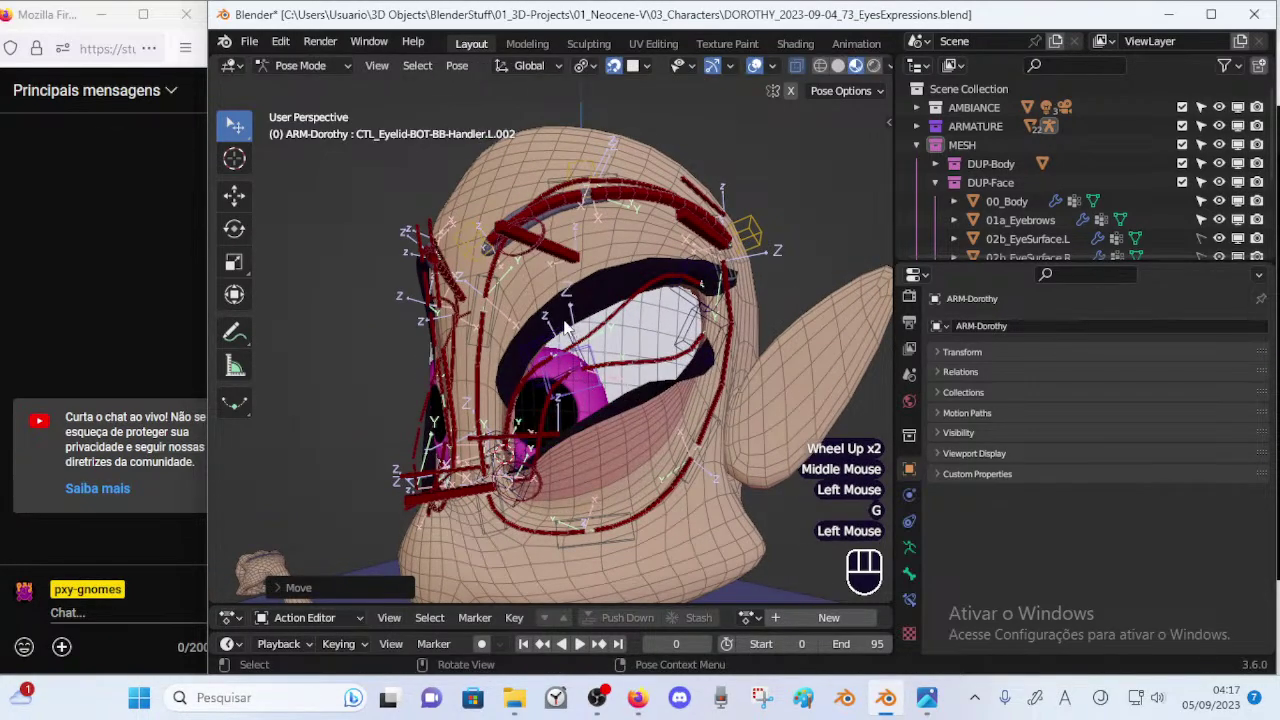
click(568, 338)
key(g)
click(590, 475)
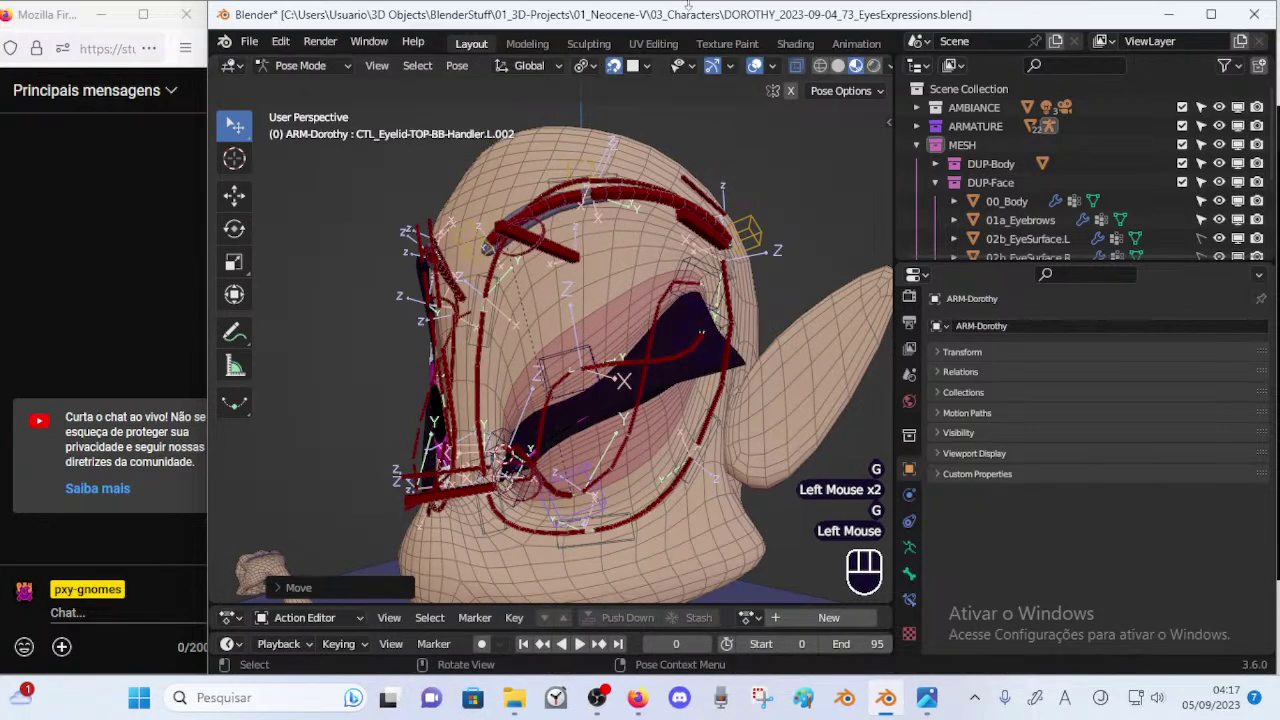
Raise the left upper eyelid handler to reopen the eye.
middle_drag(484, 222, 570, 262)
middle_drag(640, 290, 714, 320)
mouse_move(612, 378)
middle_down()
mouse_move(697, 333)
mouse_move(616, 390)
middle_up()
key(g)
click(732, 369)
key(g)
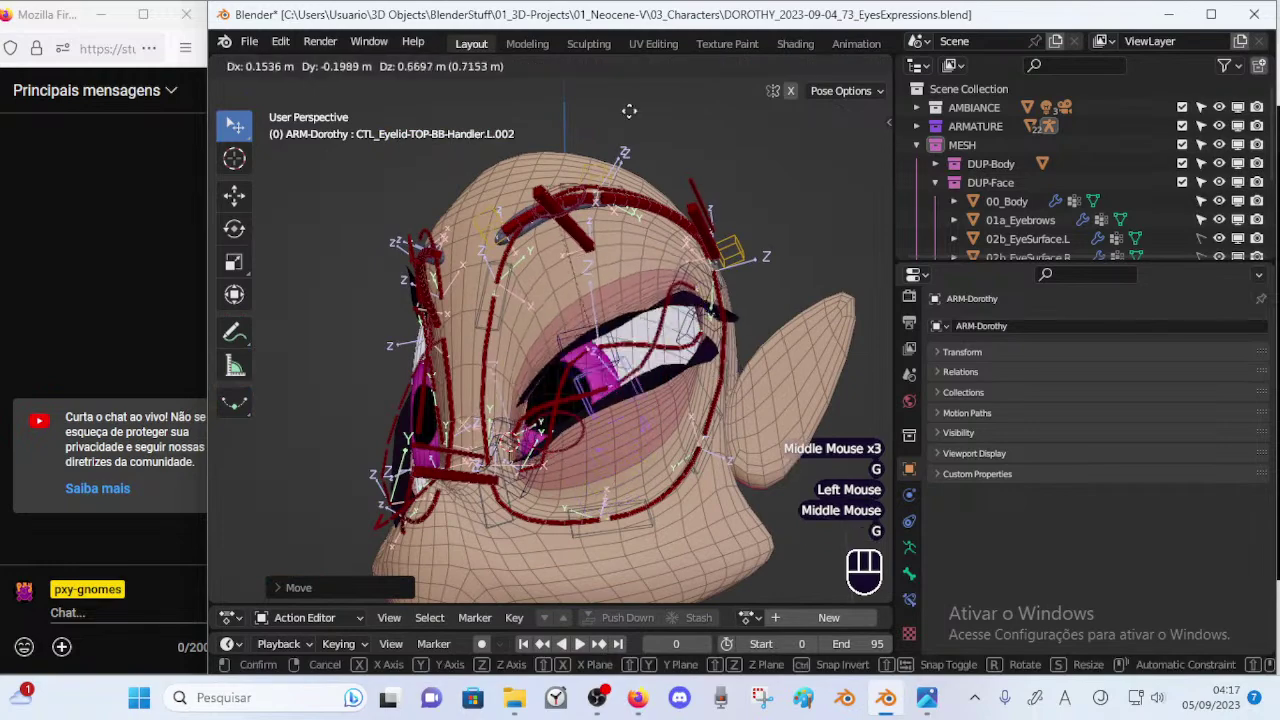
click(614, 432)
Lower the left lower eyelid handler to uncover the iris.
middle_drag(605, 495, 620, 460)
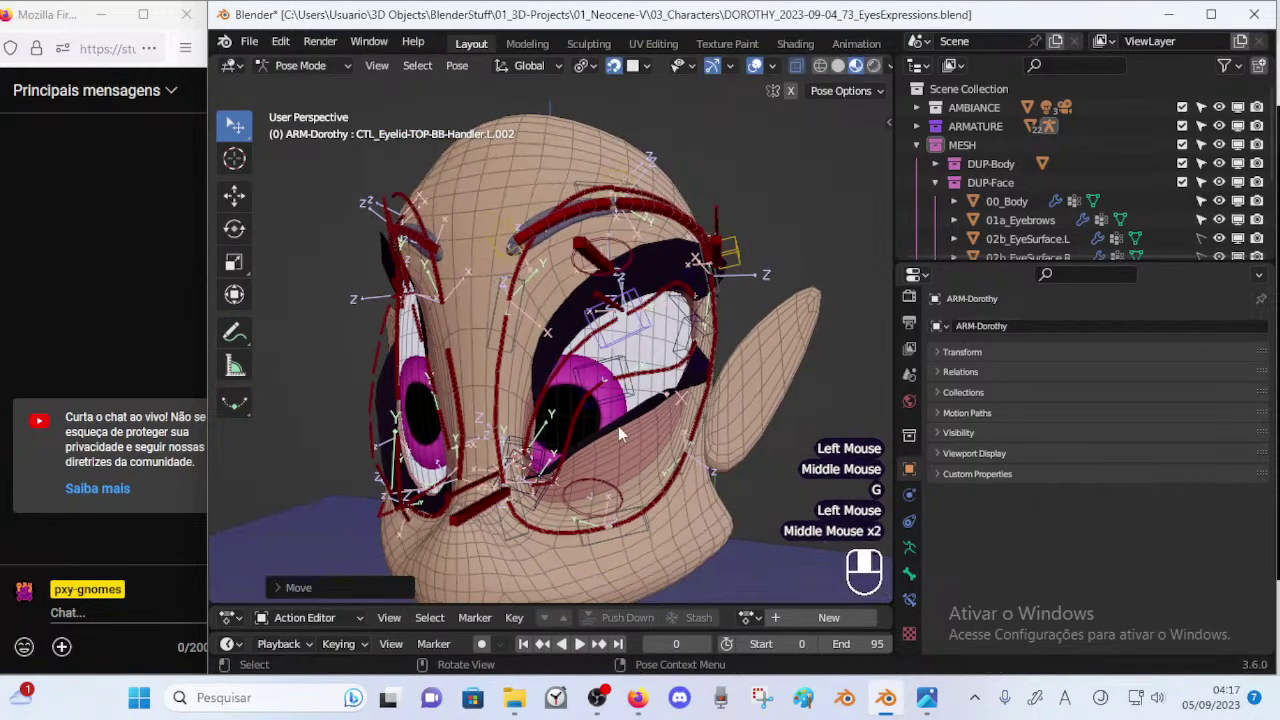
click(616, 402)
middle_drag(616, 402, 690, 390)
key(g)
click(620, 365)
middle_drag(620, 357, 569, 438)
scroll(508, 434, down, 1)
key(g)
click(638, 375)
Reposition the left upper eyelid handler toward the nose side to slant the upper lid.
key(g)
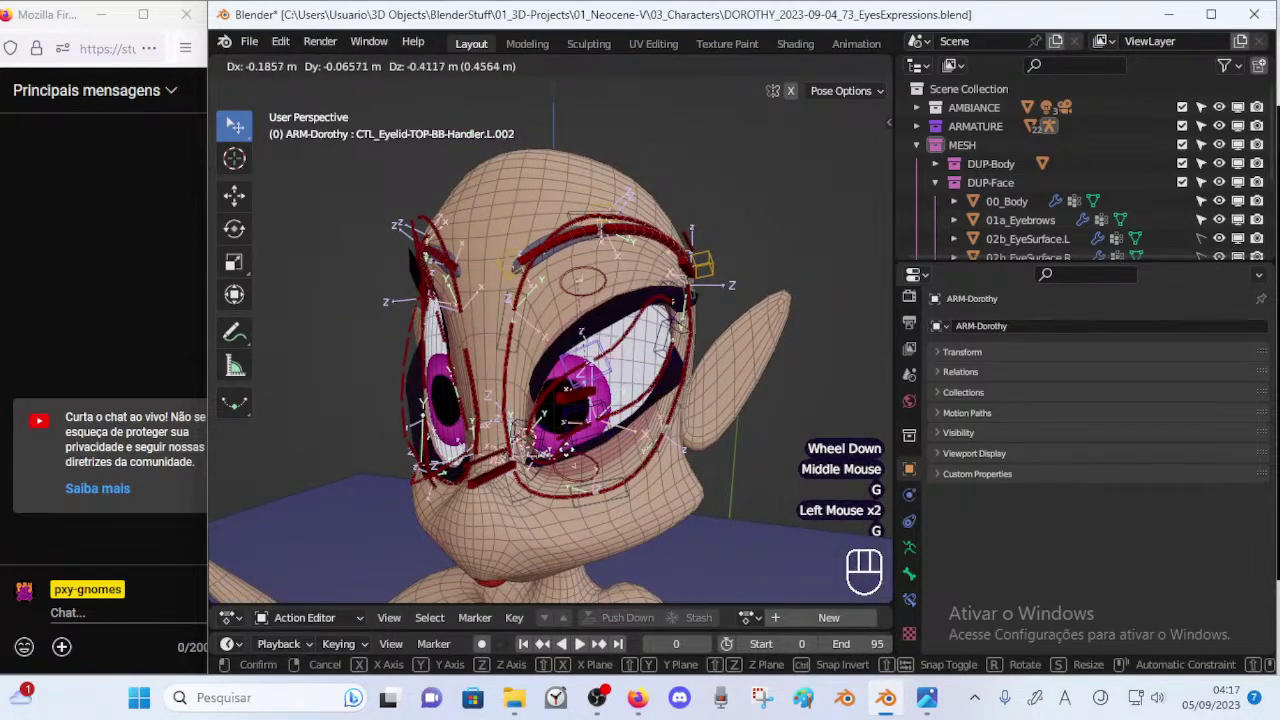
click(540, 378)
key(g)
middle_drag(540, 378, 509, 402)
click(639, 386)
key(g)
click(551, 397)
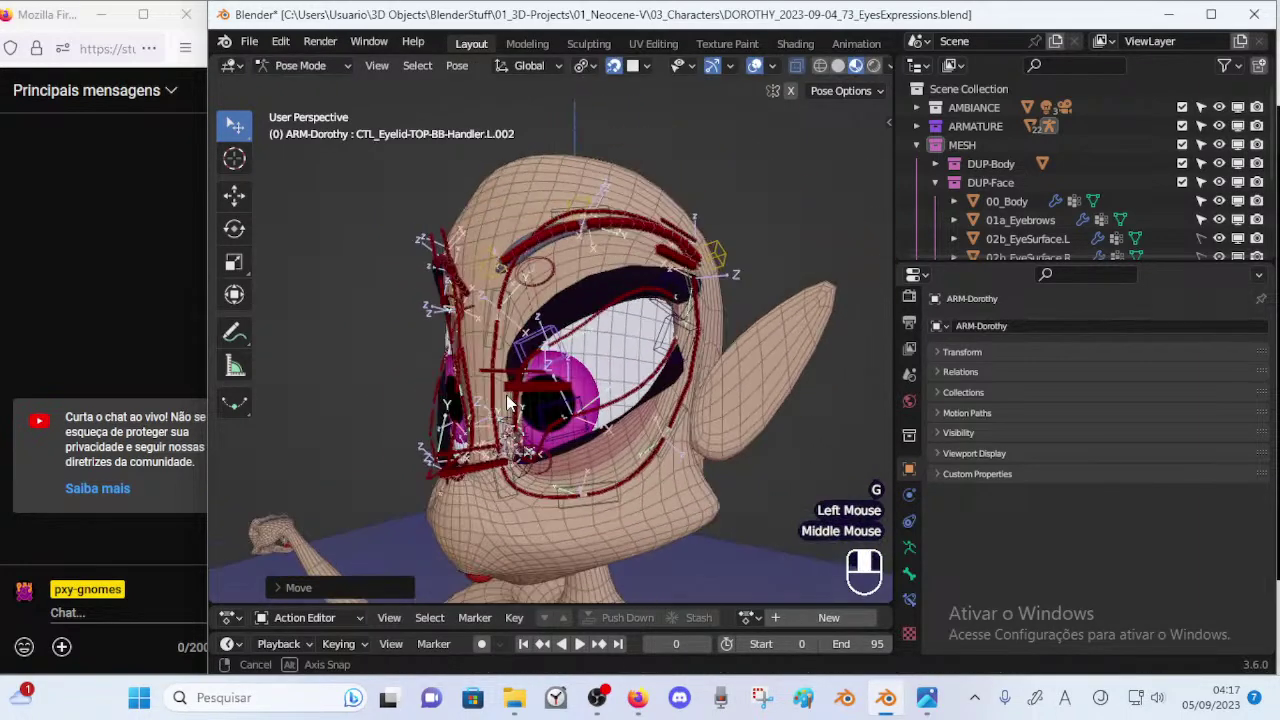
Shift the left lower eyelid handler outward to adjust the lower lid's curve.
click(561, 420)
key(g)
click(600, 461)
key(g)
click(600, 455)
click(569, 345)
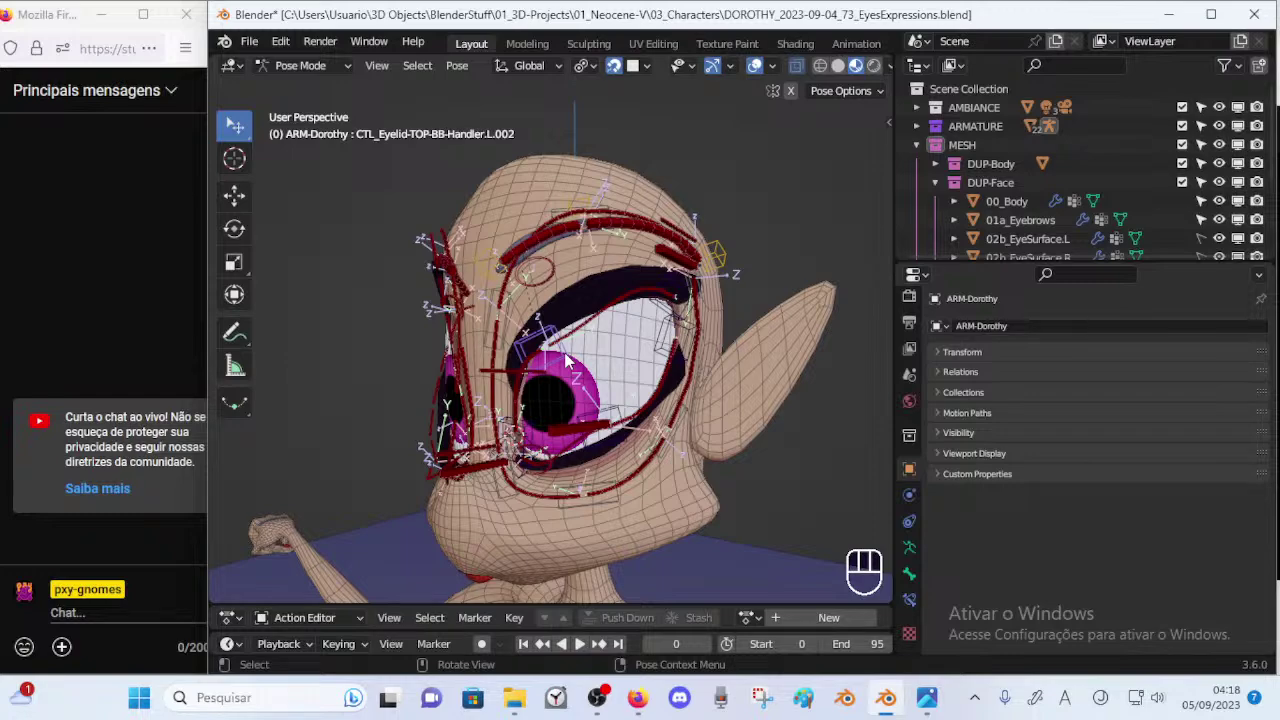
middle_drag(519, 363, 590, 405)
middle_drag(590, 405, 634, 352)
middle_drag(612, 330, 542, 310)
click(542, 310)
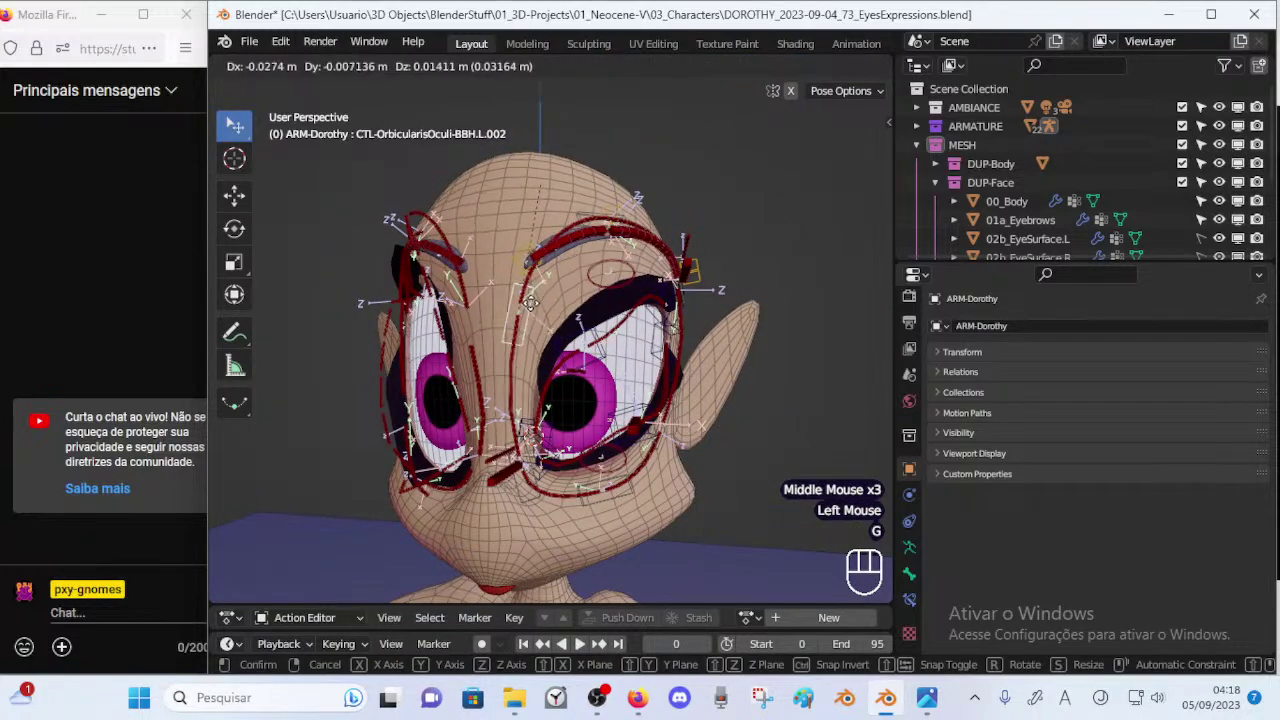
key(g)
key(Escape)
Move CTL-EyeContour-Bot.L upward and reposition CTL-EyeContour-Top.L to adjust the left eye's contour.
click(621, 496)
key(g)
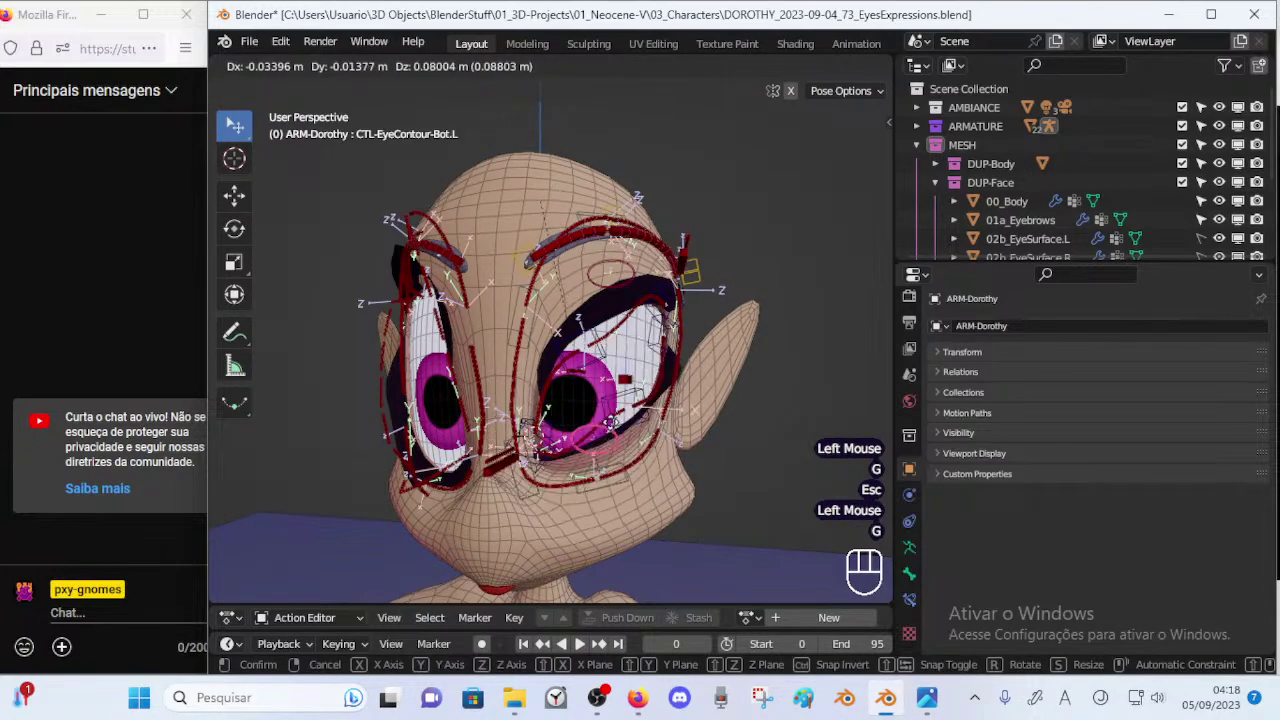
click(607, 473)
click(611, 288)
key(g)
click(609, 302)
middle_drag(609, 302, 657, 371)
key(g)
click(557, 316)
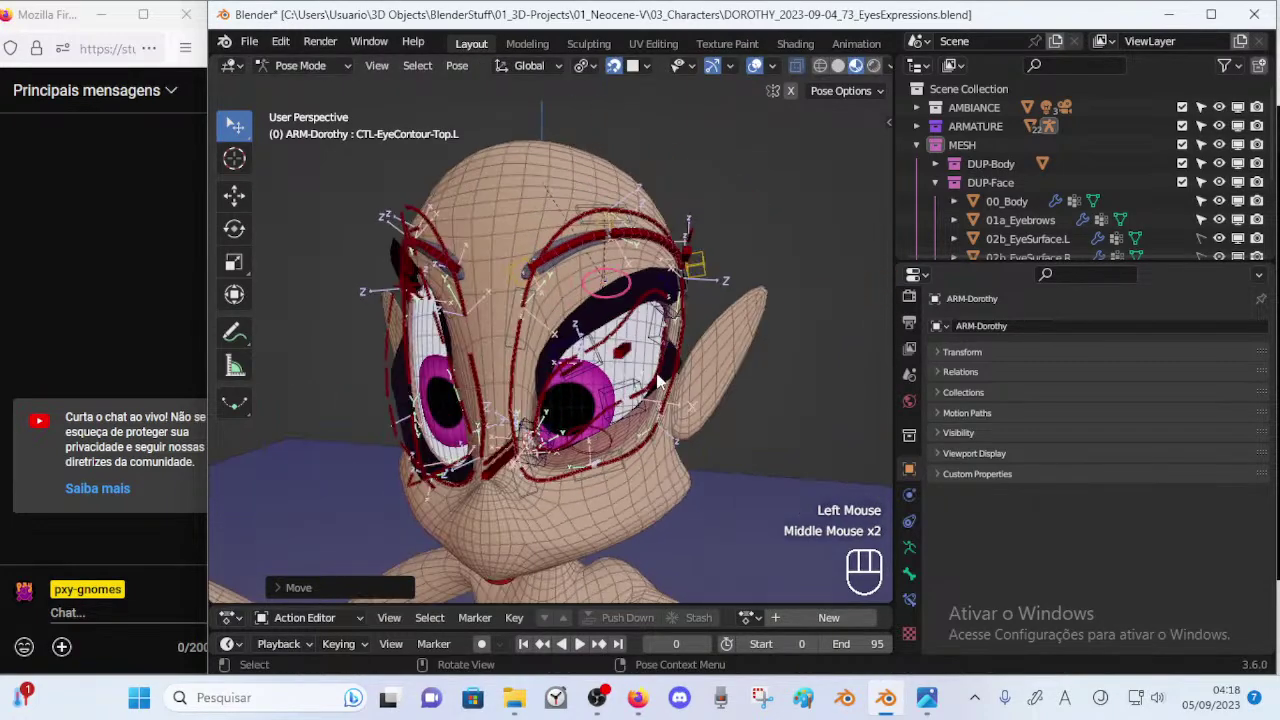
click(670, 440)
key(g)
key(Escape)
click(612, 471)
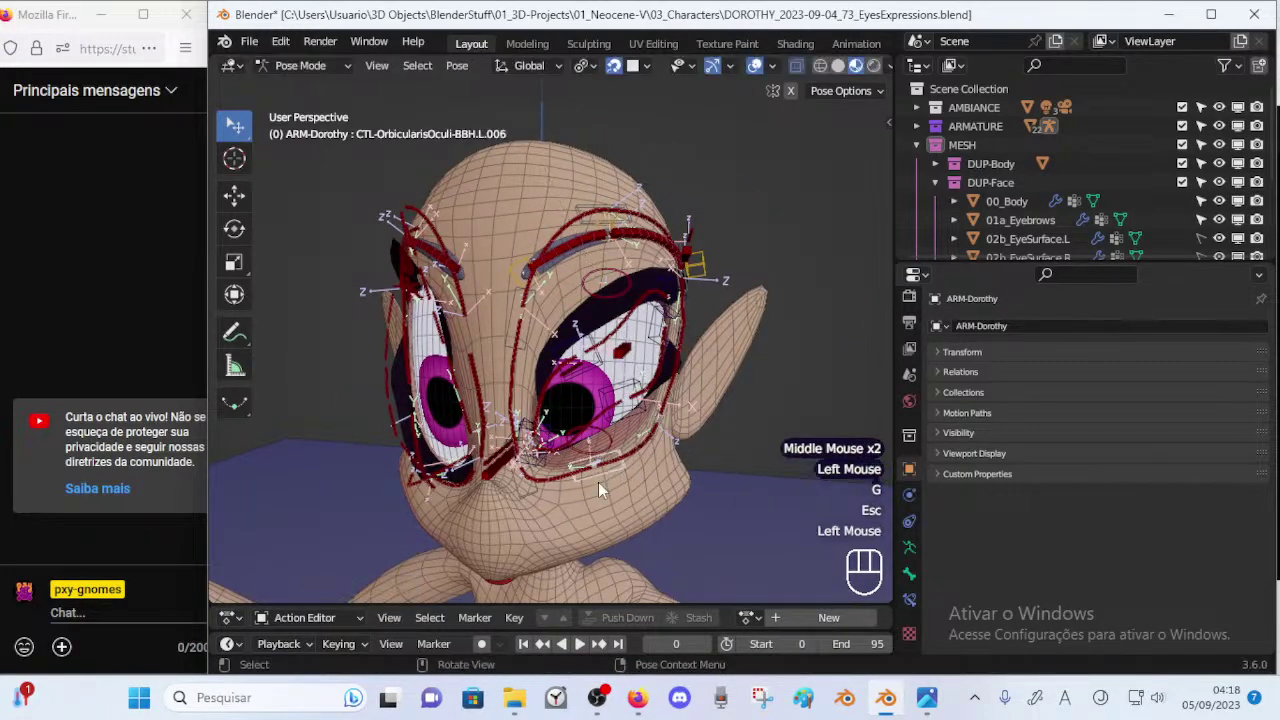
key(g)
key(Escape)
Examine the posed left eye and its eyelashes from several angles.
middle_drag(530, 330, 568, 322)
middle_drag(572, 366, 526, 368)
key(a)
middle_drag(603, 394, 533, 376)
middle_drag(494, 333, 524, 355)
middle_drag(524, 355, 562, 392)
middle_drag(562, 385, 509, 393)
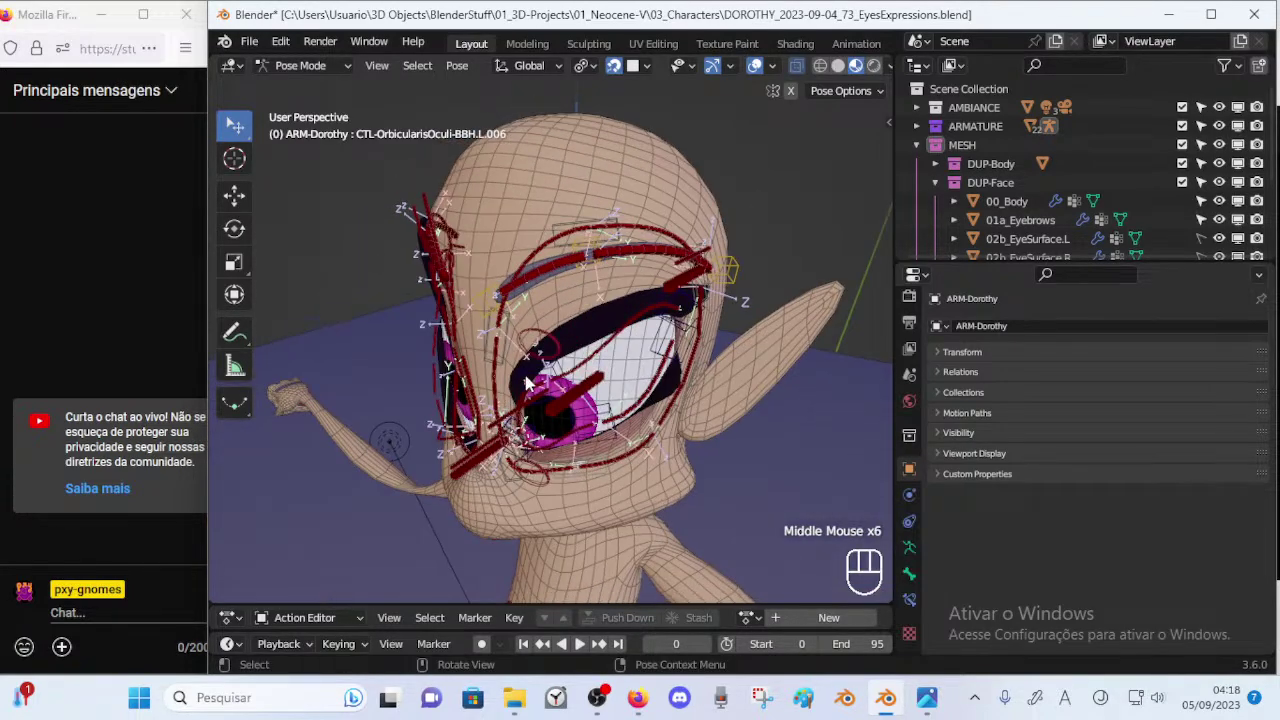
key(alt+a)
middle_drag(578, 375, 581, 348)
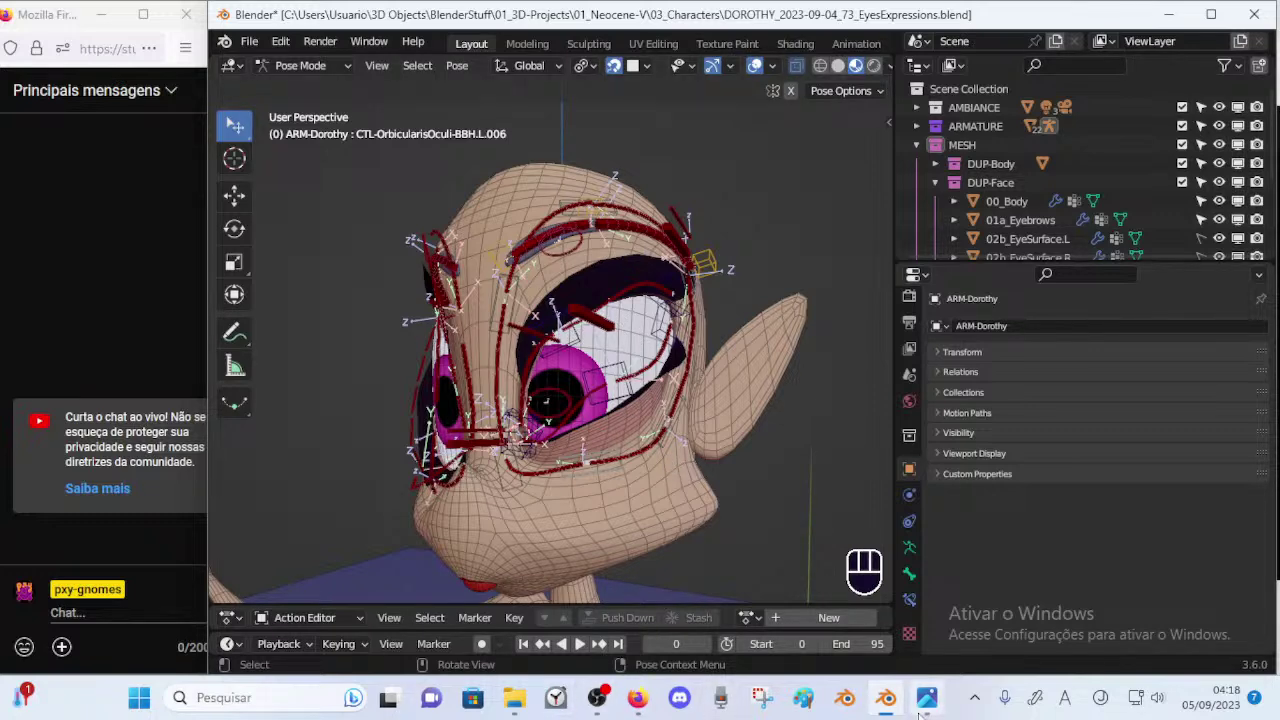
Switch to the image viewer and compare the eye shapes in the facial expression reference sheets.
click(927, 697)
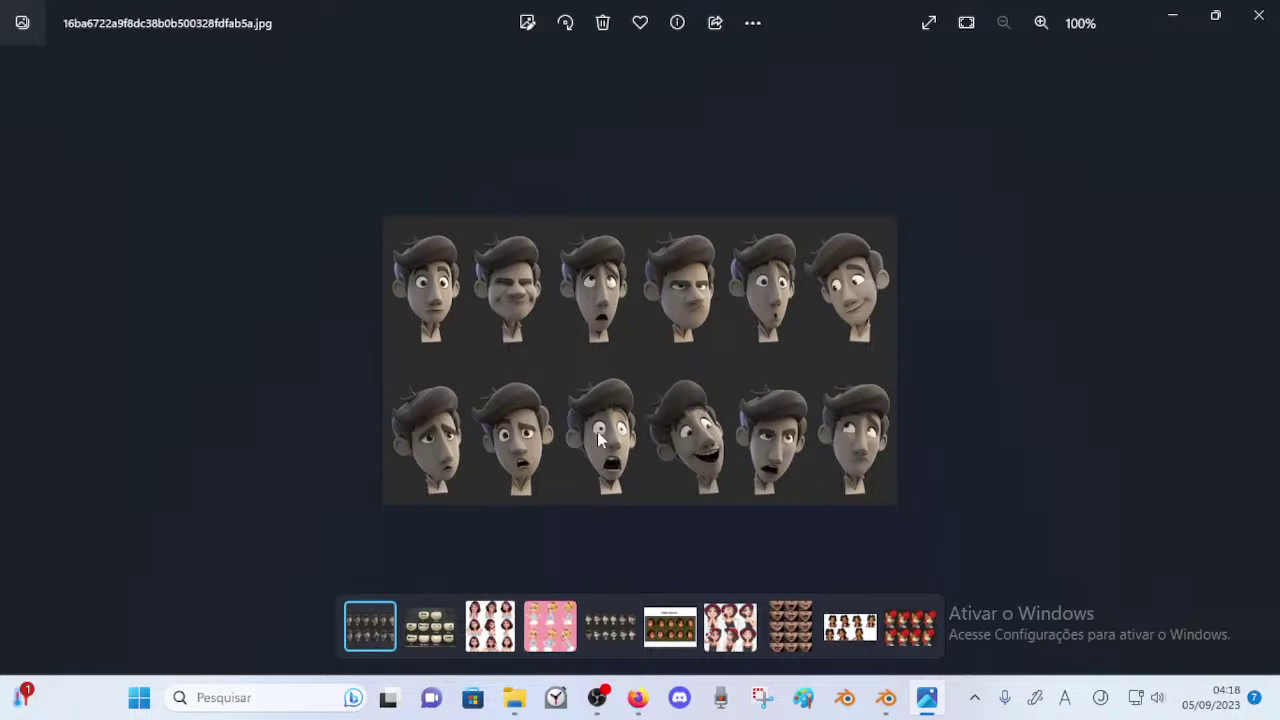
key(Right)
key(Right)
key(Right)
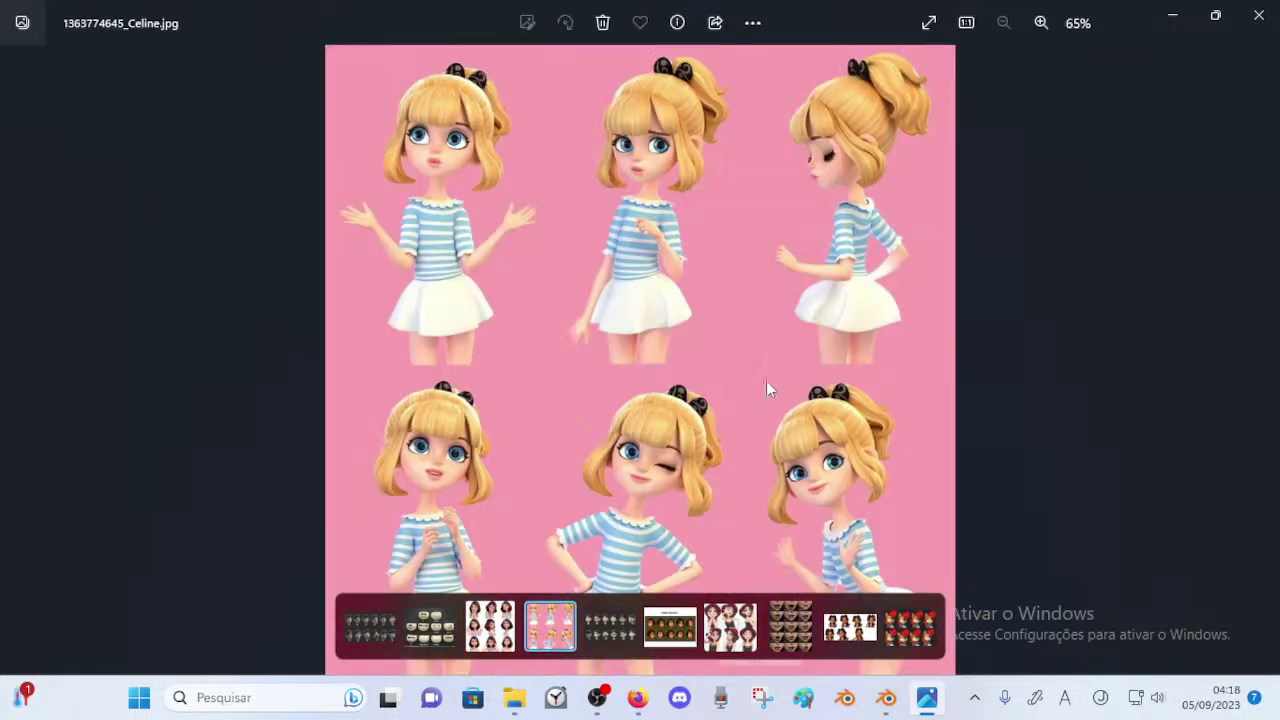
key(Right)
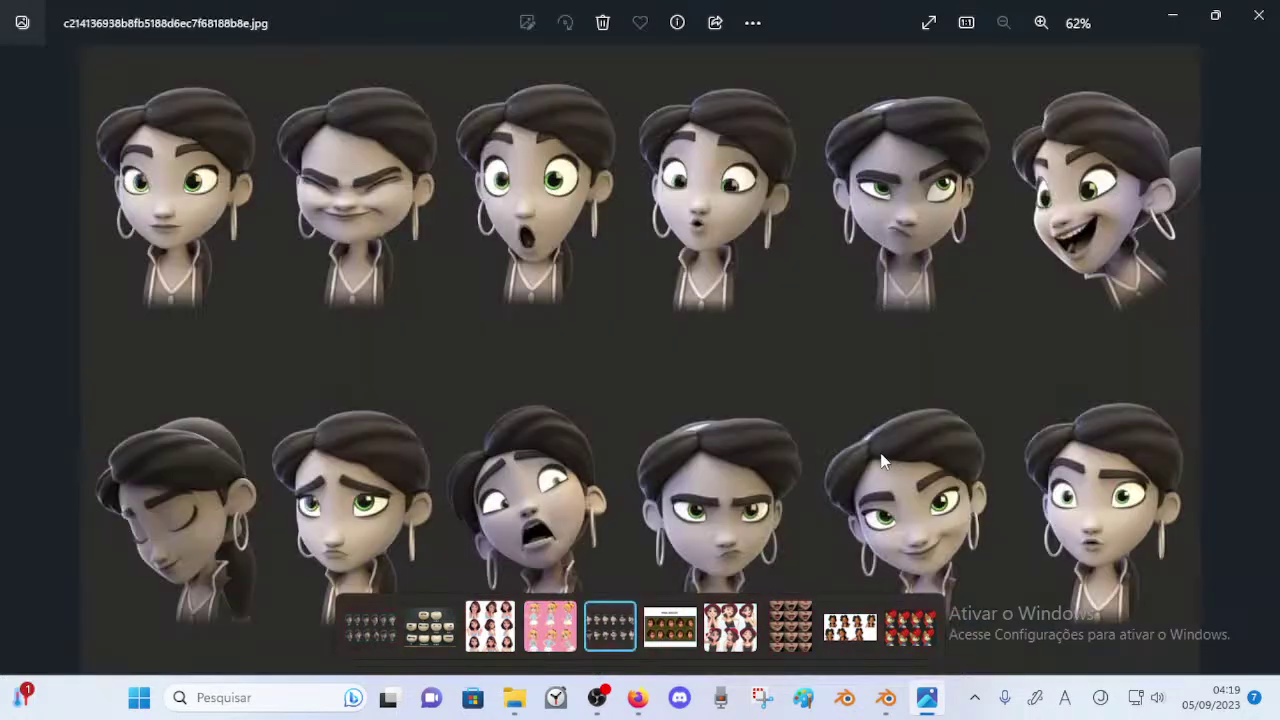
key(Right)
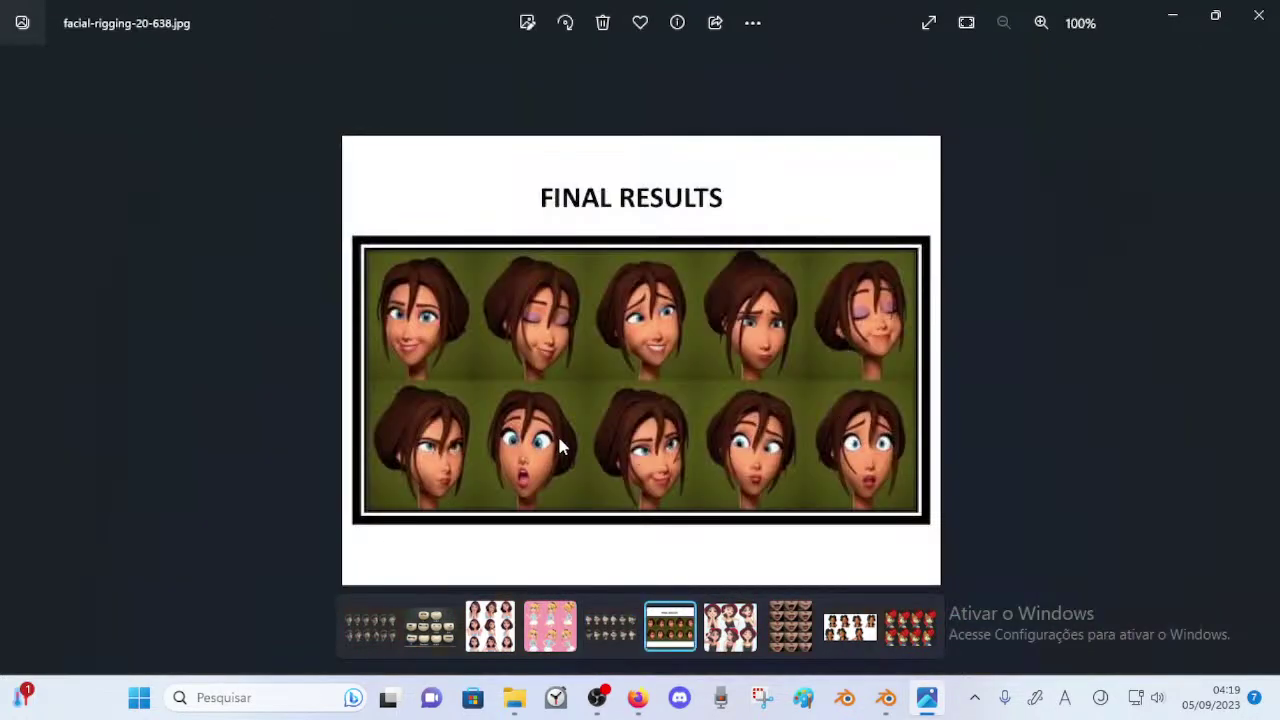
key(Left)
key(Right)
key(Left)
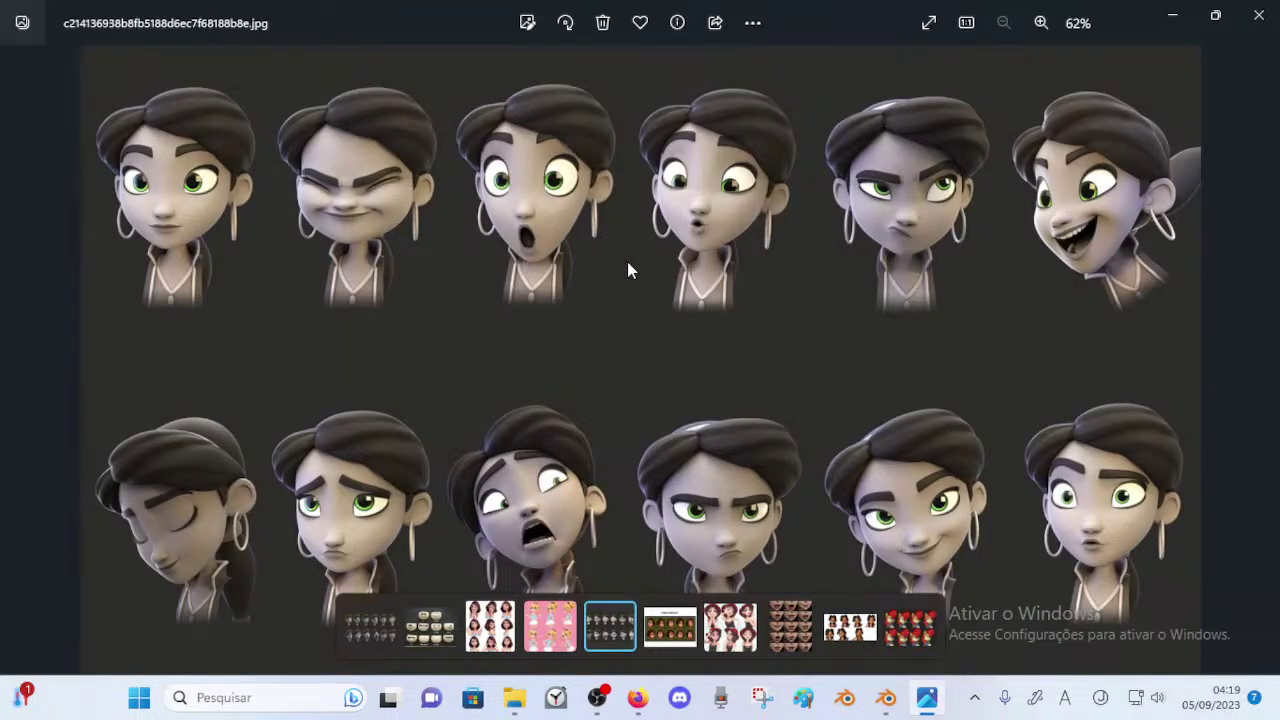
Browse the remaining expression reference sheets for eye poses and close the image viewer.
key(Right)
key(Right)
key(Right)
key(Left)
key(Right)
key(Right)
key(Right)
key(Left)
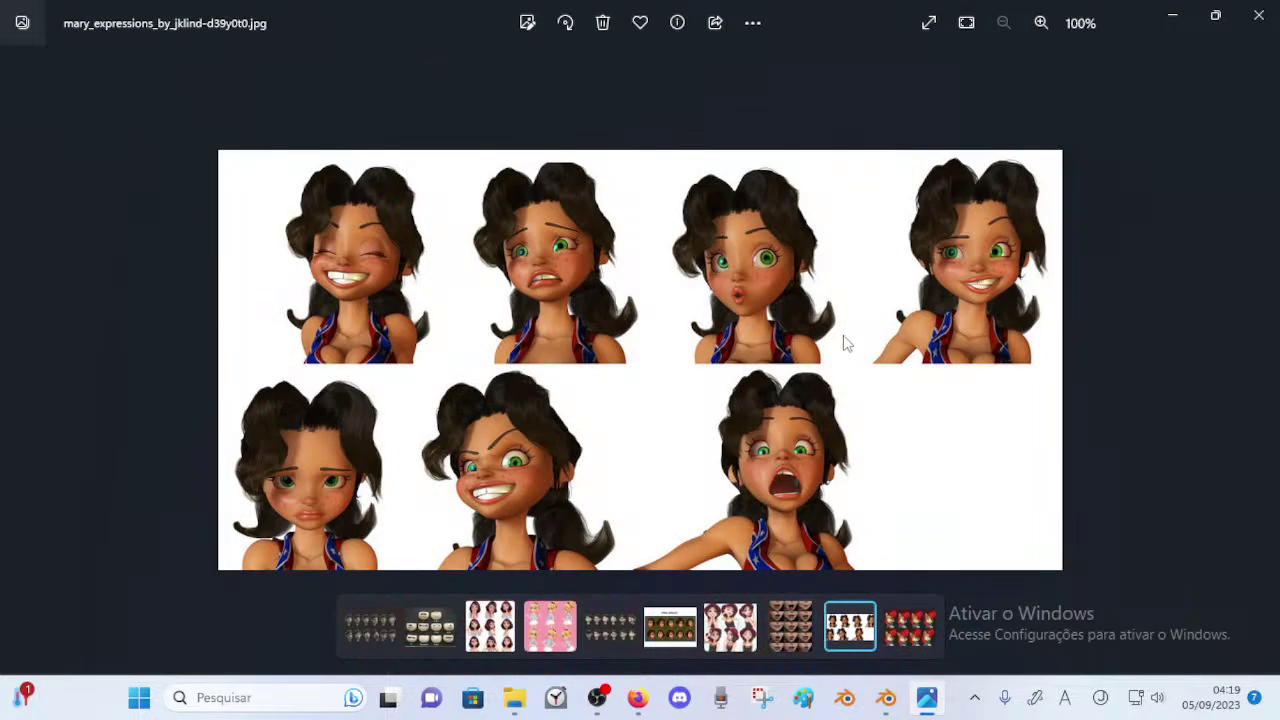
click(1259, 15)
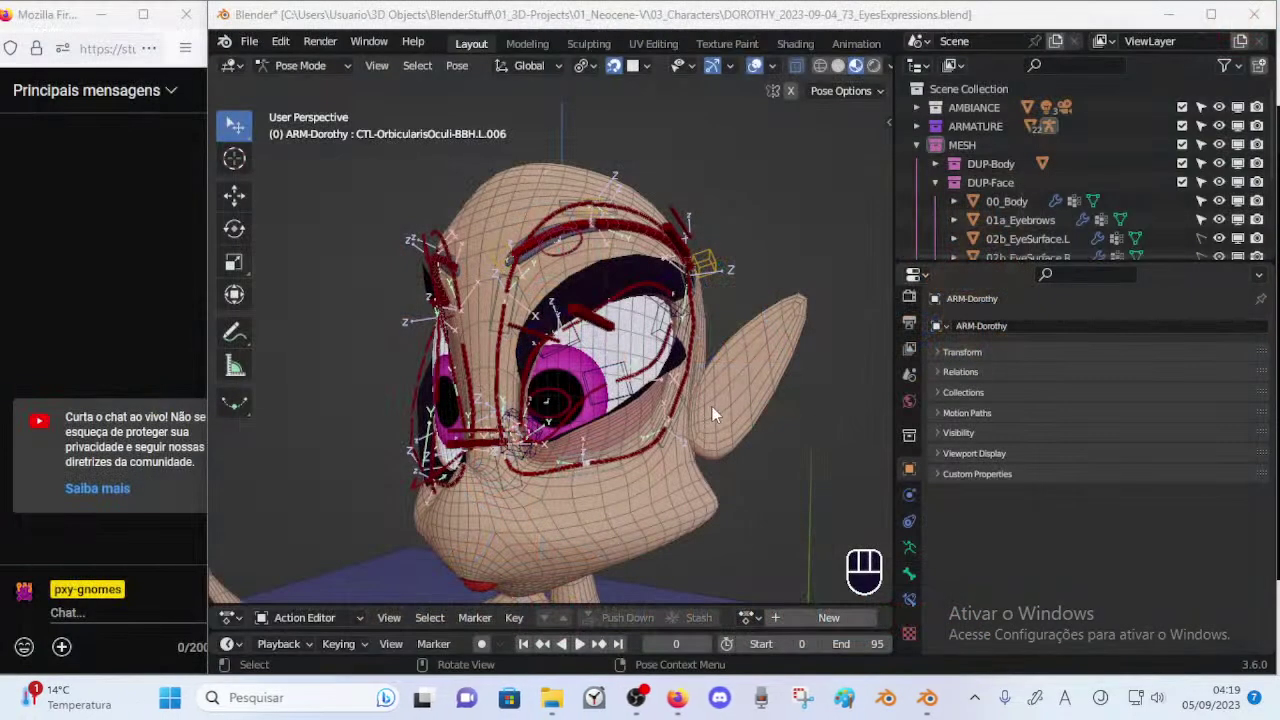
Select all bones of the ARM-Dorothy armature in Pose Mode and clear their transforms to restore the rest pose.
click(626, 398)
middle_drag(626, 397, 651, 411)
key(alt+a)
key(a)
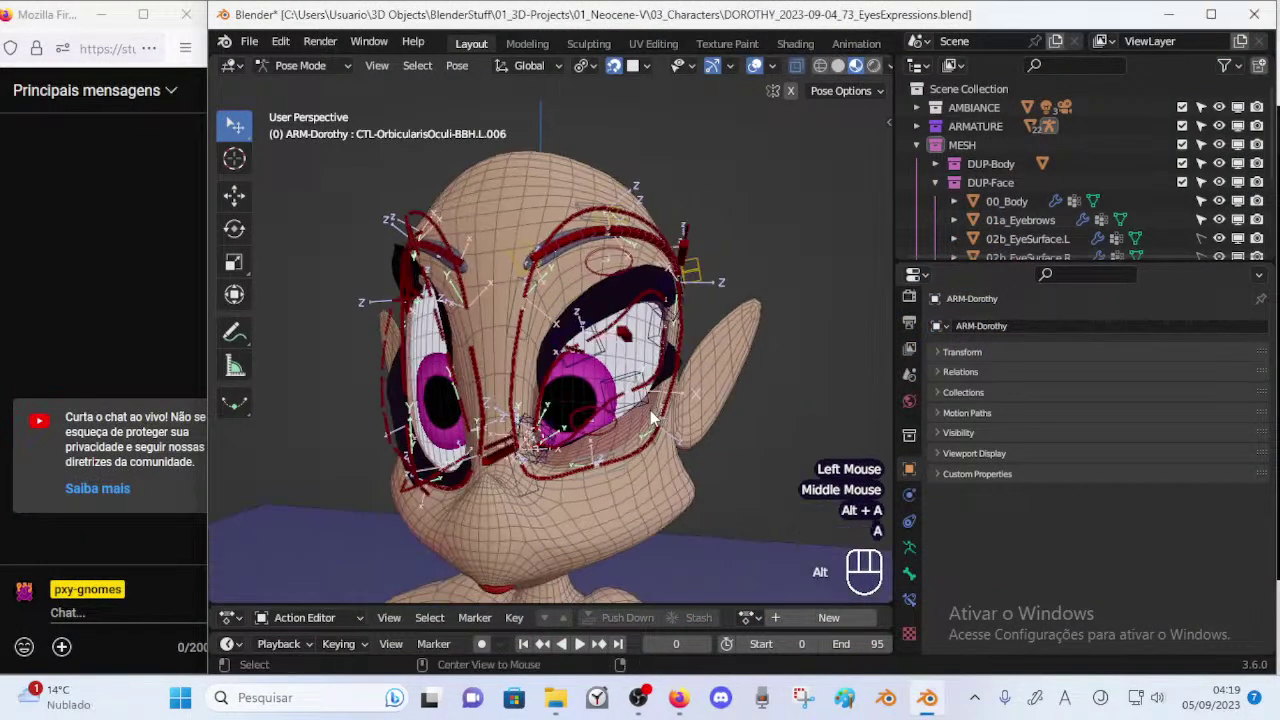
key(alt+q)
key(alt+q)
key(a)
key(a)
key(a)
key(alt+q)
key(alt+q)
key(alt+q)
key(ctrl+s)
Switch ARM-Dorothy to Object Mode, keep the armature selected and check both eyes from several angles.
middle_drag(622, 422, 684, 386)
key(ctrl+Tab)
scroll(581, 438, up, 1)
click(612, 335)
scroll(557, 375, down, 1)
click(541, 313)
middle_drag(588, 380, 468, 408)
middle_drag(468, 408, 549, 488)
click(559, 534)
middle_drag(559, 534, 633, 489)
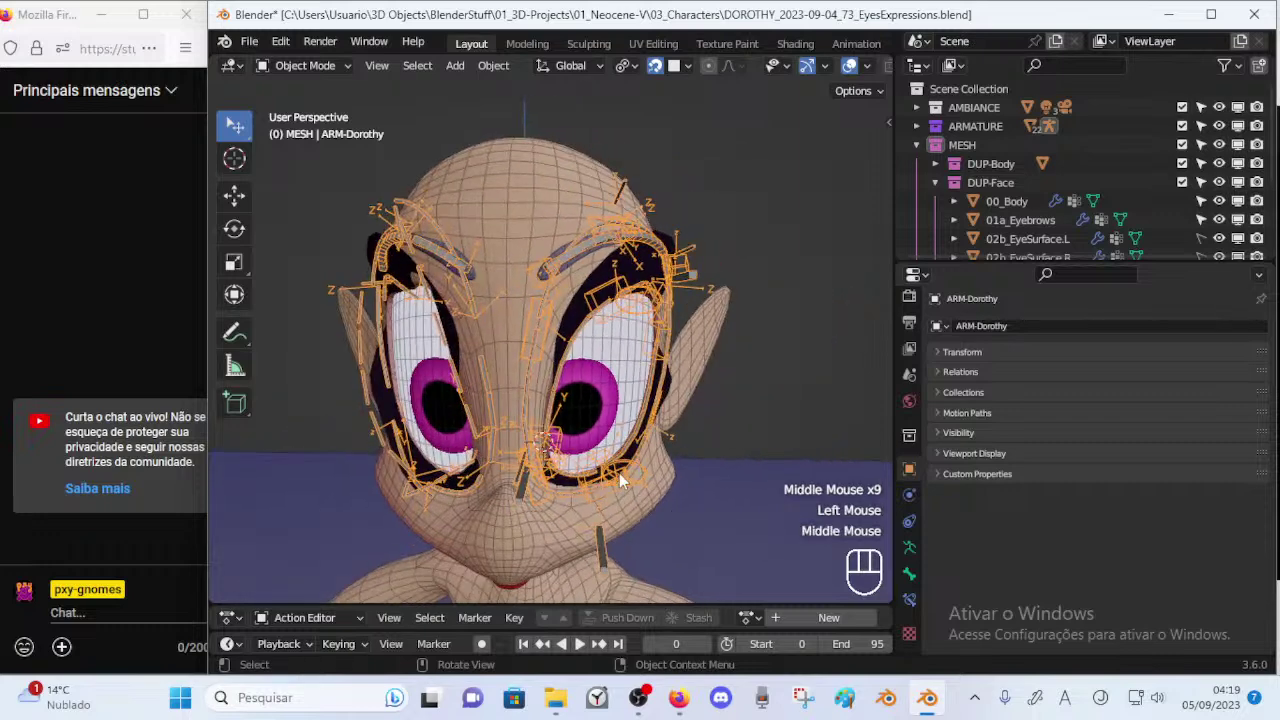